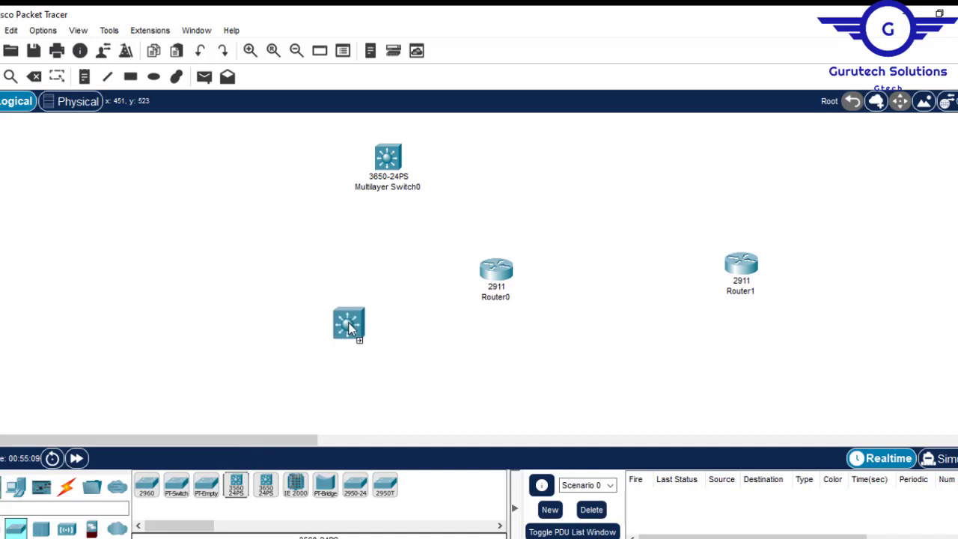
pyautogui.click(353, 353)
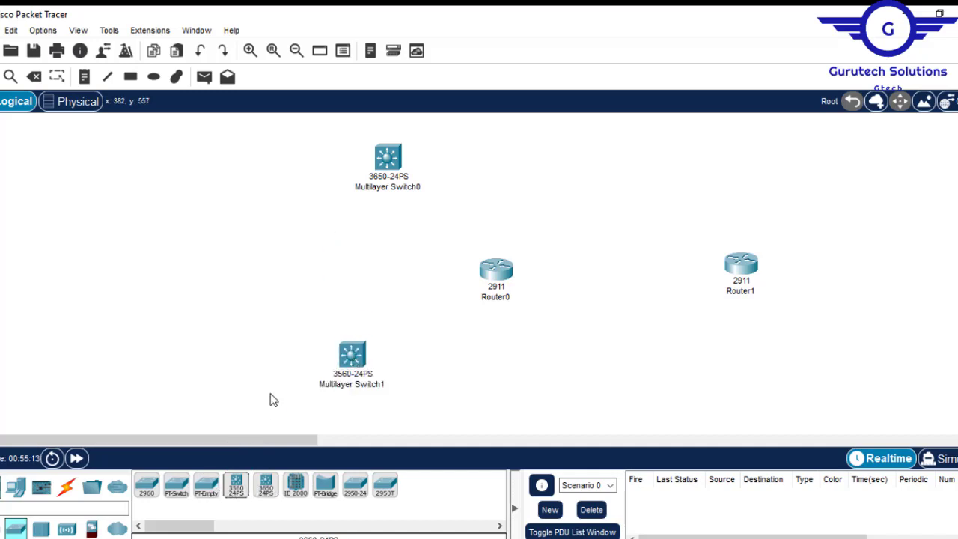
pyautogui.moveTo(303, 294); pyautogui.dragTo(410, 401)
pyautogui.press('Delete')
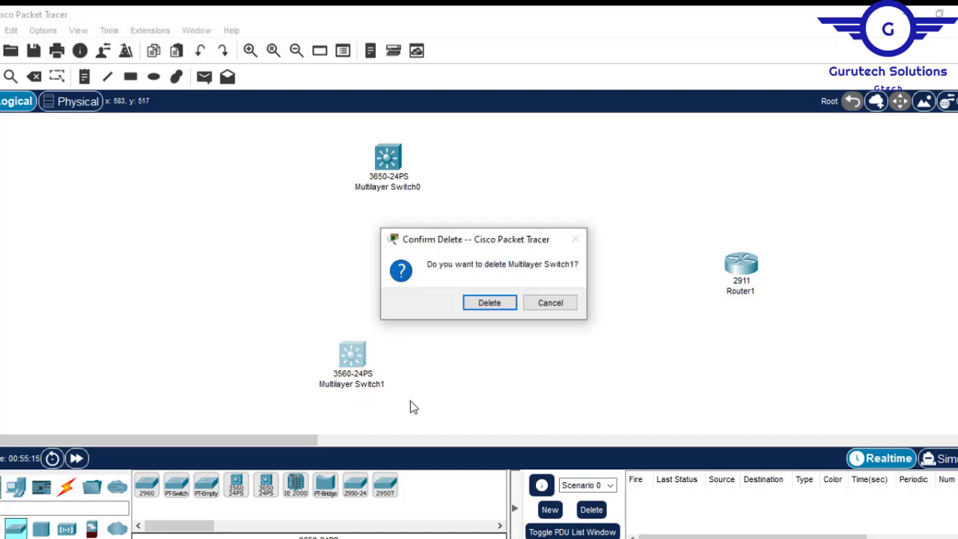
pyautogui.press('Return')
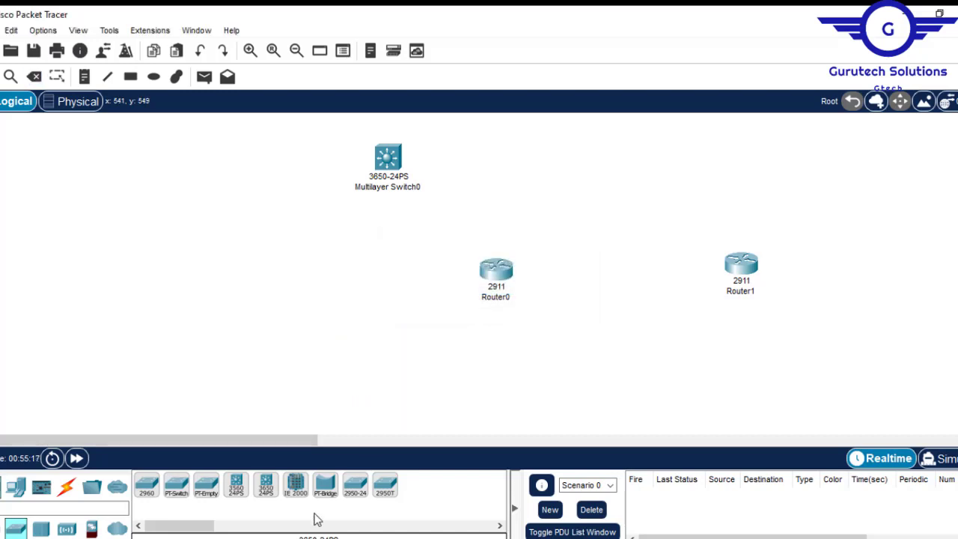
# - Place three 3650-24PS multilayer switches: one below and left of Router0, one above and right of Router1, one below and right of Router1
pyautogui.moveTo(265, 487); pyautogui.dragTo(374, 345)
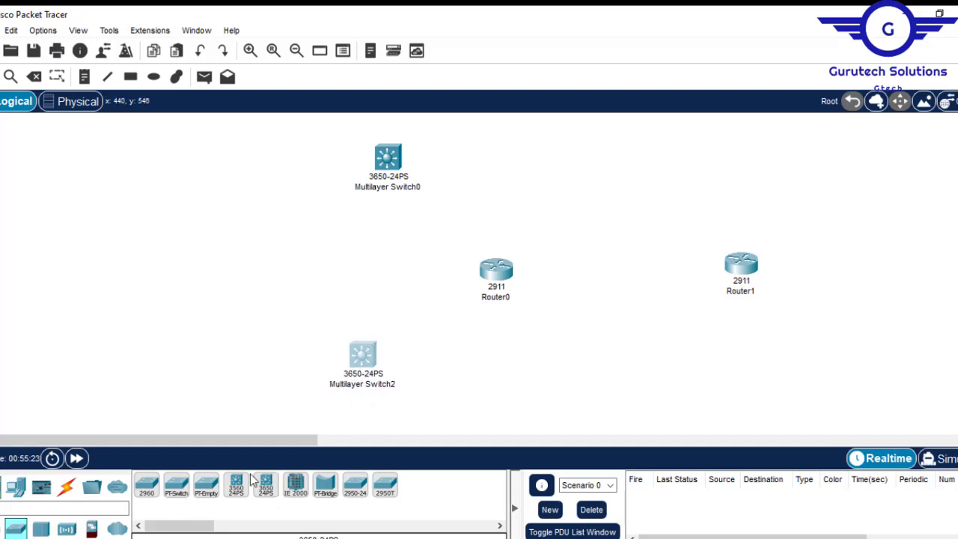
pyautogui.click(268, 488)
pyautogui.click(850, 149)
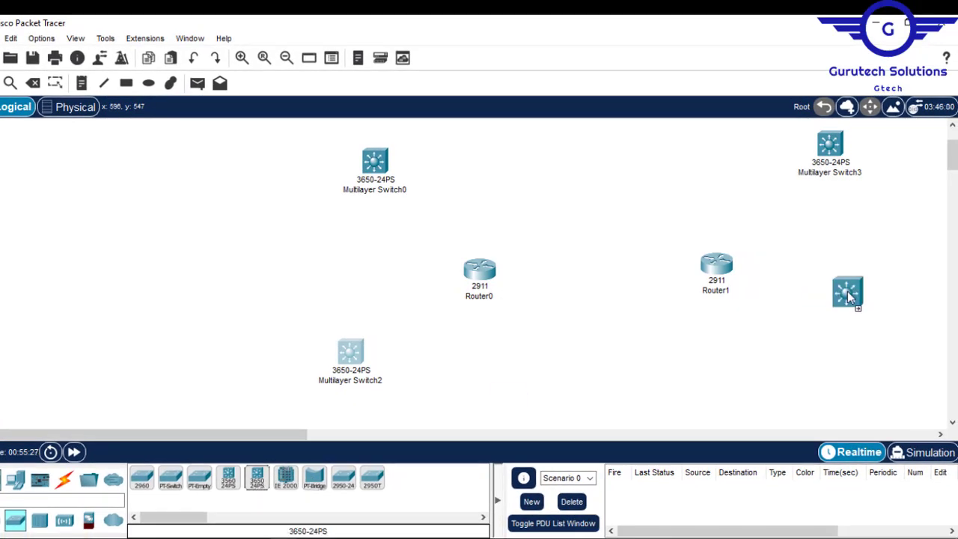
pyautogui.click(876, 313)
# - Add a 2811 router between Multilayer Switch0 and Multilayer Switch3, beneath the project title
pyautogui.moveTo(952, 156)
pyautogui.mouseDown()
pyautogui.moveTo(952, 133)
pyautogui.moveTo(951, 199)
pyautogui.moveTo(952, 131)
pyautogui.moveTo(952, 180)
pyautogui.moveTo(950, 149)
pyautogui.mouseUp()
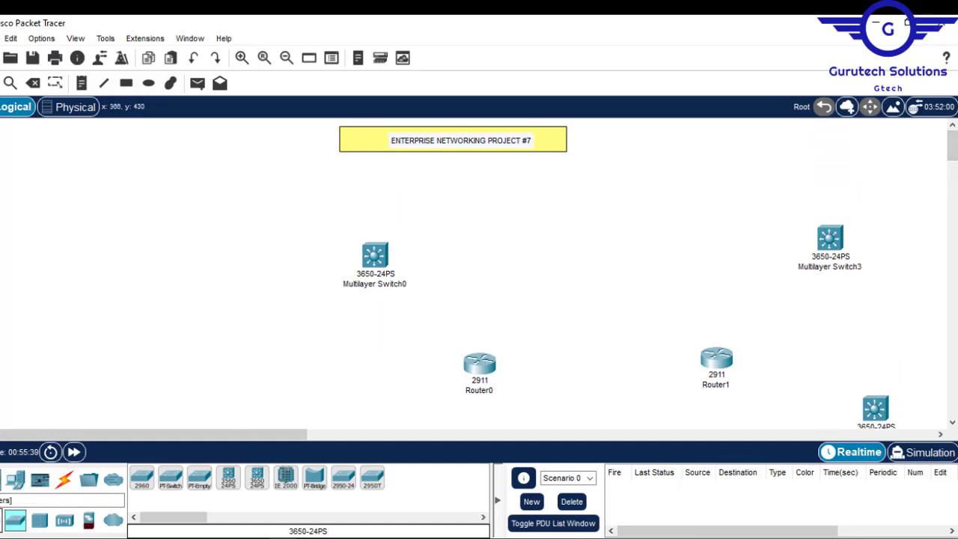
pyautogui.click(1, 520)
pyautogui.moveTo(174, 520); pyautogui.dragTo(191, 519)
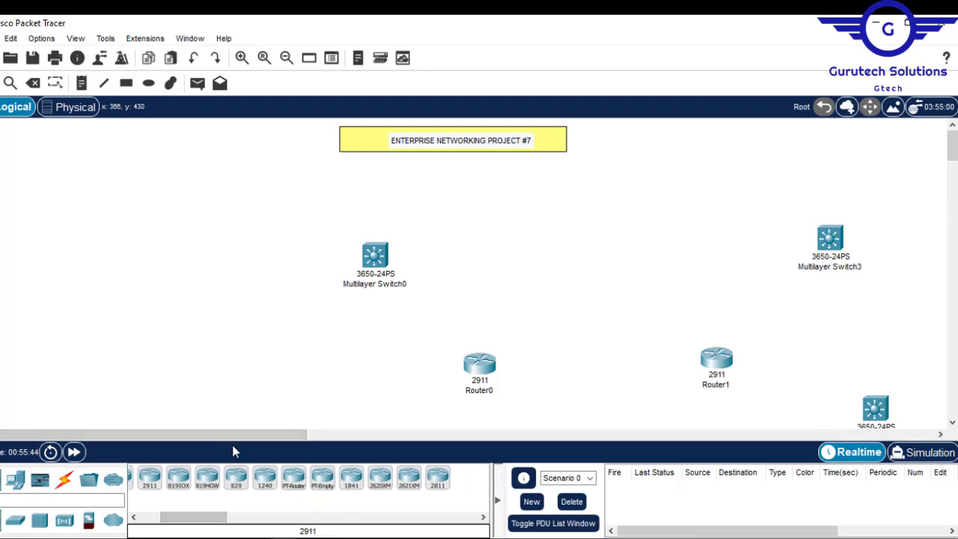
pyautogui.click(439, 485)
pyautogui.click(538, 206)
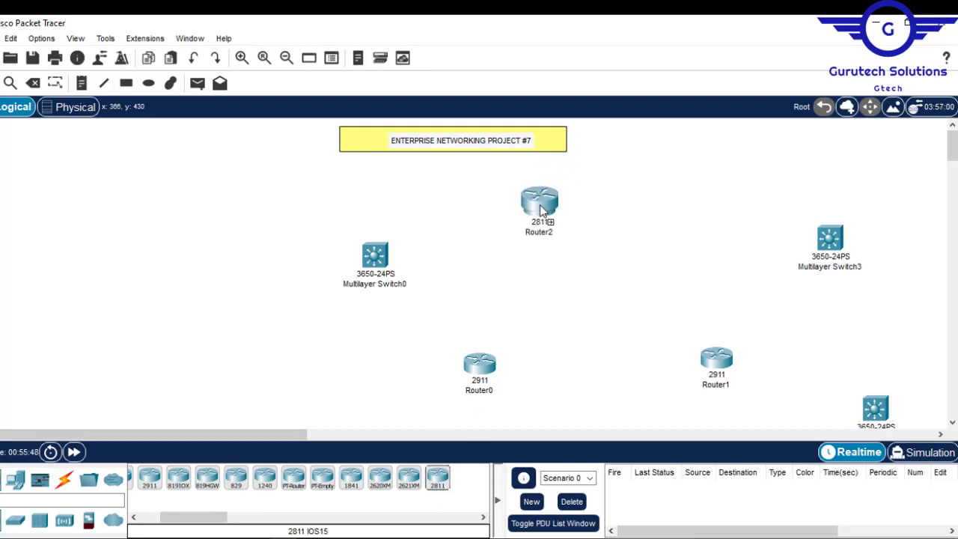
# - Add an 1841 router to the right of the 2811 router and align the two routers at the same height
pyautogui.click(351, 479)
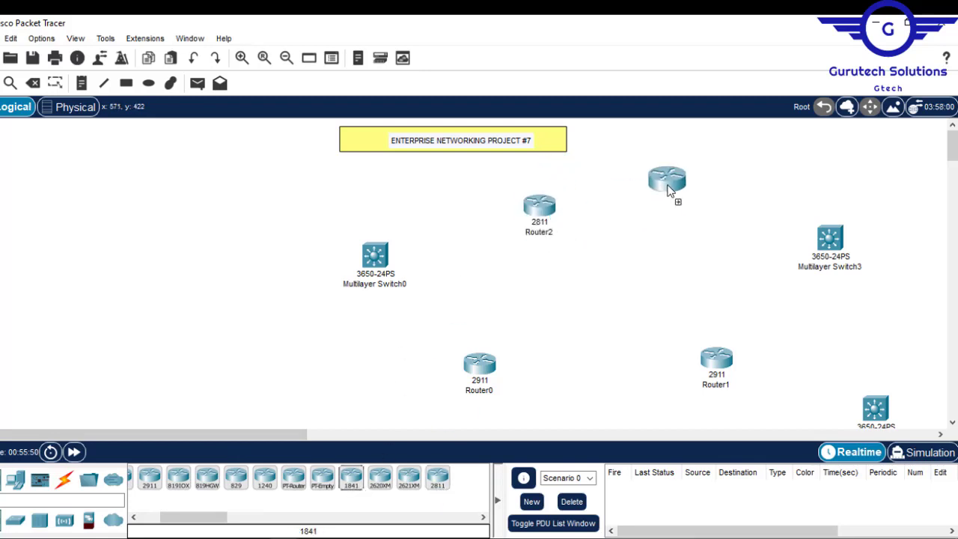
pyautogui.click(663, 206)
pyautogui.moveTo(549, 220); pyautogui.dragTo(536, 217)
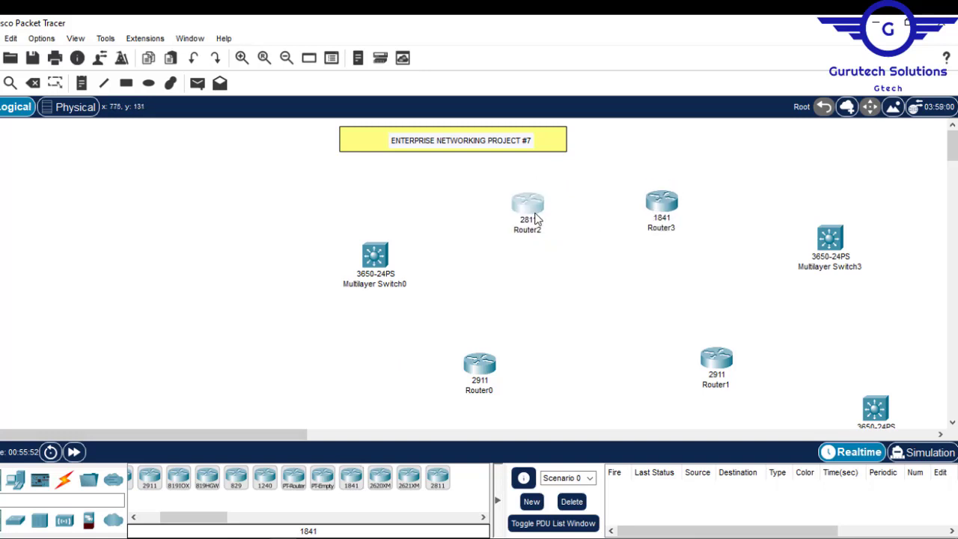
pyautogui.moveTo(664, 206); pyautogui.dragTo(670, 208)
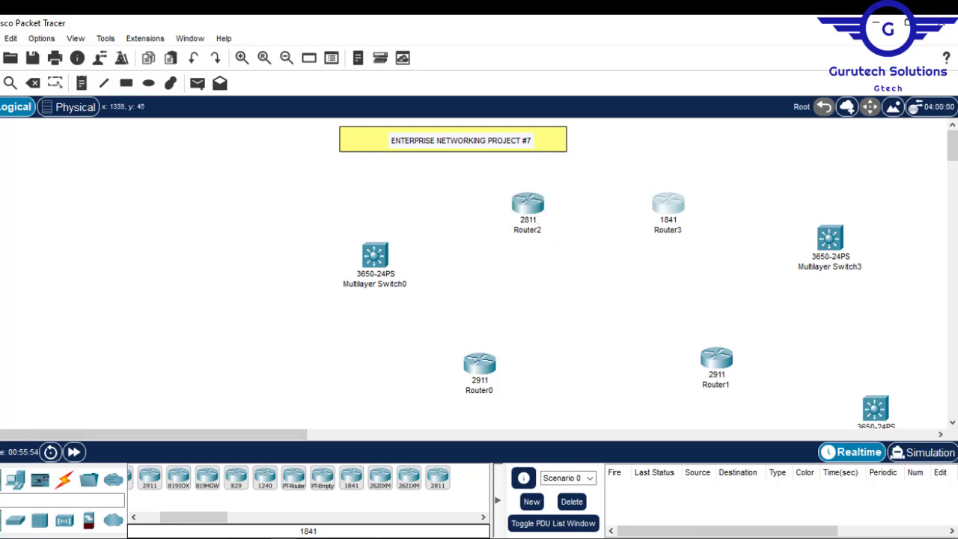
pyautogui.moveTo(953, 160)
pyautogui.mouseDown()
pyautogui.moveTo(952, 176)
pyautogui.moveTo(953, 161)
pyautogui.mouseUp()
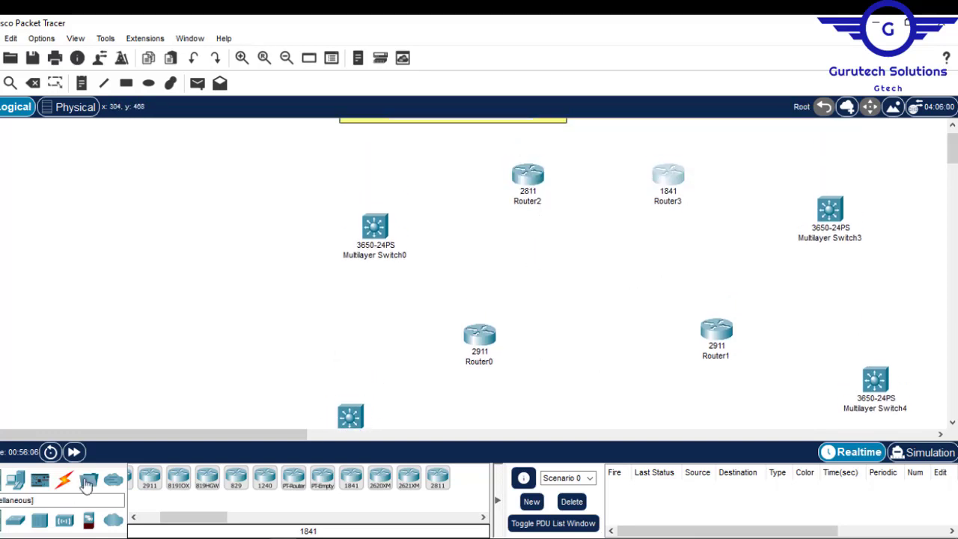
pyautogui.click(64, 480)
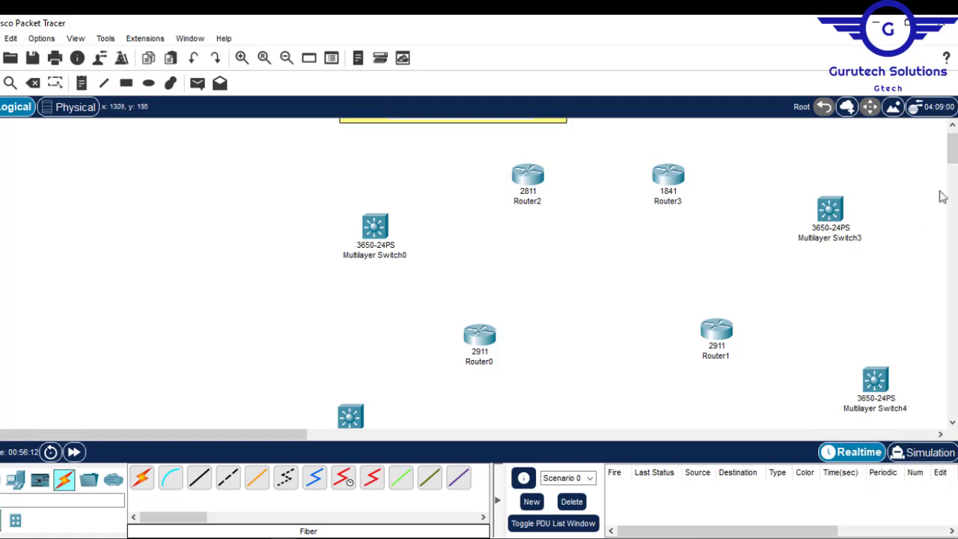
pyautogui.moveTo(952, 149); pyautogui.dragTo(955, 163)
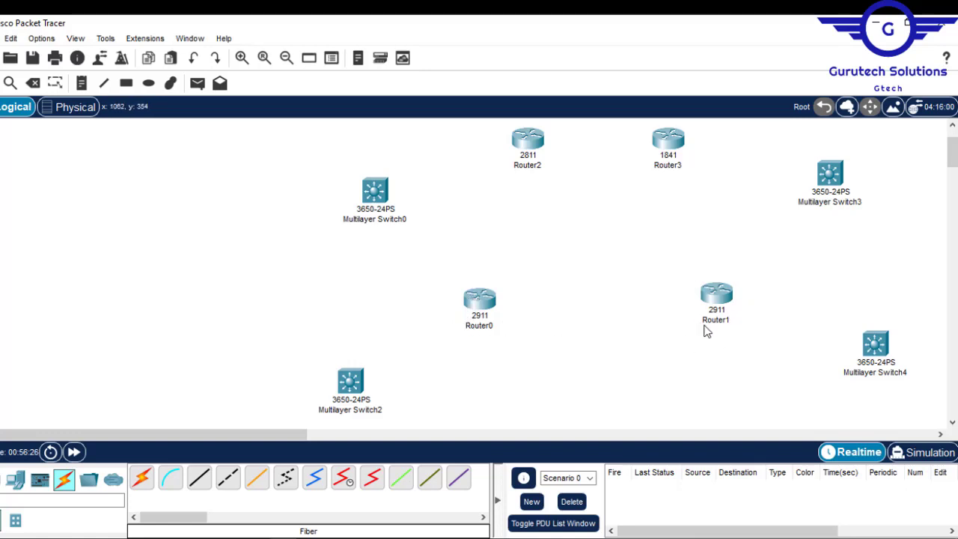
pyautogui.moveTo(723, 315)
pyautogui.click(342, 487)
pyautogui.click(479, 299)
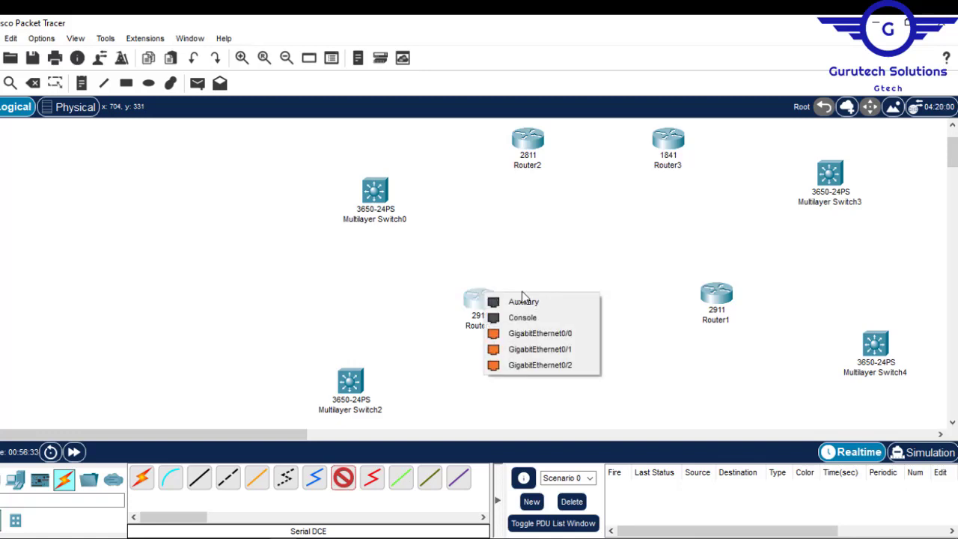
pyautogui.click(576, 240)
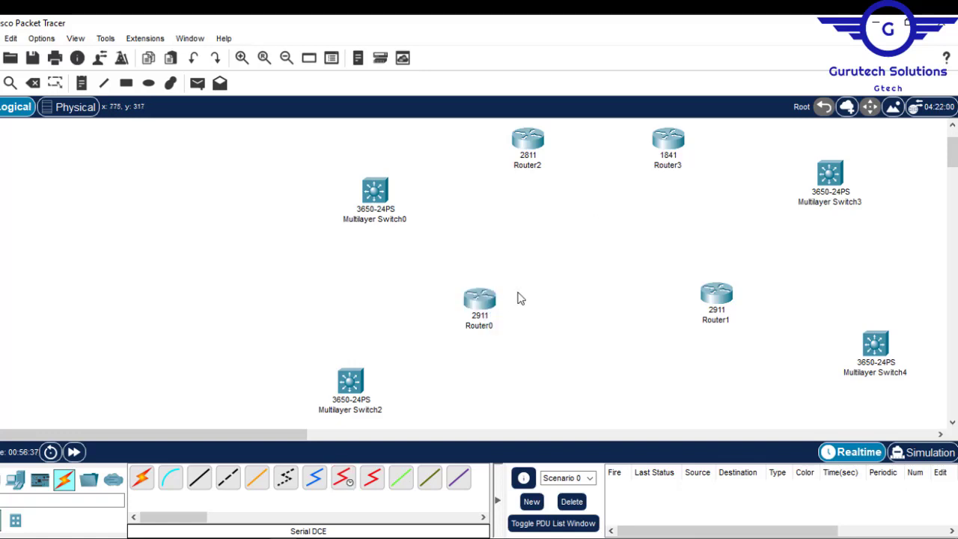
# - Install an HWIC-2T serial module in an empty slot of Router0
pyautogui.click(479, 299)
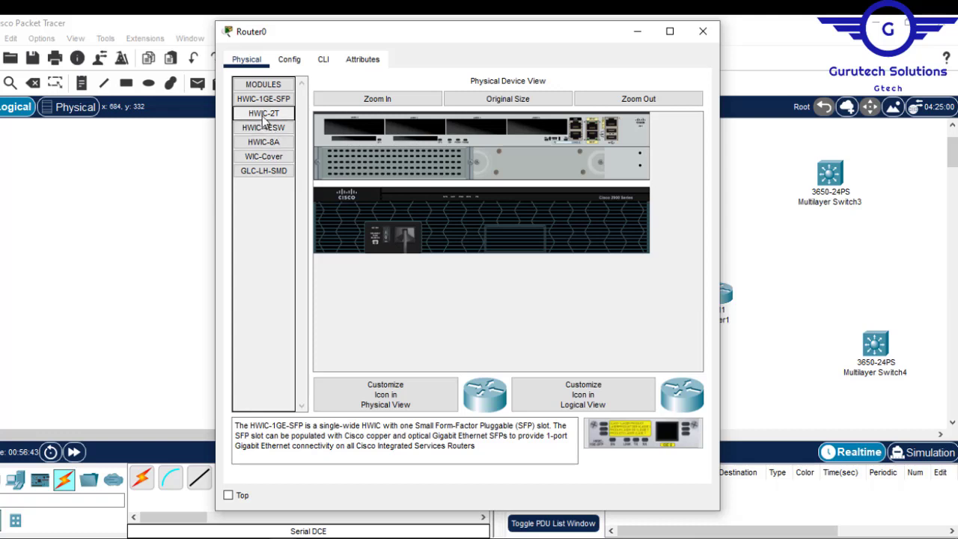
pyautogui.moveTo(264, 122); pyautogui.dragTo(410, 126)
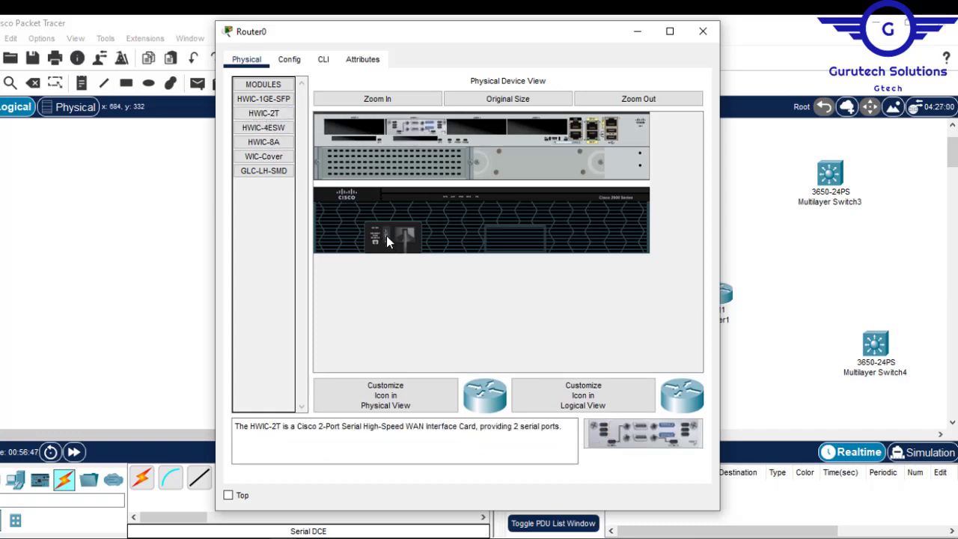
pyautogui.click(702, 31)
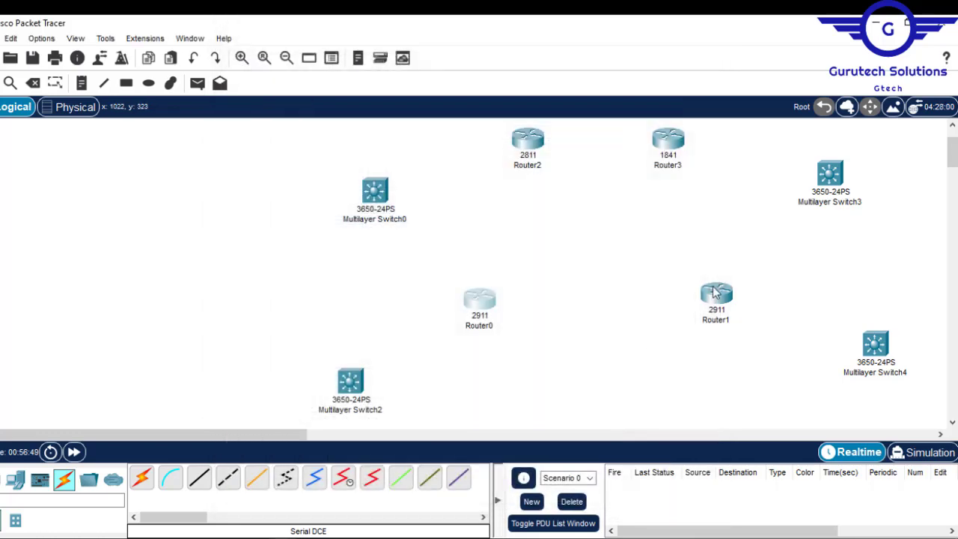
# - Install an HWIC-2T serial module in an empty slot of Router1
pyautogui.click(716, 296)
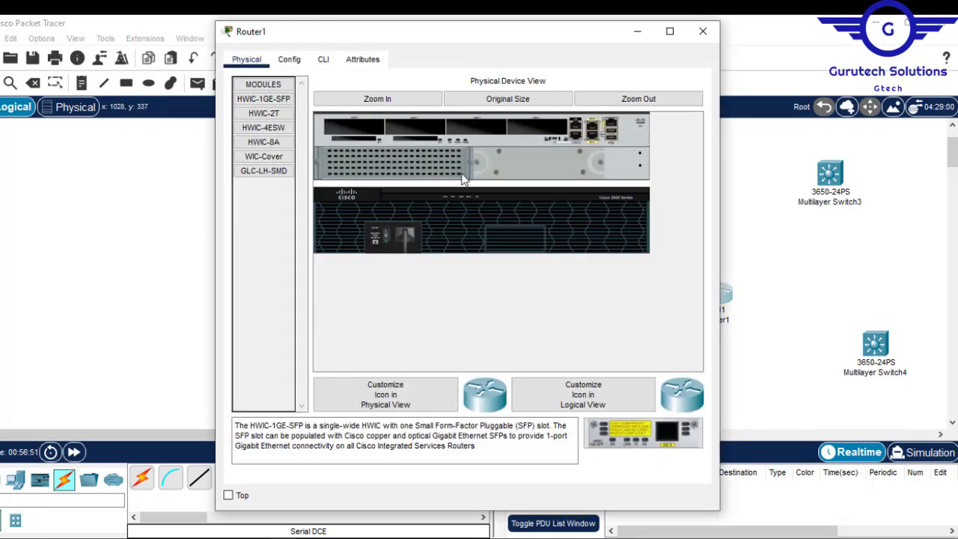
pyautogui.moveTo(263, 113); pyautogui.dragTo(470, 127)
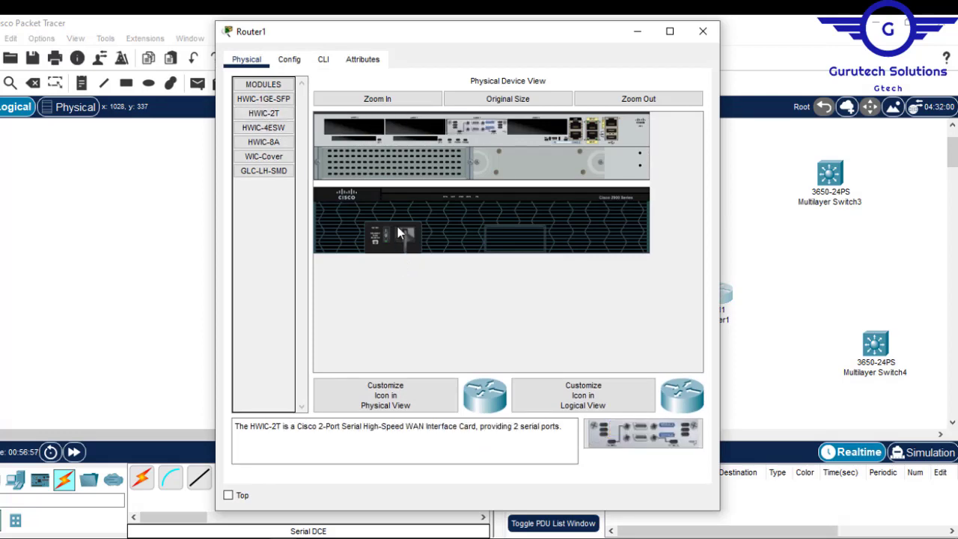
pyautogui.click(704, 32)
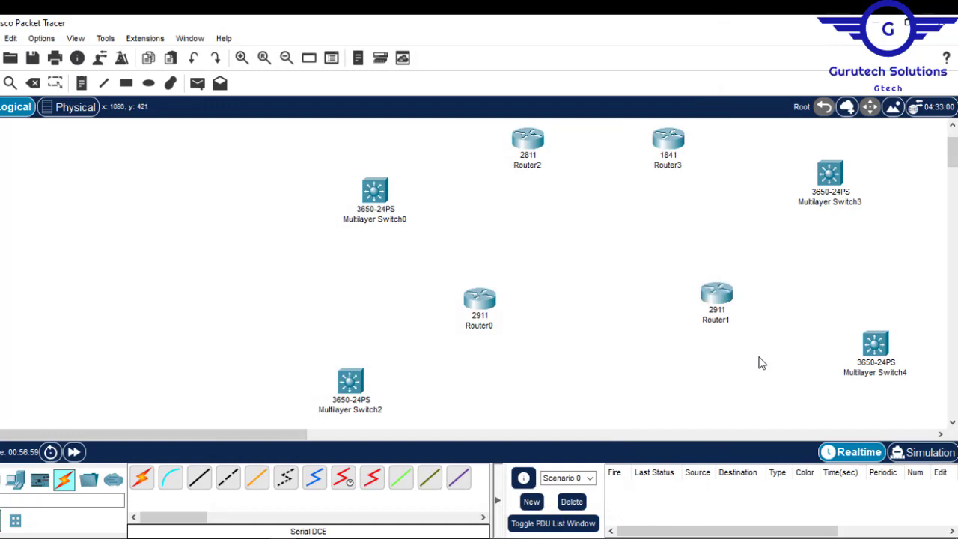
# - Connect Router0's Serial0/2/0 port to a serial port on Router1 with a Serial DCE cable
pyautogui.click(343, 476)
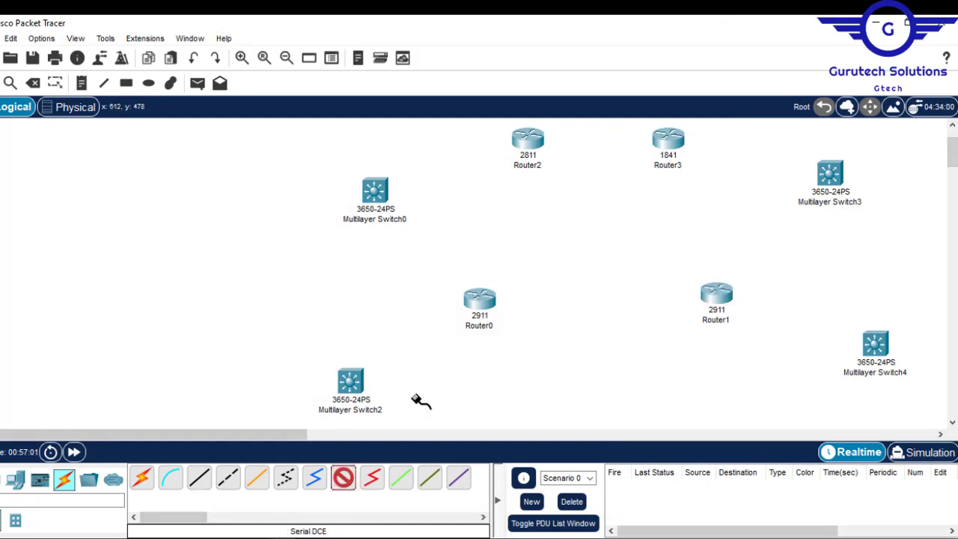
pyautogui.click(481, 293)
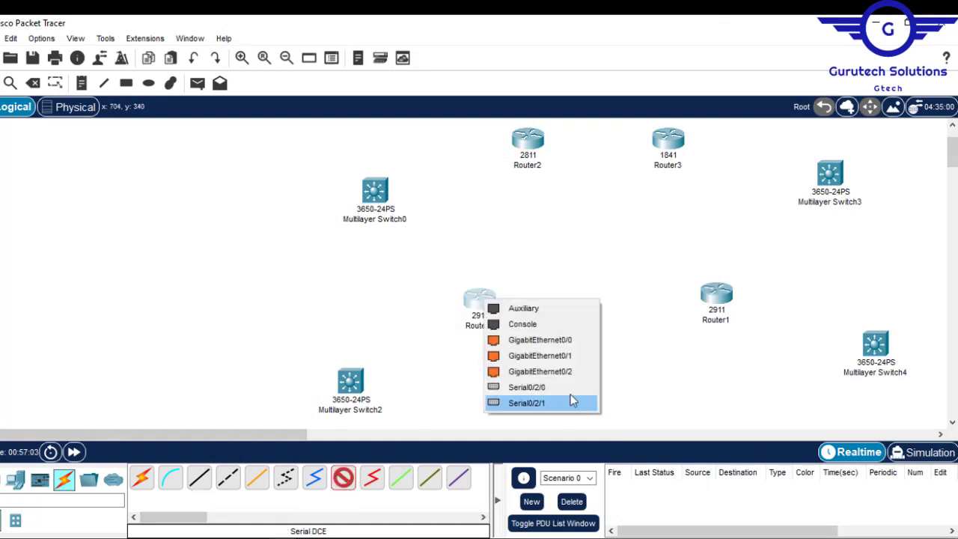
pyautogui.click(555, 387)
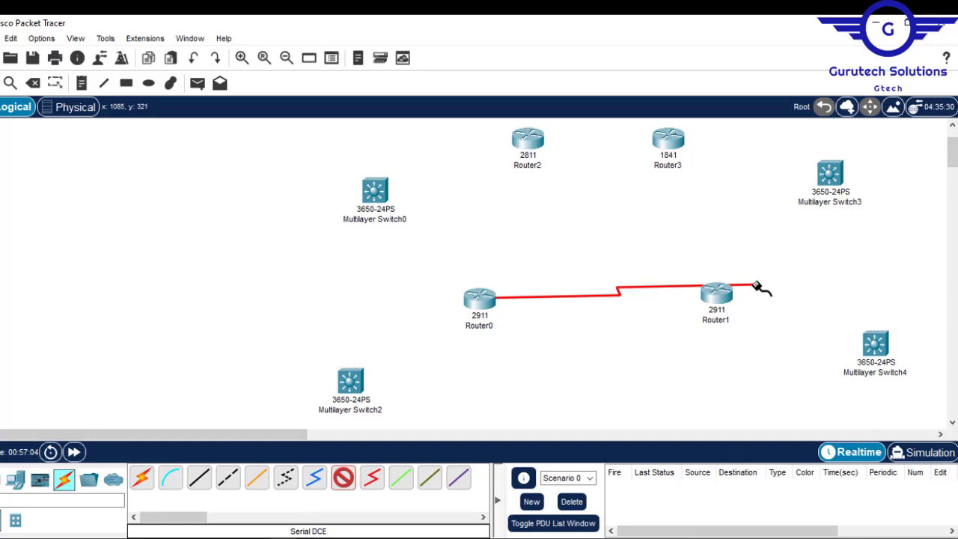
pyautogui.click(717, 298)
pyautogui.click(754, 389)
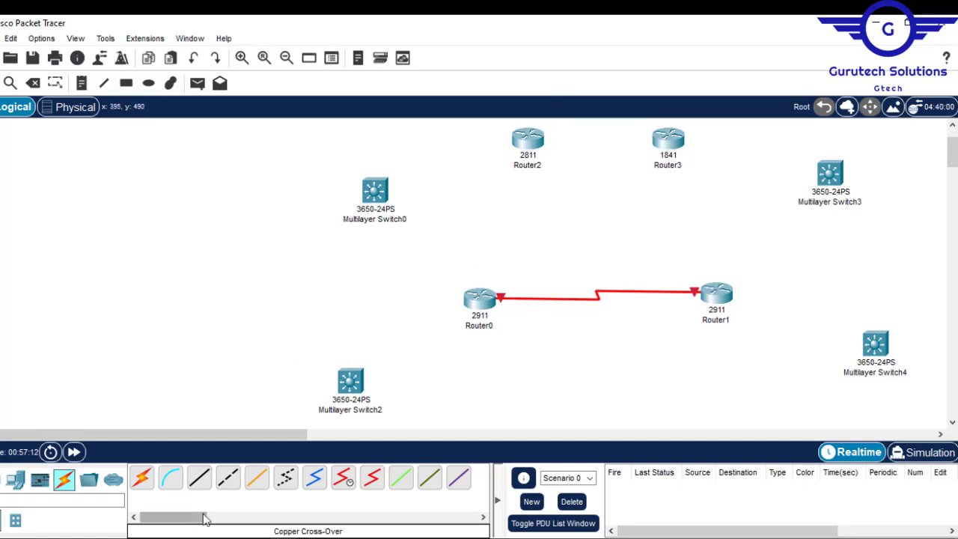
pyautogui.moveTo(175, 518)
pyautogui.mouseDown()
pyautogui.moveTo(184, 519)
pyautogui.moveTo(172, 520)
pyautogui.mouseUp()
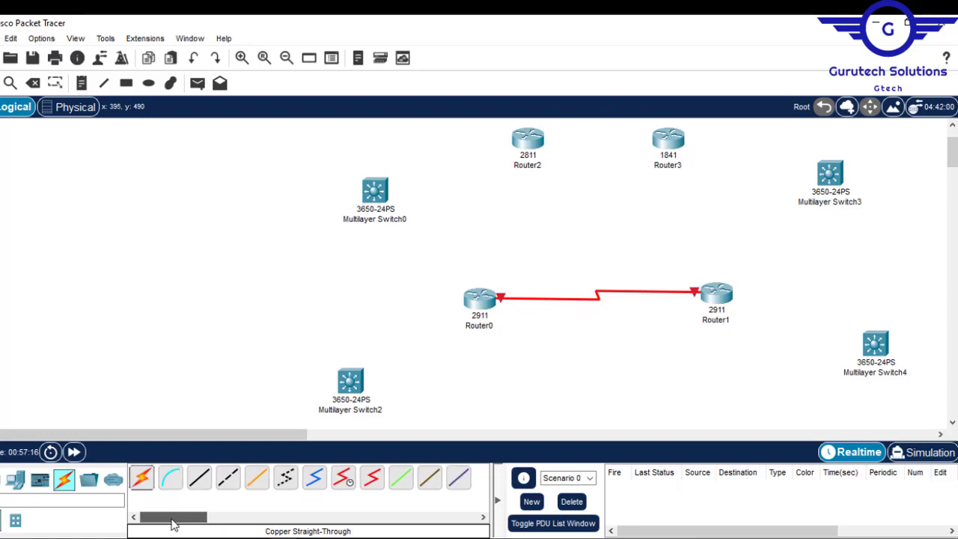
pyautogui.click(343, 479)
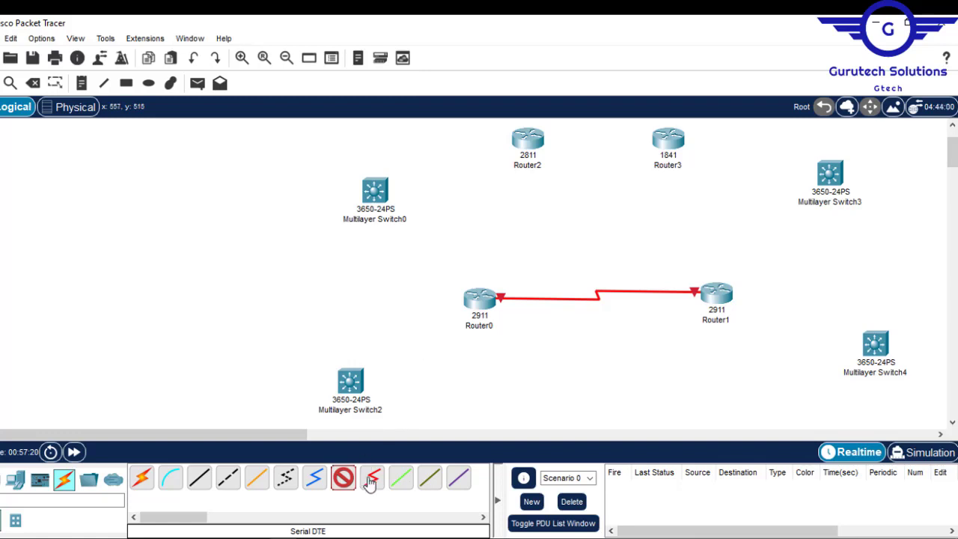
pyautogui.click(485, 313)
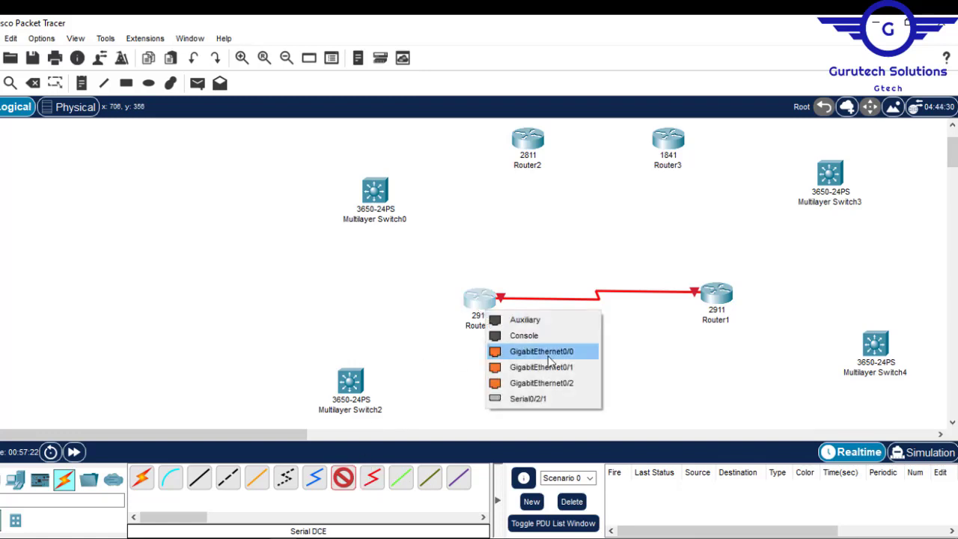
pyautogui.click(547, 400)
pyautogui.click(529, 143)
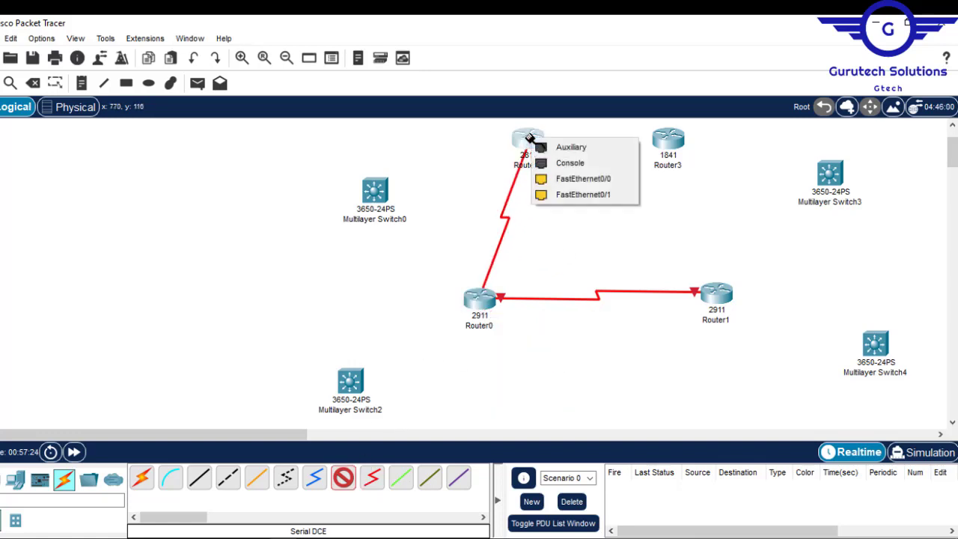
pyautogui.click(562, 246)
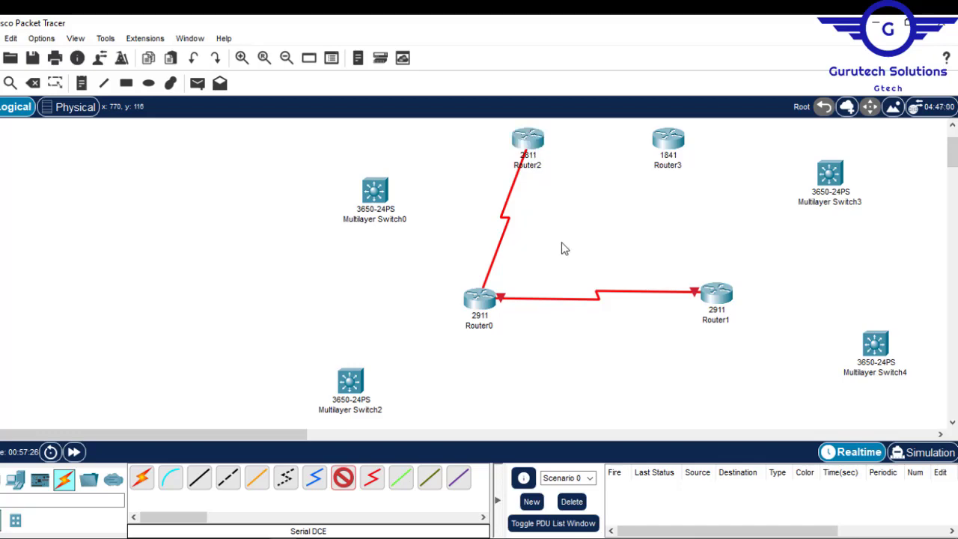
pyautogui.press('Escape')
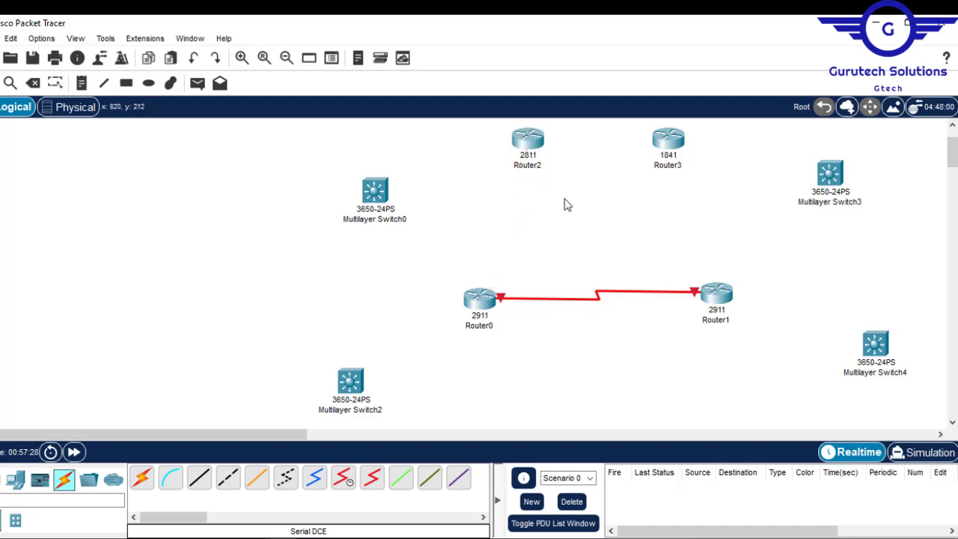
# - Install an HWIC-2T serial module in the 2811 router
pyautogui.click(528, 141)
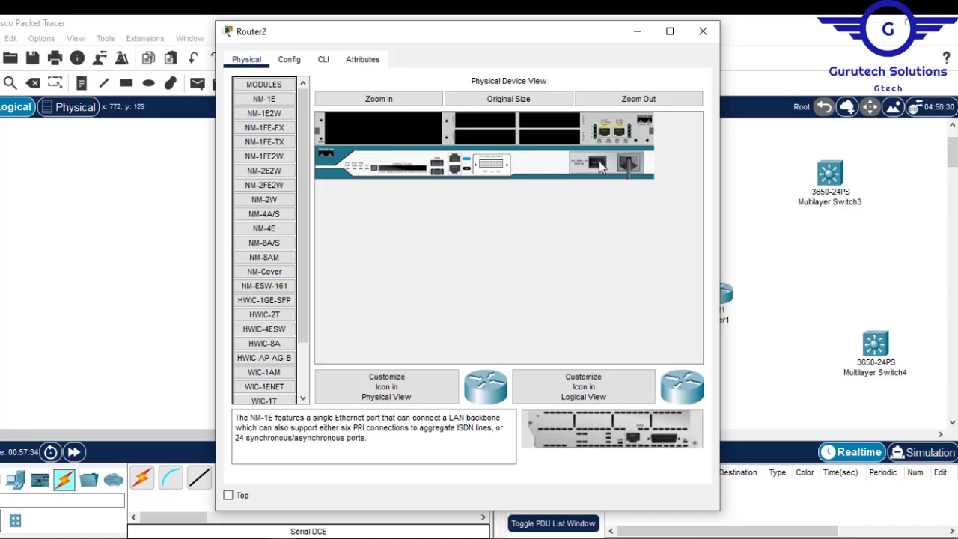
pyautogui.click(264, 314)
pyautogui.click(702, 32)
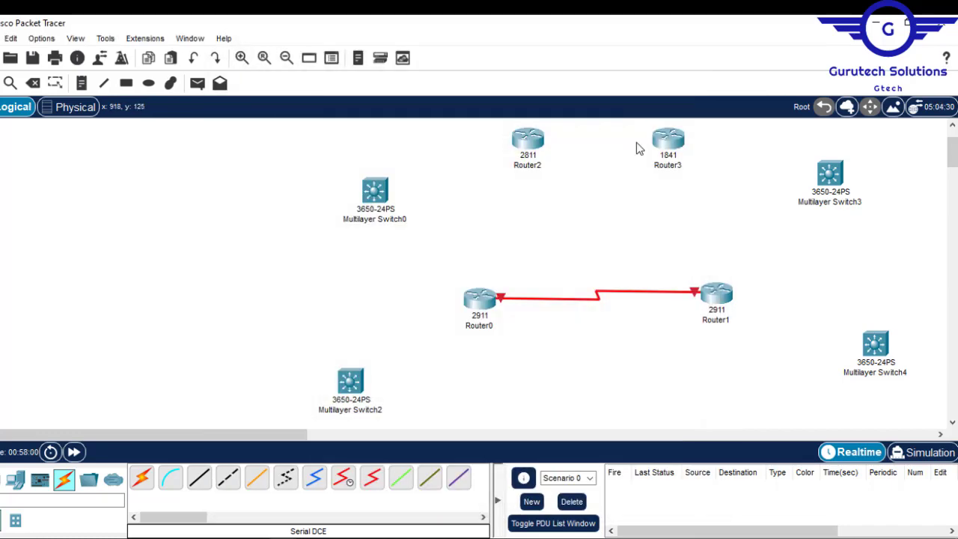
# - Delete the 1841 router from the topology
pyautogui.press('Delete')
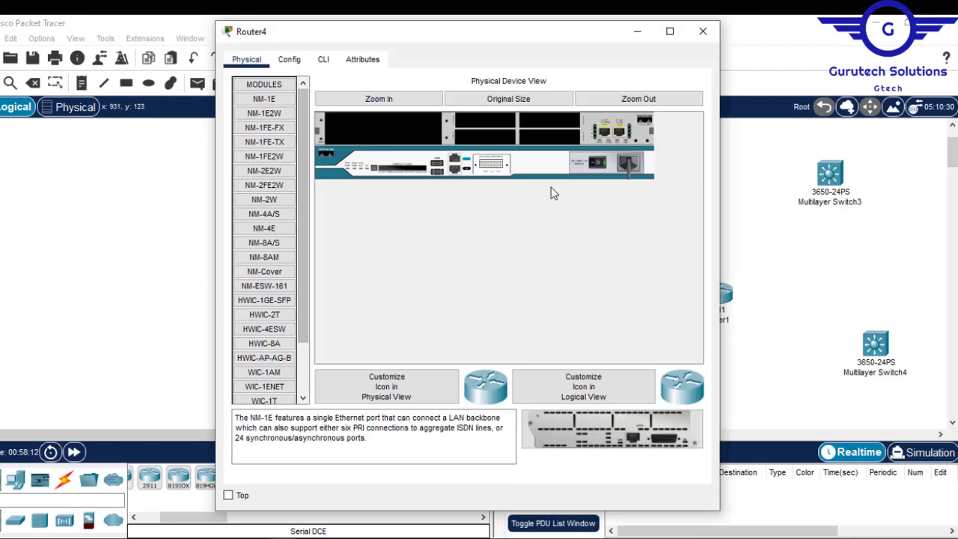
# - Add a second 2811 router beside Router2, and connect Router2 to Router0 and Router4 to Router1 with serial cables
pyautogui.click(265, 315)
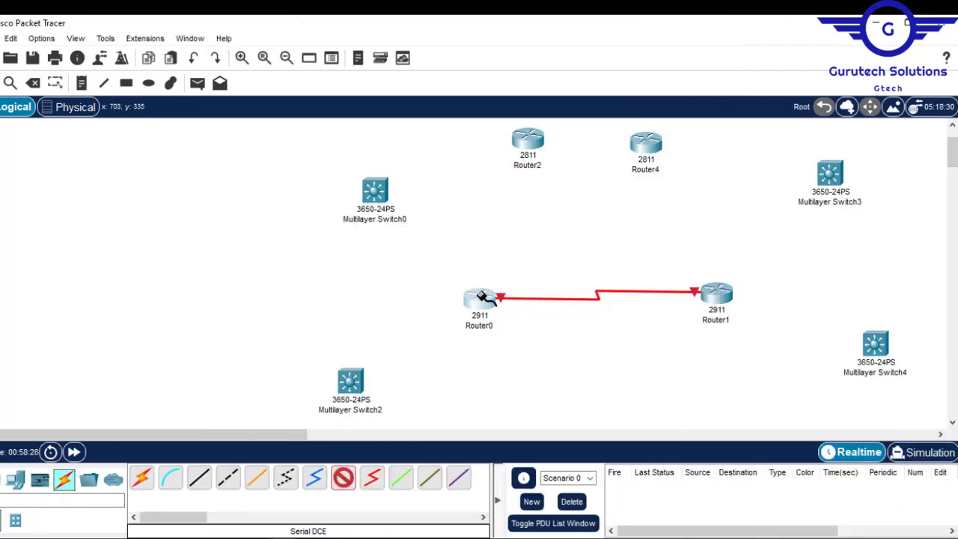
pyautogui.click(479, 298)
pyautogui.click(716, 294)
pyautogui.click(767, 385)
pyautogui.click(646, 143)
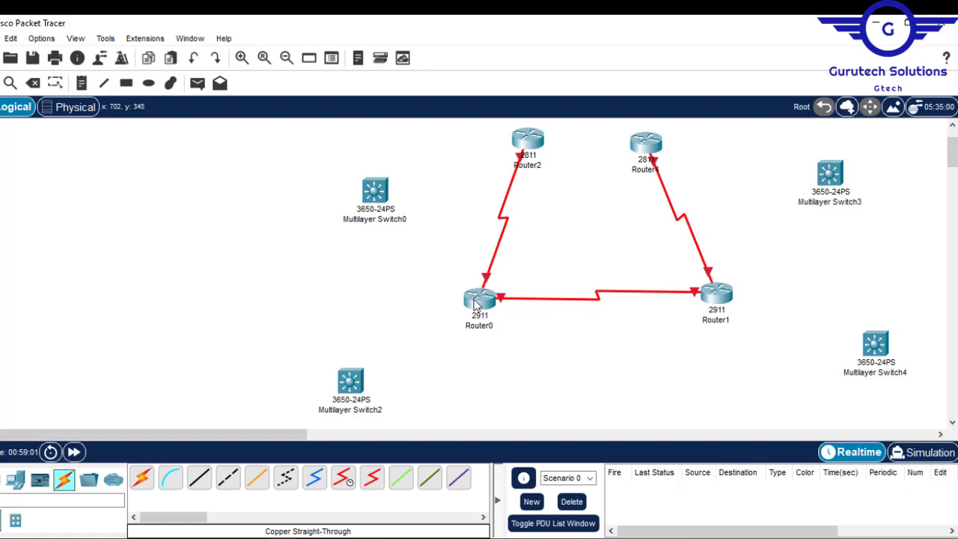
pyautogui.moveTo(474, 305)
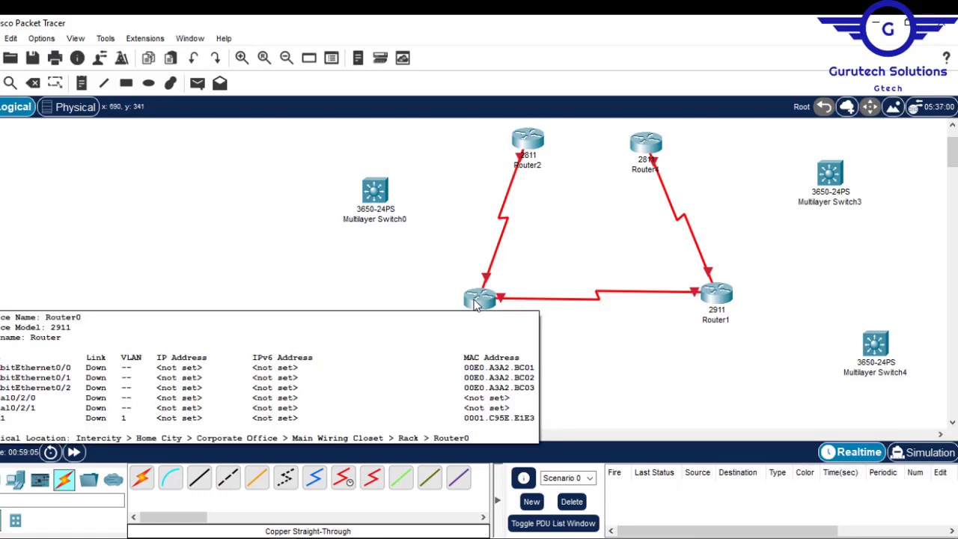
pyautogui.click(342, 478)
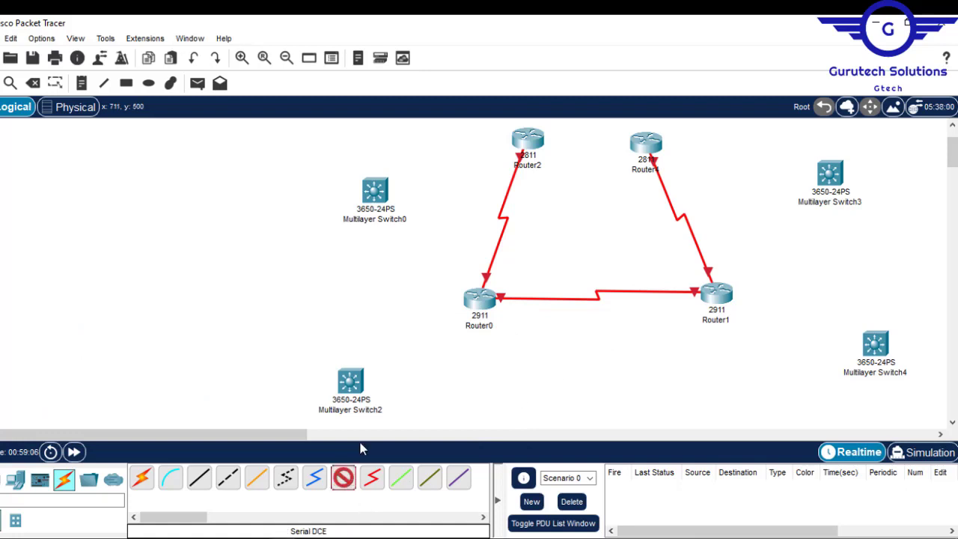
pyautogui.click(478, 299)
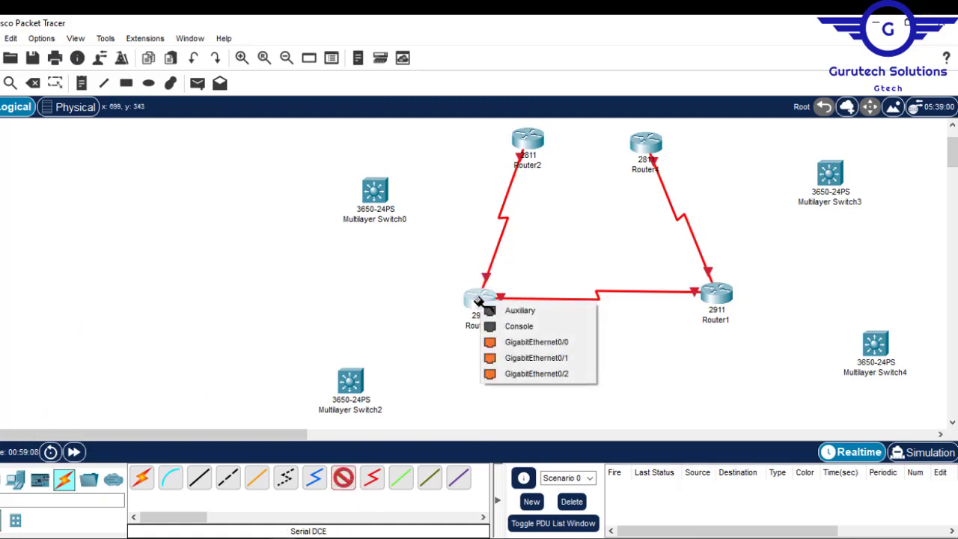
pyautogui.click(647, 345)
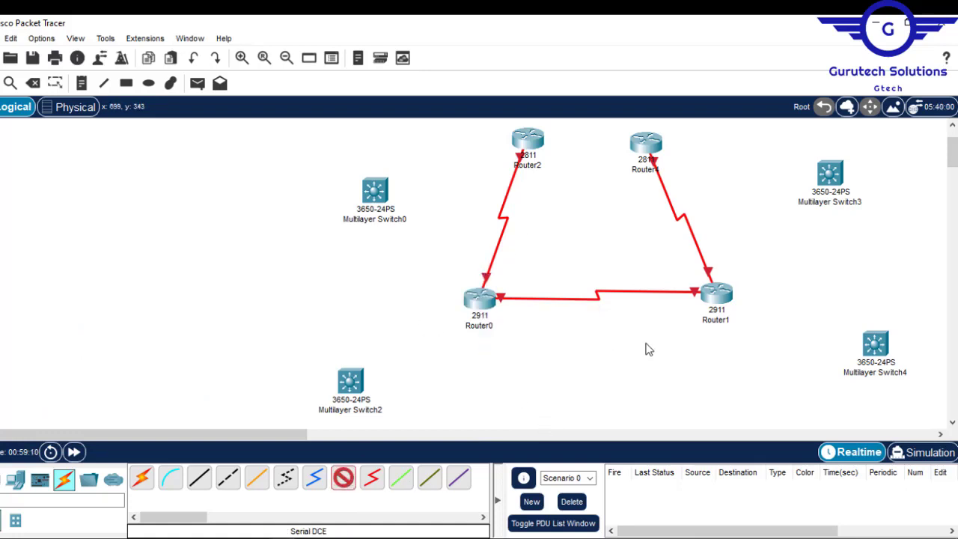
pyautogui.click(647, 345)
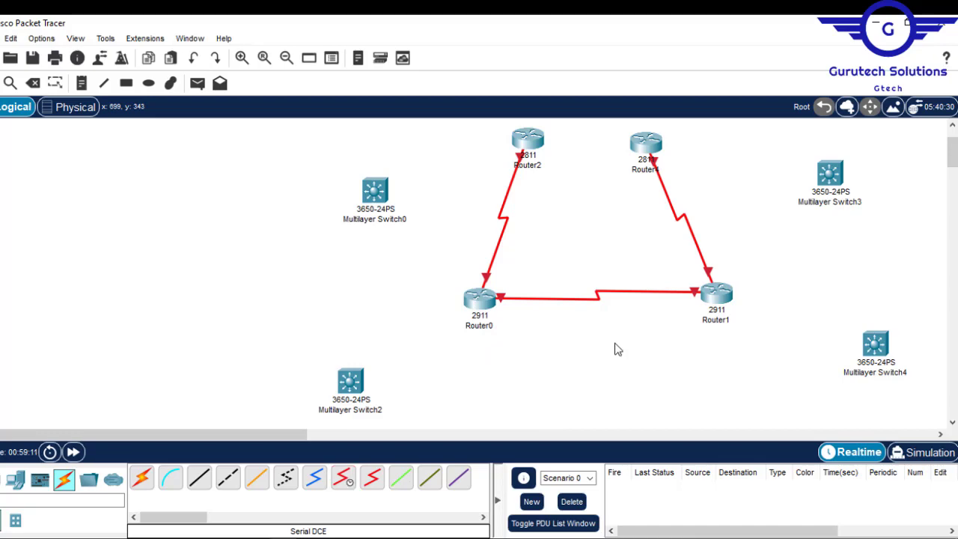
# - Equip Router0 with more serial ports and cross-connect Router0 to Router4 and Router1 to Router2 with Serial DCE cables
pyautogui.click(474, 299)
pyautogui.click(719, 27)
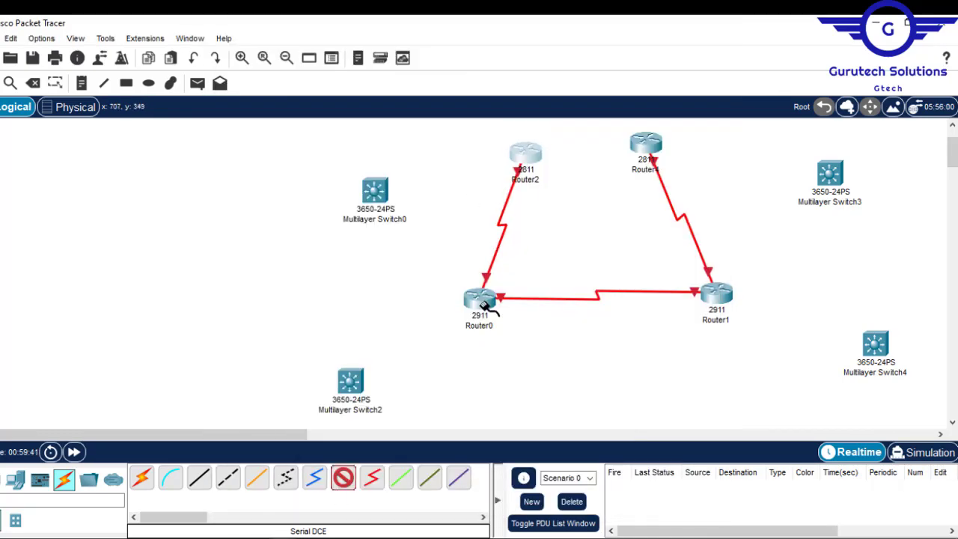
pyautogui.moveTo(523, 155); pyautogui.dragTo(521, 144)
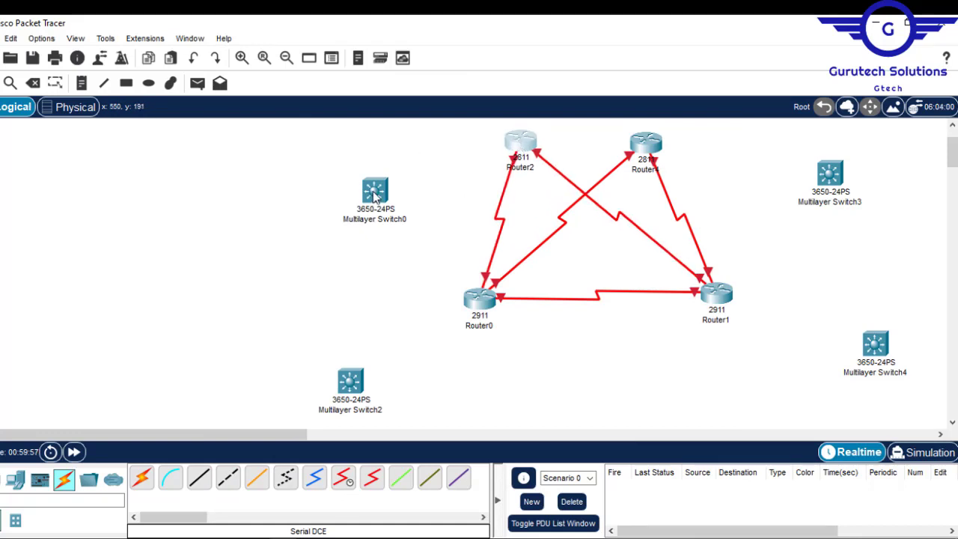
# - Reposition the four multilayer switches so they sit evenly on both sides of the core routers
pyautogui.moveTo(375, 196); pyautogui.dragTo(366, 191)
pyautogui.moveTo(358, 383); pyautogui.dragTo(370, 402)
pyautogui.moveTo(366, 193); pyautogui.dragTo(360, 215)
pyautogui.click(571, 416)
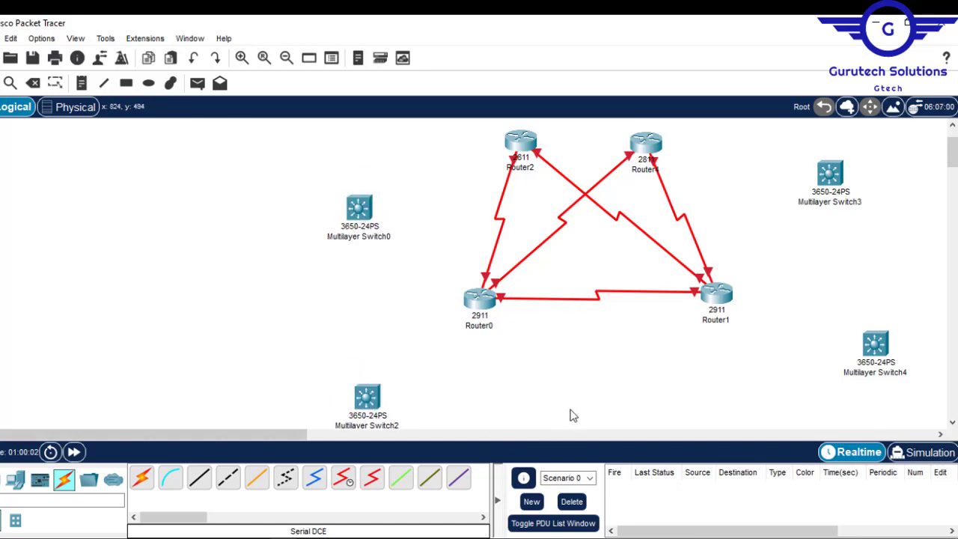
pyautogui.moveTo(862, 359); pyautogui.dragTo(867, 376)
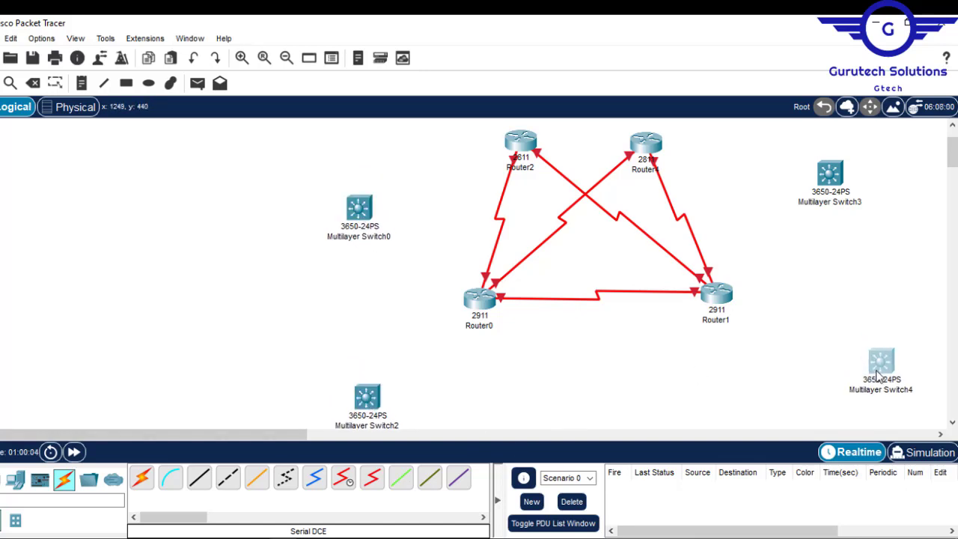
pyautogui.moveTo(834, 175); pyautogui.dragTo(846, 191)
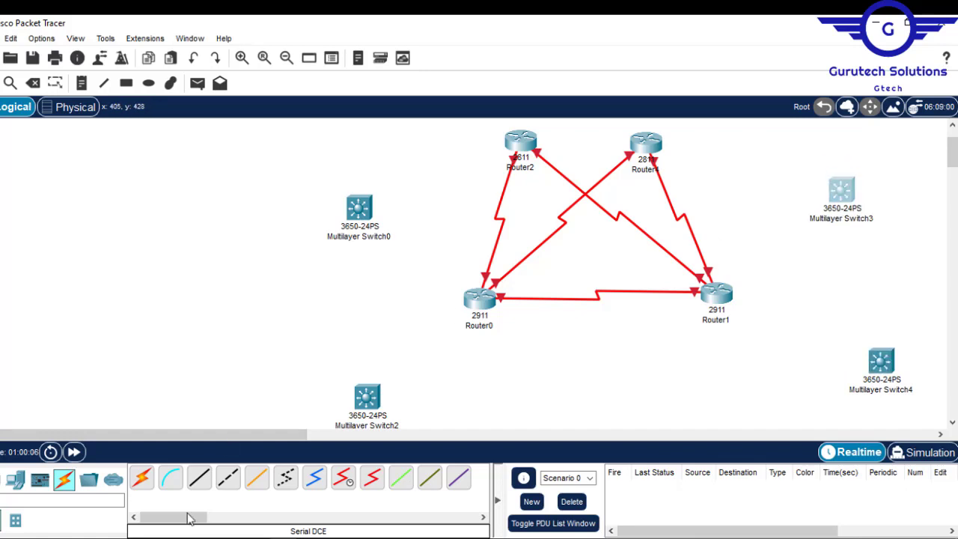
# - Connect Router0 to Multilayer Switch0 and Switch2, and Router1 to Multilayer Switch3 and Switch4, using the automatic connection type
pyautogui.click(143, 479)
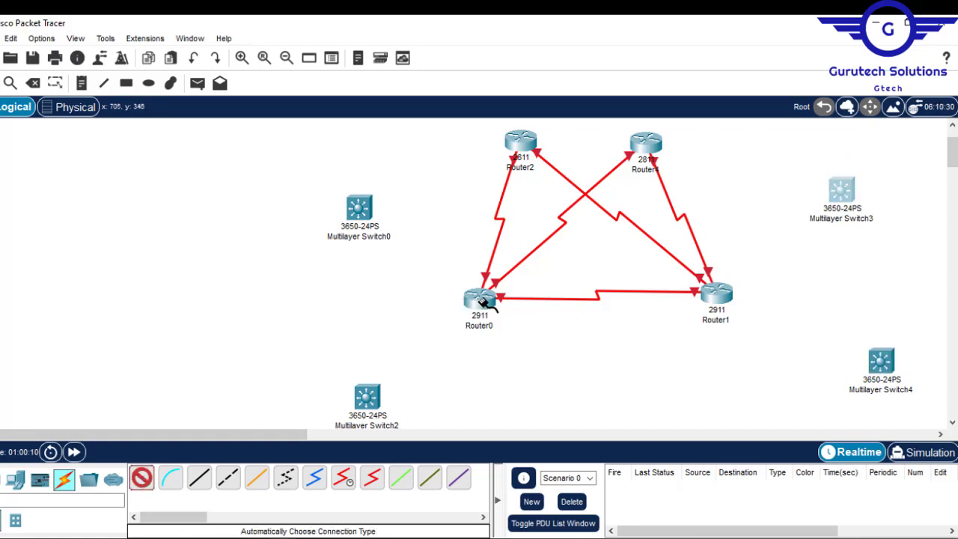
pyautogui.click(479, 303)
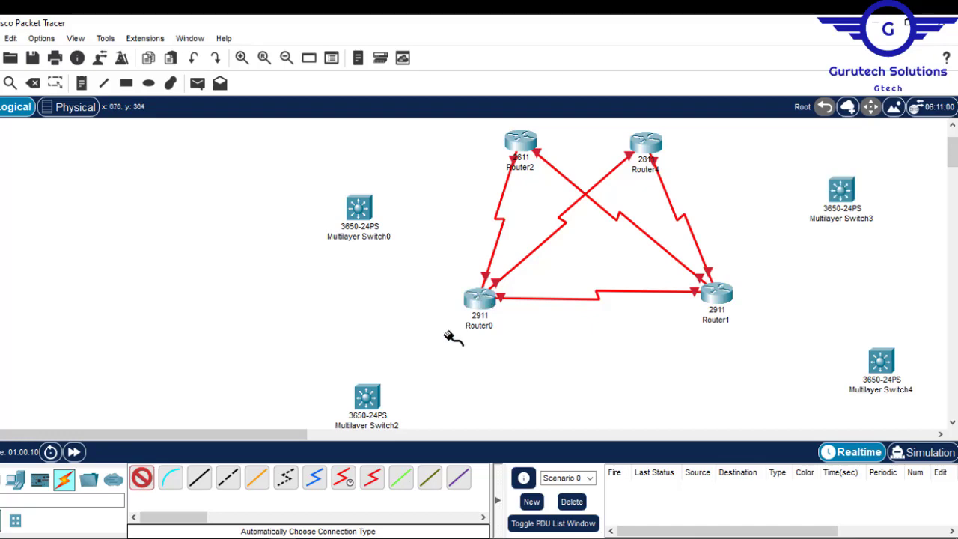
pyautogui.click(370, 397)
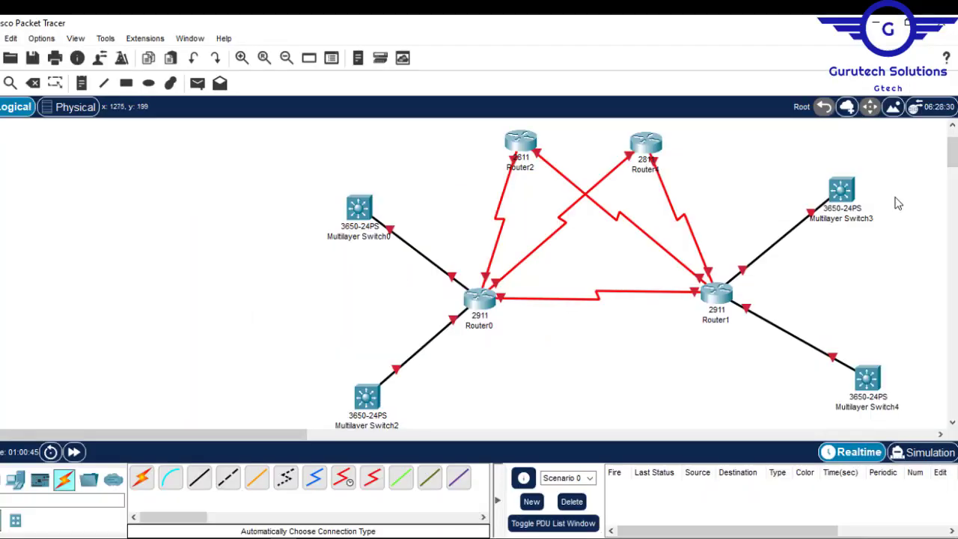
# - Place a 2960 switch below and between the two core routers for the server site
pyautogui.moveTo(952, 159); pyautogui.dragTo(954, 175)
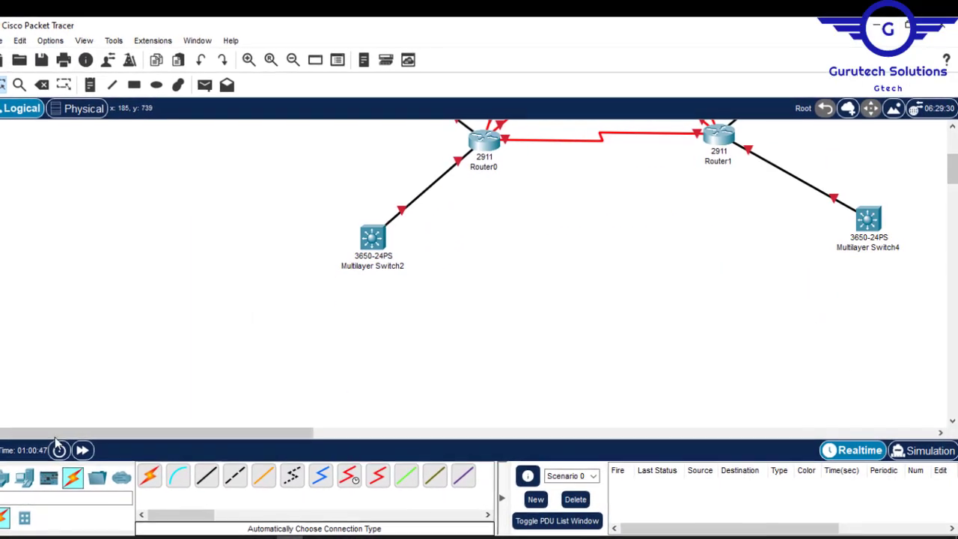
pyautogui.click(6, 483)
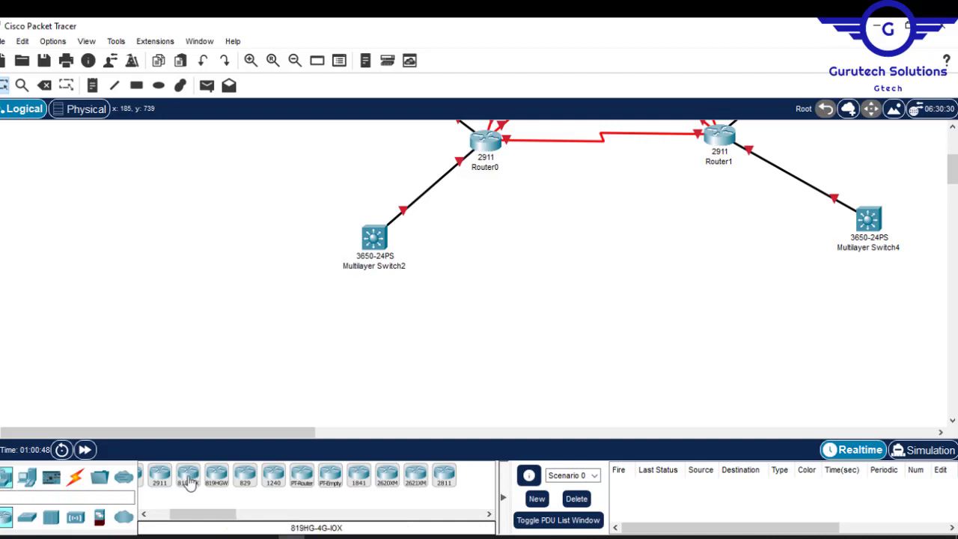
pyautogui.click(27, 516)
pyautogui.moveTo(150, 479); pyautogui.dragTo(570, 277)
pyautogui.scroll(2, 953, 168)
pyautogui.moveTo(953, 169); pyautogui.dragTo(953, 151)
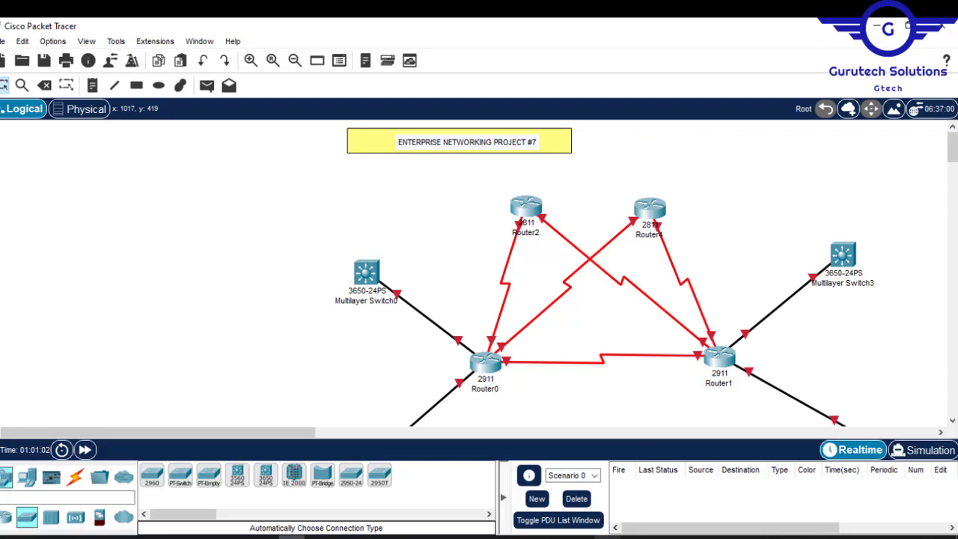
# - Review the headquarters departments and guest area in Project7.pdf, and check the reference network diagram
pyautogui.click(607, 537)
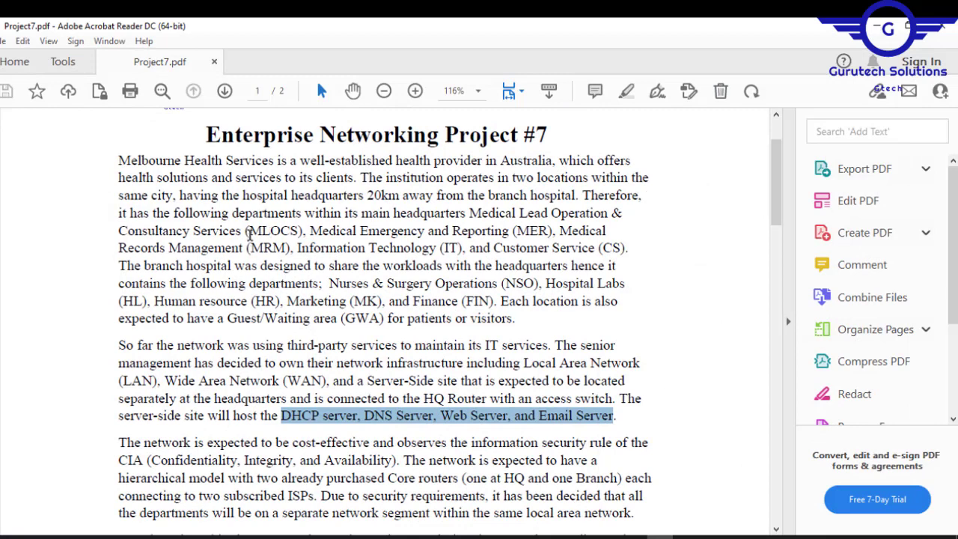
pyautogui.moveTo(249, 234); pyautogui.dragTo(357, 232)
pyautogui.moveTo(516, 230); pyautogui.dragTo(557, 229)
pyautogui.moveTo(250, 248); pyautogui.dragTo(283, 247)
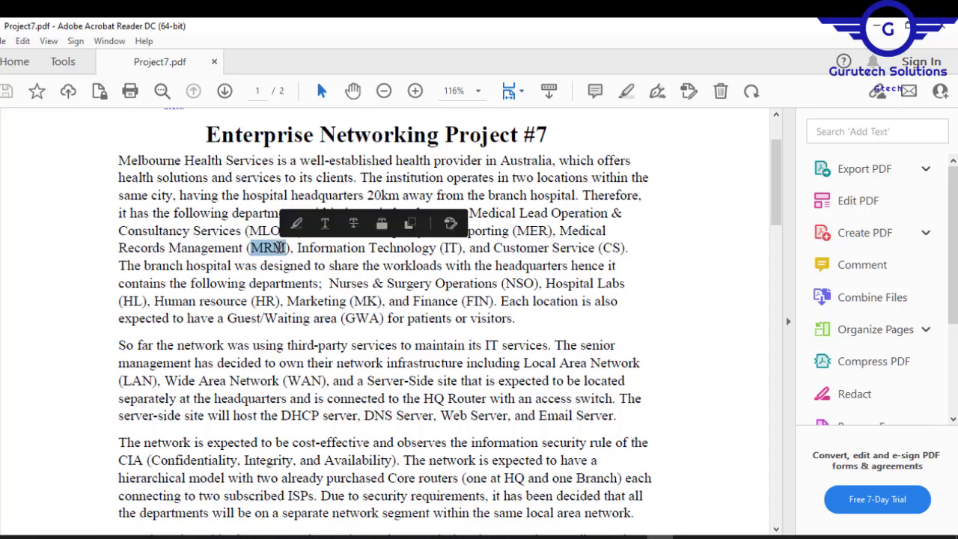
pyautogui.moveTo(440, 248); pyautogui.dragTo(464, 249)
pyautogui.moveTo(601, 248); pyautogui.dragTo(627, 248)
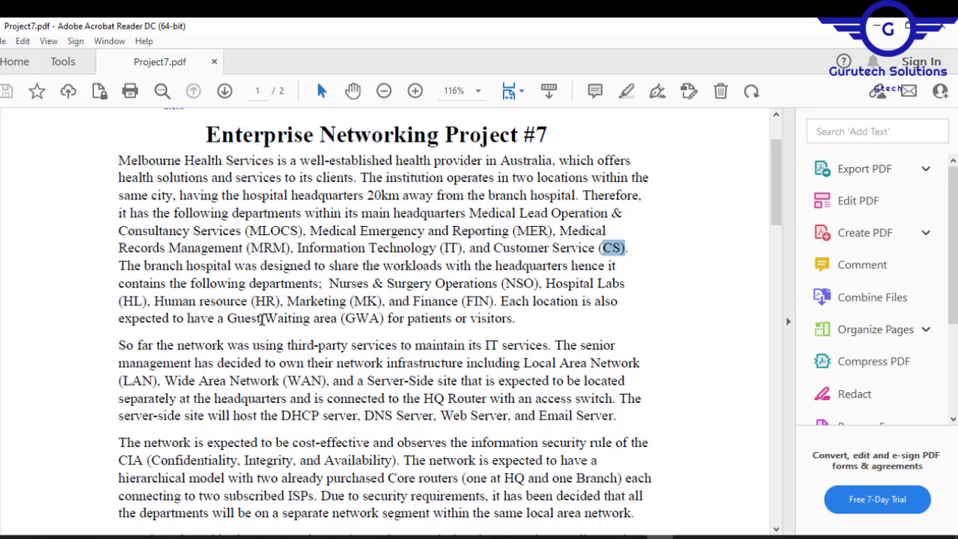
pyautogui.moveTo(222, 320); pyautogui.dragTo(347, 326)
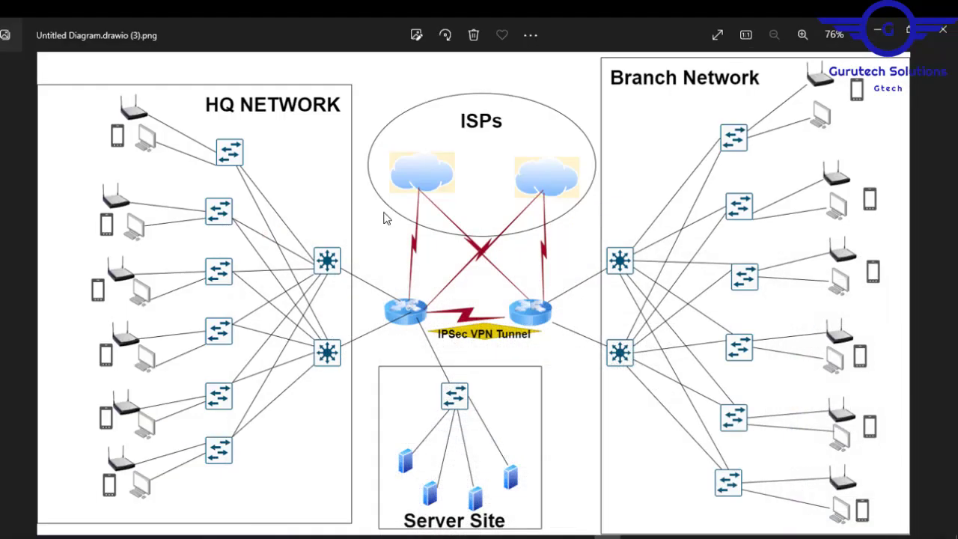
pyautogui.click(878, 32)
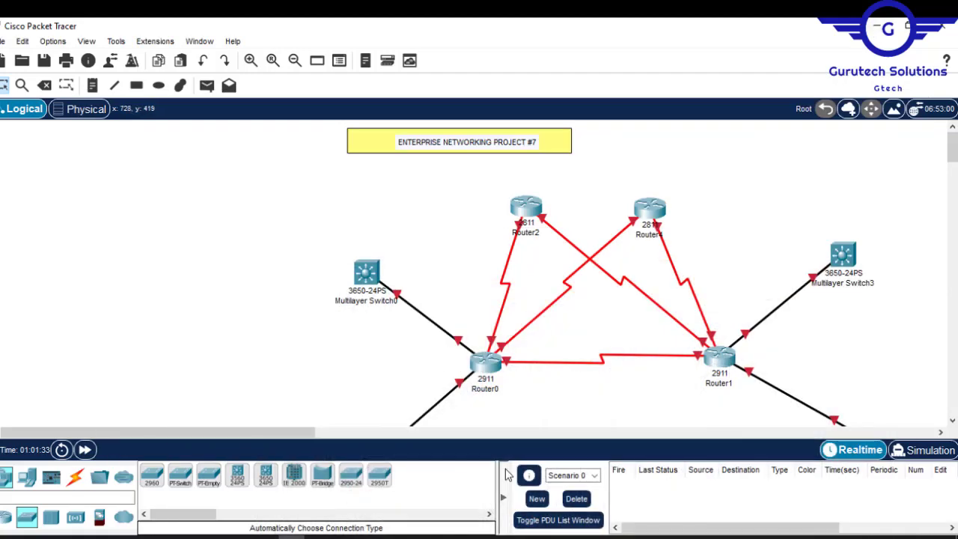
# - Place six 2960 access switches in a column on the HQ side and nudge Multilayer Switch0 into position
pyautogui.moveTo(151, 476); pyautogui.dragTo(235, 213)
pyautogui.moveTo(151, 476); pyautogui.dragTo(230, 407)
pyautogui.moveTo(952, 148); pyautogui.dragTo(952, 161)
pyautogui.moveTo(151, 476); pyautogui.dragTo(223, 362)
pyautogui.moveTo(375, 325); pyautogui.dragTo(385, 308)
pyautogui.moveTo(952, 161); pyautogui.dragTo(952, 178)
pyautogui.moveTo(151, 476); pyautogui.dragTo(218, 304)
pyautogui.moveTo(151, 476); pyautogui.dragTo(226, 403)
# - Place six 2960 access switches in a column on the branch side, beyond Multilayer Switch3 and Multilayer Switch4
pyautogui.moveTo(300, 433); pyautogui.dragTo(485, 451)
pyautogui.moveTo(151, 476); pyautogui.dragTo(467, 371)
pyautogui.moveTo(151, 476); pyautogui.dragTo(472, 260)
pyautogui.moveTo(151, 476); pyautogui.dragTo(479, 166)
pyautogui.moveTo(952, 177); pyautogui.dragTo(952, 154)
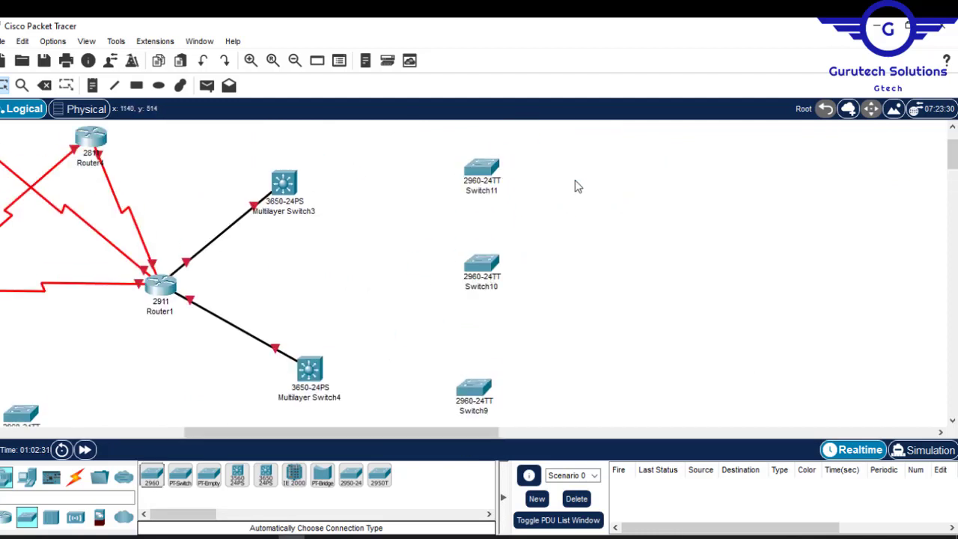
# - Connect Switch1, Switch2 and Switch3 to Multilayer Switch0 using the automatic connection type
pyautogui.moveTo(290, 437); pyautogui.dragTo(157, 458)
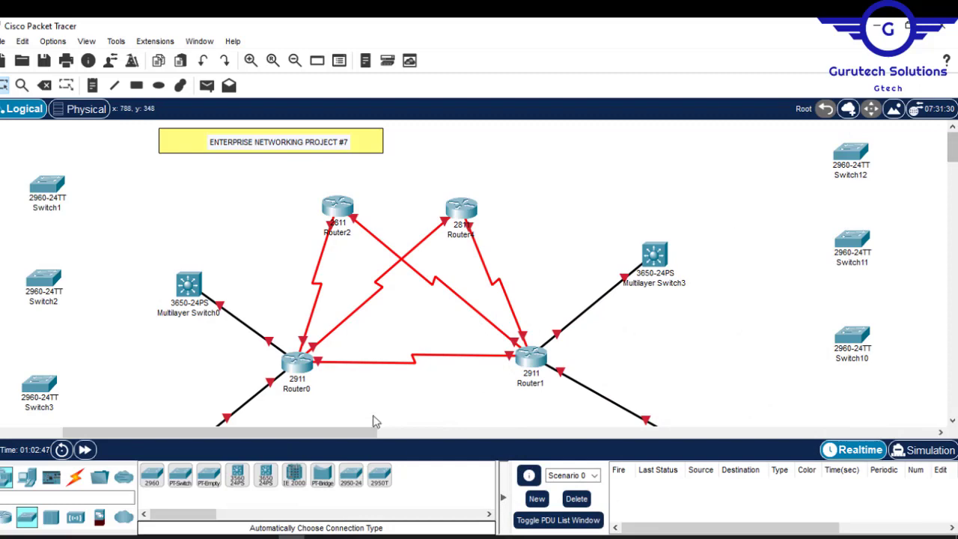
pyautogui.moveTo(332, 432); pyautogui.dragTo(278, 433)
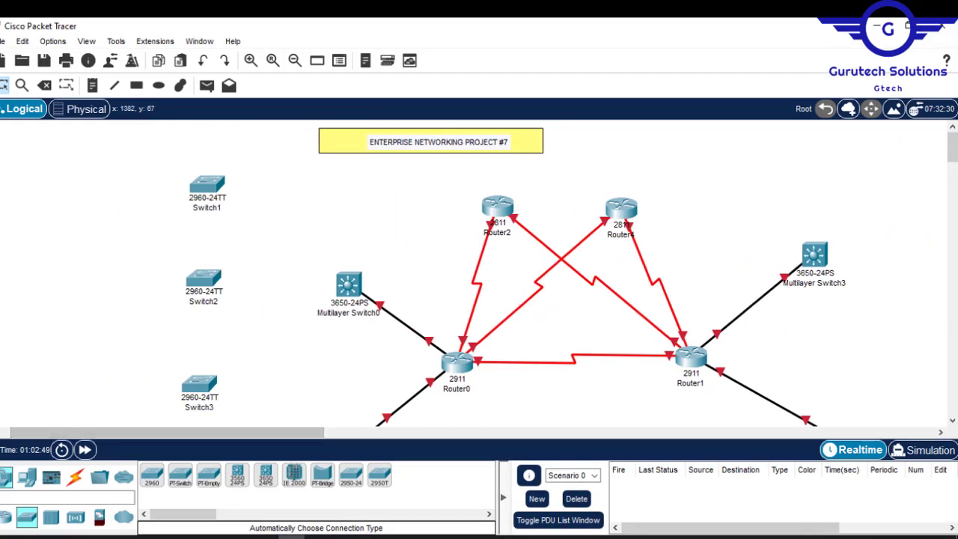
pyautogui.moveTo(952, 148)
pyautogui.mouseDown()
pyautogui.moveTo(952, 176)
pyautogui.moveTo(952, 151)
pyautogui.mouseUp()
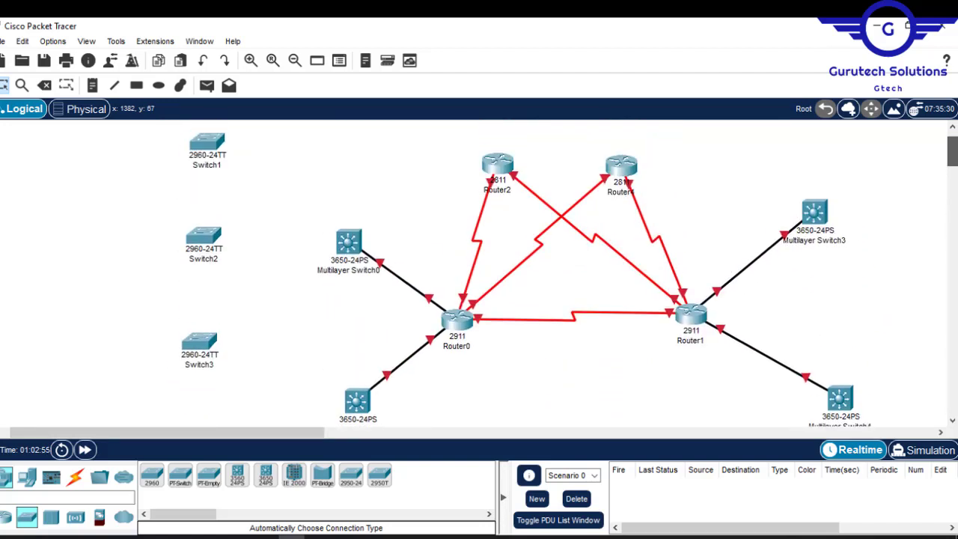
pyautogui.click(75, 477)
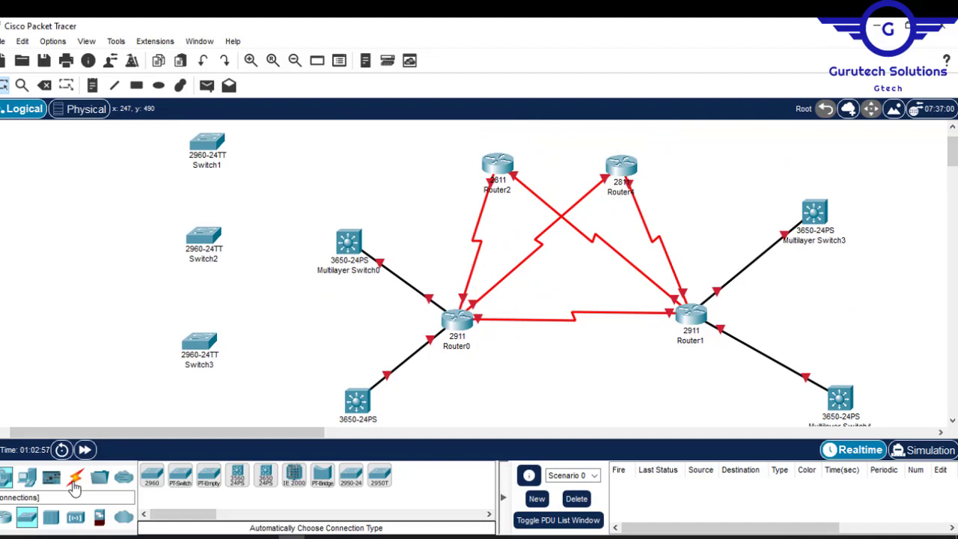
pyautogui.click(207, 142)
pyautogui.click(349, 242)
pyautogui.click(152, 475)
pyautogui.click(203, 235)
pyautogui.click(349, 242)
# - Connect all six HQ access switches to Multilayer Switch2, and Switch4, Switch5 and Switch6 to Multilayer Switch0
pyautogui.click(152, 475)
pyautogui.click(199, 342)
pyautogui.click(349, 243)
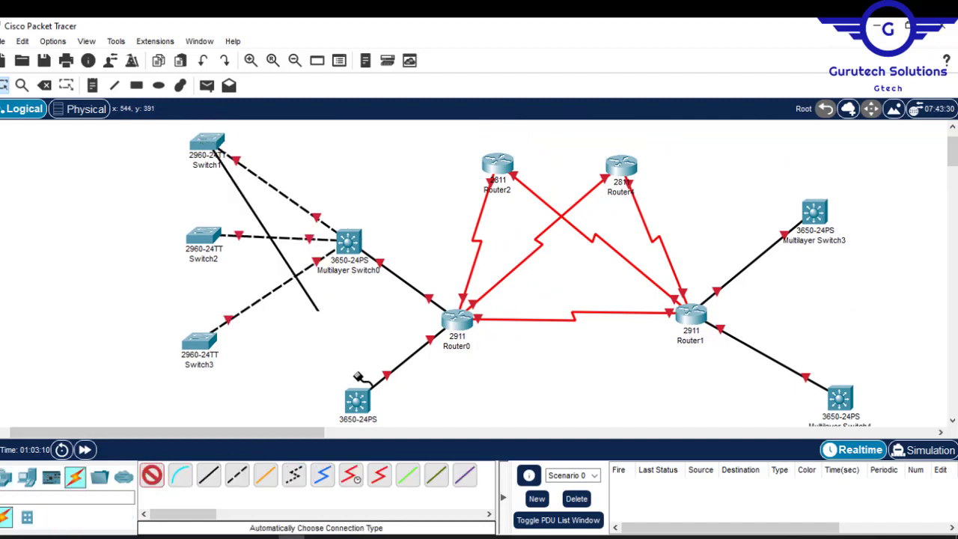
pyautogui.click(358, 301)
pyautogui.scroll(-3, 358, 301)
pyautogui.click(192, 405)
pyautogui.click(152, 475)
pyautogui.click(295, 60)
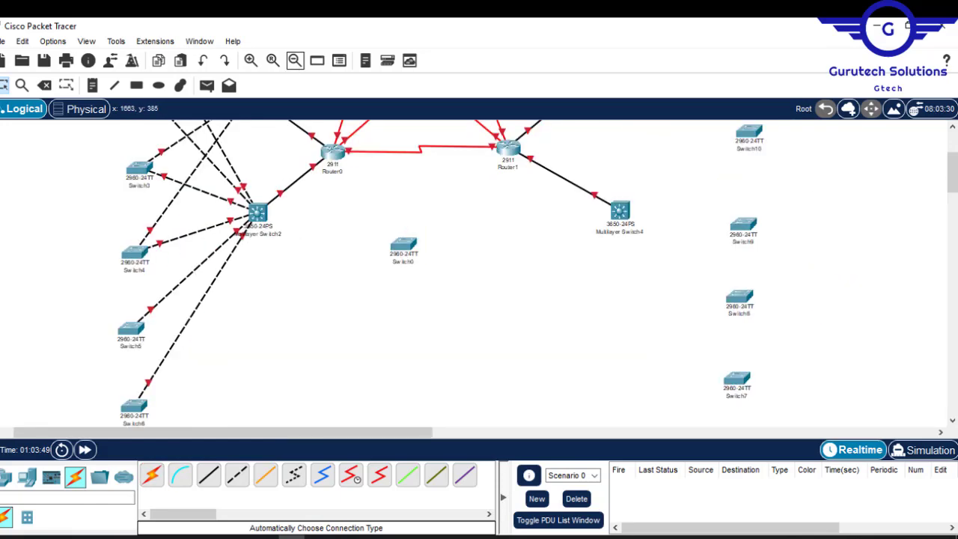
pyautogui.click(136, 425)
# - Connect Multilayer Switch3 to the branch access switches using the automatic connection type
pyautogui.click(152, 475)
pyautogui.click(131, 350)
pyautogui.click(253, 124)
pyautogui.moveTo(952, 169); pyautogui.dragTo(952, 156)
pyautogui.click(152, 475)
pyautogui.click(601, 194)
pyautogui.click(748, 182)
pyautogui.click(153, 477)
pyautogui.click(601, 194)
pyautogui.click(749, 254)
pyautogui.click(749, 183)
pyautogui.scroll(1, 748, 184)
# - Connect Multilayer Switch4 to the branch access switches using the automatic connection type
pyautogui.click(152, 476)
pyautogui.click(601, 220)
pyautogui.click(749, 150)
# - Connect Router0 to the server-site access switch, Switch0, using the automatic connection type
pyautogui.click(152, 475)
pyautogui.click(620, 360)
pyautogui.click(749, 150)
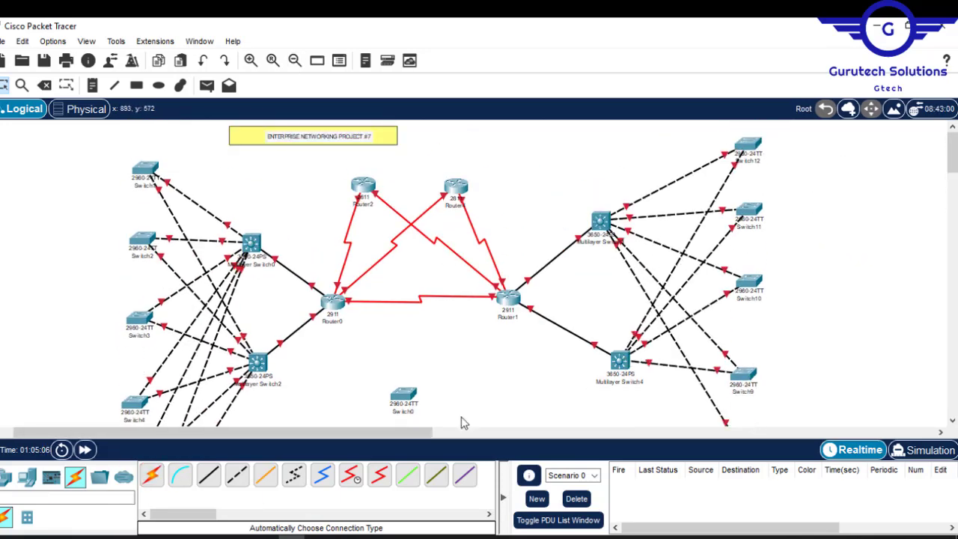
# - Nudge Multilayer Switch3, Multilayer Switch4 and the HQ access switches to tidy the topology layout
pyautogui.click(600, 205)
pyautogui.moveTo(620, 344); pyautogui.dragTo(613, 357)
pyautogui.moveTo(601, 220); pyautogui.dragTo(610, 222)
pyautogui.moveTo(143, 239); pyautogui.dragTo(148, 239)
pyautogui.scroll(-3, 149, 359)
pyautogui.moveTo(134, 366); pyautogui.dragTo(144, 357)
pyautogui.moveTo(952, 190); pyautogui.dragTo(952, 171)
pyautogui.click(152, 476)
pyautogui.click(330, 230)
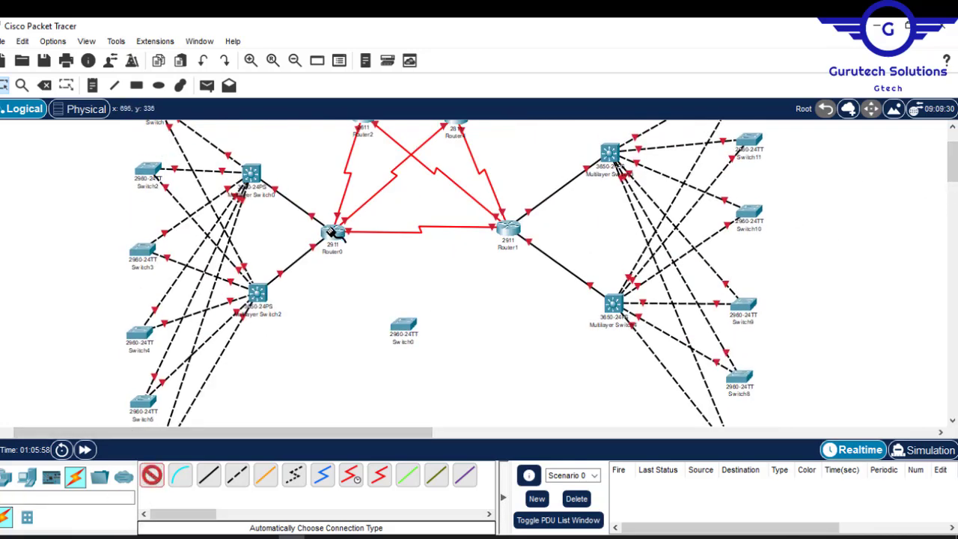
pyautogui.click(403, 324)
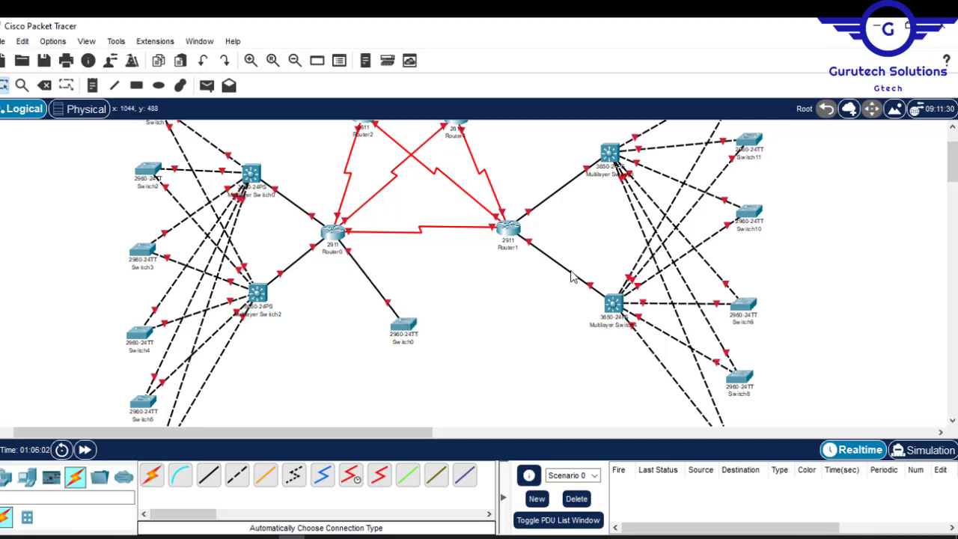
# - Compare the cabled topology with the reference network diagram, focusing on the HQ access switches
pyautogui.moveTo(954, 165)
pyautogui.mouseDown()
pyautogui.moveTo(953, 155)
pyautogui.moveTo(955, 187)
pyautogui.moveTo(955, 166)
pyautogui.mouseUp()
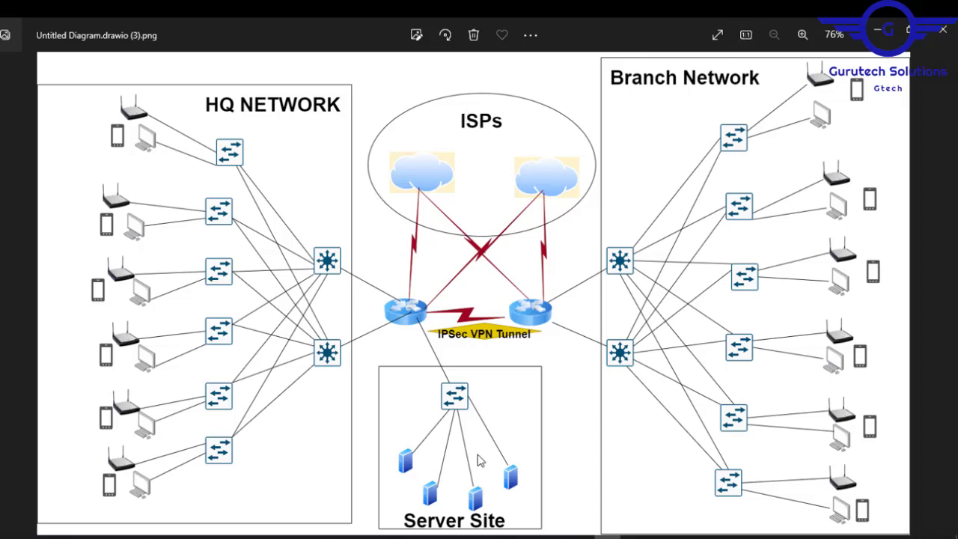
pyautogui.click(882, 35)
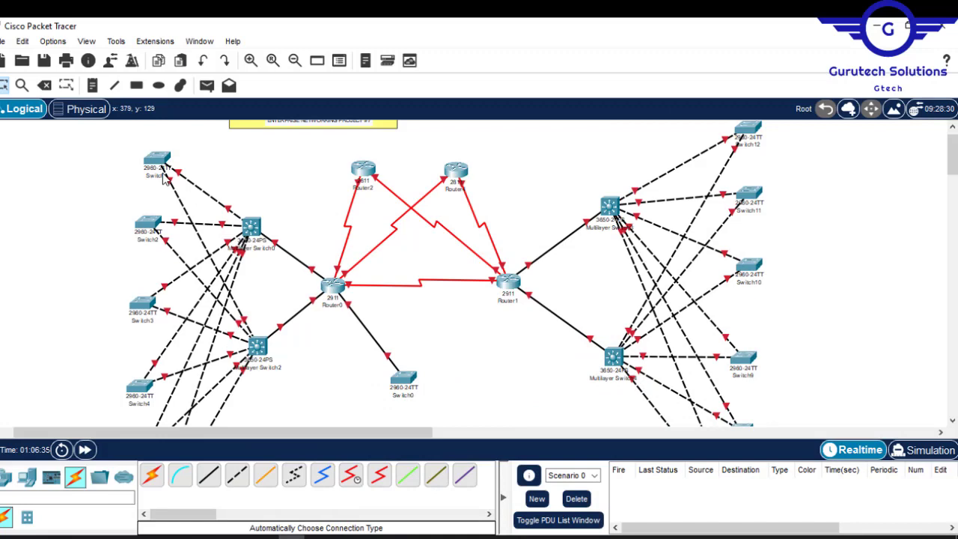
pyautogui.moveTo(163, 177)
pyautogui.moveTo(150, 430); pyautogui.dragTo(118, 447)
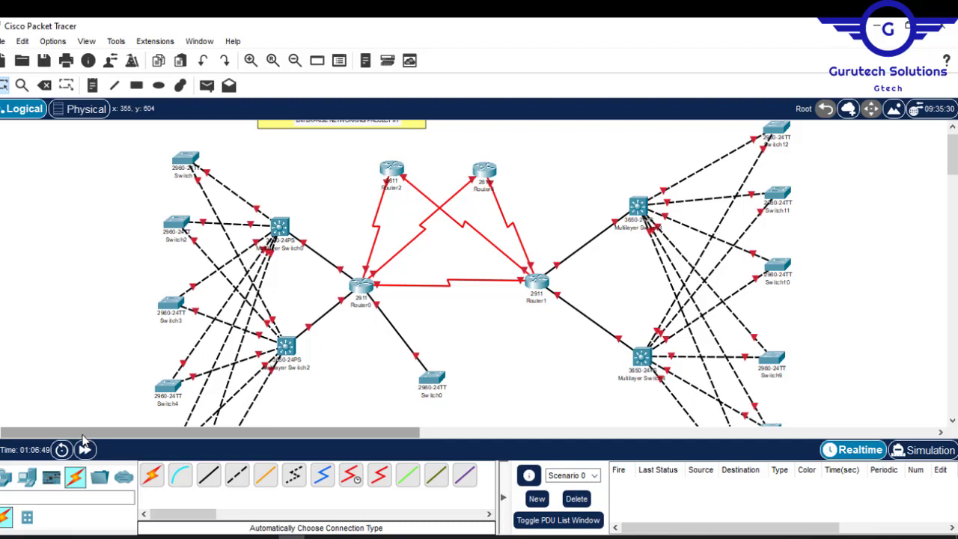
# - Place a PC, a printer and an access point beside the first HQ access switch, Switch1
pyautogui.click(26, 476)
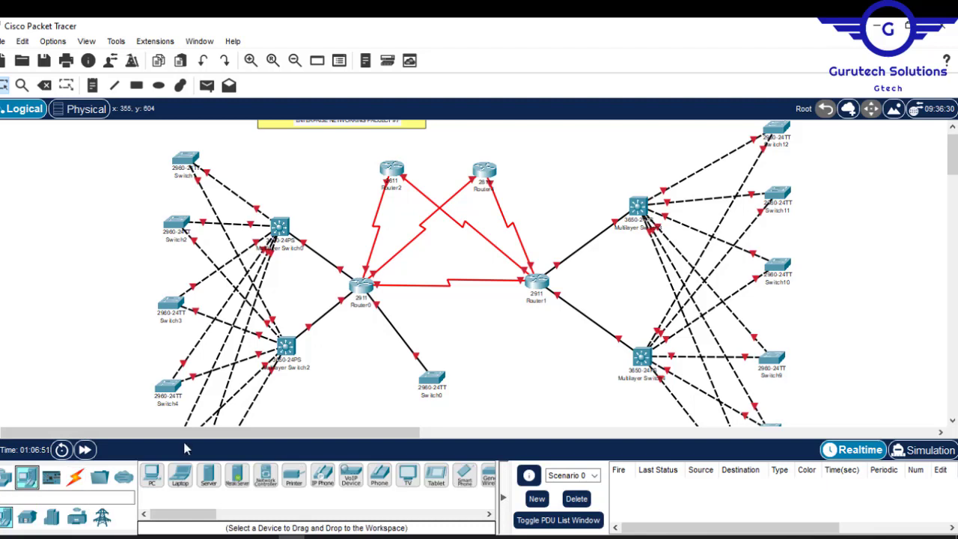
pyautogui.click(159, 477)
pyautogui.click(114, 149)
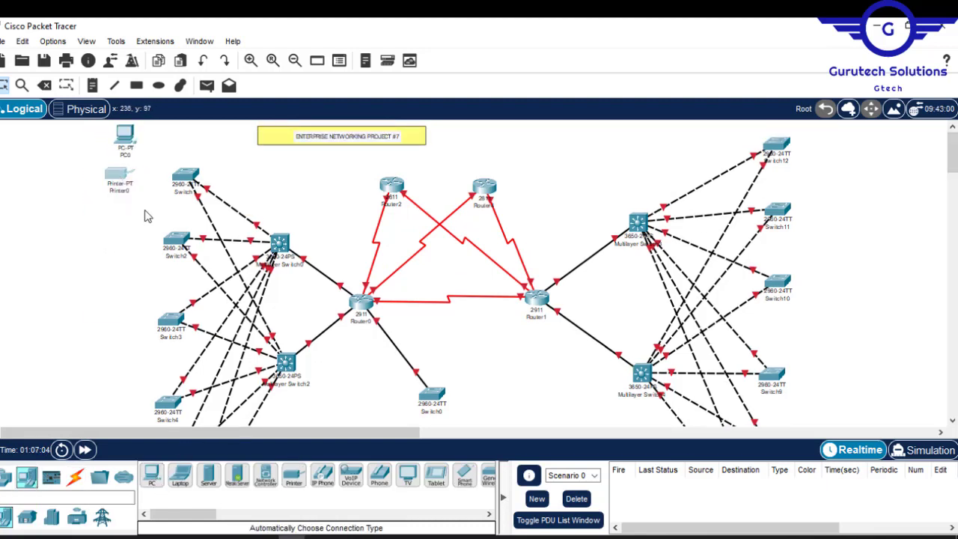
pyautogui.click(4, 476)
pyautogui.click(151, 475)
pyautogui.click(71, 145)
# - Add a laptop and a smartphone beside the first HQ access point, Access Point0
pyautogui.click(26, 478)
pyautogui.click(180, 476)
pyautogui.click(31, 137)
pyautogui.click(465, 475)
pyautogui.click(21, 170)
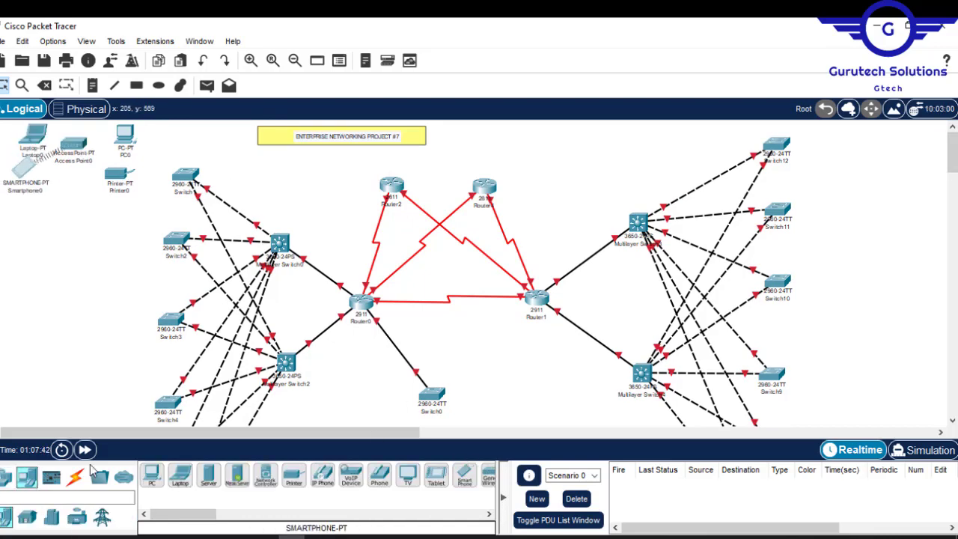
# - Connect Switch1 to PC0, Printer0 and Access Point0 using the automatic connection type
pyautogui.click(75, 477)
pyautogui.click(151, 475)
pyautogui.click(125, 135)
pyautogui.click(185, 175)
pyautogui.click(118, 173)
pyautogui.click(73, 143)
# - Duplicate the group of PC, printer, access point, laptop and smartphone beside HQ Switch2 and Switch3
pyautogui.moveTo(146, 198); pyautogui.dragTo(3, 124)
pyautogui.moveTo(125, 139); pyautogui.dragTo(122, 230)
pyautogui.moveTo(144, 281); pyautogui.dragTo(3, 213)
pyautogui.moveTo(122, 227); pyautogui.dragTo(112, 307)
# - Duplicate the end-device group beside the remaining HQ access switches, Switch4, Switch5 and Switch6
pyautogui.scroll(-3, 112, 307)
pyautogui.moveTo(112, 161); pyautogui.dragTo(110, 253)
pyautogui.moveTo(143, 298); pyautogui.dragTo(3, 217)
pyautogui.moveTo(110, 253); pyautogui.dragTo(109, 338)
pyautogui.scroll(-3, 109, 337)
pyautogui.moveTo(182, 262); pyautogui.dragTo(3, 184)
pyautogui.moveTo(111, 210); pyautogui.dragTo(124, 310)
# - Duplicate the end-device group beside the branch access switches, Switch7 through Switch12
pyautogui.moveTo(953, 196); pyautogui.dragTo(955, 174)
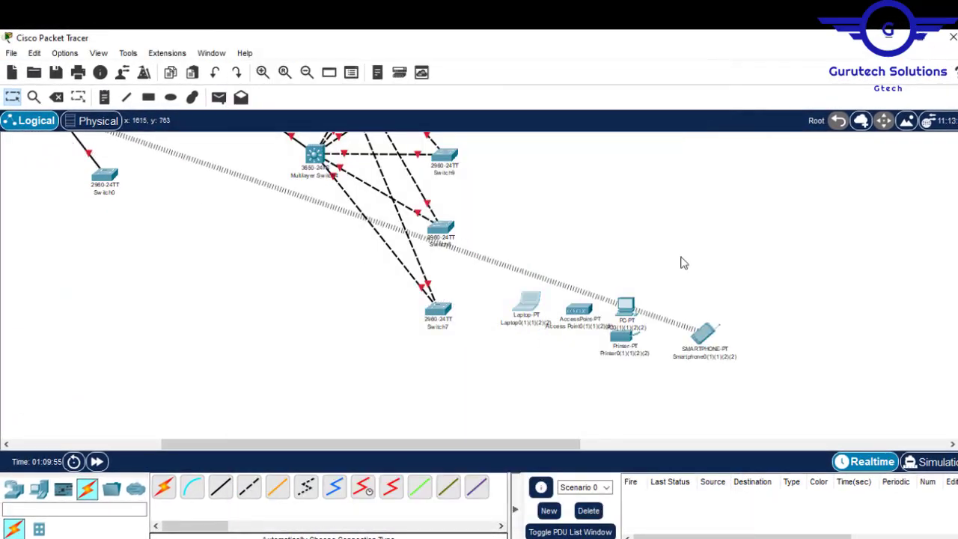
pyautogui.moveTo(695, 332)
pyautogui.mouseDown()
pyautogui.moveTo(663, 384)
pyautogui.moveTo(653, 324)
pyautogui.mouseUp()
pyautogui.moveTo(711, 291); pyautogui.dragTo(497, 401)
pyautogui.moveTo(526, 314); pyautogui.dragTo(514, 210)
pyautogui.scroll(2, 509, 336)
pyautogui.moveTo(692, 281); pyautogui.dragTo(483, 389)
pyautogui.moveTo(515, 307); pyautogui.dragTo(514, 231)
pyautogui.scroll(3, 514, 230)
pyautogui.moveTo(621, 367); pyautogui.dragTo(621, 186)
pyautogui.moveTo(621, 186); pyautogui.dragTo(654, 122)
# - Reposition Switch12, Switch11 and their neighbouring end devices to tidy the top of the branch layout
pyautogui.moveTo(450, 155); pyautogui.dragTo(445, 146)
pyautogui.moveTo(541, 178); pyautogui.dragTo(507, 156)
pyautogui.moveTo(596, 160); pyautogui.dragTo(589, 147)
pyautogui.moveTo(655, 182); pyautogui.dragTo(649, 177)
pyautogui.moveTo(450, 222); pyautogui.dragTo(450, 230)
pyautogui.moveTo(515, 191); pyautogui.dragTo(515, 212)
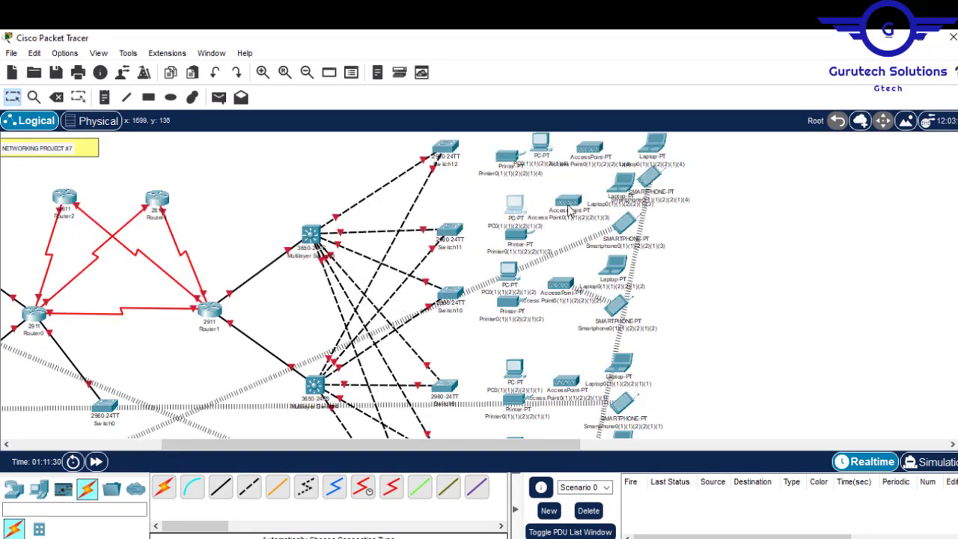
# - Space out the access points, laptops, smartphones and printer beside branch Switch12, Switch11 and Switch10
pyautogui.moveTo(569, 200); pyautogui.dragTo(563, 213)
pyautogui.moveTo(621, 183); pyautogui.dragTo(615, 206)
pyautogui.moveTo(624, 223); pyautogui.dragTo(618, 236)
pyautogui.moveTo(589, 147); pyautogui.dragTo(583, 147)
pyautogui.moveTo(650, 176); pyautogui.dragTo(685, 147)
pyautogui.moveTo(508, 301); pyautogui.dragTo(508, 318)
pyautogui.moveTo(562, 284); pyautogui.dragTo(555, 291)
pyautogui.moveTo(616, 259); pyautogui.dragTo(615, 268)
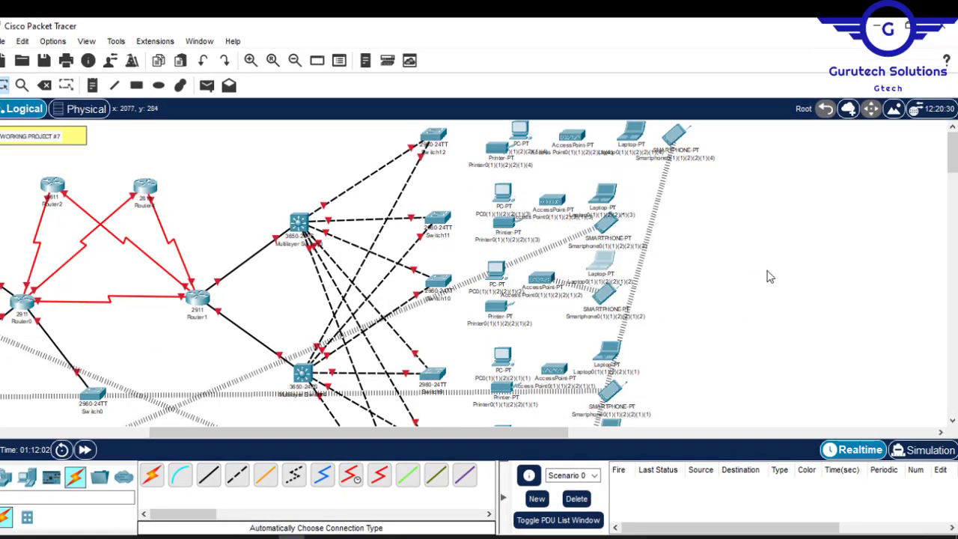
# - Connect HQ Switch2 and Switch3 to their PCs, printers and access points using the automatic connection type
pyautogui.moveTo(427, 432); pyautogui.dragTo(223, 434)
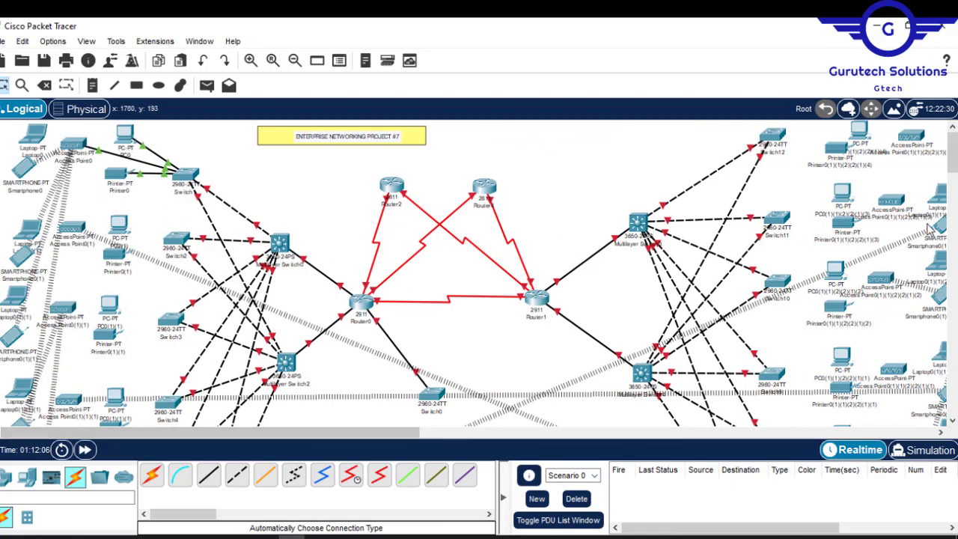
pyautogui.moveTo(953, 164)
pyautogui.mouseDown()
pyautogui.moveTo(953, 188)
pyautogui.moveTo(954, 154)
pyautogui.mouseUp()
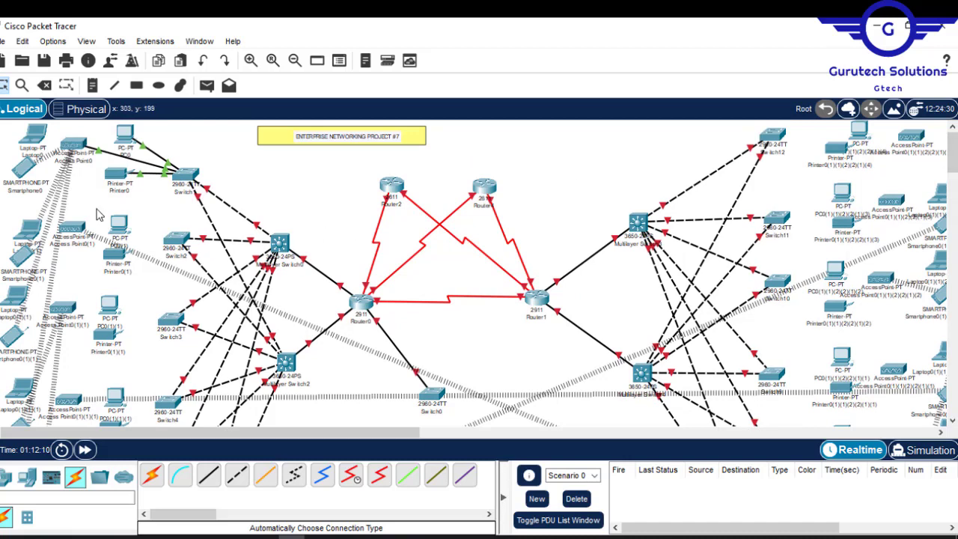
pyautogui.click(153, 479)
pyautogui.click(176, 239)
pyautogui.click(73, 229)
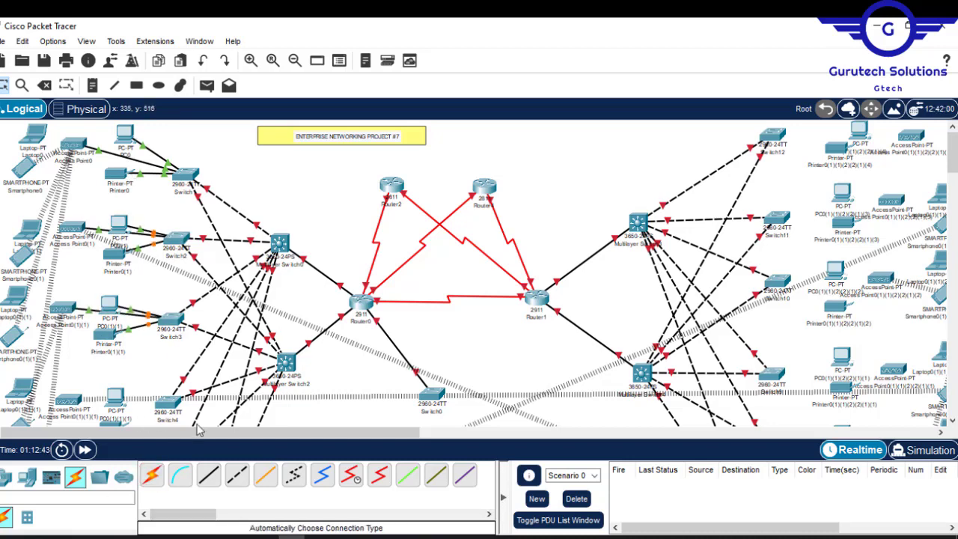
# - Connect the remaining access switches, Switch4 through Switch12, to their PCs, printers and access points using the automatic connection type
pyautogui.scroll(-5, 110, 311)
pyautogui.scroll(-3, 110, 311)
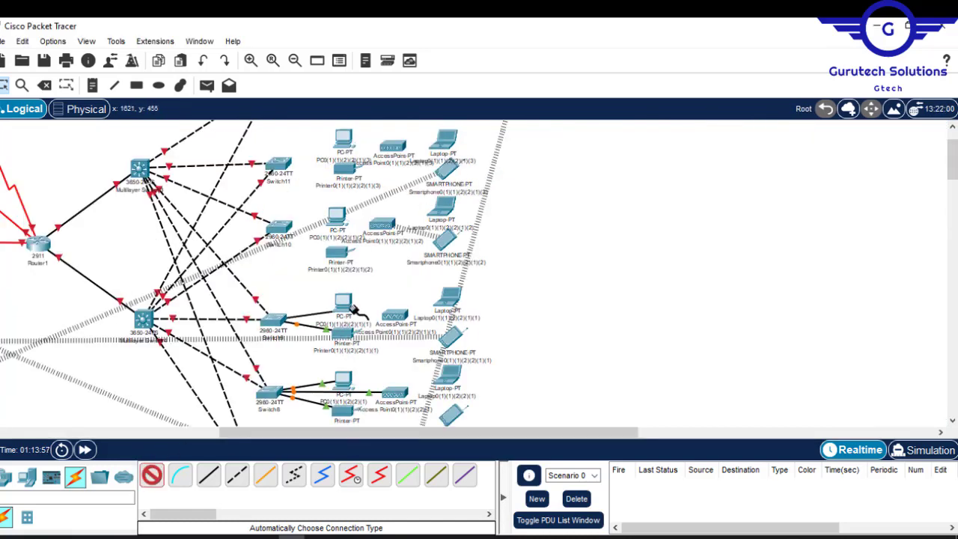
pyautogui.click(254, 160)
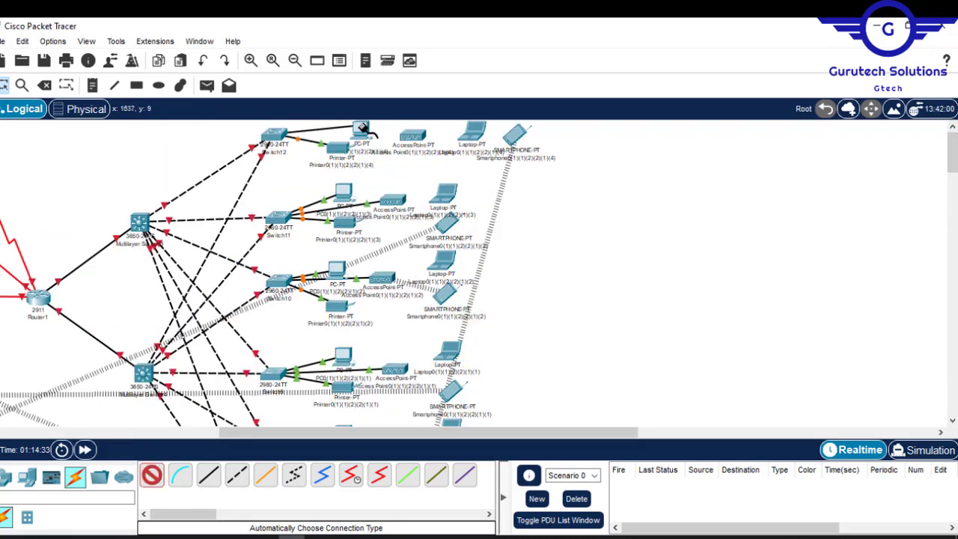
pyautogui.click(414, 139)
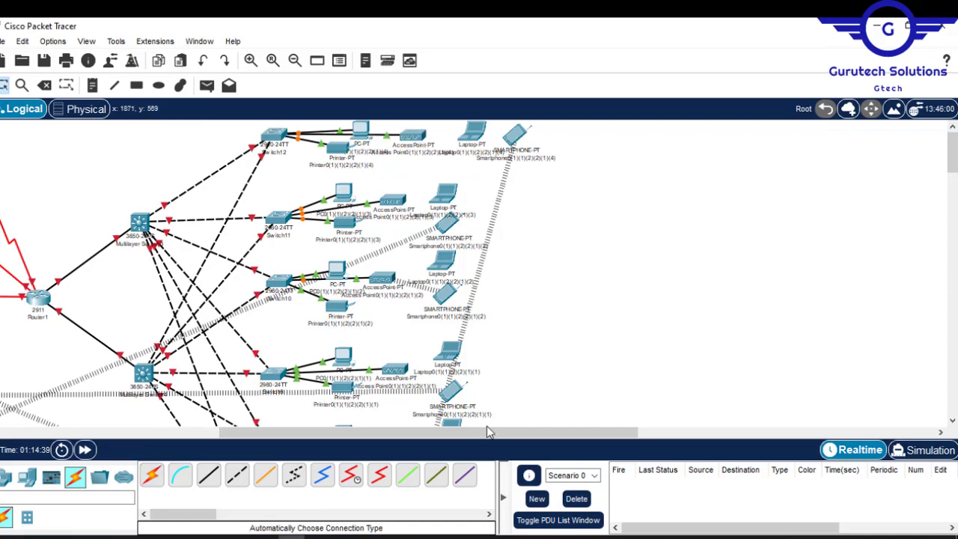
# - Place four servers below the server-site access switch, Switch0
pyautogui.moveTo(490, 433); pyautogui.dragTo(300, 458)
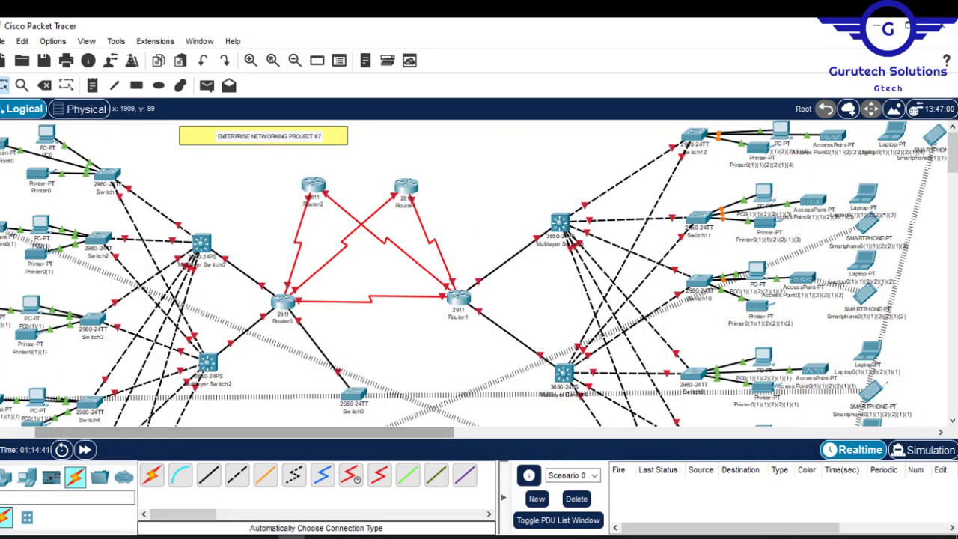
pyautogui.moveTo(954, 153); pyautogui.dragTo(955, 175)
pyautogui.moveTo(957, 184)
pyautogui.mouseDown()
pyautogui.moveTo(957, 159)
pyautogui.moveTo(956, 181)
pyautogui.mouseUp()
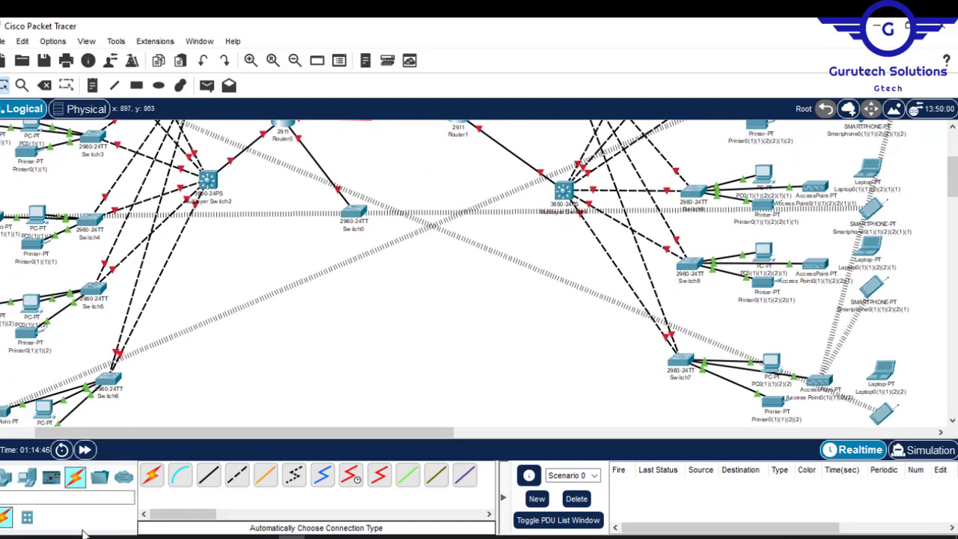
pyautogui.click(27, 476)
pyautogui.moveTo(209, 479); pyautogui.dragTo(304, 295)
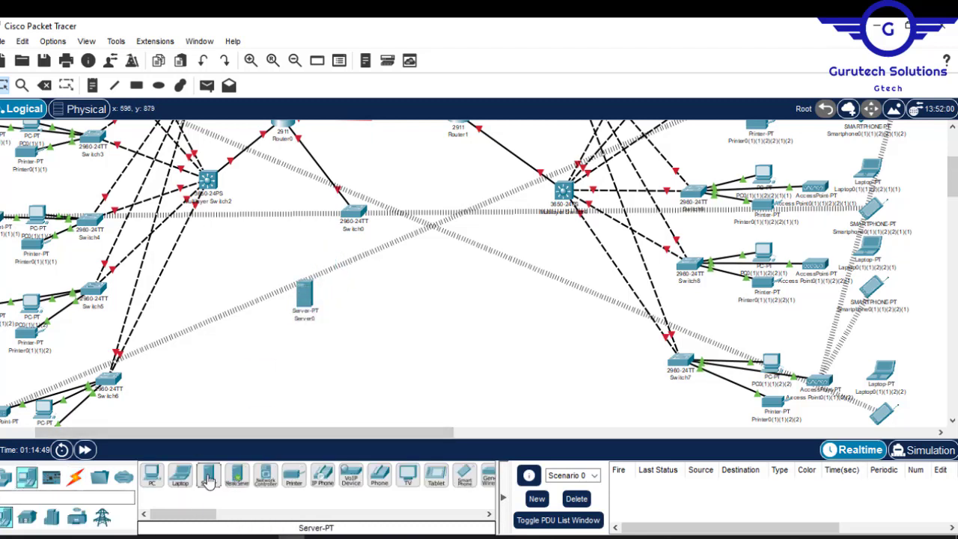
pyautogui.moveTo(209, 479); pyautogui.dragTo(350, 296)
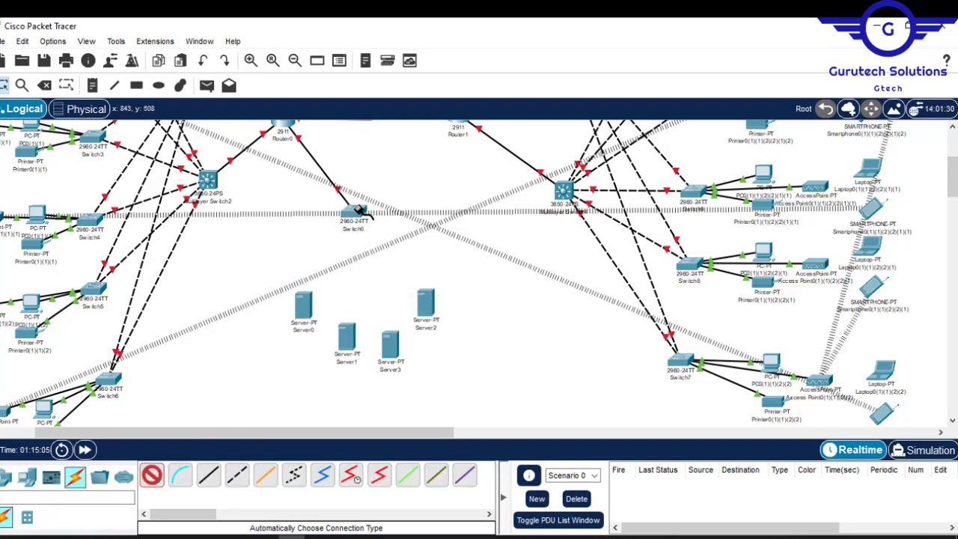
# - Connect Switch0 to Server0, Server1, Server2 and Server3 using the automatic connection type
pyautogui.click(358, 211)
pyautogui.click(304, 306)
pyautogui.click(152, 475)
pyautogui.click(354, 213)
pyautogui.click(348, 339)
pyautogui.click(152, 475)
pyautogui.click(354, 213)
pyautogui.click(390, 344)
pyautogui.click(152, 477)
pyautogui.click(353, 214)
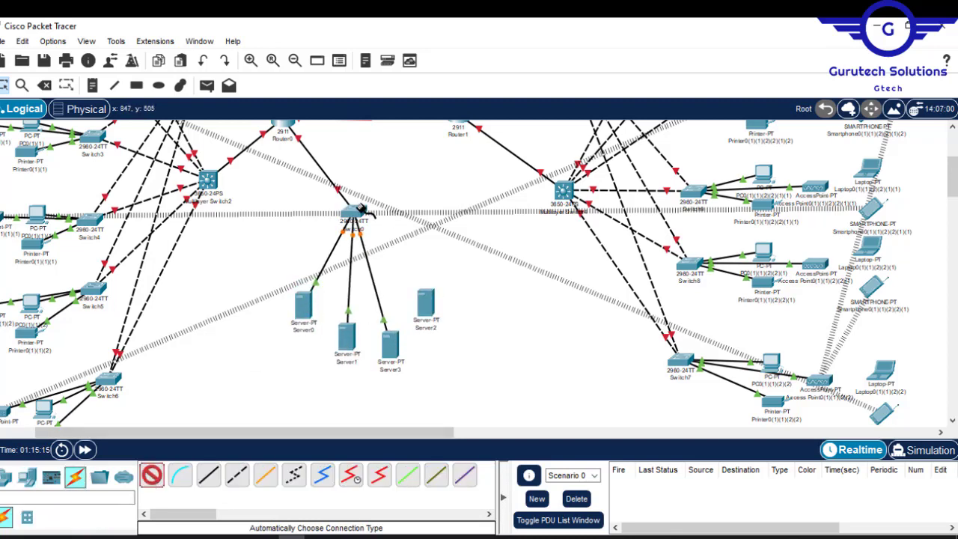
pyautogui.click(427, 303)
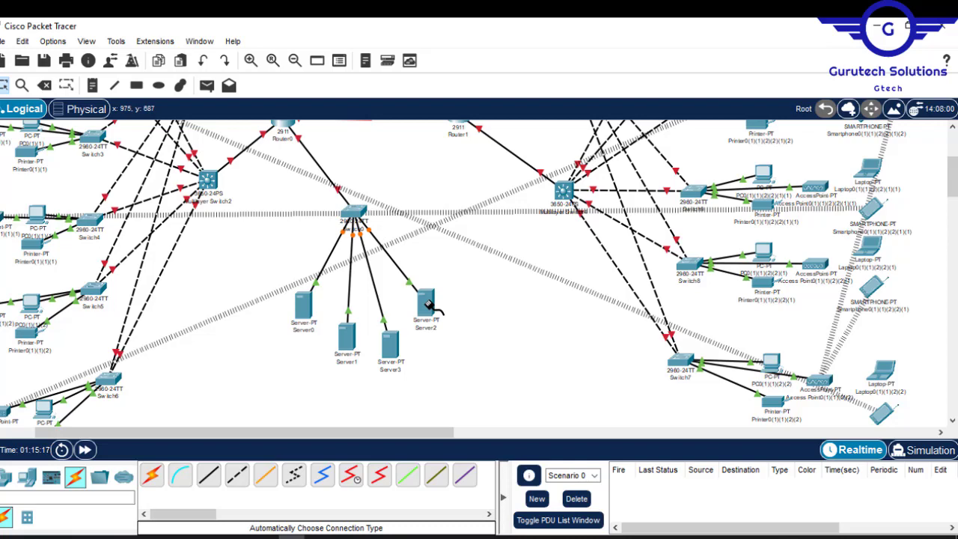
# - Check the cabled topology against the reference network diagram, covering the HQ, server site and branch
pyautogui.moveTo(952, 175); pyautogui.dragTo(952, 153)
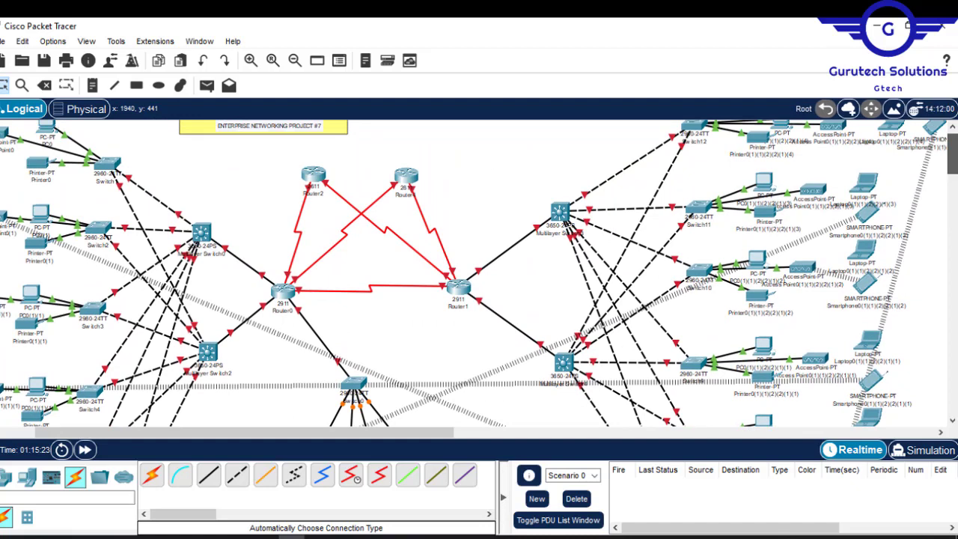
pyautogui.moveTo(953, 153); pyautogui.dragTo(952, 152)
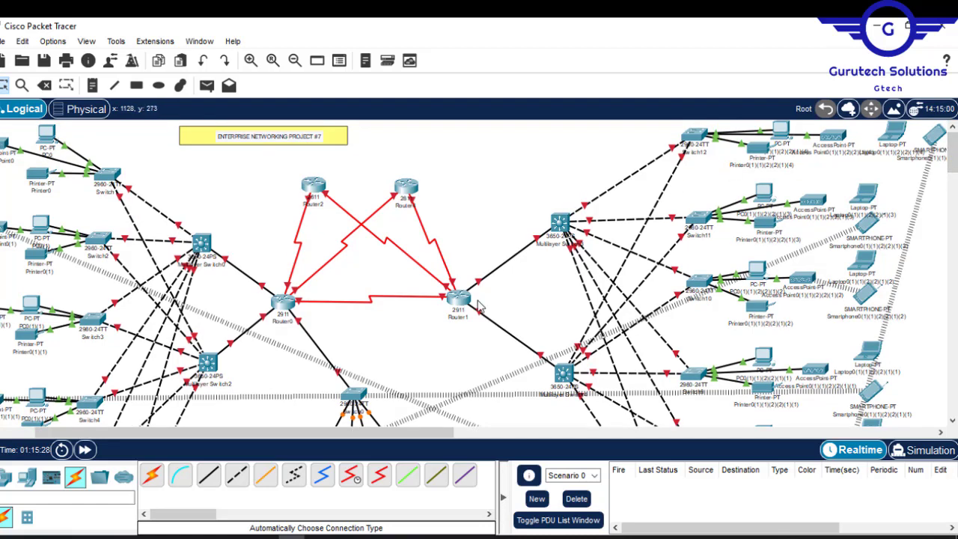
pyautogui.moveTo(434, 434); pyautogui.dragTo(317, 443)
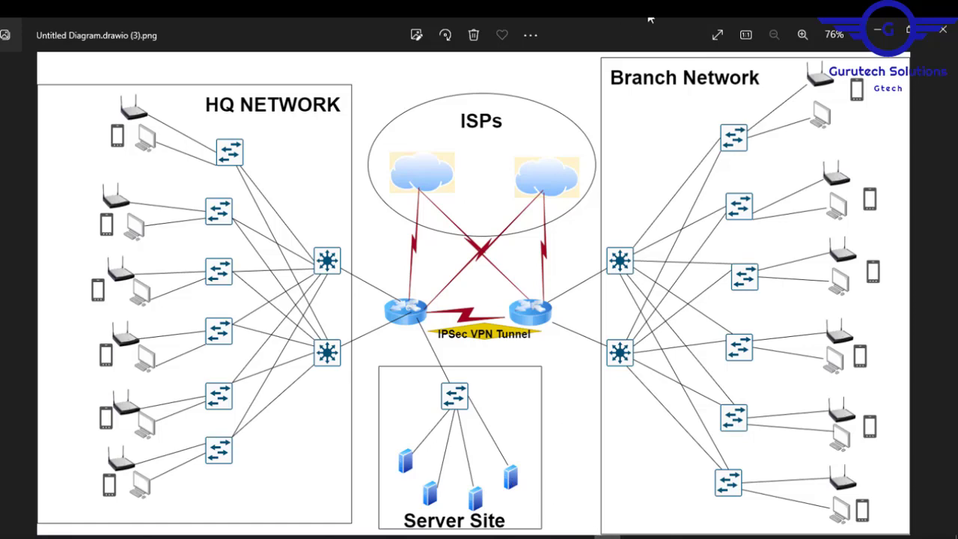
pyautogui.click(877, 32)
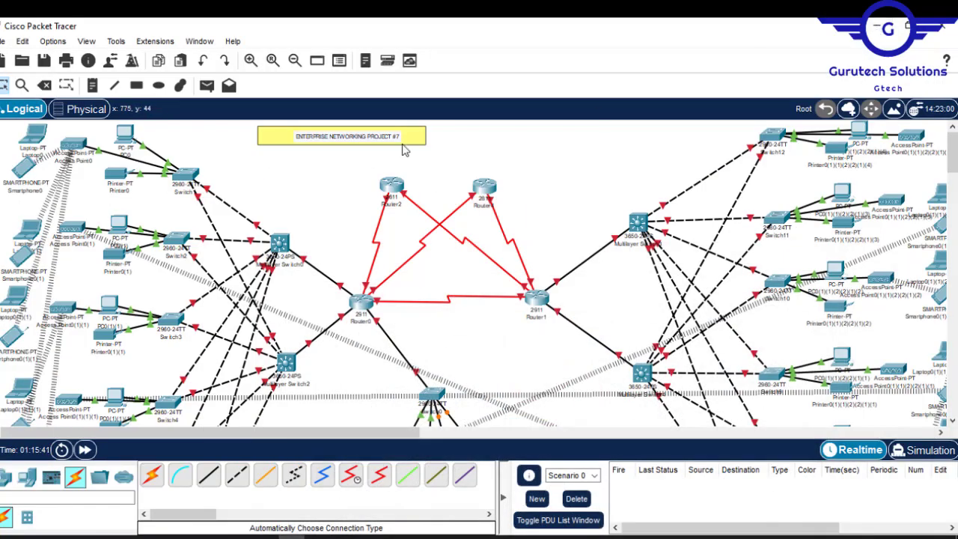
pyautogui.click(272, 60)
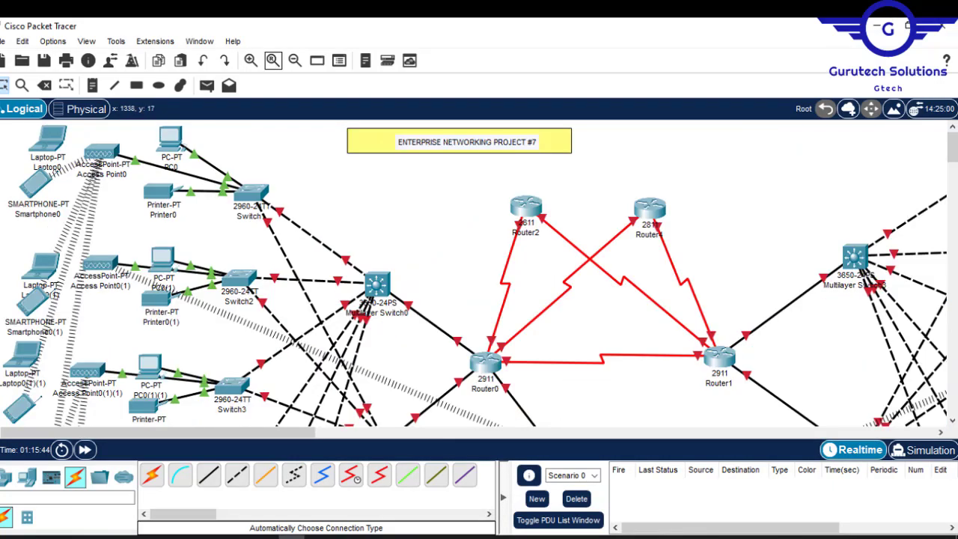
pyautogui.moveTo(952, 143); pyautogui.dragTo(953, 184)
pyautogui.moveTo(302, 438); pyautogui.dragTo(506, 438)
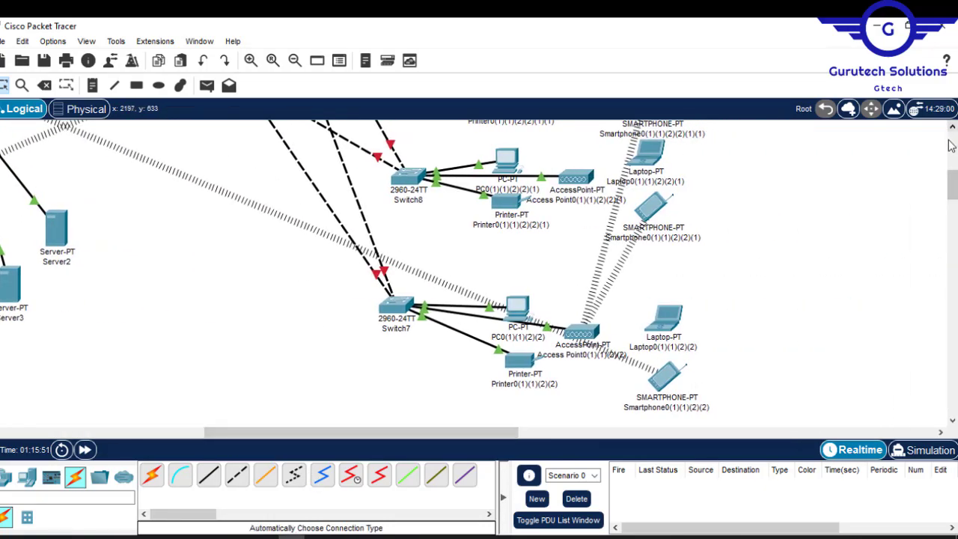
pyautogui.moveTo(953, 187); pyautogui.dragTo(953, 147)
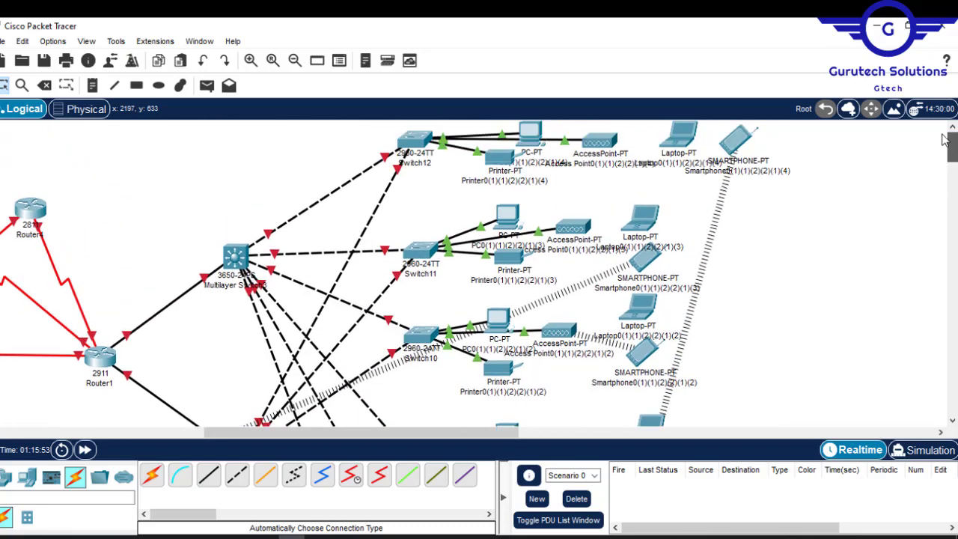
pyautogui.moveTo(457, 439); pyautogui.dragTo(197, 444)
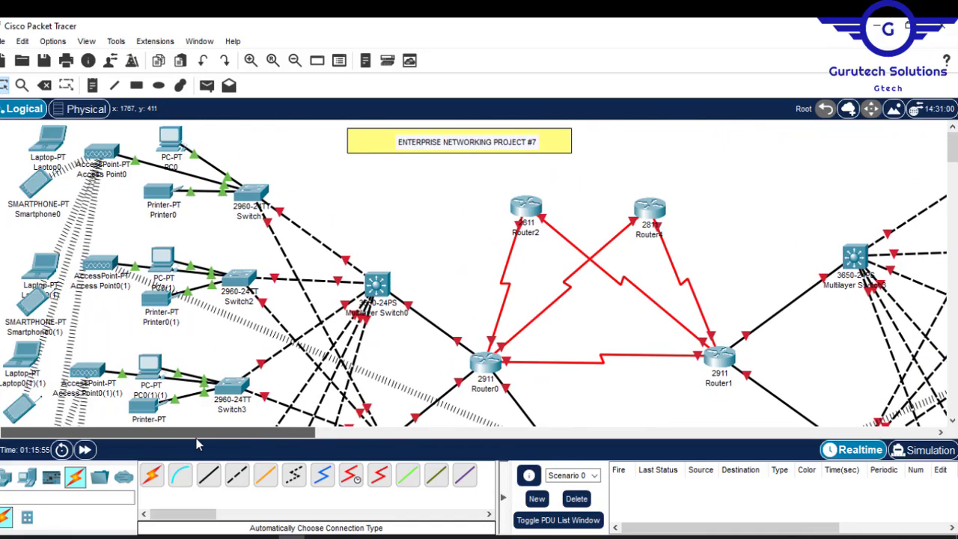
pyautogui.moveTo(954, 146); pyautogui.dragTo(954, 147)
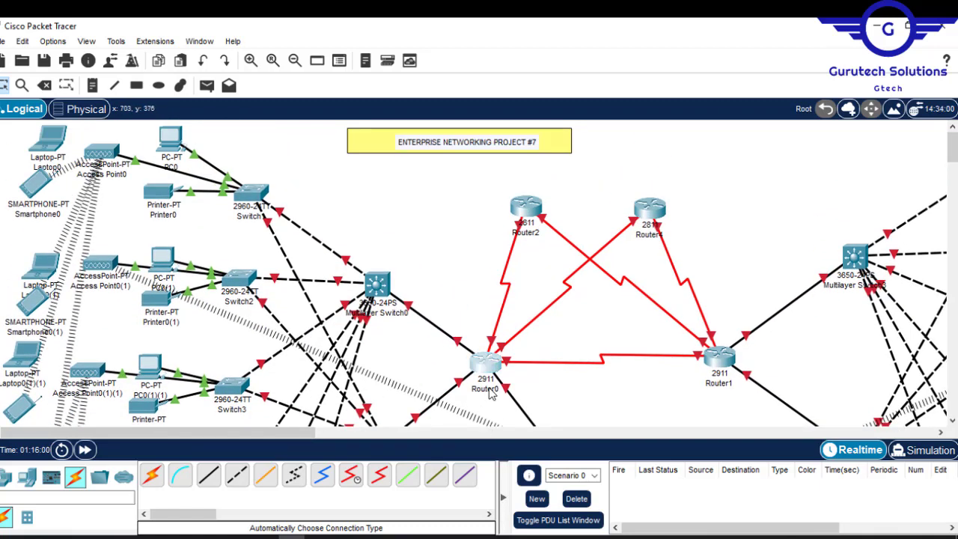
# - Rename Router0 as HQ-Router
pyautogui.click(488, 390)
pyautogui.write('HQ-R')
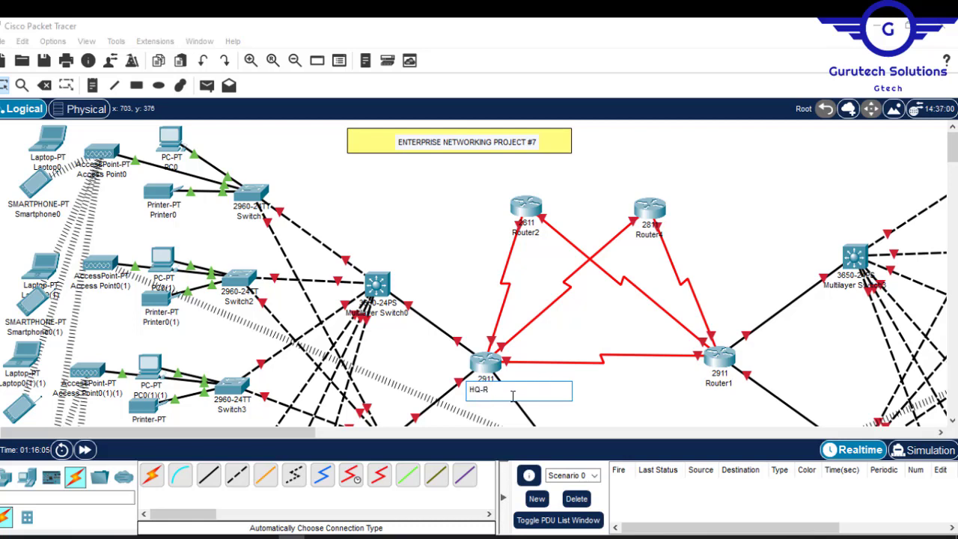
pyautogui.write('outer')
# - Rename Router1 as BR-Router, reusing the copied HQ router name
pyautogui.moveTo(513, 396); pyautogui.dragTo(436, 393)
pyautogui.hotkey('ctrl', 'c')
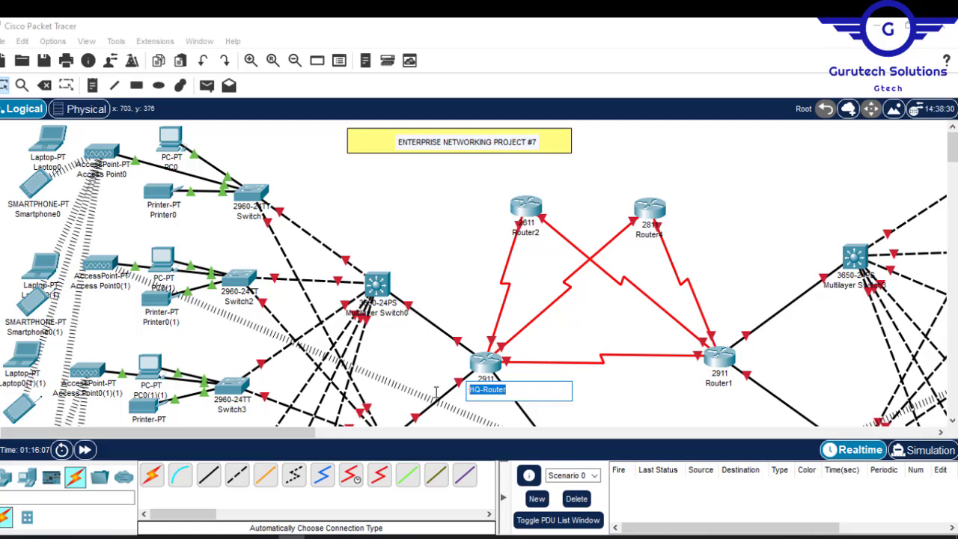
pyautogui.click(716, 384)
pyautogui.hotkey('ctrl', 'v')
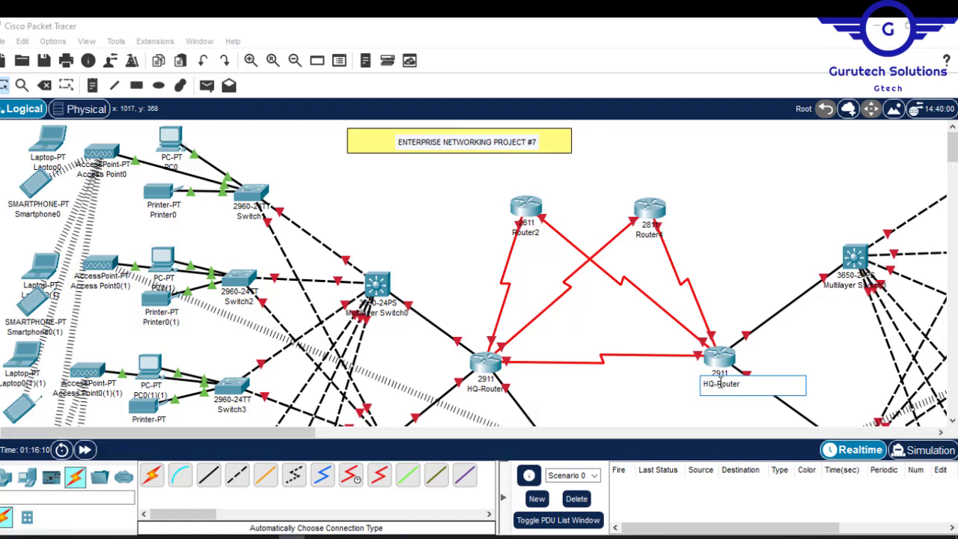
pyautogui.moveTo(715, 384); pyautogui.dragTo(702, 385)
pyautogui.write('BR')
pyautogui.click(657, 410)
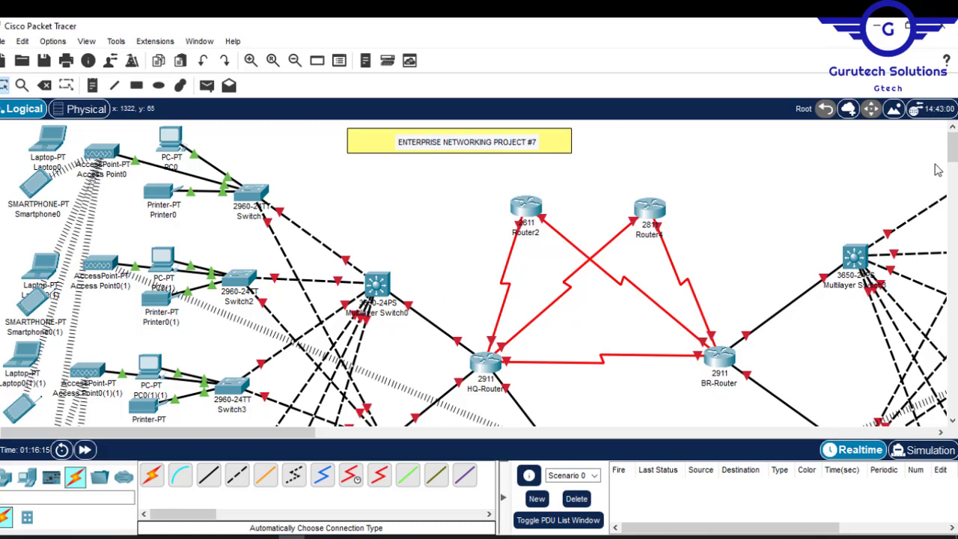
# - Rename Multilayer Switch0 as HQ-Multilayer and Multilayer Switch2 as HQ-Multilayer2
pyautogui.scroll(-3, 950, 154)
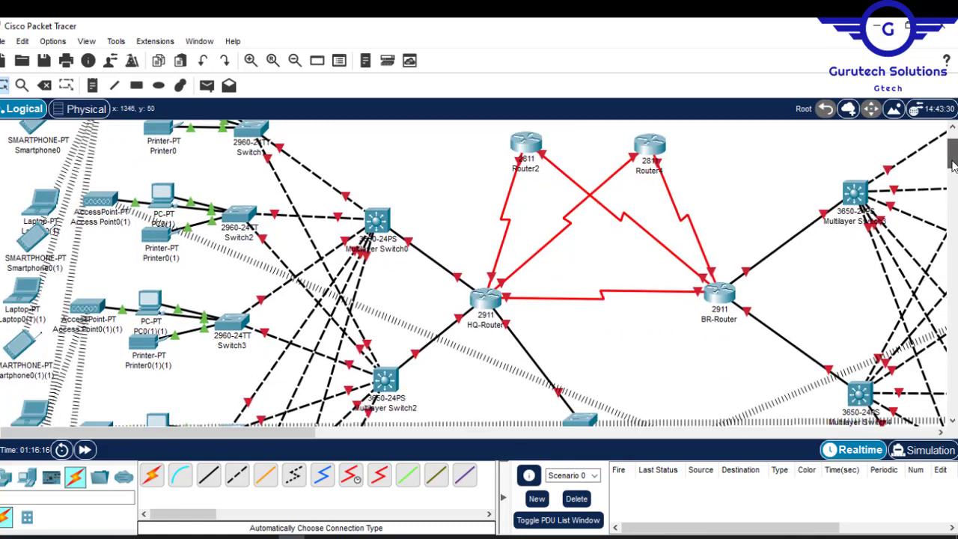
pyautogui.doubleClick(389, 257)
pyautogui.click(365, 253)
pyautogui.write('HQ-')
pyautogui.moveTo(443, 250); pyautogui.dragTo(412, 251)
pyautogui.press('BackSpace')
pyautogui.click(399, 408)
pyautogui.write('HQ-Multilayer')
pyautogui.write('2')
# - Rename Multilayer Switch3 as BR-Multilayer and give Multilayer Switch4 a matching BR-Multilayer name
pyautogui.click(843, 221)
pyautogui.write('BR-Multilayer')
pyautogui.scroll(-3, 823, 299)
pyautogui.click(818, 326)
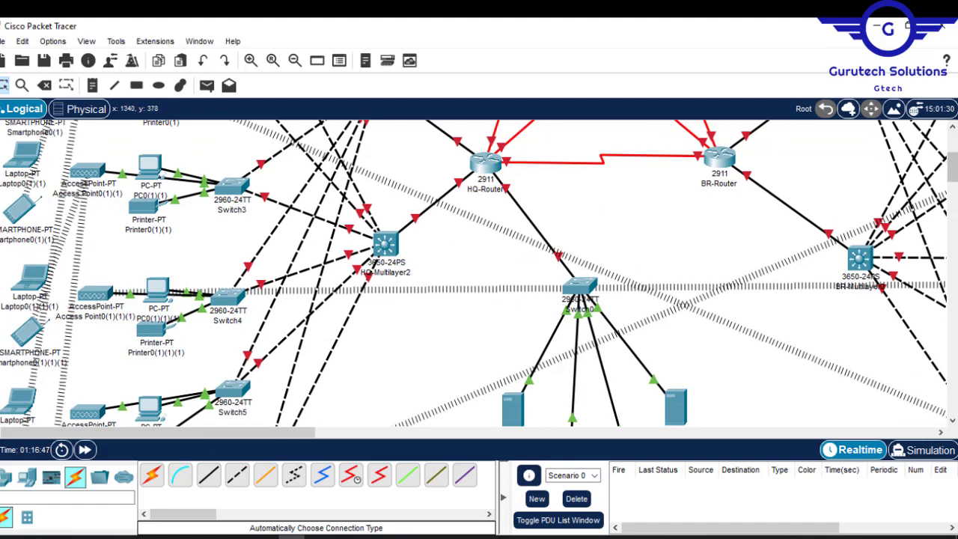
# - Switch to the Project7.pdf brief in Adobe Acrobat Reader to review the department names
pyautogui.moveTo(951, 173); pyautogui.dragTo(944, 140)
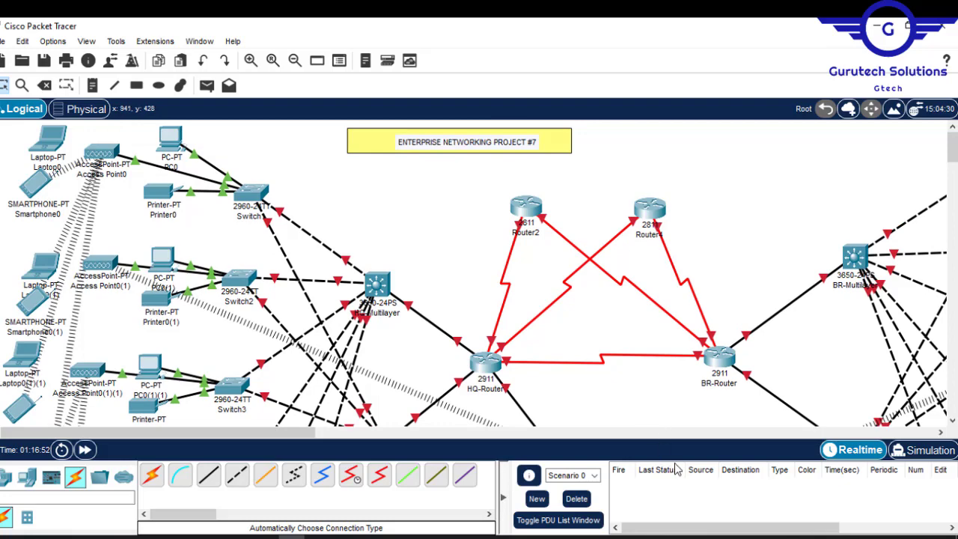
pyautogui.click(660, 537)
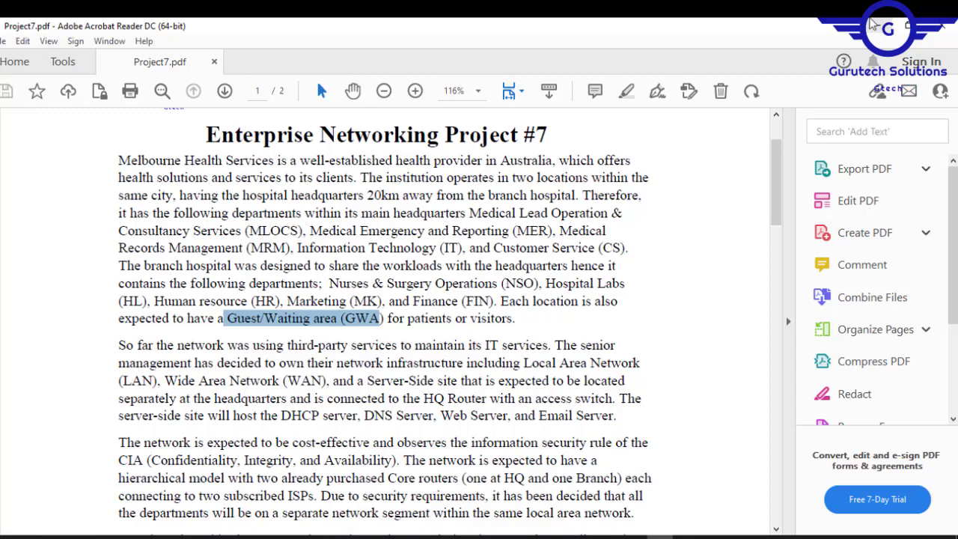
# - Return to Packet Tracer and rename the uppermost branch access switch as NSO-SW
pyautogui.click(872, 24)
pyautogui.click(872, 25)
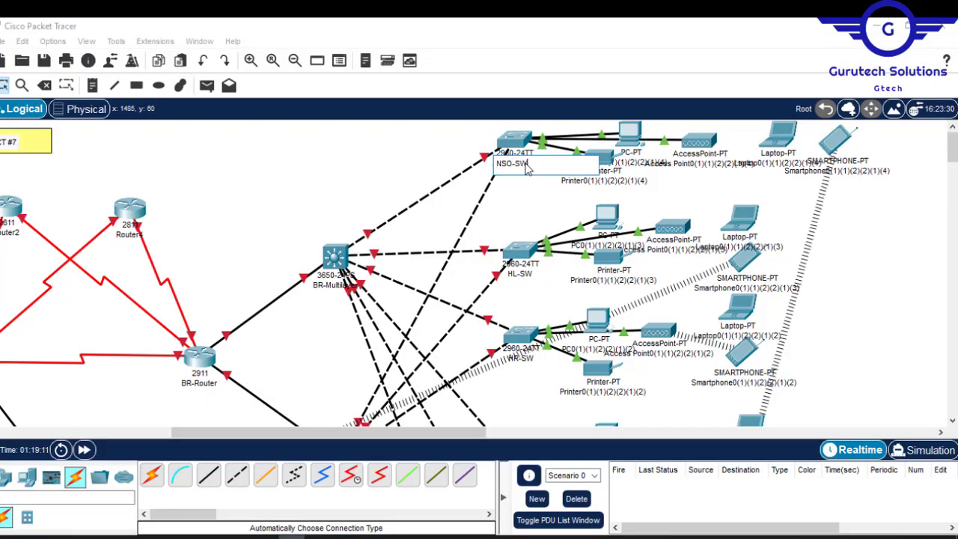
pyautogui.click(839, 242)
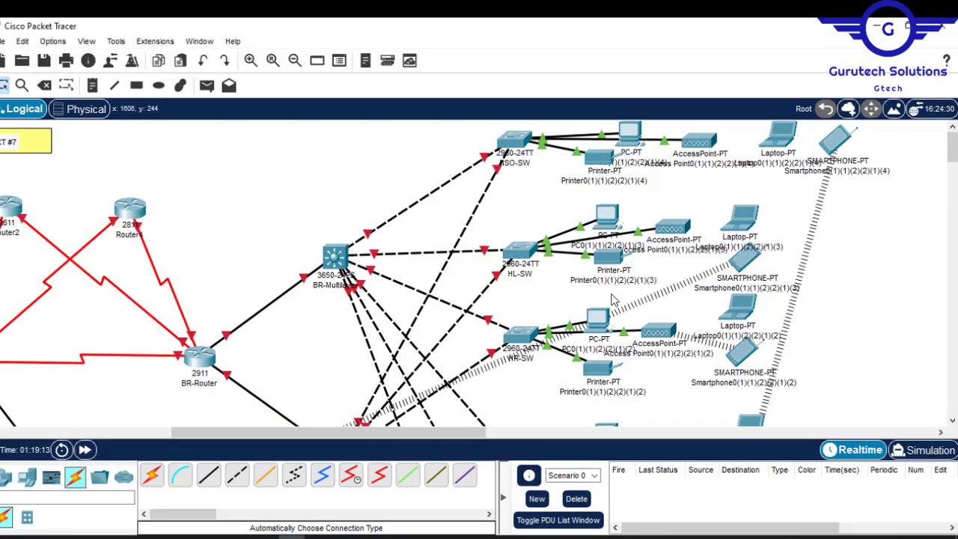
# - Rename Router2 as ISP1 and the other 2811 router beside it as ISP2
pyautogui.moveTo(470, 434); pyautogui.dragTo(441, 441)
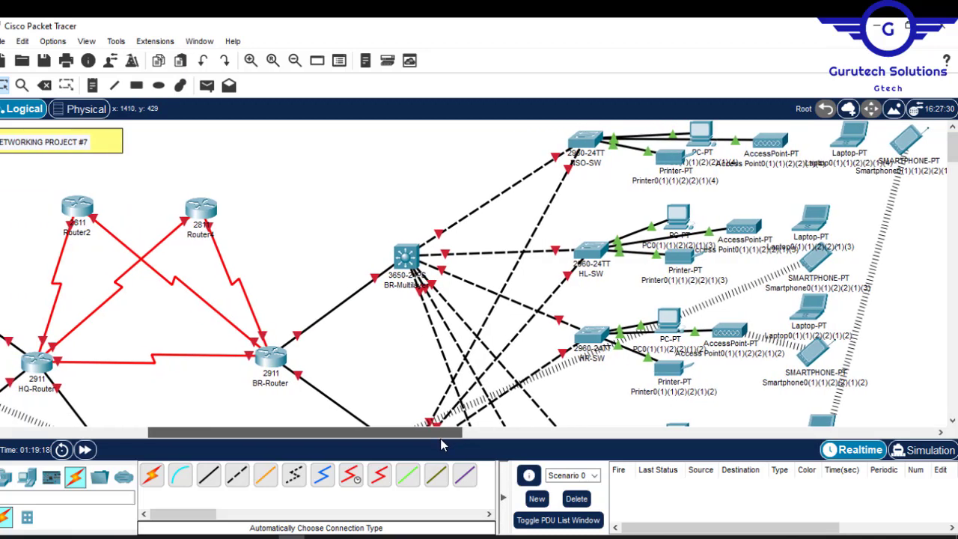
pyautogui.moveTo(441, 444); pyautogui.dragTo(322, 437)
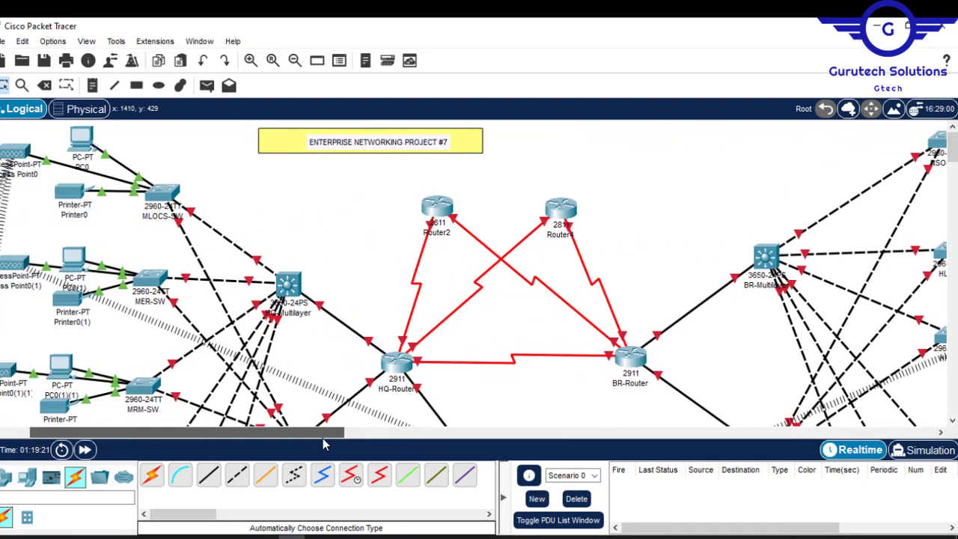
pyautogui.click(440, 233)
pyautogui.press('BackSpace')
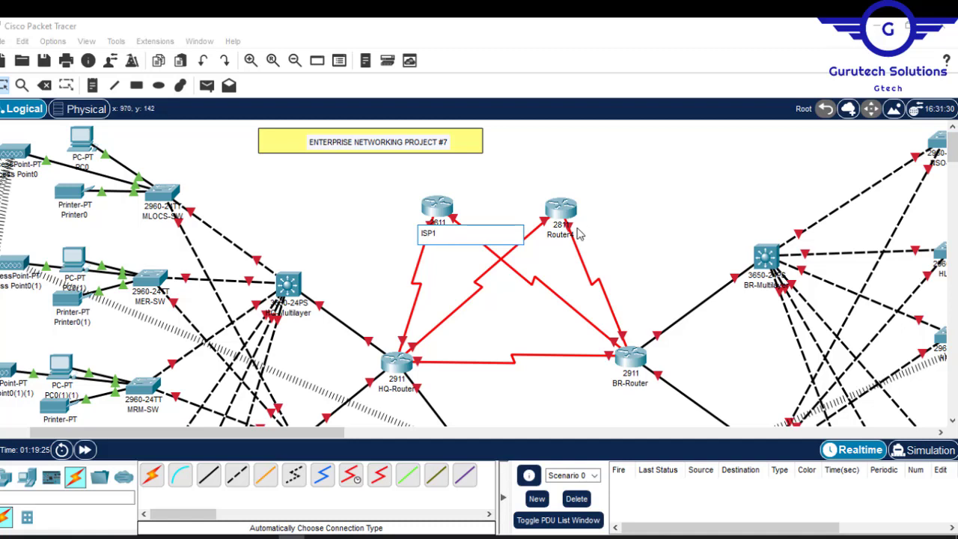
pyautogui.write('ISP1')
pyautogui.click(557, 240)
pyautogui.write('IS')
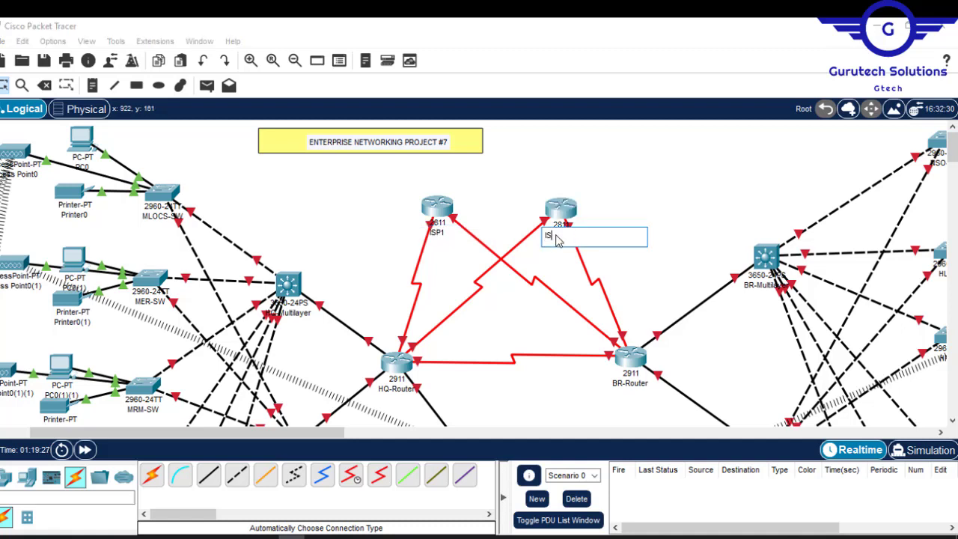
pyautogui.write('P2')
pyautogui.click(705, 177)
# - Rename the end devices around MLOCS-SW as MLOCS-PC, MLOCS-Printer, MLOCS-AP, MLOCS-SMT and MLOCS-Laptop
pyautogui.moveTo(292, 434); pyautogui.dragTo(188, 434)
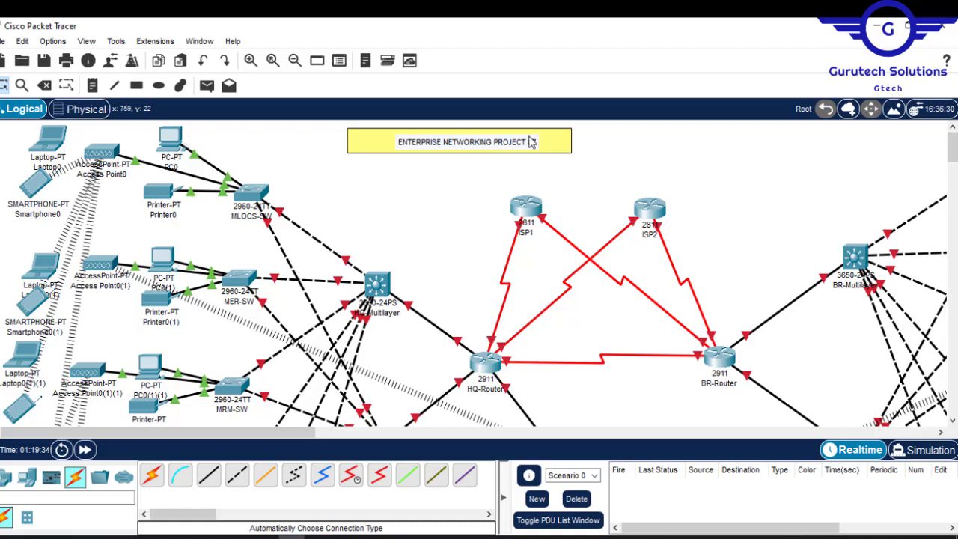
pyautogui.click(172, 170)
pyautogui.write('MLOCS-PC')
pyautogui.hotkey('ctrl', 'a')
pyautogui.click(167, 217)
pyautogui.write('MLOCS-Printer')
pyautogui.click(101, 174)
pyautogui.write('MLOCS-AP')
pyautogui.click(38, 215)
# - Shift the MER laptop and PC slightly, and rename the PC as MER-PC and the printer as MER-Printer
pyautogui.moveTo(41, 265); pyautogui.dragTo(35, 250)
pyautogui.moveTo(162, 258); pyautogui.dragTo(163, 248)
pyautogui.click(163, 278)
pyautogui.write('MER-PC')
pyautogui.click(161, 322)
pyautogui.write('MER-Printer')
# - Rename the MER access point as MER-AP, its smartphone as MER-SMT and its laptop as MER-Laptop
pyautogui.click(105, 294)
pyautogui.write('MERA-')
pyautogui.press('BackSpace')
pyautogui.press('BackSpace')
pyautogui.write('-AP')
pyautogui.click(35, 323)
pyautogui.write('MER-SMT')
pyautogui.click(35, 281)
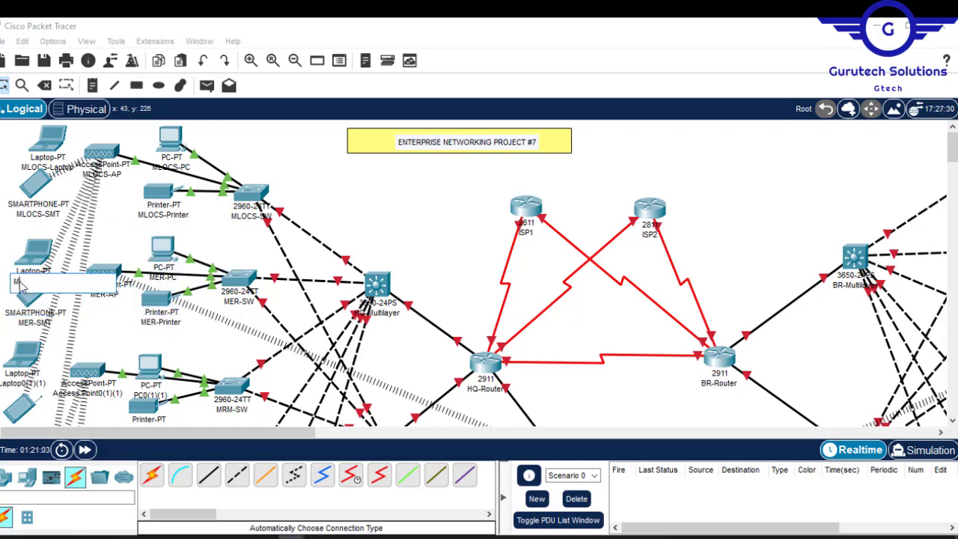
pyautogui.write('MER-Laptop')
# - Rename the end devices around MRM-SW as MRM-PC, MRM-Printer, MRM-AP, MRM-SMT and MRM-Laptop
pyautogui.scroll(-3, 37, 291)
pyautogui.click(147, 294)
pyautogui.write('-AP')
pyautogui.click(30, 303)
pyautogui.write('MRM-SMT')
pyautogui.click(23, 248)
pyautogui.write('MRM-Laptop')
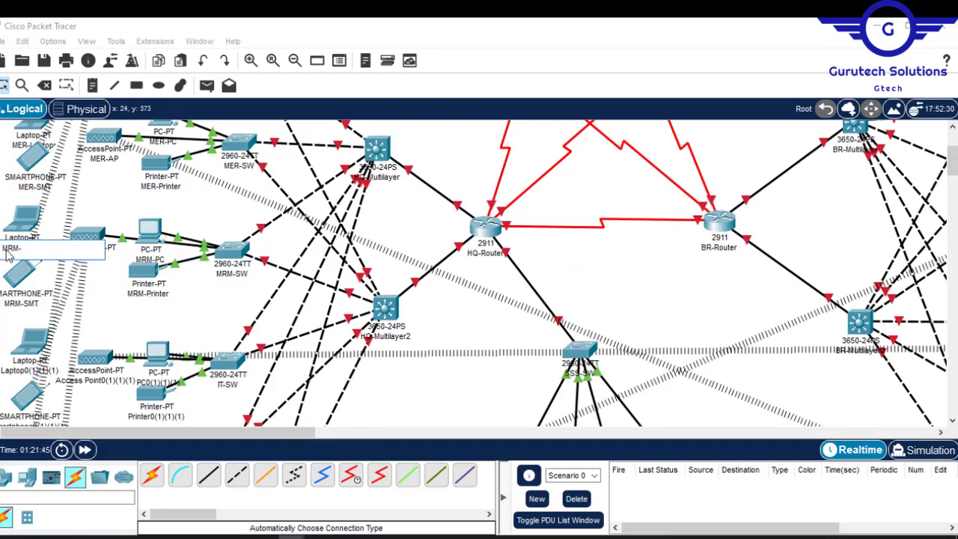
# - Rename the end devices around IT-SW as IT-PC, IT-Printer, IT-AP, IT-SMT and IT-Laptop
pyautogui.moveTo(951, 162); pyautogui.dragTo(952, 169)
pyautogui.write('IT-Printer')
pyautogui.doubleClick(106, 309)
pyautogui.write('IT-AP')
pyautogui.click(32, 347)
pyautogui.write('IT-SMT')
pyautogui.doubleClick(12, 296)
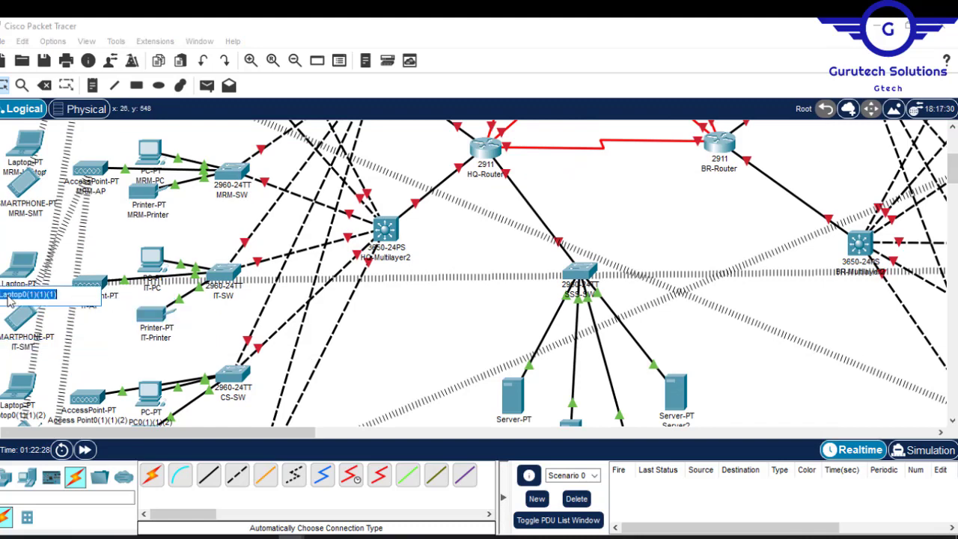
pyautogui.write('IT-Laptop')
# - Nudge the CS switch and rename the department's end devices as CS-PC, CS-Printer, CS-AP, CS-SMT and CS-Laptop
pyautogui.scroll(-4, 44, 299)
pyautogui.moveTo(233, 216); pyautogui.dragTo(241, 214)
pyautogui.write('CS-PC')
pyautogui.click(96, 273)
pyautogui.write('CS-AP')
pyautogui.click(32, 339)
pyautogui.write('CS-SMT')
pyautogui.click(22, 278)
pyautogui.write('CS-Laptop')
# - Rename the HQ guest area end devices as GWA-Printer, GWA-PC, GWA-AP, GWA-SMT and GWA-Laptop
pyautogui.scroll(-4, 342, 346)
pyautogui.doubleClick(178, 279)
pyautogui.write('GWA-Printer')
pyautogui.click(150, 235)
pyautogui.write('GWA-PC')
pyautogui.click(97, 270)
pyautogui.write('GWA-AP')
pyautogui.click(31, 310)
pyautogui.write('GWA-SMT')
pyautogui.click(22, 251)
# - Rename the four server-site servers as DHCP Server, DNSServer, Email Server and Web Server
pyautogui.click(515, 293)
pyautogui.write('DHCP Server')
pyautogui.click(571, 335)
pyautogui.write('DNS Server')
pyautogui.click(628, 346)
pyautogui.write('Email Server')
pyautogui.click(676, 289)
pyautogui.write('Web Server')
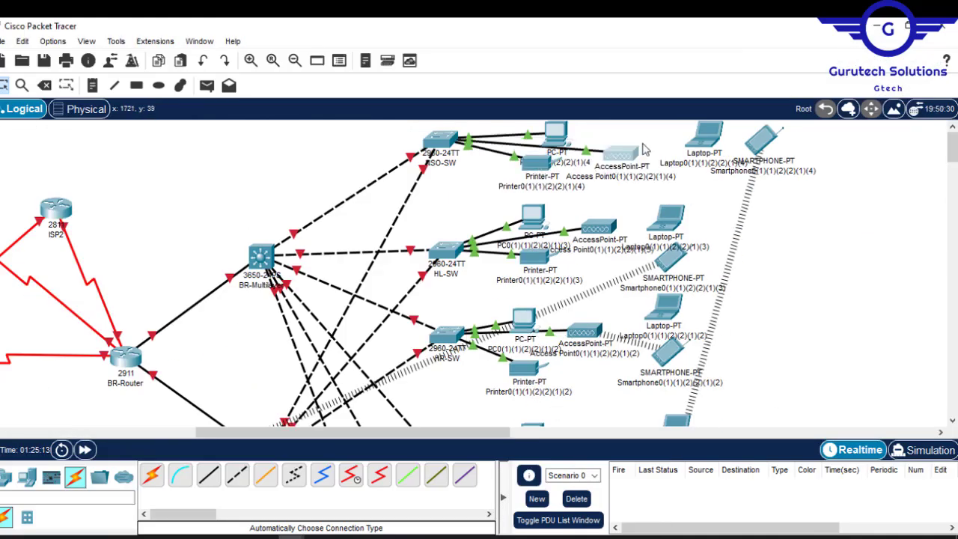
# - Rename the NSO end devices as NSO-PC, NSO-Printer, NSO-SMT, NSO-AP and NSO-Laptop, and shift the NSO switch slightly
pyautogui.click(563, 163)
pyautogui.write('NSO-PC')
pyautogui.click(544, 187)
pyautogui.write('NSO-Printer')
pyautogui.doubleClick(727, 200)
pyautogui.write('NSO-SMT')
pyautogui.doubleClick(628, 181)
pyautogui.write('NSO-AP')
pyautogui.moveTo(440, 140); pyautogui.dragTo(443, 152)
# - Rename the end devices around HL-SW as HL-PC, HL-Printer, HL-SMT, HL-AP and HL-Laptop, shifting the smartphone slightly
pyautogui.click(538, 255)
pyautogui.moveTo(671, 259)
pyautogui.mouseDown()
pyautogui.moveTo(665, 272)
pyautogui.moveTo(680, 265)
pyautogui.mouseUp()
pyautogui.write('HL-PC')
pyautogui.click(541, 289)
pyautogui.write('HL-Printer')
pyautogui.click(667, 301)
pyautogui.write('HL-SMT')
pyautogui.click(632, 267)
pyautogui.write('HL-AP')
pyautogui.click(666, 247)
pyautogui.write('HL-Laptop')
# - Rename the end devices around HR-SW as HR-PC, HR-Printer, HR-SMT, HR-Laptop and HR-AP
pyautogui.scroll(-2, 766, 304)
pyautogui.click(530, 268)
pyautogui.write('HR-PC')
pyautogui.click(530, 309)
pyautogui.write('HR-Printer')
pyautogui.doubleClick(684, 297)
pyautogui.write('HR-SMT')
pyautogui.click(655, 249)
pyautogui.write('HR-Laptop')
pyautogui.click(603, 278)
# - Rename the end devices around MK-SW as MK-PC, MK-Printer, MK-AP, MK-Laptop and MK-SMT
pyautogui.scroll(2, 697, 225)
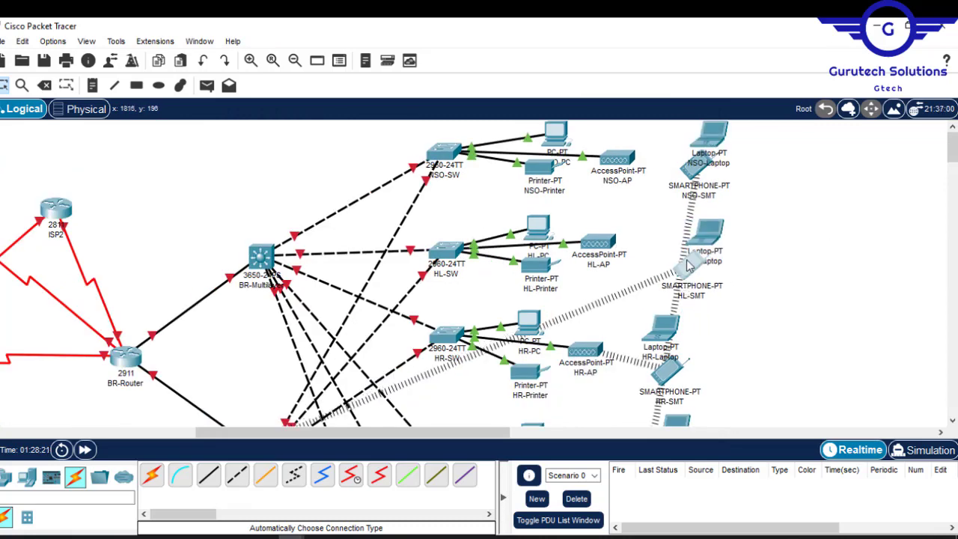
pyautogui.scroll(-6, 697, 224)
pyautogui.click(533, 207)
pyautogui.write('MK-PC')
pyautogui.click(530, 243)
pyautogui.write('MK-Printer')
pyautogui.click(601, 217)
pyautogui.write('MK-AP')
pyautogui.click(701, 201)
pyautogui.write('MK-Laptop')
pyautogui.doubleClick(664, 256)
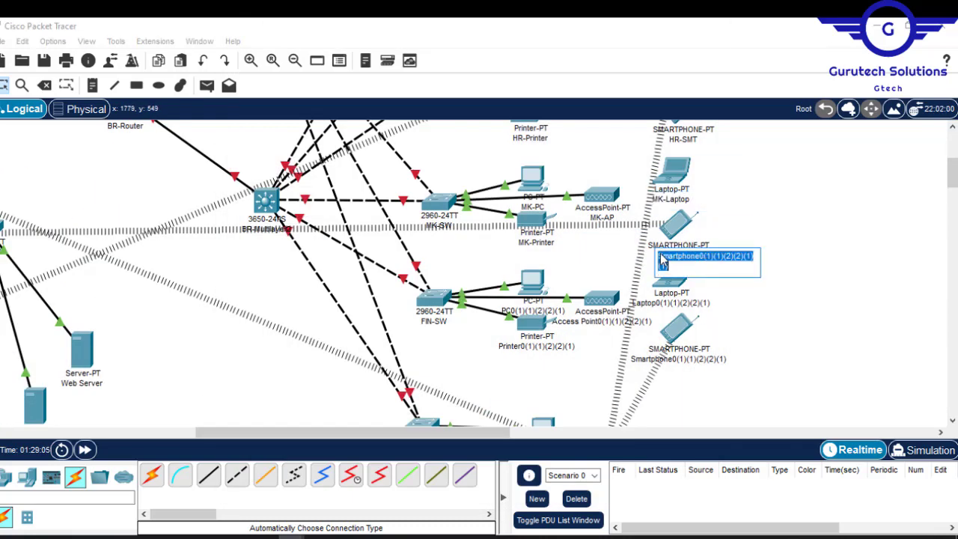
pyautogui.write('MK-SMT')
# - Rename the end devices around FIN-SW as FIN-PC, FIN-Printer, FIN-AP, FIN-Laptop and FIN-SMT
pyautogui.scroll(-1, 627, 193)
pyautogui.click(533, 275)
pyautogui.write('FIN-PC')
pyautogui.doubleClick(545, 314)
pyautogui.write('FIN-Printer')
pyautogui.click(602, 286)
pyautogui.write('FIN-AP')
pyautogui.click(672, 267)
pyautogui.write('FIN-Laptop')
pyautogui.click(695, 324)
pyautogui.write('FIN-SMT')
# - Rename the branch guest area end devices as BR-GWA-PC, BR-GWA-Printer, BR-GWA-SMT, BR-GWA-Laptop and BR-GWA-aP
pyautogui.scroll(-3, 577, 267)
pyautogui.write('GWA-PC')
pyautogui.click(542, 362)
pyautogui.write('BR-GWA-Printer')
pyautogui.click(687, 387)
pyautogui.write('BR-GWA-SMT')
pyautogui.click(691, 323)
pyautogui.write('BR-GWA-Laptop')
pyautogui.click(602, 335)
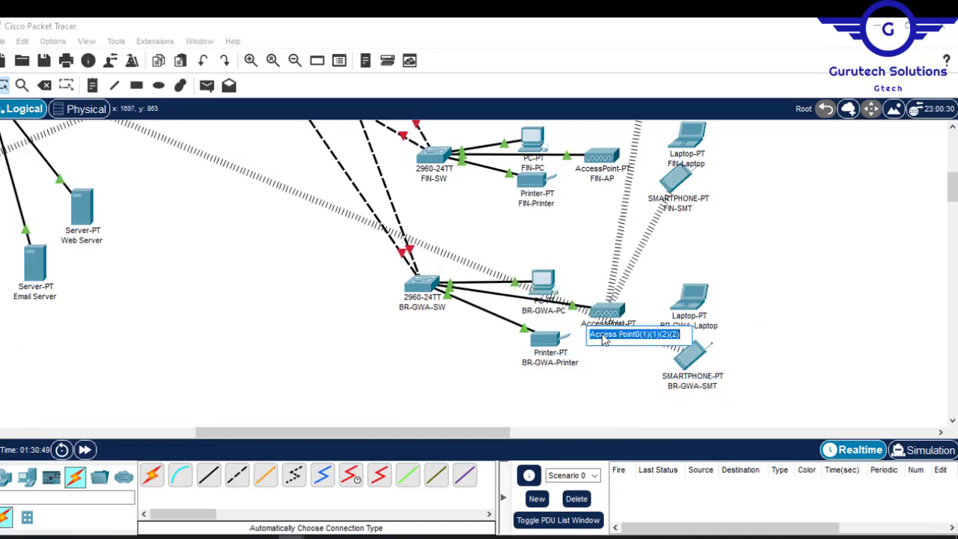
pyautogui.write('BR-GWA-PC')
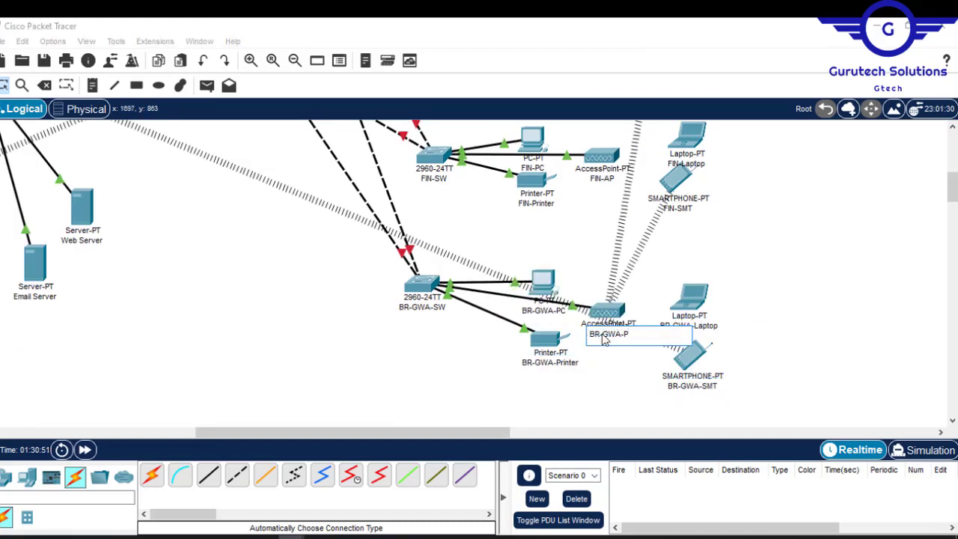
pyautogui.click(795, 287)
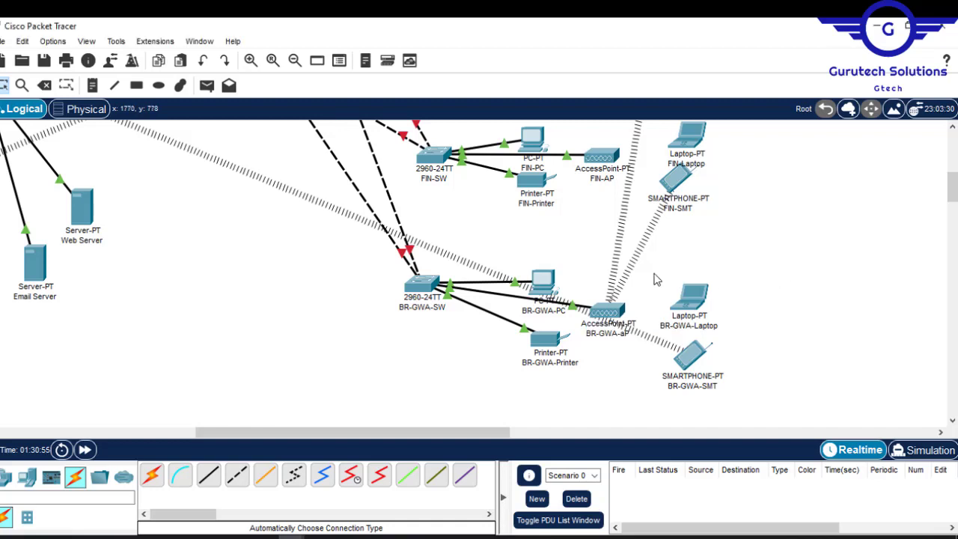
# - Adjust the positions of the branch guest area PC, access point, laptop and smartphone slightly
pyautogui.moveTo(548, 288); pyautogui.dragTo(548, 285)
pyautogui.moveTo(603, 316); pyautogui.dragTo(605, 321)
pyautogui.moveTo(693, 301); pyautogui.dragTo(689, 303)
pyautogui.moveTo(702, 354); pyautogui.dragTo(696, 357)
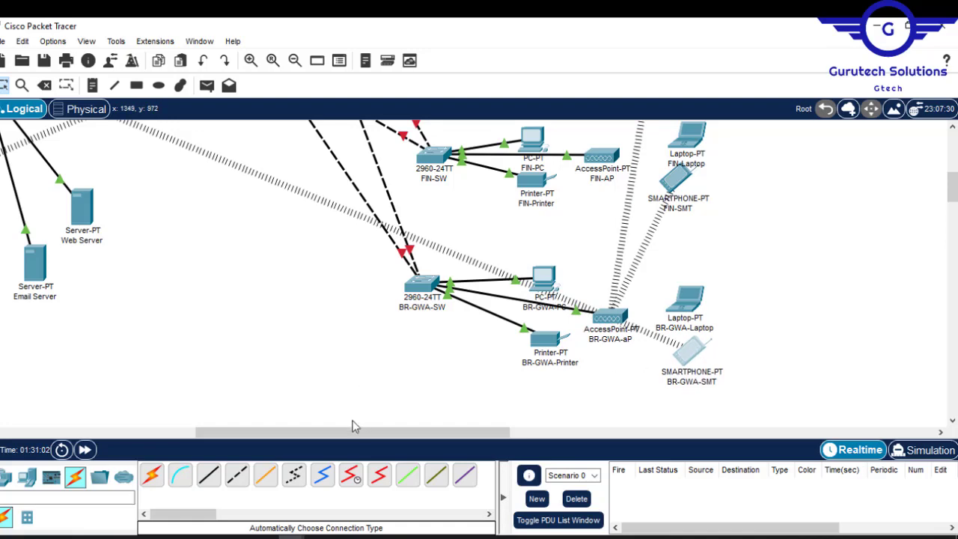
# - Turn on the Serial0/3/0 and Serial0/3/1 ports of the ISP1 router and close its window
pyautogui.moveTo(343, 429); pyautogui.dragTo(193, 419)
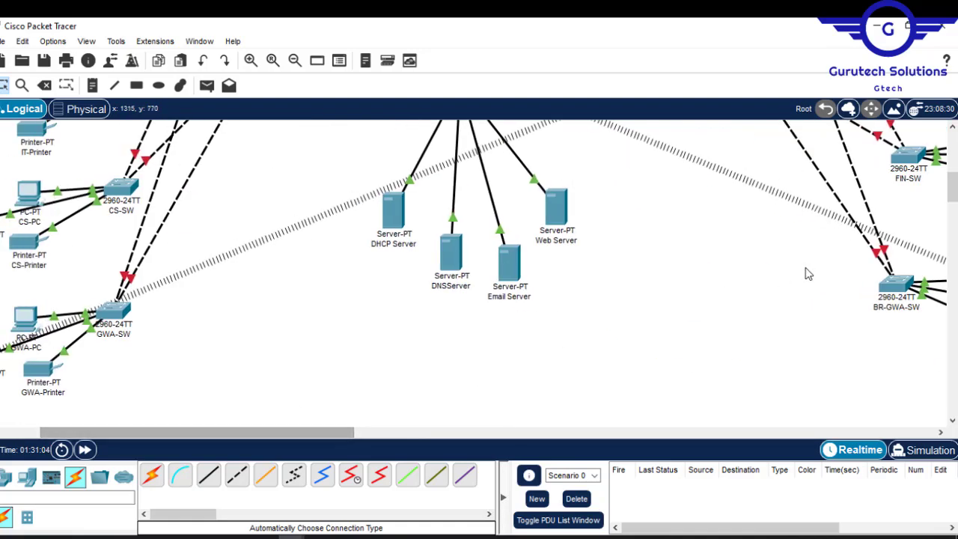
pyautogui.moveTo(952, 193); pyautogui.dragTo(952, 141)
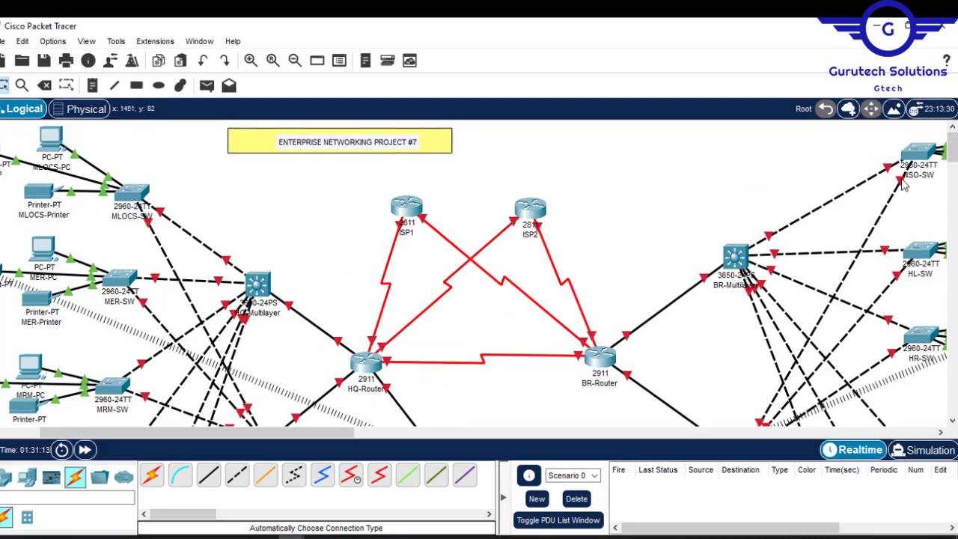
pyautogui.moveTo(952, 152)
pyautogui.mouseDown()
pyautogui.moveTo(955, 172)
pyautogui.moveTo(951, 141)
pyautogui.mouseUp()
pyautogui.moveTo(953, 145)
pyautogui.mouseDown()
pyautogui.moveTo(953, 159)
pyautogui.moveTo(953, 145)
pyautogui.mouseUp()
pyautogui.click(410, 208)
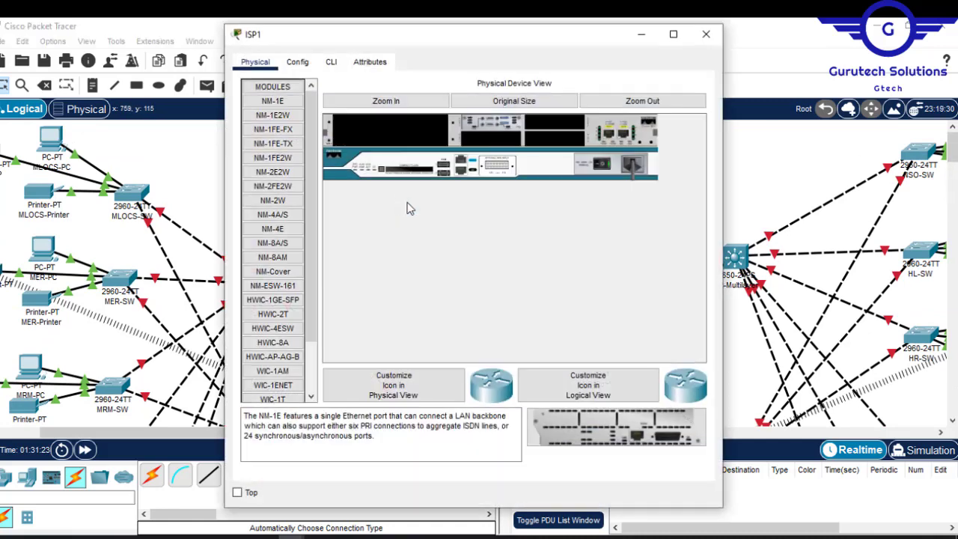
pyautogui.click(297, 63)
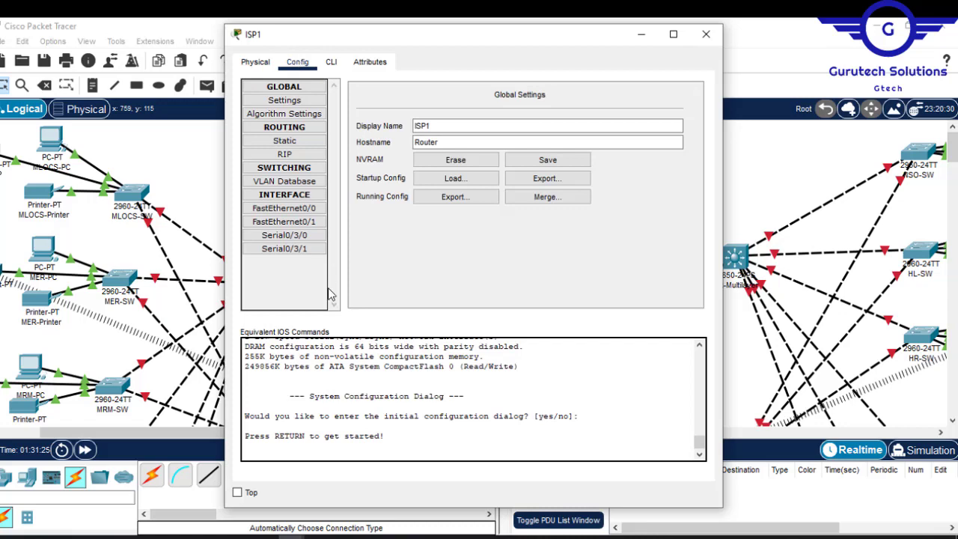
pyautogui.click(300, 236)
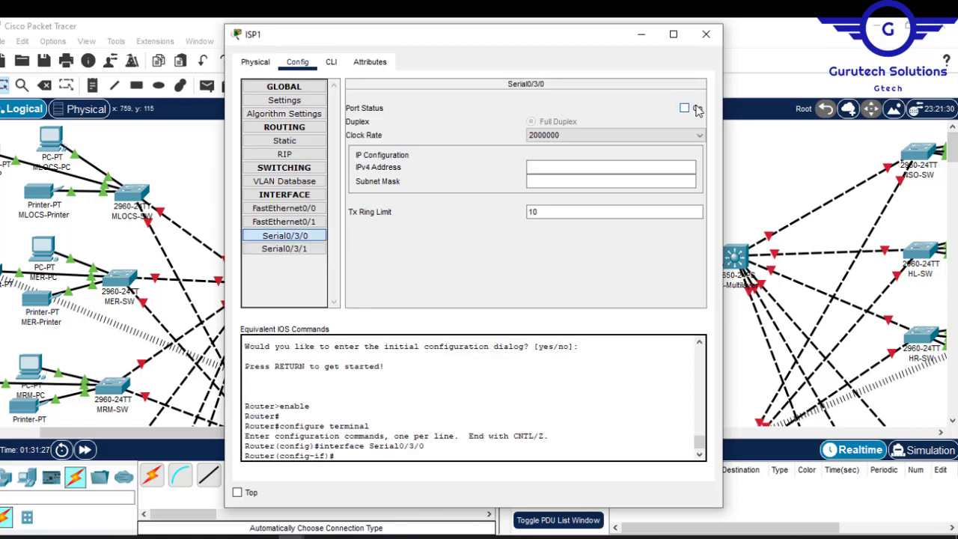
pyautogui.click(685, 108)
pyautogui.click(300, 248)
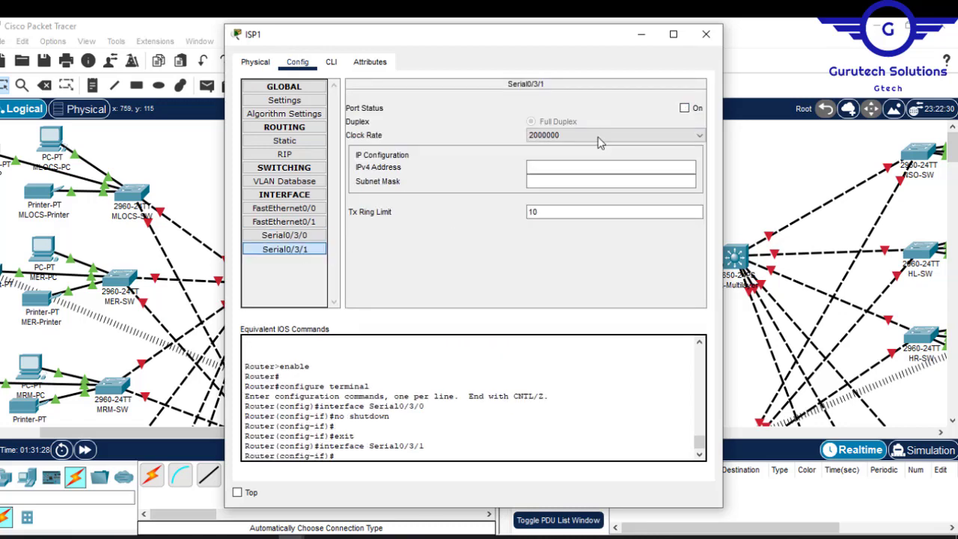
pyautogui.click(696, 110)
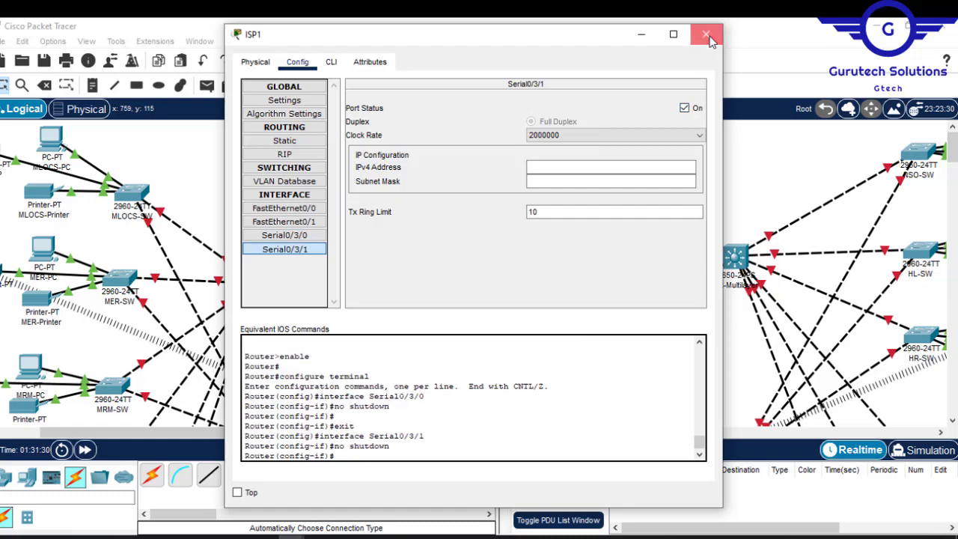
pyautogui.click(706, 34)
# - Turn on the Serial0/2/1 and Serial0/2/0 ports of the ISP2 router and close its window
pyautogui.click(537, 210)
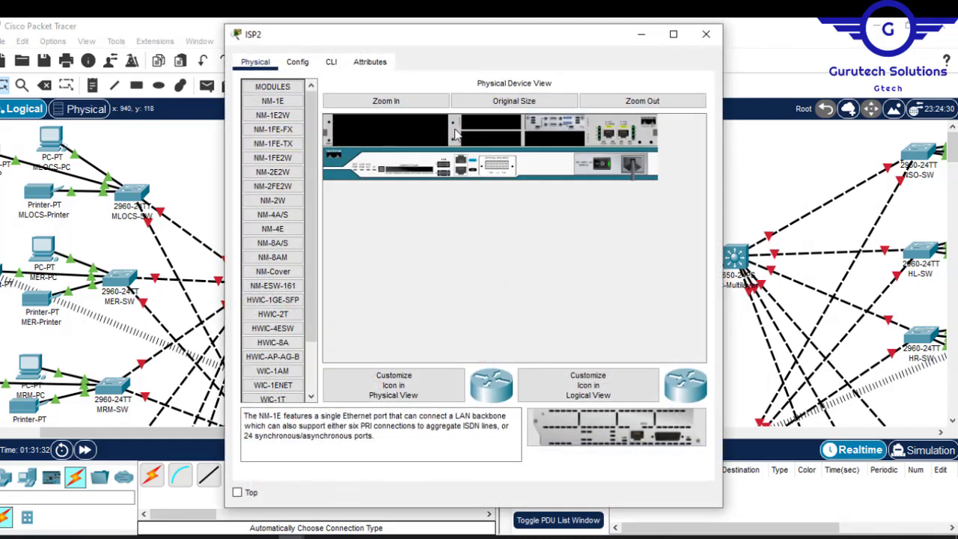
pyautogui.click(300, 63)
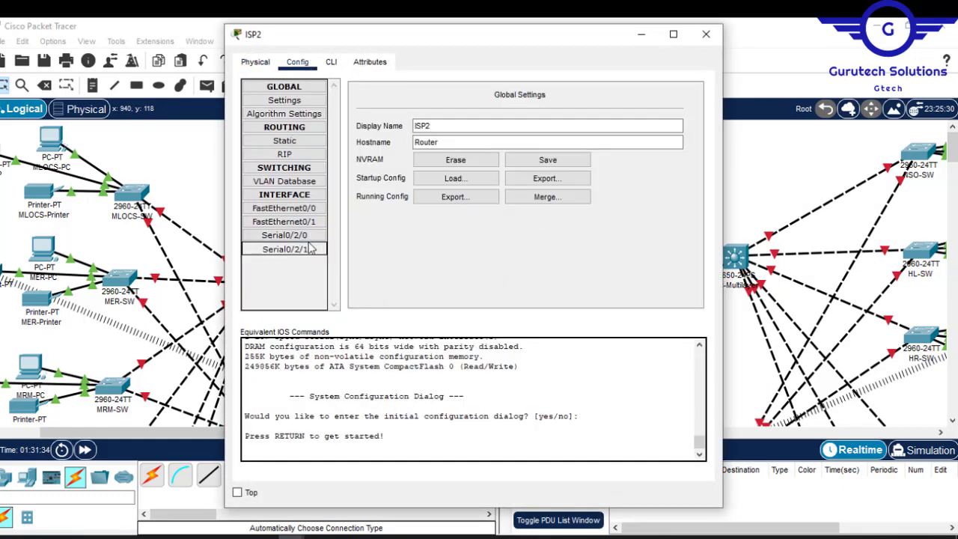
pyautogui.click(305, 248)
pyautogui.click(684, 108)
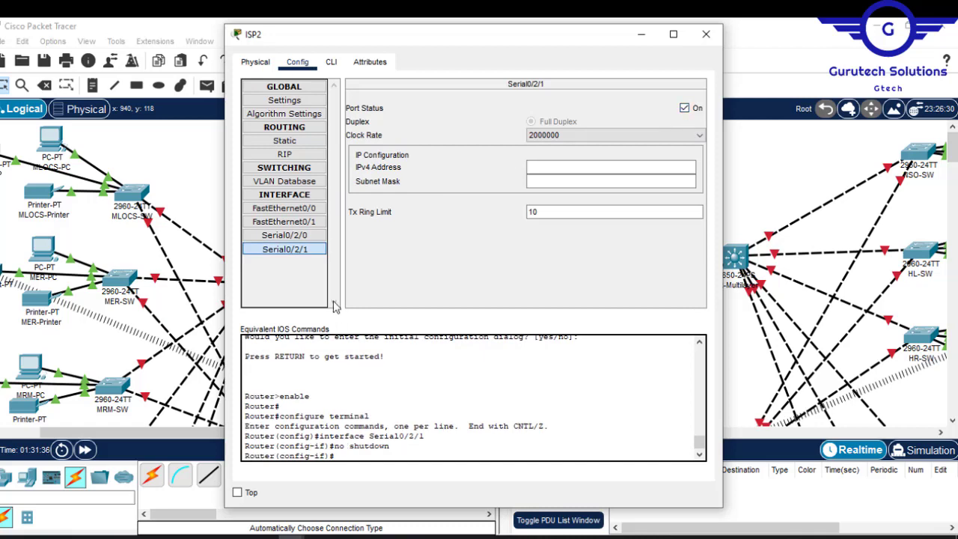
pyautogui.click(284, 235)
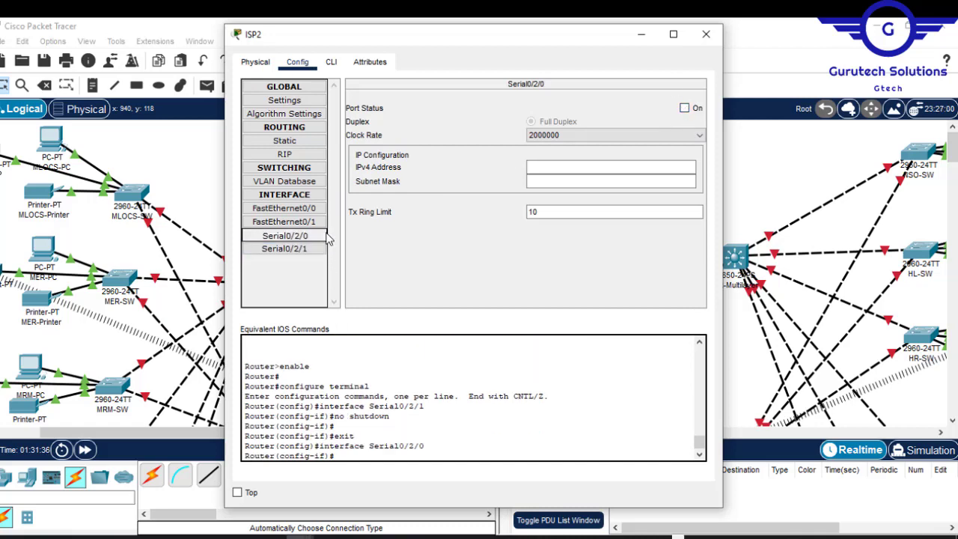
pyautogui.click(684, 108)
pyautogui.click(706, 34)
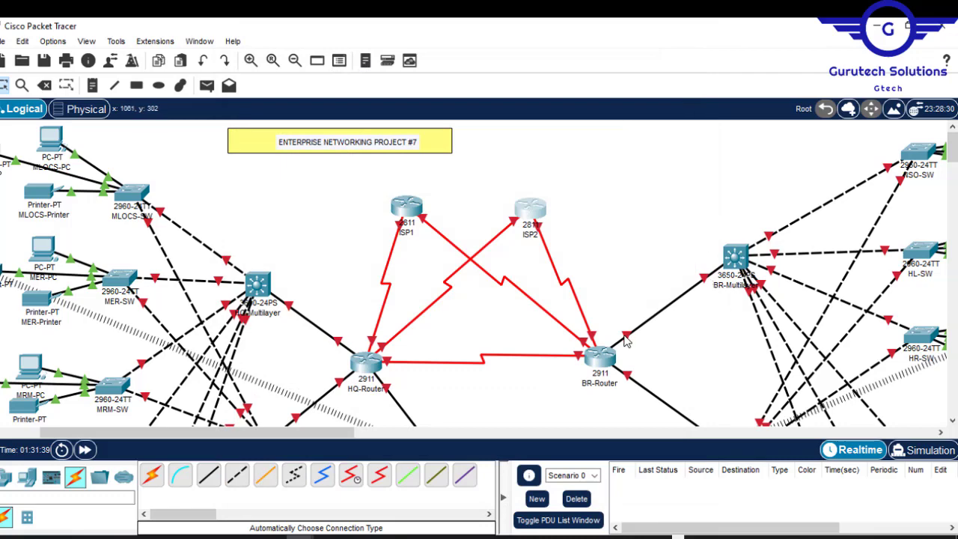
# - Turn on the GigabitEthernet0/0, GigabitEthernet0/1 and GigabitEthernet0/2 ports of BR-Router
pyautogui.click(601, 357)
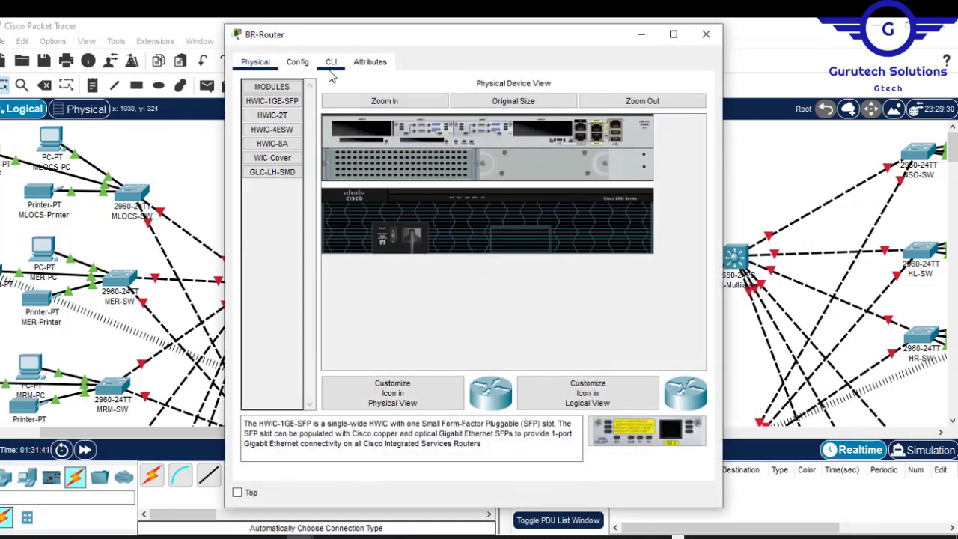
pyautogui.click(298, 61)
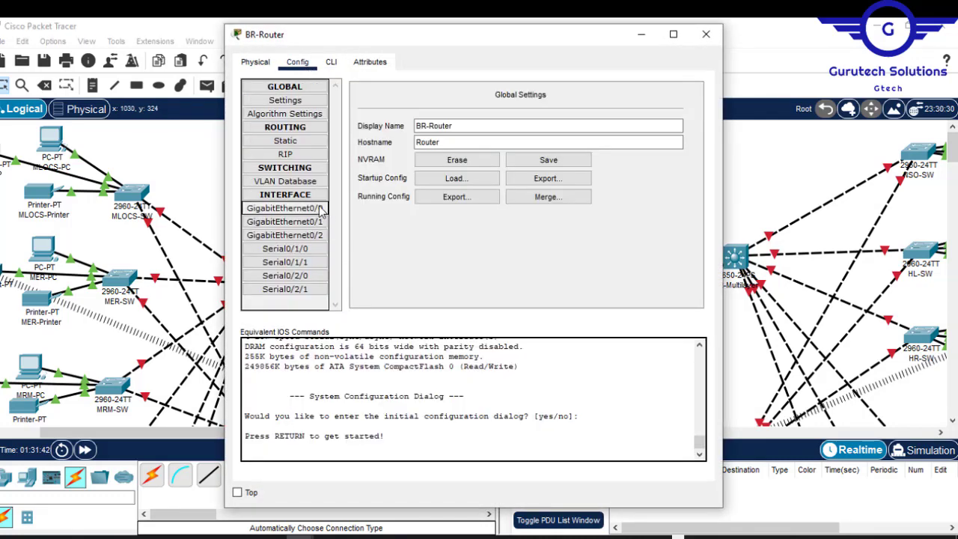
pyautogui.click(321, 209)
pyautogui.click(685, 109)
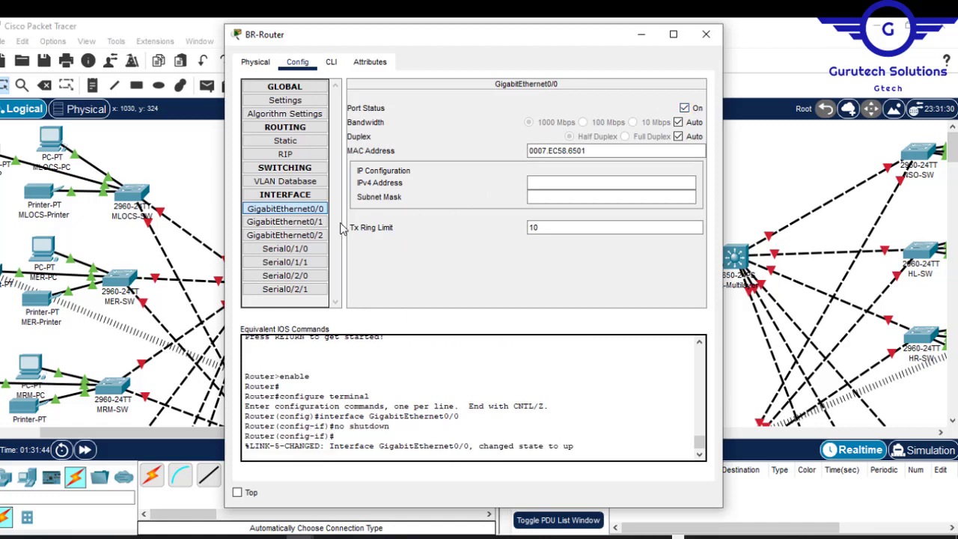
pyautogui.click(284, 222)
pyautogui.click(686, 109)
pyautogui.click(284, 235)
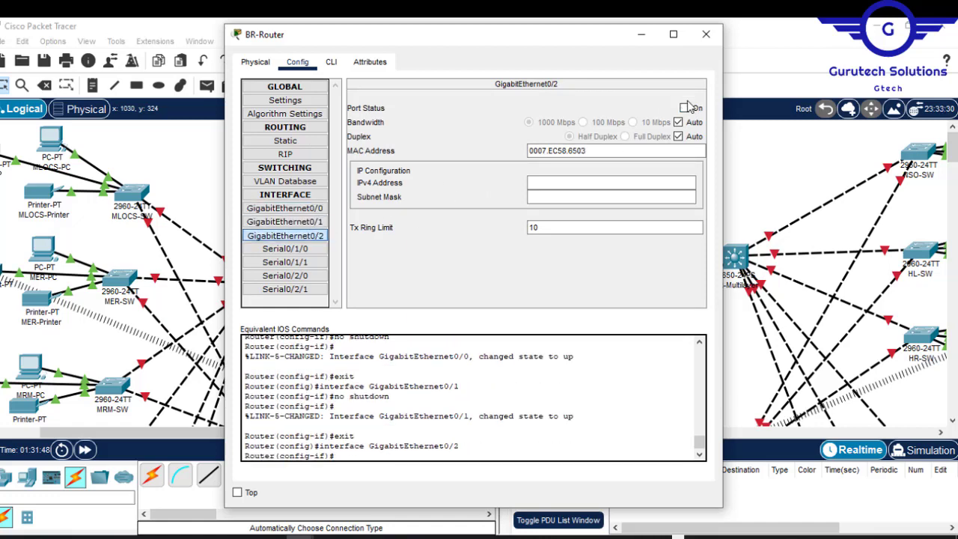
pyautogui.click(684, 109)
# - Turn on the Serial0/1/0, Serial0/1/1, Serial0/2/0 and Serial0/2/1 ports of BR-Router
pyautogui.click(285, 249)
pyautogui.click(684, 109)
pyautogui.click(284, 262)
pyautogui.click(684, 109)
pyautogui.click(285, 276)
pyautogui.click(684, 108)
pyautogui.click(285, 289)
pyautogui.click(684, 108)
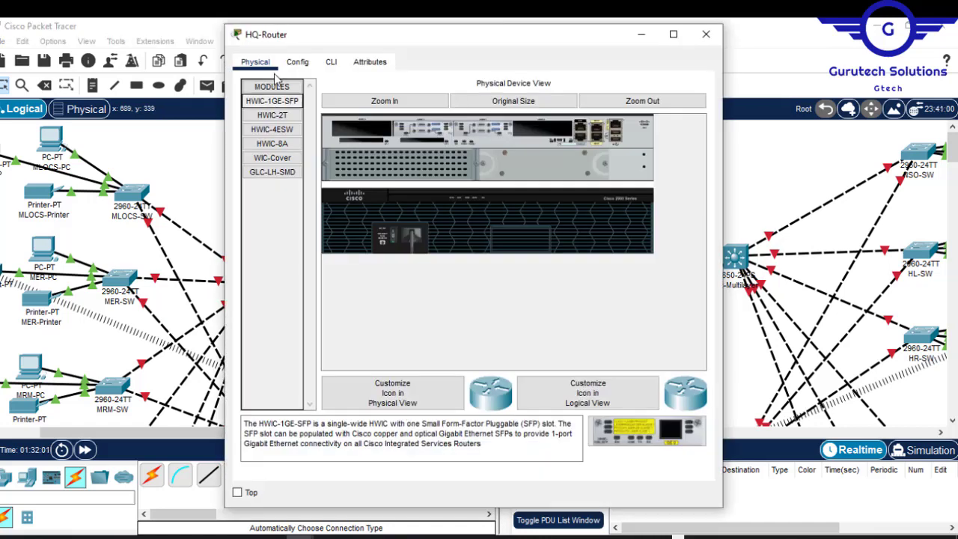
# - Turn on the GigabitEthernet0/0, GigabitEthernet0/1 and GigabitEthernet0/2 ports of HQ-Router
pyautogui.click(297, 61)
pyautogui.click(285, 209)
pyautogui.click(684, 108)
pyautogui.click(285, 221)
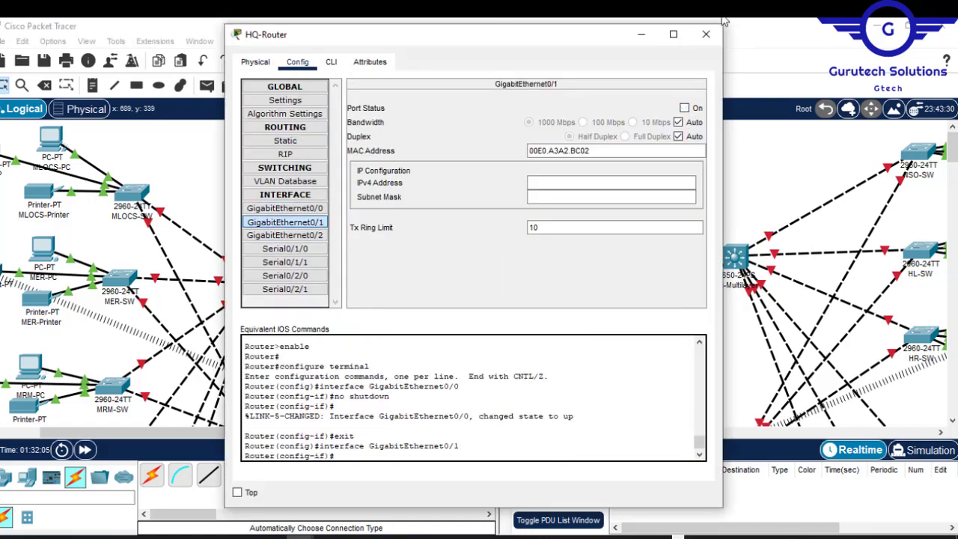
pyautogui.click(684, 109)
pyautogui.click(285, 235)
pyautogui.click(684, 109)
# - Turn on the Serial0/1/0, Serial0/1/1, Serial0/2/0 and Serial0/2/1 ports of HQ-Router and close its window
pyautogui.click(285, 248)
pyautogui.click(684, 109)
pyautogui.click(284, 262)
pyautogui.click(684, 109)
pyautogui.click(285, 275)
pyautogui.click(684, 108)
pyautogui.click(285, 289)
pyautogui.click(684, 109)
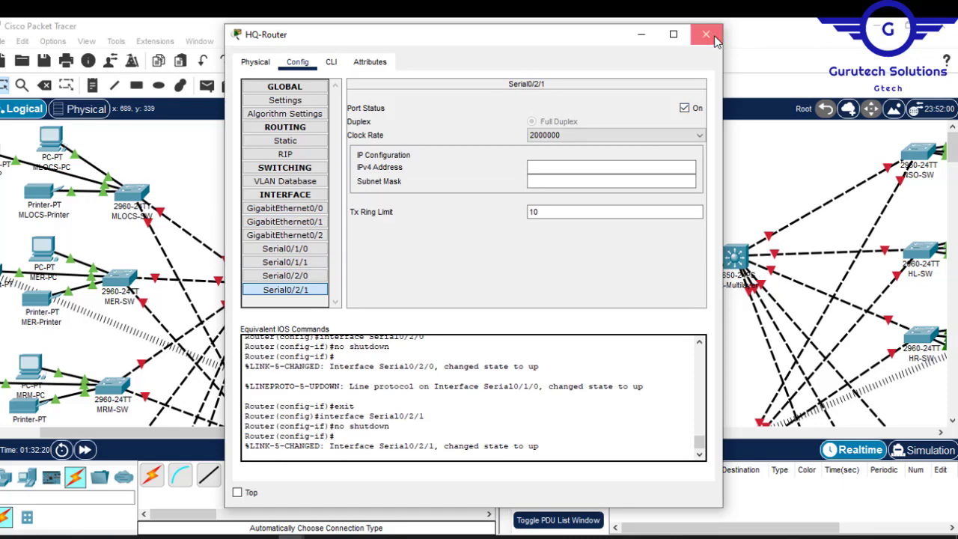
pyautogui.click(706, 34)
# - Install an AC-POWER-SUPPLY module in each of the HQ-Multilayer and HQ-Multilayer2 switches
pyautogui.moveTo(954, 155); pyautogui.dragTo(954, 163)
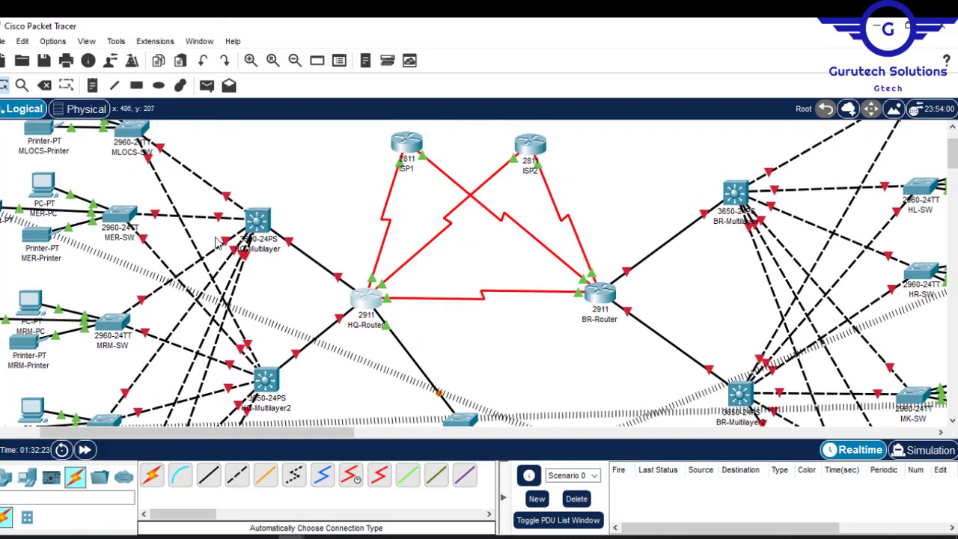
pyautogui.click(258, 218)
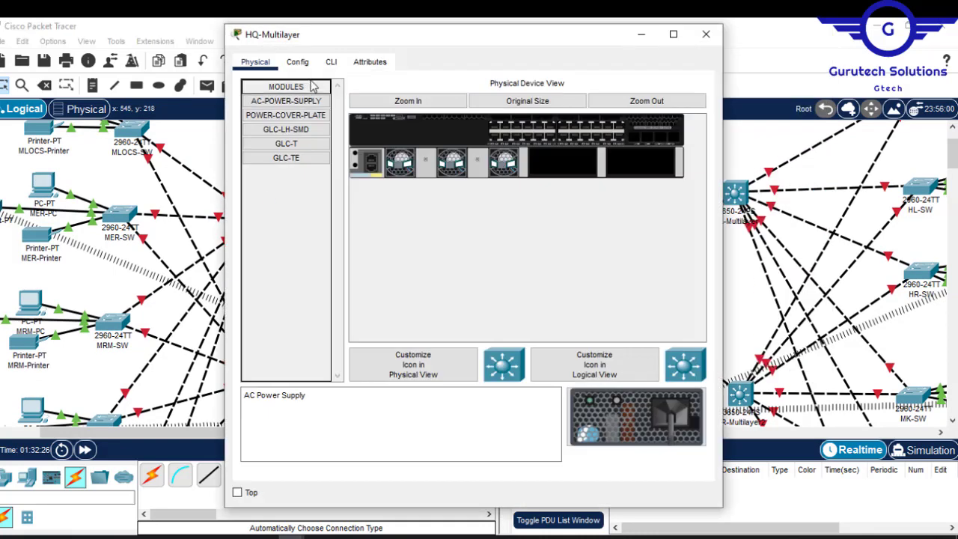
pyautogui.moveTo(303, 104); pyautogui.dragTo(568, 163)
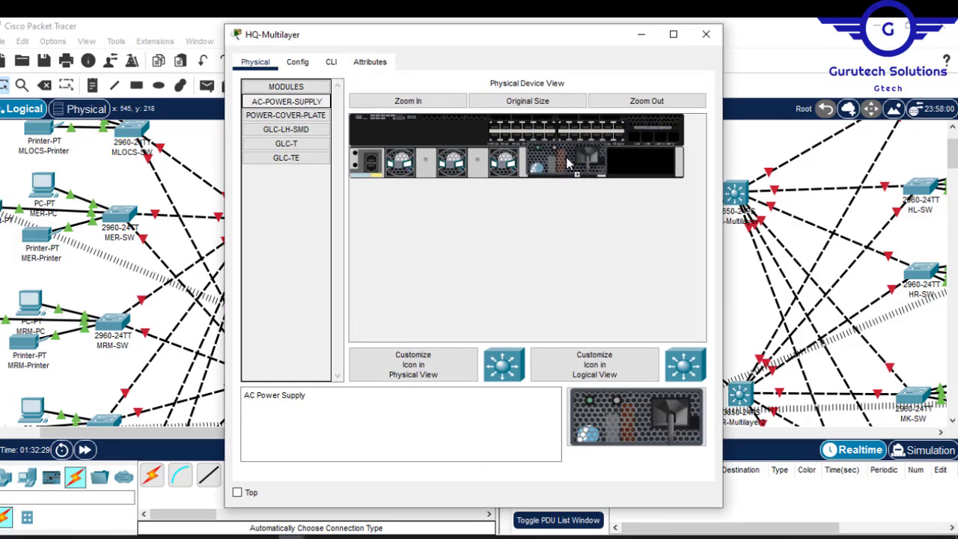
pyautogui.click(705, 33)
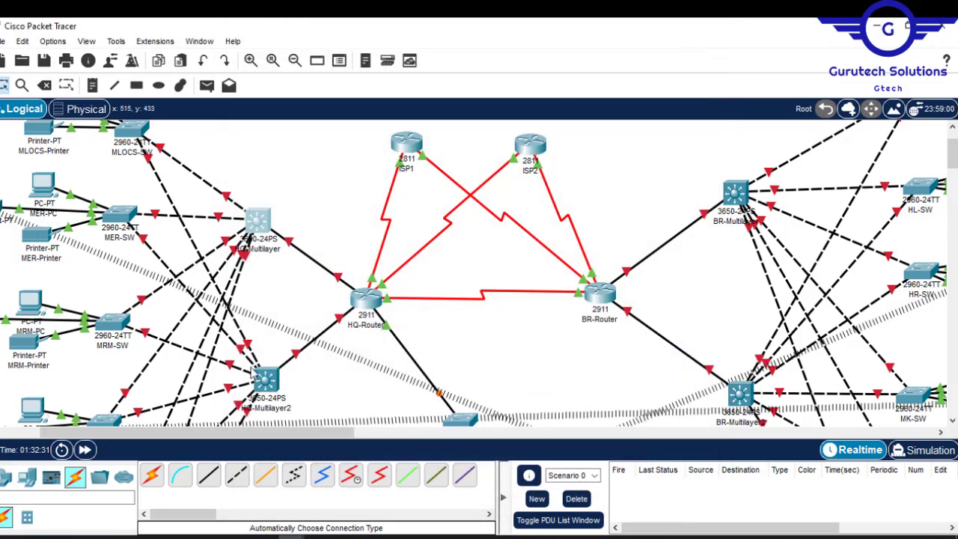
pyautogui.click(266, 382)
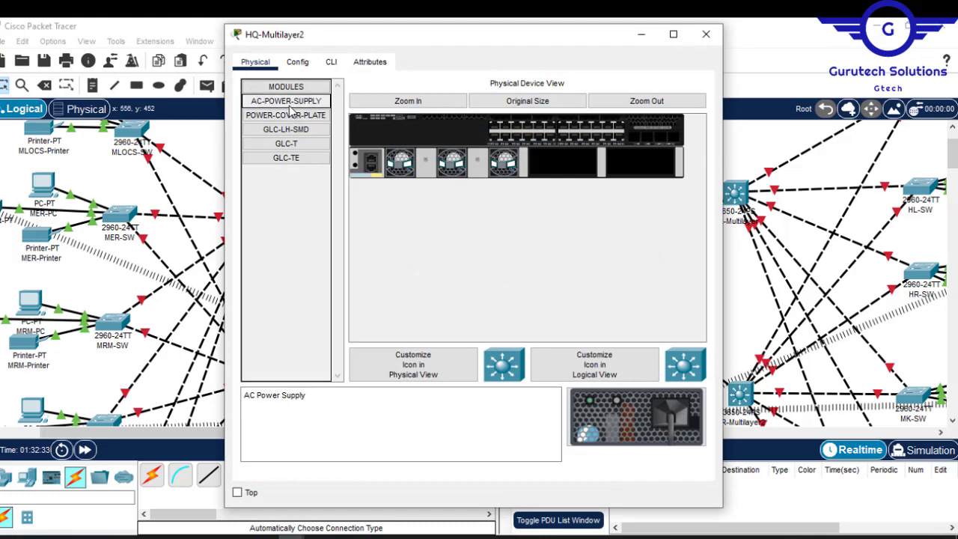
pyautogui.moveTo(292, 107); pyautogui.dragTo(565, 163)
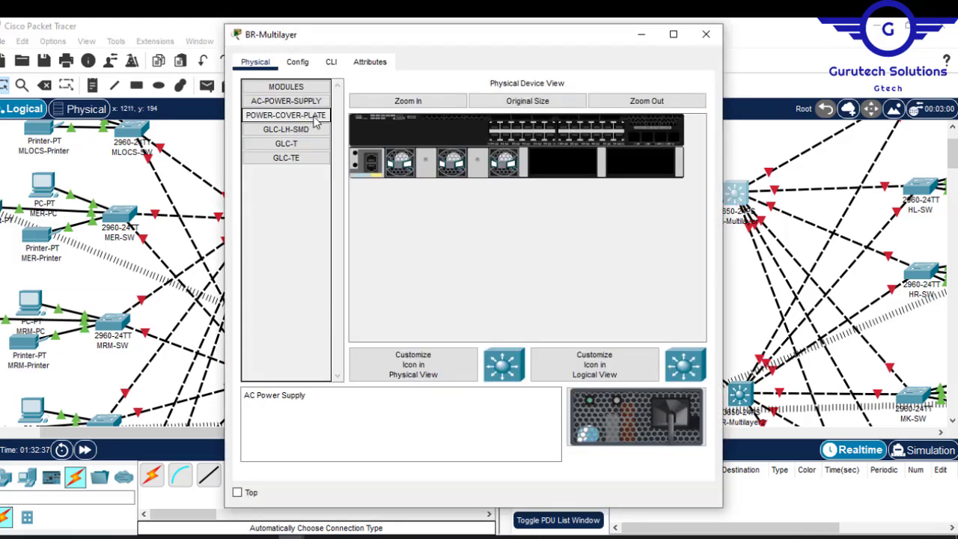
pyautogui.moveTo(286, 100); pyautogui.dragTo(565, 163)
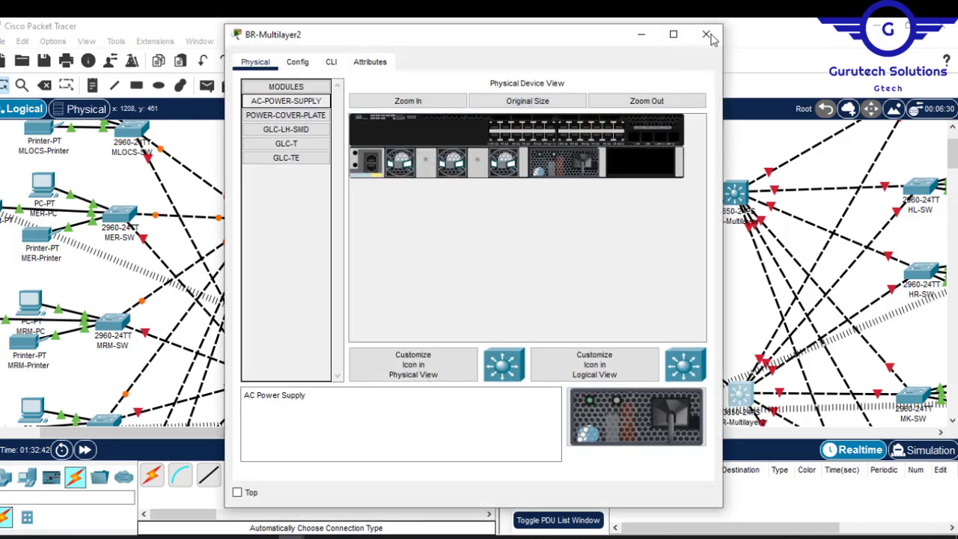
pyautogui.click(706, 33)
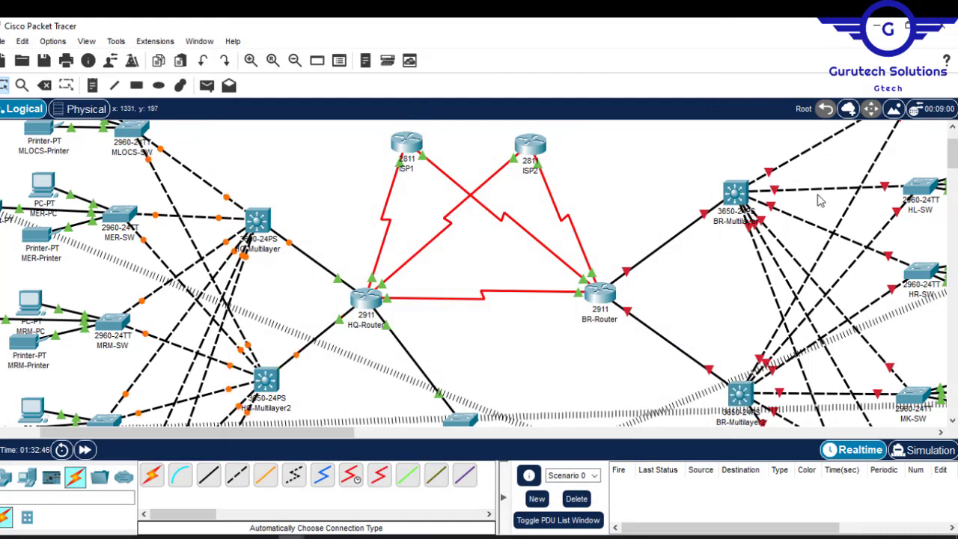
# - Draw unfilled rectangles with a black outline around the branch network, the HQ network and the server site
pyautogui.moveTo(953, 156); pyautogui.dragTo(953, 135)
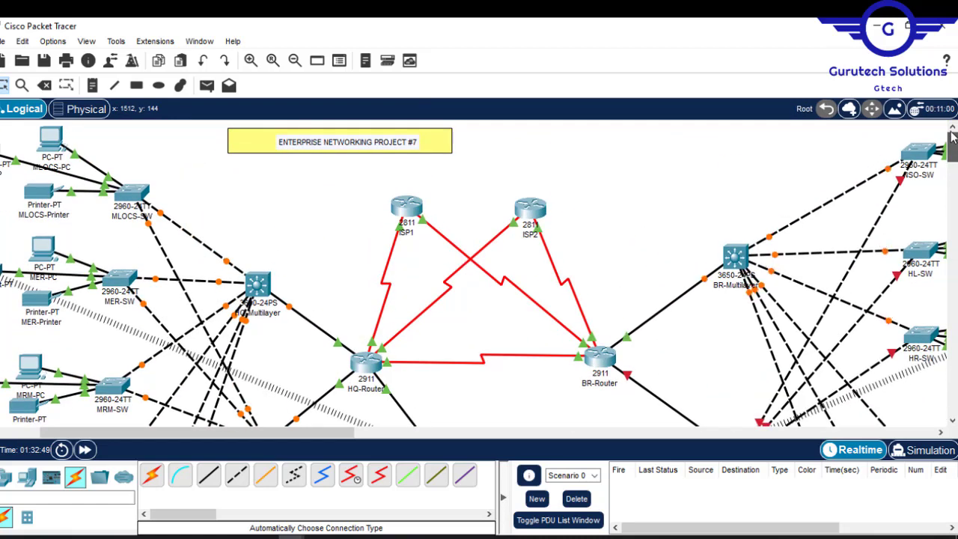
pyautogui.moveTo(224, 446); pyautogui.dragTo(186, 446)
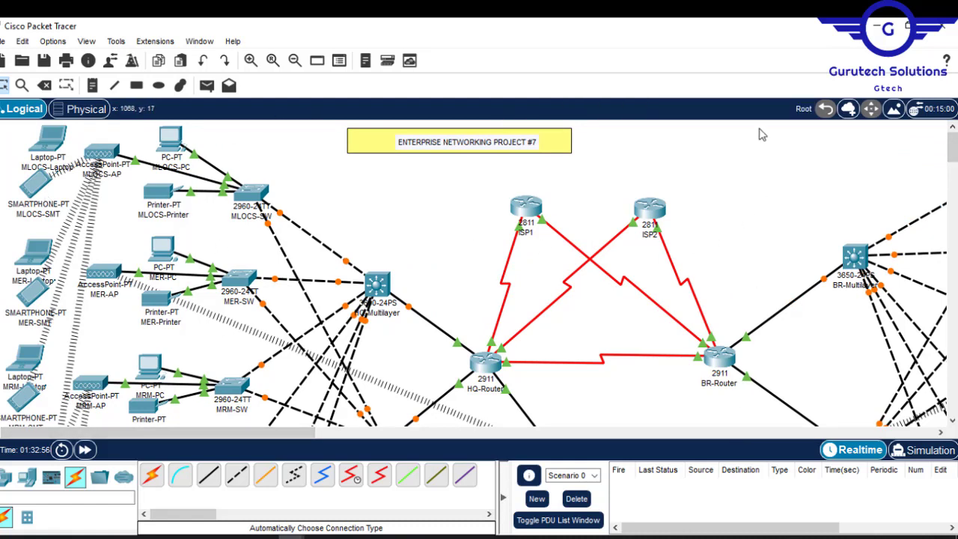
pyautogui.moveTo(956, 145)
pyautogui.mouseDown()
pyautogui.moveTo(955, 181)
pyautogui.moveTo(954, 127)
pyautogui.mouseUp()
pyautogui.click(296, 61)
pyautogui.click(296, 62)
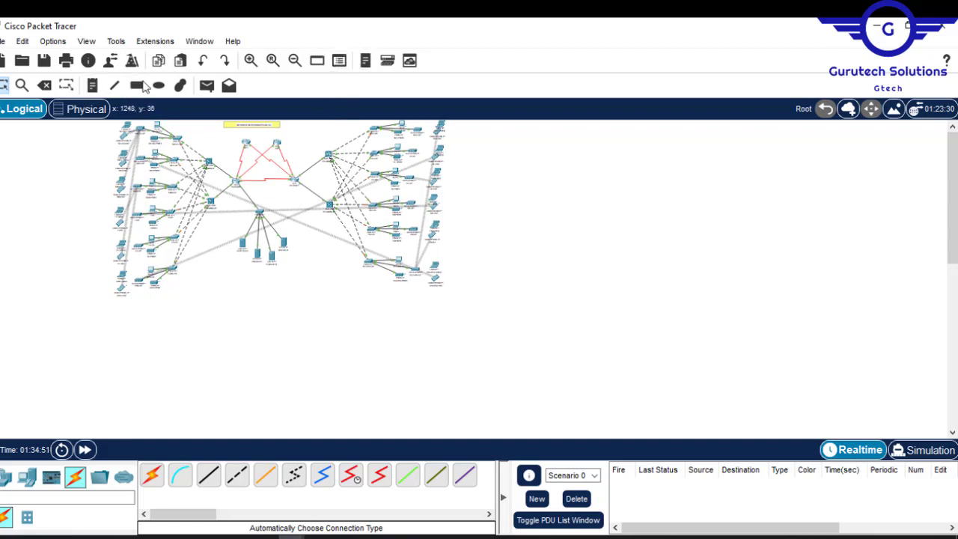
pyautogui.click(138, 85)
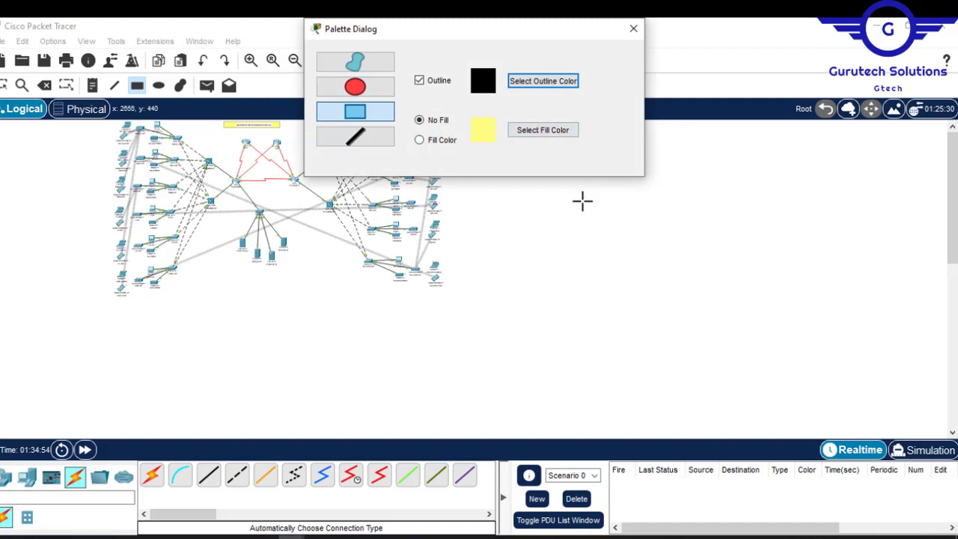
pyautogui.moveTo(531, 30); pyautogui.dragTo(844, 155)
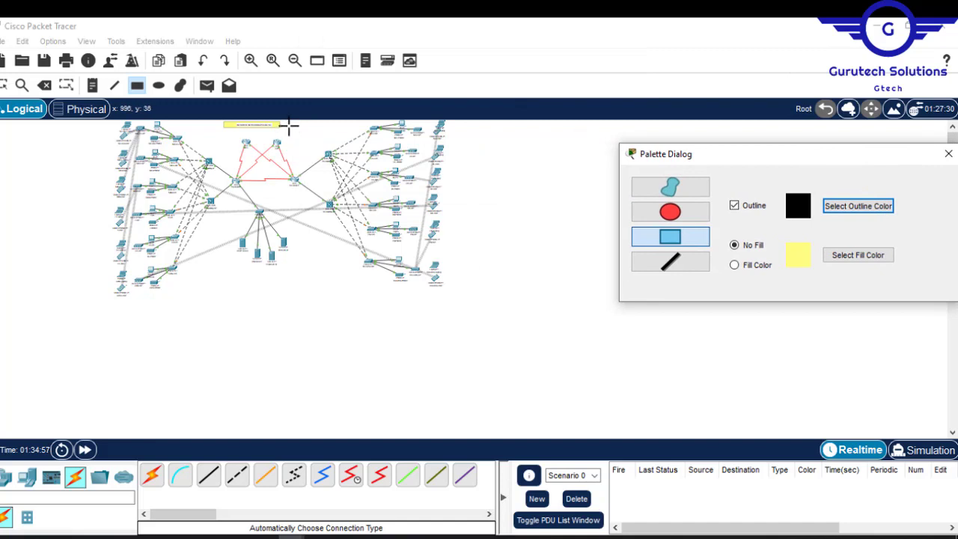
pyautogui.moveTo(288, 121); pyautogui.dragTo(474, 300)
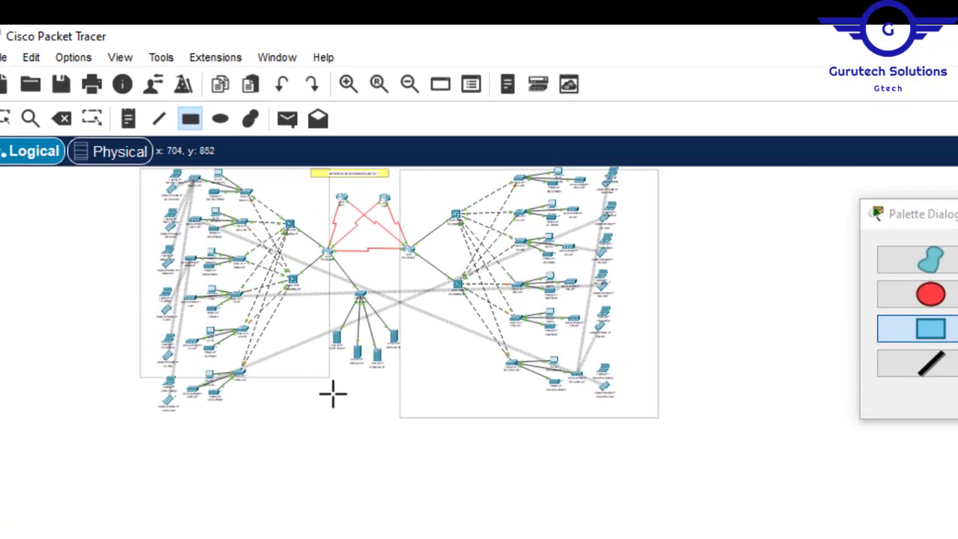
pyautogui.moveTo(334, 411); pyautogui.dragTo(326, 424)
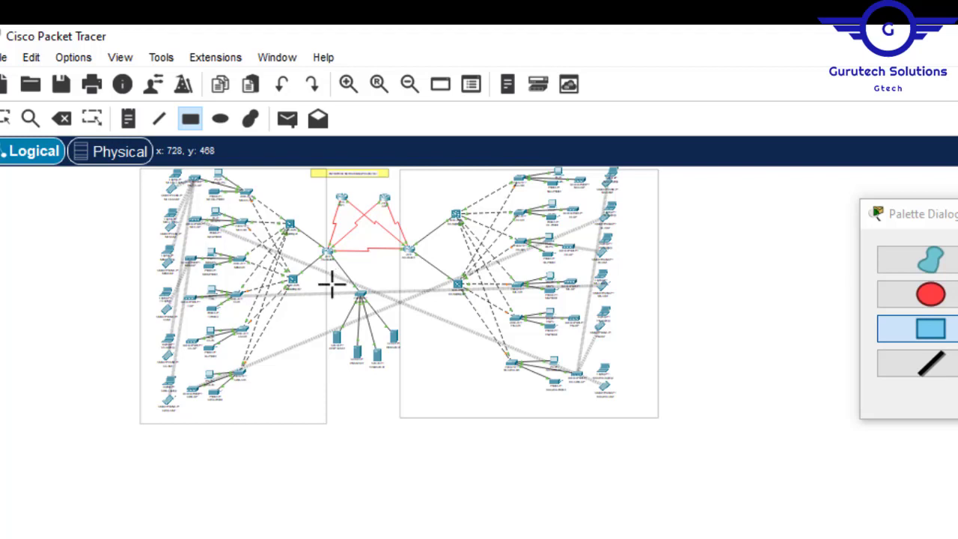
pyautogui.moveTo(329, 285)
pyautogui.mouseDown()
pyautogui.moveTo(357, 300)
pyautogui.moveTo(396, 439)
pyautogui.moveTo(395, 424)
pyautogui.mouseUp()
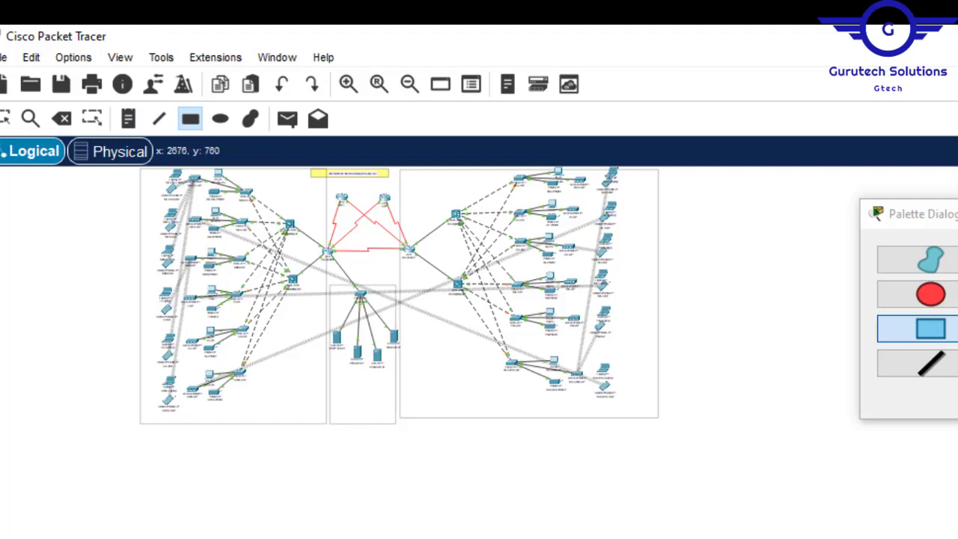
pyautogui.press('Escape')
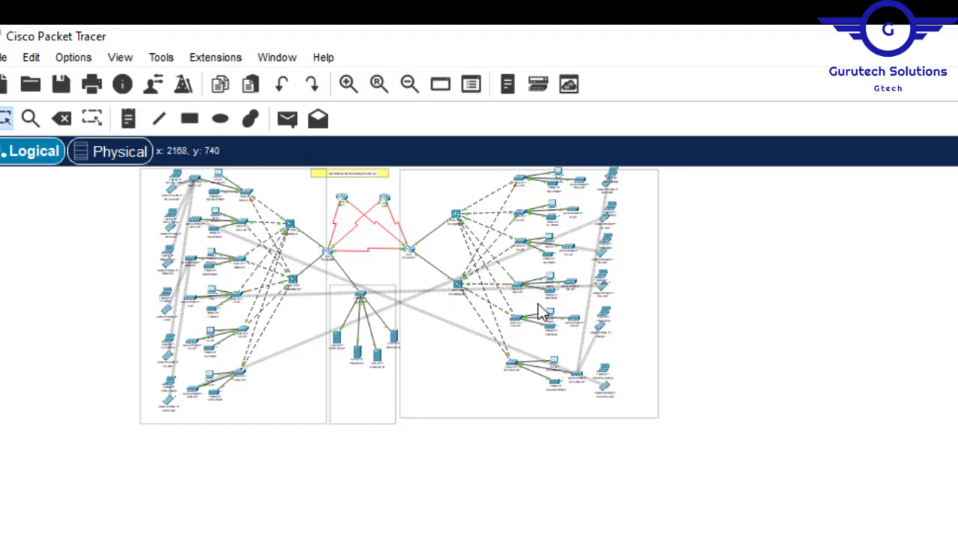
# - Move the ENTERPRISE NETWORKING PROJECT #7 title banner so it sits between the HQ and branch frames
pyautogui.moveTo(478, 391); pyautogui.dragTo(480, 389)
pyautogui.click(715, 284)
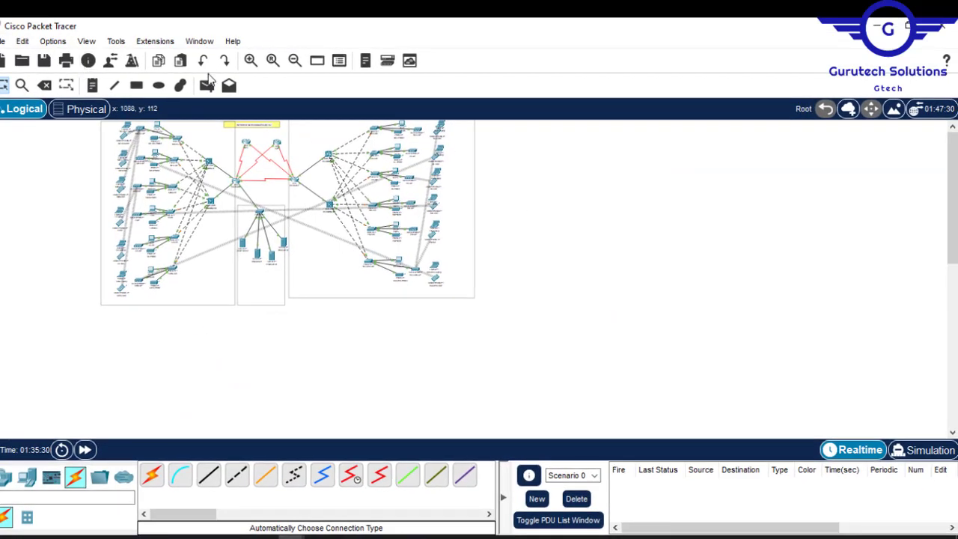
pyautogui.click(274, 61)
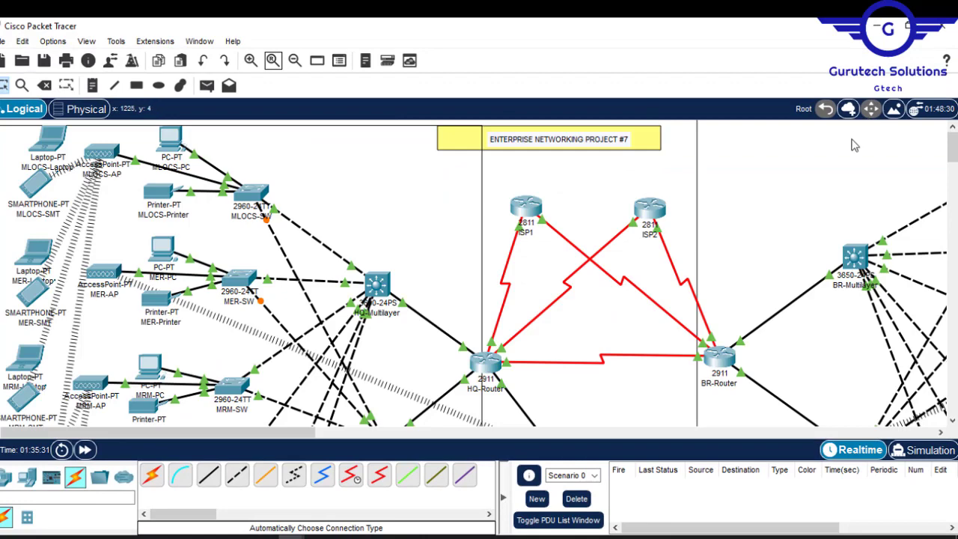
pyautogui.moveTo(951, 150); pyautogui.dragTo(945, 127)
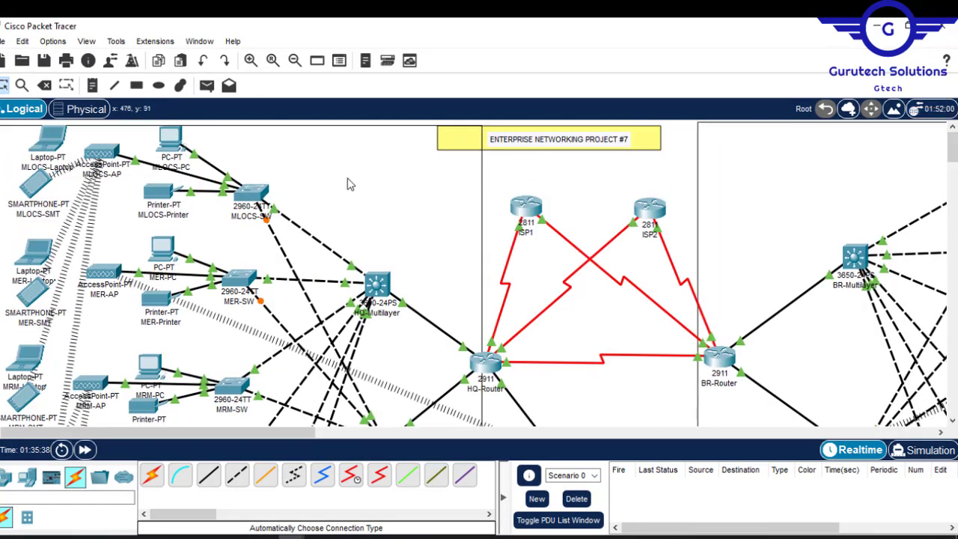
pyautogui.moveTo(635, 134); pyautogui.dragTo(672, 132)
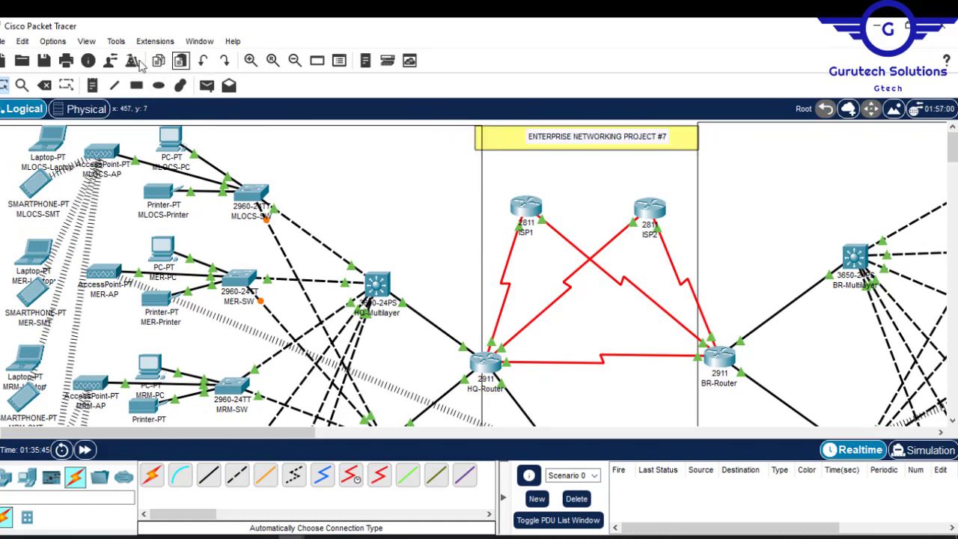
# - Add the text notes HQ NETWORK inside the HQ frame and BRANCH NETWORK inside the branch frame
pyautogui.click(93, 86)
pyautogui.click(356, 191)
pyautogui.write('HQ NETWORK')
pyautogui.moveTo(409, 196); pyautogui.dragTo(337, 196)
pyautogui.hotkey('ctrl', 'c')
pyautogui.click(705, 187)
pyautogui.hotkey('ctrl', 'v')
pyautogui.write('BRANCH')
# - Add the text note SERVER-SIDE NETWORK below the servers inside the server site frame
pyautogui.scroll(-10, 576, 242)
pyautogui.click(551, 254)
pyautogui.hotkey('ctrl', 'v')
pyautogui.moveTo(564, 258); pyautogui.dragTo(524, 258)
pyautogui.write('SERVER-SEIDE')
pyautogui.press('Return')
pyautogui.press('BackSpace')
pyautogui.click(594, 258)
pyautogui.press('BackSpace')
pyautogui.press('Escape')
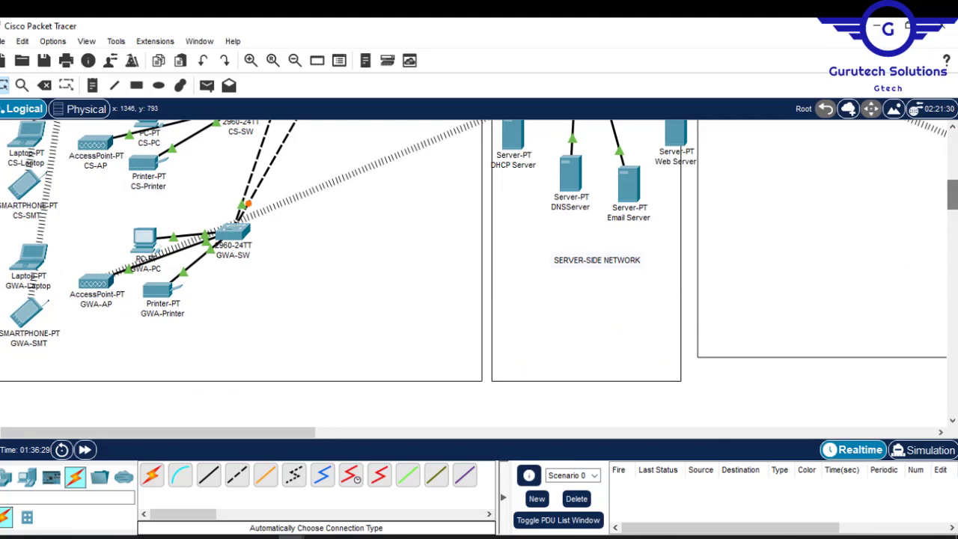
# - Draw a rectangle with a black outline and cyan #55ffff fill around the BRANCH NETWORK note
pyautogui.moveTo(952, 191); pyautogui.dragTo(954, 137)
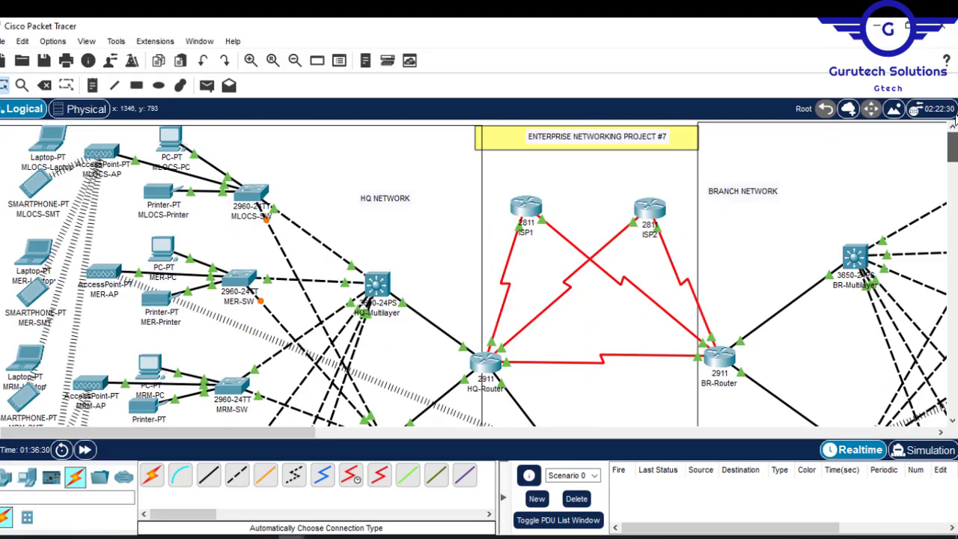
pyautogui.click(136, 85)
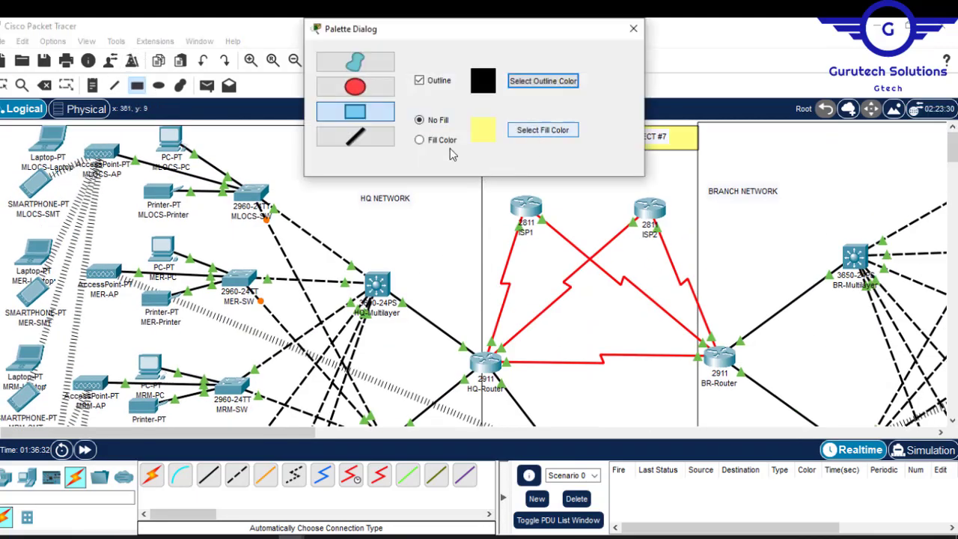
pyautogui.click(522, 132)
pyautogui.click(425, 255)
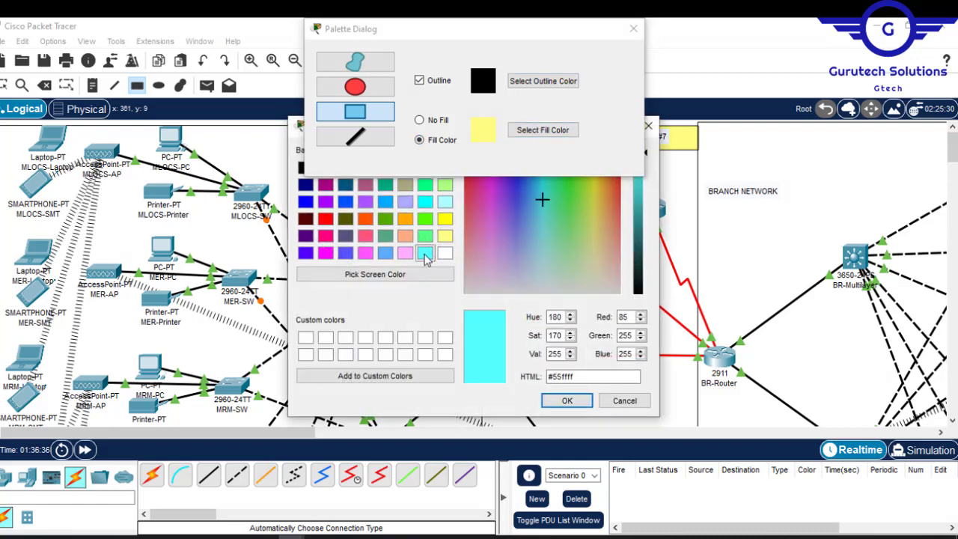
pyautogui.click(567, 400)
pyautogui.moveTo(699, 177); pyautogui.dragTo(790, 209)
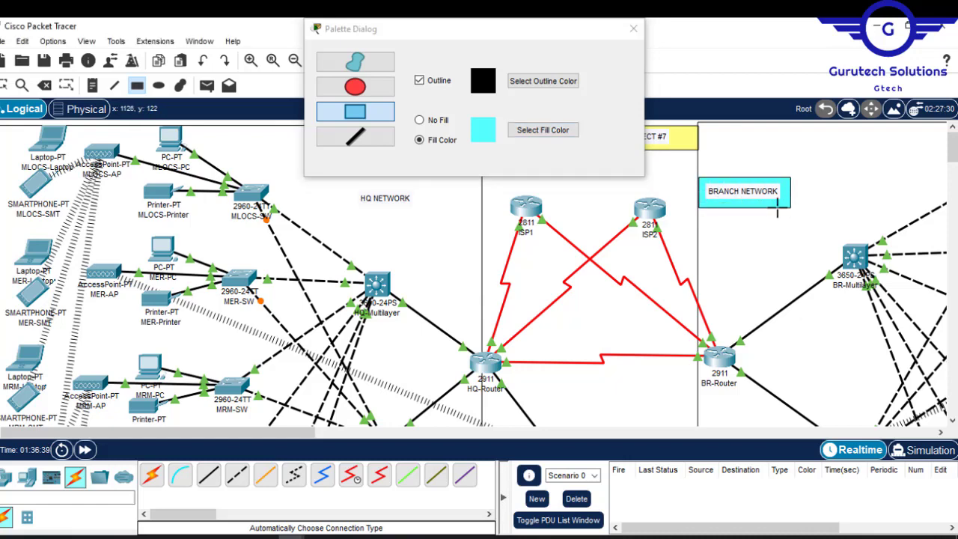
# - Draw black-outlined rectangles with cyan fill around the HQ NETWORK and SERVER-SIDE NETWORK notes, and leave the drawing tool
pyautogui.moveTo(379, 186); pyautogui.dragTo(481, 214)
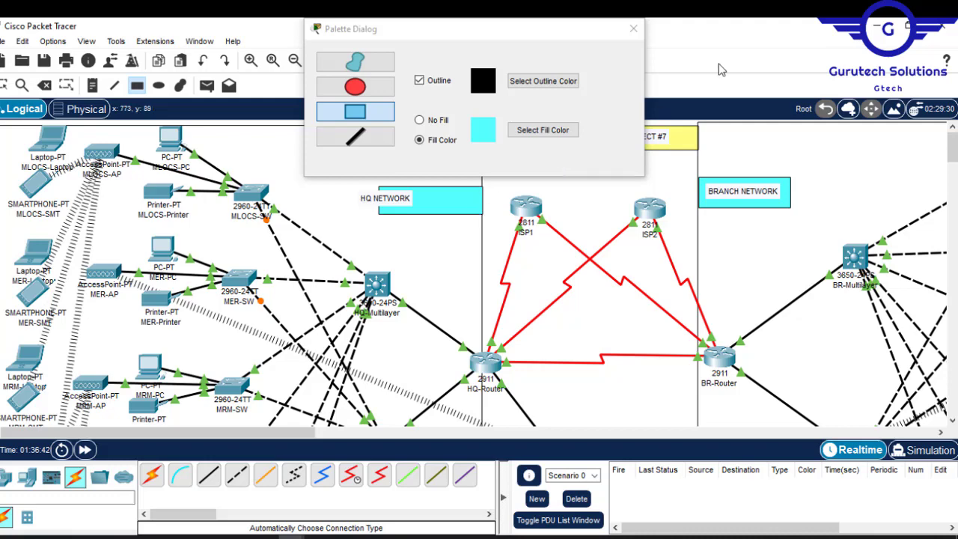
pyautogui.moveTo(953, 161); pyautogui.dragTo(953, 203)
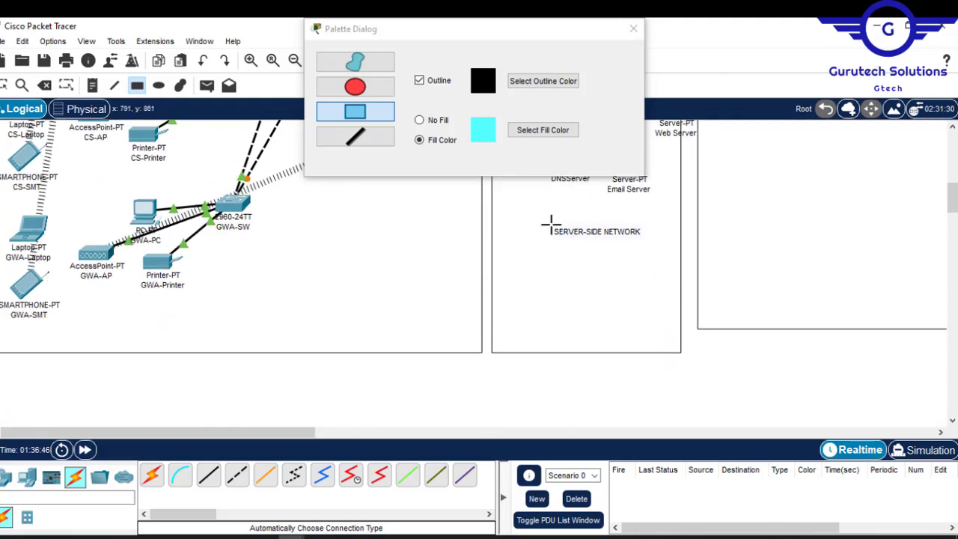
pyautogui.moveTo(549, 218); pyautogui.dragTo(650, 245)
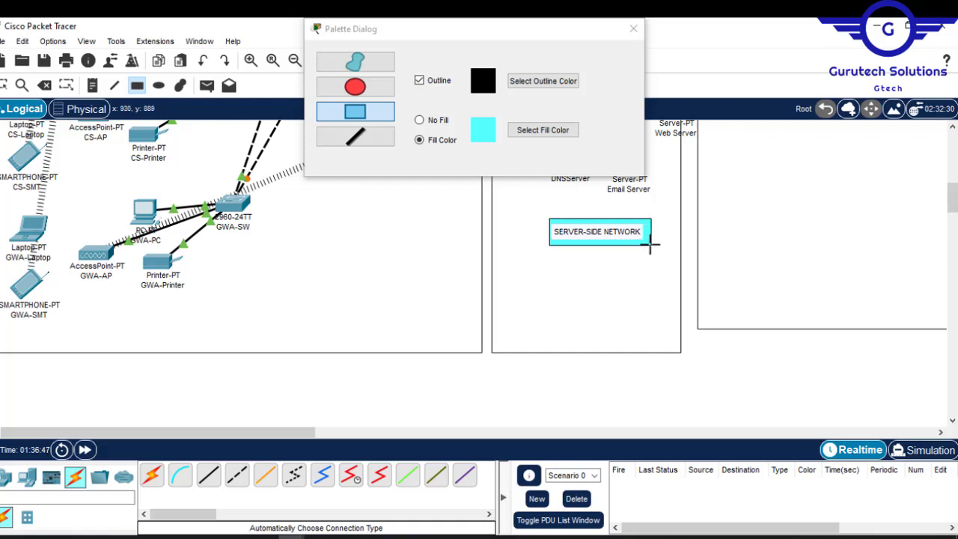
pyautogui.click(632, 29)
pyautogui.press('Escape')
# - Move the SERVER-SIDE NETWORK label with its rectangle closer below the servers, and shift the HQ NETWORK note inside its cyan rectangle
pyautogui.moveTo(625, 220)
pyautogui.mouseDown()
pyautogui.moveTo(621, 207)
pyautogui.moveTo(617, 215)
pyautogui.mouseUp()
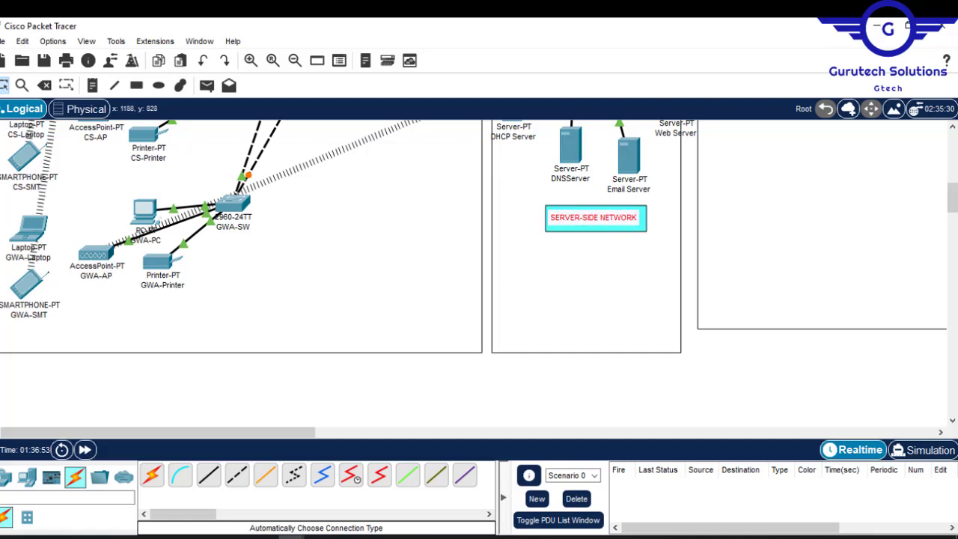
pyautogui.moveTo(949, 200); pyautogui.dragTo(950, 199)
pyautogui.moveTo(642, 232); pyautogui.dragTo(649, 238)
pyautogui.moveTo(951, 197); pyautogui.dragTo(951, 175)
pyautogui.moveTo(668, 332); pyautogui.dragTo(654, 346)
pyautogui.moveTo(570, 372); pyautogui.dragTo(575, 379)
pyautogui.moveTo(514, 333); pyautogui.dragTo(537, 341)
pyautogui.moveTo(951, 175); pyautogui.dragTo(951, 191)
pyautogui.moveTo(597, 295); pyautogui.dragTo(612, 389)
pyautogui.click(727, 385)
pyautogui.click(567, 169)
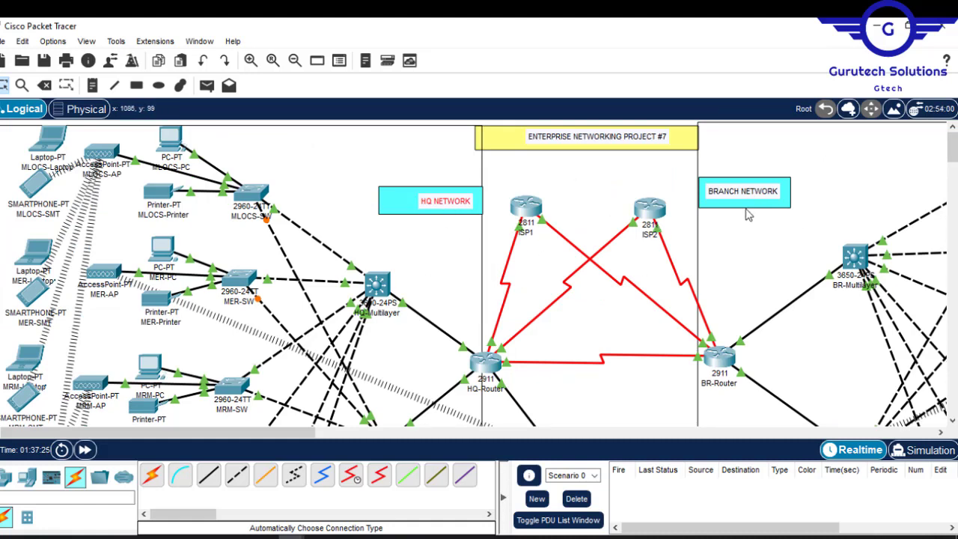
# - Draw outlined rectangles behind the department device groups, picking a contrasting light fill colour for neighbouring departments
pyautogui.moveTo(954, 149)
pyautogui.mouseDown()
pyautogui.moveTo(954, 209)
pyautogui.moveTo(953, 133)
pyautogui.mouseUp()
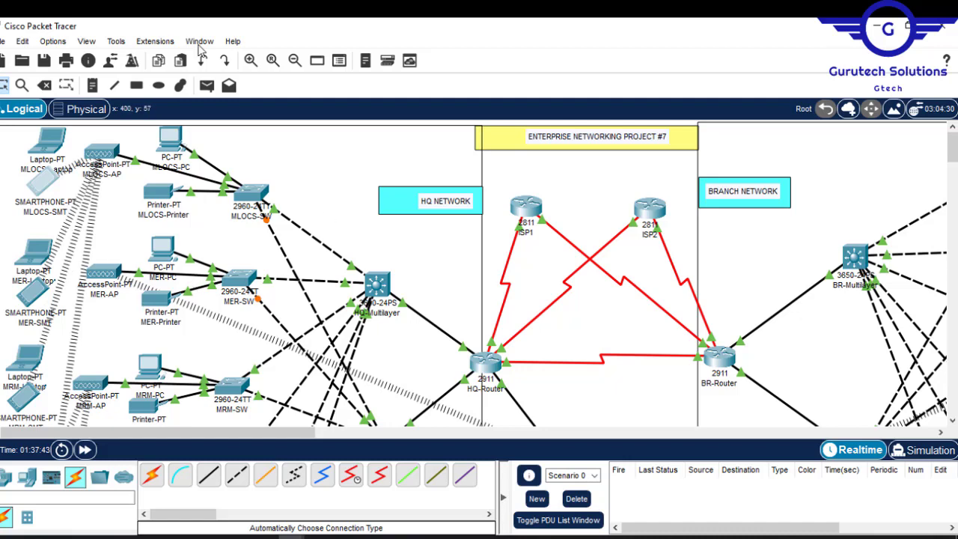
pyautogui.click(136, 84)
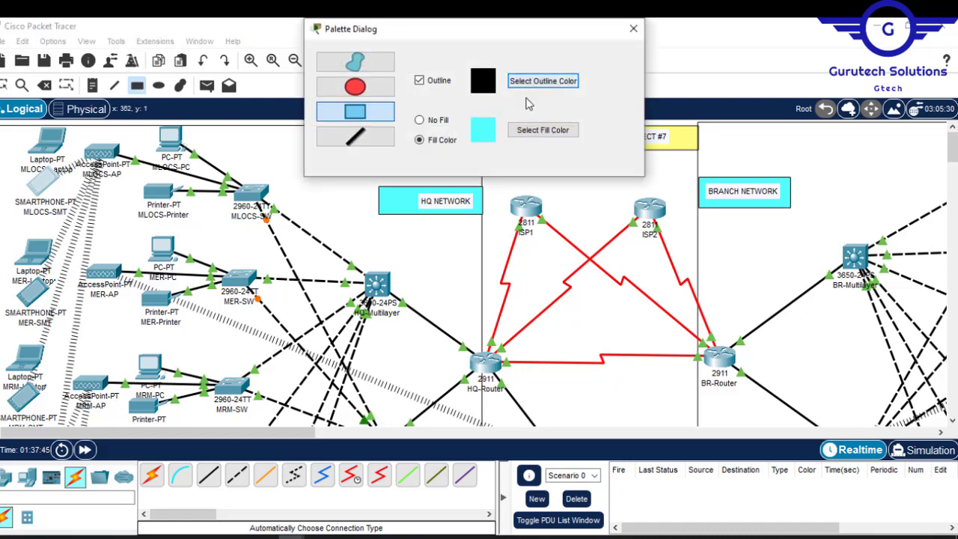
pyautogui.click(546, 131)
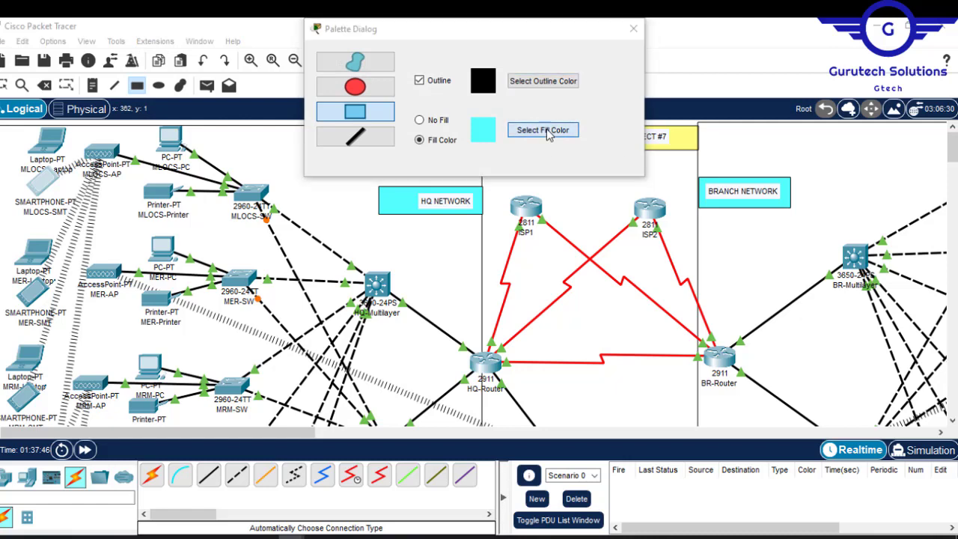
pyautogui.click(477, 288)
pyautogui.click(563, 401)
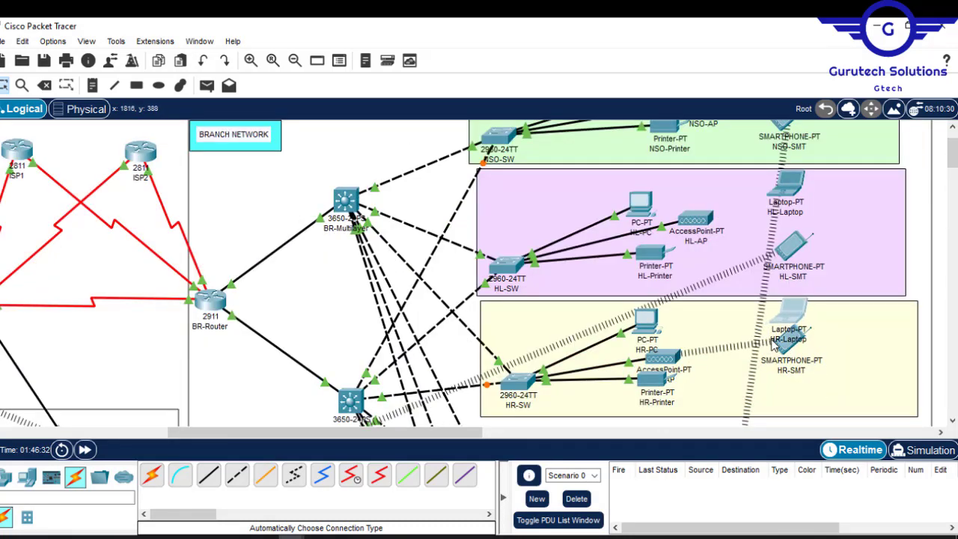
# - Rearrange HR-SMT, HR-SW, HR-Printer and HR-PC so they sit clear of each other inside the yellow HR block
pyautogui.moveTo(786, 356); pyautogui.dragTo(799, 395)
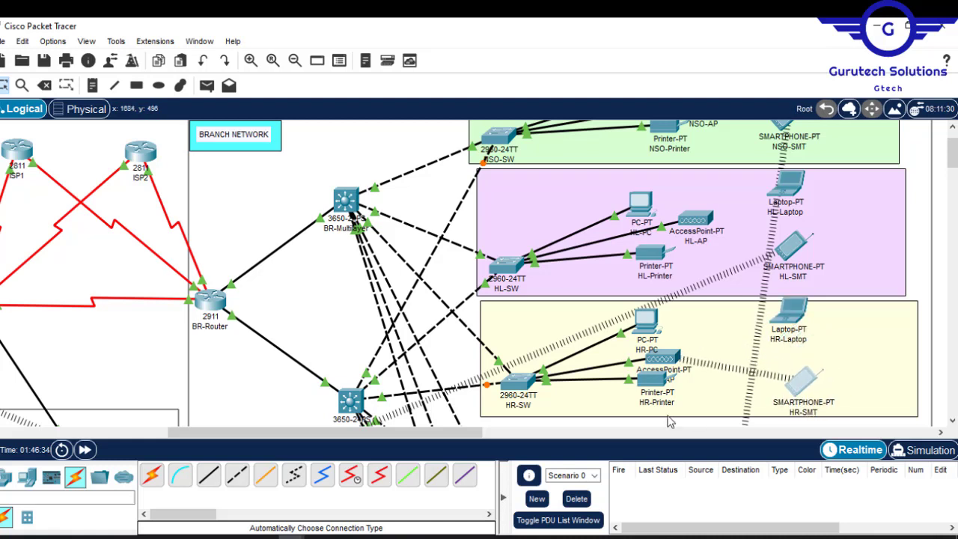
pyautogui.moveTo(524, 386); pyautogui.dragTo(530, 391)
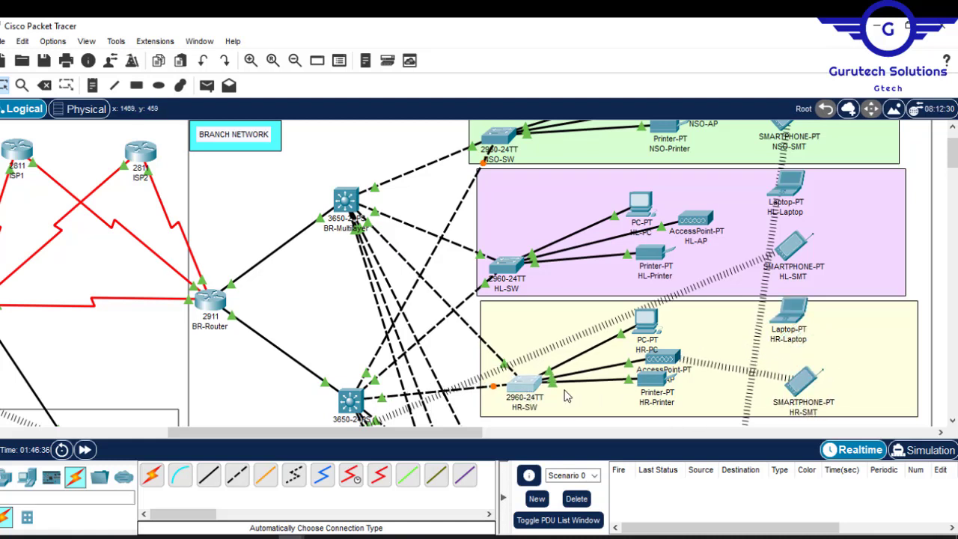
pyautogui.moveTo(653, 387); pyautogui.dragTo(664, 392)
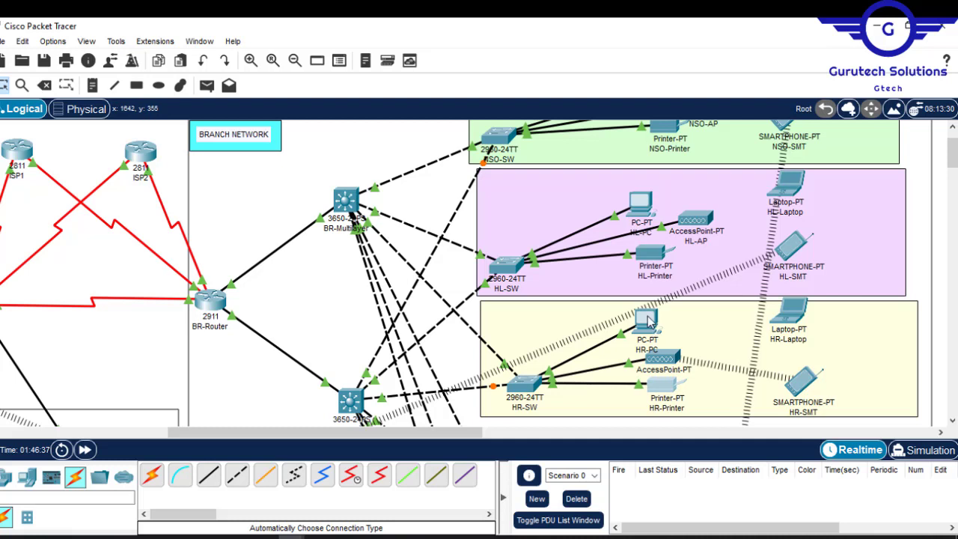
pyautogui.moveTo(648, 320); pyautogui.dragTo(654, 320)
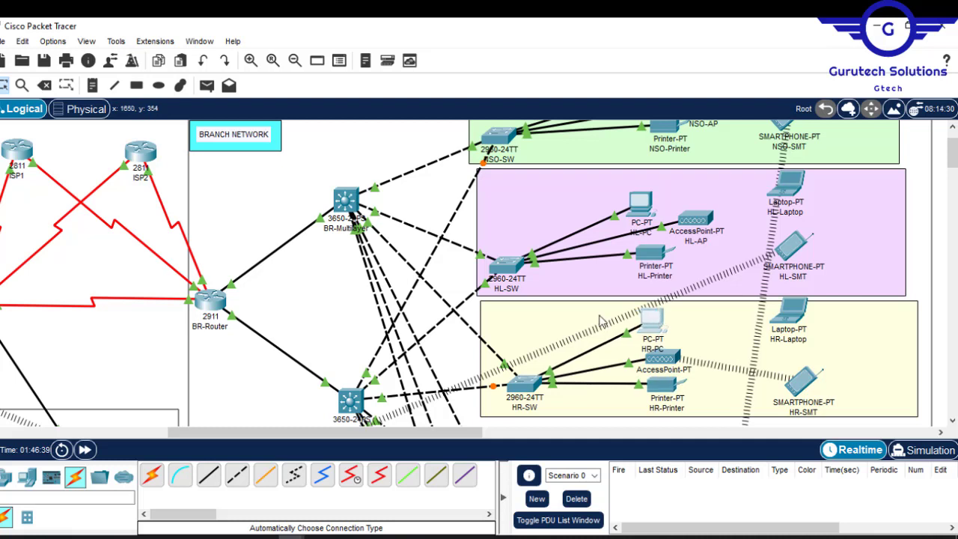
# - Examine the coloured department blocks and network frames across the whole topology
pyautogui.click(244, 183)
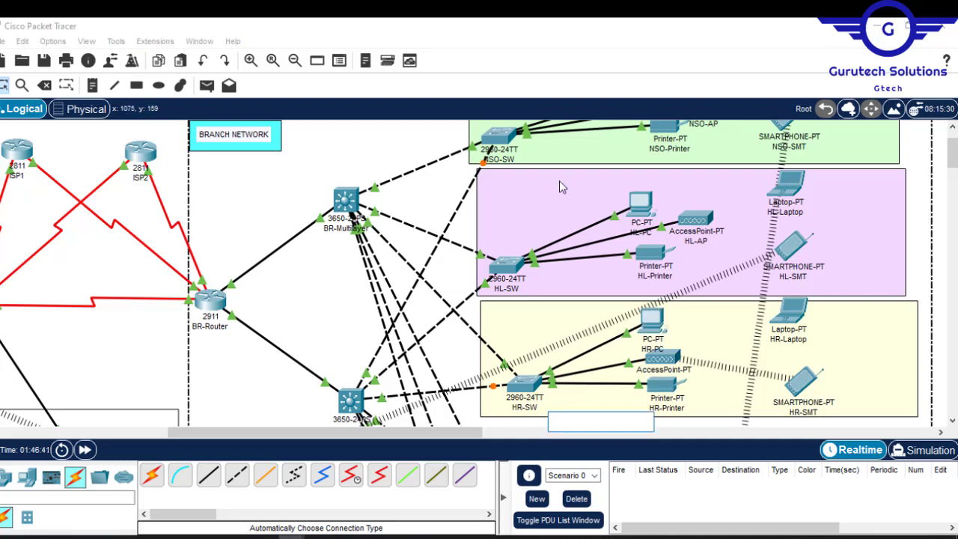
pyautogui.moveTo(953, 177); pyautogui.dragTo(955, 148)
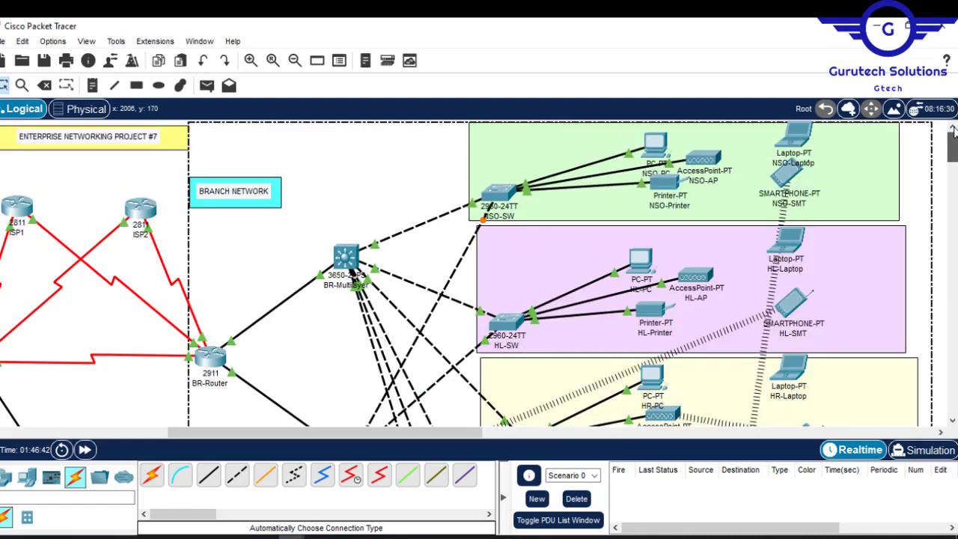
pyautogui.click(94, 192)
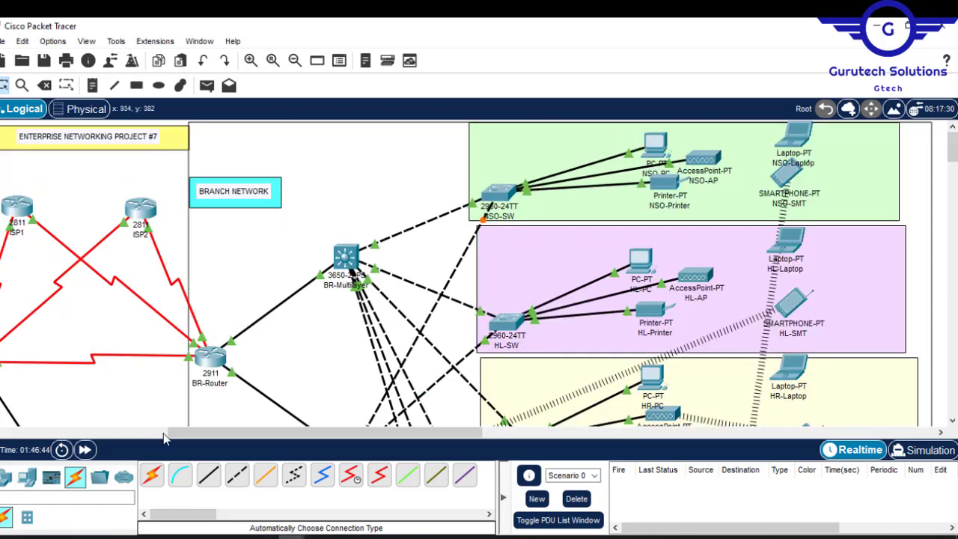
pyautogui.moveTo(219, 433); pyautogui.dragTo(30, 430)
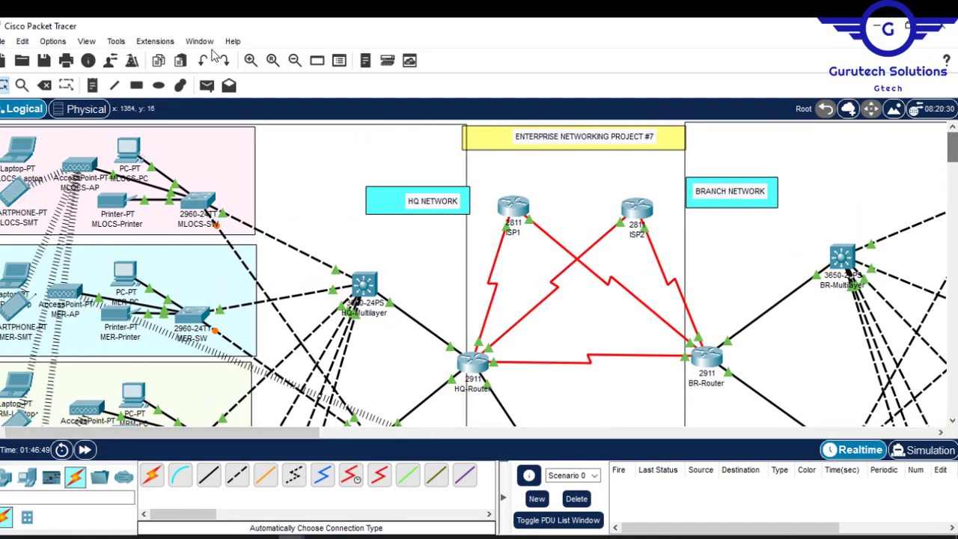
pyautogui.click(296, 62)
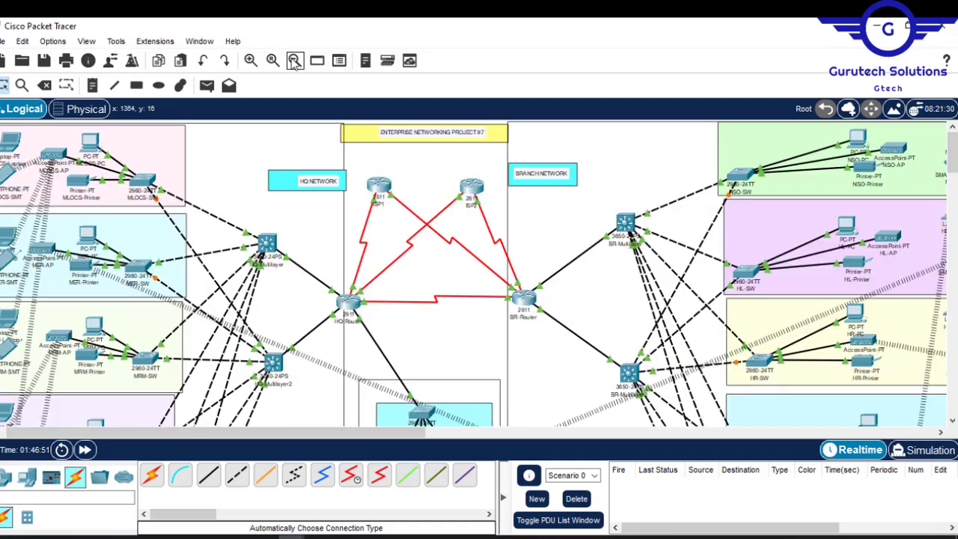
pyautogui.click(295, 61)
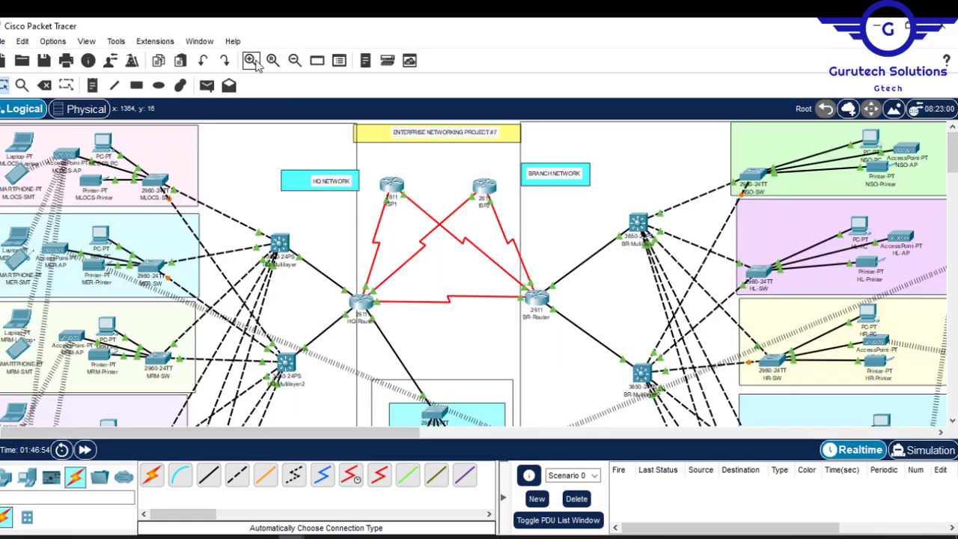
pyautogui.click(251, 61)
pyautogui.moveTo(952, 154)
pyautogui.mouseDown()
pyautogui.moveTo(954, 208)
pyautogui.moveTo(953, 154)
pyautogui.mouseUp()
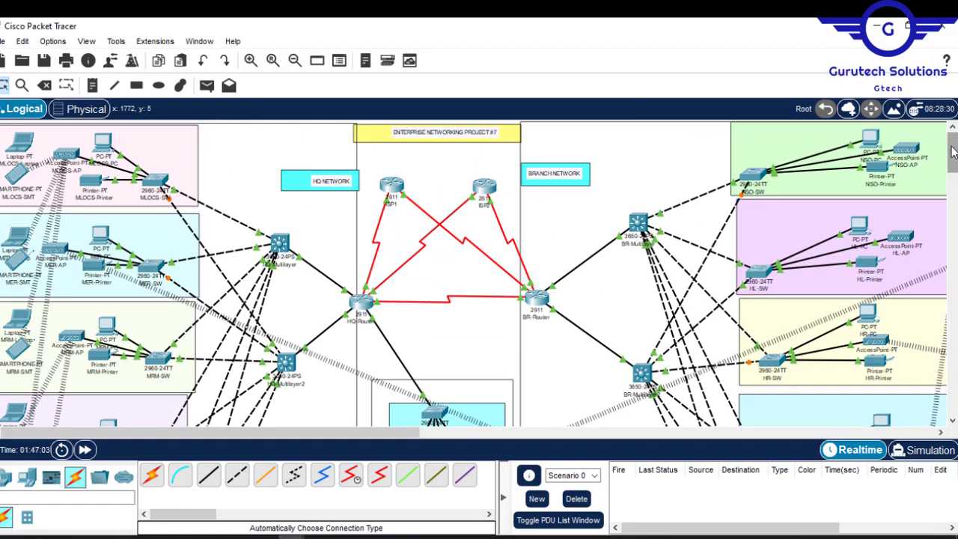
pyautogui.click(272, 60)
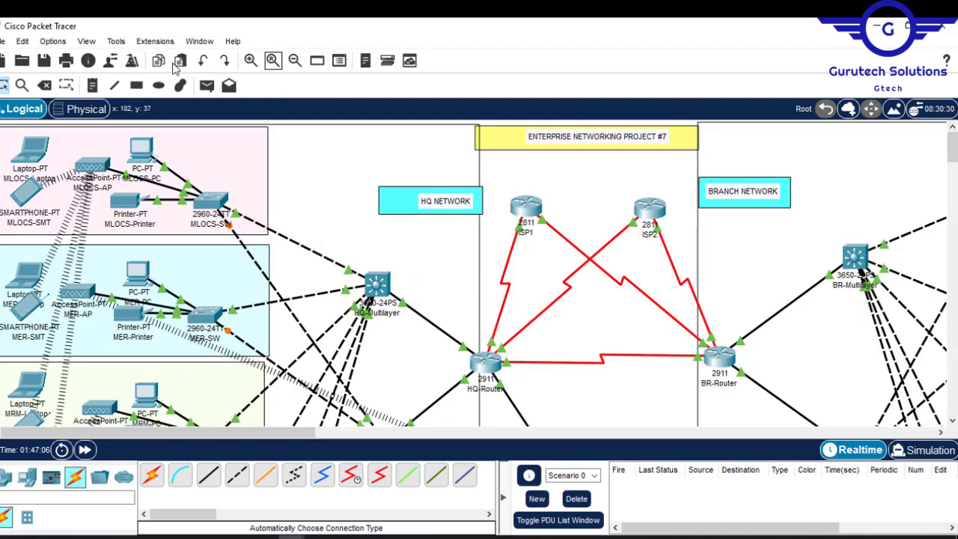
# - Add the text notes MLOCS Depatment and MER Department inside their HQ department blocks
pyautogui.click(94, 86)
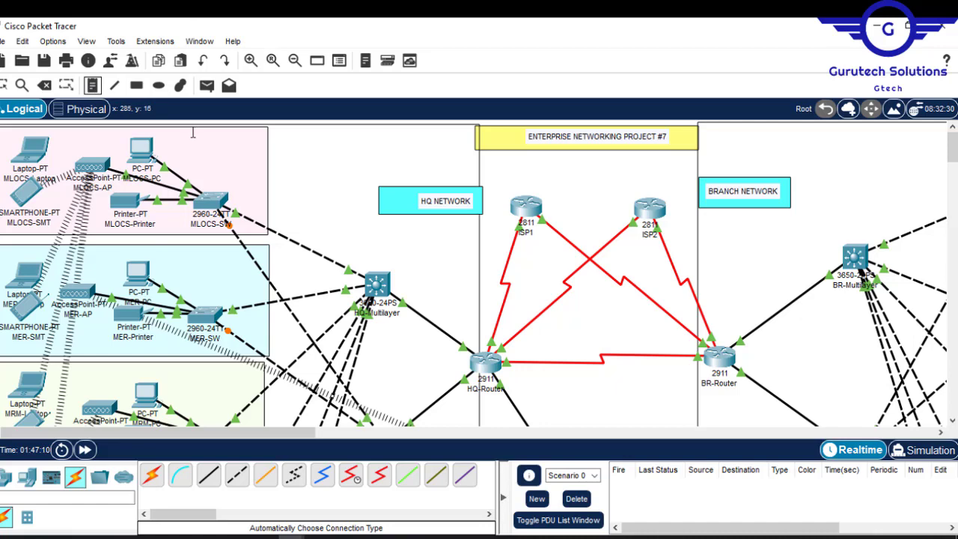
pyautogui.click(192, 133)
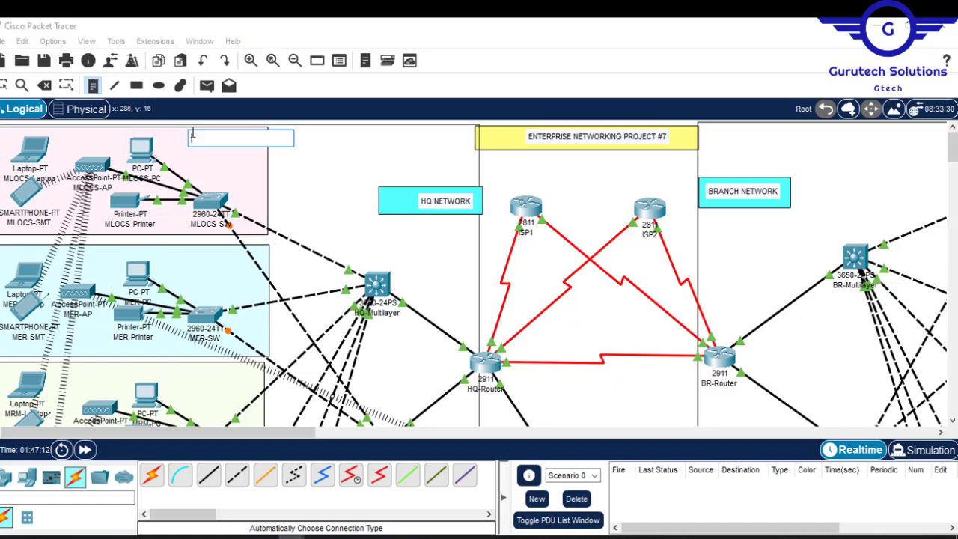
pyautogui.write('MLOCS Depatment')
pyautogui.click(193, 255)
pyautogui.write('MER')
# - Label the remaining blocks with text notes, including SSS on the server-side block and BR-GWA, HR Department and HL Department at the branch
pyautogui.moveTo(955, 163); pyautogui.dragTo(953, 189)
pyautogui.click(540, 348)
pyautogui.write('Department')
pyautogui.write('SSS')
pyautogui.moveTo(225, 433); pyautogui.dragTo(378, 432)
pyautogui.moveTo(953, 184)
pyautogui.mouseDown()
pyautogui.moveTo(953, 207)
pyautogui.moveTo(953, 177)
pyautogui.mouseUp()
pyautogui.click(553, 218)
pyautogui.write('BR-GWA')
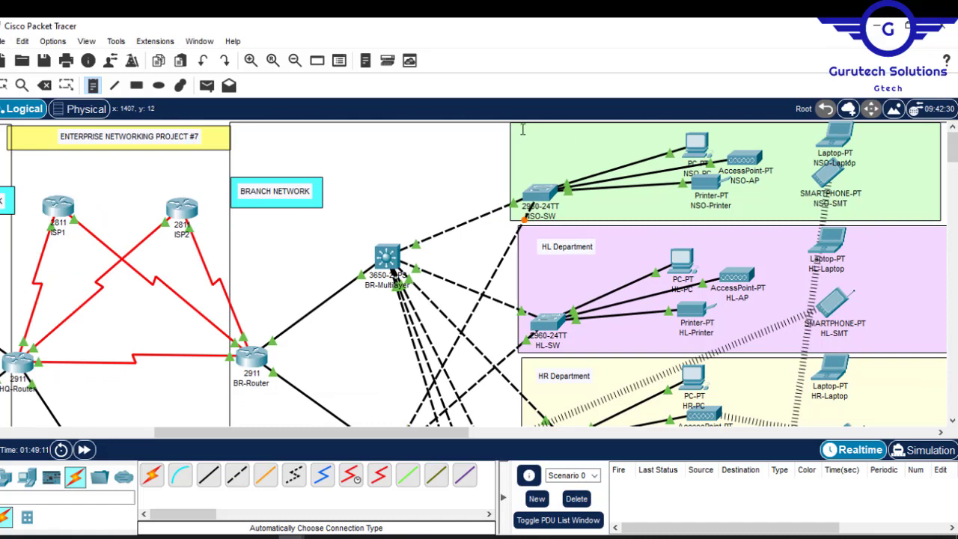
# - Add the text note NSO Department inside the green branch block and leave the note tool
pyautogui.click(519, 133)
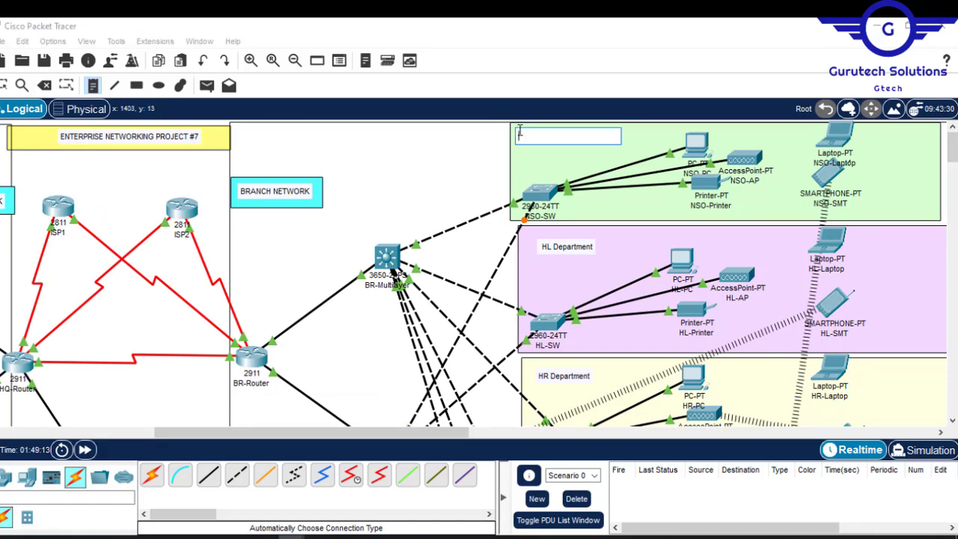
pyautogui.write('Department')
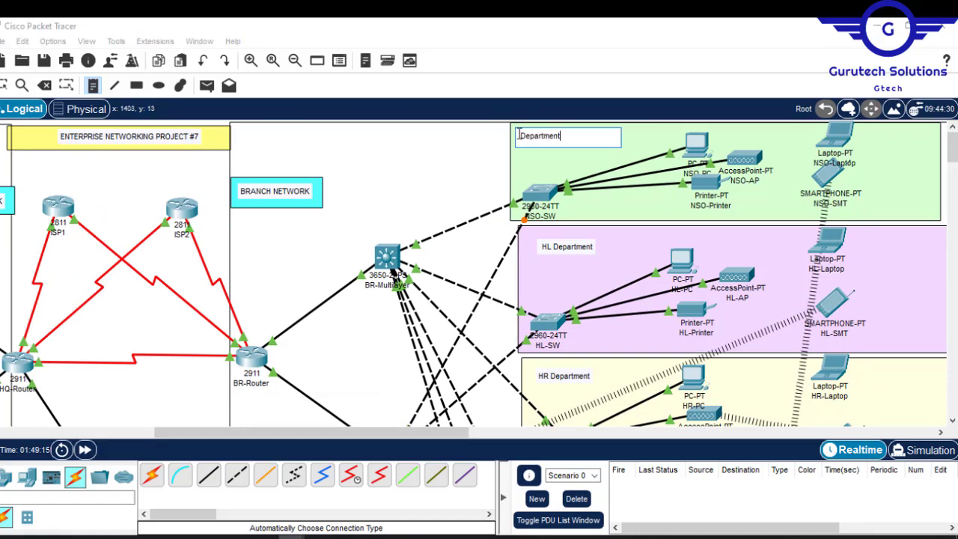
pyautogui.write('NSO')
pyautogui.click(447, 171)
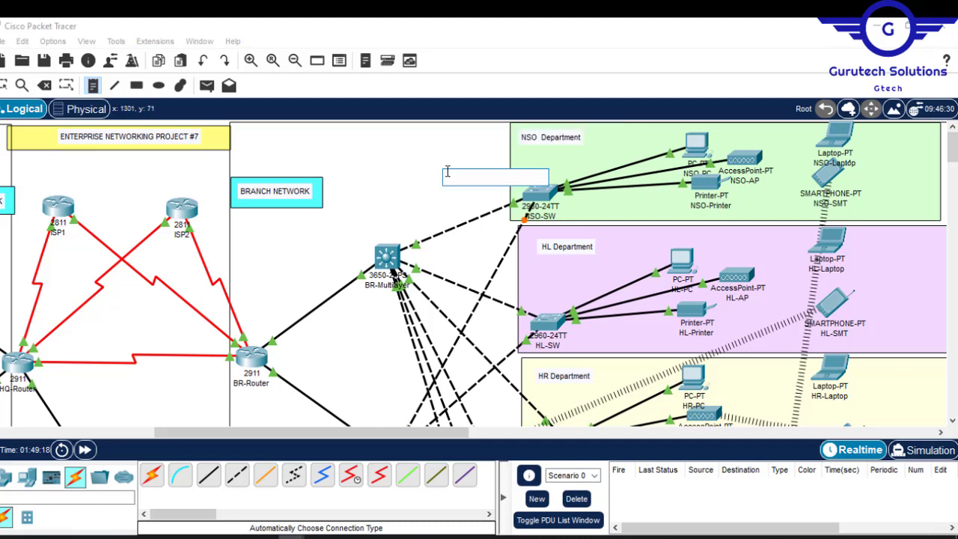
pyautogui.press('Escape')
pyautogui.moveTo(952, 147)
pyautogui.mouseDown()
pyautogui.moveTo(952, 159)
pyautogui.moveTo(952, 148)
pyautogui.mouseUp()
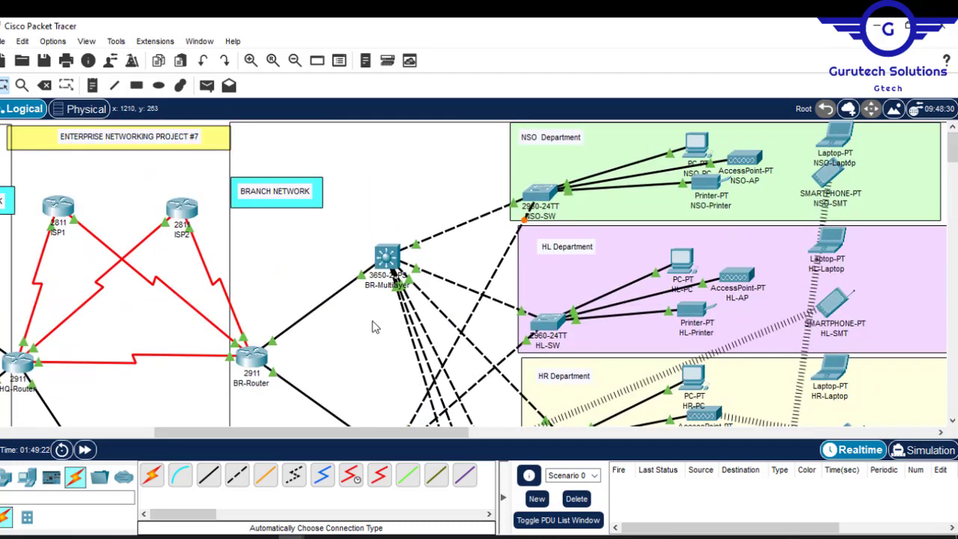
pyautogui.moveTo(283, 438); pyautogui.dragTo(130, 433)
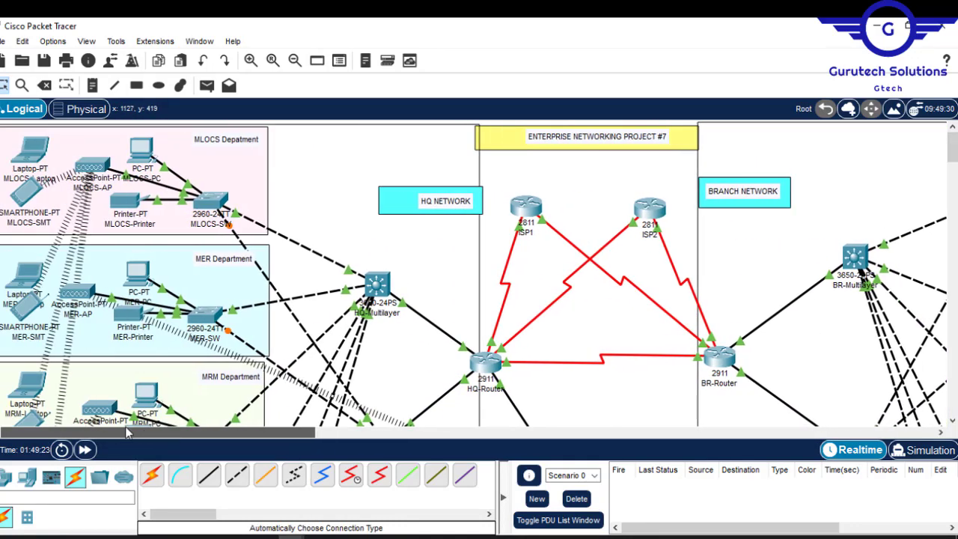
pyautogui.moveTo(952, 148)
pyautogui.mouseDown()
pyautogui.moveTo(954, 199)
pyautogui.moveTo(950, 133)
pyautogui.mouseUp()
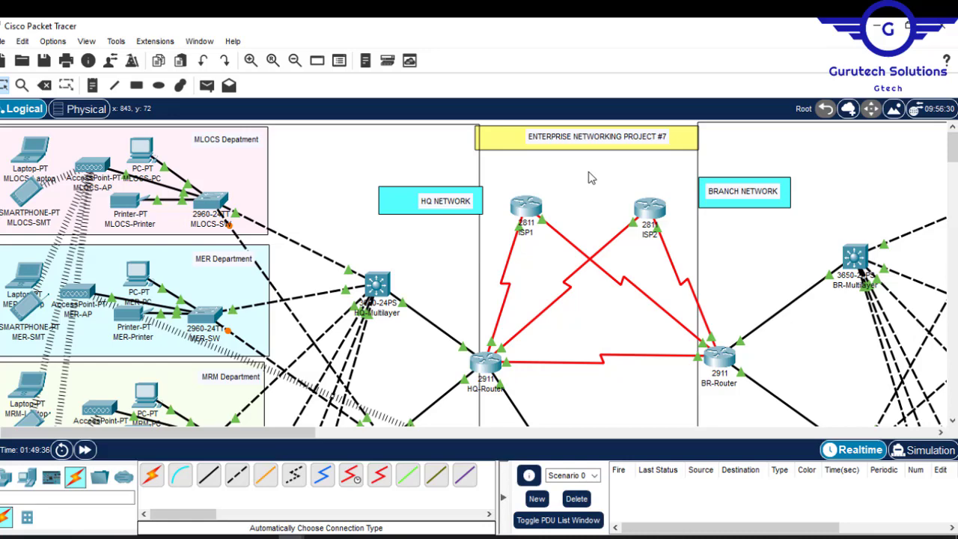
# - Switch to Project7.pdf in Adobe Acrobat Reader and read the Network Design and Implementation Requirements list
pyautogui.moveTo(659, 538)
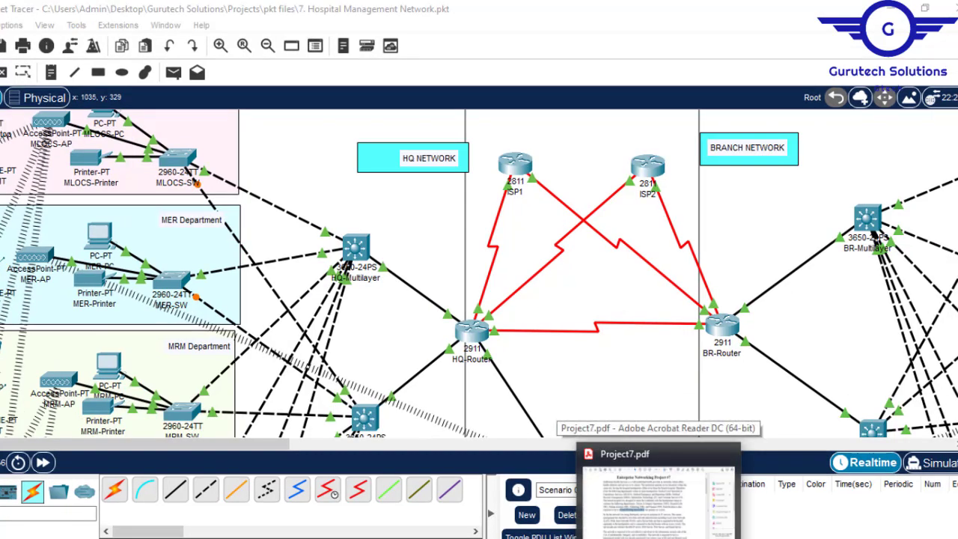
pyautogui.click(658, 494)
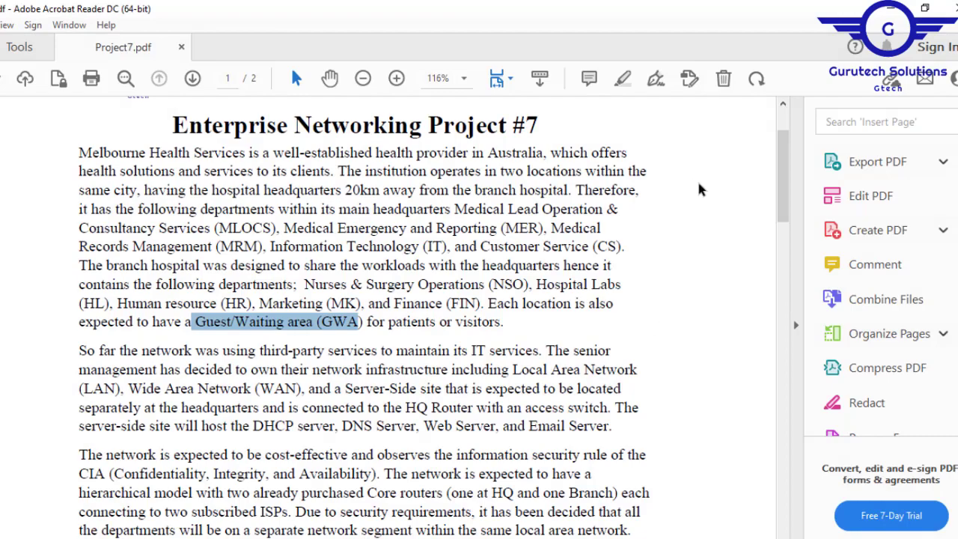
pyautogui.moveTo(780, 184); pyautogui.dragTo(779, 378)
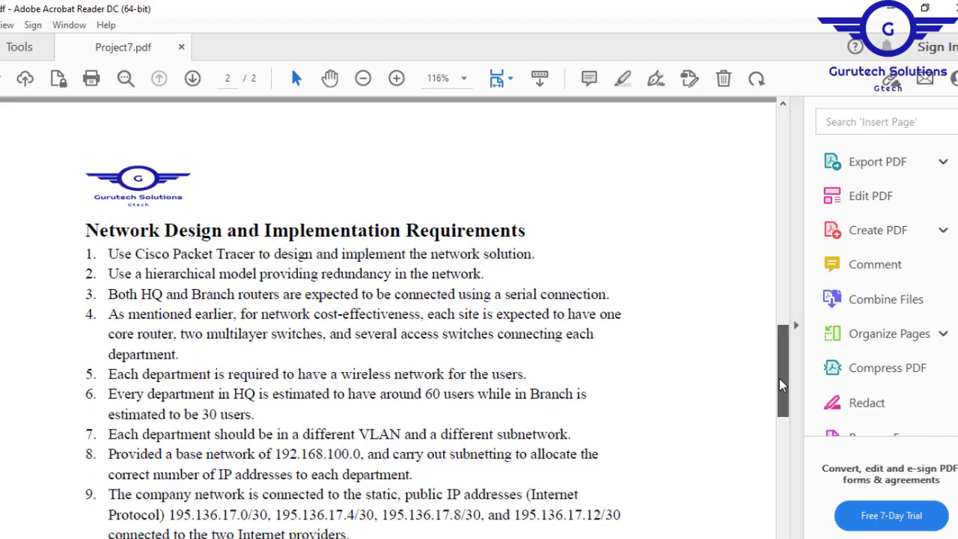
pyautogui.moveTo(779, 378); pyautogui.dragTo(782, 392)
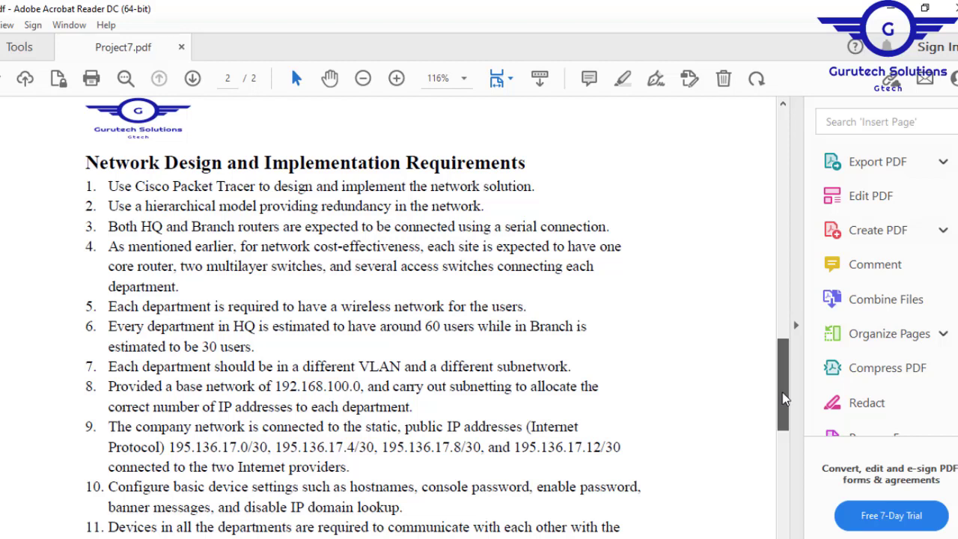
# - Switch to Config.txt in Notepad, read its network design item, and compare it with the topology in Packet Tracer
pyautogui.moveTo(782, 399)
pyautogui.mouseDown()
pyautogui.moveTo(788, 488)
pyautogui.moveTo(781, 384)
pyautogui.moveTo(784, 402)
pyautogui.mouseUp()
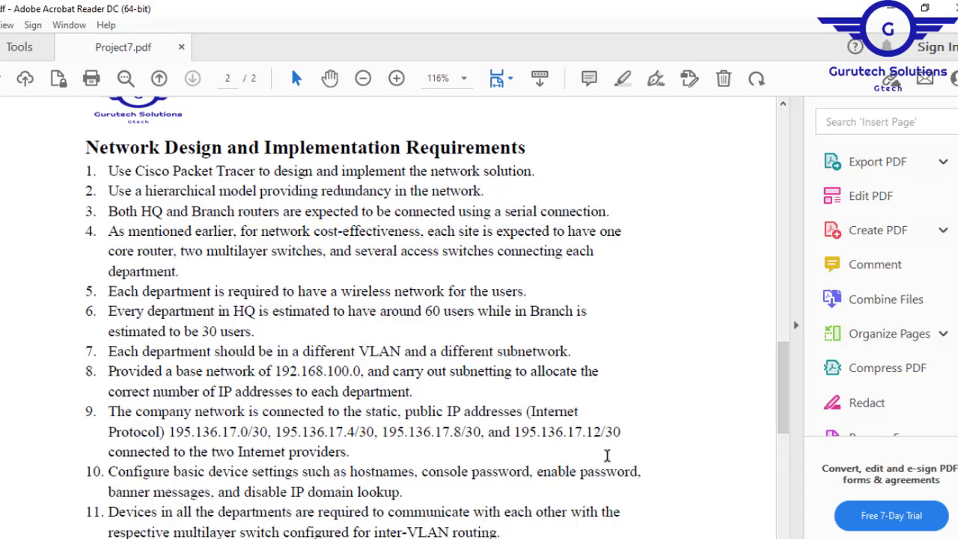
pyautogui.hotkey('alt', 'Tab')
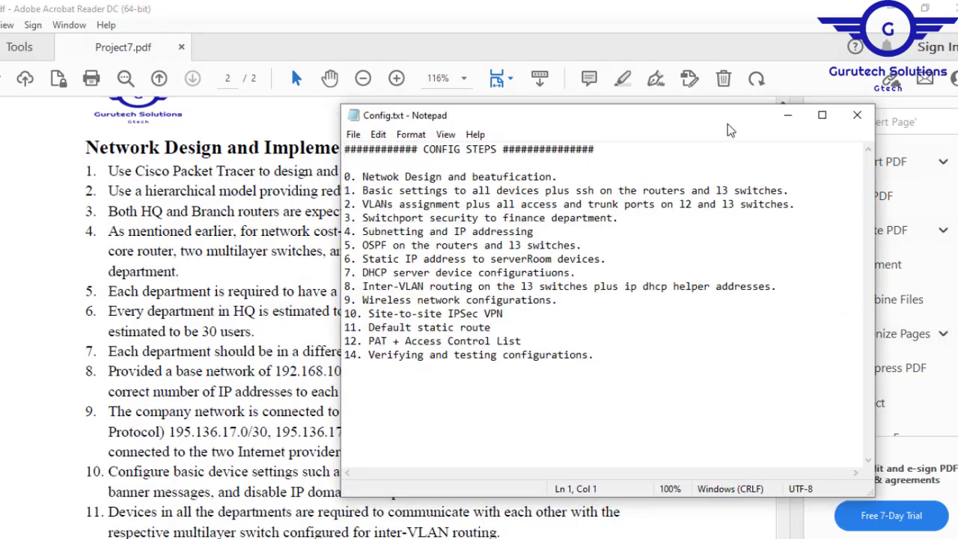
pyautogui.moveTo(727, 128); pyautogui.dragTo(678, 149)
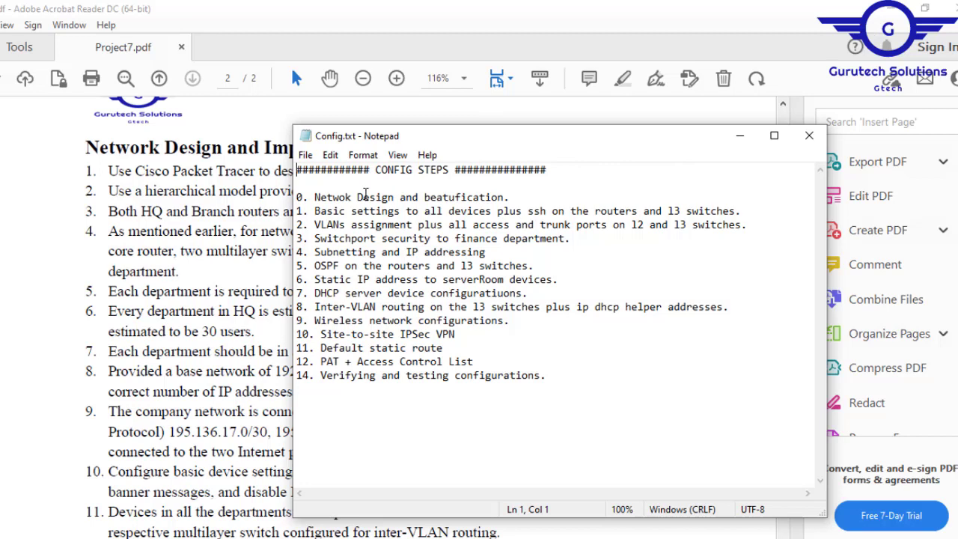
pyautogui.moveTo(314, 197); pyautogui.dragTo(522, 199)
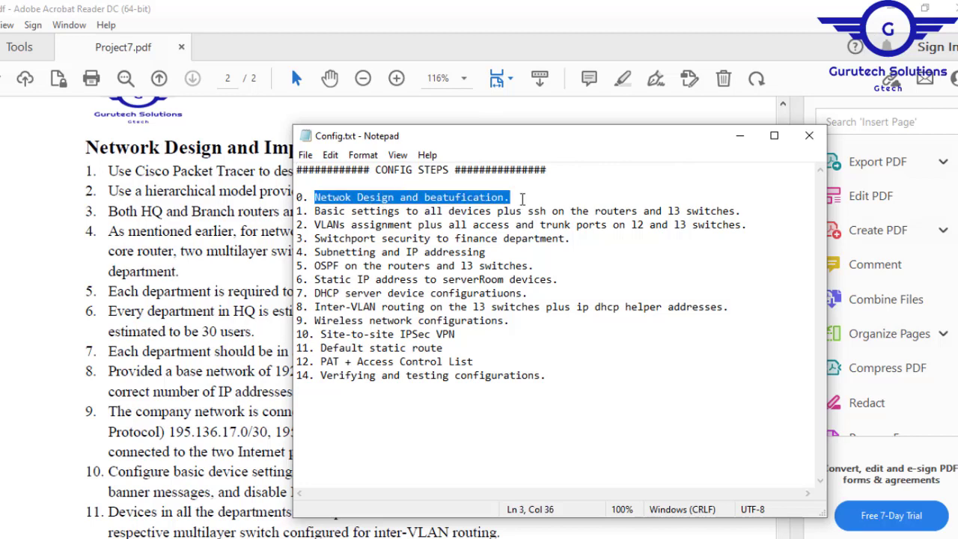
pyautogui.click(584, 538)
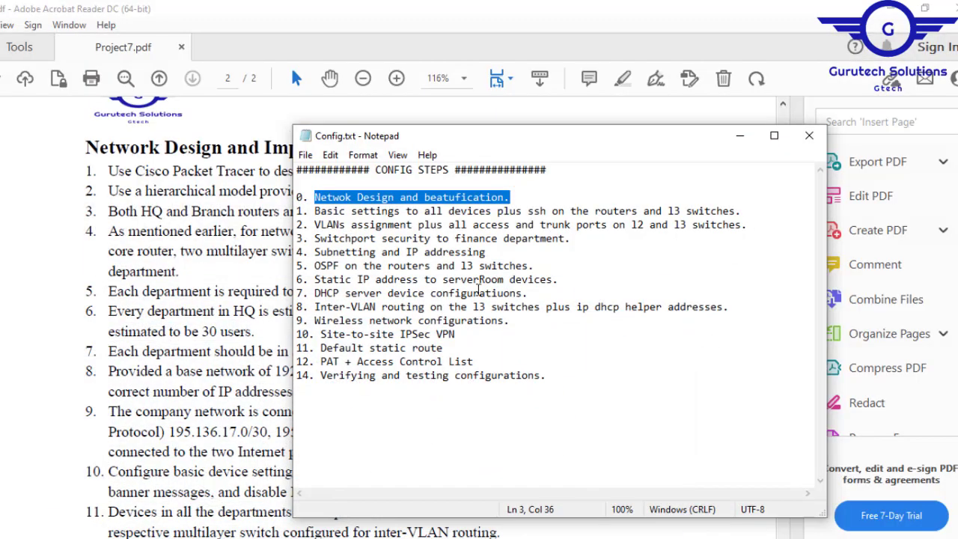
# - Review the basic settings and VLAN items in Config.txt and reword item 3 as "Switchport security to server-side site department."
pyautogui.moveTo(314, 211); pyautogui.dragTo(740, 215)
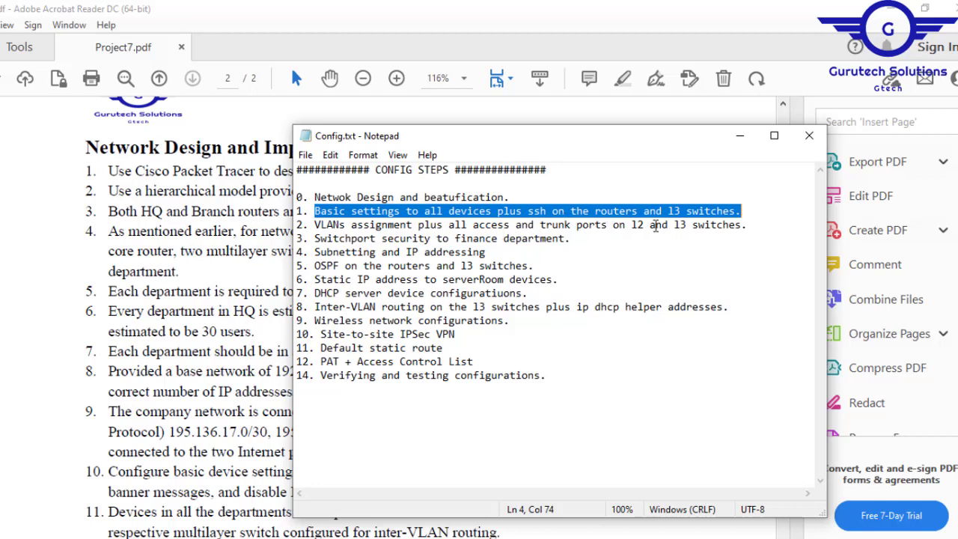
pyautogui.moveTo(626, 226); pyautogui.dragTo(743, 229)
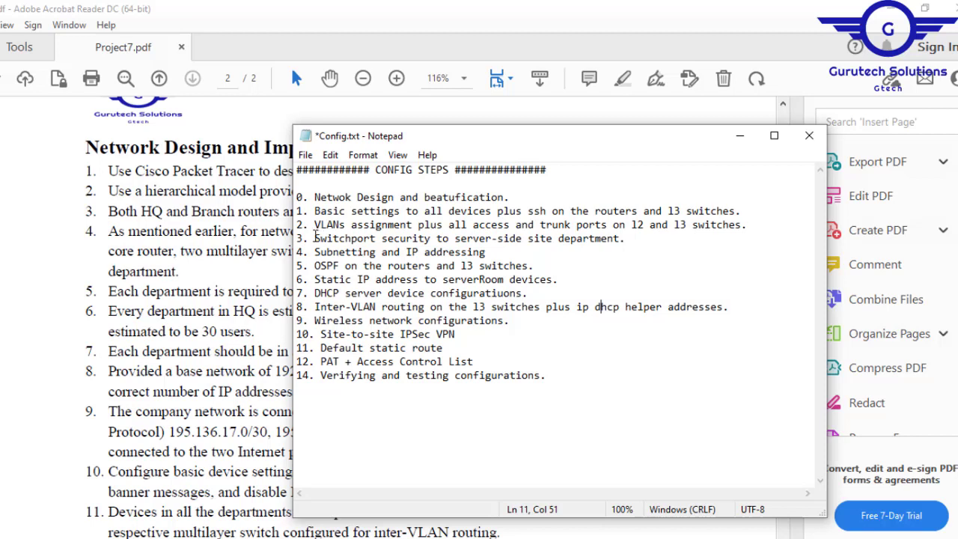
pyautogui.moveTo(314, 238); pyautogui.dragTo(627, 240)
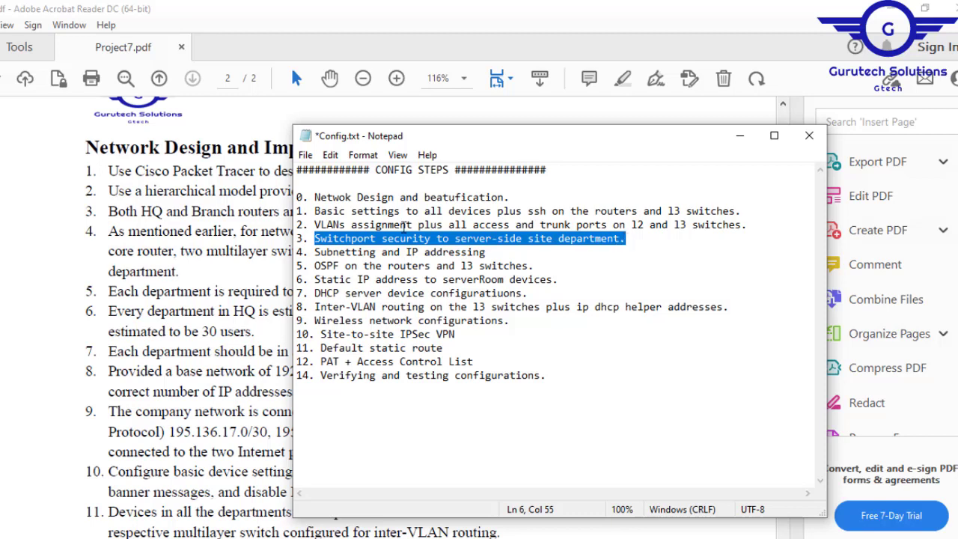
# - Read the remaining configuration steps in Config.txt, from subnetting and IP addressing through verifying and testing configurations
pyautogui.moveTo(487, 252); pyautogui.dragTo(319, 255)
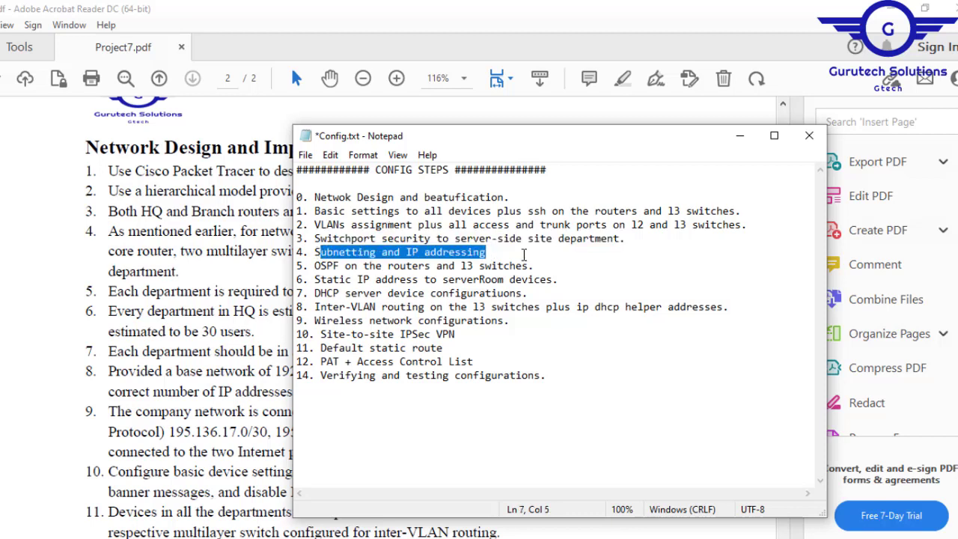
pyautogui.moveTo(529, 266); pyautogui.dragTo(313, 265)
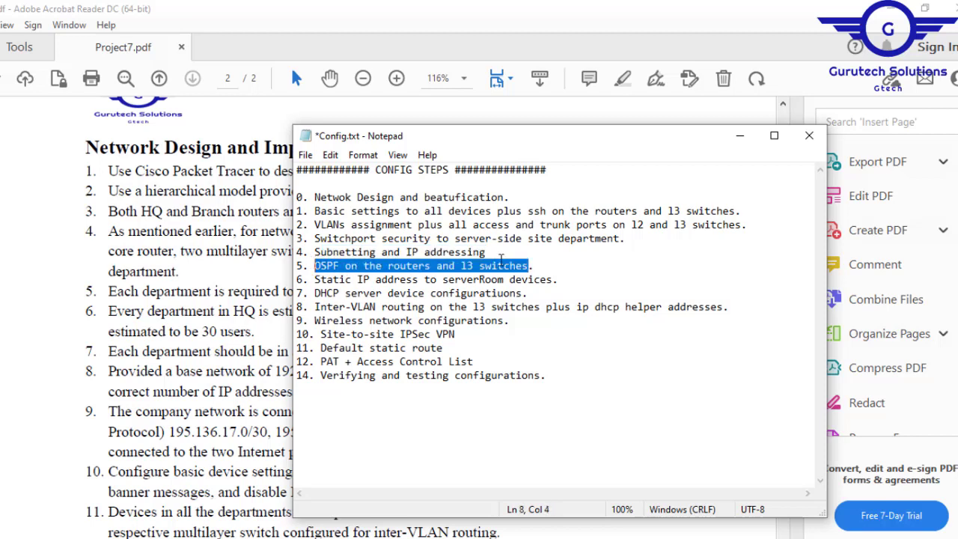
pyautogui.click(559, 281)
pyautogui.moveTo(450, 283); pyautogui.dragTo(317, 278)
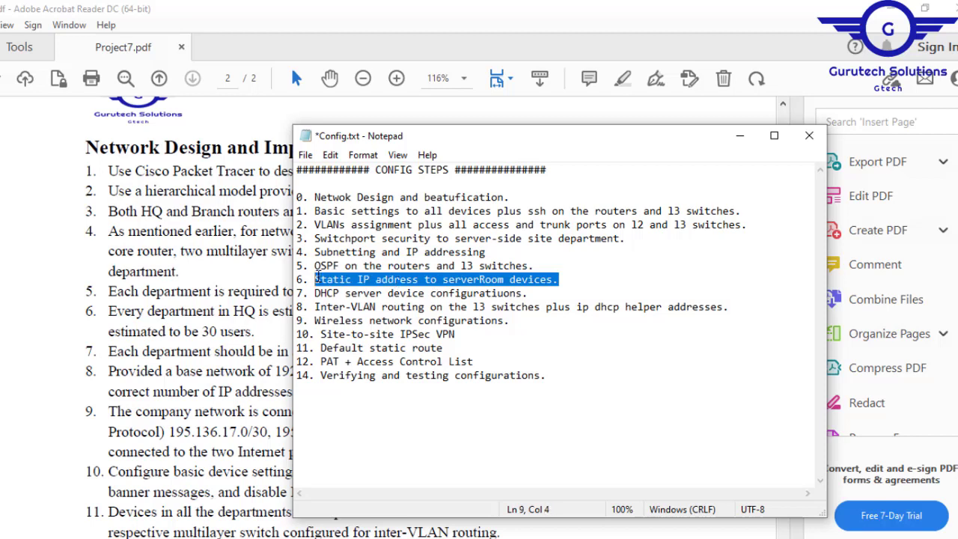
pyautogui.click(541, 291)
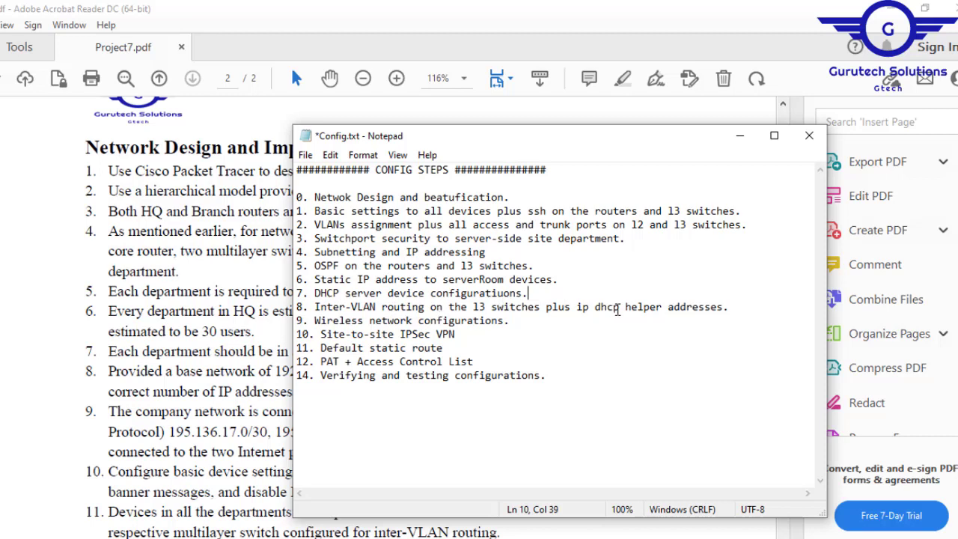
pyautogui.moveTo(582, 308); pyautogui.dragTo(724, 307)
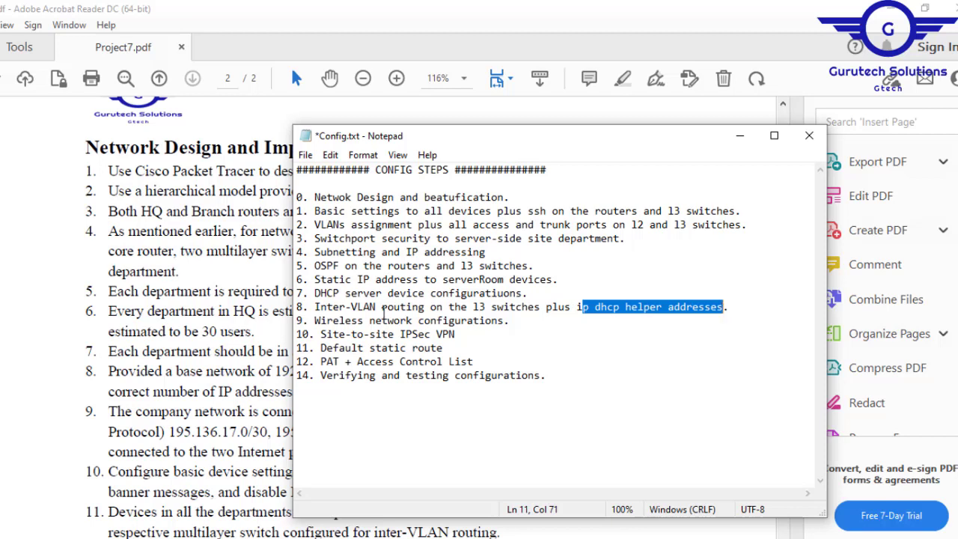
pyautogui.moveTo(319, 321); pyautogui.dragTo(516, 321)
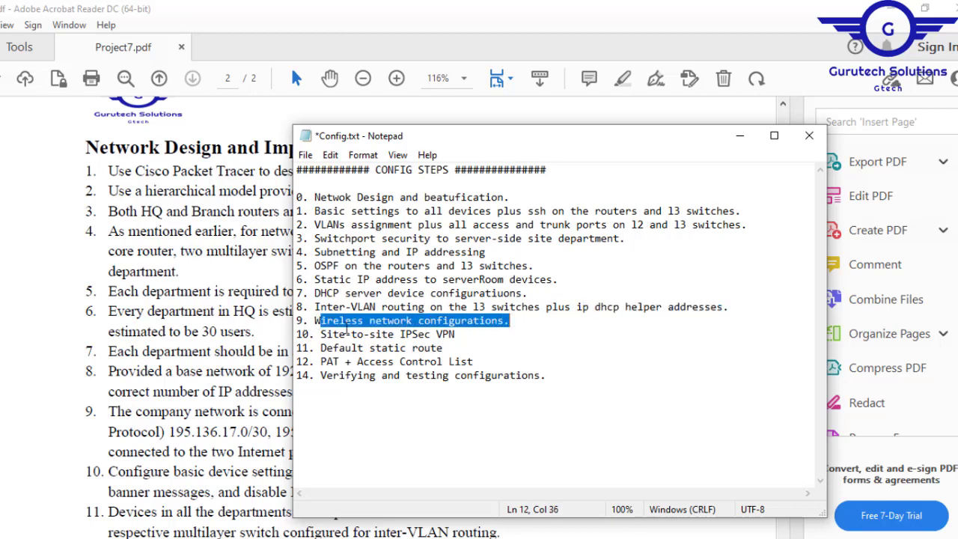
pyautogui.click(325, 335)
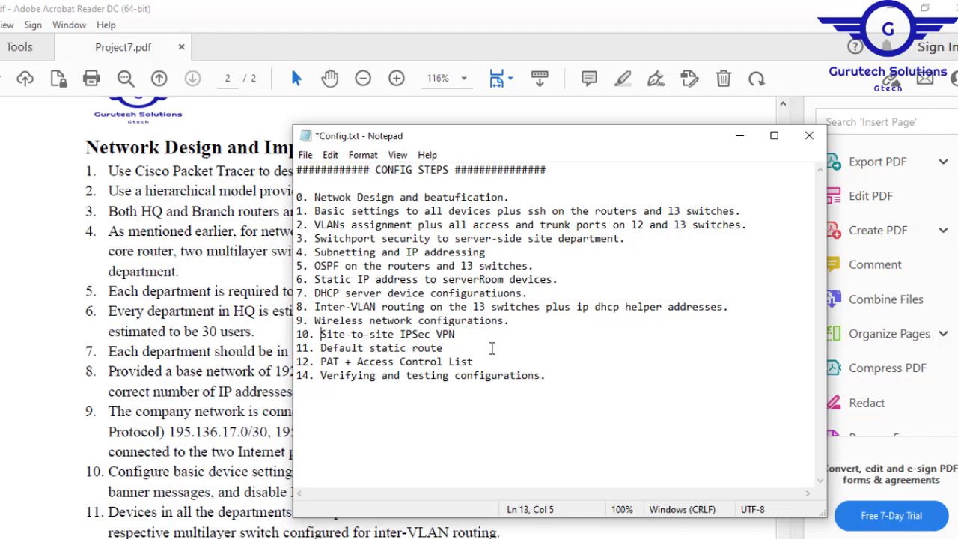
pyautogui.moveTo(321, 348); pyautogui.dragTo(447, 348)
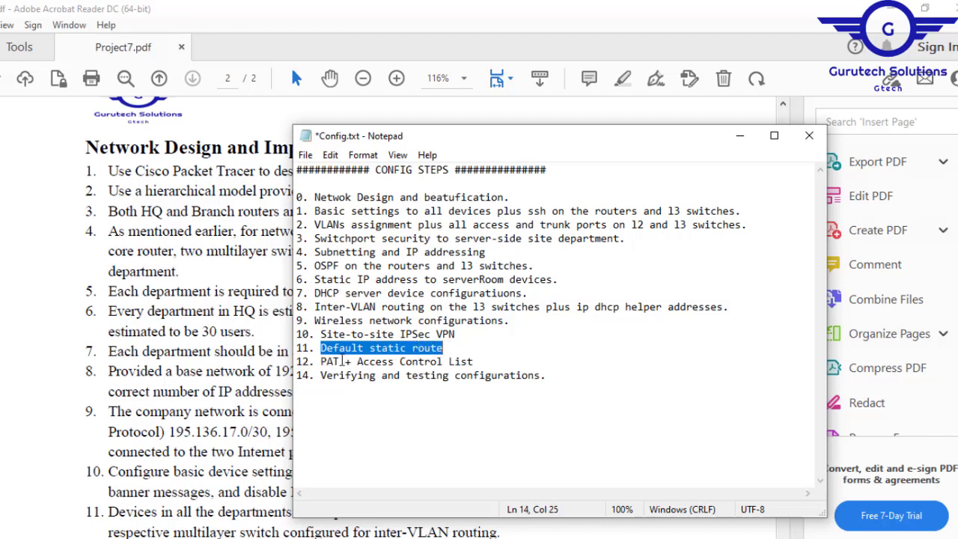
pyautogui.click(316, 365)
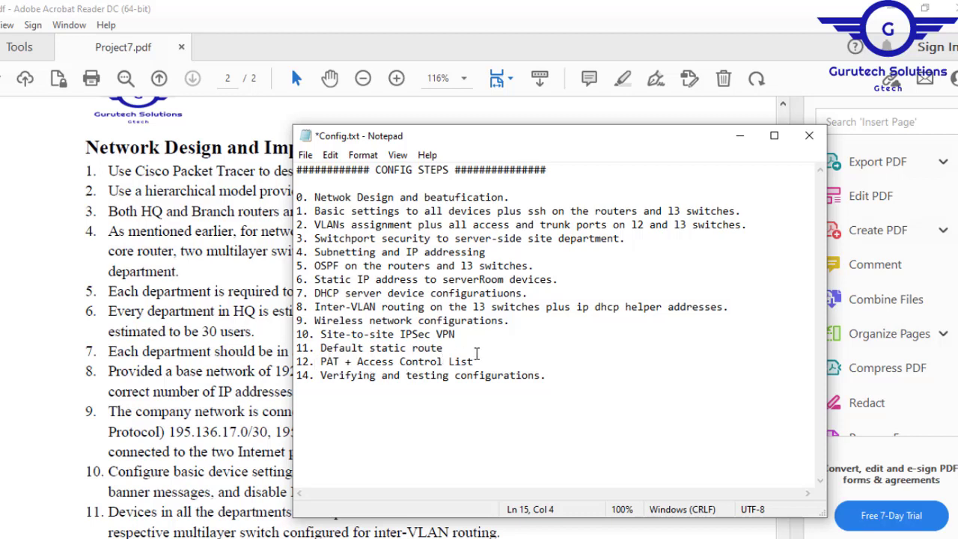
pyautogui.moveTo(319, 374); pyautogui.dragTo(550, 375)
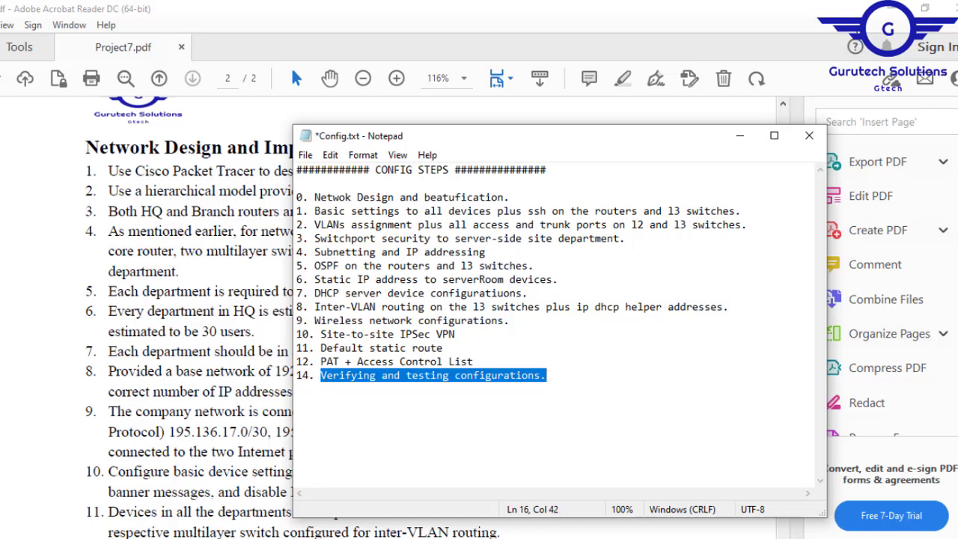
# - Recheck the basic settings and SSH item in Config.txt and return to the hospital network topology in Packet Tracer
pyautogui.click(885, 9)
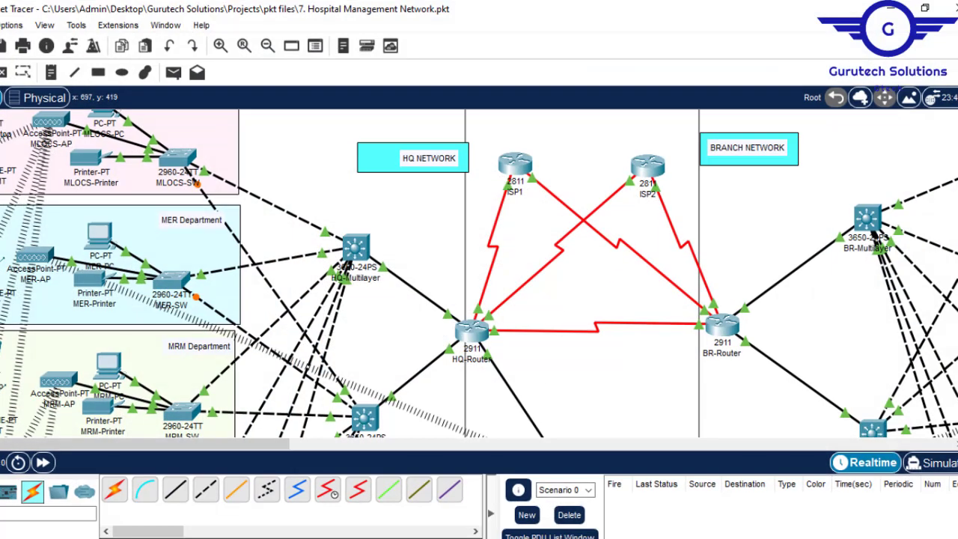
pyautogui.hotkey('alt', 'Tab')
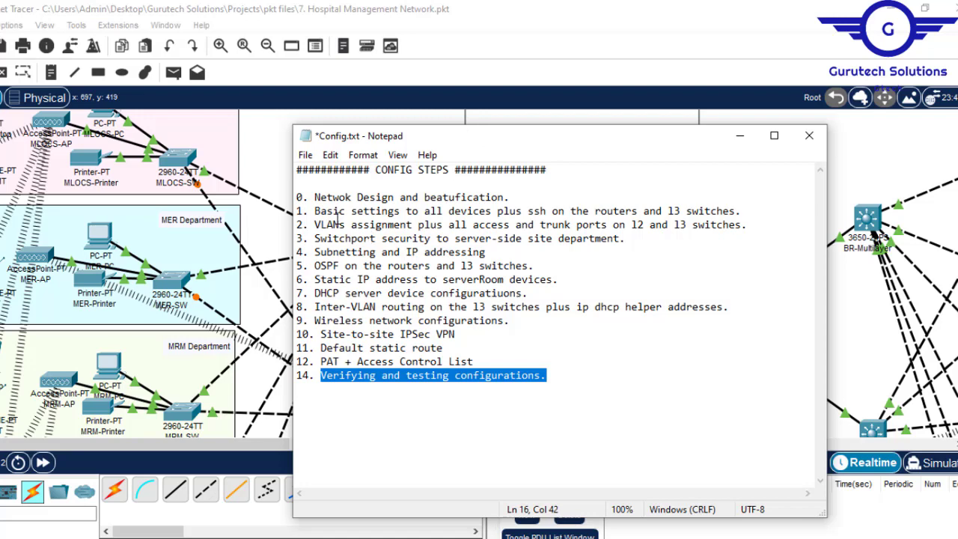
pyautogui.moveTo(314, 212); pyautogui.dragTo(723, 197)
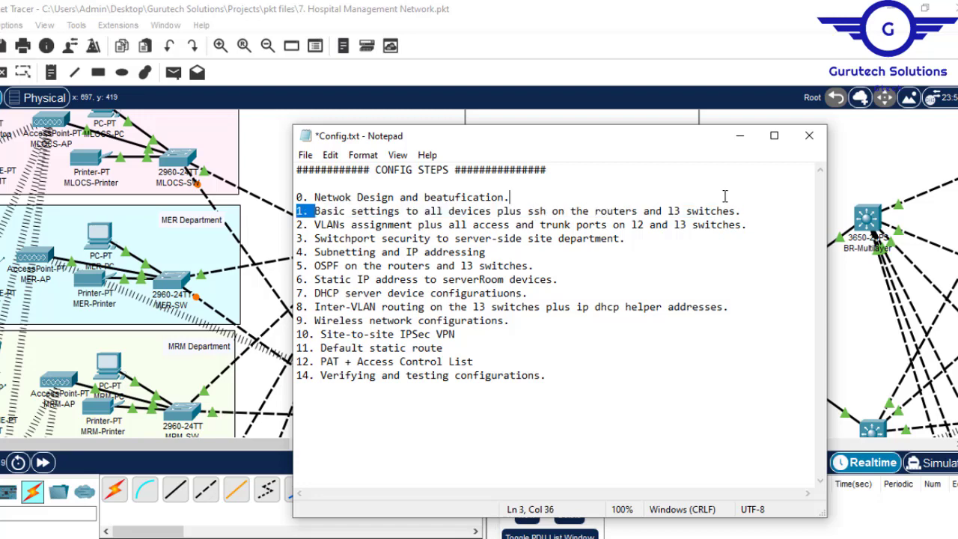
pyautogui.click(546, 122)
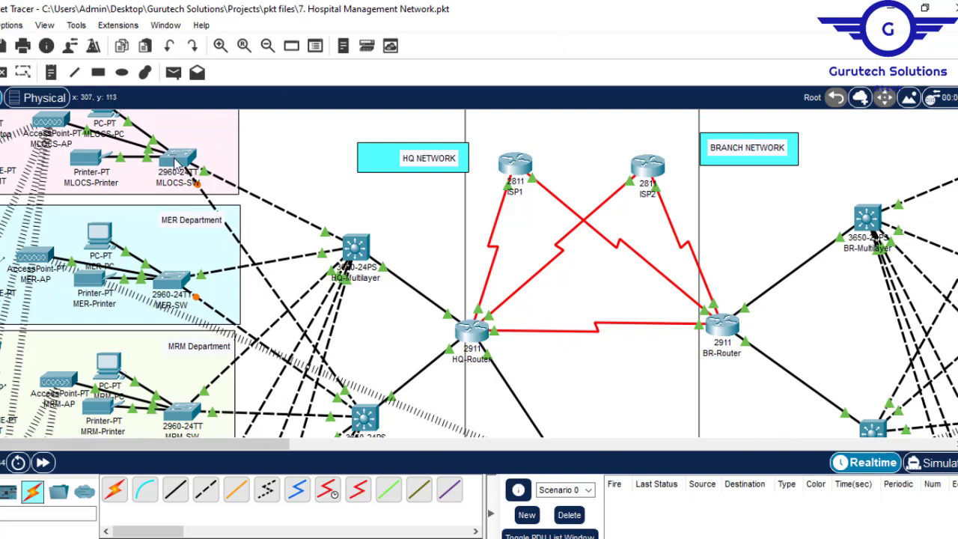
# - Open the command line of the MLOCS-SW switch and enter global configuration mode
pyautogui.click(178, 161)
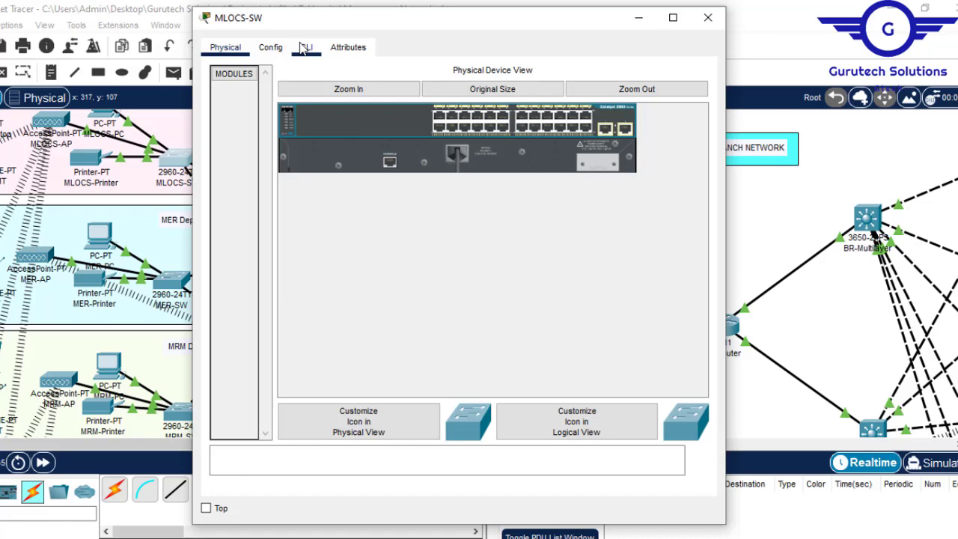
pyautogui.click(305, 47)
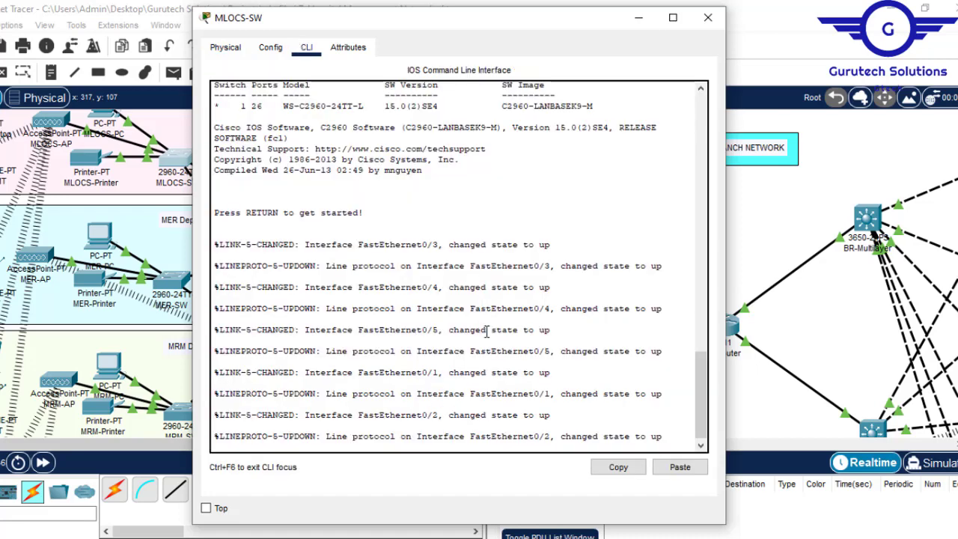
pyautogui.press('Return')
pyautogui.press('Return')
pyautogui.press('Return')
pyautogui.write('en')
pyautogui.press('Return')
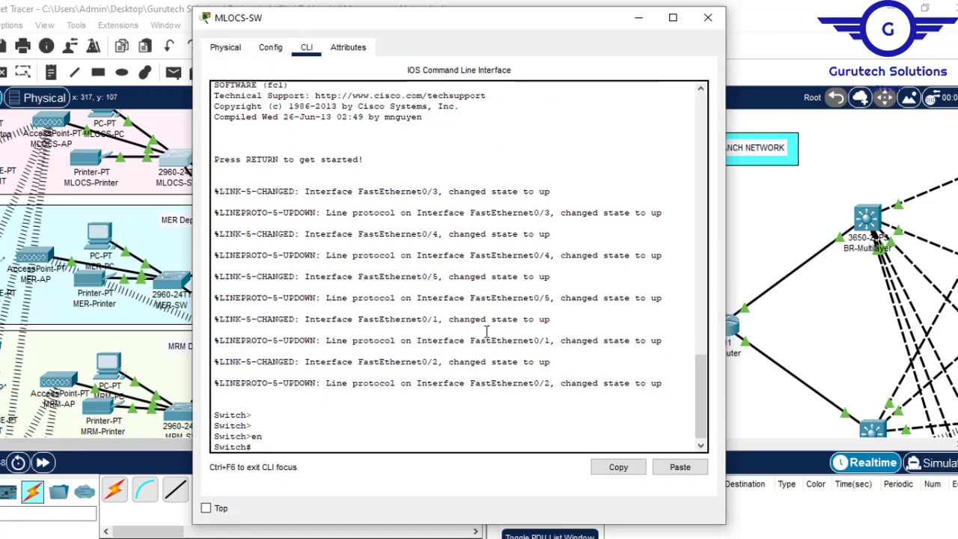
pyautogui.write('conf t')
pyautogui.press('Return')
pyautogui.press('Return')
pyautogui.press('Return')
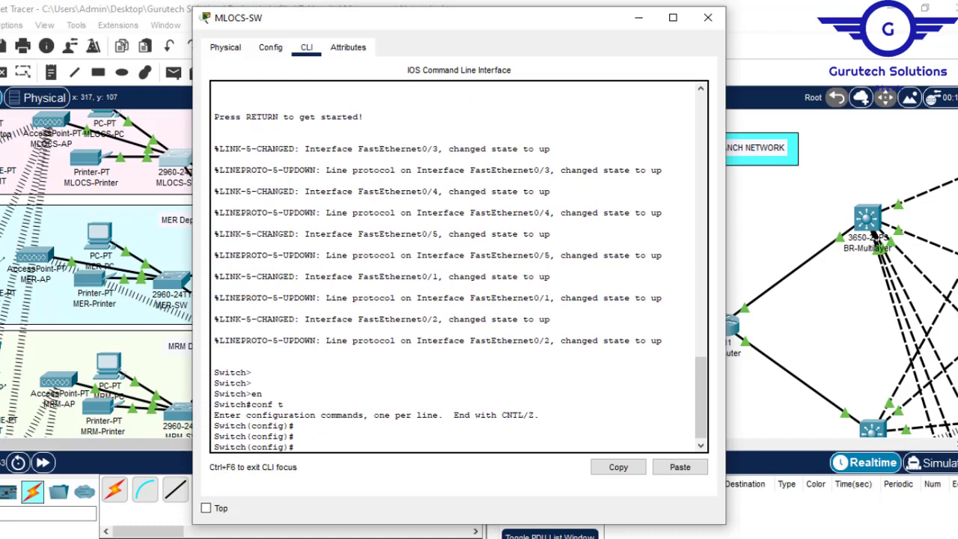
# - Switch to Project7.pdf, read the basic device settings requirement, and return to the MLOCS-SW command line in Packet Tracer
pyautogui.click(228, 537)
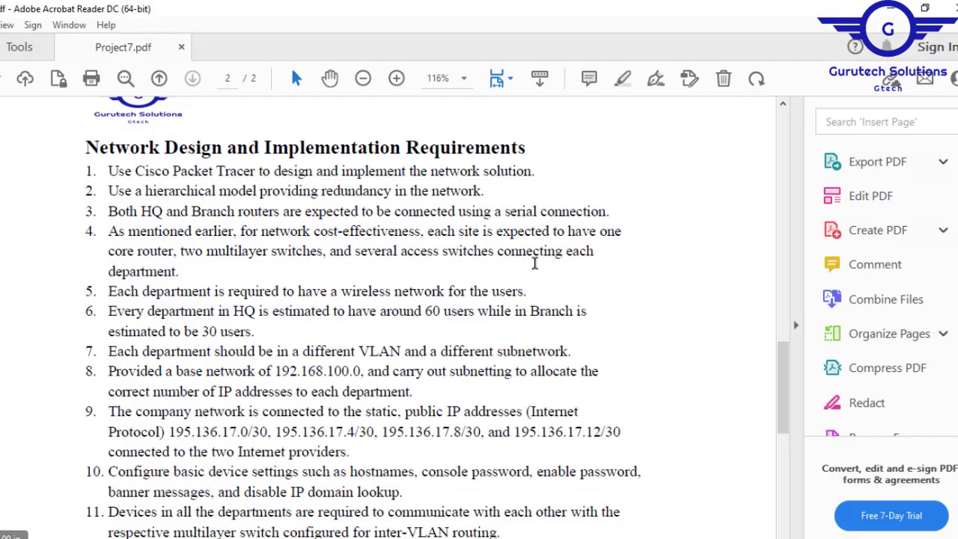
pyautogui.moveTo(784, 398); pyautogui.dragTo(789, 422)
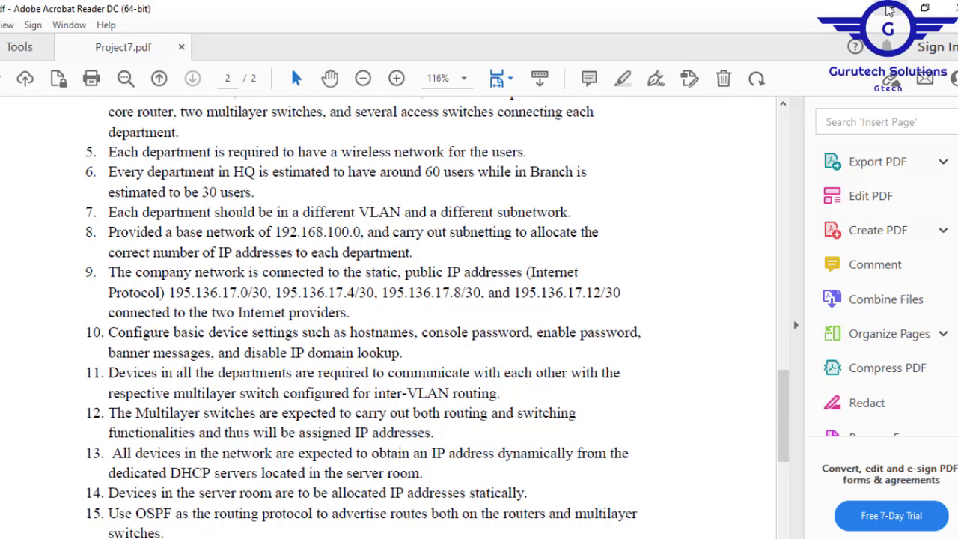
pyautogui.click(889, 9)
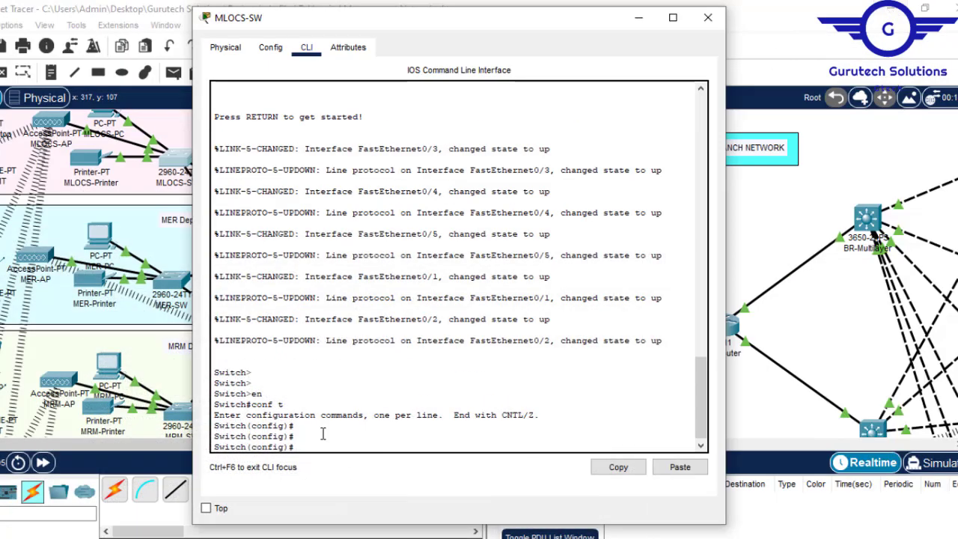
# - Set the switch's hostname to MLOCS-SW
pyautogui.write('na')
pyautogui.press('Tab')
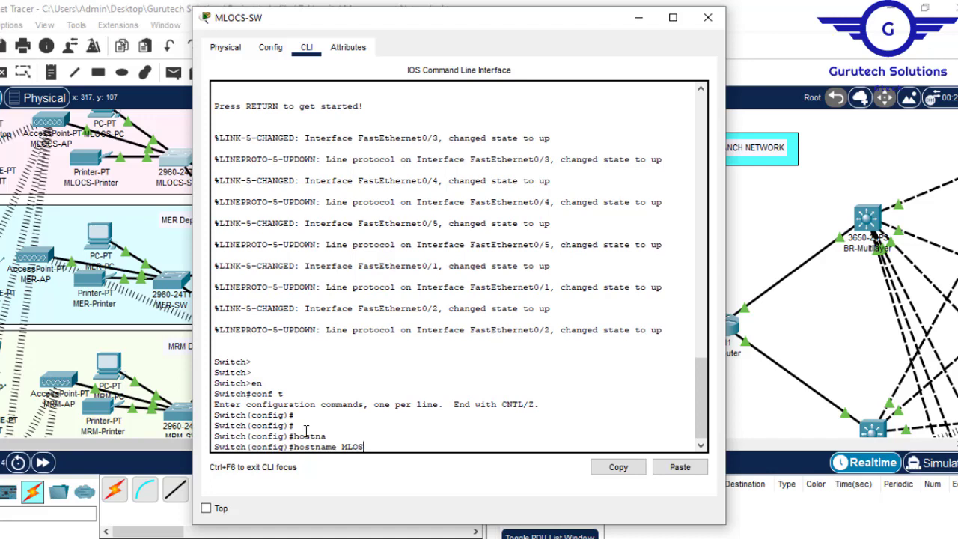
pyautogui.write('C')
pyautogui.press('BackSpace')
pyautogui.write('SW')
pyautogui.press('Return')
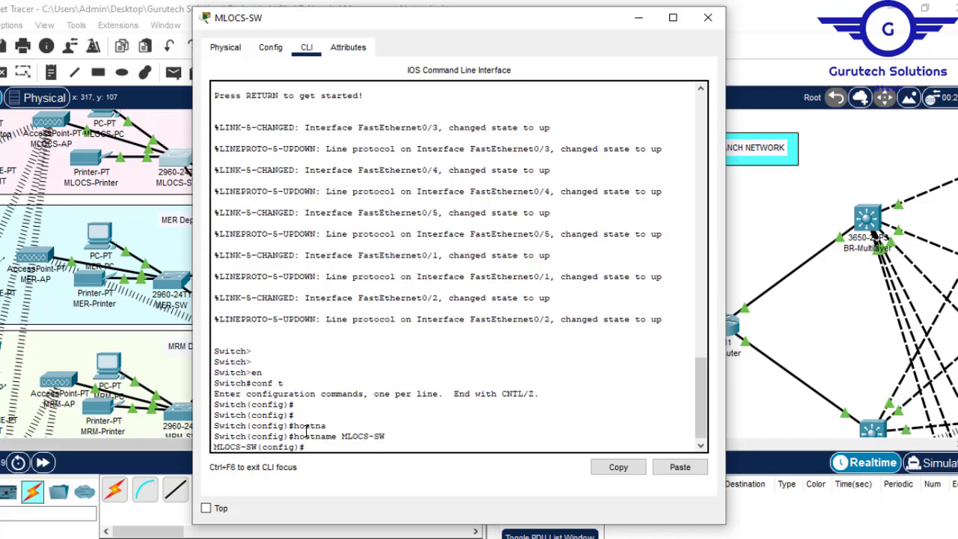
# - Set the enable password on MLOCS-SW
pyautogui.write('enab')
pyautogui.press('Tab')
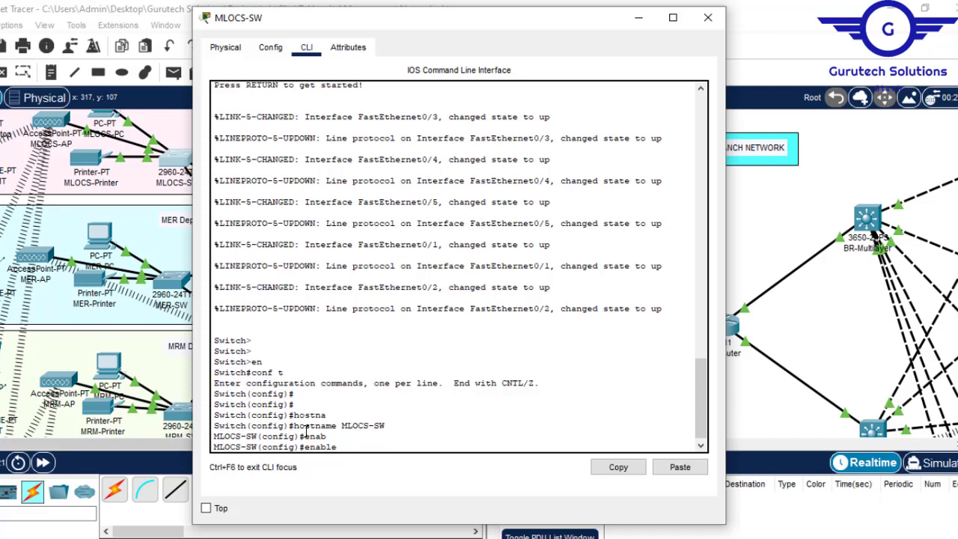
pyautogui.write('p')
pyautogui.press('Tab')
pyautogui.write('cisco')
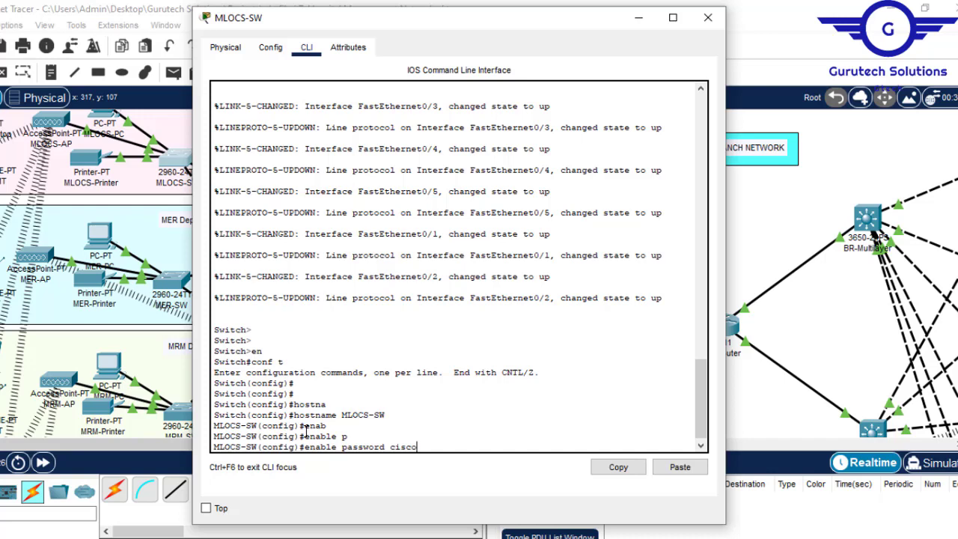
pyautogui.press('Return')
# - Disable IP domain lookup on MLOCS-SW
pyautogui.write('no ip')
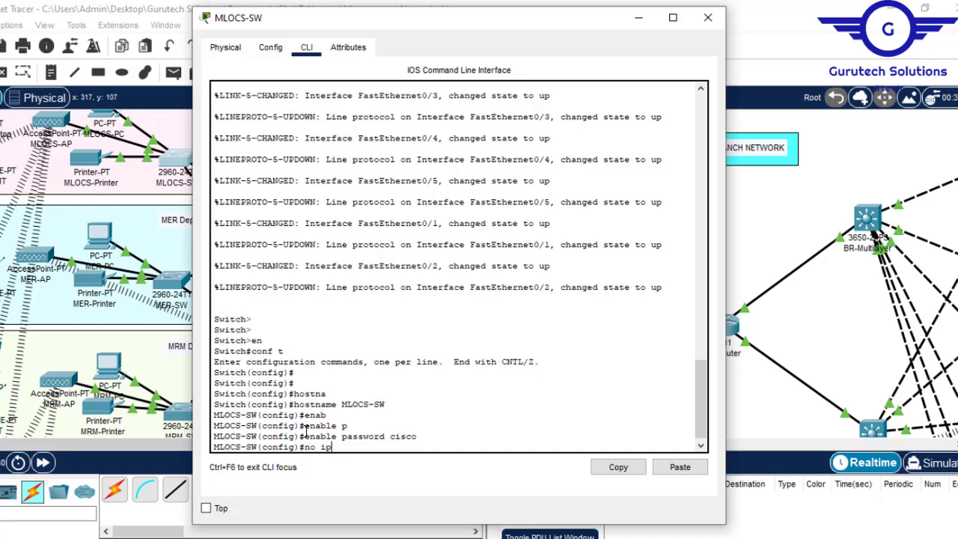
pyautogui.write(' domain loo')
pyautogui.press('Tab')
pyautogui.press('Return')
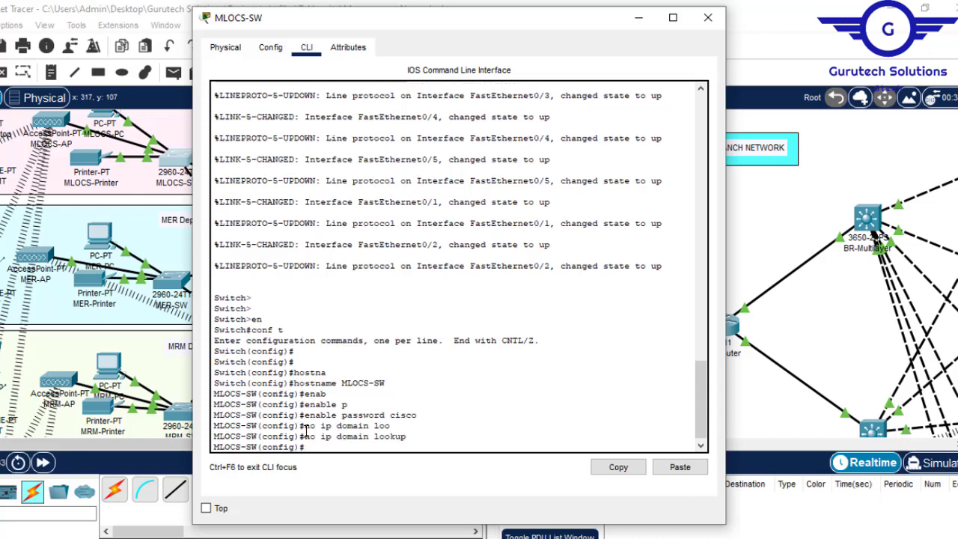
# - Set the message-of-the-day banner on MLOCS-SW to "No Unauthorised Acess!!!" with # as the delimiter
pyautogui.write('bann')
pyautogui.press('Tab')
pyautogui.write('motd')
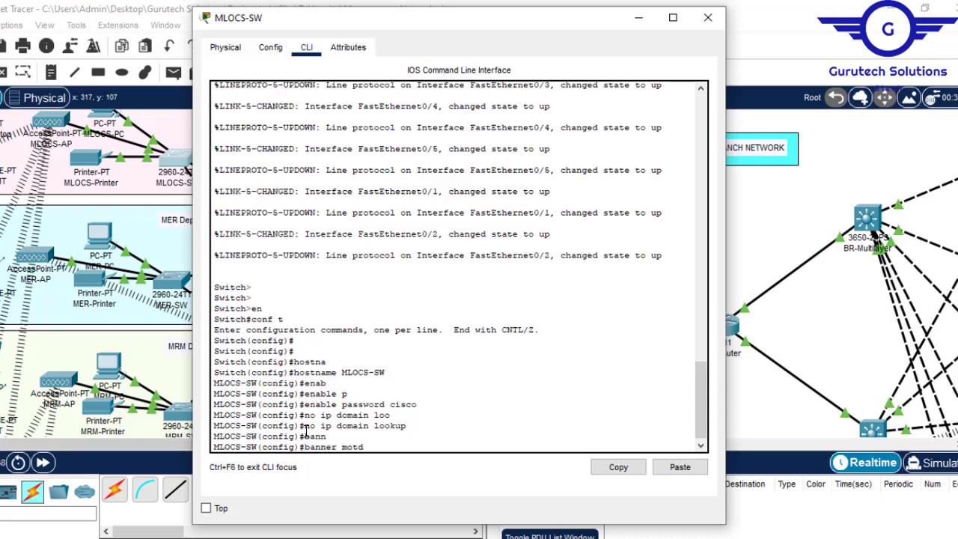
pyautogui.write(' ##No Unauthos')
pyautogui.press('BackSpace')
pyautogui.write('rised Acess!!!#')
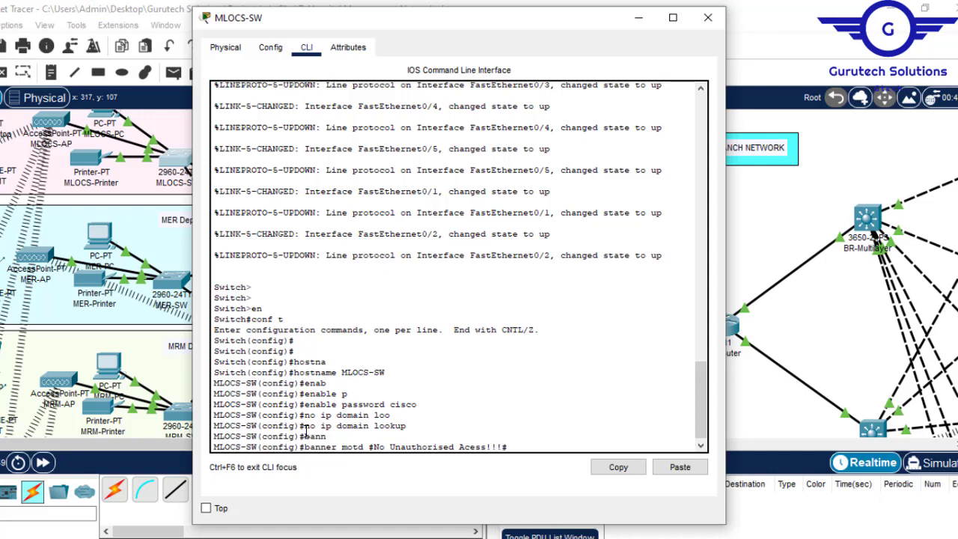
pyautogui.press('Return')
# - Enter configuration for console line 0 on MLOCS-SW and set the console password
pyautogui.write('line con')
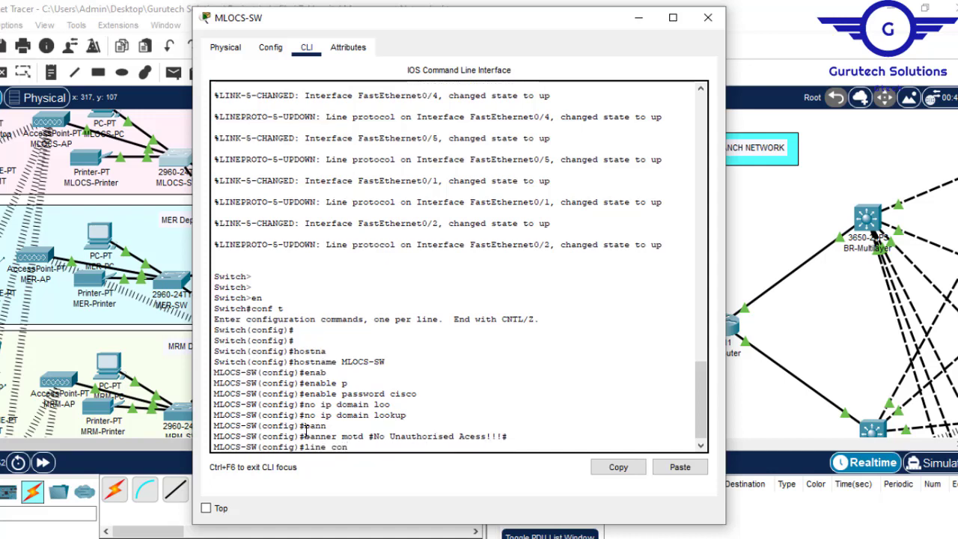
pyautogui.write('s')
pyautogui.press('Tab')
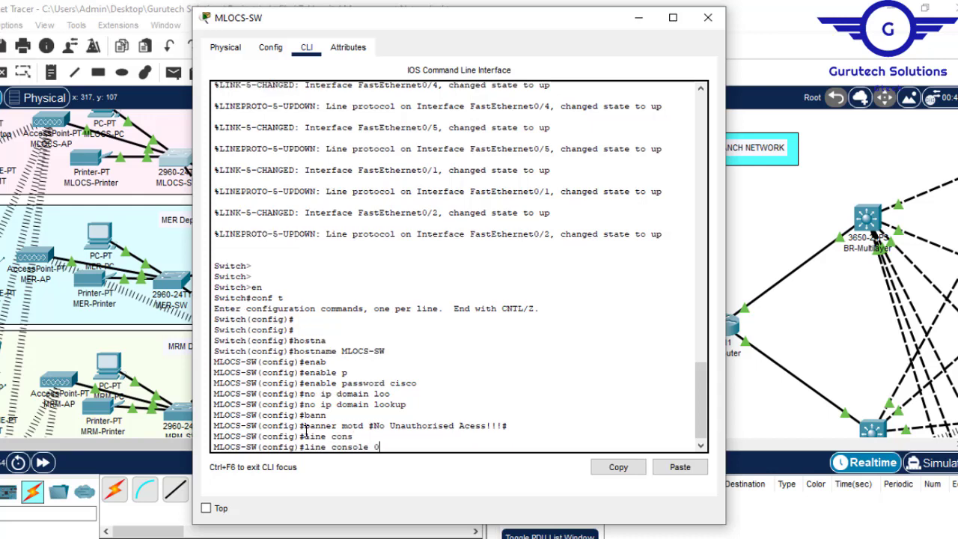
pyautogui.write('0')
pyautogui.press('Return')
pyautogui.write('pas')
pyautogui.press('Tab')
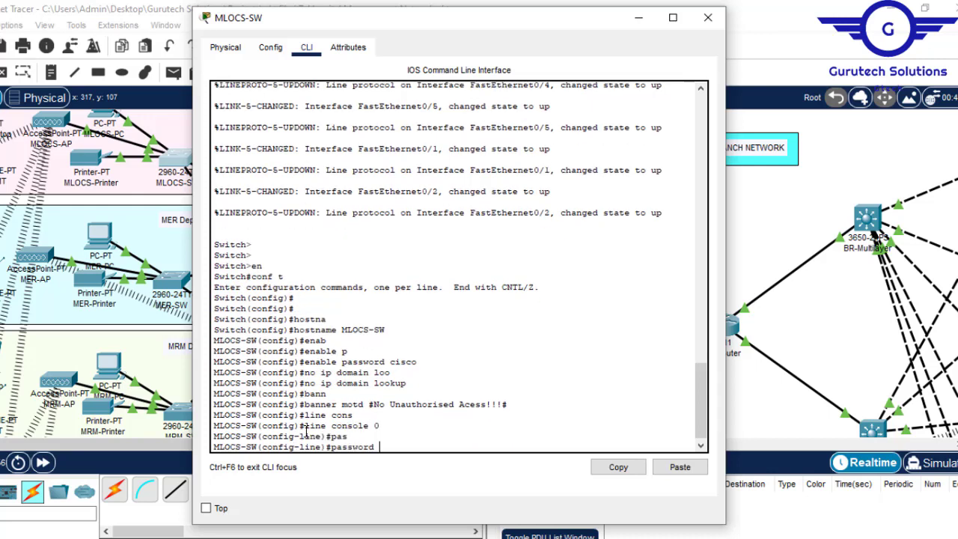
pyautogui.write('cisco')
pyautogui.press('Return')
# - Require login on the console line and return to global configuration mode
pyautogui.write('login')
pyautogui.press('Return')
pyautogui.write('e)#ex')
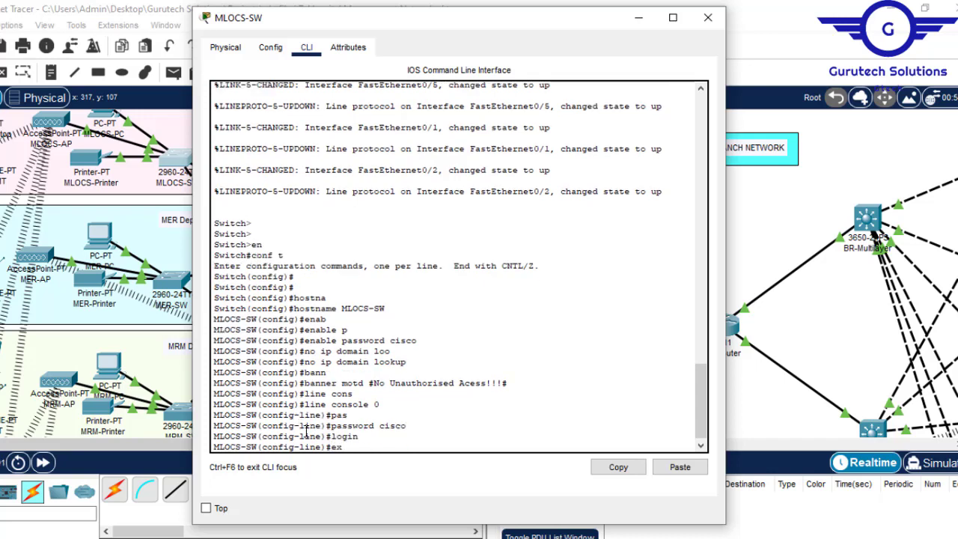
pyautogui.write('it')
pyautogui.press('Return')
pyautogui.press('Return')
pyautogui.press('Return')
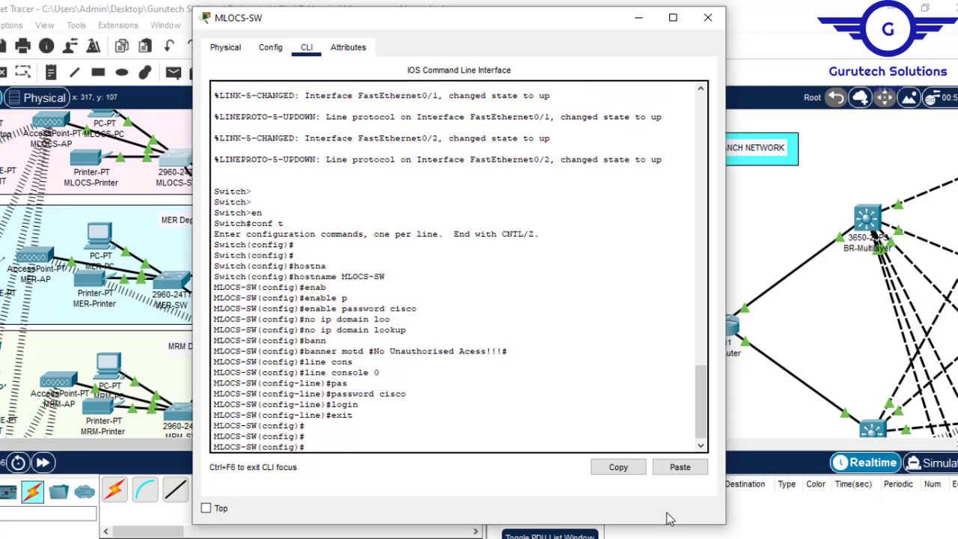
# - Recheck the basic settings requirement in Project7.pdf, then enable the password-encryption service on MLOCS-SW in Packet Tracer
pyautogui.click(673, 537)
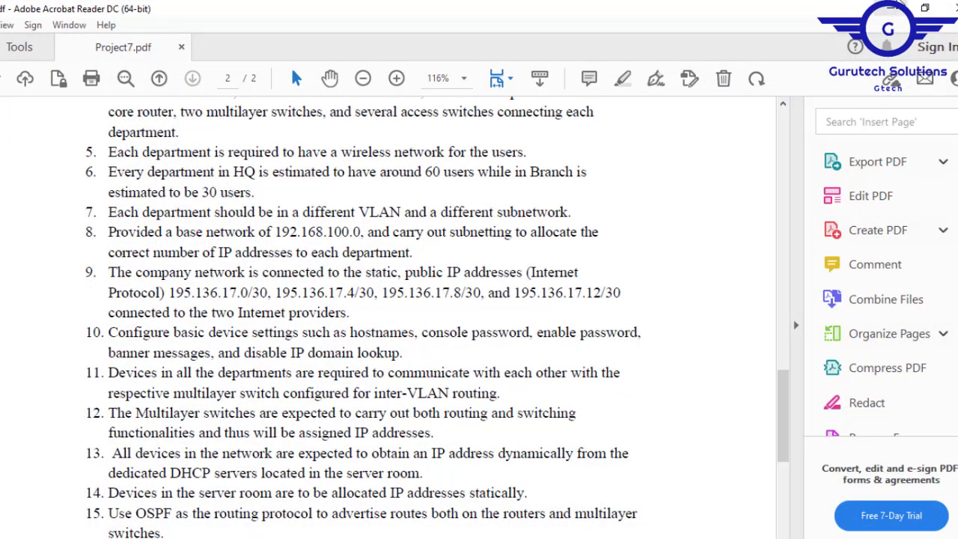
pyautogui.click(890, 8)
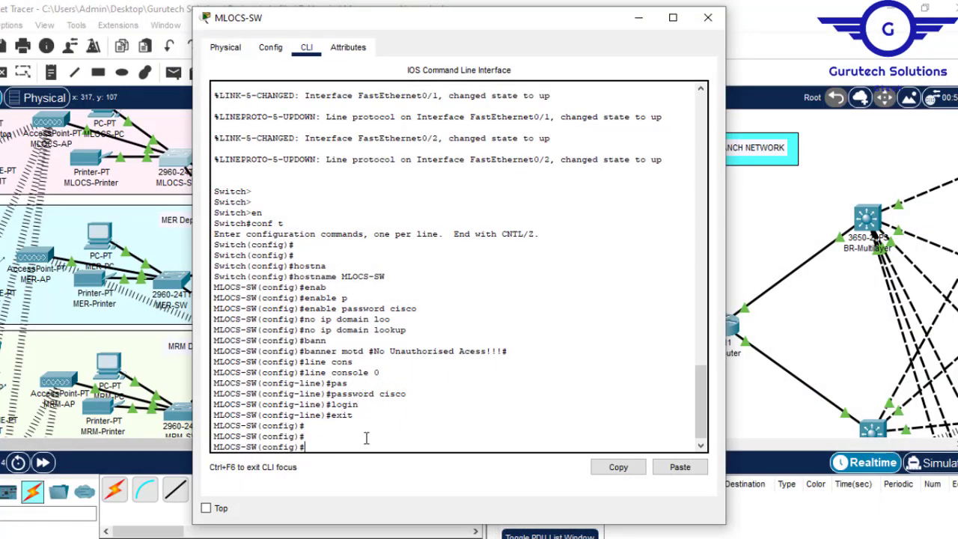
pyautogui.moveTo(348, 425); pyautogui.dragTo(327, 362)
pyautogui.click(309, 439)
pyautogui.write('serv')
pyautogui.press('Tab')
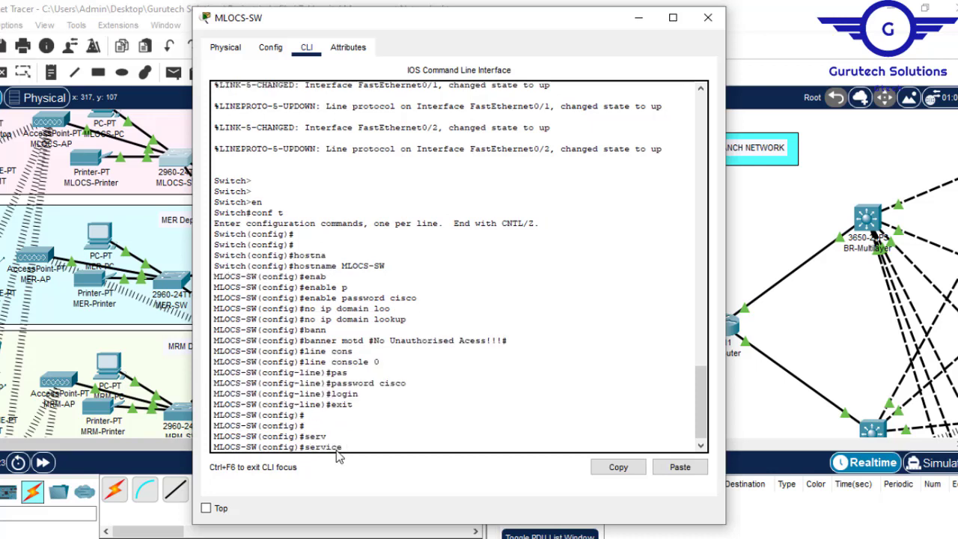
pyautogui.write('p')
pyautogui.press('Tab')
pyautogui.press('Return')
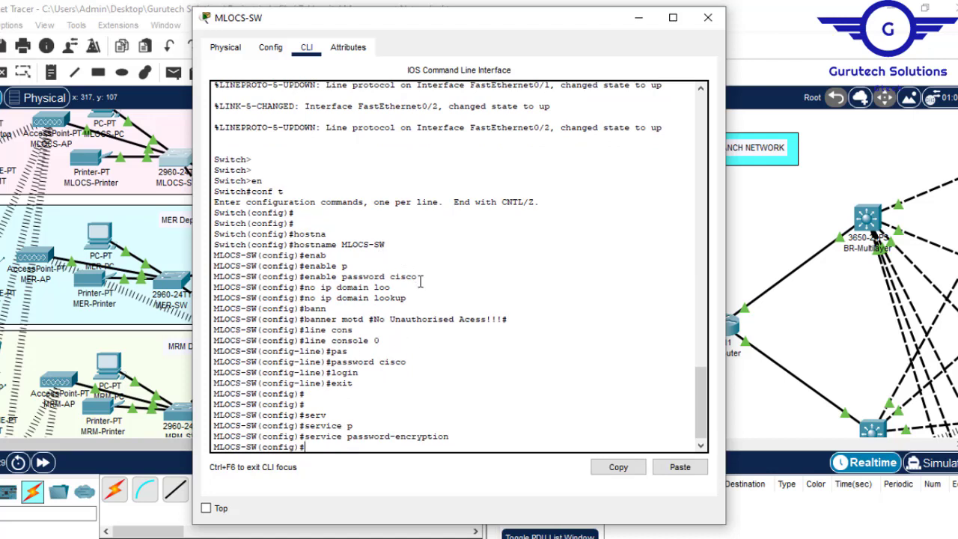
# - Review the enable password, domain lookup, banner, console line and password-encryption commands entered on MLOCS-SW
pyautogui.moveTo(419, 278); pyautogui.dragTo(343, 275)
pyautogui.moveTo(413, 297); pyautogui.dragTo(320, 287)
pyautogui.moveTo(523, 316); pyautogui.dragTo(334, 318)
pyautogui.click(395, 352)
pyautogui.moveTo(395, 352); pyautogui.dragTo(283, 352)
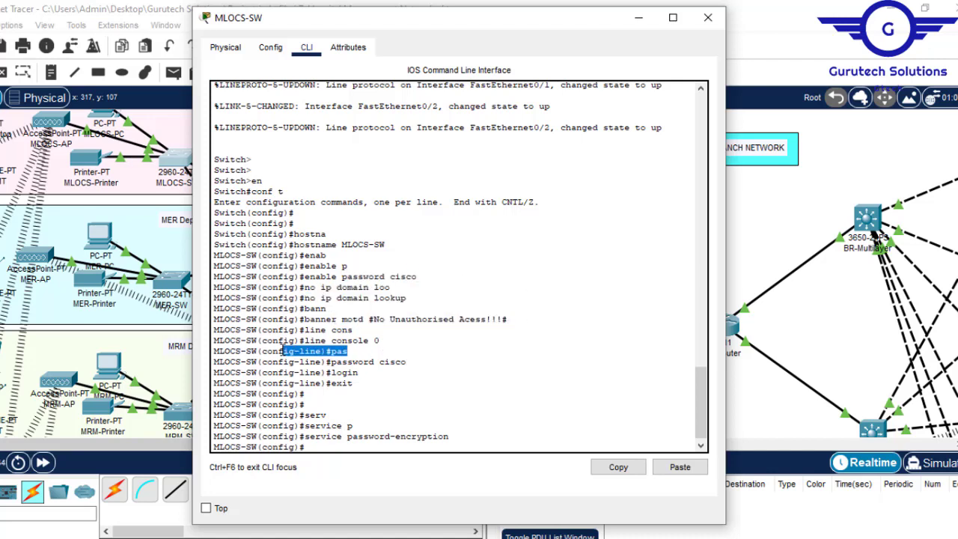
pyautogui.moveTo(458, 436); pyautogui.dragTo(306, 436)
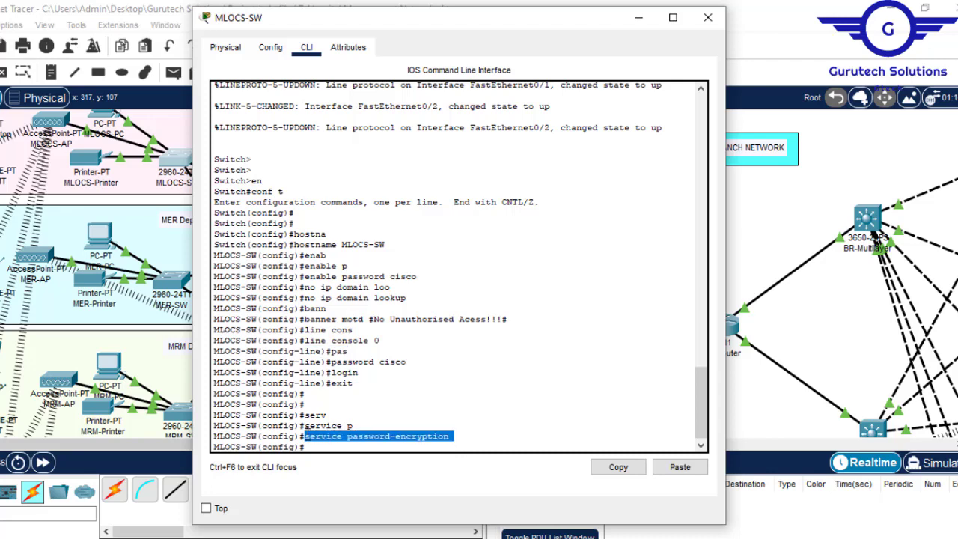
pyautogui.press('Return')
pyautogui.press('Return')
pyautogui.press('Return')
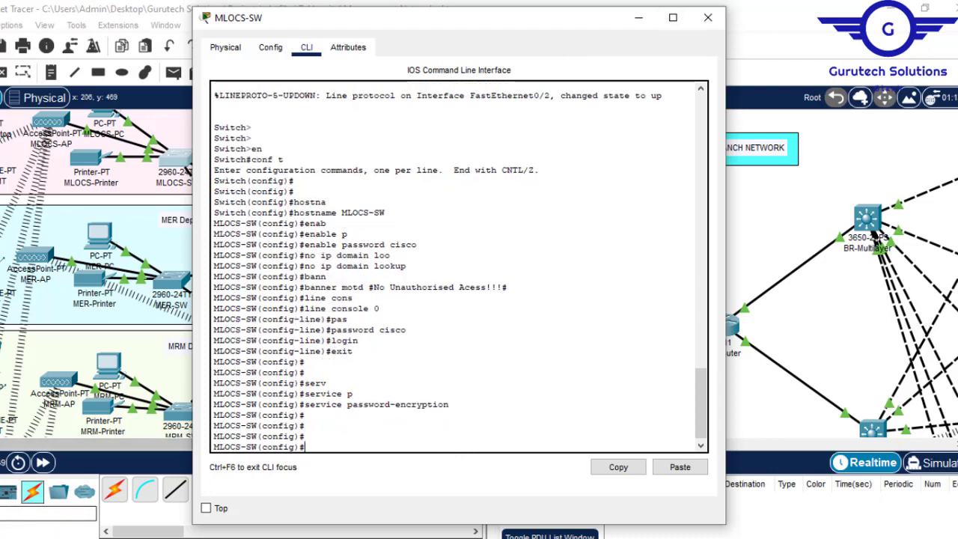
# - Open a blank Notepad document and close the MLOCS-SW device window
pyautogui.press('super+s')
pyautogui.write('not')
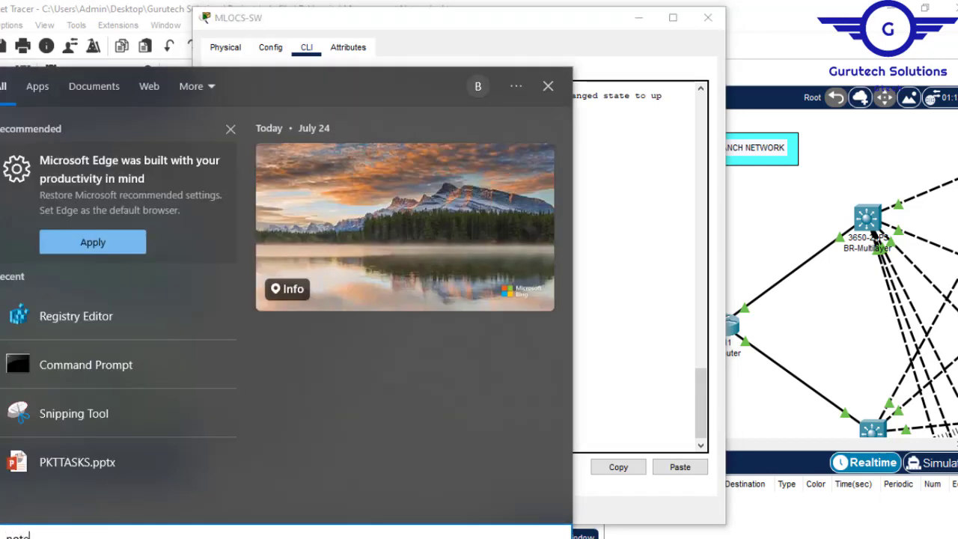
pyautogui.write('e')
pyautogui.press('Return')
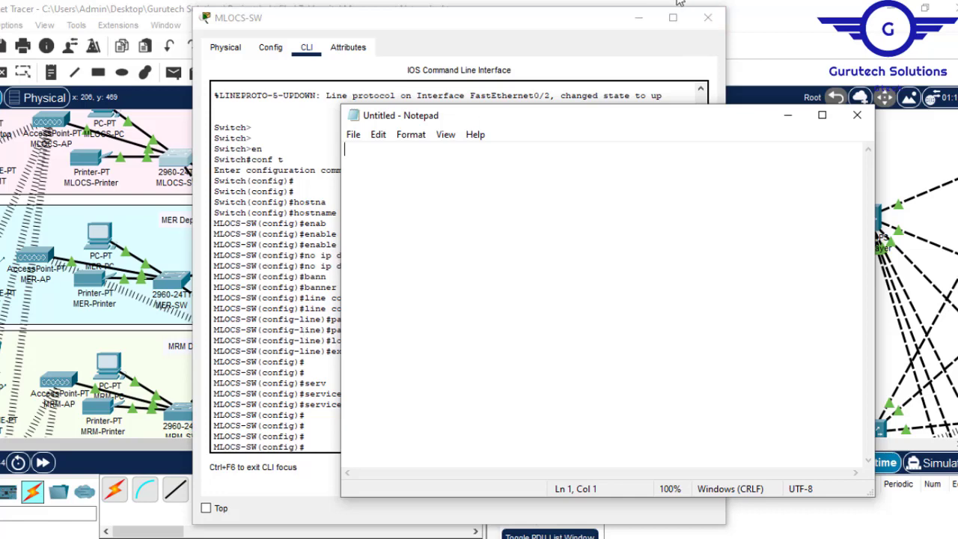
pyautogui.click(708, 17)
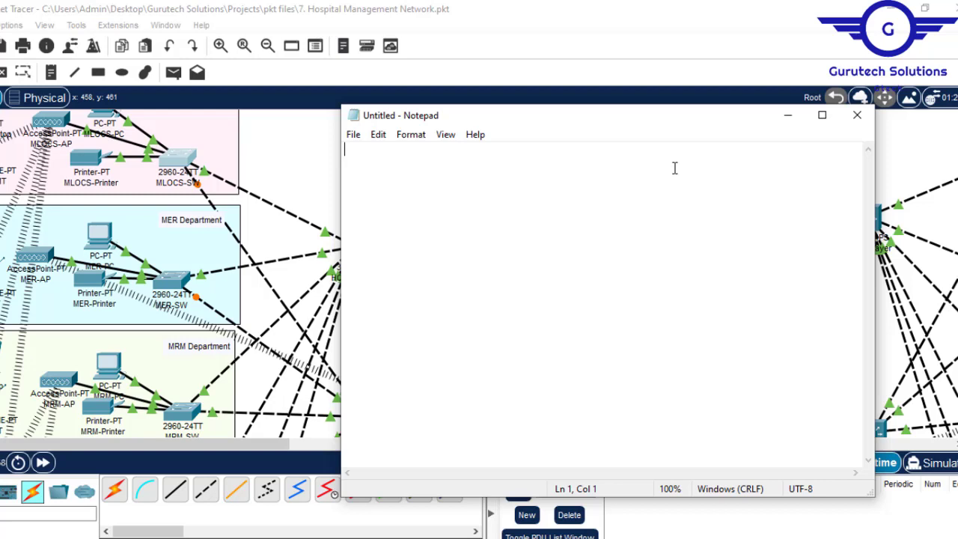
# - Write the script lines "en" and "conf t" in Notepad, followed by the enable password command with its password
pyautogui.write('en')
pyautogui.press('Return')
pyautogui.write('conf t')
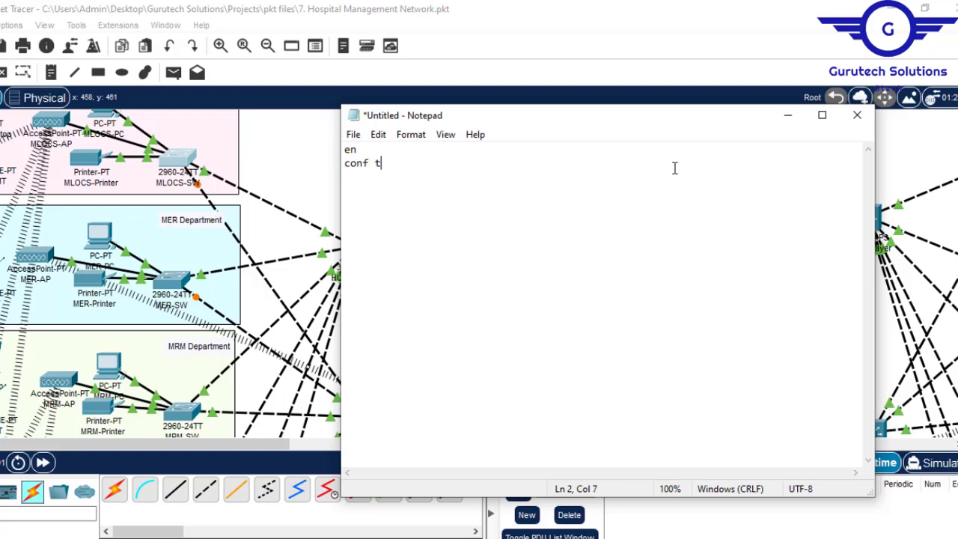
pyautogui.write('enabbl')
pyautogui.write('le pa')
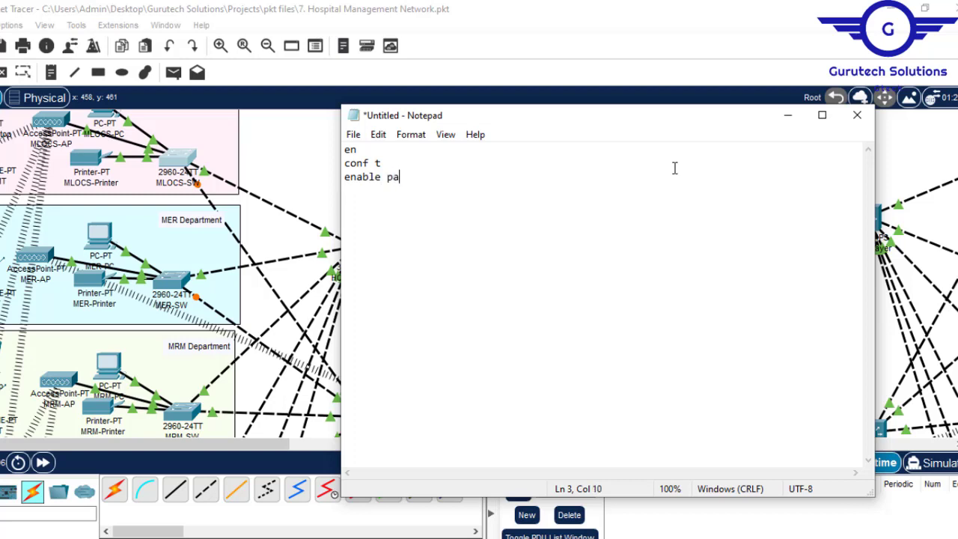
pyautogui.write('ssword cisco')
pyautogui.press('Return')
# - Add the script line "banner motd #No Unauthorised Access!!!#" below the enable password command
pyautogui.write('banner motd ##')
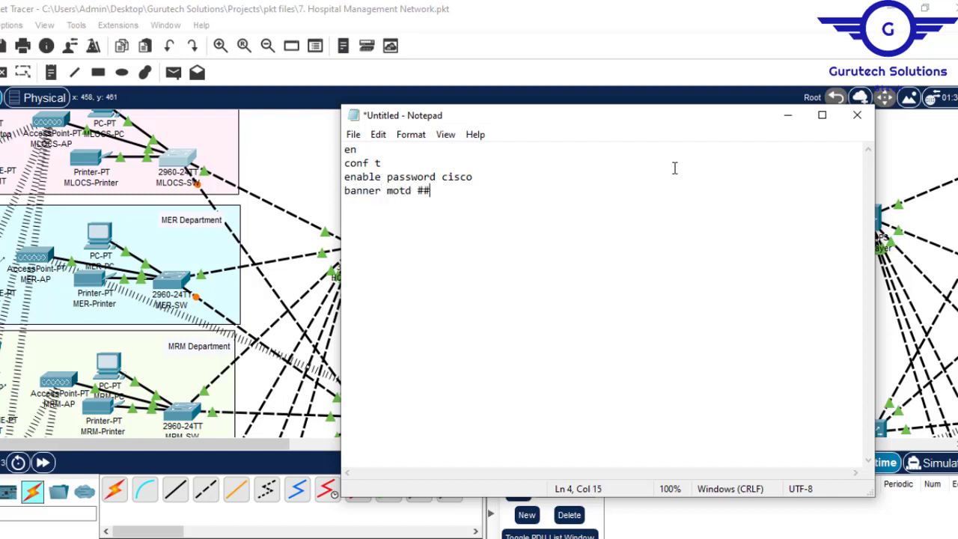
pyautogui.write('U')
pyautogui.press('Left')
pyautogui.write('No')
pyautogui.press('Right')
pyautogui.write('nauthorised ')
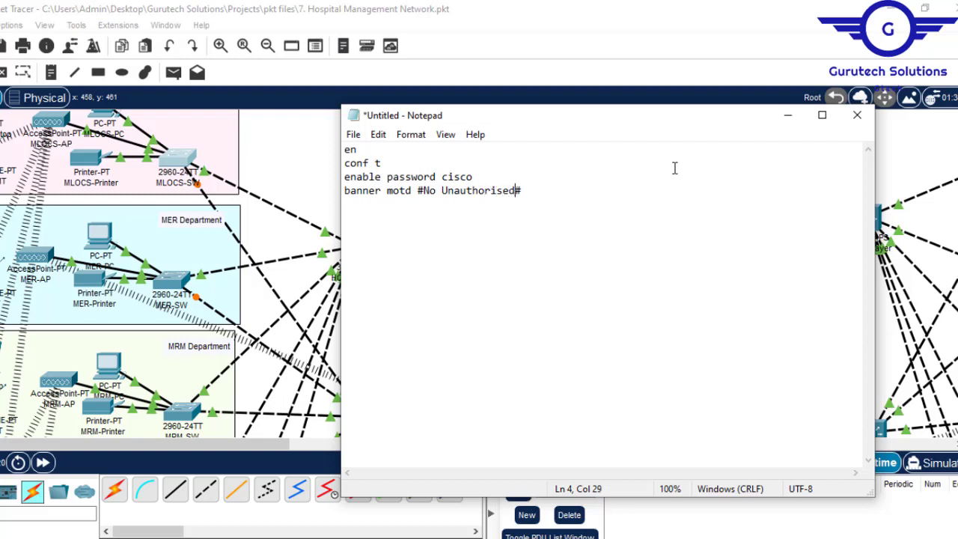
pyautogui.write('Access!!!')
pyautogui.press('Return')
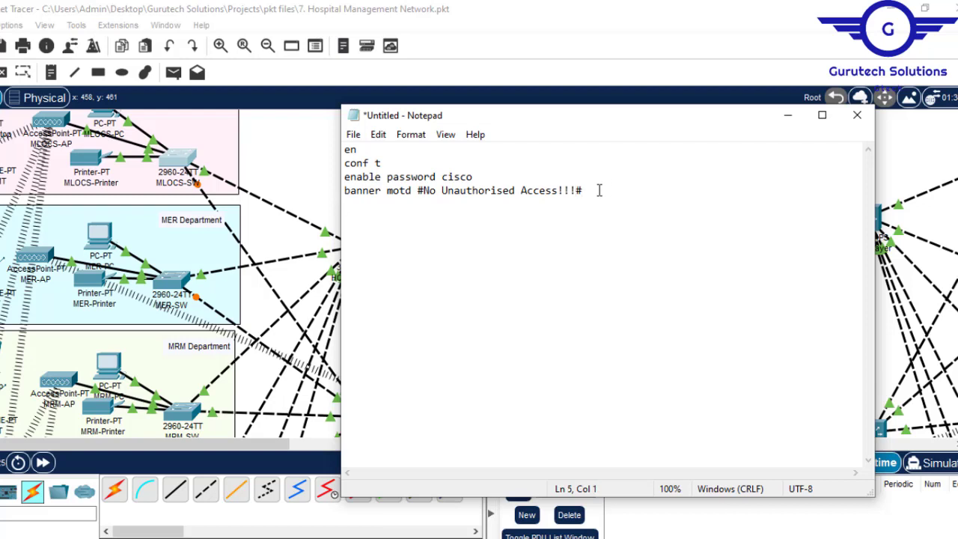
# - Add the script lines "no ip domain lookup" and "line console 0" below the banner command
pyautogui.write('no ip domain lookup ')
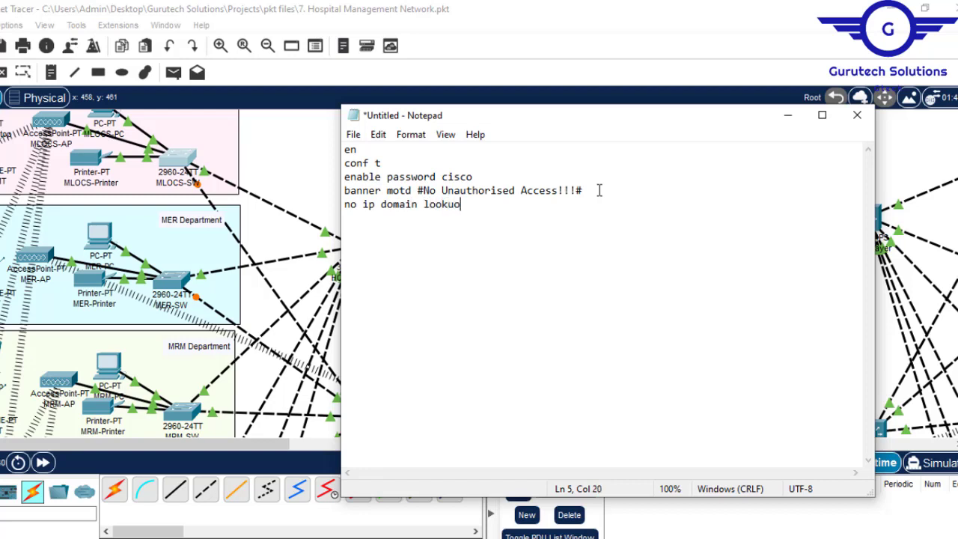
pyautogui.write('line console 0')
pyautogui.press('Return')
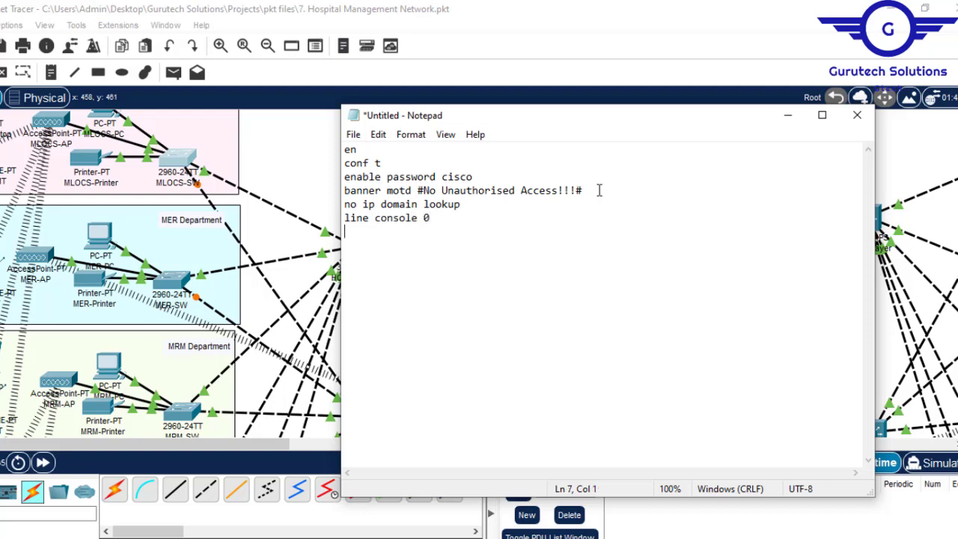
# - Add the console password command with its password, followed by the script lines "login" and "ex"
pyautogui.write('password cisco')
pyautogui.press('Return')
pyautogui.write('login ')
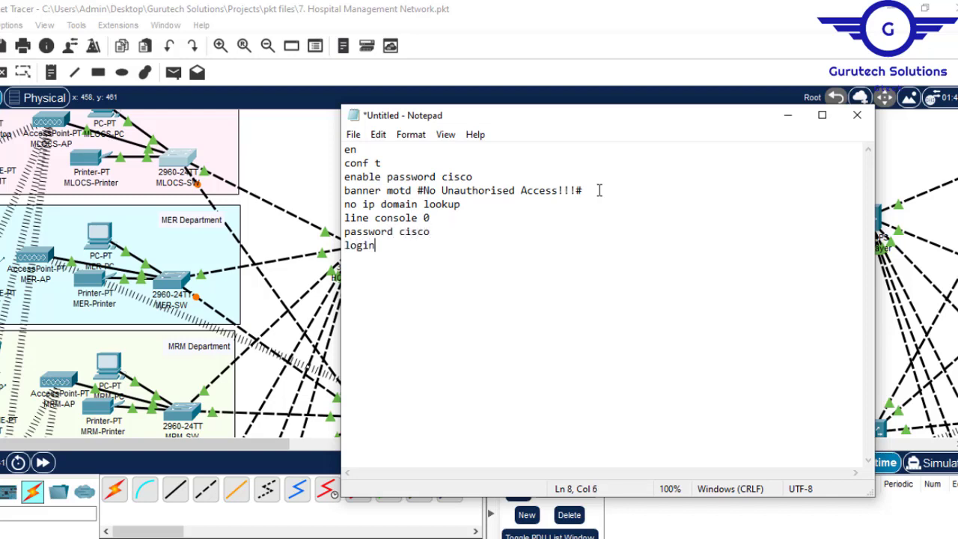
pyautogui.write('ex')
pyautogui.press('Return')
pyautogui.press('Return')
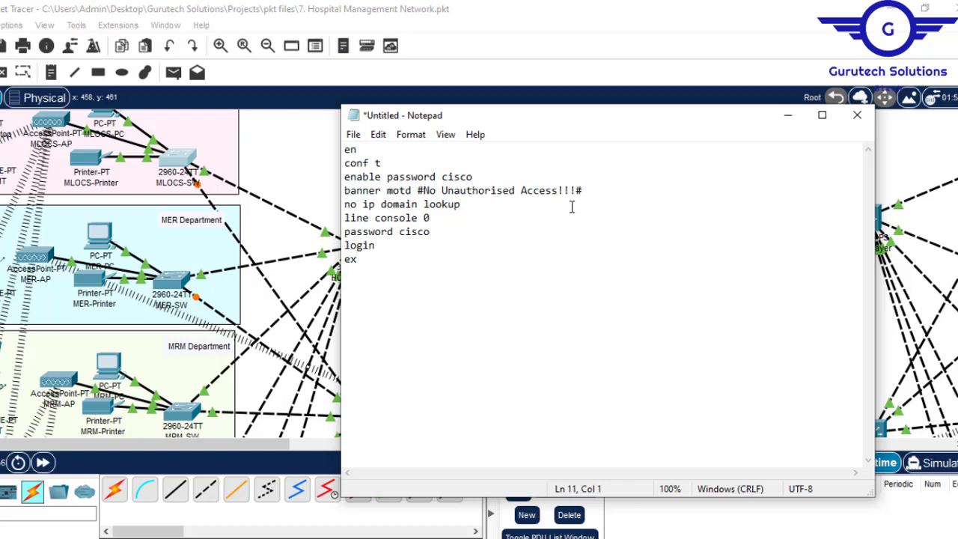
# - Copy the command "service password-encryption" from the MLOCS-SW command line and paste it as the last line of the Notepad script
pyautogui.click(172, 153)
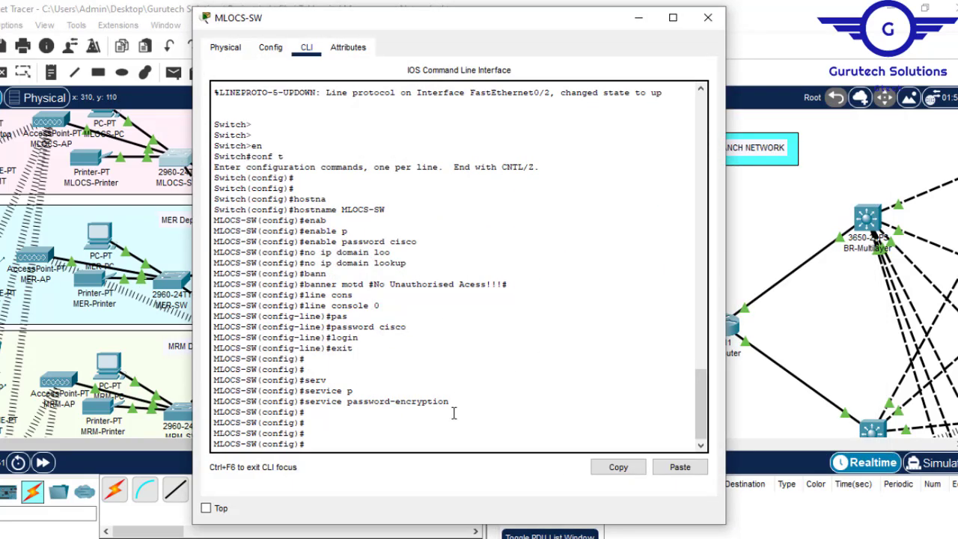
pyautogui.moveTo(451, 402); pyautogui.dragTo(306, 405)
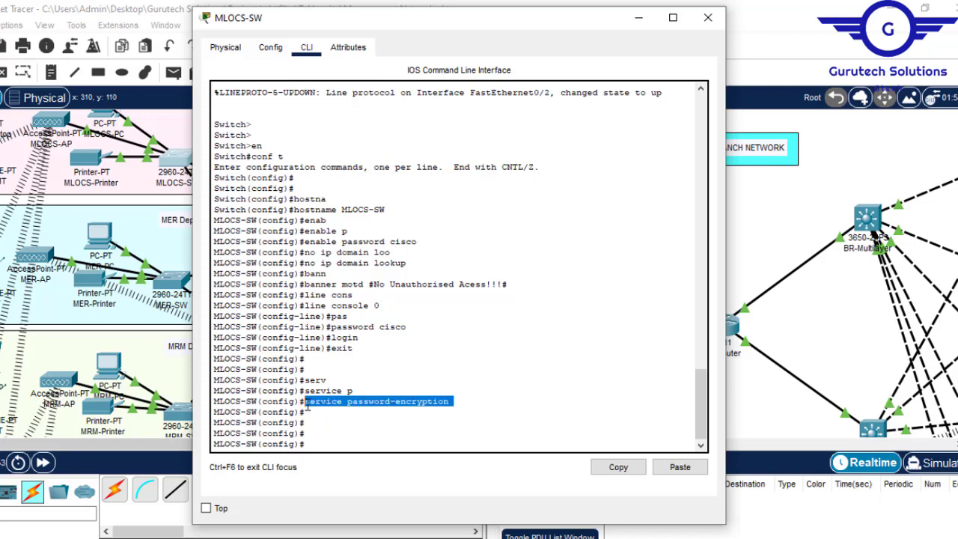
pyautogui.click(619, 471)
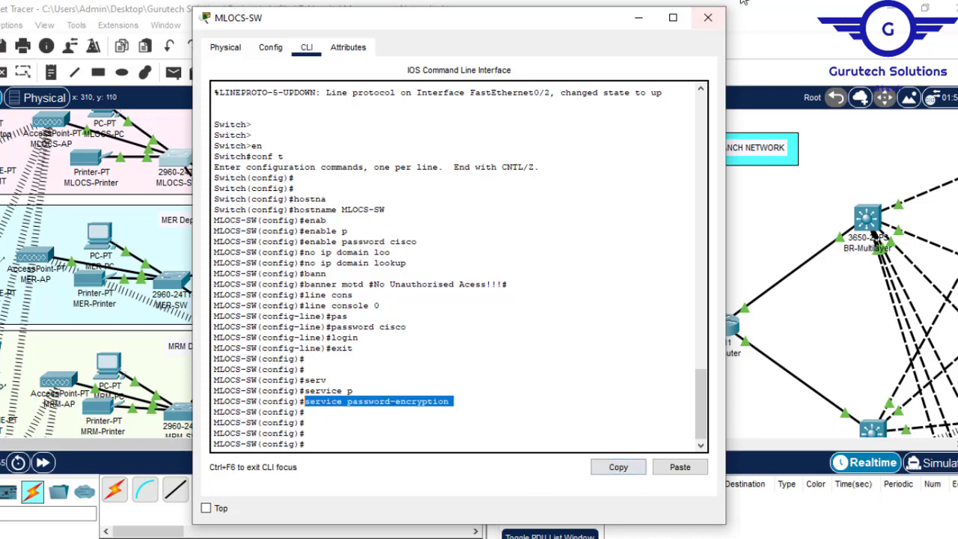
pyautogui.click(709, 17)
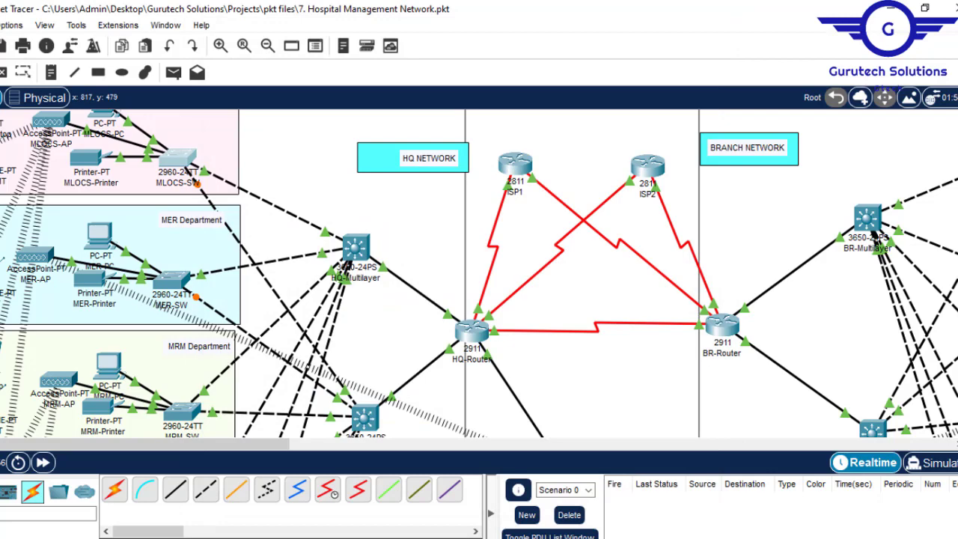
pyautogui.click(676, 520)
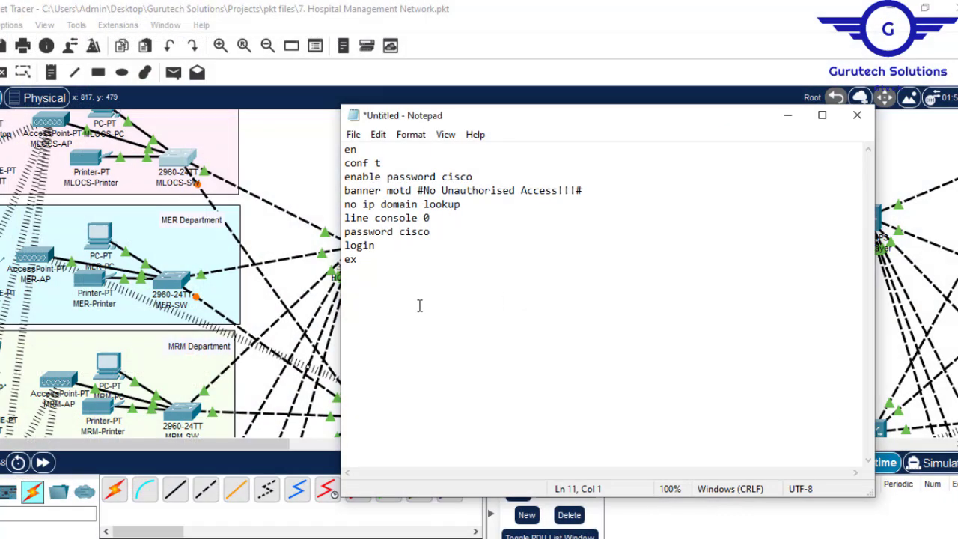
pyautogui.hotkey('ctrl', 'v')
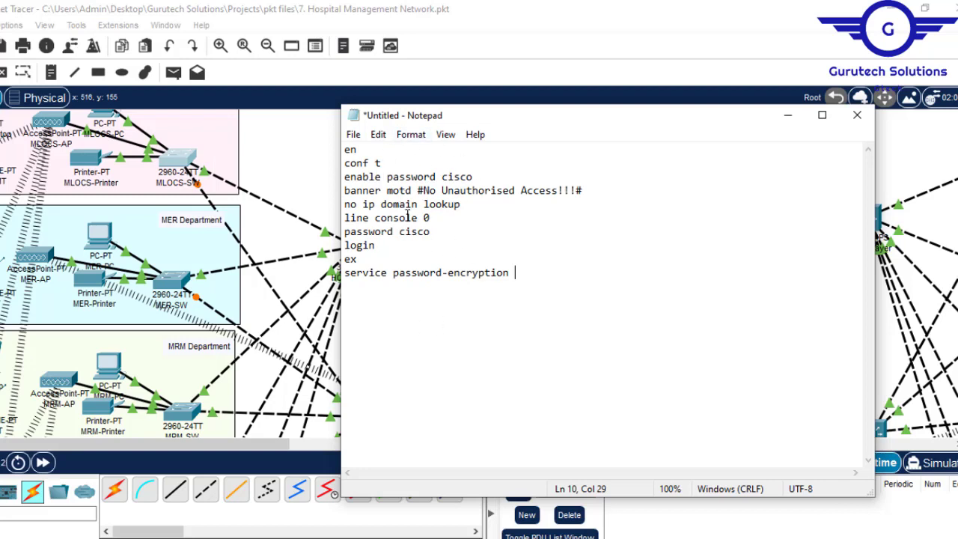
# - Insert the line "hostname MER-SW" below "conf t" in the script
pyautogui.click(396, 163)
pyautogui.press('Return')
pyautogui.write('hostname ')
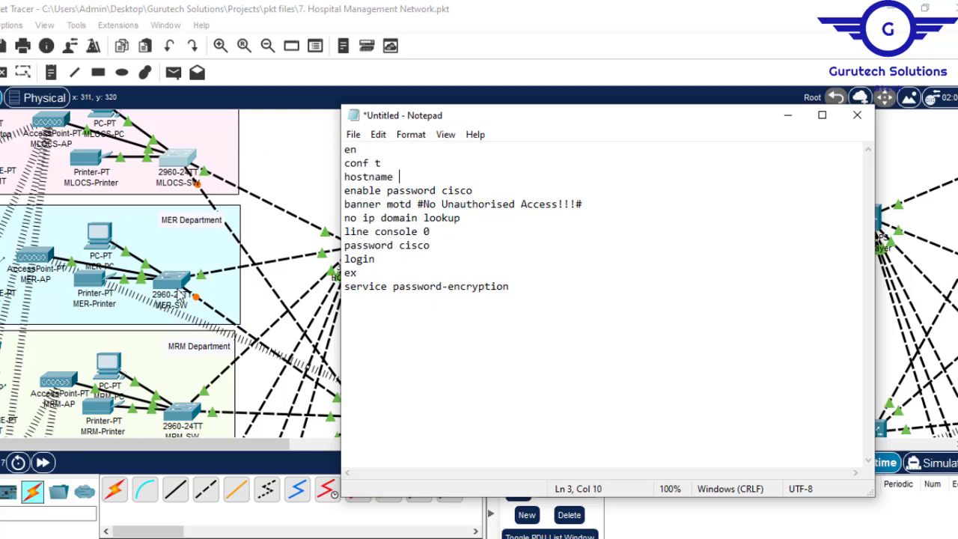
pyautogui.write('M')
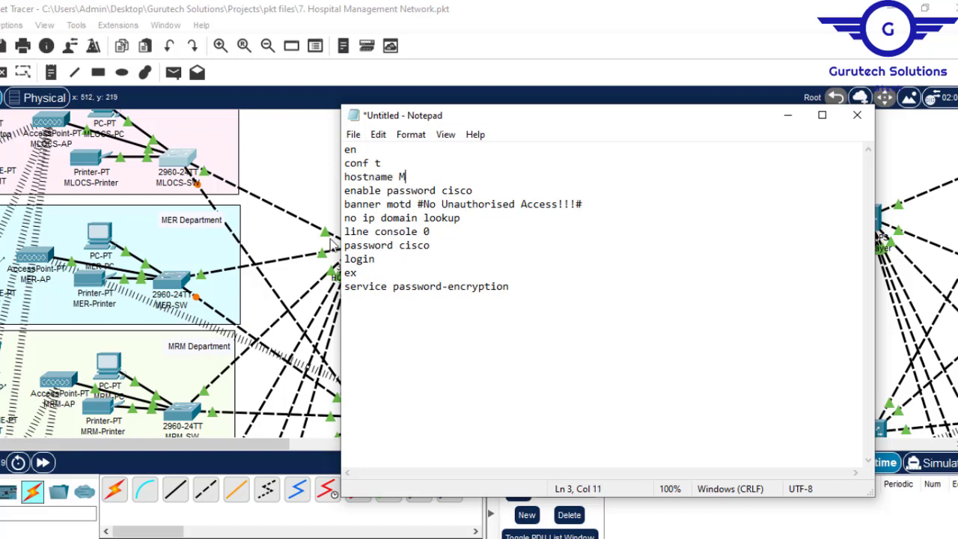
pyautogui.write('ER')
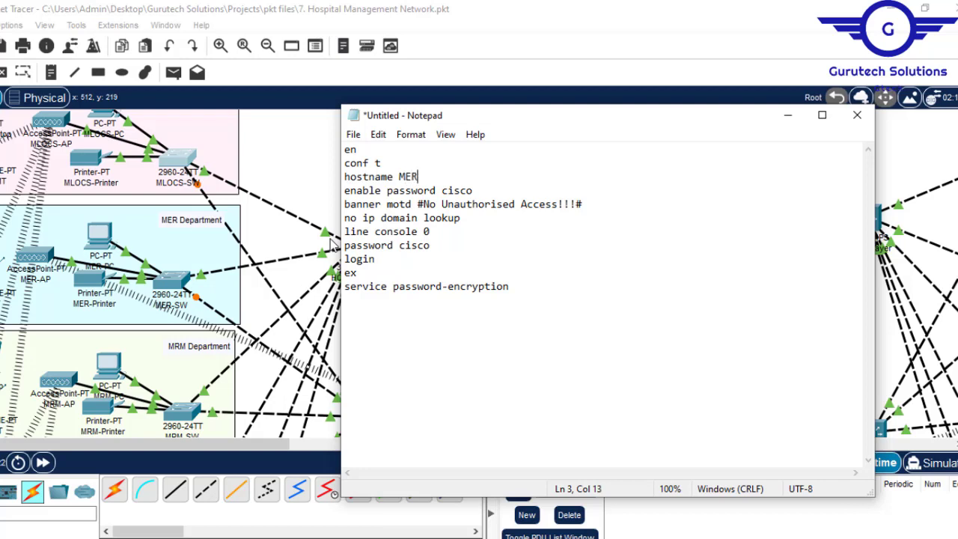
pyautogui.write('-SE')
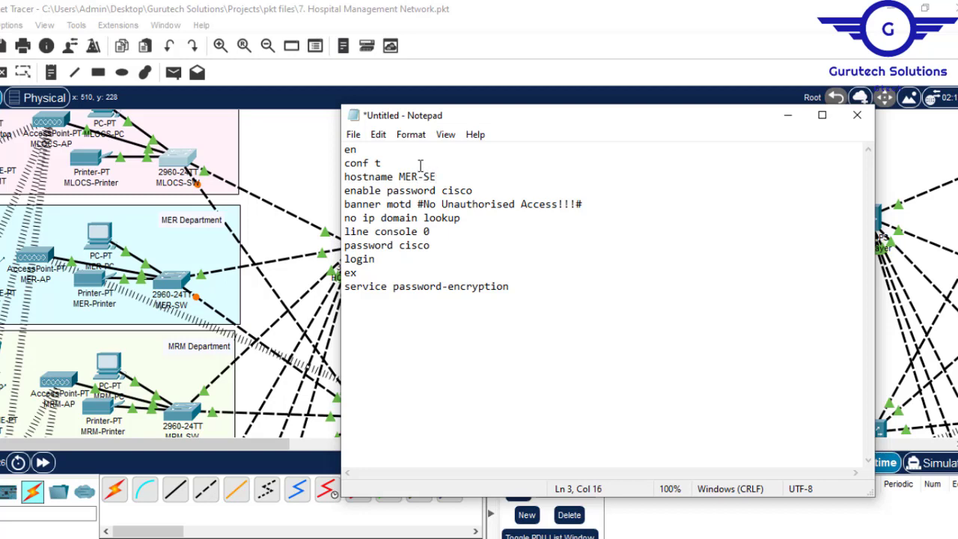
pyautogui.press('BackSpace')
pyautogui.write('W')
pyautogui.moveTo(441, 176); pyautogui.dragTo(399, 177)
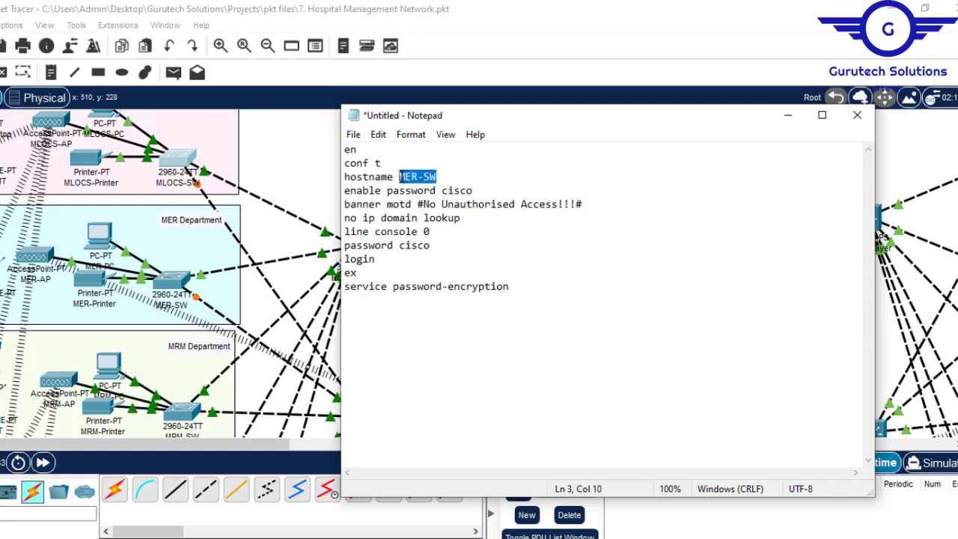
# - Copy the whole script, run it with its enable and console passwords in the MER-SW command line, and close the switch window
pyautogui.click(475, 266)
pyautogui.hotkey('ctrl', 'a')
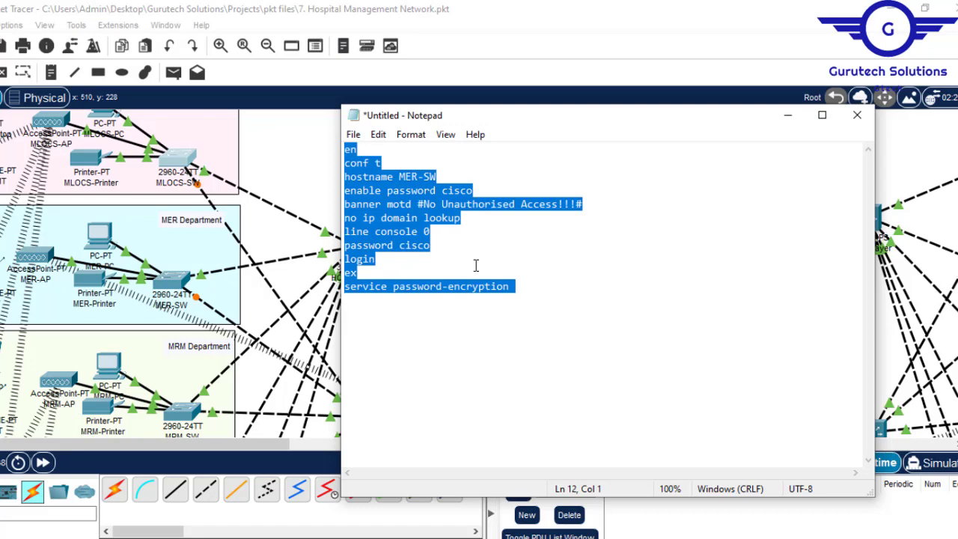
pyautogui.click(167, 280)
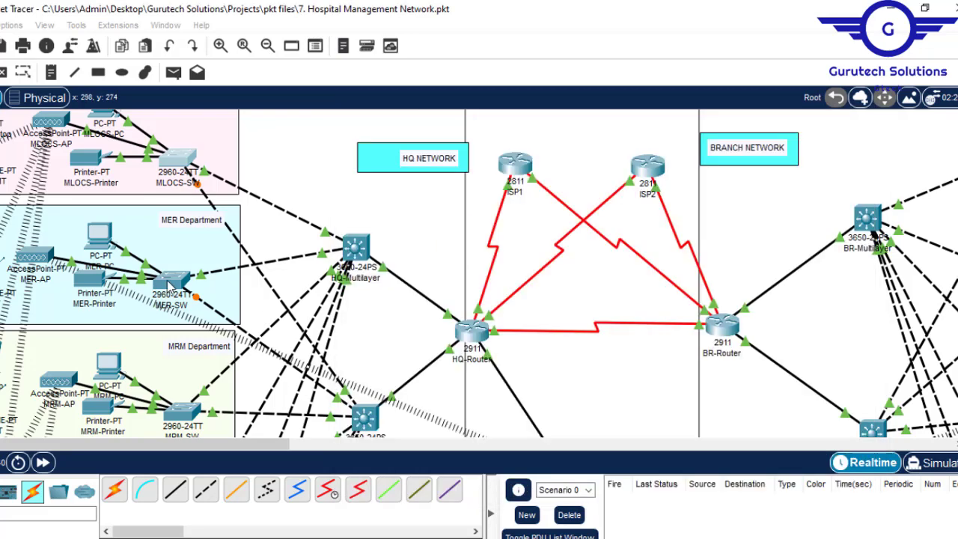
pyautogui.click(307, 47)
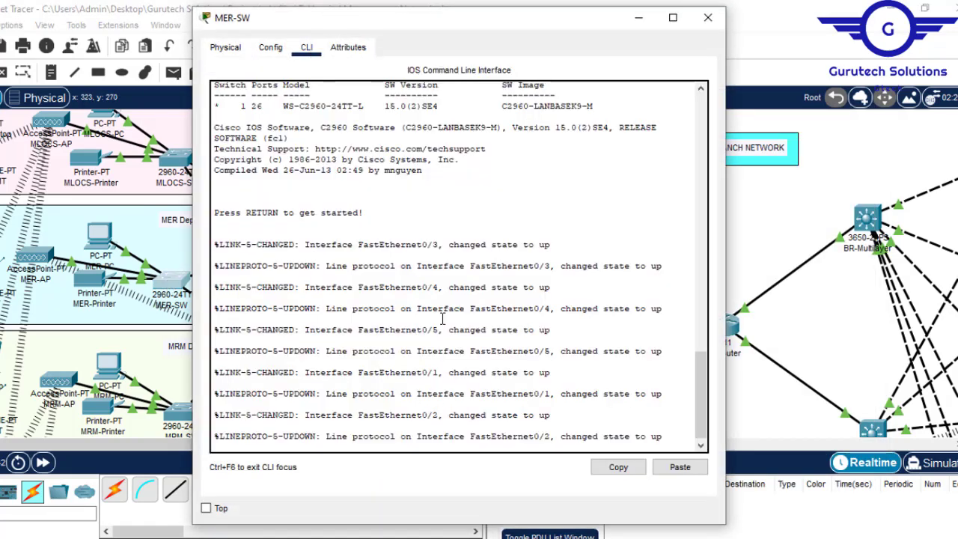
pyautogui.press('Return')
pyautogui.press('Return')
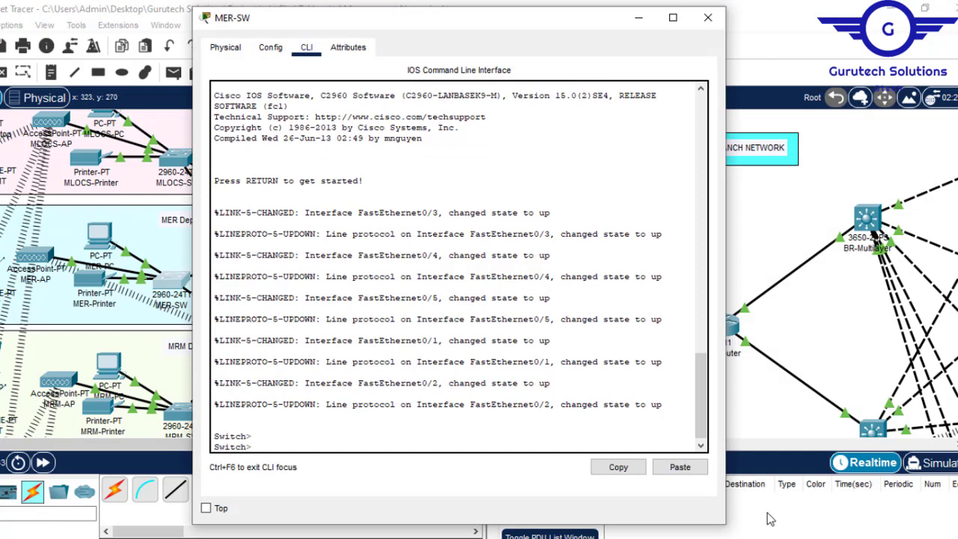
pyautogui.click(680, 468)
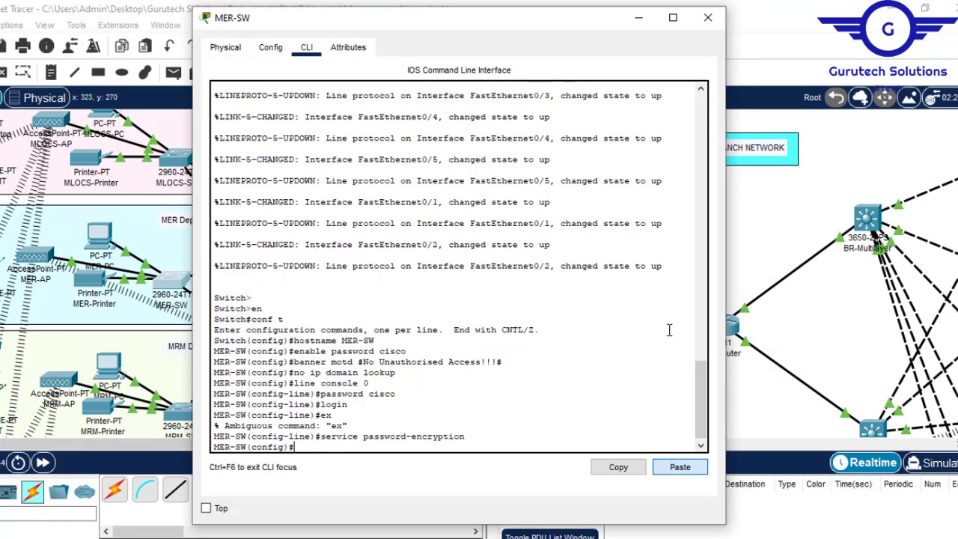
pyautogui.click(706, 17)
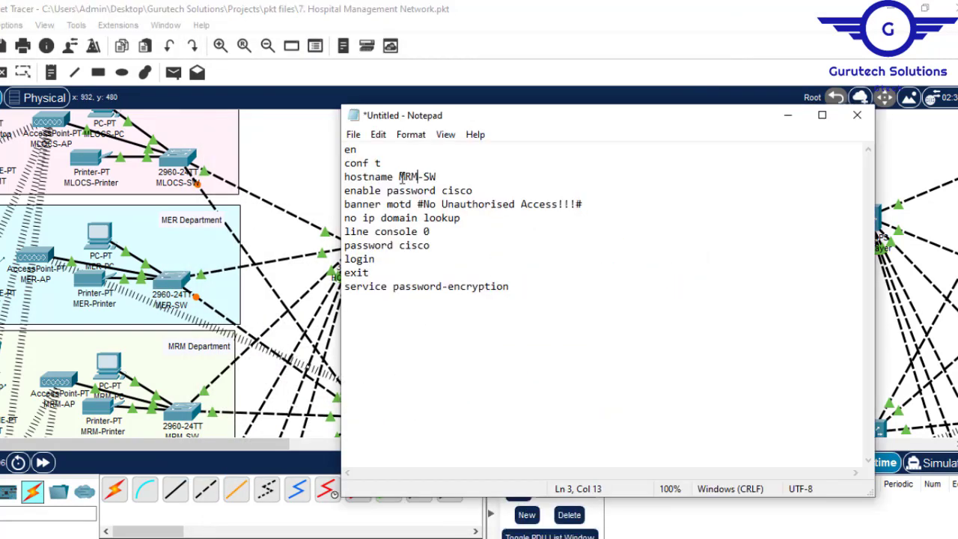
# - Open the MRM-SW switch, run the NSO-SW script with its enable and console passwords on NSO-SW, and put the script away
pyautogui.click(183, 410)
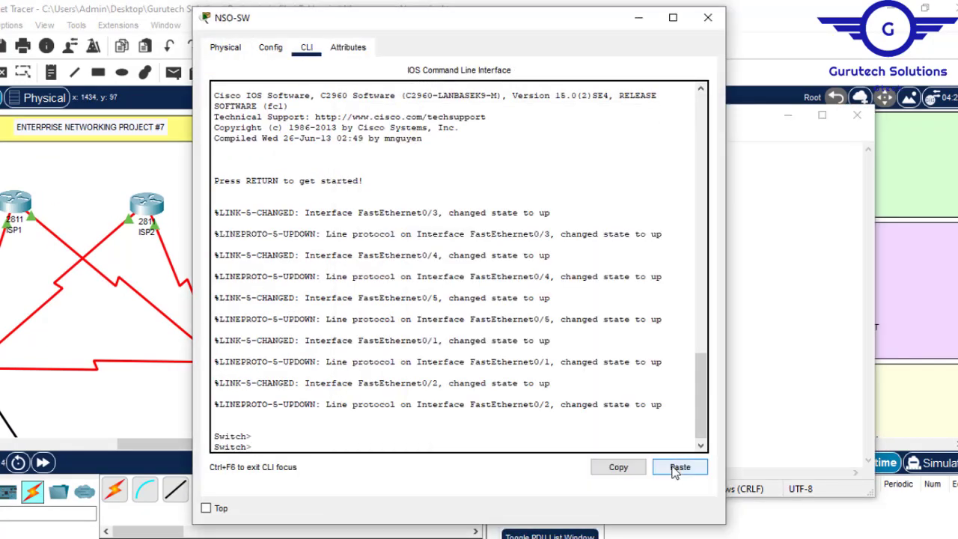
pyautogui.click(676, 470)
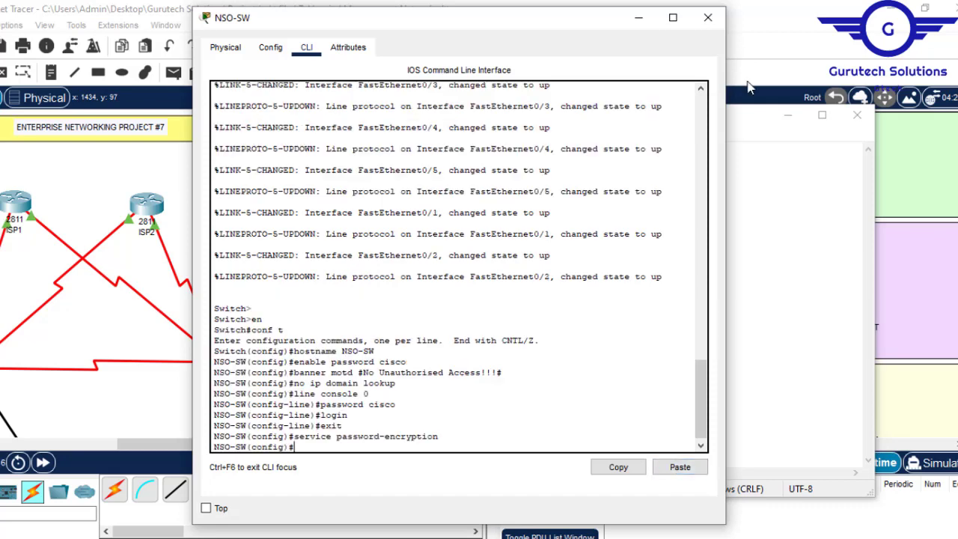
pyautogui.click(707, 17)
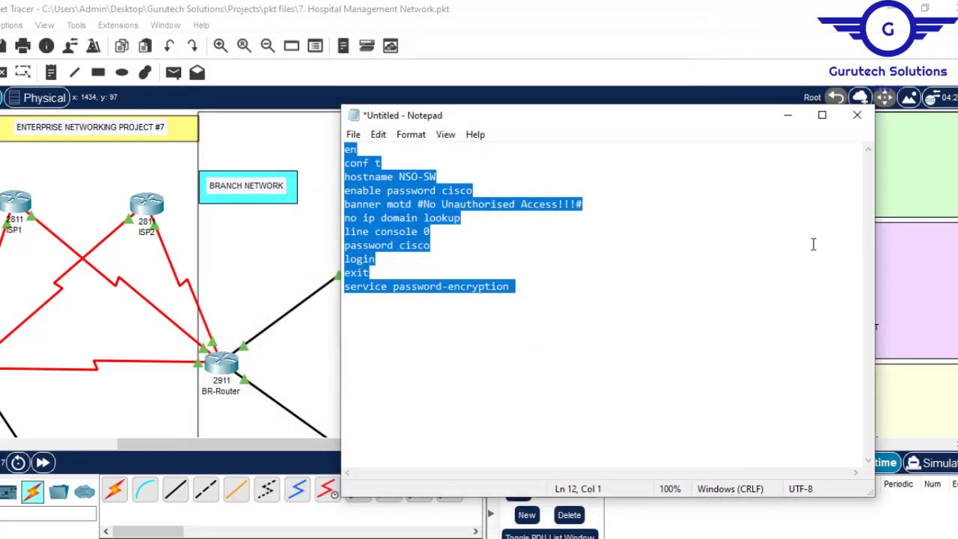
pyautogui.click(786, 117)
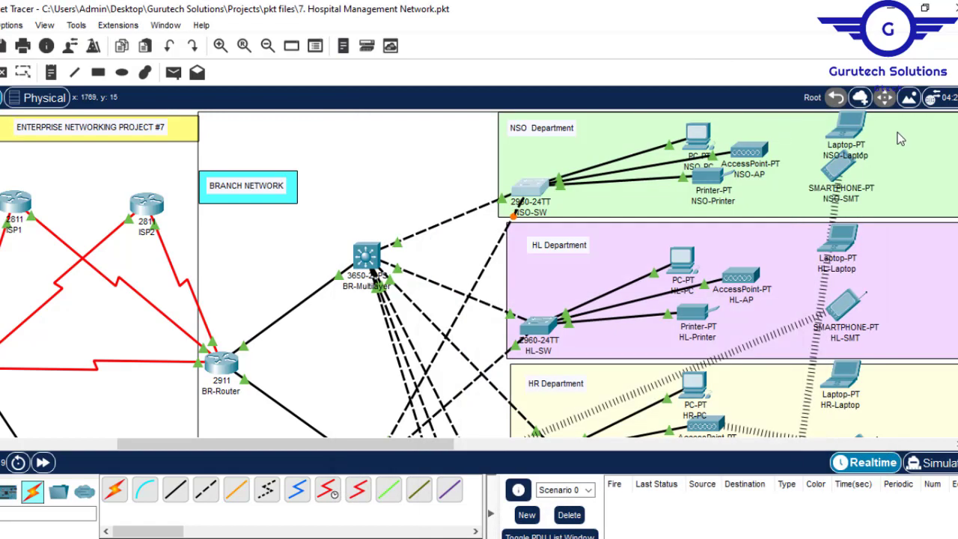
# - Review the branch department switches and the first Config.txt item on basic settings and SSH for routers and l3 switches
pyautogui.scroll(-10, 479, 274)
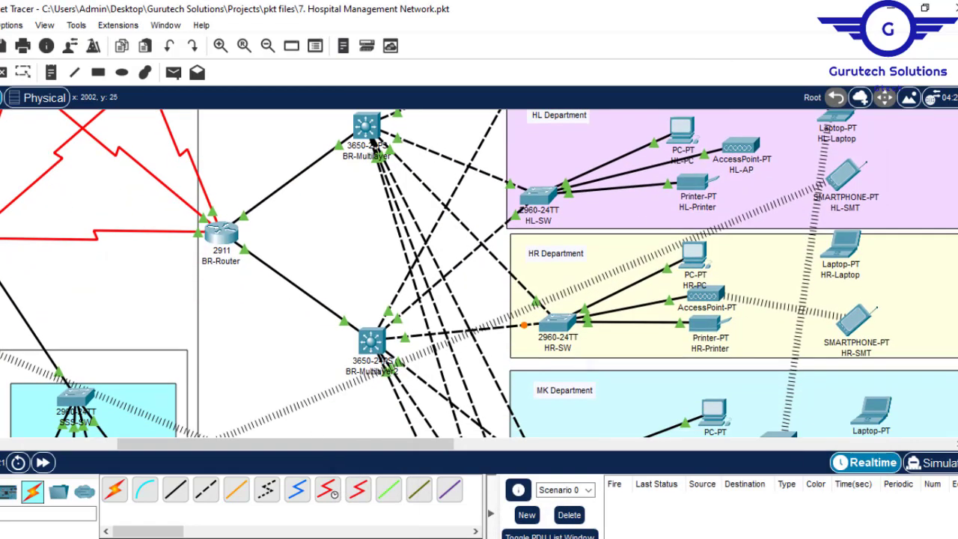
pyautogui.scroll(8, 478, 273)
pyautogui.scroll(-6, 479, 273)
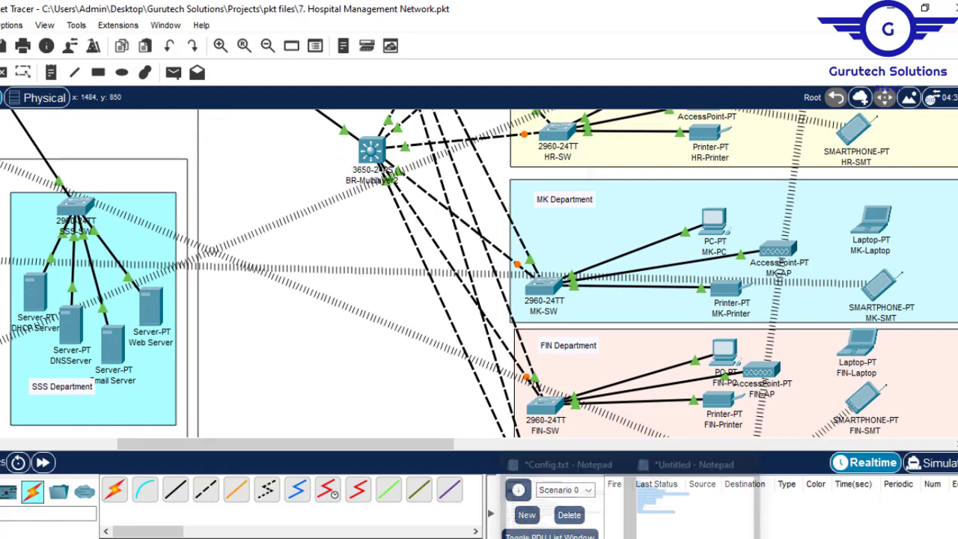
pyautogui.click(578, 500)
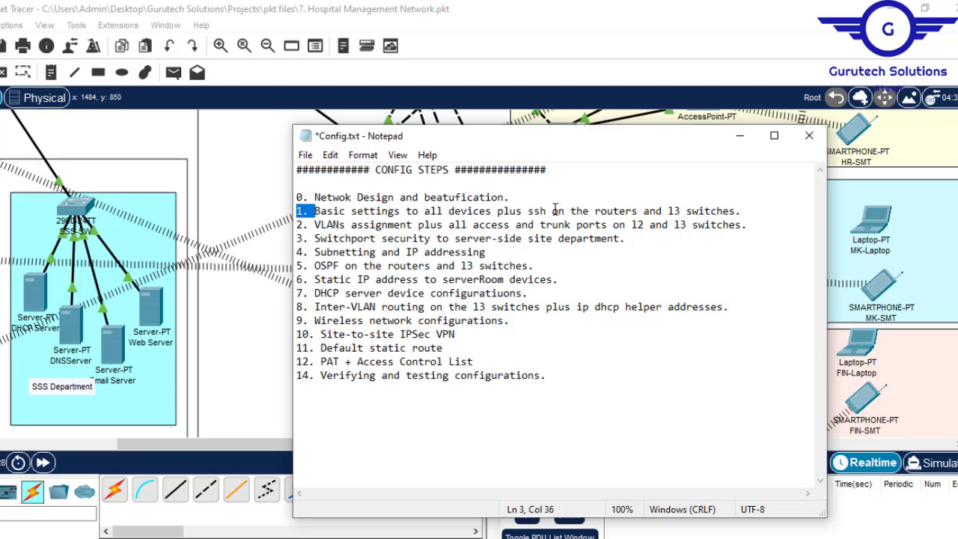
pyautogui.moveTo(588, 211); pyautogui.dragTo(730, 206)
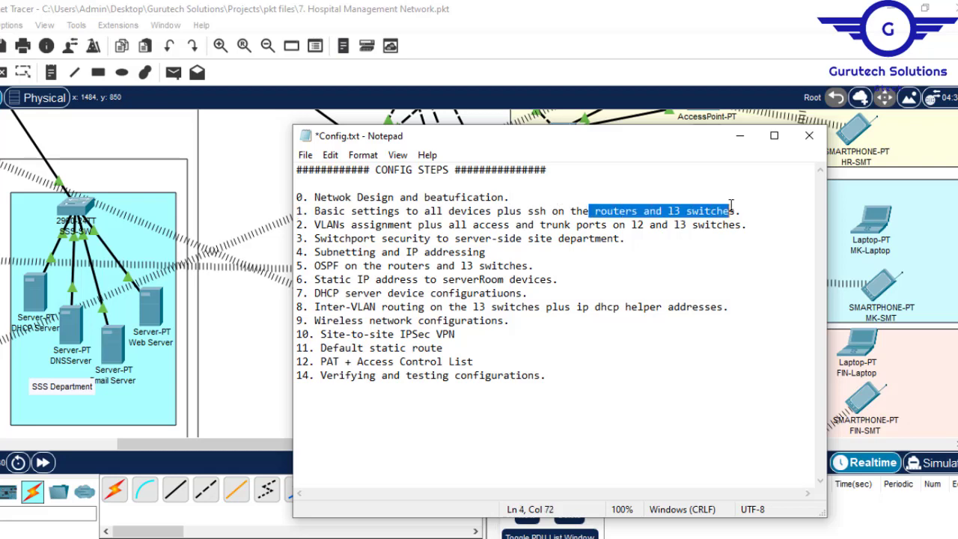
pyautogui.click(740, 137)
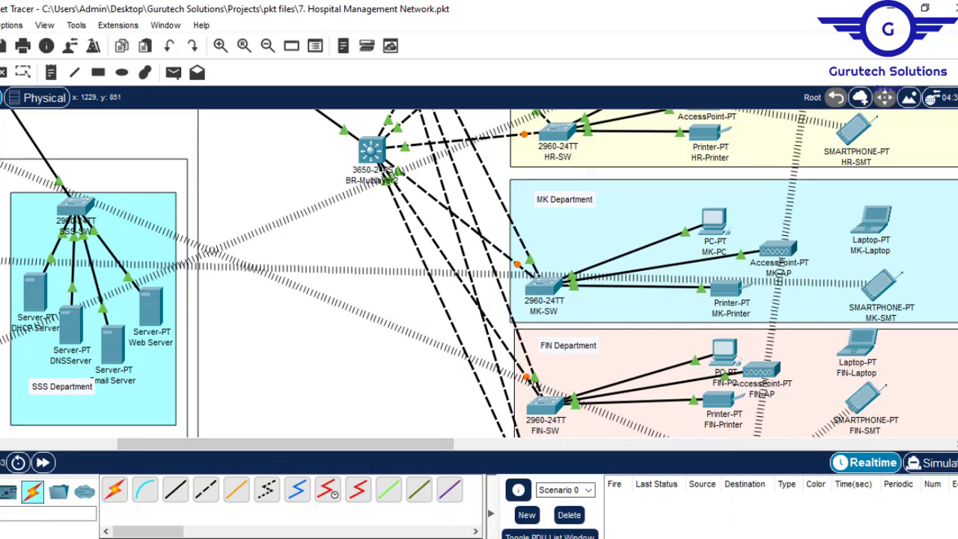
pyautogui.click(630, 538)
pyautogui.click(565, 497)
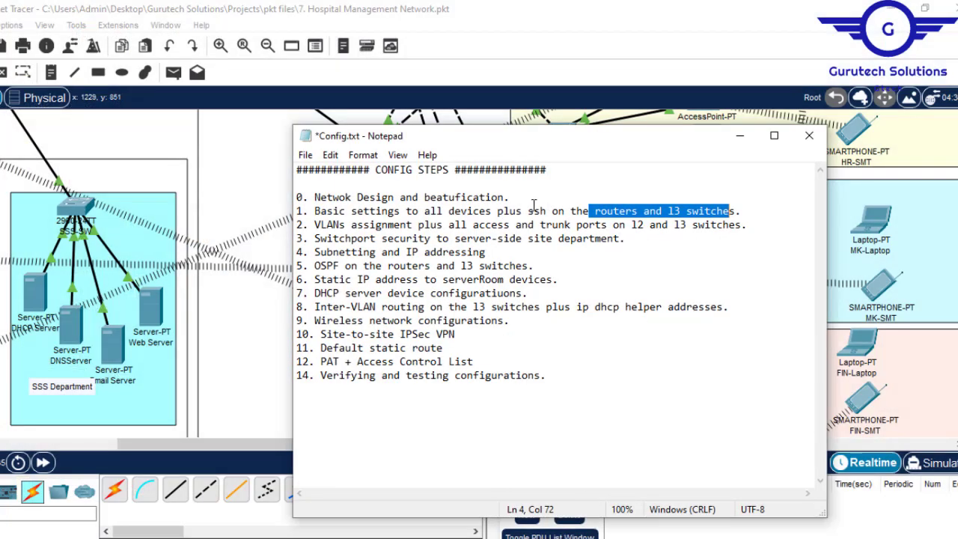
pyautogui.click(528, 211)
pyautogui.moveTo(528, 210); pyautogui.dragTo(736, 211)
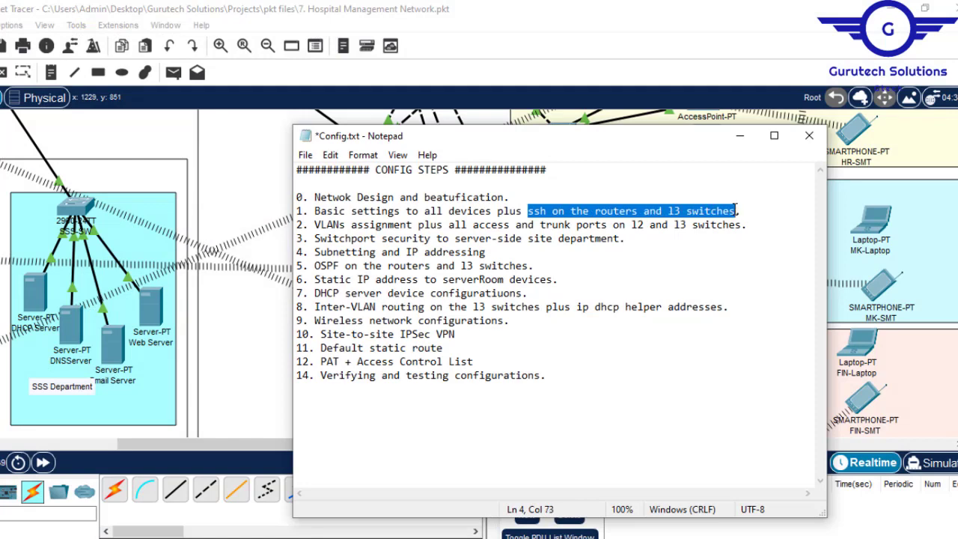
pyautogui.click(740, 135)
# - Look over the routers and multilayer switches of the HQ and branch networks in the topology
pyautogui.moveTo(323, 446); pyautogui.dragTo(191, 463)
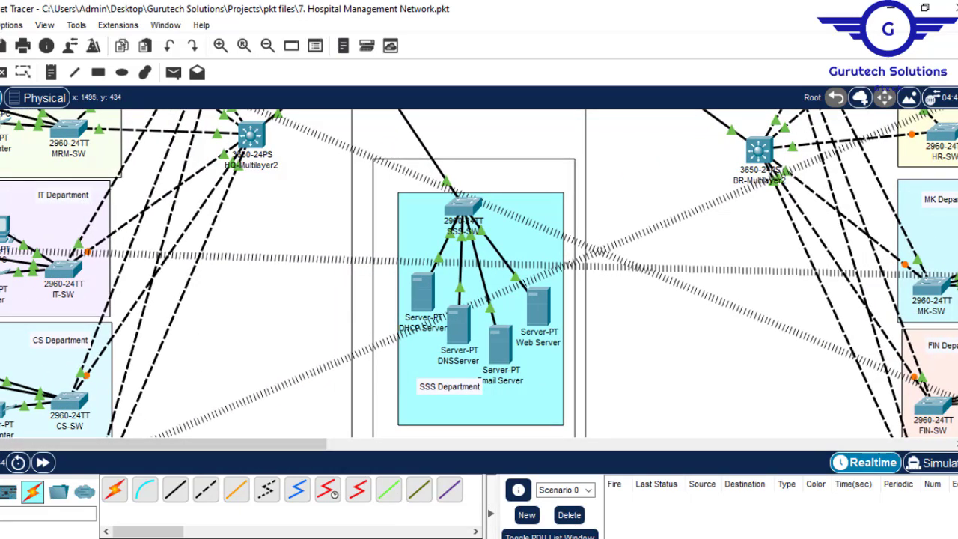
pyautogui.scroll(5, 759, 150)
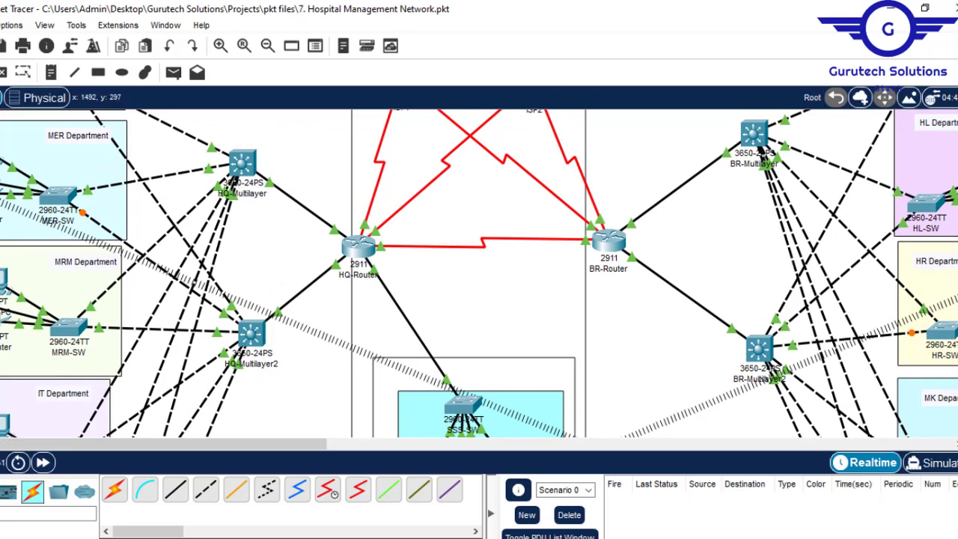
pyautogui.scroll(3, 760, 147)
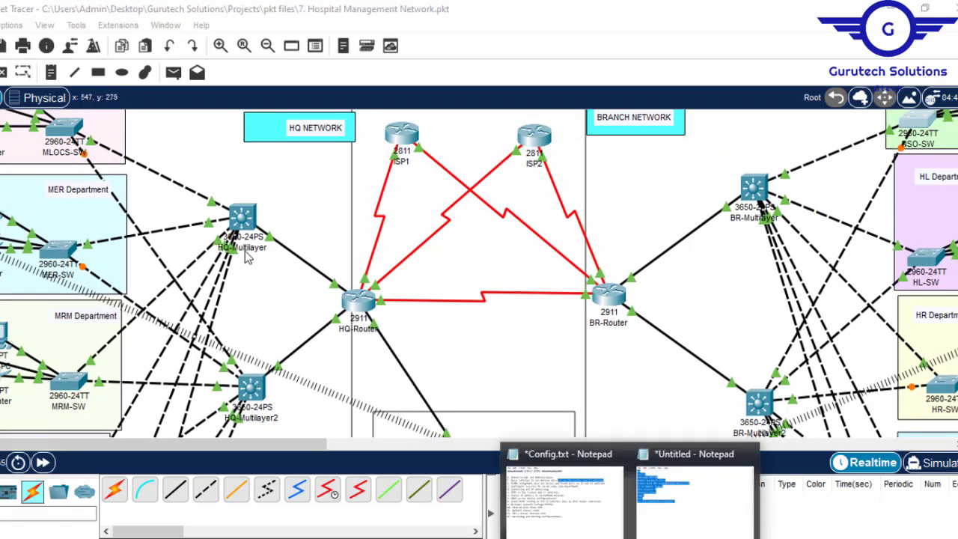
# - Switch to the Notepad script, set its hostname to HQ-MultilayerSW, and copy the whole script
pyautogui.click(682, 515)
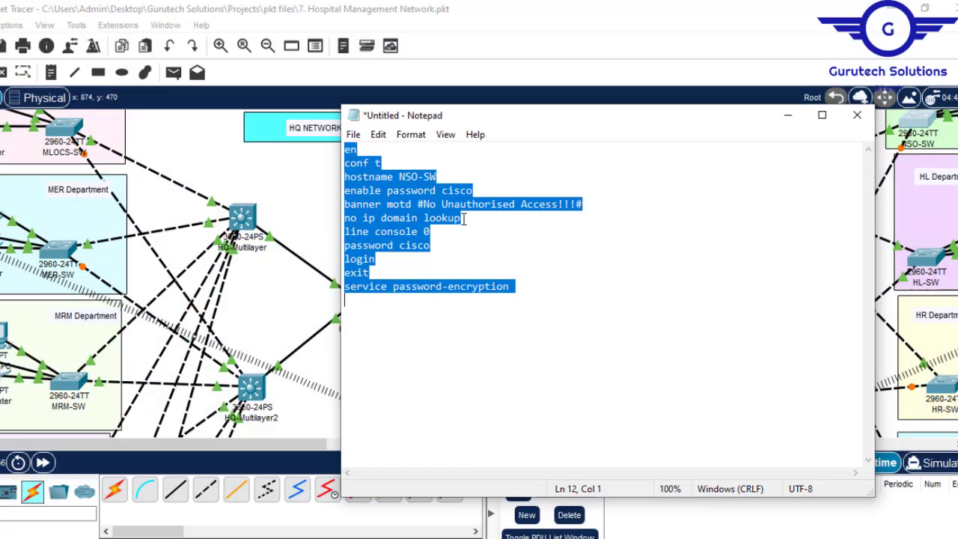
pyautogui.click(416, 177)
pyautogui.press('BackSpace')
pyautogui.press('BackSpace')
pyautogui.press('BackSpace')
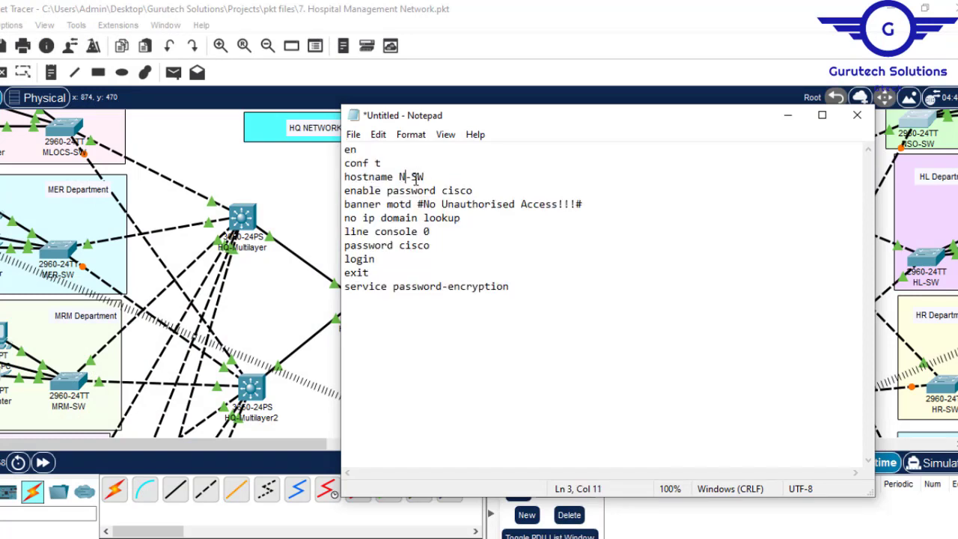
pyautogui.write('MultilayerSW')
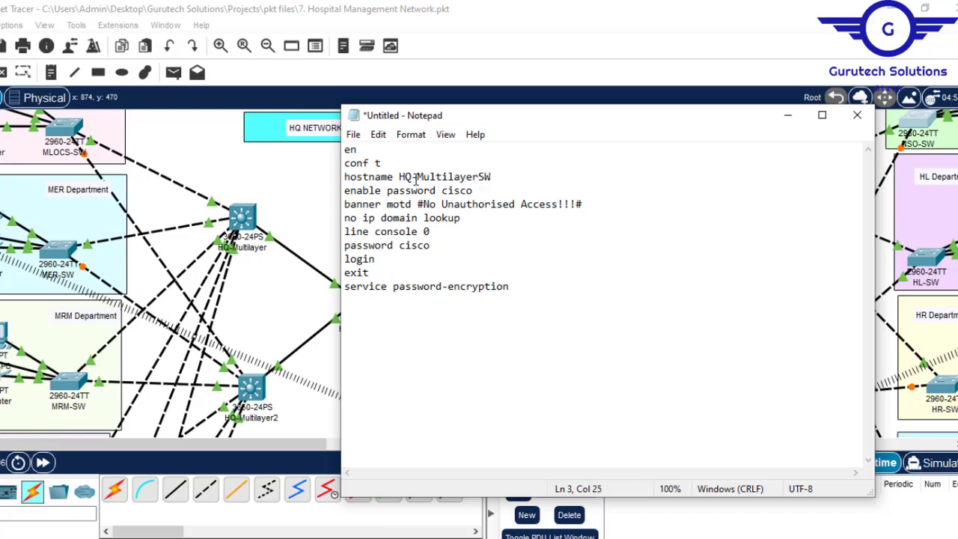
pyautogui.hotkey('ctrl', 'a')
pyautogui.press('super+c')
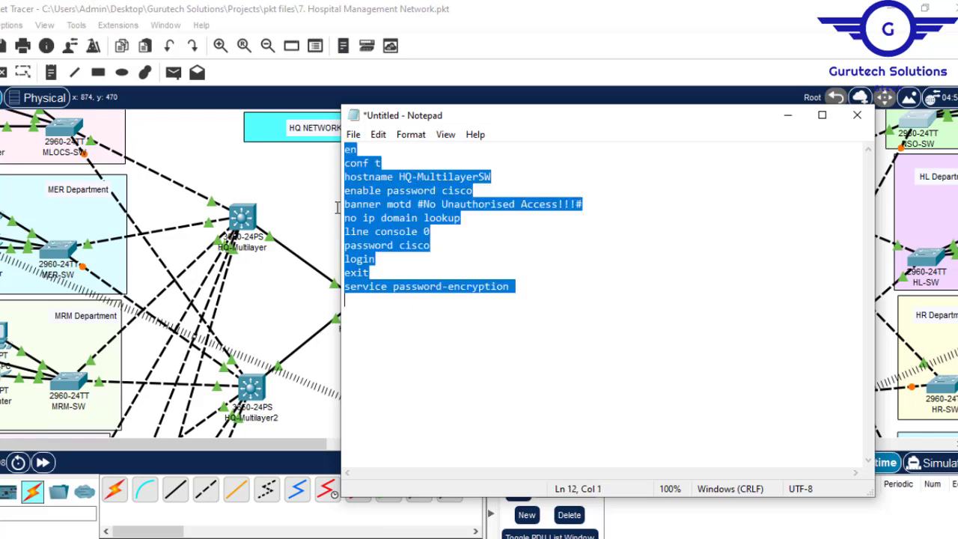
# - Open the HQ-Multilayer command line, decline the initial configuration dialog, and run the copied script with its enable and console passwords
pyautogui.click(246, 222)
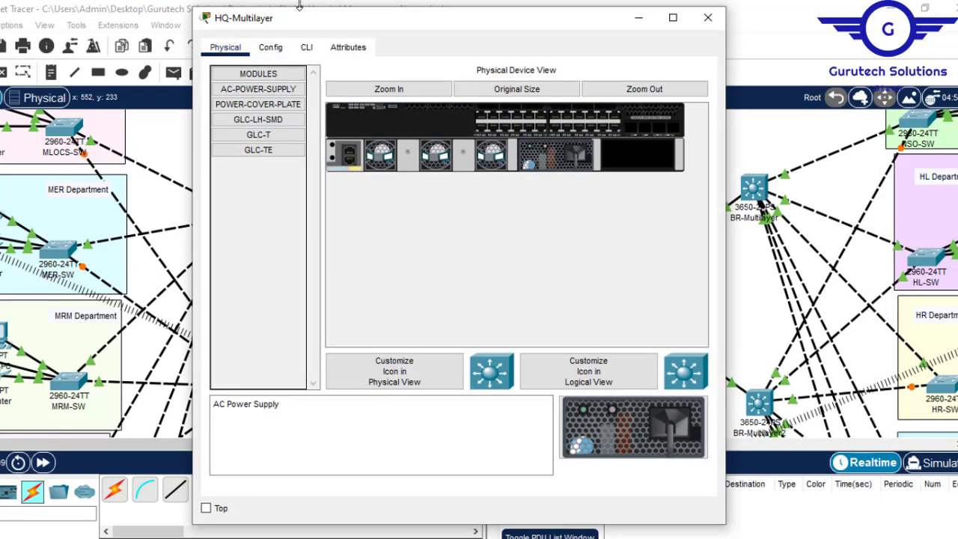
pyautogui.click(306, 47)
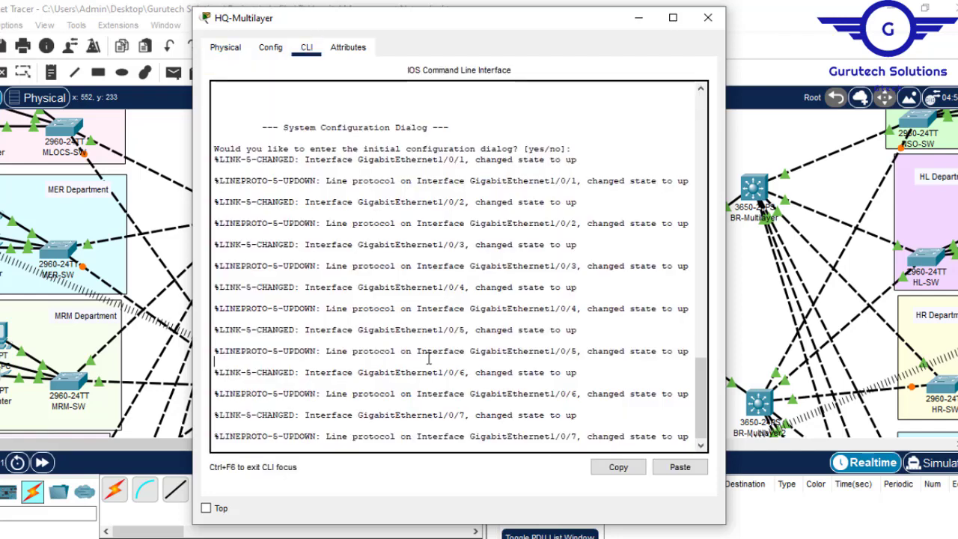
pyautogui.press('Return')
pyautogui.write('n')
pyautogui.press('Return')
pyautogui.press('Return')
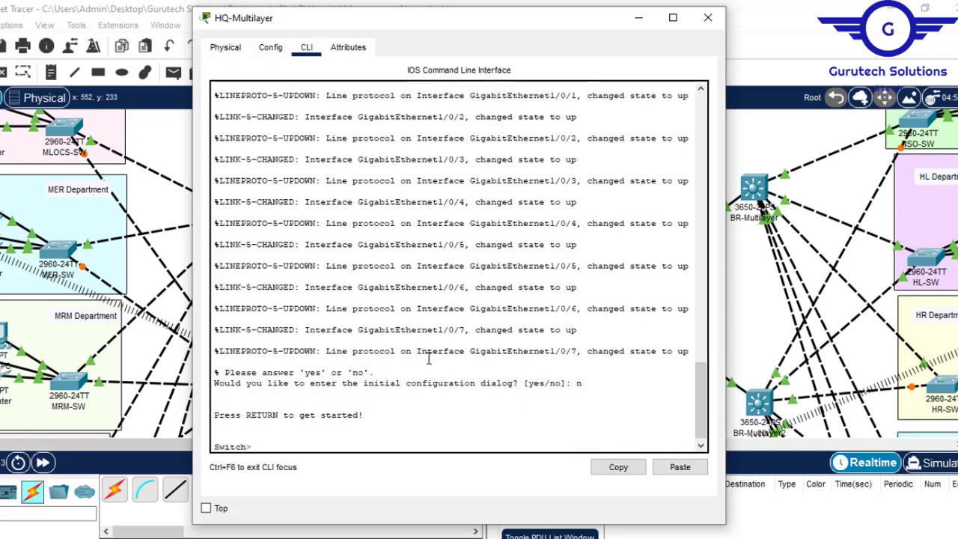
pyautogui.click(680, 466)
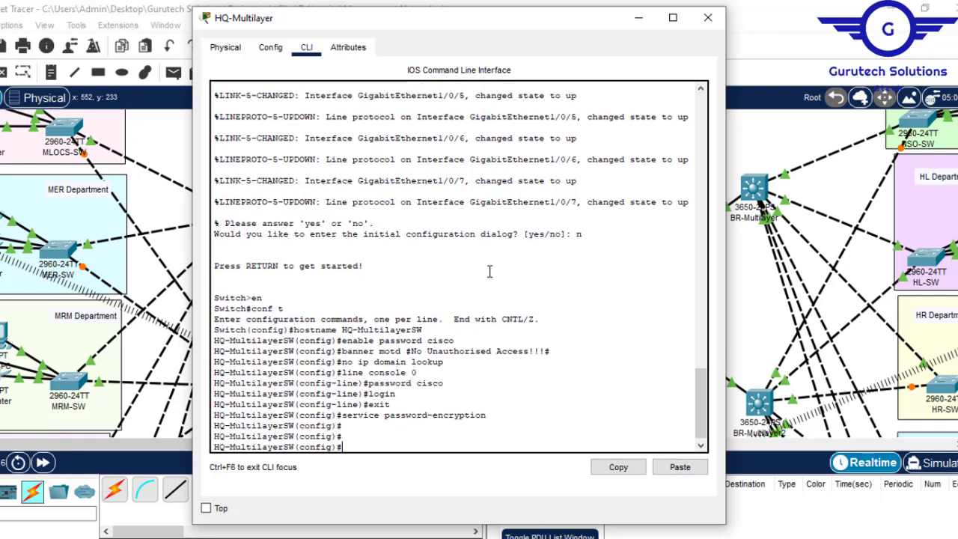
pyautogui.moveTo(495, 414); pyautogui.dragTo(347, 341)
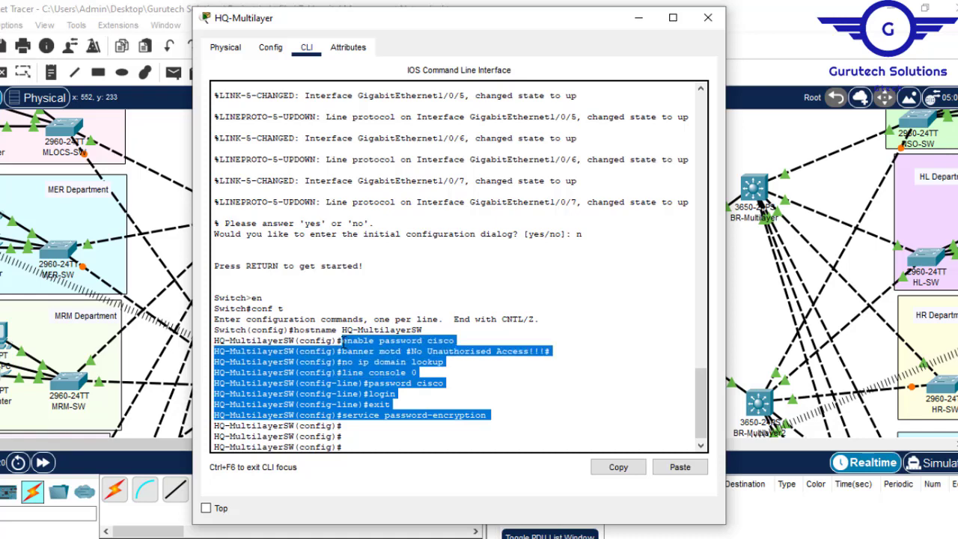
pyautogui.click(368, 438)
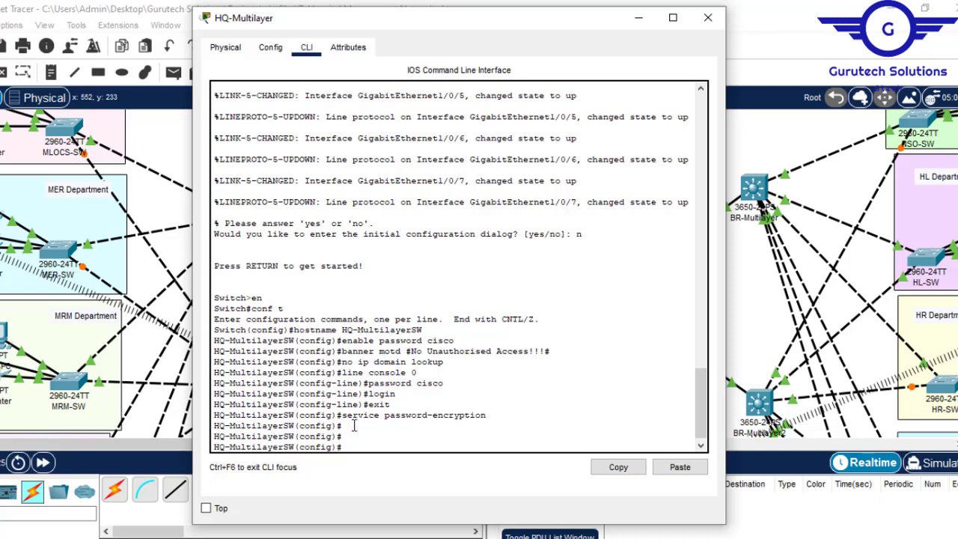
# - Set the IP domain name of the HQ multilayer switch to cisco.net
pyautogui.write('ip domain name')
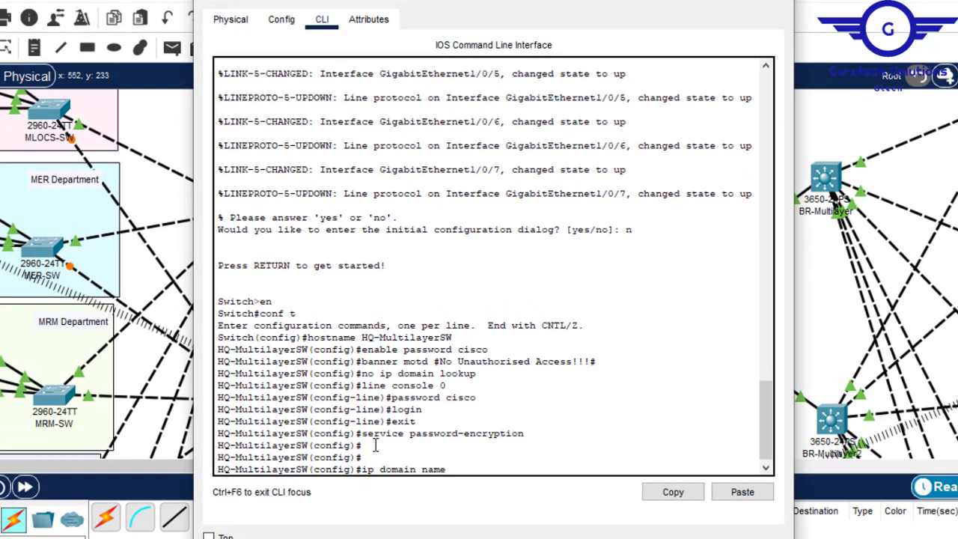
pyautogui.press('Tab')
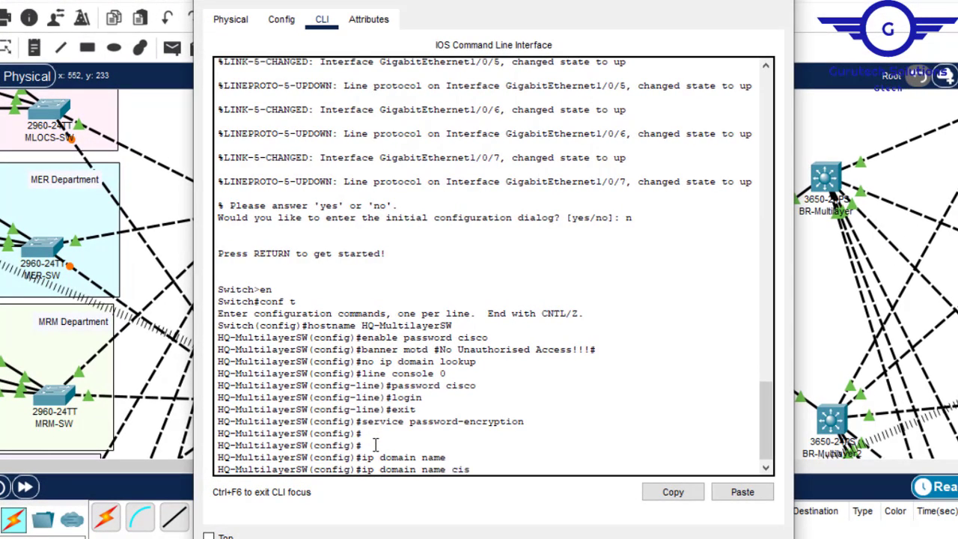
pyautogui.write('cisco.net')
pyautogui.press('Return')
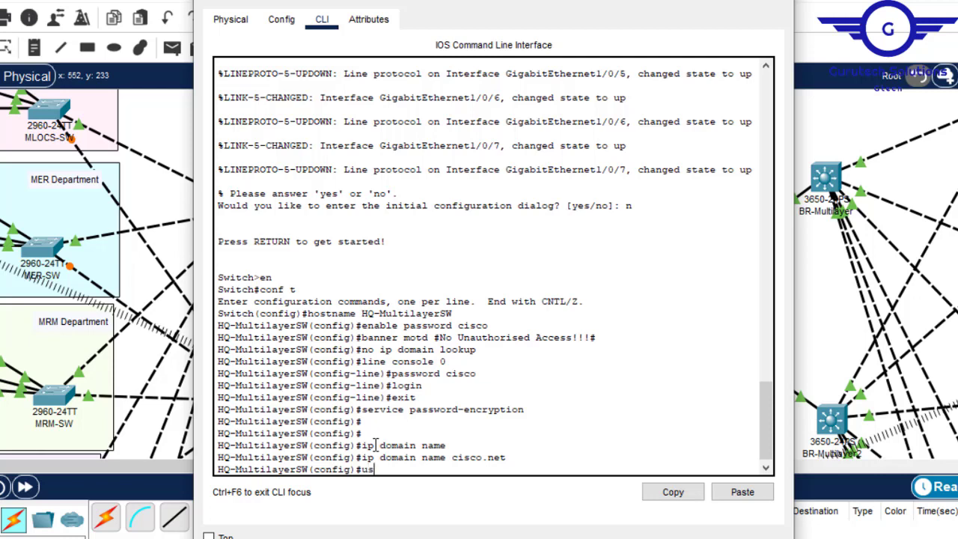
# - Create the local user admin on the switch and enter the account password
pyautogui.write('user')
pyautogui.press('Tab')
pyautogui.write('admin password')
pyautogui.press('Tab')
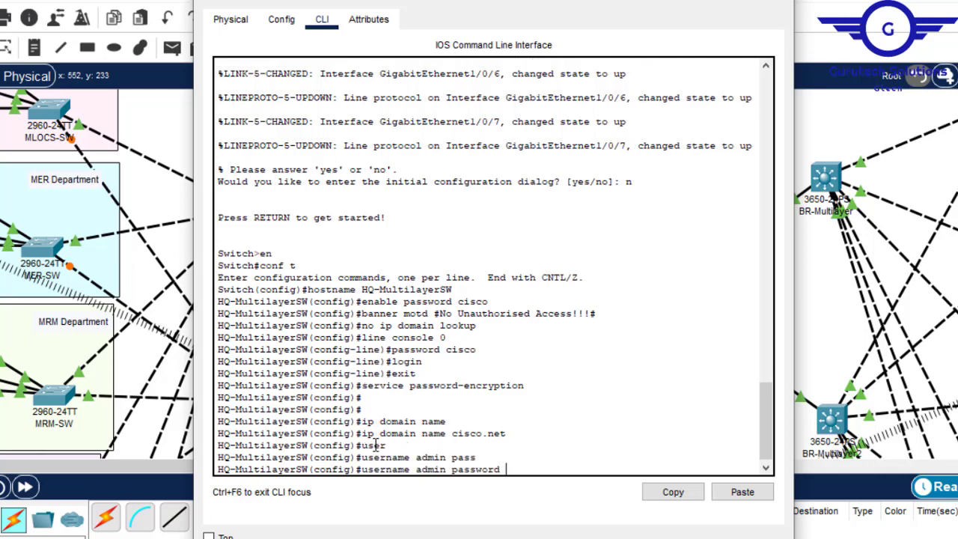
pyautogui.write('cisxc')
pyautogui.press('Return')
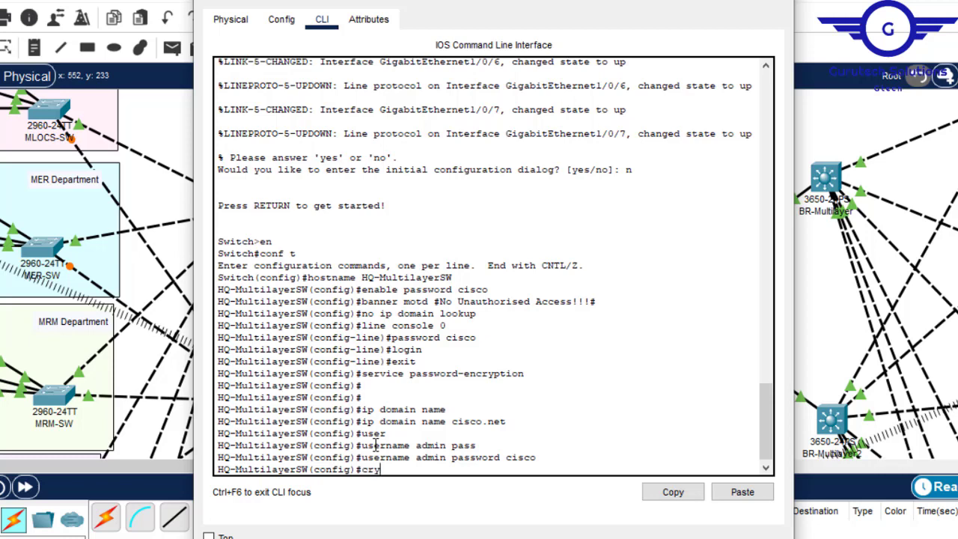
# - Generate the RSA crypto key on the switch with a modulus of 1024 bits
pyautogui.write('cryt')
pyautogui.press('Tab')
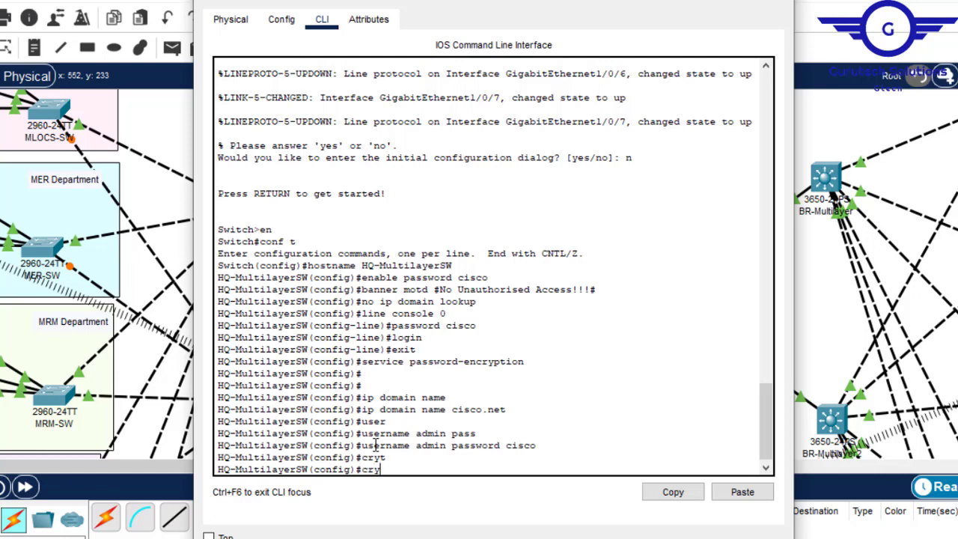
pyautogui.write('t')
pyautogui.press('Tab')
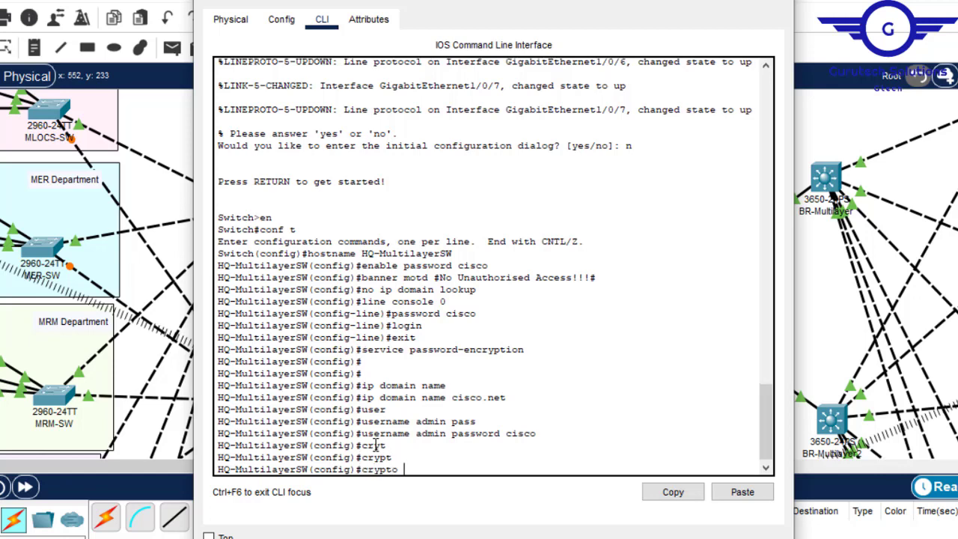
pyautogui.write('k')
pyautogui.press('Tab')
pyautogui.write('g')
pyautogui.press('Tab')
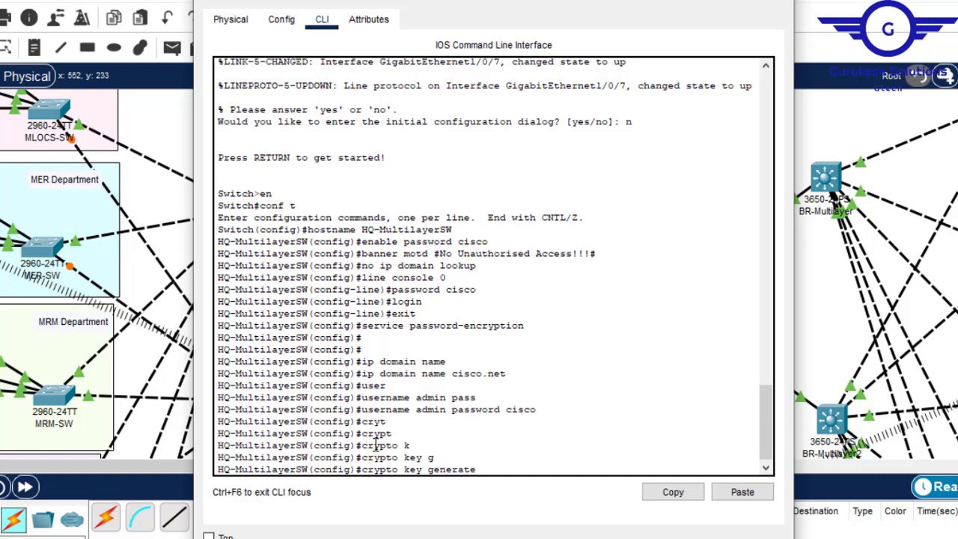
pyautogui.write('r')
pyautogui.press('Tab')
pyautogui.press('Return')
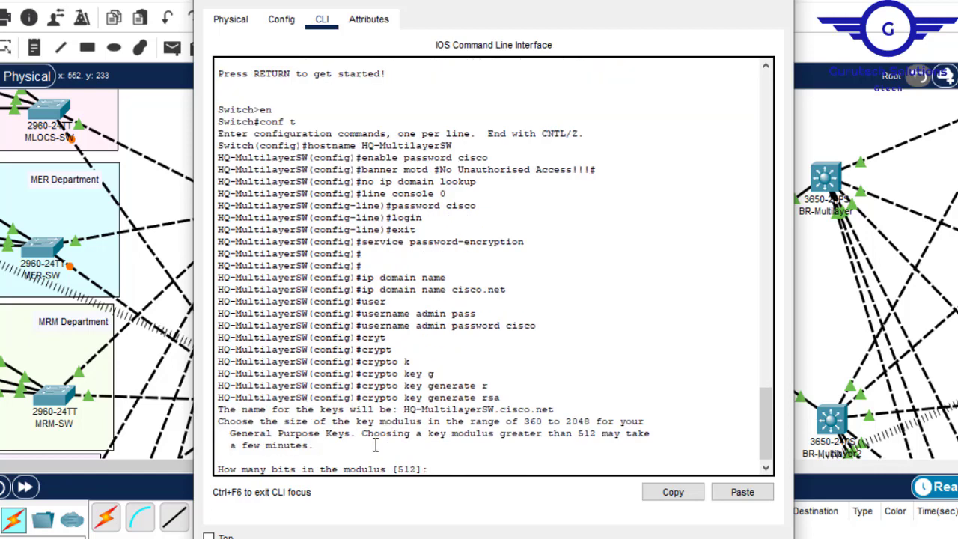
pyautogui.write('1024')
pyautogui.press('Return')
# - Enter configuration of vty lines 0 15 and set them to login local
pyautogui.press('Return')
pyautogui.press('Return')
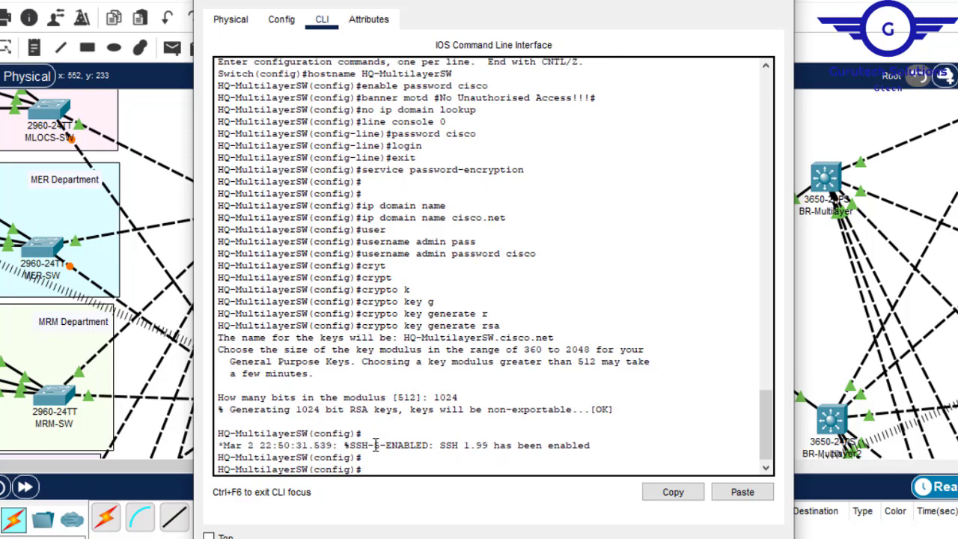
pyautogui.write('line vty 0 15')
pyautogui.press('Return')
pyautogui.press('Return')
pyautogui.press('Return')
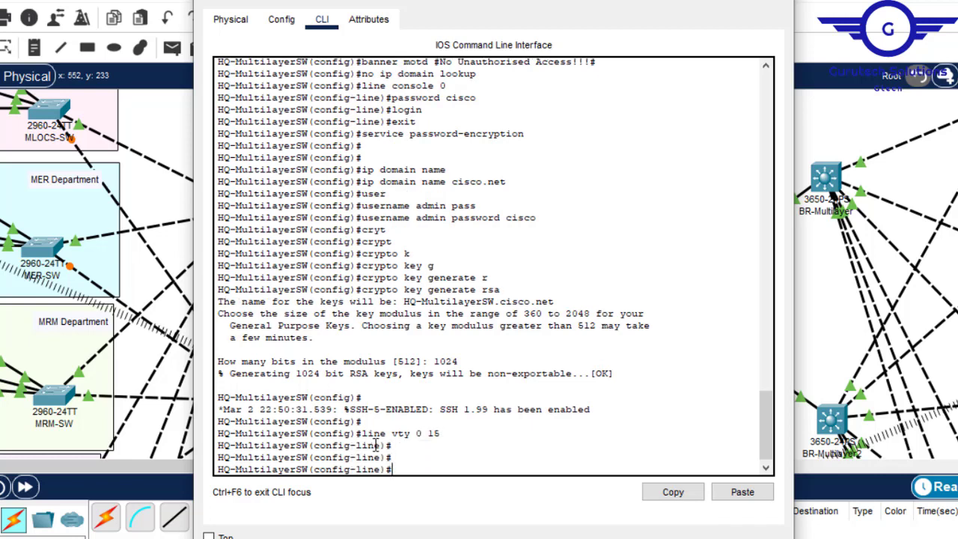
pyautogui.write('login')
pyautogui.press('Tab')
pyautogui.write('lo')
pyautogui.press('Tab')
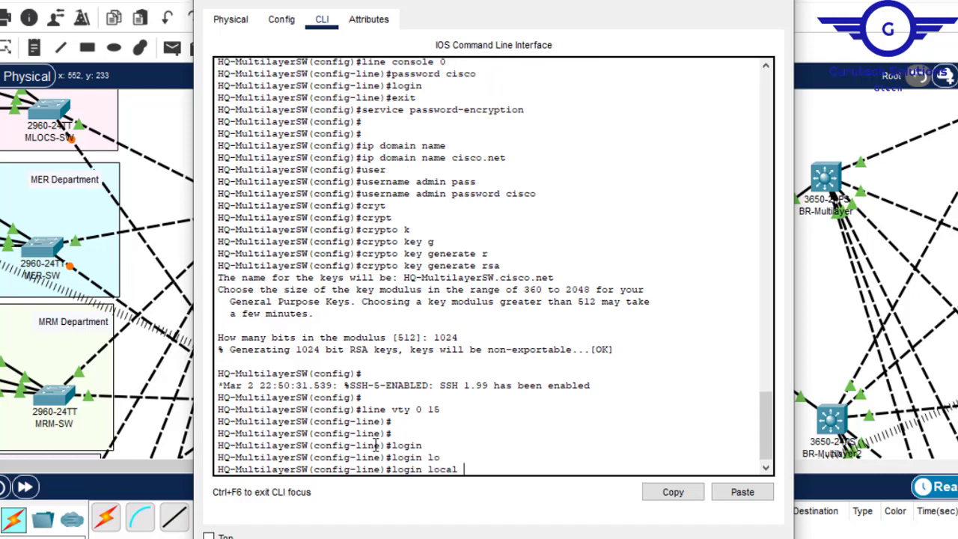
pyautogui.press('Return')
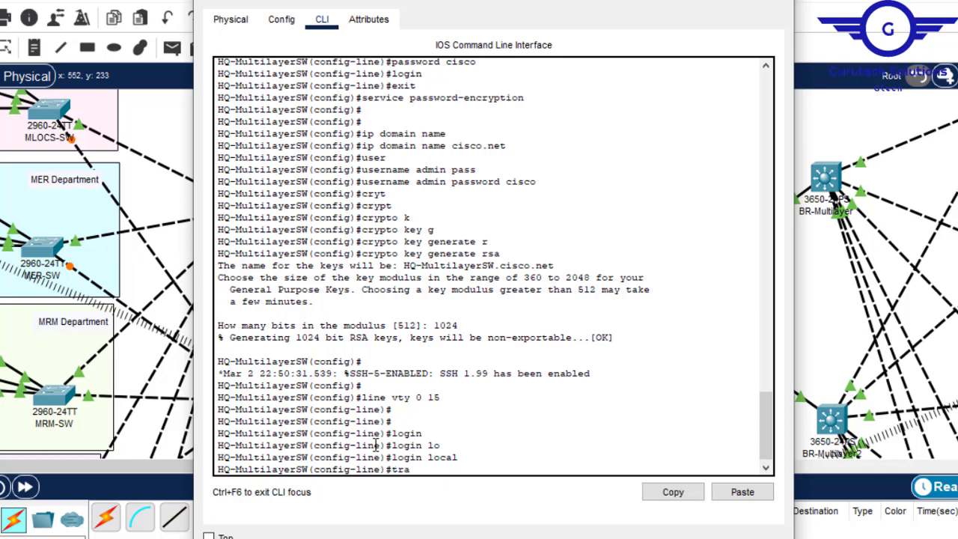
# - Restrict the vty lines to SSH with transport input ssh
pyautogui.write('tra')
pyautogui.press('Tab')
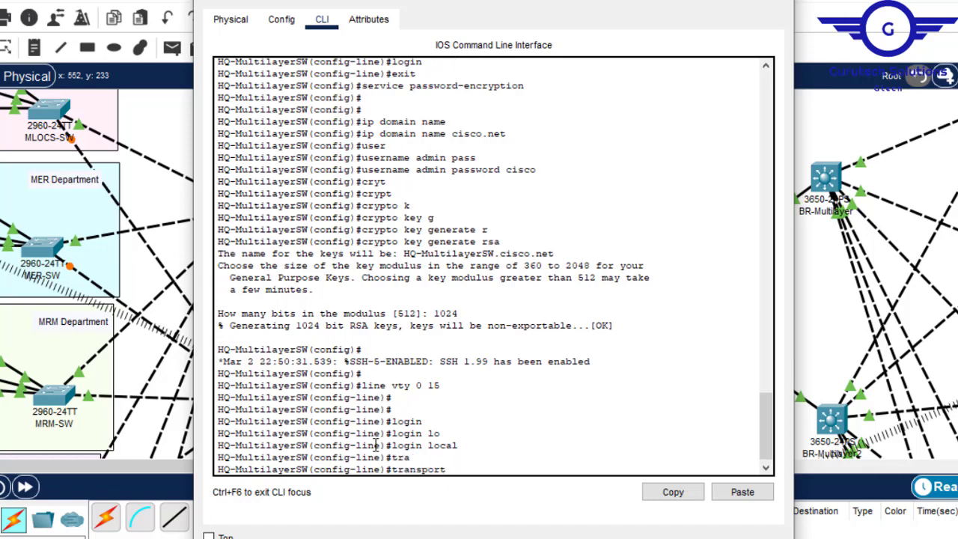
pyautogui.write('in')
pyautogui.press('Tab')
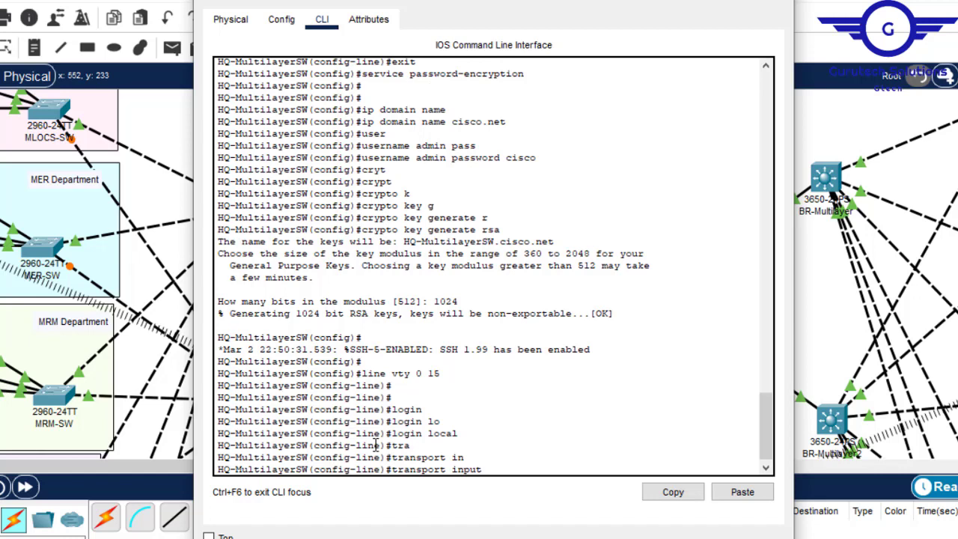
pyautogui.write('s')
pyautogui.press('Tab')
pyautogui.press('Return')
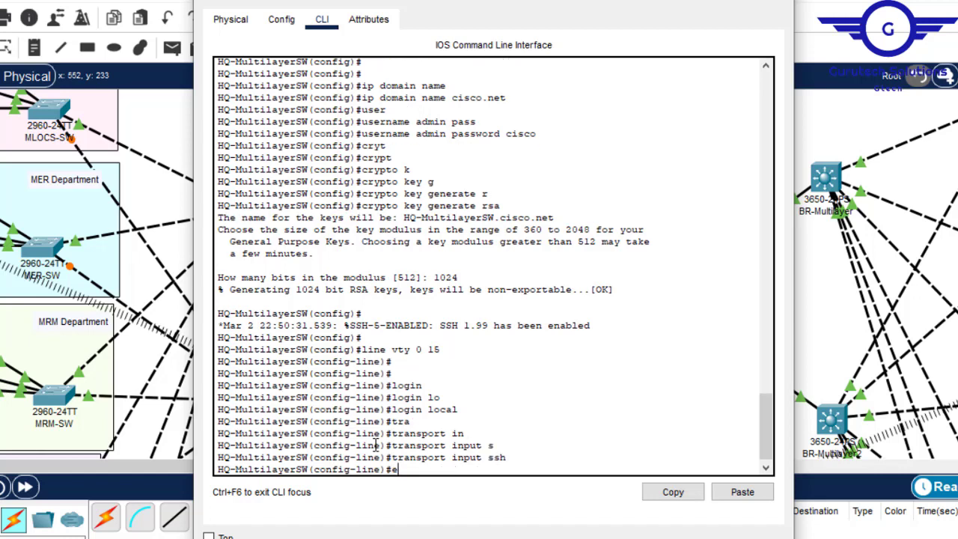
# - Exit line configuration, save the switch configuration with do wr, and close the HQ-Multilayer window
pyautogui.write('exit')
pyautogui.press('Return')
pyautogui.press('Return')
pyautogui.press('Return')
pyautogui.press('Return')
pyautogui.press('Return')
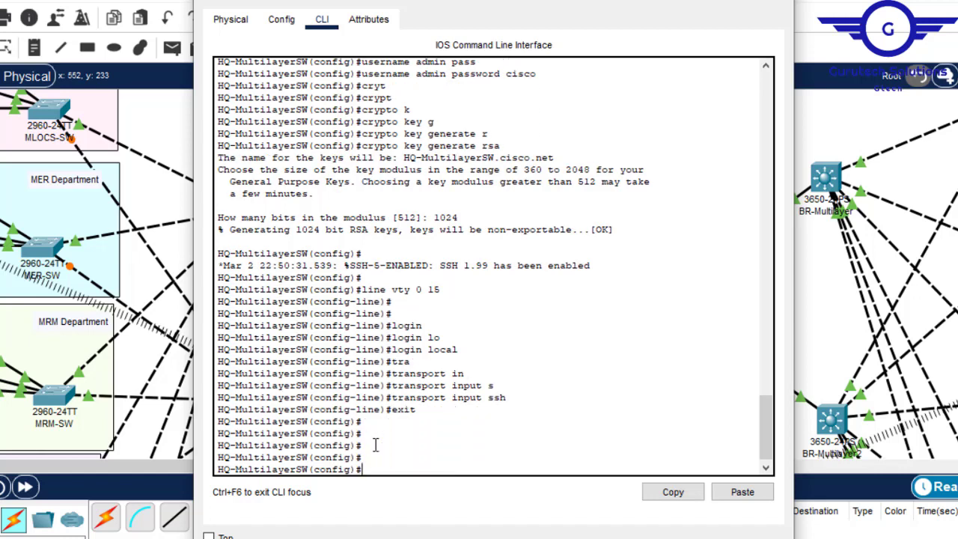
pyautogui.press('Return')
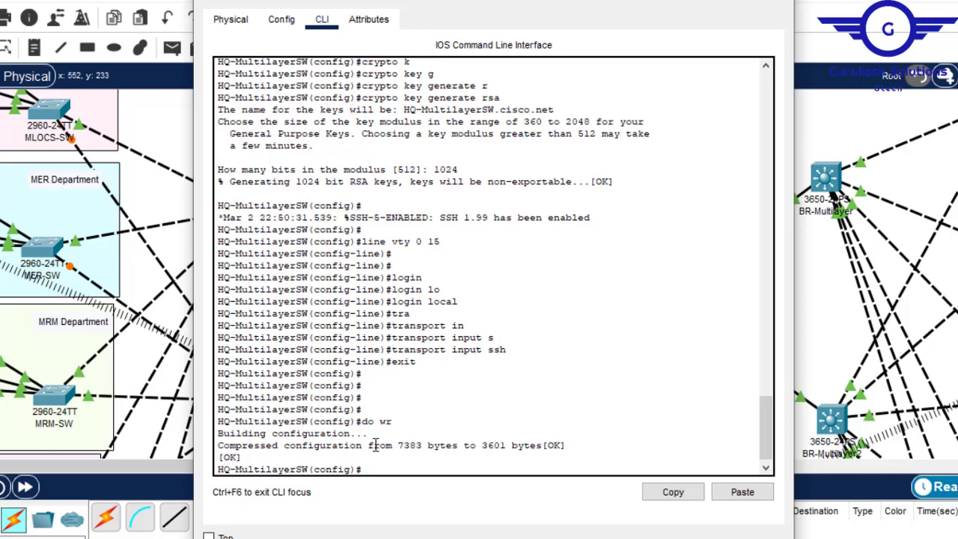
pyautogui.click(776, 1)
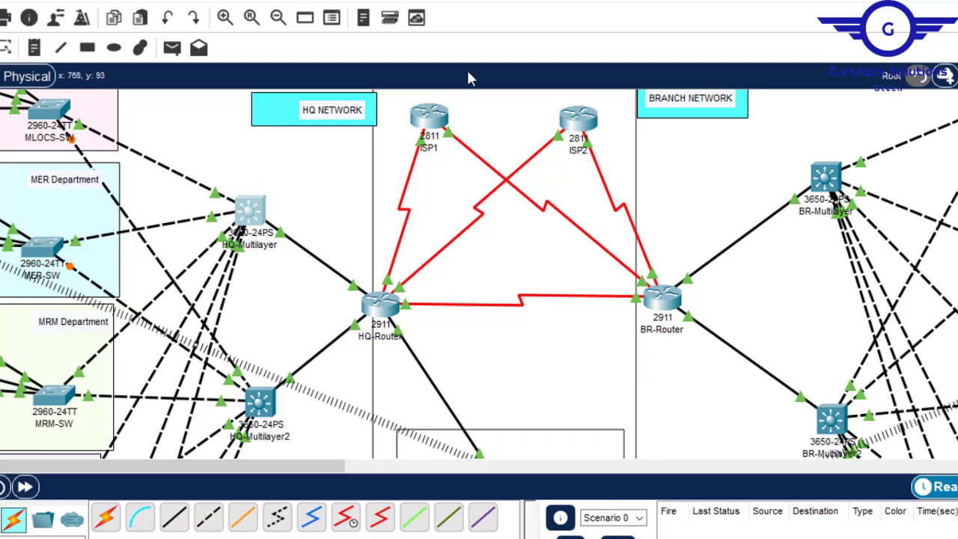
# - Return to the Notepad script and change its hostname to HQ-MultilayerSW2
pyautogui.moveTo(687, 538)
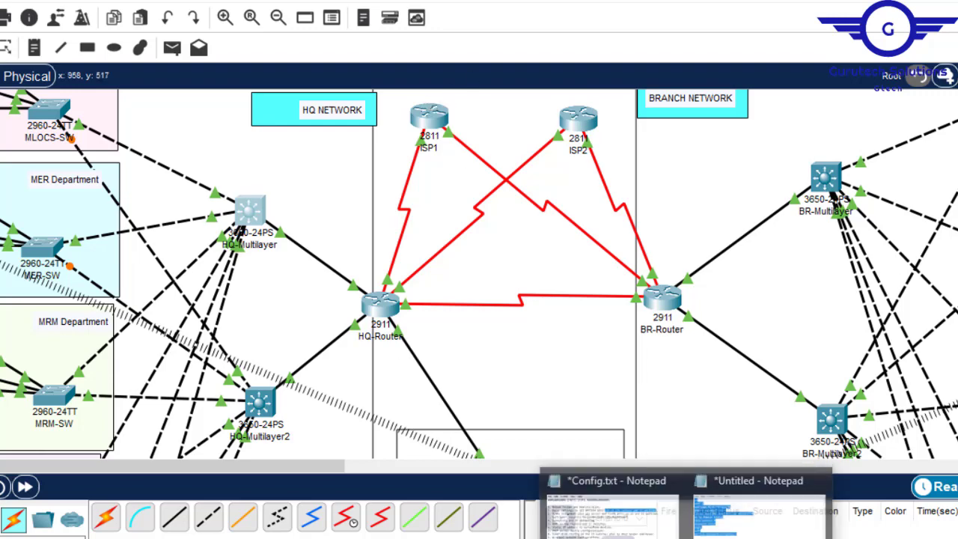
pyautogui.click(758, 517)
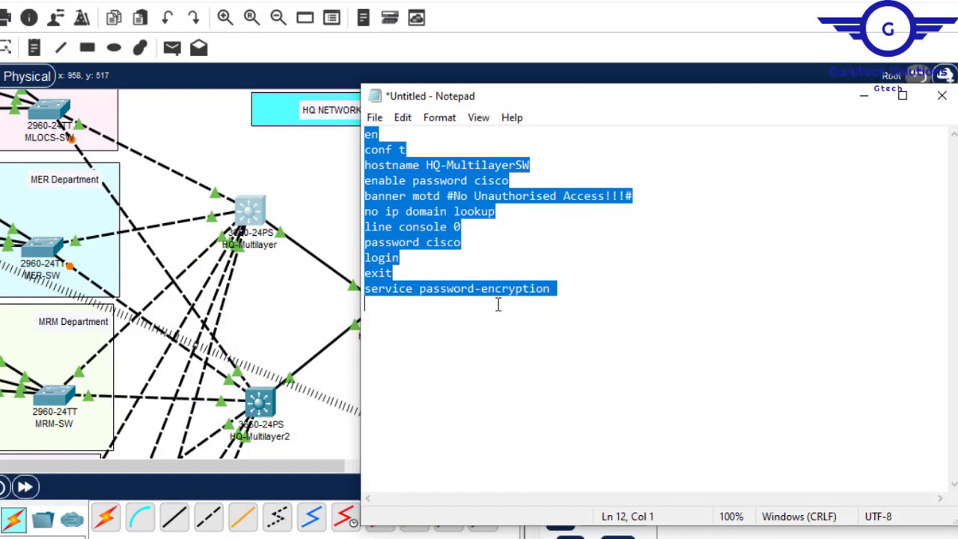
pyautogui.click(571, 289)
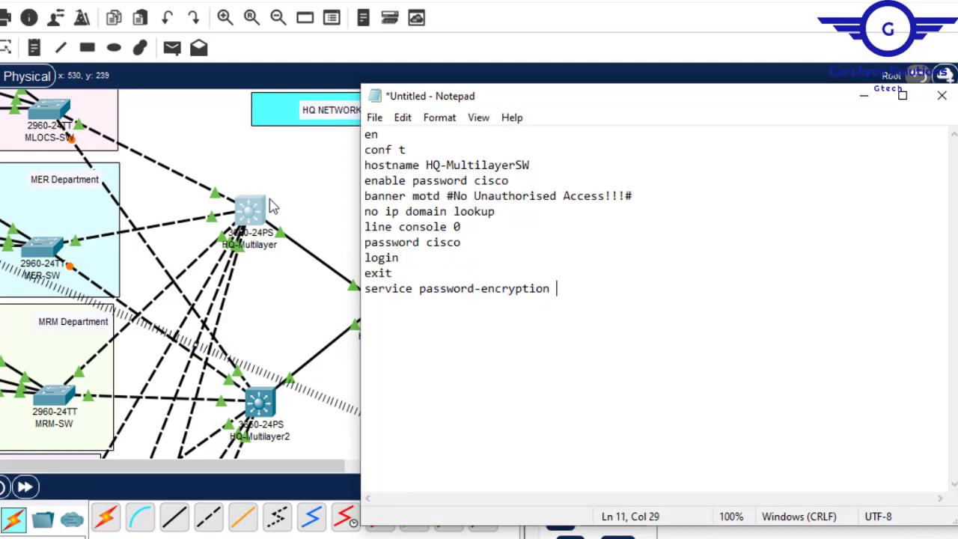
pyautogui.click(543, 162)
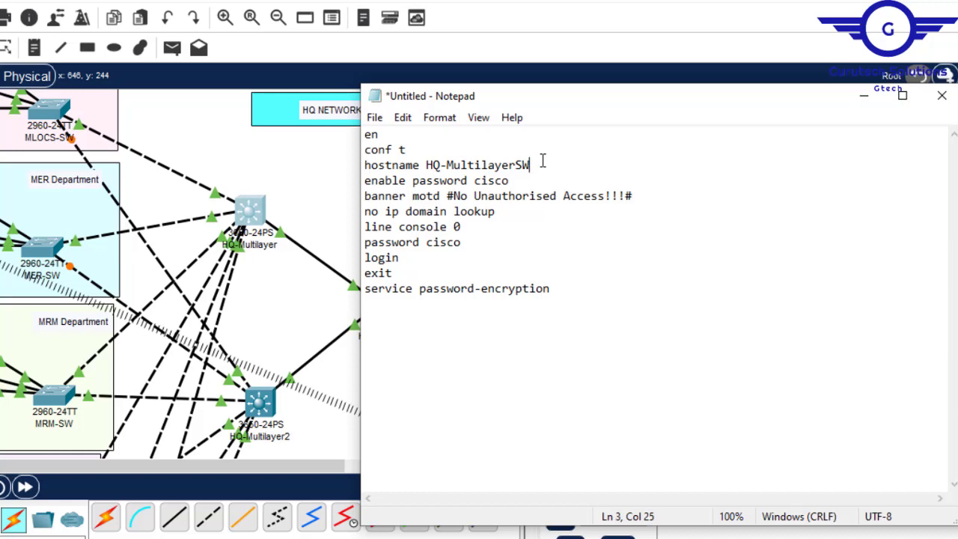
pyautogui.write('2')
# - Add the line ip domain name cisco.net below the service password-encryption line, separated by a blank line
pyautogui.click(559, 296)
pyautogui.write('ip-')
pyautogui.write('domai')
pyautogui.write('n na')
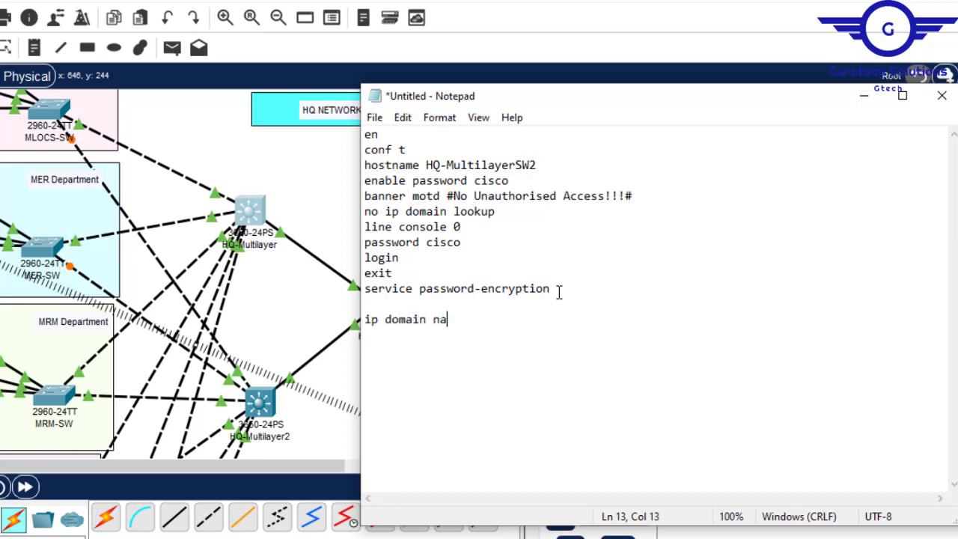
pyautogui.write('me cisco.net')
pyautogui.press('Return')
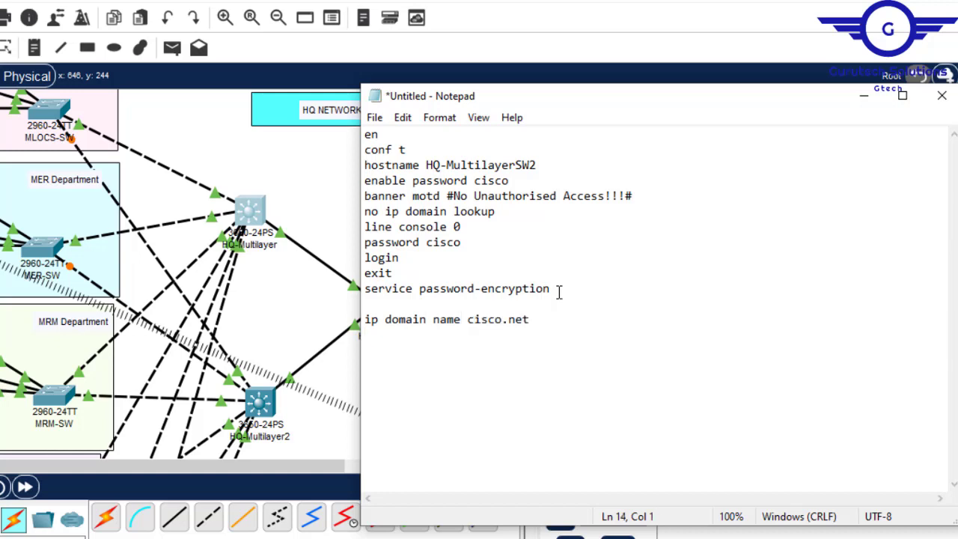
# - Add a username line for the local admin account to the script, including the account password
pyautogui.write('username admin password cisco')
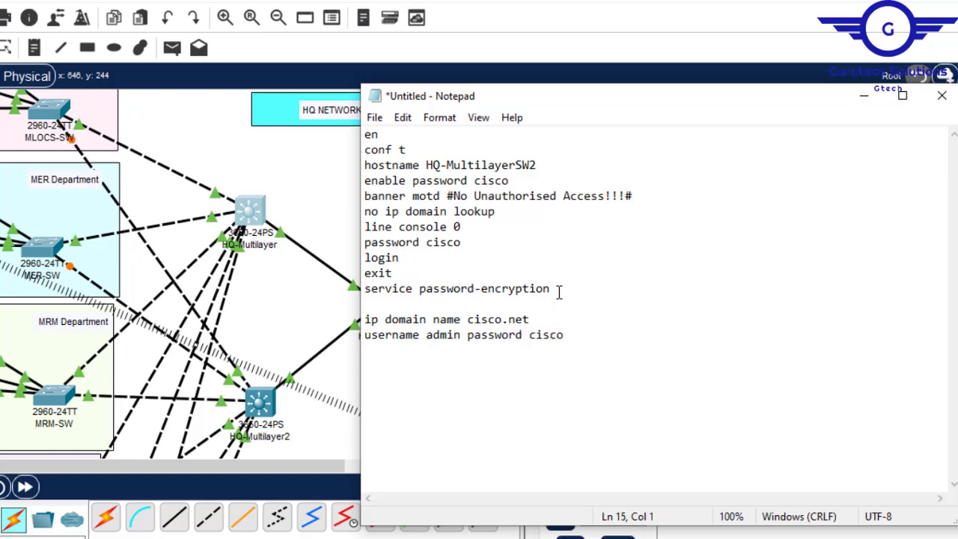
pyautogui.write('crypto kety')
pyautogui.write(' g')
# - Add the line crypto key generate rsa to the script, followed by the key size 1024 on its own line
pyautogui.press('BackSpace')
pyautogui.write('g')
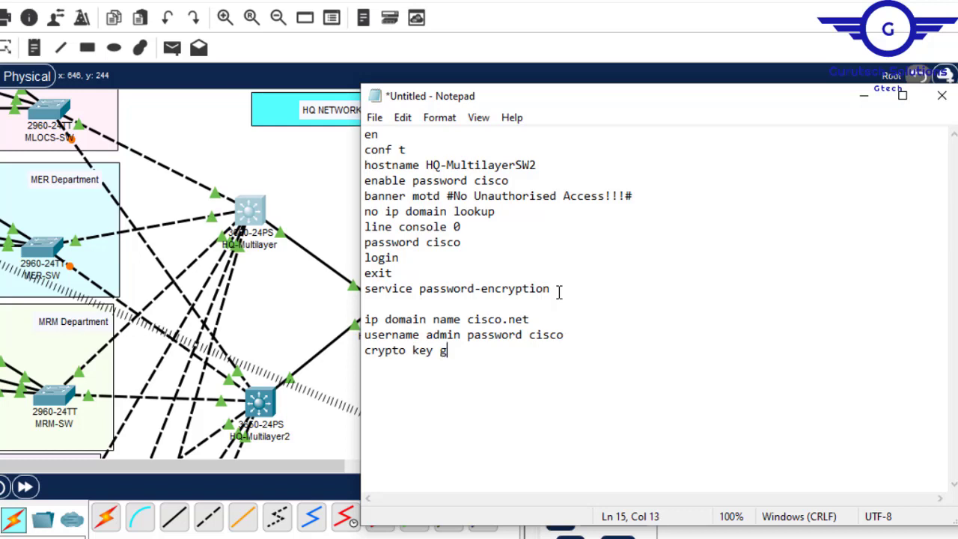
pyautogui.write('enerate rsa ')
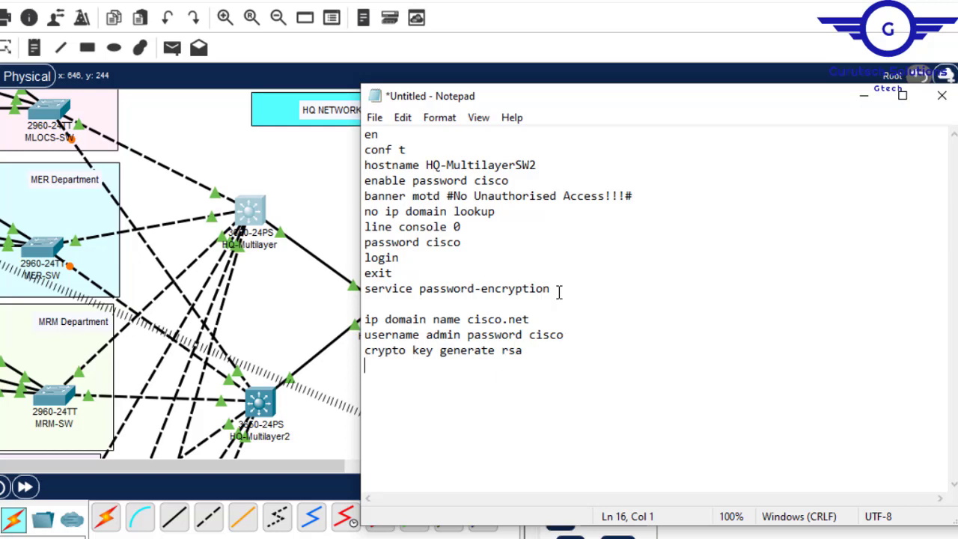
pyautogui.write('10')
pyautogui.write('24 ')
pyautogui.write('lin')
pyautogui.write('e vty ')
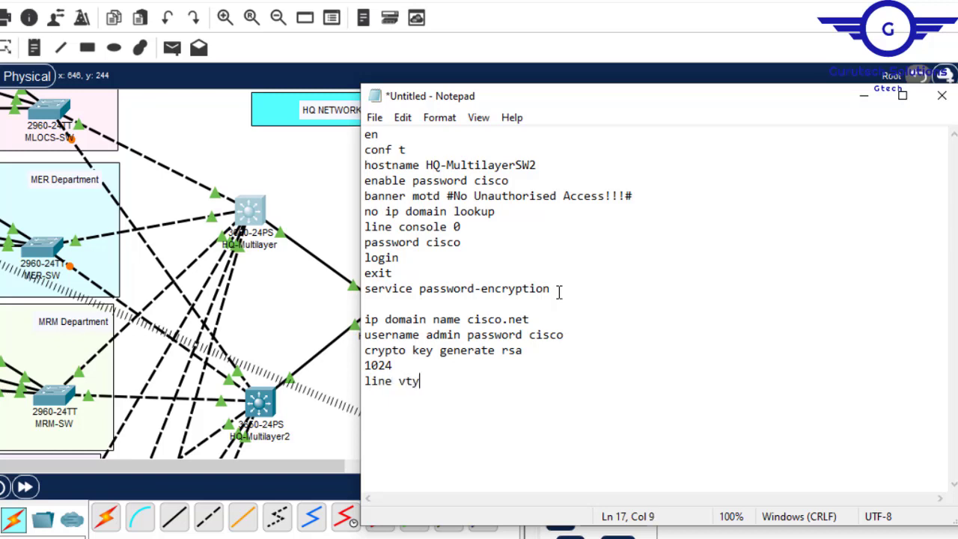
pyautogui.write('0 15 ')
pyautogui.write('login local')
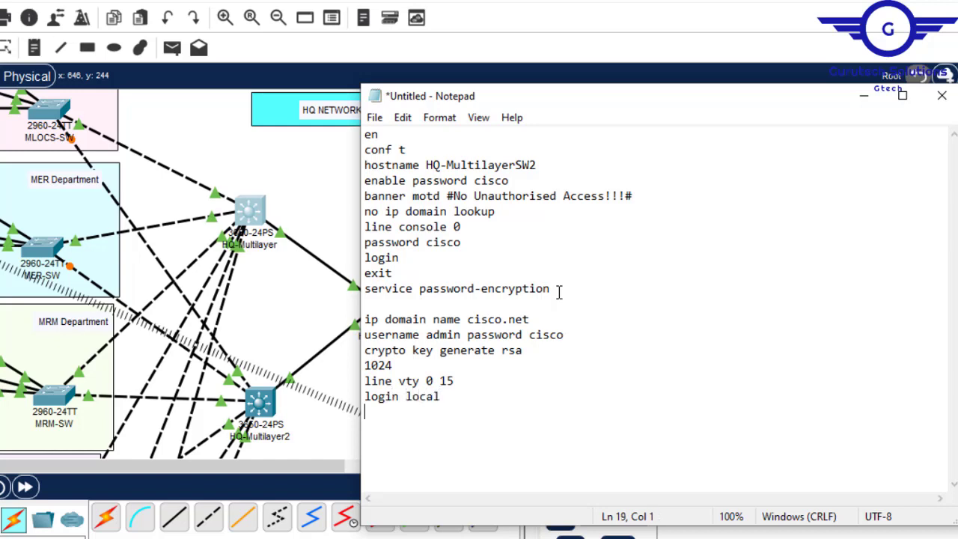
pyautogui.write(' transport input')
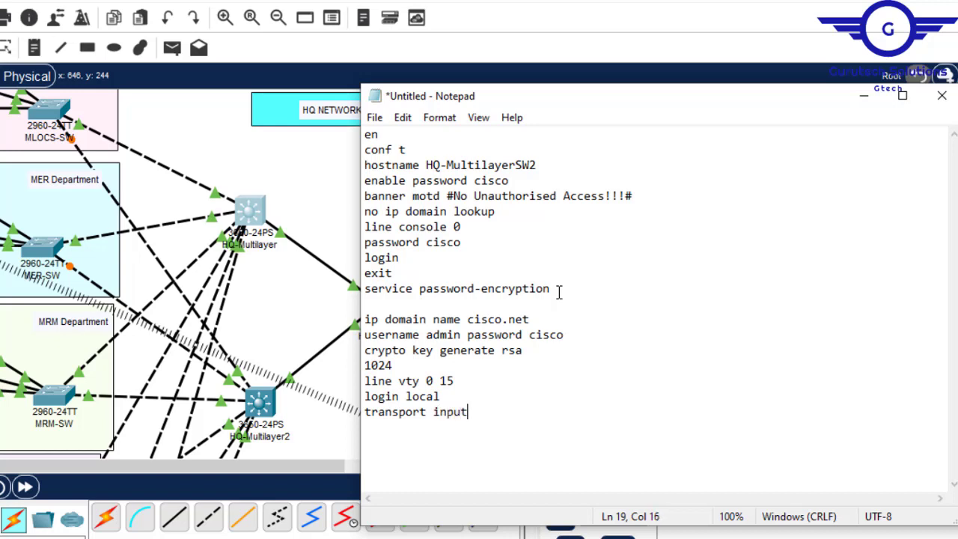
pyautogui.write(' ssh ')
pyautogui.write('exit\\')
# - End the script with an exit line and, after a blank line, do wr
pyautogui.press('Return')
pyautogui.press('Return')
pyautogui.write('do wr')
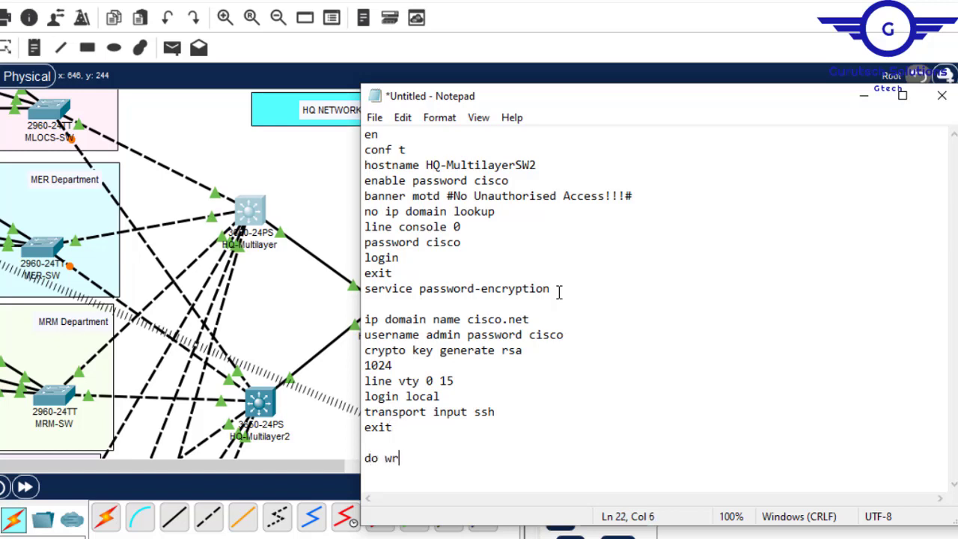
pyautogui.press('Return')
# - Paste the full HQ-MultilayerSW2 script into the HQ-Multilayer2 command line, declining the initial configuration dialog
pyautogui.hotkey('ctrl', 'a')
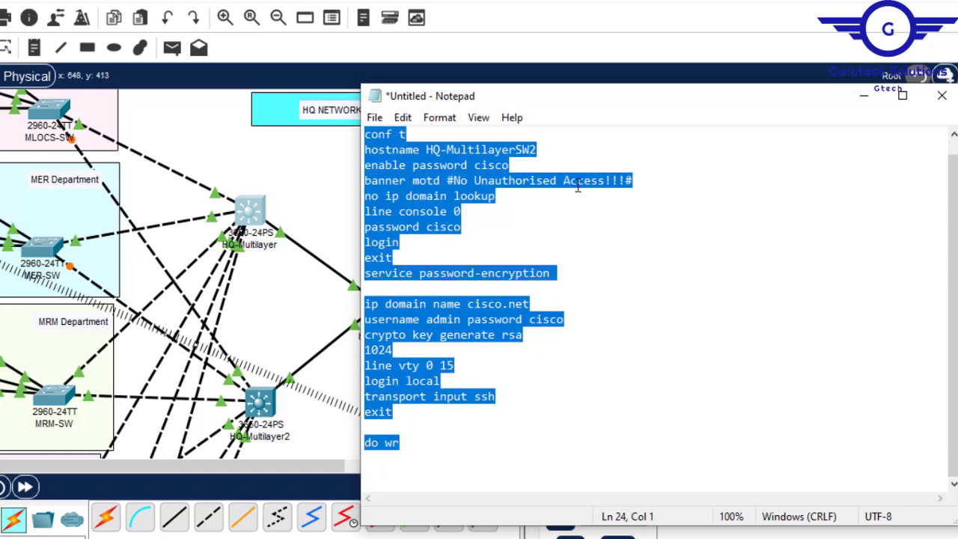
pyautogui.click(544, 149)
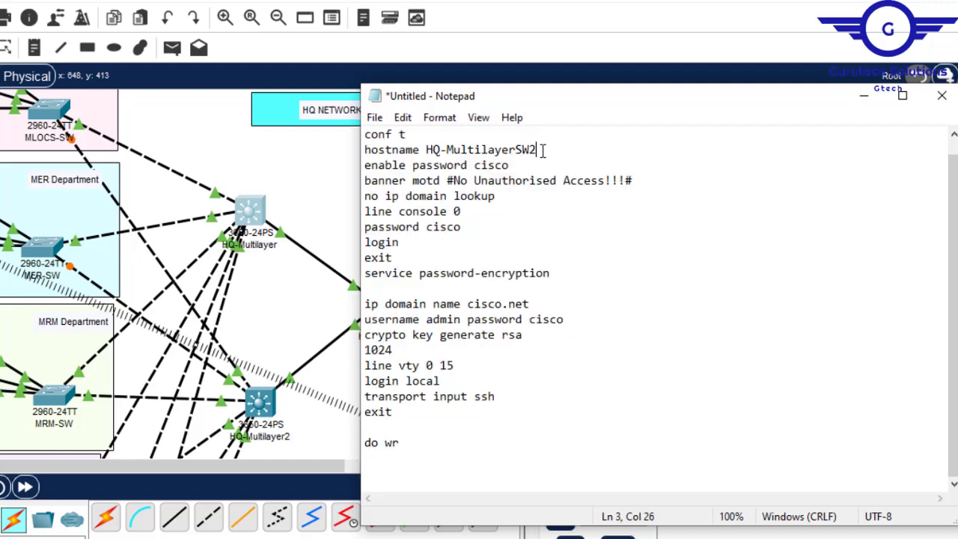
pyautogui.moveTo(544, 149); pyautogui.dragTo(433, 150)
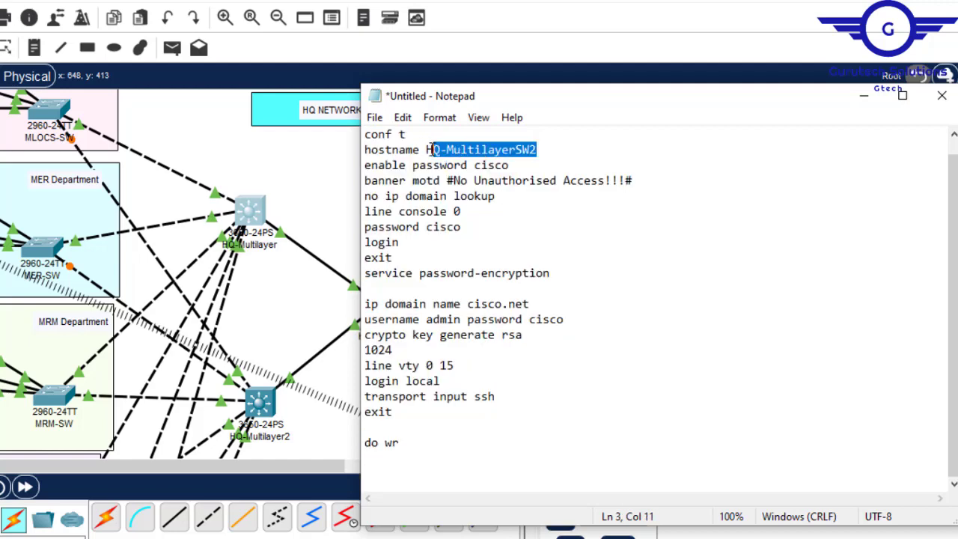
pyautogui.click(256, 401)
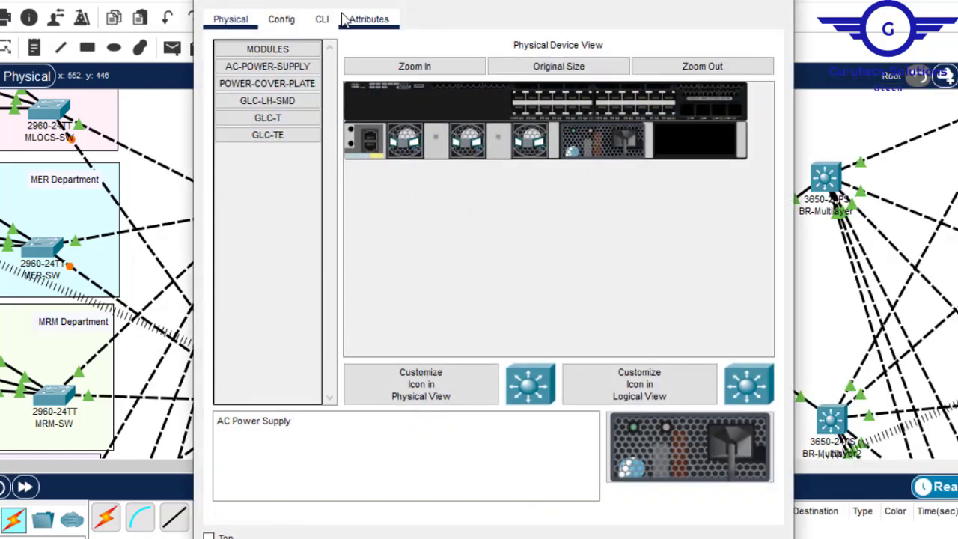
pyautogui.click(323, 20)
pyautogui.press('Return')
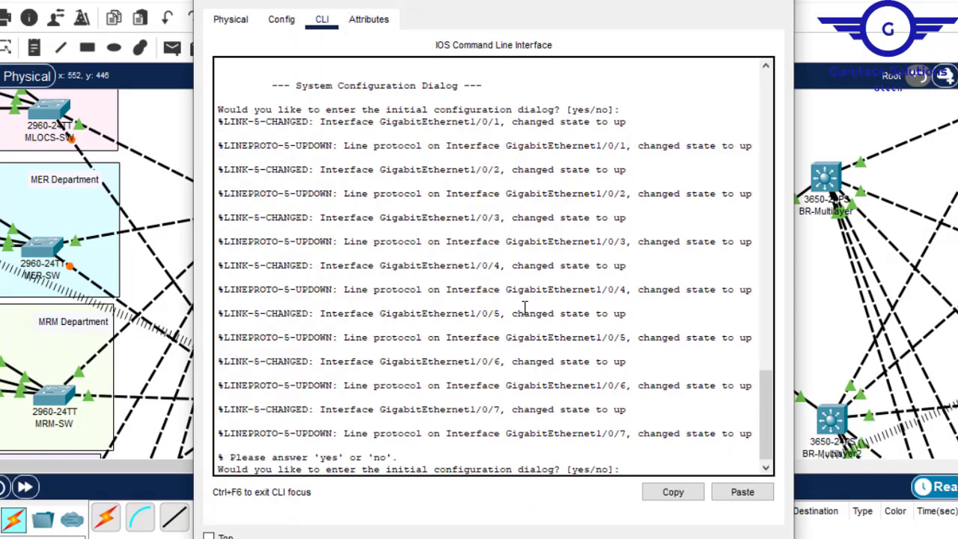
pyautogui.write('n')
pyautogui.press('Return')
# - Open the BR-Multilayer2 command line and decline the initial configuration dialog
pyautogui.press('Return')
pyautogui.press('Return')
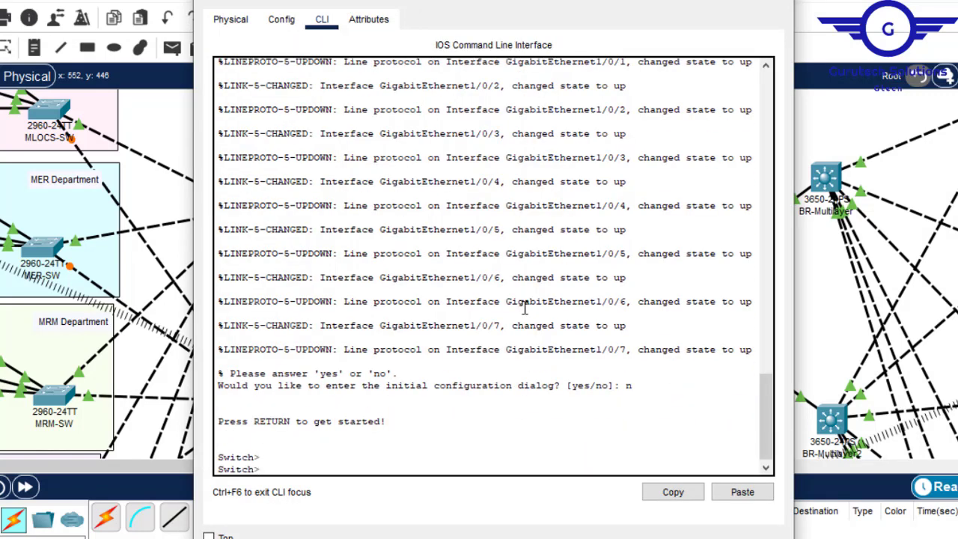
pyautogui.click(742, 491)
pyautogui.click(832, 423)
pyautogui.click(832, 422)
pyautogui.write('n')
# - Open the BR-Multilayer command line and decline the initial configuration dialog
pyautogui.press('Return')
pyautogui.press('Return')
pyautogui.press('Return')
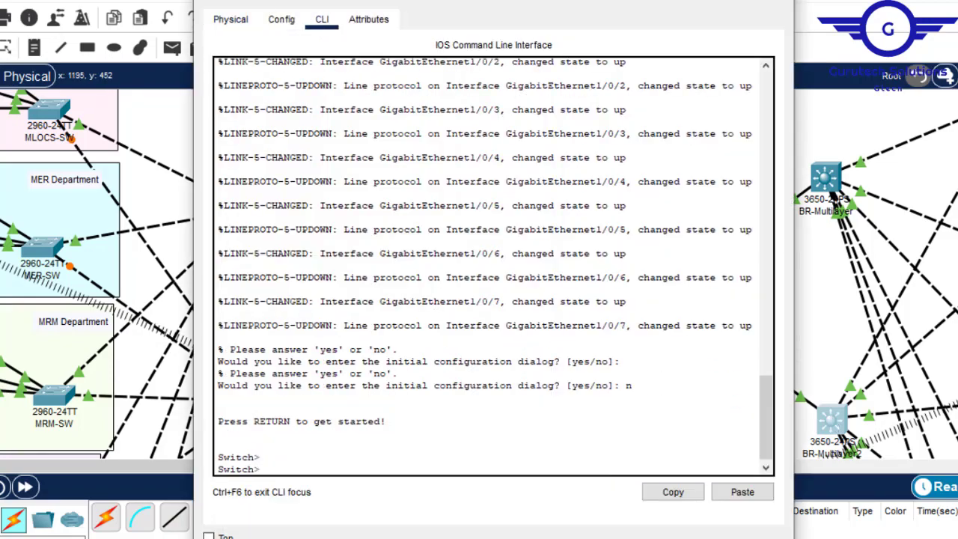
# - Change the hostname prefix in the Notepad script to BR and copy the whole script
pyautogui.hotkey('alt', 'Tab')
pyautogui.click(439, 151)
pyautogui.press('BackSpace')
pyautogui.press('BackSpace')
pyautogui.write('BR')
pyautogui.hotkey('ctrl', 'a')
pyautogui.click(829, 176)
pyautogui.click(322, 20)
pyautogui.press('Return')
pyautogui.press('Return')
pyautogui.write('n')
pyautogui.press('Return')
pyautogui.press('Return')
pyautogui.press('Return')
# - Paste the script with hostname BR-MultilayerSW1 into the BR-Multilayer command line and clear Notepad from view
pyautogui.click(682, 501)
pyautogui.hotkey('ctrl', 'a')
pyautogui.click(277, 349)
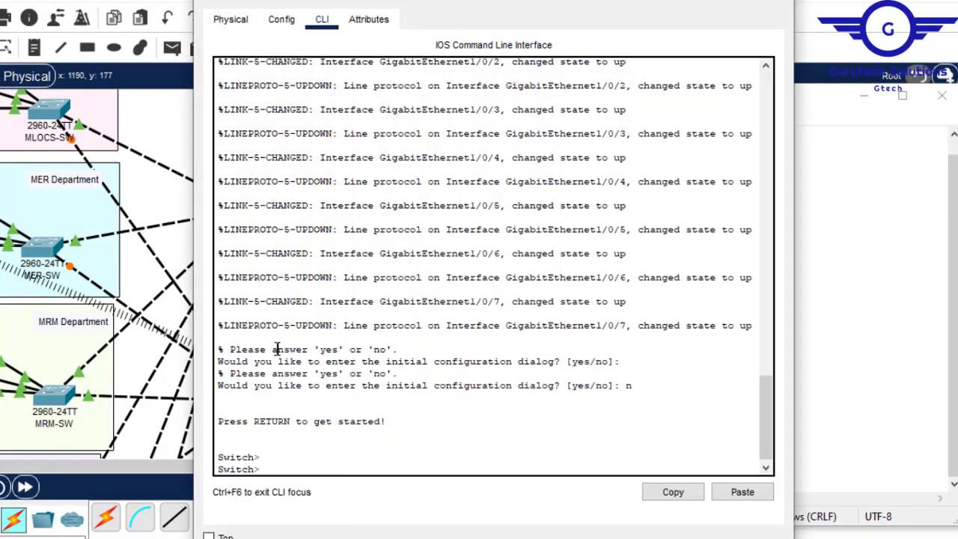
pyautogui.click(742, 491)
pyautogui.hotkey('alt', 'Tab')
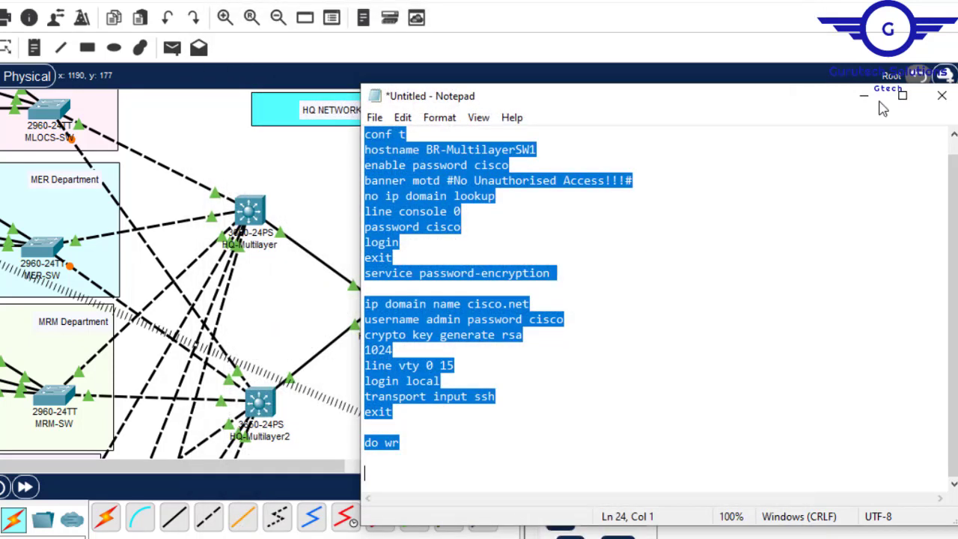
pyautogui.click(861, 96)
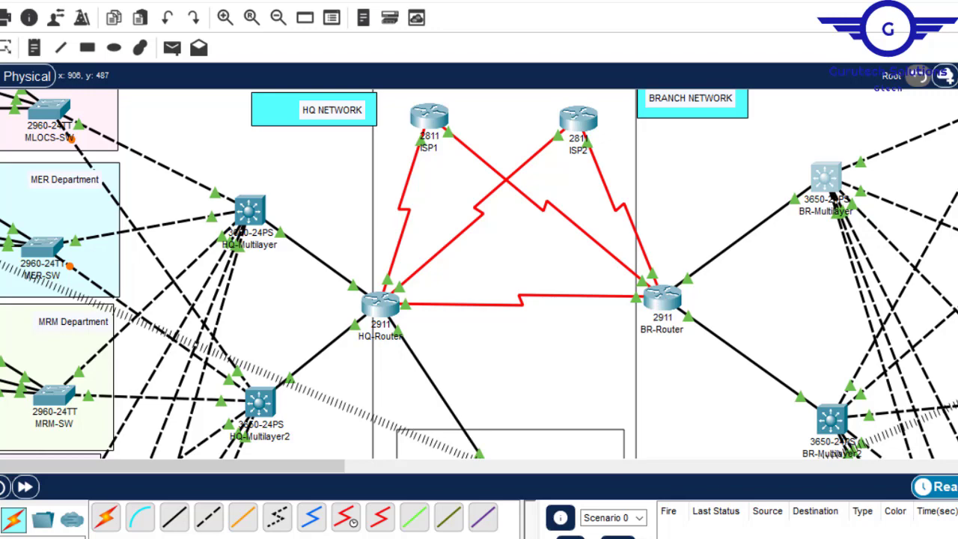
# - Change the hostname in the Notepad script to HQ-Router and copy the whole script
pyautogui.click(749, 506)
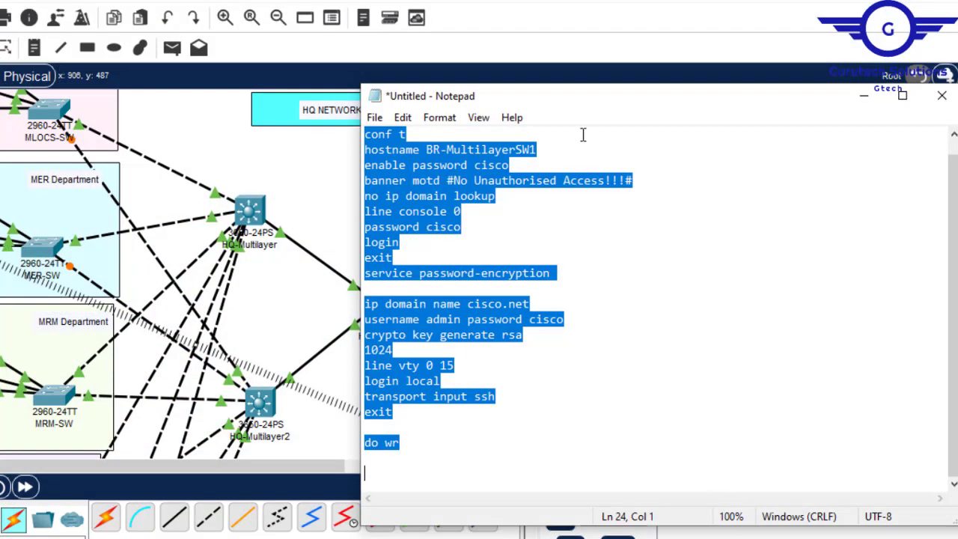
pyautogui.click(554, 147)
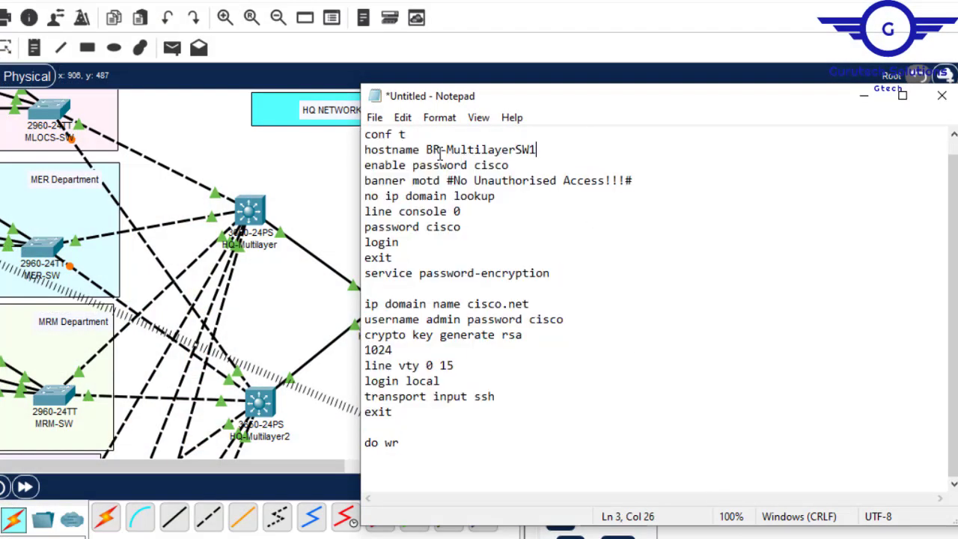
pyautogui.click(721, 2)
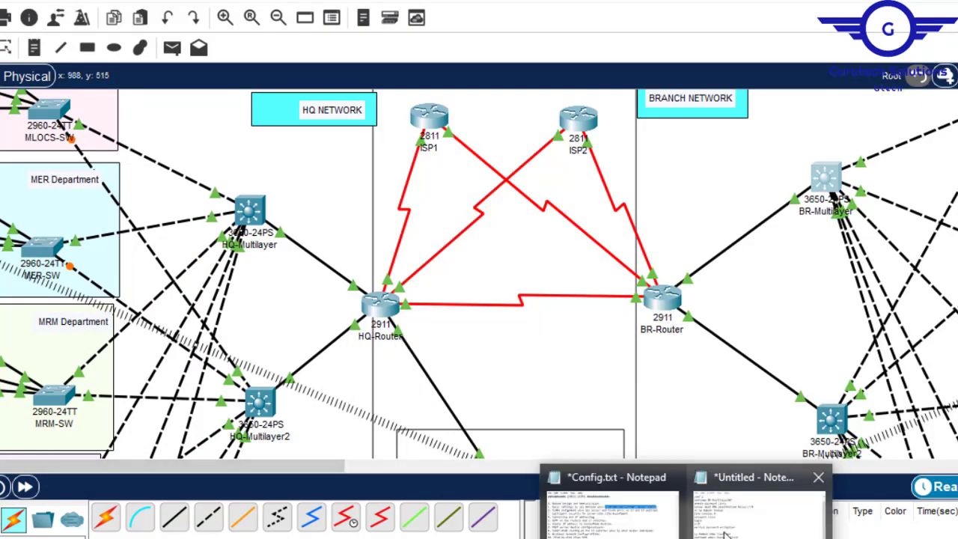
pyautogui.click(759, 503)
pyautogui.keyDown('shift'); pyautogui.click(428, 150); pyautogui.keyUp('shift')
pyautogui.write('H')
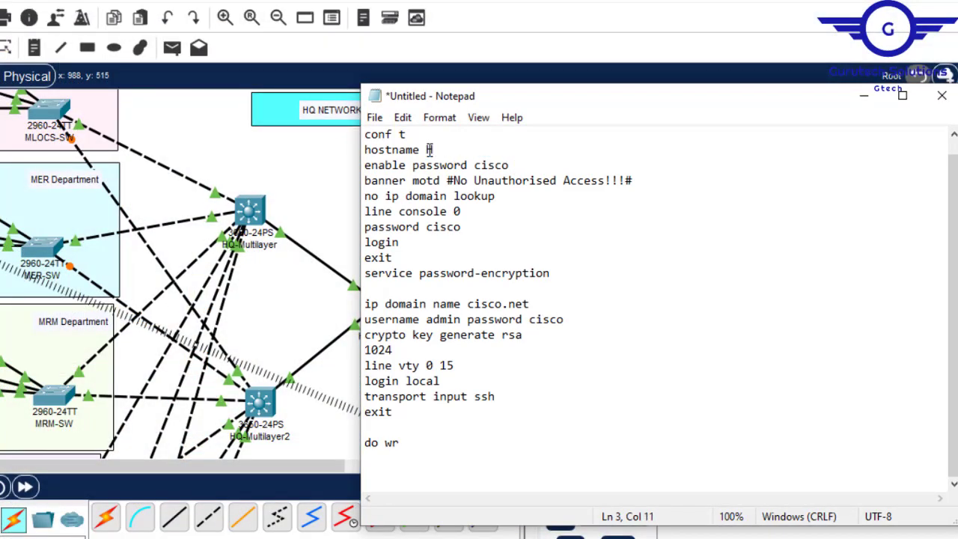
pyautogui.write('Q-Router')
pyautogui.hotkey('ctrl', 'a')
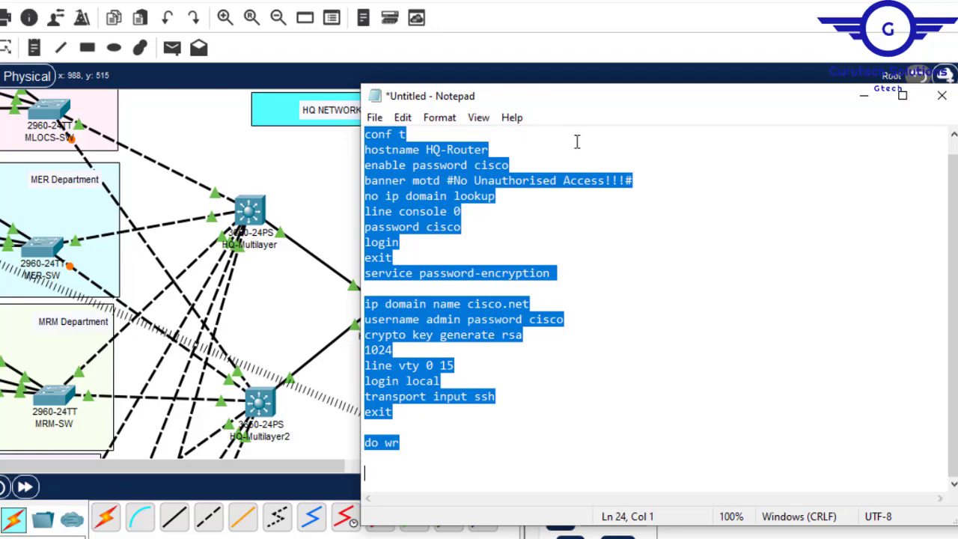
# - Run the script on HQ-Router and, with hostname BR-Router, on BR-Router, and close the router window
pyautogui.click(864, 96)
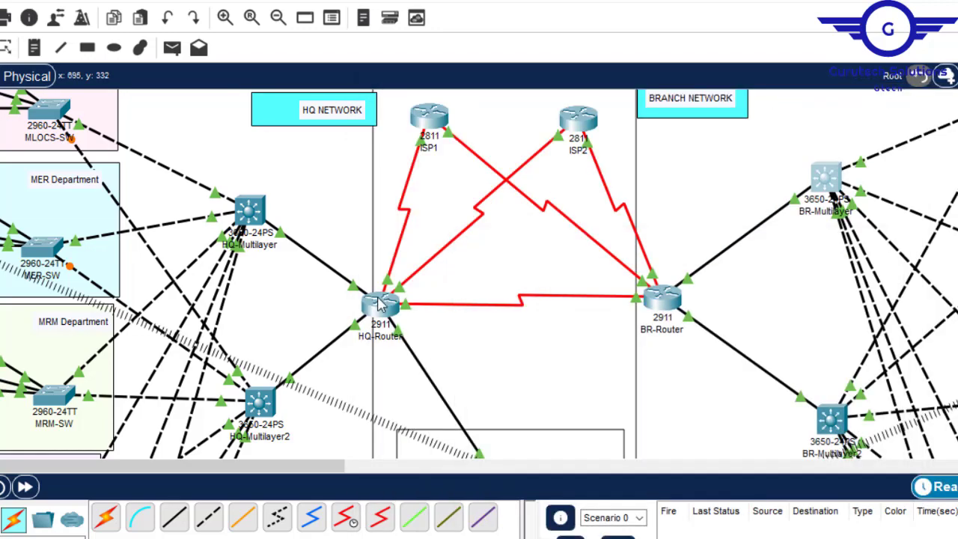
pyautogui.click(379, 301)
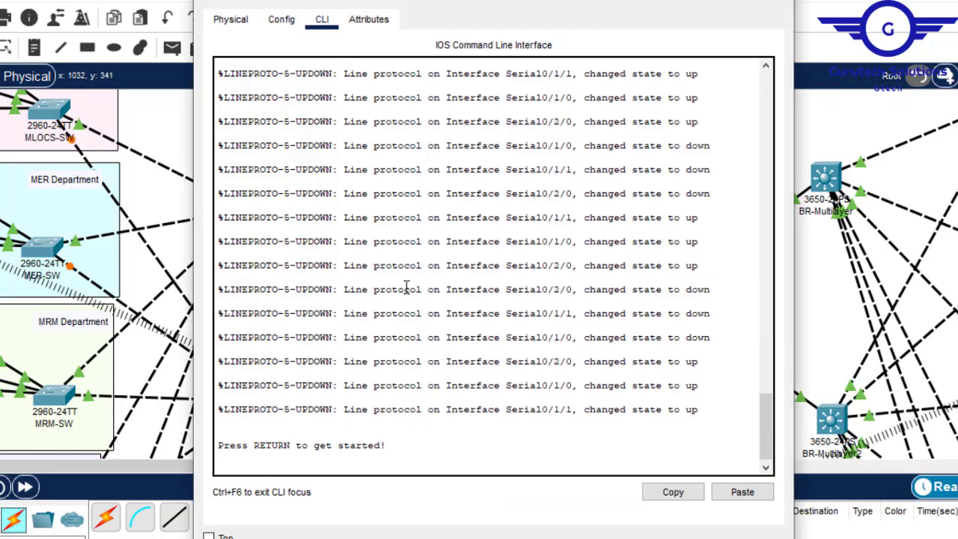
pyautogui.click(742, 491)
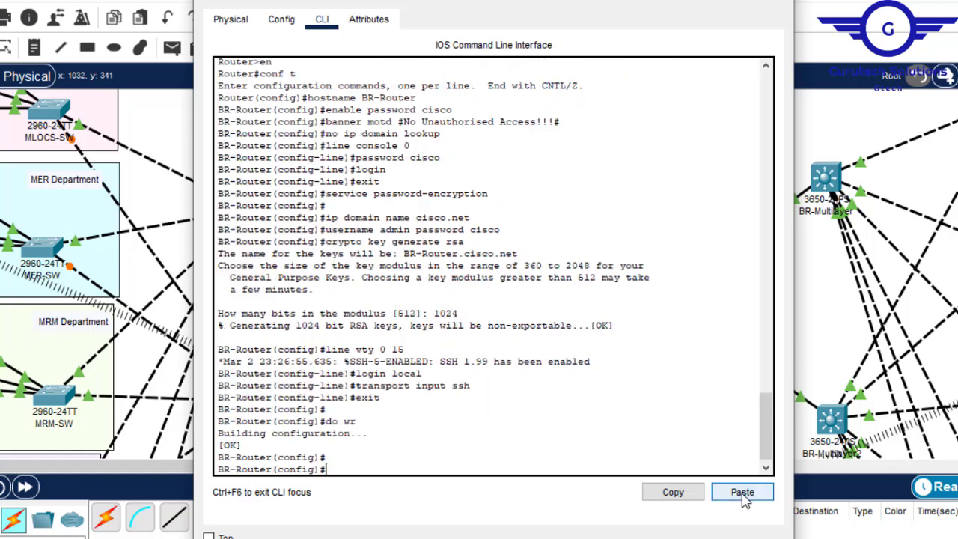
pyautogui.click(767, 3)
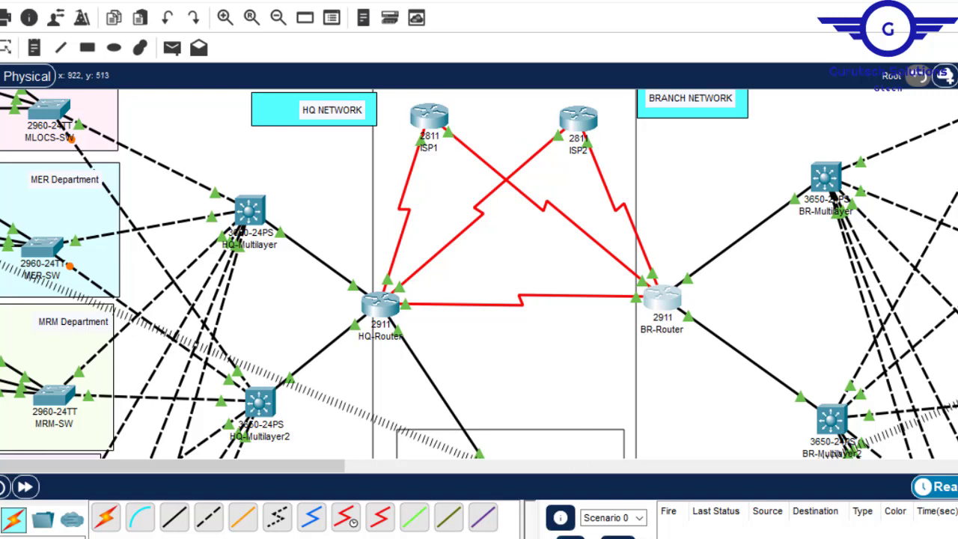
# - Review step 2 in Config.txt, covering VLAN assignment and the access and trunk ports, and return to the network topology
pyautogui.moveTo(685, 538)
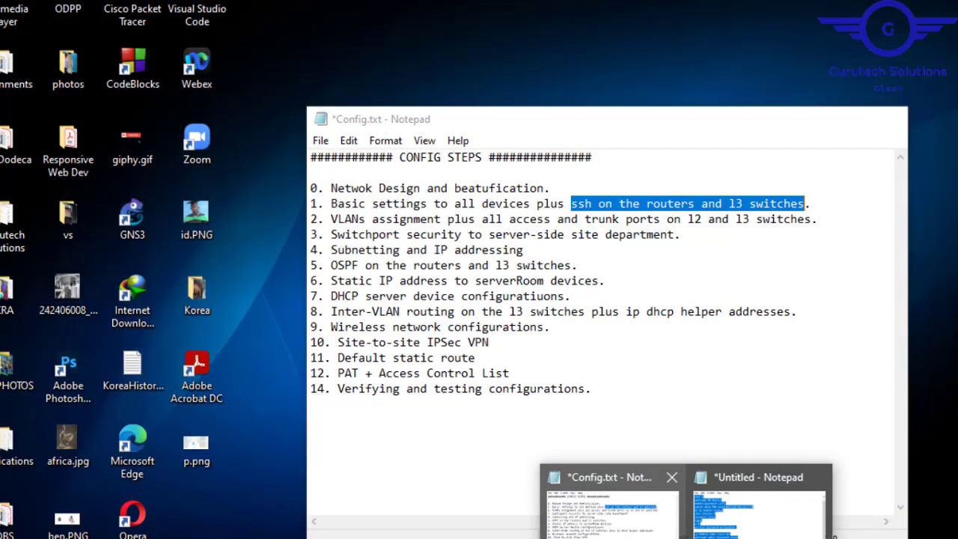
pyautogui.click(610, 509)
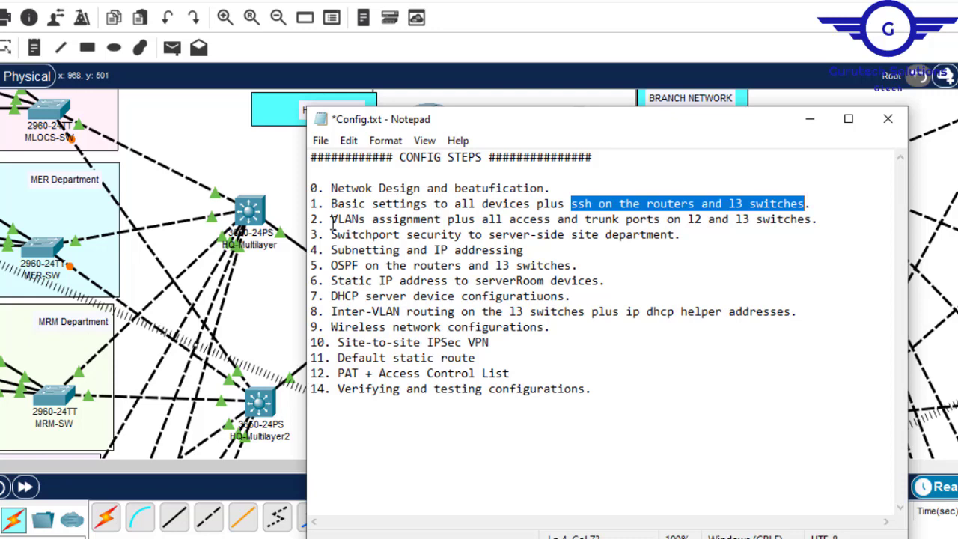
pyautogui.moveTo(331, 220); pyautogui.dragTo(819, 226)
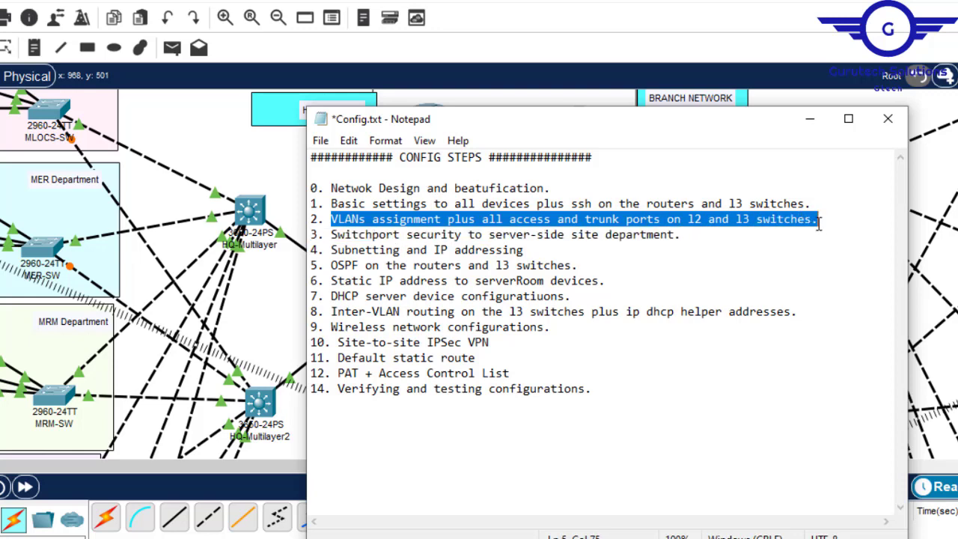
pyautogui.click(643, 3)
# - Add VLAN 10 below the MLOCS department label, after a blank line, and copy that text
pyautogui.moveTo(298, 471); pyautogui.dragTo(214, 471)
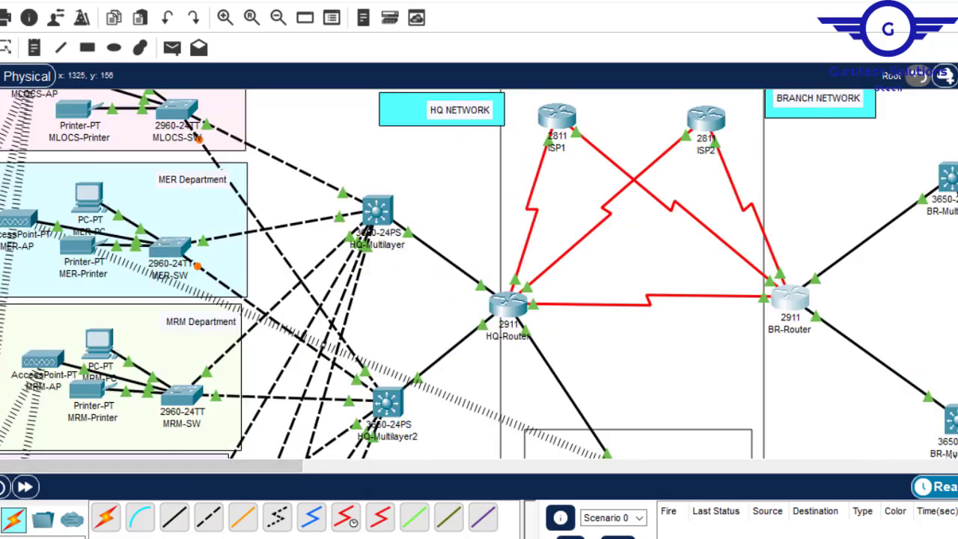
pyautogui.scroll(3, 479, 274)
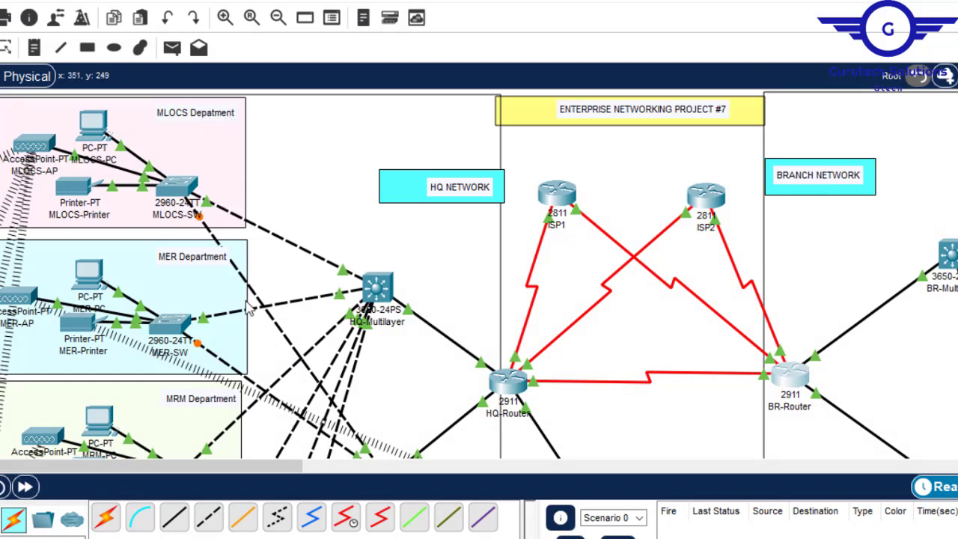
pyautogui.doubleClick(215, 116)
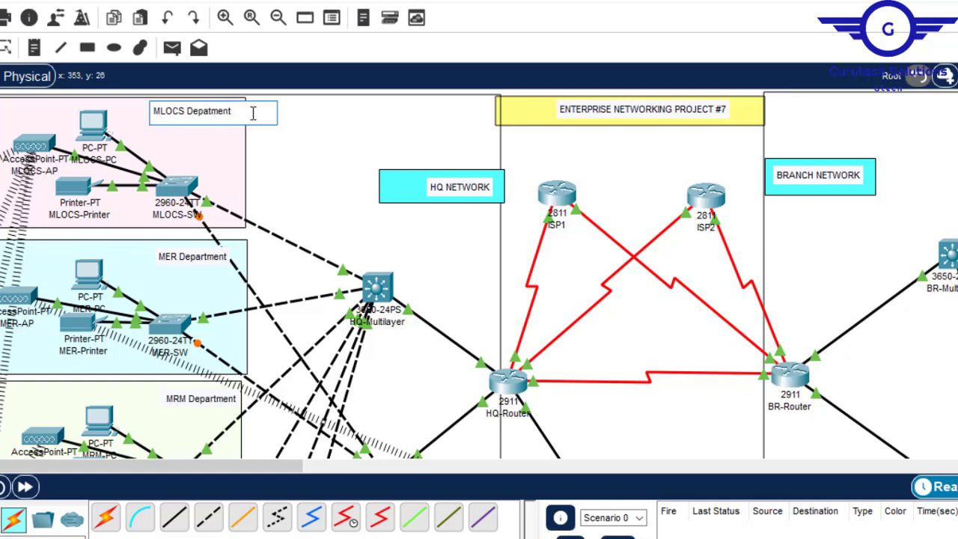
pyautogui.press('Return')
pyautogui.press('Return')
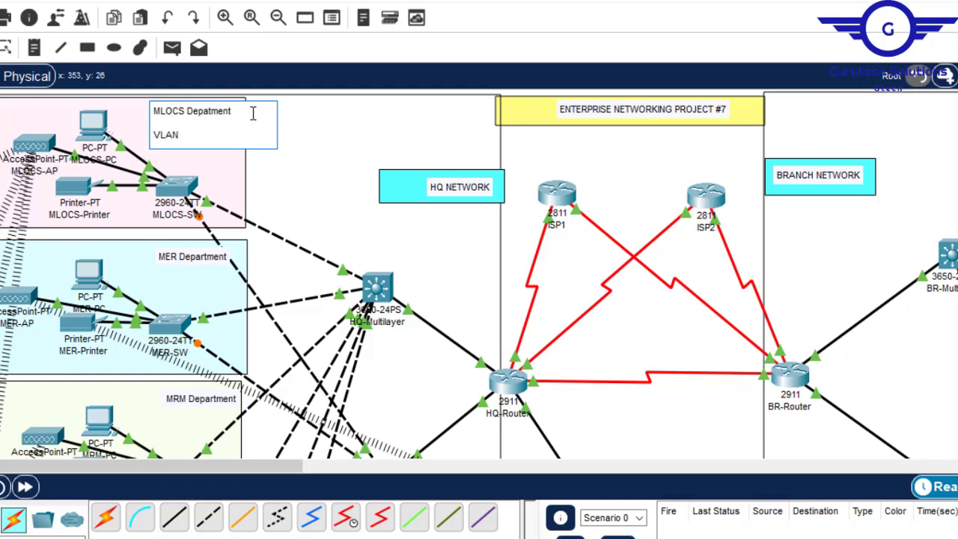
pyautogui.write('VLAN 10')
pyautogui.moveTo(199, 135); pyautogui.dragTo(144, 135)
pyautogui.hotkey('ctrl', 'c')
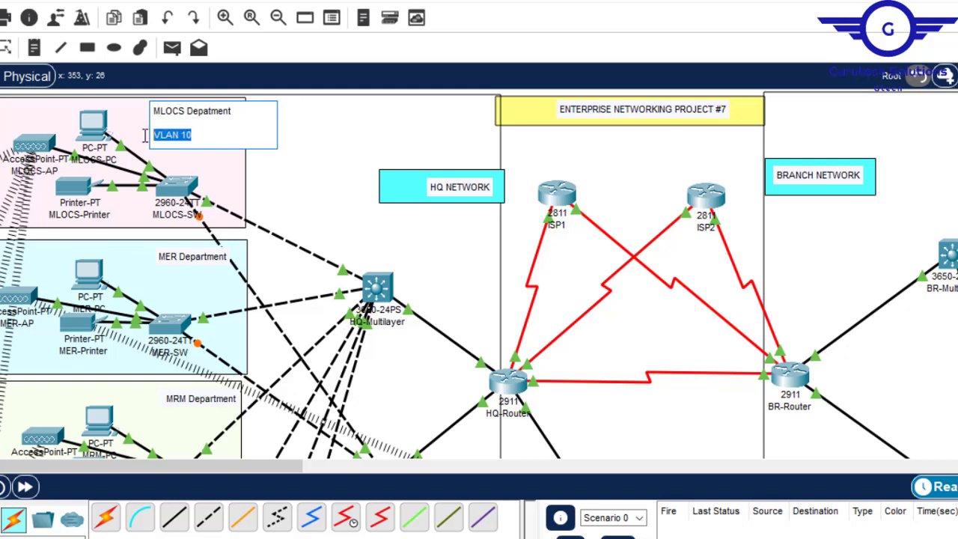
# - Add VLAN 20 below the MER Department label, separated by a blank line
pyautogui.click(217, 259)
pyautogui.press('Return')
pyautogui.press('Return')
pyautogui.hotkey('ctrl', 'v')
pyautogui.press('BackSpace')
pyautogui.press('BackSpace')
pyautogui.write('20')
# - Paste the copied VLAN line below the MRM Department label, separated by a blank line
pyautogui.scroll(-2, 224, 258)
pyautogui.click(217, 287)
pyautogui.press('Return')
pyautogui.press('Return')
pyautogui.hotkey('ctrl', 'v')
# - Paste the copied VLAN line into the remaining HQ department labels below MRM
pyautogui.click(178, 202)
pyautogui.scroll(-3, 178, 202)
pyautogui.click(167, 184)
pyautogui.hotkey('ctrl', 'v')
pyautogui.scroll(5, 180, 187)
# - Add VLAN 80 to the first branch department's label and VLAN 90 to the second's
pyautogui.click(610, 375)
pyautogui.moveTo(194, 465); pyautogui.dragTo(399, 465)
pyautogui.click(591, 193)
pyautogui.scroll(10, 479, 274)
pyautogui.click(573, 110)
pyautogui.hotkey('ctrl', 'v')
pyautogui.write('80')
pyautogui.click(586, 241)
pyautogui.hotkey('ctrl', 'v')
pyautogui.write('90')
pyautogui.click(578, 396)
# - Add VLAN 120 below the FIN Department label, separated by a blank line
pyautogui.scroll(-5, 576, 274)
pyautogui.click(591, 131)
pyautogui.press('Return')
pyautogui.press('Return')
# - Add VLAN 130 below the BR-GWA Department label, separated by a blank line
pyautogui.write('VLAN 100')
pyautogui.press('Left')
pyautogui.press('BackSpace')
pyautogui.write('2')
pyautogui.click(624, 262)
pyautogui.press('Return')
pyautogui.press('Return')
pyautogui.write('VLAN 100')
pyautogui.press('Left')
pyautogui.press('BackSpace')
pyautogui.write('3')
pyautogui.click(677, 441)
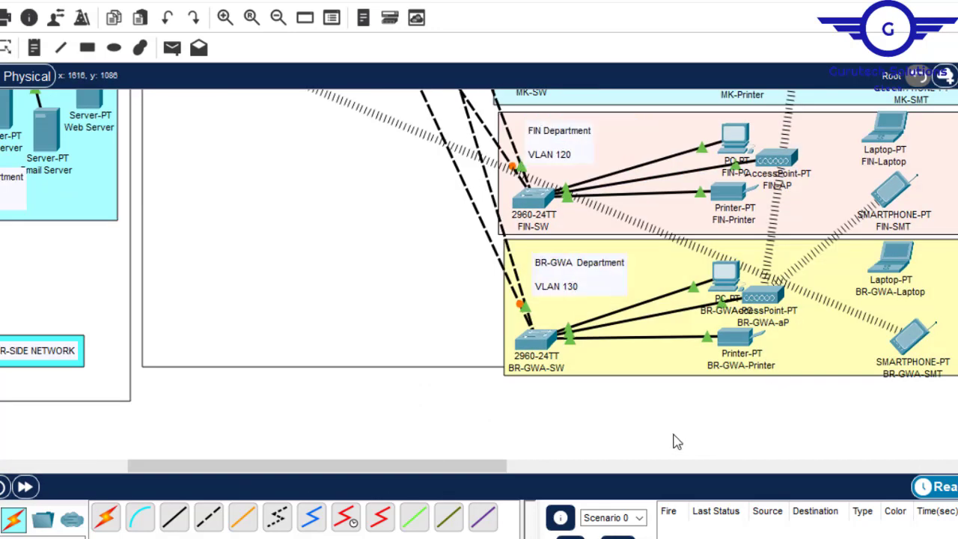
# - Return to the HQ area, open the CLI of MLOCS-SW and enter the console password
pyautogui.scroll(10, 478, 273)
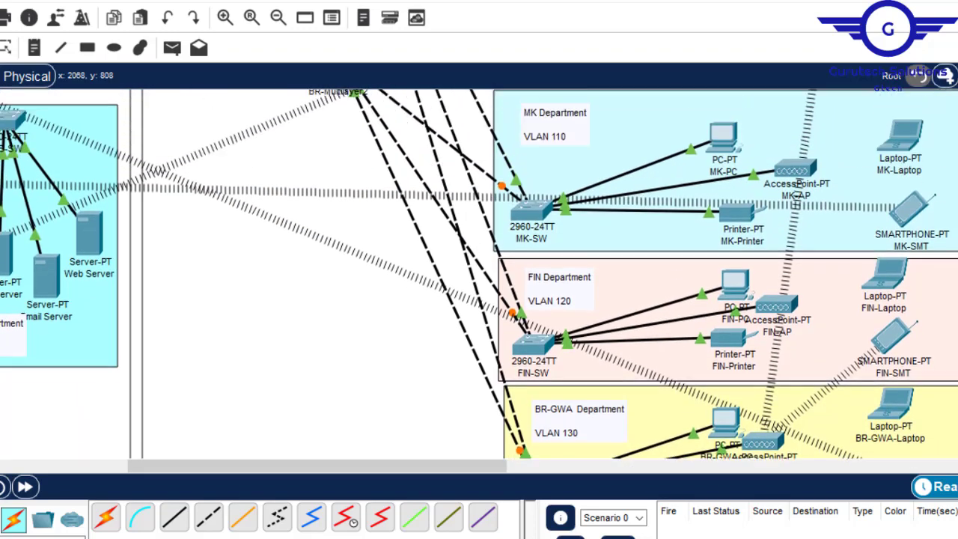
pyautogui.scroll(5, 479, 274)
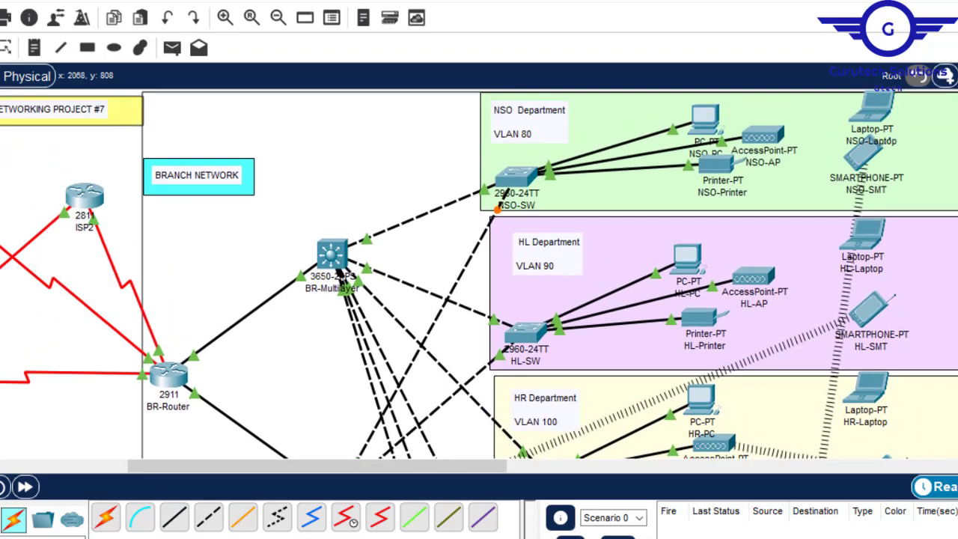
pyautogui.moveTo(237, 470); pyautogui.dragTo(45, 471)
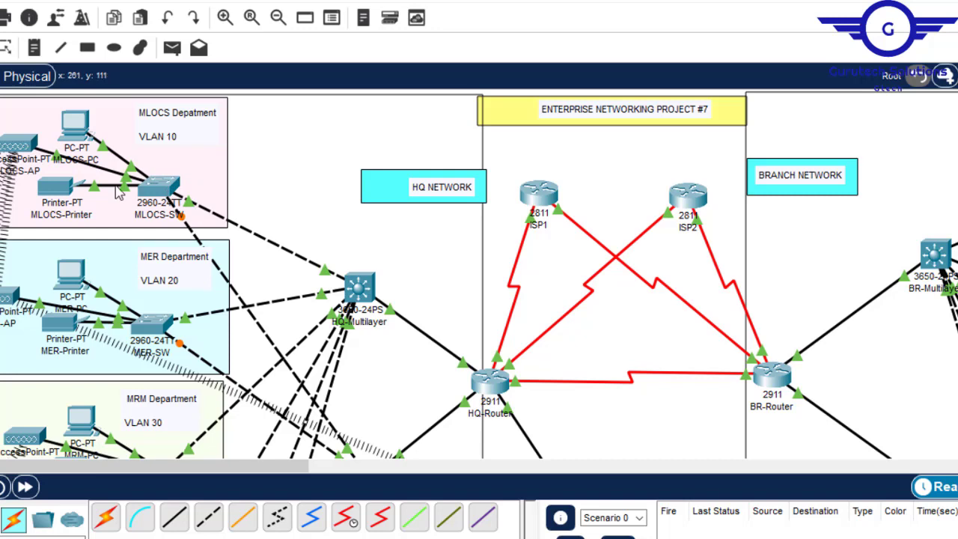
pyautogui.scroll(-2, 479, 274)
pyautogui.scroll(1, 479, 274)
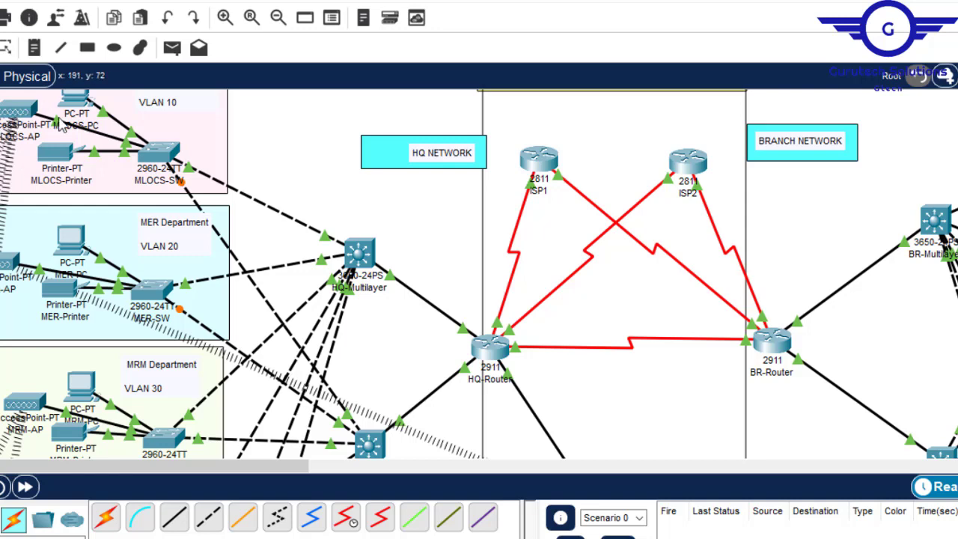
pyautogui.moveTo(65, 128)
pyautogui.moveTo(191, 171)
pyautogui.click(160, 163)
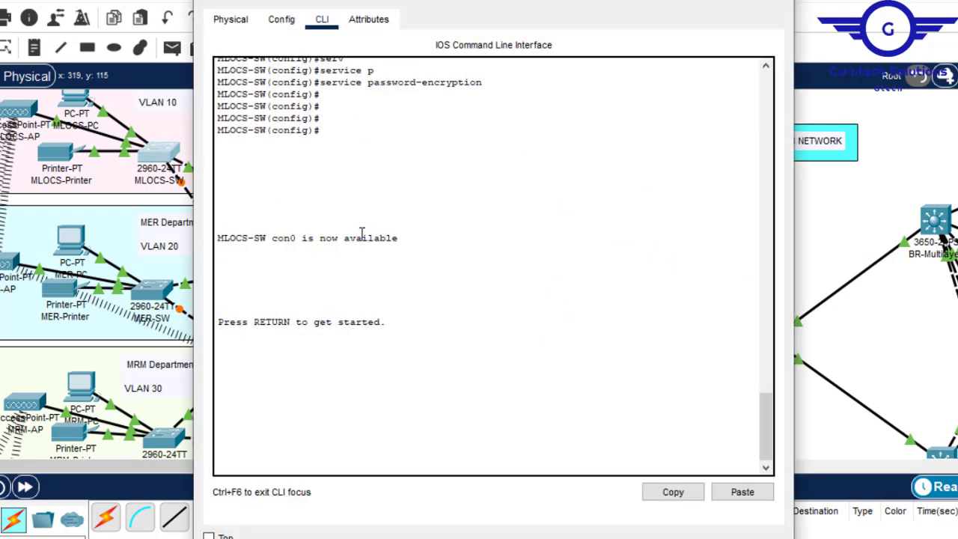
pyautogui.press('Return')
pyautogui.press('Return')
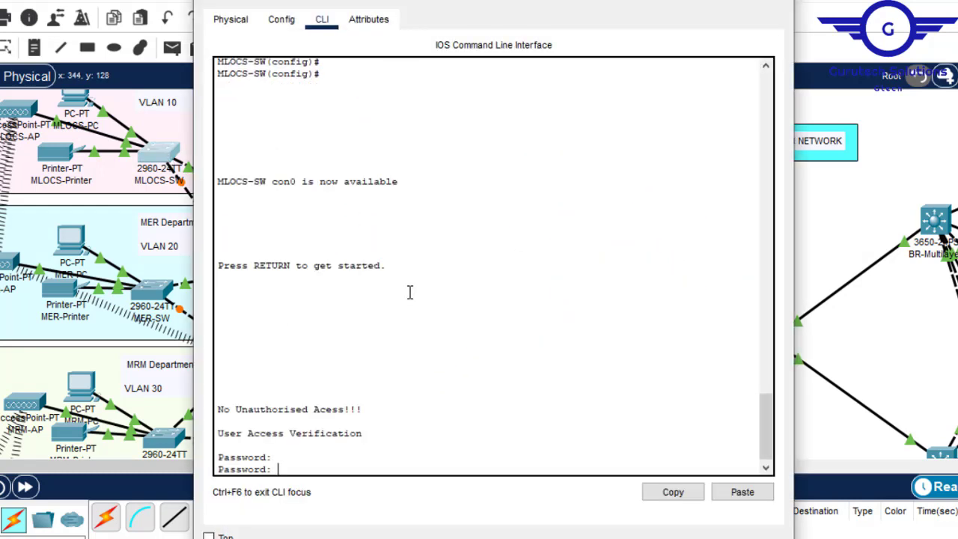
# - Enter privileged mode on MLOCS-SW with the enable password and start global configuration mode
pyautogui.press('Return')
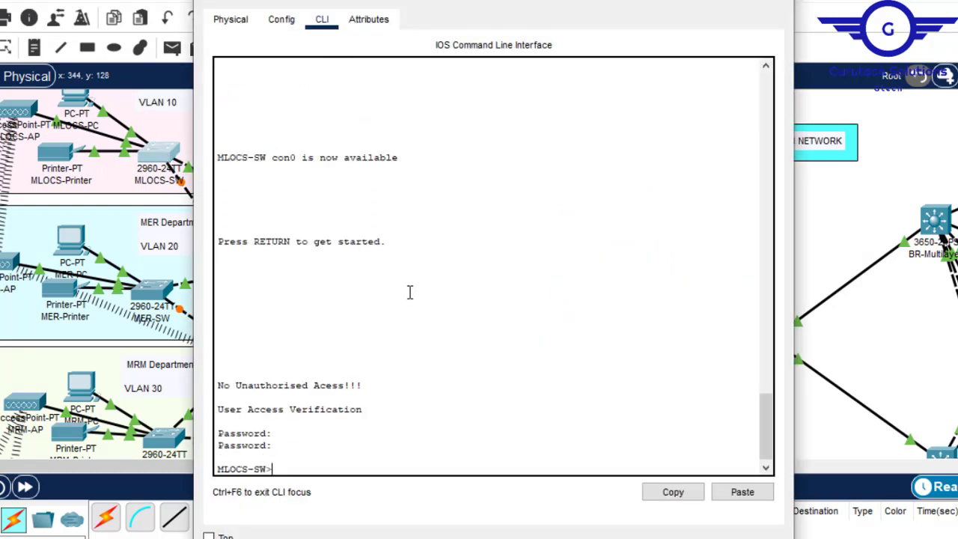
pyautogui.press('Return')
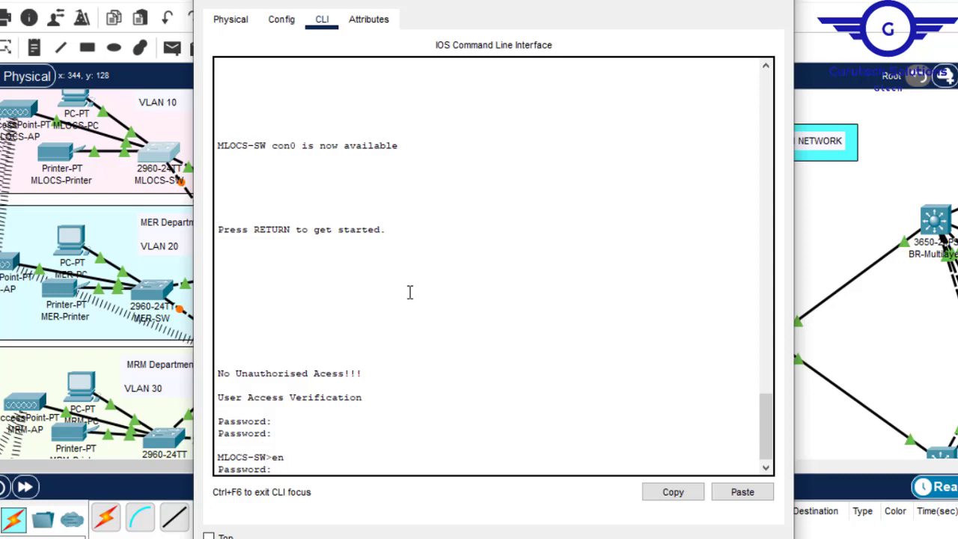
pyautogui.press('Return')
pyautogui.press('Return')
pyautogui.press('Return')
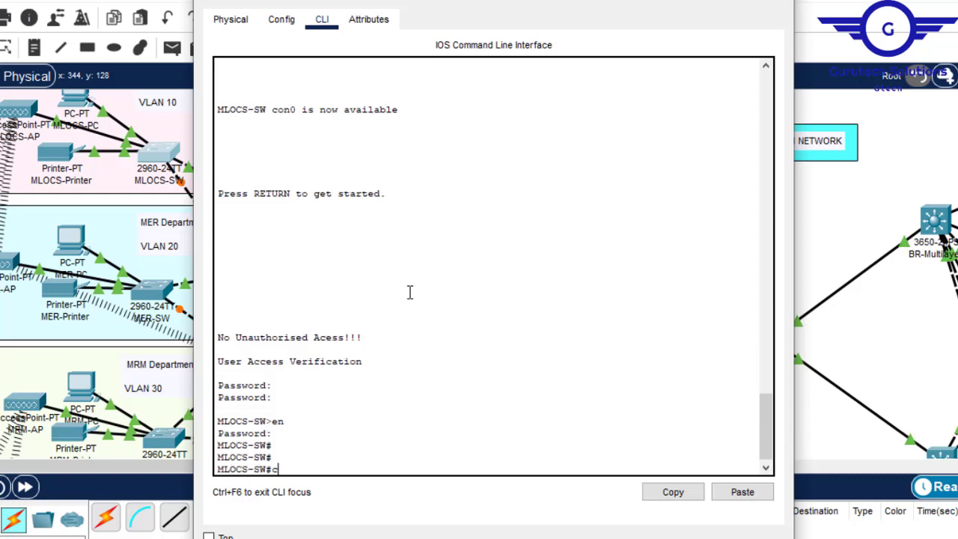
pyautogui.write('conf t')
pyautogui.press('Return')
pyautogui.press('Return')
pyautogui.press('Return')
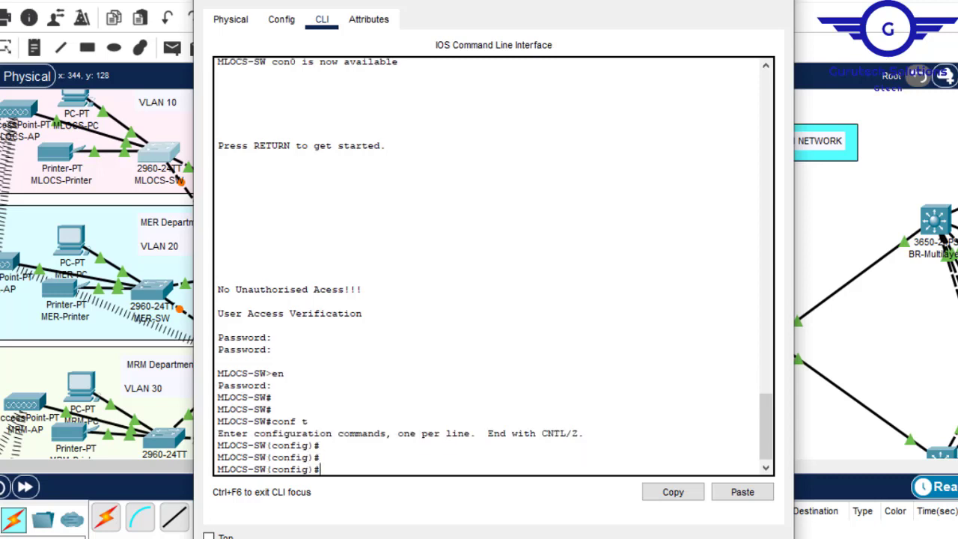
# - Set interfaces fa0/1-2 on MLOCS-SW to trunk mode and exit the interface range configuration
pyautogui.moveTo(531, 7); pyautogui.dragTo(632, 4)
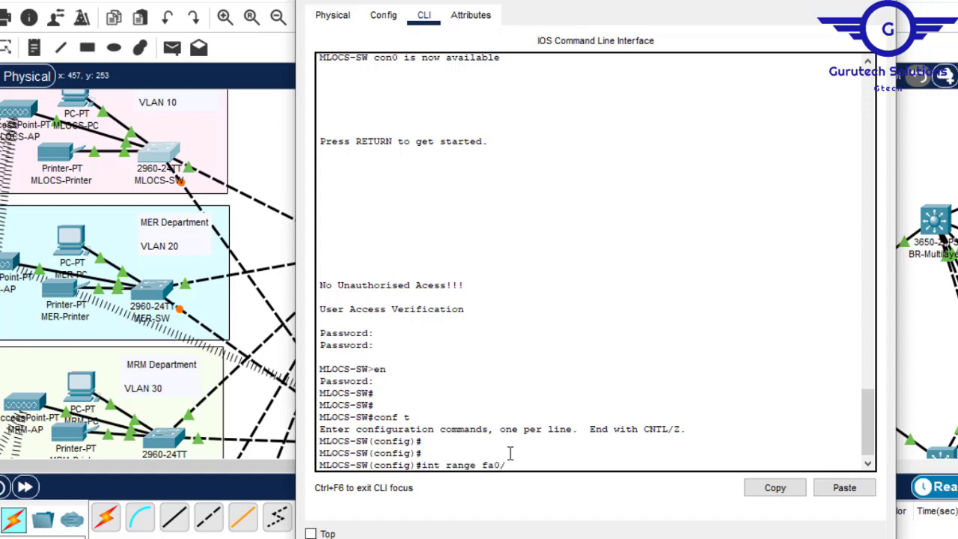
pyautogui.press('Return')
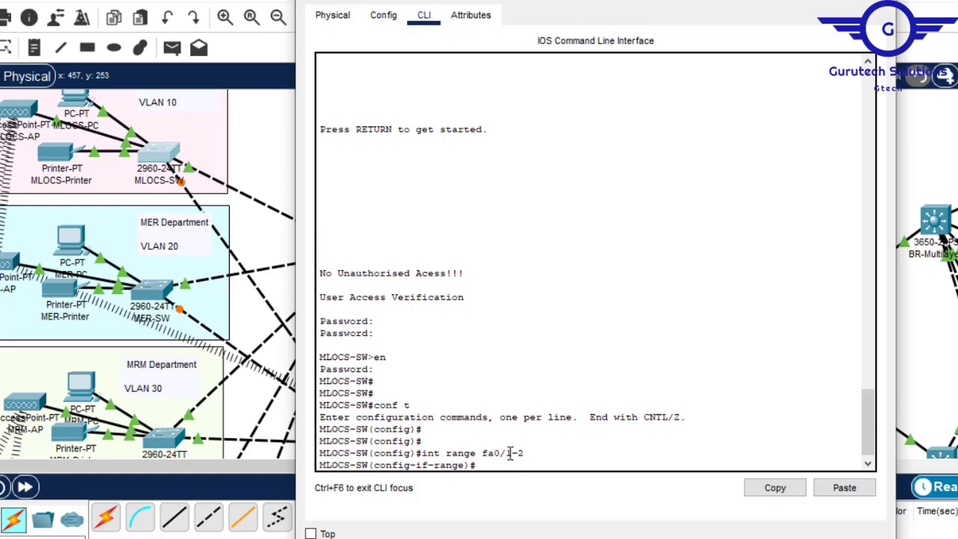
pyautogui.write('swit')
pyautogui.press('Tab')
pyautogui.write('m')
pyautogui.press('Tab')
pyautogui.write('TR')
pyautogui.press('Tab')
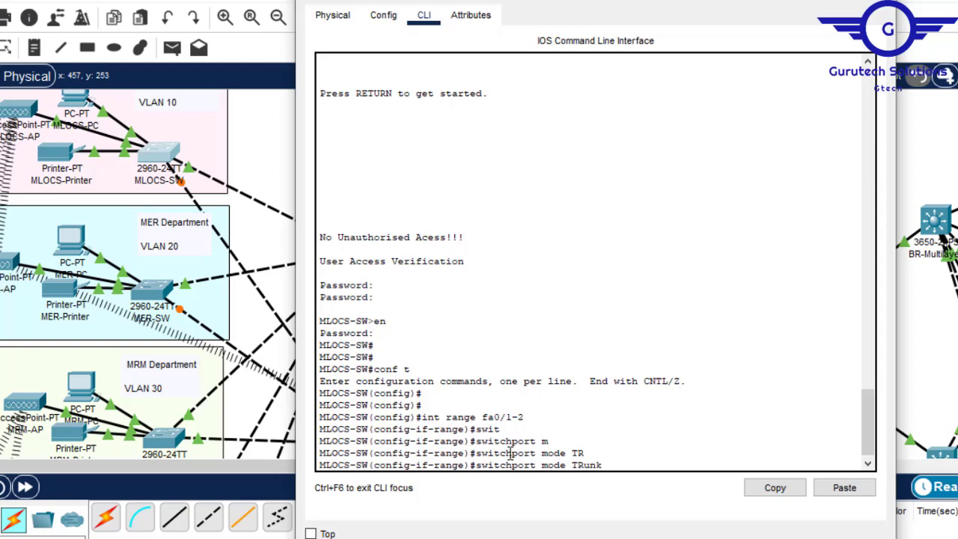
pyautogui.press('Return')
pyautogui.press('Return')
pyautogui.write('EX')
pyautogui.press('Return')
pyautogui.press('Return')
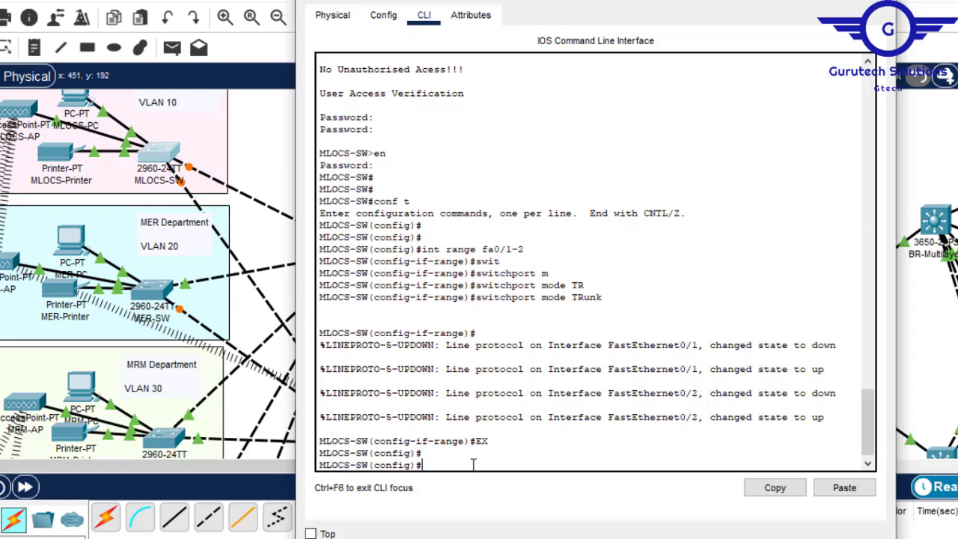
# - Check the port list of MLOCS-SW and set interface range fa0/3-24 to access mode
pyautogui.press('Up')
pyautogui.press('Up')
pyautogui.press('Up')
pyautogui.press('Up')
pyautogui.press('Up')
pyautogui.press('Up')
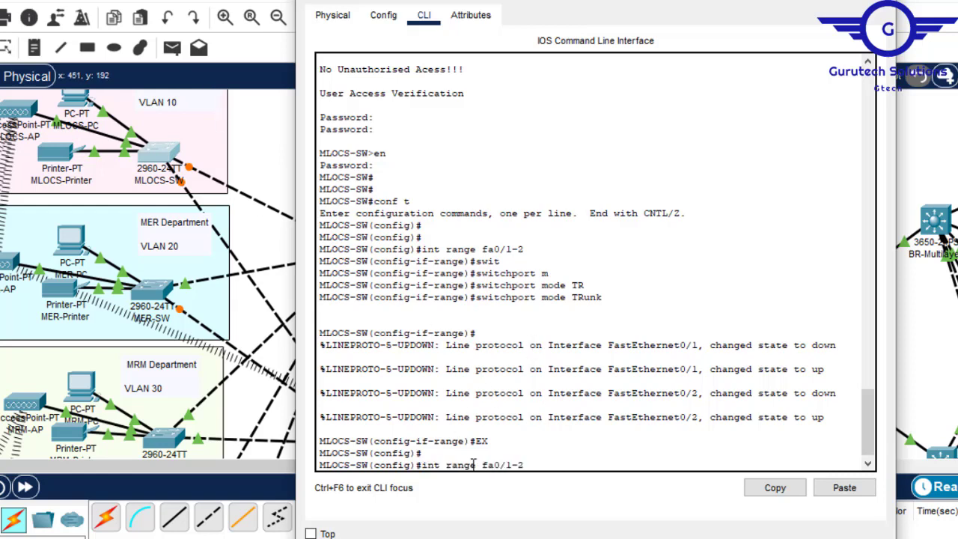
pyautogui.press('BackSpace')
pyautogui.write('3')
pyautogui.click(923, 3)
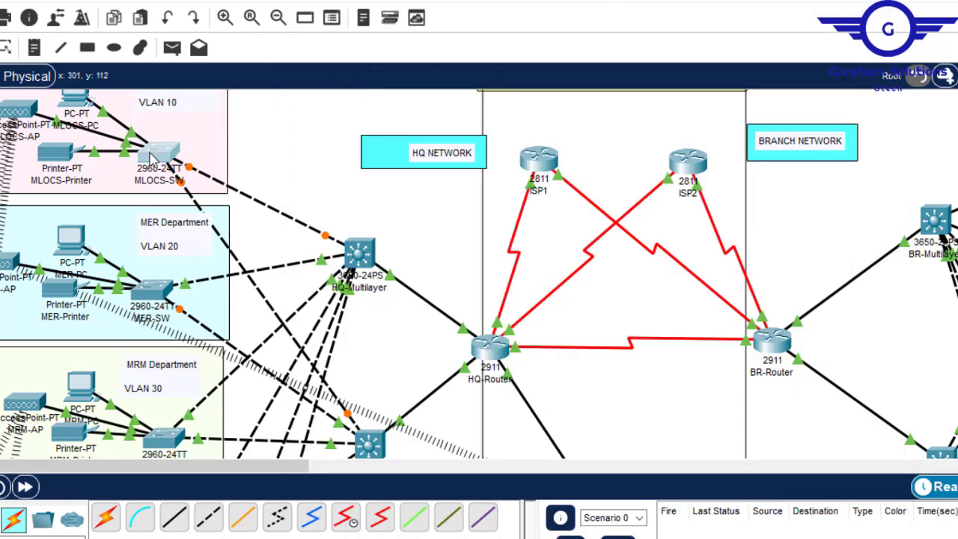
pyautogui.moveTo(152, 159)
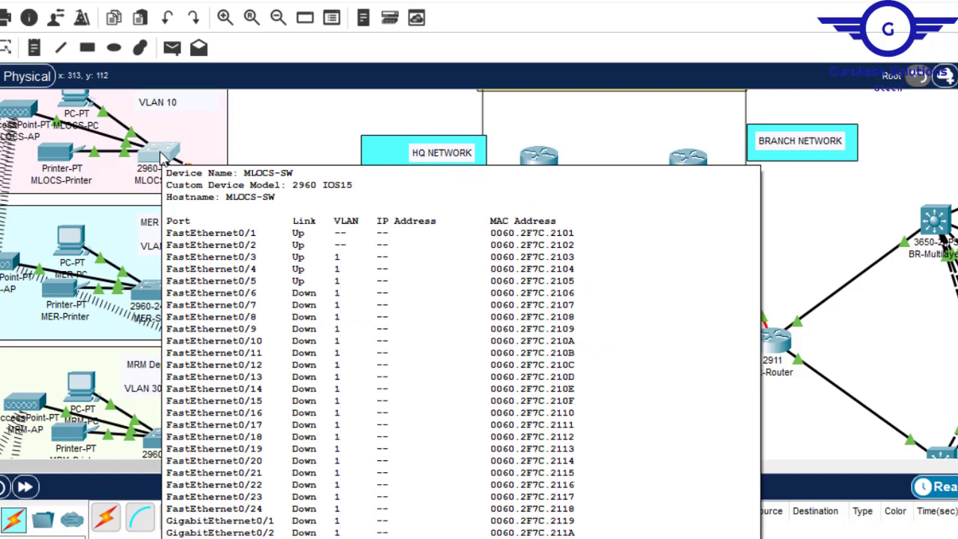
pyautogui.click(159, 154)
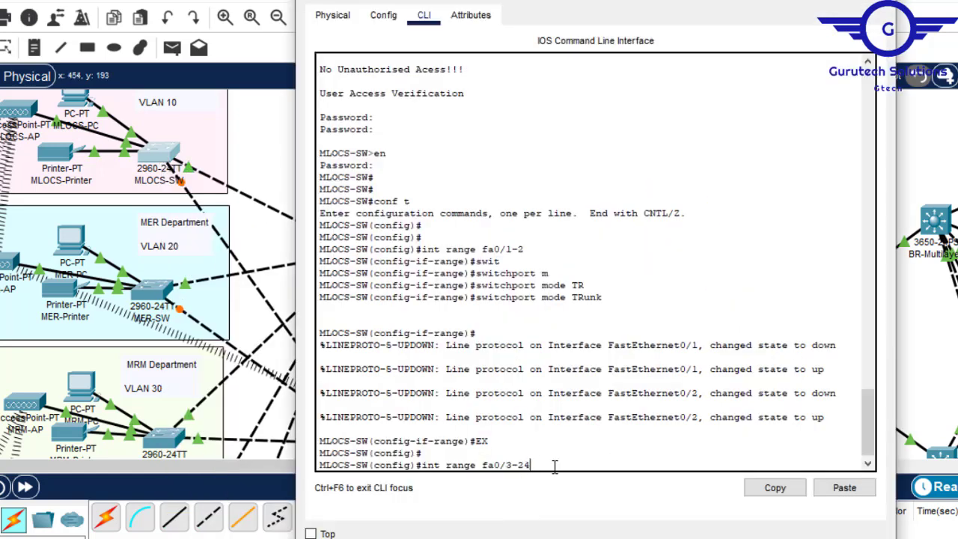
pyautogui.press('Return')
pyautogui.write('switc')
pyautogui.press('Tab')
pyautogui.write('m')
pyautogui.press('Tab')
pyautogui.write('ac')
pyautogui.press('Tab')
pyautogui.press('Return')
# - Assign the fa0/3-24 access ports to VLAN 10 and return to global configuration mode
pyautogui.write('swi')
pyautogui.press('Tab')
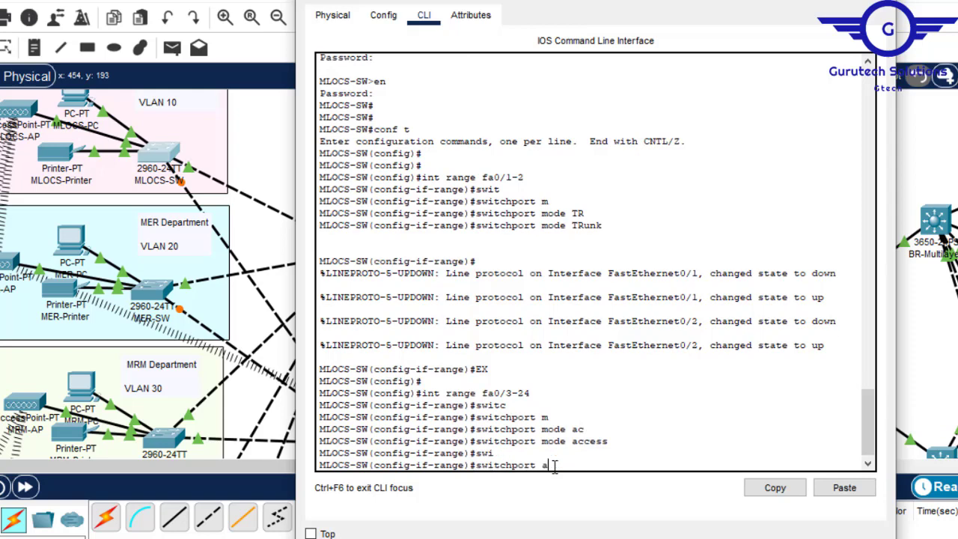
pyautogui.write('a')
pyautogui.press('Tab')
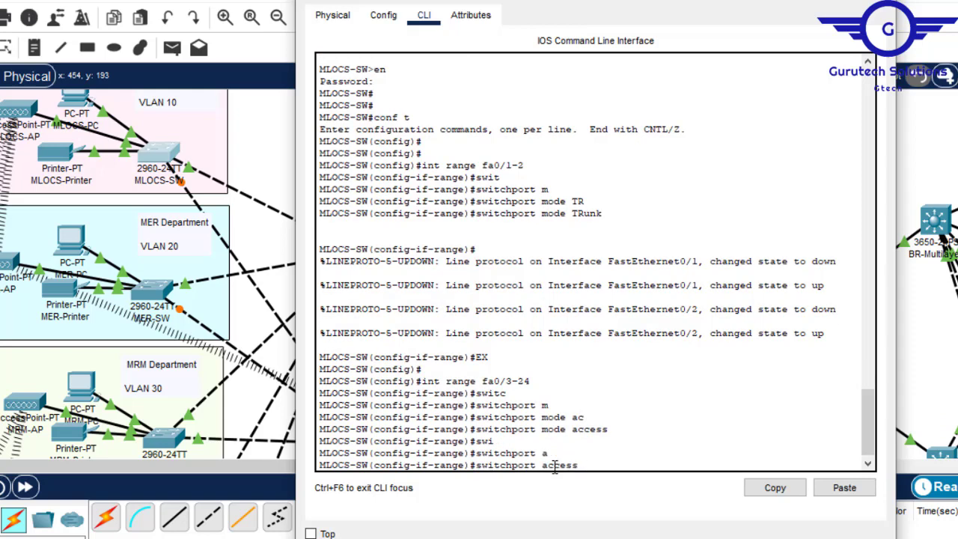
pyautogui.write('v')
pyautogui.press('Tab')
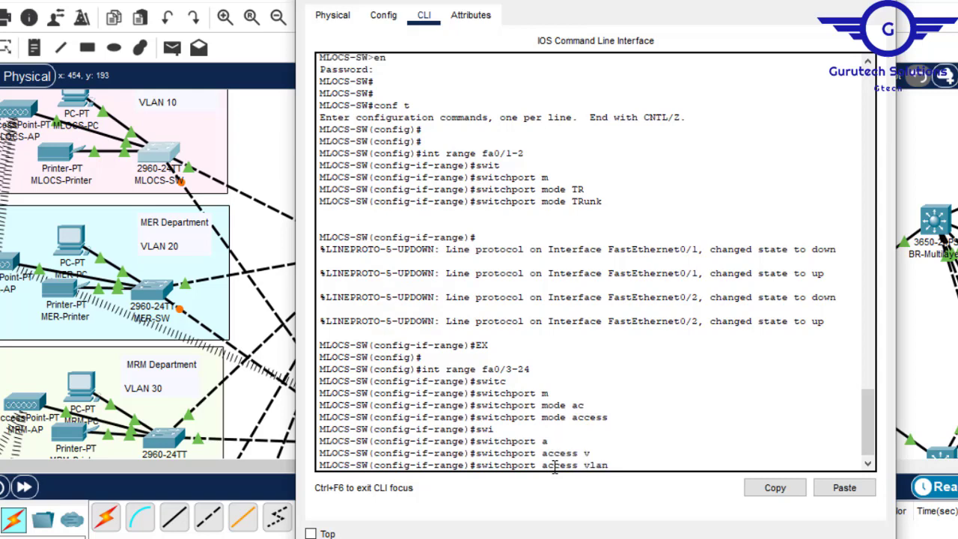
pyautogui.write('10')
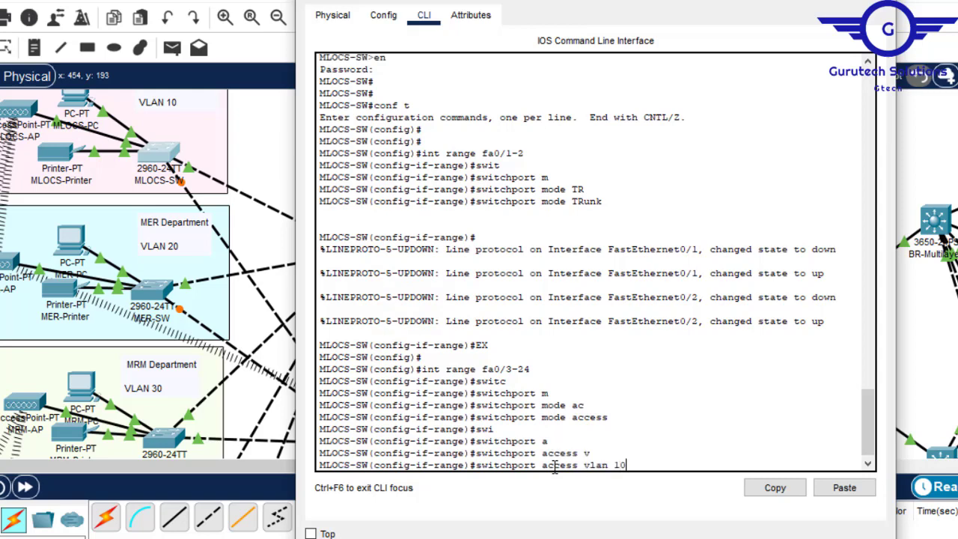
pyautogui.press('Return')
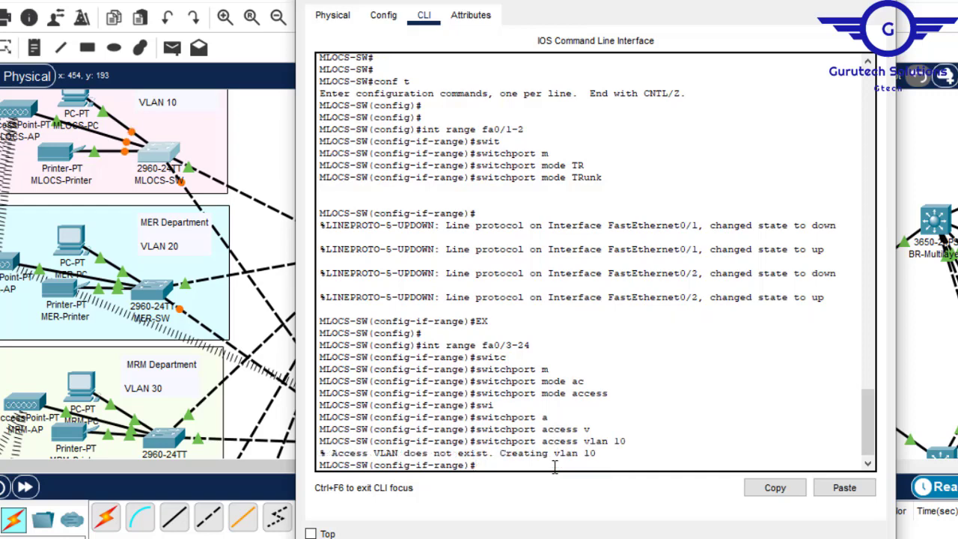
pyautogui.write('ex')
pyautogui.press('Return')
pyautogui.press('Return')
pyautogui.press('Return')
pyautogui.press('Return')
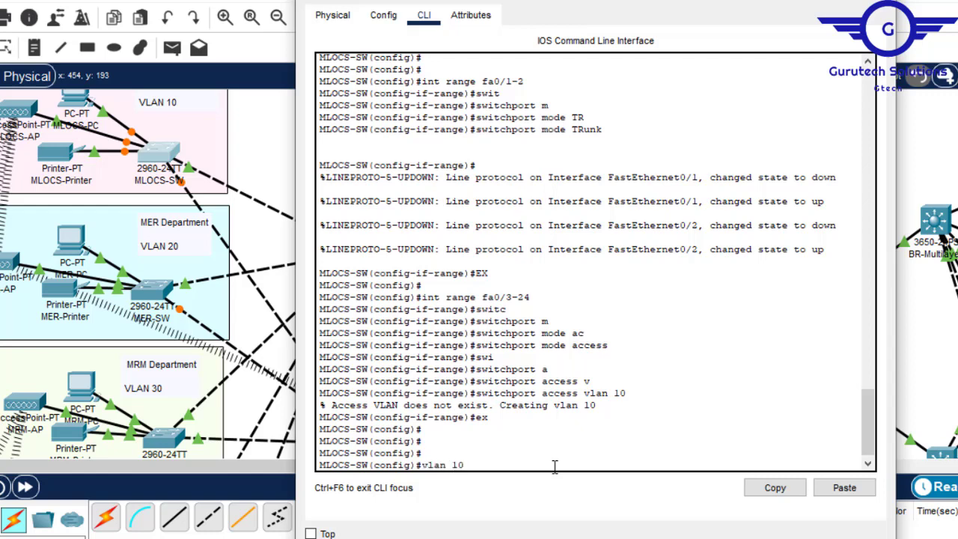
# - Name VLAN 10 MLCOS on MLOCS-SW and exit the VLAN configuration
pyautogui.press('Return')
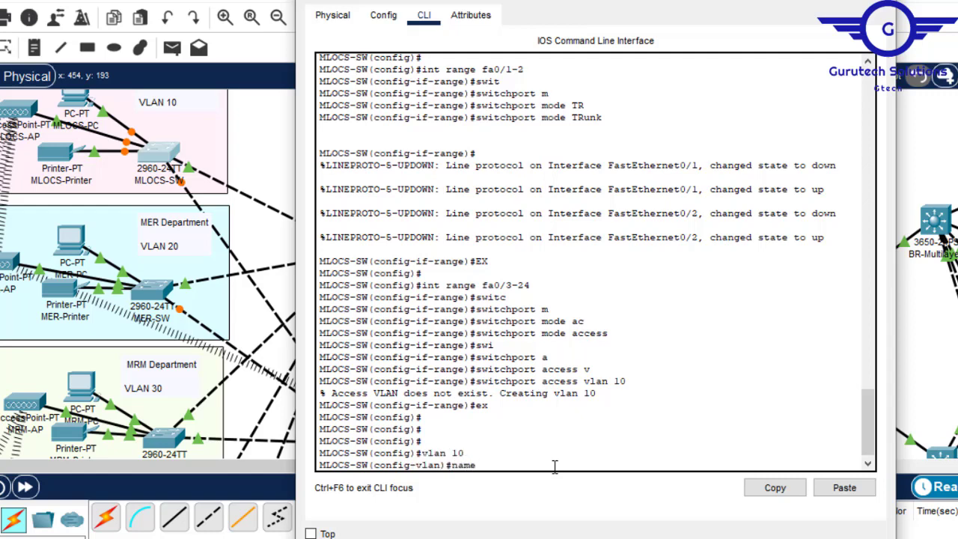
pyautogui.write('name M')
pyautogui.press('Return')
pyautogui.write('ex')
pyautogui.press('Return')
pyautogui.press('Return')
pyautogui.press('Return')
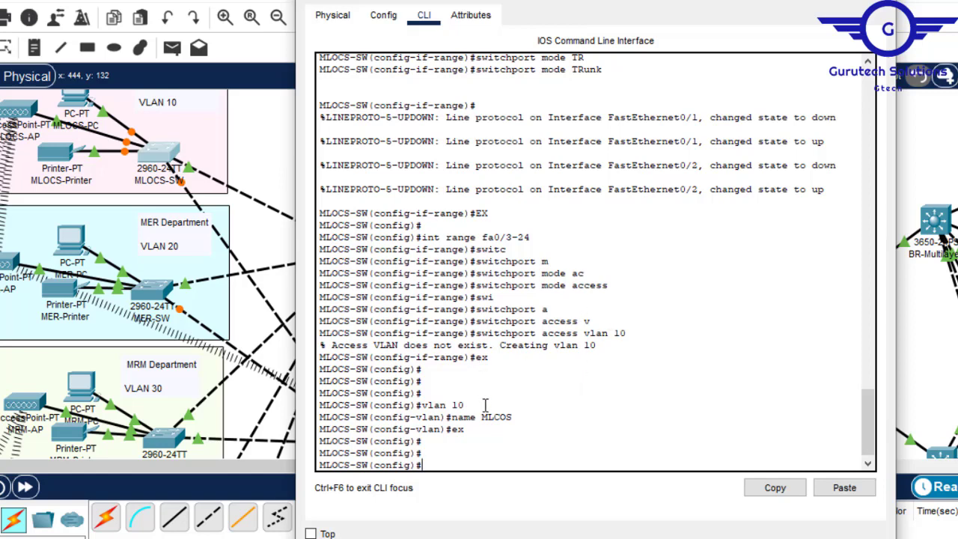
pyautogui.moveTo(515, 416); pyautogui.dragTo(487, 416)
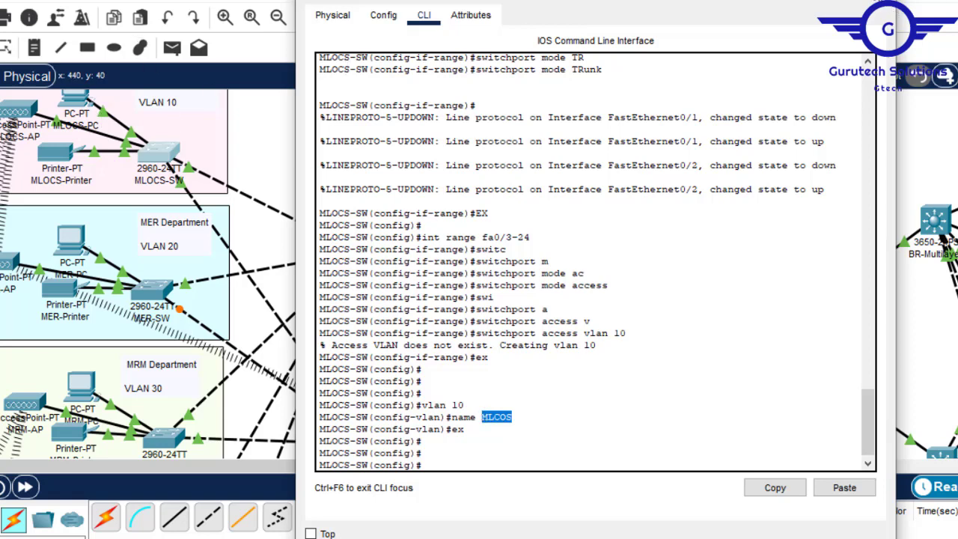
# - Switch to the untitled Notepad document and delete the whole BR-Router configuration script
pyautogui.click(878, 2)
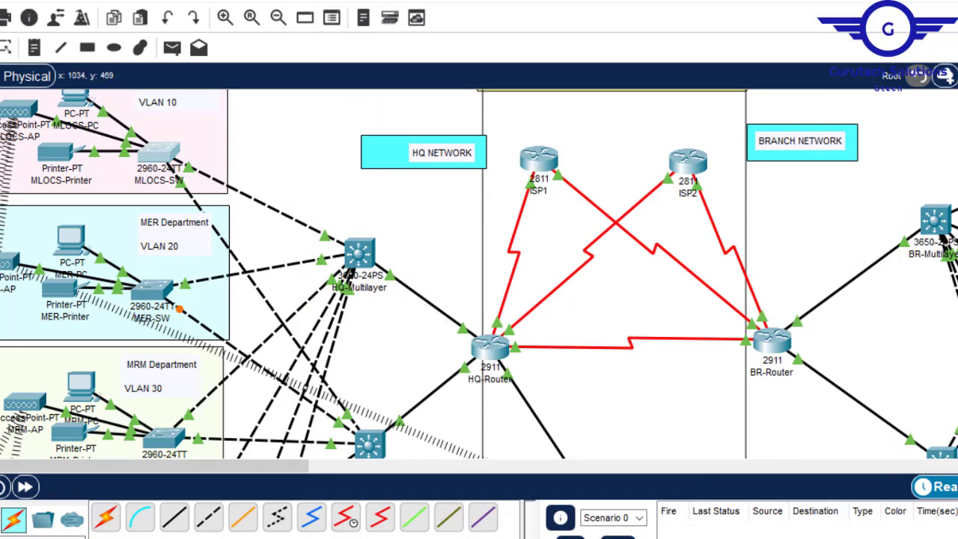
pyautogui.moveTo(686, 537)
pyautogui.moveTo(723, 533)
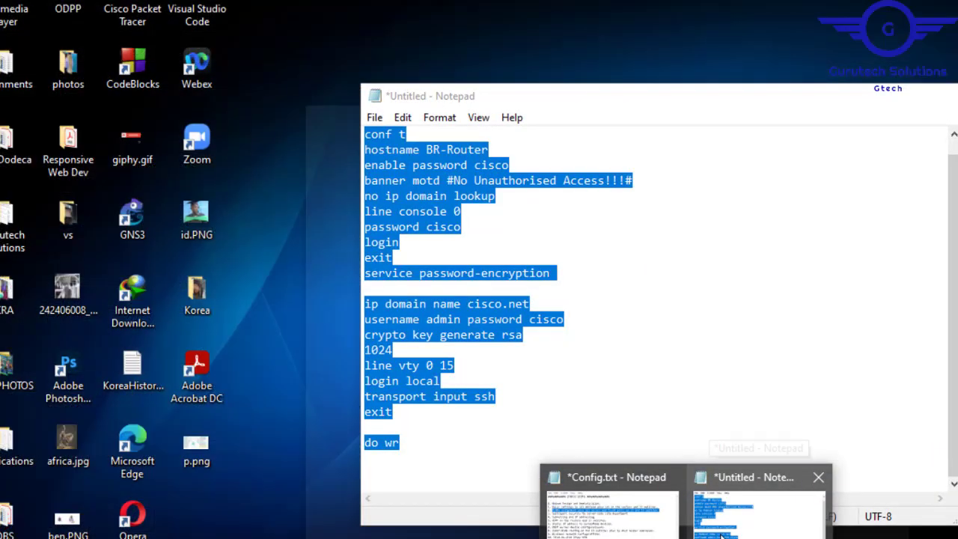
pyautogui.click(722, 533)
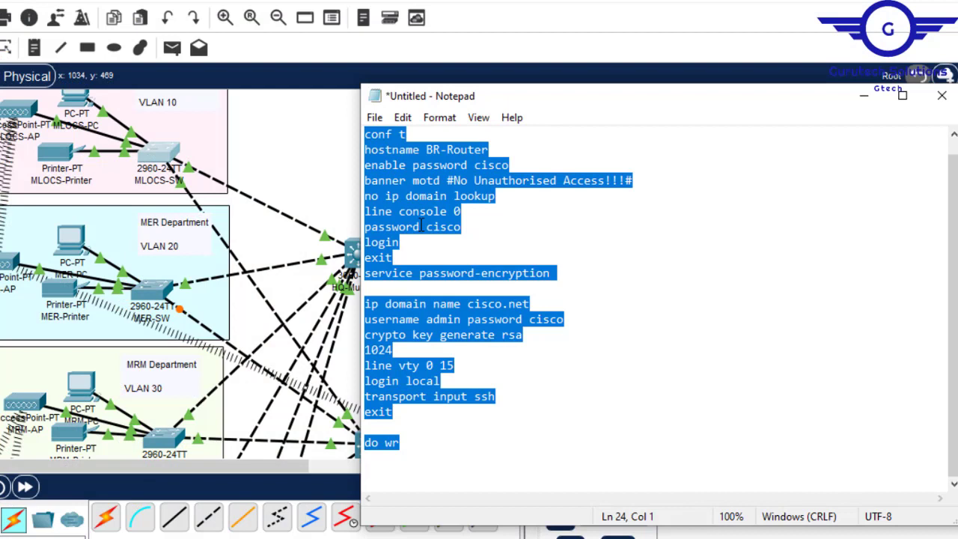
pyautogui.press('Delete')
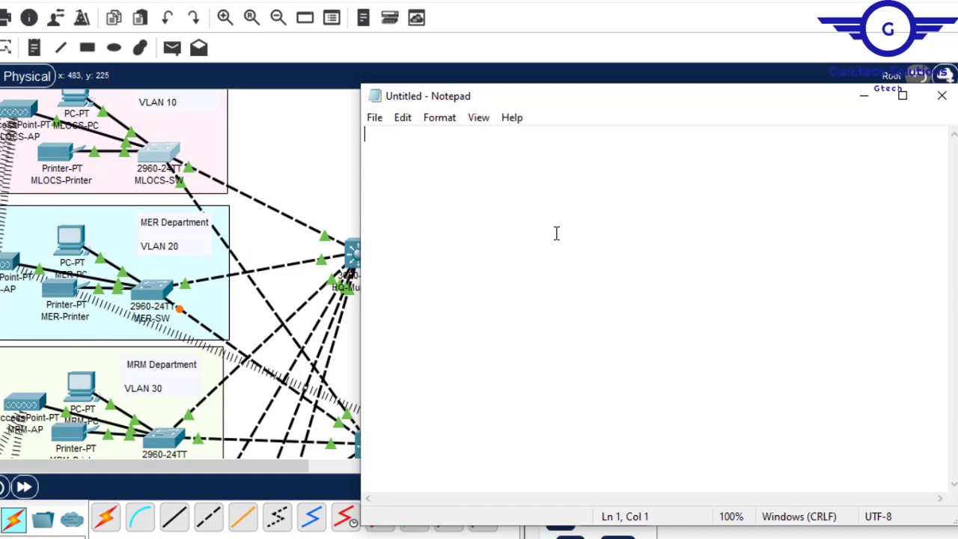
# - Write a VLAN block in the empty document with the lines vlan 20, name MER and exit
pyautogui.write('vl')
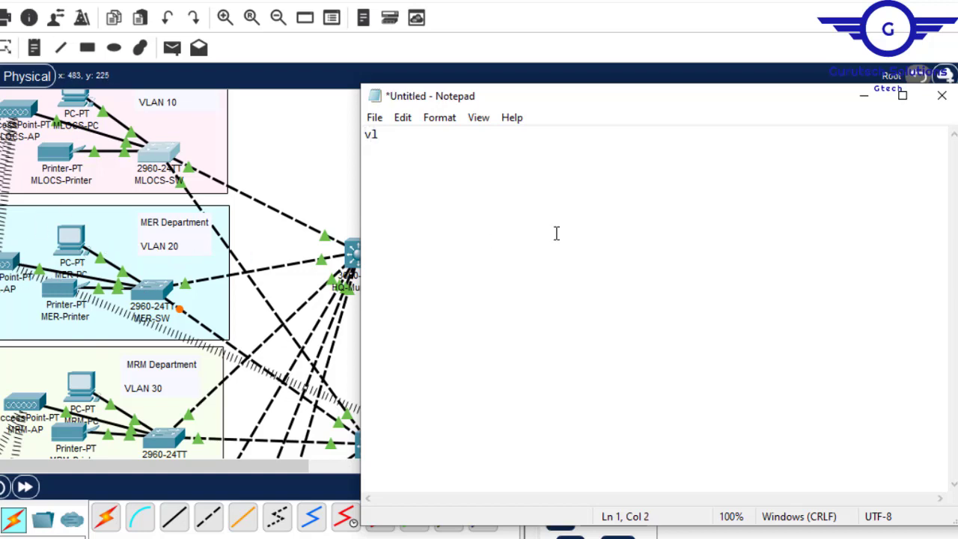
pyautogui.write('an 20')
pyautogui.press('Return')
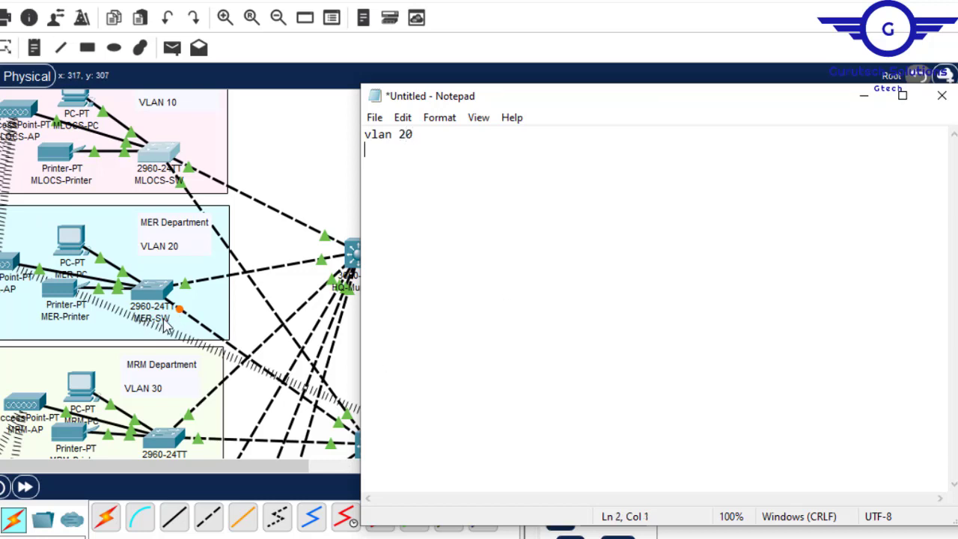
pyautogui.write('name MER eixt')
pyautogui.press('BackSpace')
pyautogui.press('BackSpace')
pyautogui.press('BackSpace')
pyautogui.write('xit  ')
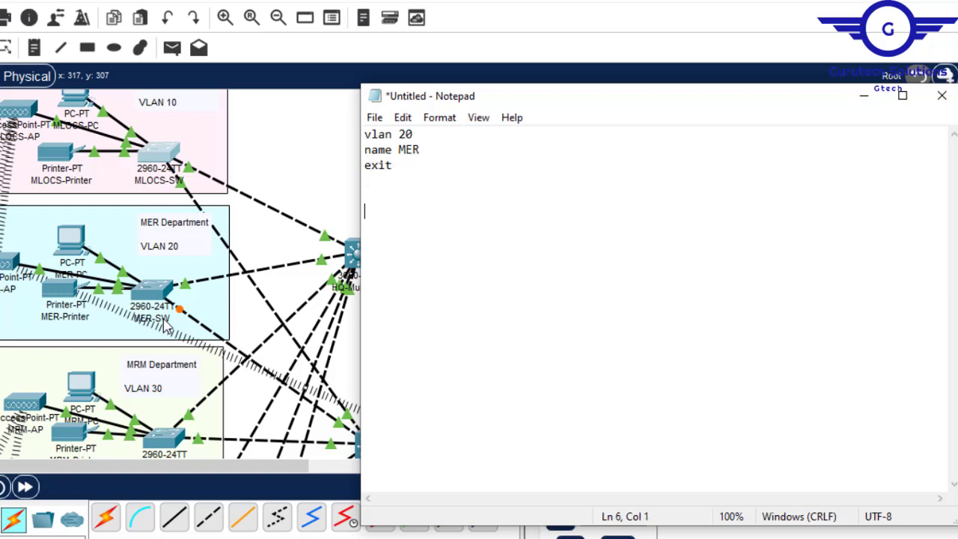
pyautogui.write('int range fa0/1-2 ')
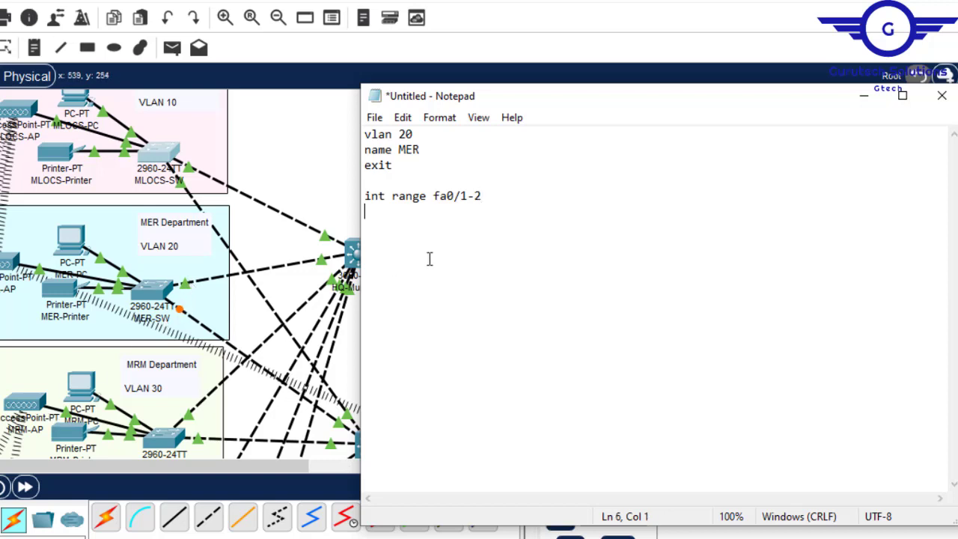
pyautogui.write('switch')
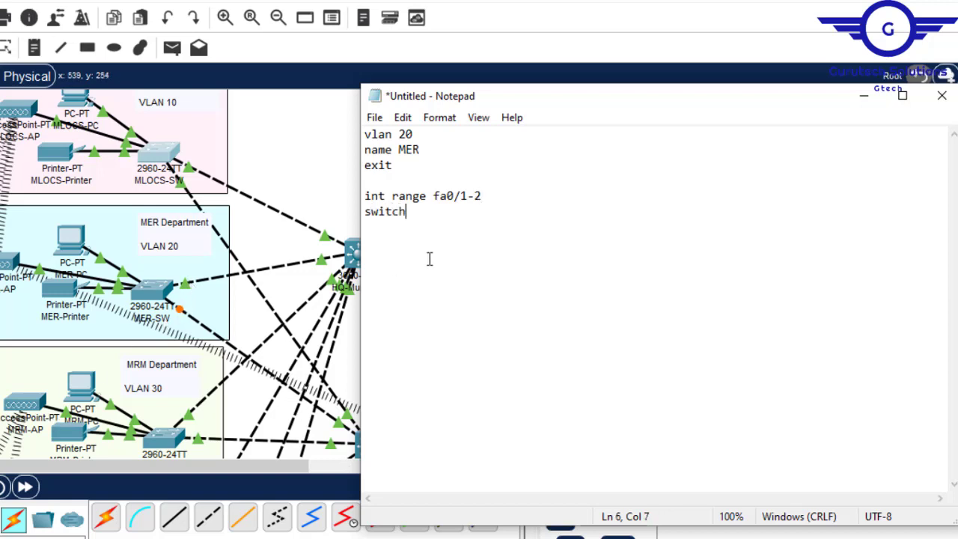
pyautogui.write('port mode trunk')
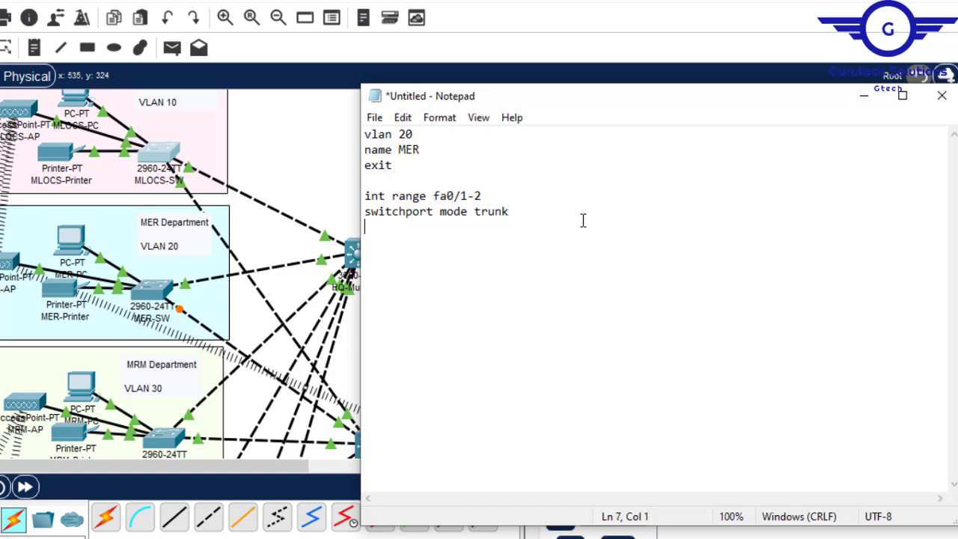
# - Add a trunk block below the VLAN block with the lines int range fa0/1-2, switchport mode trunk and exit
pyautogui.write('exit')
pyautogui.press('Return')
# - Duplicate the trunk block below itself and change the copy to range fa0/3-24 with switchport mode access
pyautogui.moveTo(366, 196); pyautogui.dragTo(403, 227)
pyautogui.hotkey('ctrl', 'c')
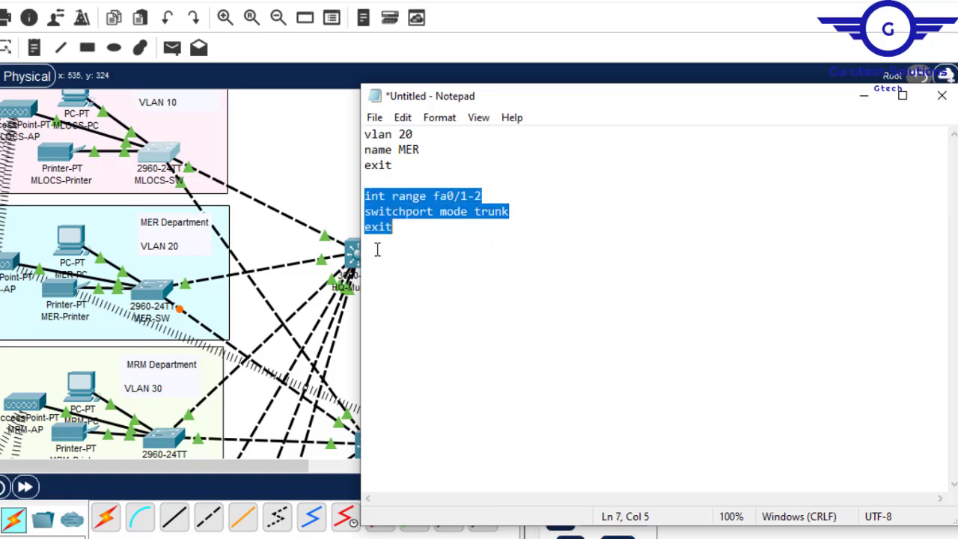
pyautogui.click(377, 249)
pyautogui.hotkey('ctrl', 'v')
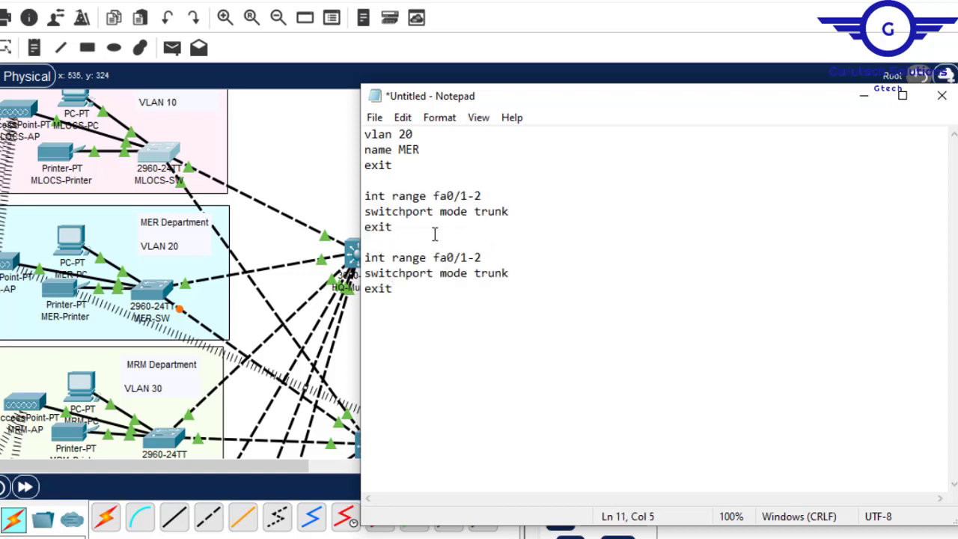
pyautogui.click(470, 257)
pyautogui.press('BackSpace')
pyautogui.write('3')
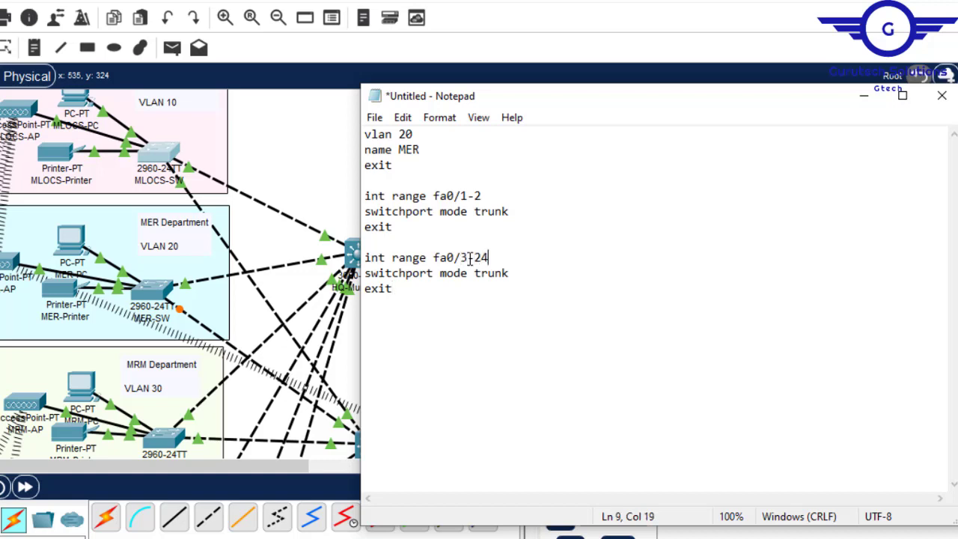
pyautogui.moveTo(510, 273); pyautogui.dragTo(476, 273)
pyautogui.write('access')
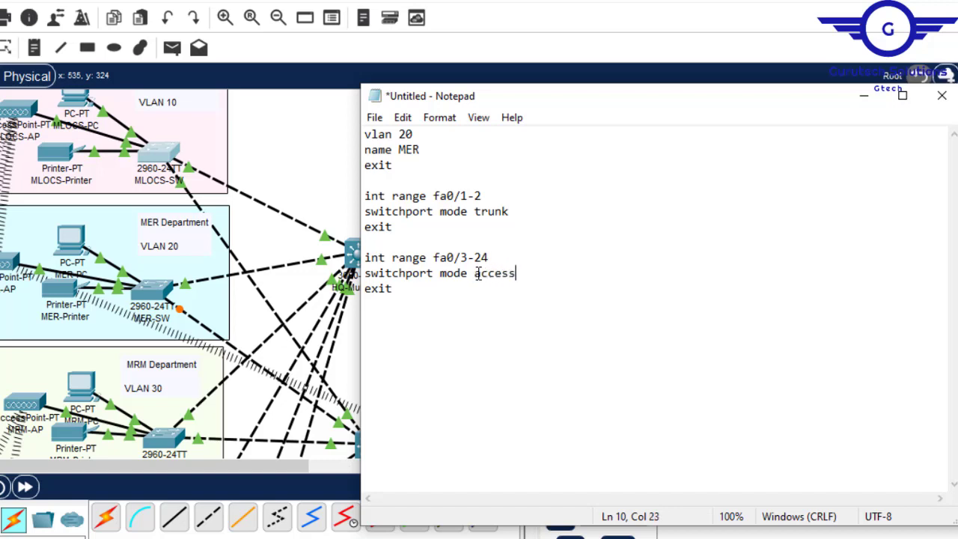
# - Insert the line switchport access vlan 20 before the exit of the fa0/3-24 block
pyautogui.press('Return')
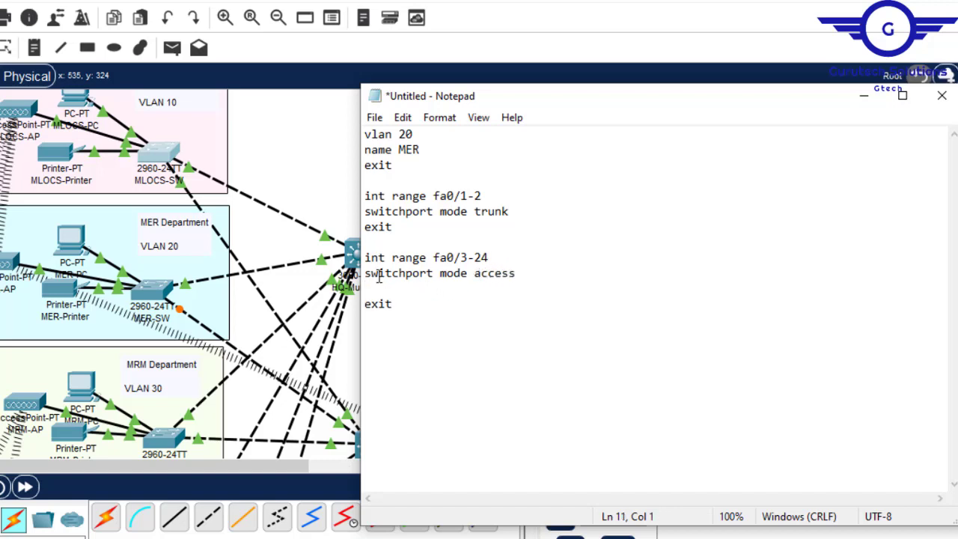
pyautogui.moveTo(364, 278); pyautogui.dragTo(497, 282)
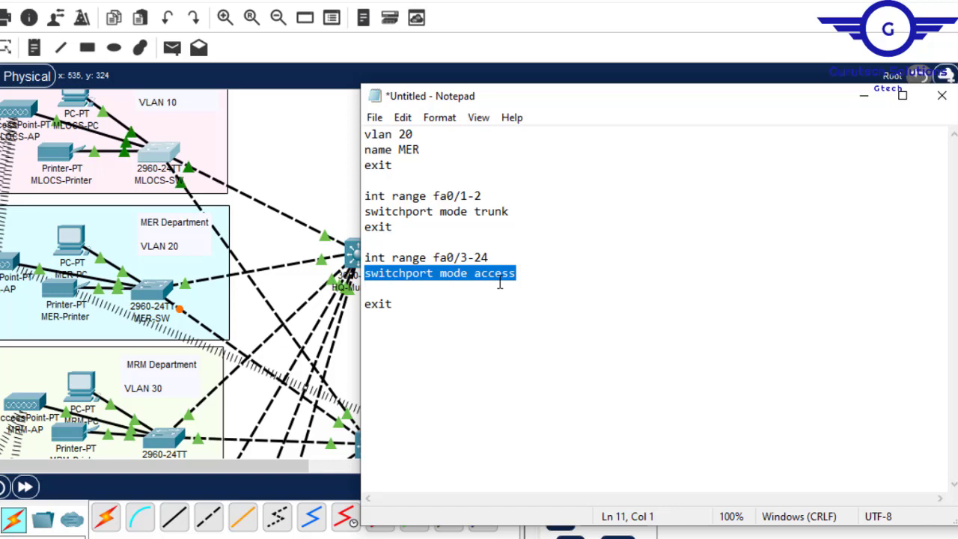
pyautogui.hotkey('ctrl', 'c')
pyautogui.click(378, 290)
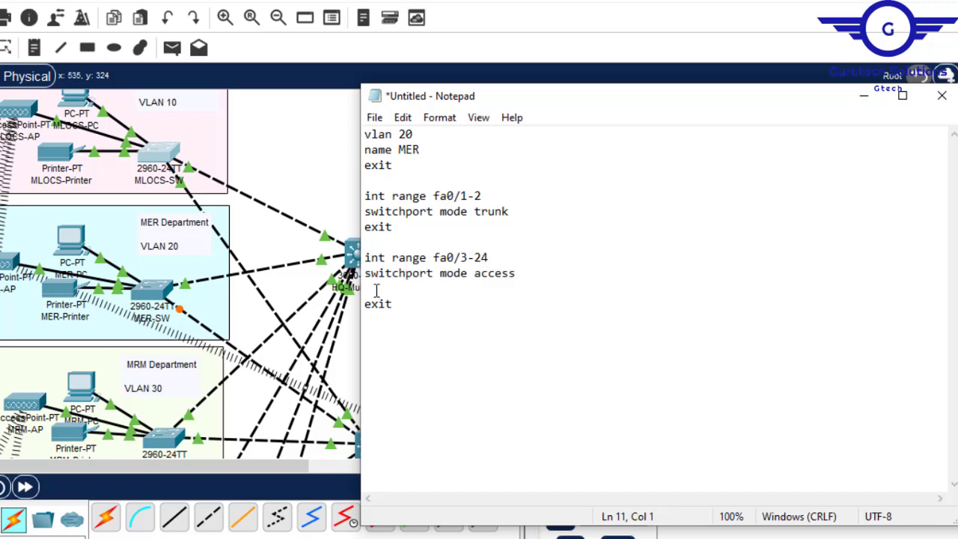
pyautogui.hotkey('ctrl', 'v')
pyautogui.press('Return')
pyautogui.press('Delete')
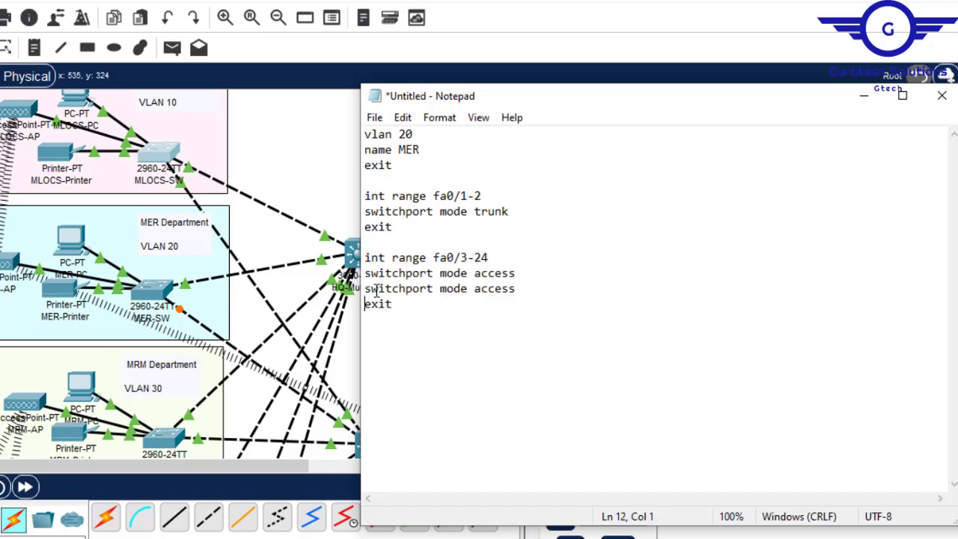
pyautogui.click(473, 290)
pyautogui.press('BackSpace')
pyautogui.press('BackSpace')
pyautogui.press('BackSpace')
pyautogui.press('BackSpace')
pyautogui.press('BackSpace')
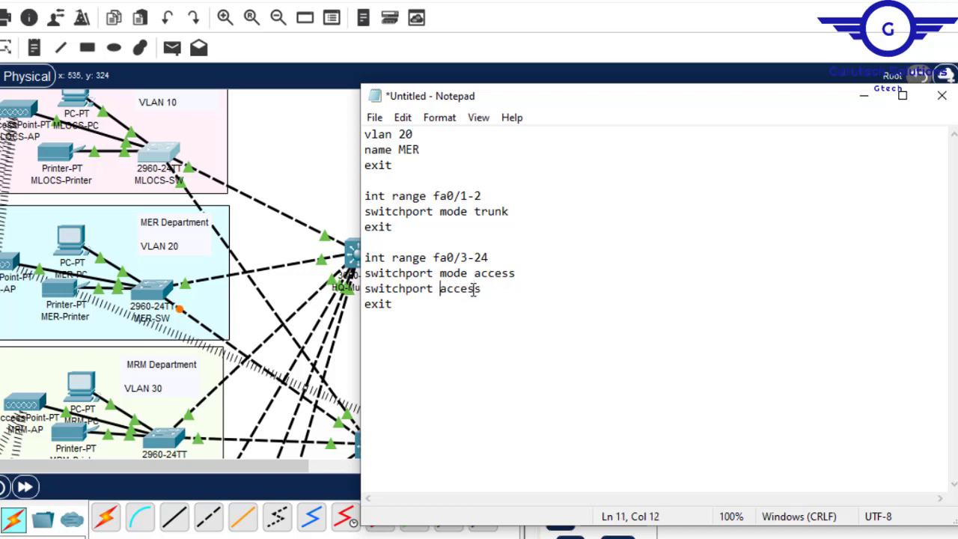
pyautogui.click(491, 290)
pyautogui.write('vlan 20')
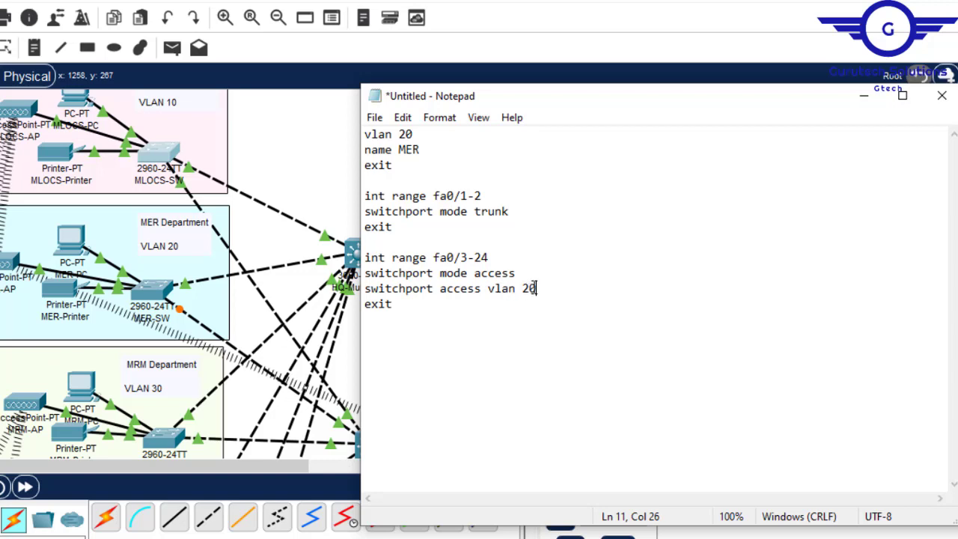
# - Copy the entire VLAN 20 script and switch back to Cisco Packet Tracer
pyautogui.moveTo(415, 135); pyautogui.dragTo(399, 135)
pyautogui.click(460, 212)
pyautogui.hotkey('ctrl', 'a')
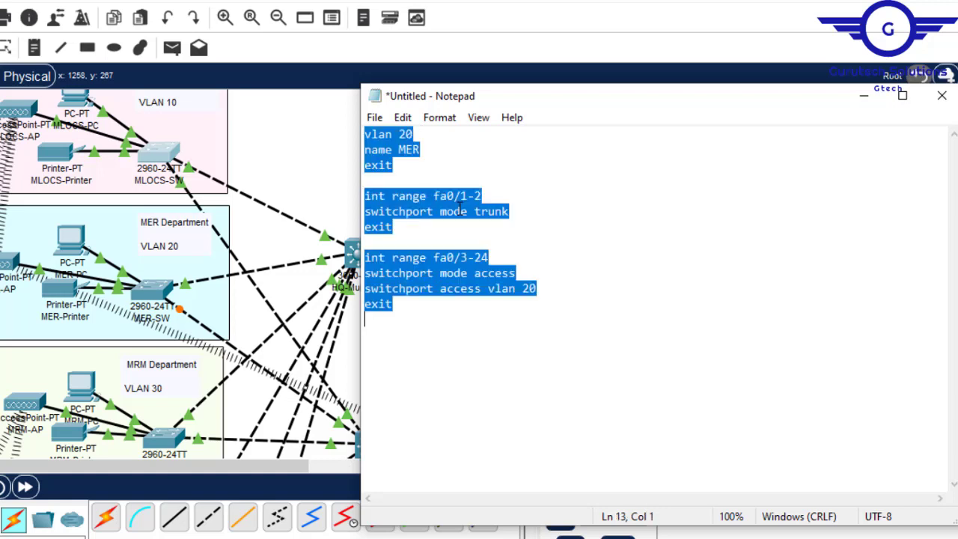
pyautogui.hotkey('alt', 'Tab')
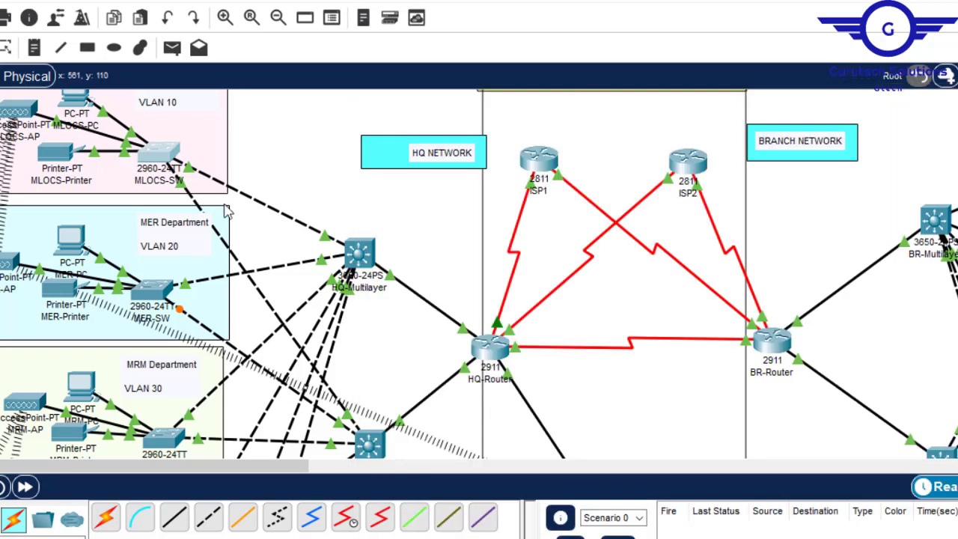
# - Open MER-SW's command line, get to global configuration mode and paste in the copied VLAN 20 script
pyautogui.click(149, 293)
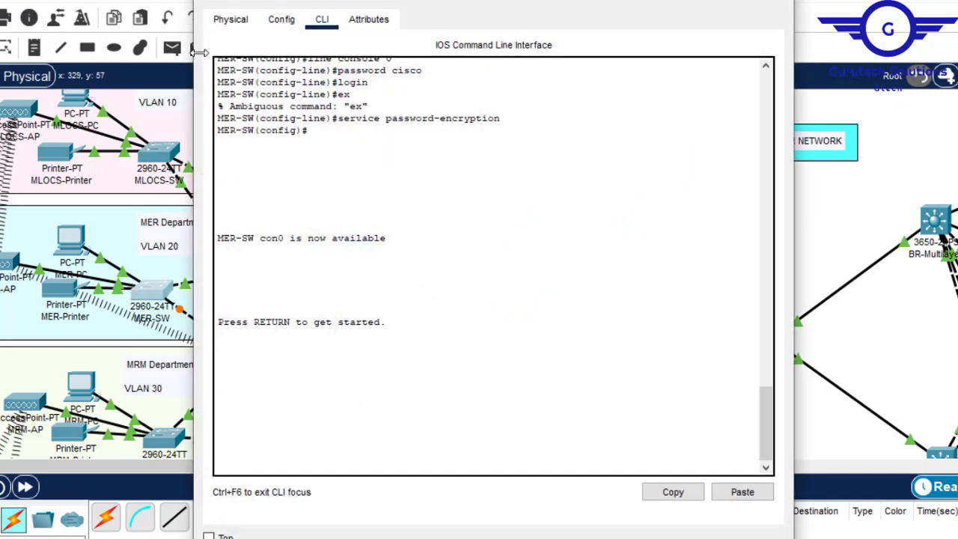
pyautogui.click(281, 19)
pyautogui.click(279, 228)
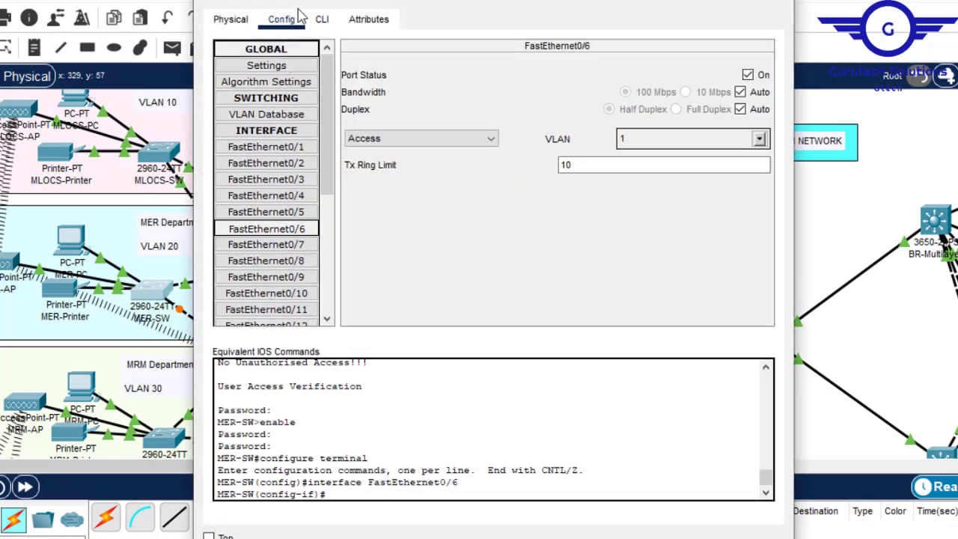
pyautogui.click(324, 19)
pyautogui.press('Return')
pyautogui.press('Return')
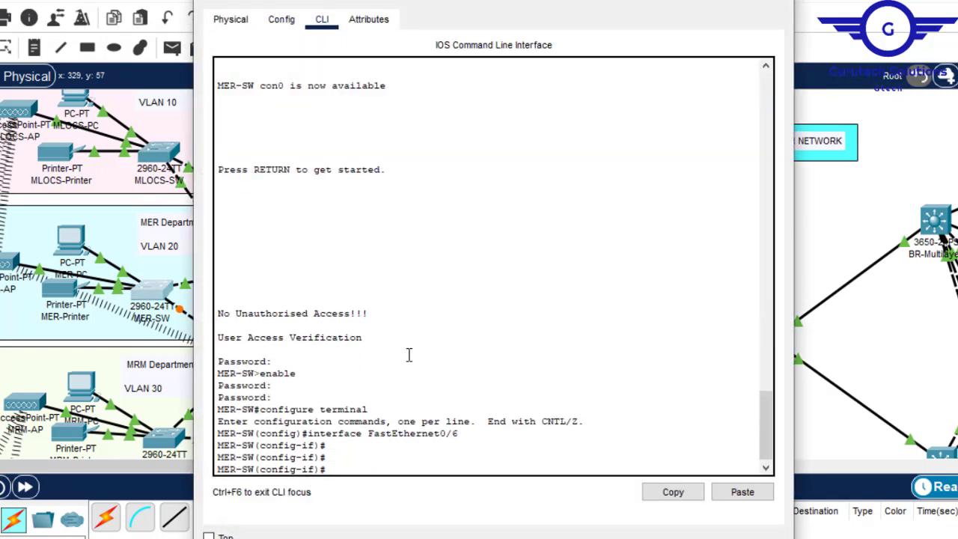
pyautogui.write('ex')
pyautogui.press('Return')
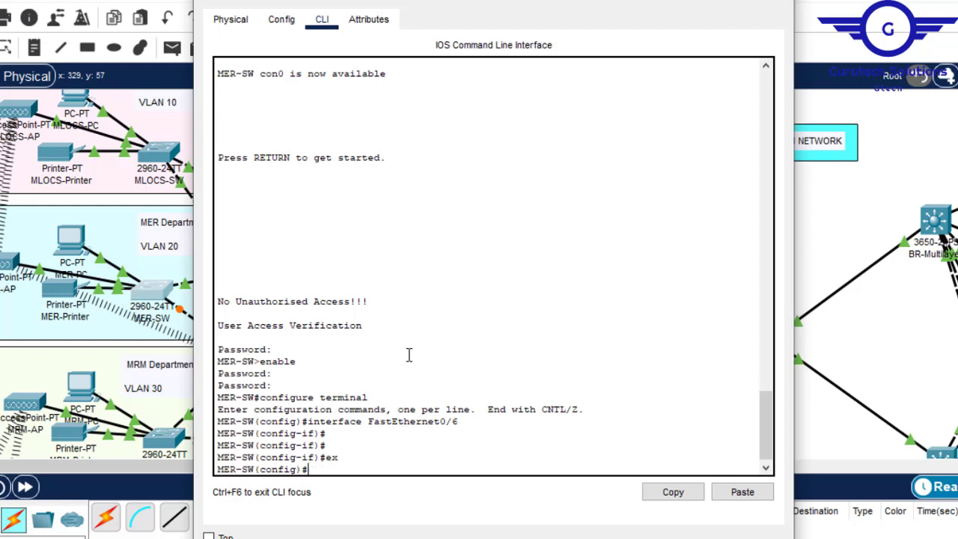
pyautogui.click(742, 492)
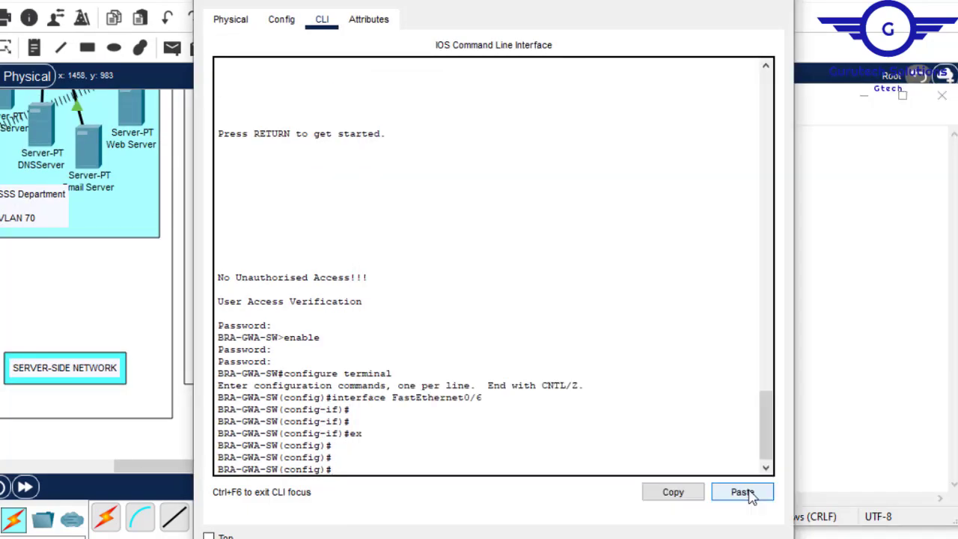
# - Paste the VLAN 130 BR-GWA script into BRA-GWA-SW's command line, then close the switch and minimize the Notepad script
pyautogui.click(743, 491)
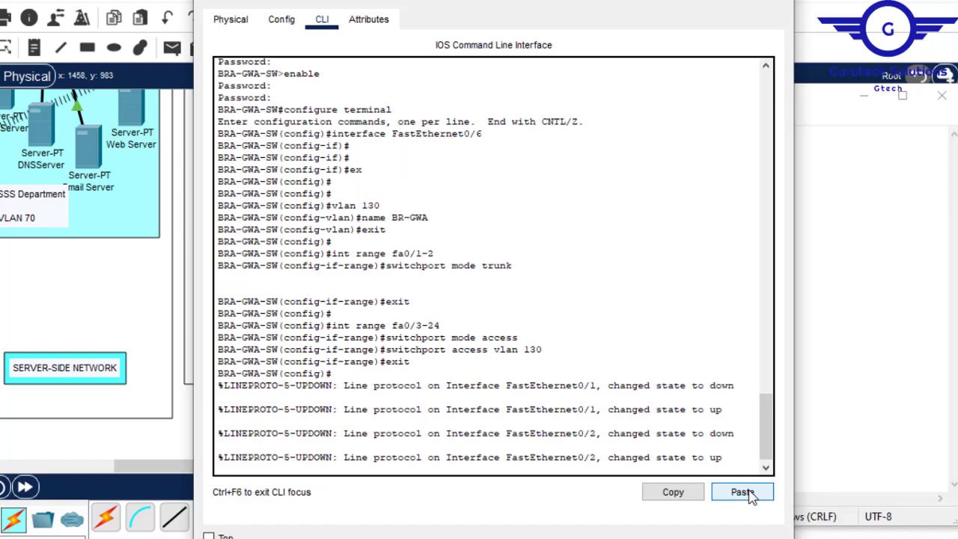
pyautogui.click(786, 12)
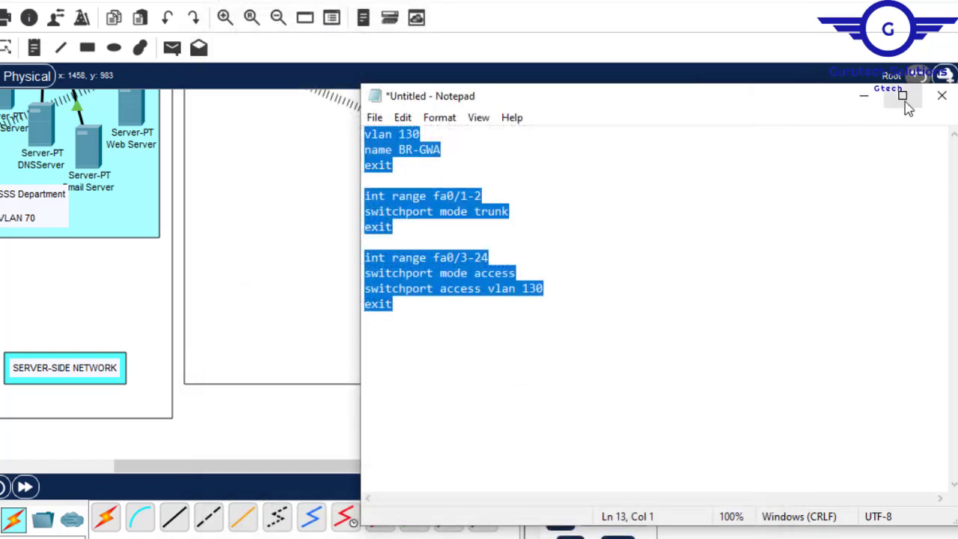
pyautogui.click(866, 97)
# - Review the VLAN assignment step in Config.txt and examine the branch multilayer switches' links to the department switches
pyautogui.scroll(15, 479, 274)
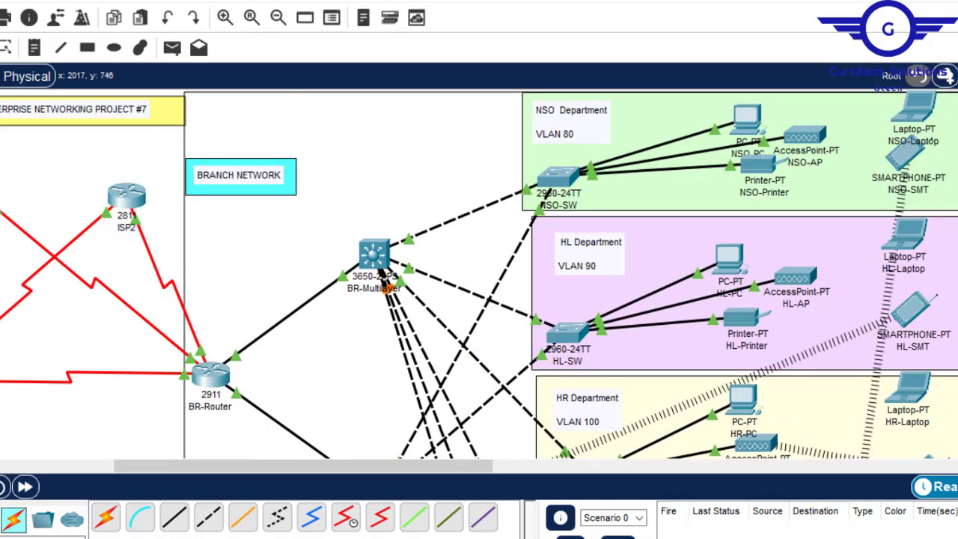
pyautogui.scroll(-8, 479, 273)
pyautogui.scroll(8, 479, 273)
pyautogui.moveTo(687, 537)
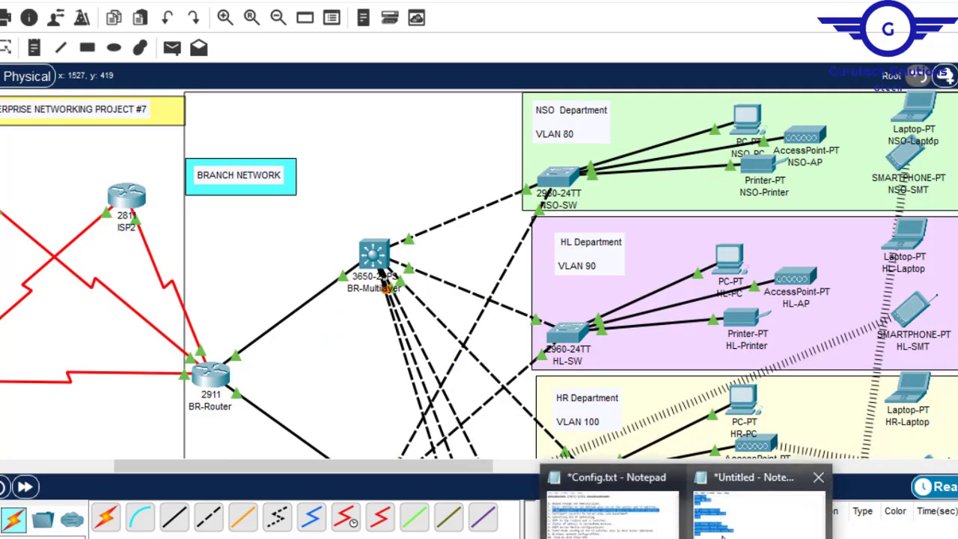
pyautogui.click(759, 516)
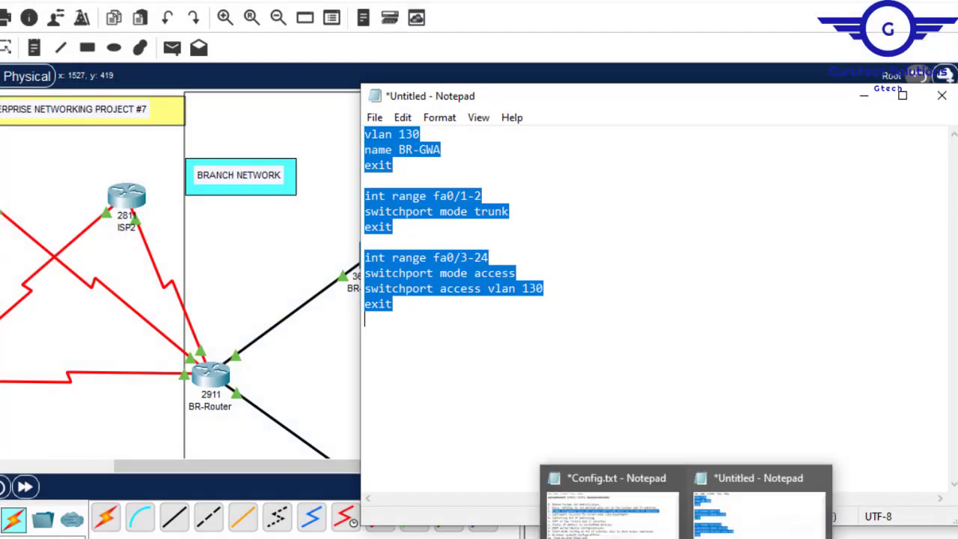
pyautogui.click(610, 512)
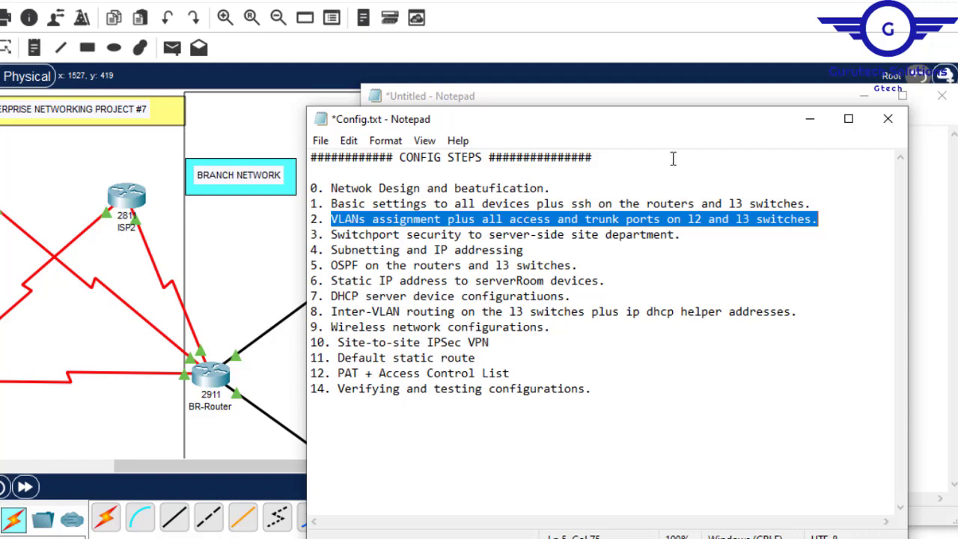
pyautogui.click(810, 121)
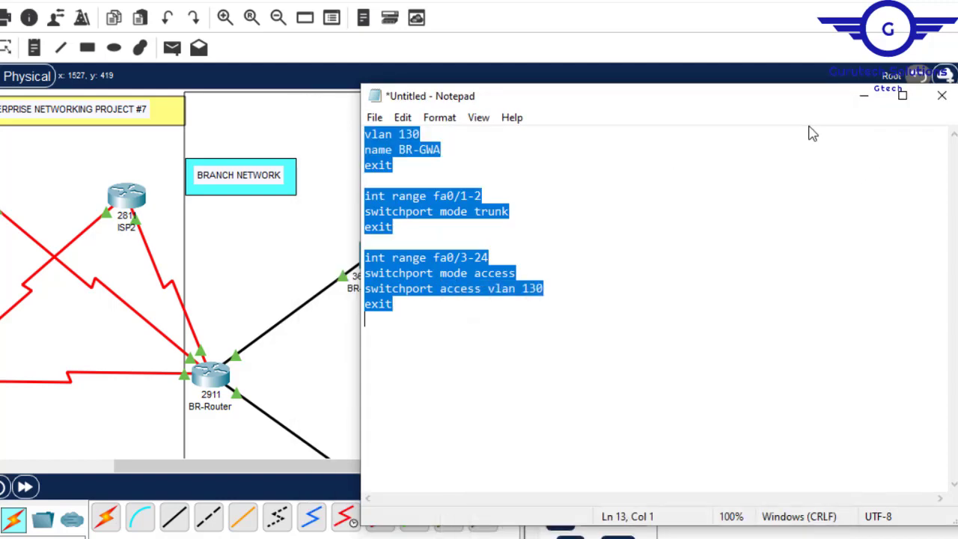
pyautogui.click(864, 96)
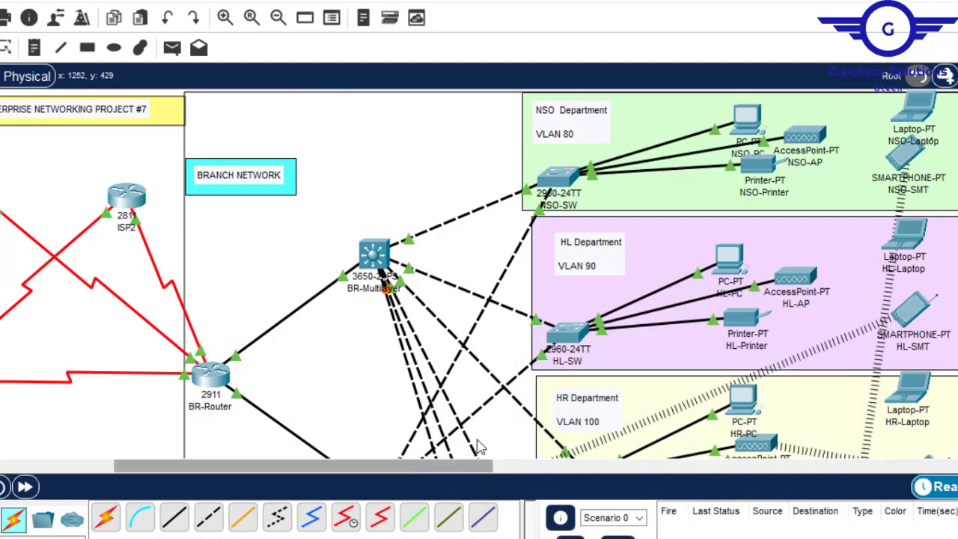
pyautogui.scroll(-5, 838, 445)
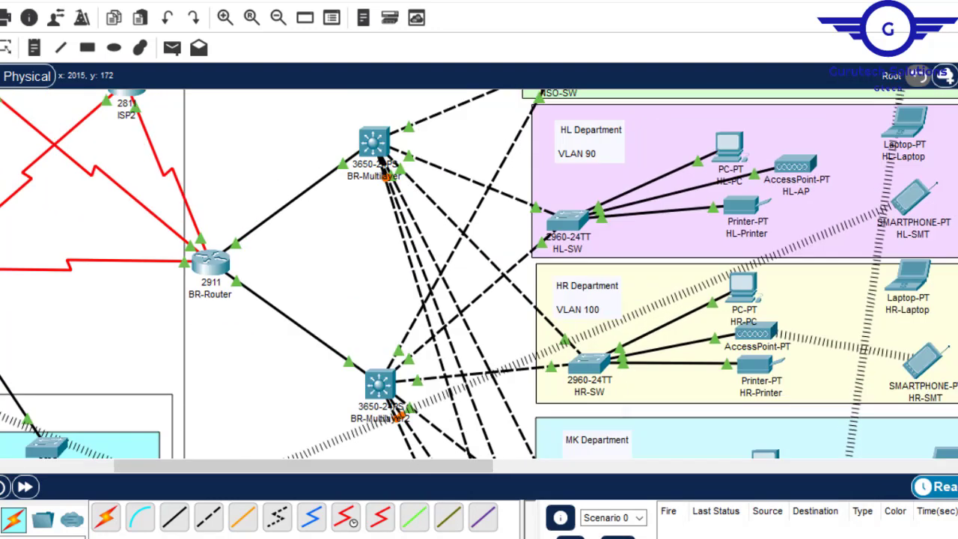
pyautogui.scroll(5, 838, 445)
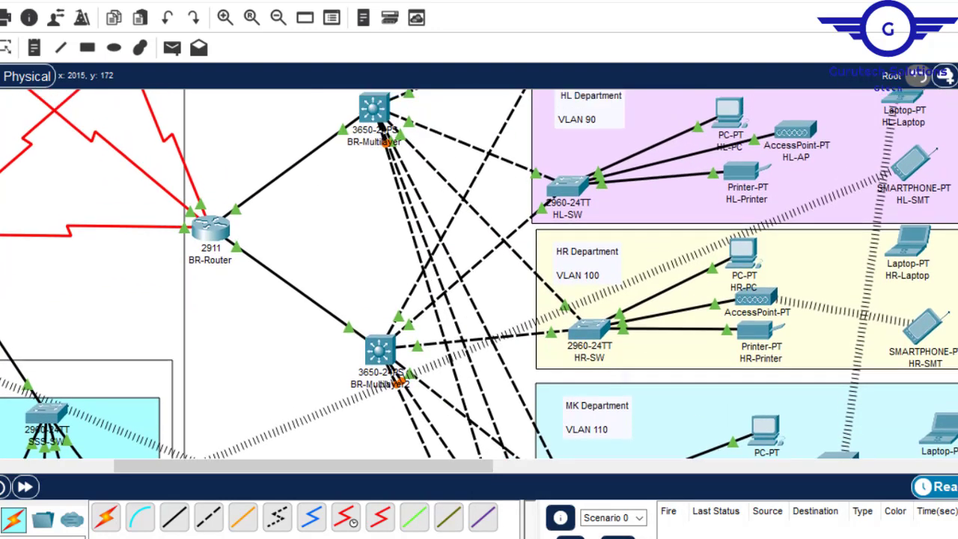
pyautogui.scroll(1, 479, 274)
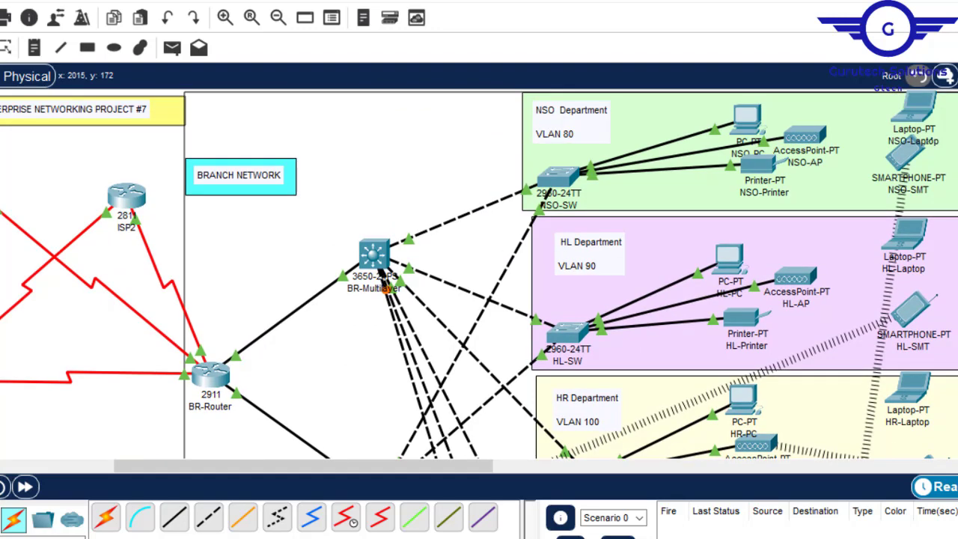
pyautogui.scroll(-7, 479, 274)
pyautogui.scroll(6, 479, 274)
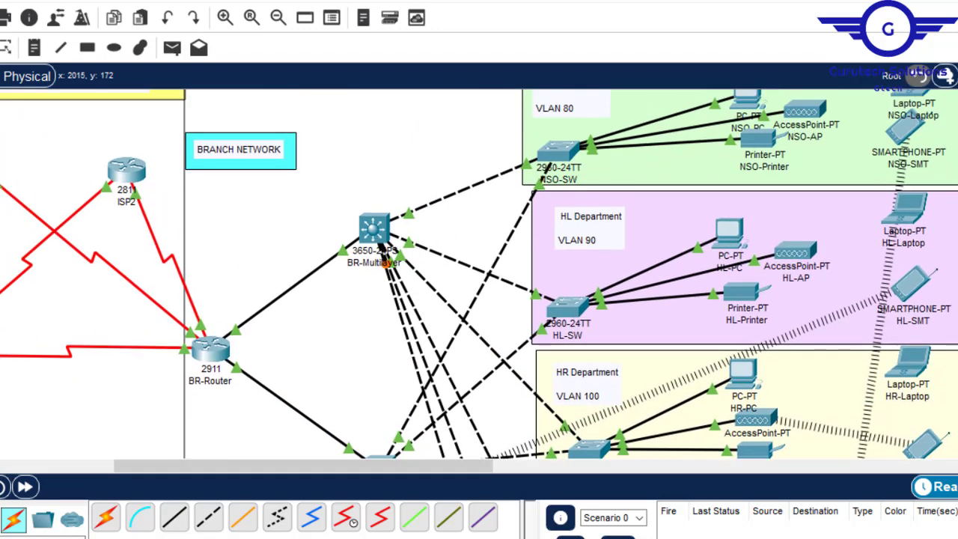
pyautogui.scroll(-2, 479, 274)
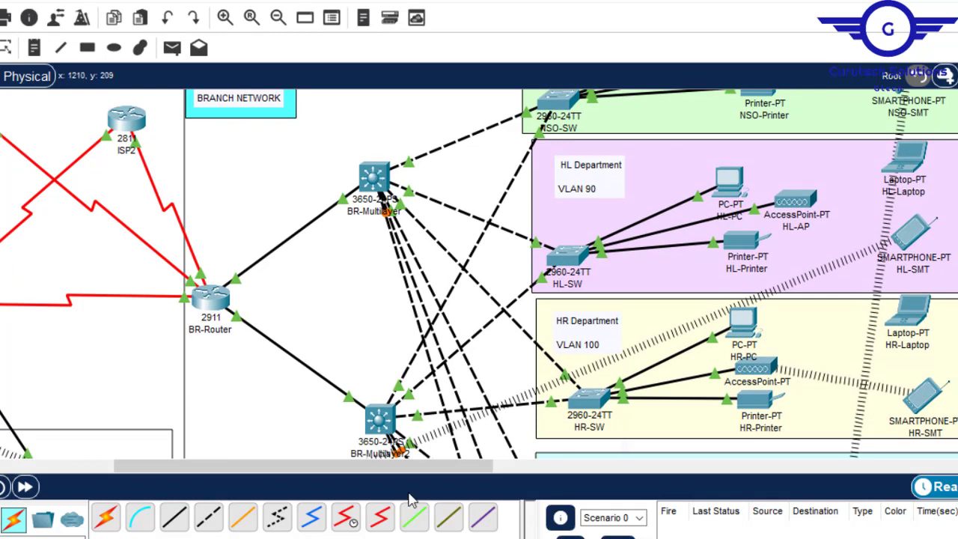
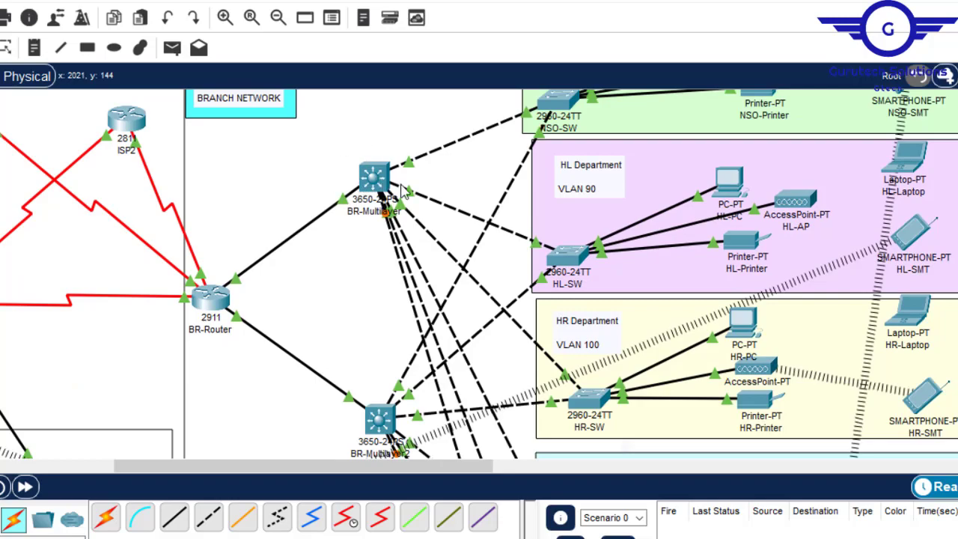
# - Compare the links from the branch multilayer switches to the NSO, HL and HR department switches
pyautogui.scroll(-4, 479, 273)
pyautogui.scroll(5, 479, 274)
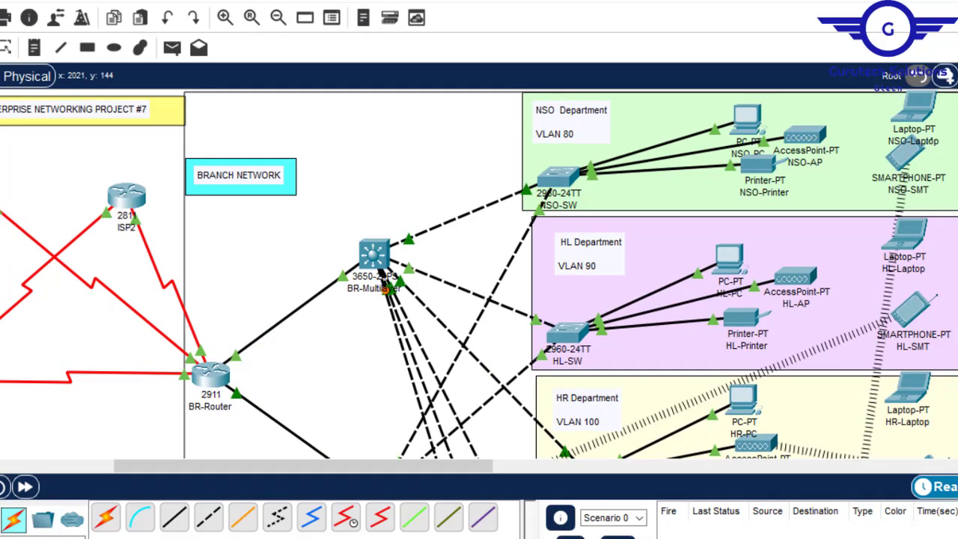
pyautogui.scroll(-3, 479, 274)
pyautogui.scroll(-4, 479, 274)
pyautogui.scroll(3, 479, 274)
pyautogui.scroll(4, 479, 273)
pyautogui.scroll(-3, 479, 274)
pyautogui.scroll(3, 479, 274)
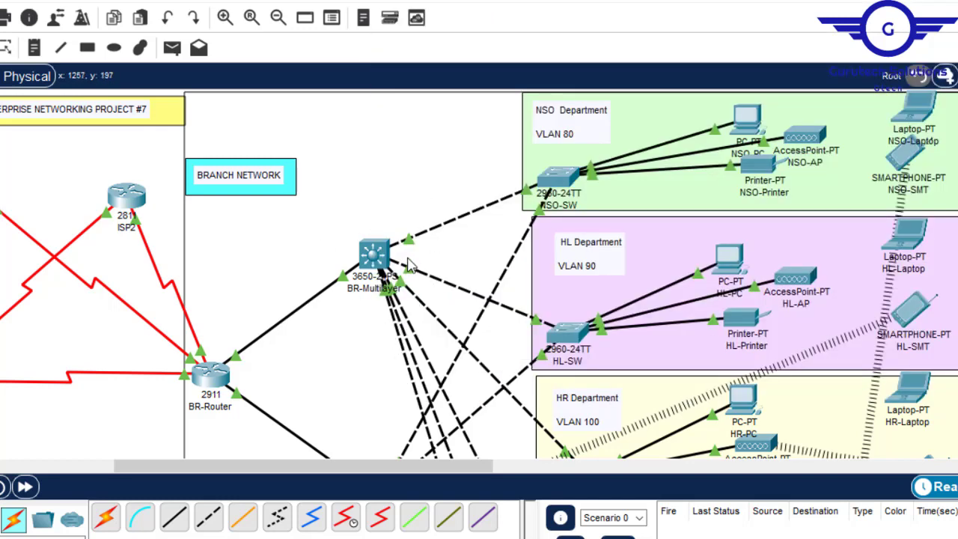
# - Open the HQ-Multilayer switch in the HQ network and bring up the configuration of interface GigabitEthernet1/0/1
pyautogui.moveTo(301, 469); pyautogui.dragTo(23, 467)
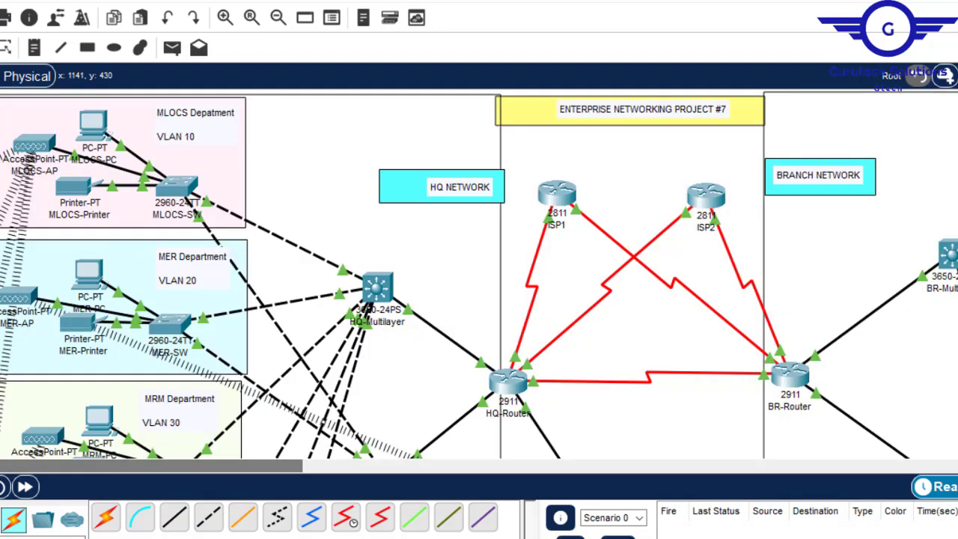
pyautogui.click(378, 296)
pyautogui.press('Return')
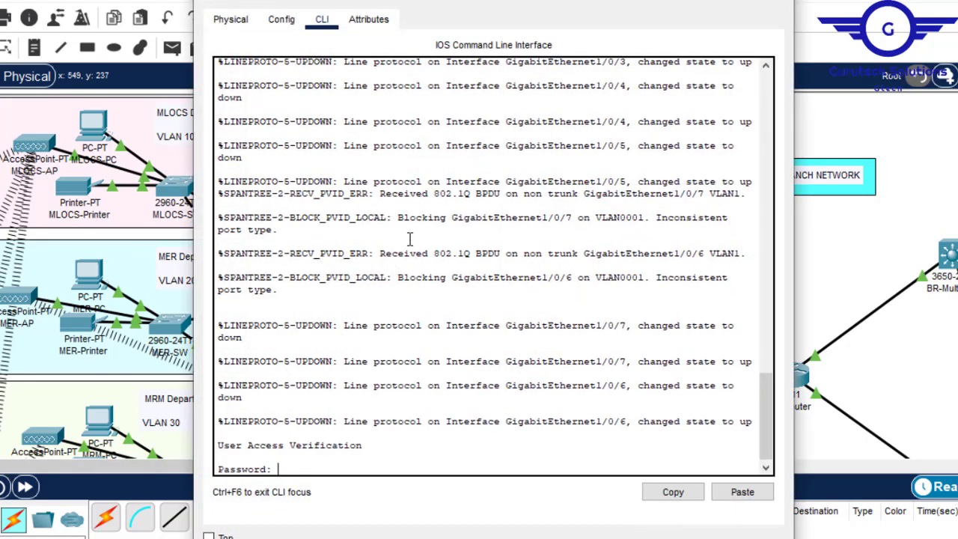
pyautogui.press('Return')
pyautogui.click(277, 18)
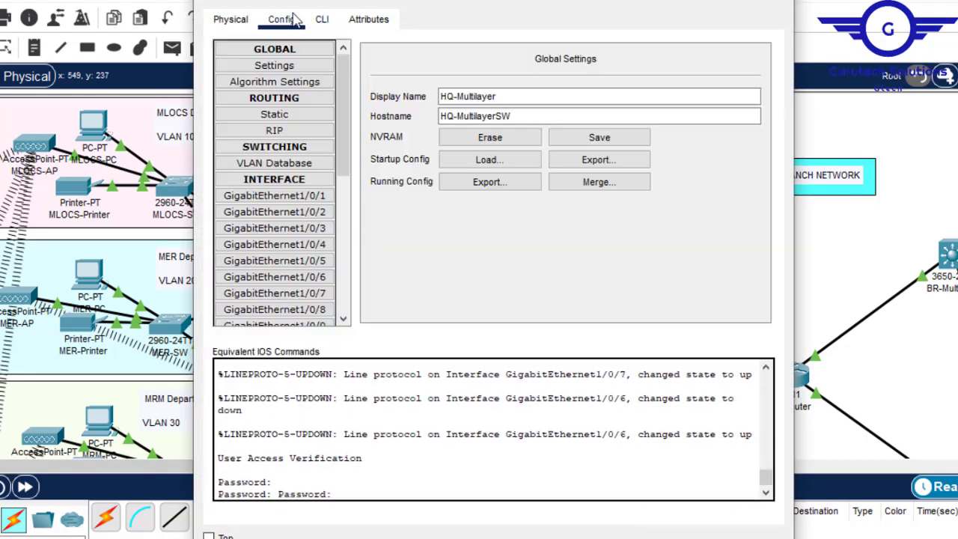
pyautogui.click(293, 199)
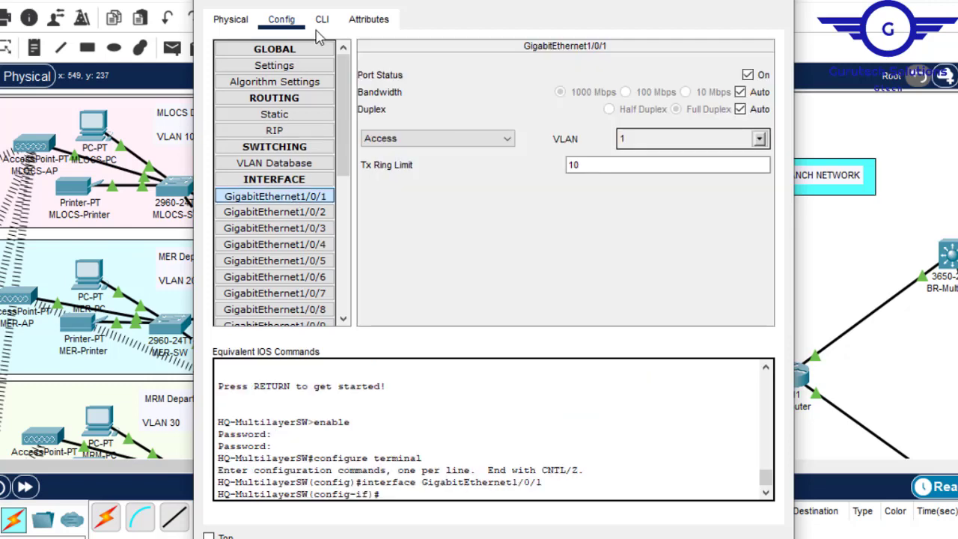
# - Leave interface configuration on HQ-Multilayer's command line and return to global configuration mode
pyautogui.click(322, 19)
pyautogui.press('Return')
pyautogui.press('Return')
pyautogui.write('ex')
pyautogui.press('Return')
pyautogui.press('Return')
pyautogui.press('Return')
pyautogui.press('Return')
pyautogui.press('Return')
pyautogui.press('Return')
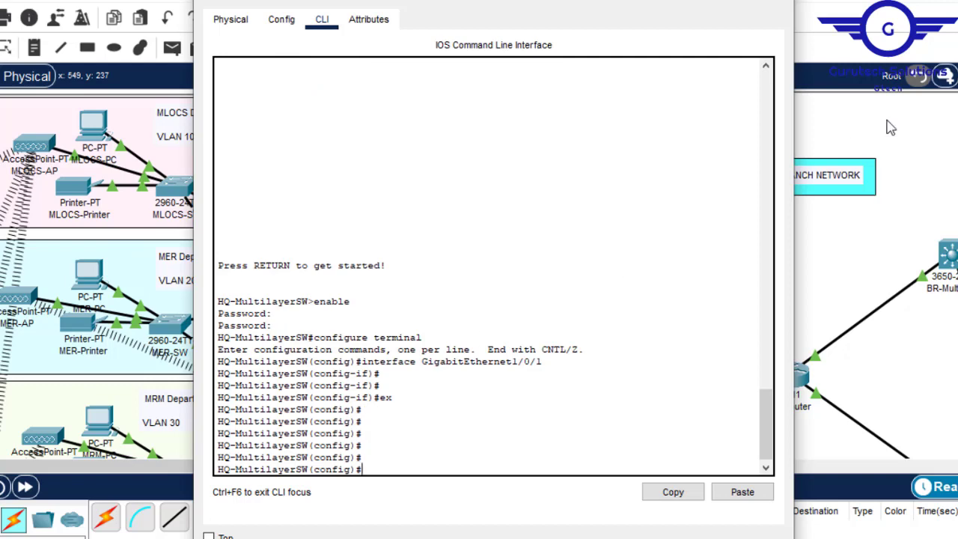
# - Check the HQ multilayer switches' department links and create VLANs 10, 20 and 30 on HQ-Multilayer
pyautogui.click(776, 0)
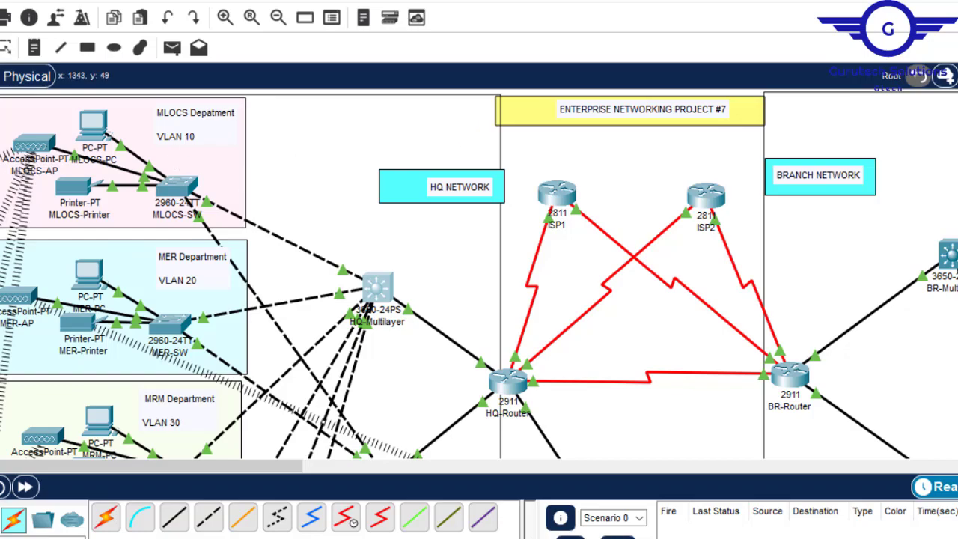
pyautogui.scroll(-7, 478, 274)
pyautogui.scroll(4, 479, 274)
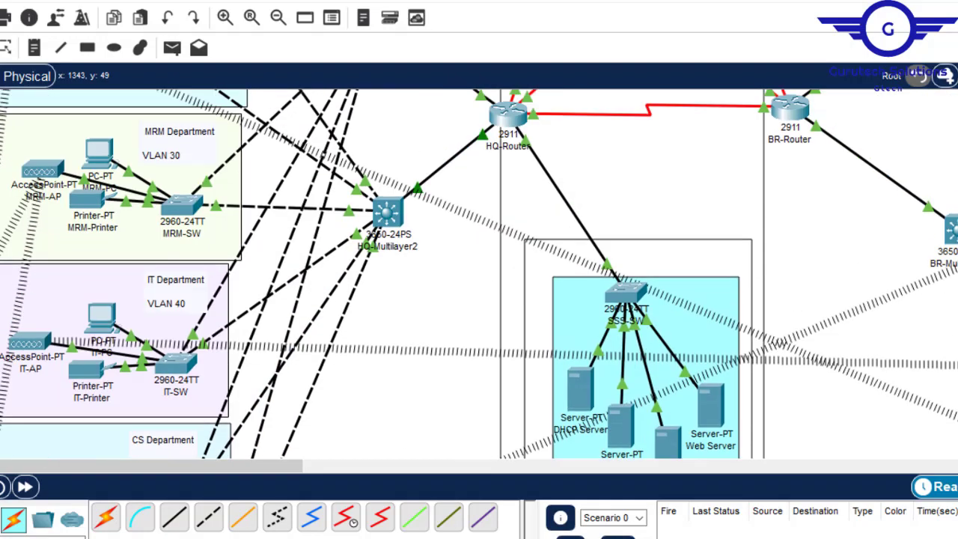
pyautogui.scroll(4, 478, 274)
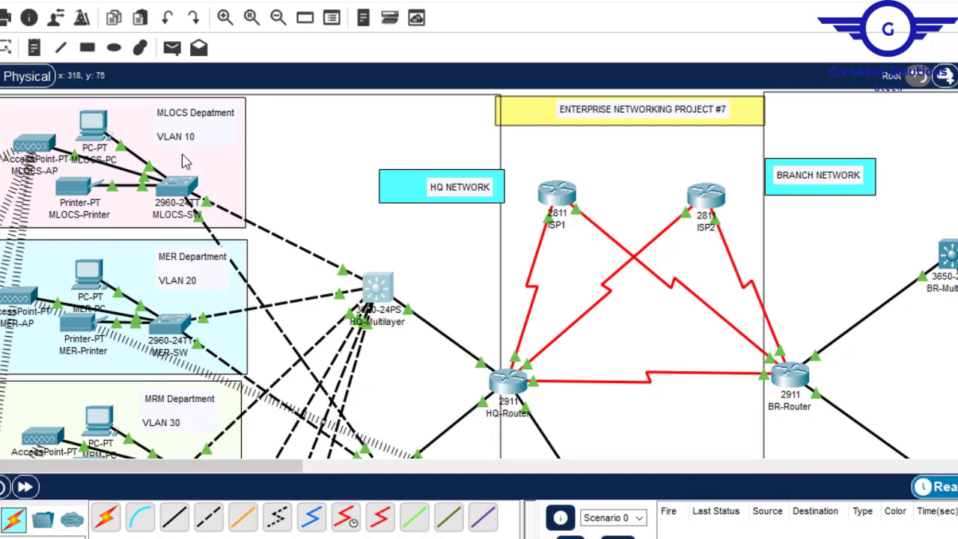
pyautogui.click(367, 287)
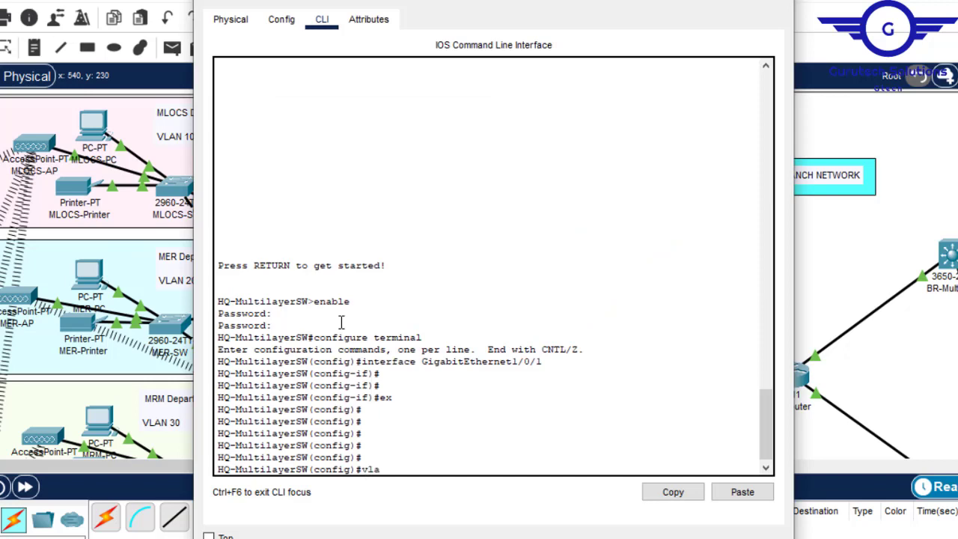
pyautogui.press('Return')
pyautogui.press('Up')
pyautogui.write('2')
pyautogui.press('Return')
pyautogui.write('vlan 20')
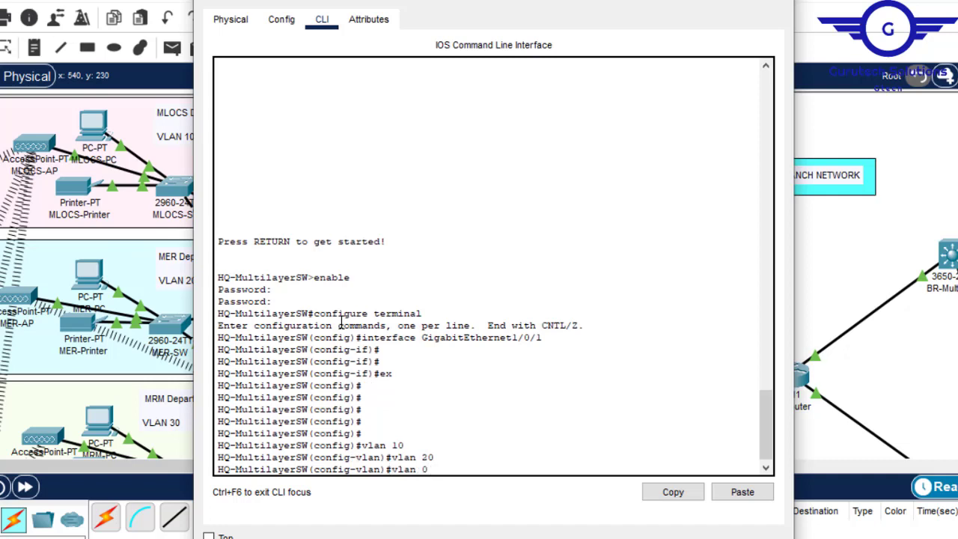
pyautogui.write('3')
pyautogui.press('Return')
# - Create VLANs 50, 40 and 60 on HQ-Multilayer and exit VLAN configuration
pyautogui.write('vlan 305')
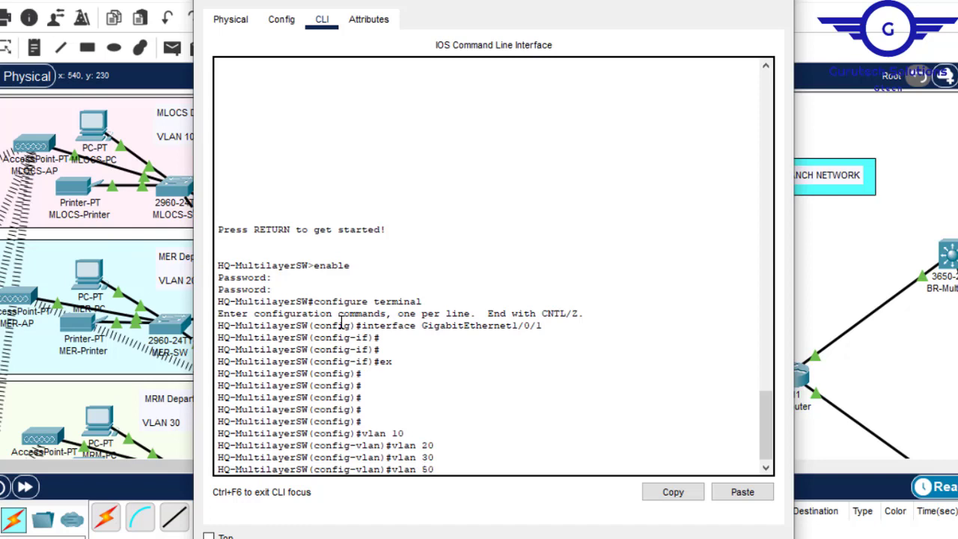
pyautogui.press('Return')
pyautogui.press('Up')
pyautogui.press('Left')
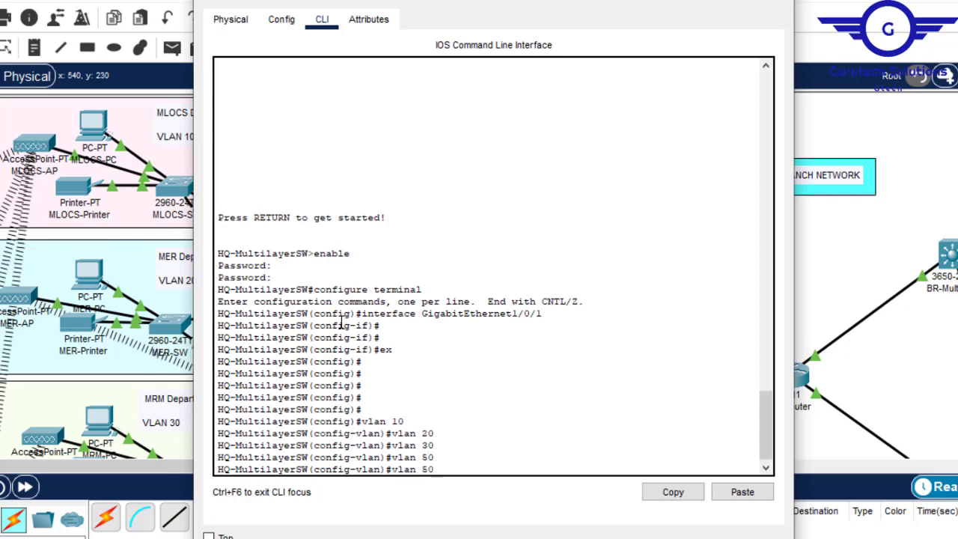
pyautogui.press('Return')
pyautogui.press('Up')
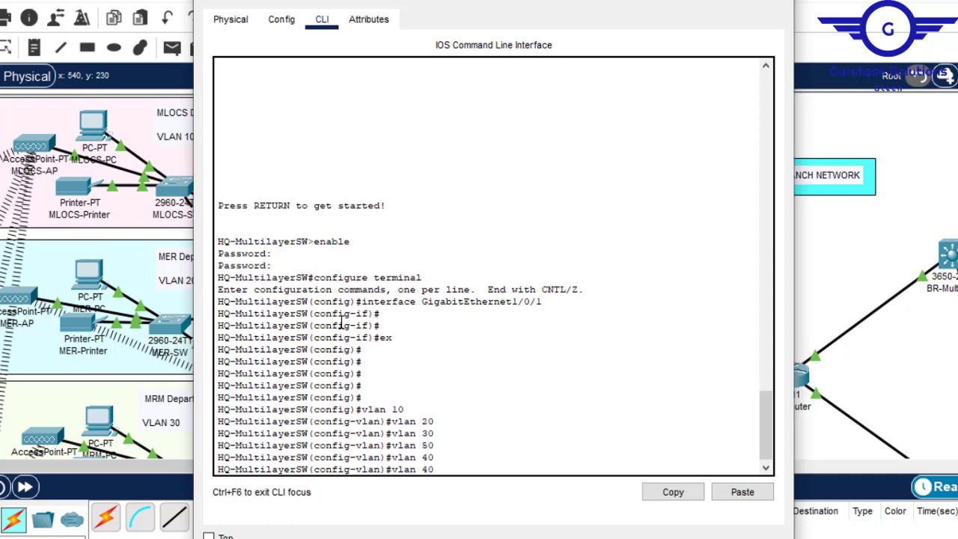
pyautogui.press('Left')
pyautogui.press('BackSpace')
pyautogui.write('6')
pyautogui.press('Return')
pyautogui.write('e')
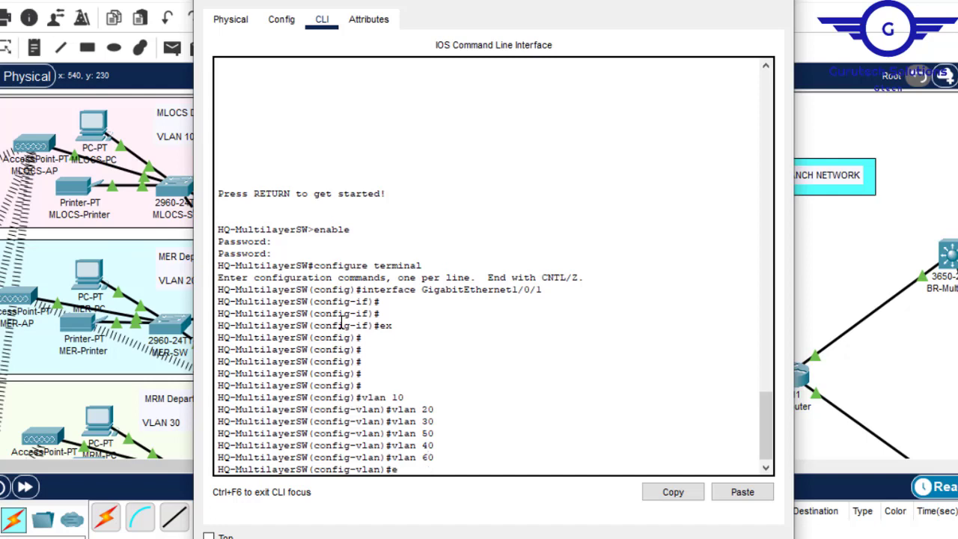
pyautogui.write('x')
pyautogui.press('Return')
pyautogui.press('Return')
pyautogui.press('Return')
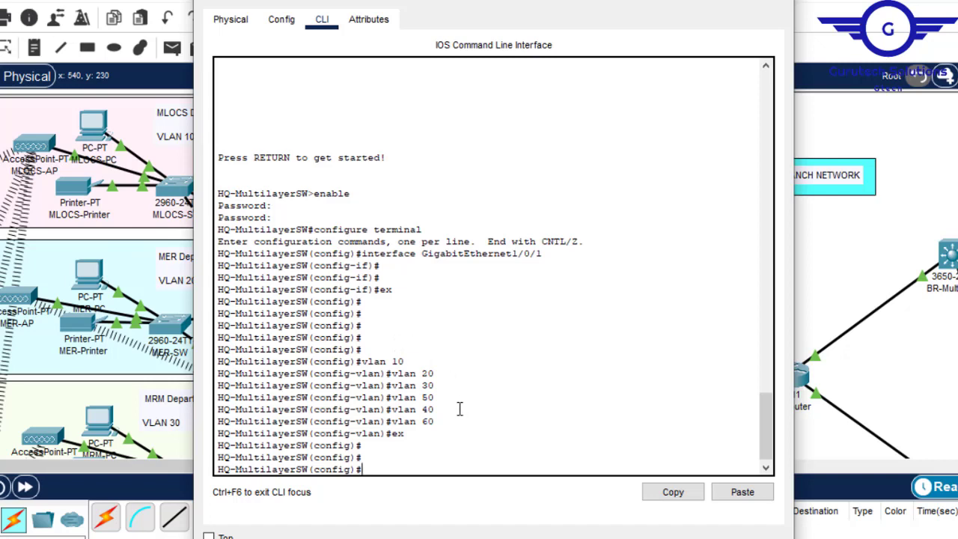
# - Check HQ-Multilayer's port list in the topology and enter configuration of the interface range gig1/0/2-7
pyautogui.click(697, 1)
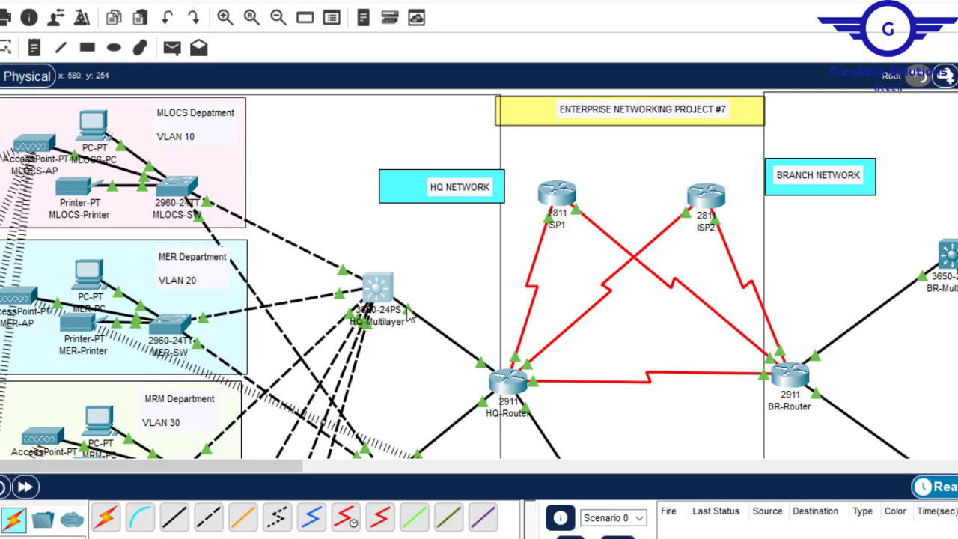
pyautogui.click(607, 143)
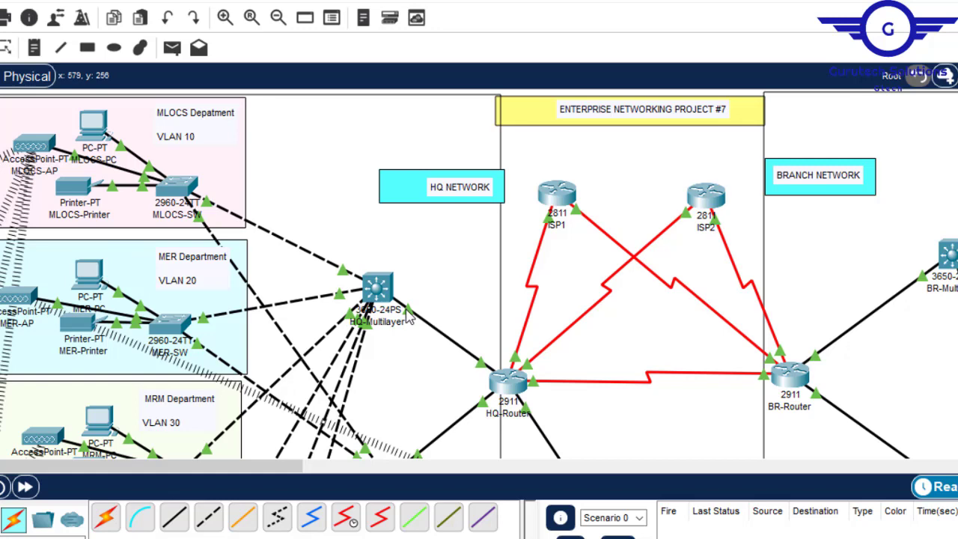
pyautogui.moveTo(372, 288)
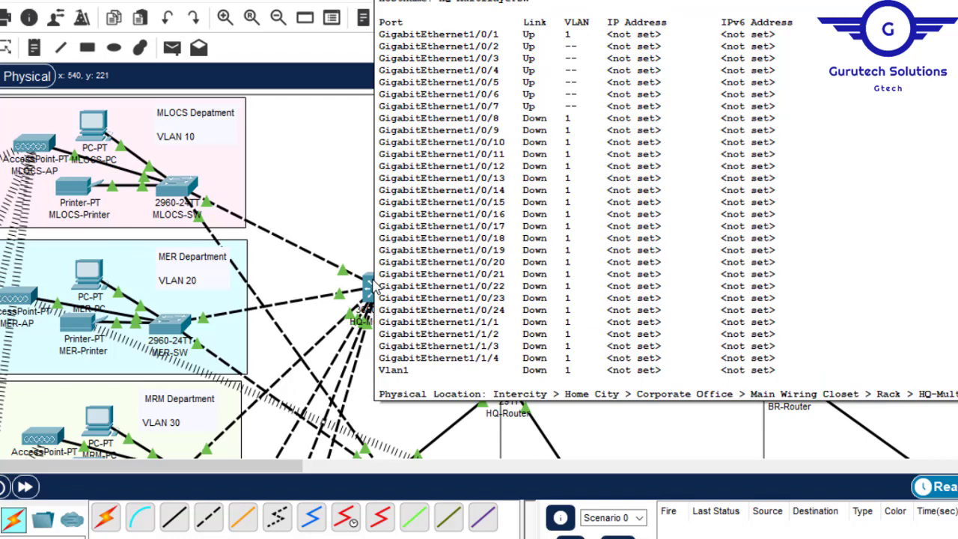
pyautogui.click(370, 291)
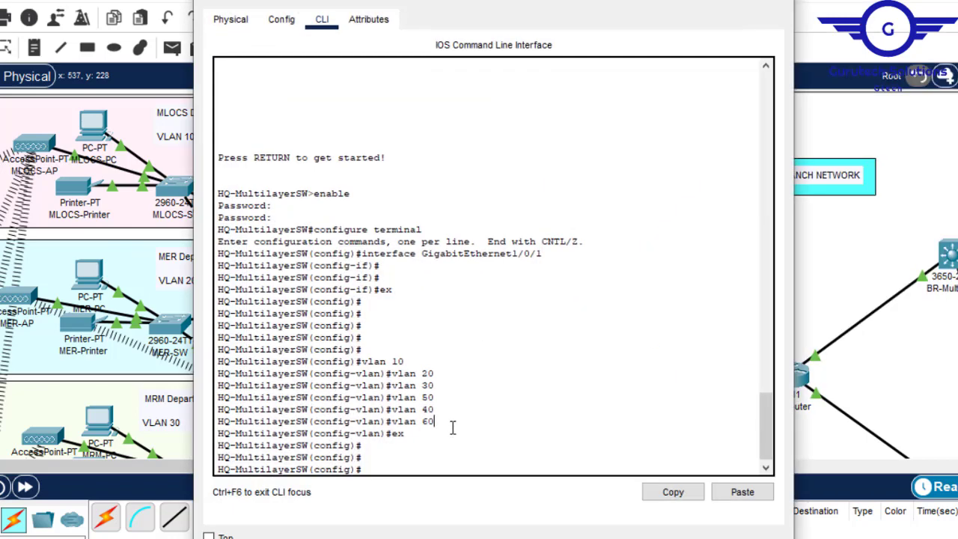
pyautogui.press('Return')
pyautogui.press('Return')
pyautogui.write('int g range gi')
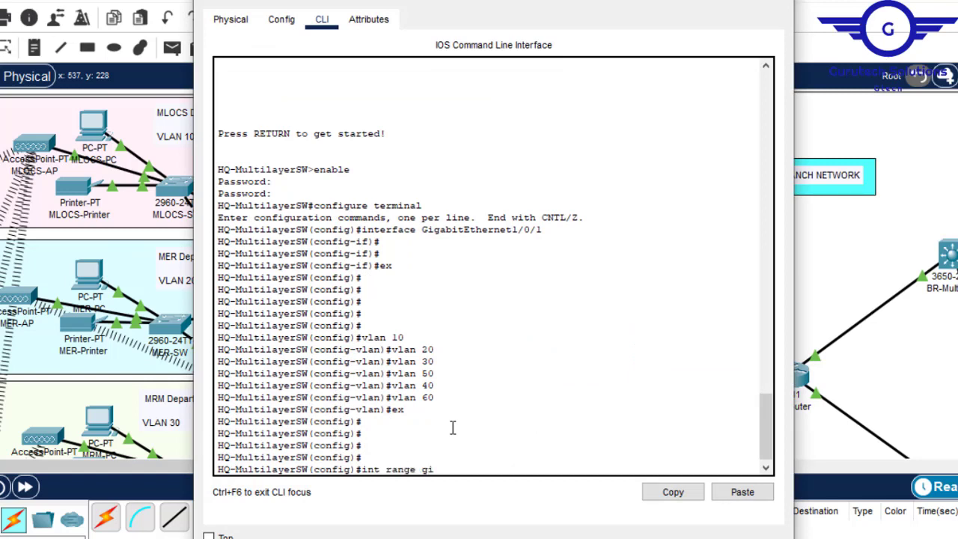
pyautogui.write('g1/0')
pyautogui.click(851, 1)
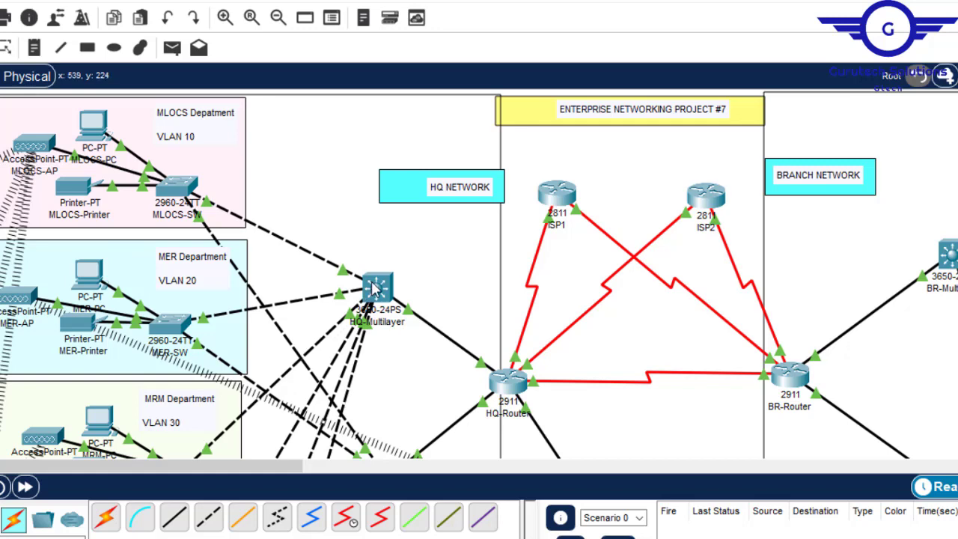
pyautogui.moveTo(374, 291)
pyautogui.click(375, 291)
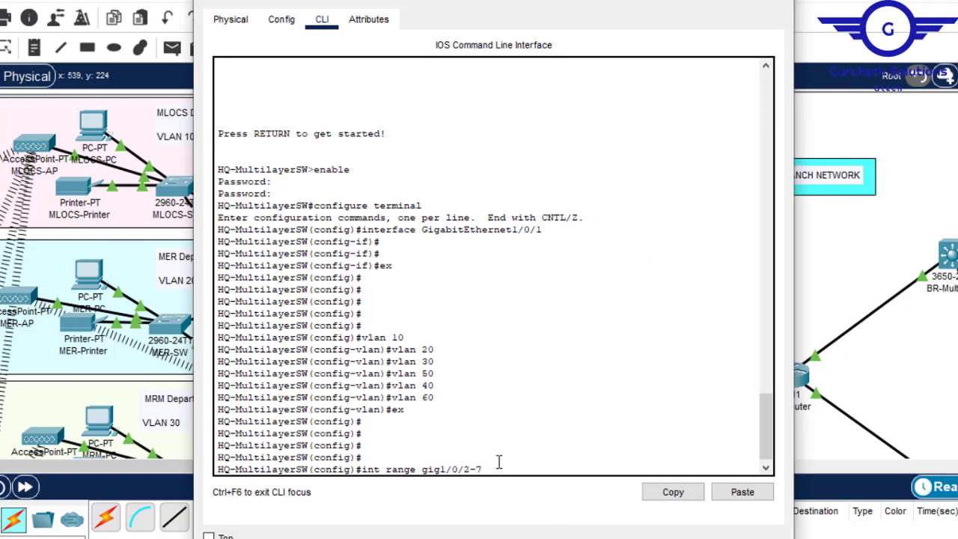
pyautogui.press('Return')
# - Set the selected interface range to switchport mode trunk, exit it and save the configuration with do wr
pyautogui.write('swi')
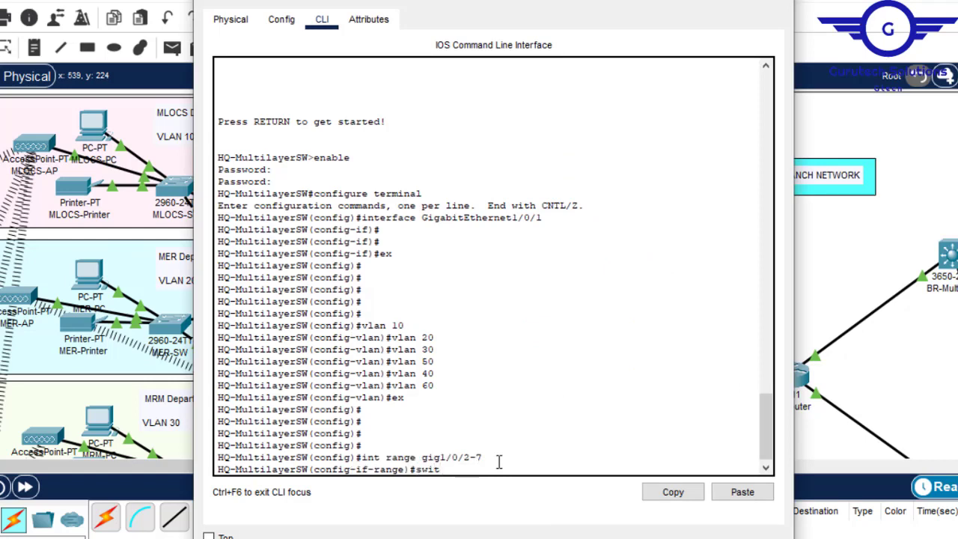
pyautogui.write('t m')
pyautogui.press('Tab')
pyautogui.write('m')
pyautogui.press('Tab')
pyautogui.write('tr')
pyautogui.press('Tab')
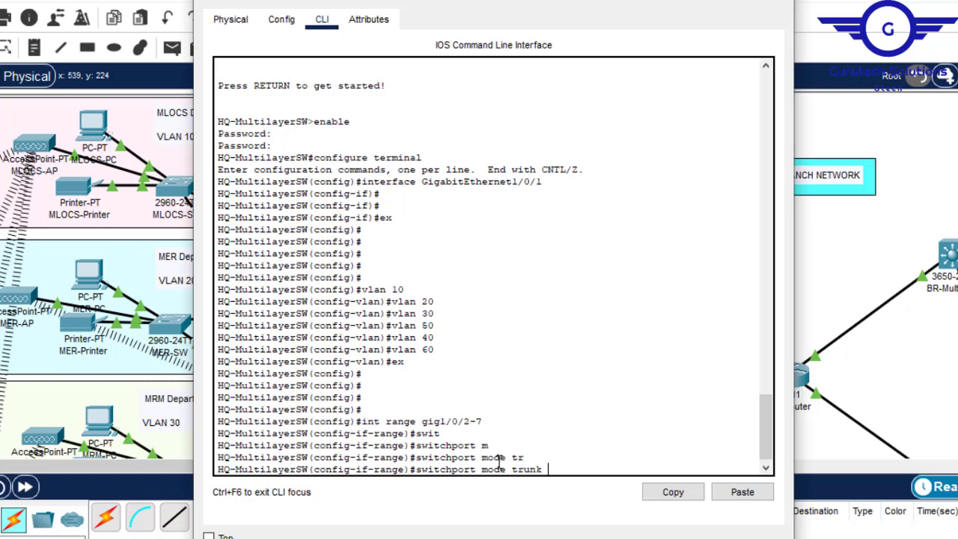
pyautogui.press('Return')
pyautogui.write('ex')
pyautogui.press('Return')
pyautogui.press('Return')
pyautogui.press('Return')
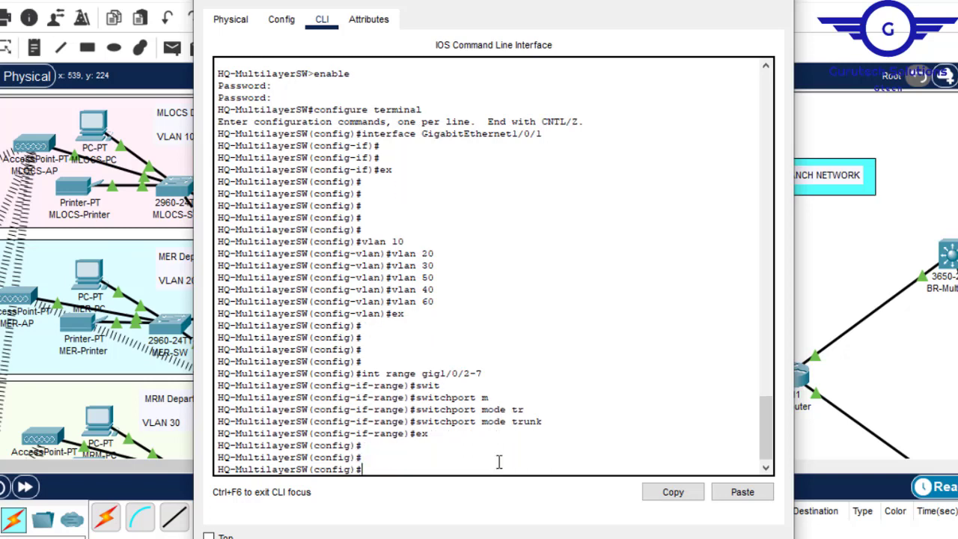
pyautogui.write('do wr')
pyautogui.press('Return')
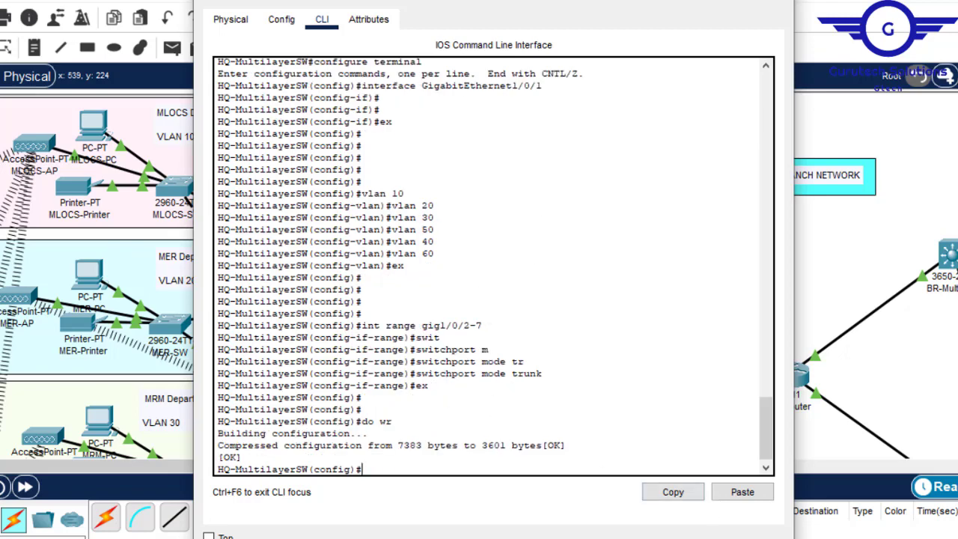
# - Switch to the Notepad script, delete the lines from name BR-GWA through the trunk section, and change vlan 130 to vlan 10
pyautogui.moveTo(686, 538)
pyautogui.click(726, 524)
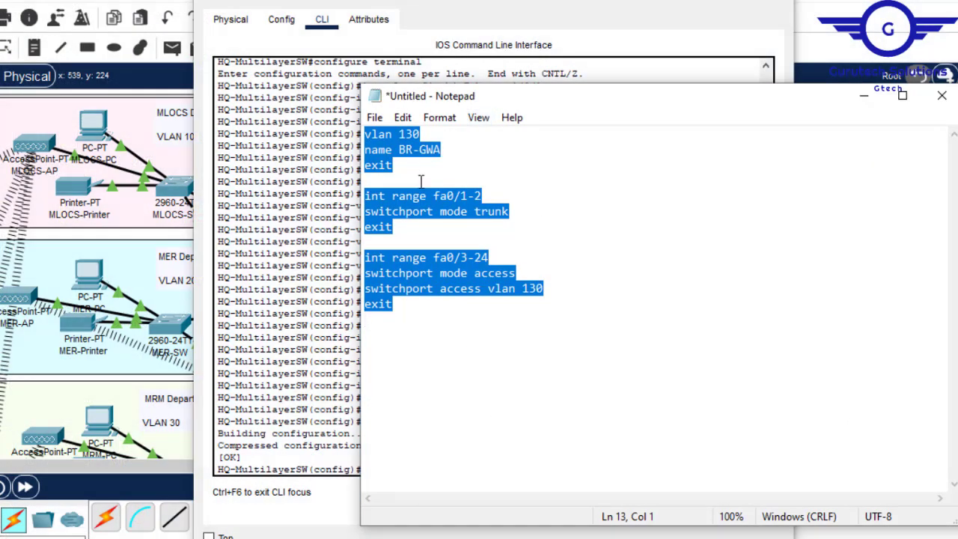
pyautogui.click(410, 226)
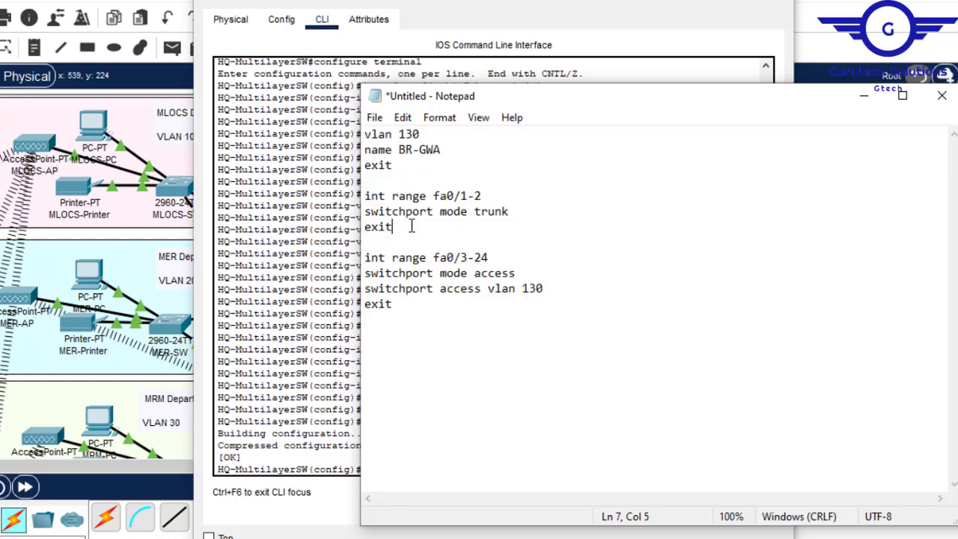
pyautogui.moveTo(390, 189); pyautogui.dragTo(365, 150)
pyautogui.press('Delete')
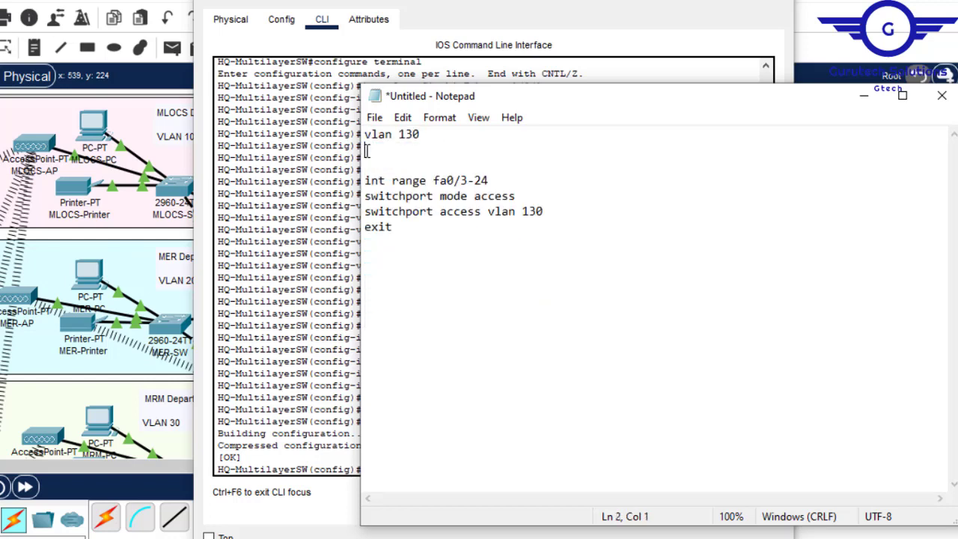
pyautogui.click(413, 132)
pyautogui.press('BackSpace')
# - Duplicate the vlan 10 line in the Notepad script to add vlan 20 and vlan 30 lines below it
pyautogui.moveTo(414, 134); pyautogui.dragTo(367, 141)
pyautogui.hotkey('ctrl', 'c')
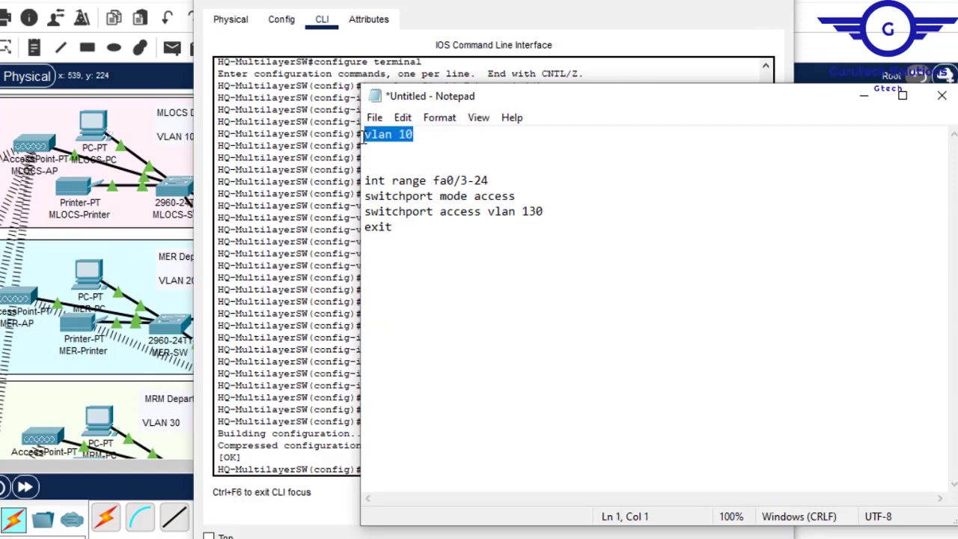
pyautogui.click(419, 136)
pyautogui.press('Return')
pyautogui.hotkey('ctrl', 'v')
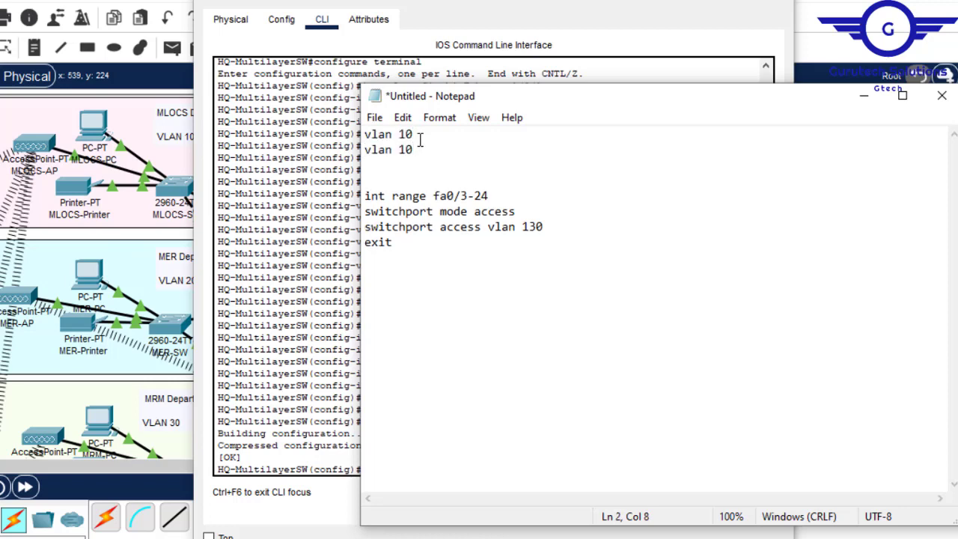
pyautogui.press('BackSpace')
pyautogui.write('2')
pyautogui.press('Return')
pyautogui.hotkey('ctrl', 'v')
pyautogui.press('BackSpace')
pyautogui.write('3')
pyautogui.click(425, 164)
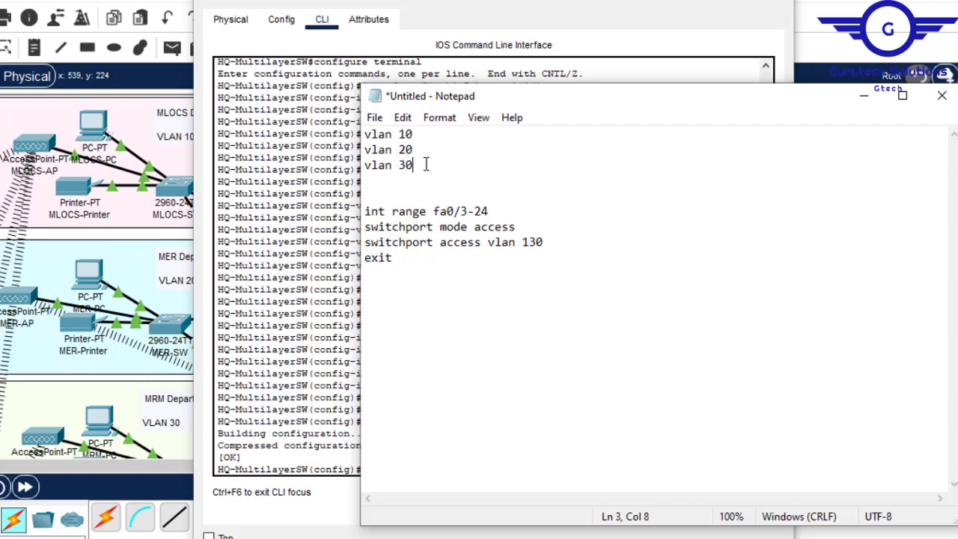
# - Add vlan 40, vlan 50 and vlan 60 lines below vlan 30 in the script
pyautogui.press('Return')
pyautogui.hotkey('ctrl', 'v')
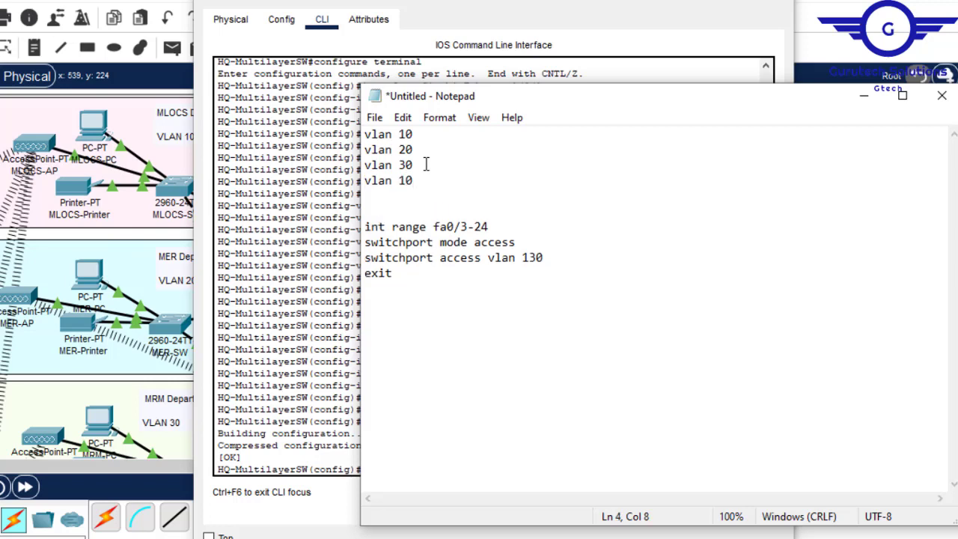
pyautogui.press('BackSpace')
pyautogui.write('4')
pyautogui.press('Return')
pyautogui.hotkey('ctrl', 'v')
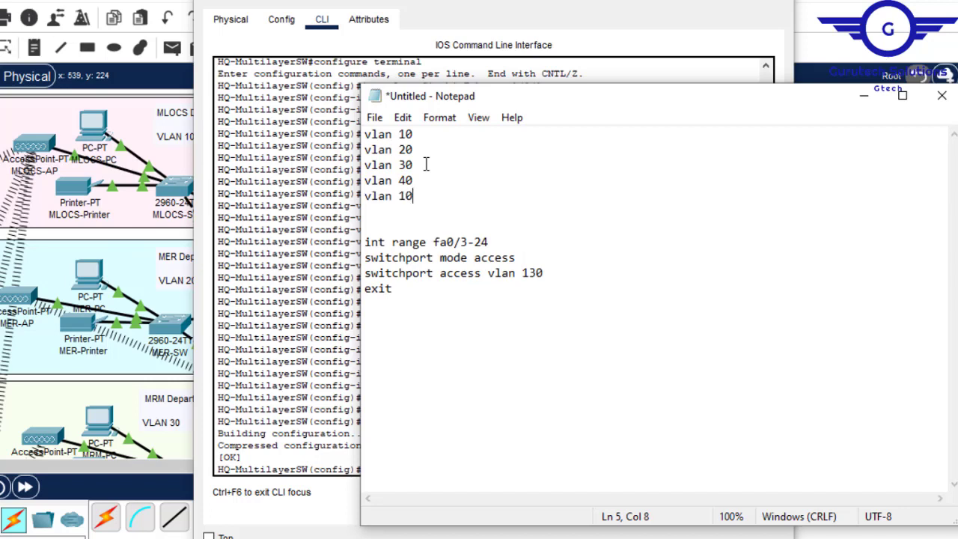
pyautogui.press('BackSpace')
pyautogui.write('5')
pyautogui.write('\\')
pyautogui.press('BackSpace')
pyautogui.press('Return')
pyautogui.write('vlan')
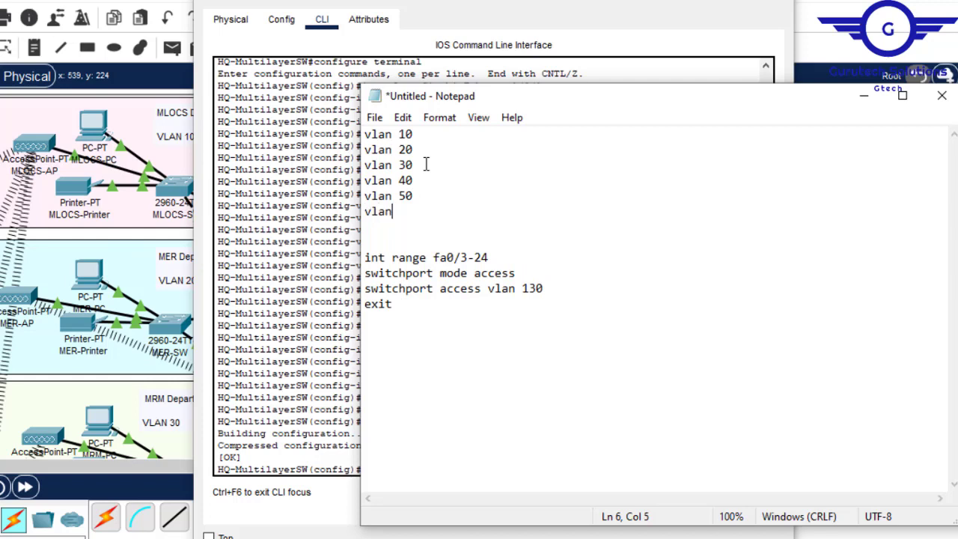
pyautogui.write(' 60')
# - Change the script's interface range to gig1/0/2-7 and replace its access-mode lines with switchport mode trunk
pyautogui.moveTo(502, 257); pyautogui.dragTo(434, 260)
pyautogui.write('gig')
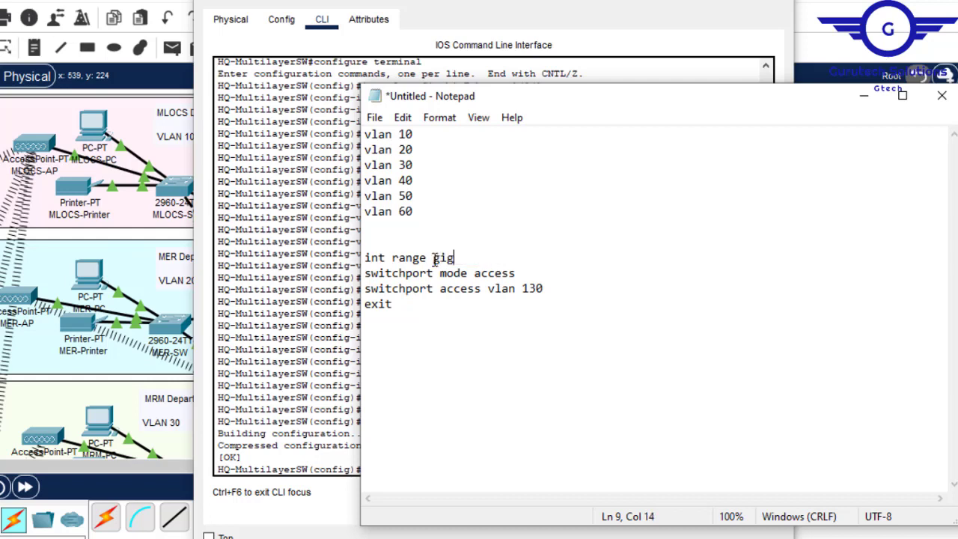
pyautogui.write('1/0/2')
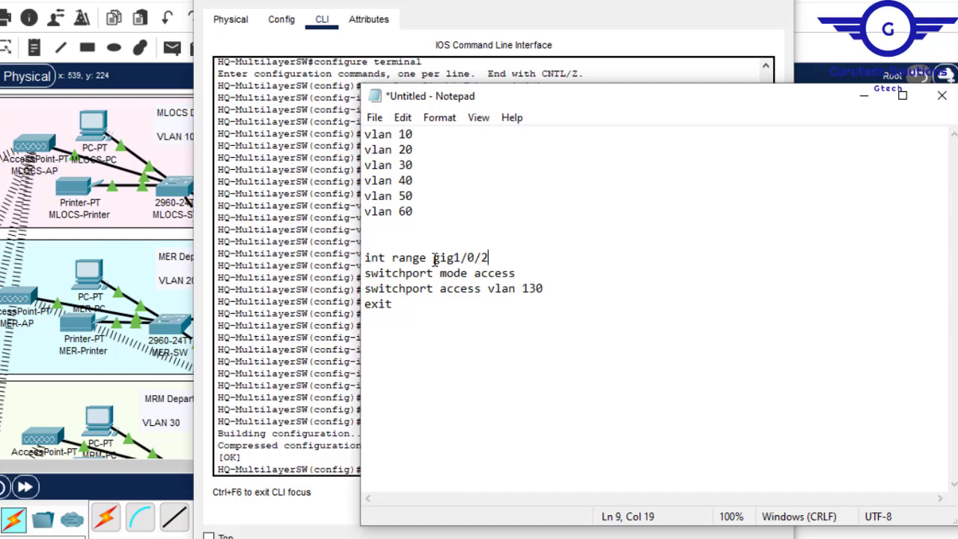
pyautogui.write('-7')
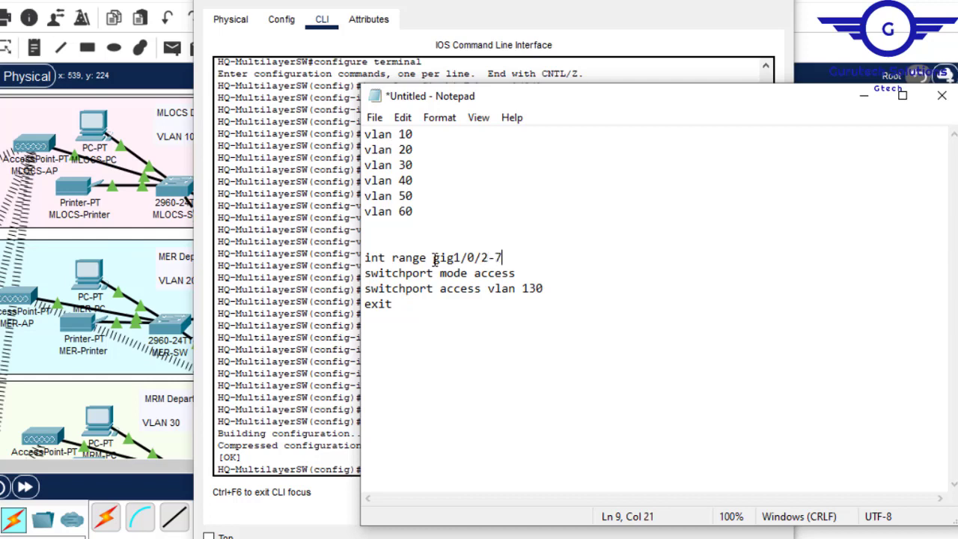
pyautogui.moveTo(537, 288); pyautogui.dragTo(476, 274)
pyautogui.press('BackSpace')
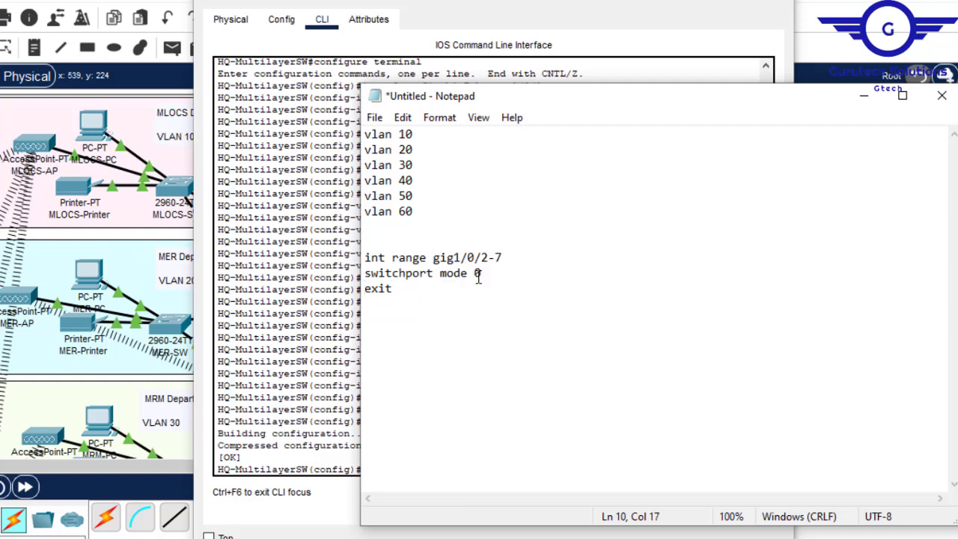
pyautogui.write('trunk')
# - Copy the whole script, close HQ-Multilayer's window and minimize Notepad
pyautogui.click(438, 289)
pyautogui.keyDown('shift'); pyautogui.click(352, 124); pyautogui.keyUp('shift')
pyautogui.press('super+c')
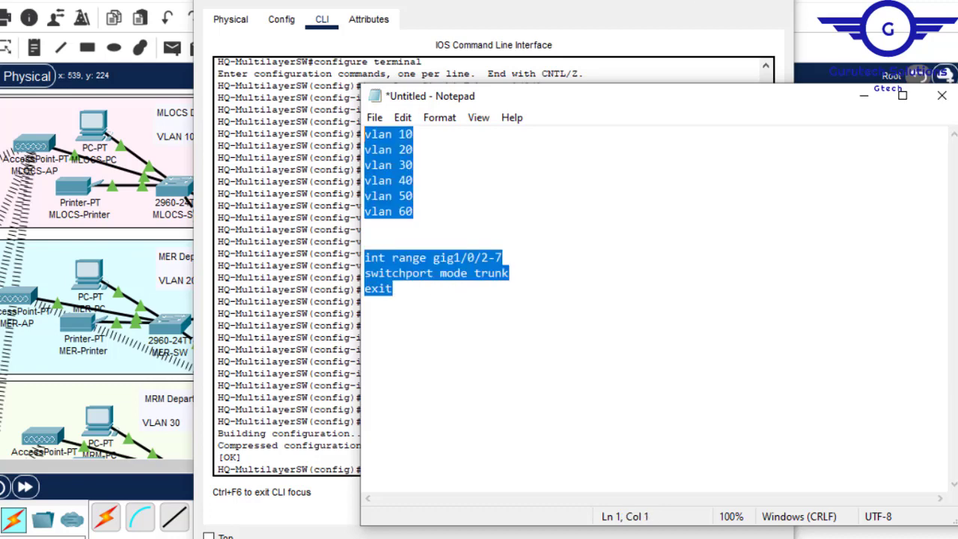
pyautogui.click(772, 1)
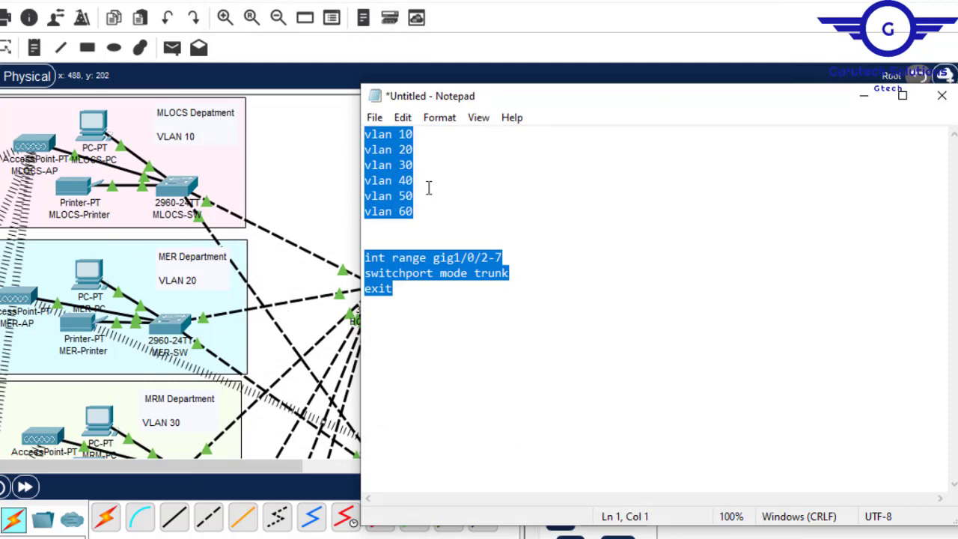
pyautogui.click(865, 100)
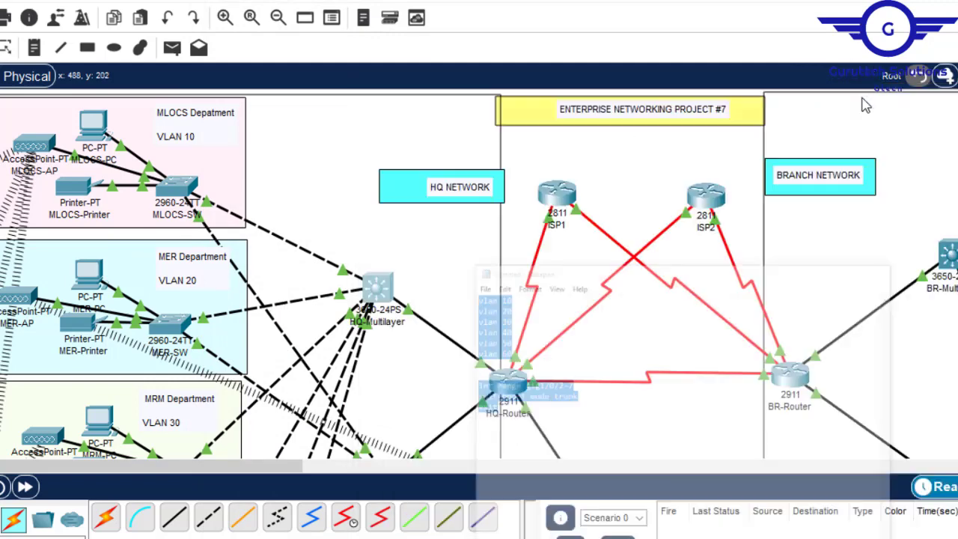
# - Open HQ-Multilayer2 and enter configuration of its GigabitEthernet1/0/2 interface
pyautogui.scroll(-5, 479, 274)
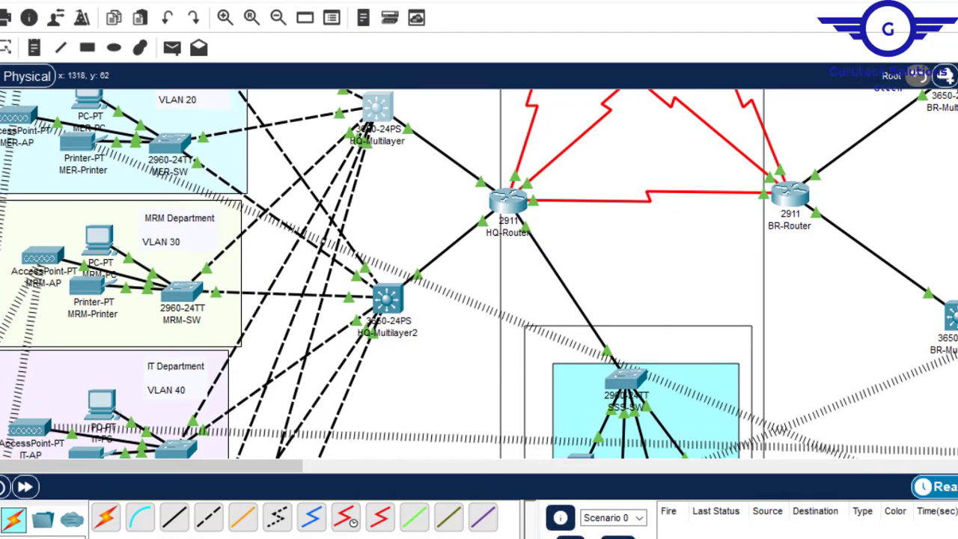
pyautogui.click(387, 303)
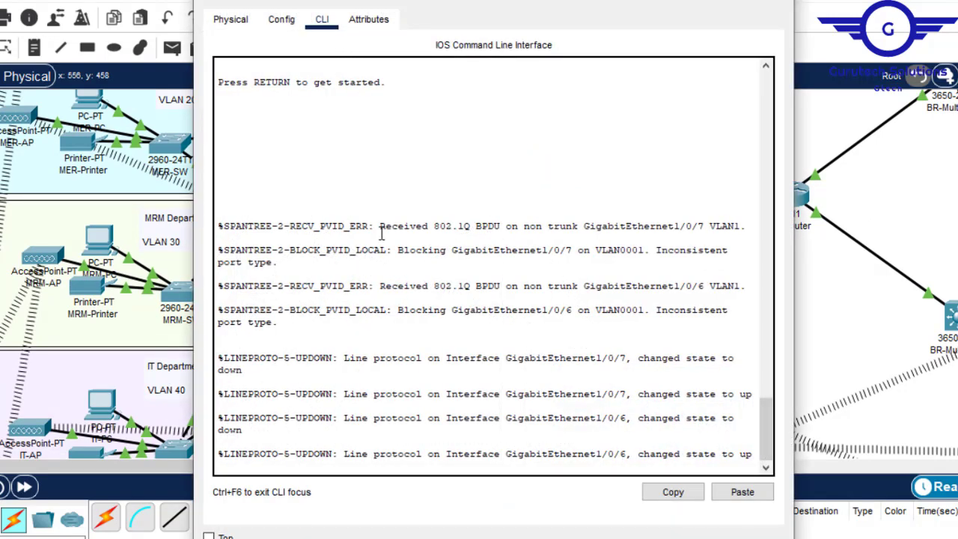
pyautogui.press('Return')
pyautogui.press('Return')
pyautogui.click(280, 18)
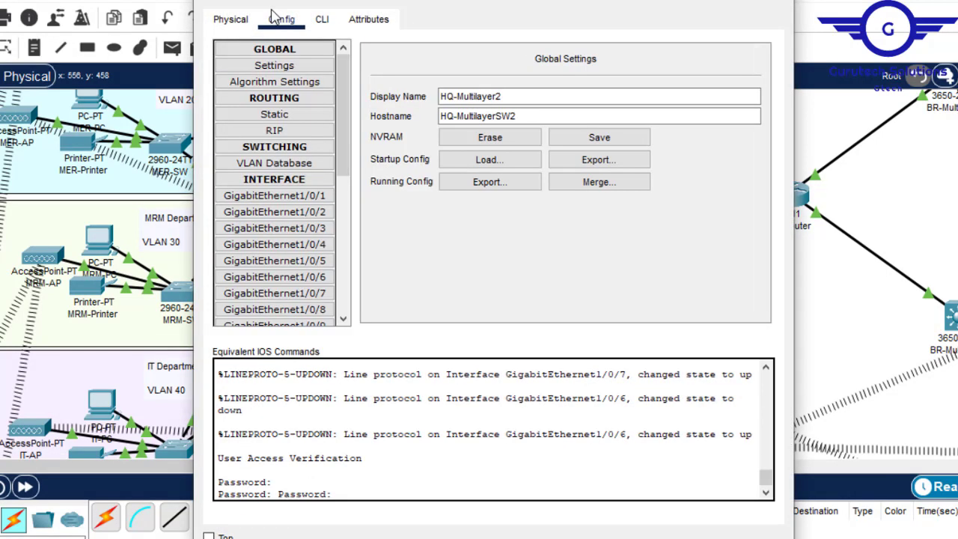
pyautogui.click(274, 212)
# - Exit from GigabitEthernet1/0/2 to global configuration mode in HQ-Multilayer2's command line
pyautogui.click(322, 19)
pyautogui.click(431, 360)
pyautogui.press('Return')
pyautogui.press('Return')
pyautogui.press('Return')
pyautogui.write('ex')
pyautogui.press('Return')
pyautogui.press('Return')
pyautogui.press('Return')
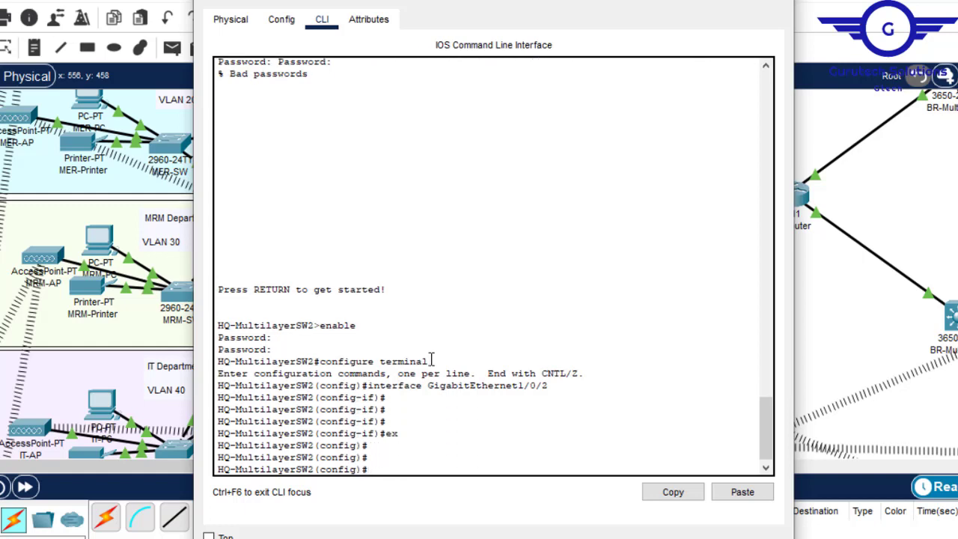
# - Paste the script into HQ-Multilayer2 to create VLANs 10 to 60 and trunk gig1/0/2-7, and close the device window
pyautogui.click(742, 492)
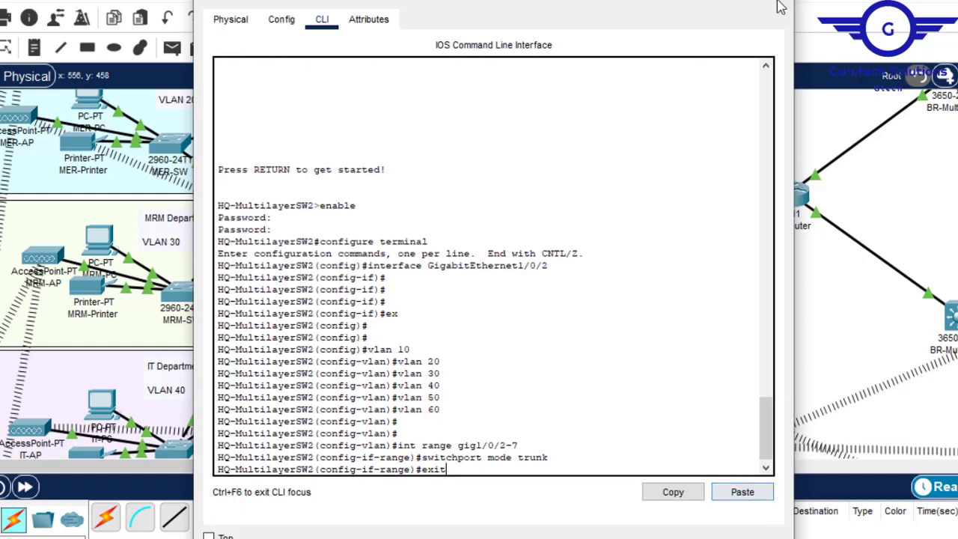
pyautogui.press('Return')
pyautogui.press('Return')
pyautogui.press('Return')
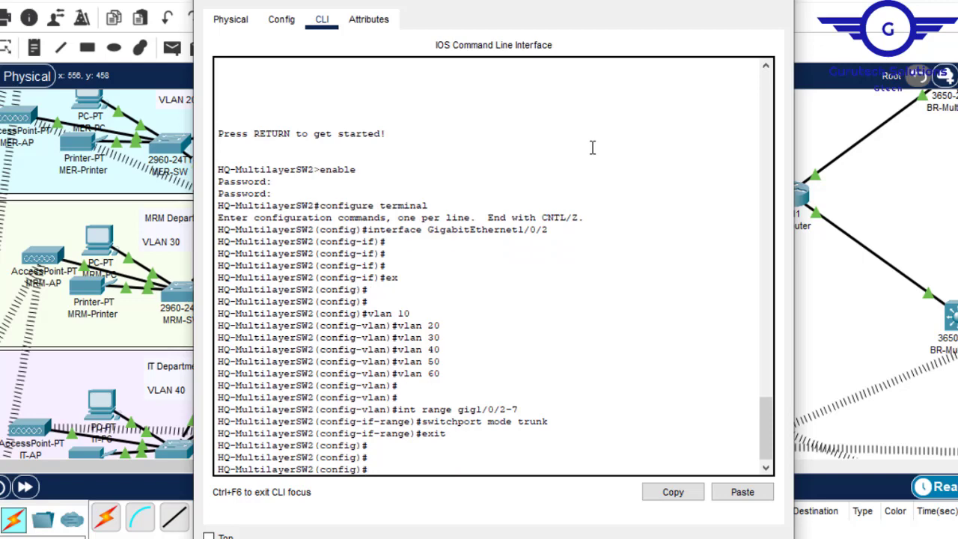
pyautogui.click(776, 2)
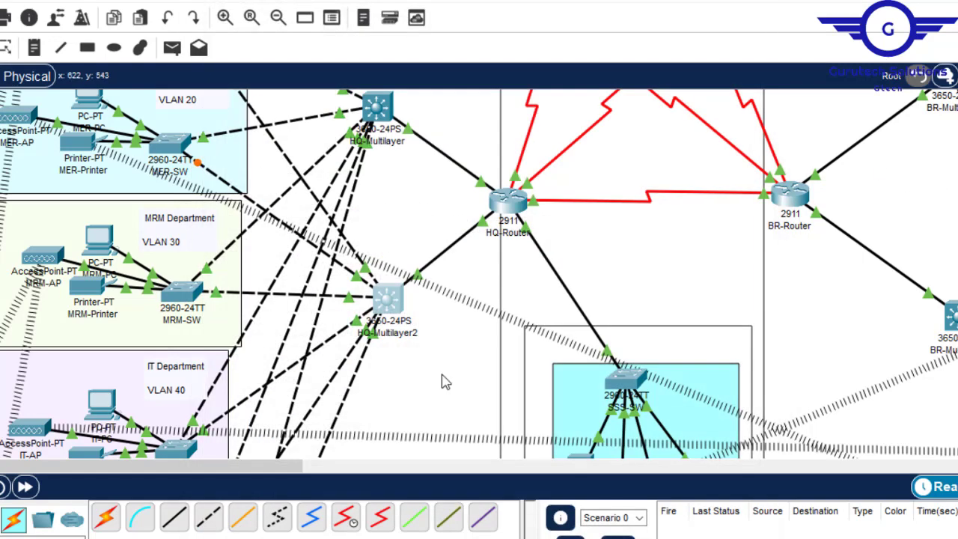
# - Examine the branch network's layer 3 switches and the VLAN numbers of its departments in the topology
pyautogui.moveTo(253, 470); pyautogui.dragTo(384, 470)
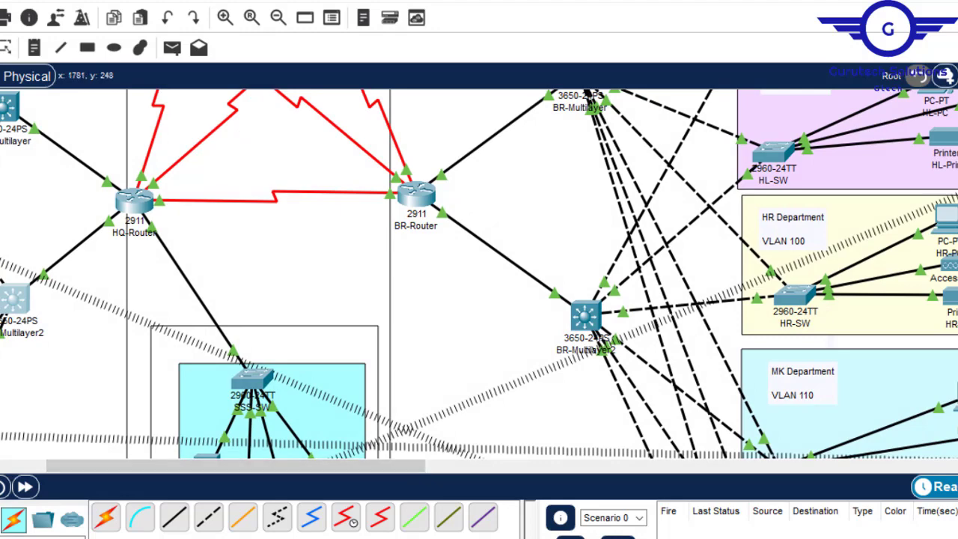
pyautogui.scroll(4, 479, 274)
pyautogui.scroll(-2, 479, 274)
pyautogui.scroll(1, 479, 274)
pyautogui.scroll(-1, 479, 274)
pyautogui.scroll(1, 479, 274)
pyautogui.scroll(-2, 516, 171)
pyautogui.scroll(4, 516, 171)
pyautogui.scroll(-2, 515, 172)
pyautogui.scroll(-2, 479, 274)
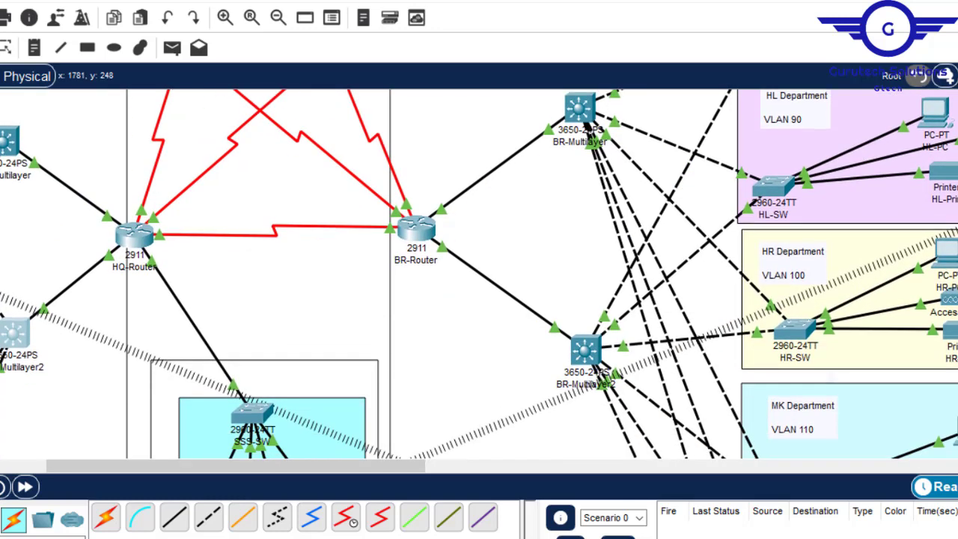
pyautogui.scroll(2, 479, 273)
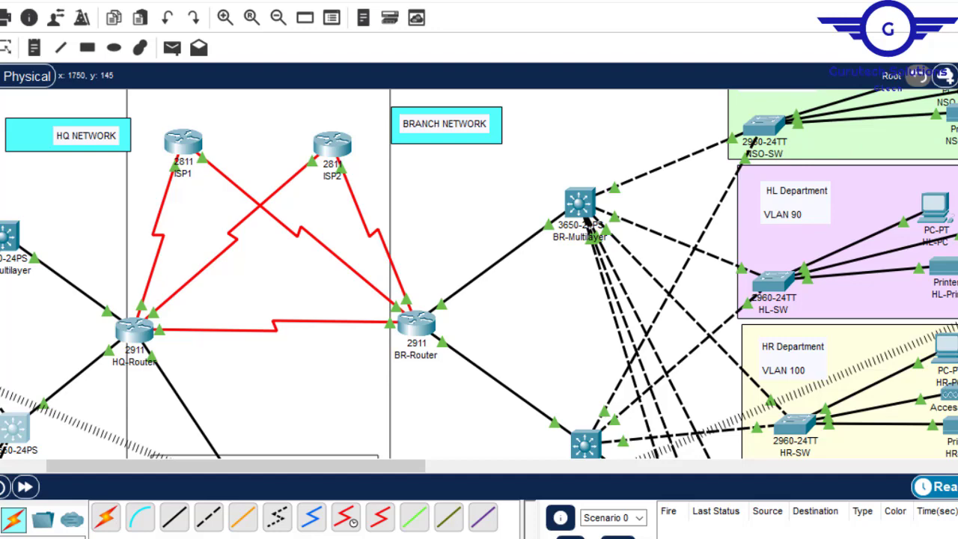
pyautogui.scroll(1, 479, 274)
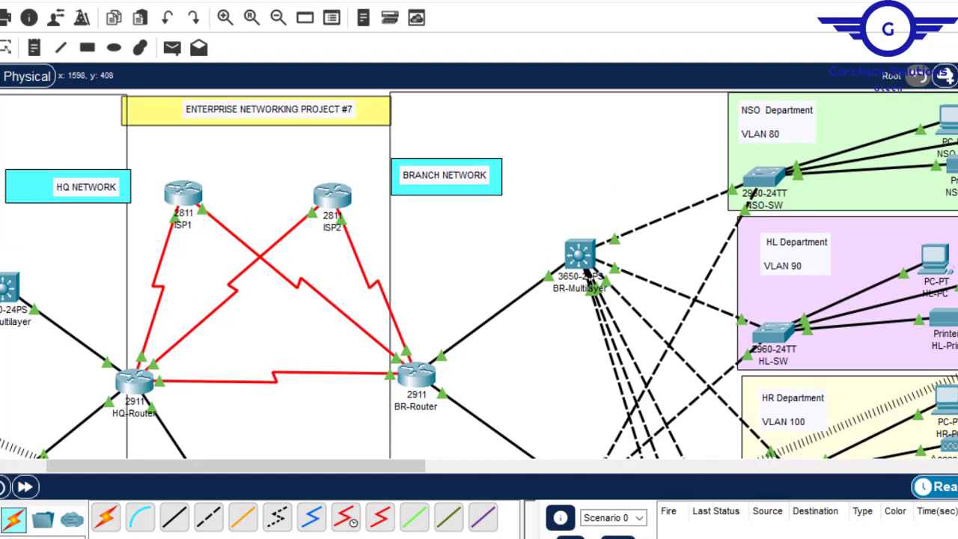
# - Switch to the Notepad script and change its first four VLAN lines to 80, 90, 100 and 110
pyautogui.click(759, 497)
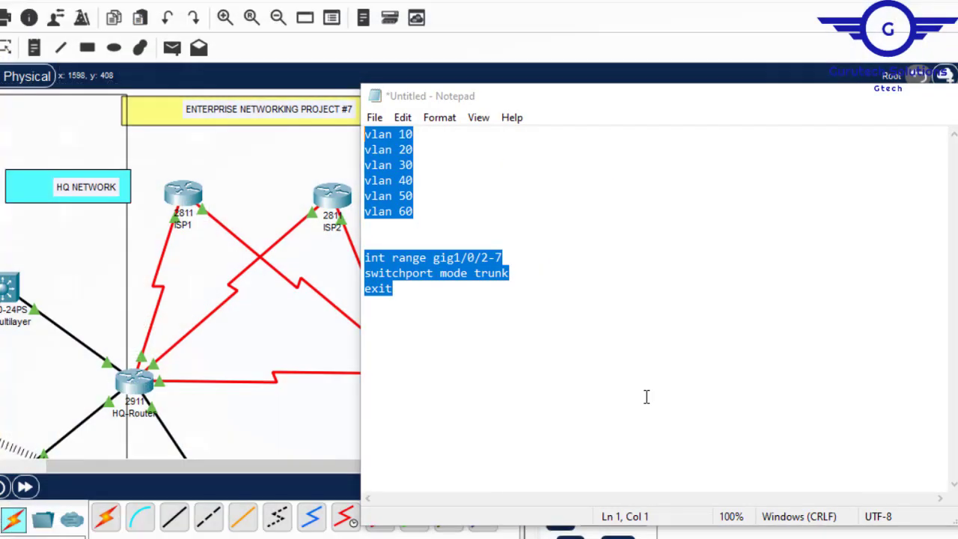
pyautogui.click(409, 134)
pyautogui.press('BackSpace')
pyautogui.write('8')
pyautogui.press('BackSpace')
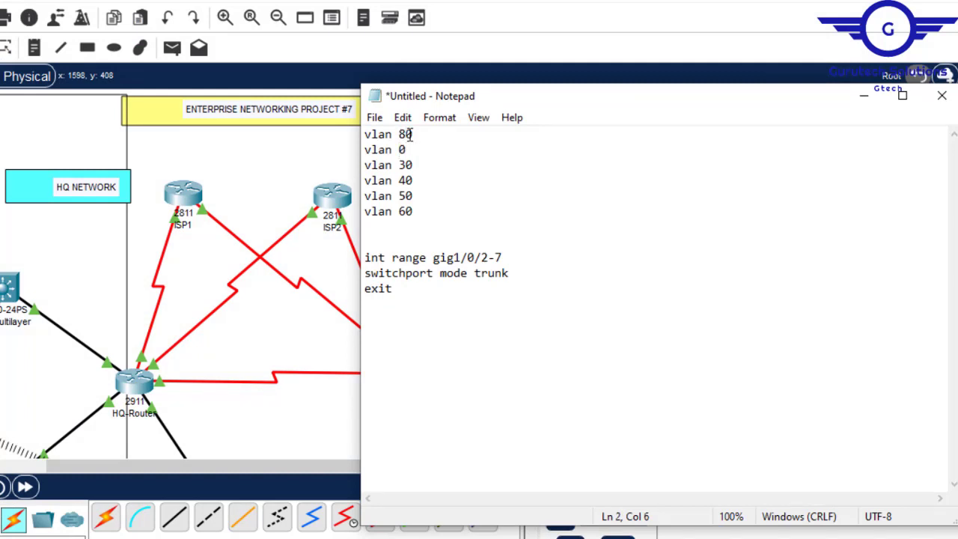
pyautogui.write('9')
pyautogui.press('BackSpace')
pyautogui.write('10')
pyautogui.press('BackSpace')
pyautogui.write('11')
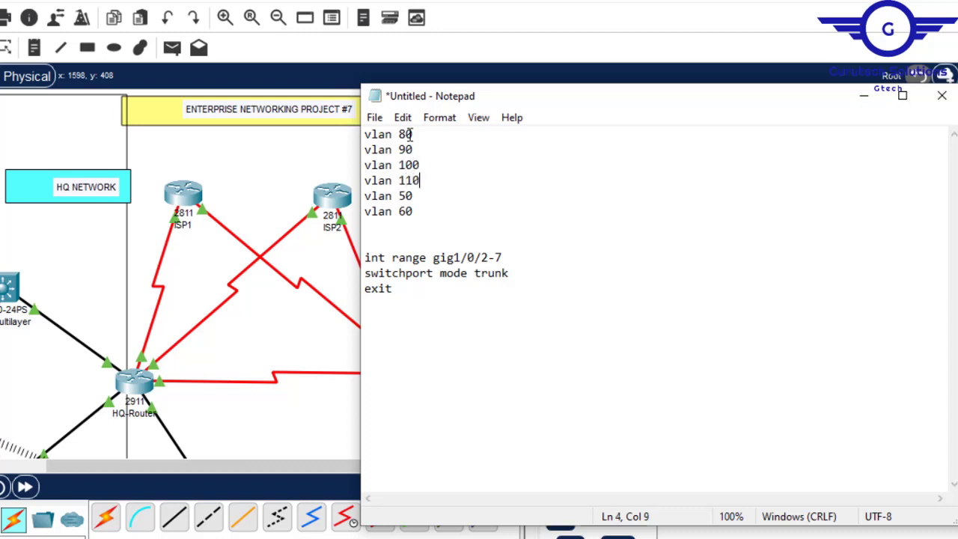
# - Change the last two VLAN lines to 120 and 130, copy the whole script and minimize Notepad
pyautogui.press('BackSpace')
pyautogui.press('BackSpace')
pyautogui.write('120')
pyautogui.press('BackSpace')
pyautogui.press('BackSpace')
pyautogui.write('130')
pyautogui.hotkey('ctrl', 's')
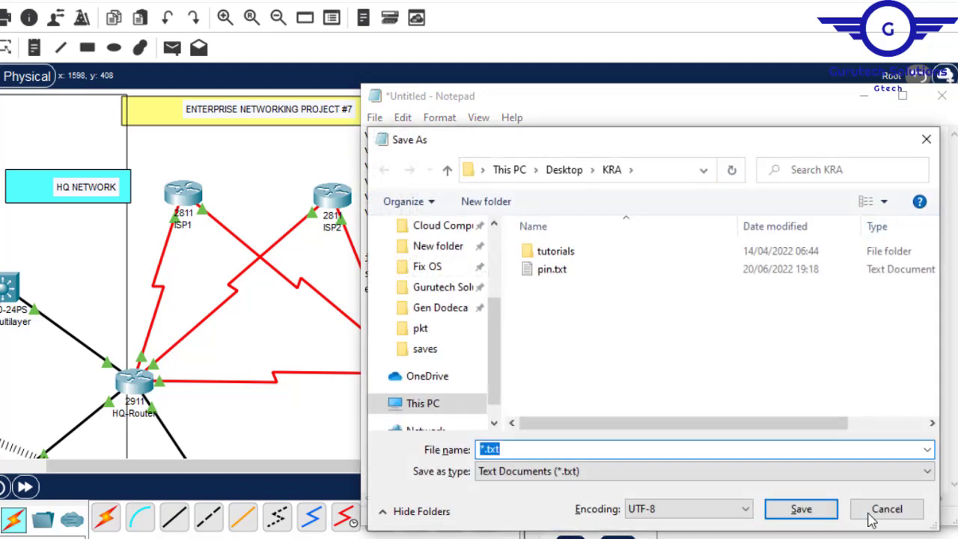
pyautogui.click(887, 511)
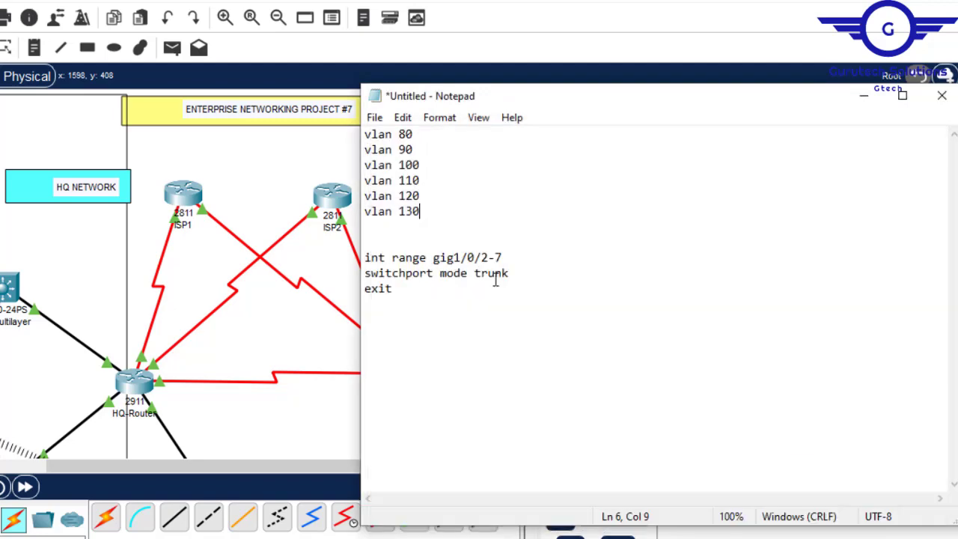
pyautogui.hotkey('ctrl', 'a')
pyautogui.press('super+c')
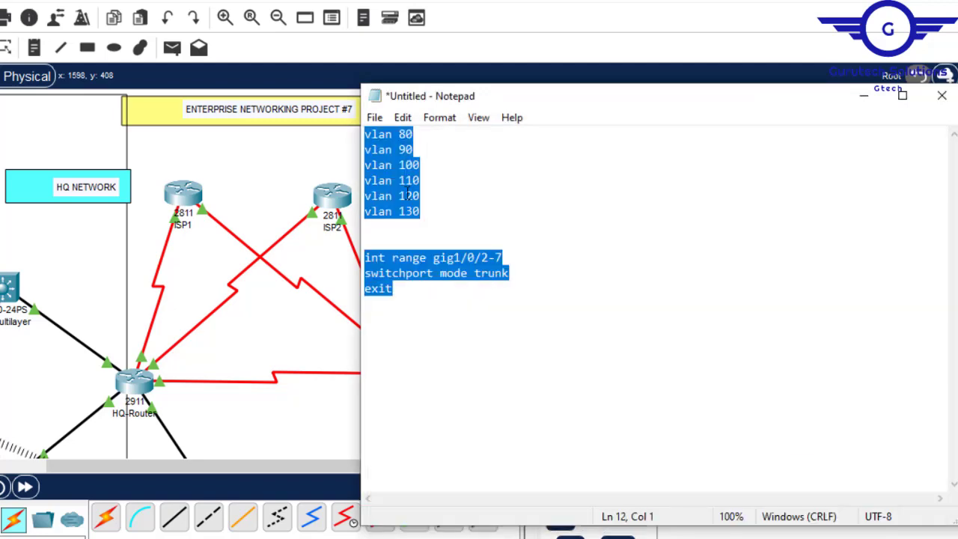
pyautogui.click(265, 158)
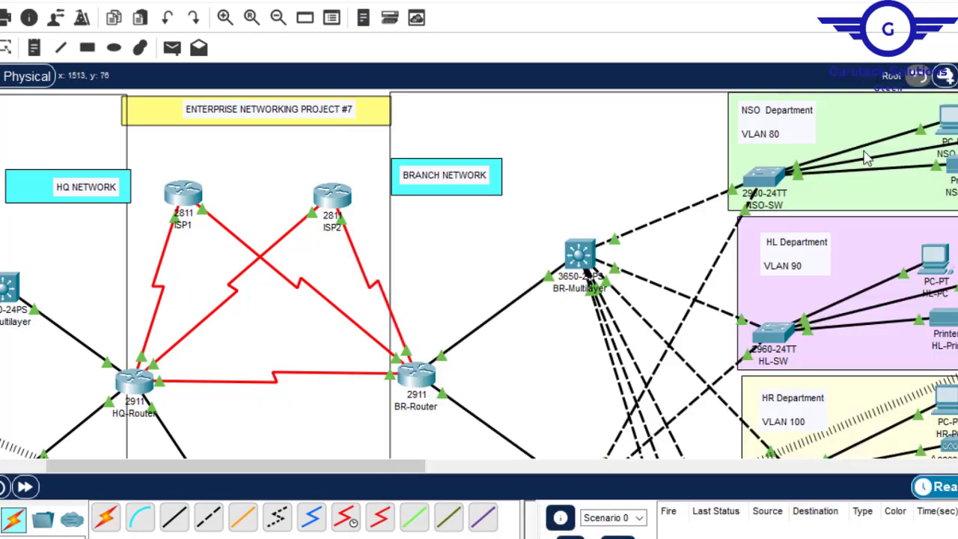
# - Open BR-Multilayer and enter configuration of its GigabitEthernet1/0/2 interface
pyautogui.click(582, 254)
pyautogui.click(282, 21)
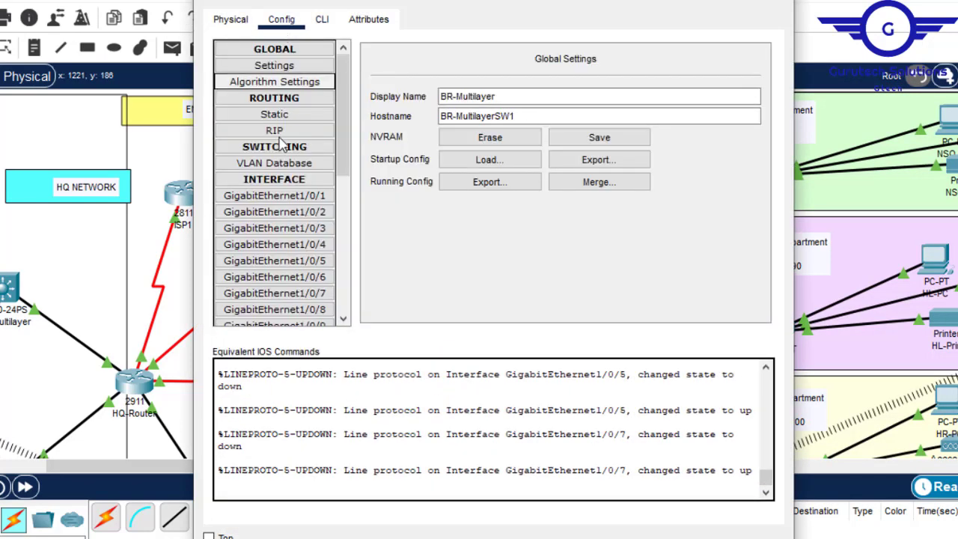
pyautogui.click(277, 130)
pyautogui.click(286, 212)
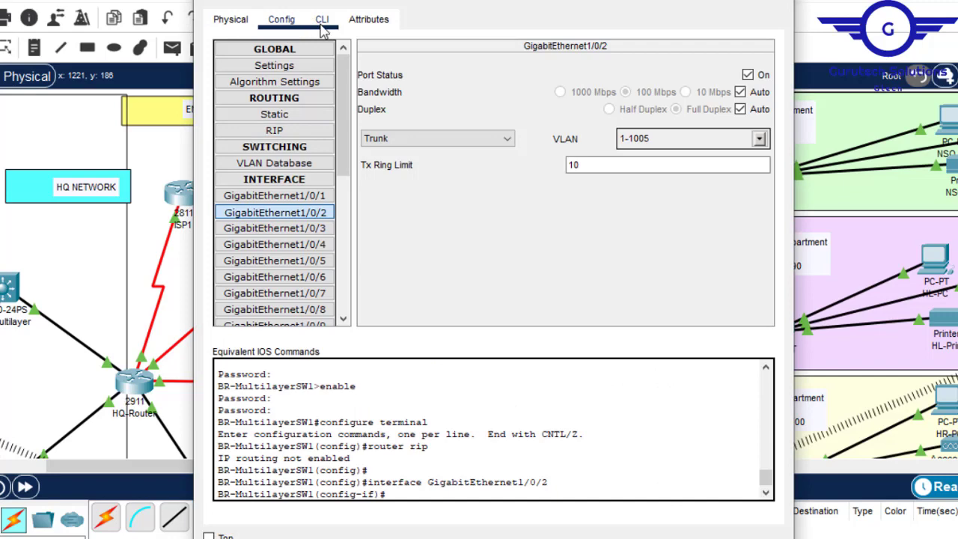
# - Exit from GigabitEthernet1/0/2 to global configuration mode in BR-Multilayer's command line
pyautogui.click(322, 24)
pyautogui.press('Return')
pyautogui.press('Return')
pyautogui.press('Return')
pyautogui.write('ex')
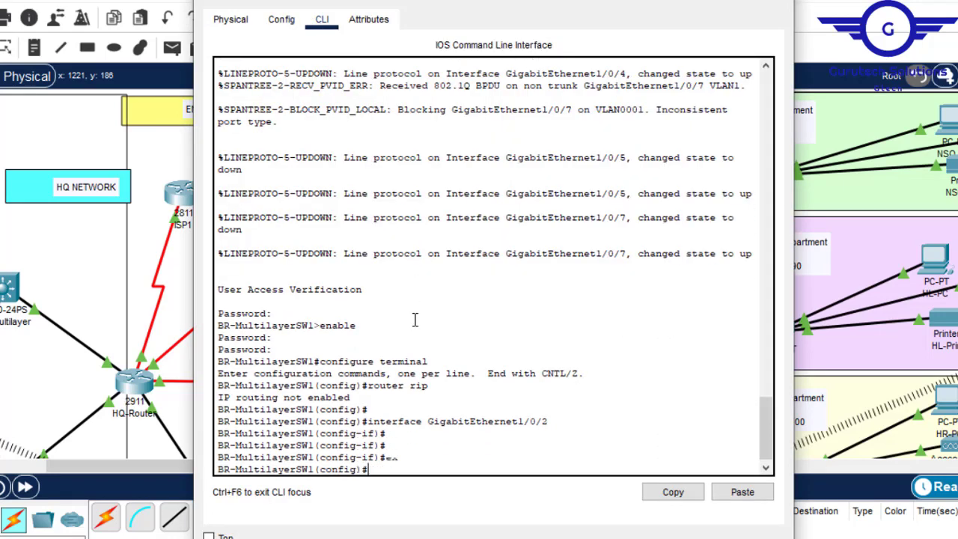
pyautogui.press('Return')
pyautogui.press('Return')
pyautogui.press('Return')
pyautogui.press('Return')
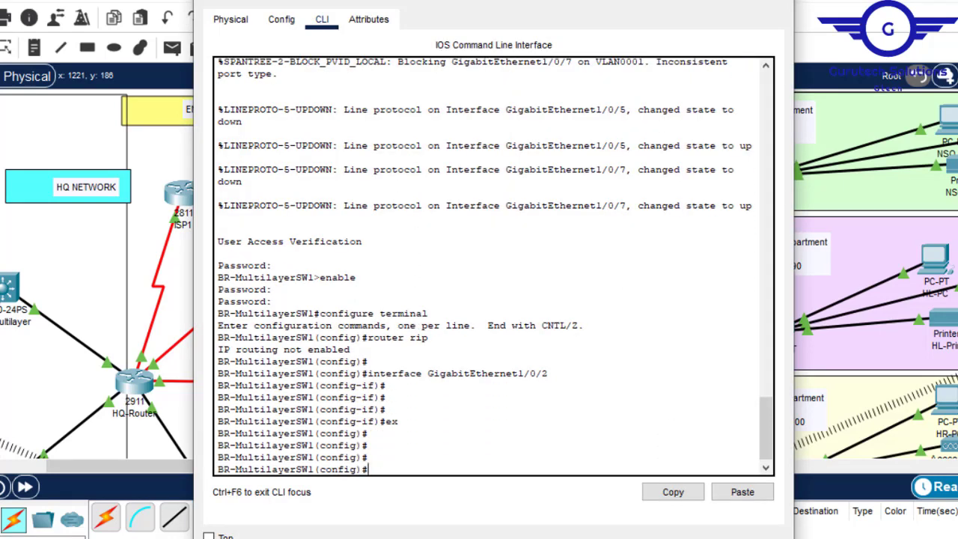
# - Paste the copied script with VLANs 80 to 130 and the trunk ports into BR-Multilayer's command line and close the device window
pyautogui.click(741, 493)
pyautogui.click(774, 3)
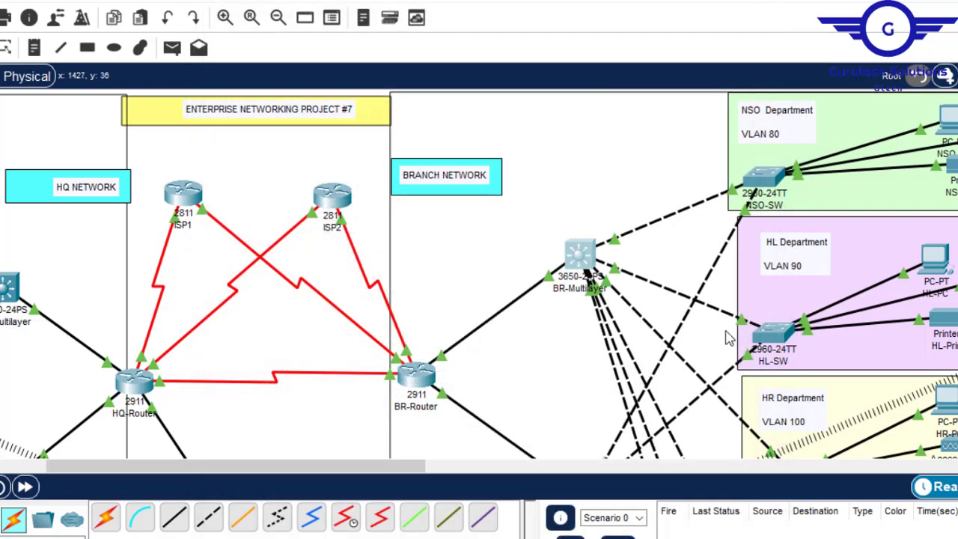
# - Open BR-Multilayer2, enter configuration of its GigabitEthernet1/0/5 interface and bring up the command line
pyautogui.scroll(-5, 479, 274)
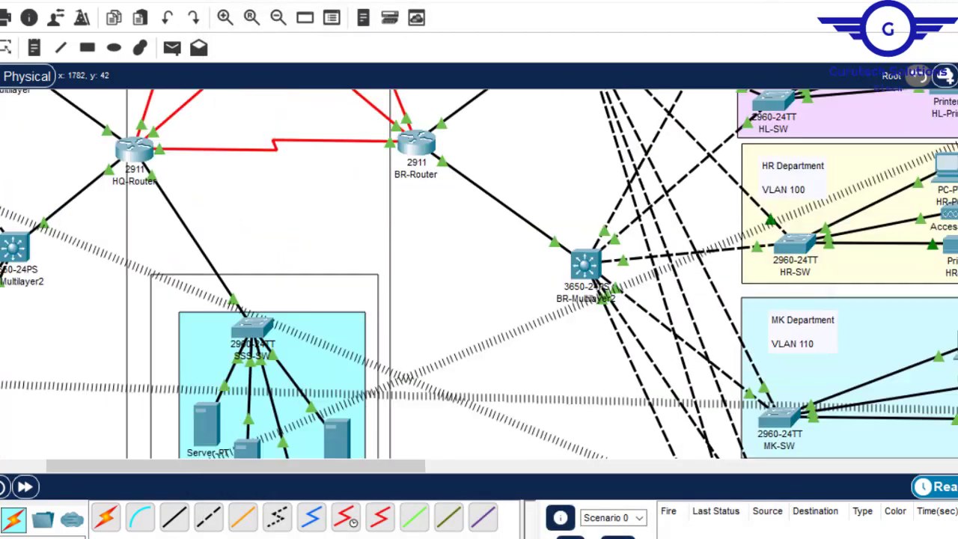
pyautogui.click(584, 172)
pyautogui.click(281, 19)
pyautogui.click(274, 261)
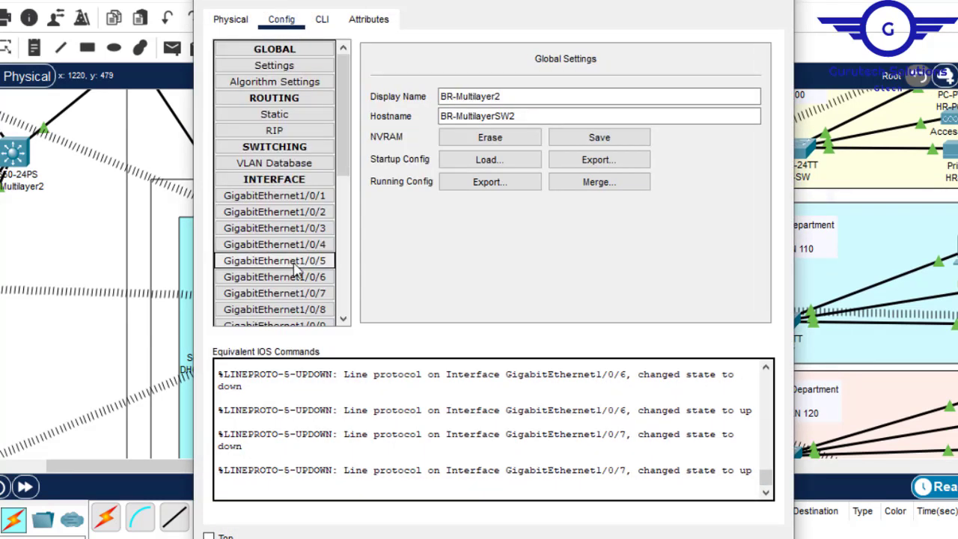
pyautogui.click(322, 19)
pyautogui.press('Return')
pyautogui.press('Return')
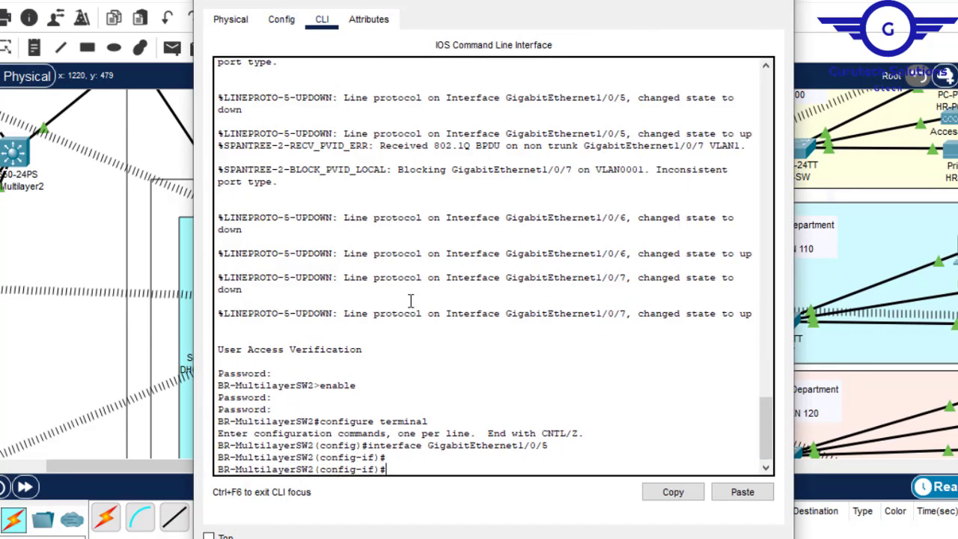
# - Return BR-Multilayer2 to global configuration mode, paste the script creating VLANs 80 to 130 and trunking gig1/0/2-7, and close the window
pyautogui.write('ex')
pyautogui.press('Return')
pyautogui.press('Return')
pyautogui.press('Return')
pyautogui.press('Return')
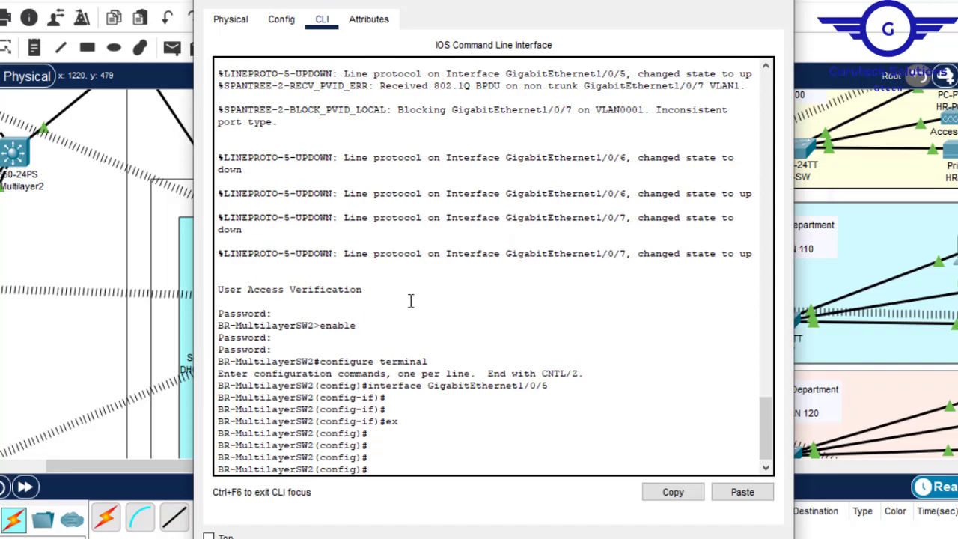
pyautogui.click(743, 492)
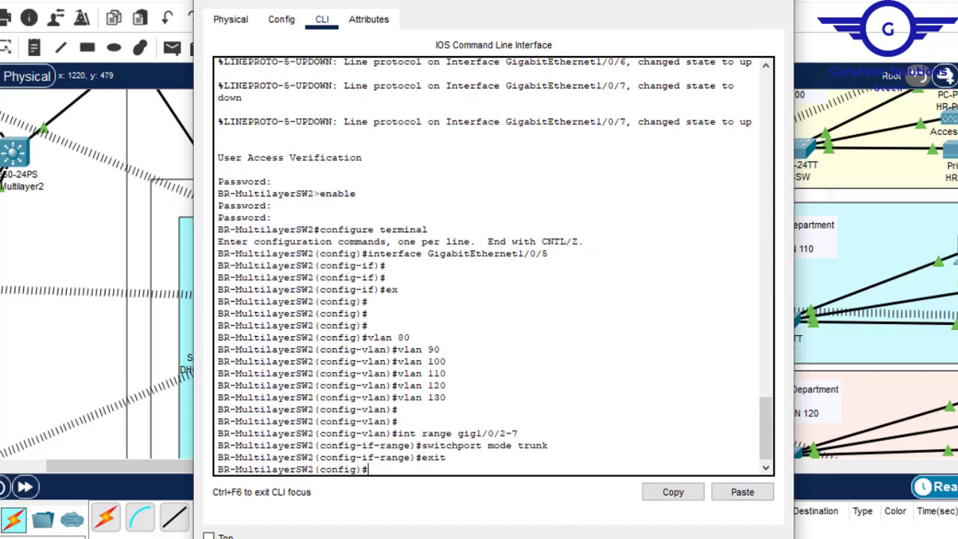
pyautogui.click(831, 196)
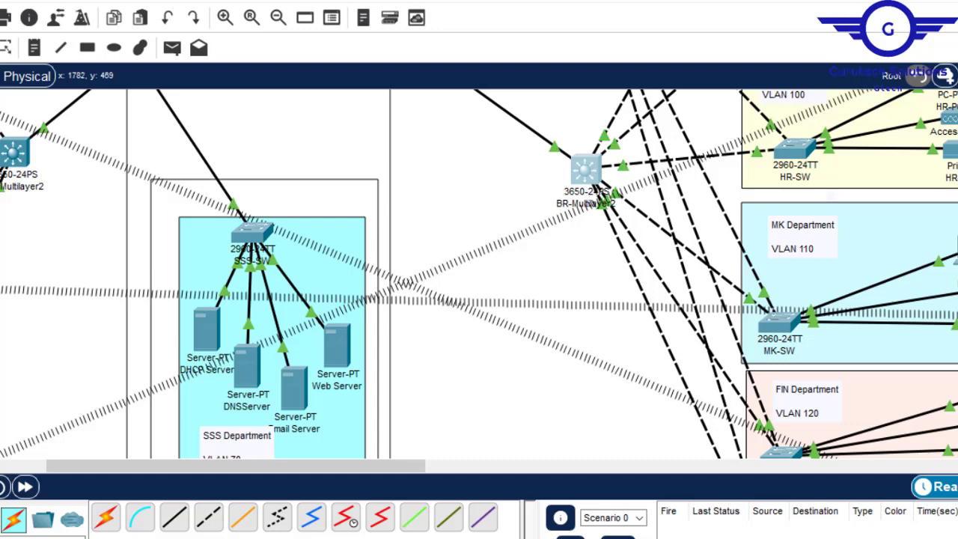
# - Examine the branch network's link states between the two multilayer switches and the department switches
pyautogui.scroll(6, 523, 172)
pyautogui.scroll(-2, 522, 172)
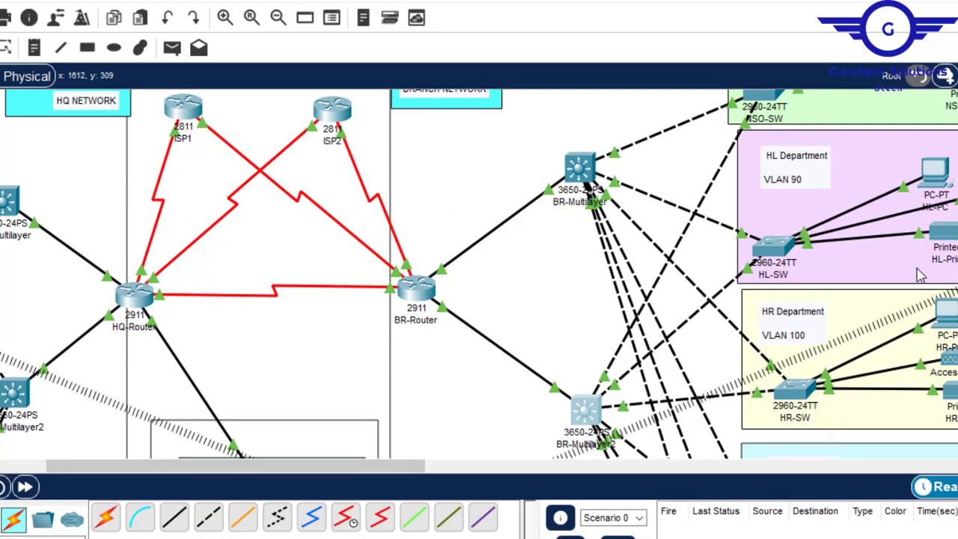
pyautogui.scroll(2, 479, 274)
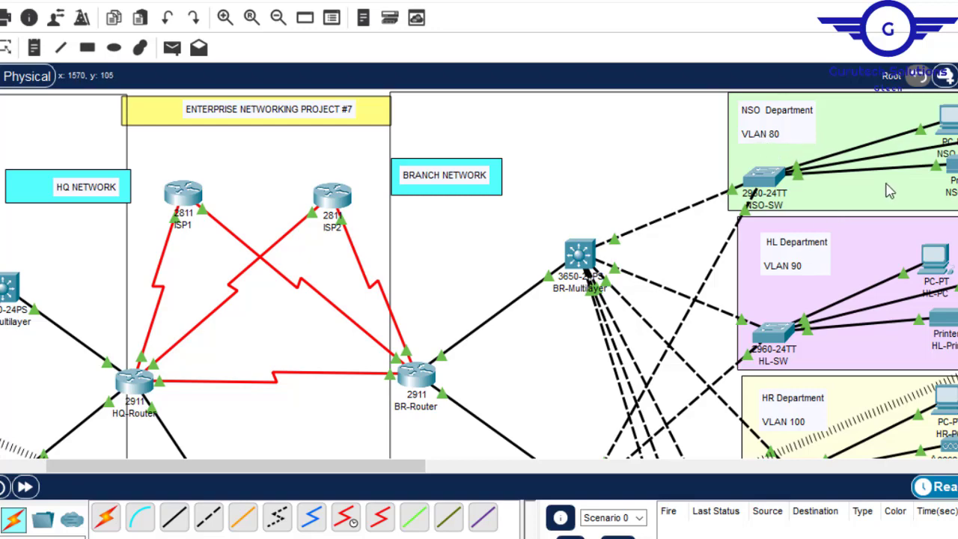
pyautogui.scroll(-8, 564, 232)
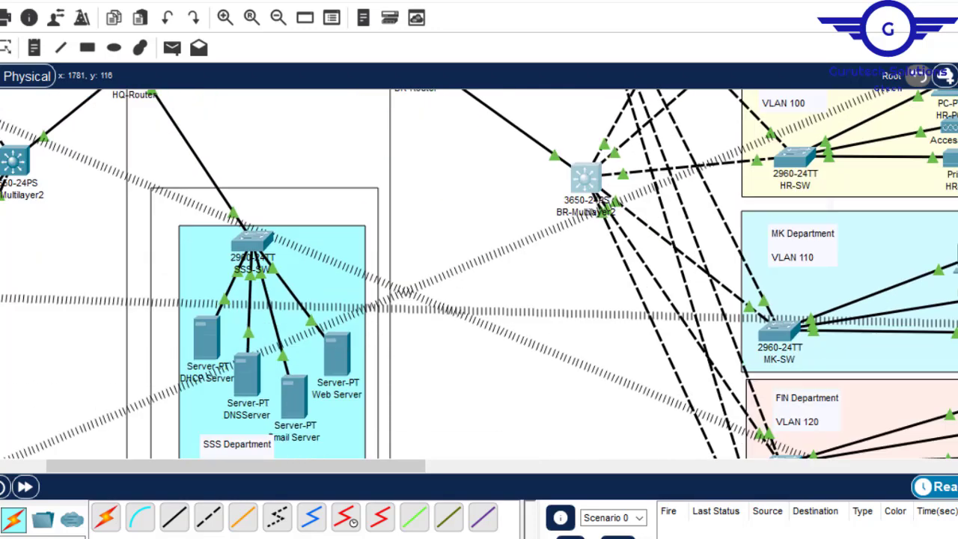
pyautogui.scroll(6, 564, 231)
pyautogui.scroll(3, 479, 274)
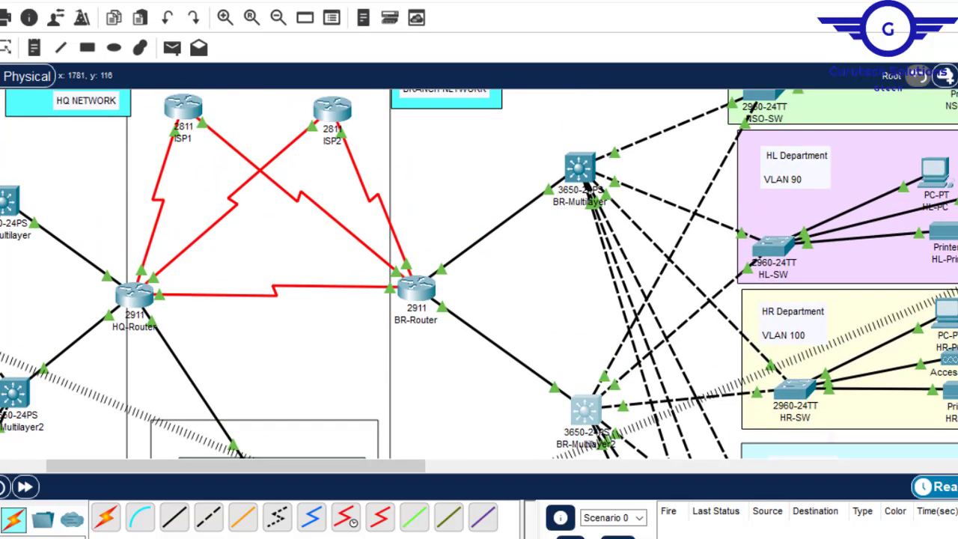
pyautogui.scroll(-8, 479, 274)
pyautogui.scroll(6, 479, 274)
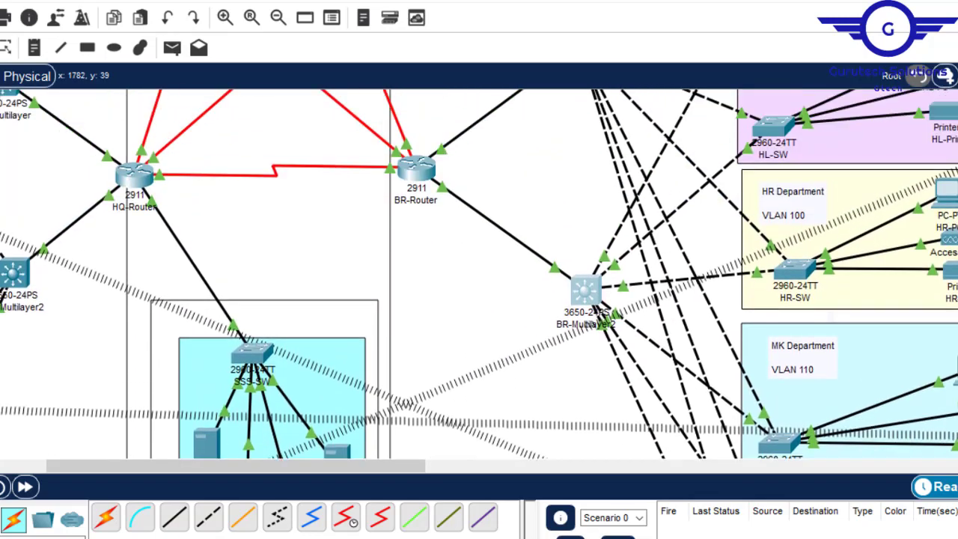
pyautogui.scroll(-4, 479, 274)
pyautogui.scroll(-3, 73, 241)
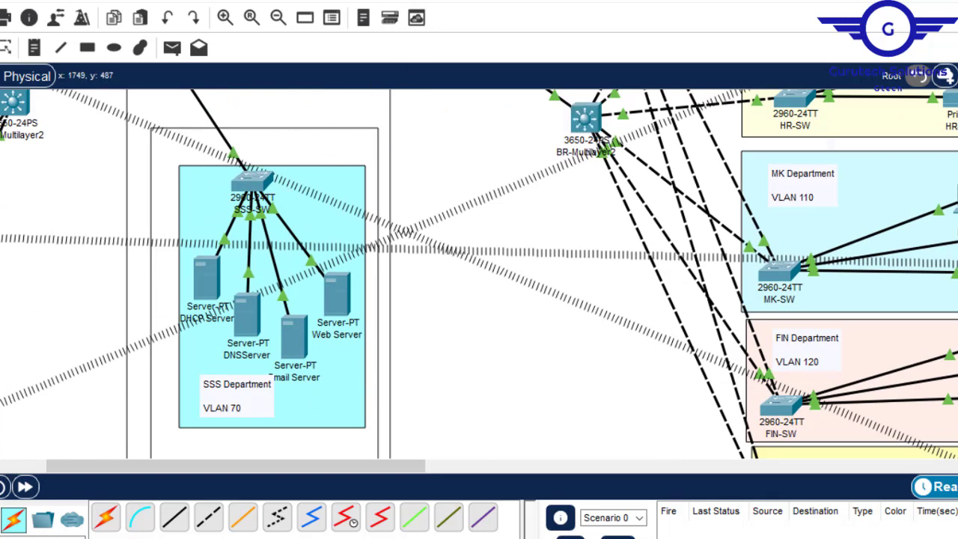
pyautogui.scroll(6, 545, 232)
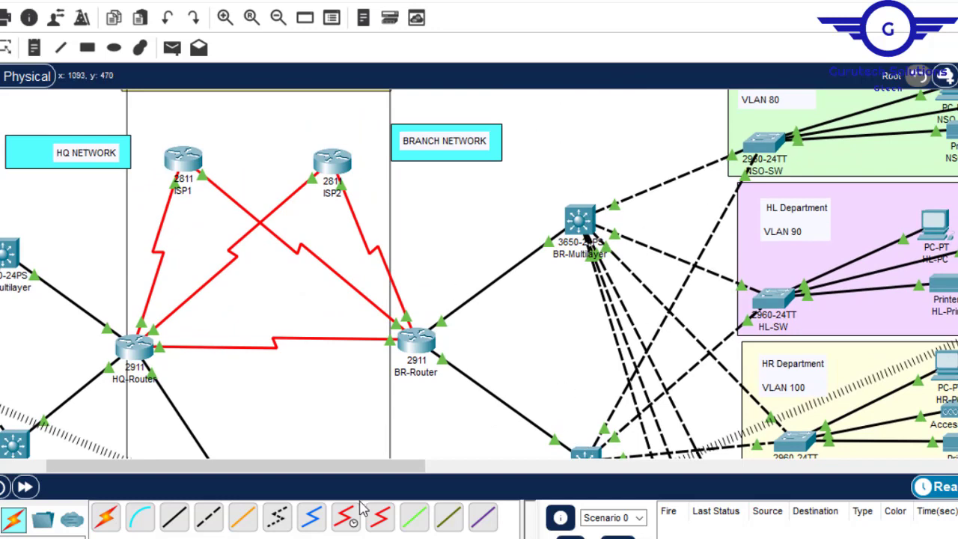
# - Check the Config.txt steps in Notepad, highlight item 3 on switchport security for the server-side site, and return to the topology
pyautogui.moveTo(339, 474); pyautogui.dragTo(218, 467)
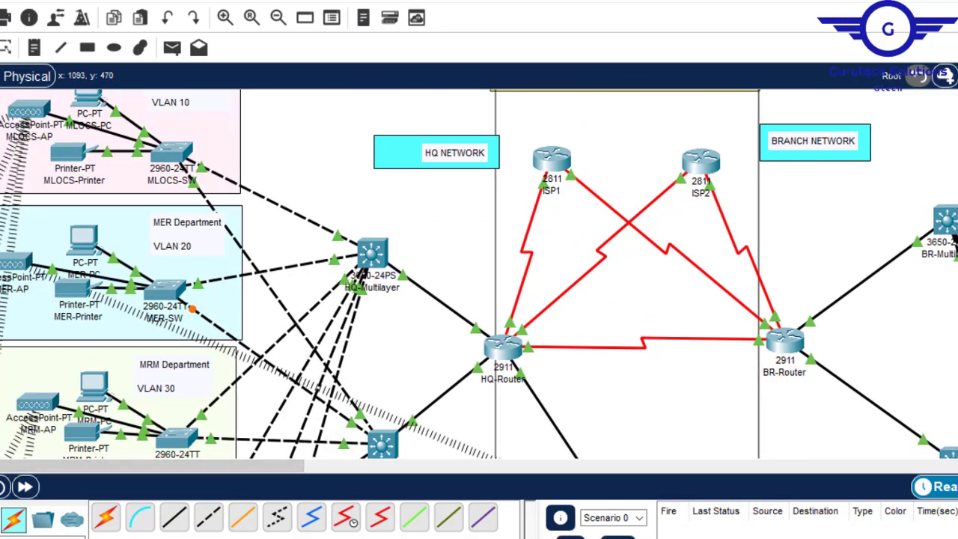
pyautogui.click(610, 502)
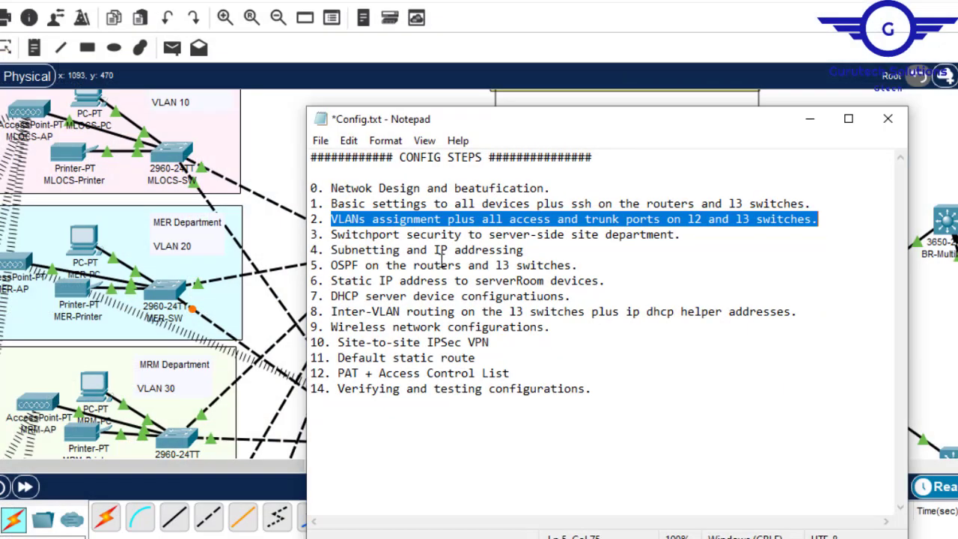
pyautogui.click(393, 240)
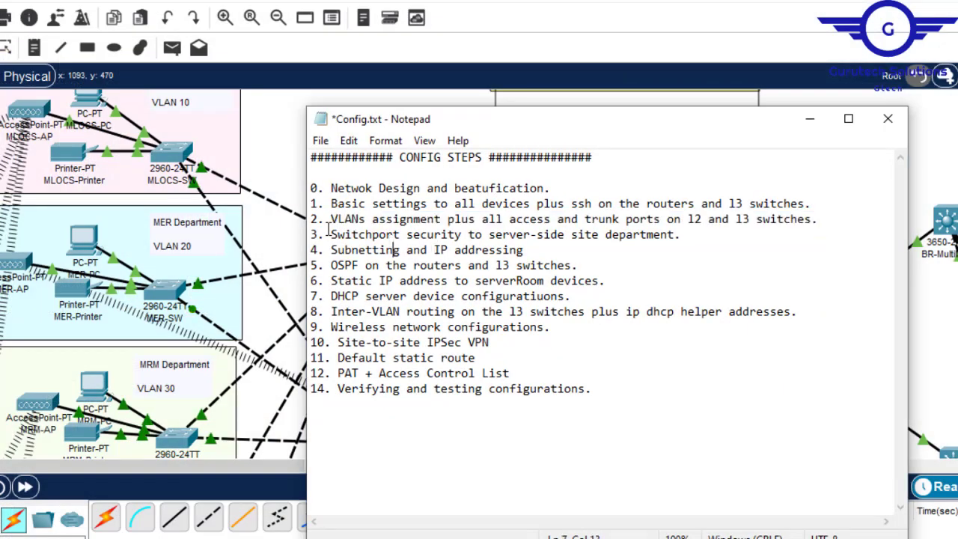
pyautogui.moveTo(331, 235); pyautogui.dragTo(677, 234)
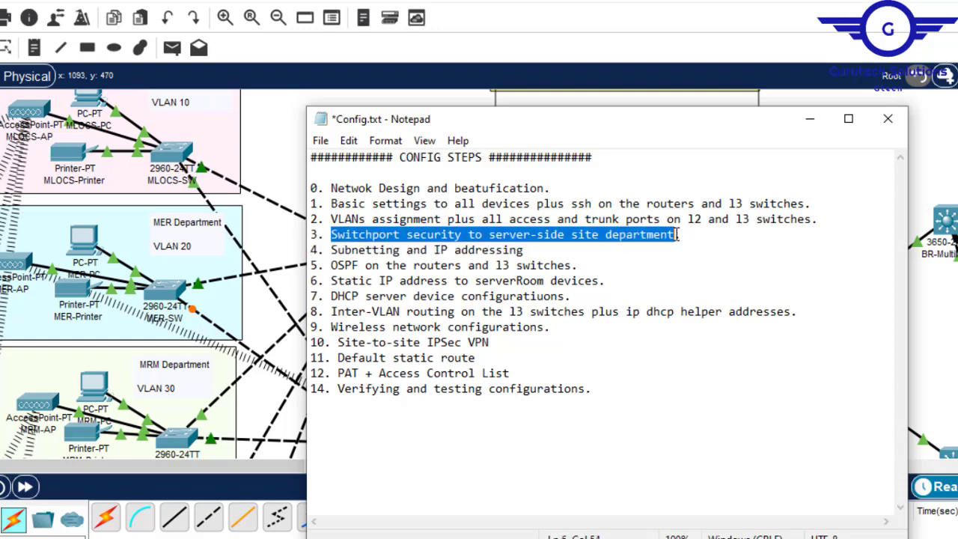
pyautogui.hotkey('alt', 'Tab')
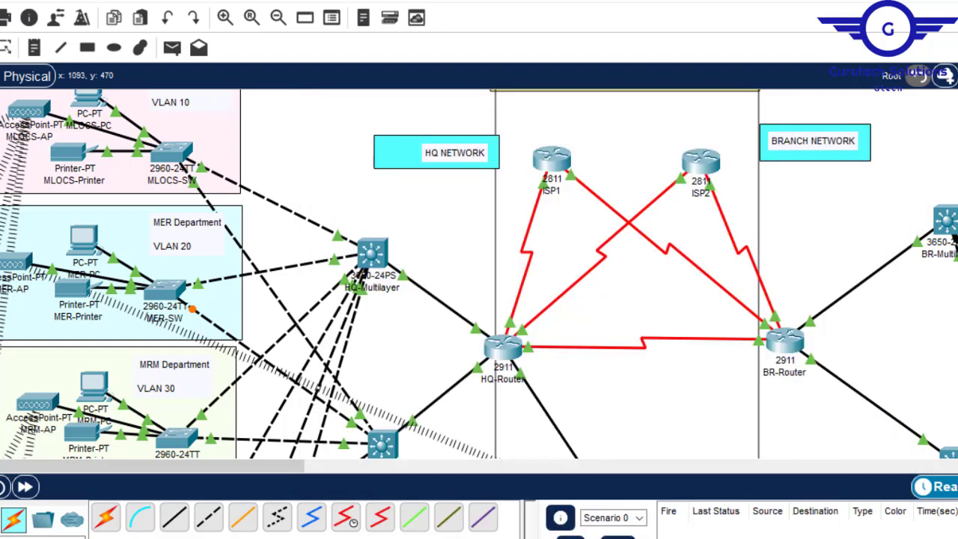
# - Open the command line of the SSS-SW switch in the SSS Department at its global configuration prompt
pyautogui.scroll(-8, 954, 238)
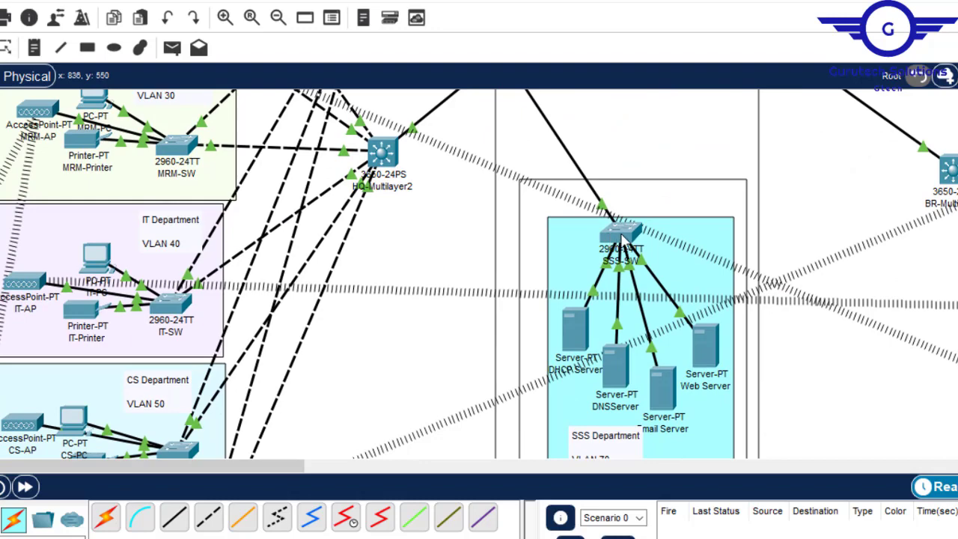
pyautogui.click(621, 238)
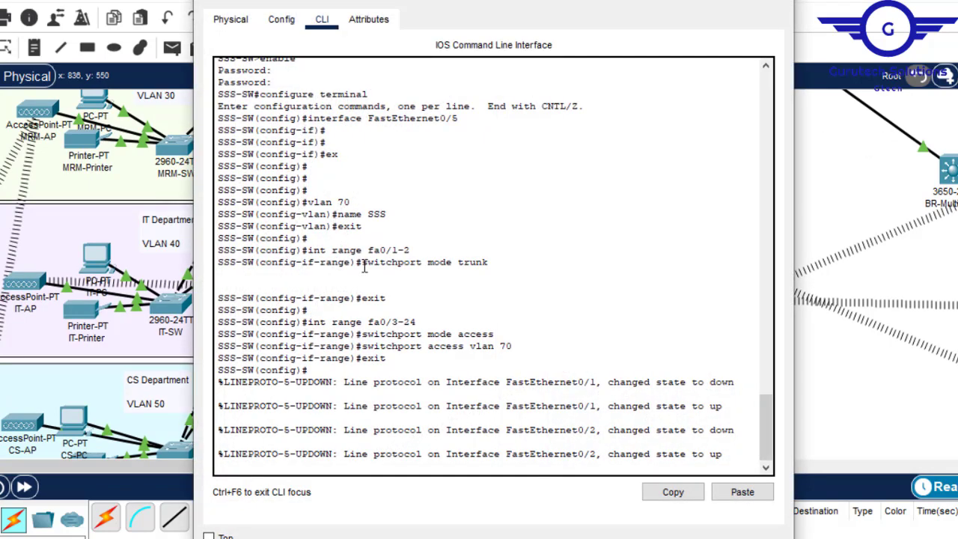
pyautogui.press('Return')
pyautogui.press('Return')
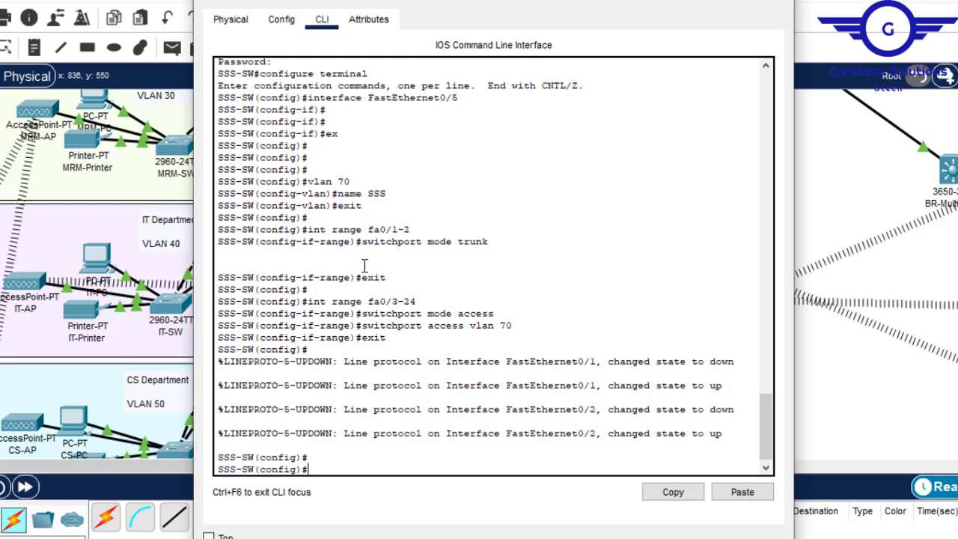
pyautogui.write('switc')
pyautogui.press('Tab')
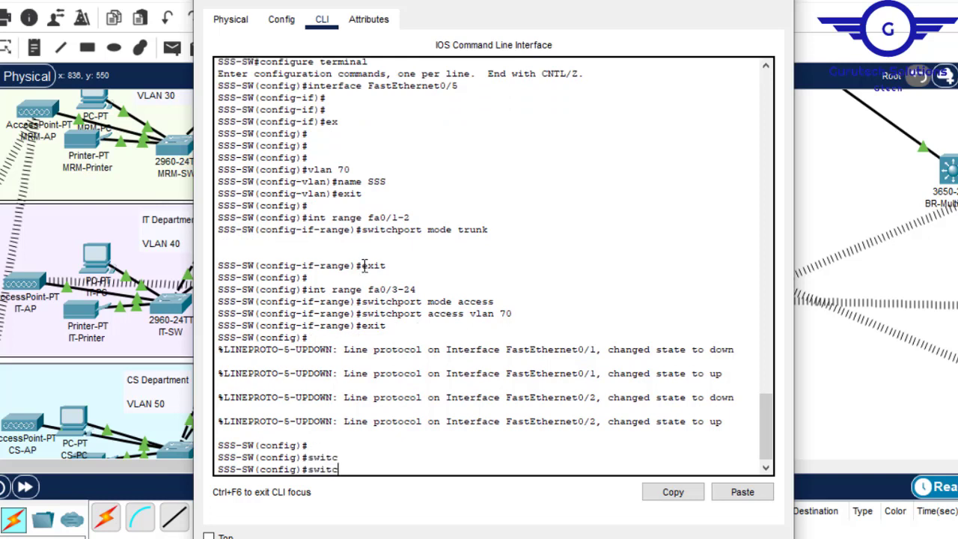
pyautogui.write('hpo')
pyautogui.press('Tab')
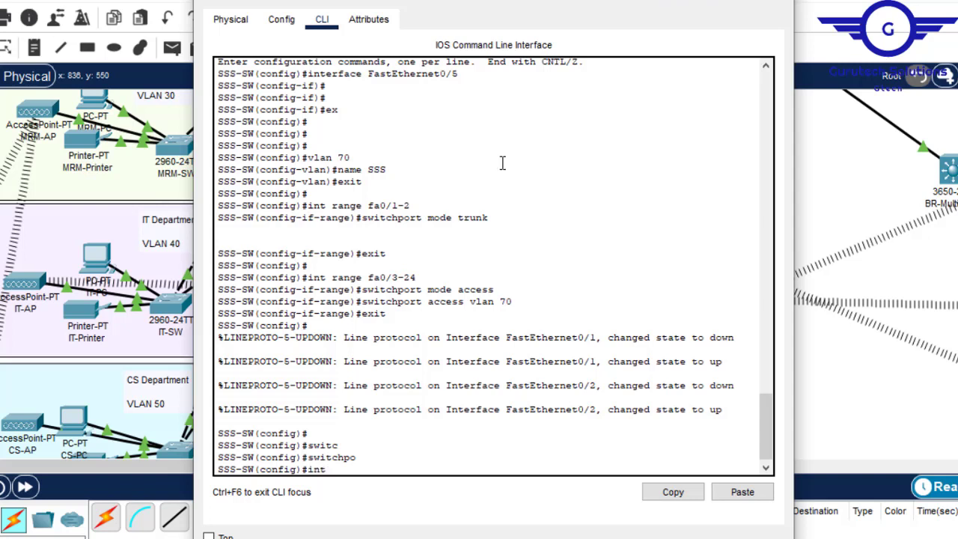
# - Copy the earlier "int range fa0/3-24" command and run it on SSS-SW to configure that interface range
pyautogui.moveTo(416, 277); pyautogui.dragTo(311, 282)
pyautogui.click(671, 492)
pyautogui.click(411, 460)
pyautogui.press('Return')
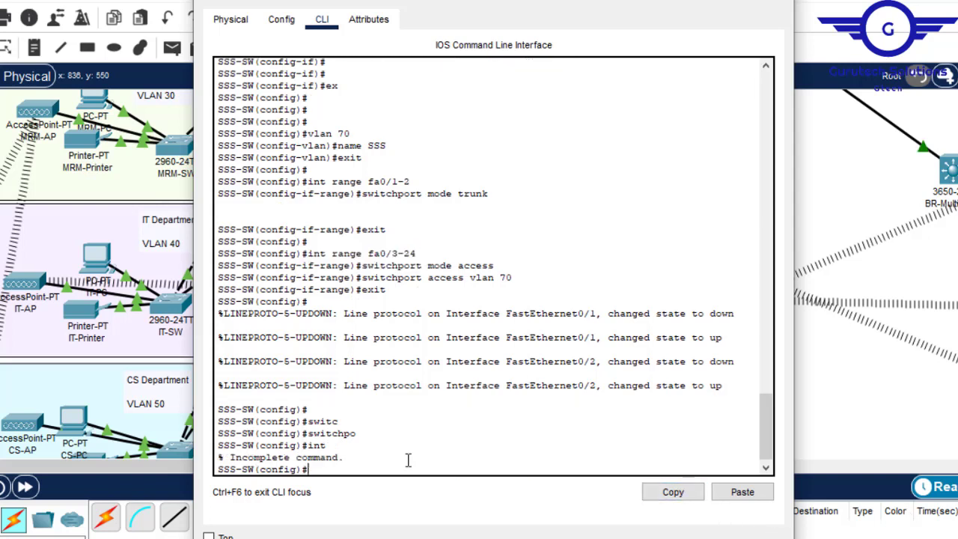
pyautogui.press('Return')
pyautogui.click(742, 492)
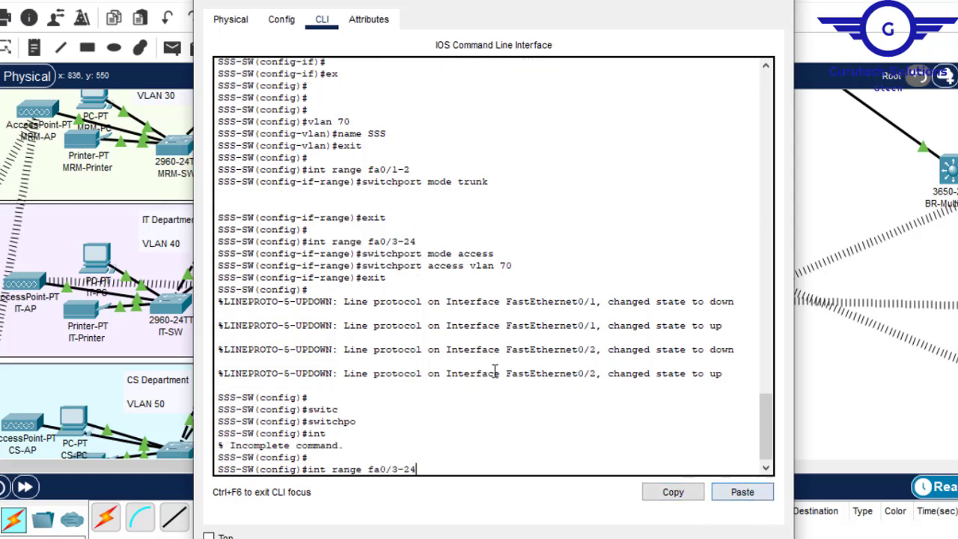
pyautogui.press('Return')
# - Compose the command "switchport port-security maximum" for the fa0/3-24 range on SSS-SW, leaving its value open
pyautogui.write('switc')
pyautogui.press('Tab')
pyautogui.write('p')
pyautogui.press('Tab')
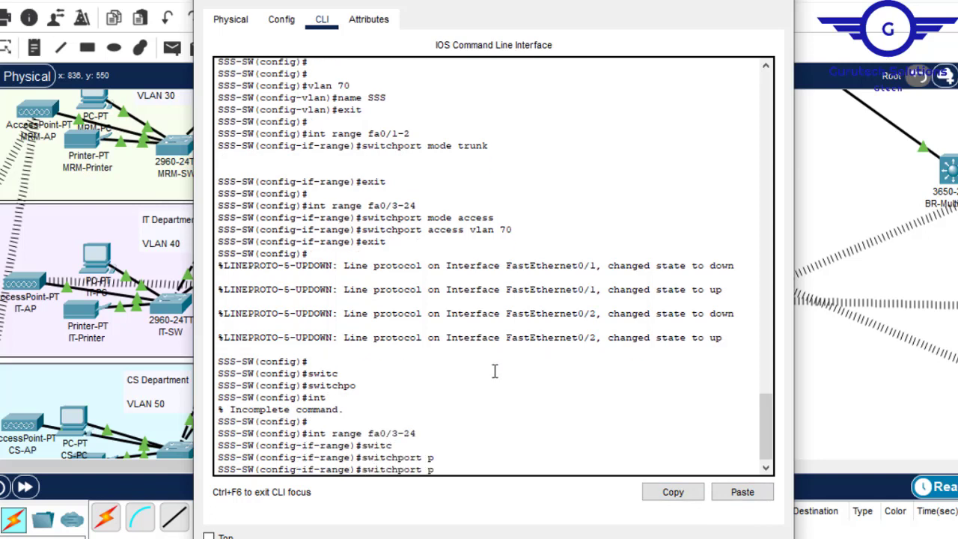
pyautogui.write('ort')
pyautogui.press('Tab')
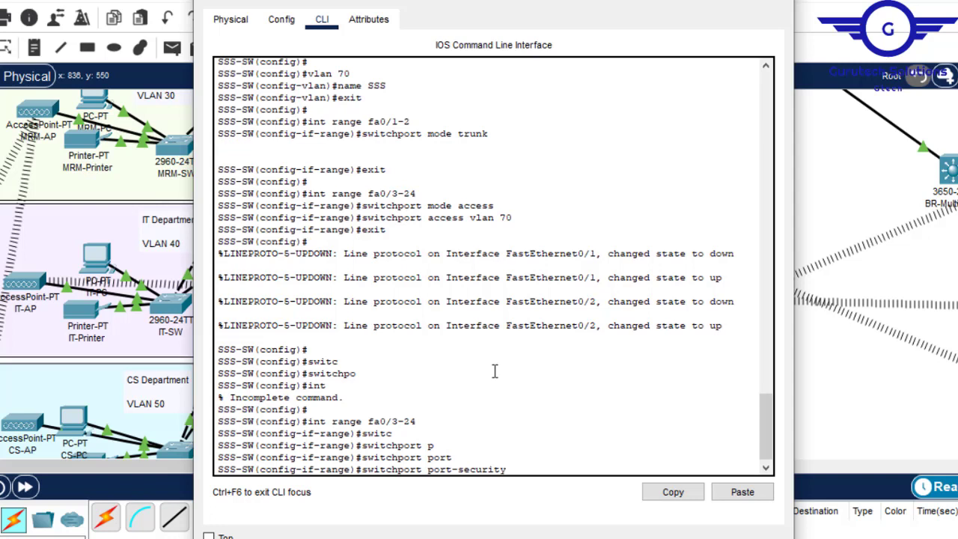
pyautogui.press('Tab')
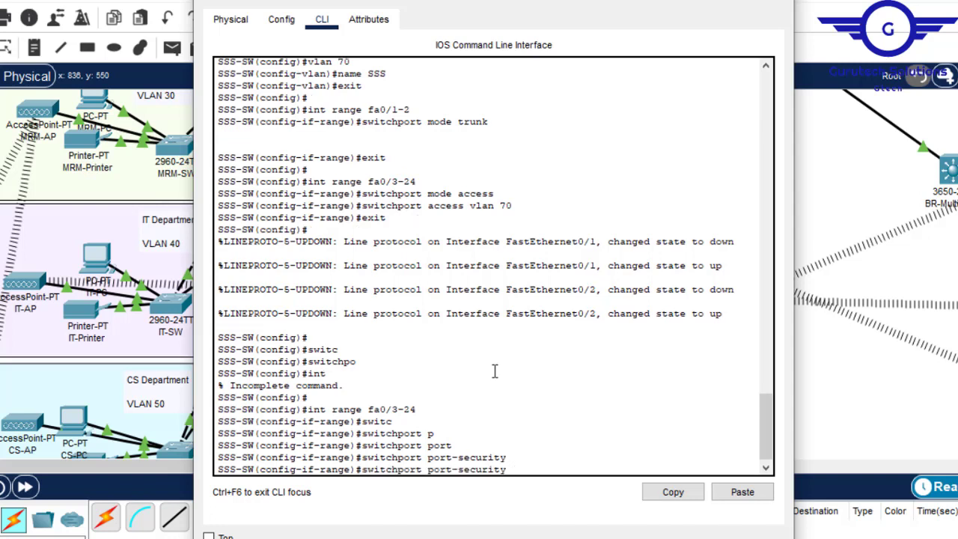
pyautogui.write('ma')
pyautogui.press('Tab')
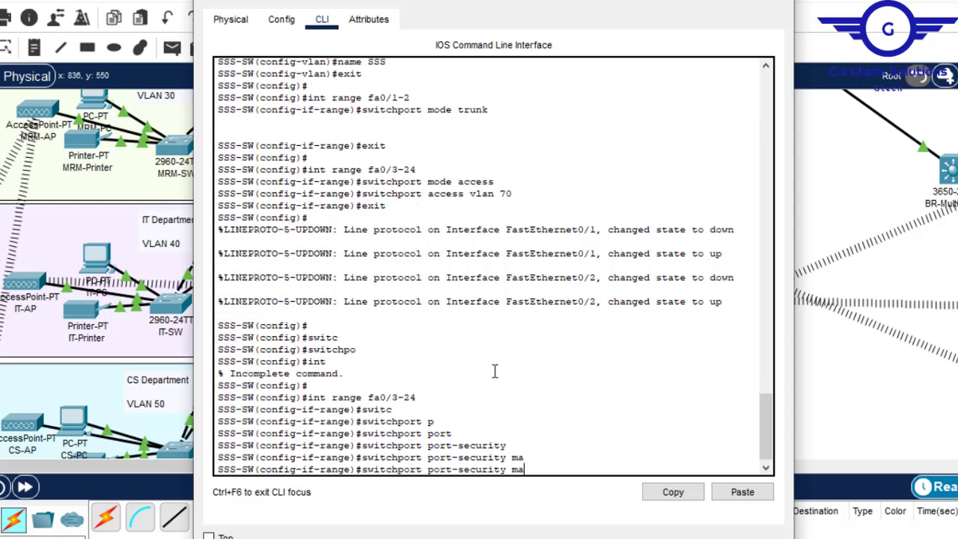
pyautogui.write('xi')
pyautogui.press('Tab')
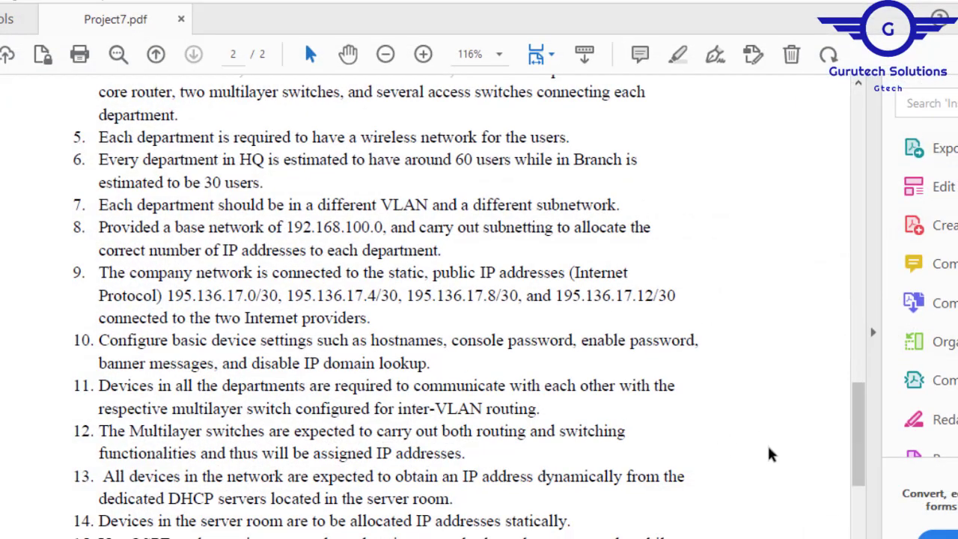
# - Read requirement 18 on the server site switch's port security in Project7.pdf and switch back to SSS-SW's command line
pyautogui.moveTo(864, 427); pyautogui.dragTo(881, 485)
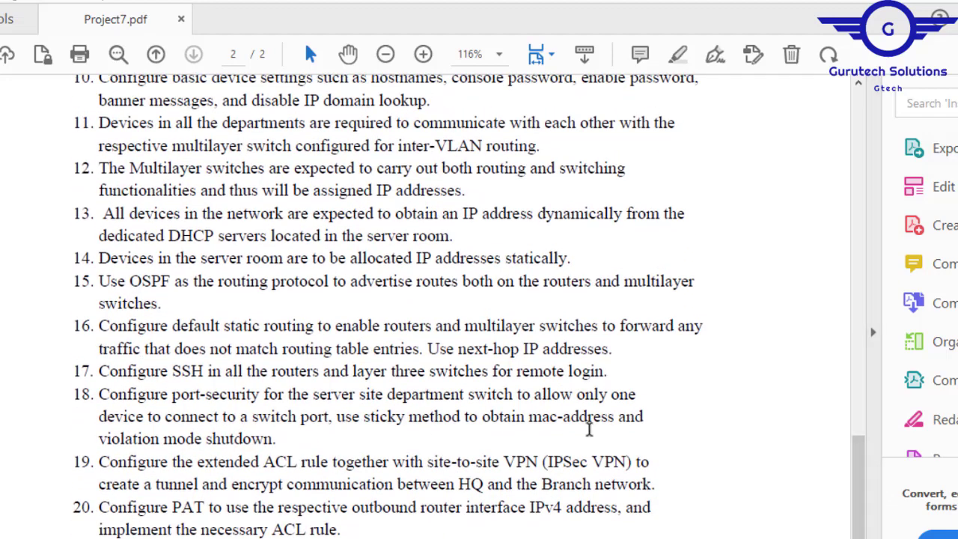
pyautogui.moveTo(103, 390); pyautogui.dragTo(282, 442)
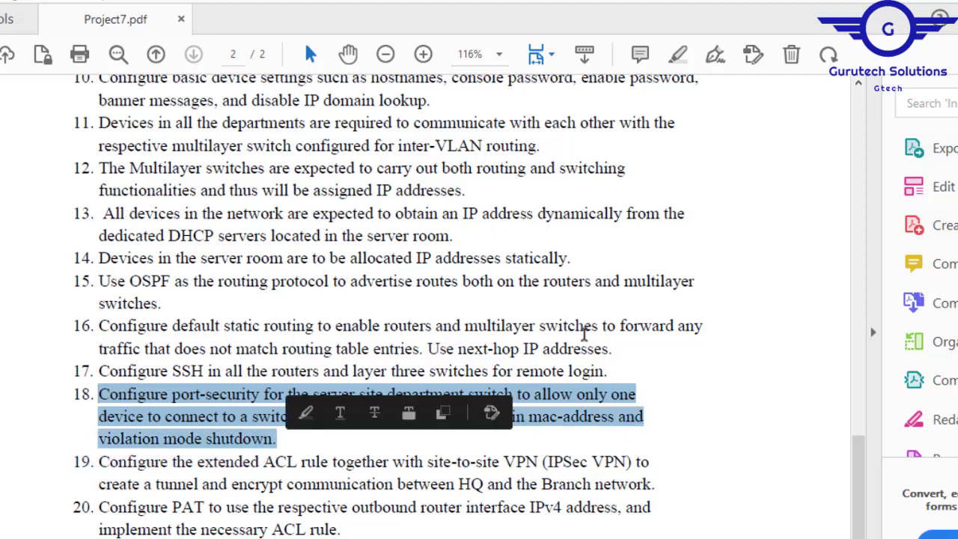
pyautogui.click(599, 425)
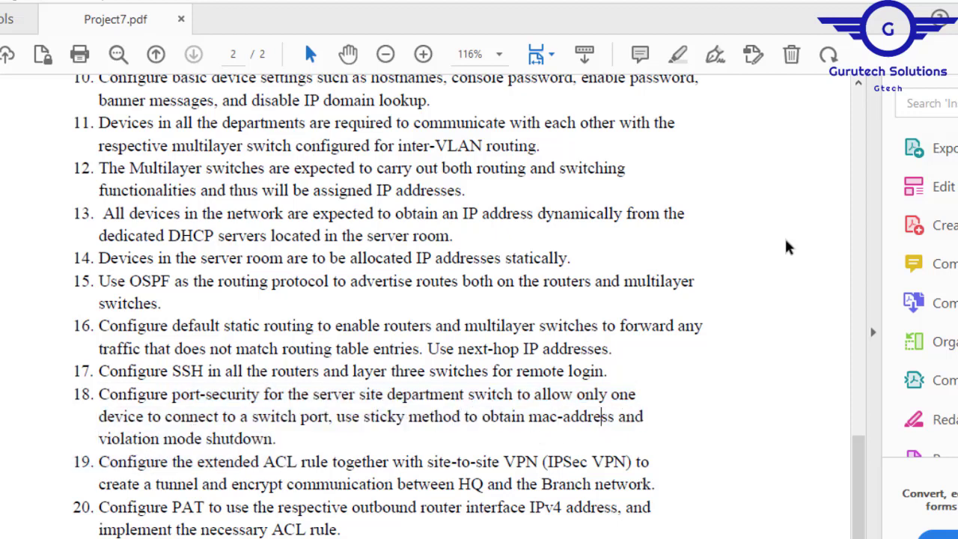
pyautogui.hotkey('alt', 'Tab')
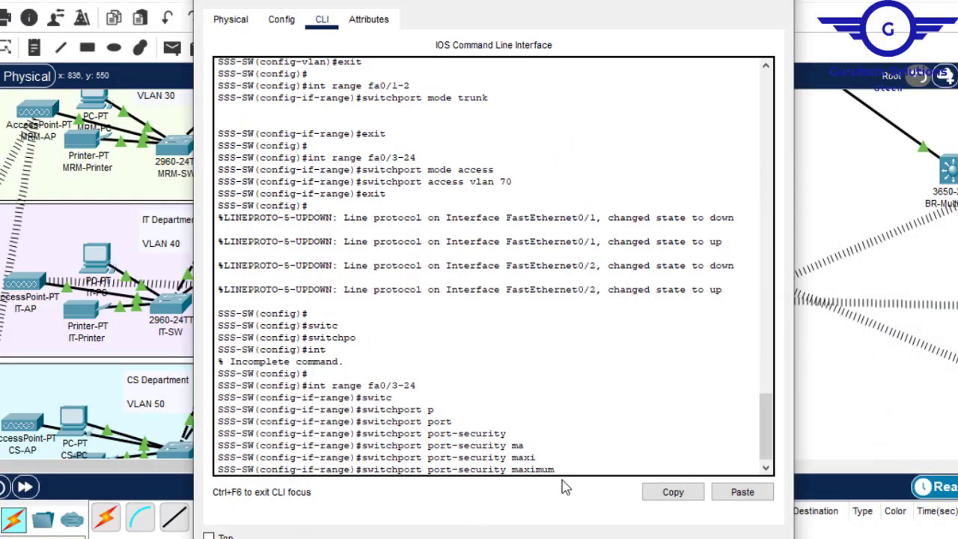
# - Limit the fa0/3-24 ports on SSS-SW to a maximum of 1 secure address and set their port-security MAC addresses to sticky
pyautogui.press('Return')
pyautogui.press('Up')
pyautogui.press('BackSpace')
pyautogui.press('BackSpace')
pyautogui.press('BackSpace')
pyautogui.press('BackSpace')
pyautogui.press('BackSpace')
pyautogui.press('BackSpace')
pyautogui.press('BackSpace')
pyautogui.write('mac')
pyautogui.press('Tab')
pyautogui.write('st')
pyautogui.press('Tab')
pyautogui.press('Tab')
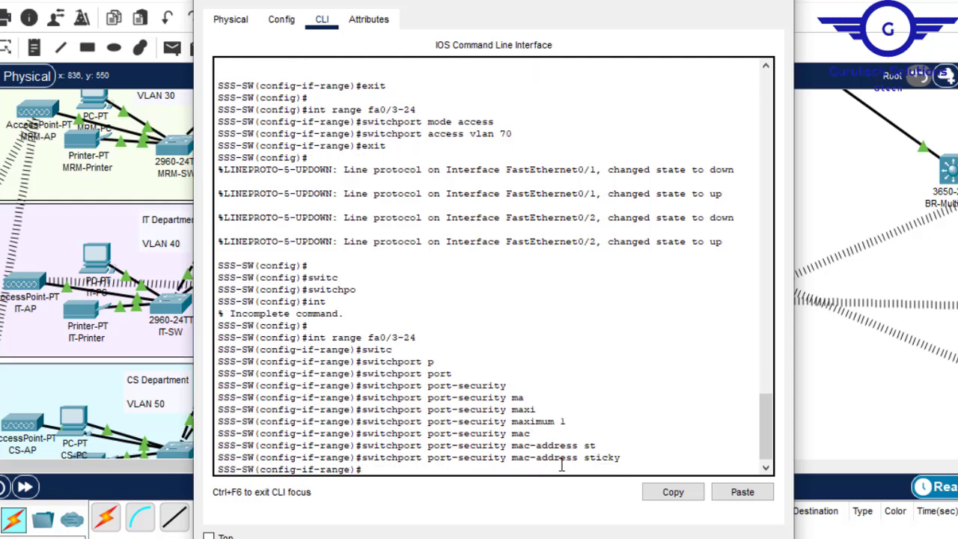
# - Set the port-security violation mode of the fa0/3-24 ports to shutdown
pyautogui.press('BackSpace')
pyautogui.press('BackSpace')
pyautogui.press('BackSpace')
pyautogui.press('BackSpace')
pyautogui.press('BackSpace')
pyautogui.press('BackSpace')
pyautogui.press('BackSpace')
pyautogui.press('BackSpace')
pyautogui.press('BackSpace')
pyautogui.press('BackSpace')
pyautogui.press('BackSpace')
pyautogui.press('BackSpace')
pyautogui.press('BackSpace')
pyautogui.press('BackSpace')
pyautogui.press('BackSpace')
pyautogui.press('BackSpace')
pyautogui.press('BackSpace')
pyautogui.press('BackSpace')
pyautogui.press('BackSpace')
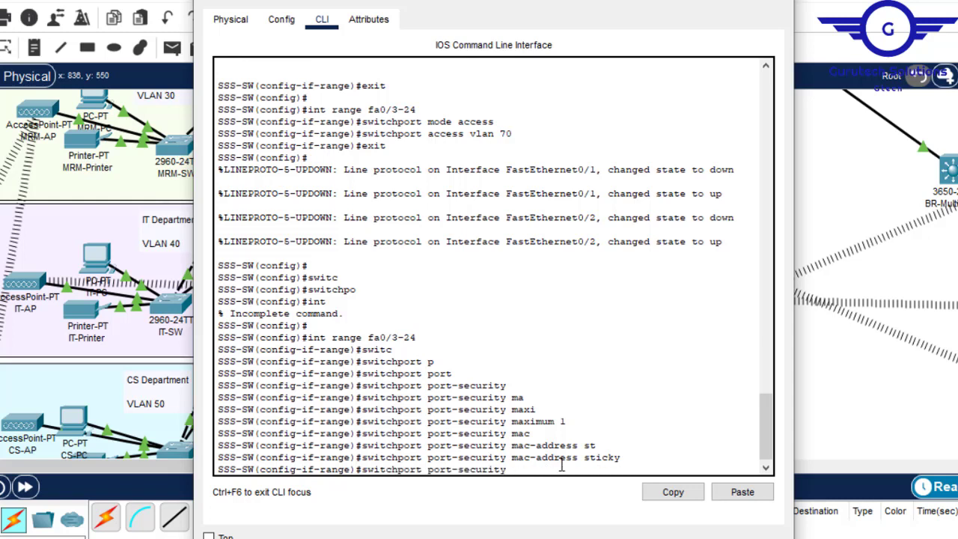
pyautogui.write('v')
pyautogui.press('Tab')
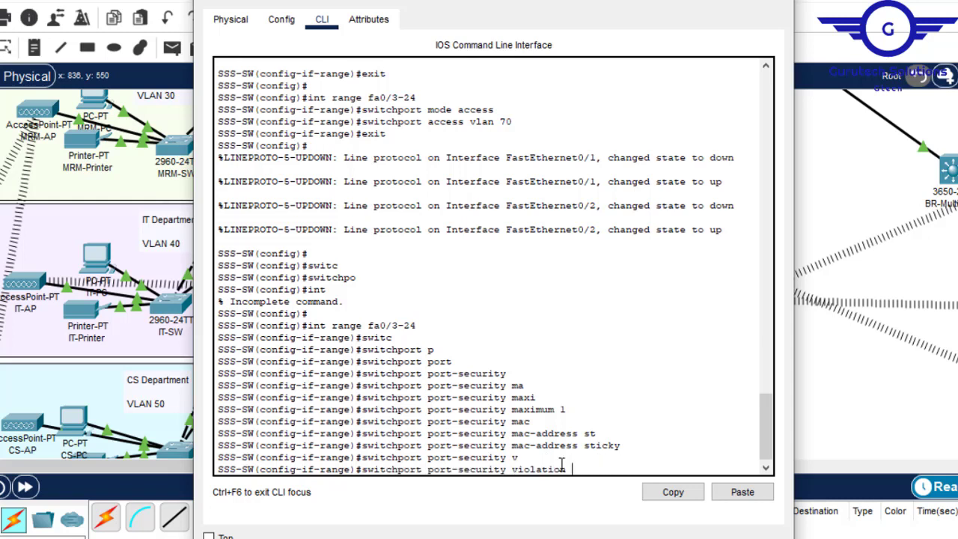
pyautogui.write('s')
pyautogui.press('Tab')
pyautogui.press('Return')
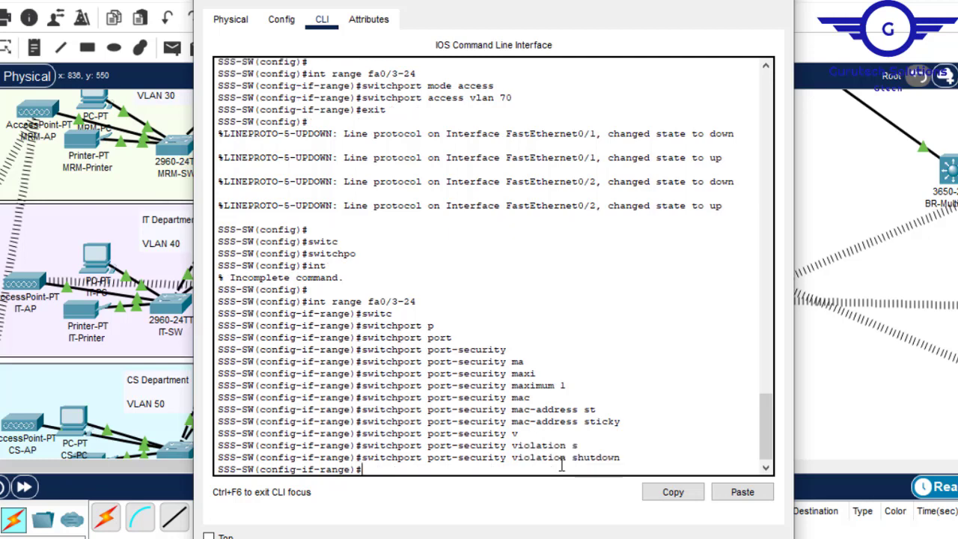
# - Exit interface range configuration on SSS-SW and save the switch configuration with "do wr"
pyautogui.write('ex')
pyautogui.press('Return')
pyautogui.press('Return')
pyautogui.press('Return')
pyautogui.write('d')
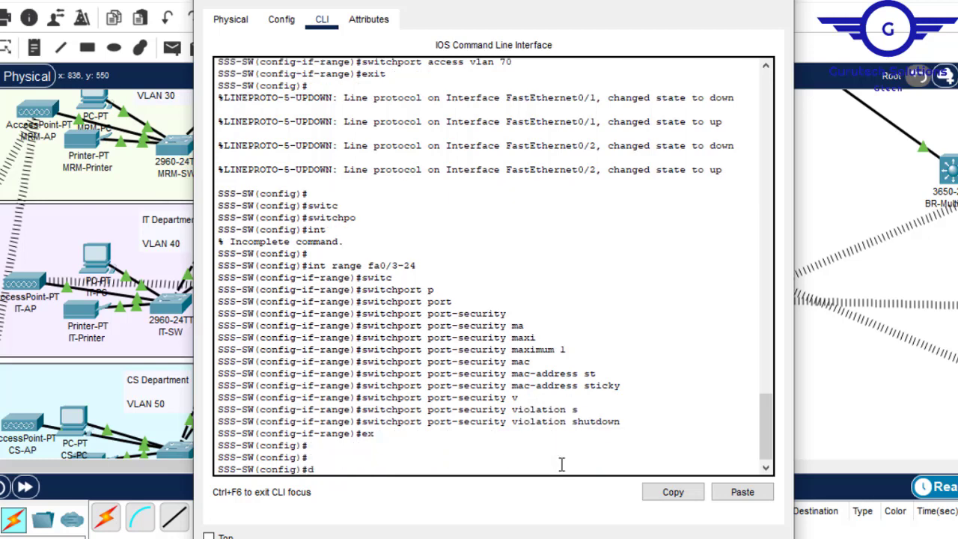
pyautogui.write('o wr')
pyautogui.press('Return')
pyautogui.press('Return')
pyautogui.press('Return')
# - Verify the secured ports on SSS-SW with "do sh port-security" and close the switch window
pyautogui.write('do sh port-security')
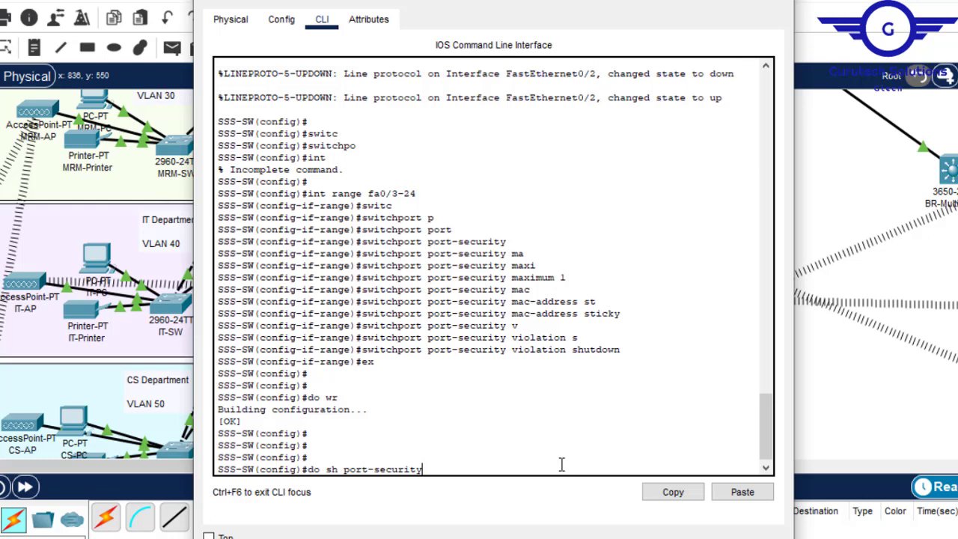
pyautogui.press('Return')
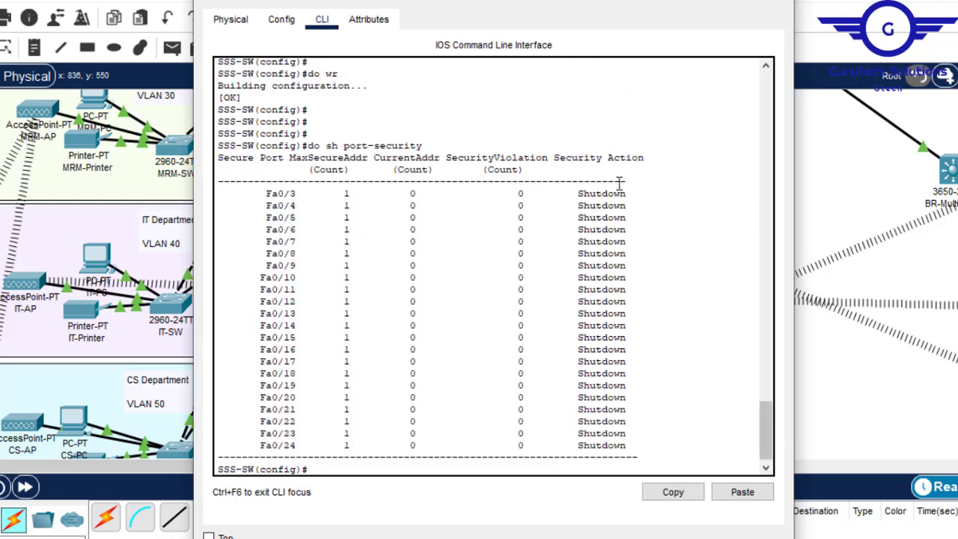
pyautogui.click(773, 0)
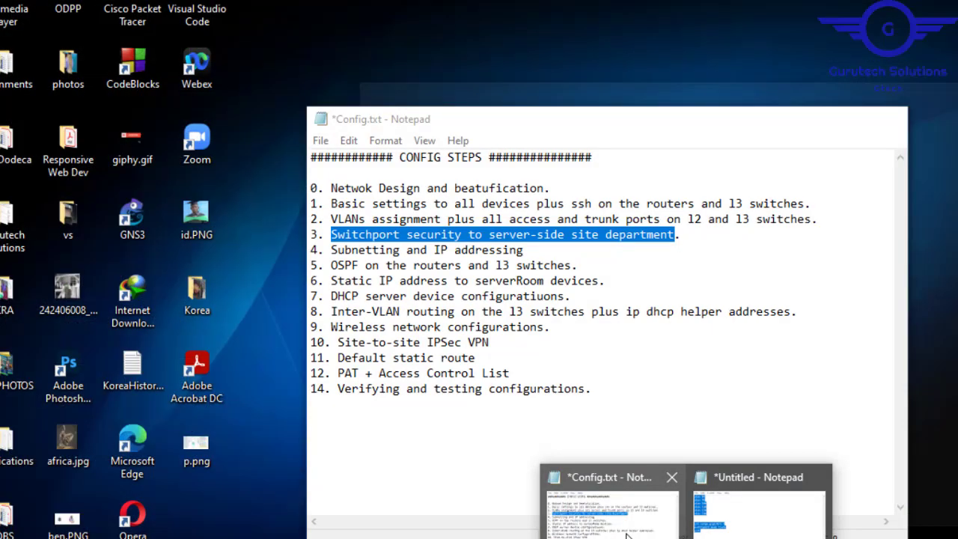
# - Check Config.txt for the configuration steps that follow switchport security and return to the network topology in Packet Tracer
pyautogui.click(610, 509)
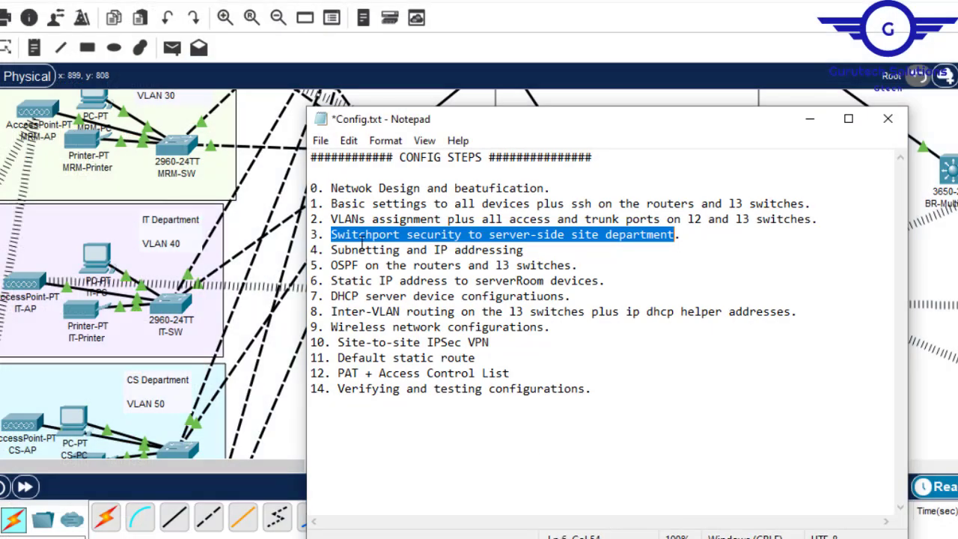
pyautogui.click(449, 265)
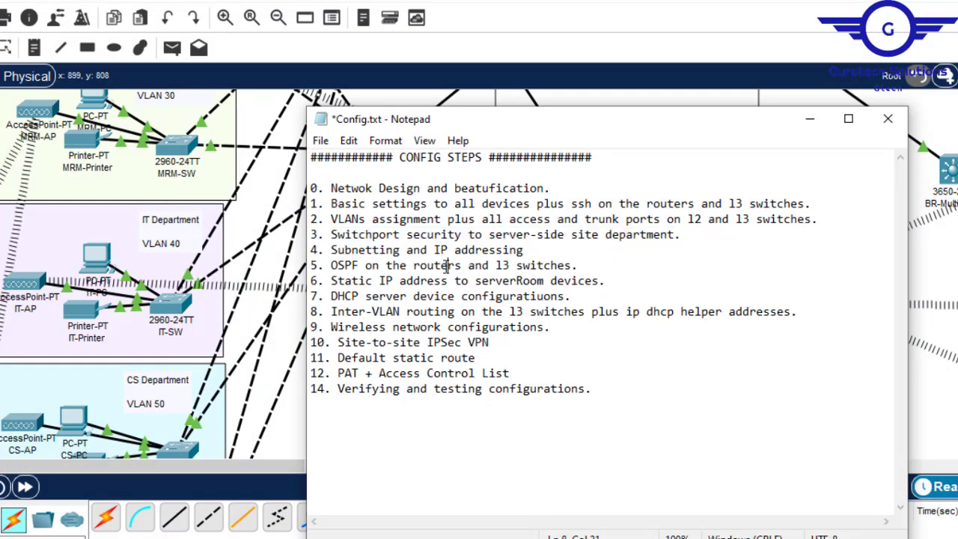
pyautogui.hotkey('alt', 'Tab')
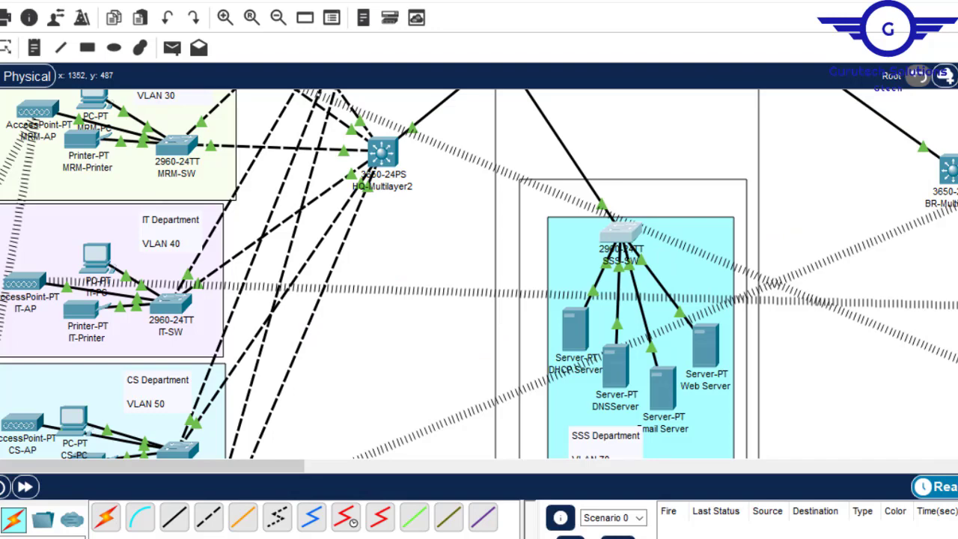
pyautogui.scroll(5, 479, 274)
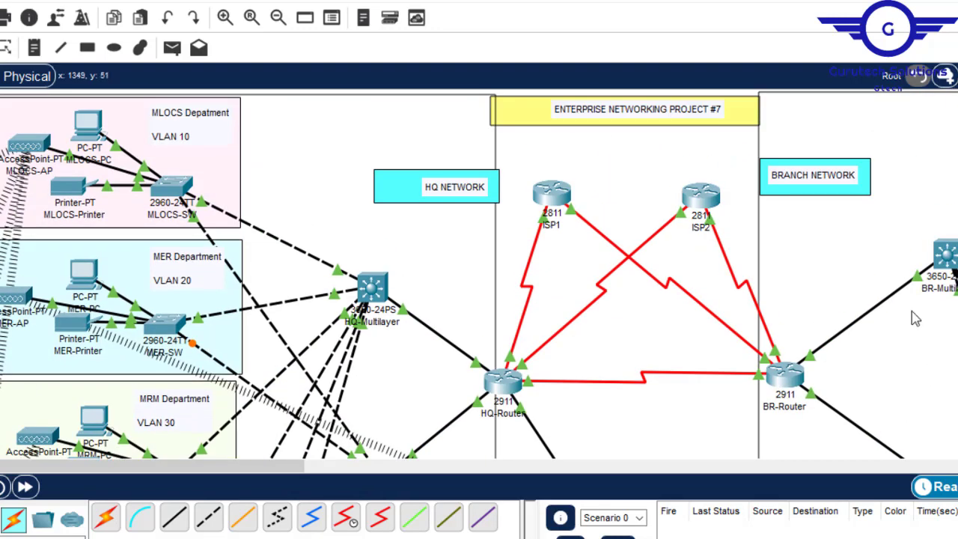
# - Read the base network and public IP address requirements 8 and 9 in Project7.pdf and return to the topology
pyautogui.hotkey('alt', 'Tab')
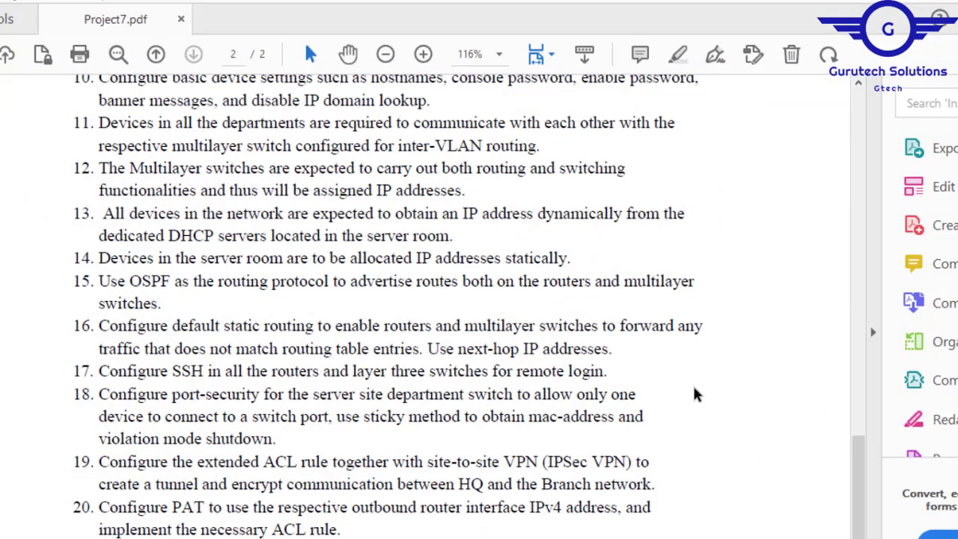
pyautogui.moveTo(859, 503); pyautogui.dragTo(859, 441)
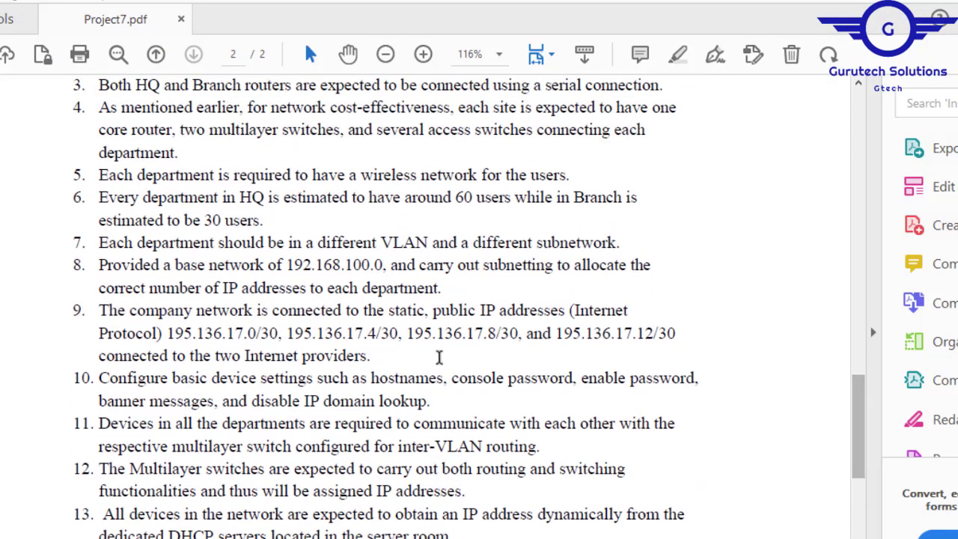
pyautogui.moveTo(295, 264); pyautogui.dragTo(670, 431)
pyautogui.click(692, 185)
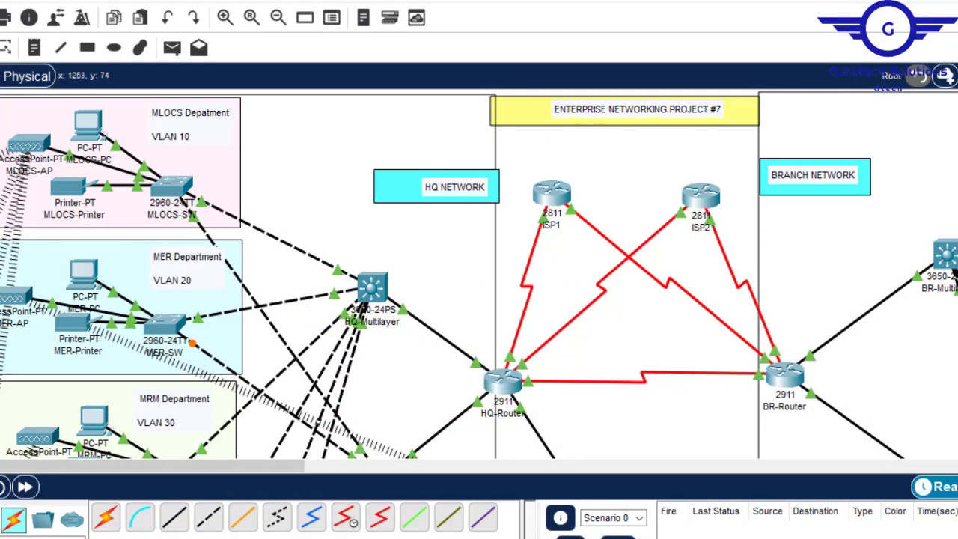
# - Inspect the departments, multilayer switches and router links in the topology that need IP addresses
pyautogui.scroll(-8, 479, 273)
pyautogui.scroll(5, 479, 273)
pyautogui.scroll(3, 479, 273)
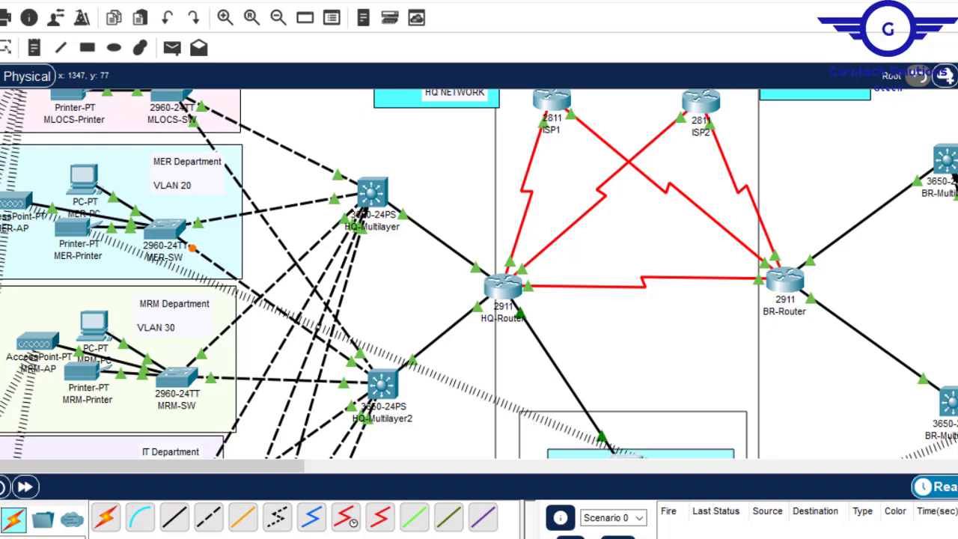
pyautogui.moveTo(168, 231)
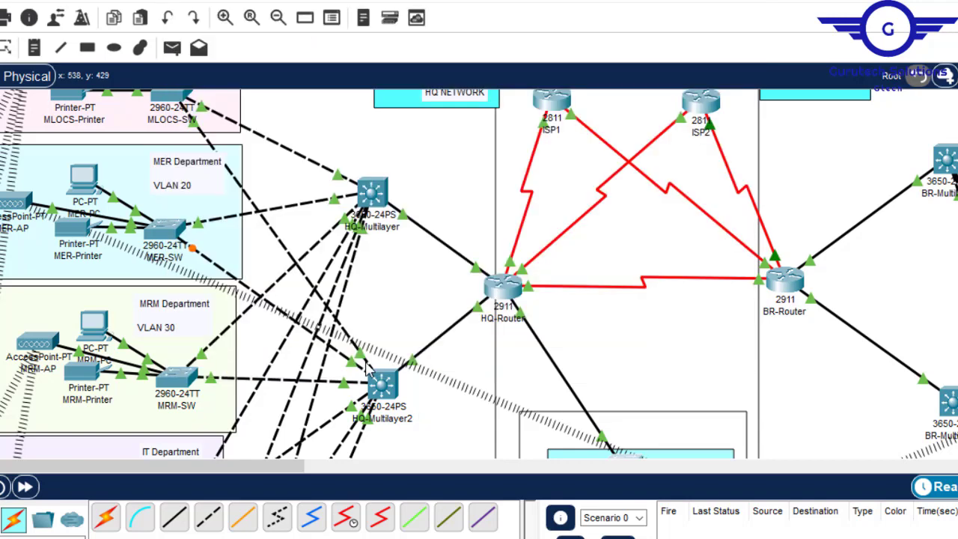
pyautogui.moveTo(378, 384)
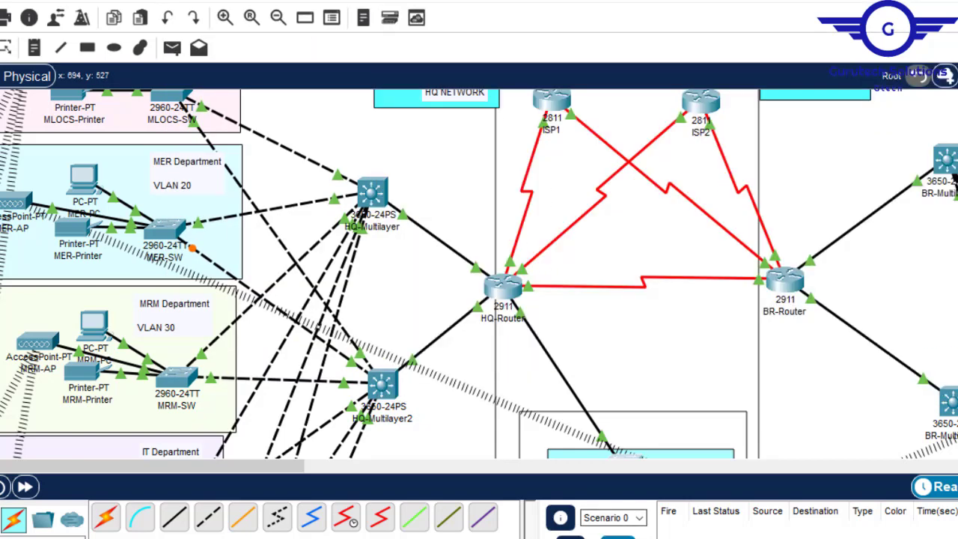
# - Switch to the IP addressing document in Word, go to its beginning and close the Grammarly pane
pyautogui.moveTo(623, 538)
pyautogui.click(602, 498)
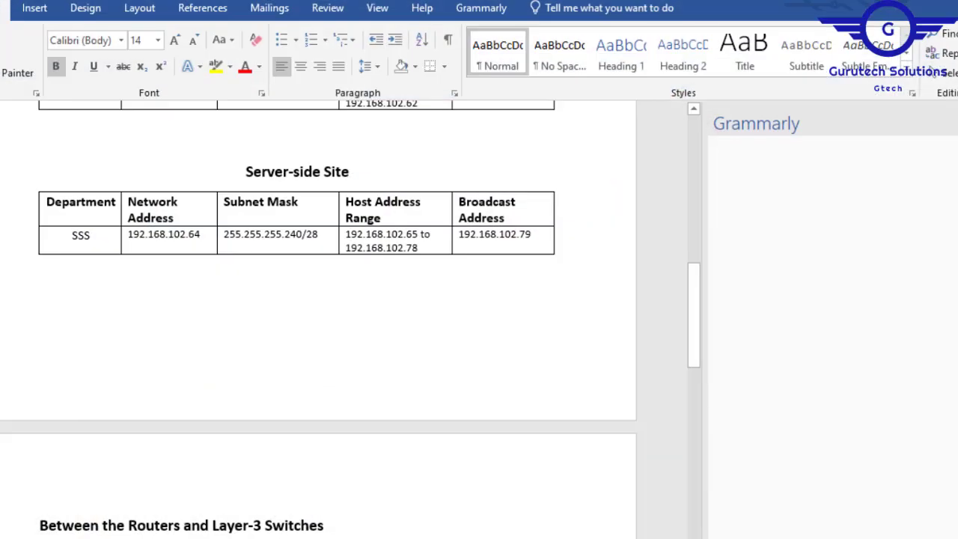
pyautogui.moveTo(699, 348); pyautogui.dragTo(686, 142)
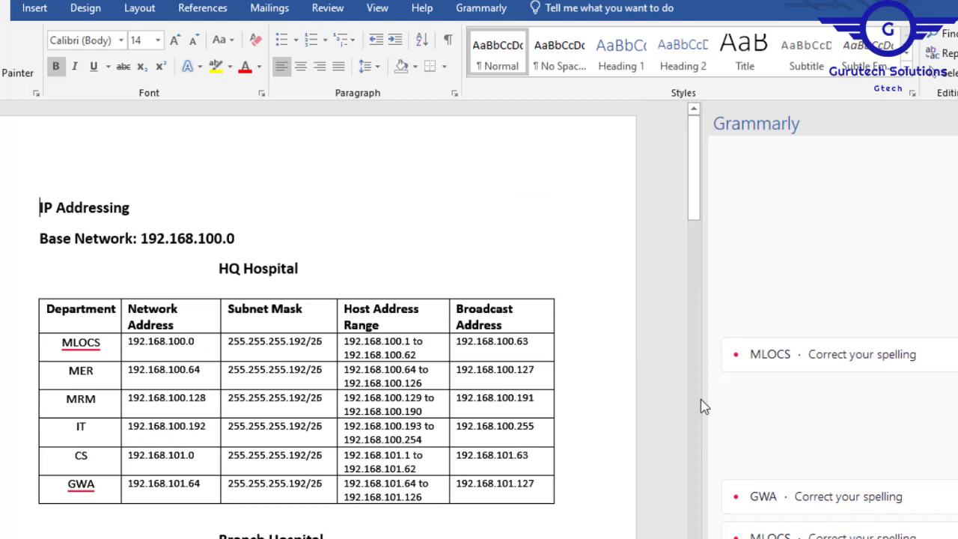
pyautogui.click(957, 124)
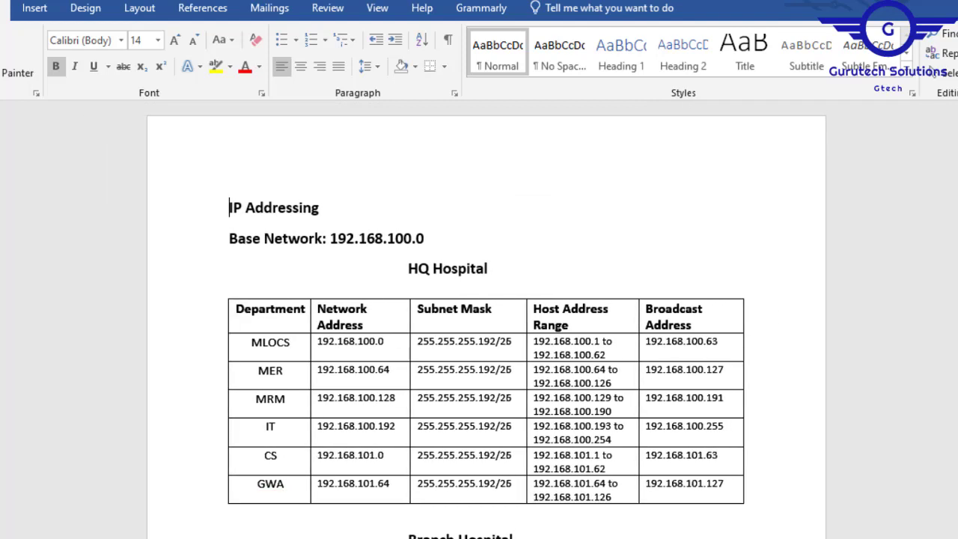
# - Review the addressing tables for HQ Hospital, Branch Hospital, the server-side site and the links between routers, layer-3 switches and ISPs
pyautogui.click(403, 269)
pyautogui.moveTo(479, 262); pyautogui.dragTo(491, 264)
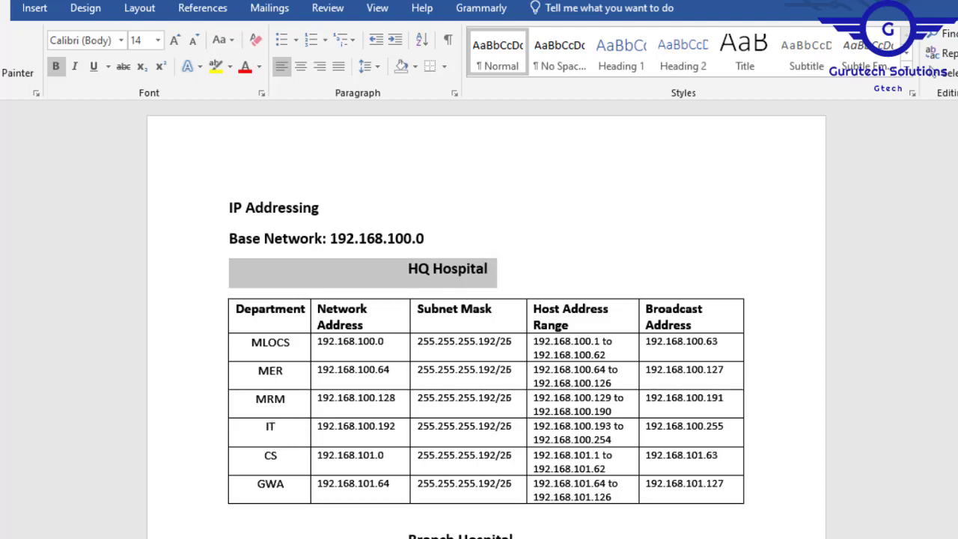
pyautogui.scroll(-5, 486, 321)
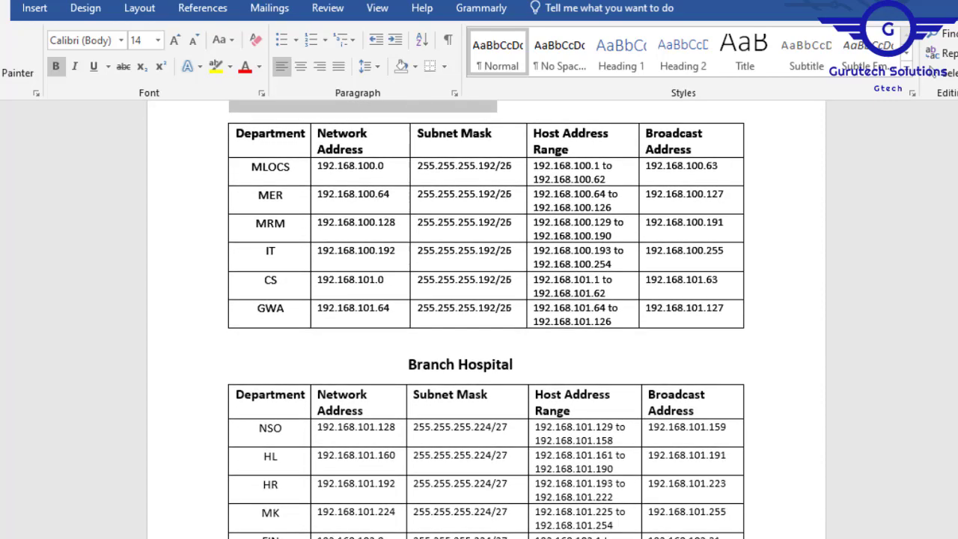
pyautogui.scroll(-5, 486, 319)
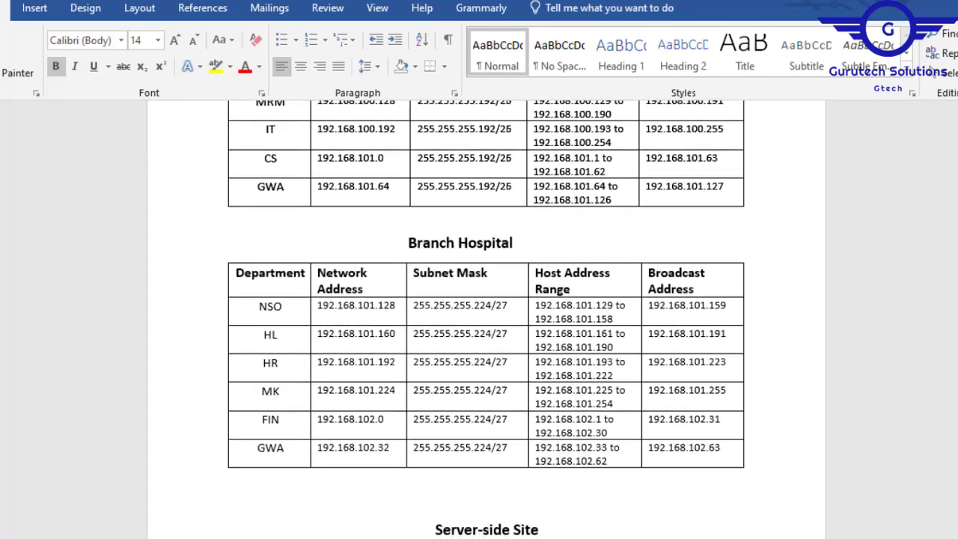
pyautogui.scroll(-6, 486, 320)
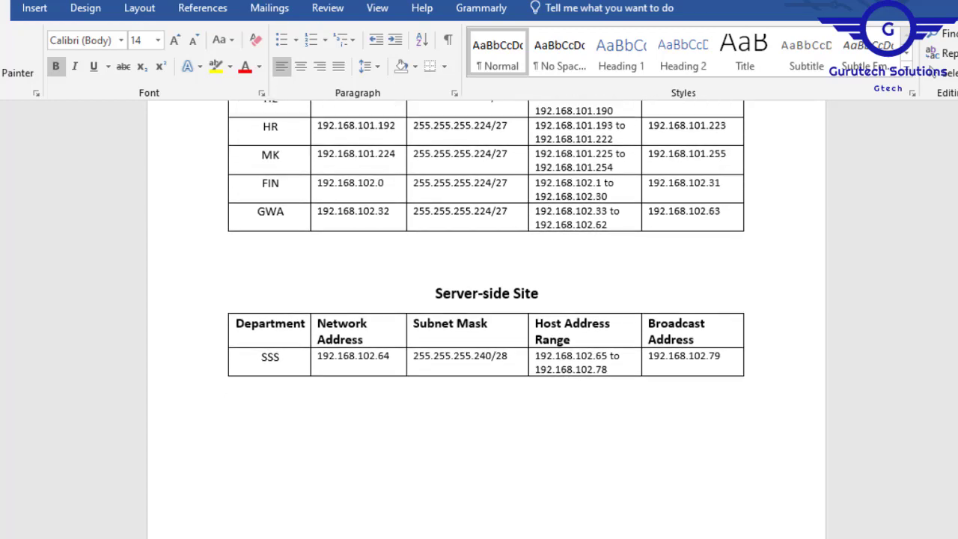
pyautogui.scroll(-1, 487, 320)
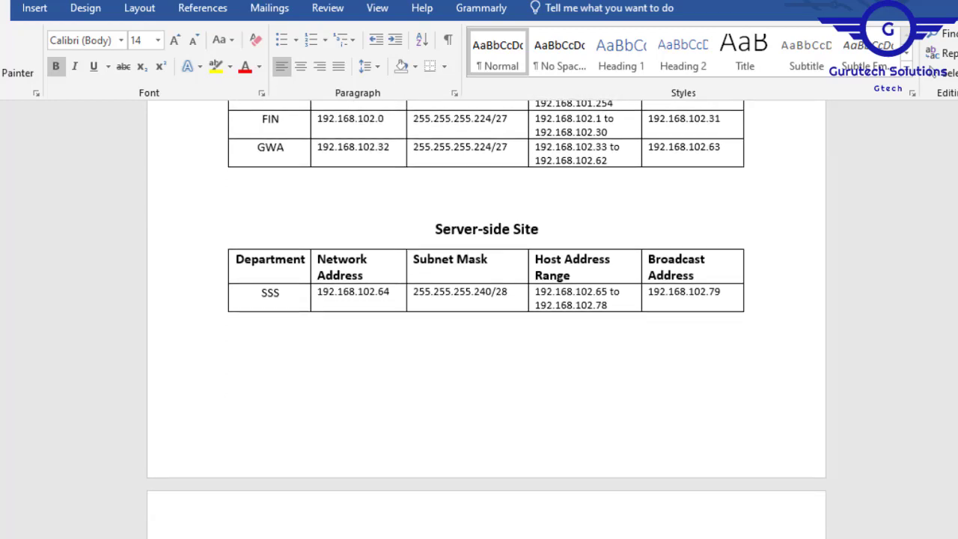
pyautogui.scroll(-3, 487, 320)
pyautogui.scroll(-5, 486, 320)
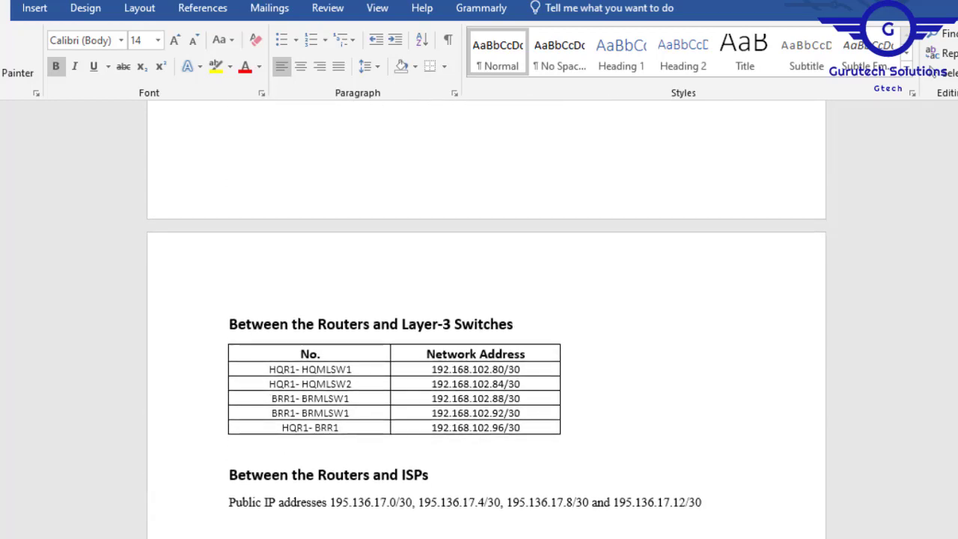
pyautogui.scroll(-2, 487, 319)
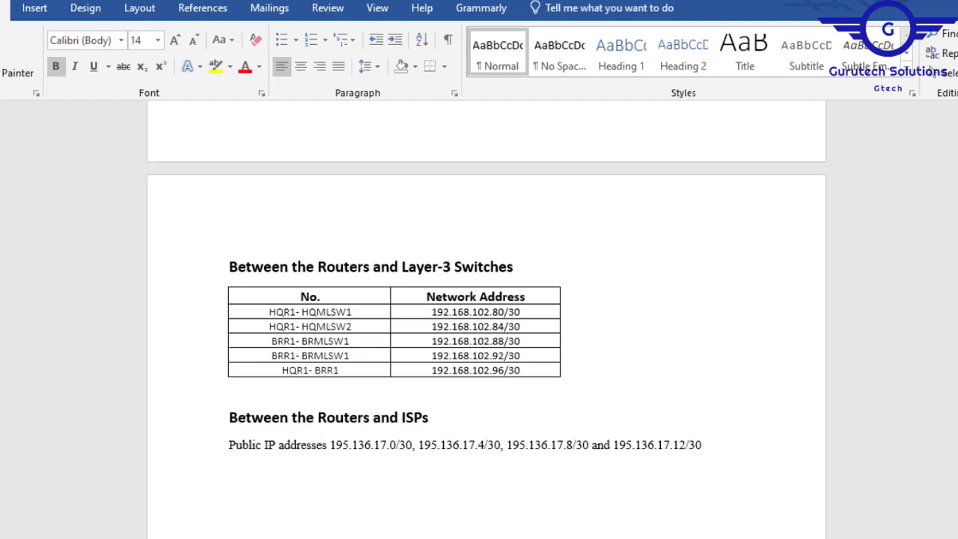
# - Compare the public IP addresses in requirement 9 of Project7.pdf with the Word document, then go back to its HQ Hospital table
pyautogui.moveTo(718, 538)
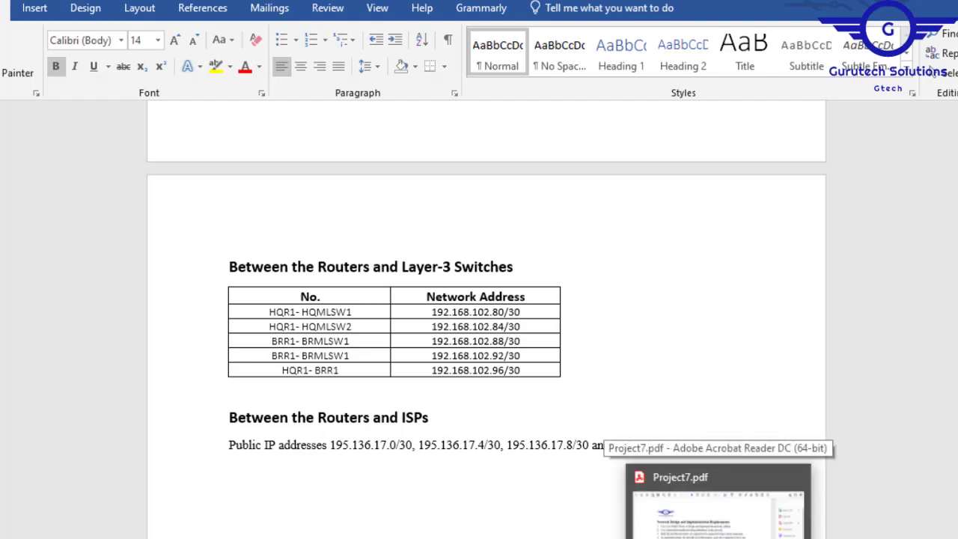
pyautogui.click(719, 509)
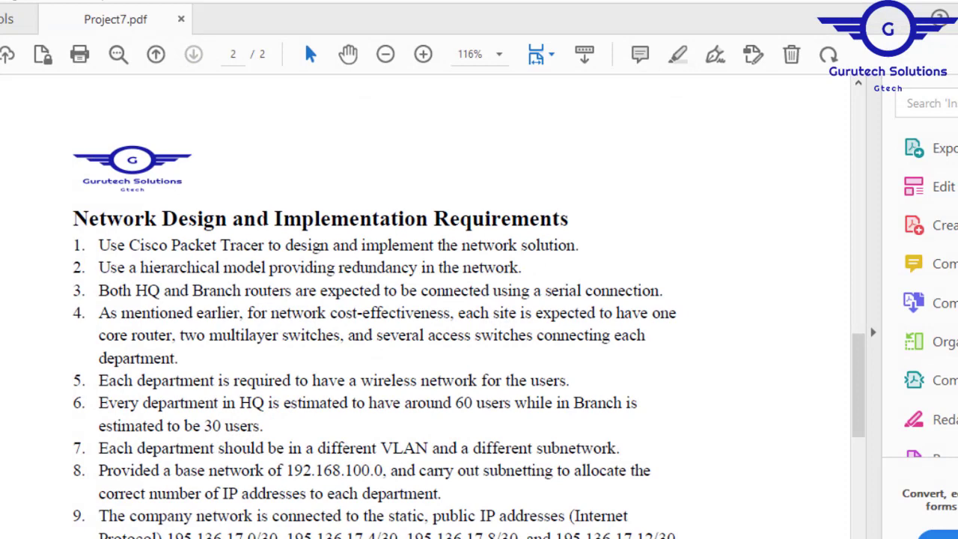
pyautogui.moveTo(169, 535)
pyautogui.mouseDown()
pyautogui.moveTo(715, 528)
pyautogui.moveTo(676, 514)
pyautogui.mouseUp()
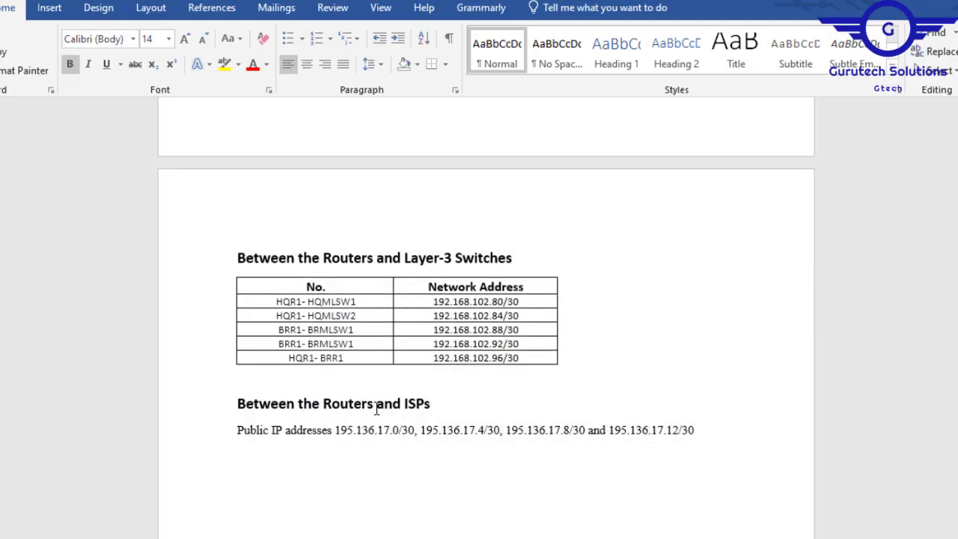
pyautogui.scroll(10, 485, 318)
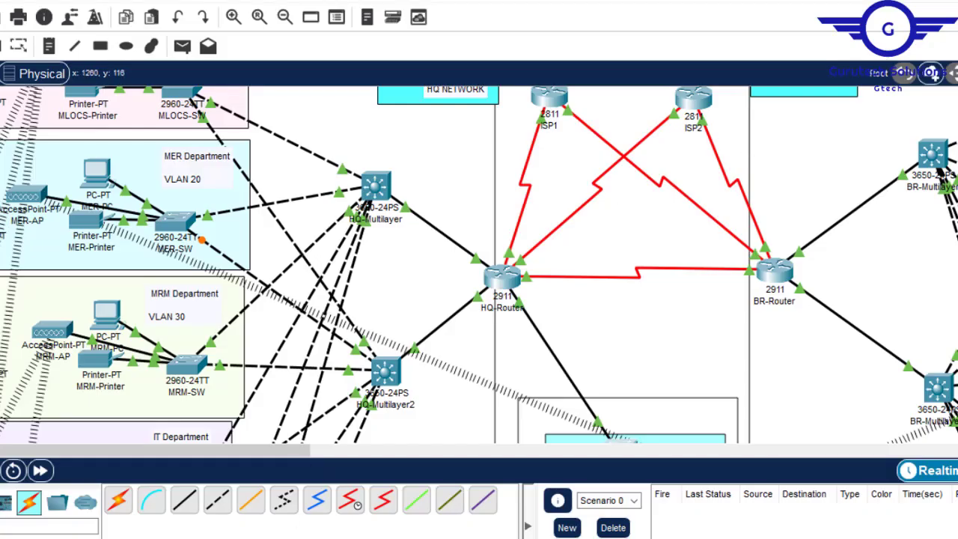
# - Switch to the IP addressing document in Word and copy the MLOCS network address 192.168.100.0 from the HQ Hospital table
pyautogui.scroll(3, 479, 252)
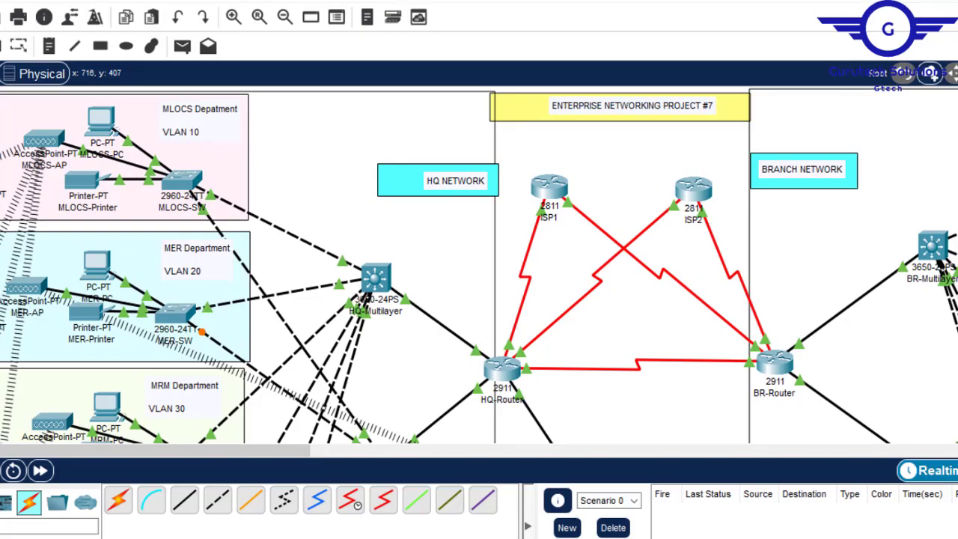
pyautogui.click(619, 537)
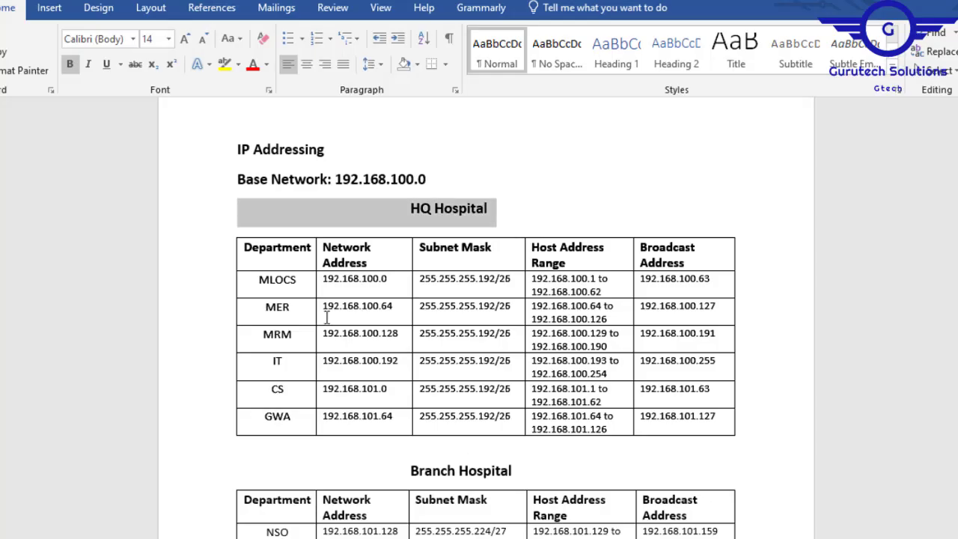
pyautogui.moveTo(389, 279); pyautogui.dragTo(327, 279)
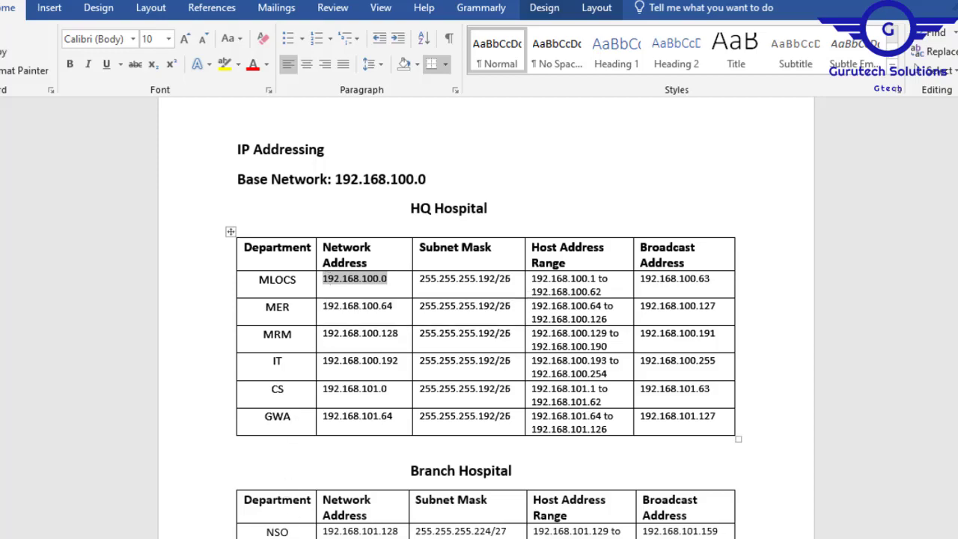
# - Switch to the Packet Tracer topology and add the line NET-192.168.100.0/26 below VLAN 10 in the MLOCS department note
pyautogui.hotkey('alt', 'Tab')
pyautogui.click(191, 129)
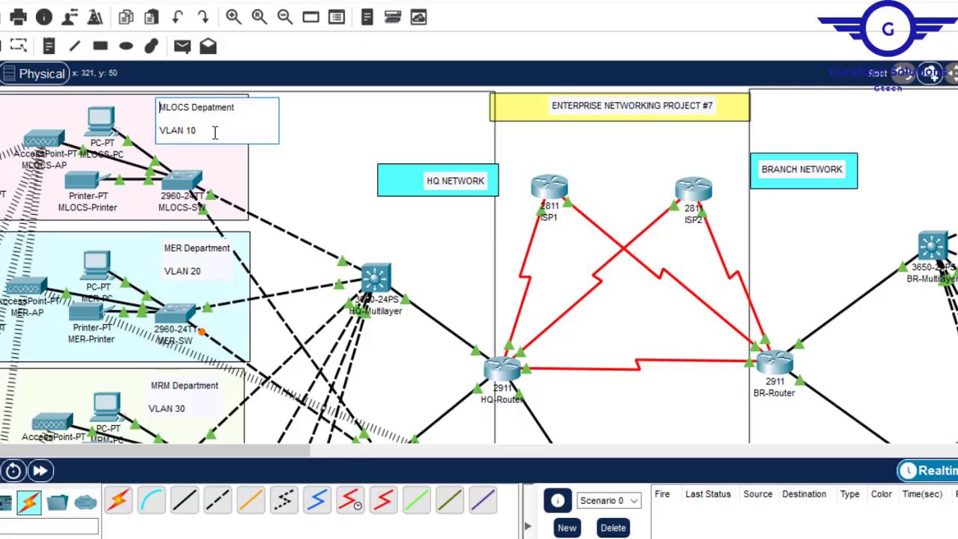
pyautogui.press('Return')
pyautogui.write('NET-192.168.100.0/')
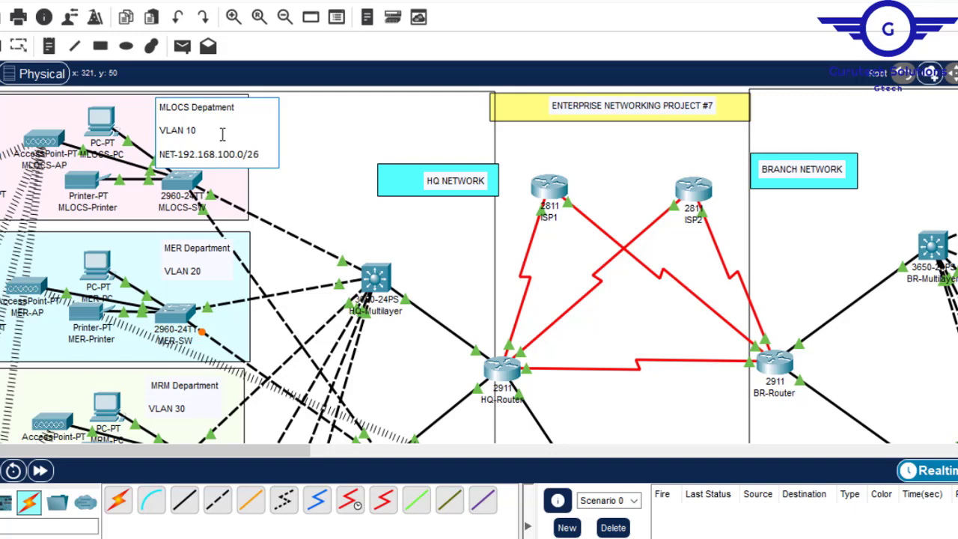
pyautogui.write('26')
# - Remove the blank lines from the MLOCS department note and shift the note so it fits inside the pink department area
pyautogui.click(277, 133)
pyautogui.doubleClick(206, 133)
pyautogui.press('Delete')
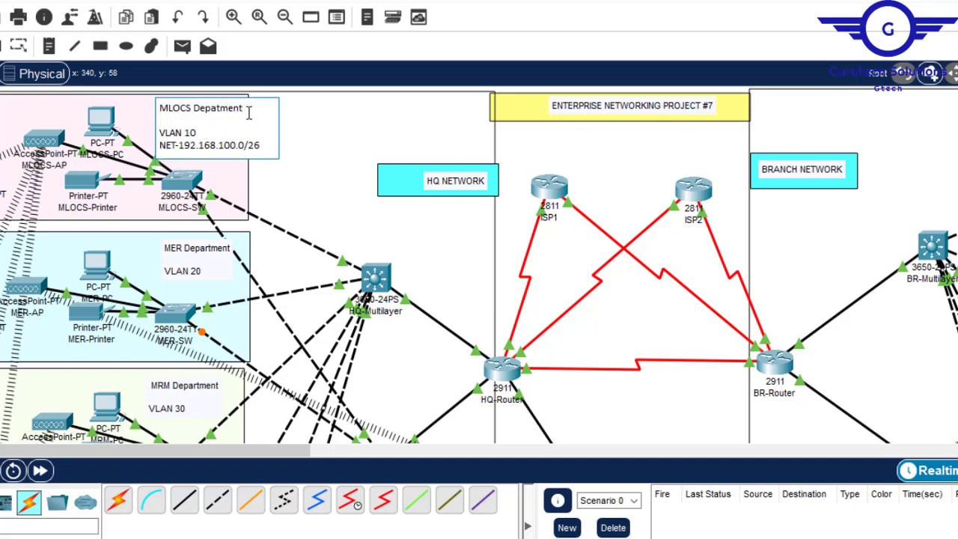
pyautogui.press('Delete')
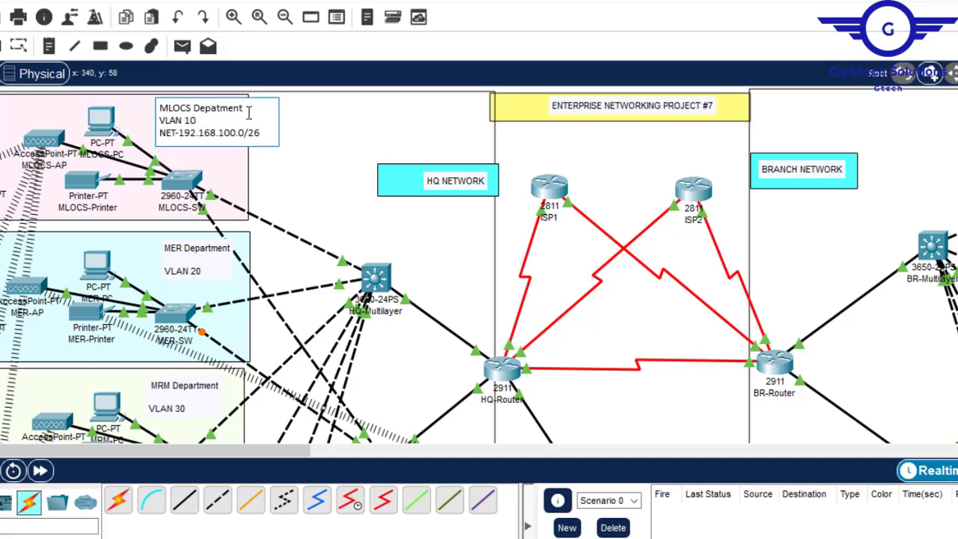
pyautogui.click(625, 170)
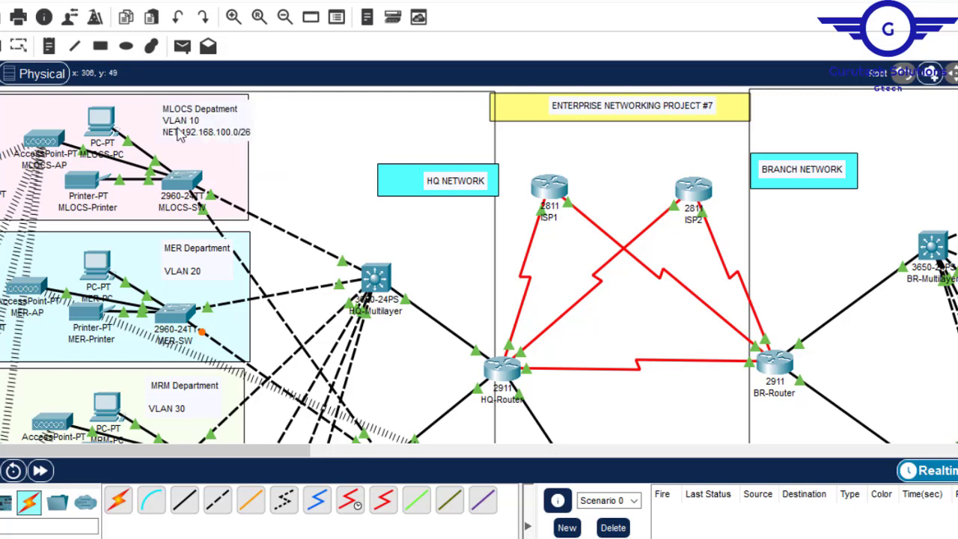
pyautogui.moveTo(215, 123); pyautogui.dragTo(206, 122)
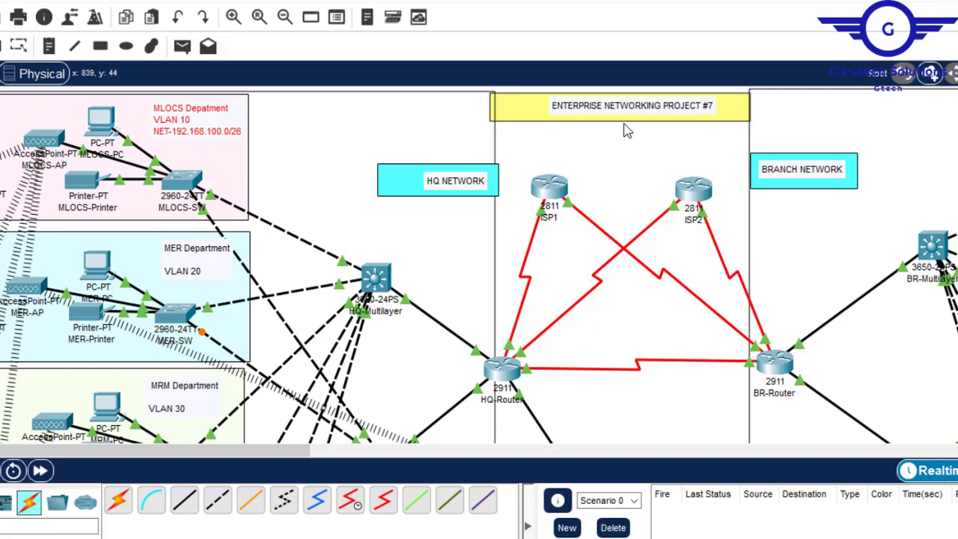
pyautogui.click(618, 160)
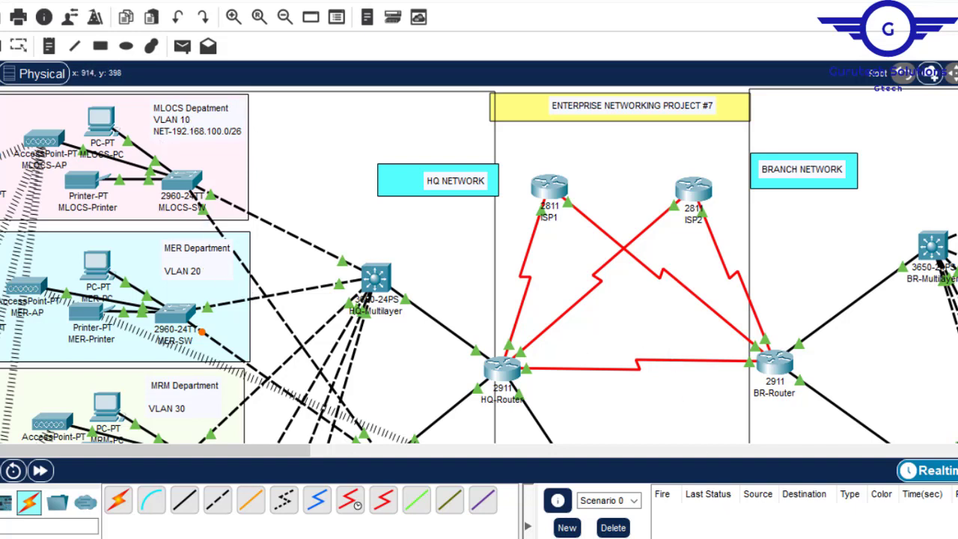
# - Add NET-192.168.100.64/26, NET-192.168.100.128/26 and NET-192.168.100.192/26 to the compacted MER, MRM and IT department notes respectively
pyautogui.click(612, 523)
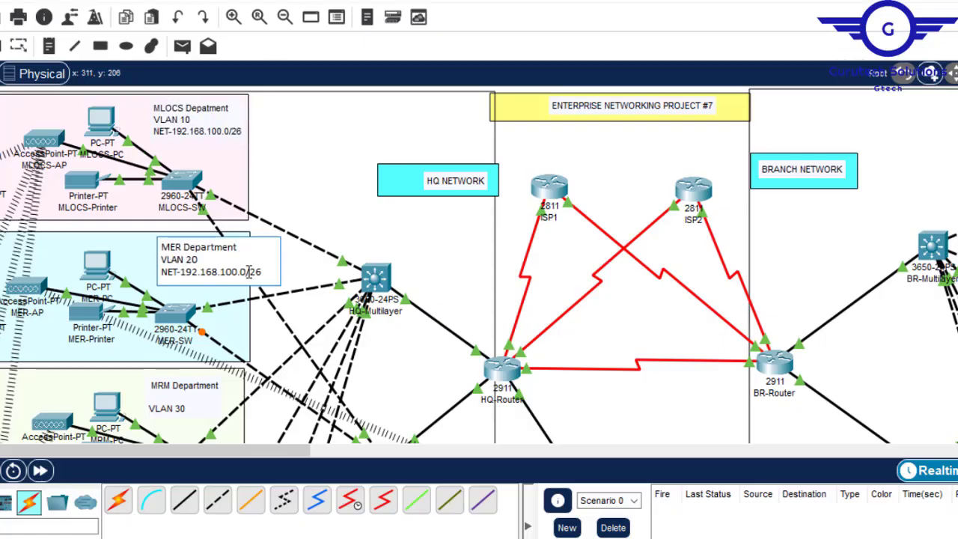
pyautogui.scroll(-3, 152, 304)
pyautogui.click(152, 305)
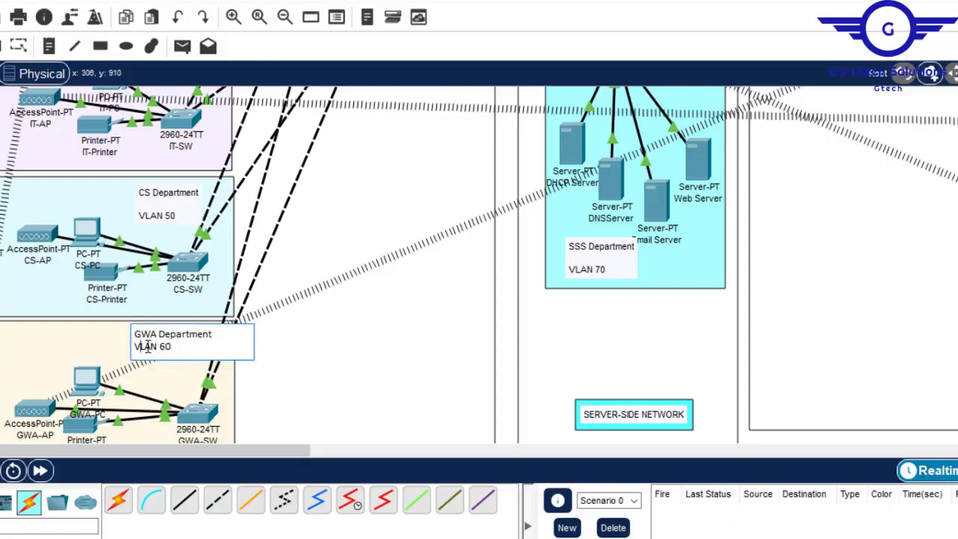
# - Add NET-192.168.101.0/26 to the CS department note and NET-192.168.101.64/26 to the HQ GWA department note
pyautogui.write('NET-192.168.101.0/26')
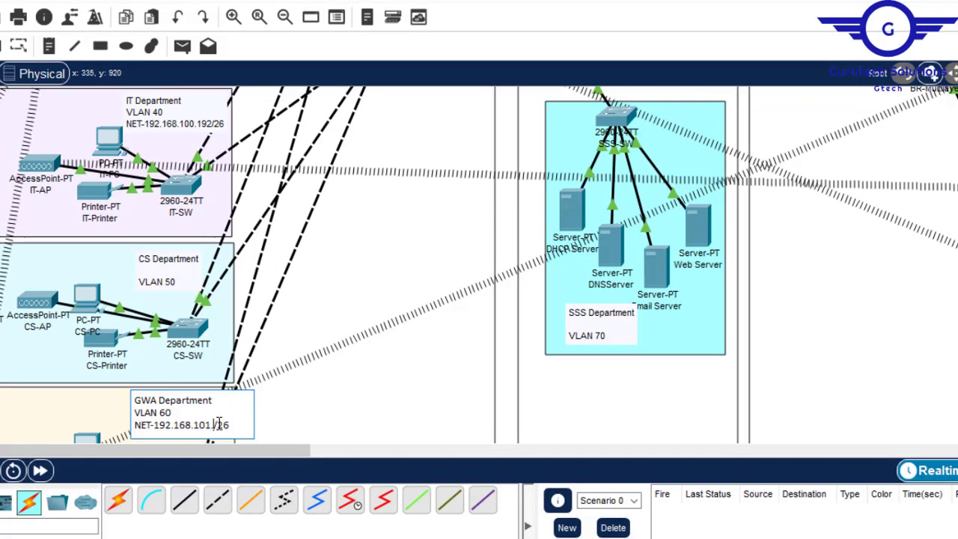
pyautogui.write('NET-192.168.101.0/26')
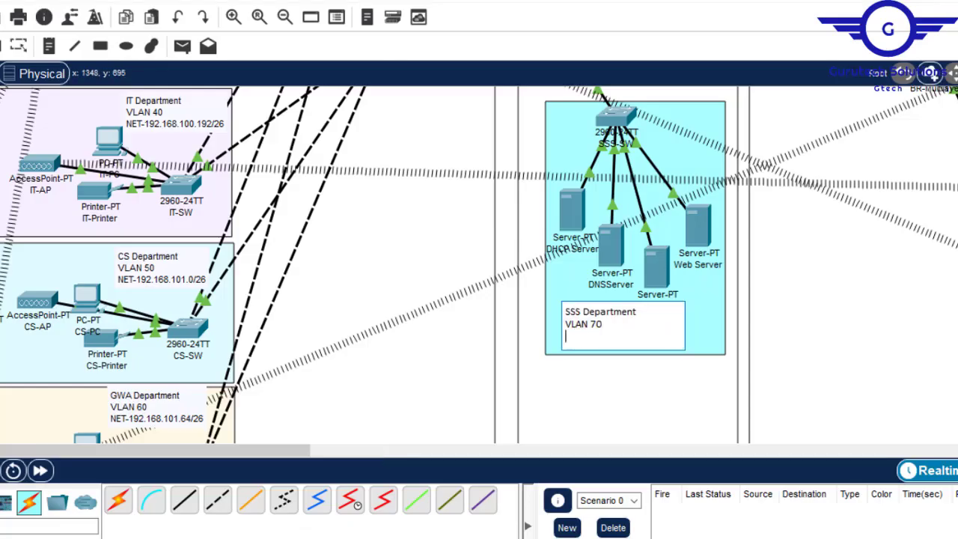
pyautogui.write('NET-192.168.101.192/26')
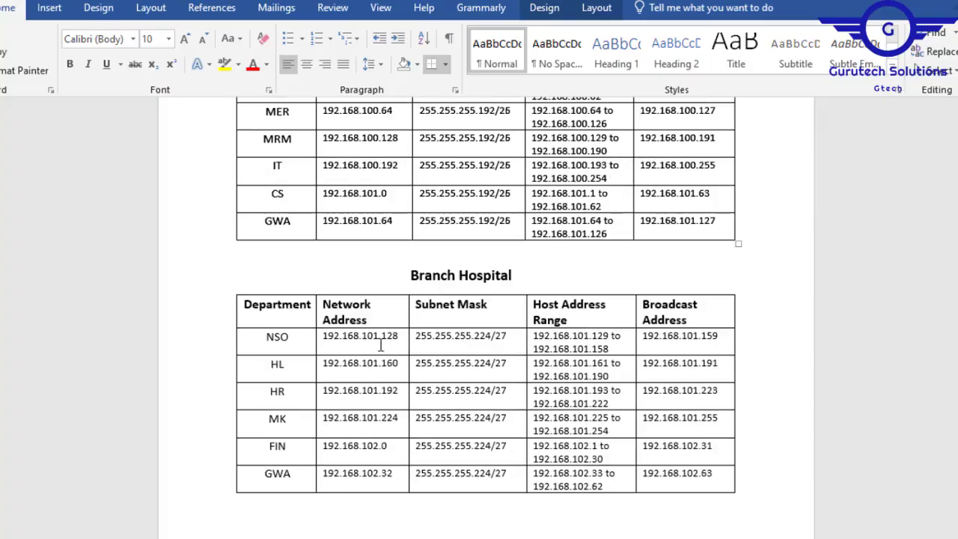
# - Add NET-192.168.101.128/27, NET-192.168.101.160/27, NET-192.168.101.192/27 and NET-192.168.101.224/27 to the NSO, HL, HR and MK department notes from the Branch Hospital table
pyautogui.click(475, 301)
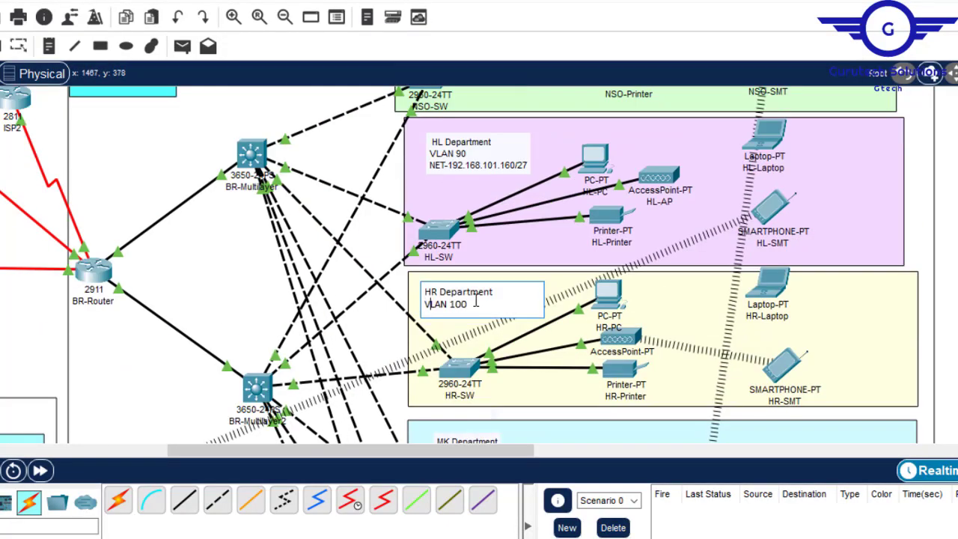
pyautogui.write('NET-192.168.101.192/27')
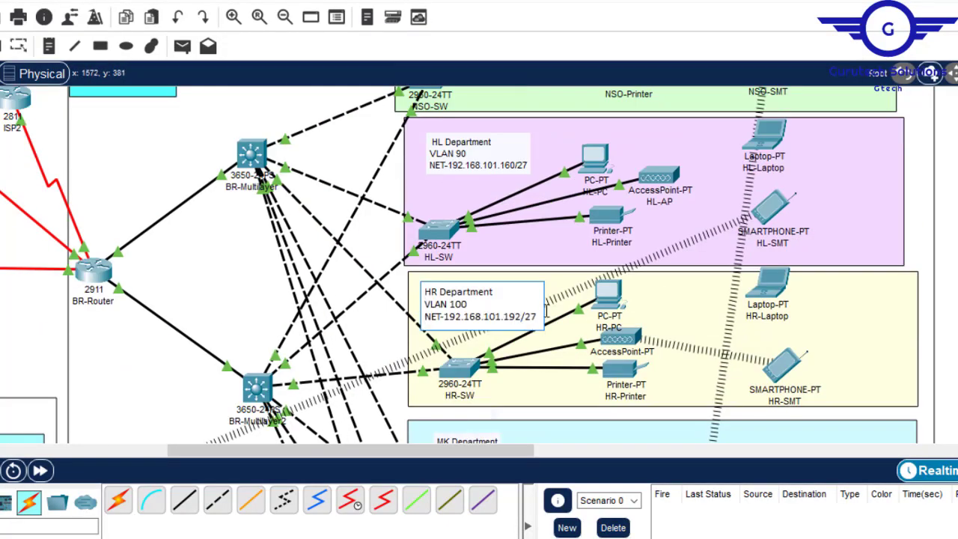
pyautogui.scroll(-3, 599, 338)
# - Add NET-192.168.102.0/27 to the FIN department note and NET-192.168.102.32/27 to the BR-GWA department note
pyautogui.click(463, 312)
pyautogui.press('Return')
pyautogui.write('NET-')
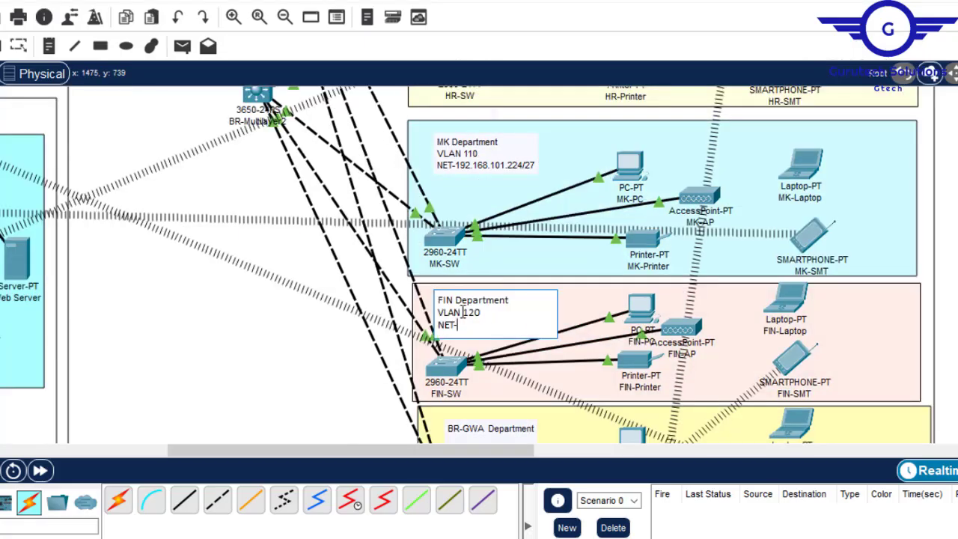
pyautogui.scroll(-3, 599, 338)
pyautogui.moveTo(538, 177); pyautogui.dragTo(438, 177)
pyautogui.write('NET-192.168.102.32/27')
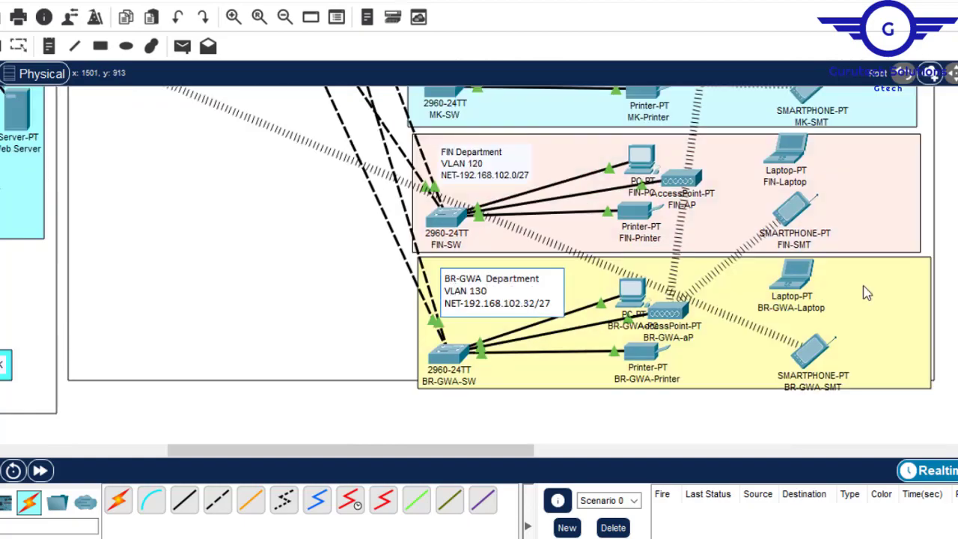
pyautogui.click(866, 291)
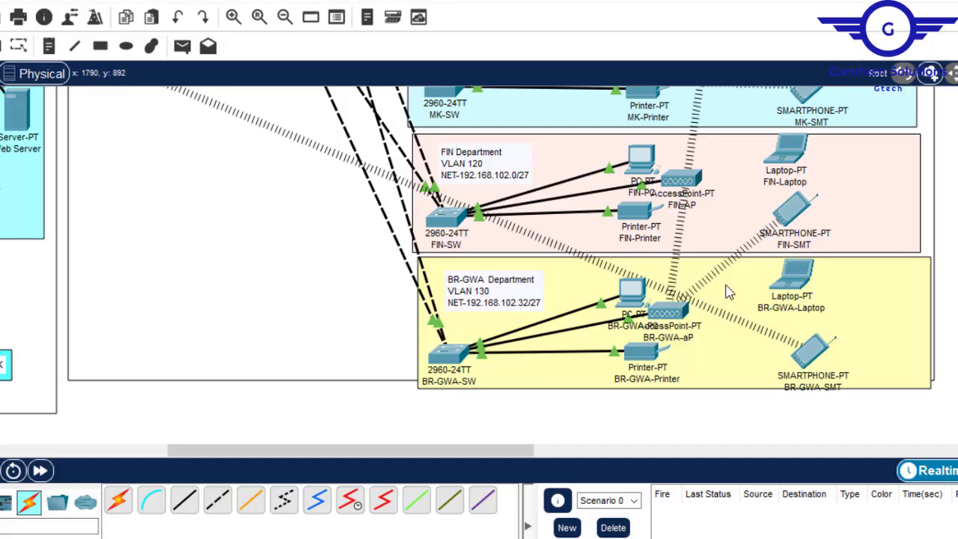
# - Review the network labels of the Branch and HQ departments across the topology
pyautogui.scroll(10, 479, 262)
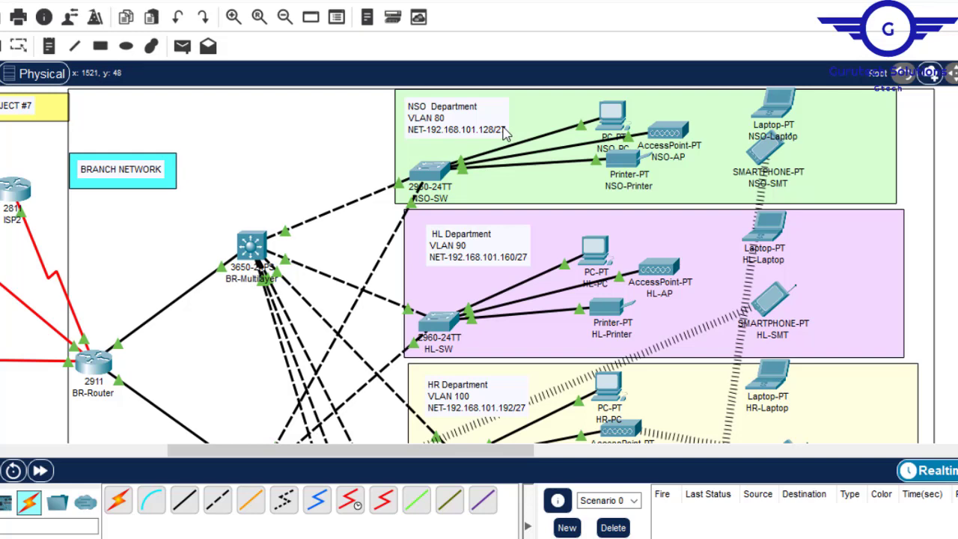
pyautogui.moveTo(502, 454); pyautogui.dragTo(524, 463)
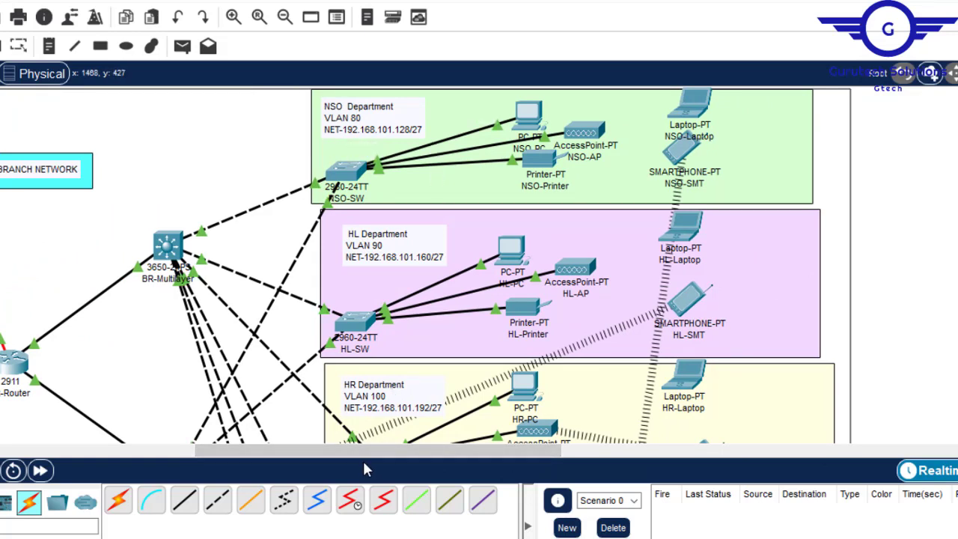
pyautogui.moveTo(359, 454); pyautogui.dragTo(75, 451)
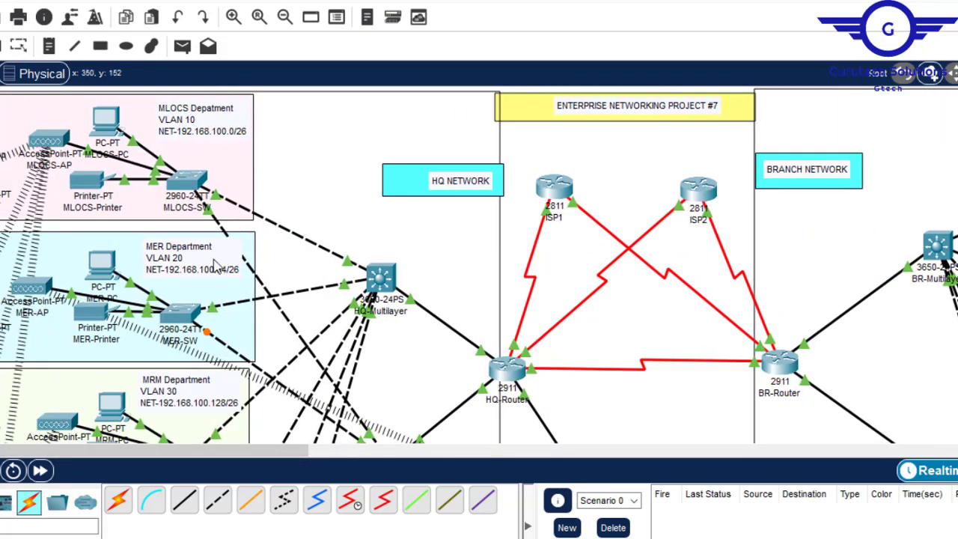
pyautogui.moveTo(269, 452); pyautogui.dragTo(498, 453)
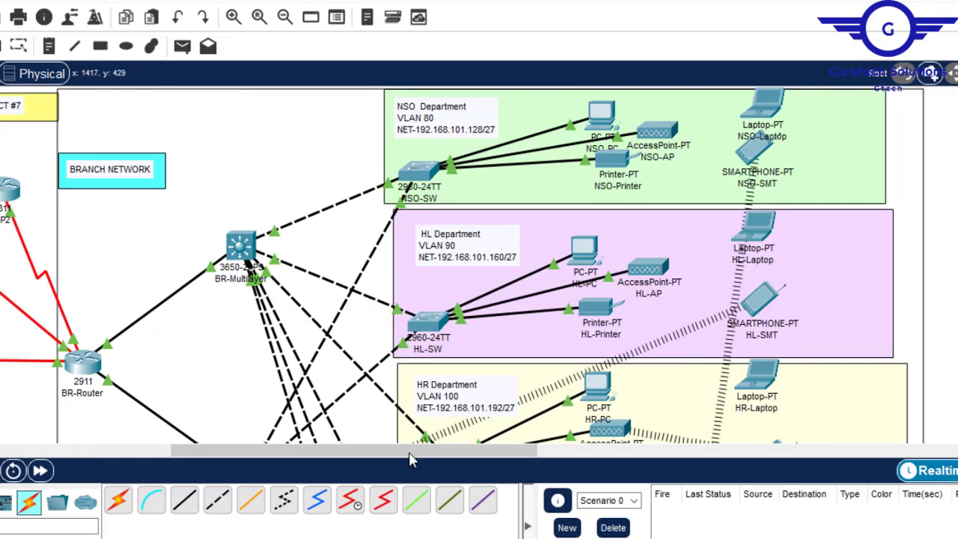
pyautogui.moveTo(407, 449); pyautogui.dragTo(207, 479)
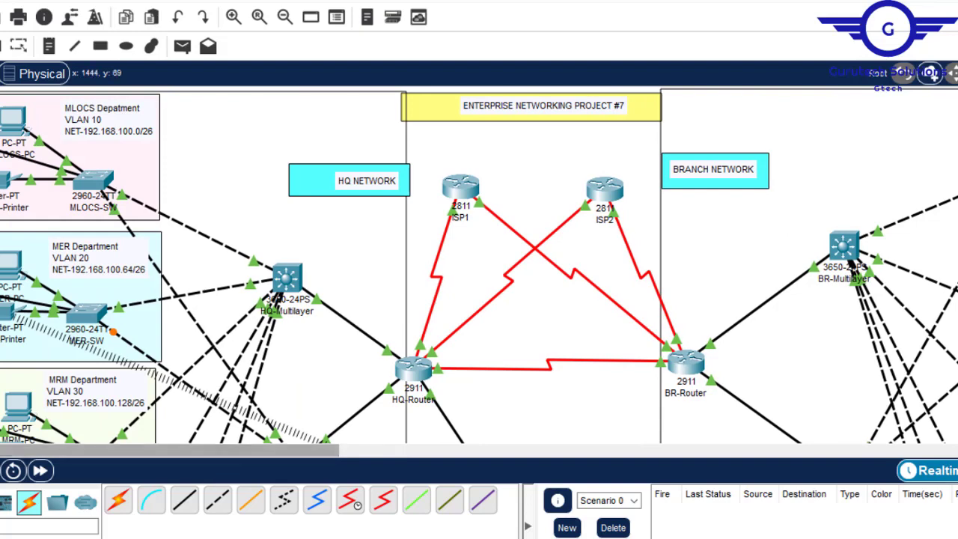
# - Find the Server-side Site table in the Word document, copy the SSS network address 192.168.102.64 and check its /28 prefix
pyautogui.scroll(-10, 479, 264)
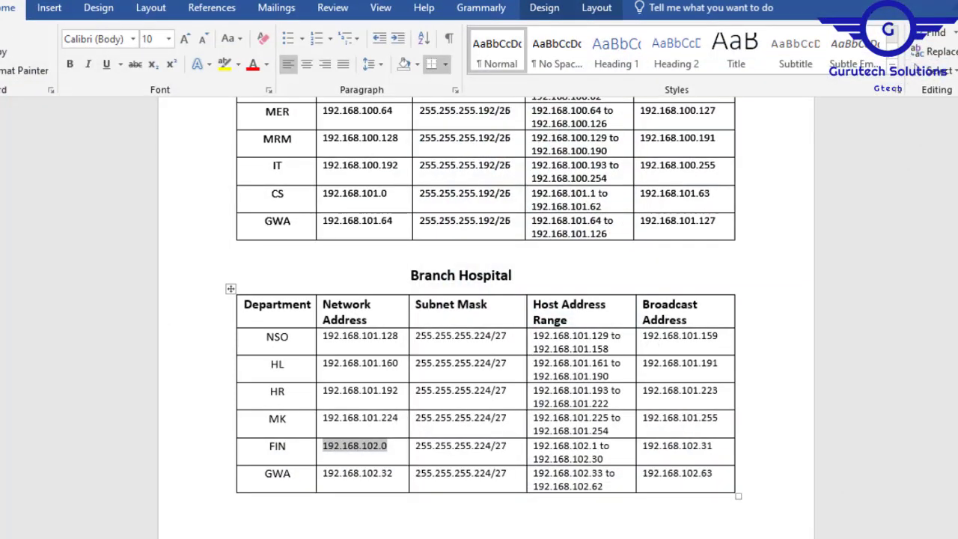
pyautogui.scroll(-8, 611, 315)
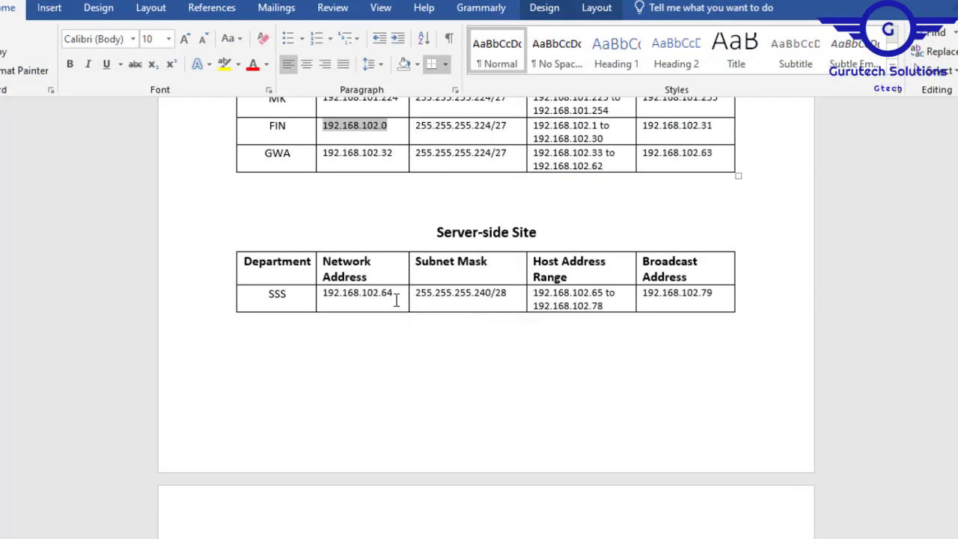
pyautogui.moveTo(399, 292); pyautogui.dragTo(327, 297)
pyautogui.hotkey('ctrl', 'c')
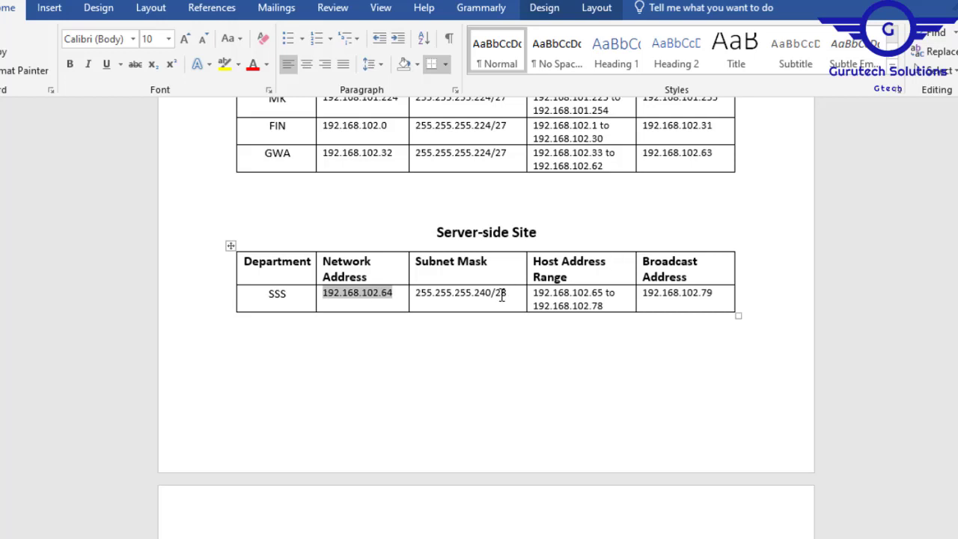
pyautogui.moveTo(509, 294); pyautogui.dragTo(498, 297)
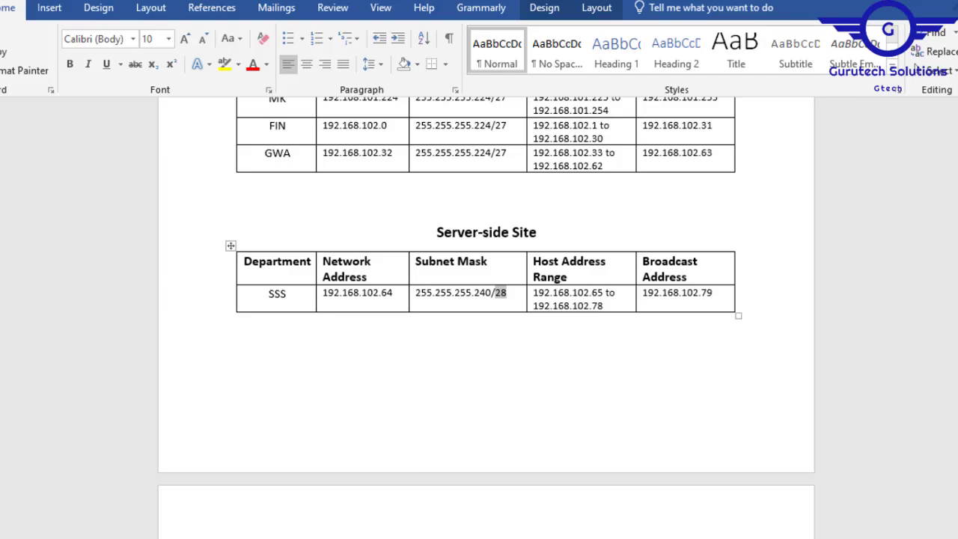
# - Add the line 192.168.102.64/28 below VLAN 70 in the SSS department note of the topology
pyautogui.hotkey('alt', 'Tab')
pyautogui.click(521, 313)
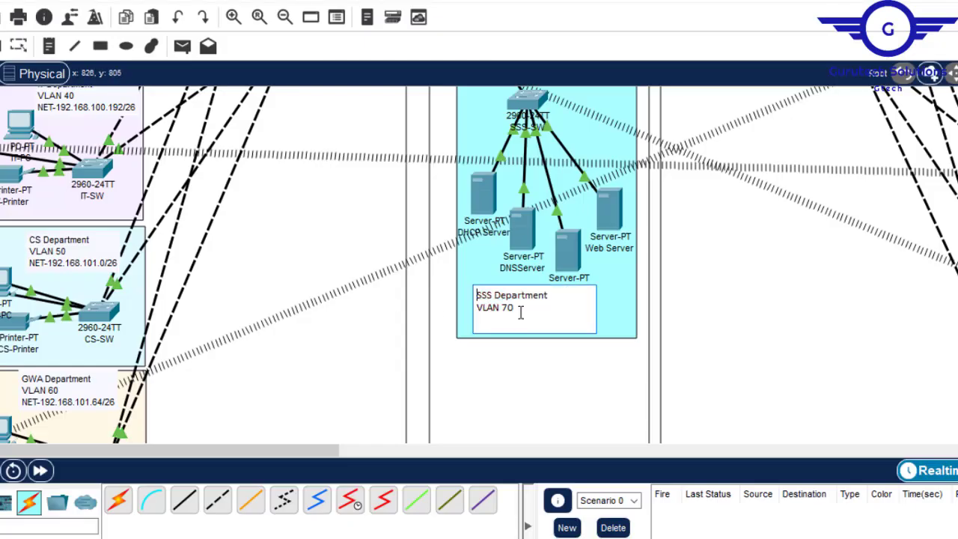
pyautogui.press('Return')
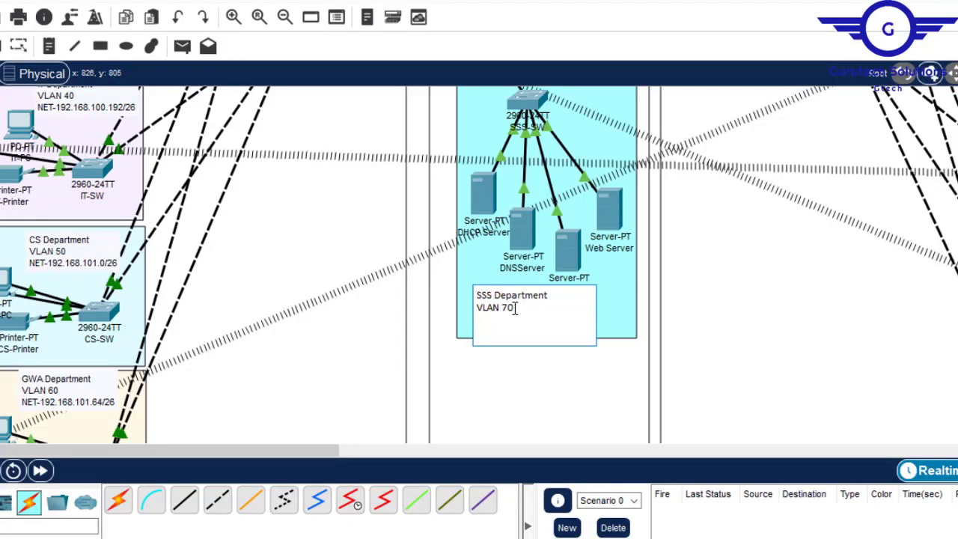
pyautogui.hotkey('ctrl', 'v')
pyautogui.write('/28')
pyautogui.click(773, 339)
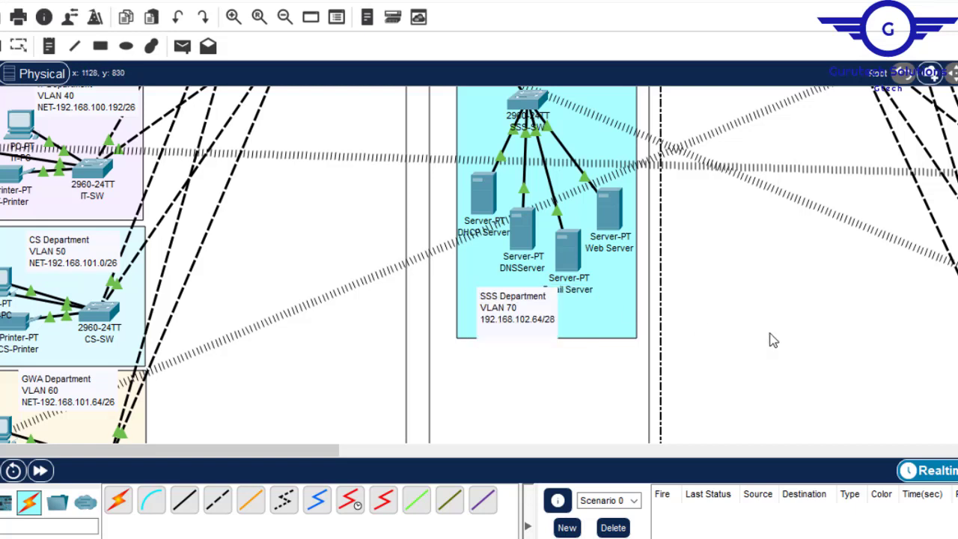
pyautogui.click(556, 321)
pyautogui.press('BackSpace')
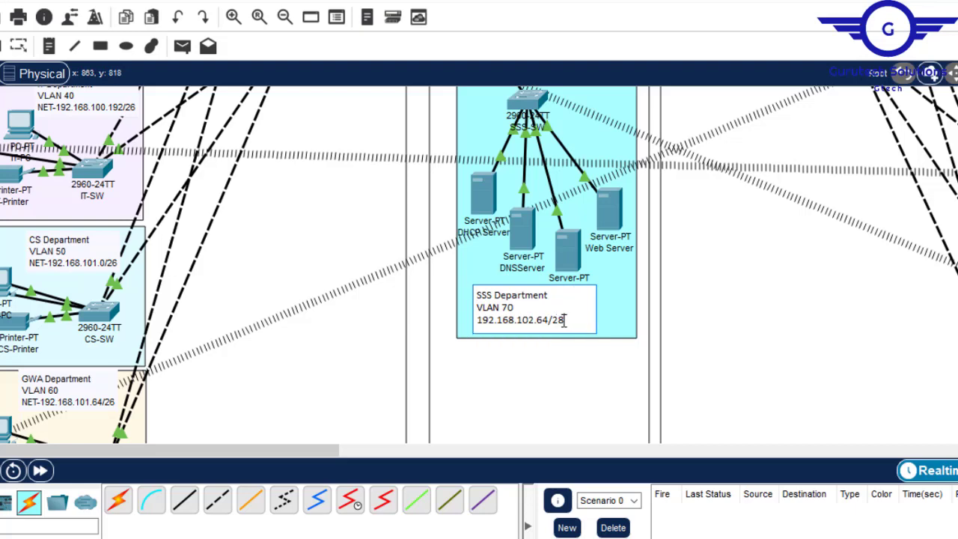
pyautogui.click(786, 314)
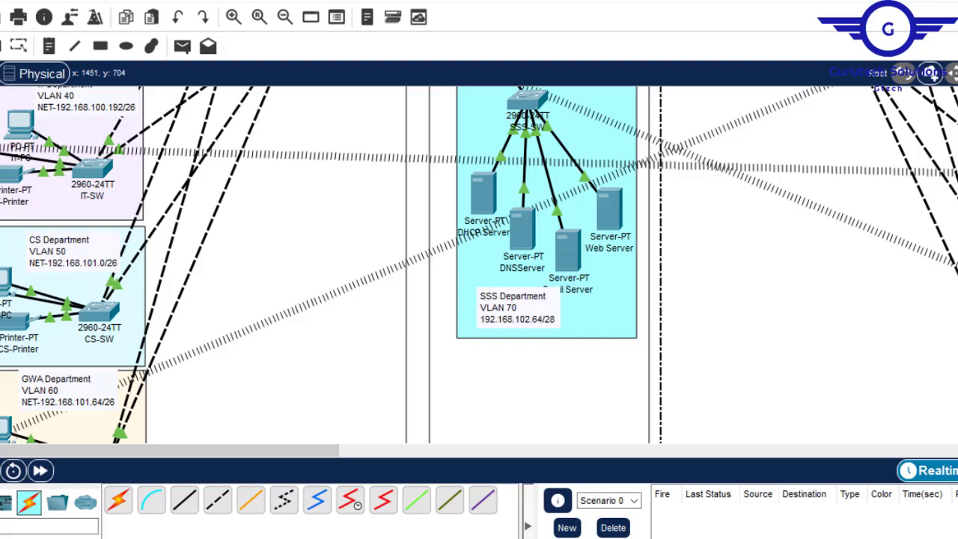
# - Label the HQ-Router links to HQ-Multilayer and HQ-Multilayer2 with 192.168.102.80/30 and 192.168.102.84/30 from the Word table of router and layer-3 switch networks
pyautogui.scroll(9, 479, 265)
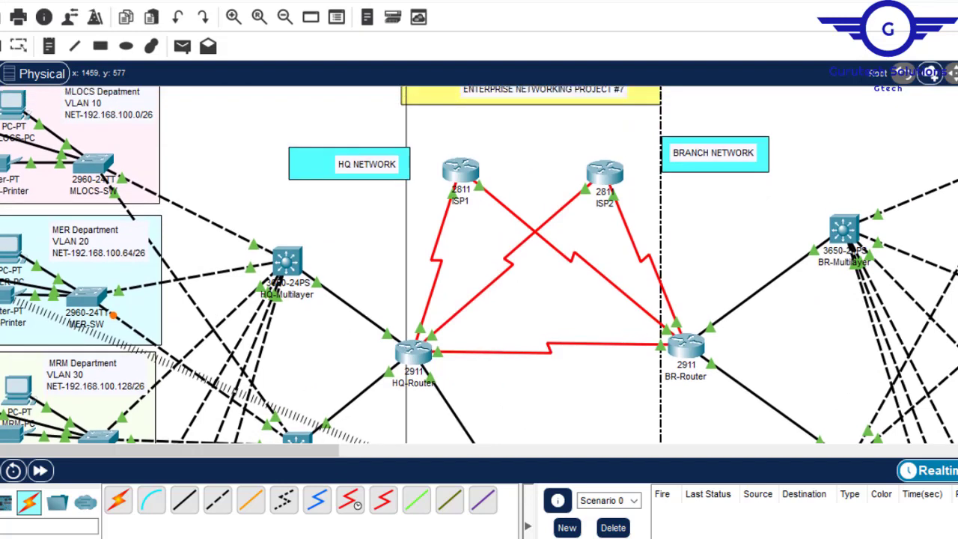
pyautogui.scroll(-5, 479, 264)
pyautogui.scroll(3, 479, 264)
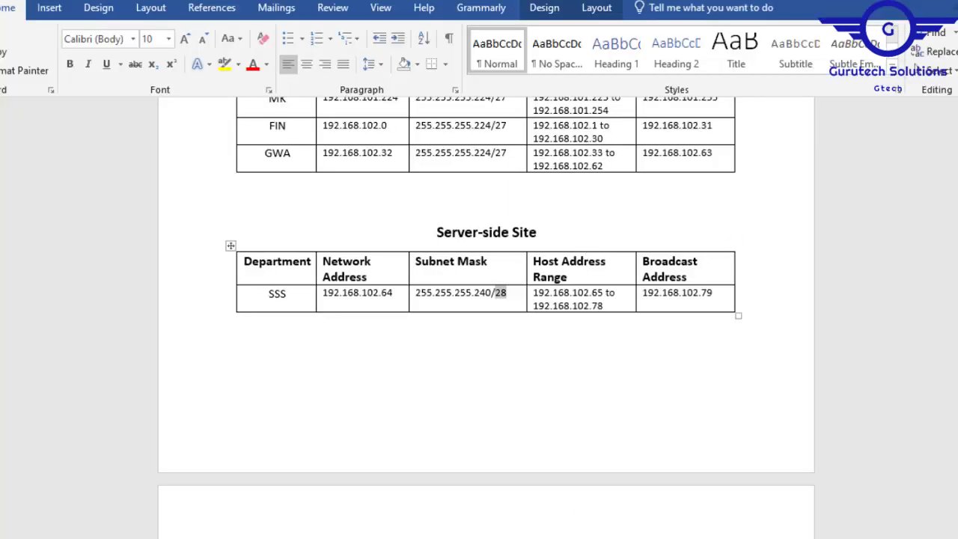
pyautogui.scroll(-5, 486, 300)
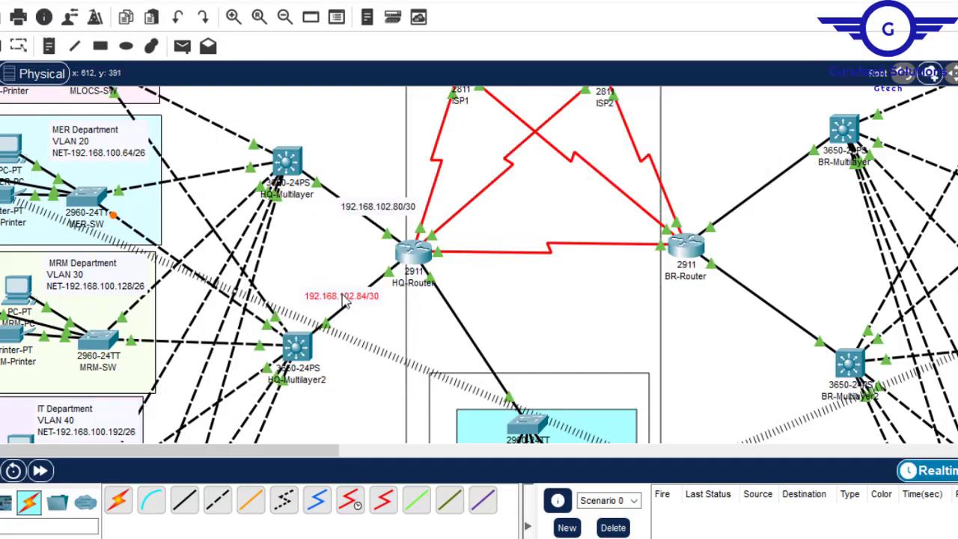
pyautogui.moveTo(378, 207); pyautogui.dragTo(345, 212)
# - Place notes on the BR-Router links, with 192.168.102.92/30 towards BR-Multilayer and 192.168.102.96/30 towards BR-Multilayer2
pyautogui.click(48, 45)
pyautogui.click(738, 193)
pyautogui.hotkey('ctrl', 'v')
pyautogui.click(736, 288)
pyautogui.hotkey('ctrl', 'v')
pyautogui.doubleClick(795, 202)
pyautogui.write('92')
pyautogui.press('Escape')
pyautogui.moveTo(783, 208); pyautogui.dragTo(777, 199)
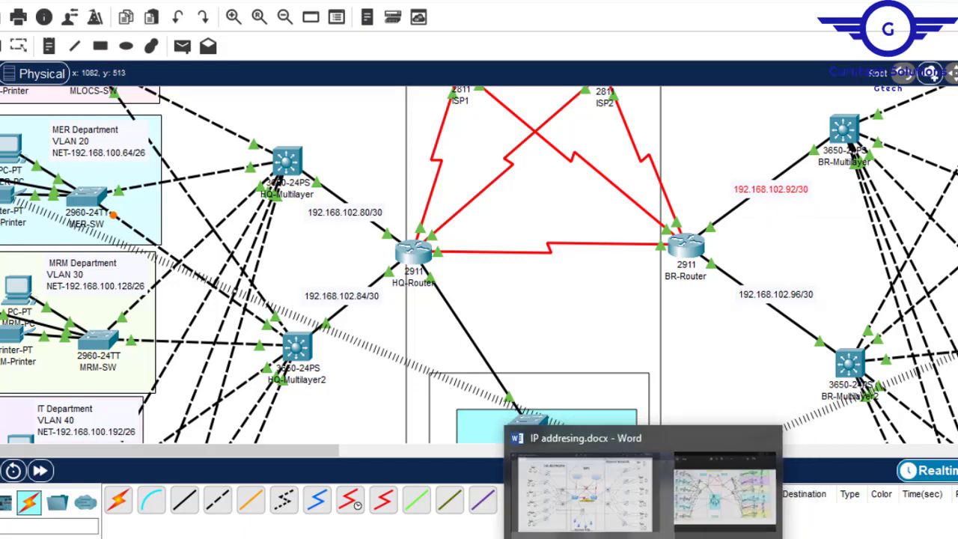
# - Find the public addresses between the routers and ISPs in the Word document and copy 195.136.17.0/30
pyautogui.click(591, 524)
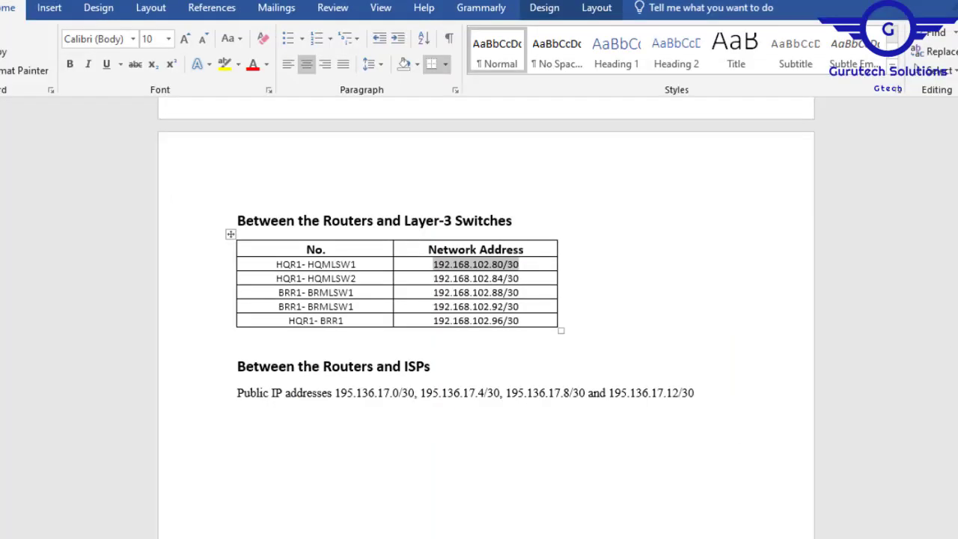
pyautogui.scroll(-5, 479, 299)
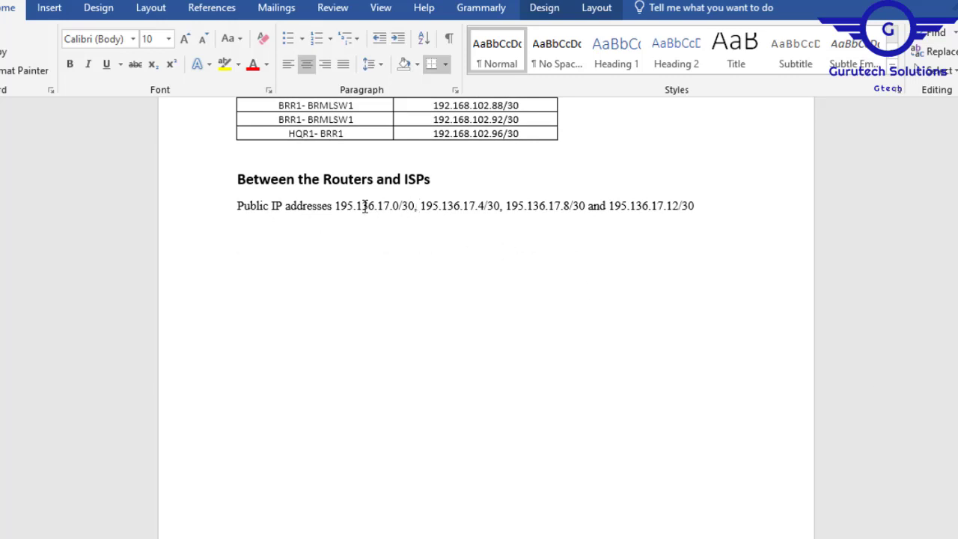
pyautogui.moveTo(380, 207); pyautogui.dragTo(343, 208)
pyautogui.hotkey('ctrl', 'c')
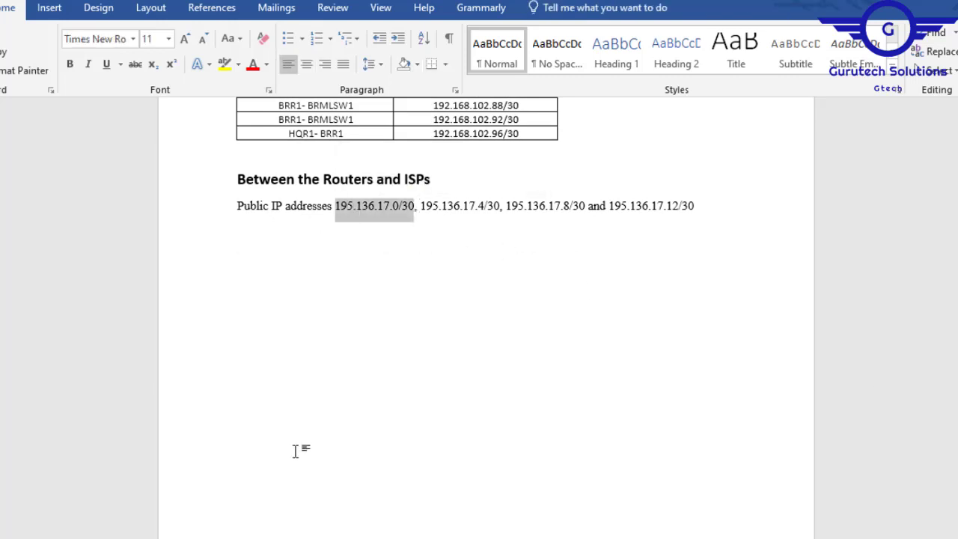
# - Label the links from ISP1 to HQ-Router 195.136.17.0/30 and BR-Router 195.136.17.8/30, and from ISP2 to HQ-Router 195.136.17.4/30 and BR-Router 195.136.17.12/30
pyautogui.click(304, 489)
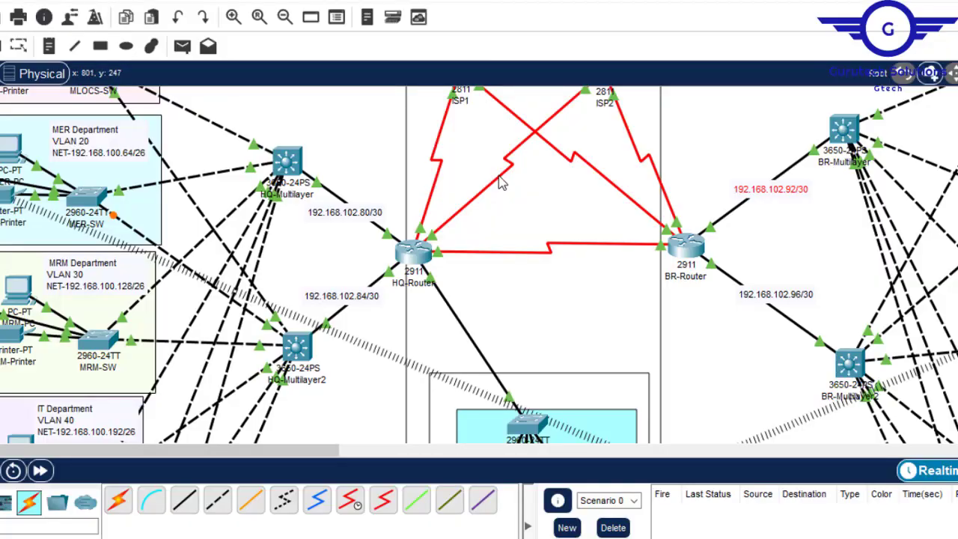
pyautogui.scroll(3, 501, 184)
pyautogui.click(48, 46)
pyautogui.click(460, 311)
pyautogui.hotkey('ctrl', 'v')
pyautogui.write('4')
pyautogui.click(619, 252)
pyautogui.moveTo(496, 327); pyautogui.dragTo(485, 316)
pyautogui.moveTo(658, 265); pyautogui.dragTo(639, 251)
pyautogui.moveTo(462, 289); pyautogui.dragTo(441, 261)
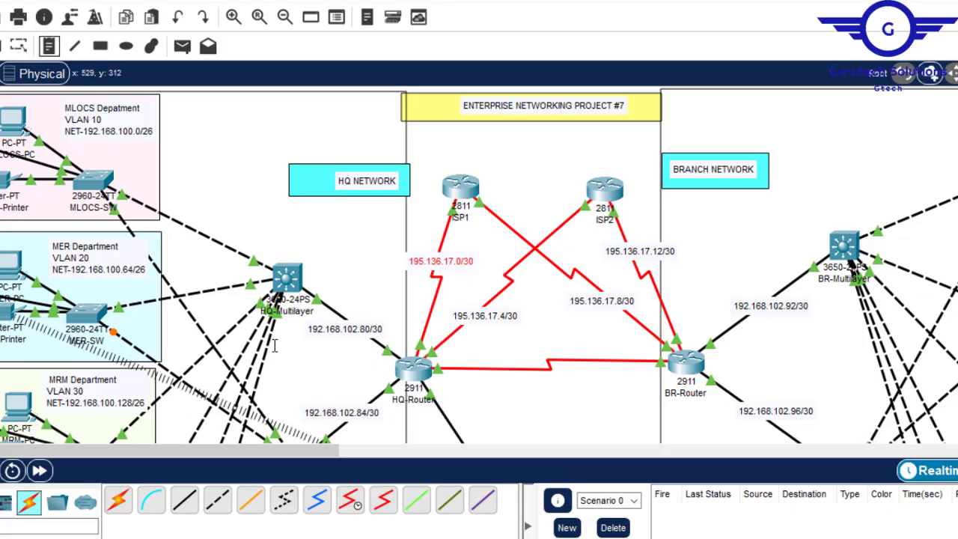
# - Place the note 192.168.102.88/30 just below the serial link between HQ-Router and BR-Router
pyautogui.click(49, 46)
pyautogui.click(535, 369)
pyautogui.write('192.168.102.88/30')
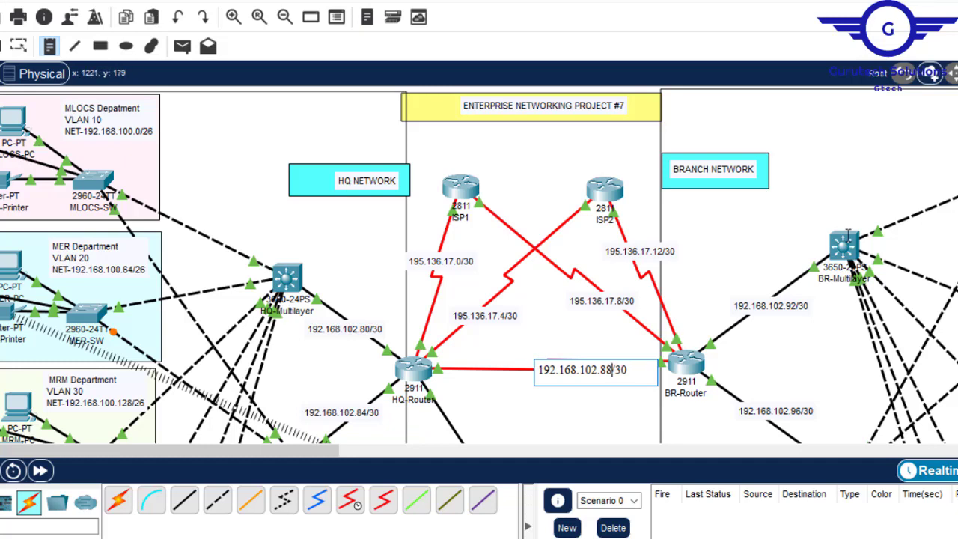
pyautogui.click(782, 262)
pyautogui.moveTo(566, 374); pyautogui.dragTo(543, 383)
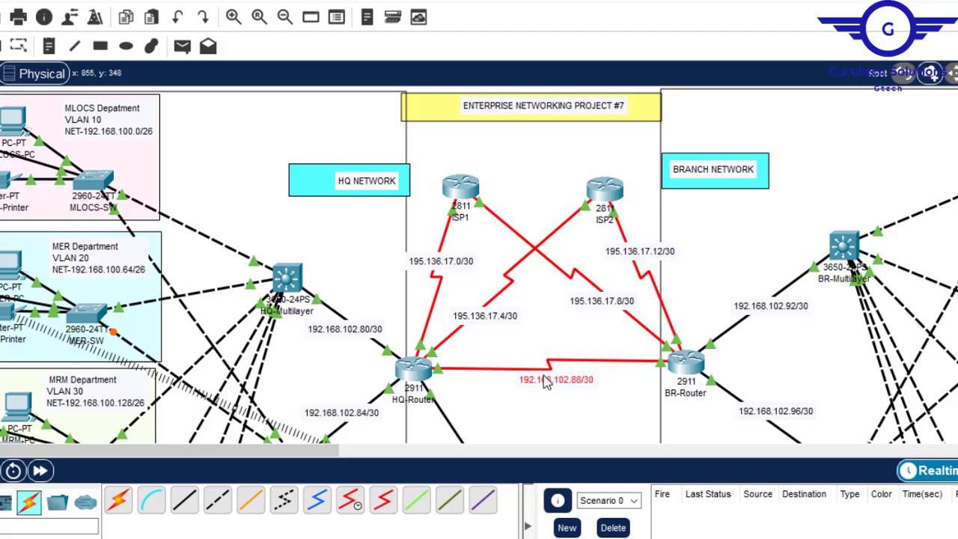
# - Review the subnet labels on the departments, router links and server-side site across the topology
pyautogui.scroll(-10, 479, 264)
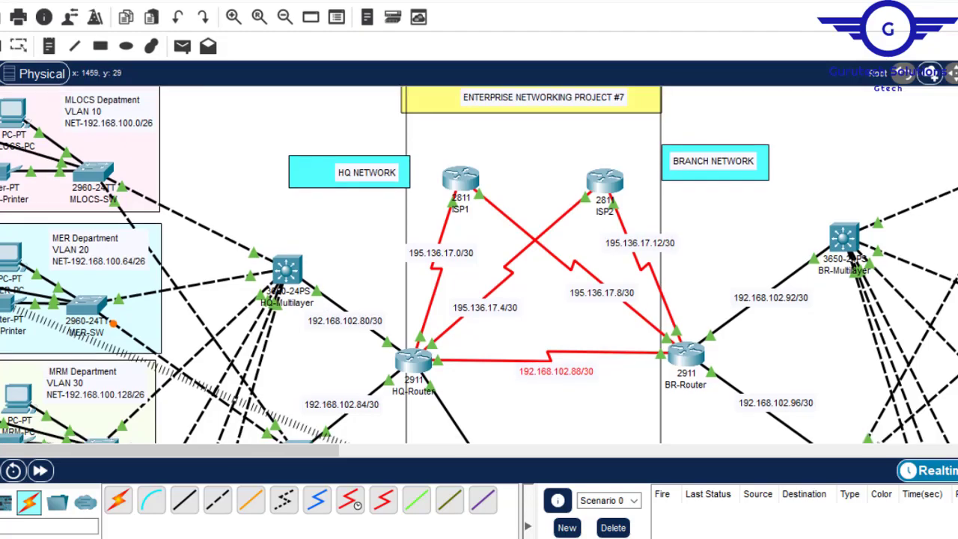
pyautogui.scroll(10, 479, 265)
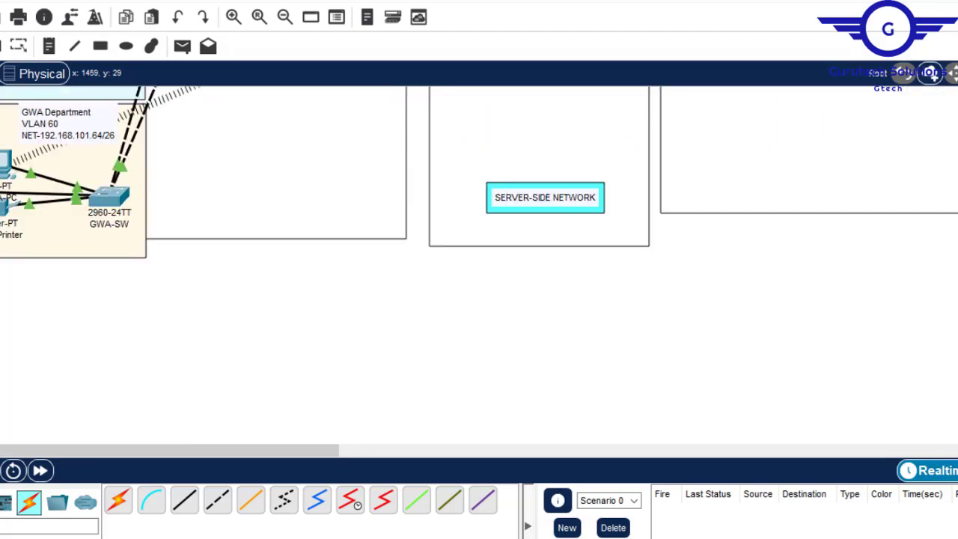
pyautogui.scroll(-3, 479, 265)
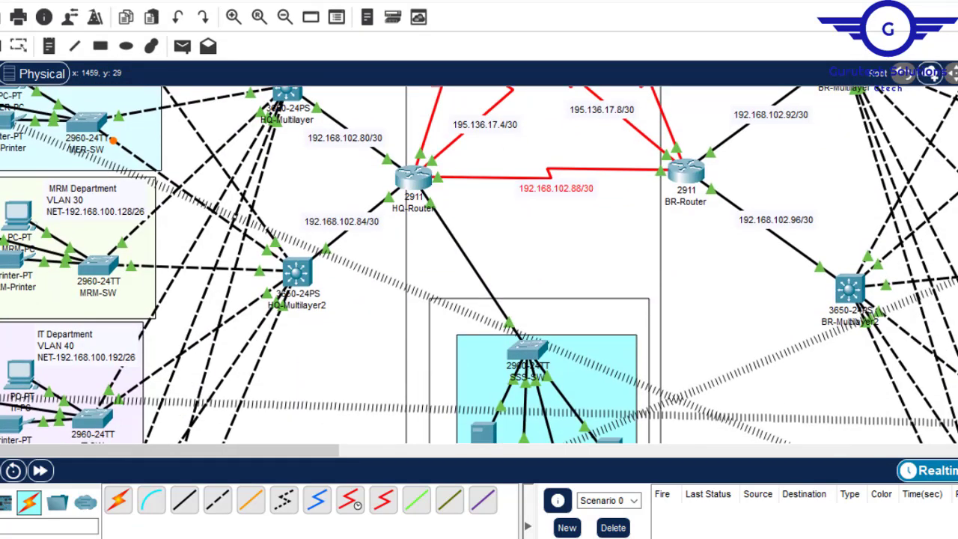
pyautogui.scroll(-4, 479, 265)
pyautogui.scroll(3, 479, 265)
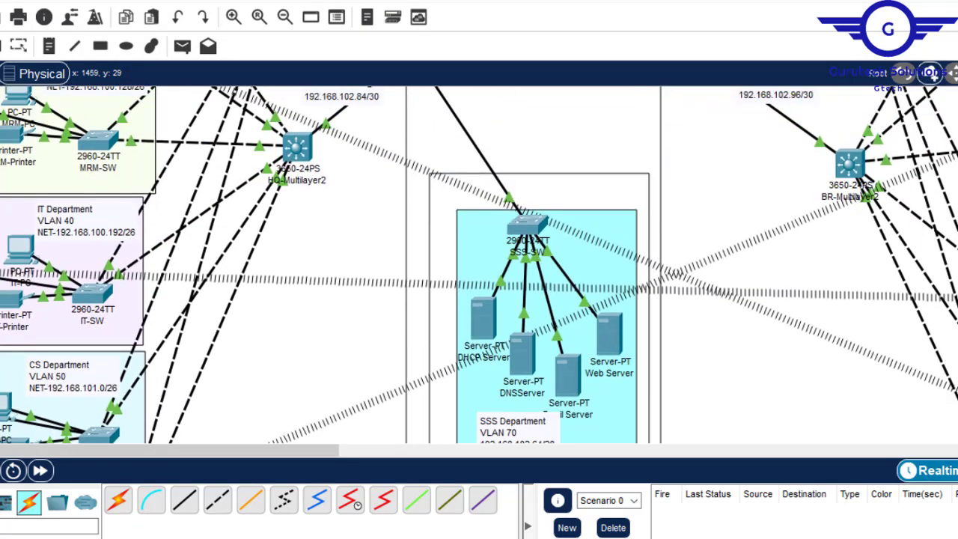
pyautogui.scroll(2, 479, 265)
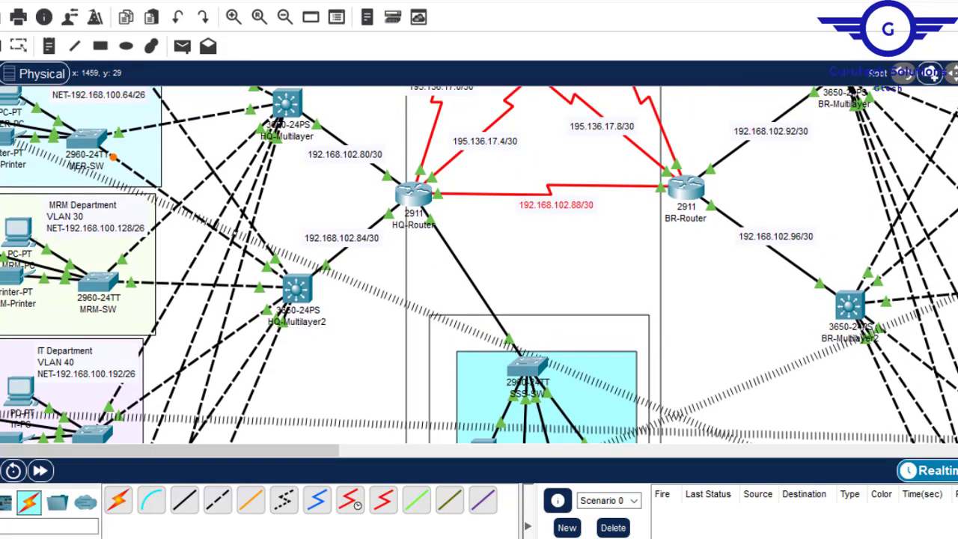
pyautogui.scroll(1, 479, 265)
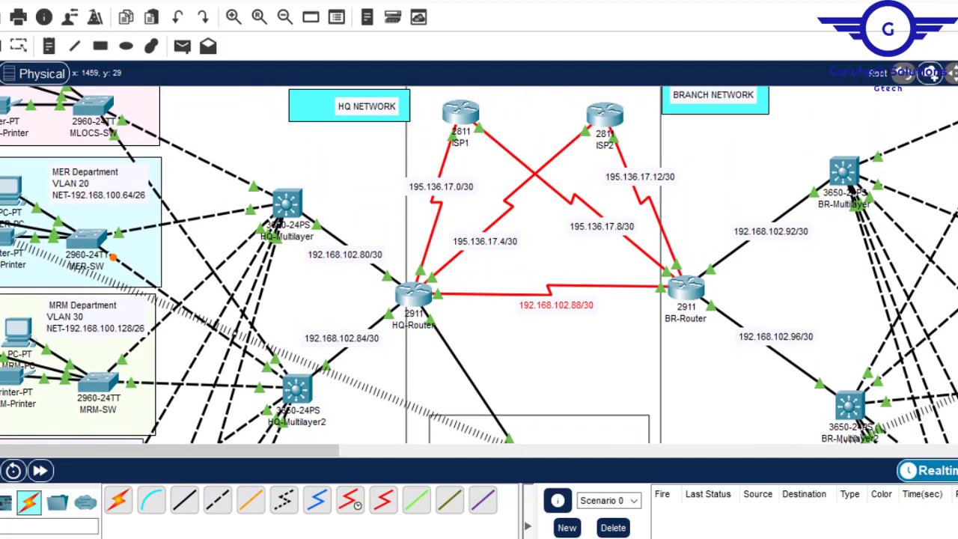
pyautogui.scroll(1, 479, 265)
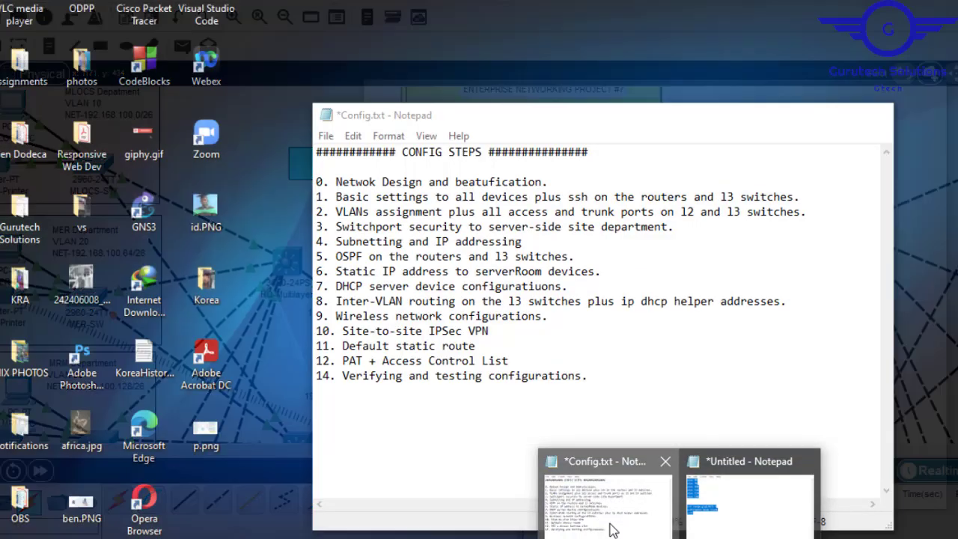
# - Check the subnetting, IP addressing and OSPF entries of the configuration step list in the Notepad file Config.txt
pyautogui.click(610, 522)
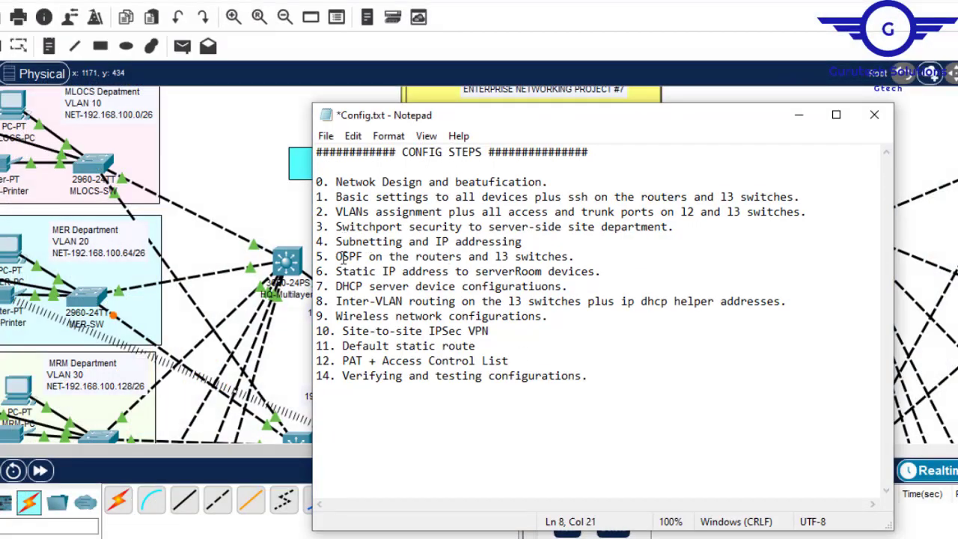
pyautogui.moveTo(335, 256); pyautogui.dragTo(572, 259)
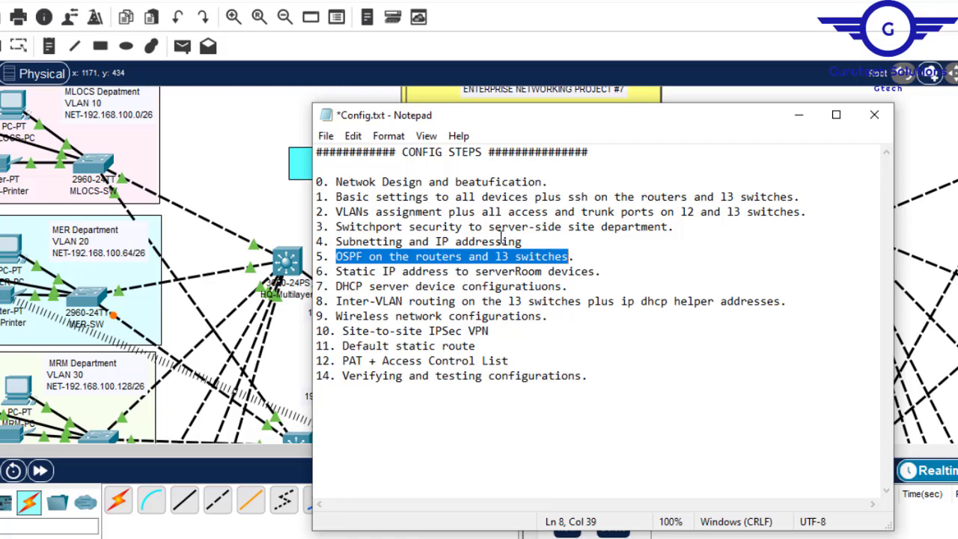
pyautogui.moveTo(337, 241); pyautogui.dragTo(543, 241)
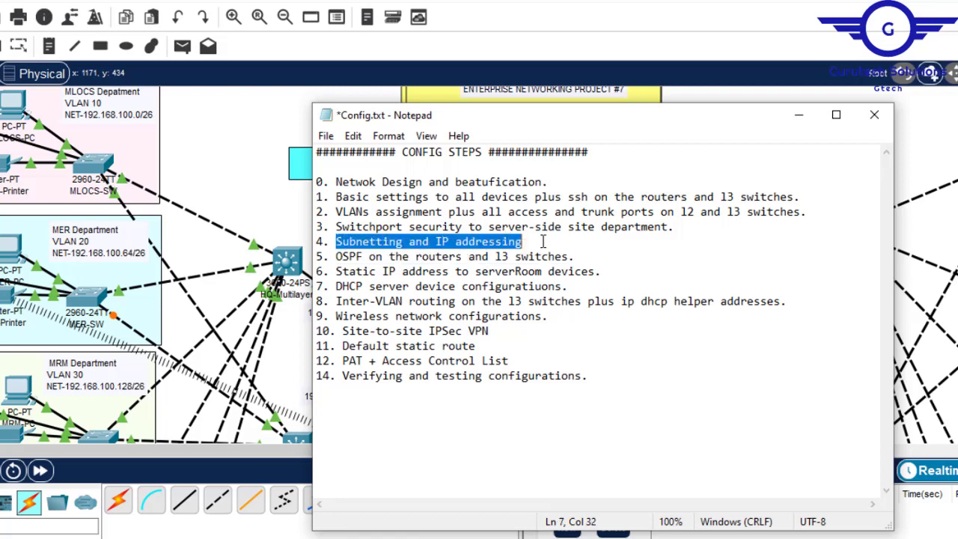
pyautogui.click(525, 242)
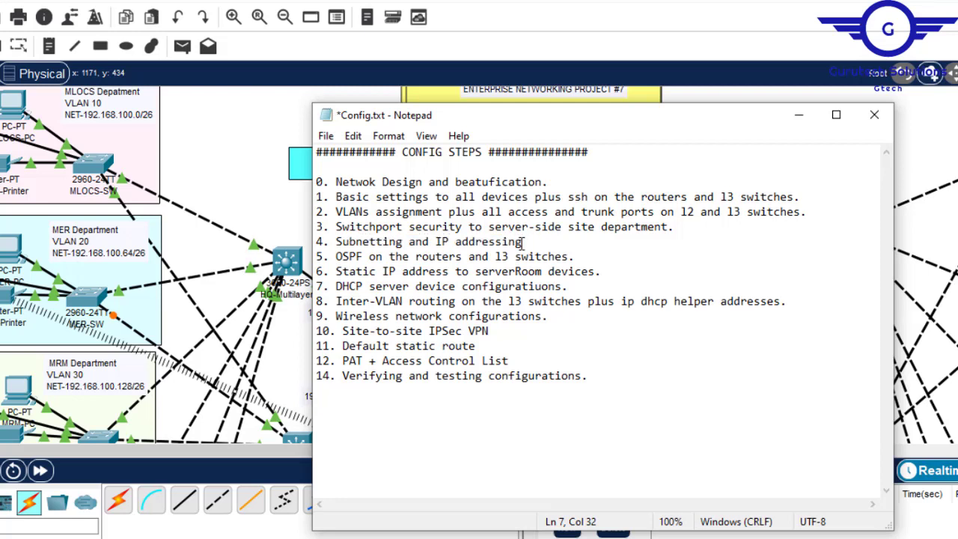
pyautogui.hotkey('ctrl', 'shift', 'Left')
pyautogui.hotkey('ctrl', 'shift', 'Left')
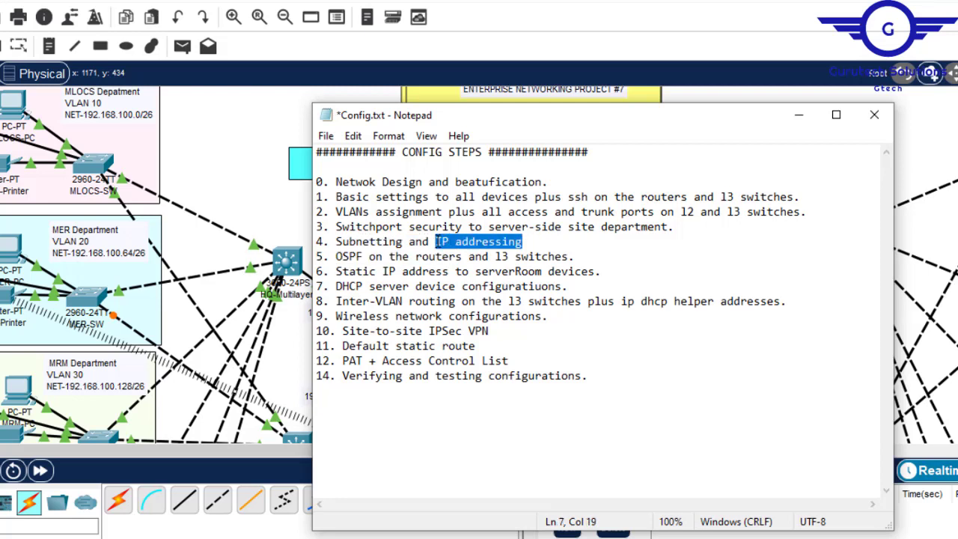
pyautogui.click(799, 114)
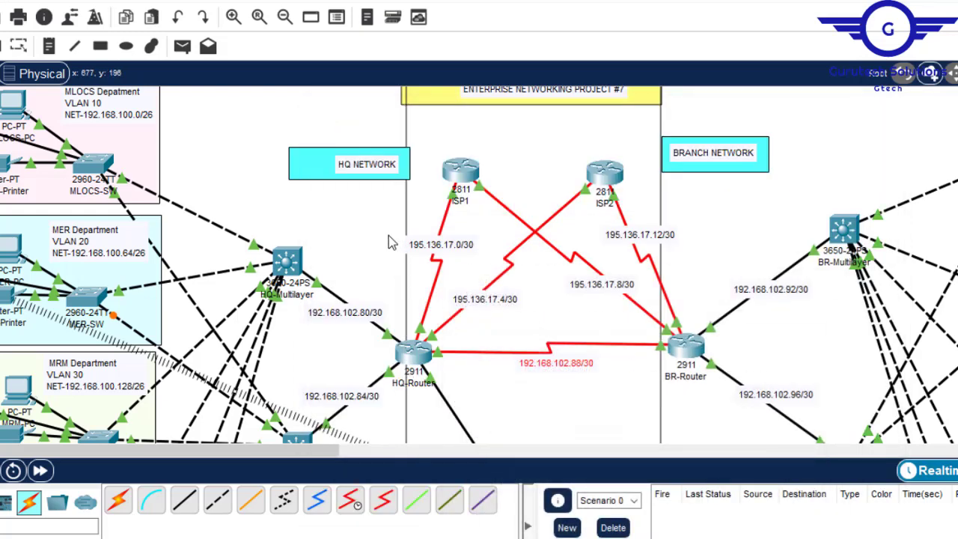
pyautogui.scroll(-6, 479, 265)
pyautogui.scroll(1, 479, 265)
pyautogui.scroll(2, 479, 265)
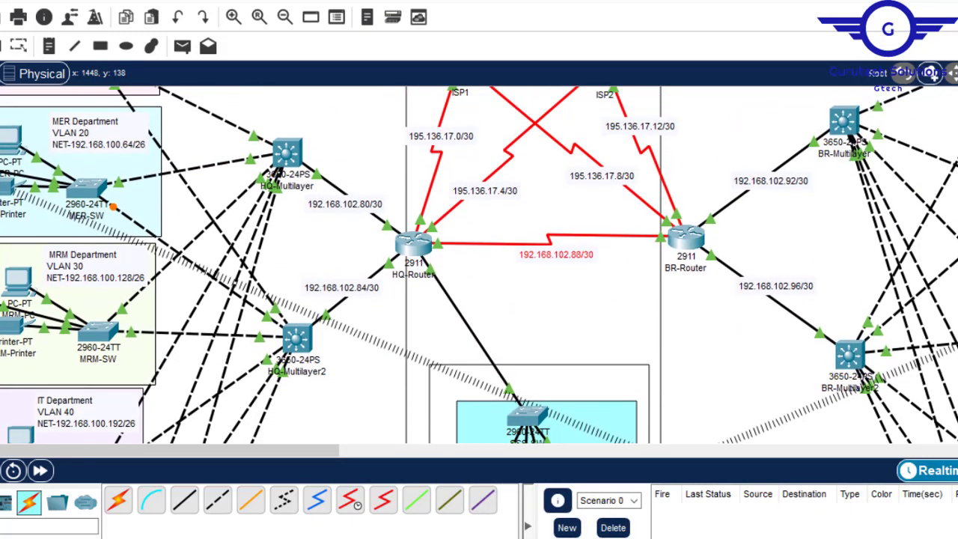
pyautogui.scroll(2, 479, 265)
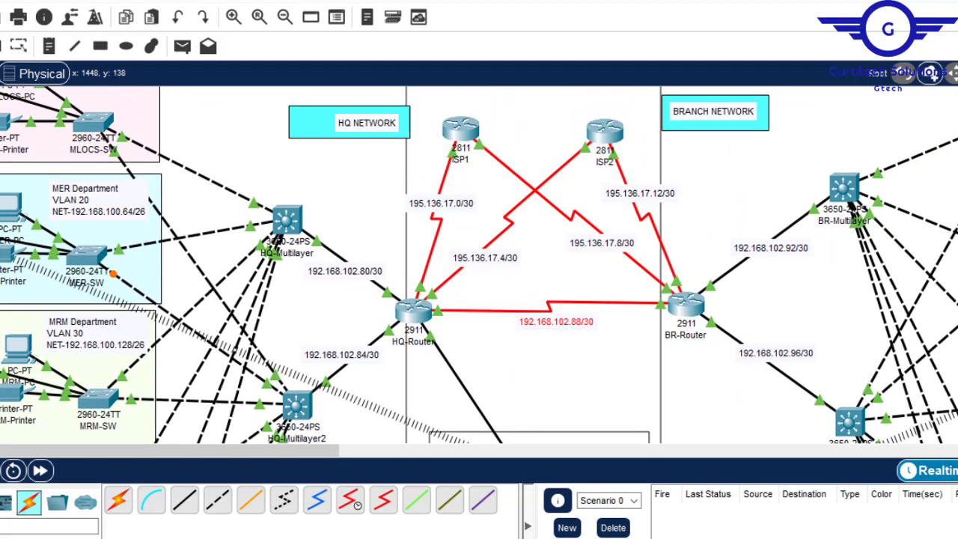
pyautogui.scroll(-1, 479, 265)
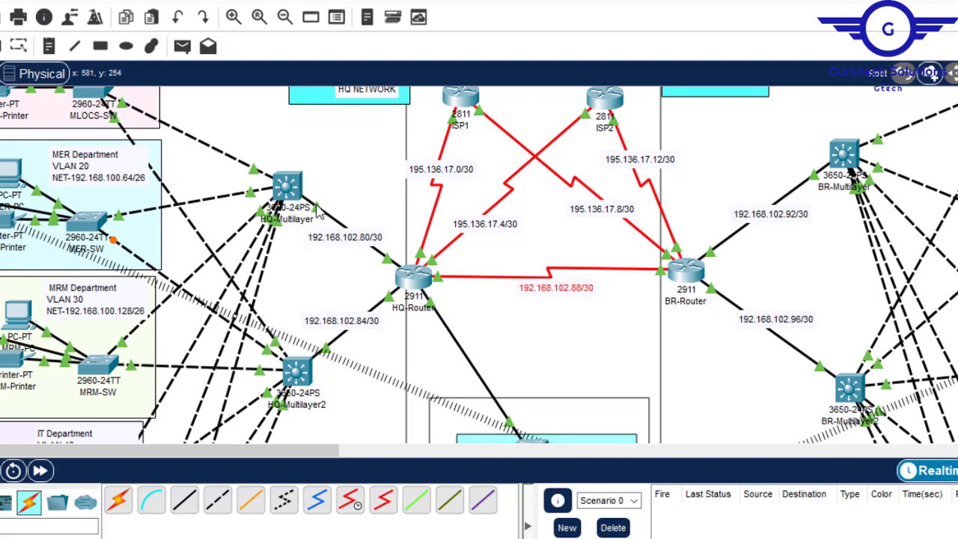
# - Enter interface GigabitEthernet1/0/2 on the HQ-Multilayer switch, exit back to global configuration mode and put the device window away
pyautogui.click(285, 193)
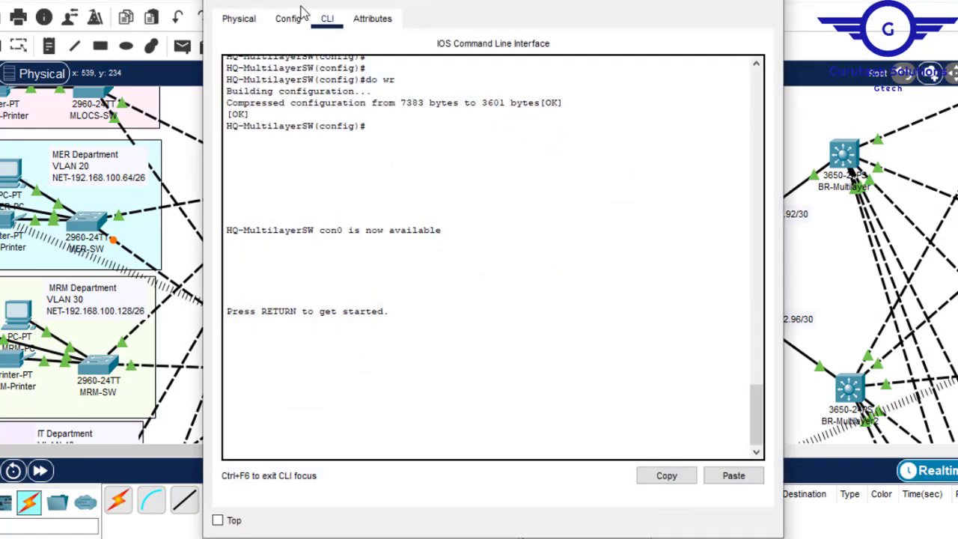
pyautogui.click(288, 19)
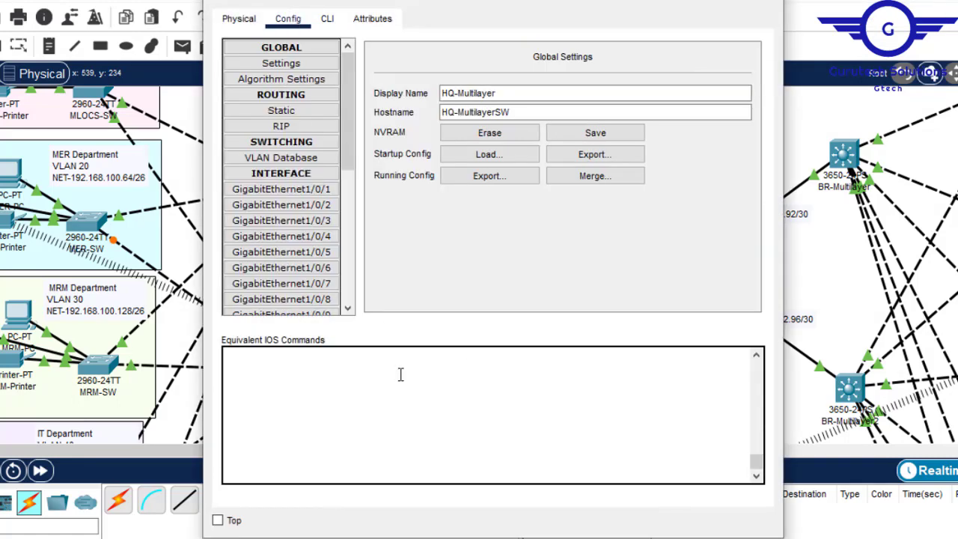
pyautogui.click(320, 204)
pyautogui.click(327, 27)
pyautogui.press('Return')
pyautogui.press('Return')
pyautogui.write('ex')
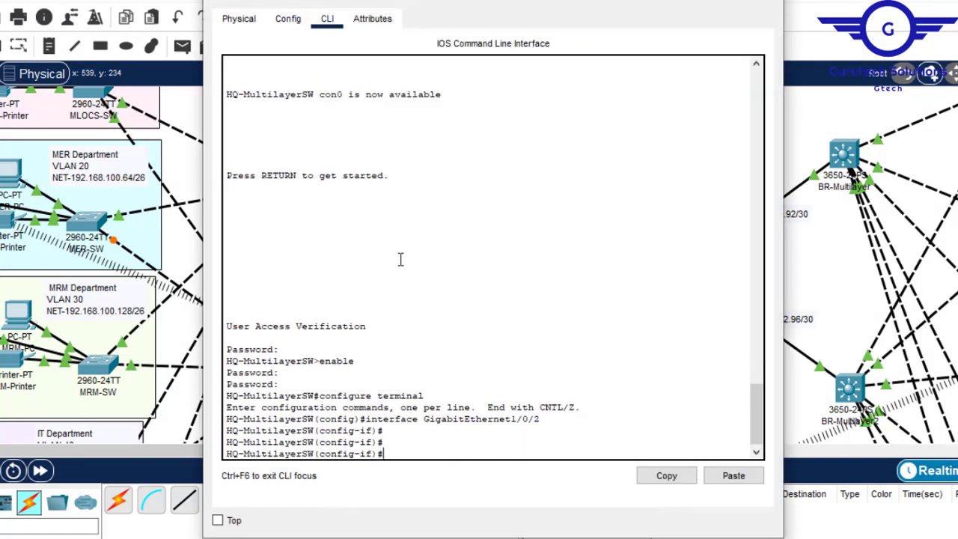
pyautogui.press('Return')
pyautogui.press('Return')
pyautogui.press('Return')
pyautogui.press('Return')
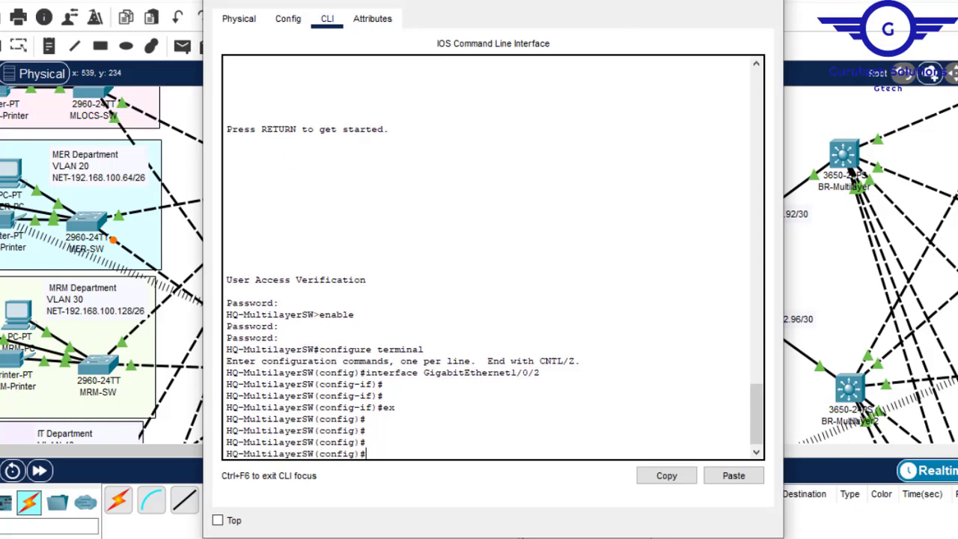
pyautogui.click(692, 2)
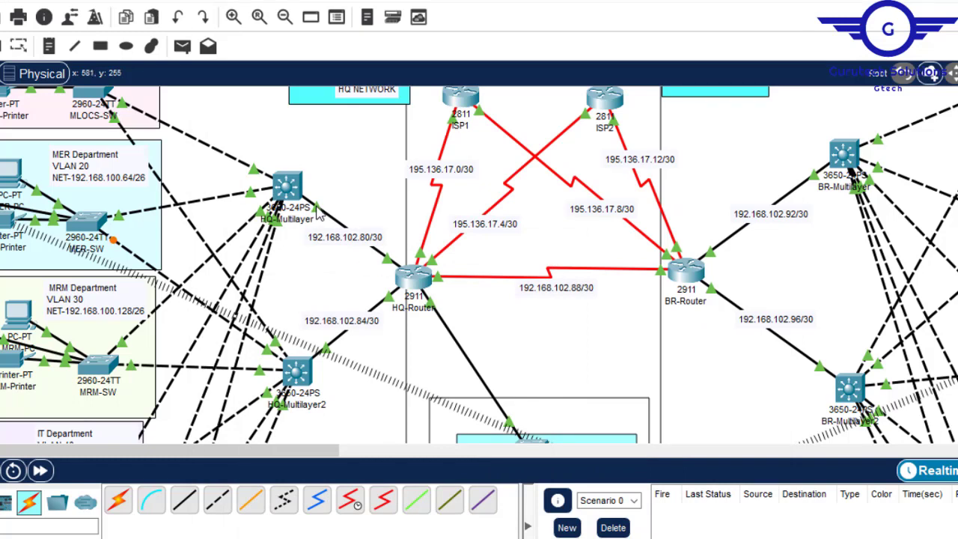
# - Turn interface gig1/0/1 of the HQ-Multilayer switch into a routed port with the no switchport command
pyautogui.click(288, 189)
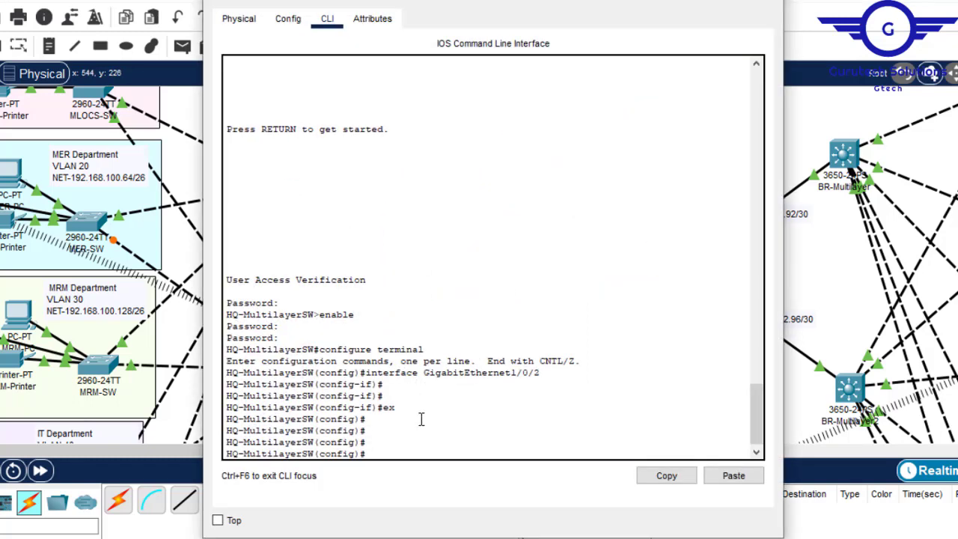
pyautogui.write('int gig1/0/')
pyautogui.write('1/0/')
pyautogui.press('Return')
pyautogui.write('n')
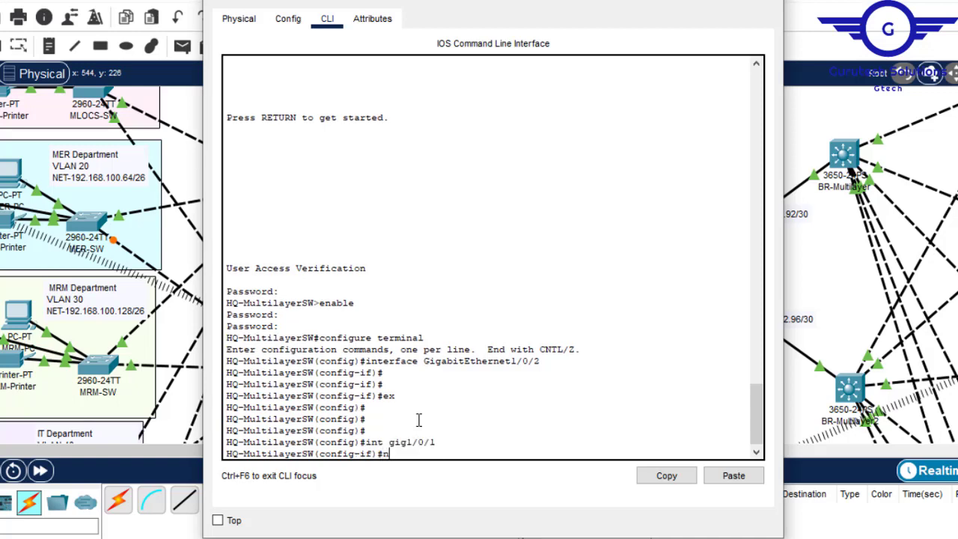
pyautogui.write('o swit')
pyautogui.press('Tab')
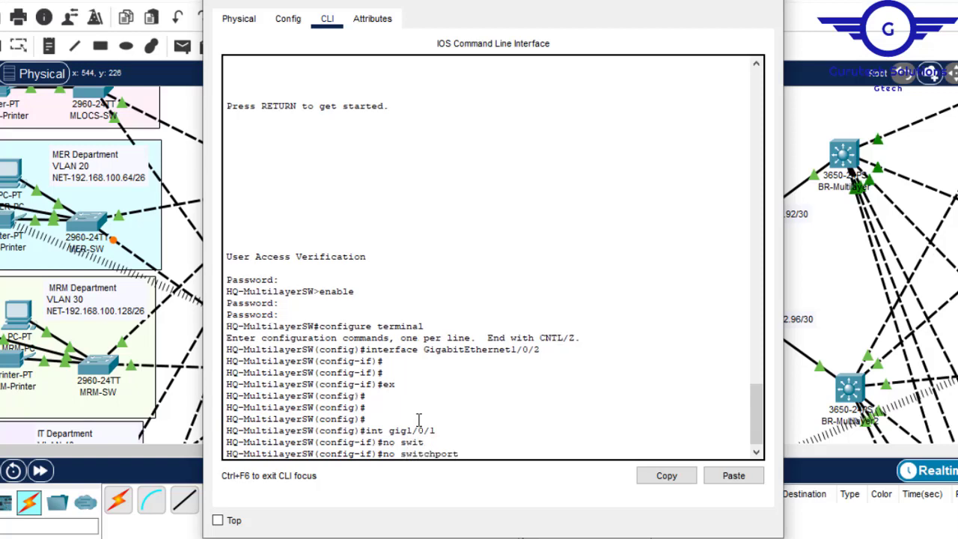
pyautogui.press('Return')
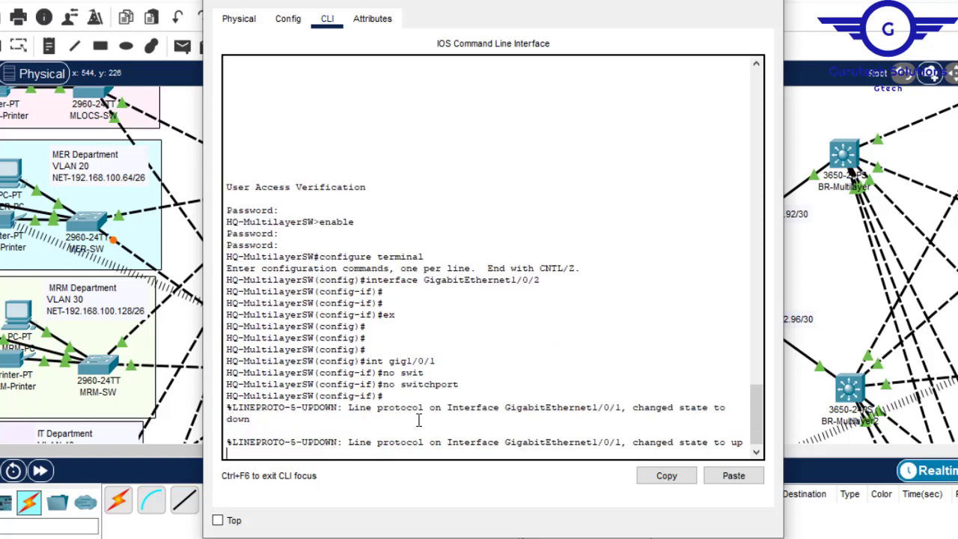
pyautogui.press('Return')
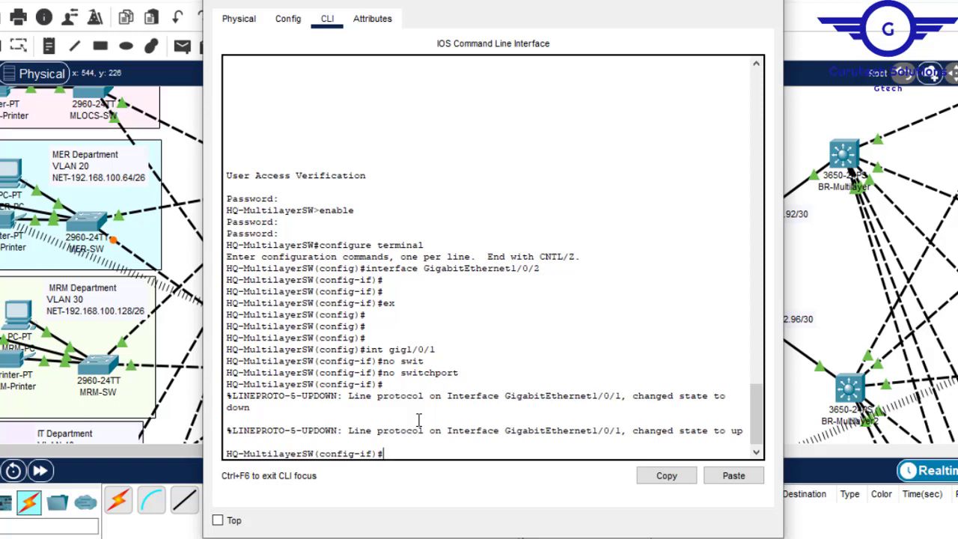
# - Begin an ip address command on HQ-Multilayer's gig1/0/1 and copy the subnet address 192.168.102.80 from the label of its HQ-Router link
pyautogui.moveTo(467, 372); pyautogui.dragTo(384, 372)
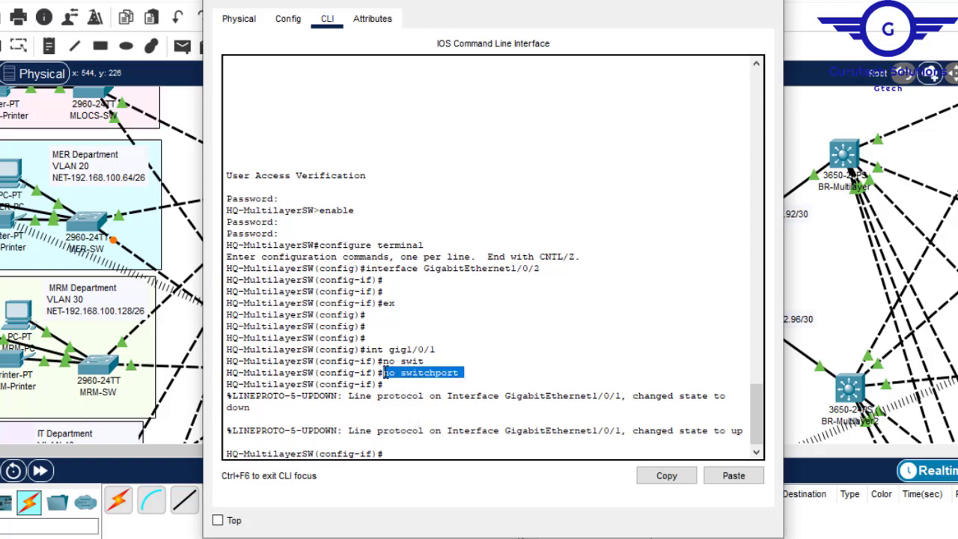
pyautogui.click(412, 449)
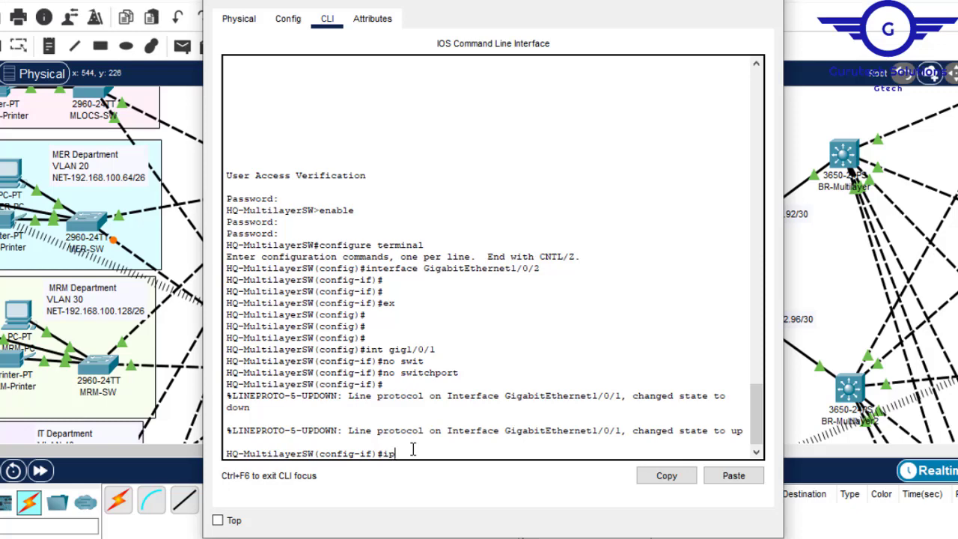
pyautogui.write('ip add')
pyautogui.press('Tab')
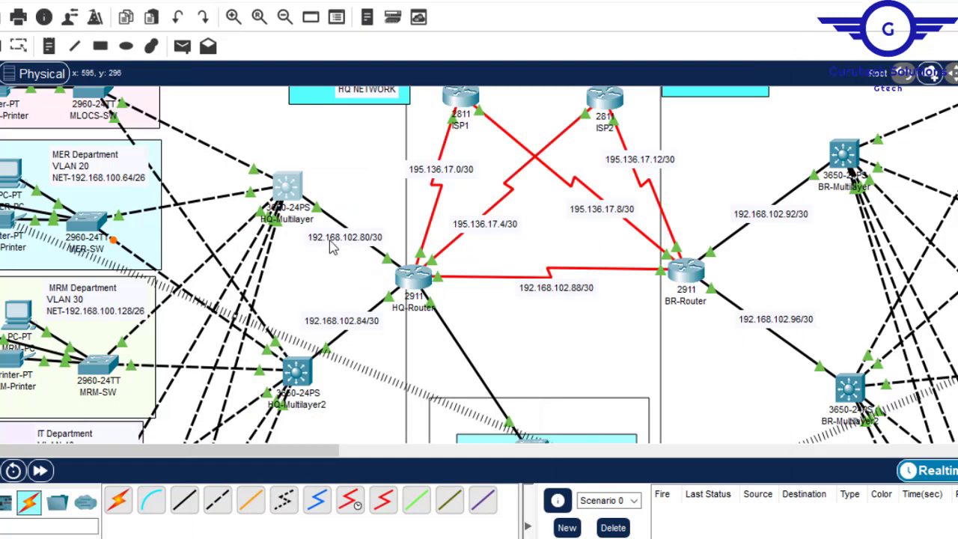
pyautogui.doubleClick(338, 239)
pyautogui.moveTo(380, 236); pyautogui.dragTo(304, 236)
pyautogui.press('super+c')
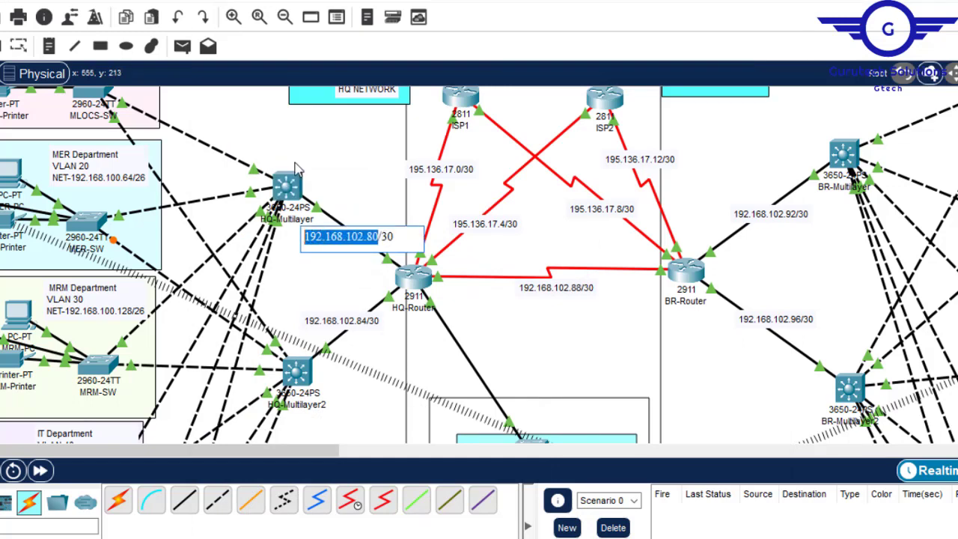
pyautogui.click(289, 187)
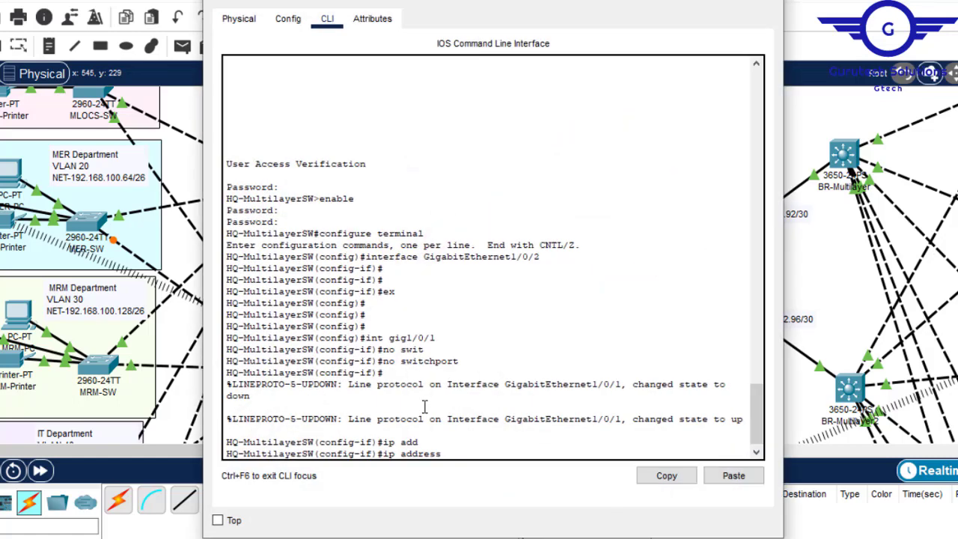
# - Assign IP address 192.168.102.81 with mask 255.255.255.252 to interface gig1/0/1 of the HQ-Multilayer switch
pyautogui.click(736, 476)
pyautogui.press('BackSpace')
pyautogui.write('192.168.102.81 255.255')
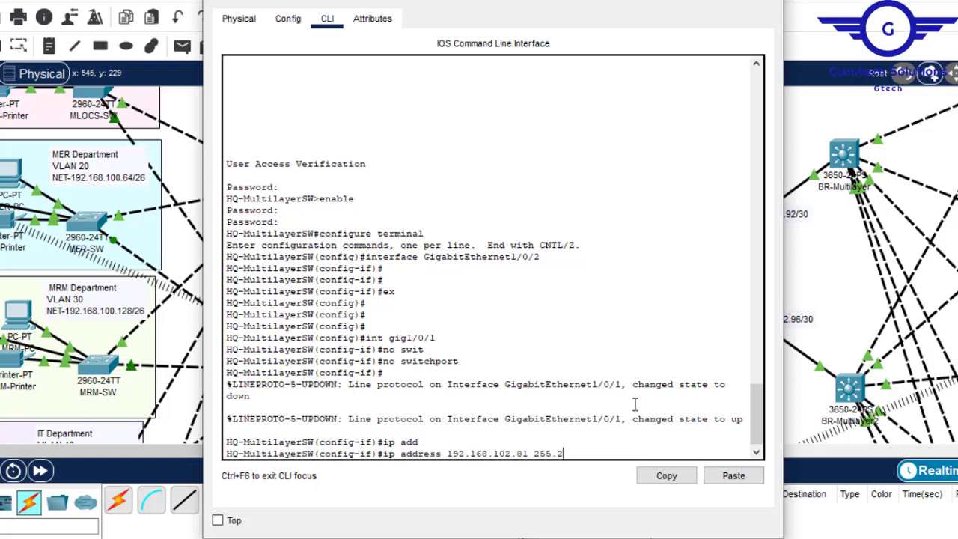
pyautogui.write('.255.252')
pyautogui.press('Return')
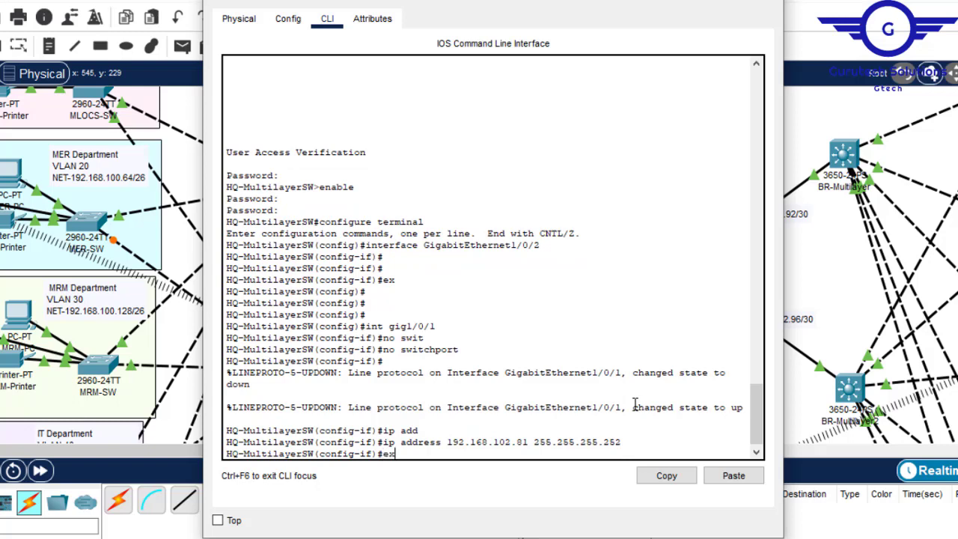
# - Exit interface configuration on the HQ-Multilayer switch, save its configuration with do wr and put the device window away
pyautogui.write('ex')
pyautogui.press('Return')
pyautogui.press('Return')
pyautogui.press('Return')
pyautogui.press('Return')
pyautogui.write('do w')
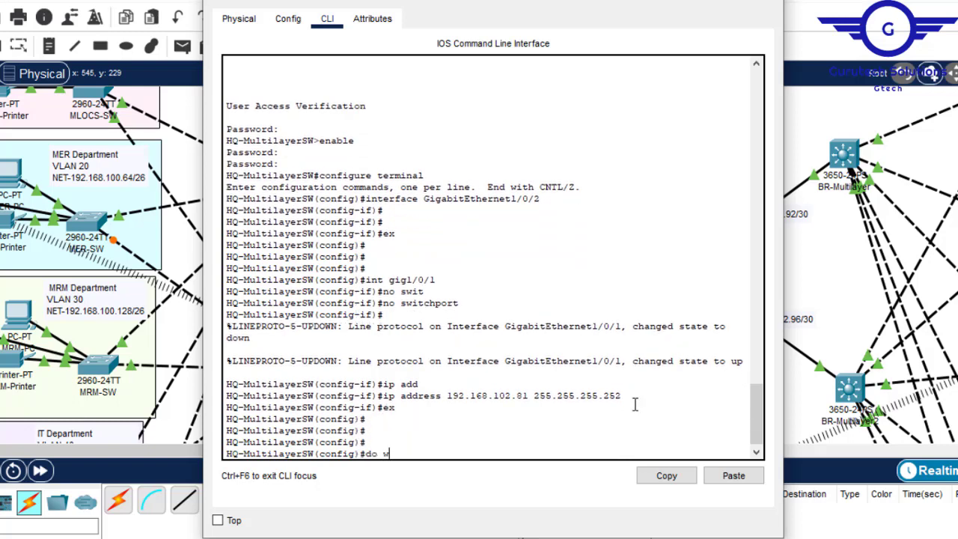
pyautogui.write('r')
pyautogui.press('Return')
pyautogui.press('Return')
pyautogui.press('Return')
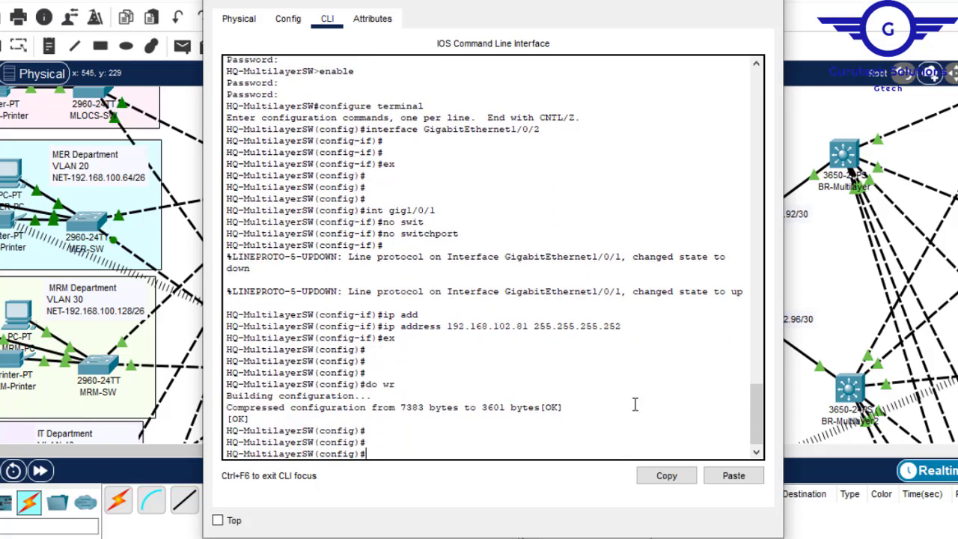
pyautogui.click(770, 2)
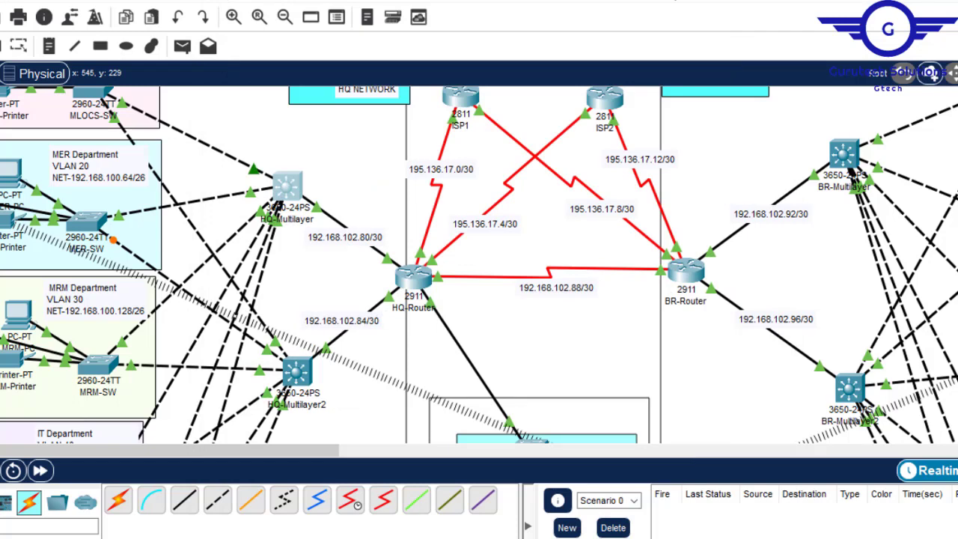
# - Enter interface GigabitEthernet1/0/2 on the HQ-Multilayer2 switch, exit back to global configuration mode and put the device window away
pyautogui.click(298, 371)
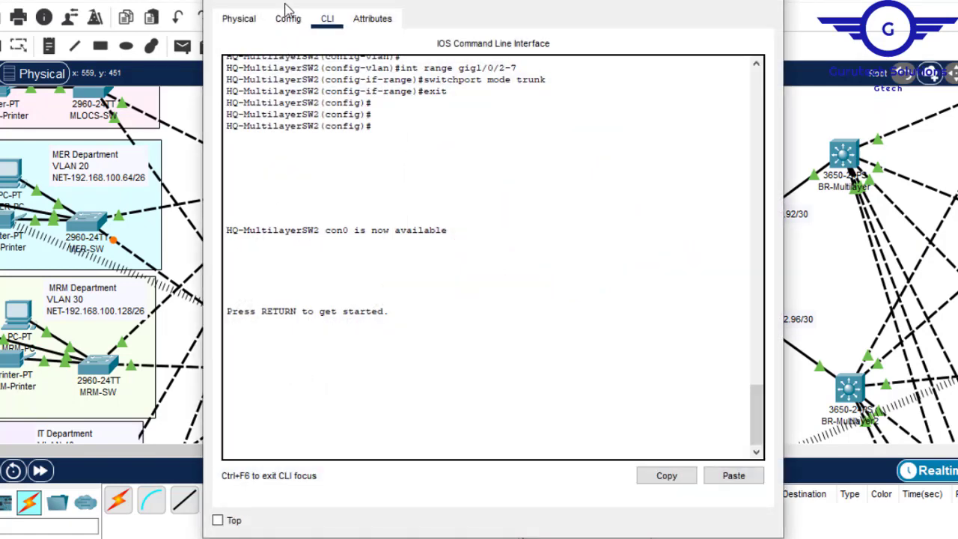
pyautogui.click(288, 18)
pyautogui.click(281, 205)
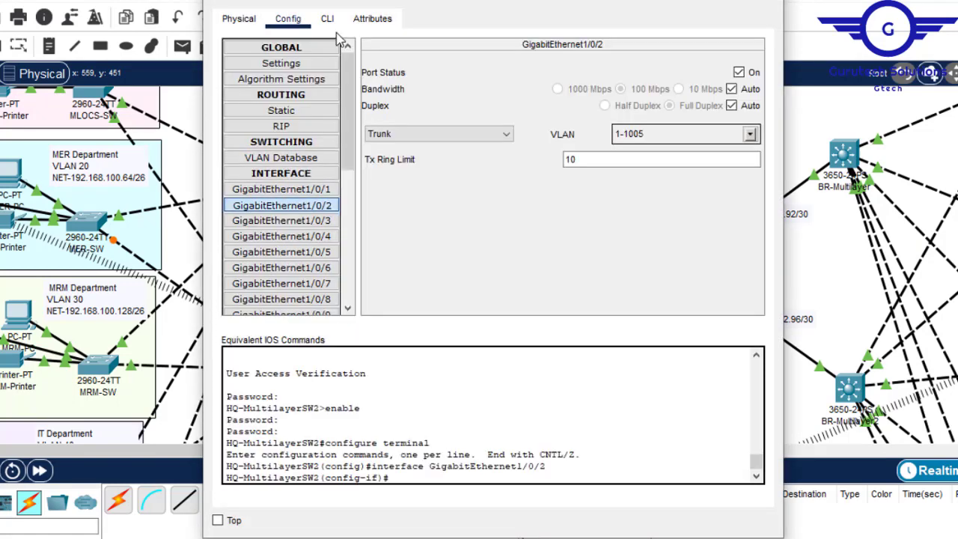
pyautogui.click(328, 19)
pyautogui.press('Return')
pyautogui.press('Return')
pyautogui.write('ex')
pyautogui.press('Return')
pyautogui.press('Return')
pyautogui.press('Return')
pyautogui.press('Return')
pyautogui.press('Return')
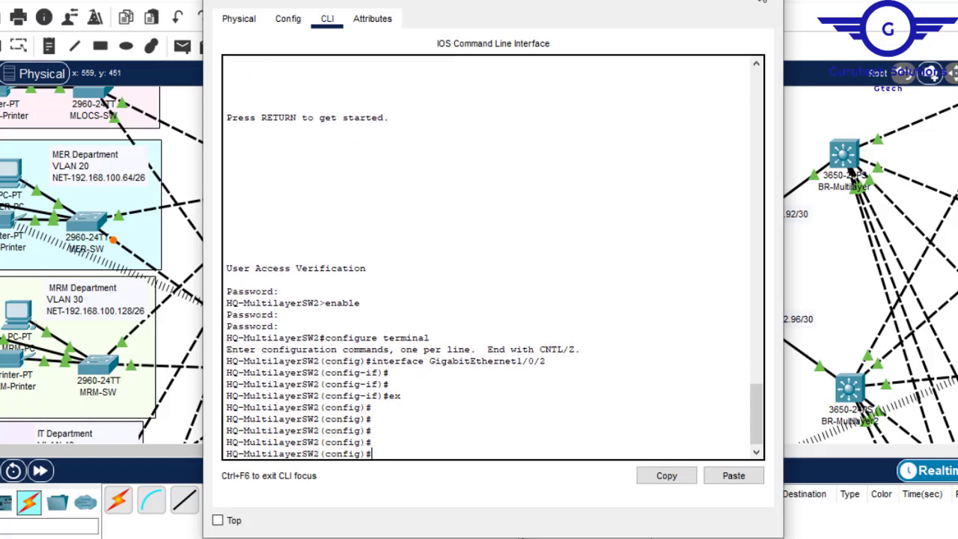
pyautogui.click(759, 0)
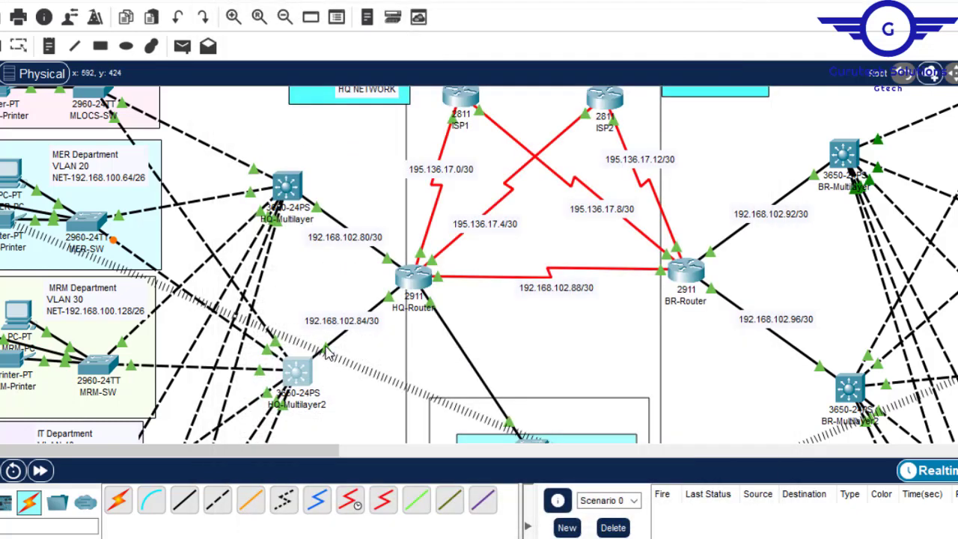
# - Turn interface gig1/0/1 of the HQ-Multilayer2 switch into a routed port with the no switchport command
pyautogui.click(307, 378)
pyautogui.click(398, 405)
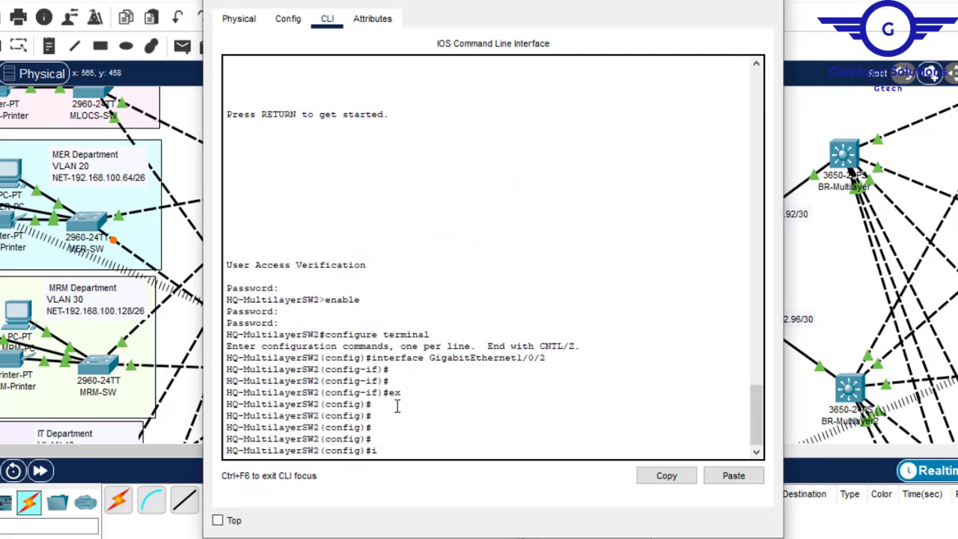
pyautogui.press('BackSpace')
pyautogui.write('gig1/0/1')
pyautogui.press('Return')
pyautogui.press('Return')
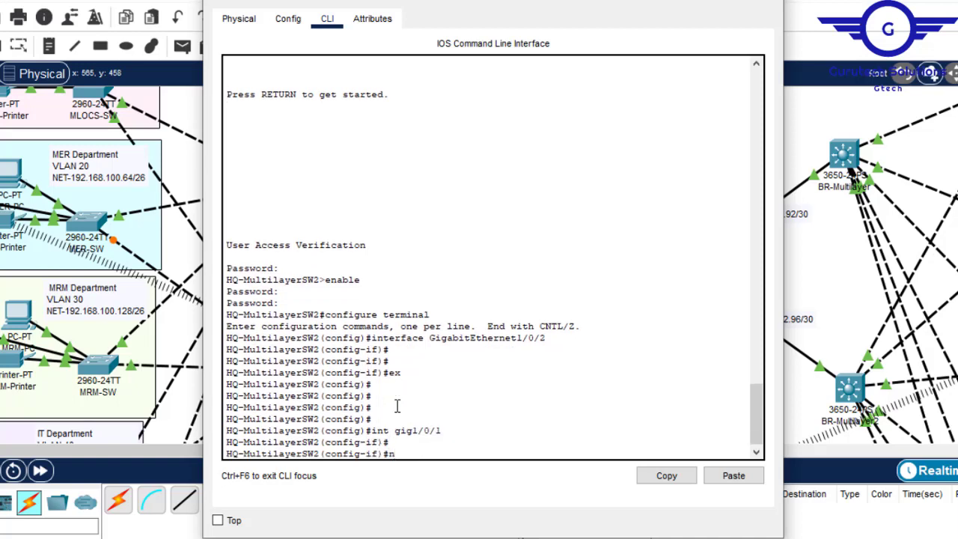
pyautogui.write('no sw')
pyautogui.press('Tab')
pyautogui.press('Return')
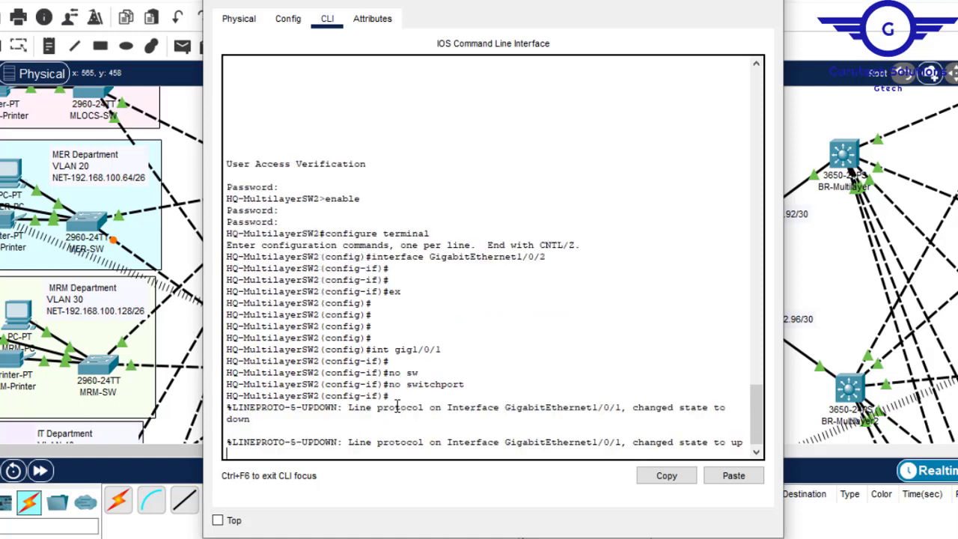
pyautogui.press('Return')
pyautogui.press('Return')
pyautogui.press('Return')
# - Assign IP address 192.168.102.85 with mask 255.255.255.252 to HQ-Multilayer2's gig1/0/1, checking the subnet label on its HQ-Router link
pyautogui.write('ip ')
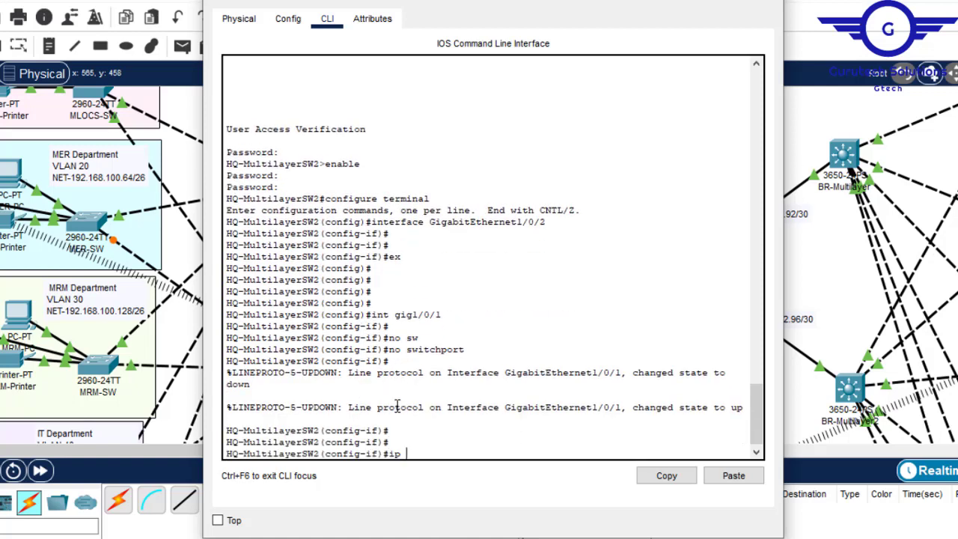
pyautogui.write('add')
pyautogui.press('Up')
pyautogui.press('Up')
pyautogui.press('Up')
pyautogui.press('Up')
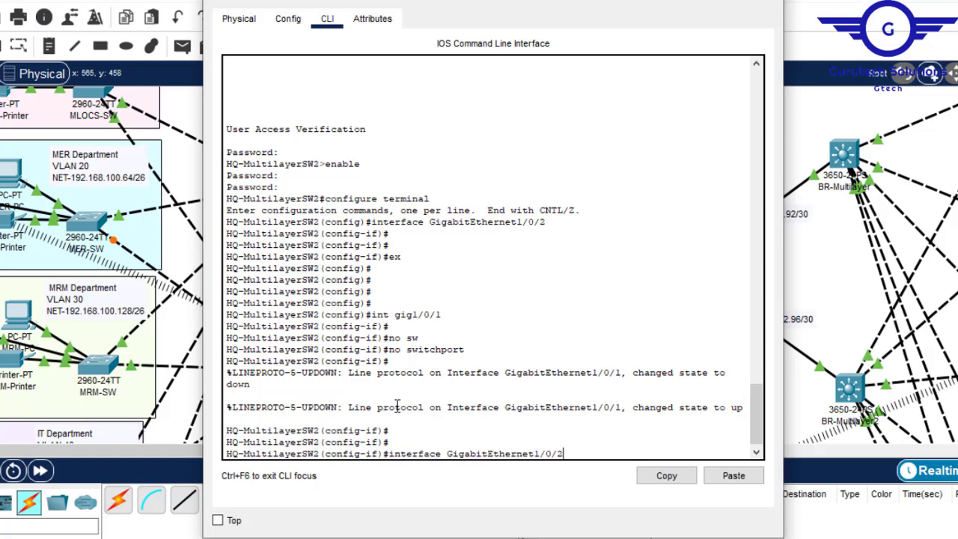
pyautogui.press('Down')
pyautogui.press('Down')
pyautogui.press('Down')
pyautogui.press('Down')
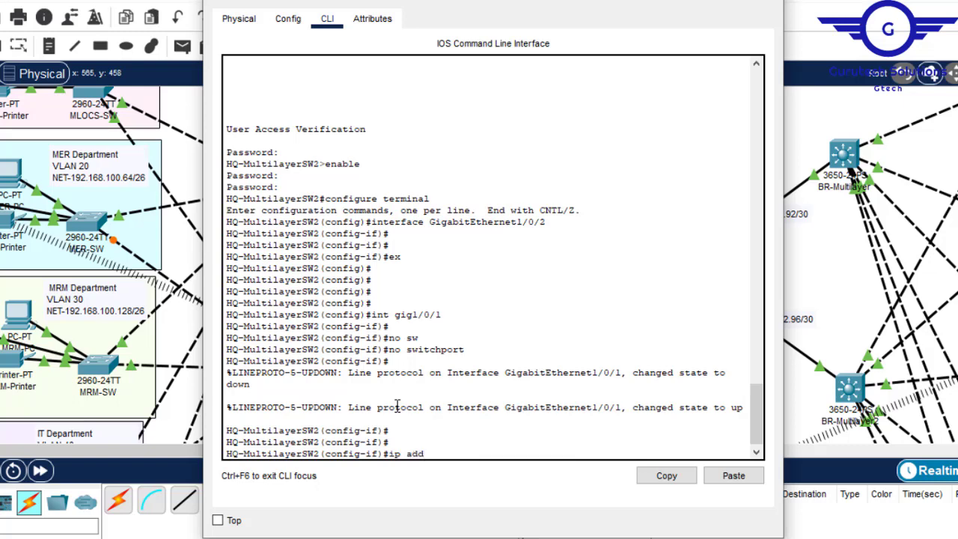
pyautogui.click(735, 475)
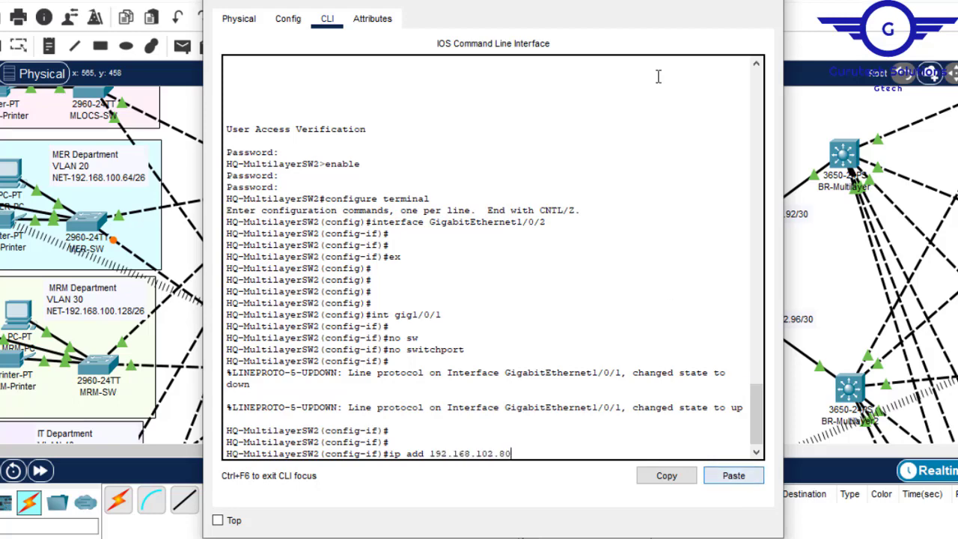
pyautogui.click(676, 0)
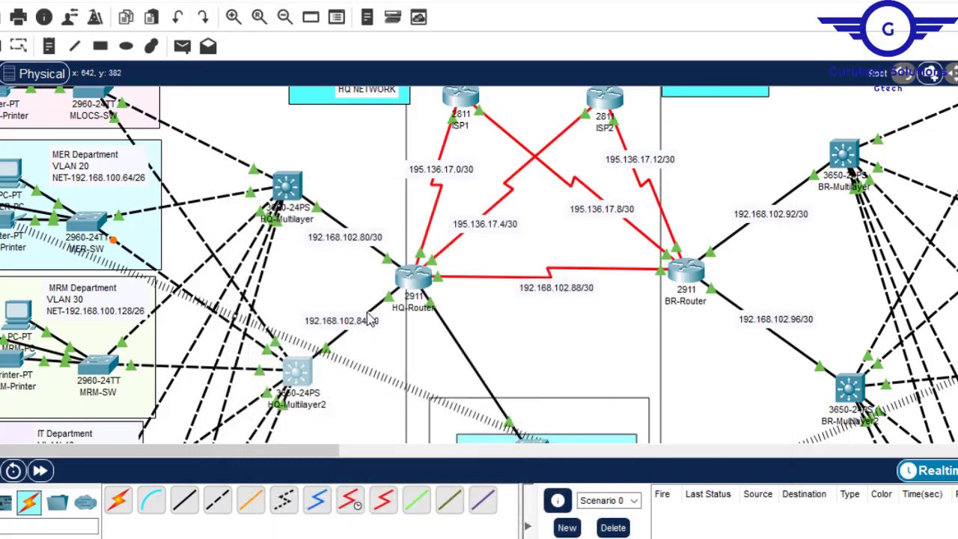
pyautogui.click(301, 383)
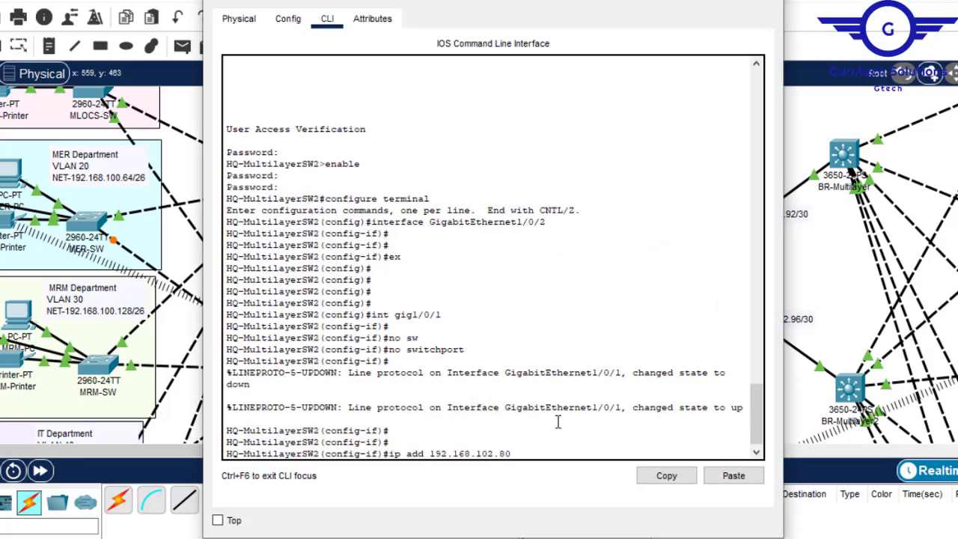
pyautogui.write('5')
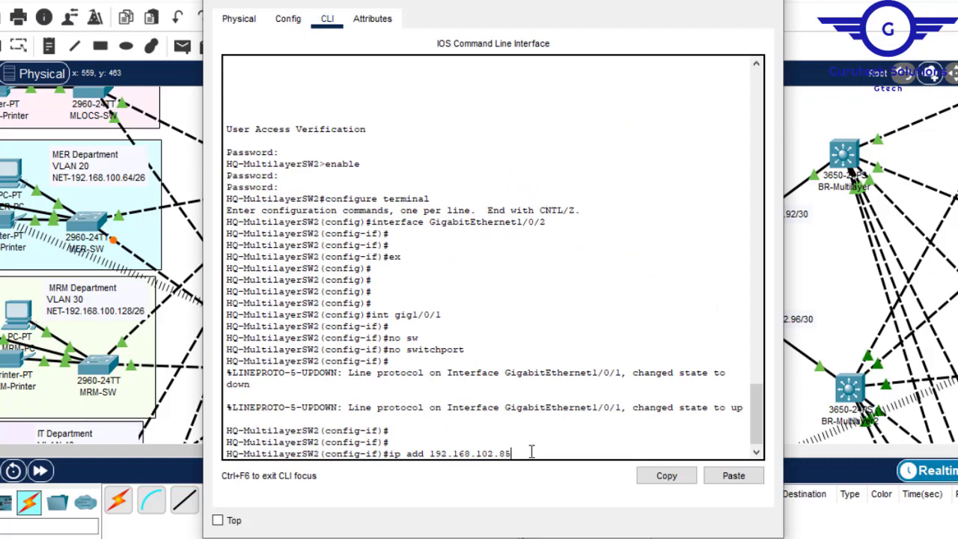
pyautogui.write(' 255.255.255')
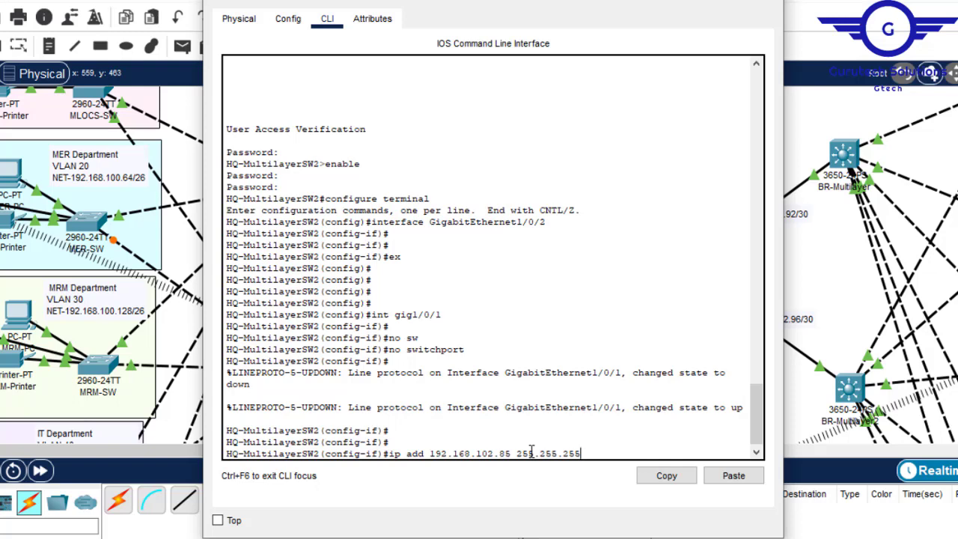
pyautogui.write('.252')
pyautogui.press('Return')
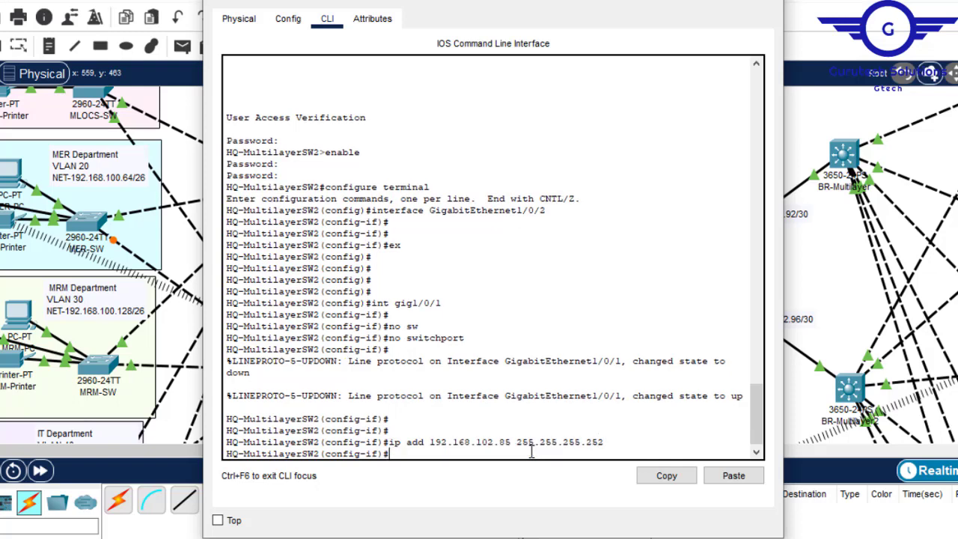
# - Exit interface configuration on the HQ-Multilayer2 switch, save its configuration with do wr and put the device window away
pyautogui.write('ex')
pyautogui.press('Return')
pyautogui.press('Return')
pyautogui.press('Return')
pyautogui.press('Return')
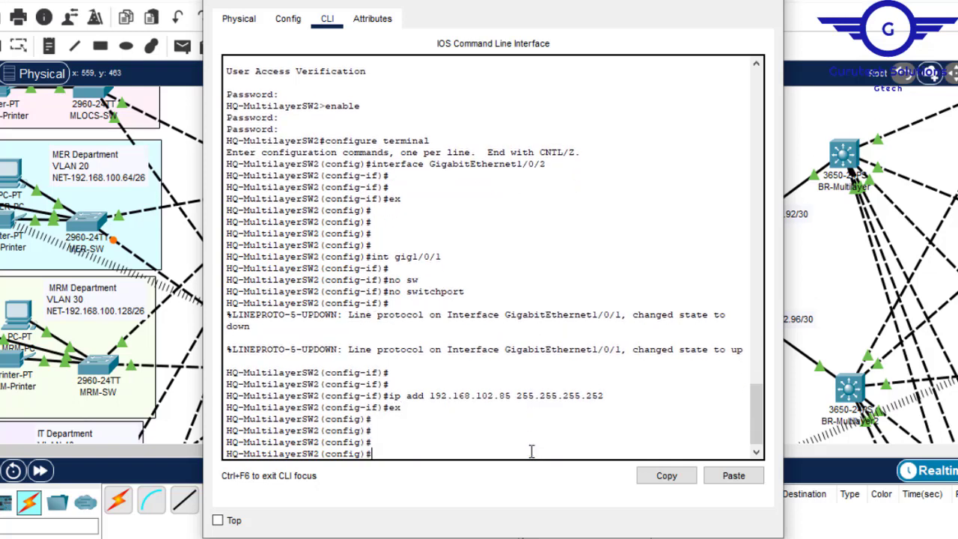
pyautogui.write('do wr')
pyautogui.press('Return')
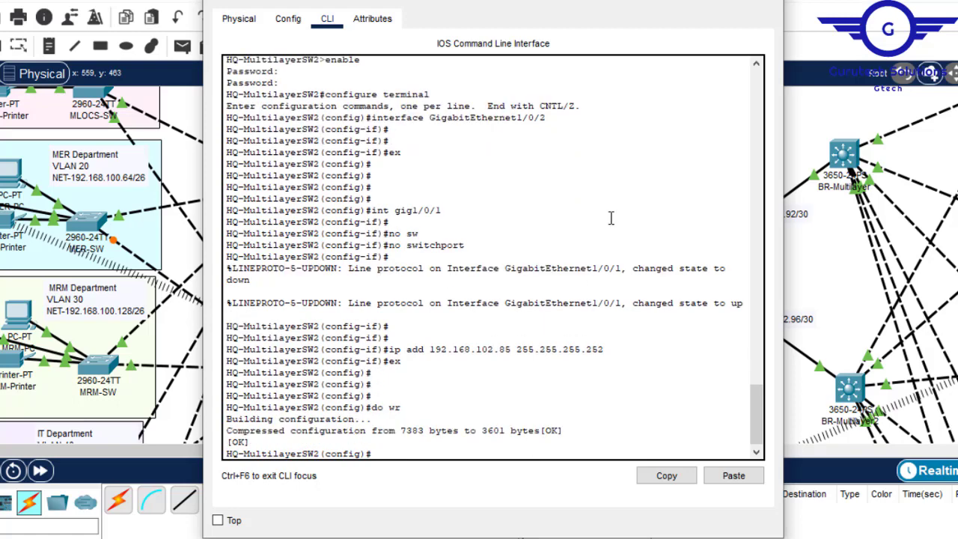
pyautogui.click(761, 2)
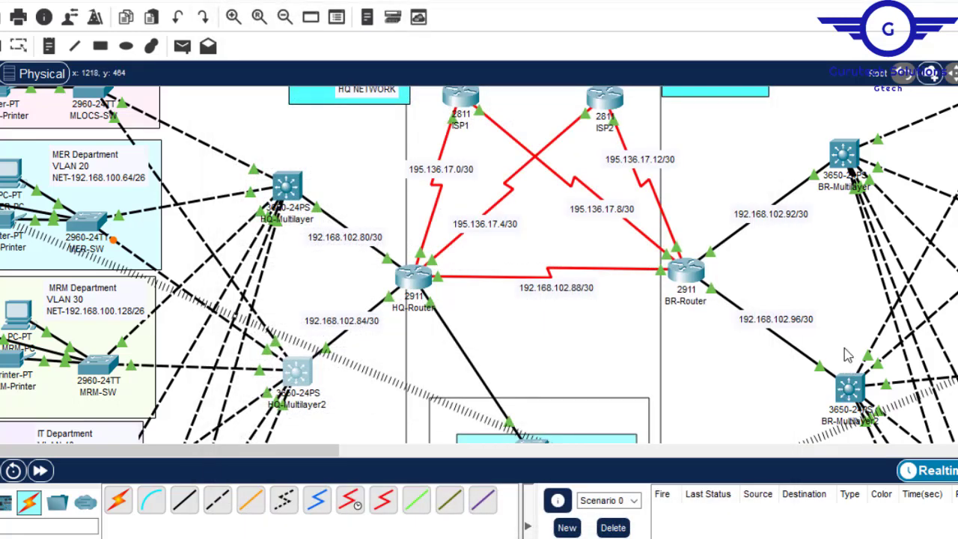
# - Enter interface GigabitEthernet1/0/1 on the BR-Multilayer2 switch and check the subnet label on its link to BR-Router
pyautogui.moveTo(271, 454); pyautogui.dragTo(354, 462)
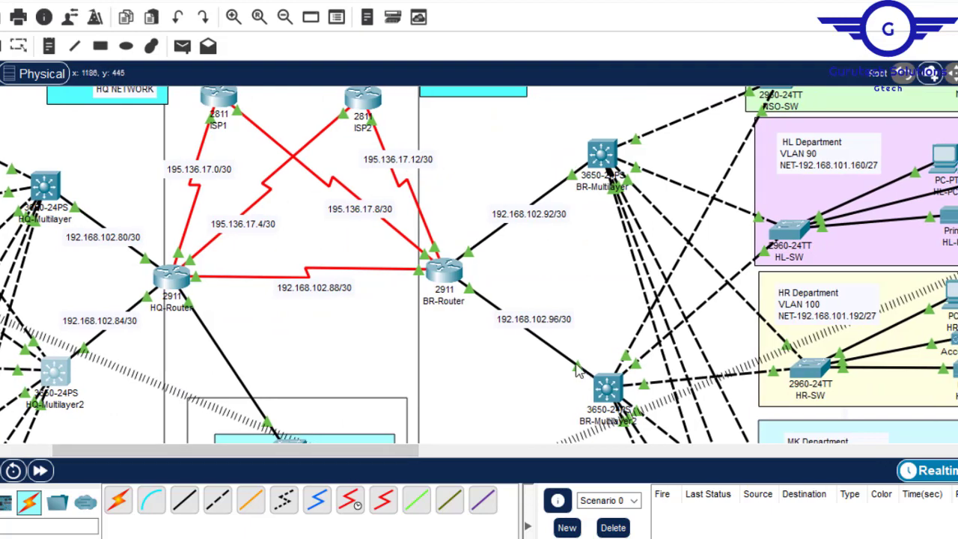
pyautogui.click(608, 393)
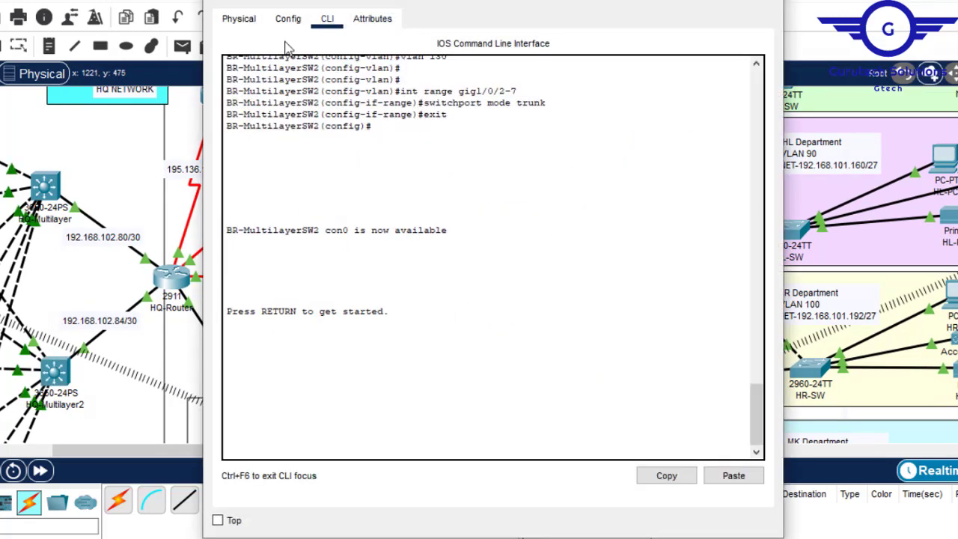
pyautogui.click(287, 18)
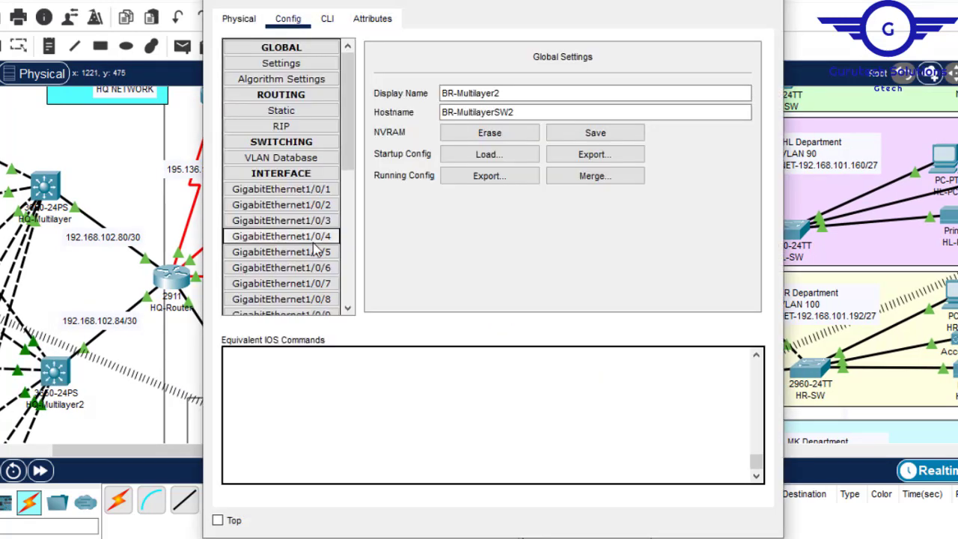
pyautogui.click(322, 190)
pyautogui.click(330, 18)
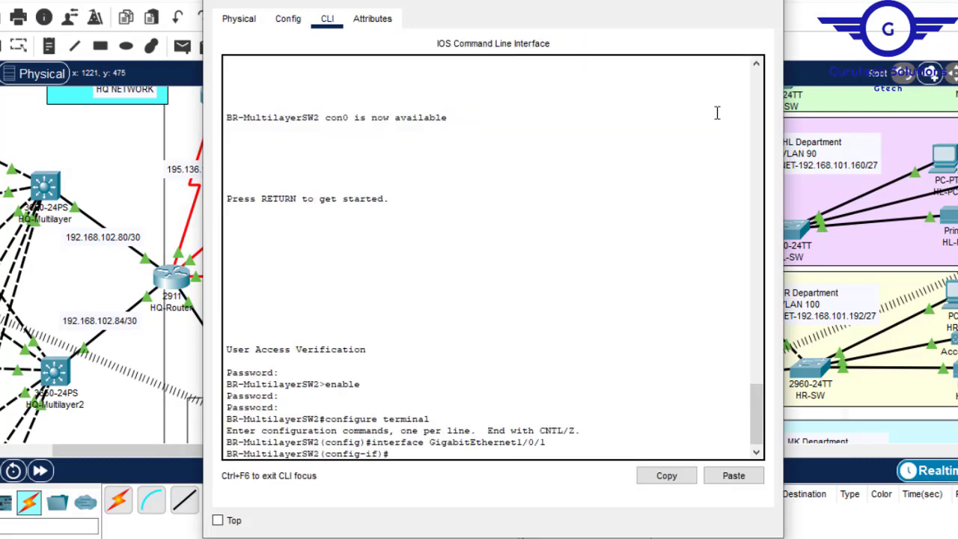
pyautogui.click(692, 23)
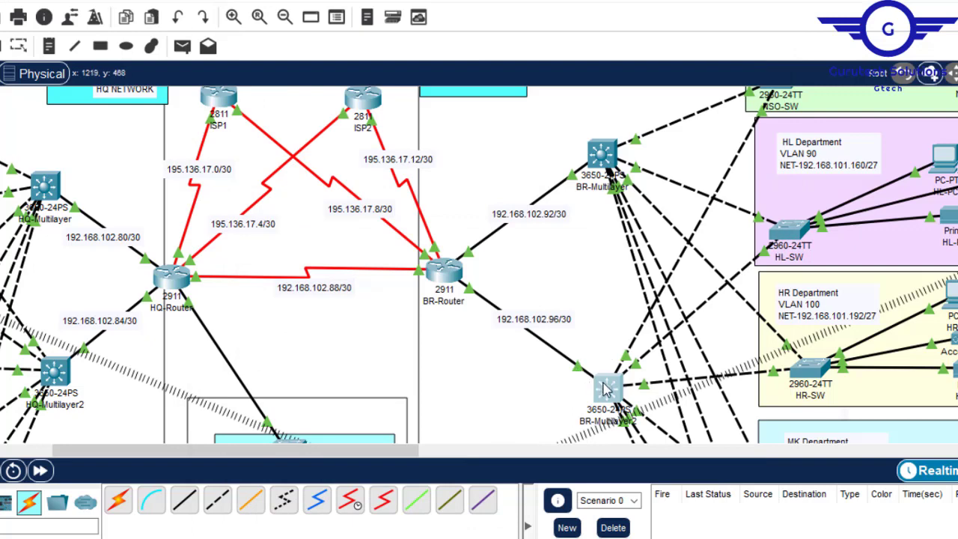
pyautogui.click(605, 386)
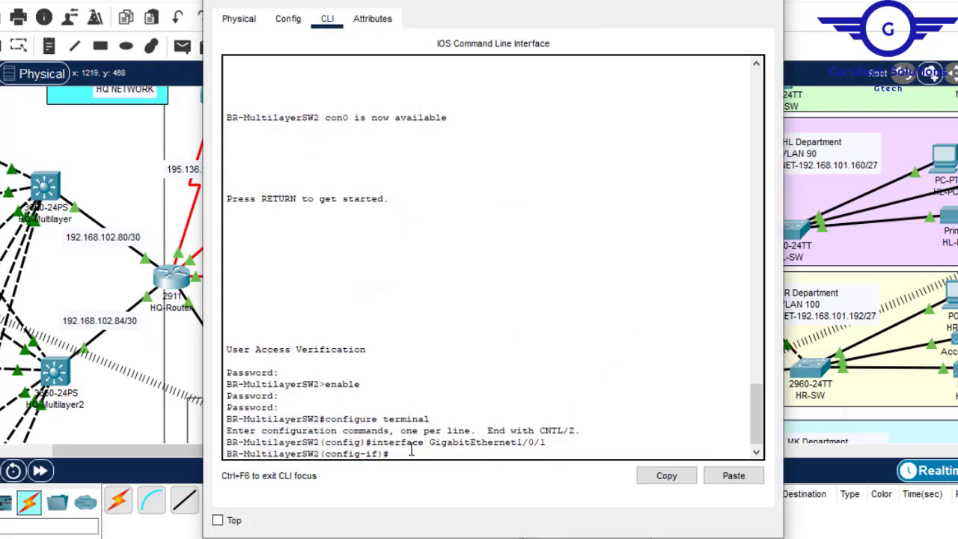
# - Turn interface GigabitEthernet1/0/1 of the BR-Multilayer2 switch into a routed port with the no switchport command
pyautogui.moveTo(545, 443); pyautogui.dragTo(517, 438)
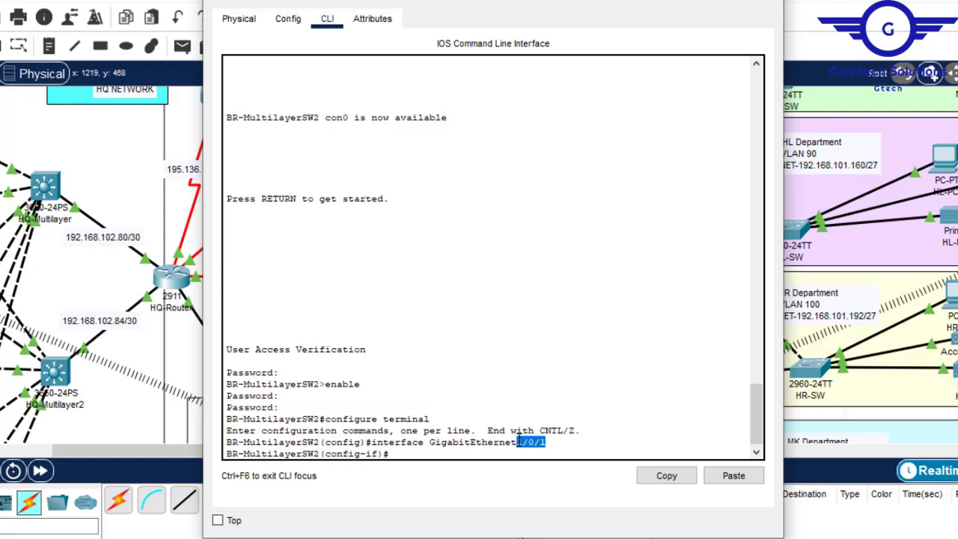
pyautogui.click(449, 442)
pyautogui.write('no')
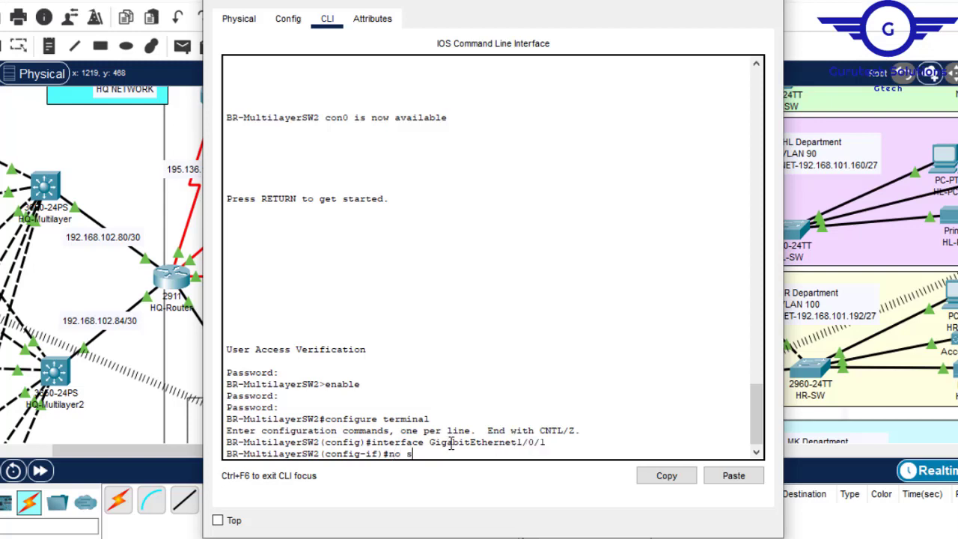
pyautogui.write(' sw')
pyautogui.press('Tab')
pyautogui.press('Return')
pyautogui.press('Return')
pyautogui.press('Return')
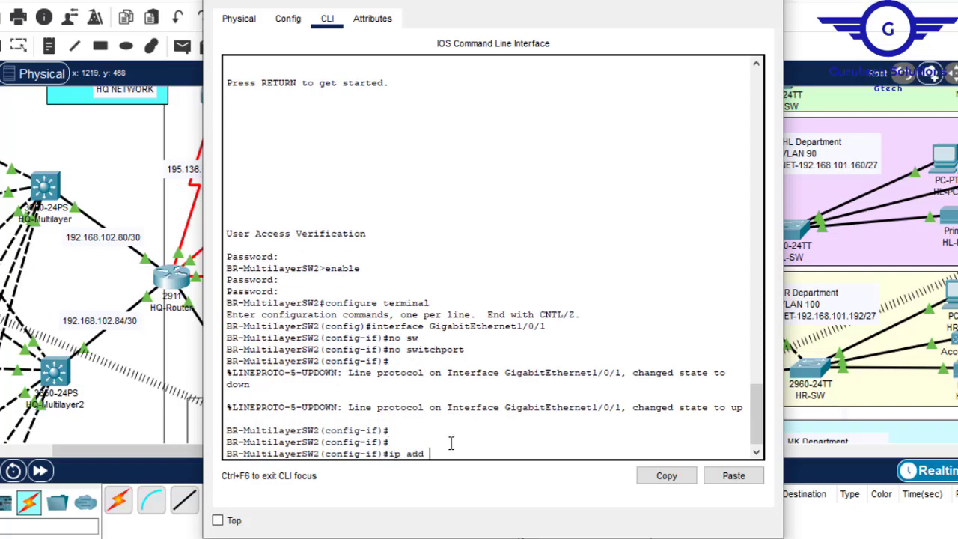
# - Assign IP address 192.168.102.97 with mask 255.255.255.252 to BR-Multilayer2's GigabitEthernet1/0/1, checking the subnet label on its BR-Router link
pyautogui.click(684, 0)
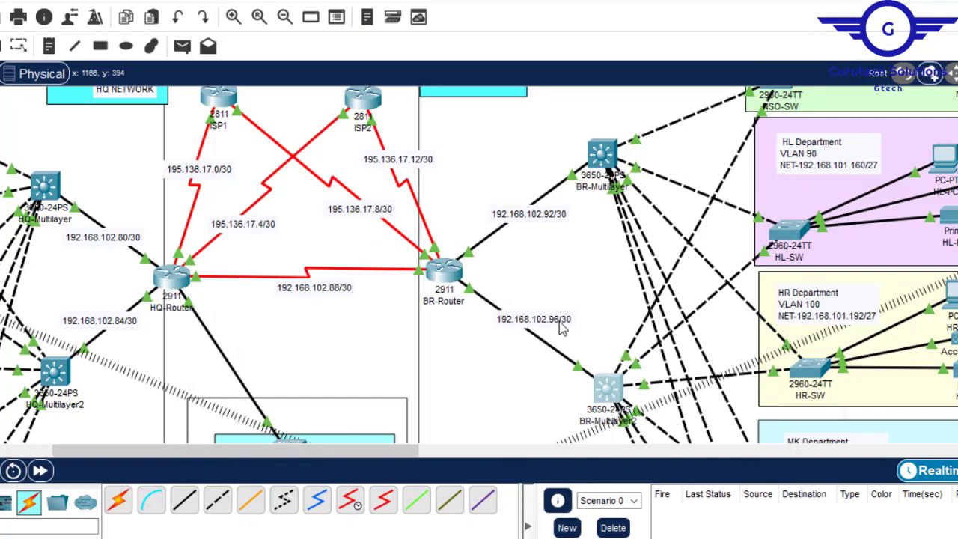
pyautogui.click(607, 388)
pyautogui.click(734, 477)
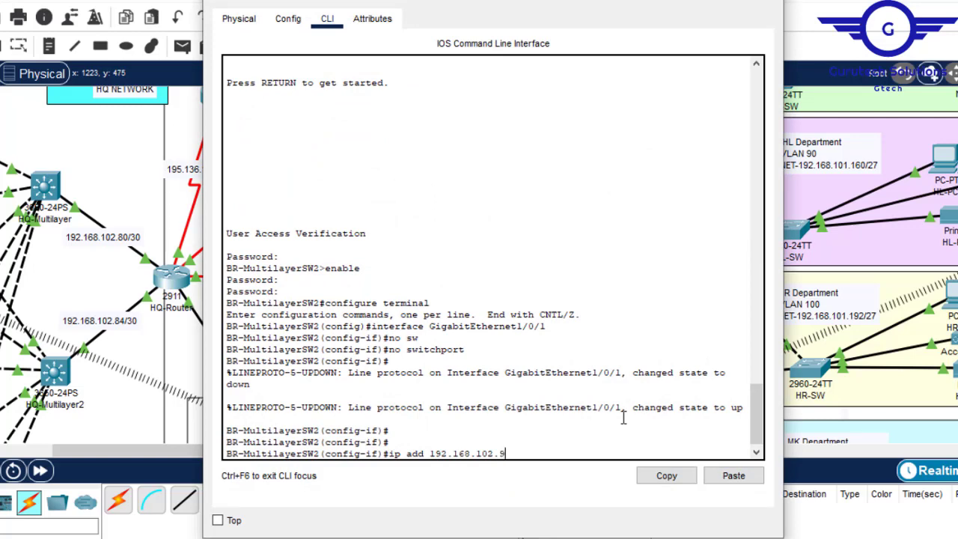
pyautogui.write('55.255.255.252')
pyautogui.press('Return')
# - Exit interface configuration on the BR-Multilayer2 switch, save its configuration with do wr and close the device window
pyautogui.write('ex')
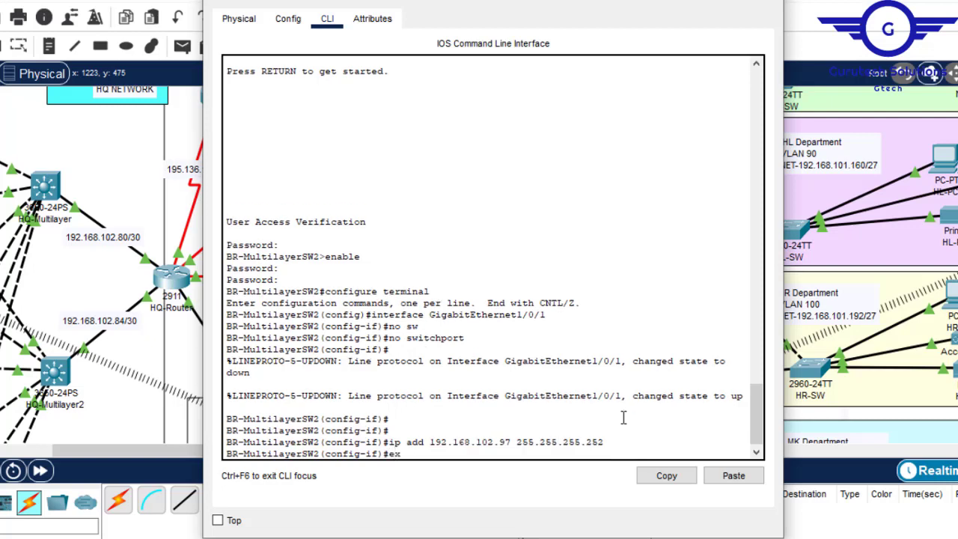
pyautogui.press('Return')
pyautogui.press('Return')
pyautogui.press('Return')
pyautogui.press('Return')
pyautogui.write('do wr')
pyautogui.press('Return')
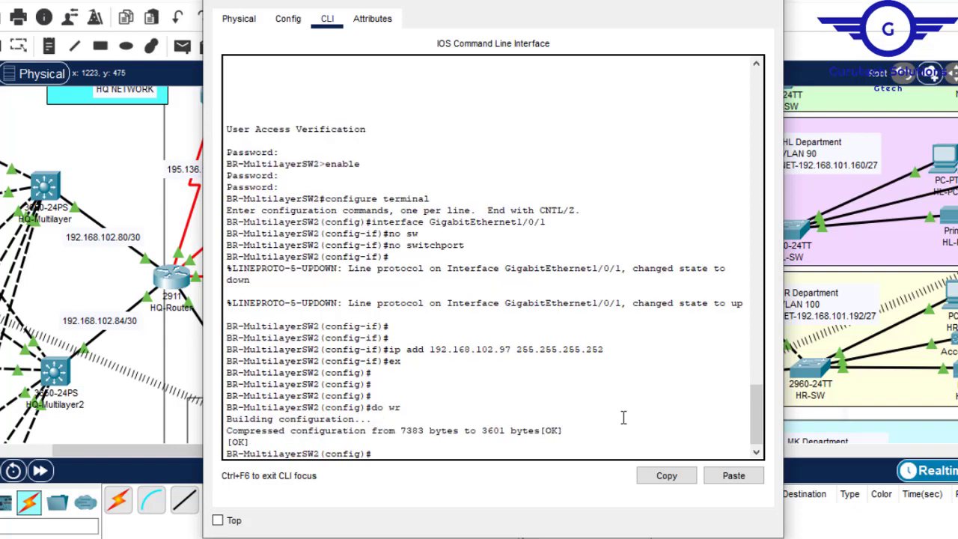
pyautogui.click(767, 2)
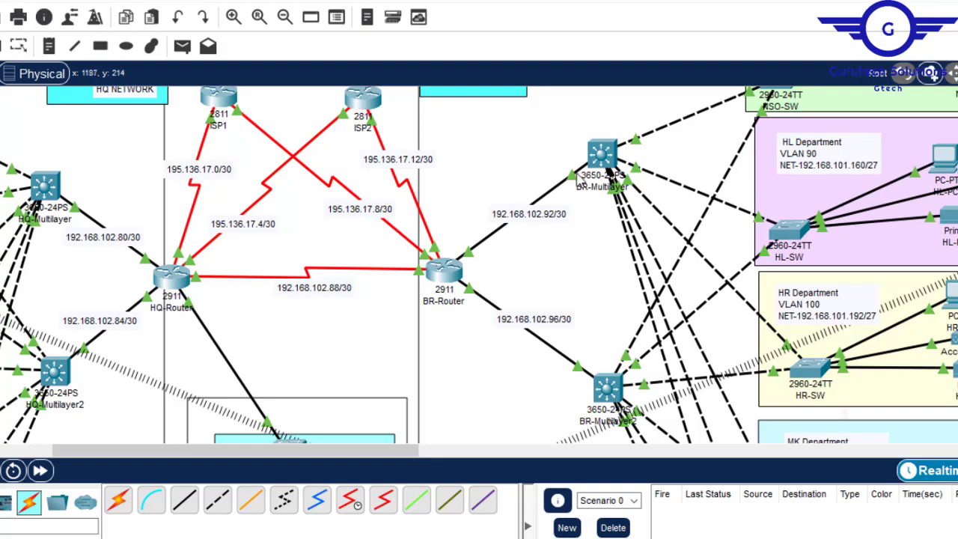
# - Open the BR-Multilayer switch and enter configuration mode for interface GigabitEthernet1/0/1 in its command line
pyautogui.click(602, 155)
pyautogui.click(287, 18)
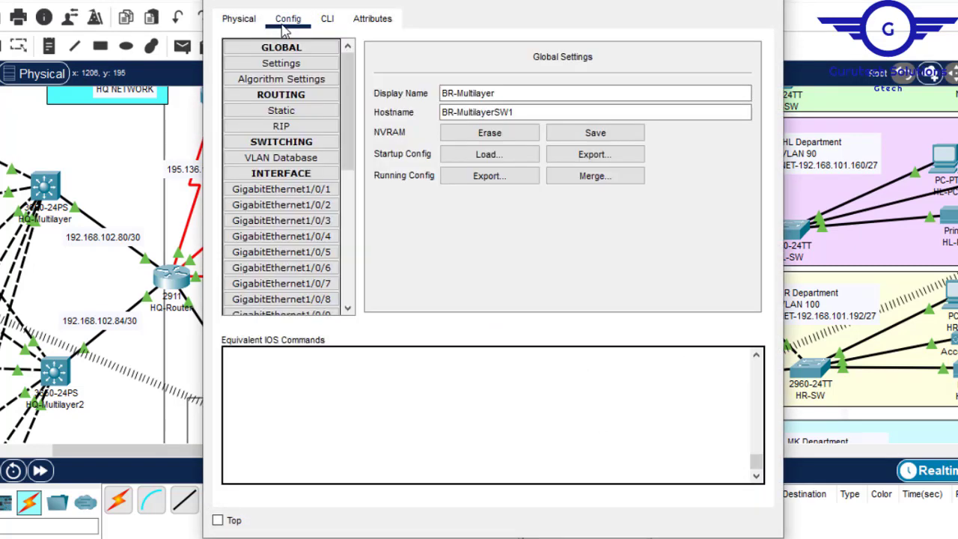
pyautogui.click(313, 191)
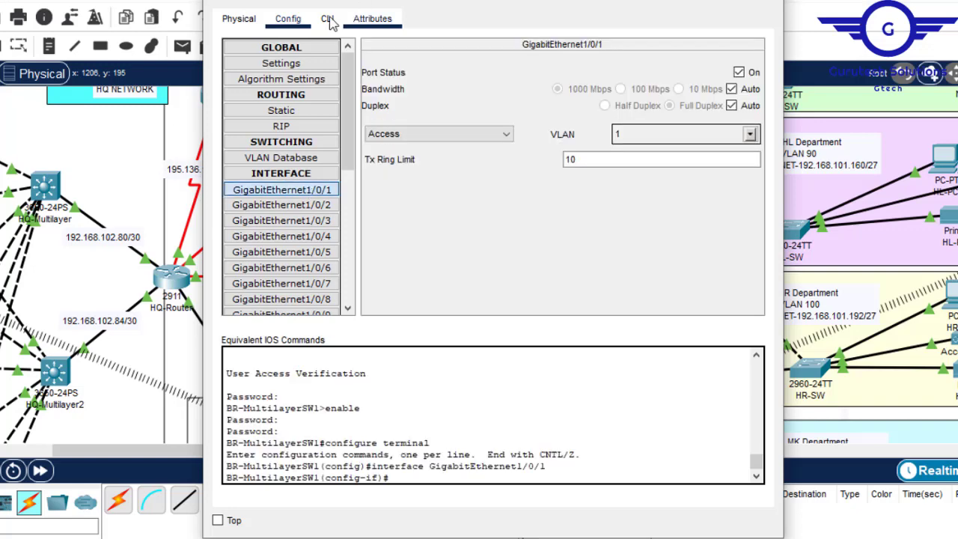
pyautogui.click(329, 20)
pyautogui.press('Return')
pyautogui.press('Return')
# - Make BR-Multilayer's GigabitEthernet1/0/1 a routed port with the no switchport command
pyautogui.write('no sw')
pyautogui.press('Tab')
pyautogui.press('Return')
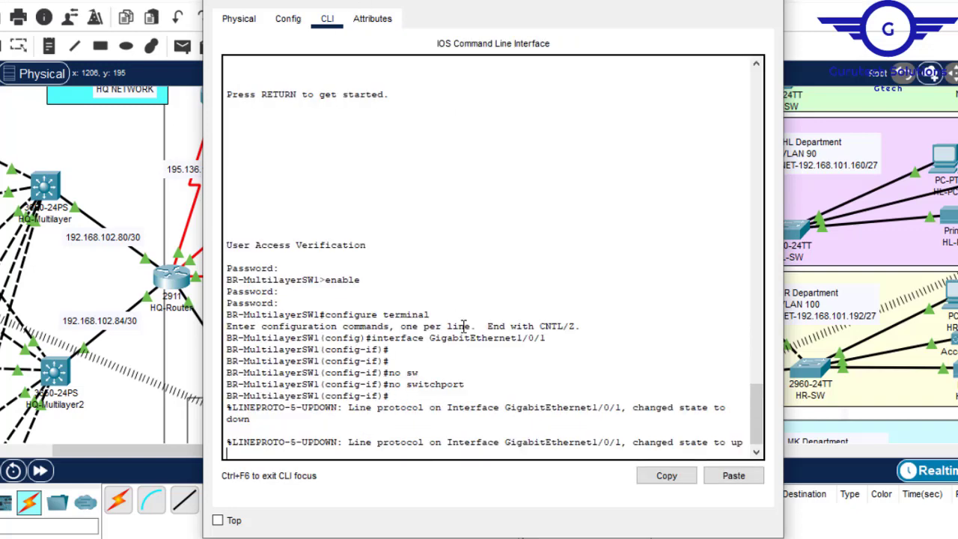
pyautogui.press('Return')
pyautogui.press('Return')
pyautogui.press('Return')
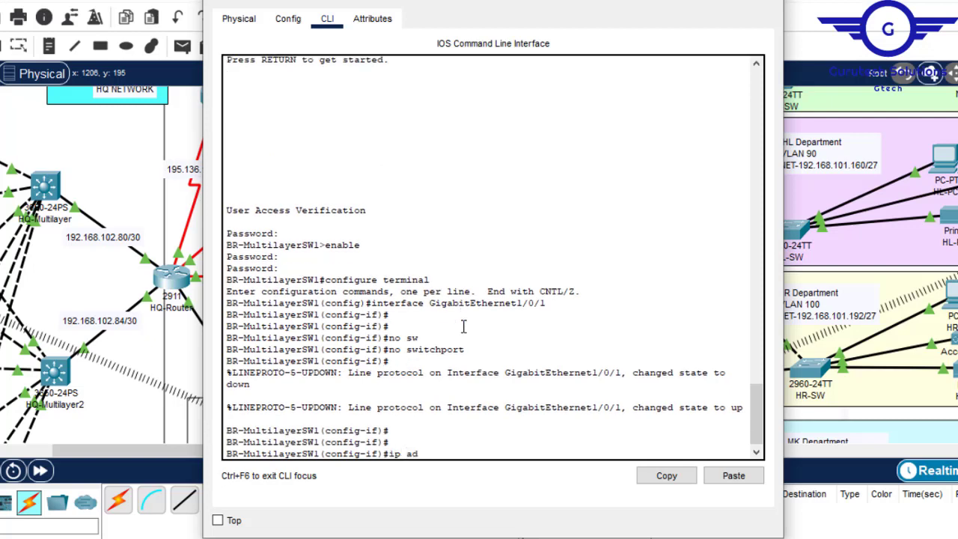
# - Assign IP address 192.168.102.93 with mask 255.255.255.252 to BR-Multilayer's GigabitEthernet1/0/1, checking the subnet label on its BR-Router link
pyautogui.write('ip add')
pyautogui.click(733, 475)
pyautogui.click(677, 0)
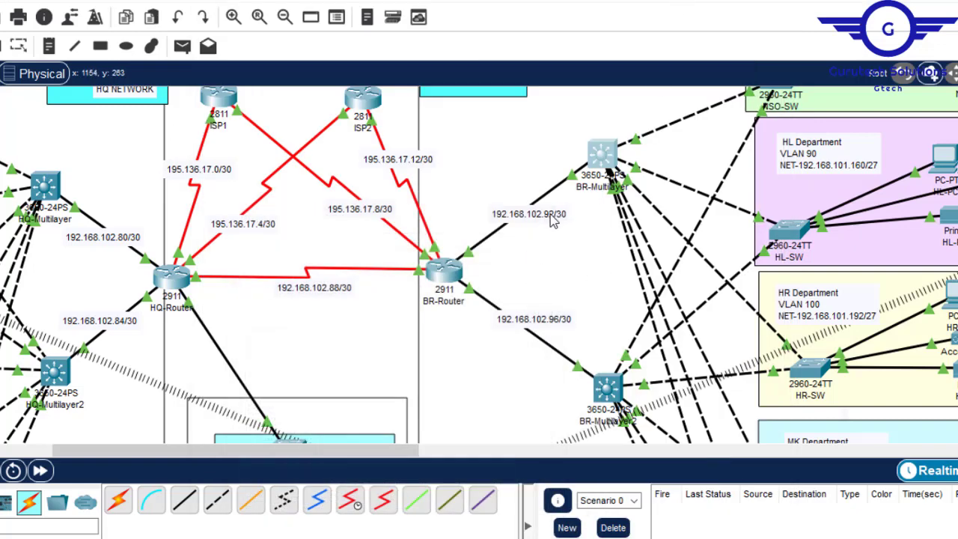
pyautogui.click(588, 169)
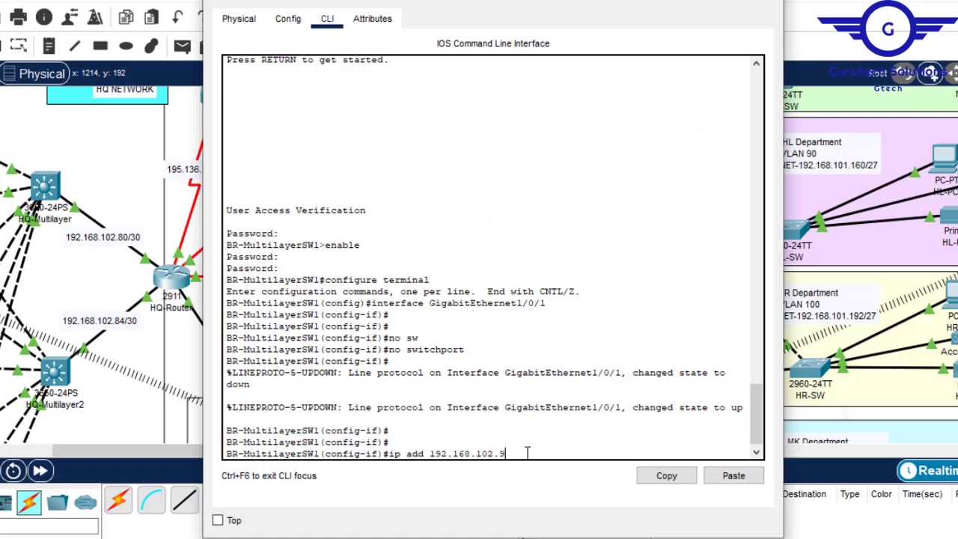
pyautogui.press('Return')
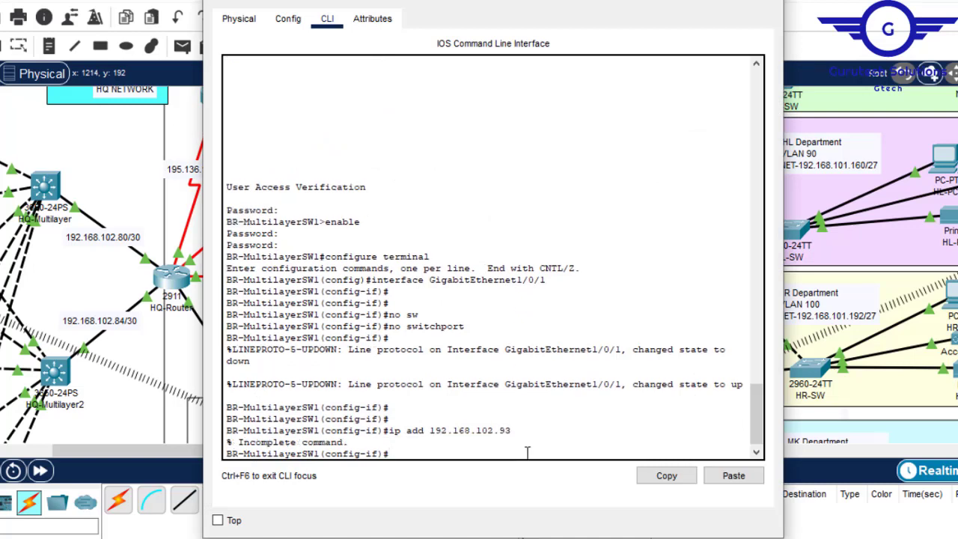
pyautogui.press('Up')
pyautogui.write('255.255')
pyautogui.write('.252')
pyautogui.press('Return')
pyautogui.press('Return')
pyautogui.press('Return')
# - Exit interface configuration on the BR-Multilayer switch, save its configuration with do wr and close the device window
pyautogui.write('ex')
pyautogui.press('Return')
pyautogui.press('Return')
pyautogui.press('Return')
pyautogui.press('Return')
pyautogui.write('do')
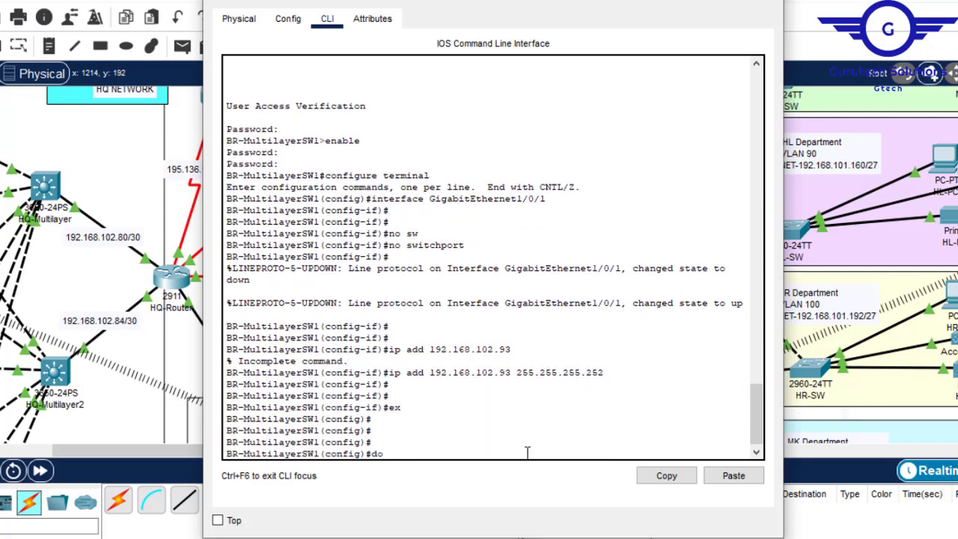
pyautogui.write(' wr')
pyautogui.press('Return')
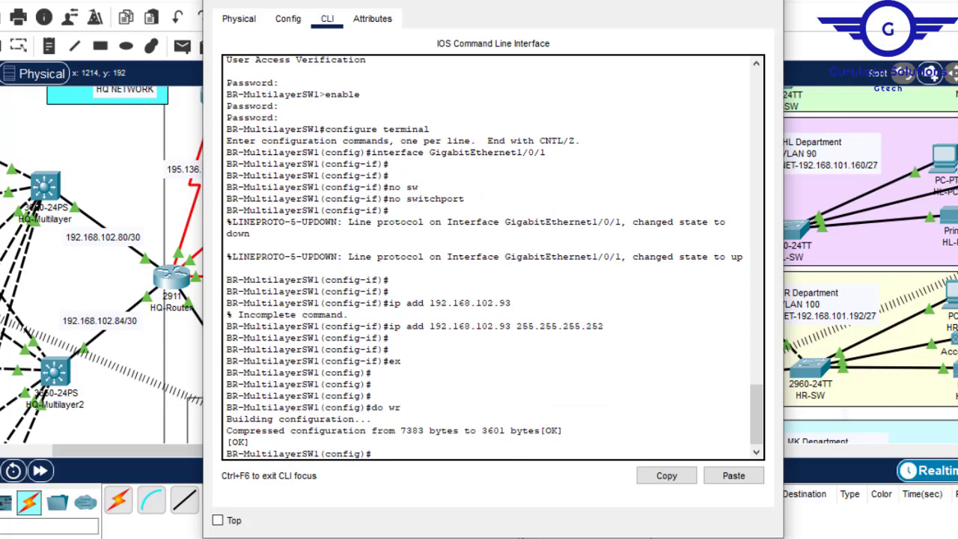
pyautogui.click(763, 1)
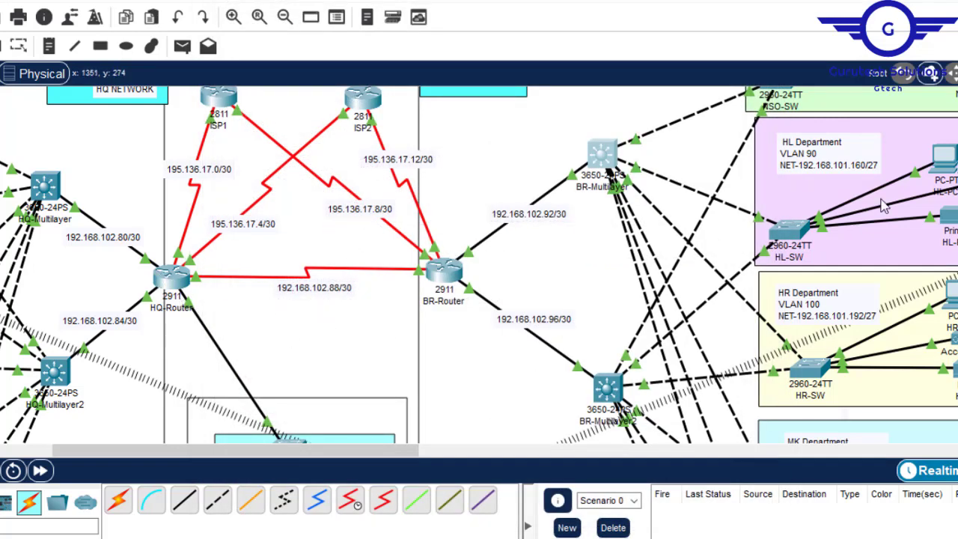
# - Examine HQ-Router's port summary and its list of configurable interfaces alongside the topology, and put the router's window away
pyautogui.scroll(-5, 610, 174)
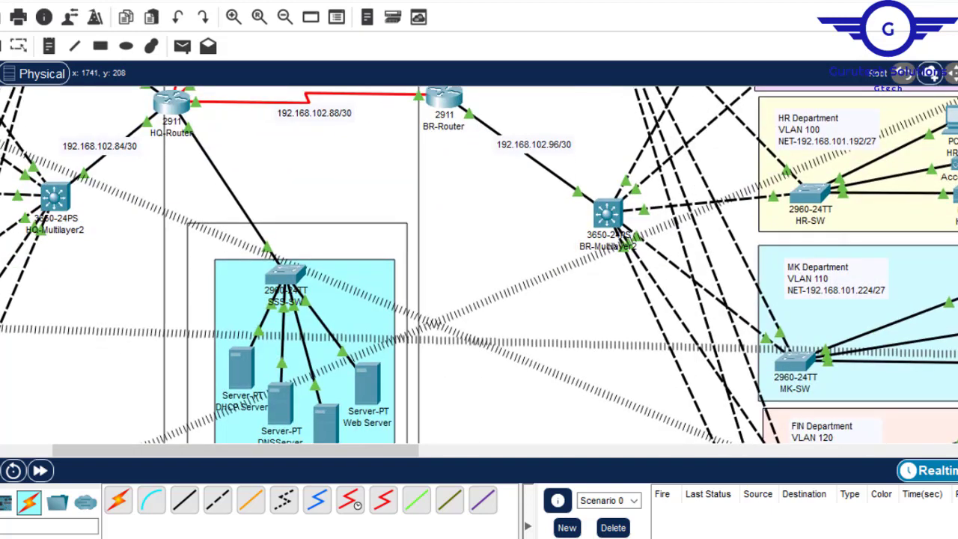
pyautogui.scroll(3, 610, 174)
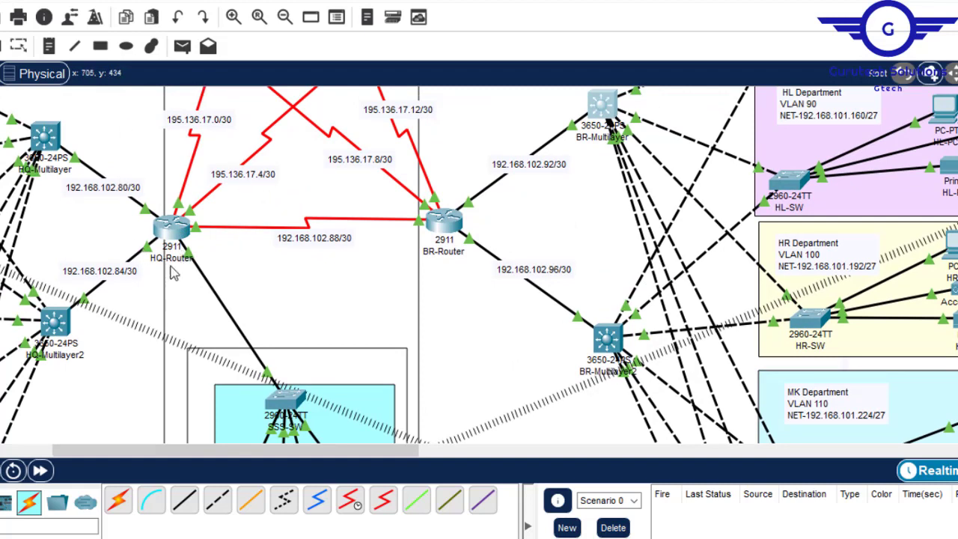
pyautogui.moveTo(178, 256)
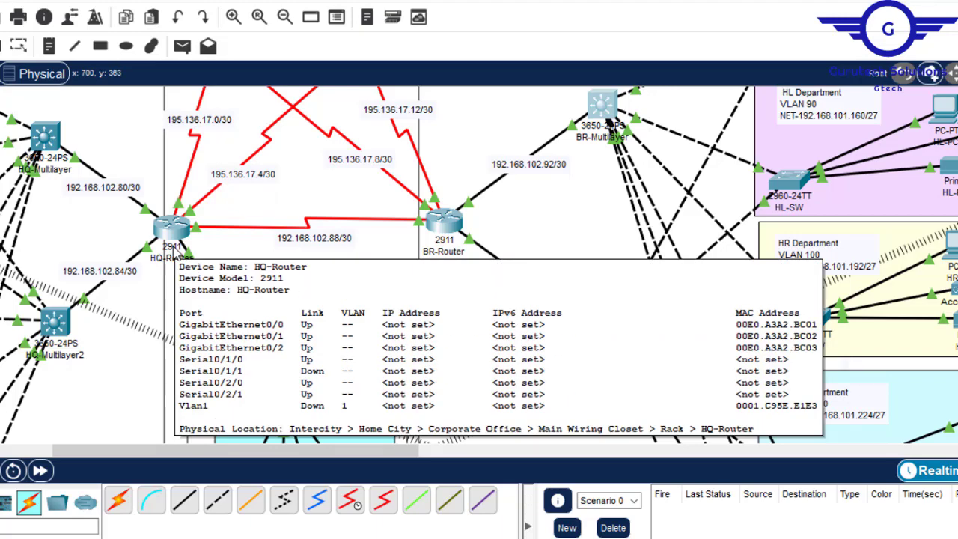
pyautogui.click(172, 229)
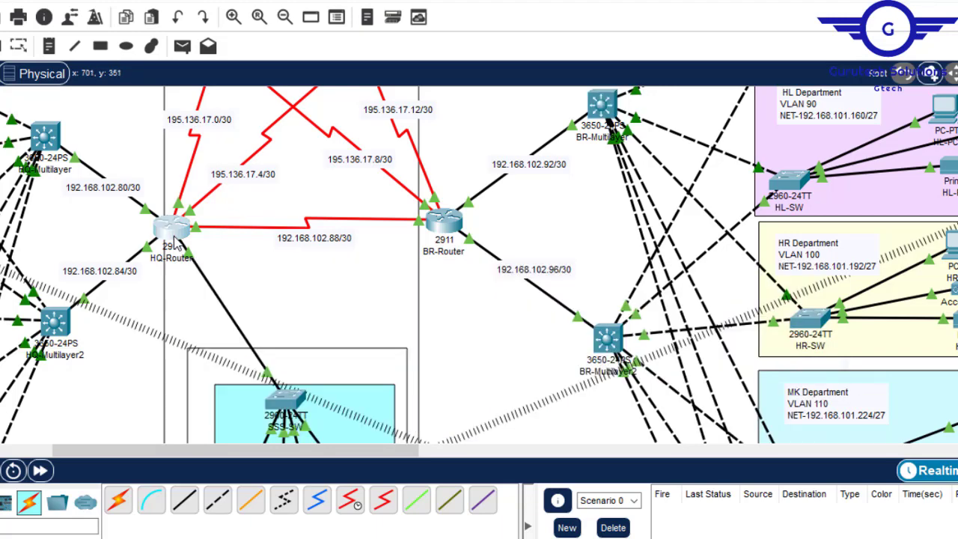
pyautogui.moveTo(383, 8); pyautogui.dragTo(528, 24)
pyautogui.click(465, 30)
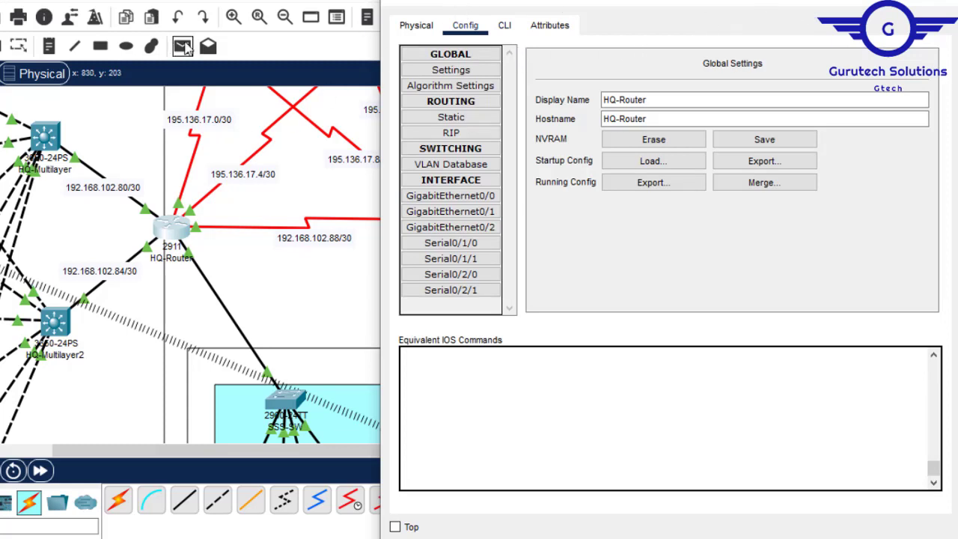
pyautogui.click(945, 1)
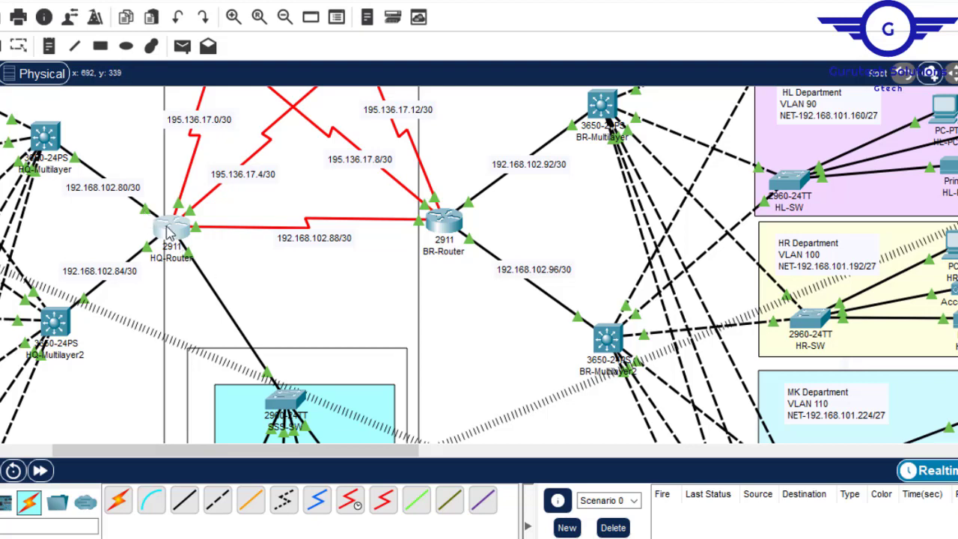
# - Assign IP address 192.168.102.86 with mask 255.255.255.252 to HQ-Router's GigabitEthernet0/0, its link to HQ-Multilayer2
pyautogui.click(171, 232)
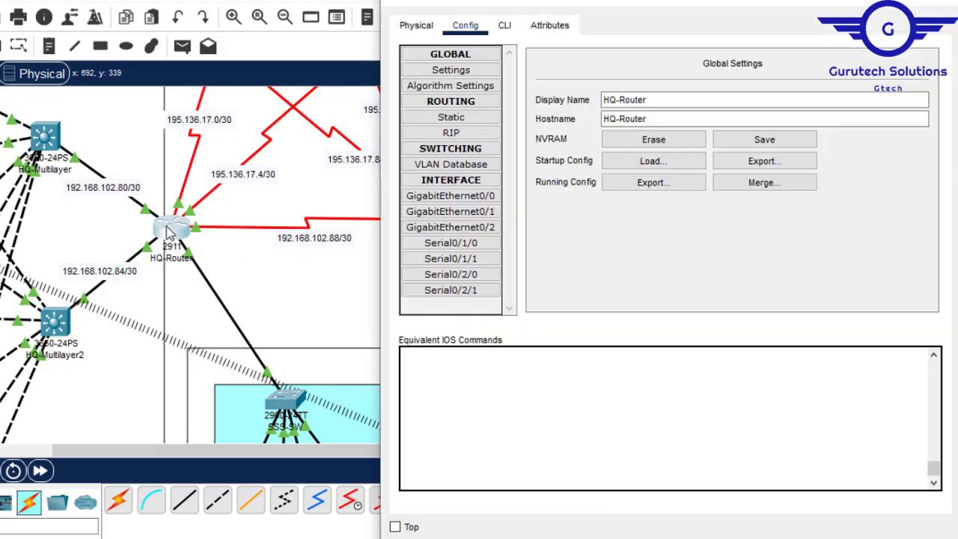
pyautogui.click(470, 196)
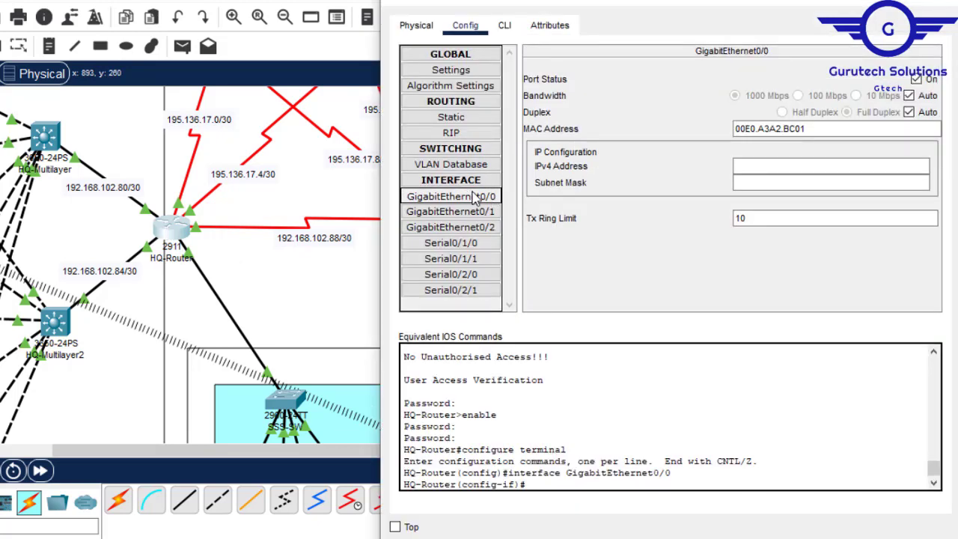
pyautogui.click(473, 196)
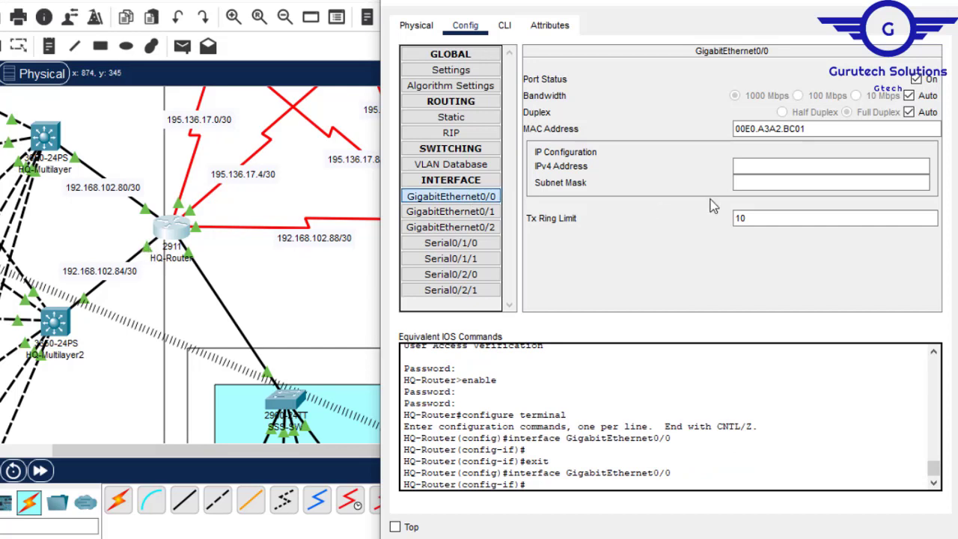
pyautogui.write('192.168.102.80')
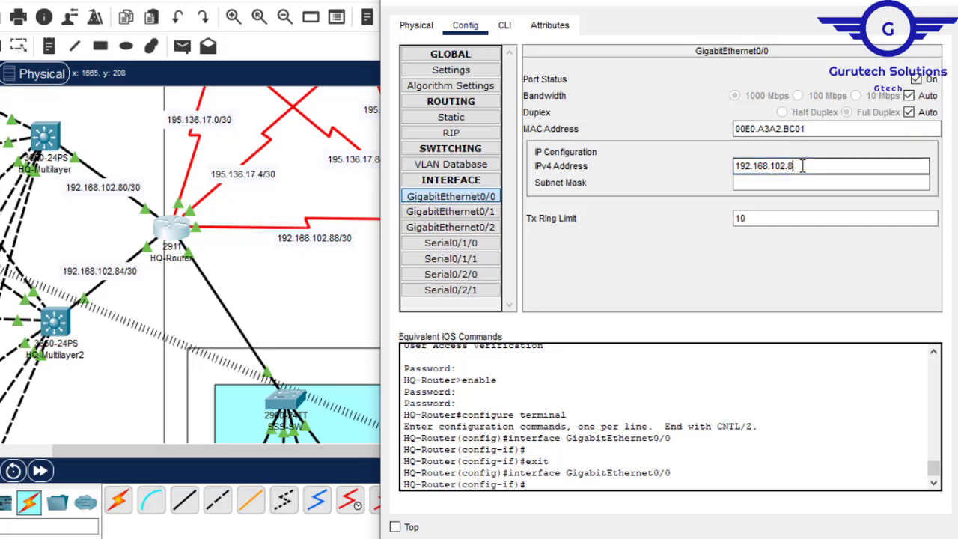
pyautogui.click(764, 183)
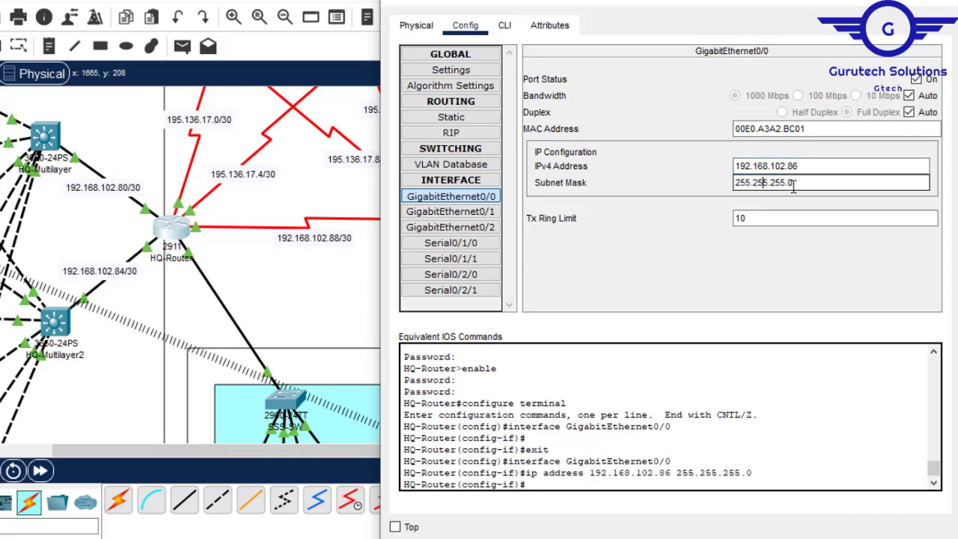
pyautogui.write('252')
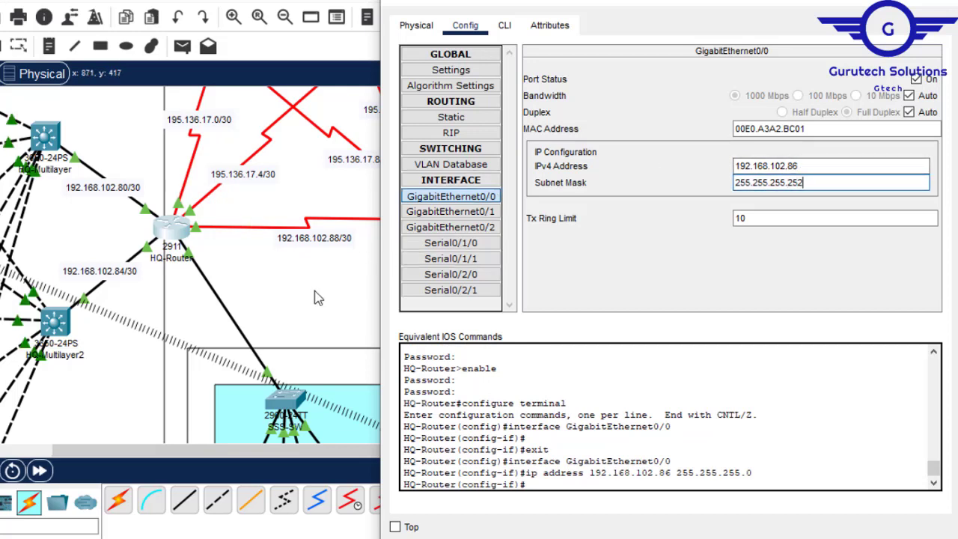
pyautogui.click(315, 293)
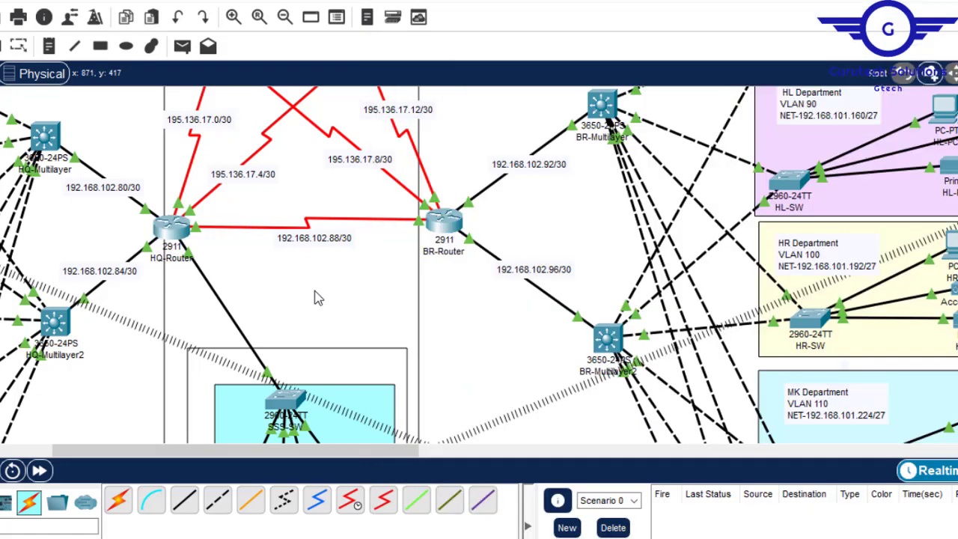
# - Assign IP address 192.168.102.82 with mask 255.255.255.252 to HQ-Router's GigabitEthernet0/1, its link to HQ-Multilayer
pyautogui.click(168, 232)
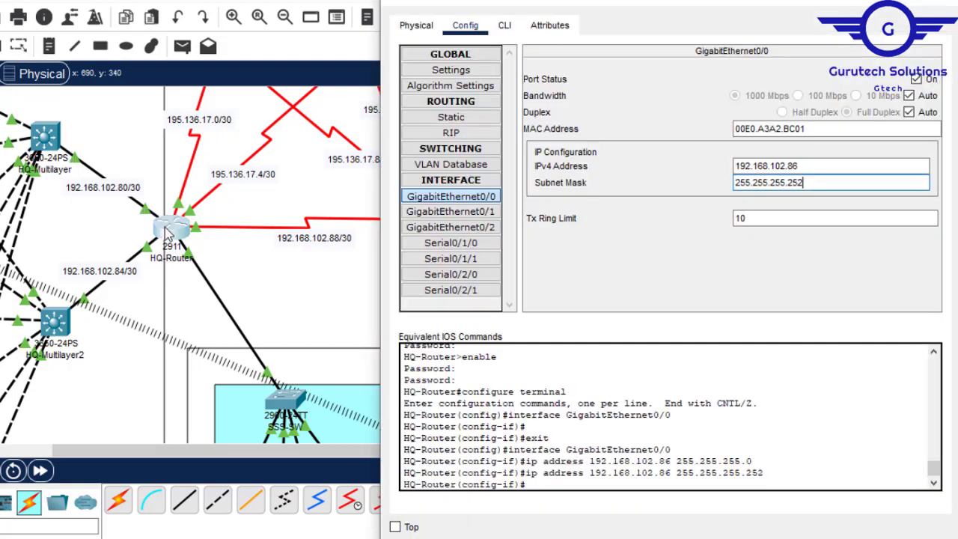
pyautogui.click(479, 214)
pyautogui.click(786, 171)
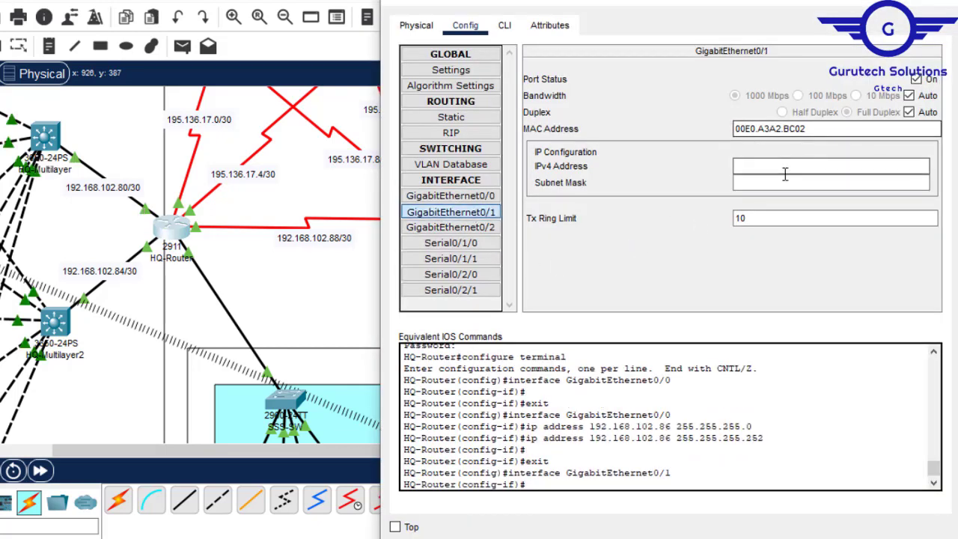
pyautogui.write('192.168.102.80')
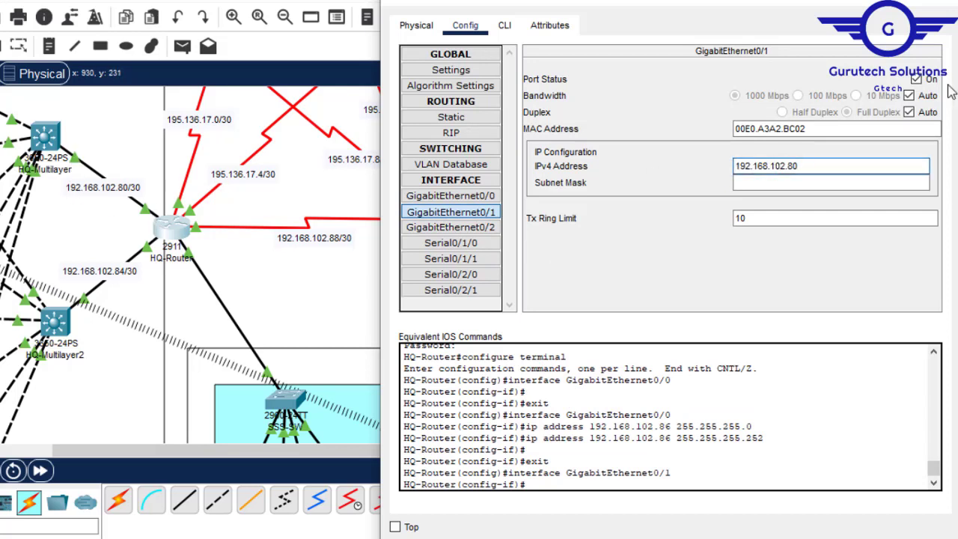
pyautogui.press('BackSpace')
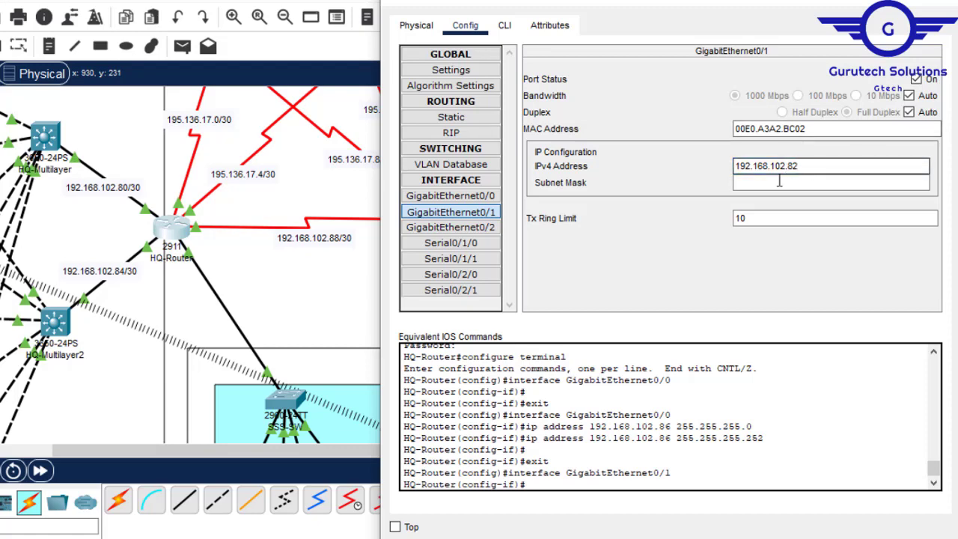
pyautogui.click(778, 184)
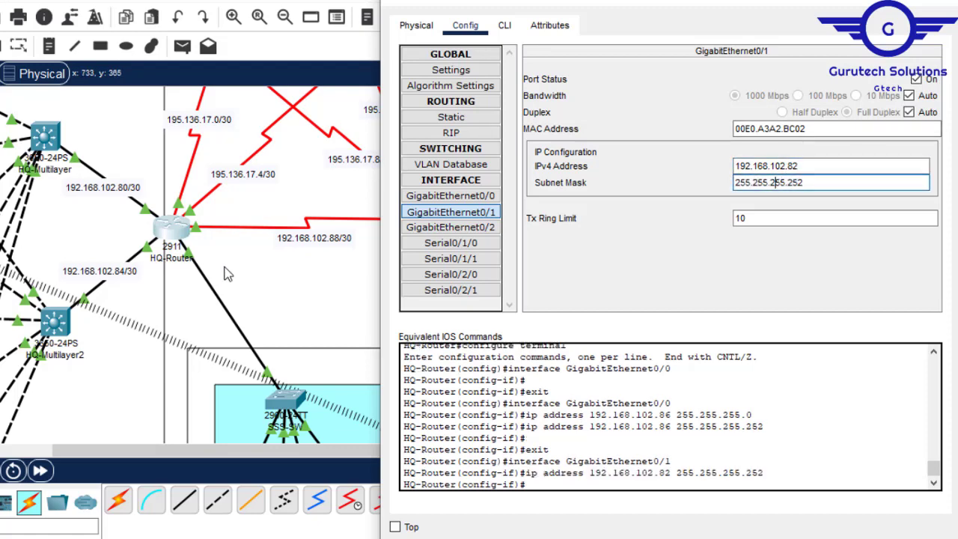
pyautogui.click(242, 283)
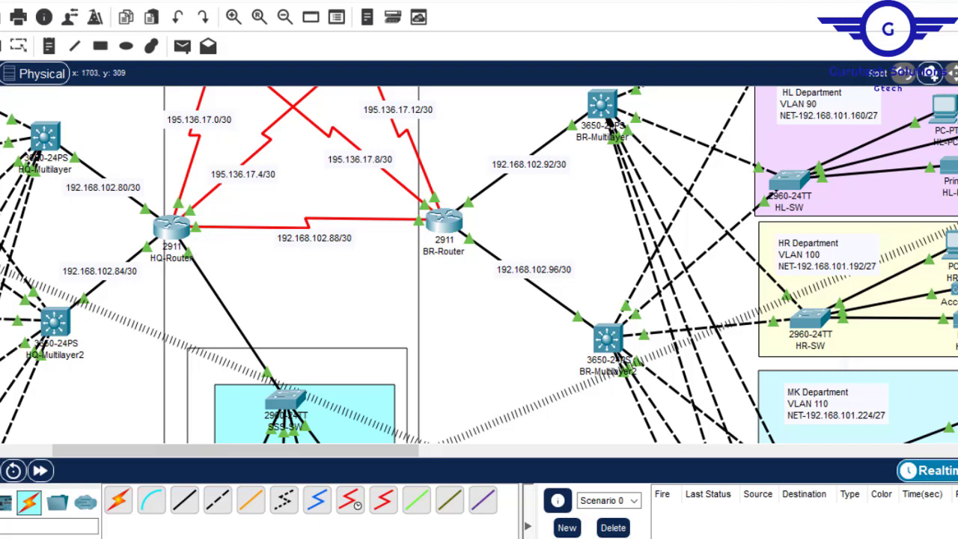
# - Check the SSS Department's subnet label and assign IP address 192.168.102.65 to HQ-Router's GigabitEthernet0/2
pyautogui.scroll(-5, 233, 363)
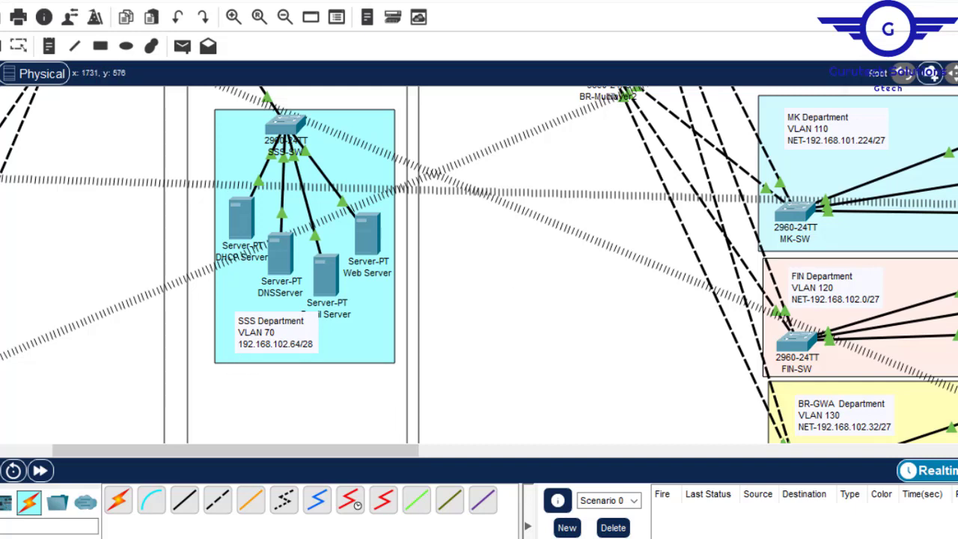
pyautogui.scroll(5, 479, 262)
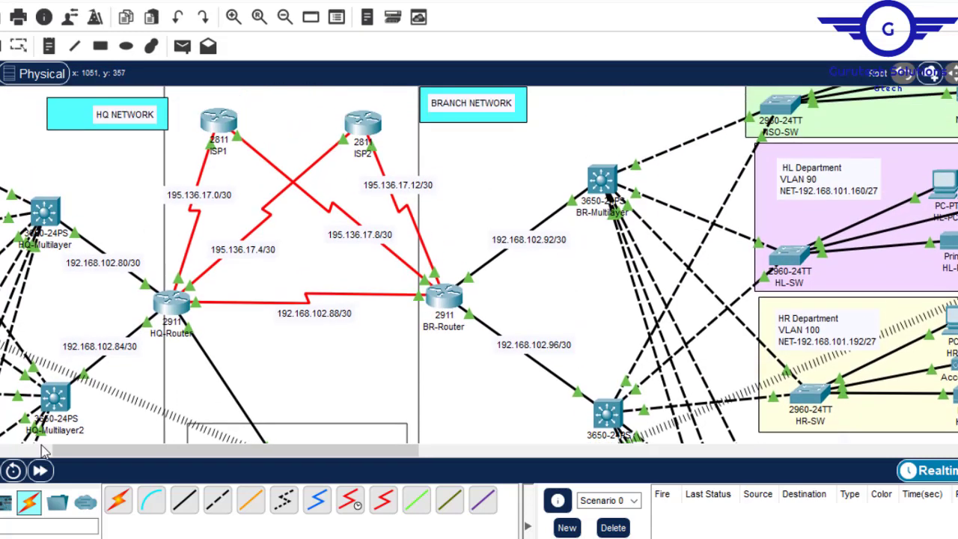
pyautogui.click(171, 303)
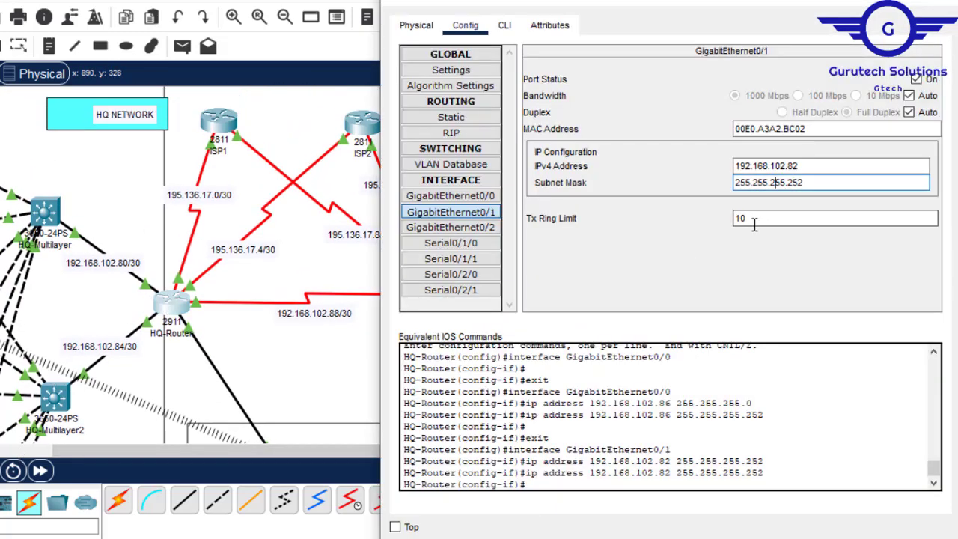
pyautogui.click(451, 227)
pyautogui.click(776, 168)
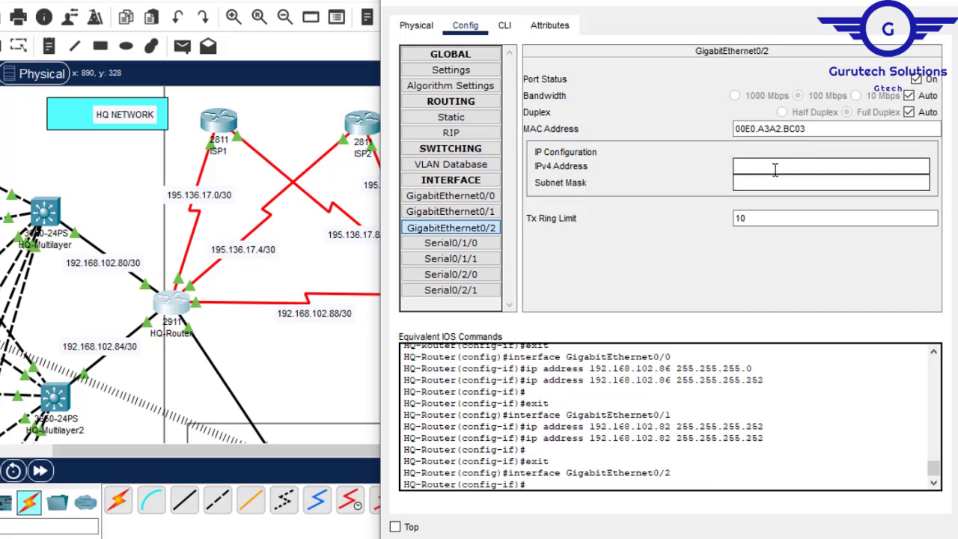
pyautogui.write('192.168.102.80')
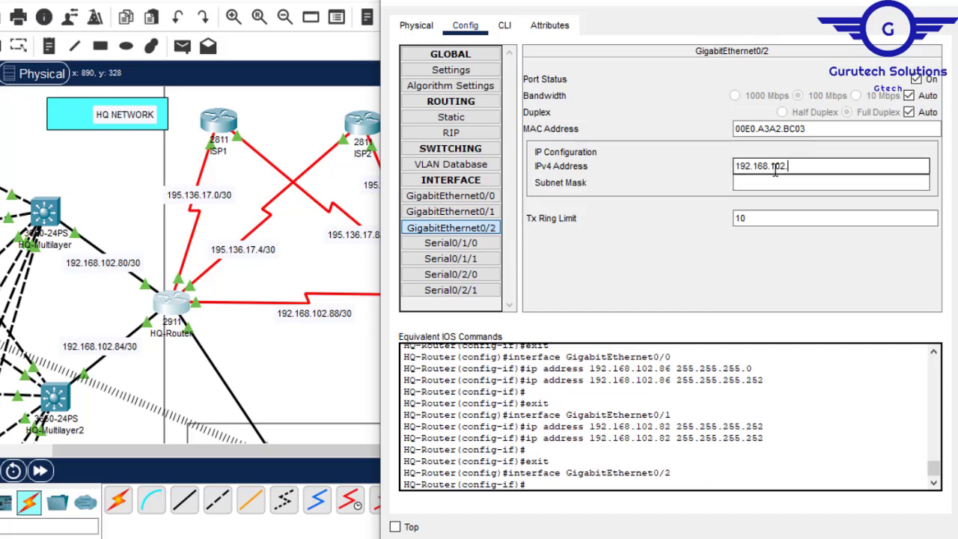
pyautogui.click(760, 182)
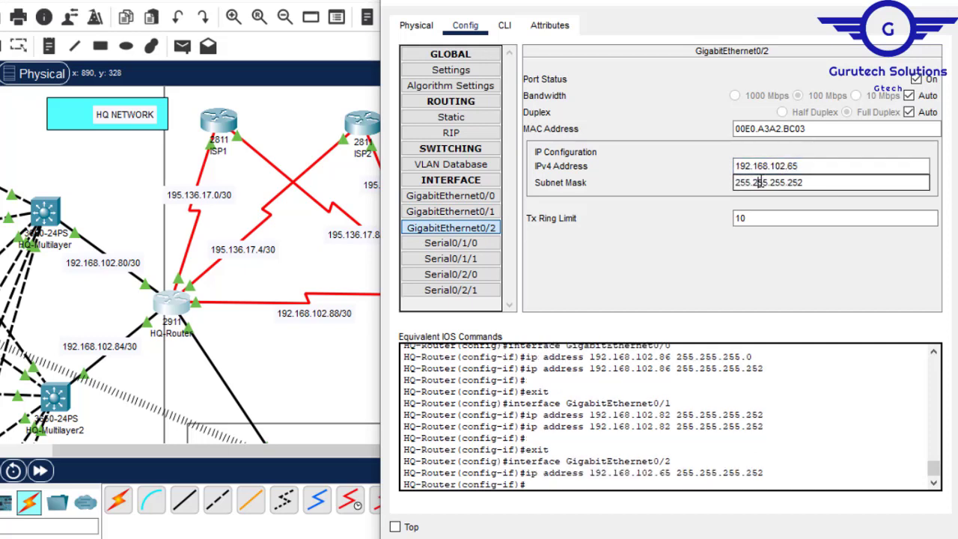
# - Recheck the server-side subnet's prefix length in the topology and set the GigabitEthernet0/2 subnet mask on HQ-Router to 255.255.255.240
pyautogui.click(302, 353)
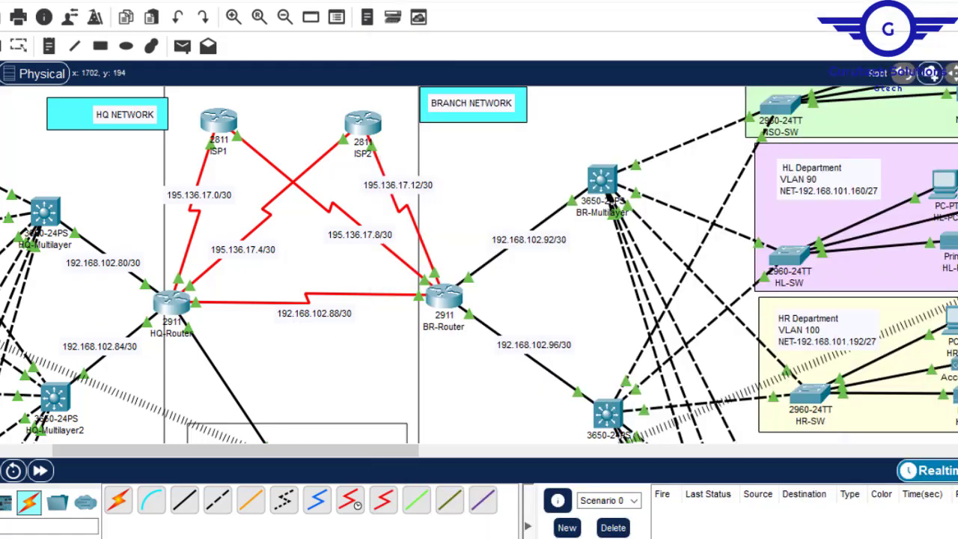
pyautogui.scroll(-10, 301, 97)
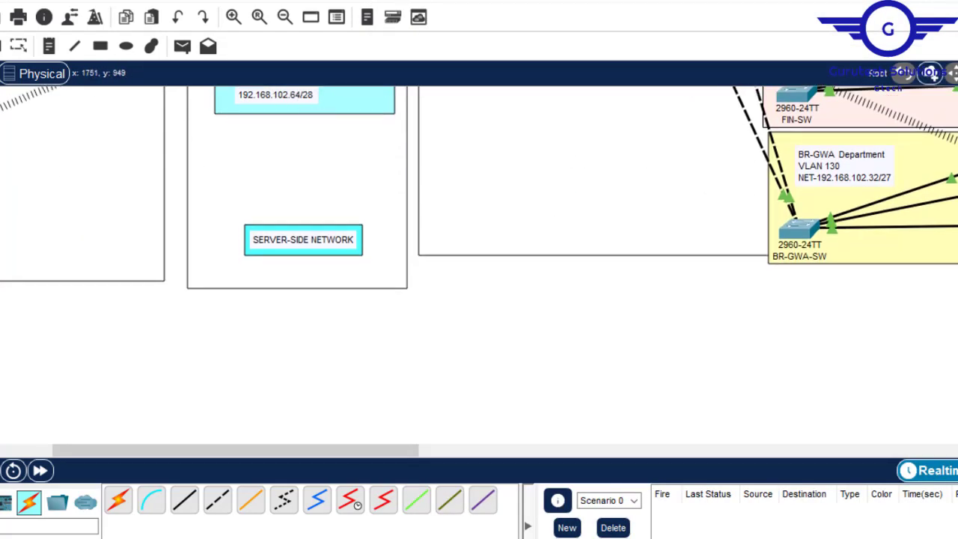
pyautogui.scroll(10, 479, 264)
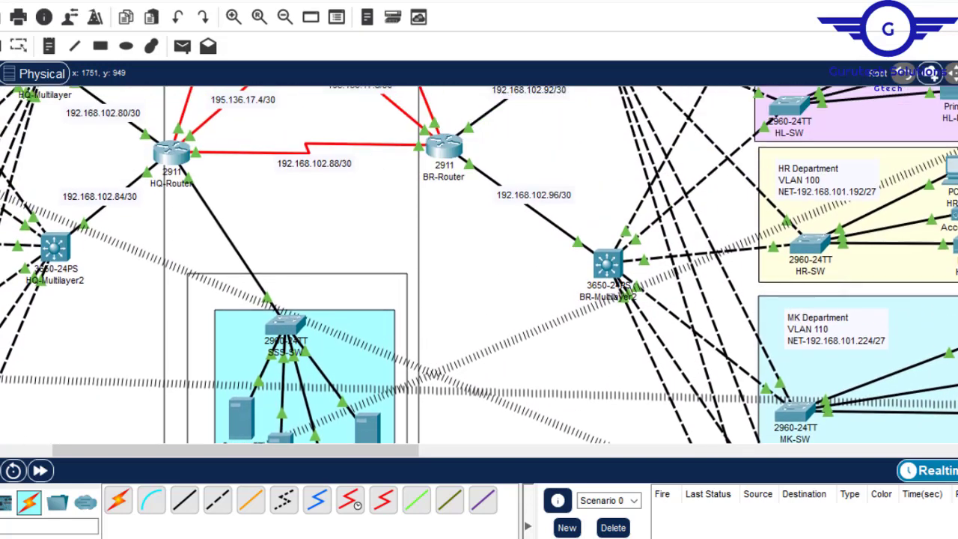
pyautogui.scroll(3, 479, 264)
pyautogui.scroll(-15, 515, 224)
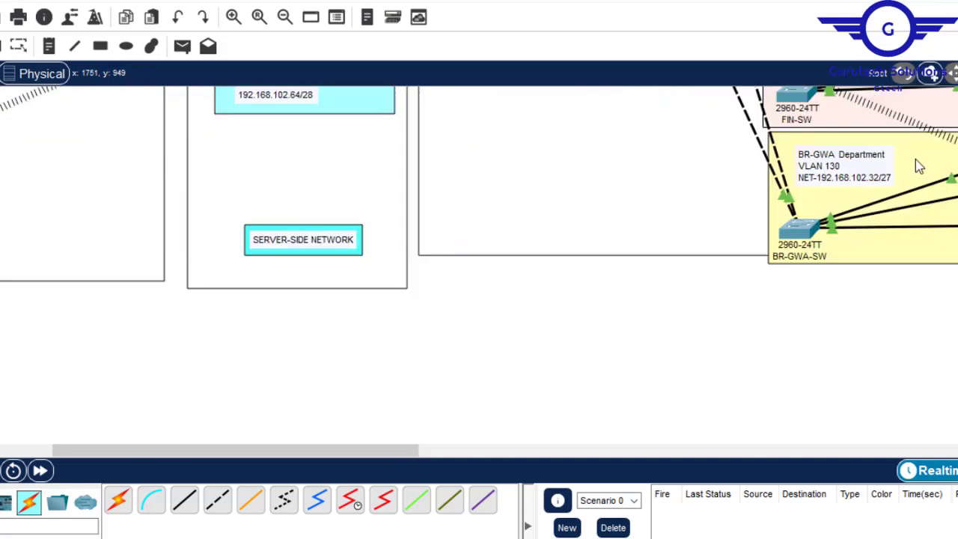
pyautogui.scroll(15, 917, 169)
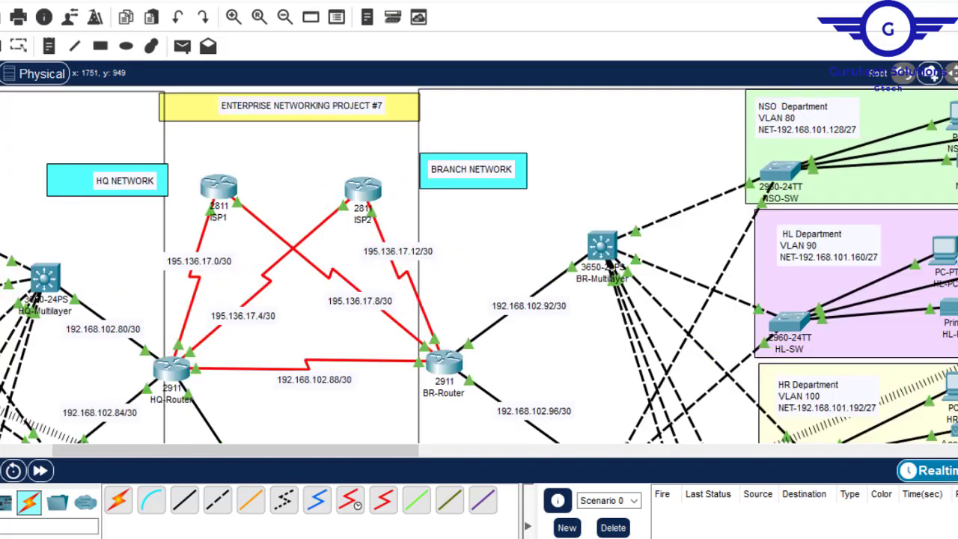
pyautogui.click(175, 371)
pyautogui.click(851, 184)
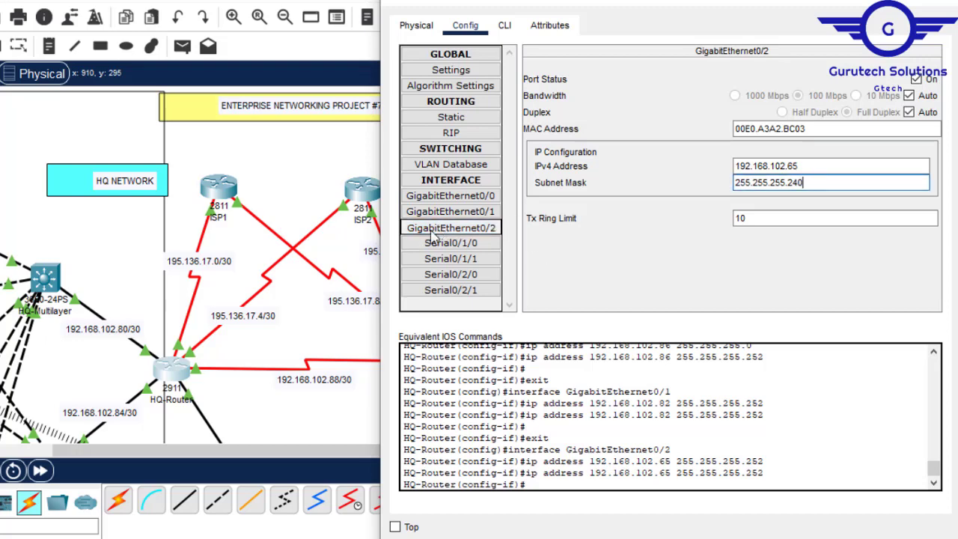
pyautogui.click(274, 177)
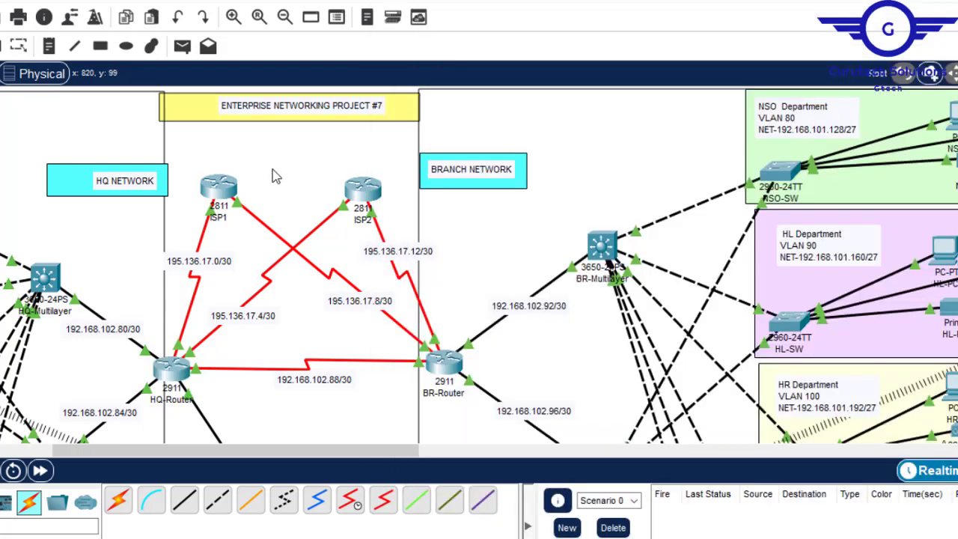
# - Assign IP address 192.168.102.89 with mask 255.255.255.252 to HQ-Router's Serial0/2/0, reusing the network address from the BR-Router link label
pyautogui.click(178, 372)
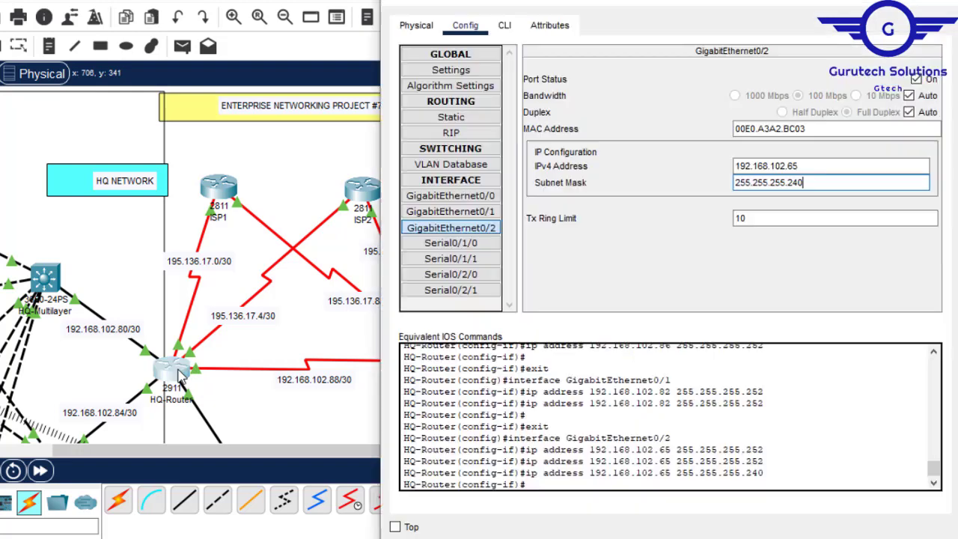
pyautogui.click(469, 277)
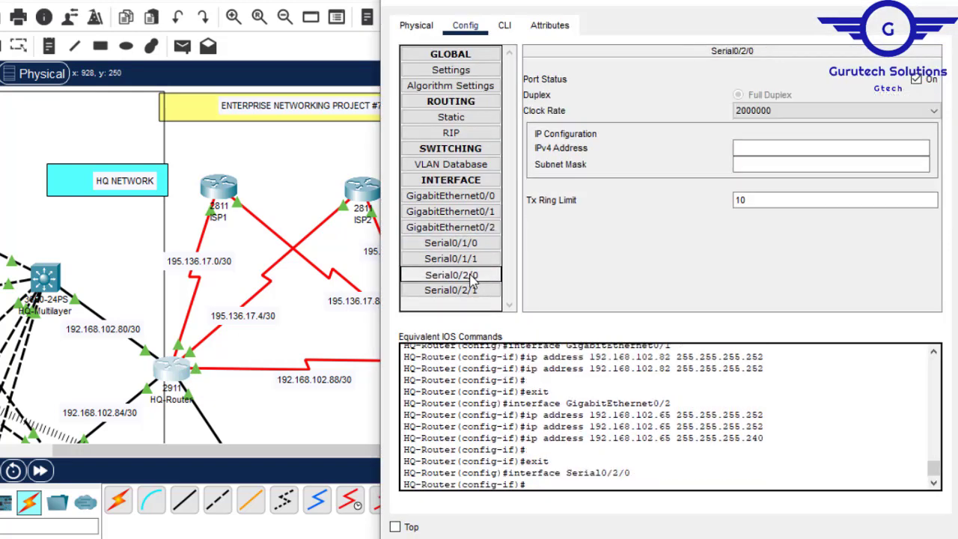
pyautogui.click(303, 158)
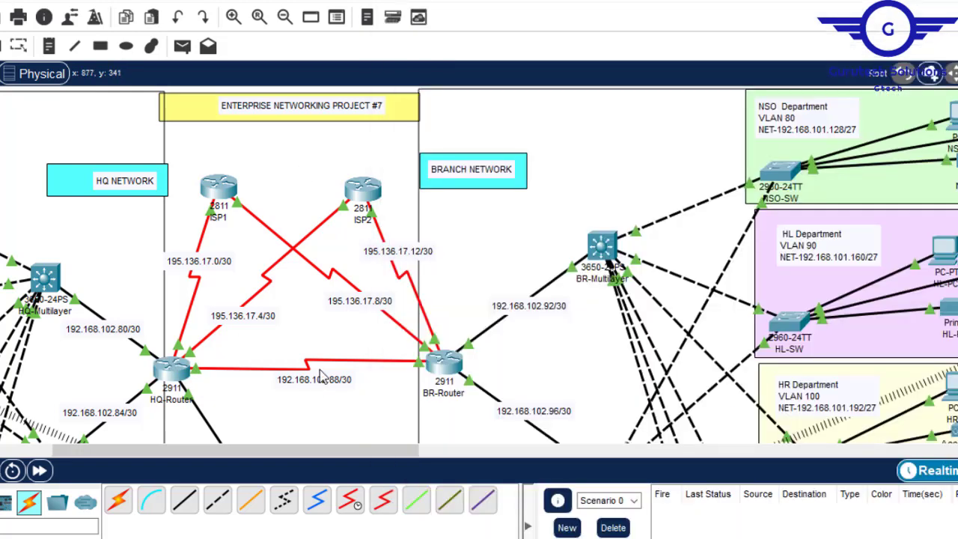
pyautogui.doubleClick(345, 380)
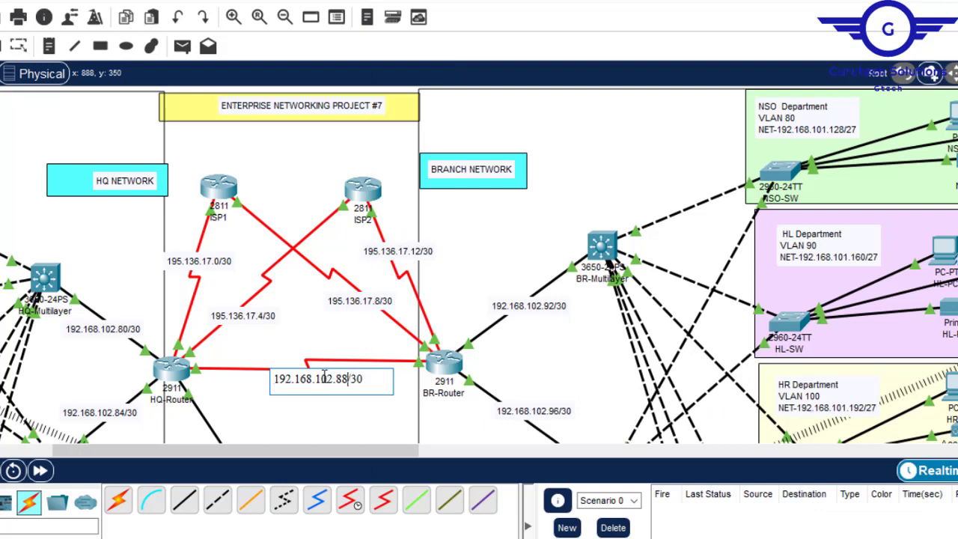
pyautogui.moveTo(346, 380); pyautogui.dragTo(283, 383)
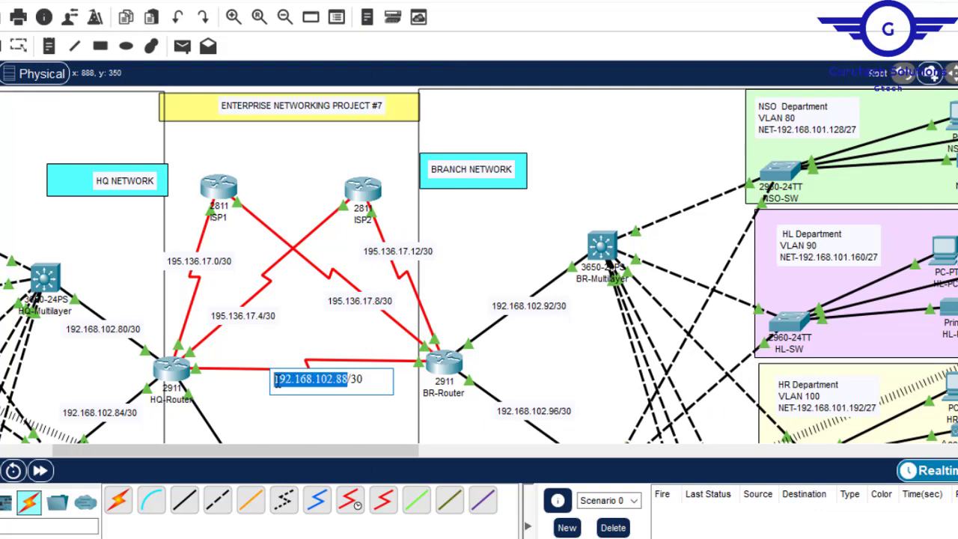
pyautogui.click(173, 371)
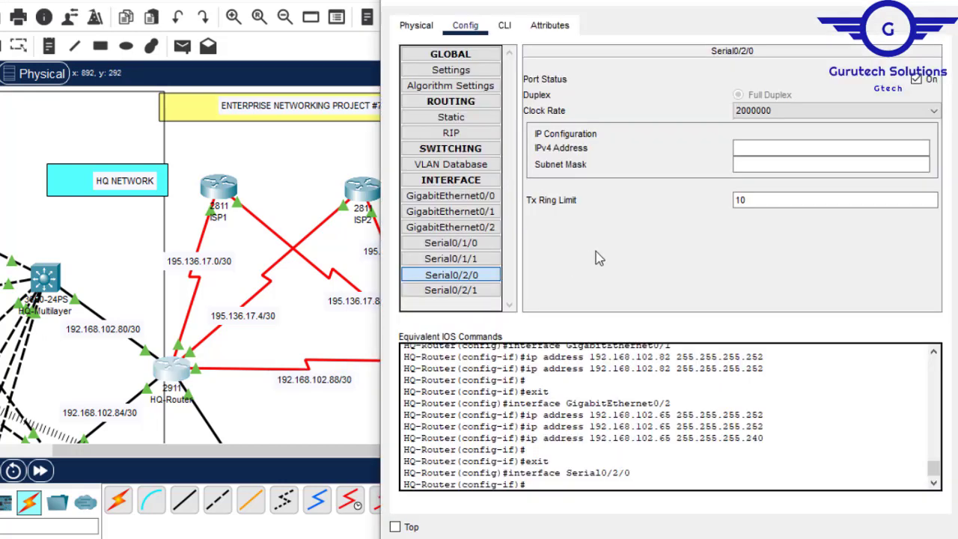
pyautogui.click(756, 150)
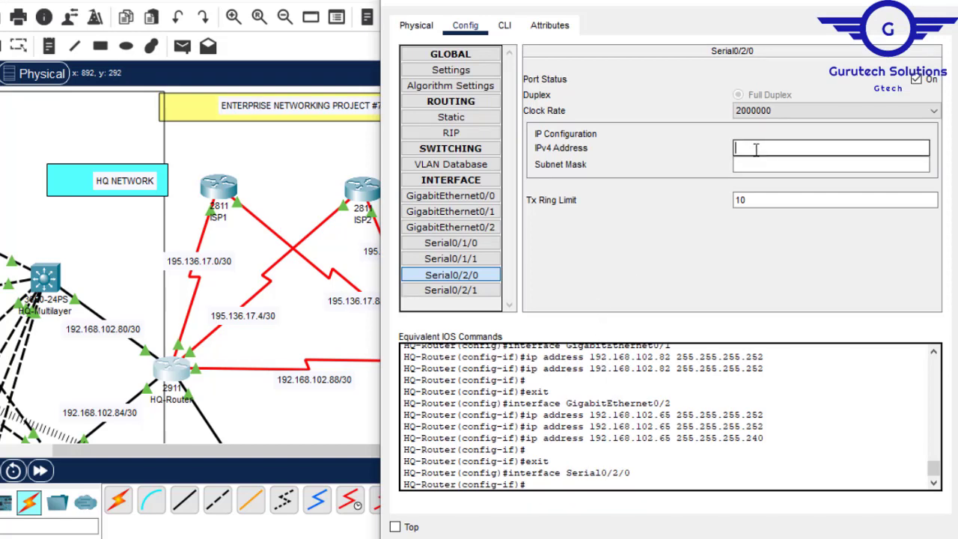
pyautogui.write('192.168.102.88')
pyautogui.click(750, 163)
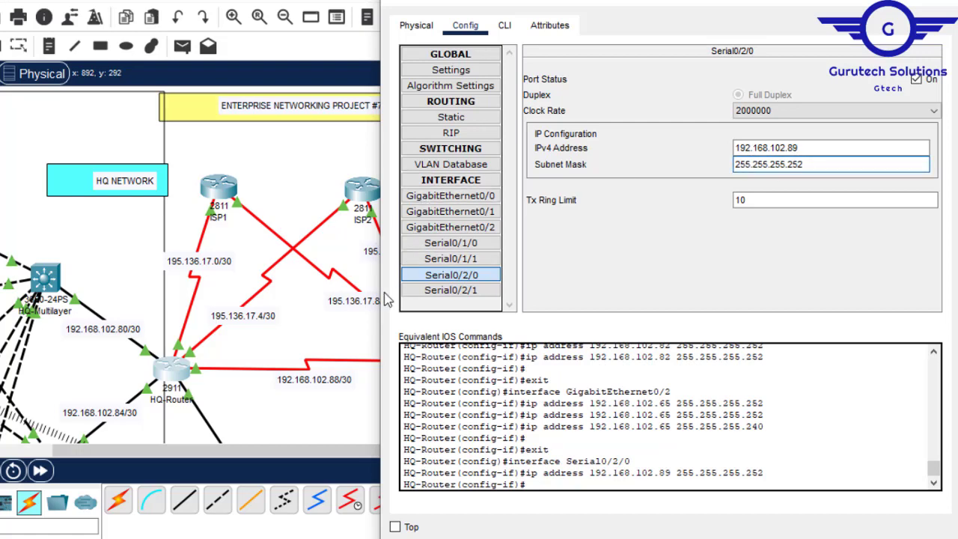
pyautogui.click(280, 410)
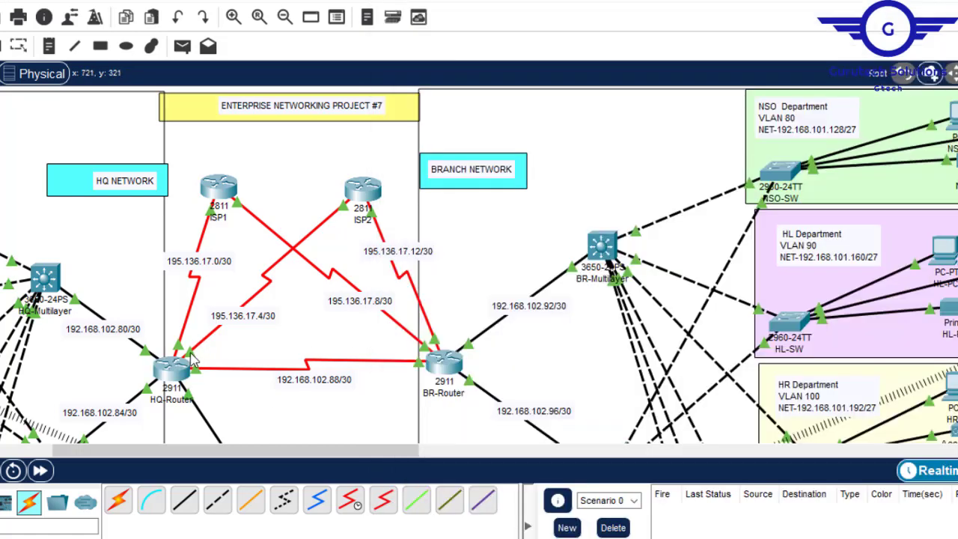
# - Assign IP address 195.136.17.5 with mask 255.255.255.252 to HQ-Router's Serial0/1/0, reusing the network address from the ISP2 link label
pyautogui.moveTo(190, 351)
pyautogui.click(181, 368)
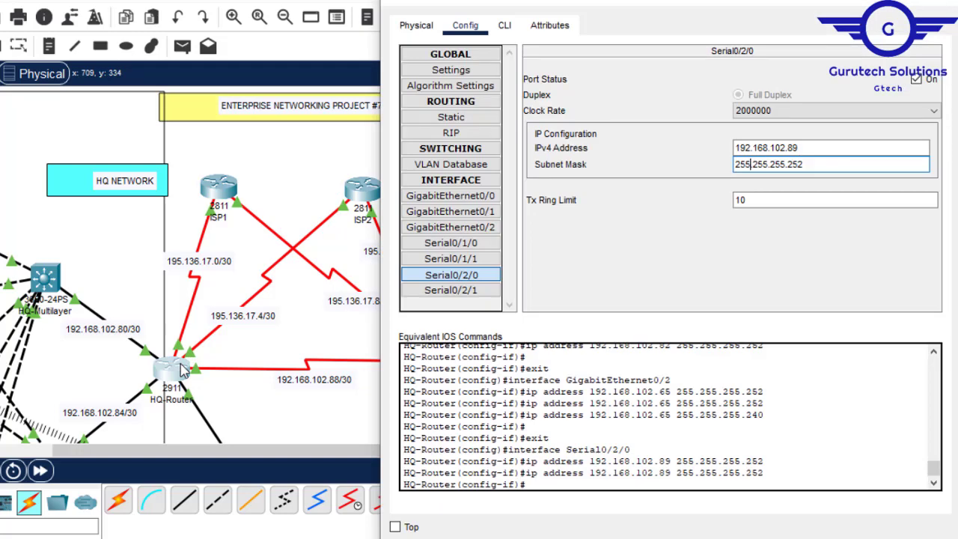
pyautogui.click(479, 242)
pyautogui.click(771, 147)
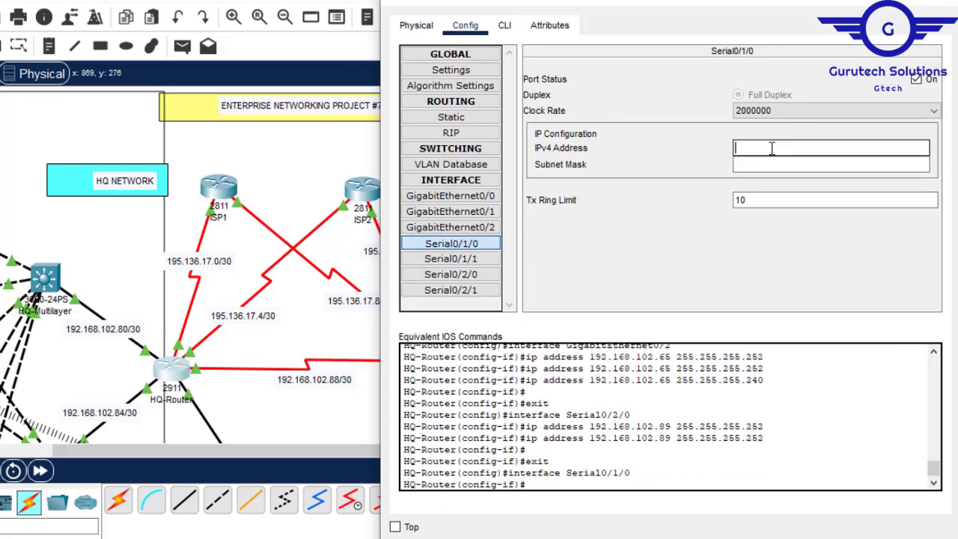
pyautogui.click(235, 319)
pyautogui.moveTo(271, 318); pyautogui.dragTo(210, 315)
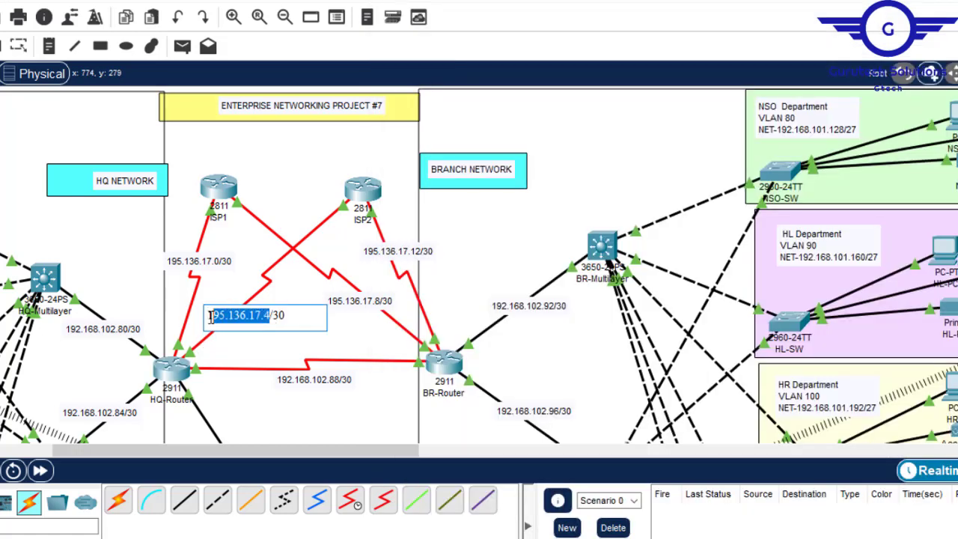
pyautogui.click(169, 378)
pyautogui.click(818, 146)
pyautogui.write('195.136.17.4')
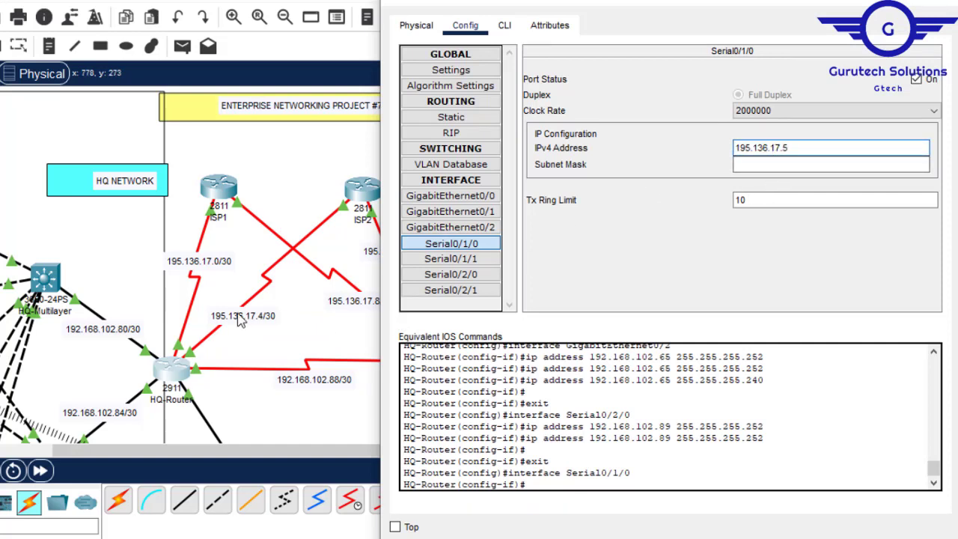
pyautogui.click(776, 162)
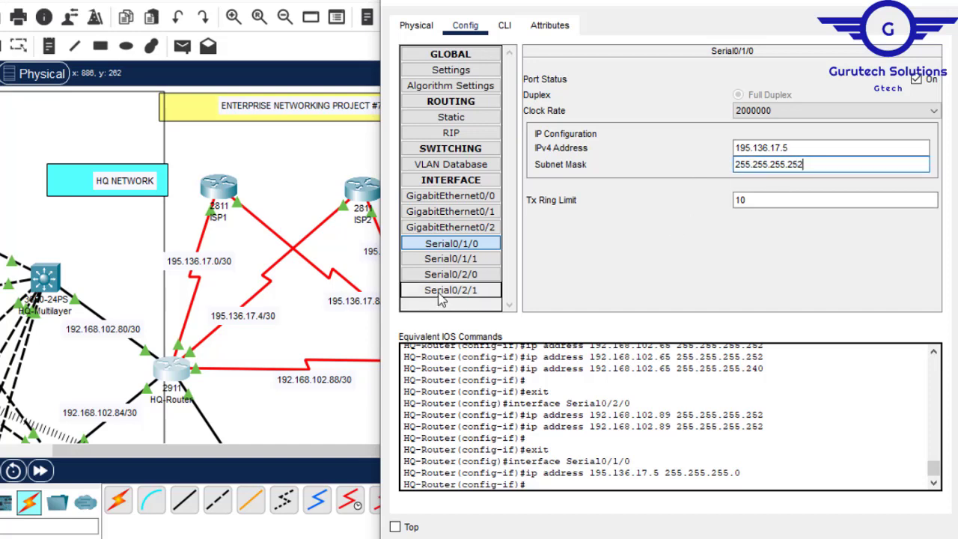
pyautogui.click(464, 276)
pyautogui.click(465, 243)
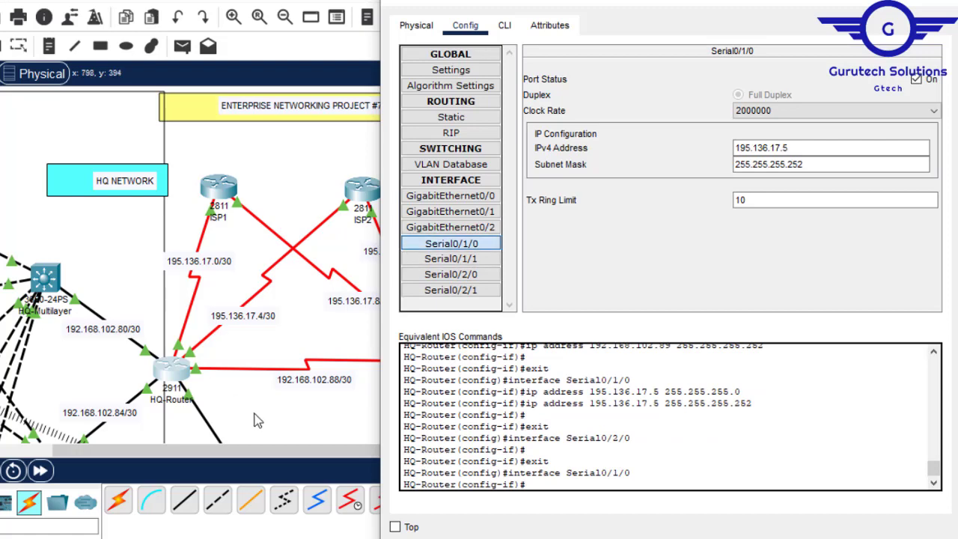
# - Review HQ-Router's interface summary and assign IP address 195.136.17.1 with mask 255.255.255.252 to Serial0/2/1, its link to ISP1
pyautogui.click(257, 421)
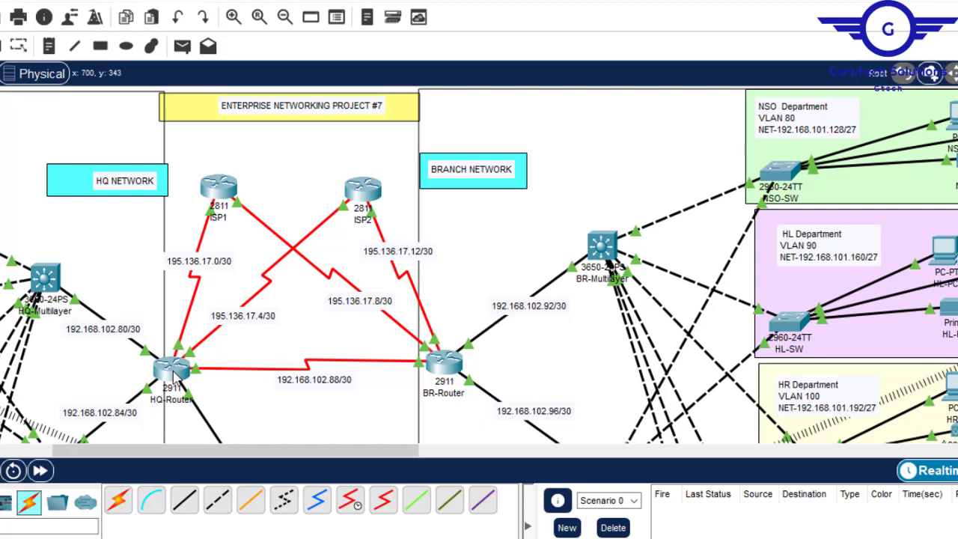
pyautogui.moveTo(175, 379)
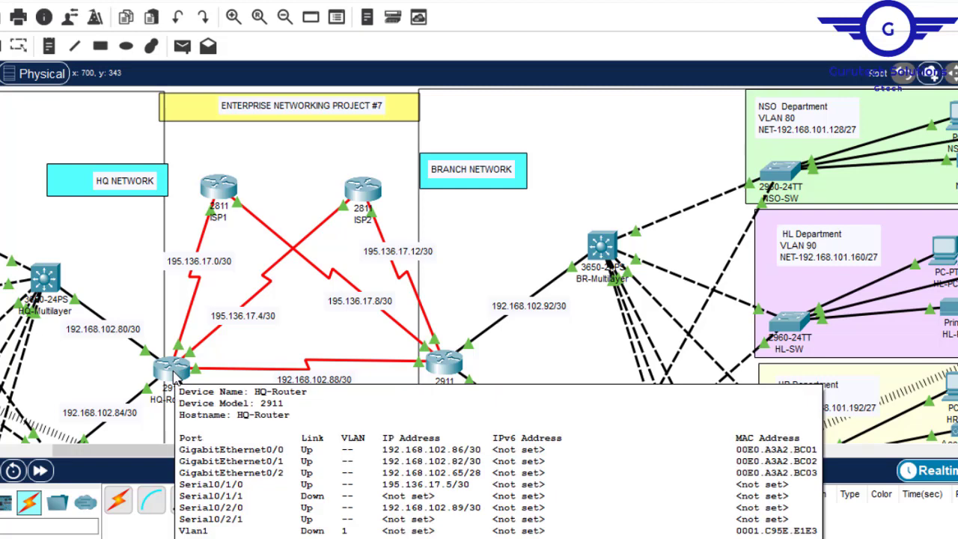
pyautogui.click(173, 372)
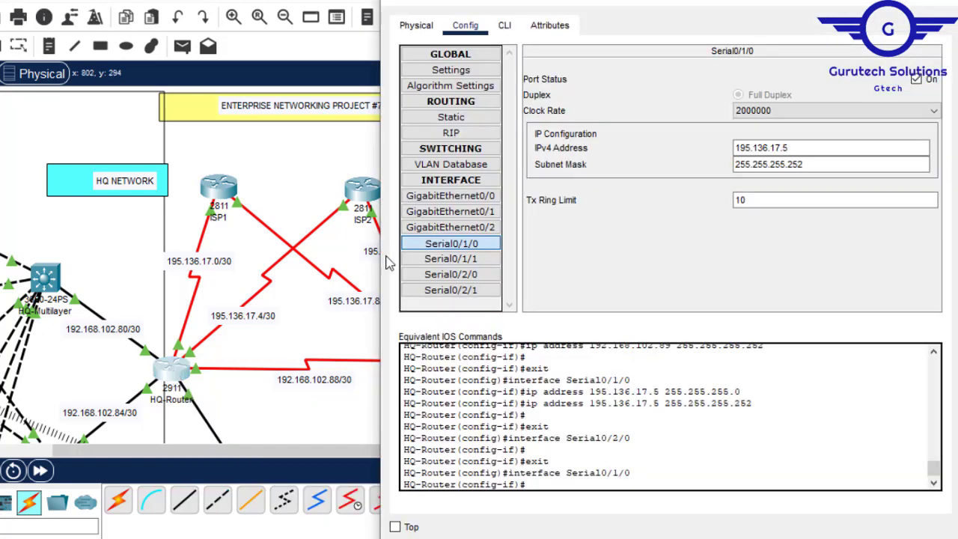
pyautogui.click(471, 290)
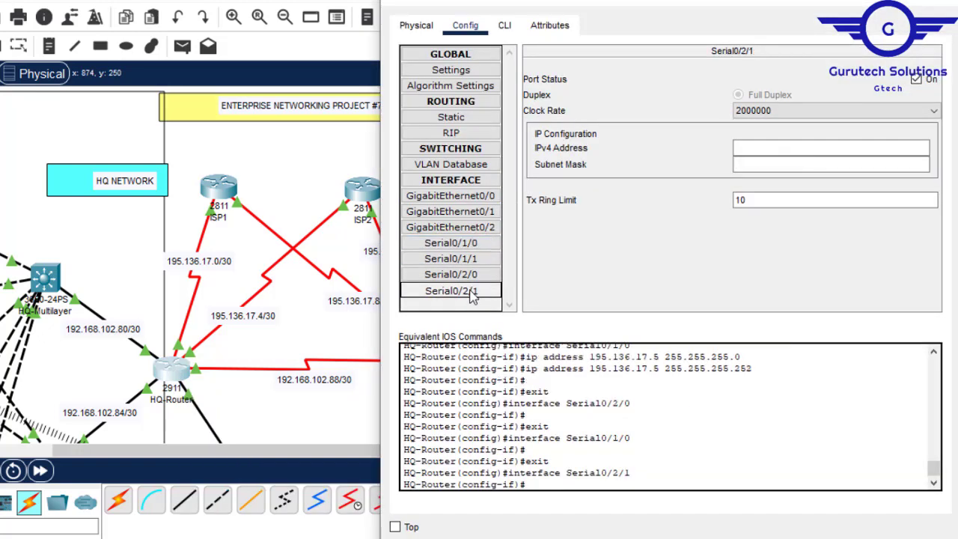
pyautogui.click(736, 148)
pyautogui.write('195.136.17.4')
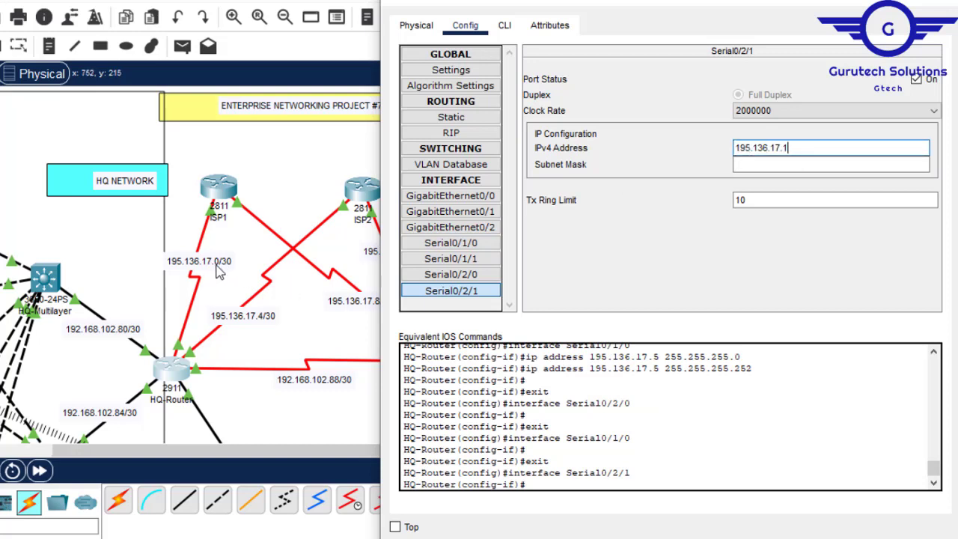
pyautogui.click(800, 165)
pyautogui.write('255.255.255.252')
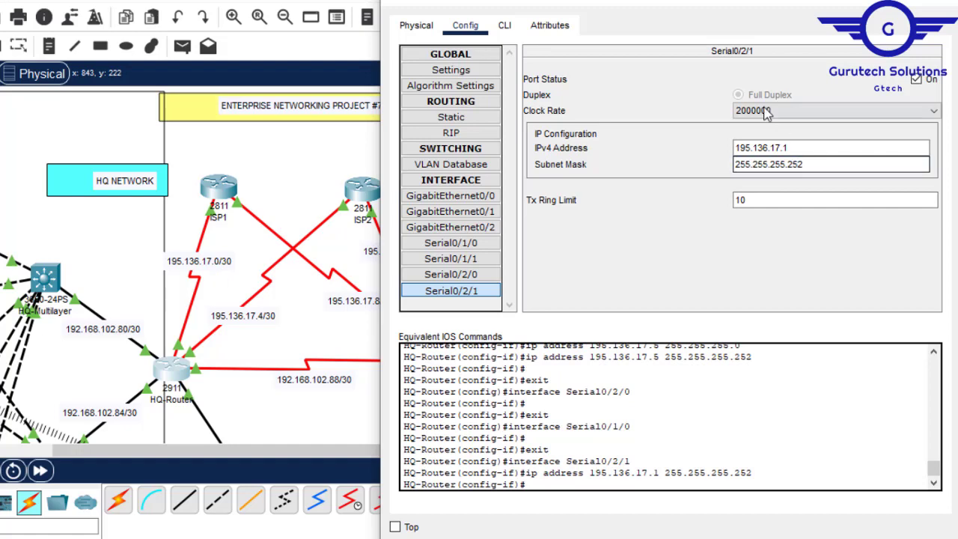
# - Save HQ-Router's running configuration with the command do wr and close its window
pyautogui.click(505, 26)
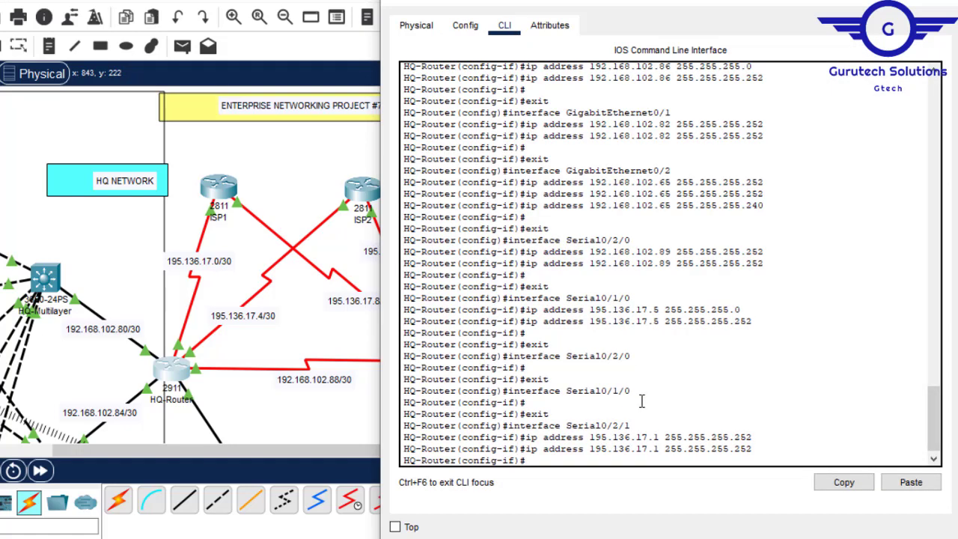
pyautogui.press('Return')
pyautogui.press('Return')
pyautogui.press('Return')
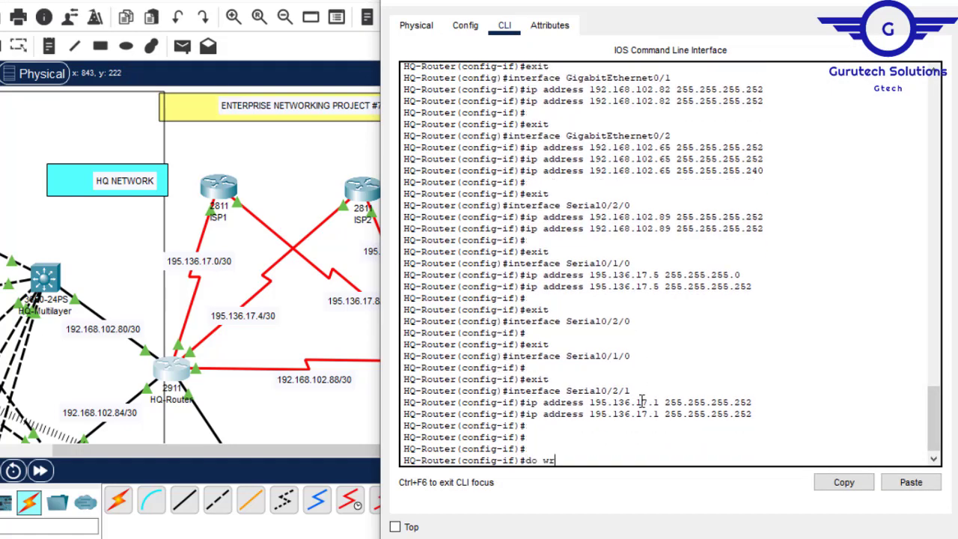
pyautogui.write('do wr')
pyautogui.press('Return')
pyautogui.click(934, 2)
pyautogui.moveTo(171, 378)
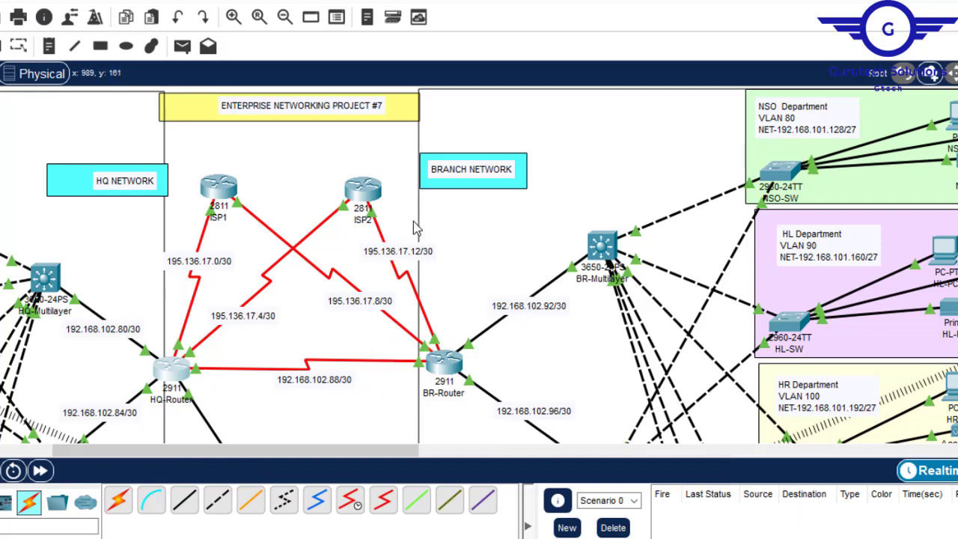
# - Open BR-Router's configuration and arrange its window so the branch link labels around the router stay readable
pyautogui.click(569, 182)
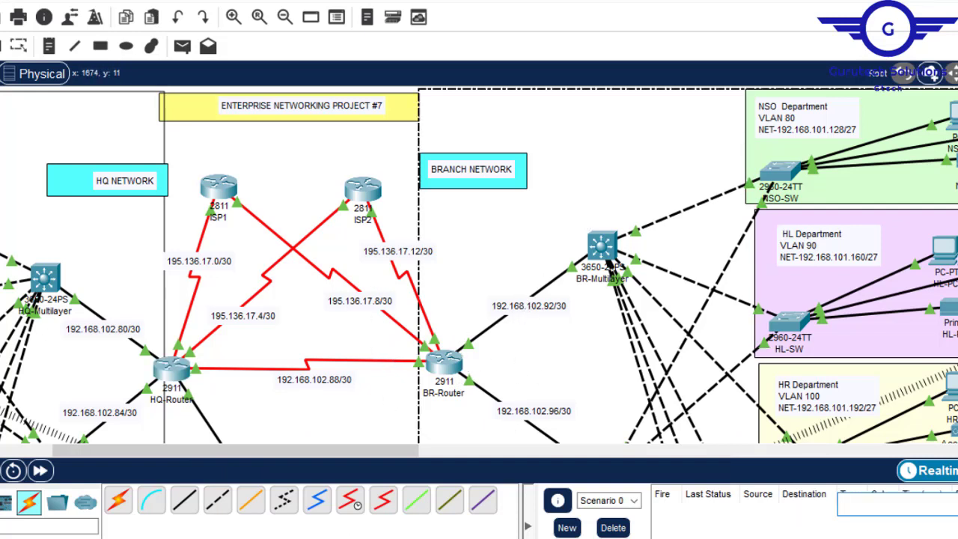
pyautogui.click(329, 134)
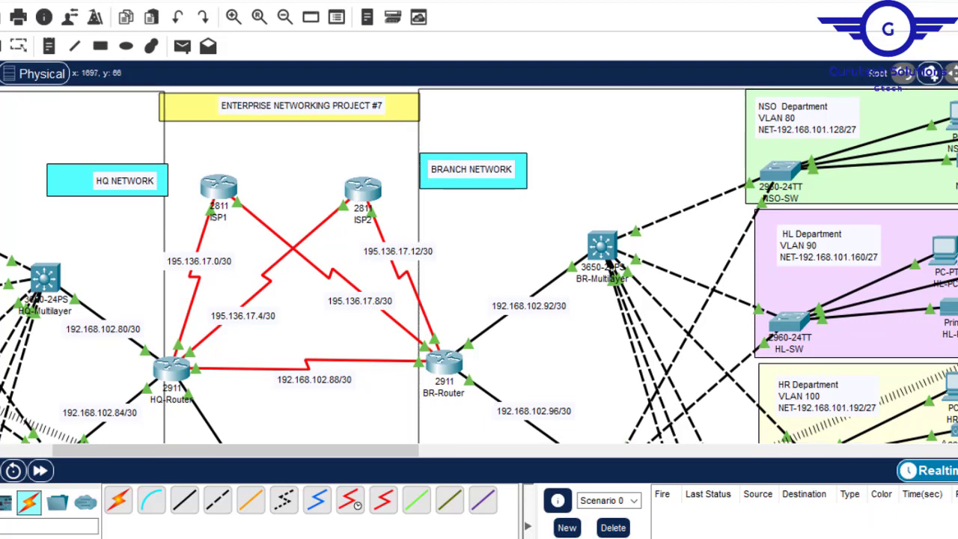
pyautogui.scroll(-4, 686, 271)
pyautogui.scroll(3, 685, 272)
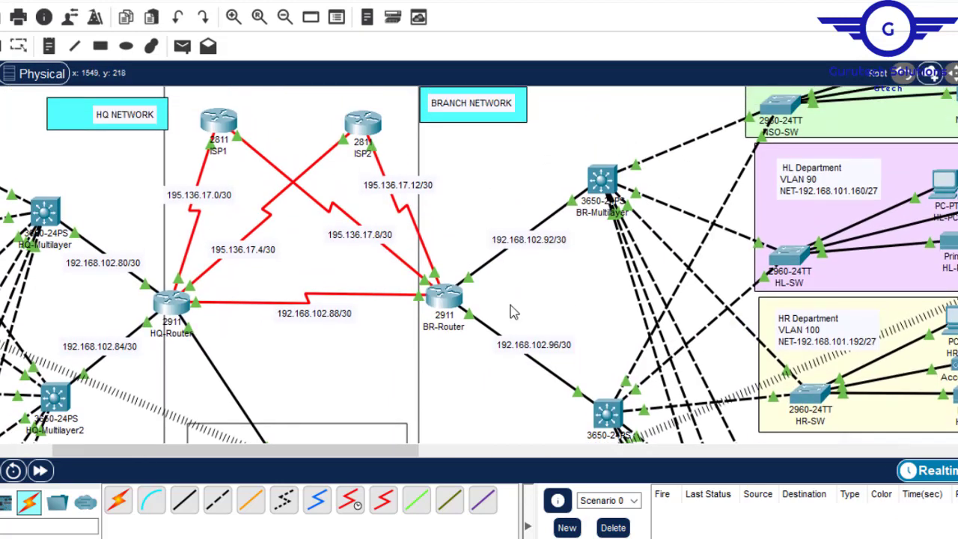
pyautogui.click(445, 299)
pyautogui.click(287, 22)
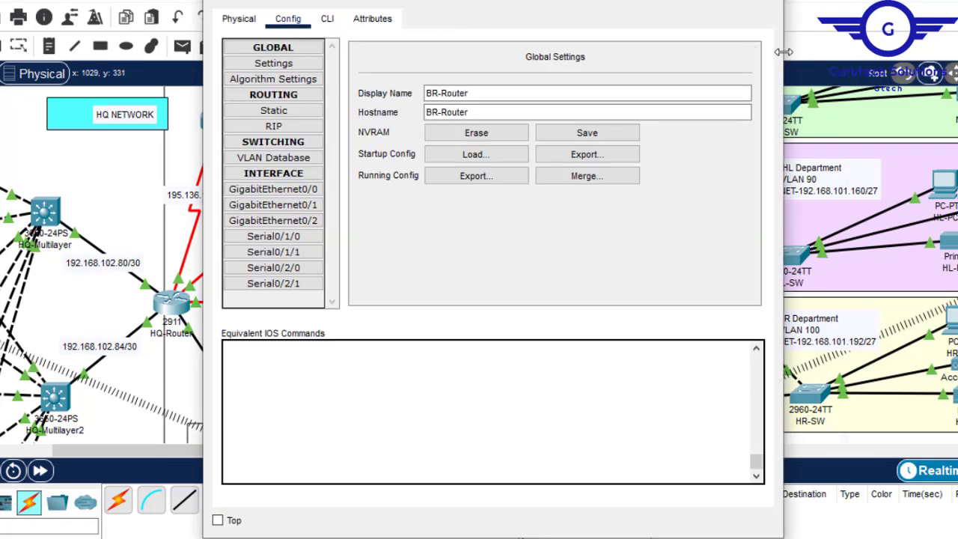
pyautogui.moveTo(612, 4); pyautogui.dragTo(956, 143)
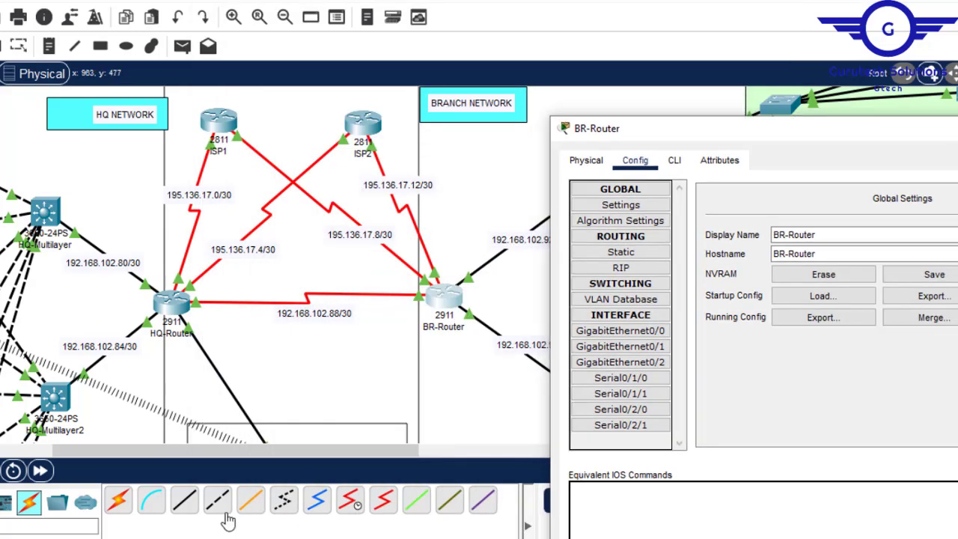
pyautogui.moveTo(242, 454); pyautogui.dragTo(330, 454)
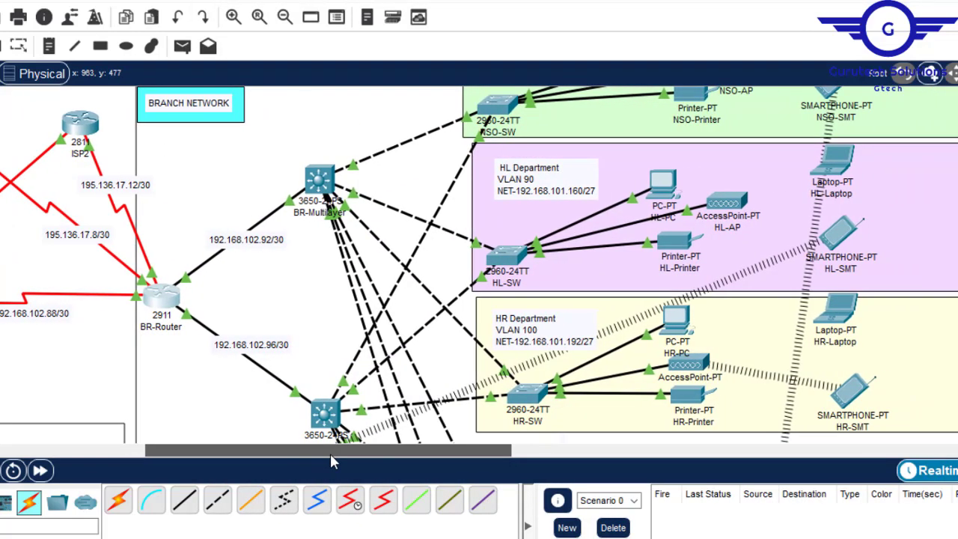
pyautogui.click(153, 302)
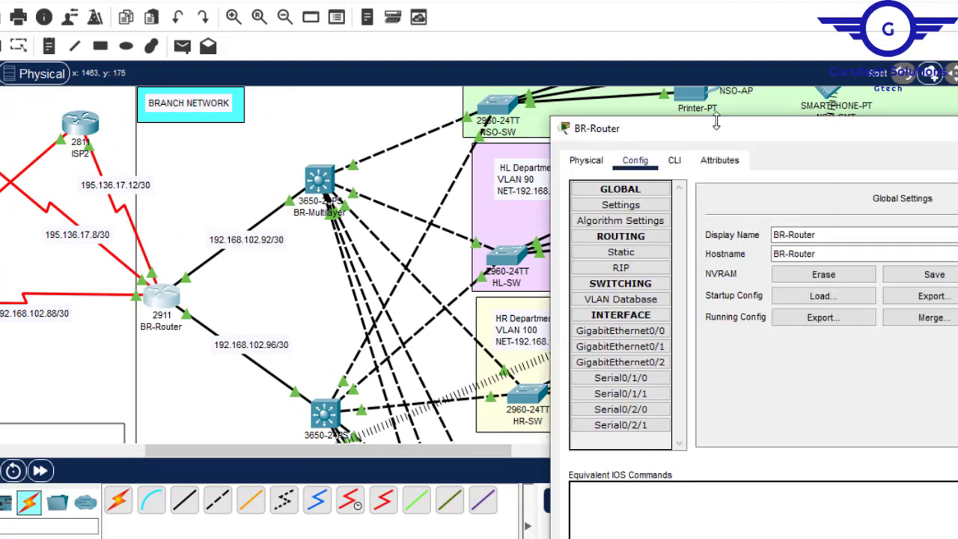
pyautogui.moveTo(767, 137); pyautogui.dragTo(593, 53)
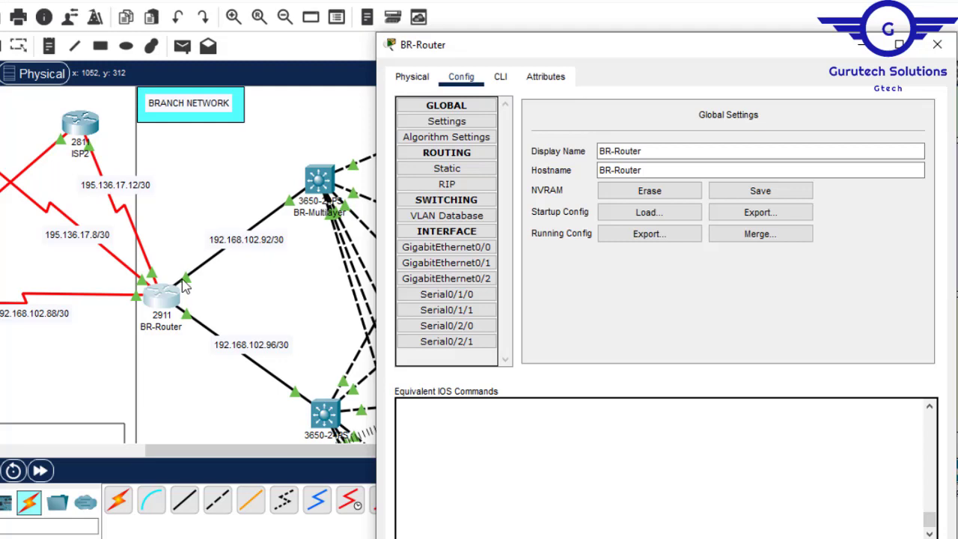
# - Assign IP address 192.168.102.94 with mask 255.255.255.252 to BR-Router's GigabitEthernet0/0, reusing the network address from the BR-Multilayer link label
pyautogui.doubleClick(264, 240)
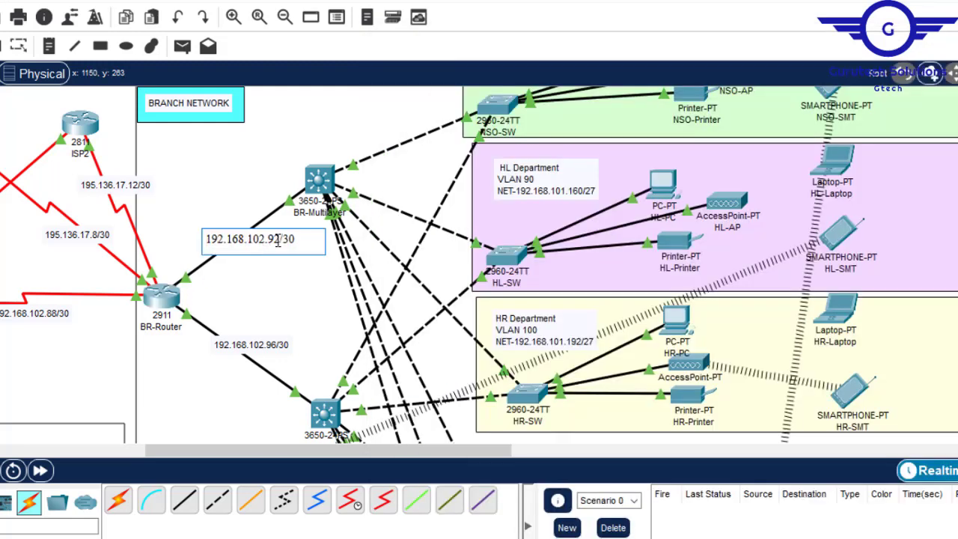
pyautogui.moveTo(279, 239); pyautogui.dragTo(194, 238)
pyautogui.hotkey('ctrl', 'c')
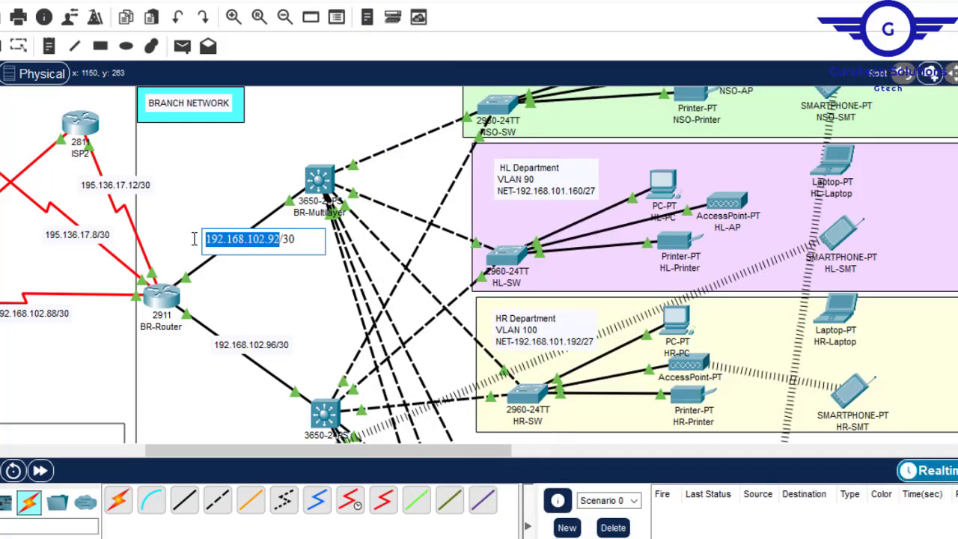
pyautogui.click(159, 296)
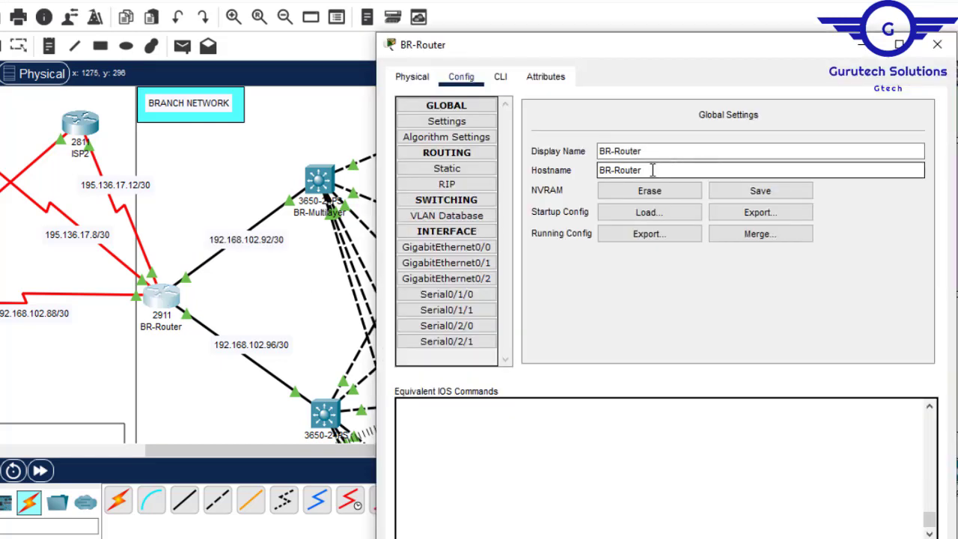
pyautogui.click(473, 253)
pyautogui.click(760, 217)
pyautogui.hotkey('ctrl', 'v')
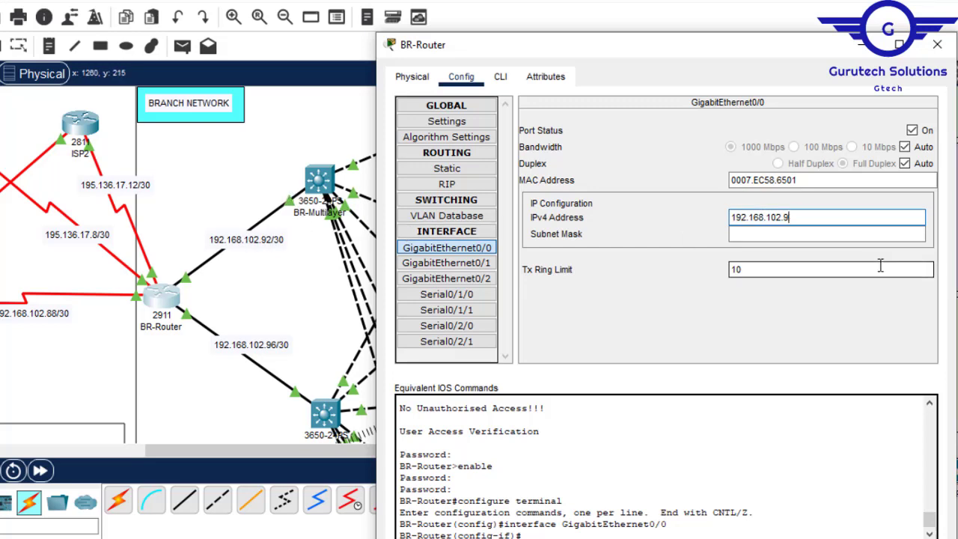
pyautogui.click(796, 235)
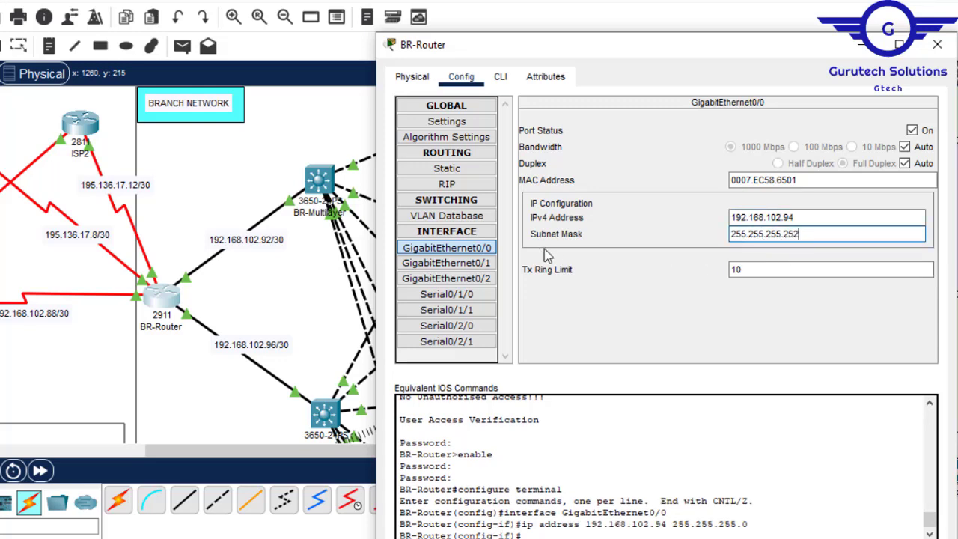
# - Assign IP address 192.168.102.98 with mask 255.255.255.252 to BR-Router's GigabitEthernet0/1, its link on the 192.168.102.96/30 network
pyautogui.click(80, 353)
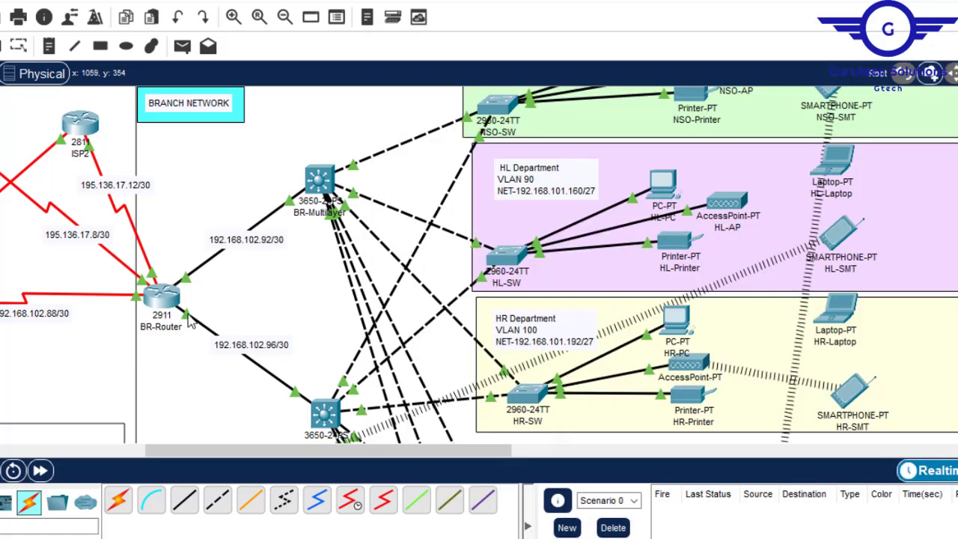
pyautogui.click(163, 301)
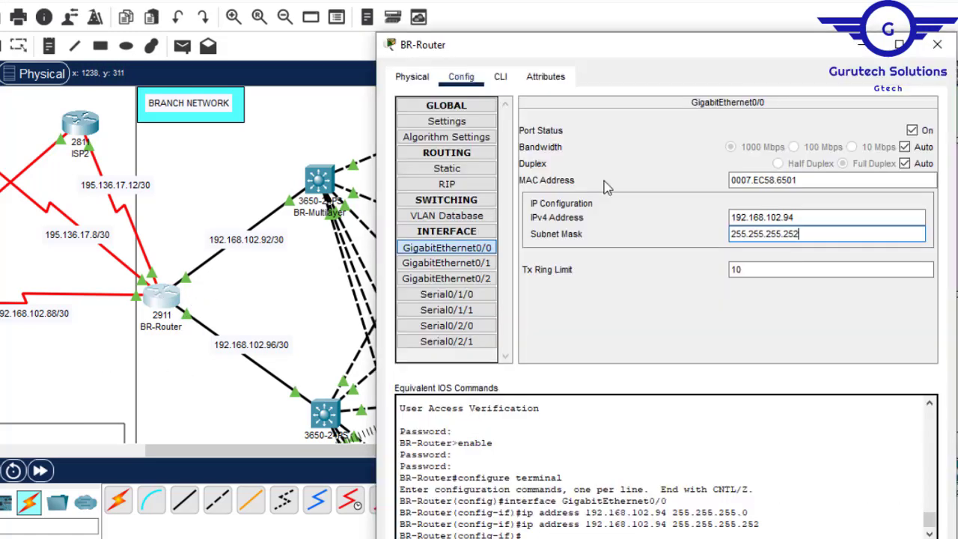
pyautogui.click(466, 263)
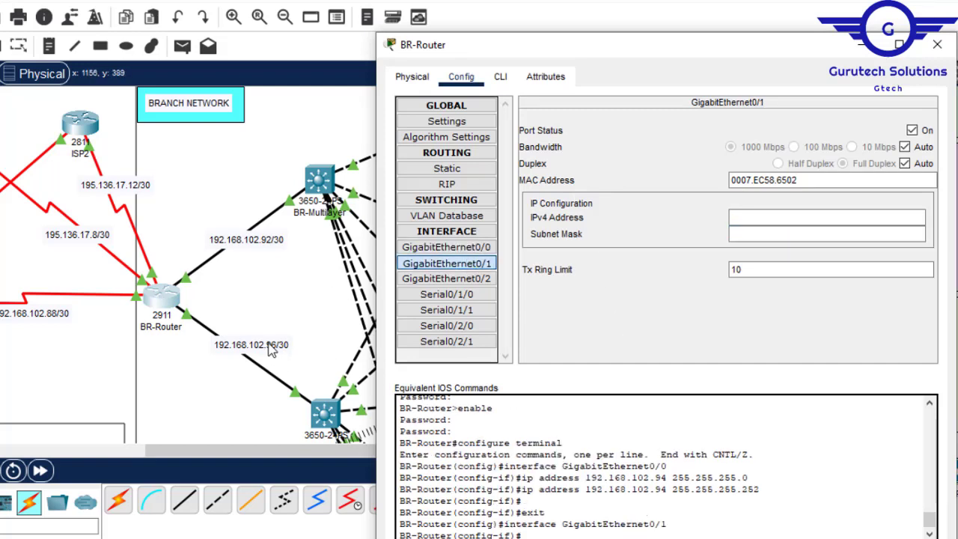
pyautogui.click(760, 219)
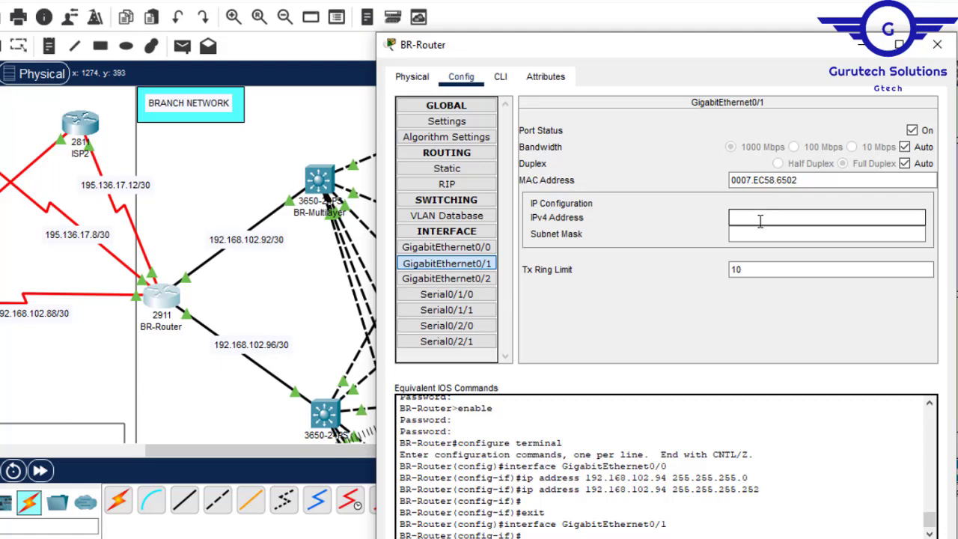
pyautogui.hotkey('ctrl', 'v')
pyautogui.click(761, 234)
pyautogui.write('255.255.255.252')
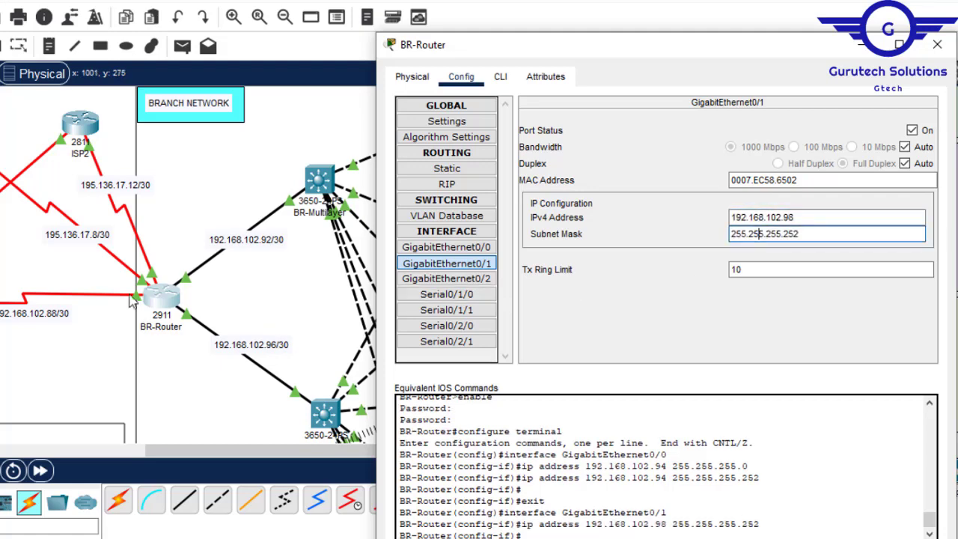
# - Assign IP address 192.168.102.90 with mask 255.255.255.252 to BR-Router's Serial0/1/0, reusing the network address from the HQ-Router link label
pyautogui.click(80, 351)
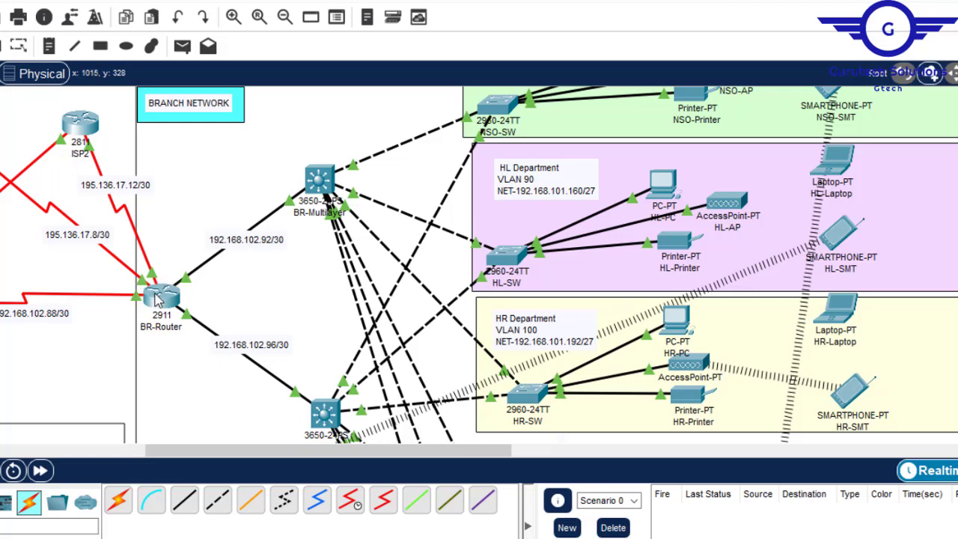
pyautogui.click(156, 297)
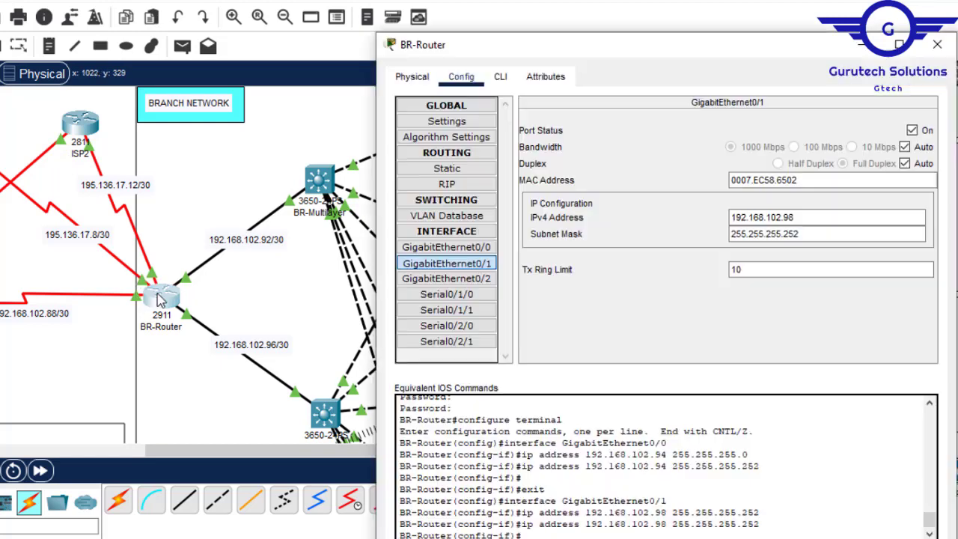
pyautogui.click(446, 294)
pyautogui.click(766, 206)
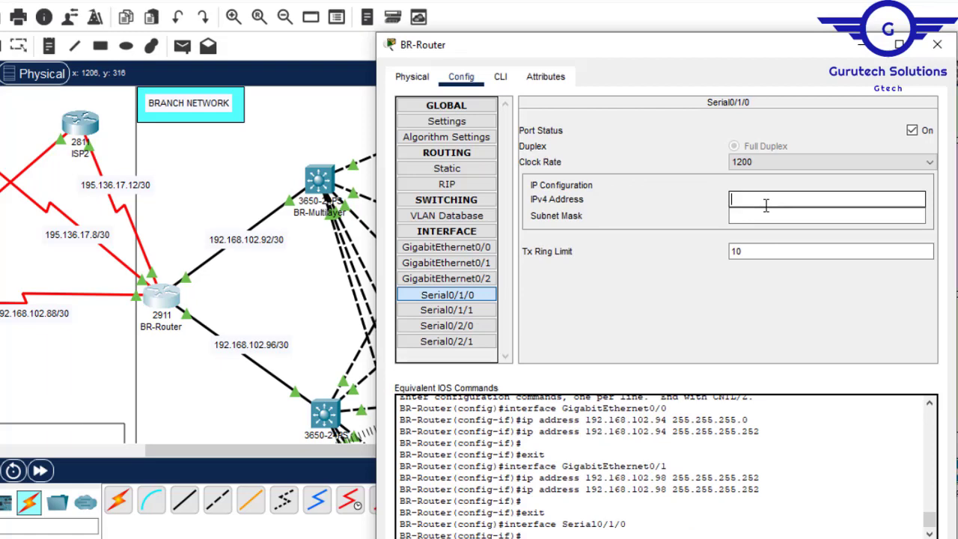
pyautogui.click(47, 318)
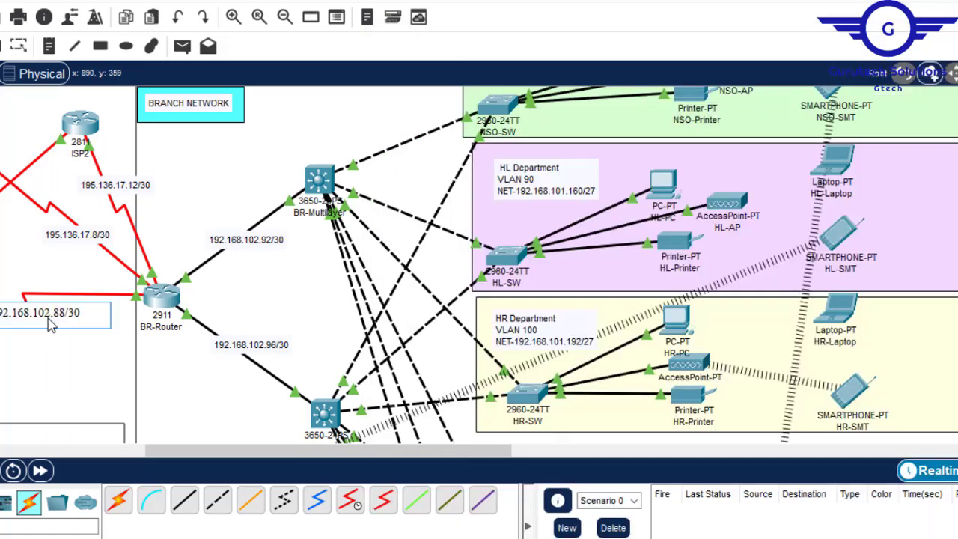
pyautogui.moveTo(65, 315); pyautogui.dragTo(1, 314)
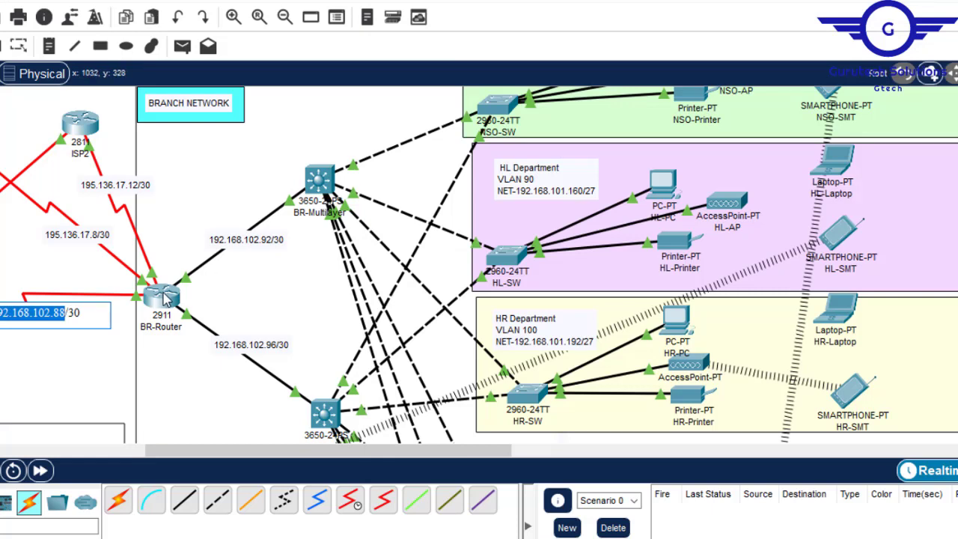
pyautogui.click(161, 298)
pyautogui.click(748, 199)
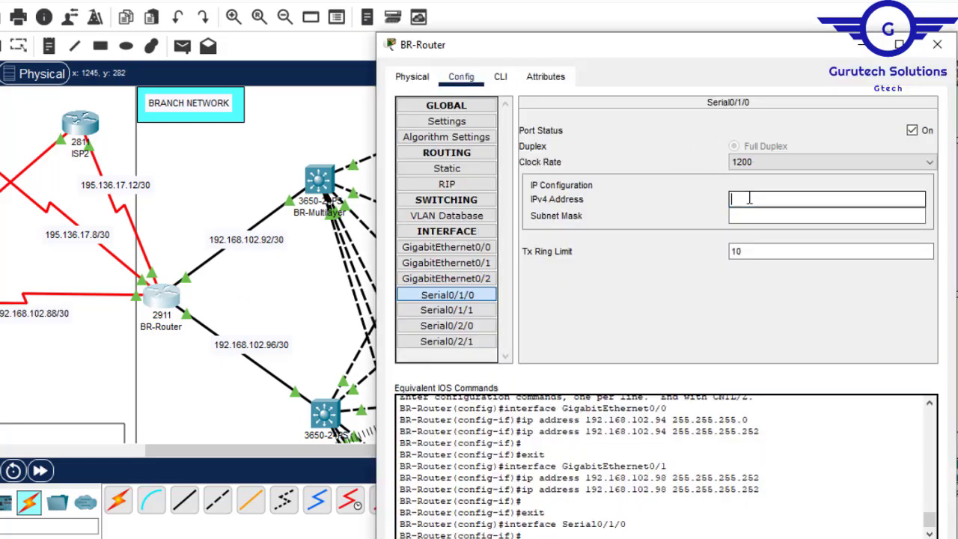
pyautogui.write('192.168.102.88')
pyautogui.moveTo(267, 452); pyautogui.dragTo(153, 452)
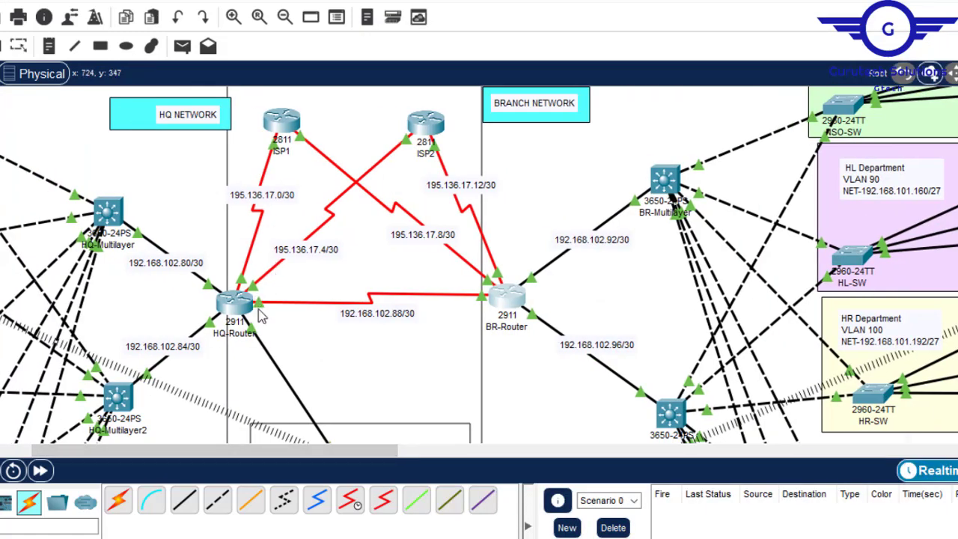
pyautogui.click(502, 307)
pyautogui.click(815, 198)
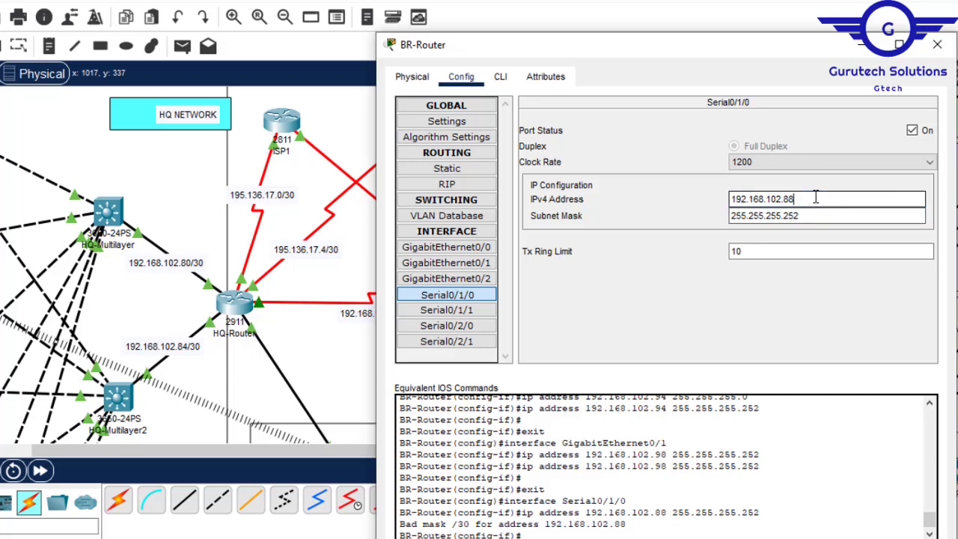
pyautogui.click(806, 215)
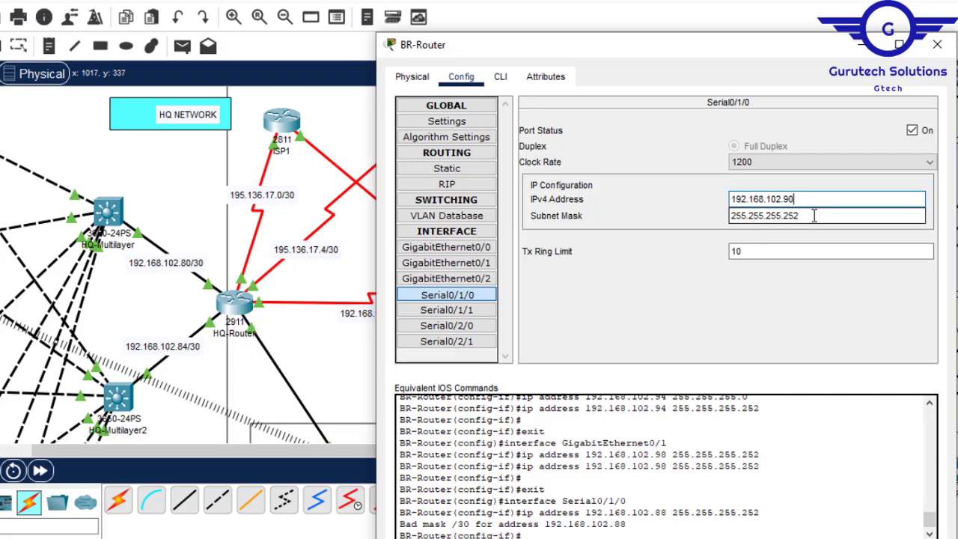
# - Assign IP address 195.136.17.9 with mask 255.255.255.252 to BR-Router's Serial0/2/0, reusing the network address from the ISP1 link label
pyautogui.click(332, 377)
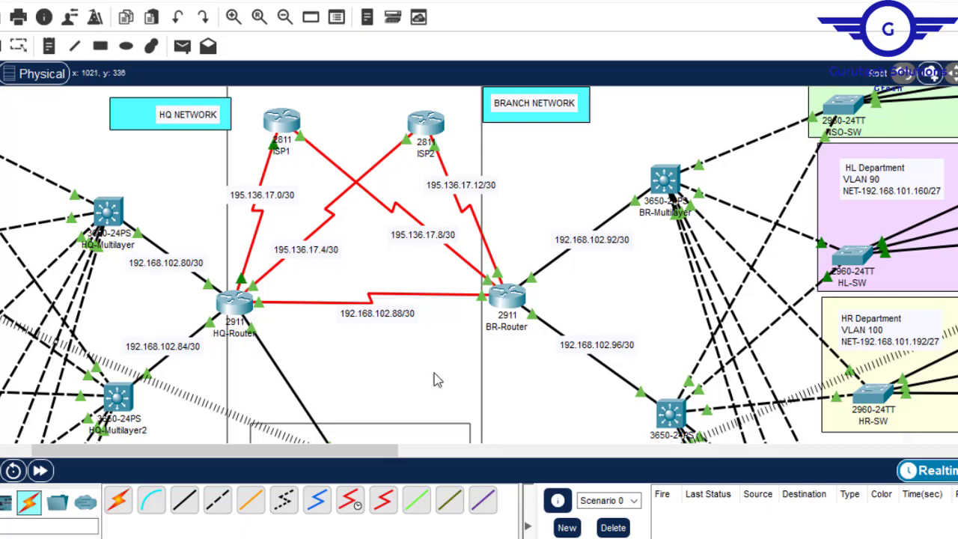
pyautogui.moveTo(357, 460); pyautogui.dragTo(402, 460)
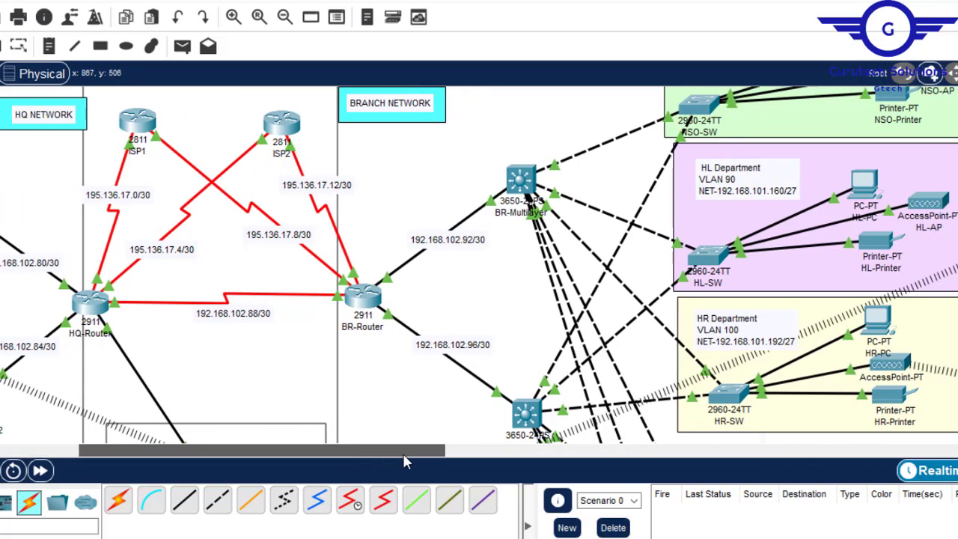
pyautogui.click(363, 296)
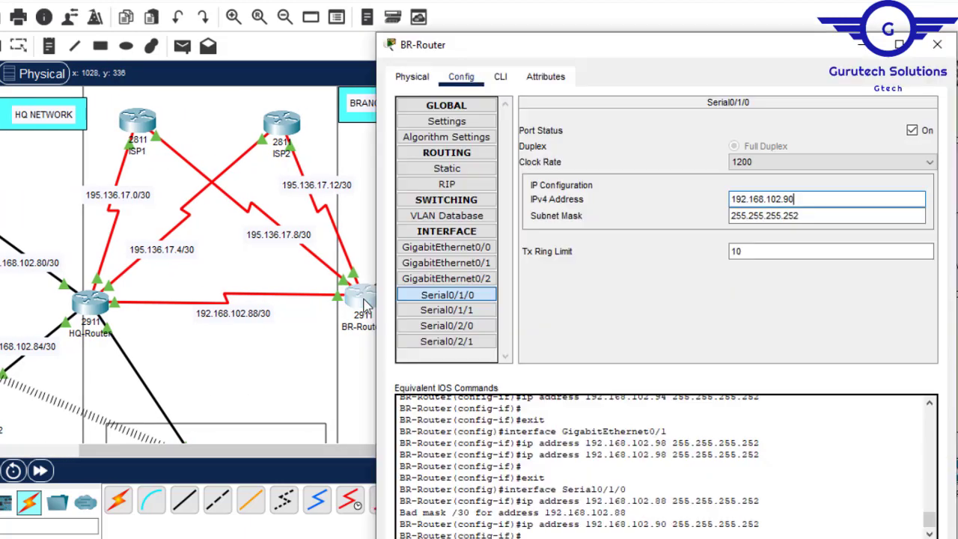
pyautogui.click(486, 326)
pyautogui.click(746, 201)
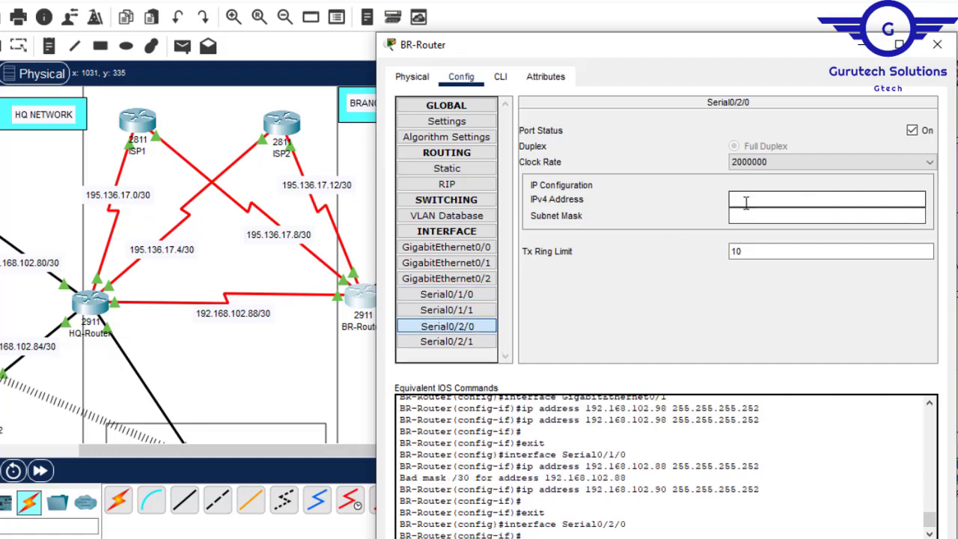
pyautogui.click(270, 237)
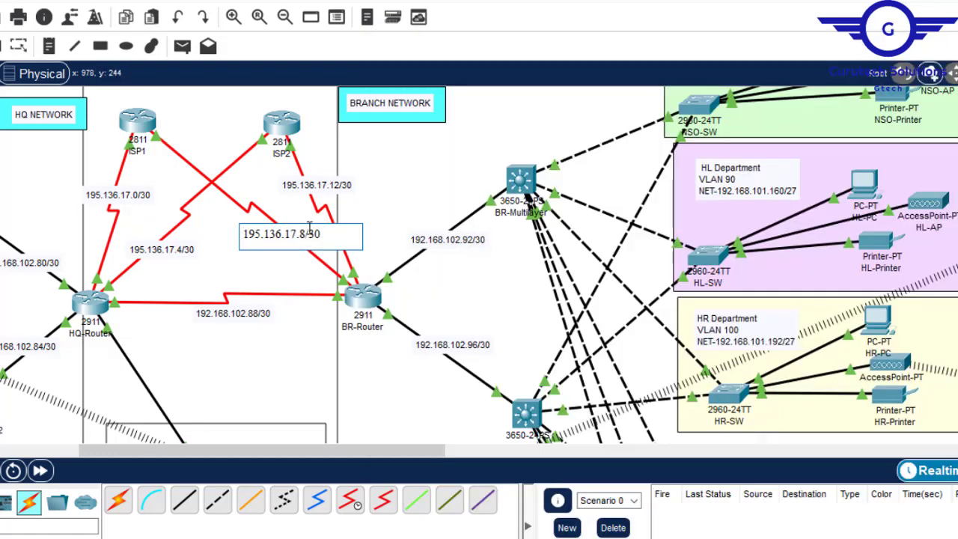
pyautogui.moveTo(304, 234); pyautogui.dragTo(245, 238)
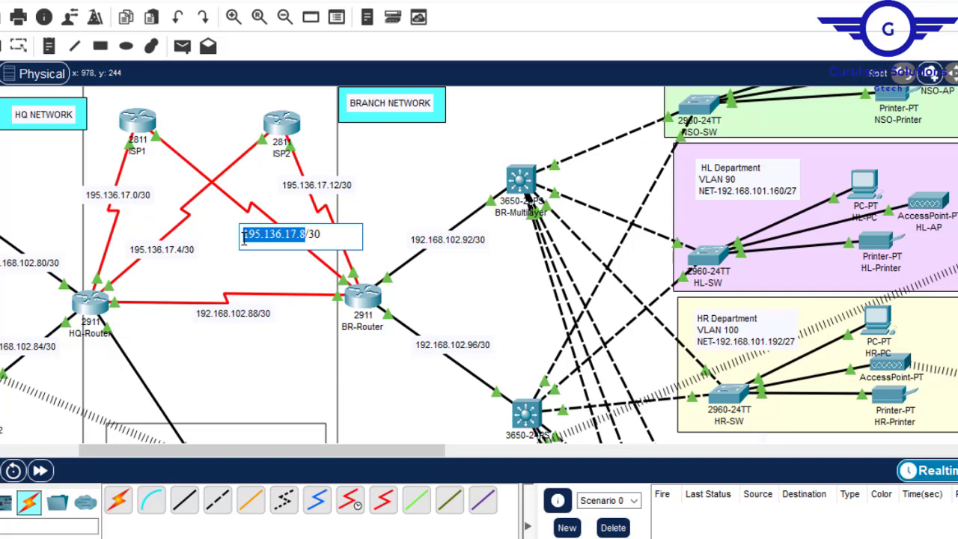
pyautogui.click(362, 303)
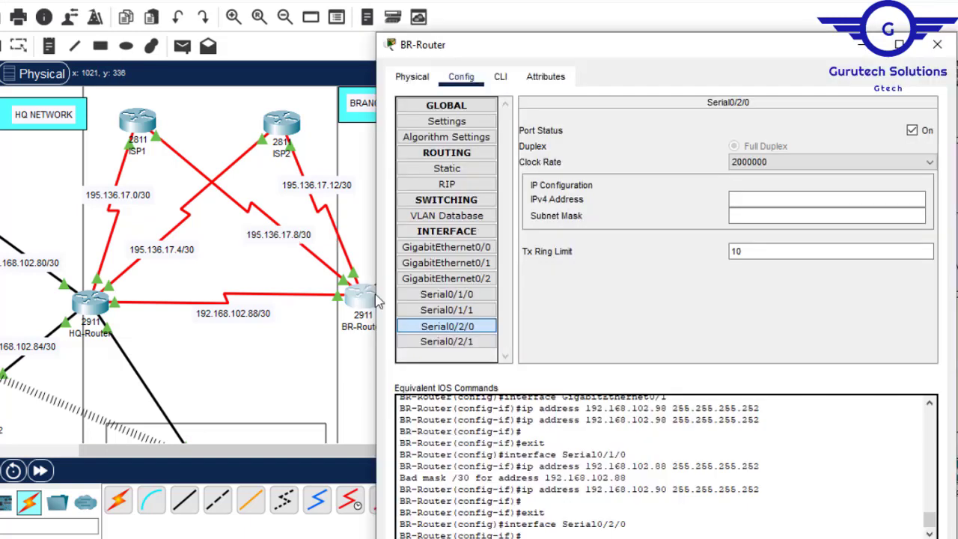
pyautogui.click(750, 196)
pyautogui.write('195.136.17.8')
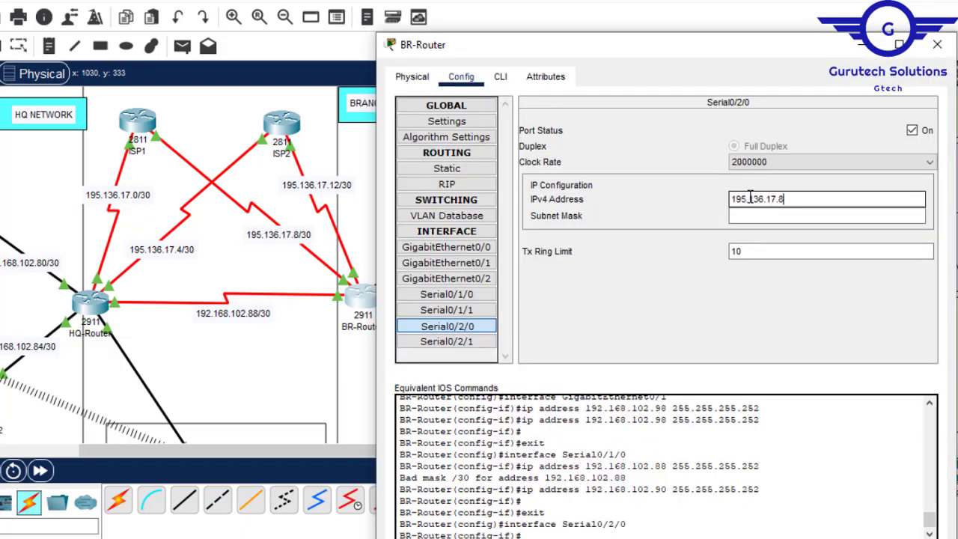
pyautogui.click(756, 216)
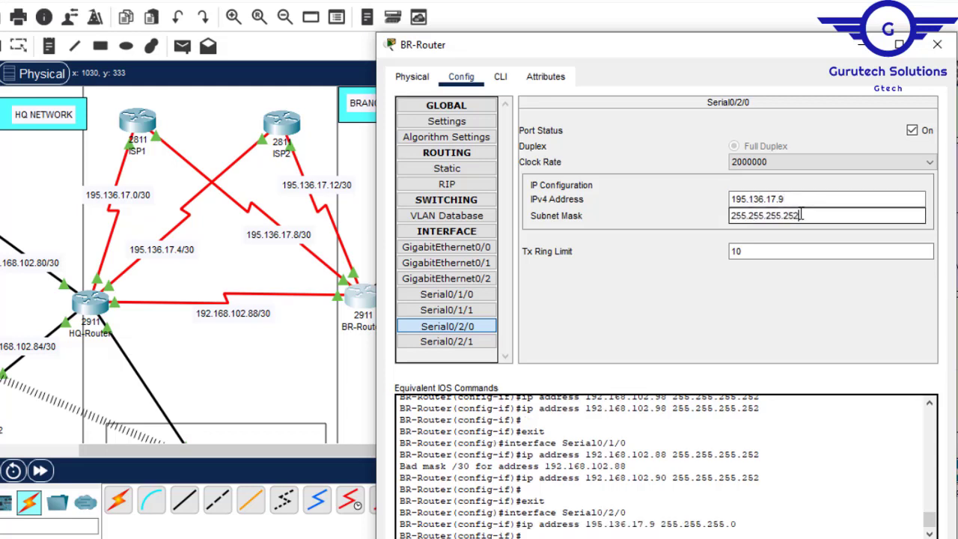
# - Assign IP address 195.136.17.13 with mask 255.255.255.252 to BR-Router's Serial0/1/1, its ISP2 link on the 195.136.17.12/30 network
pyautogui.click(288, 353)
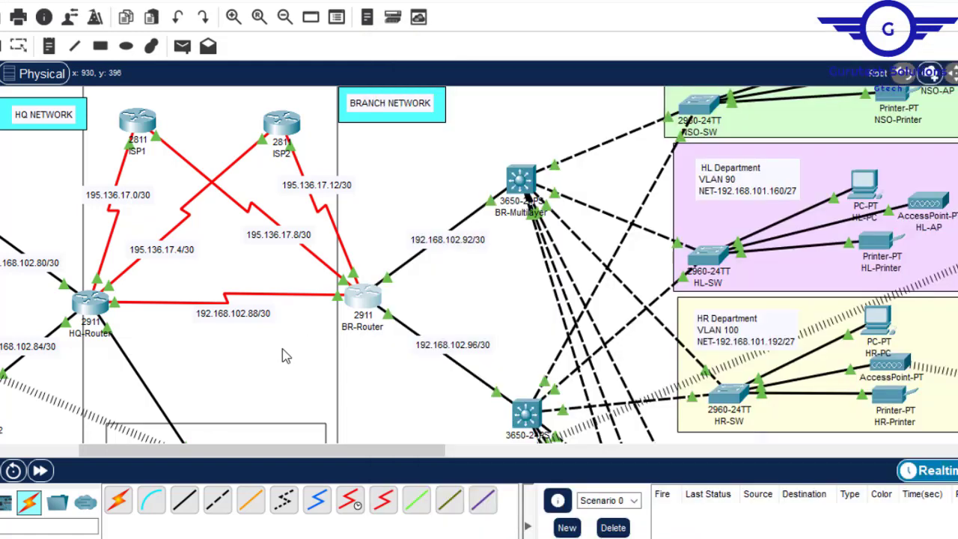
pyautogui.click(362, 298)
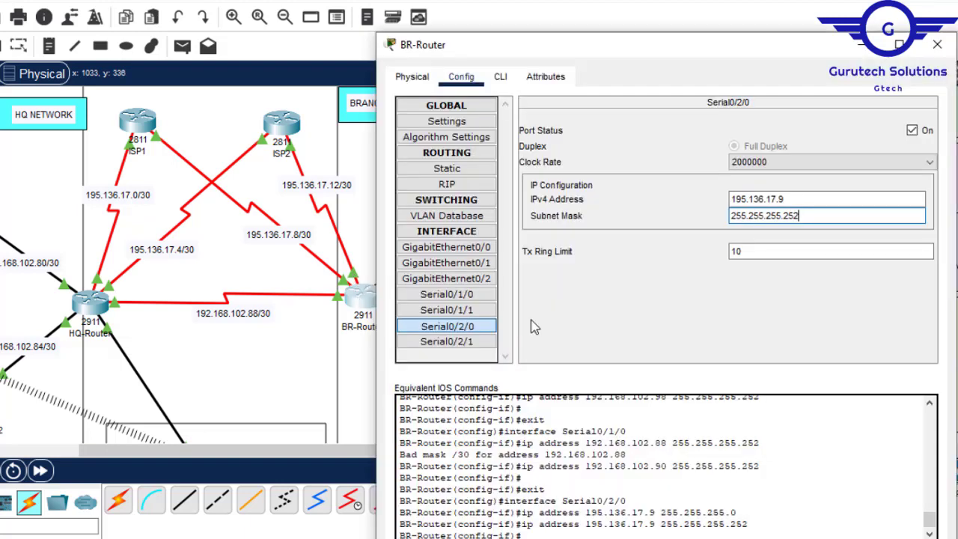
pyautogui.click(470, 309)
pyautogui.click(754, 203)
pyautogui.write('195.136.17.8')
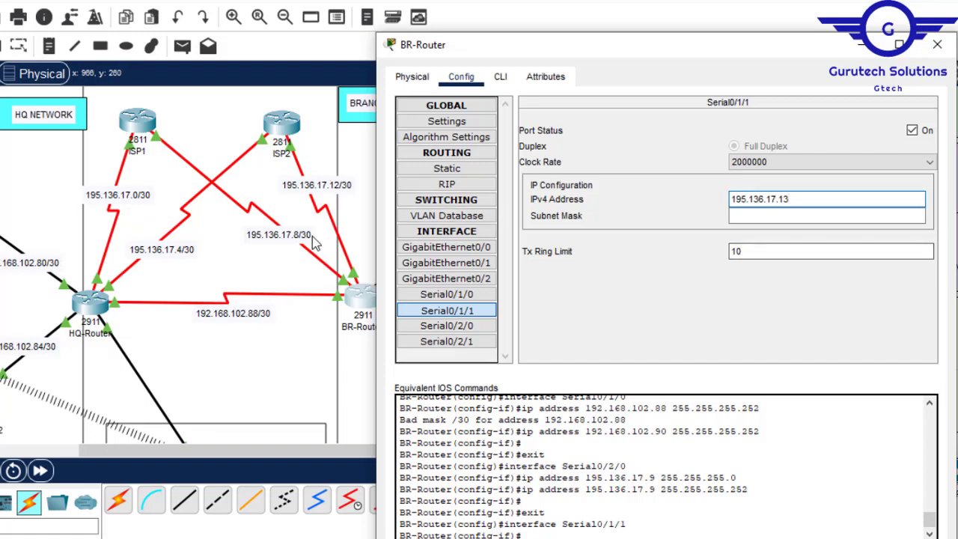
pyautogui.click(746, 215)
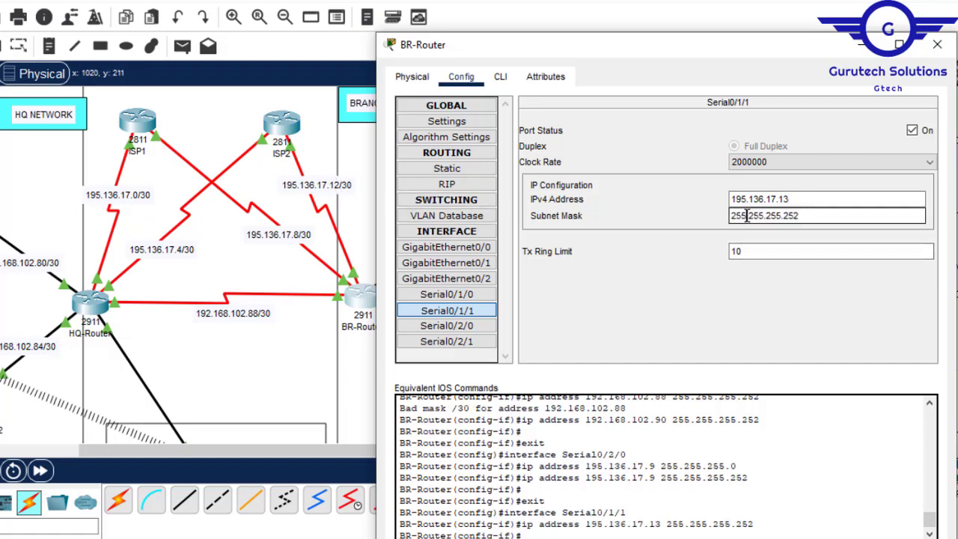
# - Save BR-Router's running configuration with the command do wr and close its window
pyautogui.click(500, 83)
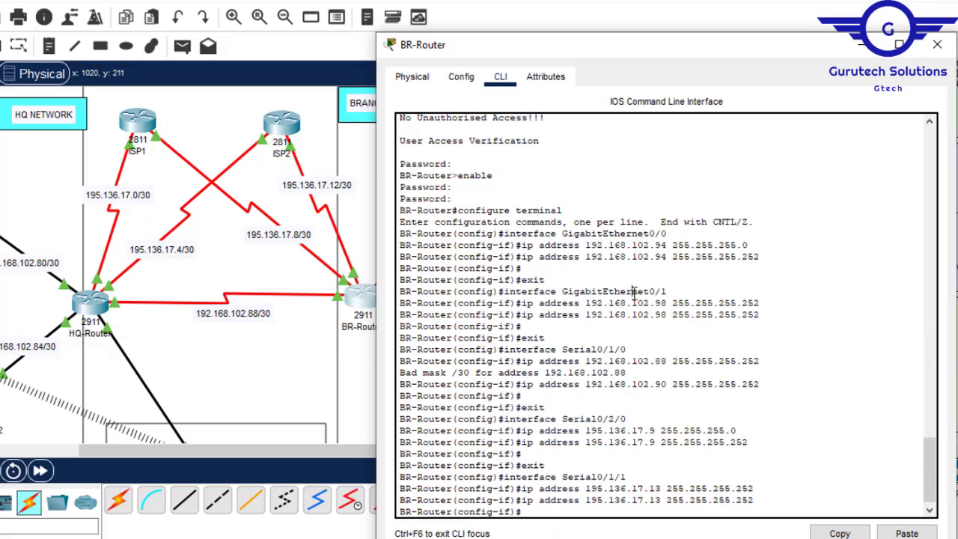
pyautogui.press('Return')
pyautogui.press('Return')
pyautogui.press('Return')
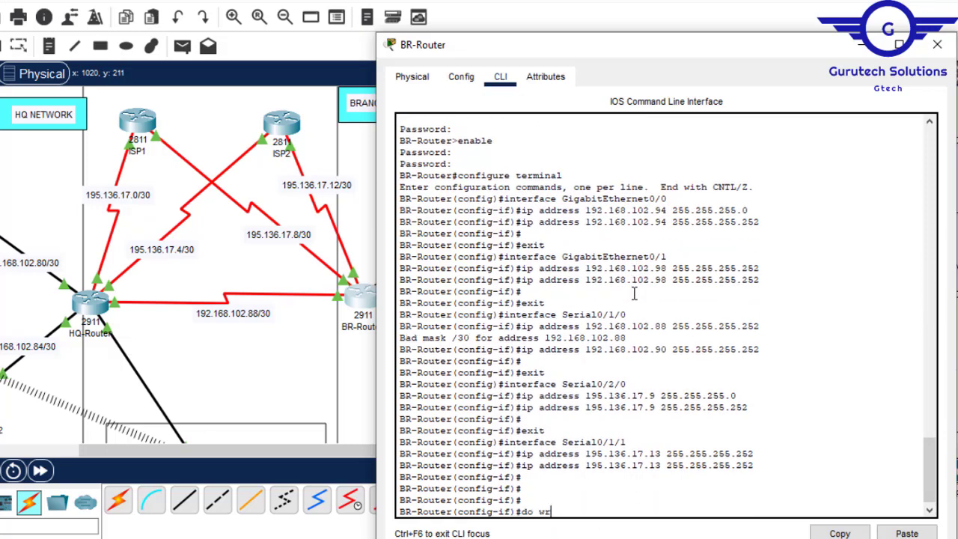
pyautogui.write('do wr')
pyautogui.press('Return')
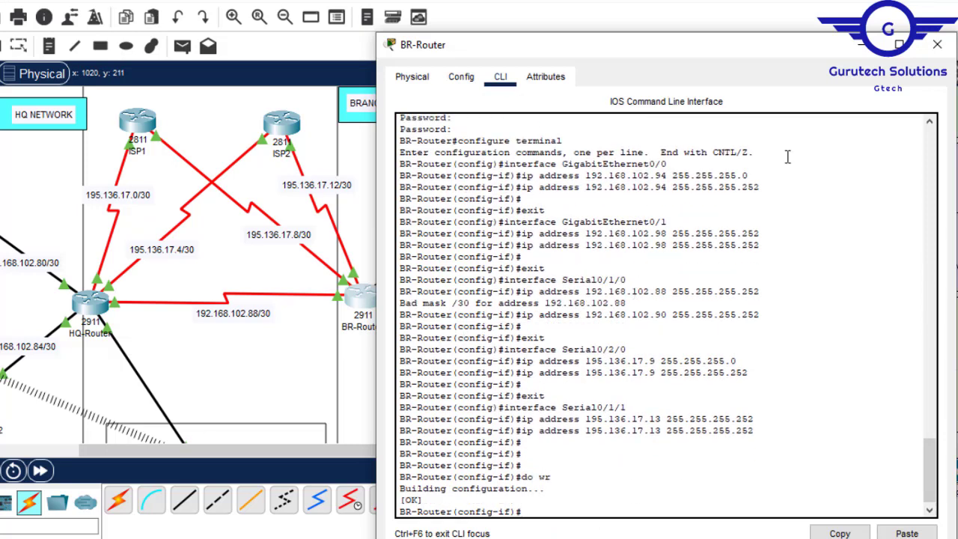
pyautogui.click(937, 45)
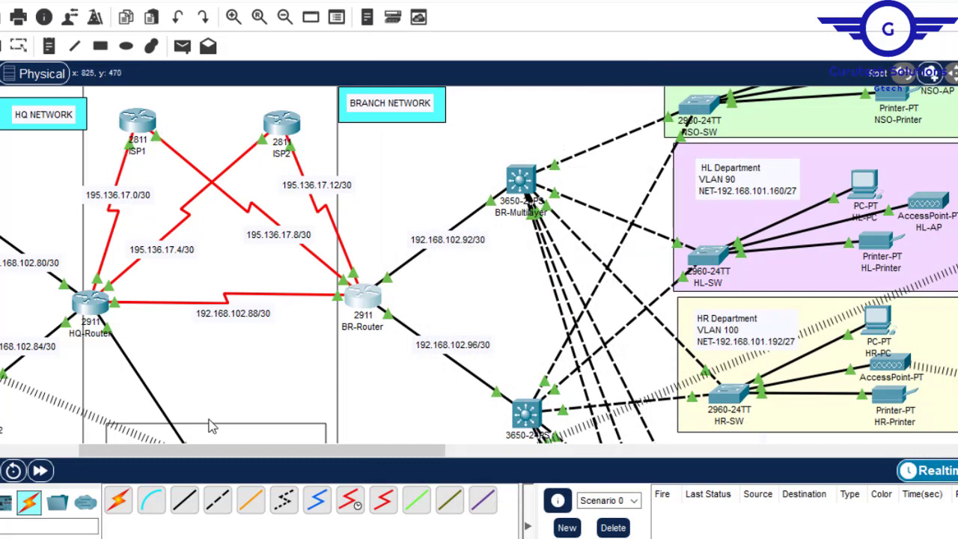
# - Open ISP1's configuration beside its link labels and assign 195.136.17.2 with mask 255.255.255.252 to Serial0/3/0, its link to HQ-Router
pyautogui.moveTo(212, 452); pyautogui.dragTo(154, 454)
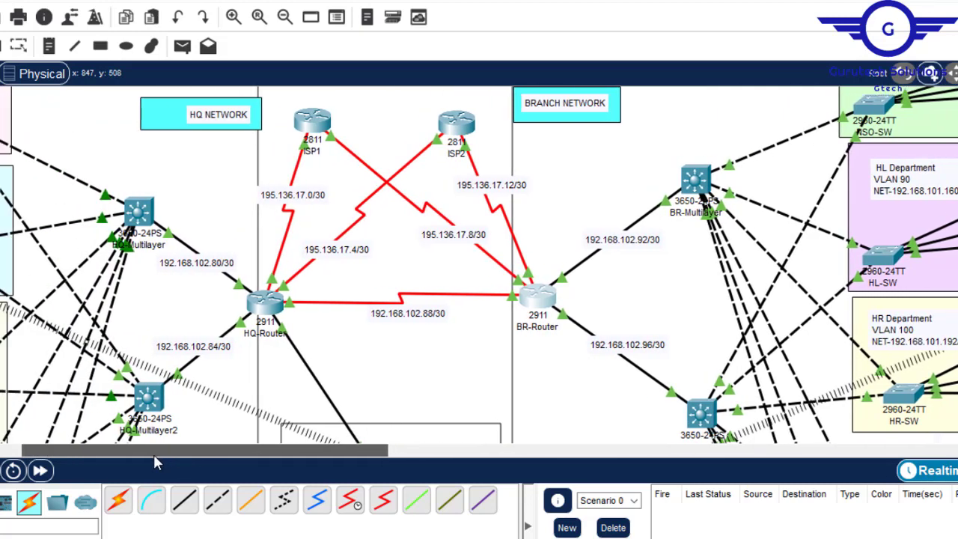
pyautogui.click(312, 125)
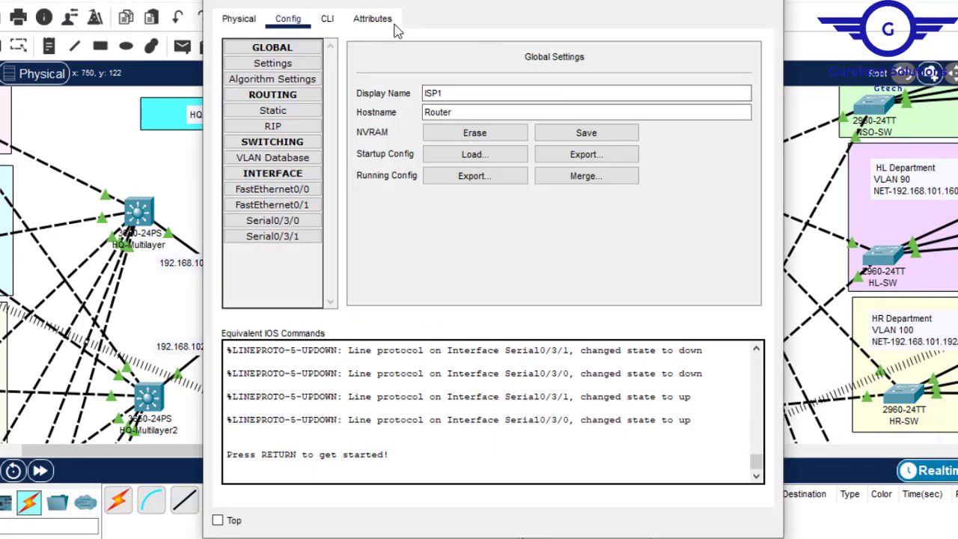
pyautogui.moveTo(456, 4); pyautogui.dragTo(620, 42)
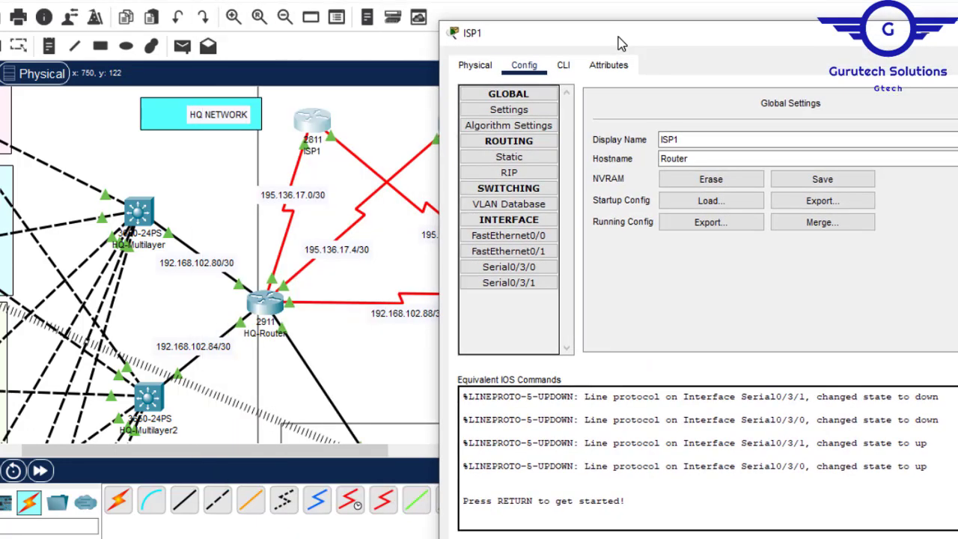
pyautogui.click(509, 268)
pyautogui.click(816, 190)
pyautogui.write('195.136.17.8')
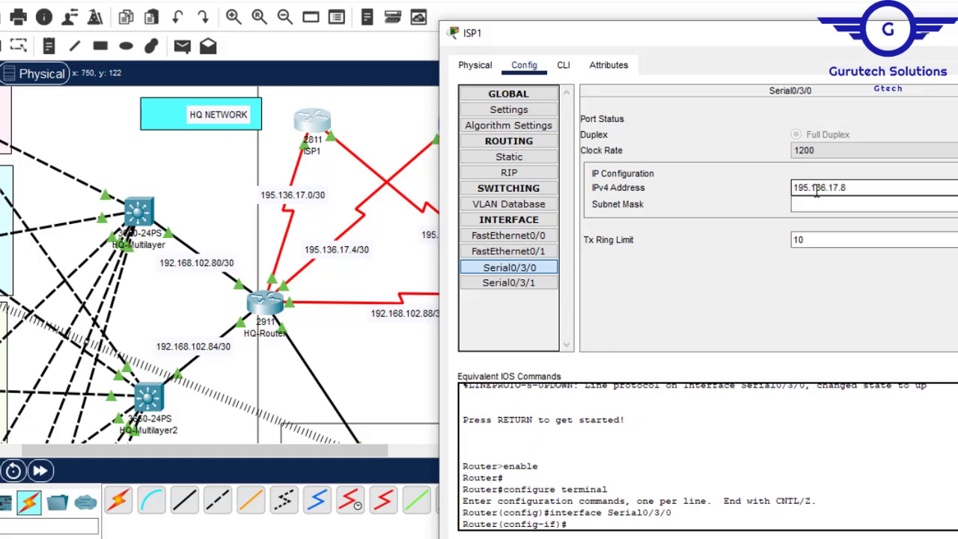
pyautogui.click(817, 203)
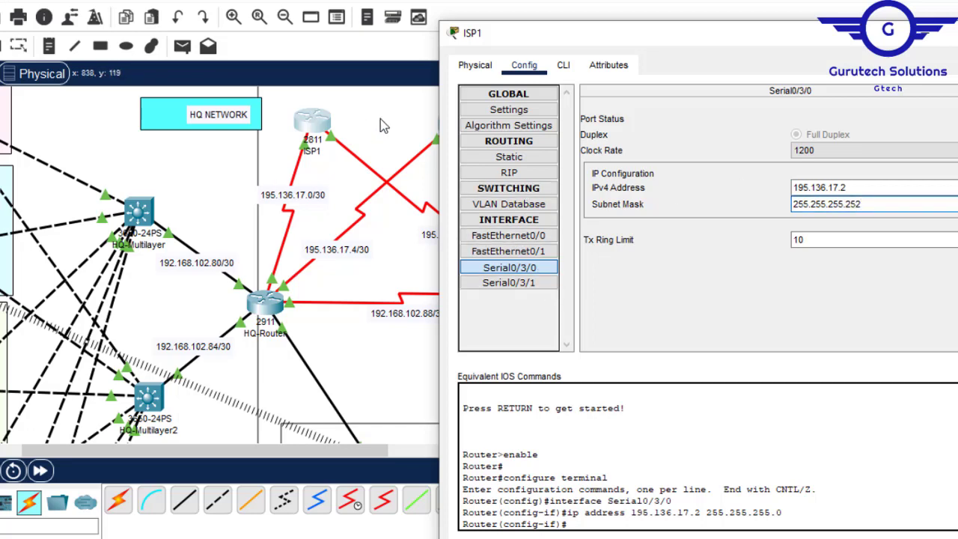
# - Assign IP address 195.136.17.10 with mask 255.255.255.252 to ISP1's Serial0/3/1, its link to BR-Router on 195.136.17.8/30
pyautogui.click(381, 121)
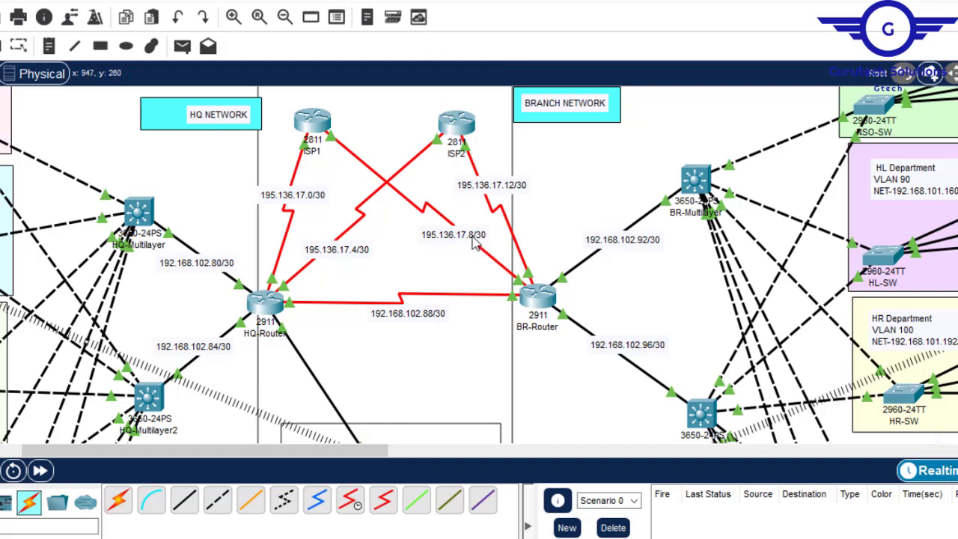
pyautogui.click(314, 129)
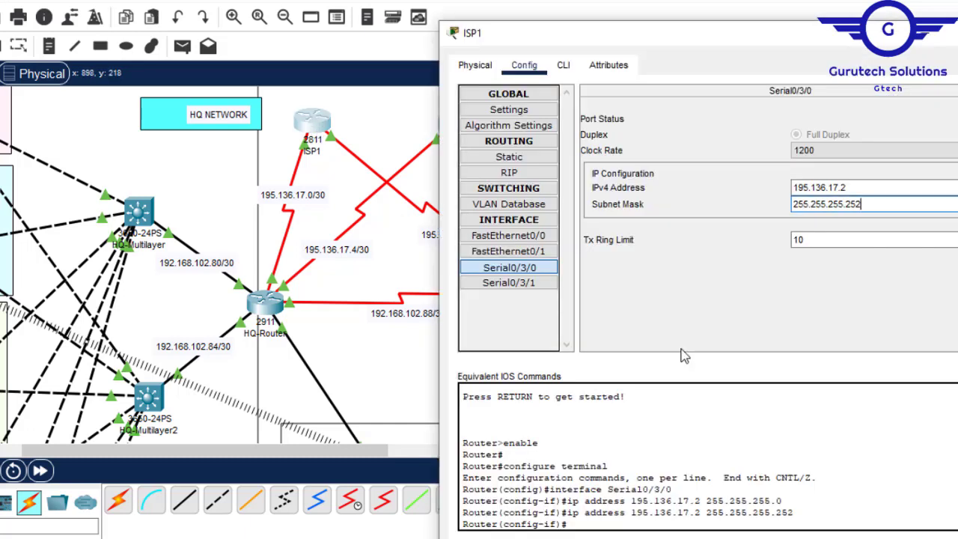
pyautogui.click(516, 284)
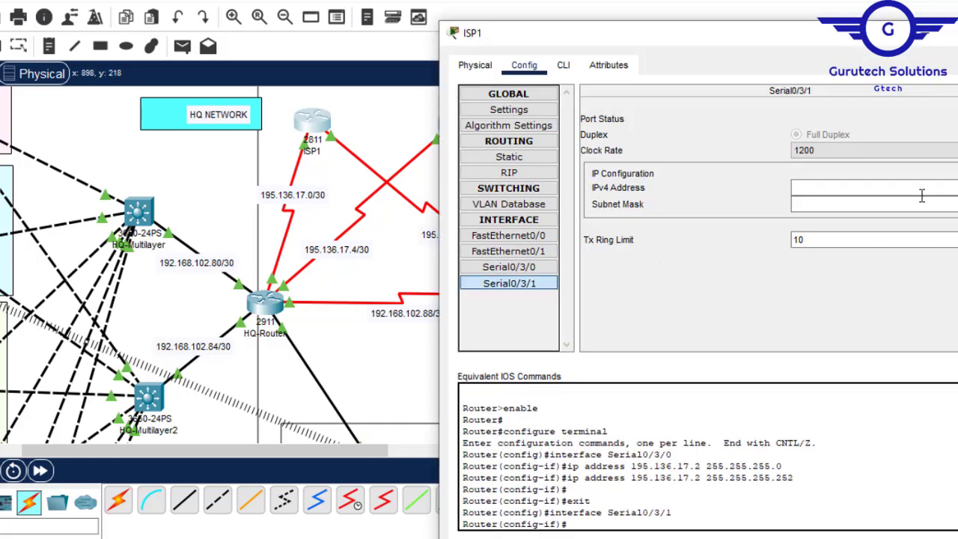
pyautogui.write('195.136.17.8')
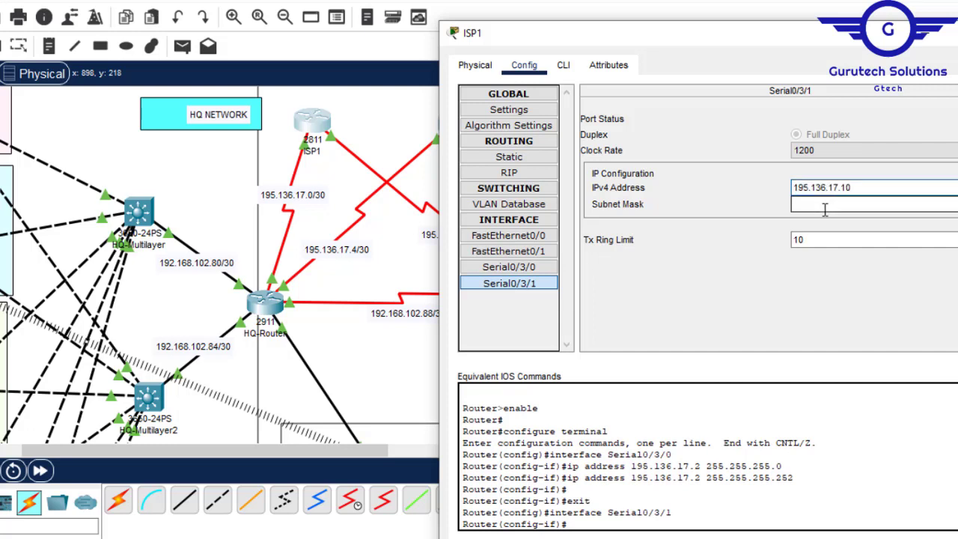
pyautogui.click(816, 205)
# - Save ISP1's running configuration with the command do wr and close its window
pyautogui.click(564, 65)
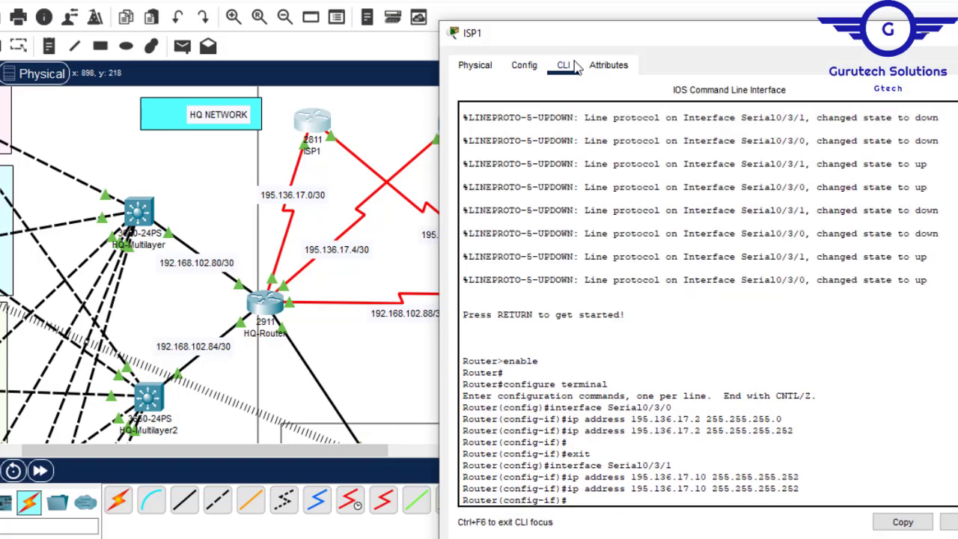
pyautogui.press('Return')
pyautogui.write('do')
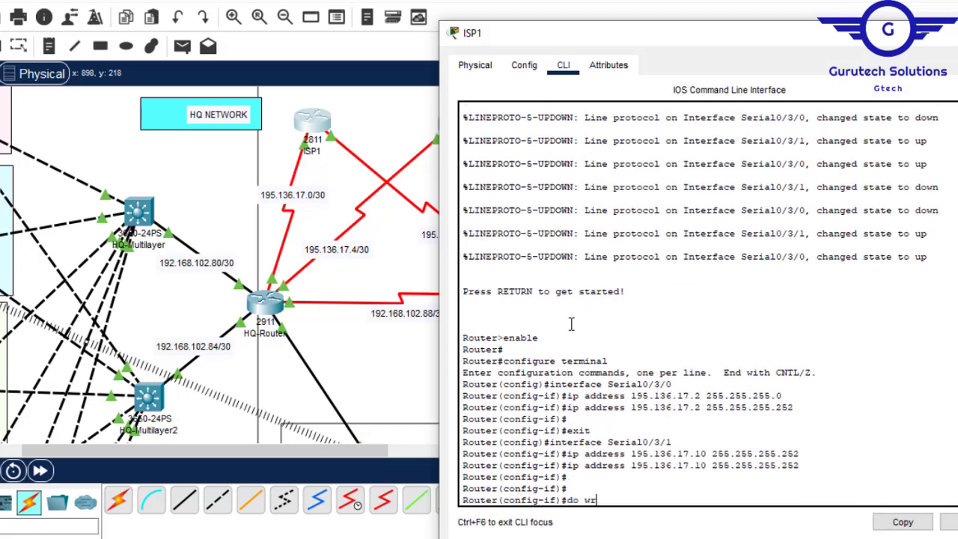
pyautogui.write(' wr')
pyautogui.press('Return')
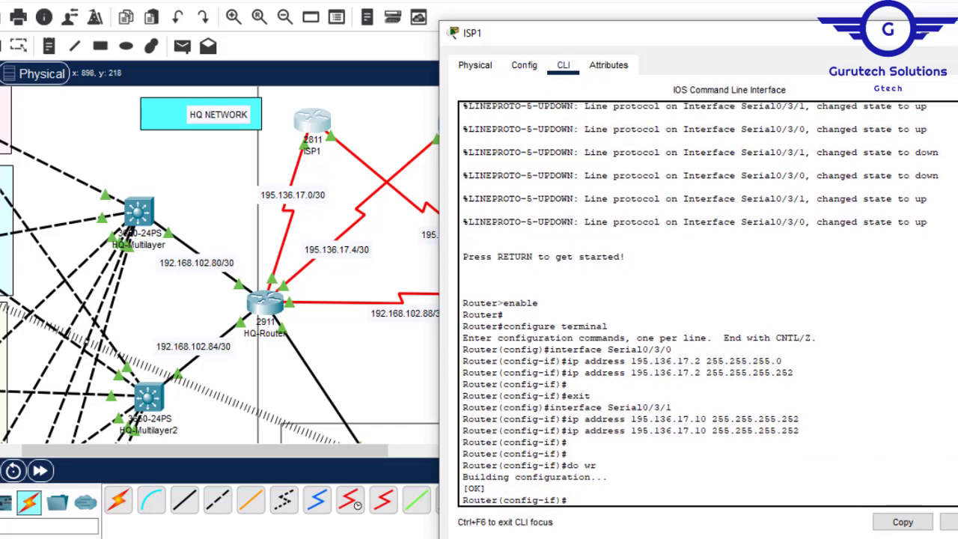
pyautogui.click(957, 33)
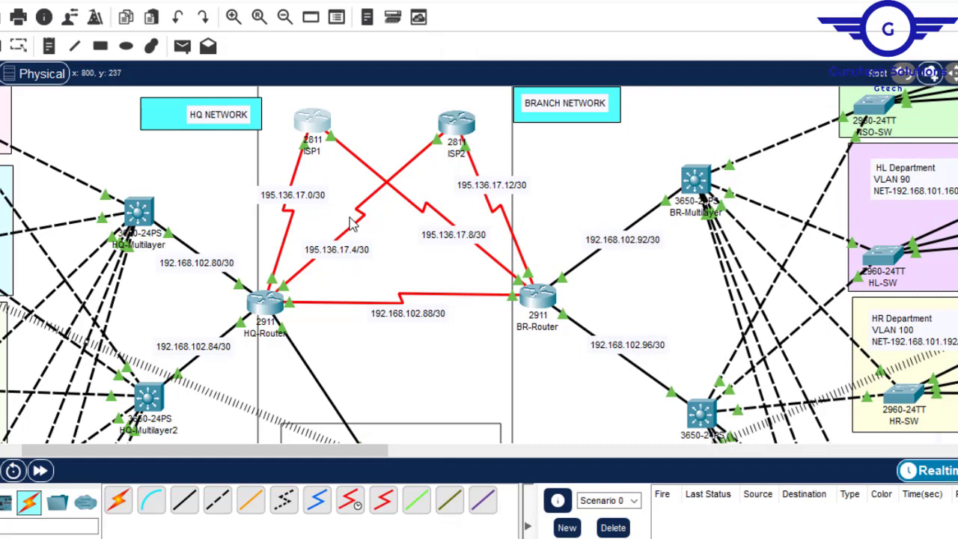
pyautogui.click(459, 126)
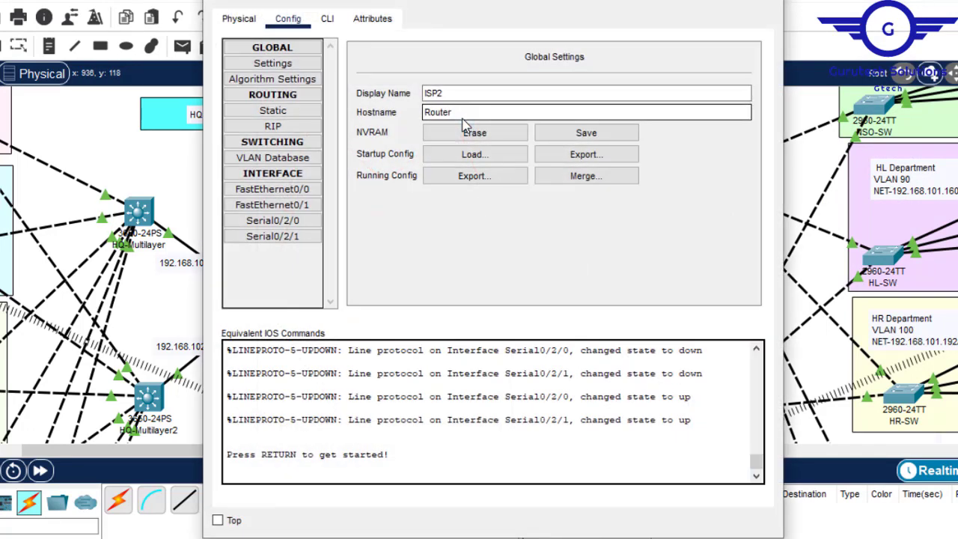
pyautogui.moveTo(553, 2); pyautogui.dragTo(664, 102)
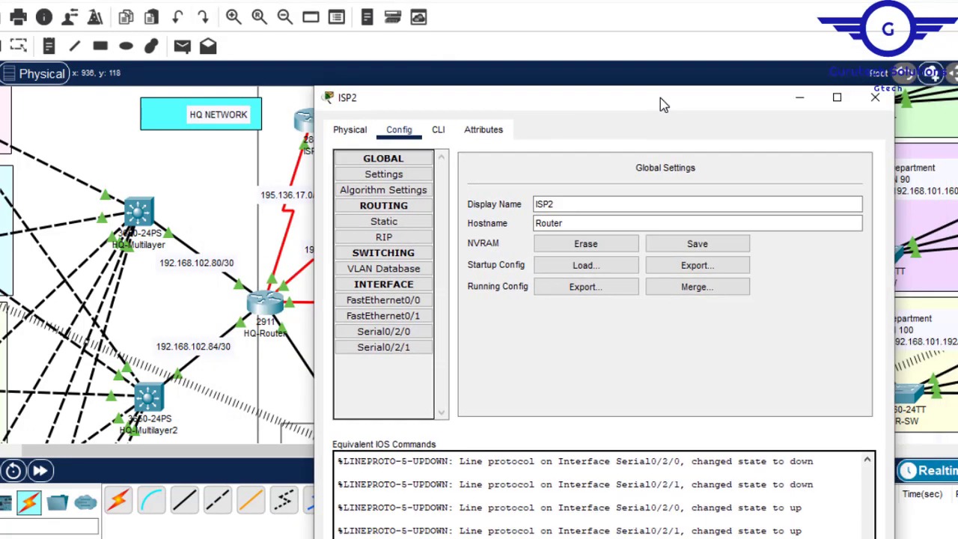
pyautogui.click(875, 98)
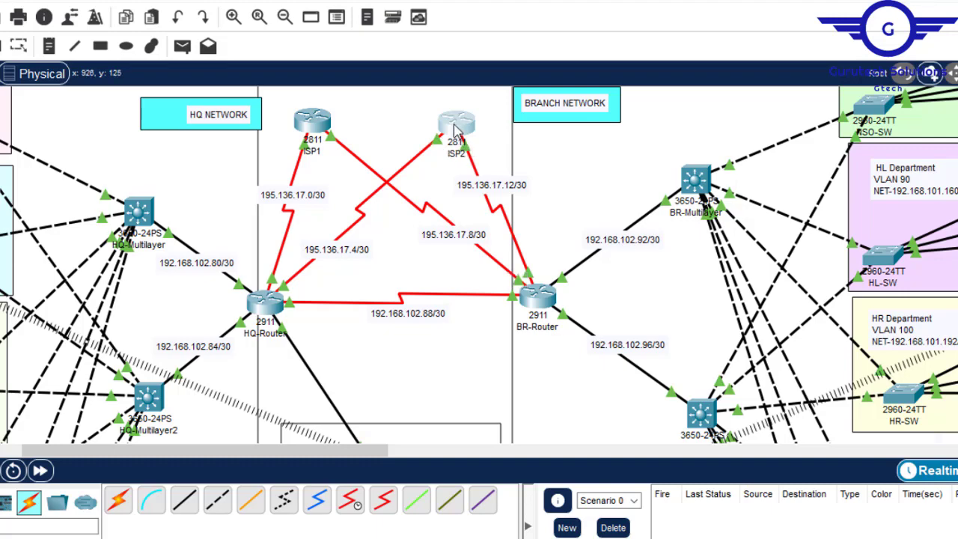
pyautogui.click(457, 131)
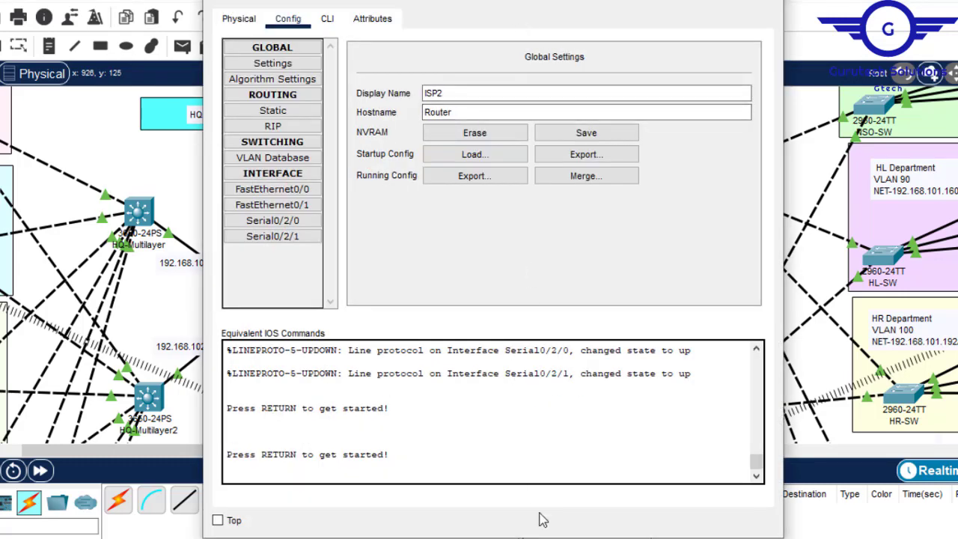
# - Open ISP2's configuration beside its link labels and assign 195.136.17.6 with mask 255.255.255.252 to Serial0/2/0, its link to HQ-Router
pyautogui.moveTo(121, 458); pyautogui.dragTo(222, 460)
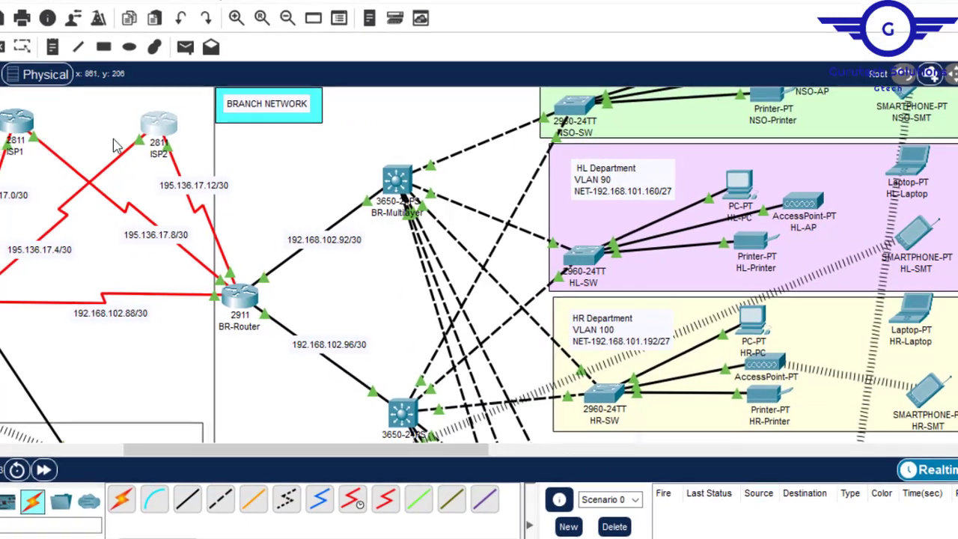
pyautogui.click(159, 125)
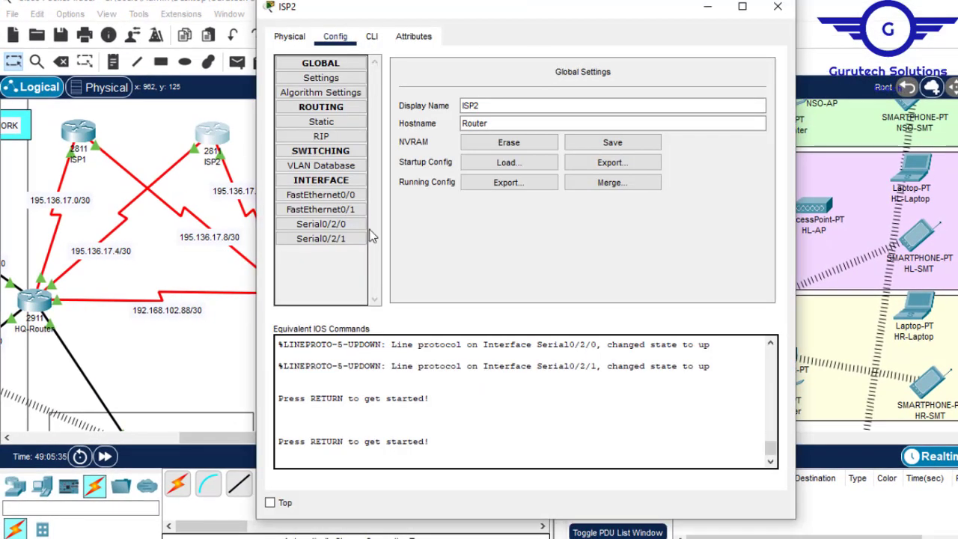
pyautogui.click(348, 224)
pyautogui.click(600, 151)
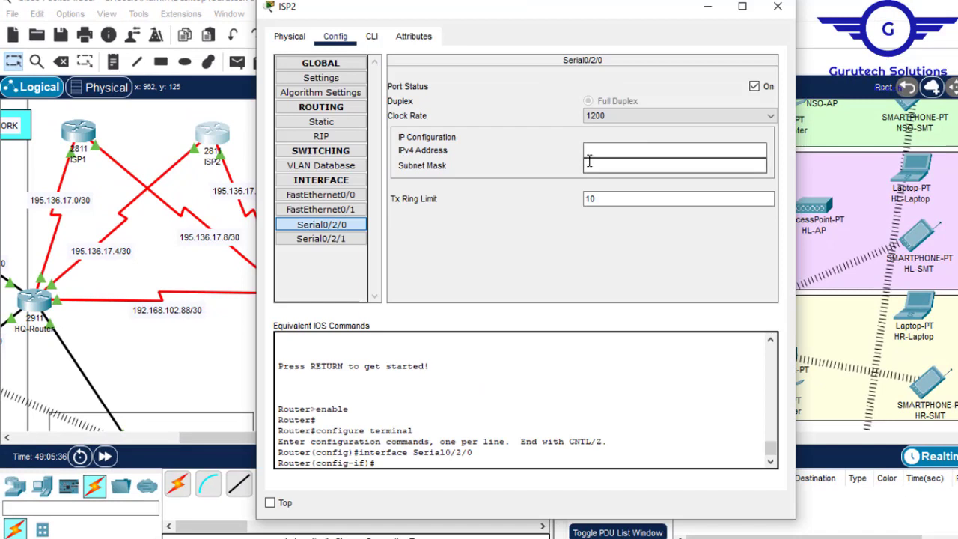
pyautogui.write('195.136.17.8')
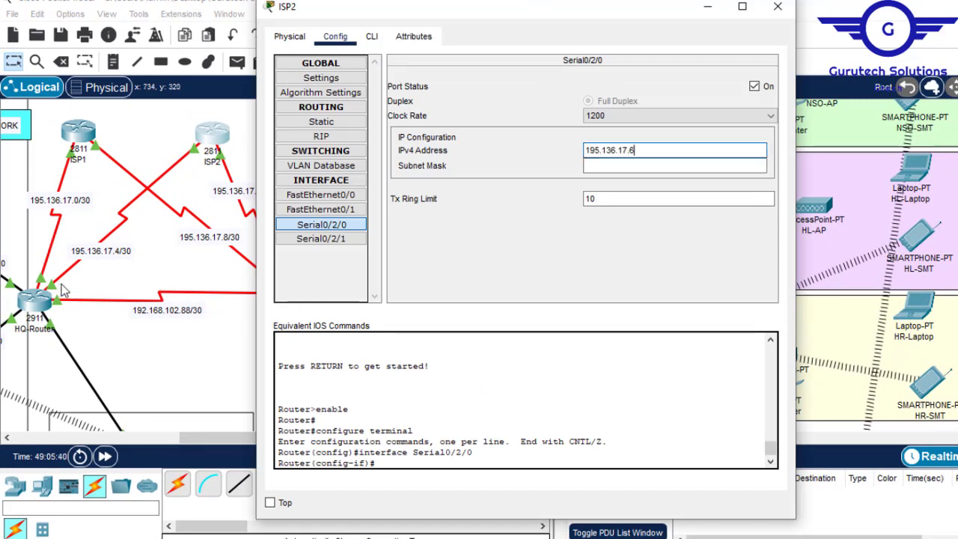
pyautogui.click(661, 165)
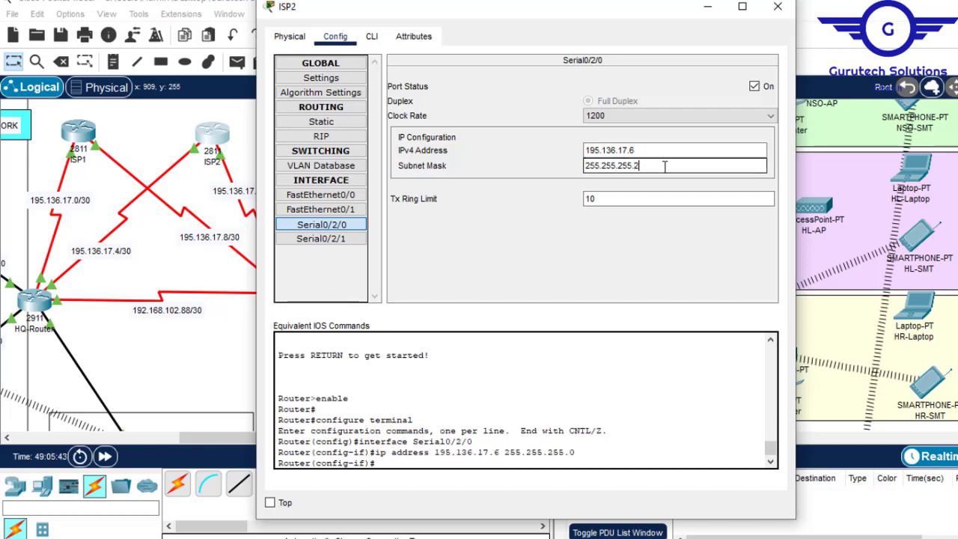
pyautogui.click(665, 150)
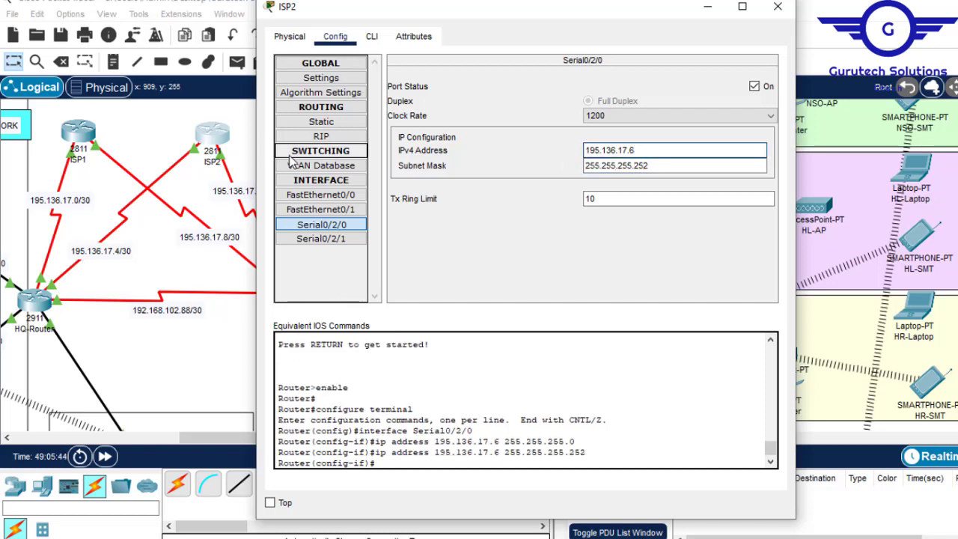
# - Assign IP address 195.136.17.14 with mask 255.255.255.252 to ISP2's Serial0/2/1, its BR-Router link on the 195.136.17.12/30 network
pyautogui.click(336, 237)
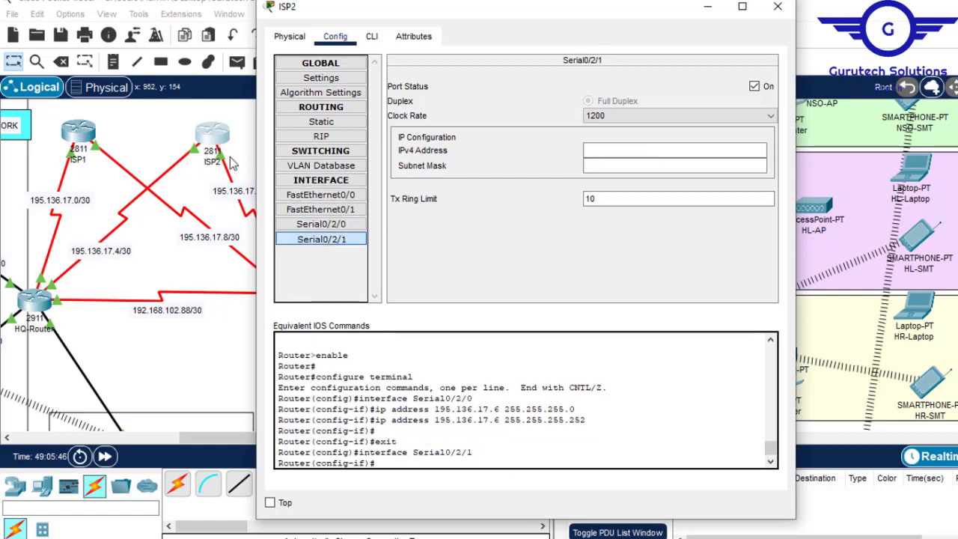
pyautogui.click(229, 334)
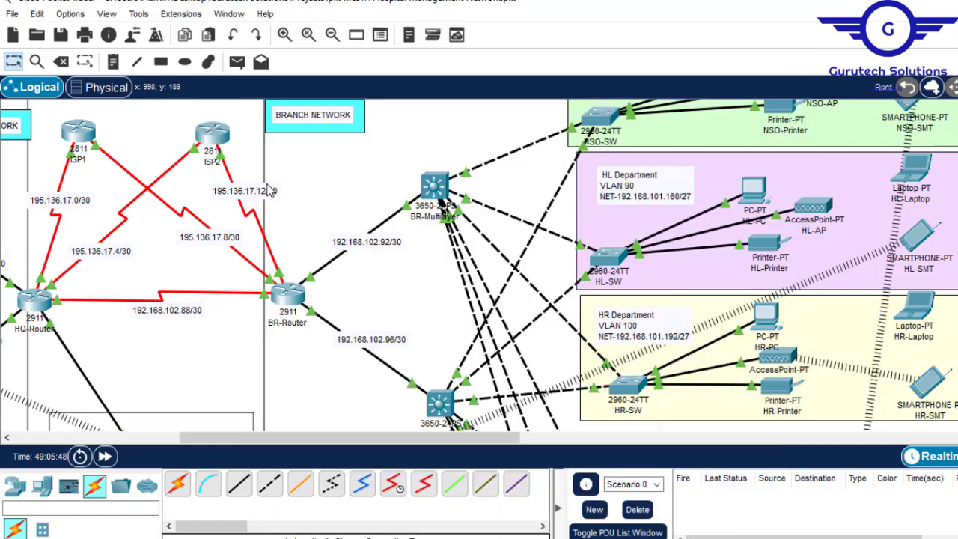
pyautogui.click(218, 140)
pyautogui.click(676, 154)
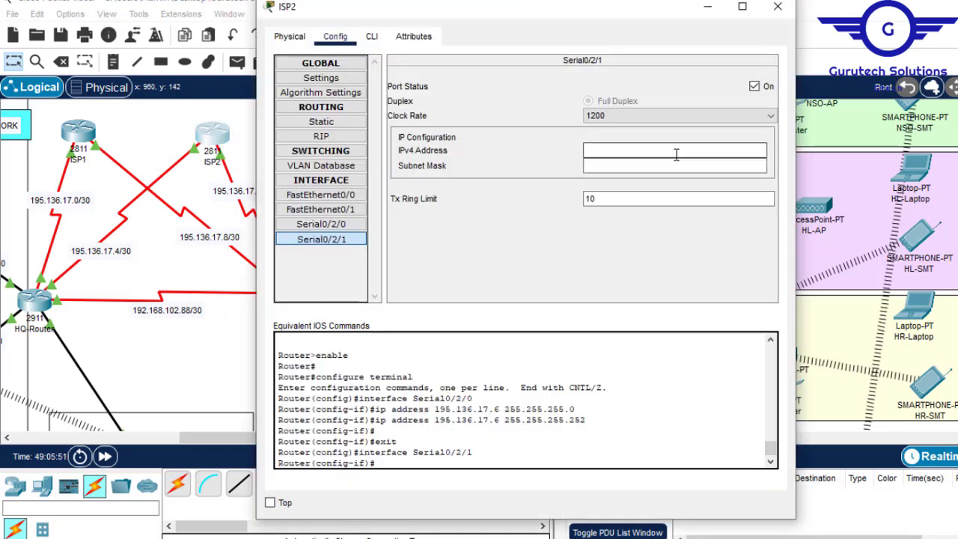
pyautogui.write('195.136.17.8')
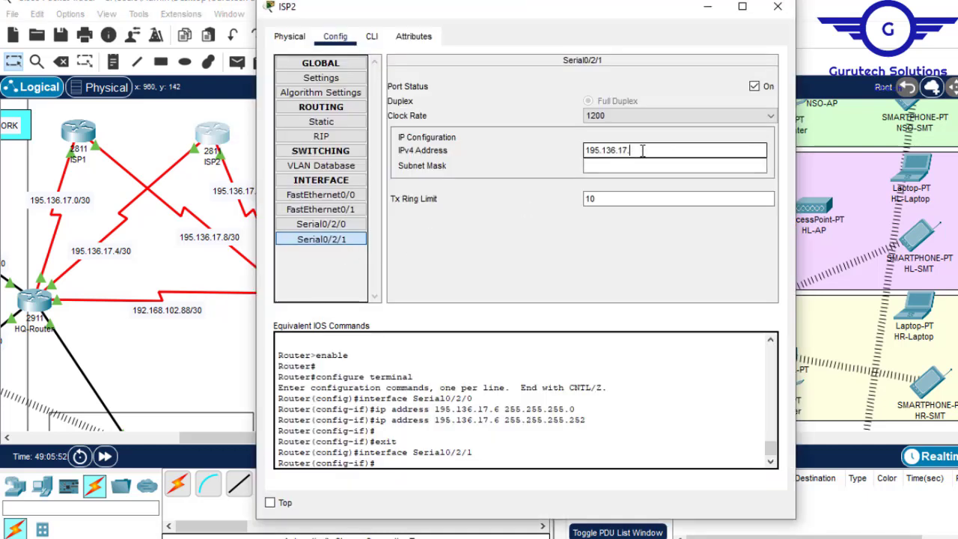
pyautogui.click(618, 165)
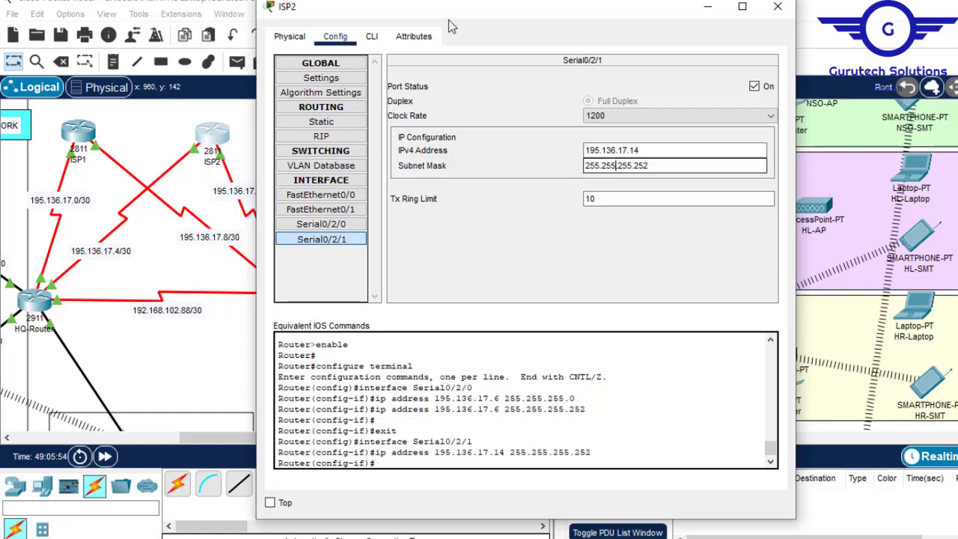
# - Save ISP2's running configuration with the command do wr and close its window
pyautogui.click(372, 40)
pyautogui.press('Return')
pyautogui.press('Return')
pyautogui.press('Return')
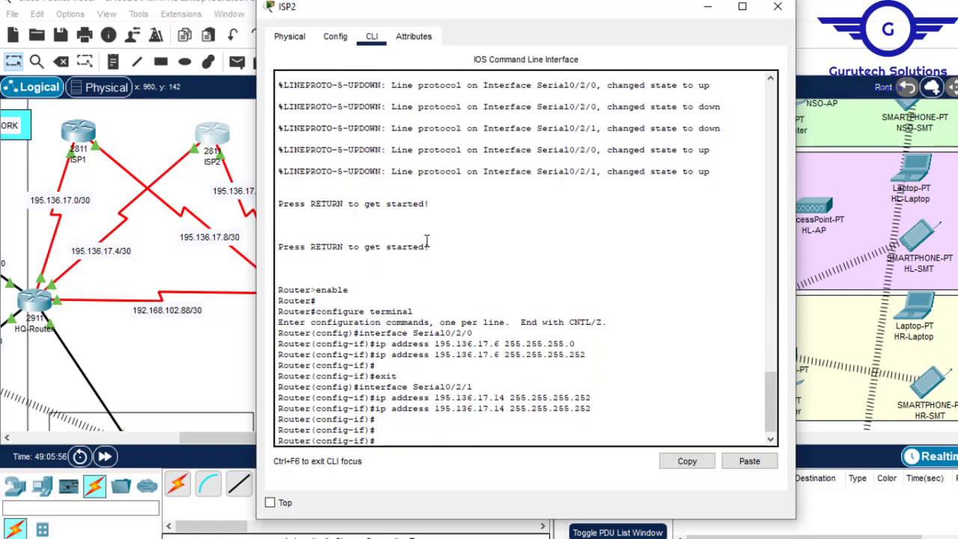
pyautogui.write('do wr')
pyautogui.press('Return')
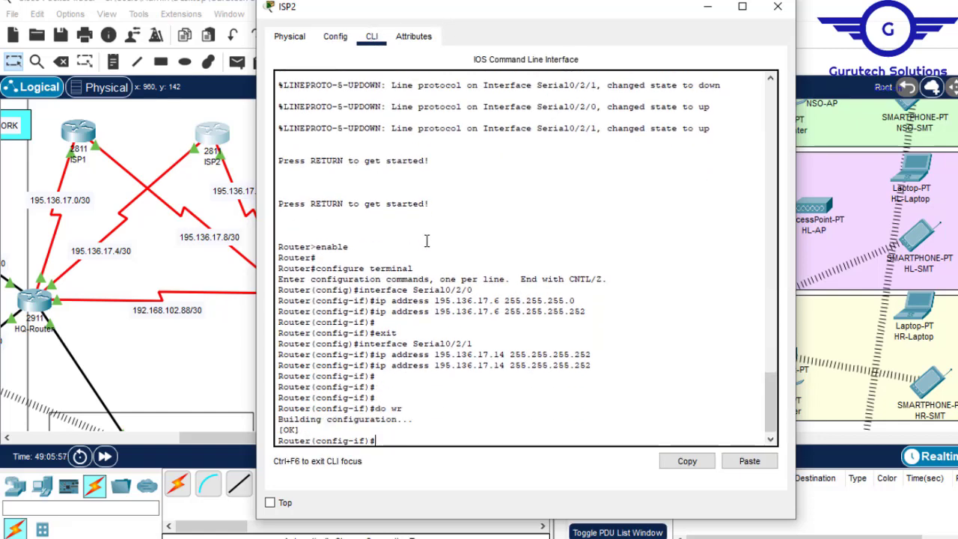
pyautogui.click(777, 7)
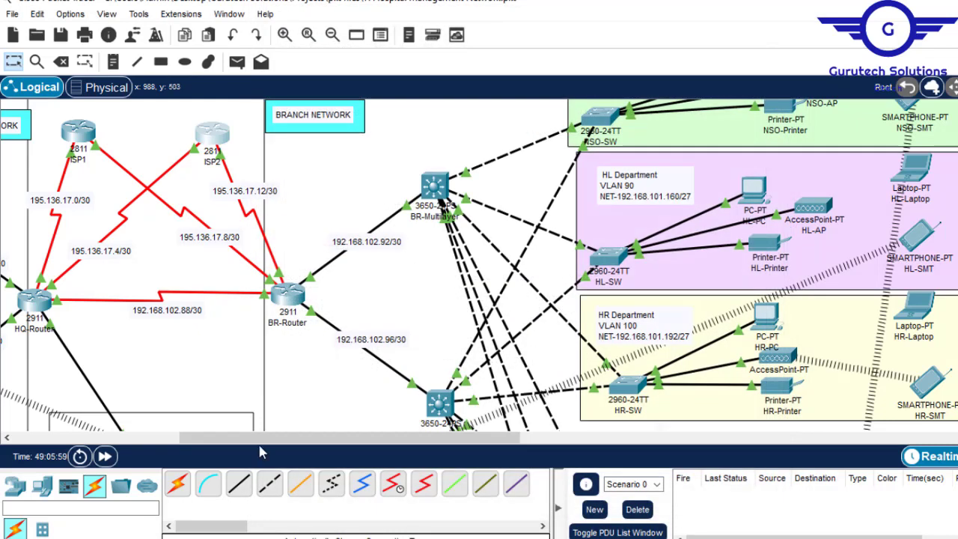
# - Check the configuration step after IP addressing in Config.txt in Notepad and return to the Packet Tracer topology
pyautogui.moveTo(281, 441); pyautogui.dragTo(172, 443)
pyautogui.moveTo(723, 535)
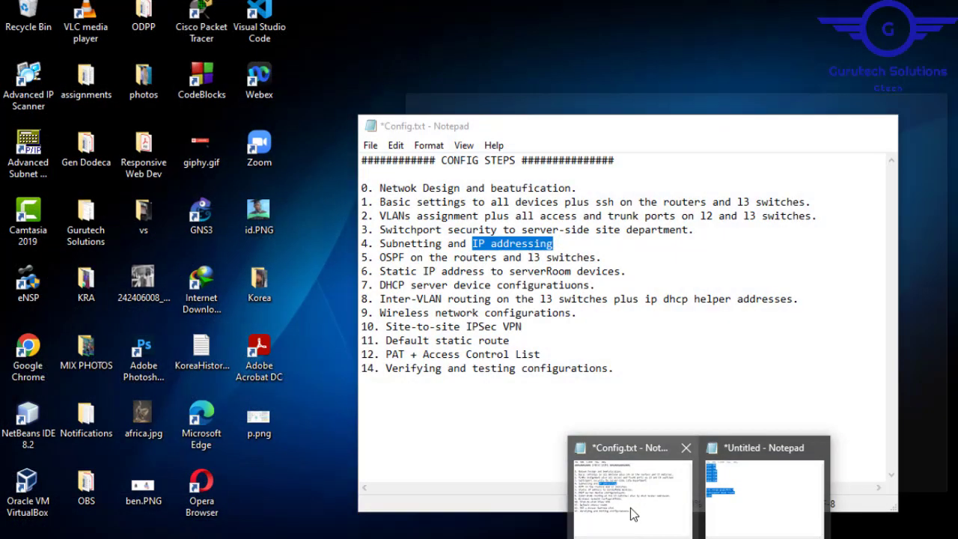
pyautogui.click(634, 509)
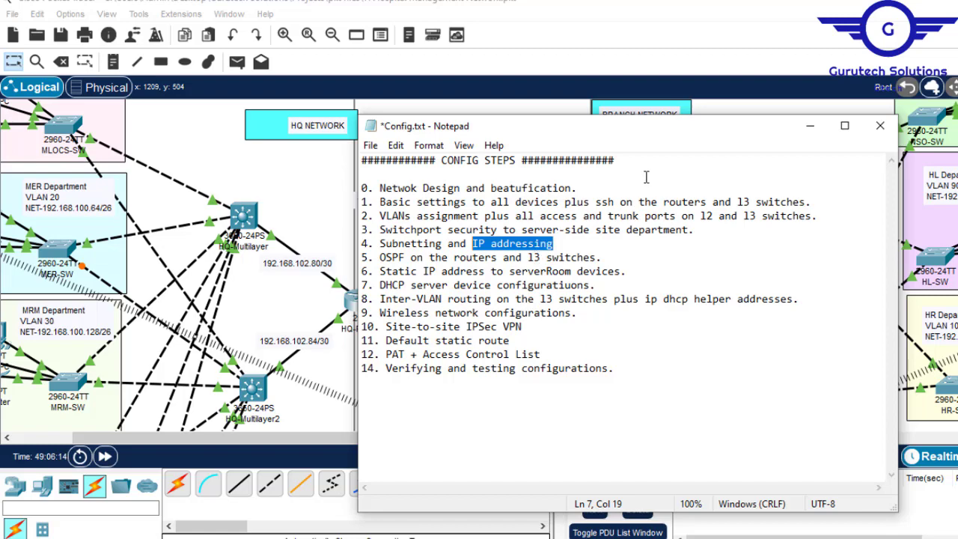
pyautogui.click(583, 14)
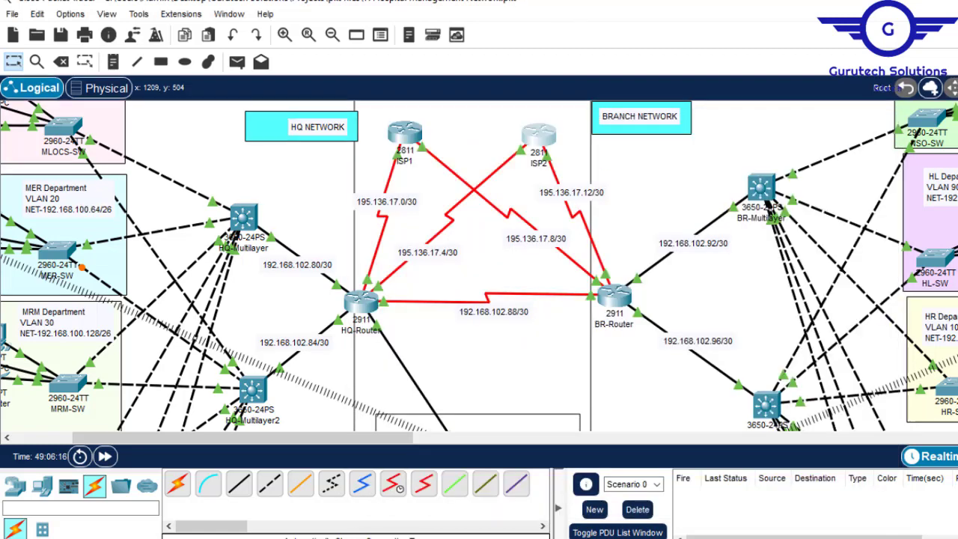
# - Open the HQ-Multilayer switch's command line and leave global configuration mode with the command ex
pyautogui.scroll(-1, 449, 300)
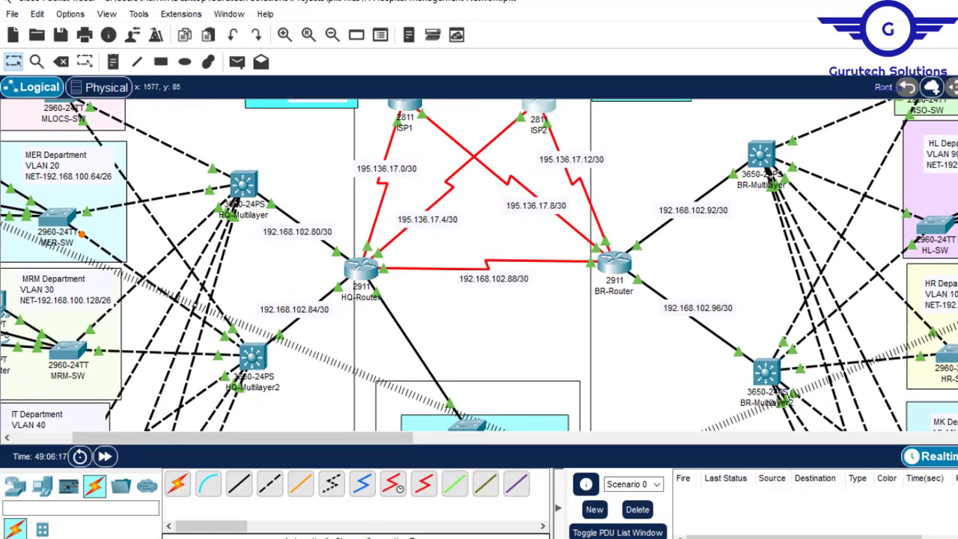
pyautogui.click(234, 188)
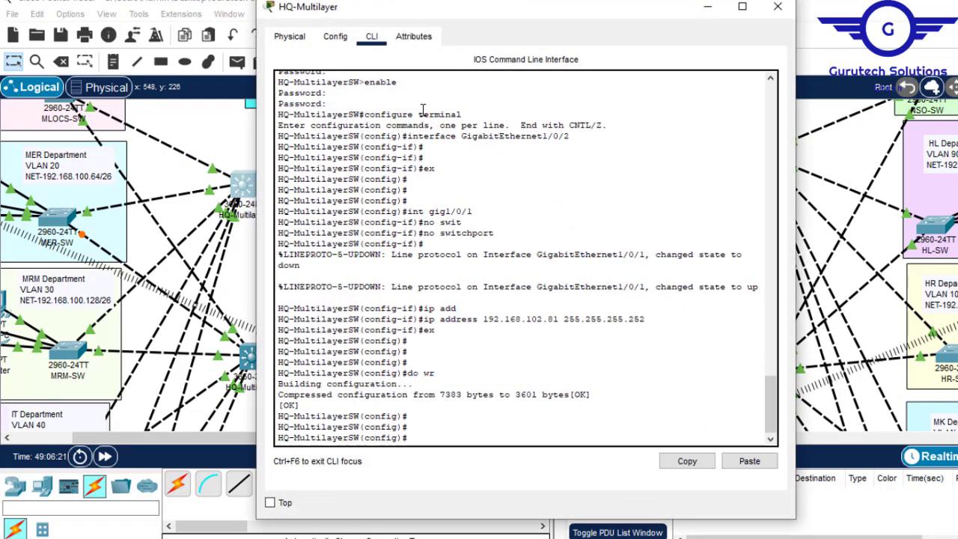
pyautogui.press('Return')
pyautogui.press('Return')
pyautogui.press('Return')
pyautogui.write('e')
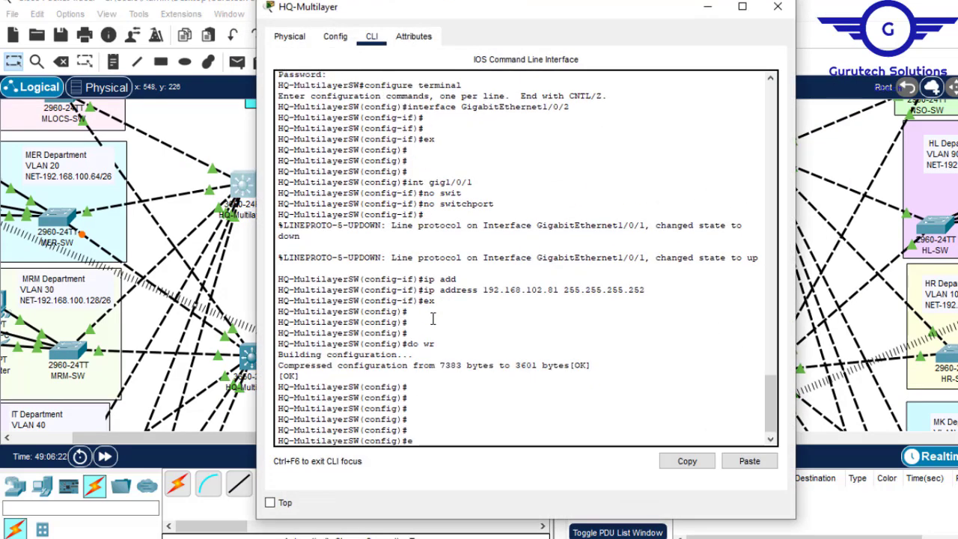
pyautogui.write('x')
pyautogui.press('Return')
pyautogui.press('Return')
pyautogui.press('Return')
pyautogui.press('Return')
pyautogui.press('Return')
pyautogui.press('Return')
pyautogui.press('Return')
pyautogui.press('Return')
# - Enter global configuration mode on the HQ-Multilayer switch with the command conf t
pyautogui.write('con ft')
pyautogui.press('Return')
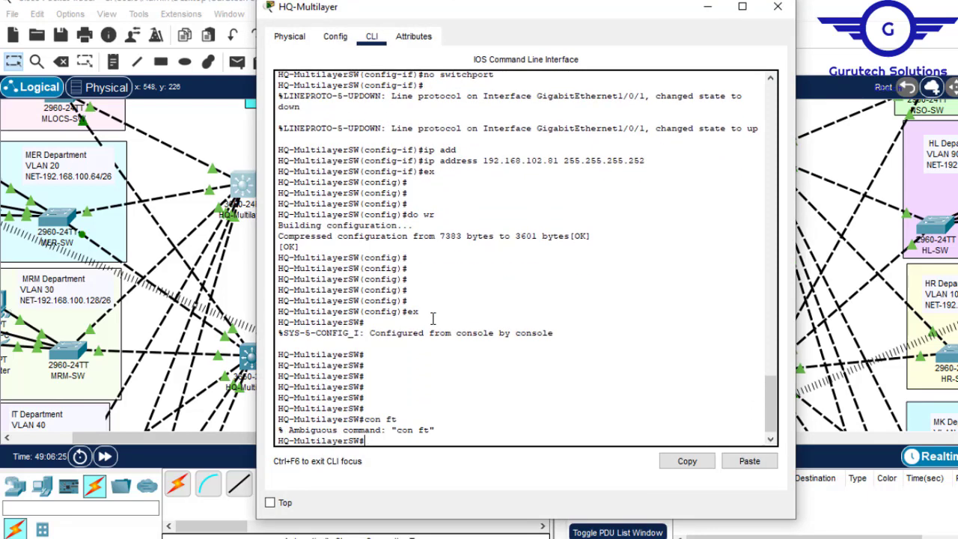
pyautogui.press('Up')
pyautogui.press('BackSpace')
pyautogui.press('BackSpace')
pyautogui.press('BackSpace')
pyautogui.write('t')
pyautogui.press('BackSpace')
pyautogui.write('f t')
pyautogui.press('Return')
pyautogui.press('Return')
pyautogui.press('Return')
pyautogui.press('Return')
pyautogui.press('Return')
pyautogui.press('Return')
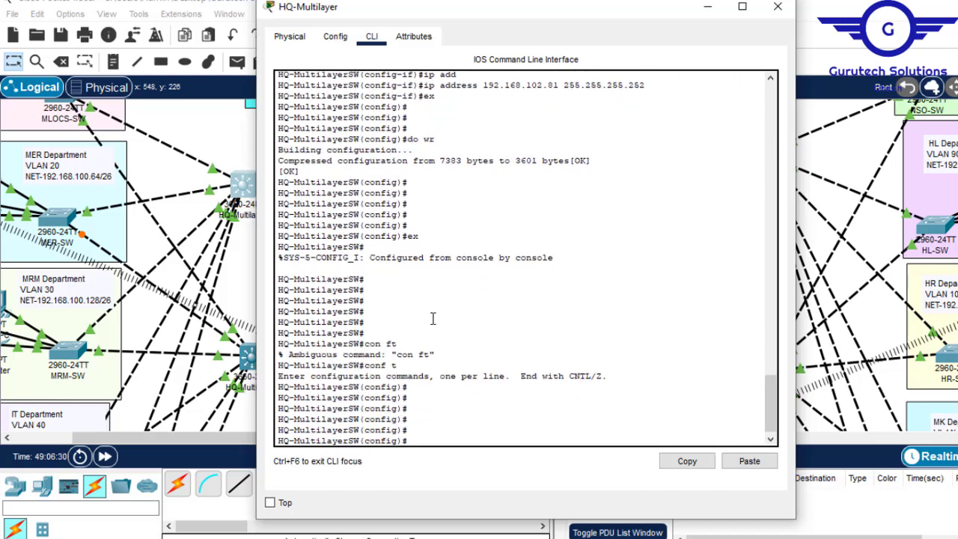
pyautogui.press('Return')
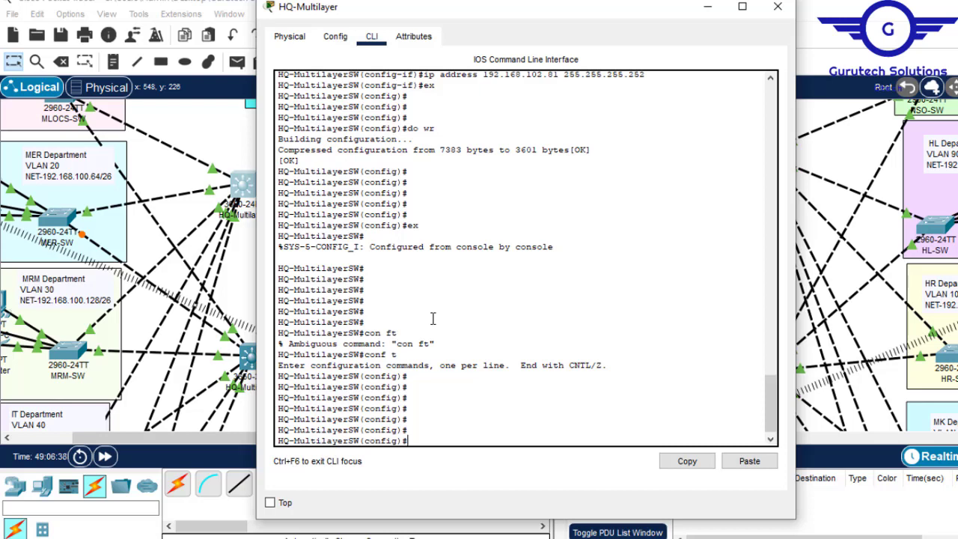
# - Enable layer-3 routing on the HQ-Multilayer switch with the command ip routing
pyautogui.write('ip r')
pyautogui.press('Return')
pyautogui.press('Return')
pyautogui.press('Return')
pyautogui.press('Return')
pyautogui.press('Return')
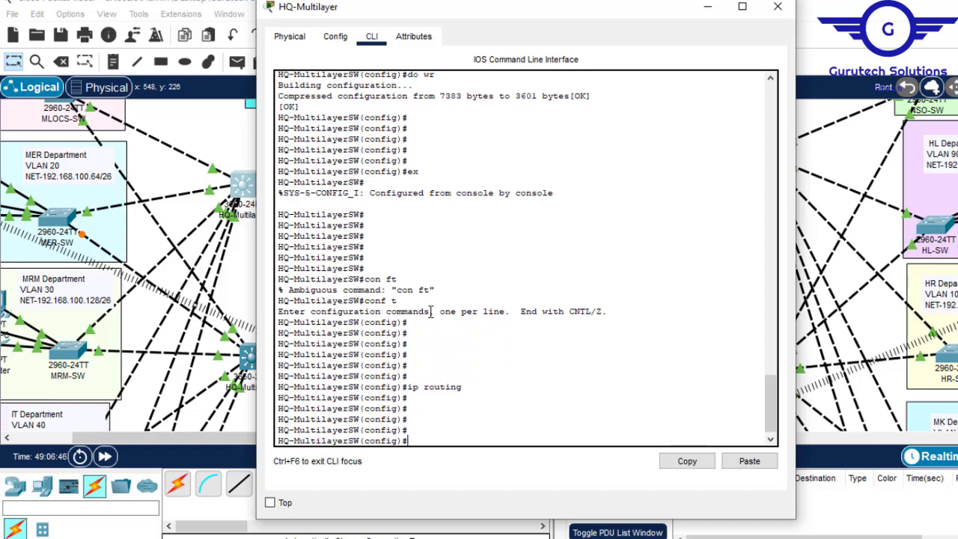
# - Review the HQ and branch networks in the topology and return to the HQ-Multilayer switch's command line
pyautogui.click(709, 6)
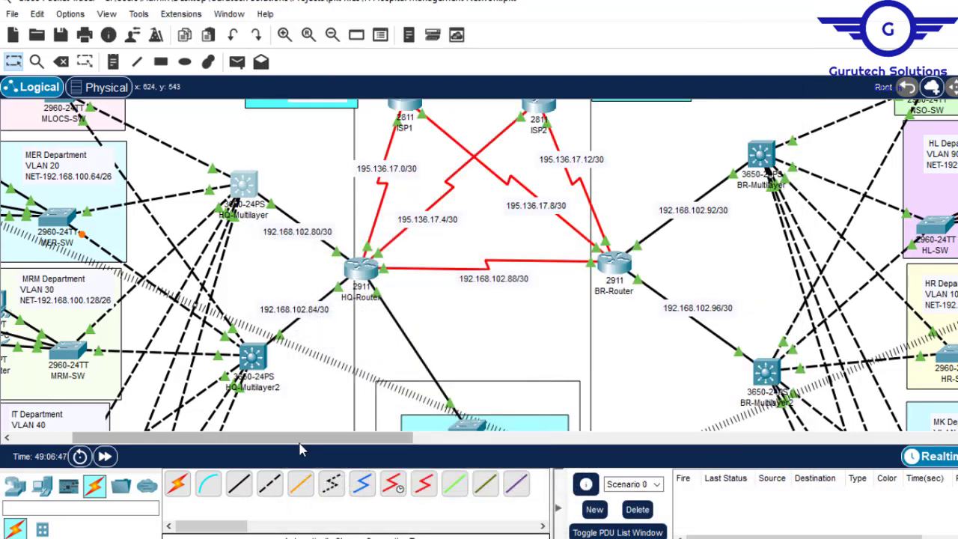
pyautogui.moveTo(314, 444); pyautogui.dragTo(270, 443)
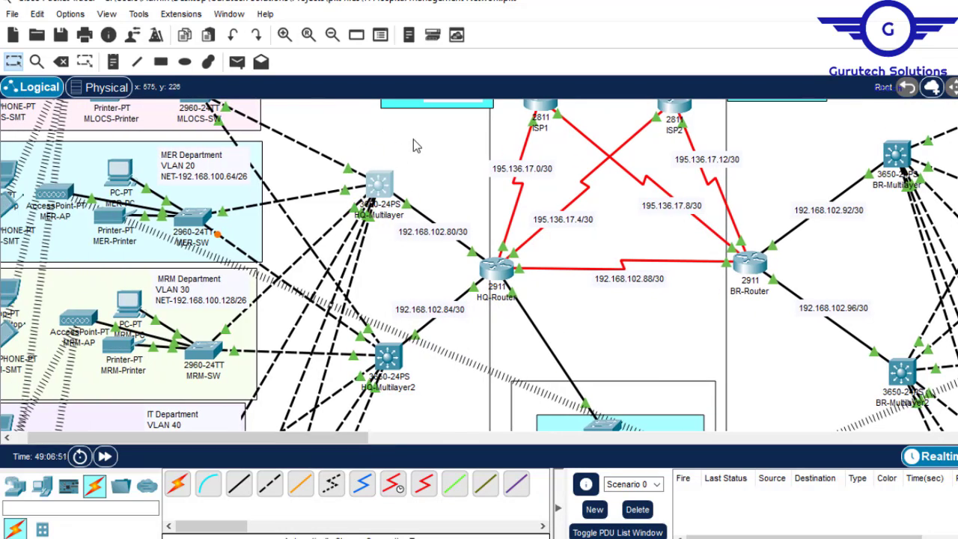
pyautogui.scroll(3, 479, 265)
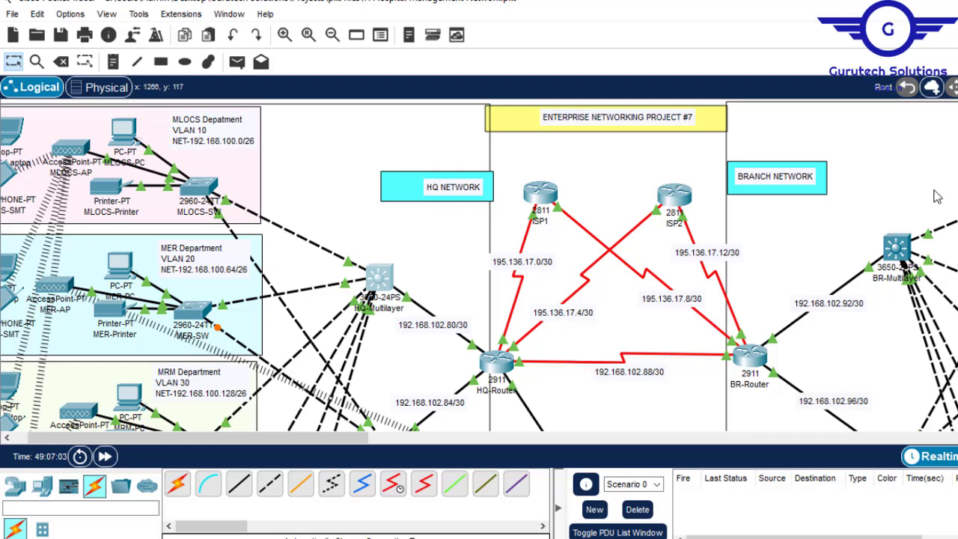
pyautogui.scroll(-3, 936, 195)
pyautogui.scroll(3, 407, 188)
pyautogui.click(379, 283)
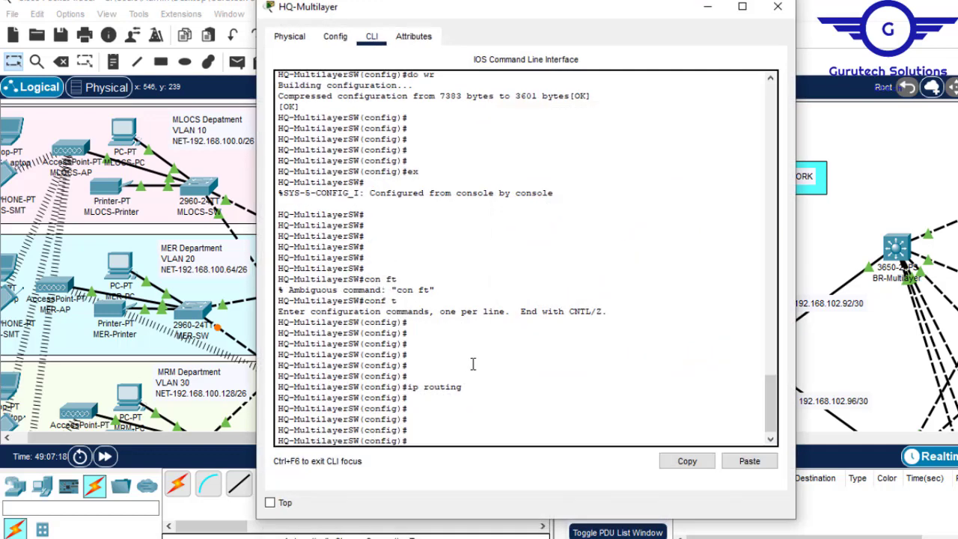
# - Start OSPF process 10 on the HQ-Multilayer switch with the command router ospf 10
pyautogui.press('Return')
pyautogui.press('Return')
pyautogui.write('rout')
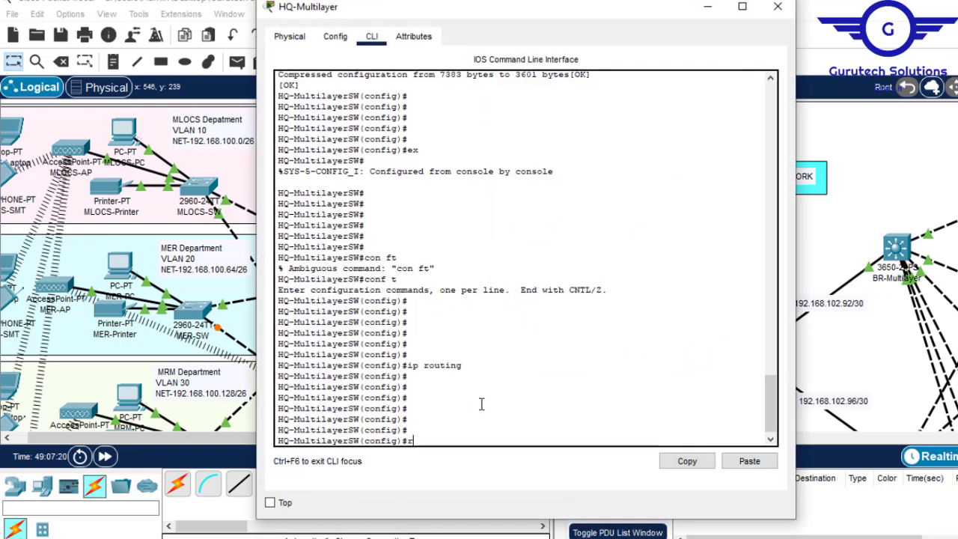
pyautogui.press('Tab')
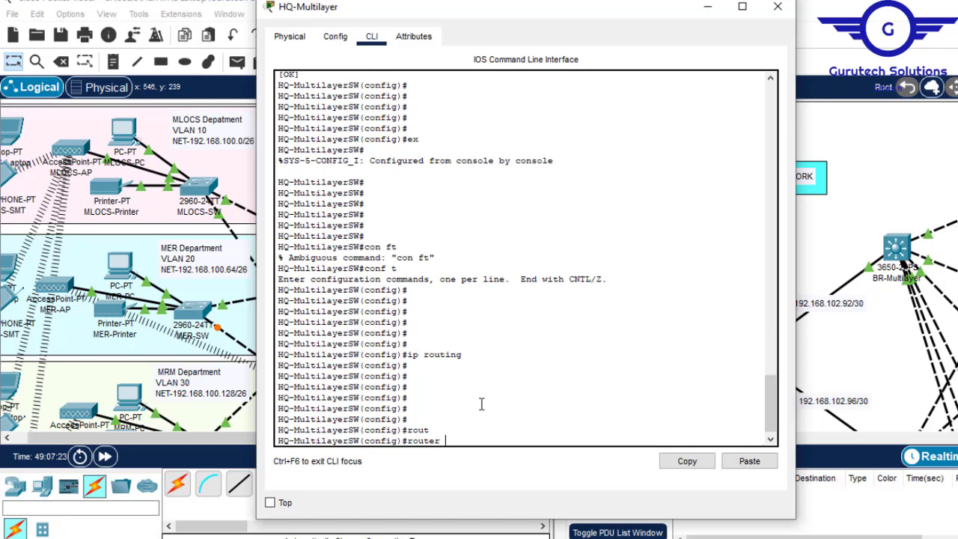
pyautogui.write('os')
pyautogui.press('Tab')
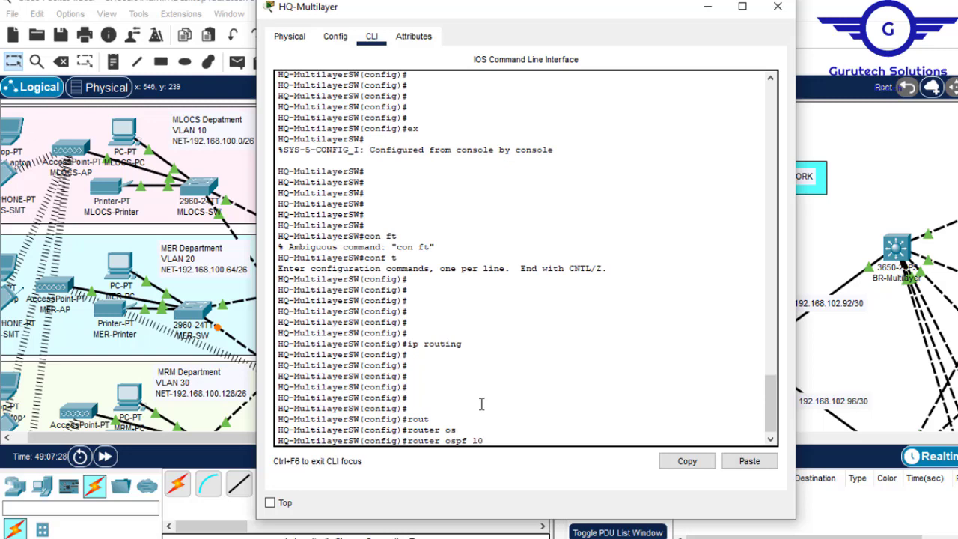
pyautogui.write('10')
pyautogui.press('Return')
pyautogui.press('Return')
pyautogui.press('Return')
# - Begin an OSPF network statement for 192.168.100.0 on the HQ-Multilayer switch, leaving it open for the wildcard mask
pyautogui.write('net')
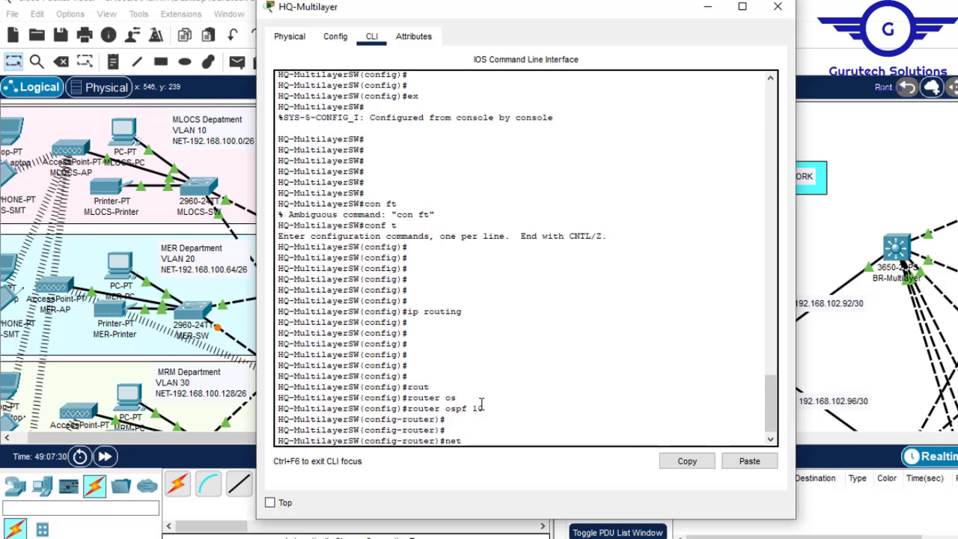
pyautogui.press('Tab')
pyautogui.write('192.168.')
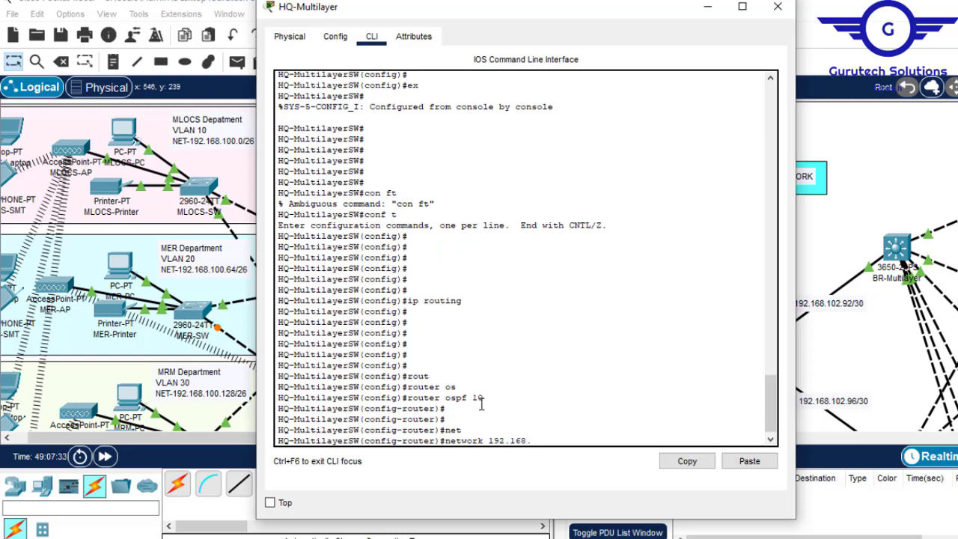
pyautogui.write('100.0')
# - Check the prefix length in the MLOCS department's network label and return to the HQ-Multilayer switch's command line
pyautogui.click(698, 538)
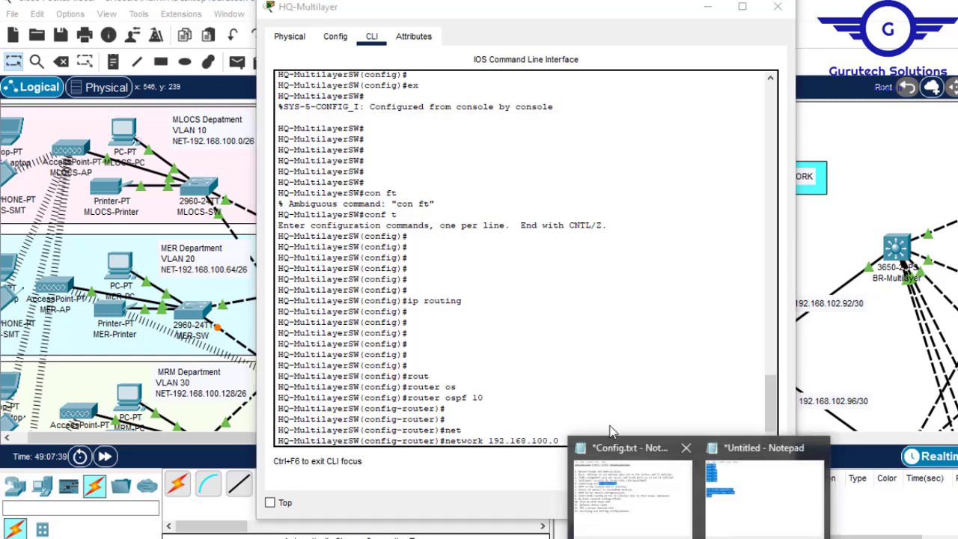
pyautogui.click(558, 416)
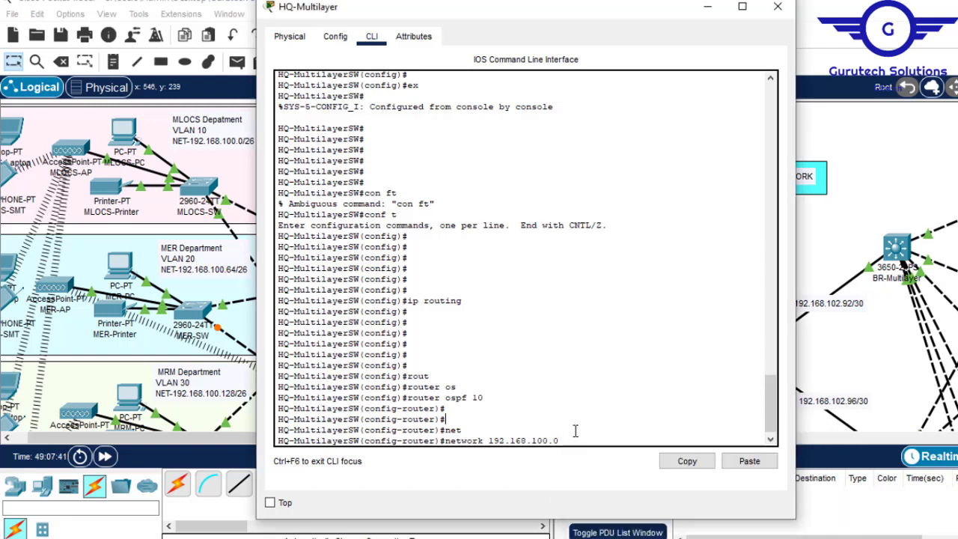
pyautogui.click(247, 144)
pyautogui.doubleClick(267, 146)
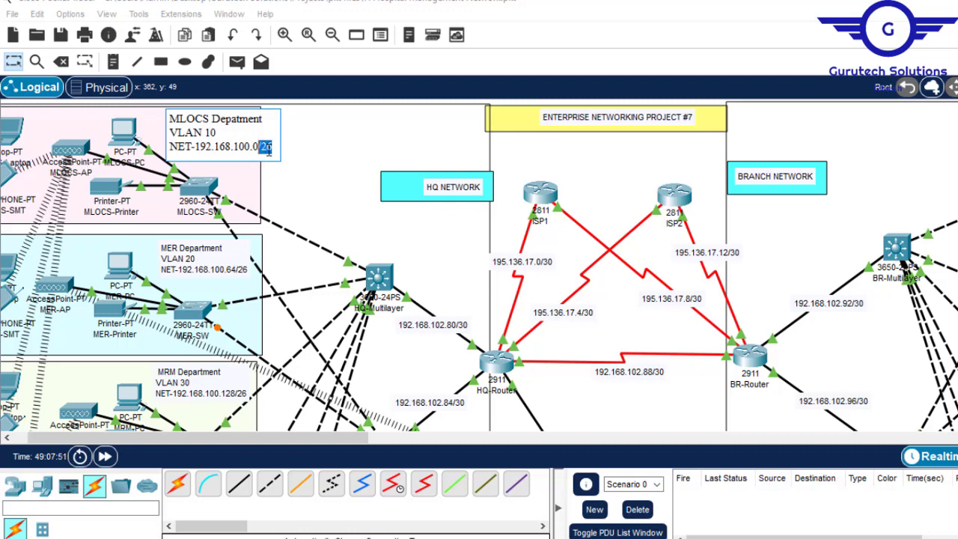
pyautogui.click(592, 153)
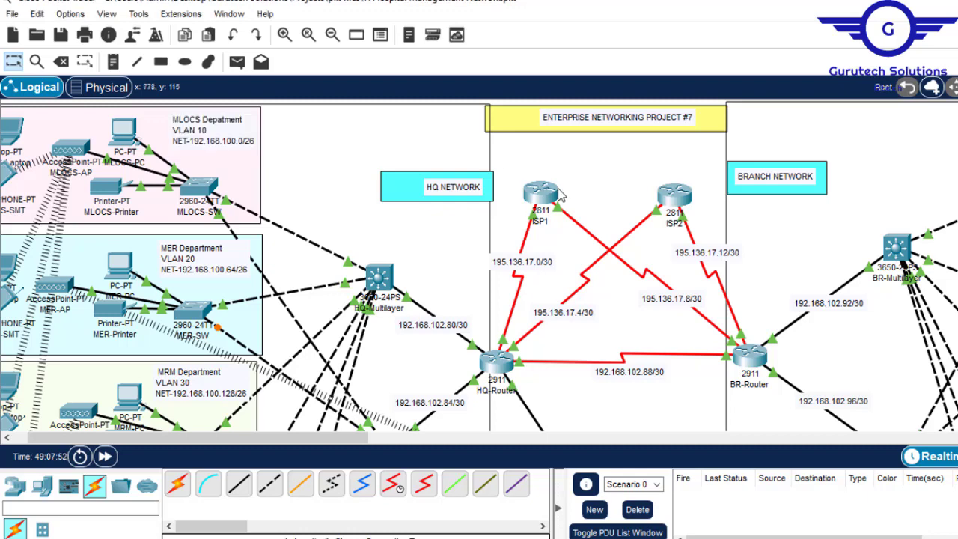
pyautogui.click(384, 283)
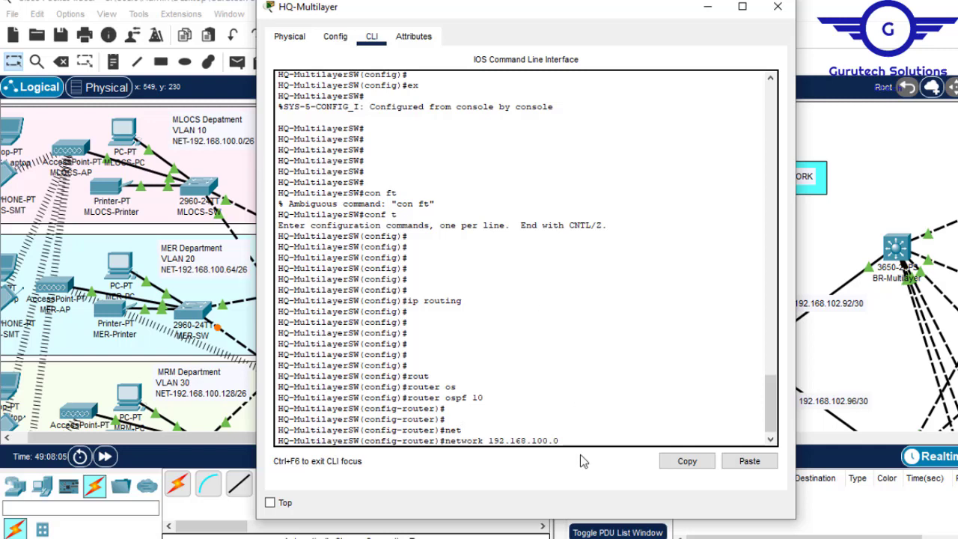
# - Complete the 192.168.100.0 network statement with wildcard mask 0.0.0.63 and area 0
pyautogui.write('.0.0.63 are')
pyautogui.press('Tab')
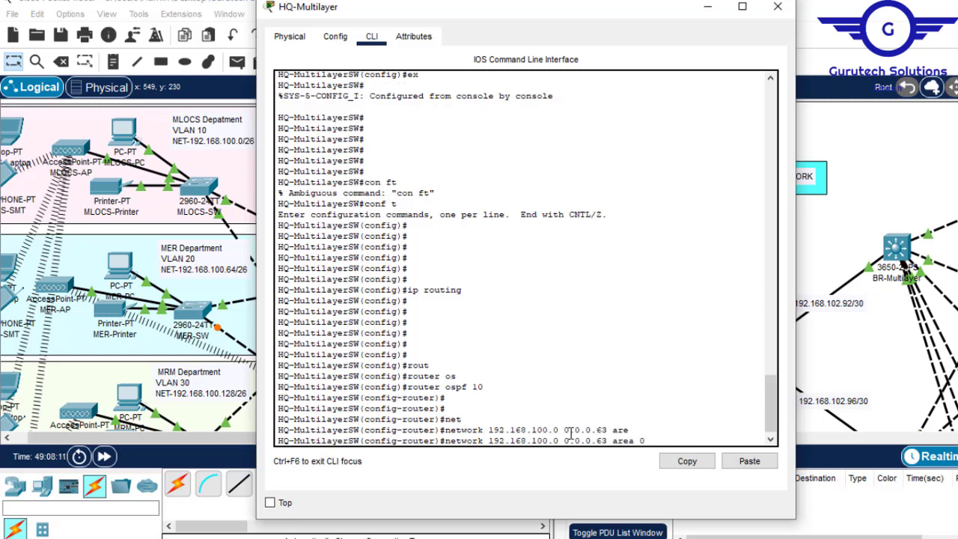
pyautogui.write('0')
pyautogui.press('Return')
# - Advertise the MER department's network in OSPF with network 192.168.100.64 0.0.0.63 area 0
pyautogui.press('Up')
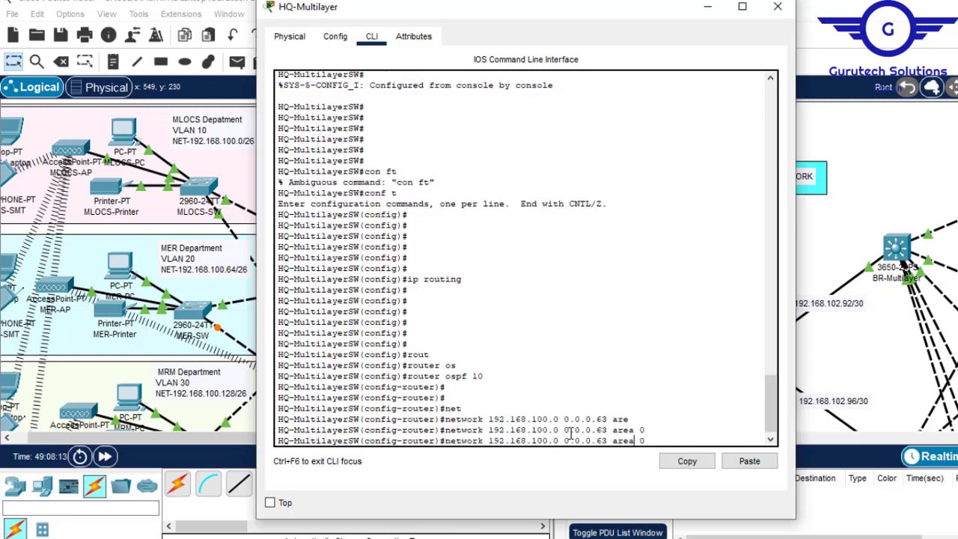
pyautogui.press('BackSpace')
pyautogui.write('64')
pyautogui.press('Return')
# - Advertise the MRM department's network in OSPF with network 192.168.100.128 0.0.0.63 area 0
pyautogui.press('Up')
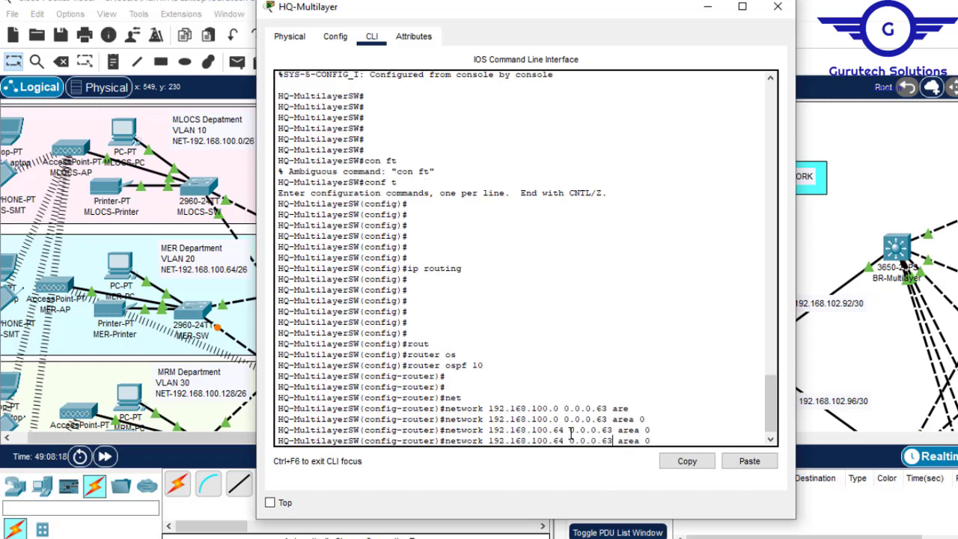
pyautogui.press('Left')
pyautogui.press('Left')
pyautogui.press('Left')
pyautogui.press('Left')
pyautogui.press('Left')
pyautogui.press('Left')
pyautogui.press('Left')
pyautogui.press('Left')
pyautogui.press('Left')
pyautogui.press('Left')
pyautogui.press('Left')
pyautogui.press('Left')
pyautogui.press('Left')
pyautogui.press('Left')
pyautogui.press('Left')
pyautogui.press('Left')
pyautogui.press('BackSpace')
pyautogui.press('BackSpace')
pyautogui.write('128')
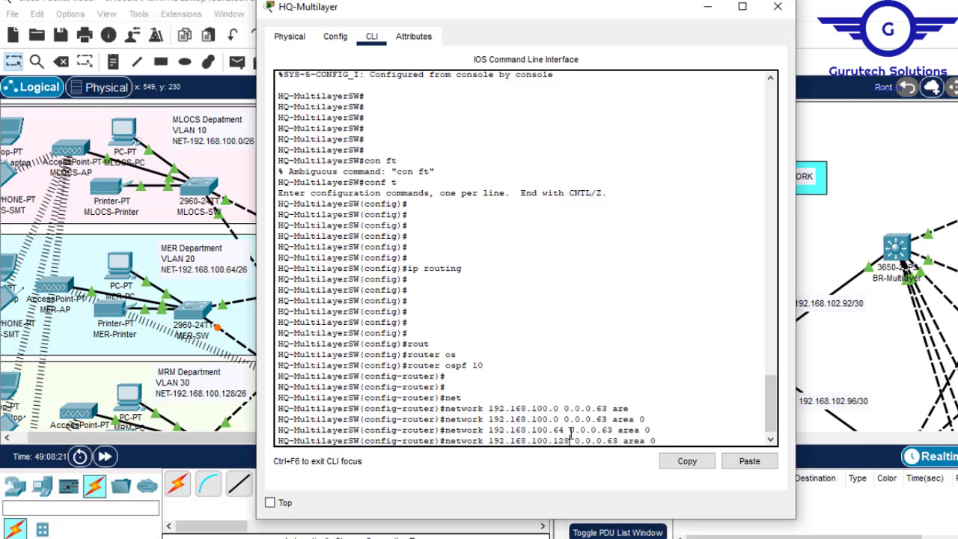
pyautogui.press('Return')
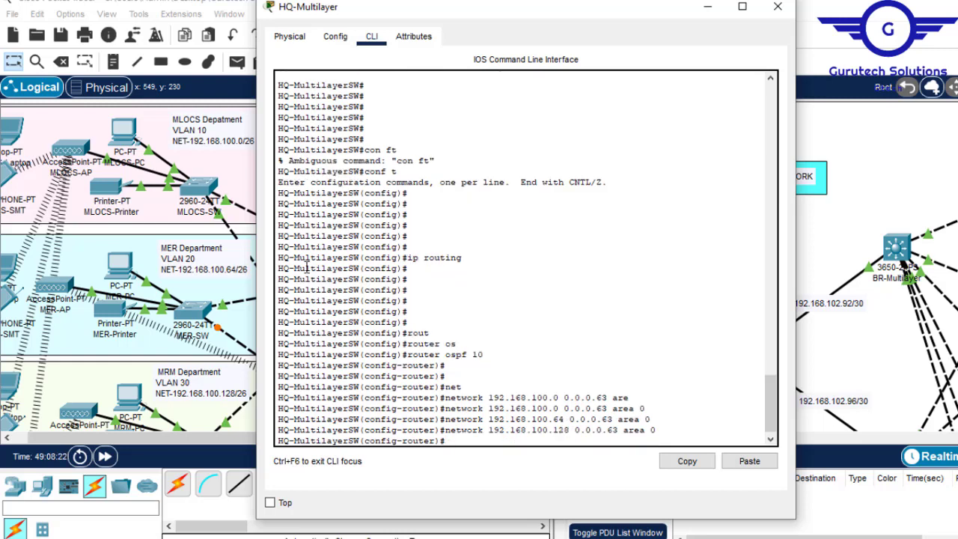
# - Check the IT department's subnet in the topology and try to advertise it in OSPF area 0 with wildcard mask 0.0.0.63
pyautogui.click(710, 7)
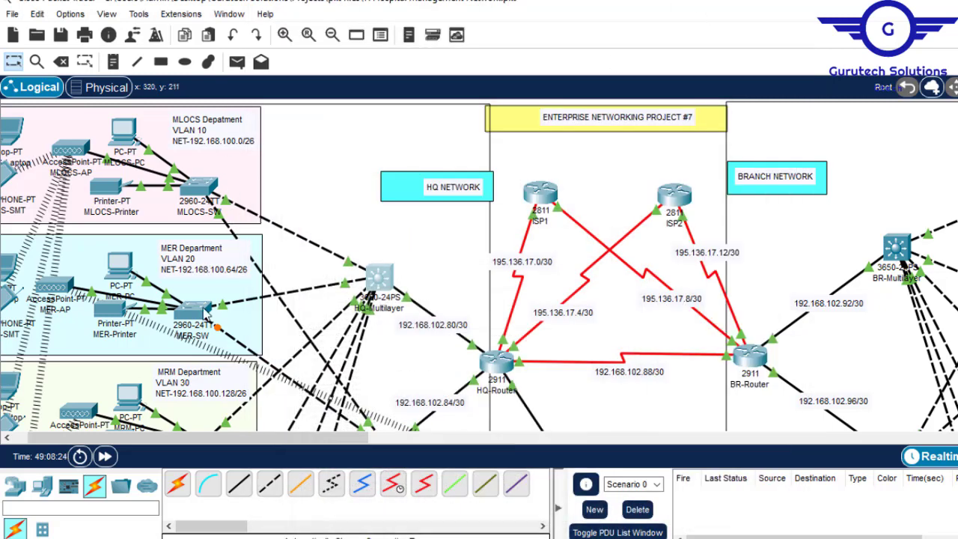
pyautogui.scroll(-10, 479, 264)
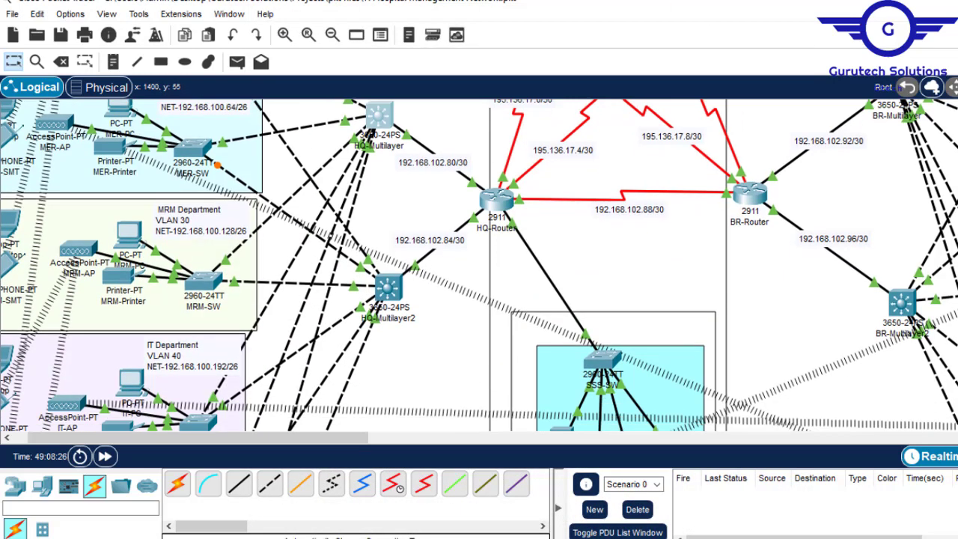
pyautogui.scroll(10, 479, 265)
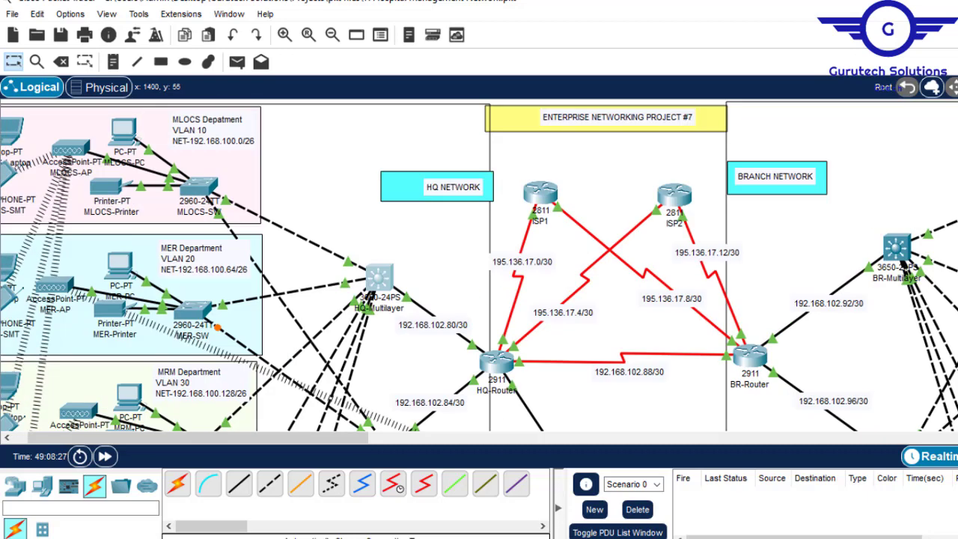
pyautogui.click(379, 280)
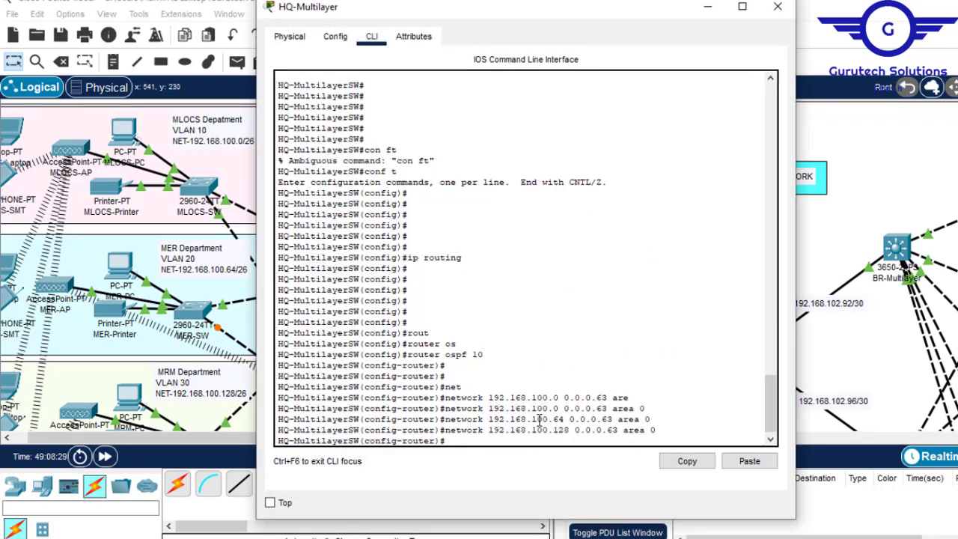
pyautogui.press('Up')
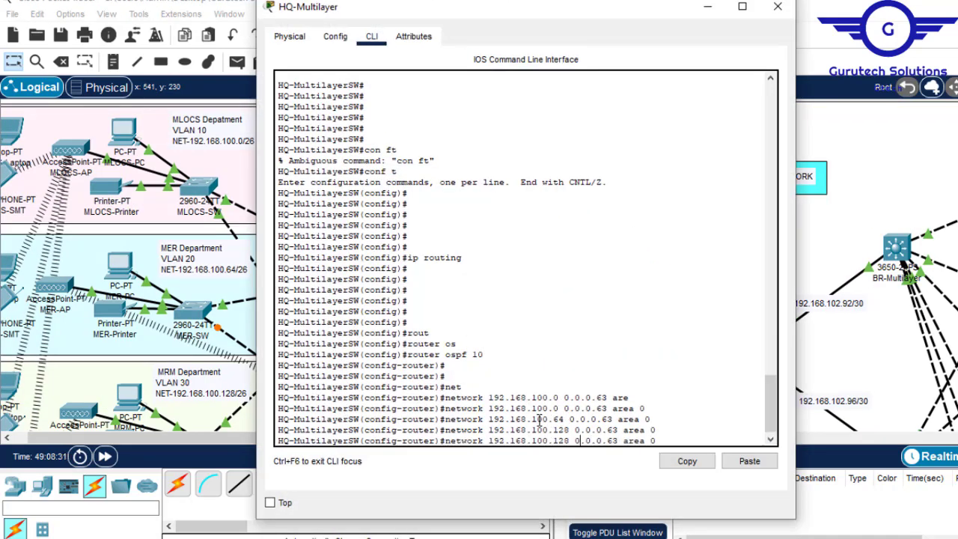
pyautogui.press('BackSpace')
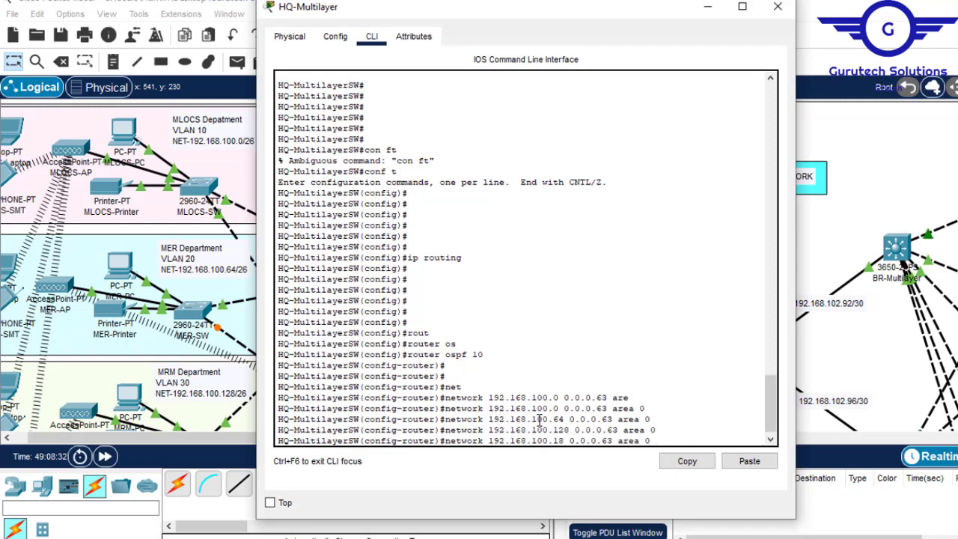
pyautogui.write('92')
pyautogui.press('Return')
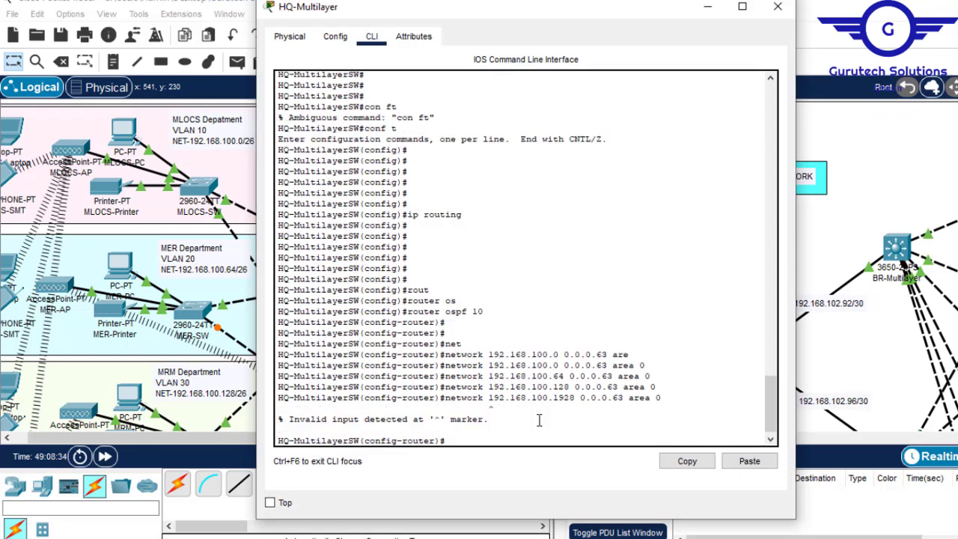
# - Correct the address in the last network statement and submit it as network 192.168.100.192 0.0.0.63 area 0
pyautogui.press('Up')
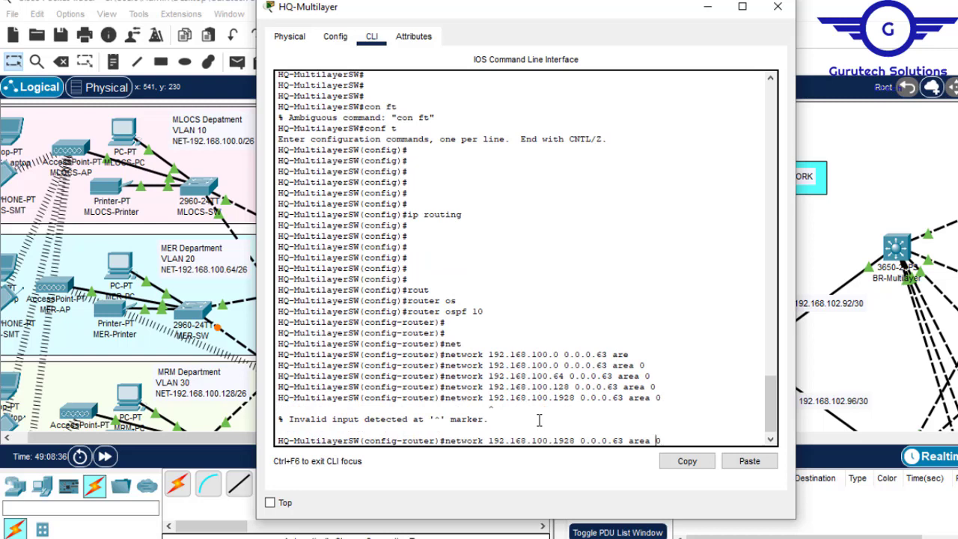
pyautogui.press('Left')
pyautogui.press('Left')
pyautogui.press('Left')
pyautogui.press('Delete')
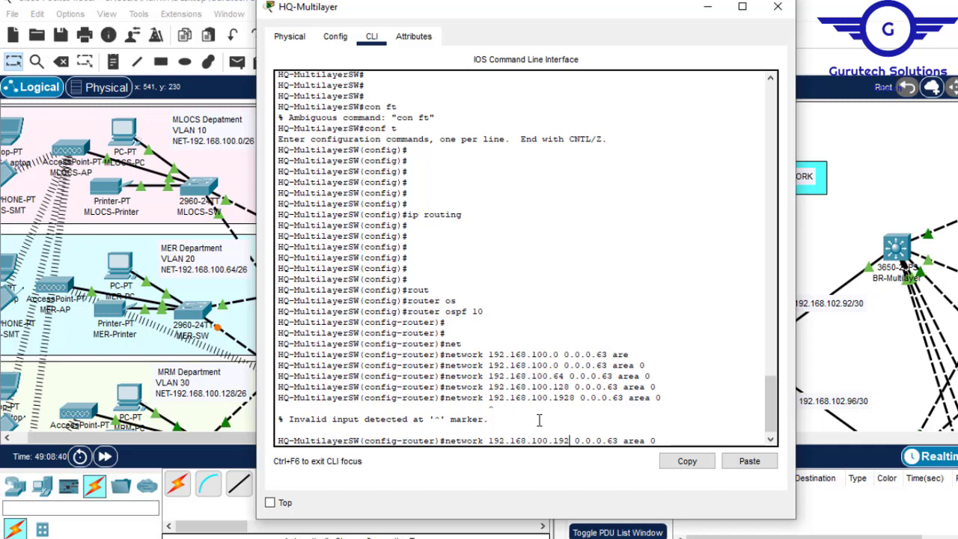
pyautogui.press('Return')
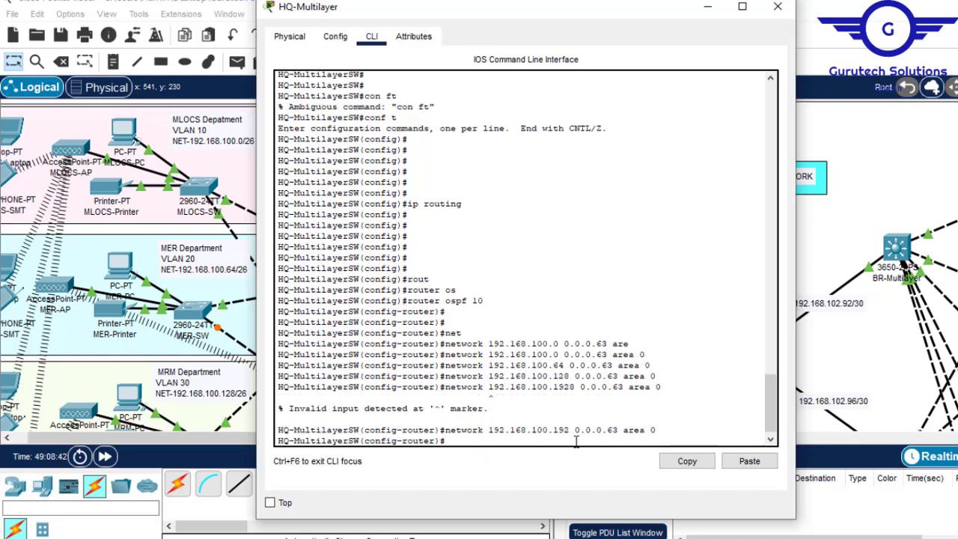
# - Reuse the earlier 192.168.100.0 statement to advertise network 192.168.101.0 0.0.0.63 area 0 in OSPF
pyautogui.press('Up')
pyautogui.press('Up')
pyautogui.press('Up')
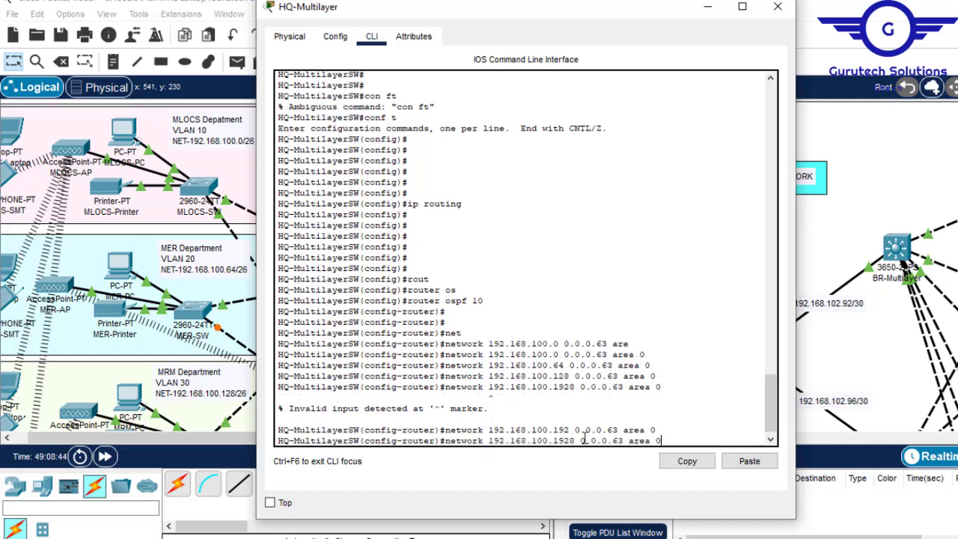
pyautogui.press('Up')
pyautogui.press('Left')
pyautogui.press('Left')
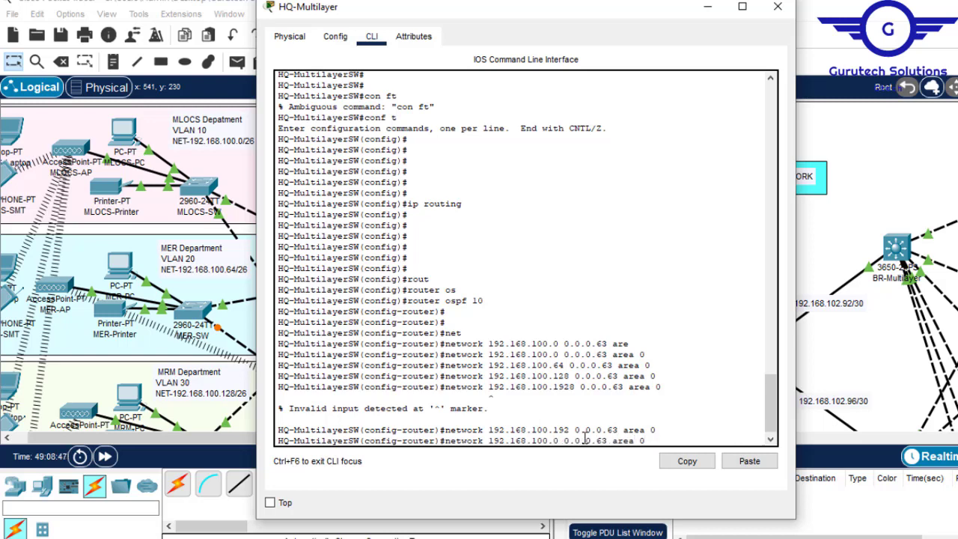
pyautogui.press('BackSpace')
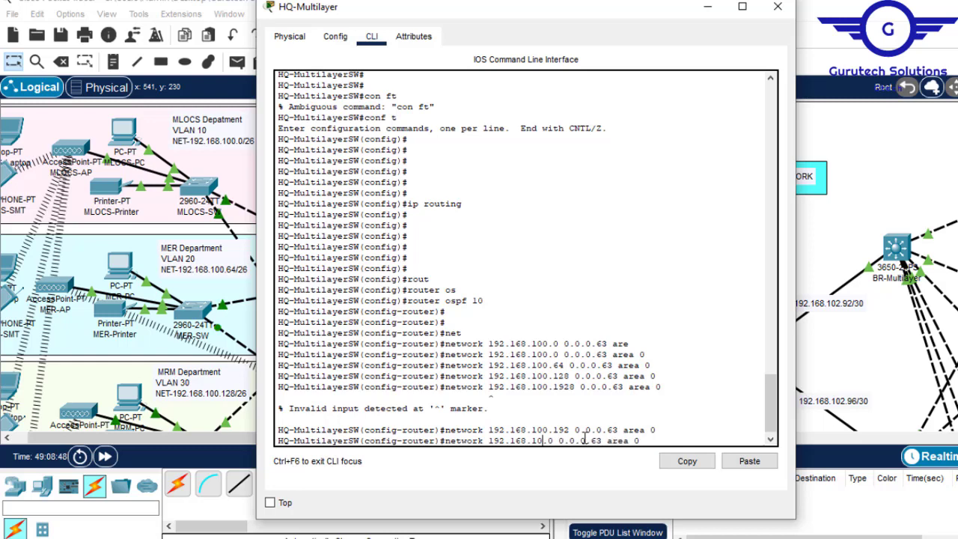
pyautogui.write('1')
pyautogui.press('Return')
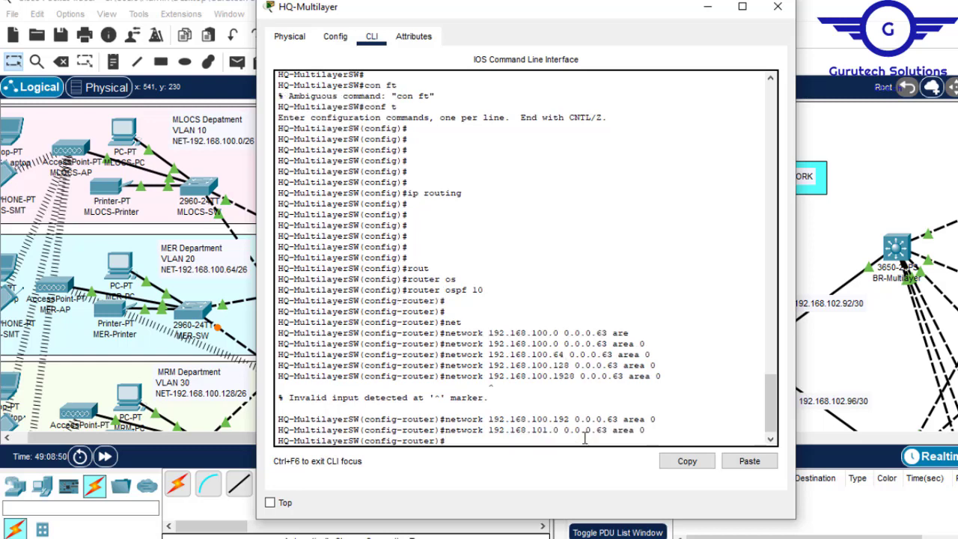
# - Advertise network 192.168.101.64 0.0.0.63 area 0 in OSPF by reusing the previous network statement
pyautogui.press('Up')
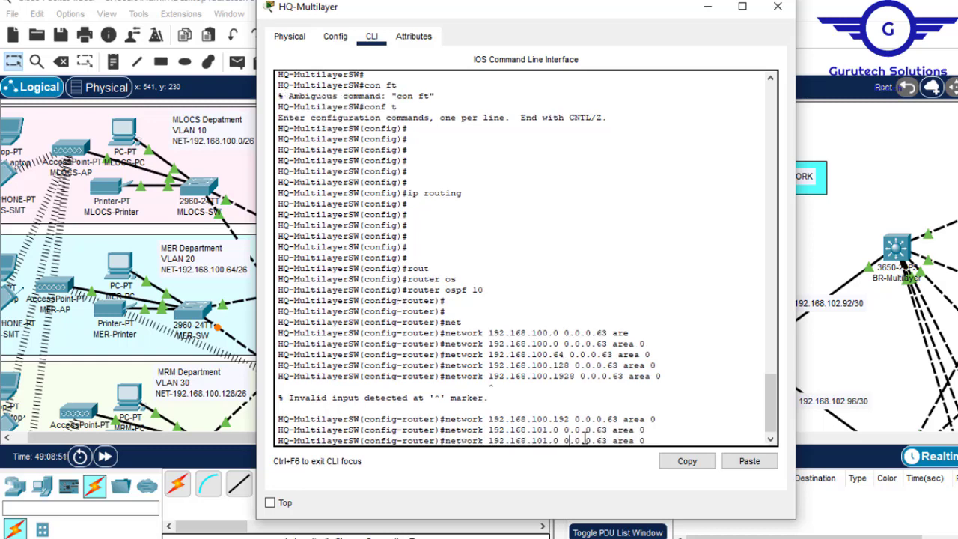
pyautogui.press('BackSpace')
pyautogui.write('64')
pyautogui.press('Return')
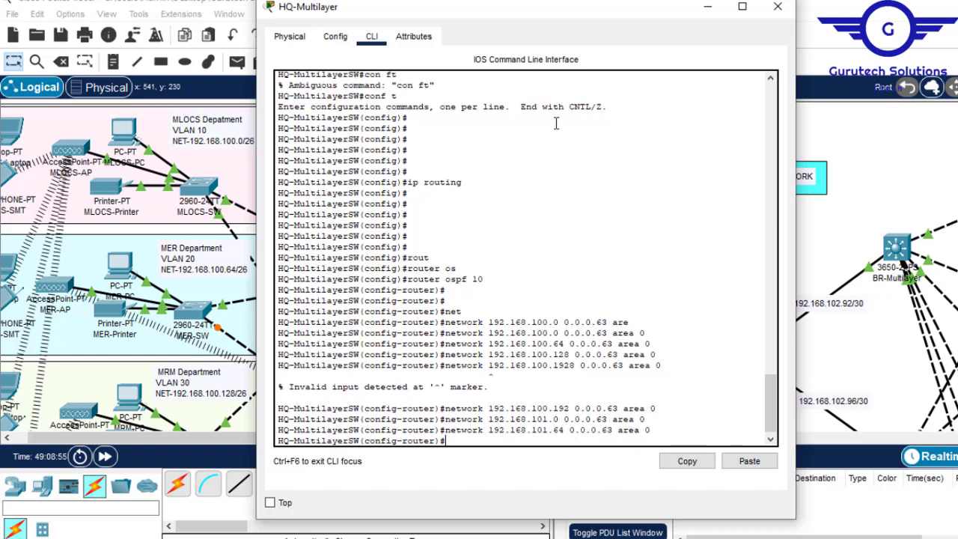
# - Copy the address 192.168.102.80 from the link label between HQ-Multilayer and HQ-Router and return to the switch's command line
pyautogui.click(708, 10)
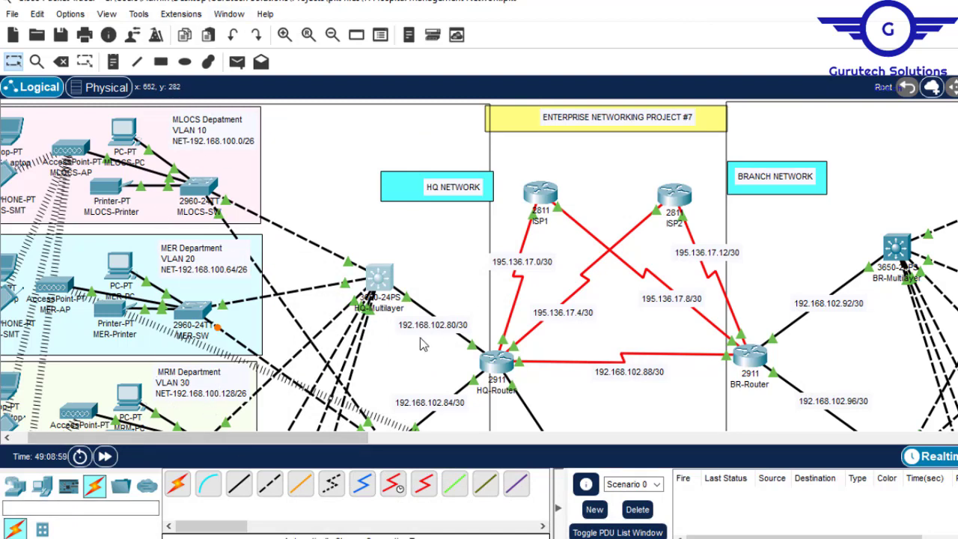
pyautogui.click(442, 333)
pyautogui.moveTo(463, 325); pyautogui.dragTo(395, 324)
pyautogui.press('super+c')
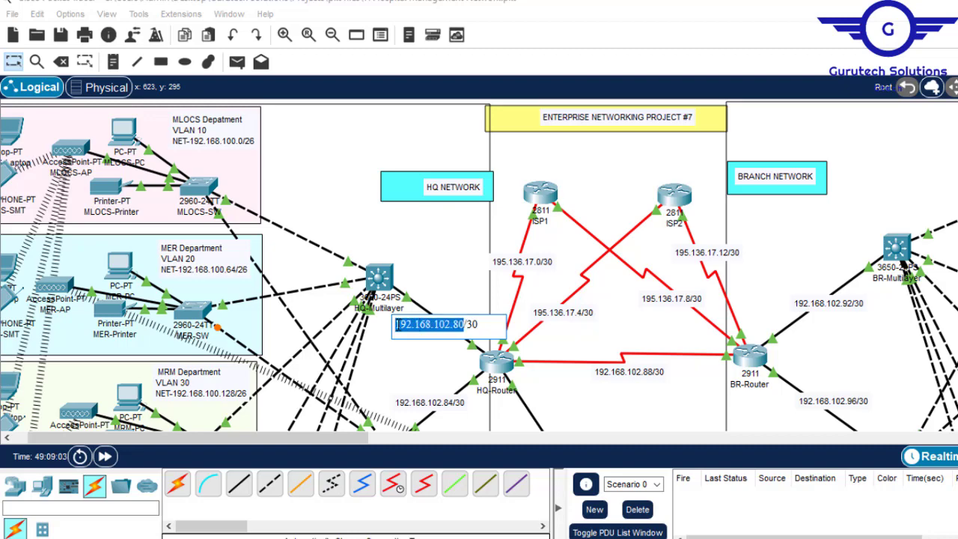
pyautogui.click(374, 277)
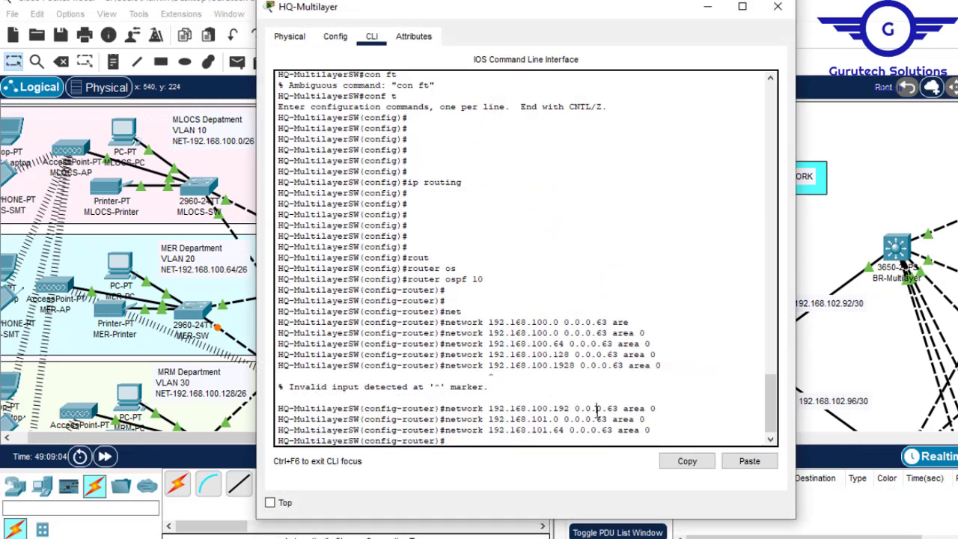
# - Advertise the HQ-Router link in OSPF with network 192.168.102.80 0.0.0.3 area 0, reusing the last statement and the copied address
pyautogui.press('Up')
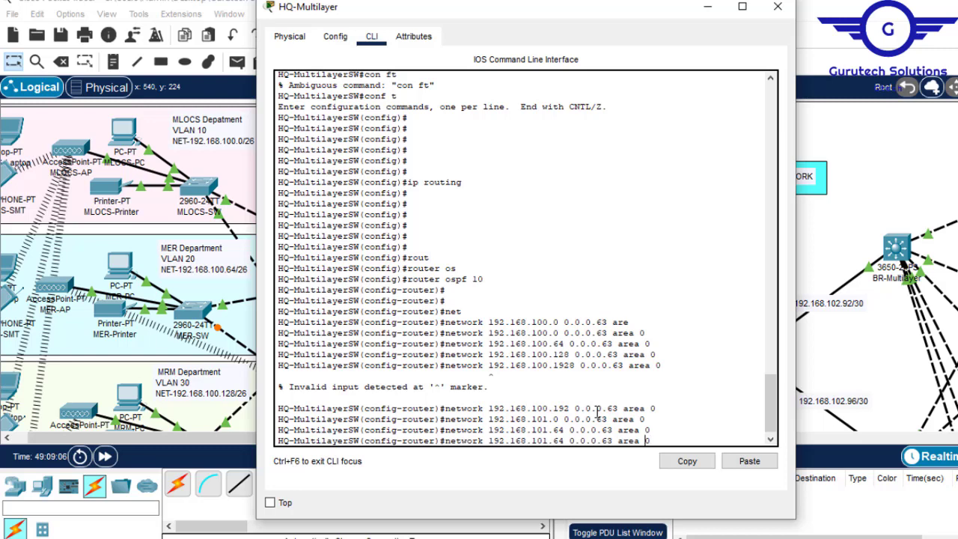
pyautogui.press('Left')
pyautogui.press('BackSpace')
pyautogui.press('BackSpace')
pyautogui.press('BackSpace')
pyautogui.press('BackSpace')
pyautogui.press('BackSpace')
pyautogui.press('BackSpace')
pyautogui.press('BackSpace')
pyautogui.press('BackSpace')
pyautogui.press('BackSpace')
pyautogui.press('BackSpace')
pyautogui.press('BackSpace')
pyautogui.press('BackSpace')
pyautogui.press('BackSpace')
pyautogui.press('BackSpace')
pyautogui.press('BackSpace')
pyautogui.press('BackSpace')
pyautogui.press('BackSpace')
pyautogui.press('BackSpace')
pyautogui.press('BackSpace')
pyautogui.press('BackSpace')
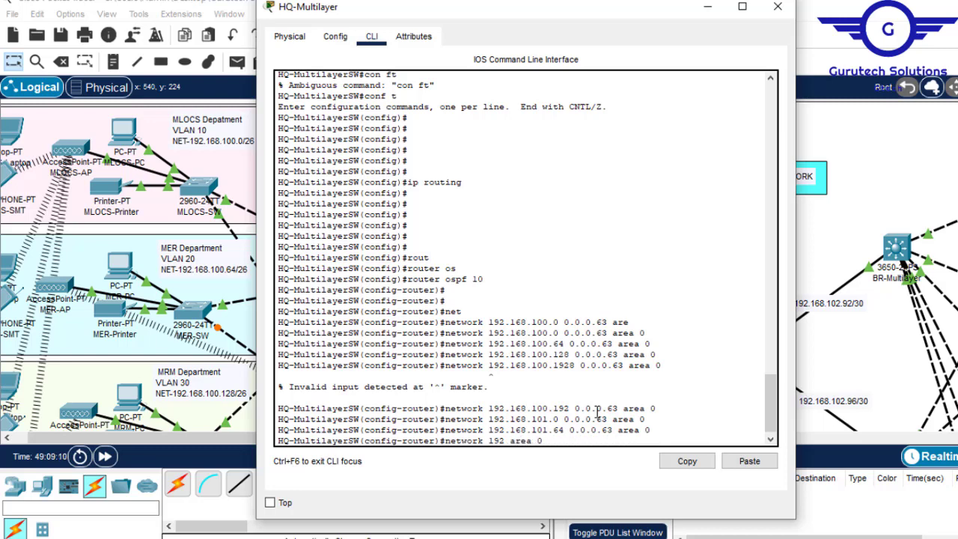
pyautogui.click(748, 464)
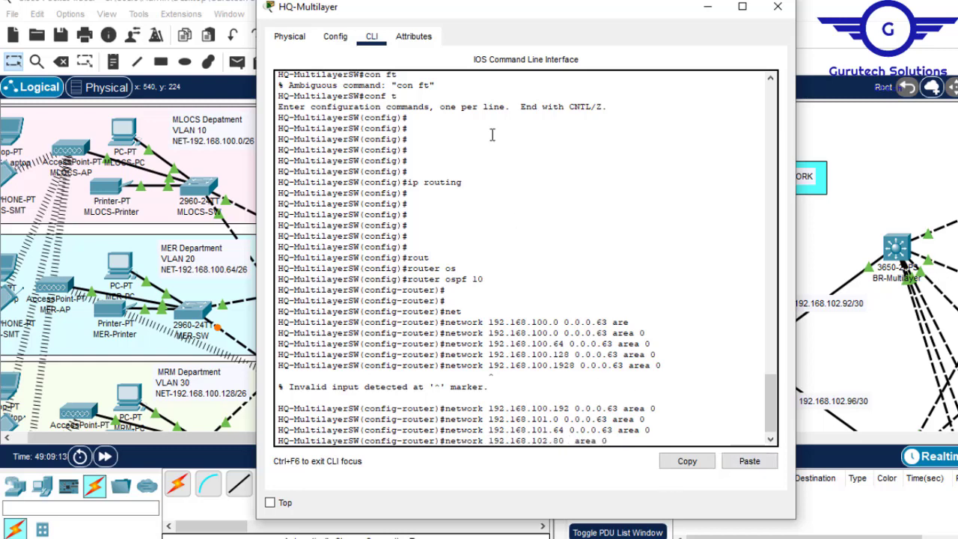
pyautogui.write('0.0.0.3')
pyautogui.click(708, 7)
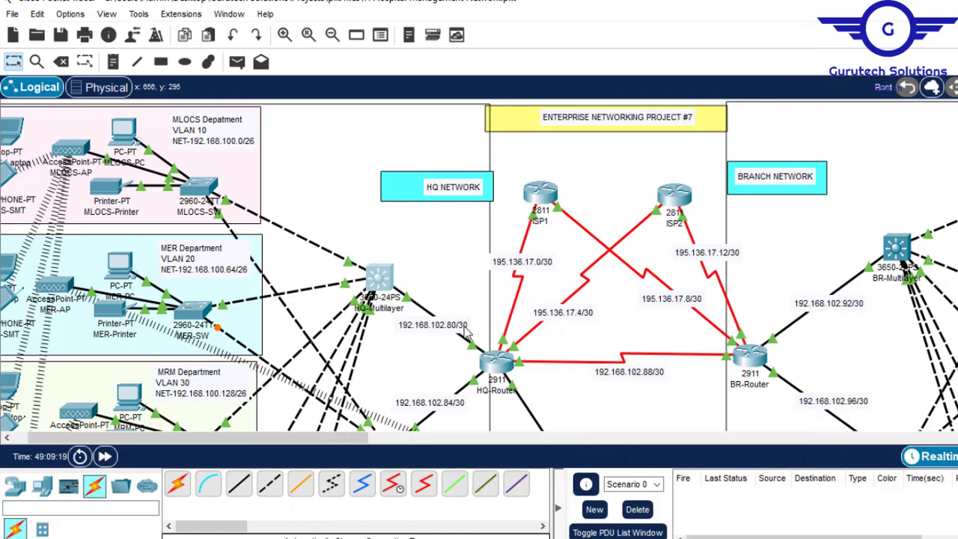
pyautogui.click(386, 279)
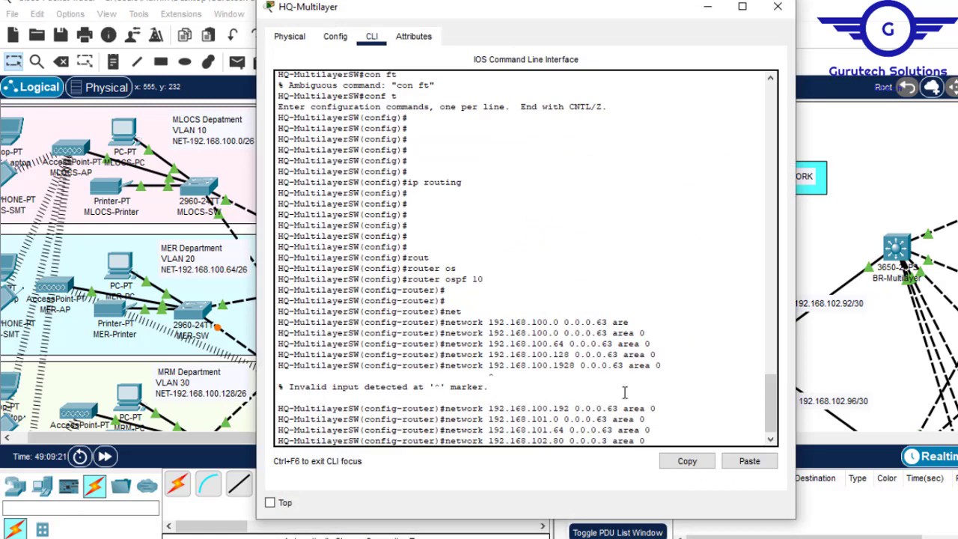
pyautogui.press('Return')
pyautogui.press('Return')
pyautogui.press('Return')
# - Exit OSPF router configuration and save the HQ-Multilayer switch configuration with do wr
pyautogui.write('ex')
pyautogui.press('Return')
pyautogui.press('Return')
pyautogui.press('Return')
pyautogui.press('Return')
pyautogui.write('do ')
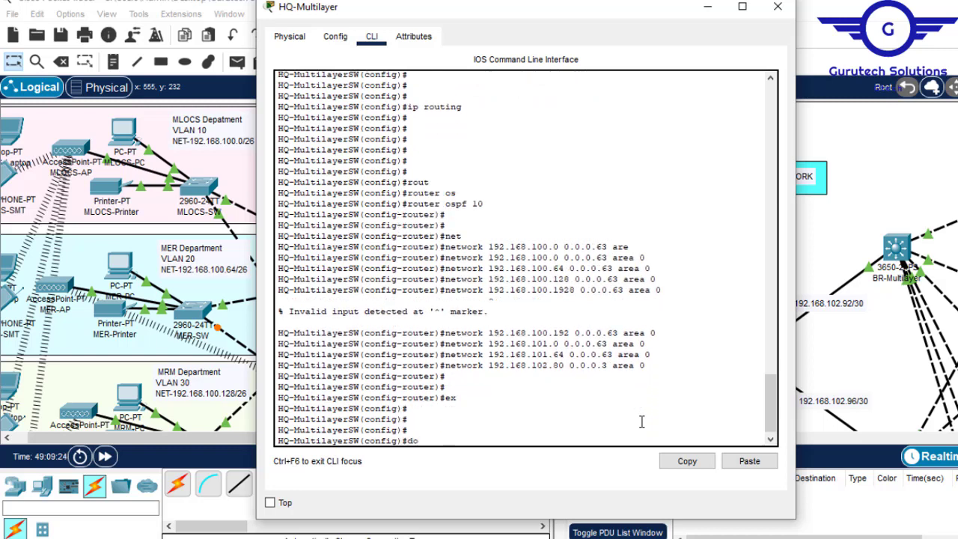
pyautogui.write('wr')
pyautogui.press('Return')
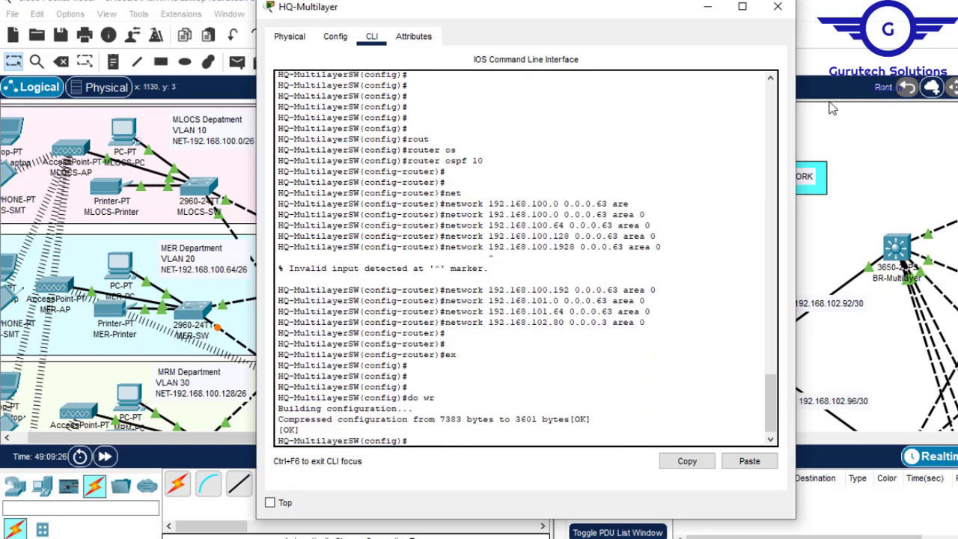
# - Check the default static route item in the Config.txt list of configuration steps
pyautogui.click(707, 9)
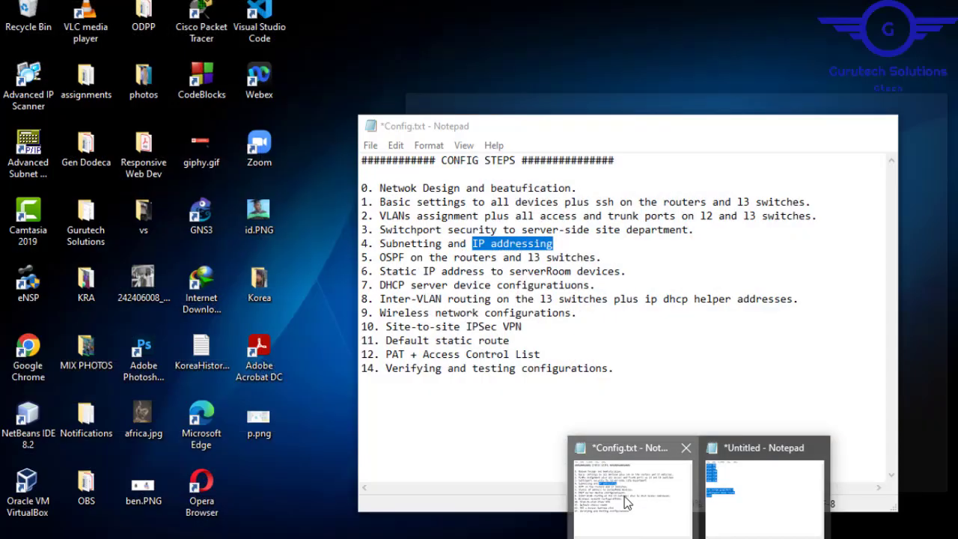
pyautogui.click(627, 503)
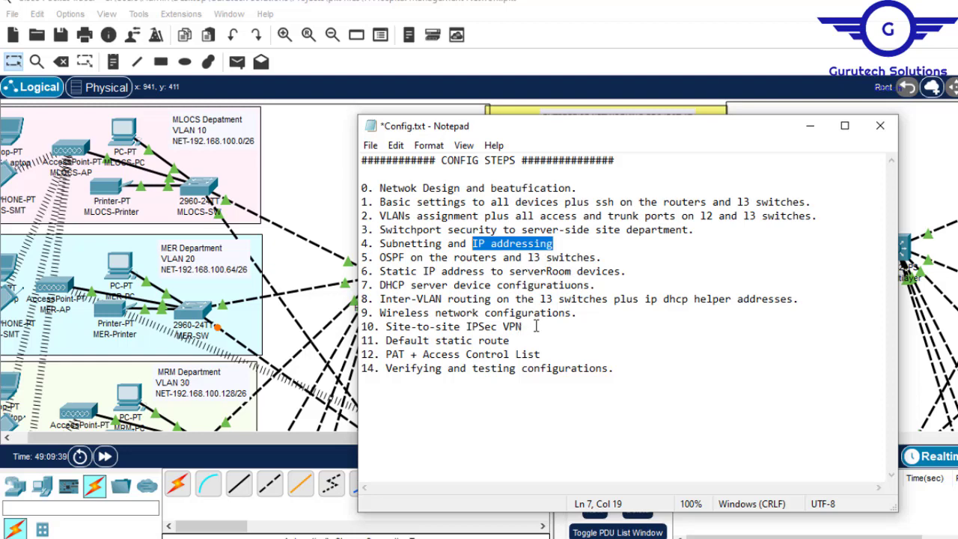
pyautogui.moveTo(512, 341); pyautogui.dragTo(390, 341)
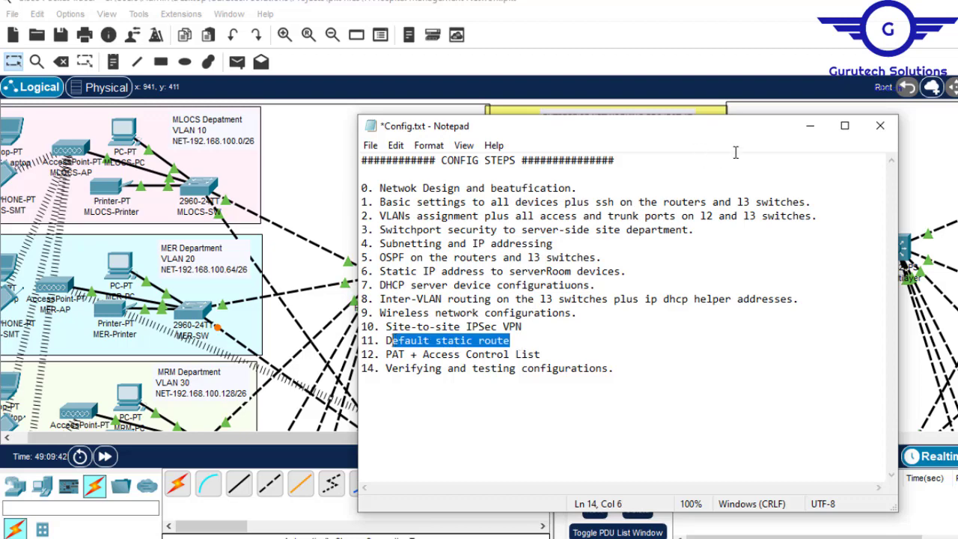
pyautogui.click(810, 128)
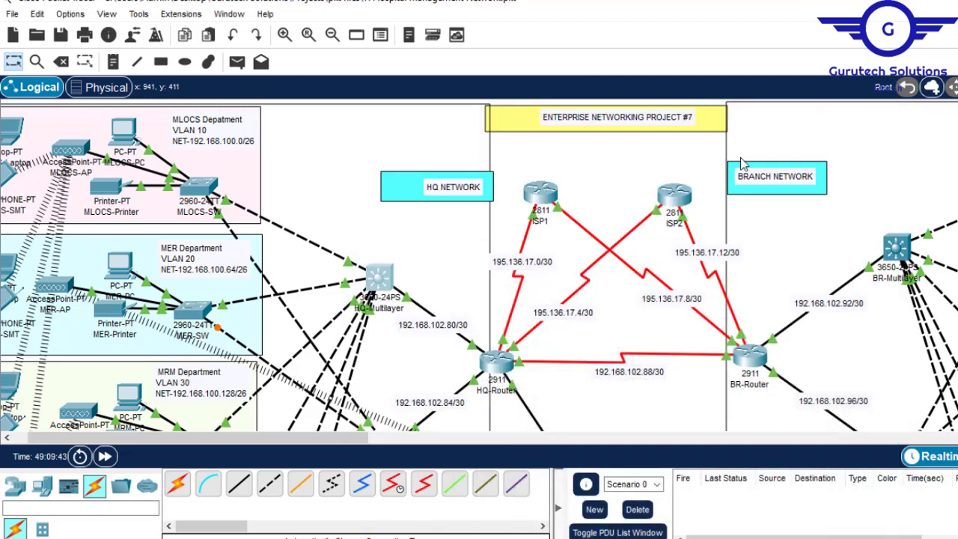
# - Begin a default static route on the HQ-Multilayer switch with ip route 0.0.0.0 0.0.0.0, leaving the next hop open
pyautogui.click(377, 277)
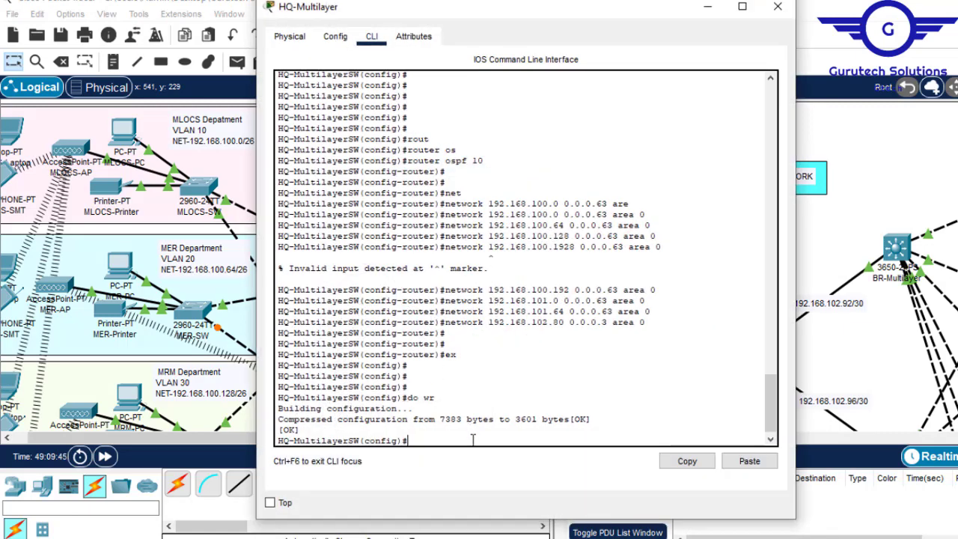
pyautogui.press('Return')
pyautogui.press('Return')
pyautogui.press('Return')
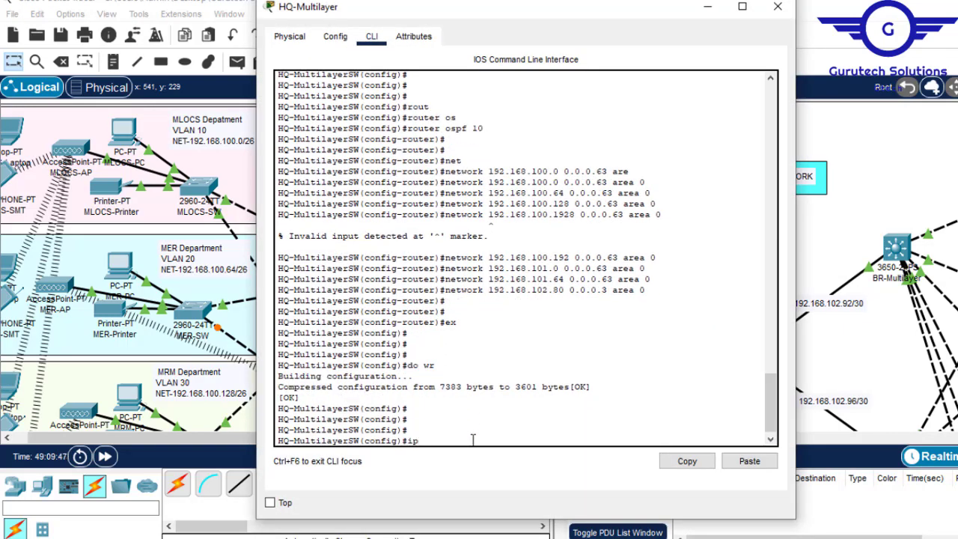
pyautogui.write('ip rout')
pyautogui.press('Tab')
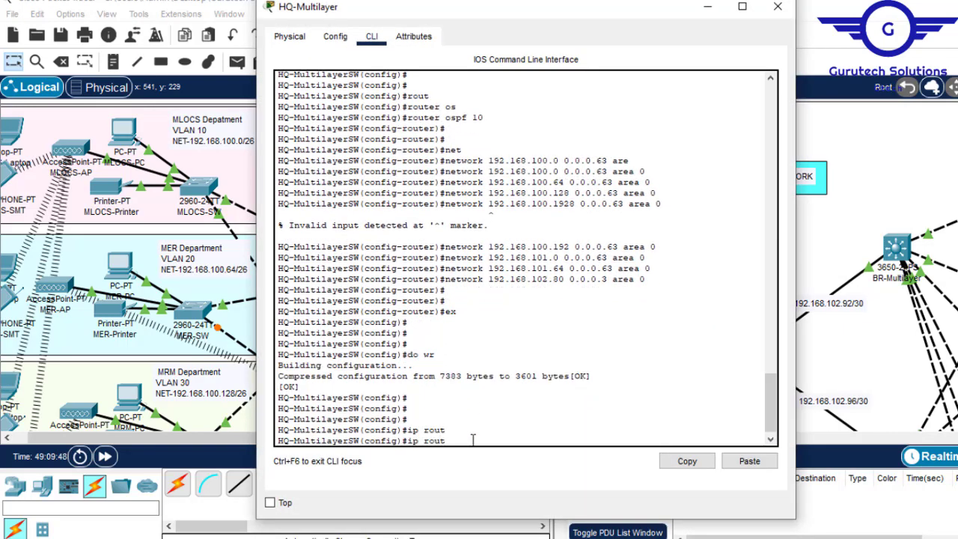
pyautogui.write('0.0.0.0 0.0.0.0')
# - Check the default static routing requirement and its next-hop instruction in Project7.pdf, then return to the network topology
pyautogui.click(706, 5)
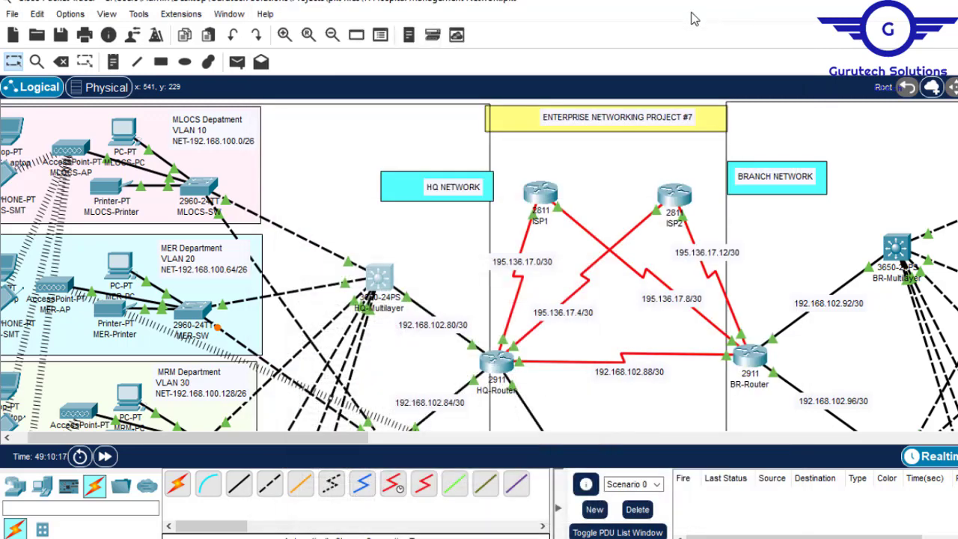
pyautogui.hotkey('alt', 'Tab')
pyautogui.moveTo(857, 354); pyautogui.dragTo(849, 450)
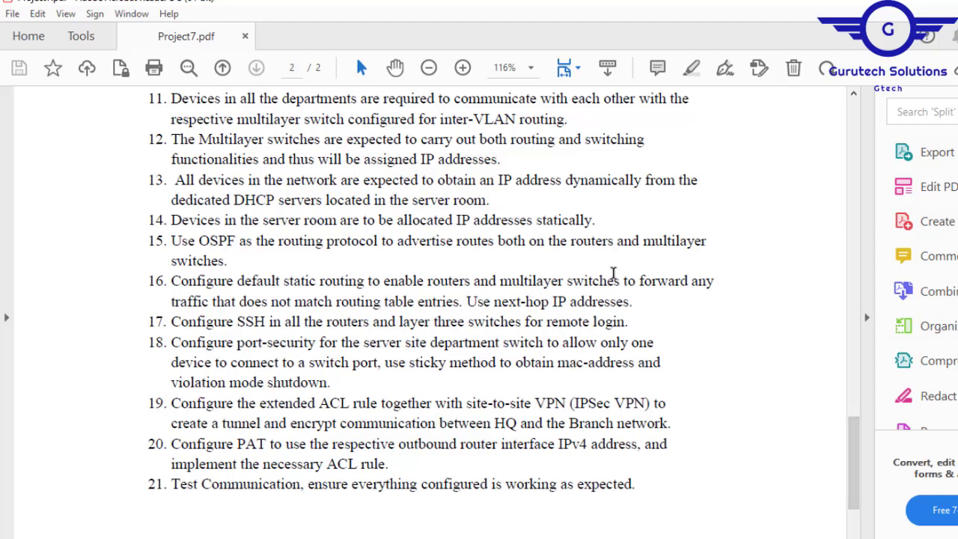
pyautogui.moveTo(468, 300); pyautogui.dragTo(631, 303)
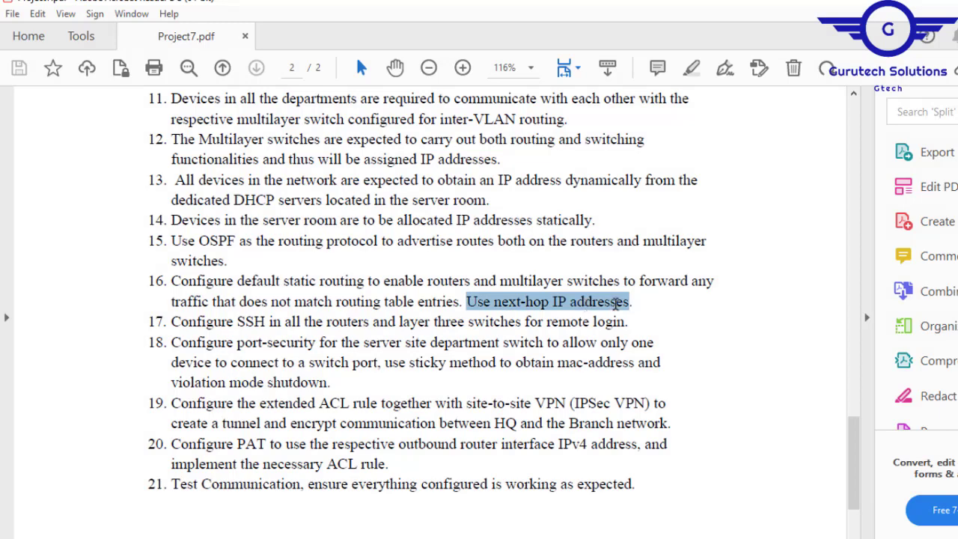
pyautogui.hotkey('alt', 'Tab')
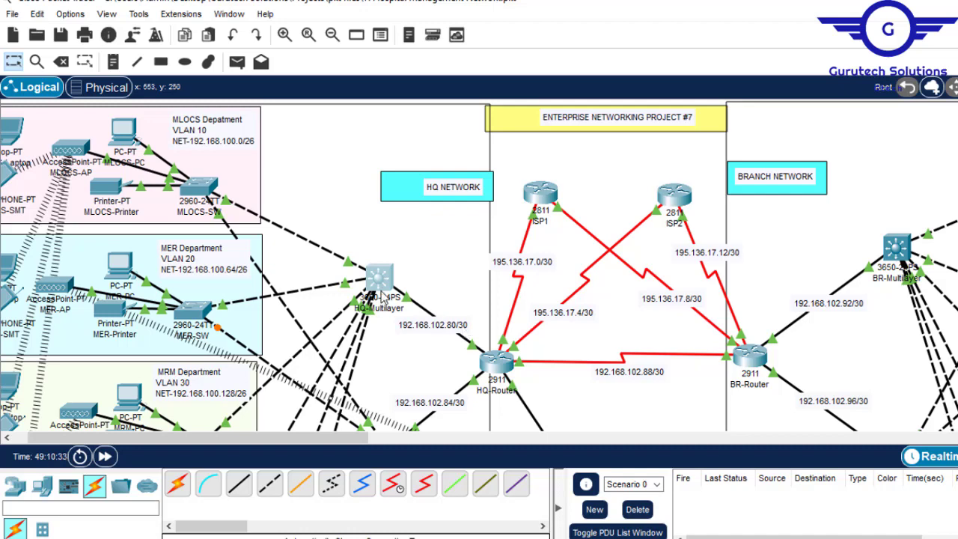
# - Complete the default route with next hop 192.168.102.82, adapting the address copied from the HQ-Multilayer to HQ-Router link label
pyautogui.doubleClick(462, 325)
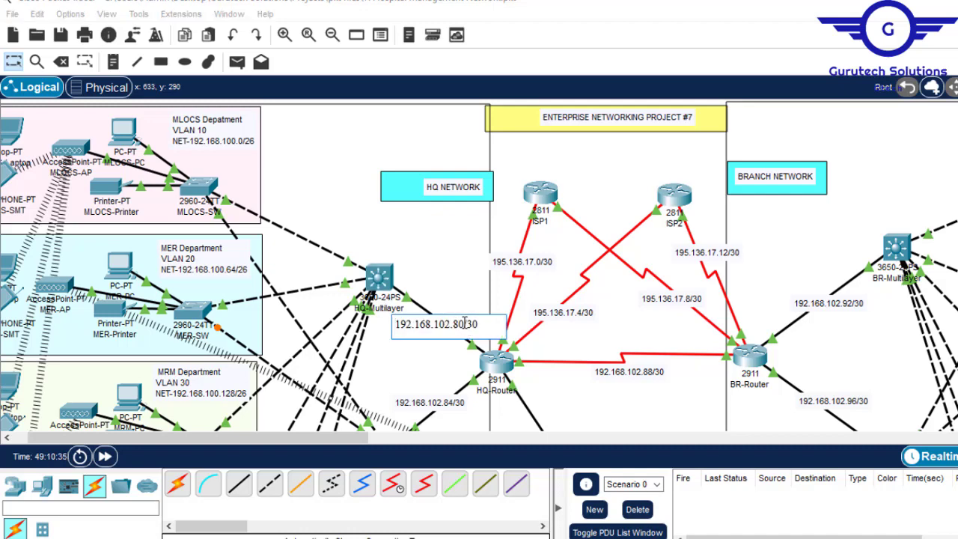
pyautogui.moveTo(464, 324); pyautogui.dragTo(400, 319)
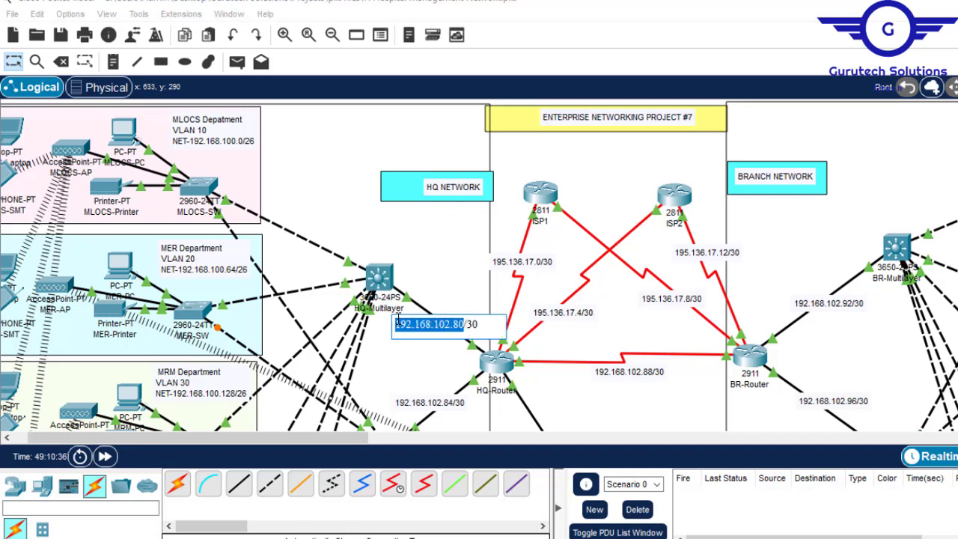
pyautogui.click(384, 279)
pyautogui.click(382, 278)
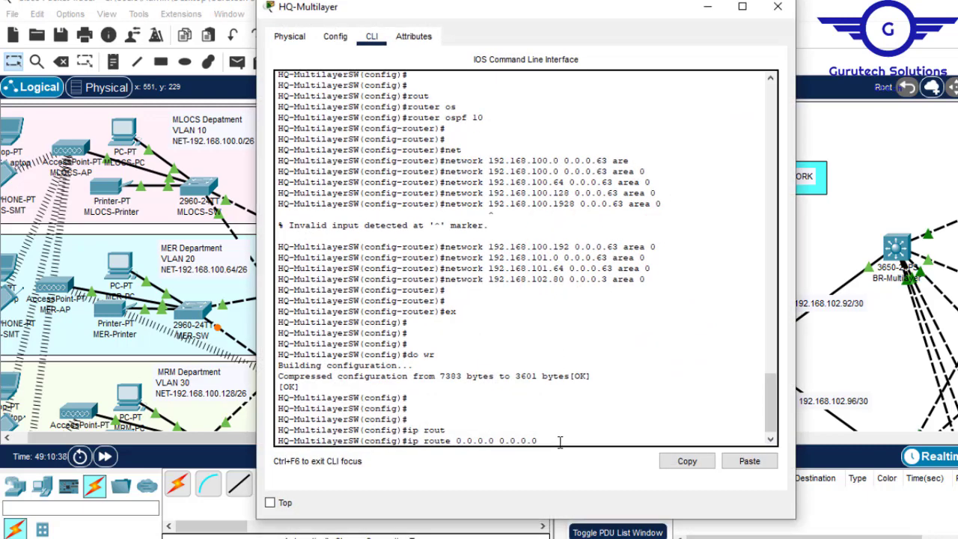
pyautogui.click(749, 461)
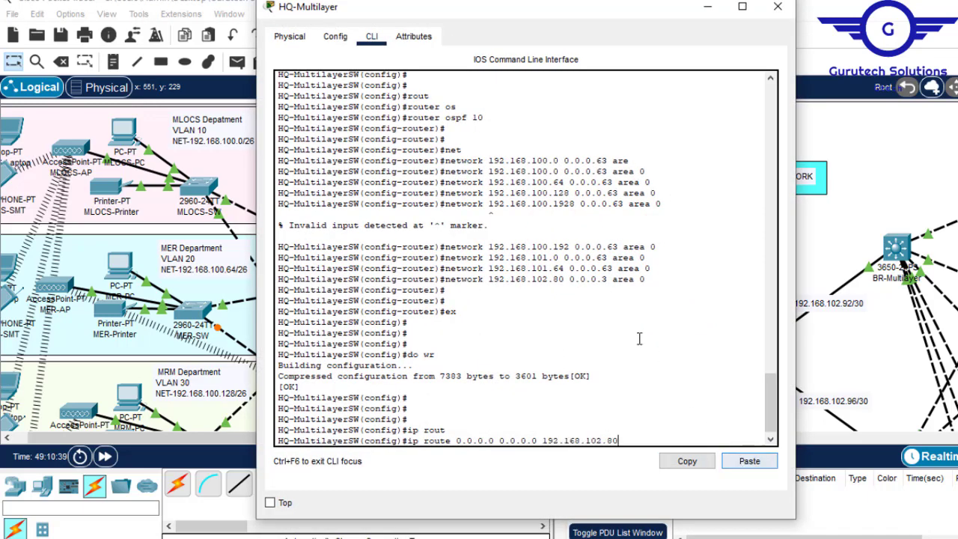
pyautogui.press('Return')
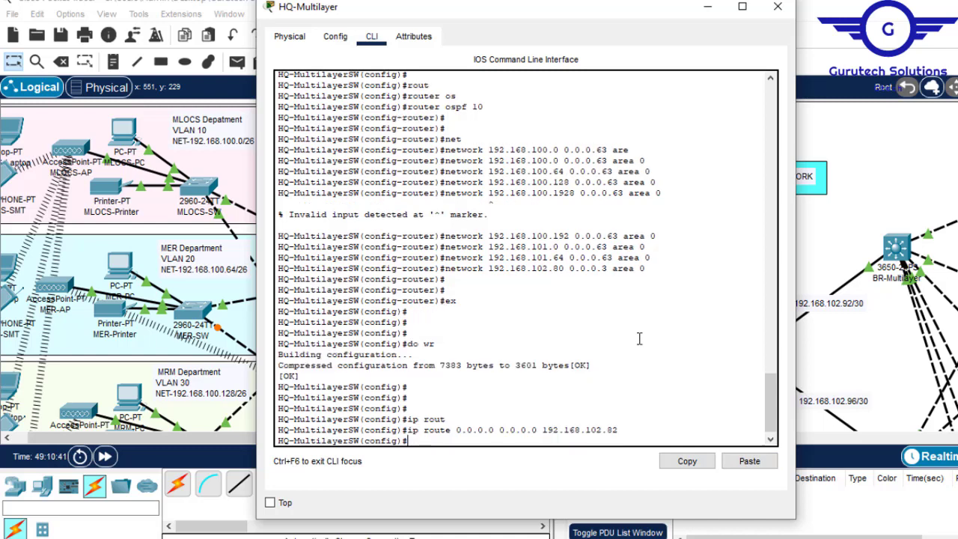
# - Save the switch configuration containing the default route with do wr
pyautogui.write('do wr')
pyautogui.press('Return')
# - Display the switch's routing table with do sh ip route and check the static default route entry
pyautogui.press('Return')
pyautogui.press('Return')
pyautogui.press('Return')
pyautogui.press('Return')
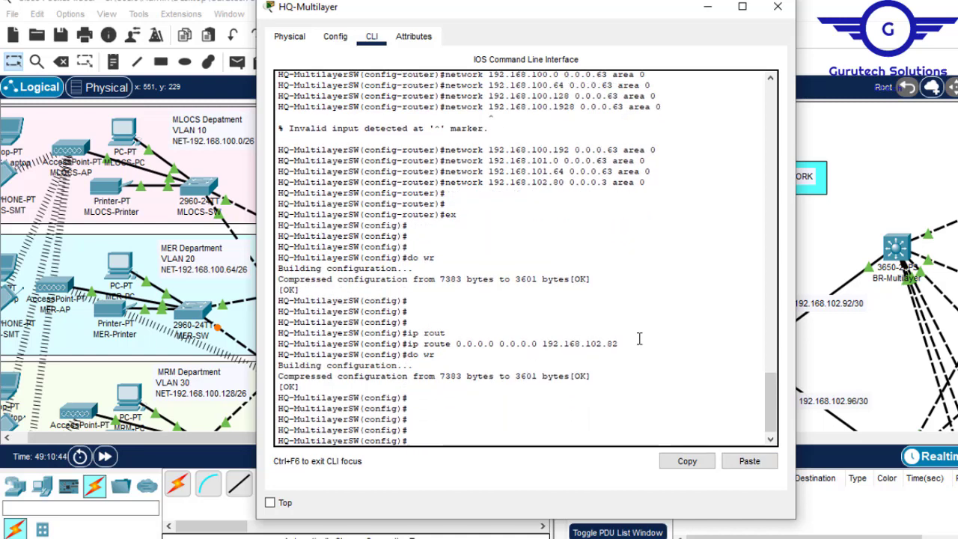
pyautogui.write('do sh ip route')
pyautogui.press('Return')
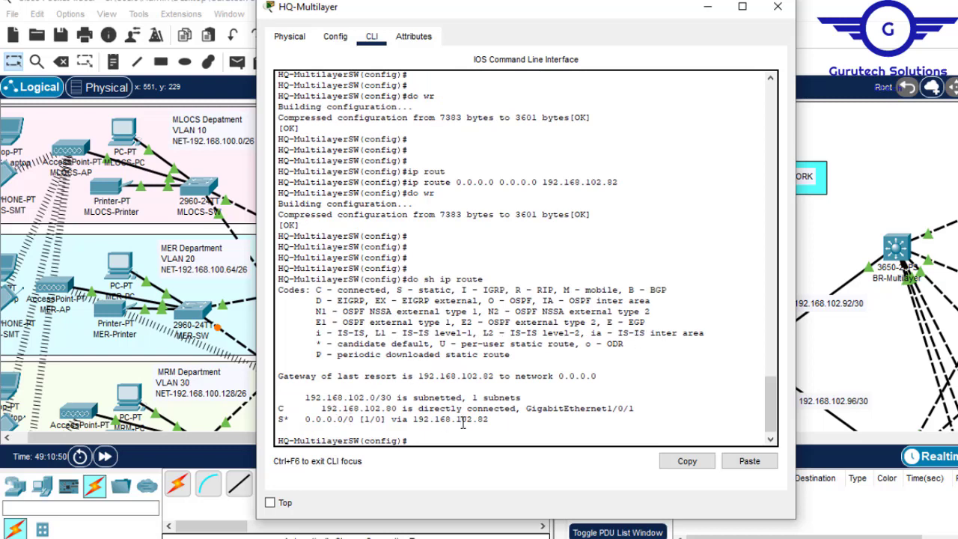
pyautogui.moveTo(498, 423); pyautogui.dragTo(295, 421)
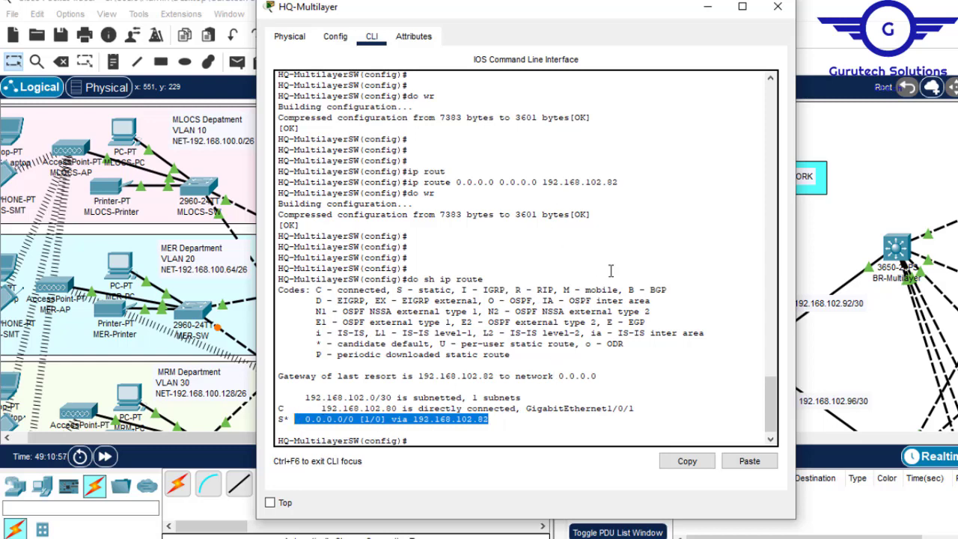
pyautogui.click(466, 434)
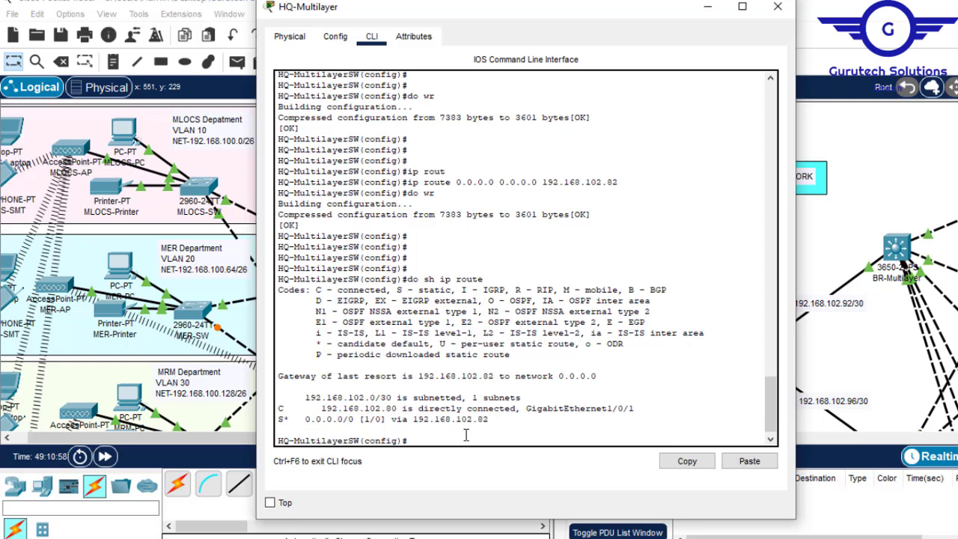
# - Display the HQ-Multilayer switch's startup configuration with do sh start and page through to the router ospf 10 section
pyautogui.press('Return')
pyautogui.press('Return')
pyautogui.write('do sh star')
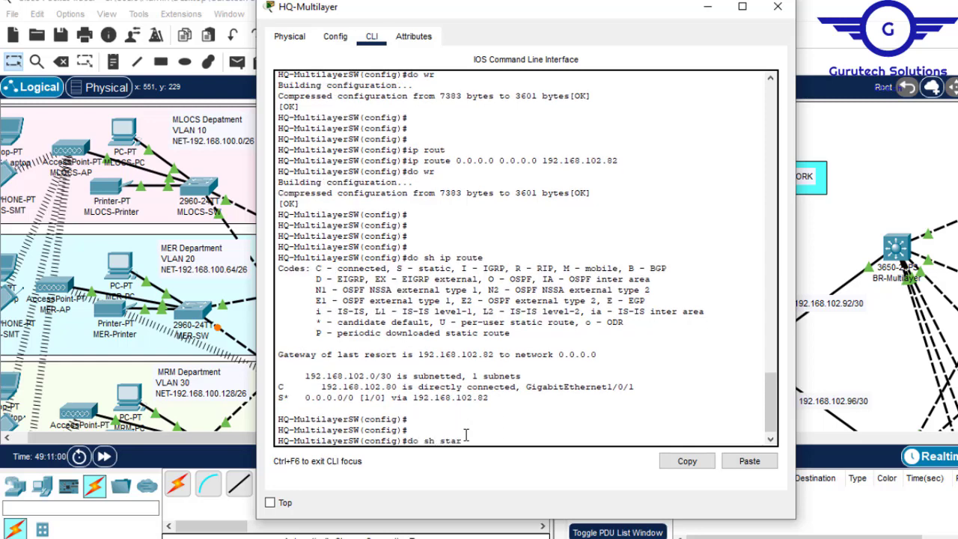
pyautogui.write('t')
pyautogui.press('Return')
pyautogui.press('space')
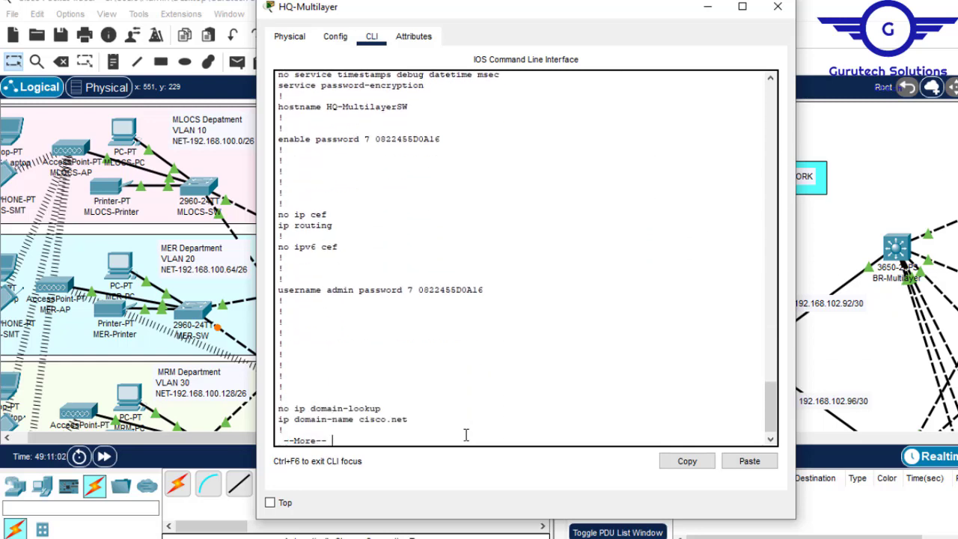
pyautogui.press('space')
pyautogui.press('space')
pyautogui.press('space')
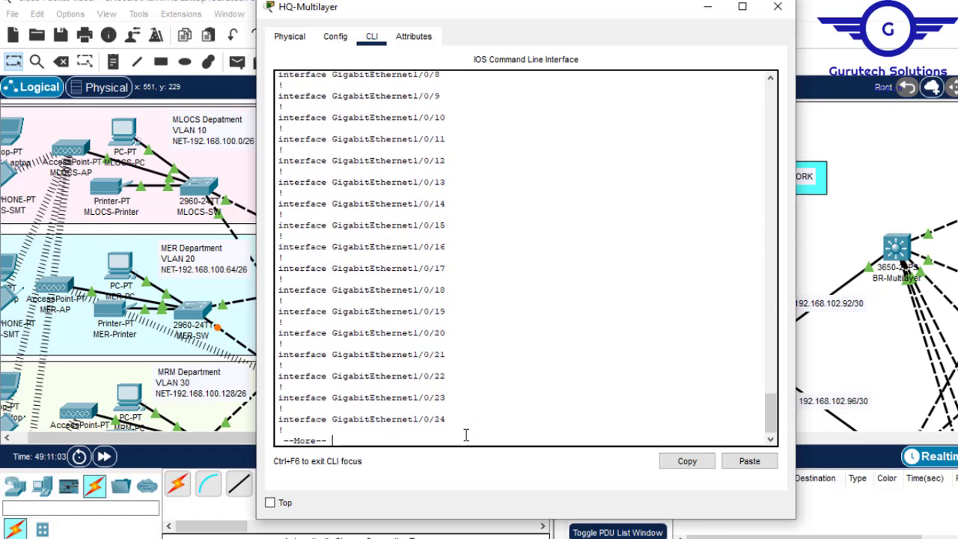
pyautogui.press('space')
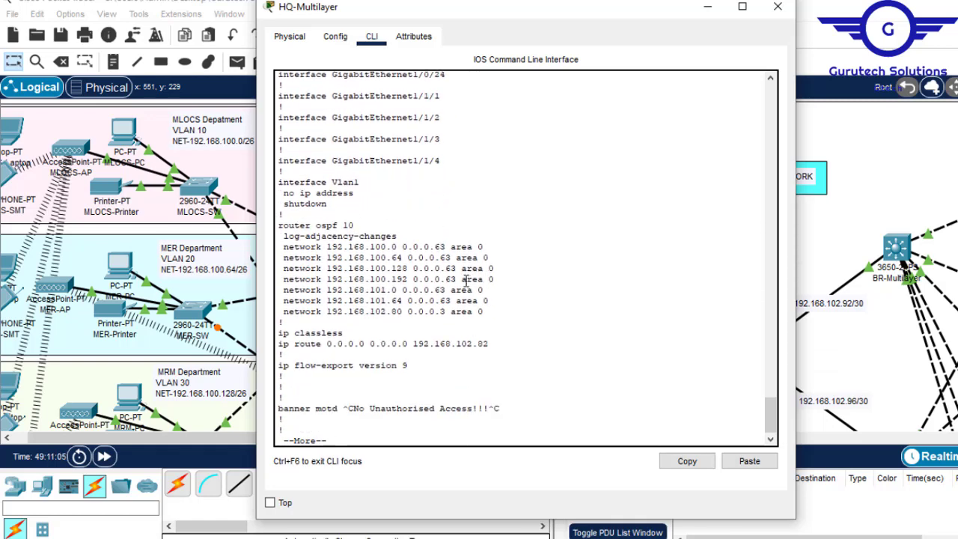
# - Review the saved OSPF block and default route entry, then close the switch window and look over the HQ part of the topology
pyautogui.moveTo(279, 226); pyautogui.dragTo(499, 348)
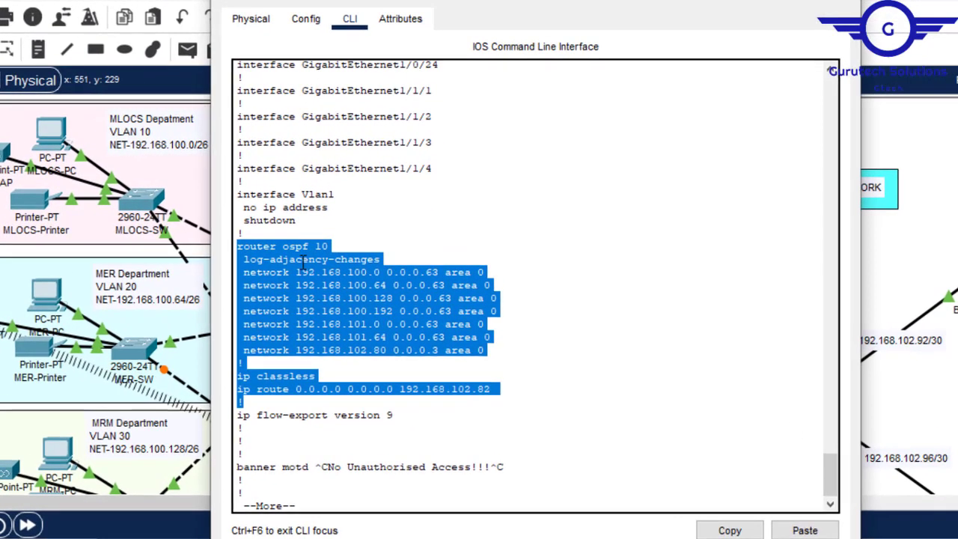
pyautogui.click(304, 262)
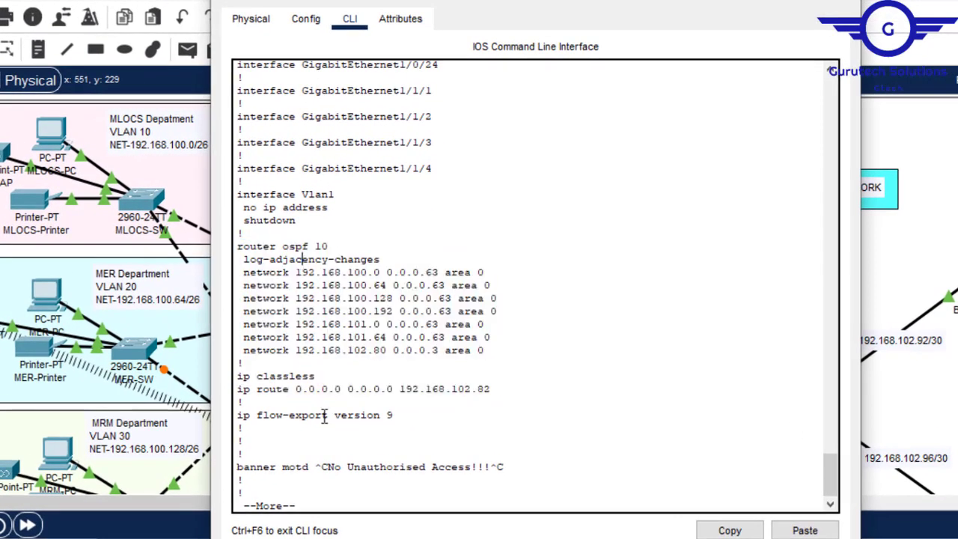
pyautogui.moveTo(497, 391); pyautogui.dragTo(295, 390)
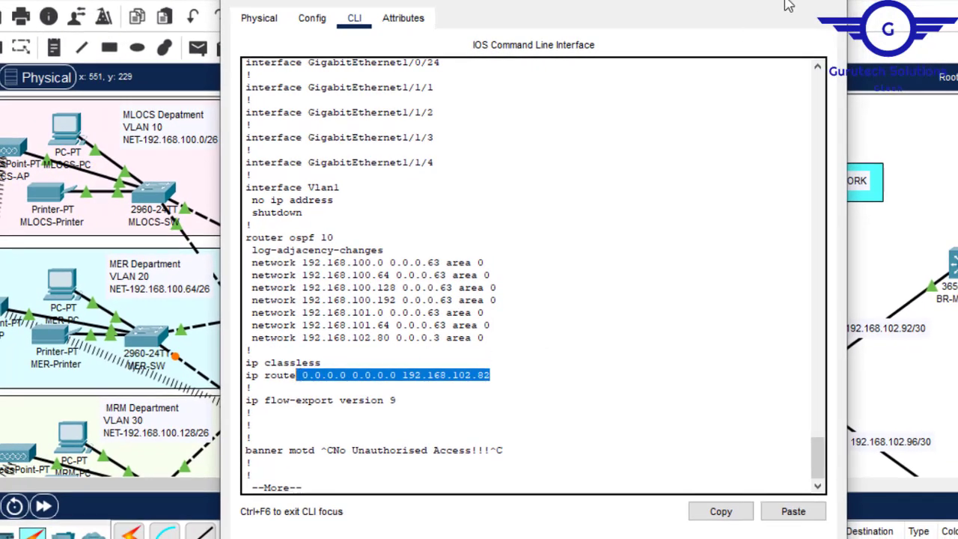
pyautogui.click(828, 1)
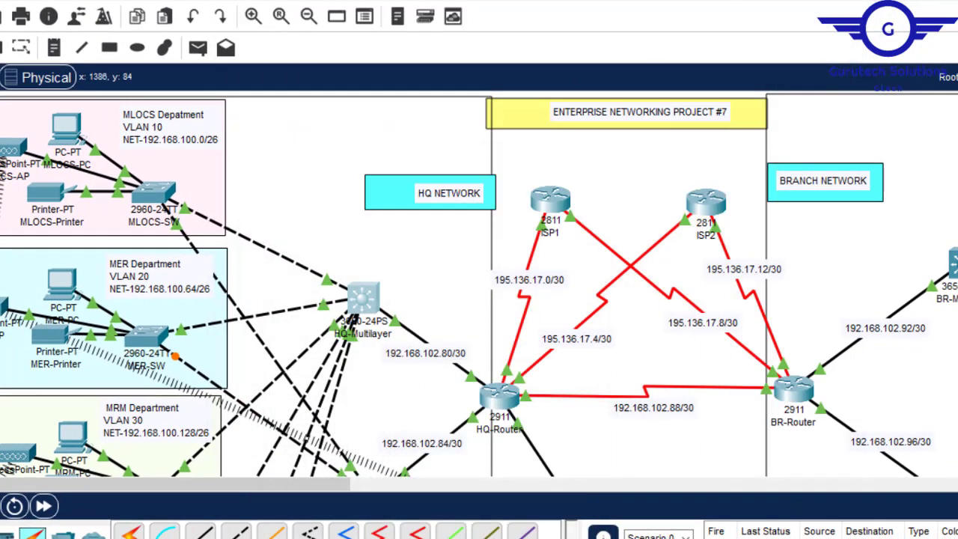
pyautogui.scroll(-3, 479, 284)
pyautogui.scroll(2, 479, 284)
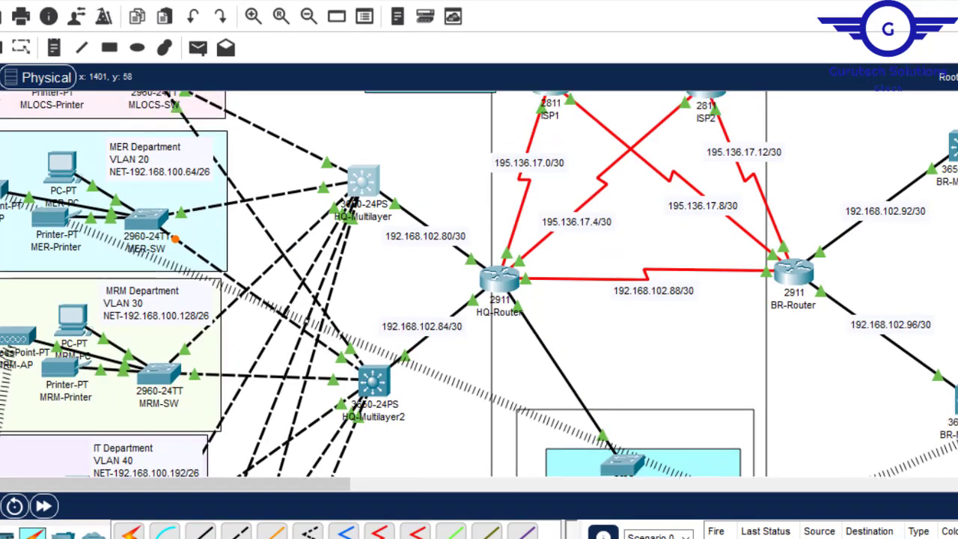
pyautogui.scroll(-1, 479, 284)
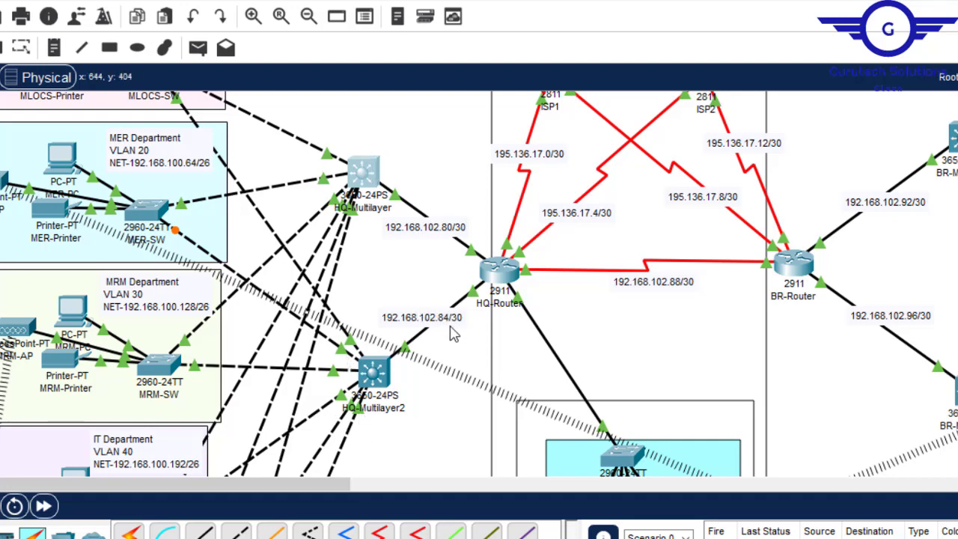
# - Copy the router ospf 10 block with its network statements from HQ-Multilayer's configuration and paste it over the text in the untitled Notepad file
pyautogui.click(363, 176)
pyautogui.moveTo(486, 338); pyautogui.dragTo(247, 266)
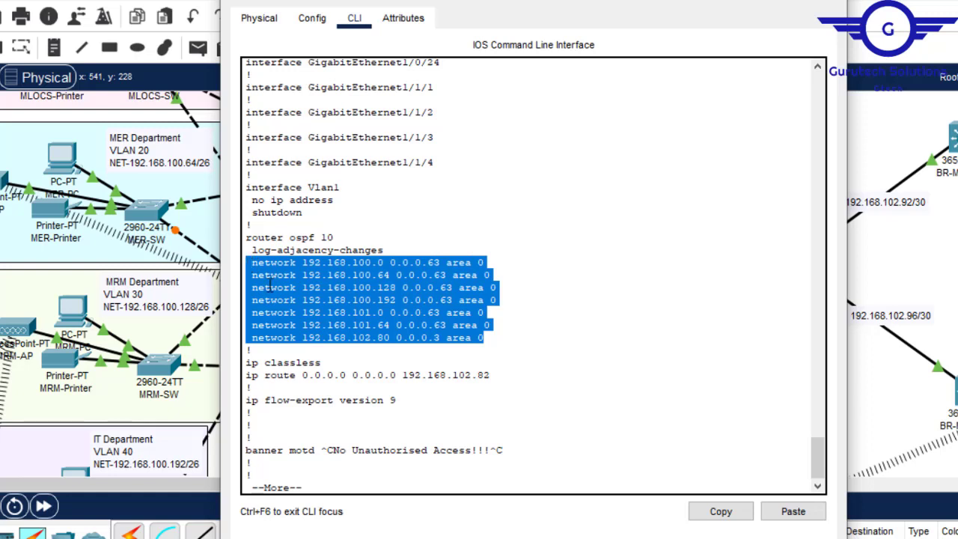
pyautogui.moveTo(484, 336); pyautogui.dragTo(246, 238)
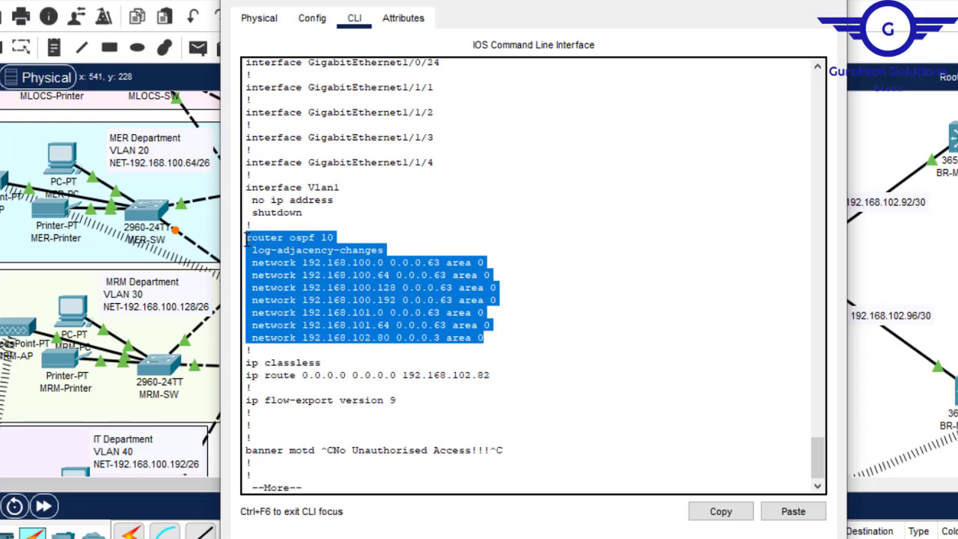
pyautogui.click(722, 511)
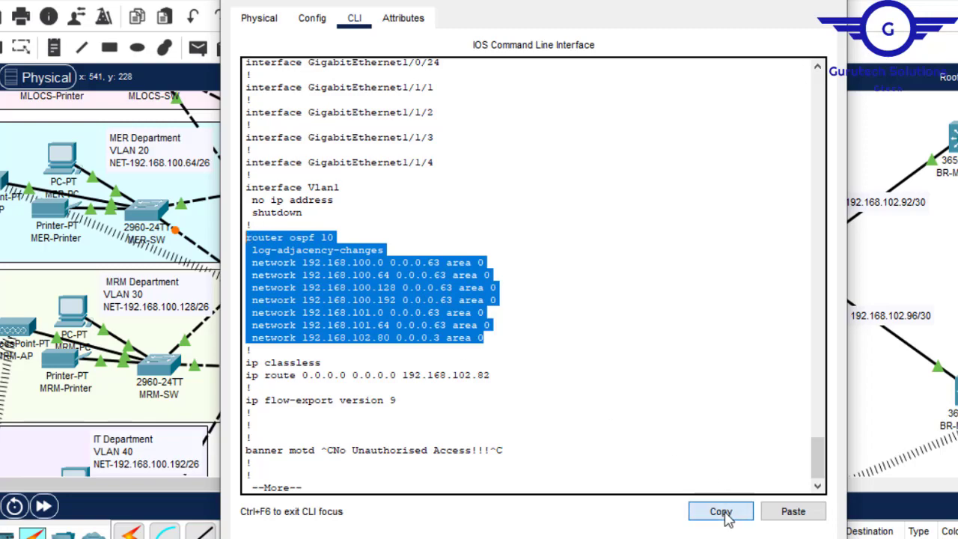
pyautogui.click(737, 538)
pyautogui.click(812, 530)
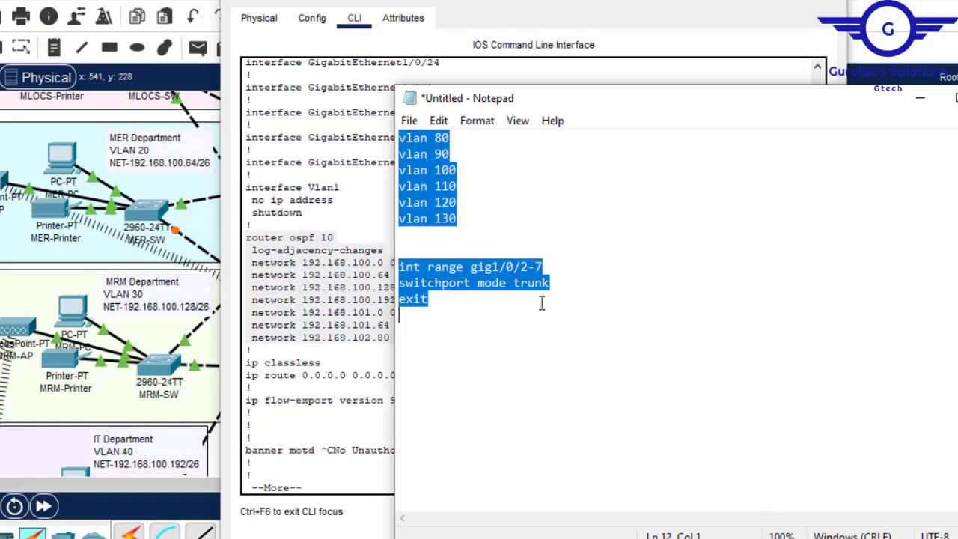
pyautogui.hotkey('ctrl', 'v')
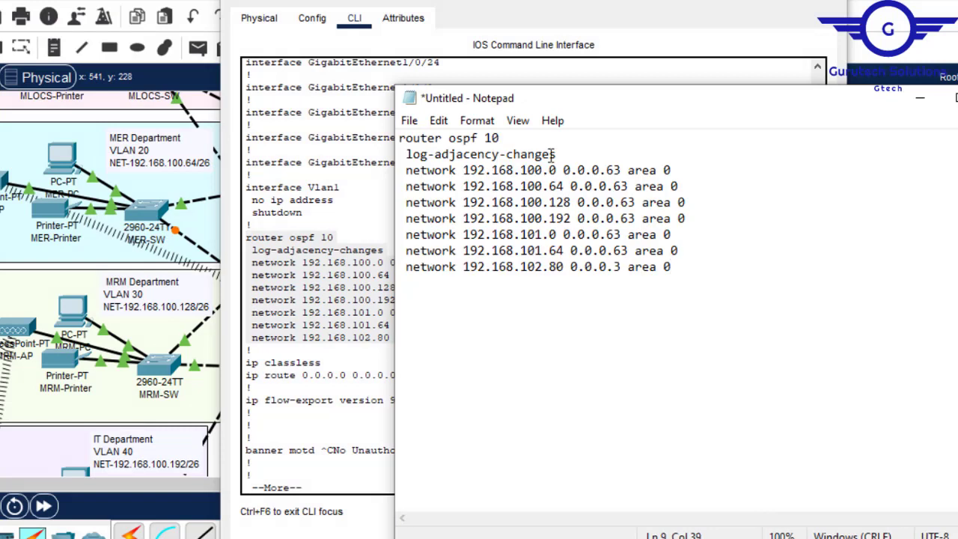
# - Delete the log-adjacency-changes line and remove the leading space from each network statement in the pasted OSPF block
pyautogui.moveTo(559, 154); pyautogui.dragTo(526, 142)
pyautogui.press('Delete')
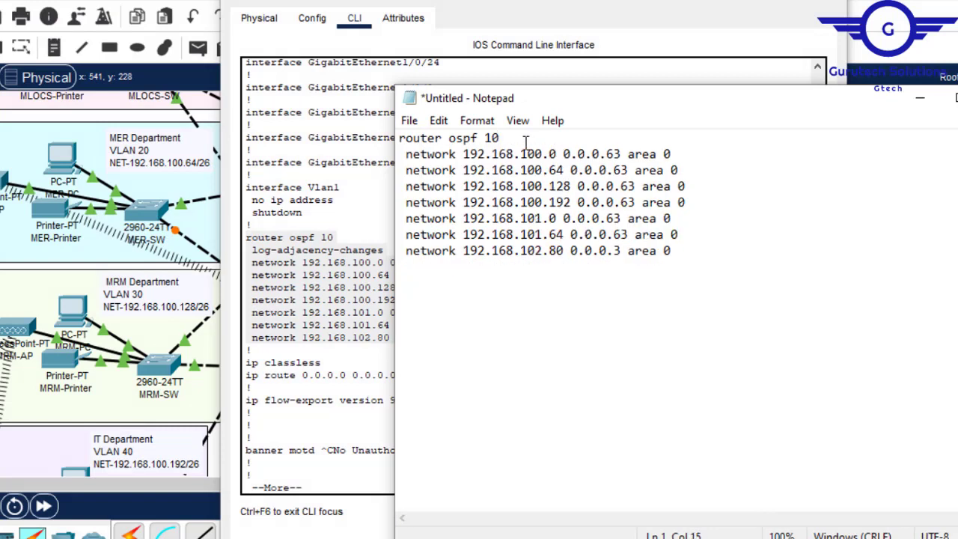
pyautogui.press('BackSpace')
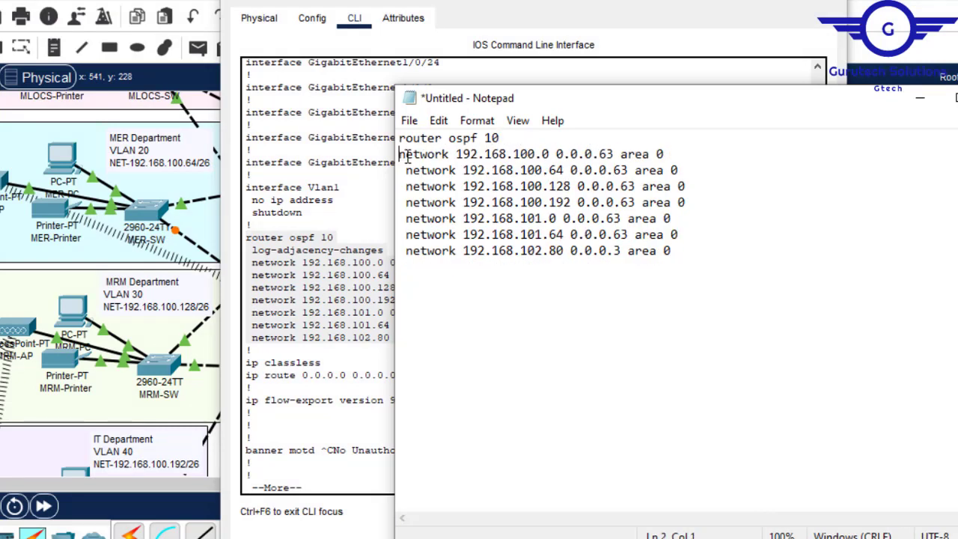
pyautogui.press('BackSpace')
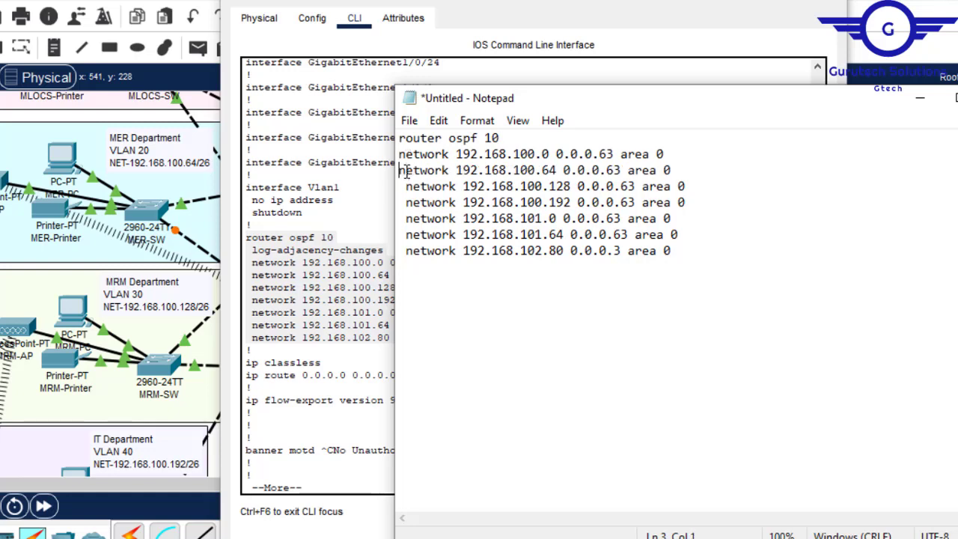
pyautogui.click(407, 189)
pyautogui.press('BackSpace')
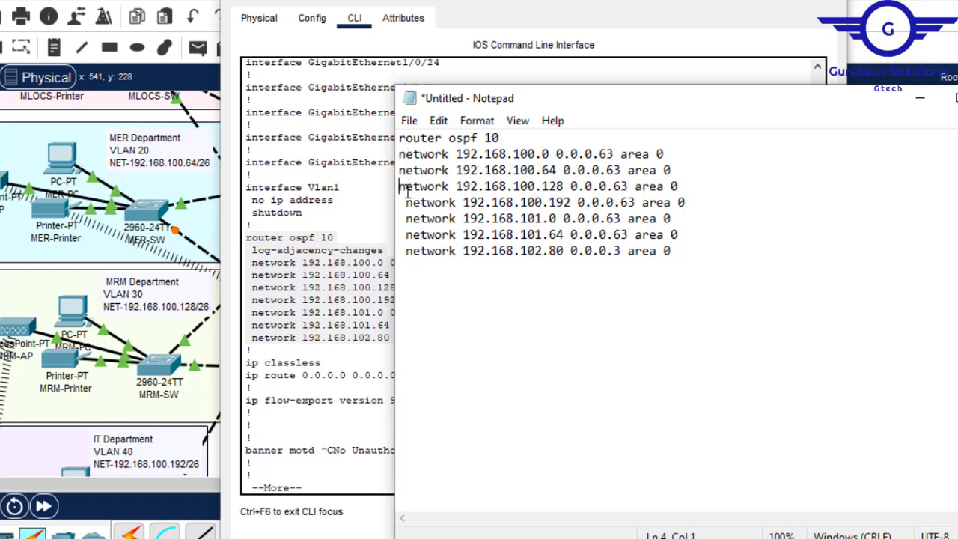
pyautogui.click(405, 202)
pyautogui.press('BackSpace')
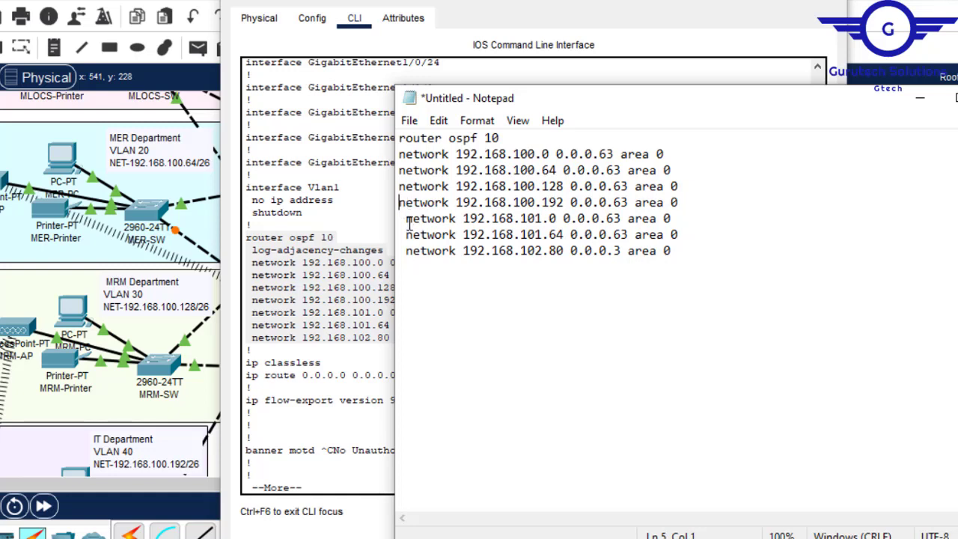
pyautogui.press('BackSpace')
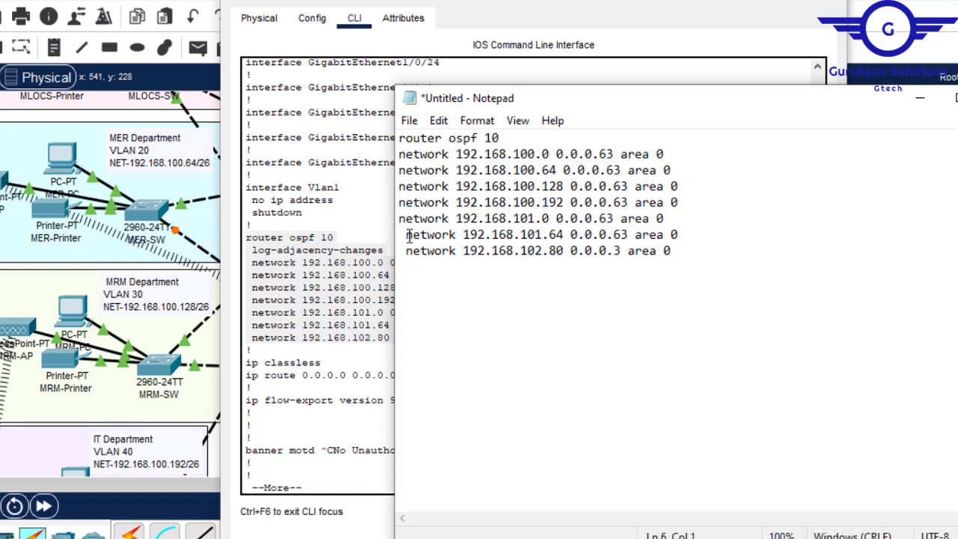
pyautogui.press('BackSpace')
pyautogui.click(405, 252)
pyautogui.press('BackSpace')
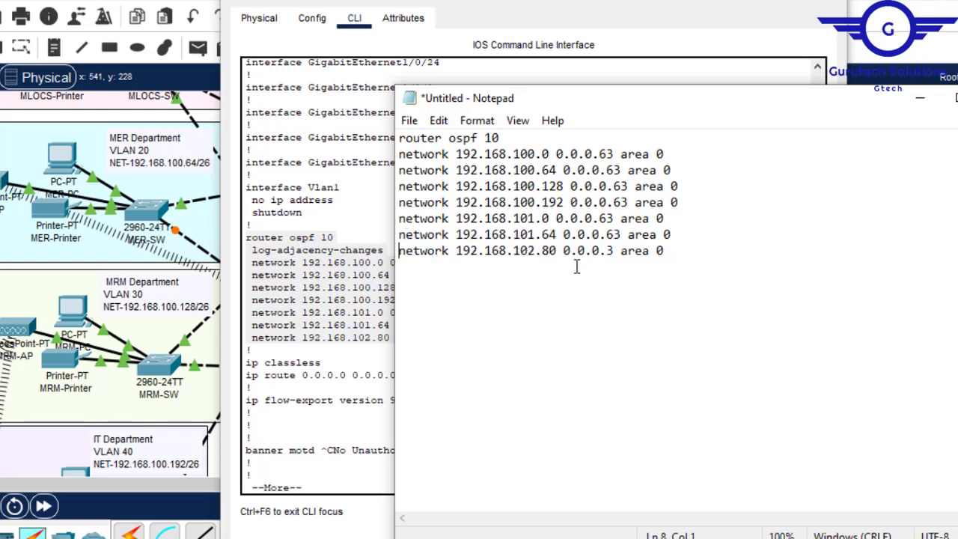
# - Replace the last network address with 192.168.102.84, copied from the HQ-Multilayer2 to HQ-Router link label, and return to the topology
pyautogui.click(828, 0)
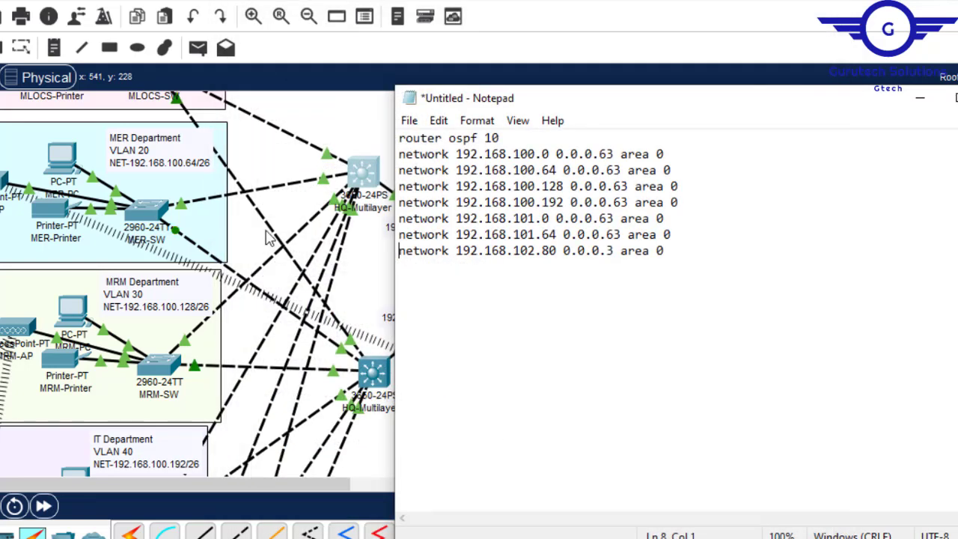
pyautogui.click(920, 99)
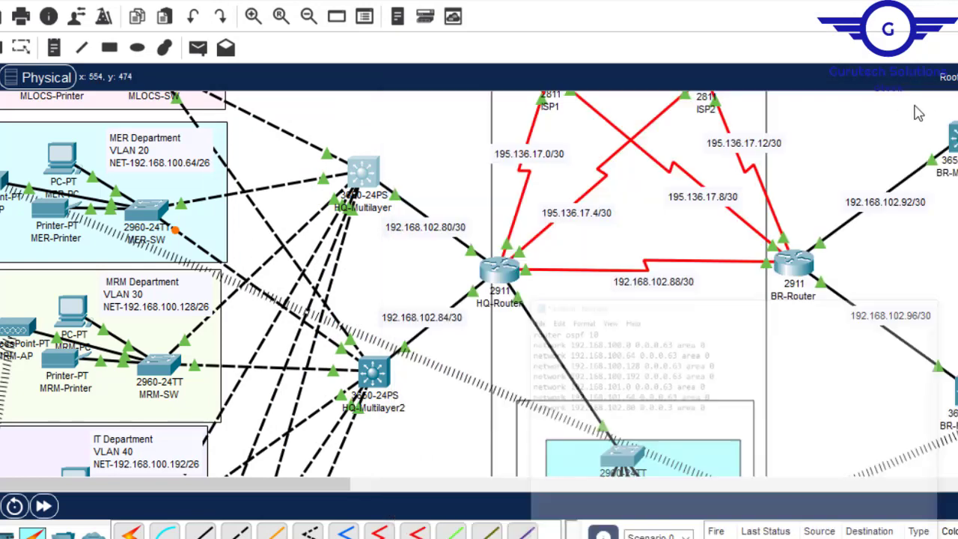
pyautogui.doubleClick(457, 317)
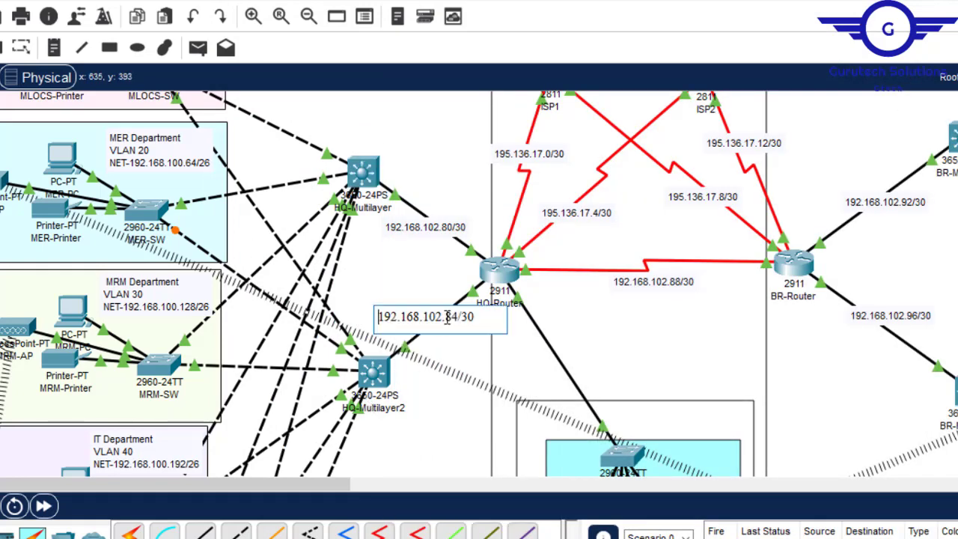
pyautogui.moveTo(458, 317); pyautogui.dragTo(378, 318)
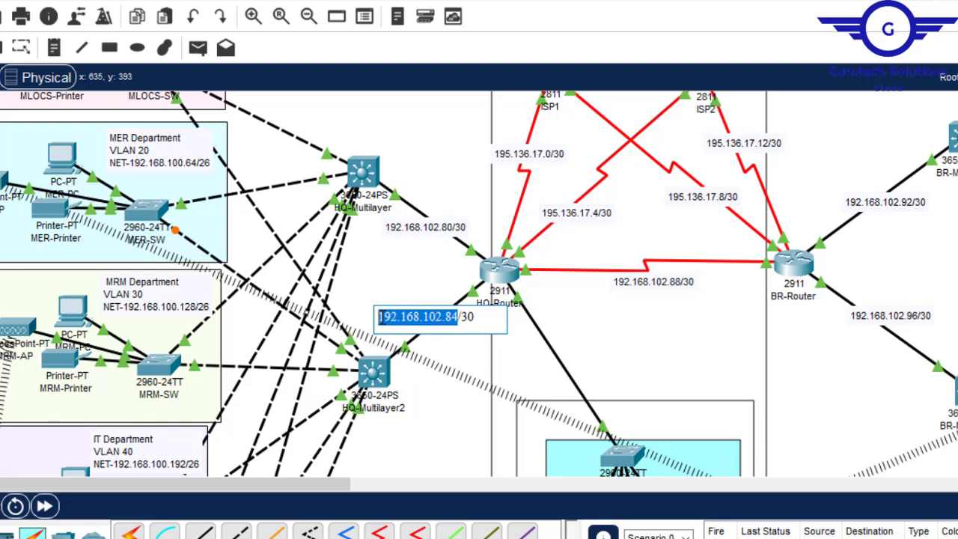
pyautogui.moveTo(734, 538)
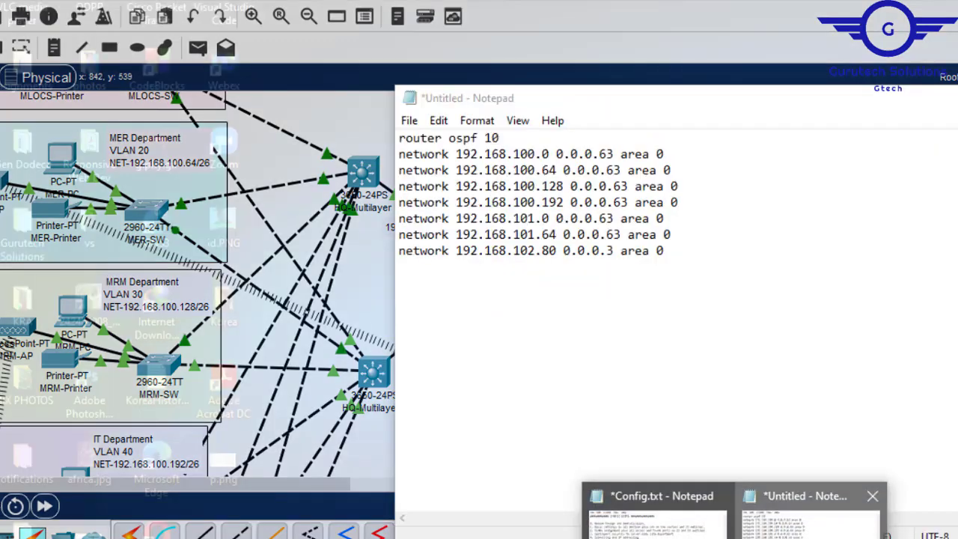
pyautogui.click(805, 509)
pyautogui.moveTo(557, 251); pyautogui.dragTo(461, 253)
pyautogui.hotkey('ctrl', 'v')
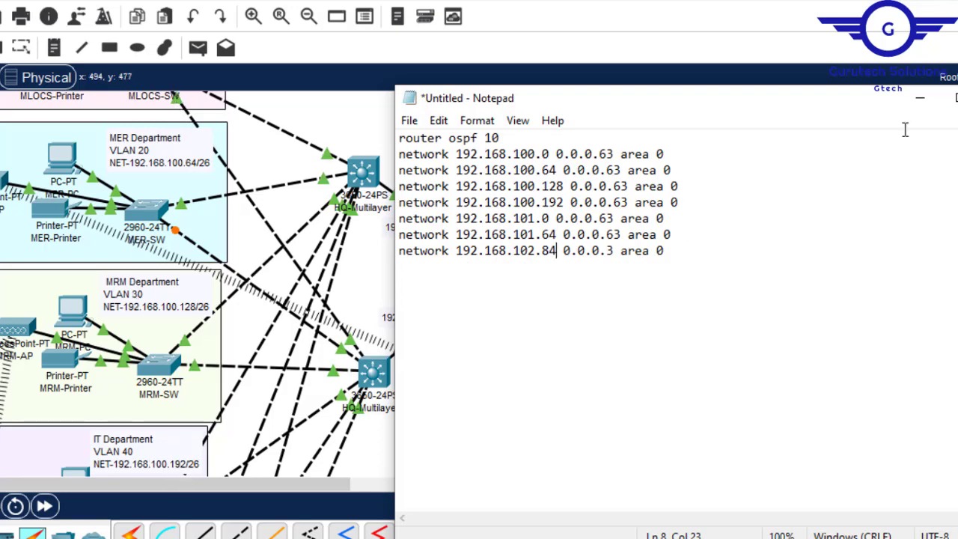
pyautogui.click(920, 98)
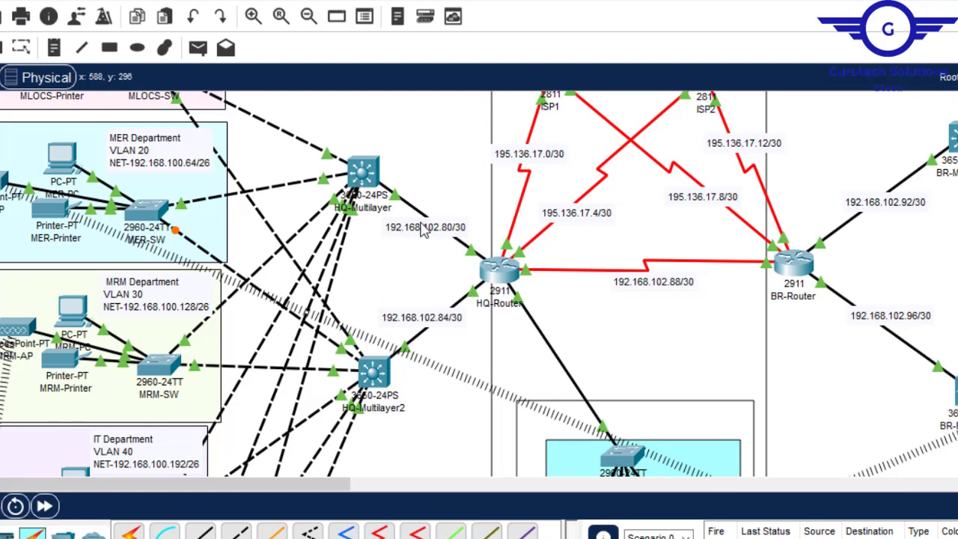
# - Open HQ-Multilayer2's command line in configuration mode and leave interface GigabitEthernet1/0/3 with ex to reach global configuration mode
pyautogui.click(372, 380)
pyautogui.click(313, 20)
pyautogui.click(300, 237)
pyautogui.click(356, 20)
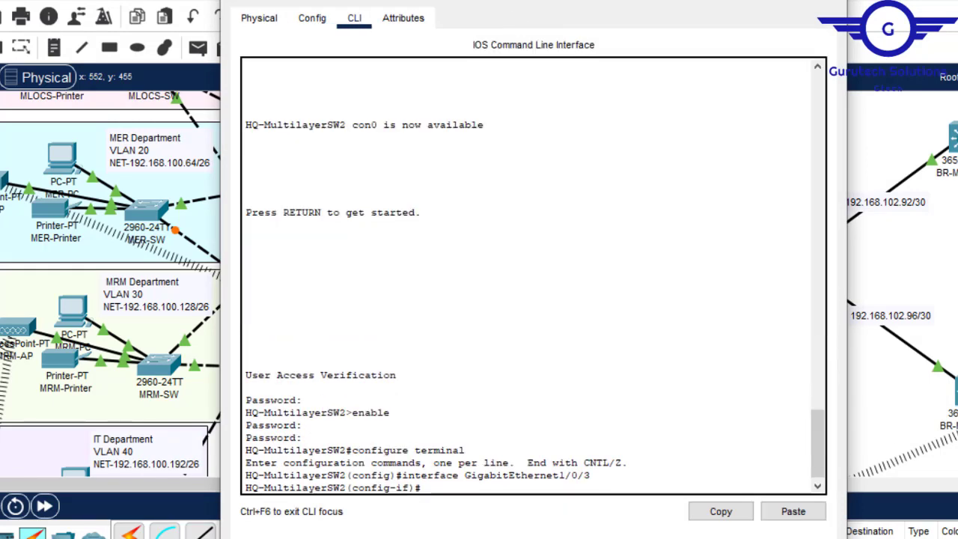
pyautogui.press('Return')
pyautogui.press('Return')
pyautogui.press('Return')
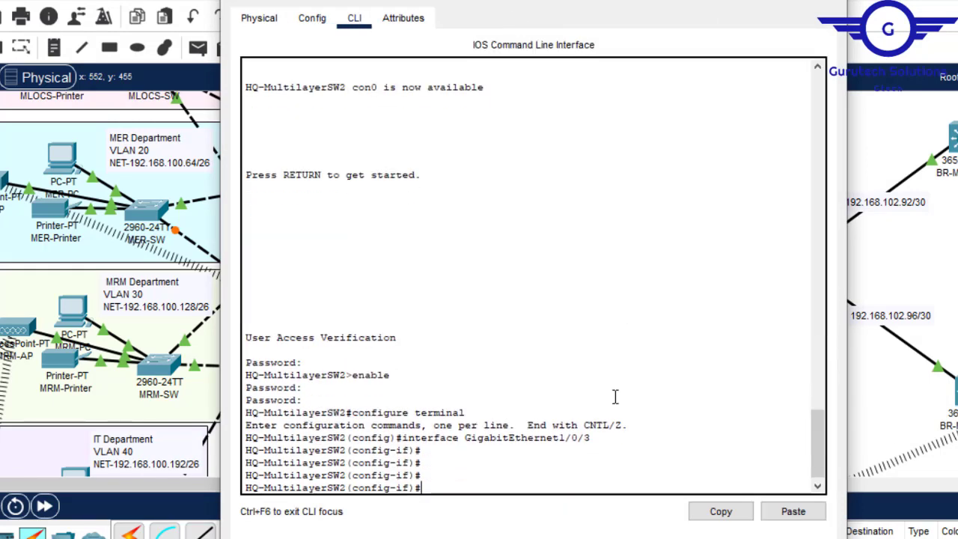
pyautogui.write('ex')
pyautogui.press('Return')
pyautogui.press('Return')
pyautogui.press('Return')
pyautogui.press('Return')
pyautogui.press('Return')
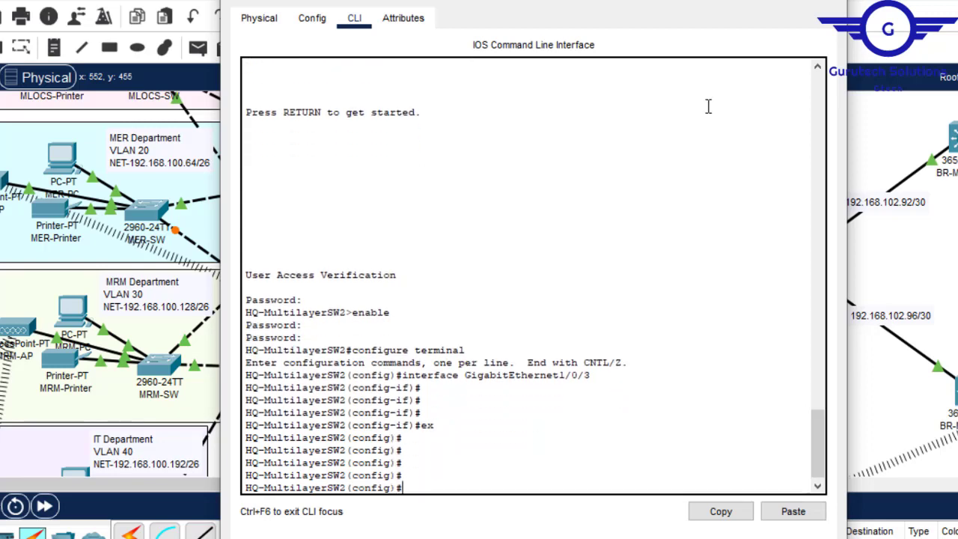
# - Add an ex line and the start of a default route, ip route 0.0.0.0 0.0.0.0, below the OSPF block in the untitled Notepad file
pyautogui.click(796, 516)
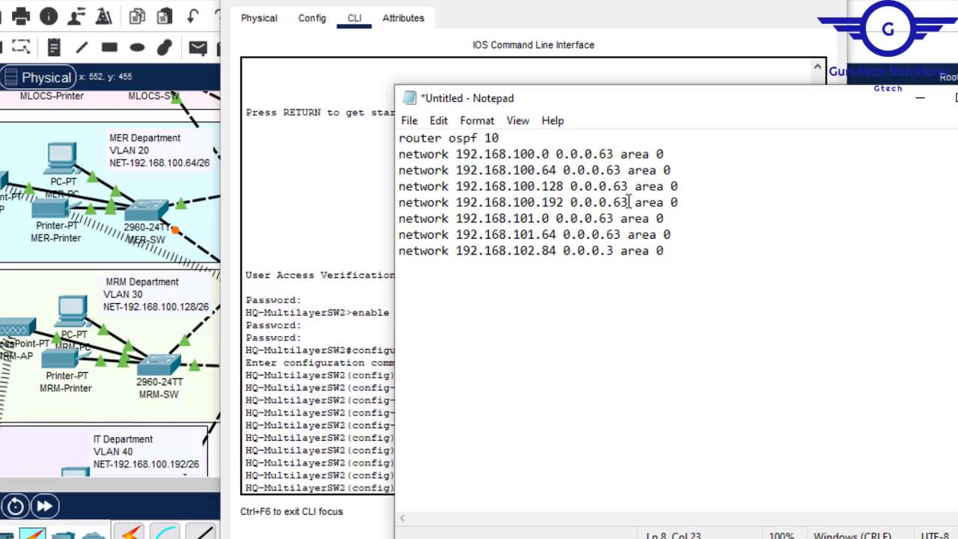
pyautogui.press('Return')
pyautogui.press('Return')
pyautogui.write('ex')
pyautogui.press('Return')
pyautogui.press('Return')
pyautogui.write('ip route')
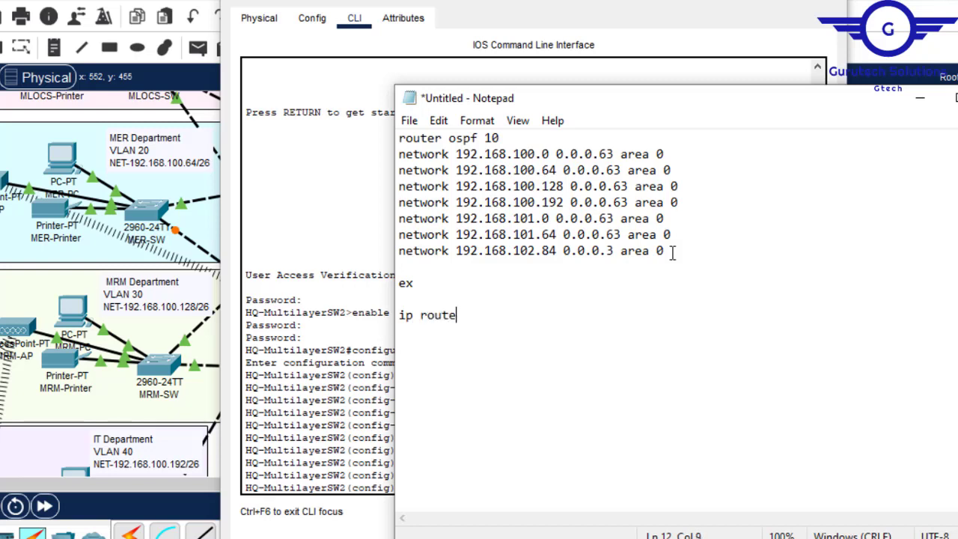
pyautogui.write('.0.0 0.0.0.0')
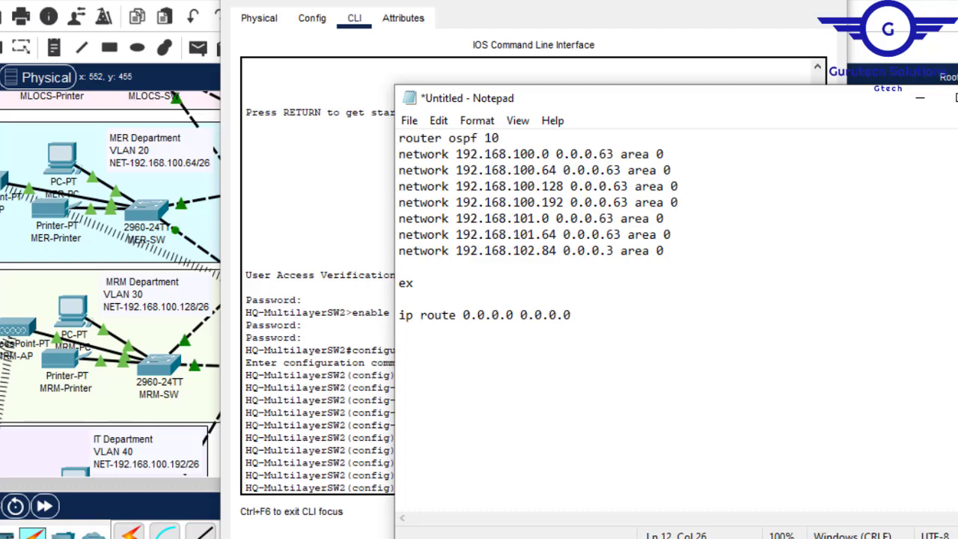
# - Complete the default route with next hop 192.168.102.86, reusing the address copied from the HQ-Multilayer2 to HQ-Router link label
pyautogui.click(745, 2)
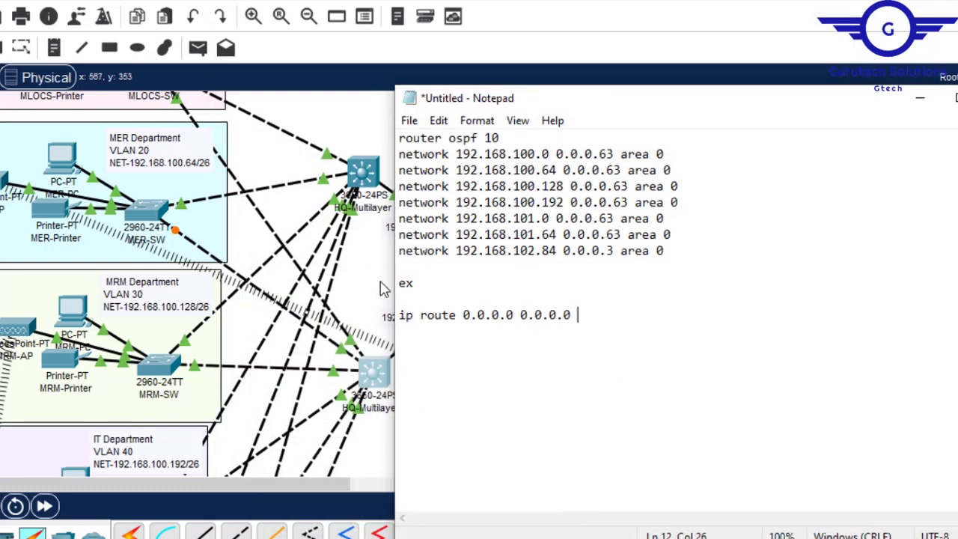
pyautogui.click(382, 286)
pyautogui.click(632, 346)
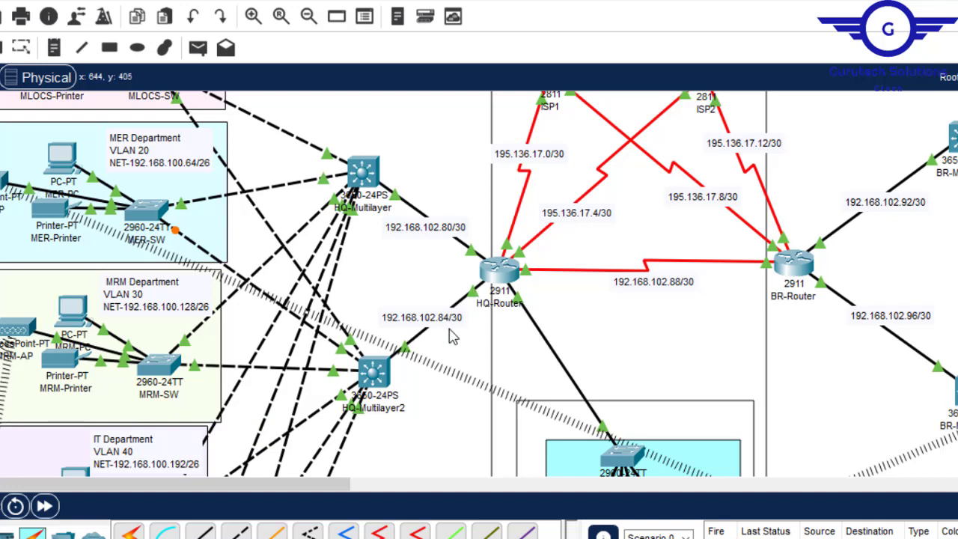
pyautogui.doubleClick(462, 316)
pyautogui.moveTo(461, 316); pyautogui.dragTo(380, 315)
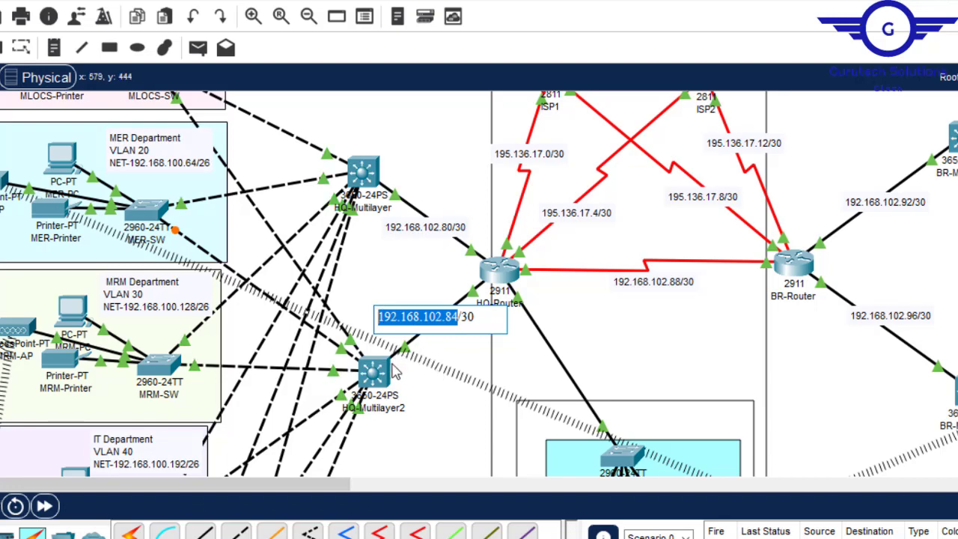
pyautogui.moveTo(736, 538)
pyautogui.click(811, 524)
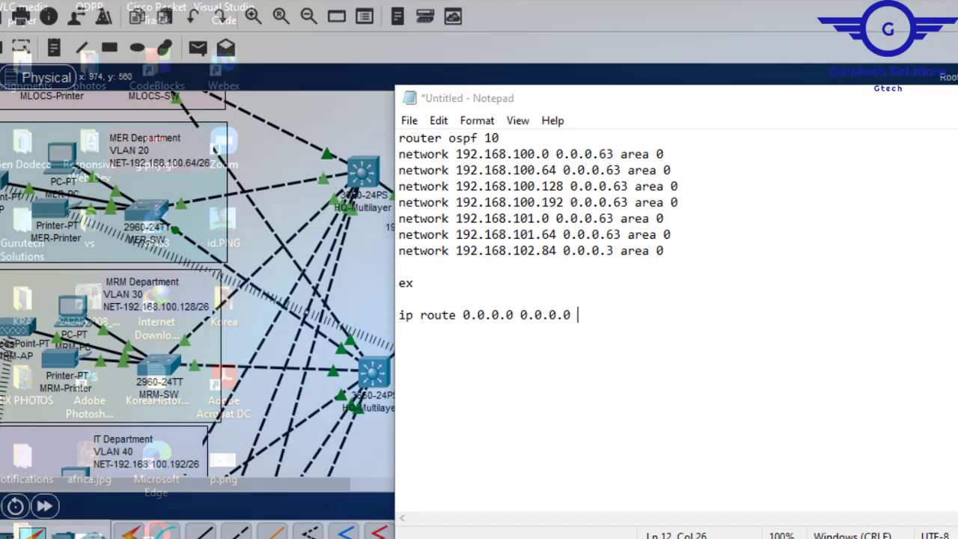
pyautogui.hotkey('ctrl', 'v')
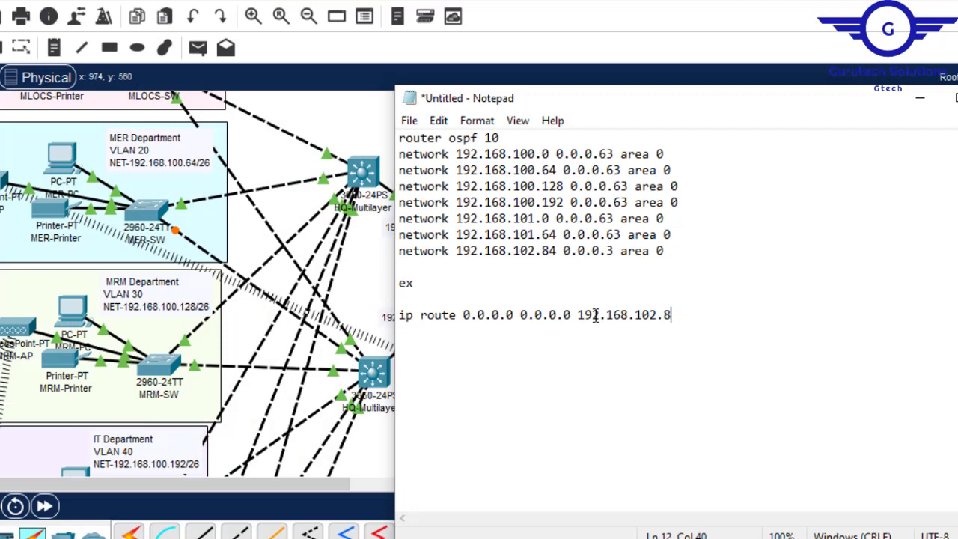
pyautogui.write('6')
pyautogui.moveTo(461, 317); pyautogui.dragTo(514, 317)
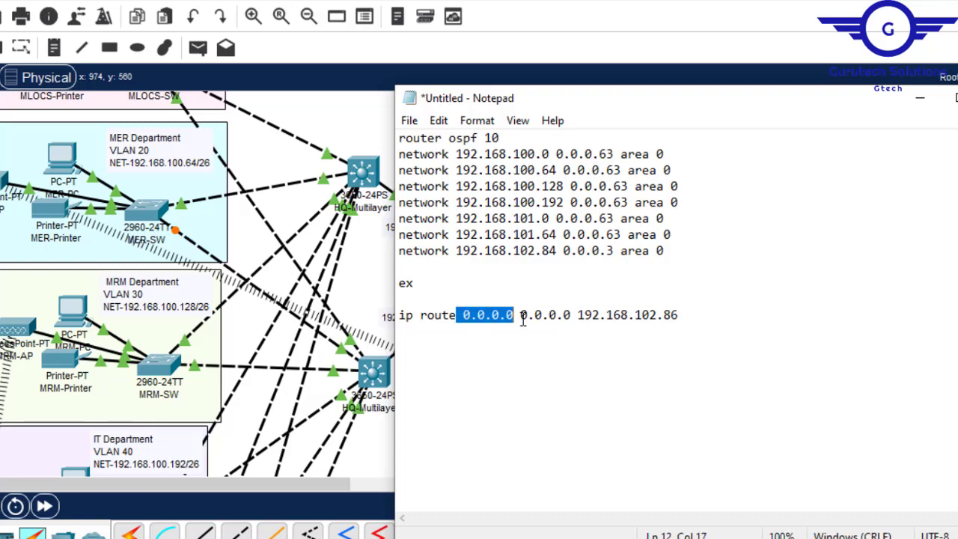
pyautogui.click(522, 317)
pyautogui.moveTo(523, 317); pyautogui.dragTo(570, 320)
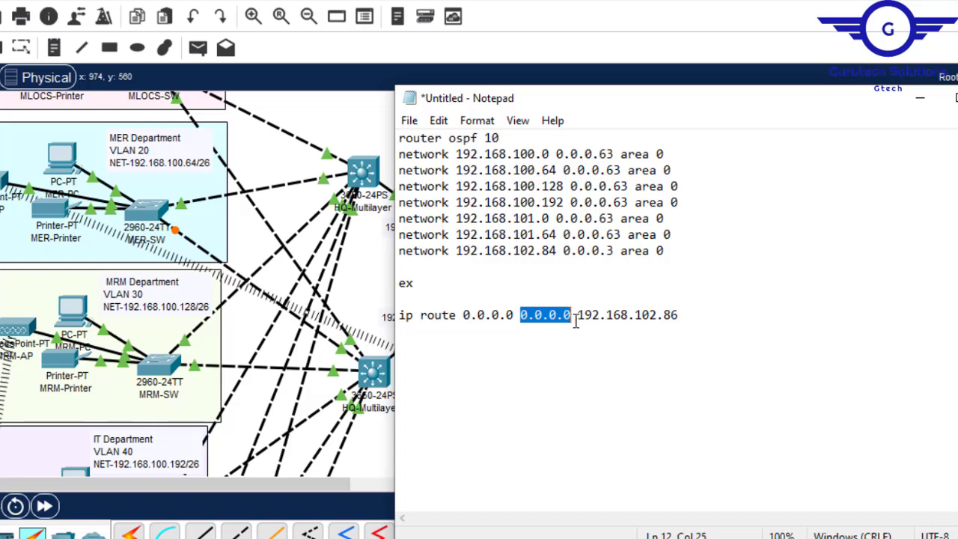
pyautogui.click(584, 317)
pyautogui.moveTo(578, 315); pyautogui.dragTo(678, 318)
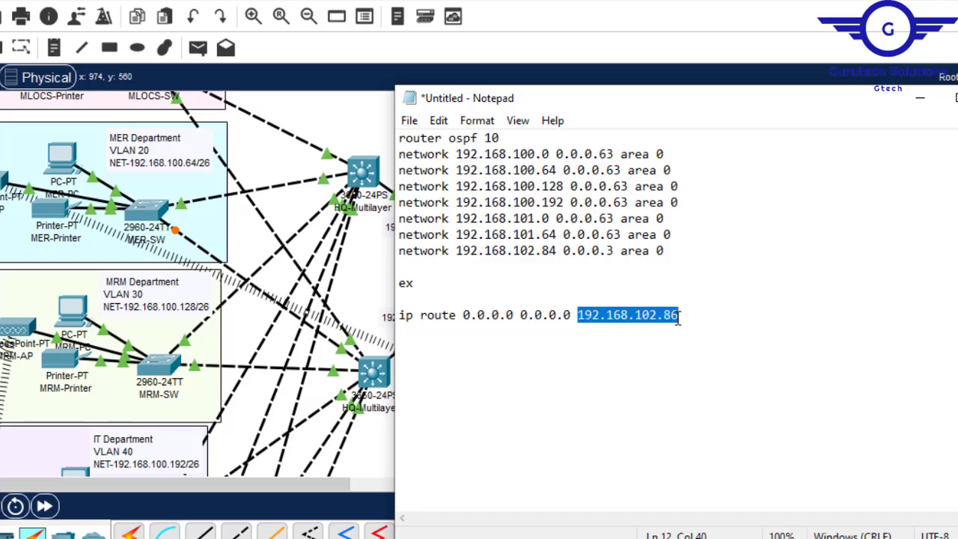
# - Try to paste the complete Notepad command block into HQ-Multilayer2's command line, review the output and close the device window
pyautogui.hotkey('ctrl', 'a')
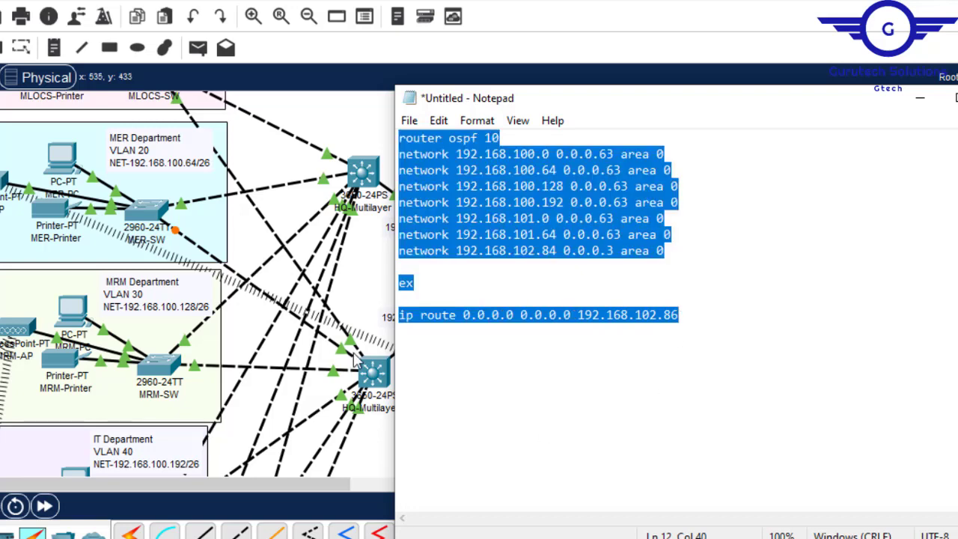
pyautogui.click(383, 380)
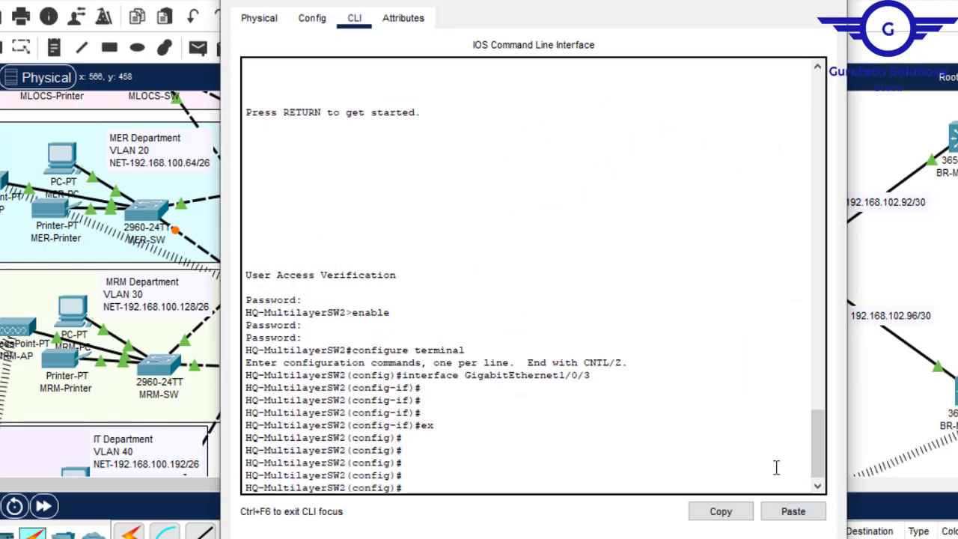
pyautogui.click(794, 512)
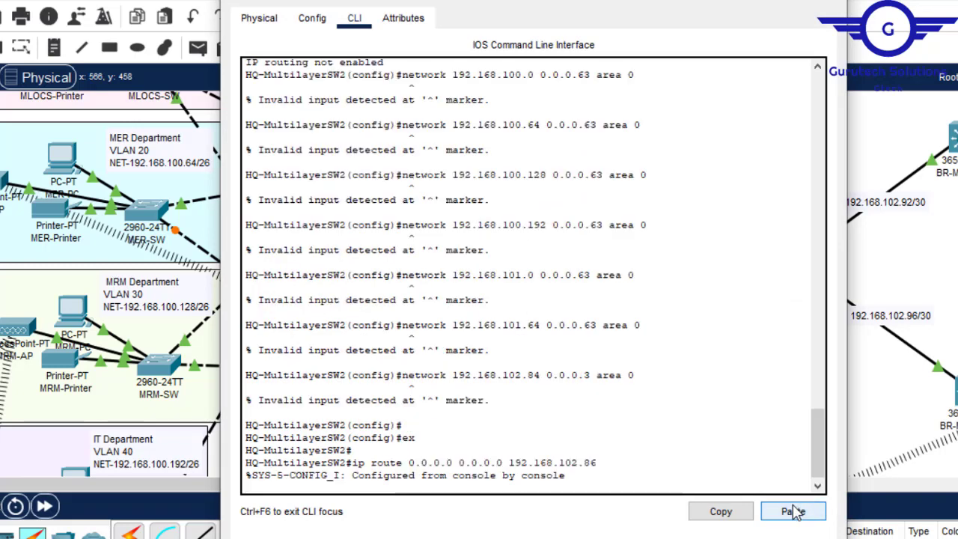
pyautogui.moveTo(816, 459); pyautogui.dragTo(814, 429)
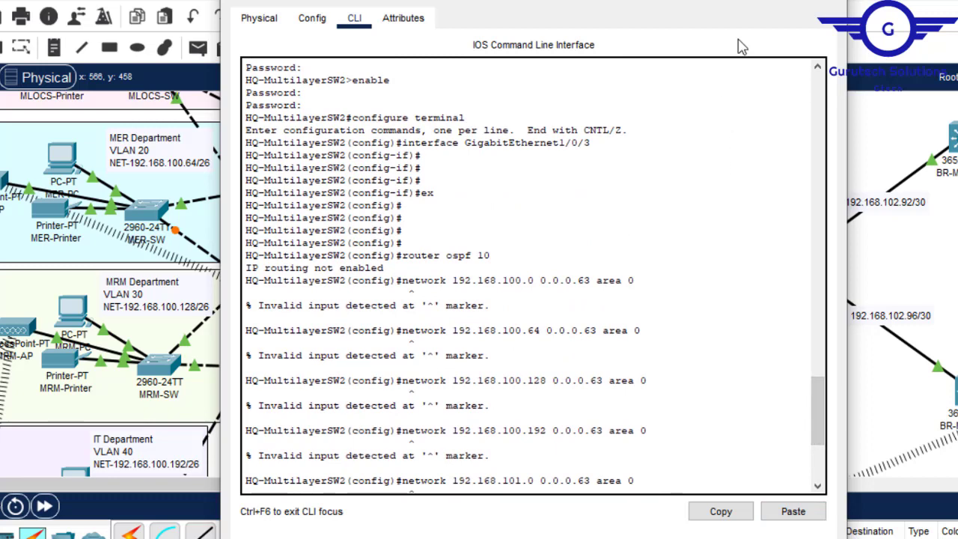
pyautogui.click(830, 1)
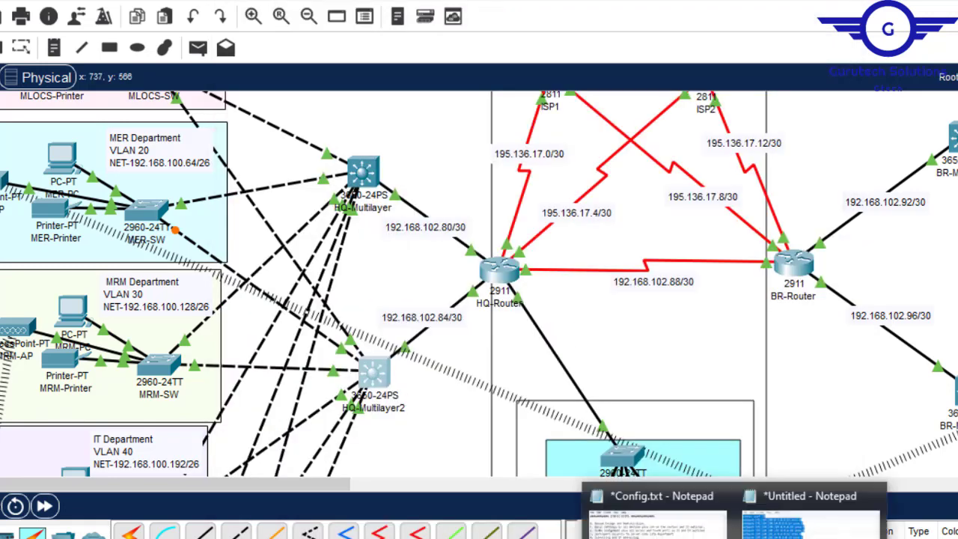
# - Insert an ip routing line above router ospf 10 in the untitled Notepad file and copy the whole command block
pyautogui.click(808, 517)
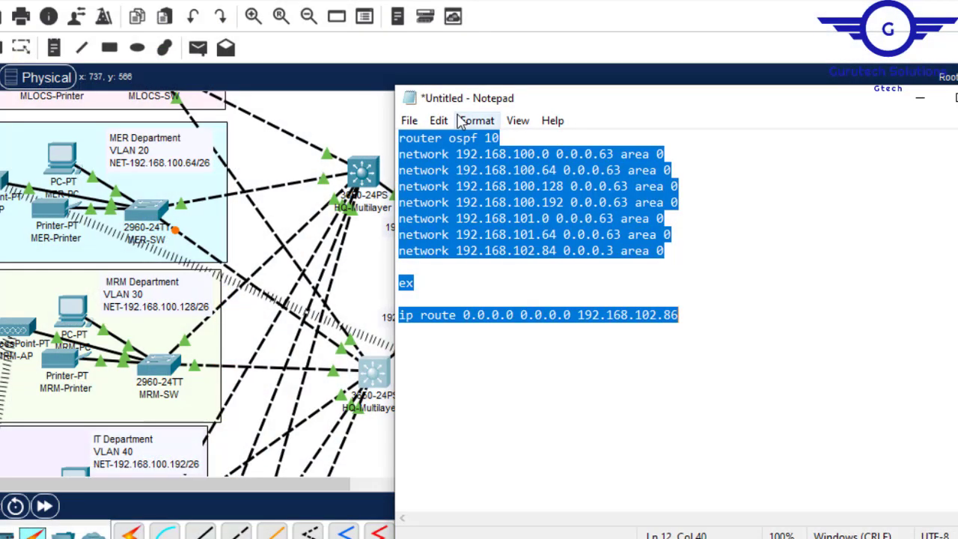
pyautogui.click(401, 142)
pyautogui.press('Return')
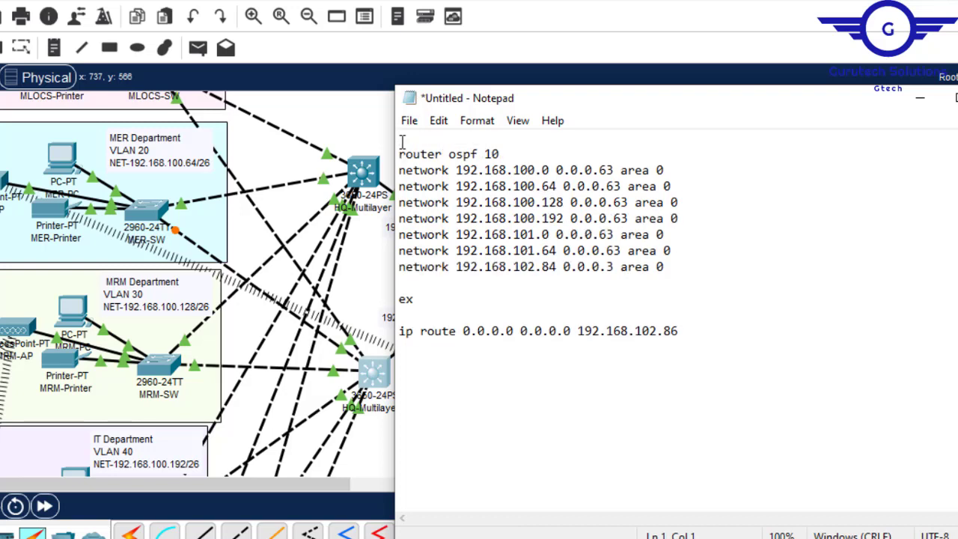
pyautogui.write('ip routing')
pyautogui.hotkey('ctrl', 'a')
pyautogui.press('super+c')
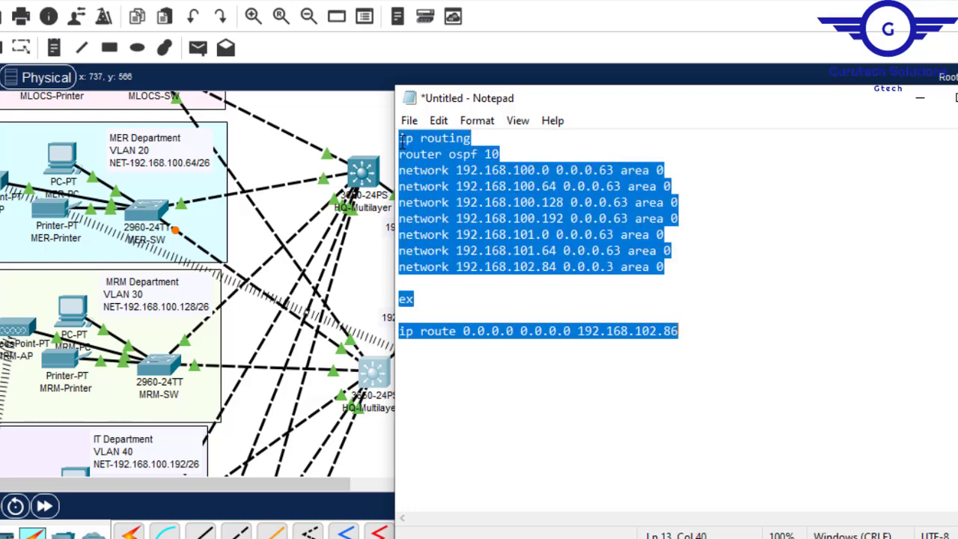
# - Enter configuration mode on HQ-Multilayer2 with conf t and run the pasted ip routing, OSPF 10 and default route commands
pyautogui.click(371, 383)
pyautogui.click(370, 383)
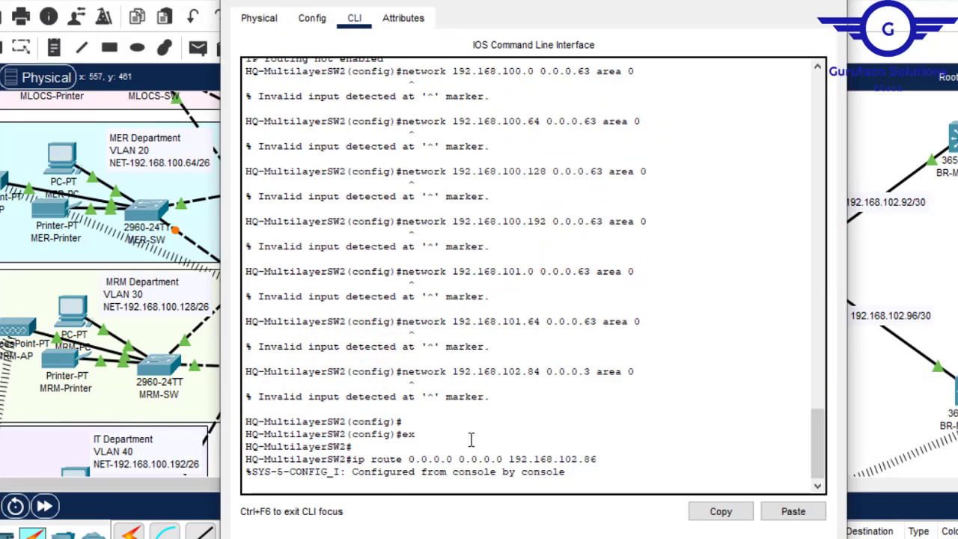
pyautogui.press('Return')
pyautogui.press('Return')
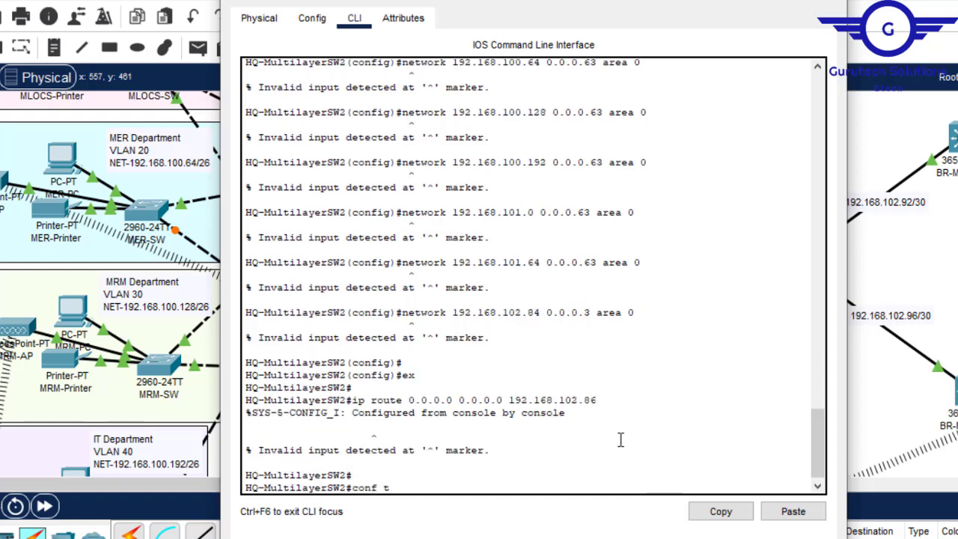
pyautogui.write('conf t')
pyautogui.press('Return')
pyautogui.press('Return')
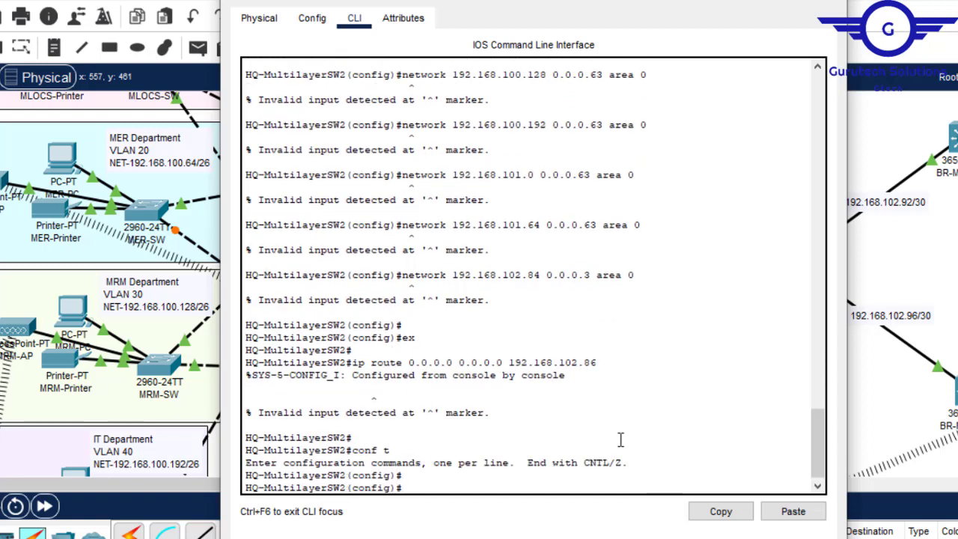
pyautogui.click(793, 514)
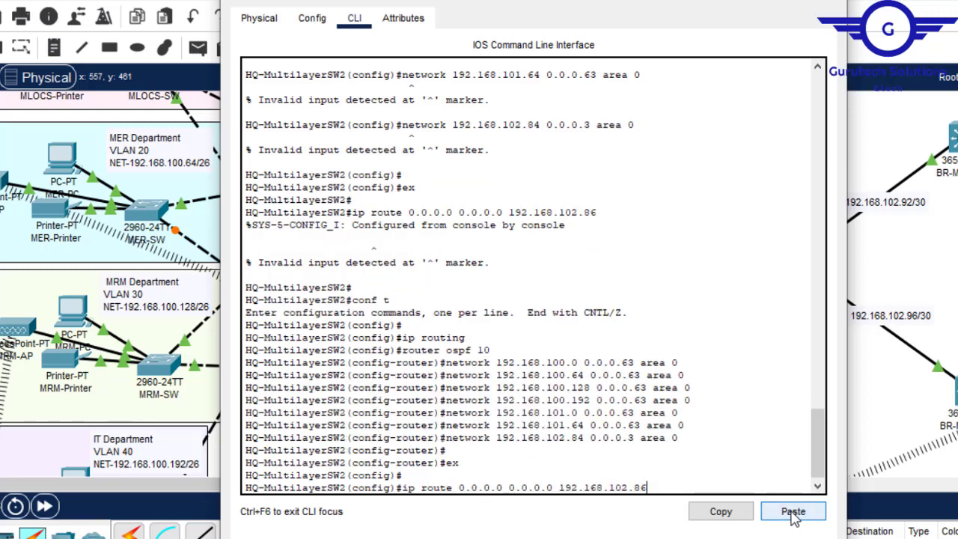
pyautogui.press('Return')
pyautogui.press('Return')
pyautogui.press('Return')
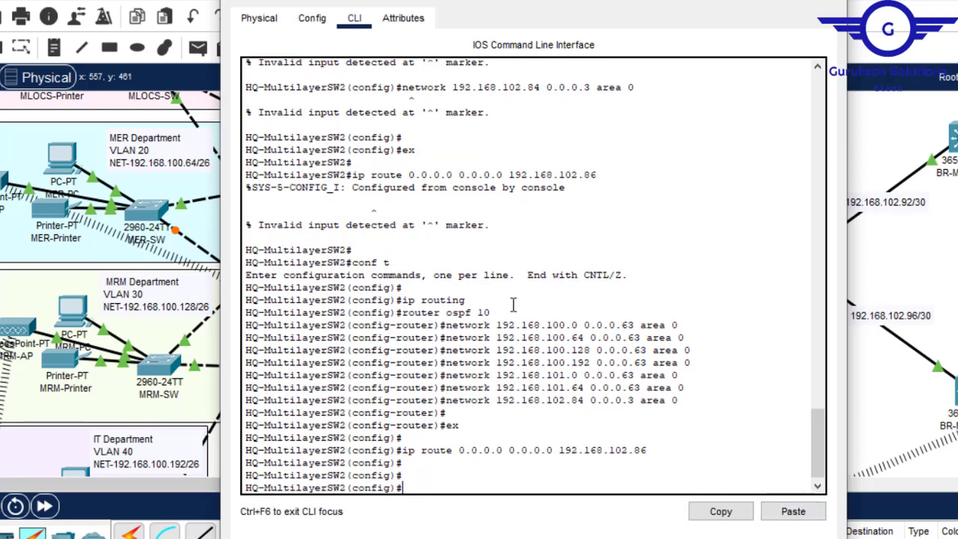
# - Save HQ-Multilayer2's configuration with do wr and close its window
pyautogui.moveTo(476, 299); pyautogui.dragTo(402, 298)
pyautogui.press('Return')
pyautogui.press('Return')
pyautogui.write('do wr')
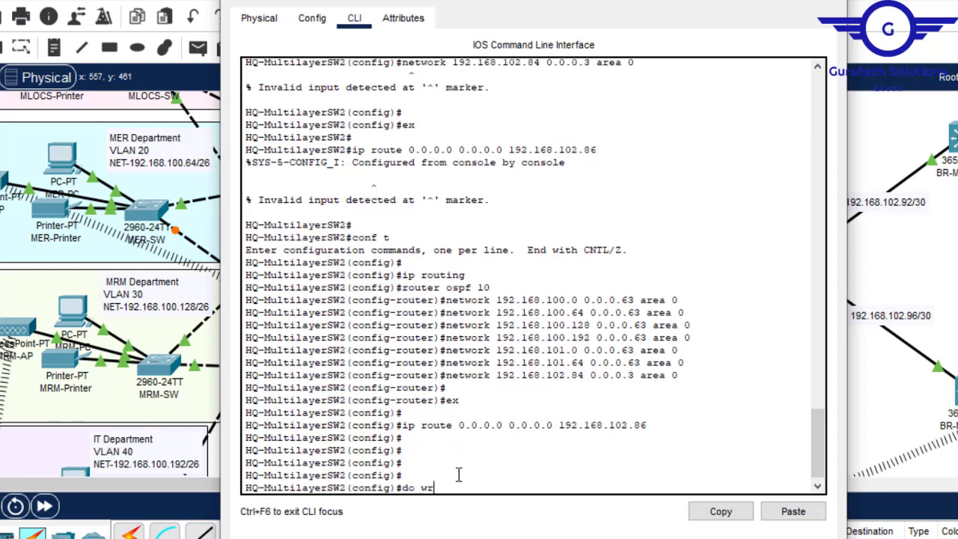
pyautogui.press('Return')
pyautogui.click(829, 2)
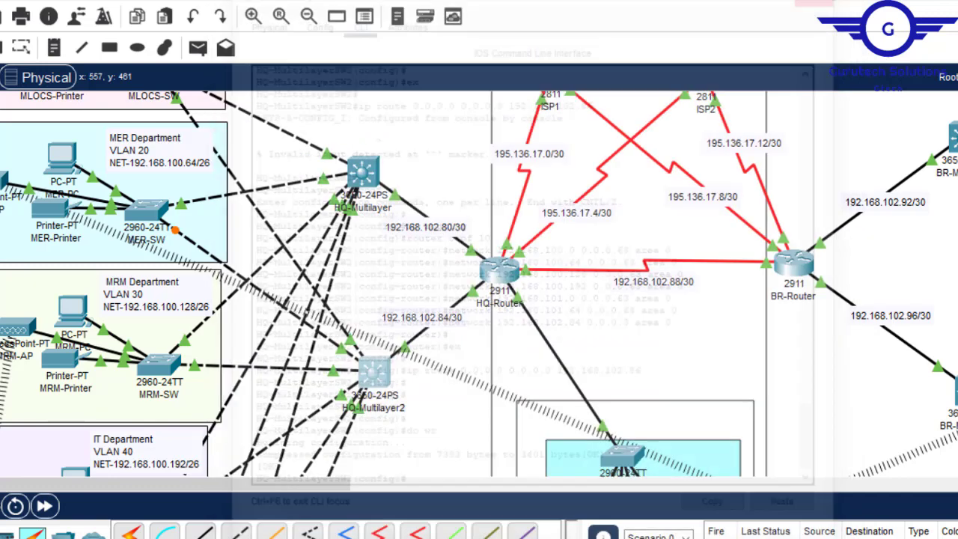
# - Open BR-Multilayer in the branch network and bring up its command line in configuration mode for interface GigabitEthernet1/0/2
pyautogui.click(651, 324)
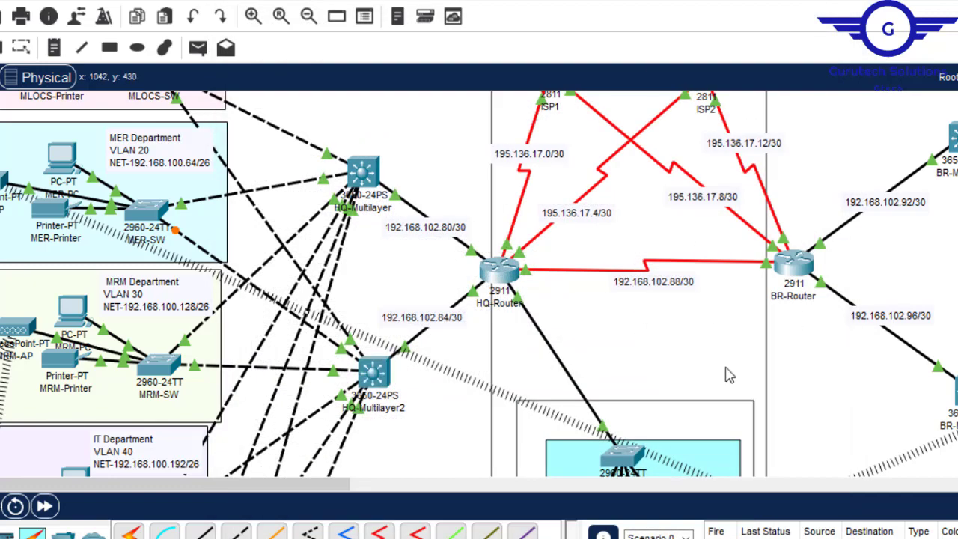
pyautogui.moveTo(328, 483); pyautogui.dragTo(482, 516)
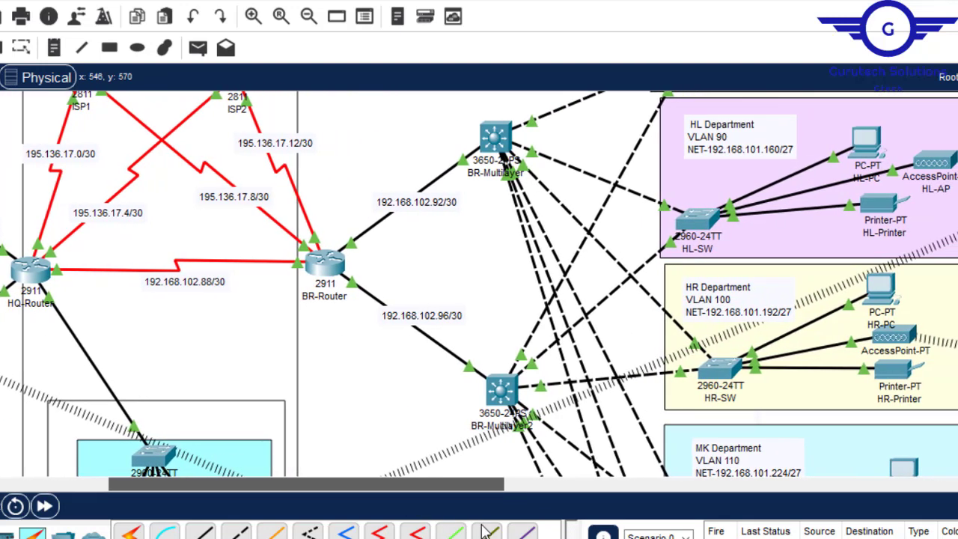
pyautogui.scroll(-5, 479, 284)
pyautogui.scroll(6, 479, 284)
pyautogui.scroll(-4, 479, 284)
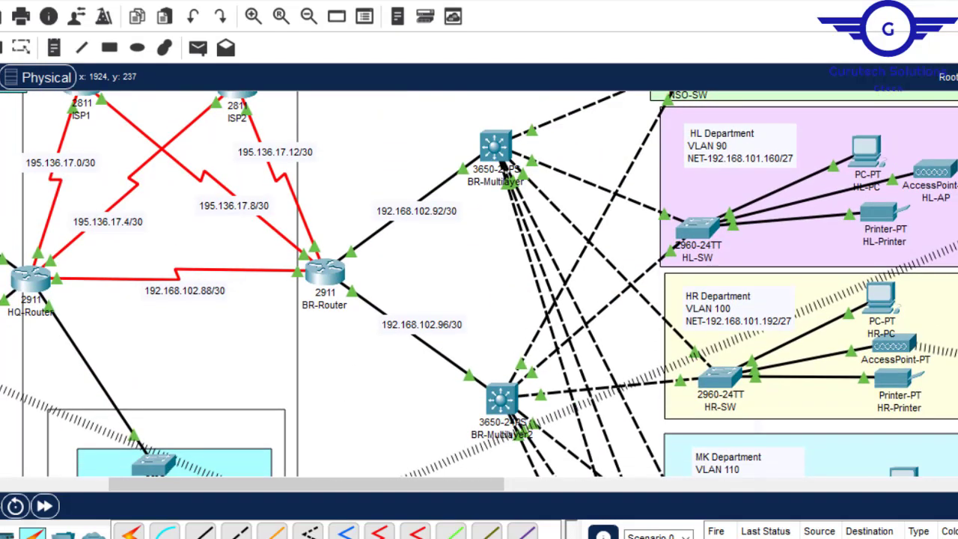
pyautogui.scroll(4, 479, 284)
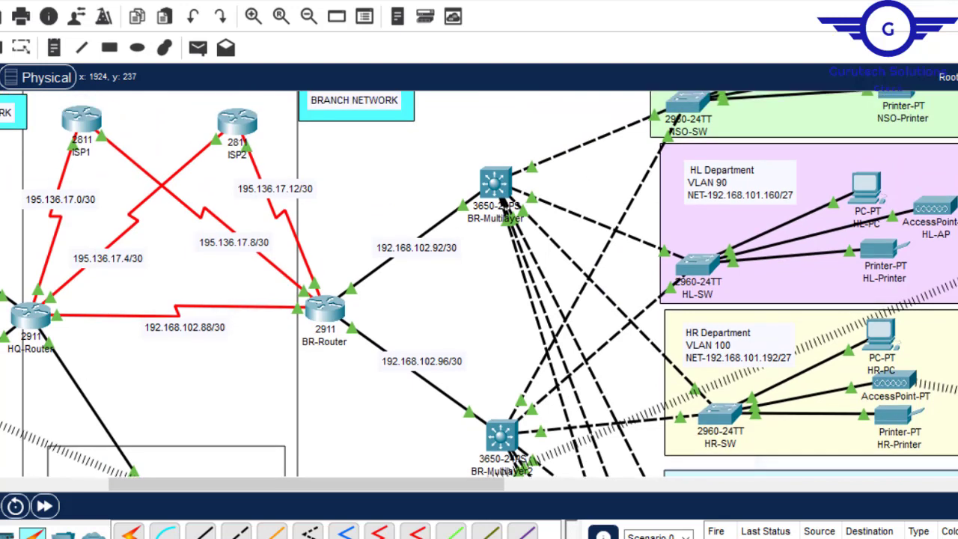
pyautogui.scroll(-1, 508, 299)
pyautogui.scroll(2, 509, 300)
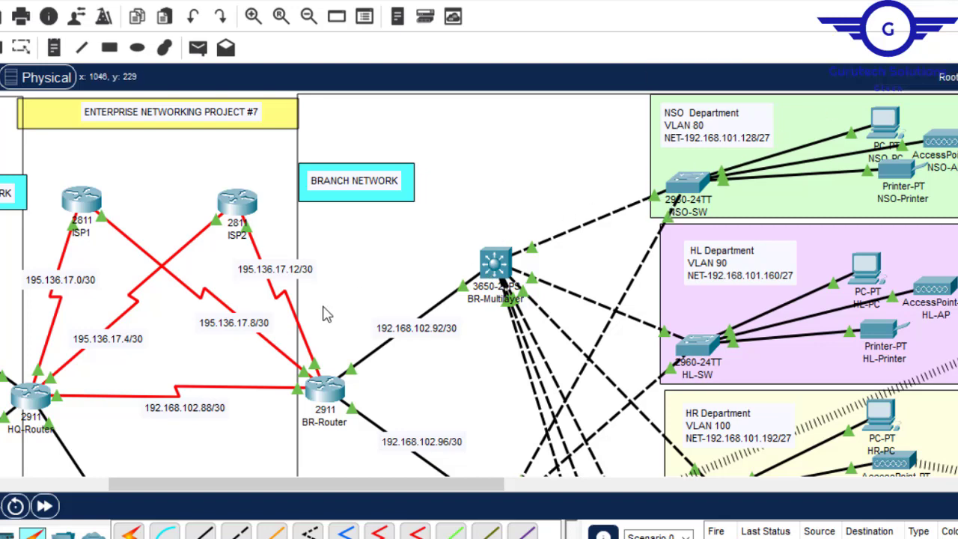
pyautogui.click(492, 254)
pyautogui.click(312, 18)
pyautogui.click(304, 169)
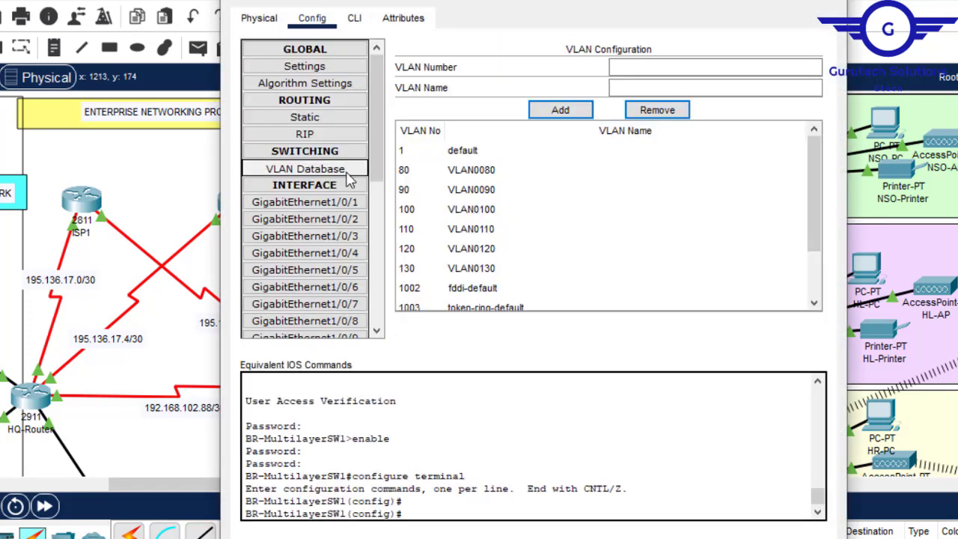
pyautogui.click(304, 218)
pyautogui.click(354, 18)
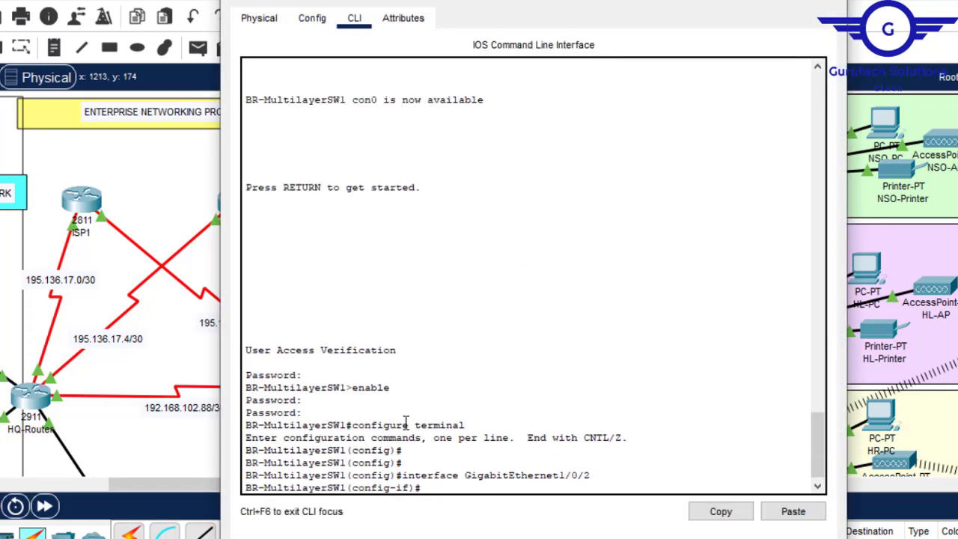
# - Leave BR-Multilayer's interface configuration with ex to reach global configuration mode, and return to the topology
pyautogui.press('Return')
pyautogui.press('Return')
pyautogui.press('Return')
pyautogui.write('ex')
pyautogui.press('Return')
pyautogui.press('Return')
pyautogui.press('Return')
pyautogui.press('Return')
pyautogui.press('Return')
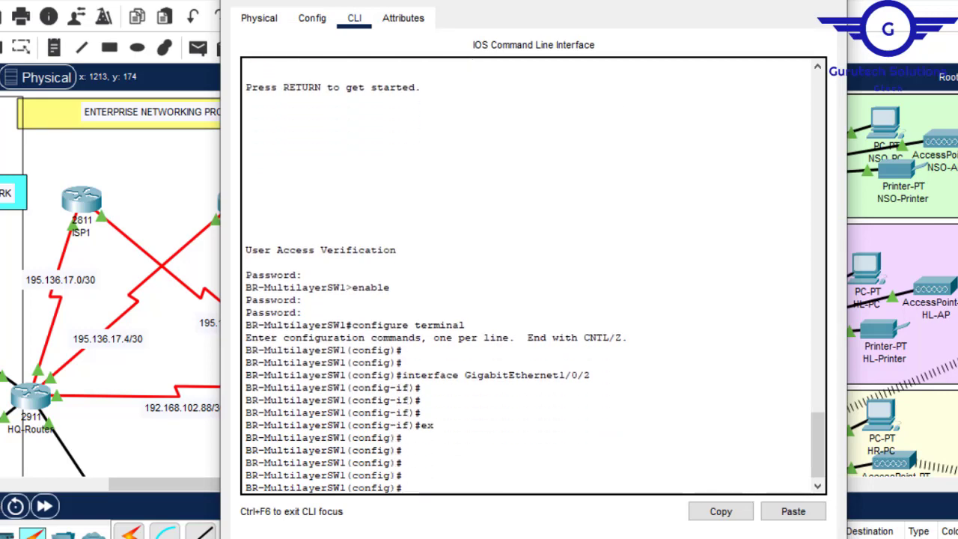
pyautogui.click(761, 1)
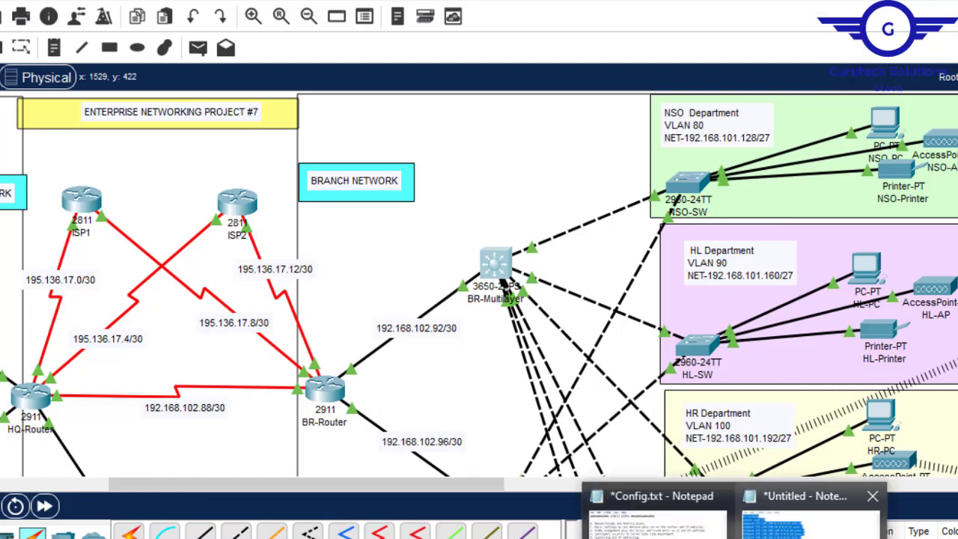
# - Move the untitled Notepad window off the NSO Department label and copy the label's network address up to 192.168.101.12
pyautogui.click(838, 523)
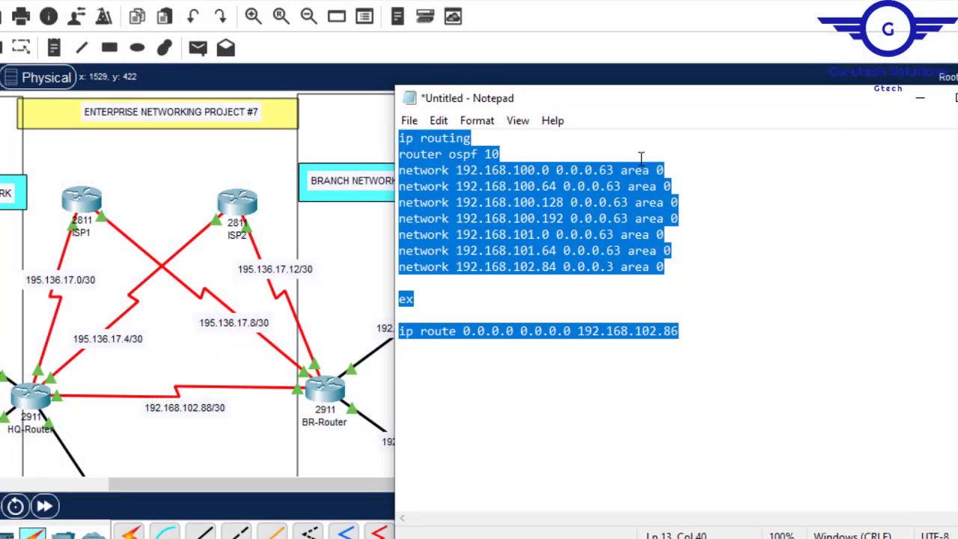
pyautogui.moveTo(782, 112); pyautogui.dragTo(694, 226)
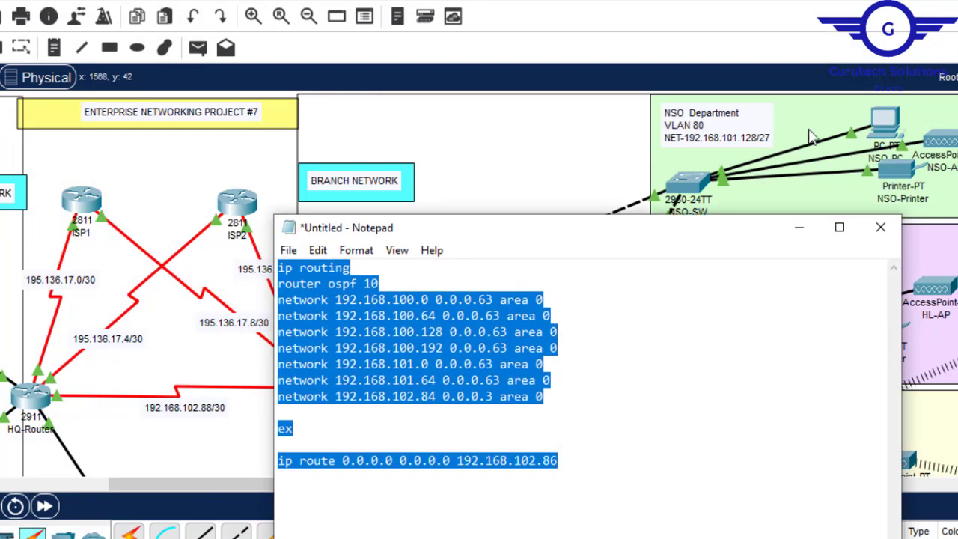
pyautogui.doubleClick(745, 135)
pyautogui.moveTo(771, 144); pyautogui.dragTo(689, 145)
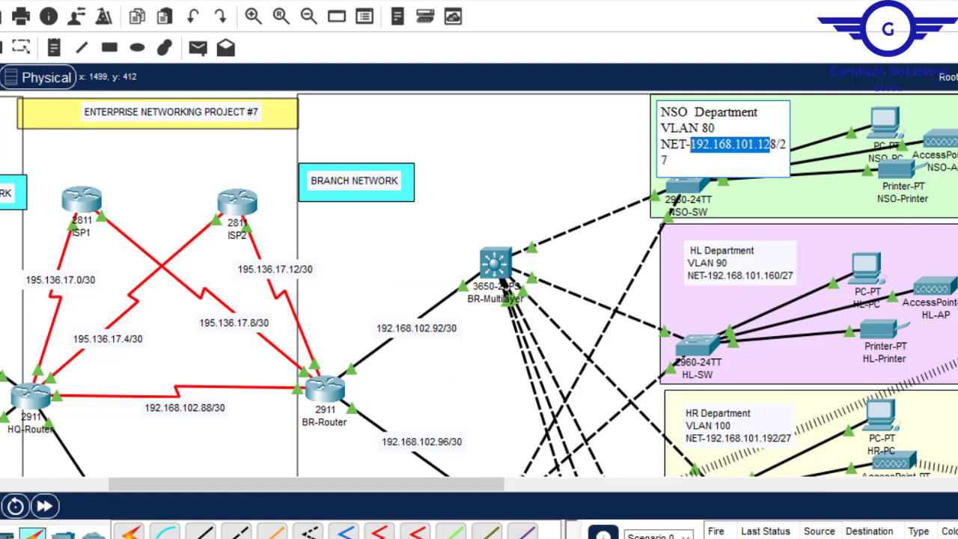
# - In the untitled Notepad command list, replace the first OSPF network address with 192.168.101.128
pyautogui.moveTo(764, 533)
pyautogui.click(831, 516)
pyautogui.click(429, 299)
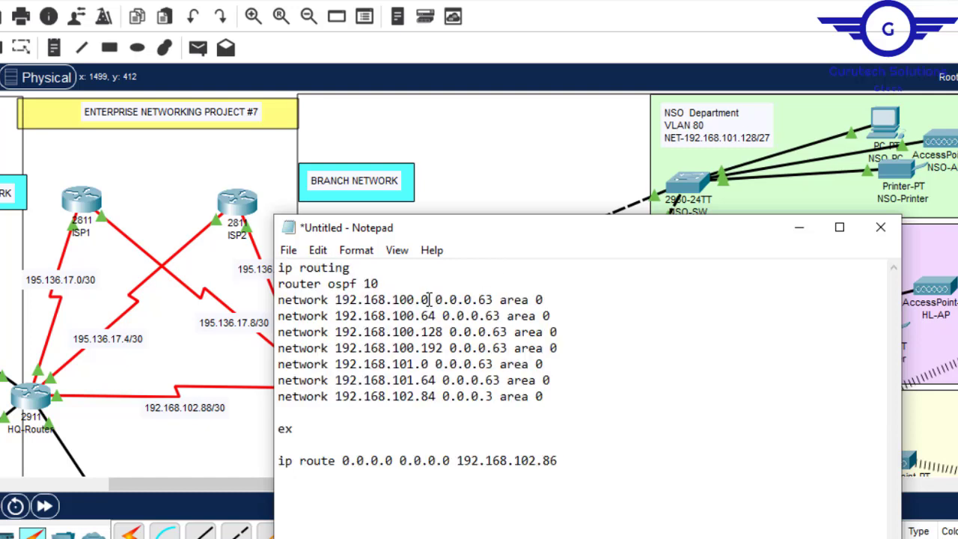
pyautogui.moveTo(431, 300); pyautogui.dragTo(345, 306)
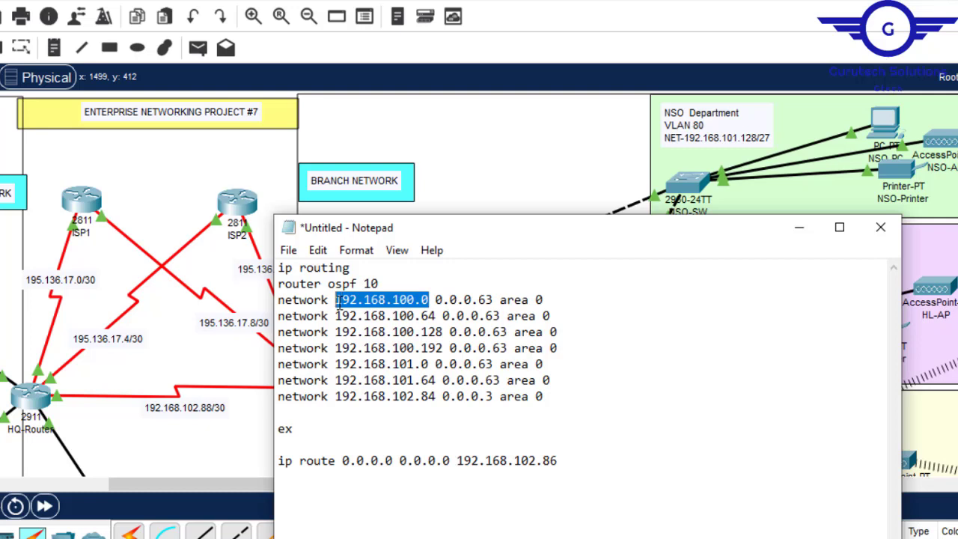
pyautogui.write('92.168.101.12')
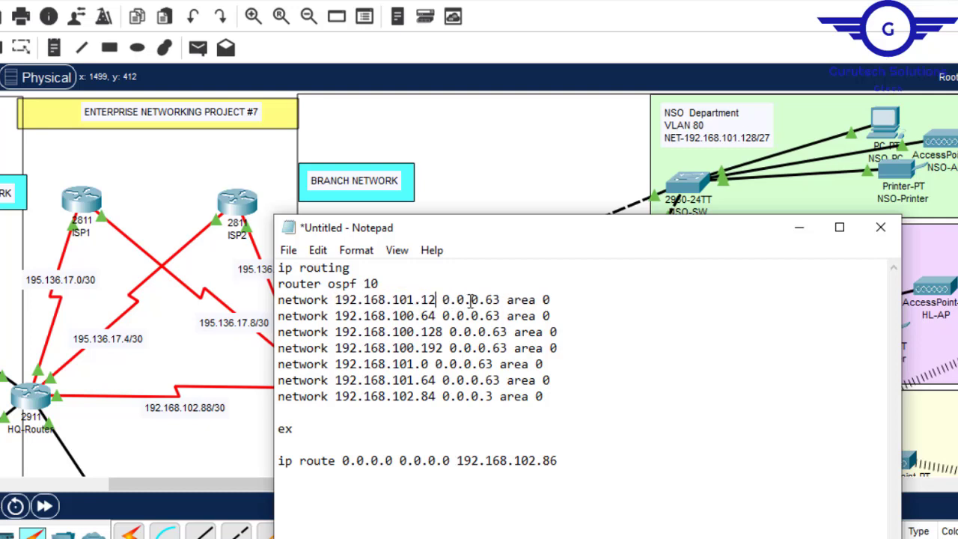
pyautogui.write('8')
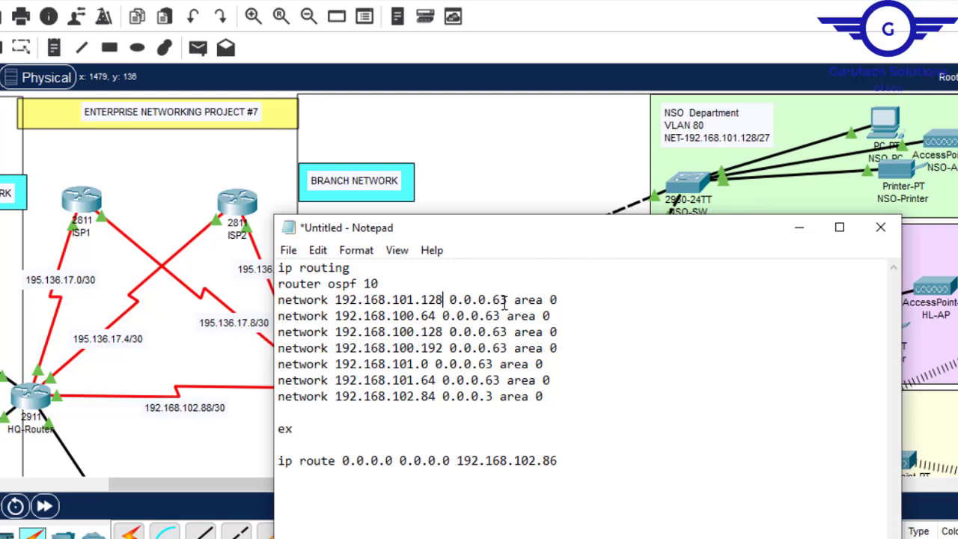
# - Set the wildcard mask of the 192.168.101.128 OSPF network line to 0.0.0.31 and copy that line
pyautogui.press('BackSpace')
pyautogui.write('1')
pyautogui.moveTo(573, 301); pyautogui.dragTo(277, 304)
pyautogui.hotkey('ctrl', 'c')
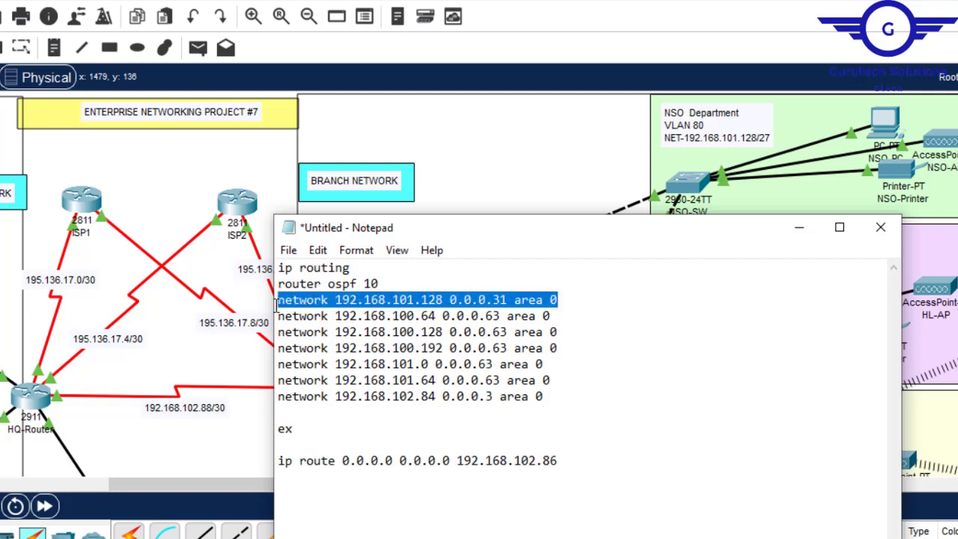
# - Replace the five network lines with wildcard 0.0.0.63 by the line network 192.168.101.160 0.0.0.31 area 0
pyautogui.moveTo(554, 380); pyautogui.dragTo(276, 322)
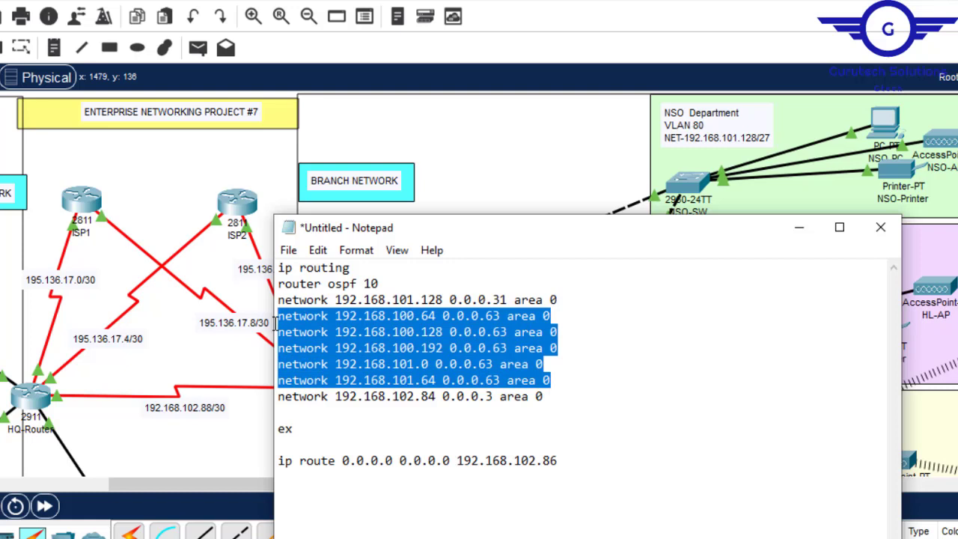
pyautogui.hotkey('ctrl', 'v')
pyautogui.press('Return')
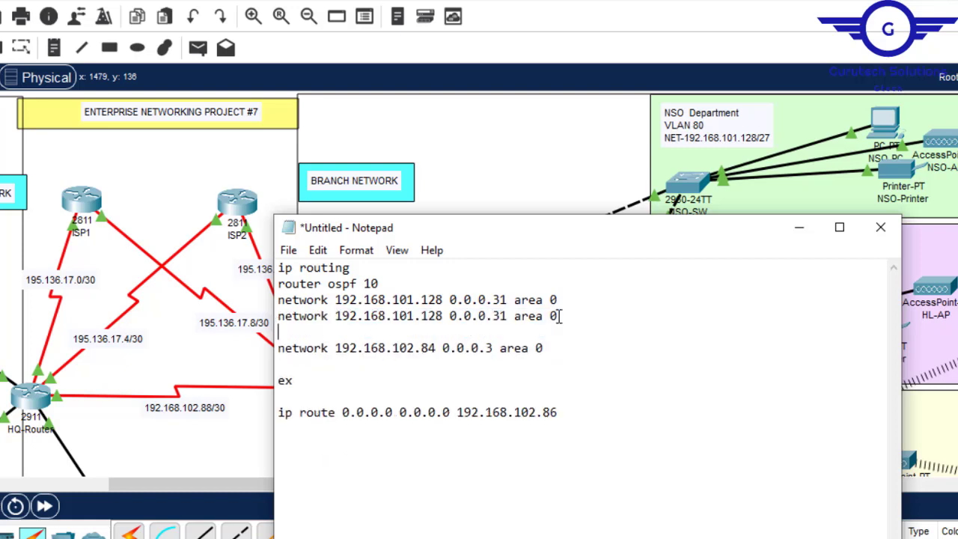
pyautogui.click(438, 317)
pyautogui.press('BackSpace')
pyautogui.press('BackSpace')
pyautogui.write('60')
# - Add the line network 192.168.101.192 0.0.0.31 area 0 for the HR department below the 192.168.101.160 line
pyautogui.moveTo(725, 234); pyautogui.dragTo(504, 208)
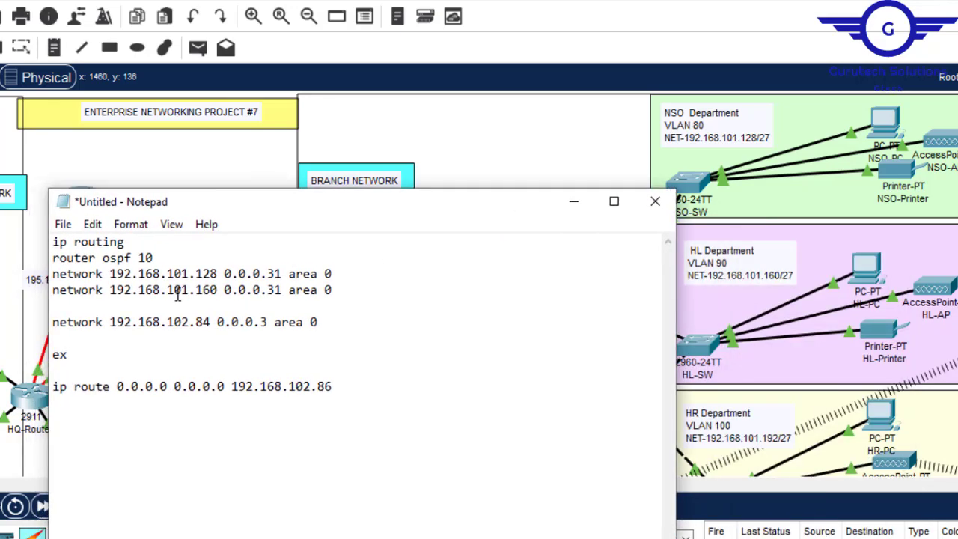
pyautogui.click(341, 292)
pyautogui.press('Return')
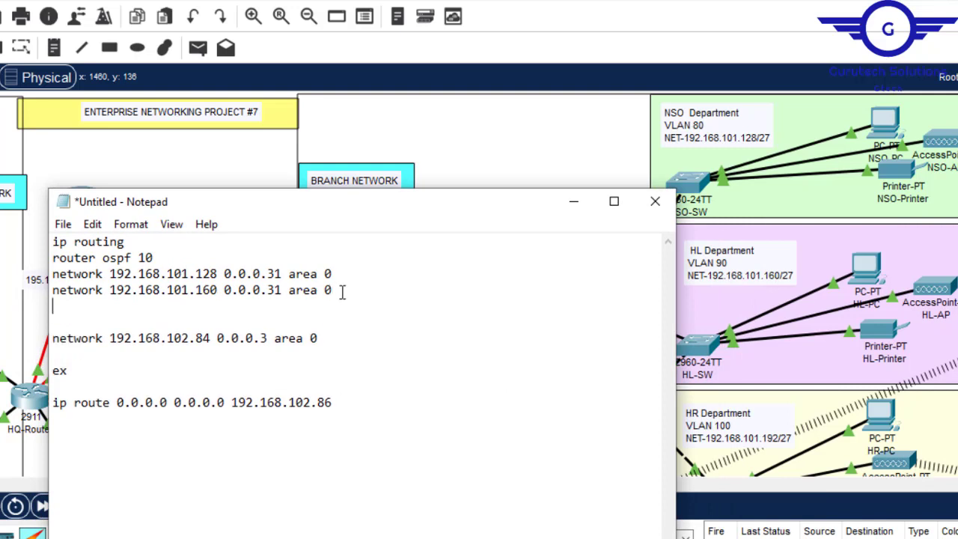
pyautogui.hotkey('ctrl', 'v')
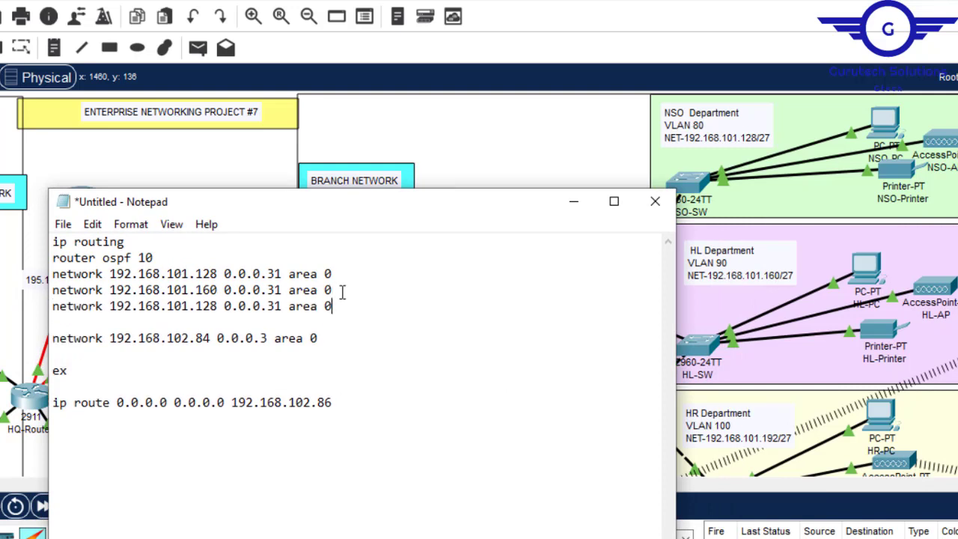
pyautogui.click(212, 309)
pyautogui.press('Delete')
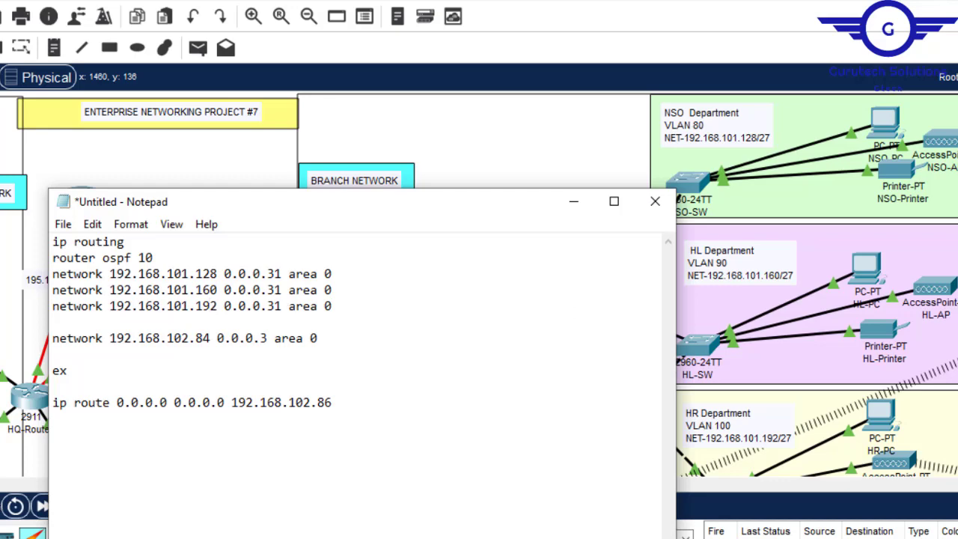
# - Check the MK department's subnet in the topology and add the line network 192.168.101.224 0.0.0.31 area 0 in Notepad
pyautogui.click(554, 138)
pyautogui.scroll(-4, 554, 139)
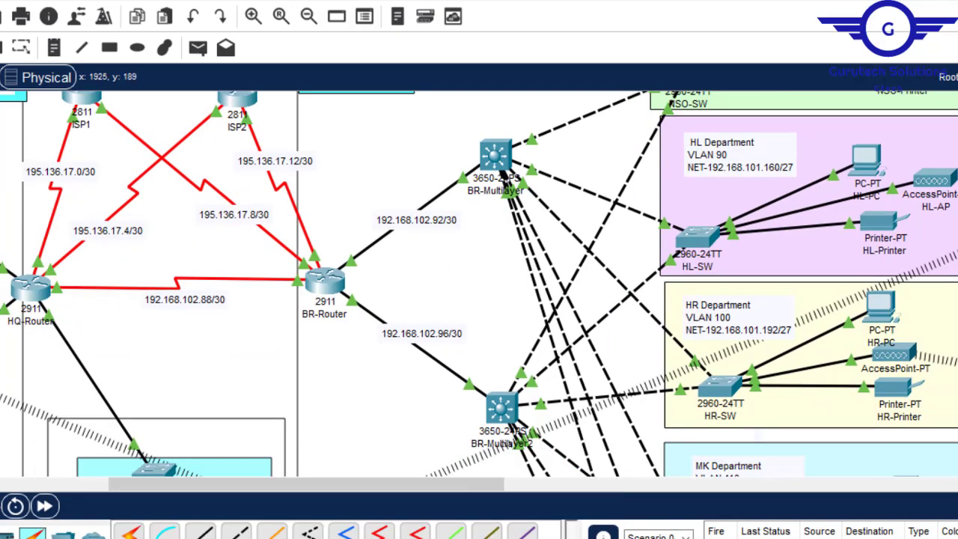
pyautogui.scroll(-4, 758, 359)
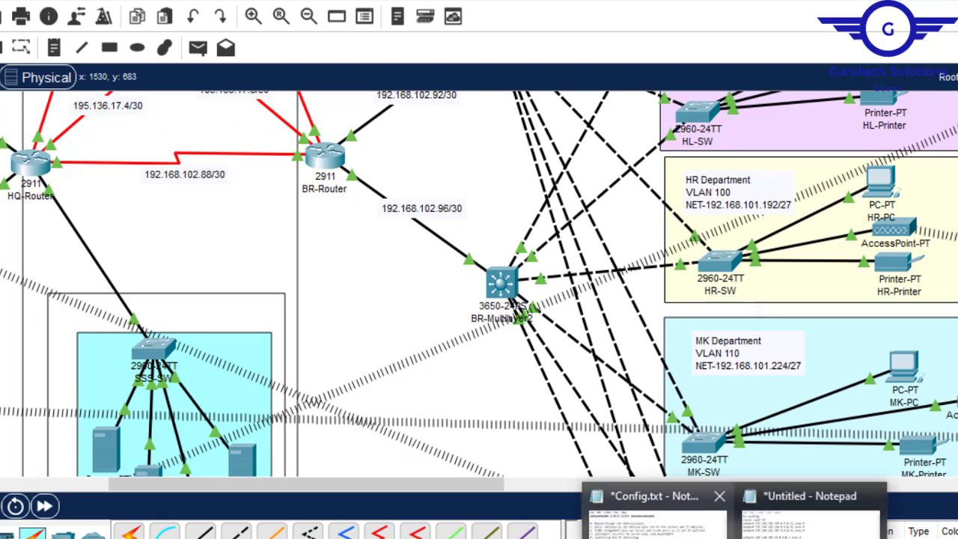
pyautogui.click(816, 499)
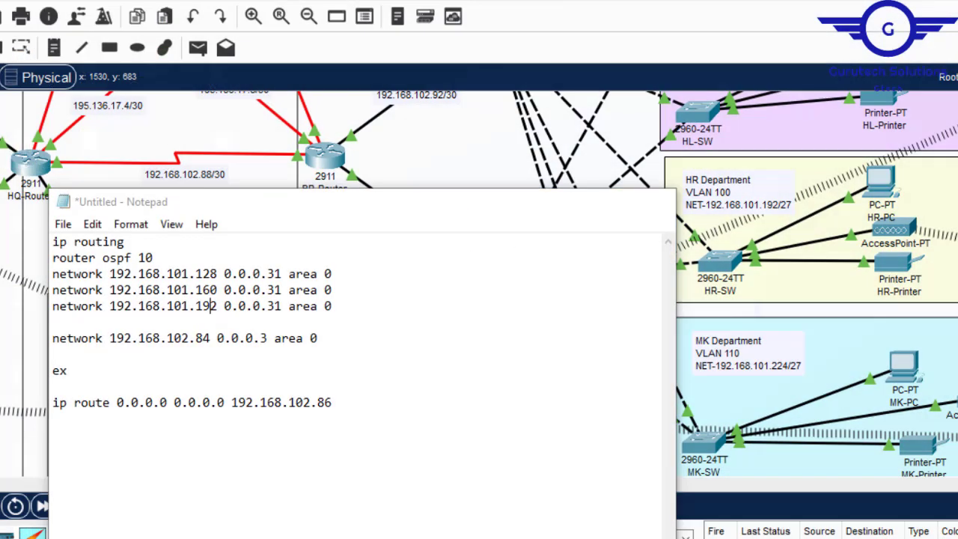
pyautogui.click(346, 307)
pyautogui.press('Return')
pyautogui.hotkey('ctrl', 'v')
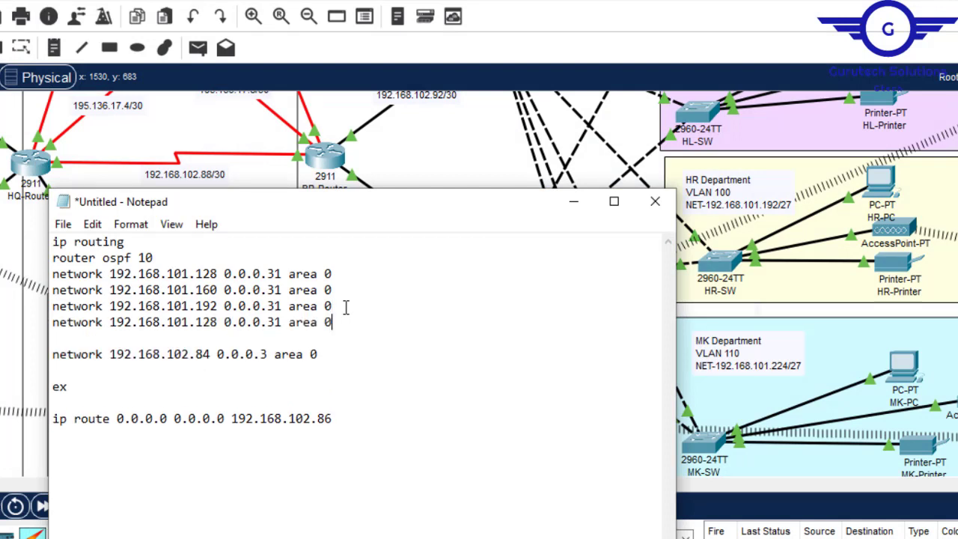
pyautogui.click(205, 322)
pyautogui.press('BackSpace')
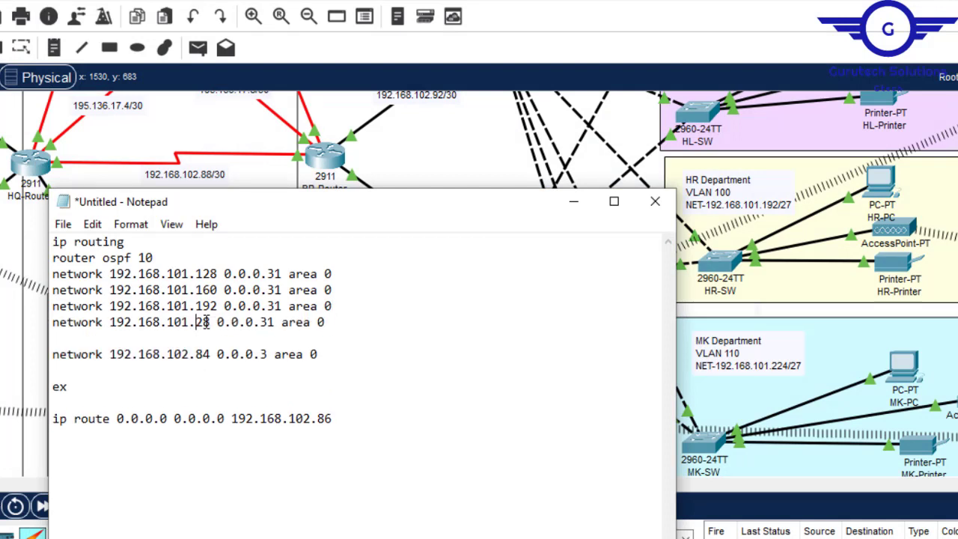
pyautogui.press('Delete')
pyautogui.write('3')
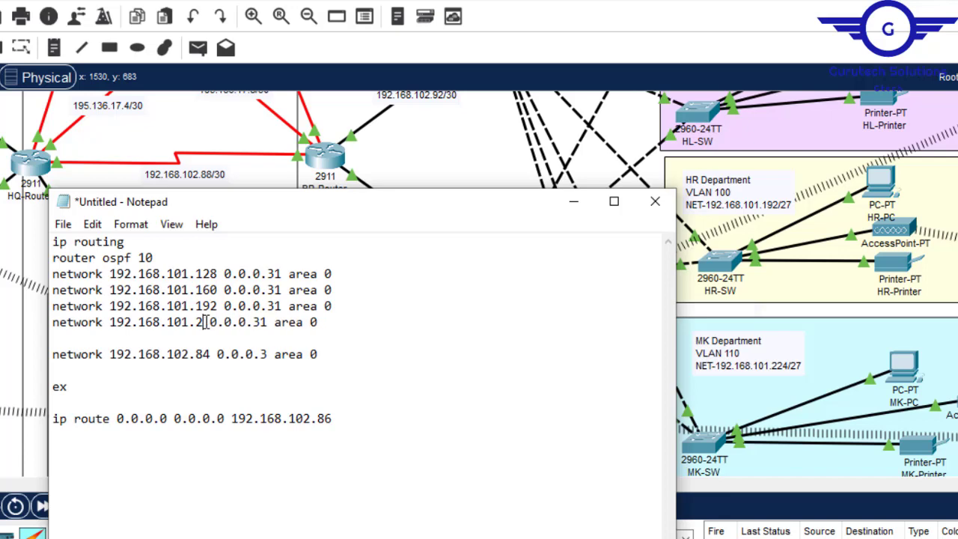
pyautogui.write('4')
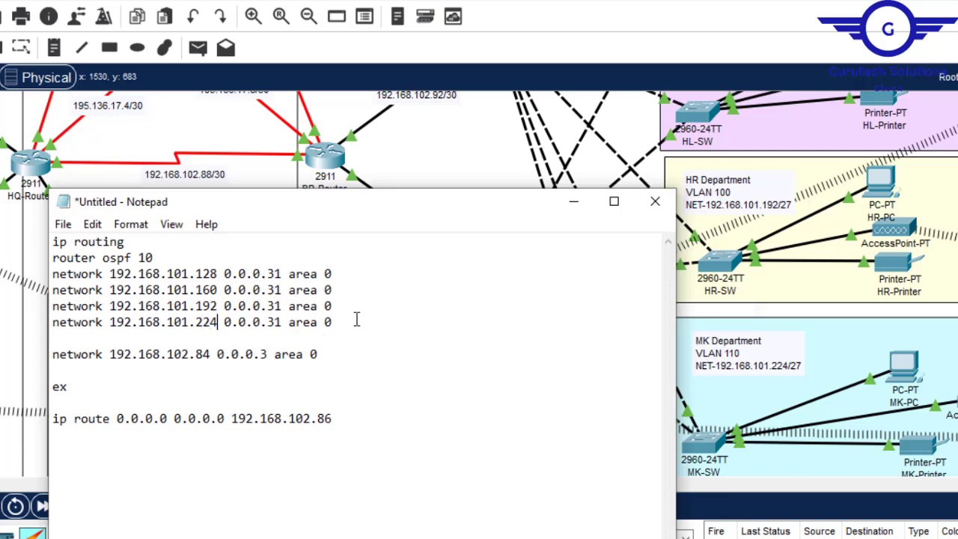
# - Look up the FIN department's subnet in the topology and add the line network 192.168.102.0 0.0.0.31 area 0 in Notepad
pyautogui.click(783, 313)
pyautogui.scroll(-7, 783, 313)
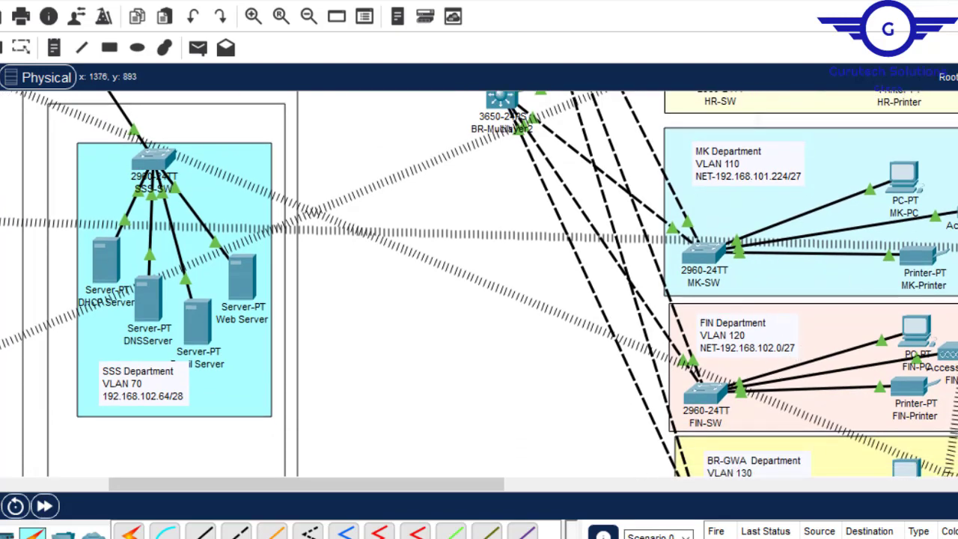
pyautogui.click(808, 512)
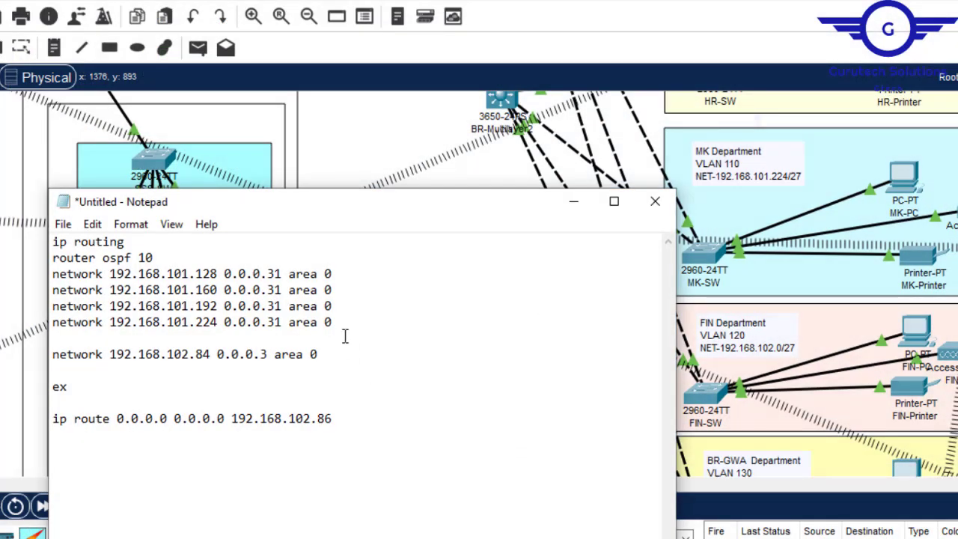
pyautogui.click(344, 322)
pyautogui.press('Return')
pyautogui.hotkey('ctrl', 'v')
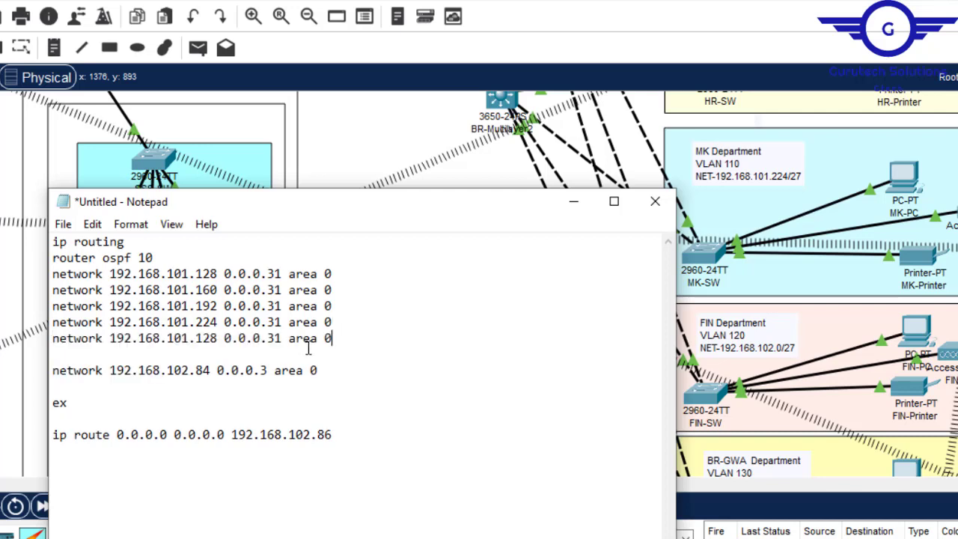
pyautogui.click(182, 338)
pyautogui.press('Delete')
pyautogui.write('2')
pyautogui.press('Delete')
pyautogui.press('Delete')
pyautogui.press('Delete')
pyautogui.write('0')
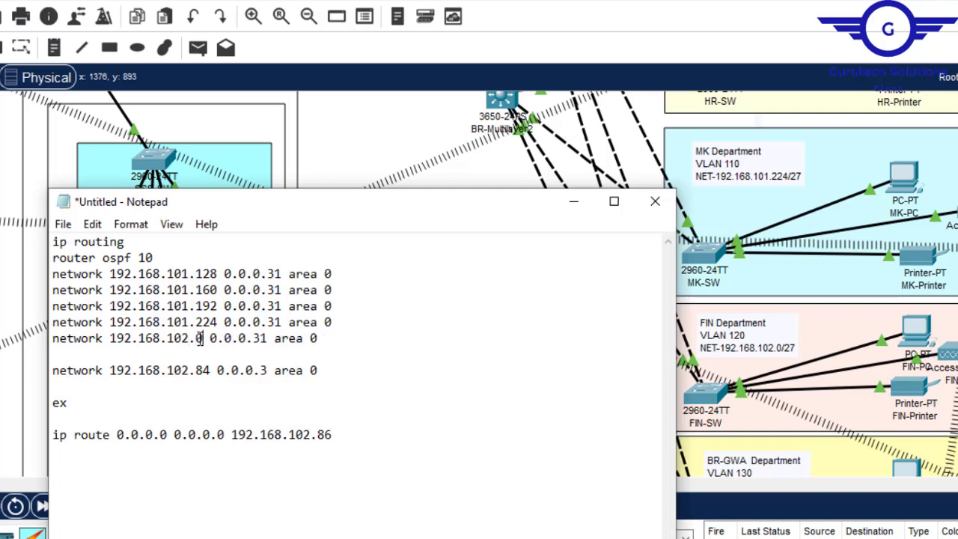
# - Duplicate the 192.168.102.0 network line and change the copy's address to 192.168.102.32 for the BR-GWA department
pyautogui.moveTo(319, 338); pyautogui.dragTo(51, 345)
pyautogui.hotkey('ctrl', 'c')
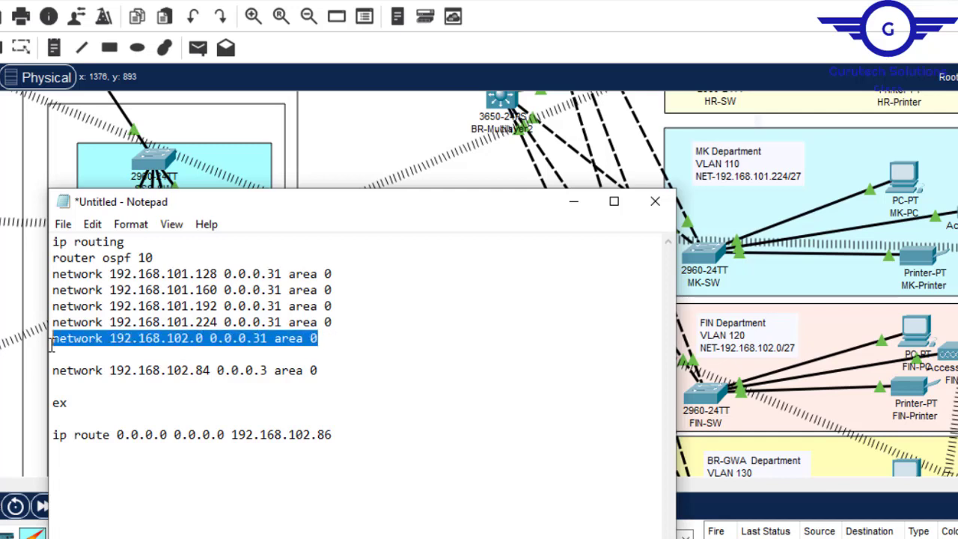
pyautogui.click(330, 338)
pyautogui.press('Return')
pyautogui.hotkey('ctrl', 'v')
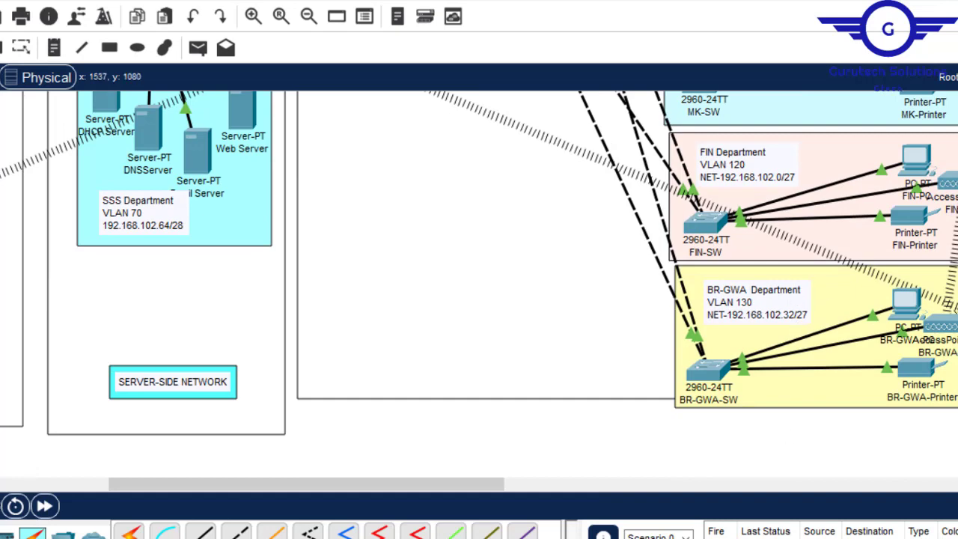
pyautogui.click(809, 514)
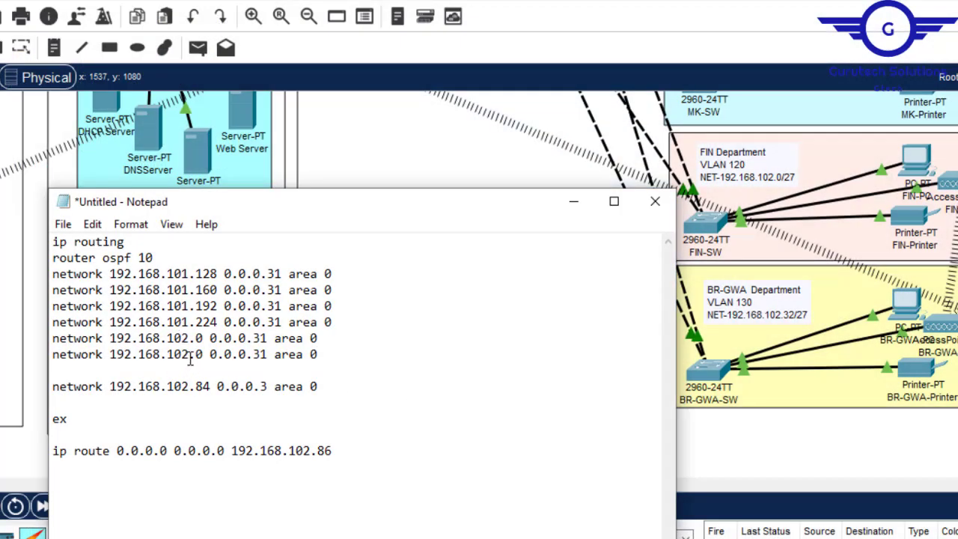
pyautogui.press('Delete')
pyautogui.write('32')
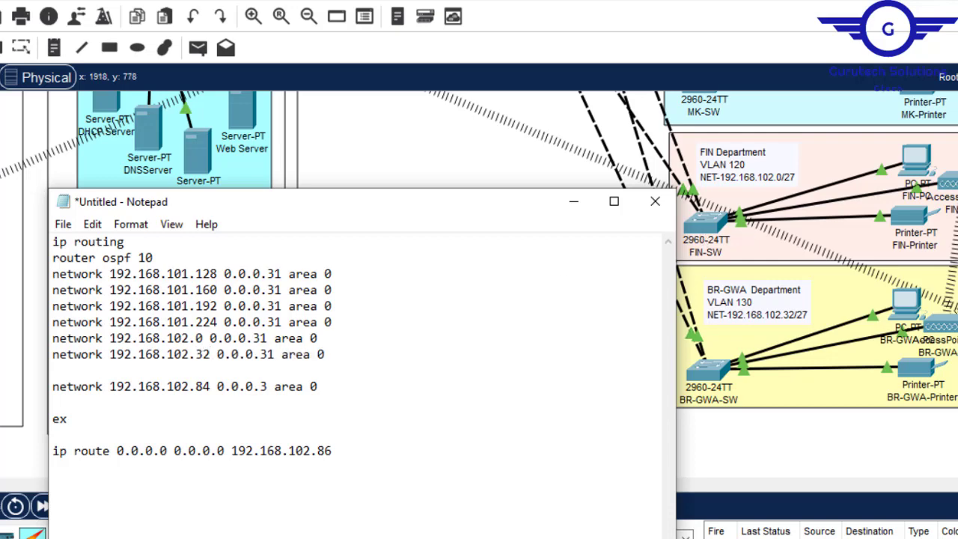
# - Copy 192.168.102.92 from the BR-Router to BR-Multilayer link label and use it as the address of the 0.0.0.3 network line in Notepad
pyautogui.hotkey('alt', 'Tab')
pyautogui.scroll(5, 479, 284)
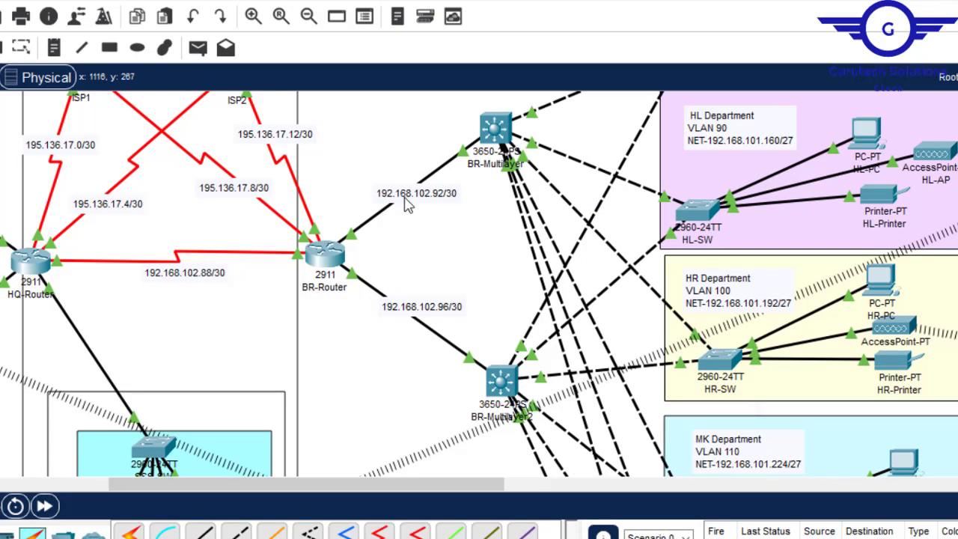
pyautogui.doubleClick(432, 198)
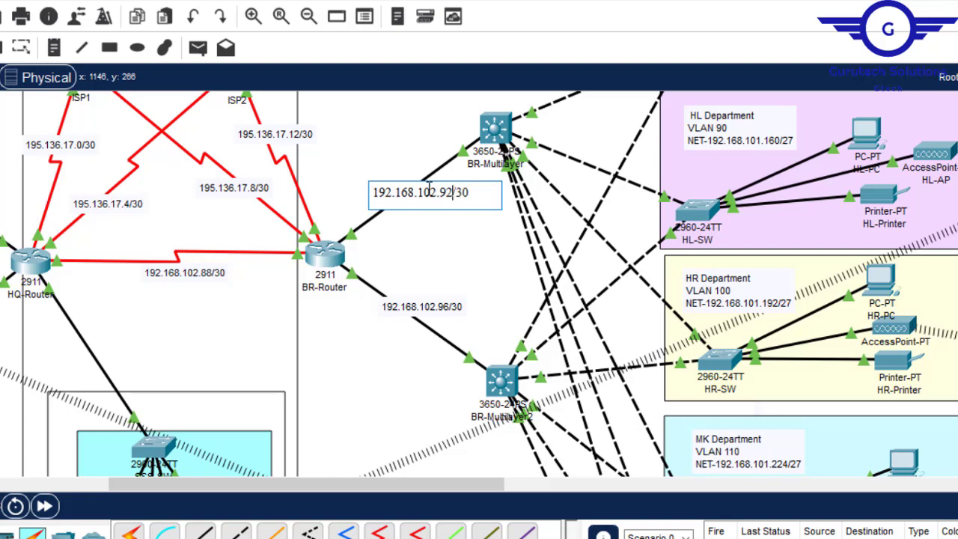
pyautogui.moveTo(452, 192); pyautogui.dragTo(373, 192)
pyautogui.hotkey('ctrl', 'c')
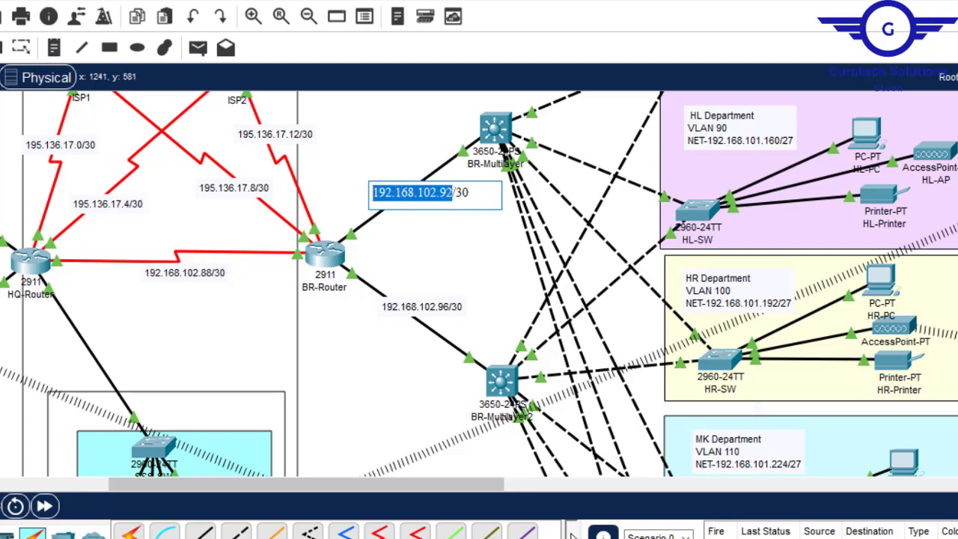
pyautogui.click(795, 496)
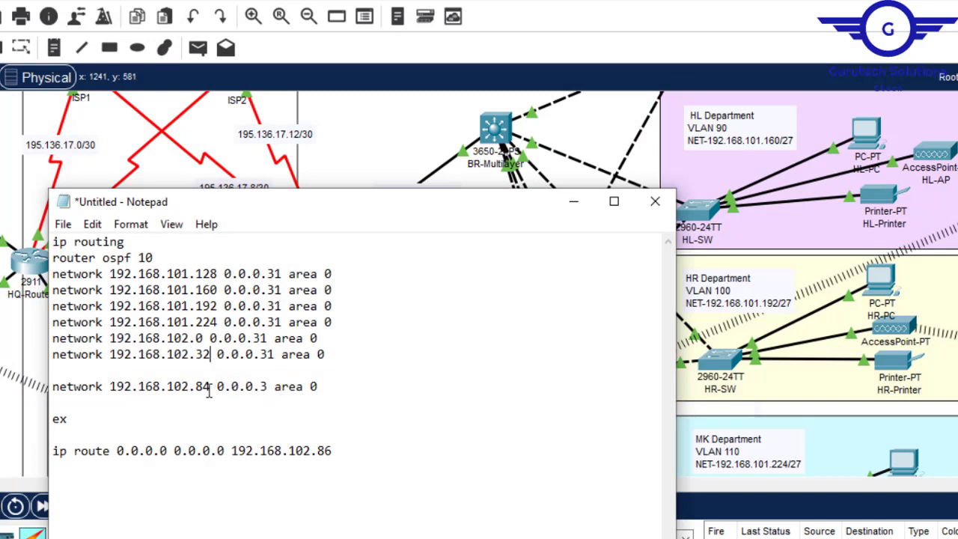
pyautogui.moveTo(211, 388); pyautogui.dragTo(110, 388)
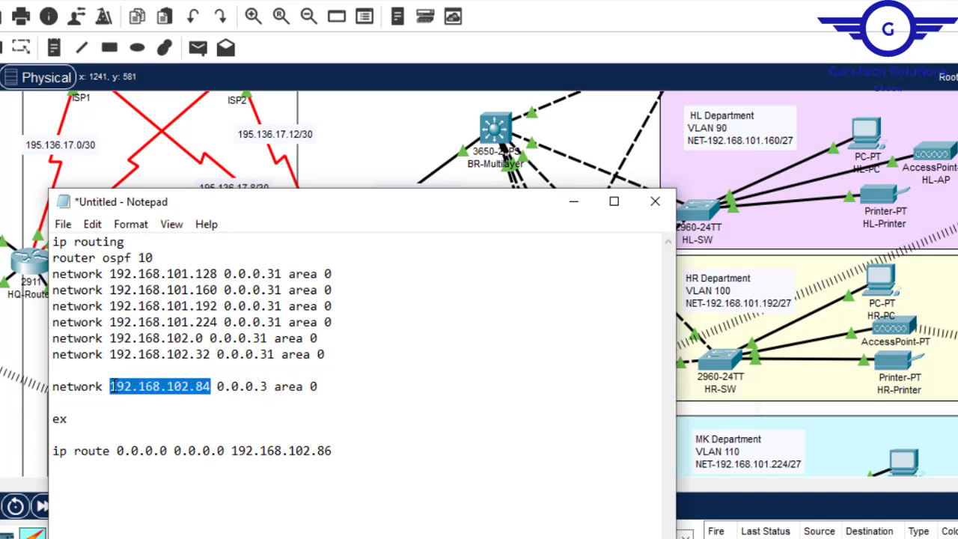
pyautogui.write('192.168.102.92')
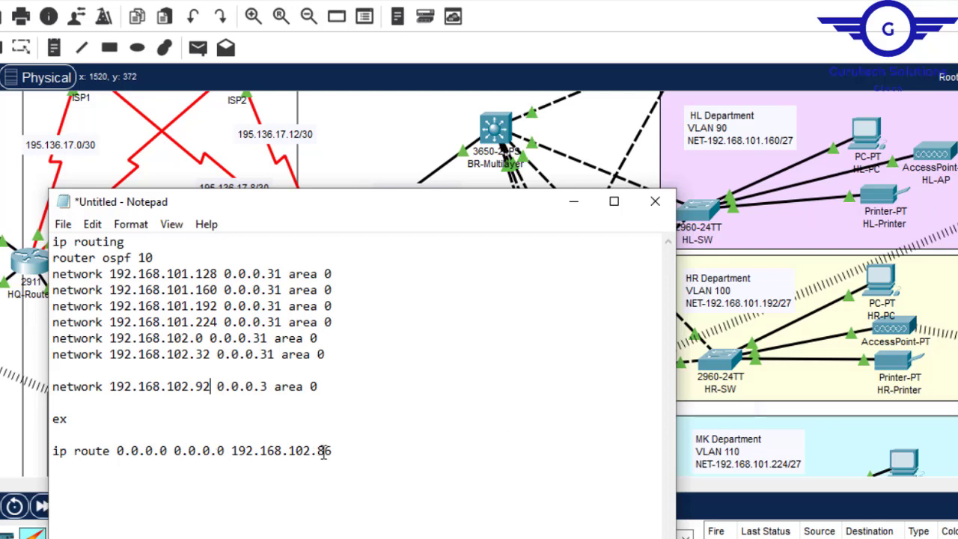
# - Check the link to BR-Router in the topology and set the default route's next hop to 192.168.102.94 in Notepad
pyautogui.moveTo(340, 455); pyautogui.dragTo(233, 454)
pyautogui.click(956, 152)
pyautogui.scroll(-3, 957, 152)
pyautogui.scroll(4, 956, 152)
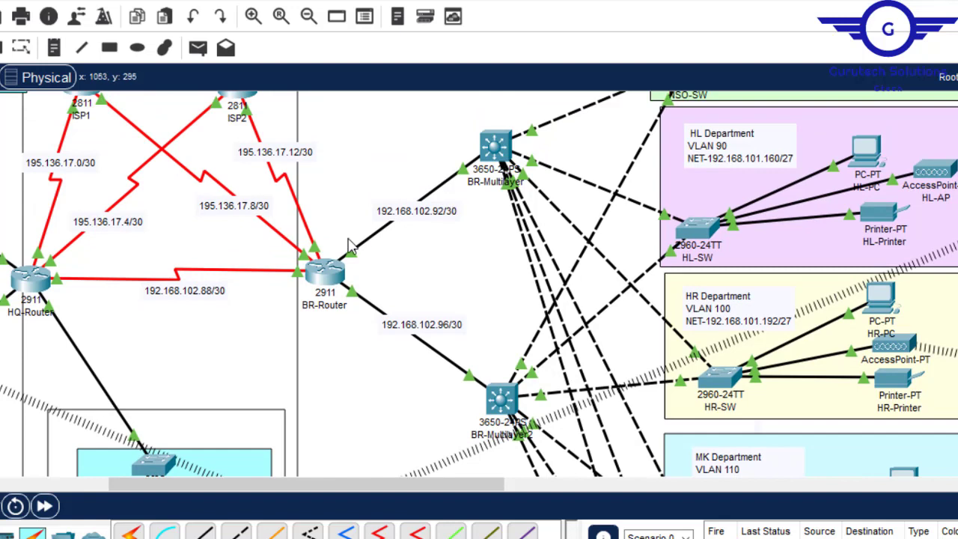
pyautogui.moveTo(332, 268)
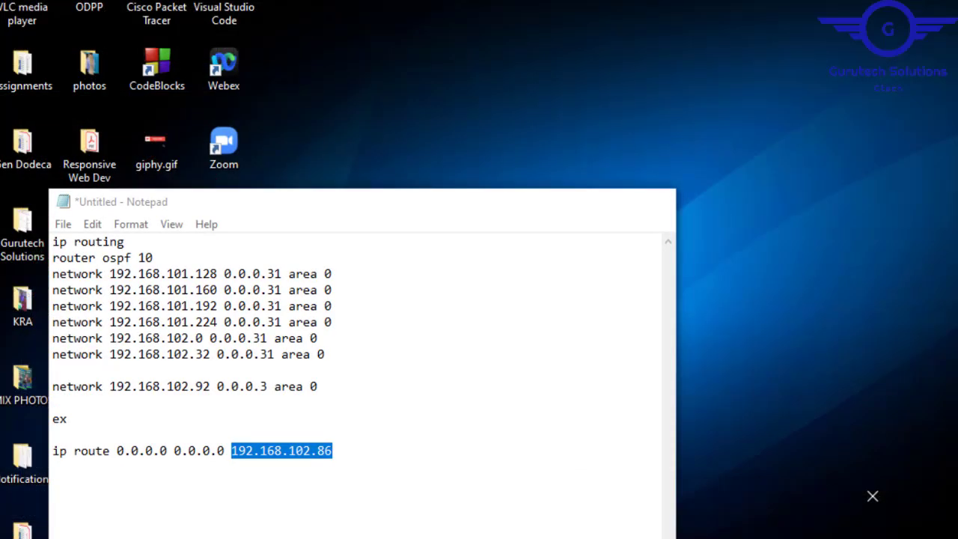
pyautogui.click(824, 524)
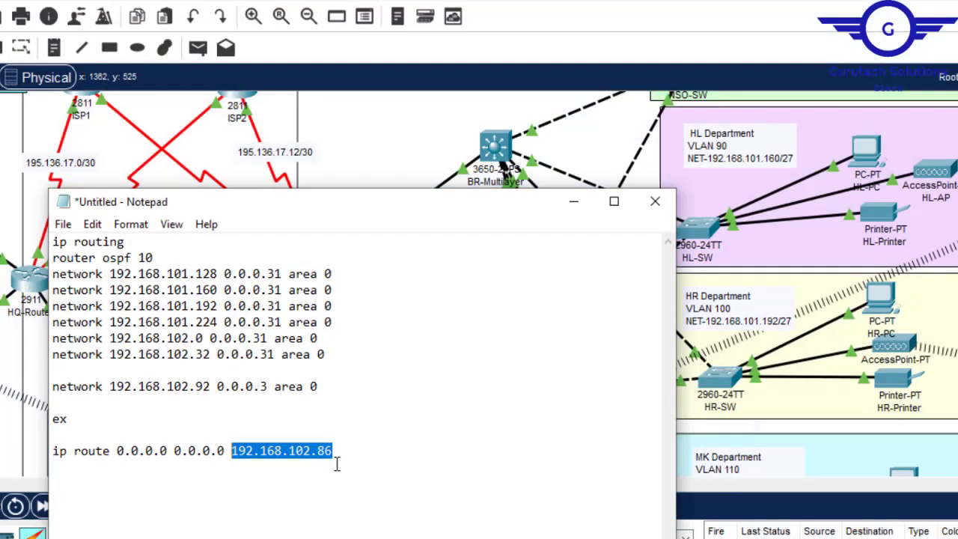
pyautogui.click(332, 451)
pyautogui.moveTo(340, 455); pyautogui.dragTo(235, 455)
pyautogui.hotkey('ctrl', 'v')
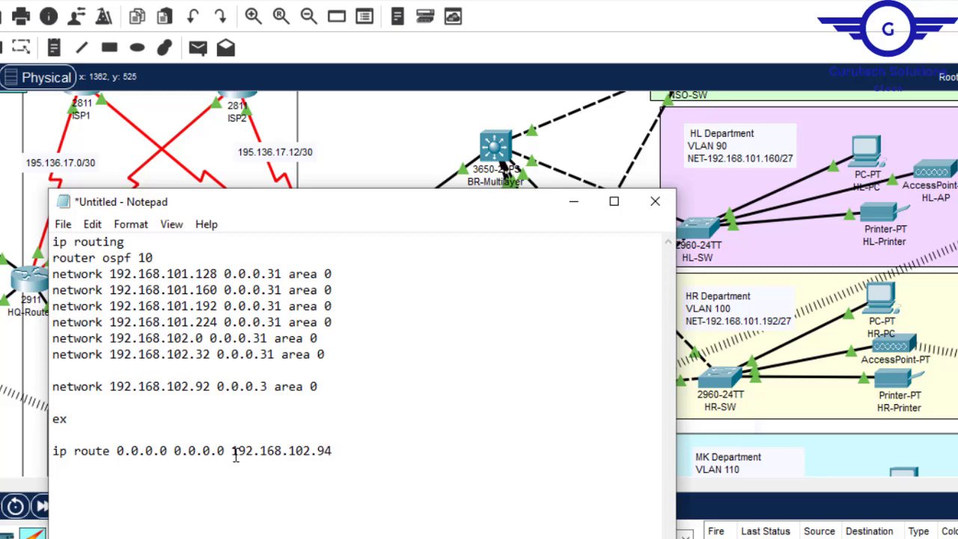
# - Copy the entire routing configuration from Notepad and return to the topology in Cisco Packet Tracer
pyautogui.click(573, 202)
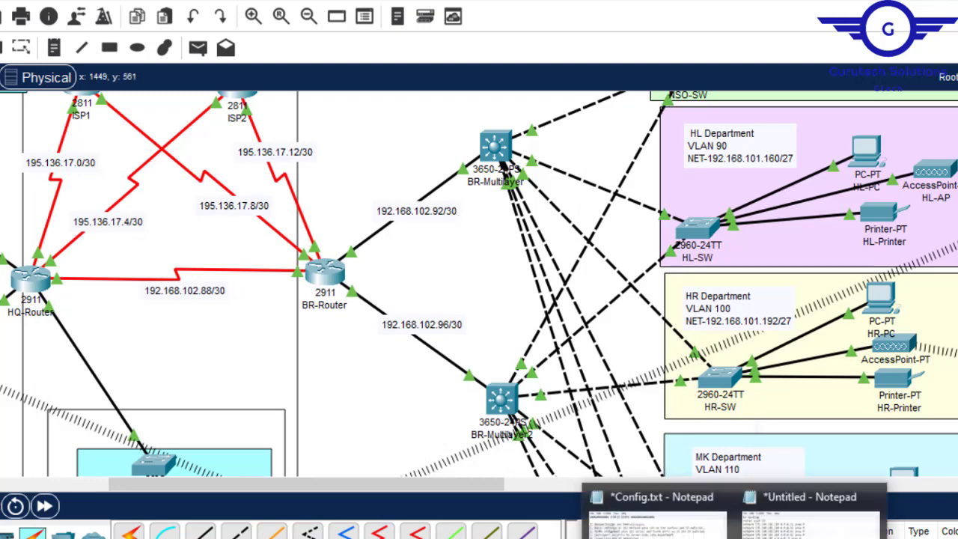
pyautogui.click(804, 496)
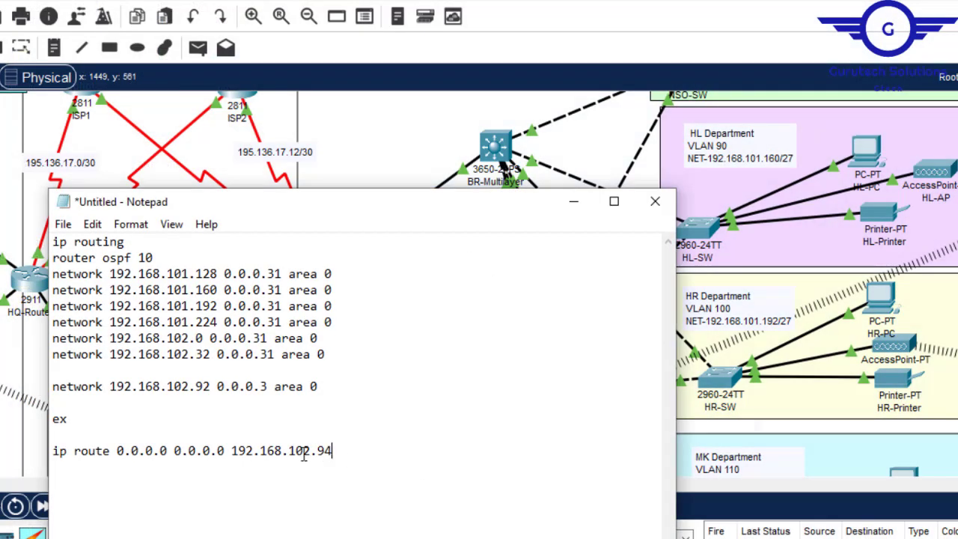
pyautogui.hotkey('ctrl', 'a')
pyautogui.press('super+c')
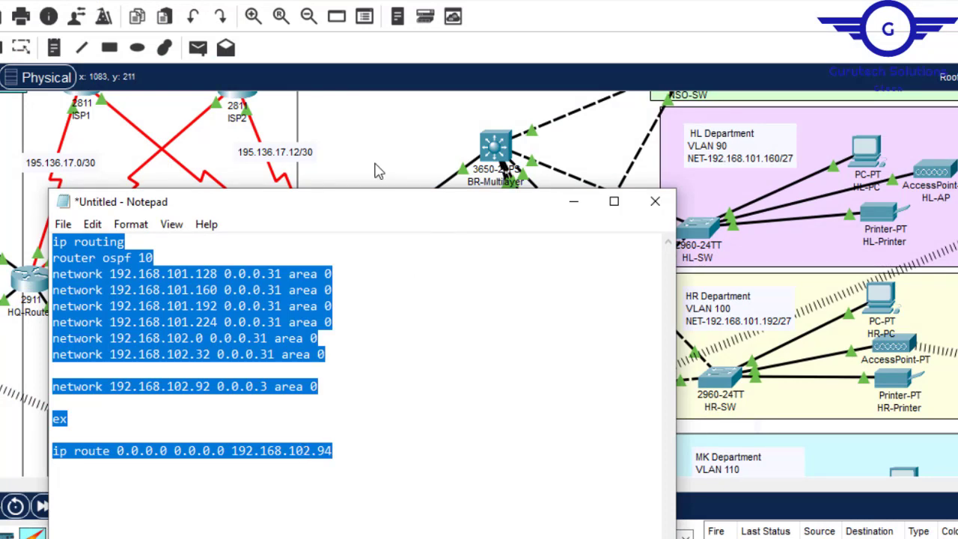
pyautogui.click(209, 160)
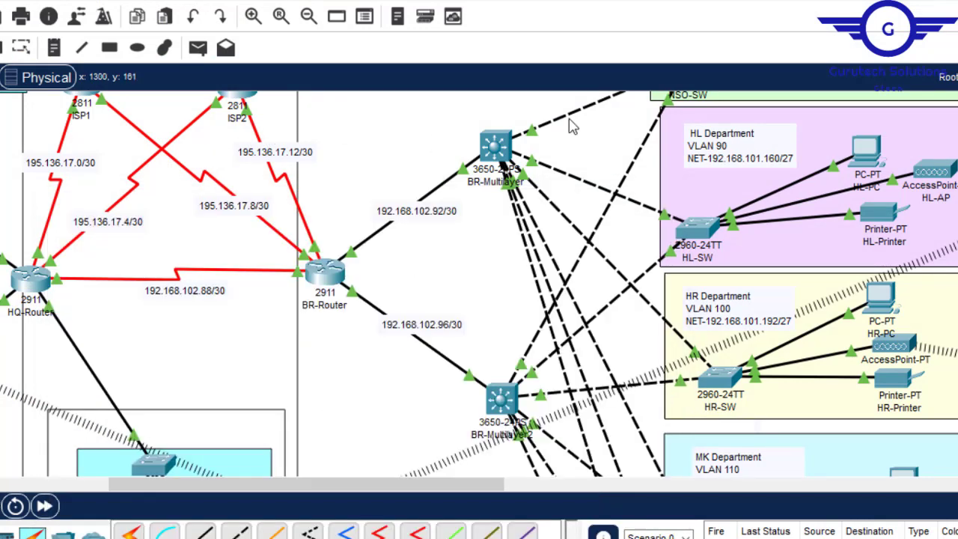
# - Paste the copied routing configuration into BR-Multilayer's command line and save it with do wr
pyautogui.click(505, 141)
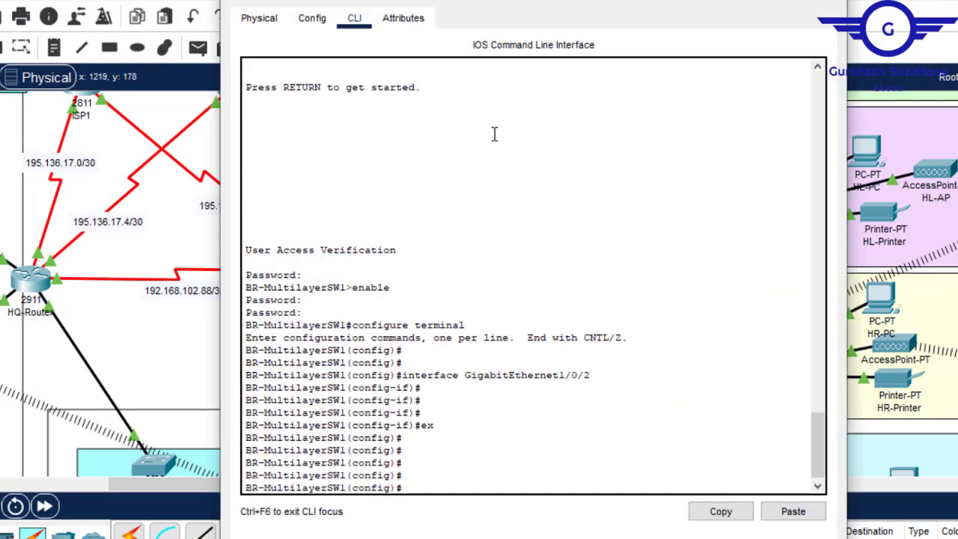
pyautogui.click(791, 511)
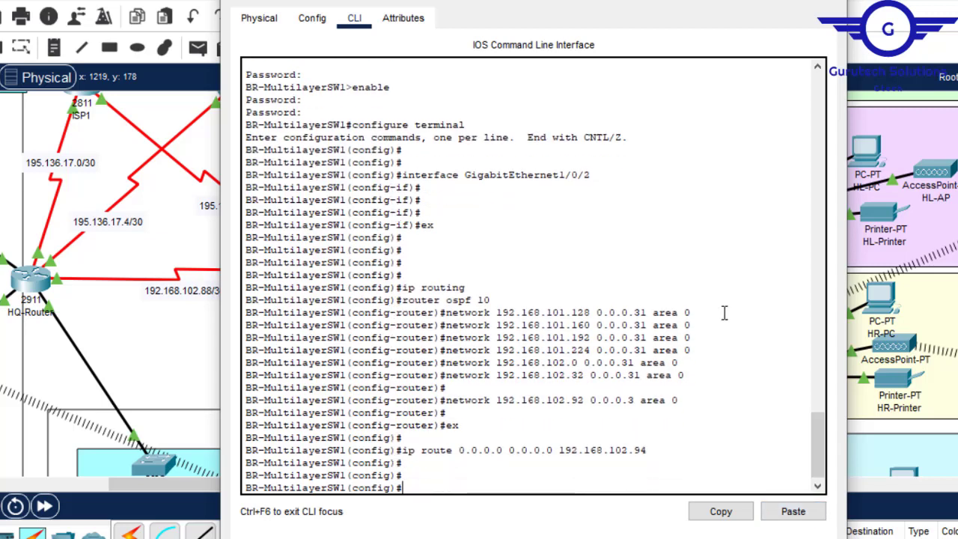
pyautogui.press('Return')
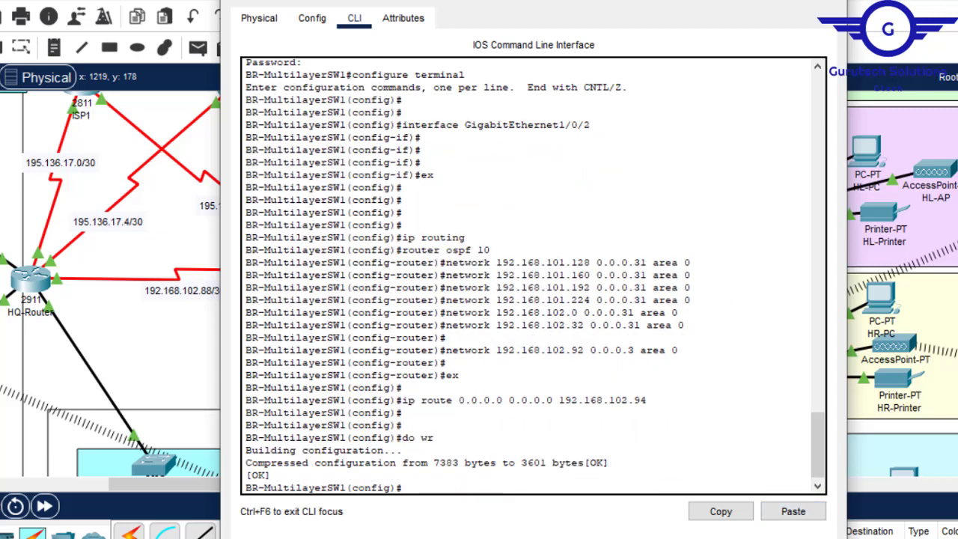
pyautogui.click(829, 1)
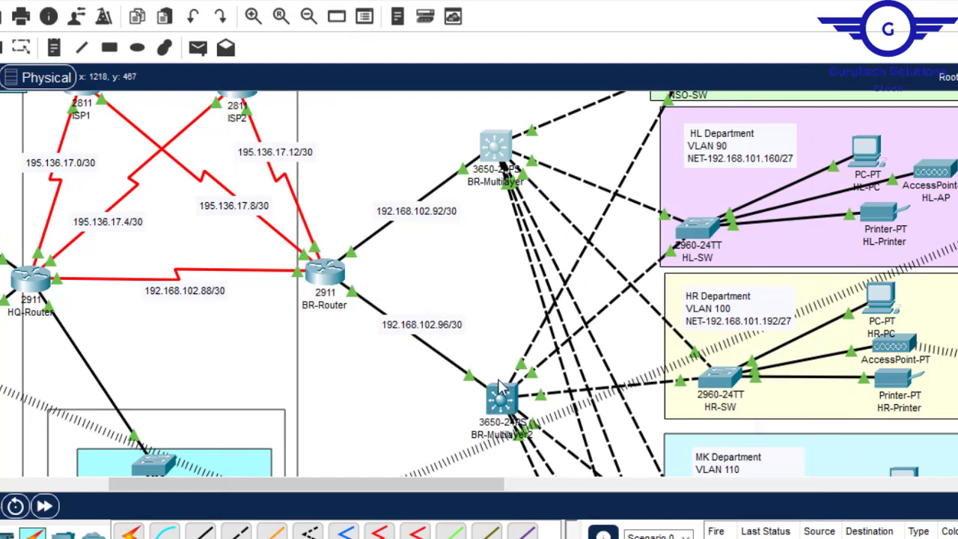
# - Copy 192.168.102.96 from the BR-Router to BR-Multilayer2 link label and use it as the address of the 0.0.0.3 network line in Notepad
pyautogui.doubleClick(445, 329)
pyautogui.moveTo(459, 323); pyautogui.dragTo(378, 324)
pyautogui.hotkey('ctrl', 'c')
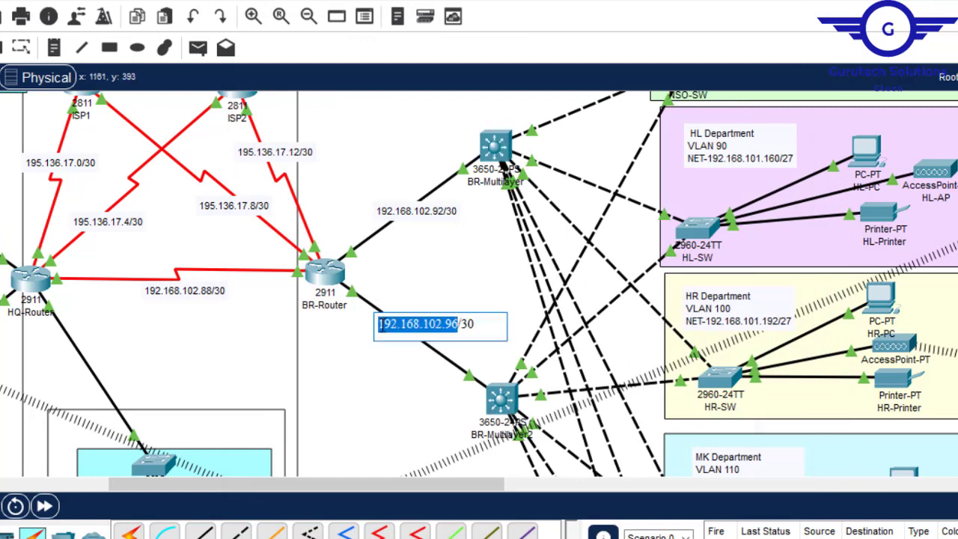
pyautogui.click(737, 538)
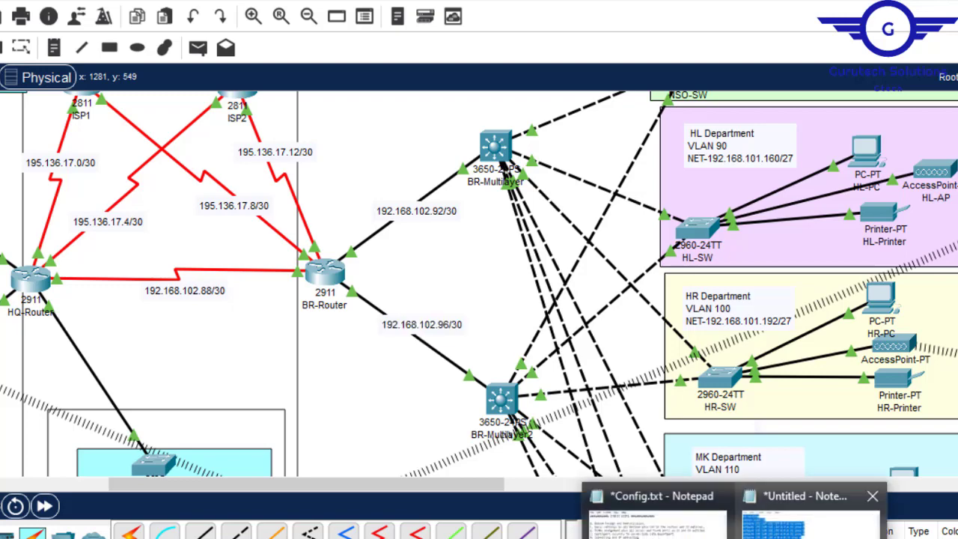
pyautogui.click(750, 531)
pyautogui.click(215, 387)
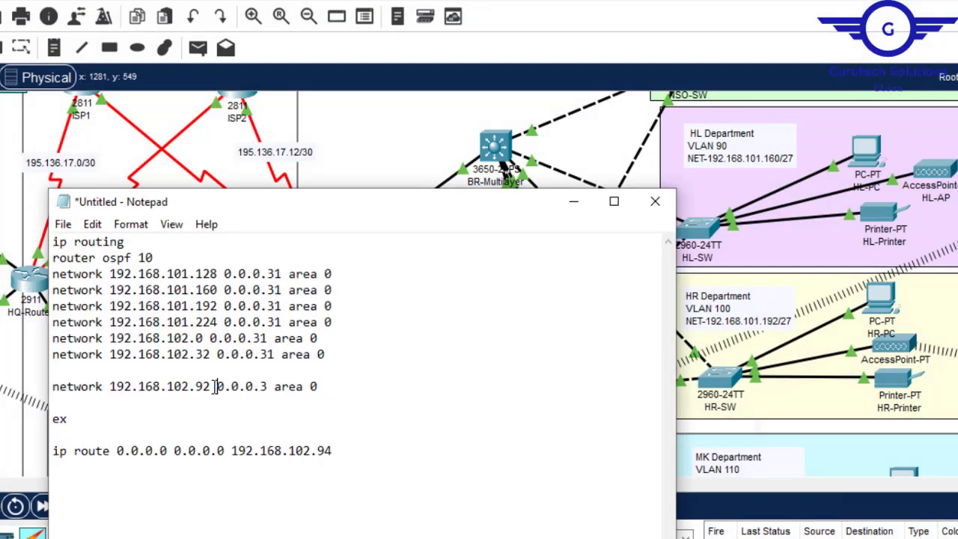
pyautogui.moveTo(212, 387); pyautogui.dragTo(118, 390)
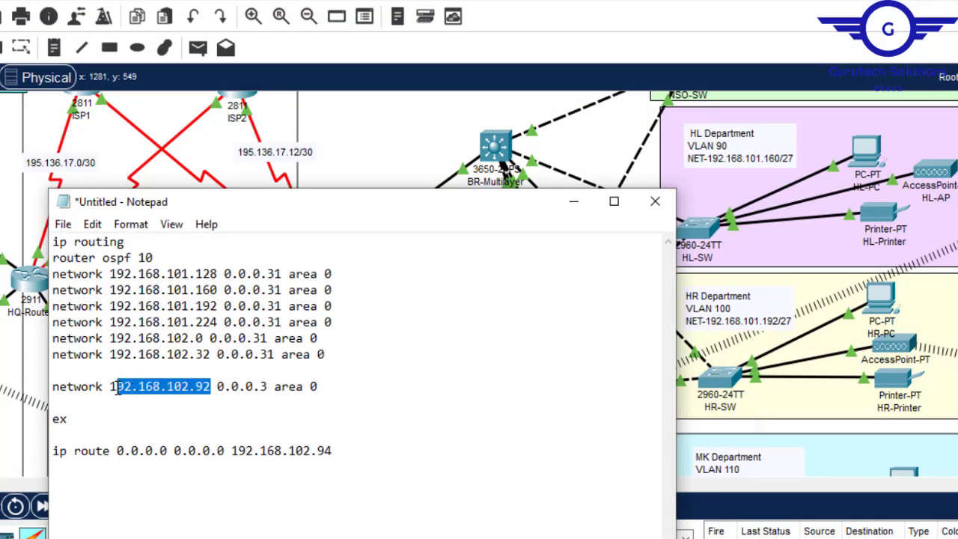
pyautogui.hotkey('ctrl', 'v')
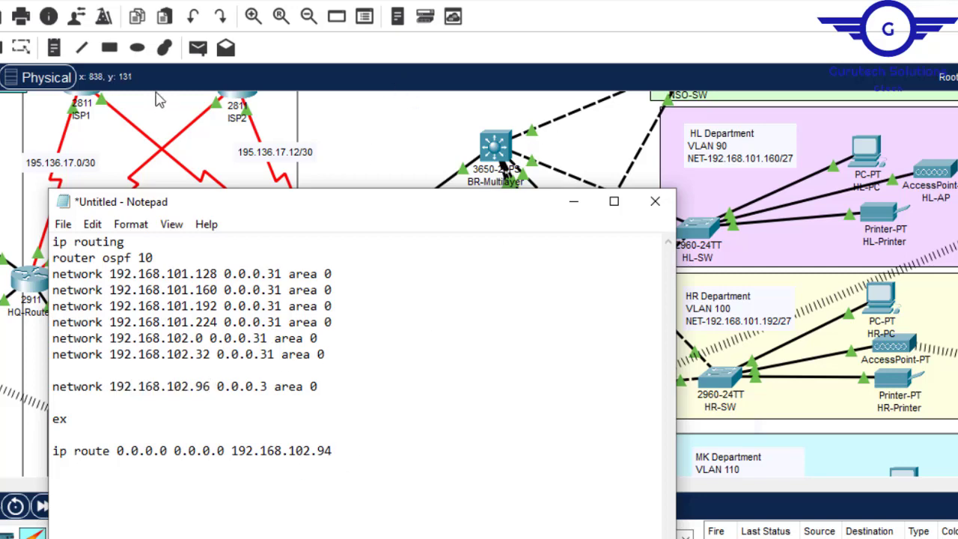
# - Check the BR-Router side of the link, set the default route's next hop to 192.168.102.98 in Notepad, and copy the whole configuration
pyautogui.click(172, 129)
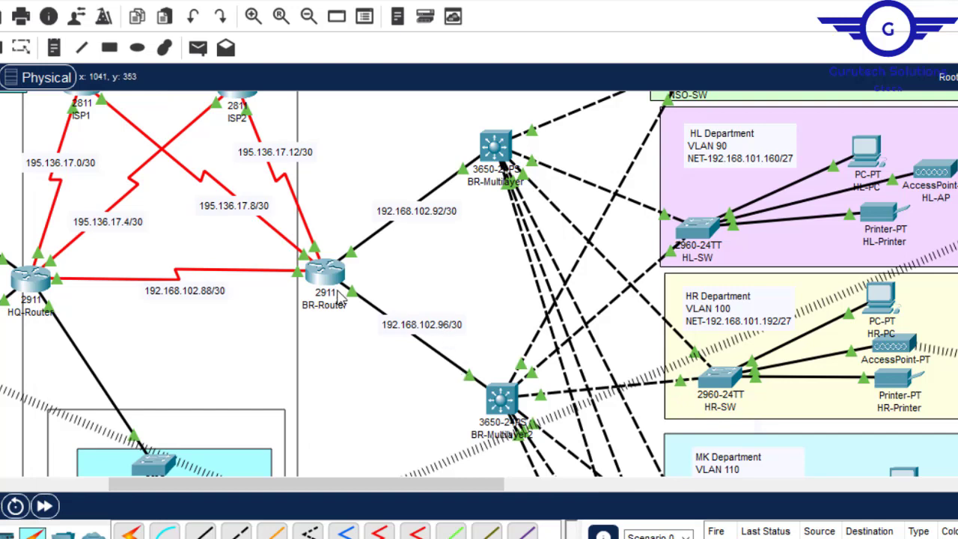
pyautogui.moveTo(334, 285)
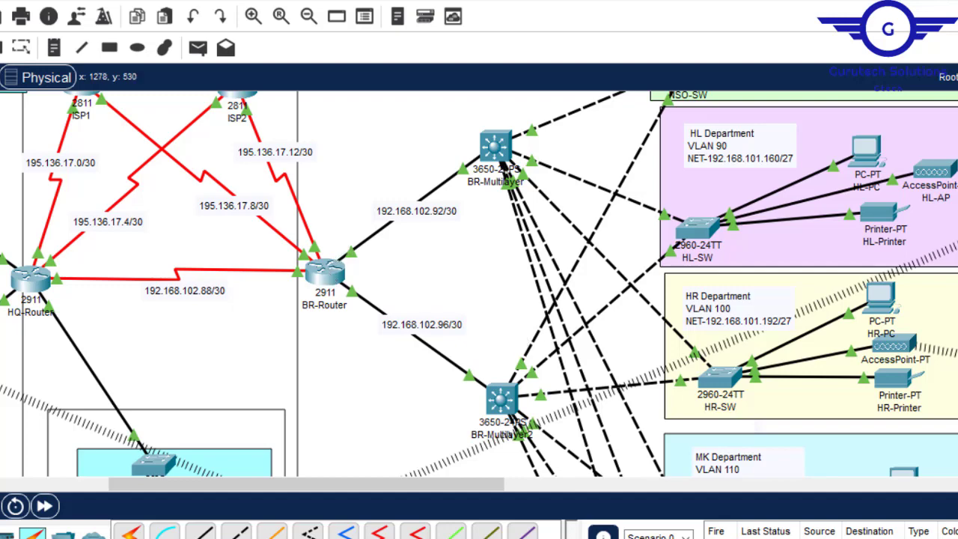
pyautogui.click(808, 509)
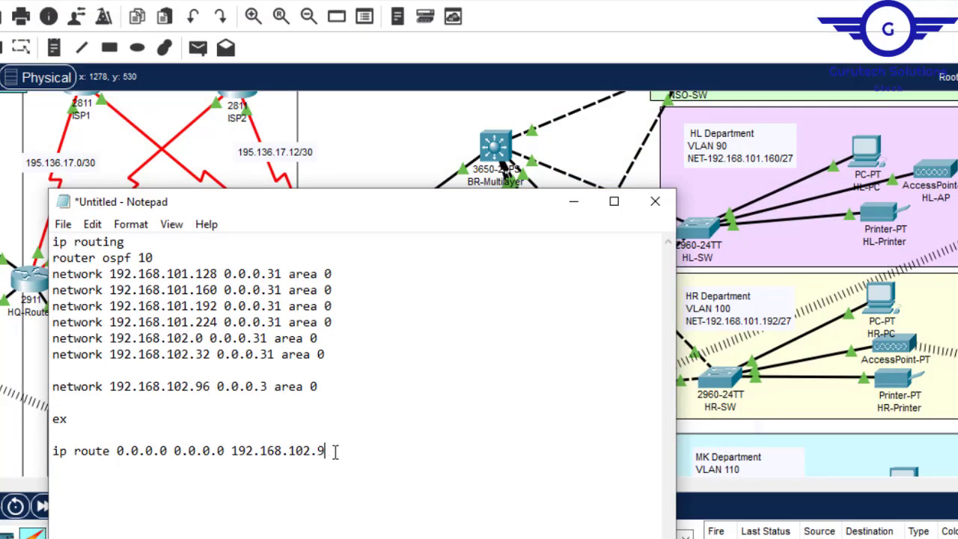
pyautogui.hotkey('ctrl', 'a')
pyautogui.press('super+c')
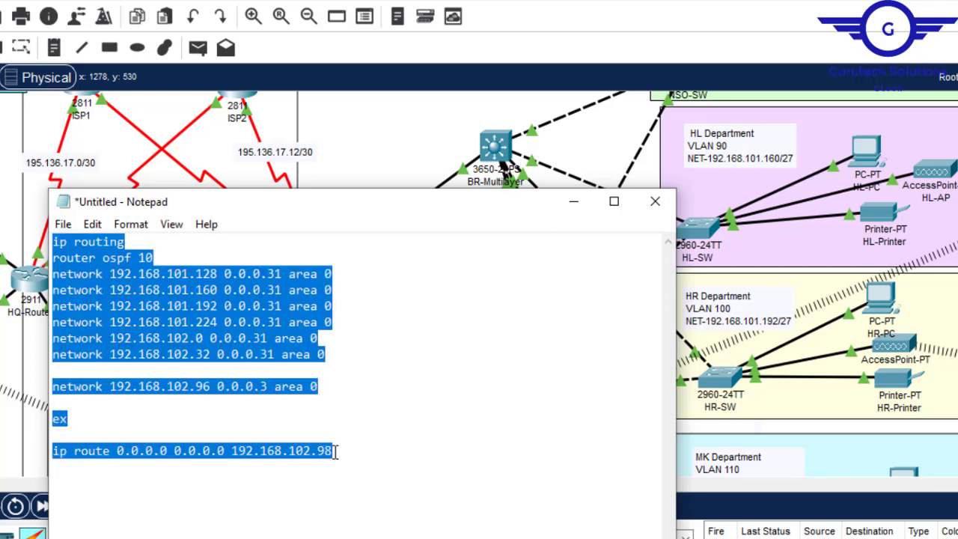
# - Open BR-Multilayer2's command line in configuration mode through GigabitEthernet1/0/5 and exit the interface to global configuration
pyautogui.click(218, 146)
pyautogui.click(501, 403)
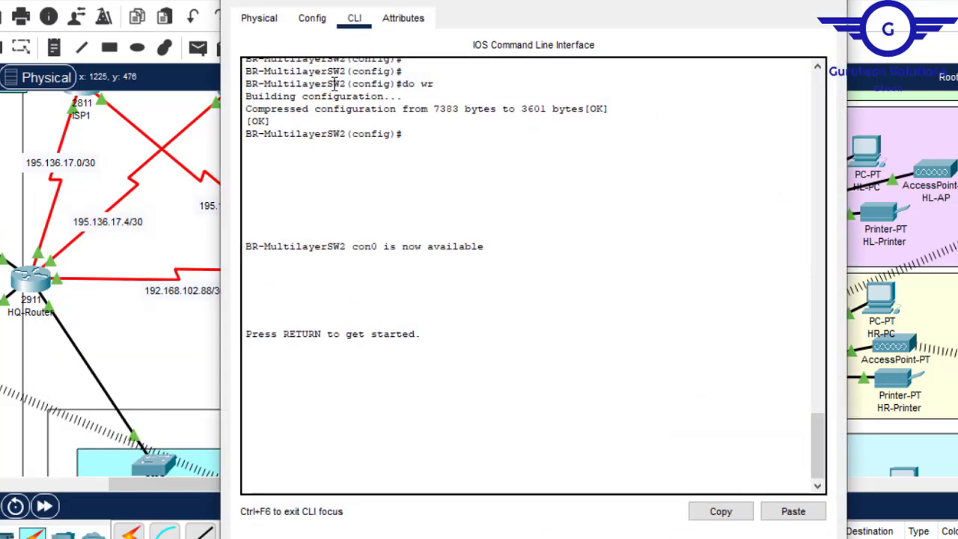
pyautogui.click(312, 18)
pyautogui.click(305, 270)
pyautogui.click(355, 18)
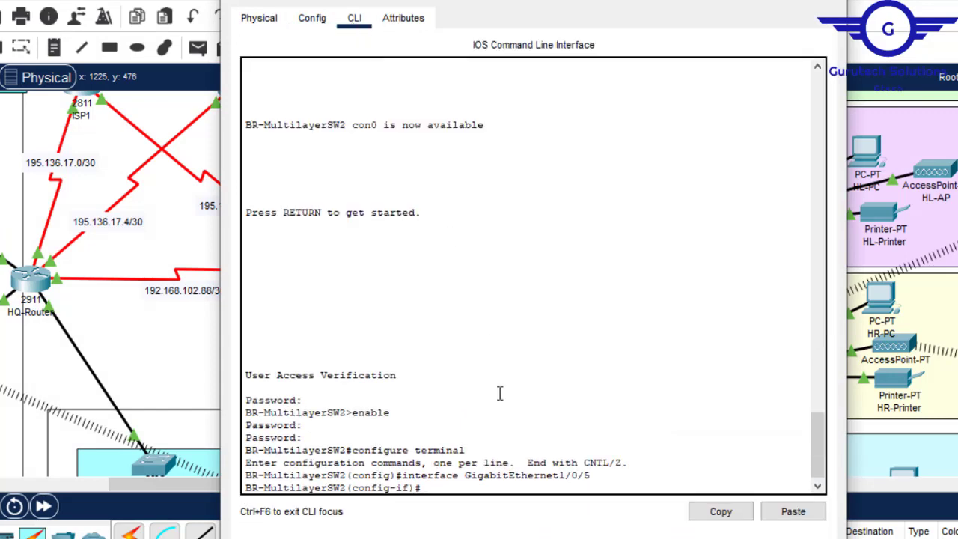
pyautogui.press('Return')
pyautogui.press('Return')
pyautogui.write('ex')
pyautogui.press('Return')
pyautogui.press('Return')
pyautogui.press('Return')
pyautogui.press('Return')
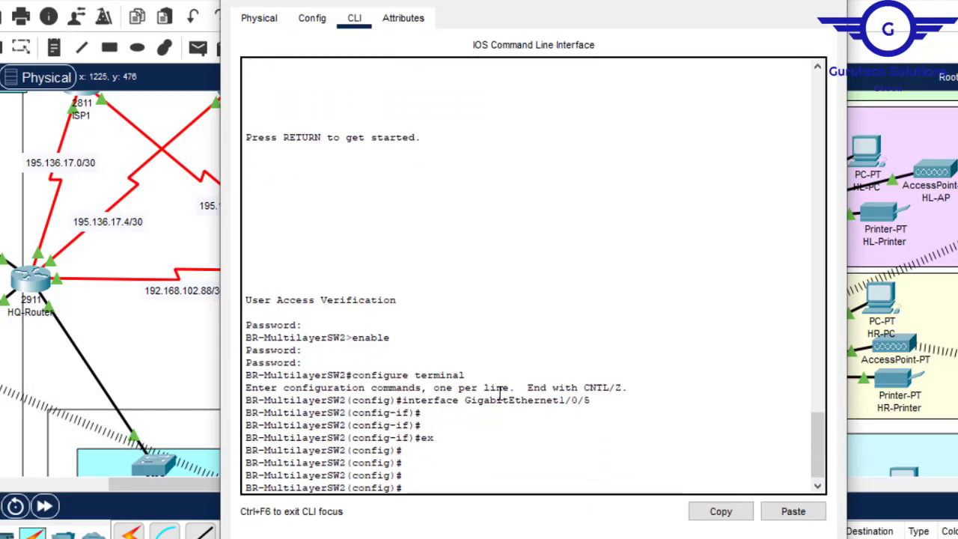
# - Paste the routing configuration into BR-Multilayer2's command line and save it with do wr
pyautogui.click(794, 511)
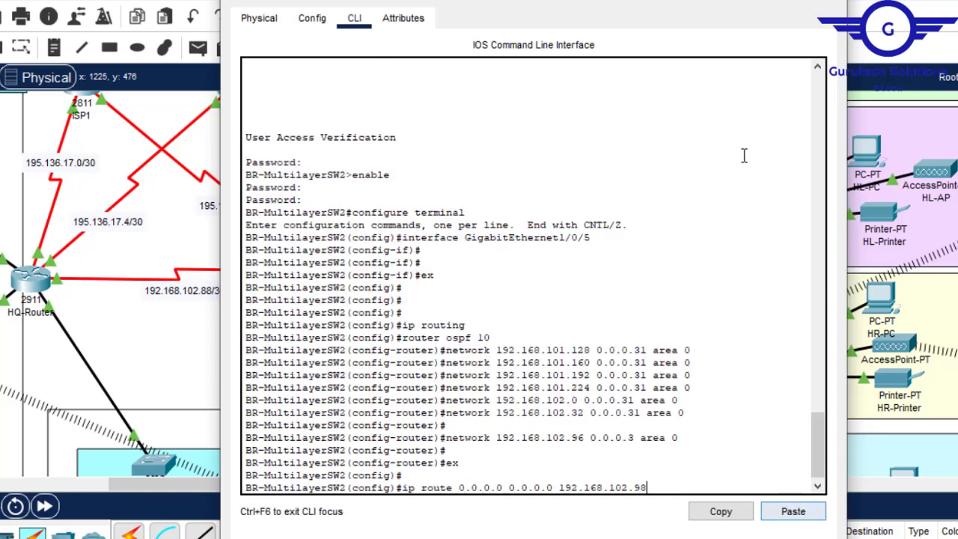
pyautogui.press('Return')
pyautogui.press('Return')
pyautogui.press('Return')
pyautogui.write('do')
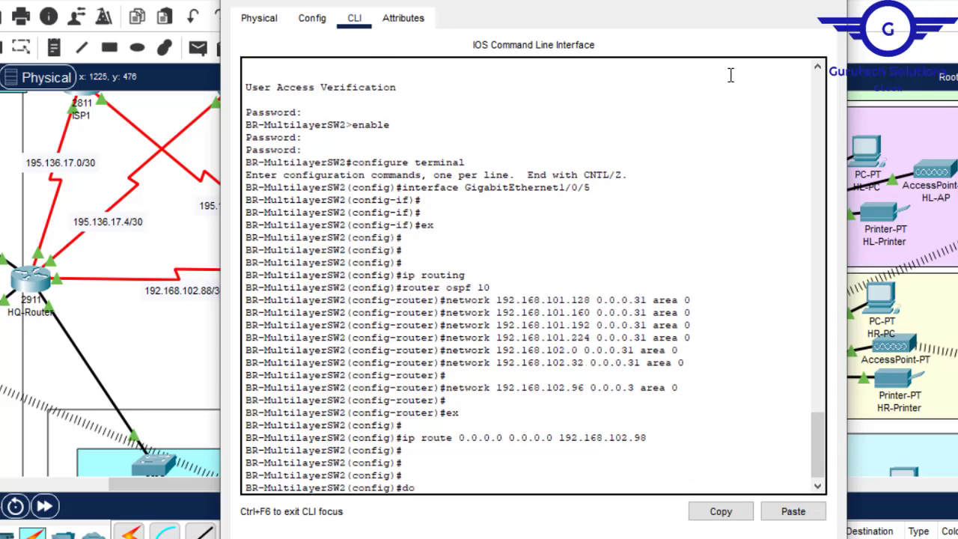
pyautogui.press('Return')
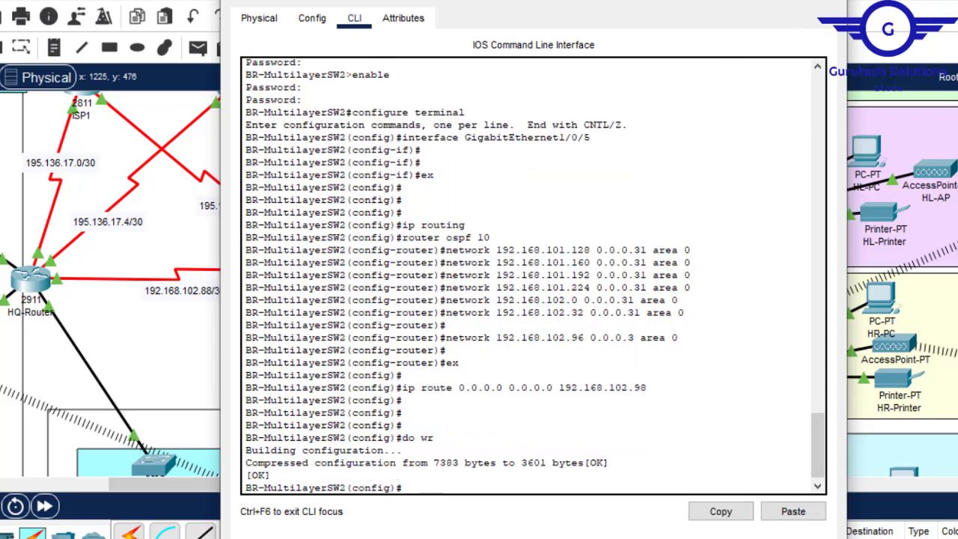
pyautogui.click(829, 2)
# - Examine the networks connected to HQ-Router, BR-Router and the ISP routers in the topology
pyautogui.moveTo(270, 484); pyautogui.dragTo(187, 488)
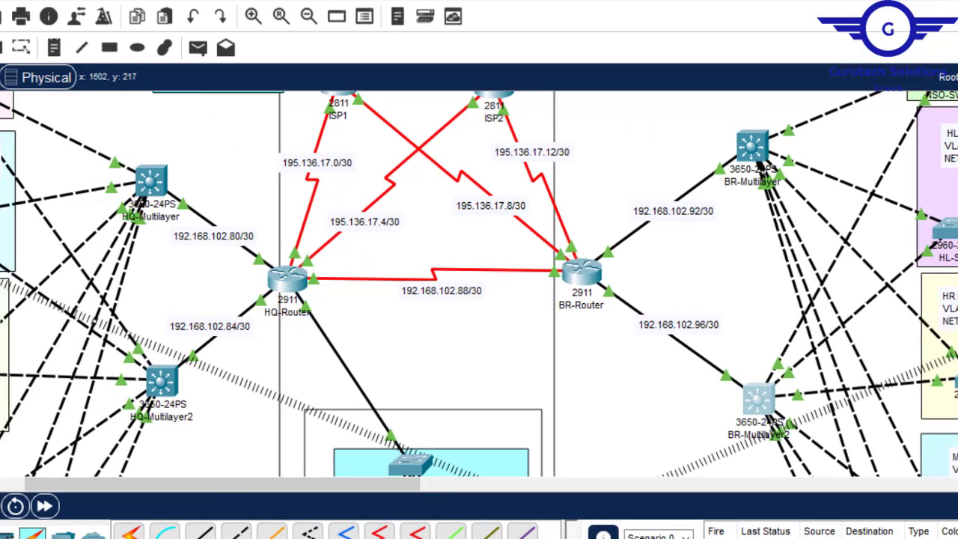
pyautogui.scroll(3, 479, 284)
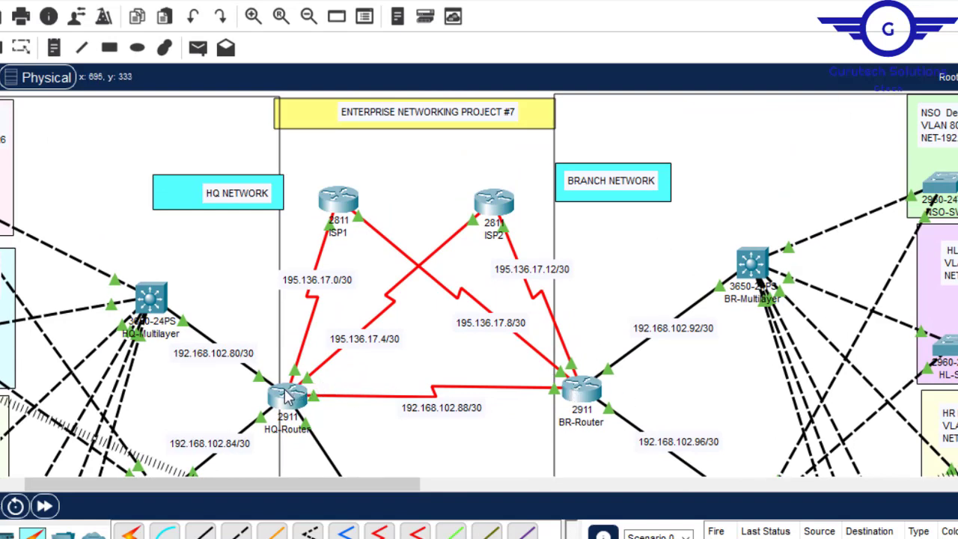
pyautogui.moveTo(285, 397)
pyautogui.scroll(-5, 479, 284)
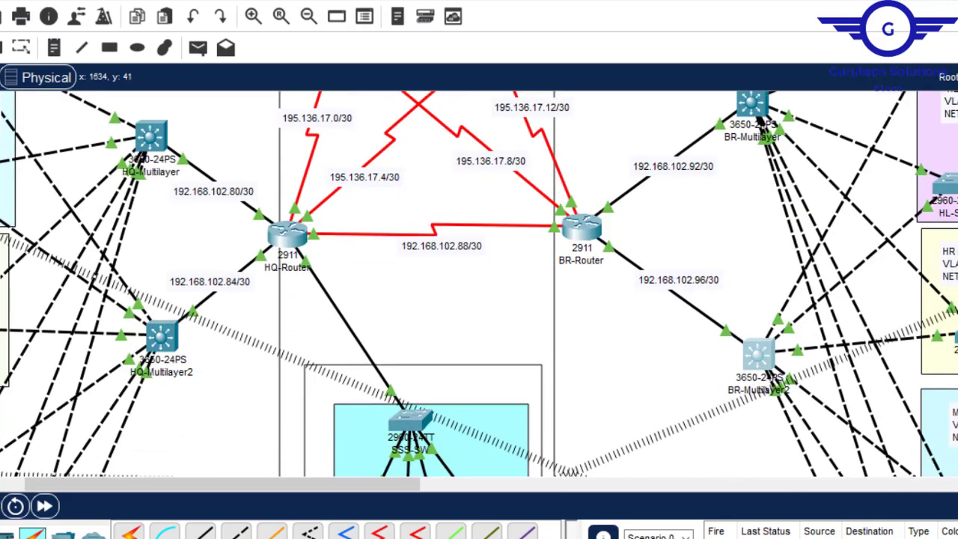
pyautogui.scroll(-5, 479, 285)
pyautogui.scroll(5, 479, 284)
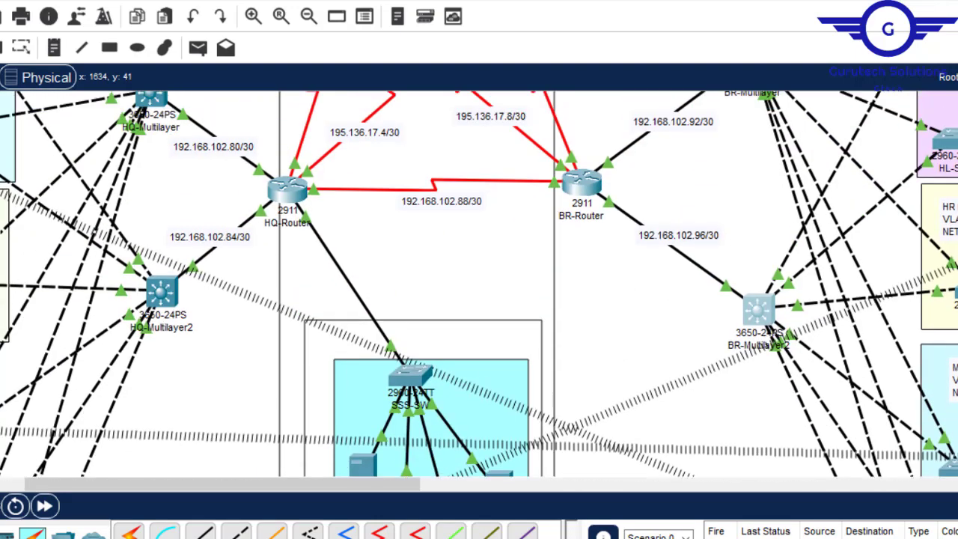
pyautogui.scroll(5, 377, 269)
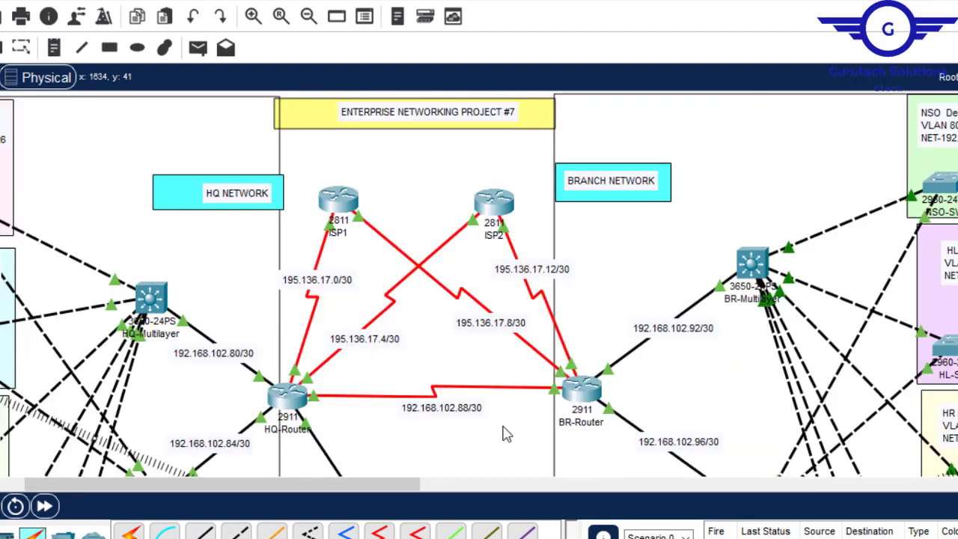
pyautogui.scroll(-12, 503, 430)
pyautogui.scroll(4, 503, 430)
pyautogui.scroll(8, 479, 284)
pyautogui.scroll(-4, 479, 284)
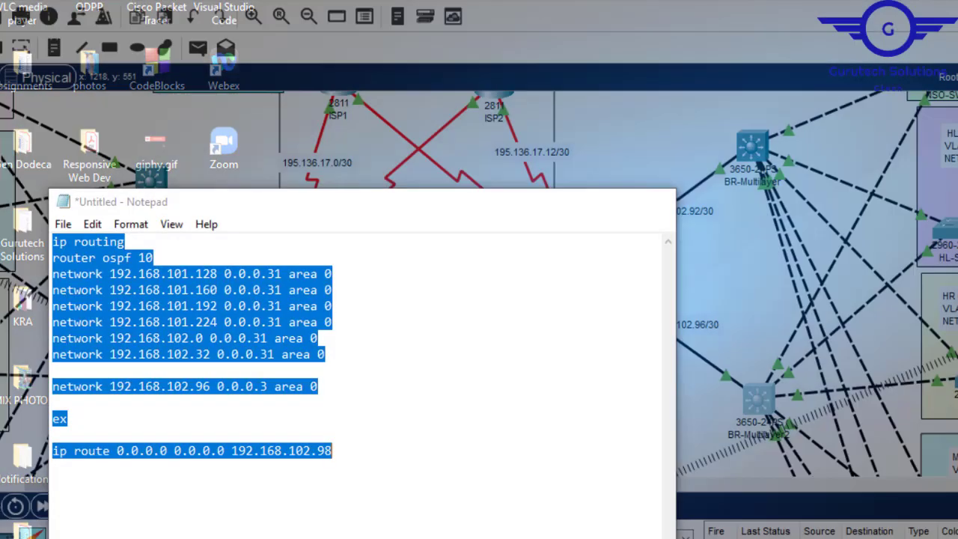
# - Delete the ip routing line from the configuration text in Notepad
pyautogui.click(809, 498)
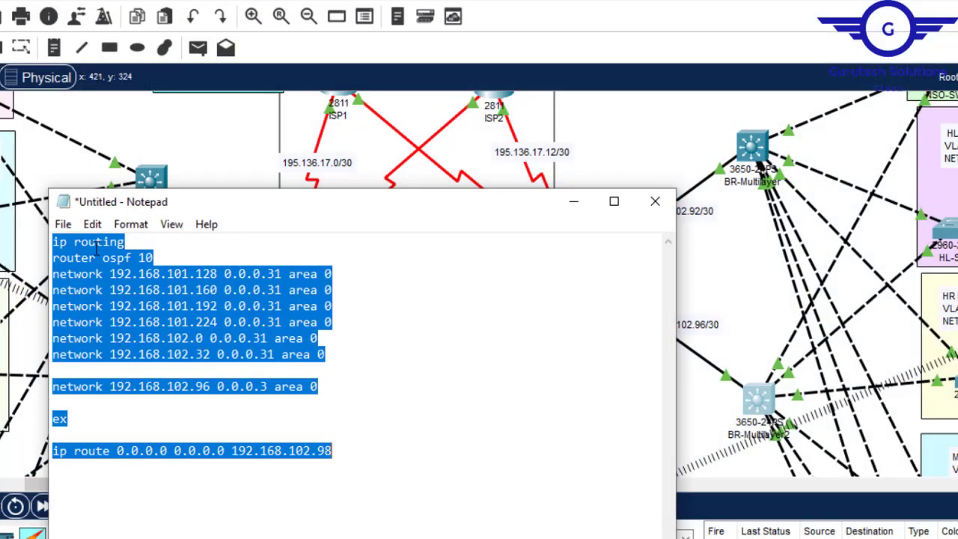
pyautogui.click(126, 241)
pyautogui.moveTo(129, 241); pyautogui.dragTo(47, 241)
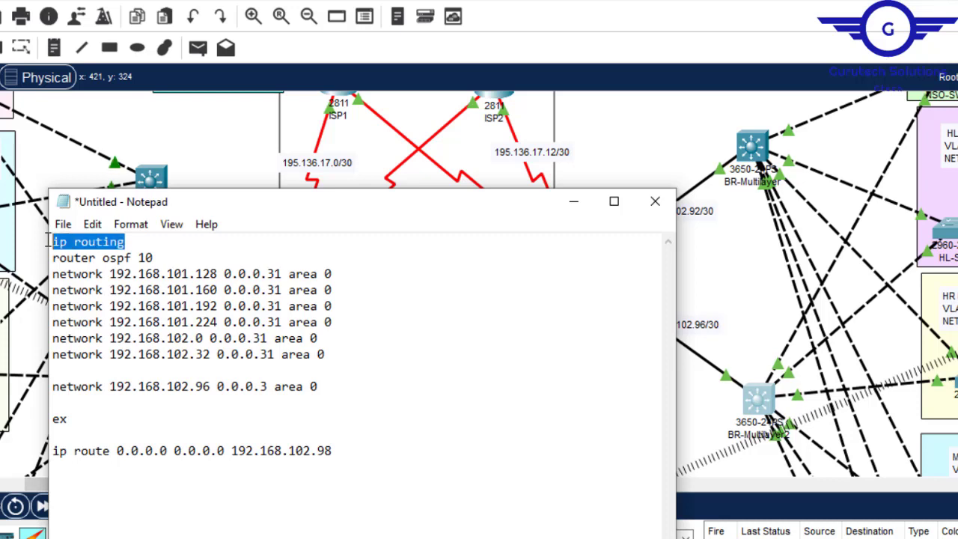
pyautogui.press('Delete')
pyautogui.press('Delete')
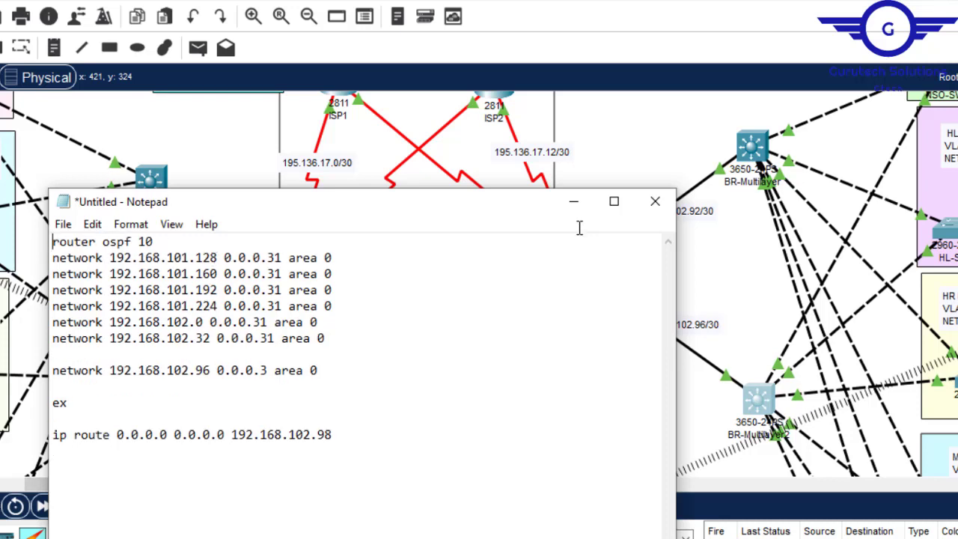
# - Move the Notepad window clear of HQ-Router's links and delete the four 192.168.101.x network lines
pyautogui.moveTo(458, 212); pyautogui.dragTo(842, 183)
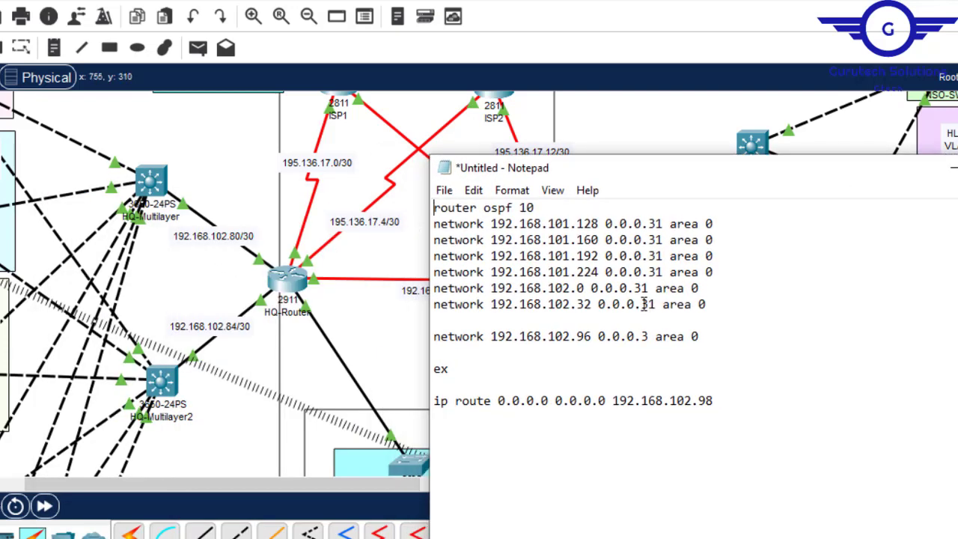
pyautogui.moveTo(716, 272); pyautogui.dragTo(434, 224)
pyautogui.press('Delete')
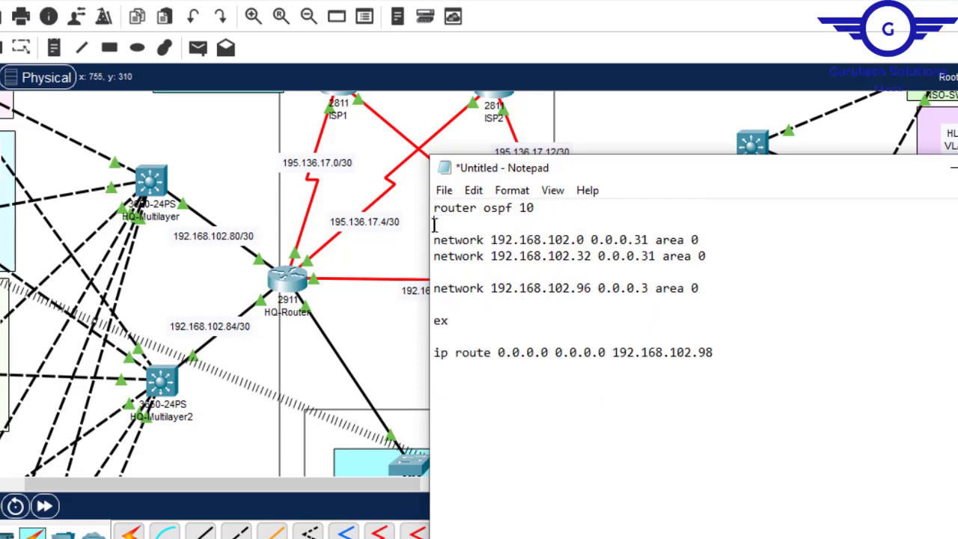
pyautogui.press('Delete')
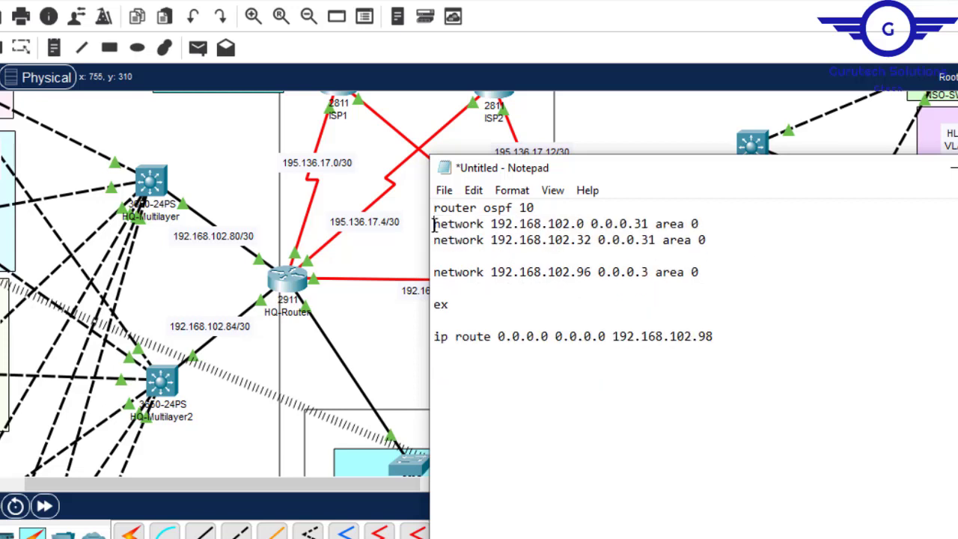
# - Change the 192.168.102.0 network line to address 192.168.102.80 with wildcard mask 0.0.0.3
pyautogui.click(578, 228)
pyautogui.write('8')
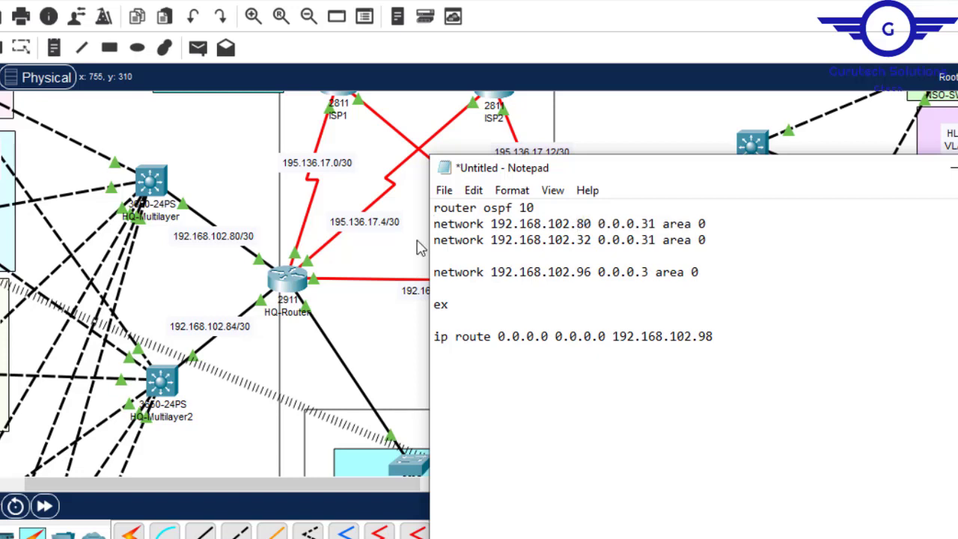
pyautogui.click(648, 223)
pyautogui.press('Delete')
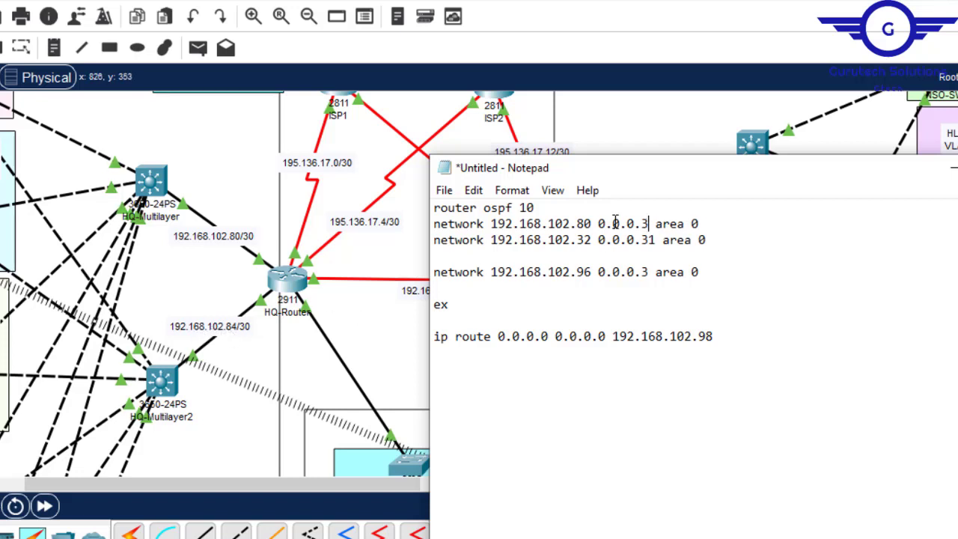
# - Change the 192.168.102.32 network line to address 192.168.102.84 with wildcard mask 0.0.0.3
pyautogui.click(587, 241)
pyautogui.press('BackSpace')
pyautogui.press('BackSpace')
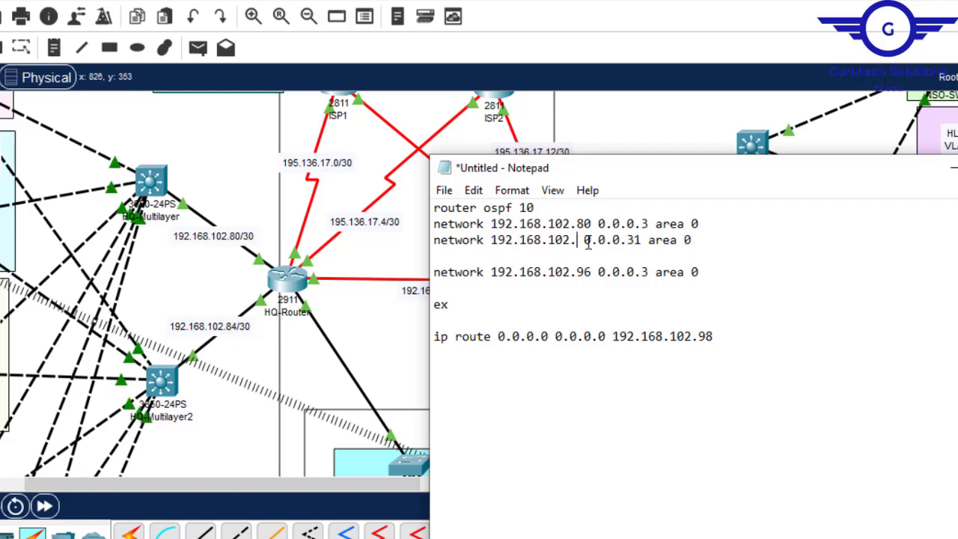
pyautogui.write('84')
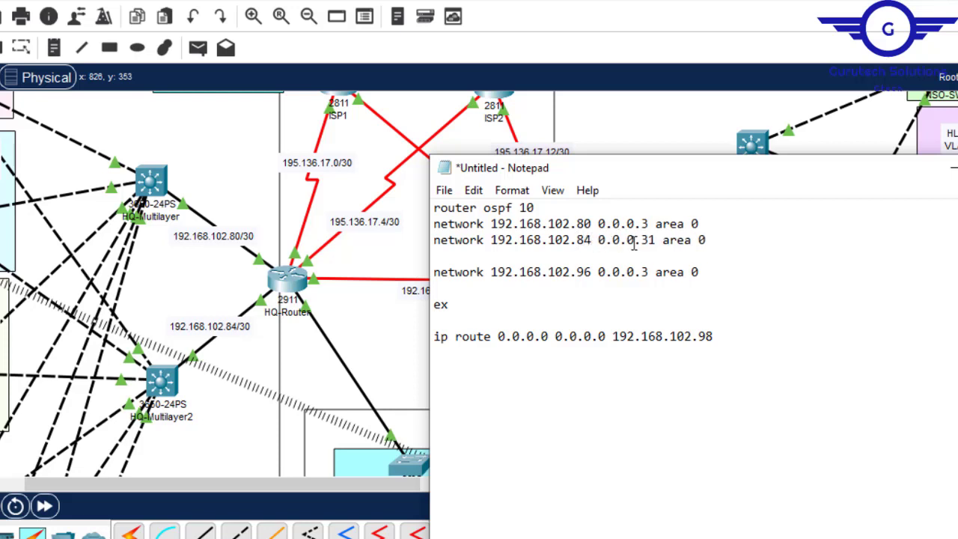
pyautogui.click(650, 239)
pyautogui.press('Delete')
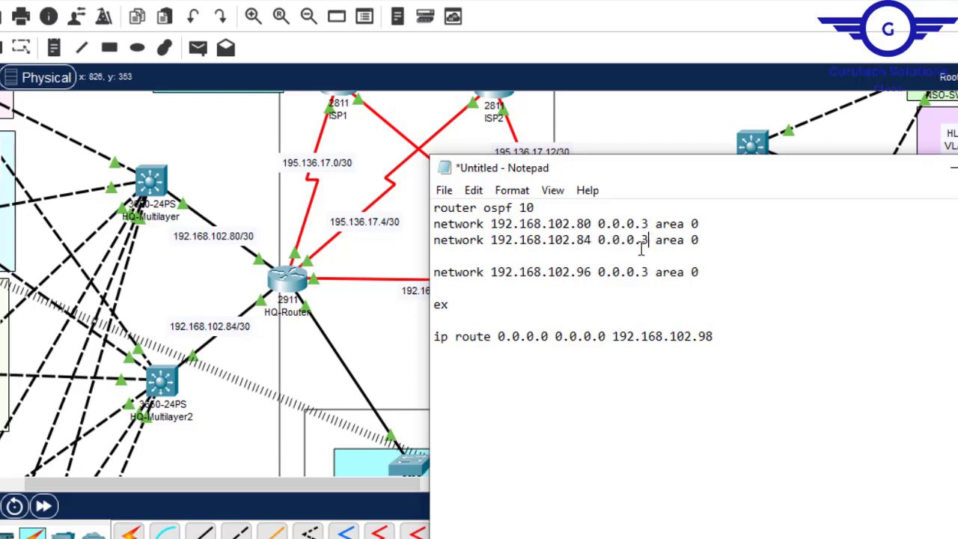
# - Change the 192.168.102.96 network line to the SSS Department network 192.168.102.64 with wildcard mask 0.0.0.15, and remove the blank line above it
pyautogui.click(367, 338)
pyautogui.scroll(-3, 479, 284)
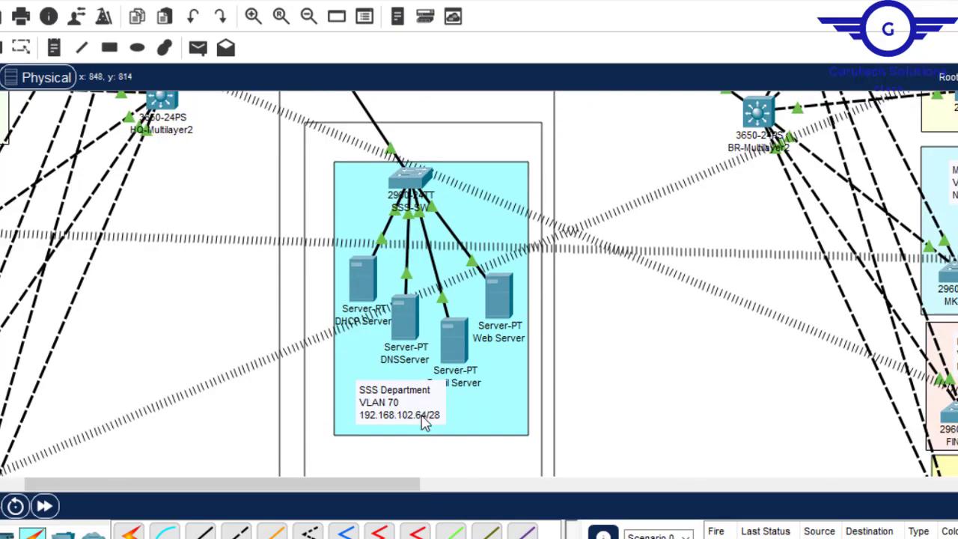
pyautogui.doubleClick(433, 413)
pyautogui.moveTo(437, 423); pyautogui.dragTo(357, 424)
pyautogui.hotkey('ctrl', 'c')
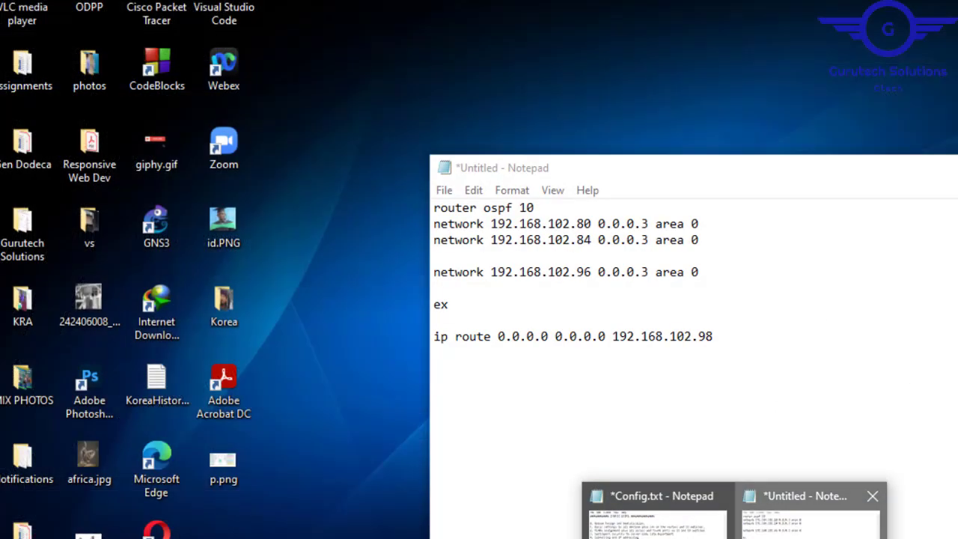
pyautogui.click(806, 516)
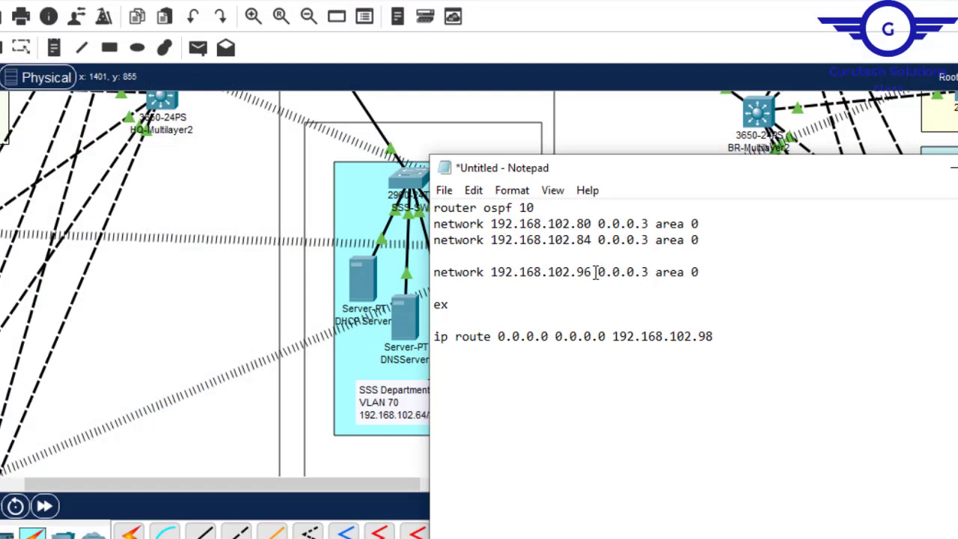
pyautogui.moveTo(593, 276); pyautogui.dragTo(491, 273)
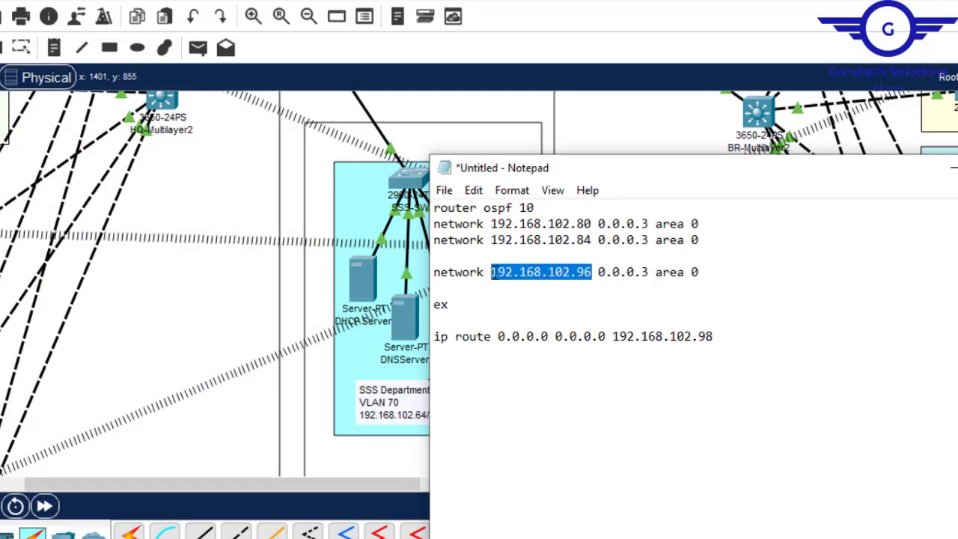
pyautogui.hotkey('ctrl', 'v')
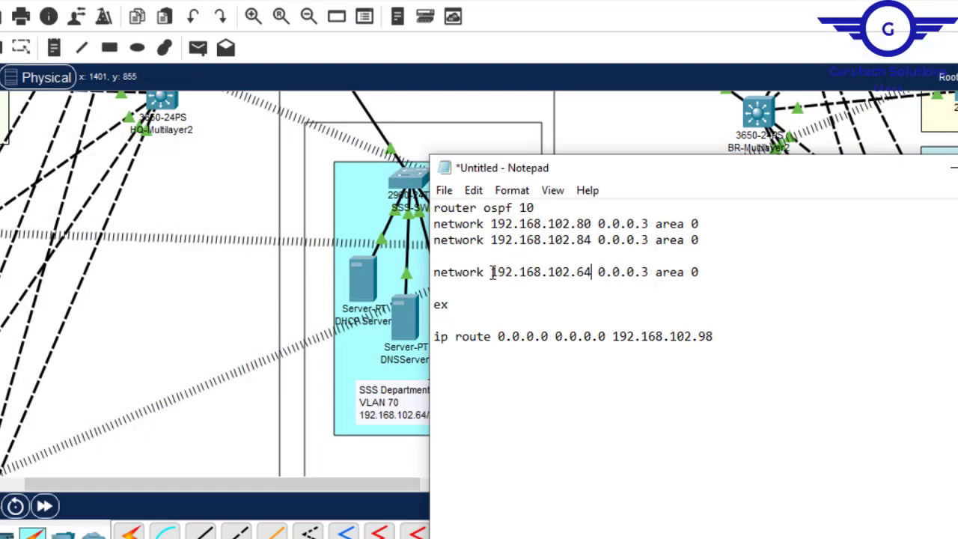
pyautogui.click(643, 271)
pyautogui.press('BackSpace')
pyautogui.write('15')
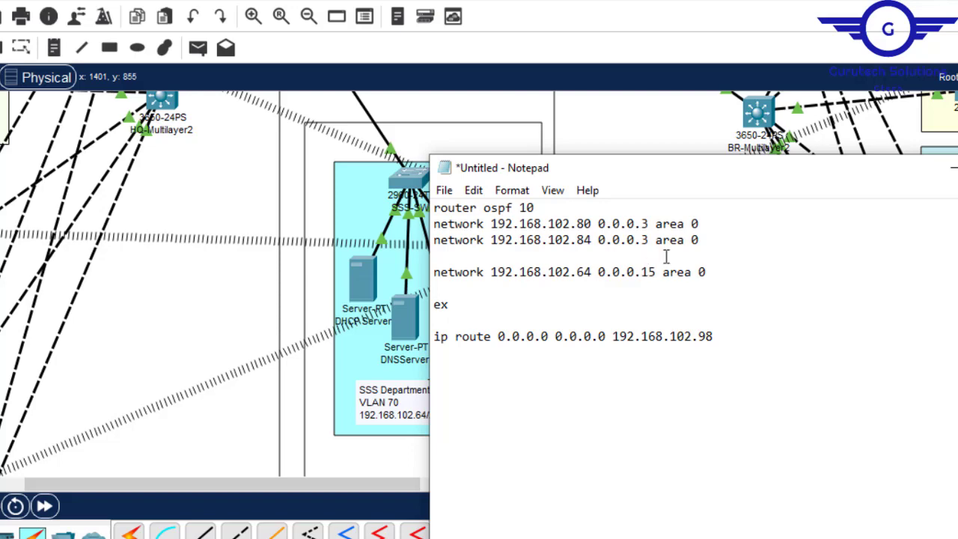
pyautogui.click(709, 236)
pyautogui.press('Delete')
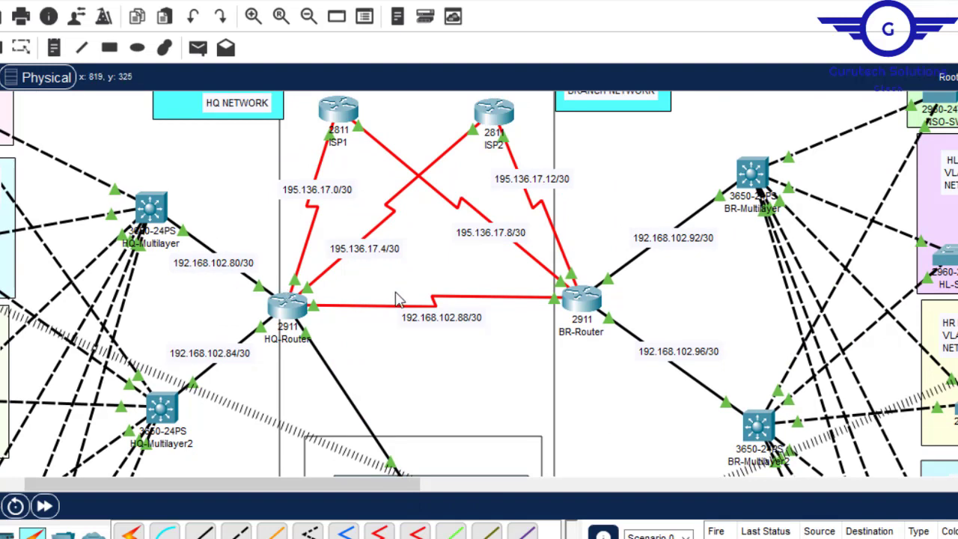
# - Add the line network 192.168.102.88 0.0.0.3 area 0 for the HQ-Router to BR-Router link below the 192.168.102.84 line
pyautogui.doubleClick(456, 317)
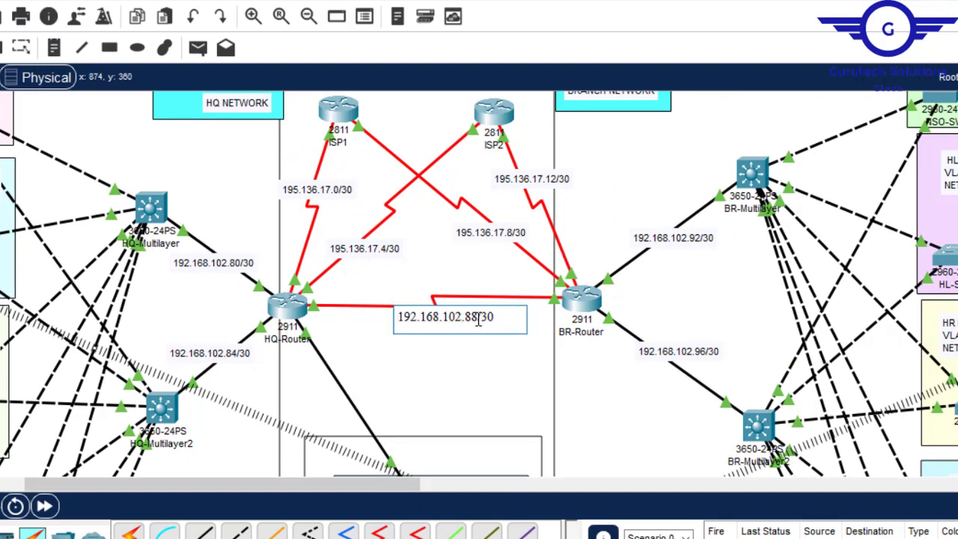
pyautogui.moveTo(478, 317); pyautogui.dragTo(402, 314)
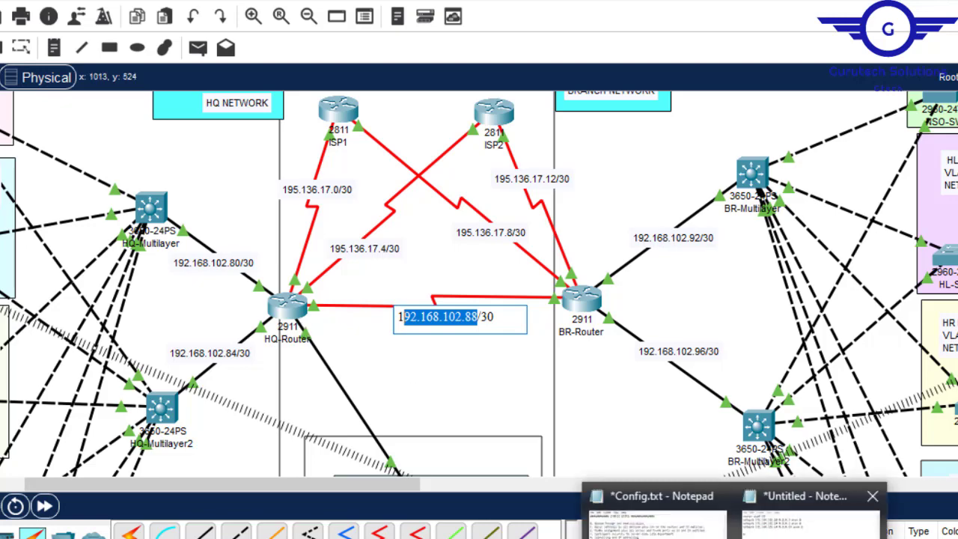
pyautogui.click(758, 524)
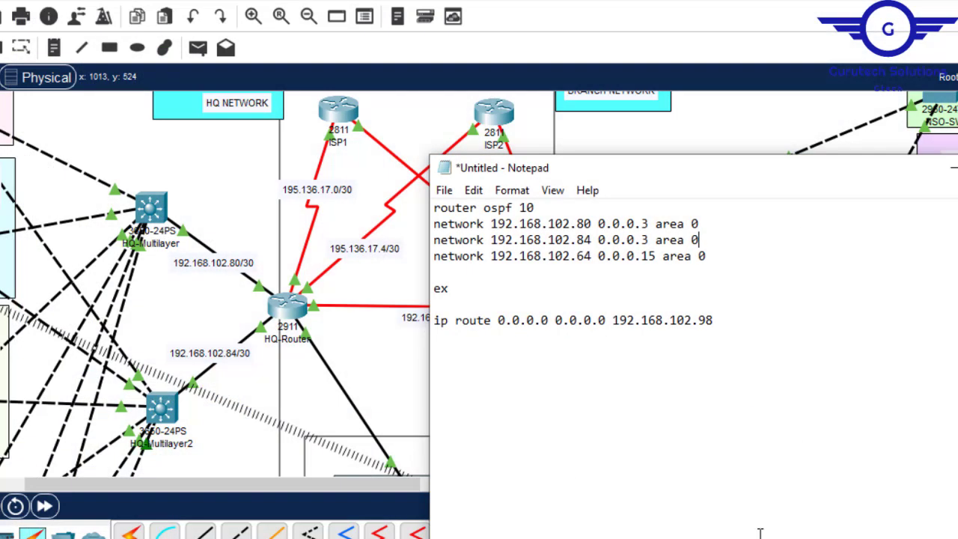
pyautogui.click(711, 239)
pyautogui.press('Return')
pyautogui.moveTo(700, 240); pyautogui.dragTo(434, 239)
pyautogui.hotkey('ctrl', 'c')
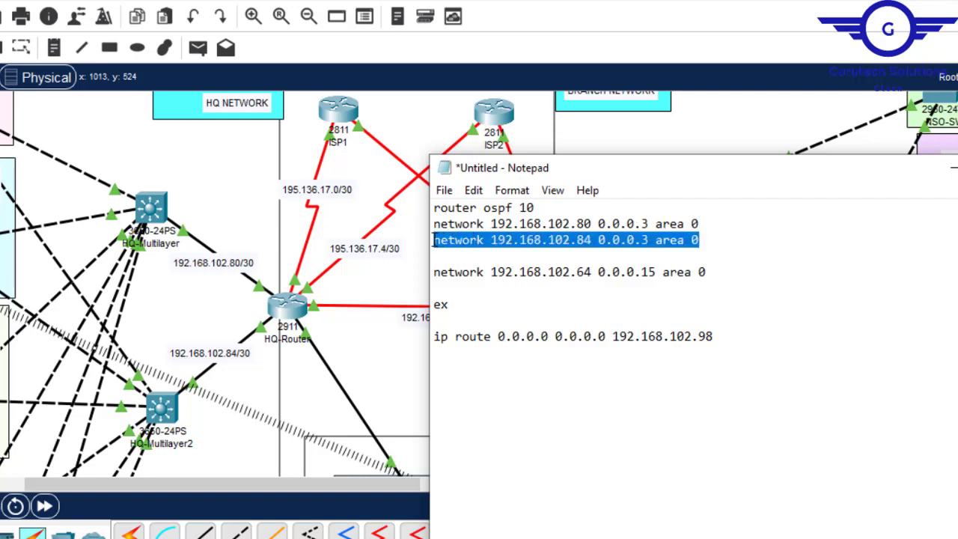
pyautogui.click(438, 258)
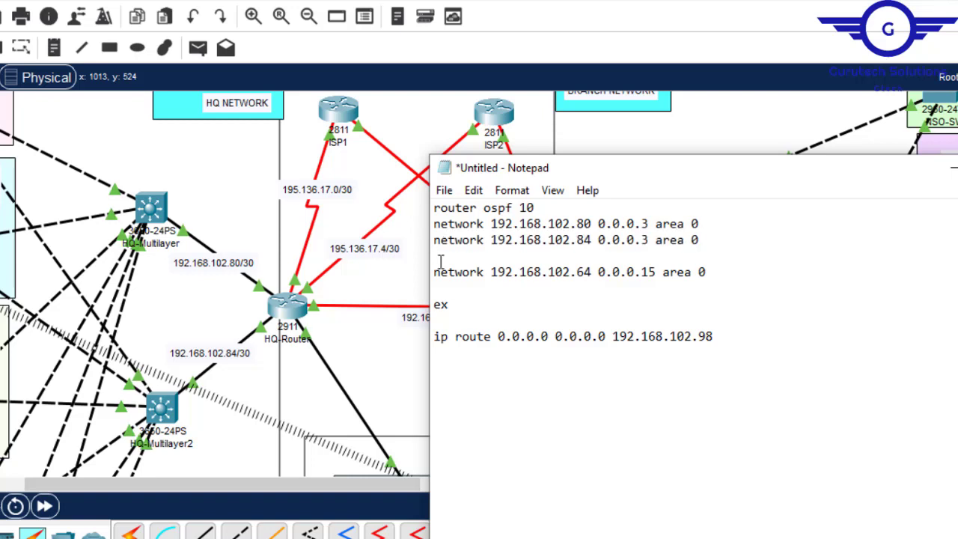
pyautogui.hotkey('ctrl', 'v')
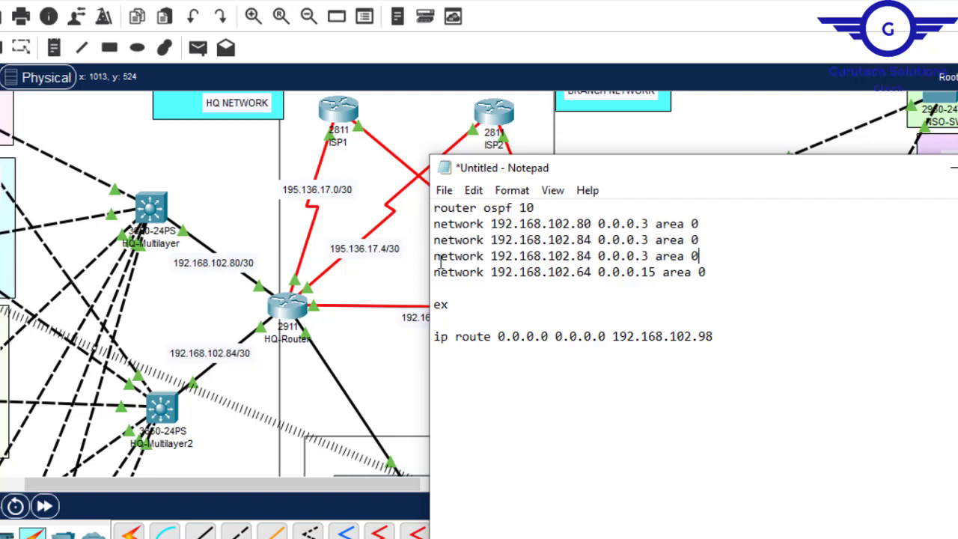
pyautogui.click(584, 256)
pyautogui.press('Delete')
pyautogui.write('8')
# - Add the line network 195.136.17.4 0.0.0.3 area 0 for the HQ-Router to ISP2 link below the 192.168.102.64 line
pyautogui.doubleClick(373, 255)
pyautogui.click(390, 247)
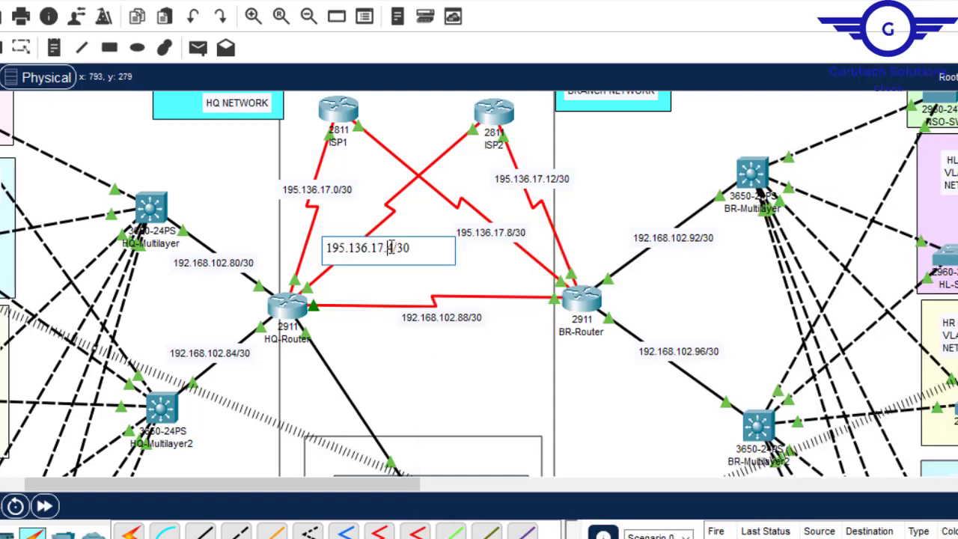
pyautogui.moveTo(395, 248); pyautogui.dragTo(327, 249)
pyautogui.hotkey('ctrl', 'c')
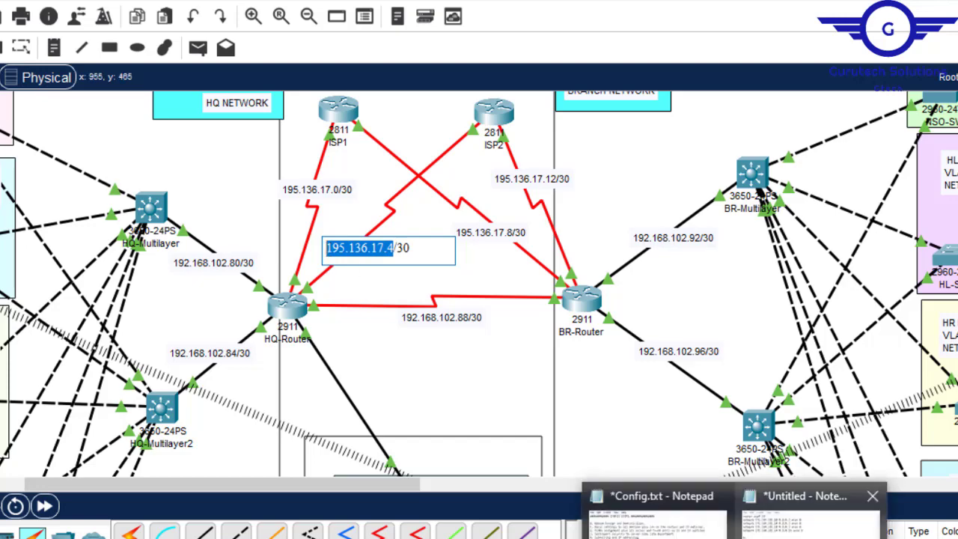
pyautogui.click(746, 498)
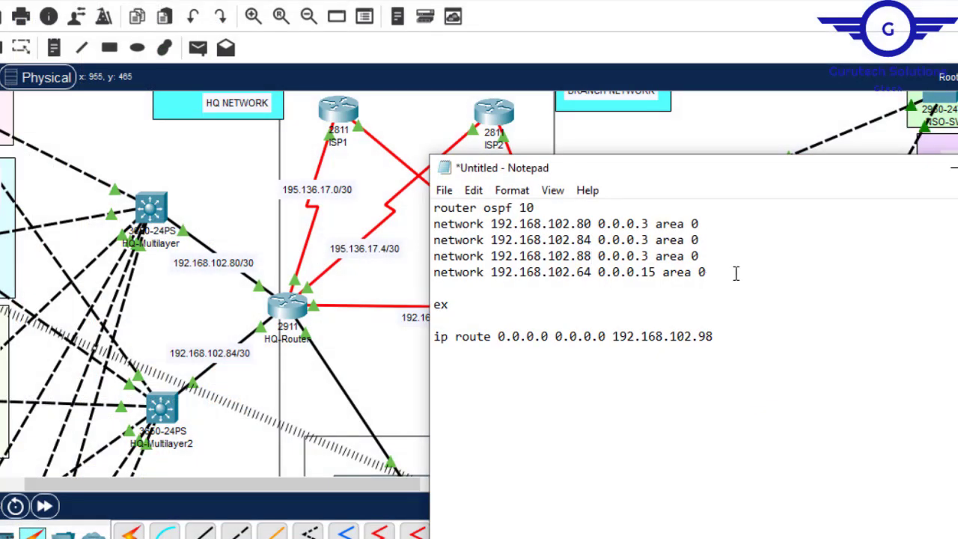
pyautogui.press('Return')
pyautogui.hotkey('ctrl', 'v')
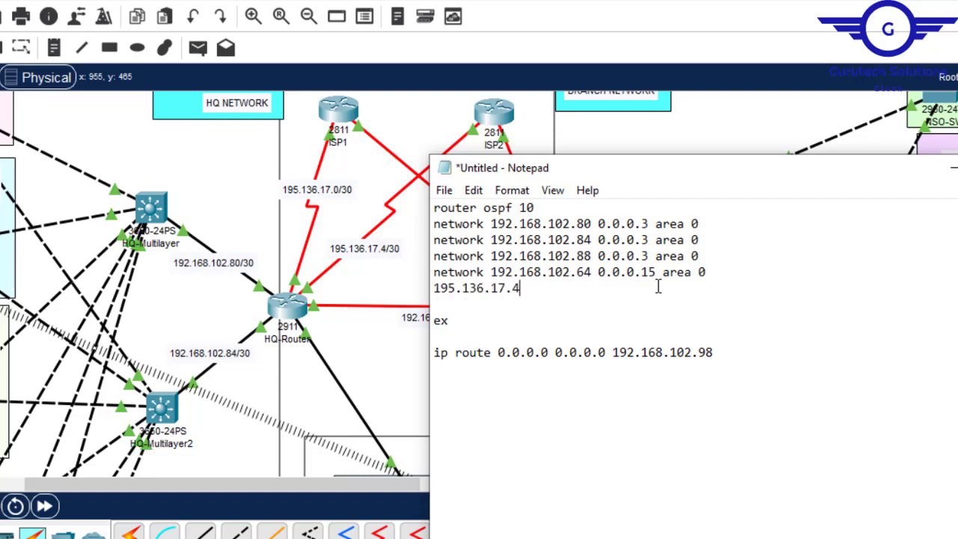
pyautogui.moveTo(484, 272); pyautogui.dragTo(412, 270)
pyautogui.hotkey('ctrl', 'c')
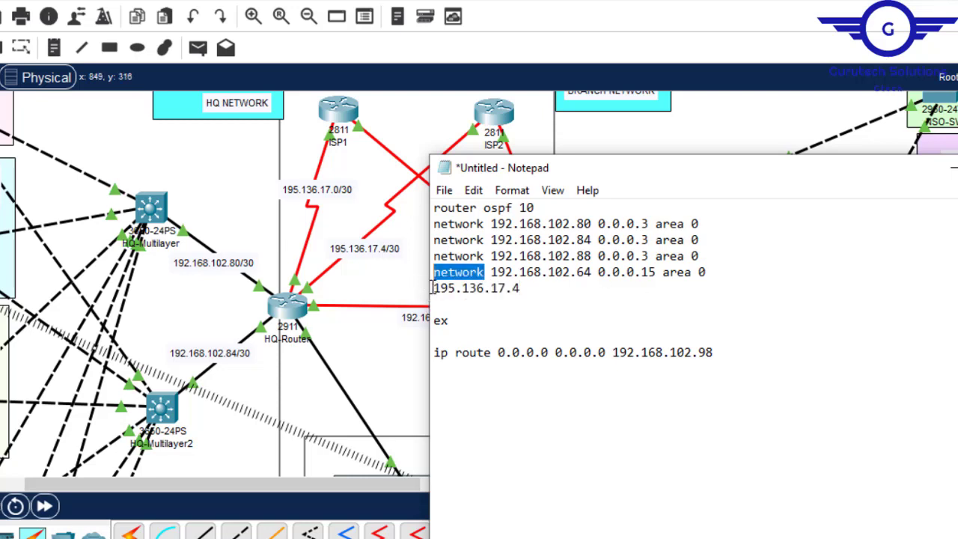
pyautogui.click(433, 287)
pyautogui.hotkey('ctrl', 'v')
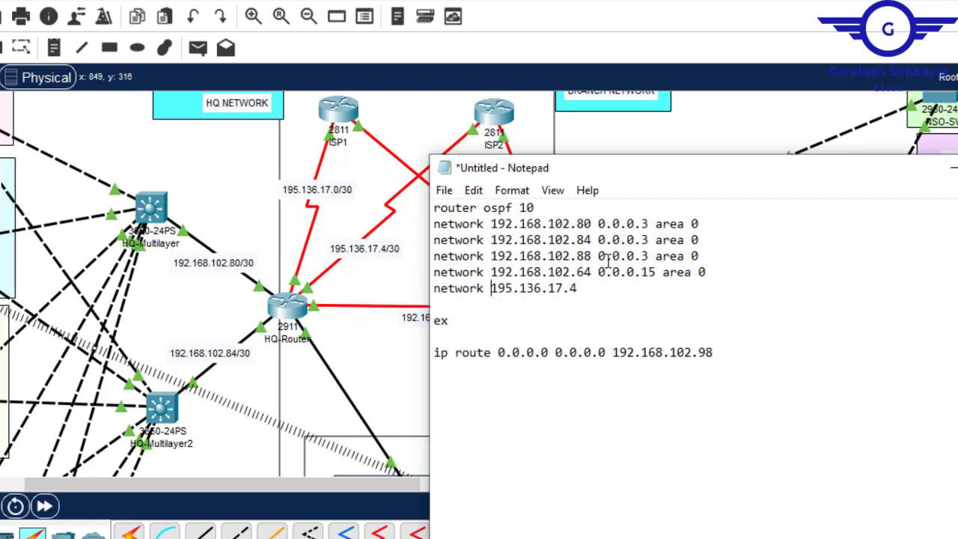
pyautogui.moveTo(597, 256); pyautogui.dragTo(726, 256)
pyautogui.hotkey('ctrl', 'c')
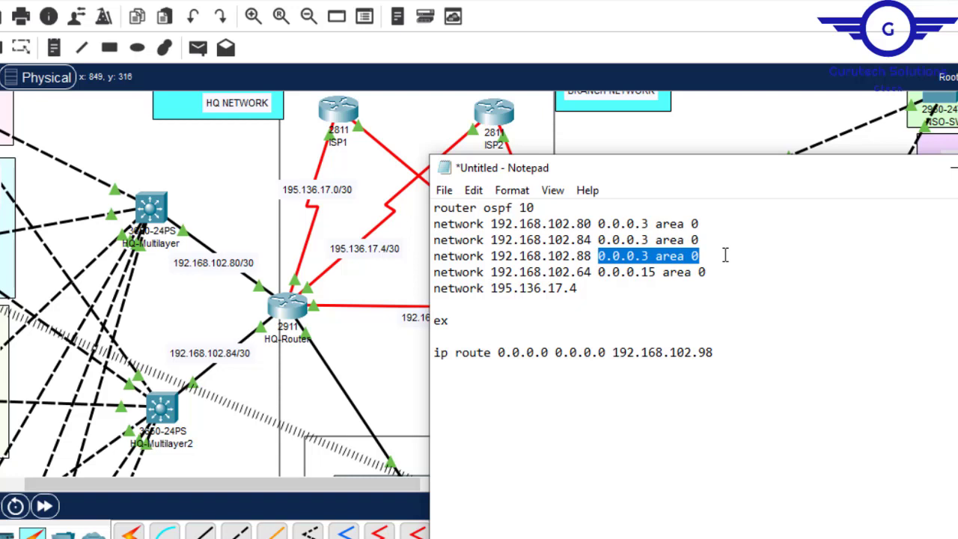
pyautogui.click(589, 289)
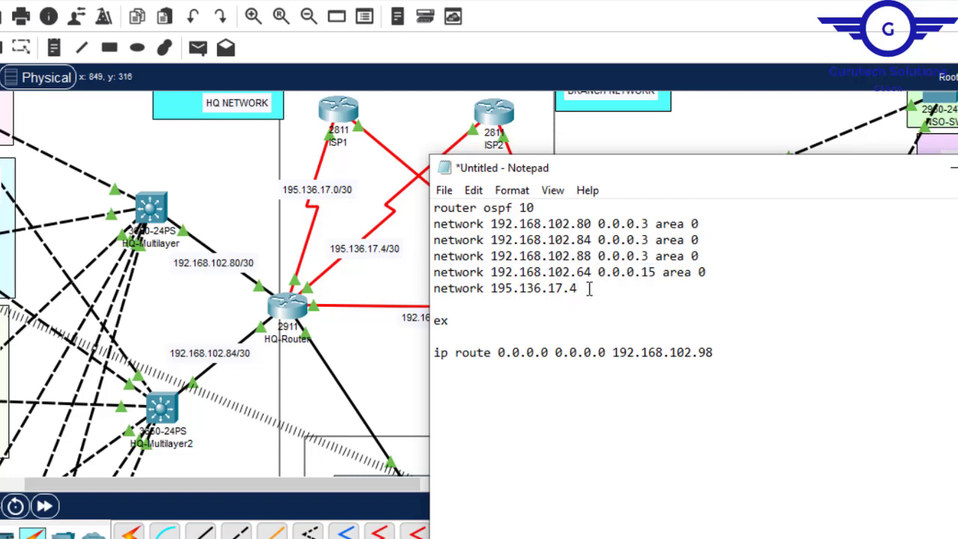
pyautogui.hotkey('ctrl', 'v')
# - Duplicate the 195.136.17.4 network line below itself and change the copy's address to 195.136.17.0
pyautogui.moveTo(699, 289); pyautogui.dragTo(432, 290)
pyautogui.hotkey('ctrl', 'c')
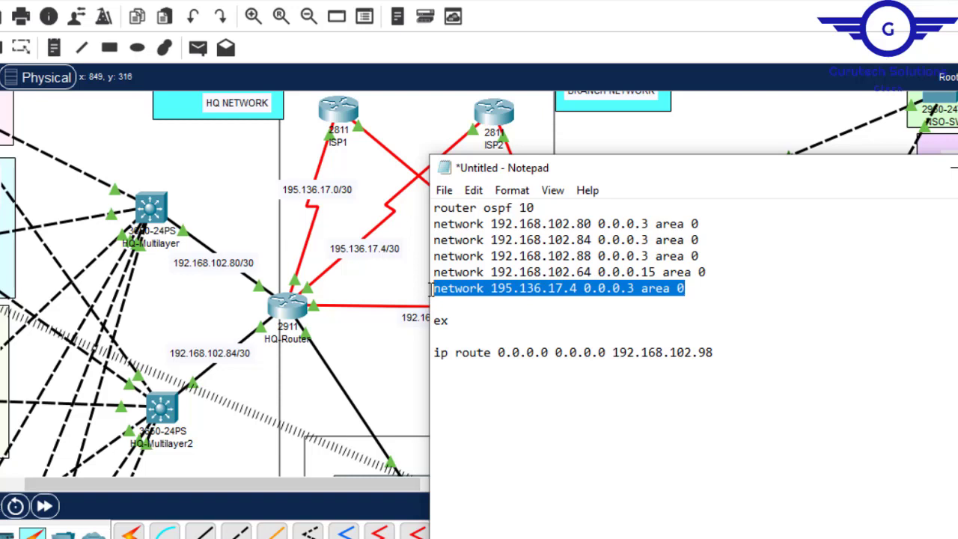
pyautogui.click(695, 289)
pyautogui.press('Return')
pyautogui.hotkey('ctrl', 'v')
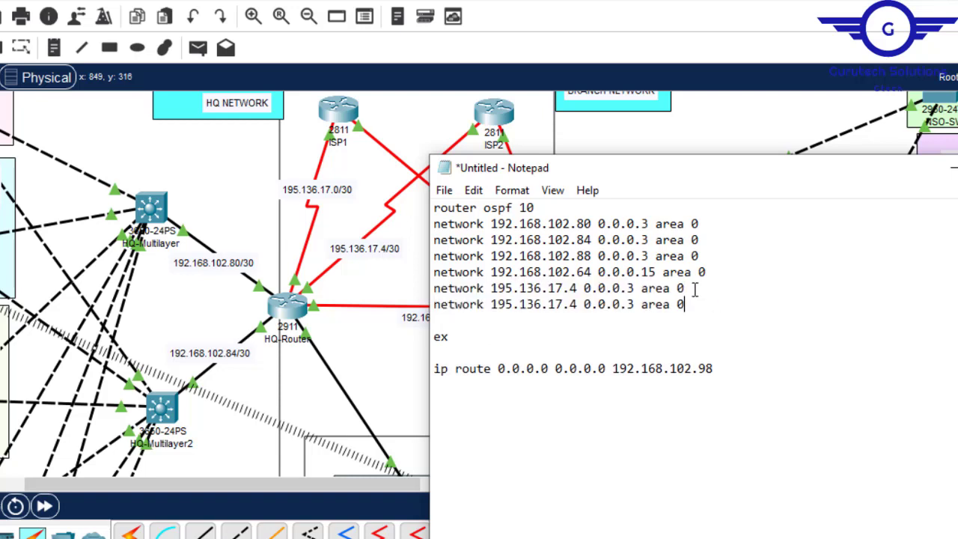
pyautogui.press('BackSpace')
pyautogui.write('0')
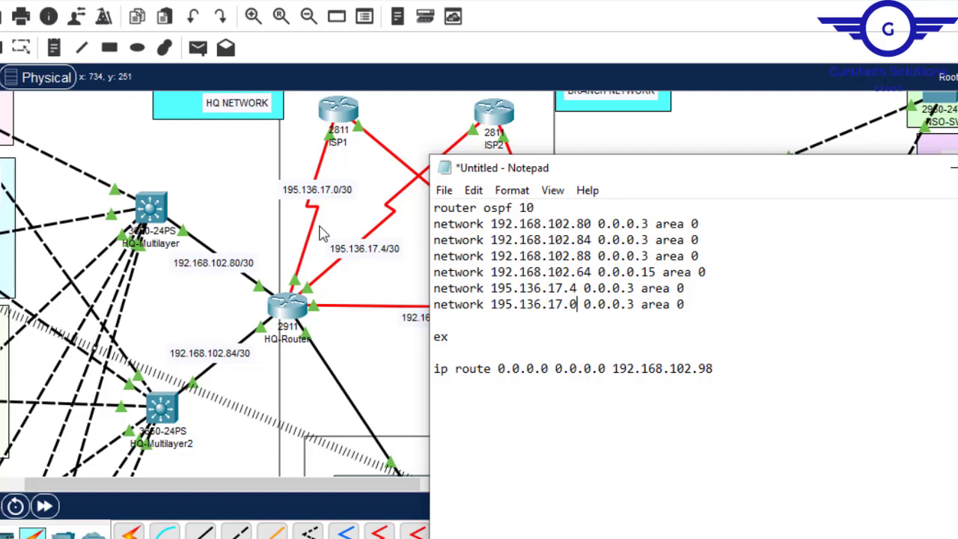
# - Replace the default route's next hop with ISP1's address 195.136.17.2 in HQ-Router's configuration text
pyautogui.click(396, 133)
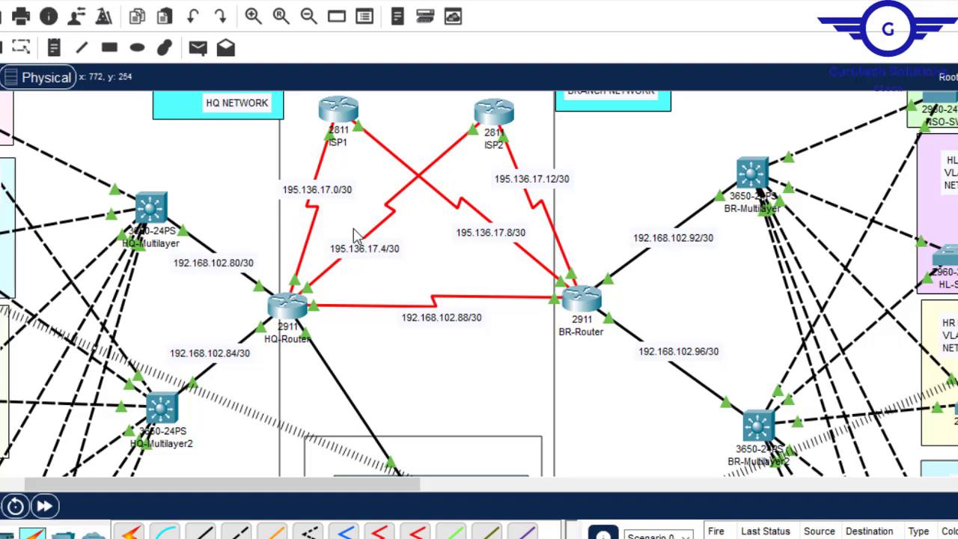
pyautogui.moveTo(440, 139)
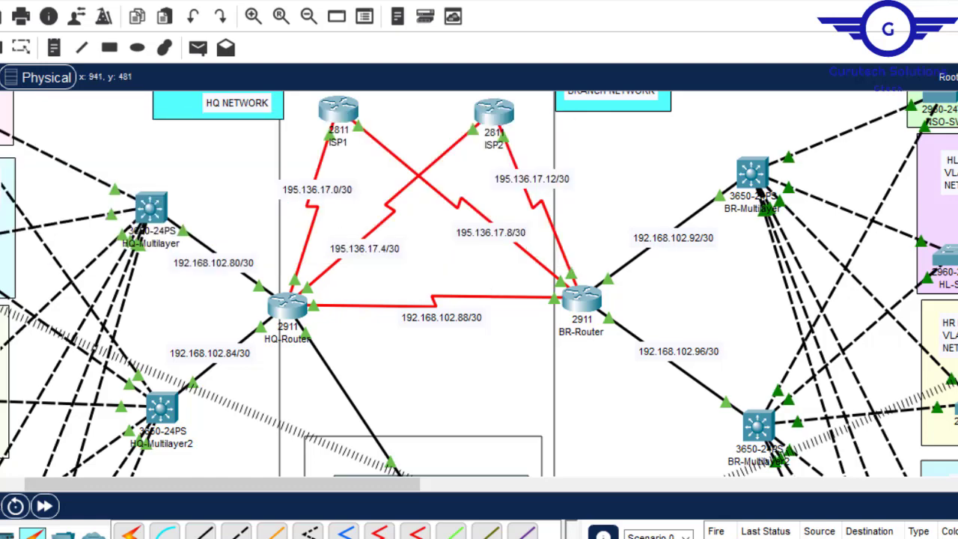
pyautogui.click(834, 496)
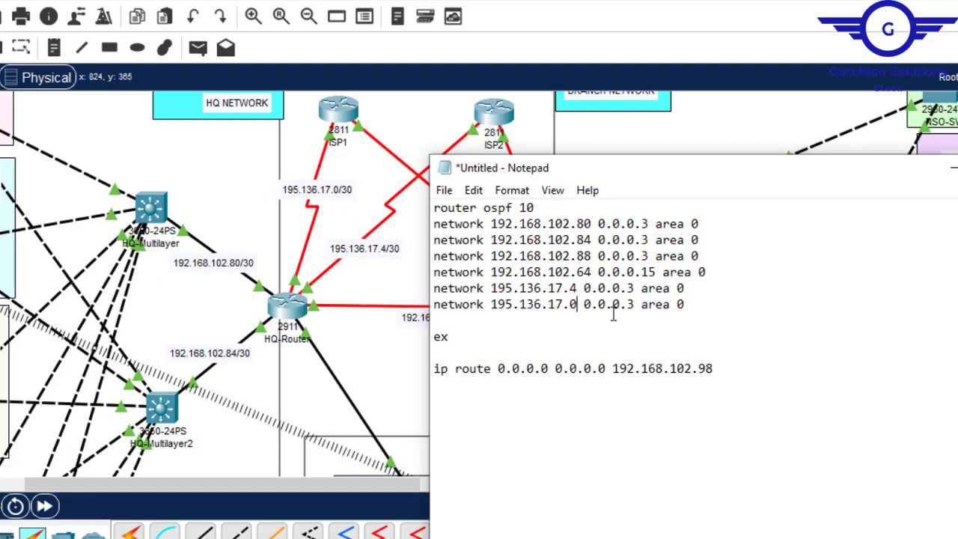
pyautogui.moveTo(714, 370); pyautogui.dragTo(617, 374)
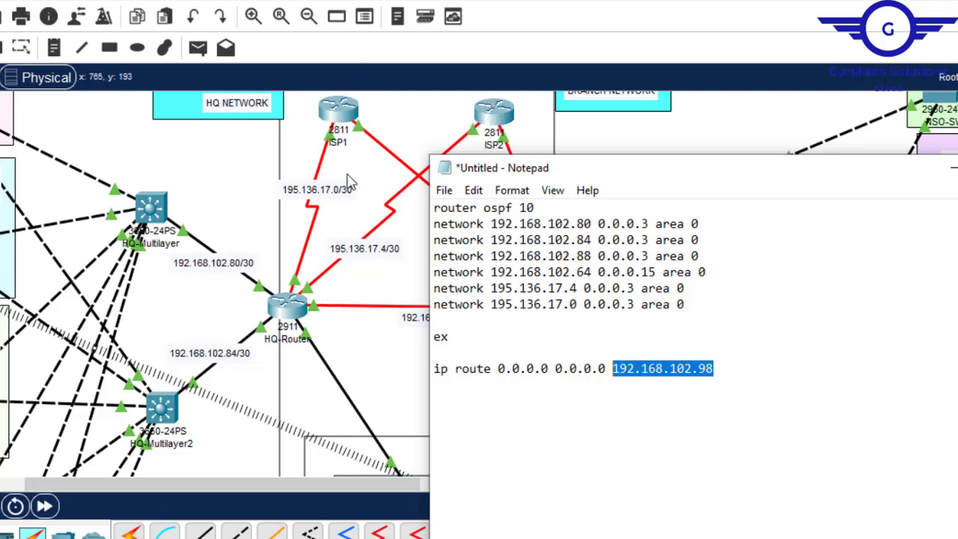
pyautogui.click(583, 291)
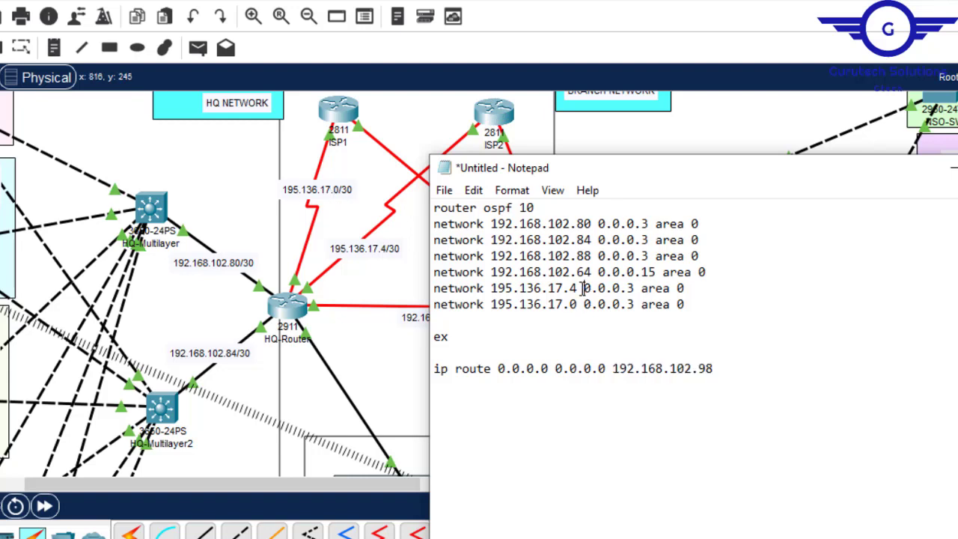
pyautogui.moveTo(580, 305); pyautogui.dragTo(493, 307)
pyautogui.hotkey('ctrl', 'c')
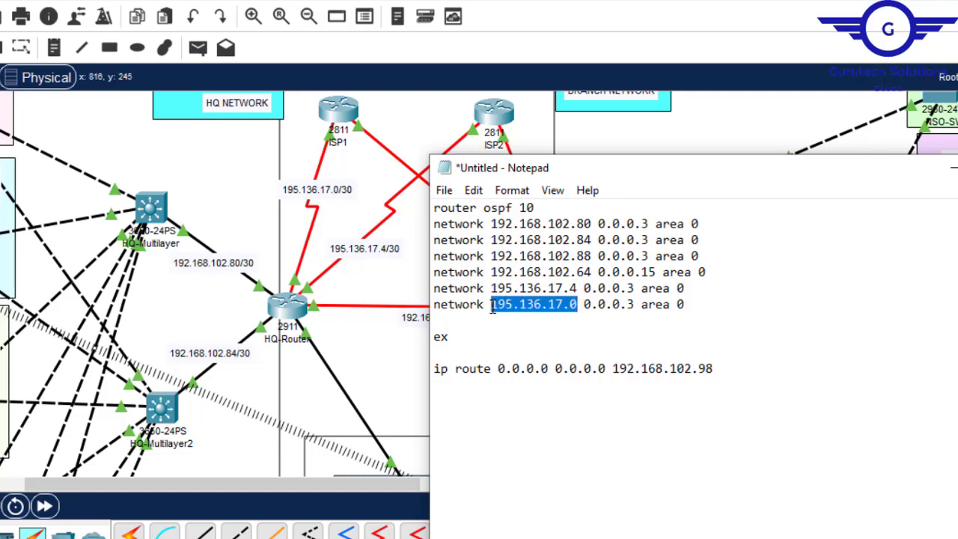
pyautogui.moveTo(713, 368); pyautogui.dragTo(612, 369)
pyautogui.hotkey('ctrl', 'v')
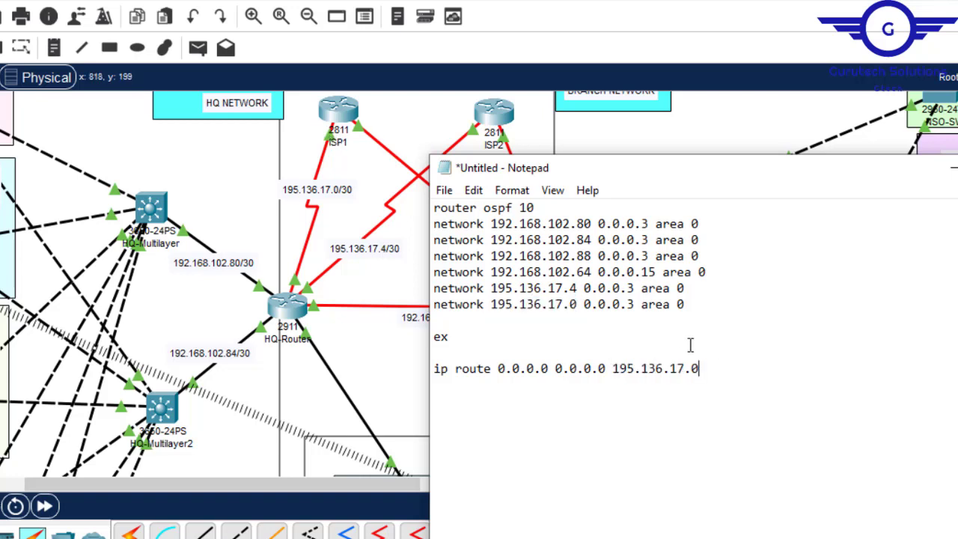
pyautogui.press('BackSpace')
pyautogui.write('2')
# - Add the backup default route ip route 0.0.0.0 0.0.0.0 195.136.17.6 70 below the 195.136.17.2 route
pyautogui.moveTo(699, 370); pyautogui.dragTo(437, 380)
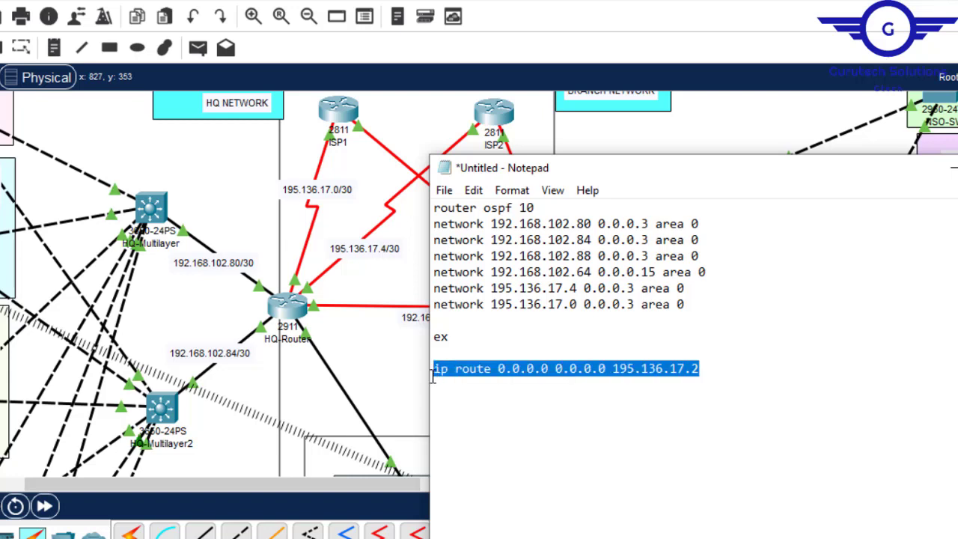
pyautogui.click(717, 366)
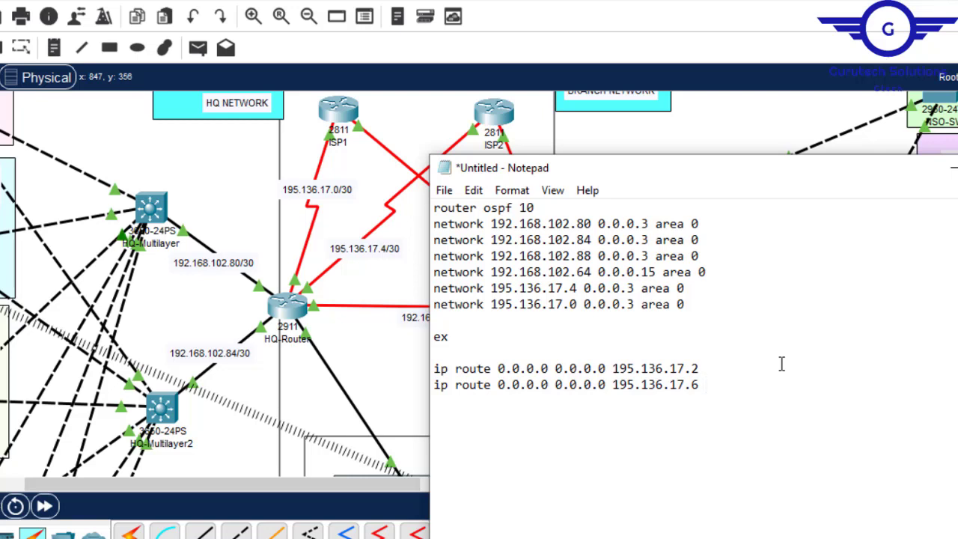
pyautogui.write('0')
pyautogui.moveTo(714, 371); pyautogui.dragTo(600, 368)
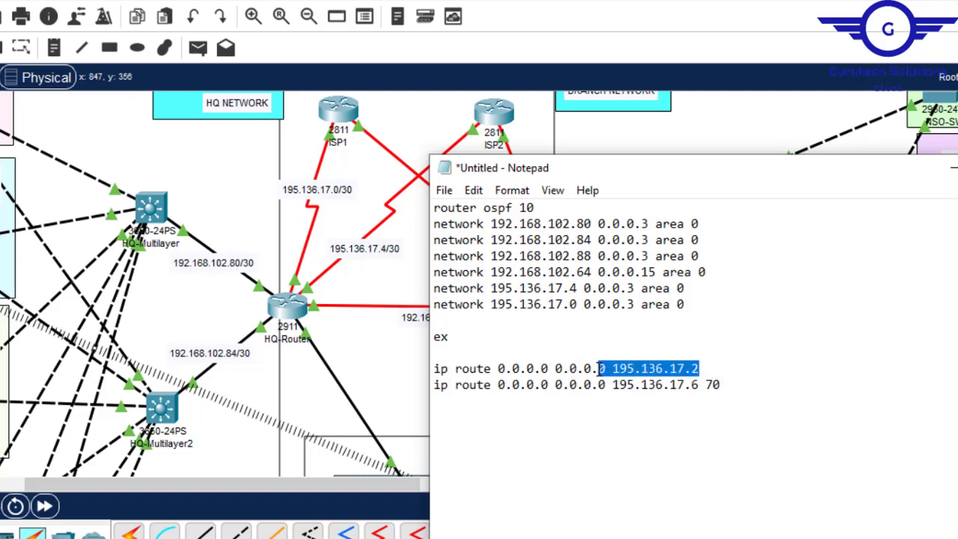
pyautogui.click(648, 369)
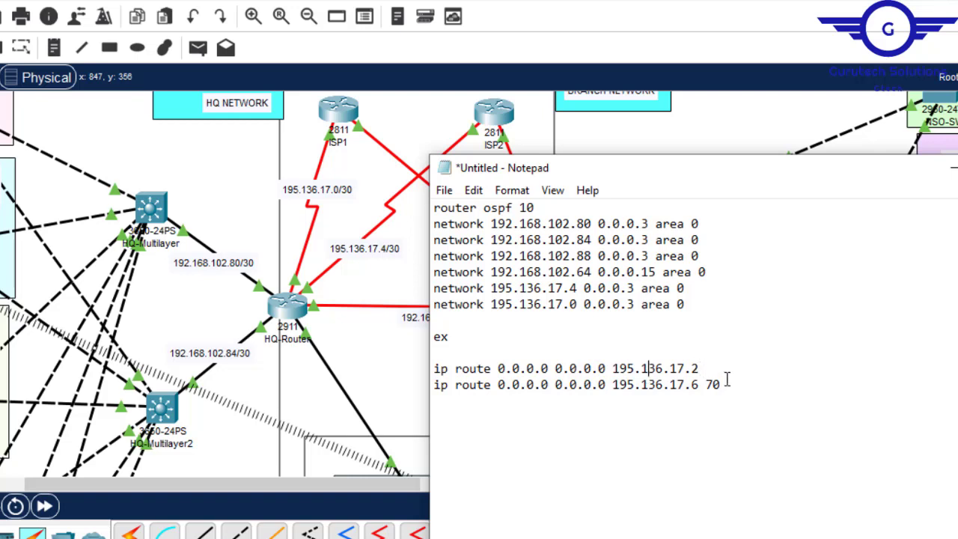
pyautogui.moveTo(738, 387); pyautogui.dragTo(440, 394)
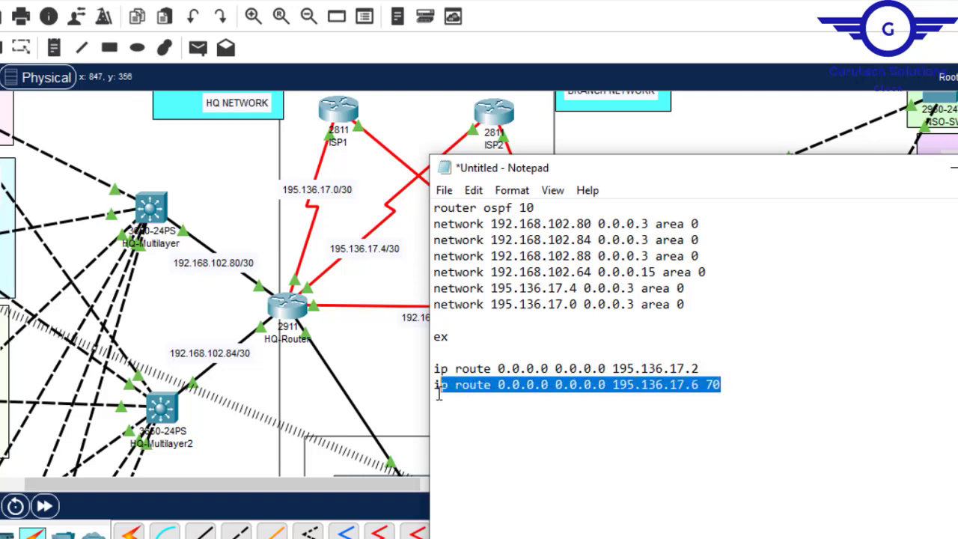
# - Append the line do wr below the backup default route and copy the whole configuration text
pyautogui.click(747, 385)
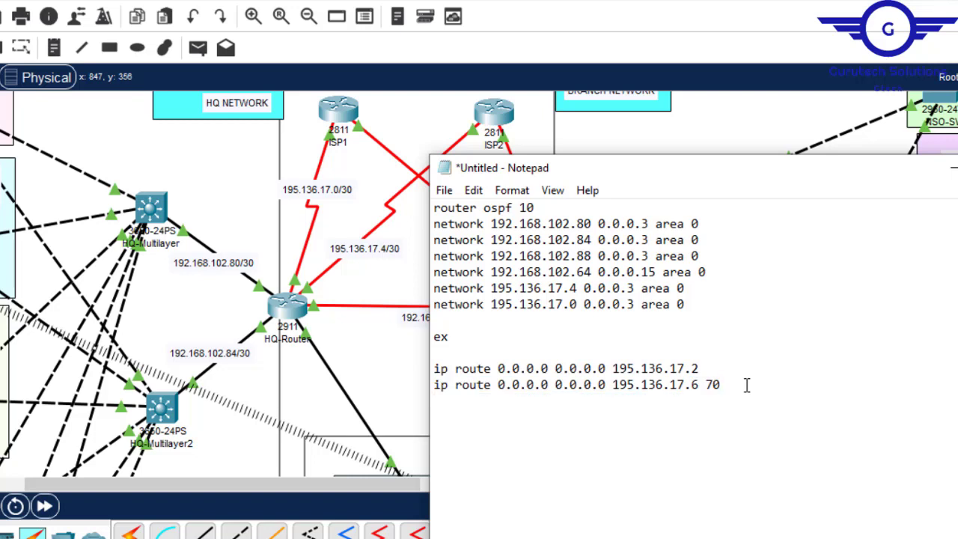
pyautogui.press('Return')
pyautogui.write('do wr')
pyautogui.hotkey('ctrl', 'a')
pyautogui.press('super+c')
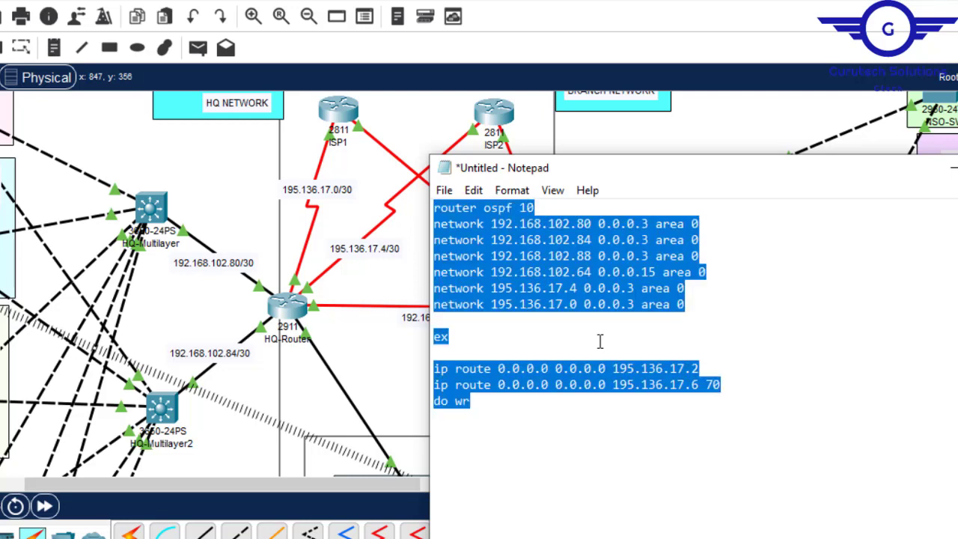
# - Return HQ-Router's CLI to global configuration mode, paste the copied OSPF and default route commands, and close the router window
pyautogui.click(287, 307)
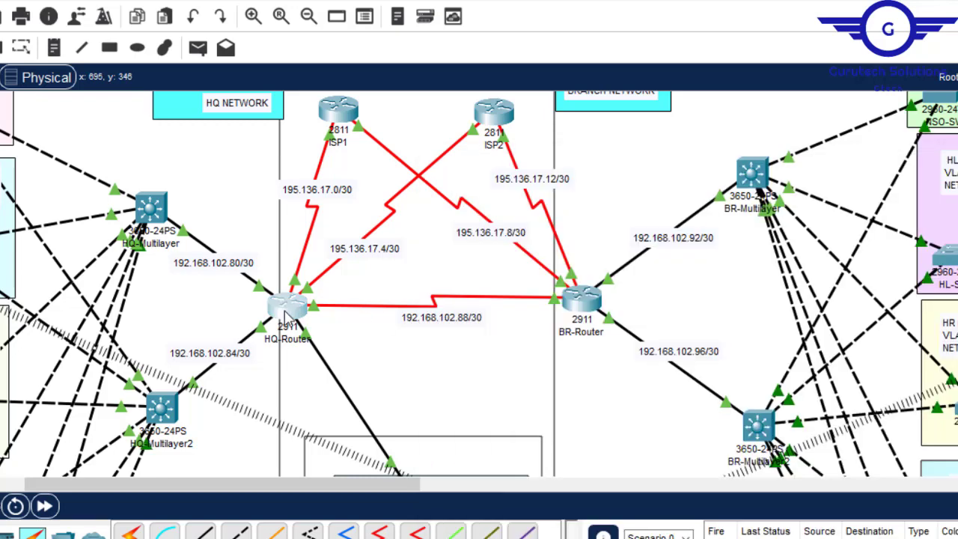
pyautogui.click(314, 21)
pyautogui.click(300, 202)
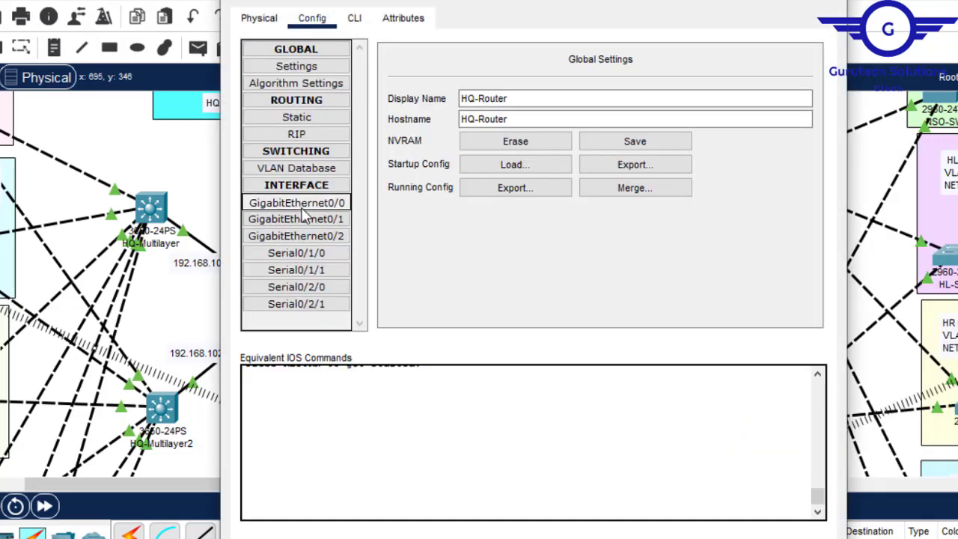
pyautogui.click(355, 18)
pyautogui.press('Return')
pyautogui.press('Return')
pyautogui.write('ex')
pyautogui.press('Return')
pyautogui.press('Return')
pyautogui.press('Return')
pyautogui.press('Return')
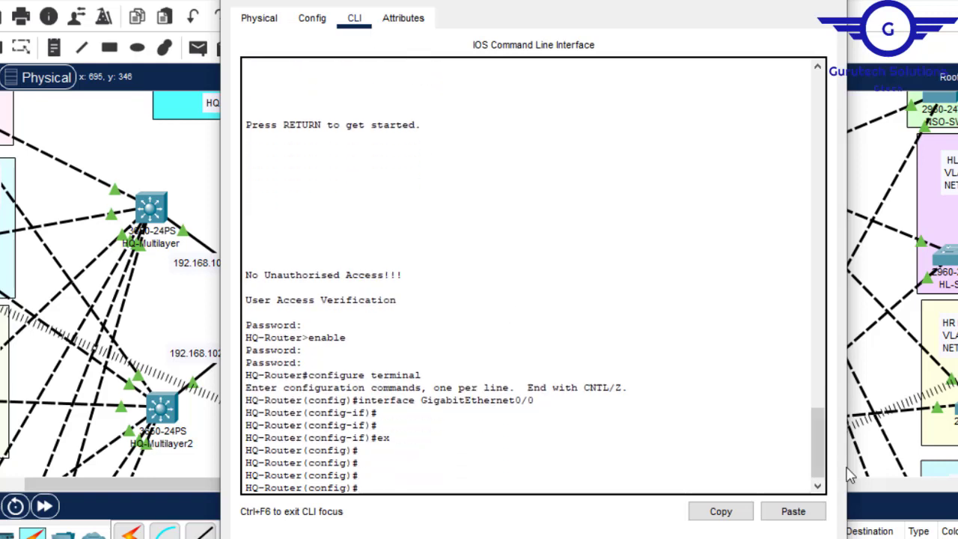
pyautogui.click(794, 511)
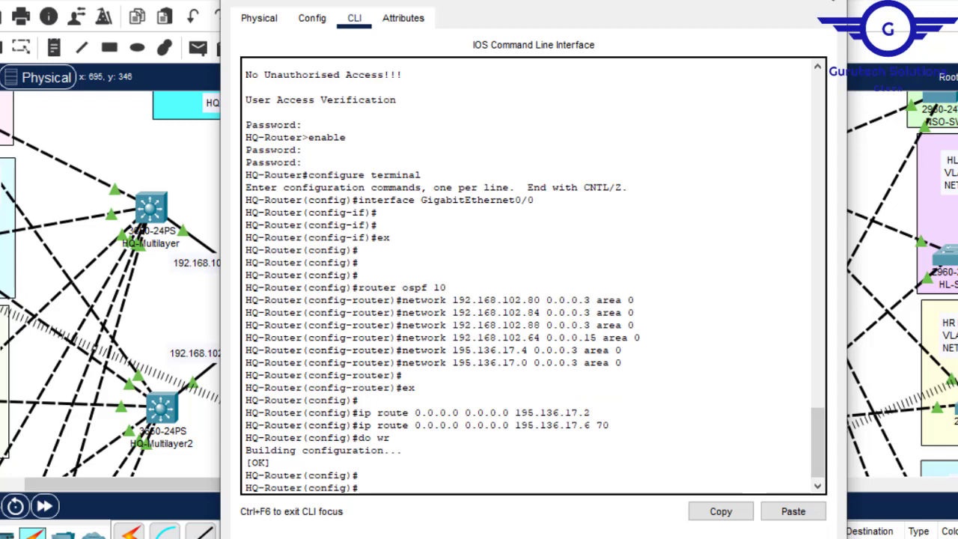
pyautogui.click(833, 1)
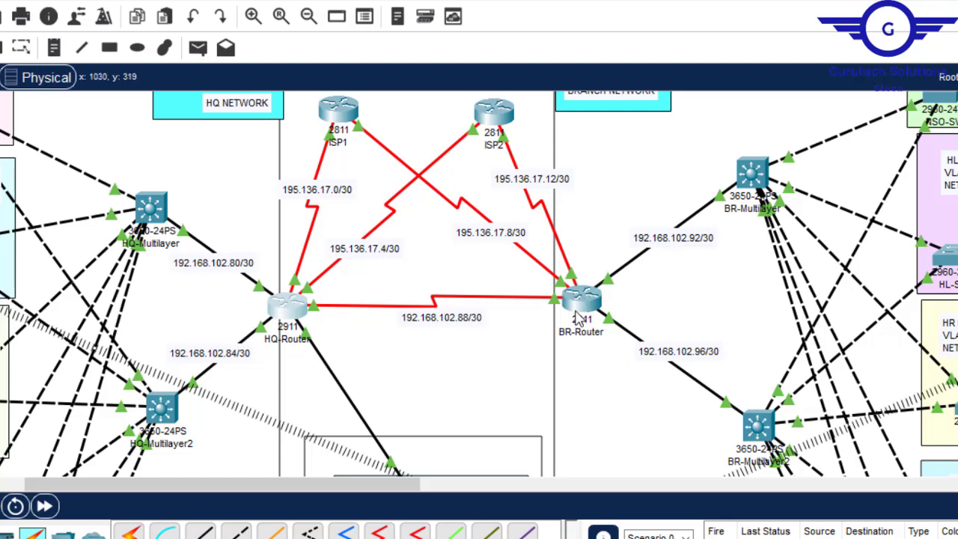
# - Change the first network line in Notepad to 192.168.102.92 for the BR-Router to BR-Multilayer link
pyautogui.moveTo(582, 310)
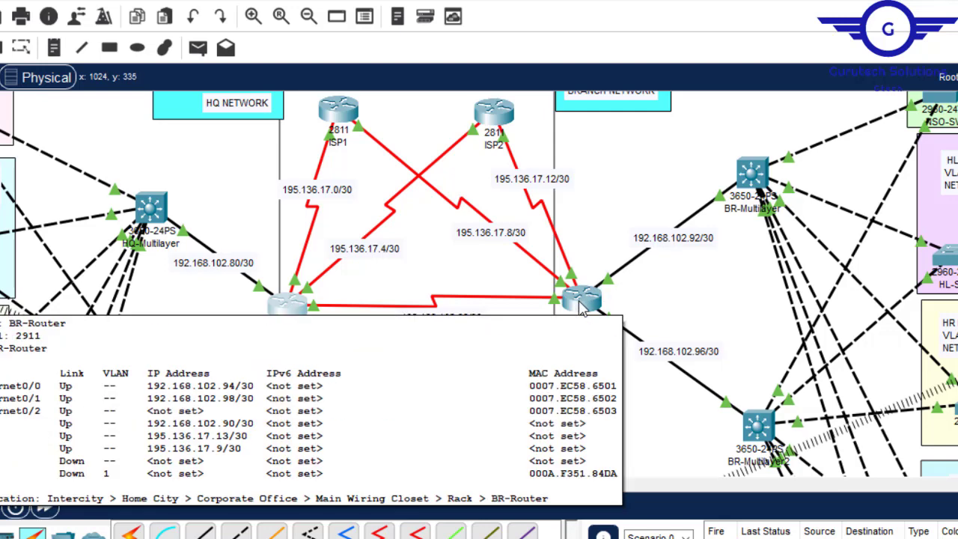
pyautogui.moveTo(396, 484); pyautogui.dragTo(476, 498)
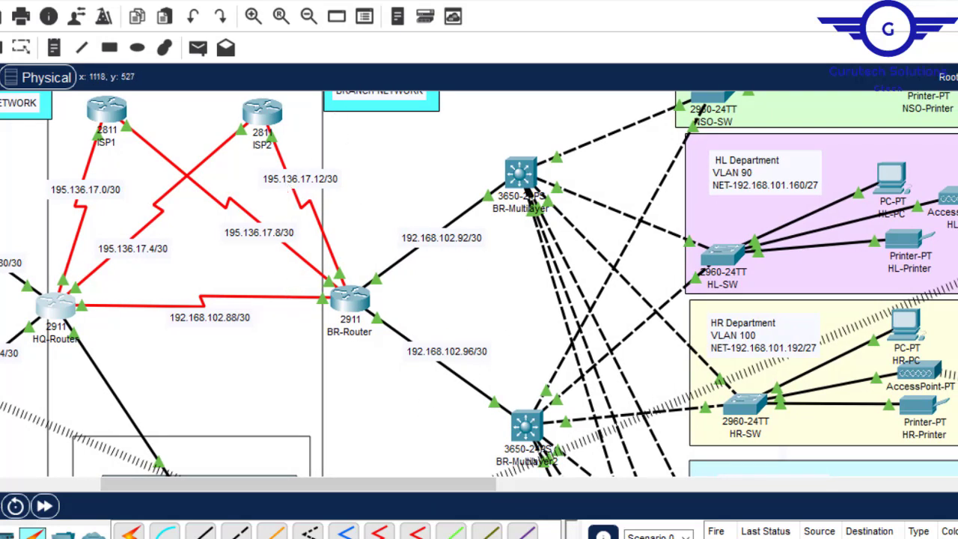
pyautogui.click(804, 517)
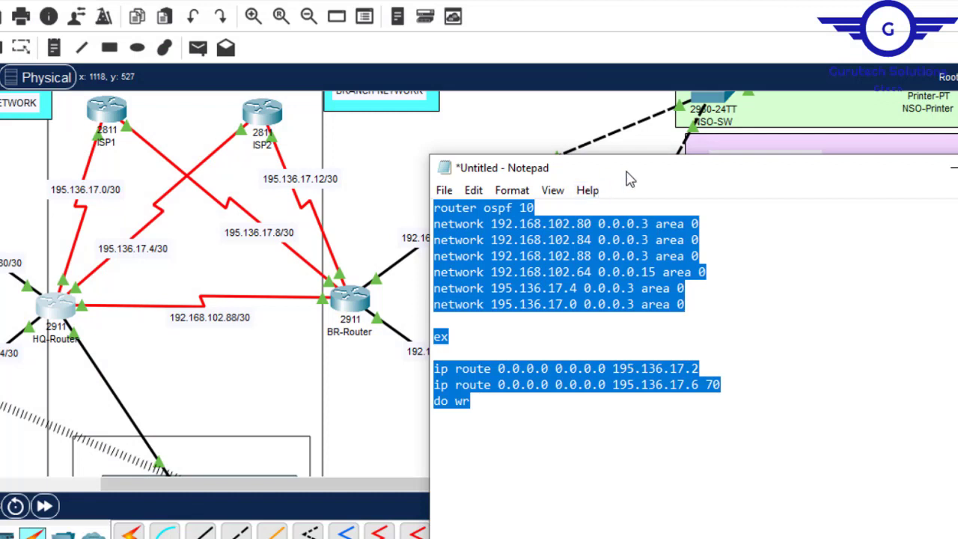
pyautogui.moveTo(640, 180); pyautogui.dragTo(723, 163)
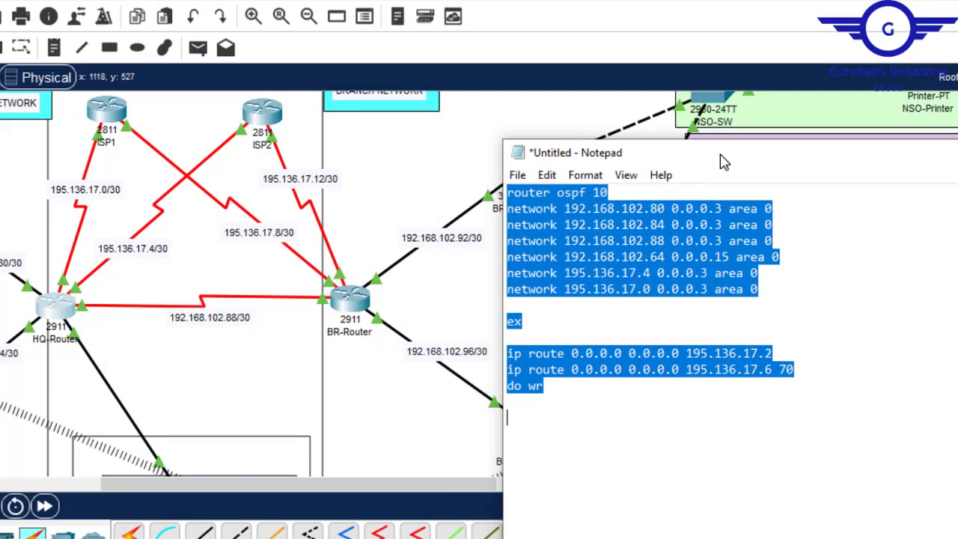
pyautogui.click(661, 212)
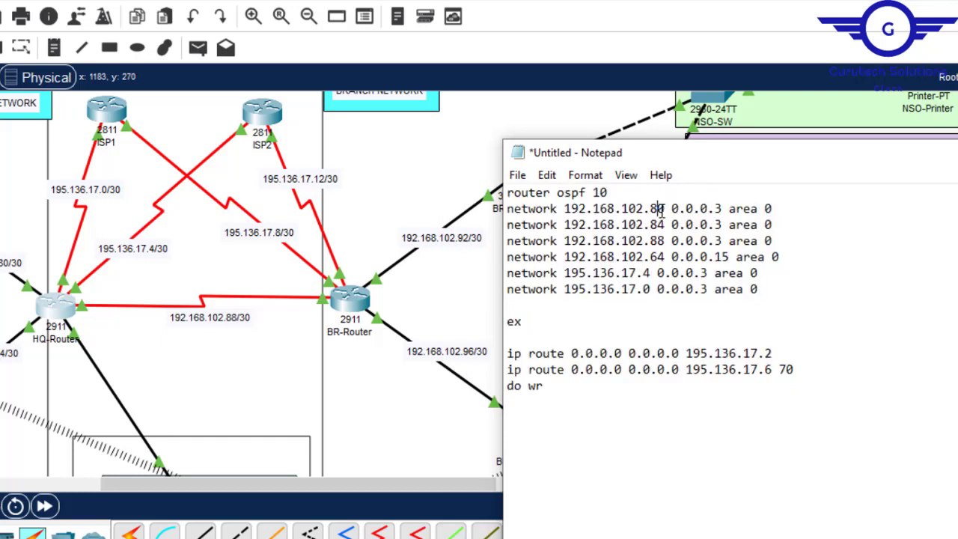
pyautogui.press('BackSpace')
pyautogui.press('BackSpace')
pyautogui.write('92')
# - Change the second network line to 192.168.102.96 for the BR-Multilayer2 link, and delete the 192.168.102.64 network line
pyautogui.click(662, 224)
pyautogui.press('BackSpace')
pyautogui.press('BackSpace')
pyautogui.write('96')
pyautogui.moveTo(780, 248); pyautogui.dragTo(776, 241)
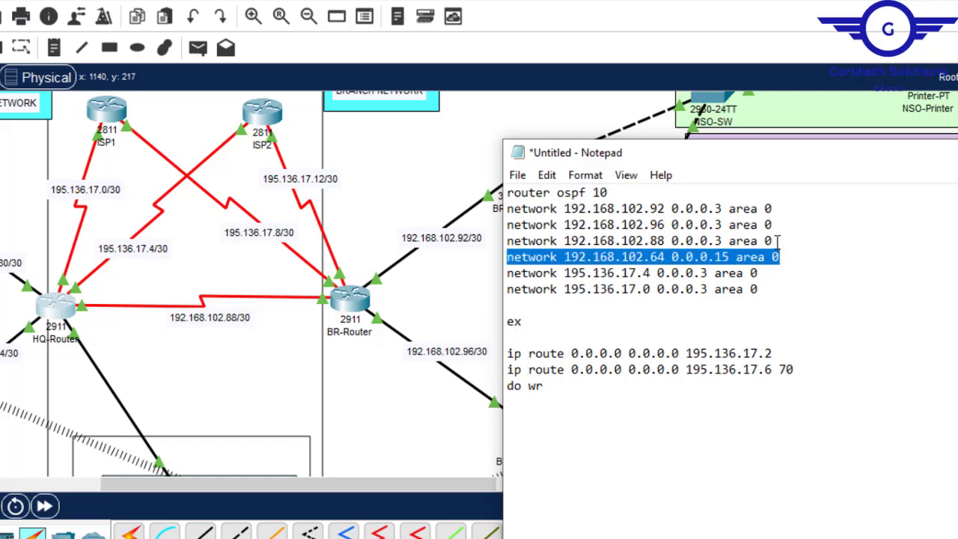
pyautogui.press('Delete')
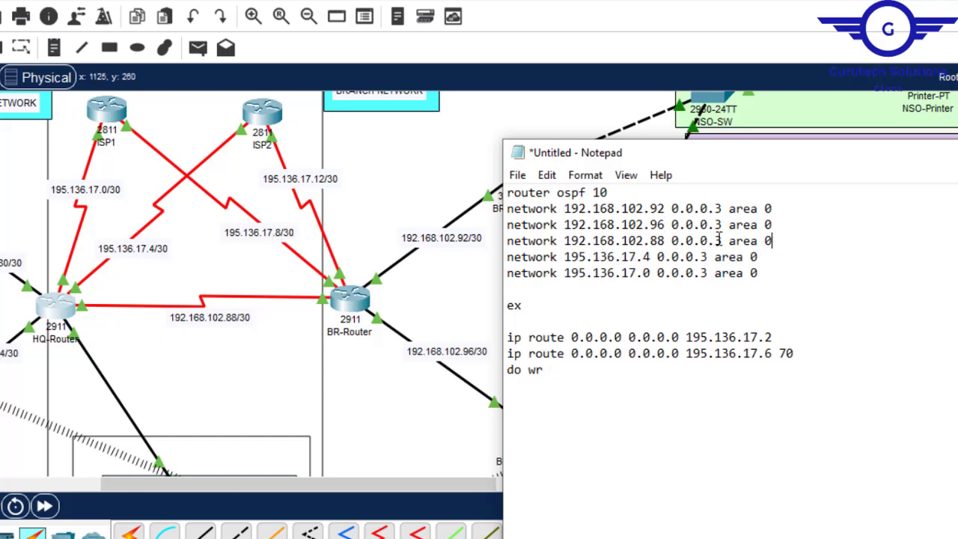
# - Change the two ISP network lines to 195.136.17.8 and 195.136.17.12, and the first default route's next hop to 195.136.17.14
pyautogui.click(645, 257)
pyautogui.press('Delete')
pyautogui.write('8')
pyautogui.click(644, 278)
pyautogui.press('Delete')
pyautogui.write('12')
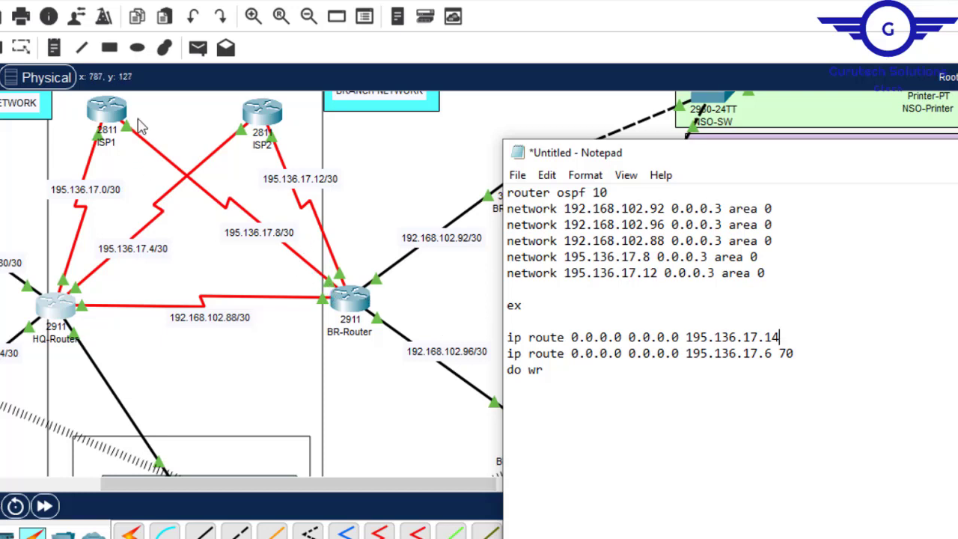
# - Change the backup default route's next hop to 195.136.17.10, keeping distance 70, and copy the whole configuration text
pyautogui.click(764, 355)
pyautogui.press('Delete')
pyautogui.write('10')
pyautogui.hotkey('ctrl', 'a')
pyautogui.press('super+c')
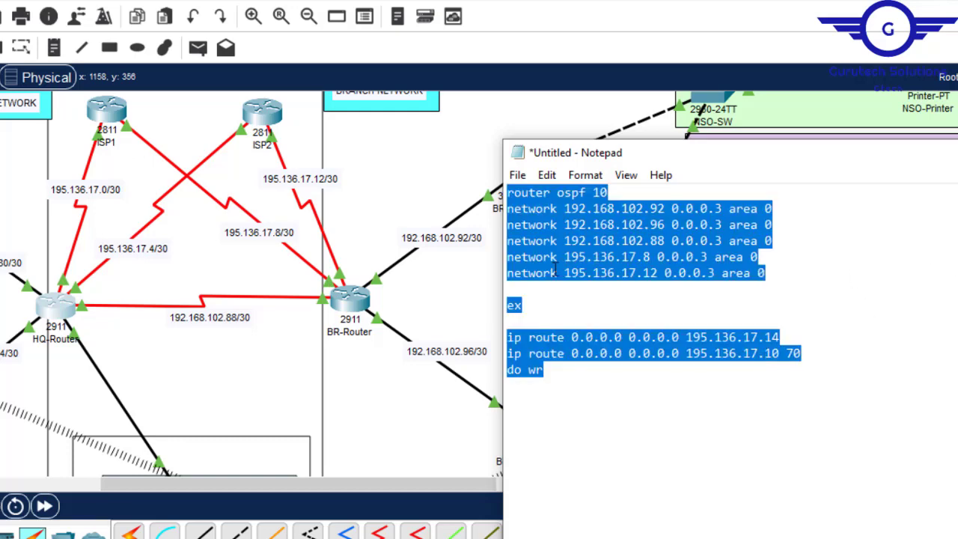
# - Return BR-Router's CLI to global configuration mode, paste the copied OSPF and default route commands, and close the router window
pyautogui.click(349, 303)
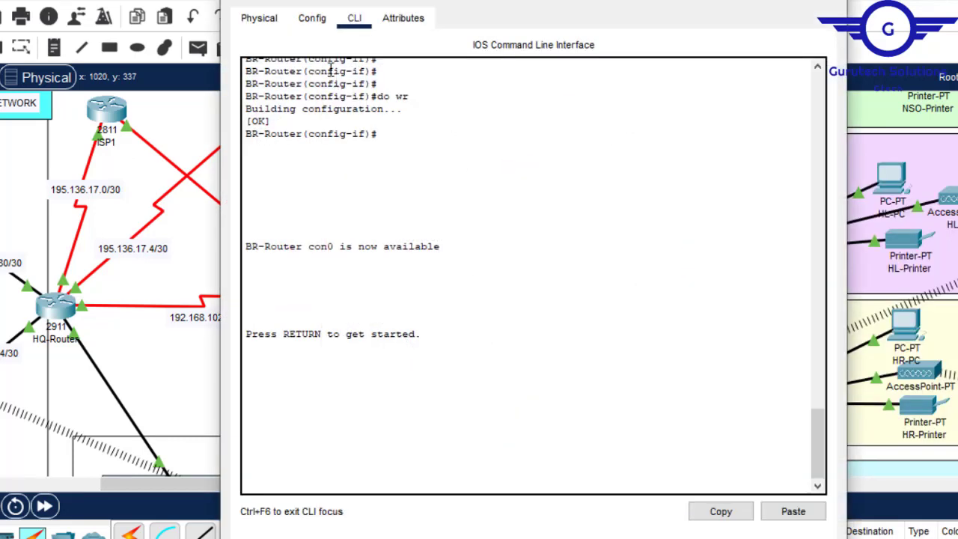
pyautogui.click(314, 24)
pyautogui.click(323, 208)
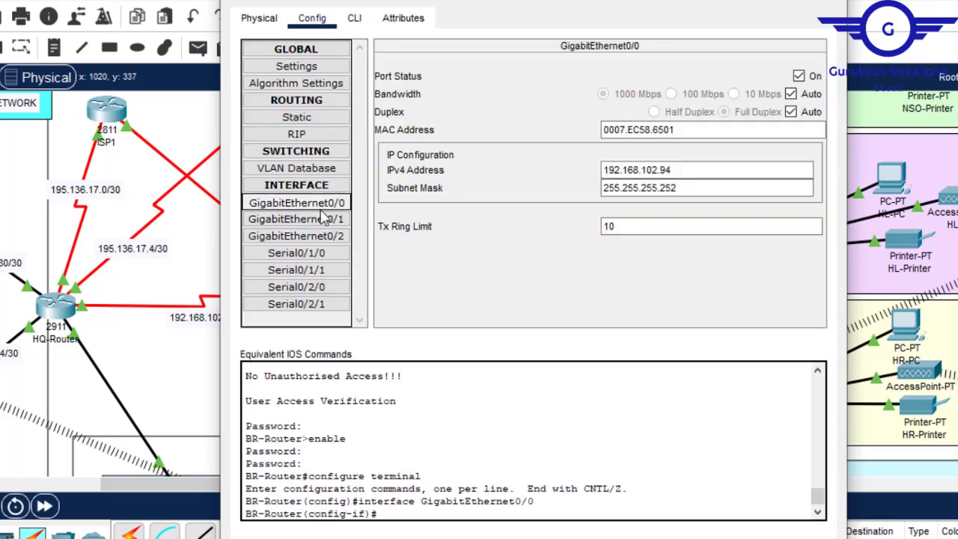
pyautogui.click(354, 18)
pyautogui.press('Return')
pyautogui.press('Return')
pyautogui.write('ex')
pyautogui.press('Return')
pyautogui.press('Return')
pyautogui.press('Return')
pyautogui.press('Return')
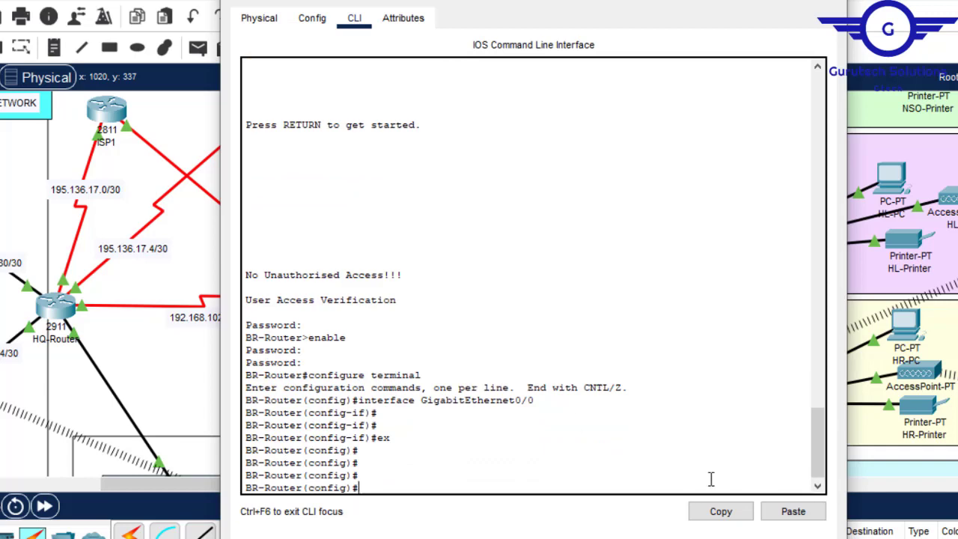
pyautogui.click(790, 512)
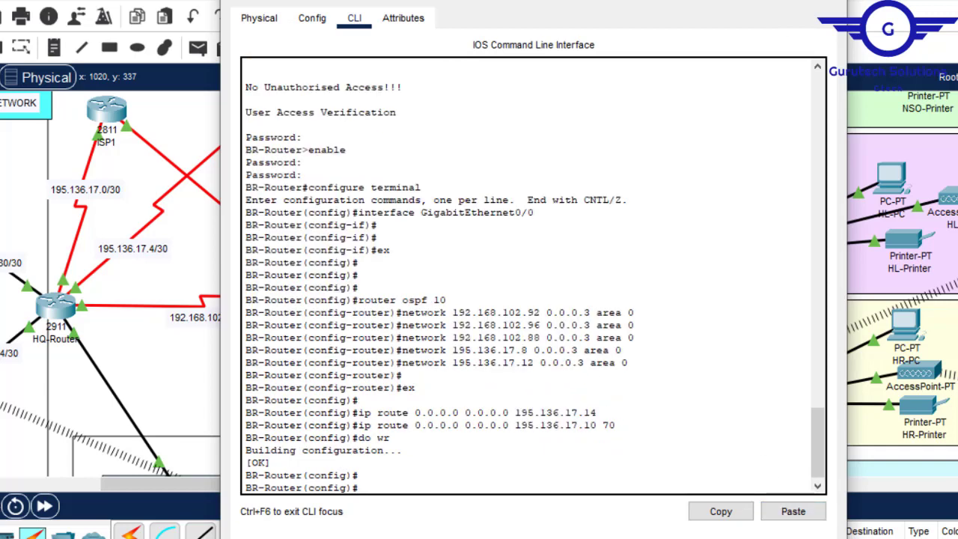
pyautogui.click(829, 1)
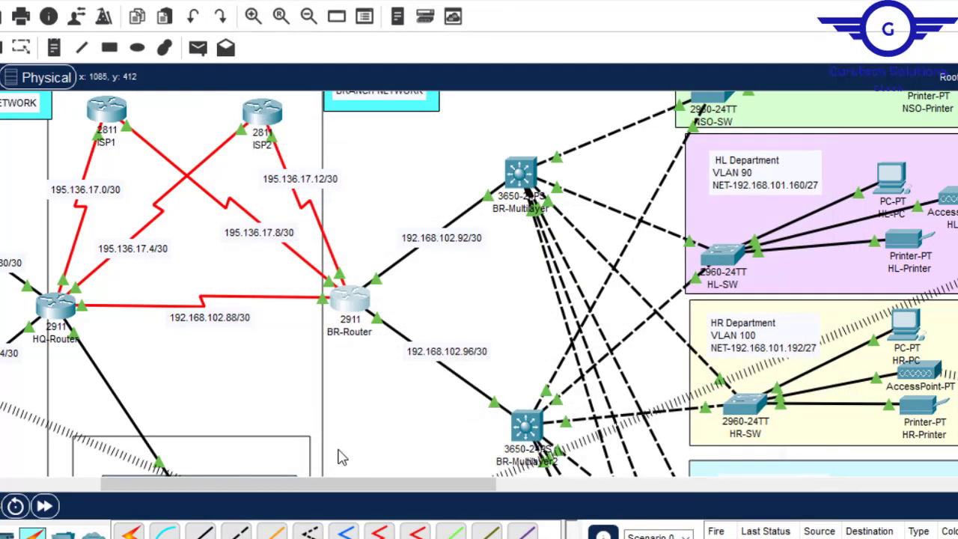
# - Check the CLI output of the BR and HQ multilayer switches for OSPF adjacency messages
pyautogui.moveTo(323, 483); pyautogui.dragTo(250, 484)
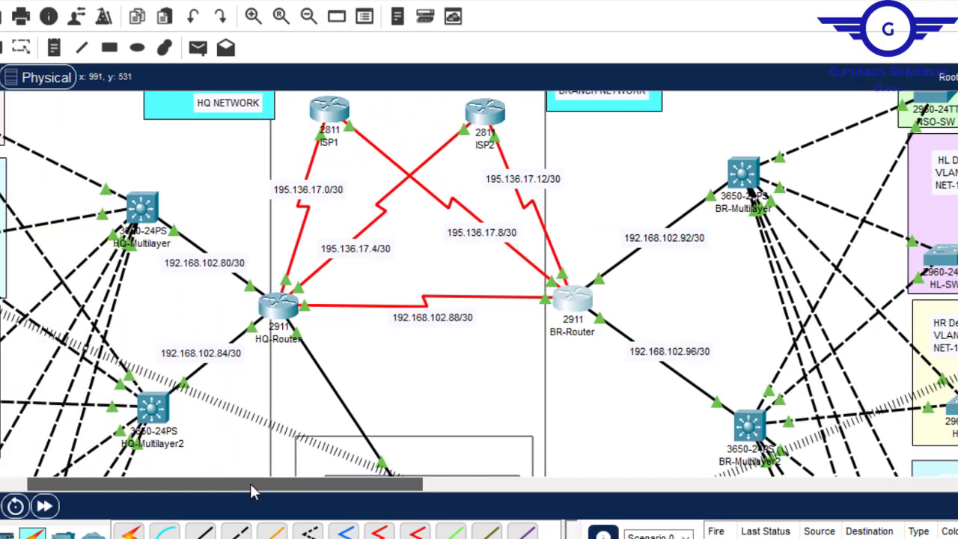
pyautogui.click(749, 427)
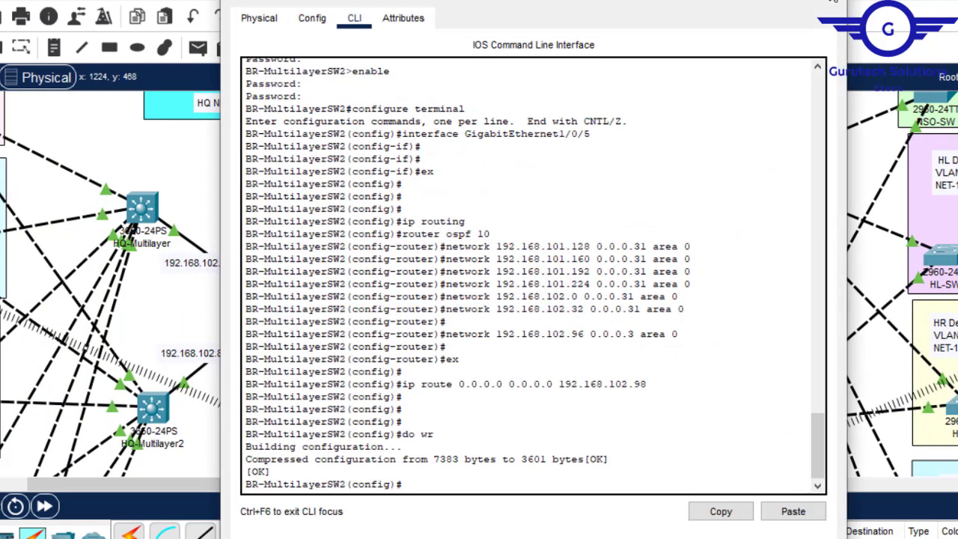
pyautogui.click(833, 2)
pyautogui.click(752, 166)
pyautogui.click(833, 3)
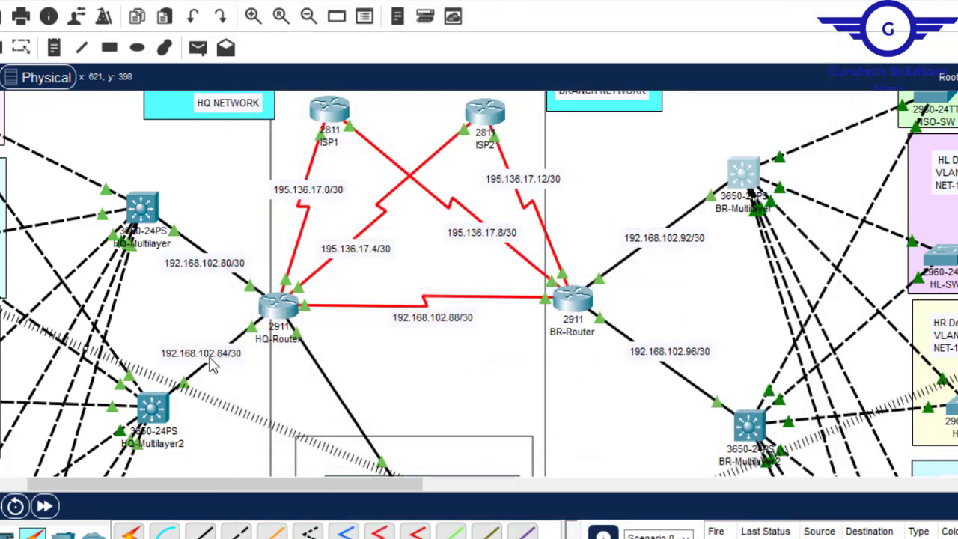
pyautogui.click(154, 408)
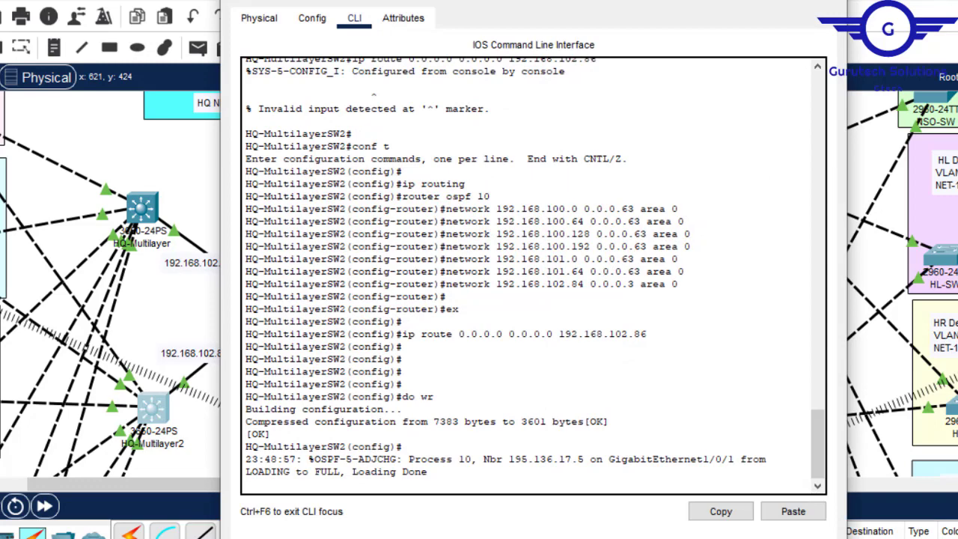
pyautogui.click(833, 2)
pyautogui.click(155, 214)
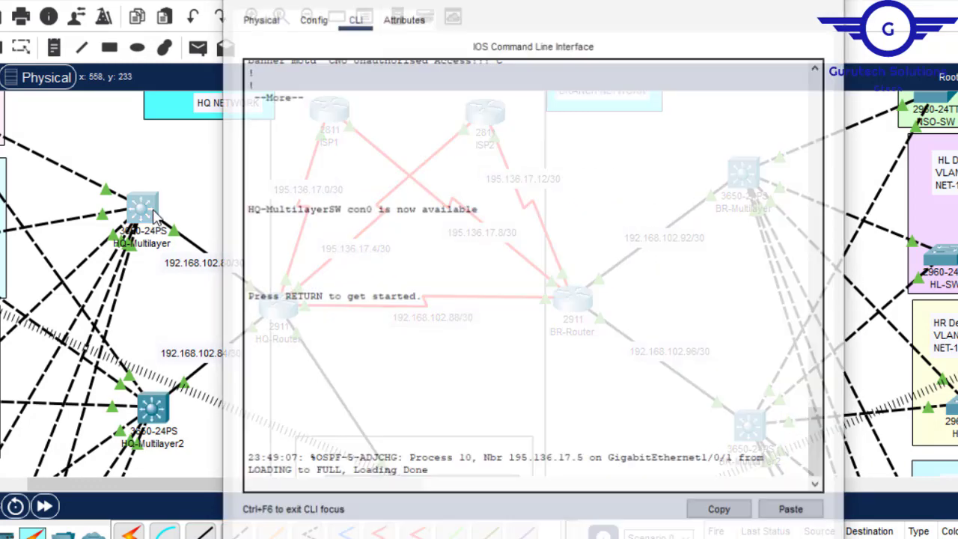
pyautogui.click(829, 3)
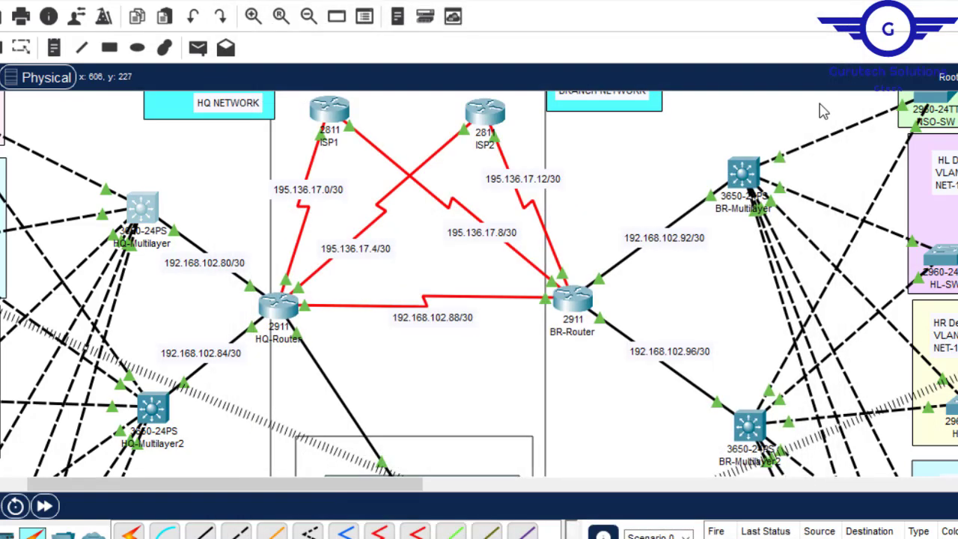
pyautogui.click(757, 434)
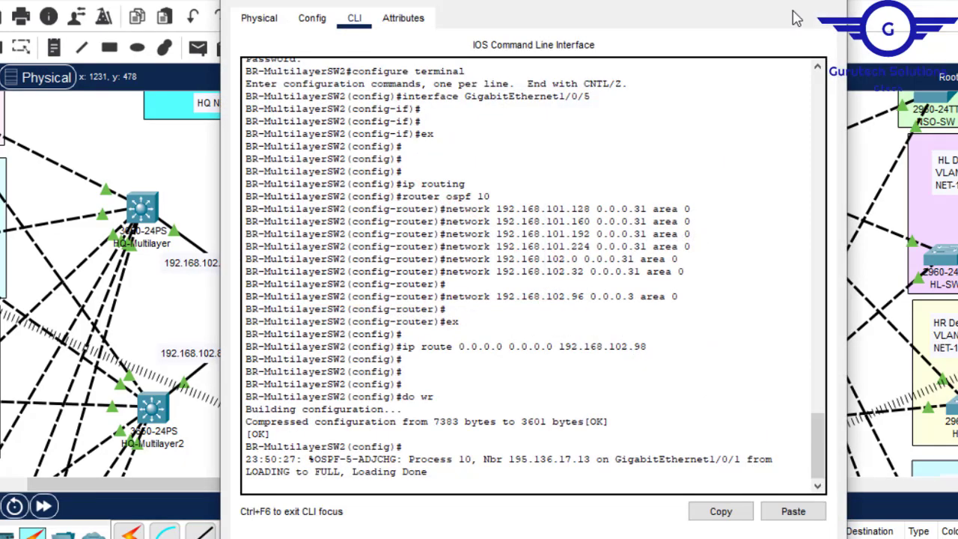
pyautogui.click(829, 3)
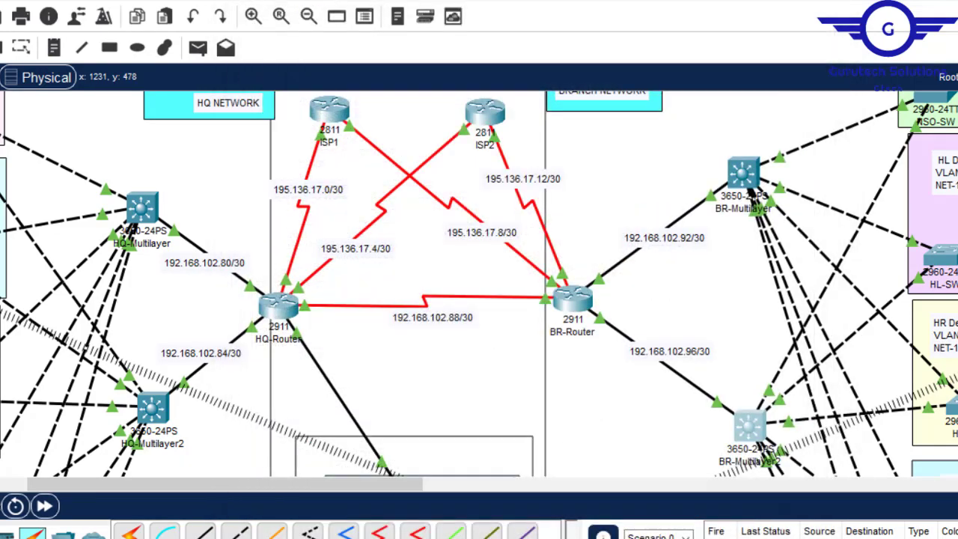
# - Check the CLI output of HQ-Router and BR-Router for OSPF adjacency messages
pyautogui.click(280, 304)
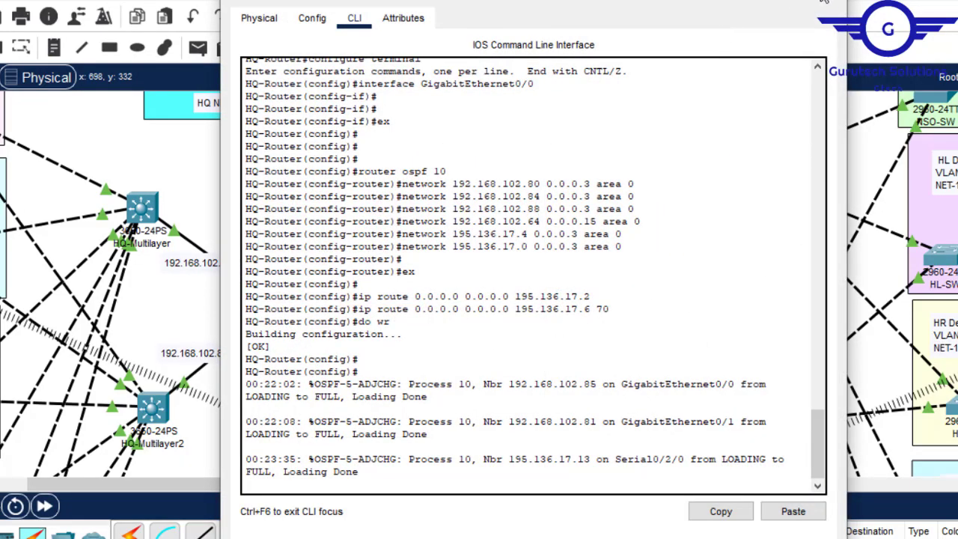
pyautogui.click(824, 1)
pyautogui.click(587, 310)
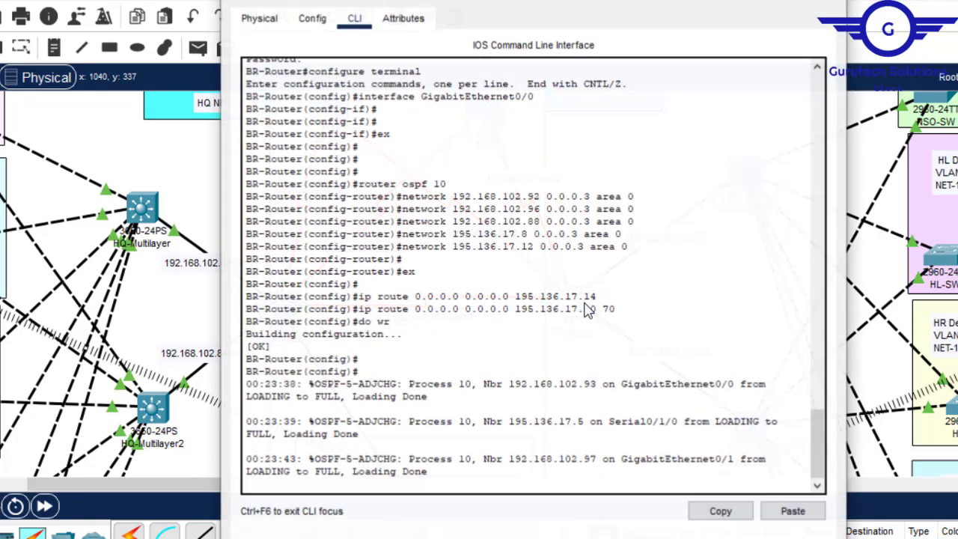
pyautogui.click(823, 2)
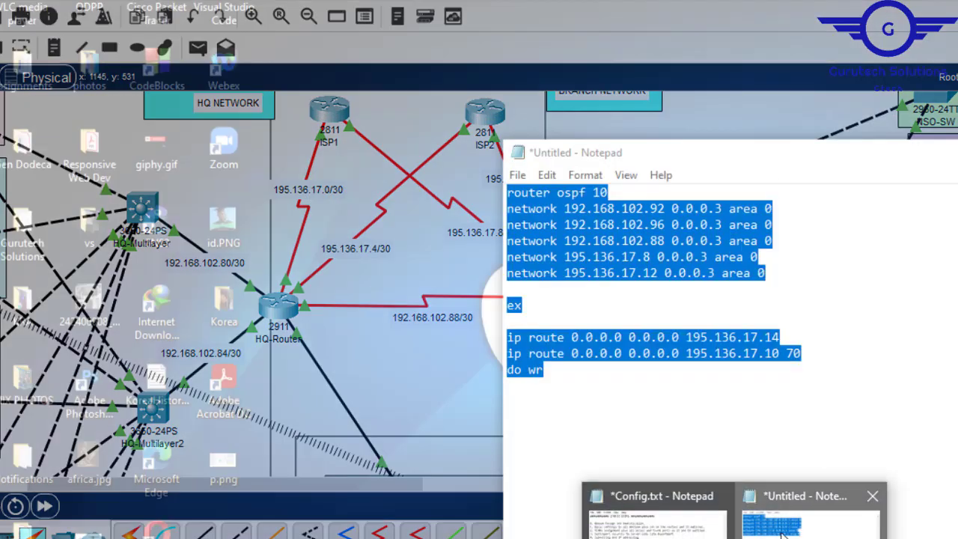
# - In the untitled Notepad file, delete the network lines for 192.168.102.92, 192.168.102.96 and 192.168.102.88
pyautogui.click(818, 506)
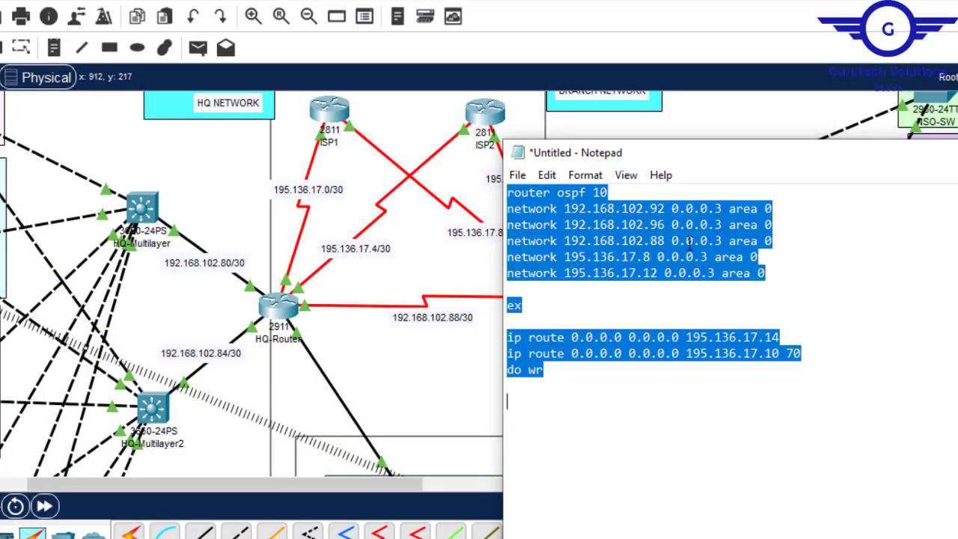
pyautogui.click(775, 224)
pyautogui.moveTo(775, 241); pyautogui.dragTo(616, 193)
pyautogui.press('Delete')
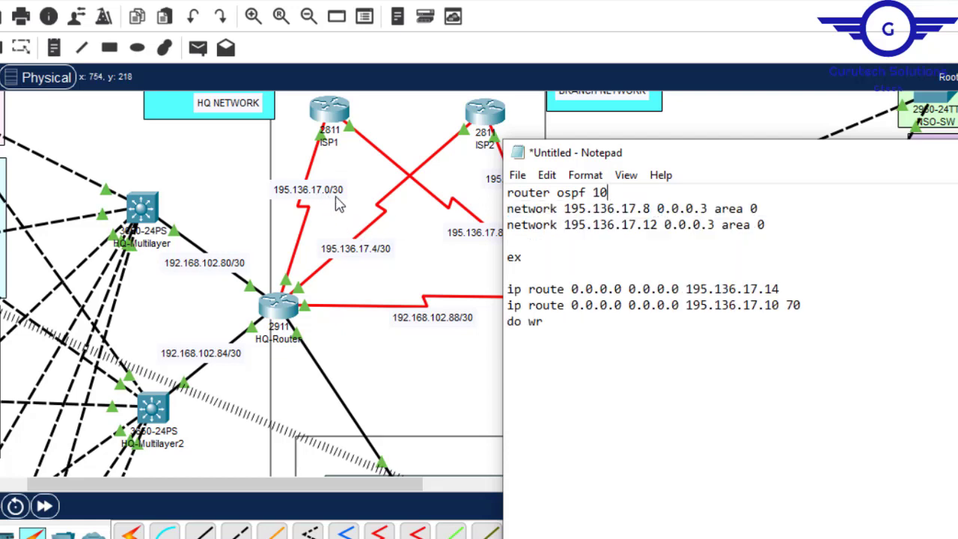
# - Change the second network line to 195.136.17.0 for the link between ISP1 and HQ-Router
pyautogui.moveTo(810, 163); pyautogui.dragTo(836, 201)
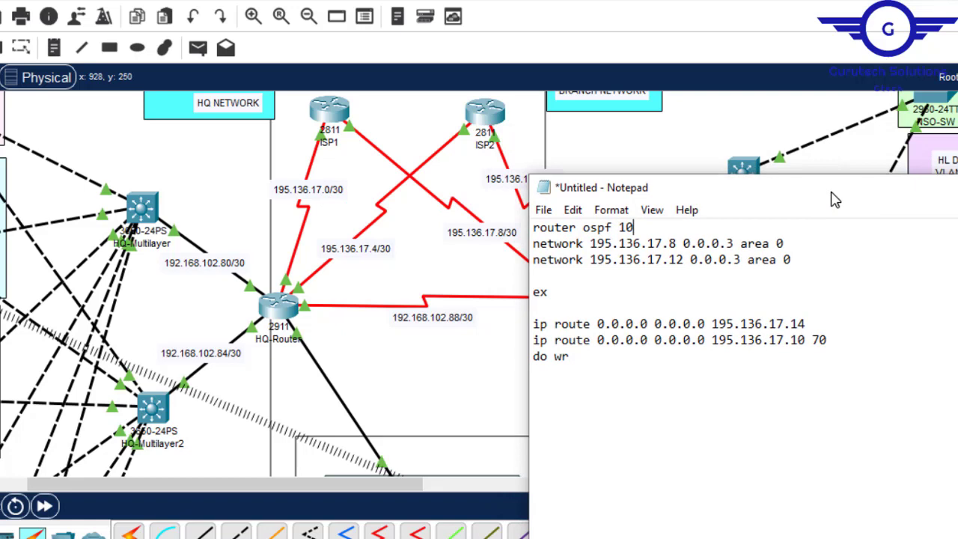
pyautogui.click(672, 266)
pyautogui.press('BackSpace')
pyautogui.press('Delete')
pyautogui.write('0')
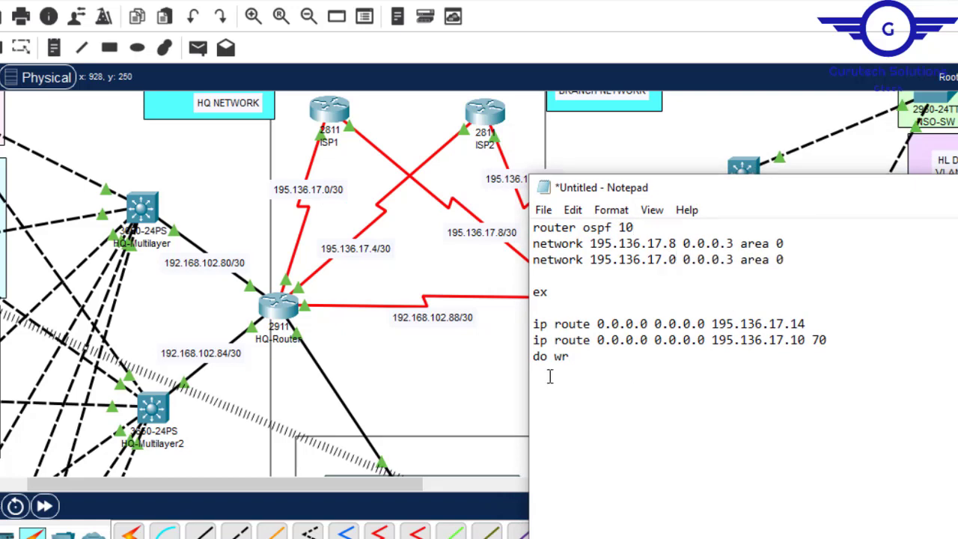
# - Delete both default route lines from the configuration text and copy all the remaining commands
pyautogui.moveTo(841, 342); pyautogui.dragTo(560, 297)
pyautogui.press('Delete')
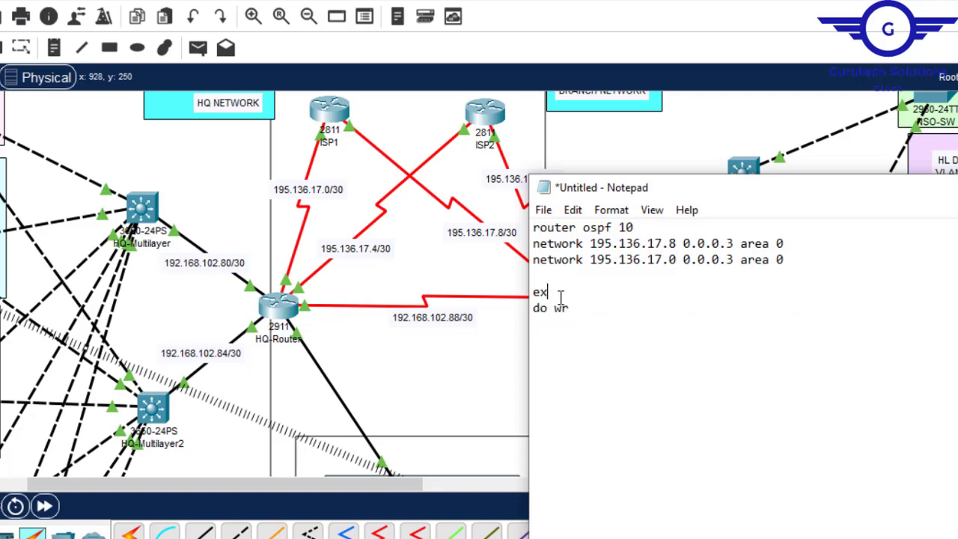
pyautogui.hotkey('ctrl', 'a')
pyautogui.press('super+c')
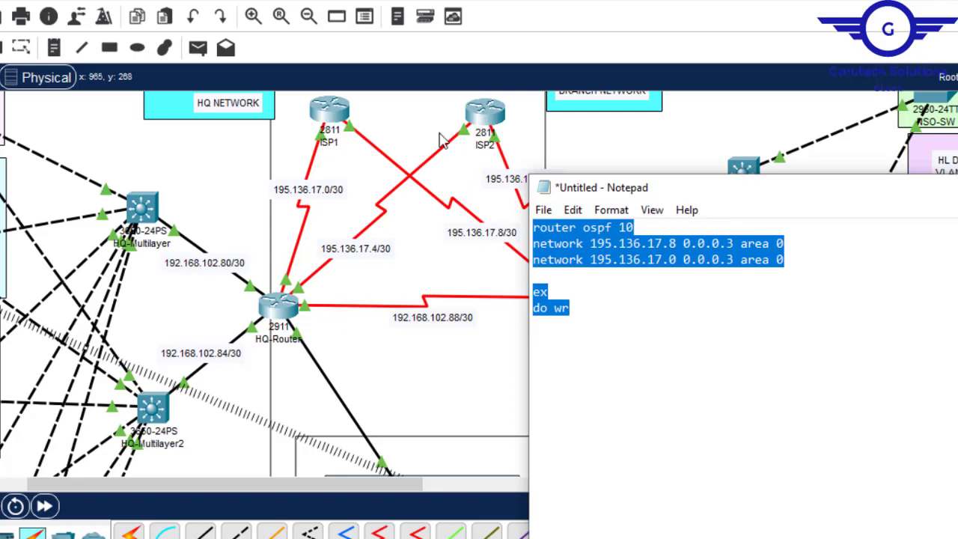
# - In Packet Tracer, enter global configuration mode on ISP1, paste the copied OSPF 10 commands, and close the router window
pyautogui.click(334, 113)
pyautogui.press('Return')
pyautogui.press('Return')
pyautogui.write('en')
pyautogui.press('Return')
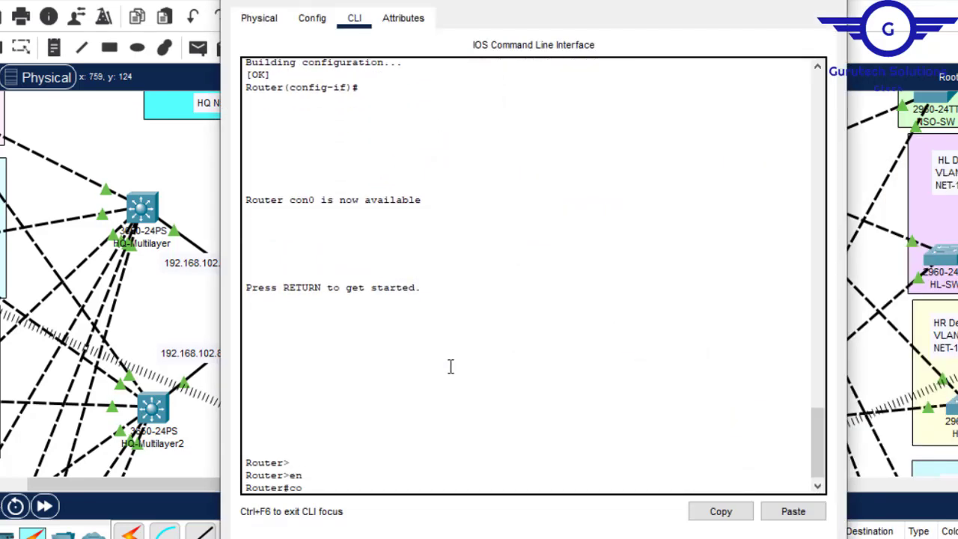
pyautogui.write('conf t')
pyautogui.press('Return')
pyautogui.press('Return')
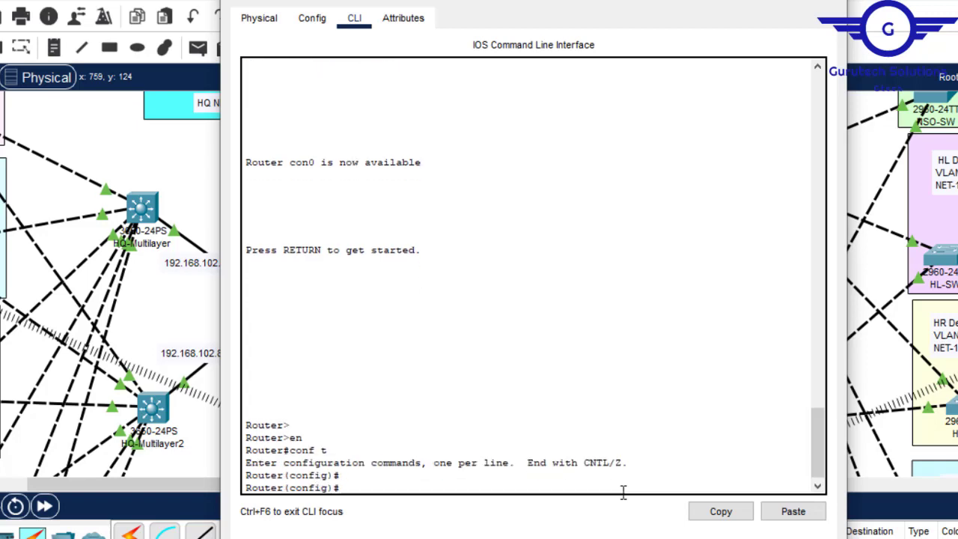
pyautogui.click(794, 513)
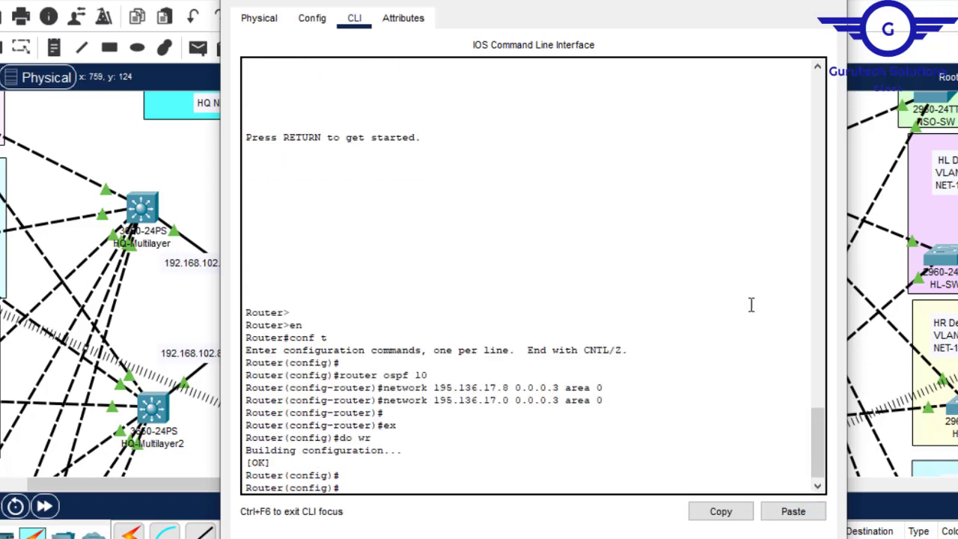
pyautogui.click(831, 1)
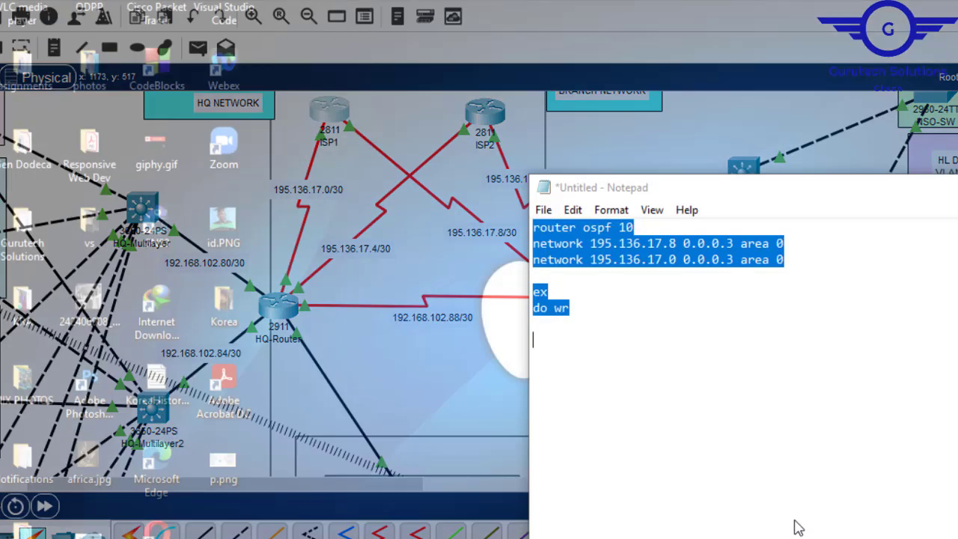
# - In the untitled Notepad file, change the network lines to 195.136.17.4 and 195.136.17.12 for ISP2, and copy the whole text
pyautogui.click(796, 524)
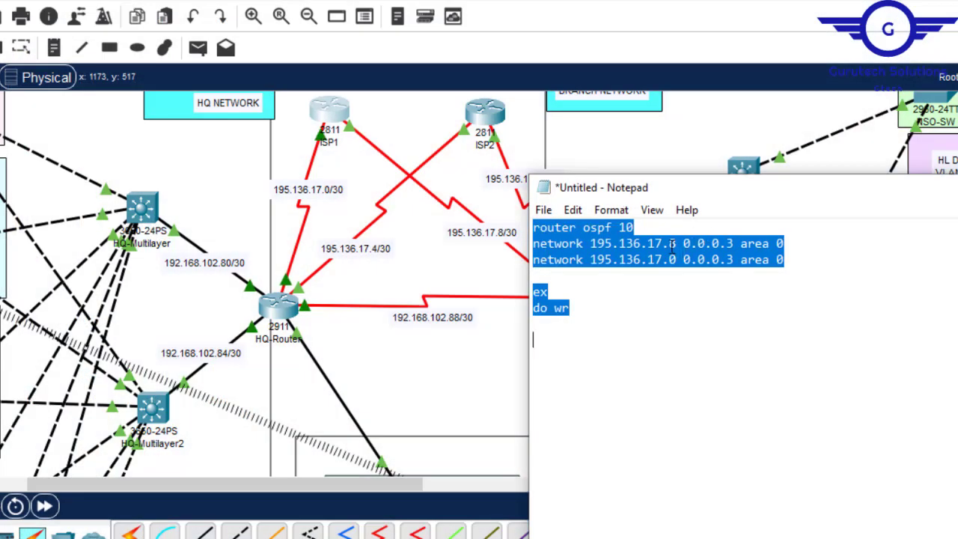
pyautogui.click(675, 244)
pyautogui.press('BackSpace')
pyautogui.write('4')
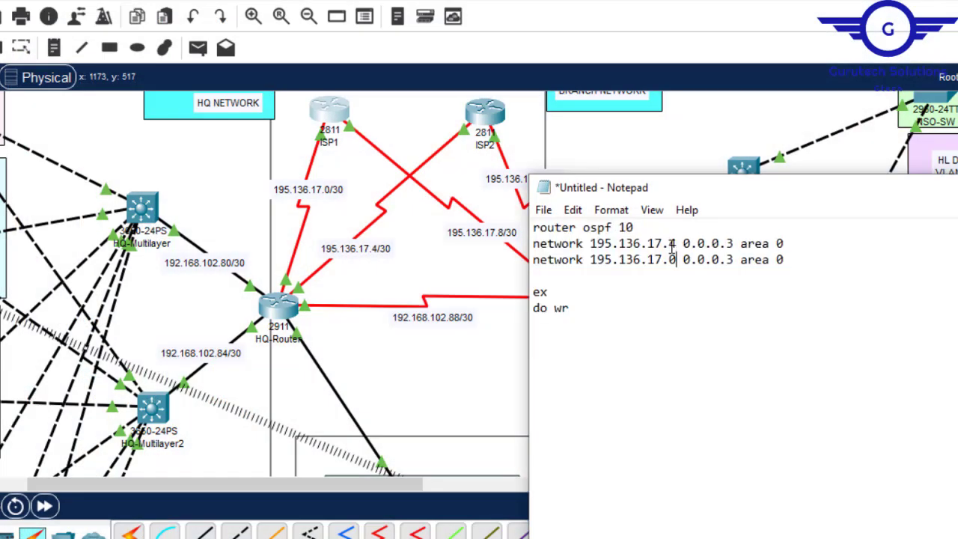
pyautogui.press('Down')
pyautogui.press('BackSpace')
pyautogui.write('12')
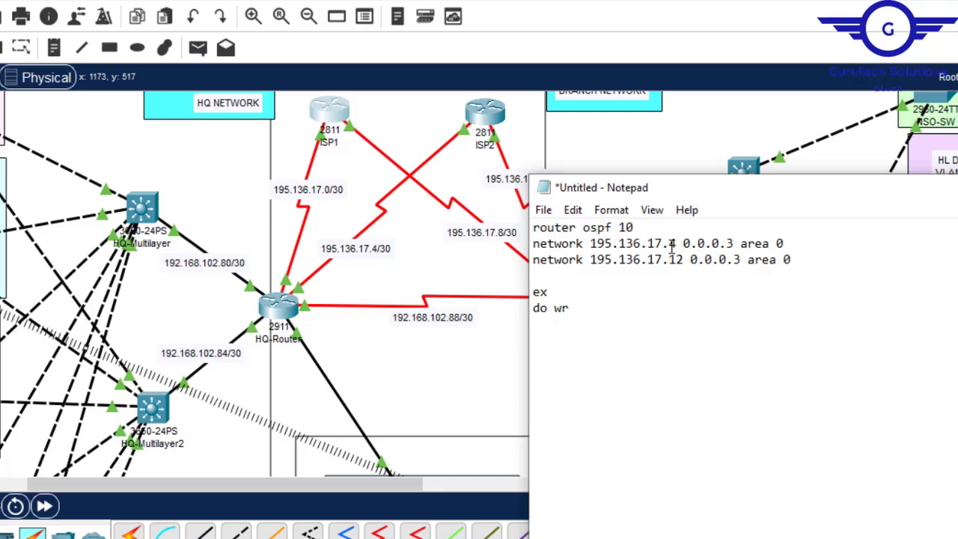
pyautogui.hotkey('ctrl', 'a')
pyautogui.press('super+c')
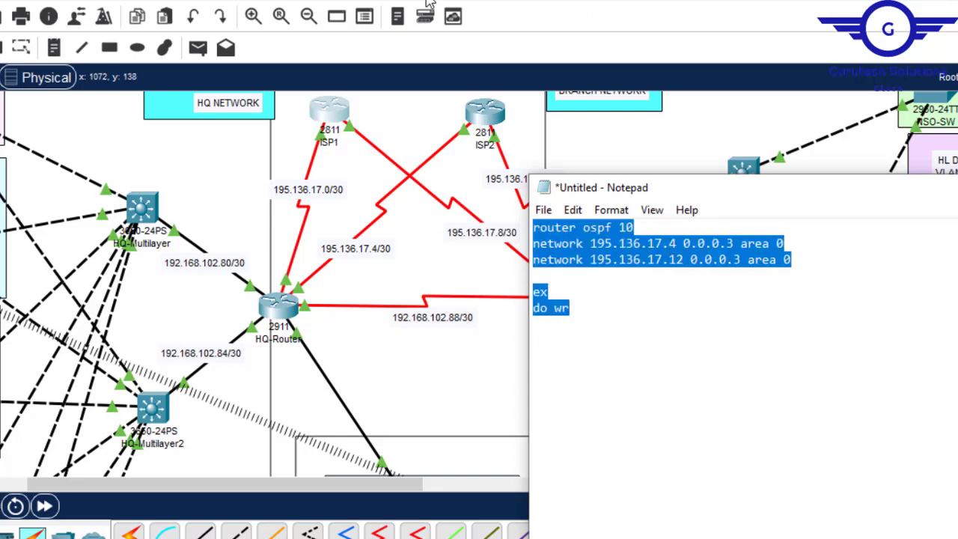
# - In Packet Tracer, enter global configuration mode on ISP2 and paste the copied OSPF 10 commands
pyautogui.click(483, 120)
pyautogui.press('Return')
pyautogui.press('Return')
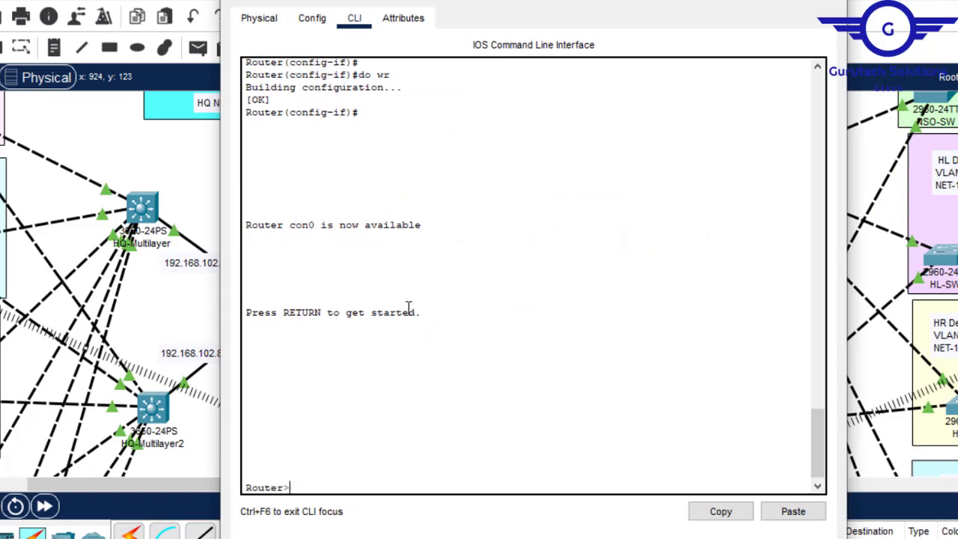
pyautogui.write('en')
pyautogui.press('Return')
pyautogui.write('con')
pyautogui.press('BackSpace')
pyautogui.press('BackSpace')
pyautogui.write('f t')
pyautogui.press('Return')
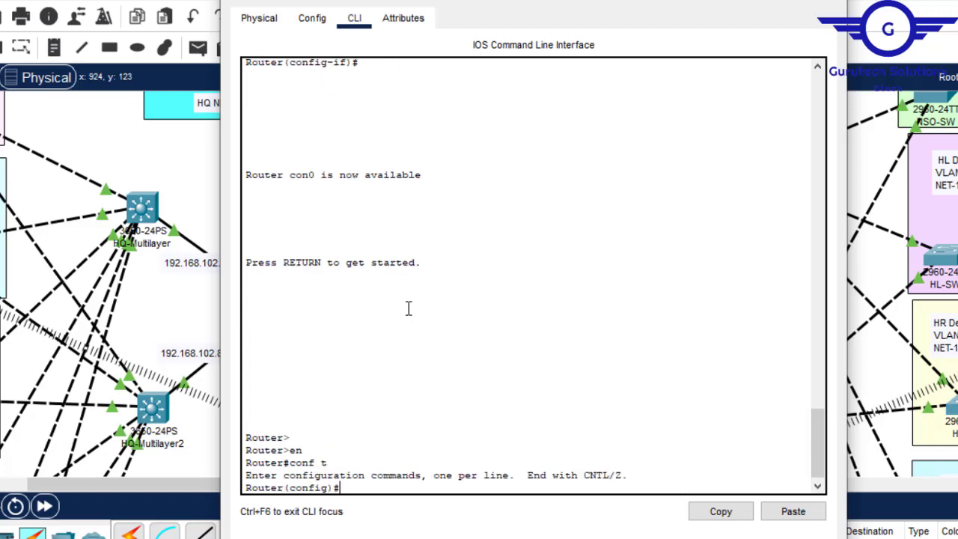
pyautogui.click(791, 513)
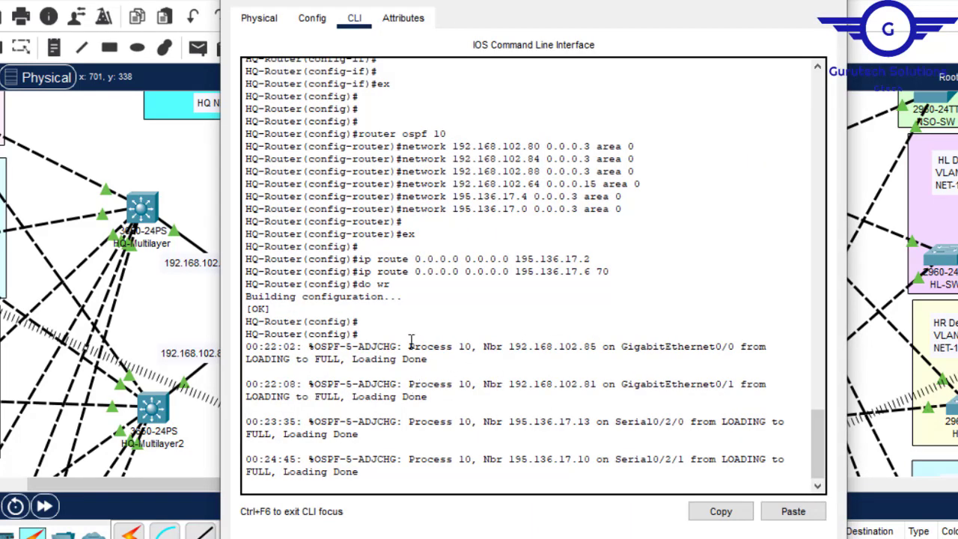
# - Check the CLIs of HQ-Router and BR-Router for OSPF adjacencies with both ISP routers
pyautogui.click(828, 1)
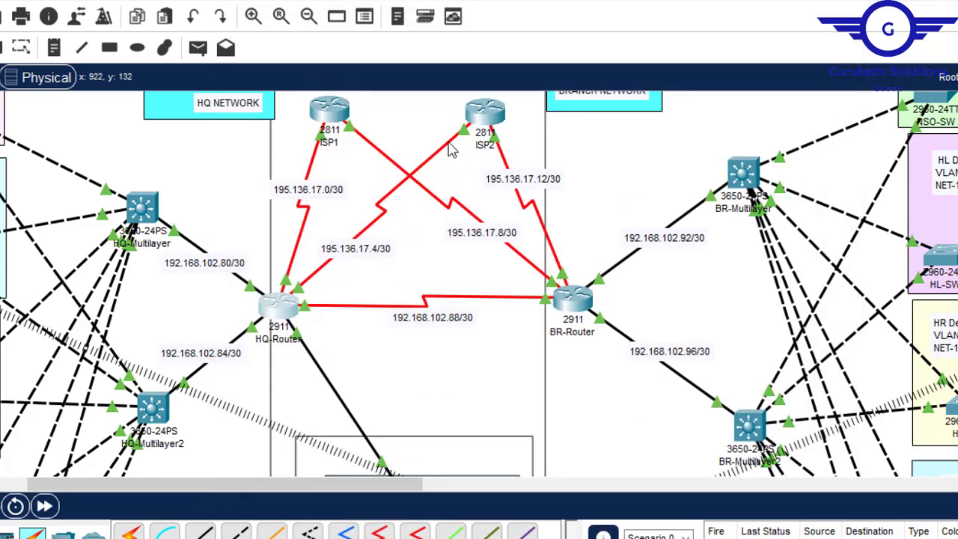
pyautogui.click(283, 307)
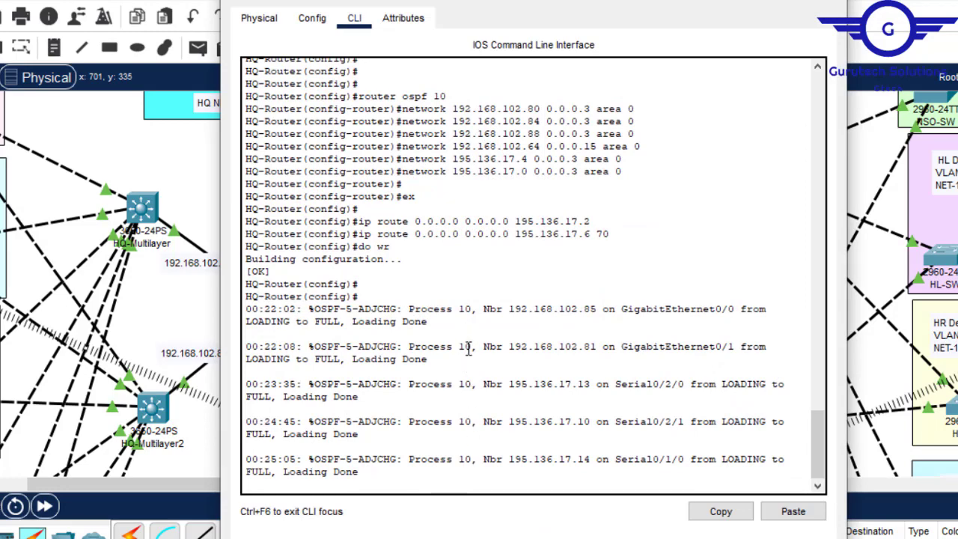
pyautogui.hotkey('alt', 'F4')
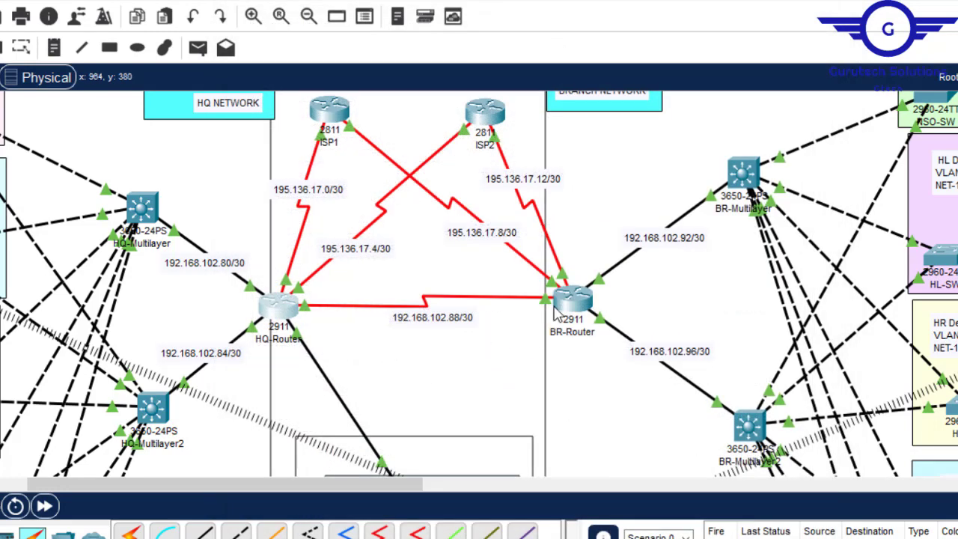
pyautogui.click(581, 301)
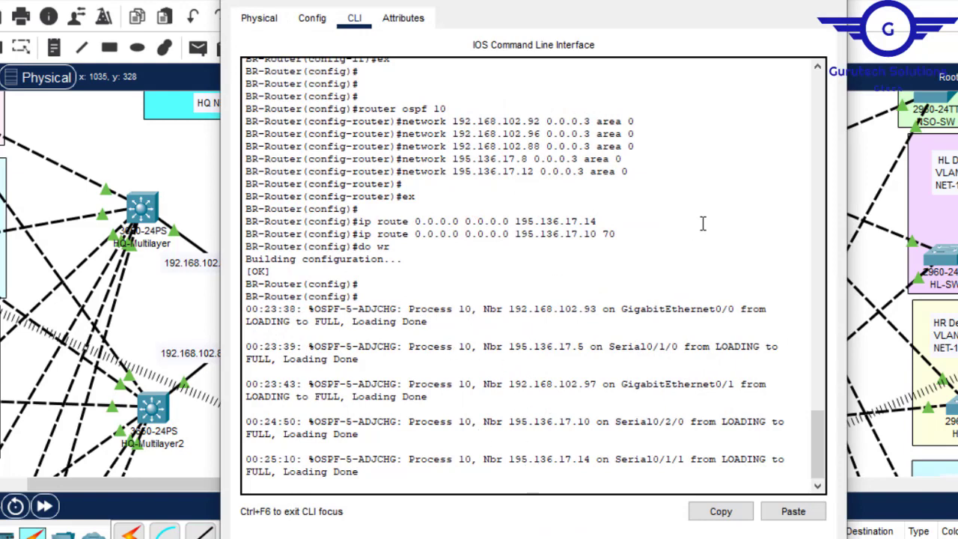
pyautogui.hotkey('alt', 'F4')
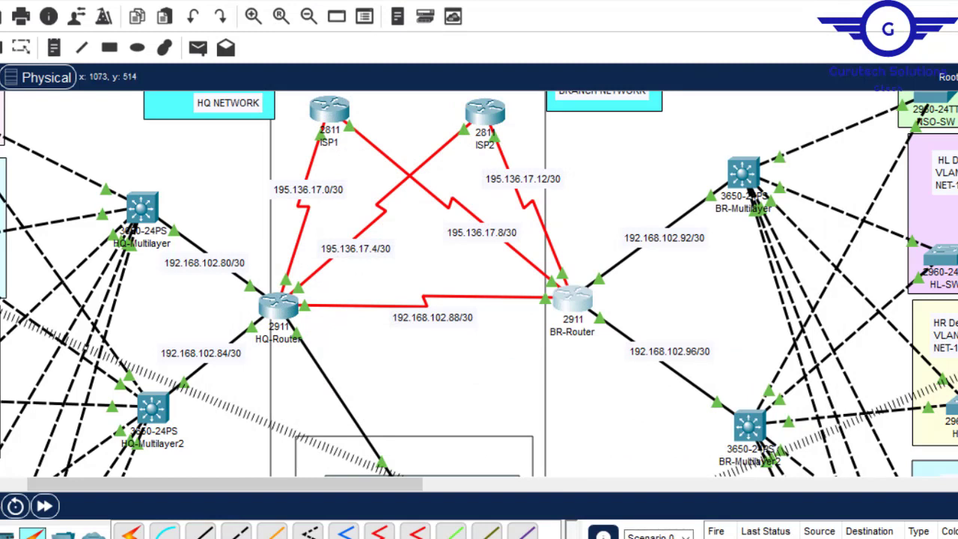
# - Open the Config.txt notes in Notepad and highlight step 6, static IP address to serverRoom devices
pyautogui.moveTo(738, 538)
pyautogui.click(659, 517)
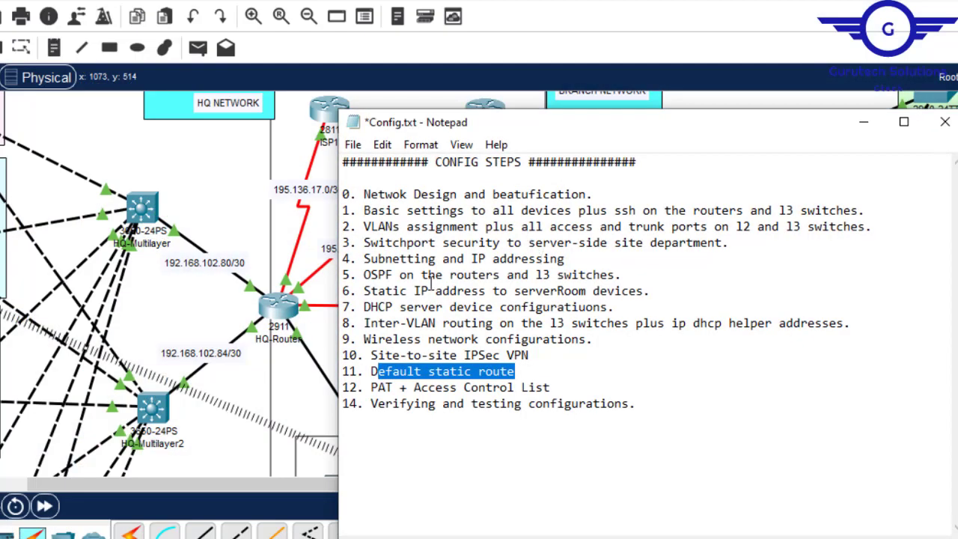
pyautogui.moveTo(368, 291); pyautogui.dragTo(650, 291)
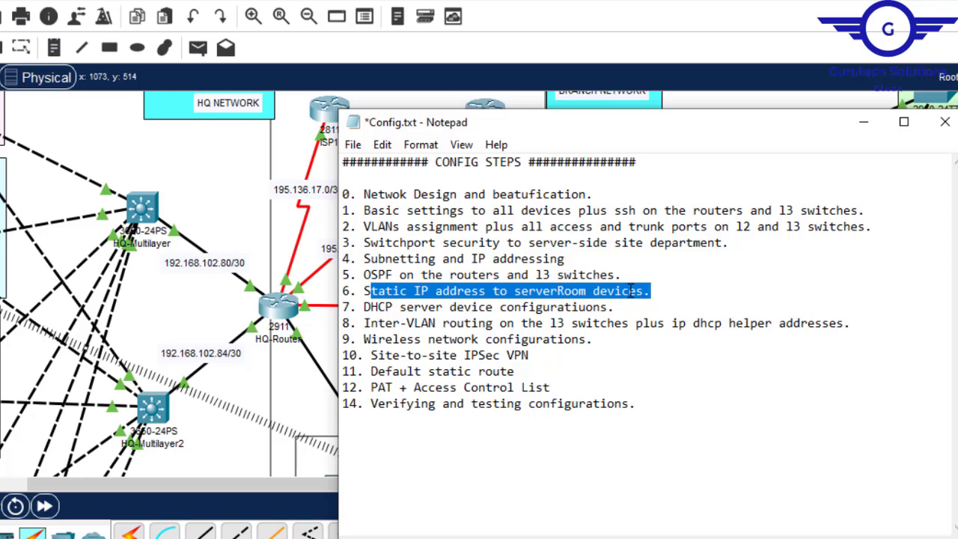
# - Review steps 0 to 5 in the Config.txt notes and highlight step 6, static IP addressing of the server room devices
pyautogui.click(631, 290)
pyautogui.moveTo(363, 292); pyautogui.dragTo(611, 293)
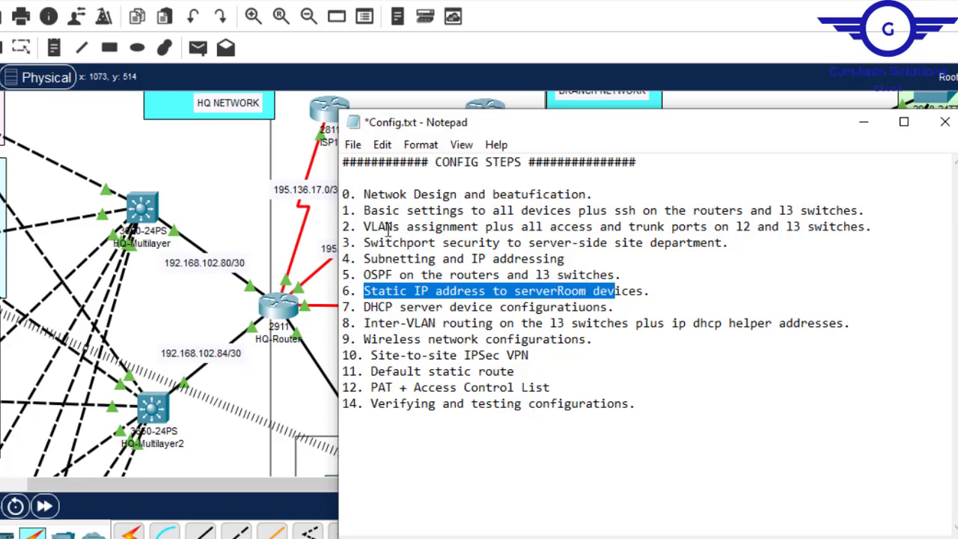
pyautogui.moveTo(362, 193); pyautogui.dragTo(385, 277)
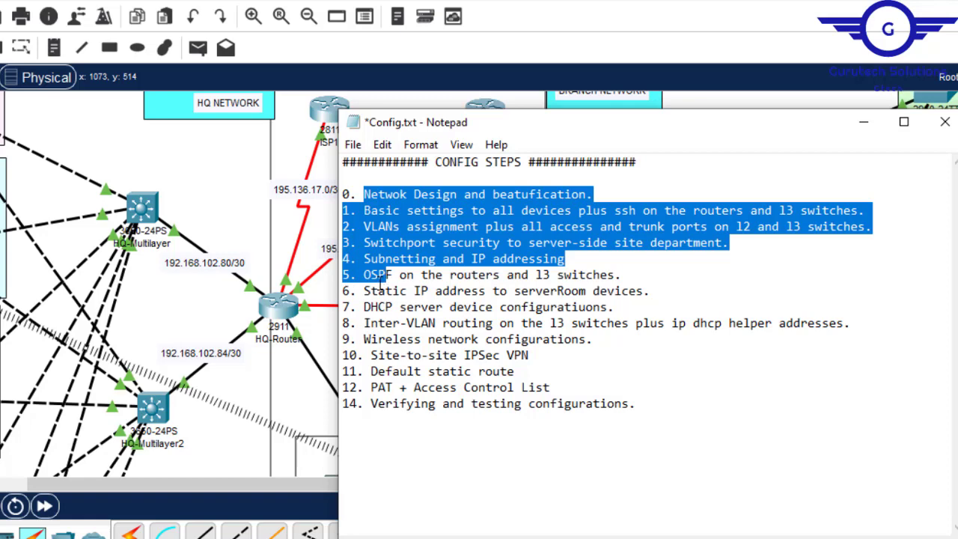
pyautogui.click(369, 292)
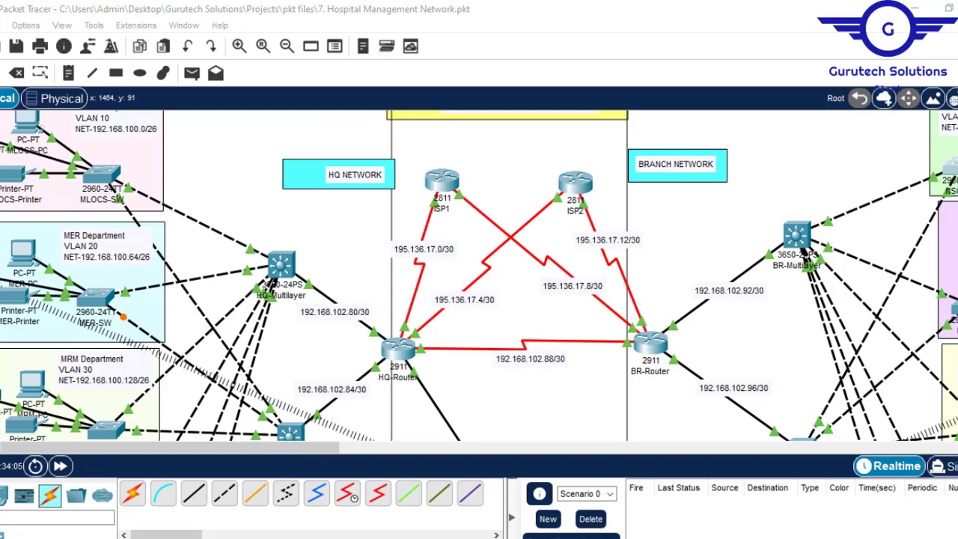
# - Switch to Packet Tracer and examine the SSS Department servers, their network label and the link to HQ-Router
pyautogui.scroll(-5, 479, 275)
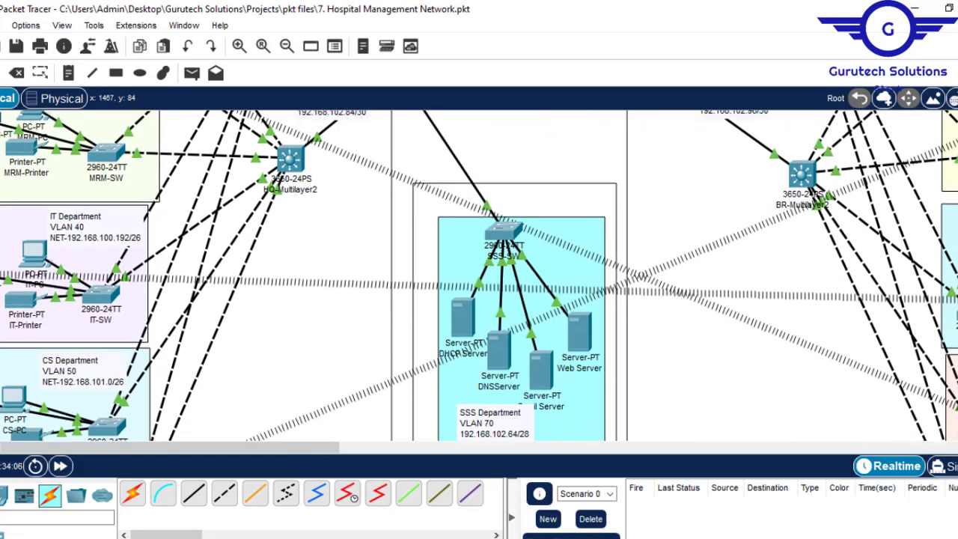
pyautogui.scroll(-1, 479, 275)
pyautogui.scroll(1, 479, 275)
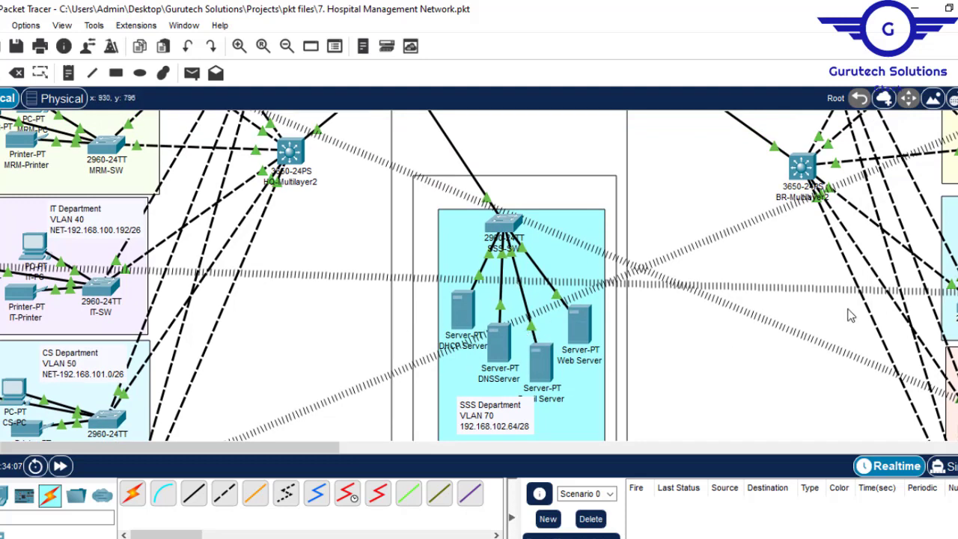
pyautogui.scroll(-2, 479, 276)
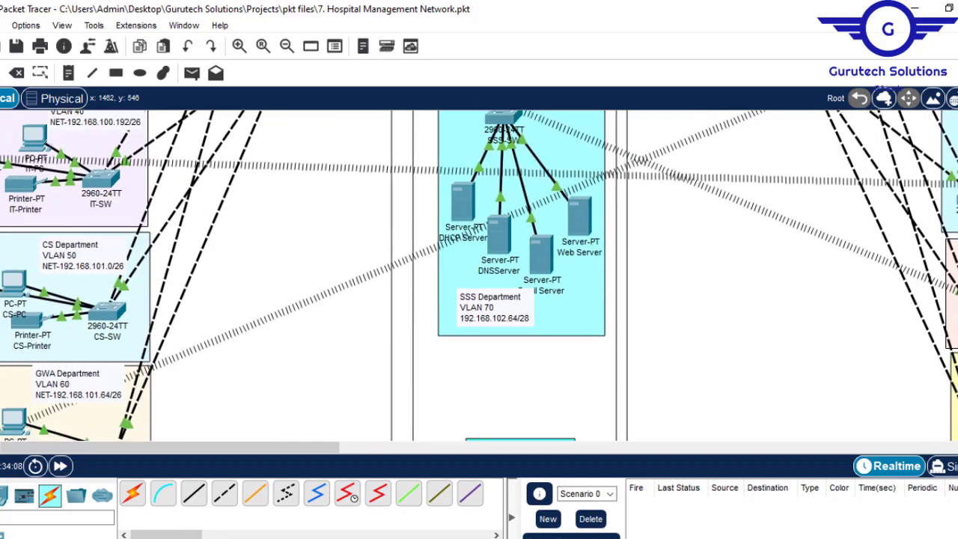
pyautogui.scroll(1, 479, 275)
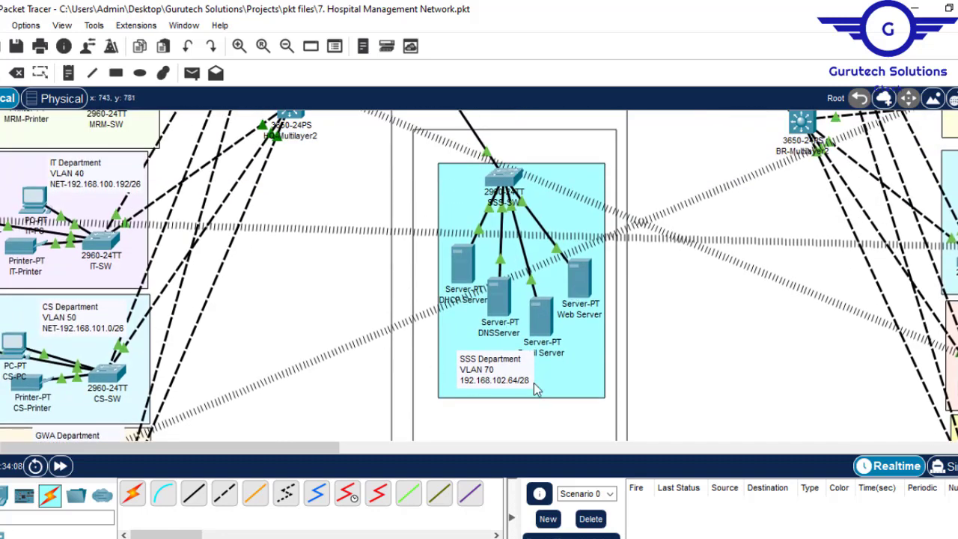
pyautogui.doubleClick(511, 390)
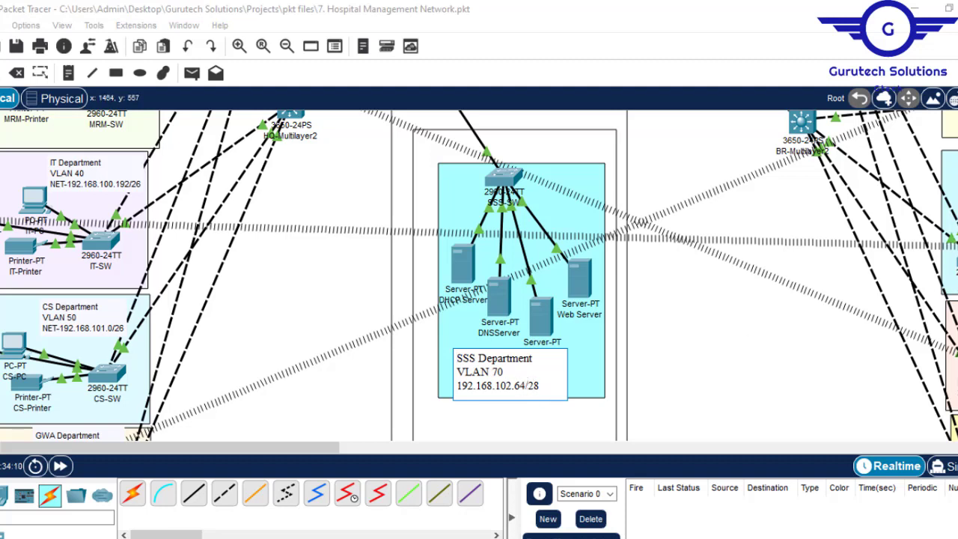
pyautogui.scroll(5, 479, 275)
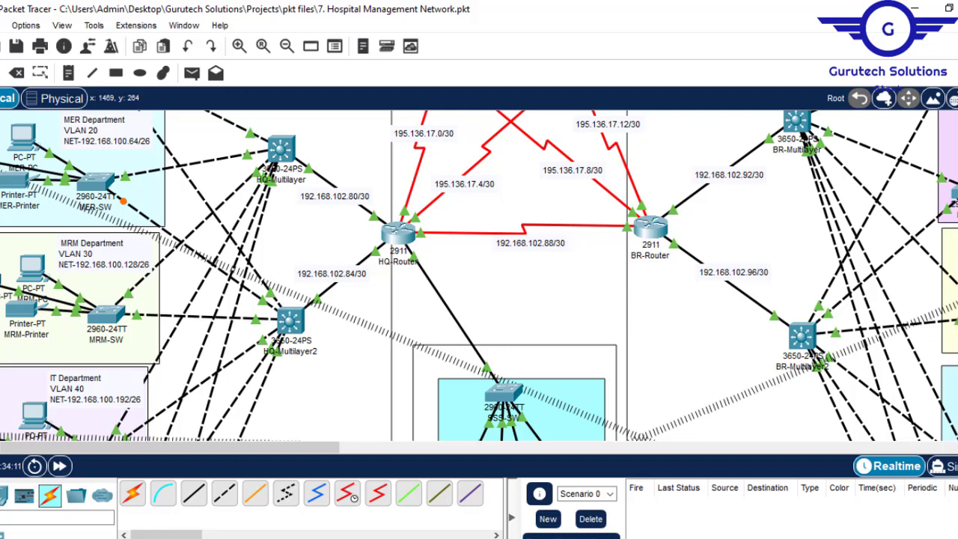
pyautogui.scroll(-4, 479, 275)
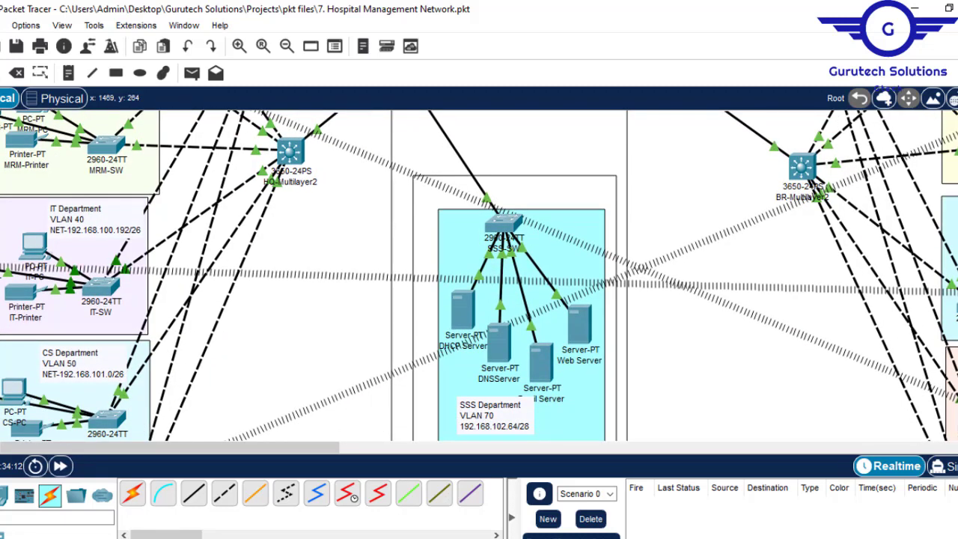
# - Select the network address 192.168.102.64 in the SSS Department label for copying
pyautogui.click(464, 309)
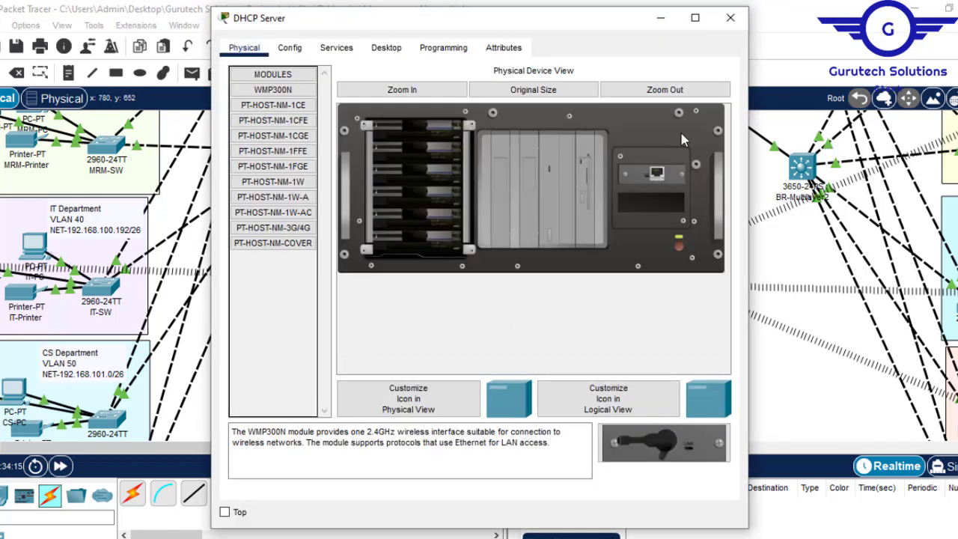
pyautogui.click(730, 17)
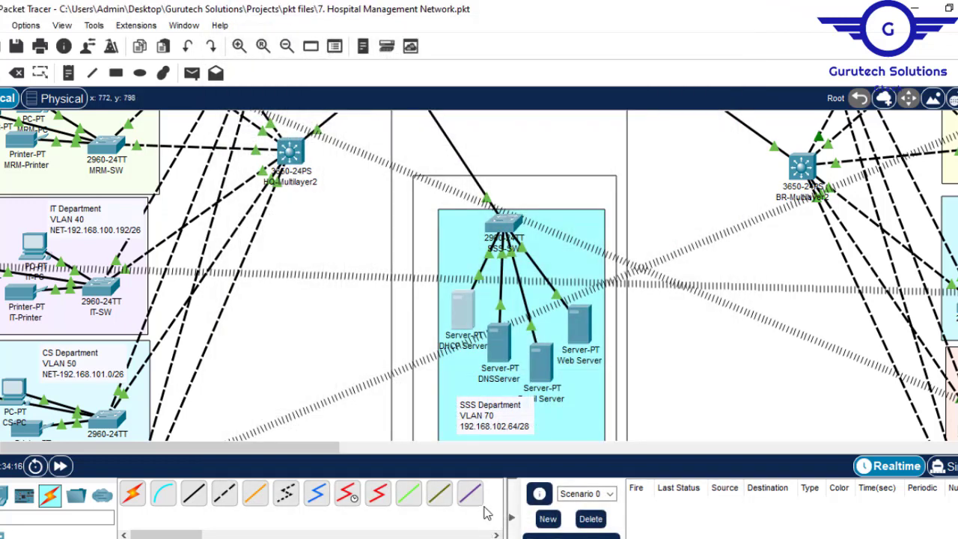
pyautogui.doubleClick(503, 426)
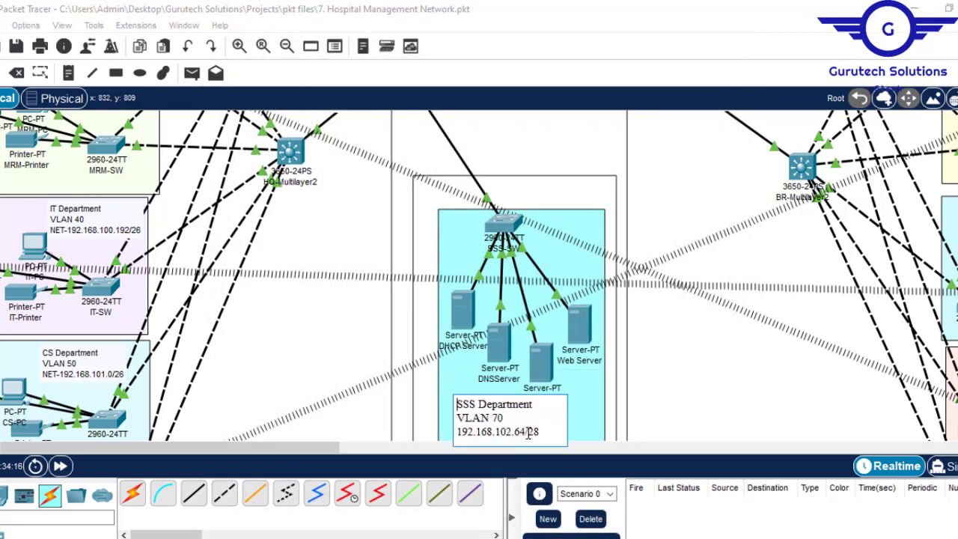
pyautogui.moveTo(526, 431); pyautogui.dragTo(457, 431)
pyautogui.hotkey('ctrl', 'c')
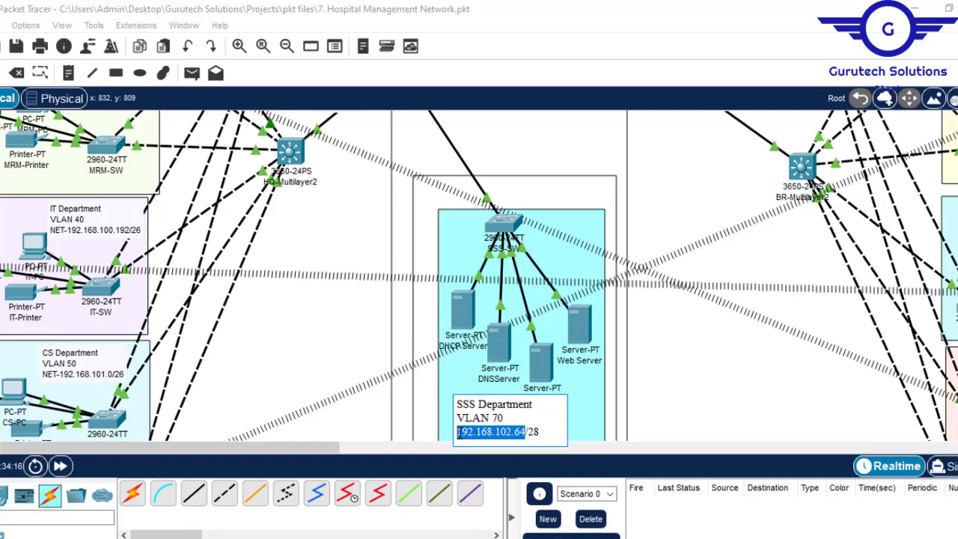
# - Assign the DHCP Server the static IPv4 address 192.168.102.67 with subnet mask 255.255.255.240
pyautogui.click(466, 312)
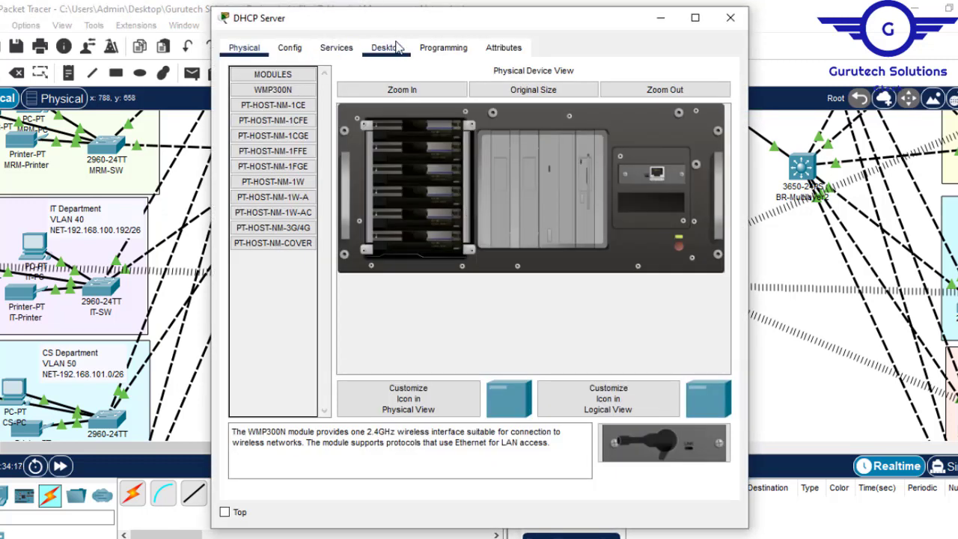
pyautogui.click(386, 45)
pyautogui.click(306, 110)
pyautogui.click(409, 136)
pyautogui.hotkey('ctrl', 'v')
pyautogui.press('BackSpace')
pyautogui.click(425, 155)
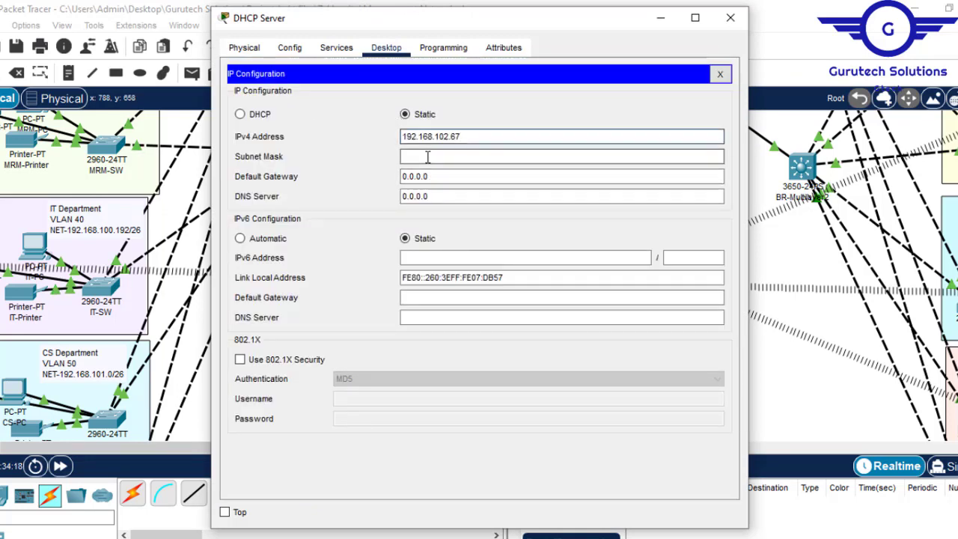
pyautogui.press('BackSpace')
pyautogui.write('255.255.255.240')
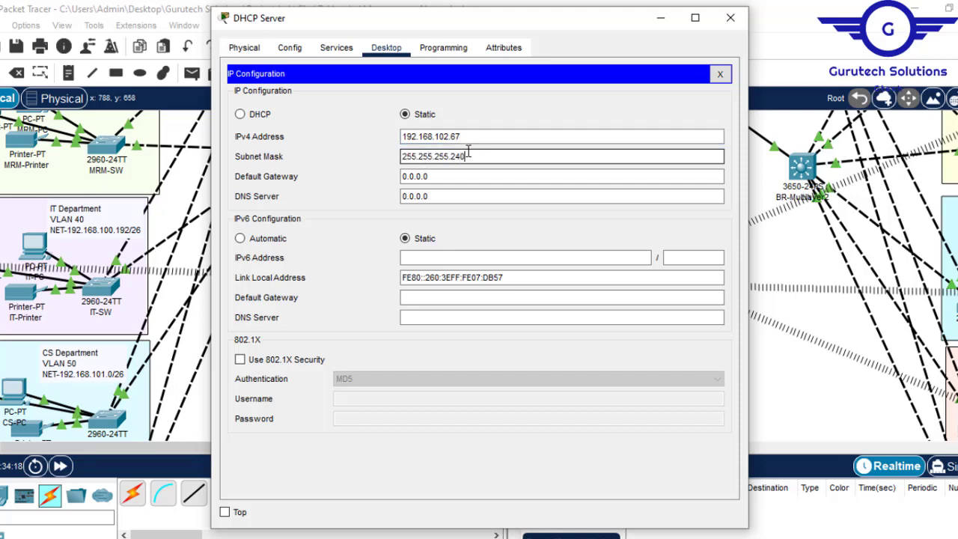
# - Set the DHCP Server's default gateway to 192.168.102.65 and its DNS server to 192.168.102.68, and close its window
pyautogui.click(438, 177)
pyautogui.press('Tab')
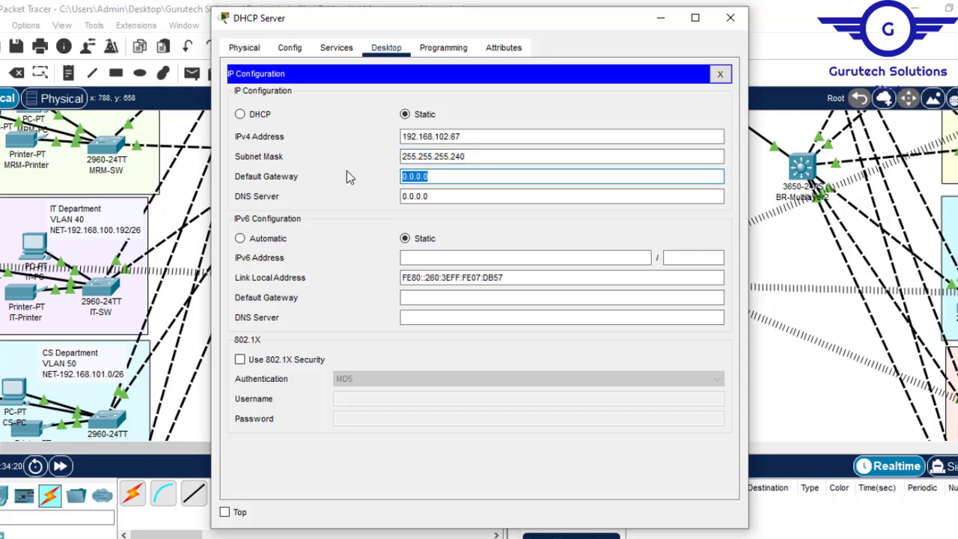
pyautogui.write('192.168.102.65')
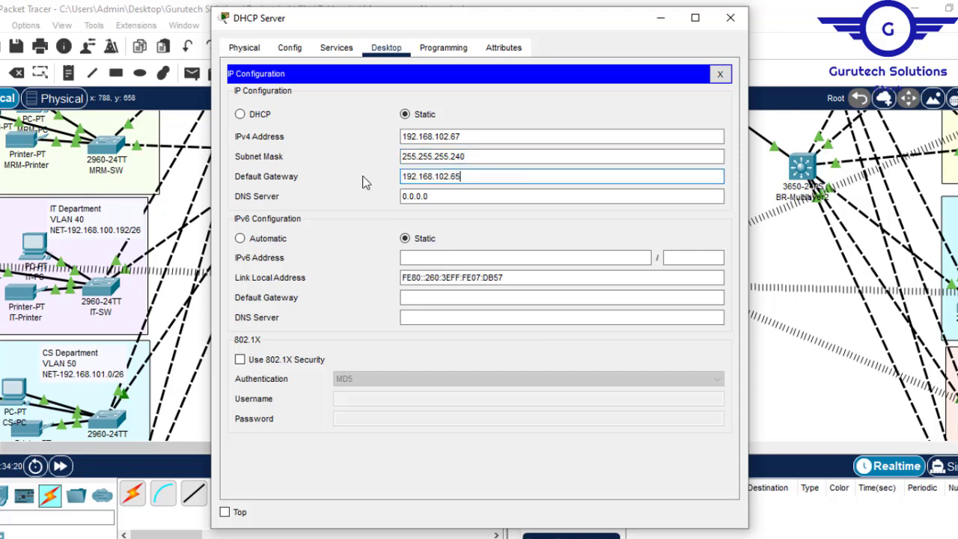
pyautogui.click(434, 199)
pyautogui.moveTo(434, 201); pyautogui.dragTo(385, 194)
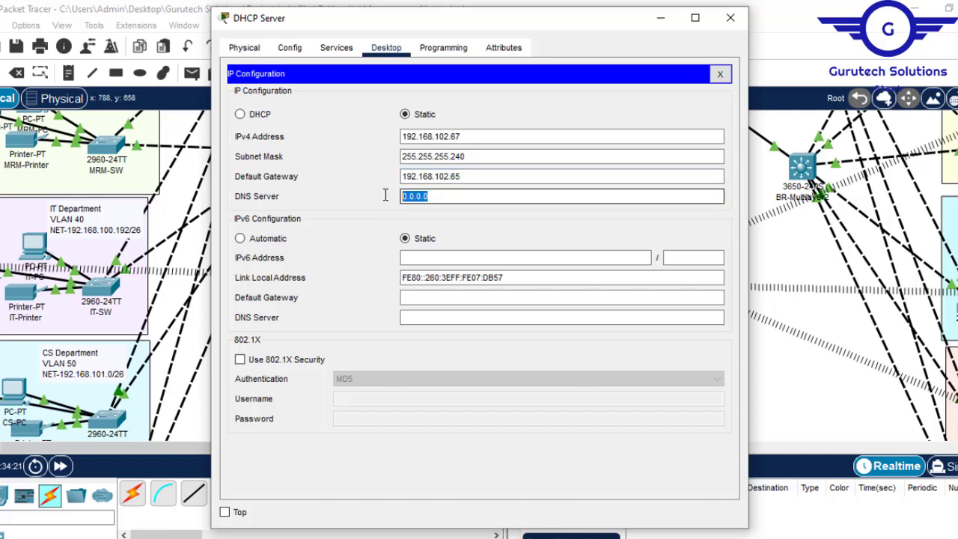
pyautogui.hotkey('ctrl', 'v')
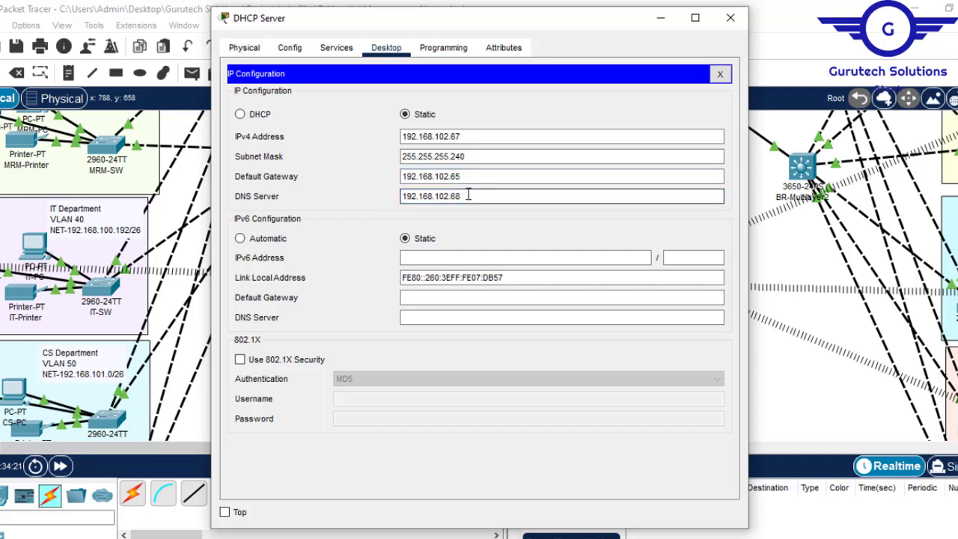
pyautogui.hotkey('ctrl', 'a')
pyautogui.hotkey('ctrl', 'c')
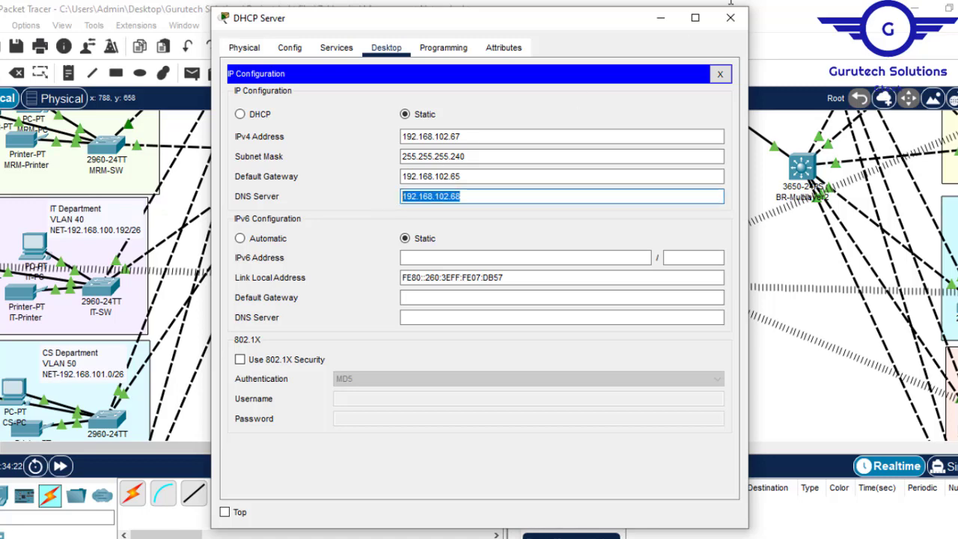
pyautogui.click(731, 17)
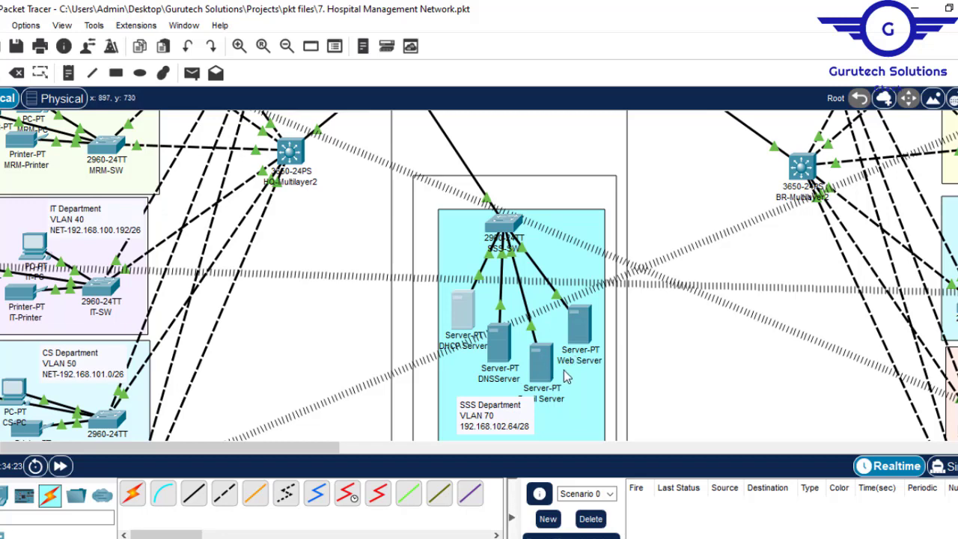
# - Move the SSS Department label below the Email Server's name and assign DNSServer the static IPv4 address 192.168.102.68 with mask 255.255.255.240
pyautogui.moveTo(500, 428); pyautogui.dragTo(514, 442)
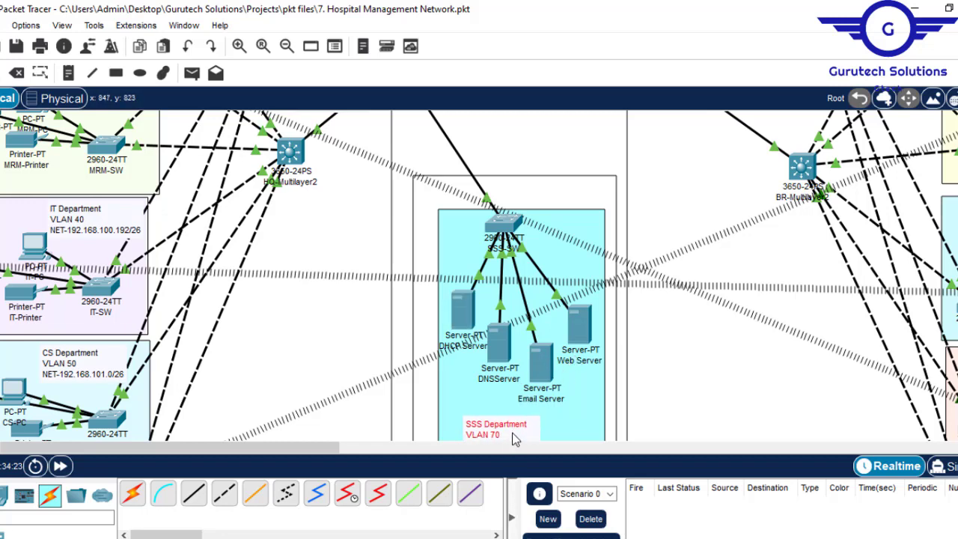
pyautogui.click(499, 339)
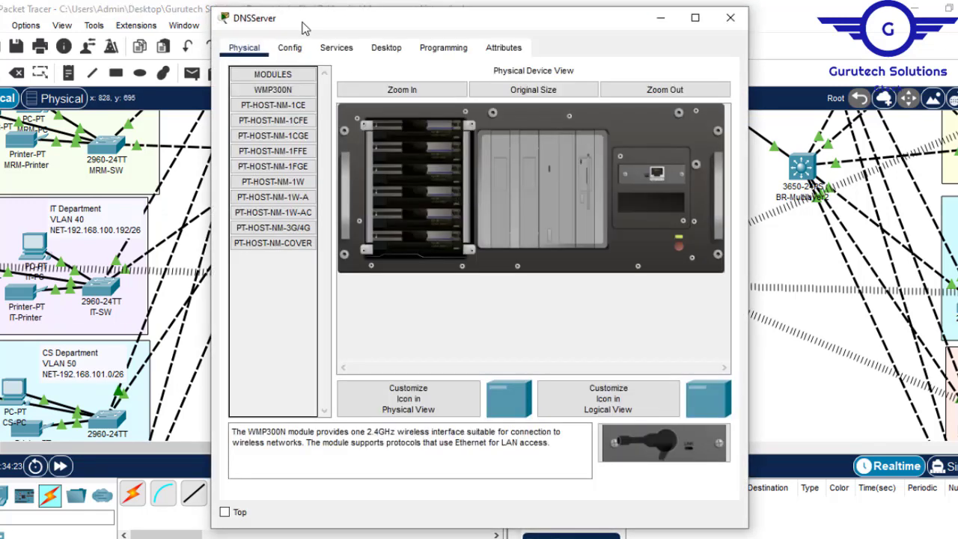
pyautogui.click(386, 48)
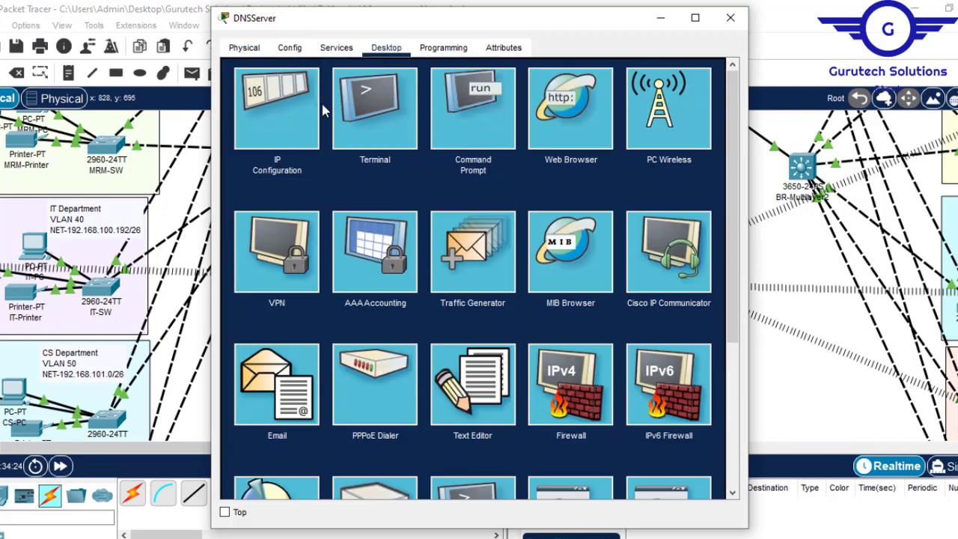
pyautogui.click(290, 117)
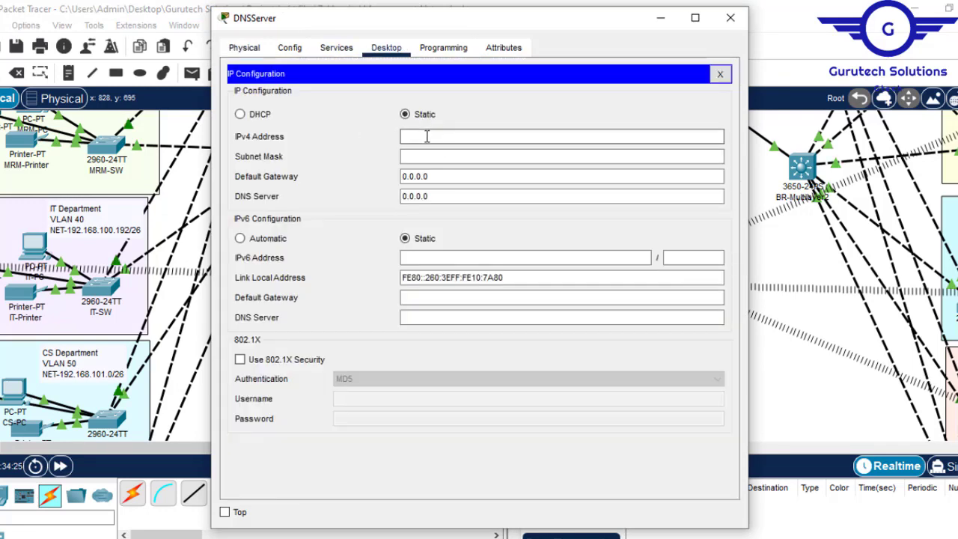
pyautogui.write('192.168.102.68')
pyautogui.click(443, 159)
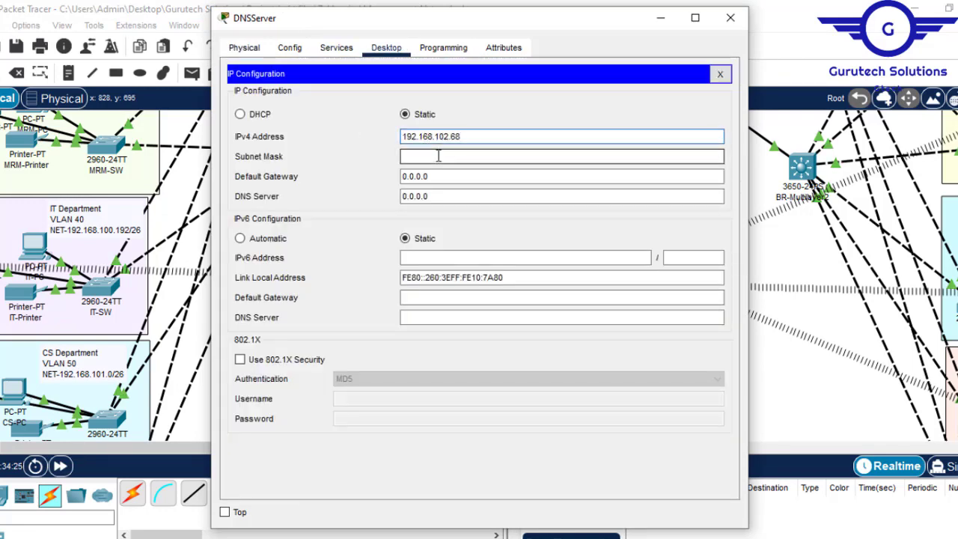
pyautogui.press('BackSpace')
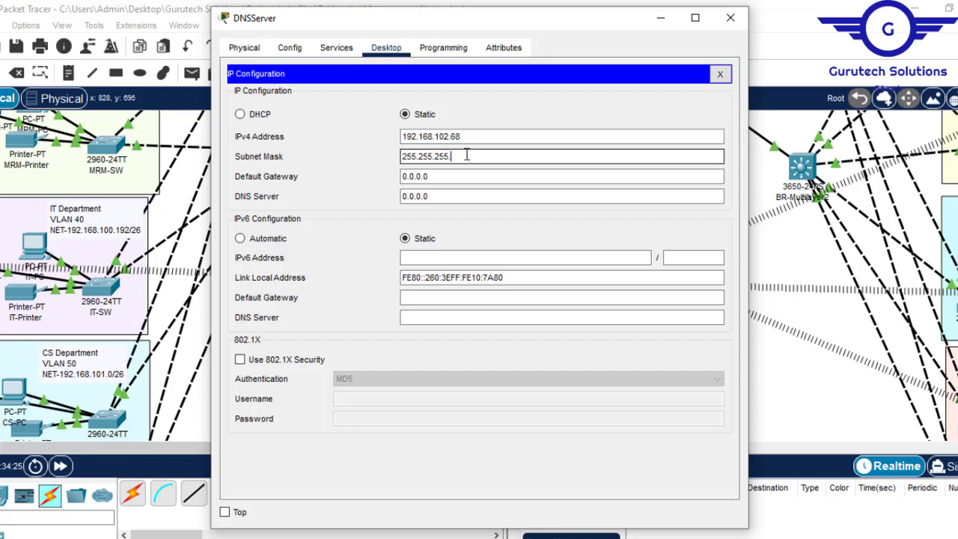
pyautogui.press('Tab')
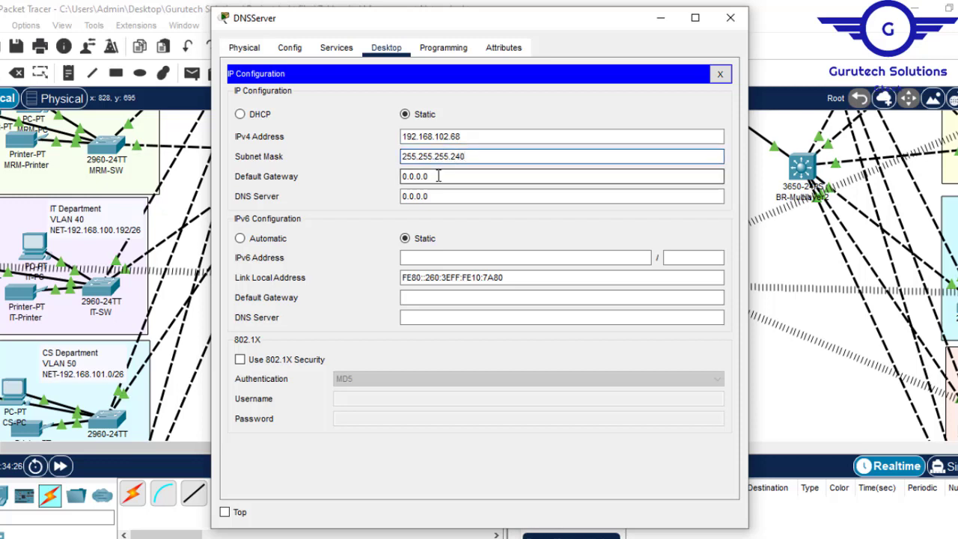
# - Set DNSServer's default gateway to 192.168.102.65 and close its window
pyautogui.write('192.168.102.65')
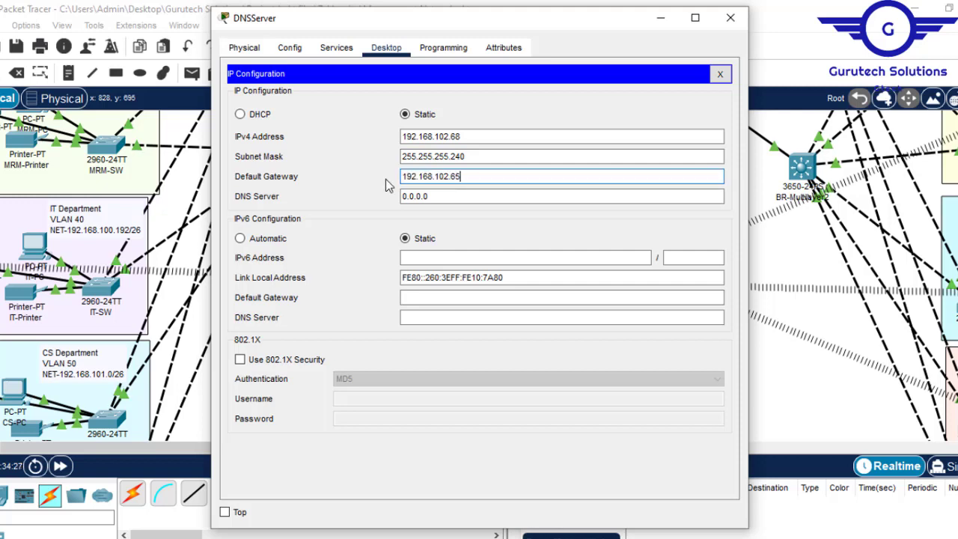
pyautogui.click(431, 197)
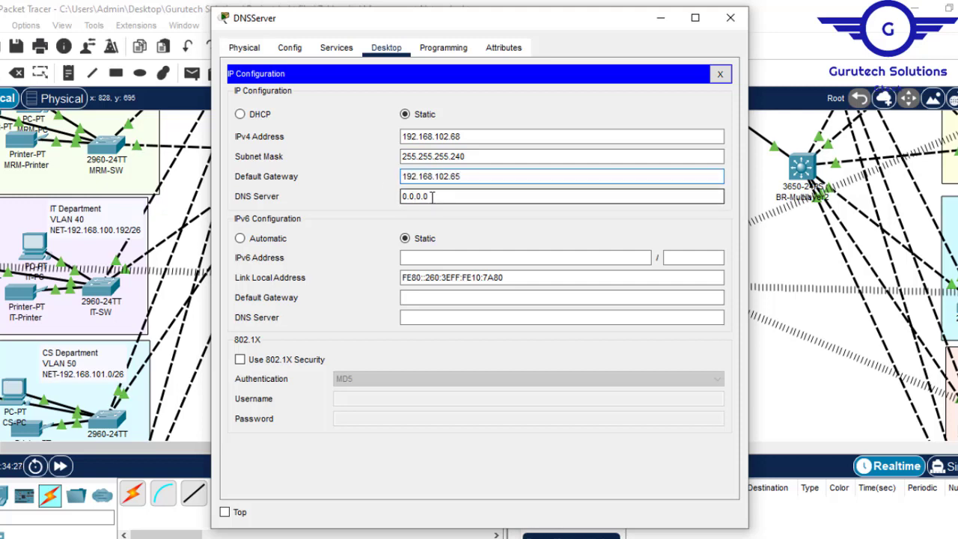
pyautogui.click(730, 18)
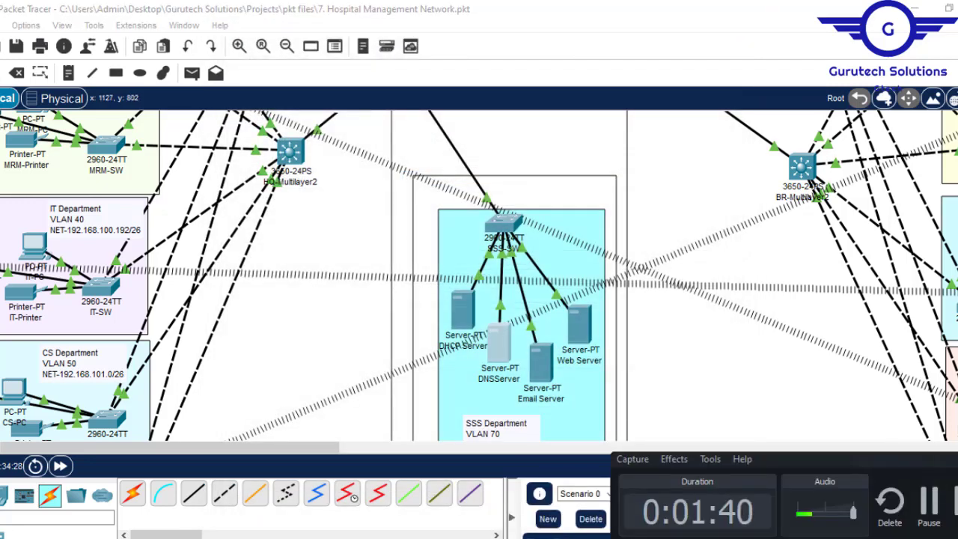
# - Assign the Email Server the static IPv4 address 192.168.102.69 with subnet mask 255.255.255.240
pyautogui.click(536, 362)
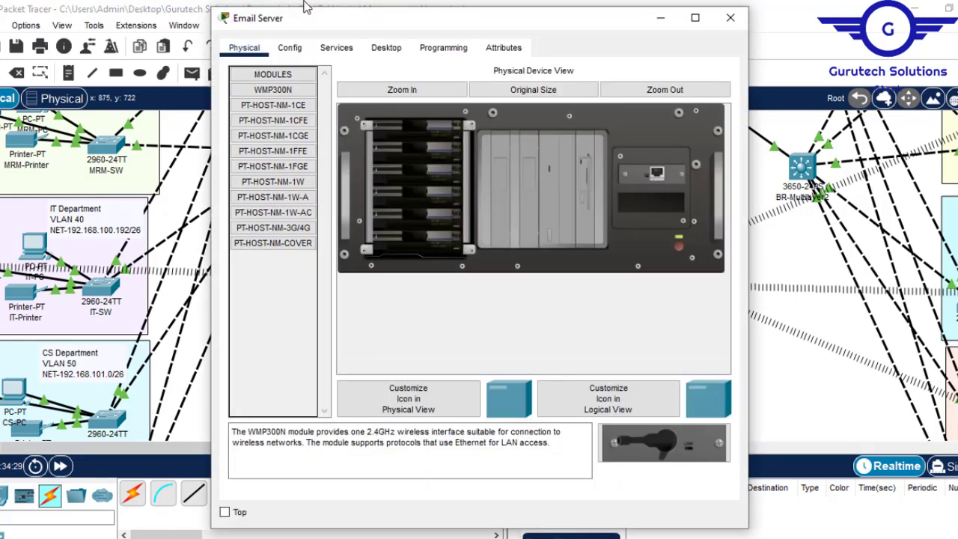
pyautogui.click(387, 48)
pyautogui.click(290, 115)
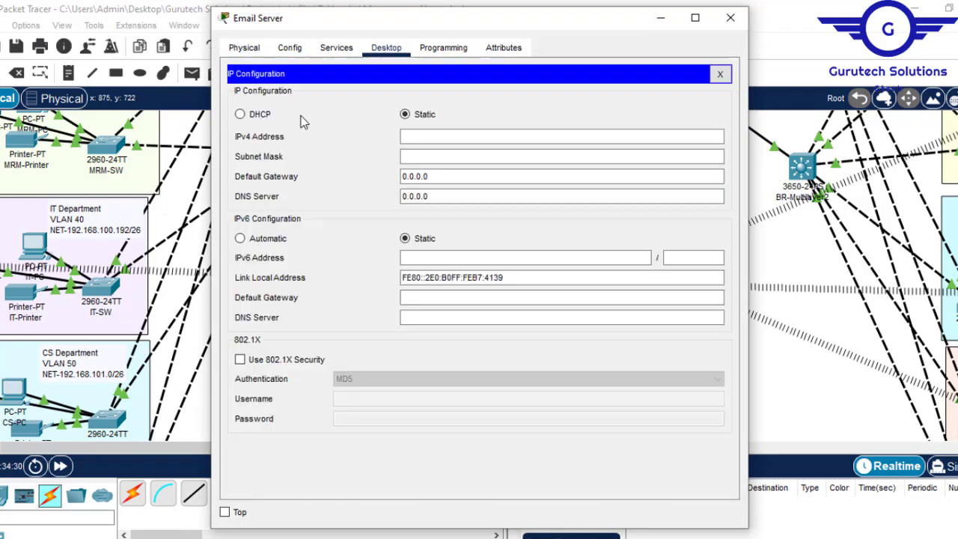
pyautogui.hotkey('ctrl', 'v')
pyautogui.press('BackSpace')
pyautogui.write('9')
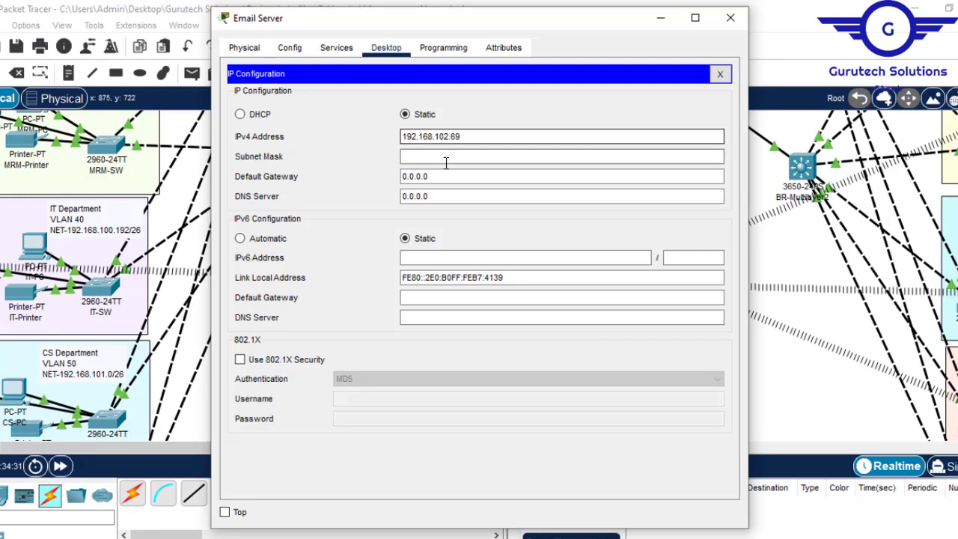
pyautogui.click(447, 157)
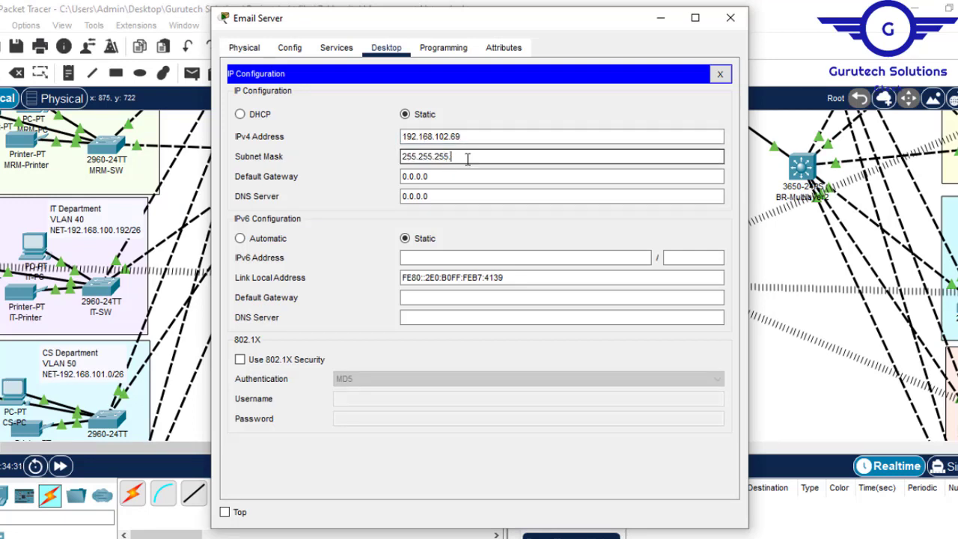
# - Set the Email Server's default gateway to 192.168.102.65 and its DNS server to 192.168.102.68, and close its window
pyautogui.press('Tab')
pyautogui.hotkey('ctrl', 'v')
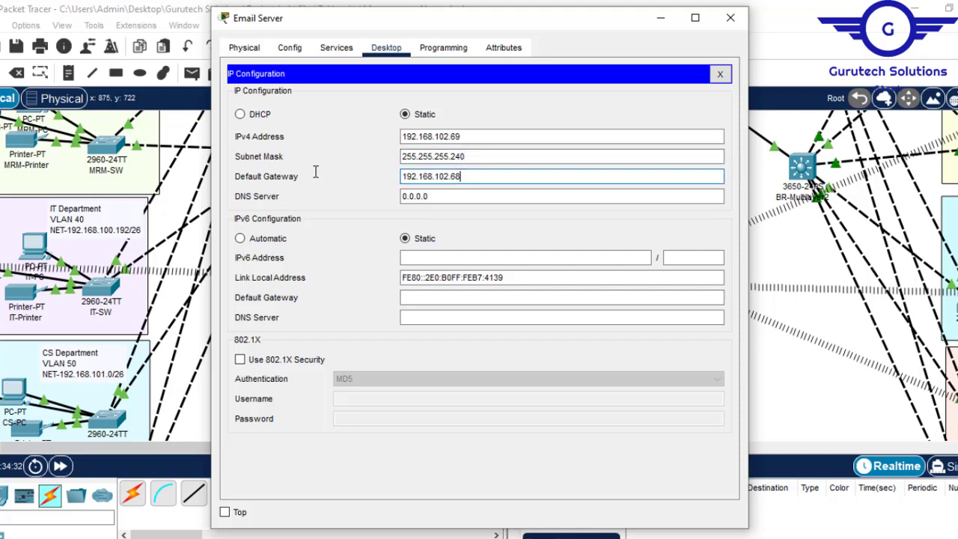
pyautogui.press('Tab')
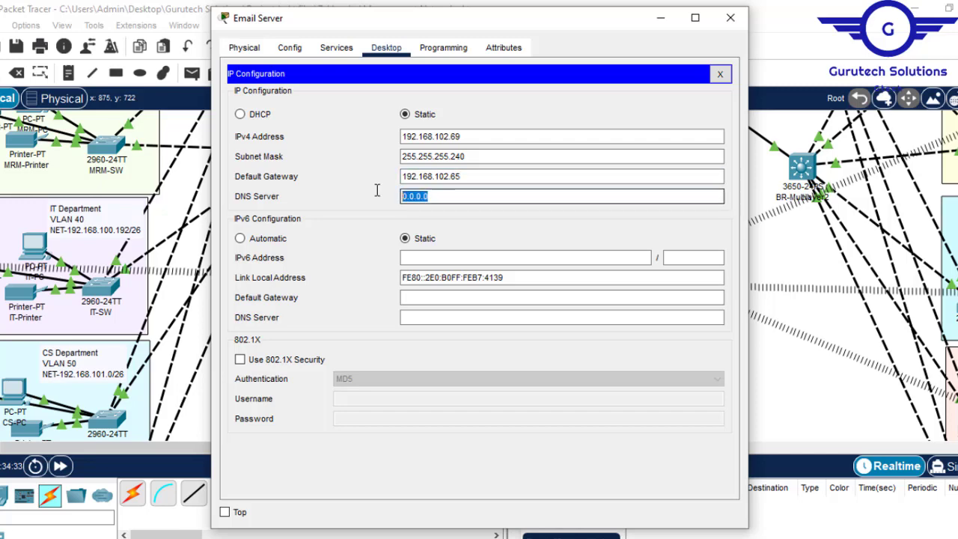
pyautogui.hotkey('ctrl', 'v')
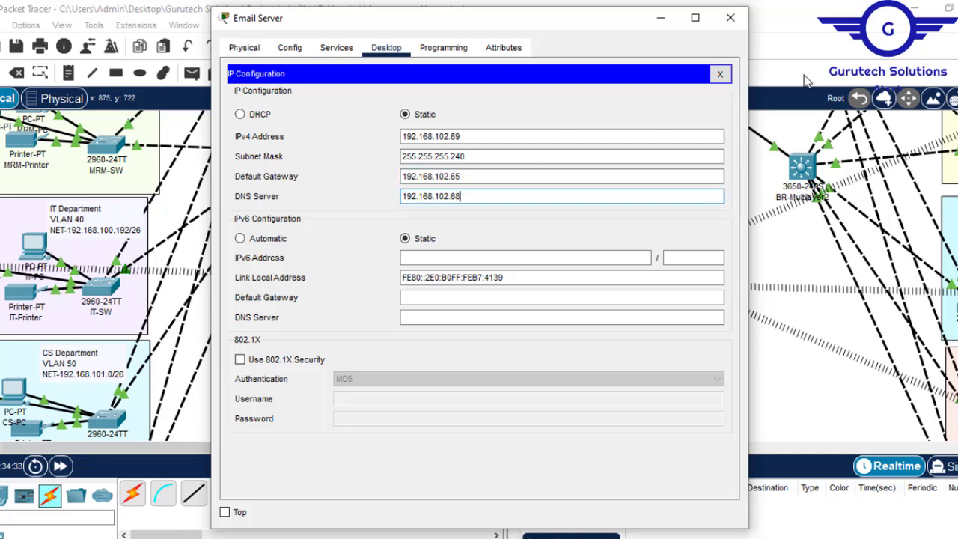
pyautogui.click(730, 18)
# - Assign the Web Server the static IPv4 address 192.168.102.70 with subnet mask 255.255.255.240
pyautogui.click(581, 324)
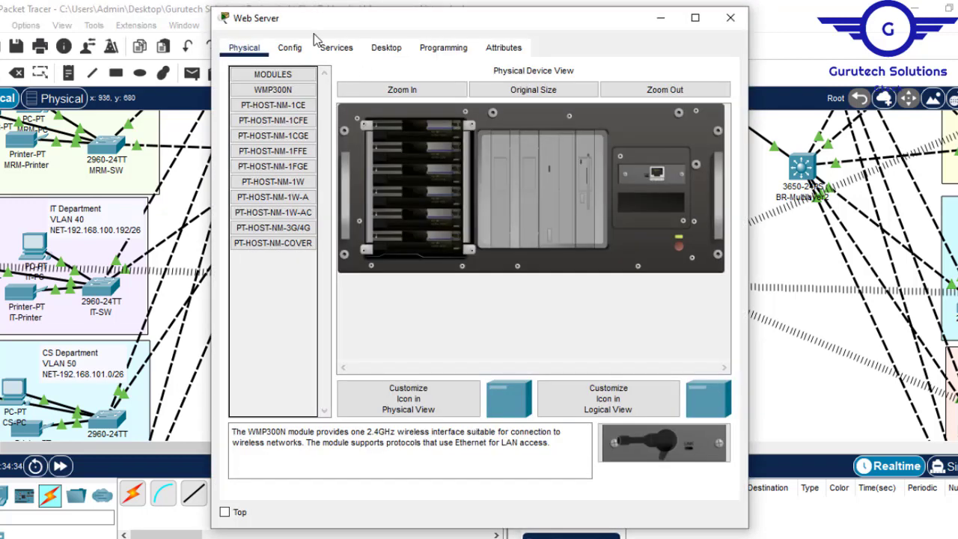
pyautogui.click(386, 48)
pyautogui.click(291, 121)
pyautogui.click(439, 138)
pyautogui.write('192.168.102.68')
pyautogui.press('BackSpace')
pyautogui.press('BackSpace')
pyautogui.write('70')
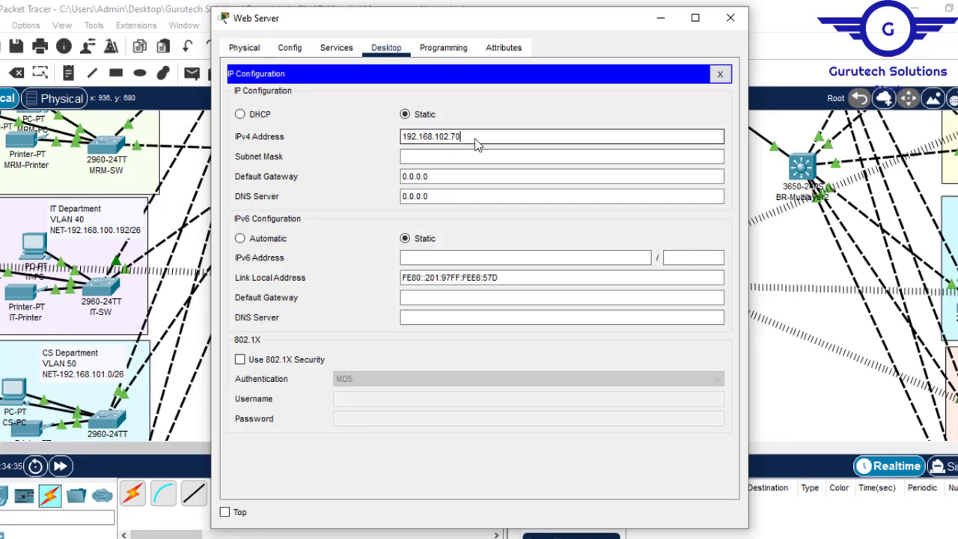
pyautogui.click(438, 153)
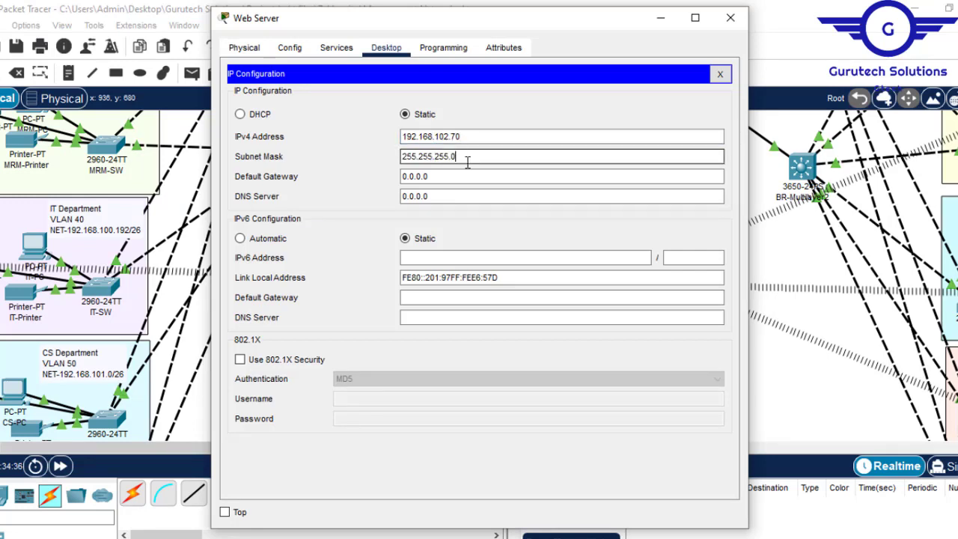
pyautogui.press('BackSpace')
pyautogui.write('24')
# - Set the Web Server's default gateway to 192.168.102.65 and its DNS server to 192.168.102.68, and close its window
pyautogui.click(451, 178)
pyautogui.hotkey('ctrl', 'a')
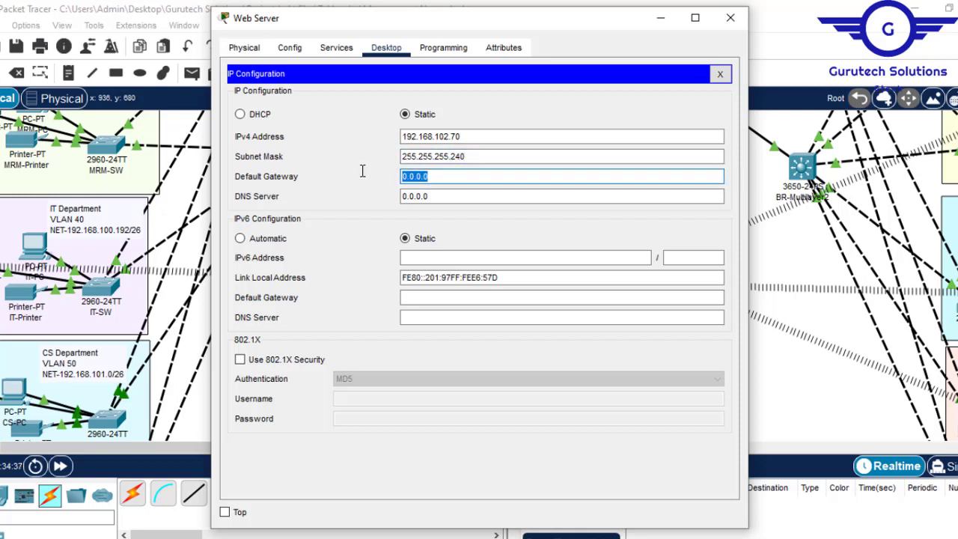
pyautogui.write('192.168.102.68')
pyautogui.press('BackSpace')
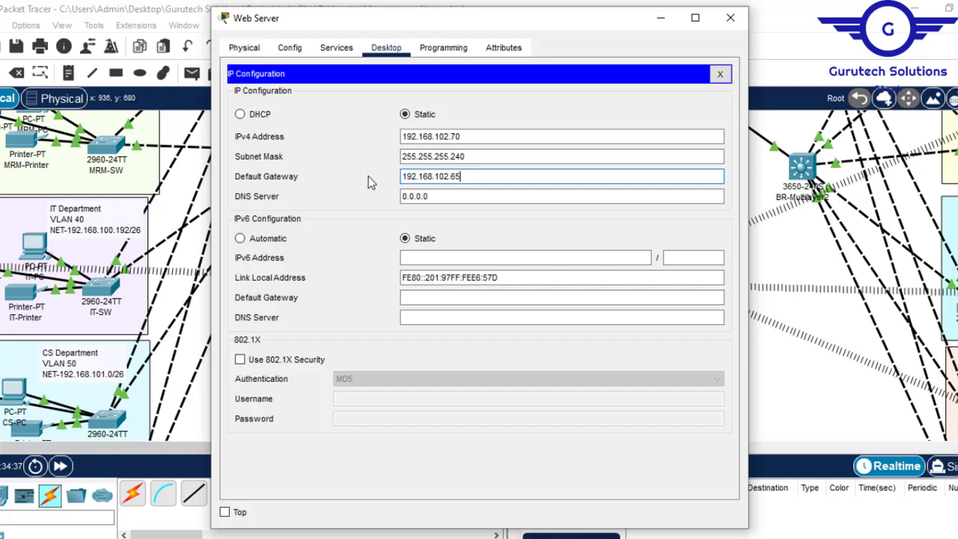
pyautogui.click(413, 196)
pyautogui.hotkey('ctrl', 'a')
pyautogui.write('192.168.102.68')
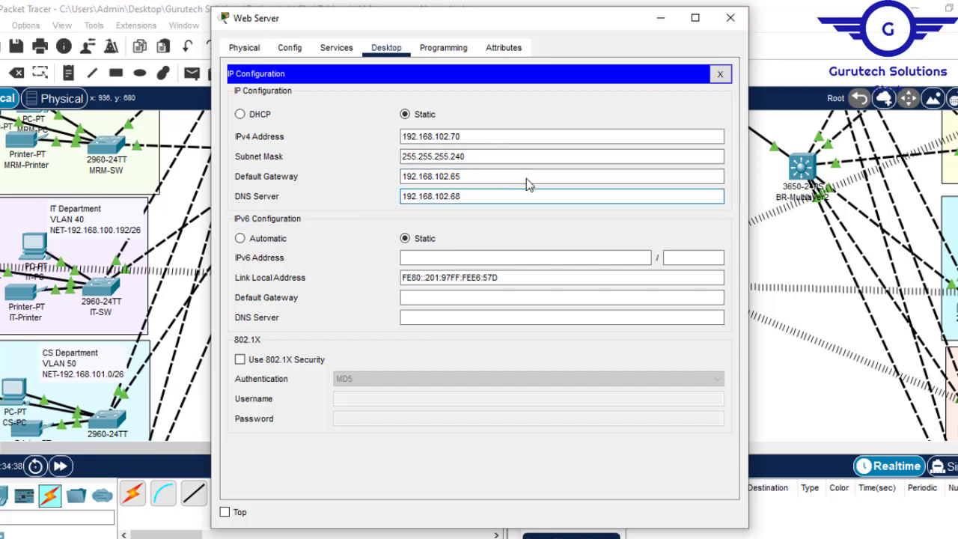
pyautogui.click(730, 18)
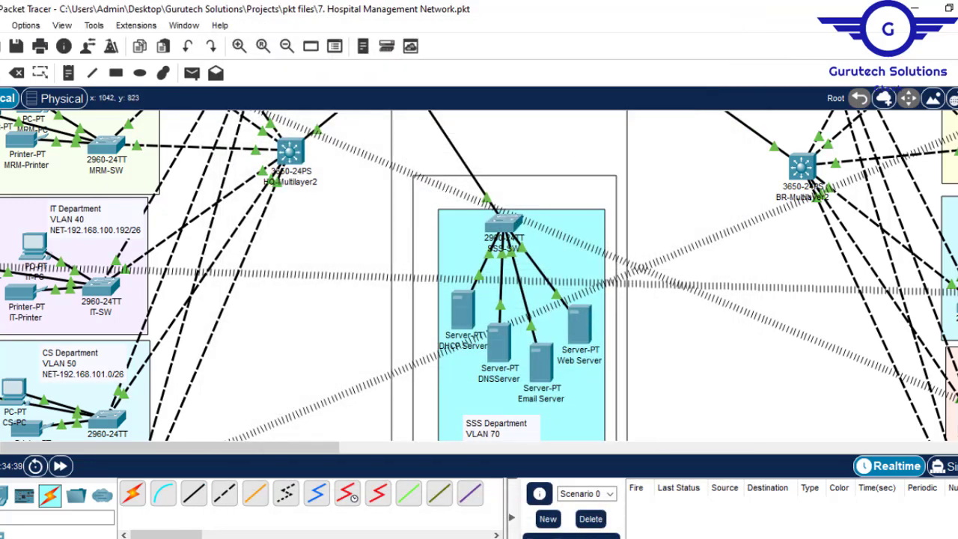
# - Switch to Config.txt in Notepad to check the DHCP server configuration item, and return to Packet Tracer
pyautogui.click(614, 522)
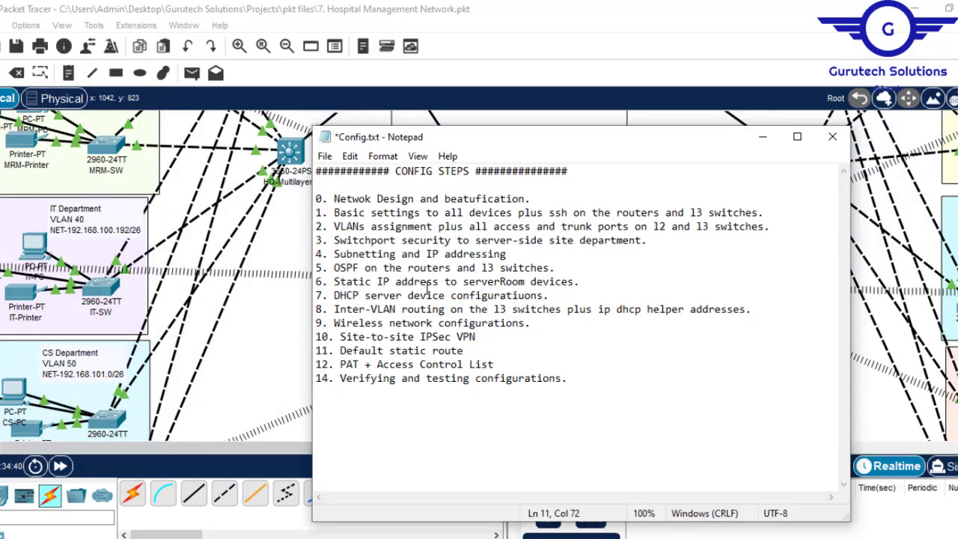
pyautogui.moveTo(334, 299); pyautogui.dragTo(544, 296)
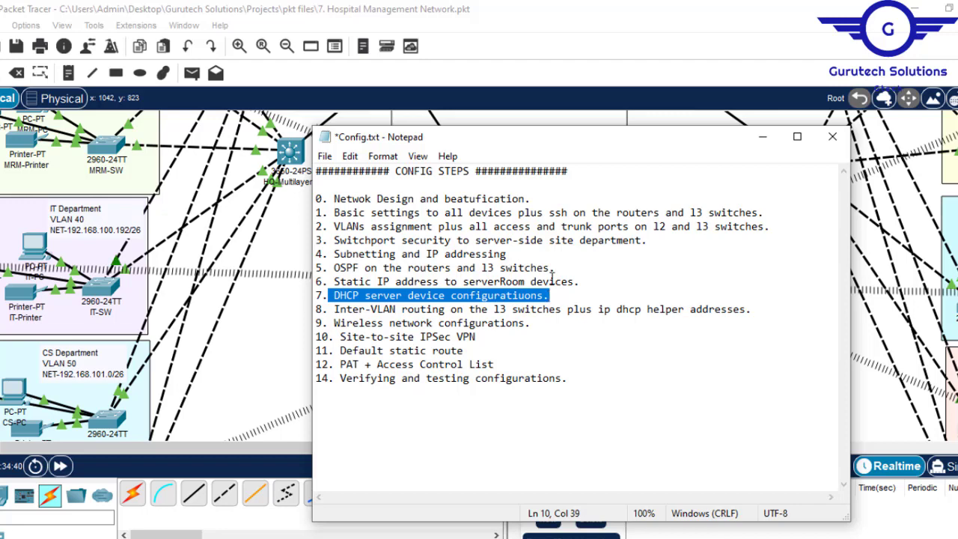
pyautogui.click(589, 36)
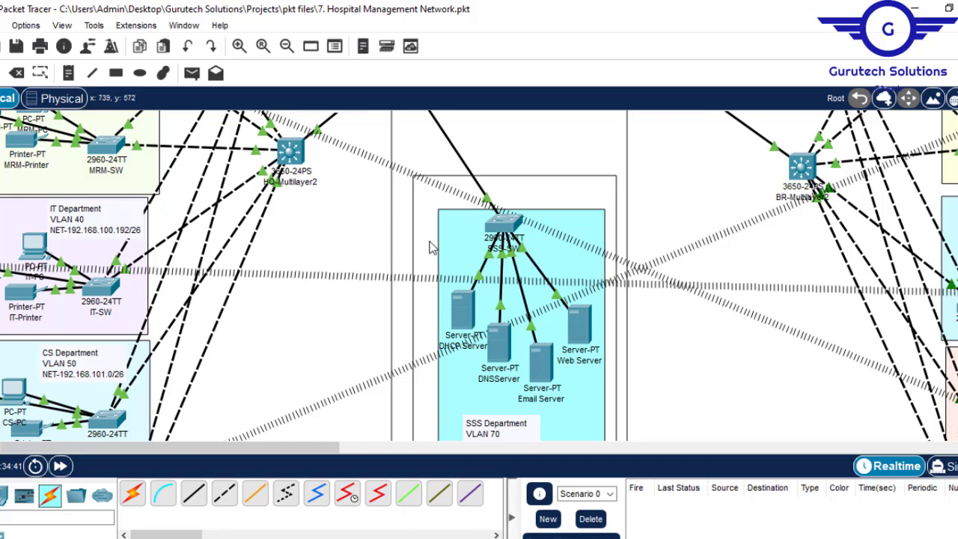
# - Examine the HQ departments' VLAN and network labels and the server-side network in the topology
pyautogui.moveTo(351, 449); pyautogui.dragTo(253, 450)
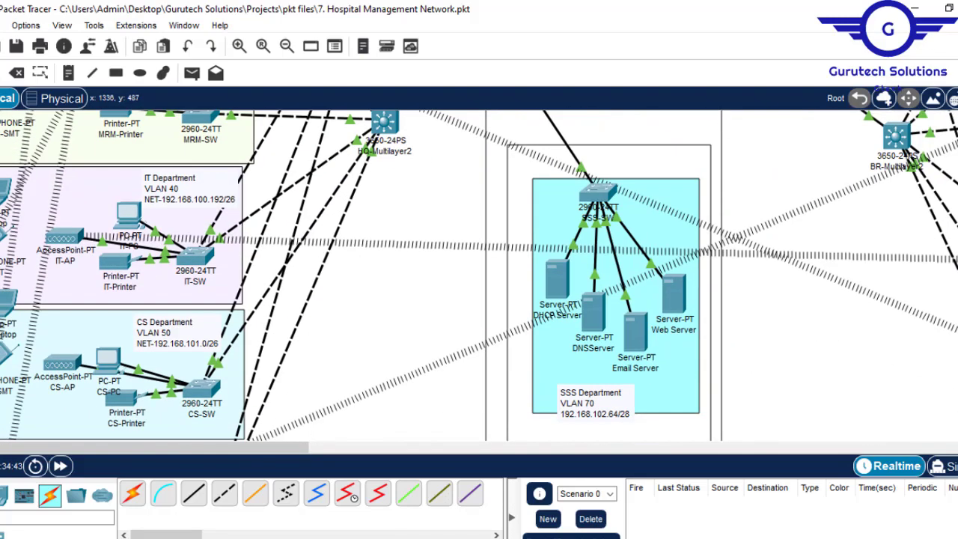
pyautogui.scroll(8, 479, 275)
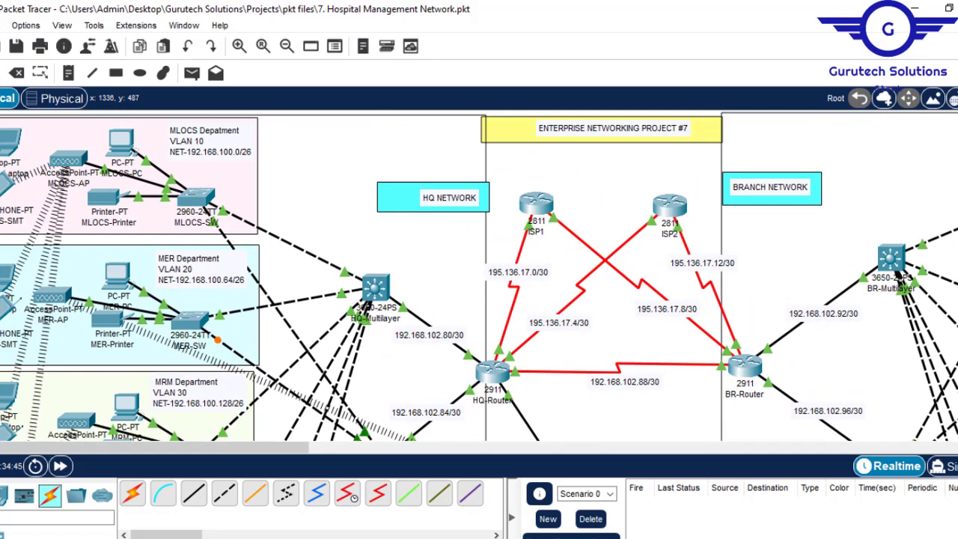
pyautogui.scroll(-5, 479, 275)
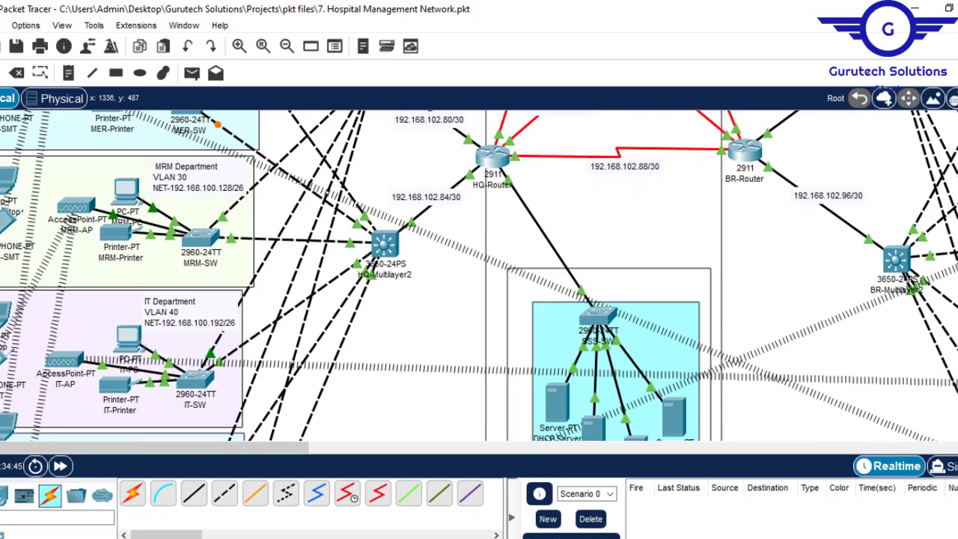
pyautogui.scroll(-6, 479, 274)
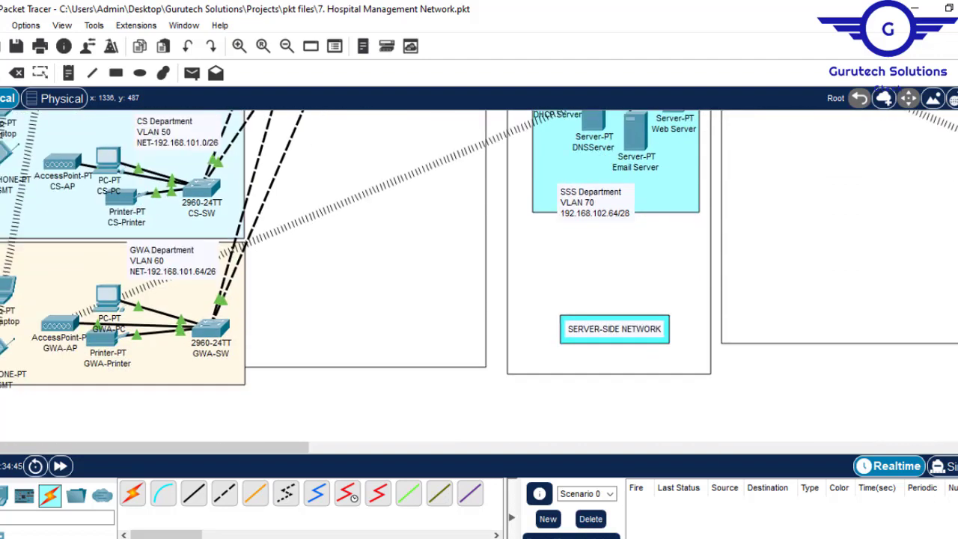
pyautogui.scroll(7, 479, 275)
pyautogui.scroll(5, 479, 275)
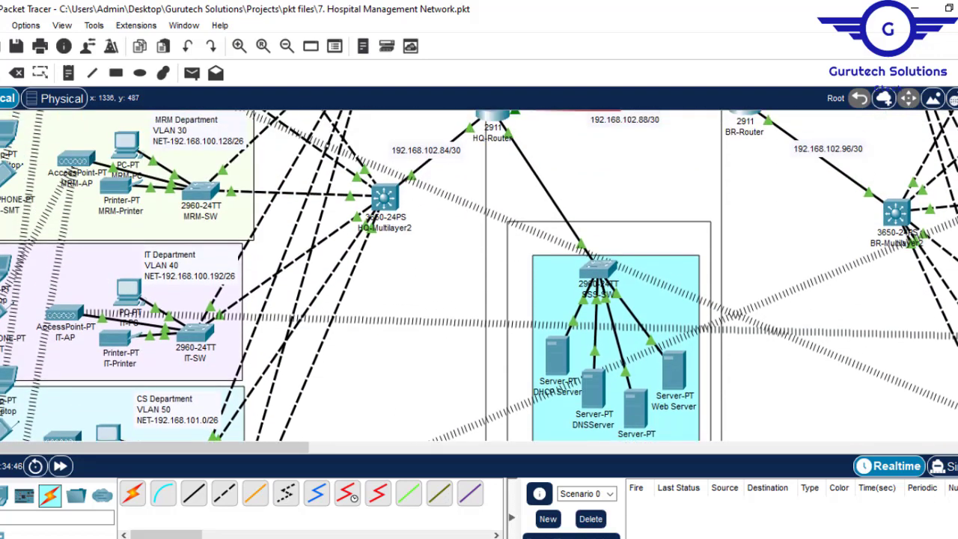
pyautogui.scroll(-8, 479, 275)
pyautogui.scroll(3, 479, 275)
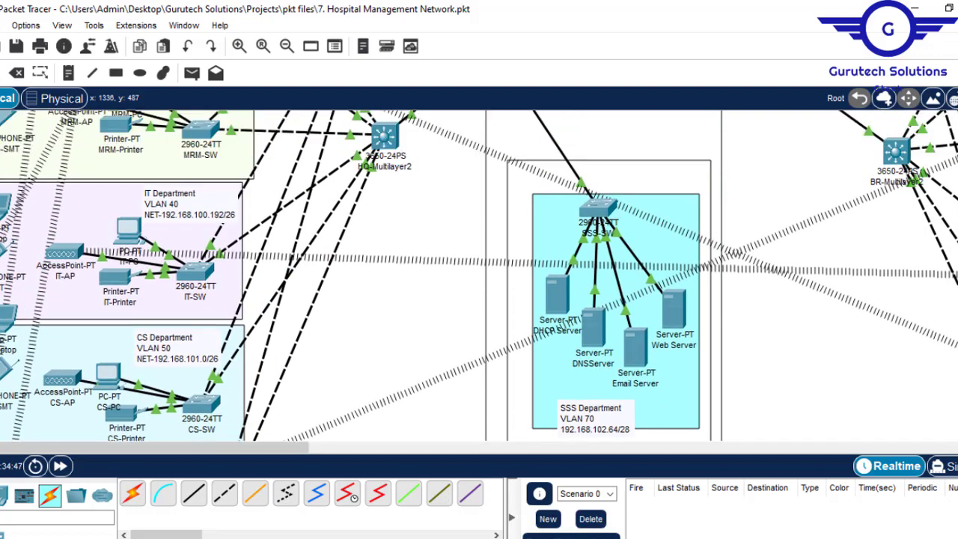
# - Open the DHCP Server's DHCP service settings and turn the service on for FastEthernet0
pyautogui.click(555, 294)
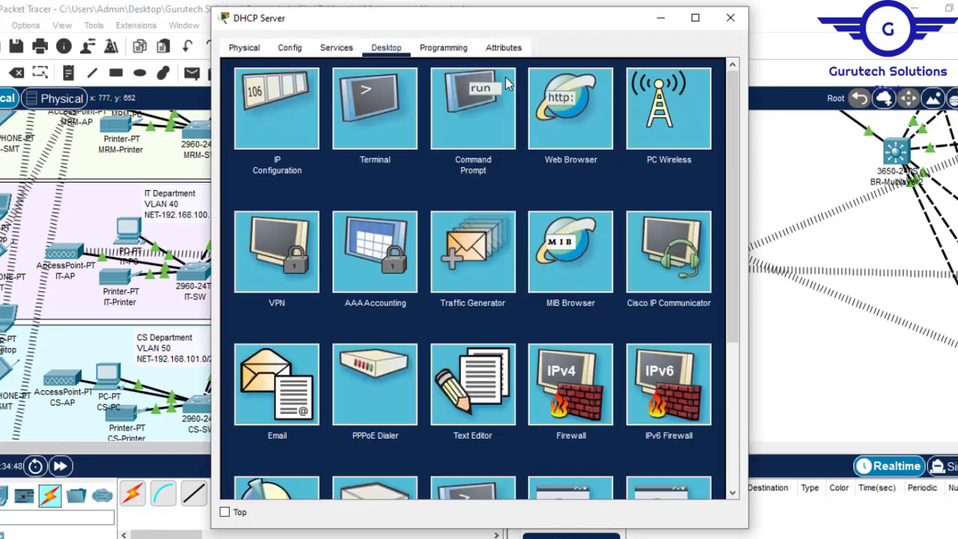
pyautogui.click(336, 49)
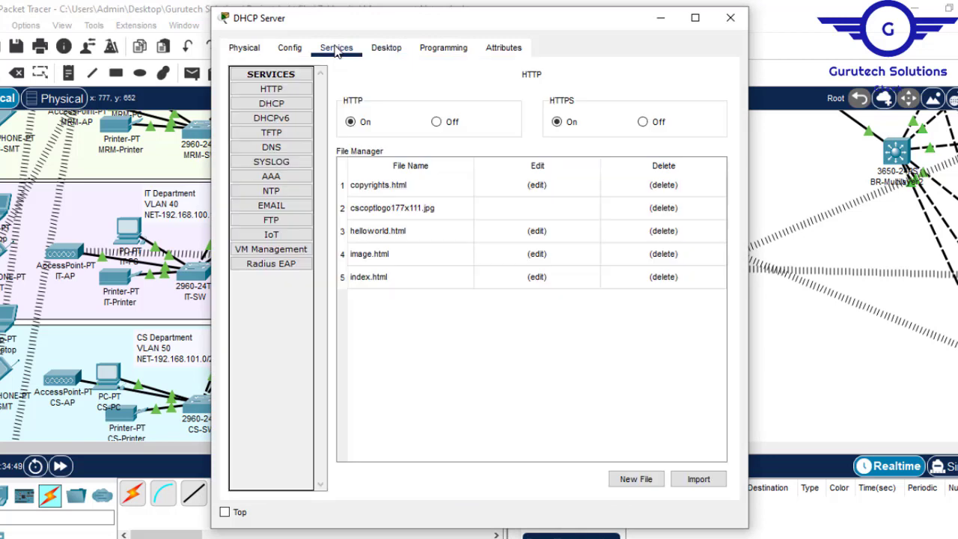
pyautogui.click(283, 103)
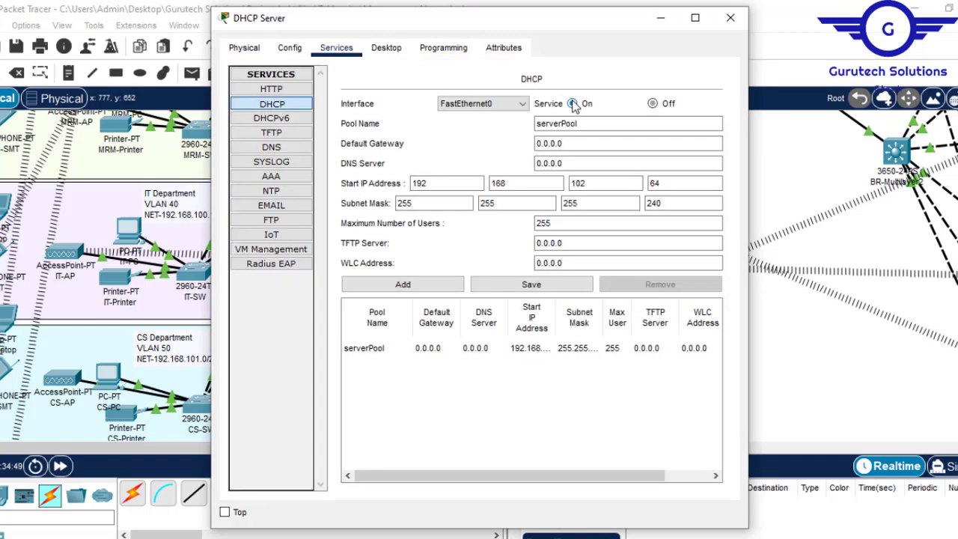
# - Check the first HQ department's label in the topology and set the DHCP pool name to MLOCSPool
pyautogui.click(560, 124)
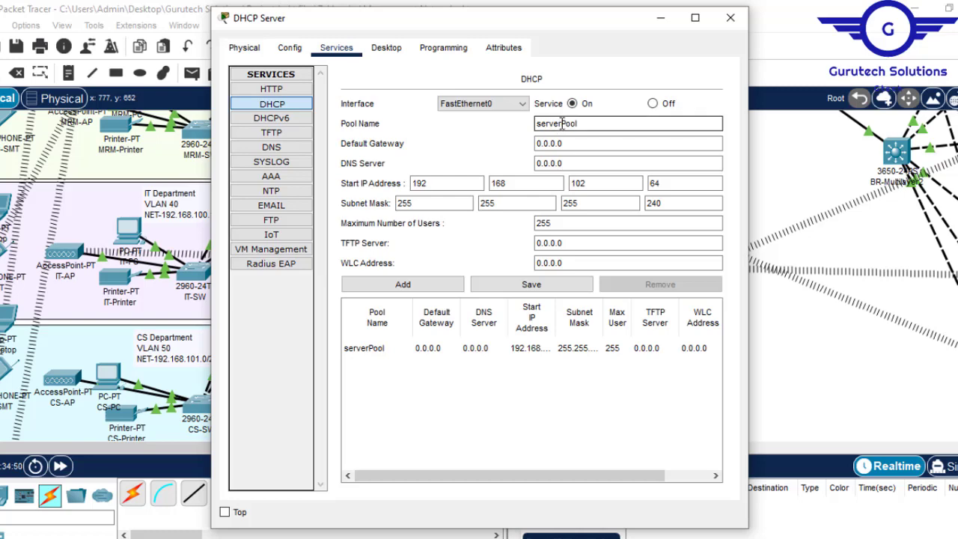
pyautogui.moveTo(560, 123); pyautogui.dragTo(504, 124)
pyautogui.doubleClick(851, 8)
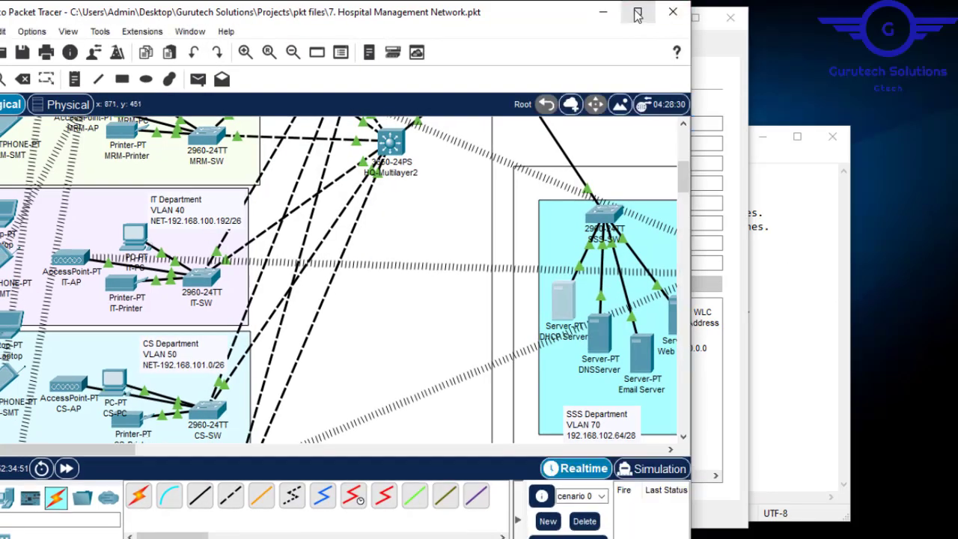
pyautogui.click(637, 14)
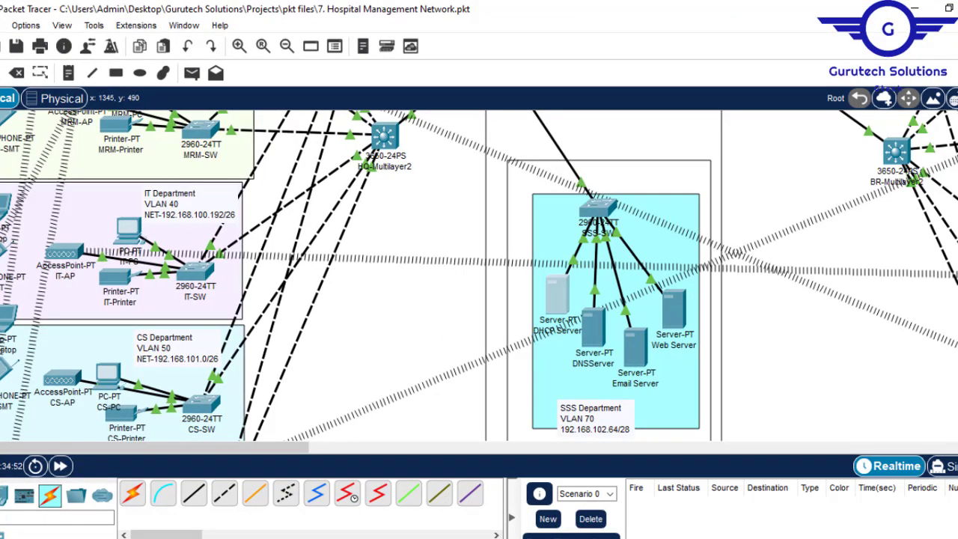
pyautogui.scroll(5, 188, 227)
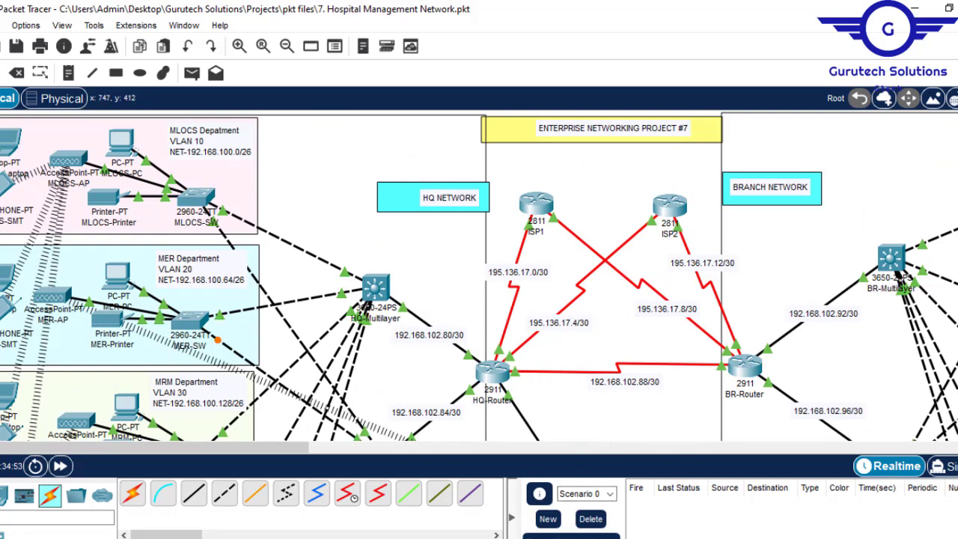
pyautogui.moveTo(283, 537)
pyautogui.click(378, 527)
pyautogui.moveTo(536, 123); pyautogui.dragTo(574, 112)
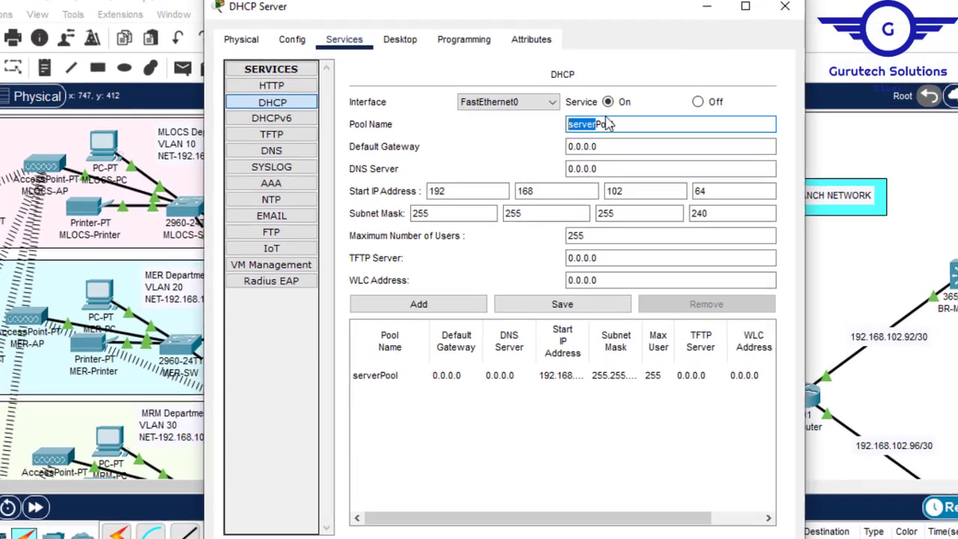
pyautogui.write('MLOCSPool')
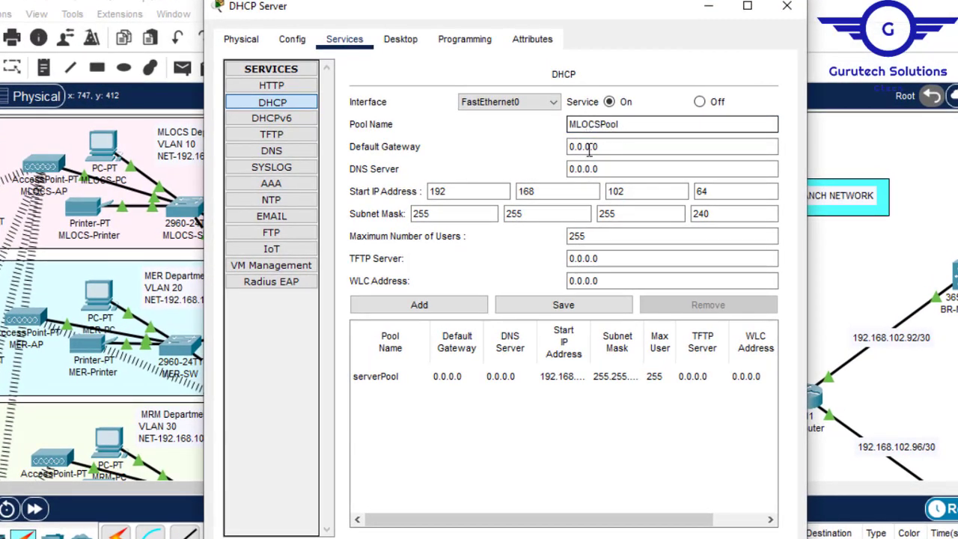
# - Set the MLOCSPool default gateway to 192.168.100.1 and its DNS server to 192.168.102.68
pyautogui.press('Tab')
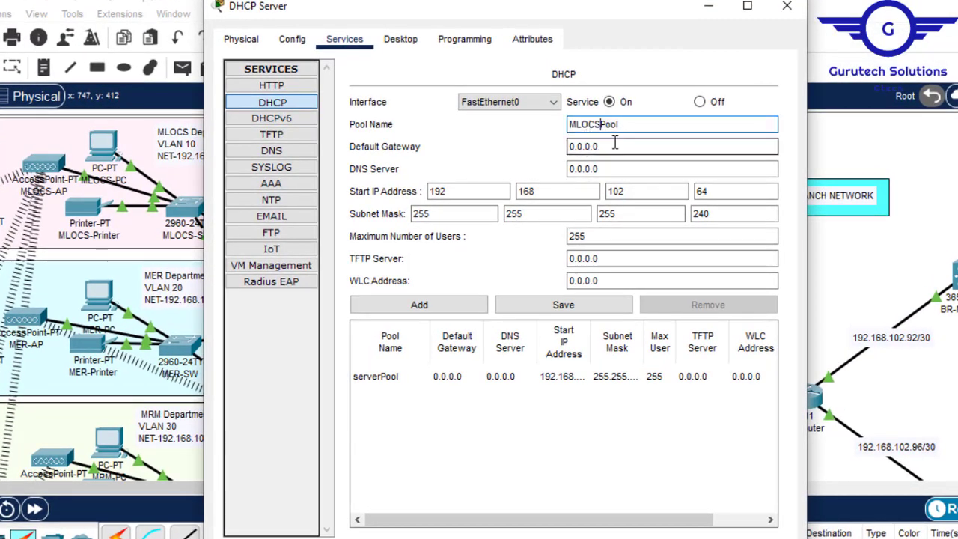
pyautogui.write('192.168.102.68')
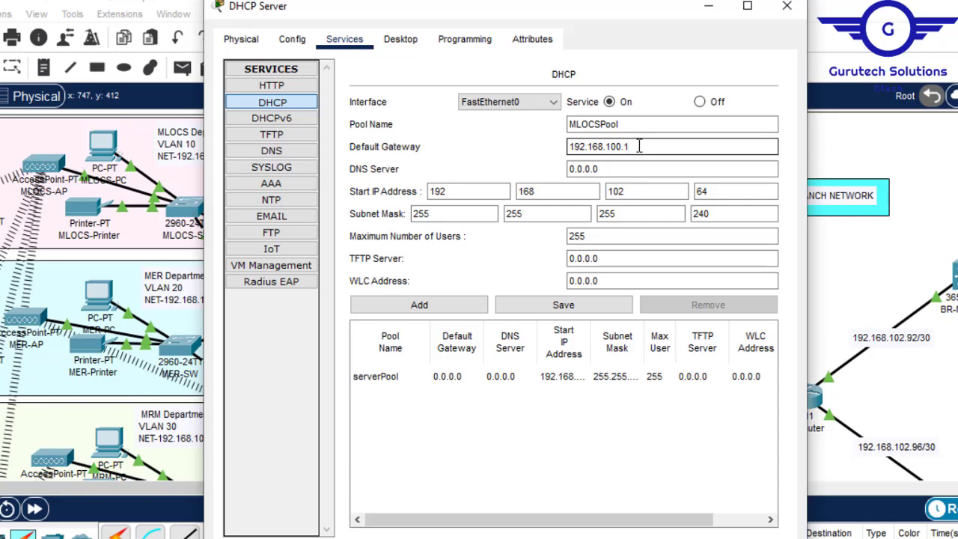
pyautogui.moveTo(635, 146); pyautogui.dragTo(543, 152)
pyautogui.hotkey('ctrl', 'c')
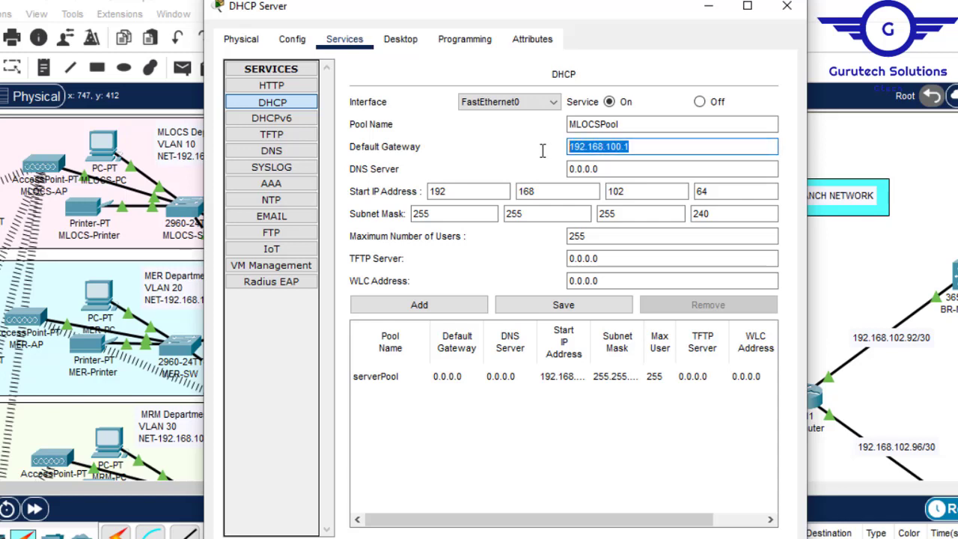
pyautogui.moveTo(611, 174); pyautogui.dragTo(538, 168)
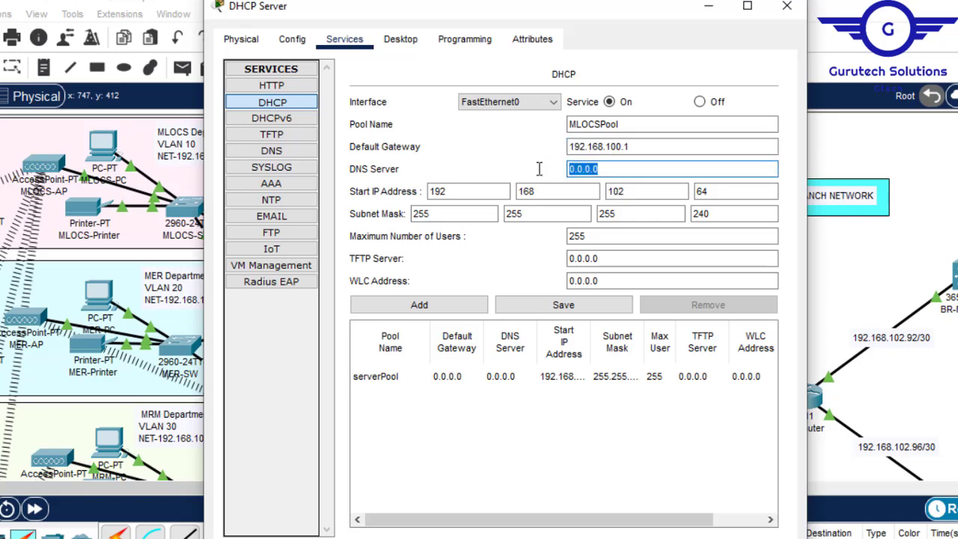
pyautogui.hotkey('ctrl', 'v')
pyautogui.write('.')
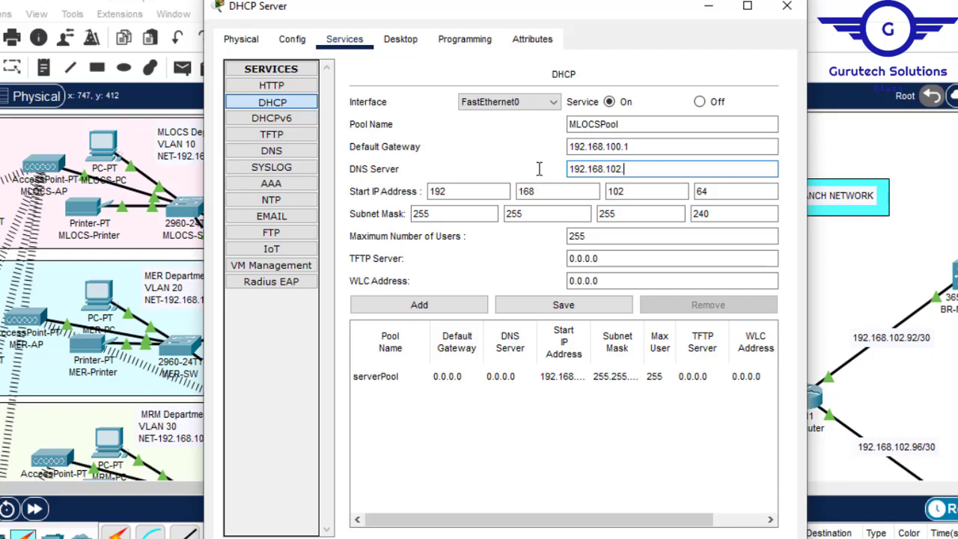
# - Minimise the DHCP Server window to check DNSServer in the SSS Department, and return to the DHCP pool settings
pyautogui.click(708, 6)
pyautogui.scroll(-10, 669, 166)
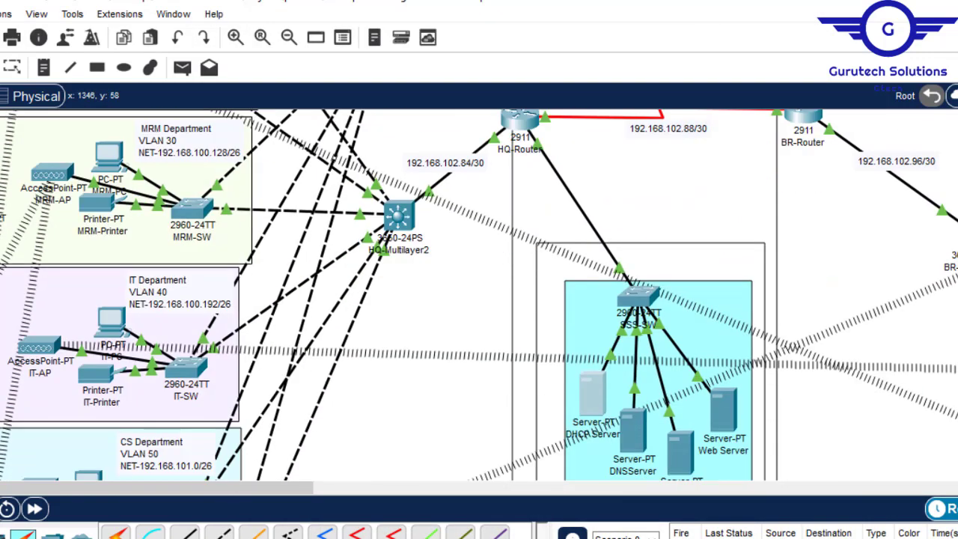
pyautogui.scroll(2, 669, 166)
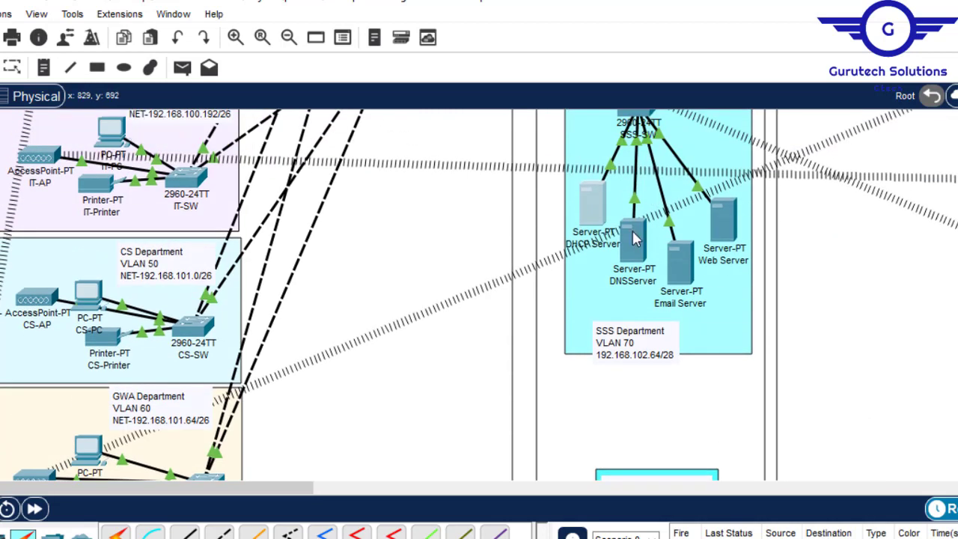
pyautogui.moveTo(634, 238)
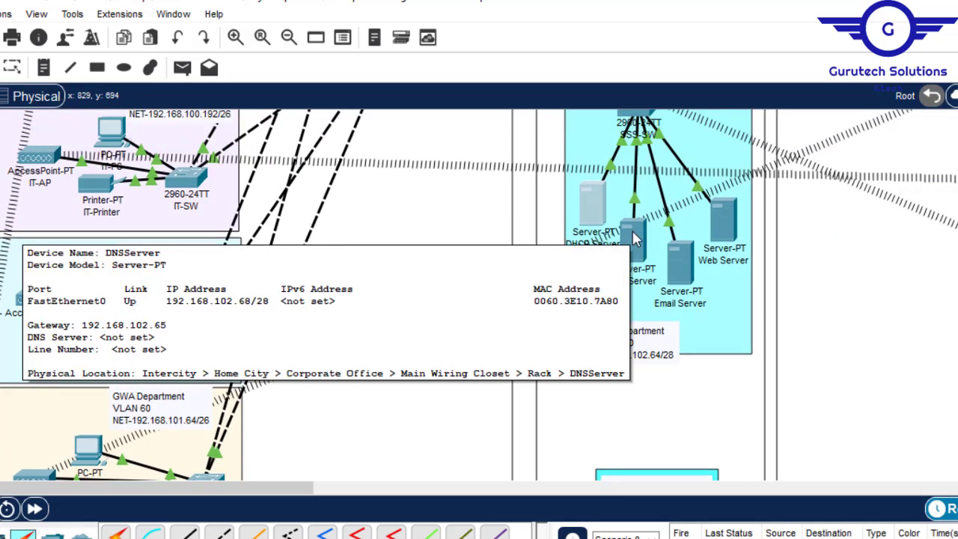
pyautogui.click(603, 204)
pyautogui.click(630, 147)
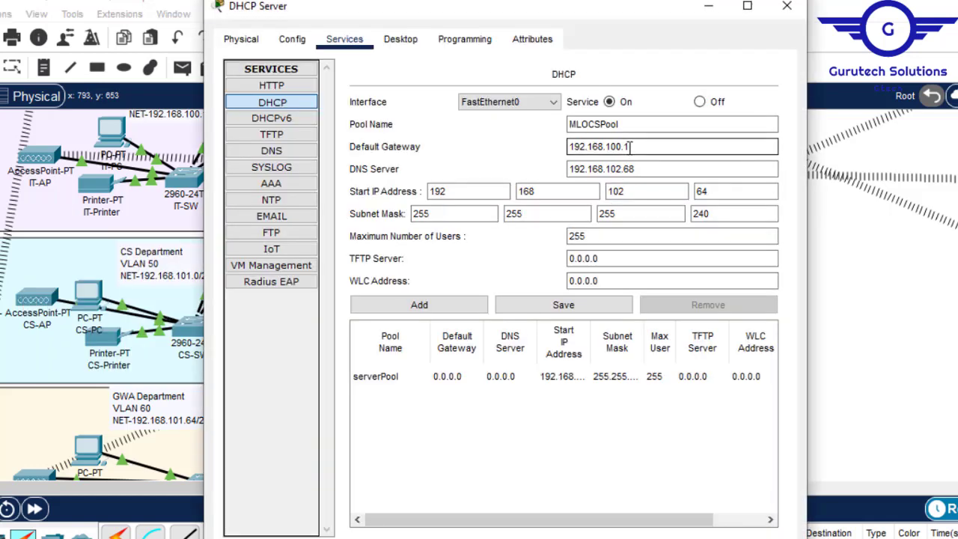
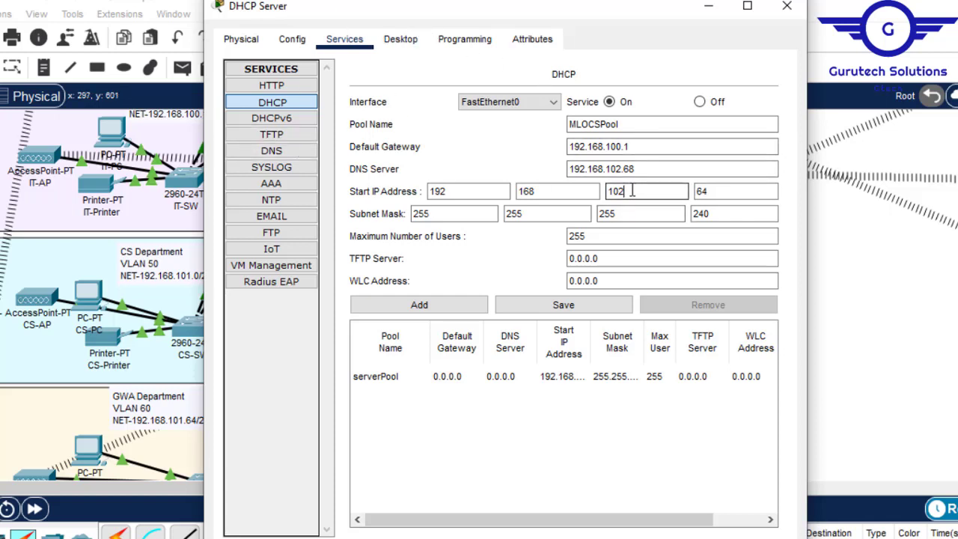
# - Set MLOCSPool's start IP address to 192.168.100.6, subnet mask to 255.255.255.192 and maximum users to 60, and add the pool
pyautogui.click(728, 192)
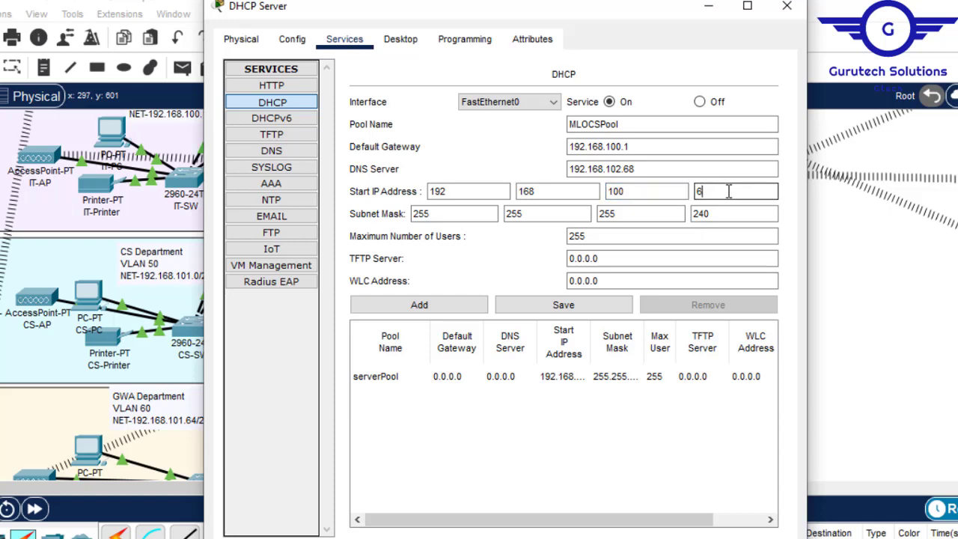
pyautogui.click(723, 212)
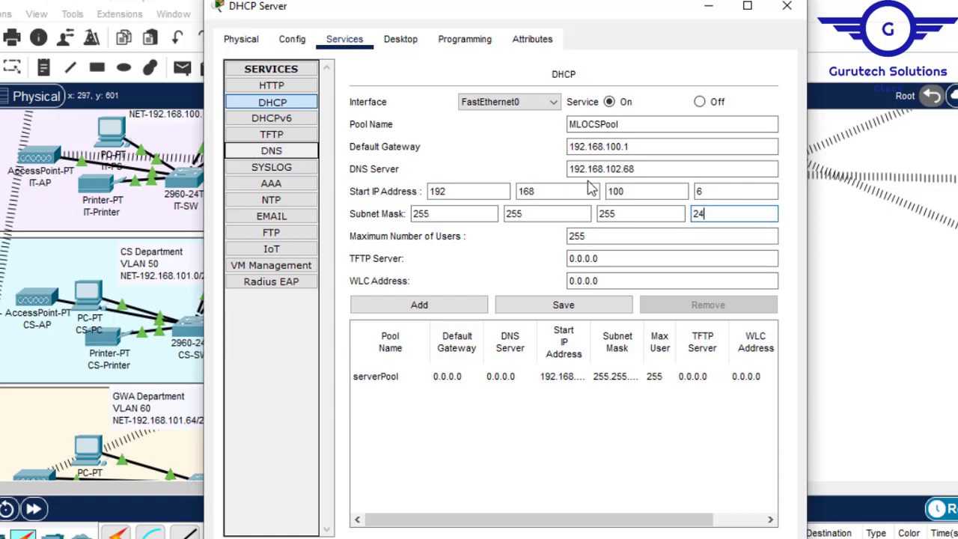
pyautogui.press('BackSpace')
pyautogui.write('192')
pyautogui.press('Tab')
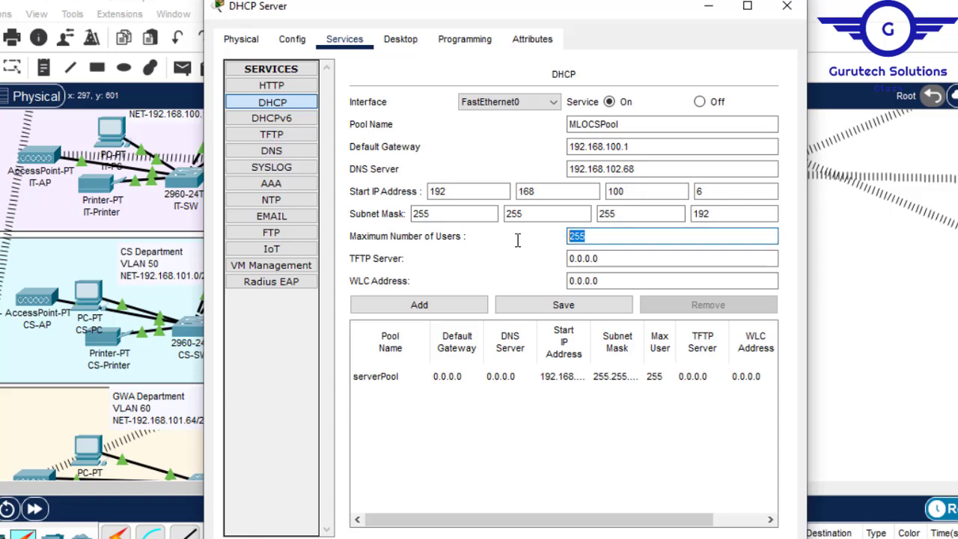
pyautogui.write('60')
pyautogui.click(422, 306)
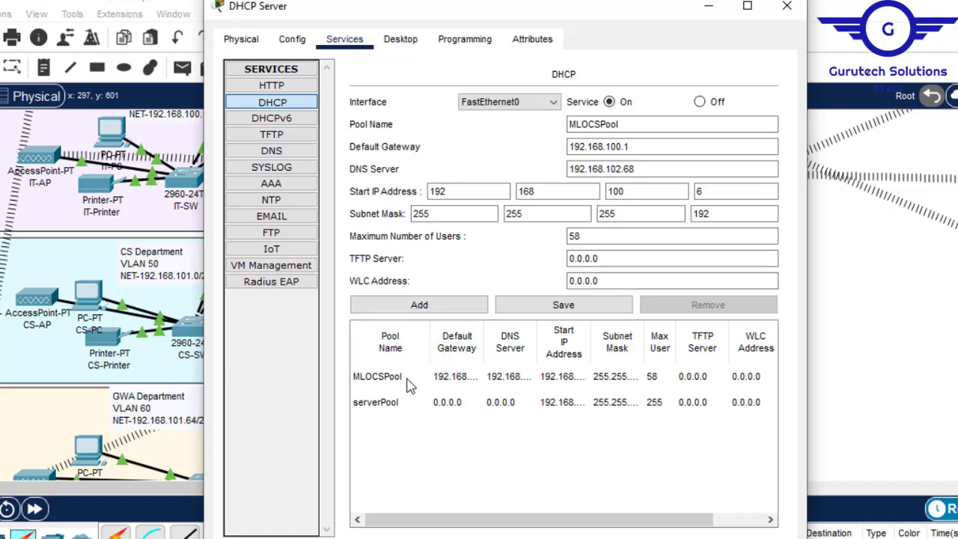
# - Change the pool name to MERPool and check the MER Department's network label in the topology
pyautogui.moveTo(597, 125); pyautogui.dragTo(571, 125)
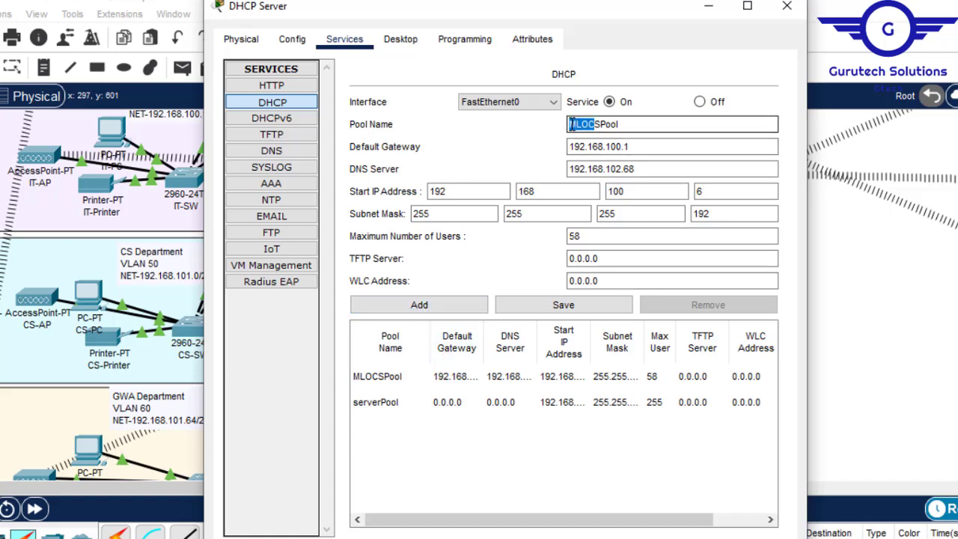
pyautogui.press('Delete')
pyautogui.press('Delete')
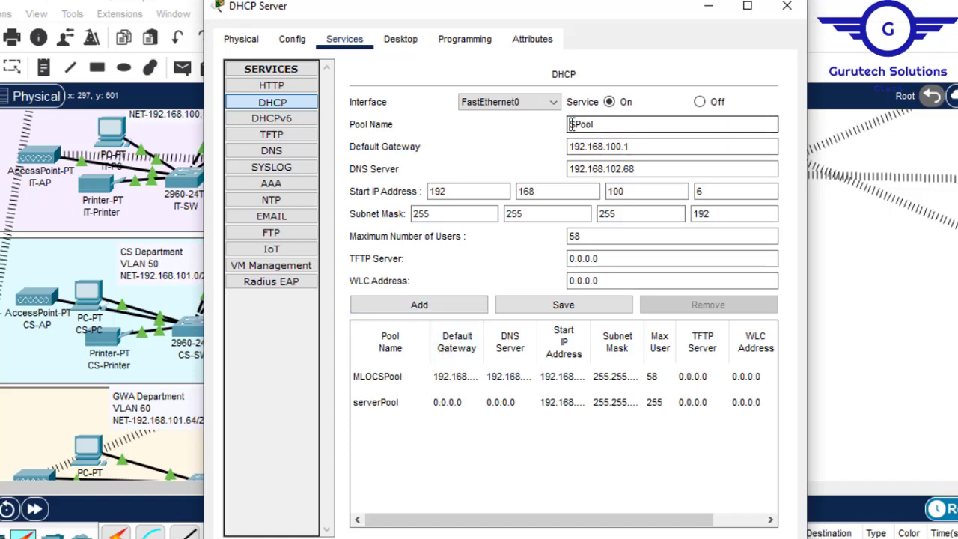
pyautogui.write('MER')
pyautogui.click(881, 24)
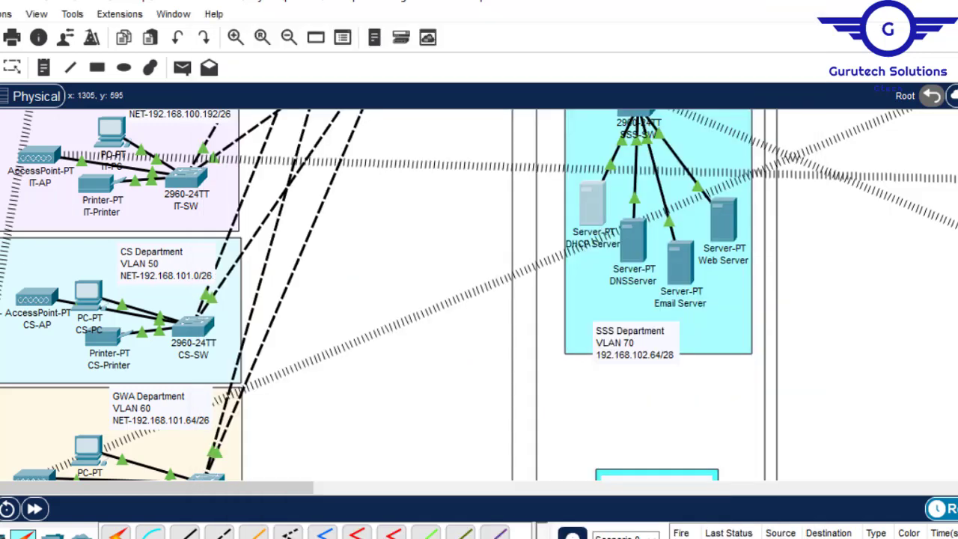
pyautogui.scroll(6, 722, 277)
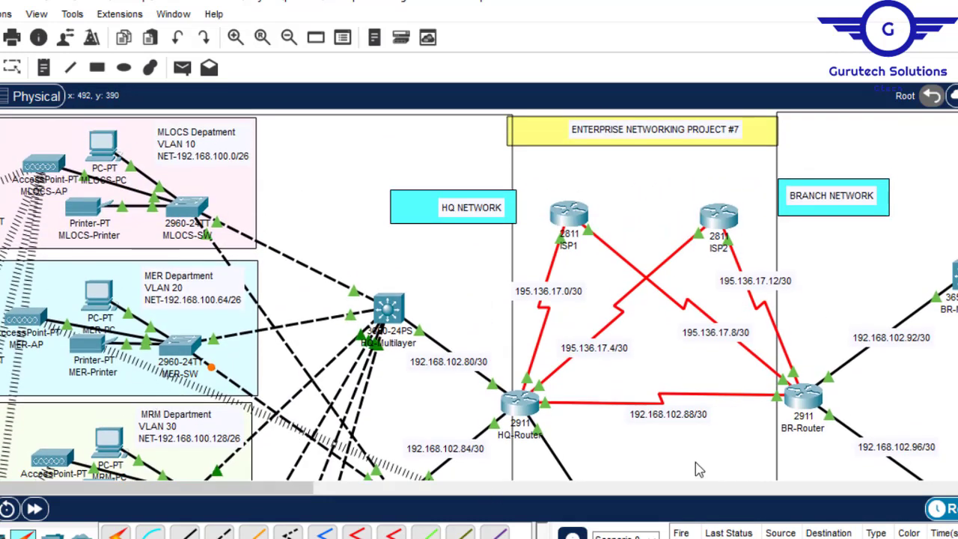
pyautogui.moveTo(285, 538)
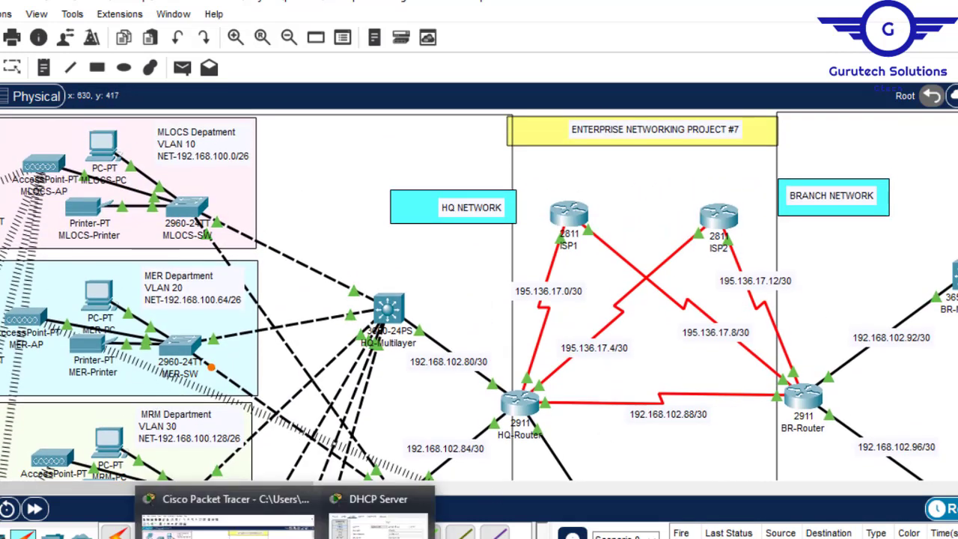
pyautogui.click(378, 516)
pyautogui.click(585, 124)
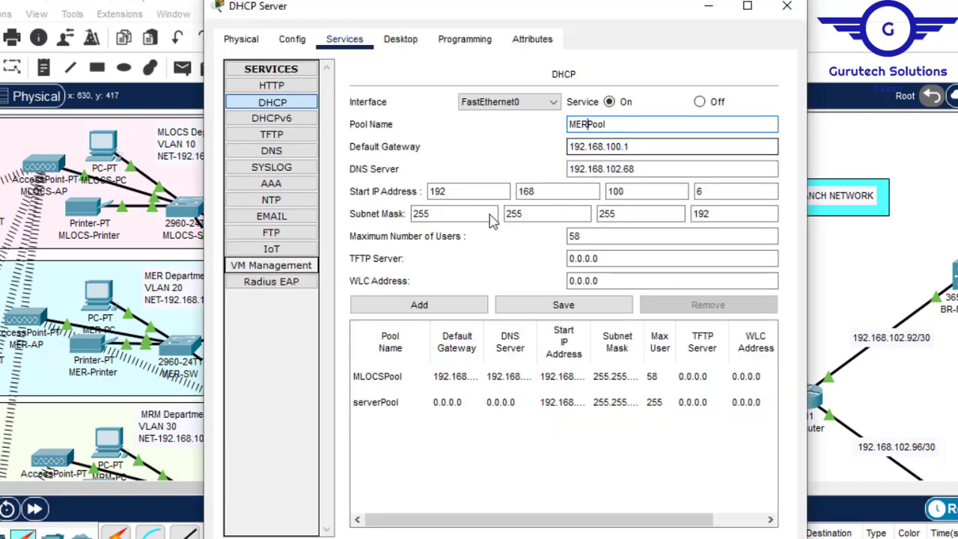
# - Set MERPool's default gateway to 192.168.100.65 and start IP address to 192.168.100.70, and add the pool
pyautogui.click(636, 147)
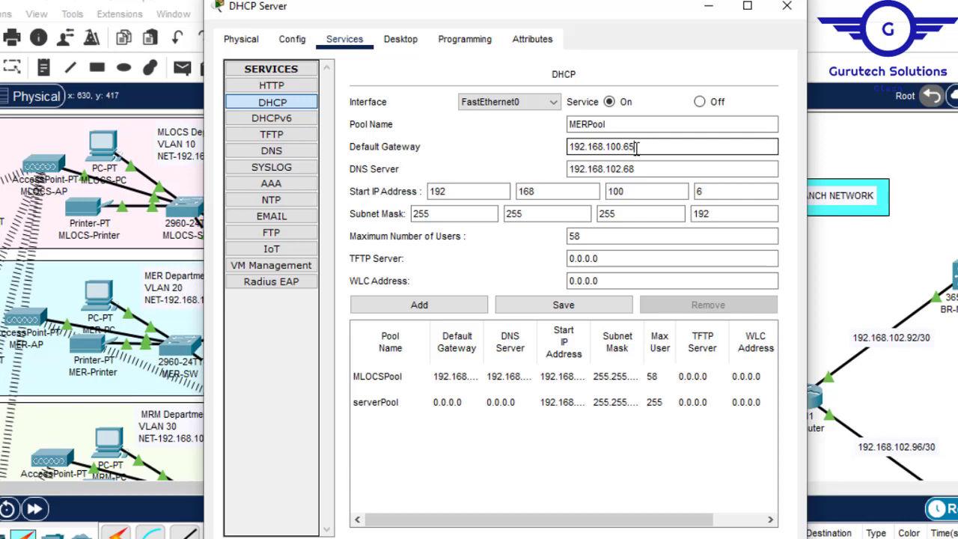
pyautogui.click(642, 166)
pyautogui.hotkey('ctrl', 'a')
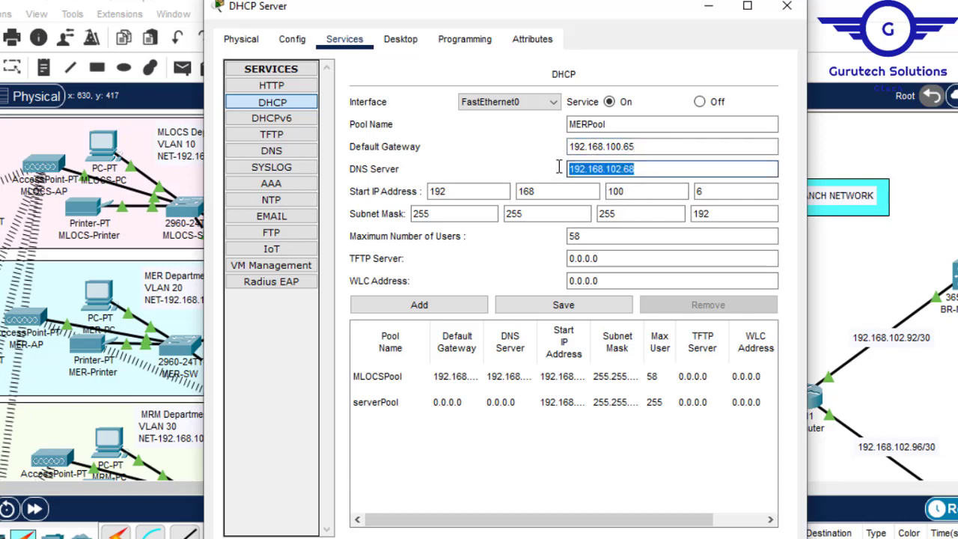
pyautogui.click(720, 188)
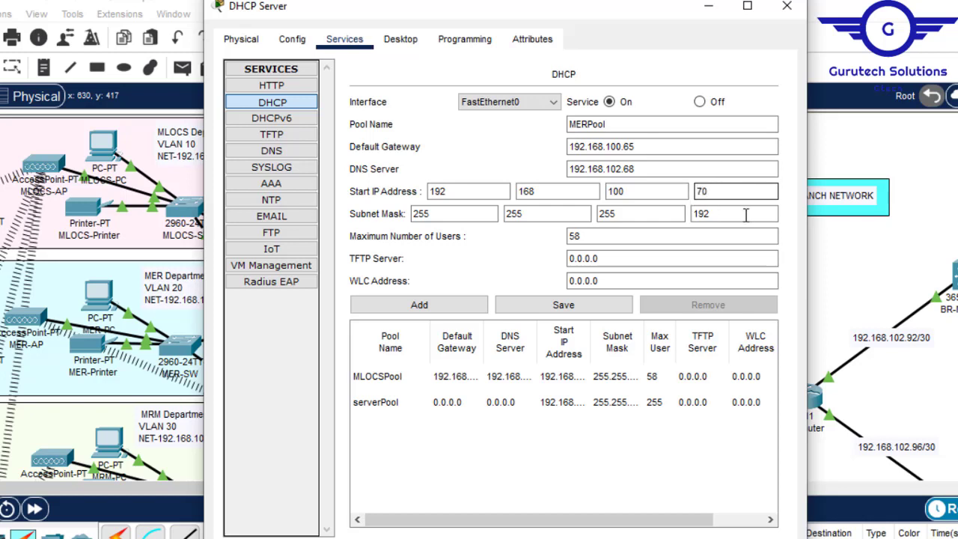
pyautogui.moveTo(717, 214); pyautogui.dragTo(696, 214)
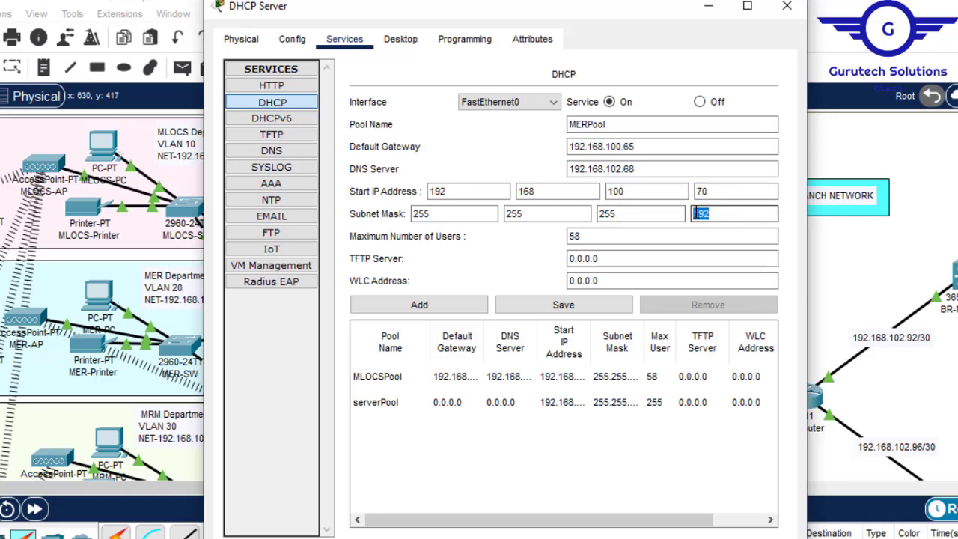
pyautogui.click(420, 306)
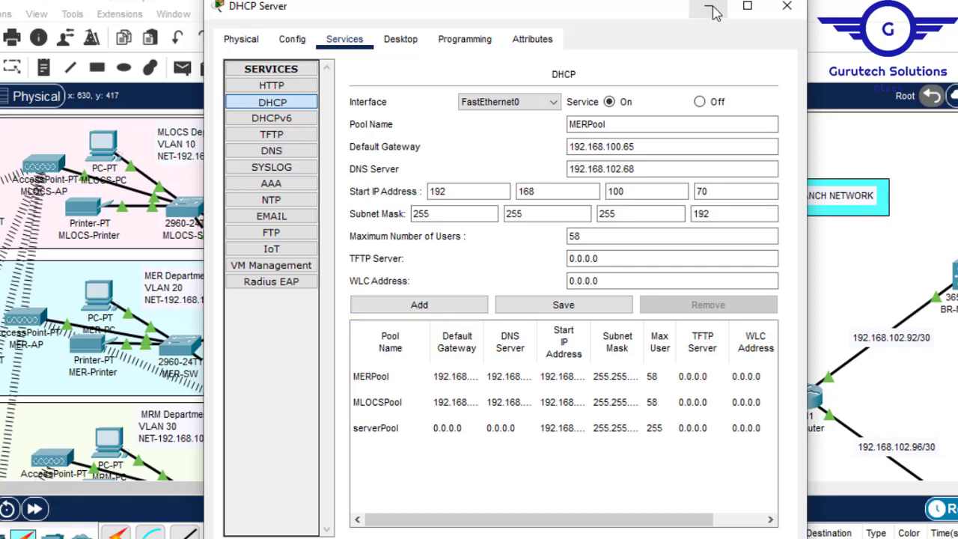
# - Move the DHCP Server window clear of the department labels and change the pool name to MRMPool
pyautogui.moveTo(627, 9); pyautogui.dragTo(745, 9)
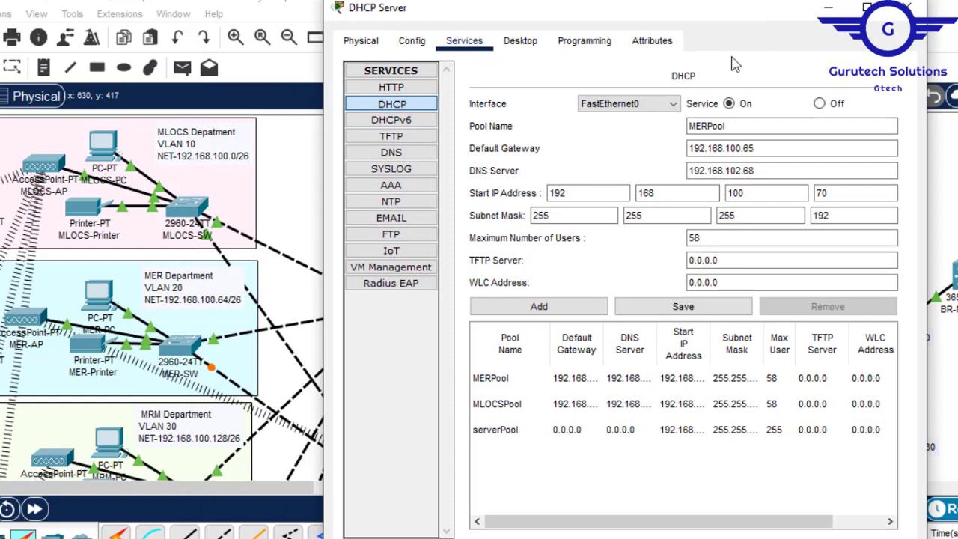
pyautogui.click(709, 125)
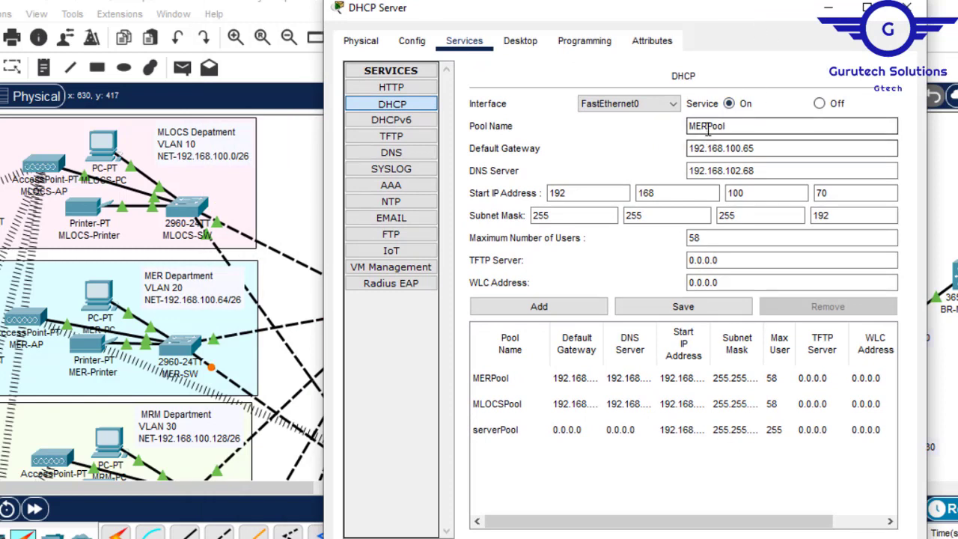
pyautogui.hotkey('shift', 'Home')
pyautogui.write('MRM')
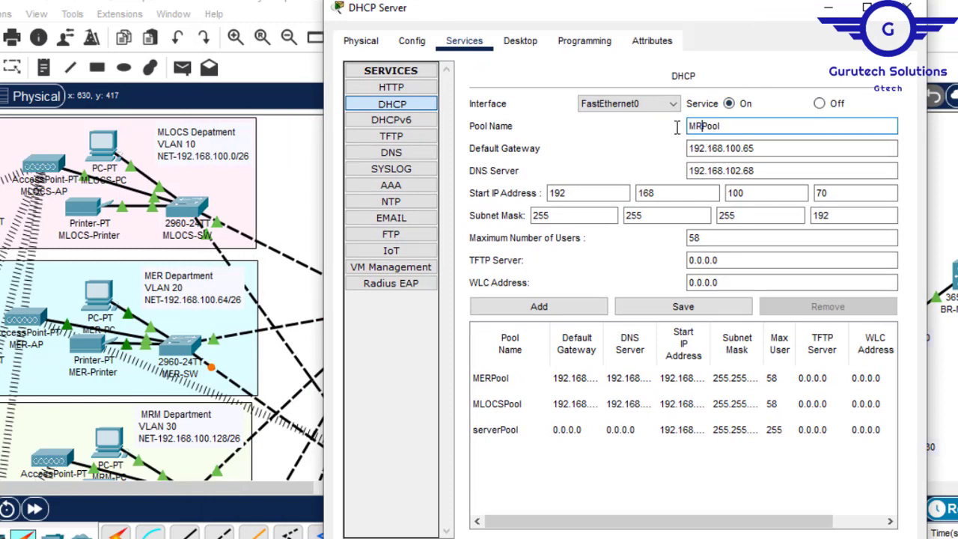
# - Set MRMPool's default gateway to 192.168.100.129 and start IP address to 192.168.100.135, and add the pool
pyautogui.click(764, 152)
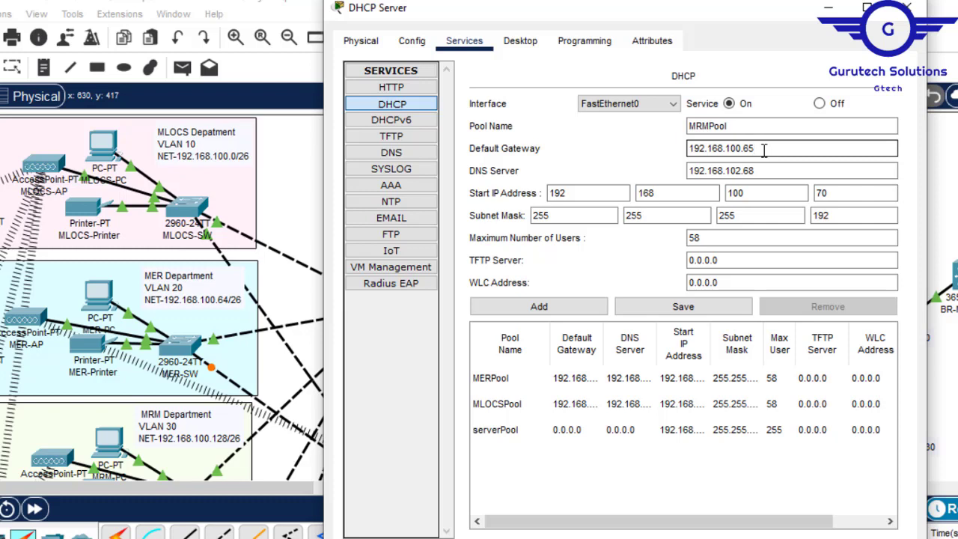
pyautogui.press('BackSpace')
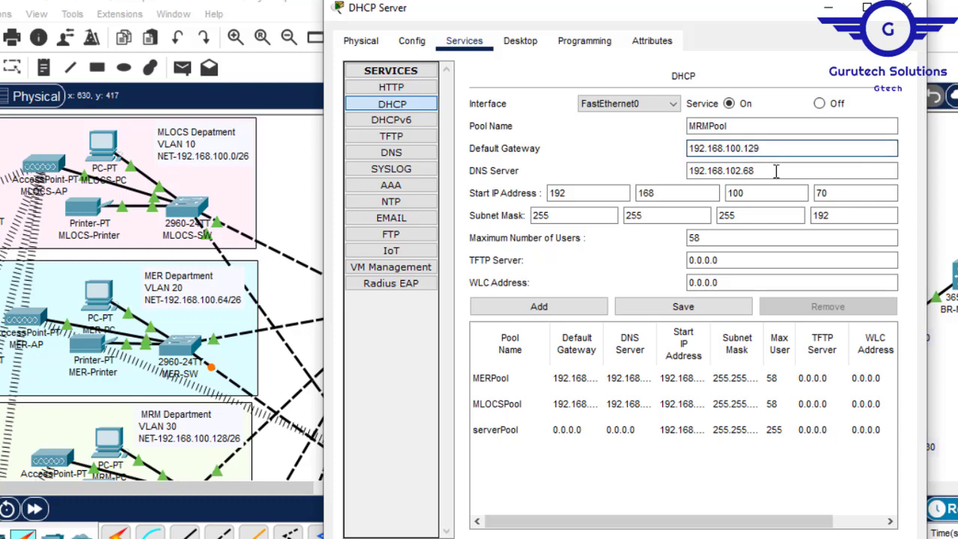
pyautogui.click(830, 192)
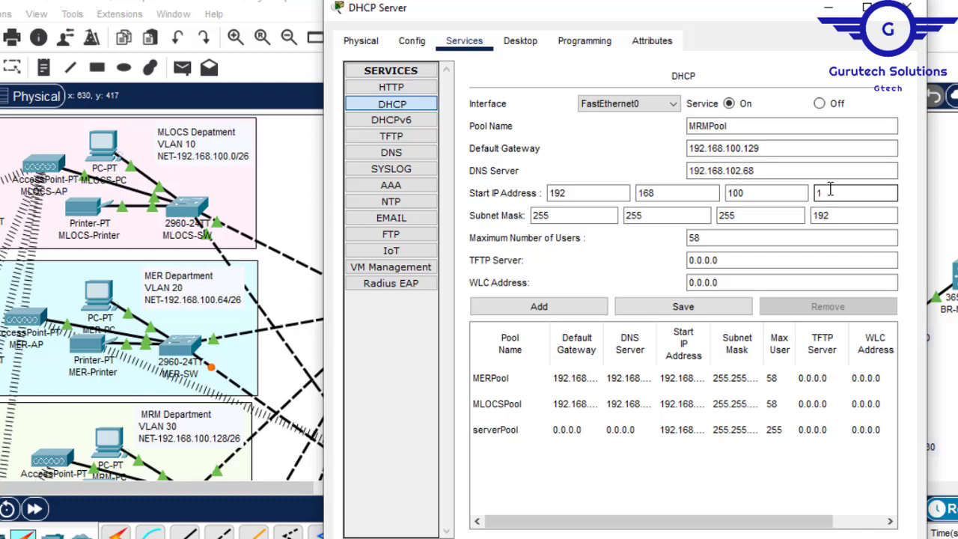
pyautogui.write('135')
pyautogui.click(567, 313)
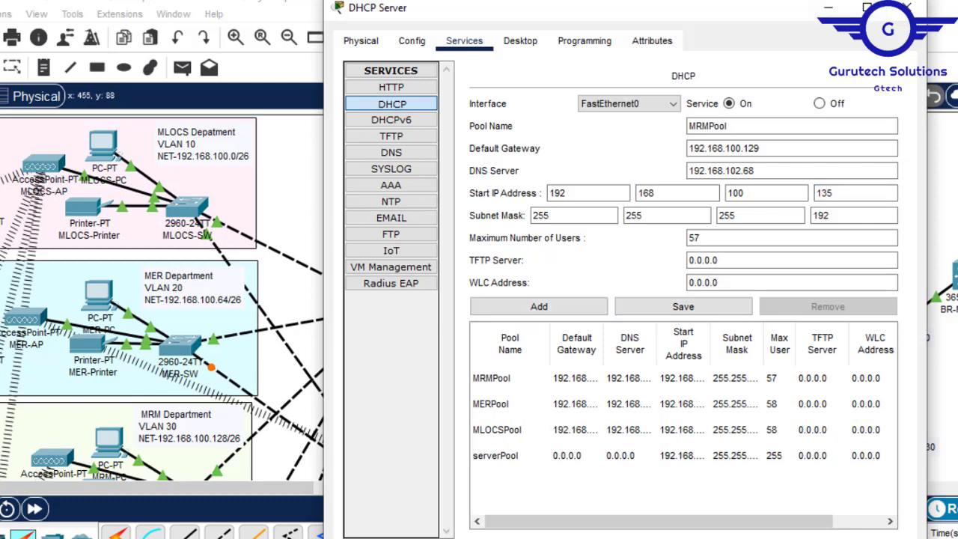
# - Check the IT Department's network label in the topology and return to the DHCP pool settings
pyautogui.click(905, 8)
pyautogui.scroll(-2, 643, 294)
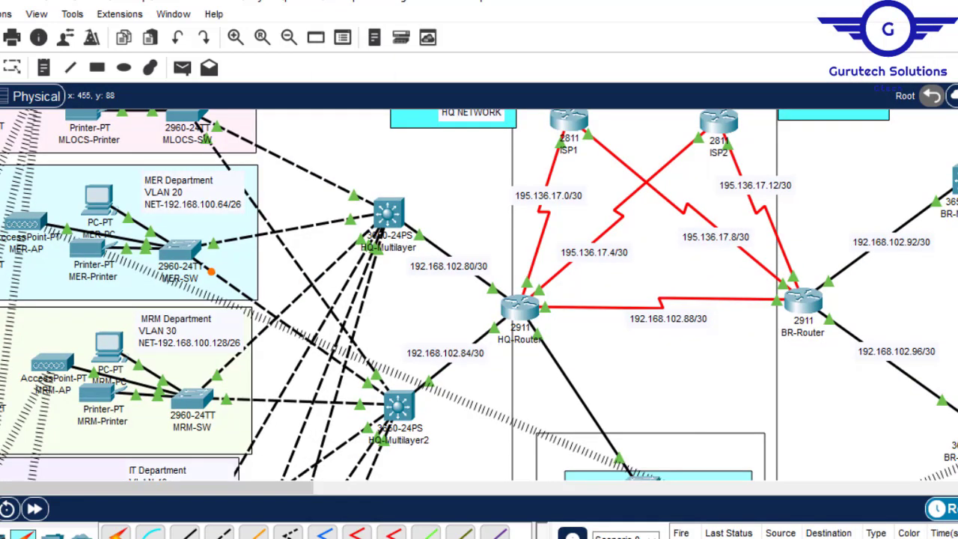
pyautogui.scroll(-1, 479, 296)
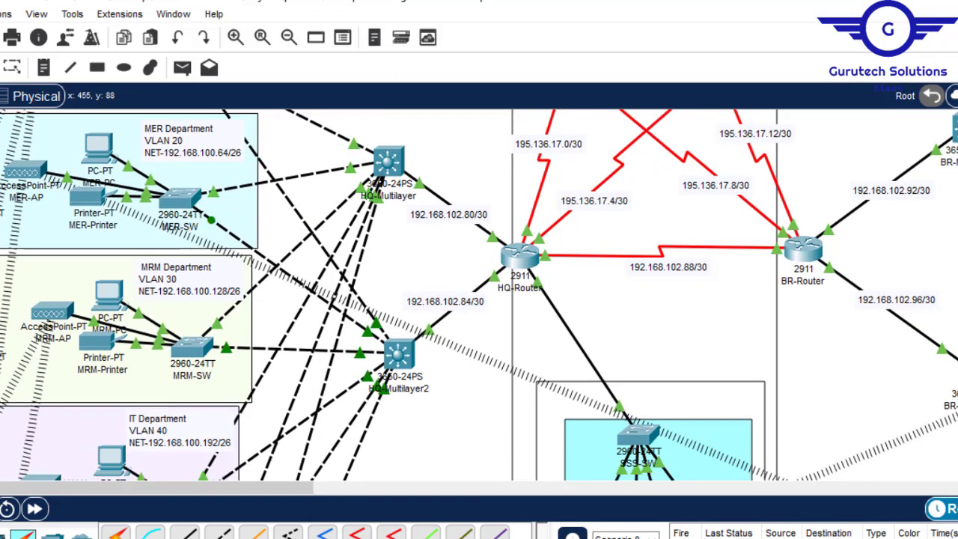
pyautogui.scroll(2, 479, 296)
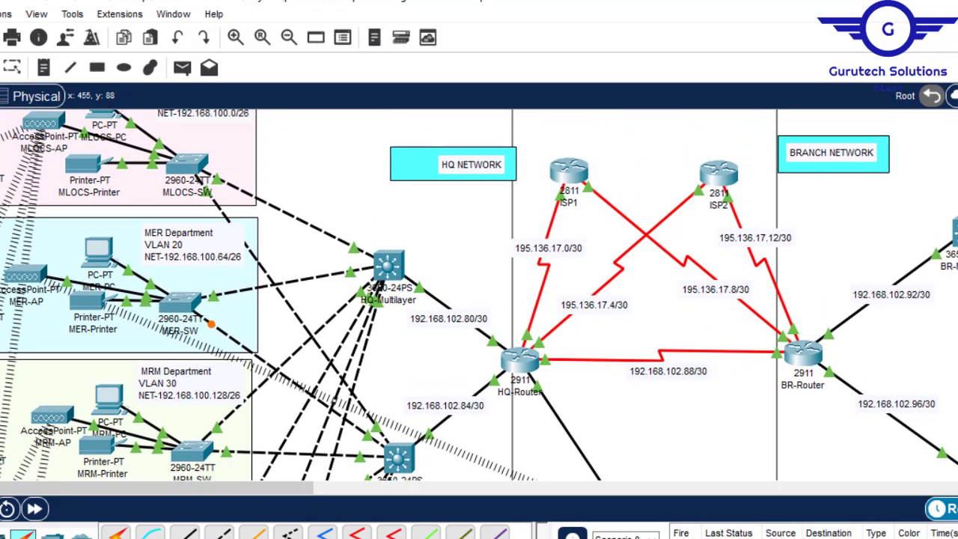
pyautogui.scroll(-2, 479, 295)
pyautogui.scroll(-1, 479, 296)
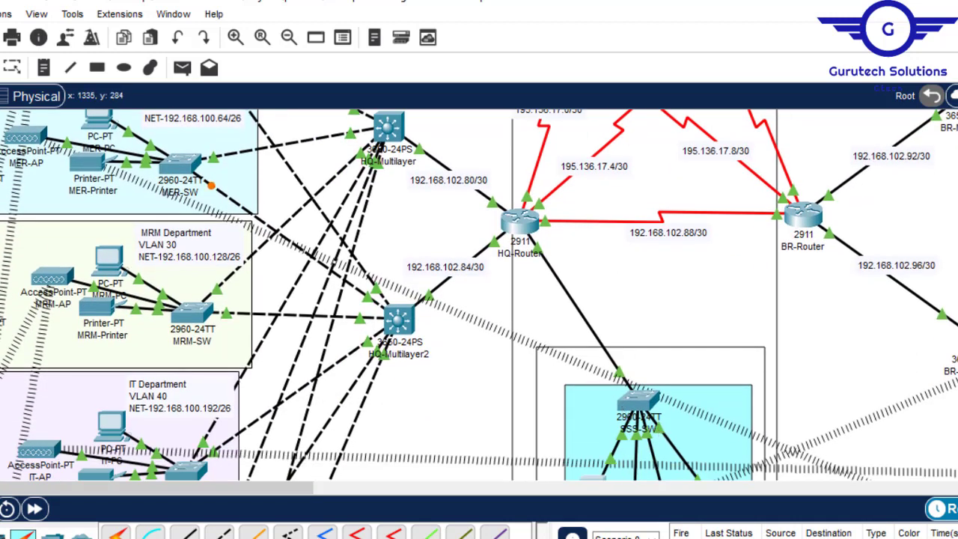
pyautogui.scroll(-4, 479, 296)
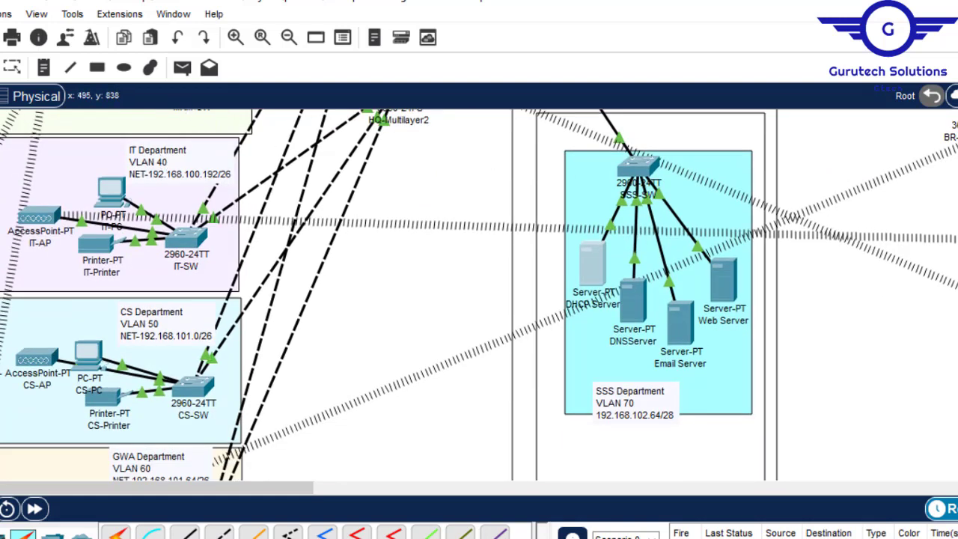
pyautogui.hotkey('alt', 'Tab')
# - Set the default gateway to 192.168.100.193 and the start IP address to 192.168.100.197, and try to add the pool
pyautogui.click(768, 143)
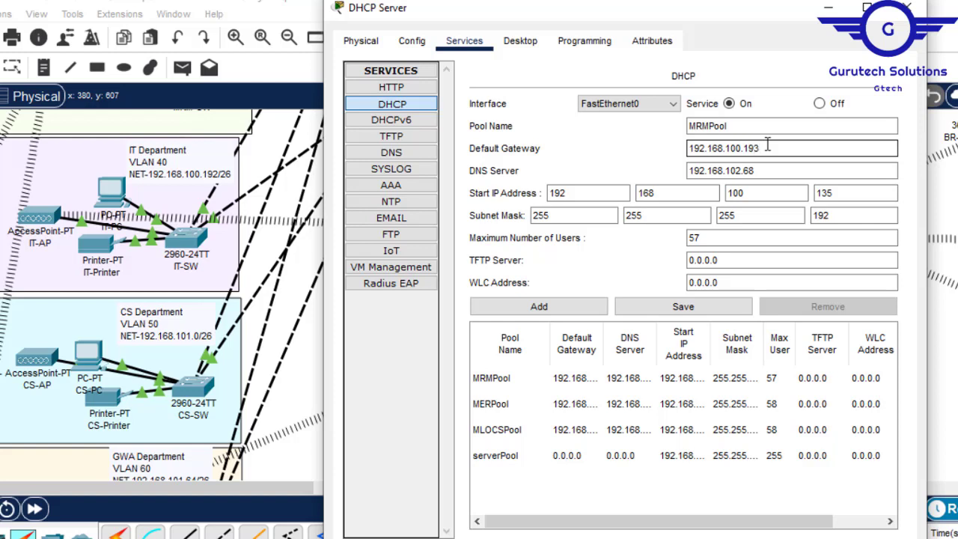
pyautogui.click(758, 173)
pyautogui.click(838, 193)
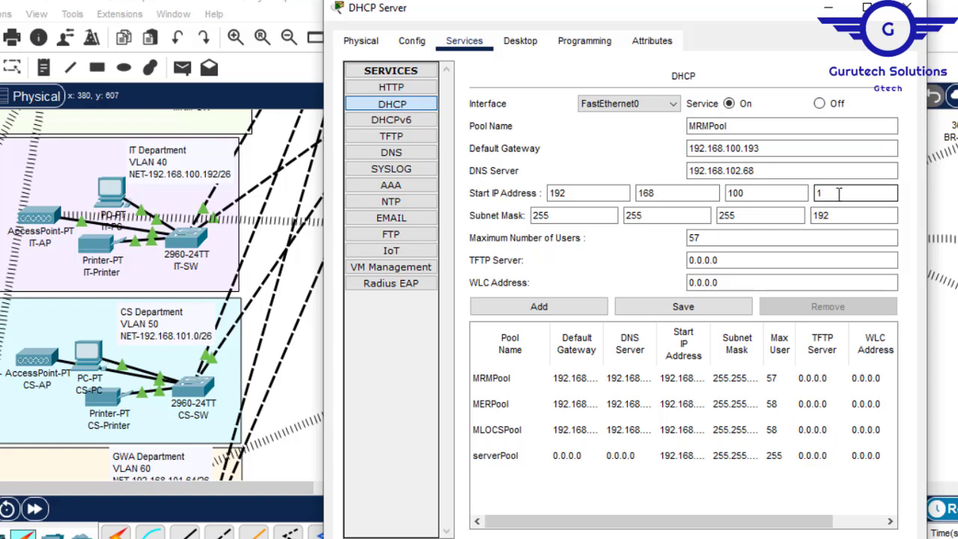
pyautogui.write('197')
pyautogui.click(506, 317)
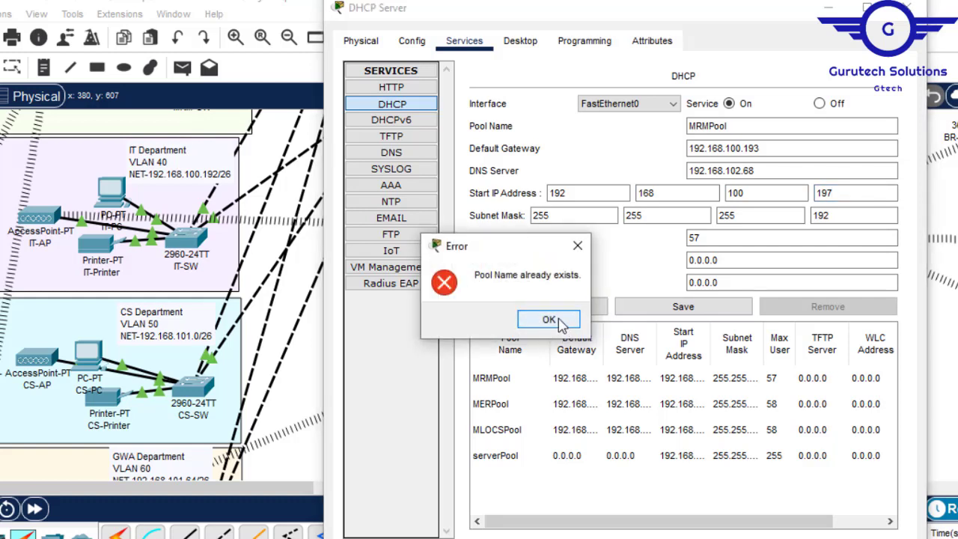
pyautogui.click(578, 245)
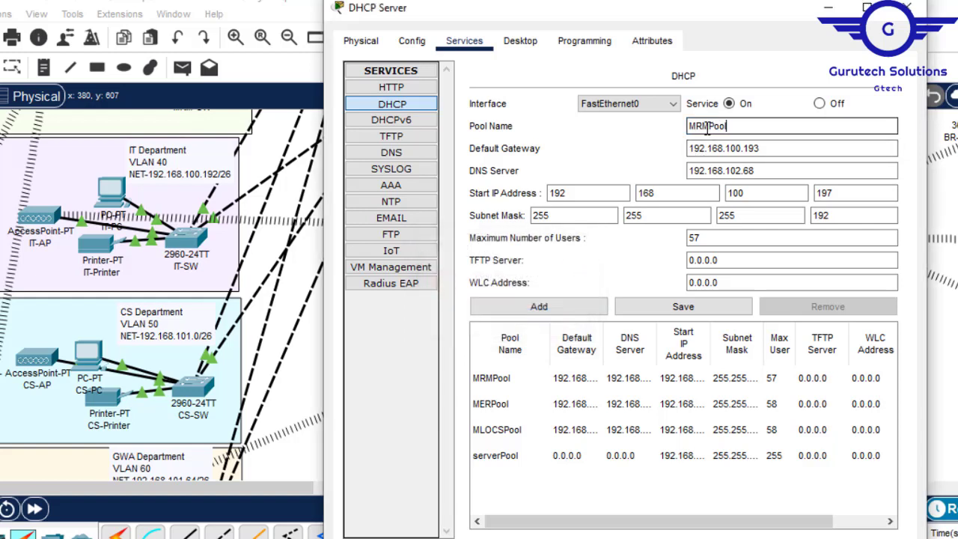
# - Change the pool name to ITPool and add it to the DHCP pool list
pyautogui.moveTo(709, 125); pyautogui.dragTo(694, 126)
pyautogui.press('BackSpace')
pyautogui.write('IT')
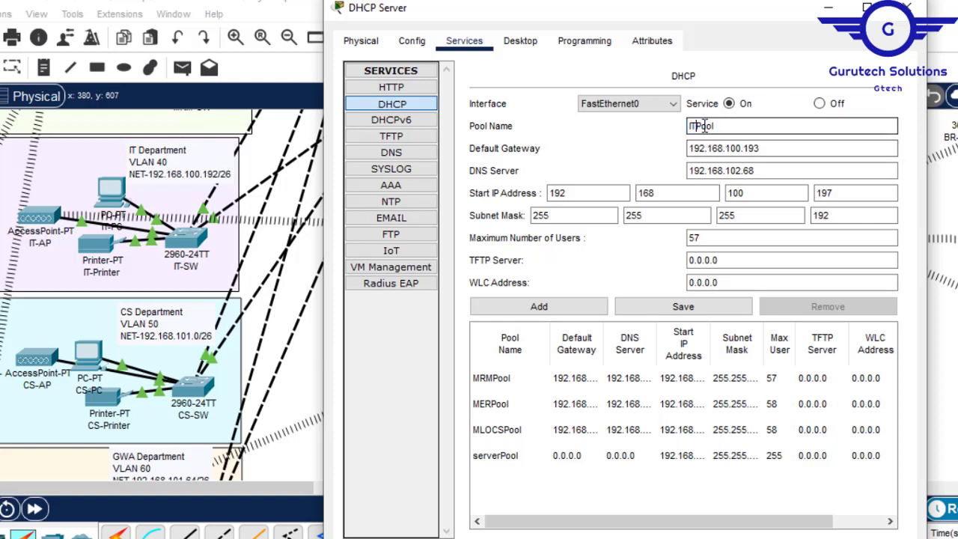
pyautogui.click(541, 308)
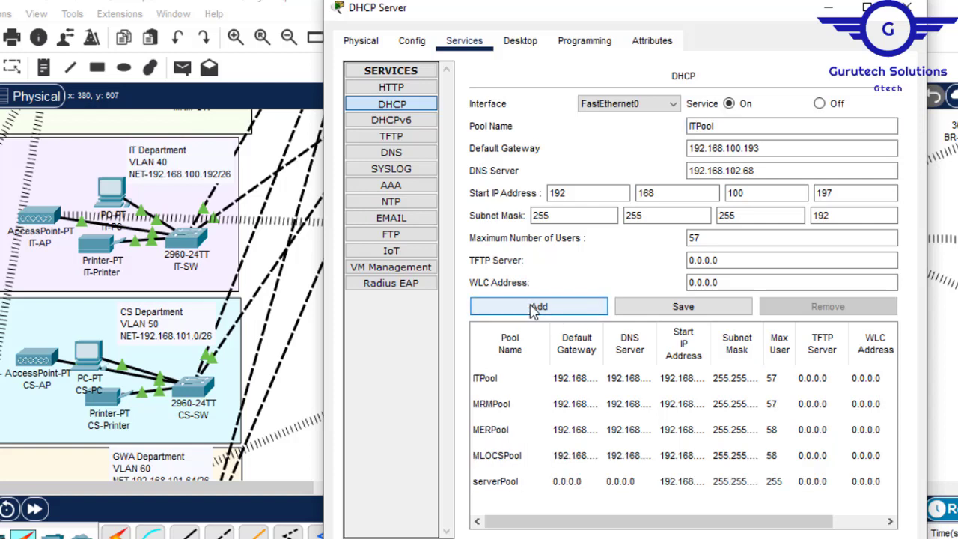
# - Use the ITPool entry as the base and set the default gateway to 192.168.101.1 for the CS Department
pyautogui.click(502, 384)
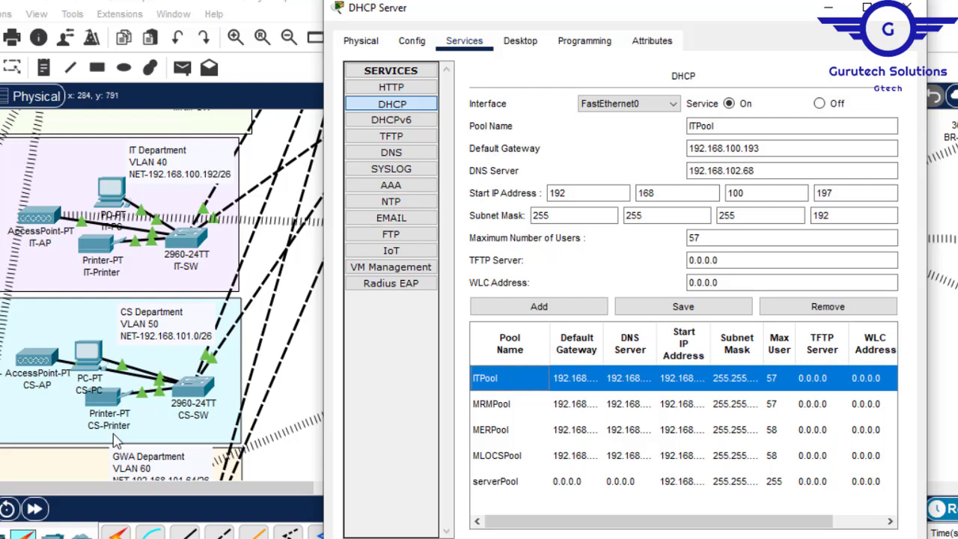
pyautogui.click(716, 127)
pyautogui.click(737, 148)
pyautogui.press('BackSpace')
pyautogui.write('1')
pyautogui.press('Delete')
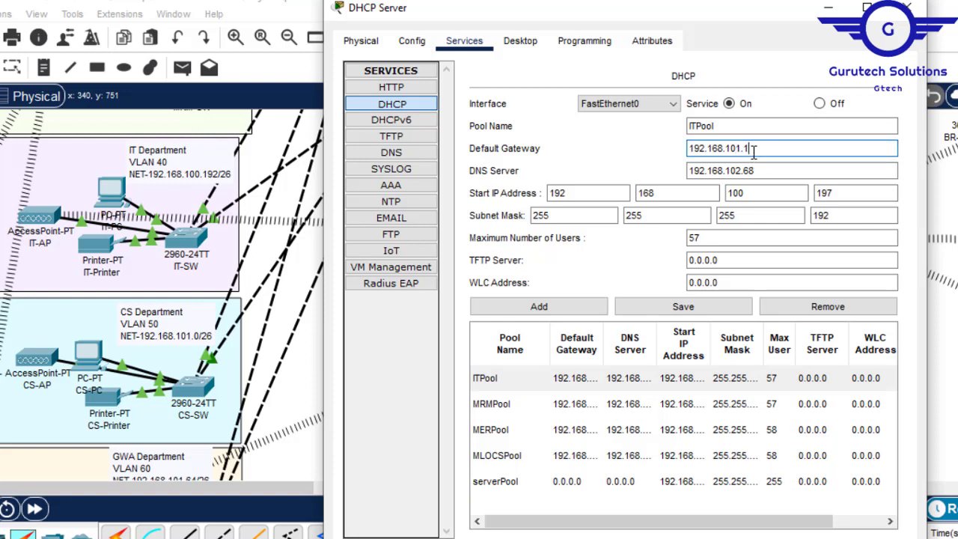
# - Set the start IP address to 192.168.101.6 and try to add the pool
pyautogui.click(776, 174)
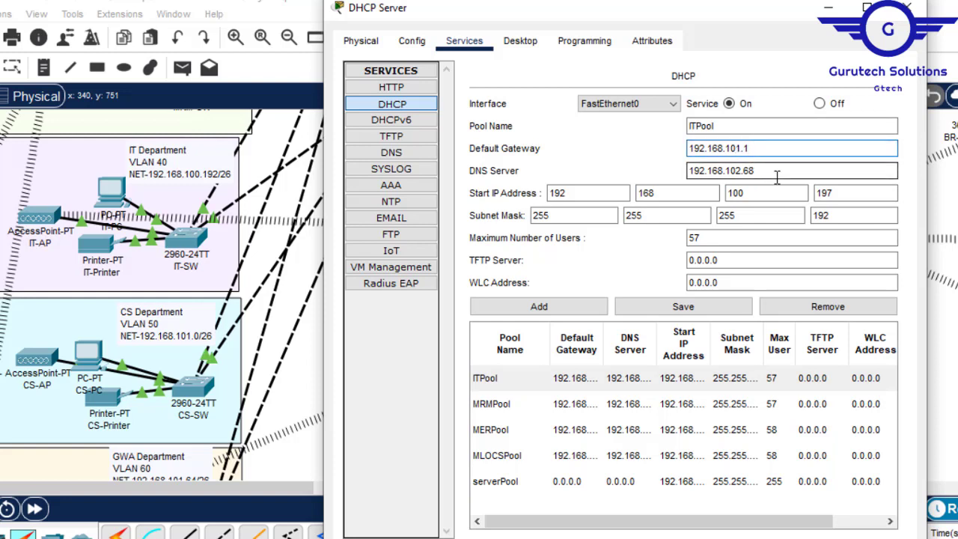
pyautogui.click(841, 193)
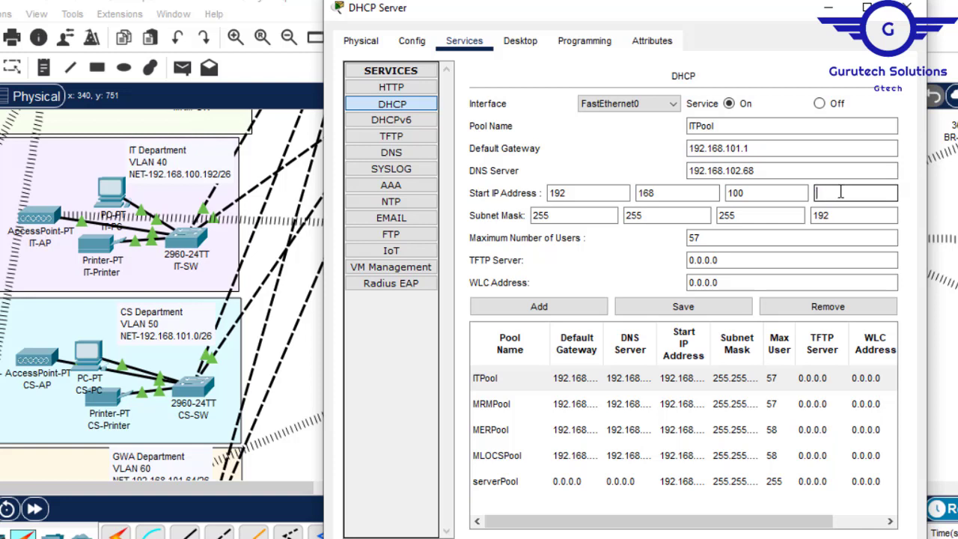
pyautogui.write('6')
pyautogui.click(791, 194)
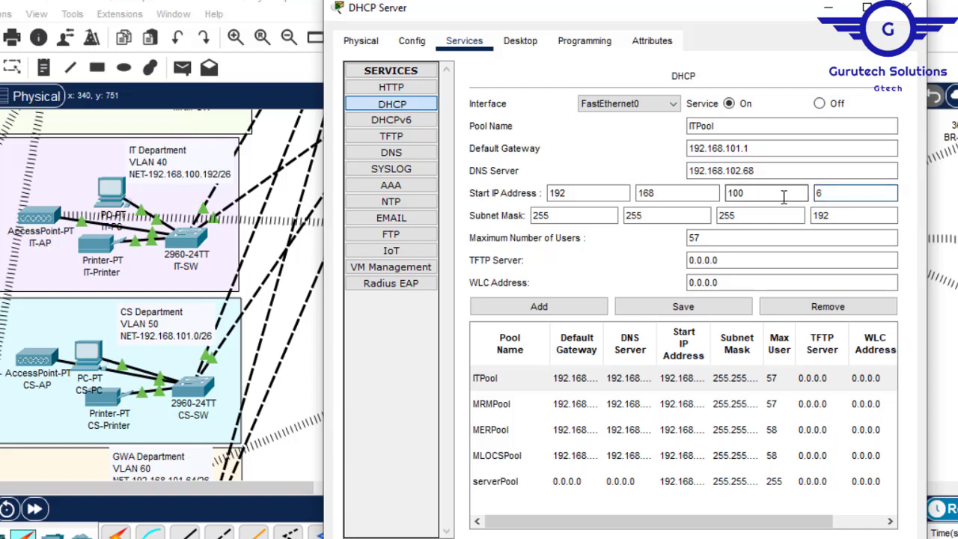
pyautogui.write('1')
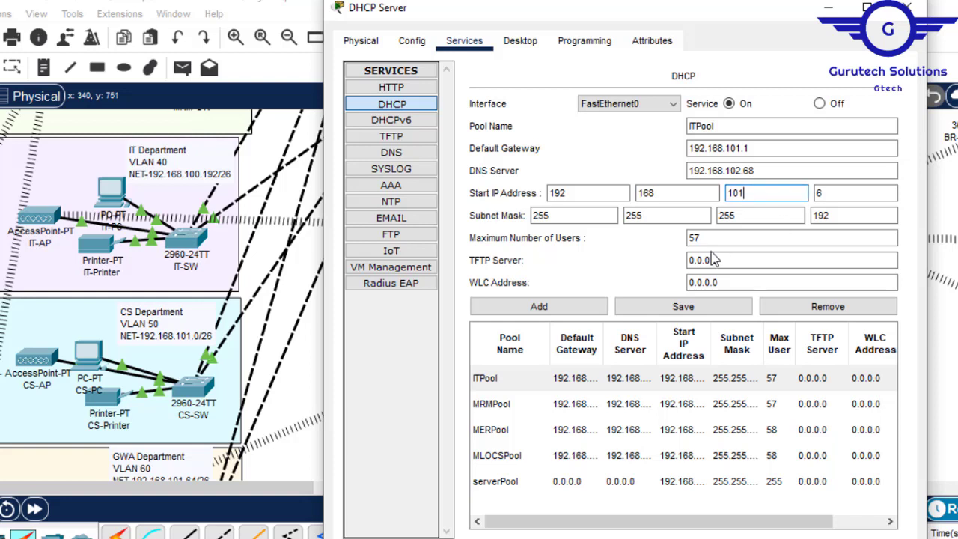
pyautogui.click(536, 310)
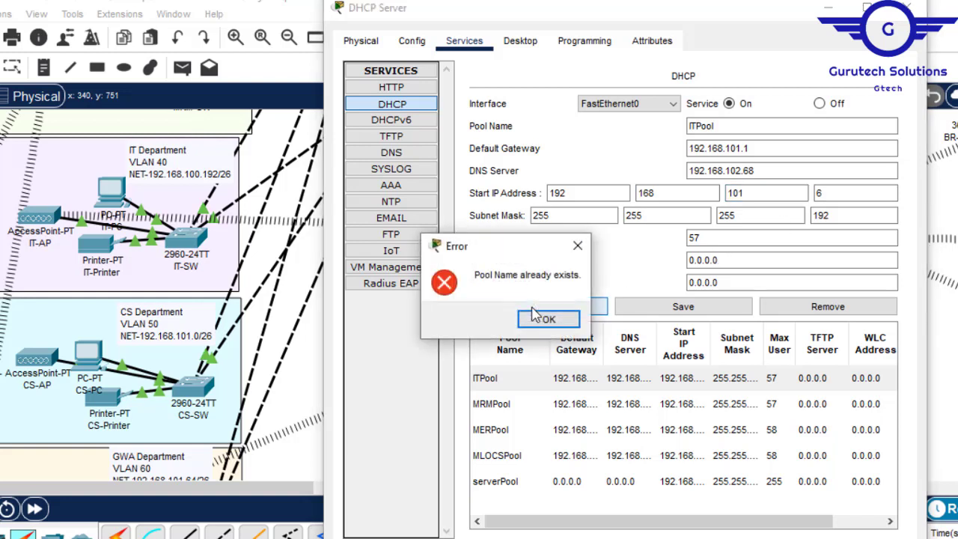
# - Dismiss the error, change the pool name to CSPool and add it to the DHCP pool list
pyautogui.click(549, 320)
pyautogui.click(697, 127)
pyautogui.press('BackSpace')
pyautogui.press('BackSpace')
pyautogui.write('CS')
pyautogui.click(540, 306)
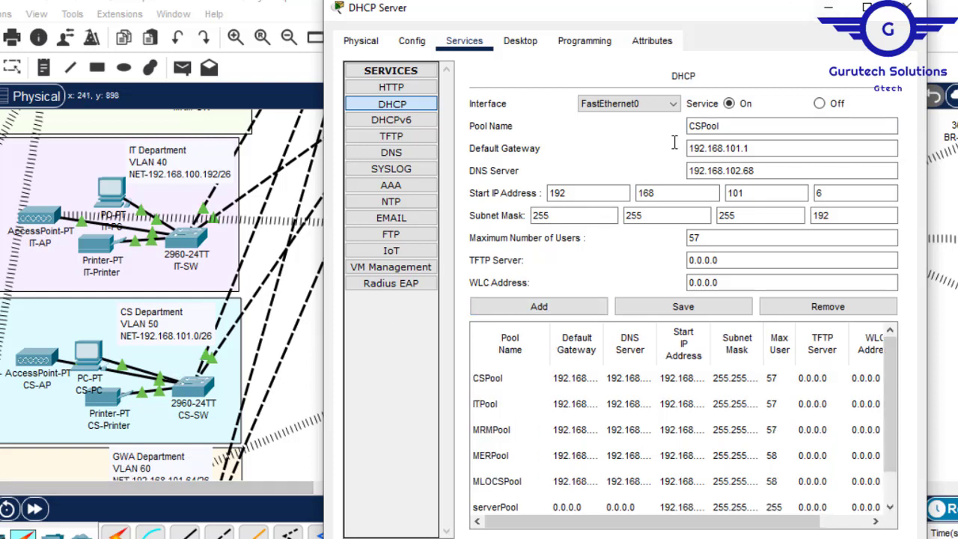
# - Add a pool named GWAPool with default gateway 192.168.101.65 and start IP address 192.168.101.70
pyautogui.moveTo(702, 127); pyautogui.dragTo(680, 126)
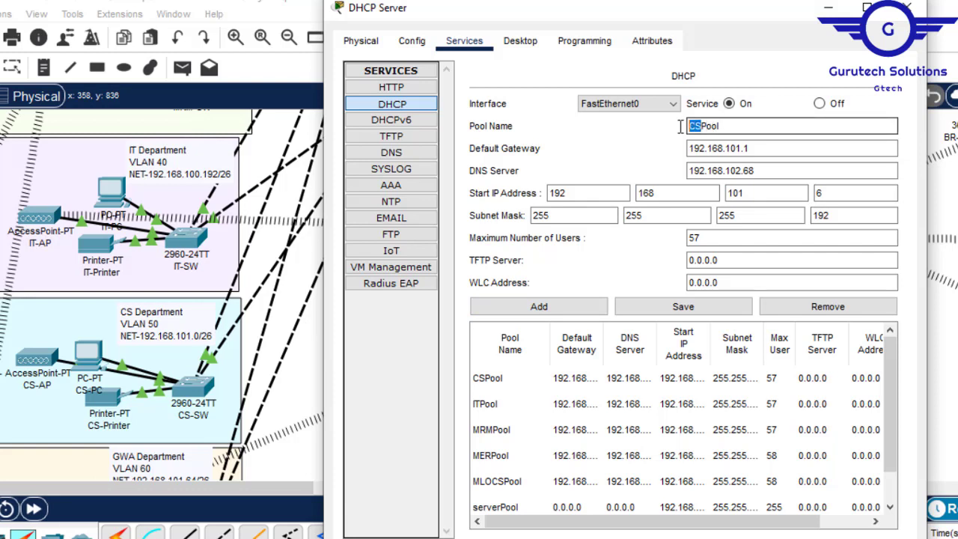
pyautogui.write('GW')
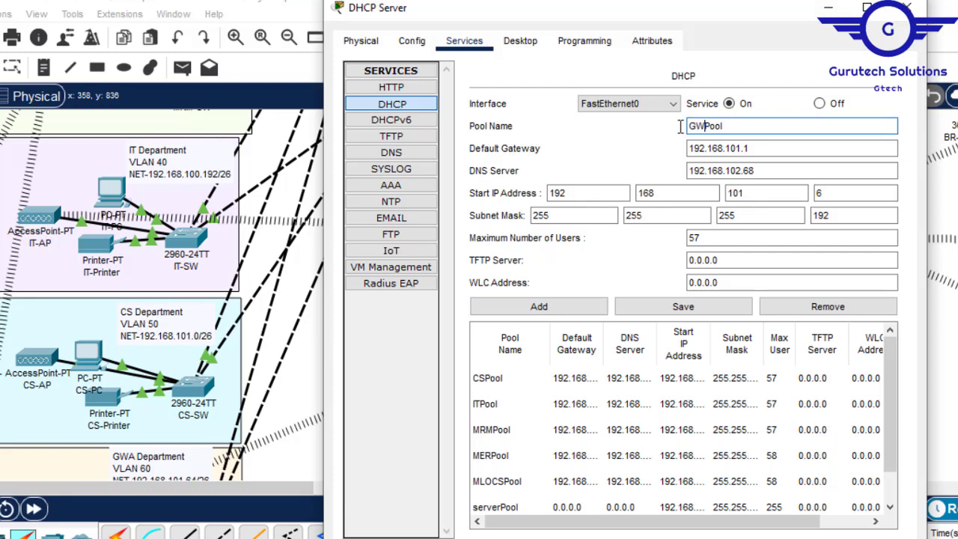
pyautogui.write('A')
pyautogui.click(752, 149)
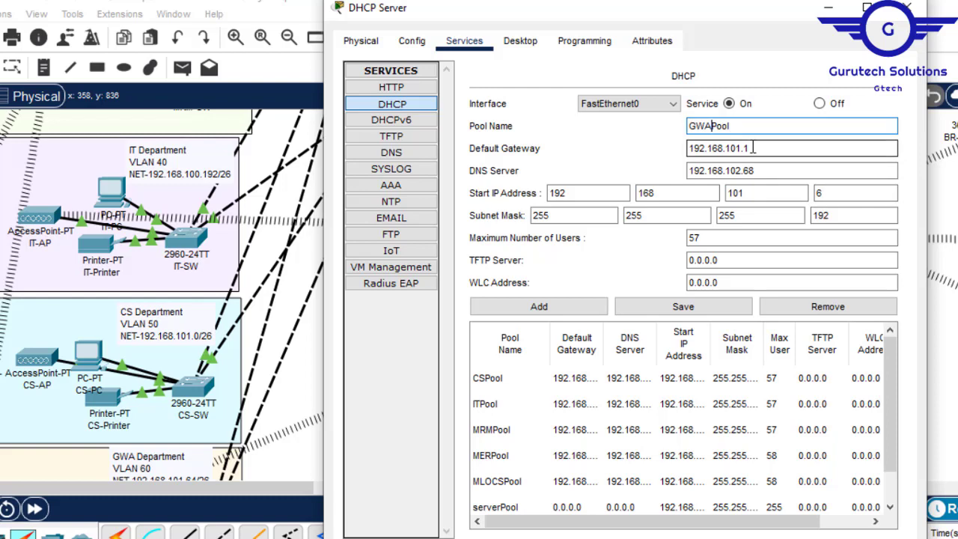
pyautogui.press('BackSpace')
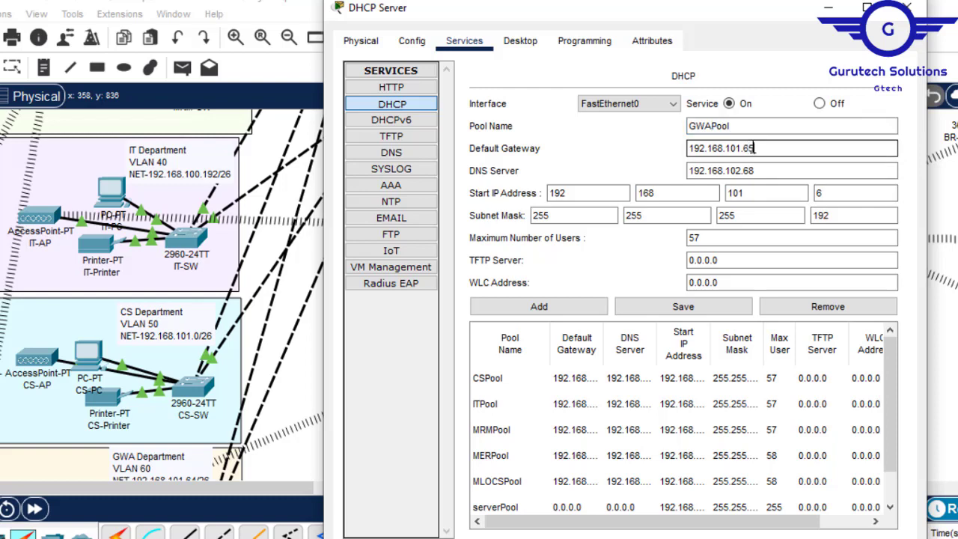
pyautogui.write('65')
pyautogui.click(832, 193)
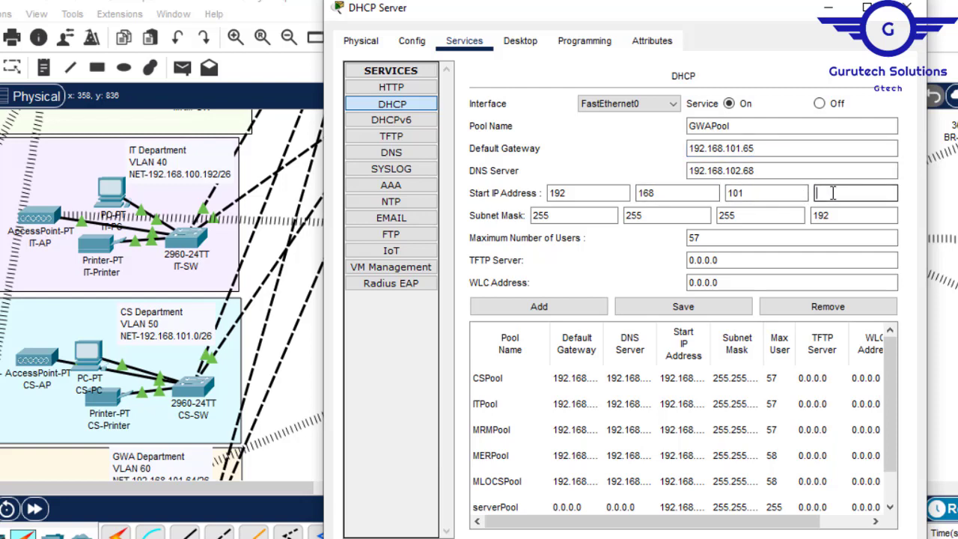
pyautogui.write('70')
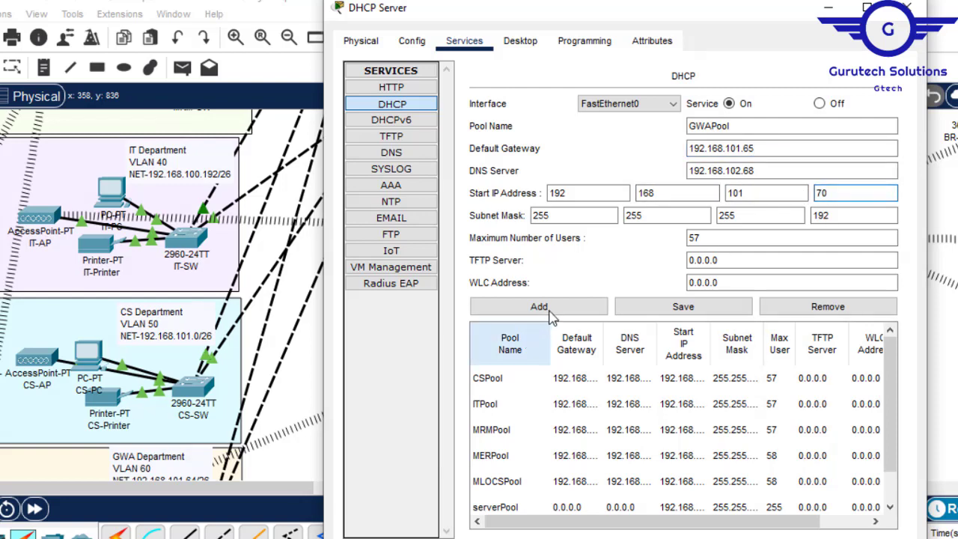
pyautogui.click(513, 307)
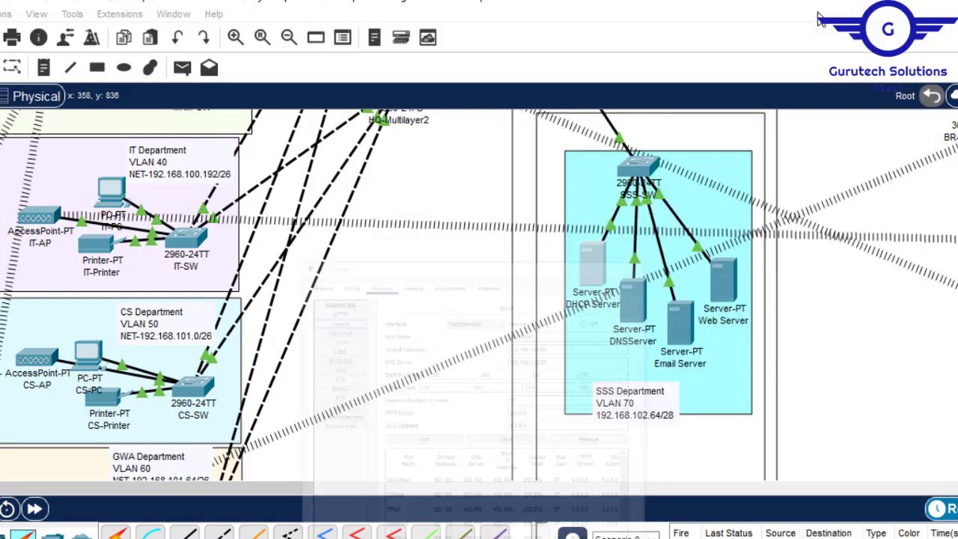
# - Bring the branch network's NSO, HL and HR department labels into view beside the DHCP Server's pool settings
pyautogui.click(828, 9)
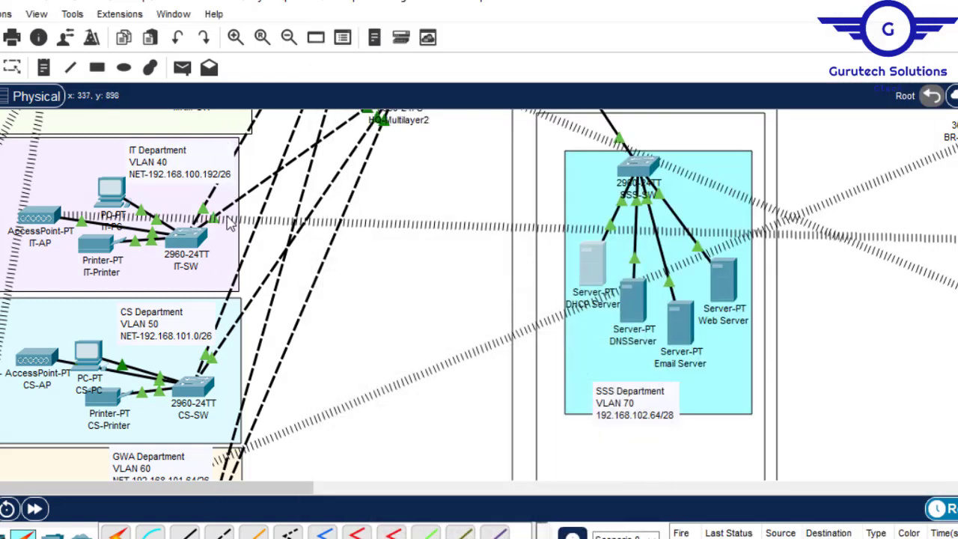
pyautogui.moveTo(274, 485)
pyautogui.mouseDown()
pyautogui.moveTo(300, 486)
pyautogui.moveTo(276, 494)
pyautogui.mouseUp()
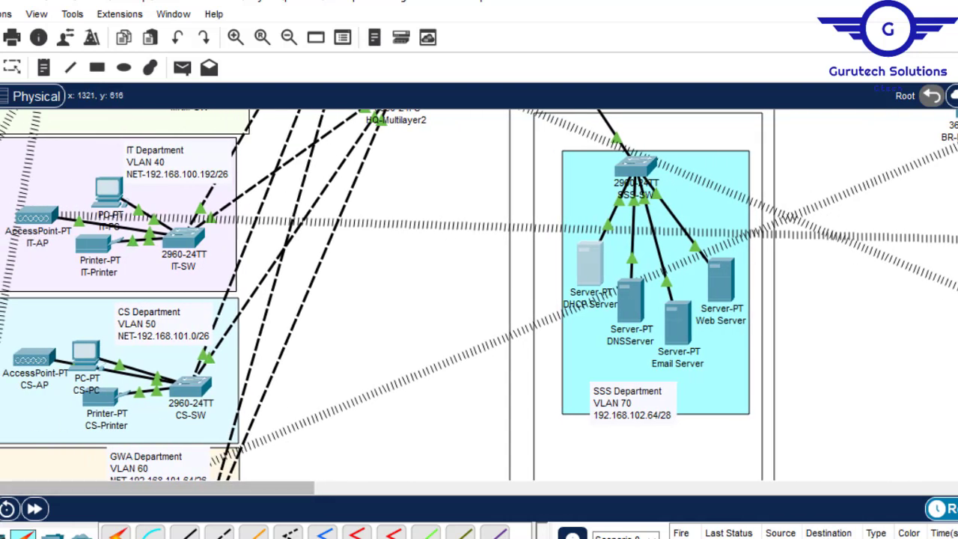
pyautogui.scroll(5, 479, 295)
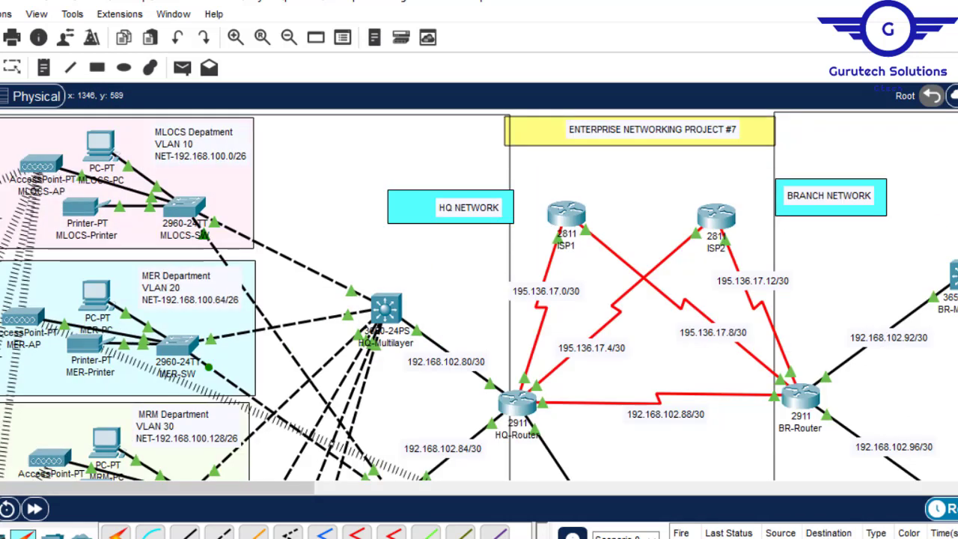
pyautogui.moveTo(281, 494); pyautogui.dragTo(471, 498)
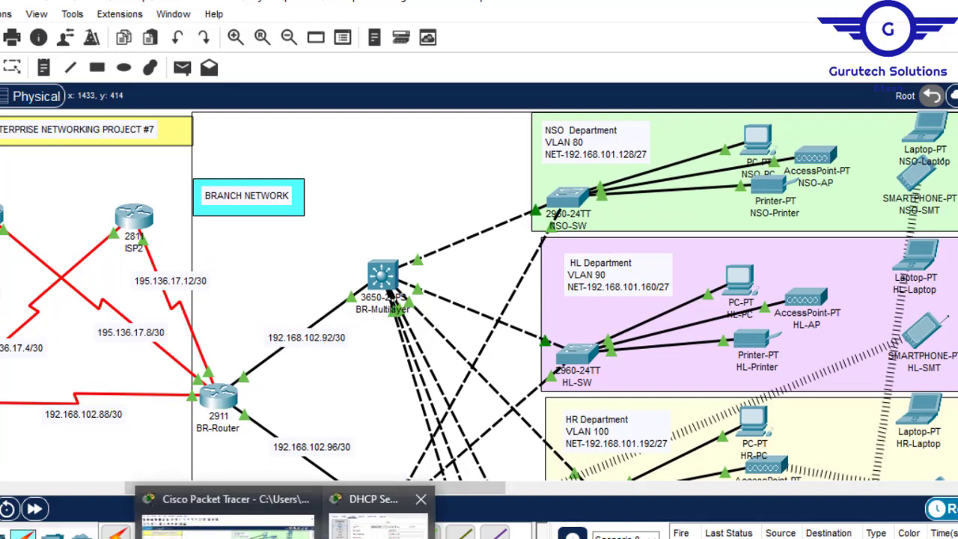
pyautogui.click(378, 512)
pyautogui.moveTo(780, 15); pyautogui.dragTo(387, 29)
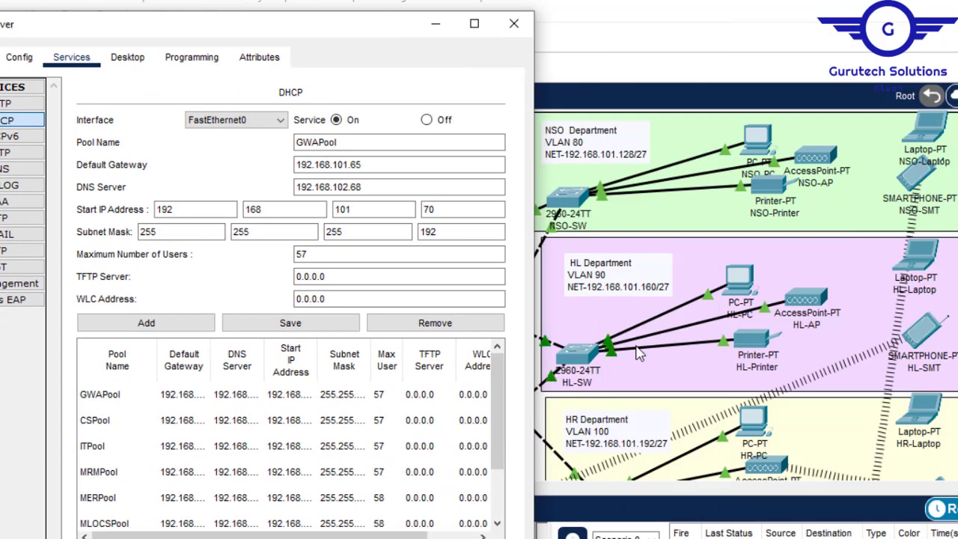
pyautogui.click(684, 492)
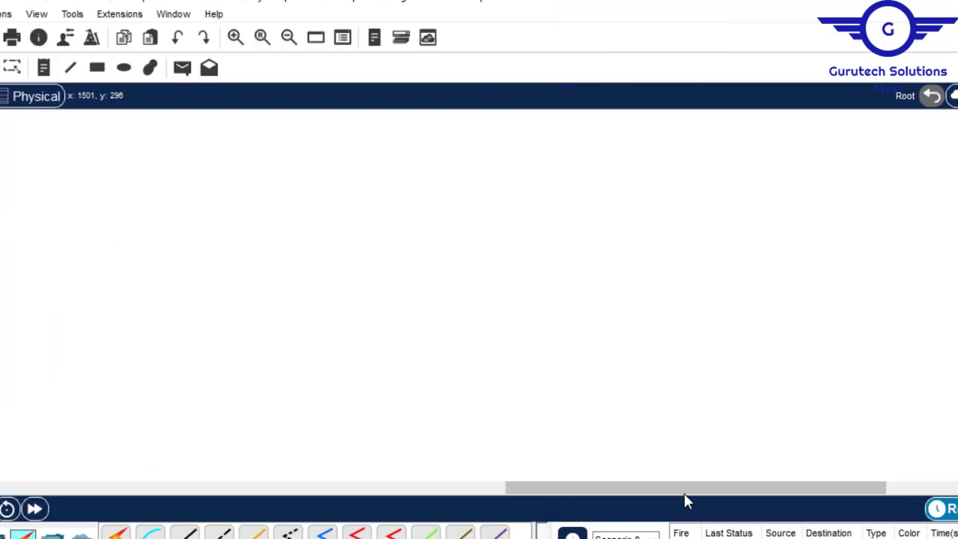
pyautogui.moveTo(549, 487); pyautogui.dragTo(150, 492)
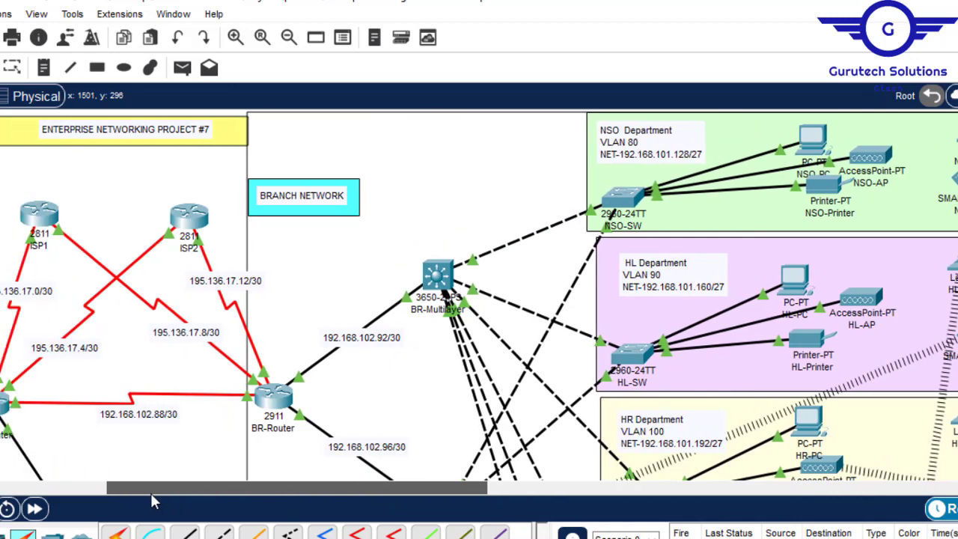
pyautogui.click(389, 508)
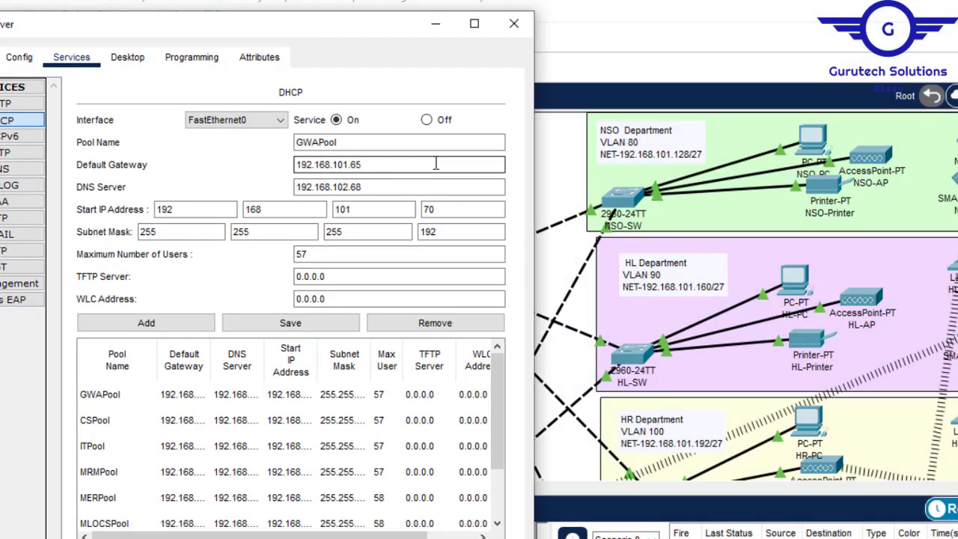
# - Change the pool name to NSOPool and set its default gateway to 192.168.101.129
pyautogui.click(318, 143)
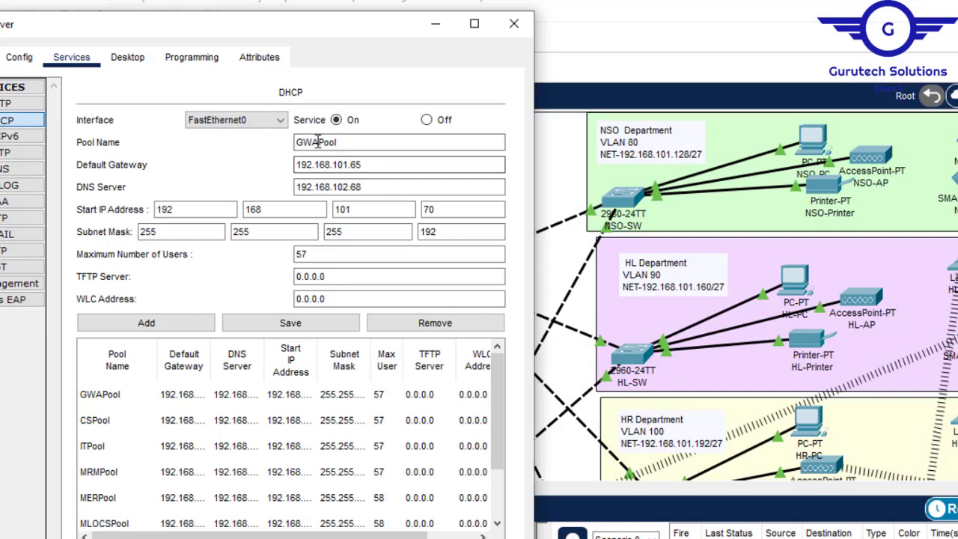
pyautogui.moveTo(319, 142); pyautogui.dragTo(270, 139)
pyautogui.write('NSOP')
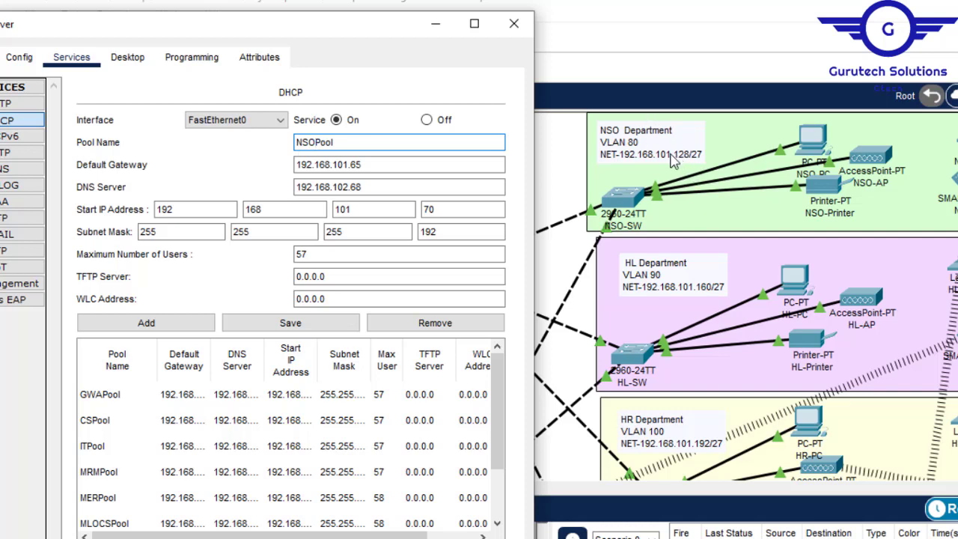
pyautogui.click(372, 169)
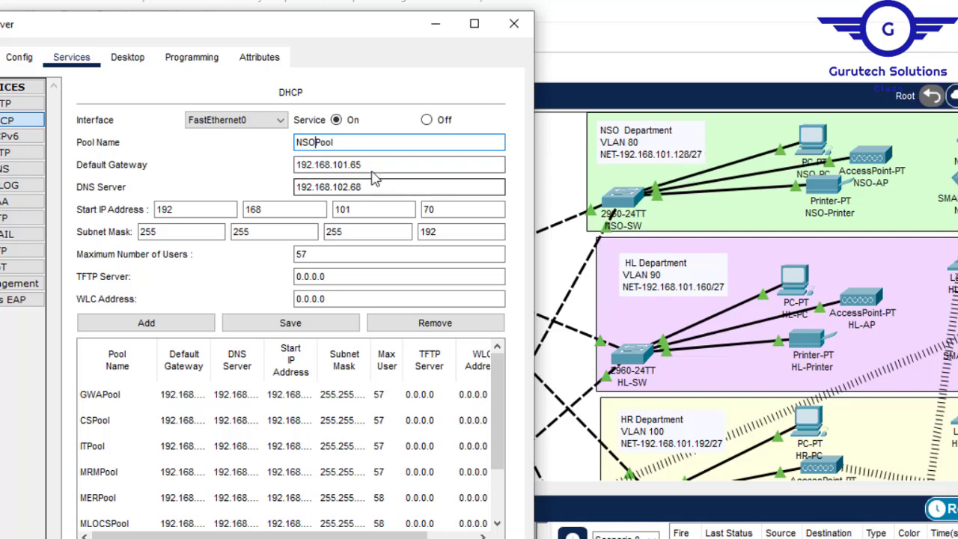
pyautogui.press('BackSpace')
pyautogui.press('BackSpace')
pyautogui.write('129')
# - Set NSOPool's start IP address to 192.168.101.135 and add it to the DHCP pool list
pyautogui.click(440, 212)
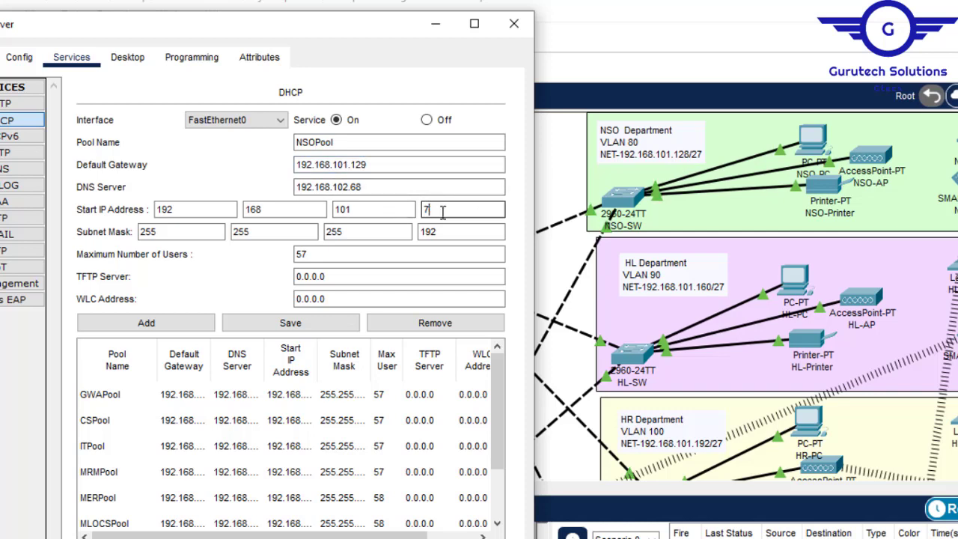
pyautogui.press('BackSpace')
pyautogui.write('135')
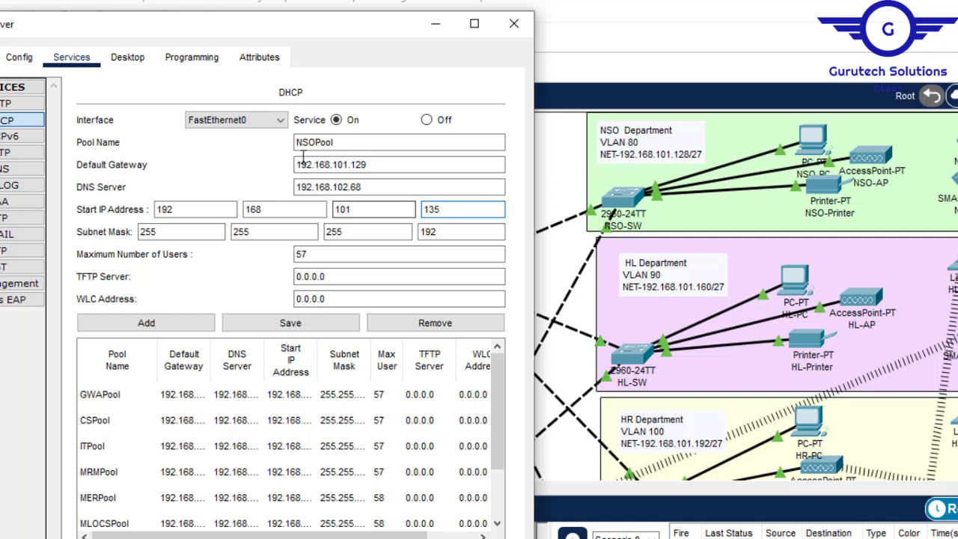
pyautogui.click(146, 324)
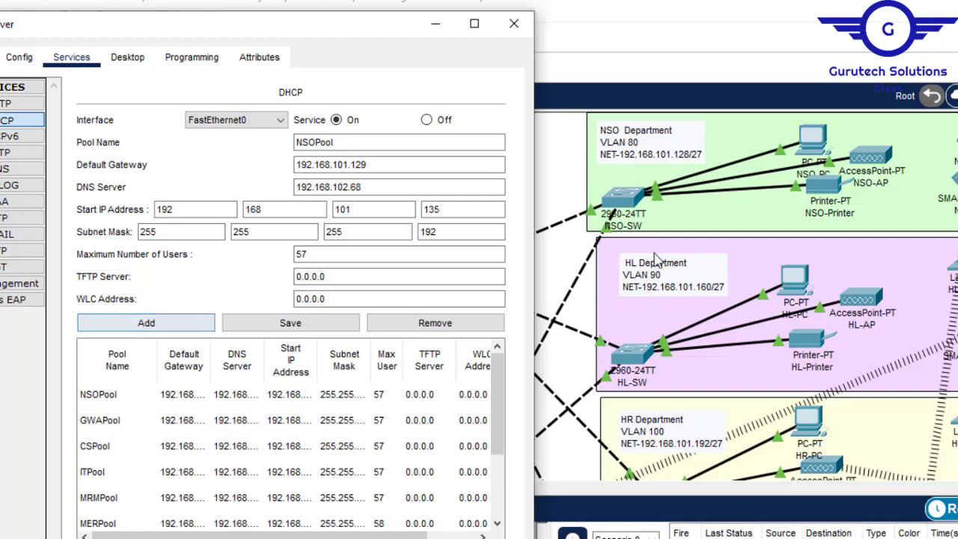
# - Change the pool name to HLPool and set its default gateway to 192.168.101.161
pyautogui.moveTo(308, 143); pyautogui.dragTo(294, 143)
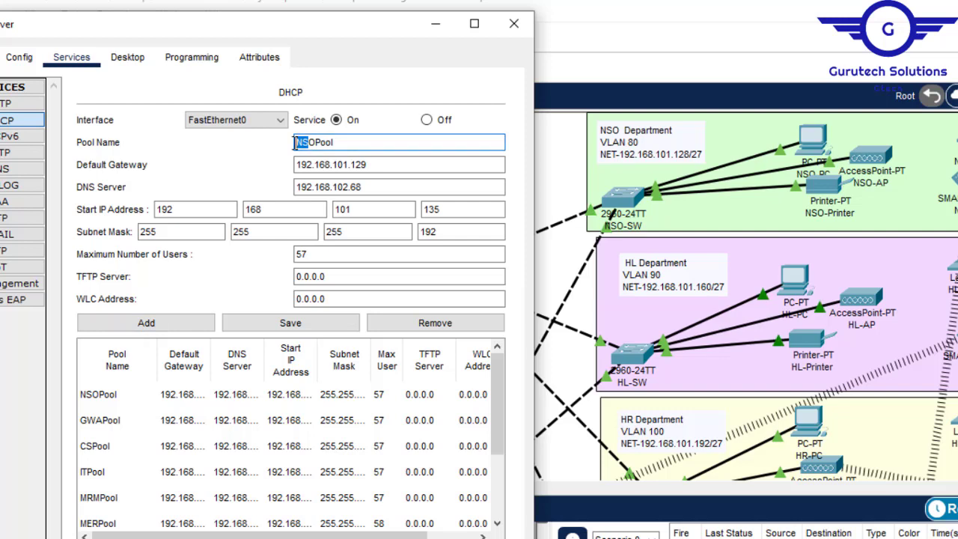
pyautogui.press('Delete')
pyautogui.press('Delete')
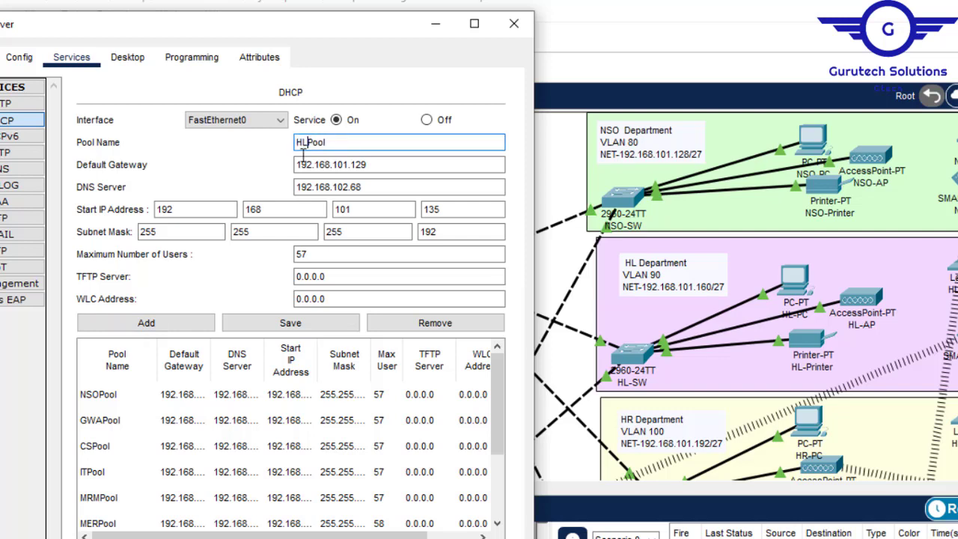
pyautogui.click(387, 161)
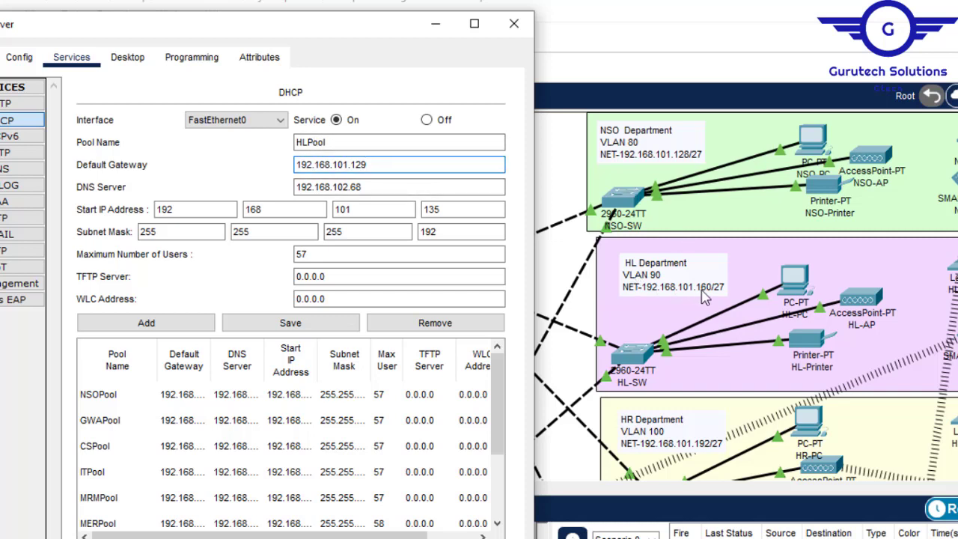
pyautogui.press('BackSpace')
pyautogui.press('BackSpace')
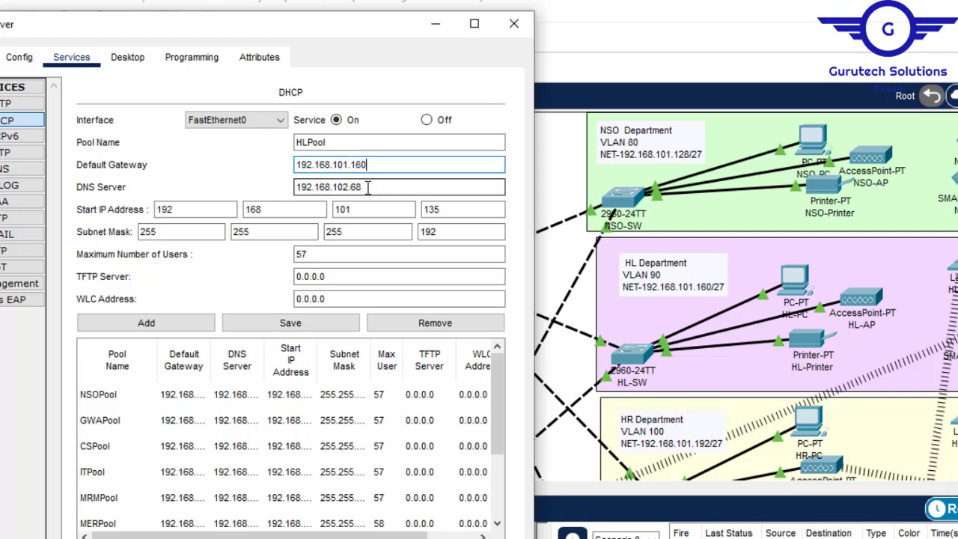
pyautogui.click(449, 208)
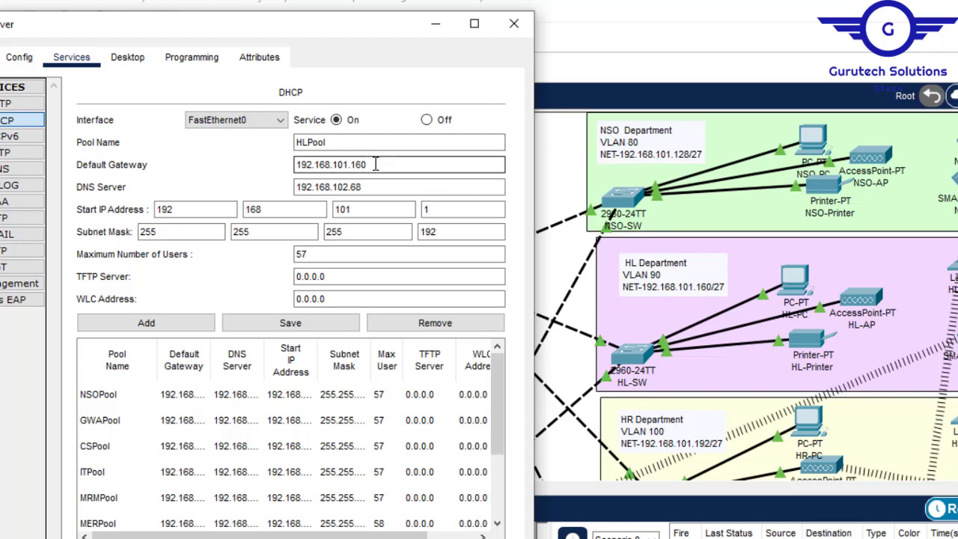
pyautogui.click(426, 211)
pyautogui.write('1')
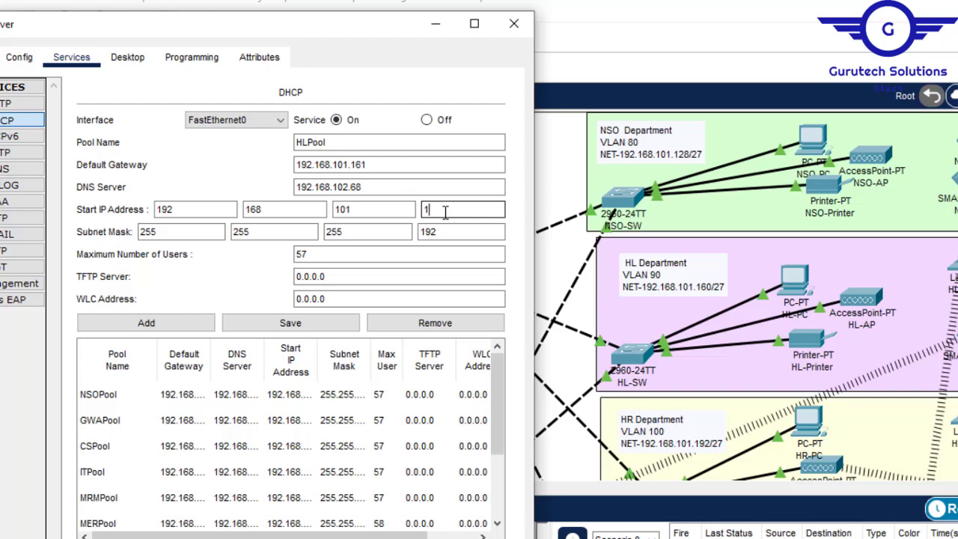
# - Set HLPool's start IP address to 192.168.101.166 and subnet mask to 255.255.255.224, adding it to the DHCP pool list
pyautogui.press('BackSpace')
pyautogui.write('66')
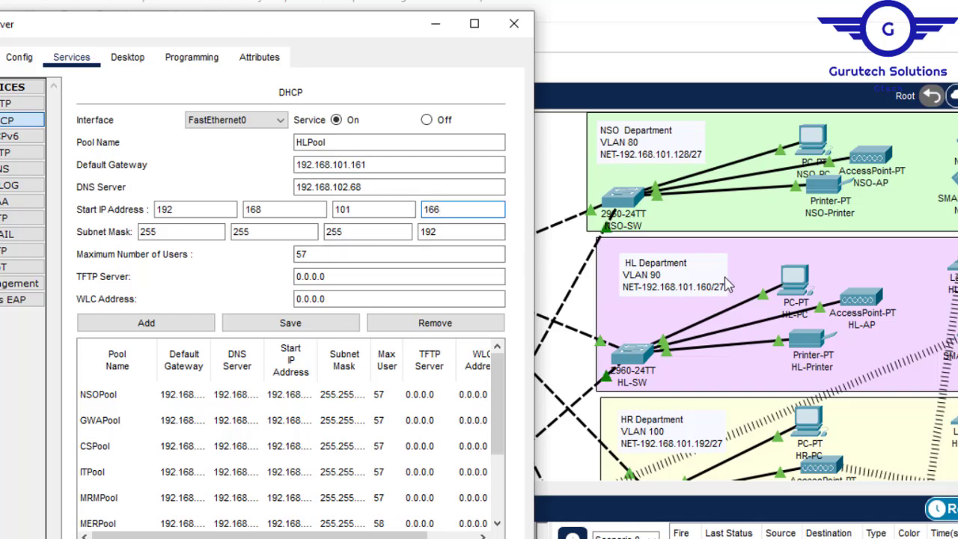
pyautogui.doubleClick(431, 232)
pyautogui.write('224')
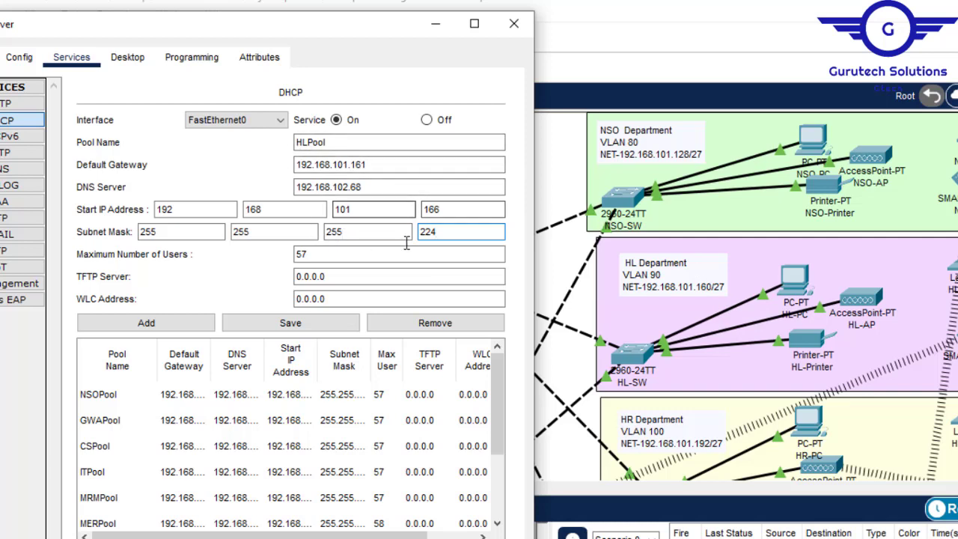
pyautogui.click(160, 328)
pyautogui.click(160, 328)
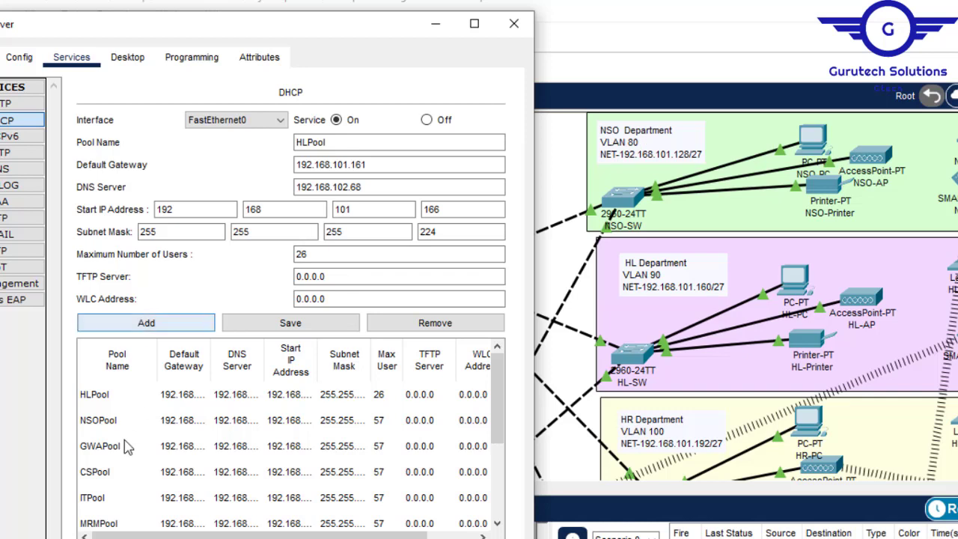
# - Correct the existing NSOPool by setting its subnet mask to 255.255.255.224 and saving it
pyautogui.click(109, 421)
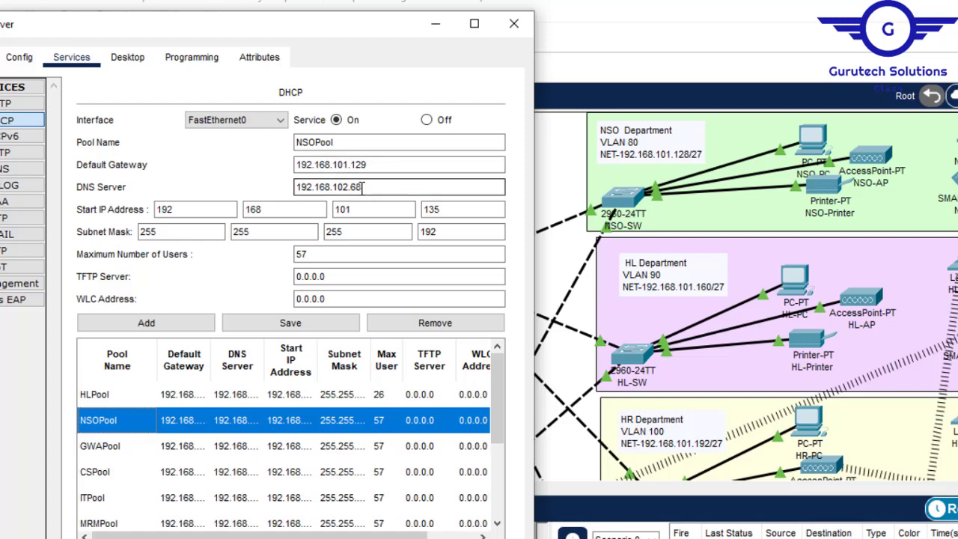
pyautogui.click(442, 231)
pyautogui.moveTo(443, 231); pyautogui.dragTo(417, 231)
pyautogui.write('224')
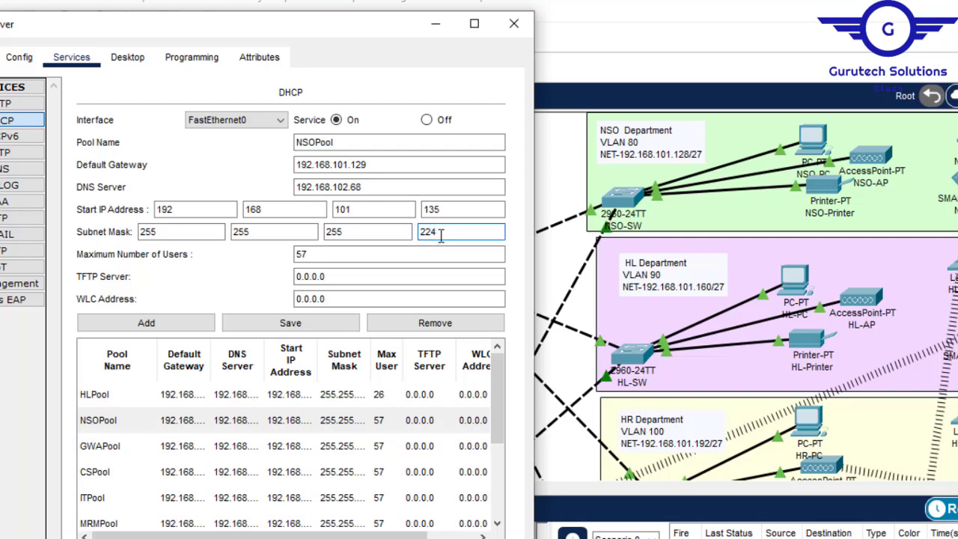
pyautogui.click(291, 324)
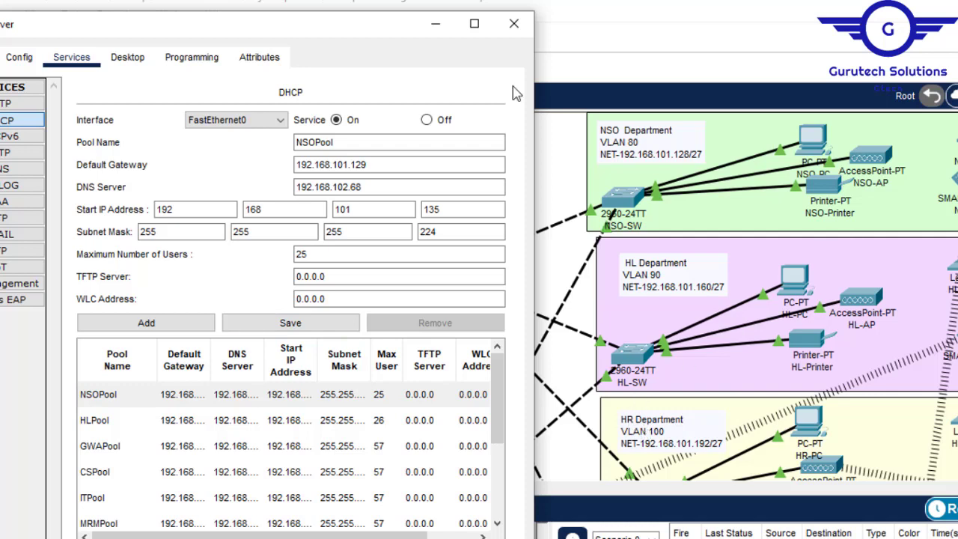
# - Add a pool named HRPool with default gateway 192.168.101.193 and start IP address 192.168.101.196
pyautogui.click(311, 142)
pyautogui.moveTo(314, 143); pyautogui.dragTo(278, 143)
pyautogui.write('HR')
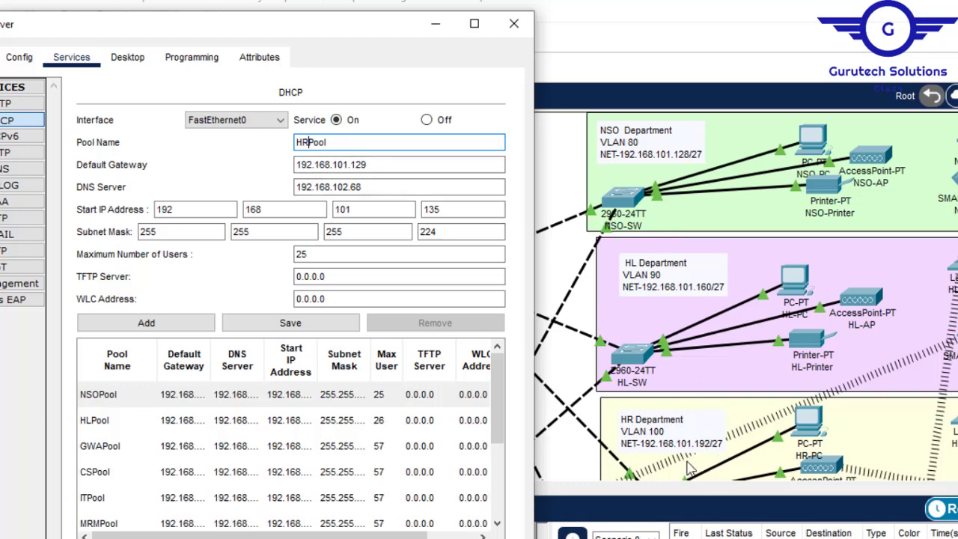
pyautogui.click(377, 164)
pyautogui.press('BackSpace')
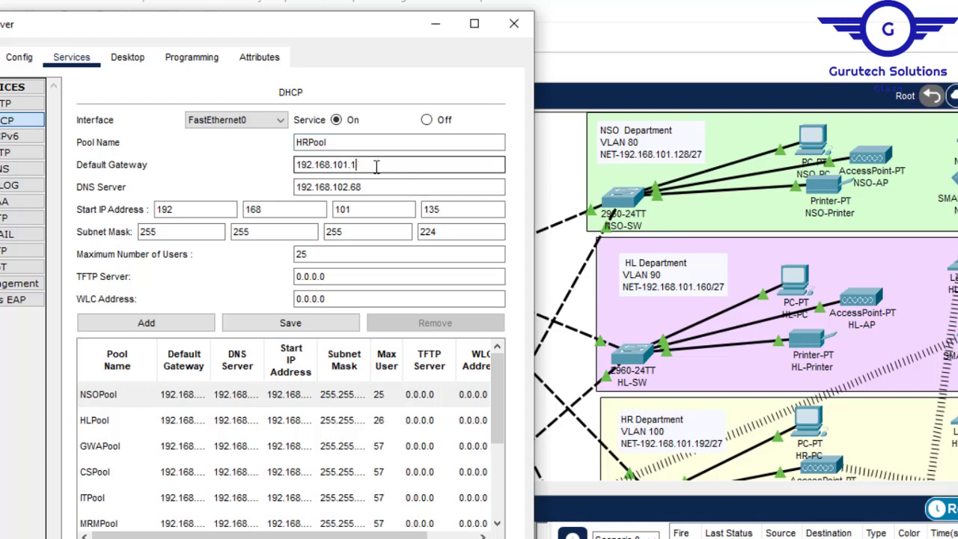
pyautogui.write('3')
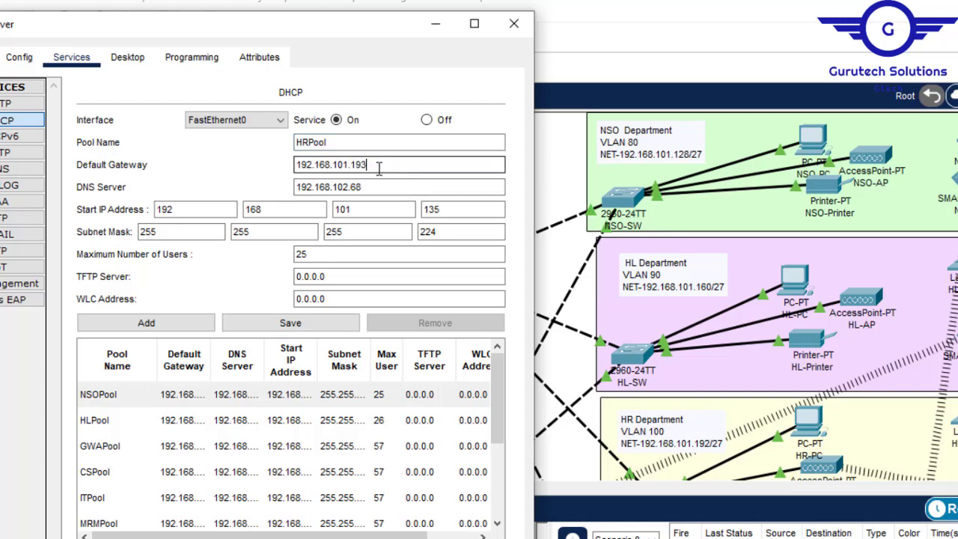
pyautogui.click(454, 209)
pyautogui.press('BackSpace')
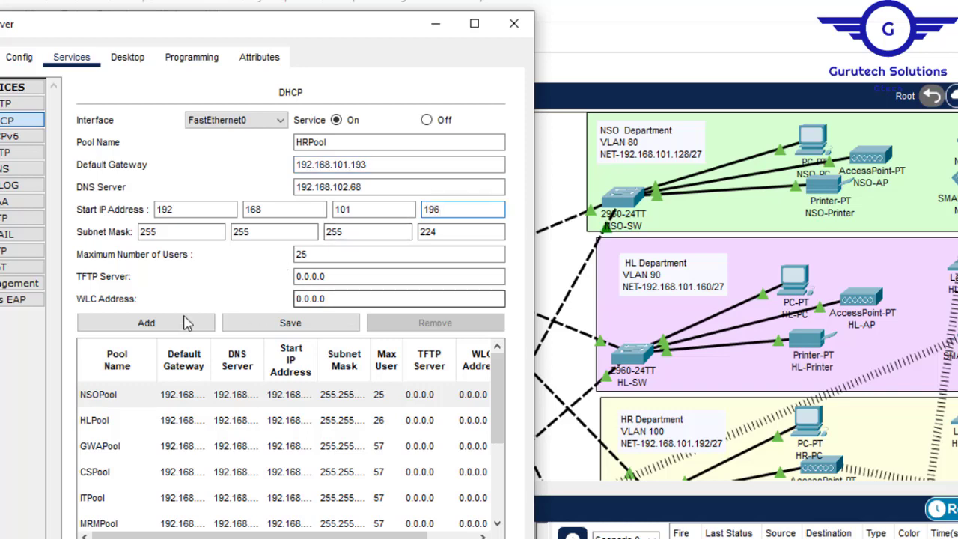
pyautogui.click(156, 324)
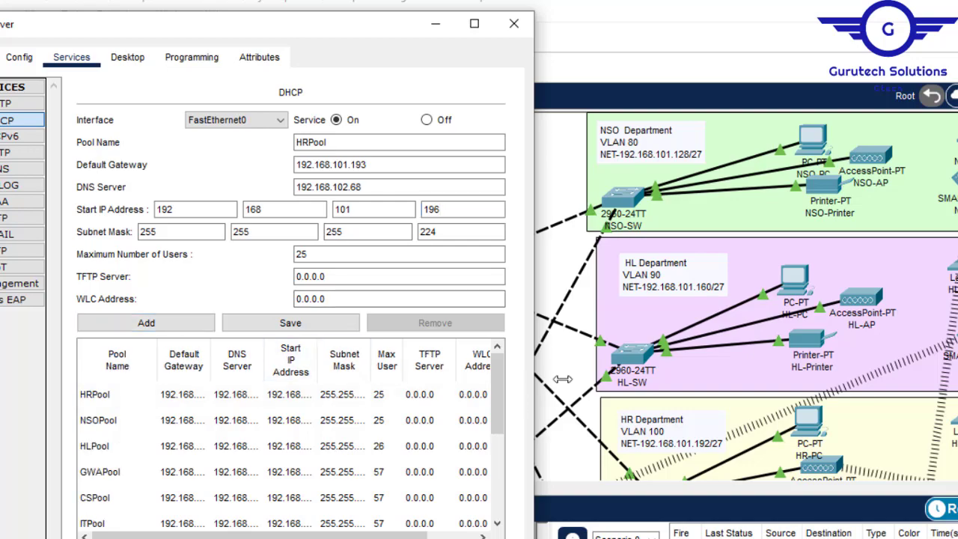
# - Change the pool name to MKPool for the MK department and set its default gateway to 192.168.101.225
pyautogui.click(944, 95)
pyautogui.scroll(-8, 478, 295)
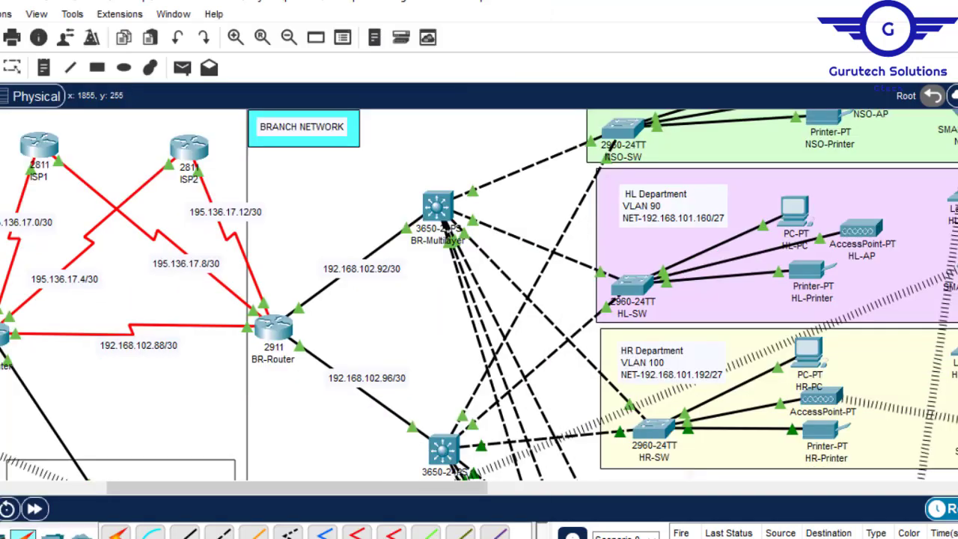
pyautogui.scroll(-3, 479, 296)
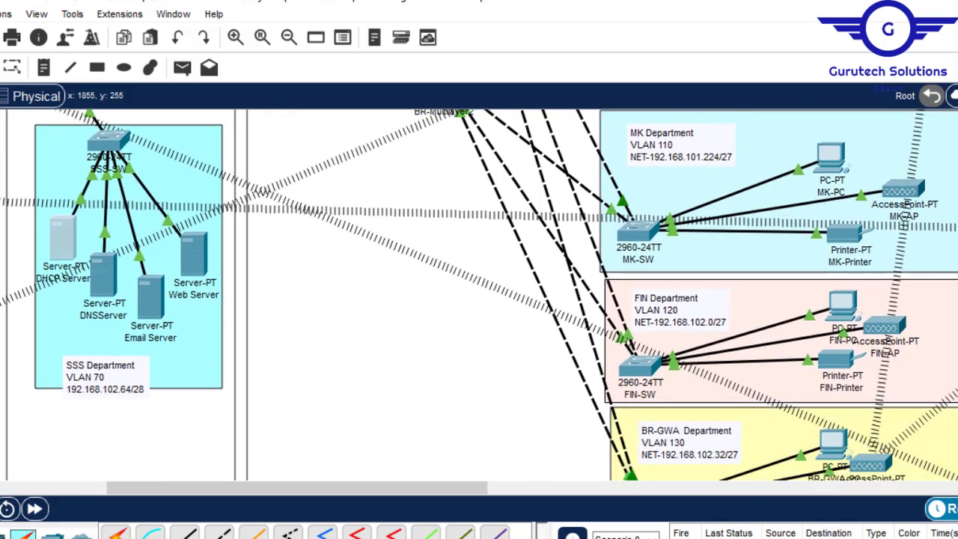
pyautogui.scroll(-1, 479, 296)
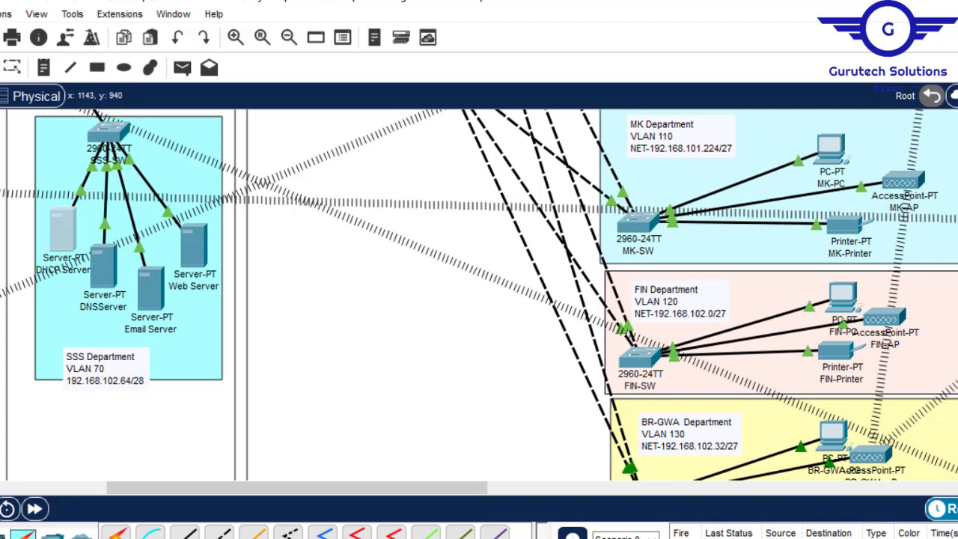
pyautogui.click(322, 515)
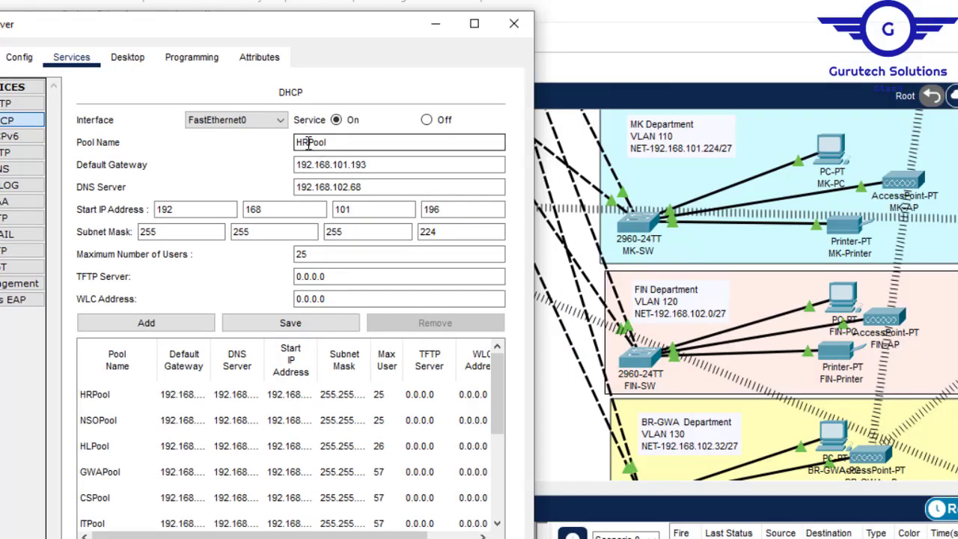
pyautogui.write('MK')
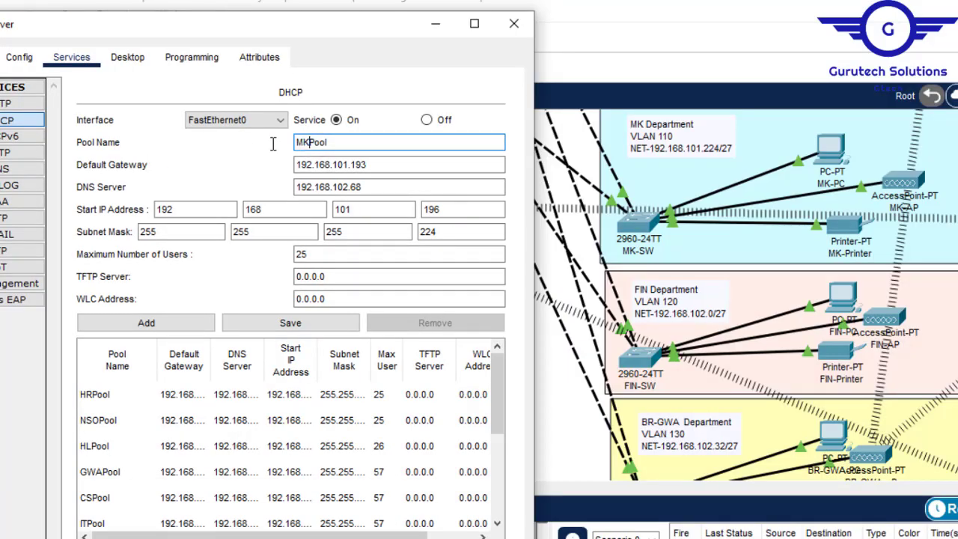
pyautogui.click(373, 164)
pyautogui.press('BackSpace')
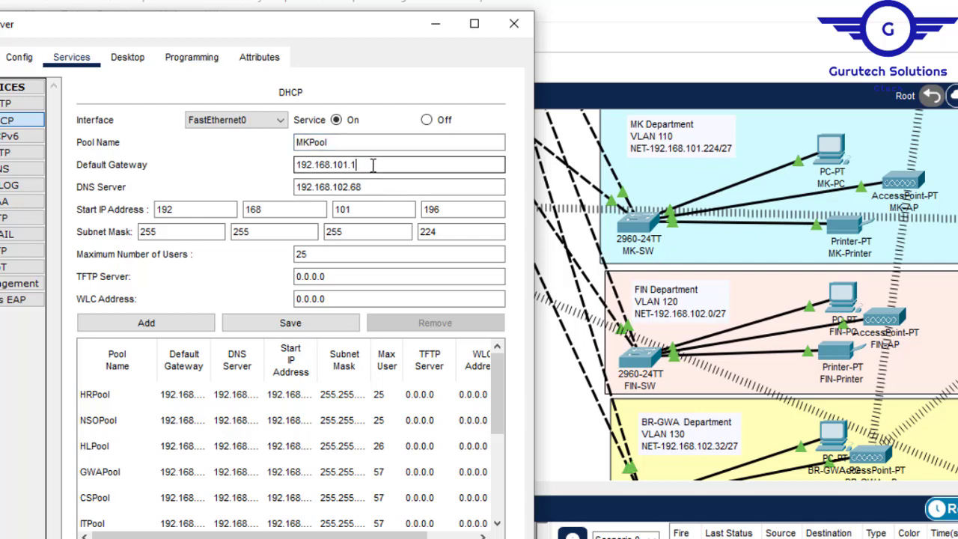
pyautogui.write('225')
# - Set MKPool's start IP address to 192.168.101.230 and add it to the DHCP pool list
pyautogui.click(447, 209)
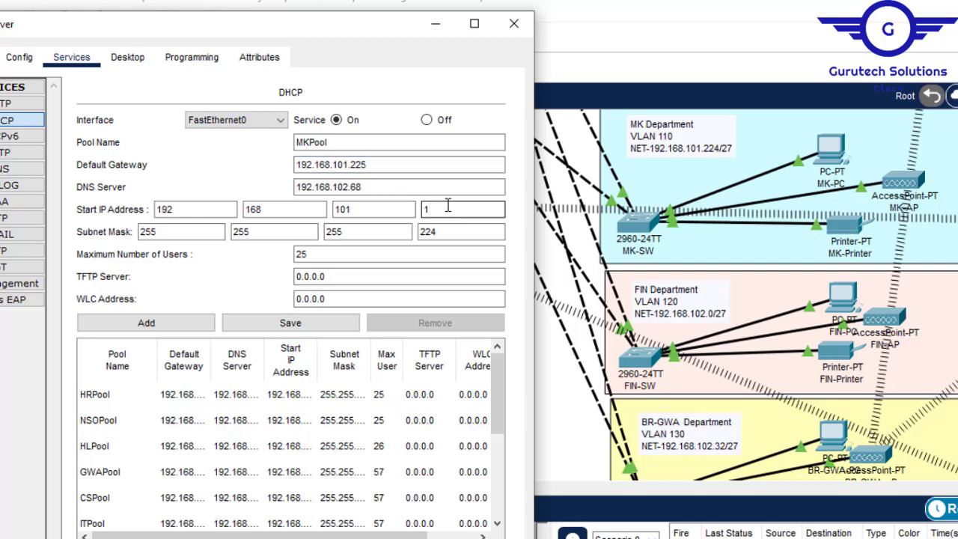
pyautogui.write('230')
pyautogui.click(146, 323)
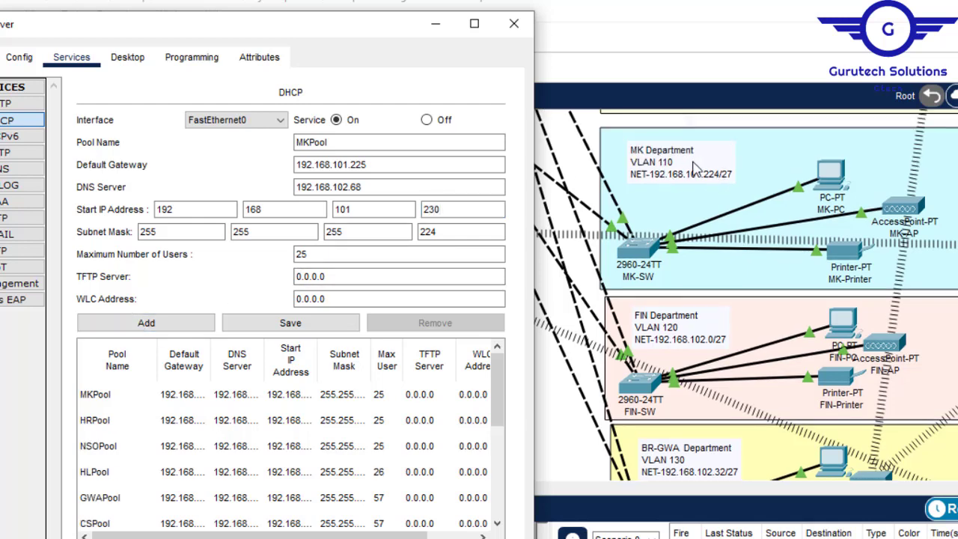
pyautogui.click(149, 325)
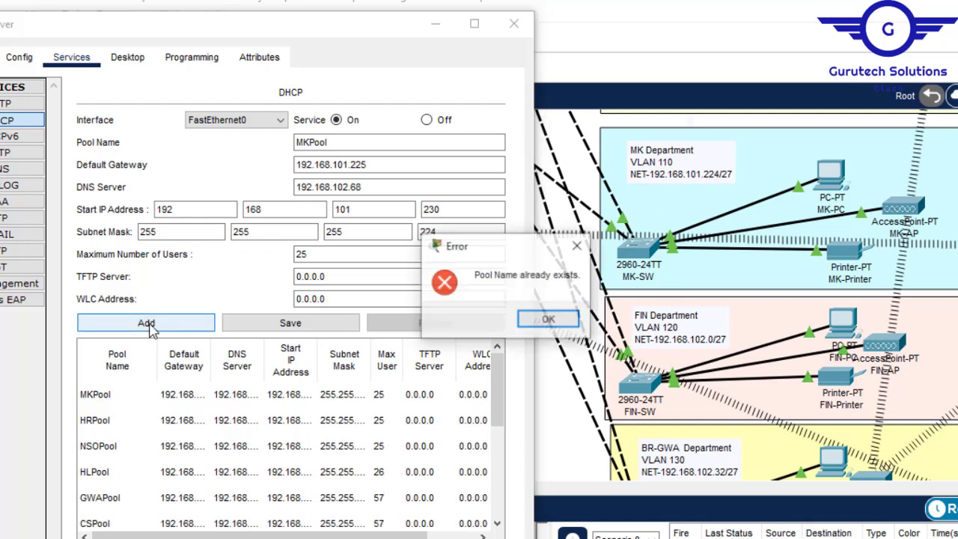
pyautogui.click(548, 320)
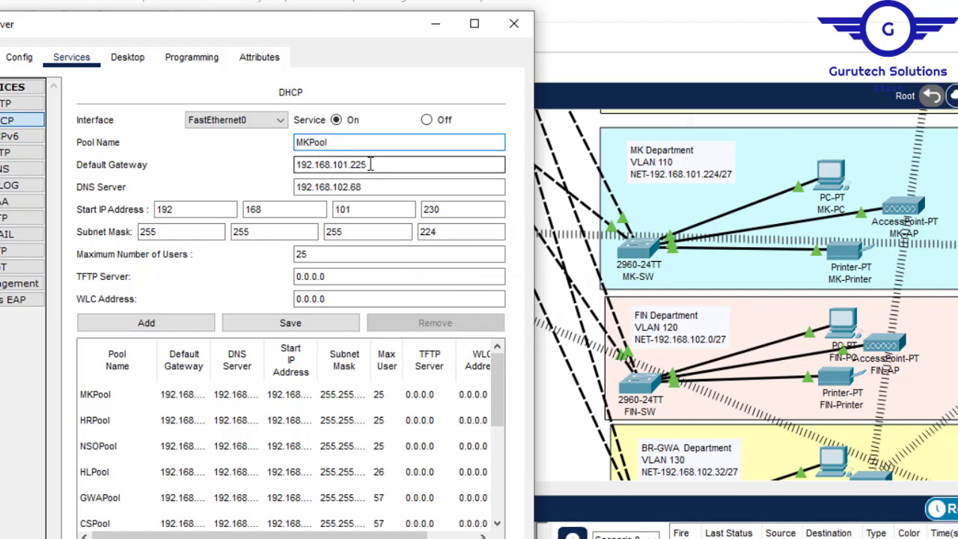
# - Add a pool named FINPool with default gateway 192.168.102.1 and start IP address 192.168.102.6
pyautogui.moveTo(306, 143); pyautogui.dragTo(290, 142)
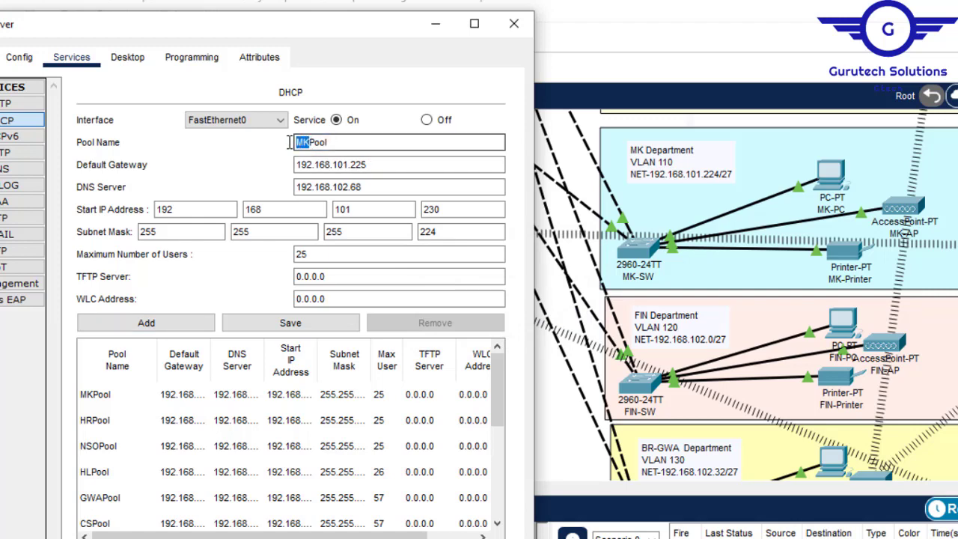
pyautogui.write('FIN')
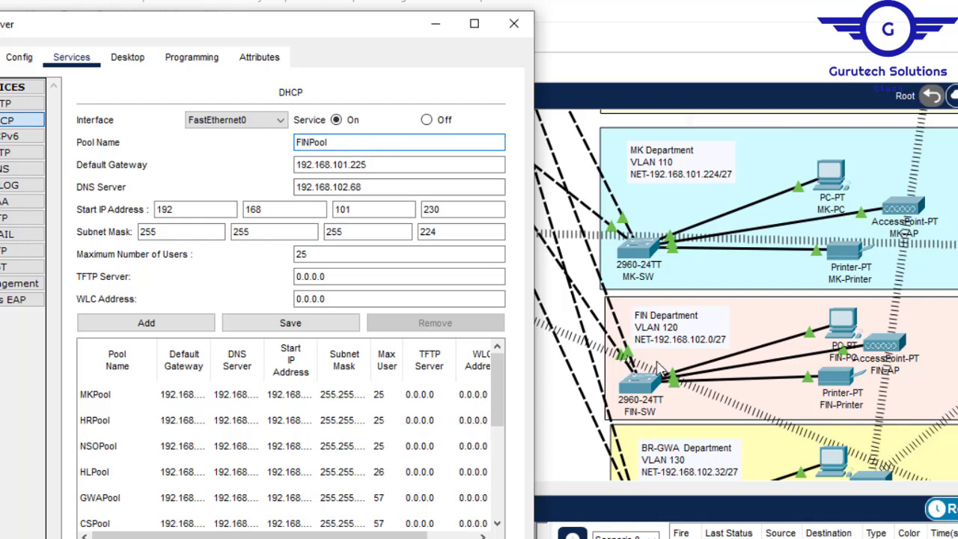
pyautogui.click(345, 165)
pyautogui.write('2.')
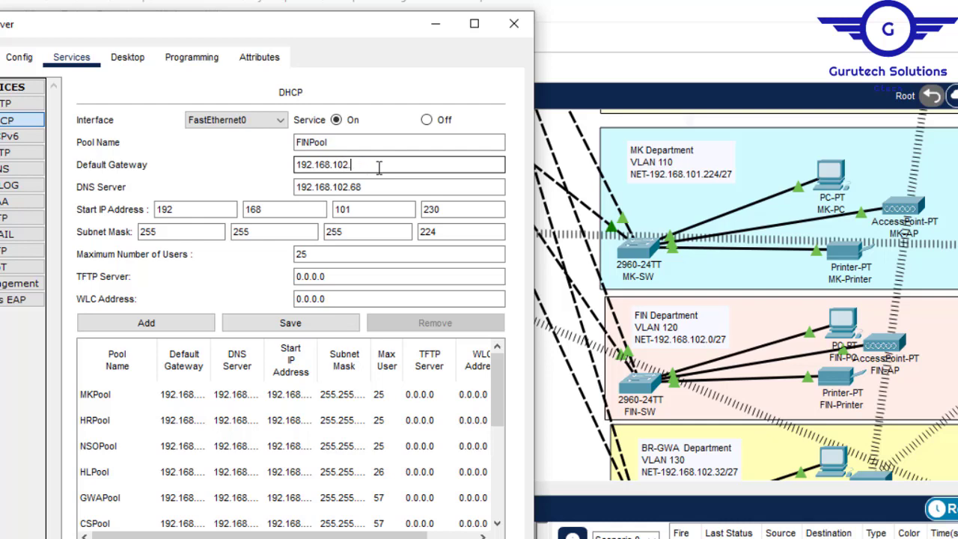
pyautogui.click(358, 209)
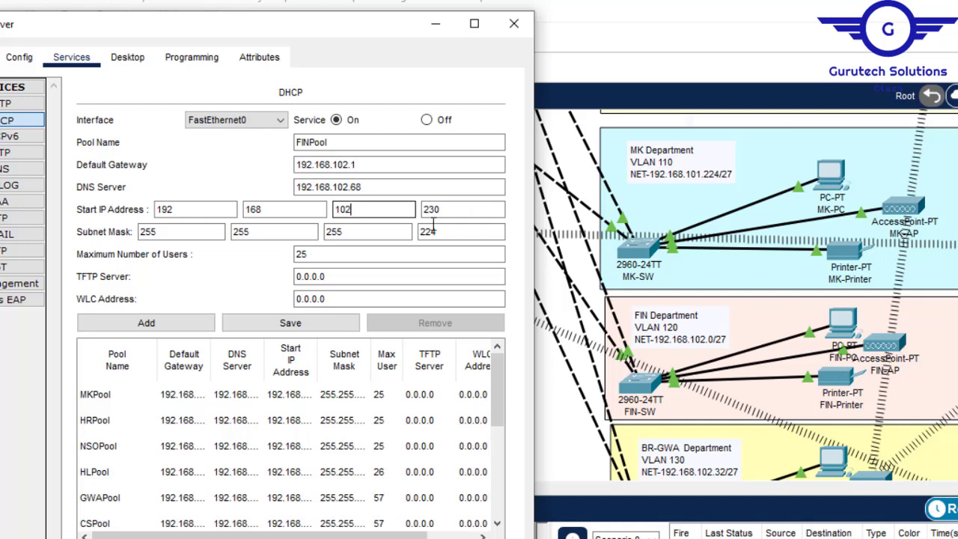
pyautogui.click(459, 210)
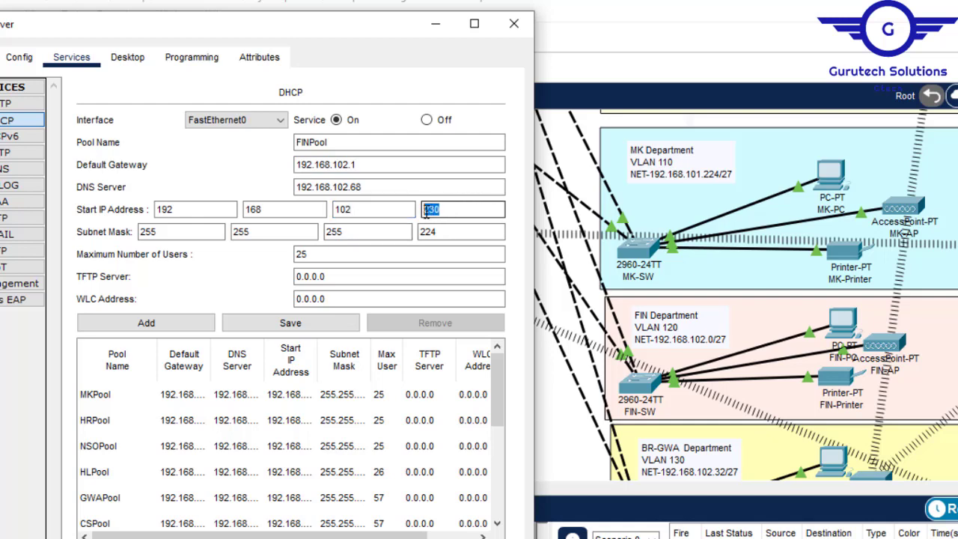
pyautogui.write('6')
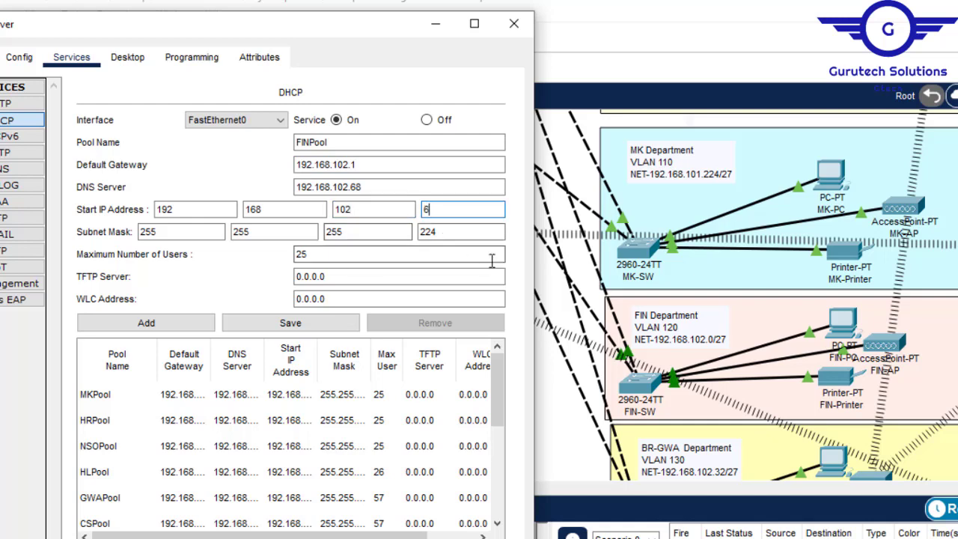
pyautogui.click(160, 324)
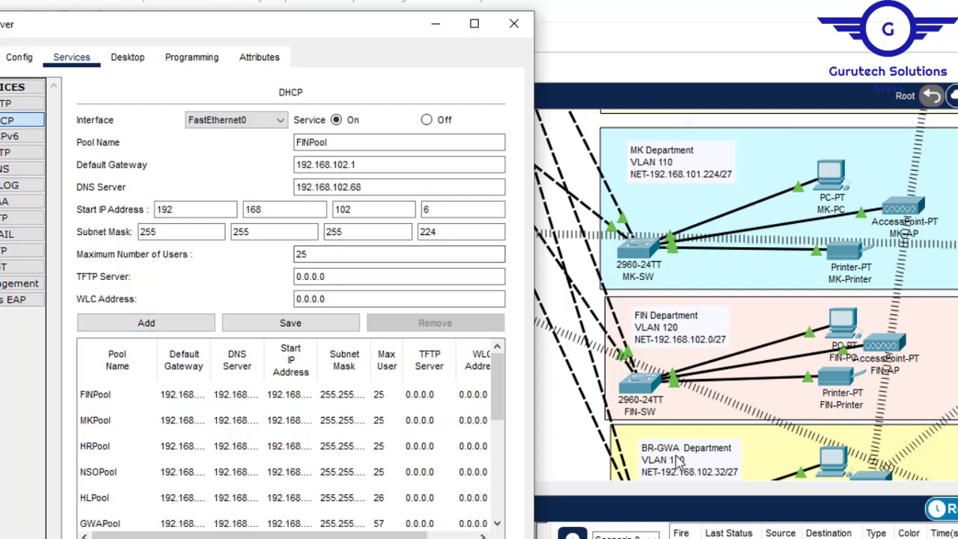
# - Add a DHCP pool named BRAGWAPool with default gateway 192.168.102.33 and start IP address 192.168.102.37, and close the server window
pyautogui.click(314, 143)
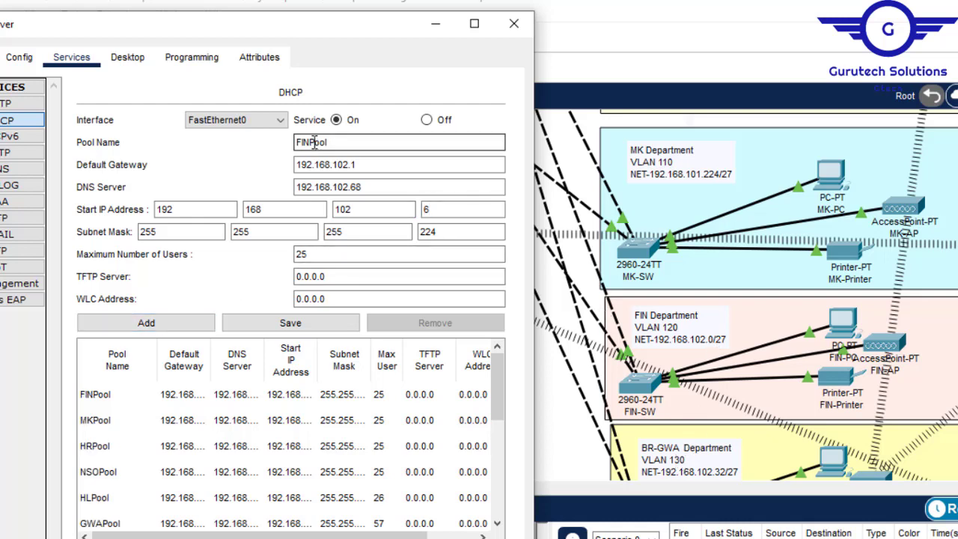
pyautogui.moveTo(311, 142); pyautogui.dragTo(254, 141)
pyautogui.write('BRAGWA')
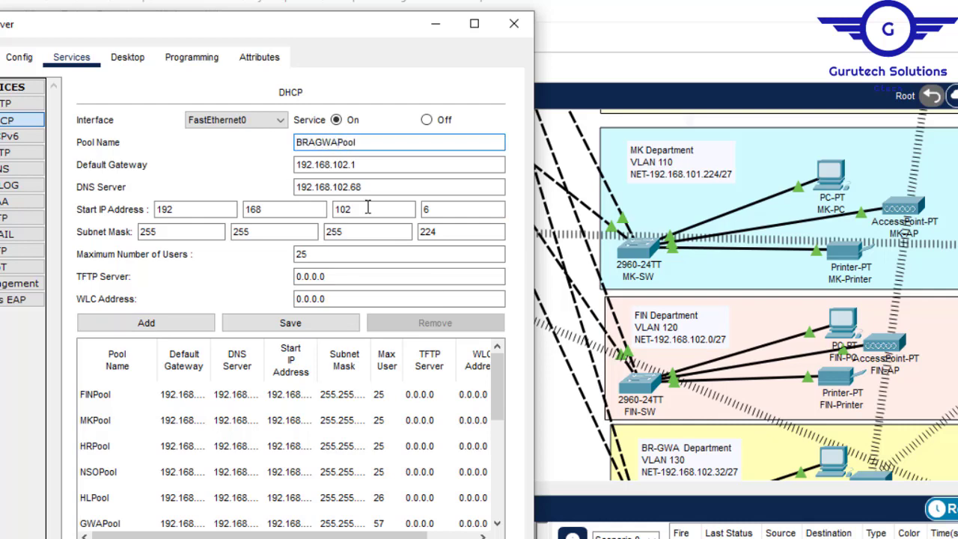
pyautogui.click(369, 165)
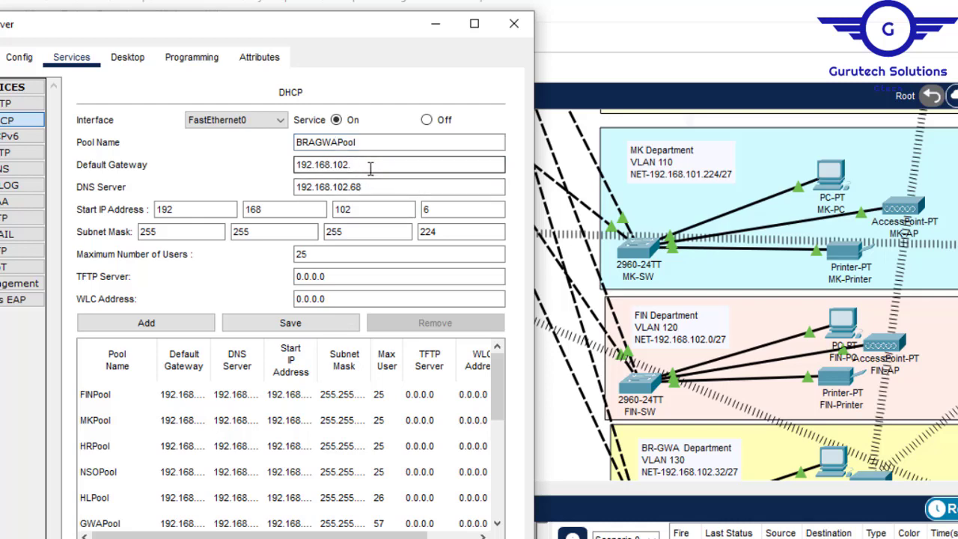
pyautogui.click(431, 209)
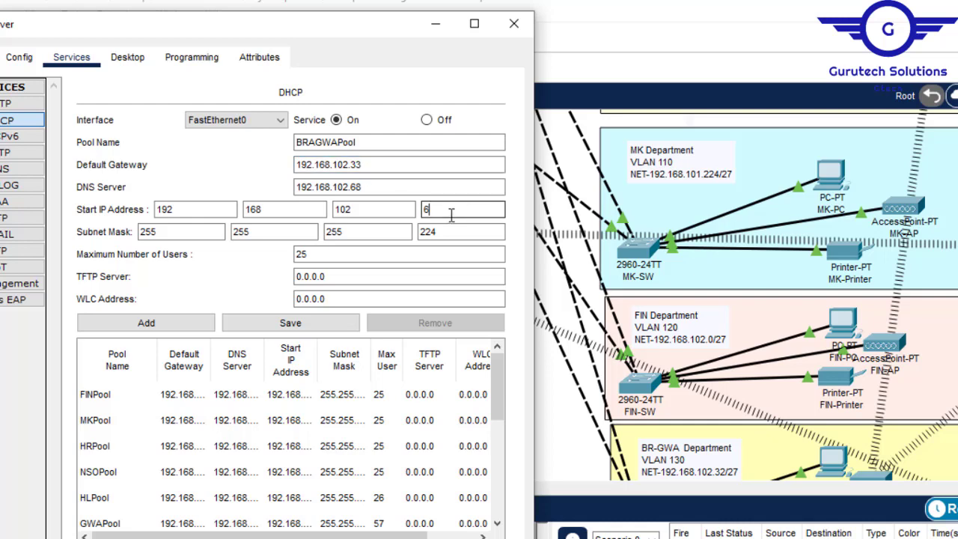
pyautogui.write('37')
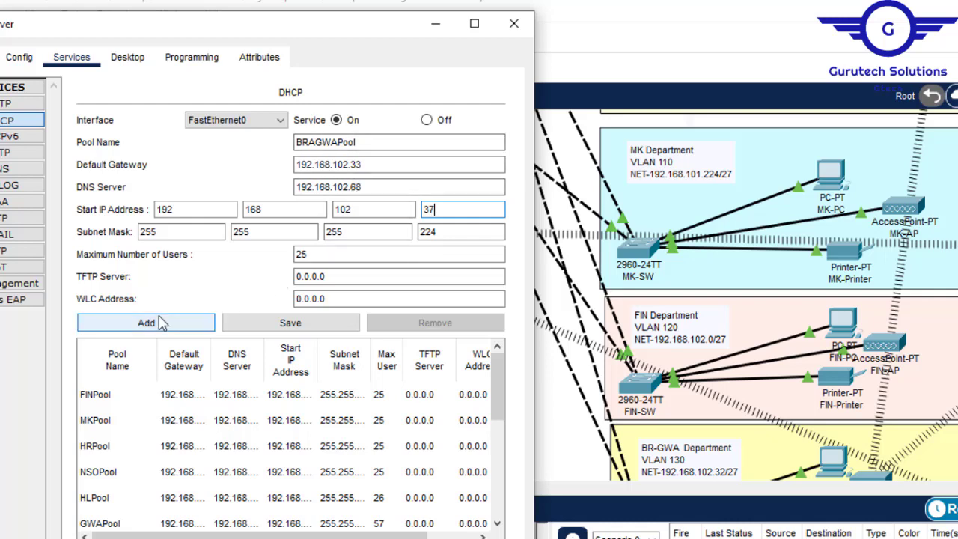
pyautogui.click(135, 322)
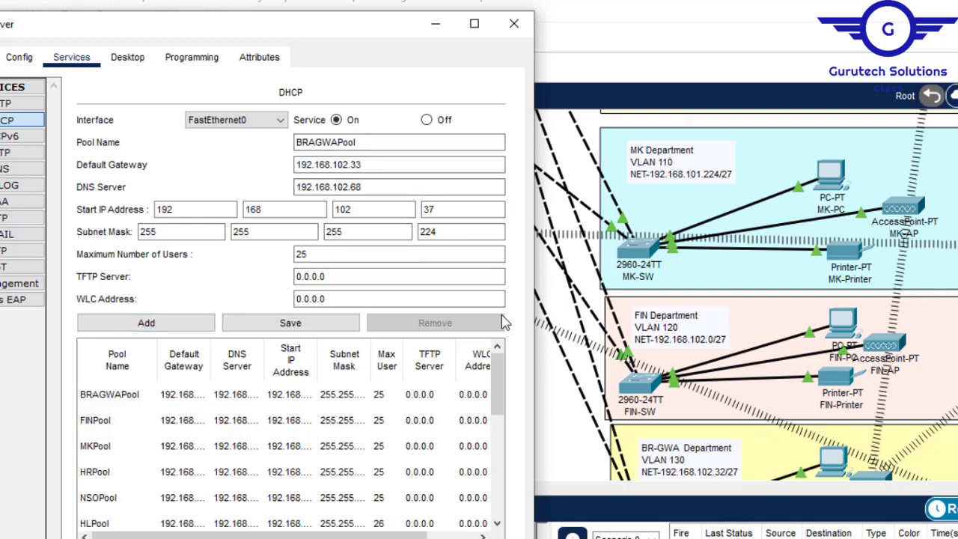
pyautogui.moveTo(499, 382); pyautogui.dragTo(515, 369)
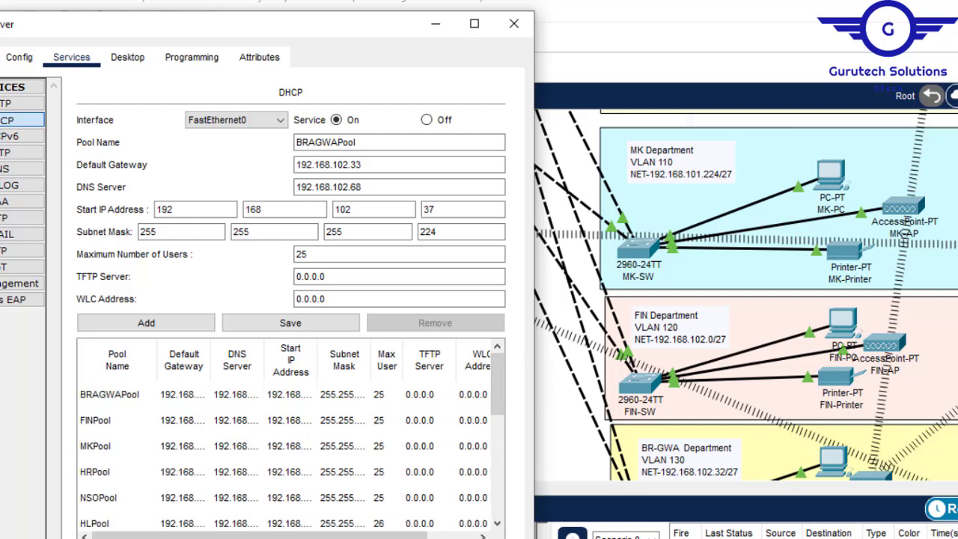
pyautogui.click(514, 24)
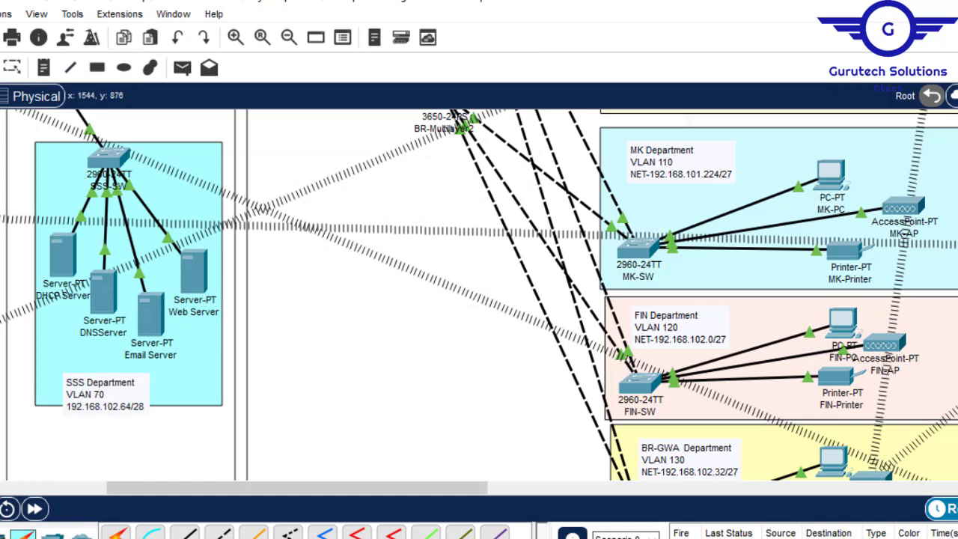
# - Switch to the Config.txt notes in Notepad and highlight the steps from inter-VLAN routing to wireless network configurations
pyautogui.moveTo(699, 538)
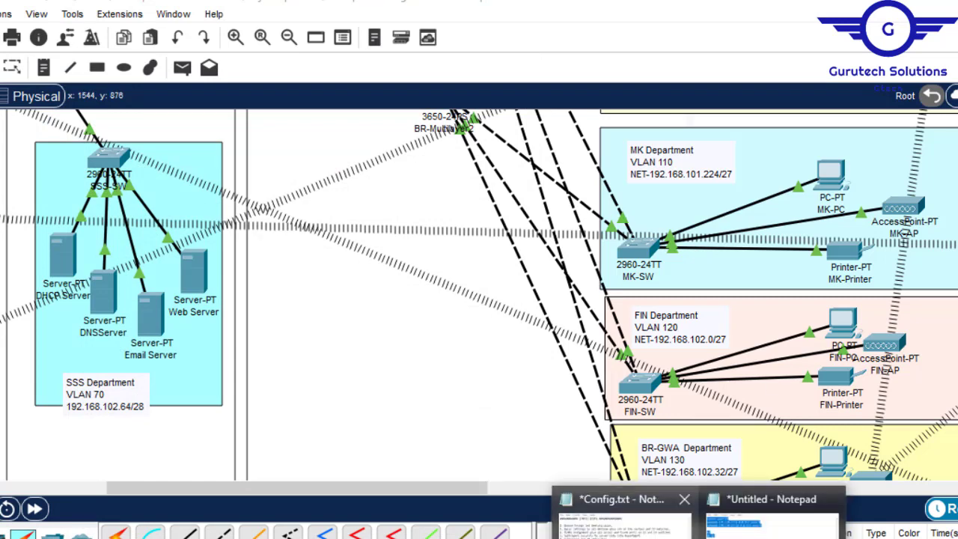
pyautogui.click(624, 519)
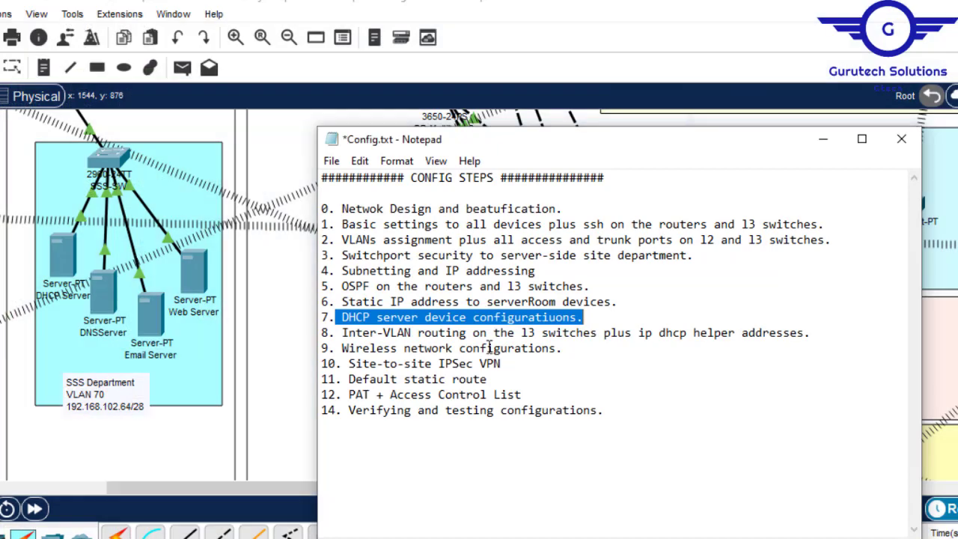
pyautogui.click(344, 332)
pyautogui.moveTo(343, 332); pyautogui.dragTo(810, 342)
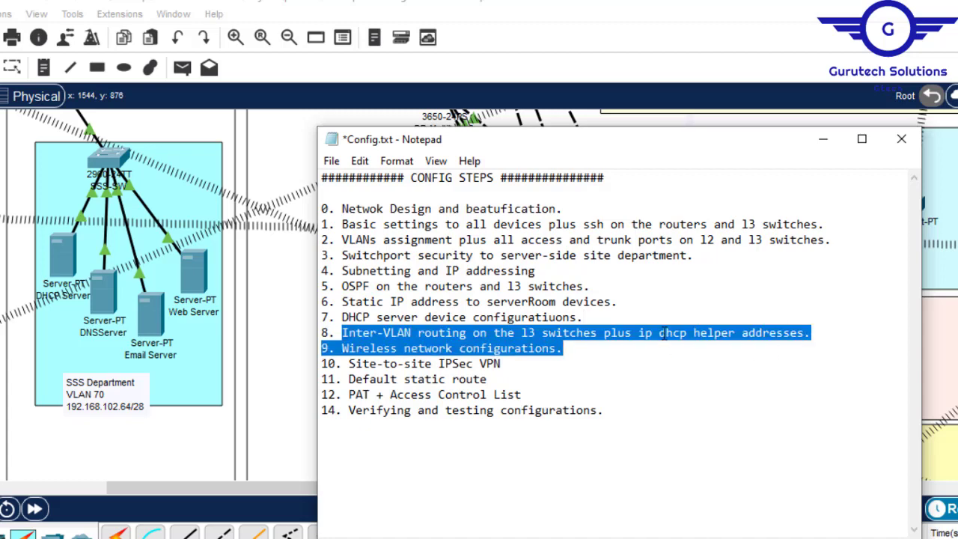
pyautogui.click(823, 138)
# - Examine the HQ-Router's interface addresses and its link to the SSS department switch in the Packet Tracer topology
pyautogui.moveTo(309, 490); pyautogui.dragTo(157, 510)
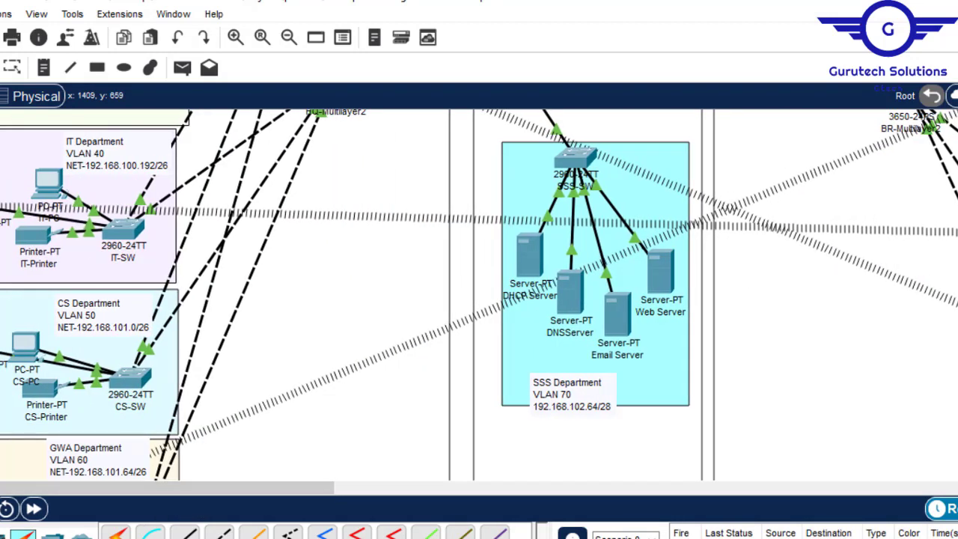
pyautogui.scroll(5, 479, 295)
pyautogui.scroll(-3, 479, 296)
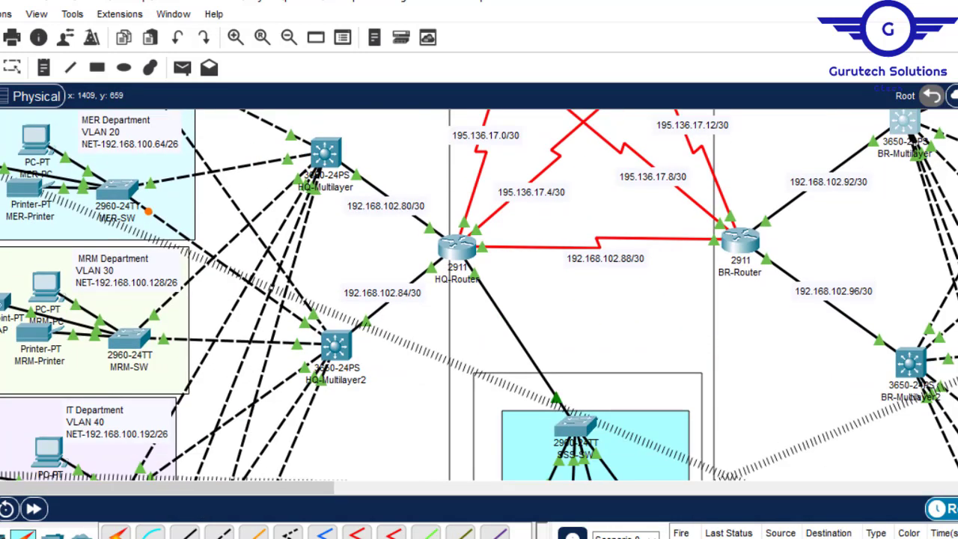
pyautogui.scroll(-1, 479, 295)
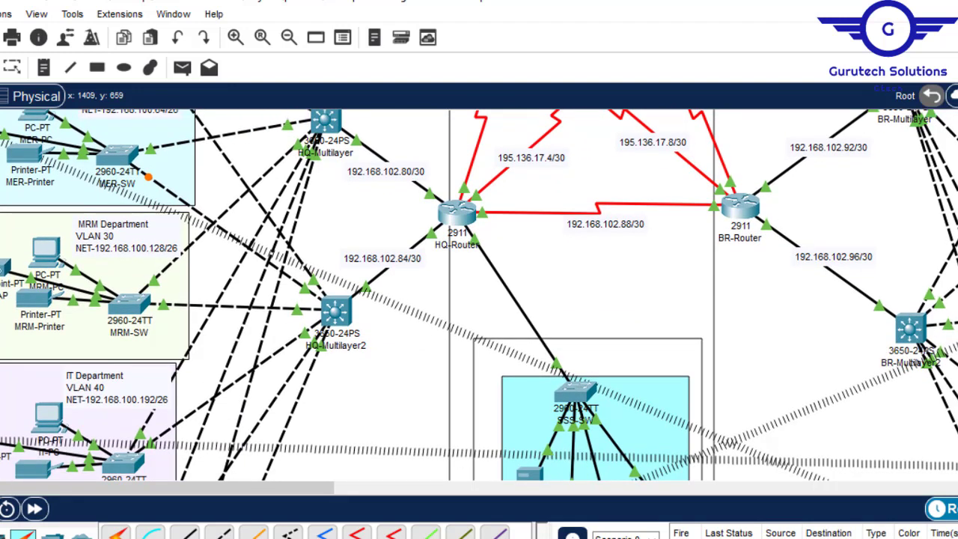
pyautogui.scroll(-1, 479, 295)
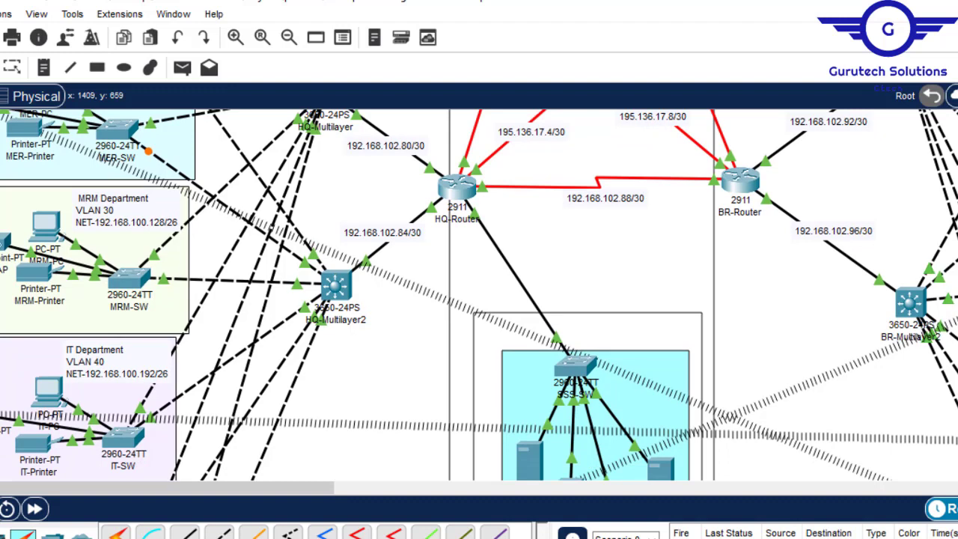
pyautogui.scroll(-3, 419, 290)
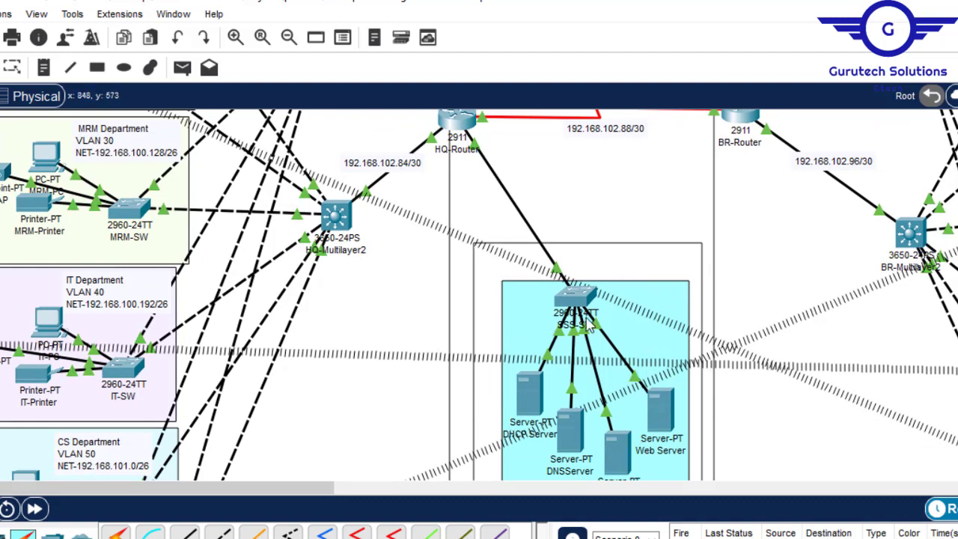
pyautogui.moveTo(590, 327)
pyautogui.scroll(3, 479, 296)
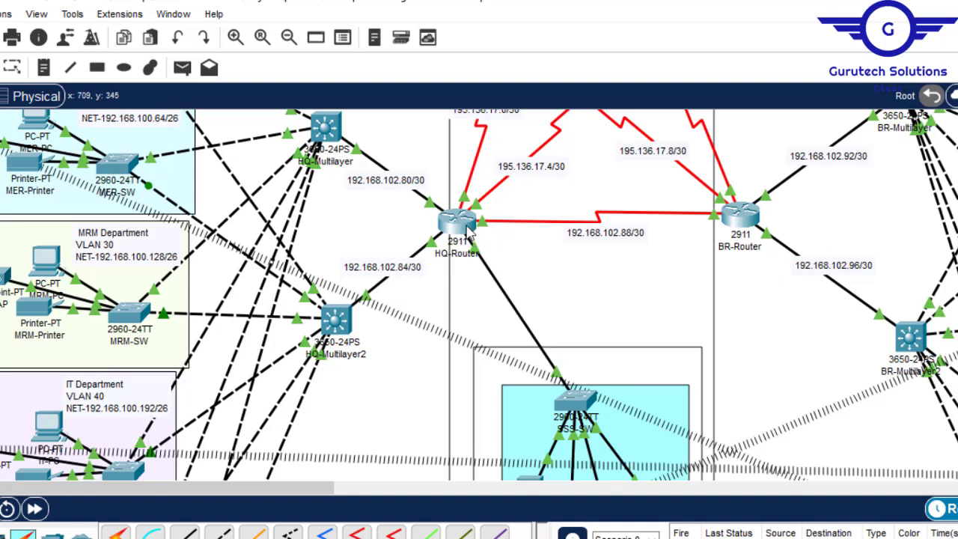
pyautogui.moveTo(467, 234)
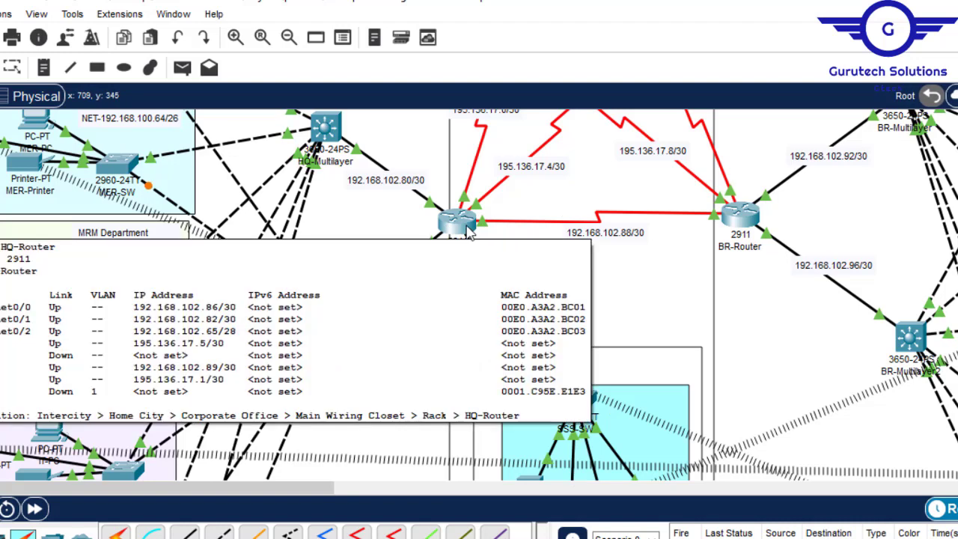
pyautogui.scroll(-3, 582, 340)
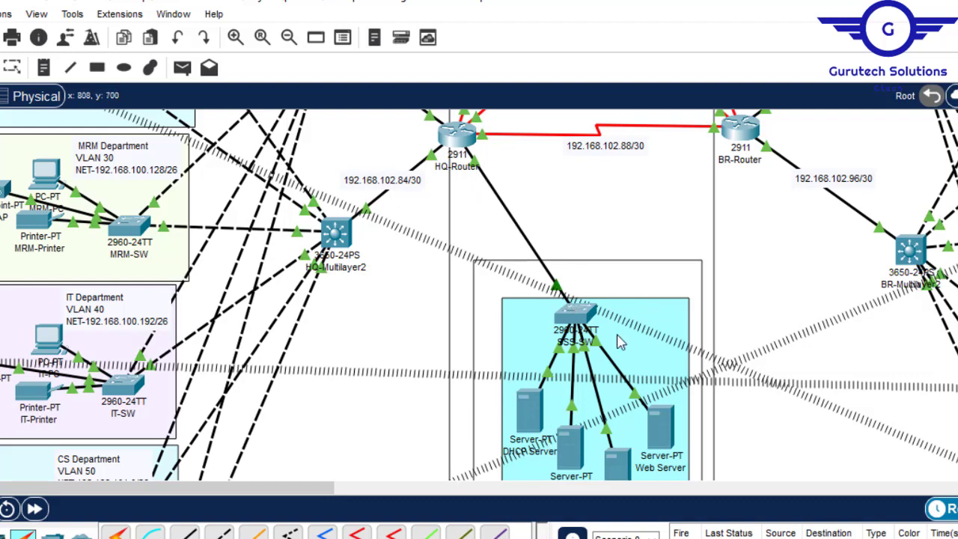
# - Remove the IP address from HQ-Router's GigabitEthernet0/2 interface and check the interface's IP configuration
pyautogui.click(466, 143)
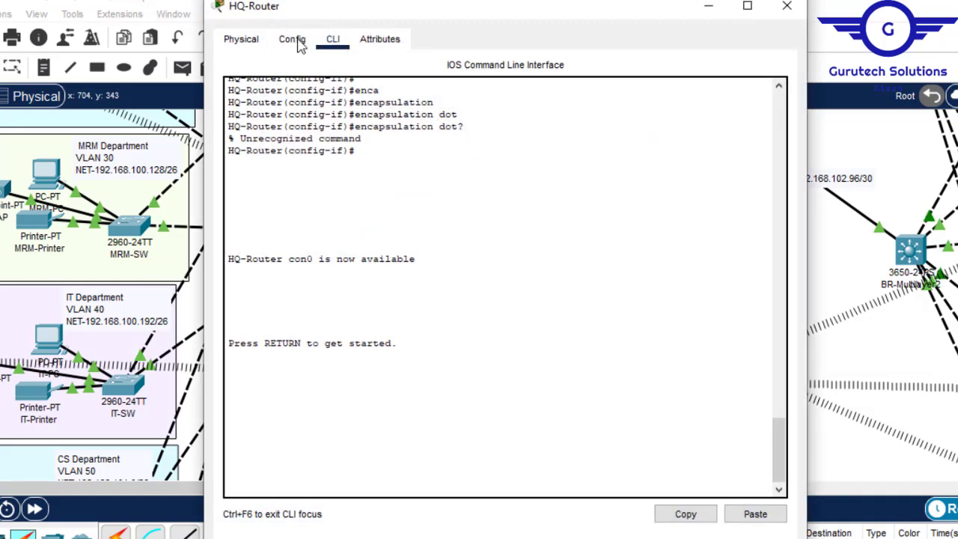
pyautogui.click(292, 39)
pyautogui.click(314, 254)
pyautogui.click(333, 39)
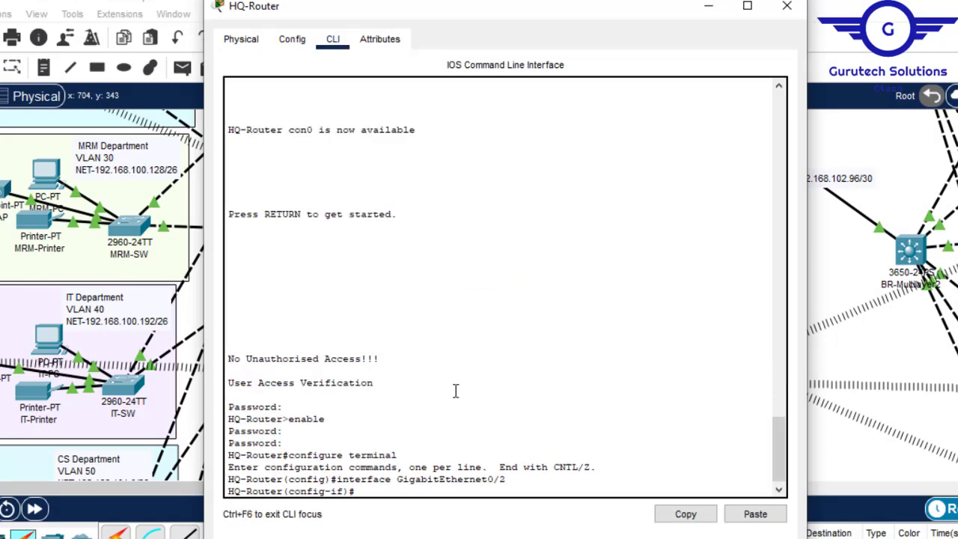
pyautogui.press('Return')
pyautogui.press('Return')
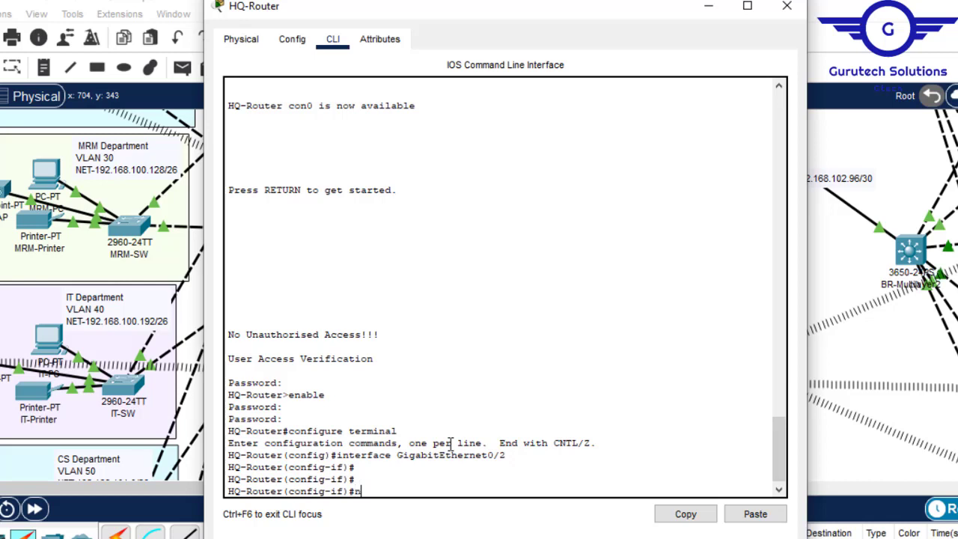
pyautogui.write('ip add')
pyautogui.press('Tab')
pyautogui.press('Return')
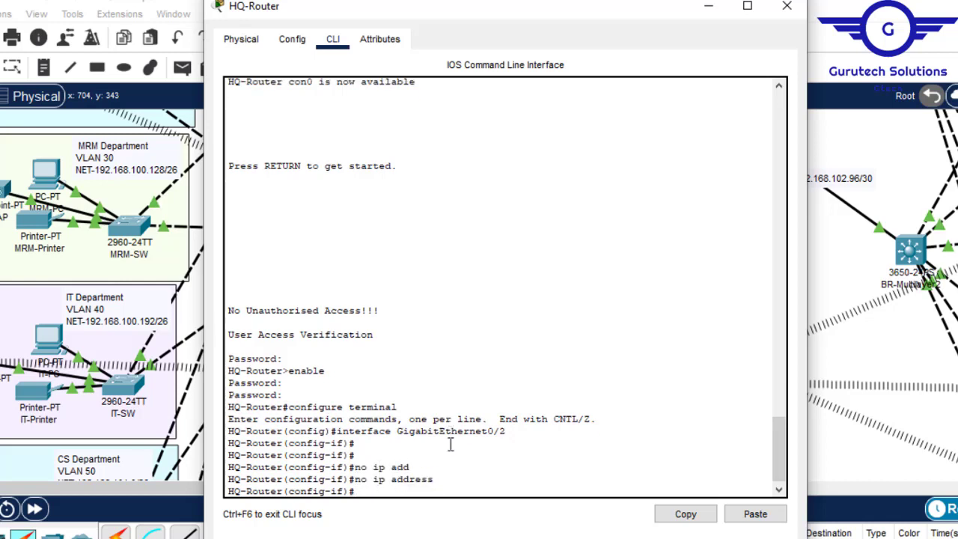
pyautogui.click(292, 38)
pyautogui.click(306, 250)
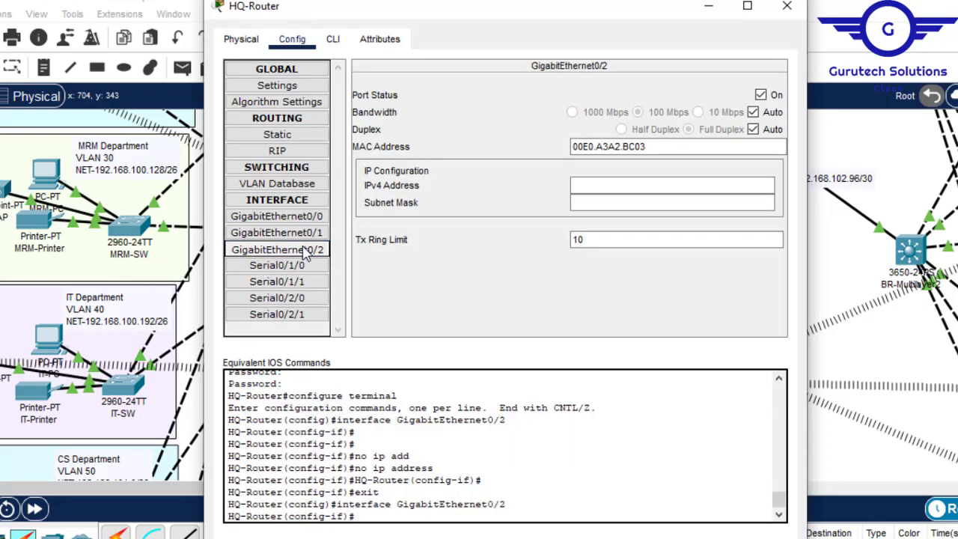
# - Create subinterface GigabitEthernet0/2.70 on HQ-Router for the SSS department's VLAN
pyautogui.click(334, 45)
pyautogui.press('Return')
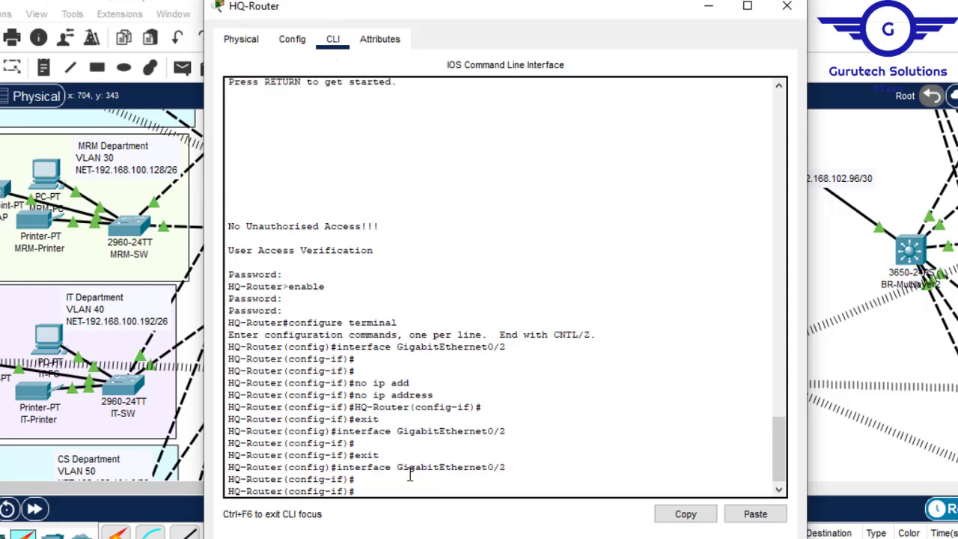
pyautogui.press('Up')
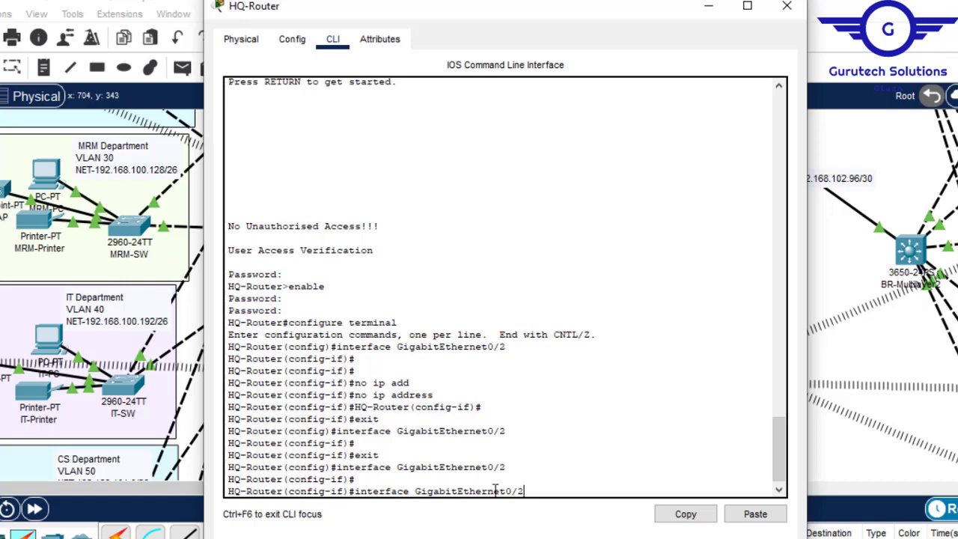
pyautogui.click(787, 5)
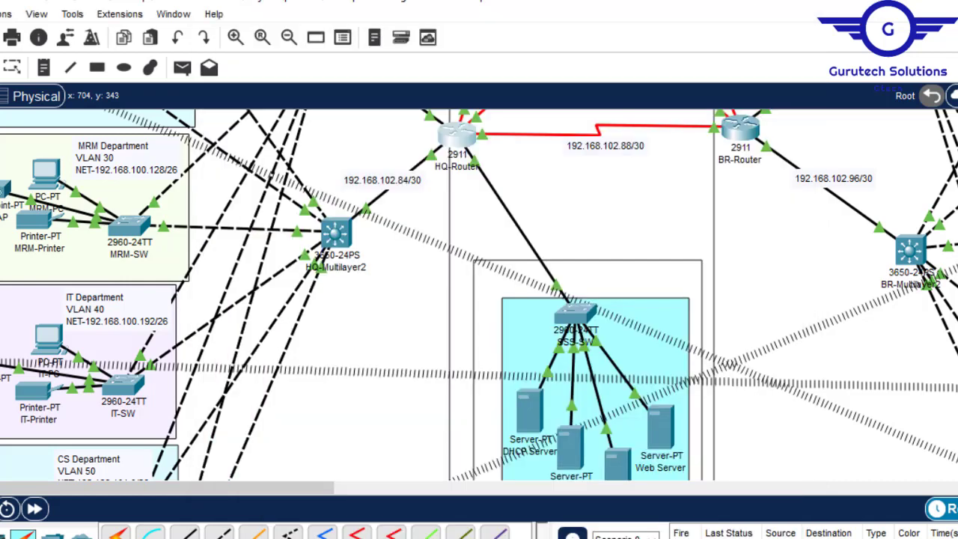
pyautogui.scroll(-5, 479, 292)
pyautogui.scroll(5, 479, 291)
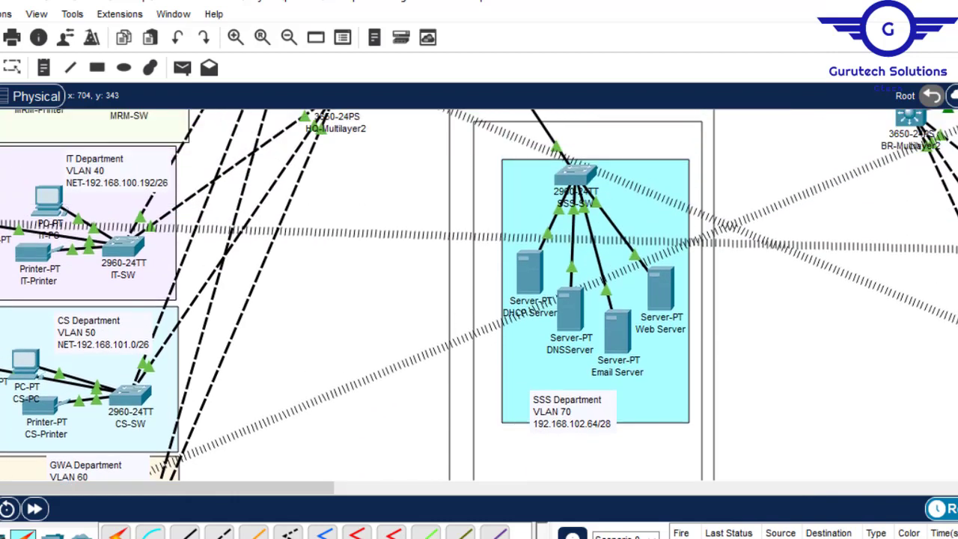
pyautogui.scroll(1, 458, 225)
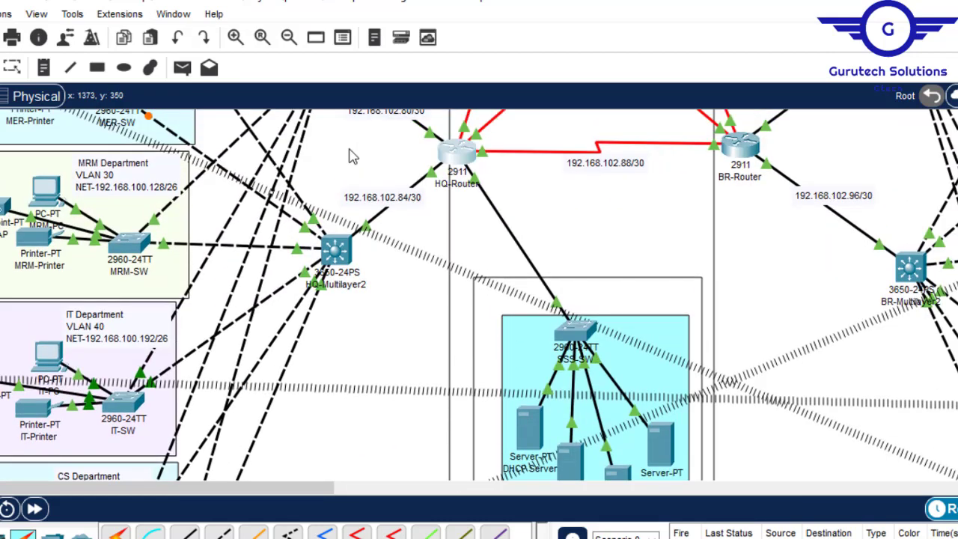
pyautogui.click(458, 153)
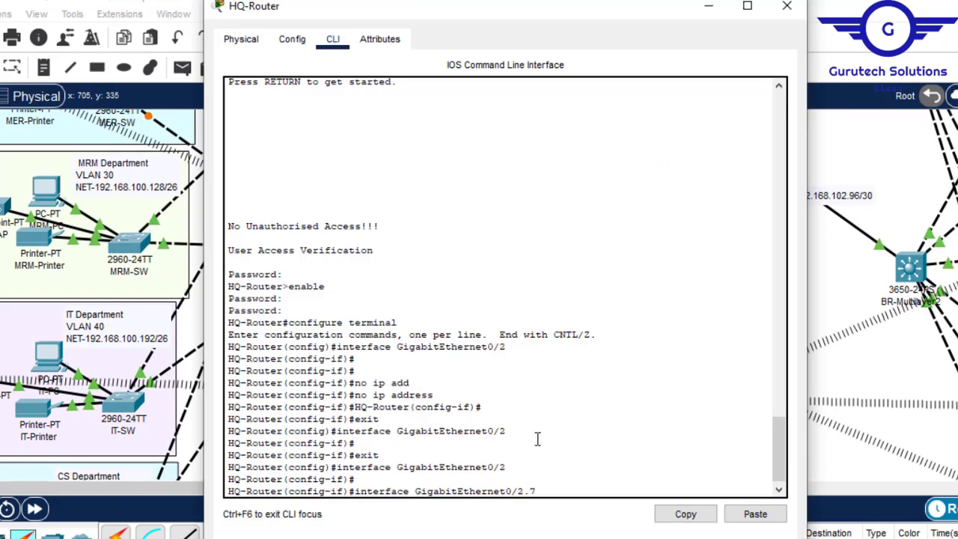
pyautogui.press('Return')
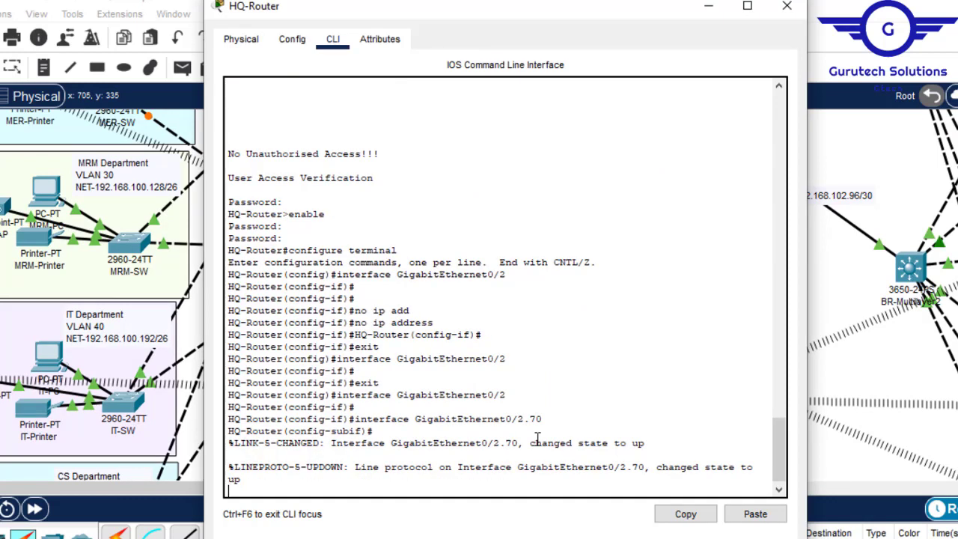
pyautogui.press('Return')
pyautogui.press('Return')
# - Set the subinterface's encapsulation to dot1Q with VLAN 70
pyautogui.write('encap')
pyautogui.press('Tab')
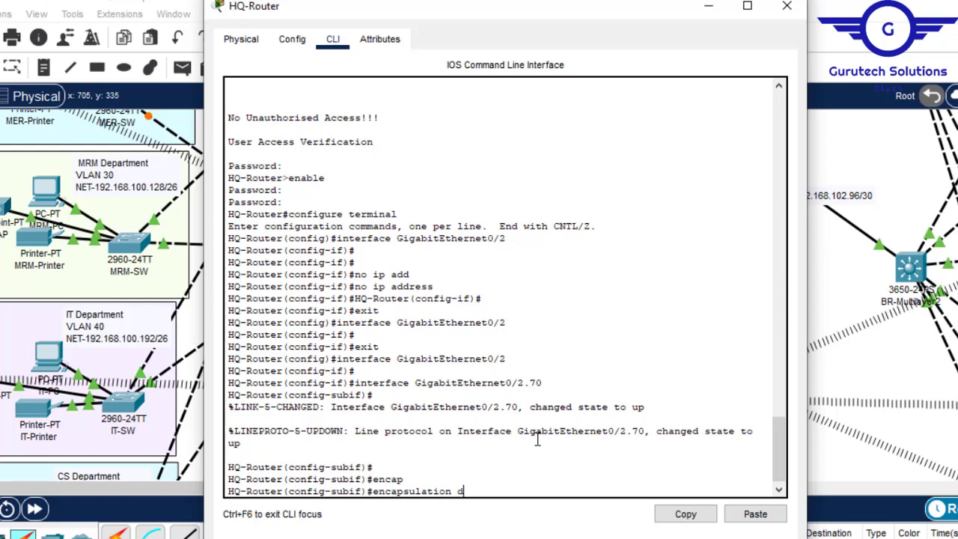
pyautogui.press('Tab')
pyautogui.write('70')
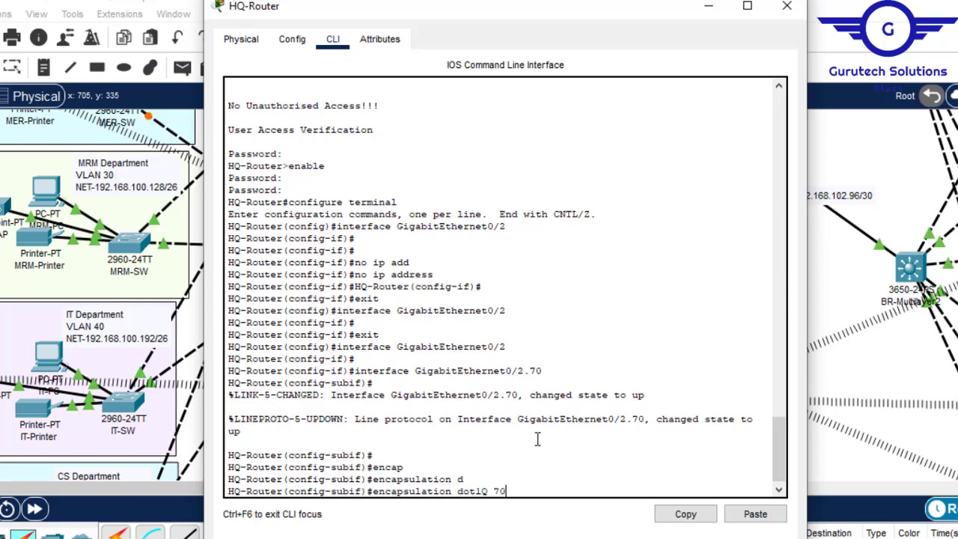
pyautogui.press('Return')
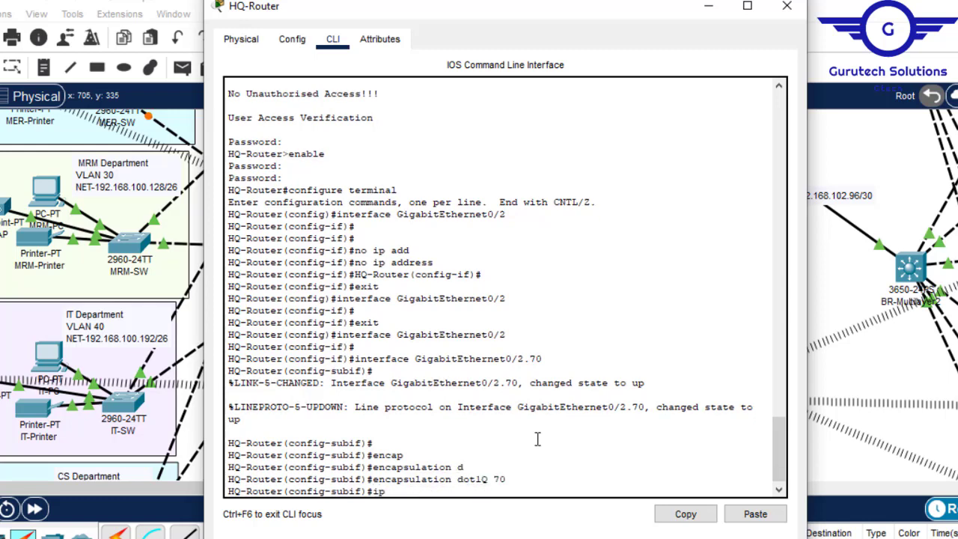
# - Assign IP address 192.168.102.65 with mask 255.255.255.240 to HQ-Router's GigabitEthernet0/2.70 subinterface
pyautogui.write('ip add')
pyautogui.press('Tab')
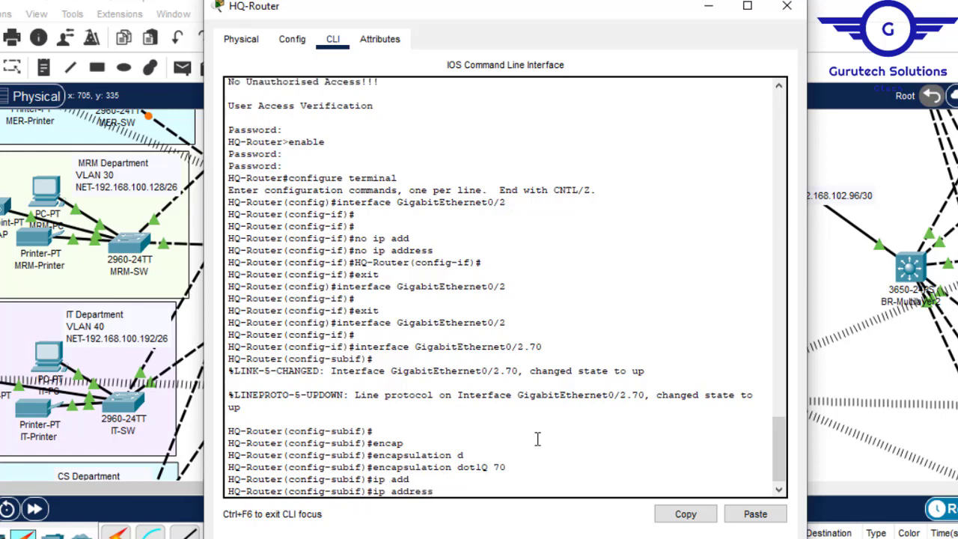
pyautogui.moveTo(509, 286); pyautogui.dragTo(348, 286)
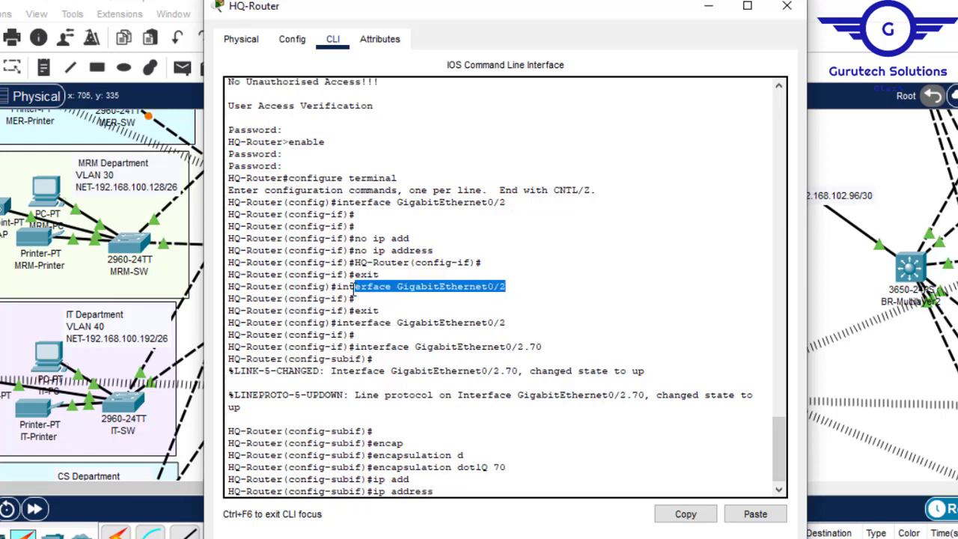
pyautogui.click(457, 484)
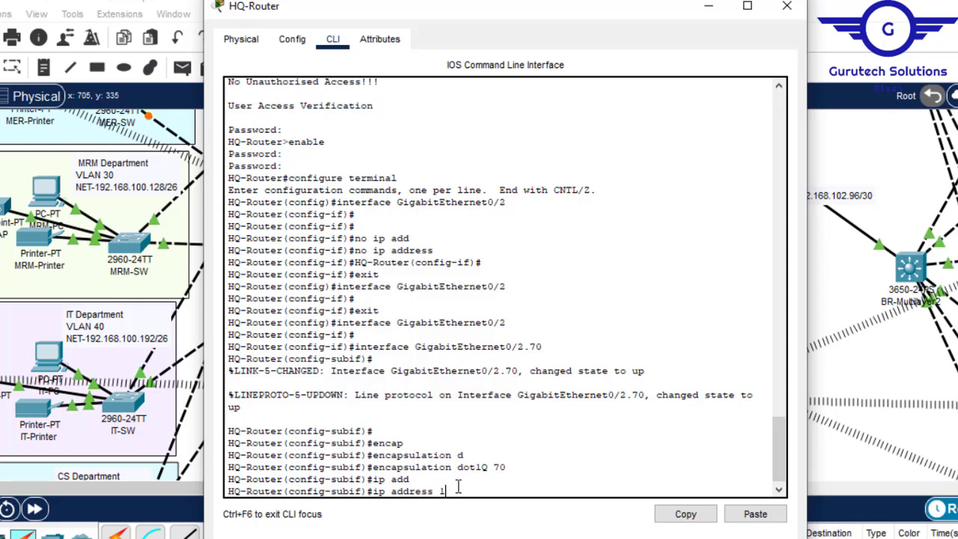
pyautogui.write('192.16')
pyautogui.write('2')
pyautogui.click(861, 6)
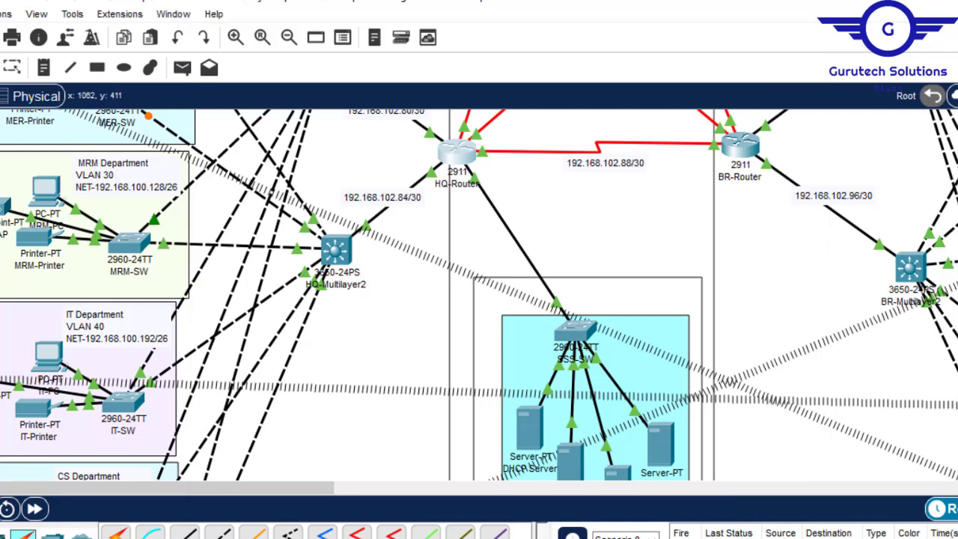
pyautogui.scroll(-5, 479, 295)
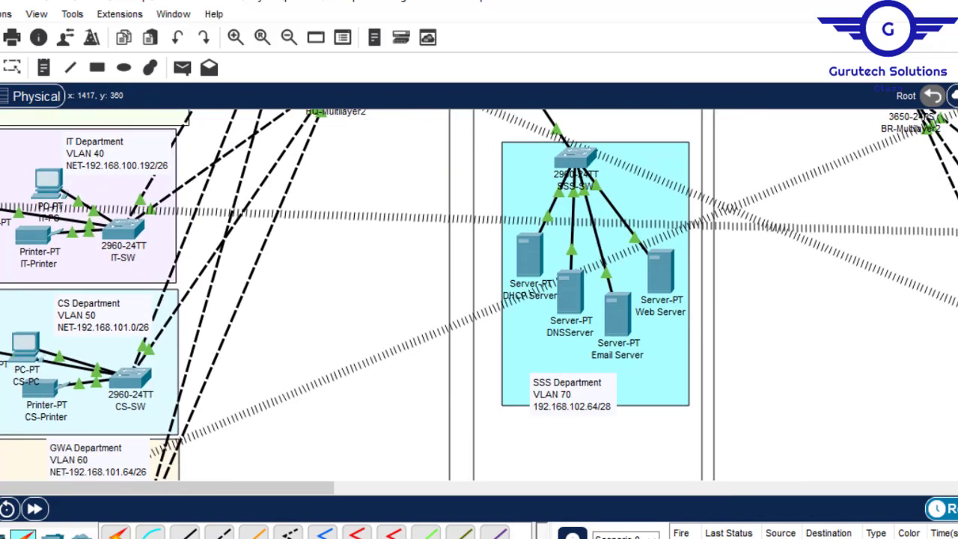
pyautogui.scroll(5, 462, 178)
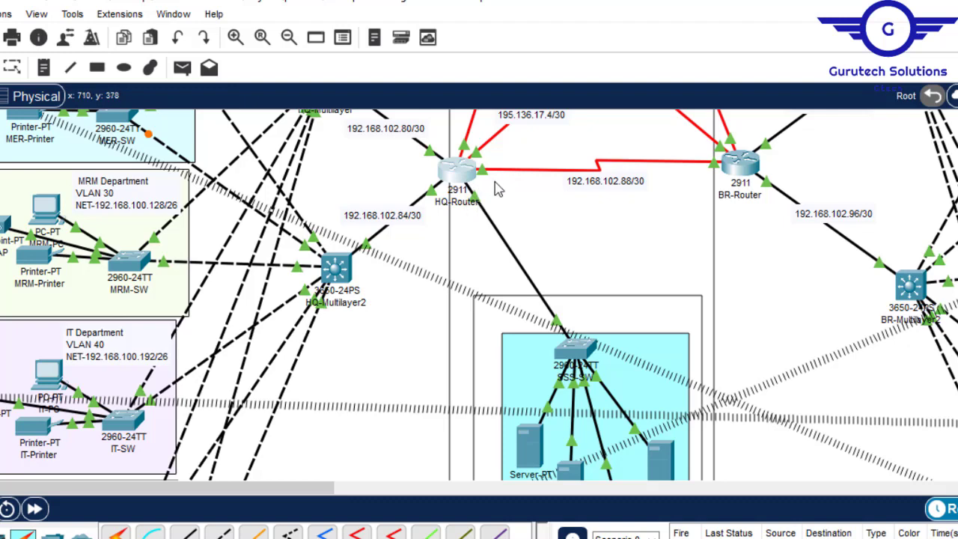
pyautogui.click(459, 173)
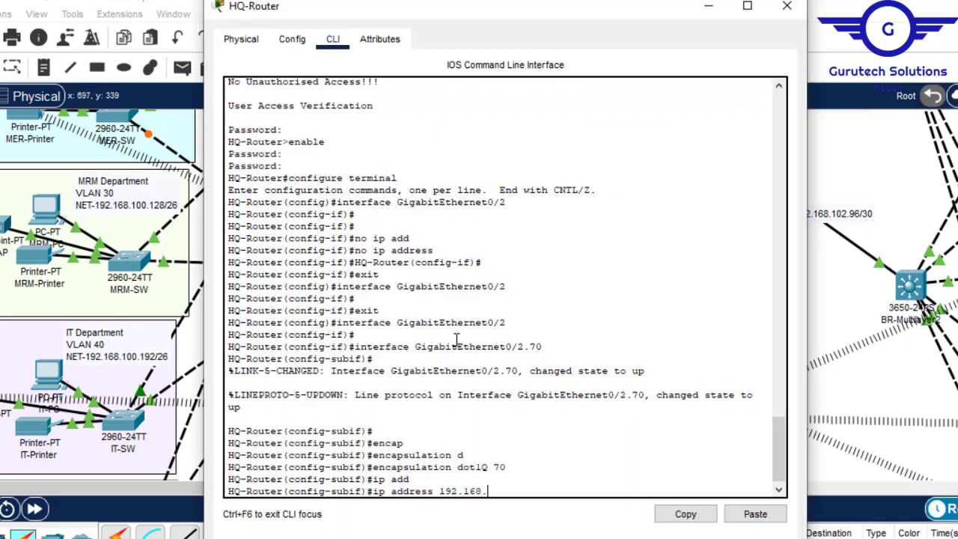
pyautogui.write('102.6')
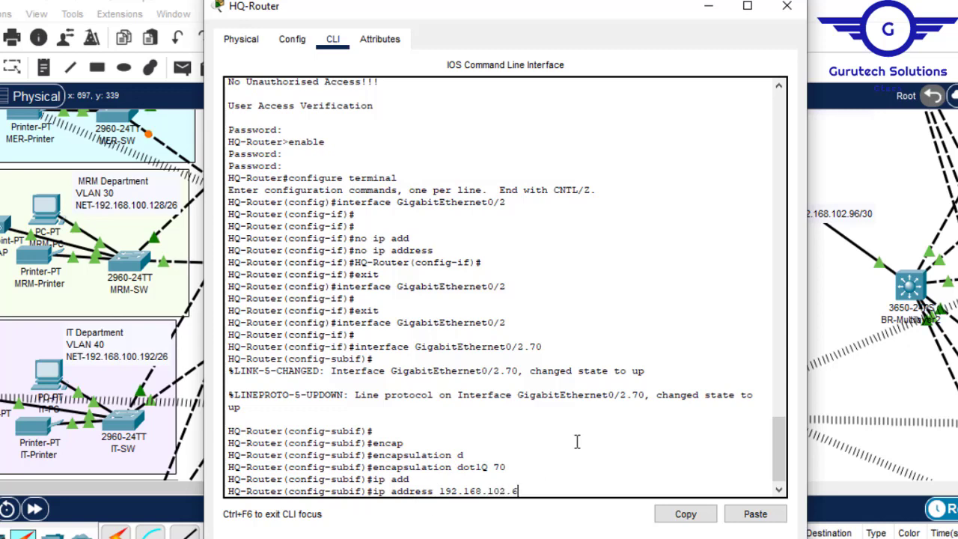
pyautogui.write('5 255.255.255')
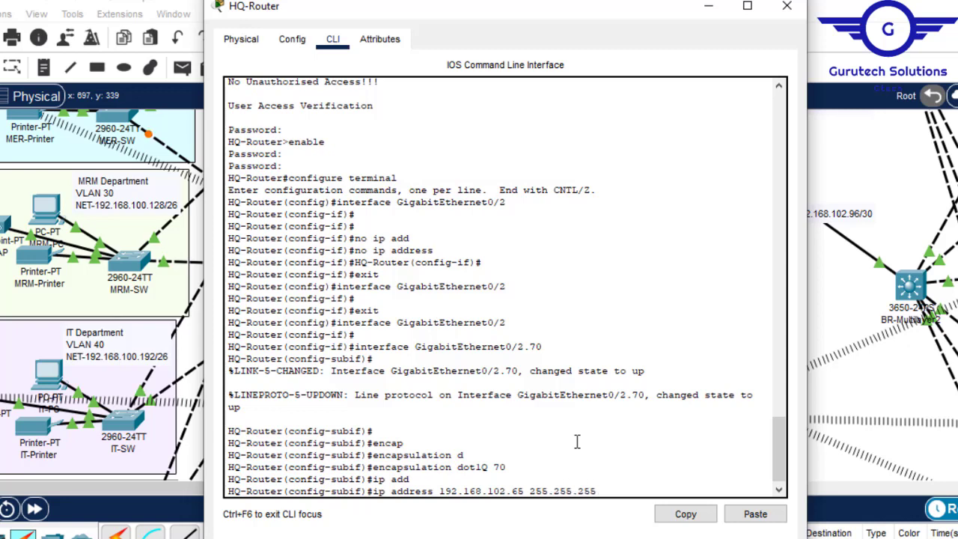
pyautogui.write('.240')
pyautogui.press('Return')
# - Leave subinterface configuration, save HQ-Router's running configuration and close the router
pyautogui.write('er(config-subif)#e')
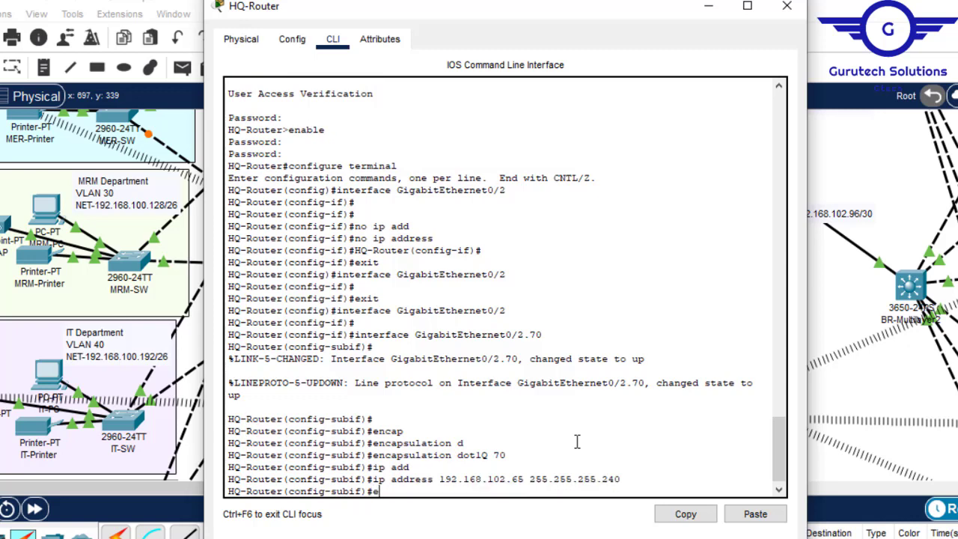
pyautogui.write('x')
pyautogui.press('Return')
pyautogui.press('Return')
pyautogui.press('Return')
pyautogui.press('Return')
pyautogui.write('dp')
pyautogui.press('BackSpace')
pyautogui.write('o')
pyautogui.press('Return')
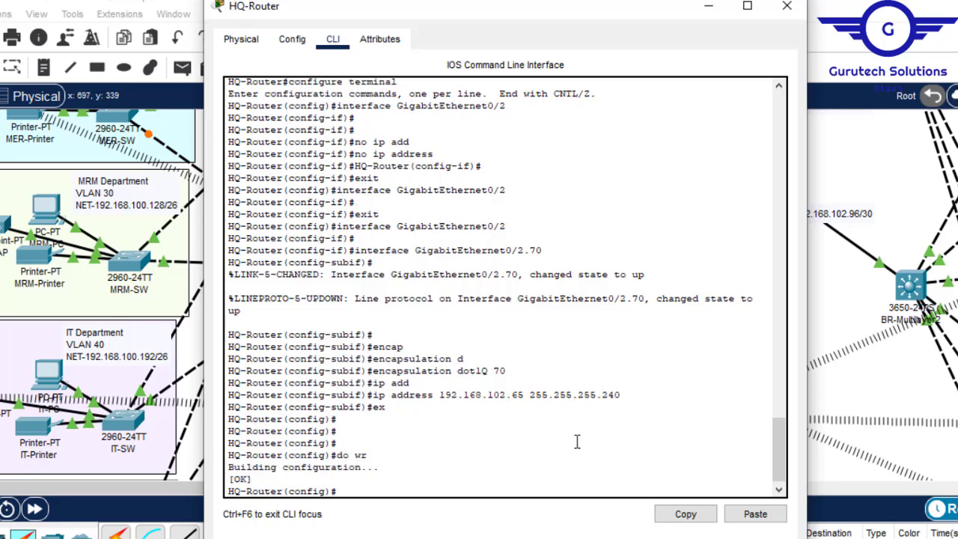
pyautogui.click(787, 6)
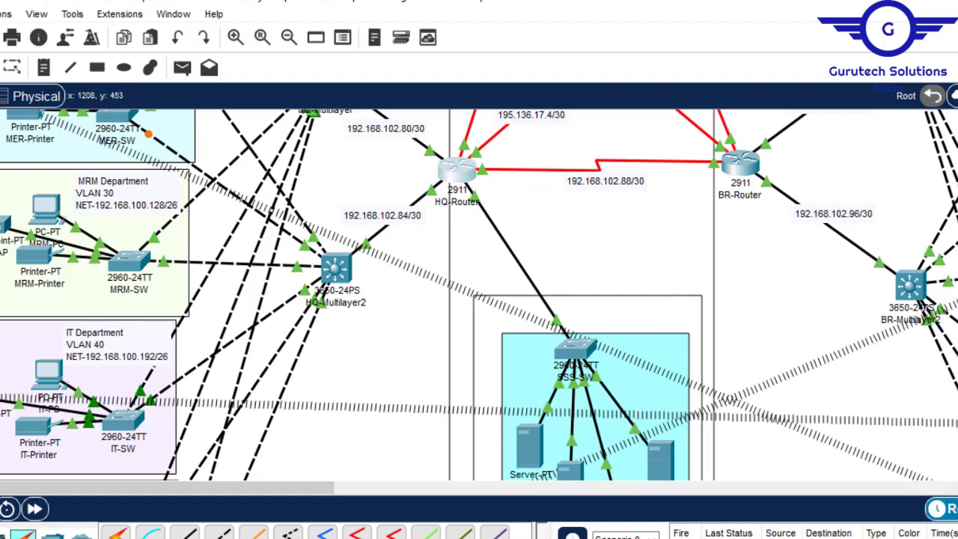
# - Ping the VLAN 70 gateway 192.168.102.65 from the DHCP Server's command prompt
pyautogui.scroll(-5, 479, 296)
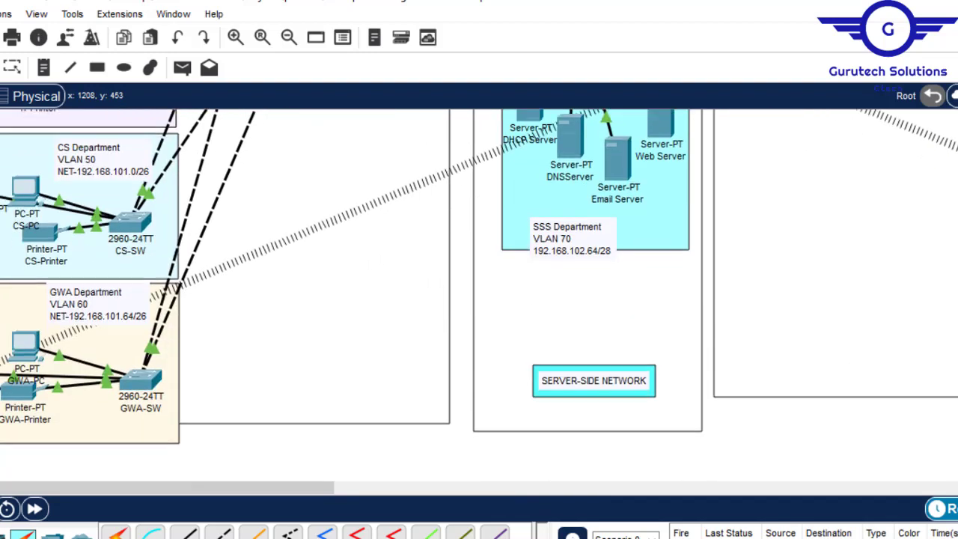
pyautogui.scroll(3, 479, 296)
pyautogui.scroll(2, 546, 333)
pyautogui.scroll(-10, 617, 332)
pyautogui.scroll(12, 617, 333)
pyautogui.scroll(-1, 509, 450)
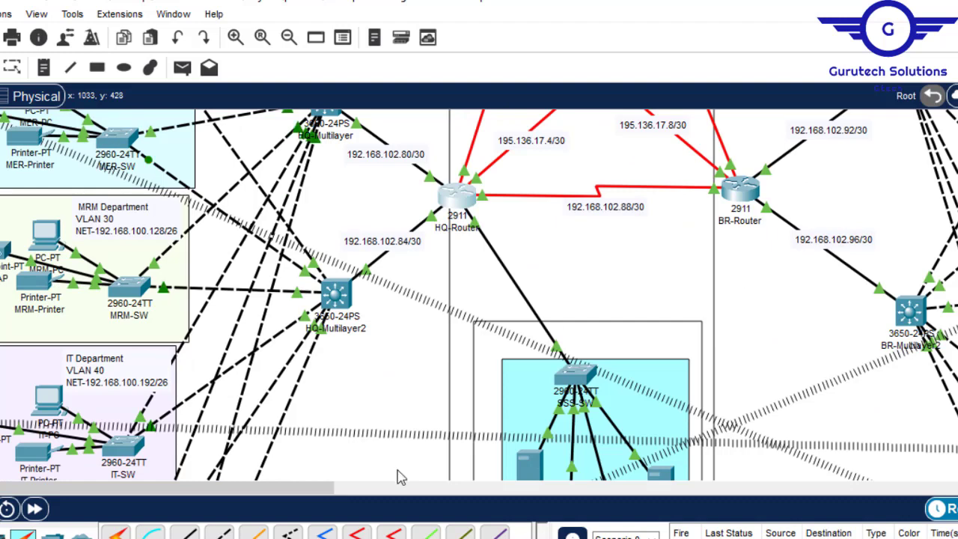
pyautogui.click(530, 463)
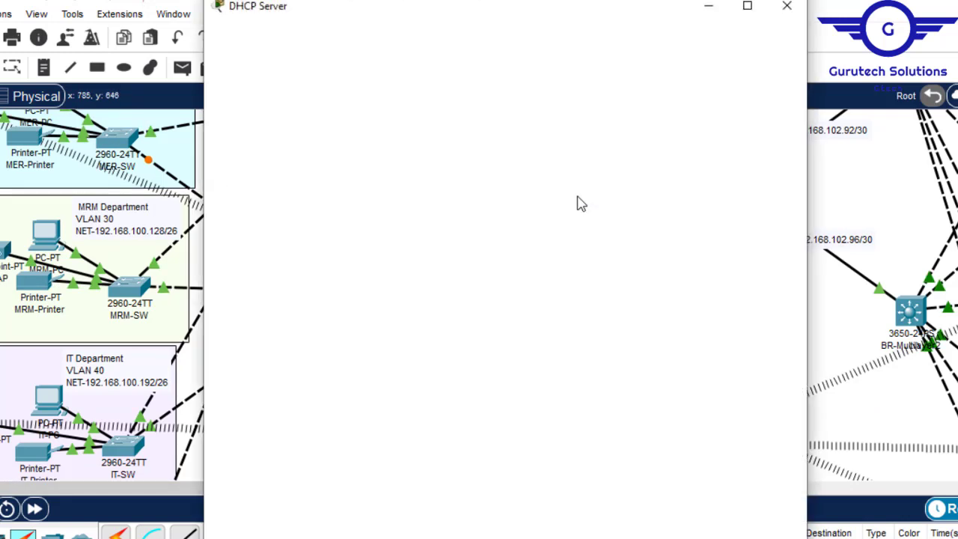
pyautogui.click(401, 41)
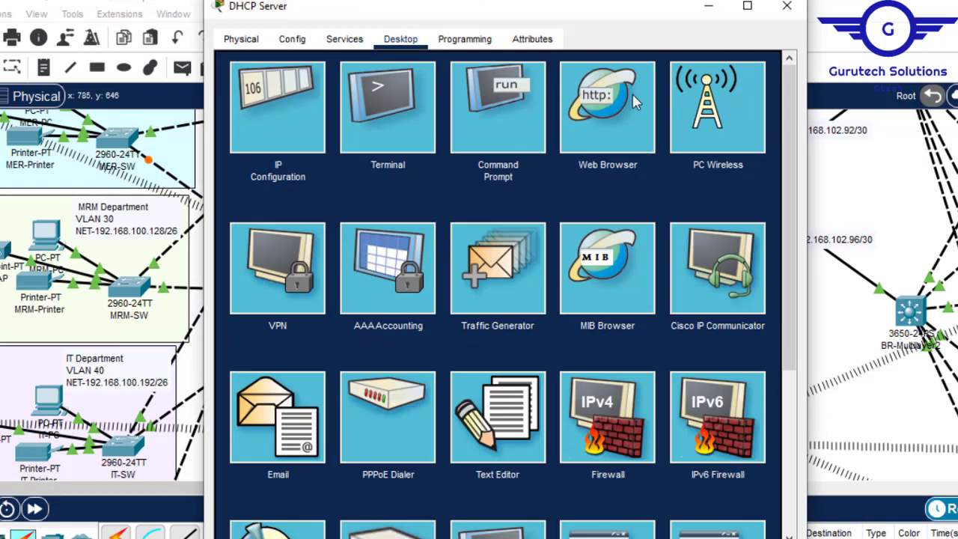
pyautogui.click(504, 103)
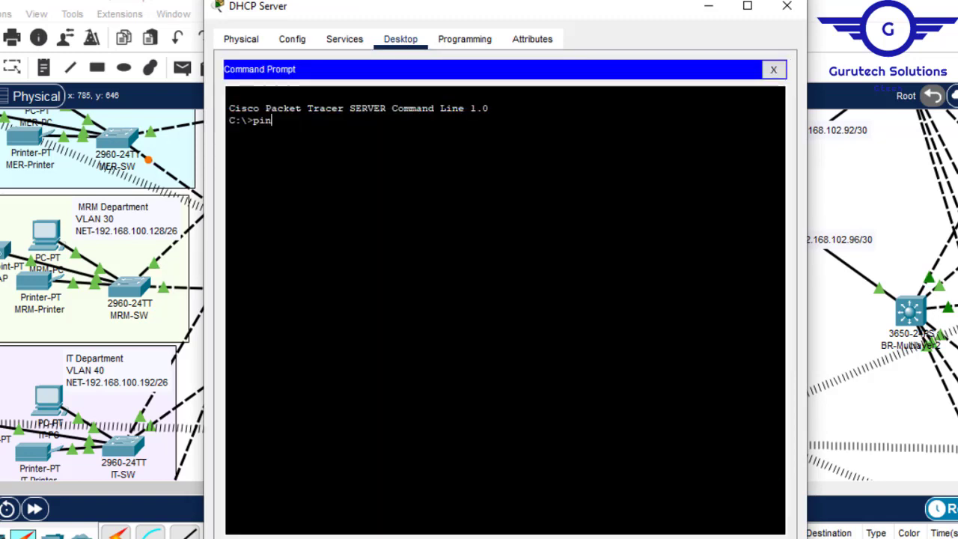
pyautogui.write('ping 192.168.102')
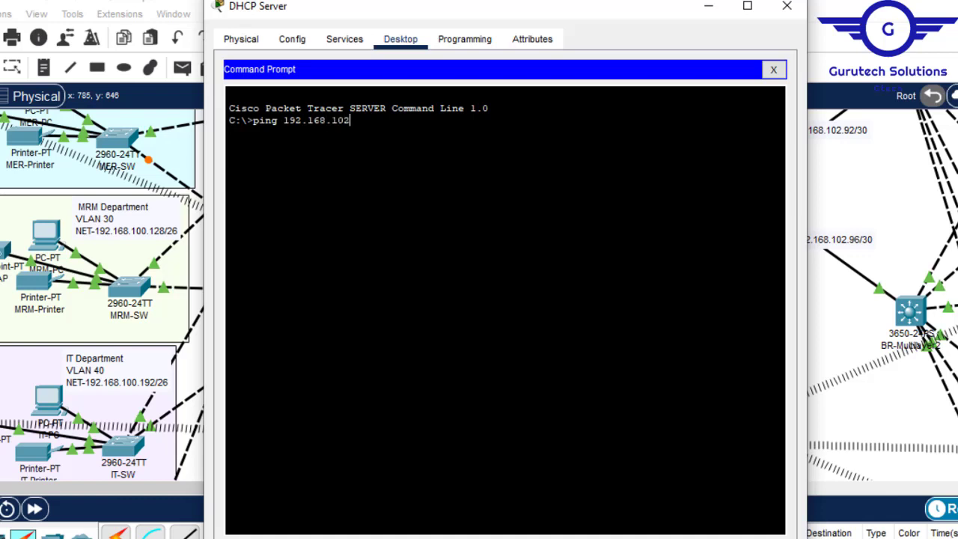
pyautogui.write('.65')
pyautogui.press('Return')
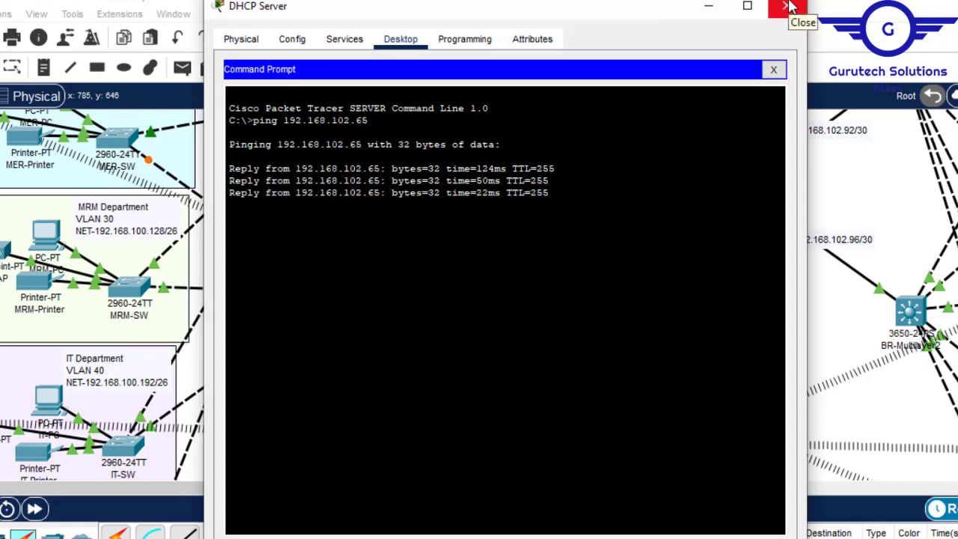
pyautogui.click(791, 6)
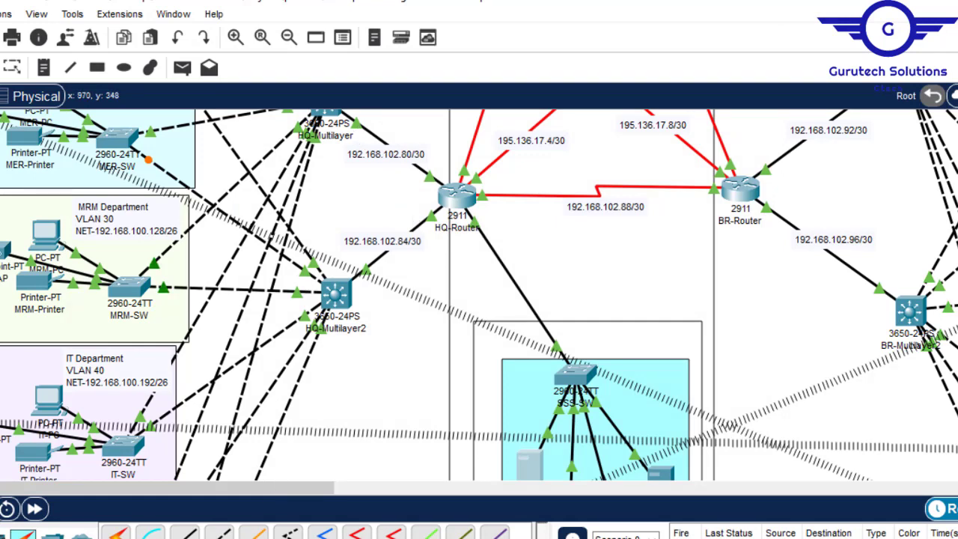
# - Bring the HQ-Multilayer switch's command line into global configuration mode
pyautogui.scroll(5, 479, 295)
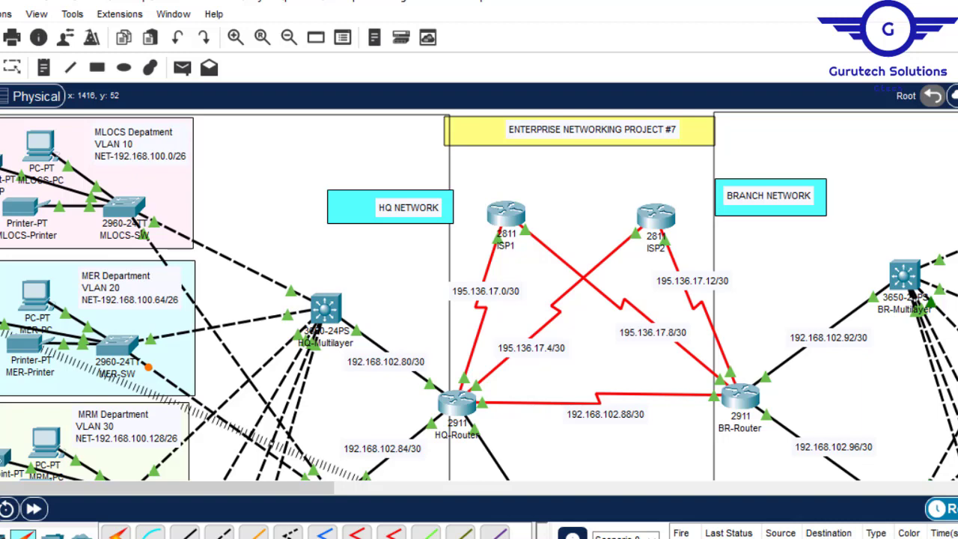
pyautogui.scroll(-5, 479, 295)
pyautogui.scroll(4, 479, 294)
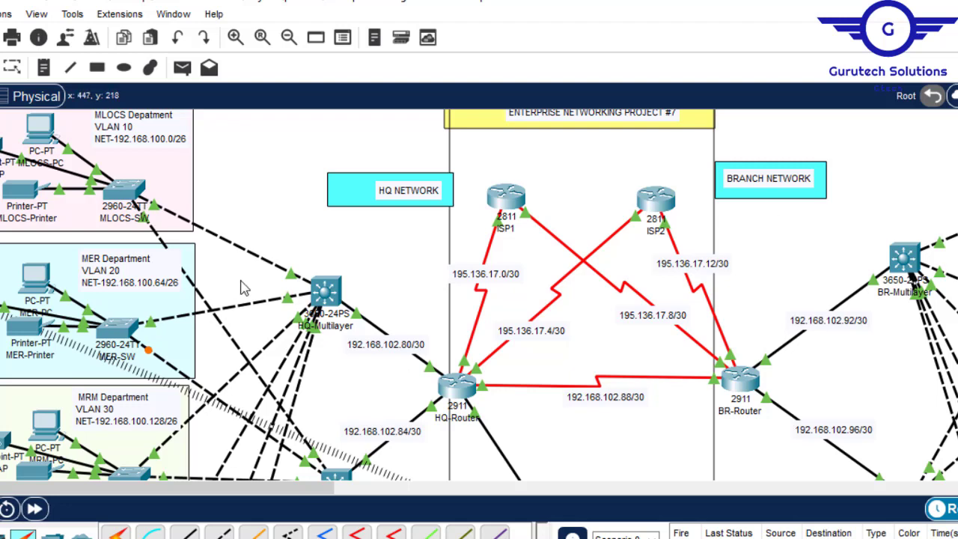
pyautogui.click(329, 293)
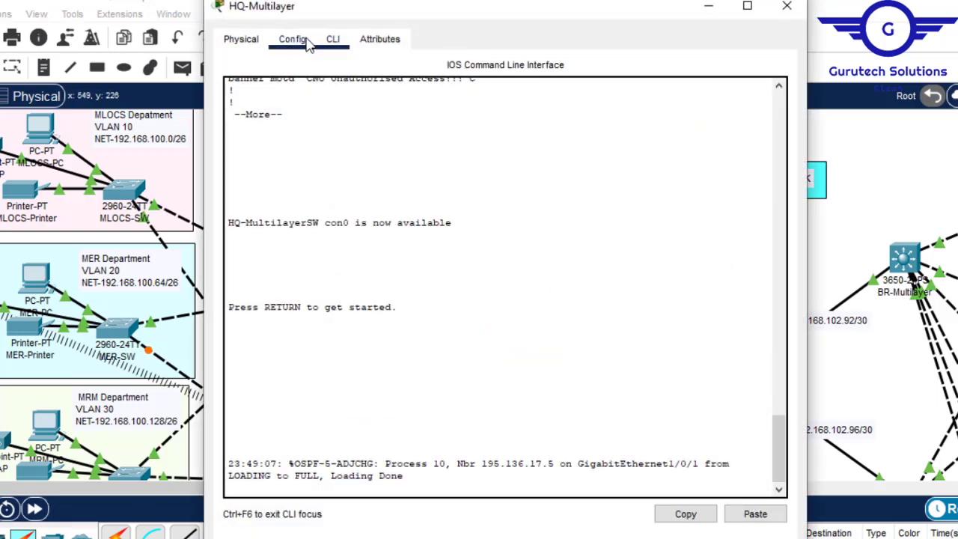
pyautogui.click(306, 42)
pyautogui.click(312, 283)
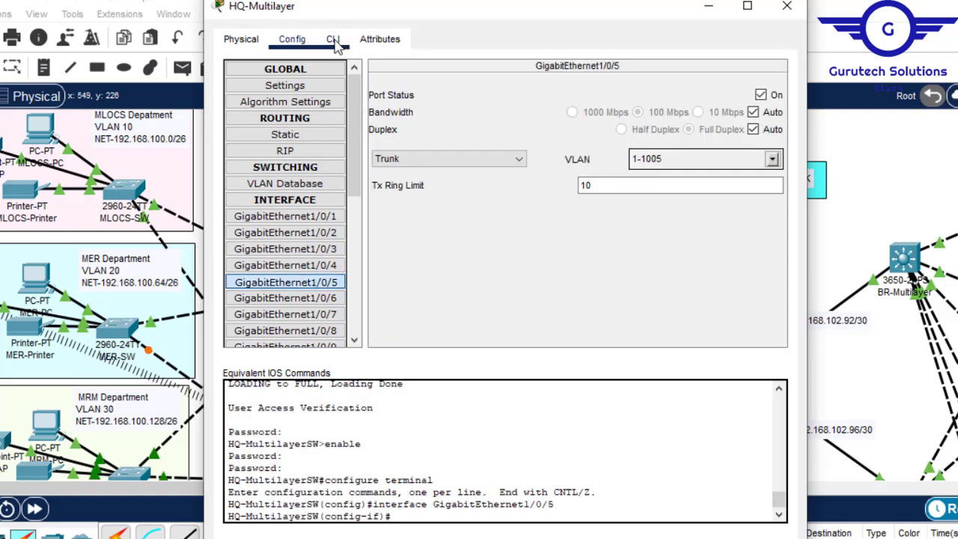
pyautogui.click(335, 44)
pyautogui.press('Return')
pyautogui.press('Return')
pyautogui.press('Return')
pyautogui.write('ex')
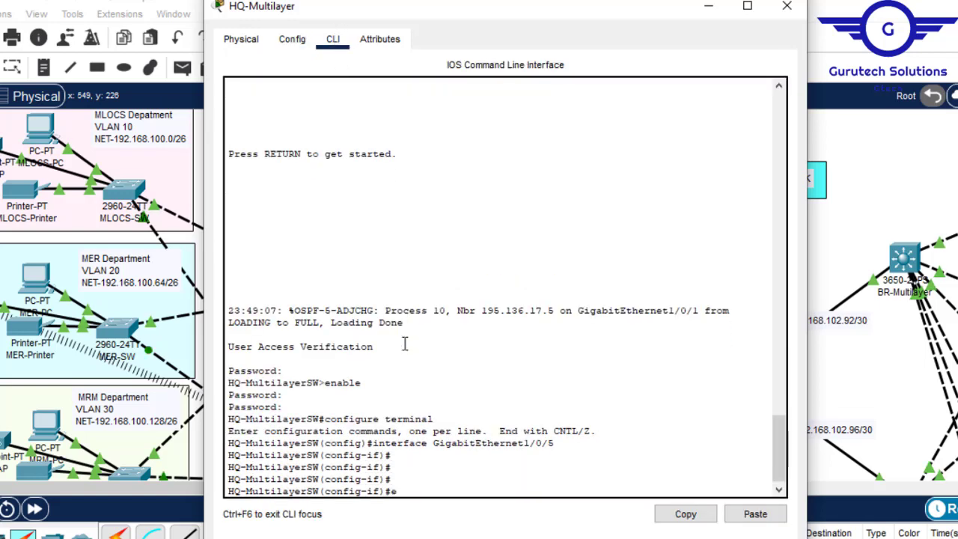
pyautogui.press('Return')
pyautogui.press('Return')
pyautogui.press('Return')
pyautogui.press('Return')
pyautogui.press('Return')
pyautogui.press('Return')
pyautogui.press('Return')
pyautogui.press('Return')
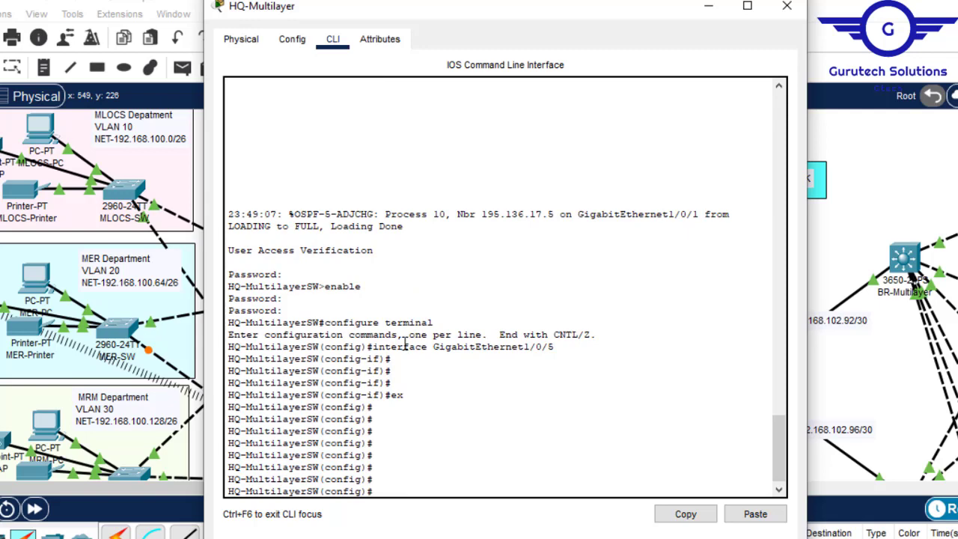
# - List the complete VLAN table of the HQ-Multilayer switch
pyautogui.moveTo(779, 457); pyautogui.dragTo(782, 511)
pyautogui.write('do sh v')
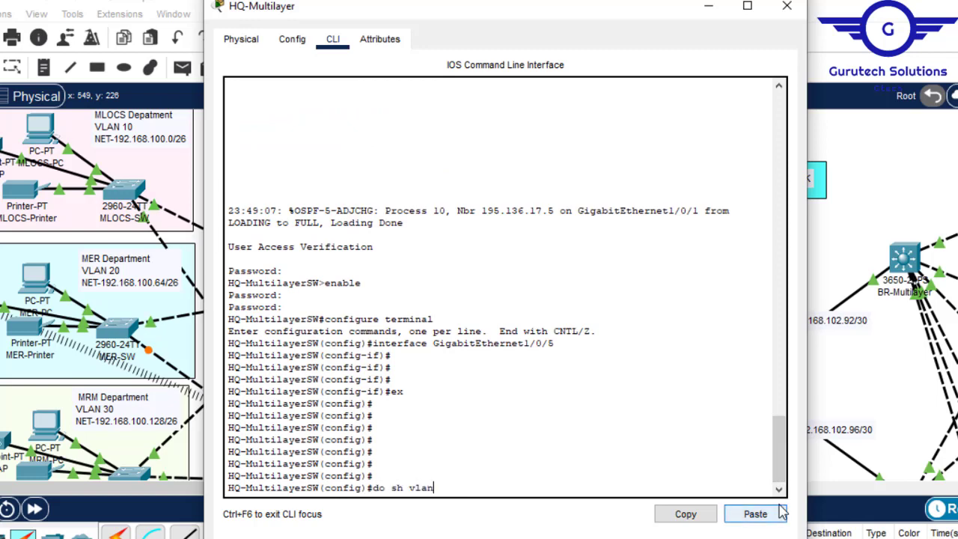
pyautogui.write('lan')
pyautogui.press('Return')
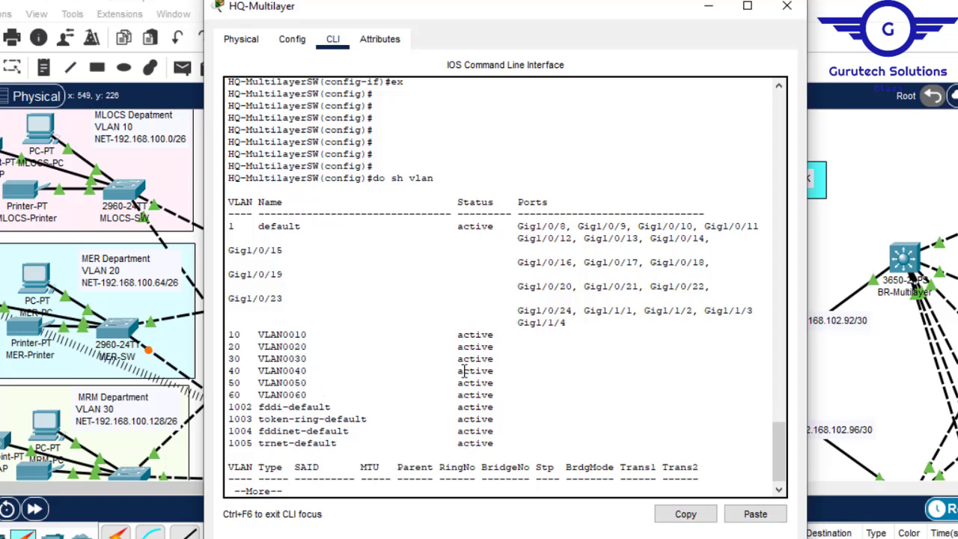
pyautogui.press('space')
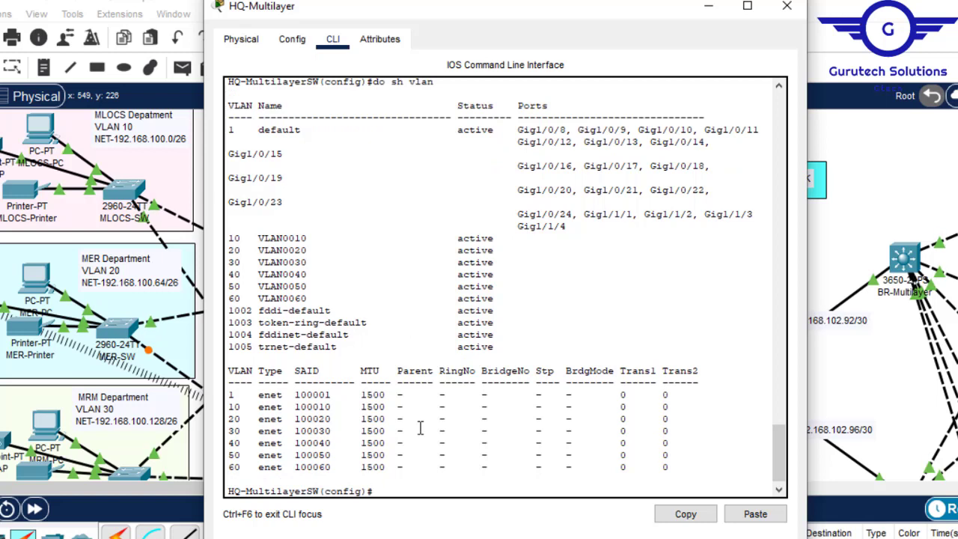
# - Create the VLAN 10 interface on the HQ-Multilayer switch
pyautogui.write('int vlan 10')
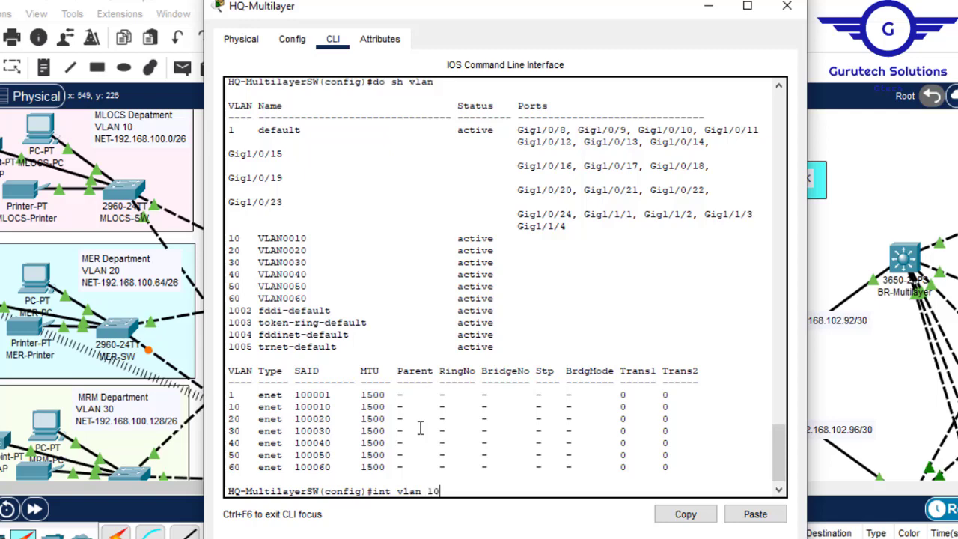
pyautogui.press('Return')
pyautogui.press('Return')
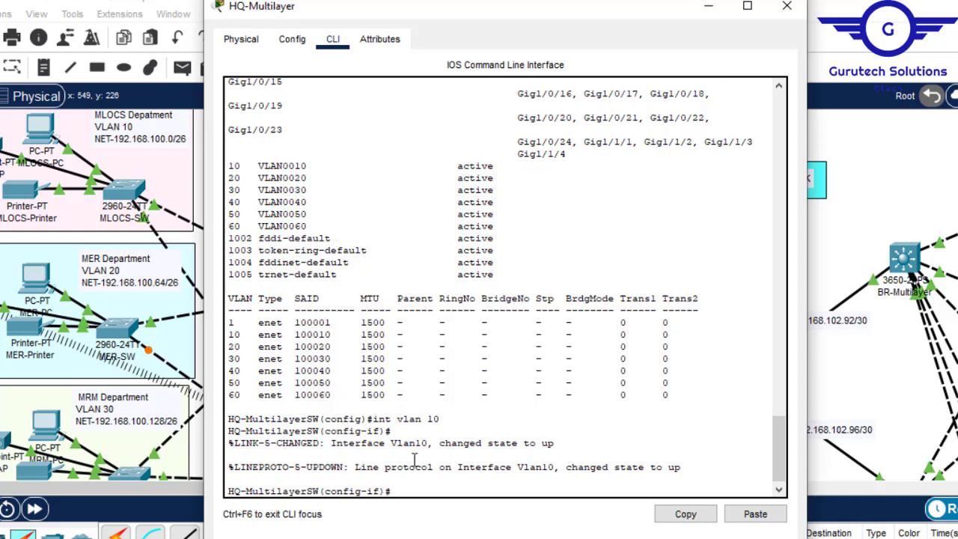
pyautogui.moveTo(441, 419); pyautogui.dragTo(402, 416)
pyautogui.click(410, 488)
# - Assign IP address 192.168.100.1 with mask 255.255.255.192 to HQ-Multilayer's VLAN 10 interface
pyautogui.write('i')
pyautogui.write('p add')
pyautogui.press('Tab')
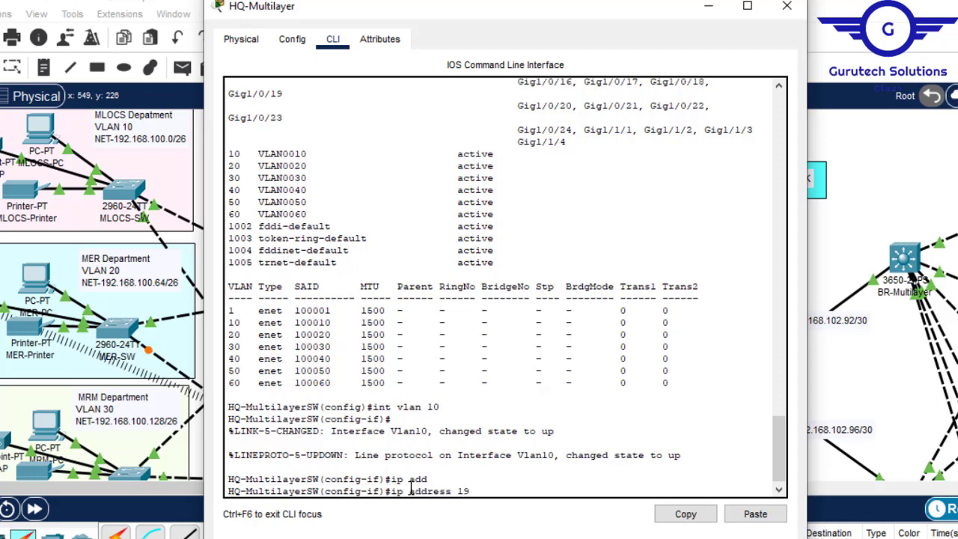
pyautogui.write('192.168.100.1')
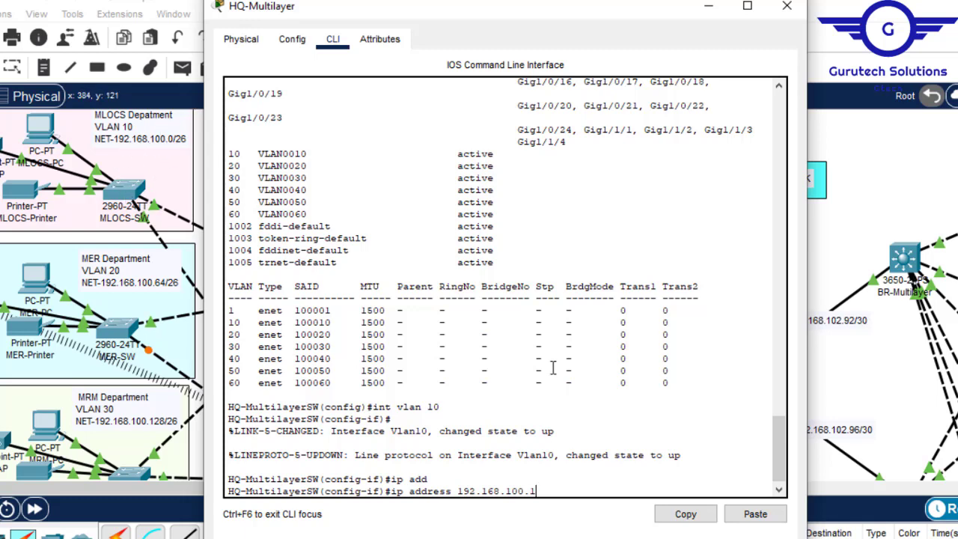
pyautogui.write('255.255.255')
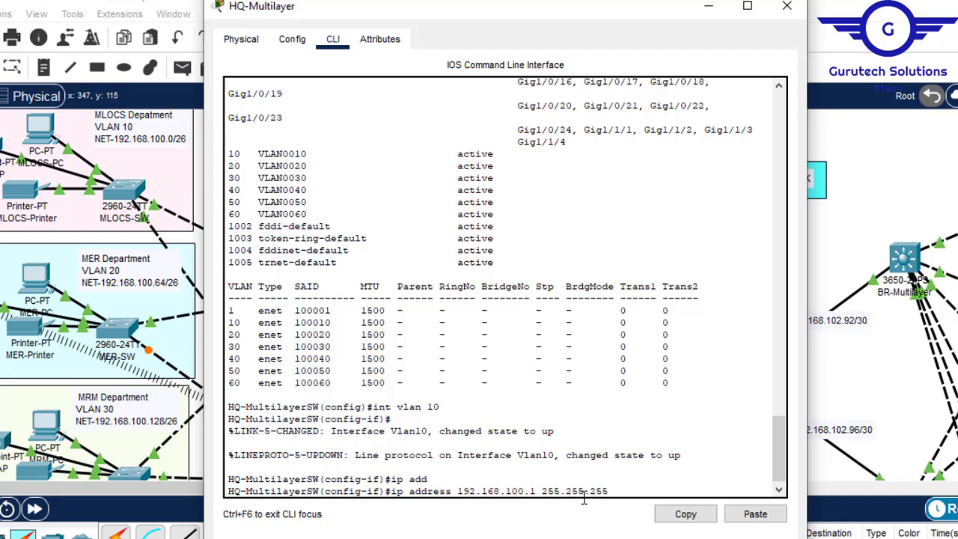
pyautogui.write('.192')
pyautogui.press('Return')
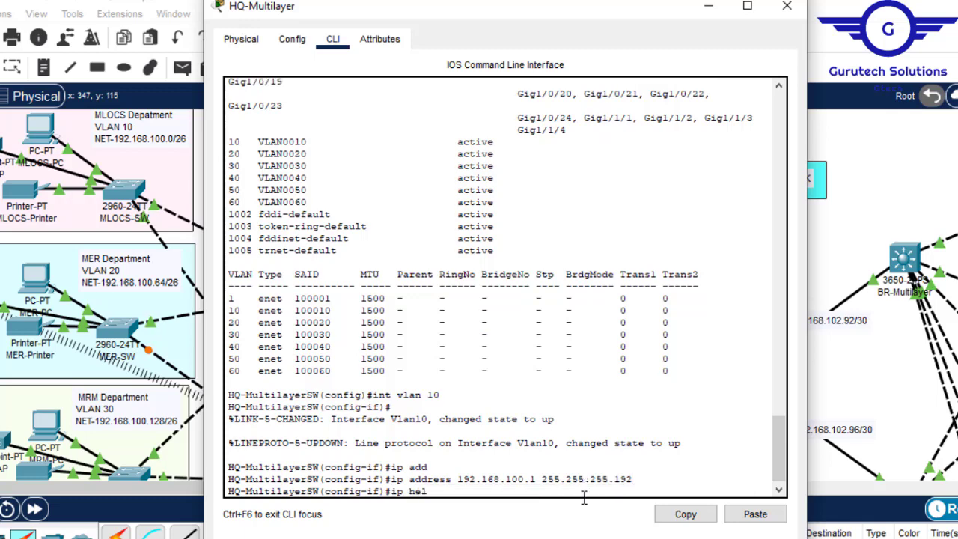
# - Begin an ip helper-address command for the VLAN 10 interface of the HQ-Multilayer switch, leaving the address still open
pyautogui.press('Tab')
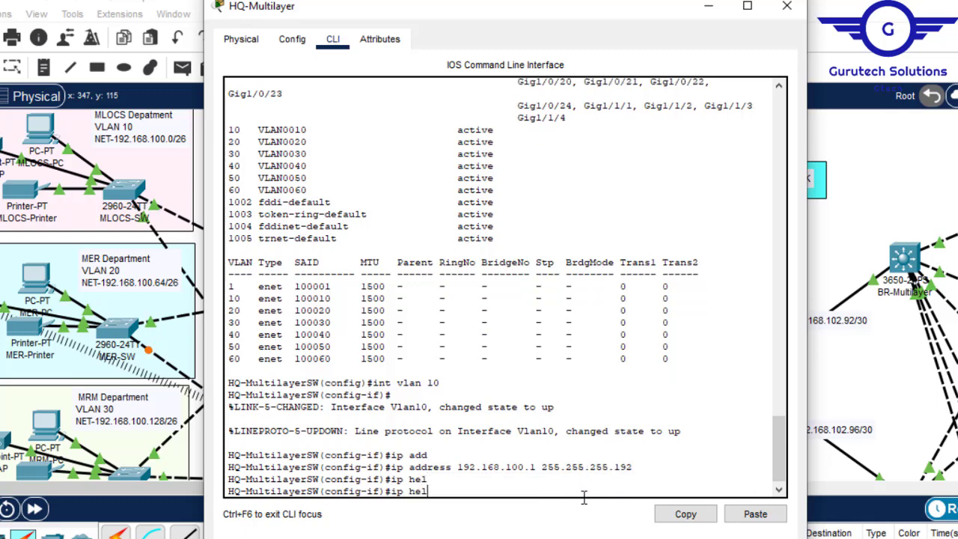
pyautogui.press('BackSpace')
pyautogui.press('BackSpace')
pyautogui.press('BackSpace')
pyautogui.press('BackSpace')
pyautogui.write('ip helper')
pyautogui.press('Tab')
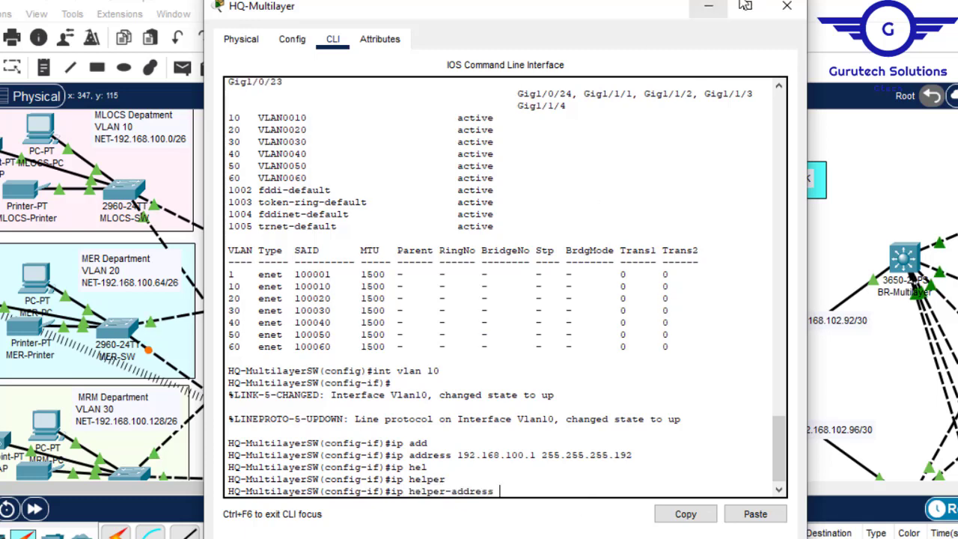
# - Look up the DHCP Server's static IPv4 address in its IP configuration
pyautogui.click(707, 6)
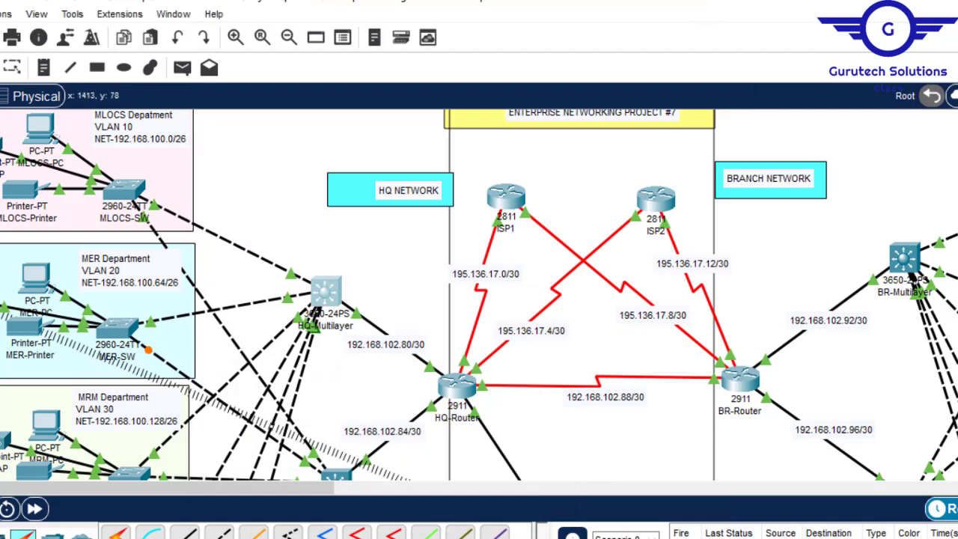
pyautogui.scroll(-5, 310, 456)
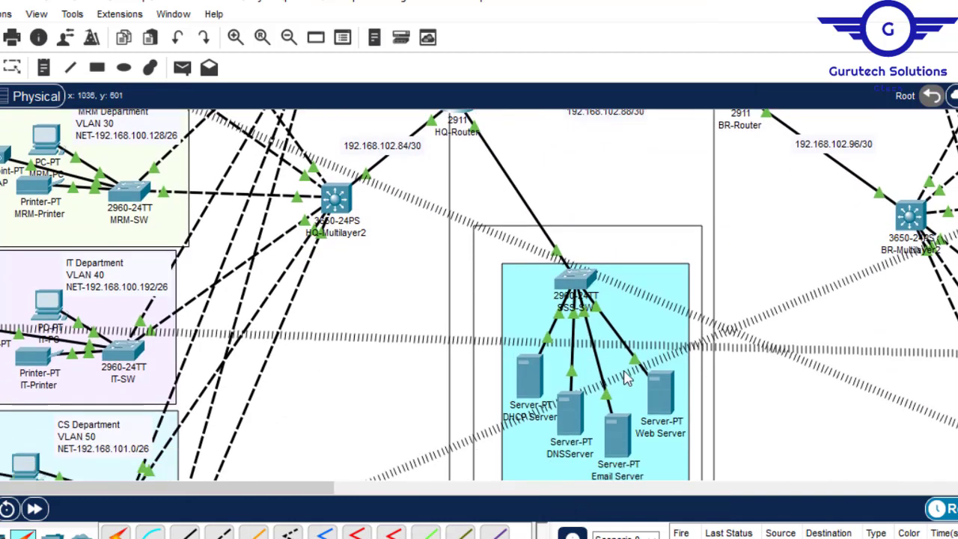
pyautogui.click(529, 373)
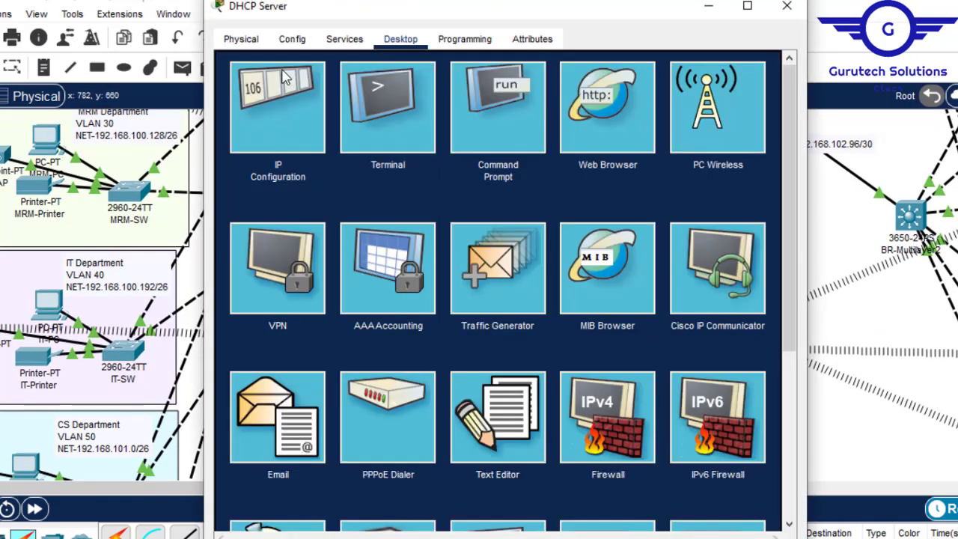
pyautogui.click(271, 98)
pyautogui.moveTo(498, 139); pyautogui.dragTo(407, 140)
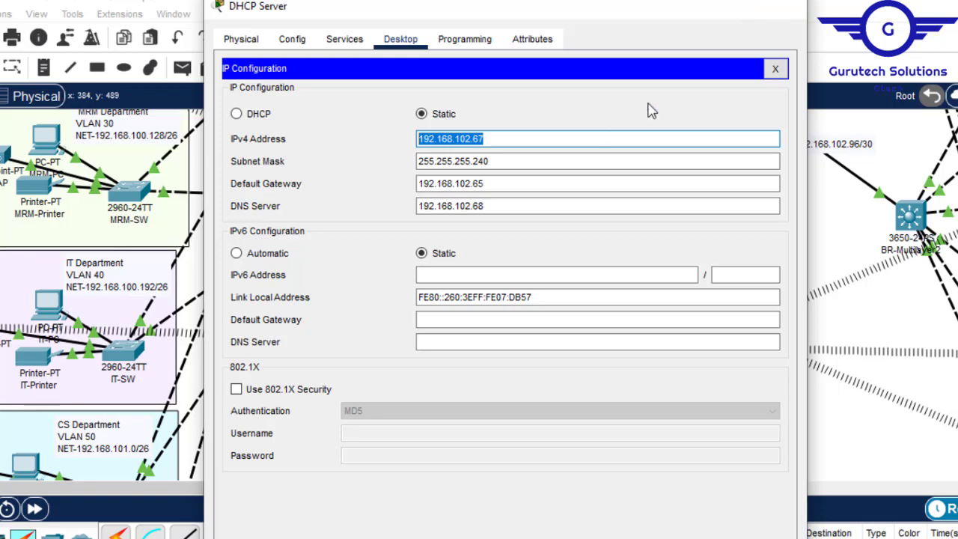
pyautogui.click(789, 8)
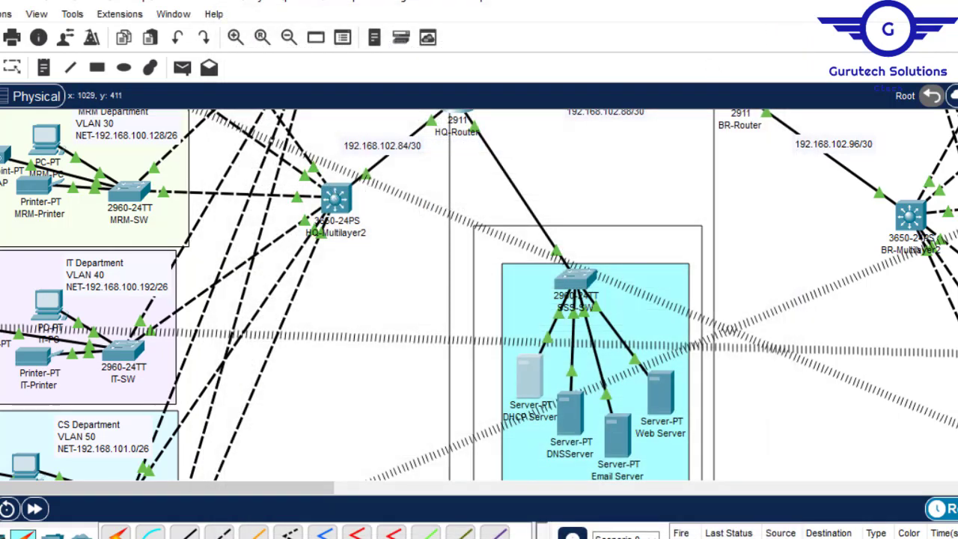
# - Complete HQ-Multilayer's VLAN 10 helper address with 192.168.102.67 and return to global configuration mode
pyautogui.scroll(4, 479, 295)
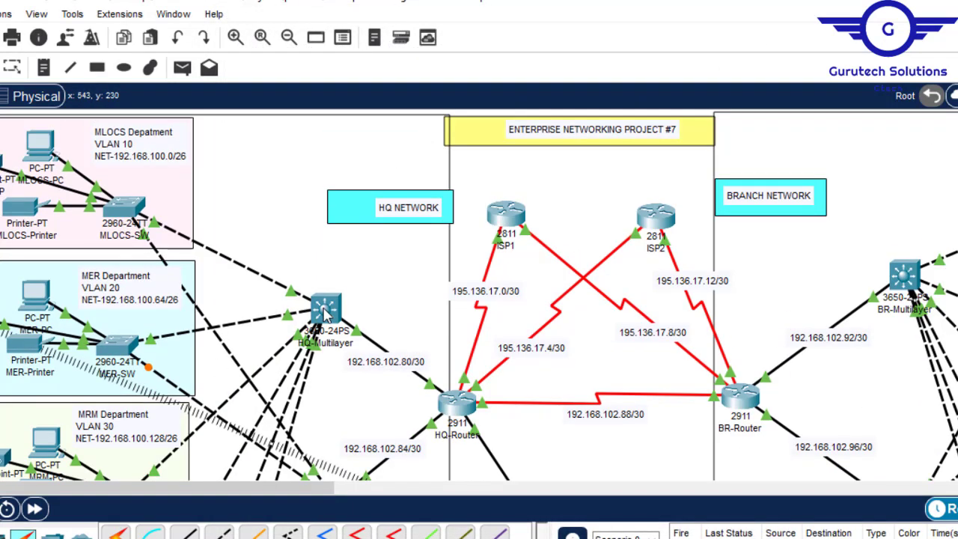
pyautogui.click(326, 313)
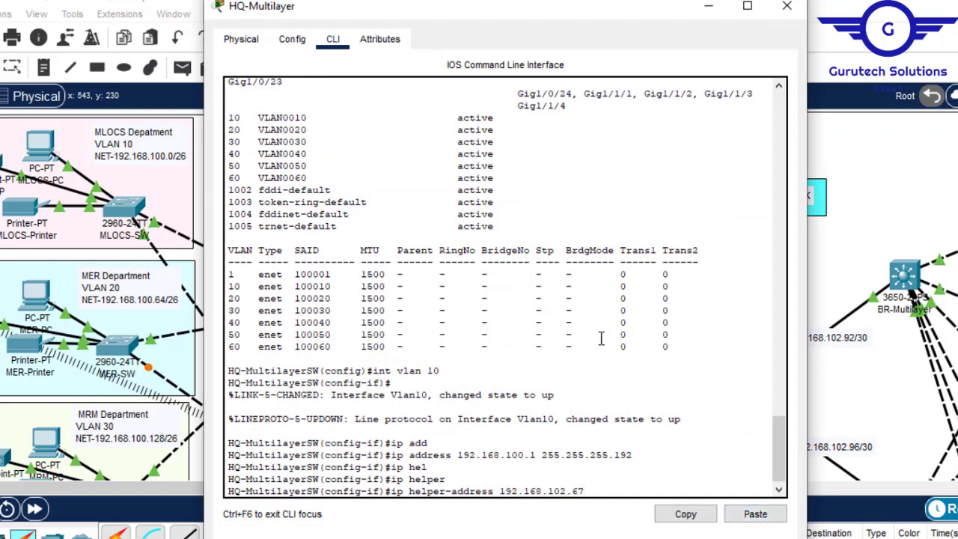
pyautogui.press('Return')
pyautogui.write('ex')
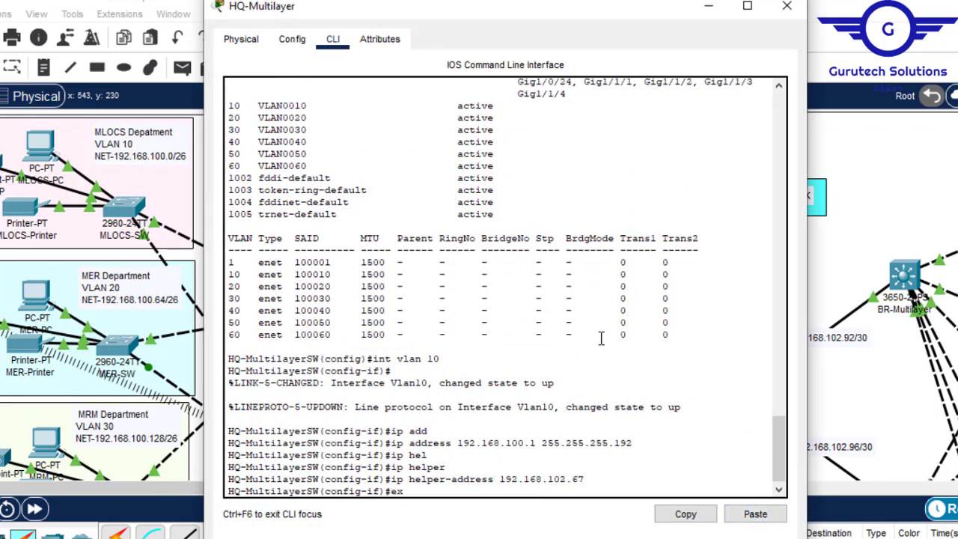
pyautogui.press('Return')
pyautogui.press('Return')
pyautogui.press('Return')
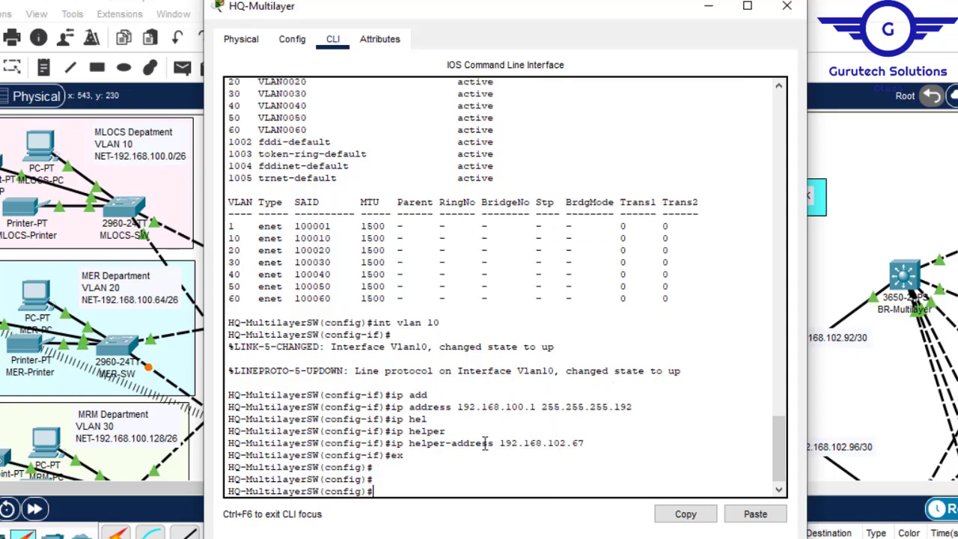
# - Create the VLAN 20 interface on the HQ-Multilayer switch by reusing the earlier VLAN 10 interface command
pyautogui.moveTo(600, 443); pyautogui.dragTo(440, 485)
pyautogui.click(440, 485)
pyautogui.press('Up')
pyautogui.press('Up')
pyautogui.press('Up')
pyautogui.press('Up')
pyautogui.press('Up')
pyautogui.press('Down')
pyautogui.press('Left')
pyautogui.press('BackSpace')
pyautogui.write('2')
pyautogui.press('Return')
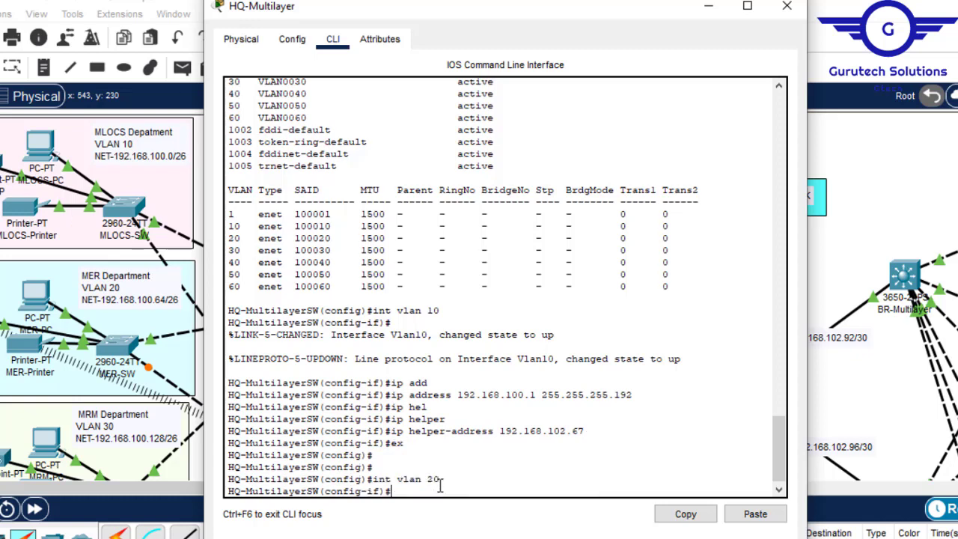
pyautogui.press('Return')
# - Assign IP address 192.168.100.65 with mask 255.255.255.192 to HQ-Multilayer's VLAN 20 interface
pyautogui.write('ex')
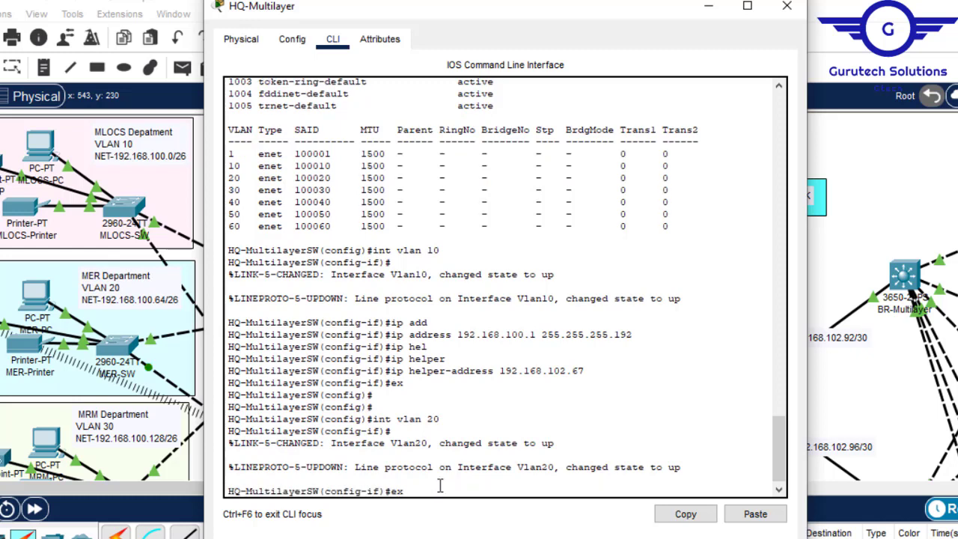
pyautogui.press('Up')
pyautogui.press('Up')
pyautogui.press('Up')
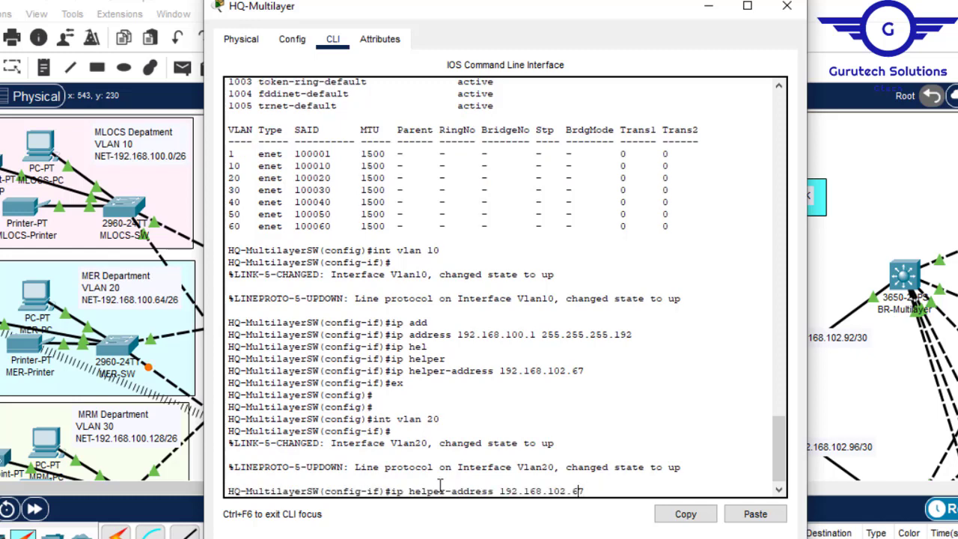
pyautogui.press('Up')
pyautogui.press('Up')
pyautogui.press('Up')
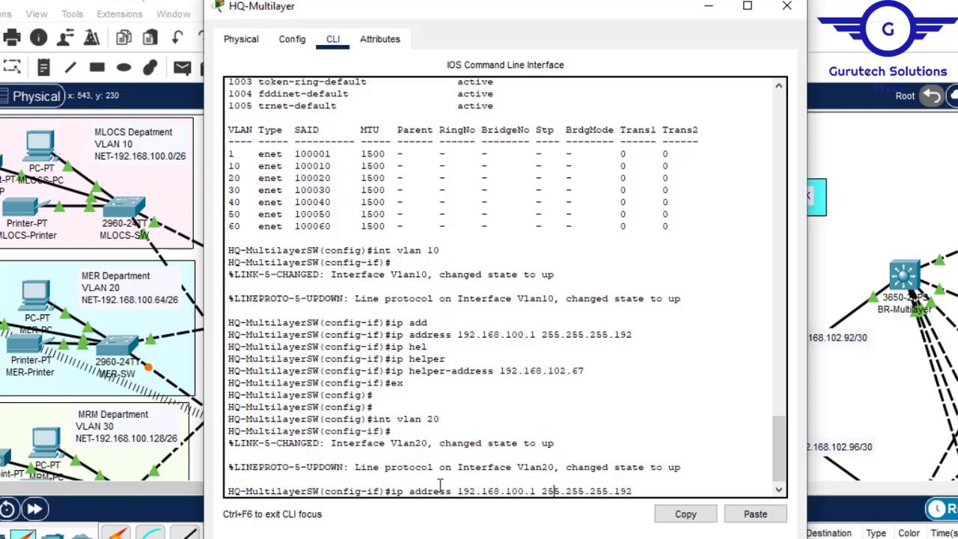
pyautogui.press('Left')
pyautogui.press('Left')
pyautogui.press('Left')
pyautogui.press('BackSpace')
pyautogui.write('65')
pyautogui.press('Return')
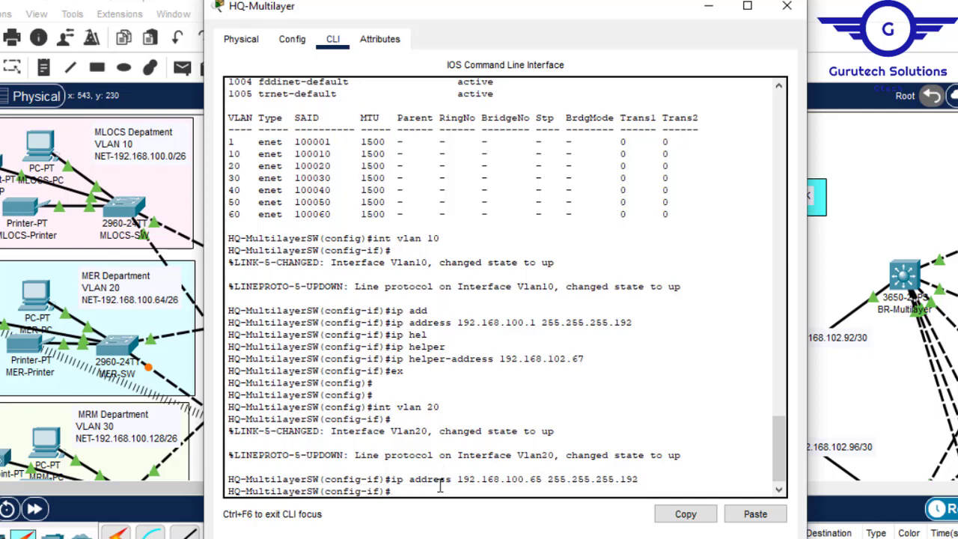
# - Set helper address 192.168.102.67 on HQ-Multilayer's VLAN 20 interface and return to global configuration mode
pyautogui.press('Up')
pyautogui.press('Up')
pyautogui.press('Up')
pyautogui.press('Up')
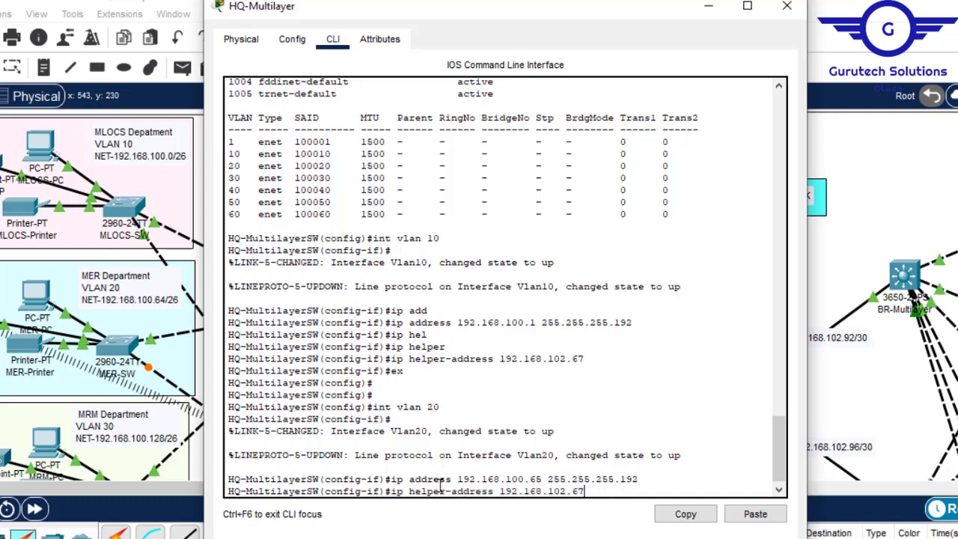
pyautogui.press('Return')
pyautogui.write('ex')
pyautogui.press('Return')
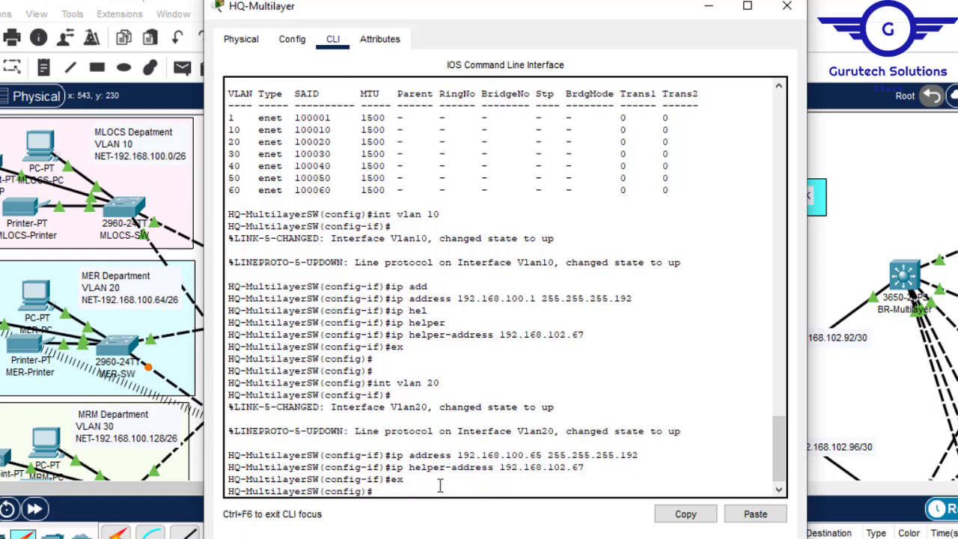
pyautogui.press('Return')
pyautogui.press('Return')
pyautogui.press('Return')
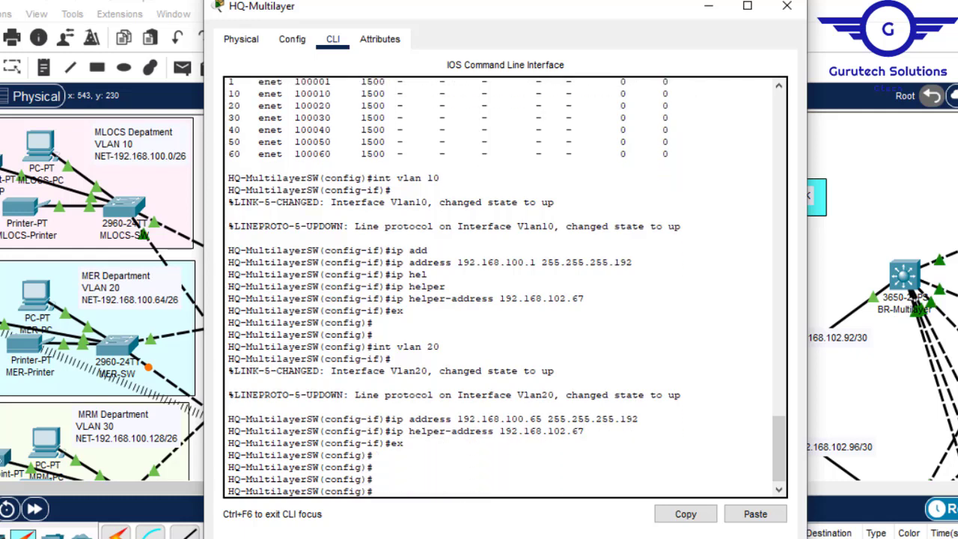
# - Switch to Notepad and replace the old OSPF commands with the line "int vlan 10"
pyautogui.click(854, 524)
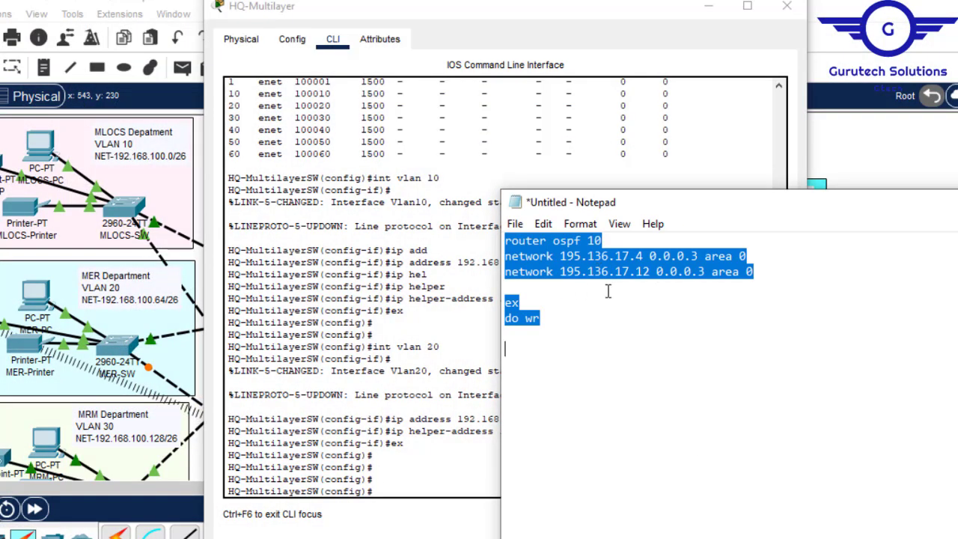
pyautogui.press('Delete')
pyautogui.write('int vlan')
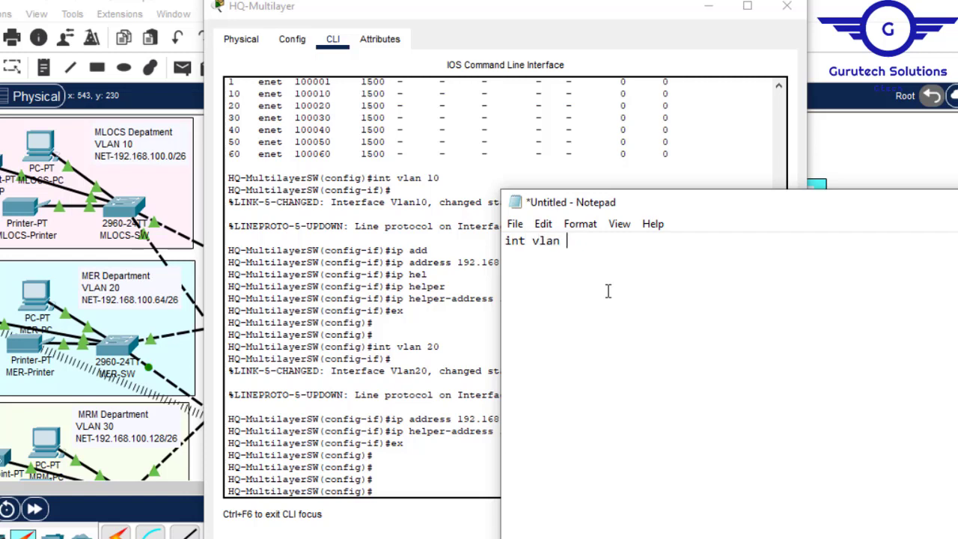
# - Copy the VLAN 10 command "ip address 192.168.100.1 255.255.255.192" from the switch's command line into the Notepad script
pyautogui.click(394, 266)
pyautogui.moveTo(391, 263); pyautogui.dragTo(635, 262)
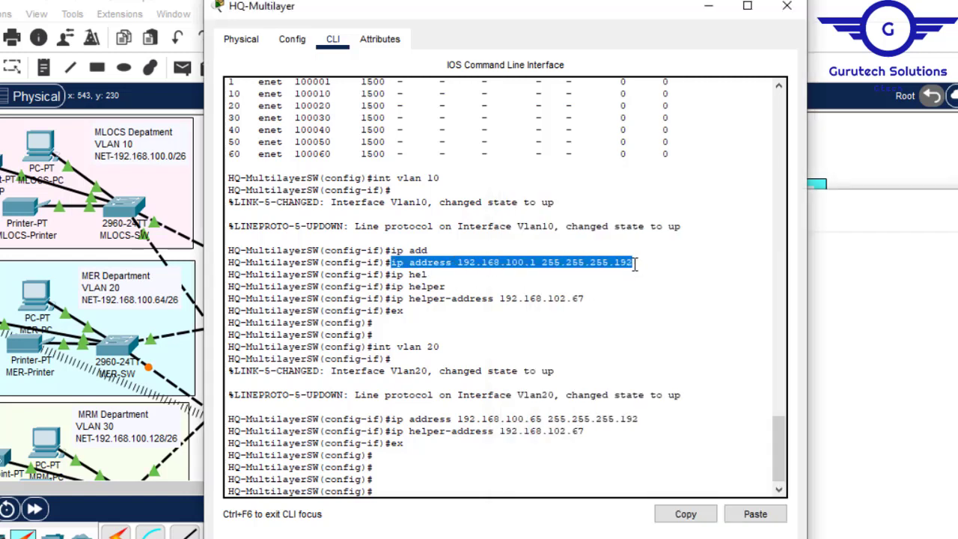
pyautogui.click(685, 515)
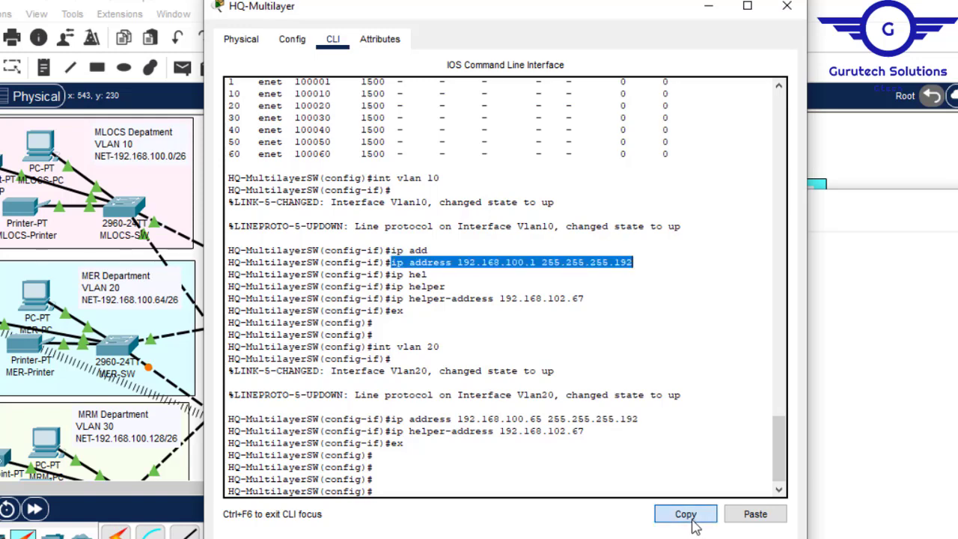
pyautogui.moveTo(700, 538)
pyautogui.click(775, 527)
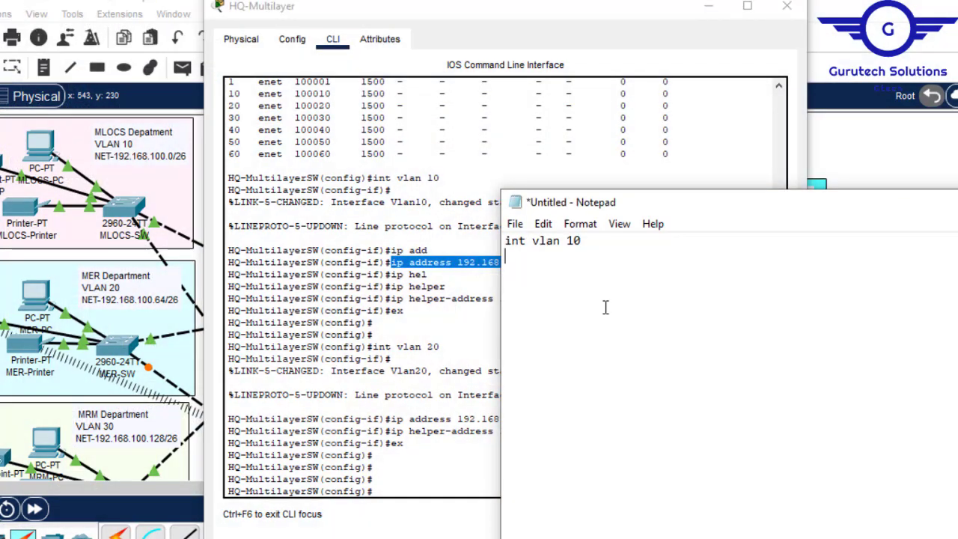
pyautogui.hotkey('ctrl', 'v')
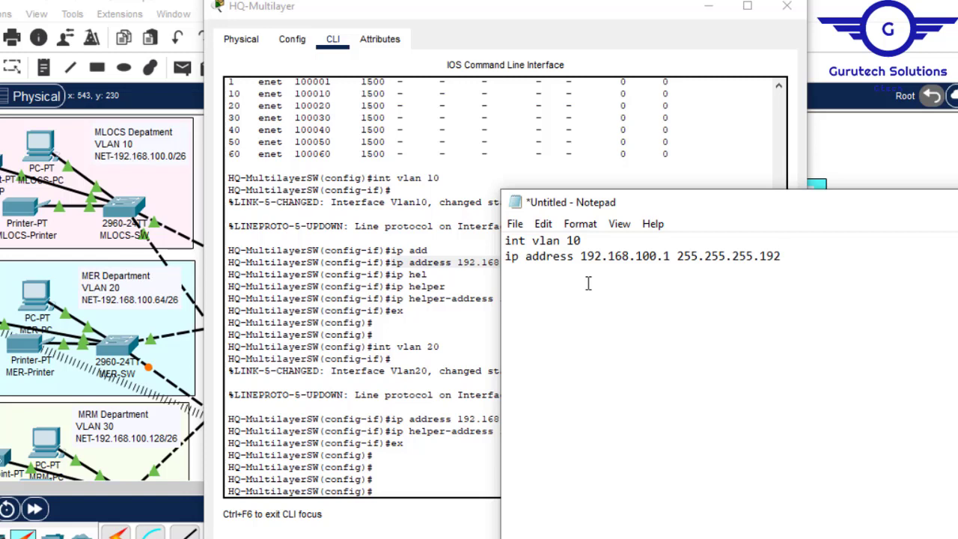
# - Copy the command "ip helper-address 192.168.102.67" from the switch's command line onto a new line of the Notepad script
pyautogui.moveTo(392, 298); pyautogui.dragTo(592, 298)
pyautogui.click(686, 514)
pyautogui.click(855, 500)
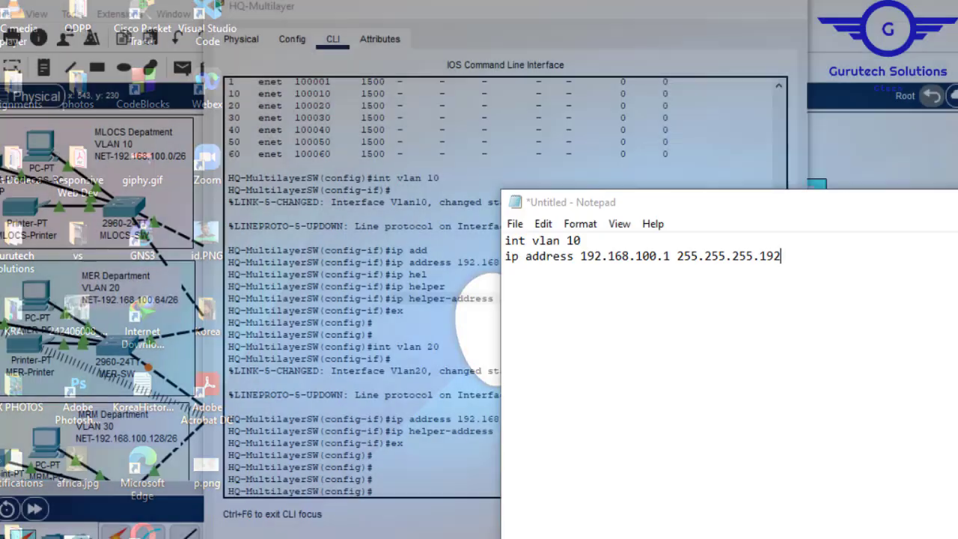
pyautogui.press('Return')
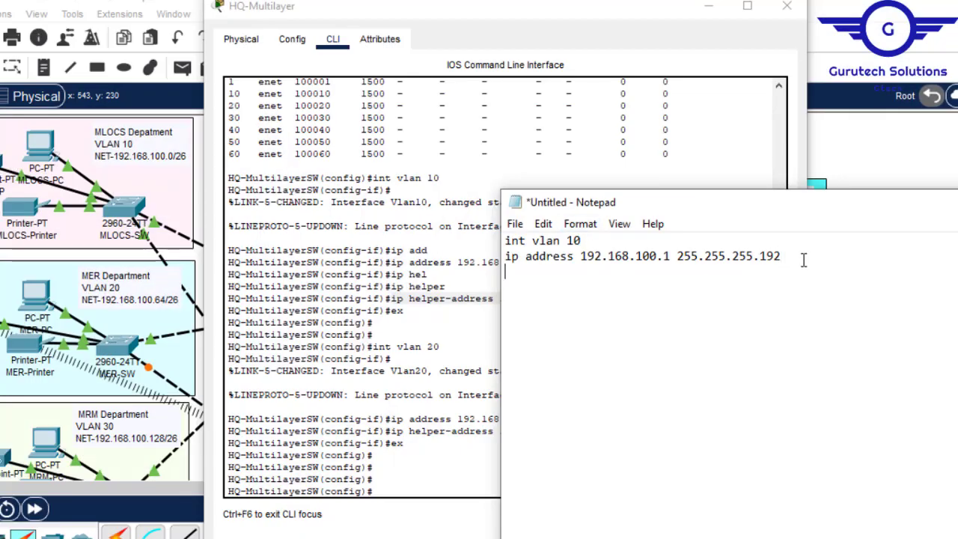
pyautogui.hotkey('ctrl', 'v')
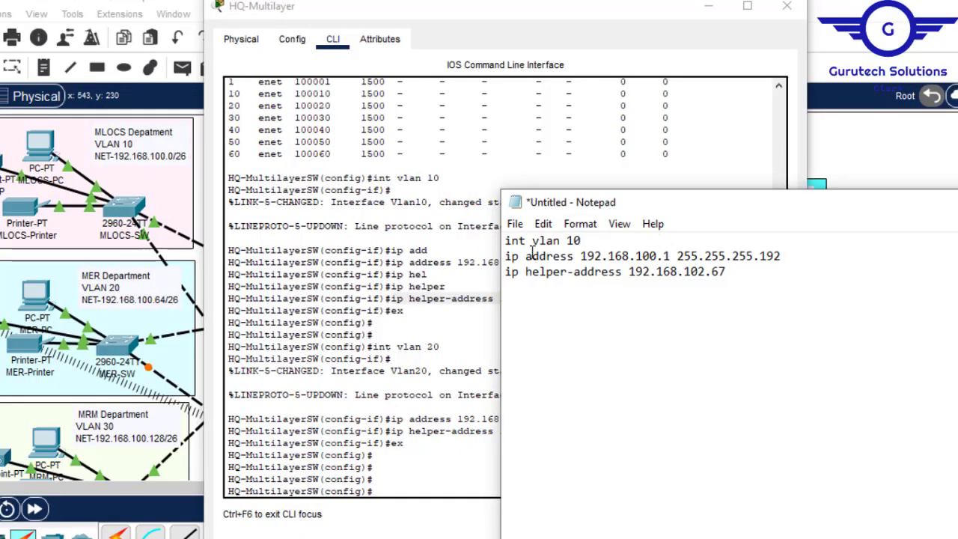
# - Duplicate the VLAN 10 block below itself and change the copy to VLAN 20 with IP address 192.168.100.65
pyautogui.moveTo(505, 240); pyautogui.dragTo(734, 279)
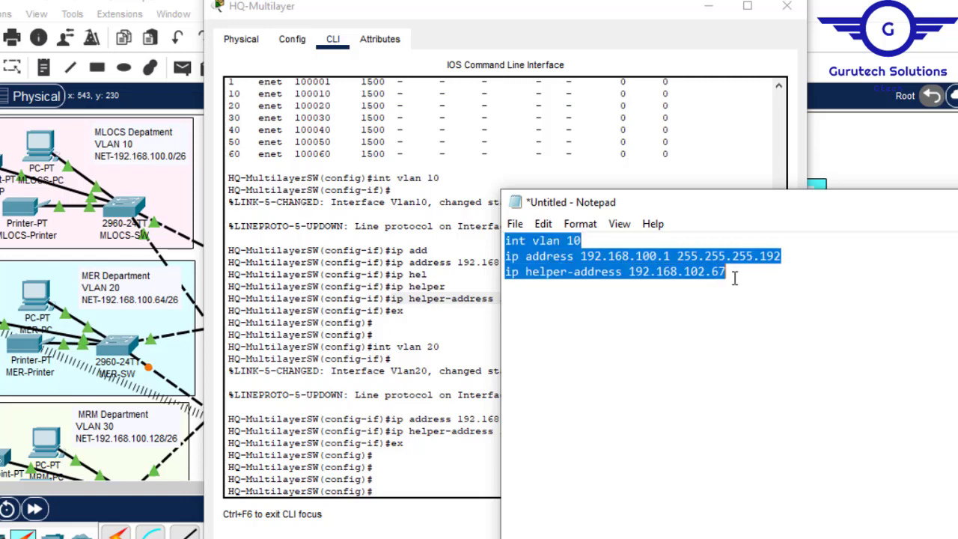
pyautogui.click(523, 292)
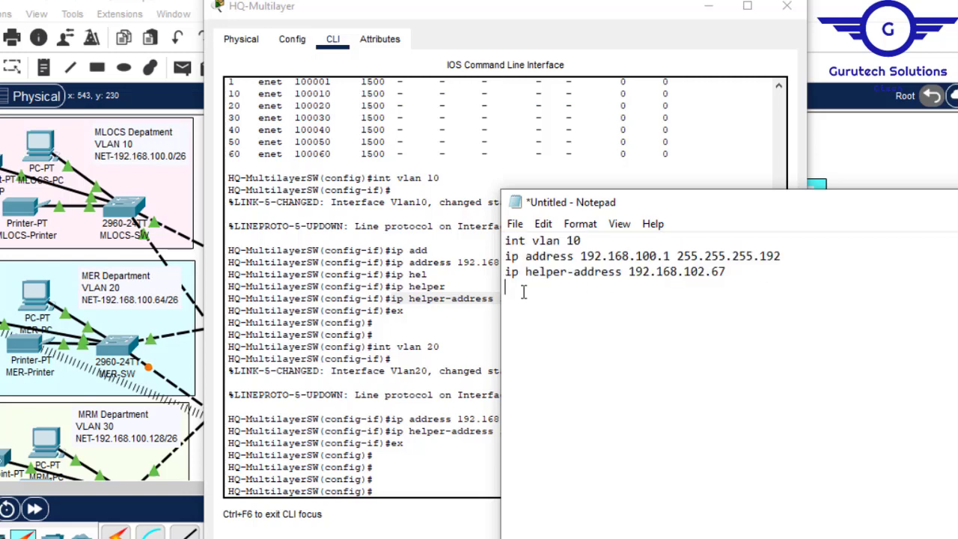
pyautogui.hotkey('ctrl', 'v')
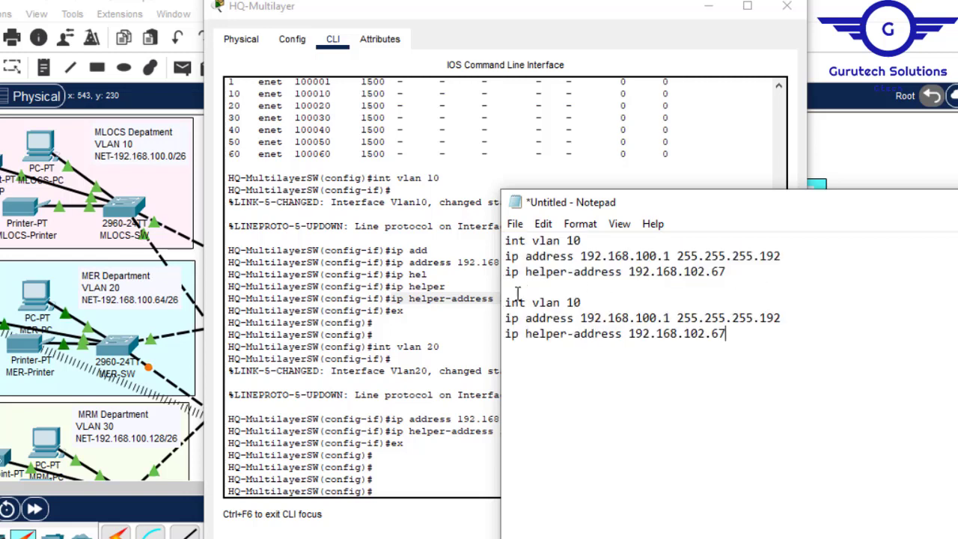
pyautogui.click(574, 302)
pyautogui.press('BackSpace')
pyautogui.click(671, 318)
pyautogui.press('BackSpace')
pyautogui.write('65')
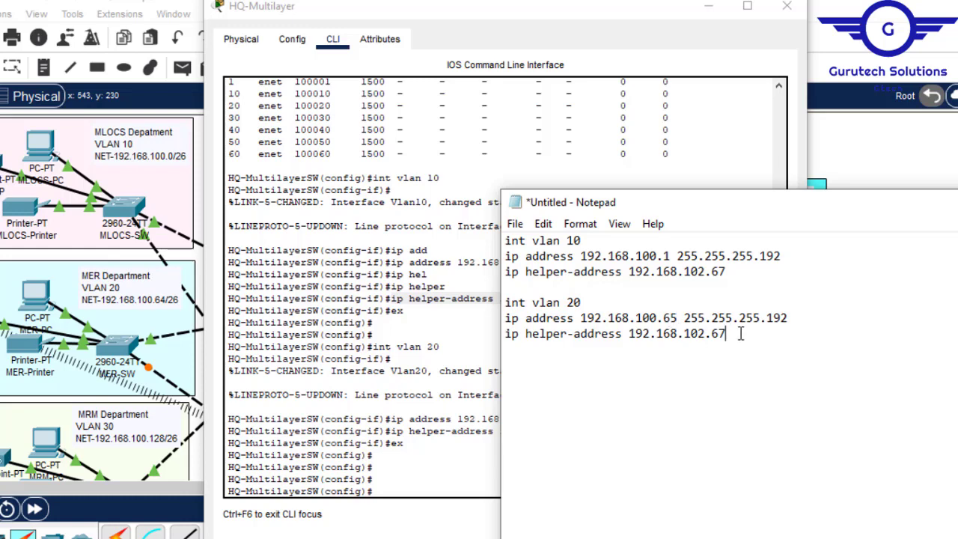
# - Paste another copy of the VLAN 10 block below the VLAN 20 block and change it to VLAN 30 with IP address 192.168.100.129
pyautogui.hotkey('ctrl', 'v')
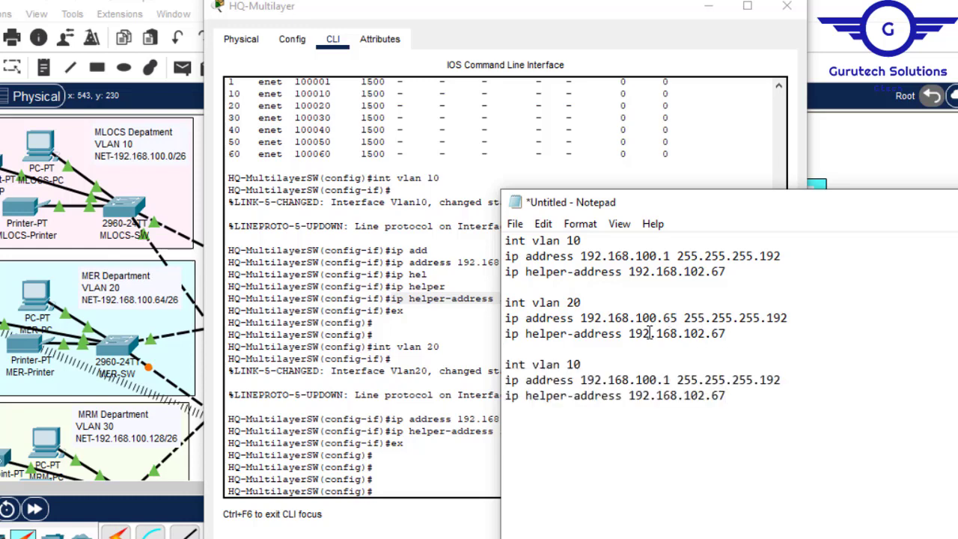
pyautogui.click(572, 364)
pyautogui.click(672, 379)
pyautogui.press('BackSpace')
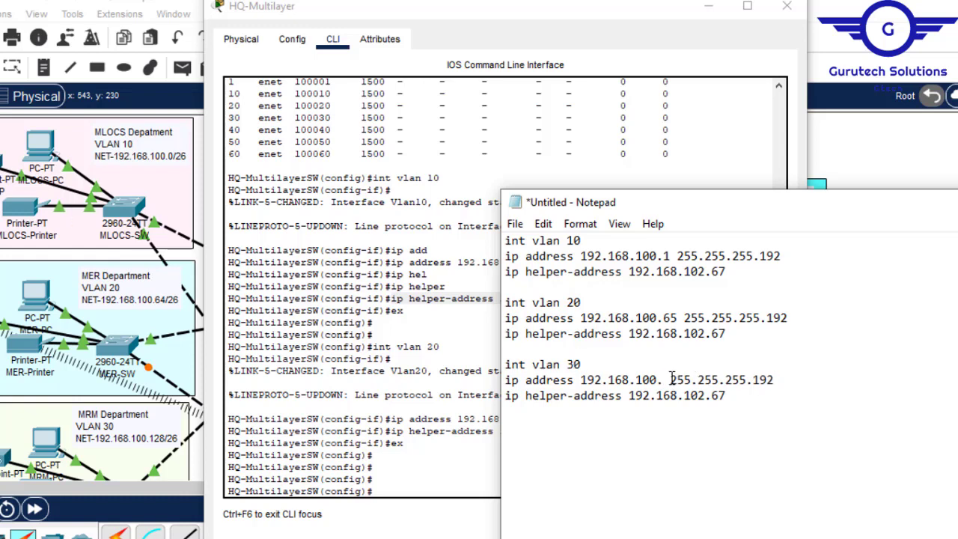
pyautogui.write('129')
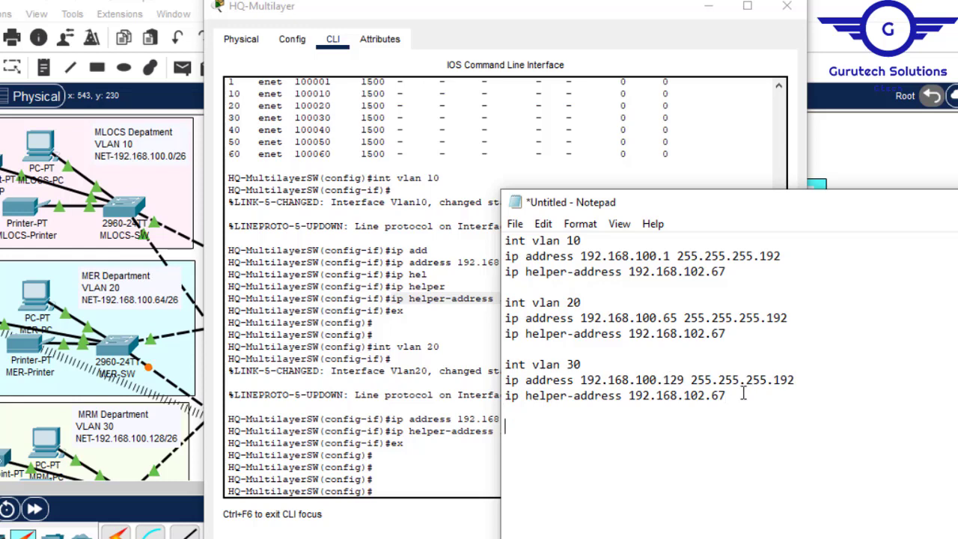
# - Paste the VLAN 10 block again at the end of the script and change it to VLAN 40 with IP address 192.168.100.193
pyautogui.hotkey('ctrl', 'v')
pyautogui.click(574, 428)
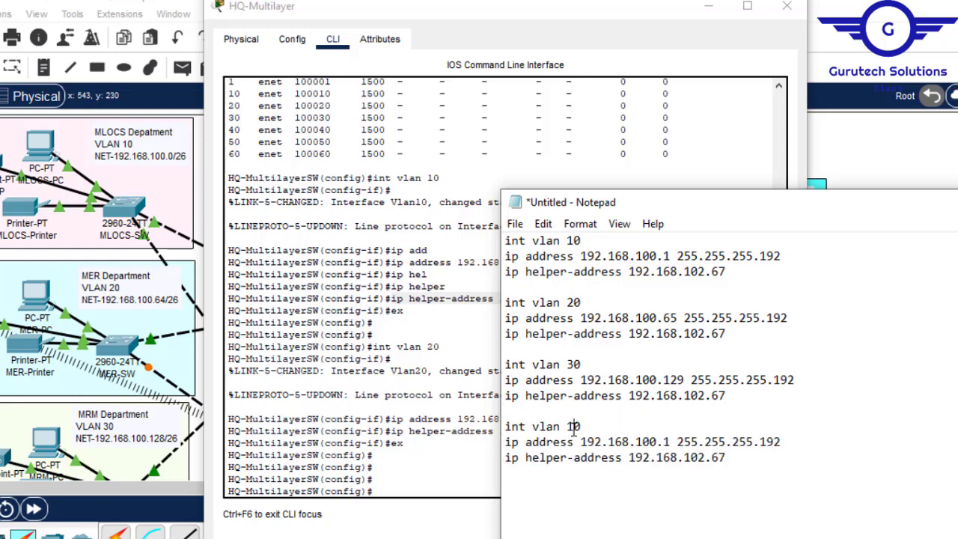
pyautogui.write('4')
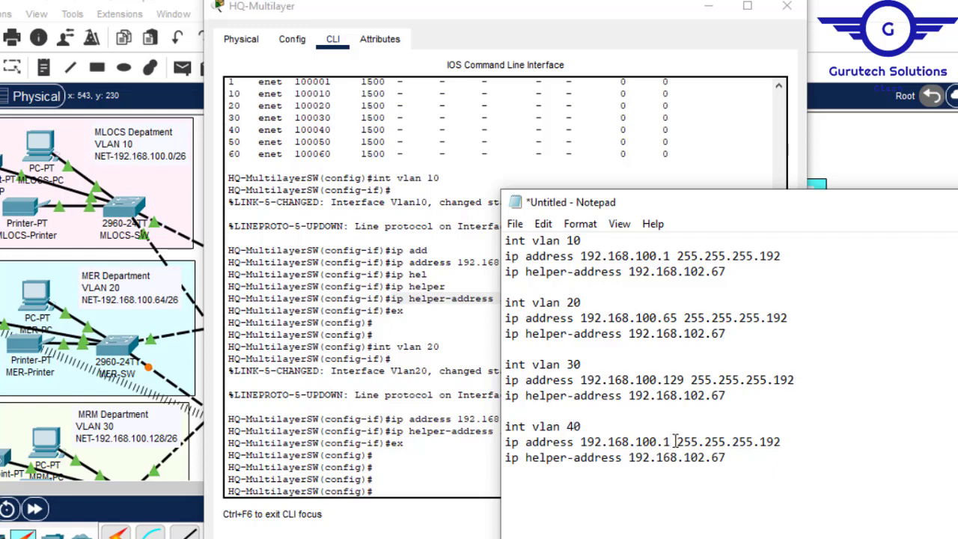
pyautogui.write('93')
# - Duplicate the VLAN 30 and VLAN 40 blocks at the end of the script and renumber the first copied block as VLAN 50
pyautogui.moveTo(730, 457); pyautogui.dragTo(499, 358)
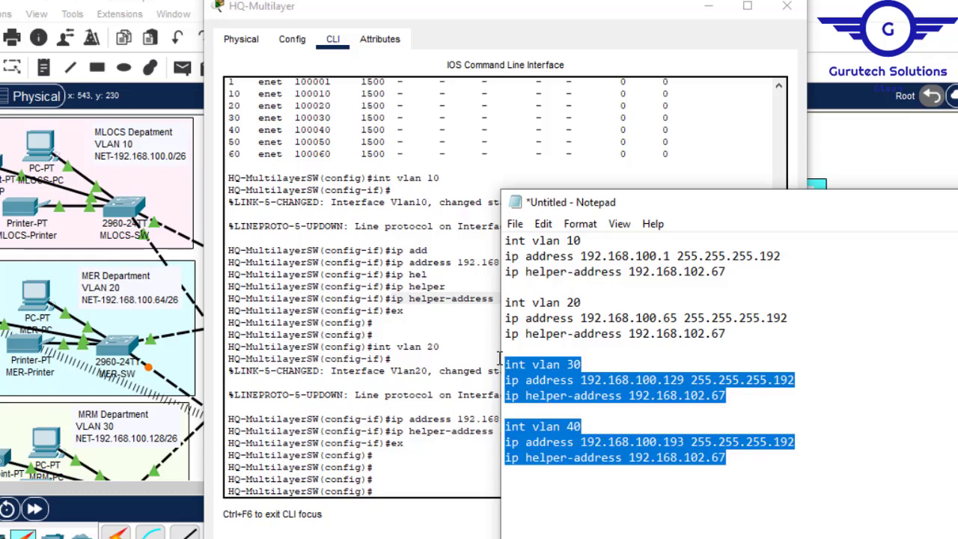
pyautogui.click(738, 465)
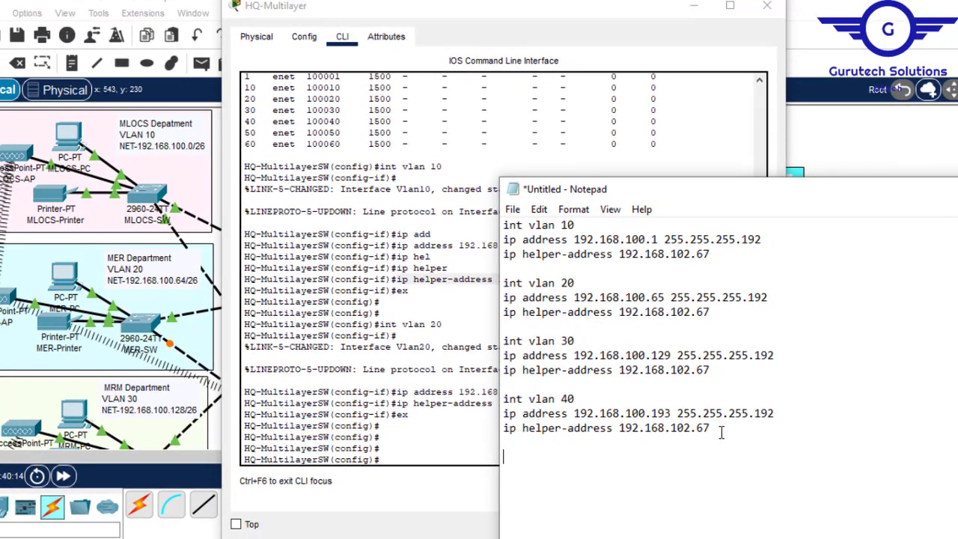
pyautogui.hotkey('ctrl', 'v')
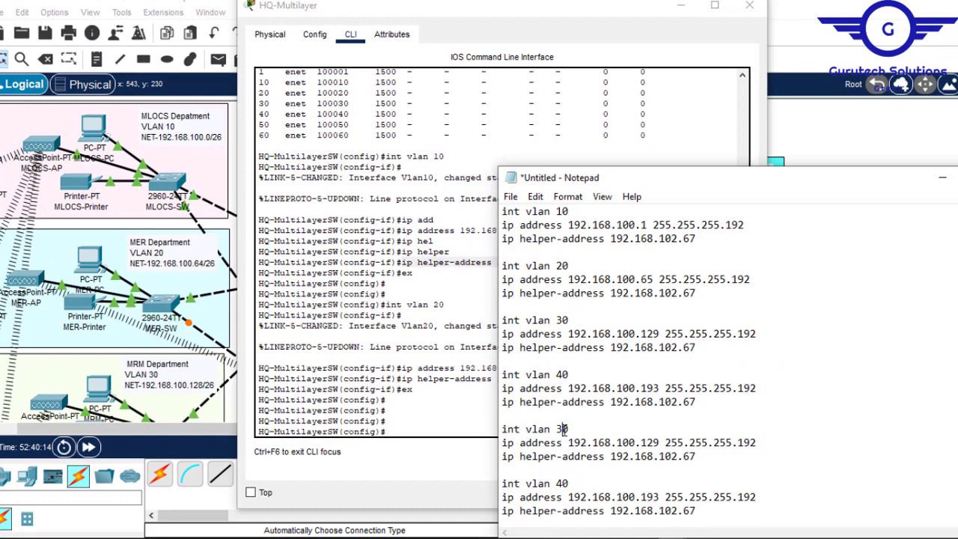
pyautogui.doubleClick(563, 429)
pyautogui.write('50')
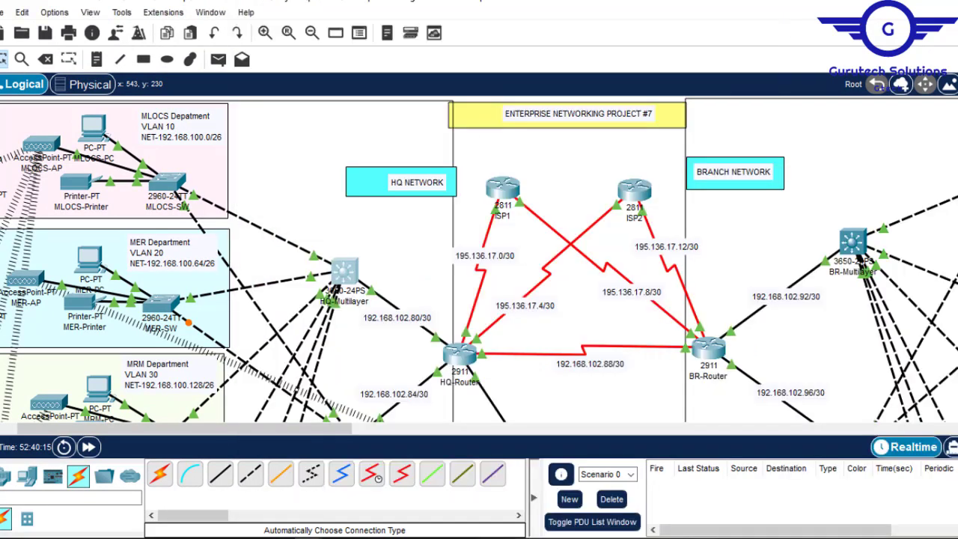
# - Switch to Packet Tracer and look up the CS and GWA departments' network addresses in the HQ topology
pyautogui.scroll(3, 479, 260)
pyautogui.scroll(-5, 479, 260)
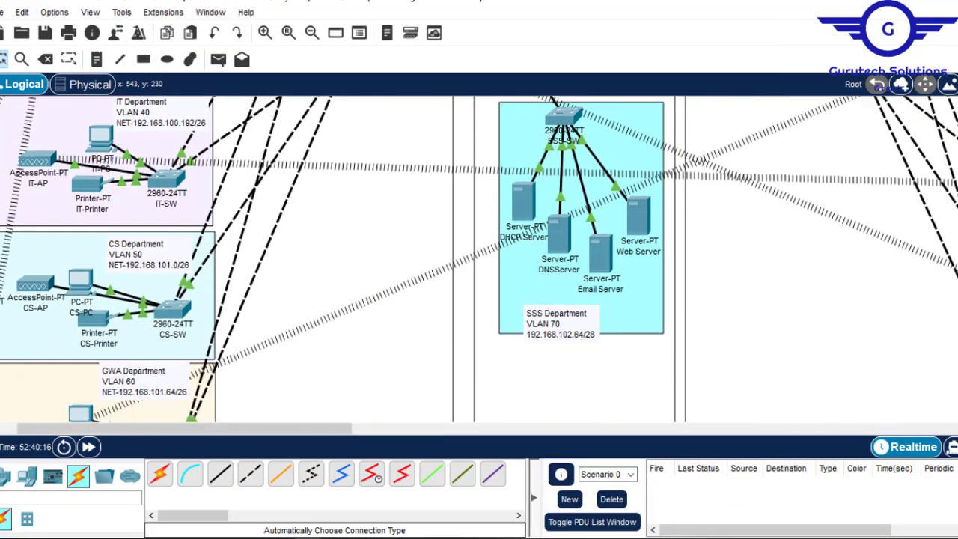
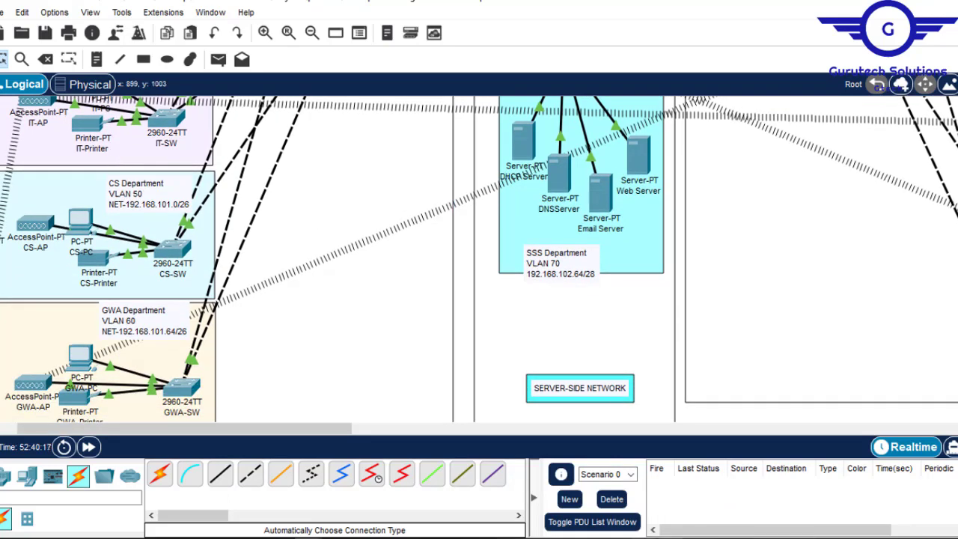
# - Return to the Notepad script and set the VLAN 50 block's IP address to 192.168.101.1
pyautogui.click(680, 490)
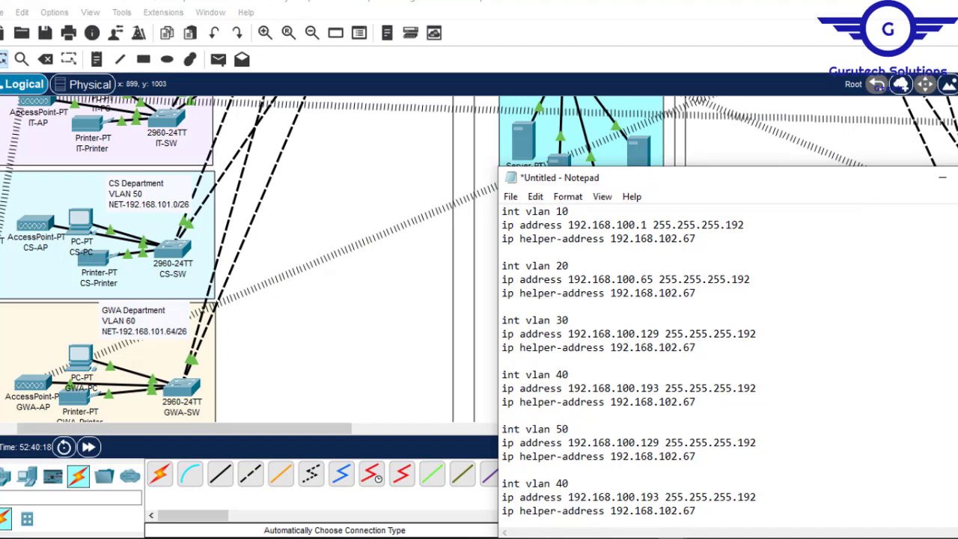
pyautogui.moveTo(308, 535)
pyautogui.click(368, 492)
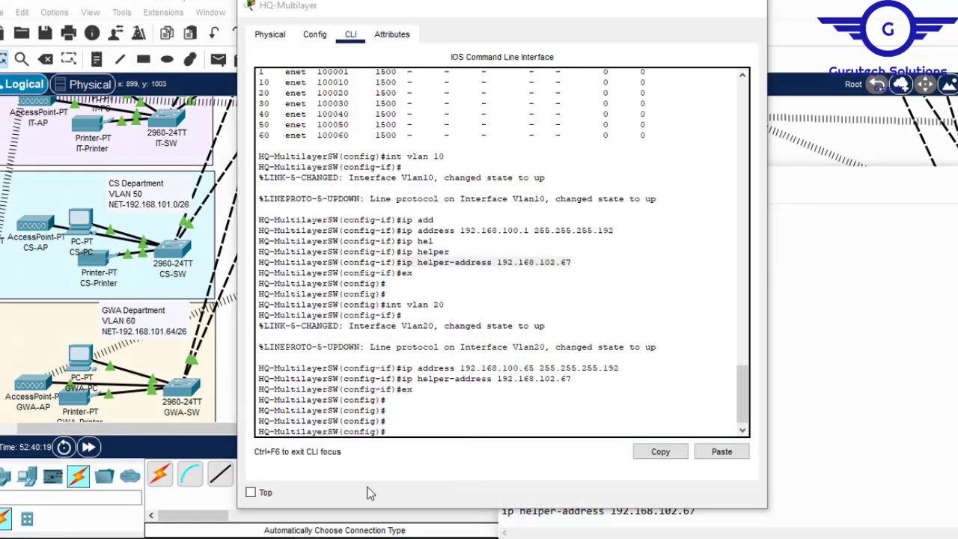
pyautogui.click(850, 365)
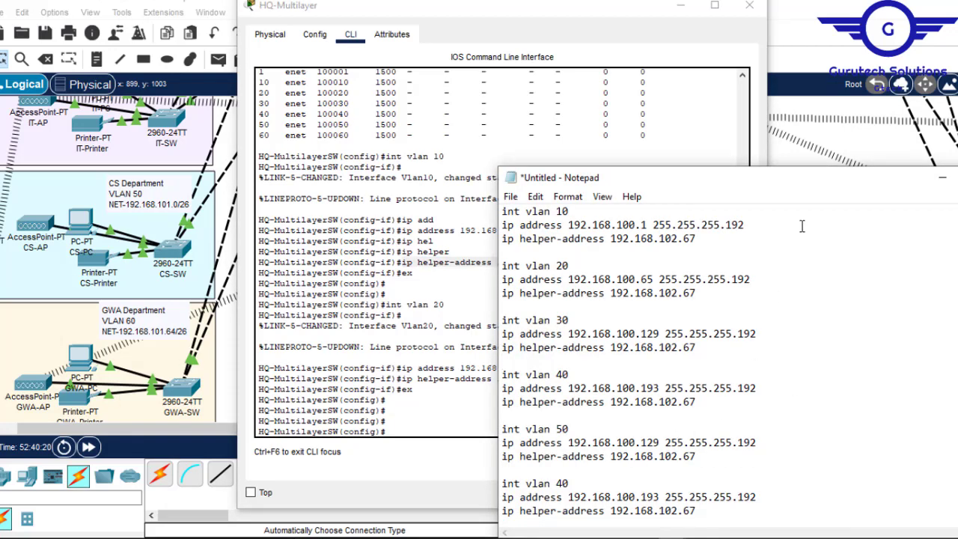
pyautogui.moveTo(801, 181); pyautogui.dragTo(776, 89)
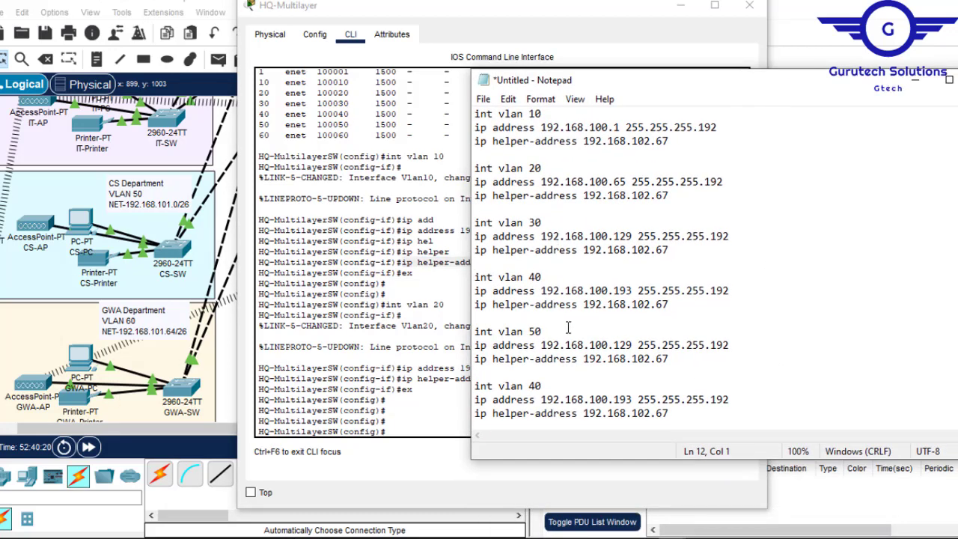
pyautogui.click(627, 345)
pyautogui.press('Delete')
pyautogui.write('1')
pyautogui.press('Delete')
pyautogui.press('Delete')
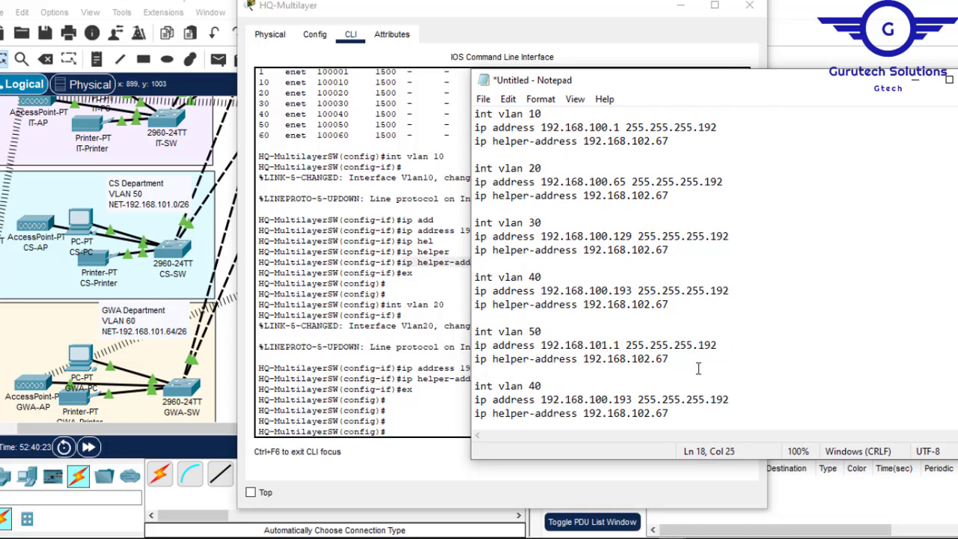
# - Renumber the script's last block as VLAN 60 and set its IP address to 192.168.101.65
pyautogui.click(536, 385)
pyautogui.click(602, 399)
pyautogui.press('Delete')
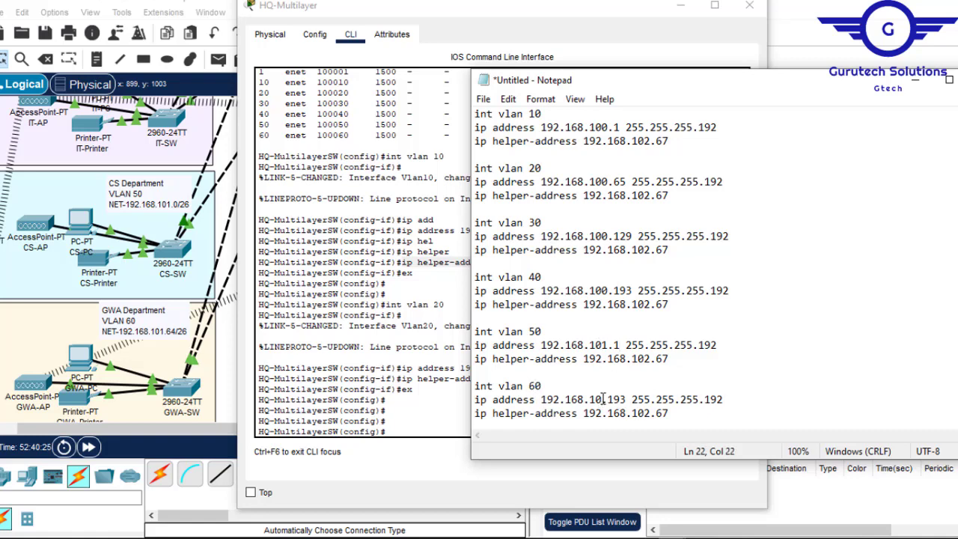
pyautogui.write('1')
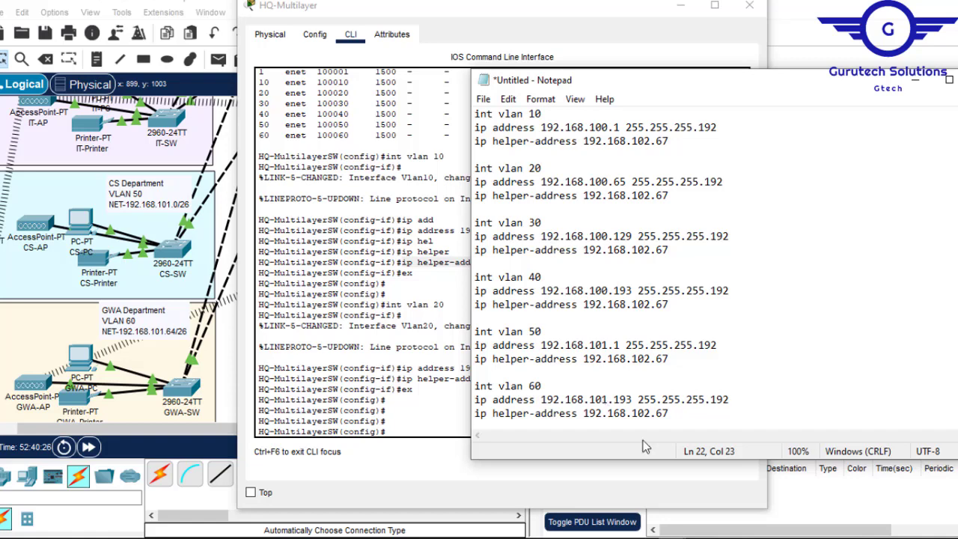
pyautogui.press('Delete')
pyautogui.press('Delete')
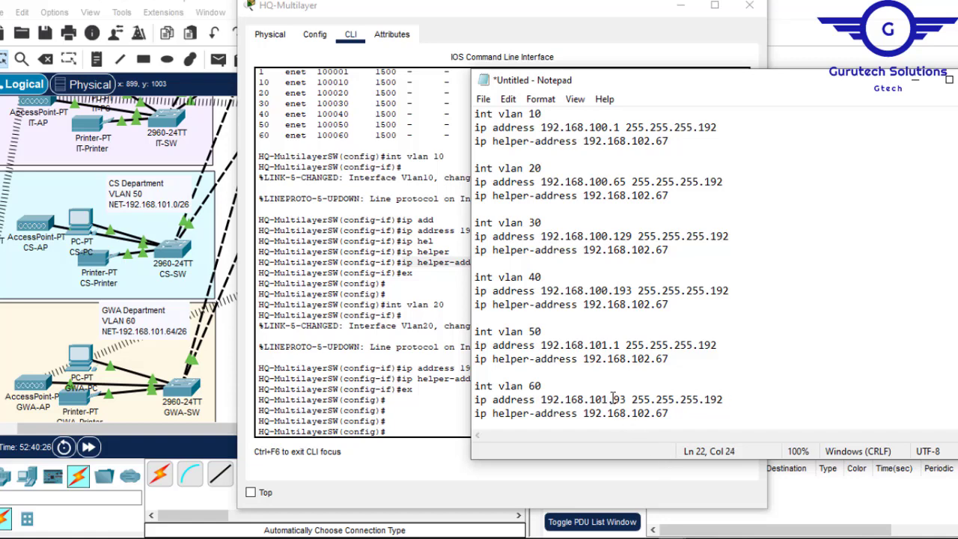
pyautogui.write('65')
pyautogui.press('Delete')
# - Copy the entire VLAN script into the HQ-Multilayer switch's CLI and save its configuration with do wr
pyautogui.hotkey('ctrl', 'a')
pyautogui.press('super+c')
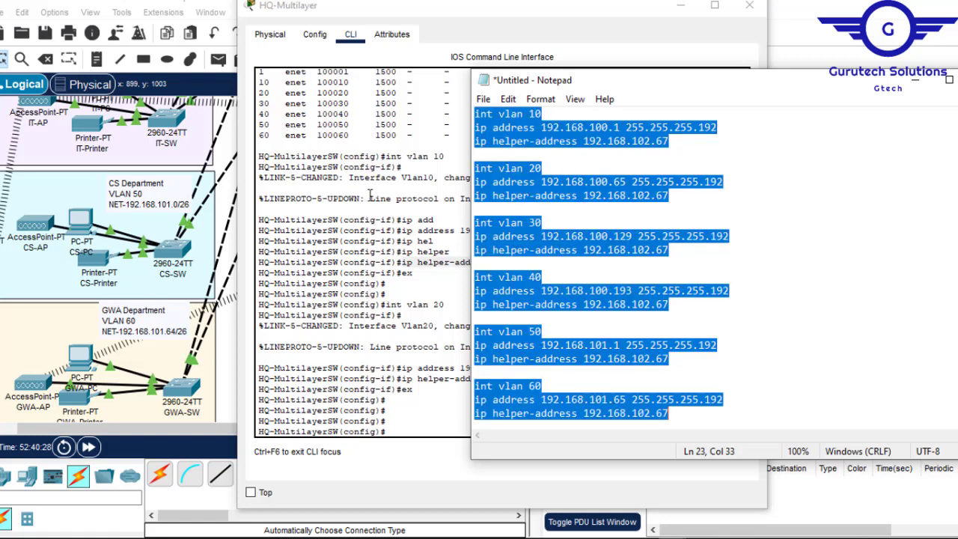
pyautogui.click(399, 250)
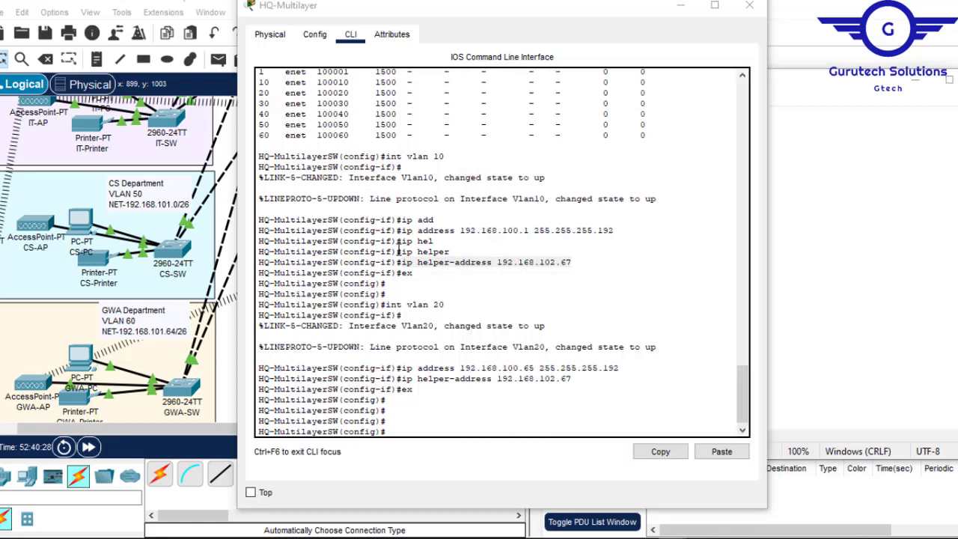
pyautogui.click(730, 449)
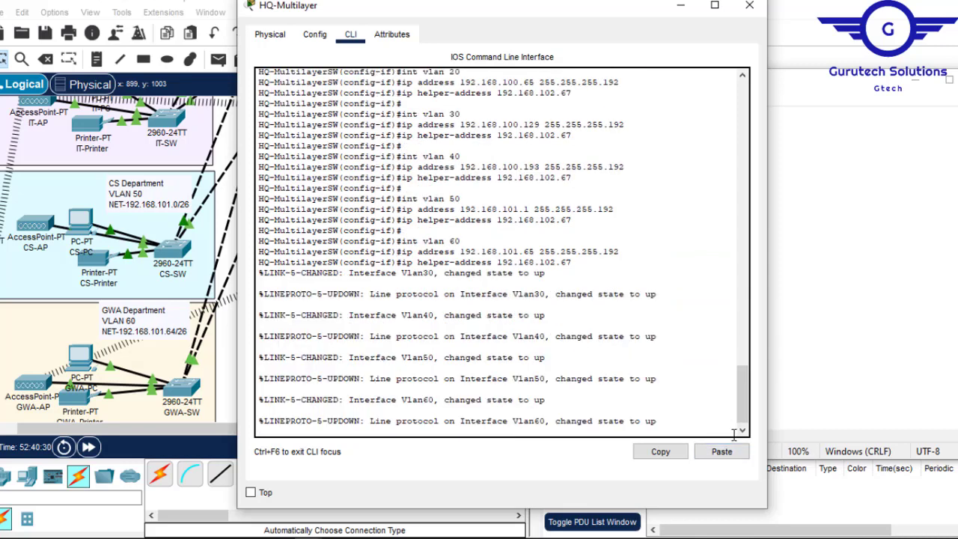
pyautogui.press('Return')
pyautogui.press('Return')
pyautogui.press('Return')
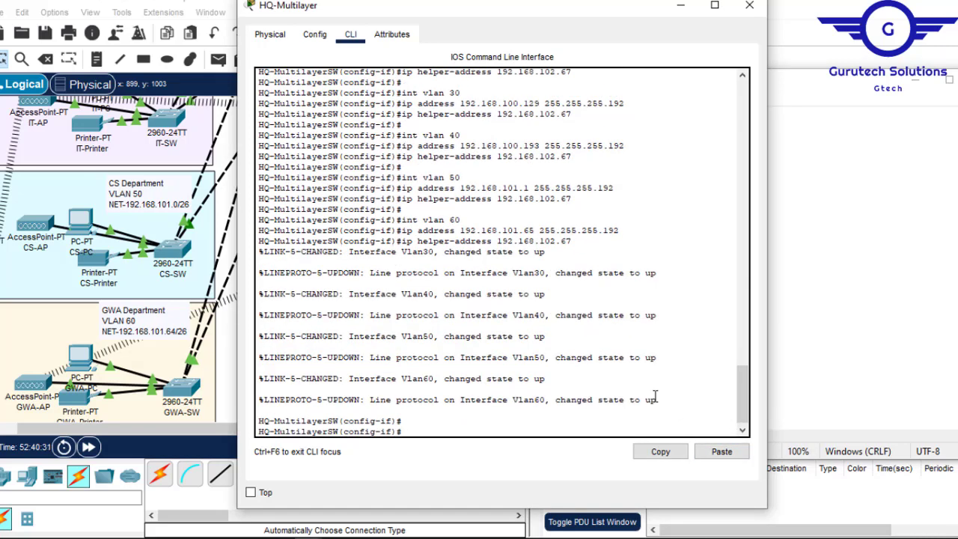
pyautogui.write('d')
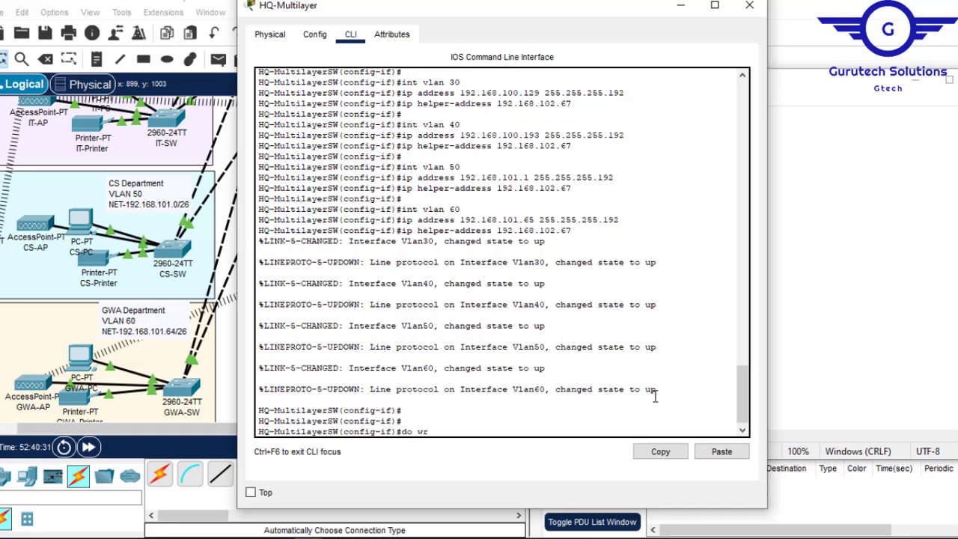
pyautogui.write('o wr')
pyautogui.press('Return')
pyautogui.click(749, 6)
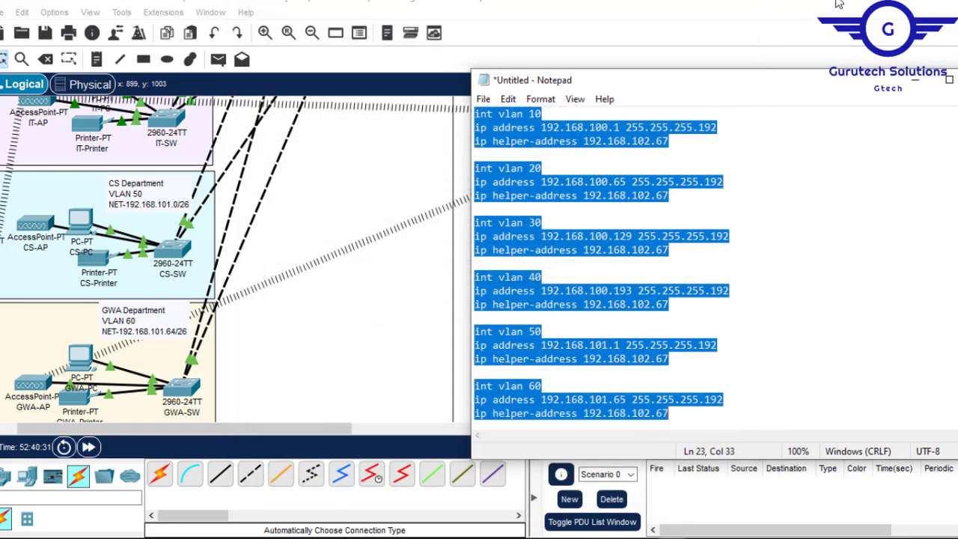
# - Open the HQ-Multilayer2 switch's CLI and exit interface mode to reach global configuration mode
pyautogui.click(431, 179)
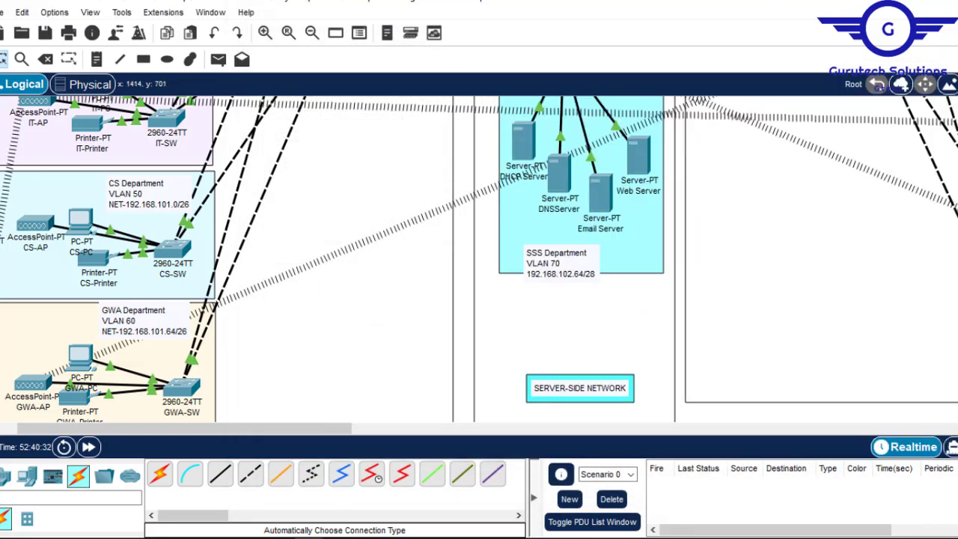
pyautogui.scroll(5, 353, 362)
pyautogui.click(354, 362)
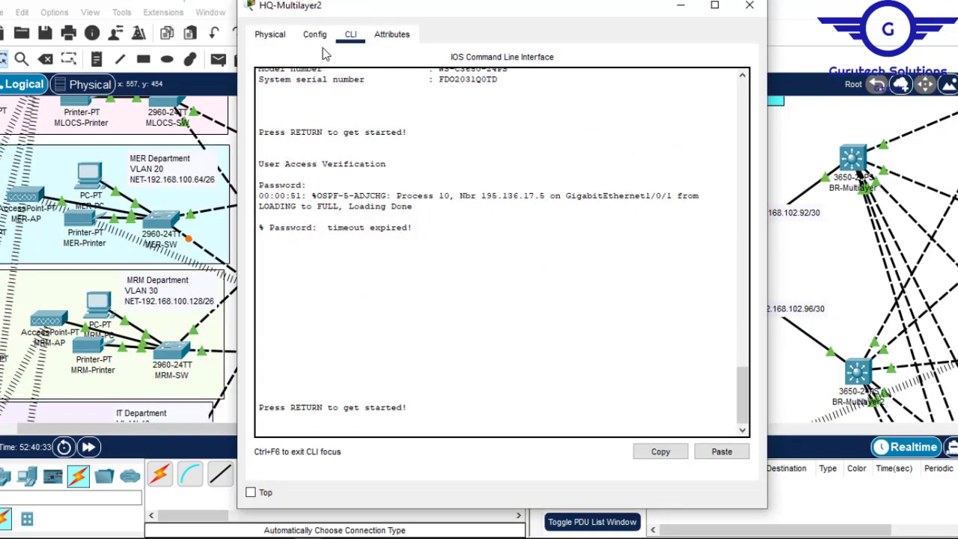
pyautogui.click(315, 35)
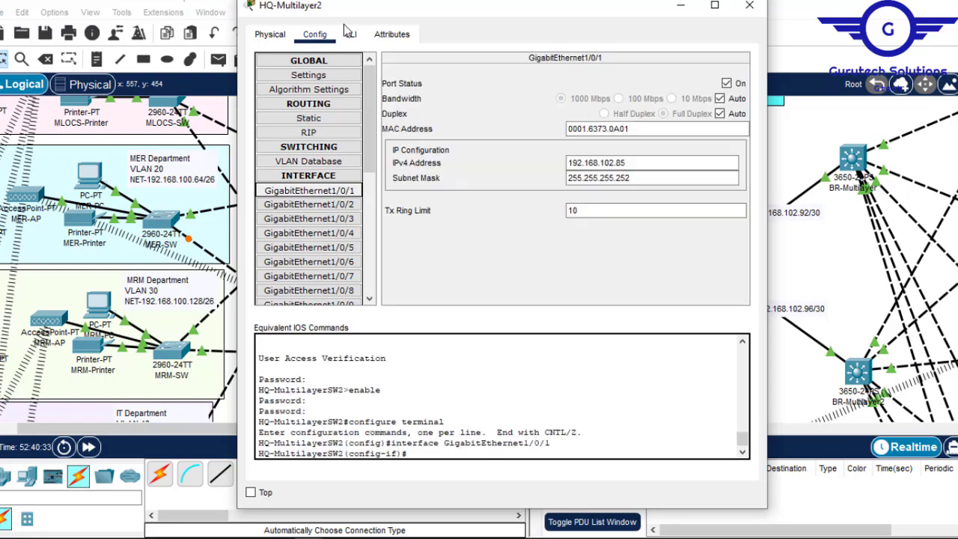
pyautogui.click(350, 34)
pyautogui.press('Return')
pyautogui.press('Return')
pyautogui.press('Return')
pyautogui.write('ex')
pyautogui.press('Return')
pyautogui.press('Return')
pyautogui.press('Return')
pyautogui.press('Return')
pyautogui.press('Return')
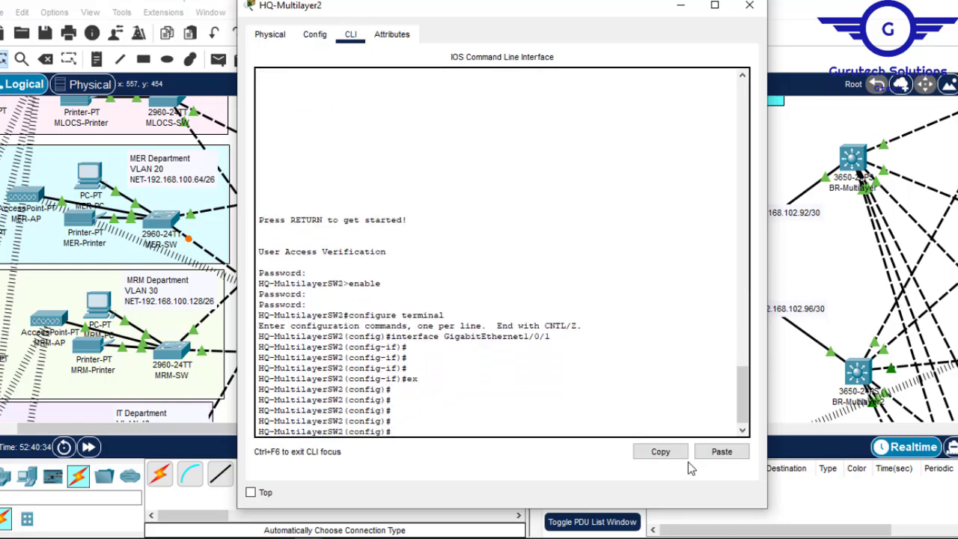
# - Paste the VLAN 10 to 60 script into HQ-Multilayer2's CLI and save its configuration with do wr
pyautogui.click(723, 451)
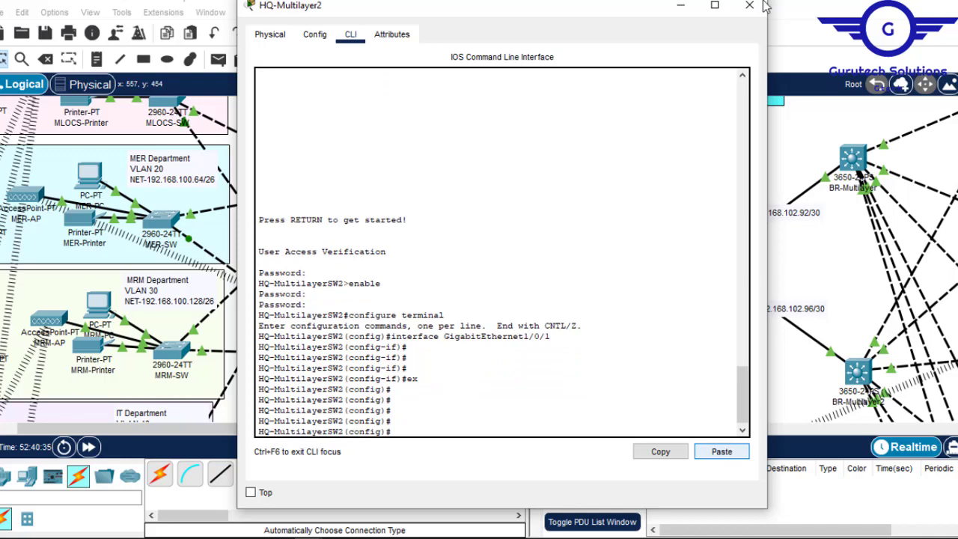
pyautogui.press('Return')
pyautogui.press('Return')
pyautogui.press('Return')
pyautogui.press('Return')
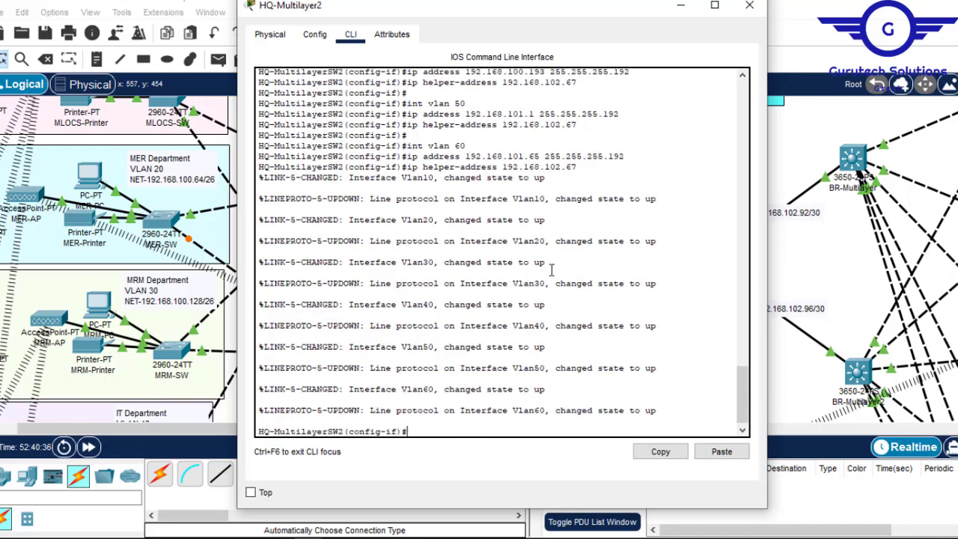
pyautogui.write('do wr')
pyautogui.press('Return')
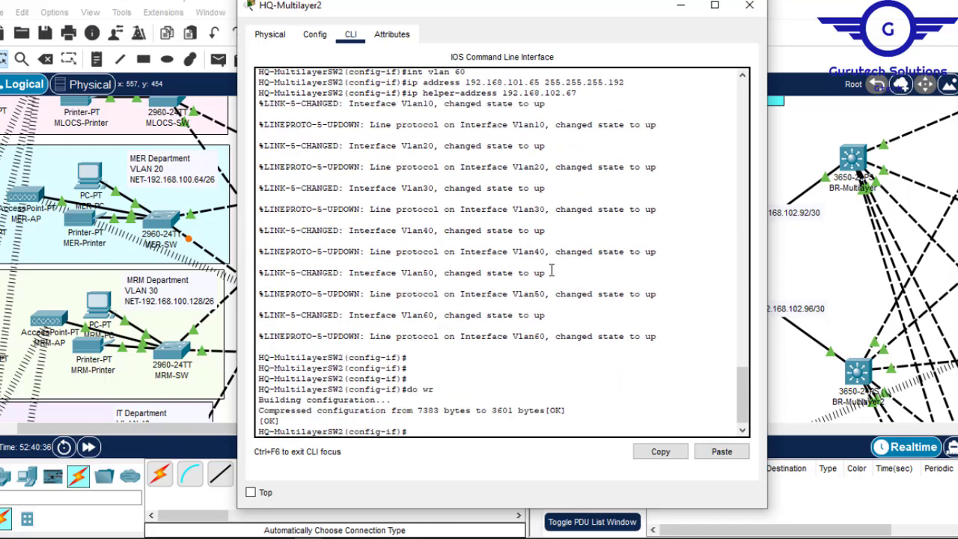
pyautogui.click(758, 4)
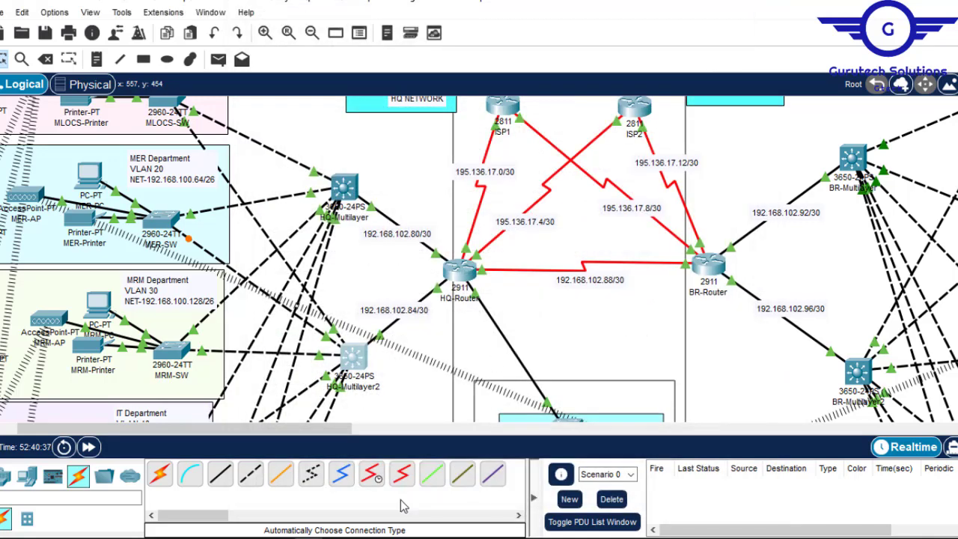
# - Look up the department VLAN numbers and network addresses in the Branch network topology
pyautogui.moveTo(336, 433); pyautogui.dragTo(449, 433)
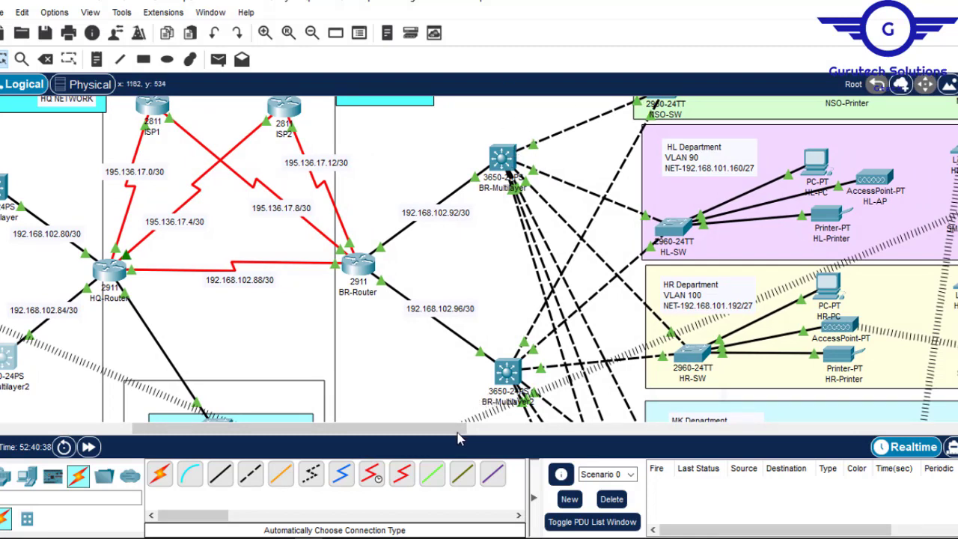
pyautogui.click(484, 438)
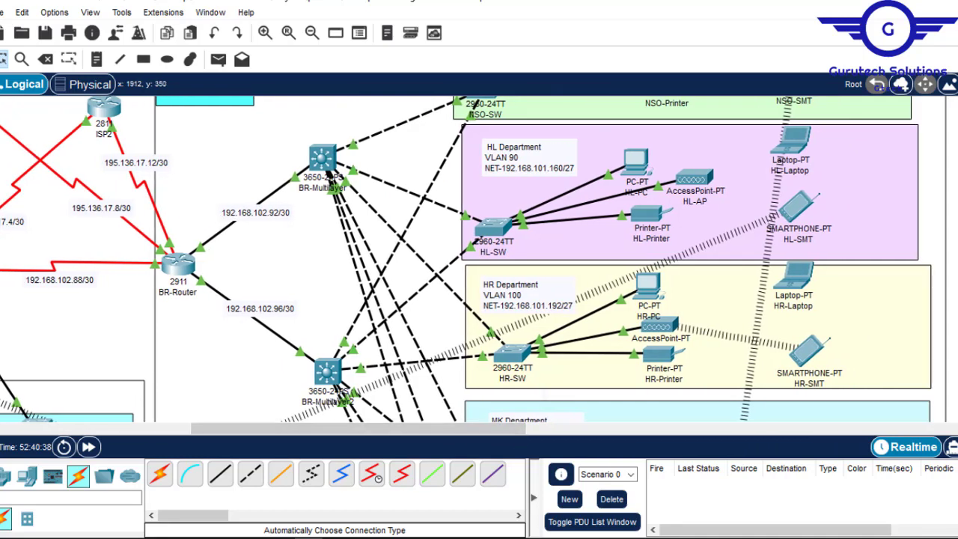
pyautogui.scroll(2, 479, 259)
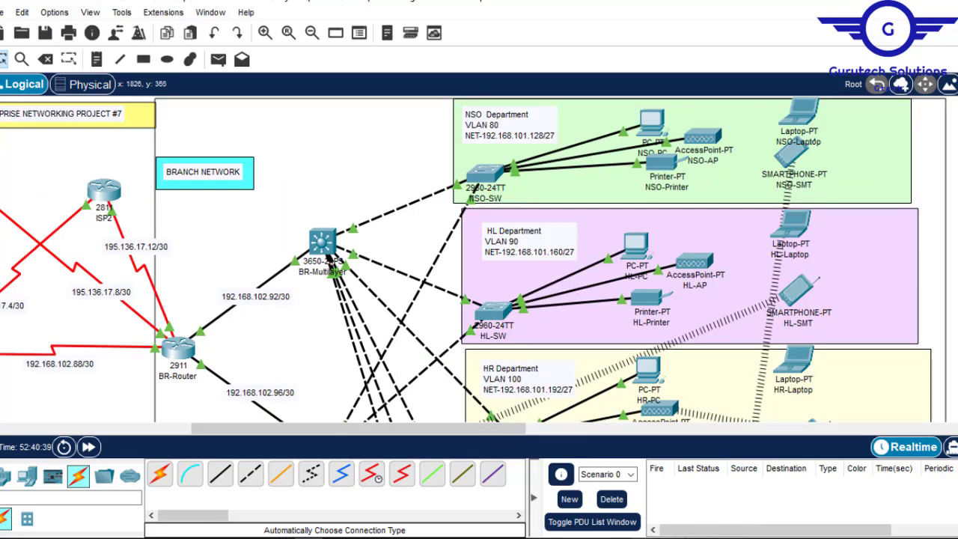
pyautogui.click(740, 479)
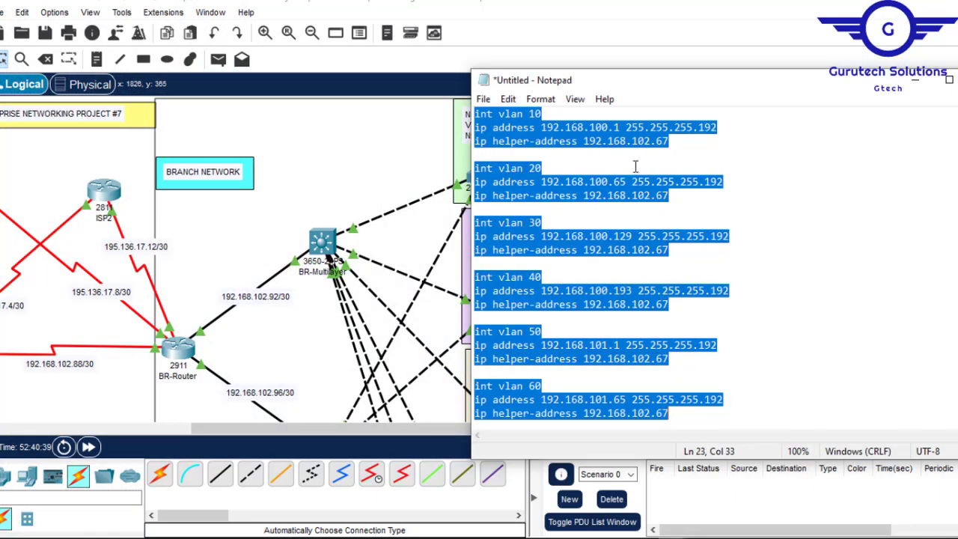
pyautogui.click(536, 114)
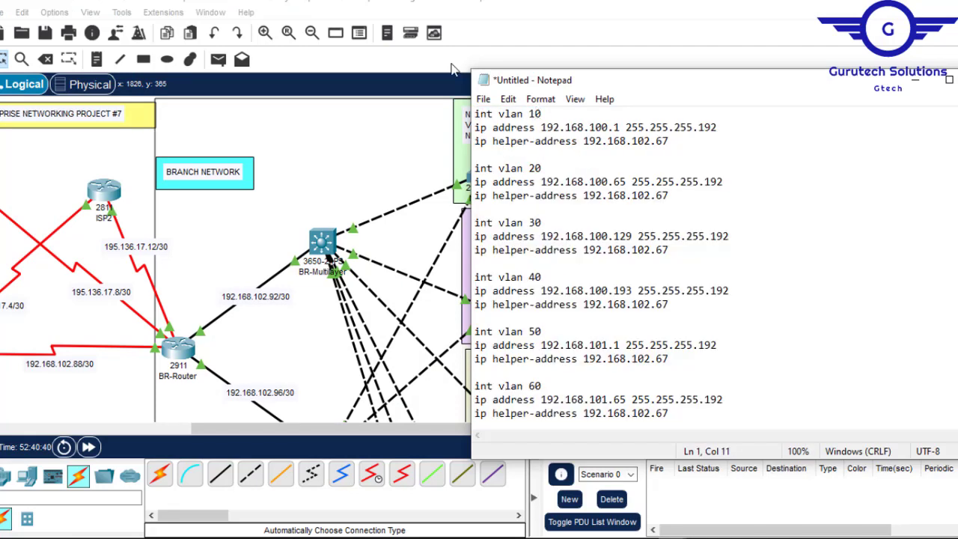
pyautogui.click(539, 14)
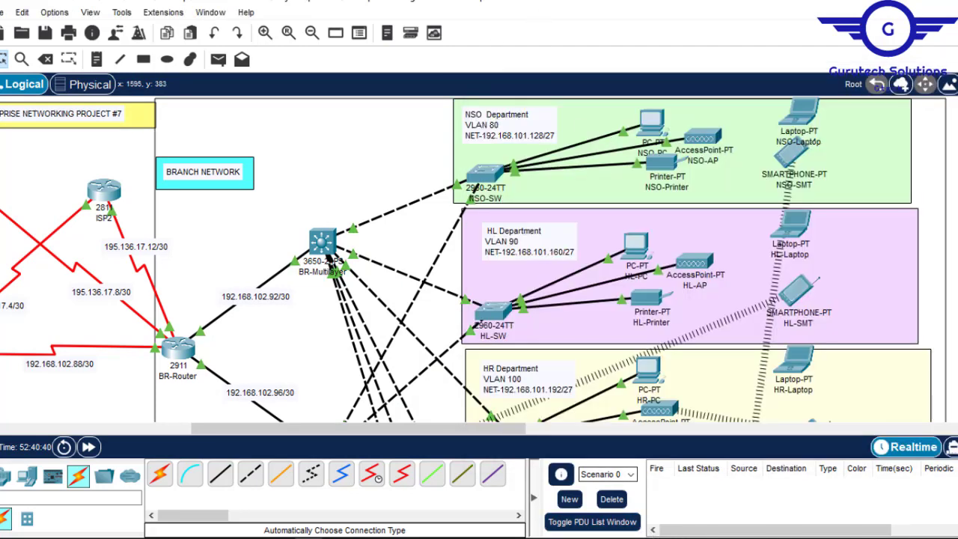
# - In the Notepad script, renumber the six VLAN blocks in order as 80, 90, 100, 110, 120 and 130
pyautogui.moveTo(671, 538)
pyautogui.moveTo(616, 491)
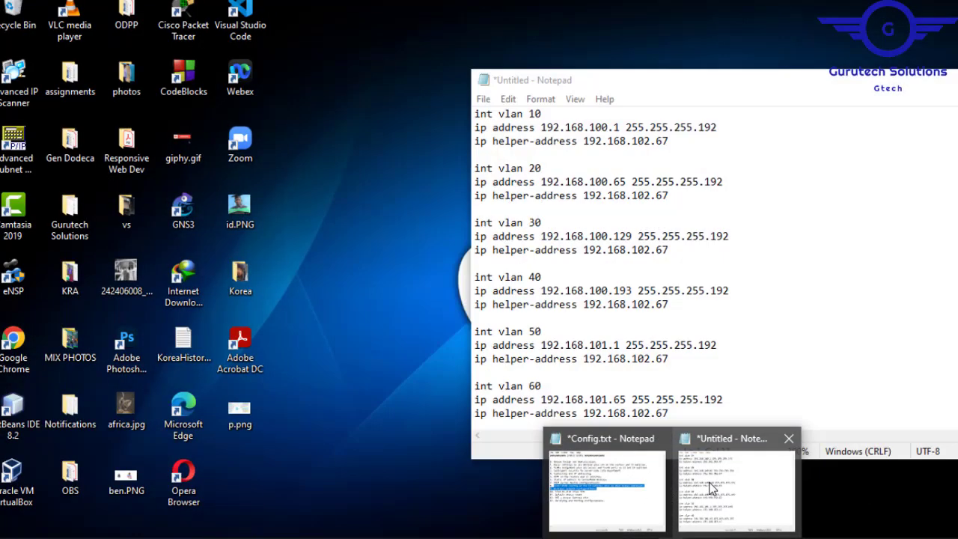
pyautogui.click(710, 489)
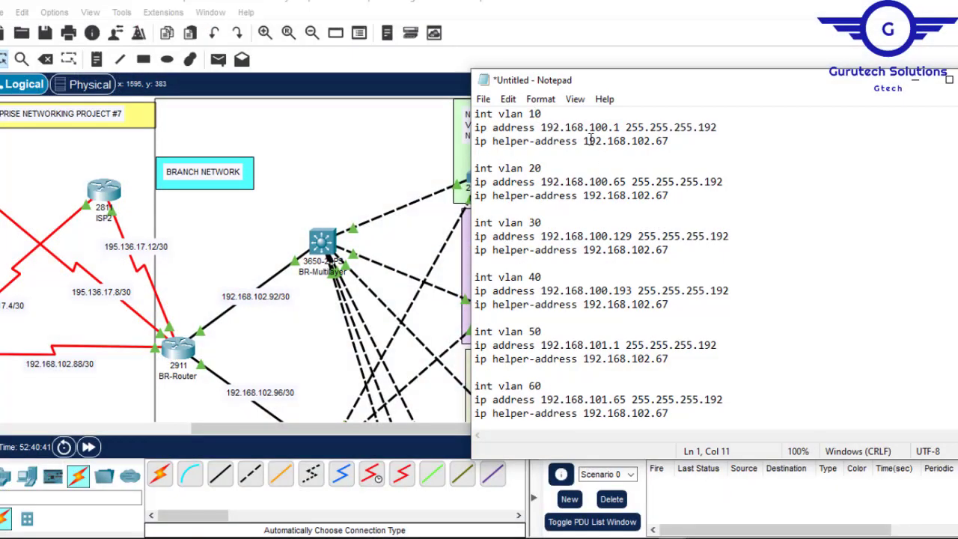
pyautogui.write('8')
pyautogui.click(534, 277)
pyautogui.press('BackSpace')
pyautogui.write('110')
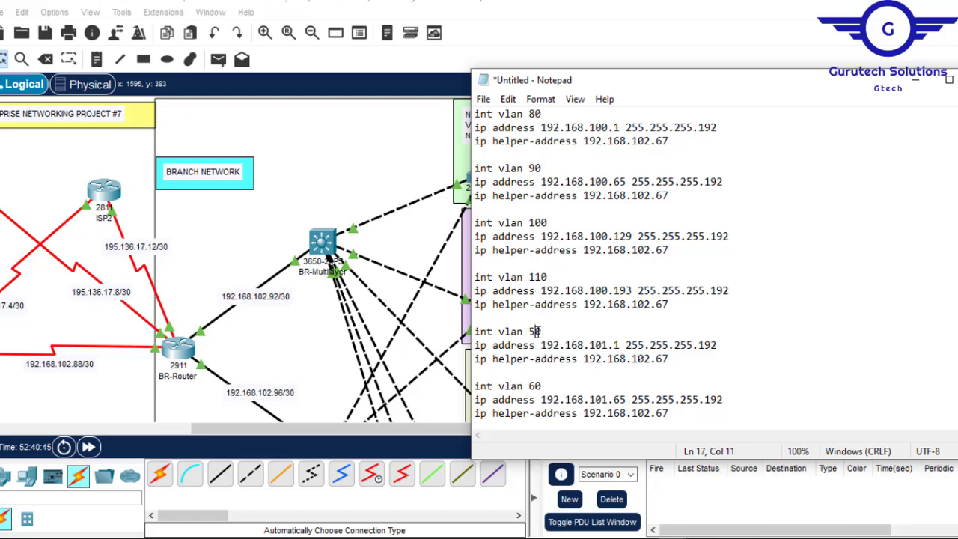
pyautogui.click(535, 386)
pyautogui.press('BackSpace')
pyautogui.write('13')
# - Copy the NSO Department's network address from its topology label and set VLAN 80's IP address in the Notepad script to 192.168.101.129
pyautogui.click(626, 14)
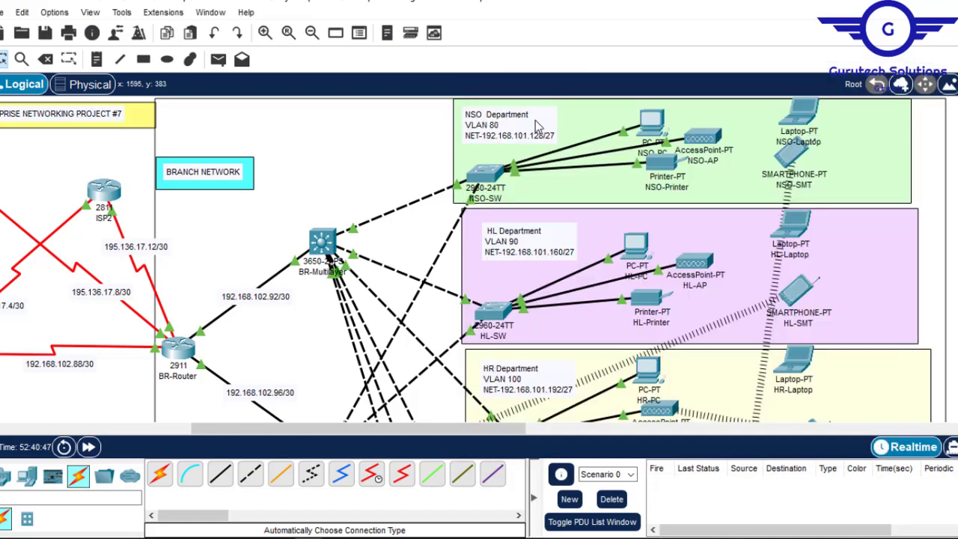
pyautogui.doubleClick(546, 142)
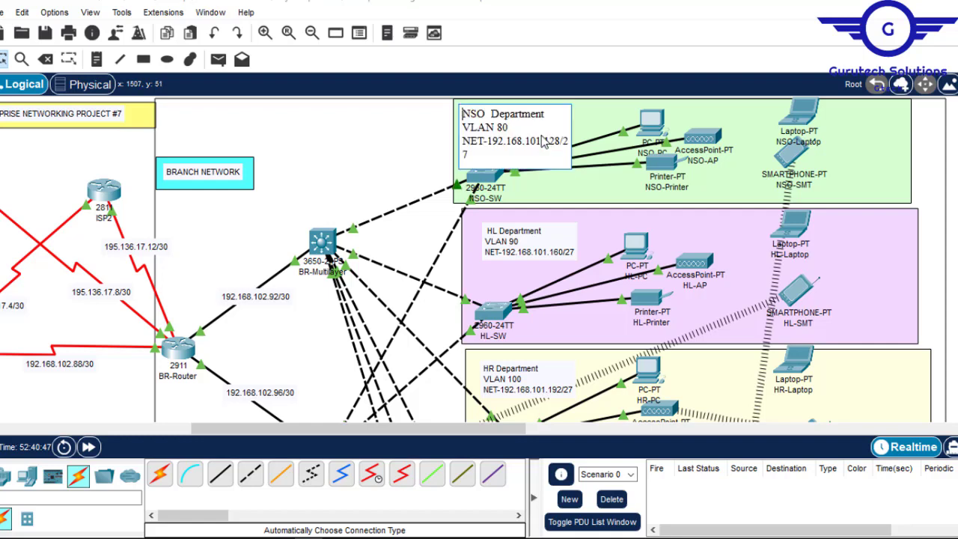
pyautogui.moveTo(559, 142); pyautogui.dragTo(488, 142)
pyautogui.hotkey('ctrl', 'c')
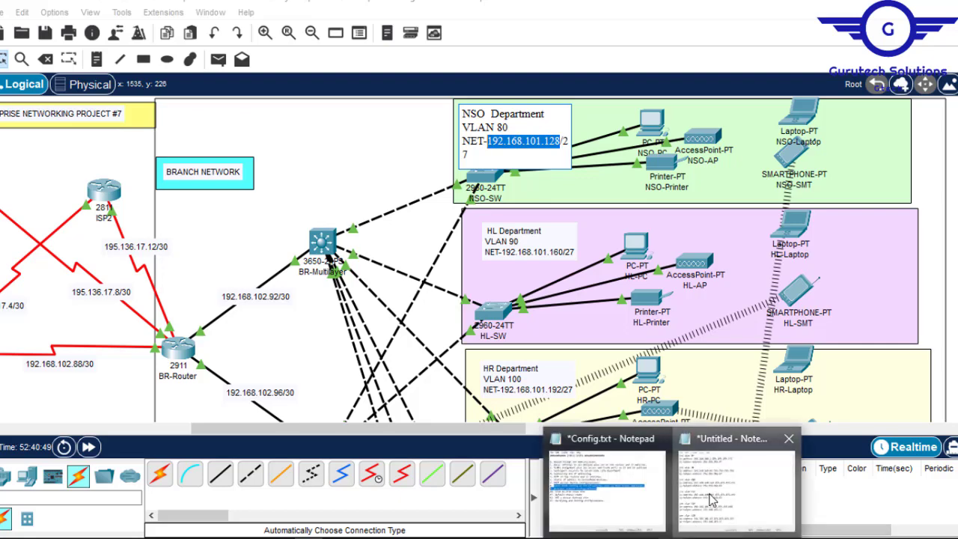
pyautogui.click(694, 463)
pyautogui.moveTo(621, 127); pyautogui.dragTo(546, 128)
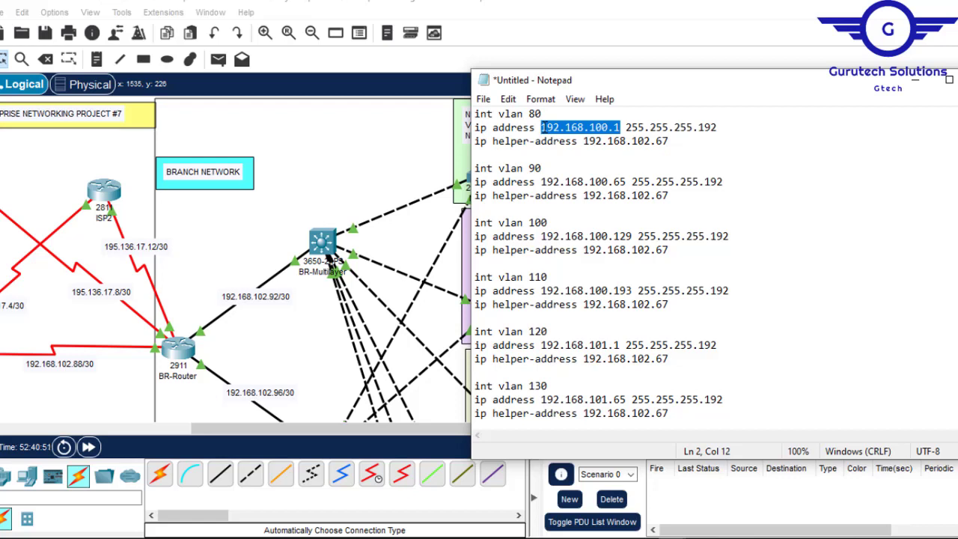
pyautogui.hotkey('ctrl', 'v')
pyautogui.press('BackSpace')
pyautogui.write('9')
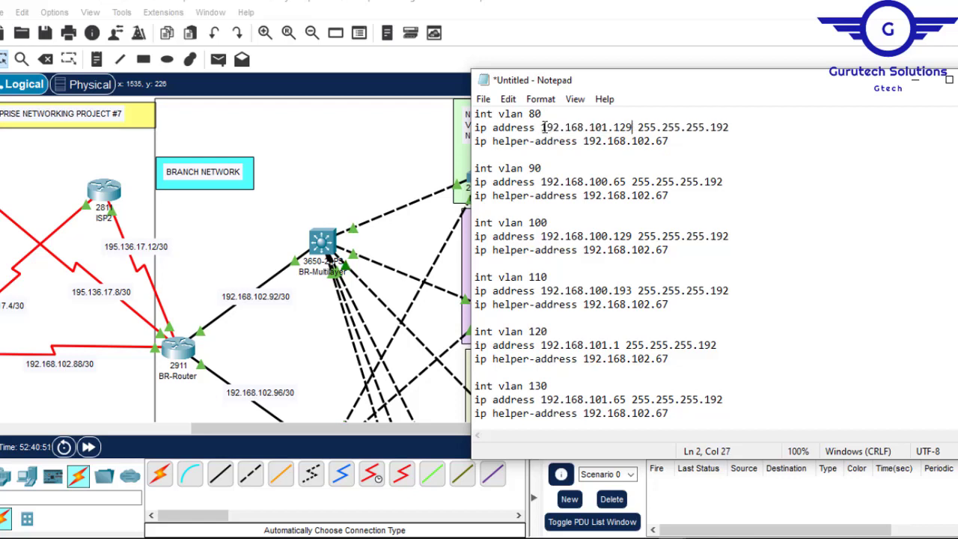
# - Check the prefix length on the NSO Department label and set VLAN 80's subnet mask in the script to 255.255.255.224
pyautogui.moveTo(628, 181); pyautogui.dragTo(544, 182)
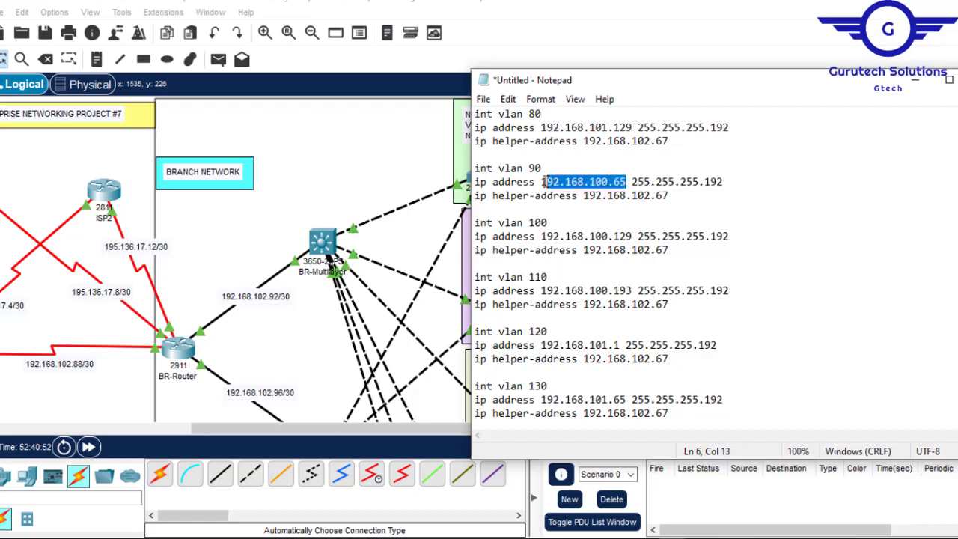
pyautogui.click(647, 15)
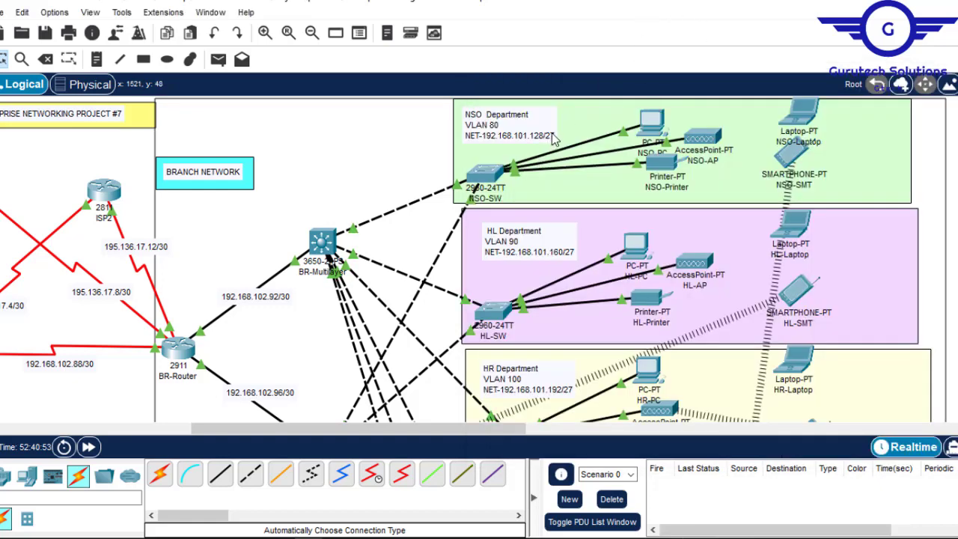
pyautogui.moveTo(674, 533)
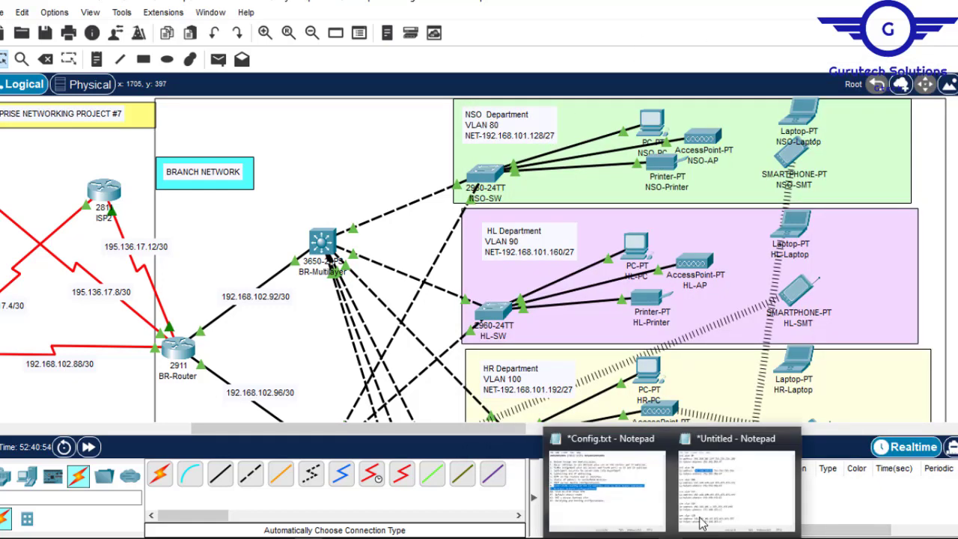
pyautogui.click(725, 490)
pyautogui.click(736, 129)
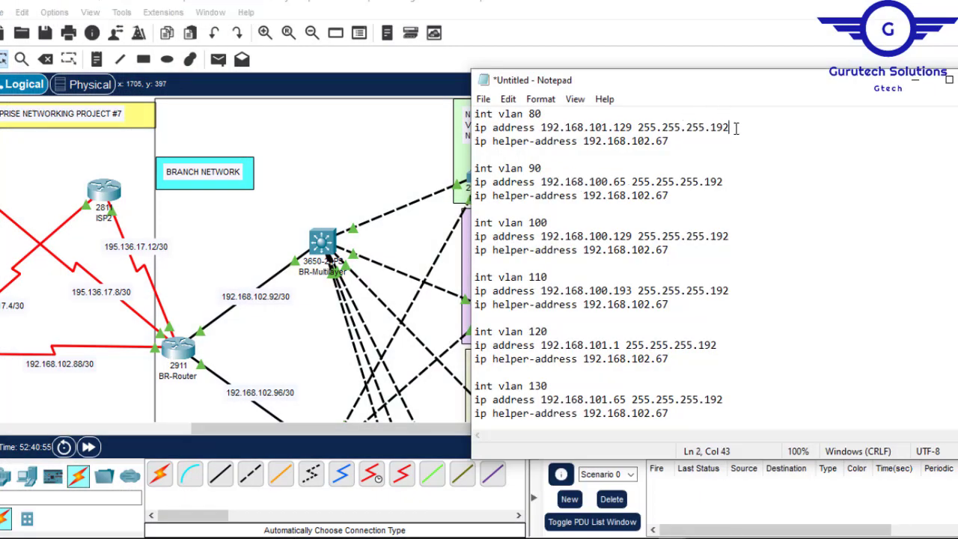
pyautogui.write('224')
# - Replace VLAN 90's address and helper lines with a copy of VLAN 80's, and set its IP address to 192.168.101.161
pyautogui.moveTo(670, 142); pyautogui.dragTo(470, 129)
pyautogui.hotkey('ctrl', 'c')
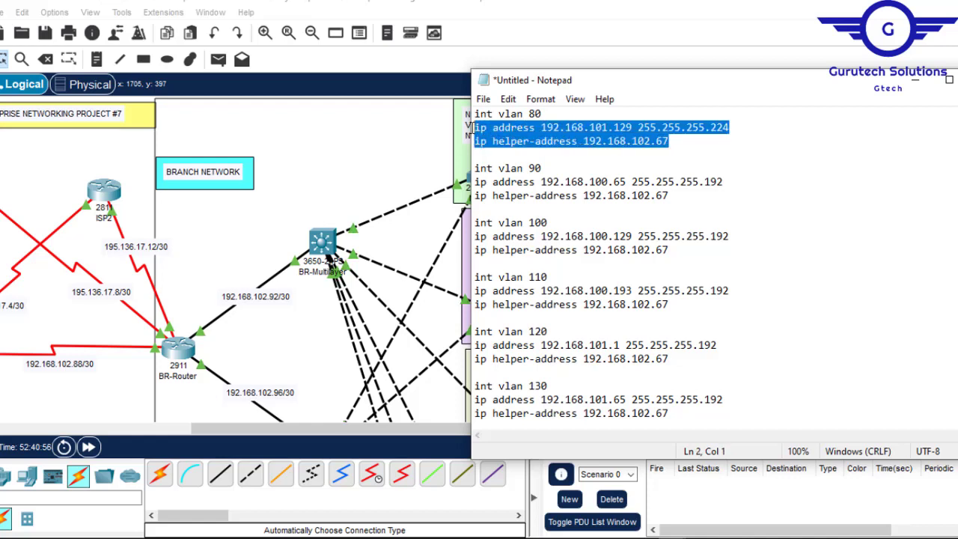
pyautogui.moveTo(670, 196); pyautogui.dragTo(476, 182)
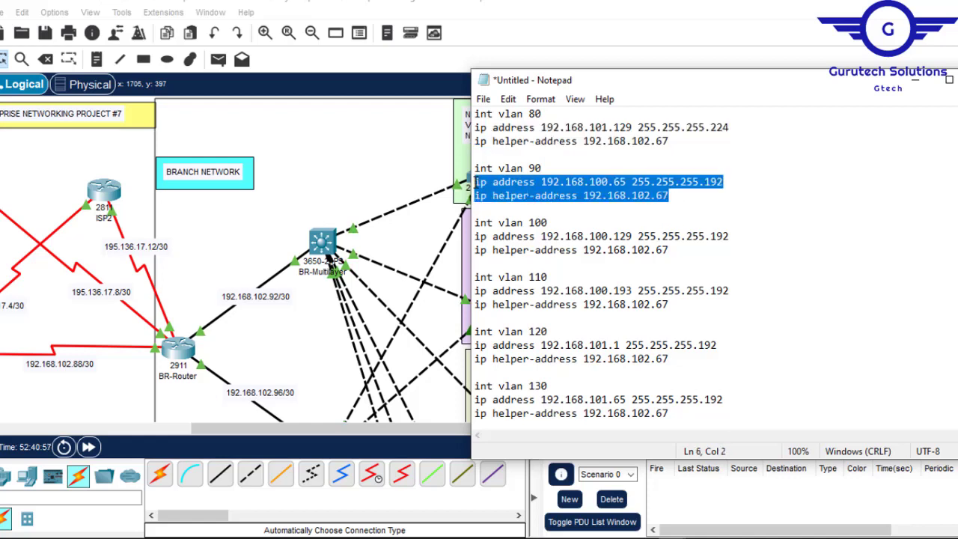
pyautogui.hotkey('ctrl', 'v')
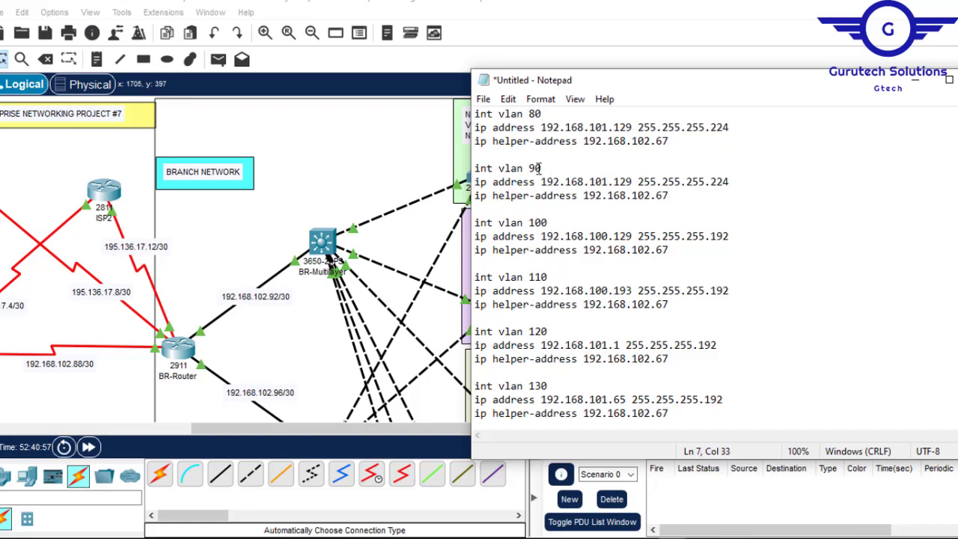
pyautogui.click(679, 25)
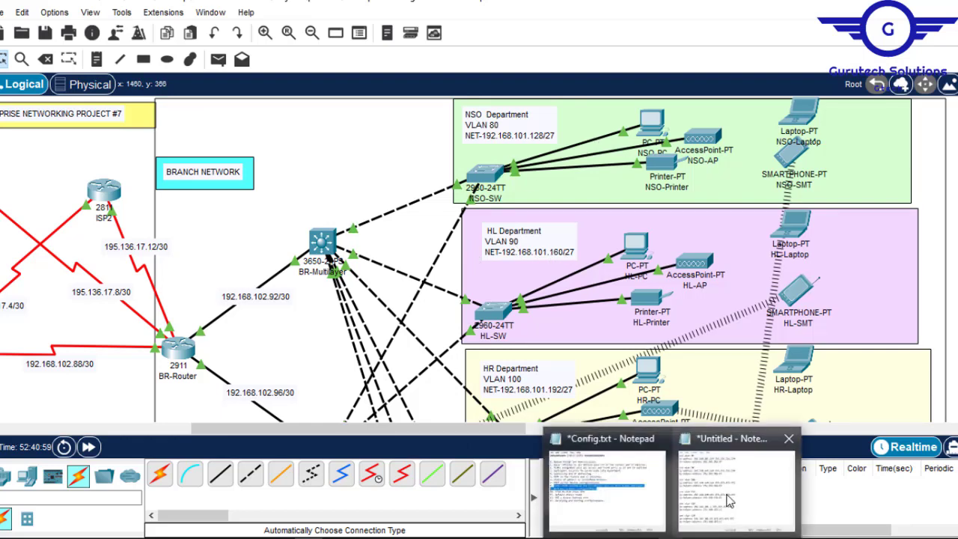
pyautogui.click(731, 500)
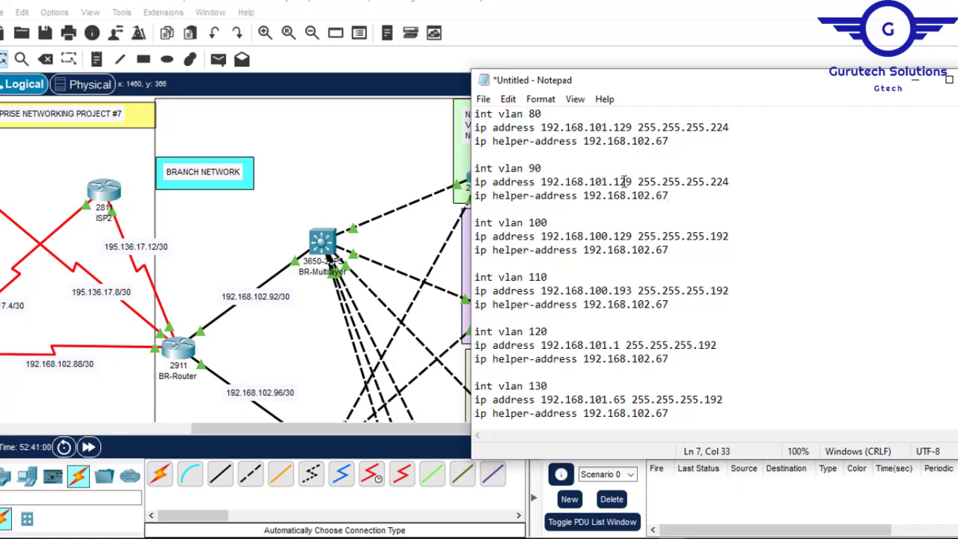
pyautogui.click(630, 182)
pyautogui.press('BackSpace')
pyautogui.press('BackSpace')
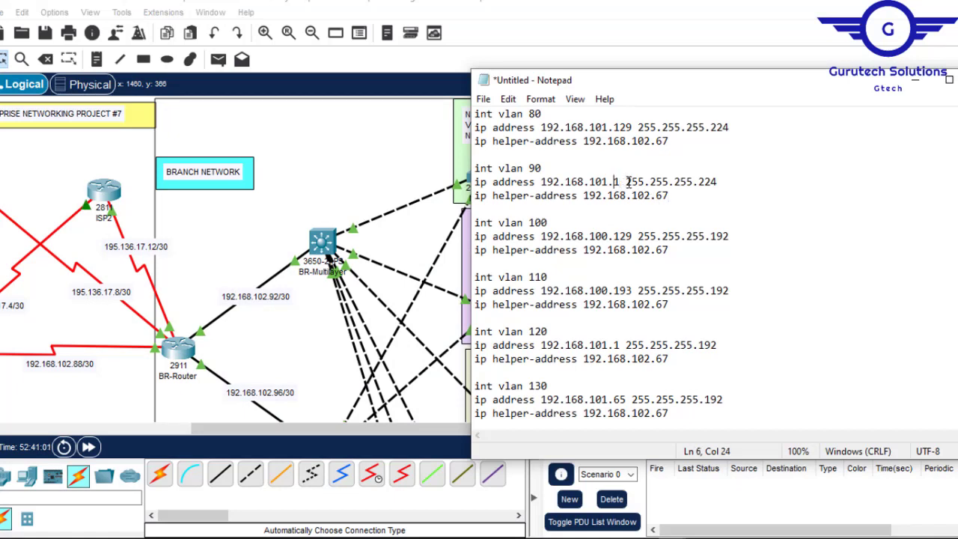
pyautogui.write('16')
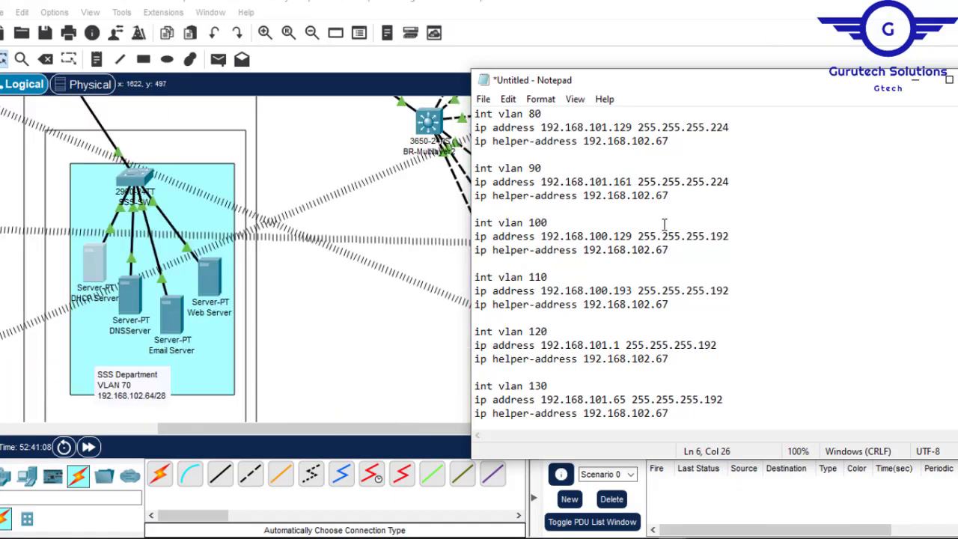
# - Reuse the copied address and helper lines for VLAN 100 with IP address 192.168.101.193, keeping a blank line before the VLAN 110 block
pyautogui.moveTo(667, 252); pyautogui.dragTo(473, 238)
pyautogui.hotkey('ctrl', 'v')
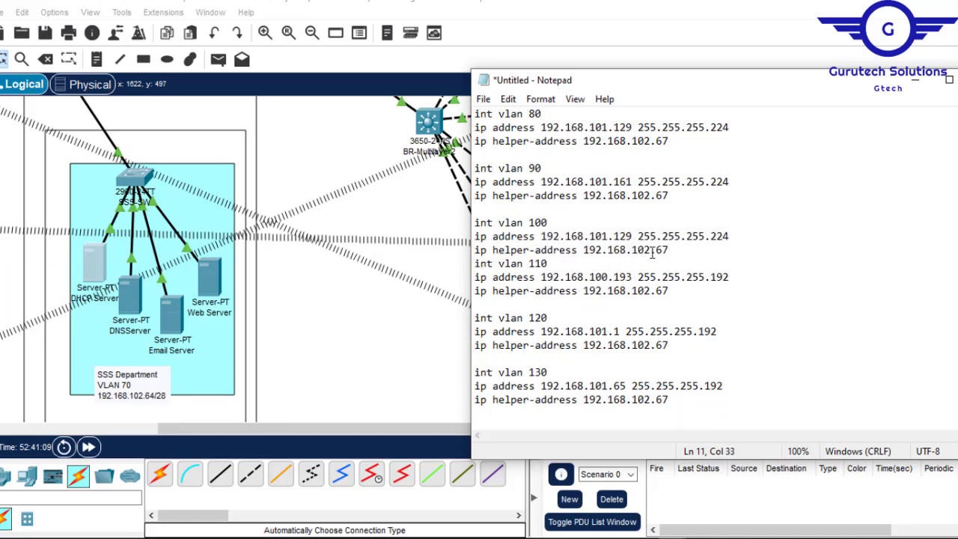
pyautogui.press('Left')
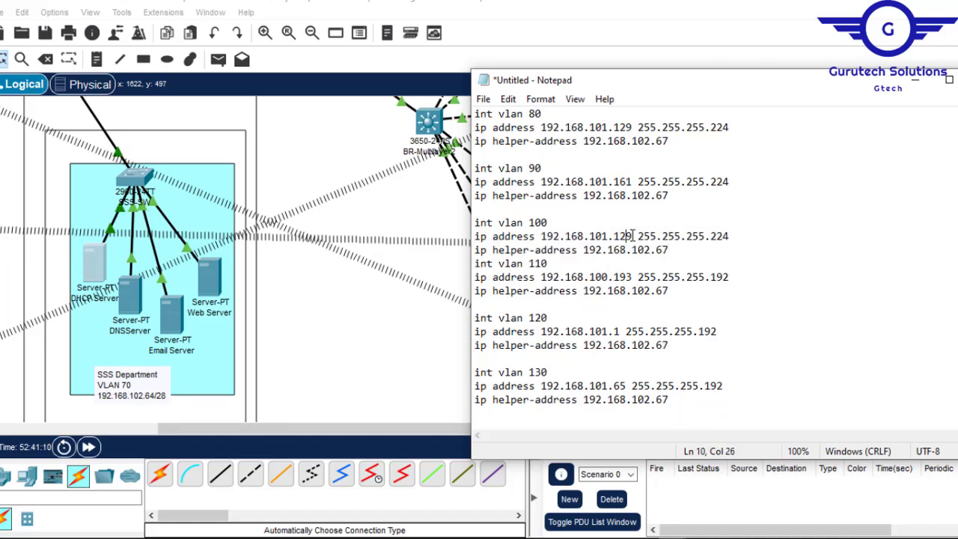
pyautogui.press('BackSpace')
pyautogui.press('Right')
pyautogui.write('3')
pyautogui.click(682, 253)
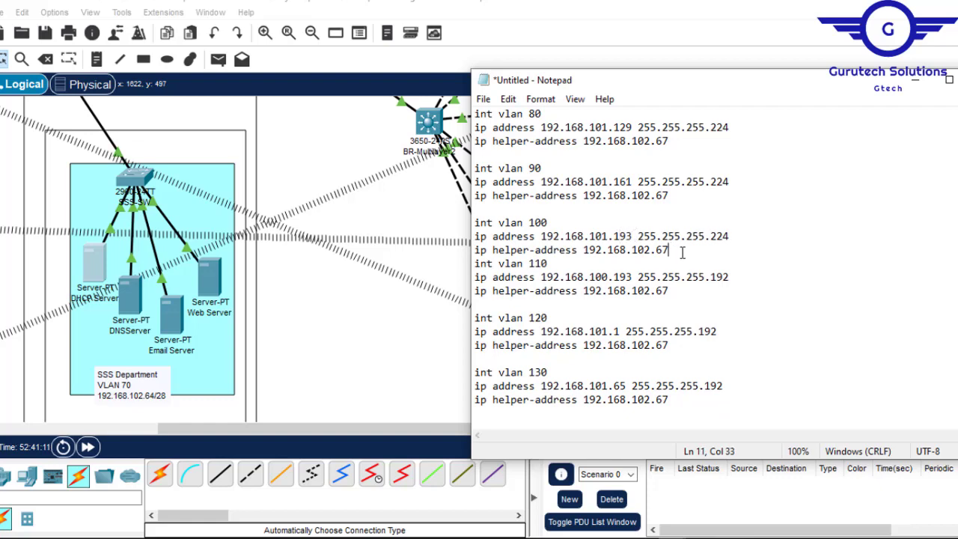
pyautogui.press('Return')
# - Look up the MK Department's network, paste the copied lines into the VLAN 110 block, and set its IP address to 192.168.101.225
pyautogui.click(915, 78)
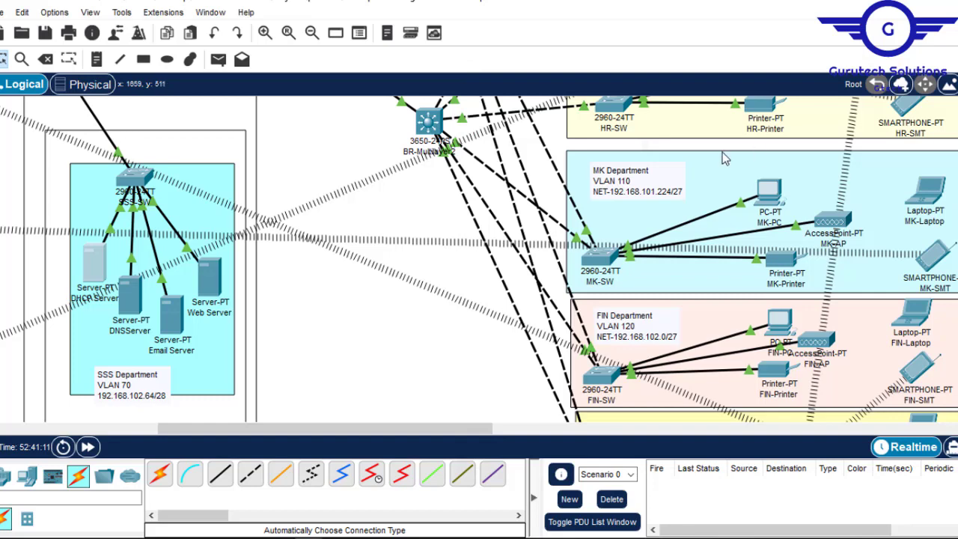
pyautogui.scroll(5, 479, 260)
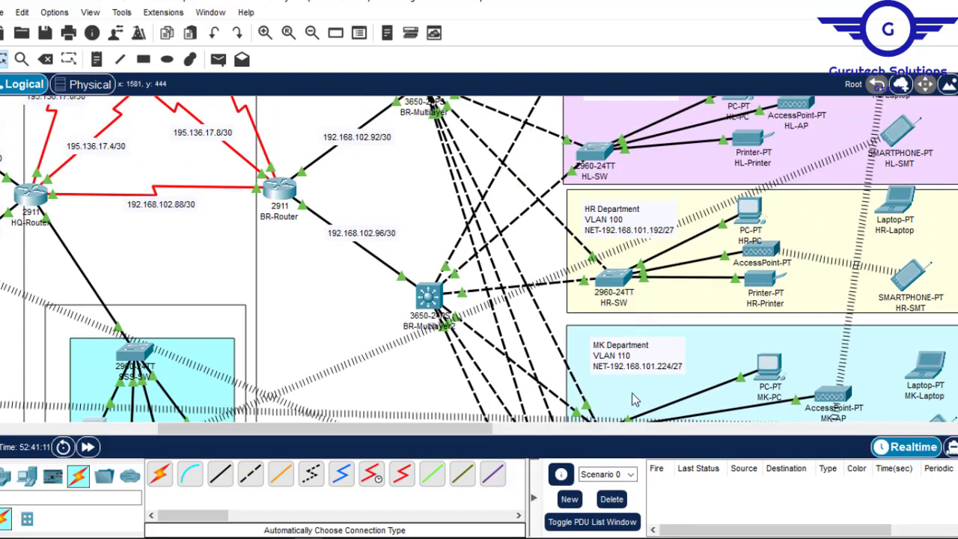
pyautogui.moveTo(690, 534)
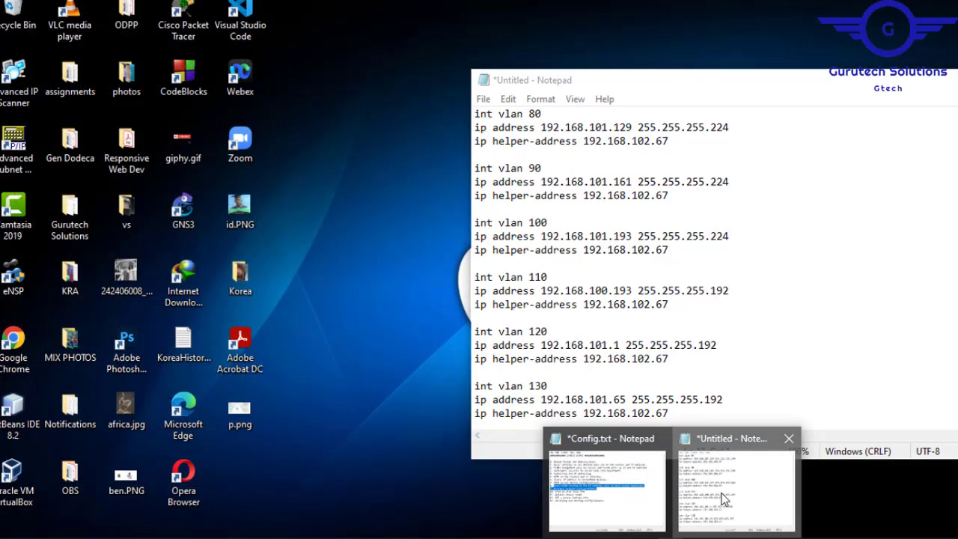
pyautogui.click(724, 497)
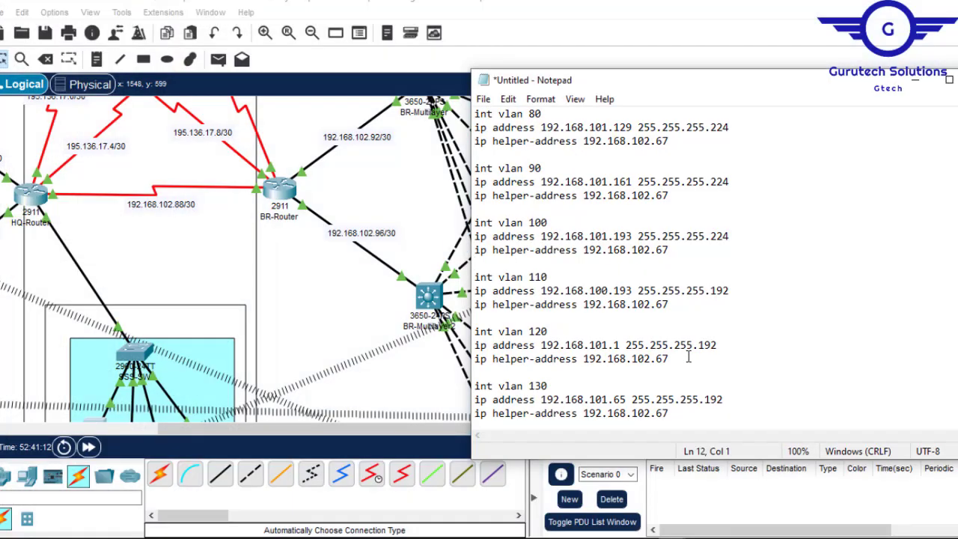
pyautogui.moveTo(671, 359); pyautogui.dragTo(476, 345)
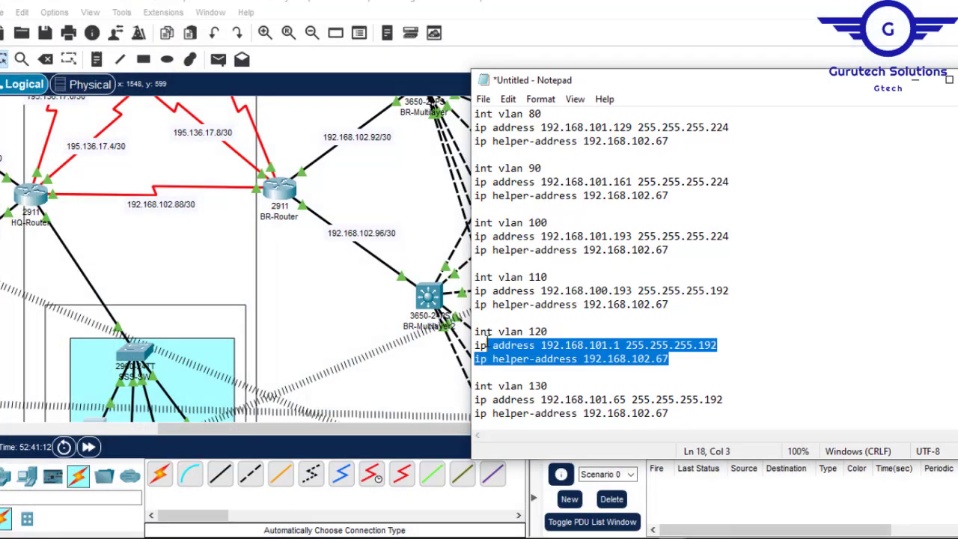
pyautogui.click(666, 305)
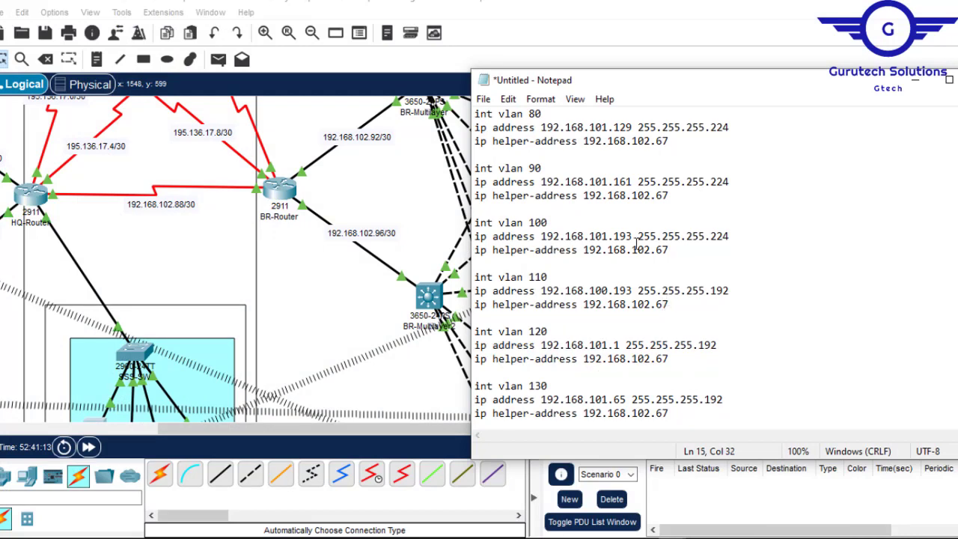
pyautogui.moveTo(669, 304); pyautogui.dragTo(475, 293)
pyautogui.hotkey('ctrl', 'v')
pyautogui.click(621, 290)
pyautogui.press('BackSpace')
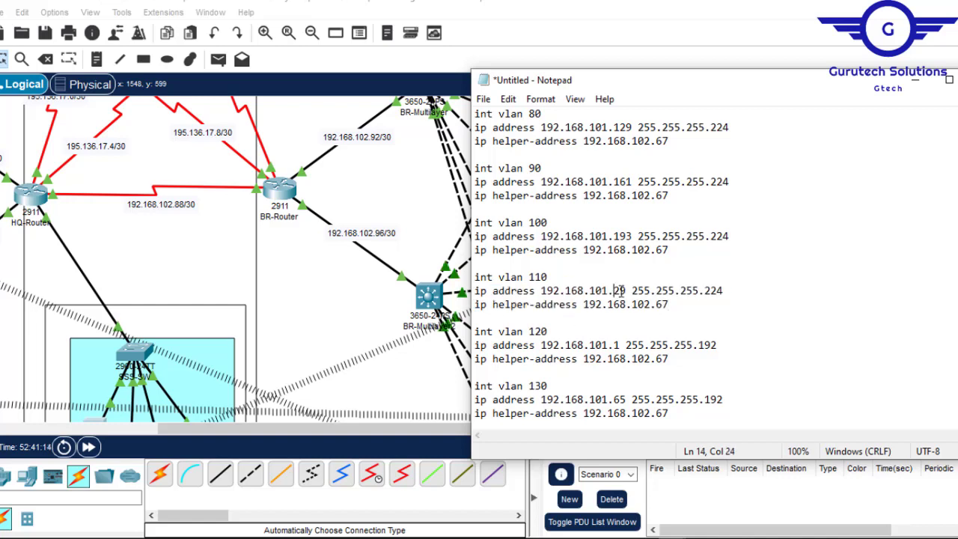
pyautogui.press('Delete')
pyautogui.write('25')
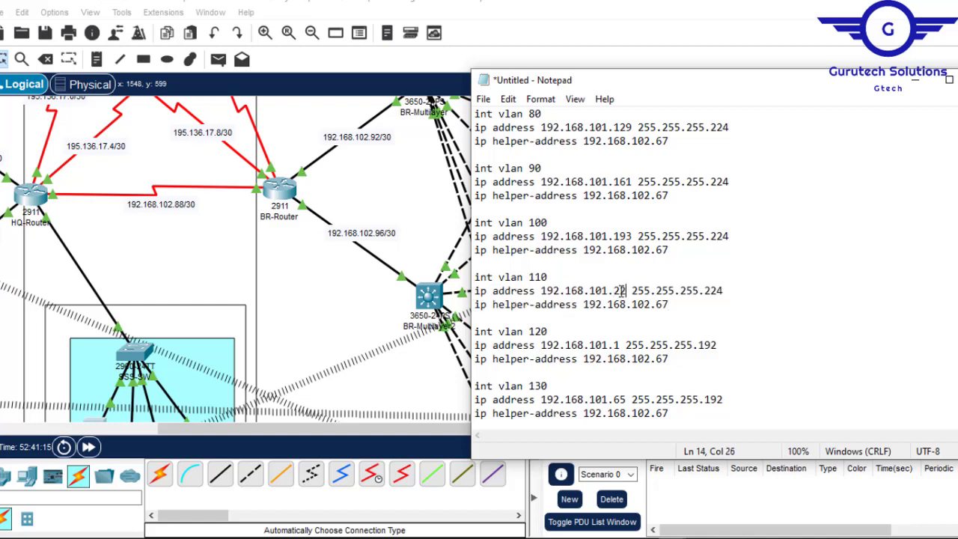
# - Look up the FIN Department's network and set VLAN 120's address in the script to 192.168.102.1 with mask 255.255.255.224
pyautogui.click(656, 4)
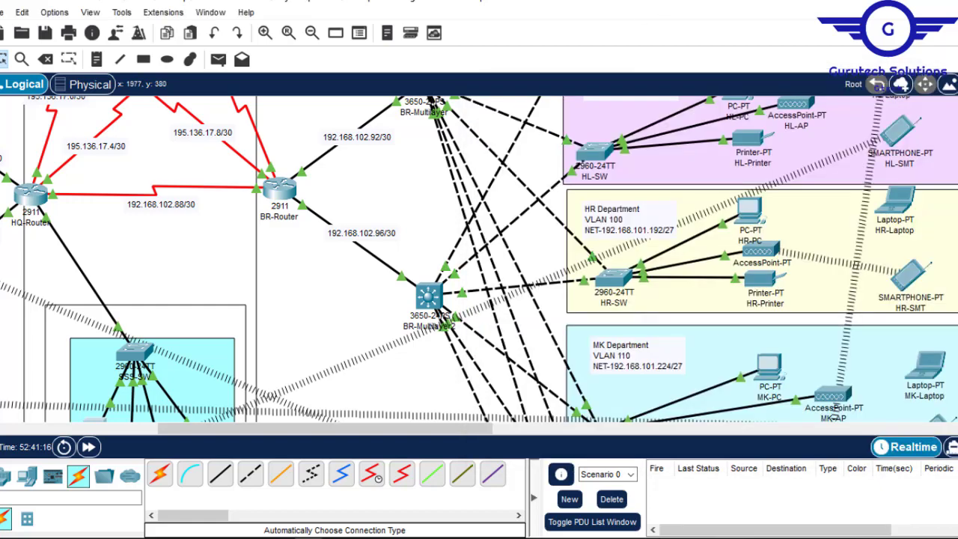
pyautogui.scroll(-5, 621, 276)
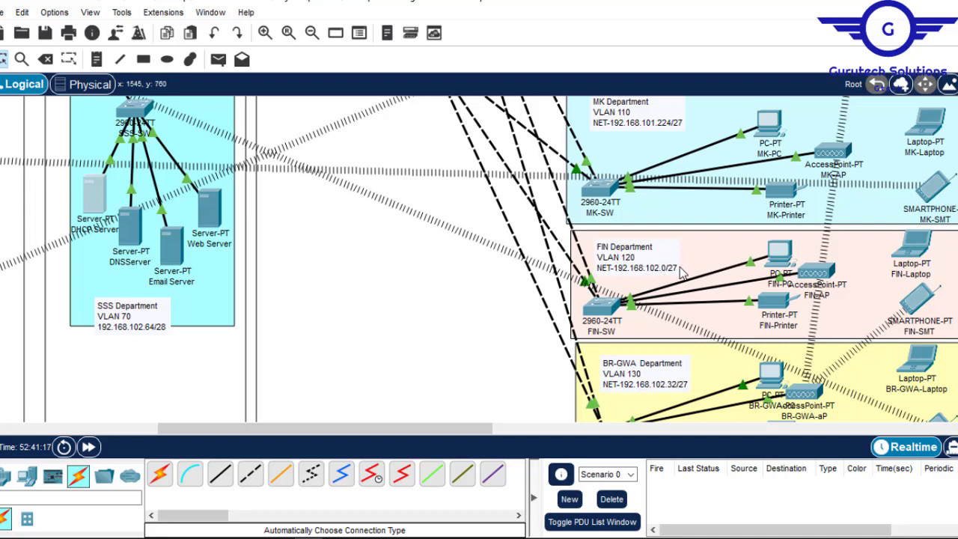
pyautogui.moveTo(674, 535)
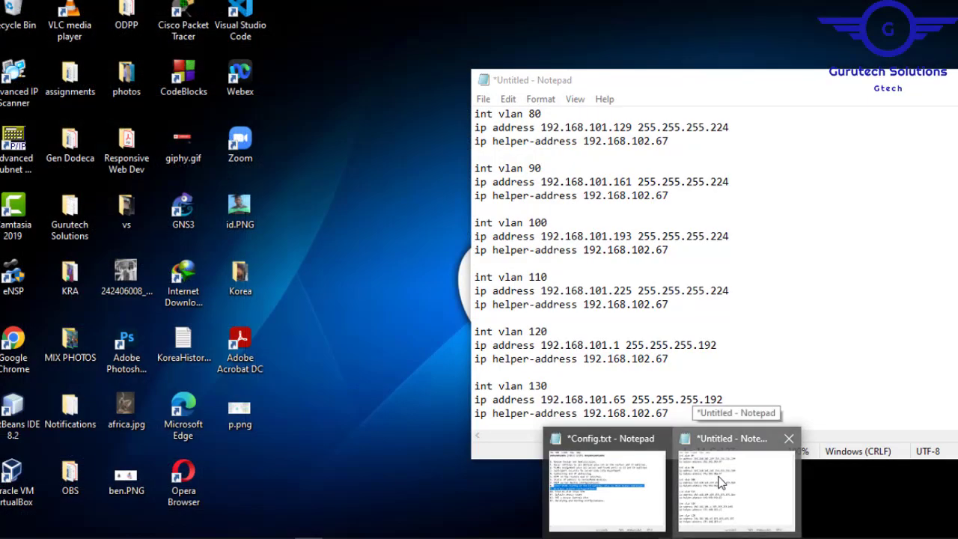
pyautogui.click(722, 484)
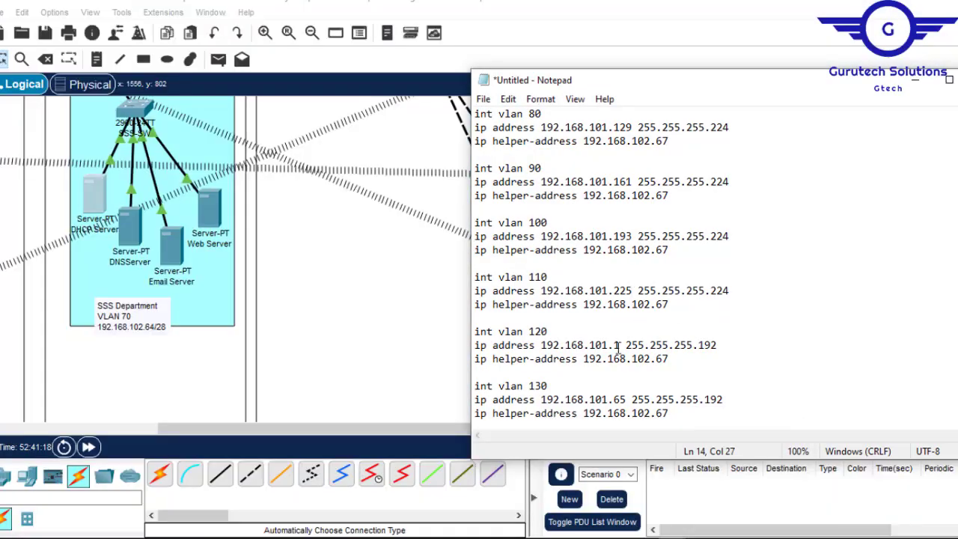
pyautogui.press('Delete')
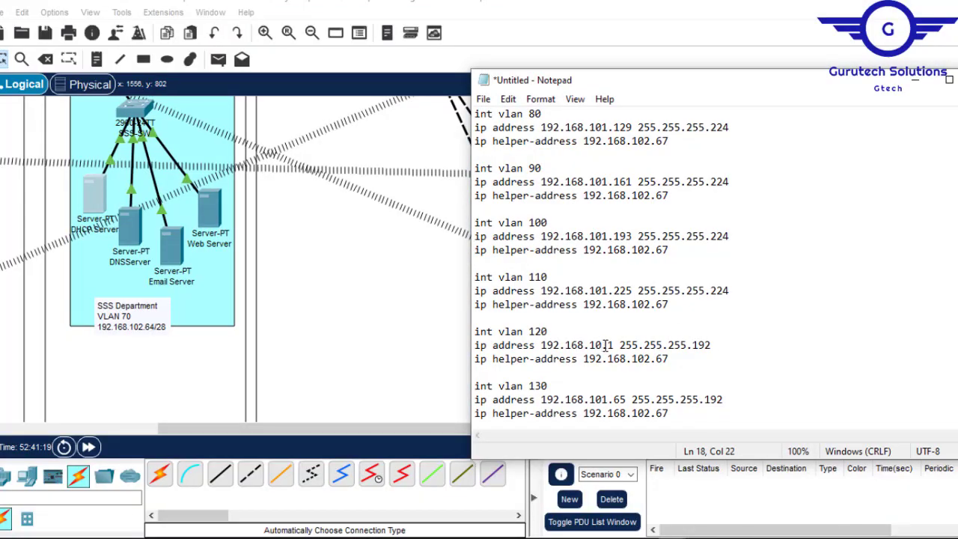
pyautogui.write('2')
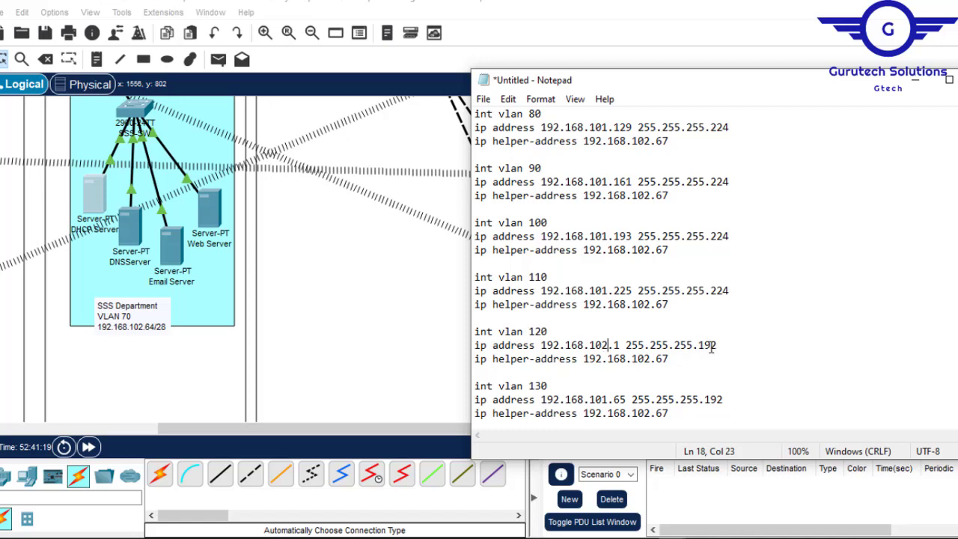
pyautogui.moveTo(699, 346); pyautogui.dragTo(712, 348)
pyautogui.write('224')
# - Replace VLAN 130's address and helper lines with a copy of VLAN 120's, and set its IP address to 192.168.102.33
pyautogui.moveTo(668, 360); pyautogui.dragTo(471, 352)
pyautogui.hotkey('ctrl', 'c')
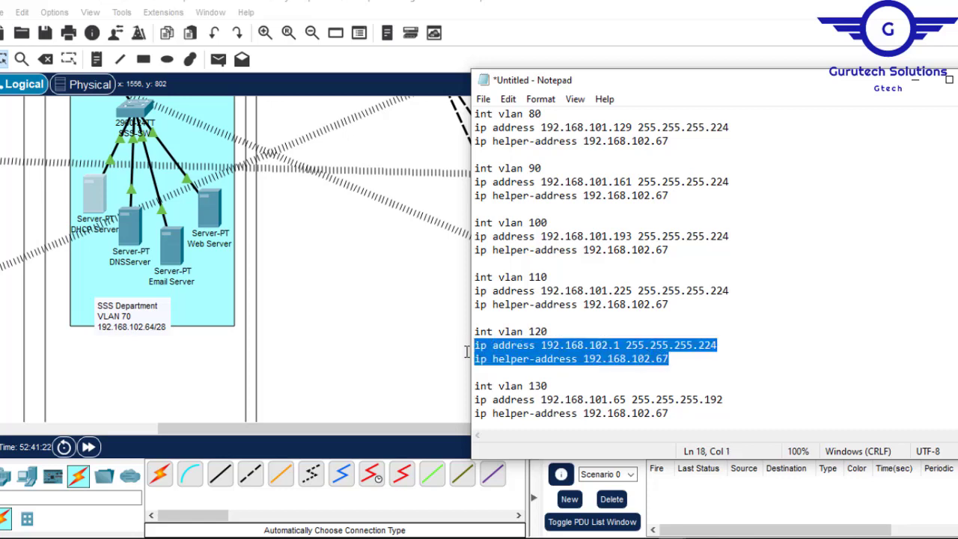
pyautogui.moveTo(672, 421); pyautogui.dragTo(459, 400)
pyautogui.hotkey('ctrl', 'v')
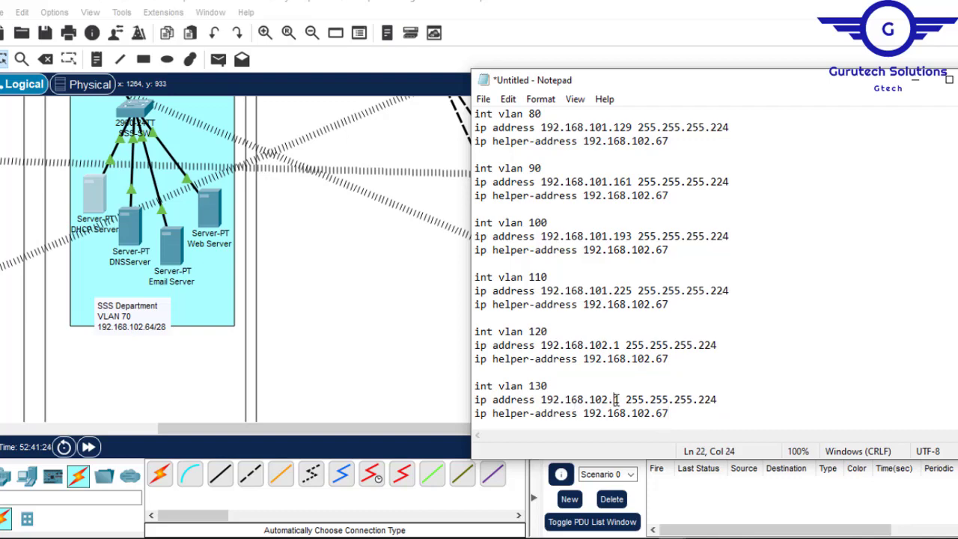
pyautogui.write('33')
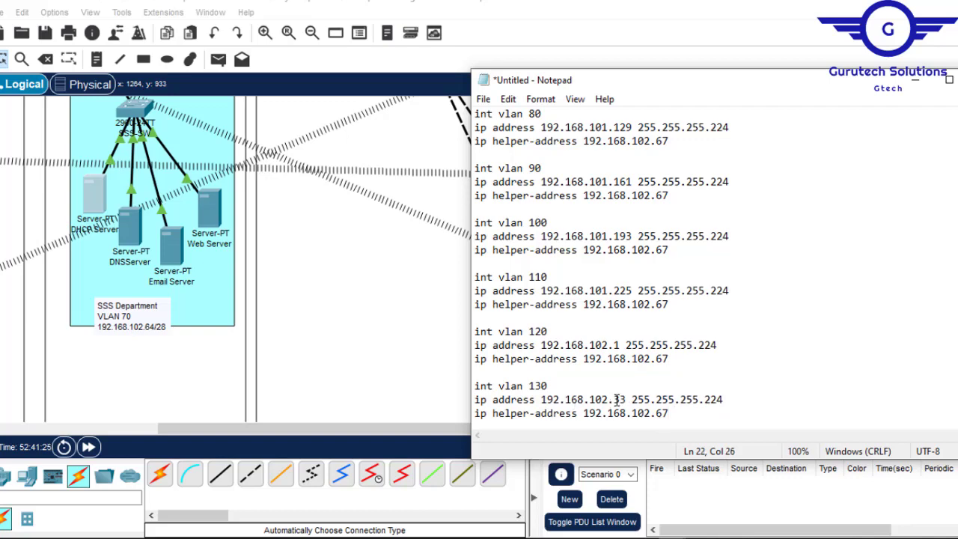
# - Copy the whole VLAN 80 to 130 script and open the command line of the BR-Multilayer switch
pyautogui.hotkey('ctrl', 'a')
pyautogui.press('super+c')
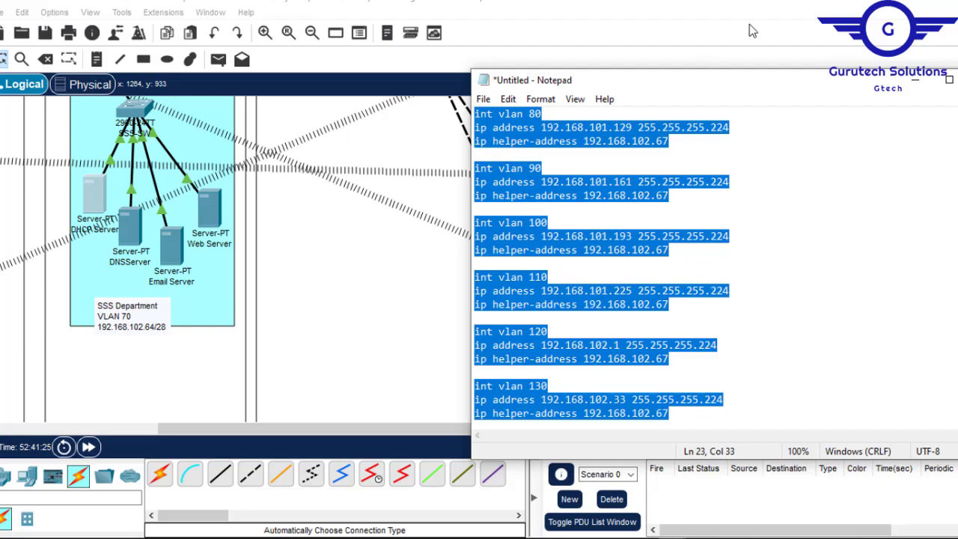
pyautogui.click(915, 79)
pyautogui.scroll(9, 479, 259)
pyautogui.scroll(-1, 479, 258)
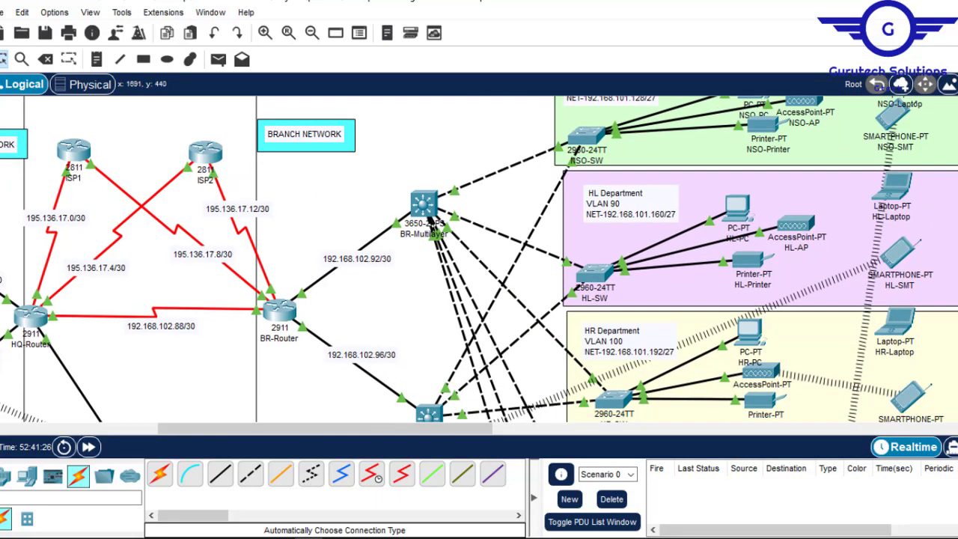
pyautogui.click(721, 485)
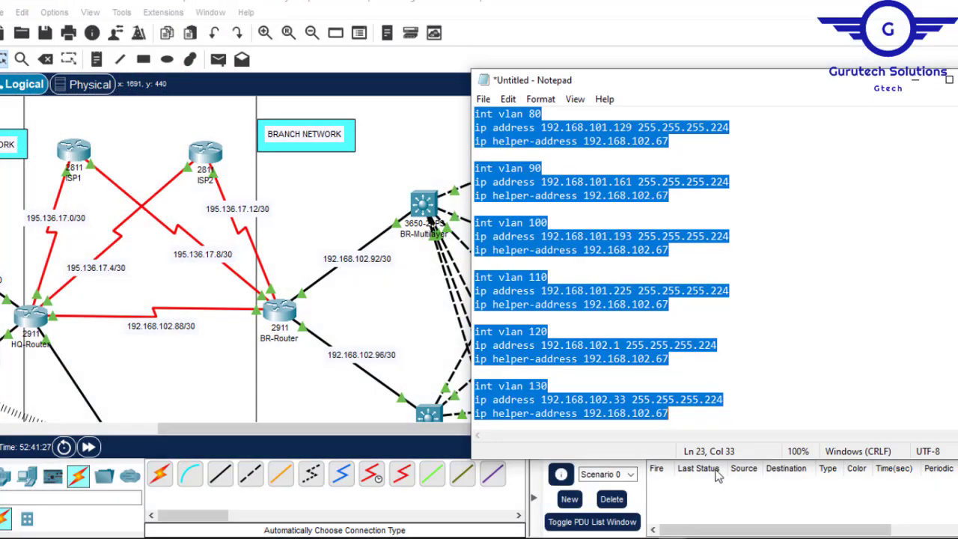
pyautogui.click(424, 203)
pyautogui.click(424, 204)
pyautogui.click(315, 34)
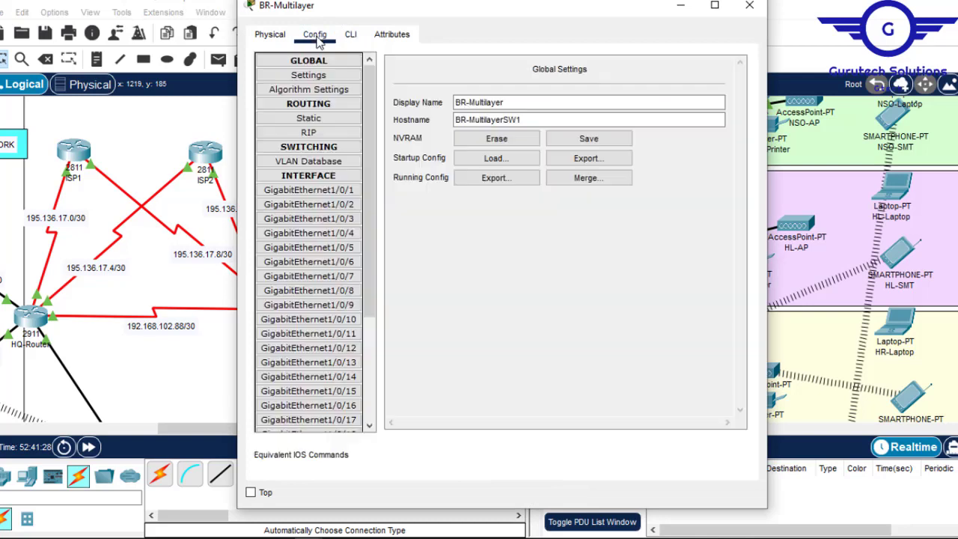
pyautogui.click(351, 33)
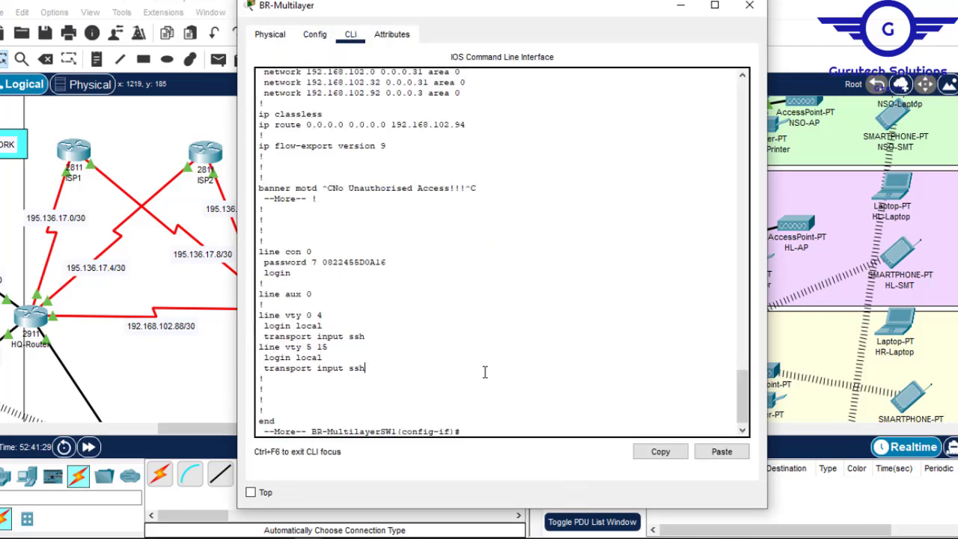
# - Return BR-Multilayer to global configuration mode and paste the VLAN 80 to 130 interface script
pyautogui.press('Return')
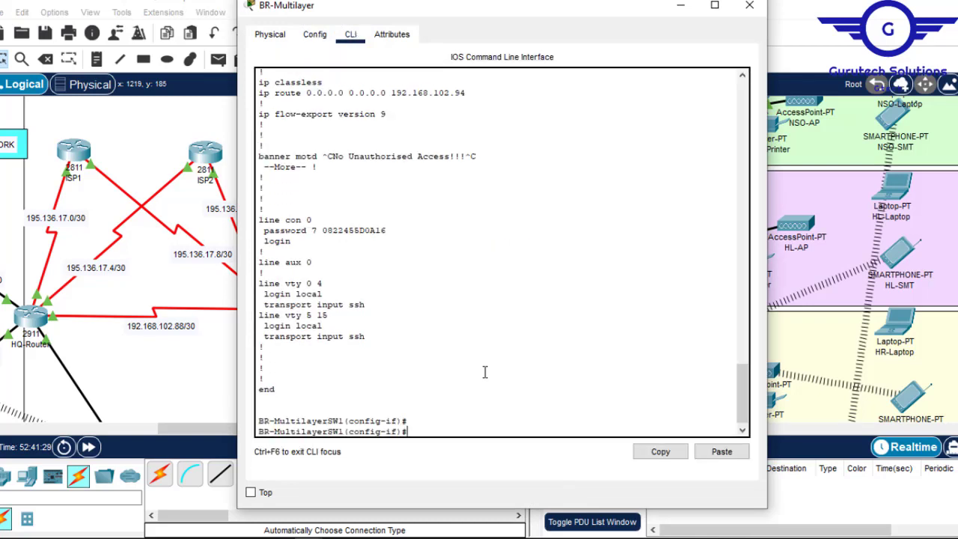
pyautogui.write('ex')
pyautogui.press('Return')
pyautogui.press('Return')
pyautogui.press('Return')
pyautogui.press('Return')
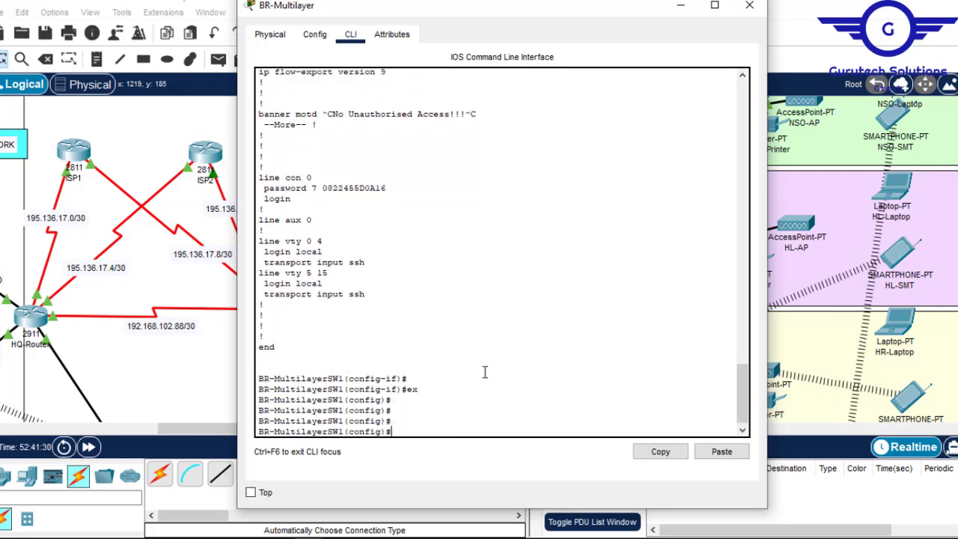
pyautogui.click(722, 451)
pyautogui.press('Return')
pyautogui.press('Return')
pyautogui.press('Return')
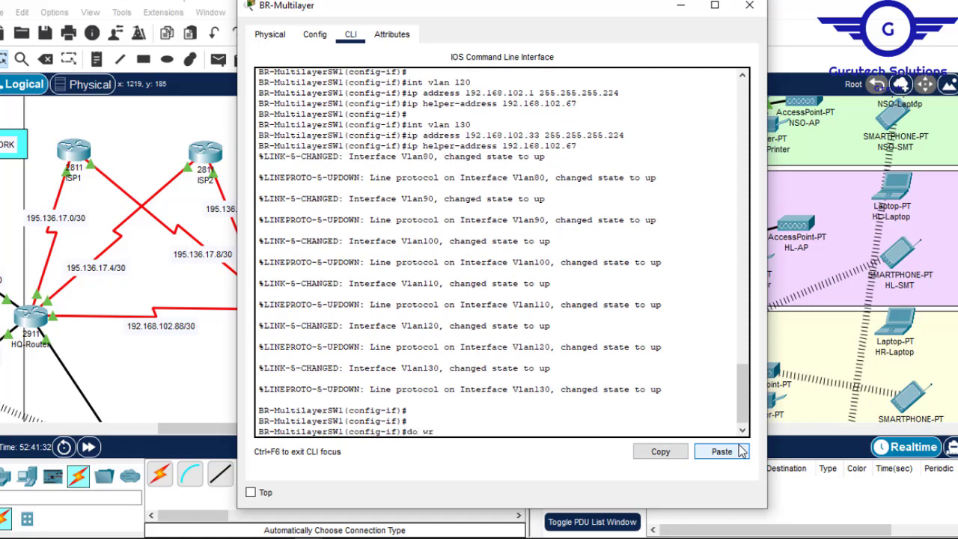
# - Save BR-Multilayer's configuration with "do wr" and close its window
pyautogui.write('do wr')
pyautogui.press('Return')
pyautogui.click(749, 5)
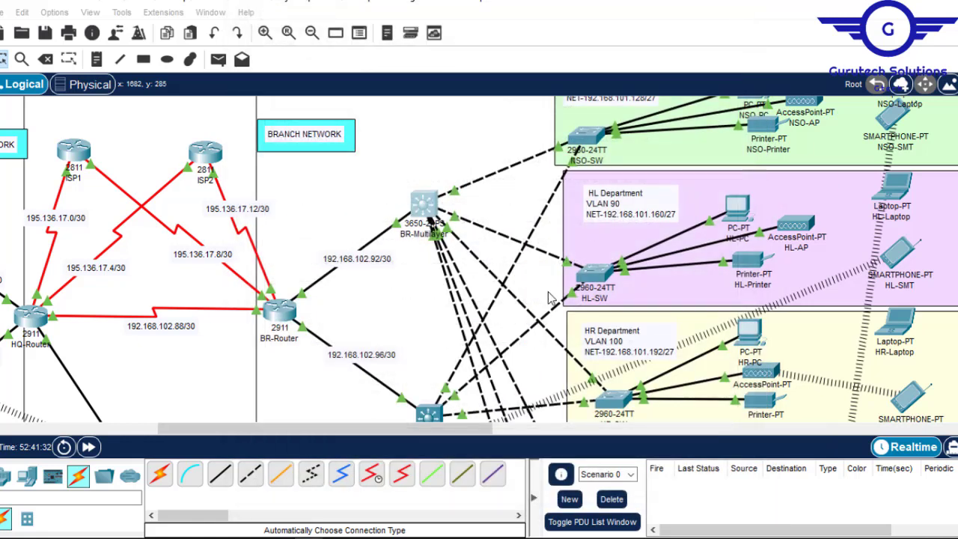
# - Open the command line of the BR-Multilayer2 switch
pyautogui.click(428, 416)
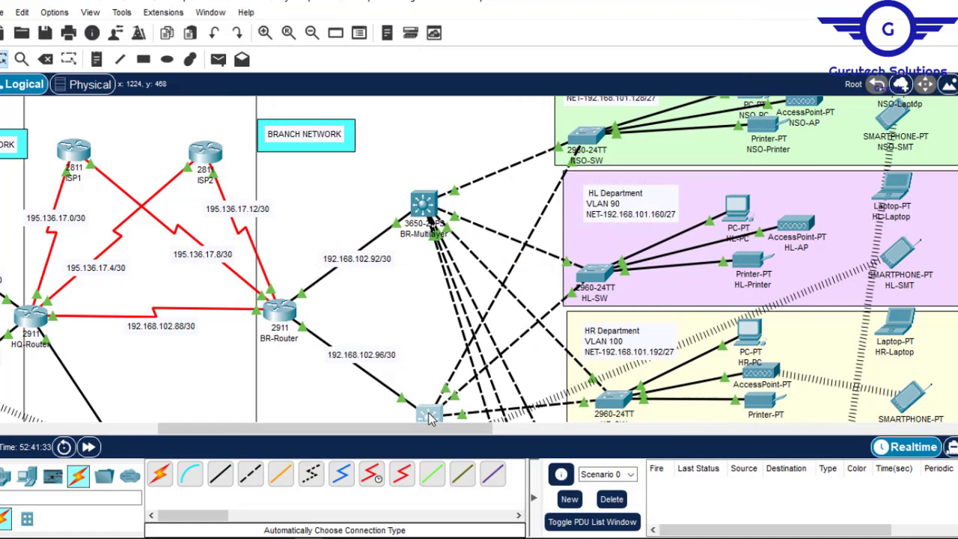
pyautogui.click(315, 34)
pyautogui.click(334, 177)
pyautogui.click(330, 176)
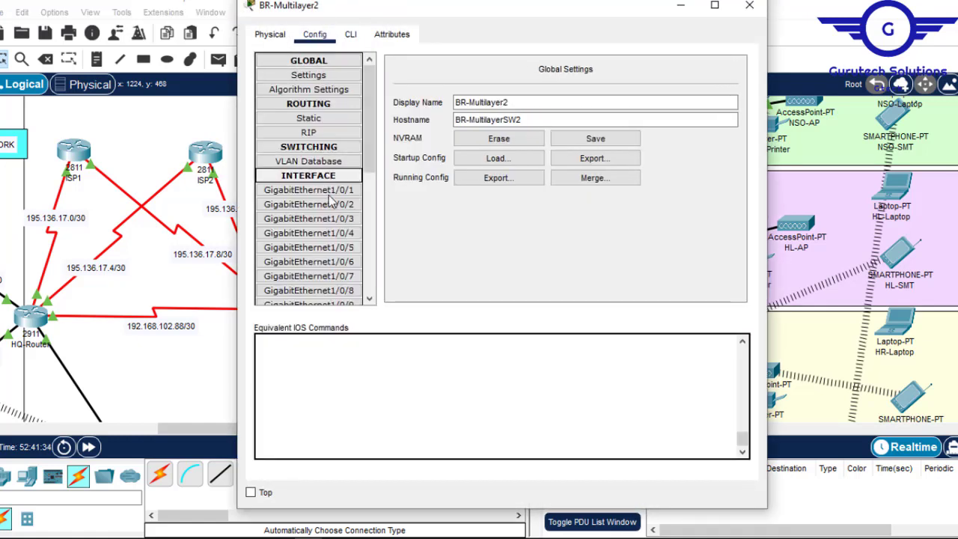
pyautogui.click(352, 34)
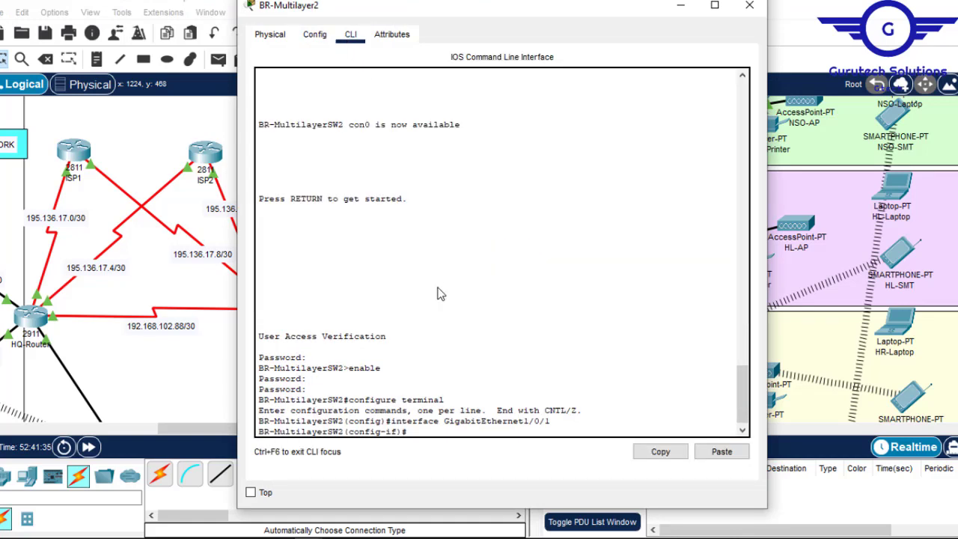
# - Exit interface configuration on BR-Multilayer2, paste the VLAN 80 to 130 script in global configuration mode, and close its window
pyautogui.press('Return')
pyautogui.press('Return')
pyautogui.write('ex')
pyautogui.press('Return')
pyautogui.press('Return')
pyautogui.press('Return')
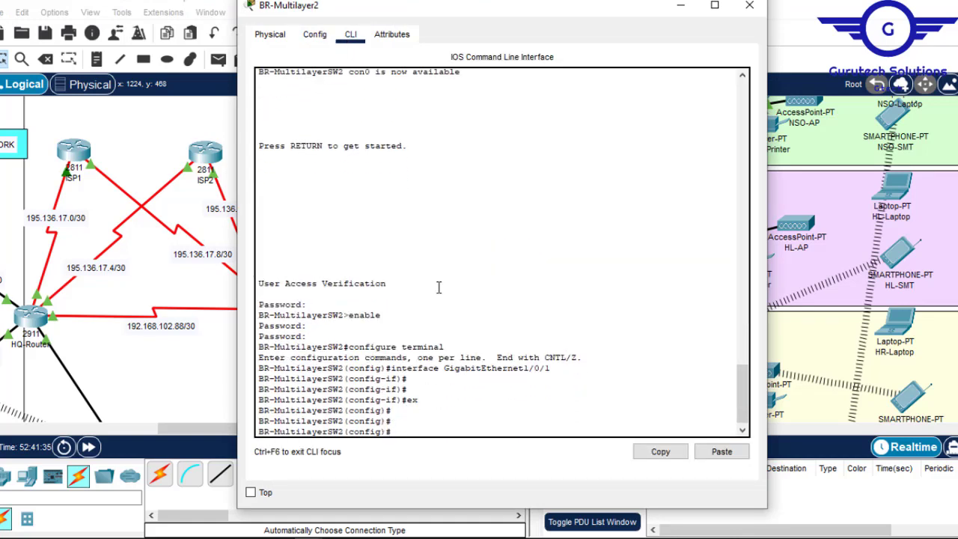
pyautogui.click(722, 454)
pyautogui.click(749, 6)
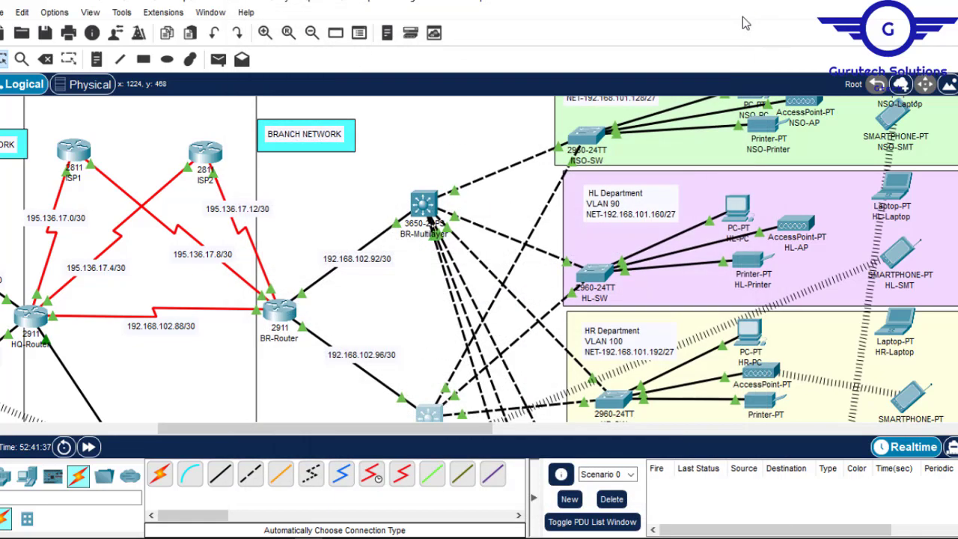
# - Reopen BR-Multilayer2, save its configuration with "do wr", and close its window
pyautogui.click(429, 415)
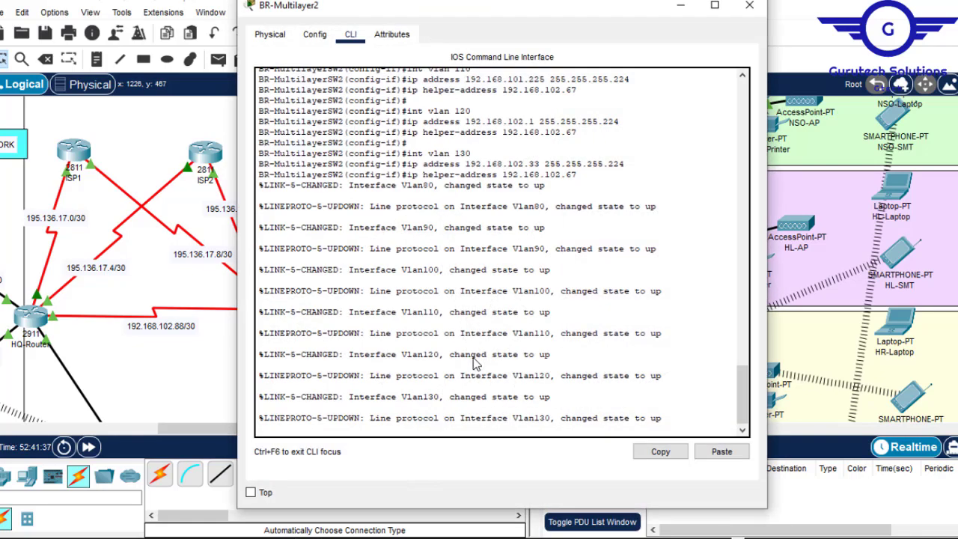
pyautogui.press('Return')
pyautogui.press('Return')
pyautogui.write('do wr\\')
pyautogui.press('Return')
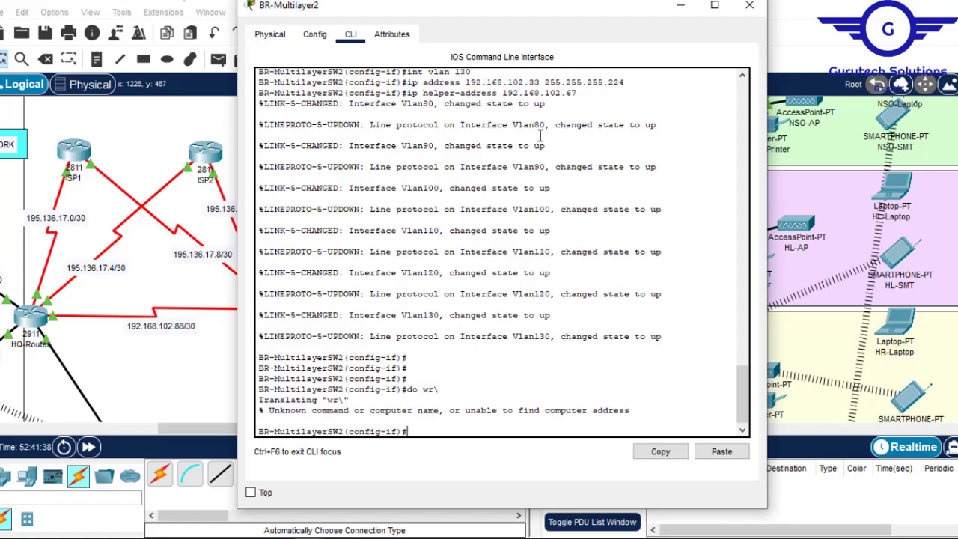
pyautogui.write('do wr')
pyautogui.press('Return')
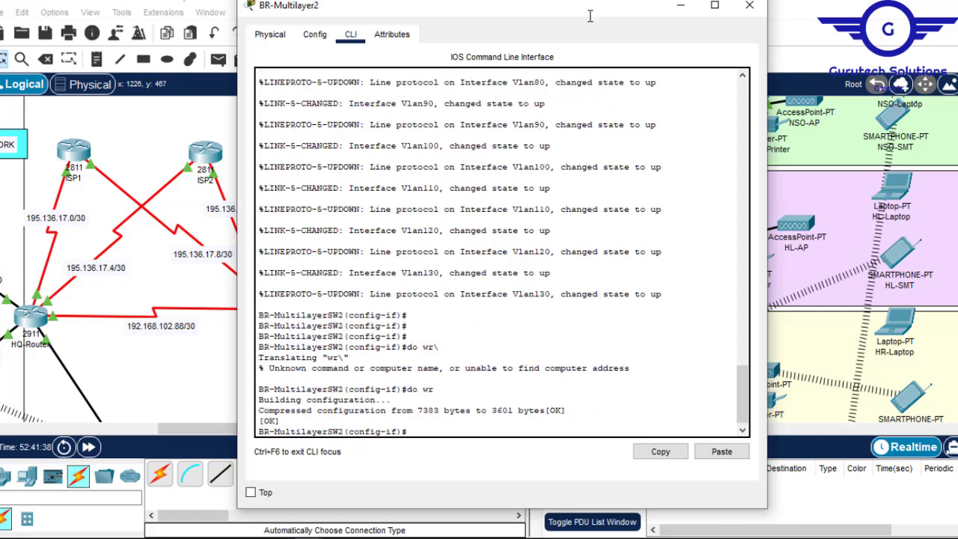
pyautogui.click(749, 5)
# - Set MER-PC in the HQ network's VLAN 20 to obtain its IP configuration through DHCP
pyautogui.moveTo(385, 430); pyautogui.dragTo(220, 434)
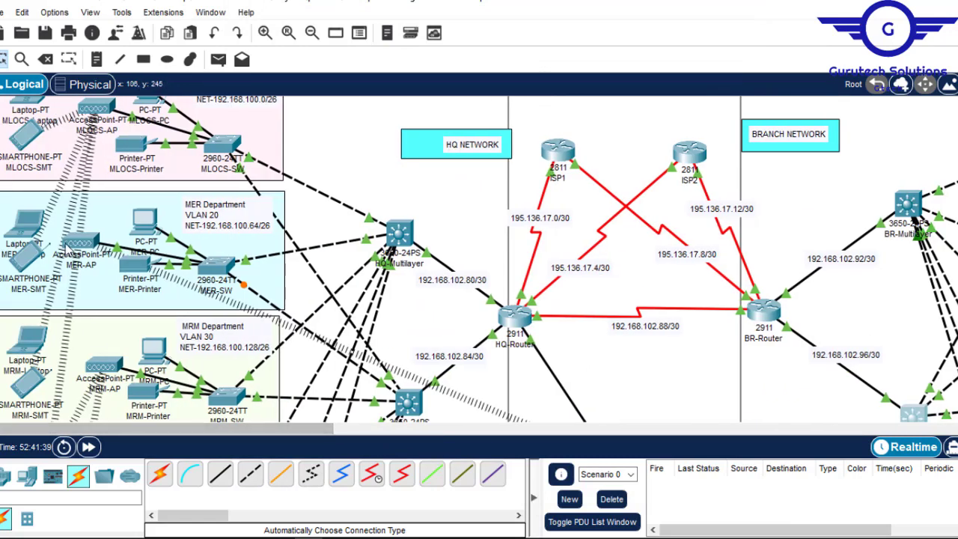
pyautogui.click(145, 226)
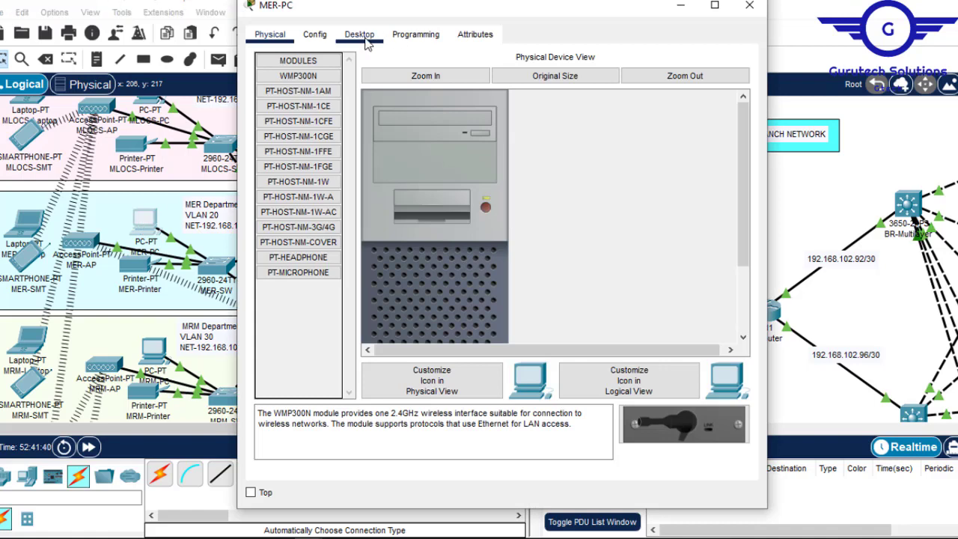
pyautogui.click(359, 34)
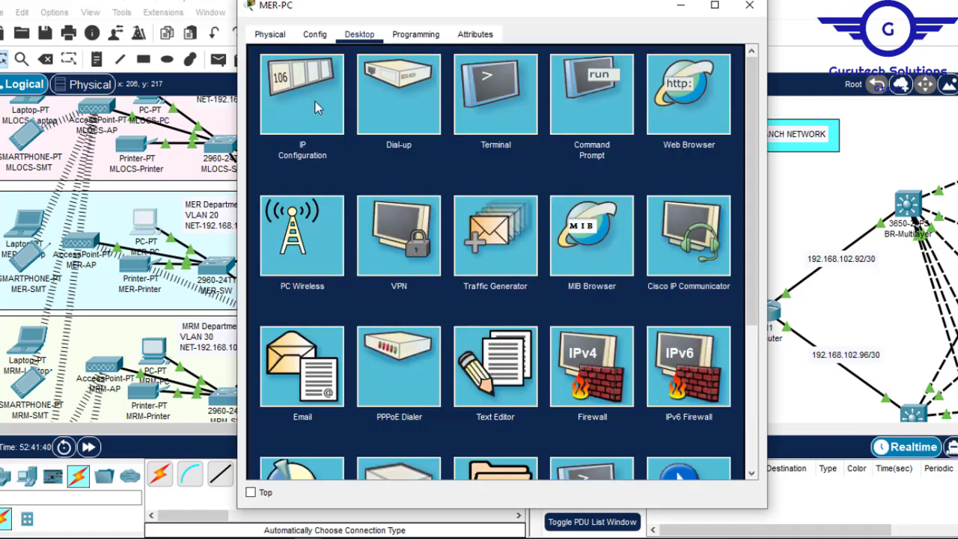
pyautogui.click(319, 109)
pyautogui.click(286, 121)
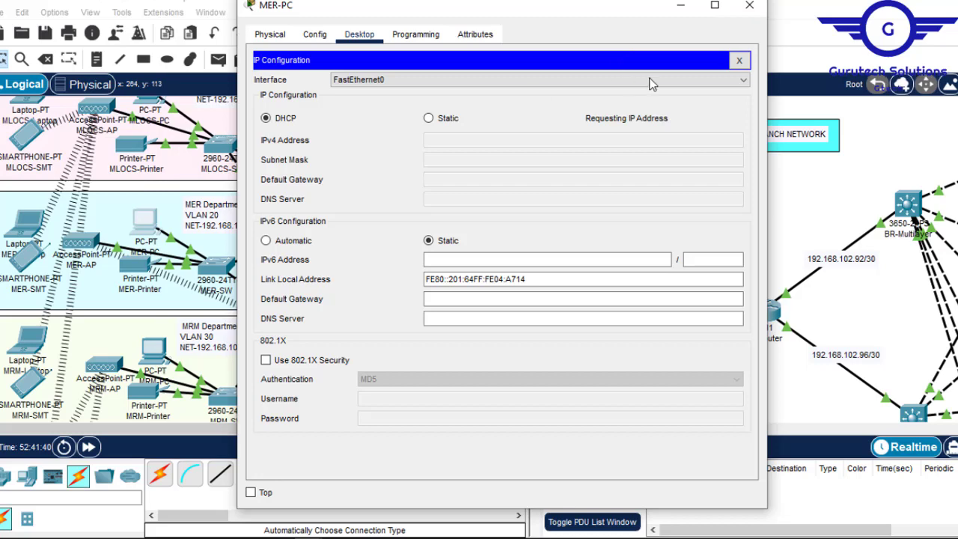
pyautogui.click(750, 10)
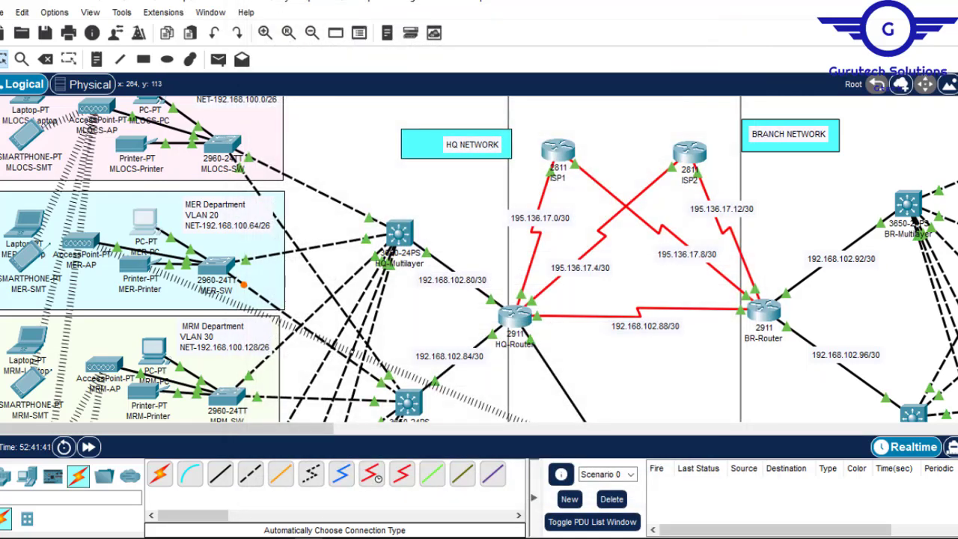
# - Set MLOCS-PC in VLAN 10 to obtain its IP configuration through DHCP
pyautogui.scroll(1, 479, 260)
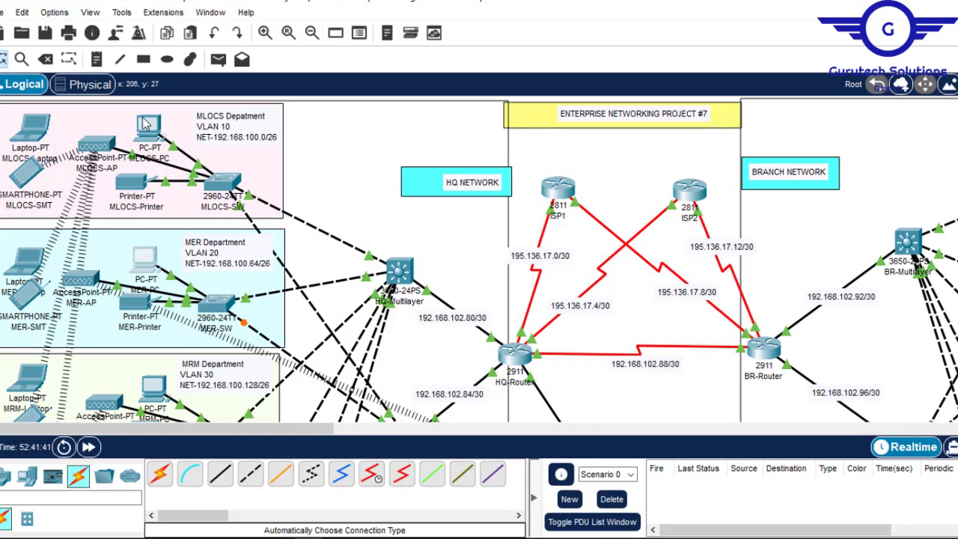
pyautogui.click(161, 137)
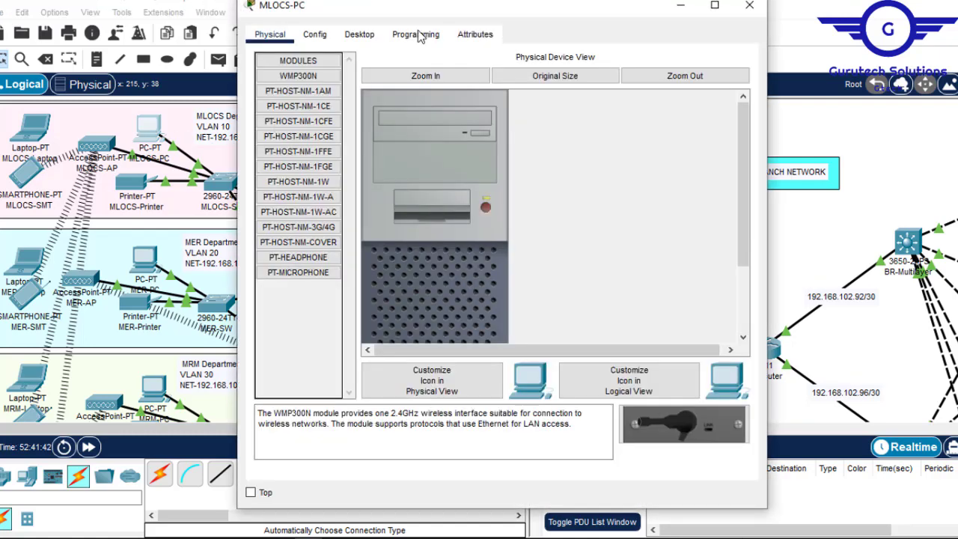
pyautogui.click(361, 35)
pyautogui.click(299, 100)
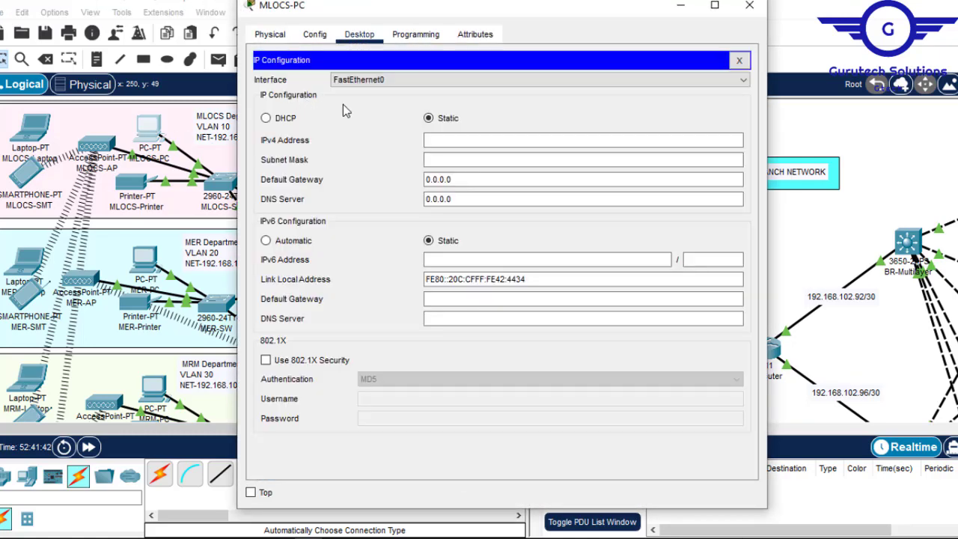
pyautogui.click(266, 119)
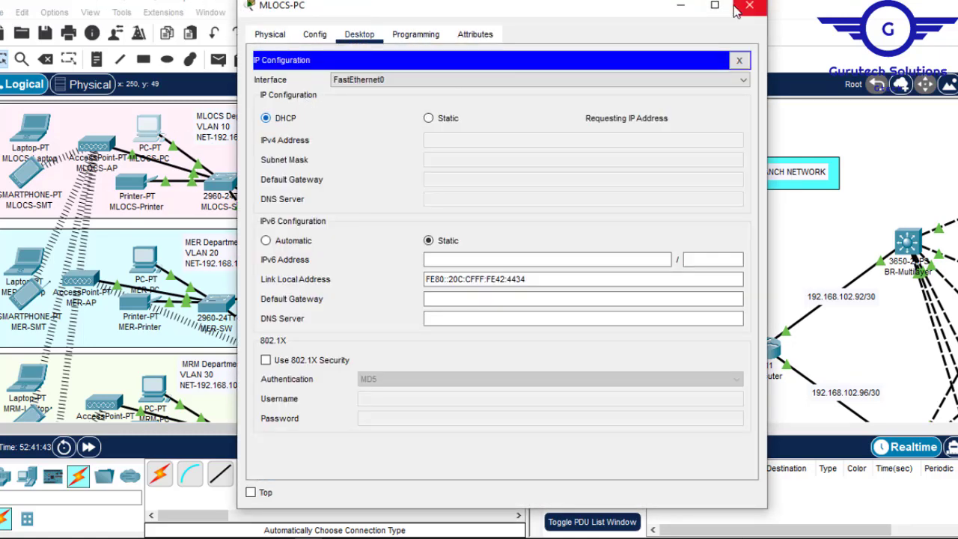
pyautogui.click(748, 6)
# - Set the MRM and IT Department PCs to obtain their IP configuration through DHCP
pyautogui.scroll(-5, 150, 262)
pyautogui.click(154, 116)
pyautogui.click(359, 34)
pyautogui.click(266, 118)
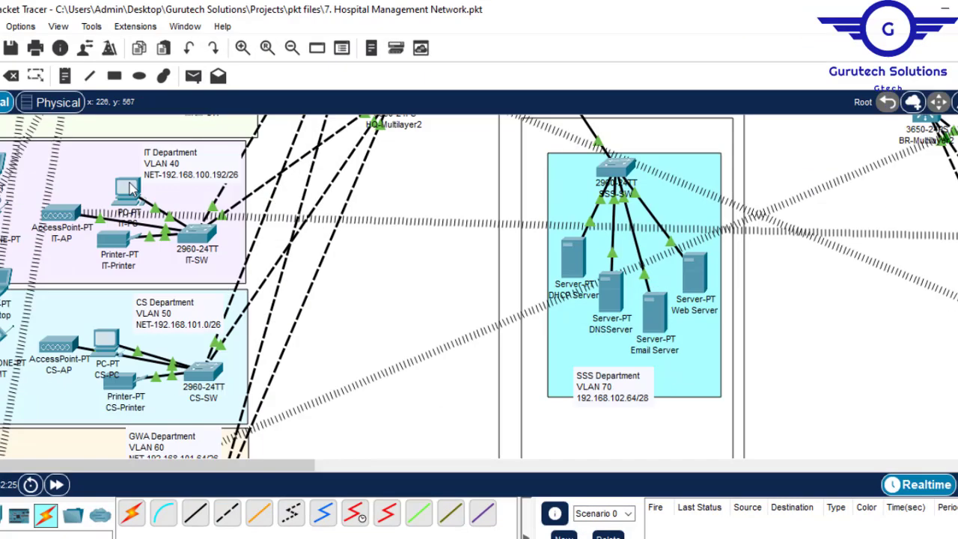
pyautogui.click(127, 187)
pyautogui.click(342, 56)
pyautogui.click(292, 105)
pyautogui.click(252, 140)
pyautogui.click(753, 18)
# - Set CS-PC in VLAN 50 to DHCP for its IPv4 gateway and DNS settings
pyautogui.click(106, 341)
pyautogui.click(295, 48)
pyautogui.click(377, 184)
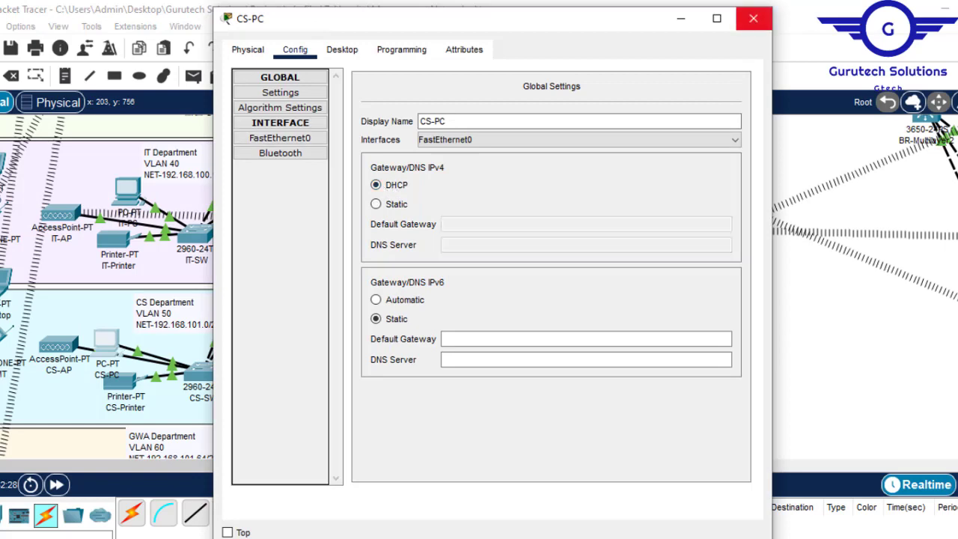
pyautogui.click(753, 18)
# - Set GWA-PC in VLAN 60 to DHCP for its IPv4 gateway and DNS settings
pyautogui.scroll(-5, 150, 262)
pyautogui.scroll(2, 108, 300)
pyautogui.click(106, 295)
pyautogui.click(376, 184)
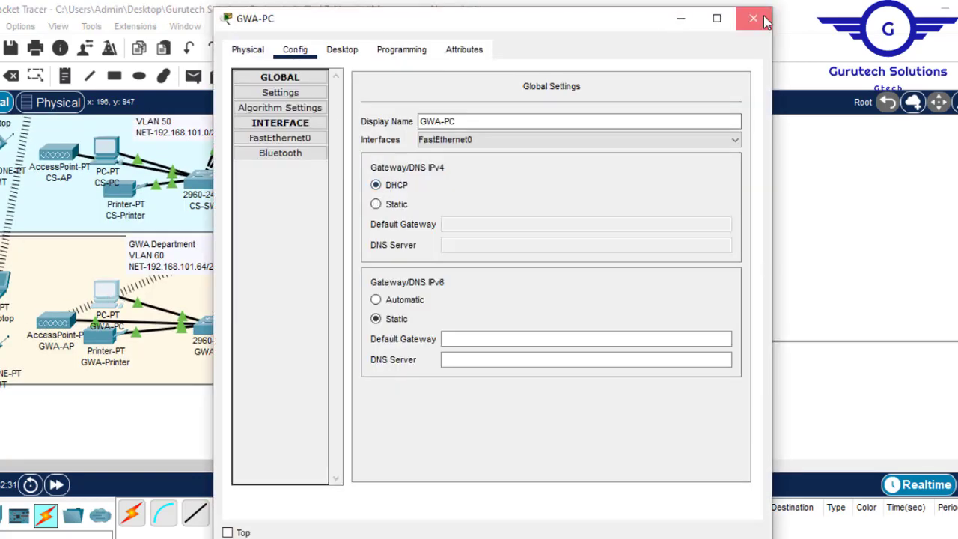
pyautogui.click(751, 17)
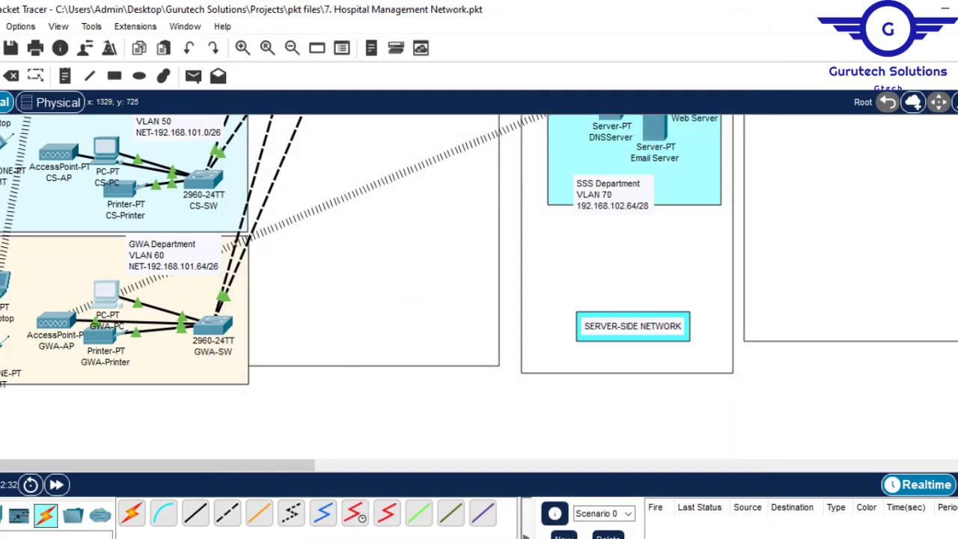
# - Check the IP configuration that MLOCS-PC in VLAN 10 and MER-PC in VLAN 20 received through DHCP
pyautogui.scroll(3, 479, 284)
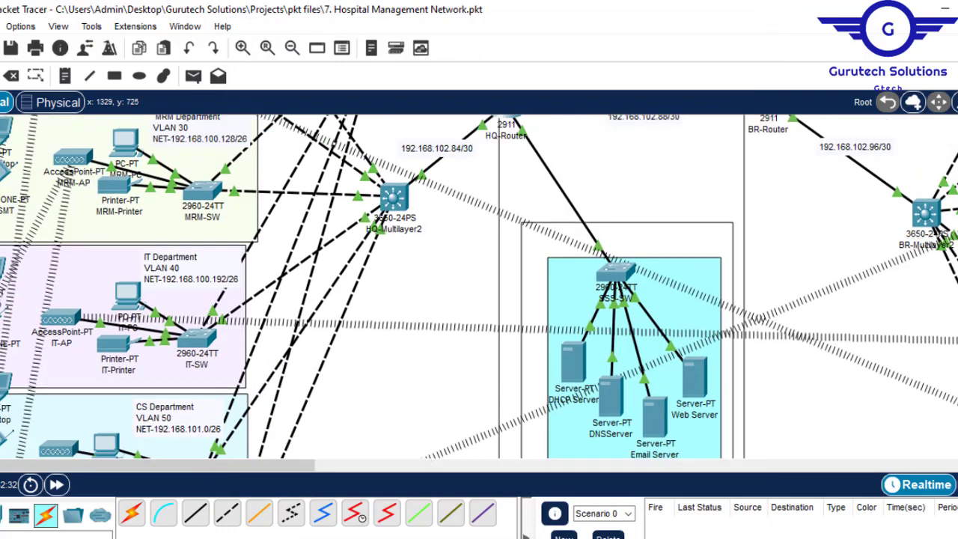
pyautogui.scroll(6, 479, 285)
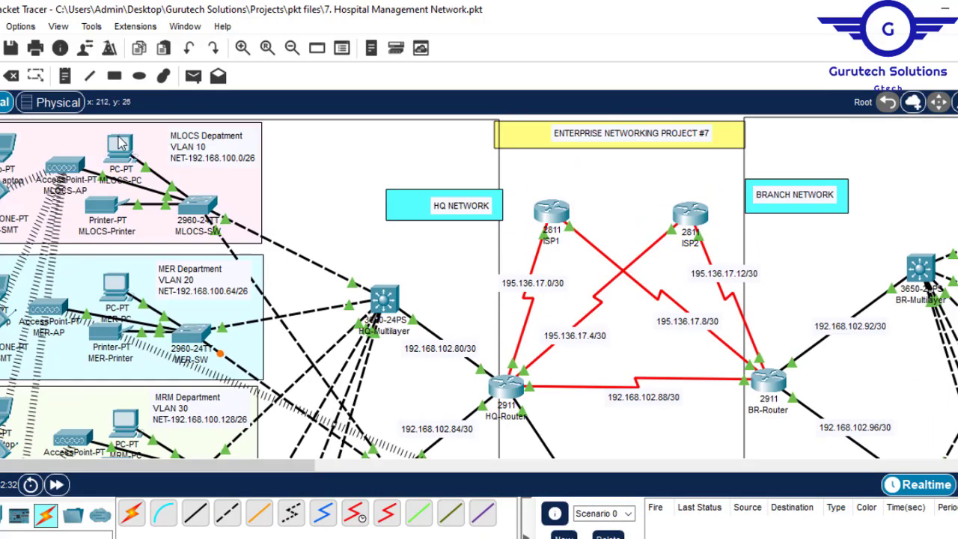
pyautogui.moveTo(122, 148)
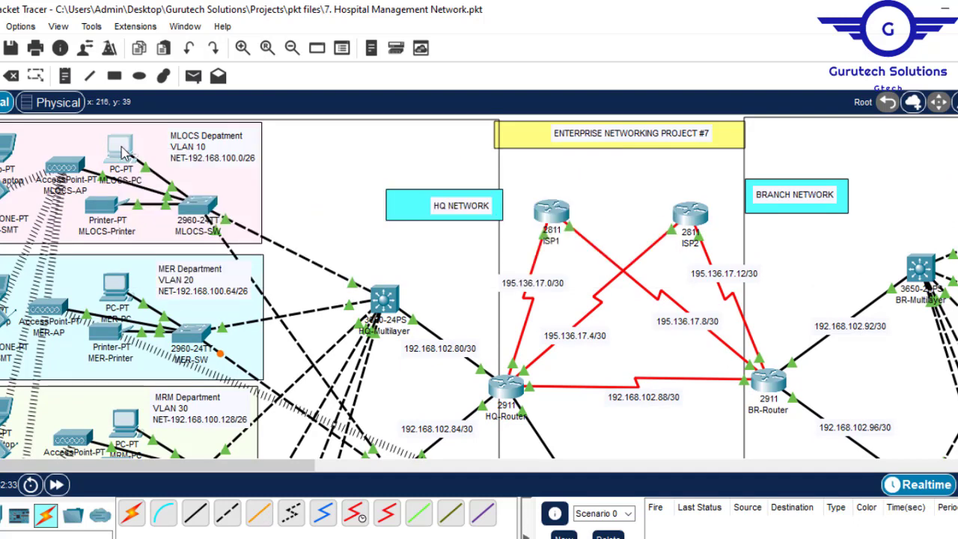
pyautogui.click(126, 152)
pyautogui.click(297, 125)
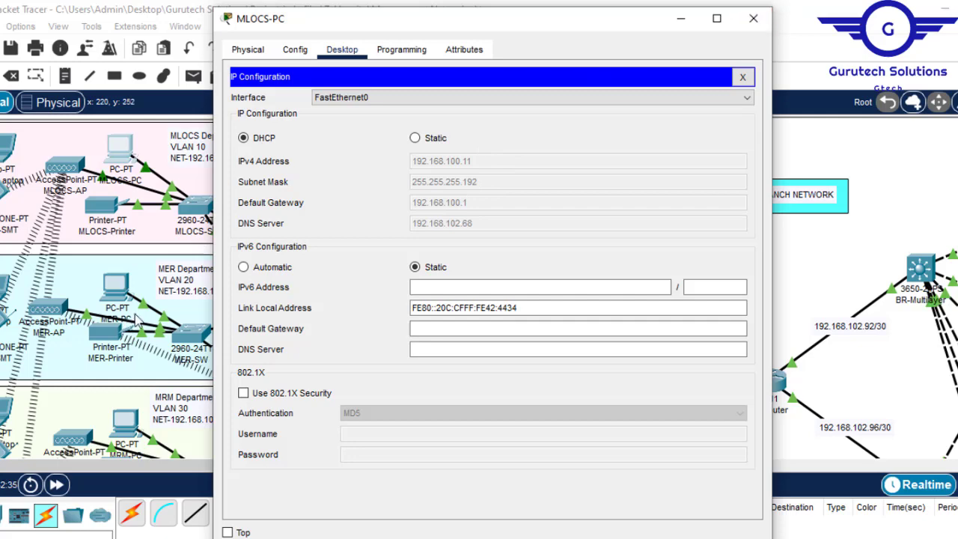
pyautogui.click(753, 18)
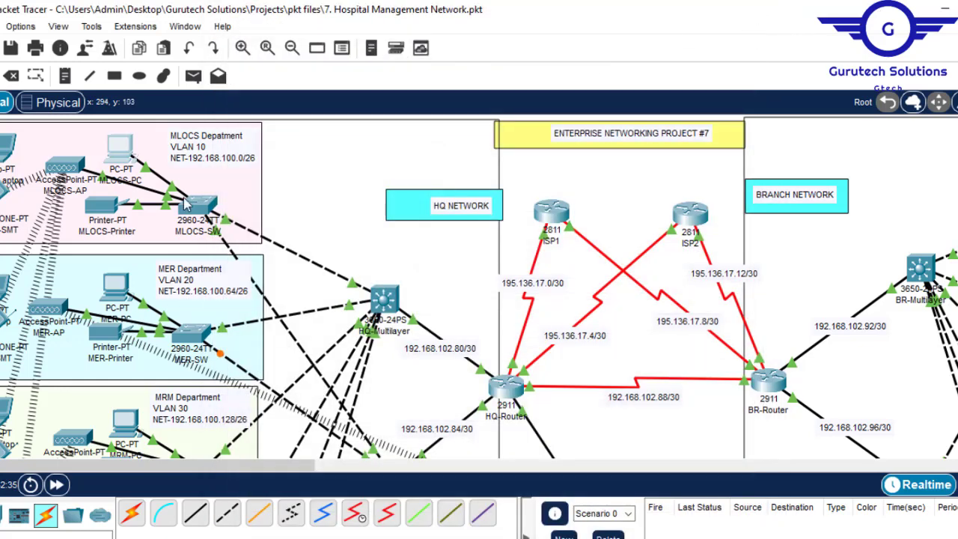
pyautogui.click(116, 288)
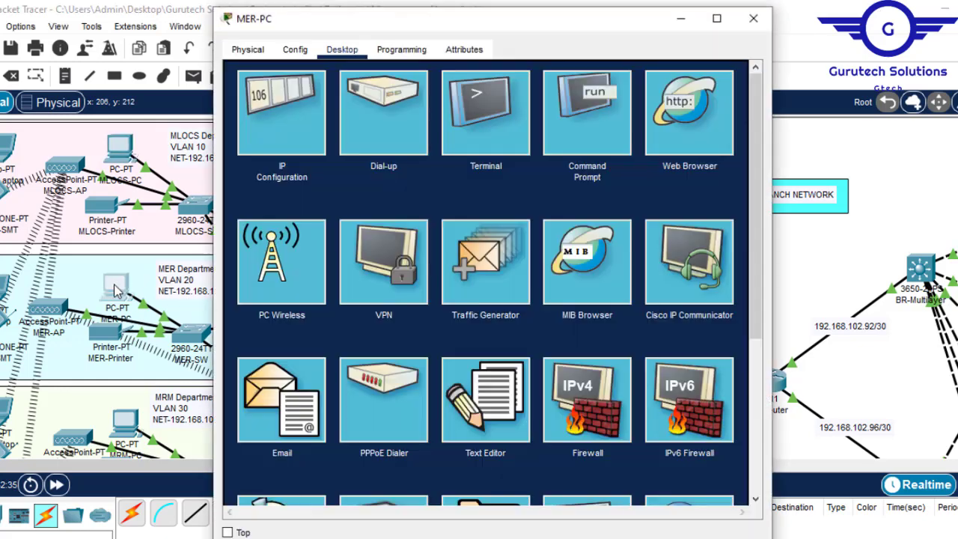
pyautogui.click(281, 124)
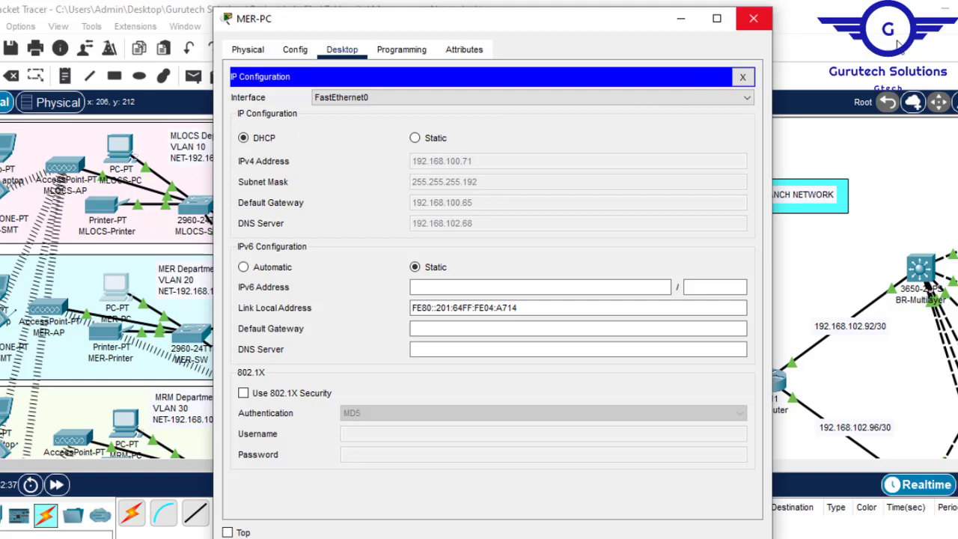
pyautogui.click(753, 18)
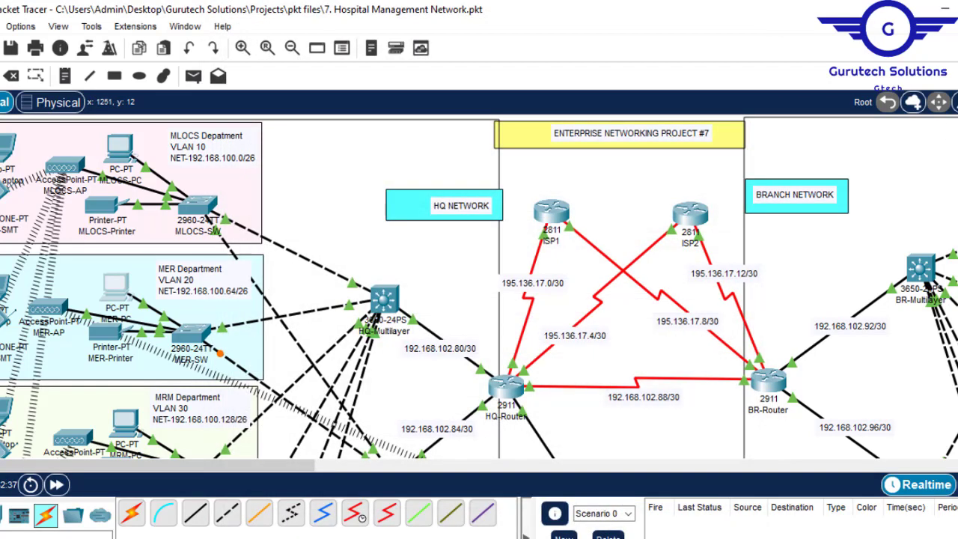
# - Inspect the address details of the MRM, IT, CS and GWA department PCs in the topology
pyautogui.scroll(-5, 51, 152)
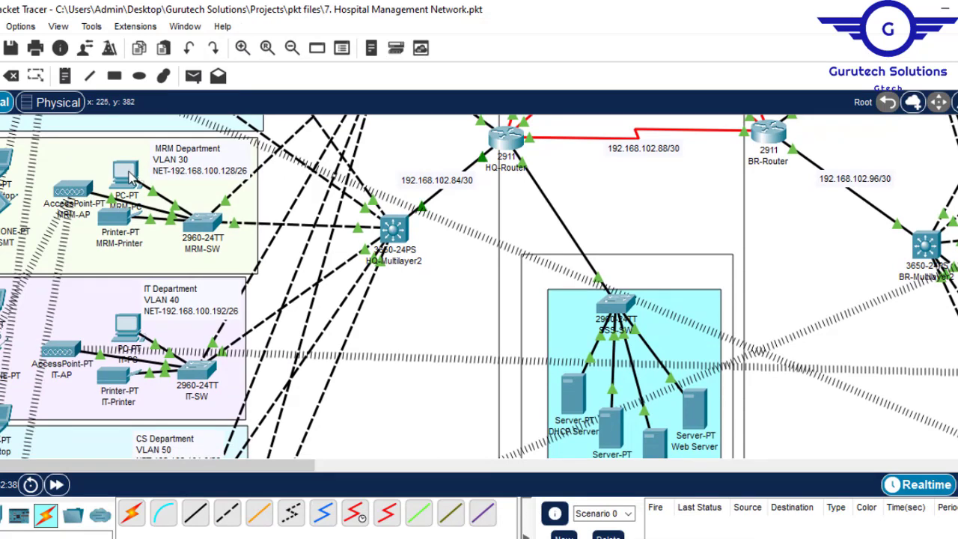
pyautogui.moveTo(131, 178)
pyautogui.moveTo(131, 328)
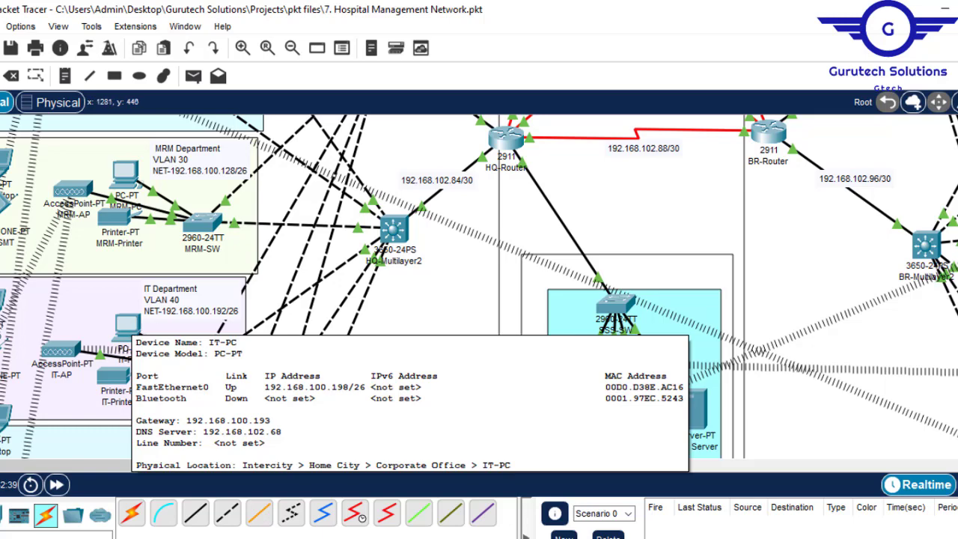
pyautogui.scroll(-5, 479, 288)
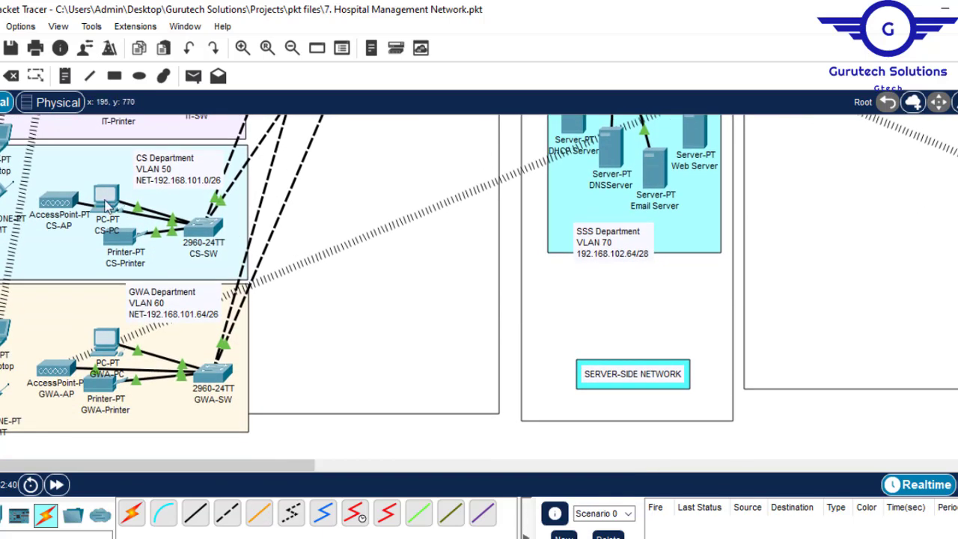
pyautogui.moveTo(109, 196)
pyautogui.moveTo(109, 350)
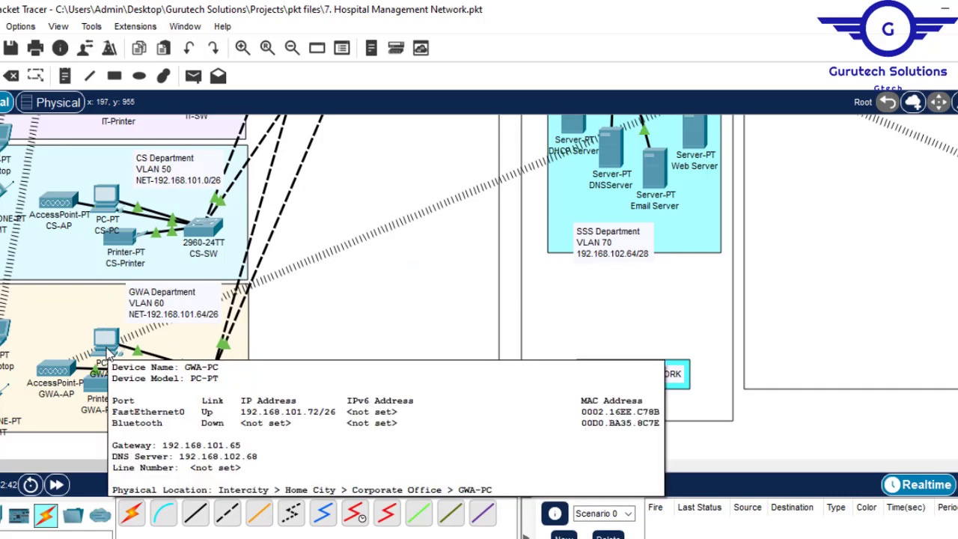
# - Set BR-GWA-PC in VLAN 130 and FIN-PC in VLAN 120 to obtain their IPv4 settings through DHCP
pyautogui.moveTo(246, 464); pyautogui.dragTo(548, 466)
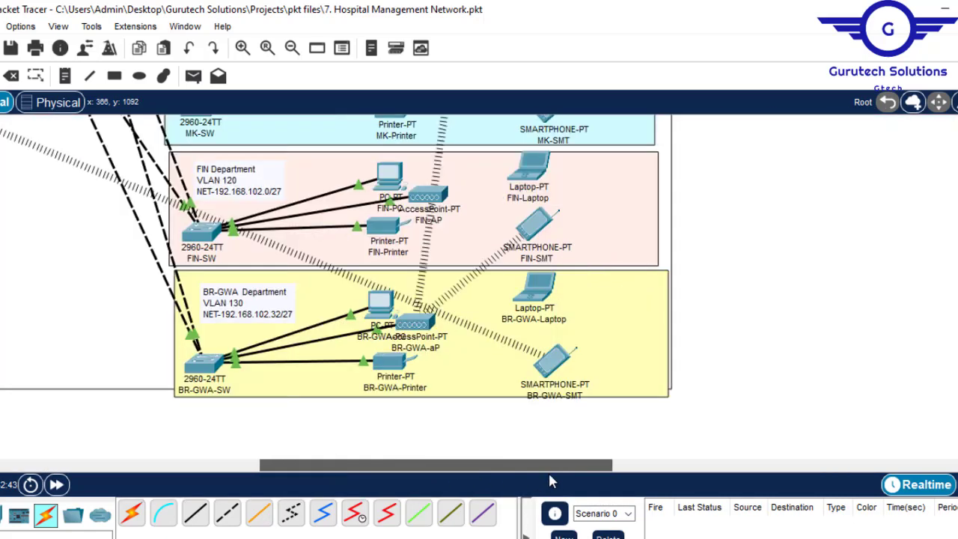
pyautogui.click(381, 301)
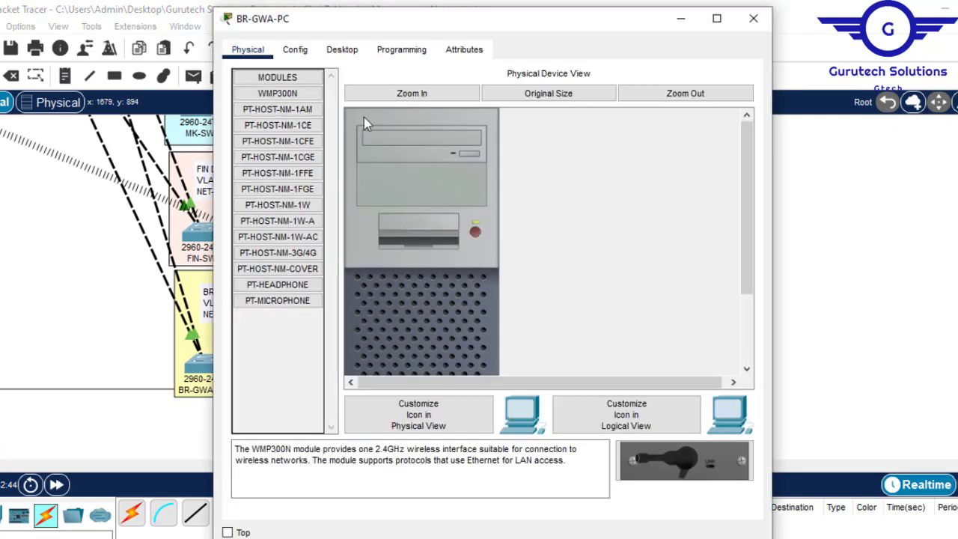
pyautogui.click(349, 50)
pyautogui.click(291, 117)
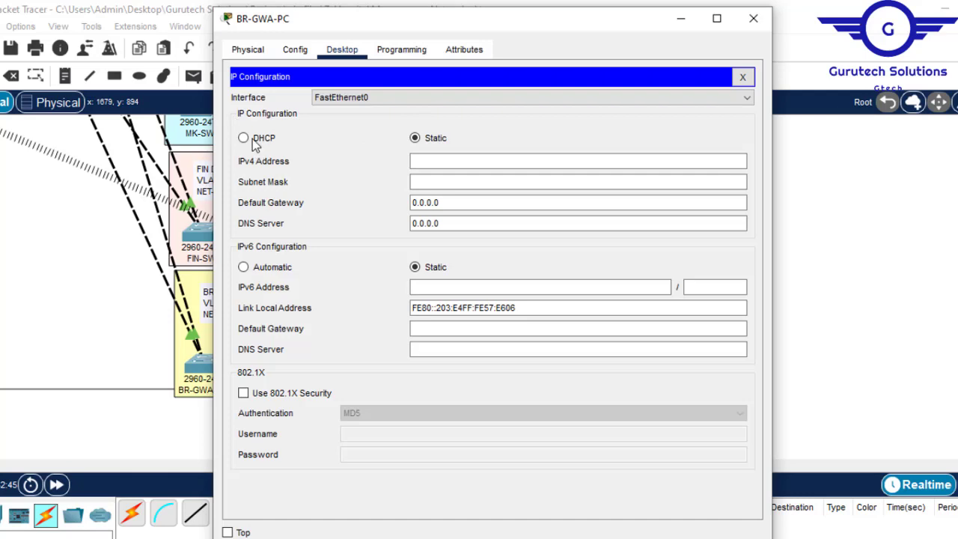
pyautogui.click(253, 140)
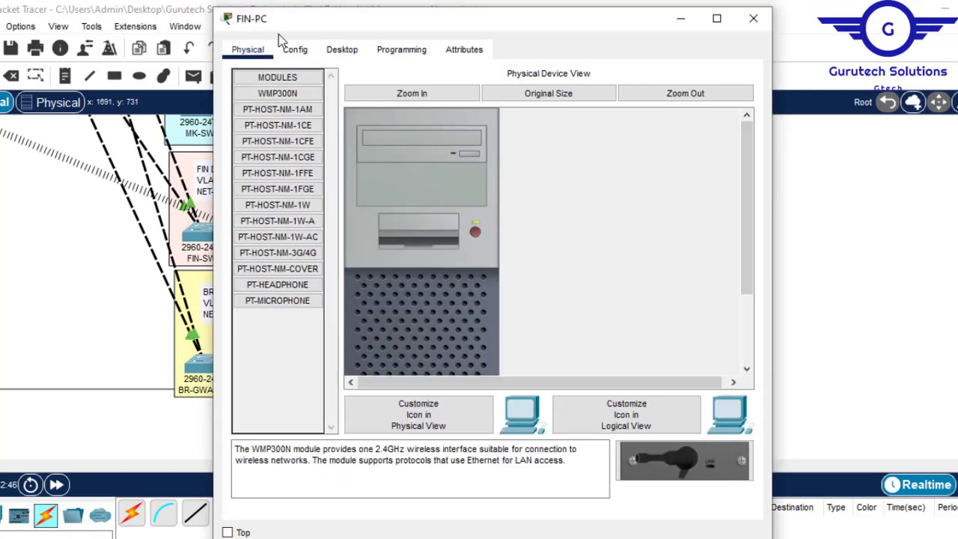
pyautogui.click(287, 49)
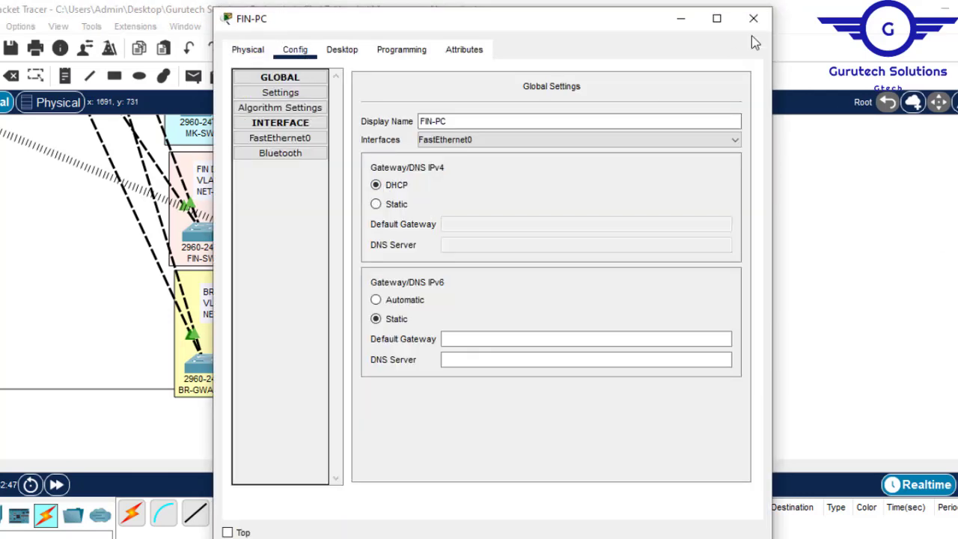
pyautogui.click(753, 18)
# - Set MK-PC in VLAN 110 to obtain its IP configuration through DHCP
pyautogui.scroll(3, 378, 245)
pyautogui.click(378, 246)
pyautogui.click(291, 117)
pyautogui.click(247, 139)
pyautogui.click(753, 18)
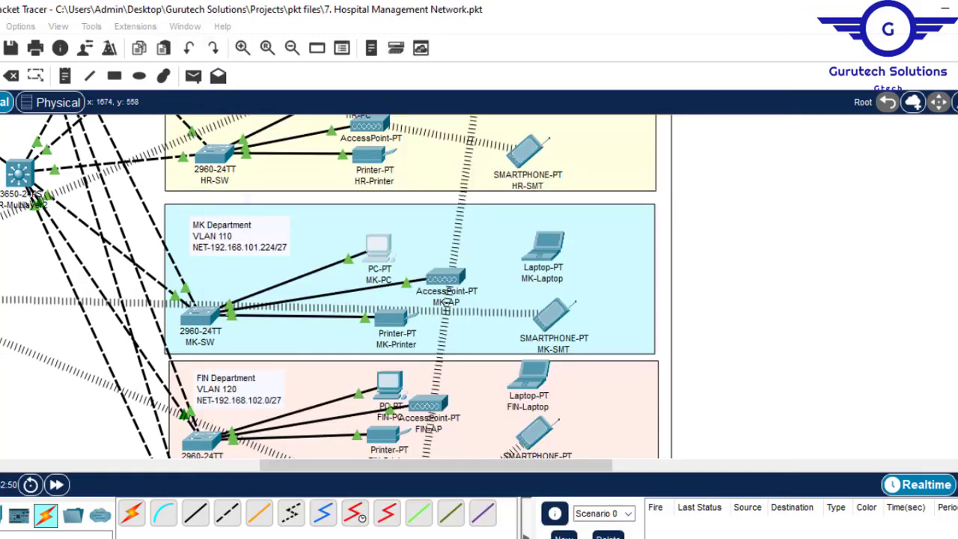
# - Set HR-PC in VLAN 100 and HL-PC in VLAN 90 to DHCP for their IPv4 gateway and DNS settings
pyautogui.scroll(3, 366, 352)
pyautogui.click(365, 365)
pyautogui.click(377, 185)
pyautogui.click(753, 18)
pyautogui.click(345, 230)
pyautogui.click(295, 50)
pyautogui.click(376, 185)
pyautogui.click(752, 18)
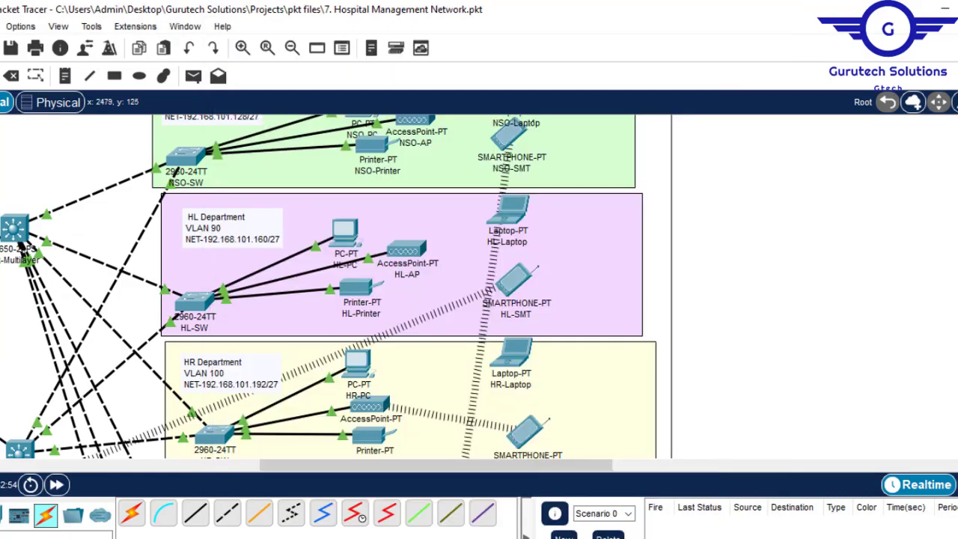
# - Set NSO-PC in the Branch network to DHCP for its IPv4 gateway and DNS settings
pyautogui.scroll(1, 359, 144)
pyautogui.click(359, 142)
pyautogui.click(295, 49)
pyautogui.click(375, 185)
pyautogui.click(753, 18)
# - Inspect the address details of BR-GWA-PC in VLAN 130
pyautogui.scroll(-10, 378, 247)
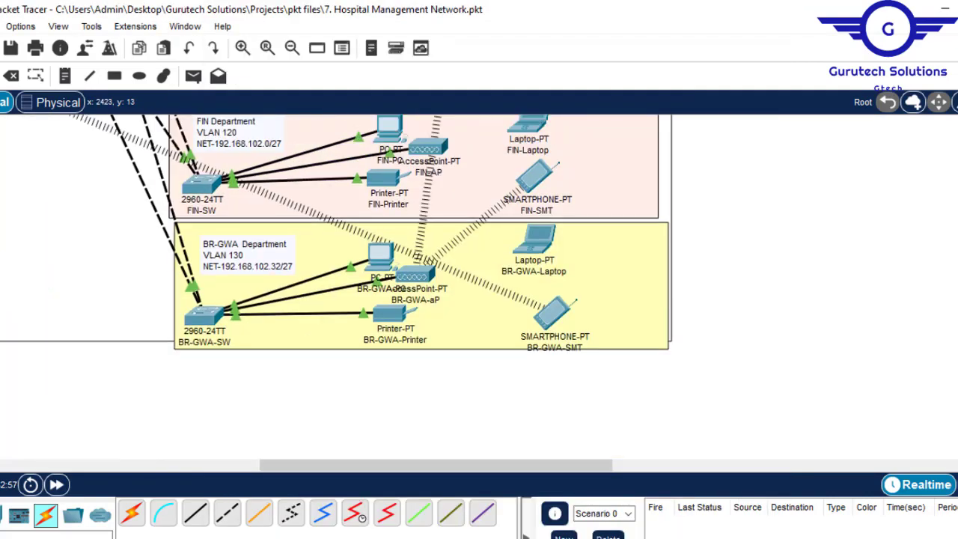
pyautogui.scroll(1, 382, 292)
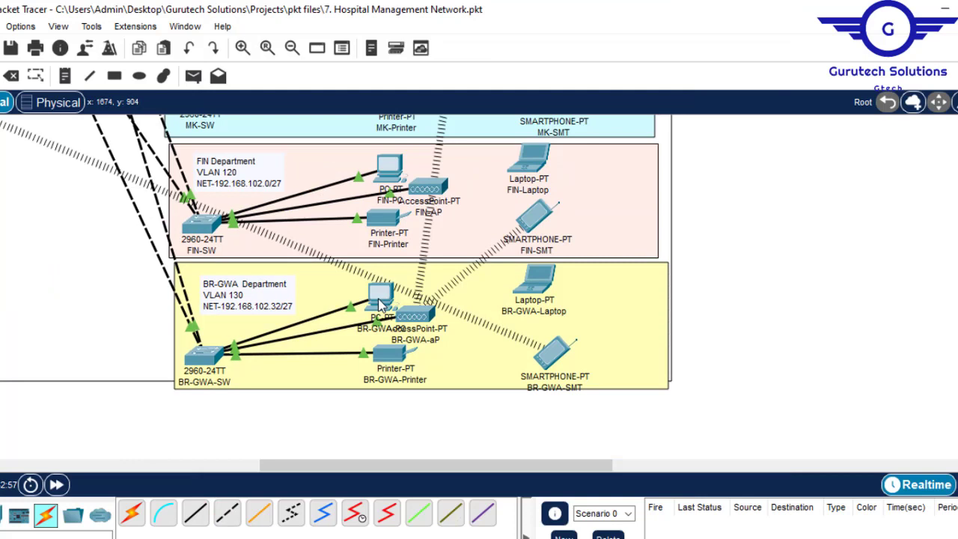
pyautogui.moveTo(381, 303)
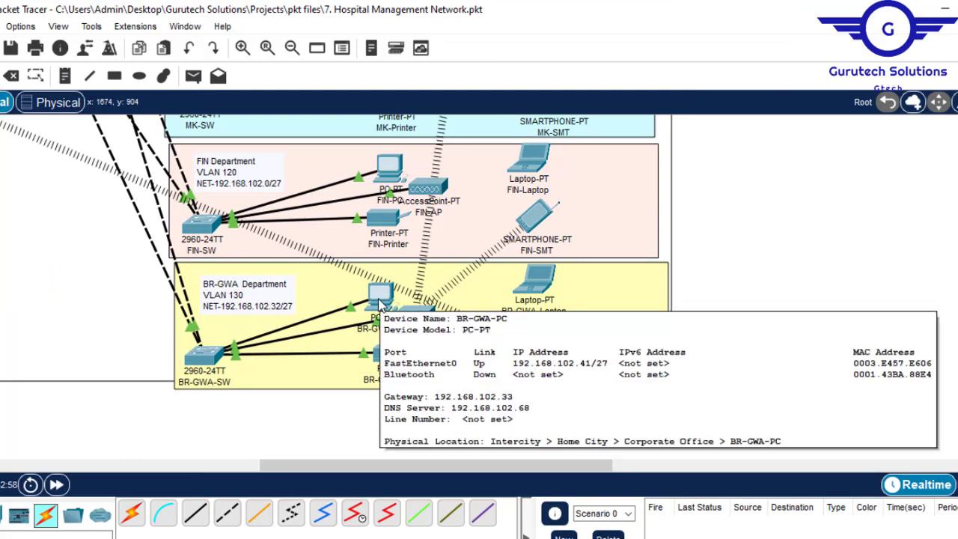
pyautogui.moveTo(387, 173)
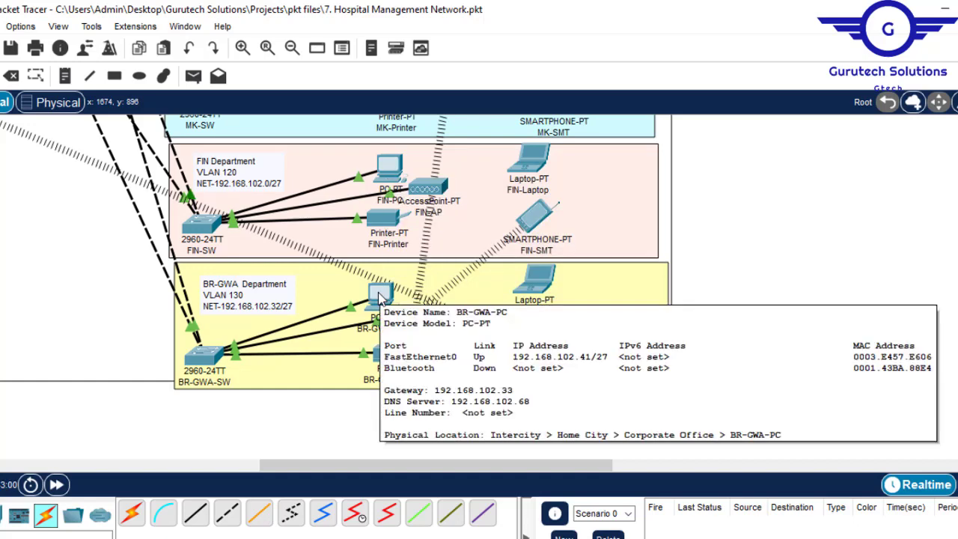
# - Request a new DHCP address on FIN-PC by switching its IP configuration to Static and back to DHCP
pyautogui.click(389, 168)
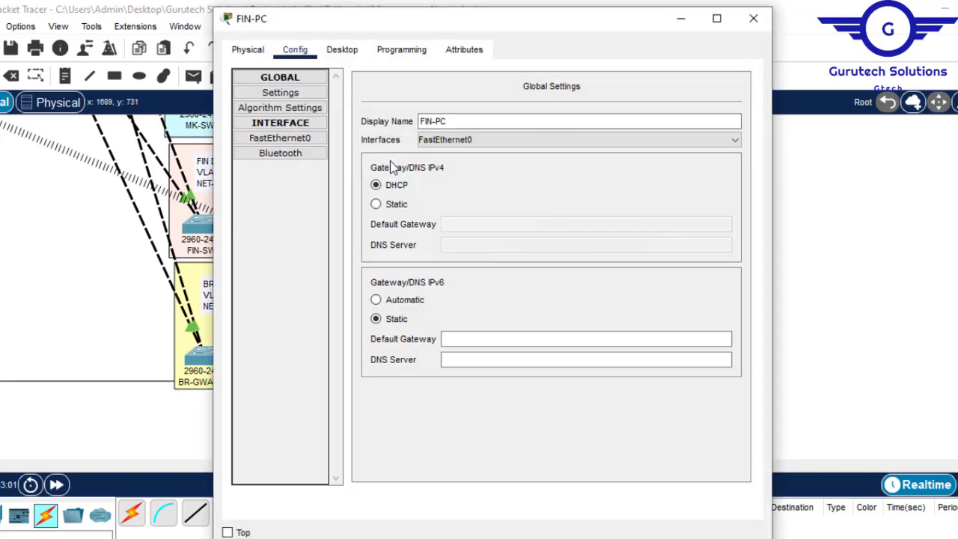
pyautogui.click(356, 52)
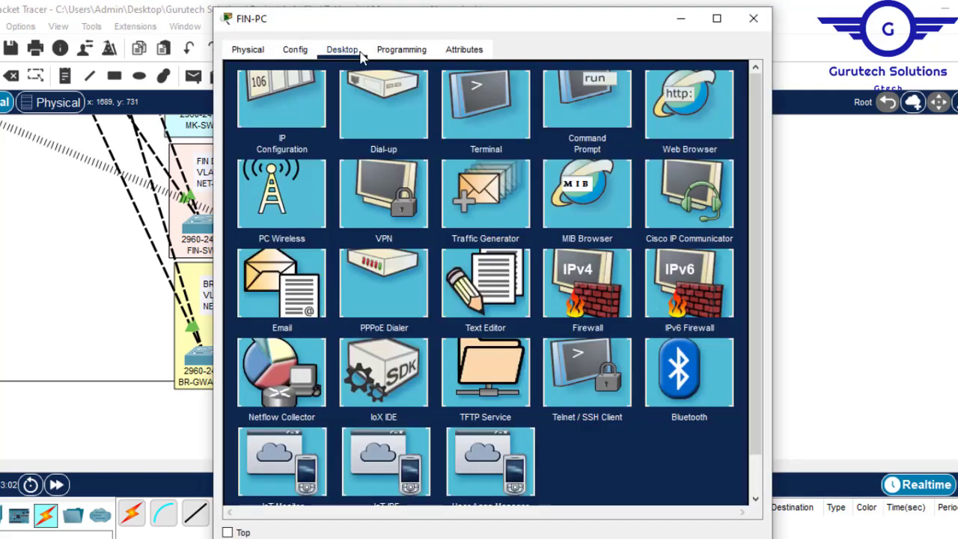
pyautogui.click(289, 126)
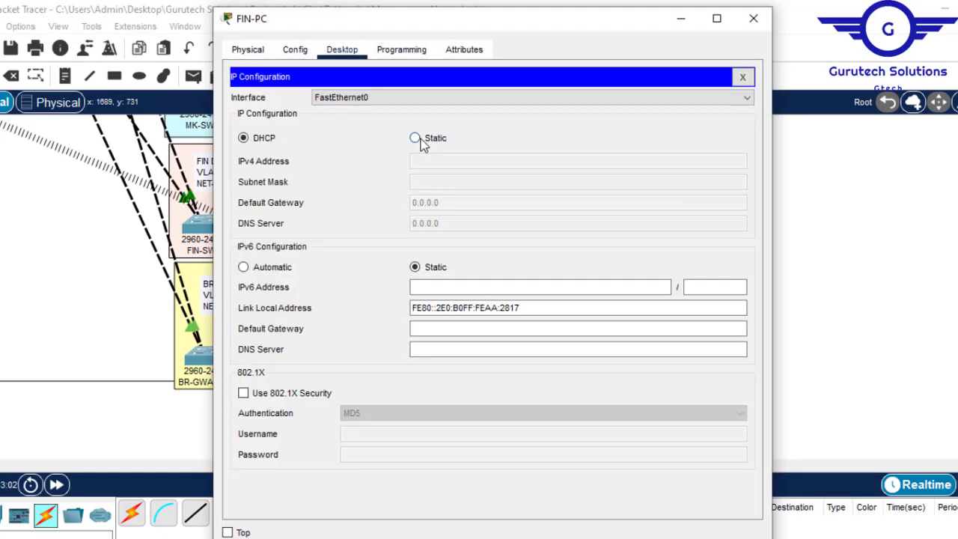
pyautogui.click(416, 138)
pyautogui.click(244, 138)
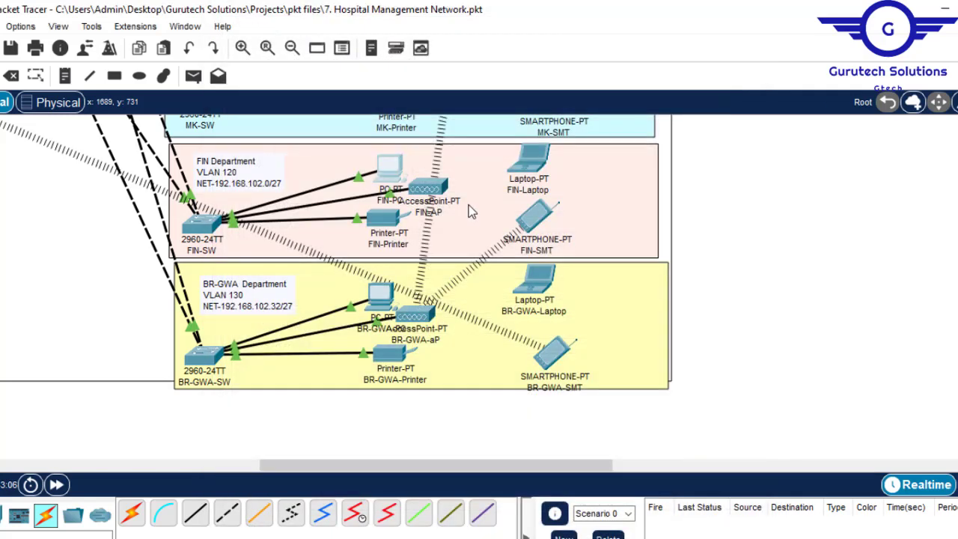
# - Check the IP configuration that MK-PC in VLAN 110 received through DHCP
pyautogui.scroll(5, 718, 184)
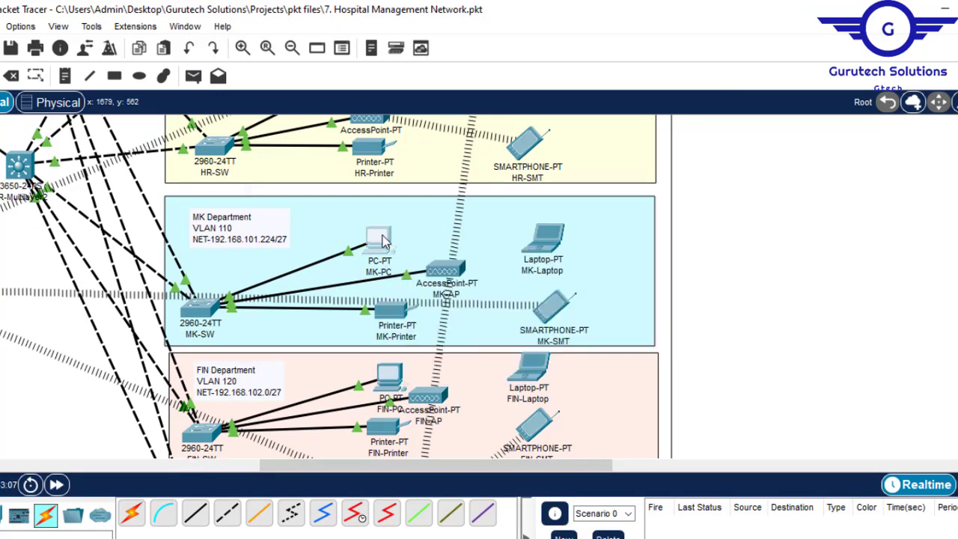
pyautogui.click(383, 240)
pyautogui.click(277, 101)
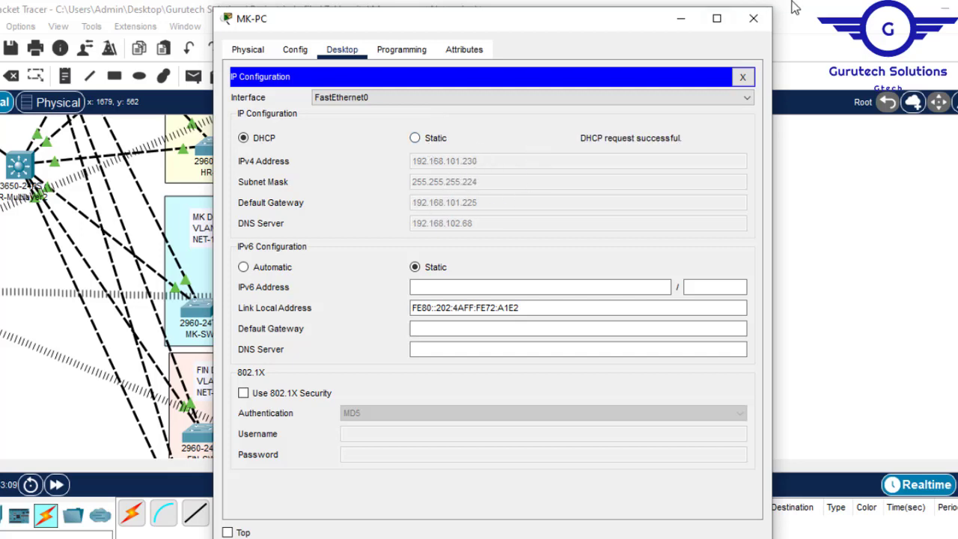
pyautogui.click(753, 19)
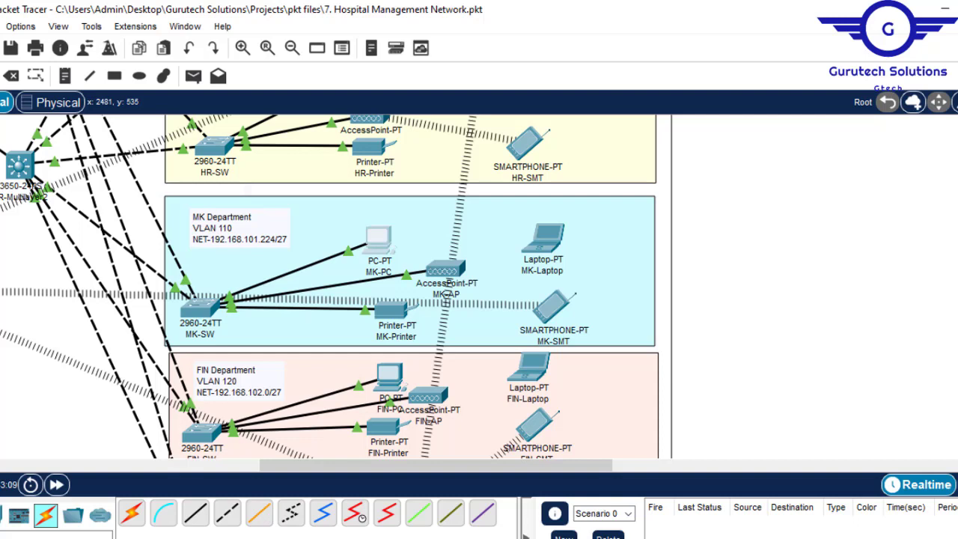
# - Check the IP configuration of HR-PC in VLAN 100 and the address details of the neighbouring MK-PC
pyautogui.scroll(5, 416, 228)
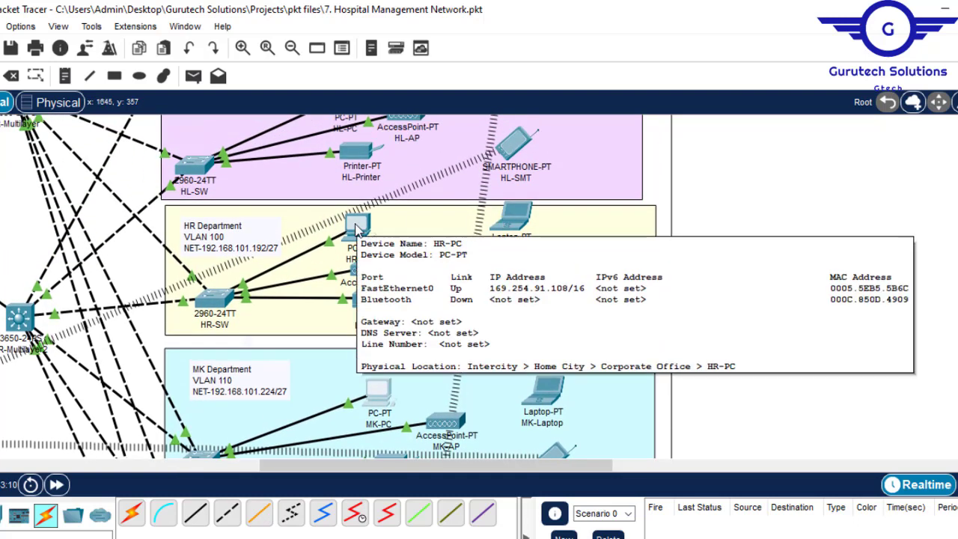
pyautogui.click(357, 230)
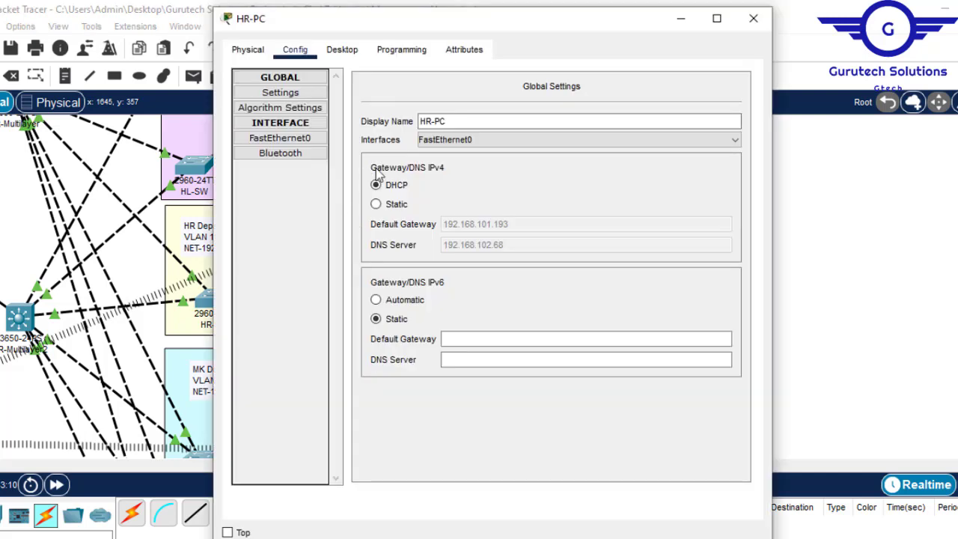
pyautogui.click(338, 51)
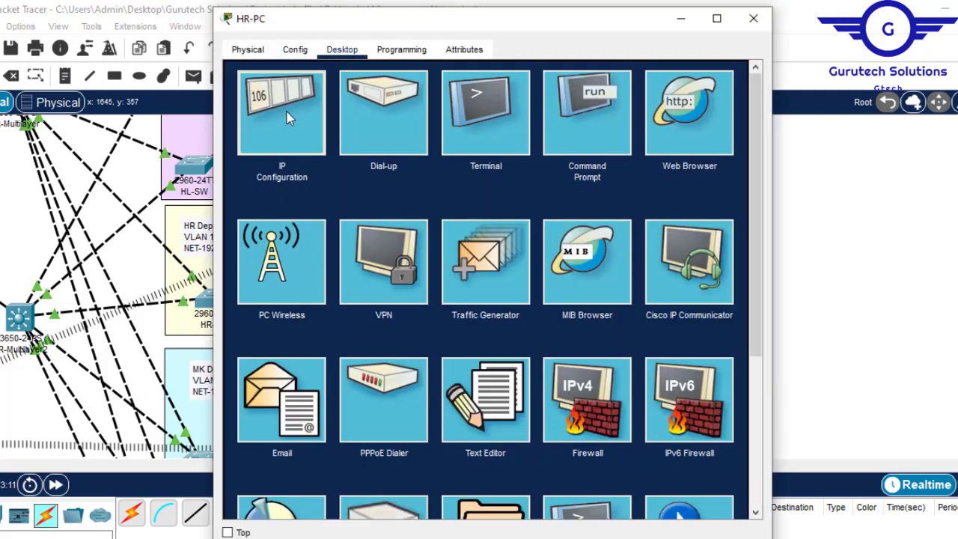
pyautogui.click(303, 117)
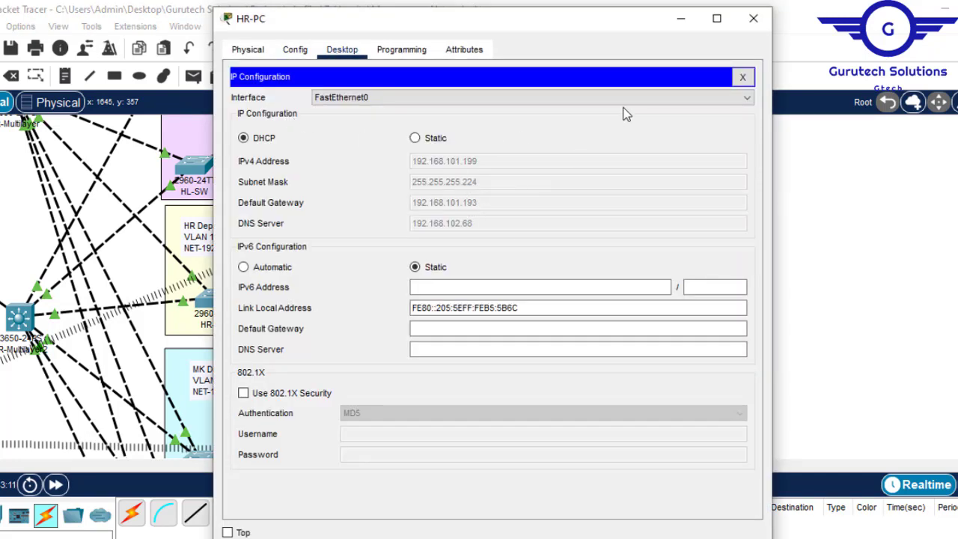
pyautogui.click(753, 18)
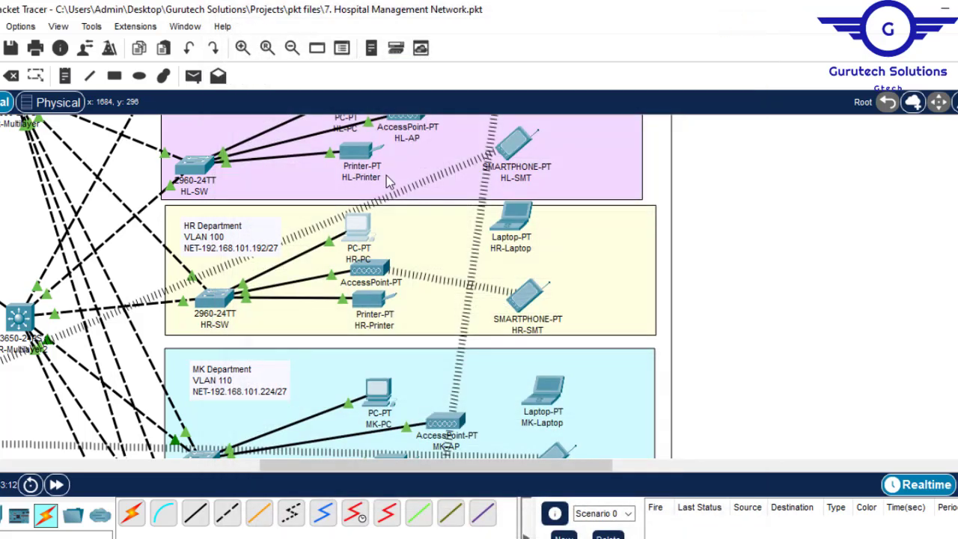
pyautogui.moveTo(352, 228)
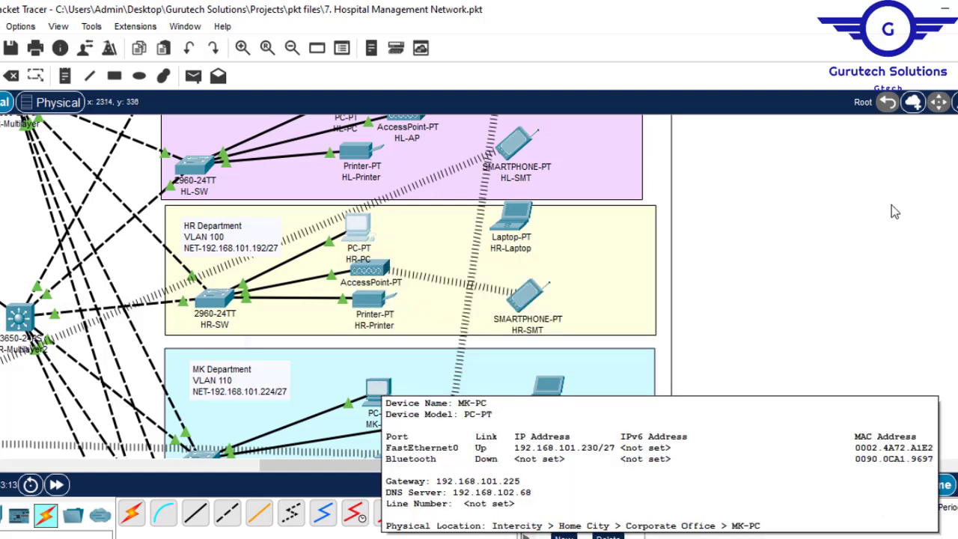
# - Inspect the address details of HL-PC in VLAN 90, NSO-PC in VLAN 80 and the HL-SMT smartphone
pyautogui.scroll(3, 447, 447)
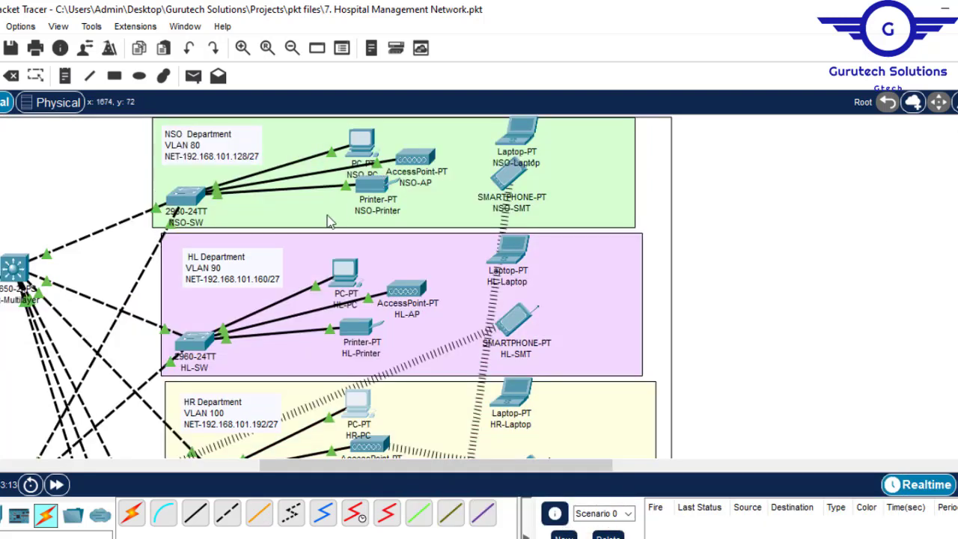
pyautogui.moveTo(343, 271)
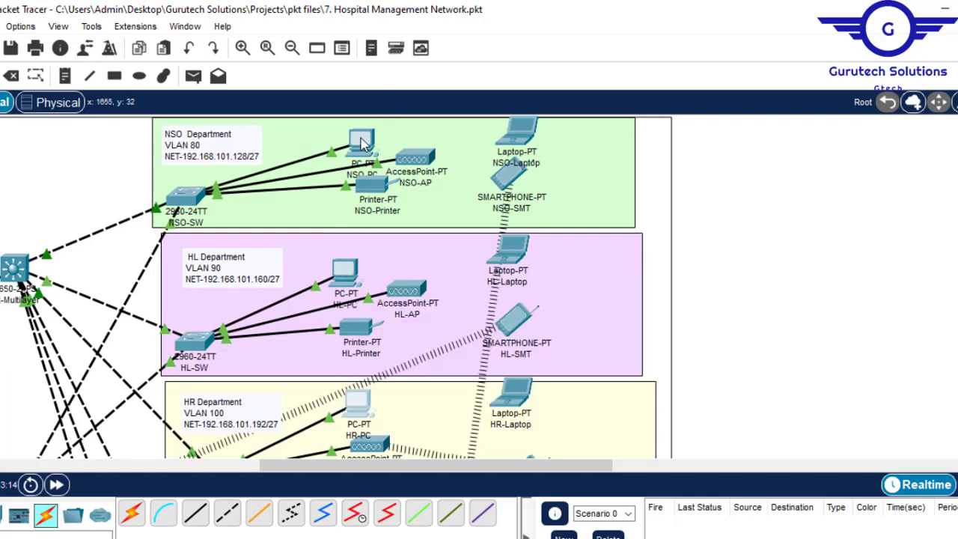
pyautogui.moveTo(361, 143)
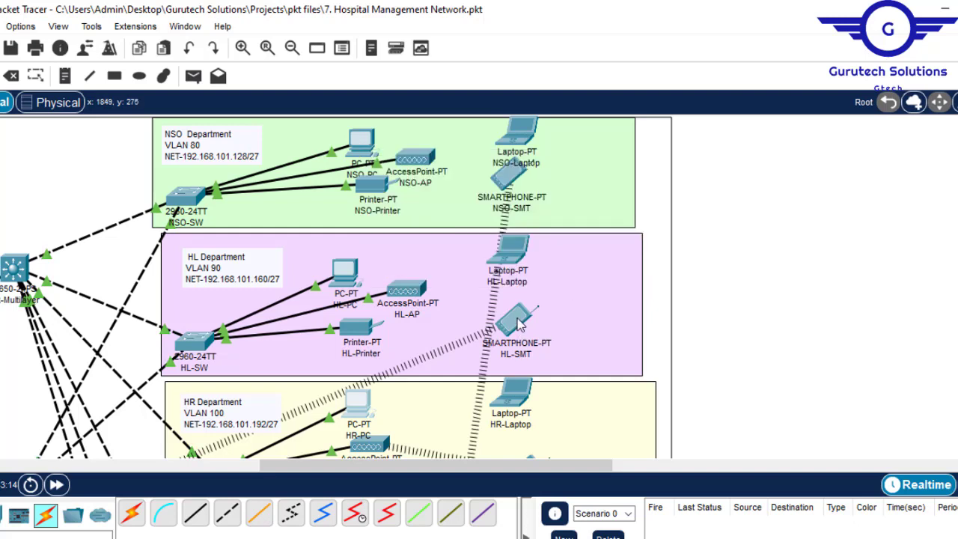
pyautogui.moveTo(520, 322)
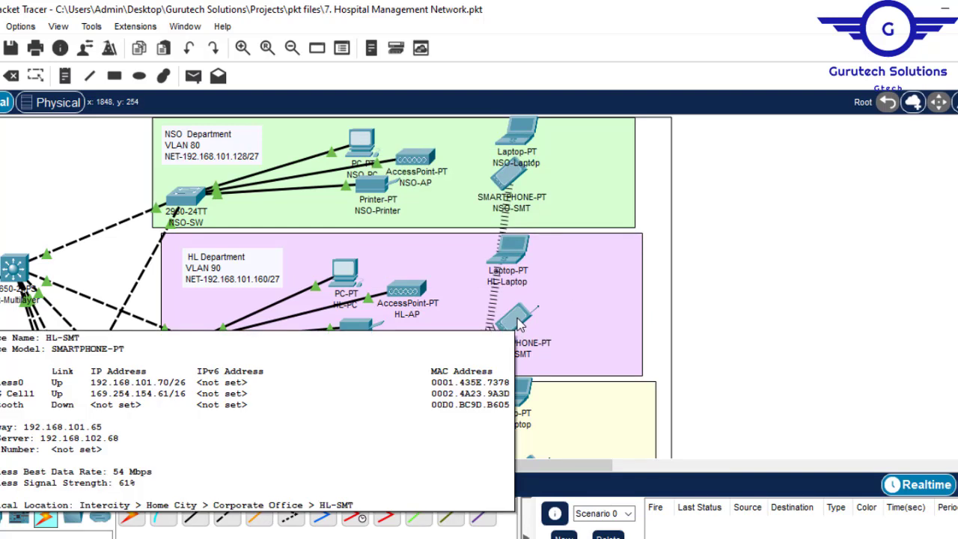
# - Switch to Config.txt in Notepad, highlight the wireless network configurations item in the checklist, and return to the Packet Tracer topology
pyautogui.moveTo(436, 462); pyautogui.dragTo(200, 462)
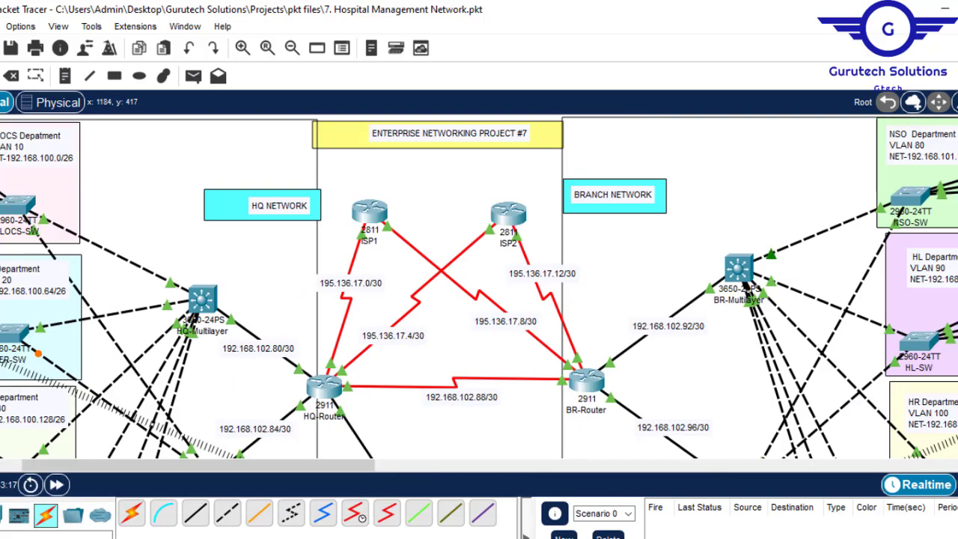
pyautogui.click(738, 500)
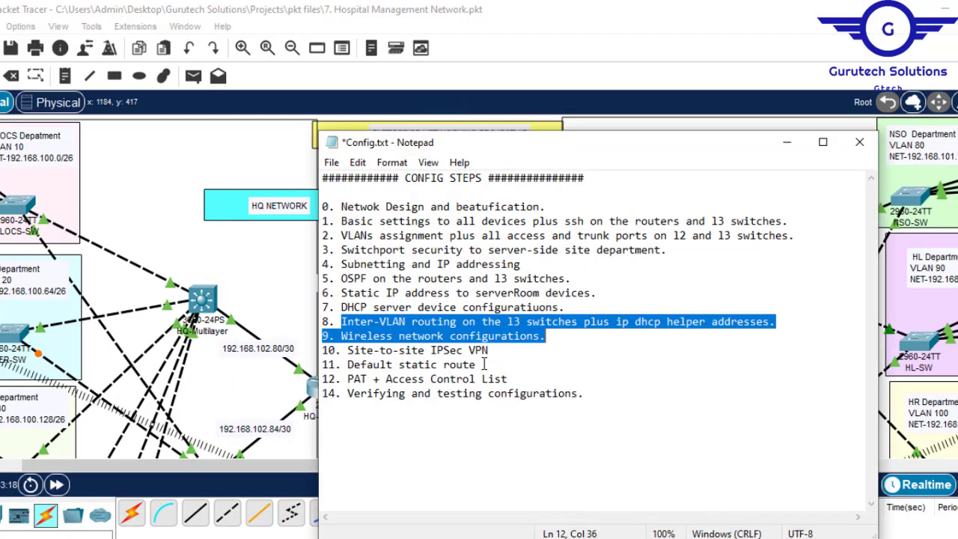
pyautogui.click(534, 335)
pyautogui.moveTo(548, 336); pyautogui.dragTo(342, 338)
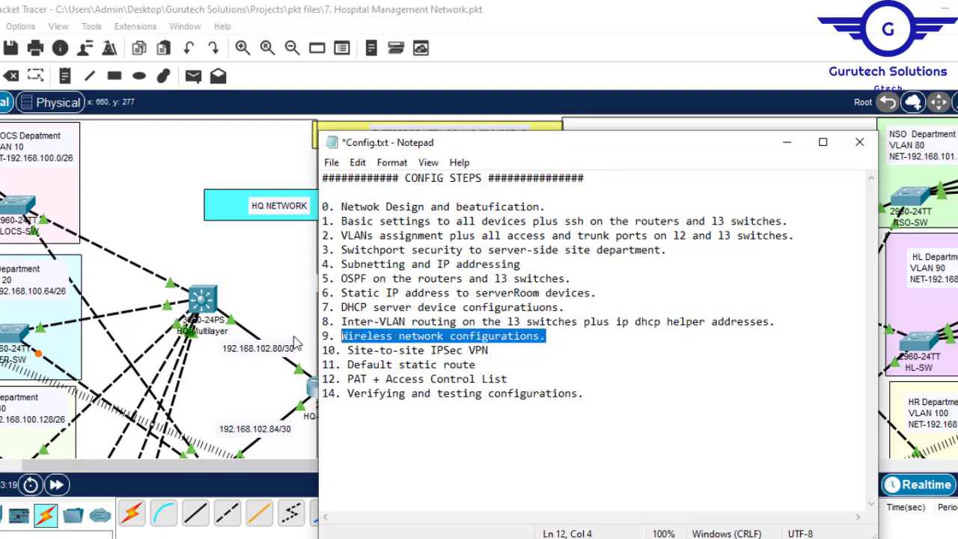
pyautogui.click(260, 277)
# - Set the SSID of Port 1 on the MLOCS department's access point to MLOCS-AP
pyautogui.moveTo(232, 466); pyautogui.dragTo(116, 464)
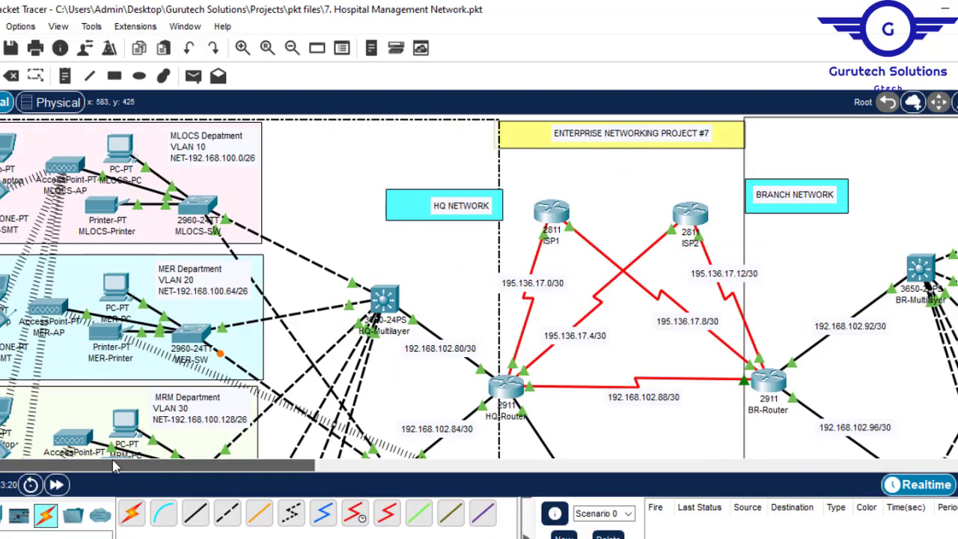
pyautogui.click(66, 166)
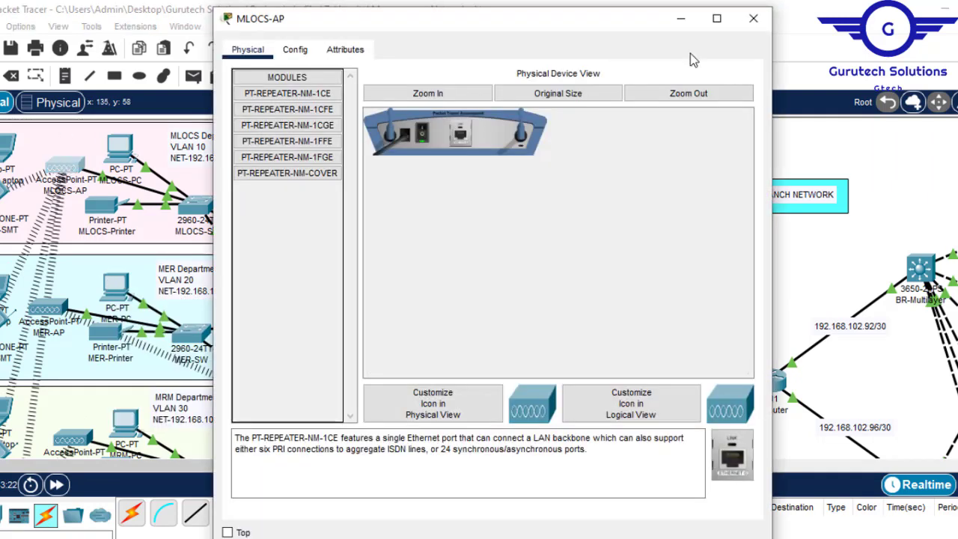
pyautogui.click(753, 18)
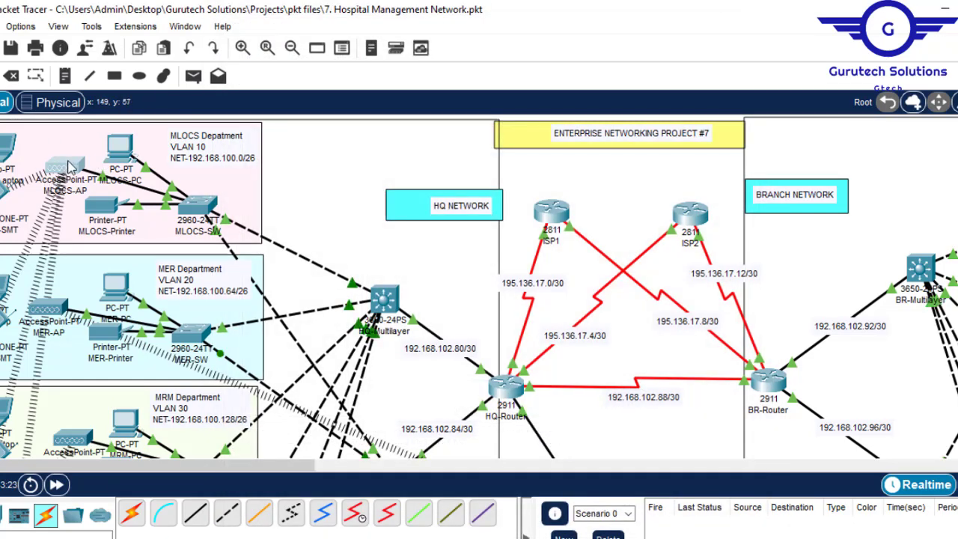
pyautogui.click(67, 166)
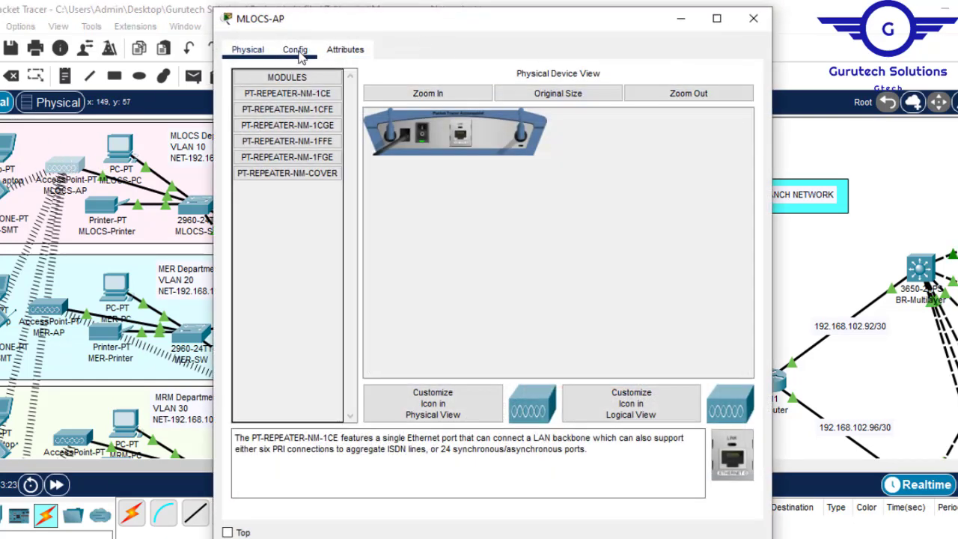
pyautogui.click(296, 51)
pyautogui.moveTo(451, 124); pyautogui.dragTo(341, 128)
pyautogui.hotkey('ctrl', 'c')
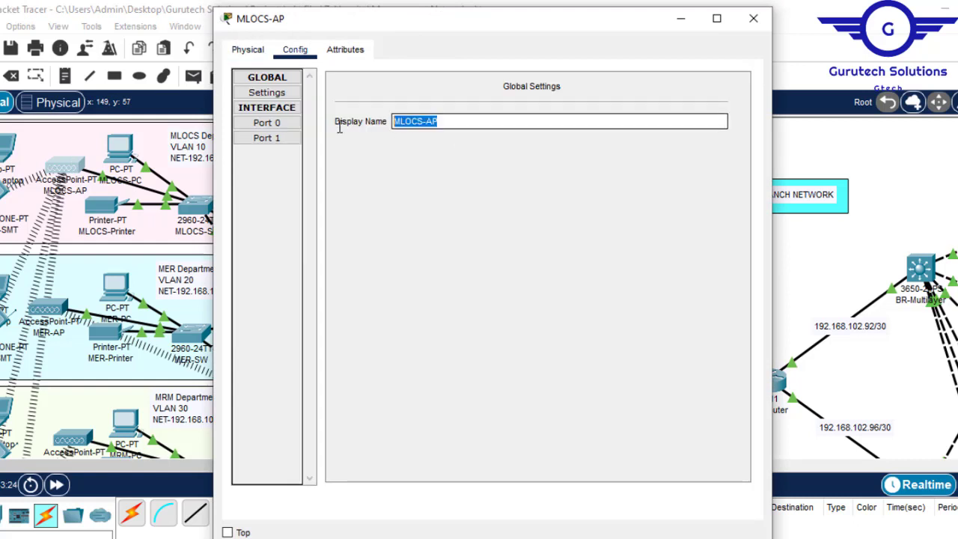
pyautogui.click(269, 140)
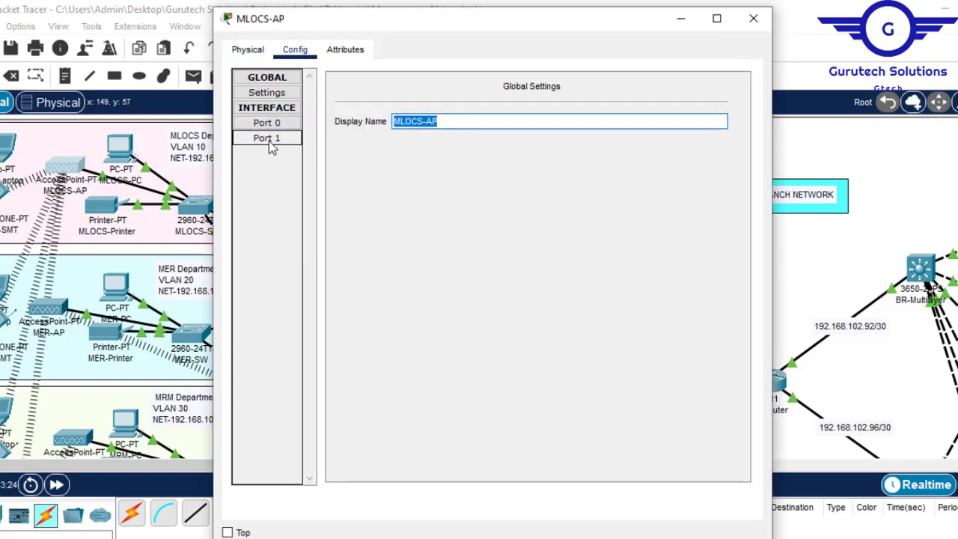
pyautogui.click(582, 120)
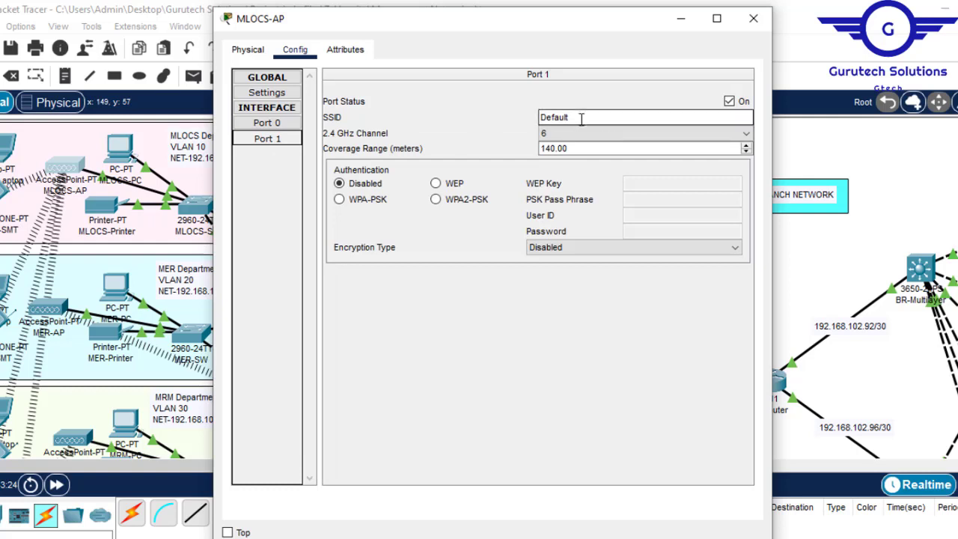
pyautogui.doubleClick(581, 116)
pyautogui.write('MLOCS-AP')
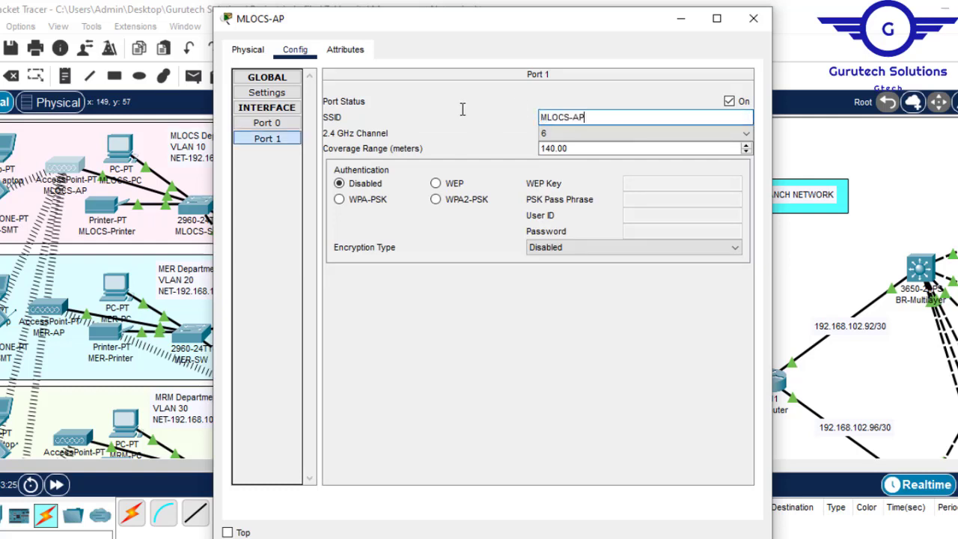
# - Secure Port 1 of the MLOCS access point with WPA2-PSK, enter the PSK pass phrase, and copy it
pyautogui.click(443, 204)
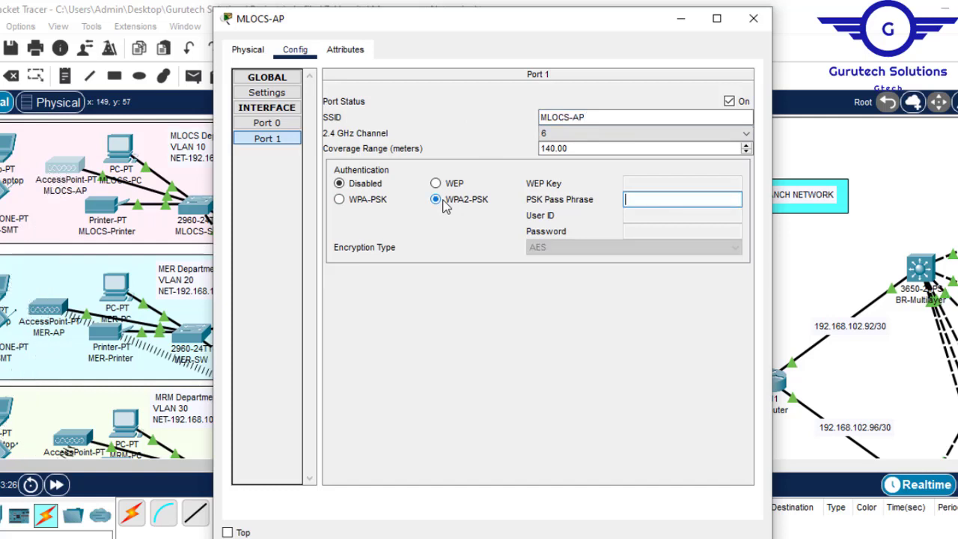
pyautogui.click(648, 202)
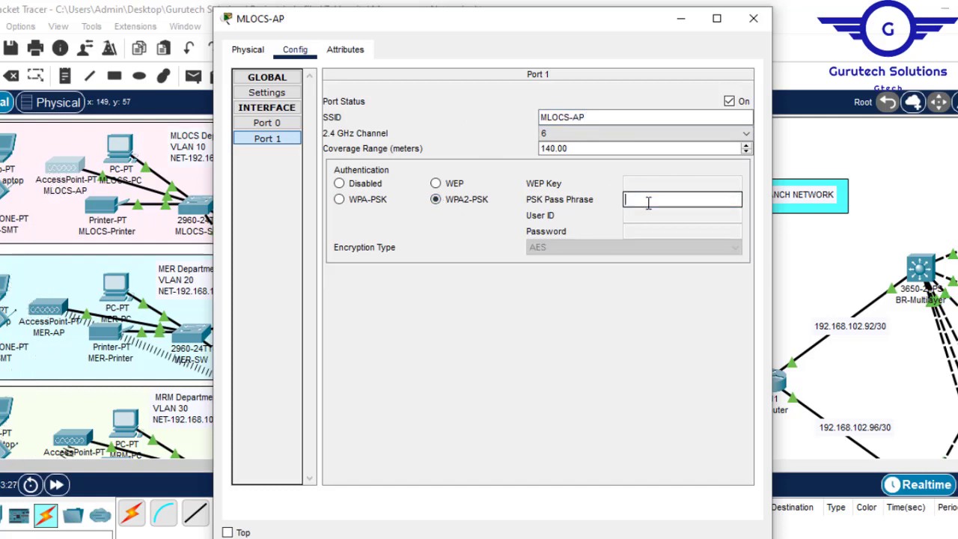
pyautogui.hotkey('ctrl', 'v')
pyautogui.write('1')
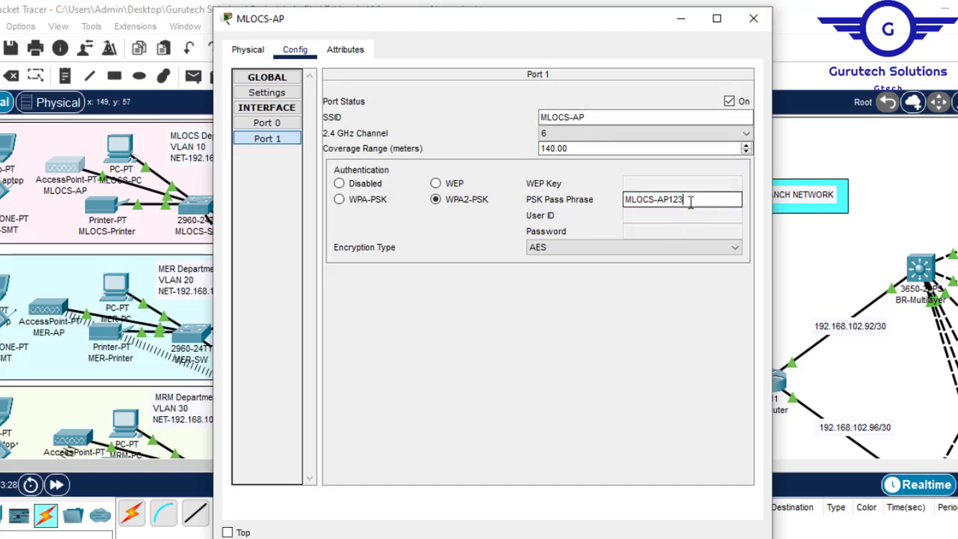
pyautogui.hotkey('ctrl', 'a')
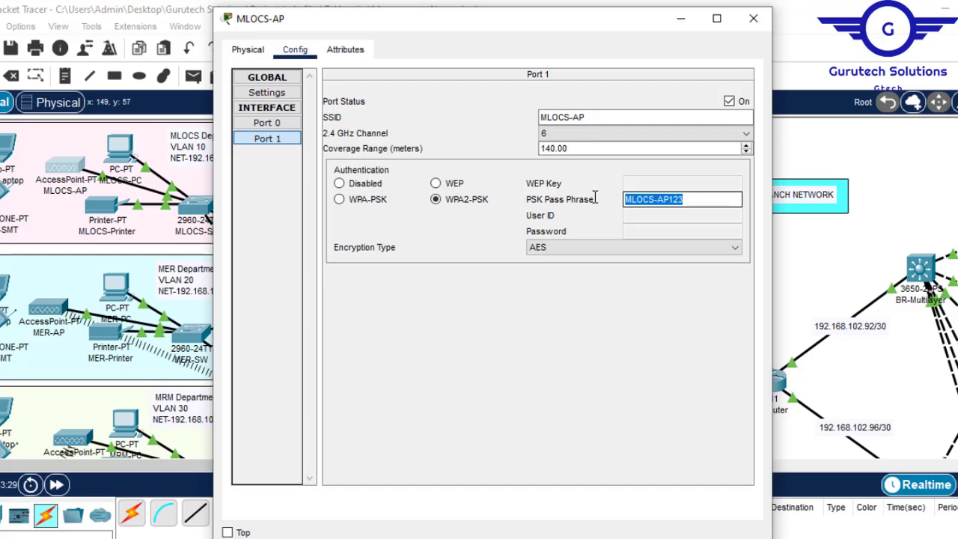
pyautogui.click(752, 18)
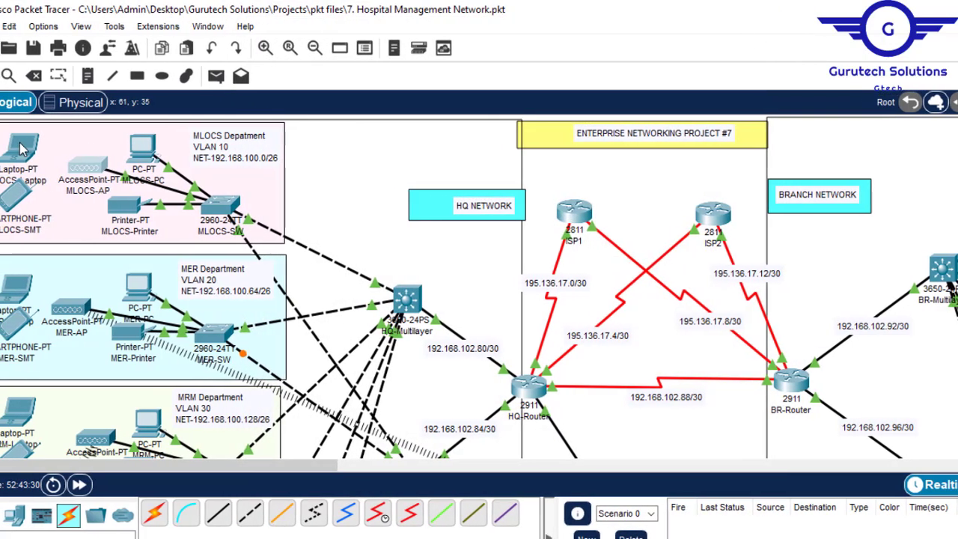
# - Replace the wired network module of MLOCS-Laptop with the WPC300N wireless module while powered off, and power the laptop back on
pyautogui.click(18, 149)
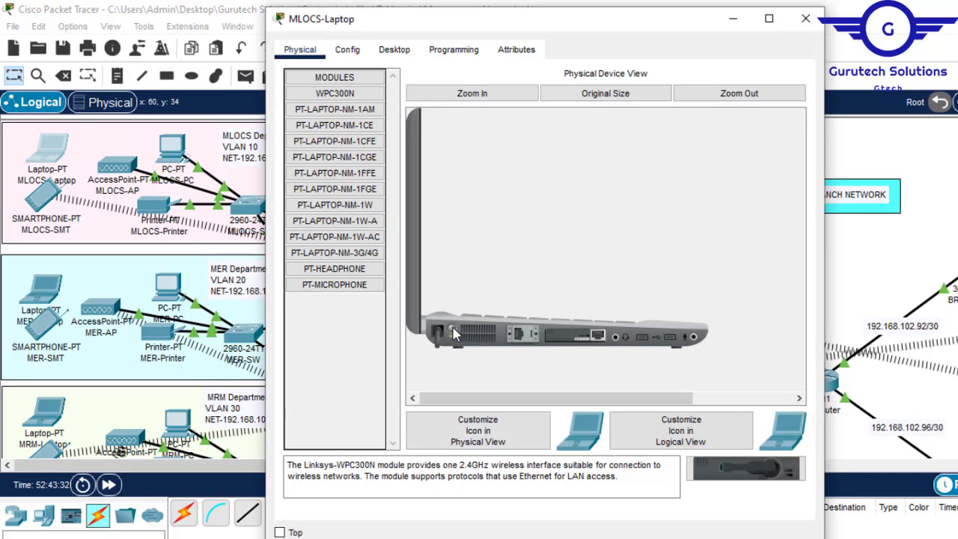
pyautogui.moveTo(594, 340); pyautogui.dragTo(338, 314)
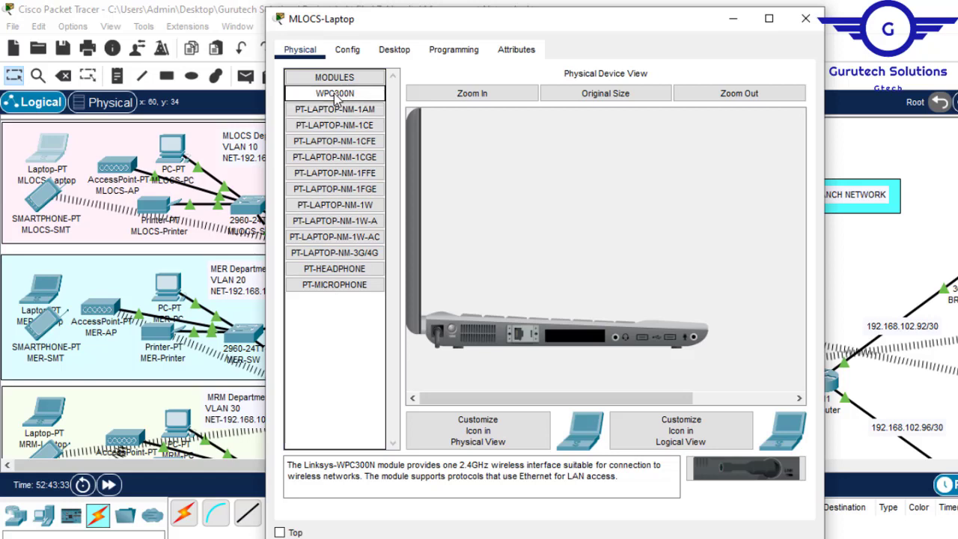
pyautogui.moveTo(336, 99); pyautogui.dragTo(582, 341)
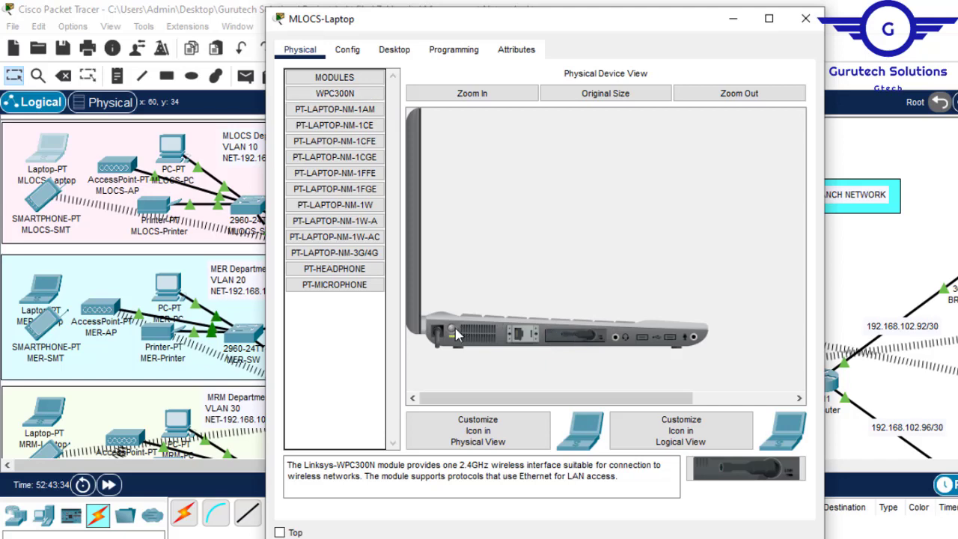
pyautogui.click(412, 59)
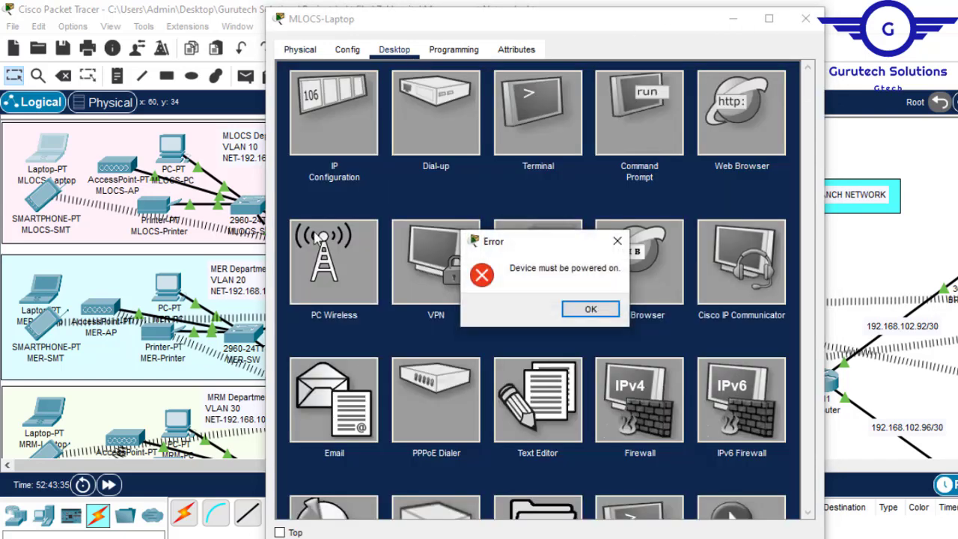
pyautogui.click(591, 309)
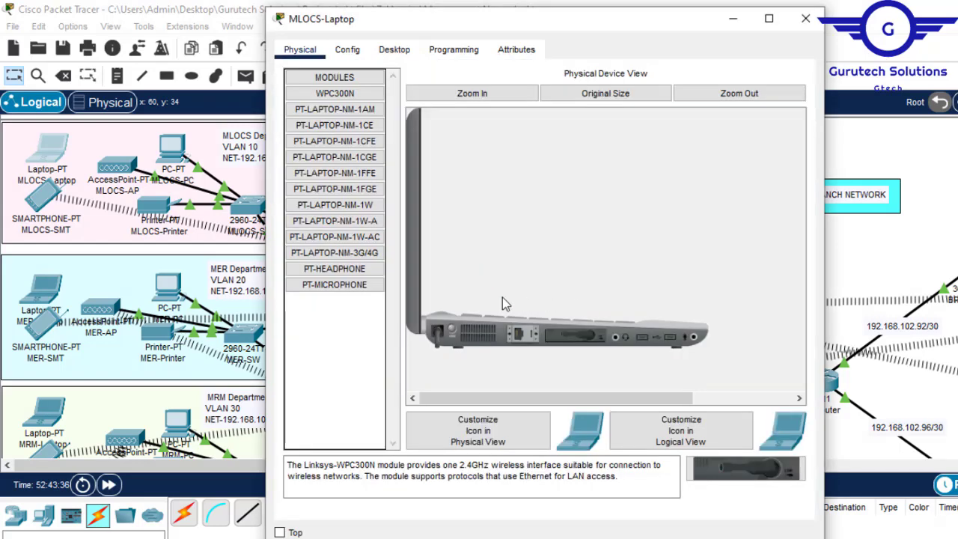
# - Configure MLOCS-Laptop's Wireless0 interface with SSID MLOCS-AP, WPA2-PSK authentication and the access point's PSK pass phrase
pyautogui.click(353, 50)
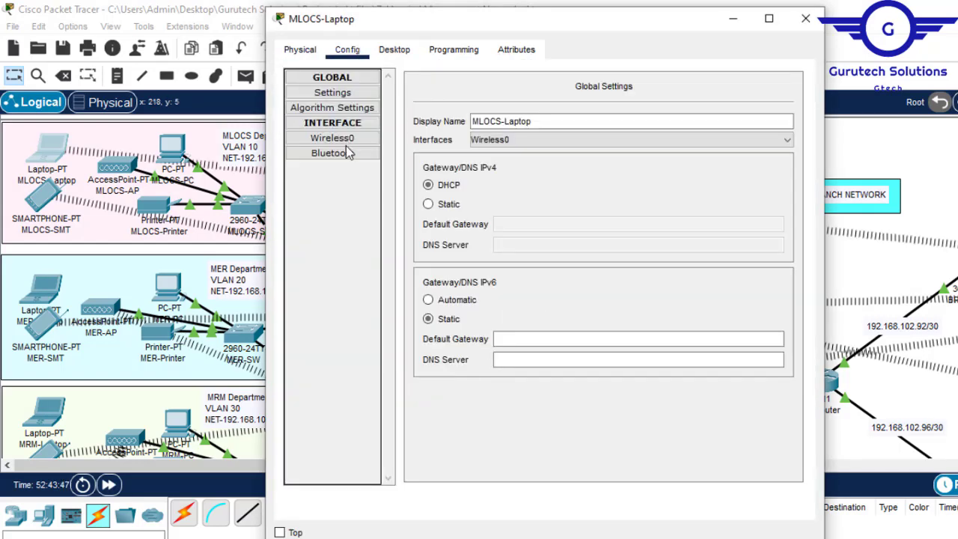
pyautogui.click(357, 143)
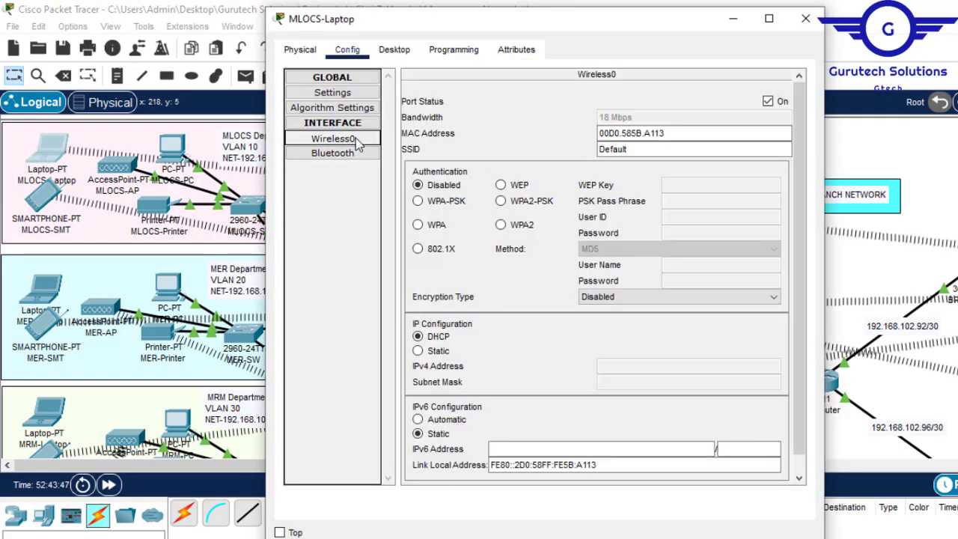
pyautogui.doubleClick(639, 148)
pyautogui.write('MLOCS-AP')
pyautogui.click(501, 200)
pyautogui.click(711, 203)
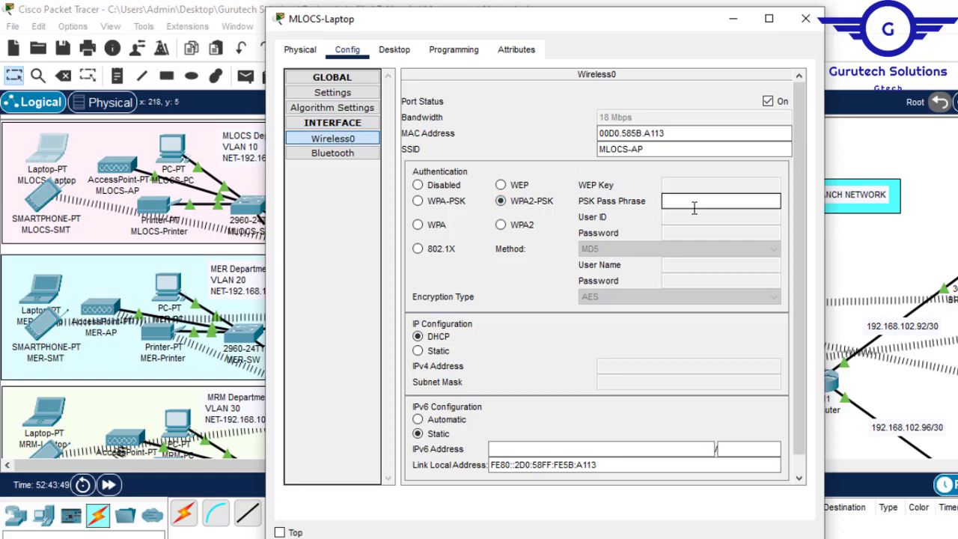
pyautogui.hotkey('ctrl', 'v')
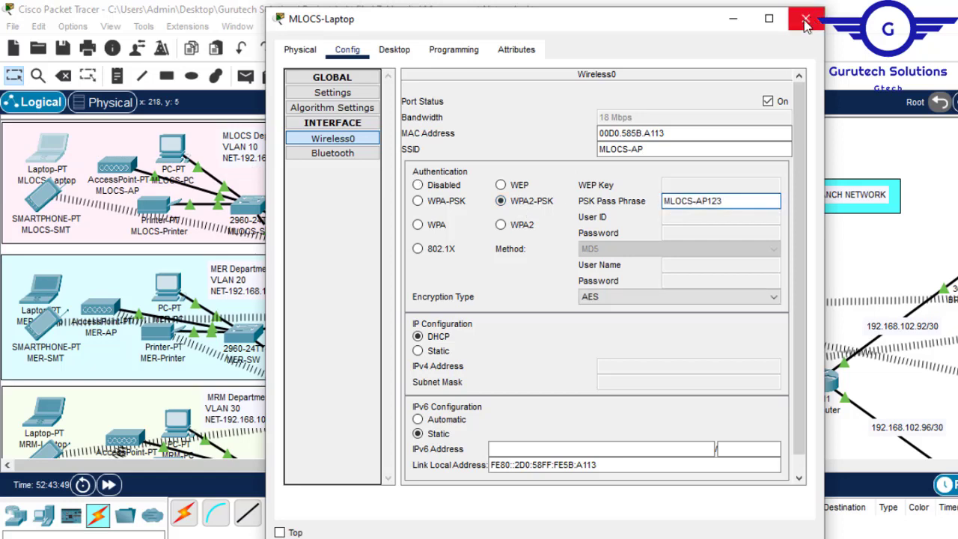
# - Configure the Wireless0 interface of the MLOCS-SMT smartphone with SSID MLOCS-AP, WPA2-PSK authentication and the PSK pass phrase
pyautogui.click(39, 204)
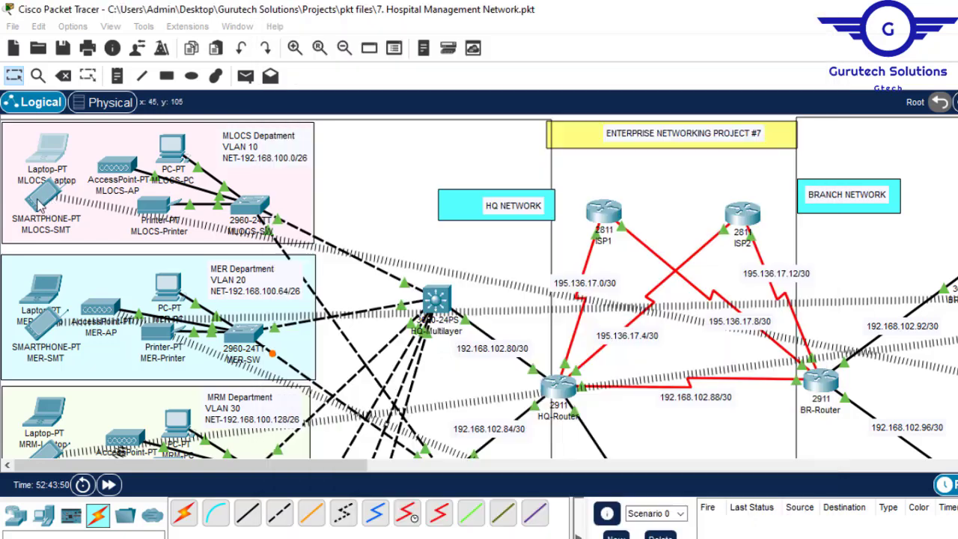
pyautogui.click(38, 204)
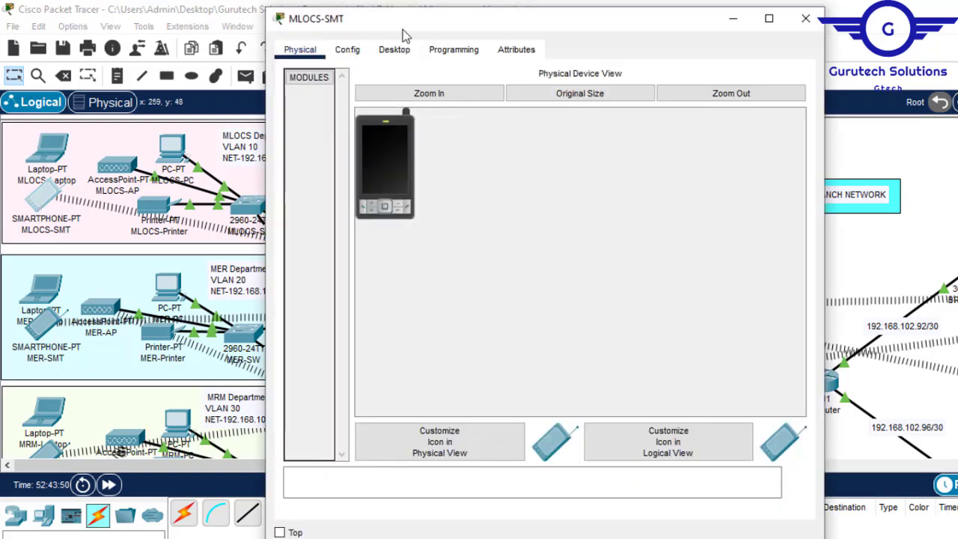
pyautogui.click(349, 52)
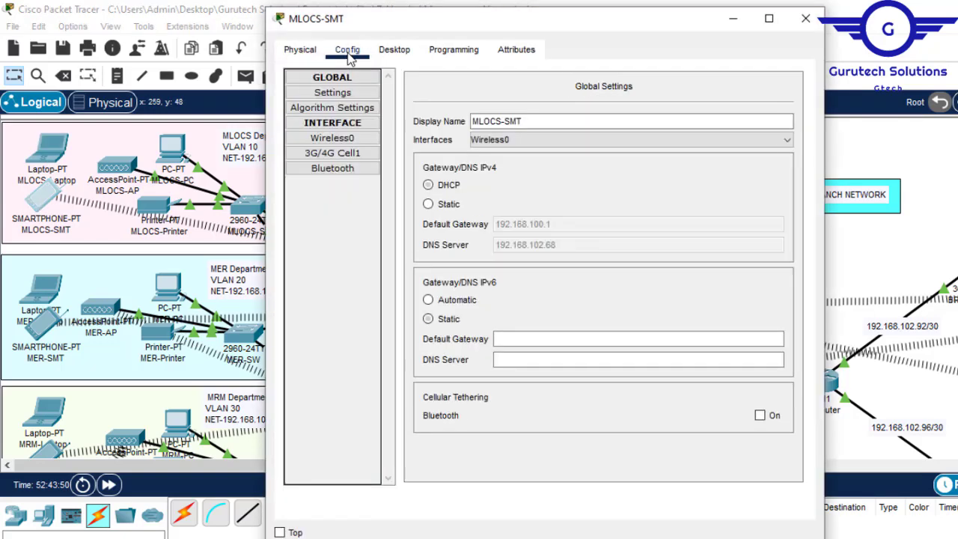
pyautogui.click(343, 140)
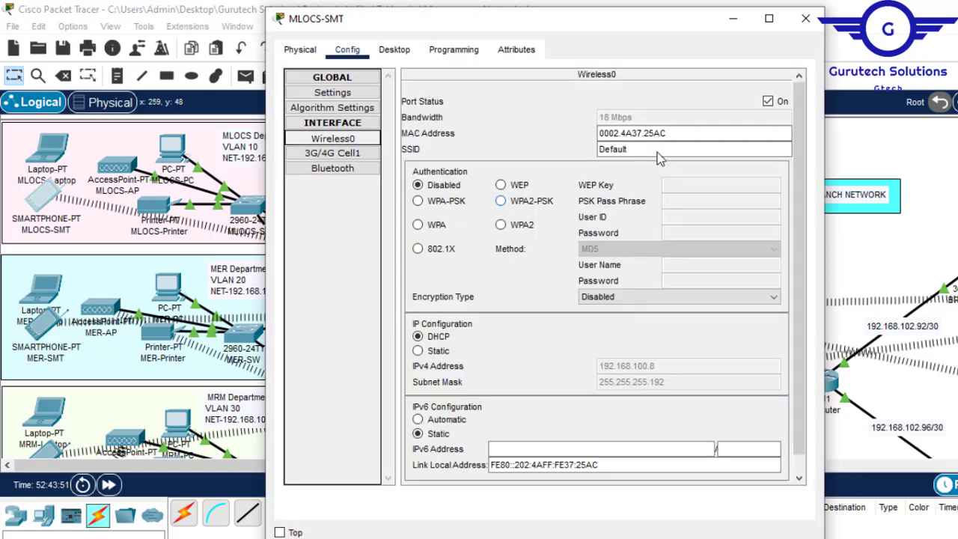
pyautogui.moveTo(637, 150); pyautogui.dragTo(470, 157)
pyautogui.write('MLOCS-AP')
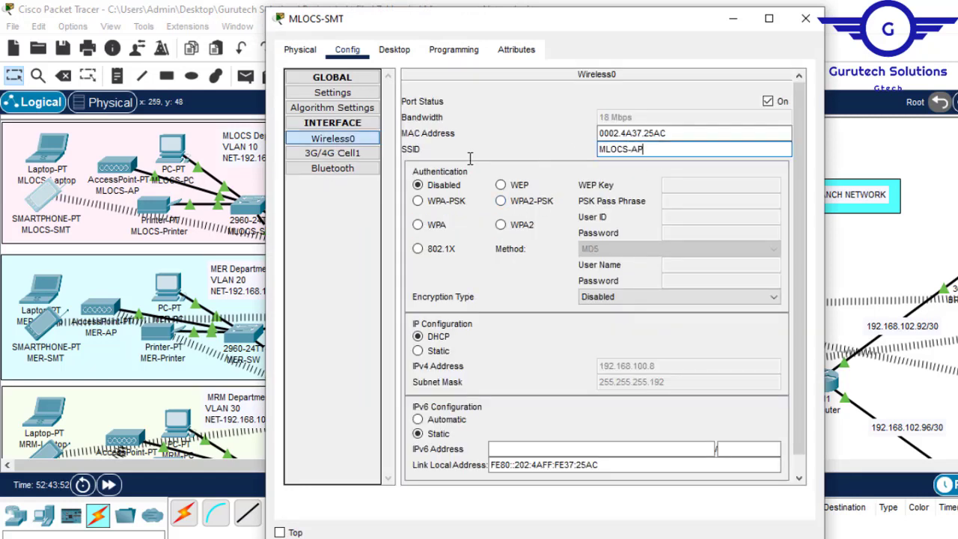
pyautogui.click(501, 203)
pyautogui.click(687, 200)
pyautogui.write('MLOCS-AP123')
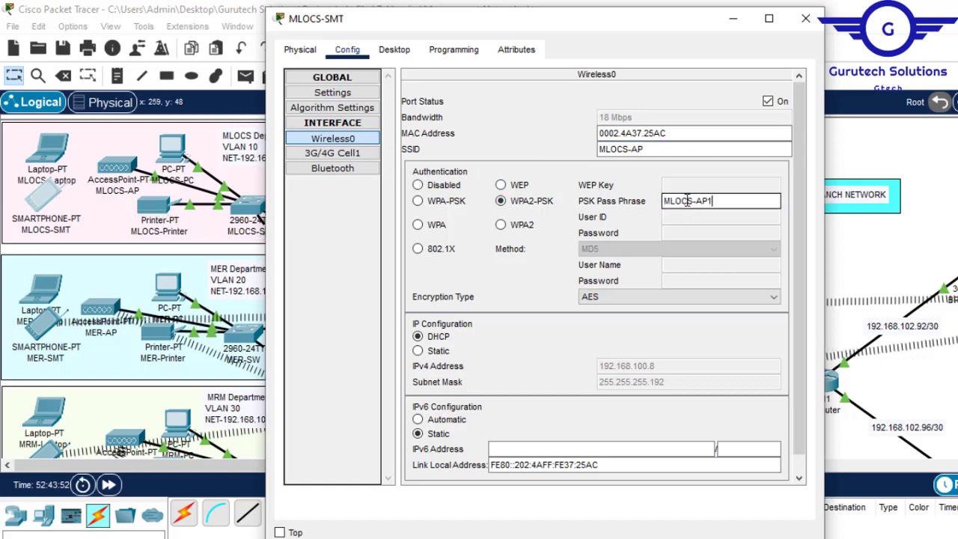
# - Close the MLOCS-SMT settings and examine the wireless links of laptops and smartphones across all HQ and Branch departments
pyautogui.click(806, 20)
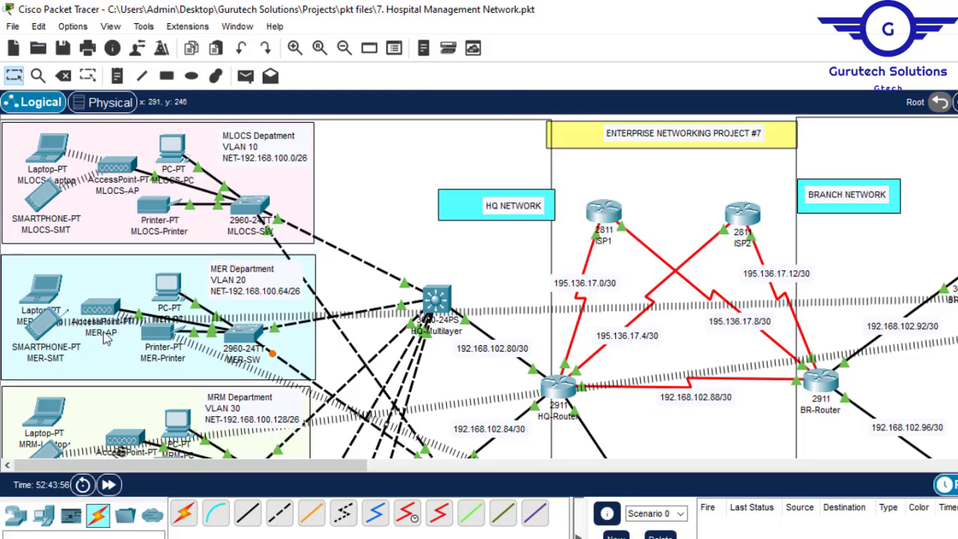
pyautogui.moveTo(159, 341)
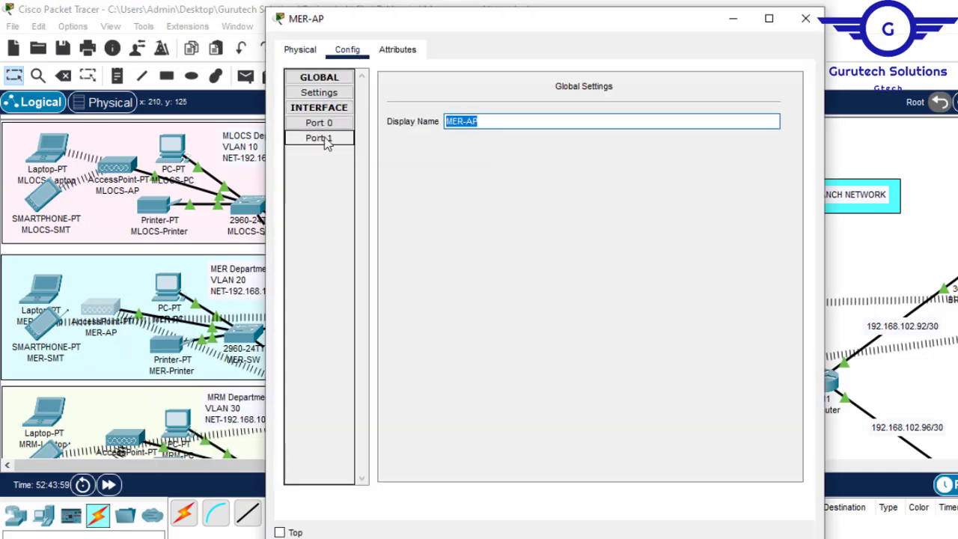
pyautogui.click(325, 139)
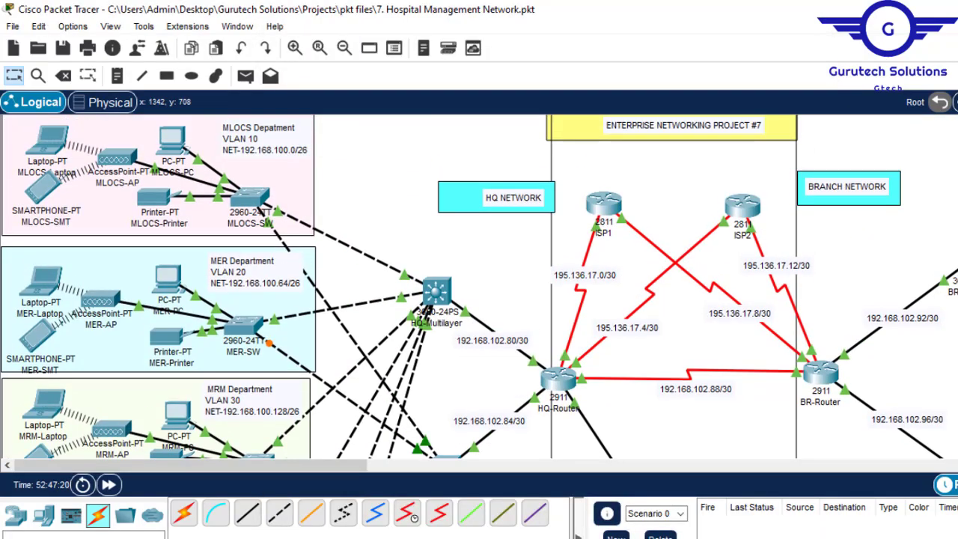
pyautogui.scroll(-10, 478, 287)
pyautogui.scroll(-3, 479, 287)
pyautogui.scroll(15, 479, 286)
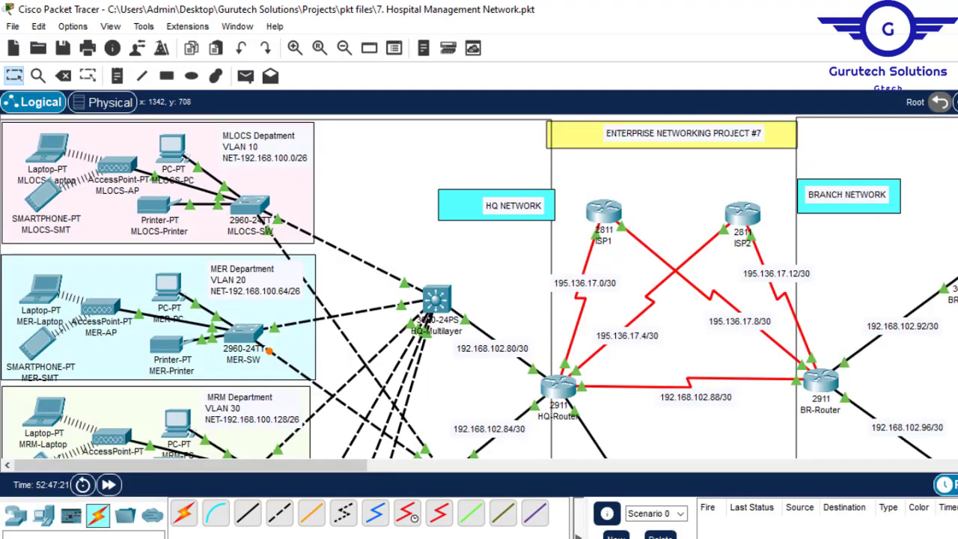
pyautogui.moveTo(331, 476); pyautogui.dragTo(571, 476)
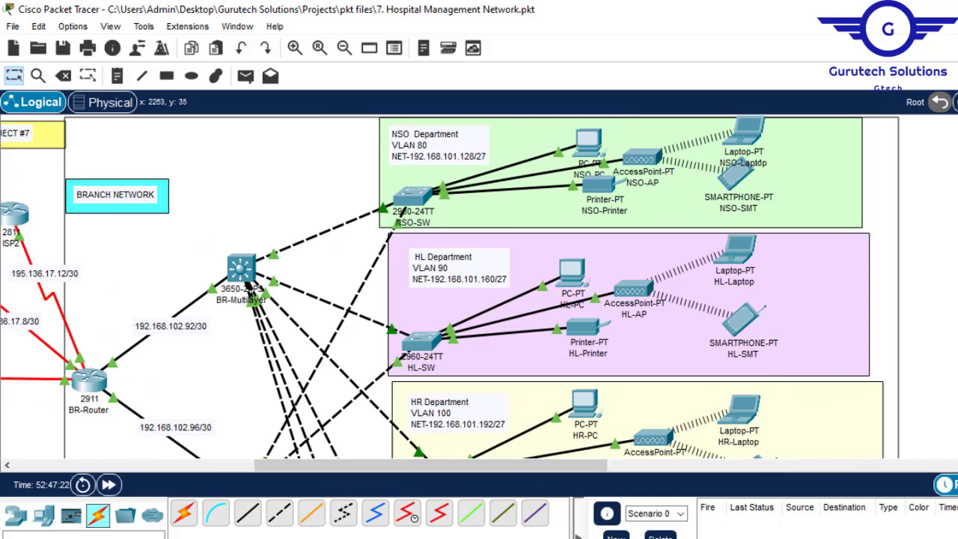
pyautogui.scroll(-10, 449, 287)
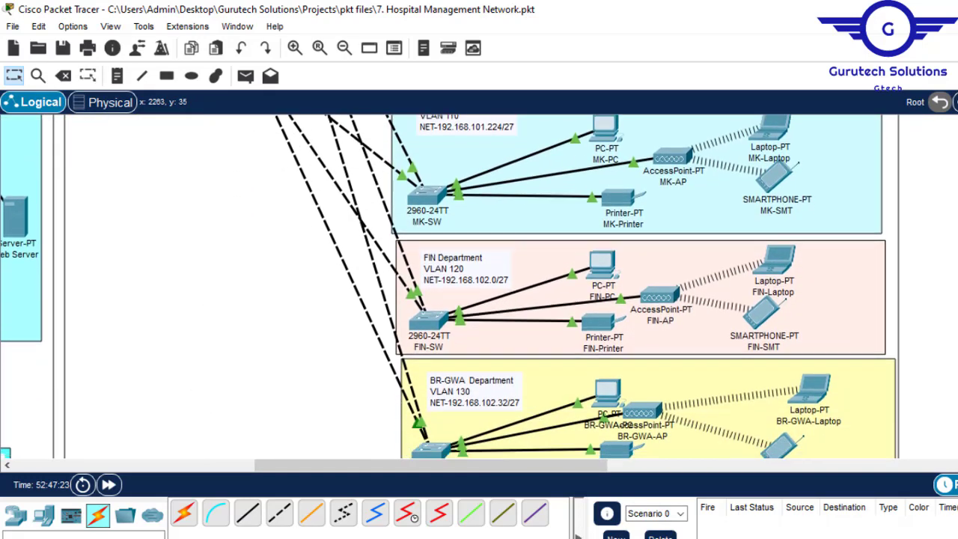
pyautogui.scroll(-4, 449, 287)
pyautogui.scroll(4, 449, 287)
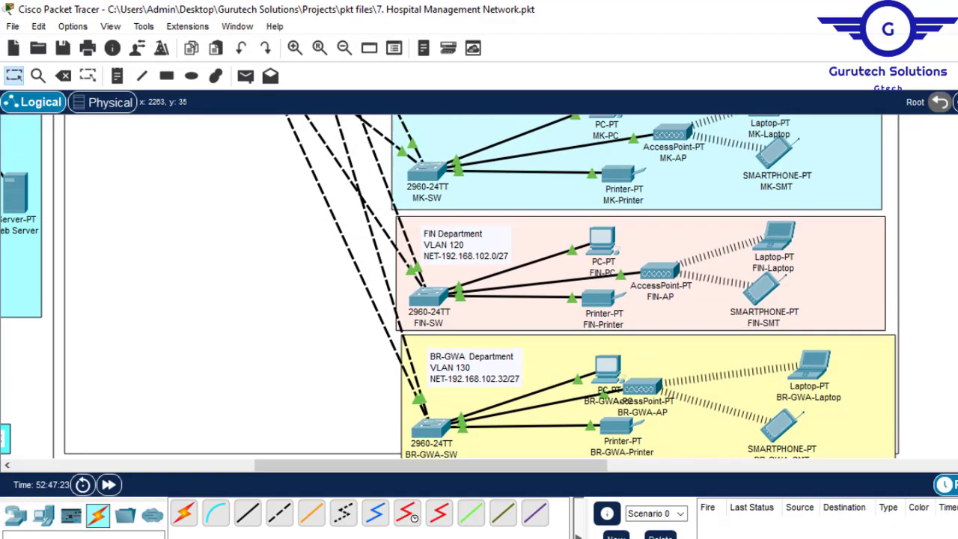
pyautogui.moveTo(365, 464); pyautogui.dragTo(80, 485)
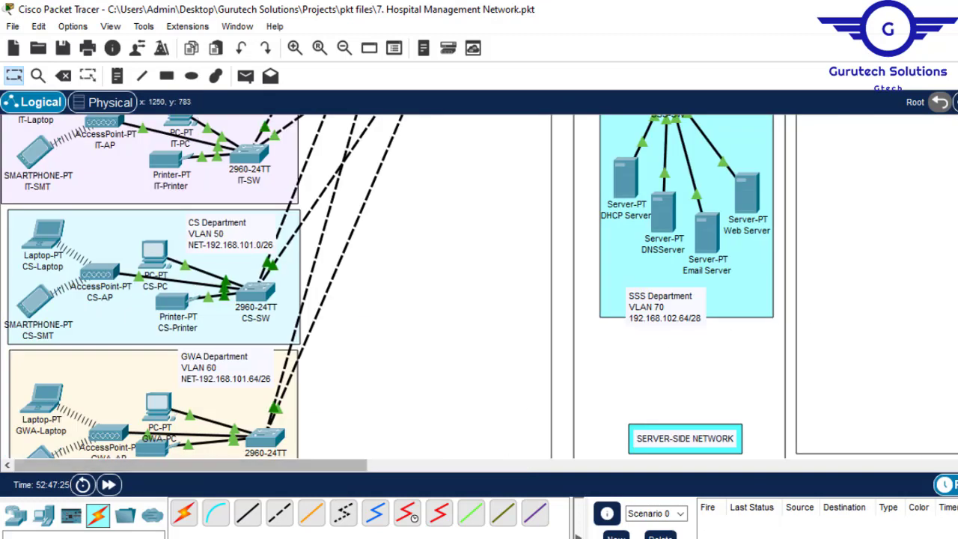
pyautogui.scroll(-3, 449, 287)
pyautogui.scroll(-1, 449, 286)
pyautogui.scroll(6, 449, 286)
pyautogui.scroll(6, 450, 287)
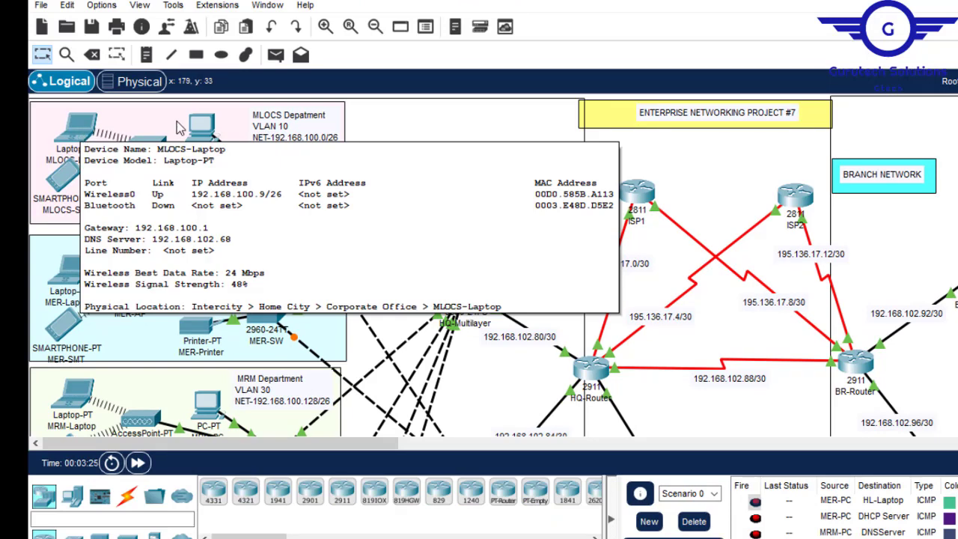
# - Inspect the IP addressing details of the laptops, PCs and printers in the HQ departments, including MLOCS, MER and GWA
pyautogui.moveTo(201, 129)
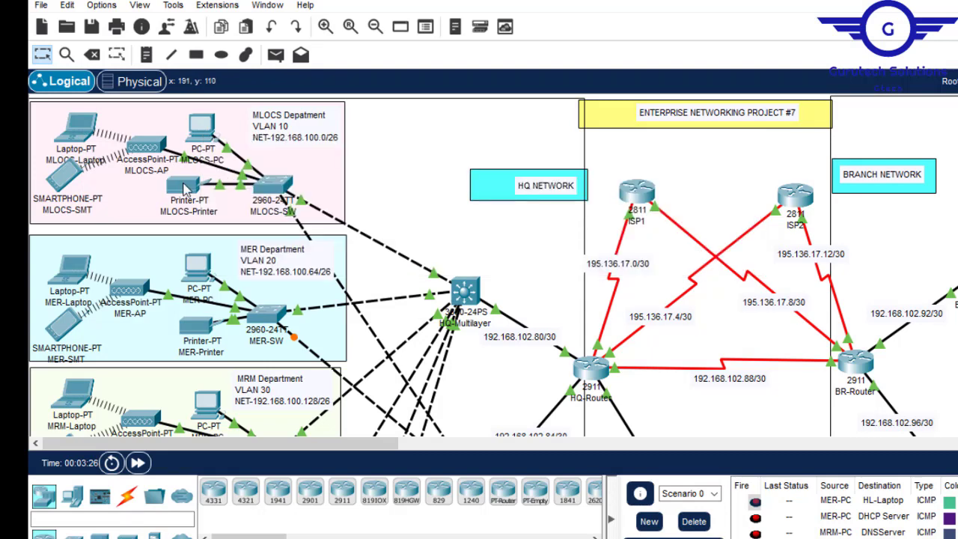
pyautogui.moveTo(185, 190)
pyautogui.moveTo(72, 275)
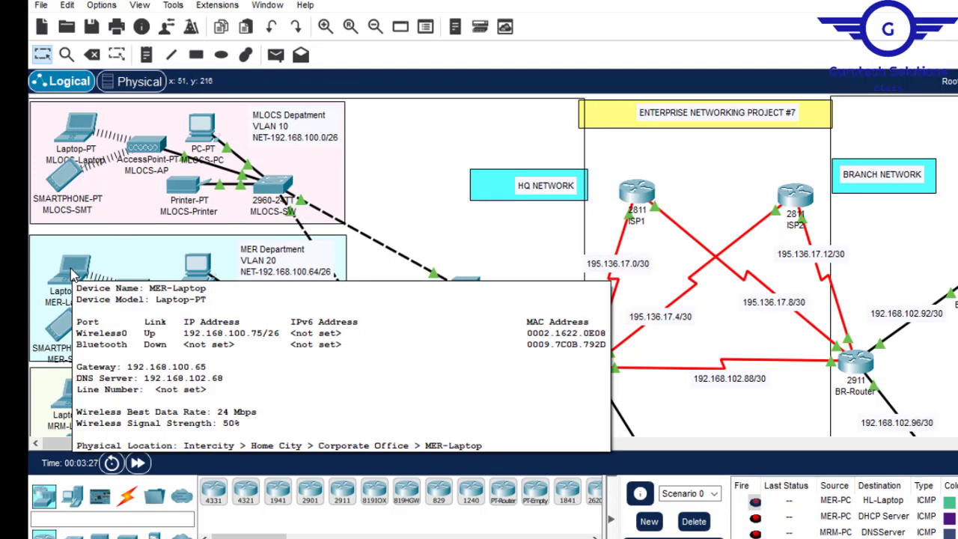
pyautogui.moveTo(202, 273)
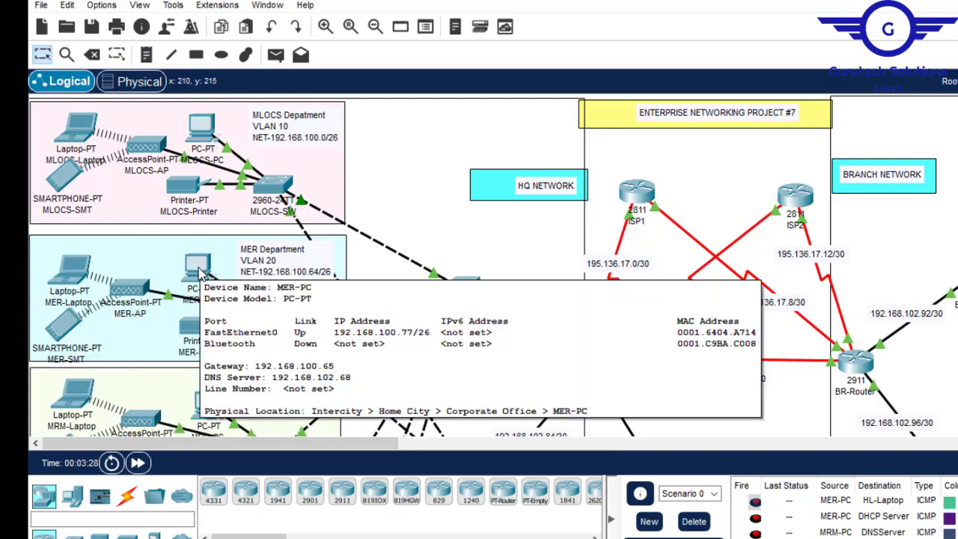
pyautogui.moveTo(199, 330)
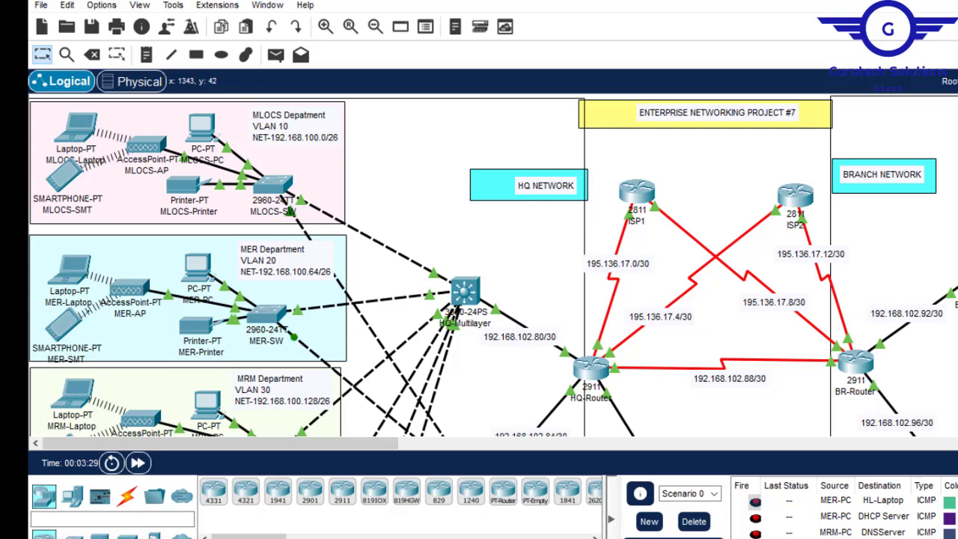
pyautogui.scroll(-10, 494, 265)
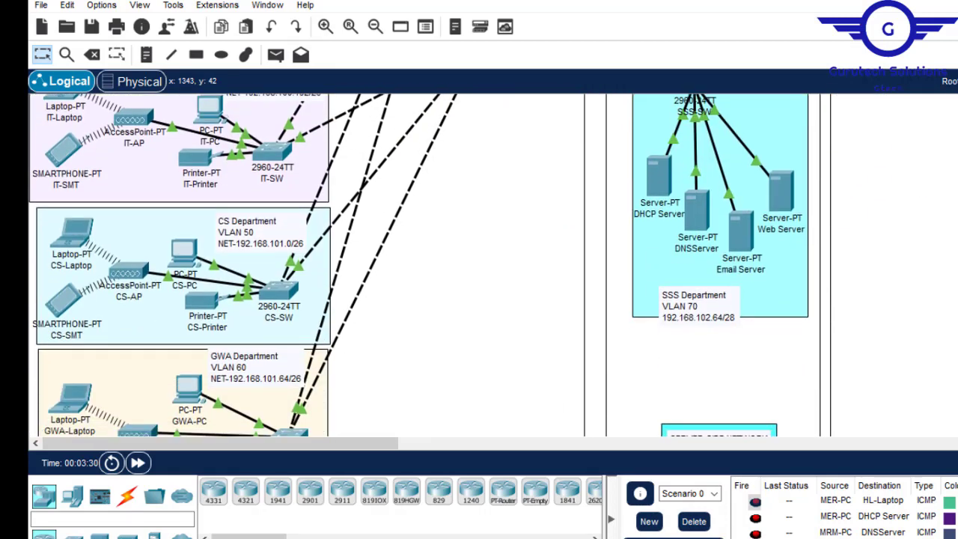
pyautogui.scroll(-2, 49, 339)
pyautogui.scroll(10, 48, 338)
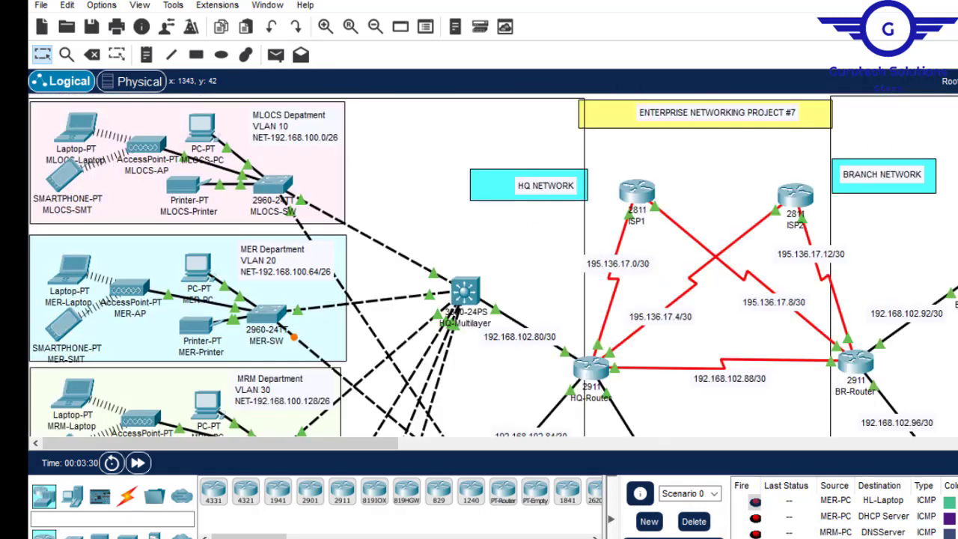
pyautogui.scroll(-10, 494, 265)
pyautogui.scroll(3, 494, 265)
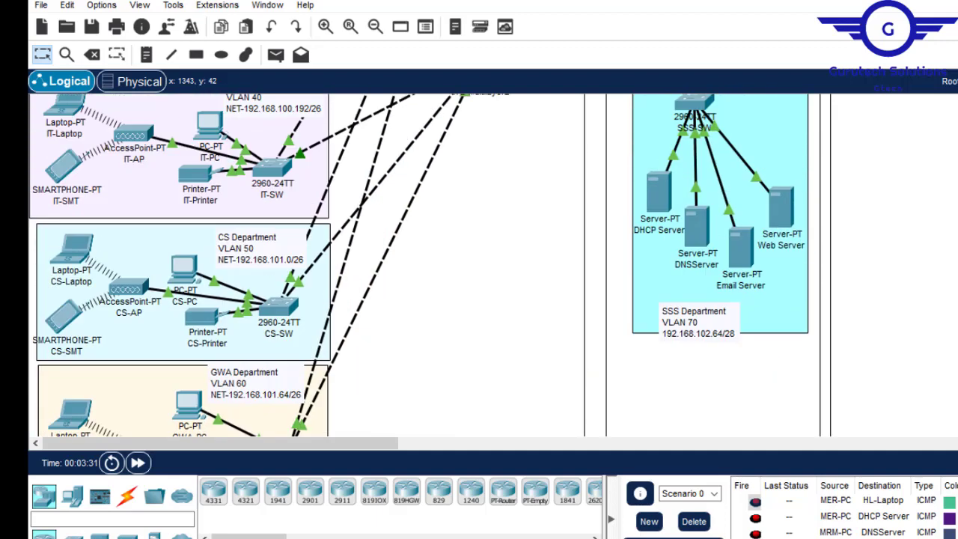
pyautogui.moveTo(77, 411)
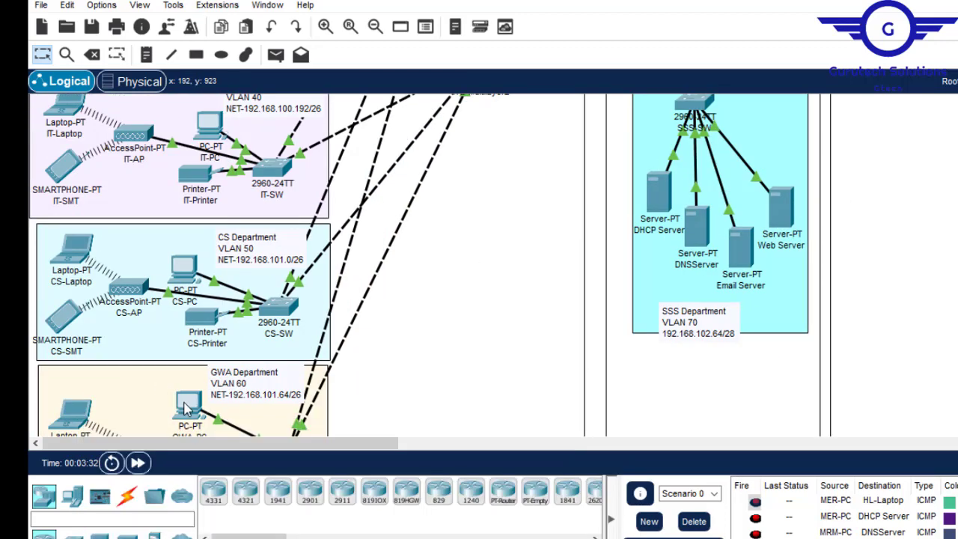
pyautogui.moveTo(186, 408)
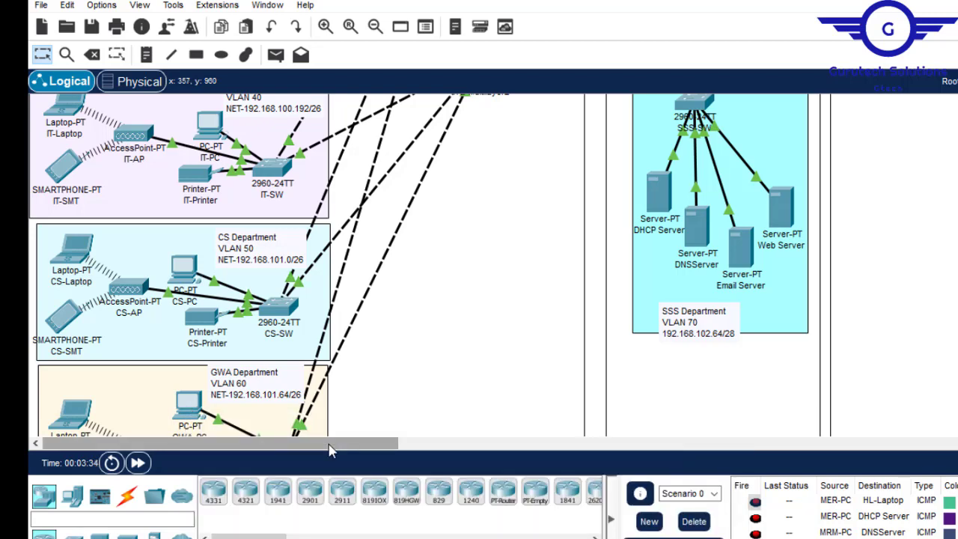
# - Inspect the IP addressing details of Branch devices, including NSO-PC, NSO-Laptop, HL-Printer, HL-SMT and FIN-PC
pyautogui.moveTo(393, 447); pyautogui.dragTo(546, 446)
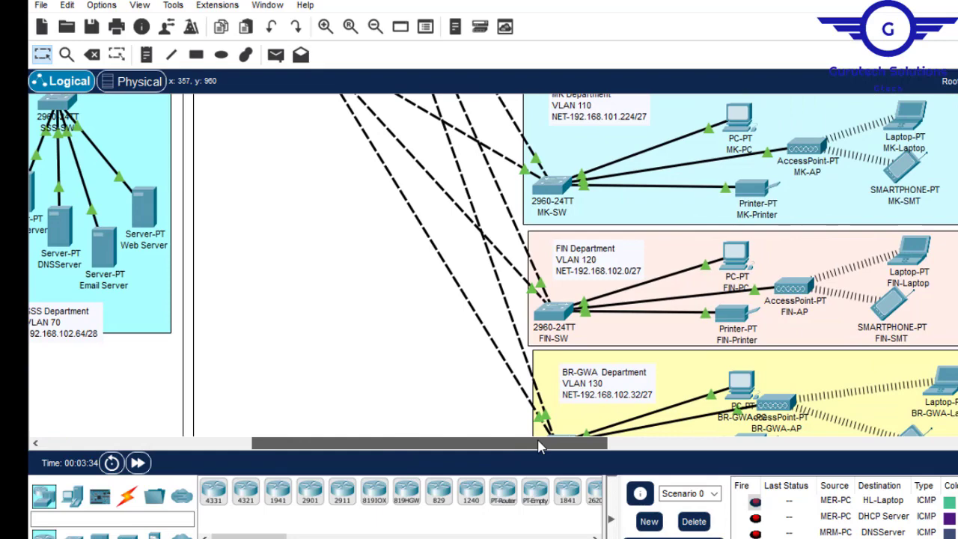
pyautogui.scroll(10, 350, 293)
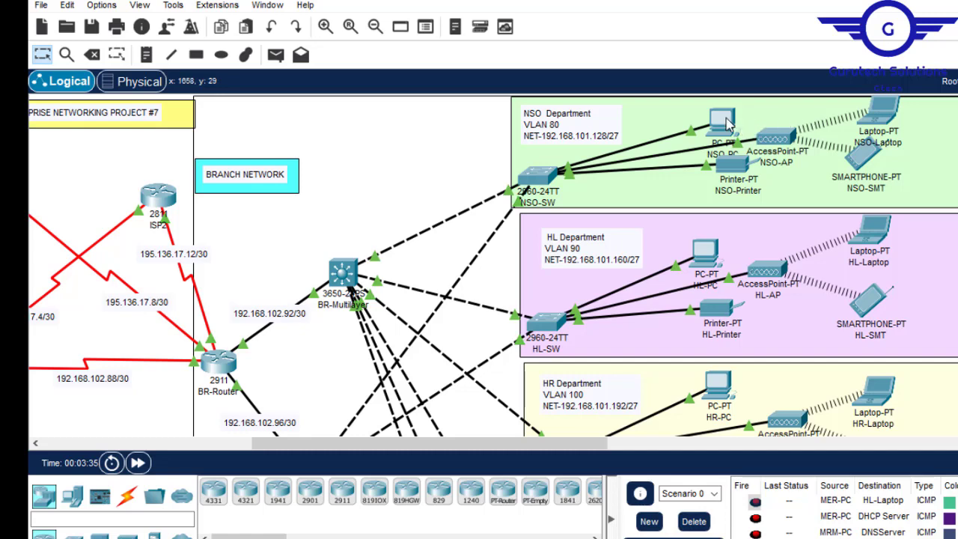
pyautogui.moveTo(726, 123)
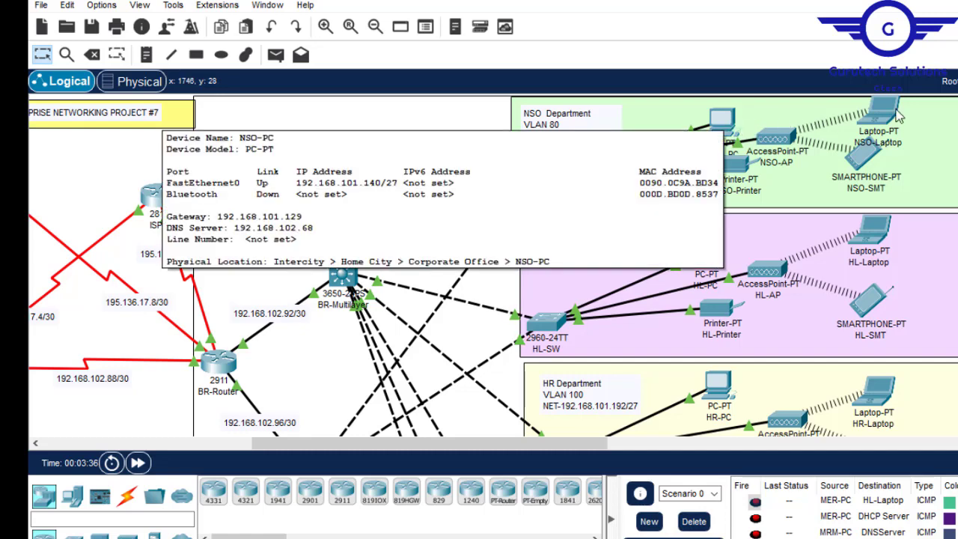
pyautogui.moveTo(885, 112)
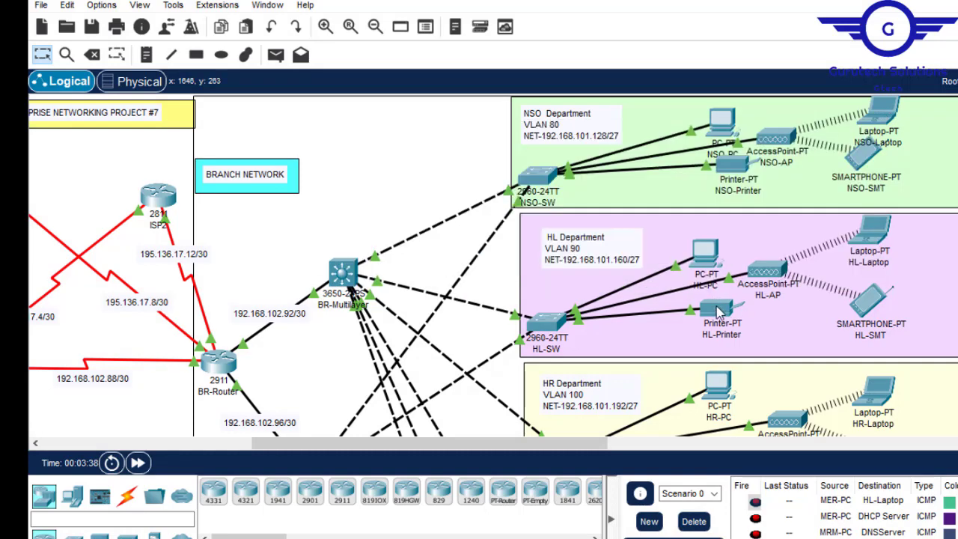
pyautogui.moveTo(718, 311)
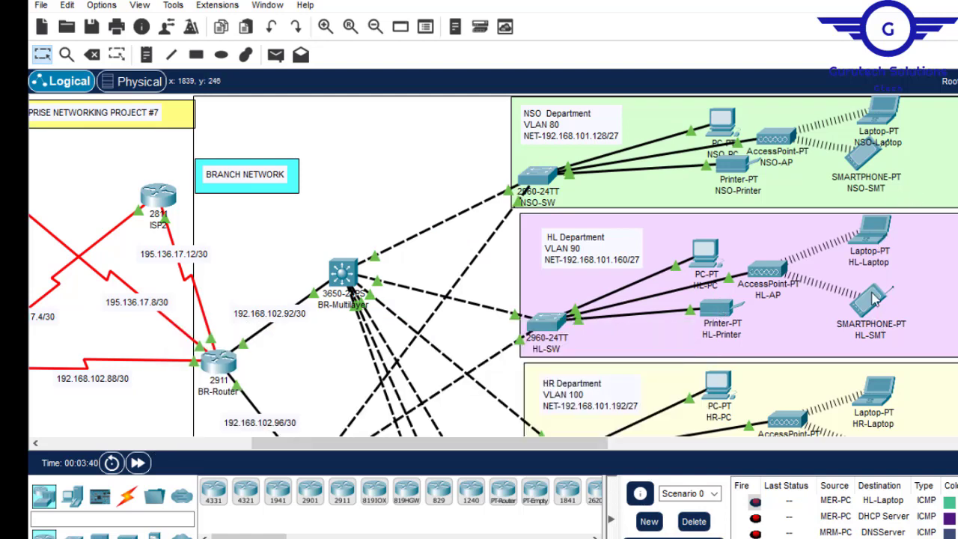
pyautogui.moveTo(874, 299)
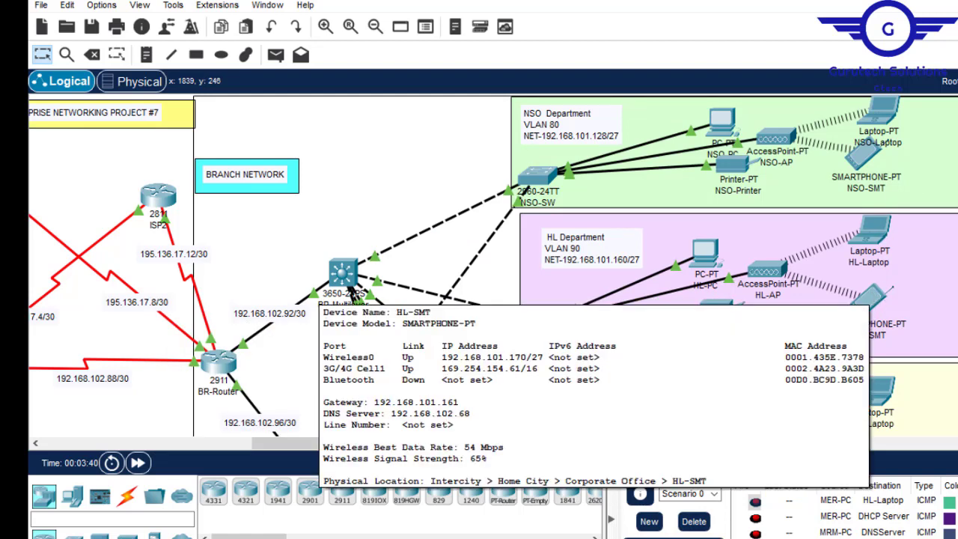
pyautogui.scroll(-6, 524, 262)
pyautogui.scroll(-3, 524, 262)
pyautogui.scroll(4, 524, 262)
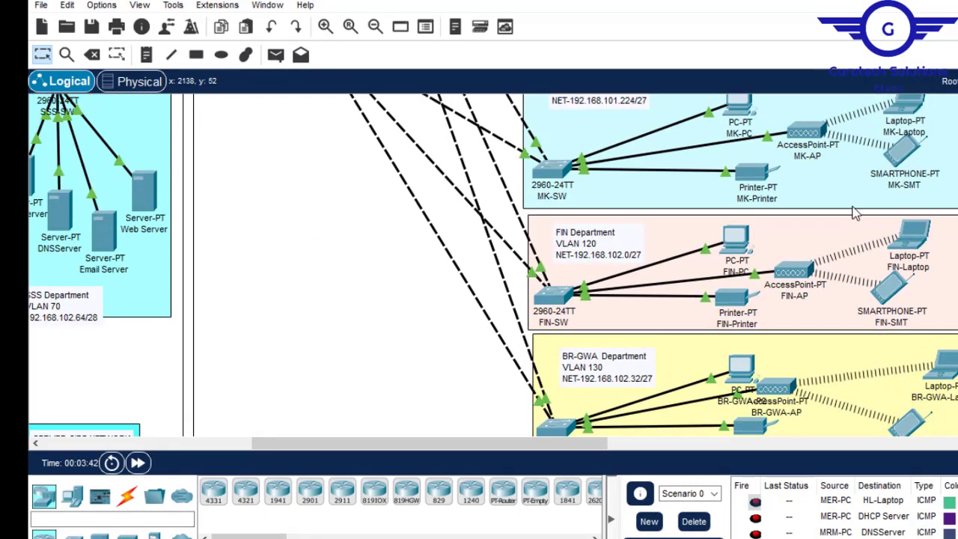
pyautogui.scroll(5, 717, 262)
pyautogui.scroll(-8, 493, 265)
pyautogui.scroll(3, 494, 265)
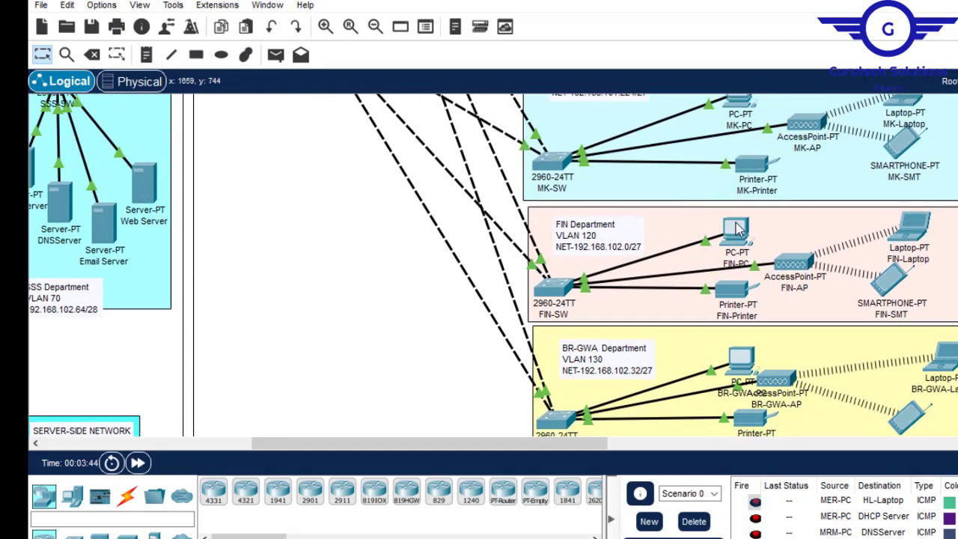
pyautogui.moveTo(737, 230)
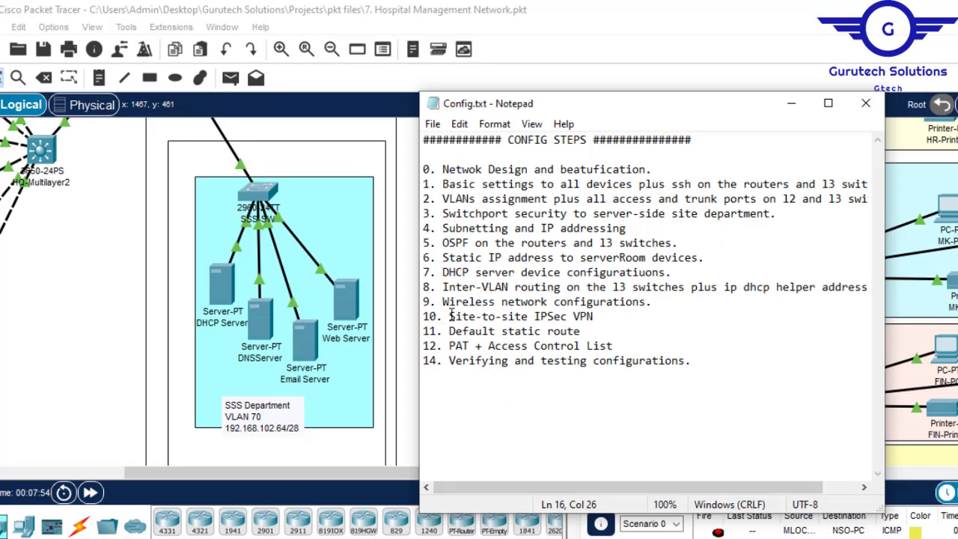
# - Review the Site-to-site IPSec VPN, Default static route and PAT + Access Control List items in Config.txt, then minimize the notes
pyautogui.moveTo(450, 316); pyautogui.dragTo(595, 315)
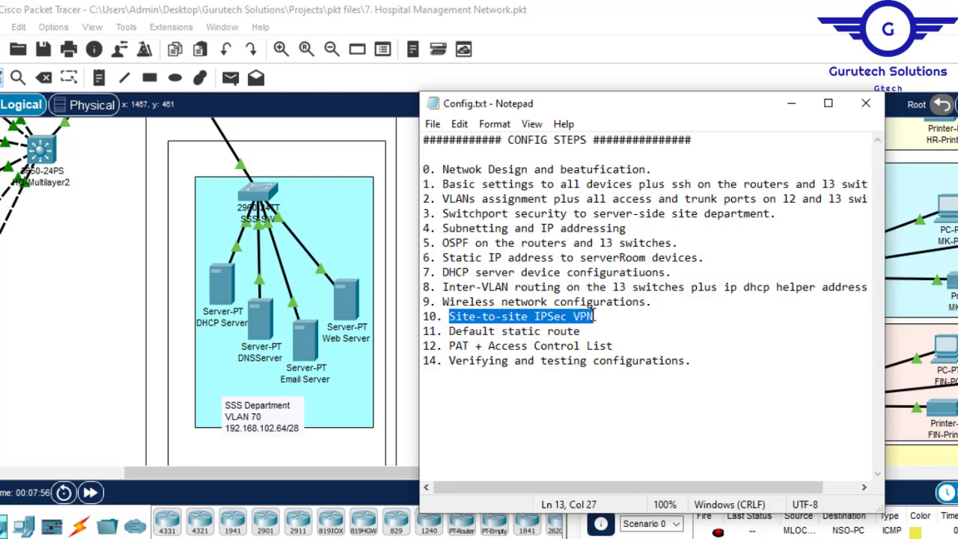
pyautogui.moveTo(603, 320); pyautogui.dragTo(618, 345)
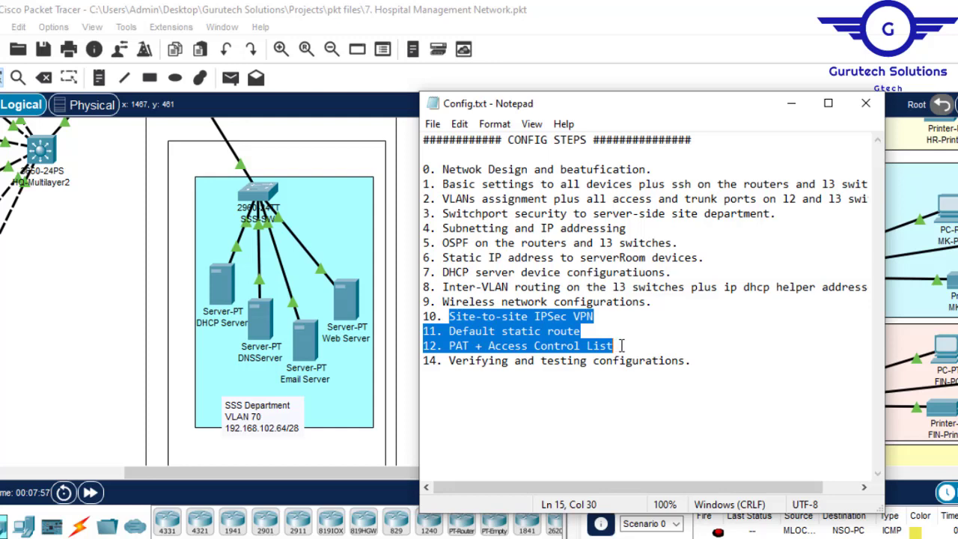
pyautogui.click(563, 332)
pyautogui.moveTo(588, 331); pyautogui.dragTo(450, 330)
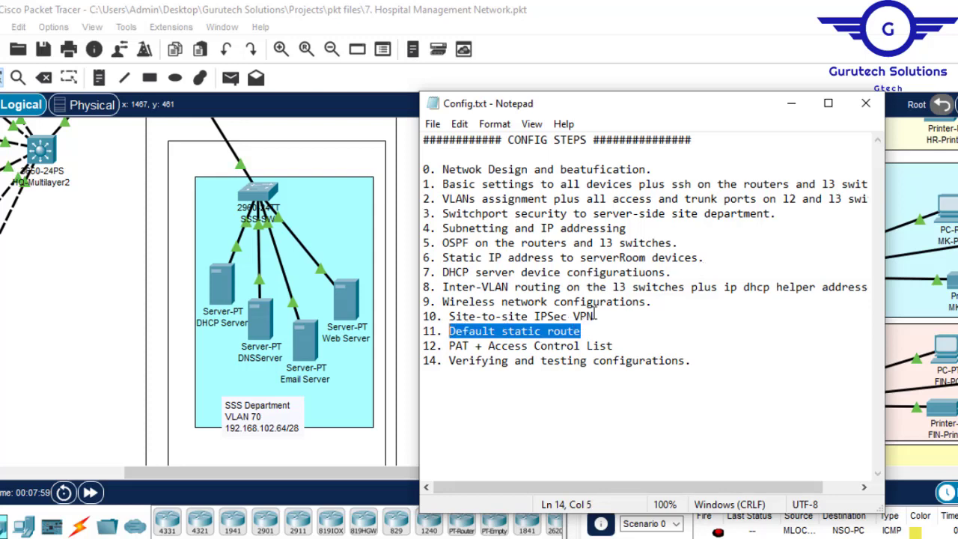
pyautogui.moveTo(600, 316); pyautogui.dragTo(442, 318)
pyautogui.moveTo(613, 346); pyautogui.dragTo(448, 345)
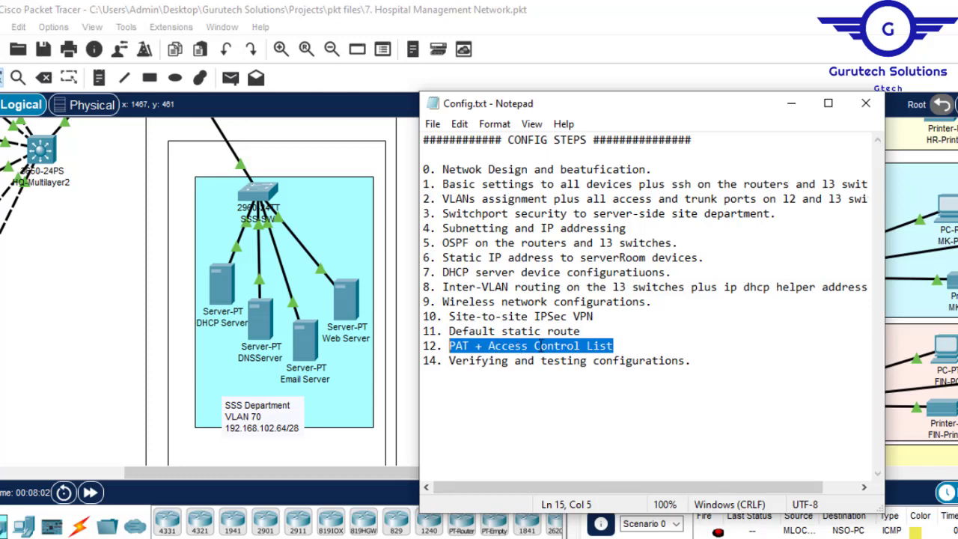
pyautogui.moveTo(596, 318); pyautogui.dragTo(448, 319)
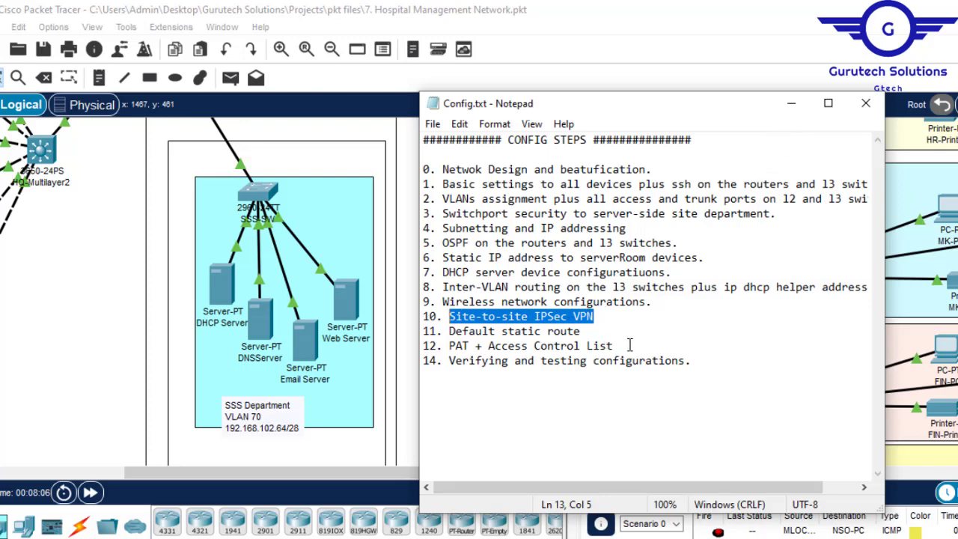
pyautogui.moveTo(613, 345); pyautogui.dragTo(454, 345)
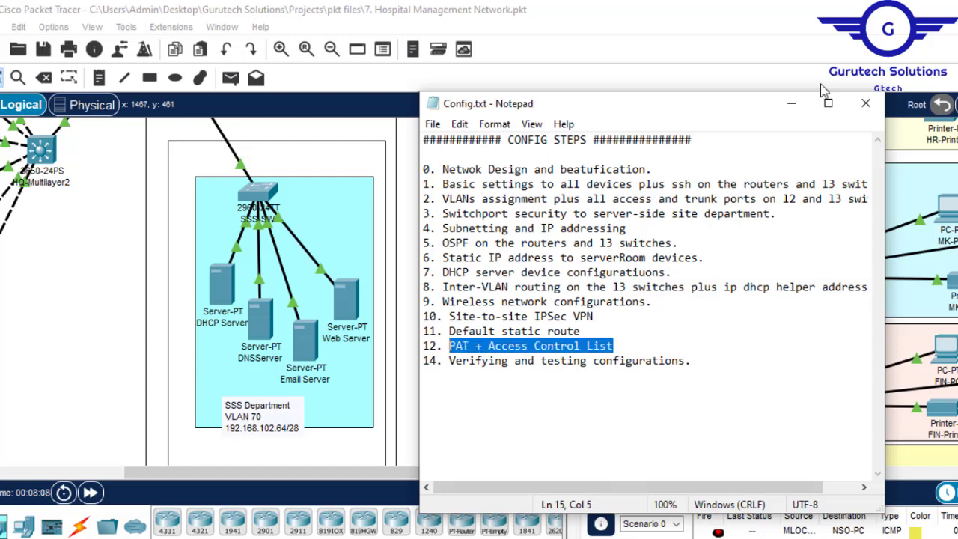
pyautogui.click(791, 103)
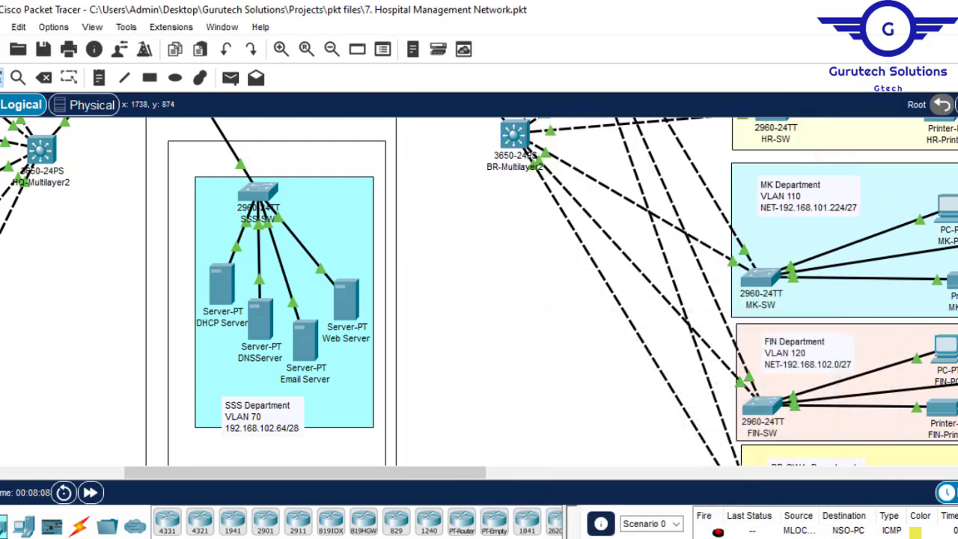
# - Examine the connections between HQ-Router, BR-Router, ISP1 and ISP2 in the topology
pyautogui.moveTo(380, 476)
pyautogui.mouseDown()
pyautogui.moveTo(318, 477)
pyautogui.moveTo(380, 476)
pyautogui.mouseUp()
pyautogui.scroll(5, 479, 292)
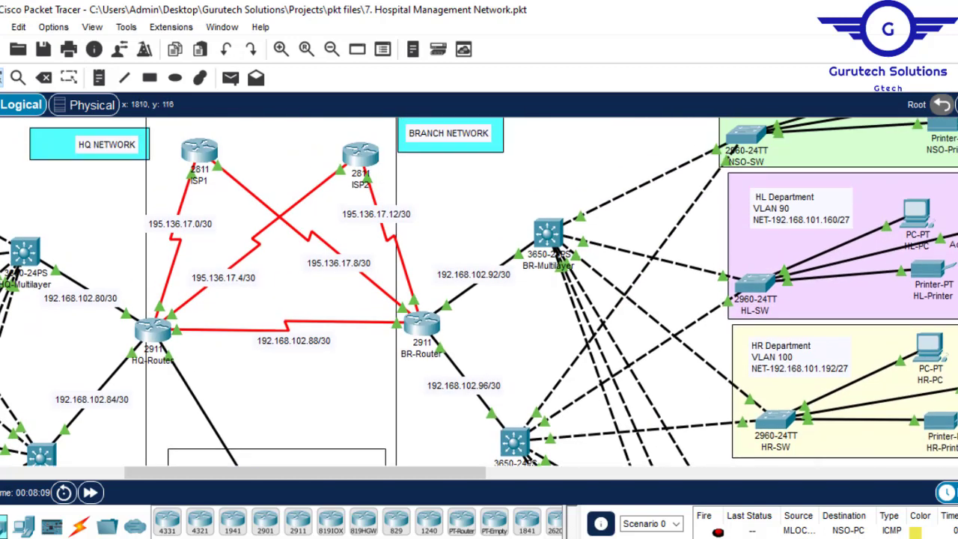
pyautogui.moveTo(326, 473); pyautogui.dragTo(301, 474)
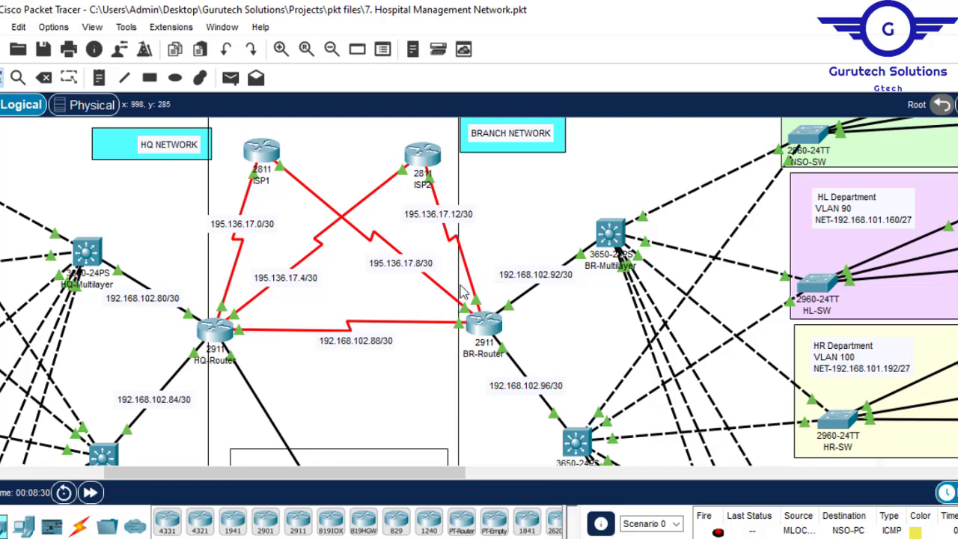
# - Open HQ-Router's command line and enter configuration mode by selecting its GigabitEthernet0/0 interface
pyautogui.click(223, 332)
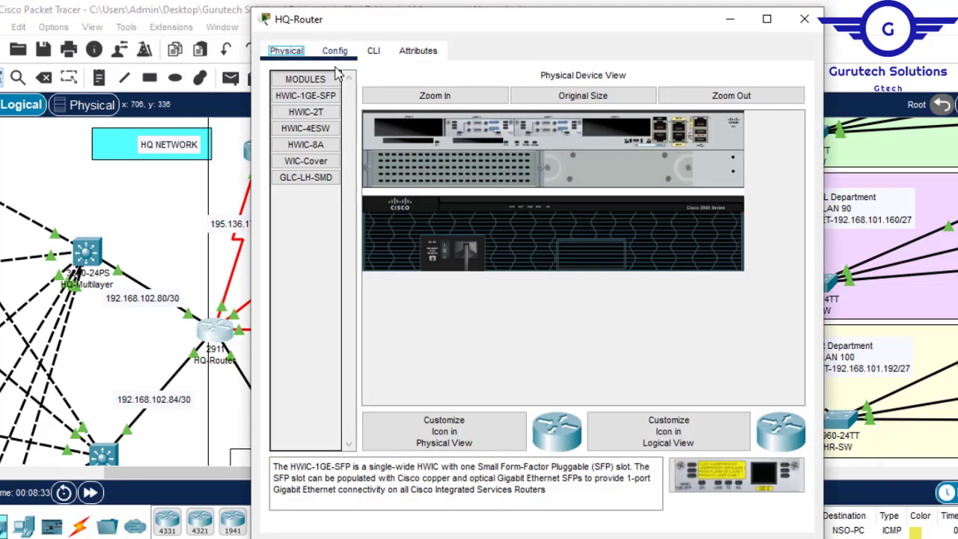
pyautogui.click(337, 54)
pyautogui.click(373, 54)
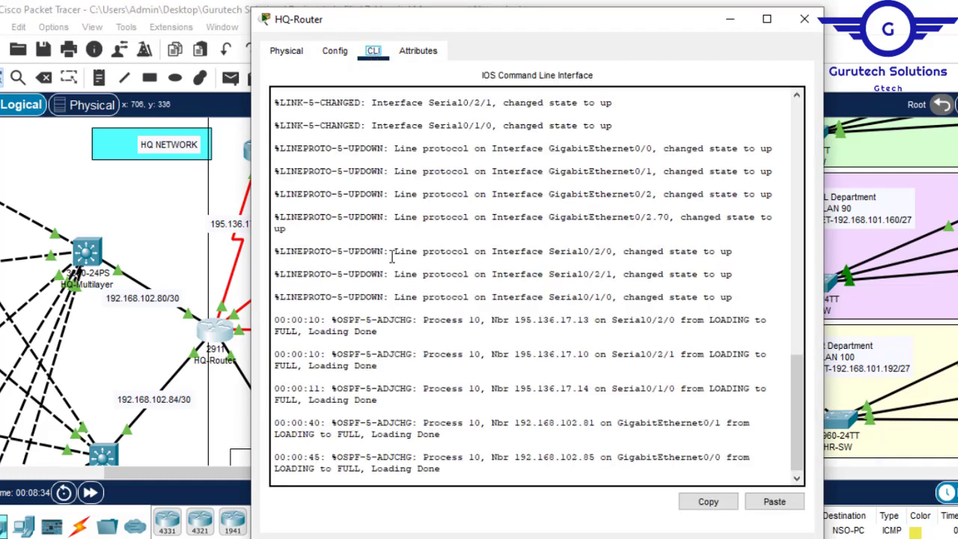
pyautogui.press('Return')
pyautogui.press('Return')
pyautogui.press('Return')
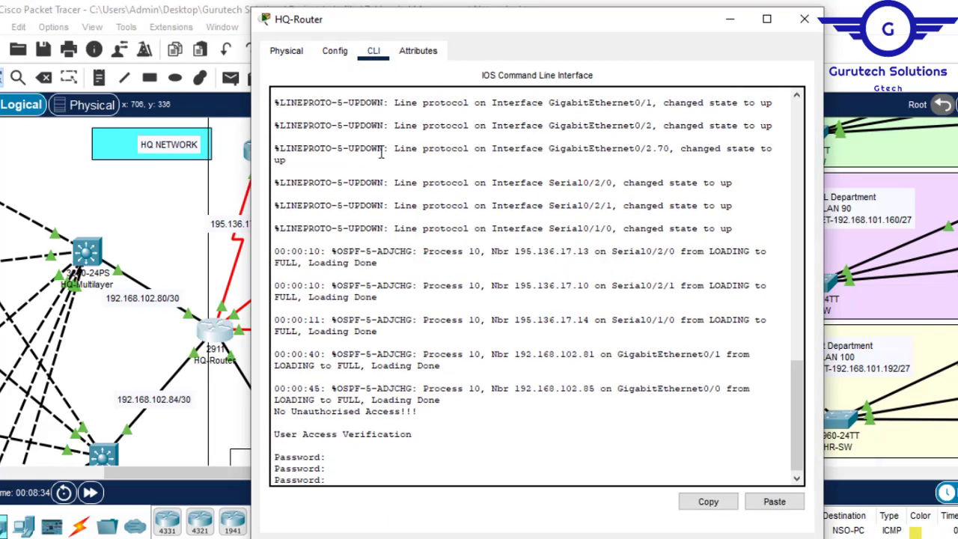
pyautogui.click(334, 51)
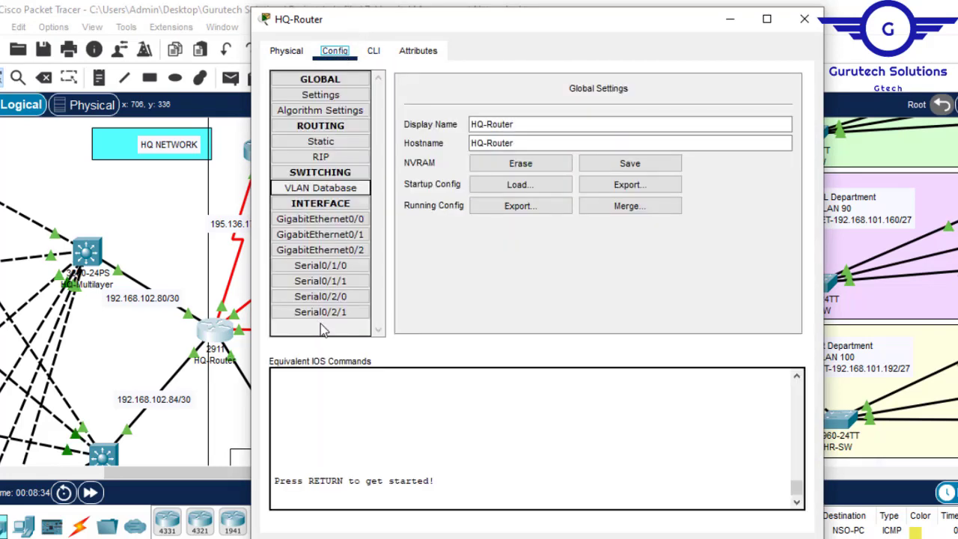
pyautogui.click(350, 223)
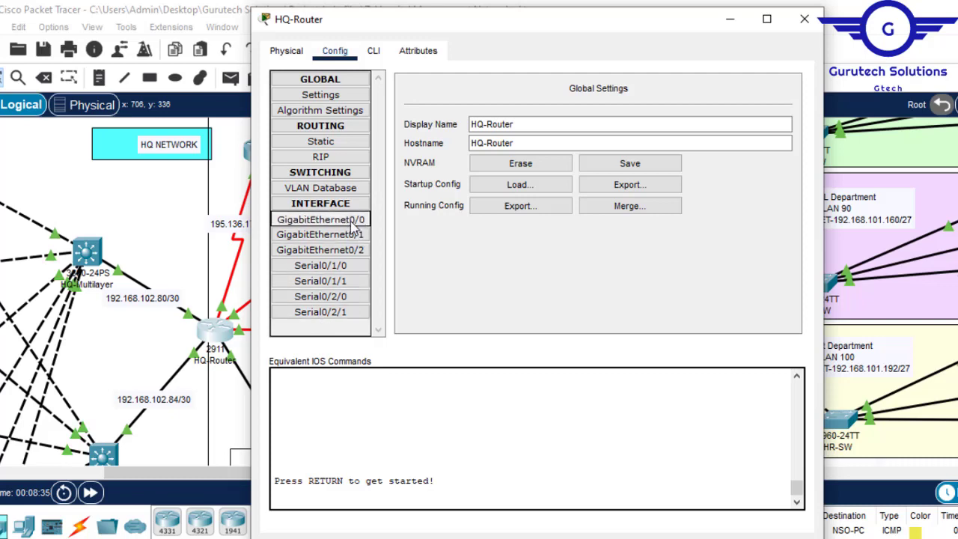
pyautogui.click(374, 52)
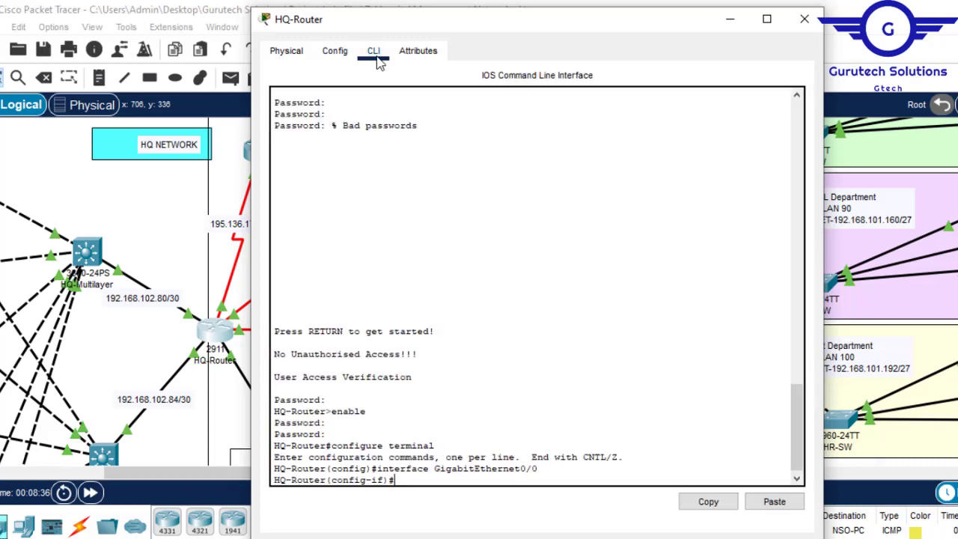
# - Exit interface configuration to HQ-Router's global configuration mode and minimize the router window
pyautogui.press('Return')
pyautogui.press('Return')
pyautogui.write('ex')
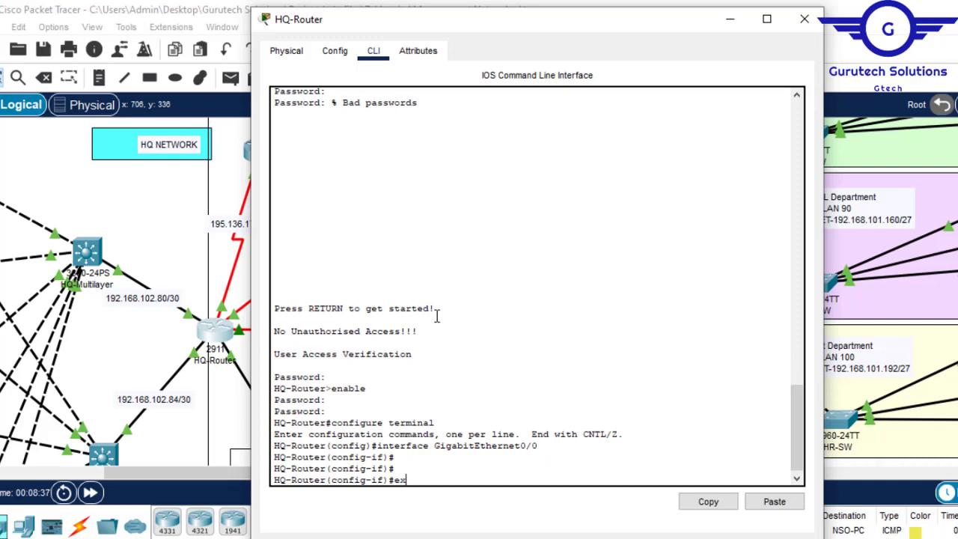
pyautogui.press('Return')
pyautogui.press('Return')
pyautogui.press('Return')
pyautogui.press('Return')
pyautogui.press('Return')
pyautogui.press('Return')
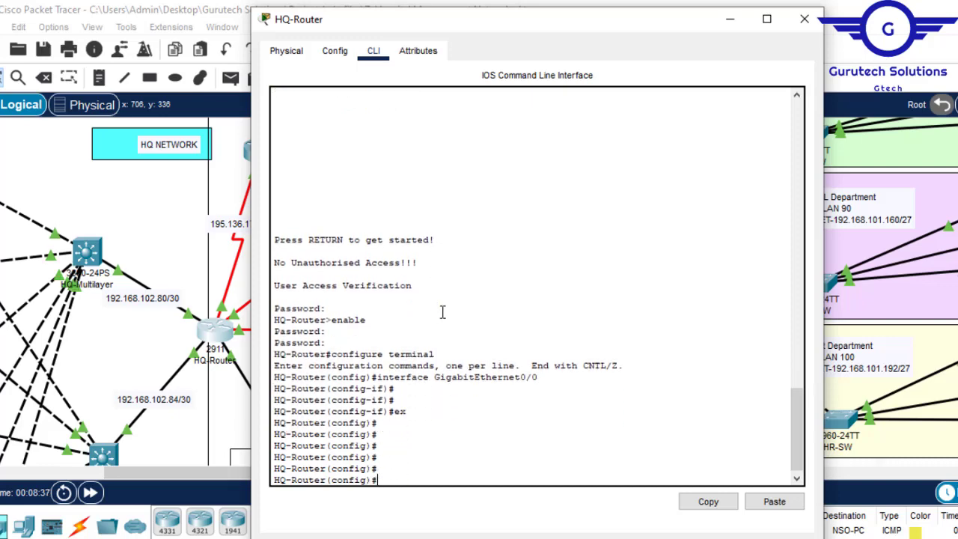
pyautogui.click(731, 21)
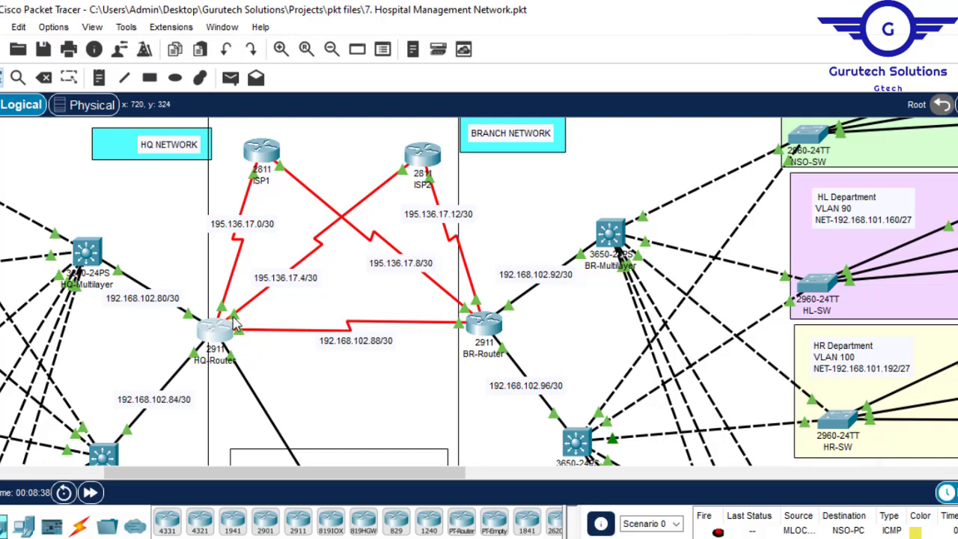
# - Review HQ-Router's interface configuration, selecting Serial0/2/1, and minimize the router window from its command line
pyautogui.moveTo(234, 321)
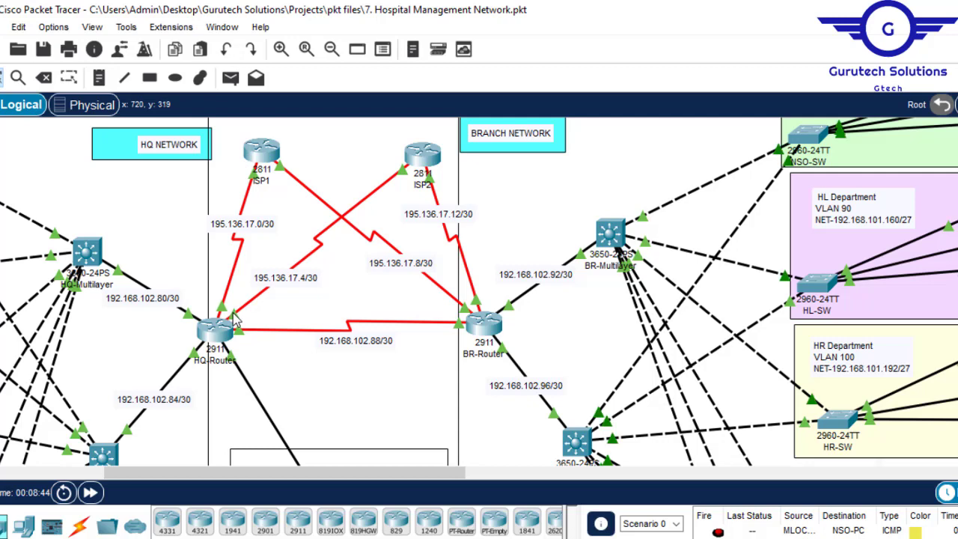
pyautogui.click(217, 331)
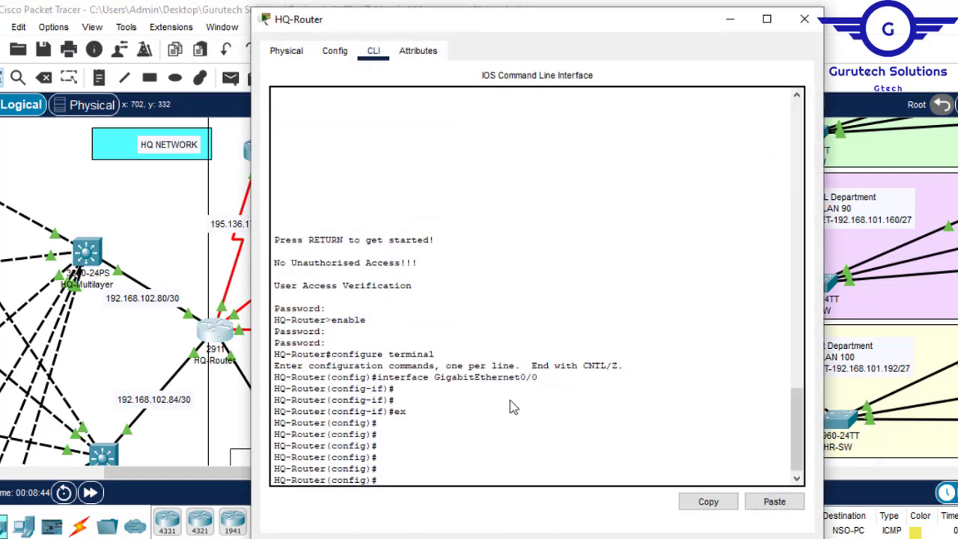
pyautogui.click(335, 52)
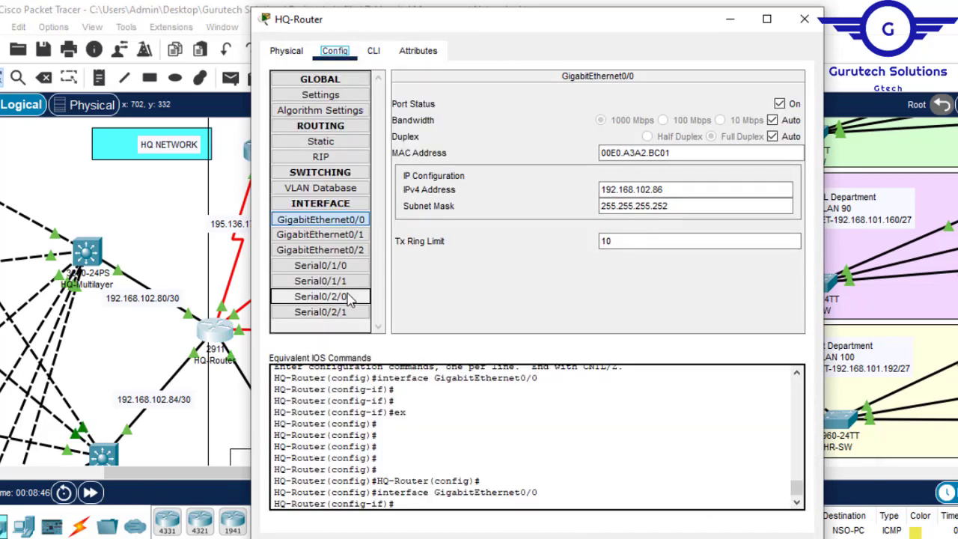
pyautogui.click(337, 318)
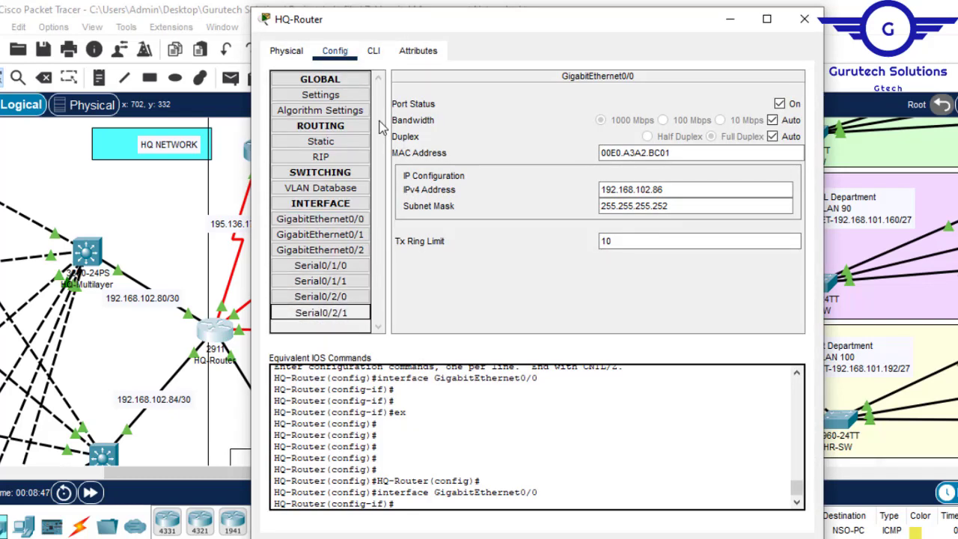
pyautogui.click(374, 51)
pyautogui.click(730, 18)
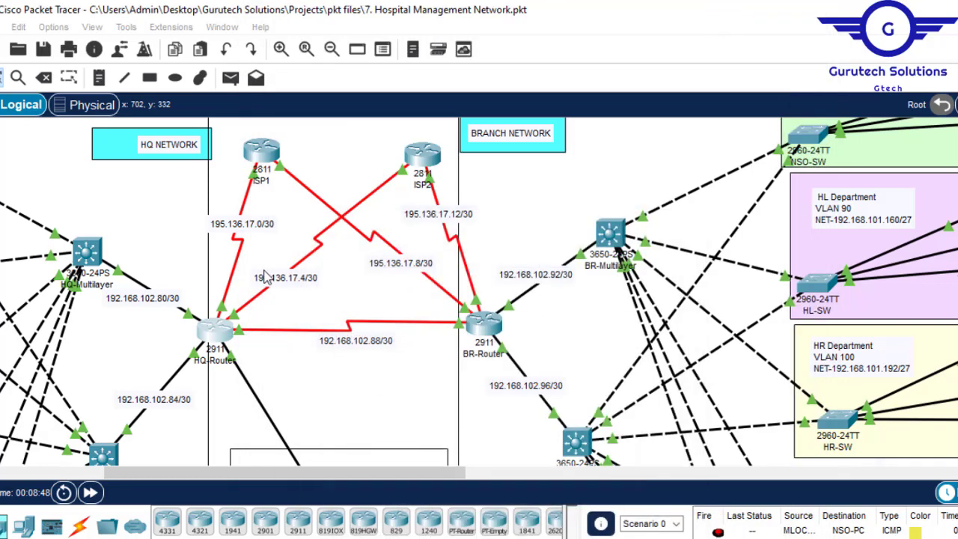
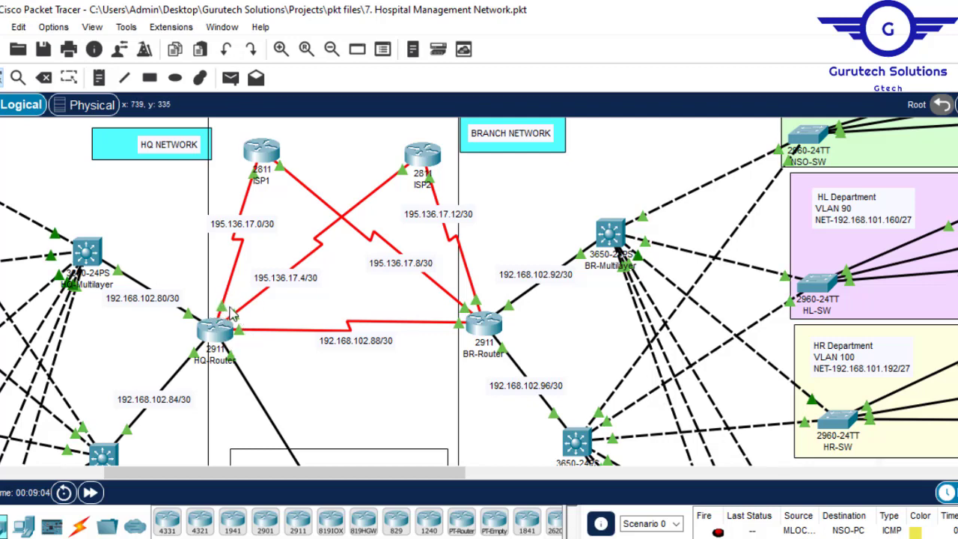
# - Set the clock rate of HQ-Router's Serial0/2/0 interface to 64000 and minimize the router window
pyautogui.click(213, 331)
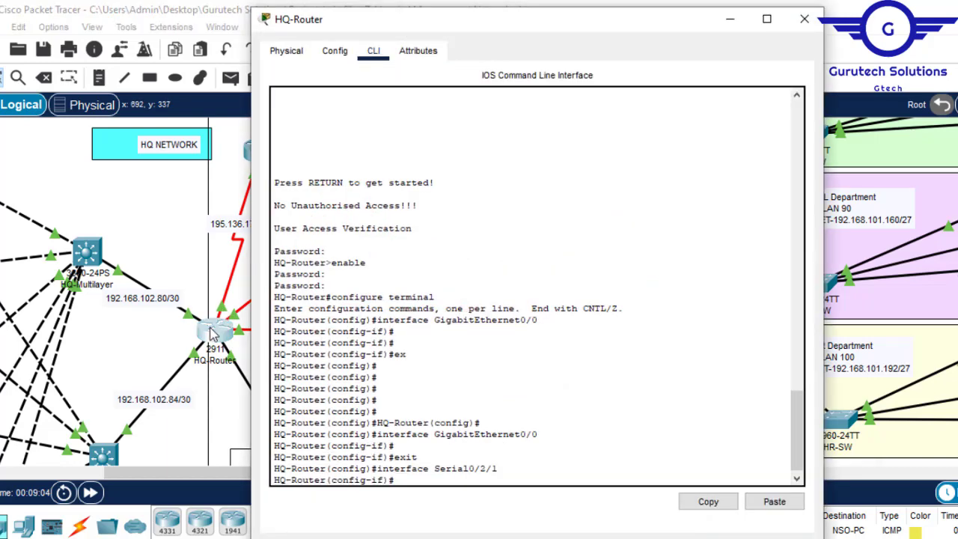
pyautogui.click(337, 53)
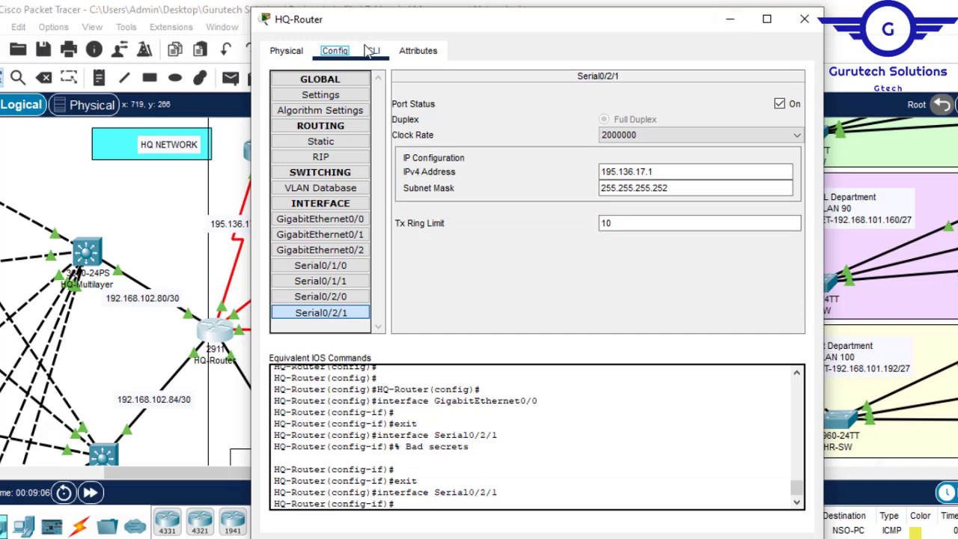
pyautogui.click(730, 19)
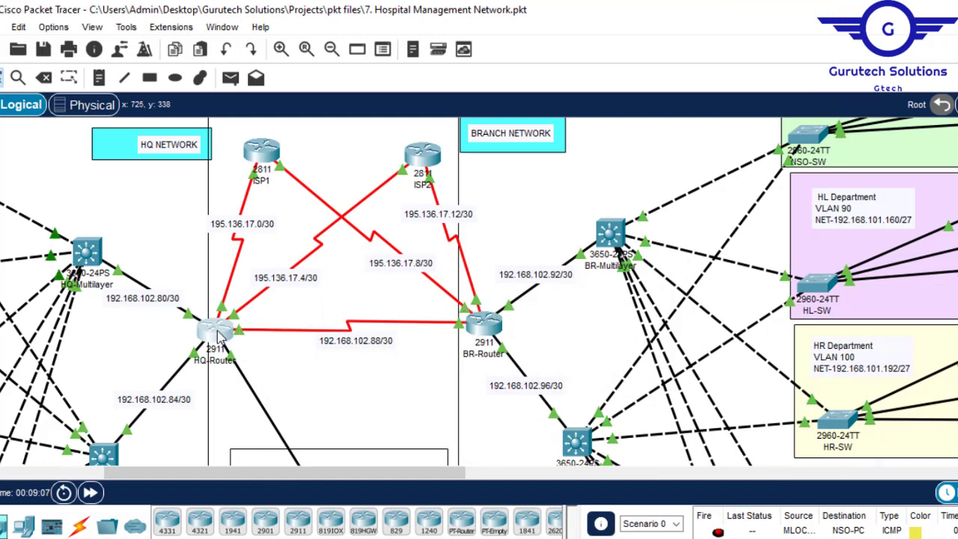
pyautogui.click(216, 333)
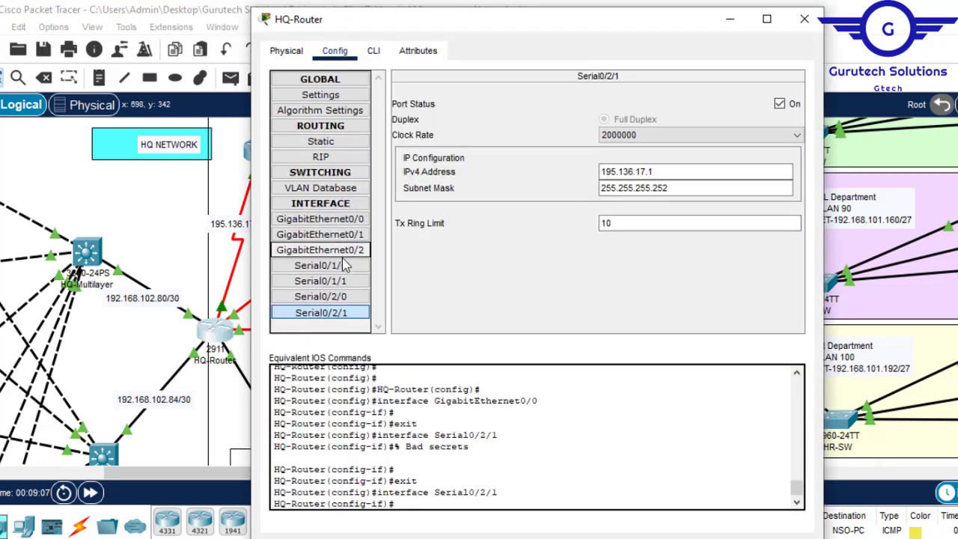
pyautogui.click(340, 300)
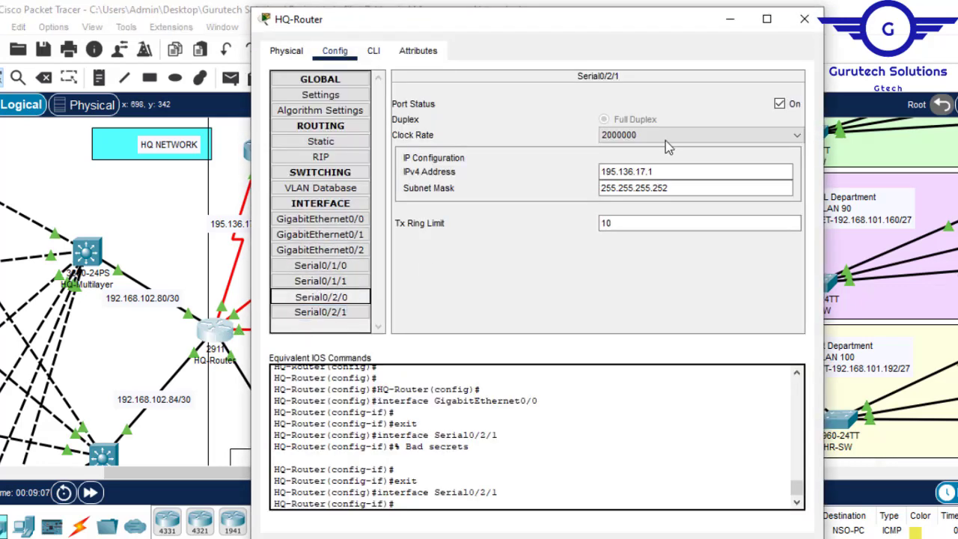
pyautogui.click(797, 136)
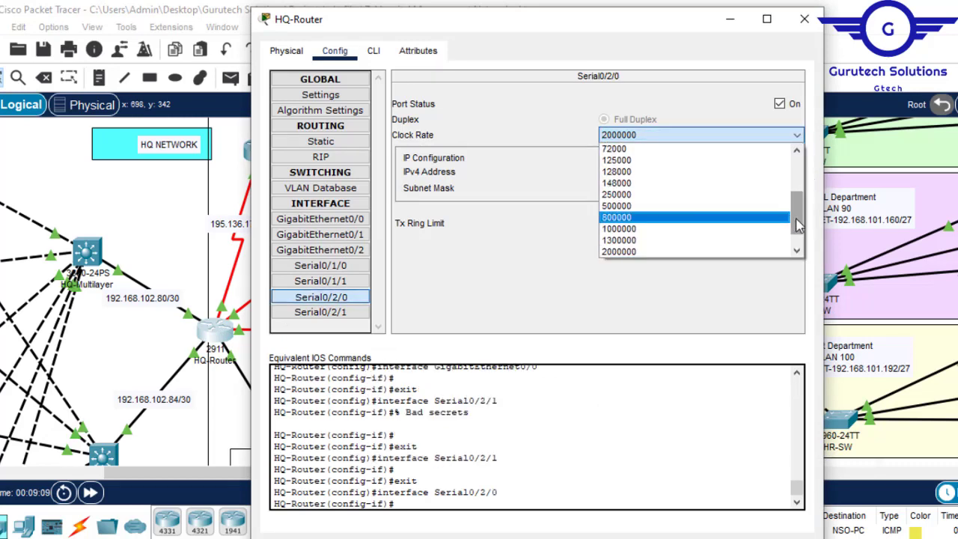
pyautogui.moveTo(798, 226); pyautogui.dragTo(796, 211)
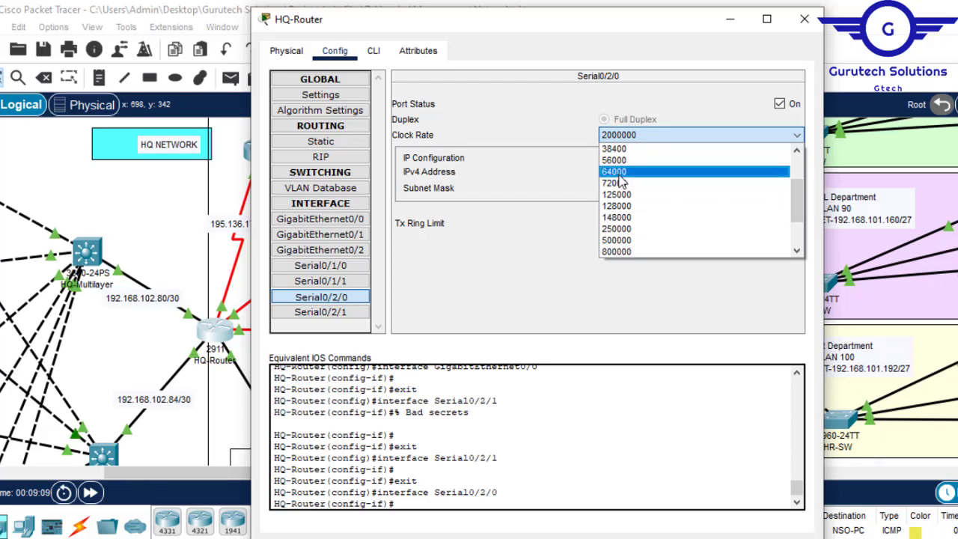
pyautogui.click(659, 171)
pyautogui.click(731, 19)
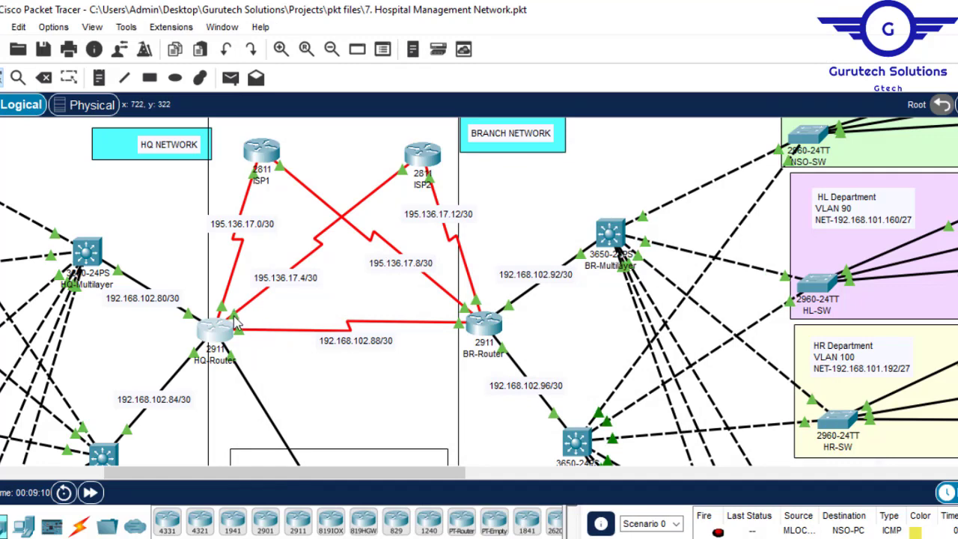
# - Set the clock rate of HQ-Router's Serial0/1/0 interface to 64000 and minimize the router window
pyautogui.click(217, 334)
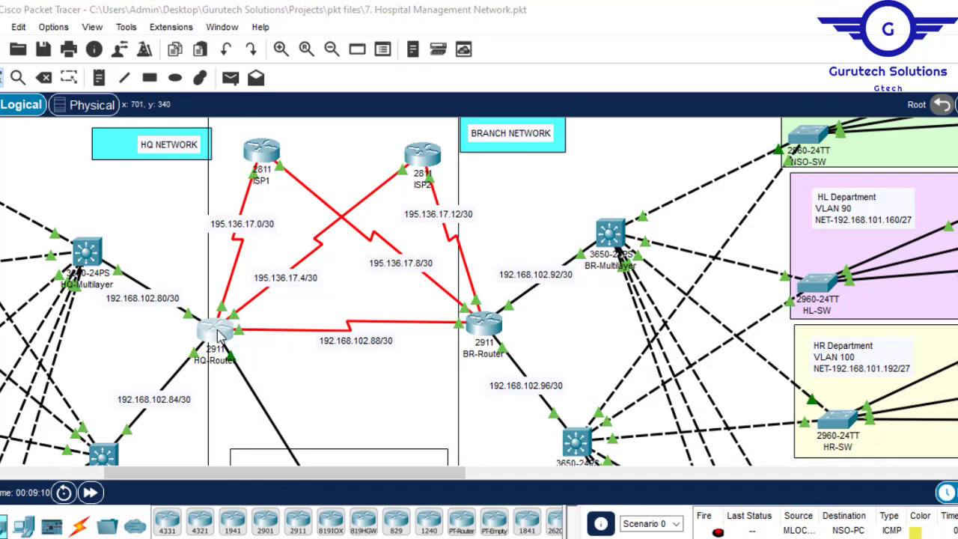
pyautogui.click(338, 272)
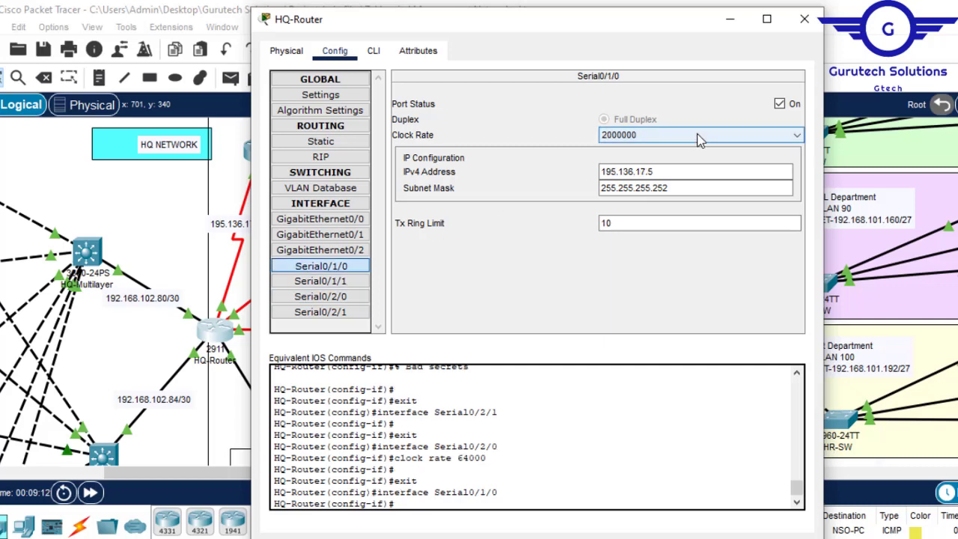
pyautogui.click(760, 140)
pyautogui.moveTo(799, 214); pyautogui.dragTo(799, 197)
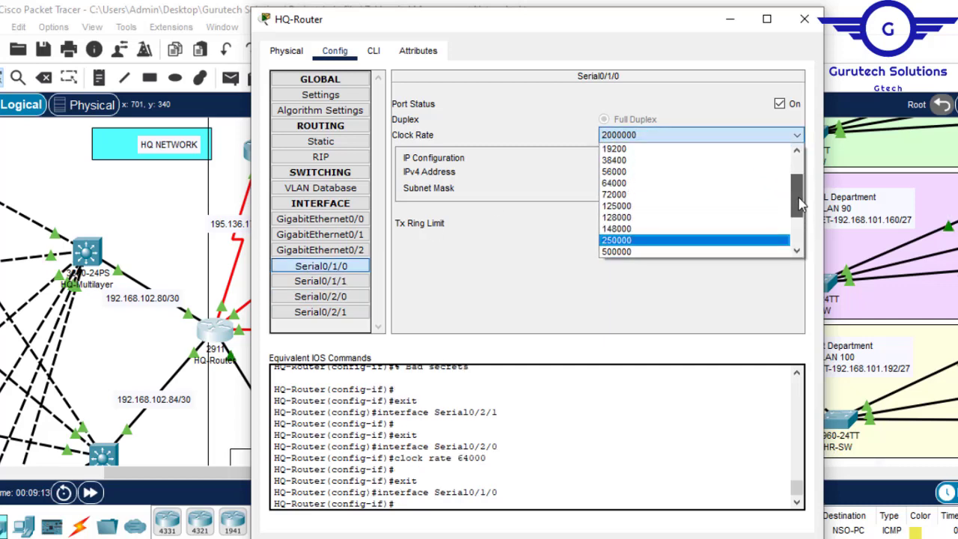
pyautogui.doubleClick(638, 184)
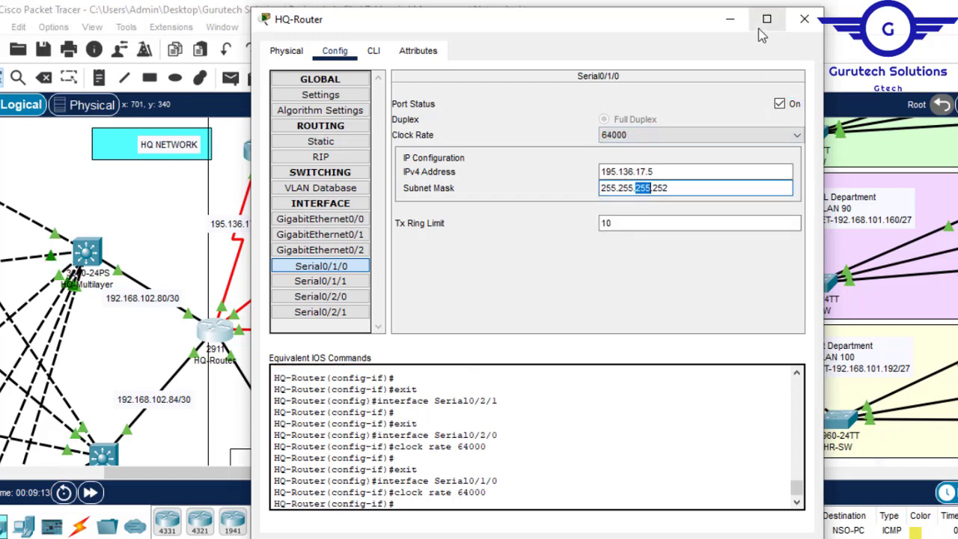
pyautogui.click(730, 19)
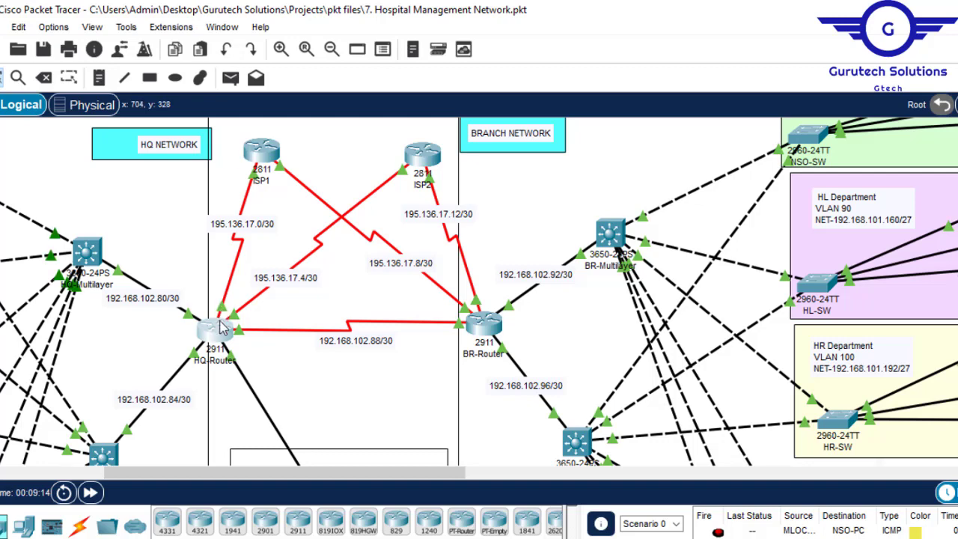
# - Set the clock rate of HQ-Router's Serial0/2/1 interface to 64000
pyautogui.click(218, 329)
pyautogui.click(344, 316)
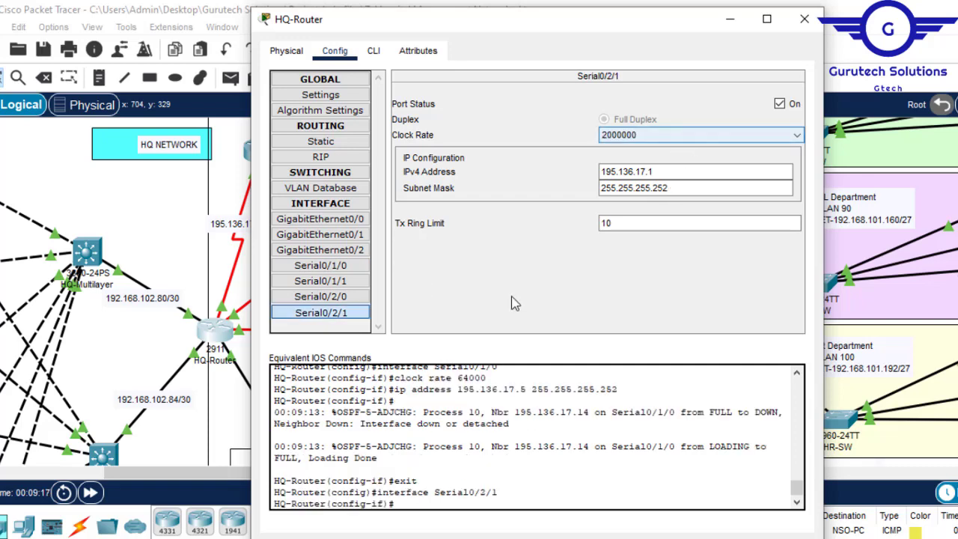
pyautogui.click(708, 134)
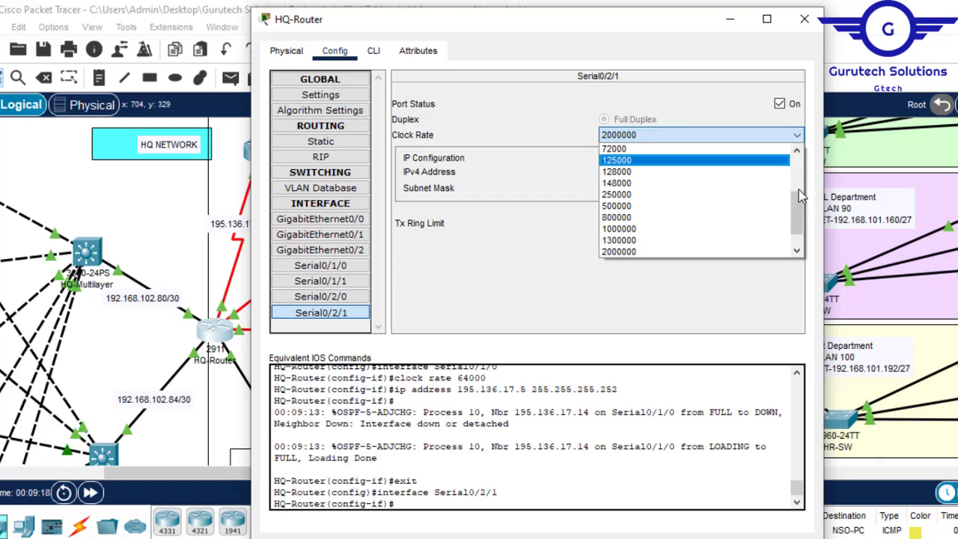
pyautogui.scroll(3, 798, 190)
pyautogui.click(627, 229)
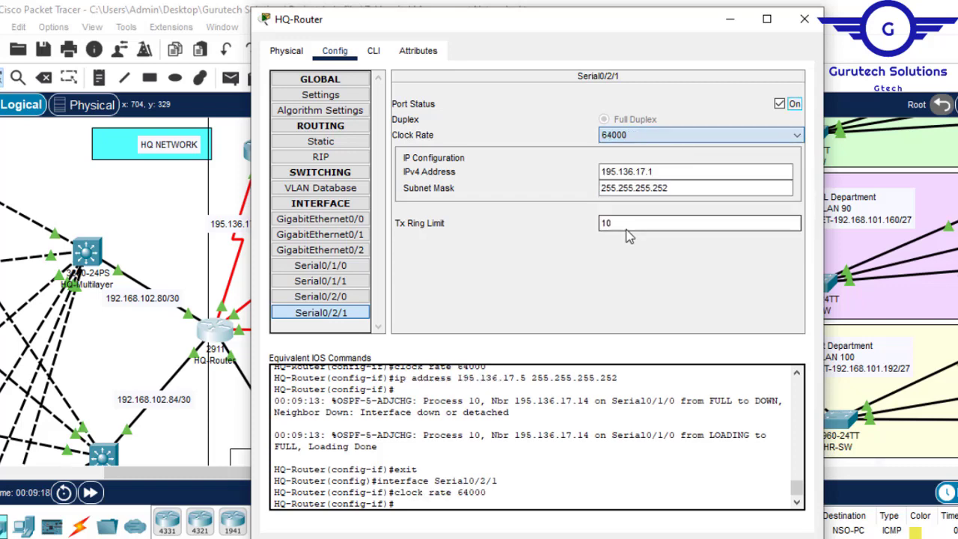
# - Save HQ-Router's configuration from its command line with do wr and close the router window
pyautogui.click(373, 50)
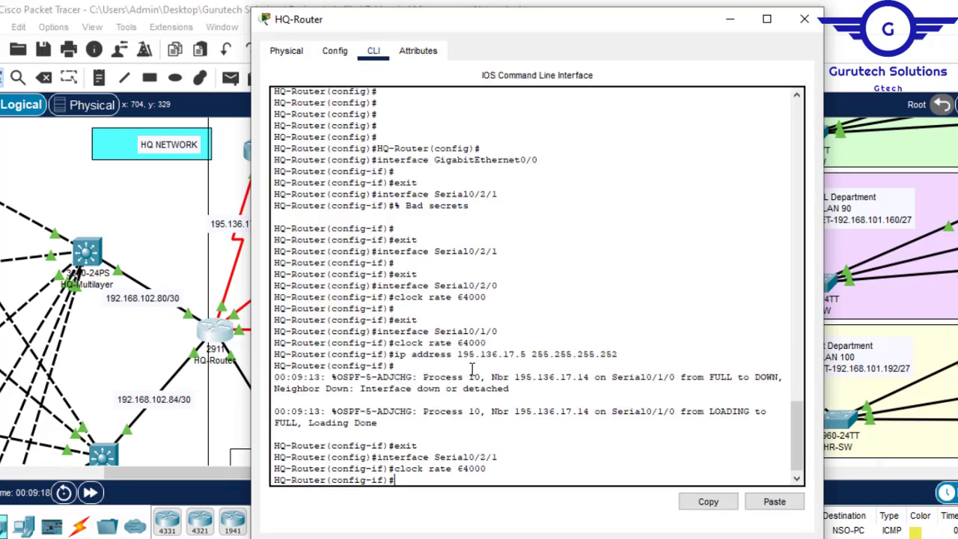
pyautogui.press('Return')
pyautogui.press('Return')
pyautogui.press('Return')
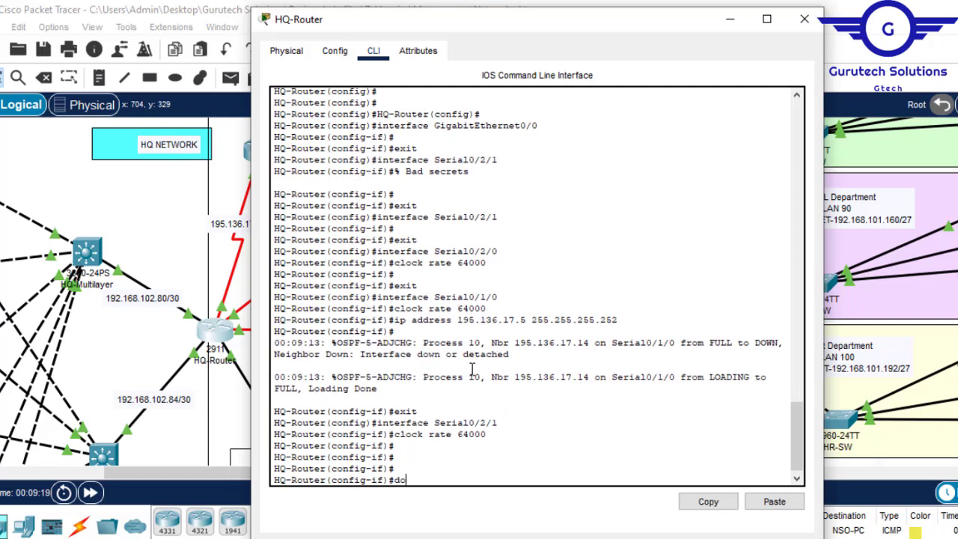
pyautogui.press('Return')
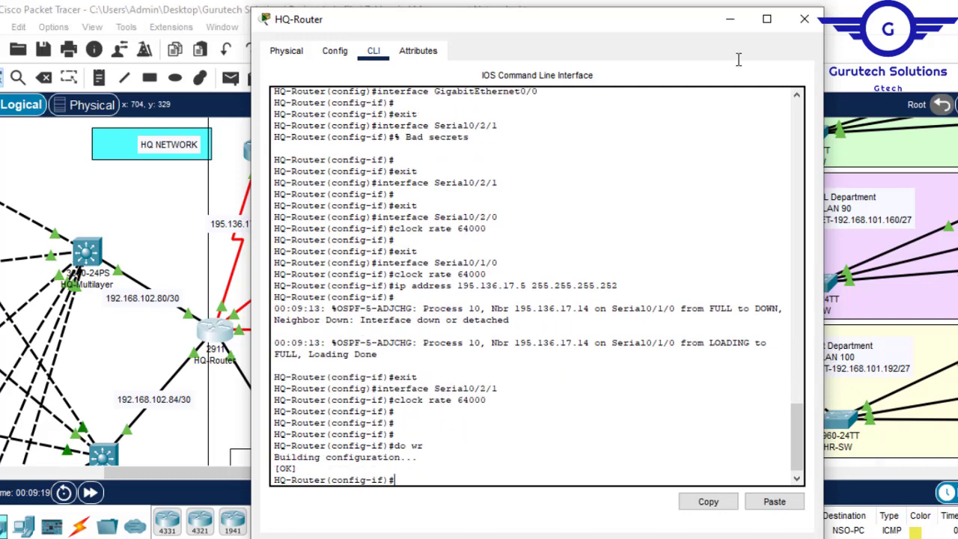
pyautogui.click(806, 18)
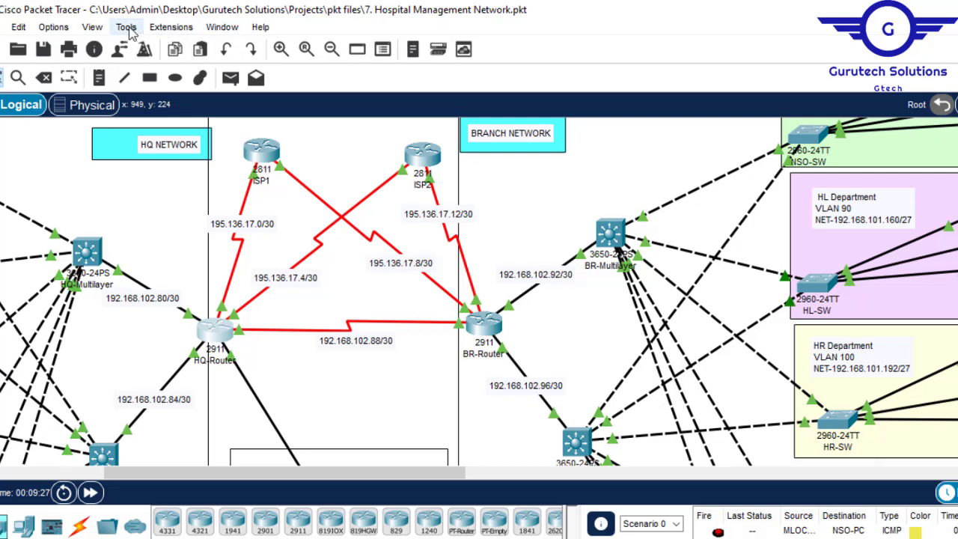
# - Enable the preference Always Show Port Labels in Logical Workspace and close the preferences
pyautogui.click(54, 28)
pyautogui.click(99, 50)
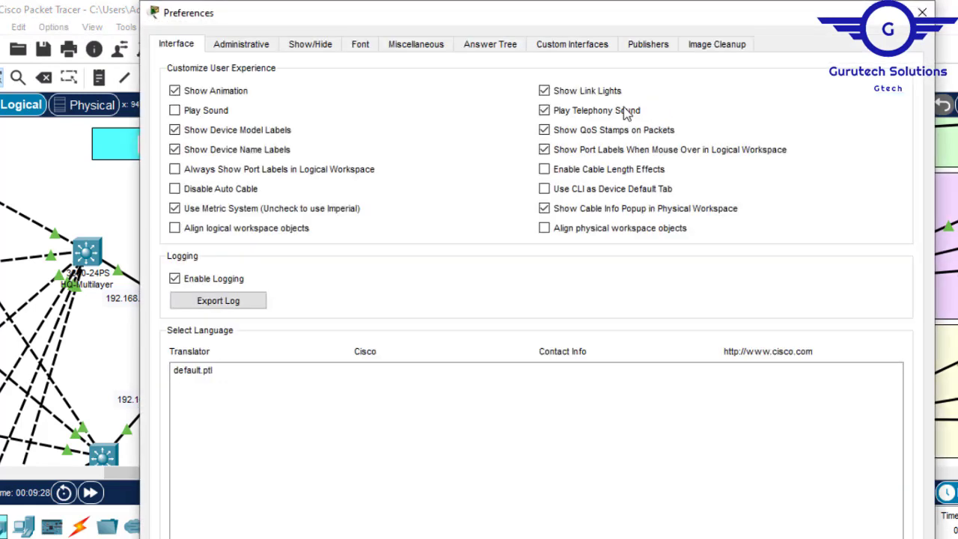
pyautogui.click(231, 161)
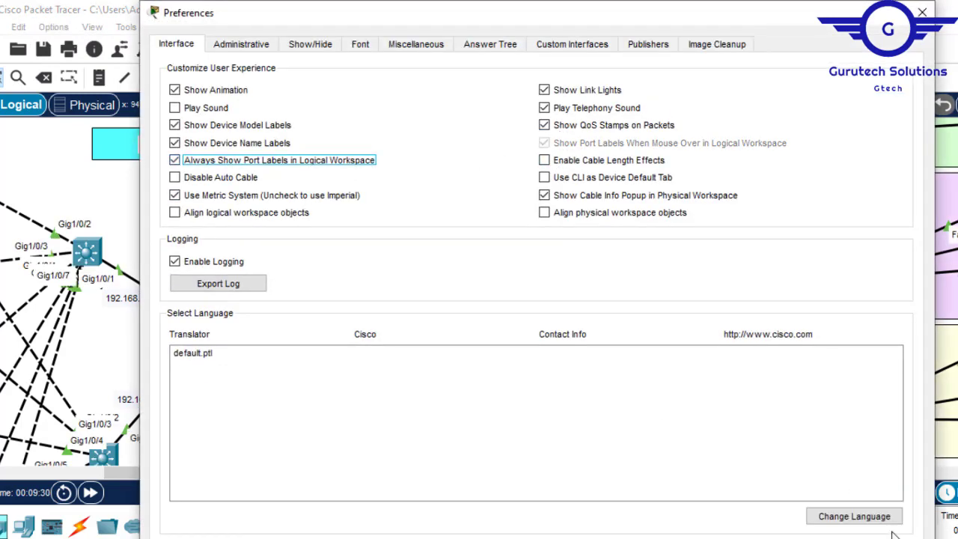
pyautogui.click(921, 11)
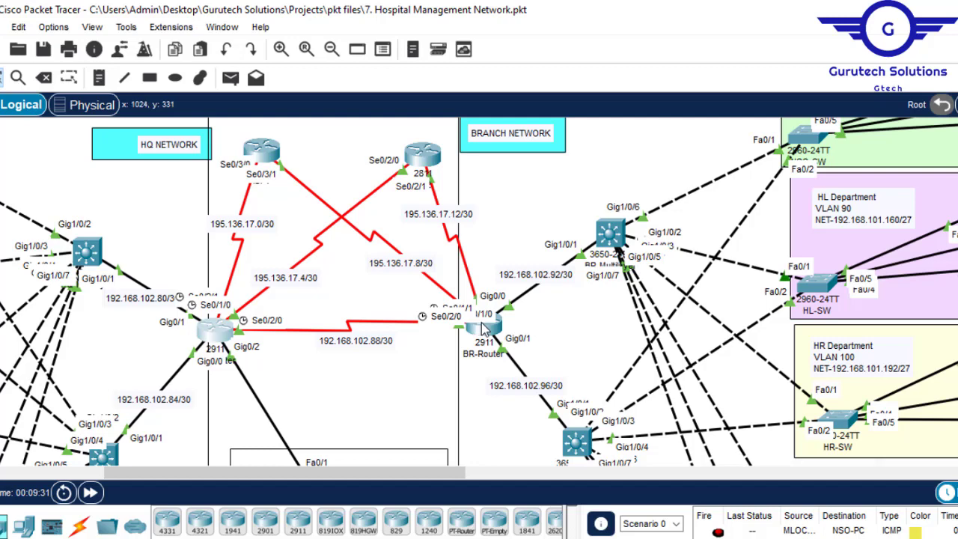
# - Shift the BR-Router and ISP1 icons slightly in the topology to separate the overlapping port labels
pyautogui.moveTo(483, 331)
pyautogui.mouseDown()
pyautogui.moveTo(498, 329)
pyautogui.moveTo(484, 323)
pyautogui.mouseUp()
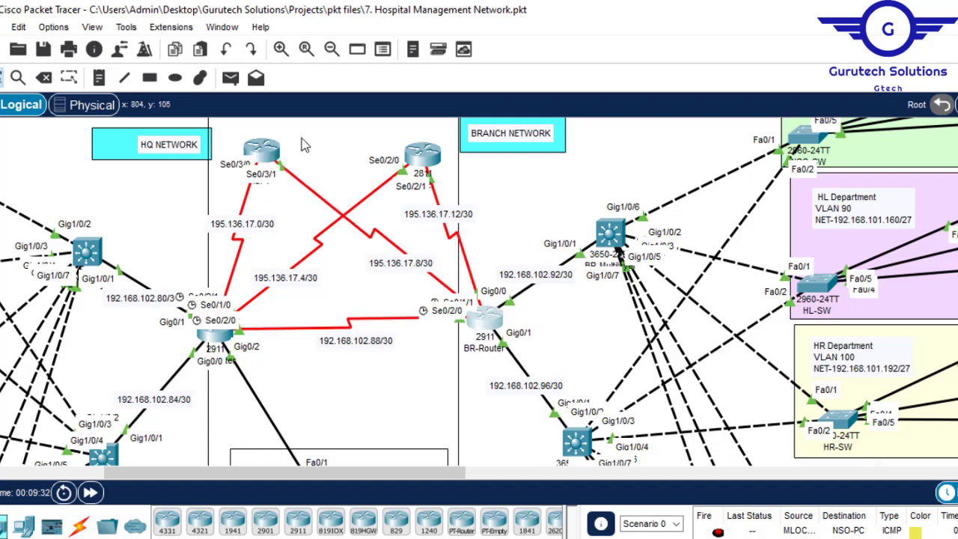
pyautogui.click(266, 157)
pyautogui.moveTo(265, 157)
pyautogui.mouseDown()
pyautogui.moveTo(243, 271)
pyautogui.moveTo(255, 164)
pyautogui.mouseUp()
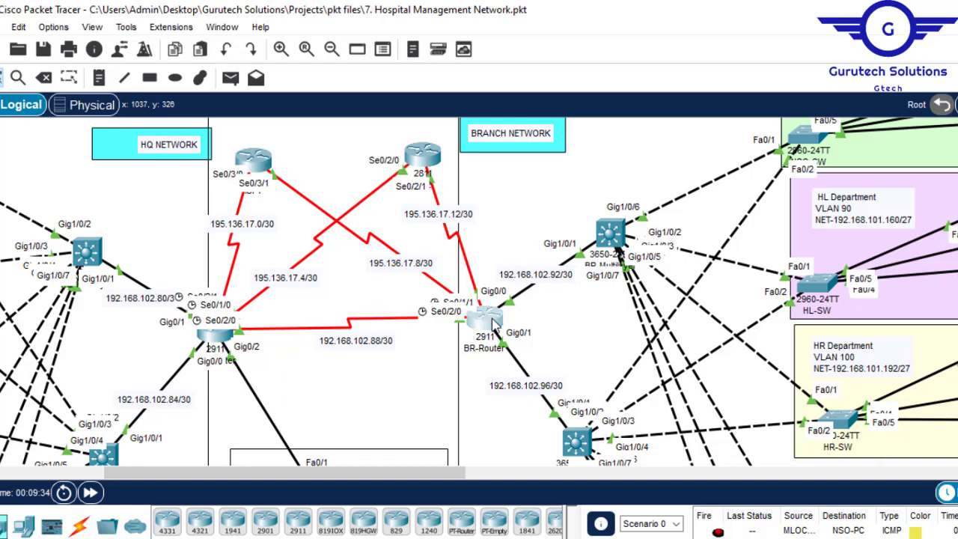
# - Set the clock rate of BR-Router's Serial0/2/0 interface to 64000 and minimize the router window
pyautogui.click(491, 318)
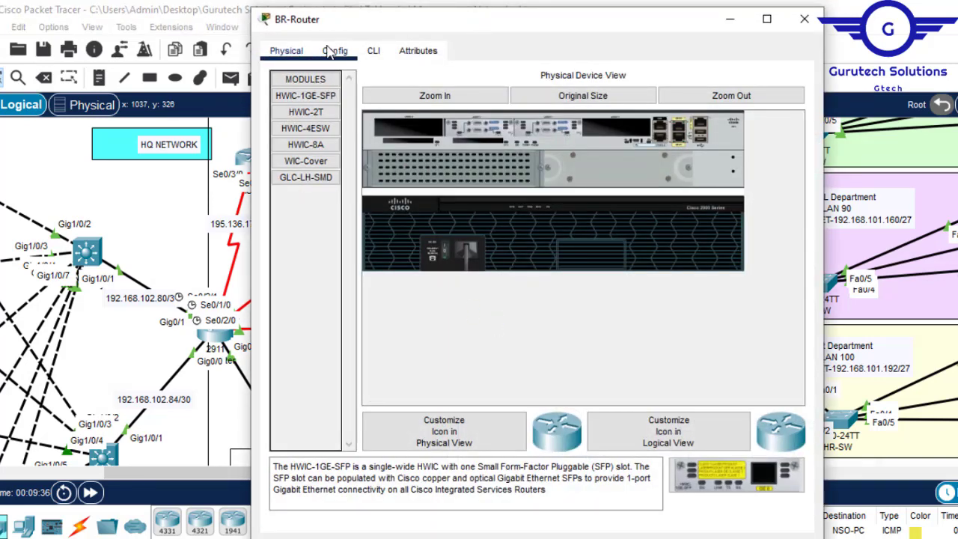
pyautogui.click(332, 51)
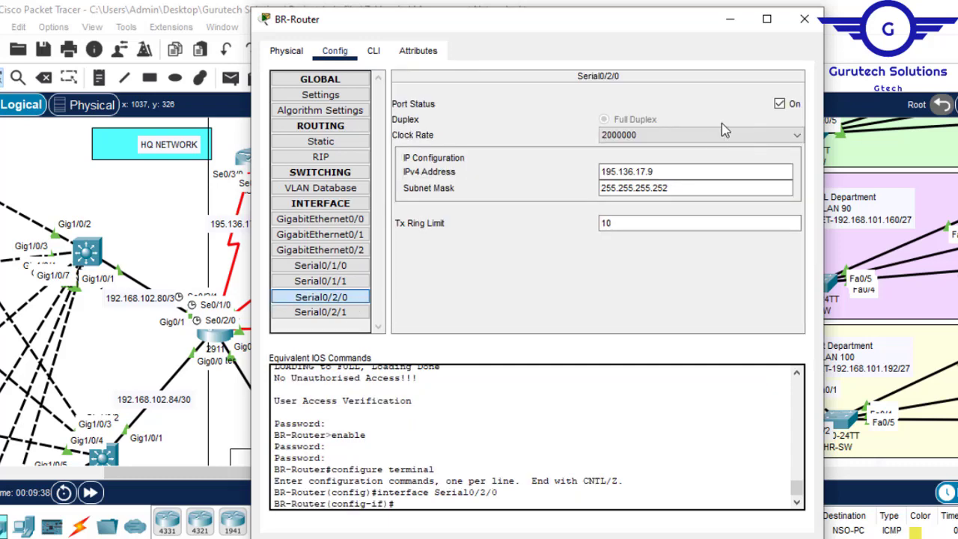
pyautogui.click(726, 138)
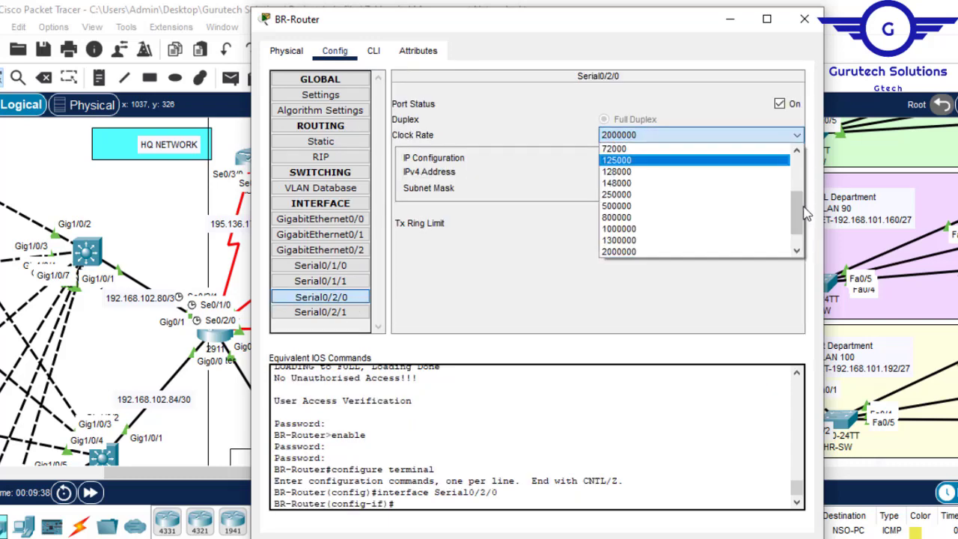
pyautogui.scroll(2, 799, 207)
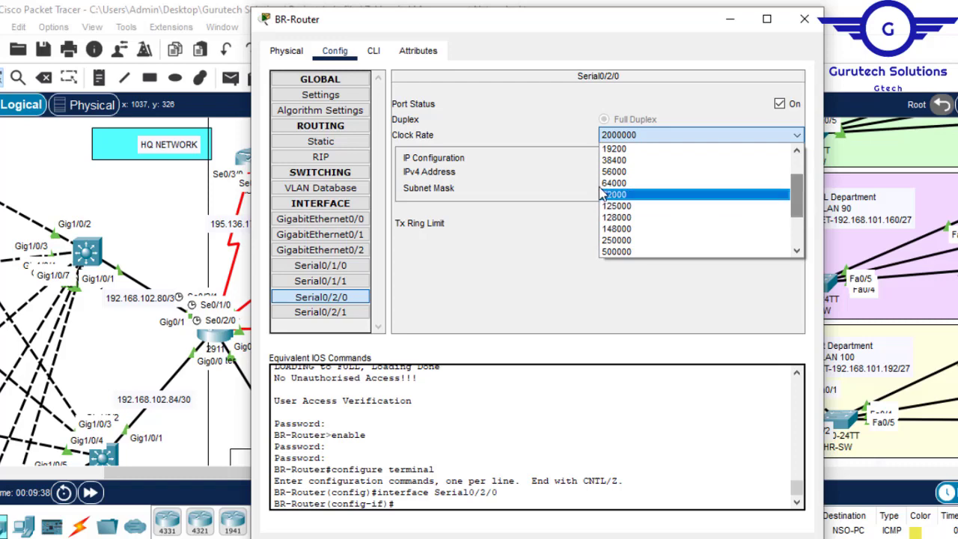
pyautogui.click(608, 183)
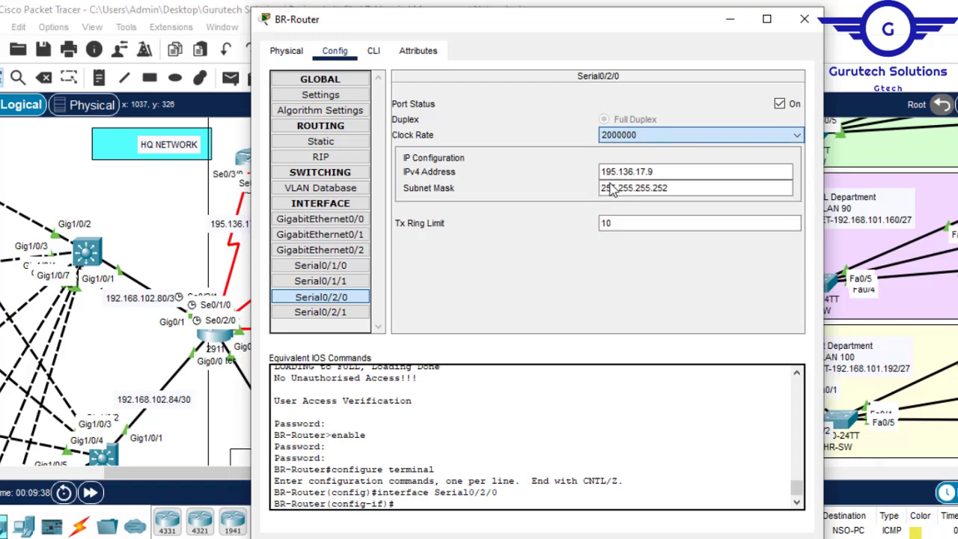
pyautogui.click(730, 22)
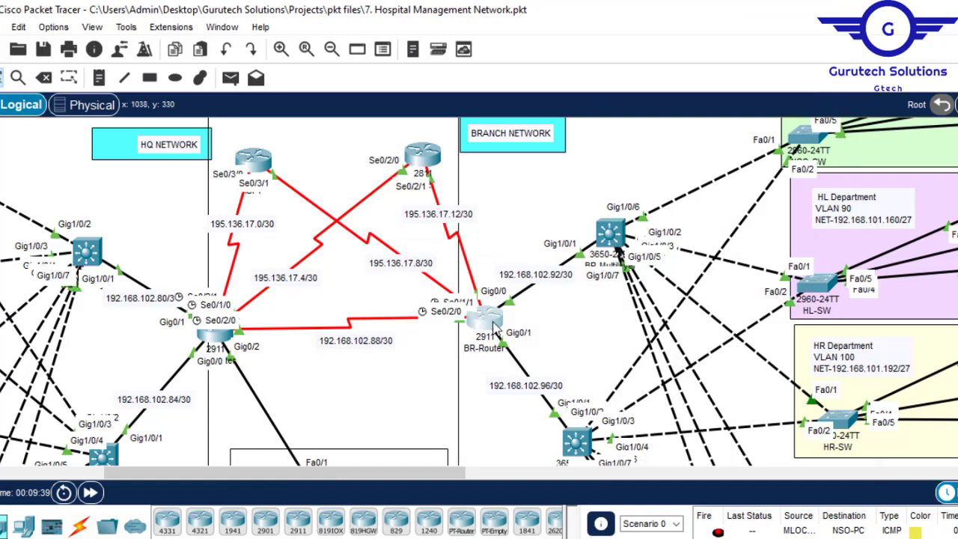
# - Set the clock rate of BR-Router's Serial0/1/1 interface to 64000
pyautogui.click(494, 329)
pyautogui.click(346, 287)
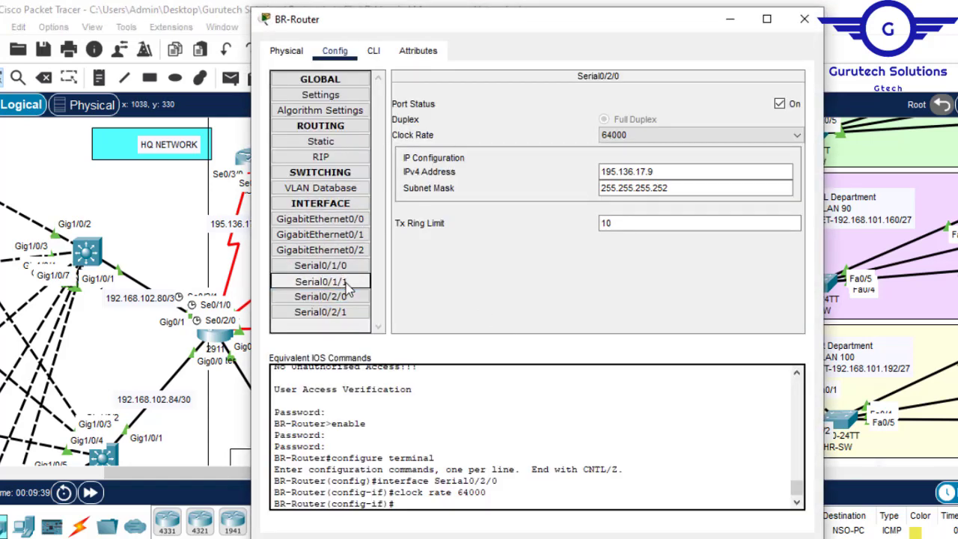
pyautogui.click(725, 136)
pyautogui.scroll(3, 799, 176)
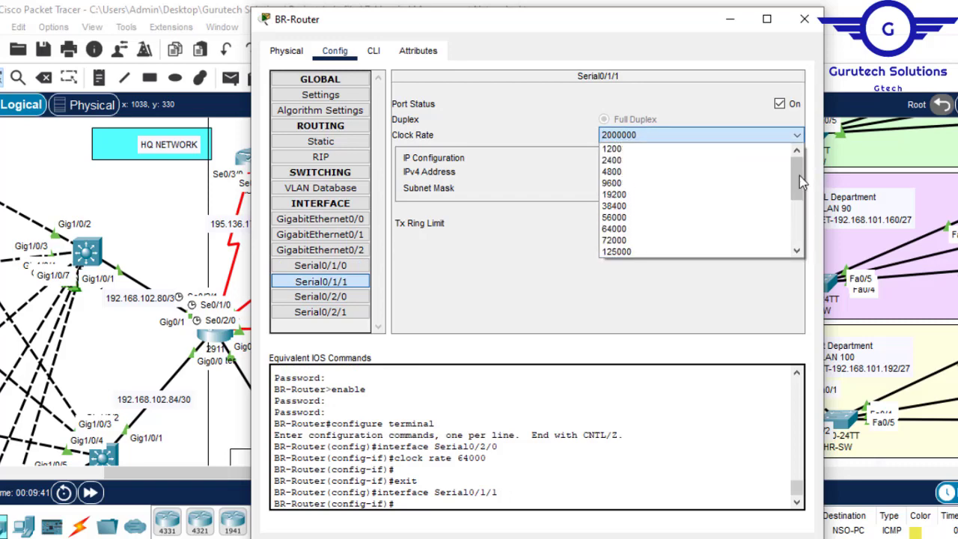
pyautogui.click(619, 228)
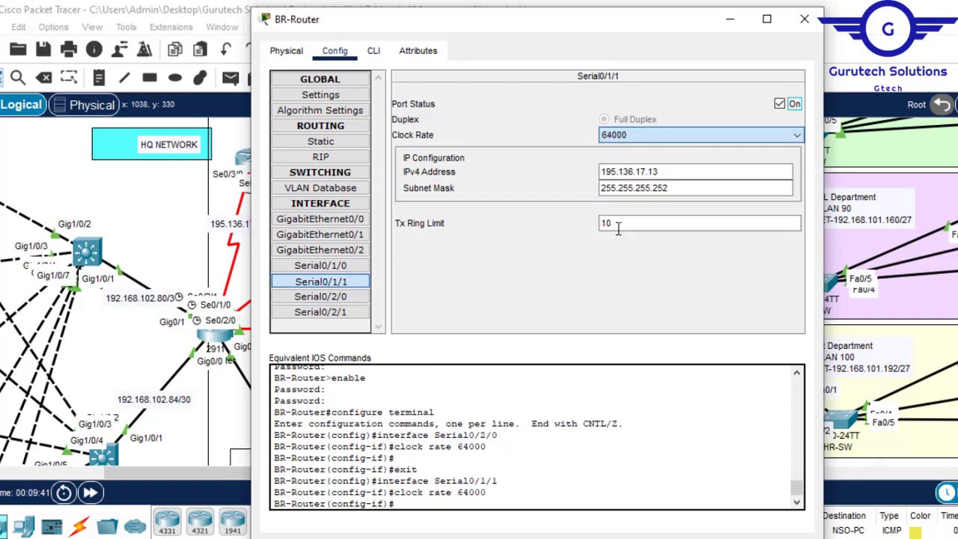
# - Save BR-Router's running configuration with do wr from its command line and close the router window
pyautogui.click(377, 54)
pyautogui.press('Return')
pyautogui.press('Return')
pyautogui.press('Return')
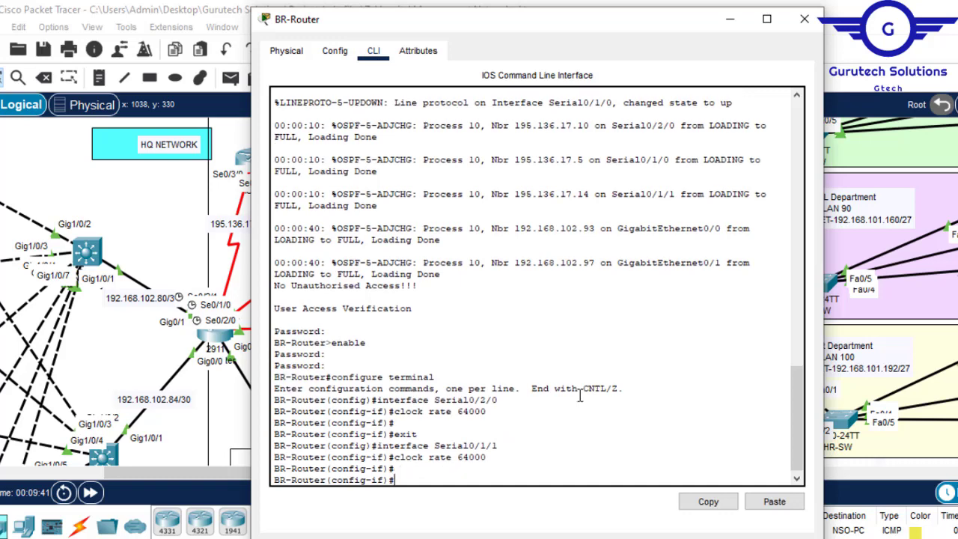
pyautogui.write('do wr')
pyautogui.press('Return')
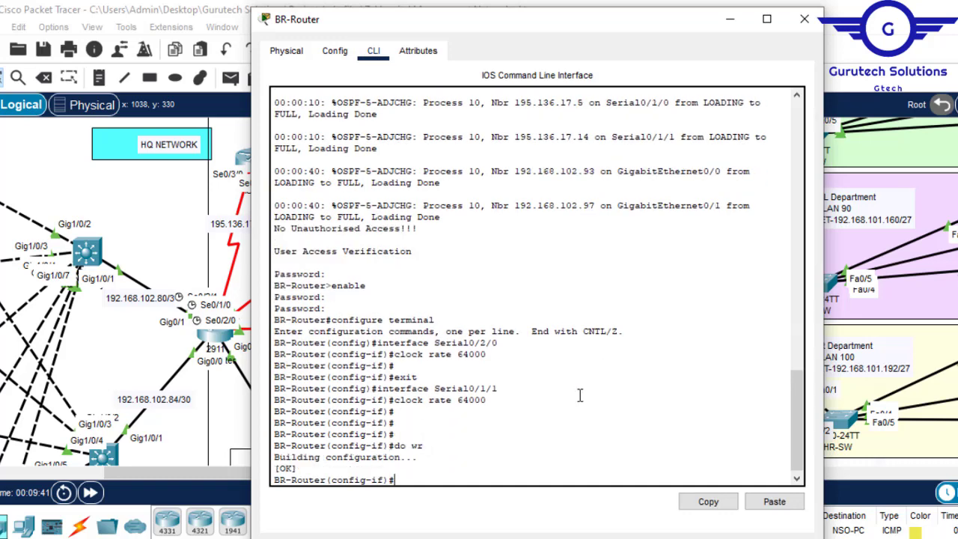
pyautogui.click(802, 21)
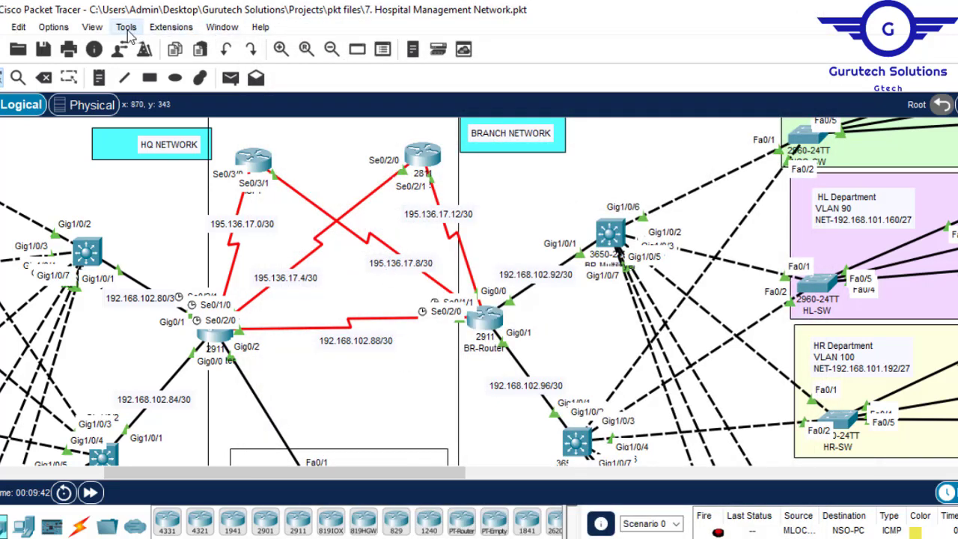
# - Disable the preference Always Show Port Labels in Logical Workspace and close the preferences
pyautogui.click(56, 28)
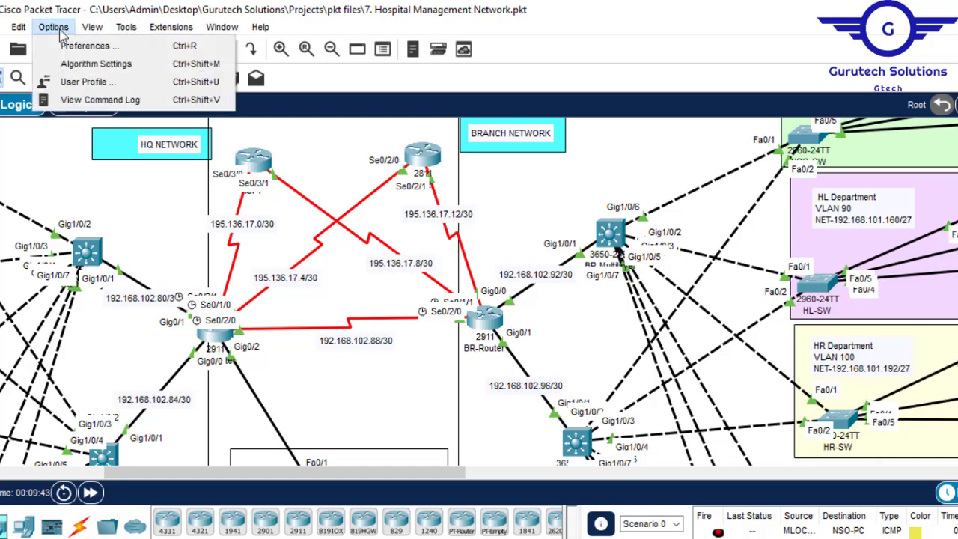
pyautogui.click(94, 46)
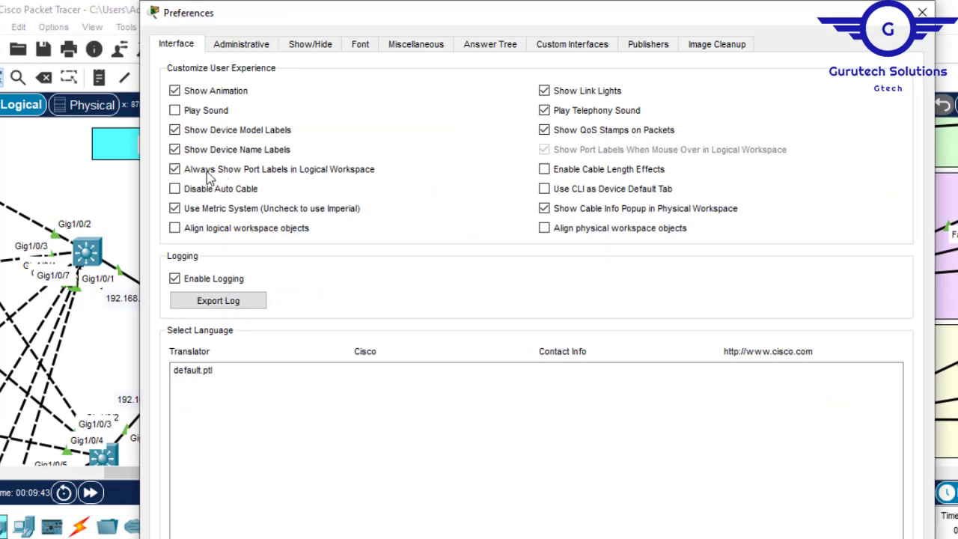
pyautogui.click(198, 171)
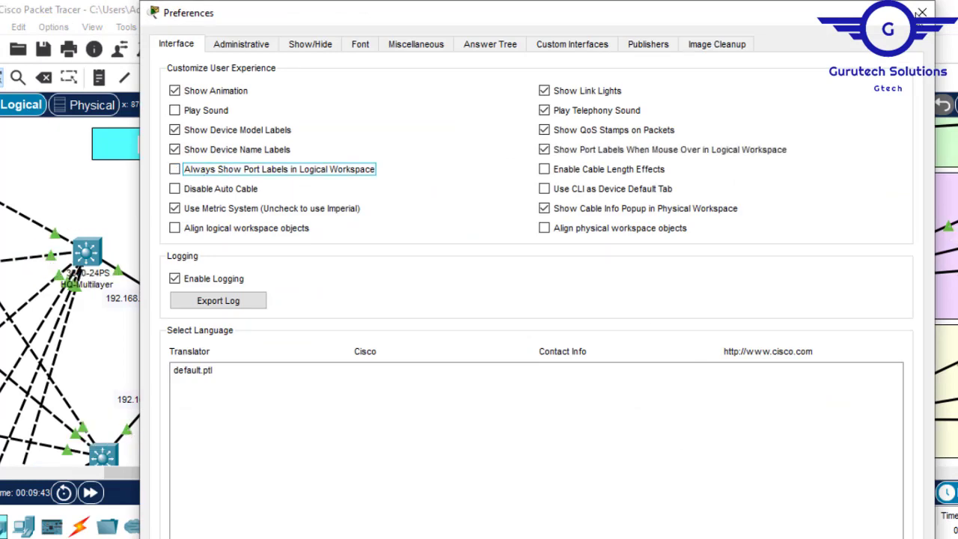
pyautogui.click(922, 13)
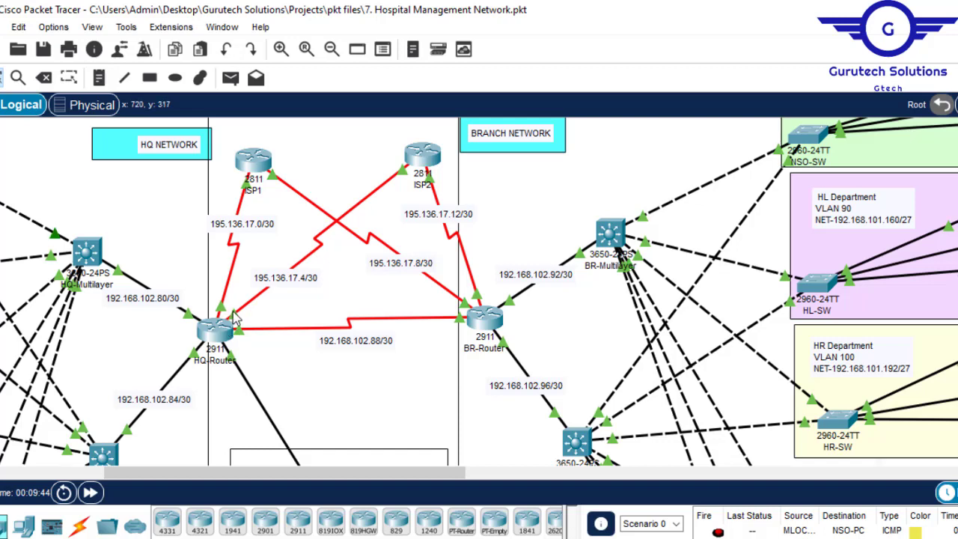
# - Toggle the preference Show Port Labels When Mouse Over in Logical Workspace off and back on, and close the preferences
pyautogui.click(53, 27)
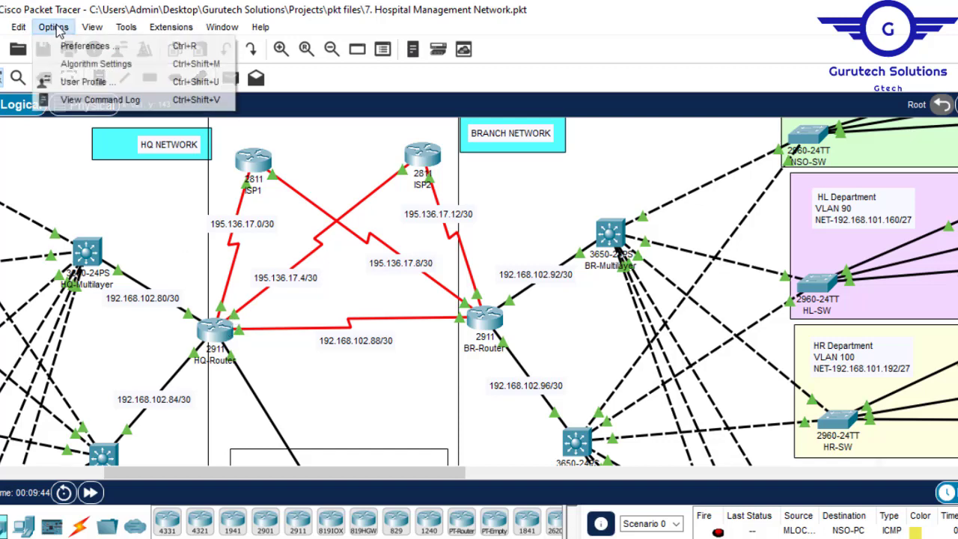
pyautogui.click(84, 45)
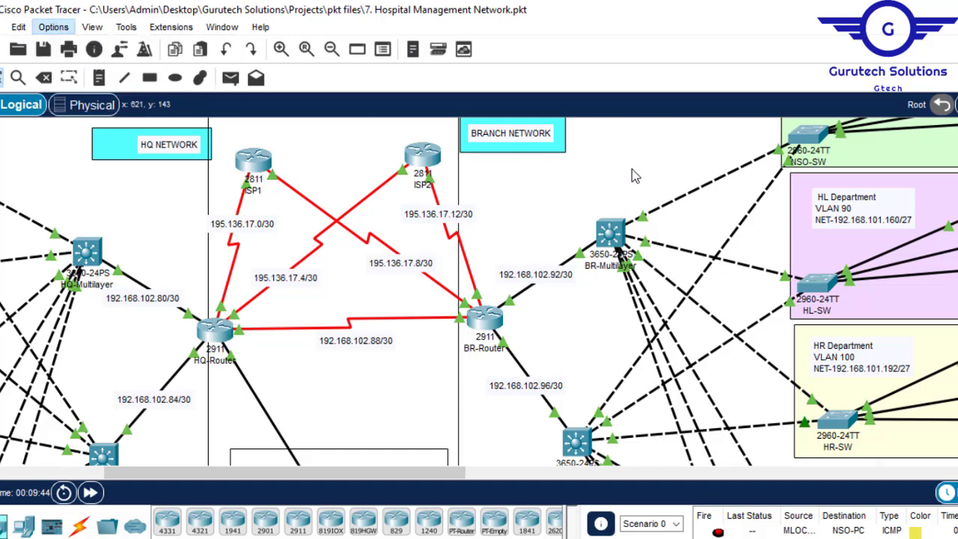
pyautogui.click(545, 142)
pyautogui.click(545, 142)
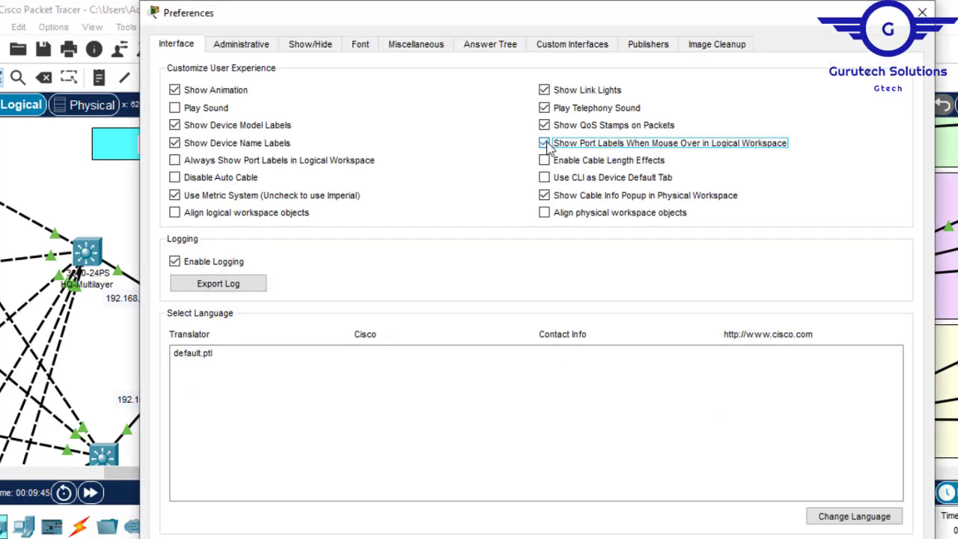
pyautogui.click(922, 13)
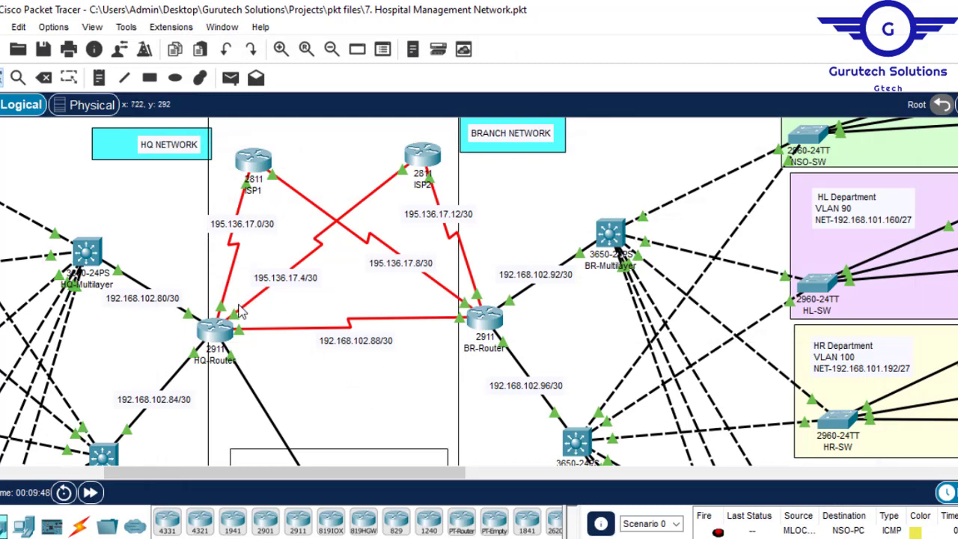
# - On HQ-Router, set interface se0/1/0 as ip nat outside from global configuration mode and minimize the router window
pyautogui.click(217, 336)
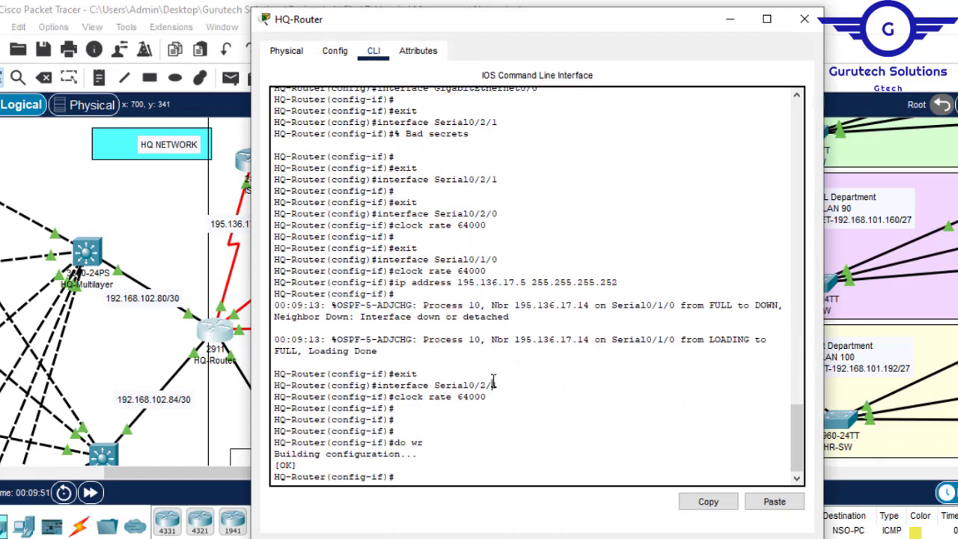
pyautogui.press('Return')
pyautogui.press('Return')
pyautogui.press('Return')
pyautogui.write('ex')
pyautogui.press('Return')
pyautogui.press('Return')
pyautogui.press('Return')
pyautogui.press('Return')
pyautogui.press('Return')
pyautogui.press('Return')
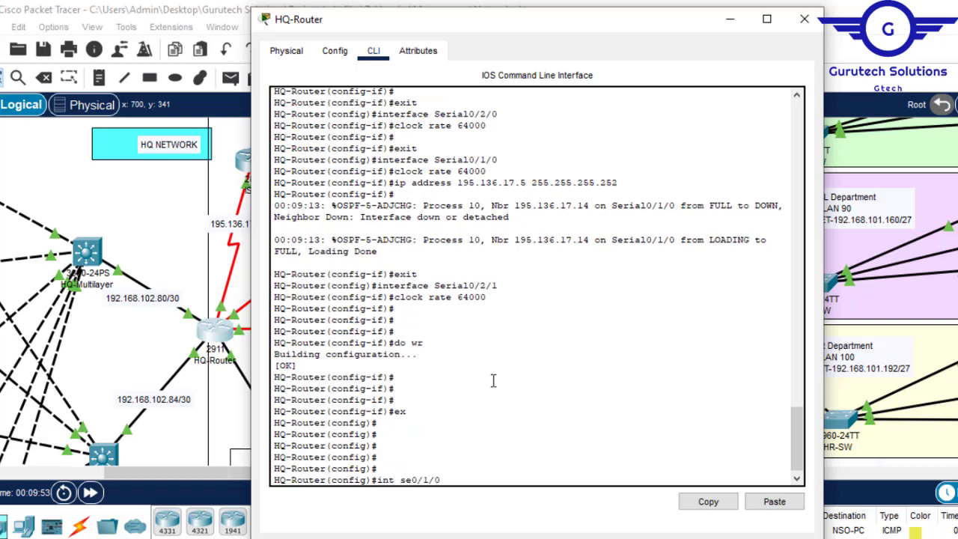
pyautogui.write('int se0/1/0')
pyautogui.press('Return')
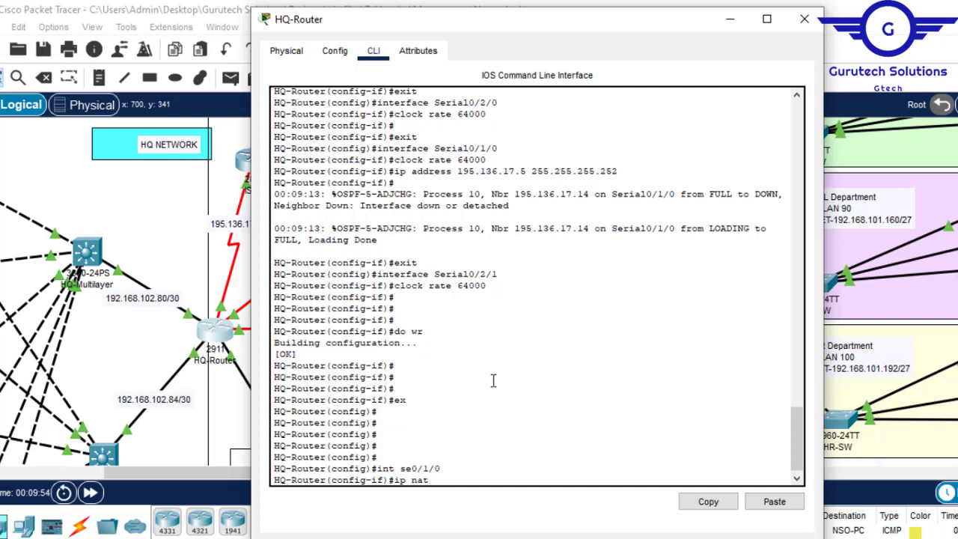
pyautogui.write('ip nat o')
pyautogui.press('Tab')
pyautogui.press('Return')
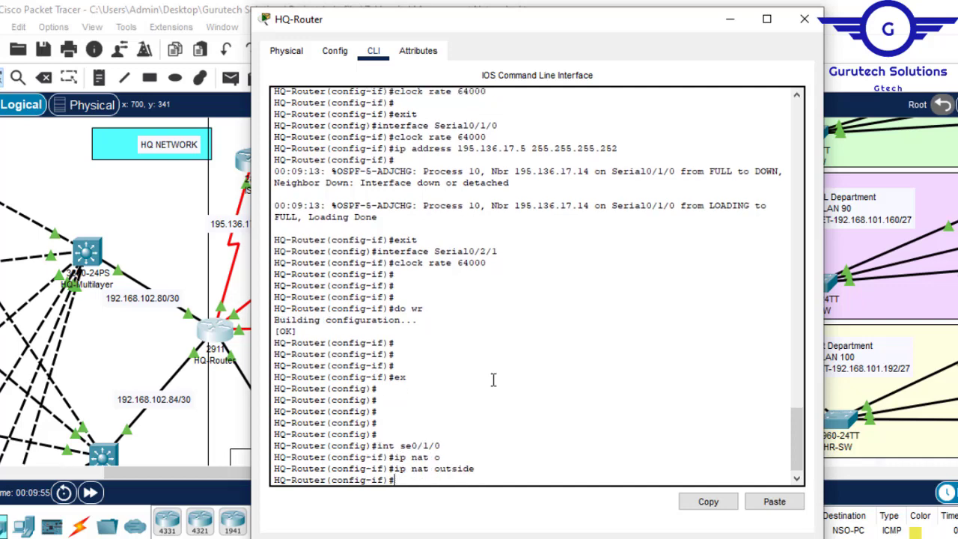
pyautogui.click(730, 20)
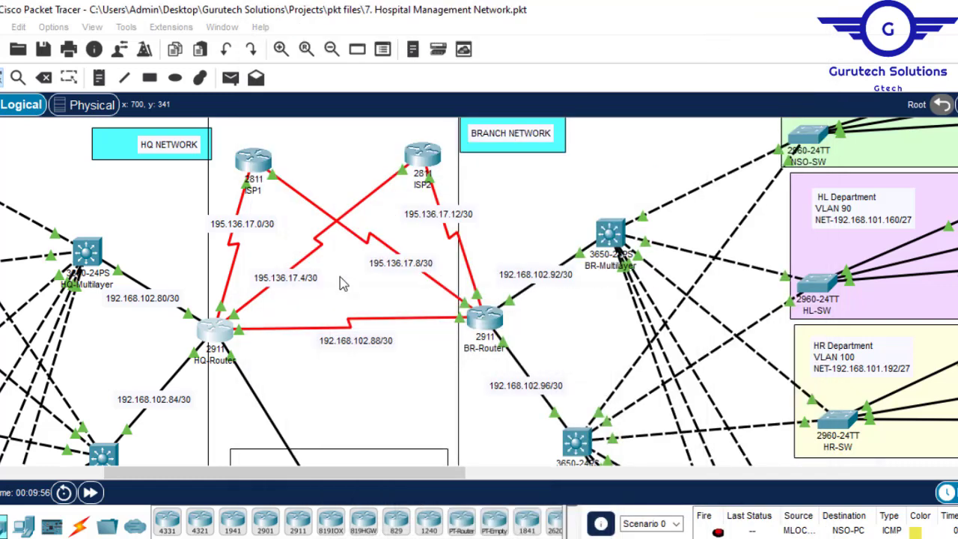
# - Set HQ-Router's interface se0/2/1 as ip nat outside, leave interface configuration and close the router window
pyautogui.click(221, 325)
pyautogui.press('Up')
pyautogui.press('Up')
pyautogui.press('Up')
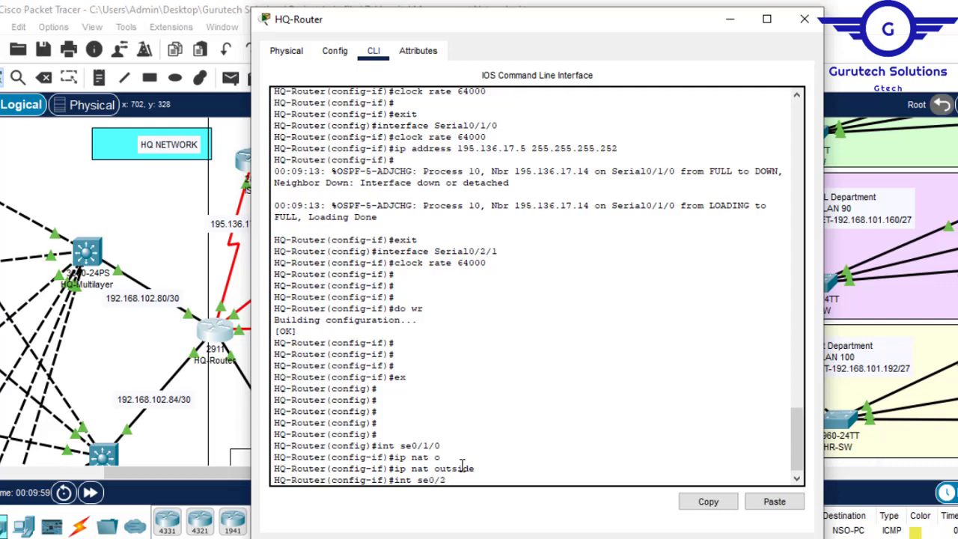
pyautogui.write('2/1')
pyautogui.press('Return')
pyautogui.press('Up')
pyautogui.press('Up')
pyautogui.press('Return')
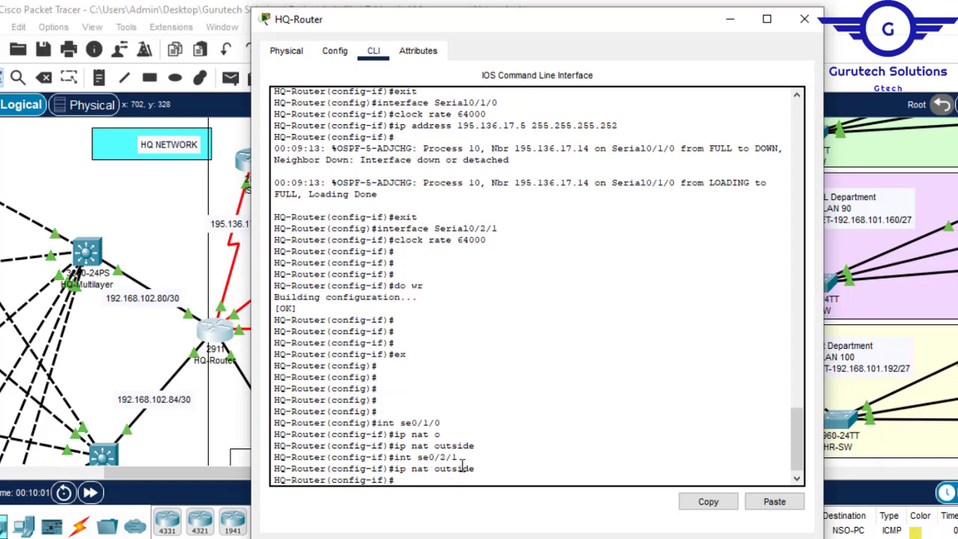
pyautogui.write('ex')
pyautogui.press('Return')
pyautogui.press('Return')
pyautogui.press('Return')
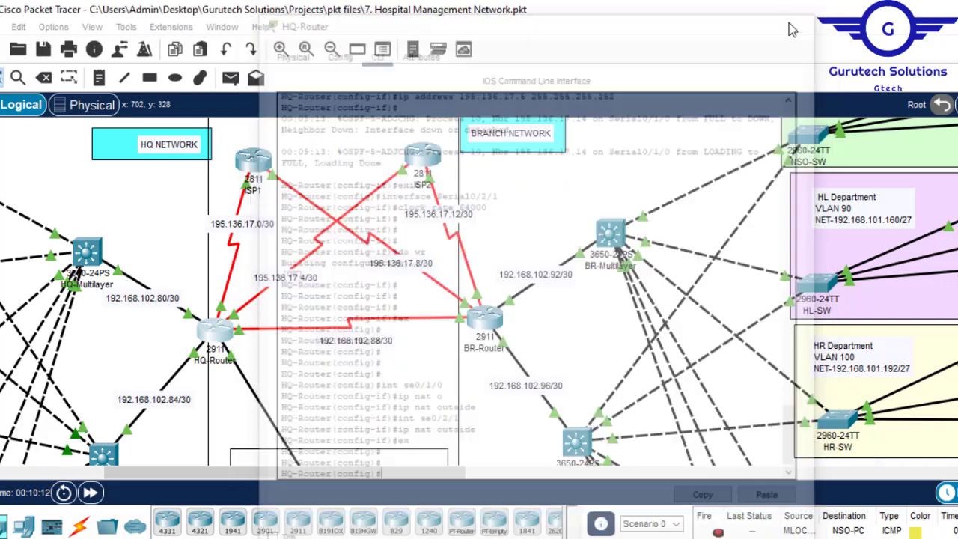
pyautogui.click(802, 28)
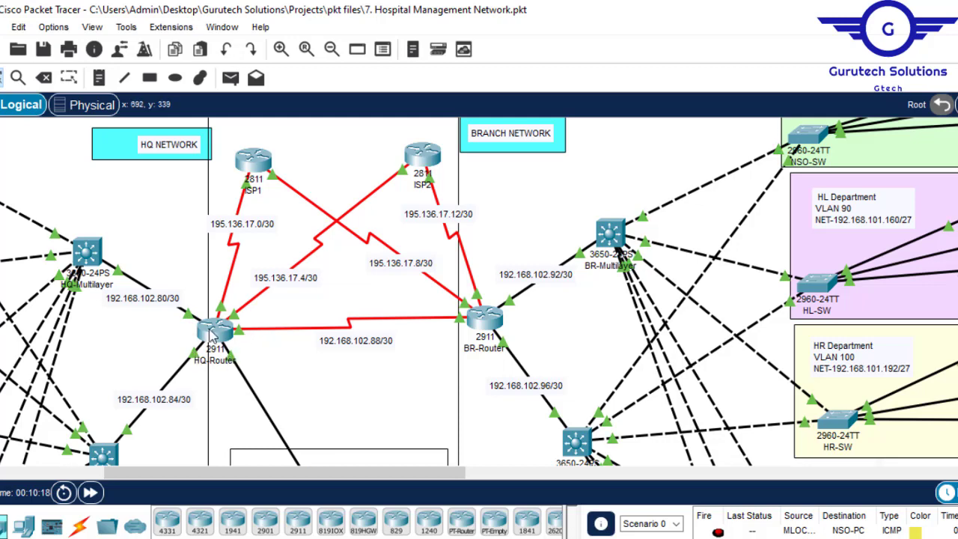
# - Set HQ-Router's interface range gig0/0-2 as ip nat inside
pyautogui.moveTo(211, 339)
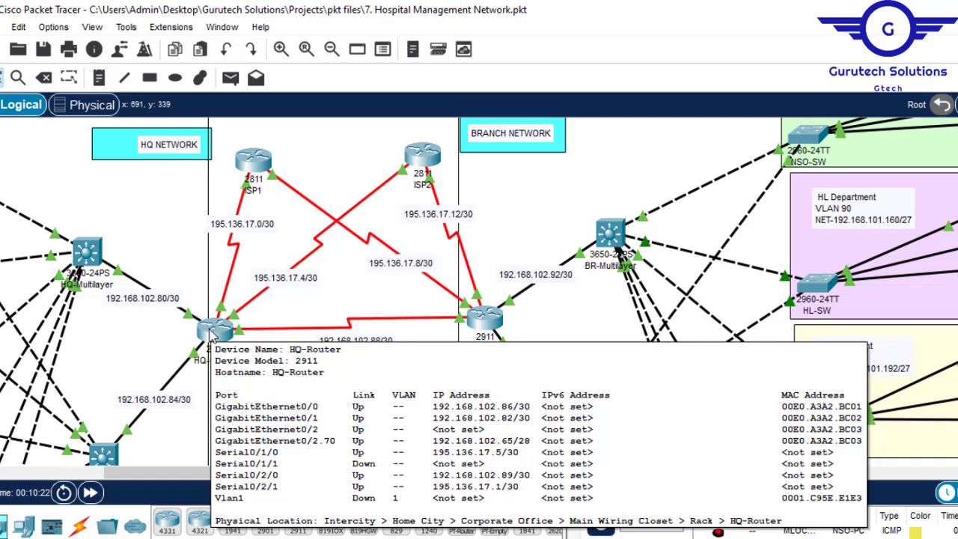
pyautogui.click(211, 337)
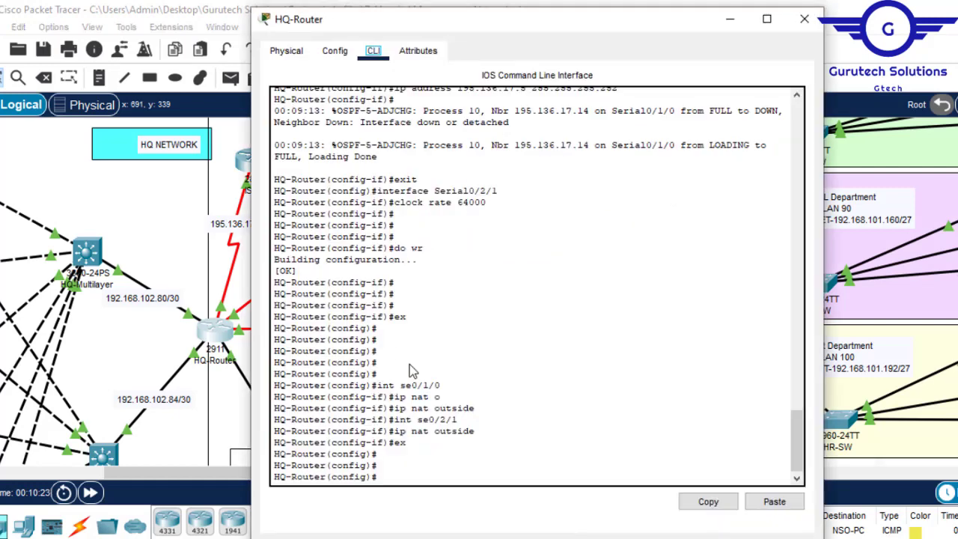
pyautogui.click(499, 446)
pyautogui.press('Return')
pyautogui.press('Return')
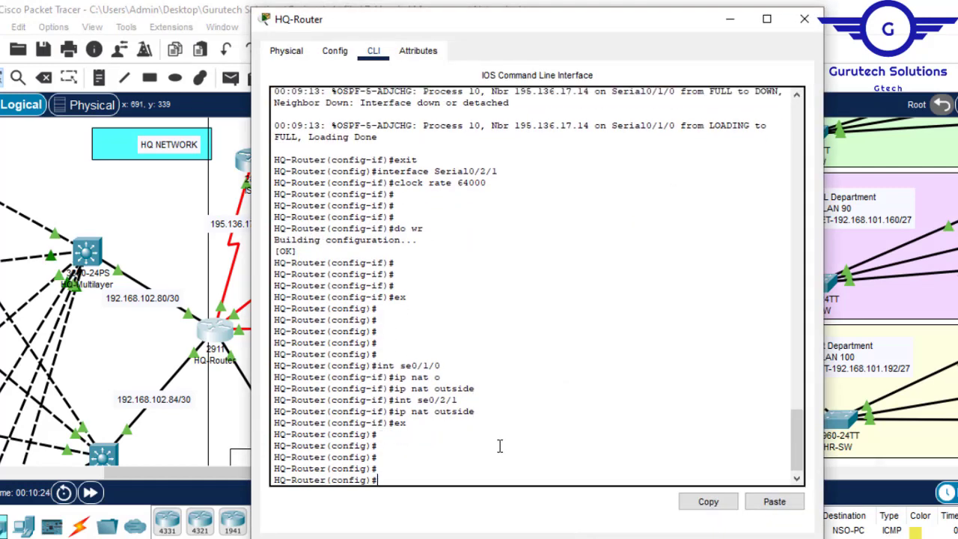
pyautogui.write('int range gig')
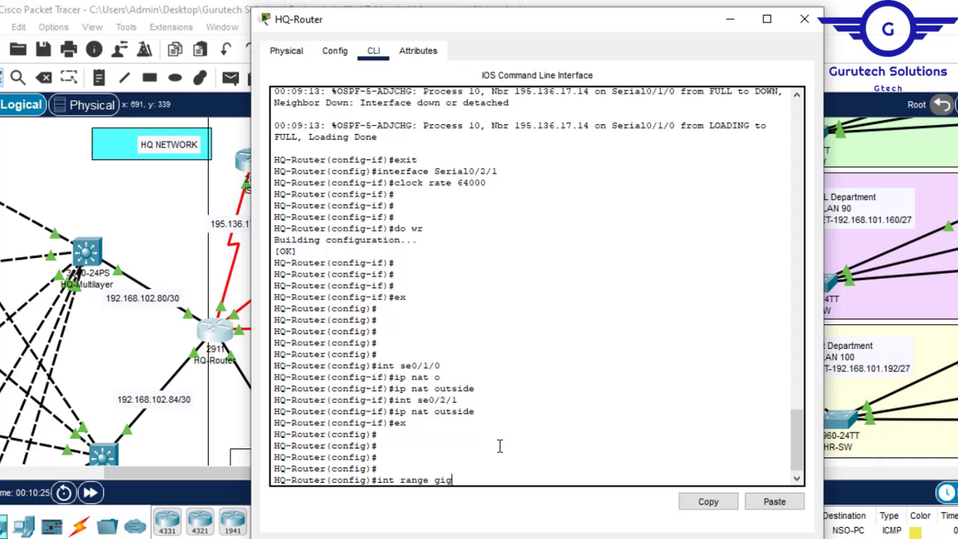
pyautogui.write('0/0-2')
pyautogui.press('Return')
pyautogui.write('ig-if-range)#ip')
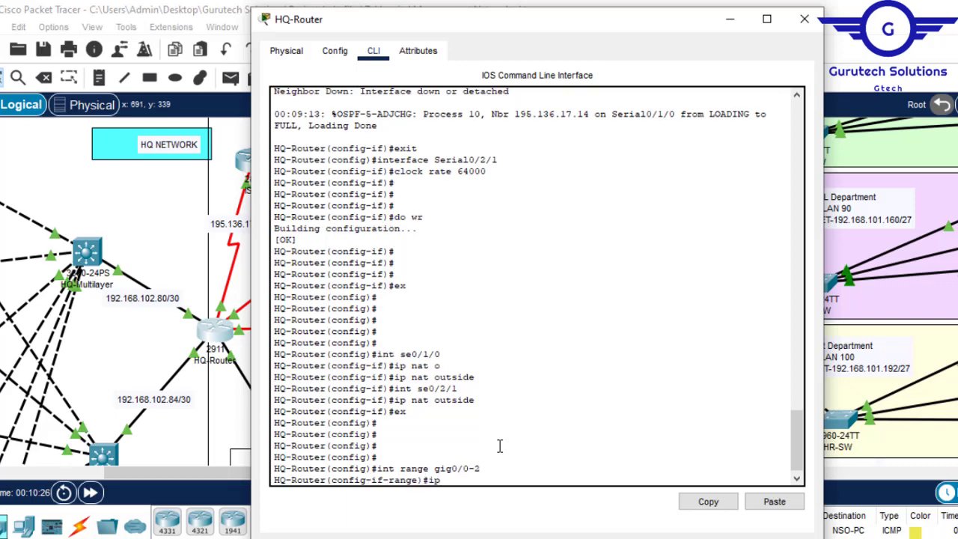
pyautogui.write(' nat in')
pyautogui.press('Tab')
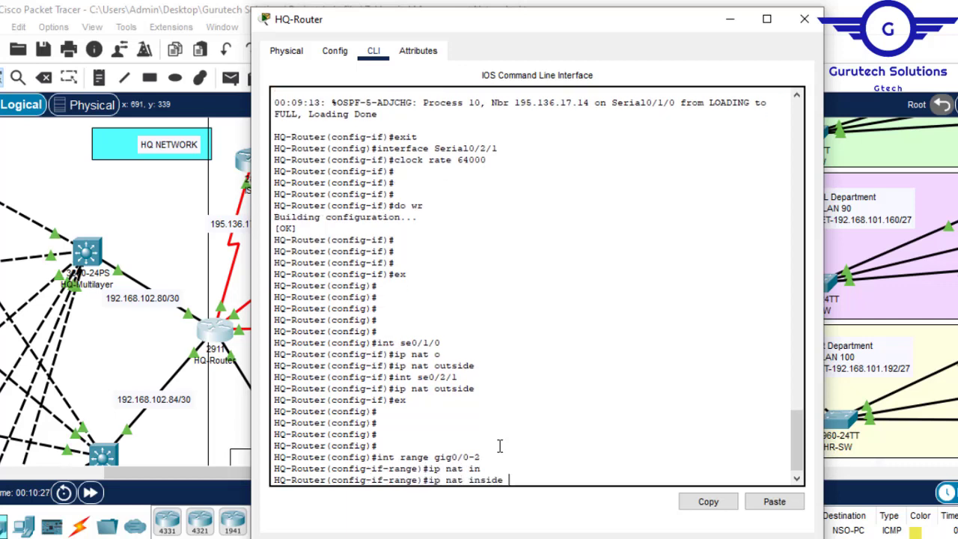
pyautogui.press('Return')
# - Exit the interface range, save HQ-Router's configuration with do wr and close its window
pyautogui.write('ex')
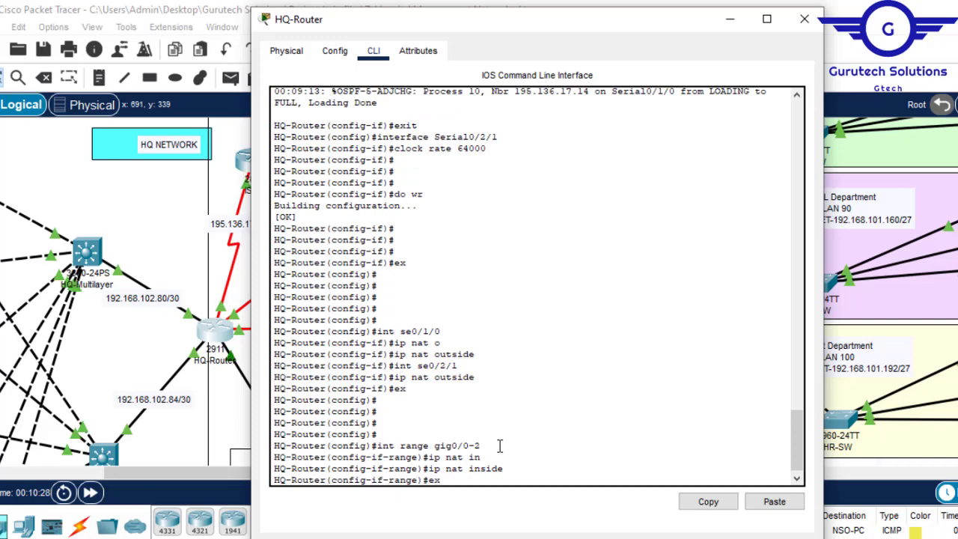
pyautogui.press('Return')
pyautogui.press('Return')
pyautogui.press('Return')
pyautogui.press('Return')
pyautogui.write('do')
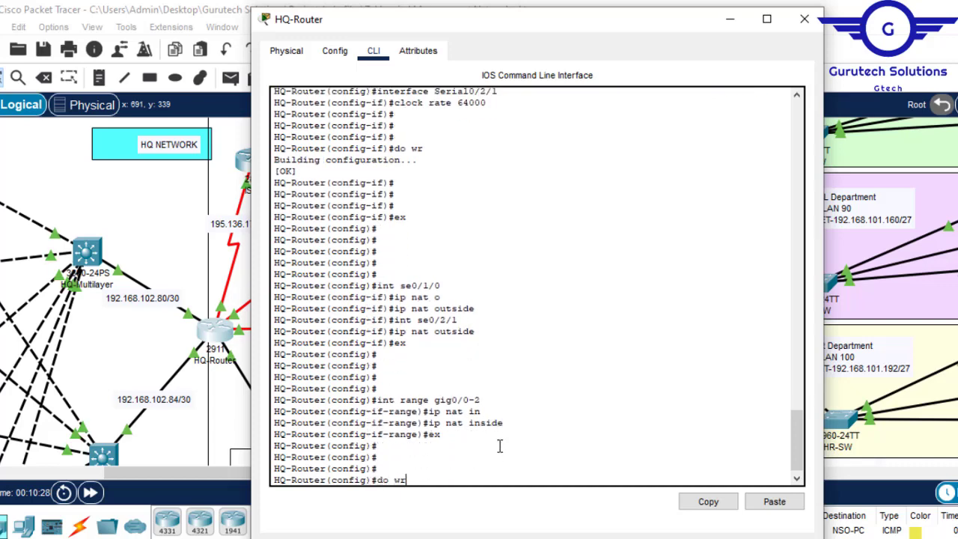
pyautogui.write(' wr')
pyautogui.press('Return')
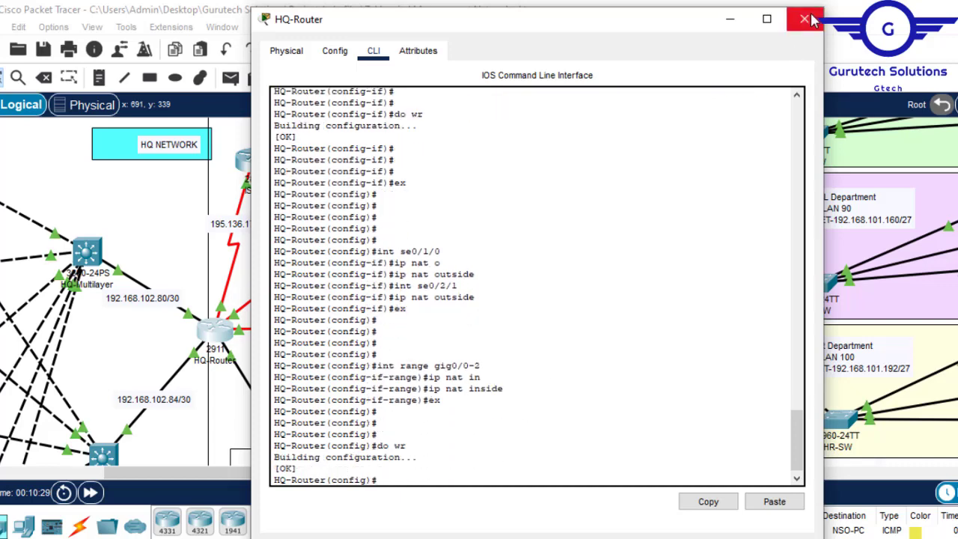
pyautogui.click(805, 19)
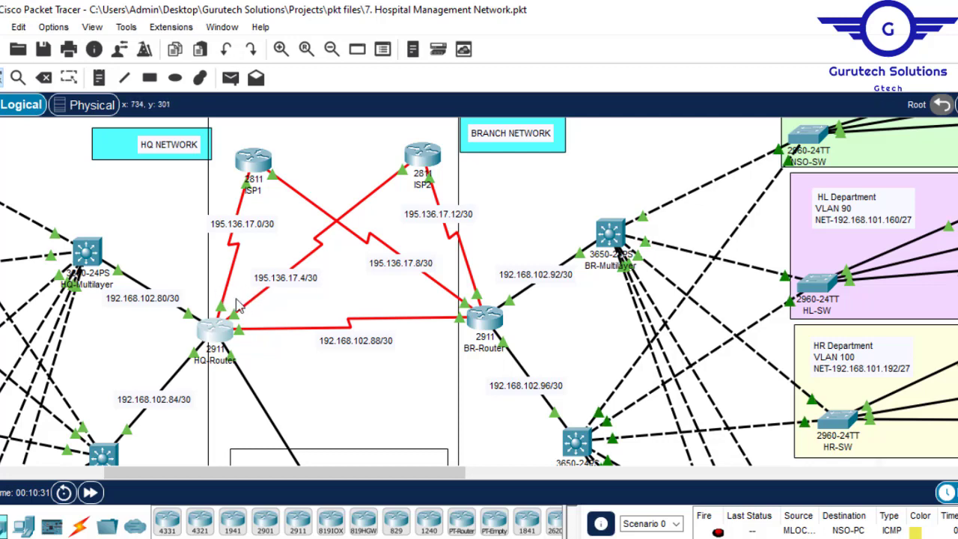
# - Reopen HQ-Router's command line at the global configuration prompt
pyautogui.click(215, 333)
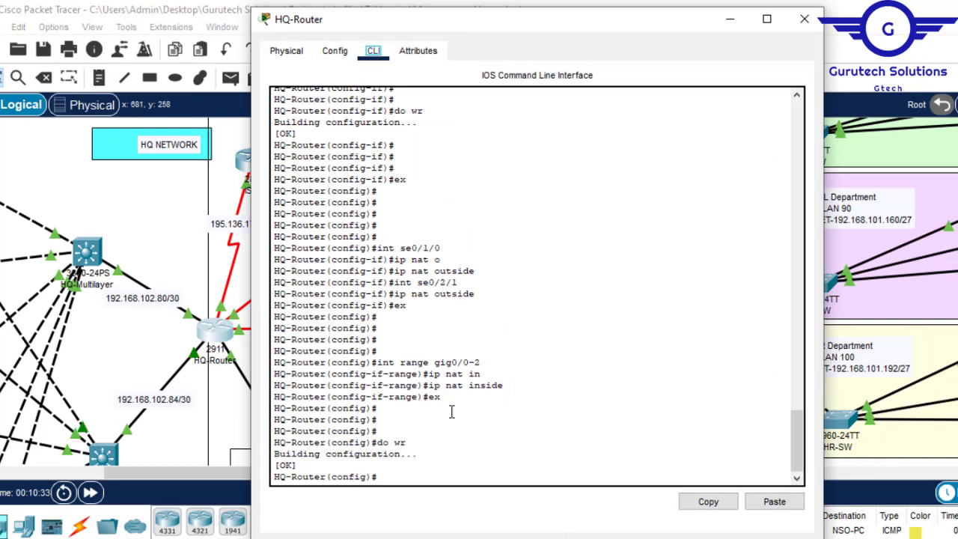
pyautogui.press('Return')
pyautogui.press('Return')
pyautogui.press('Return')
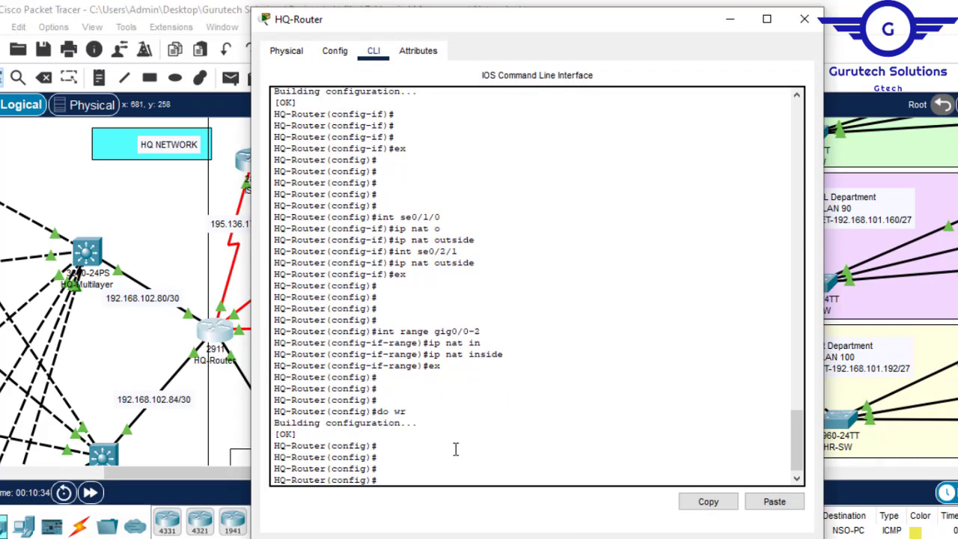
pyautogui.write('acc')
pyautogui.press('Tab')
pyautogui.press('BackSpace')
pyautogui.press('BackSpace')
pyautogui.press('BackSpace')
pyautogui.press('BackSpace')
pyautogui.press('BackSpace')
pyautogui.press('BackSpace')
pyautogui.press('BackSpace')
pyautogui.press('BackSpace')
pyautogui.press('BackSpace')
pyautogui.press('BackSpace')
pyautogui.press('BackSpace')
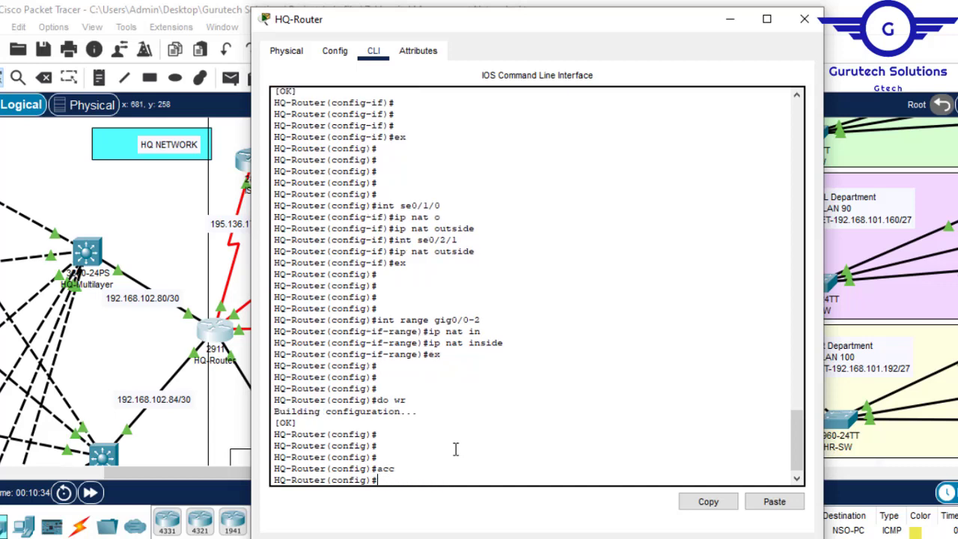
# - Begin the PAT rule in HQ-Router's global configuration as ip nat inside source list 1 interface
pyautogui.write('ip nat')
pyautogui.press('Tab')
pyautogui.write('in')
pyautogui.press('Tab')
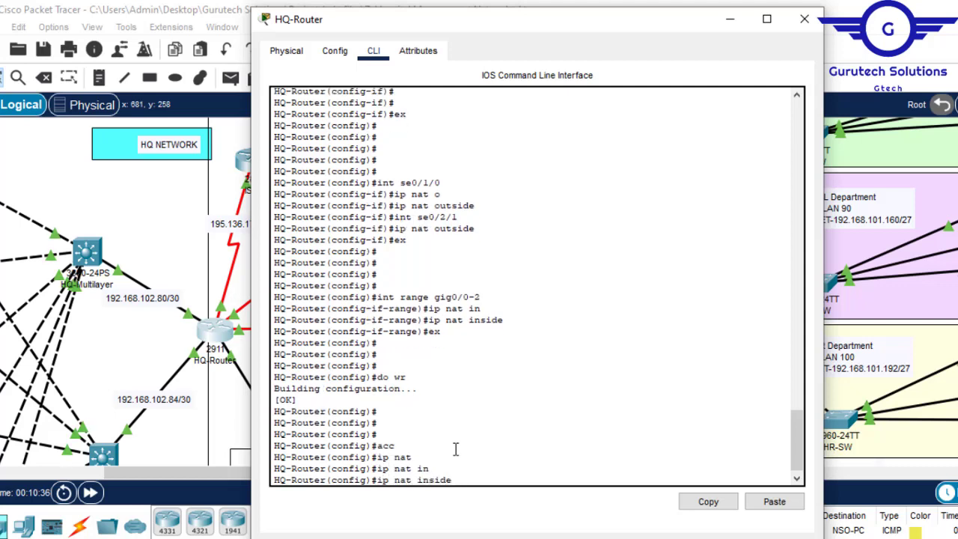
pyautogui.write('s')
pyautogui.press('Tab')
pyautogui.write('li')
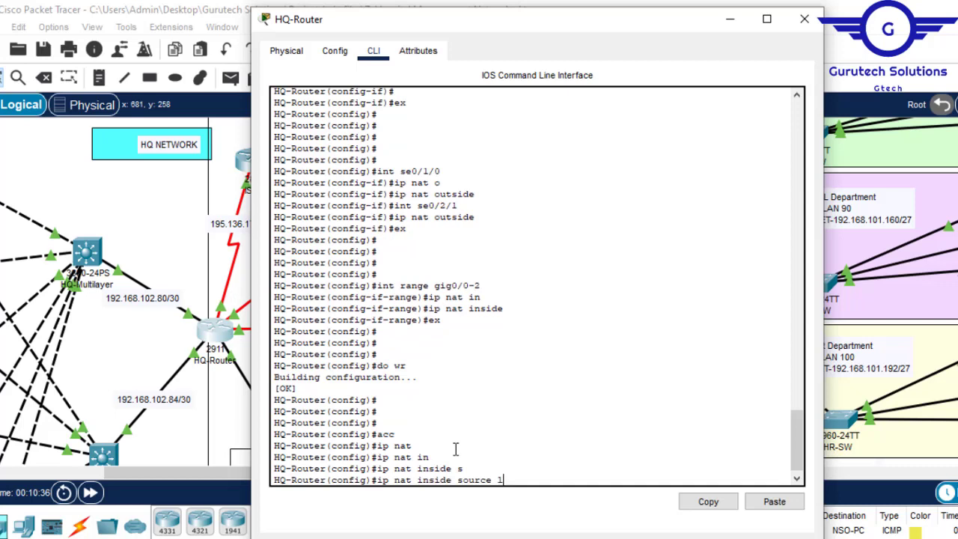
pyautogui.press('Tab')
pyautogui.write('1 in')
pyautogui.press('Tab')
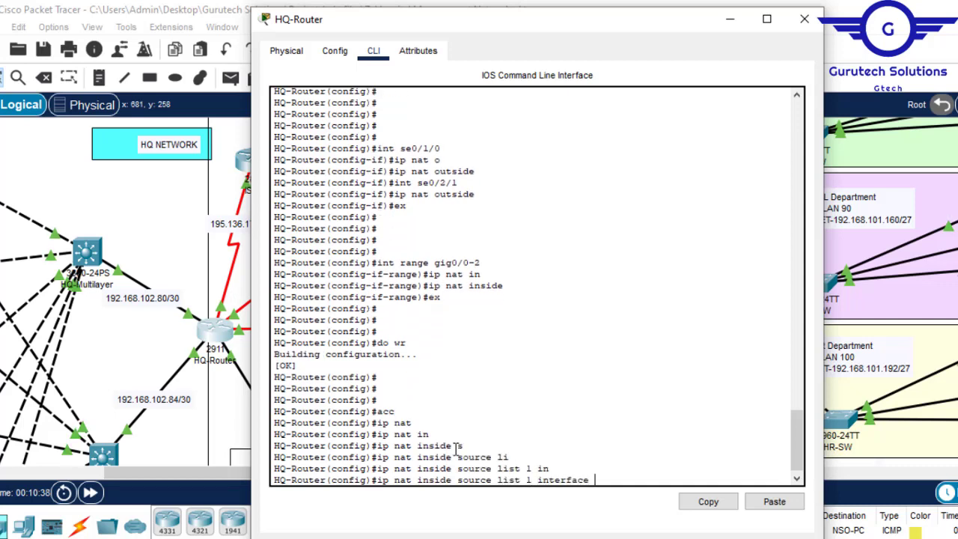
# - Complete the list 1 PAT rule with outside interface se0/2/1 and the overload option
pyautogui.click(728, 19)
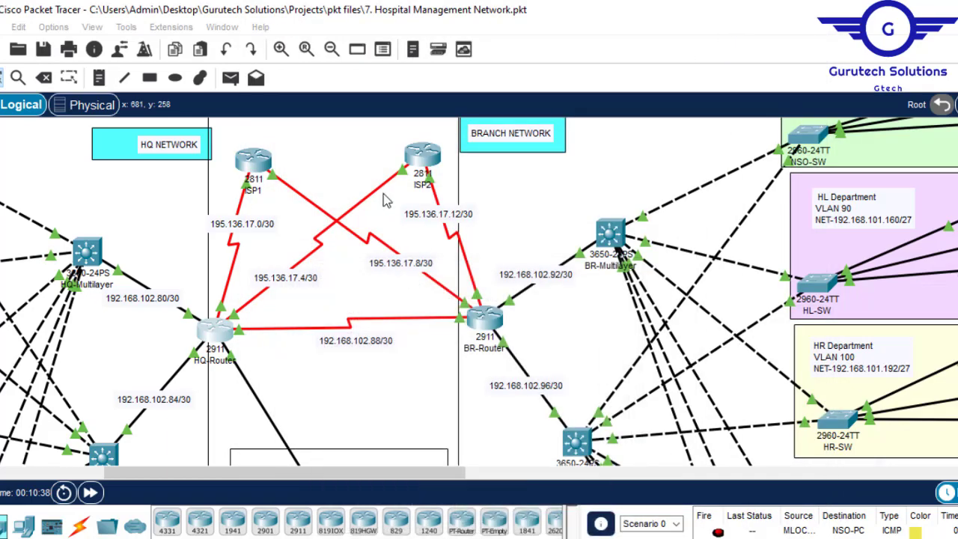
pyautogui.click(215, 334)
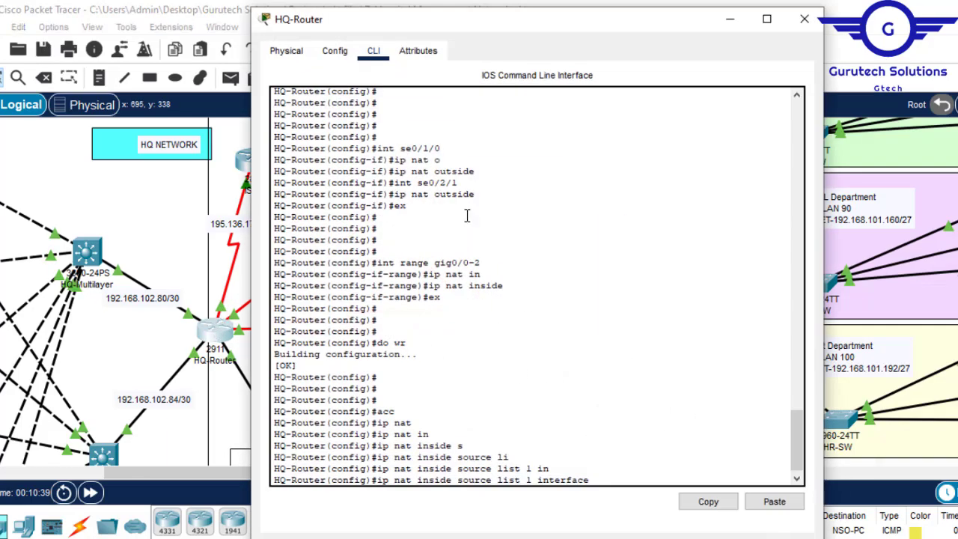
pyautogui.moveTo(460, 182); pyautogui.dragTo(419, 177)
pyautogui.click(707, 503)
pyautogui.click(772, 503)
pyautogui.write('ov')
pyautogui.press('Tab')
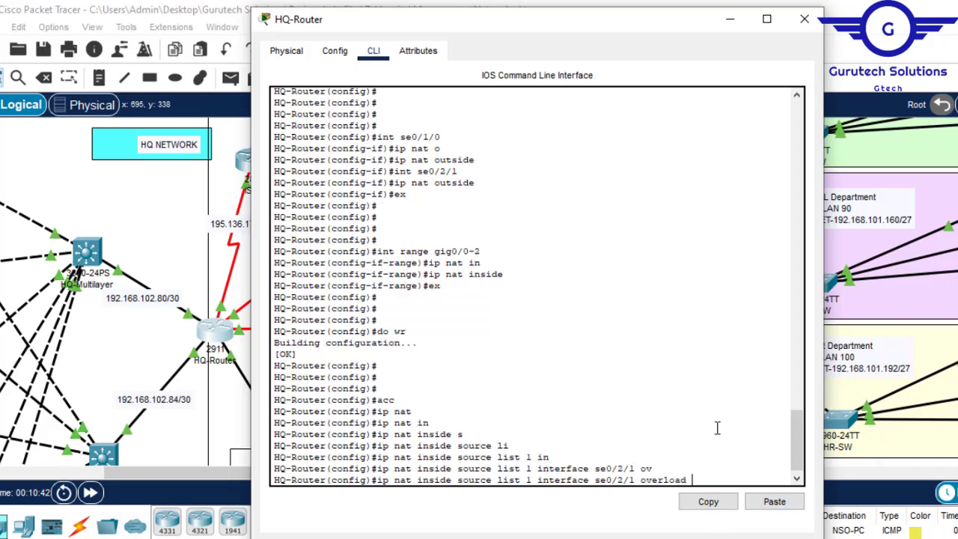
pyautogui.press('Return')
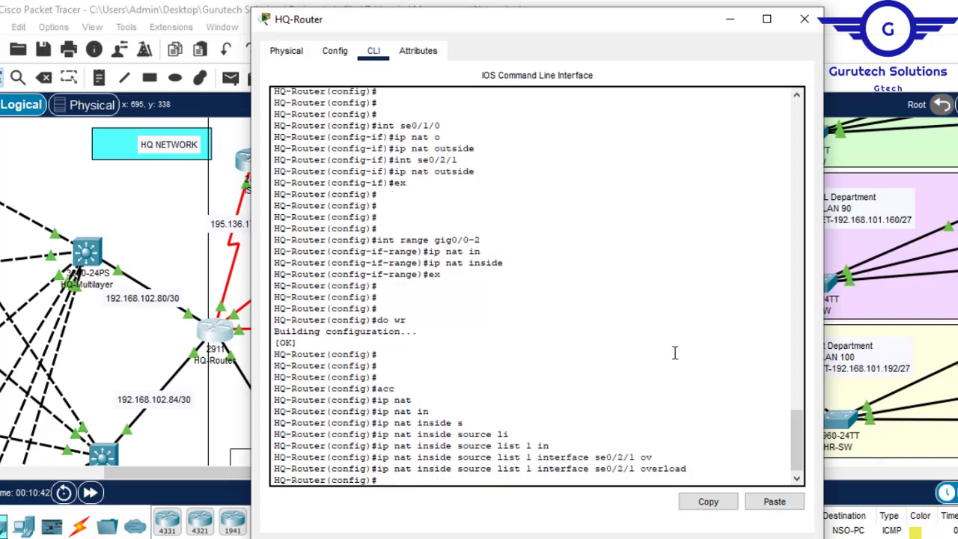
# - Add a second PAT rule, ip nat inside source list 1 interface se0/1/0 overload, based on the previous command
pyautogui.press('Up')
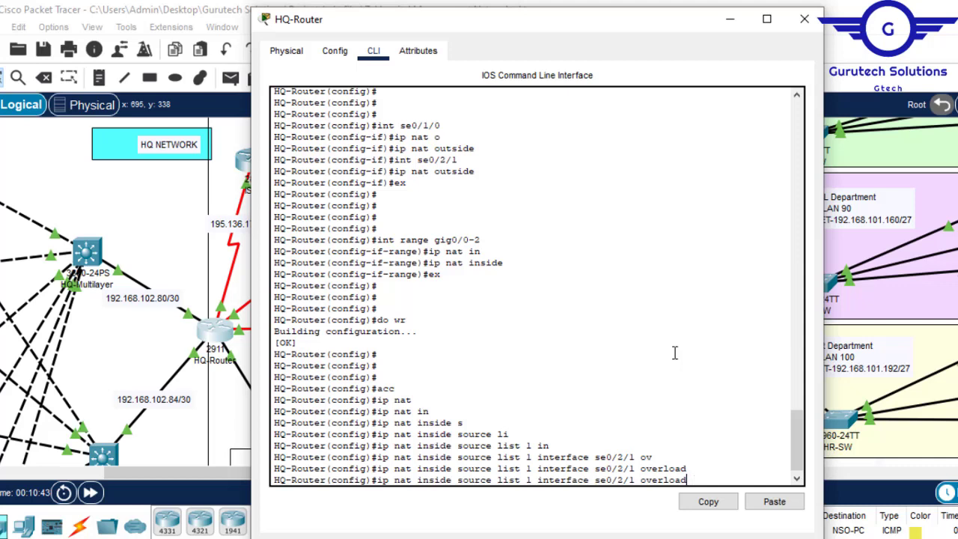
pyautogui.press('Left')
pyautogui.press('Left')
pyautogui.press('Left')
pyautogui.press('Left')
pyautogui.press('Left')
pyautogui.press('Left')
pyautogui.press('Left')
pyautogui.press('Left')
pyautogui.press('Left')
pyautogui.press('BackSpace')
pyautogui.press('BackSpace')
pyautogui.press('BackSpace')
pyautogui.press('BackSpace')
pyautogui.press('BackSpace')
pyautogui.press('BackSpace')
pyautogui.press('BackSpace')
pyautogui.moveTo(446, 125); pyautogui.dragTo(402, 129)
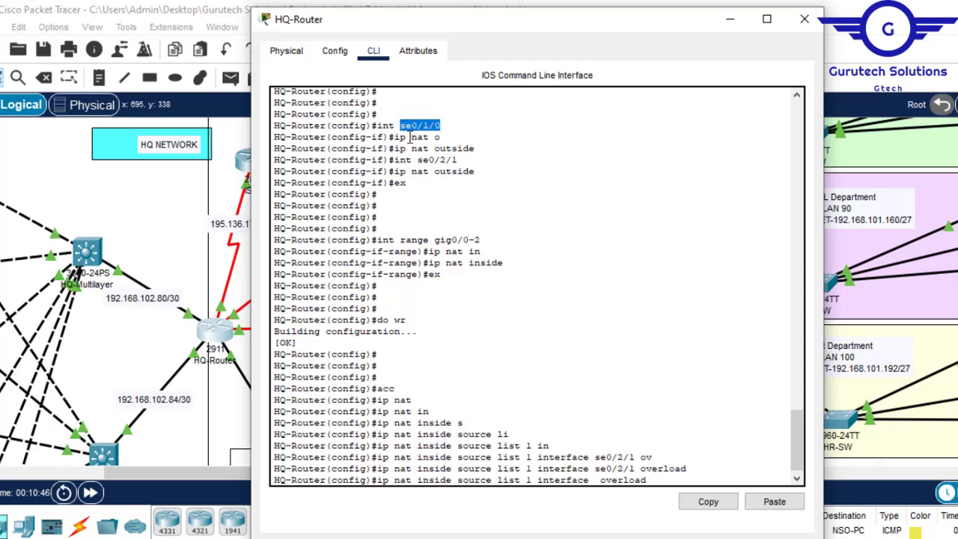
pyautogui.click(707, 501)
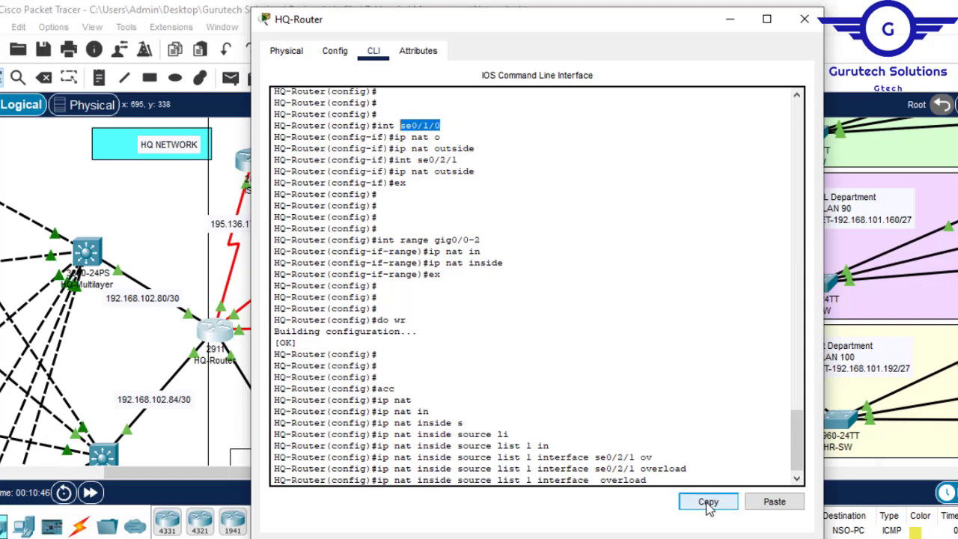
pyautogui.click(775, 503)
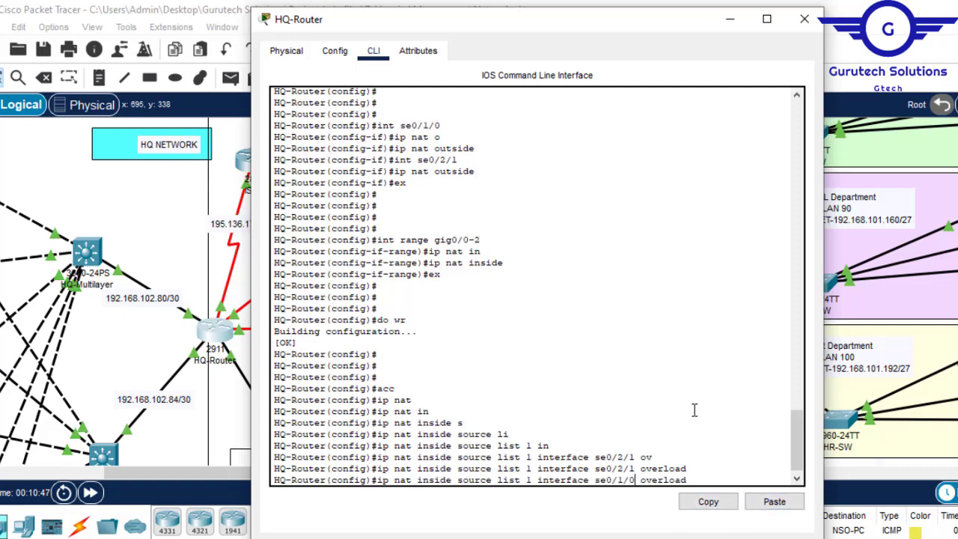
pyautogui.press('Return')
# - Save HQ-Router's configuration with do wr and review the list 1 reference in the NAT rule
pyautogui.write('do wr')
pyautogui.press('Return')
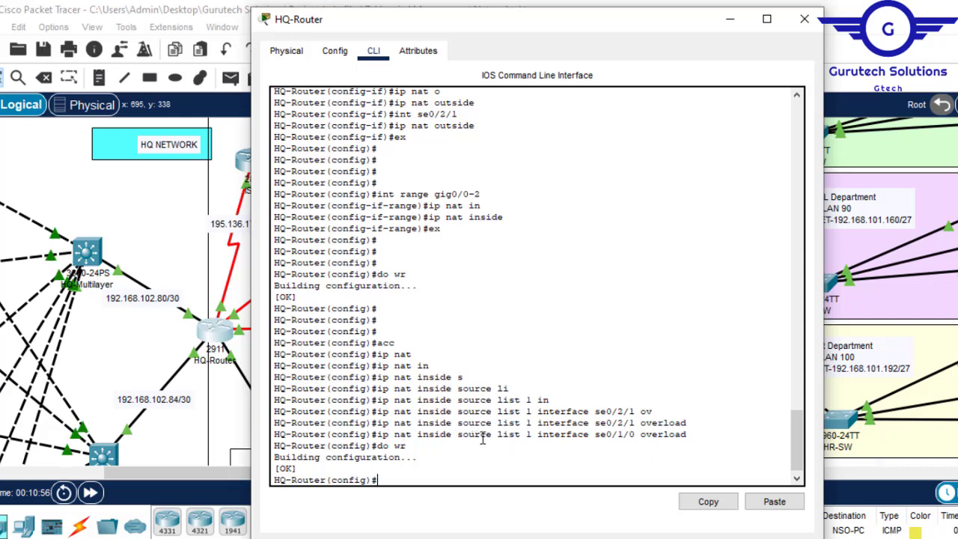
pyautogui.moveTo(498, 434); pyautogui.dragTo(533, 436)
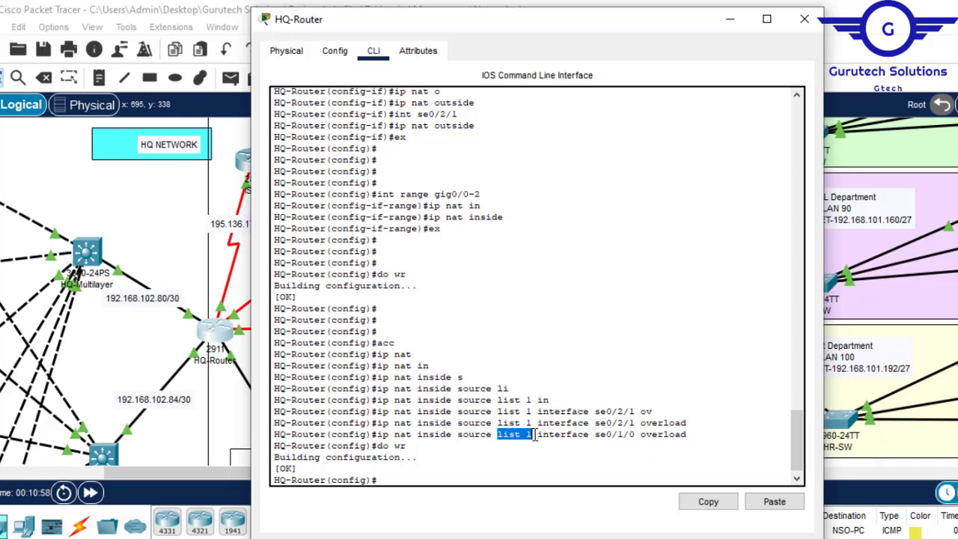
pyautogui.moveTo(393, 434); pyautogui.dragTo(436, 437)
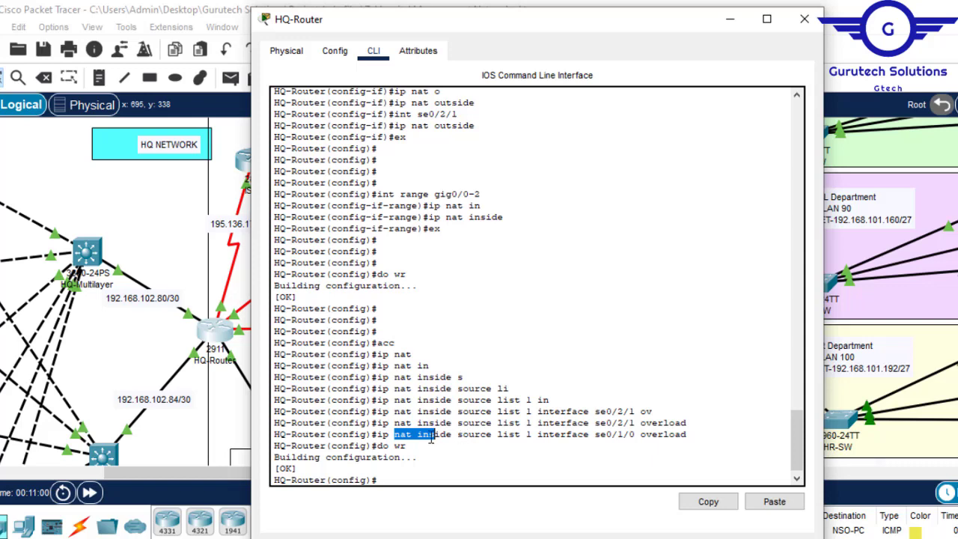
pyautogui.moveTo(532, 440); pyautogui.dragTo(503, 440)
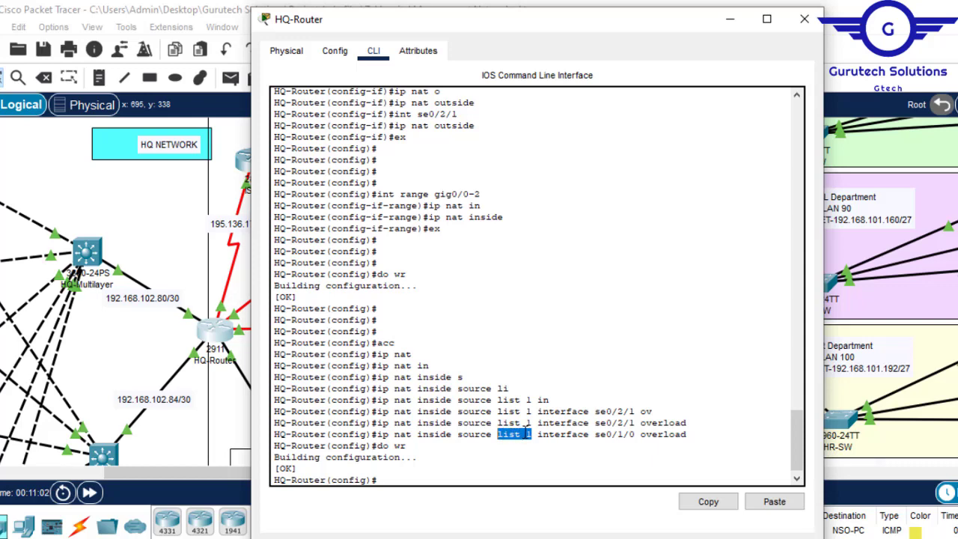
# - Begin an access-list 1 permit statement on fresh lines of HQ-Router's global configuration
pyautogui.click(411, 471)
pyautogui.press('Return')
pyautogui.press('Return')
pyautogui.press('Return')
pyautogui.write('acc')
pyautogui.press('Tab')
pyautogui.write('1 per')
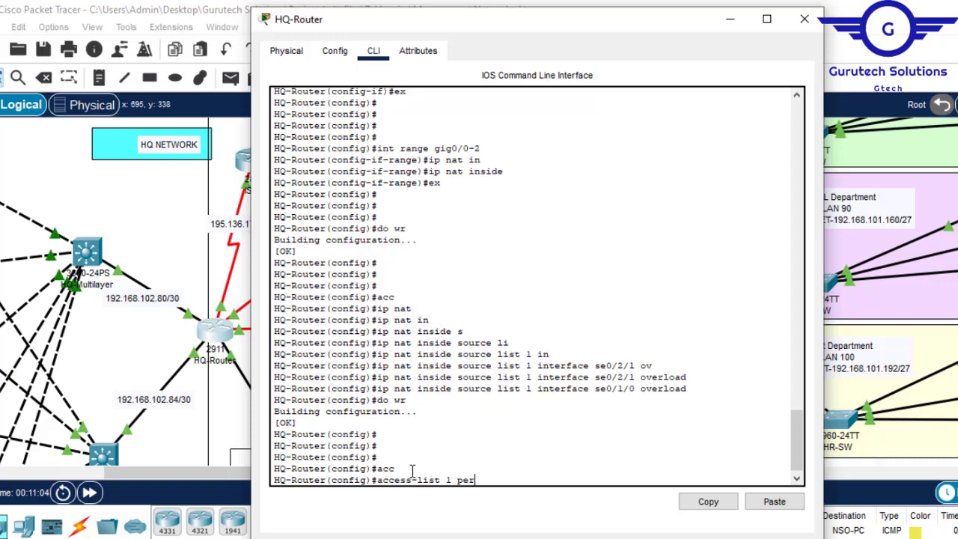
pyautogui.press('Tab')
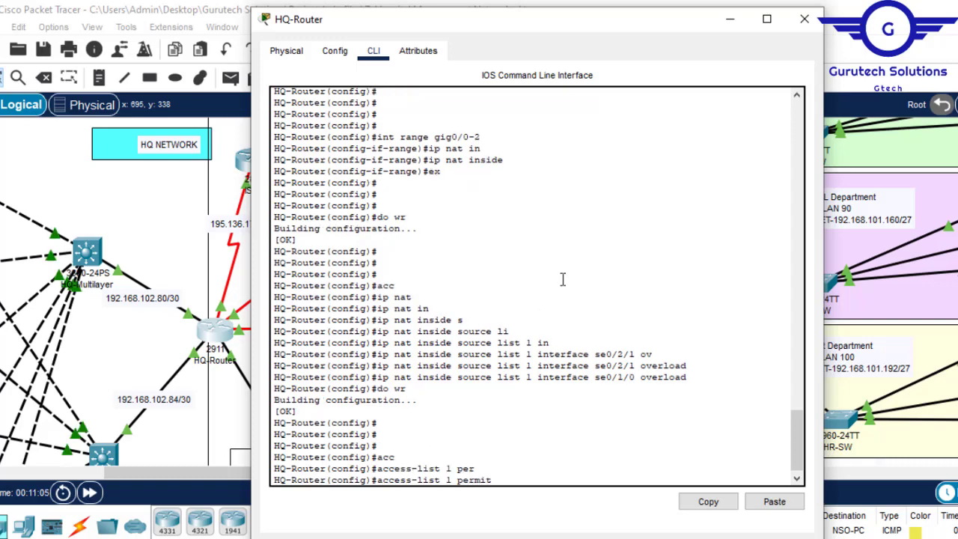
# - Check the HQ department subnets in the topology and complete the permit entry with 192.168.100.0 0.0.0.63 for the MLOCS department
pyautogui.click(731, 28)
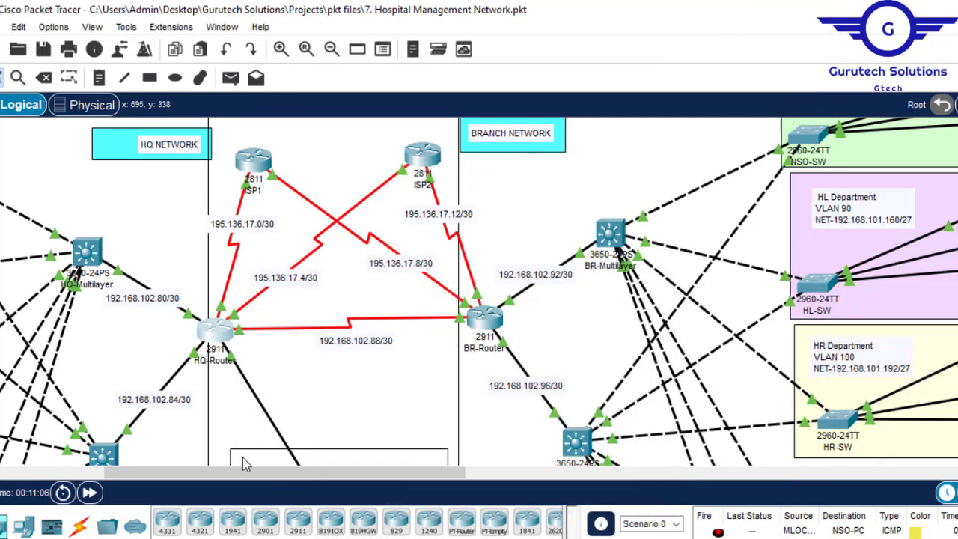
pyautogui.moveTo(283, 477); pyautogui.dragTo(155, 474)
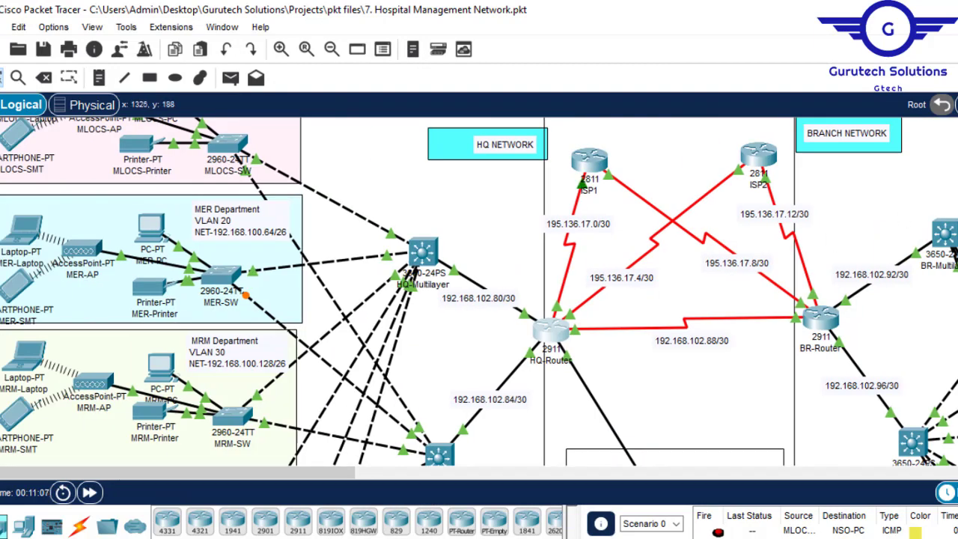
pyautogui.scroll(-10, 479, 292)
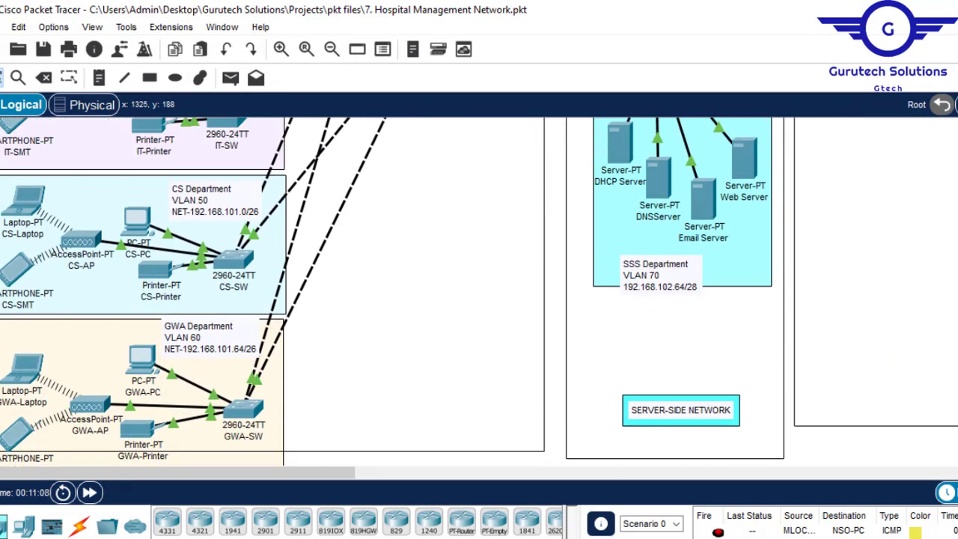
pyautogui.scroll(10, 479, 292)
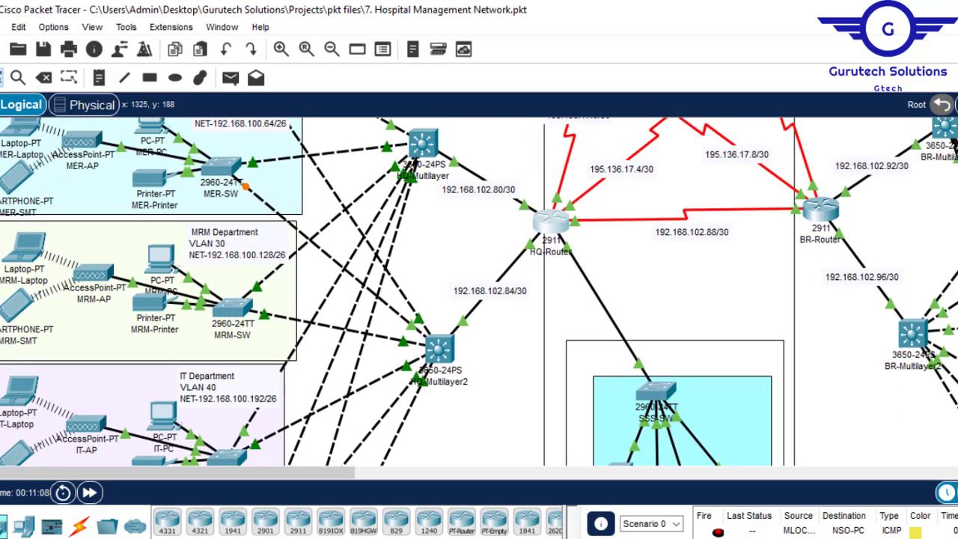
pyautogui.scroll(5, 479, 292)
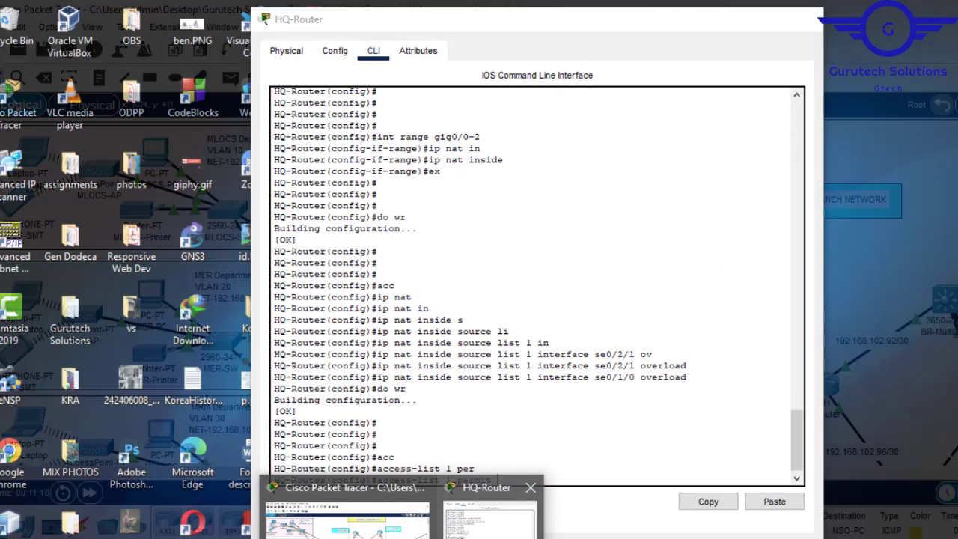
pyautogui.click(494, 509)
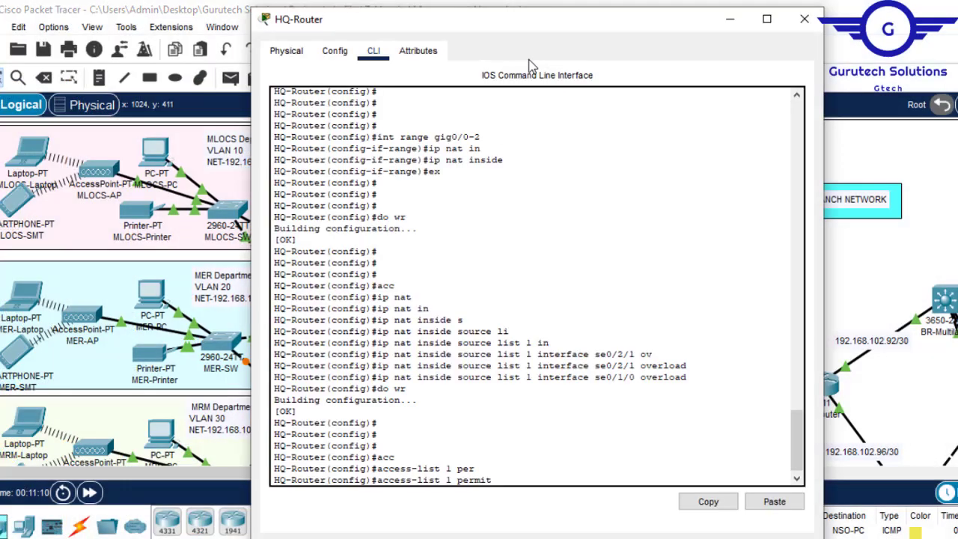
pyautogui.moveTo(565, 31); pyautogui.dragTo(677, 24)
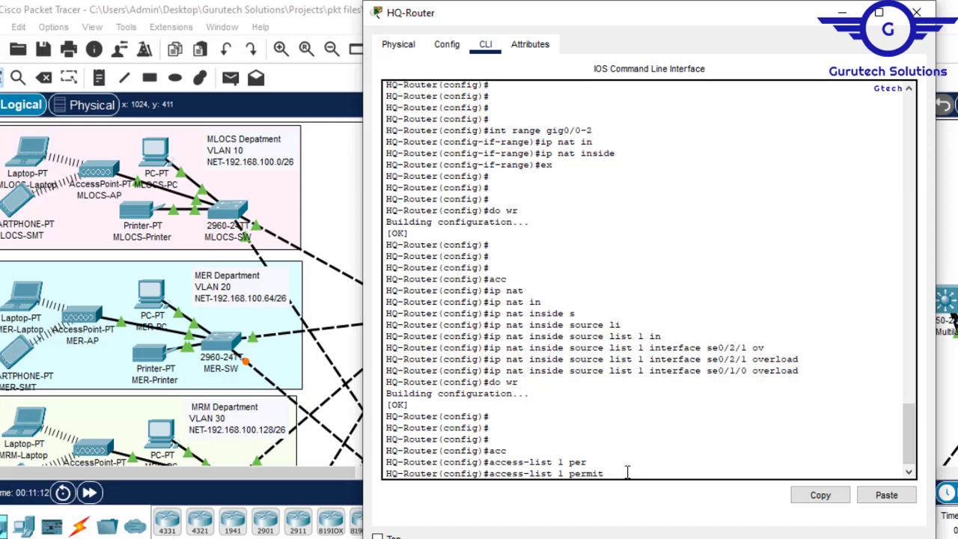
pyautogui.write('92.168.100')
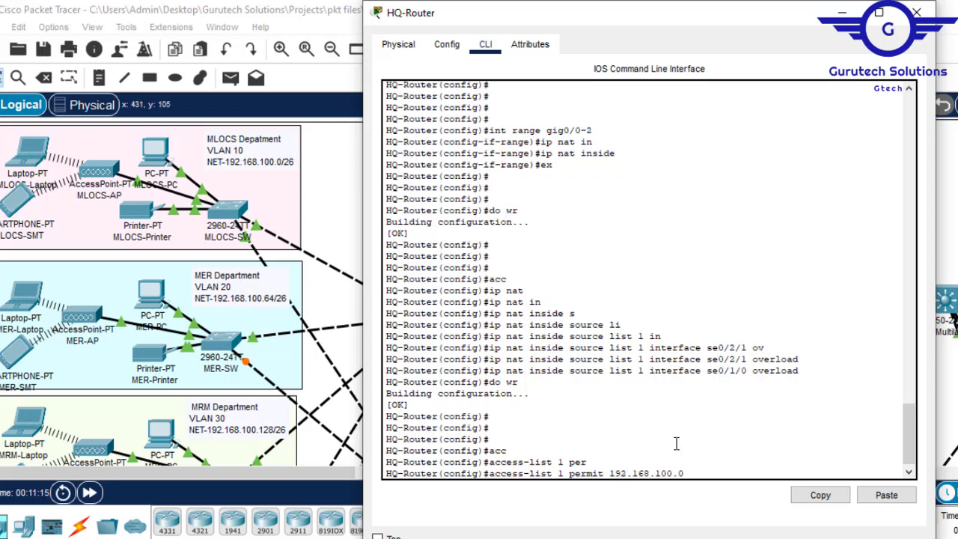
pyautogui.write('.0.0.')
pyautogui.press('Return')
# - Add access-list 1 permit 192.168.100.64 0.0.0.63 for the MER department by adapting the previous entry
pyautogui.press('Up')
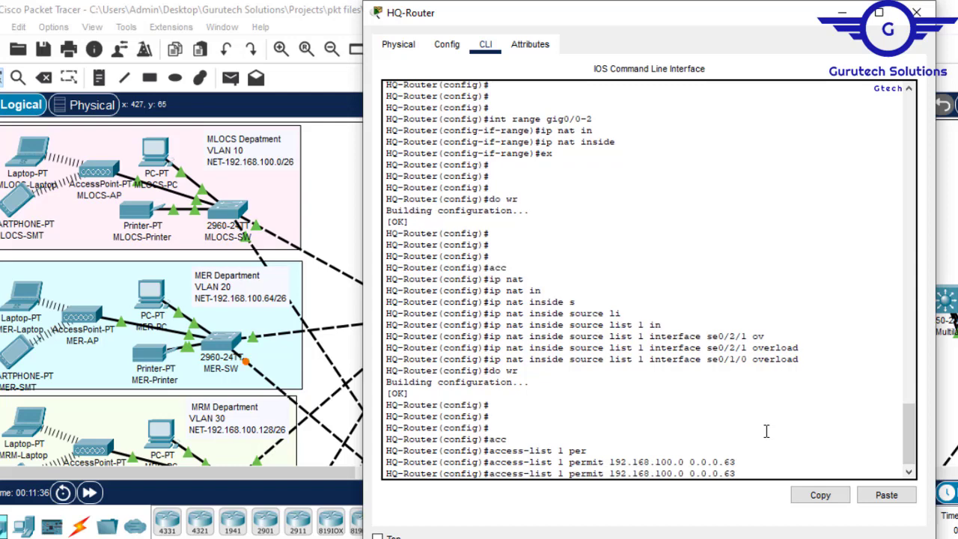
pyautogui.press('Left')
pyautogui.press('Left')
pyautogui.press('Left')
pyautogui.press('Left')
pyautogui.press('Left')
pyautogui.press('Left')
pyautogui.press('BackSpace')
pyautogui.write('64')
pyautogui.press('Return')
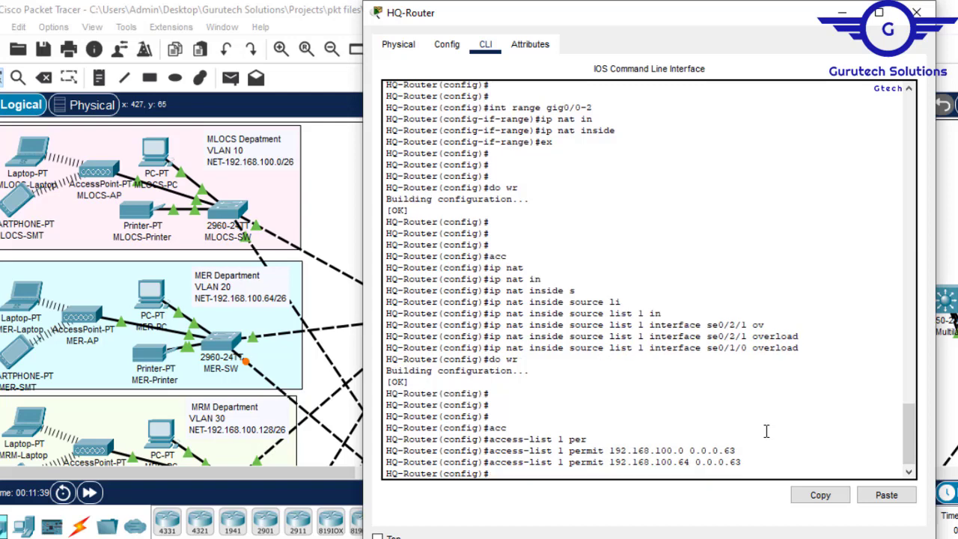
# - Add access-list 1 permit 192.168.100.128 0.0.0.63 for the MRM department by adapting the previous entry
pyautogui.press('Up')
pyautogui.press('Left')
pyautogui.press('Left')
pyautogui.press('Left')
pyautogui.press('Left')
pyautogui.press('Left')
pyautogui.press('Left')
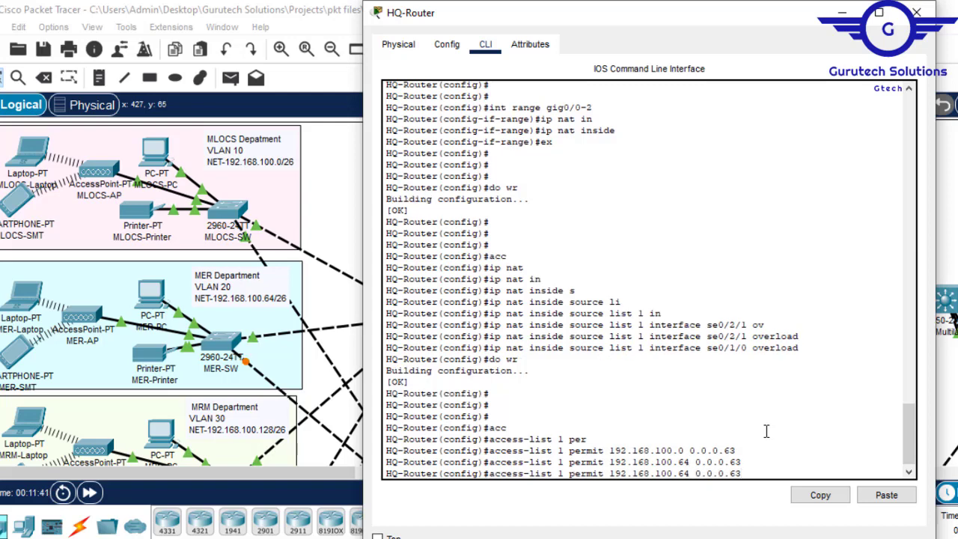
pyautogui.press('BackSpace')
pyautogui.press('BackSpace')
pyautogui.write('128')
pyautogui.press('Return')
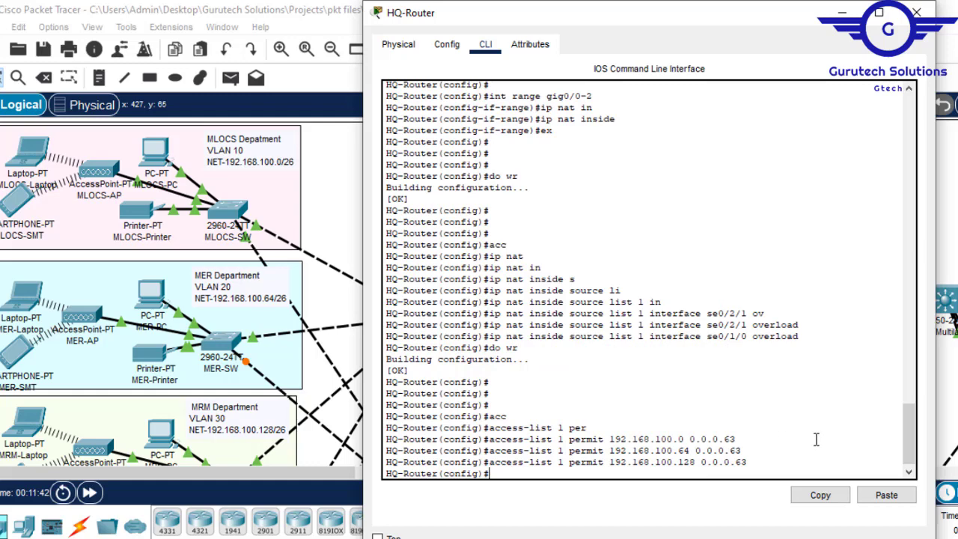
# - Look up the IT department's subnet in the topology and add access-list 1 permit 192.168.100.192 0.0.0.63
pyautogui.click(954, 151)
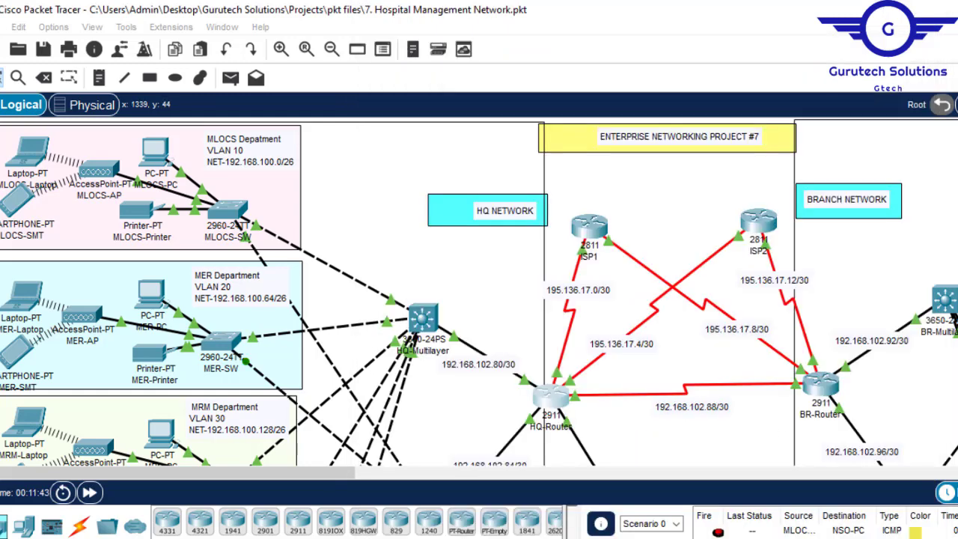
pyautogui.scroll(-2, 954, 151)
pyautogui.scroll(-4, 887, 458)
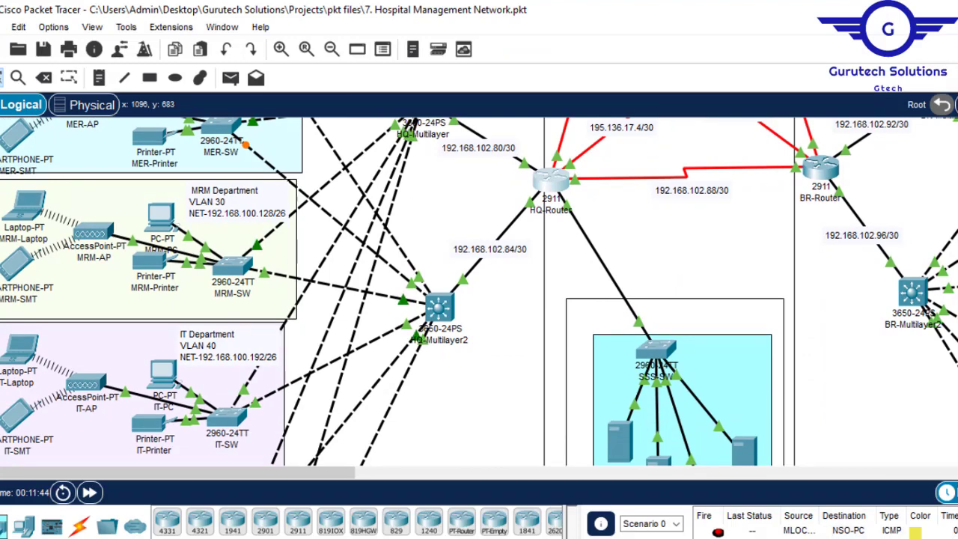
pyautogui.click(643, 516)
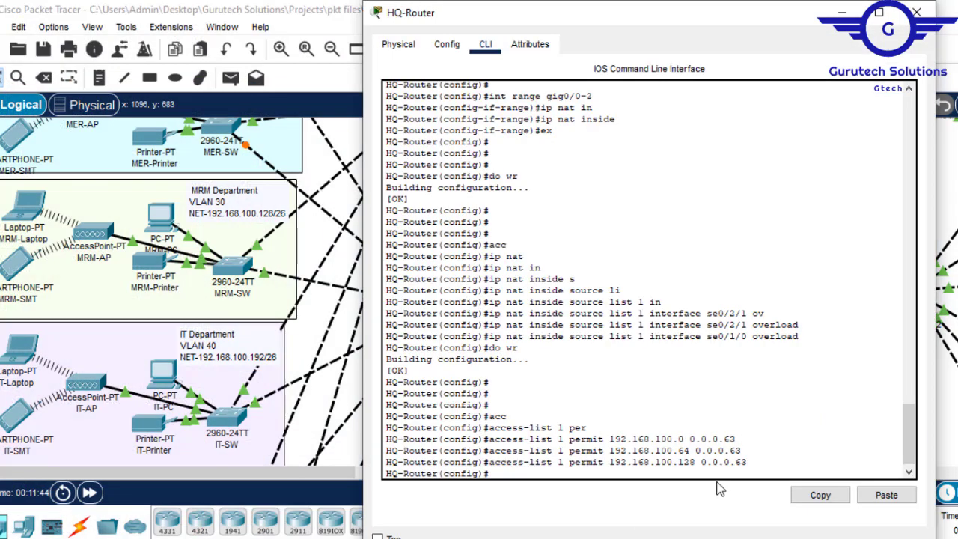
pyautogui.press('Up')
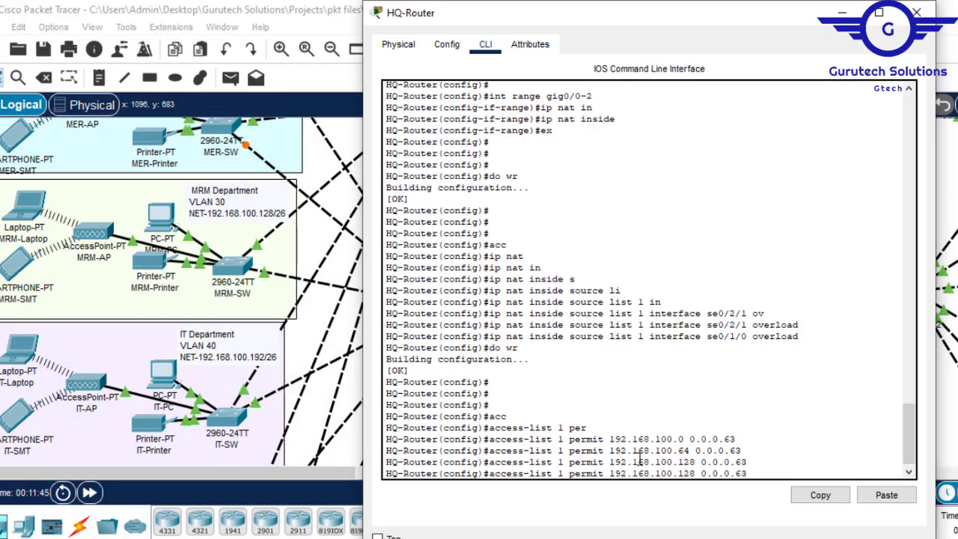
pyautogui.press('Left')
pyautogui.press('Left')
pyautogui.press('Left')
pyautogui.press('Left')
pyautogui.press('Left')
pyautogui.press('Left')
pyautogui.press('BackSpace')
pyautogui.press('BackSpace')
pyautogui.press('BackSpace')
pyautogui.write('192')
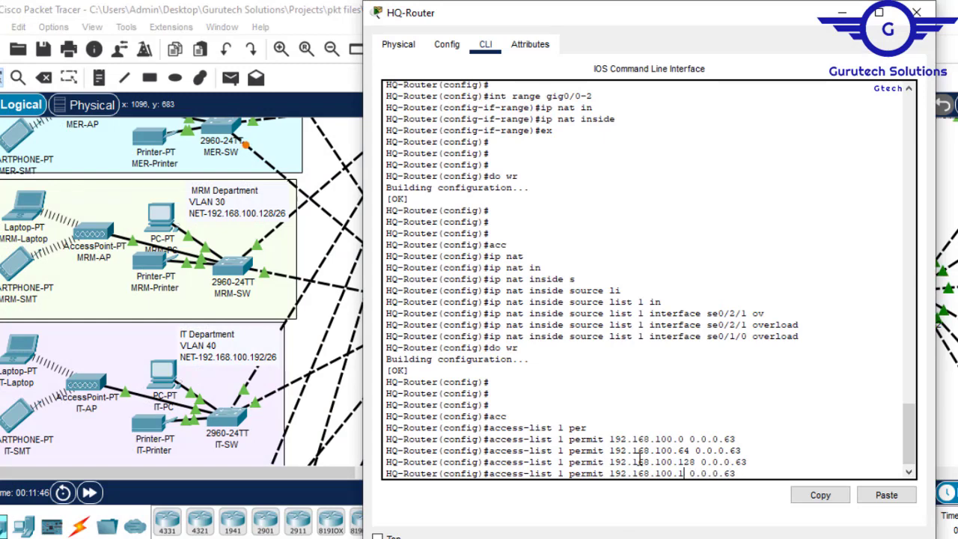
pyautogui.press('Return')
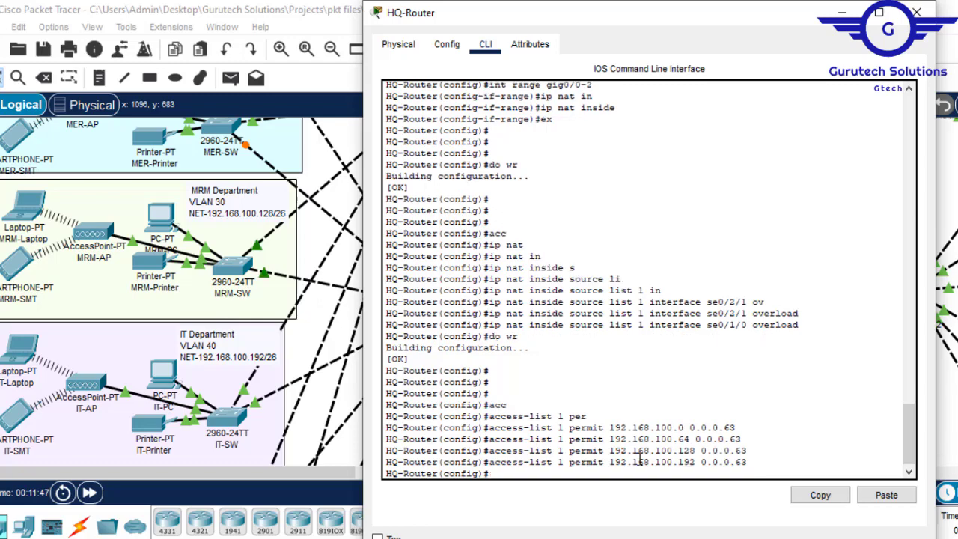
# - Look up the CS department's subnet in the topology and add access-list 1 permit 192.168.101.0 0.0.0.63 on the HQ router
pyautogui.click(842, 14)
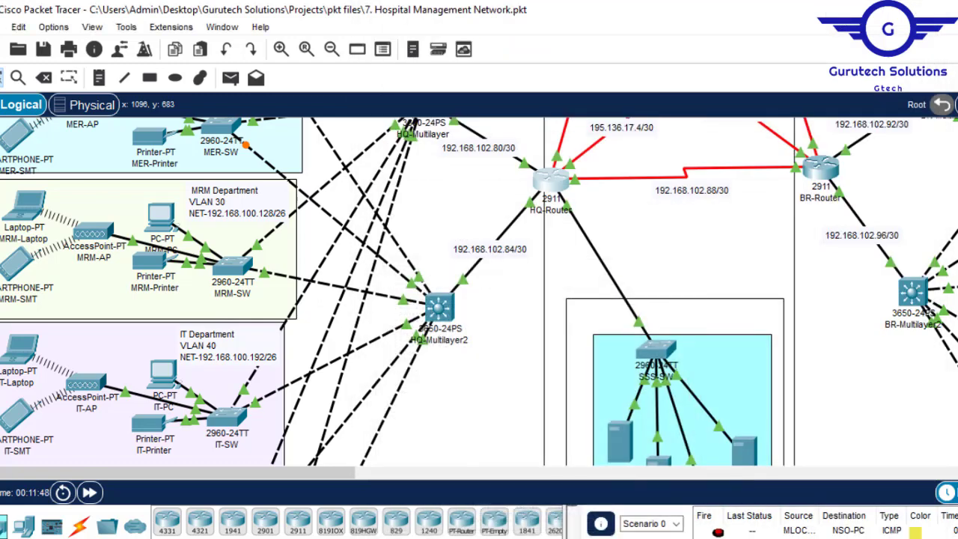
pyautogui.scroll(-3, 479, 292)
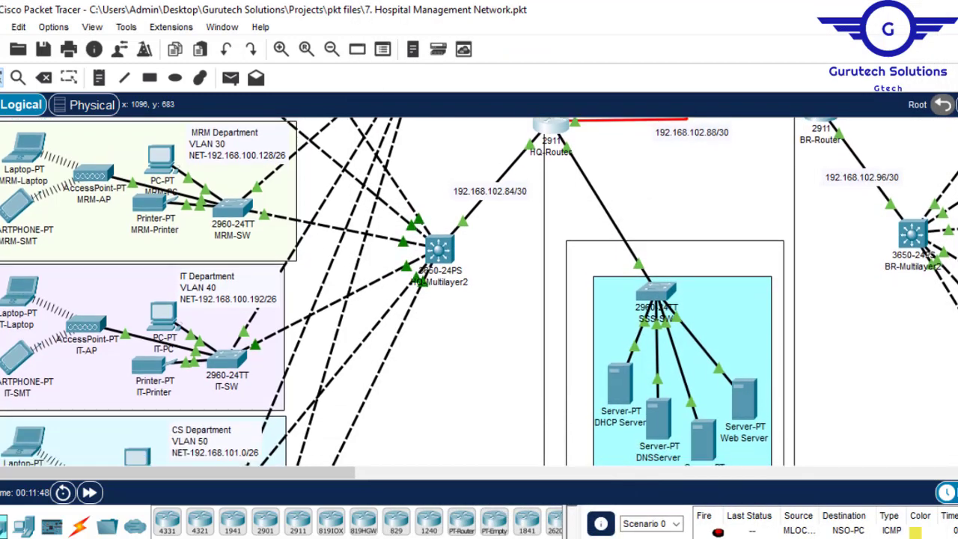
pyautogui.scroll(-3, 479, 292)
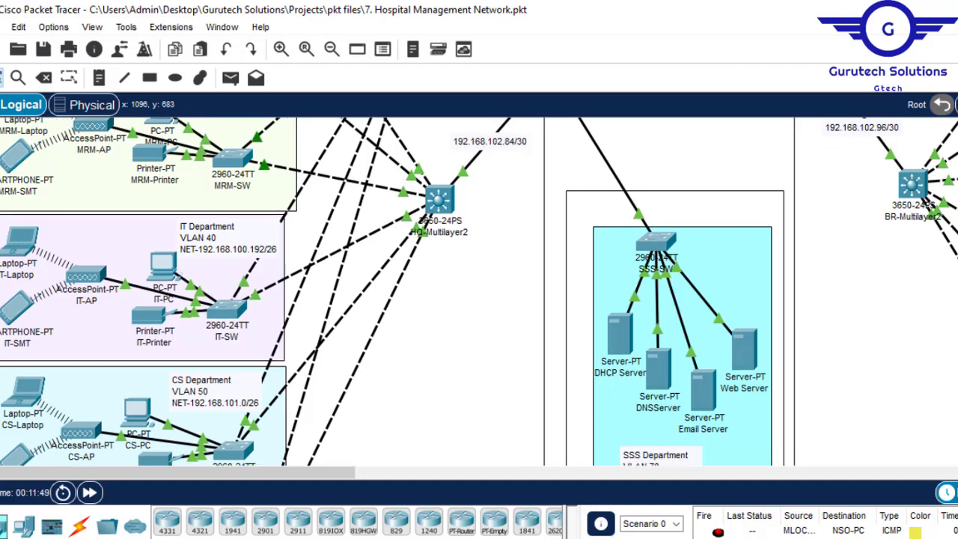
pyautogui.scroll(-5, 479, 291)
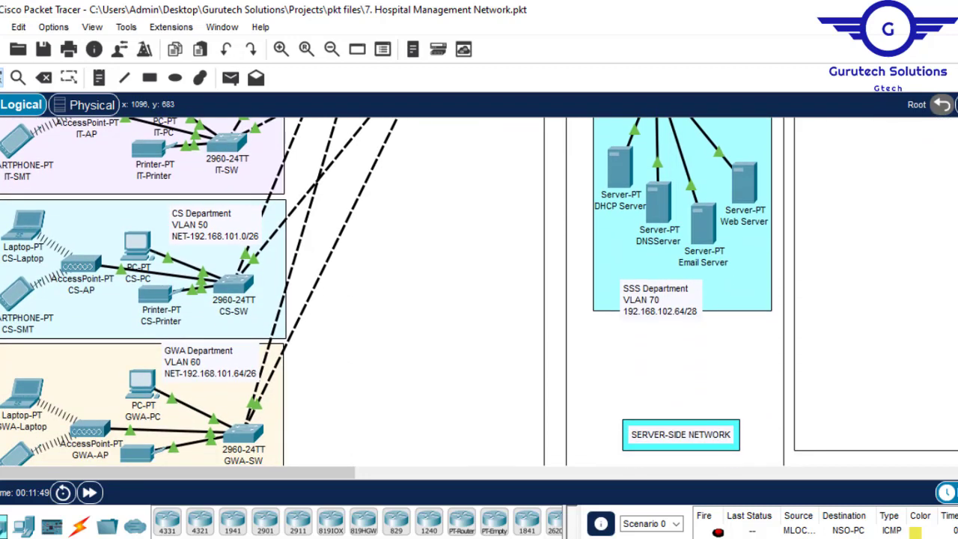
pyautogui.moveTo(402, 538)
pyautogui.click(486, 516)
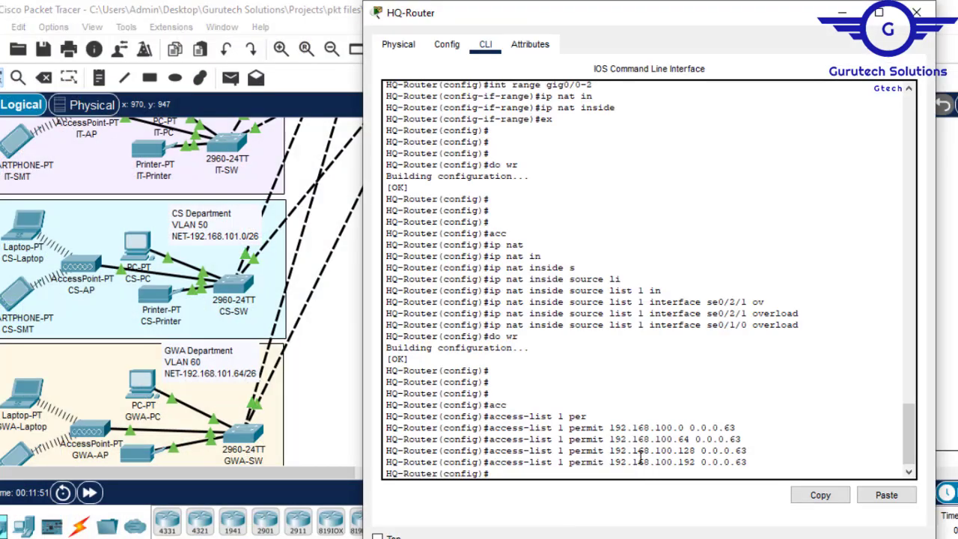
pyautogui.press('Up')
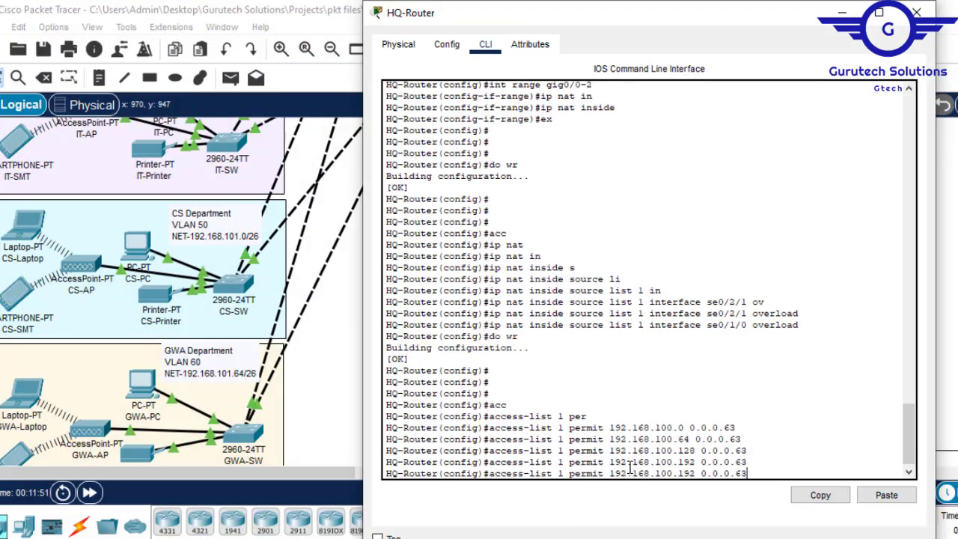
pyautogui.press('Up')
pyautogui.press('Up')
pyautogui.press('Right')
pyautogui.press('BackSpace')
pyautogui.write('1')
pyautogui.press('Return')
pyautogui.press('Up')
pyautogui.press('Down')
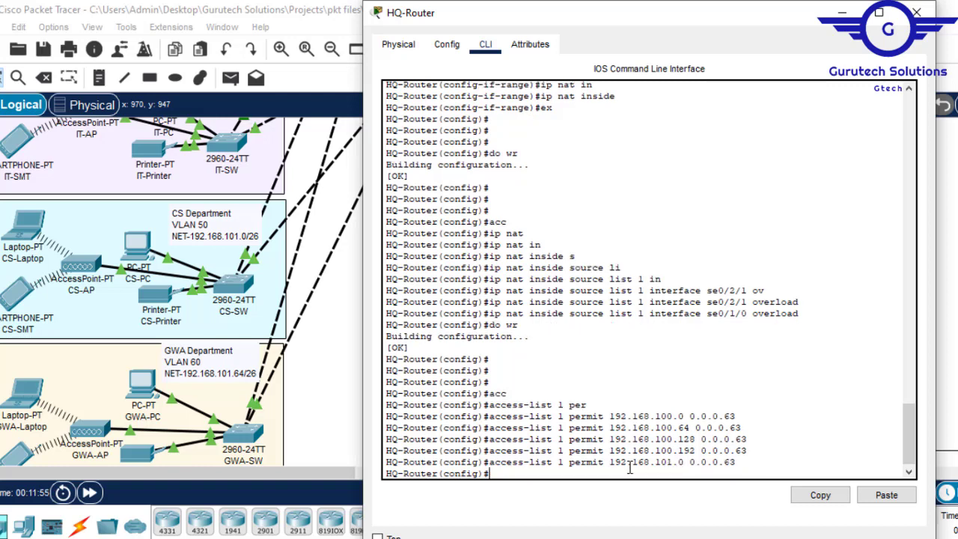
# - Add access-list 1 permit 192.168.101.64 0.0.0.63 for the GWA department by adapting the previous entry
pyautogui.press('Up')
pyautogui.press('Left')
pyautogui.press('Left')
pyautogui.press('Left')
pyautogui.press('Left')
pyautogui.press('Left')
pyautogui.press('Left')
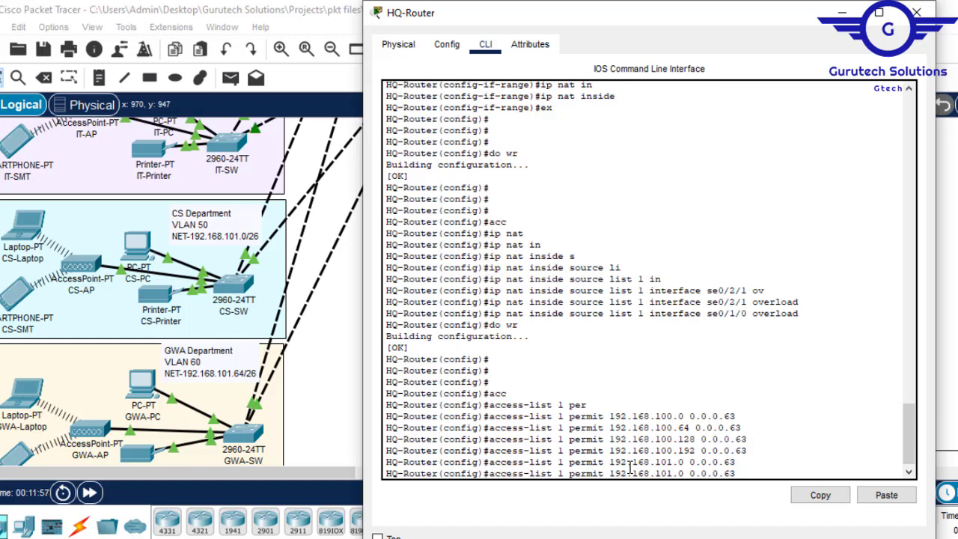
pyautogui.press('BackSpace')
pyautogui.write('64')
pyautogui.press('Return')
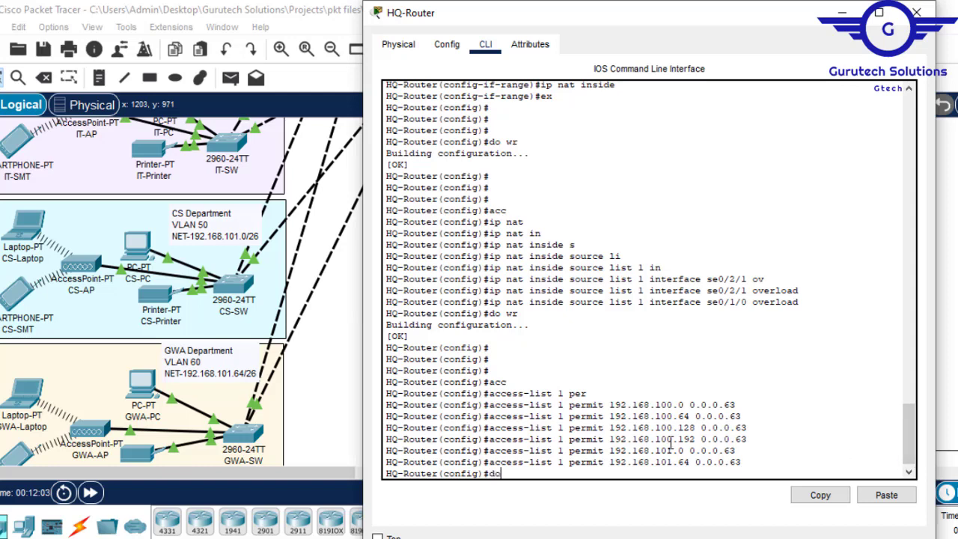
# - Save the HQ router's configuration with do wr and list the configuration to review the access-list entries
pyautogui.press('Return')
pyautogui.press('Return')
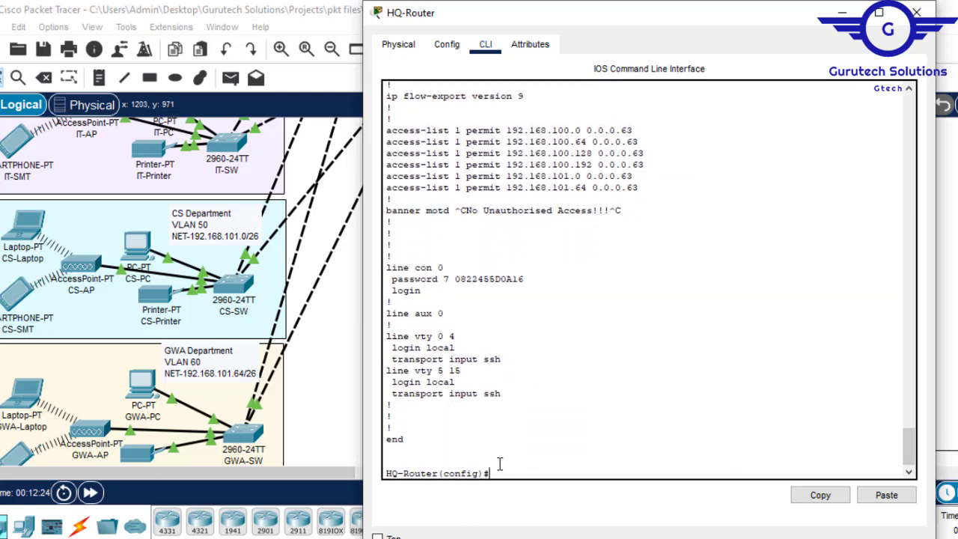
pyautogui.press('Return')
pyautogui.press('Return')
pyautogui.press('Return')
pyautogui.press('Return')
pyautogui.press('Return')
pyautogui.press('Return')
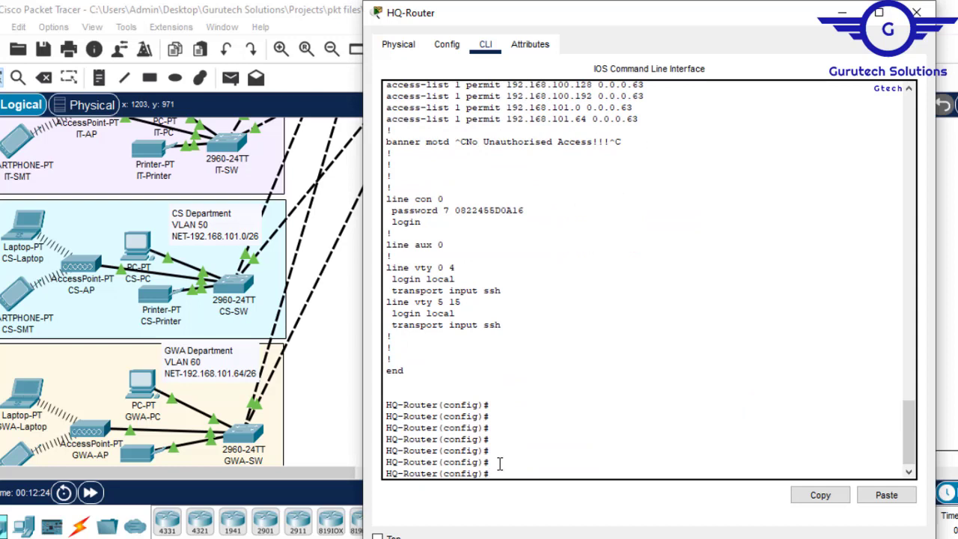
# - Check the HQ router's NAT table with do sh ip nat translations
pyautogui.write('do sh ip nat trans')
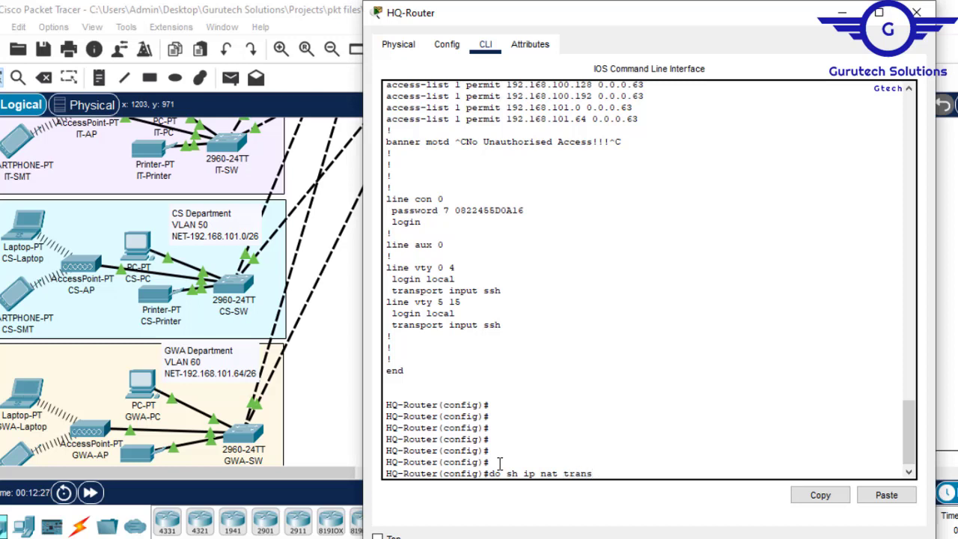
pyautogui.write('lations')
pyautogui.press('Return')
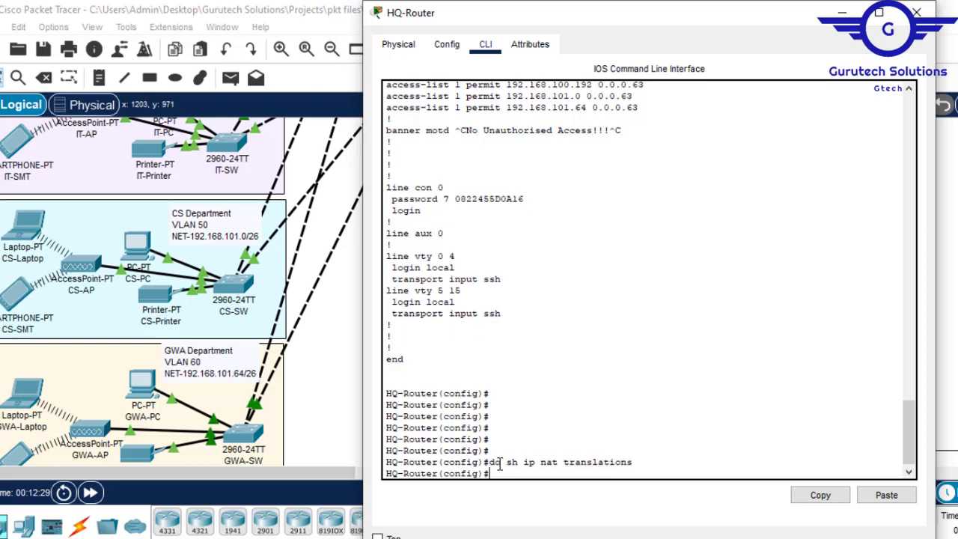
# - Look up ISP2's Serial0/2/0 interface configuration and copy its IPv4 address
pyautogui.click(839, 13)
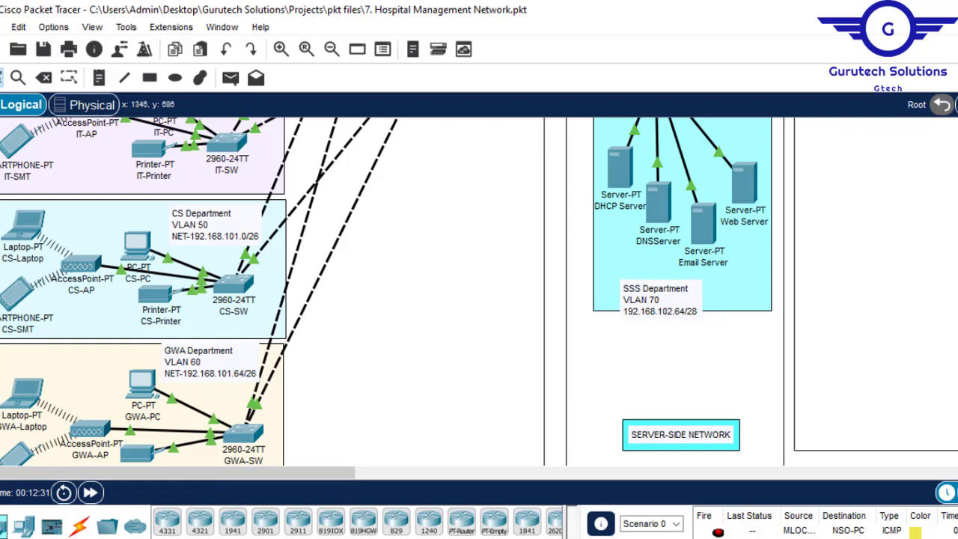
pyautogui.scroll(10, 479, 292)
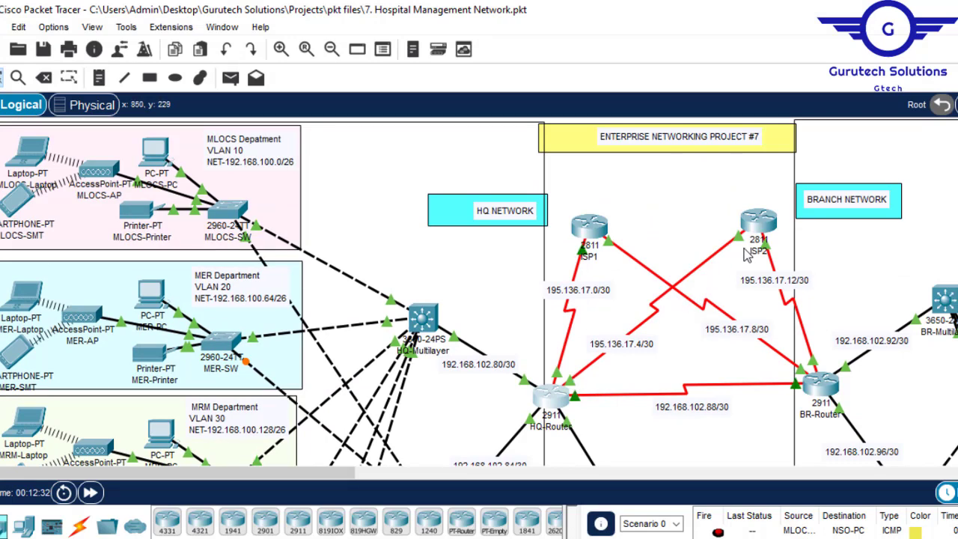
pyautogui.moveTo(758, 228)
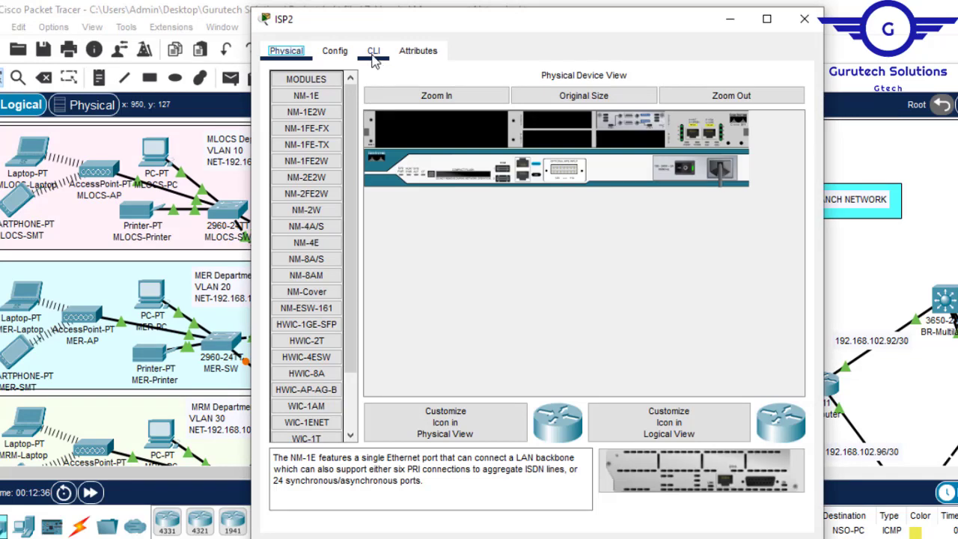
pyautogui.click(334, 51)
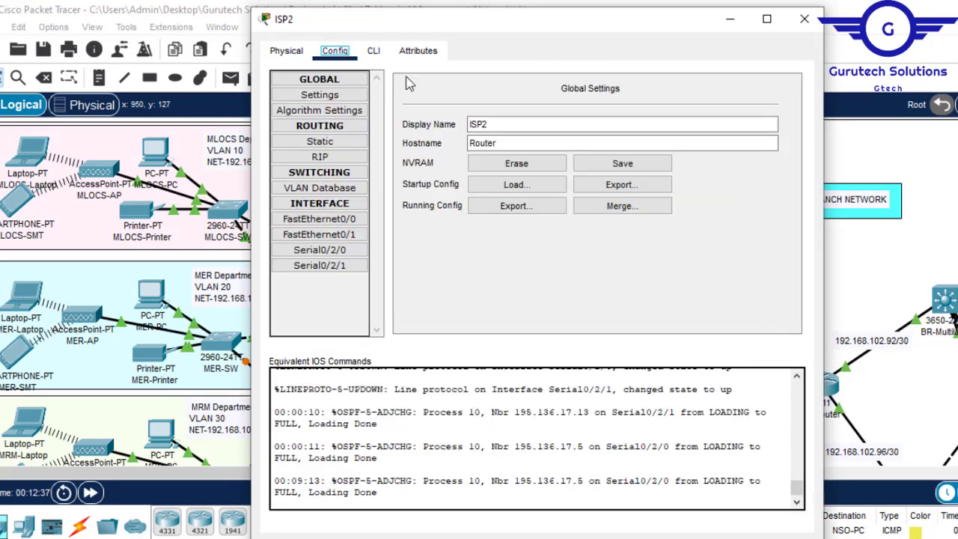
pyautogui.click(344, 234)
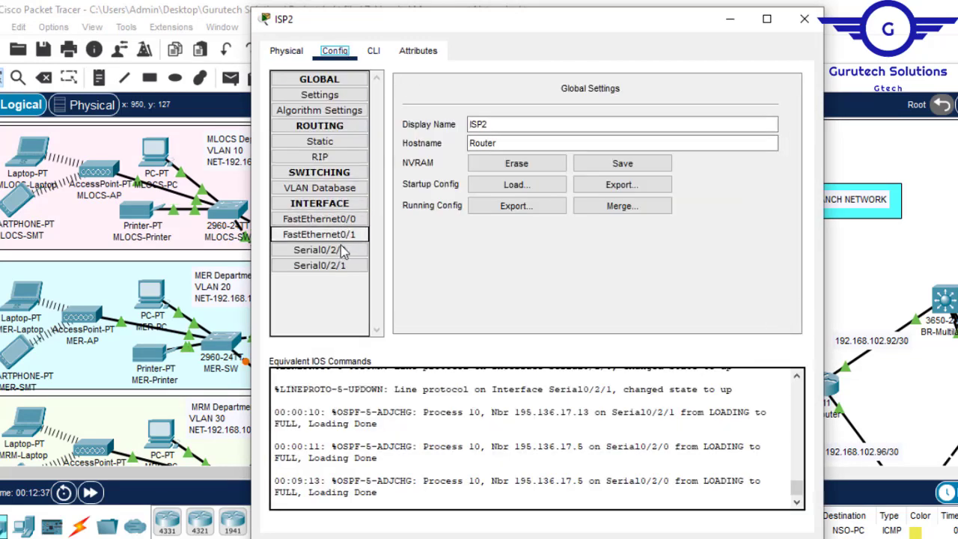
pyautogui.click(342, 250)
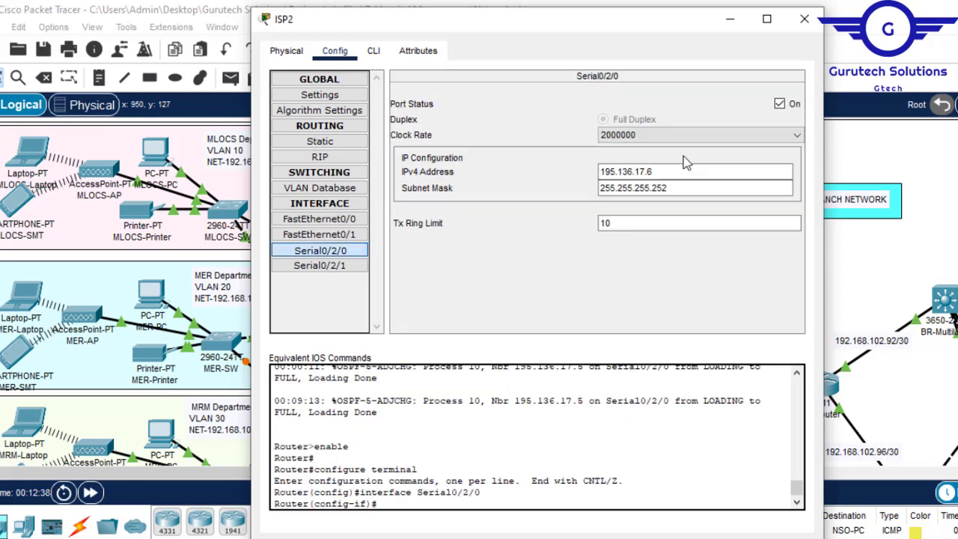
pyautogui.moveTo(678, 172); pyautogui.dragTo(578, 176)
pyautogui.press('super+c')
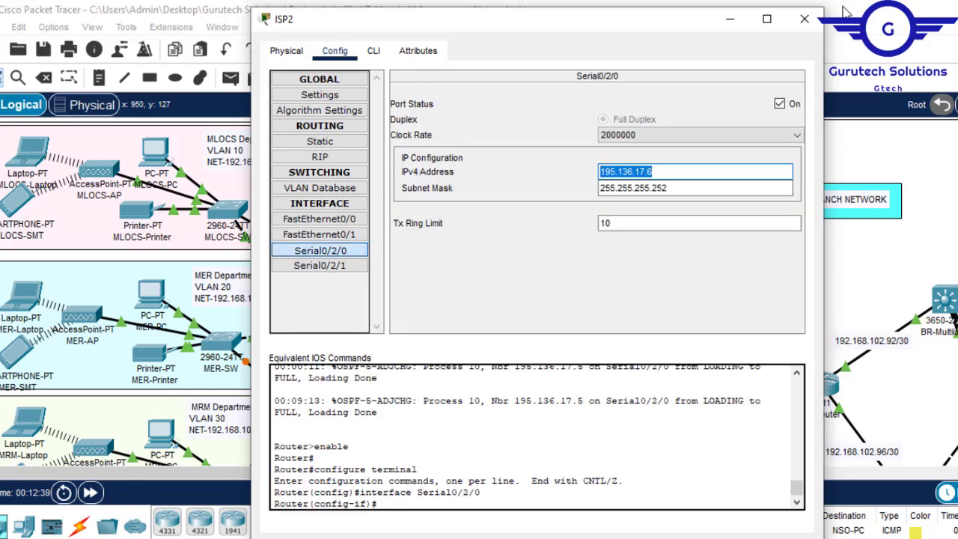
pyautogui.click(804, 19)
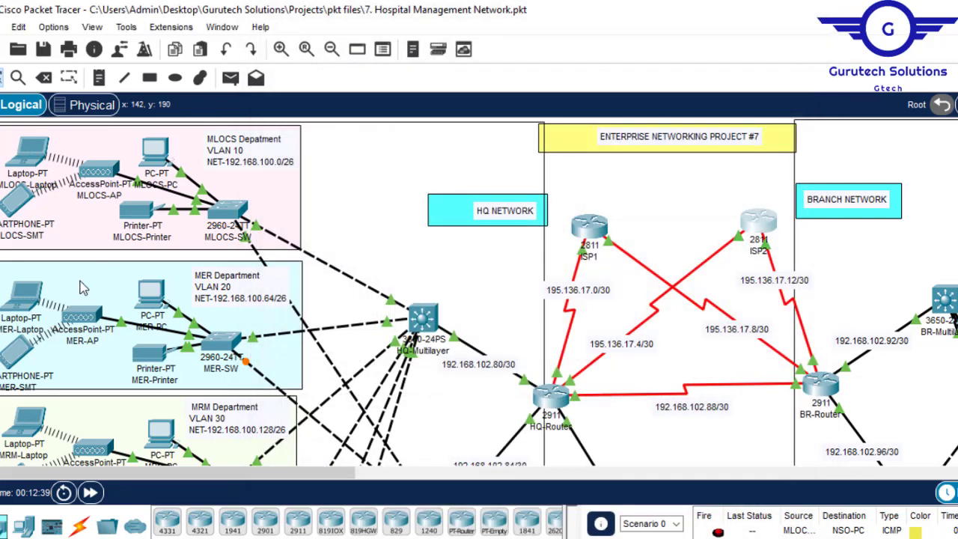
# - Ping ISP2 at 195.136.17.6 from the MER-PC command prompt to generate traffic through NAT
pyautogui.click(152, 293)
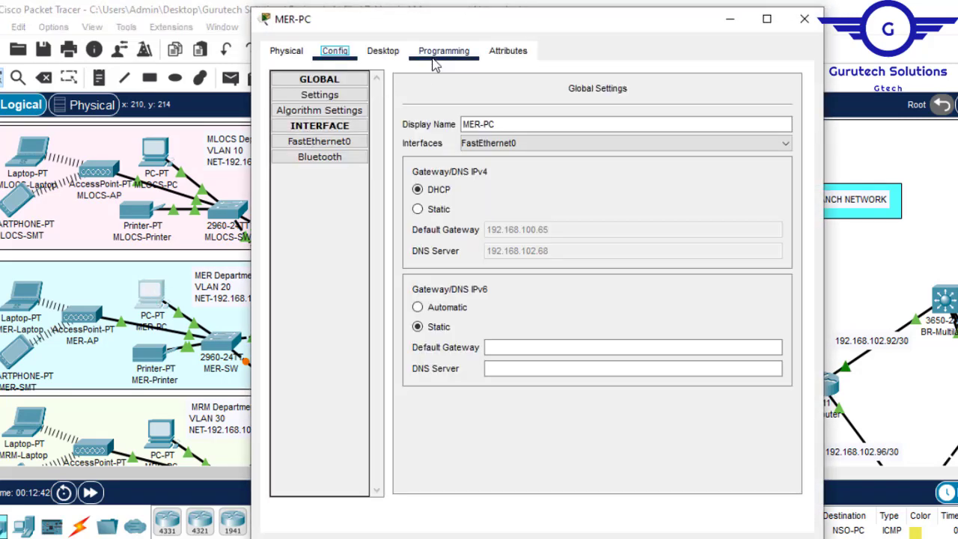
pyautogui.click(374, 61)
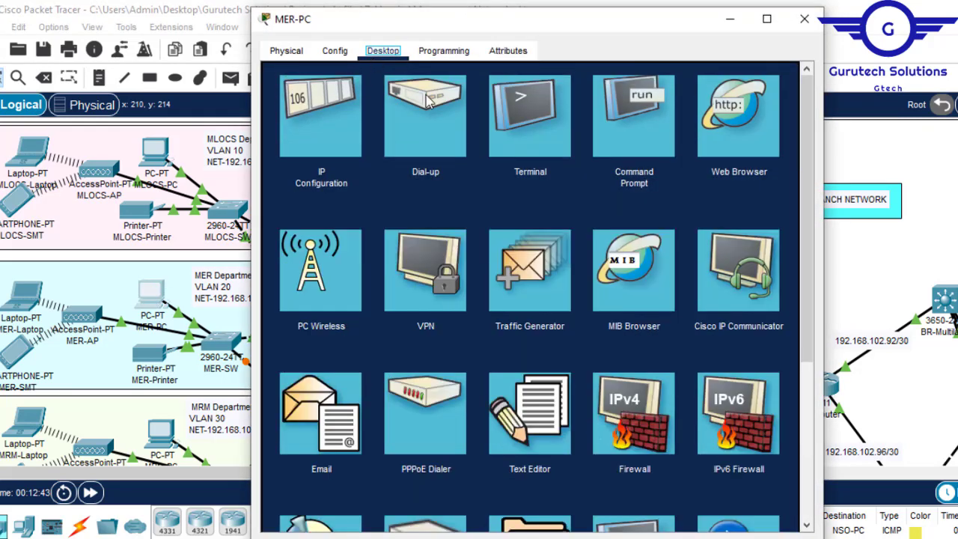
pyautogui.click(632, 132)
pyautogui.write('pin')
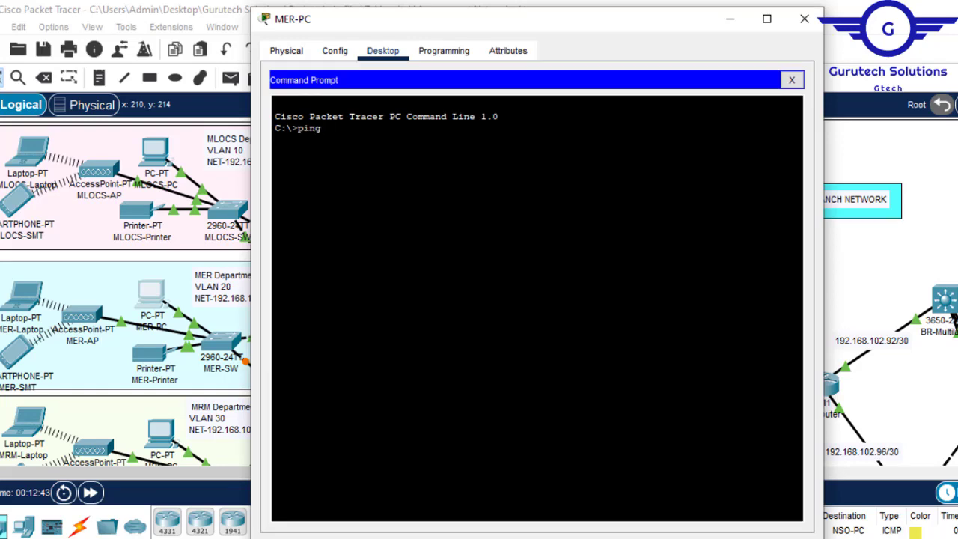
pyautogui.write('g')
pyautogui.rightClick(405, 155)
pyautogui.click(438, 187)
pyautogui.press('Return')
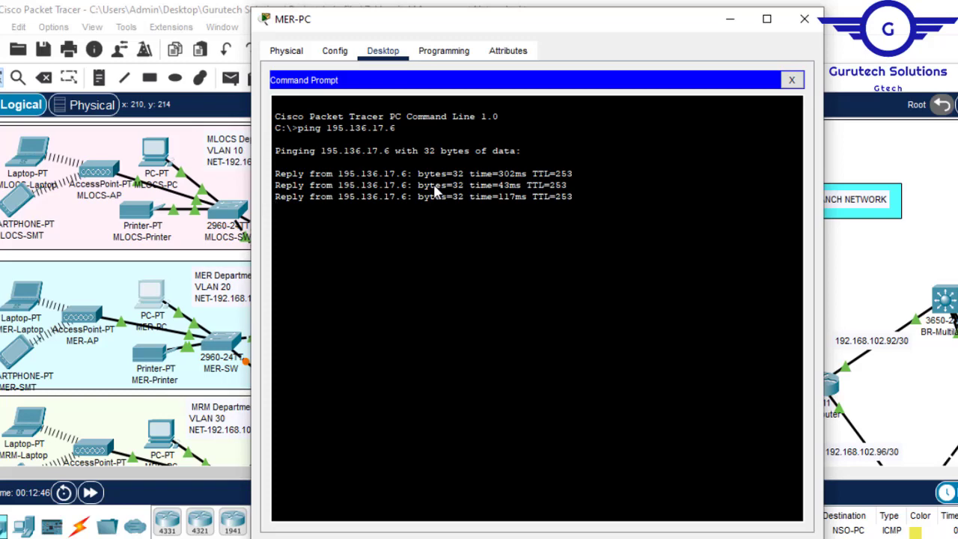
pyautogui.click(809, 28)
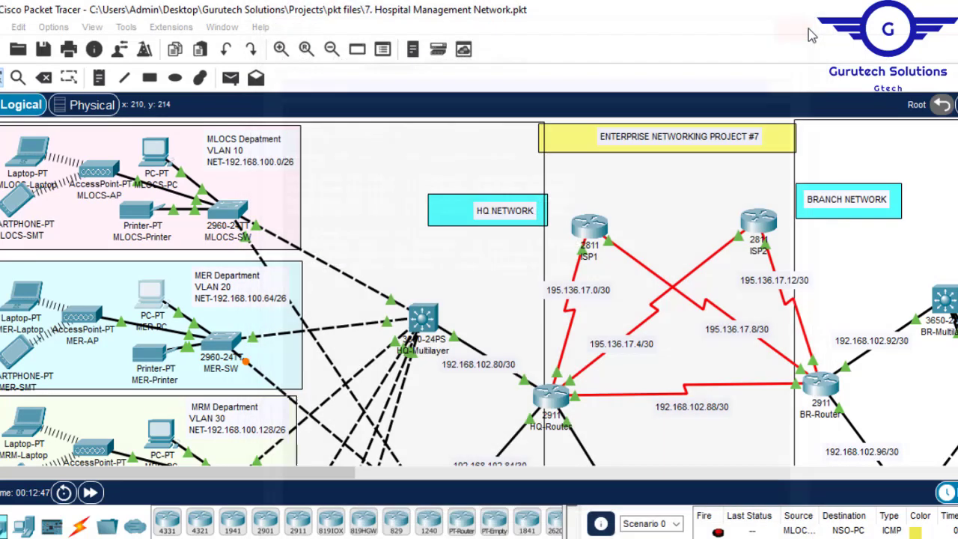
# - Run do sh ip nat translations again on the HQ router and examine the inside and outside local and global addresses
pyautogui.click(549, 403)
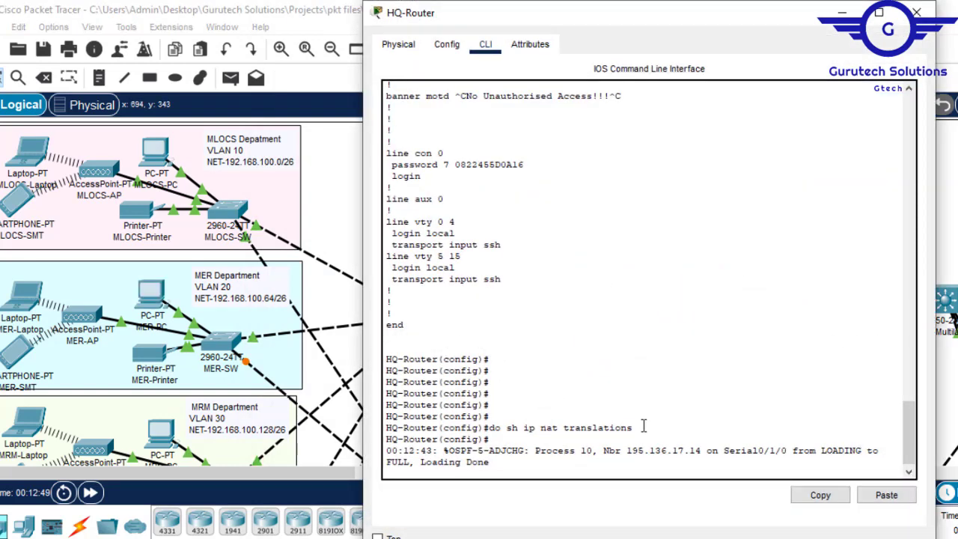
pyautogui.moveTo(640, 427); pyautogui.dragTo(494, 427)
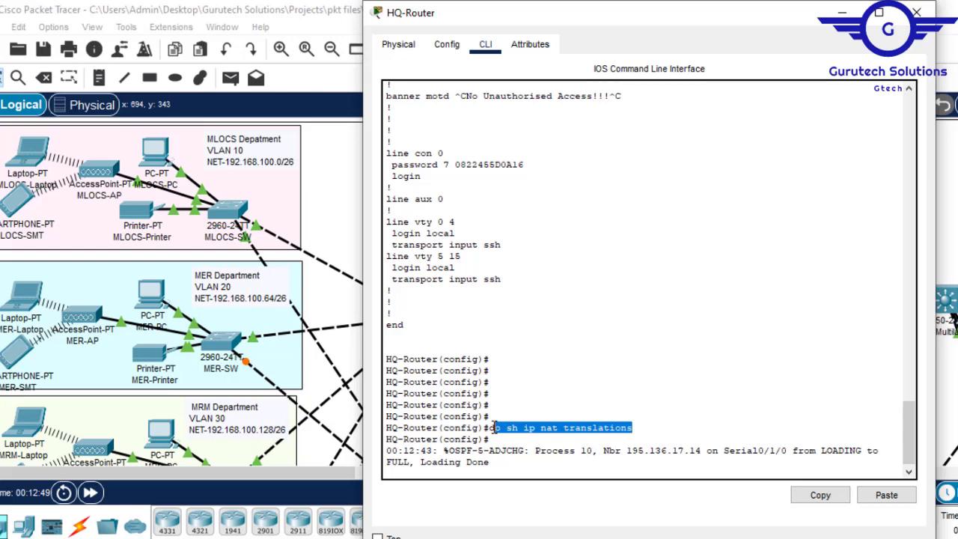
pyautogui.press('Return')
pyautogui.press('Return')
pyautogui.press('Return')
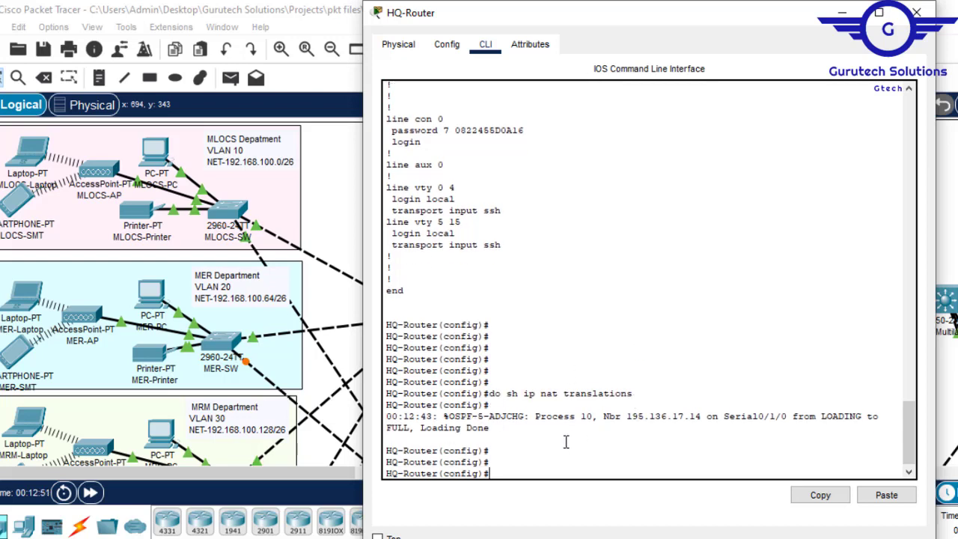
pyautogui.write('do sh ip nat translations')
pyautogui.press('Return')
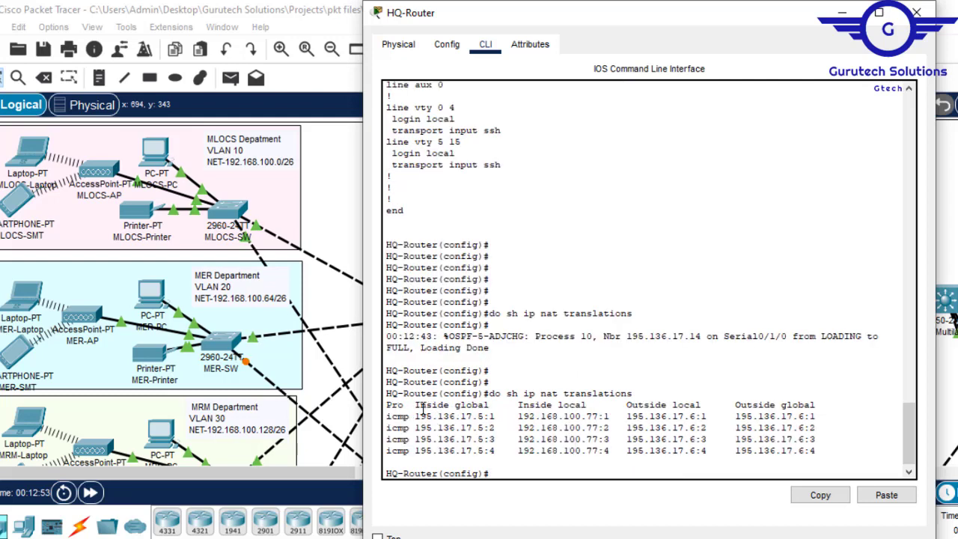
pyautogui.moveTo(419, 408); pyautogui.dragTo(583, 407)
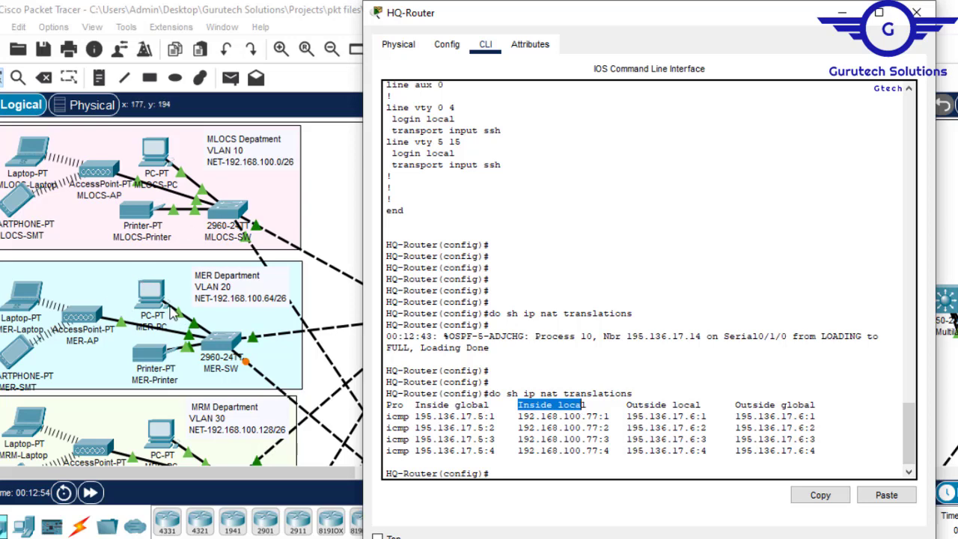
pyautogui.moveTo(492, 410); pyautogui.dragTo(415, 405)
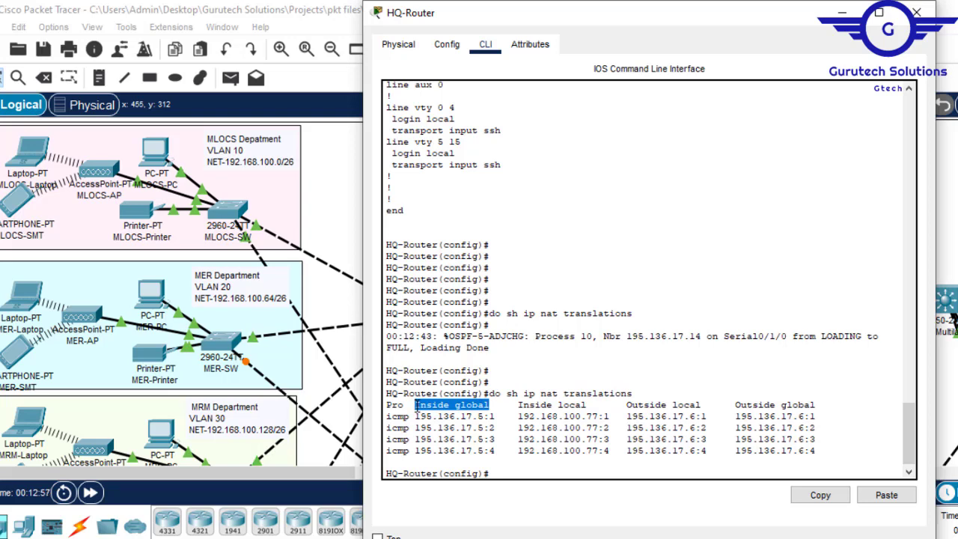
pyautogui.moveTo(644, 427); pyautogui.dragTo(683, 406)
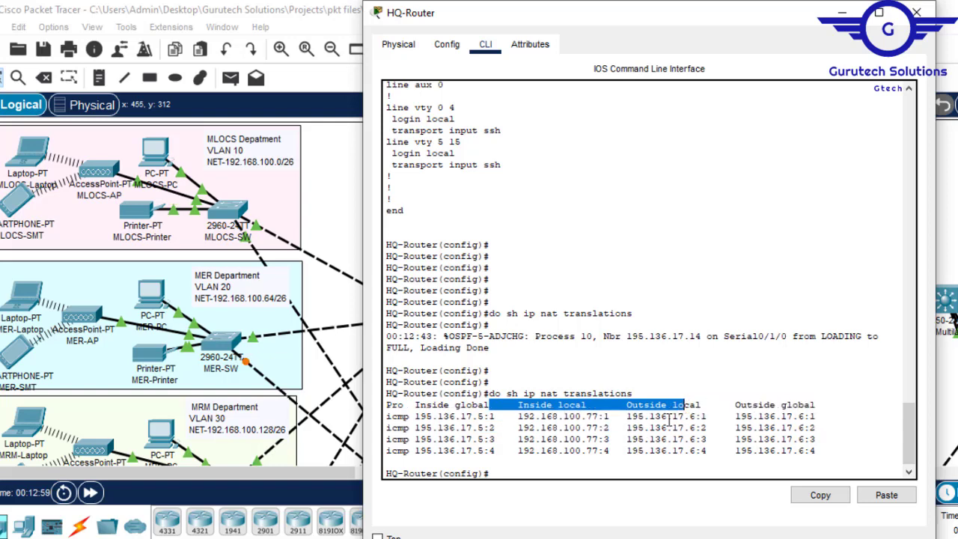
pyautogui.click(630, 410)
pyautogui.moveTo(630, 415); pyautogui.dragTo(813, 414)
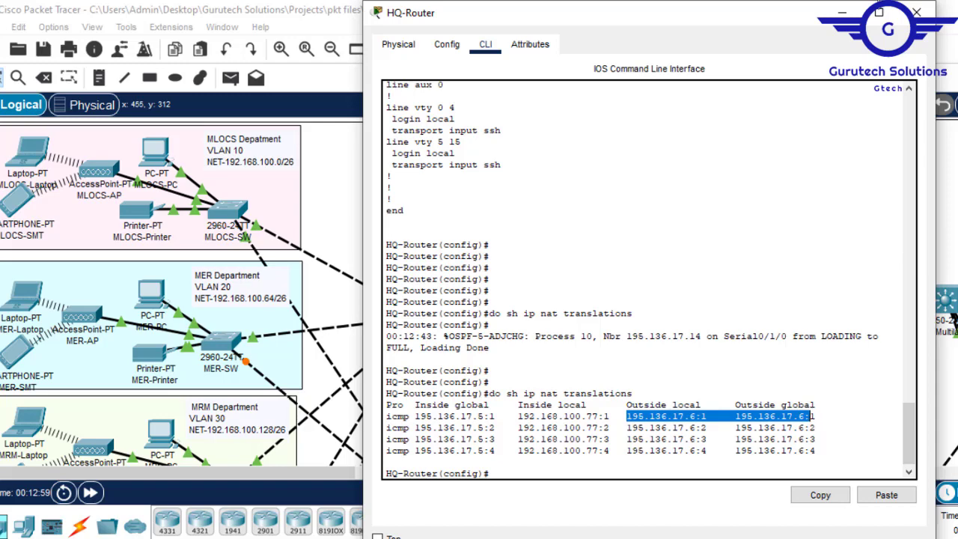
pyautogui.click(841, 13)
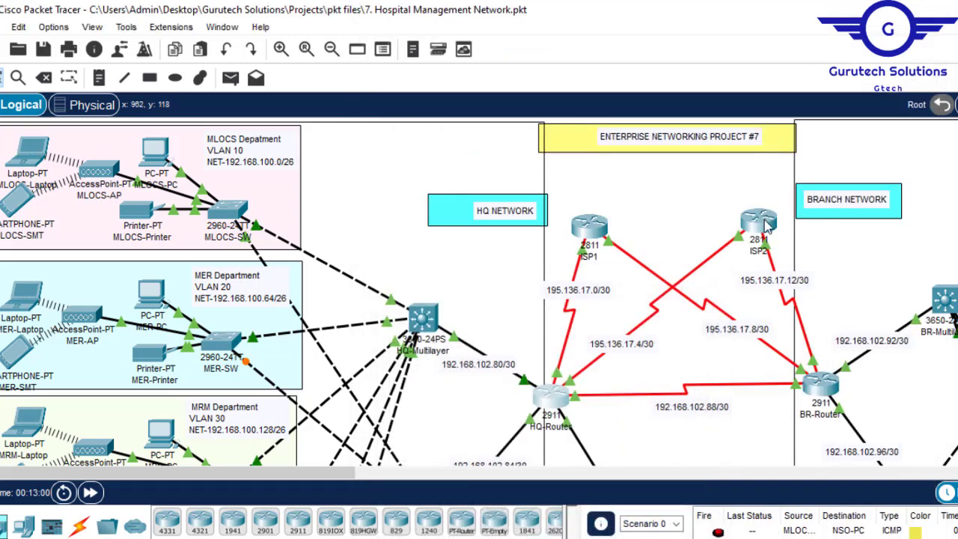
# - Switch from the HQ router's console to the Branch router's CLI and exit interface mode to global configuration
pyautogui.click(554, 401)
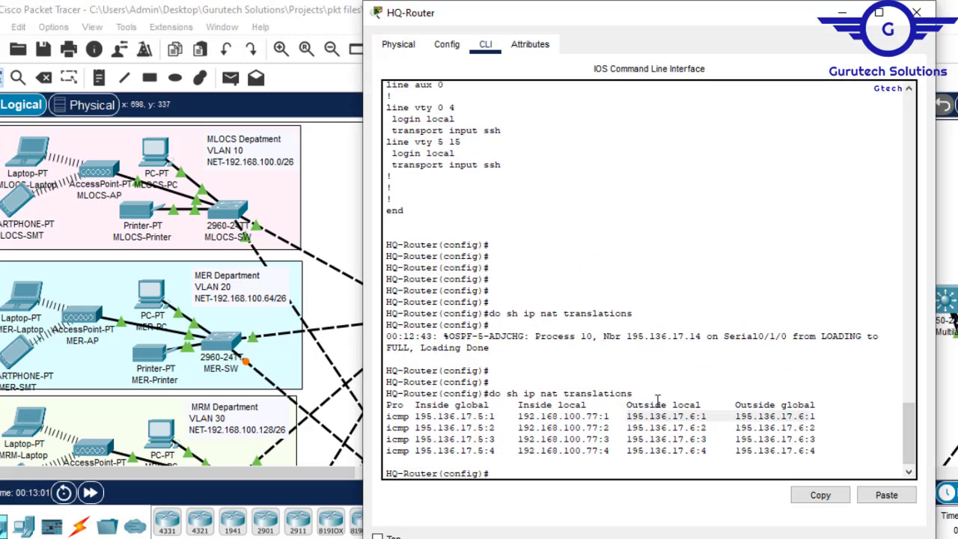
pyautogui.click(917, 13)
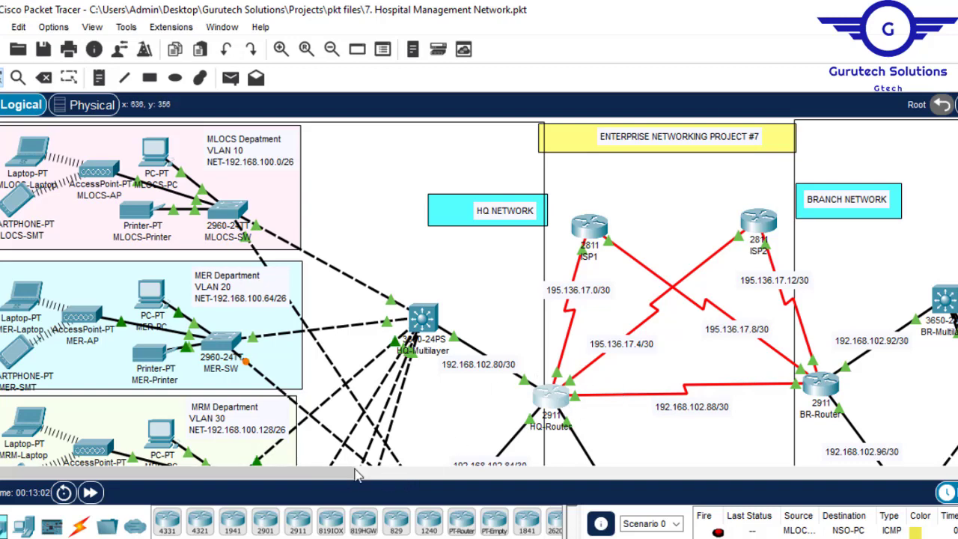
pyautogui.moveTo(324, 481); pyautogui.dragTo(451, 479)
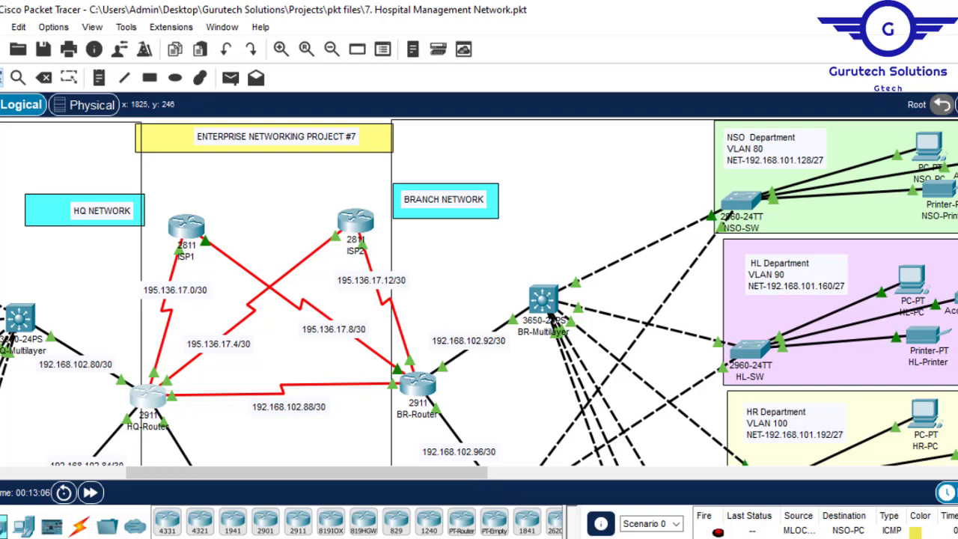
pyautogui.click(417, 384)
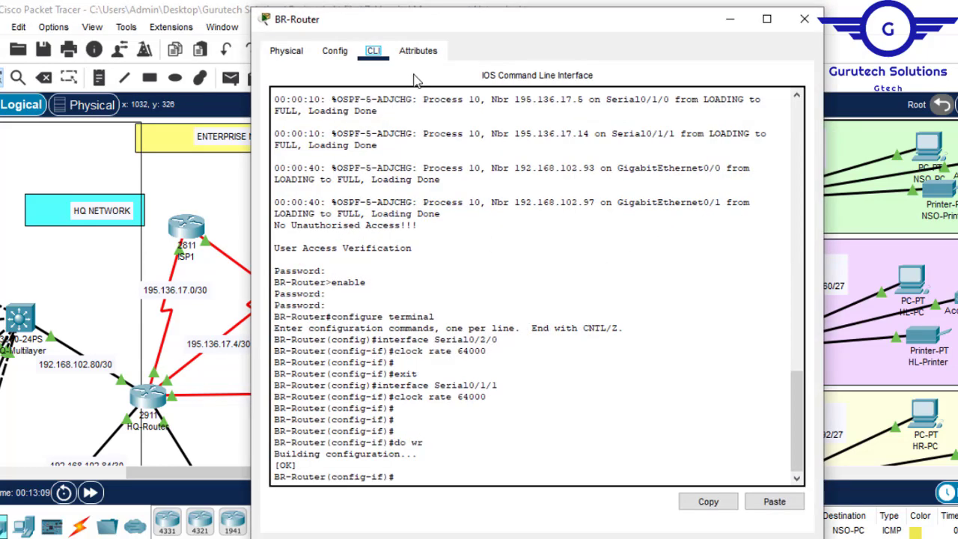
pyautogui.press('Return')
pyautogui.press('Return')
pyautogui.press('Return')
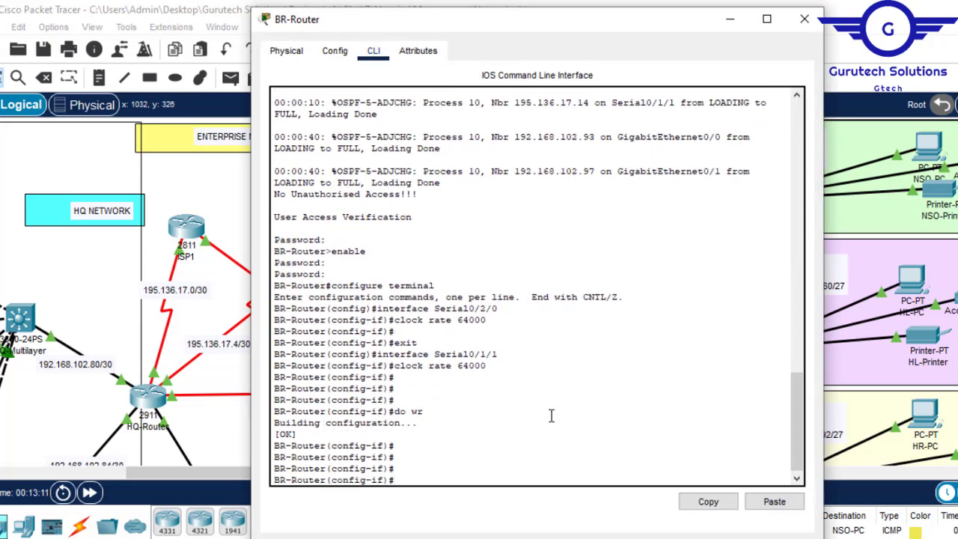
pyautogui.write('ex')
pyautogui.press('Return')
pyautogui.press('Return')
pyautogui.press('Return')
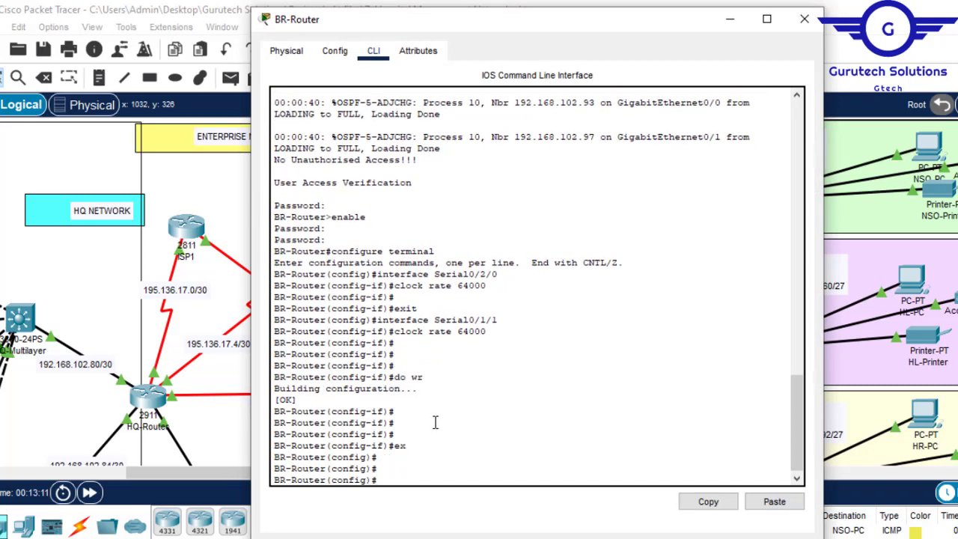
pyautogui.press('Return')
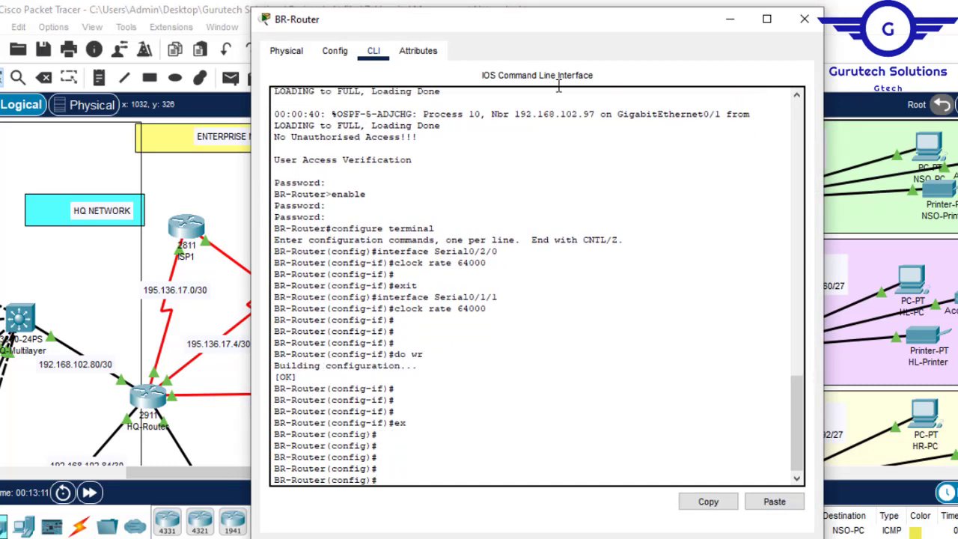
# - Mark interface se0/1/1 on the Branch router as ip nat outside
pyautogui.click(729, 19)
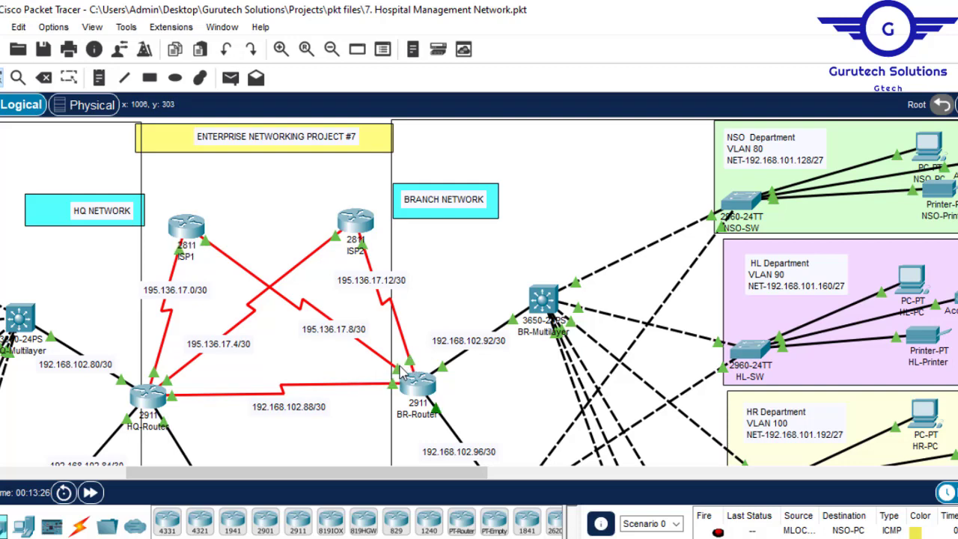
pyautogui.click(418, 386)
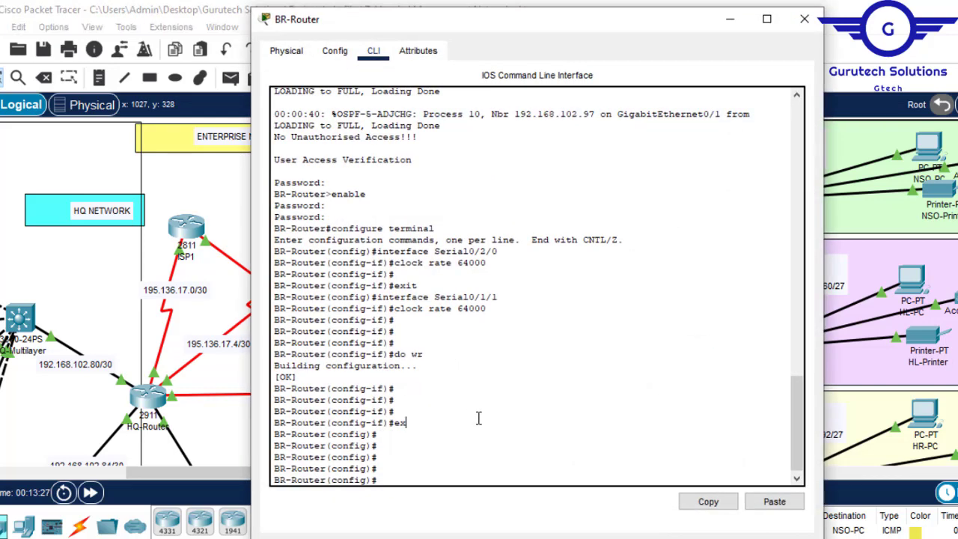
pyautogui.press('Return')
pyautogui.press('Return')
pyautogui.write('int se0/1/1')
pyautogui.press('Return')
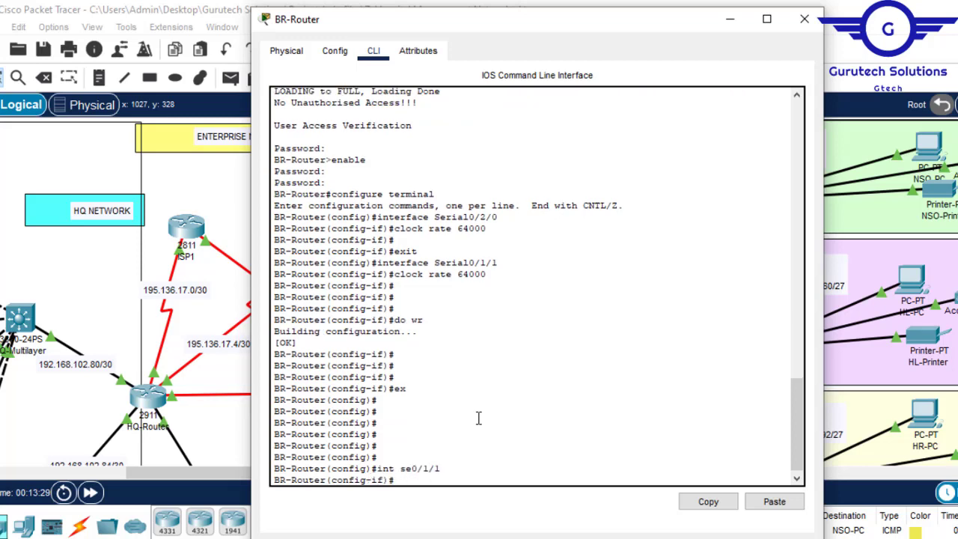
pyautogui.write('ip nat')
pyautogui.press('Tab')
pyautogui.write('ou')
pyautogui.press('Tab')
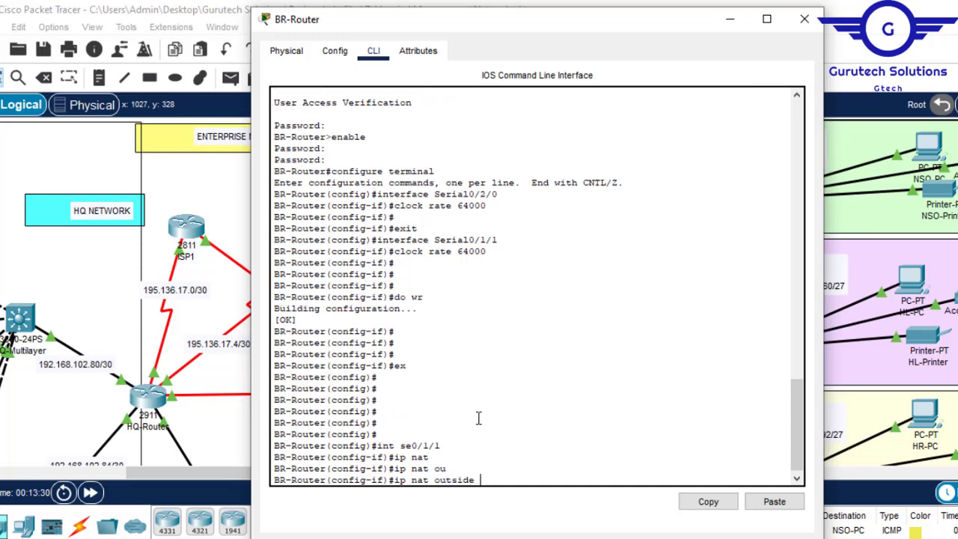
pyautogui.press('Return')
# - Mark interface se0/2/0 on the Branch router as ip nat outside
pyautogui.press('Up')
pyautogui.press('Up')
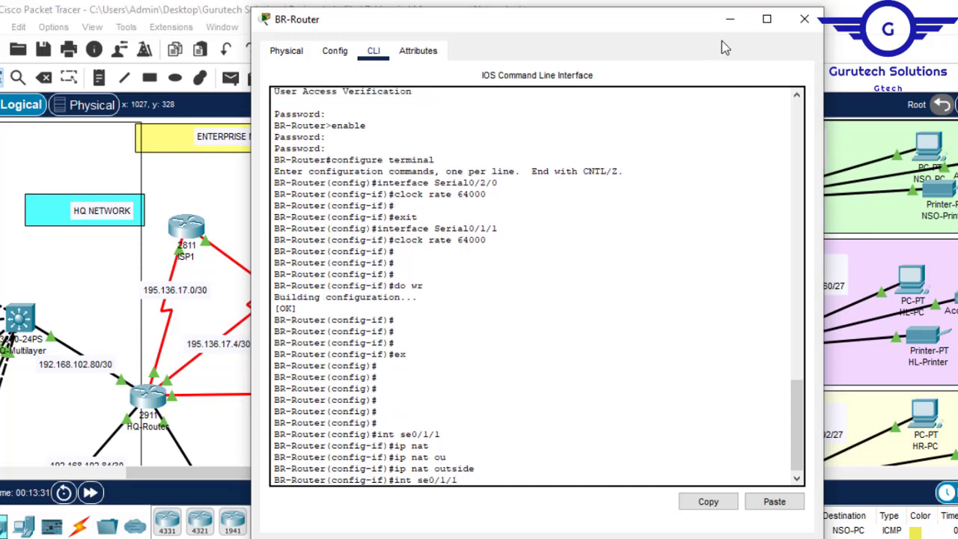
pyautogui.click(729, 19)
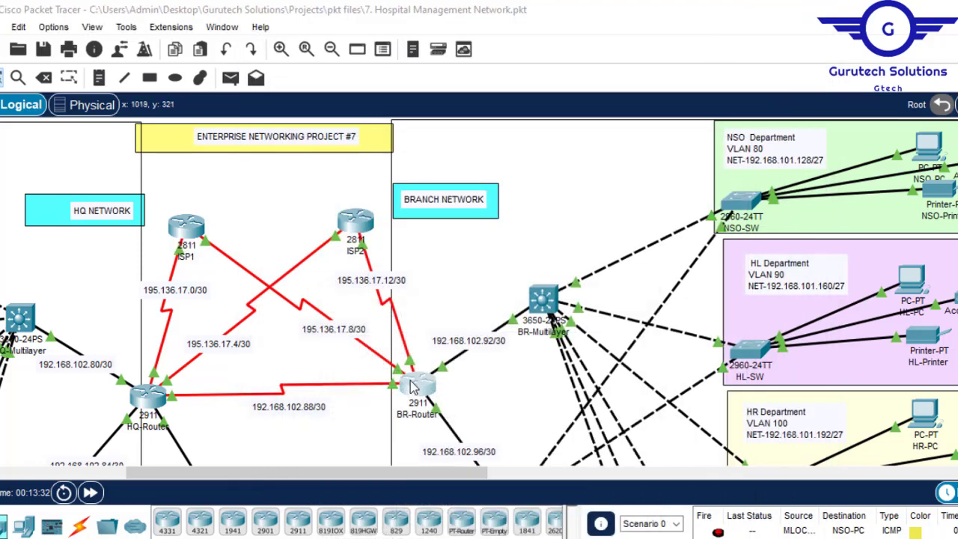
pyautogui.click(410, 380)
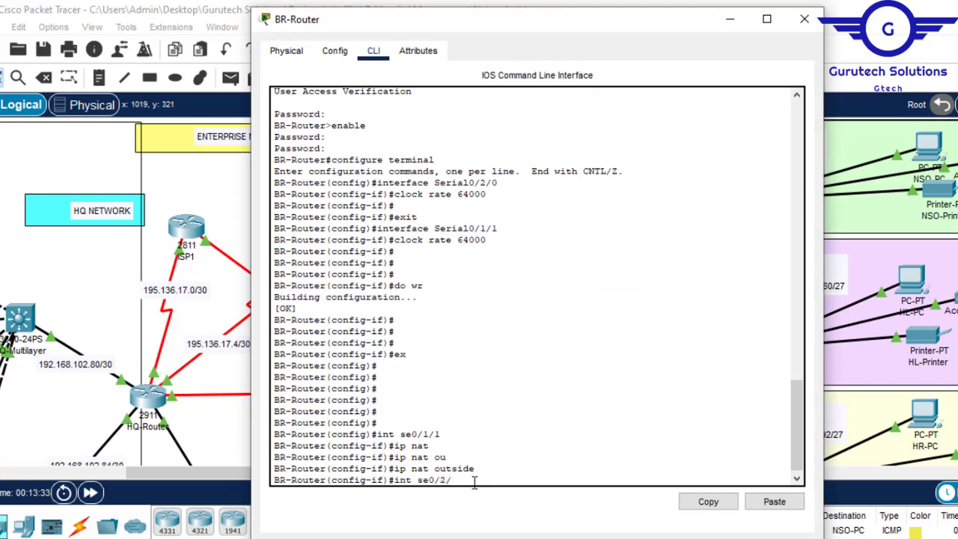
pyautogui.press('Return')
pyautogui.write('ip nat outside')
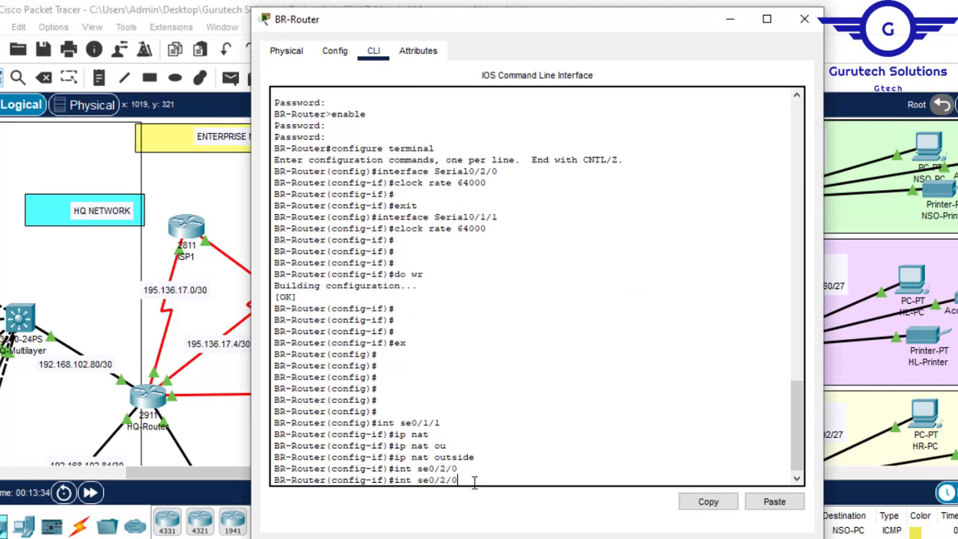
pyautogui.press('Return')
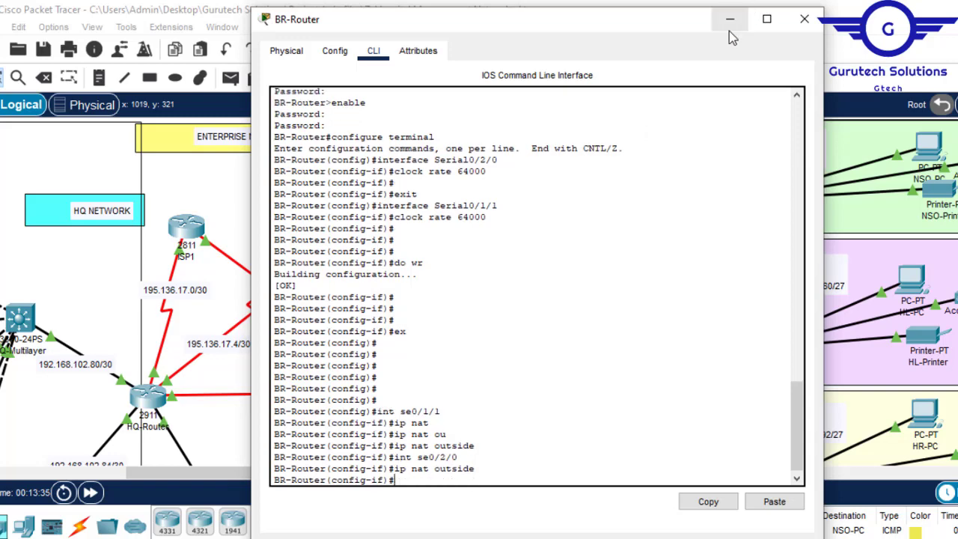
# - Exit to global configuration on the Branch router and mark interface range gig0/0-1 as ip nat inside
pyautogui.click(730, 20)
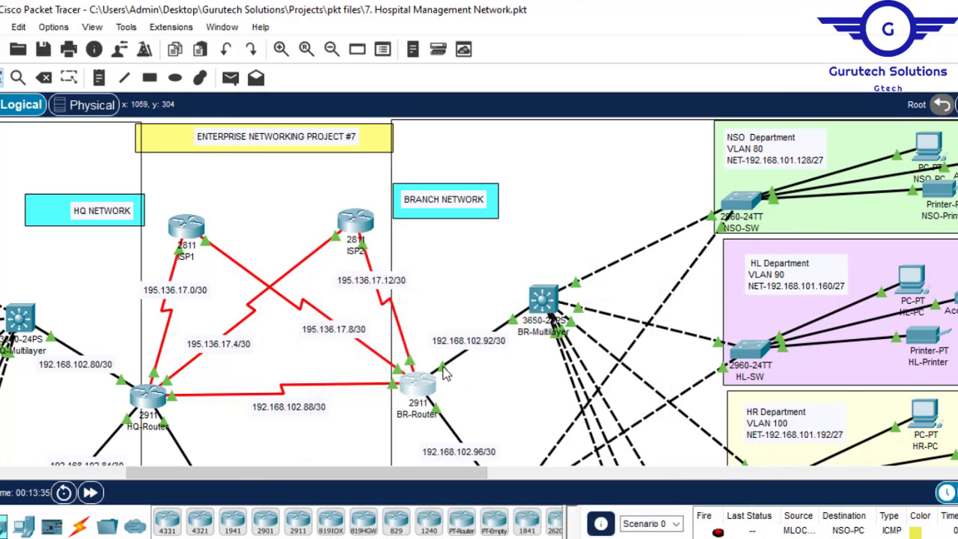
pyautogui.click(428, 385)
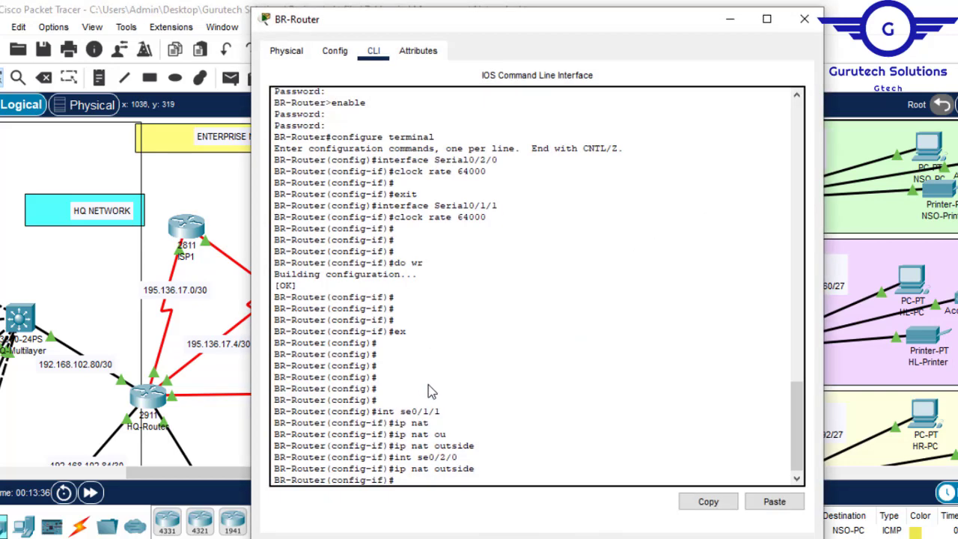
pyautogui.press('Return')
pyautogui.press('Return')
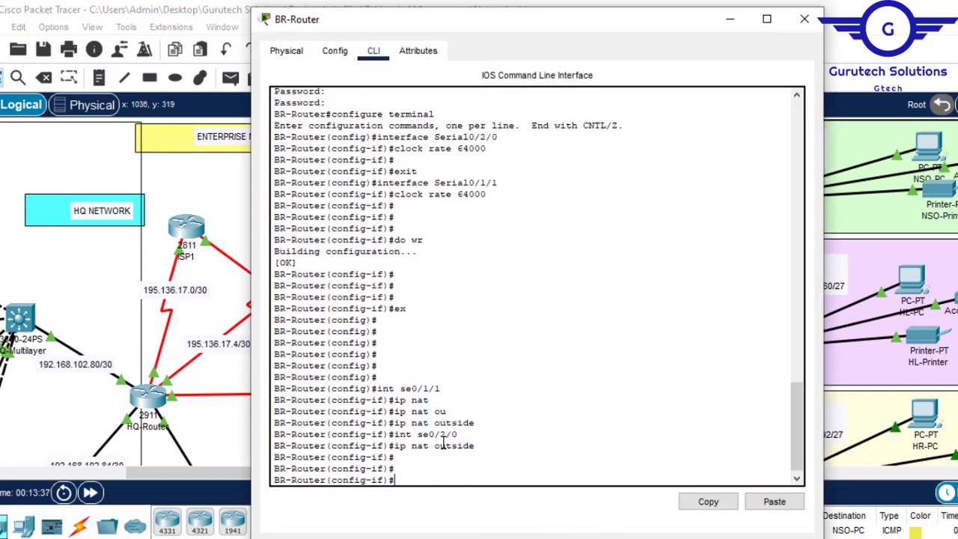
pyautogui.write('ex')
pyautogui.press('Return')
pyautogui.press('Return')
pyautogui.press('Return')
pyautogui.write('int ran')
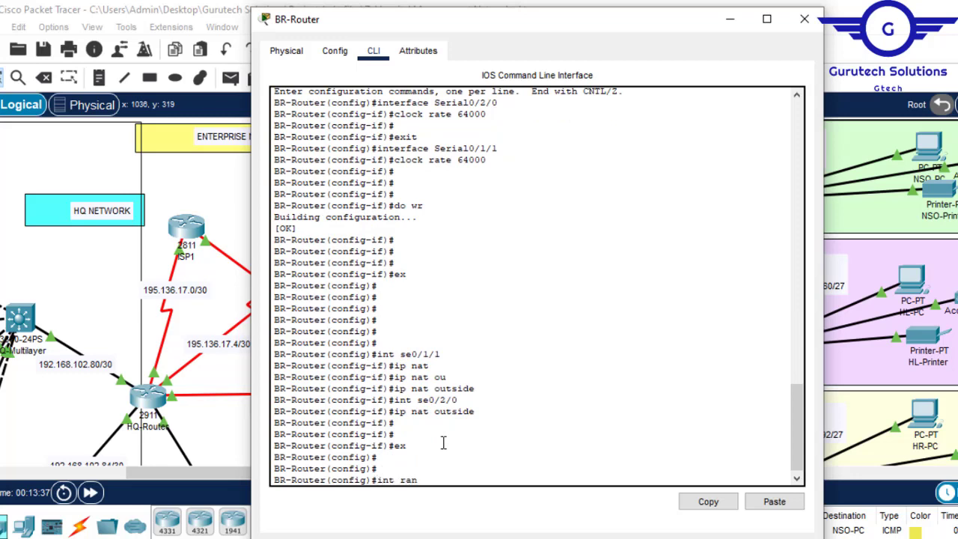
pyautogui.write('ge gig0/0-1')
pyautogui.press('Return')
pyautogui.write('i')
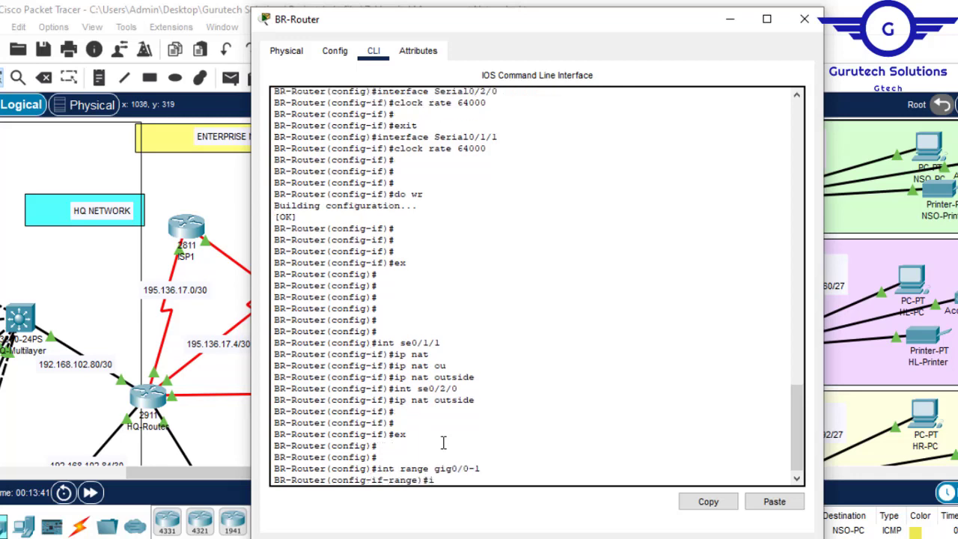
pyautogui.write('p nat')
pyautogui.press('Tab')
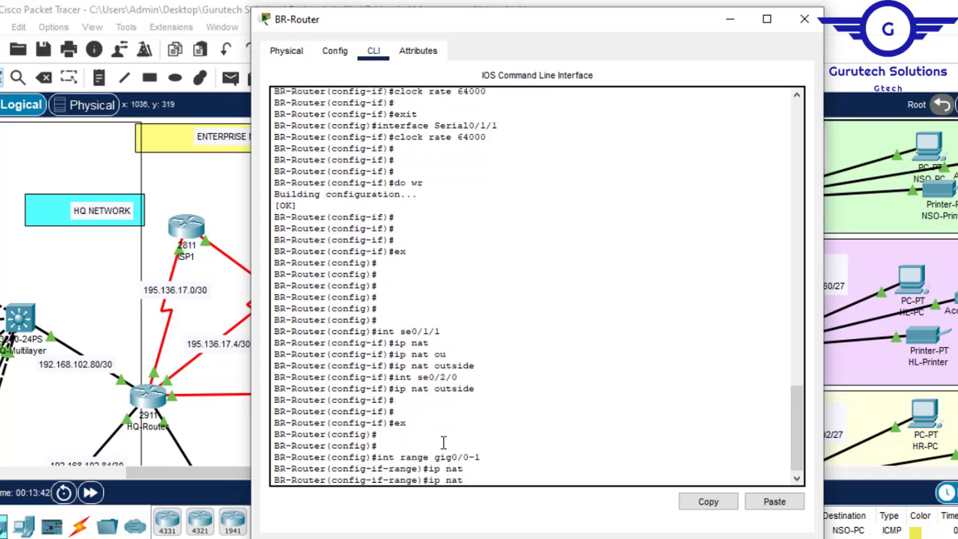
pyautogui.write('in')
pyautogui.press('Tab')
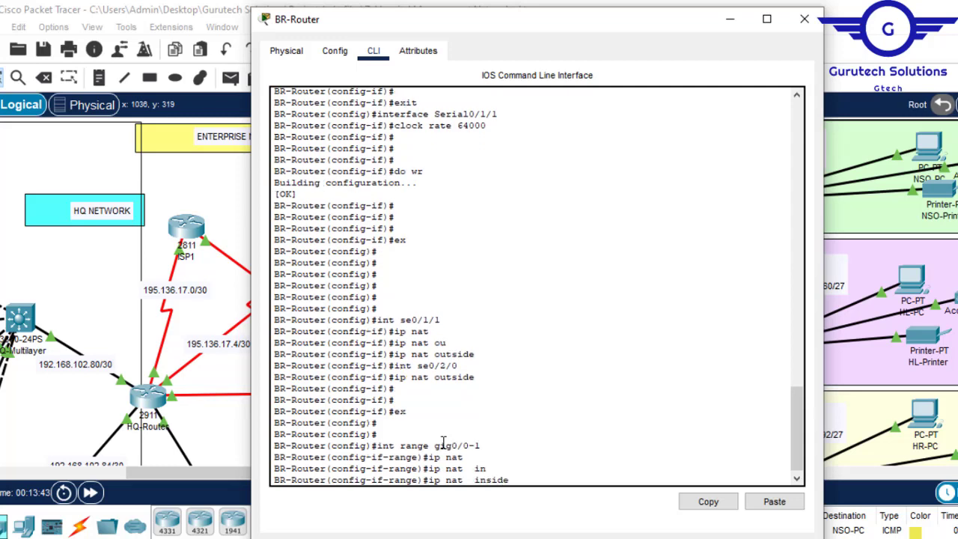
pyautogui.press('Return')
# - Leave the interface range configuration and save the Branch router's configuration with do wr
pyautogui.write('ex')
pyautogui.press('Return')
pyautogui.press('Return')
pyautogui.press('Return')
pyautogui.press('Return')
pyautogui.write('do wr')
pyautogui.press('Return')
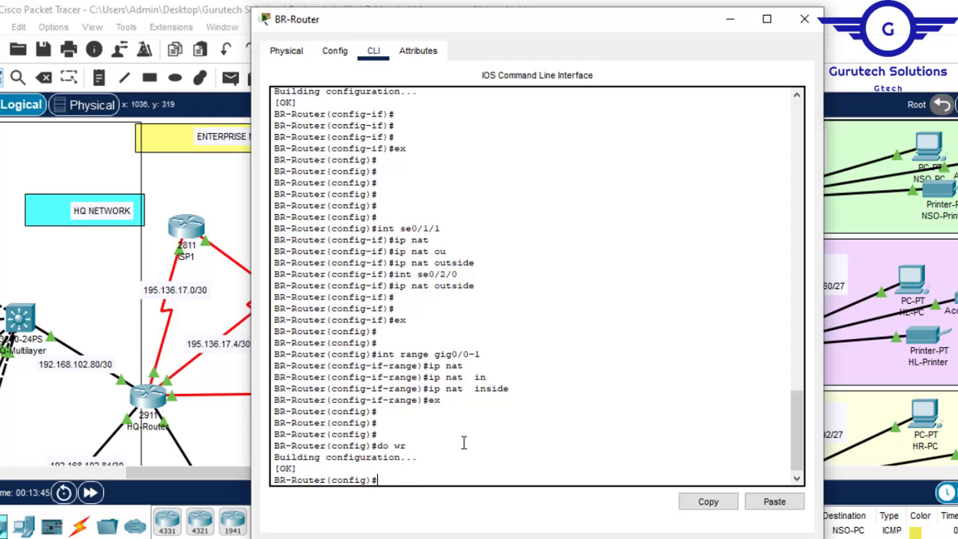
# - Add the PAT rule ip nat inside source list 1 interface se0/1/1 overload on the Branch router
pyautogui.write('ip nat in')
pyautogui.press('Tab')
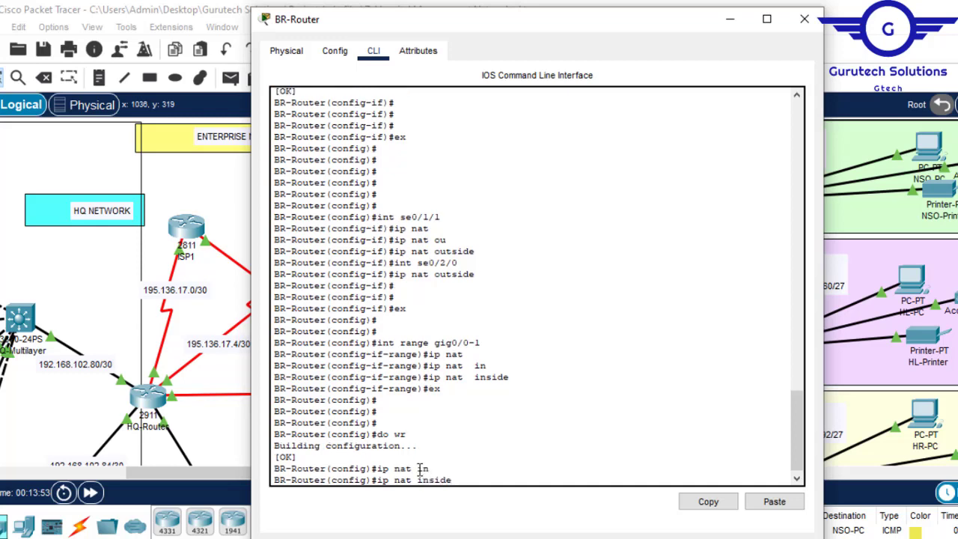
pyautogui.write('s')
pyautogui.press('Tab')
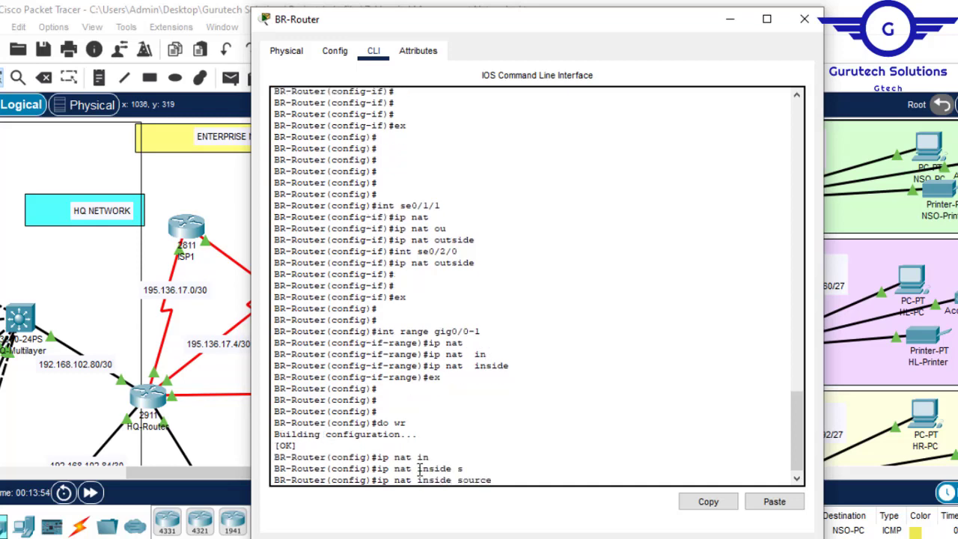
pyautogui.write('l')
pyautogui.press('Tab')
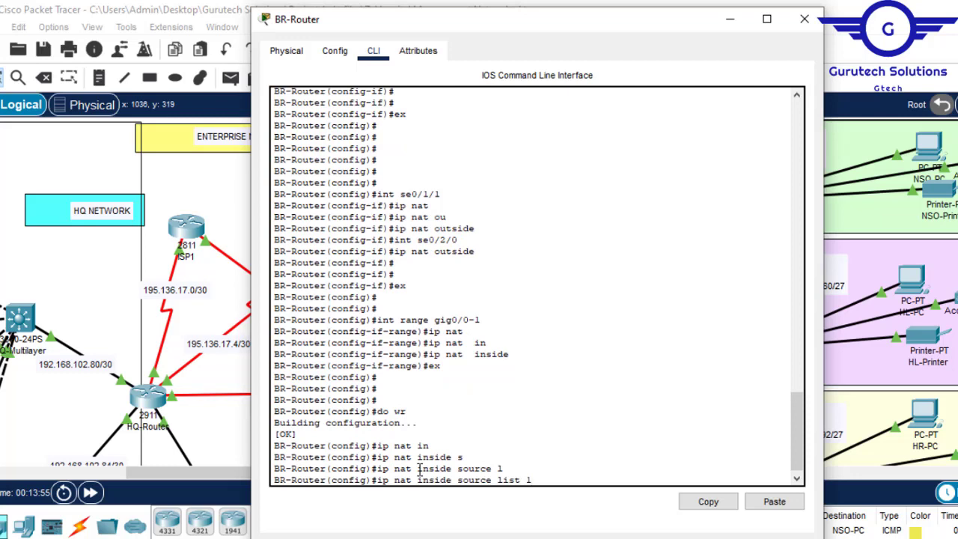
pyautogui.write('1 in')
pyautogui.press('Tab')
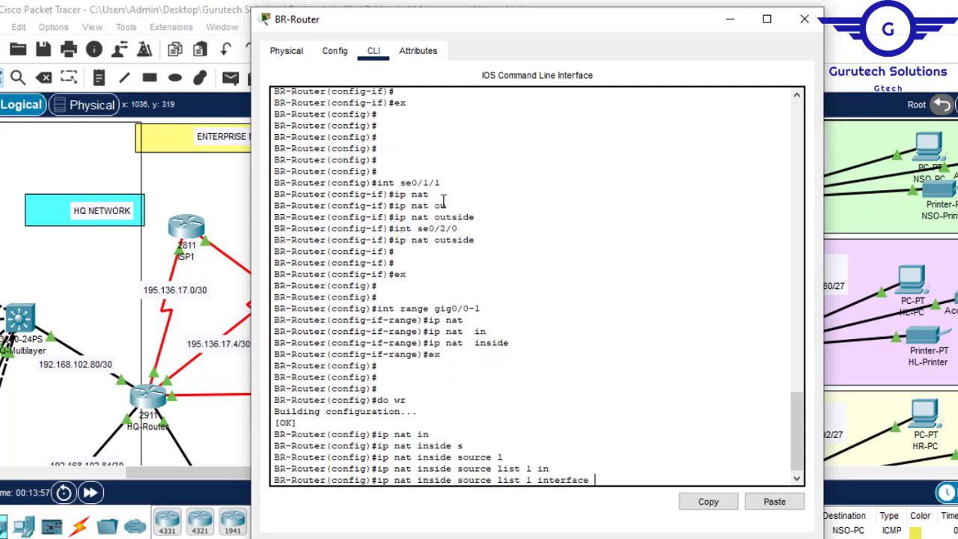
pyautogui.moveTo(442, 184); pyautogui.dragTo(404, 184)
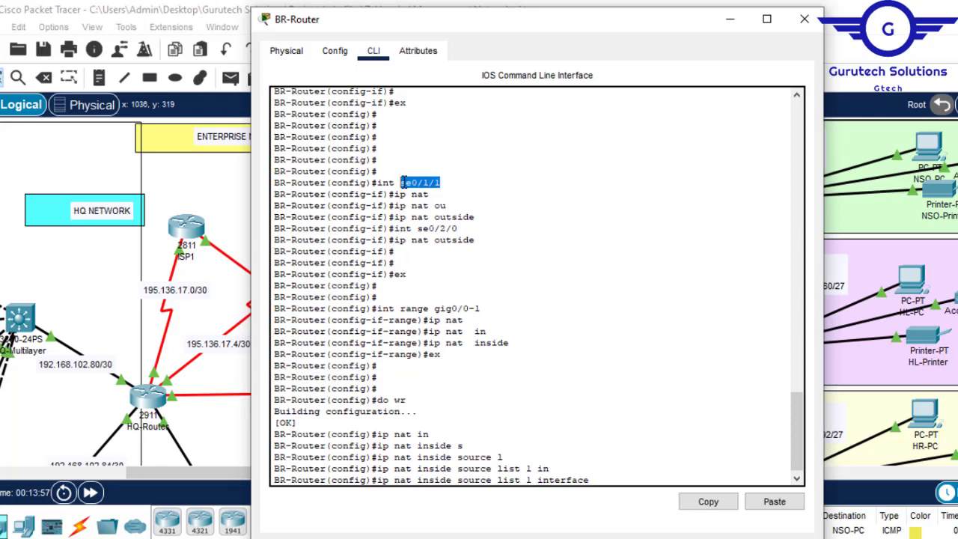
pyautogui.click(708, 502)
pyautogui.click(774, 502)
pyautogui.write('ov')
pyautogui.press('Tab')
pyautogui.press('Return')
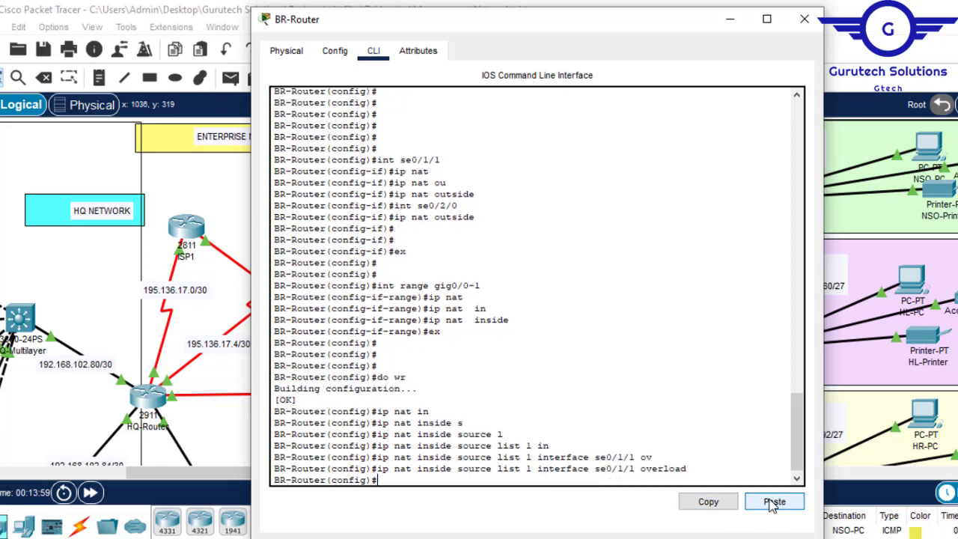
# - Add a second PAT rule, ip nat inside source list 1 interface se0/2/0 overload
pyautogui.press('Up')
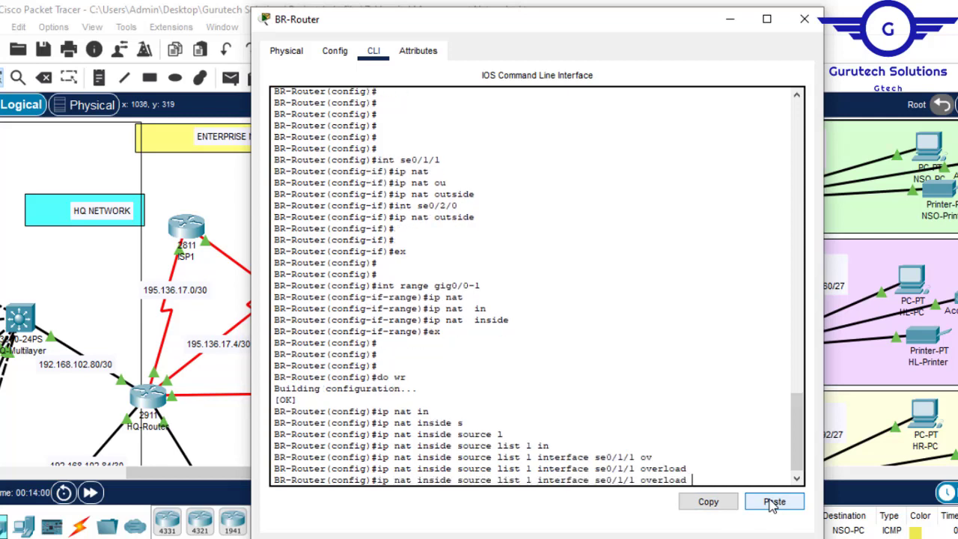
pyautogui.press('Left')
pyautogui.press('Left')
pyautogui.press('Left')
pyautogui.press('Left')
pyautogui.press('Left')
pyautogui.press('Left')
pyautogui.press('Left')
pyautogui.press('Left')
pyautogui.press('Left')
pyautogui.press('BackSpace')
pyautogui.press('BackSpace')
pyautogui.press('BackSpace')
pyautogui.write('2/0')
pyautogui.press('Return')
# - Save the Branch router's PAT rules to its configuration with do wr
pyautogui.write('do')
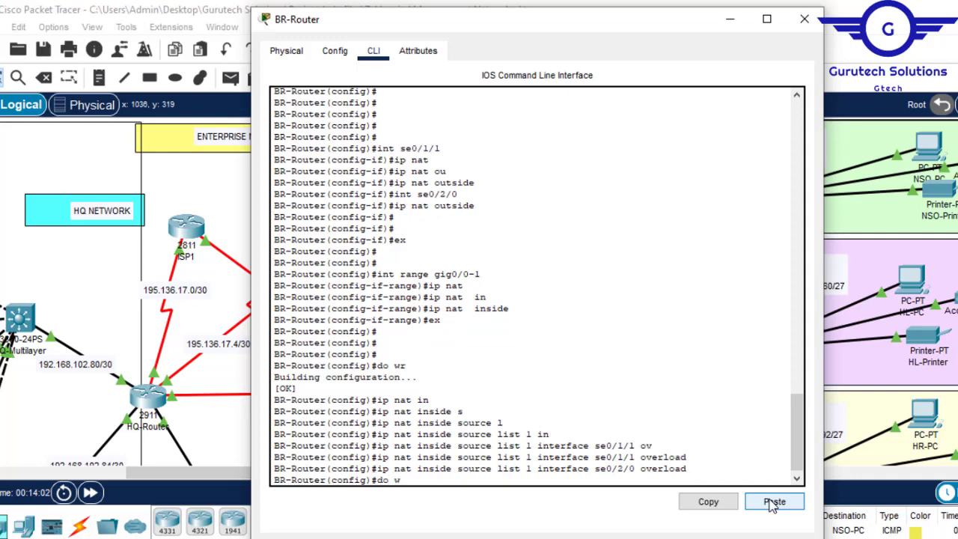
pyautogui.write(' wr')
pyautogui.press('Return')
pyautogui.press('Return')
pyautogui.press('Return')
pyautogui.press('Return')
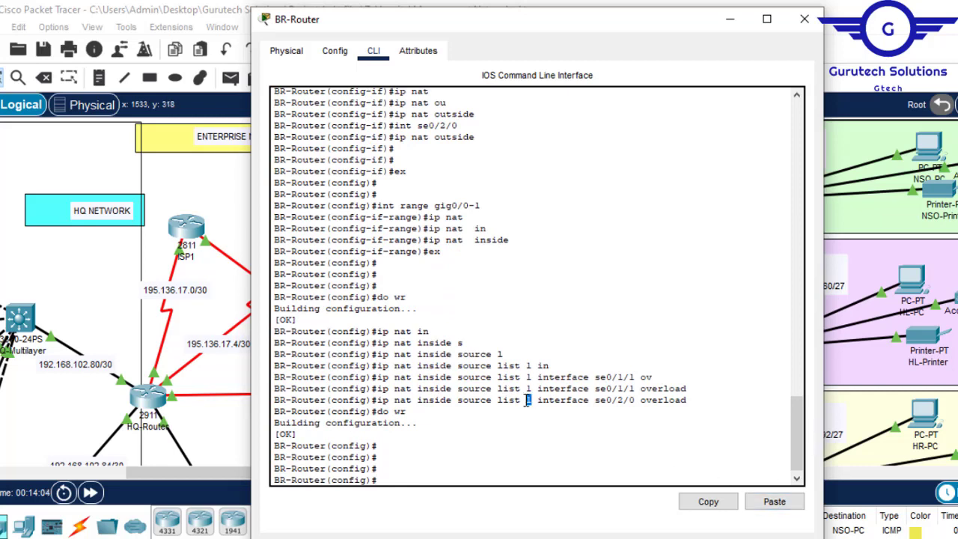
# - Permit the NSO department network on the Branch router with access-list 1 permit 192.168.101.128 0.0.0.31
pyautogui.moveTo(659, 33); pyautogui.dragTo(471, 67)
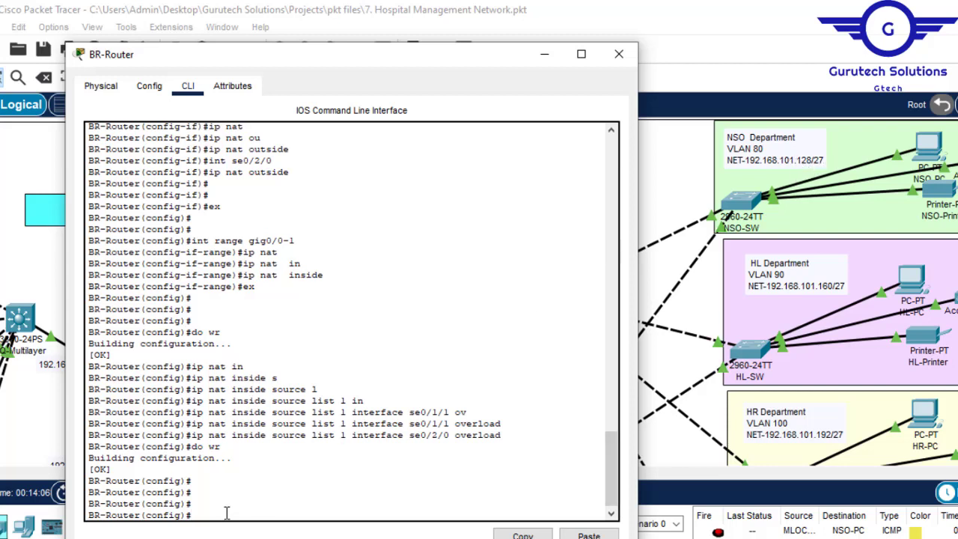
pyautogui.write('acc')
pyautogui.press('Tab')
pyautogui.write('1 p')
pyautogui.press('Tab')
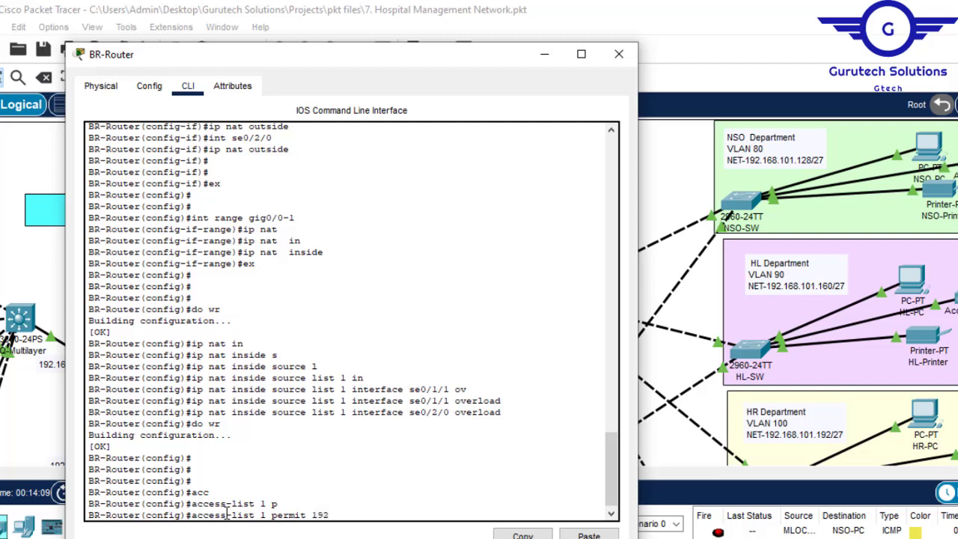
pyautogui.write('192.168.101.128')
pyautogui.write('0')
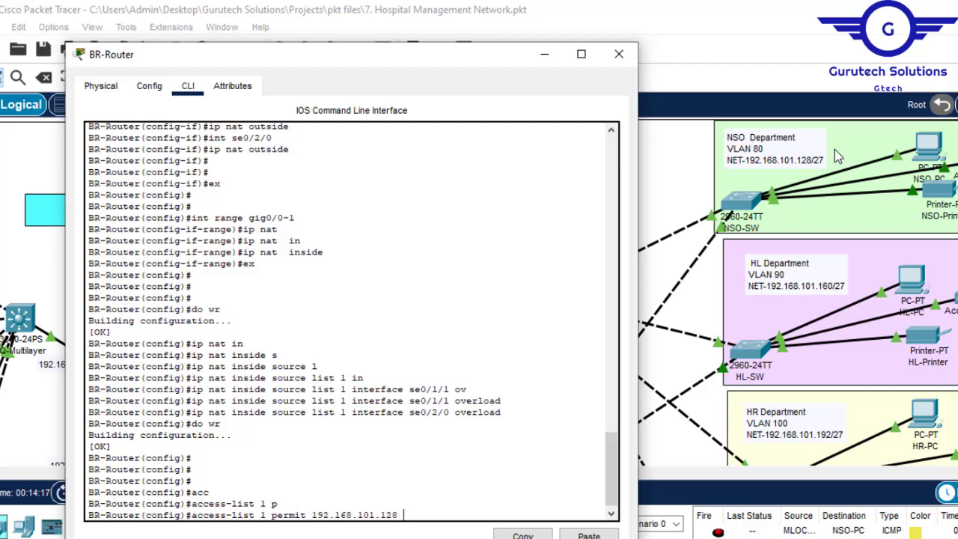
pyautogui.write('.0.')
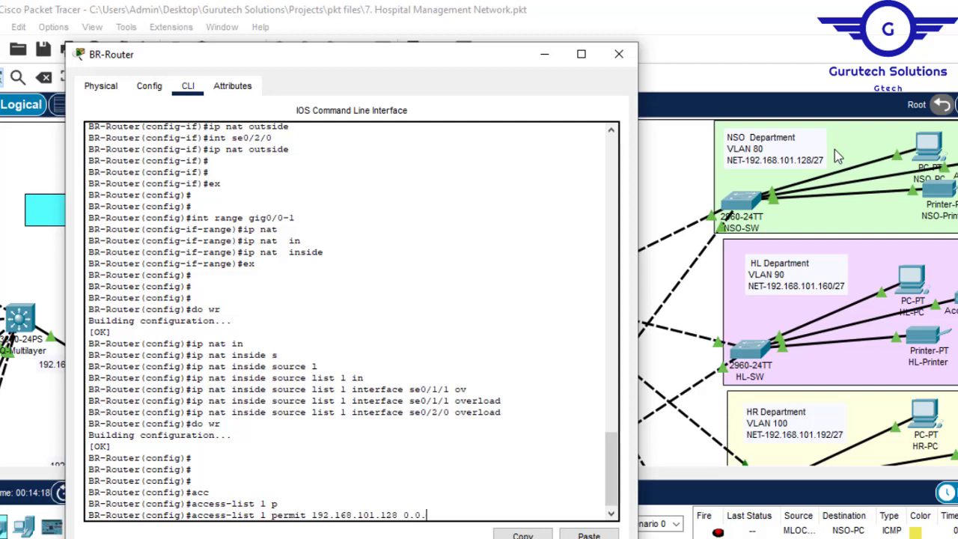
pyautogui.write('0.31')
pyautogui.press('Return')
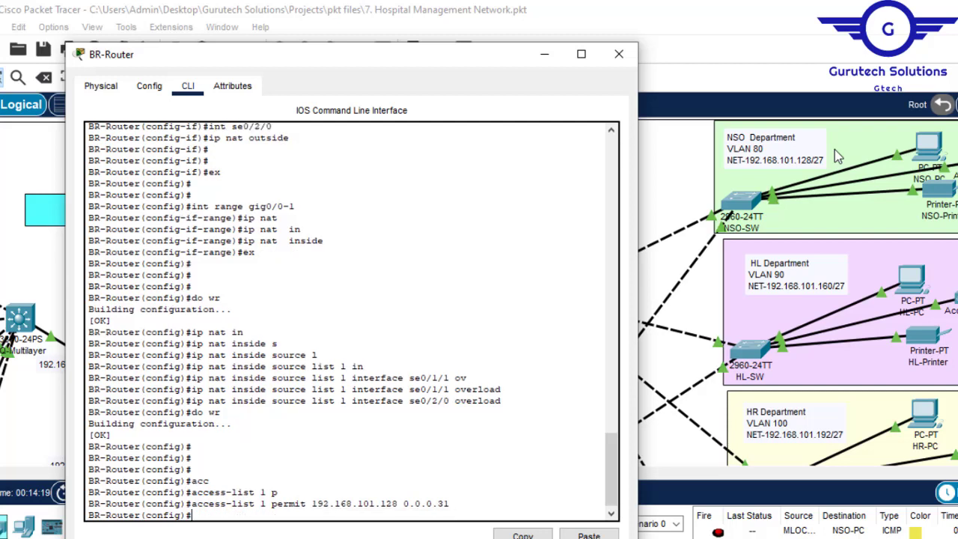
# - Add the HL department network to the ACL with access-list 1 permit 192.168.101.160 0.0.0.31
pyautogui.press('Up')
pyautogui.press('Left')
pyautogui.press('Left')
pyautogui.press('Left')
pyautogui.press('Left')
pyautogui.press('Left')
pyautogui.press('Left')
pyautogui.press('Left')
pyautogui.press('Left')
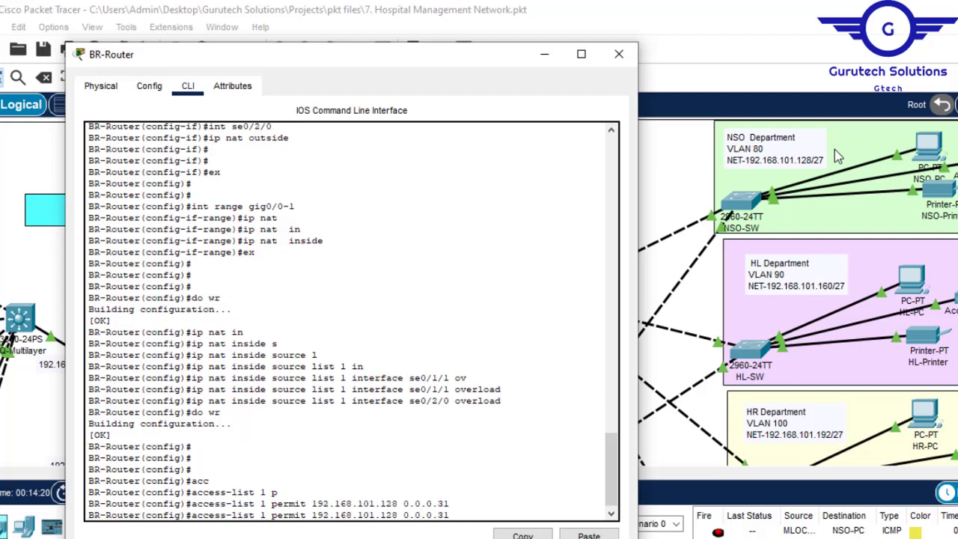
pyautogui.press('BackSpace')
pyautogui.press('BackSpace')
pyautogui.write('60')
pyautogui.press('Return')
# - Add the HR department network to the ACL with access-list 1 permit 192.168.101.192 0.0.0.31
pyautogui.press('Up')
pyautogui.press('Left')
pyautogui.press('Left')
pyautogui.press('Left')
pyautogui.press('Left')
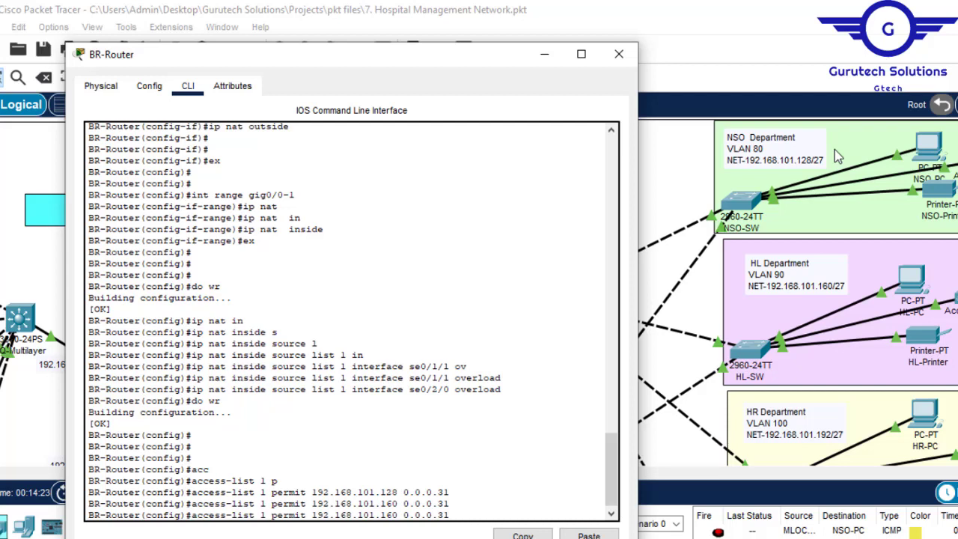
pyautogui.press('BackSpace')
pyautogui.press('BackSpace')
pyautogui.write('92')
pyautogui.press('Return')
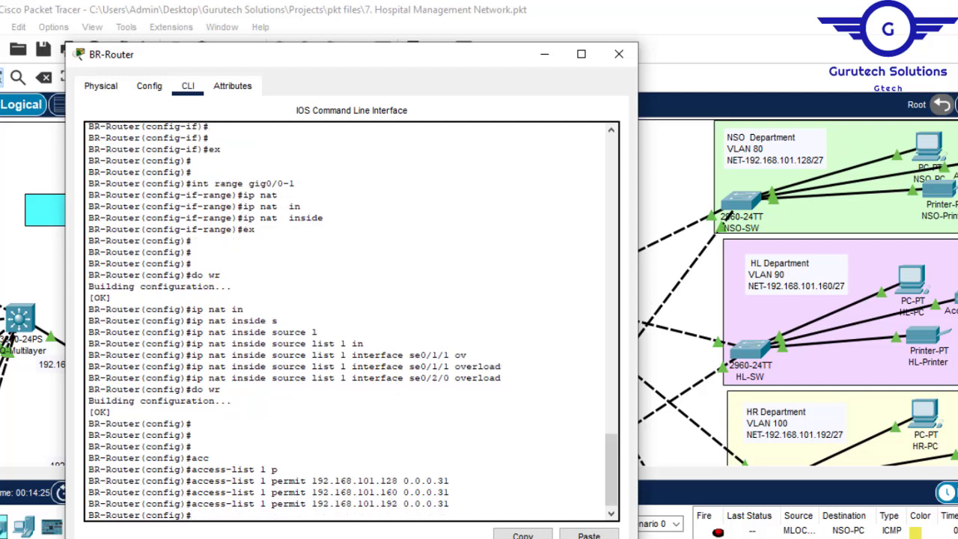
# - Check the MK department's subnet in the topology and add access-list 1 permit 192.168.101.224 0.0.0.31 on the Branch router
pyautogui.click(545, 54)
pyautogui.scroll(-5, 479, 292)
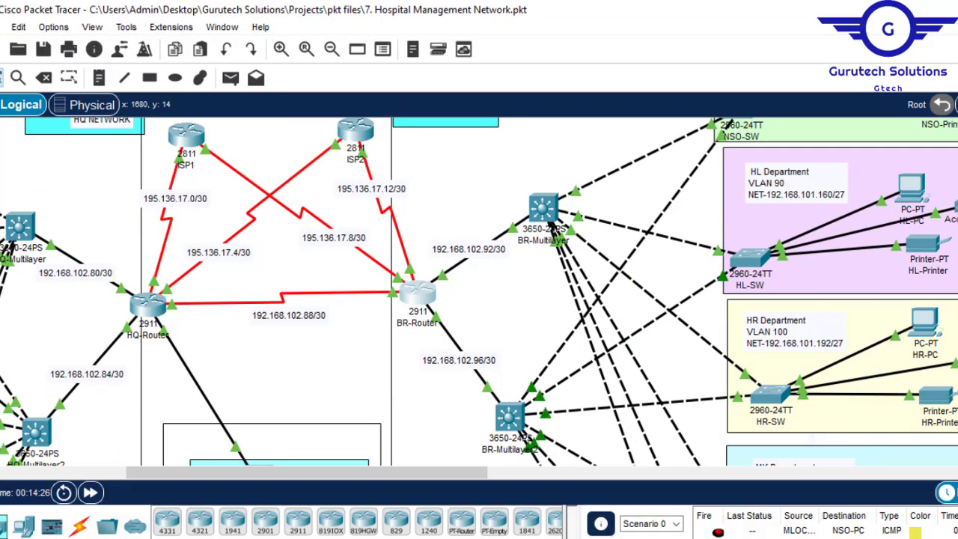
pyautogui.scroll(-2, 479, 292)
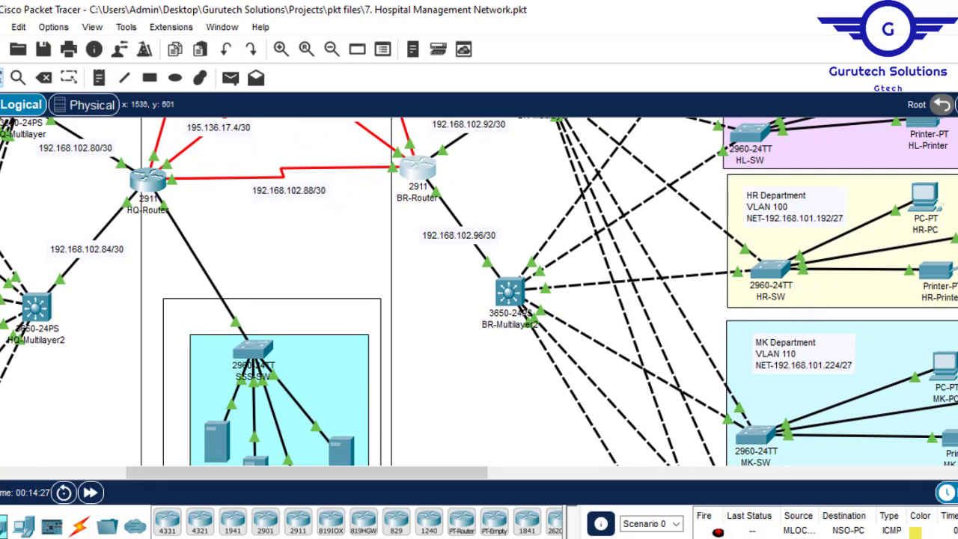
pyautogui.click(475, 520)
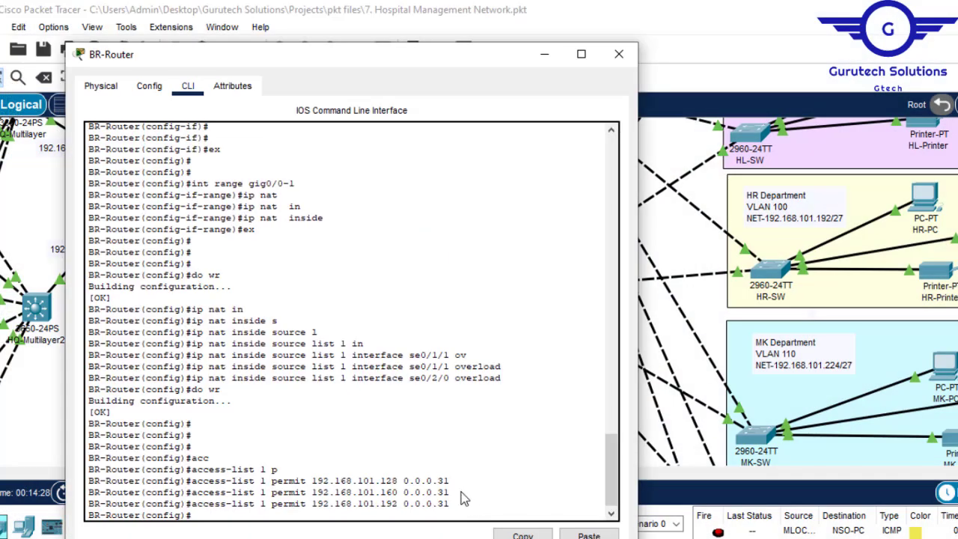
pyautogui.press('Up')
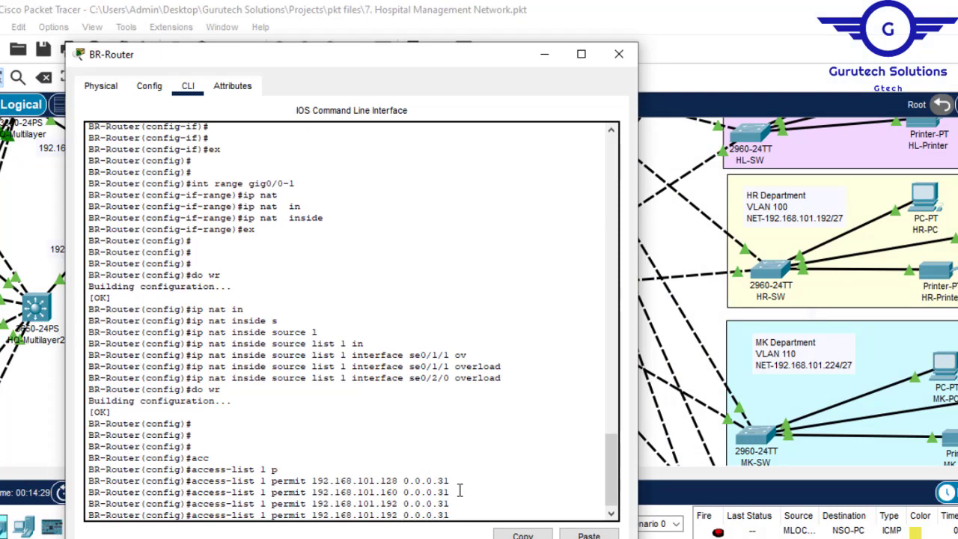
pyautogui.press('Left')
pyautogui.press('Left')
pyautogui.press('Left')
pyautogui.press('Left')
pyautogui.press('Left')
pyautogui.press('Left')
pyautogui.press('Left')
pyautogui.press('Left')
pyautogui.press('Left')
pyautogui.press('BackSpace')
pyautogui.press('BackSpace')
pyautogui.press('BackSpace')
pyautogui.write('224')
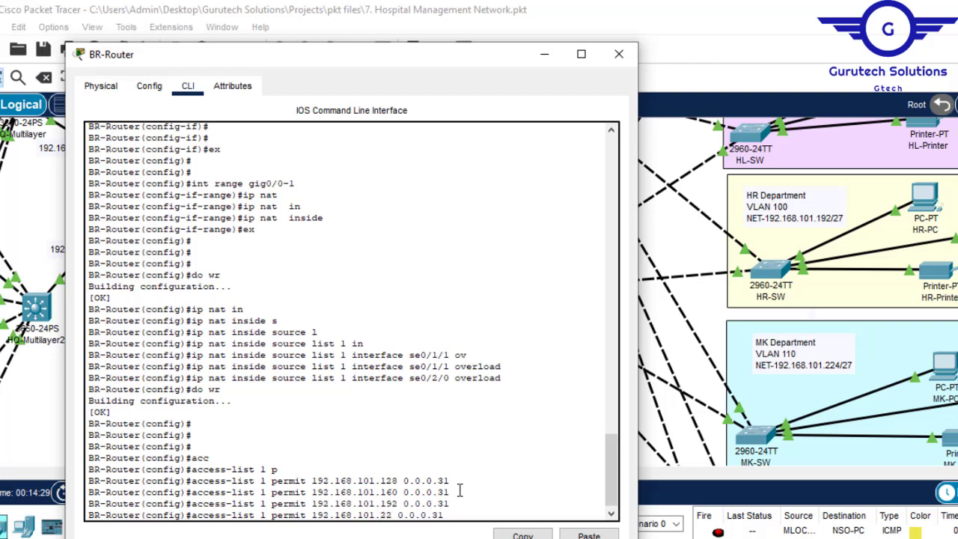
pyautogui.press('Return')
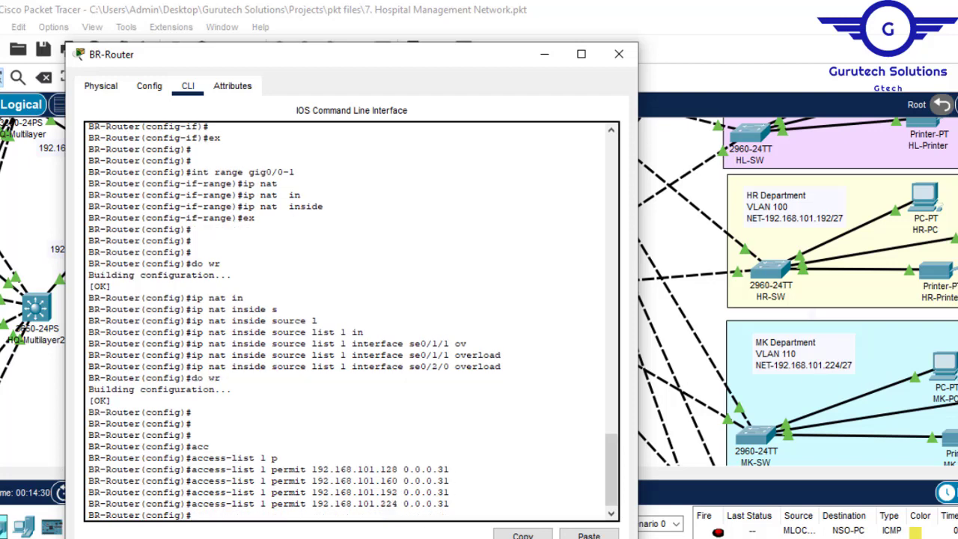
# - Check the FIN department's subnet in the topology and add access-list 1 permit 192.168.102.0 0.0.0.31 on the Branch router
pyautogui.click(685, 299)
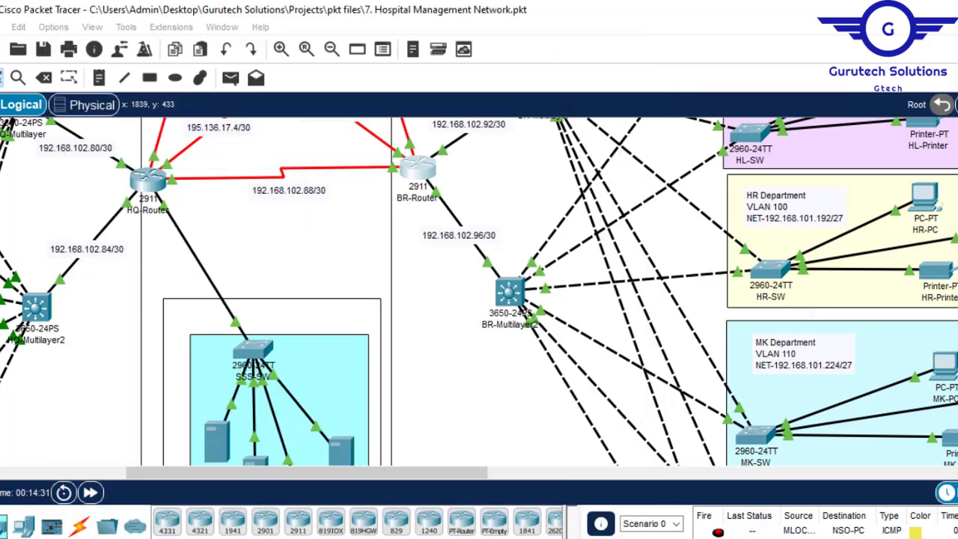
pyautogui.scroll(-3, 685, 299)
pyautogui.scroll(-5, 684, 300)
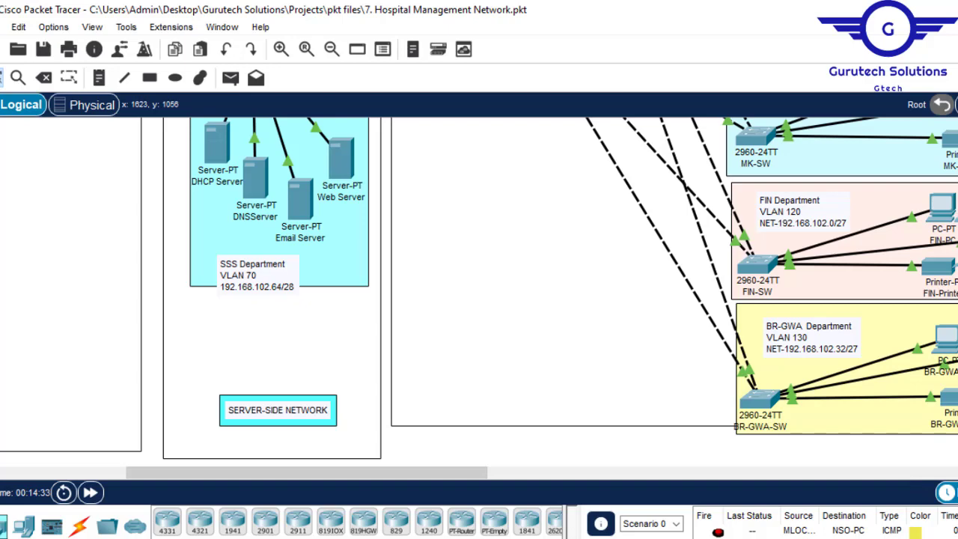
pyautogui.moveTo(403, 538)
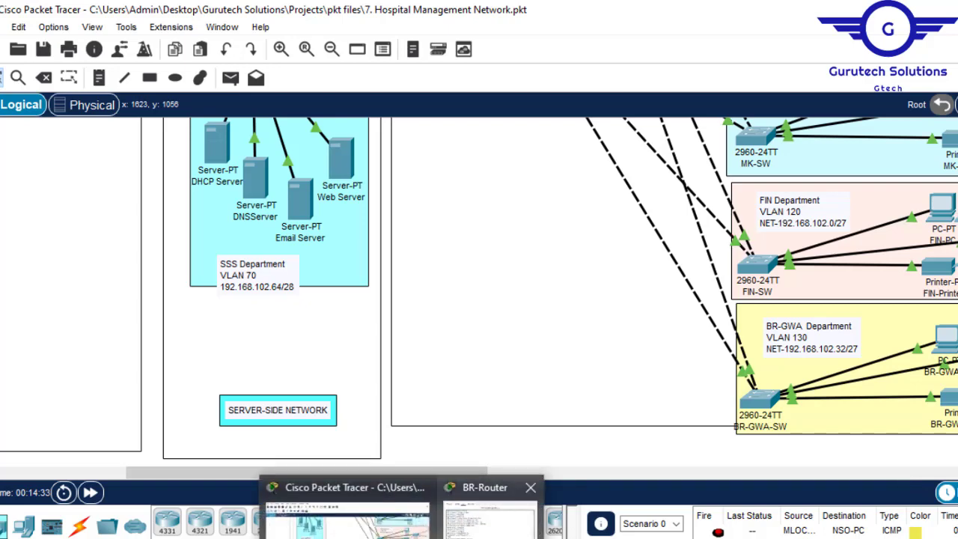
pyautogui.click(490, 524)
pyautogui.press('Up')
pyautogui.press('Up')
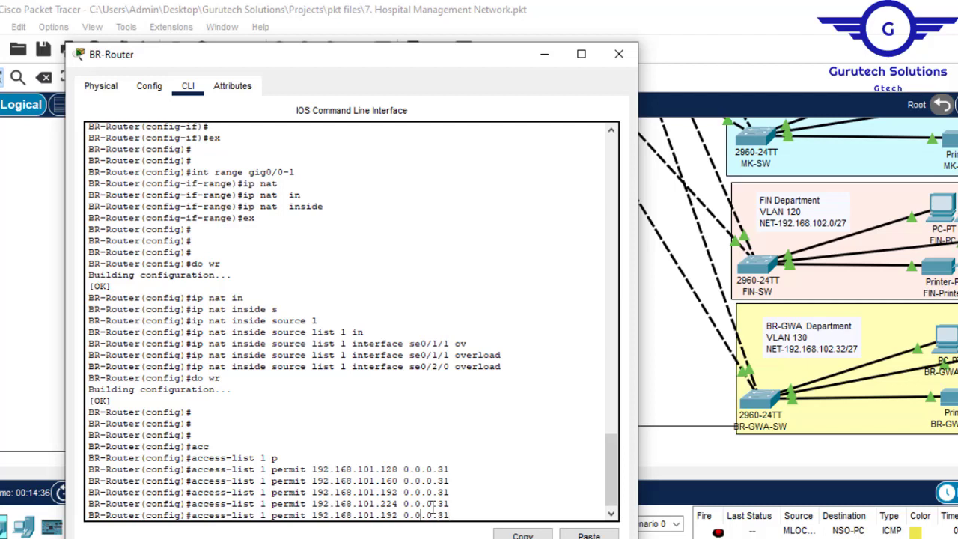
pyautogui.press('Left')
pyautogui.press('Left')
pyautogui.press('Left')
pyautogui.press('Left')
pyautogui.press('Left')
pyautogui.press('Left')
pyautogui.press('Left')
pyautogui.press('Left')
pyautogui.press('Left')
pyautogui.press('BackSpace')
pyautogui.press('BackSpace')
pyautogui.press('BackSpace')
pyautogui.press('BackSpace')
pyautogui.press('BackSpace')
pyautogui.write('2.0')
pyautogui.press('Return')
# - Add the BR-GWA department network to the ACL with access-list 1 permit 192.168.102.32 0.0.0.31
pyautogui.press('Up')
pyautogui.press('Left')
pyautogui.press('Left')
pyautogui.press('Left')
pyautogui.press('Left')
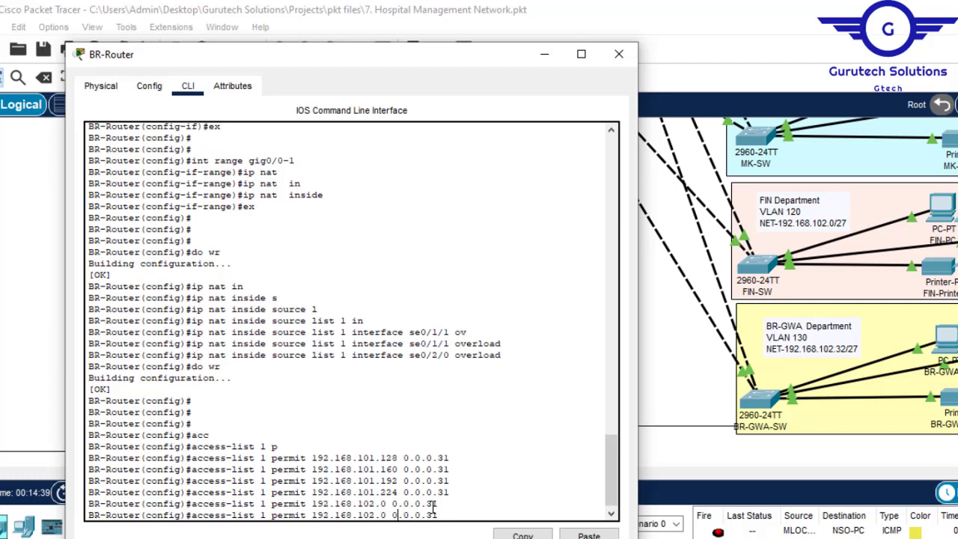
pyautogui.press('BackSpace')
pyautogui.write('32')
pyautogui.press('Return')
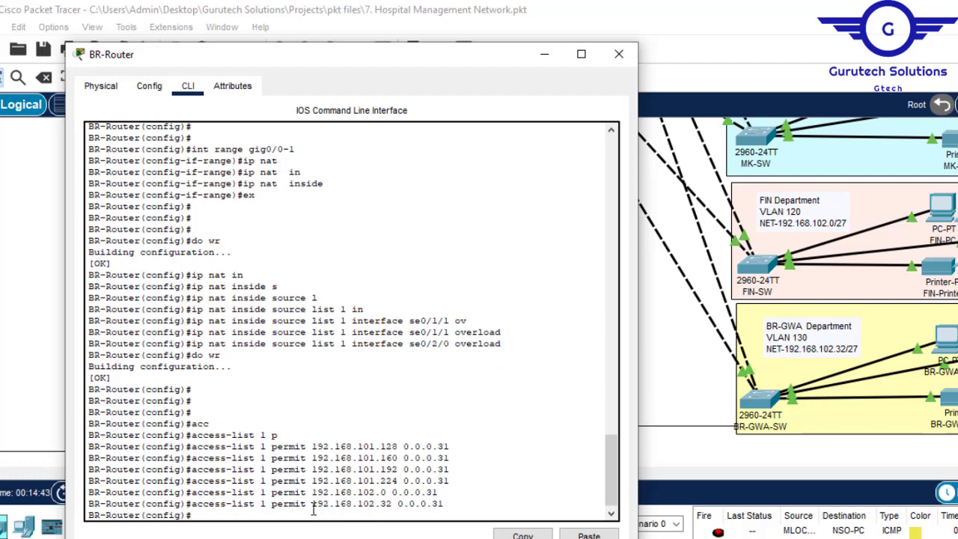
# - Save the Branch router's ACL entries to its configuration with do wr
pyautogui.press('Return')
pyautogui.press('Return')
pyautogui.write('do ')
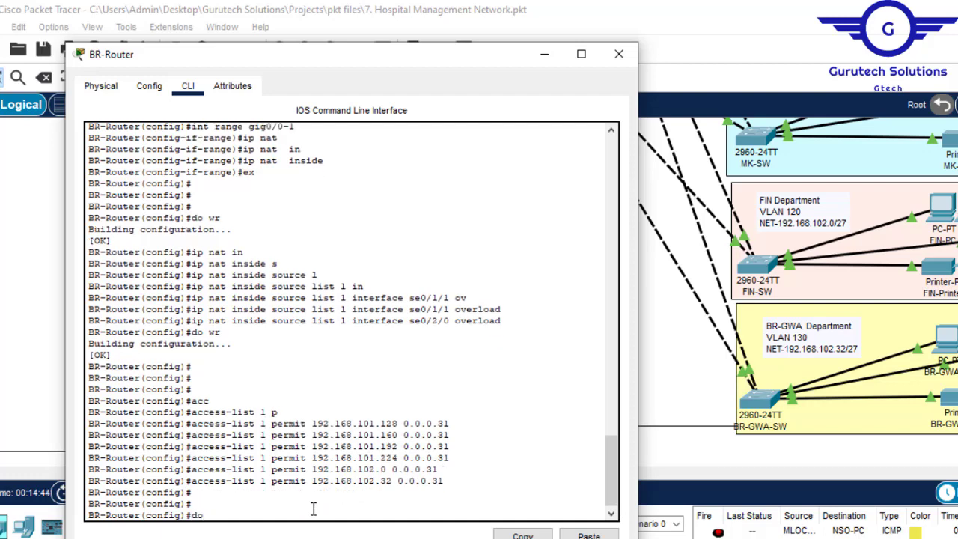
pyautogui.write('wr')
pyautogui.press('Return')
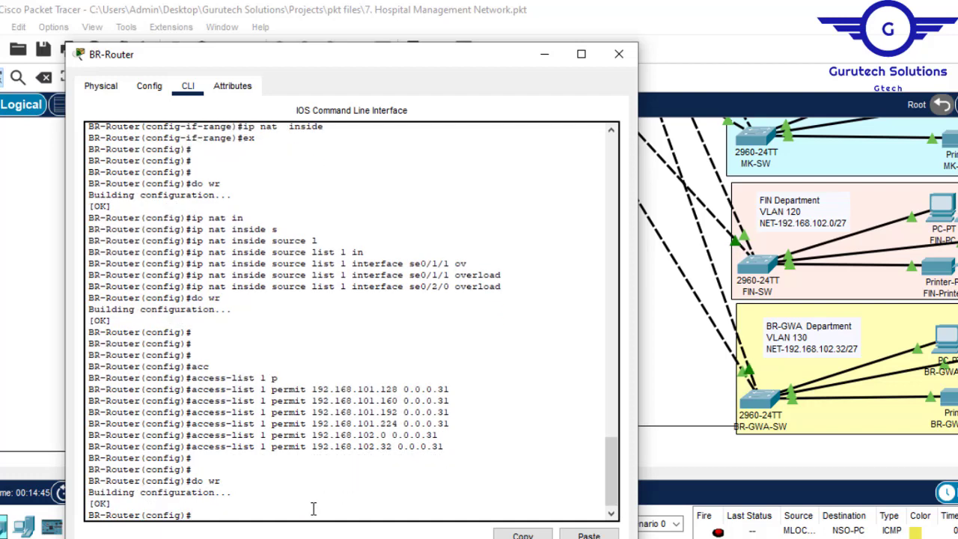
# - Display the Branch router's NAT translation table with do sh ip nat translations
pyautogui.write('do sh ip nat trans')
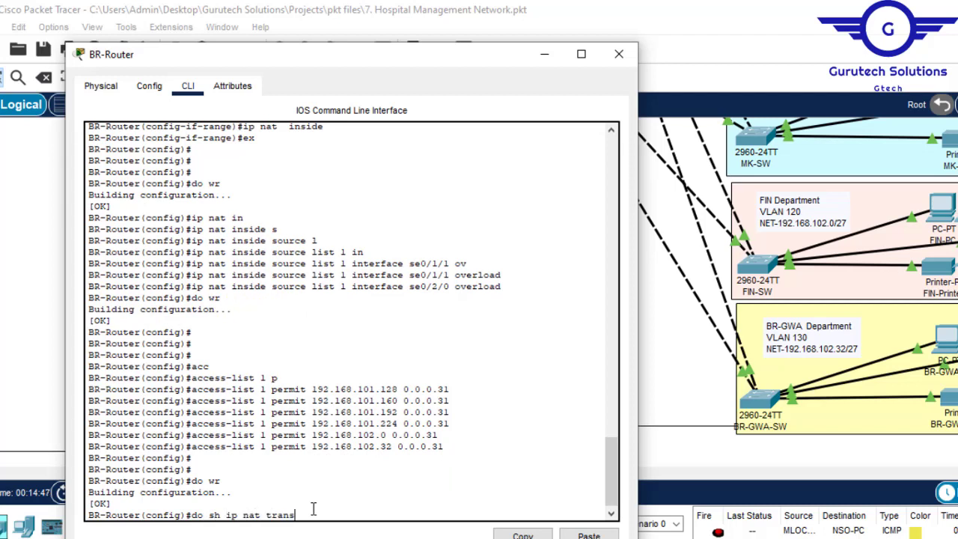
pyautogui.write('lations')
pyautogui.press('Return')
pyautogui.press('Return')
pyautogui.press('Return')
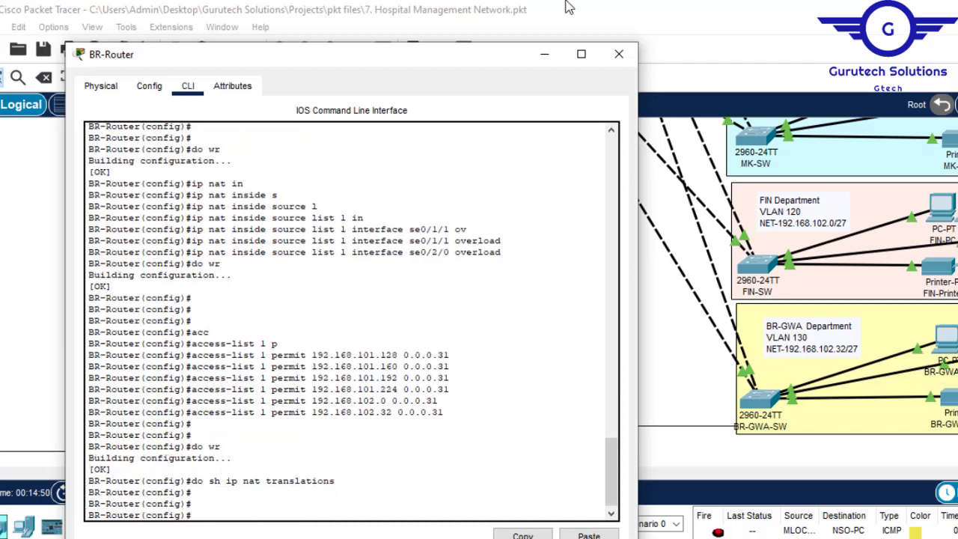
# - Look up and copy the IPv4 address of the ISP1 router's Serial0/3/0 interface, and close the router's window
pyautogui.click(544, 54)
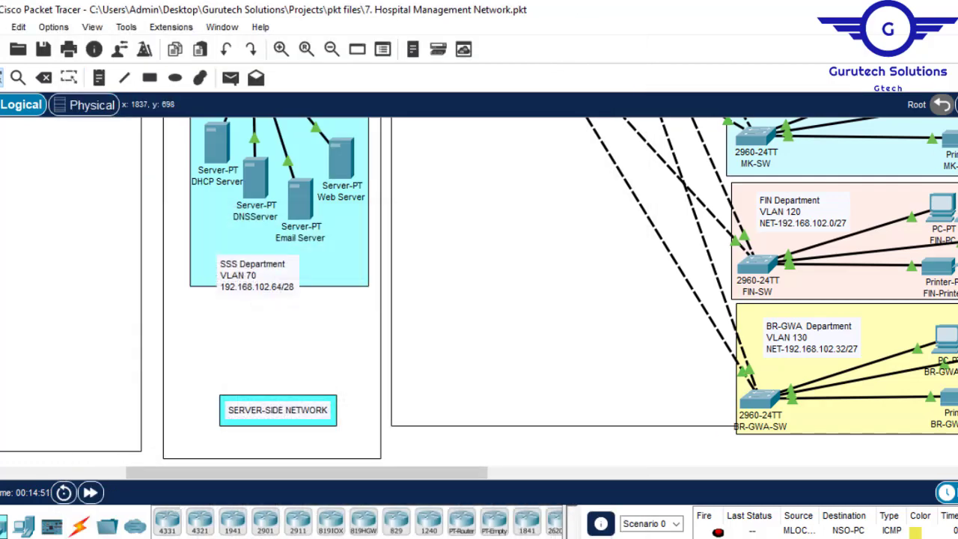
pyautogui.scroll(10, 211, 338)
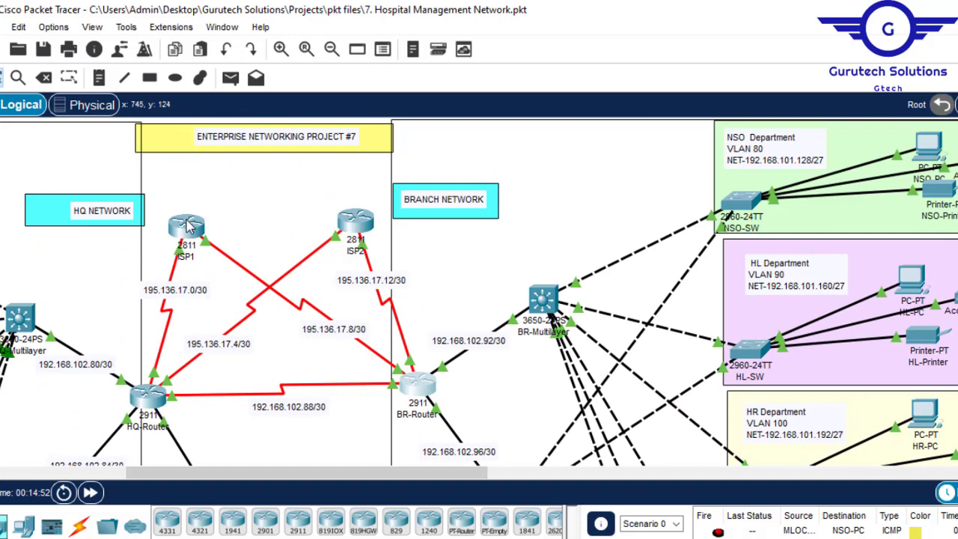
pyautogui.moveTo(189, 227)
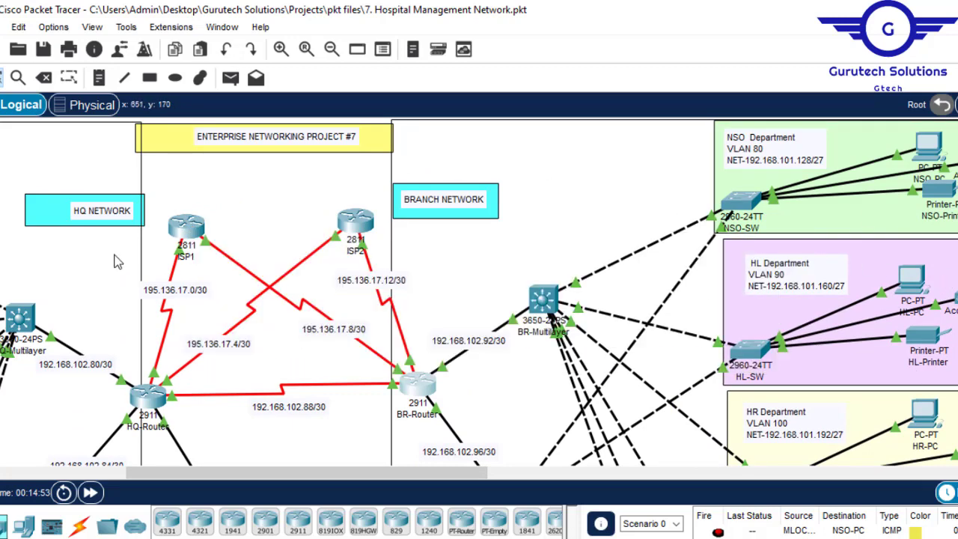
pyautogui.click(179, 227)
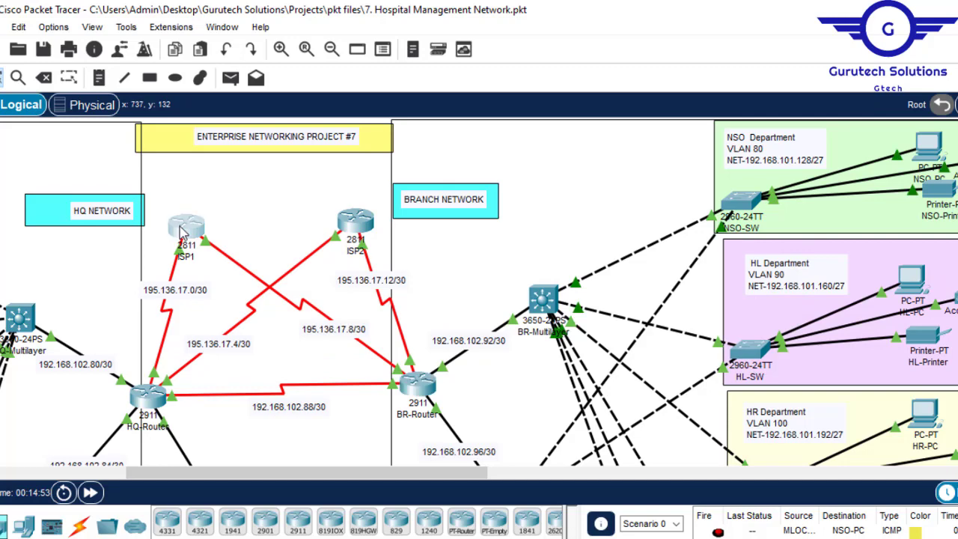
pyautogui.click(180, 226)
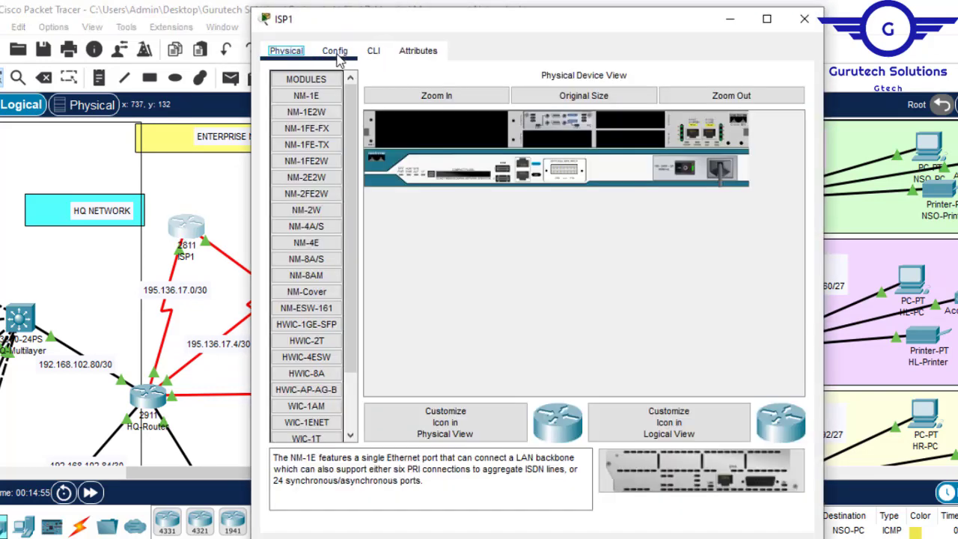
pyautogui.click(336, 52)
pyautogui.click(355, 237)
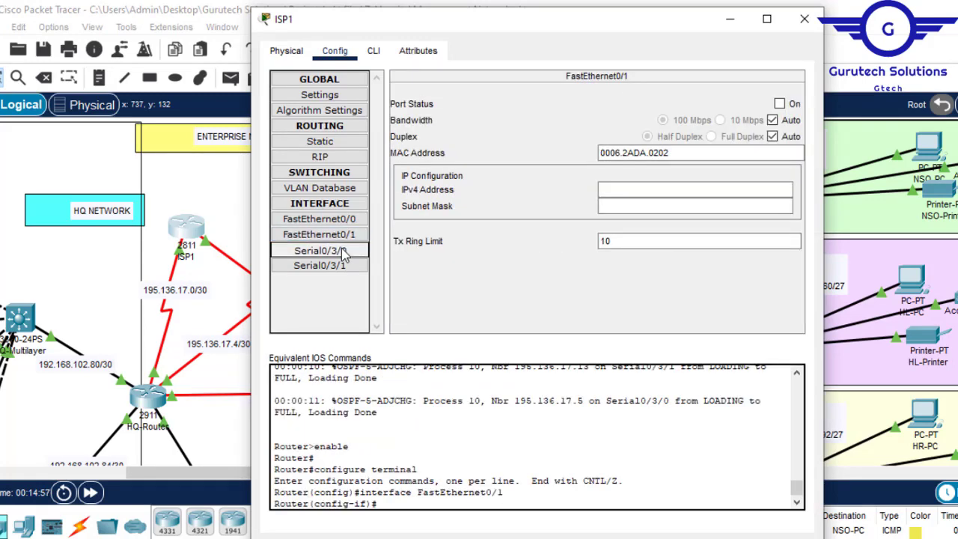
pyautogui.click(343, 255)
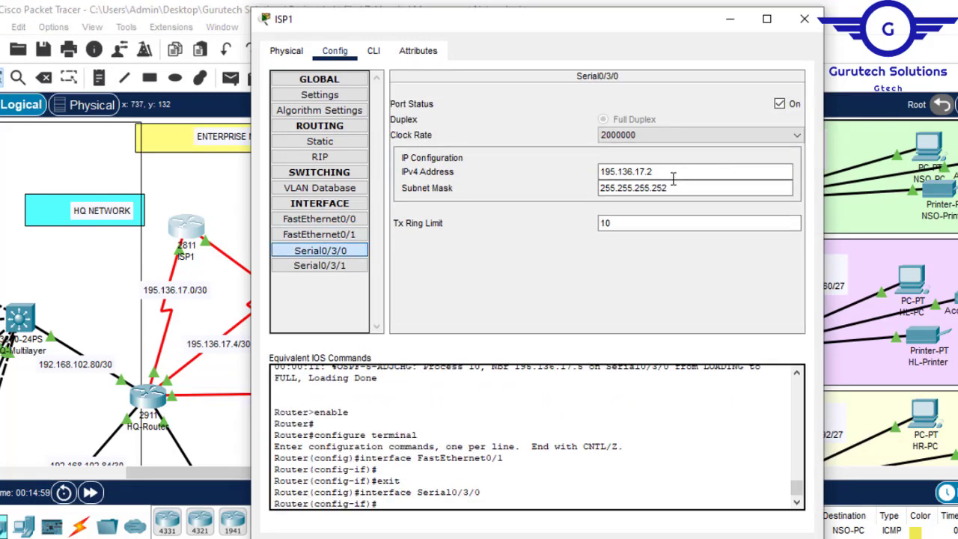
pyautogui.moveTo(666, 175); pyautogui.dragTo(574, 170)
pyautogui.press('super+c')
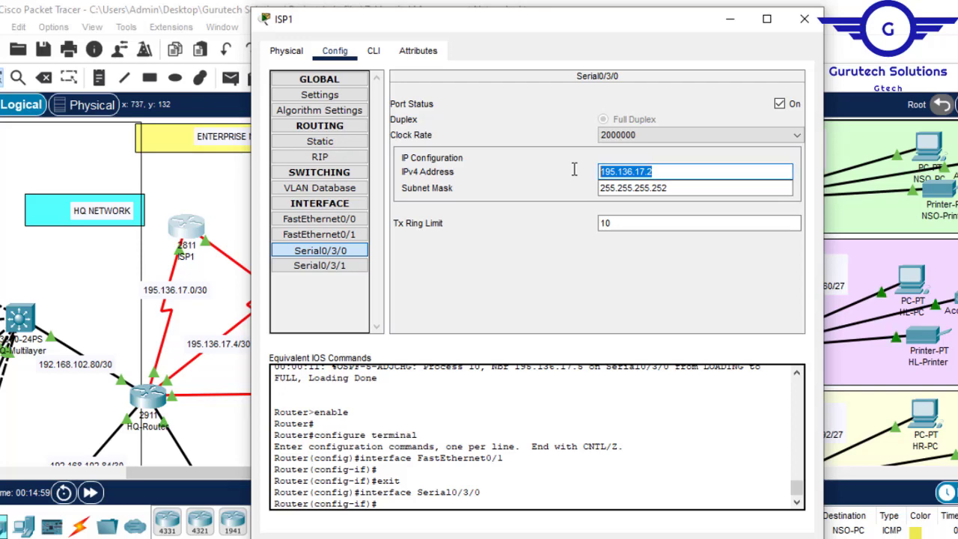
pyautogui.click(805, 19)
# - Ping 195.136.17.2 from the command prompt of HL-Laptop in the branch network's HL department
pyautogui.moveTo(478, 473); pyautogui.dragTo(532, 475)
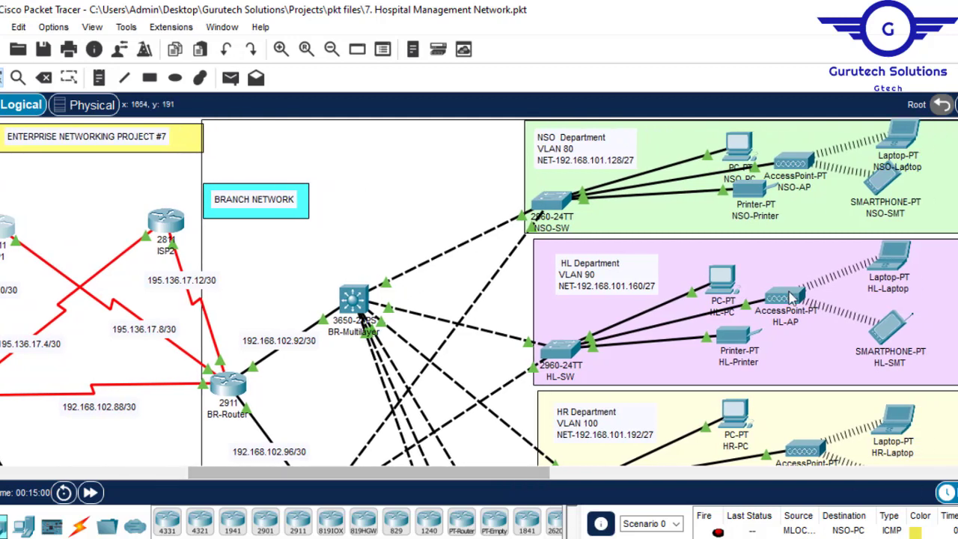
pyautogui.click(896, 255)
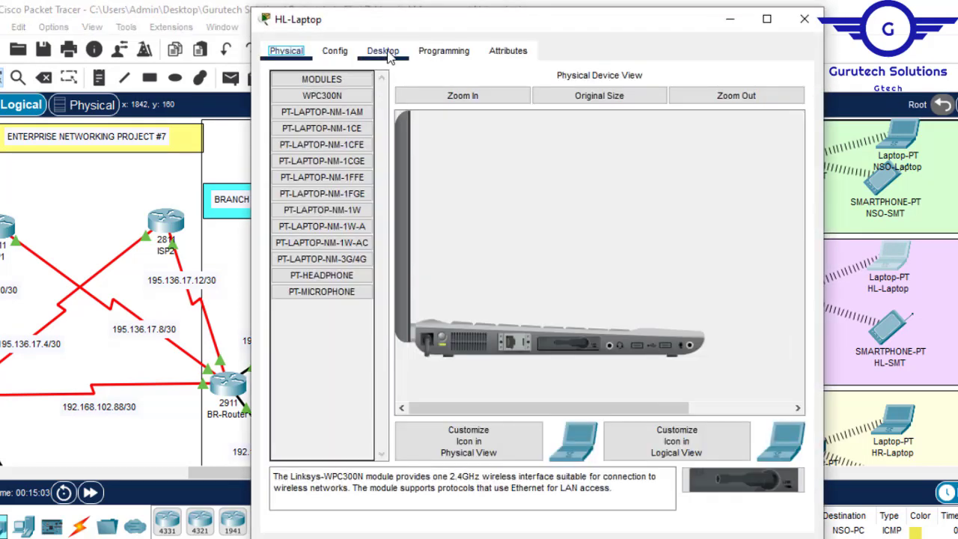
pyautogui.click(386, 57)
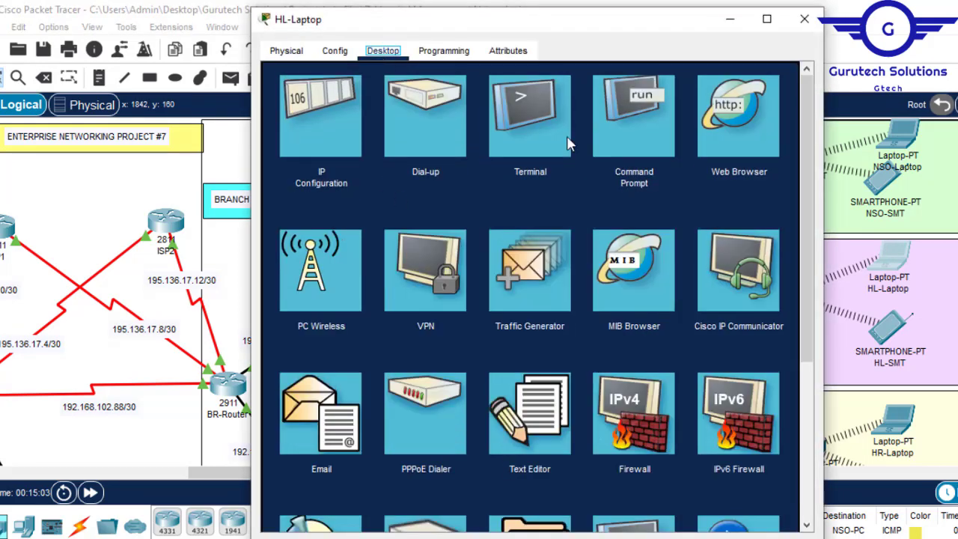
pyautogui.click(651, 132)
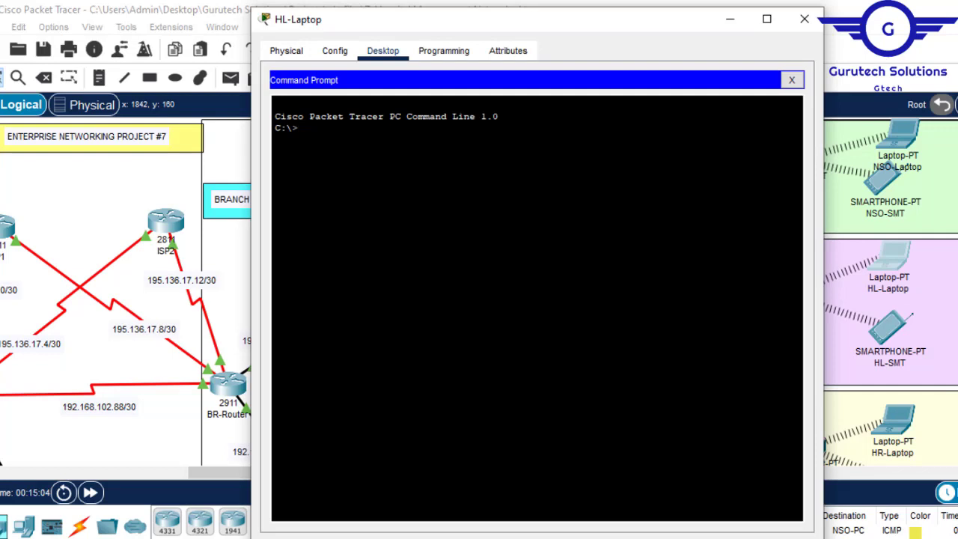
pyautogui.write('ping')
pyautogui.rightClick(414, 149)
pyautogui.click(452, 178)
pyautogui.write('2')
pyautogui.press('Return')
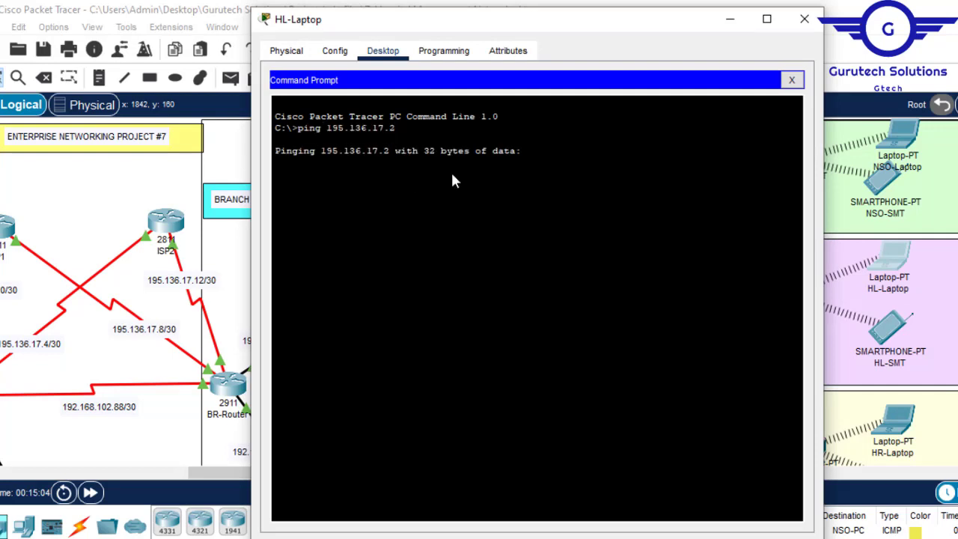
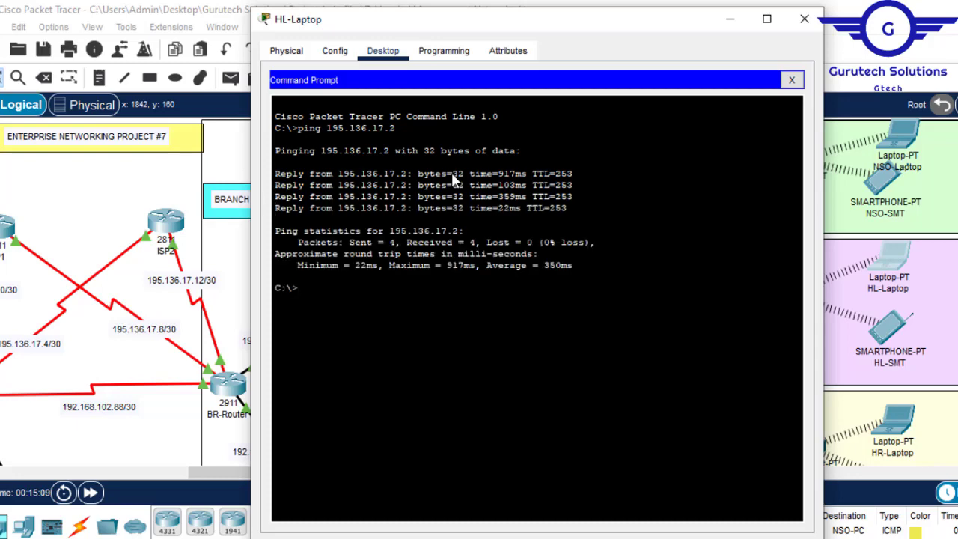
# - Show the NAT translations on BR-Router with "do sh ip nat translations" and examine the inside and outside address columns
pyautogui.click(803, 24)
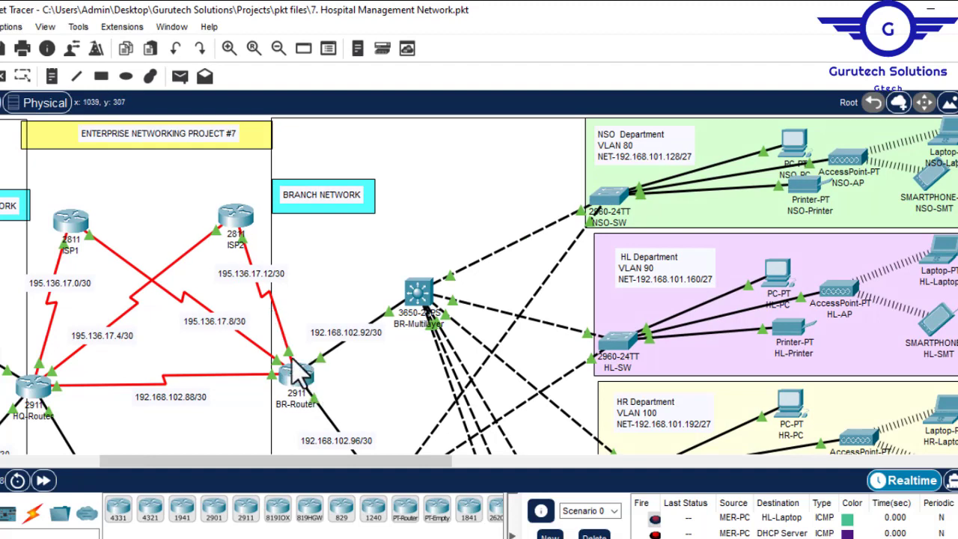
pyautogui.moveTo(308, 384)
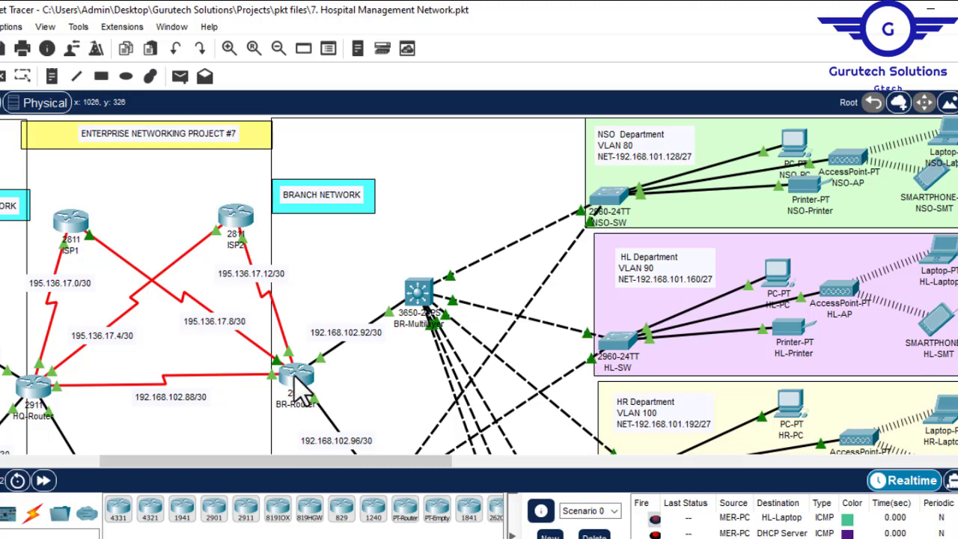
pyautogui.click(297, 378)
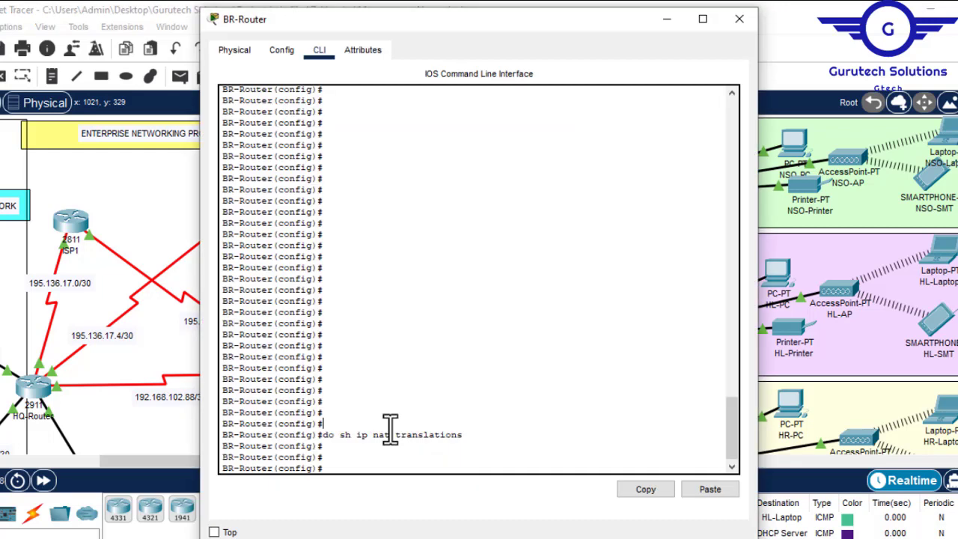
pyautogui.press('Return')
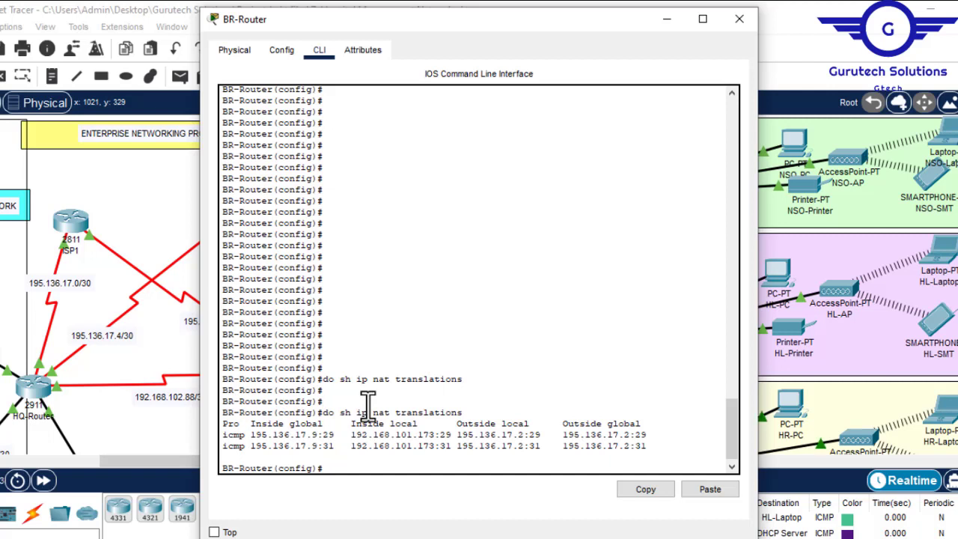
pyautogui.moveTo(252, 424); pyautogui.dragTo(323, 434)
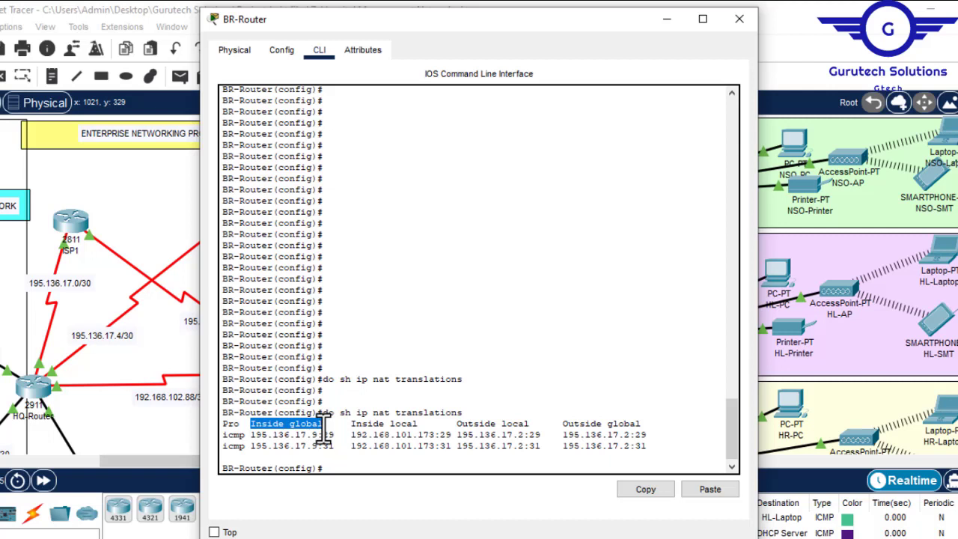
pyautogui.moveTo(351, 424); pyautogui.dragTo(417, 429)
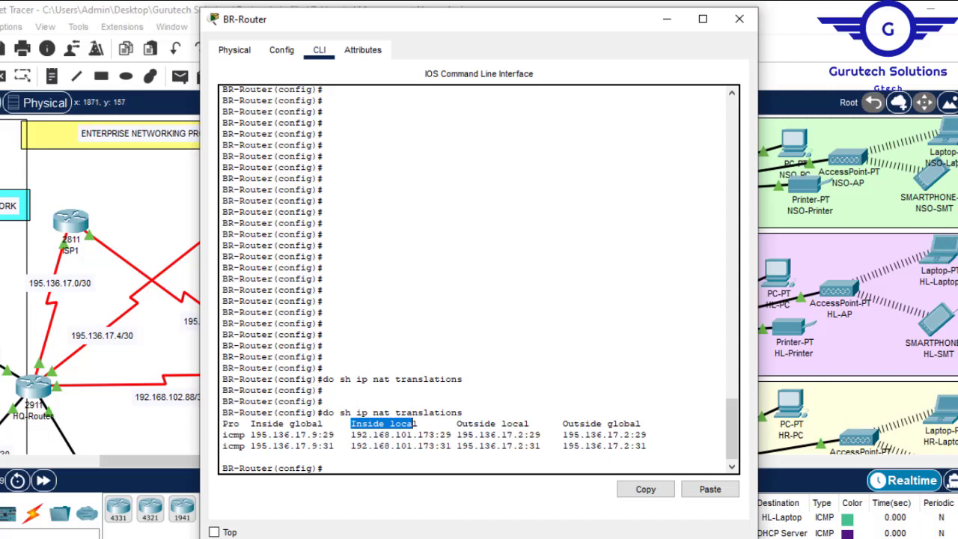
pyautogui.moveTo(458, 423); pyautogui.dragTo(649, 423)
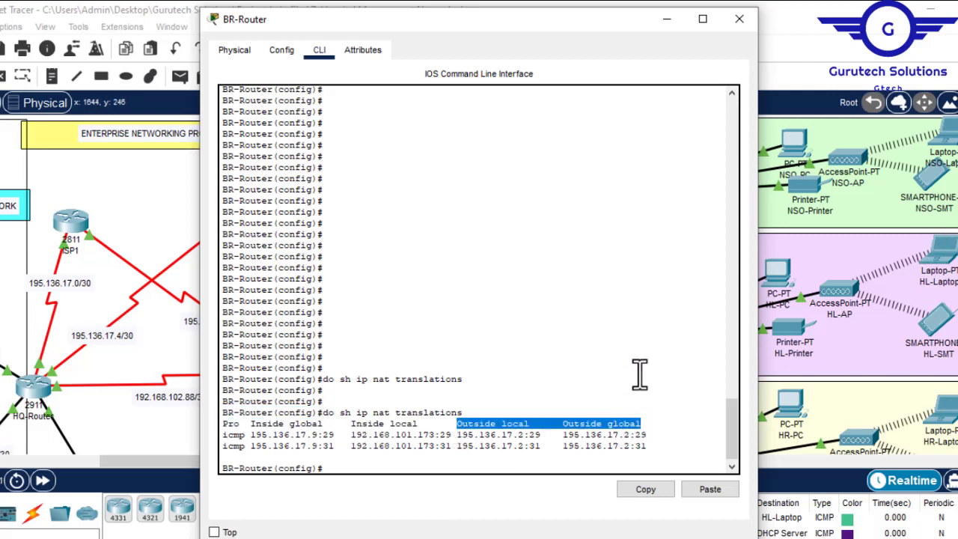
pyautogui.click(739, 20)
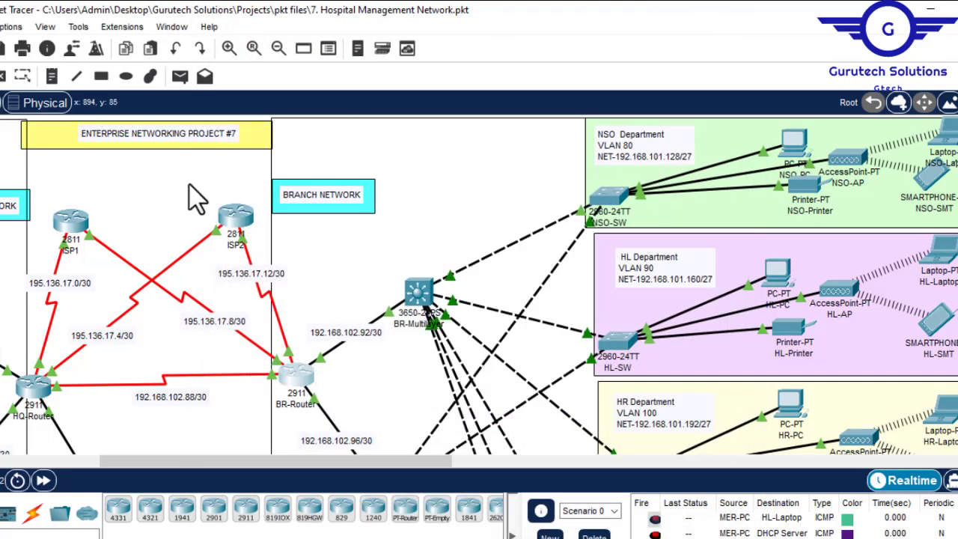
# - Draw a flat ellipse with a light-blue fill just below the serial link between HQ-Router and BR-Router
pyautogui.moveTo(68, 223)
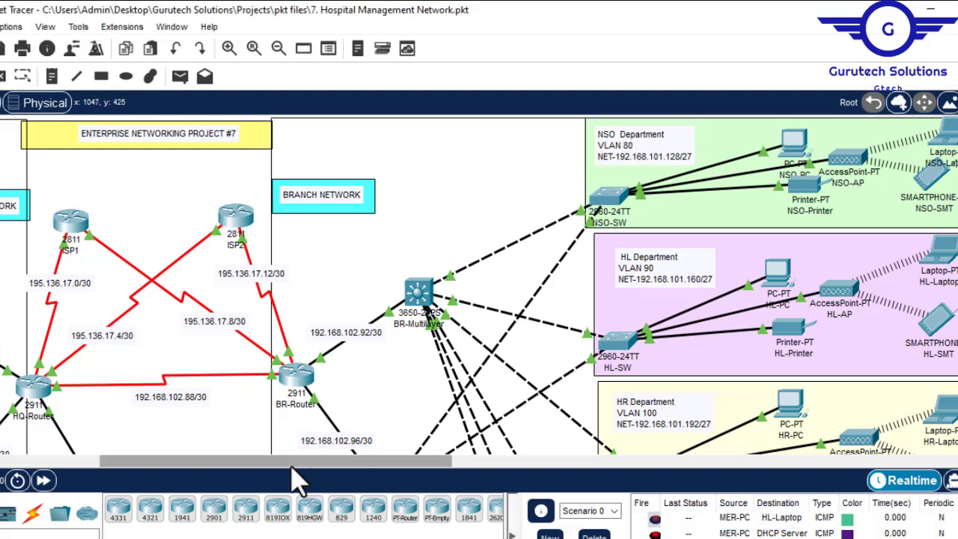
pyautogui.moveTo(290, 461); pyautogui.dragTo(241, 473)
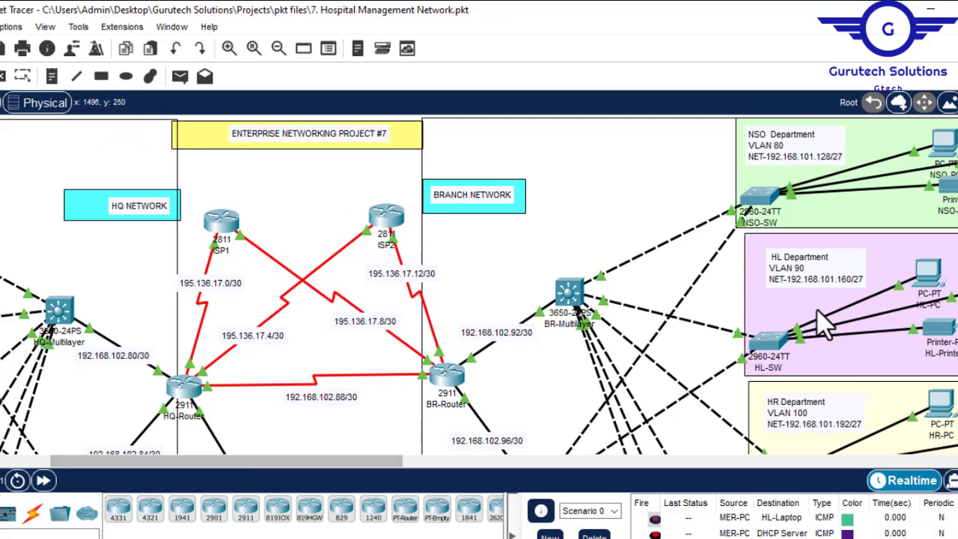
pyautogui.moveTo(957, 150); pyautogui.dragTo(957, 171)
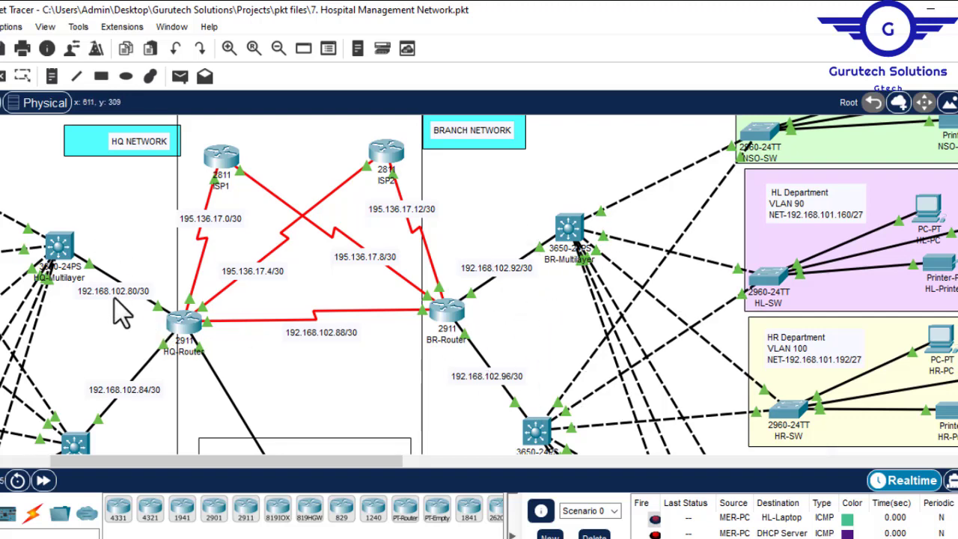
pyautogui.click(127, 78)
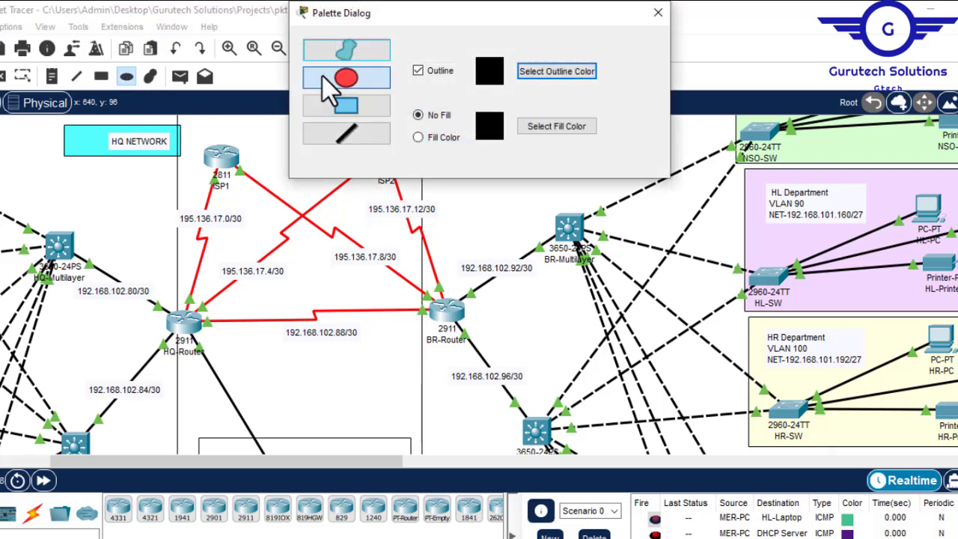
pyautogui.click(357, 82)
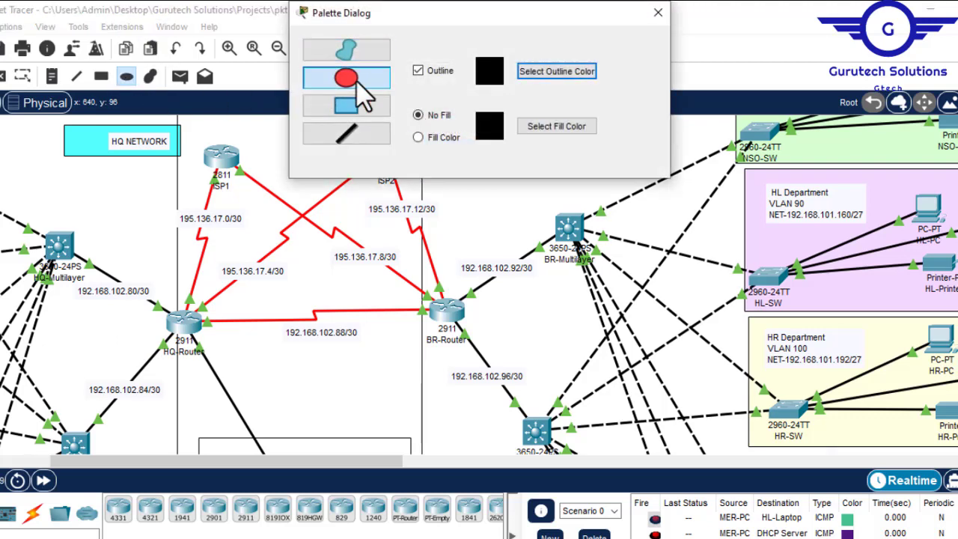
pyautogui.click(428, 140)
pyautogui.click(558, 127)
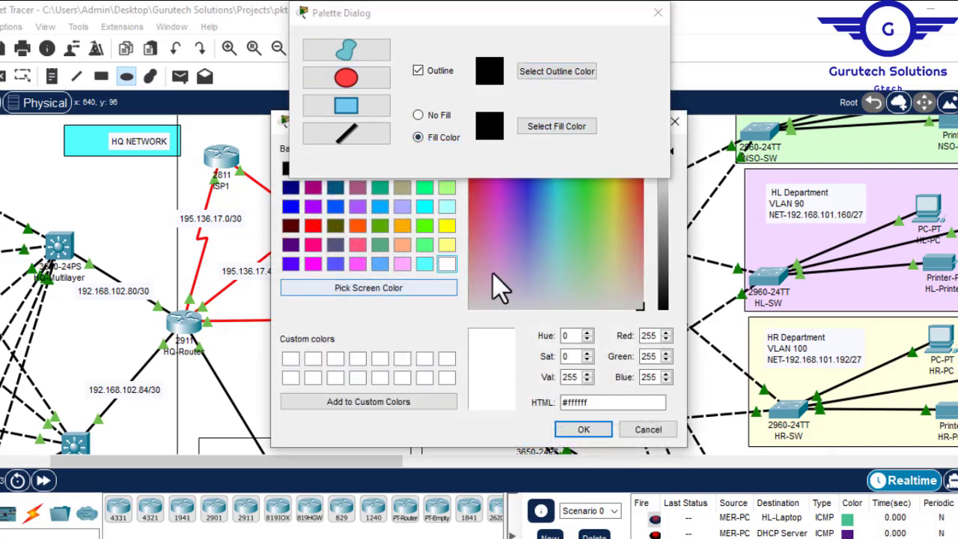
pyautogui.click(446, 245)
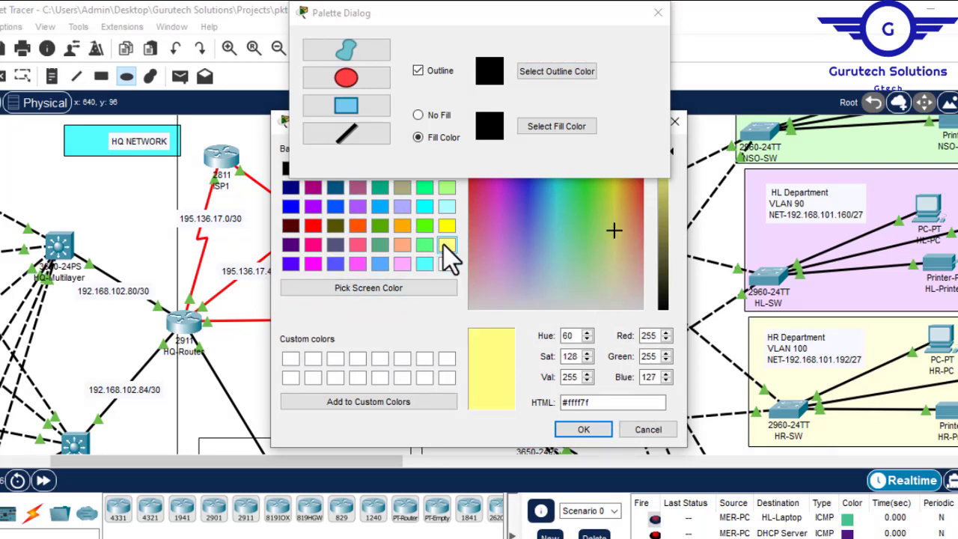
pyautogui.click(380, 265)
pyautogui.click(583, 431)
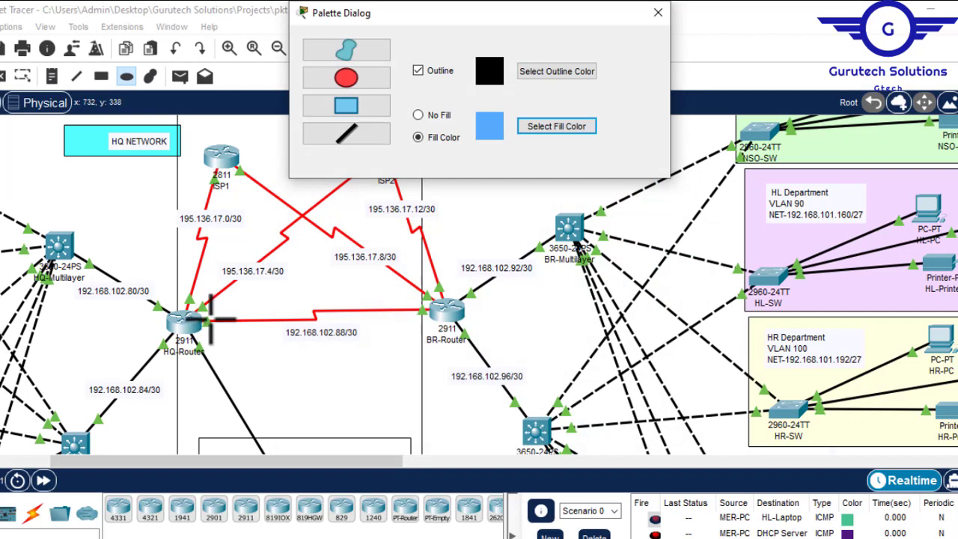
pyautogui.moveTo(213, 322); pyautogui.dragTo(449, 335)
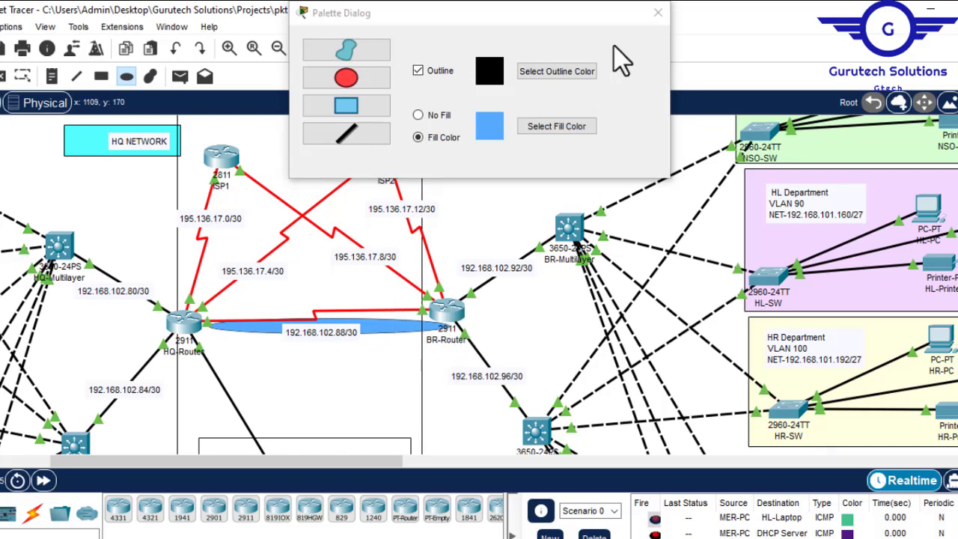
pyautogui.click(659, 14)
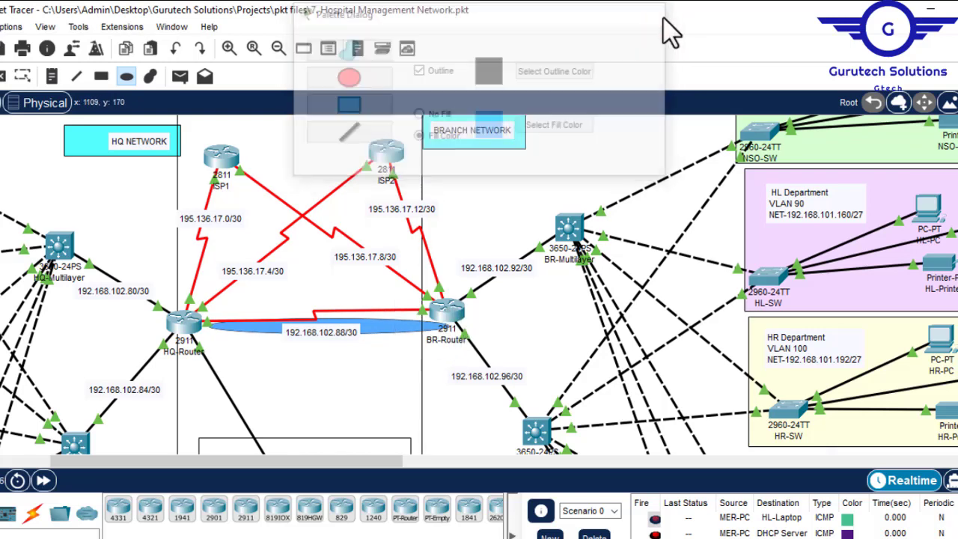
# - Add a two-line note on the blue ellipse reading "IPSEC VPN" and "site-to-site VPN Tunnel"
pyautogui.click(52, 77)
pyautogui.click(282, 339)
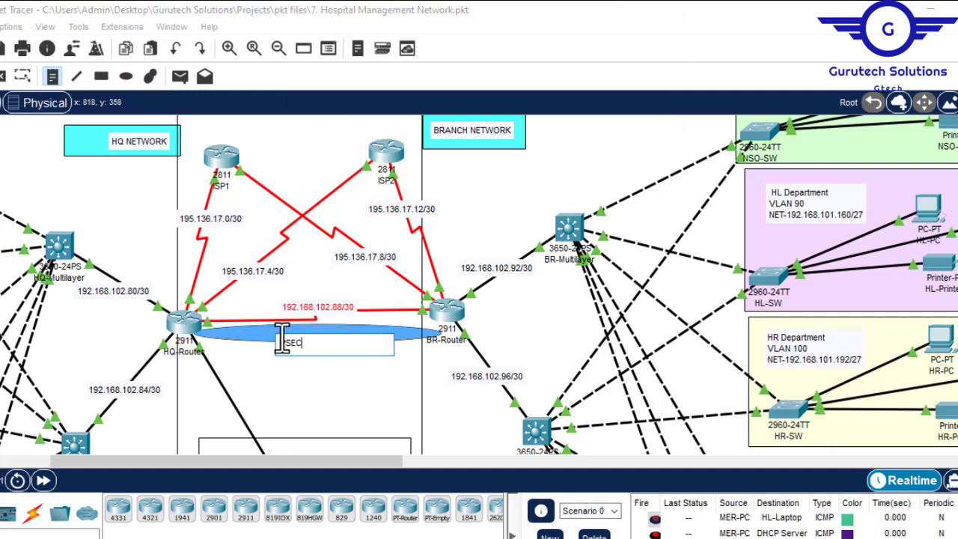
pyautogui.write('IPSEC VPN')
pyautogui.press('Return')
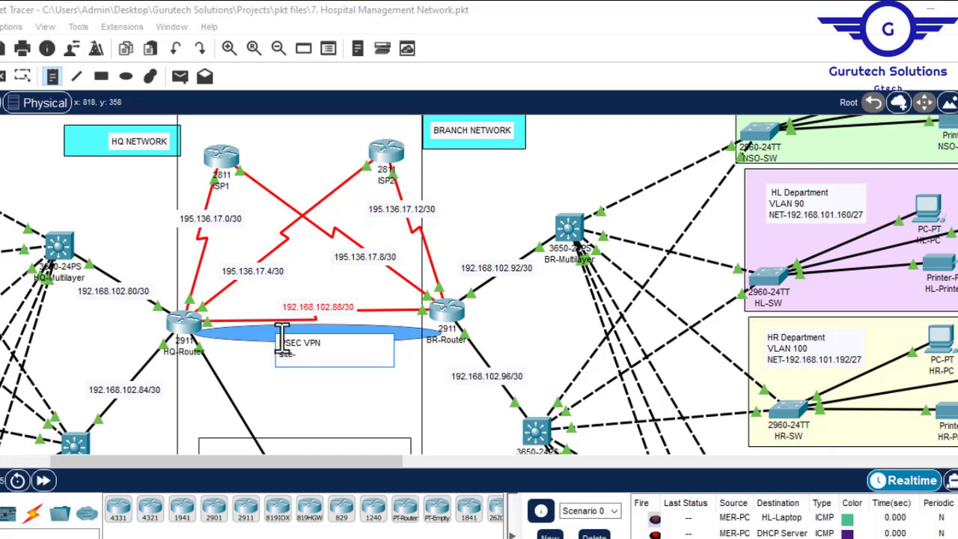
pyautogui.write('site-to-site VPN Tunnel')
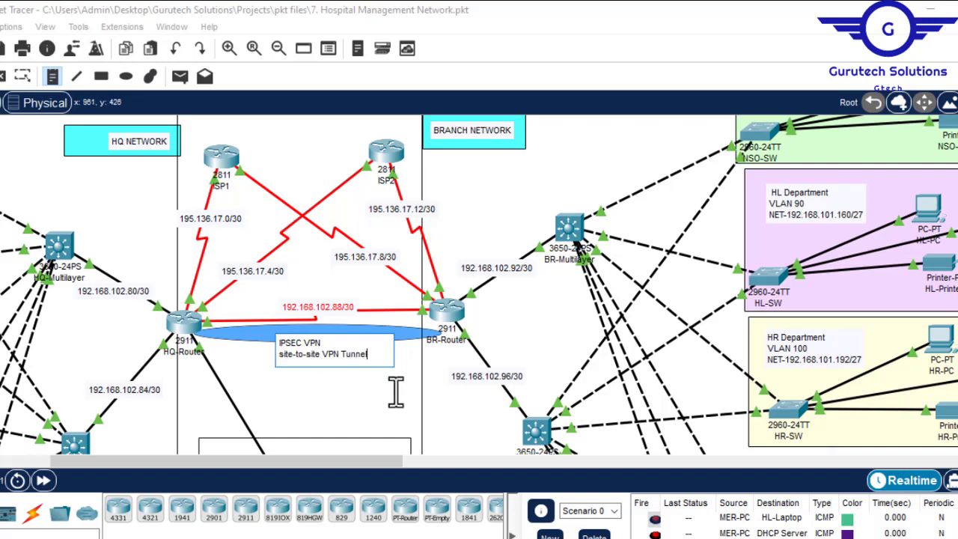
pyautogui.click(392, 386)
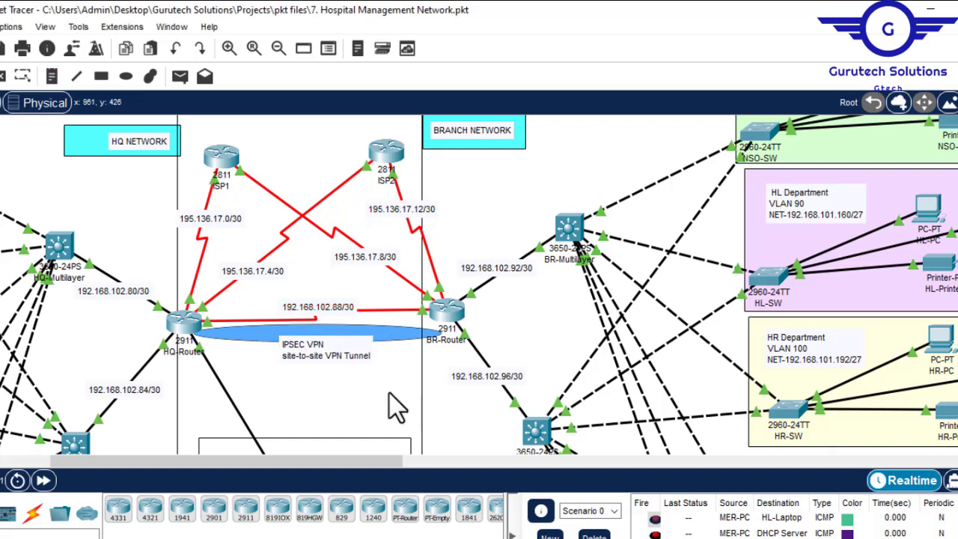
# - Merge the tunnel note into one line, "IPSEC VPN, site-to-site VPN Tunnel", and centre it on the blue ellipse
pyautogui.click(355, 352)
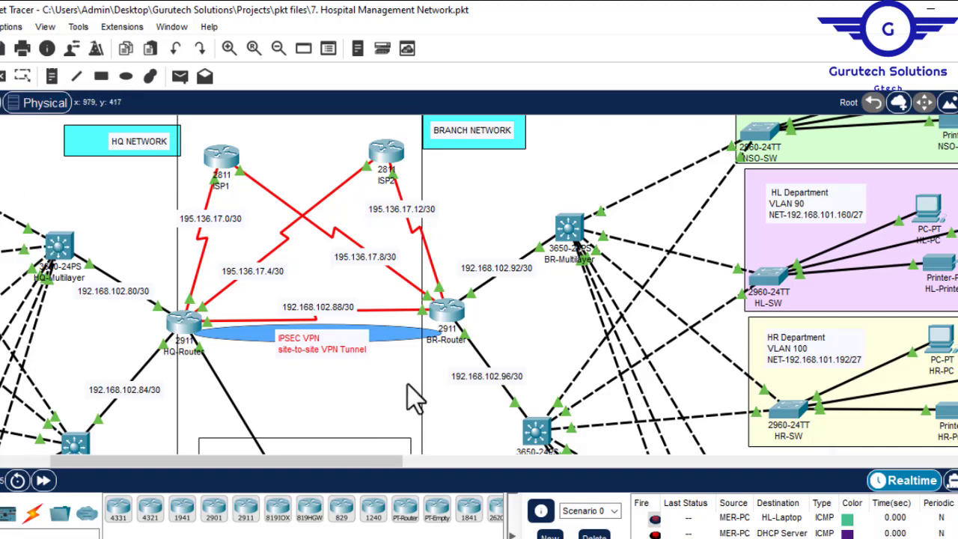
pyautogui.doubleClick(327, 352)
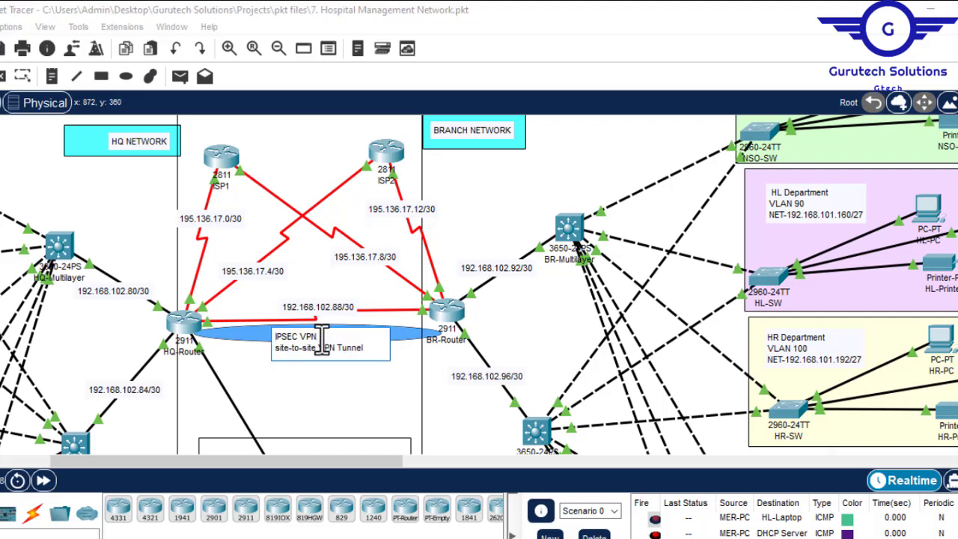
pyautogui.press('Delete')
pyautogui.write(', site-to-site VPN')
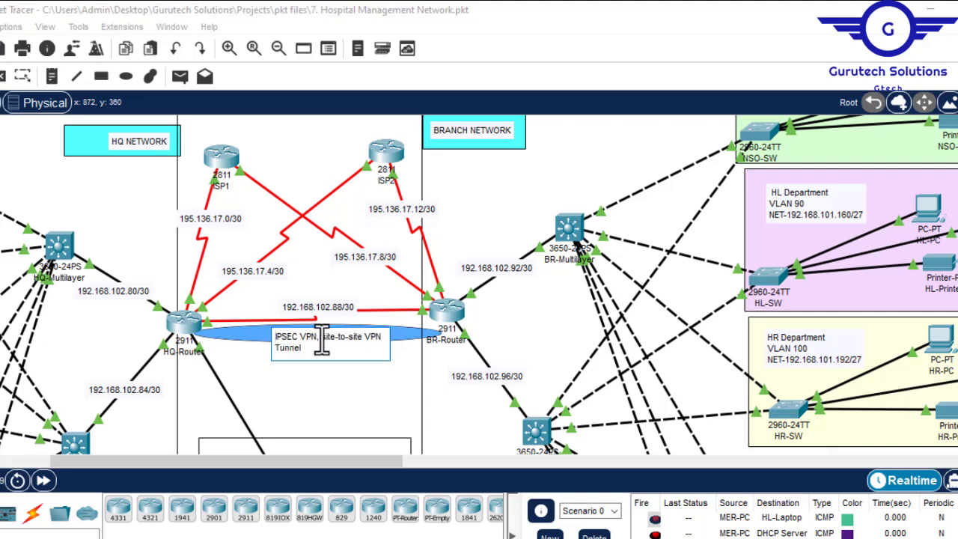
pyautogui.click(317, 416)
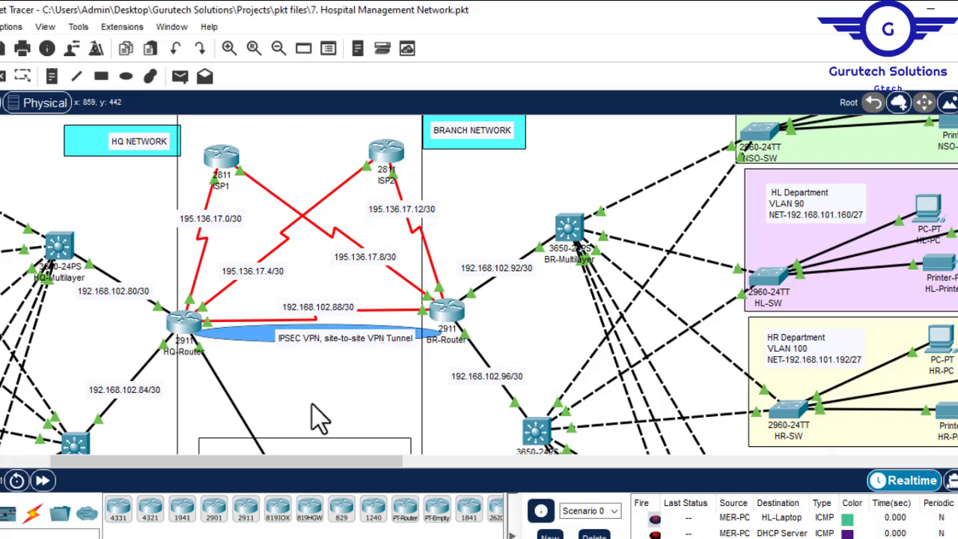
pyautogui.moveTo(321, 335); pyautogui.dragTo(308, 330)
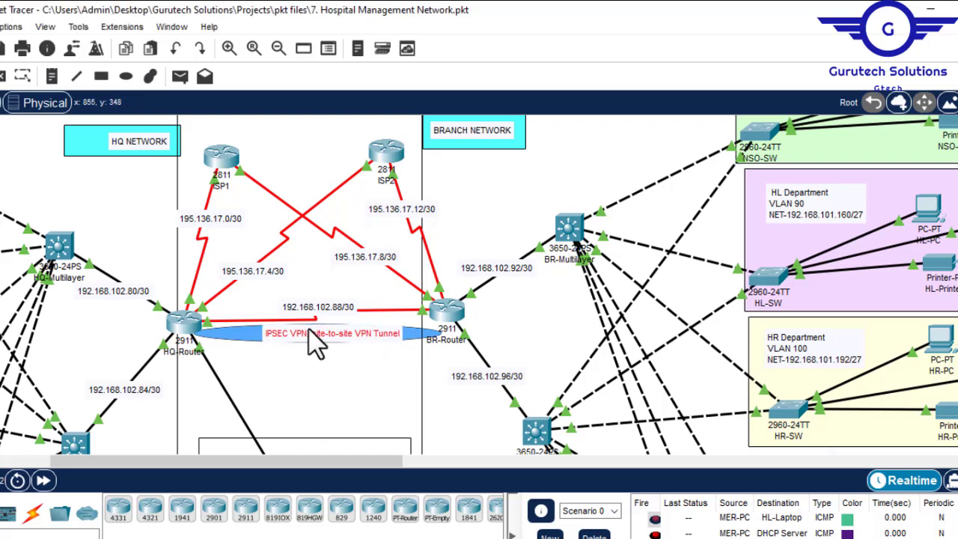
pyautogui.click(283, 387)
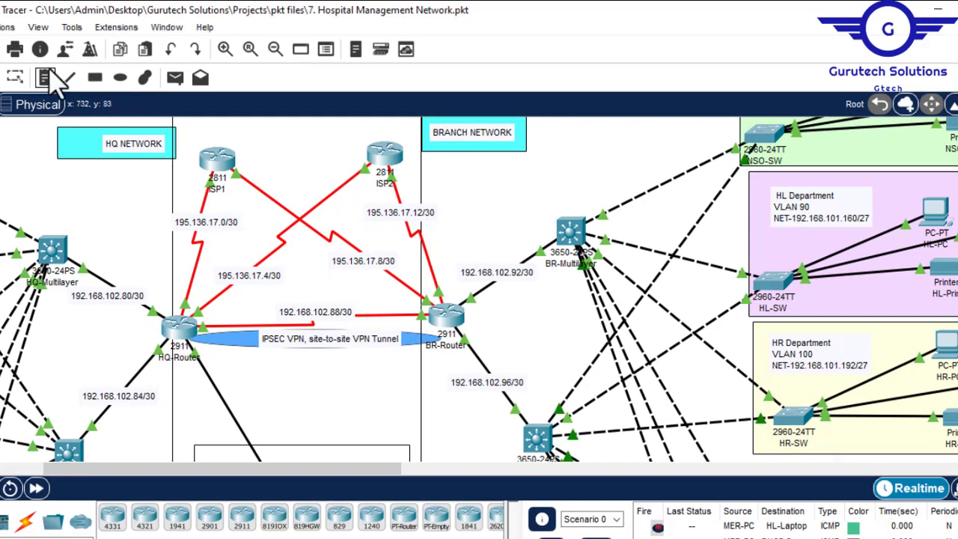
# - Draw a larger ellipse with a light-yellow fill behind the IPSEC VPN note, spanning from HQ-Router to BR-Router
pyautogui.click(124, 77)
pyautogui.click(553, 128)
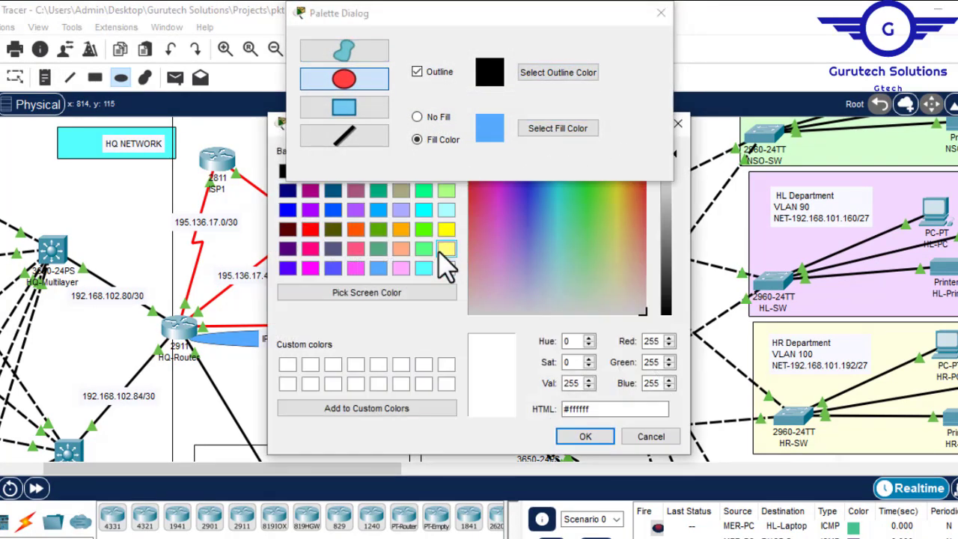
pyautogui.click(446, 249)
pyautogui.click(588, 437)
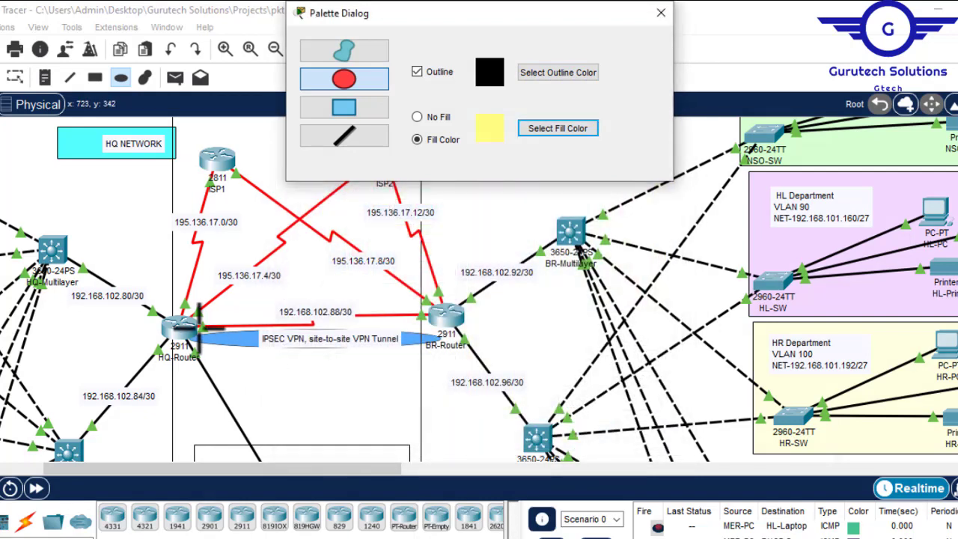
pyautogui.moveTo(198, 324)
pyautogui.mouseDown()
pyautogui.moveTo(284, 350)
pyautogui.moveTo(396, 368)
pyautogui.moveTo(445, 372)
pyautogui.moveTo(446, 363)
pyautogui.mouseUp()
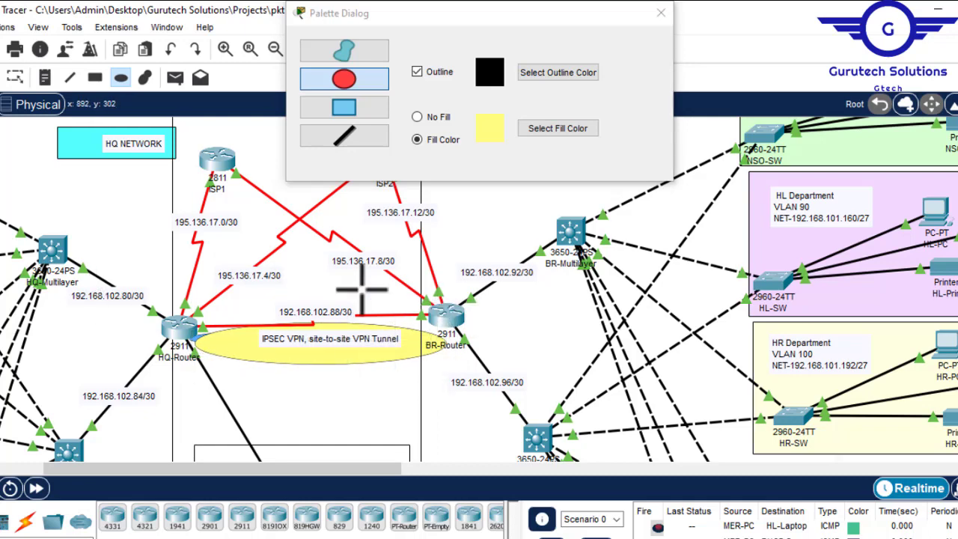
pyautogui.click(660, 12)
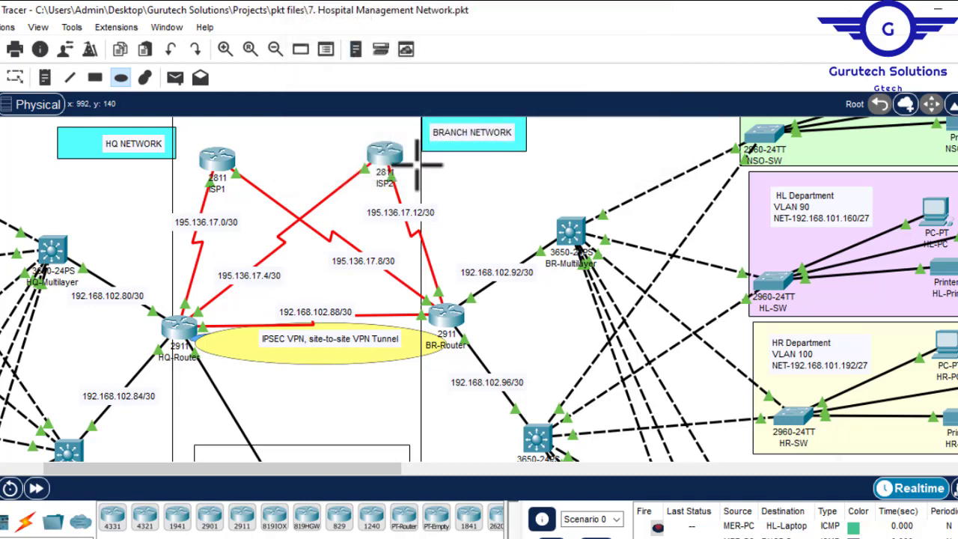
# - Switch to Config.txt in Notepad and highlight the "Site-to-site IPSec VPN" and "Verifying and testing configurations" entries
pyautogui.hotkey('alt', 'Tab')
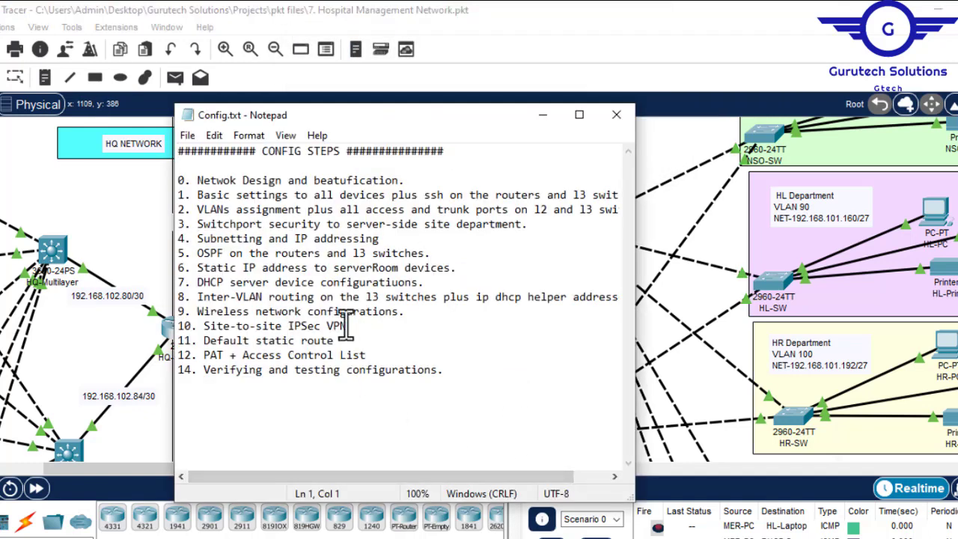
pyautogui.moveTo(349, 326); pyautogui.dragTo(210, 331)
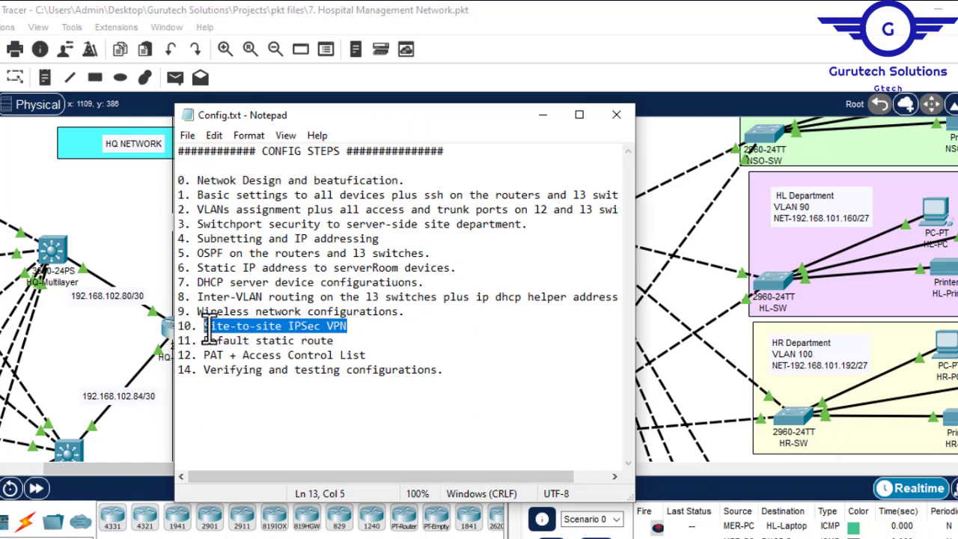
pyautogui.moveTo(437, 376); pyautogui.dragTo(204, 372)
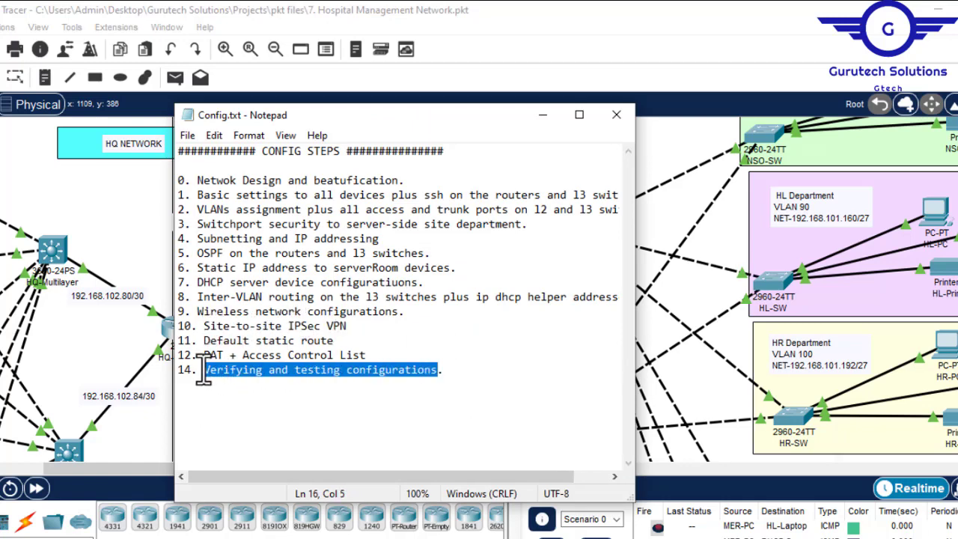
# - Highlight the "Site-to-site IPSec VPN" entry in Config.txt and close Notepad to return to the Packet Tracer topology
pyautogui.moveTo(350, 327); pyautogui.dragTo(211, 332)
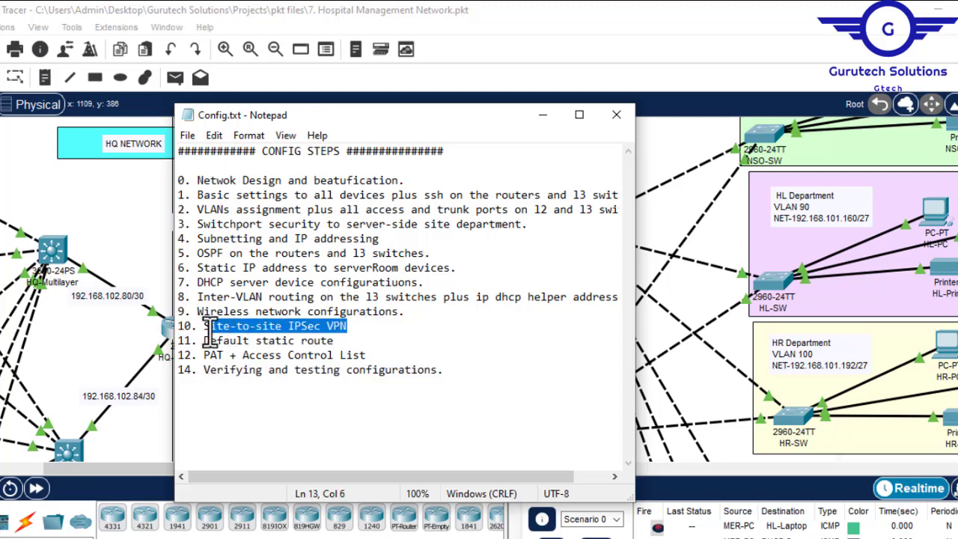
pyautogui.click(616, 114)
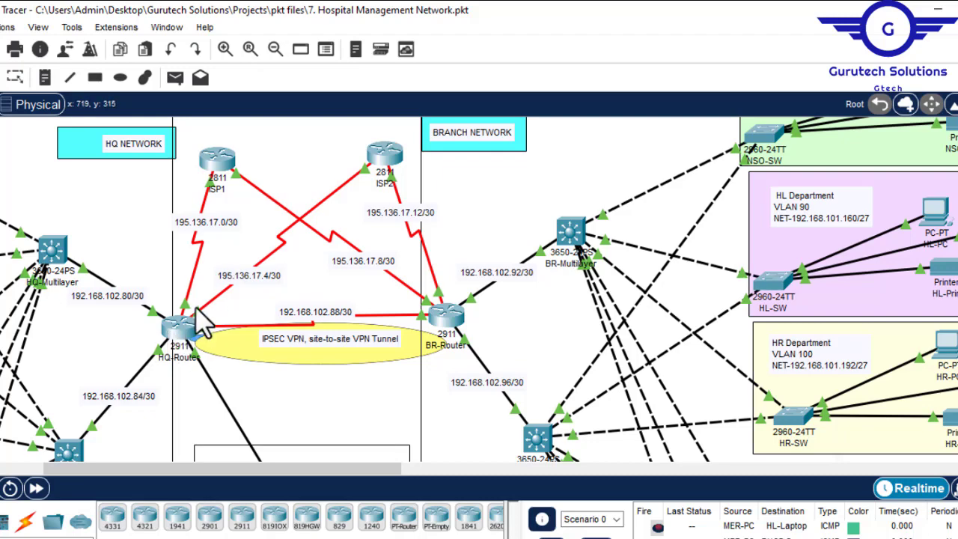
# - Open HQ-Router, enter configuration mode through GigabitEthernet0/1, and exit to global configuration mode in its command line
pyautogui.click(179, 341)
pyautogui.click(316, 52)
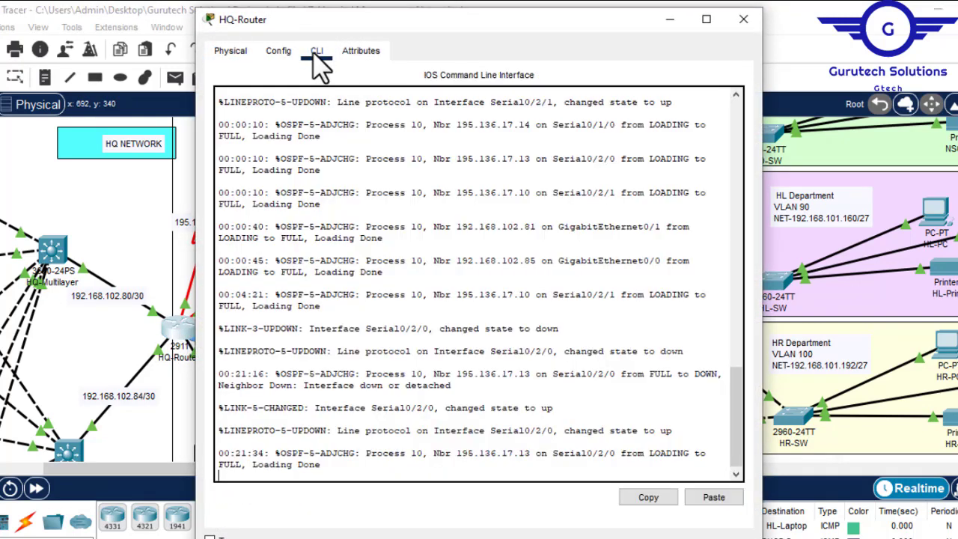
pyautogui.click(277, 51)
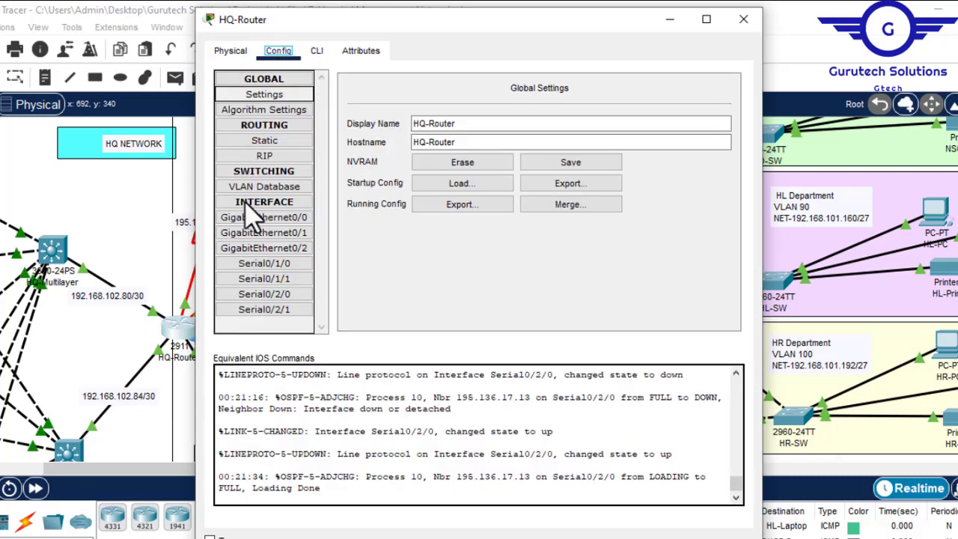
pyautogui.click(274, 238)
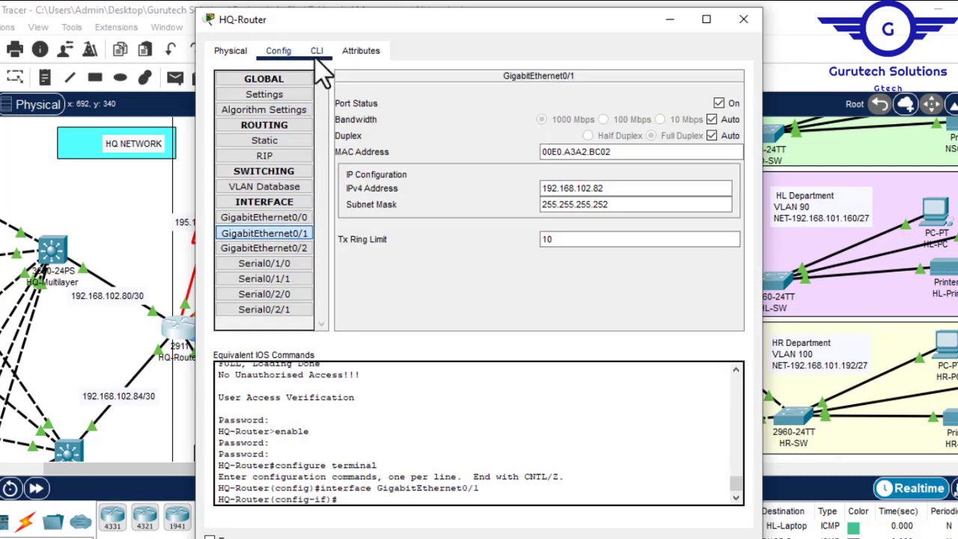
pyautogui.click(316, 50)
pyautogui.press('Return')
pyautogui.press('Return')
pyautogui.write('e')
pyautogui.write('x')
pyautogui.press('Return')
pyautogui.press('Return')
pyautogui.press('Return')
pyautogui.press('Return')
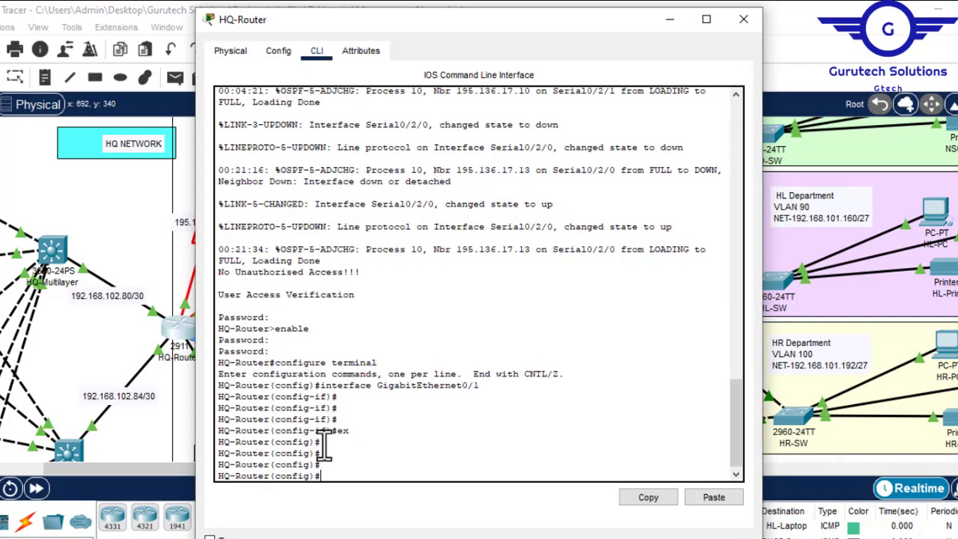
# - Enable the security licence on HQ-Router with "license boot module c2900 technology-package securityk9" and accept the agreement
pyautogui.write('lic')
pyautogui.press('Tab')
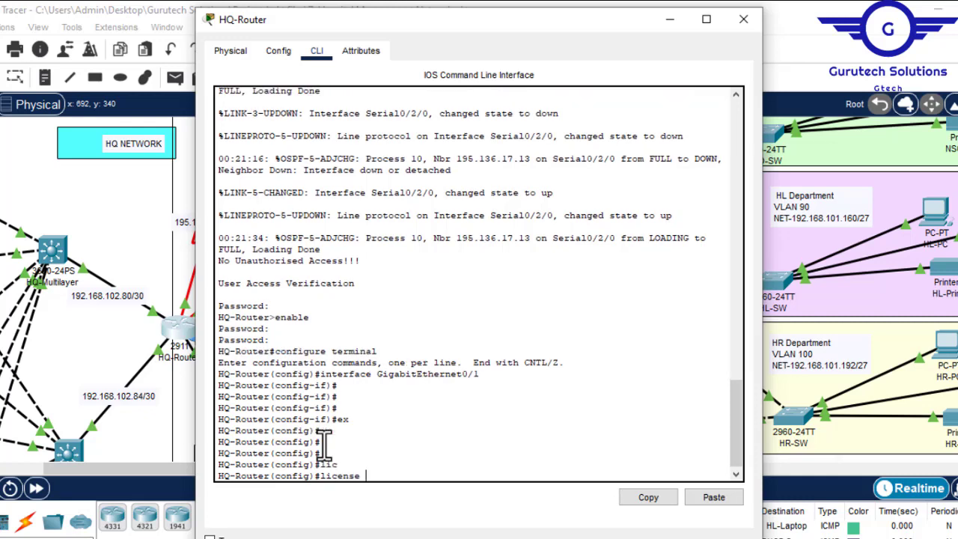
pyautogui.write('b')
pyautogui.press('Tab')
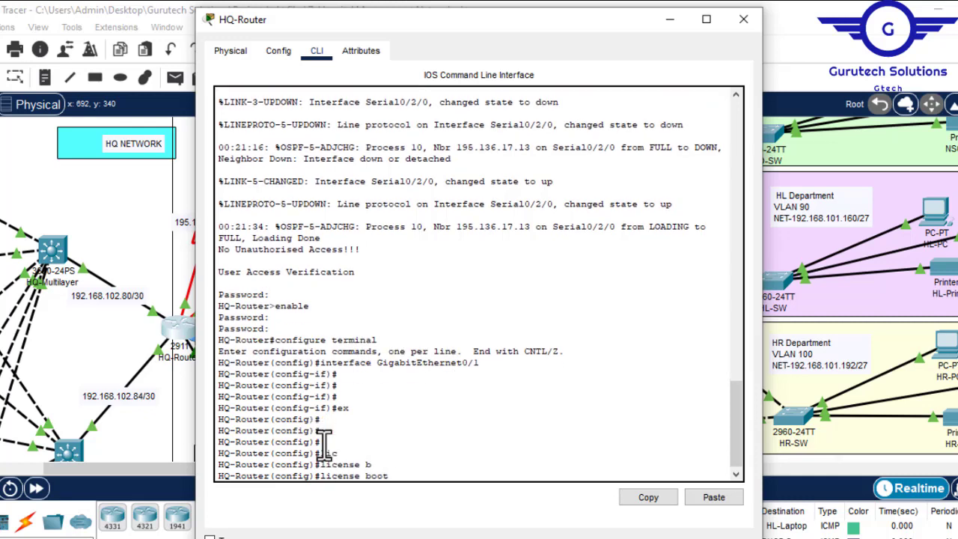
pyautogui.write('m')
pyautogui.press('Tab')
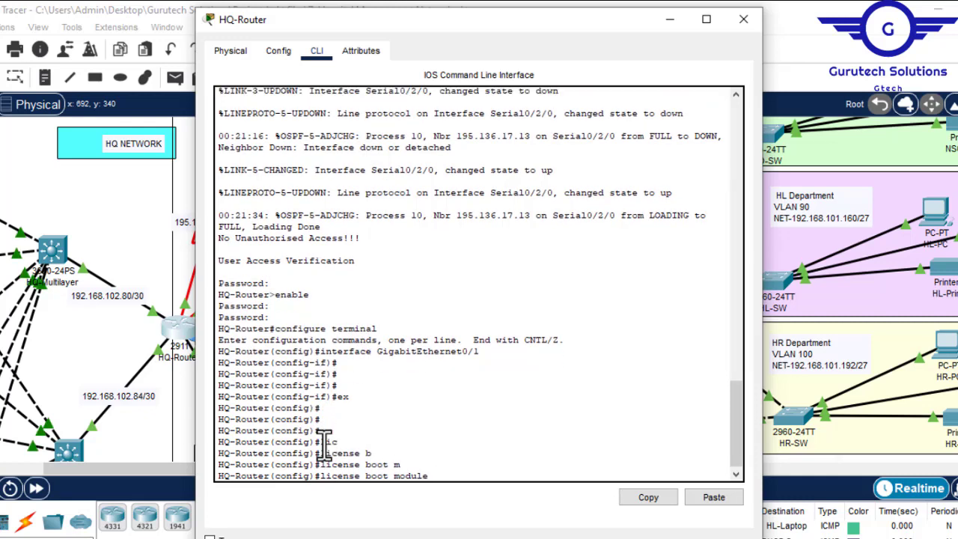
pyautogui.write('c')
pyautogui.press('Tab')
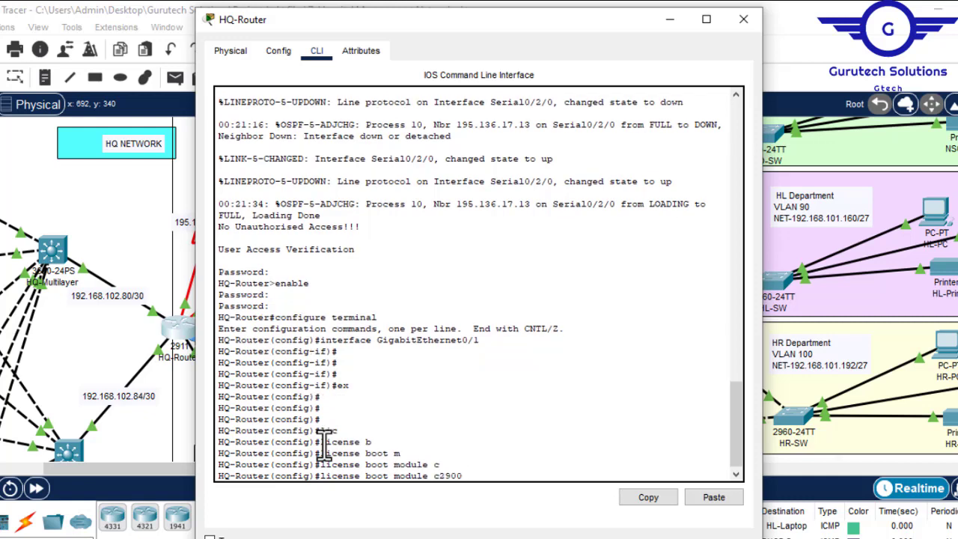
pyautogui.write('t')
pyautogui.press('Tab')
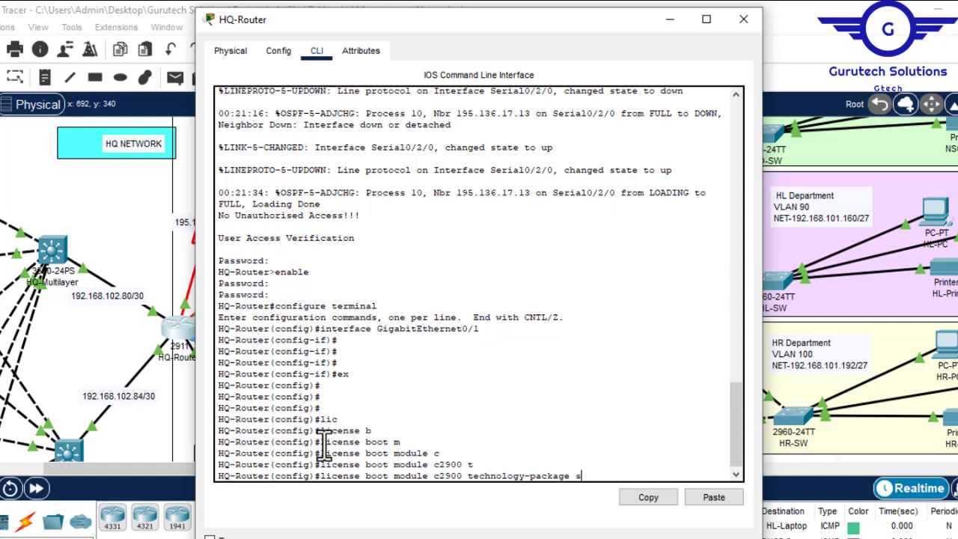
pyautogui.write('s')
pyautogui.press('Tab')
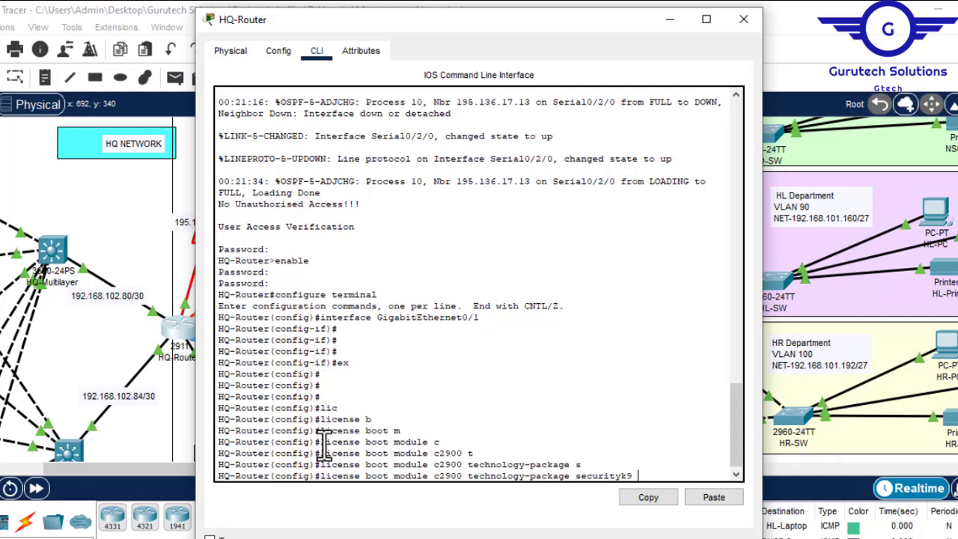
pyautogui.moveTo(639, 476); pyautogui.dragTo(362, 485)
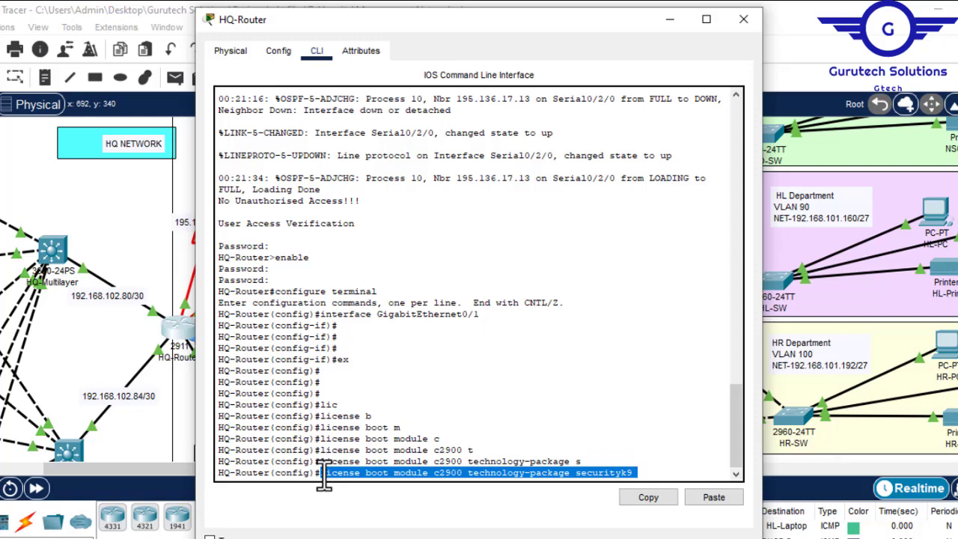
pyautogui.press('Return')
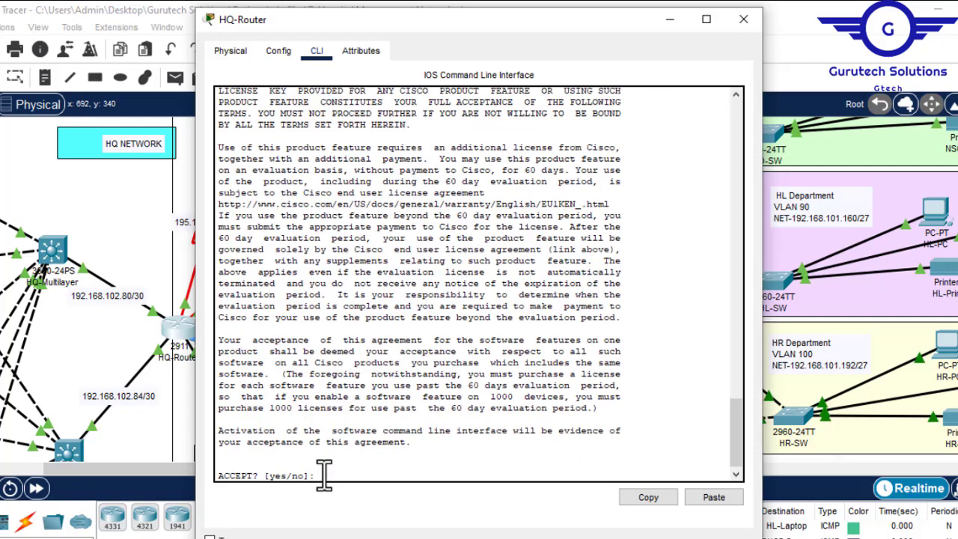
pyautogui.write('y')
pyautogui.press('Return')
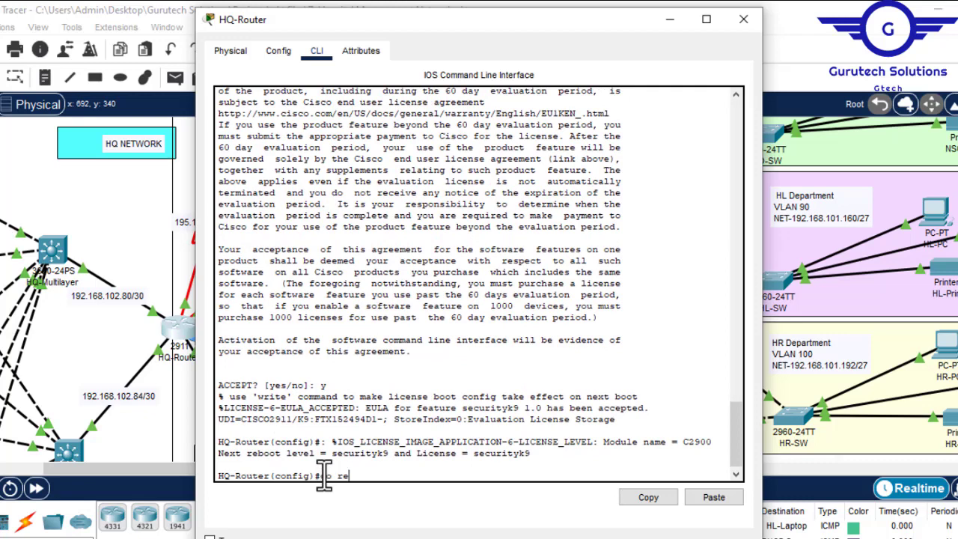
# - Reload HQ-Router with "do reload", saving the modified configuration, and close its window
pyautogui.write('do reload')
pyautogui.press('Return')
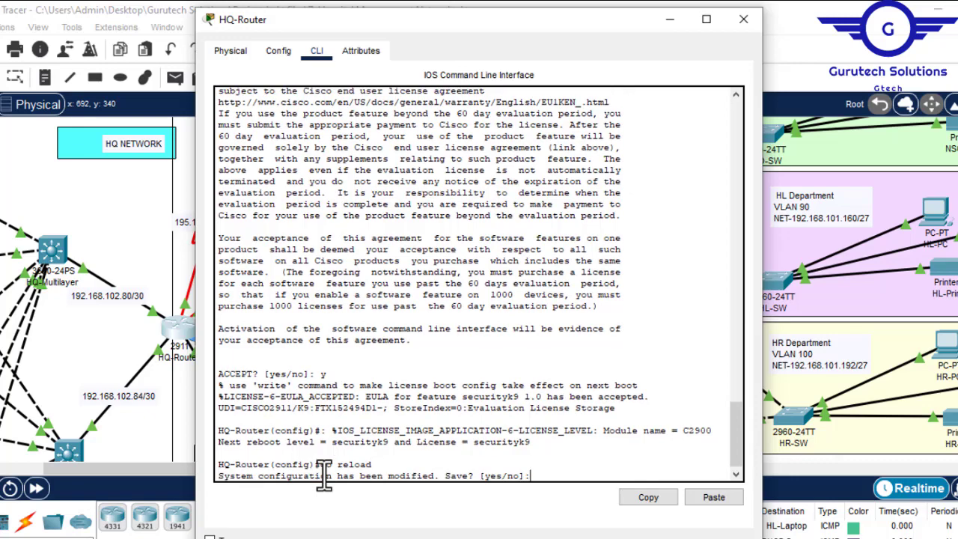
pyautogui.press('Return')
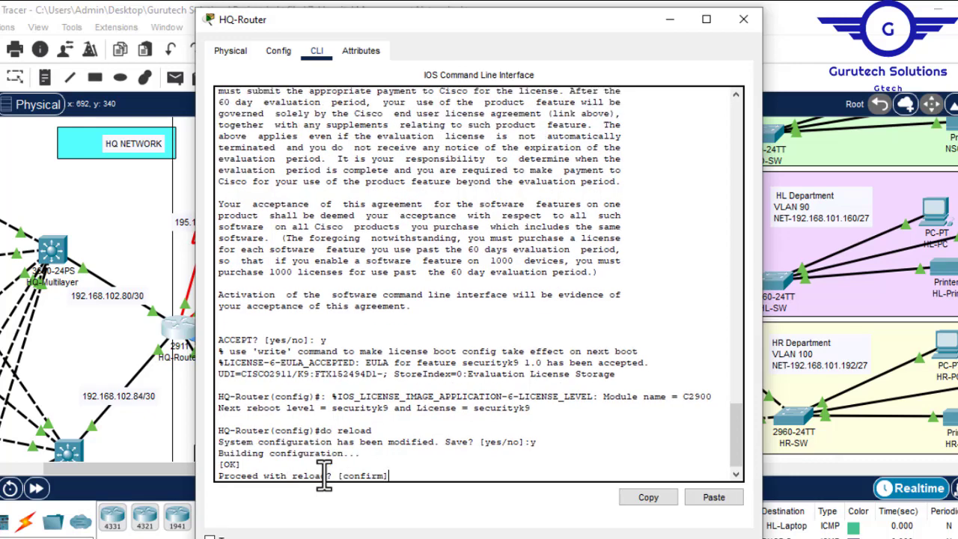
pyautogui.press('Return')
pyautogui.click(747, 20)
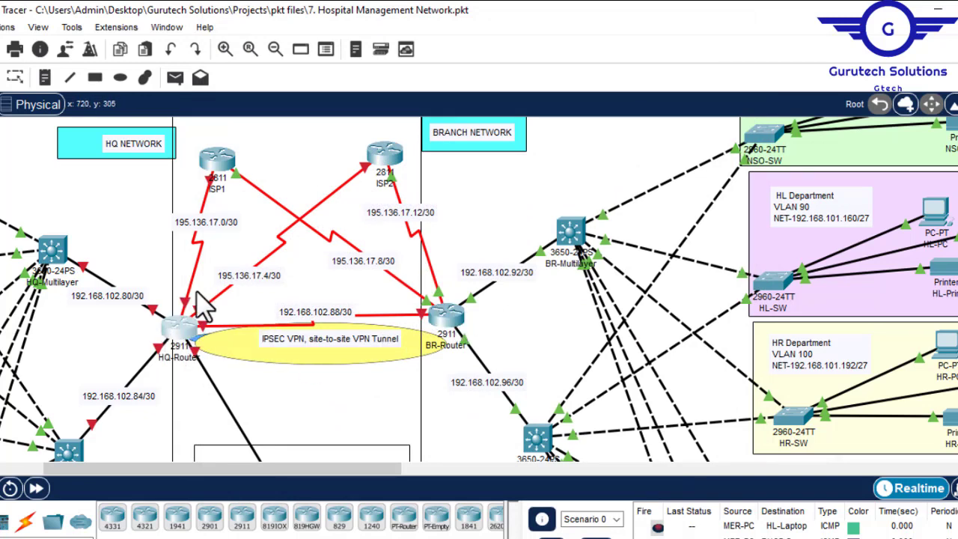
# - Open BR-Router, select its GigabitEthernet0/1 interface, and exit to global configuration mode in its command line
pyautogui.click(447, 319)
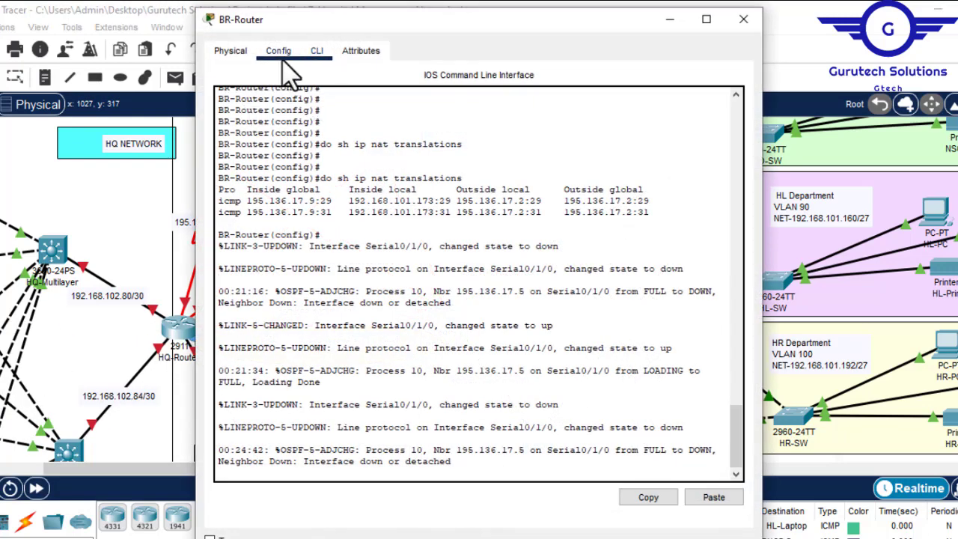
pyautogui.click(275, 51)
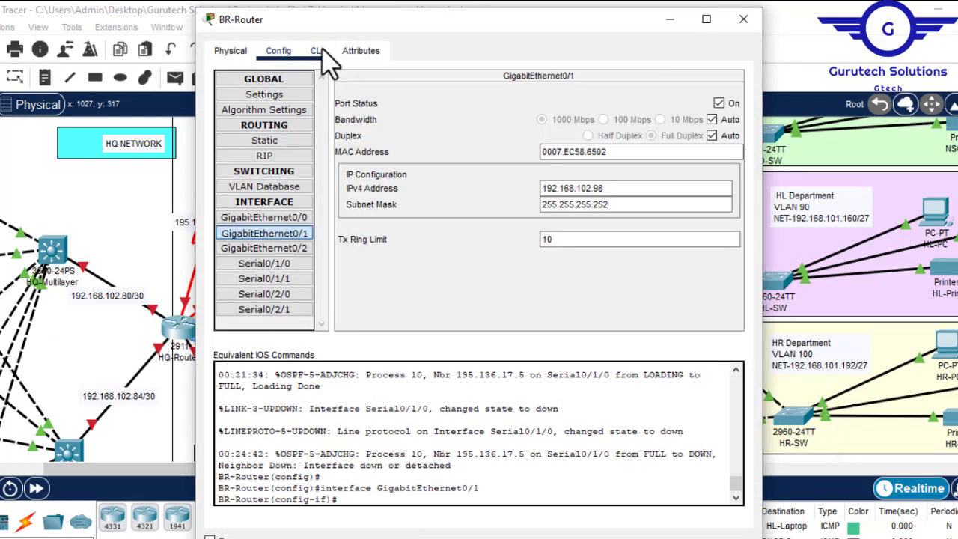
pyautogui.click(317, 53)
pyautogui.press('Return')
pyautogui.press('Return')
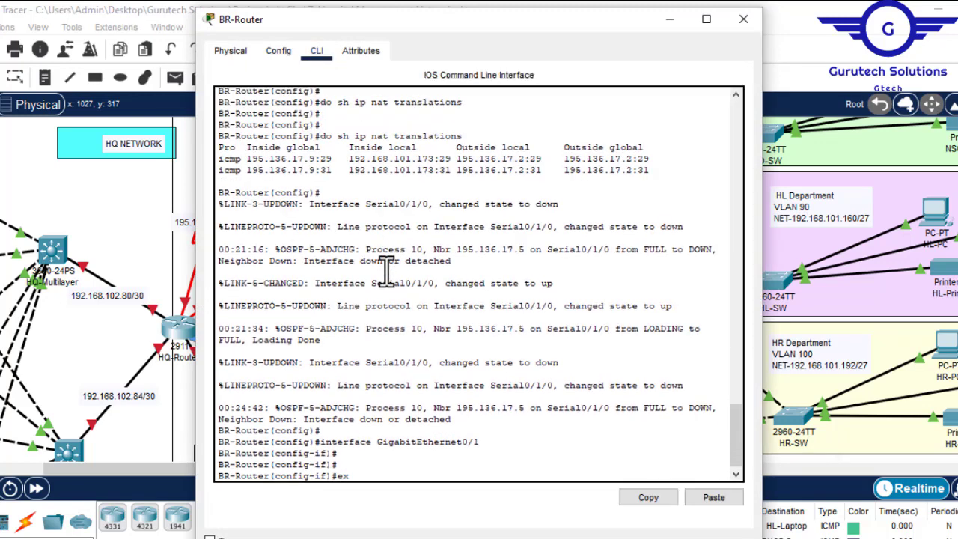
pyautogui.write('ex')
pyautogui.press('Return')
pyautogui.press('Return')
pyautogui.press('Return')
pyautogui.press('Return')
pyautogui.press('Return')
# - Enable the security licence on BR-Router with "license boot module c2900 technology-package securityk9" and accept the agreement
pyautogui.write('lic')
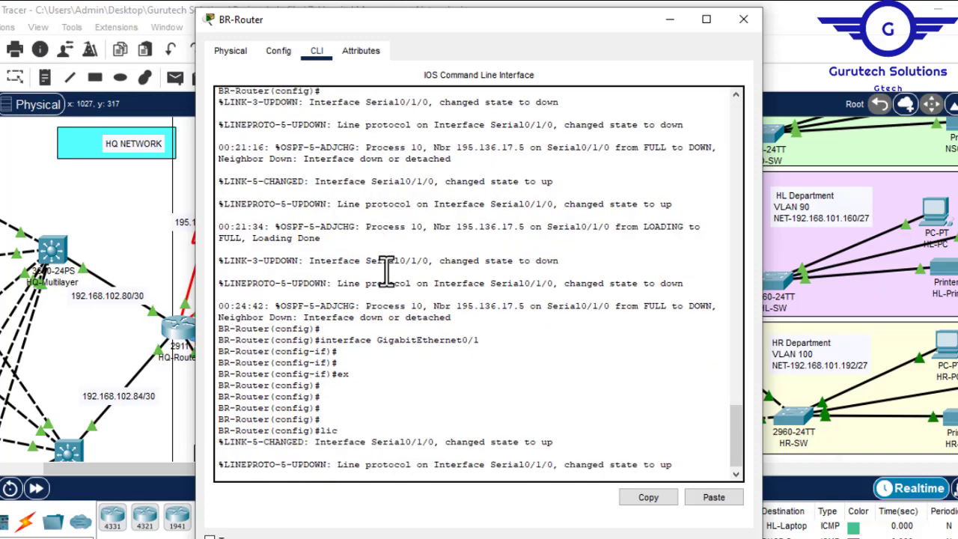
pyautogui.write('ense')
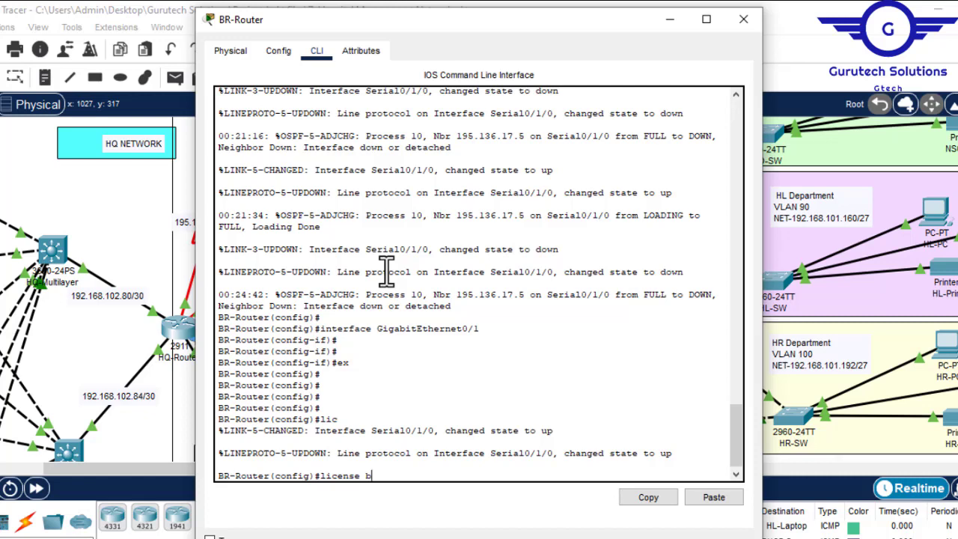
pyautogui.write(' b')
pyautogui.press('Tab')
pyautogui.write('m')
pyautogui.press('Tab')
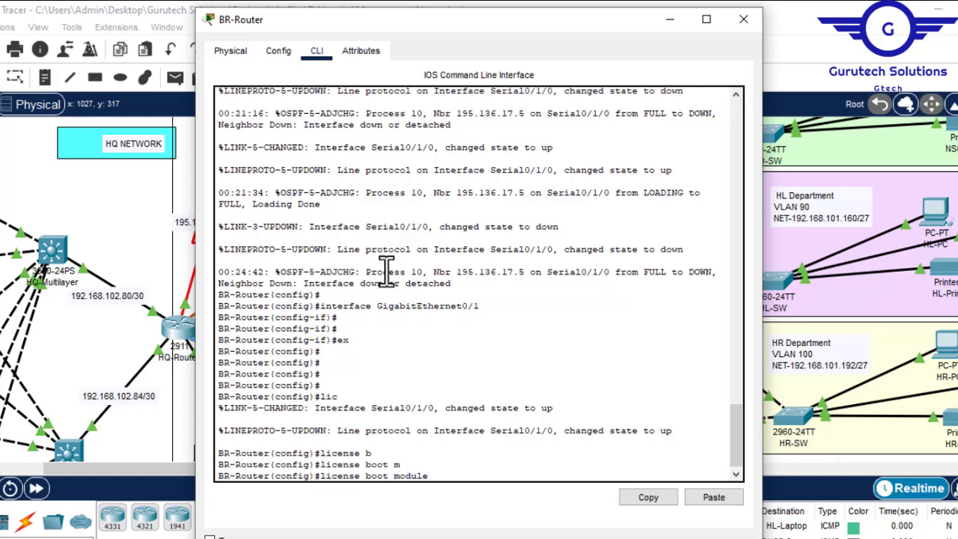
pyautogui.write('c')
pyautogui.press('Tab')
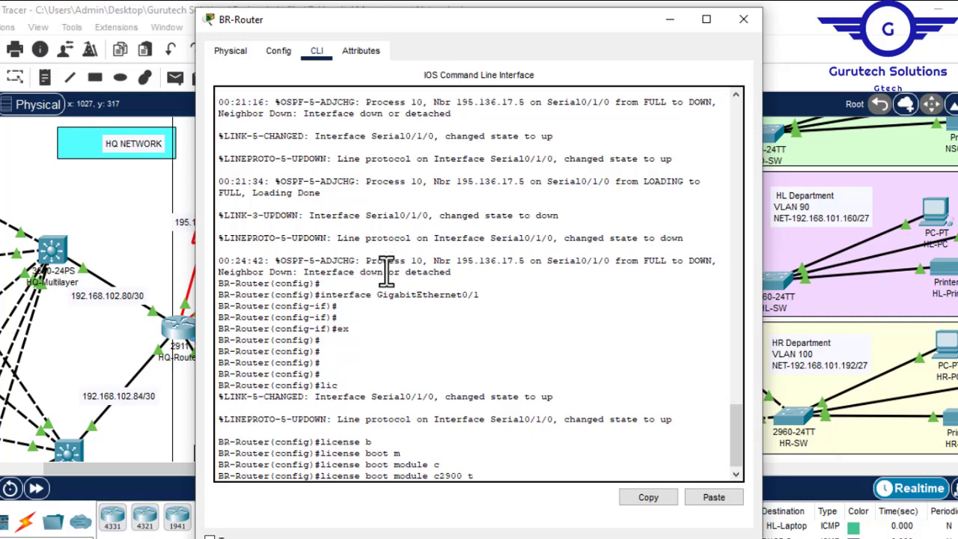
pyautogui.press('Tab')
pyautogui.write('se')
pyautogui.press('Tab')
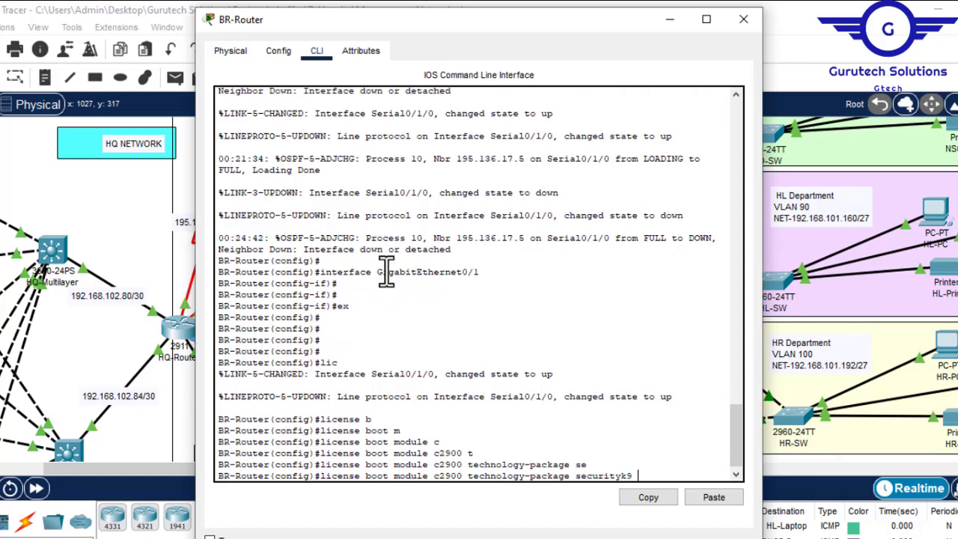
pyautogui.press('Return')
pyautogui.write('y')
pyautogui.press('Return')
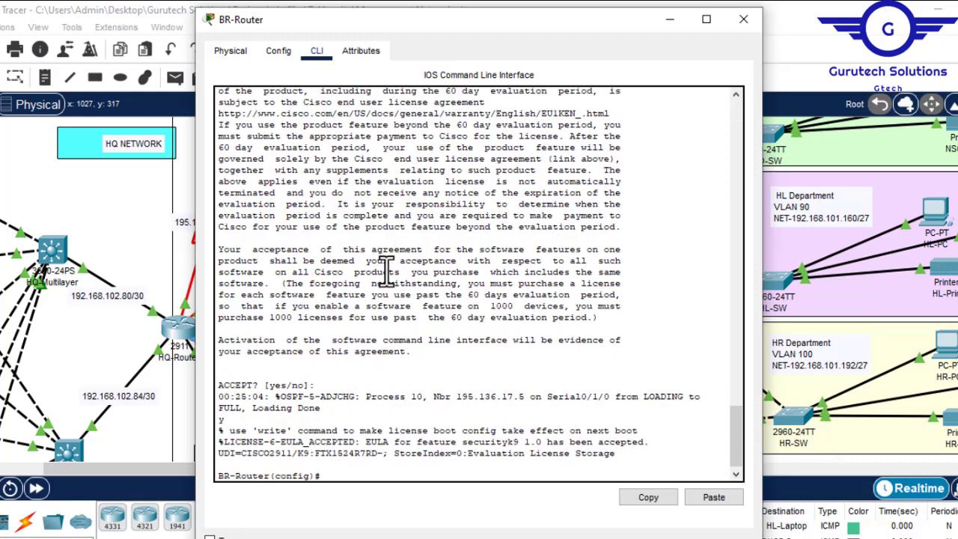
# - Reload BR-Router with "do reload", saving the modified configuration, and close its window
pyautogui.press('Return')
pyautogui.press('Return')
pyautogui.press('Return')
pyautogui.press('Return')
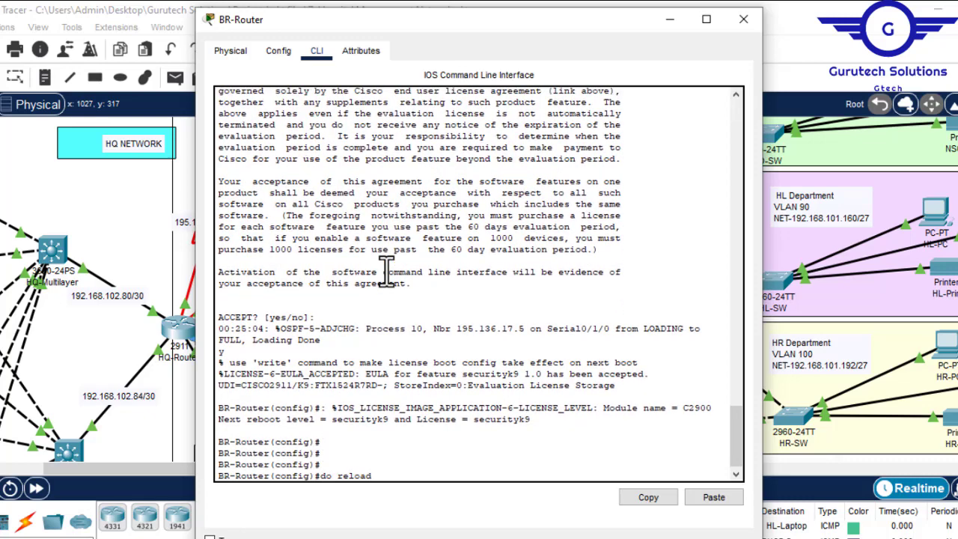
pyautogui.write('do reload')
pyautogui.press('Return')
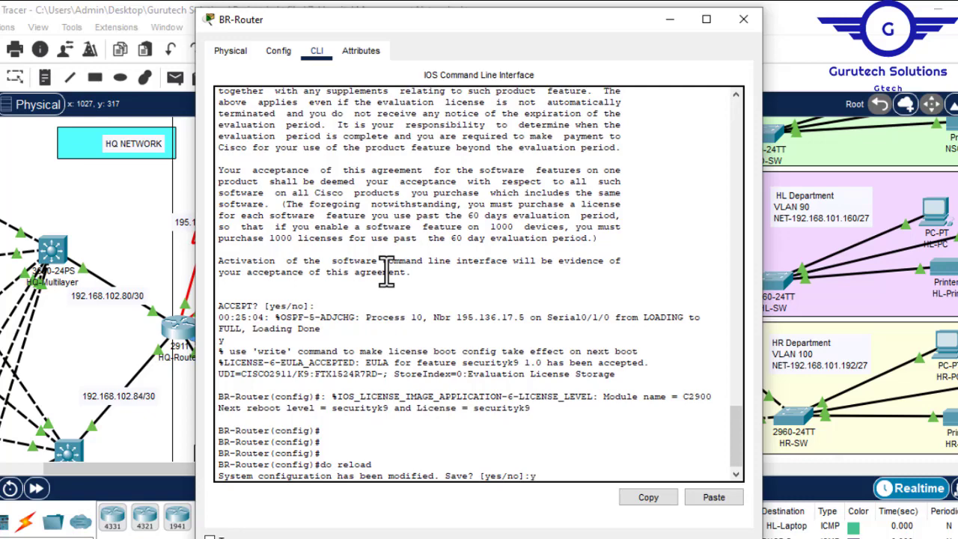
pyautogui.write('y')
pyautogui.press('Return')
pyautogui.press('Return')
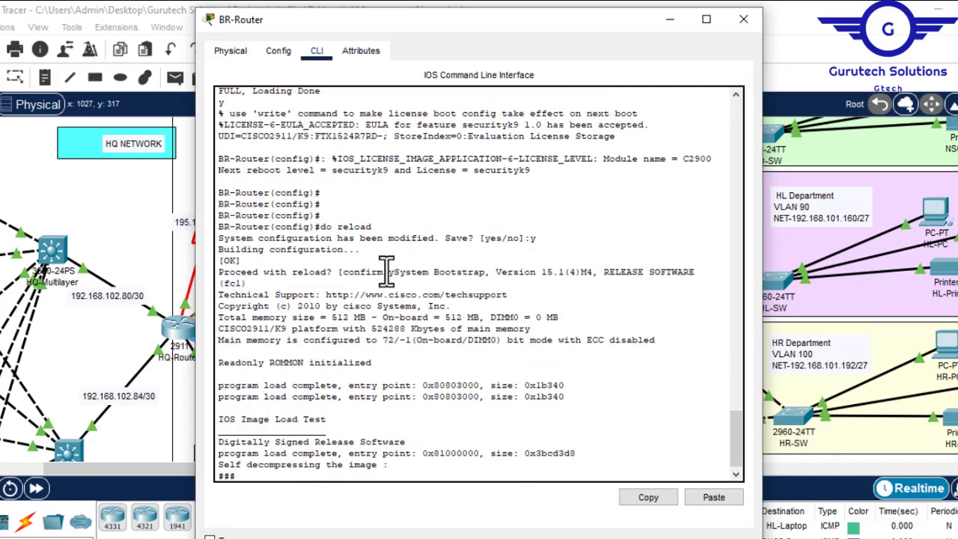
pyautogui.click(738, 24)
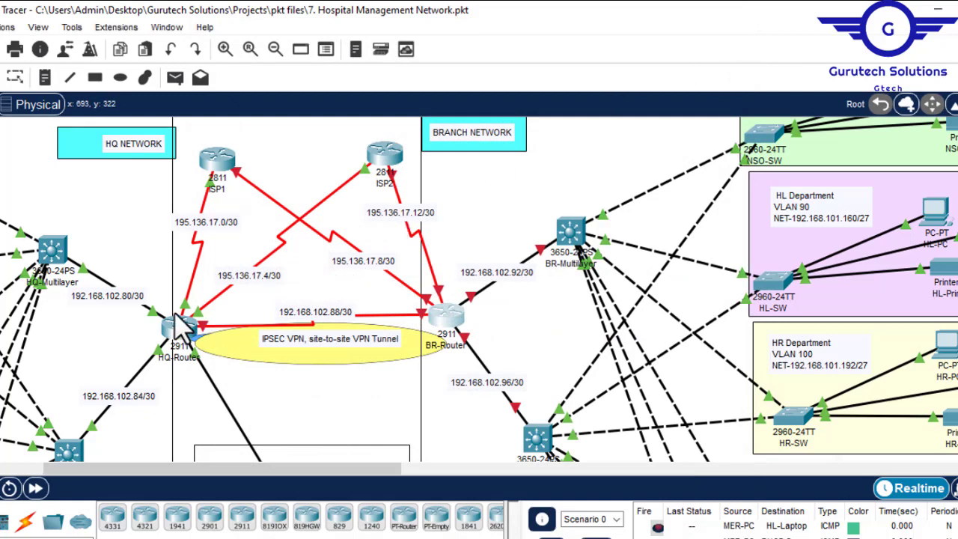
pyautogui.moveTo(187, 340)
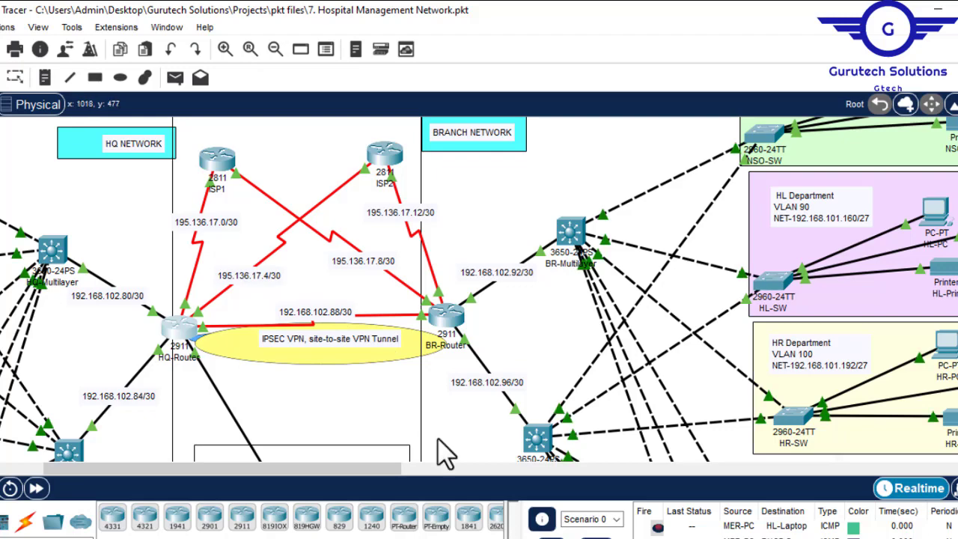
pyautogui.moveTo(364, 474); pyautogui.dragTo(56, 380)
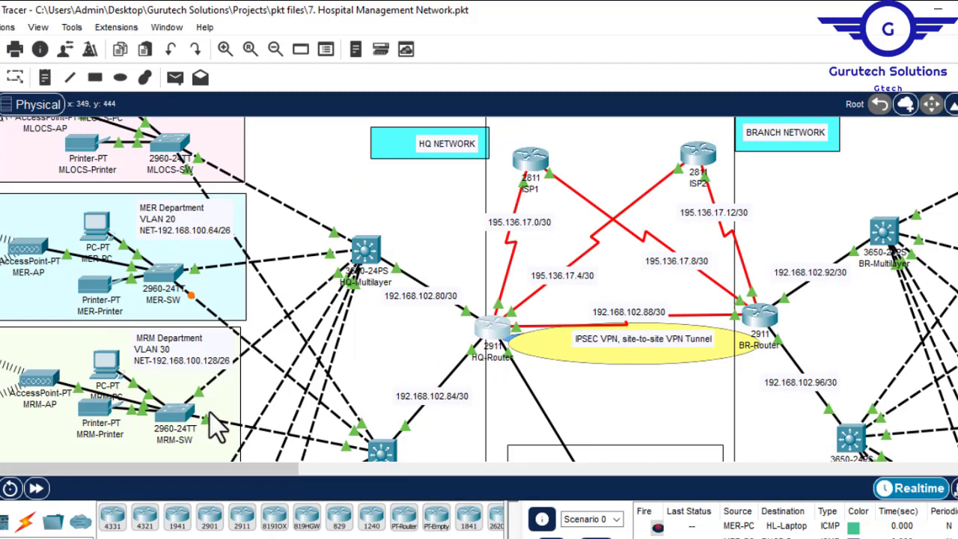
pyautogui.moveTo(247, 470); pyautogui.dragTo(411, 487)
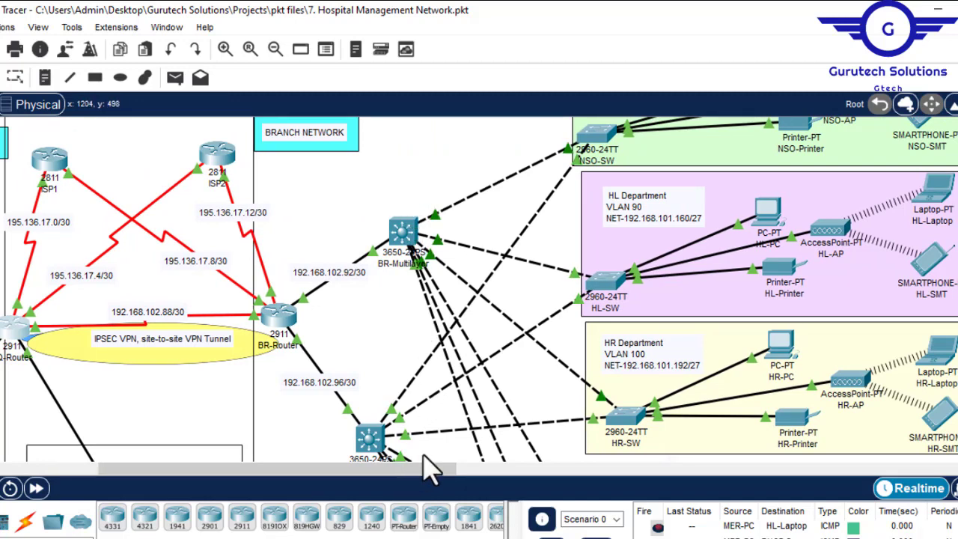
pyautogui.moveTo(428, 483); pyautogui.dragTo(191, 462)
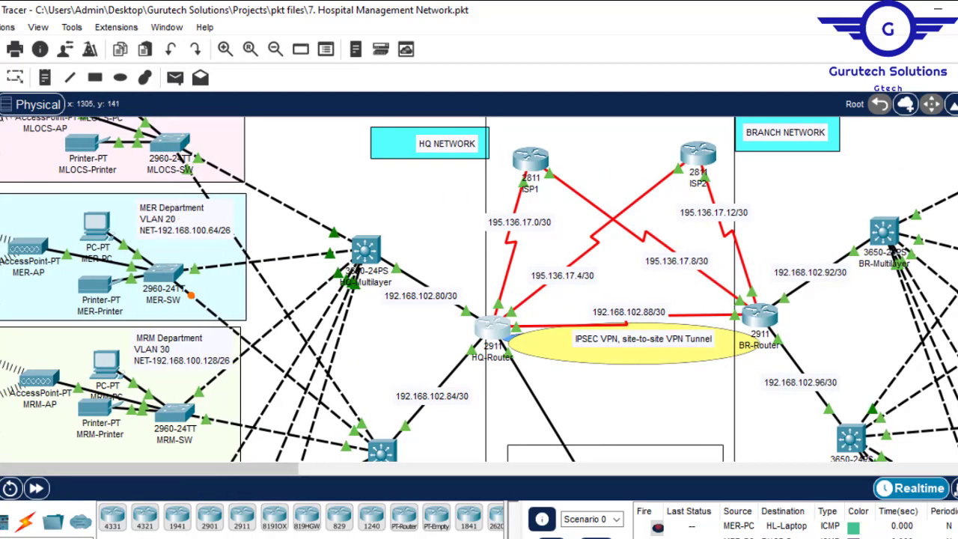
# - Check HQ-Router's command line at the global configuration prompt and minimise its window
pyautogui.scroll(2, 896, 263)
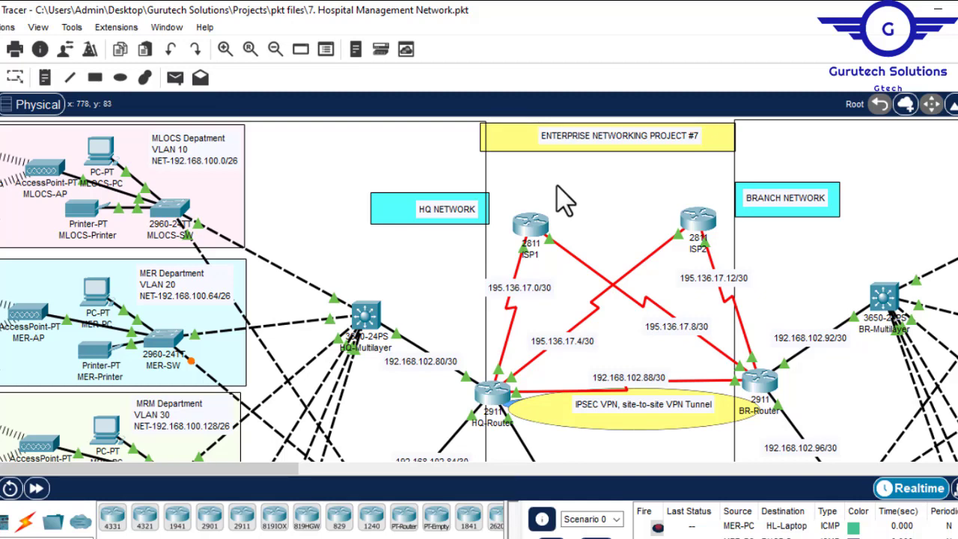
pyautogui.moveTo(407, 206)
pyautogui.mouseDown()
pyautogui.moveTo(395, 208)
pyautogui.moveTo(410, 208)
pyautogui.mouseUp()
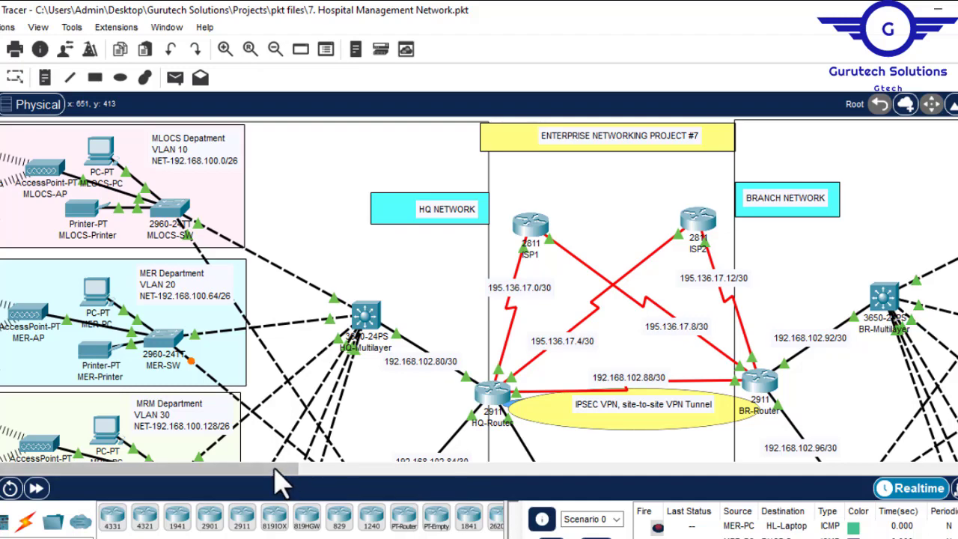
pyautogui.click(494, 397)
pyautogui.press('Return')
pyautogui.press('Return')
pyautogui.press('Return')
pyautogui.press('Return')
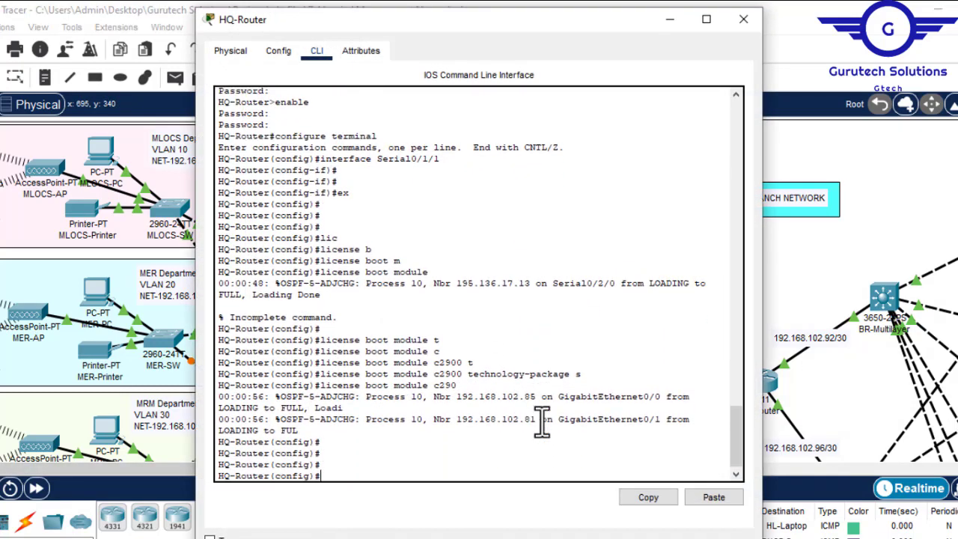
pyautogui.click(669, 21)
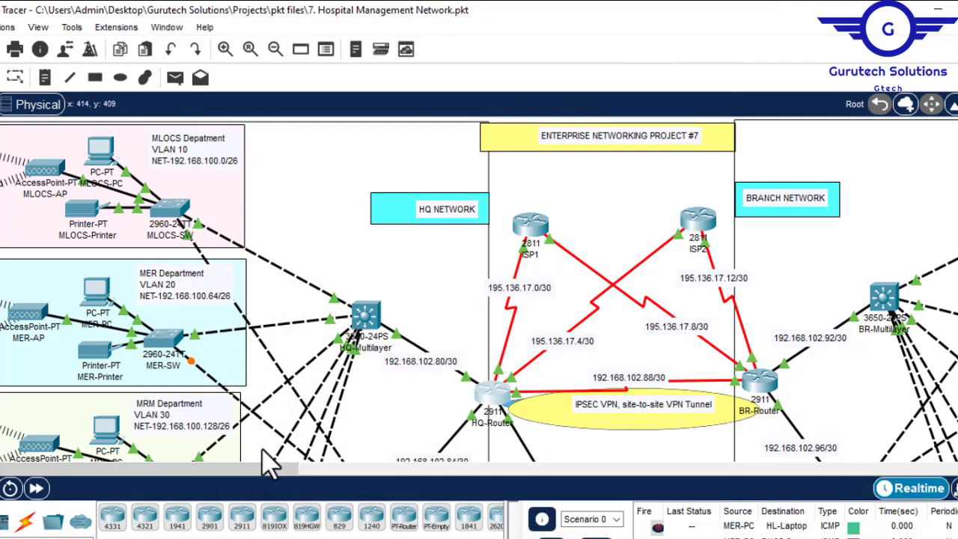
# - Examine the HQ, server-side and branch areas of the topology for the department subnets the VPN has to connect
pyautogui.moveTo(273, 473); pyautogui.dragTo(518, 492)
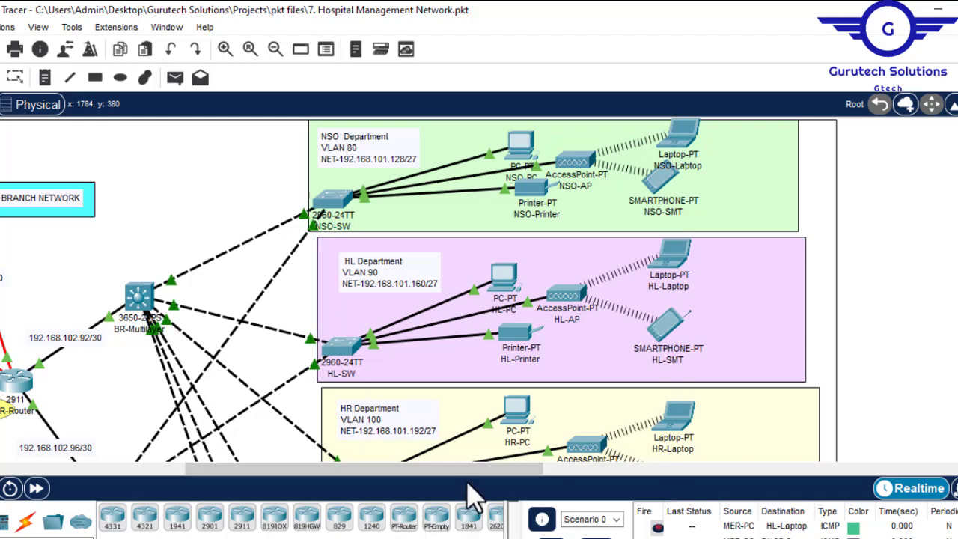
pyautogui.moveTo(468, 473); pyautogui.dragTo(168, 444)
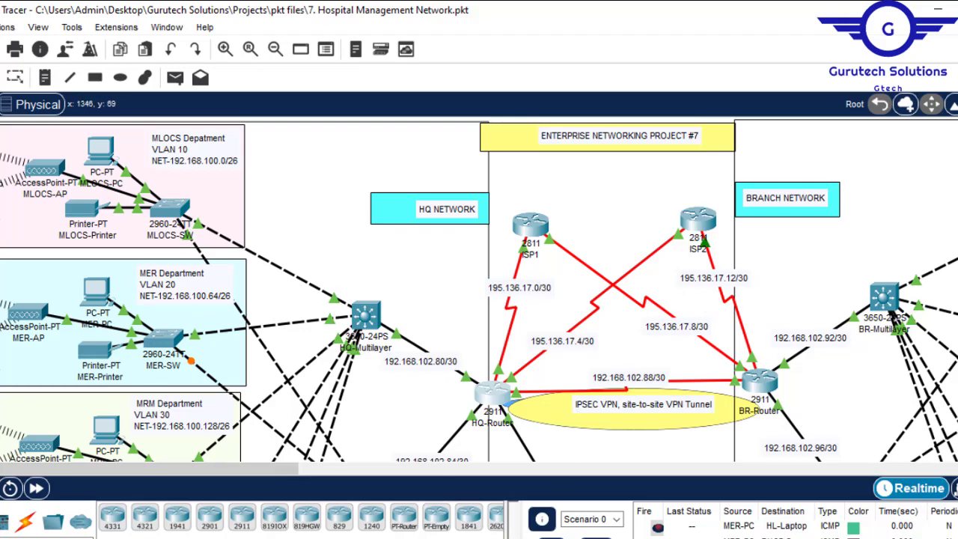
pyautogui.scroll(-10, 479, 290)
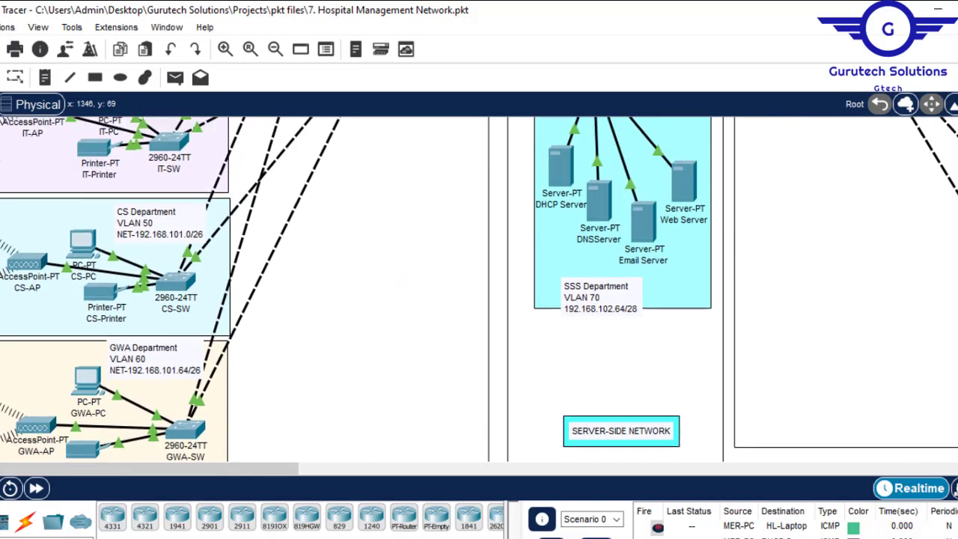
pyautogui.scroll(10, 478, 289)
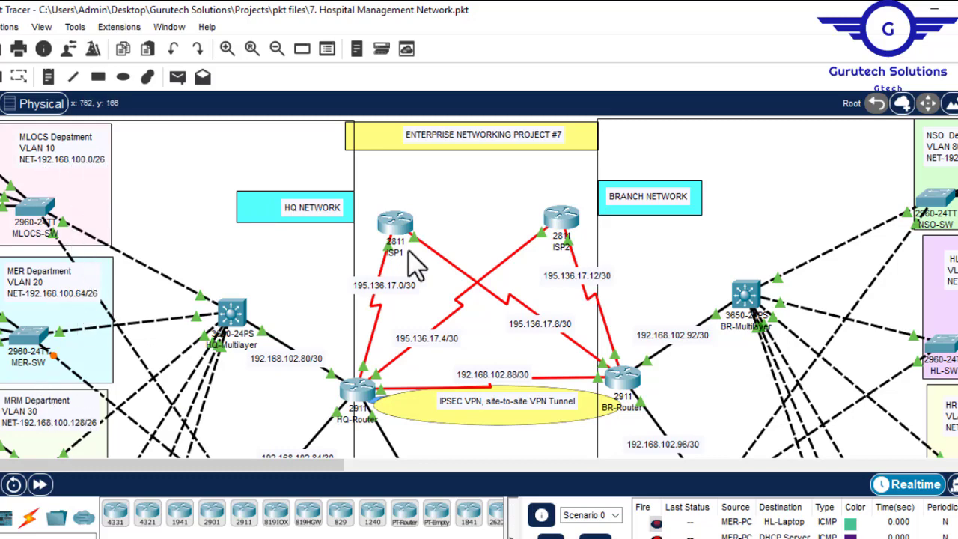
pyautogui.scroll(-7, 153, 318)
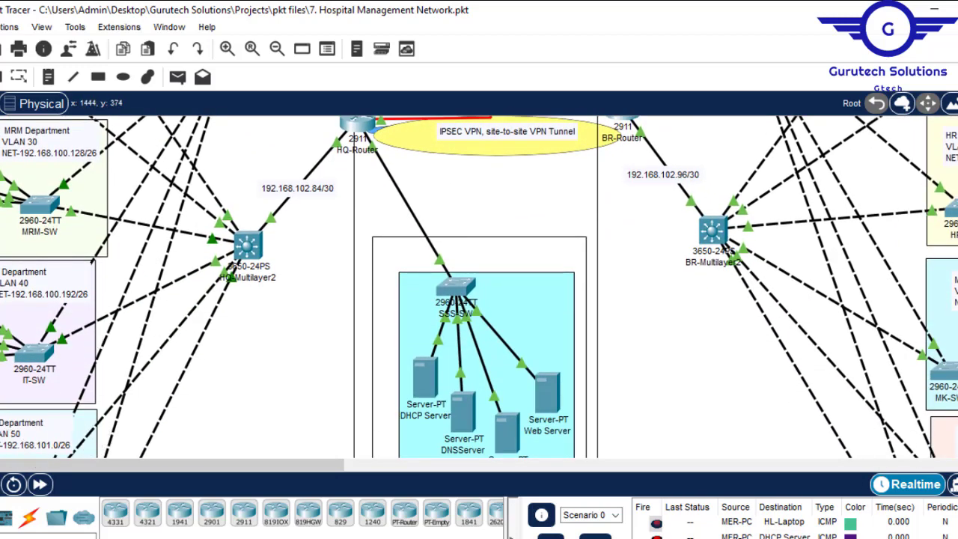
pyautogui.scroll(7, 479, 287)
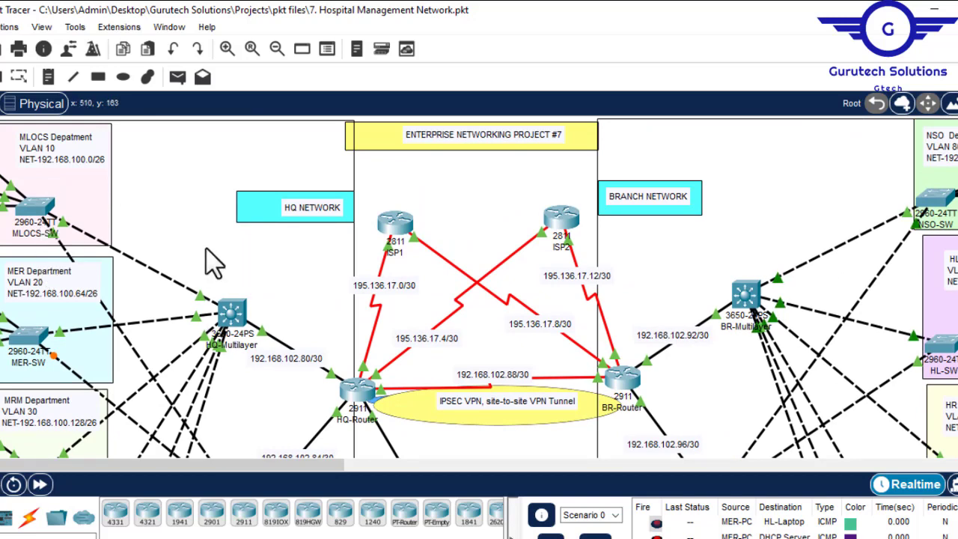
pyautogui.moveTo(301, 473); pyautogui.dragTo(461, 453)
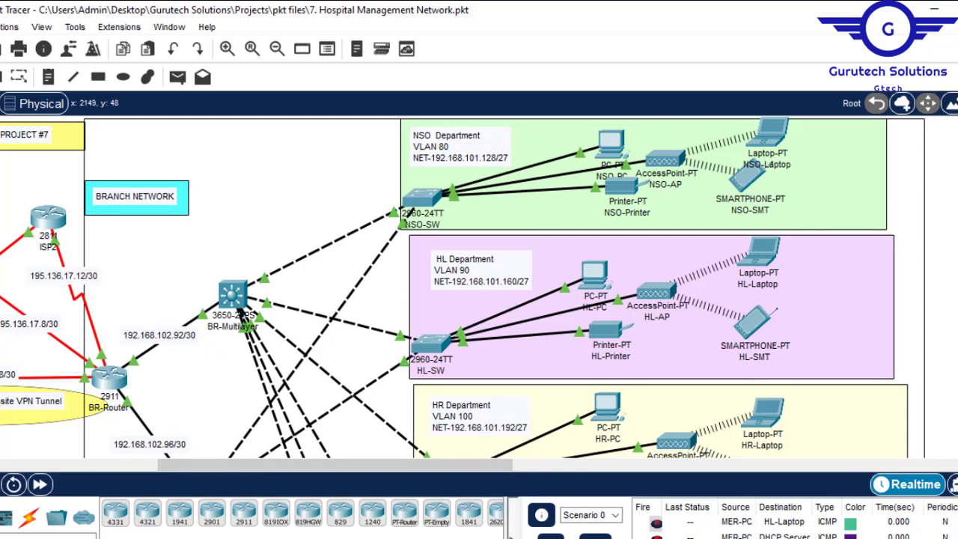
pyautogui.scroll(-5, 462, 287)
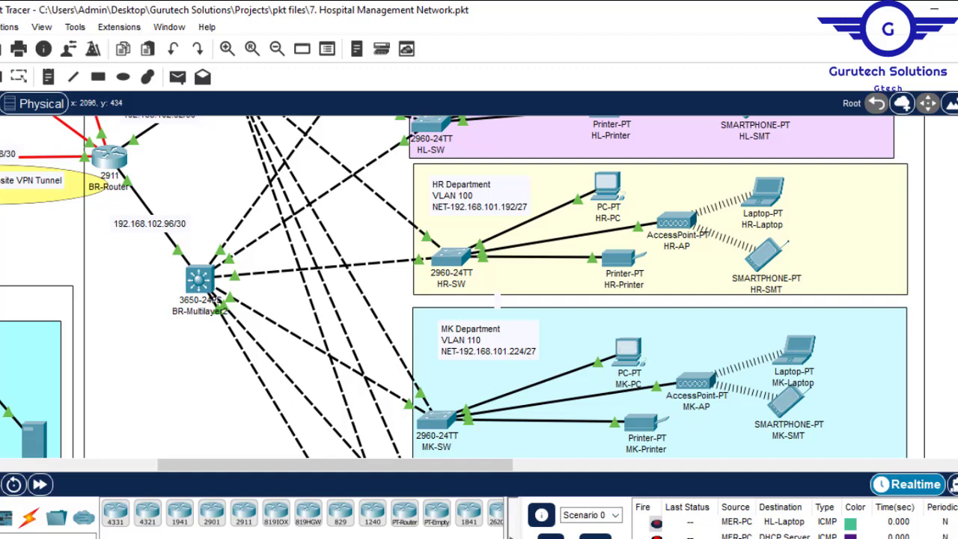
pyautogui.scroll(3, 789, 205)
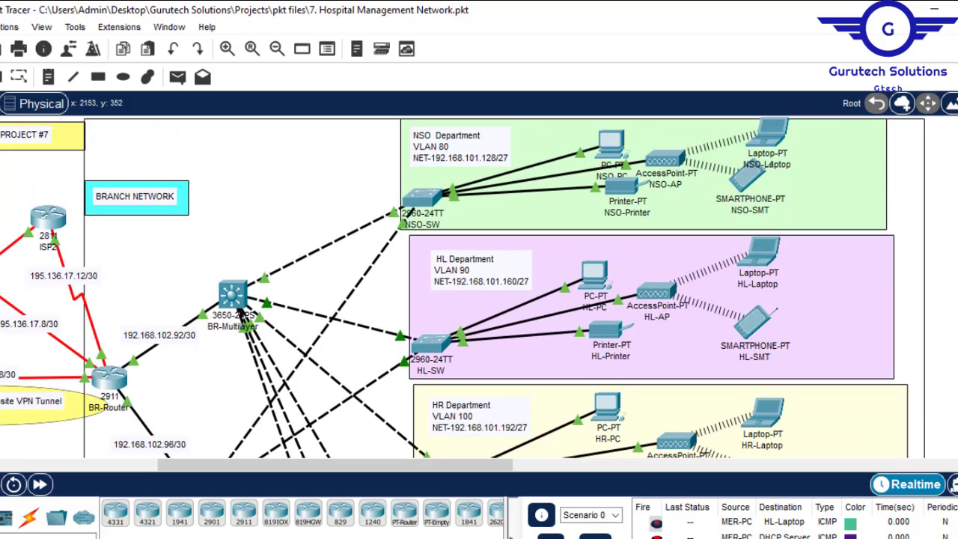
pyautogui.scroll(-3, 789, 206)
pyautogui.scroll(5, 752, 299)
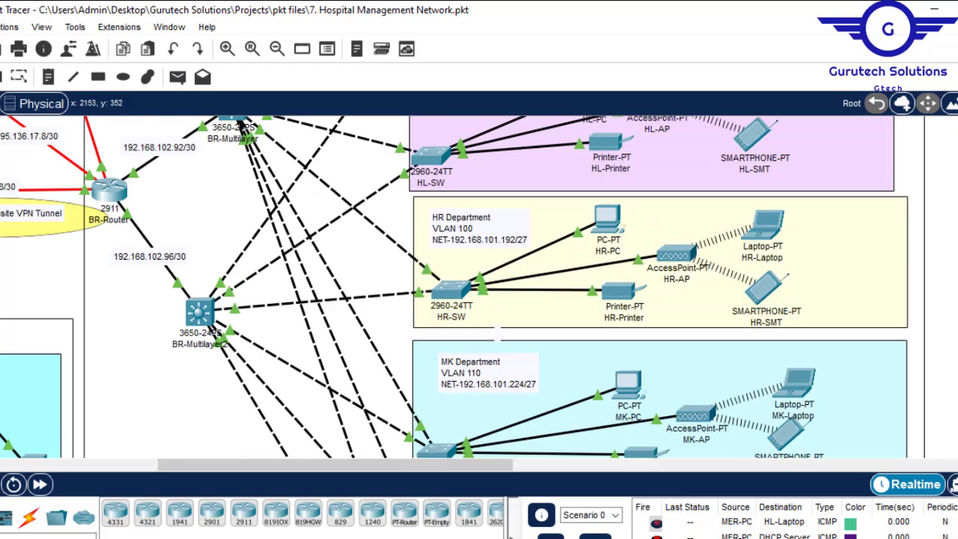
pyautogui.moveTo(427, 465); pyautogui.dragTo(263, 474)
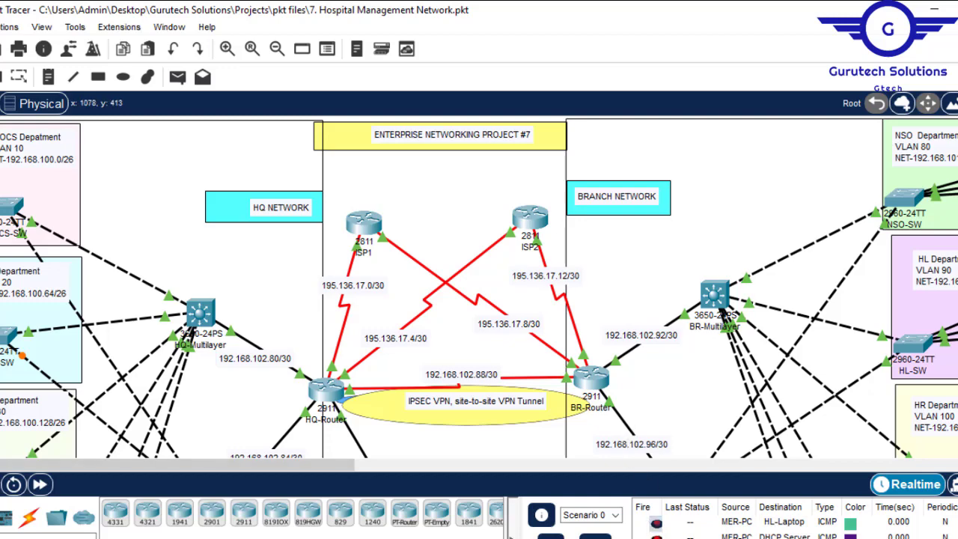
# - Switch to the c2.txt notes in Notepad and correct the first HQ summary's network address to 192.168.100.0
pyautogui.click(812, 528)
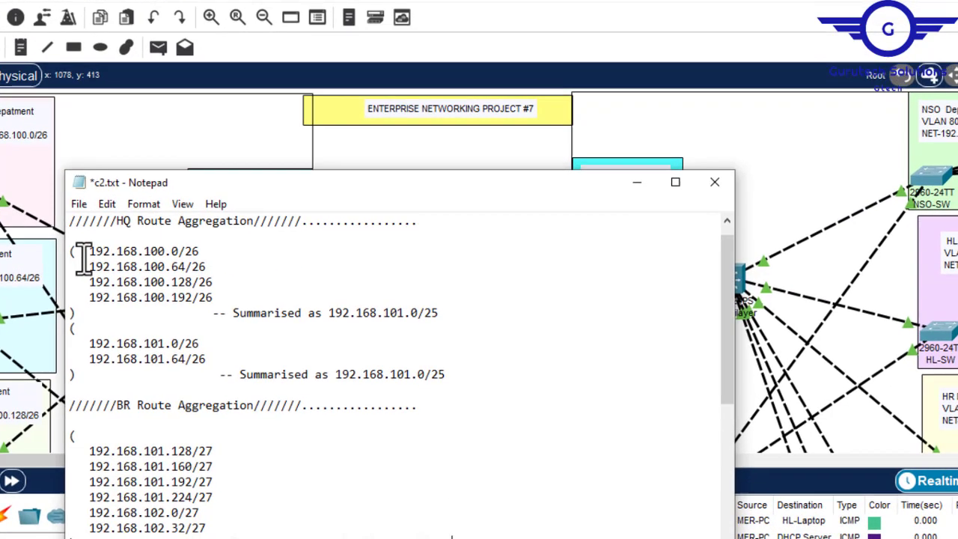
pyautogui.moveTo(83, 253); pyautogui.dragTo(197, 297)
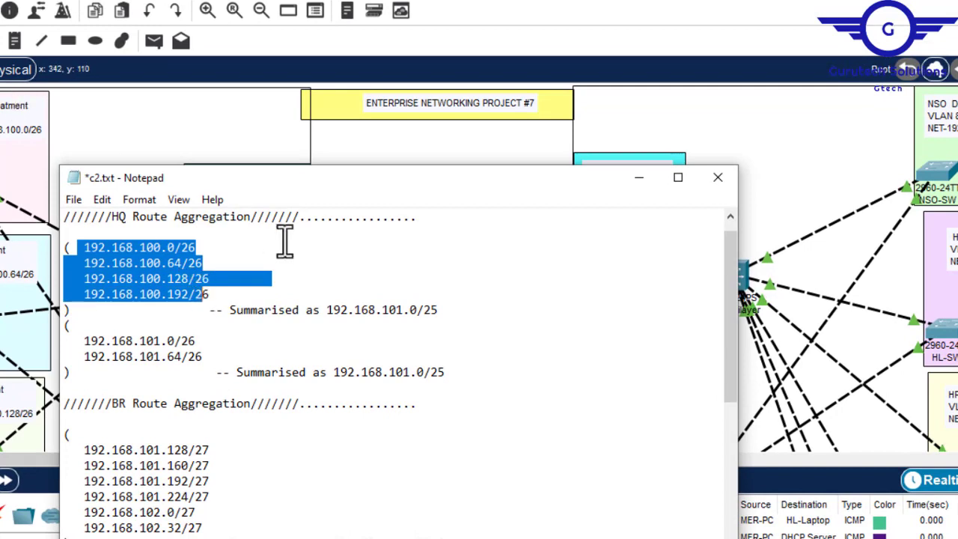
pyautogui.moveTo(439, 310); pyautogui.dragTo(326, 311)
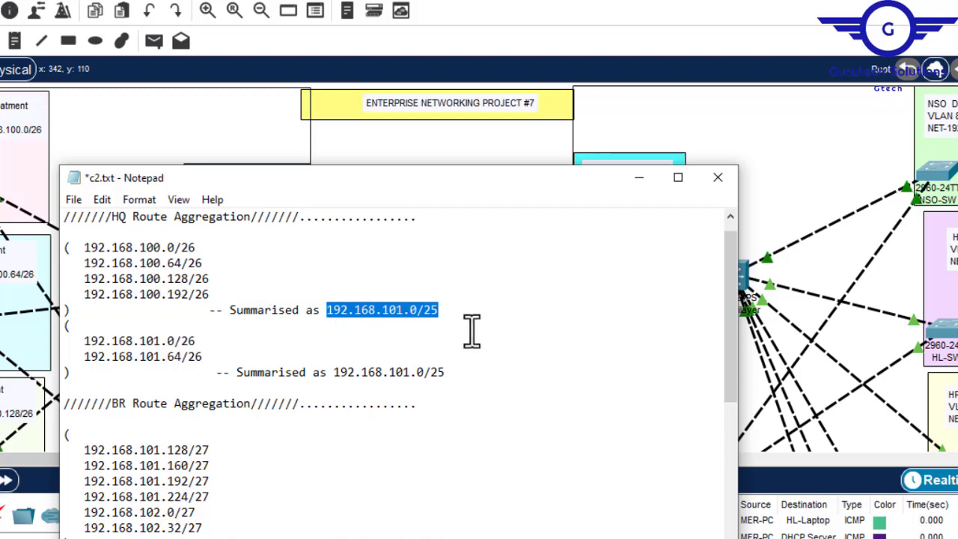
pyautogui.click(398, 311)
pyautogui.press('BackSpace')
pyautogui.write('0')
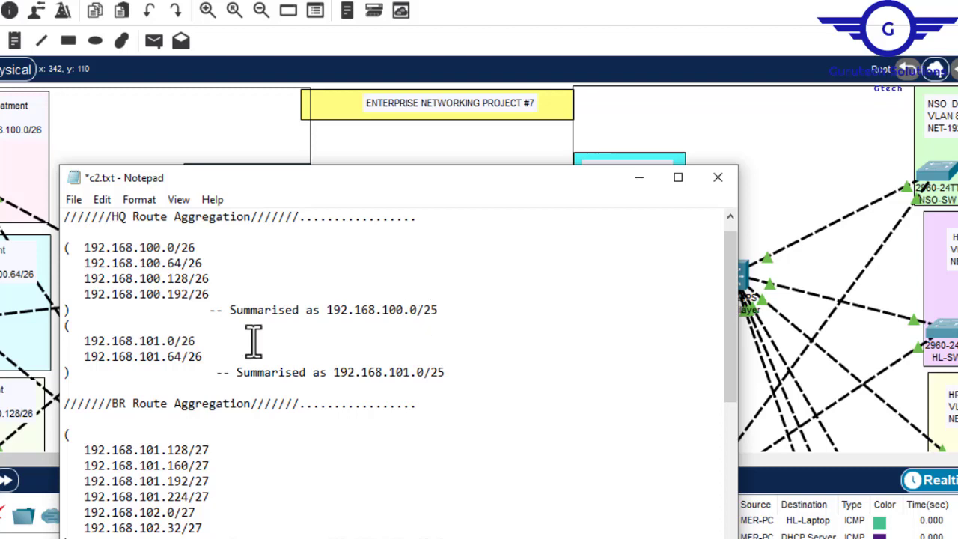
# - Review the second HQ subnet group and its summary, and set the first HQ summary's prefix length to /24
pyautogui.moveTo(85, 339); pyautogui.dragTo(210, 357)
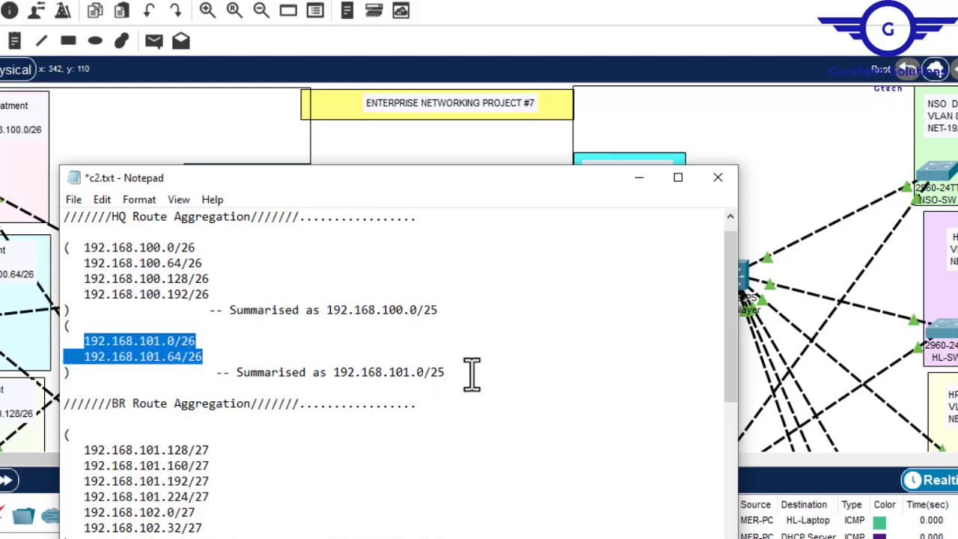
pyautogui.moveTo(464, 374); pyautogui.dragTo(238, 375)
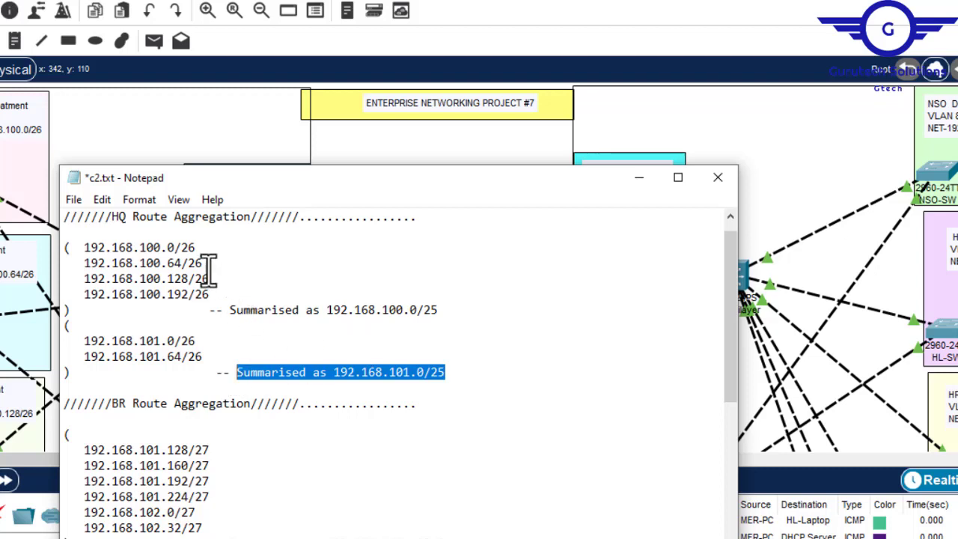
pyautogui.click(434, 310)
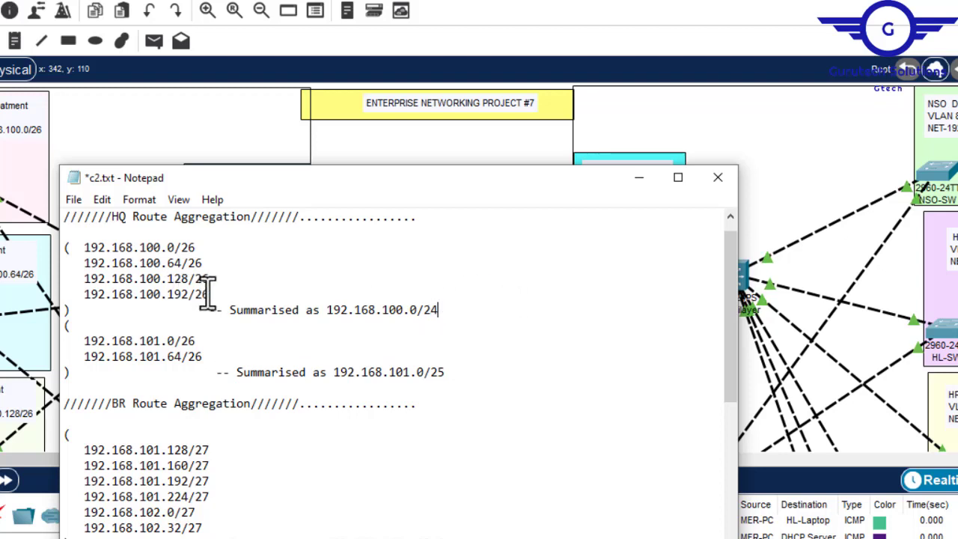
# - Compare both HQ subnet groups with their summarised networks and prefix lengths in the route aggregation notes
pyautogui.moveTo(214, 295); pyautogui.dragTo(78, 251)
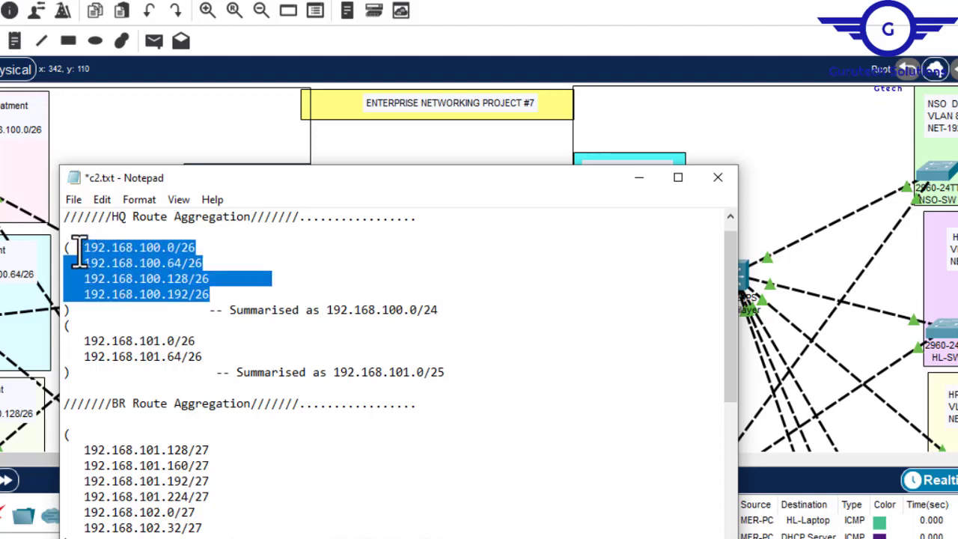
pyautogui.moveTo(453, 310); pyautogui.dragTo(333, 318)
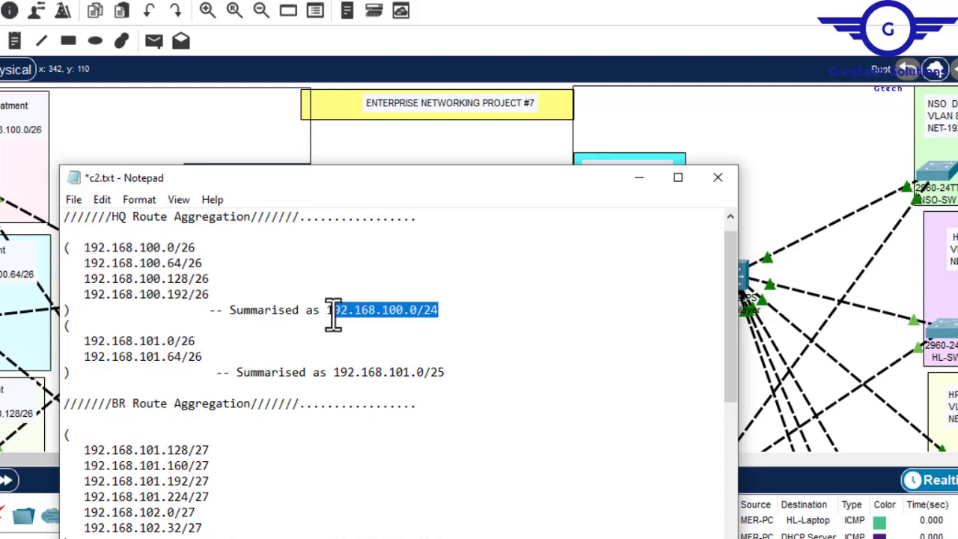
pyautogui.moveTo(203, 356); pyautogui.dragTo(92, 348)
pyautogui.moveTo(454, 373); pyautogui.dragTo(285, 349)
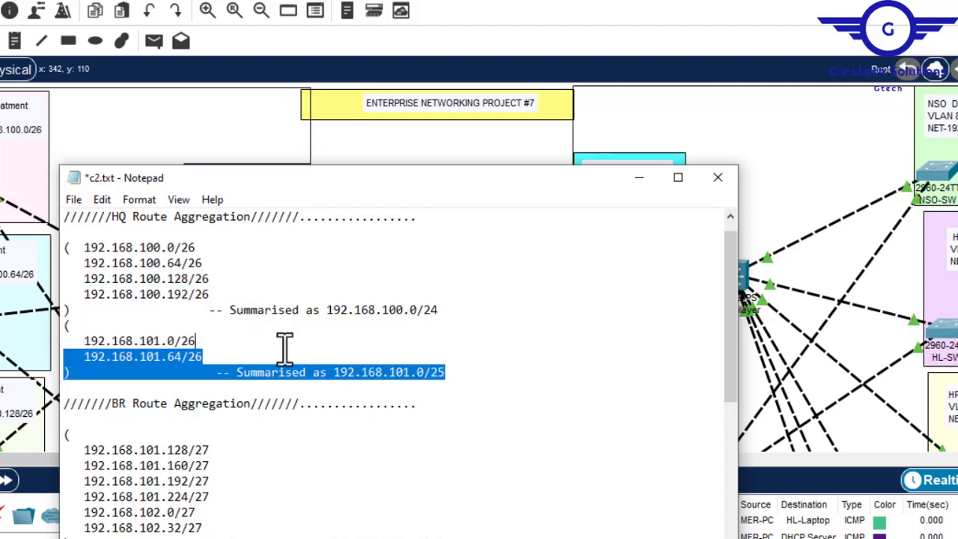
pyautogui.moveTo(209, 294); pyautogui.dragTo(94, 256)
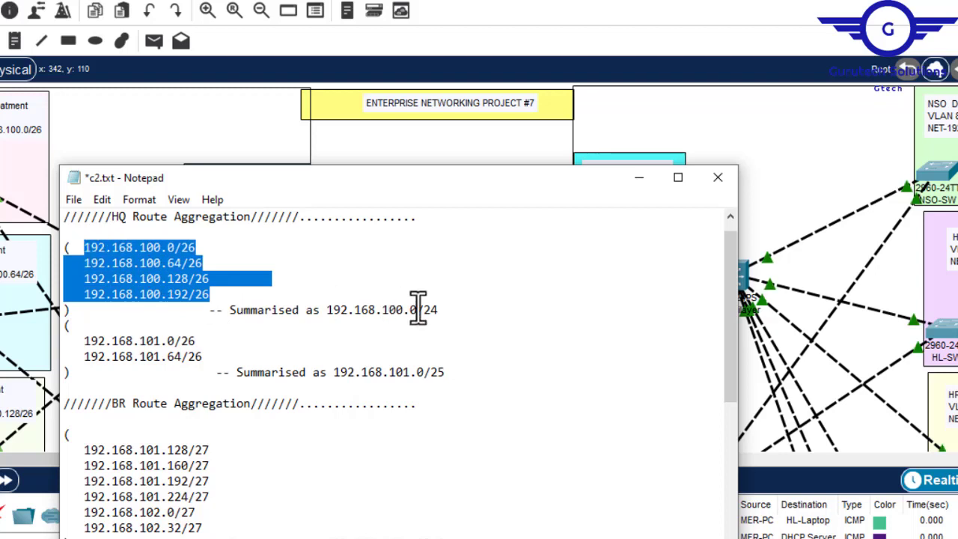
pyautogui.moveTo(440, 310); pyautogui.dragTo(416, 311)
pyautogui.moveTo(203, 358); pyautogui.dragTo(84, 339)
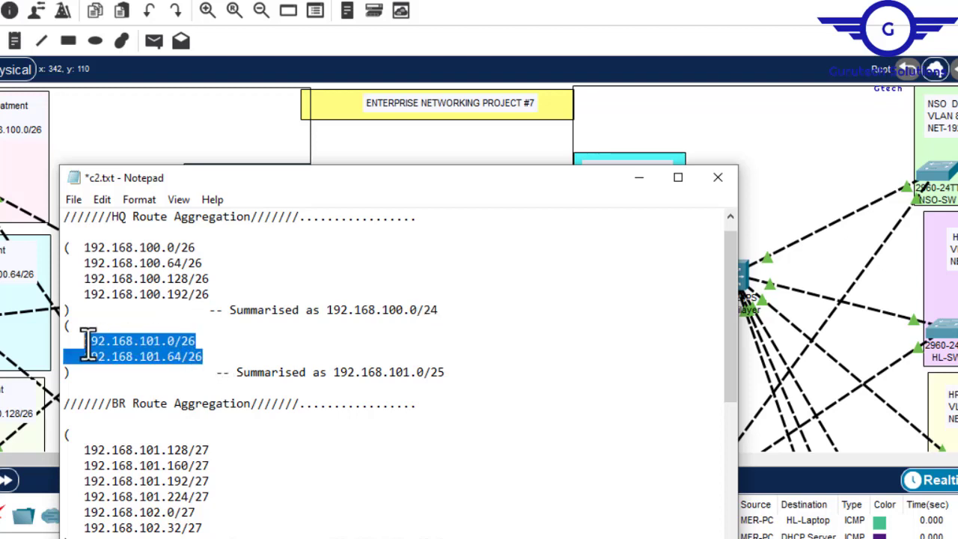
pyautogui.moveTo(447, 372); pyautogui.dragTo(431, 372)
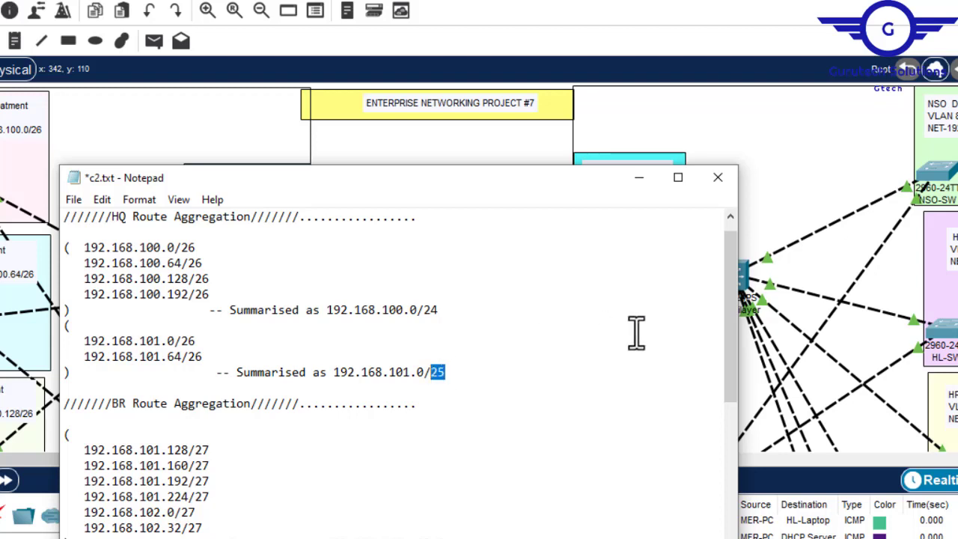
# - Examine the BR Route Aggregation subnets and their summary, and return to the first HQ summary
pyautogui.moveTo(731, 318); pyautogui.dragTo(732, 392)
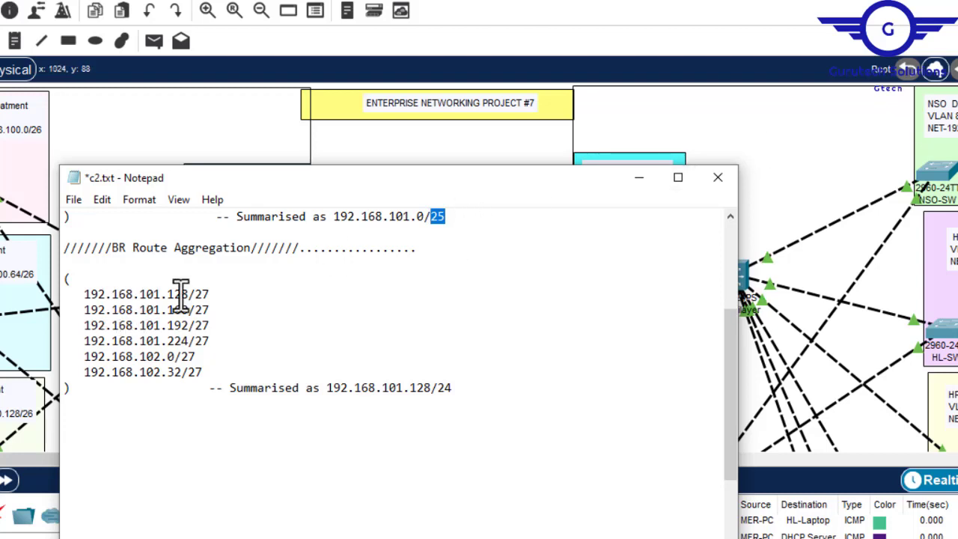
pyautogui.moveTo(467, 395); pyautogui.dragTo(336, 395)
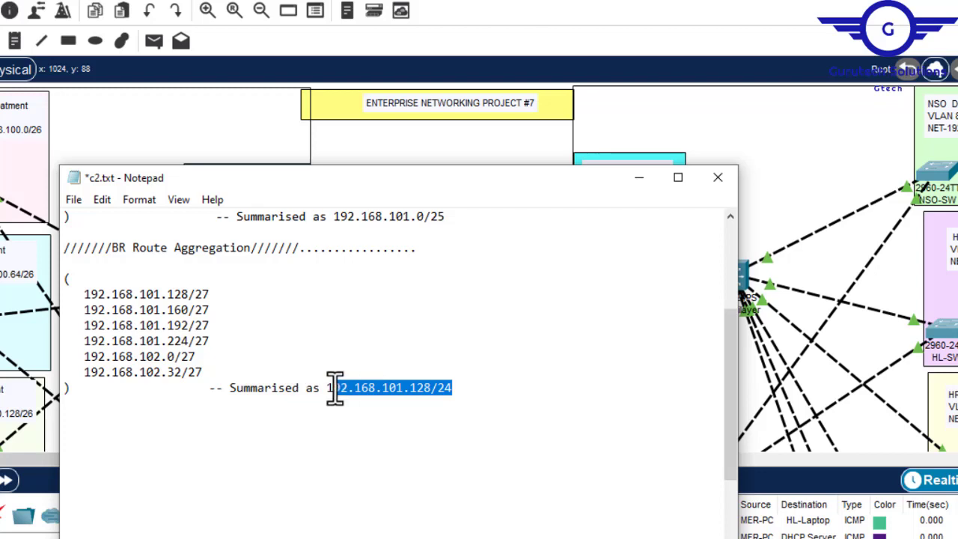
pyautogui.moveTo(208, 372); pyautogui.dragTo(88, 288)
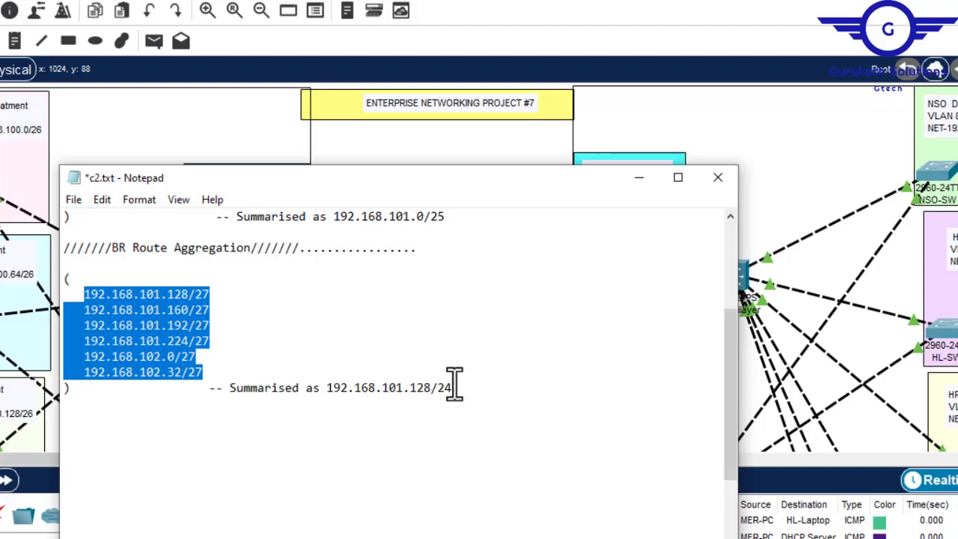
pyautogui.moveTo(458, 388); pyautogui.dragTo(443, 391)
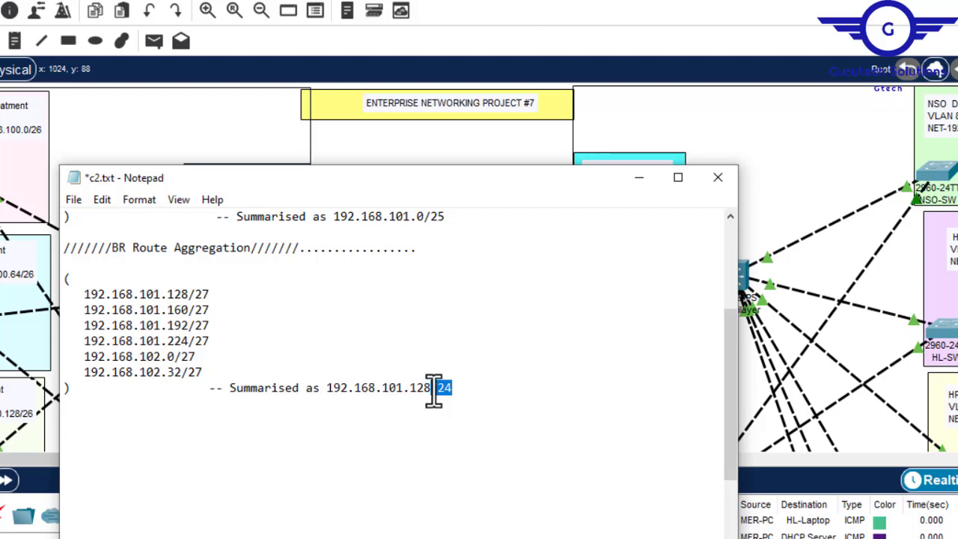
pyautogui.moveTo(434, 393); pyautogui.dragTo(431, 390)
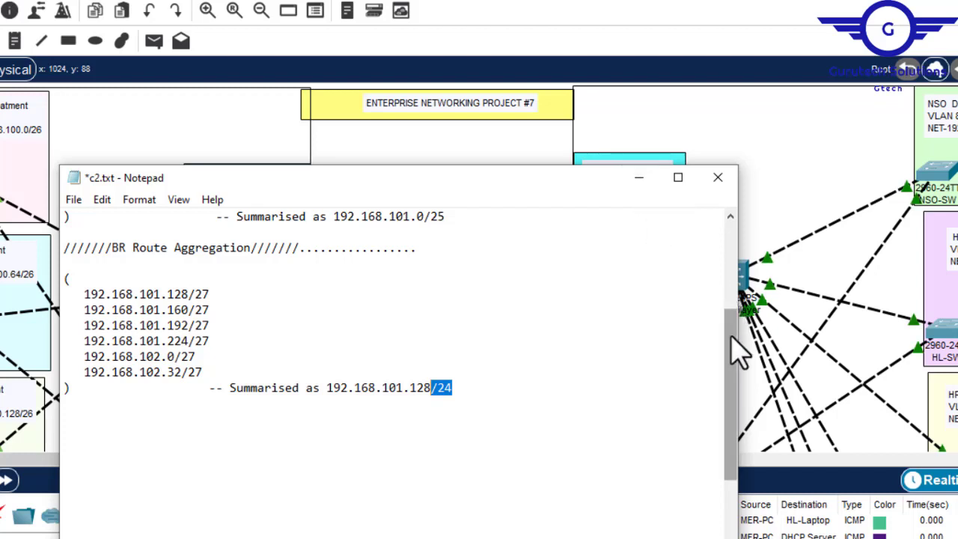
pyautogui.moveTo(738, 351); pyautogui.dragTo(734, 239)
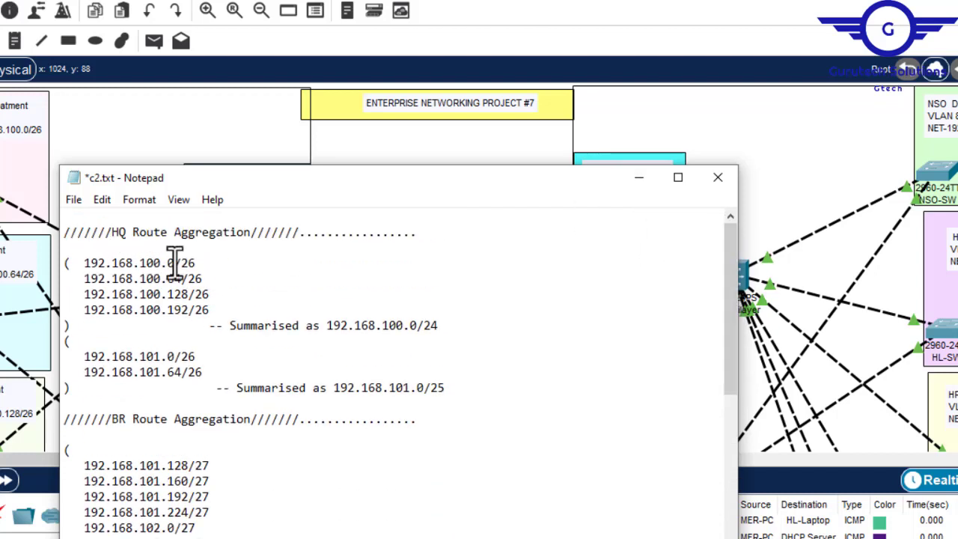
pyautogui.moveTo(449, 322); pyautogui.dragTo(338, 325)
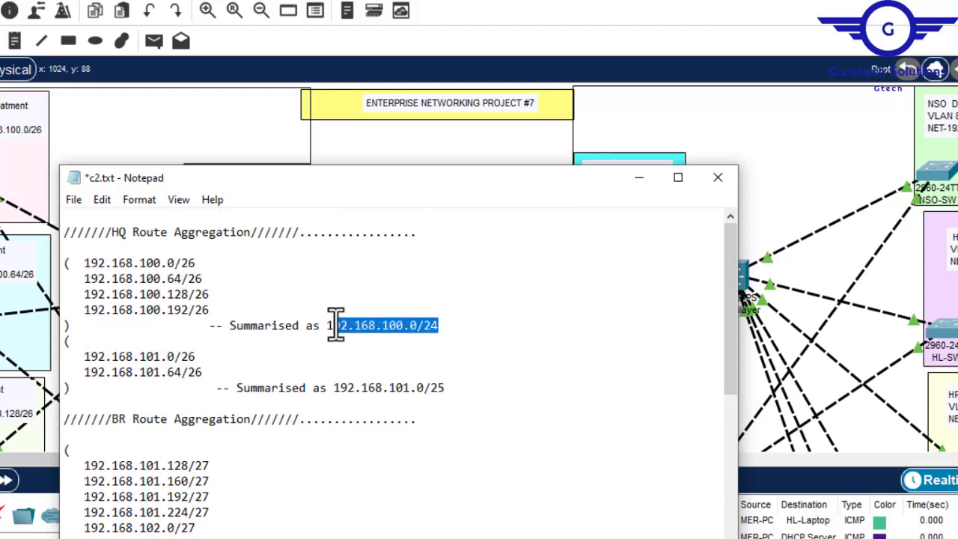
# - Review the two HQ summarised networks in the route aggregation notes and return to the network topology
pyautogui.moveTo(326, 324); pyautogui.dragTo(324, 325)
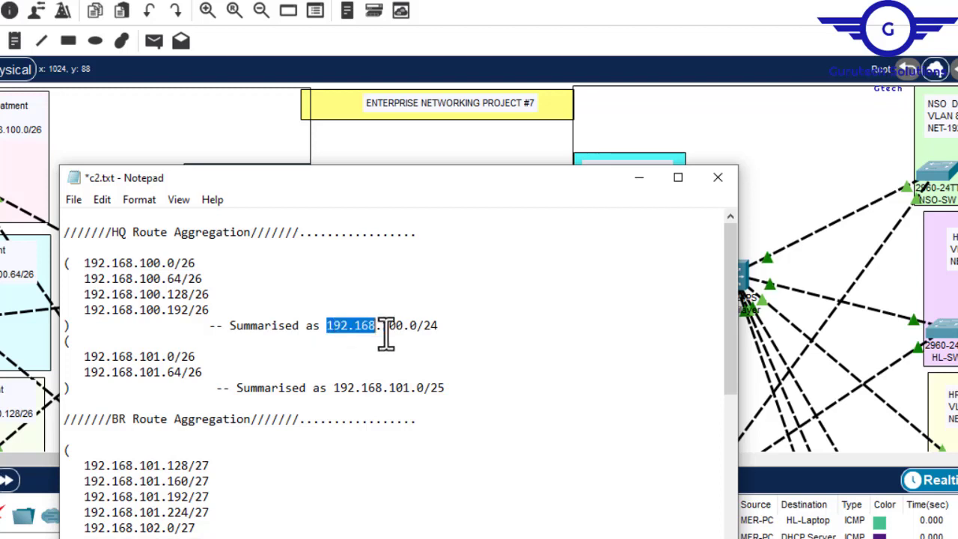
pyautogui.moveTo(335, 387); pyautogui.dragTo(466, 387)
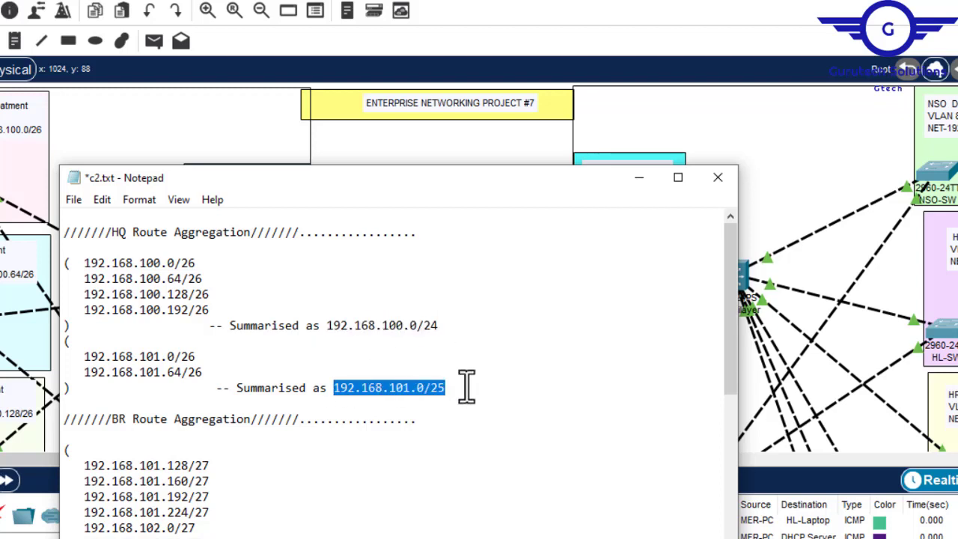
pyautogui.click(639, 179)
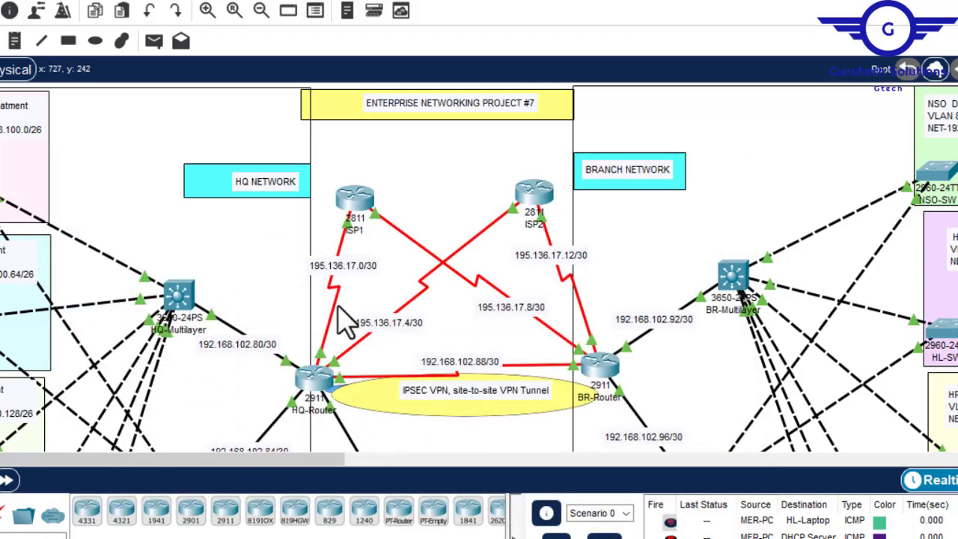
# - Open HQ-Router's configuration and select the GigabitEthernet0/0 interface to get into configuration mode
pyautogui.click(315, 378)
pyautogui.click(263, 12)
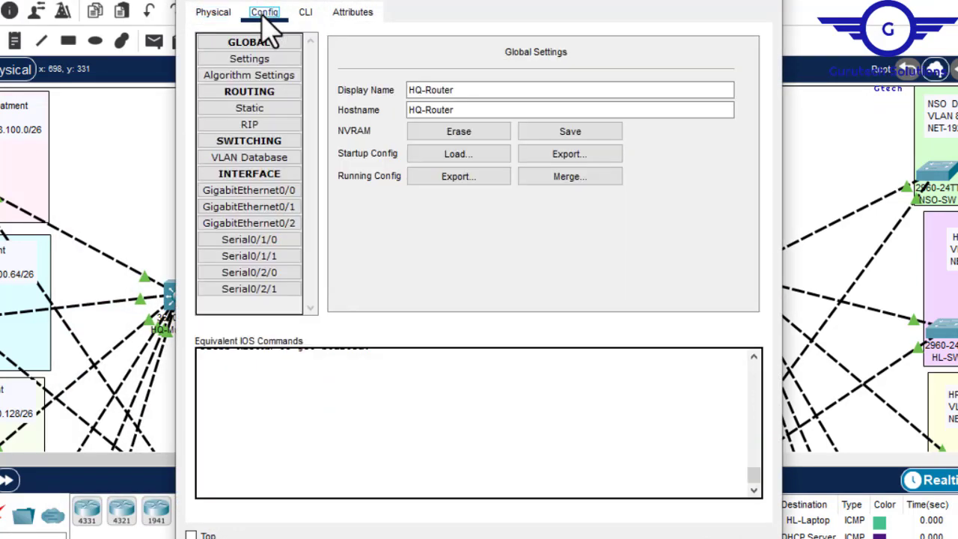
pyautogui.click(304, 15)
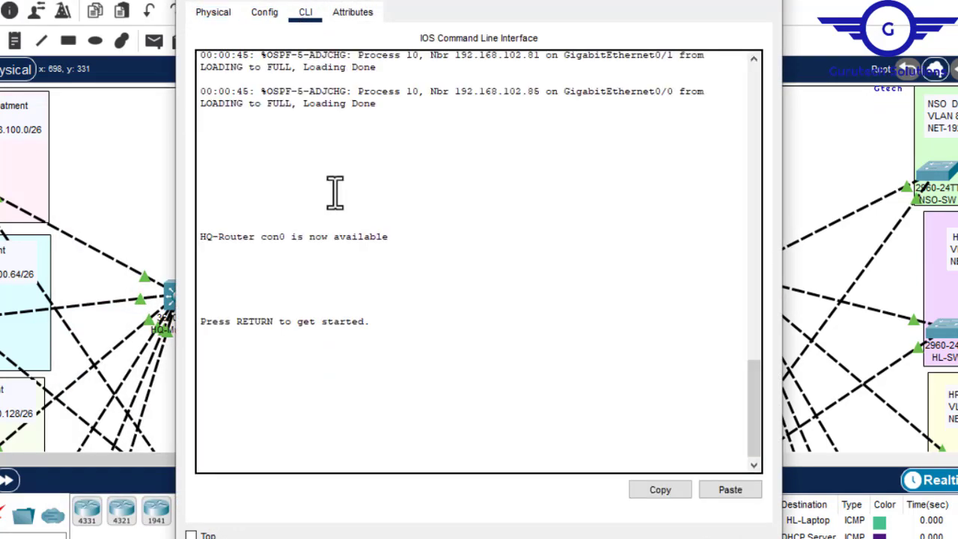
pyautogui.press('Return')
pyautogui.press('Return')
pyautogui.press('Return')
pyautogui.click(264, 12)
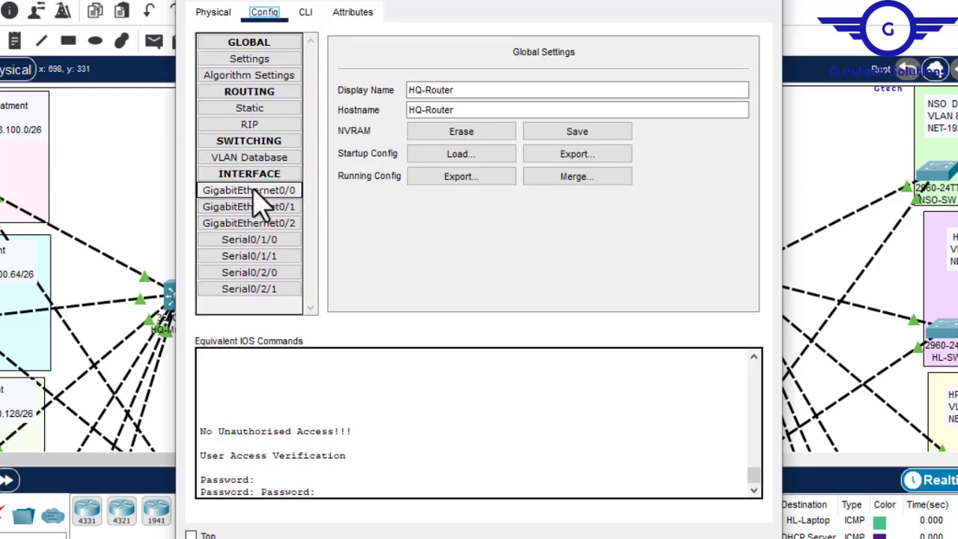
pyautogui.click(278, 192)
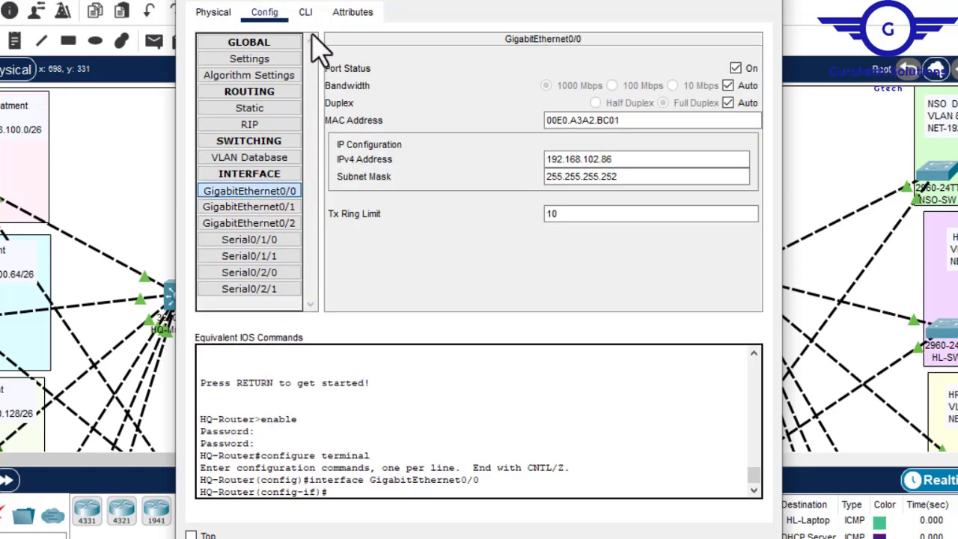
# - Go to HQ-Router's command line and exit interface mode to global configuration mode
pyautogui.click(305, 14)
pyautogui.press('Return')
pyautogui.press('Return')
pyautogui.write('ex')
pyautogui.press('Return')
pyautogui.press('Return')
pyautogui.press('Return')
pyautogui.press('Return')
pyautogui.press('Return')
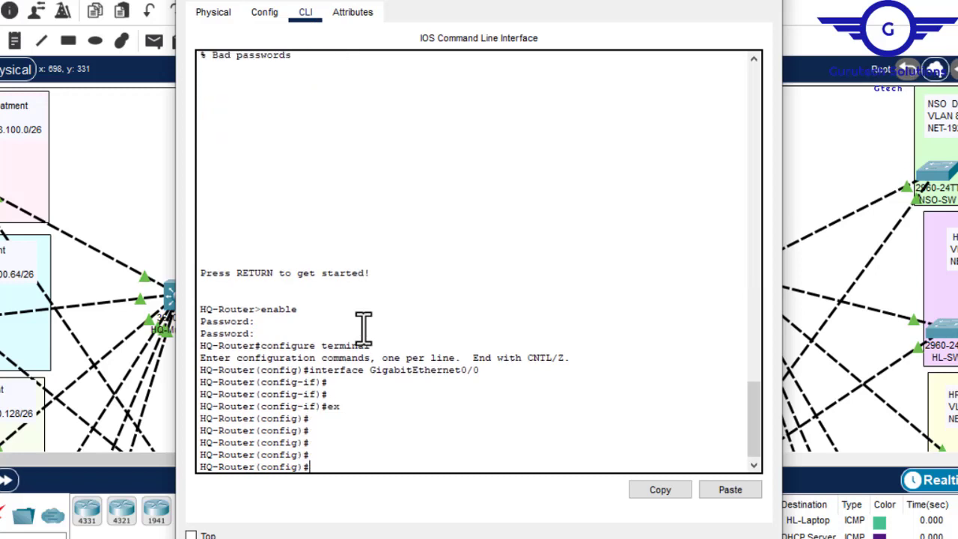
# - Begin an access-list 110 permit ip entry on HQ-Router with source 192.168.100.0 and wildcard 0.0.0.255, checking the first HQ summary in the notes
pyautogui.write('acc')
pyautogui.press('Tab')
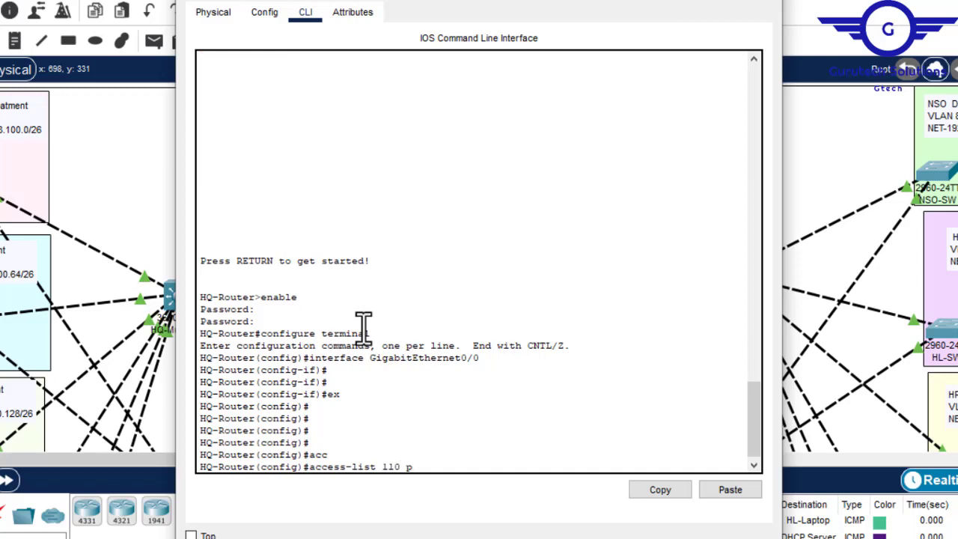
pyautogui.press('Tab')
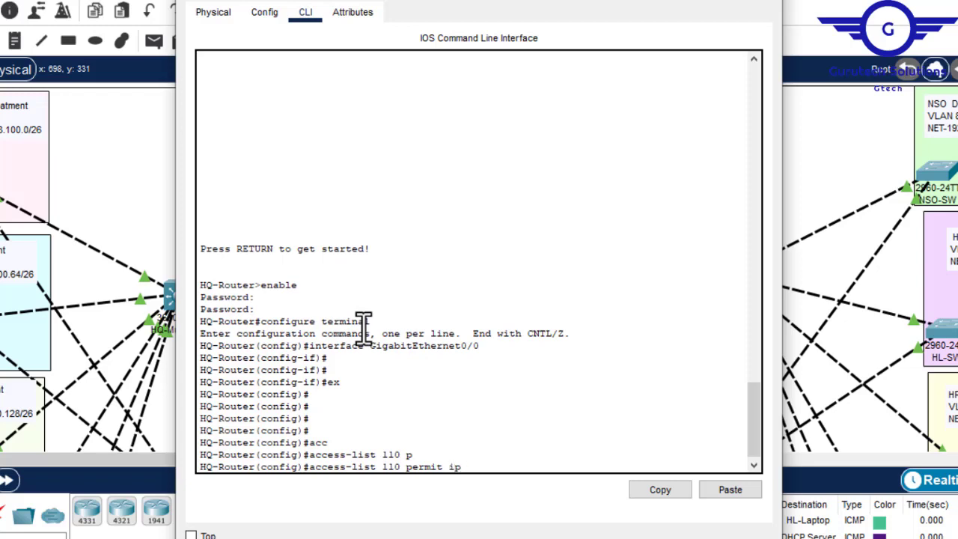
pyautogui.moveTo(686, 535)
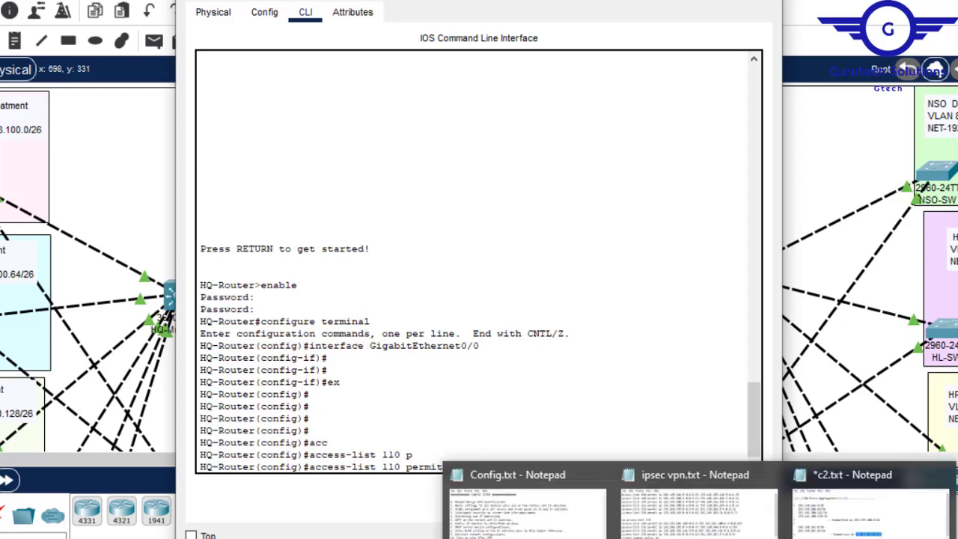
pyautogui.click(868, 502)
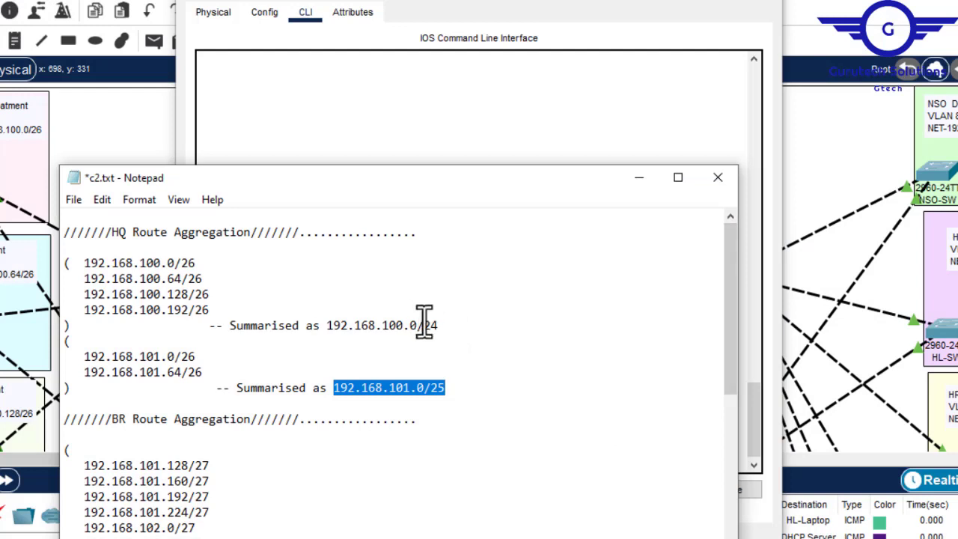
pyautogui.click(507, 118)
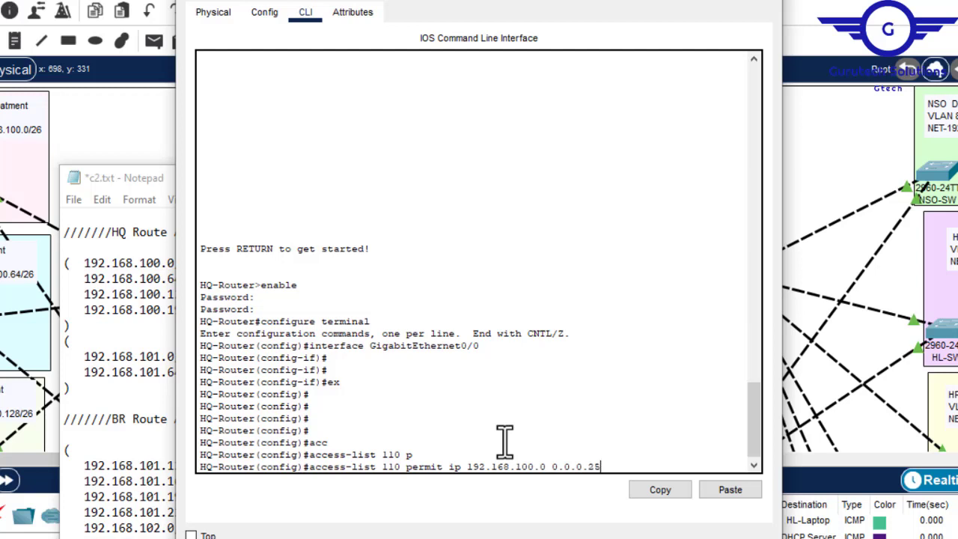
pyautogui.click(156, 365)
pyautogui.moveTo(440, 325); pyautogui.dragTo(426, 327)
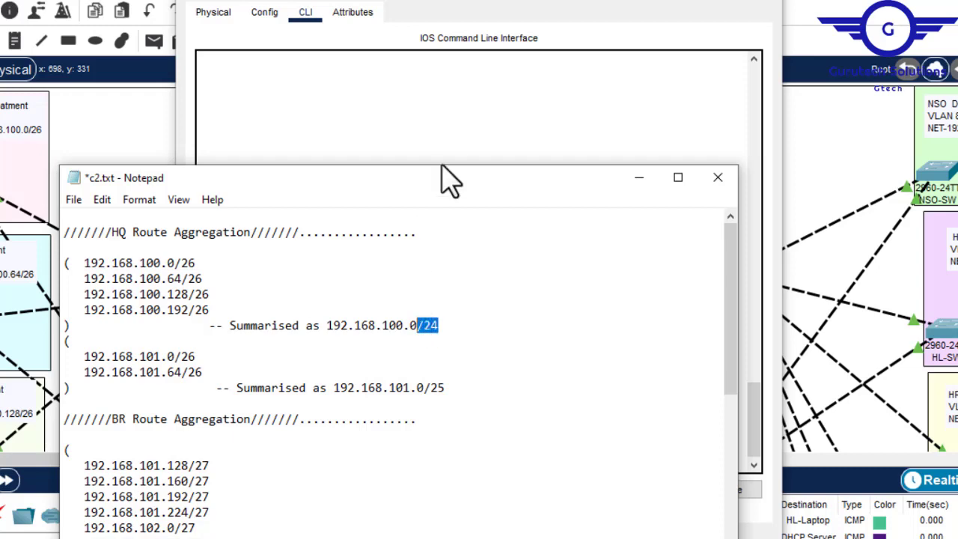
pyautogui.click(454, 141)
# - Return to the c2.txt notes and copy the BR summary's network address 192.168.101.128
pyautogui.click(154, 324)
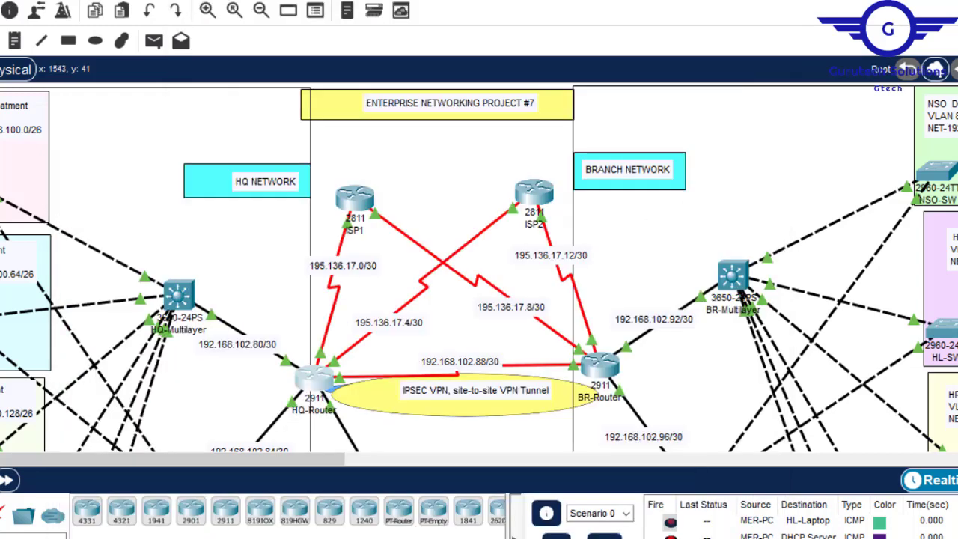
pyautogui.scroll(-4, 479, 267)
pyautogui.scroll(3, 479, 267)
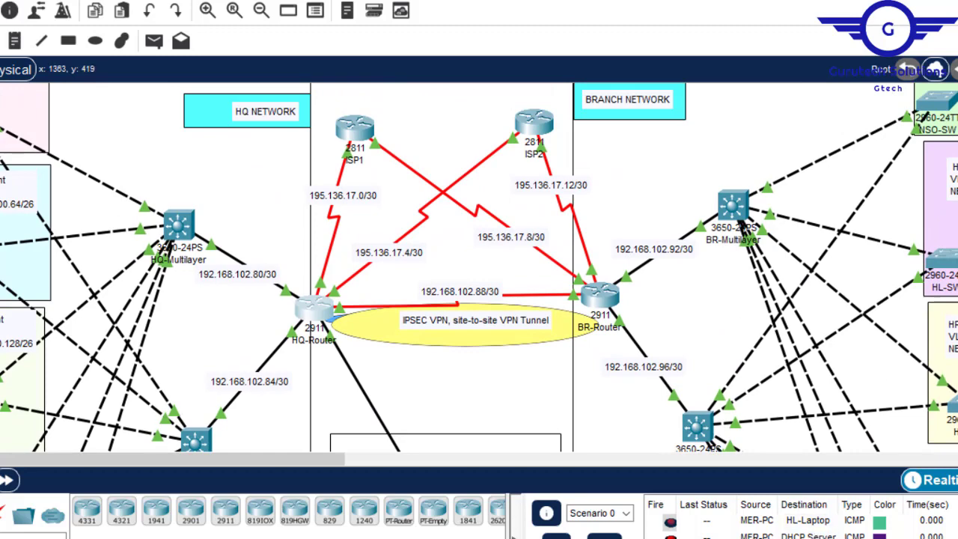
pyautogui.moveTo(779, 532)
pyautogui.click(849, 532)
pyautogui.moveTo(736, 389); pyautogui.dragTo(734, 421)
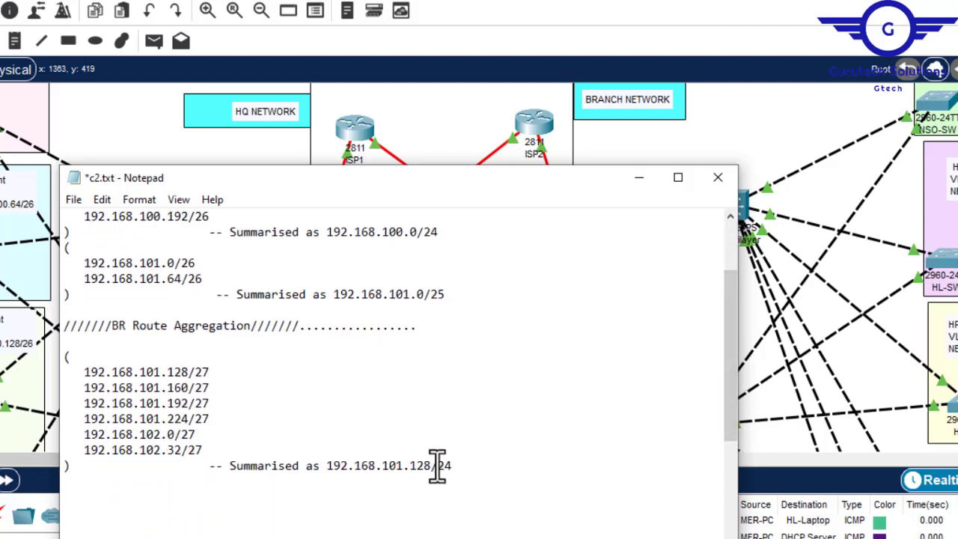
pyautogui.moveTo(432, 465); pyautogui.dragTo(331, 467)
pyautogui.press('super+c')
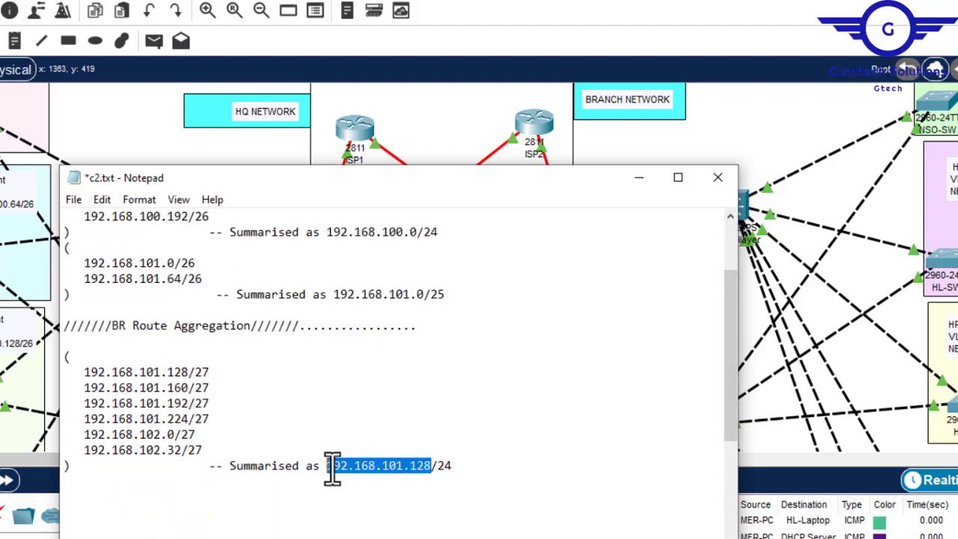
# - Complete HQ-Router's access-list 110 entry with destination 192.168.101.128 and wildcard 0.0.0.255, and submit it
pyautogui.click(442, 129)
pyautogui.click(313, 314)
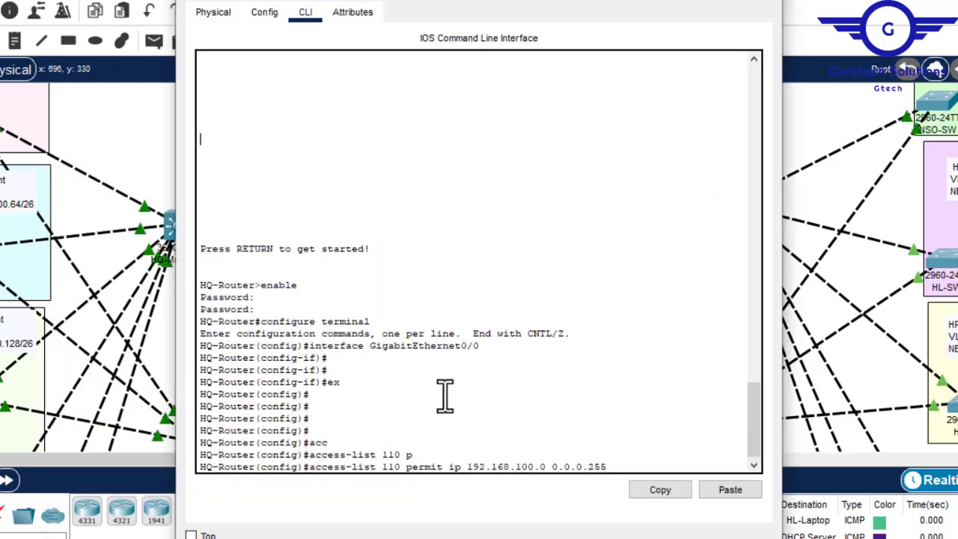
pyautogui.rightClick(570, 416)
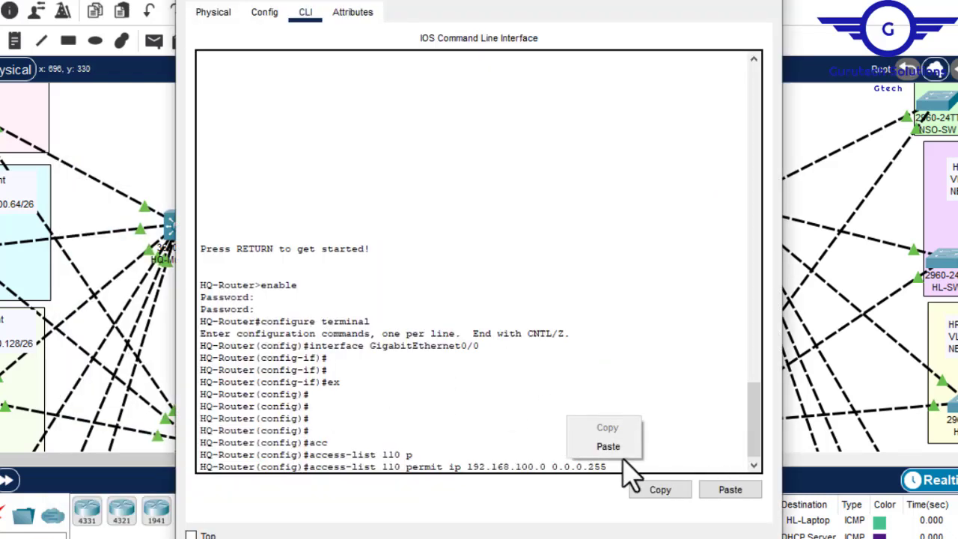
pyautogui.click(613, 446)
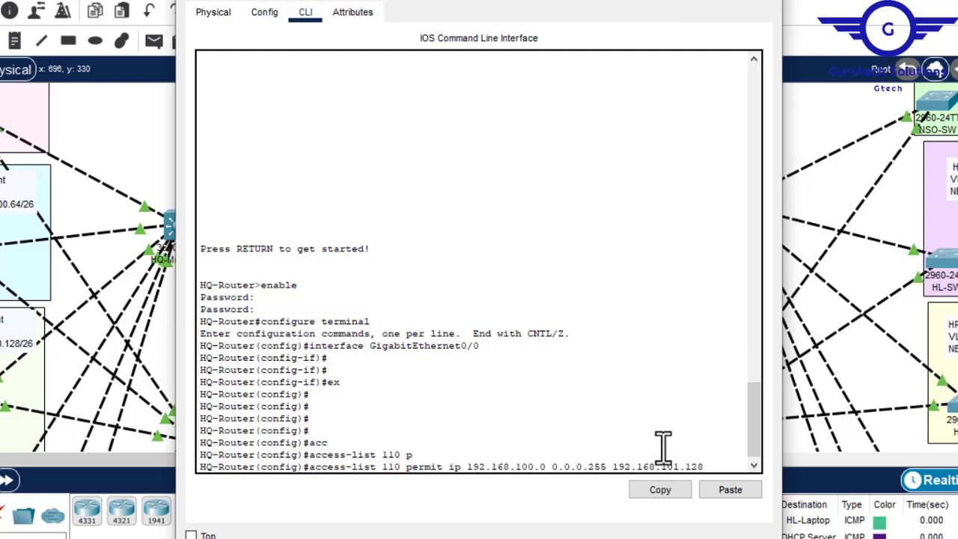
pyautogui.write('0.0.0.')
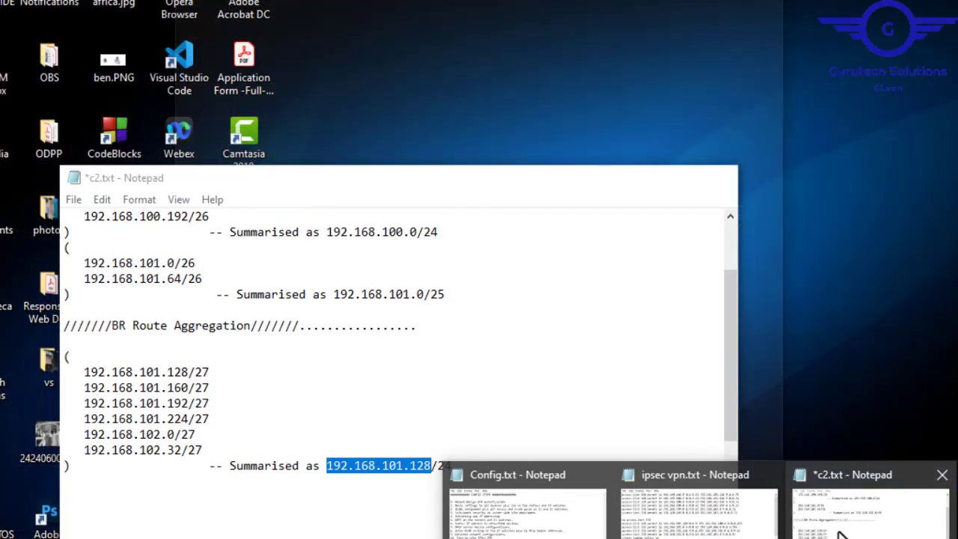
pyautogui.click(841, 531)
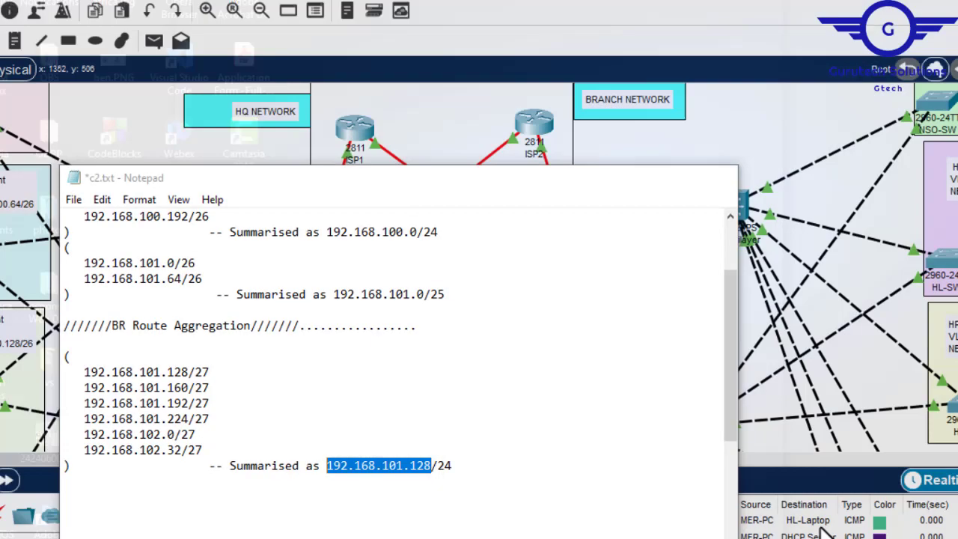
pyautogui.click(438, 148)
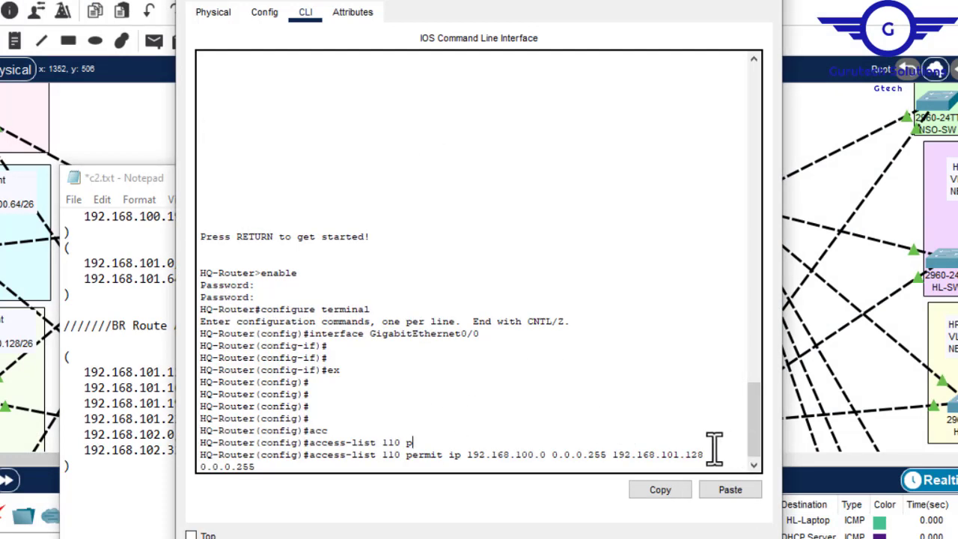
pyautogui.press('Return')
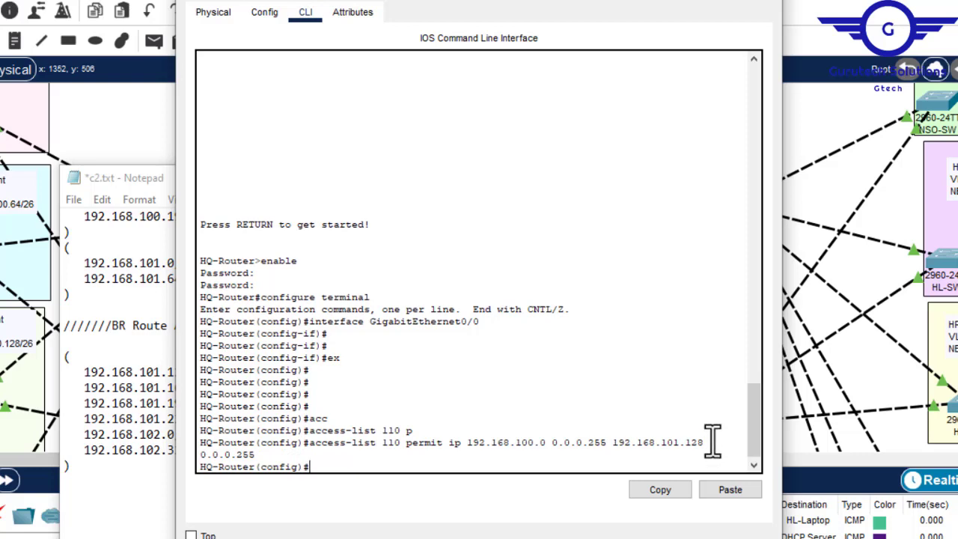
# - Compare the second HQ summary with the BR summary in the notes and copy the HQ network address 192.168.101.0
pyautogui.click(681, 1)
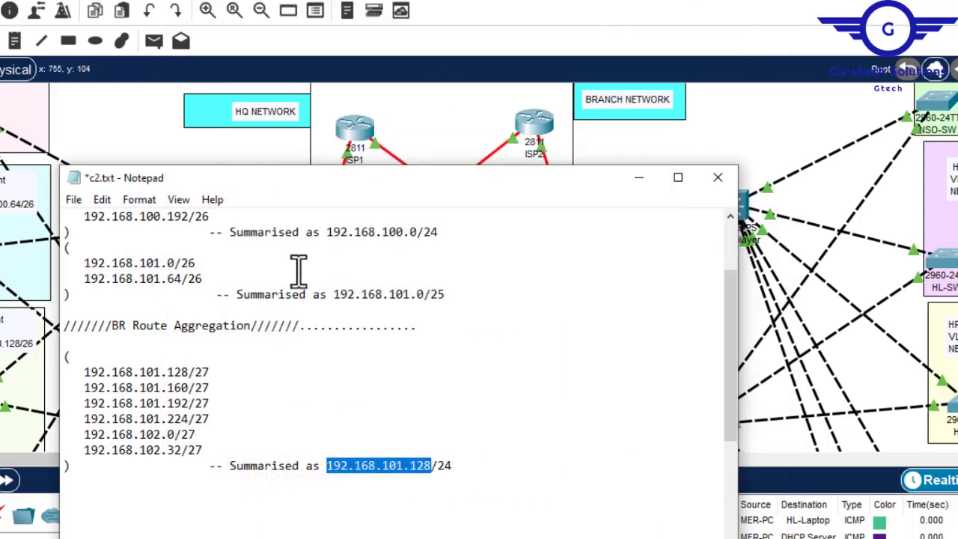
pyautogui.moveTo(446, 294); pyautogui.dragTo(337, 294)
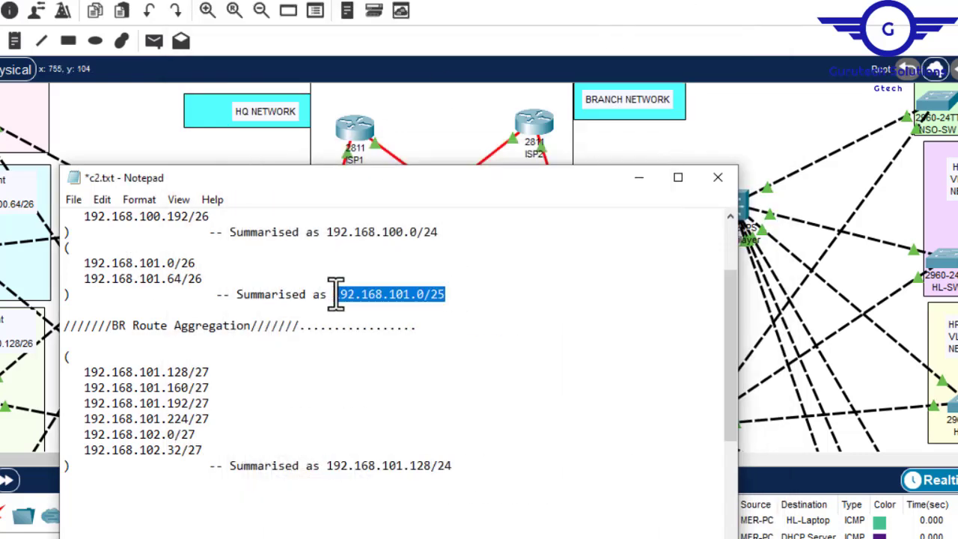
pyautogui.moveTo(461, 466); pyautogui.dragTo(333, 466)
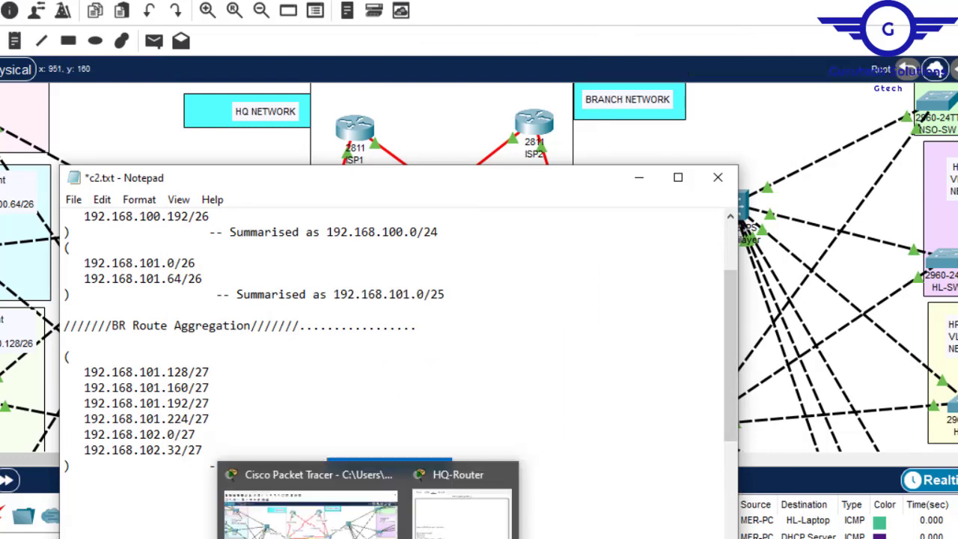
pyautogui.moveTo(424, 295); pyautogui.dragTo(339, 295)
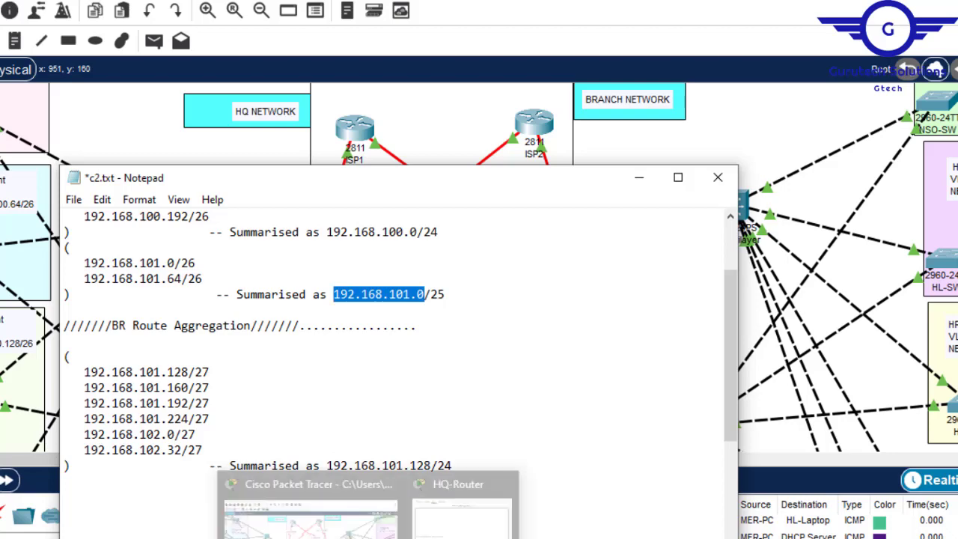
# - Recall HQ-Router's access-list 110 entry in its command line and replace the source with the copied network address 192.168.101.0
pyautogui.click(486, 517)
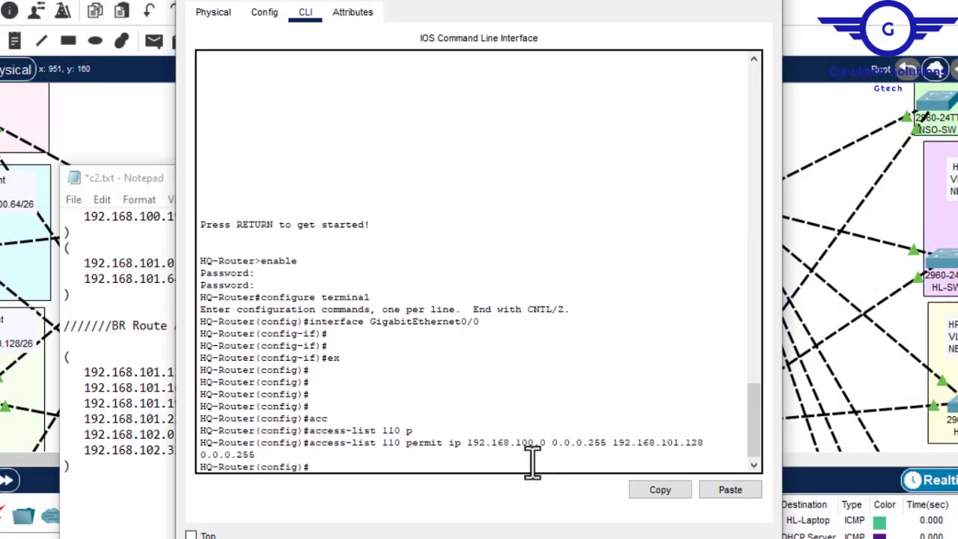
pyautogui.press('Return')
pyautogui.press('Return')
pyautogui.press('Return')
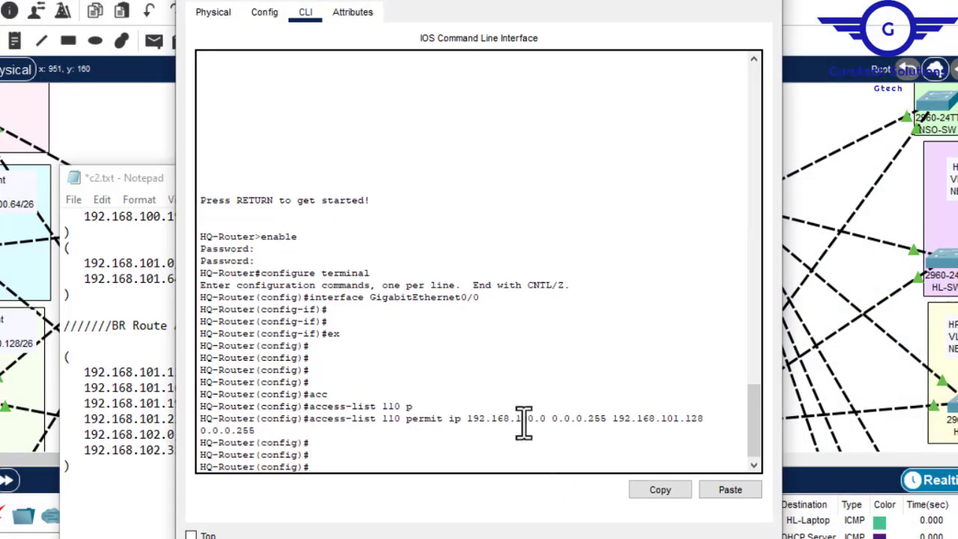
pyautogui.press('Up')
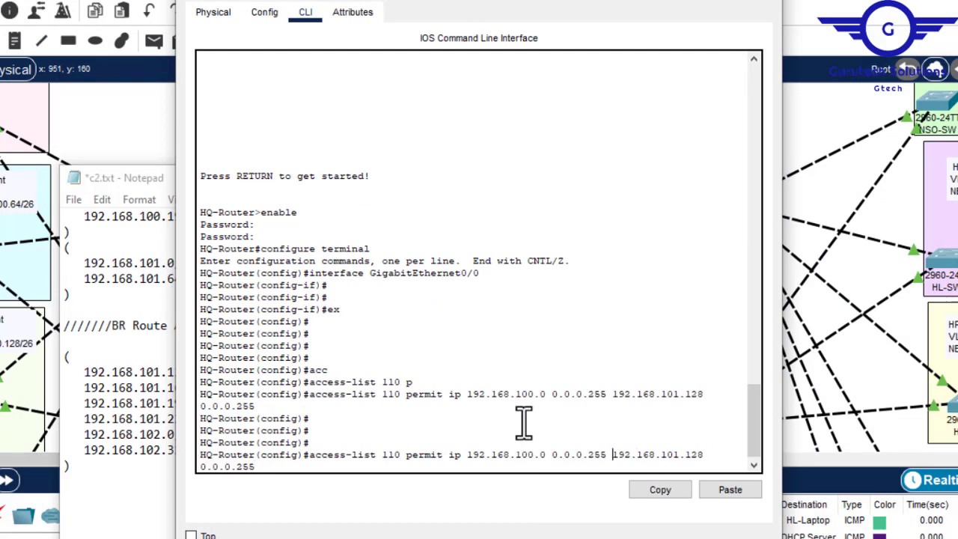
pyautogui.press('BackSpace')
pyautogui.press('BackSpace')
pyautogui.press('BackSpace')
pyautogui.press('BackSpace')
pyautogui.press('BackSpace')
pyautogui.press('BackSpace')
pyautogui.press('BackSpace')
pyautogui.press('BackSpace')
pyautogui.press('BackSpace')
pyautogui.press('BackSpace')
pyautogui.press('BackSpace')
pyautogui.press('BackSpace')
pyautogui.press('BackSpace')
pyautogui.press('BackSpace')
pyautogui.press('BackSpace')
pyautogui.press('BackSpace')
pyautogui.press('BackSpace')
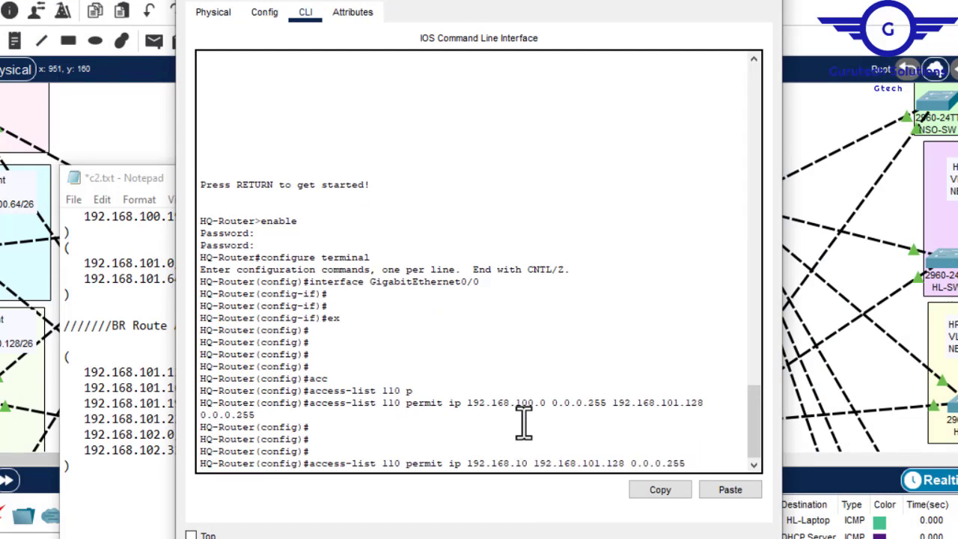
pyautogui.press('BackSpace')
pyautogui.press('BackSpace')
pyautogui.press('BackSpace')
pyautogui.press('BackSpace')
pyautogui.press('BackSpace')
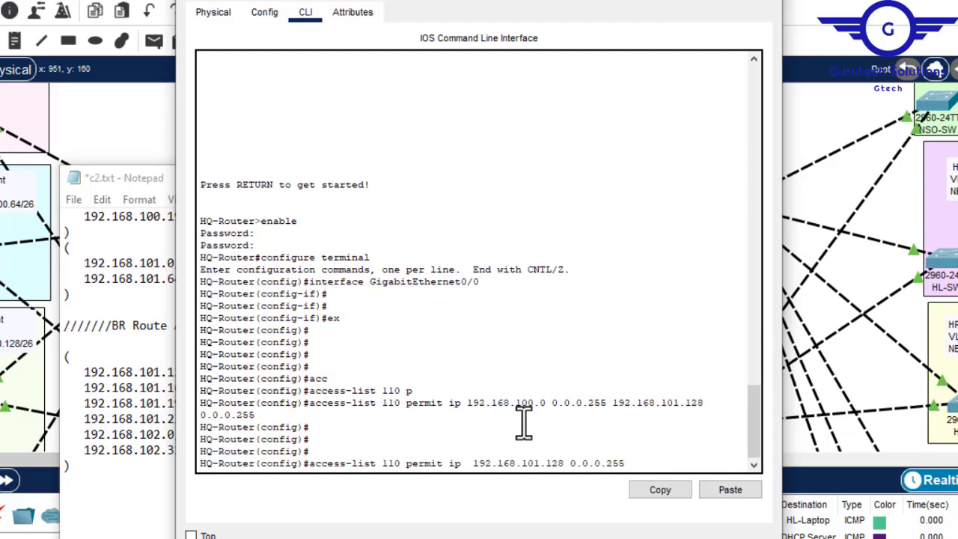
pyautogui.click(736, 494)
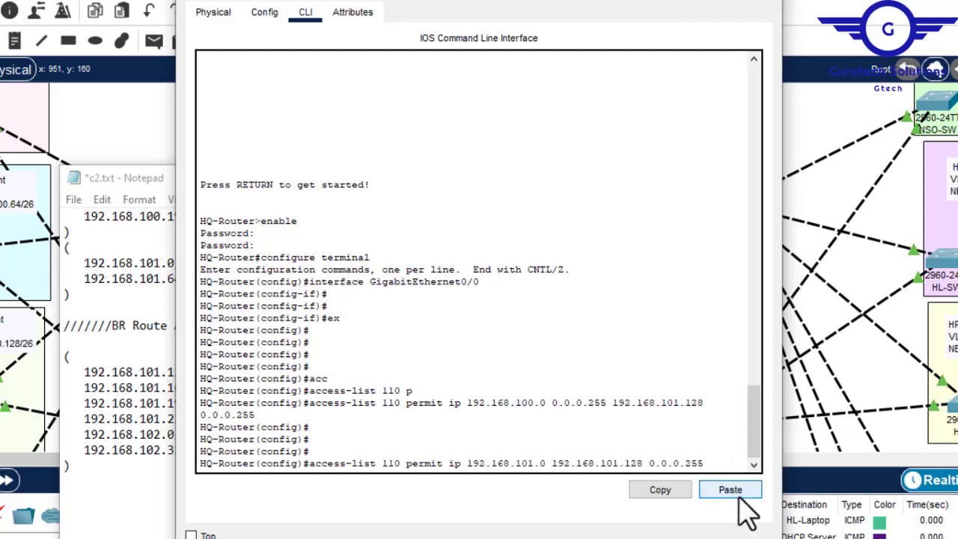
# - Check the second HQ summary's prefix in the notes, add source wildcard 0.0.0.127 to HQ-Router's recalled access-list 110 entry and submit it
pyautogui.click(164, 322)
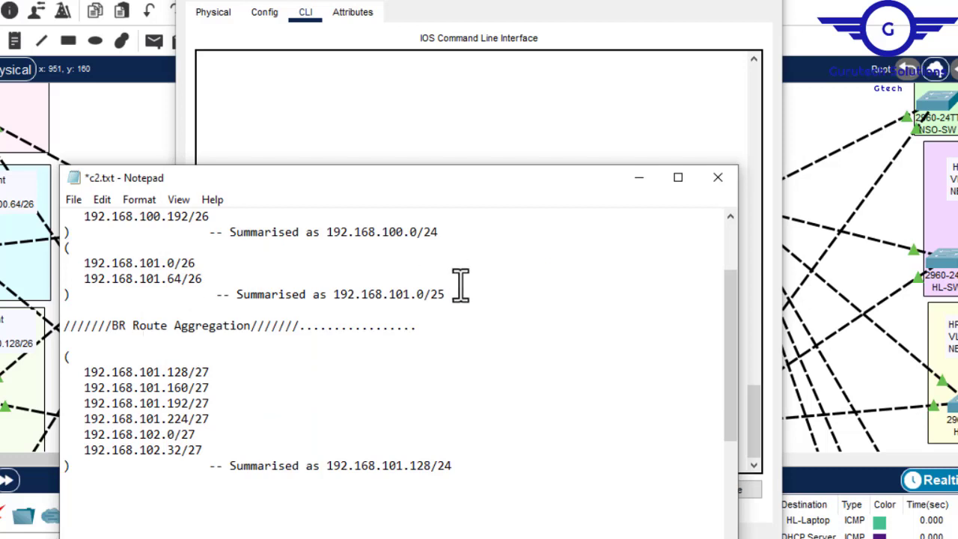
pyautogui.moveTo(449, 292); pyautogui.dragTo(439, 294)
pyautogui.click(487, 132)
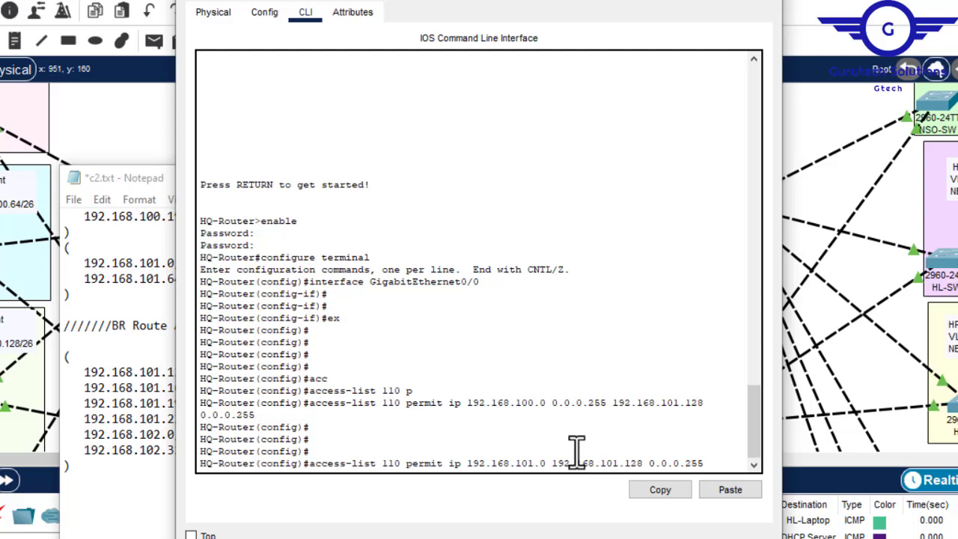
pyautogui.write('0')
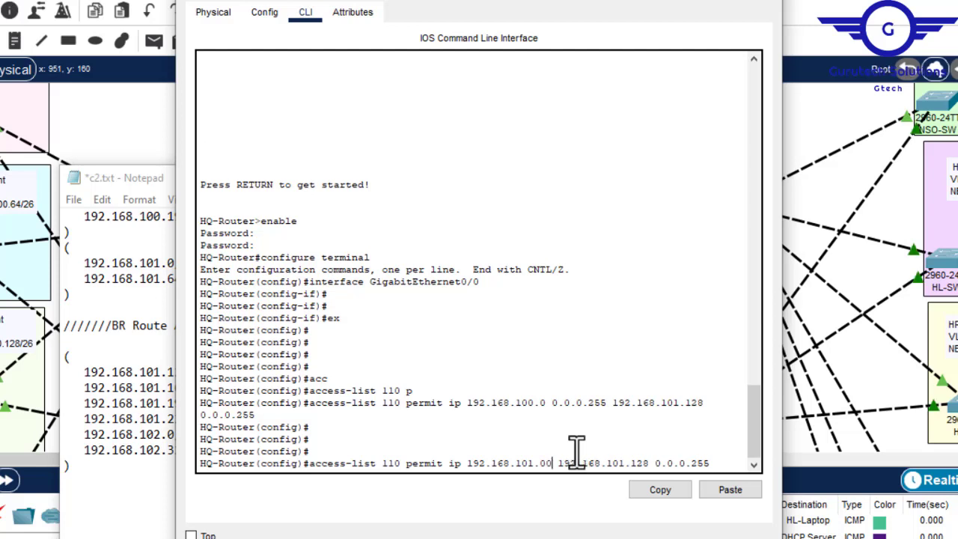
pyautogui.press('BackSpace')
pyautogui.write('0.')
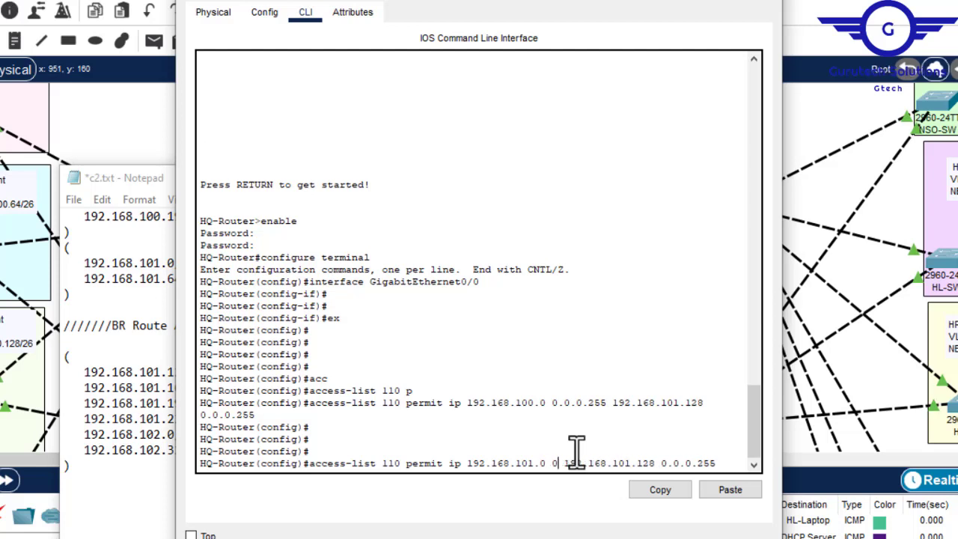
pyautogui.write('0.0 ')
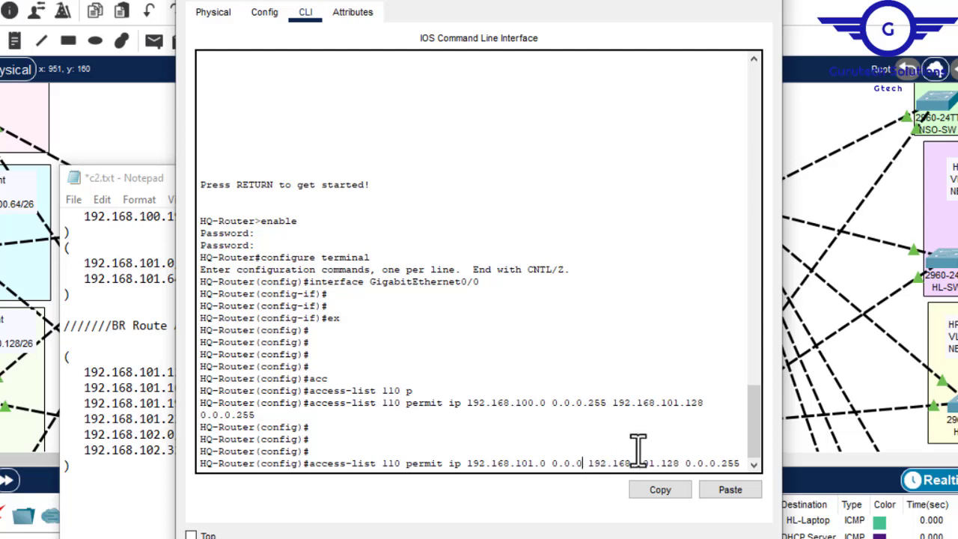
pyautogui.write('.')
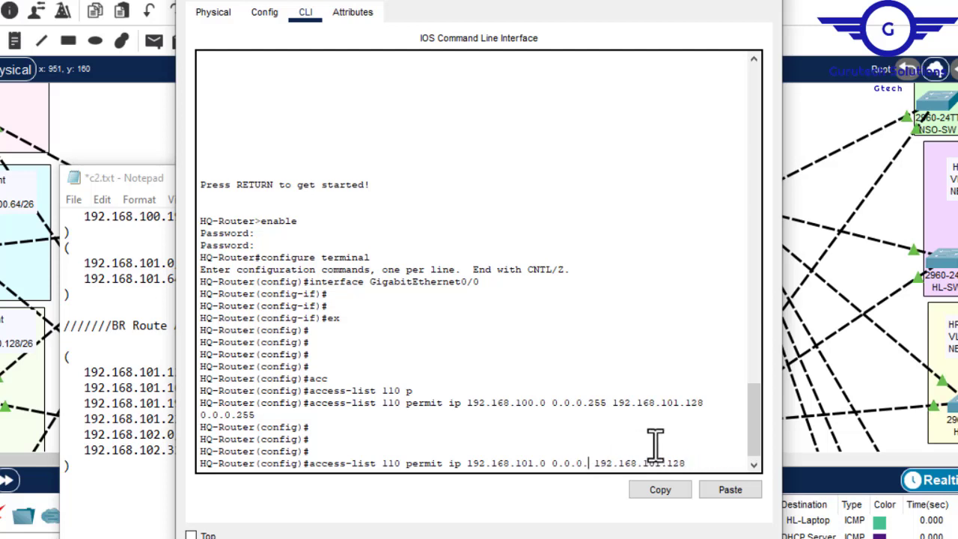
pyautogui.write('127')
pyautogui.press('Return')
# - Save HQ-Router's configuration with do wr, close the router window and minimise the c2.txt notes
pyautogui.write('do w')
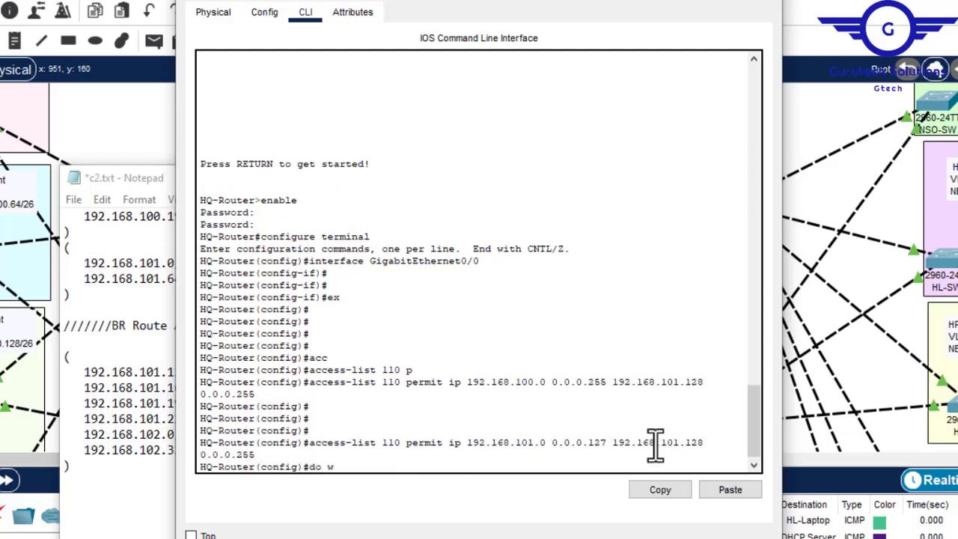
pyautogui.write('r')
pyautogui.press('Return')
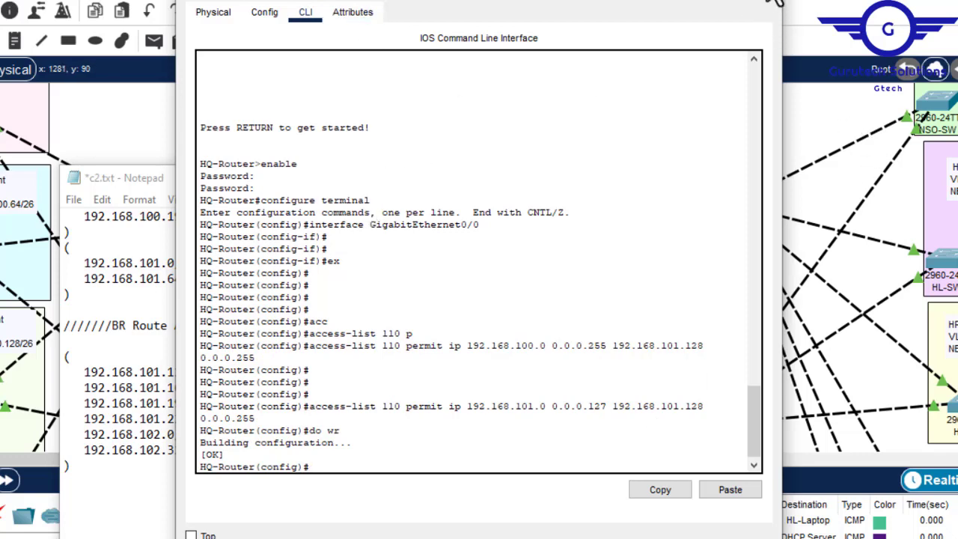
pyautogui.click(766, 1)
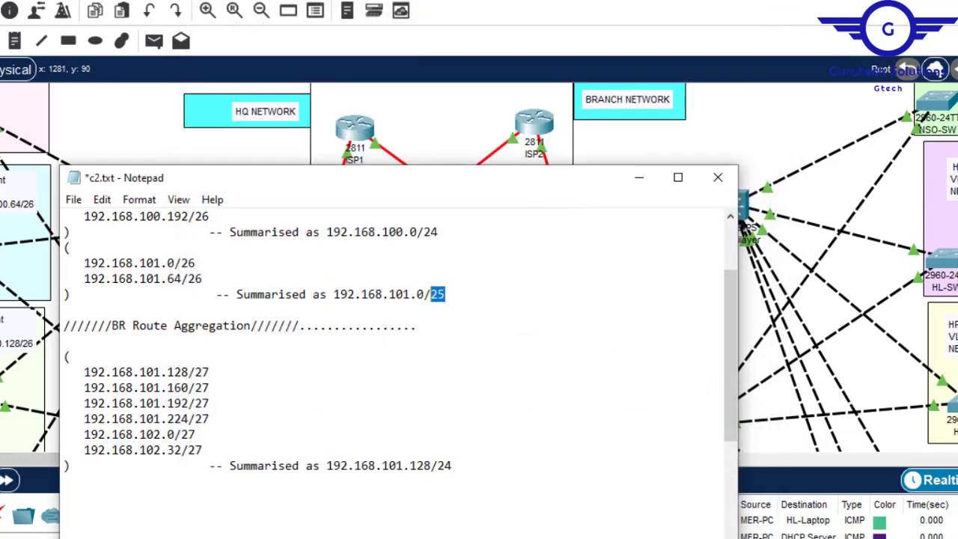
pyautogui.click(639, 180)
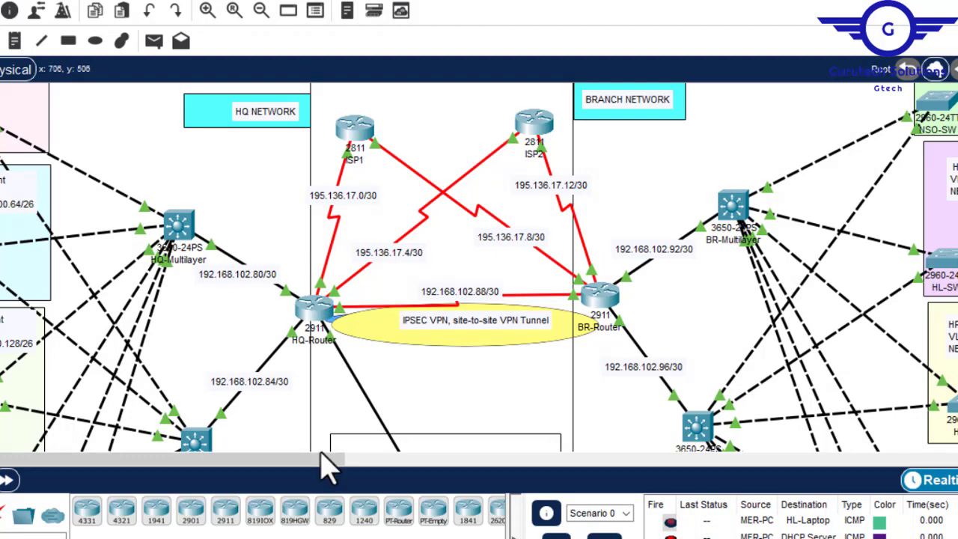
# - Open BR-Router in the topology, select its GigabitEthernet0/1 interface configuration and switch to the command line
pyautogui.hscroll(-3, 298, 471)
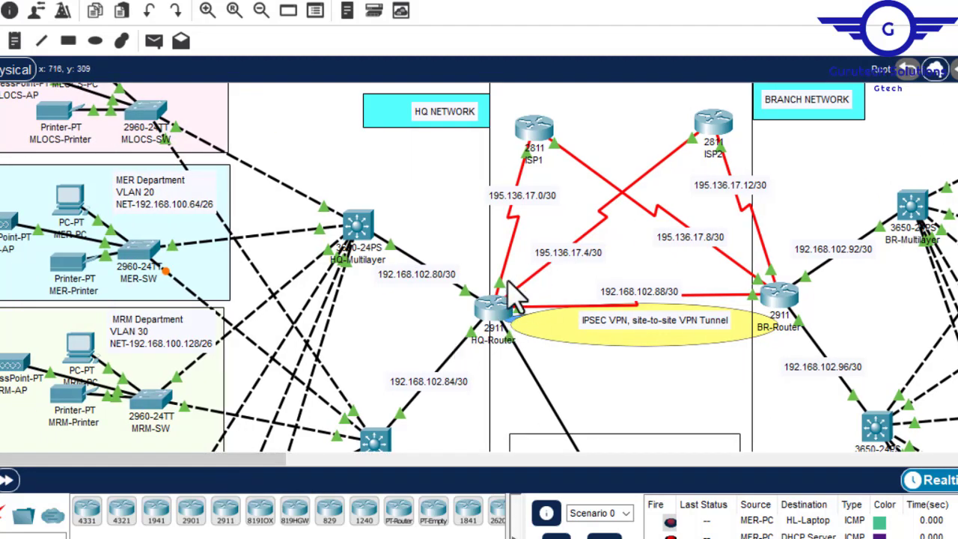
pyautogui.hscroll(1, 278, 468)
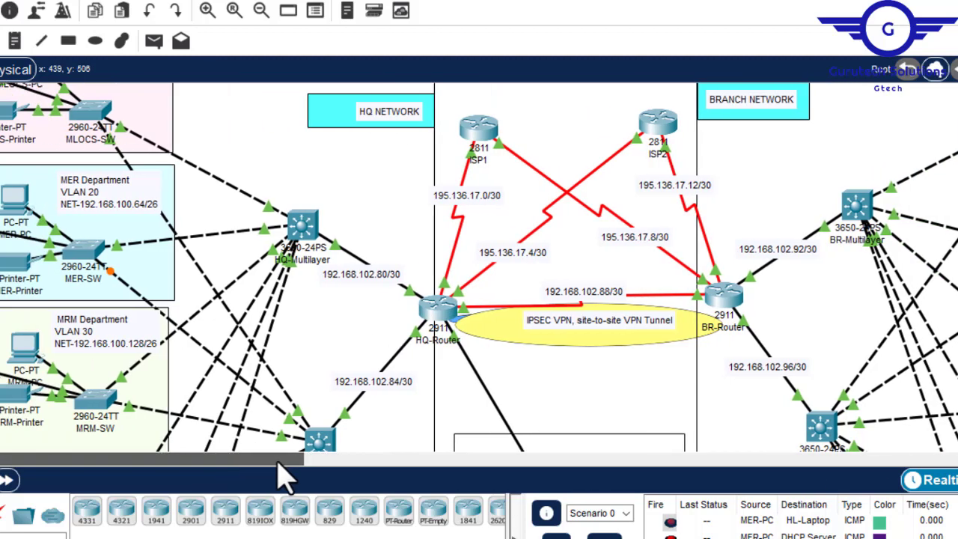
pyautogui.hscroll(-1, 274, 471)
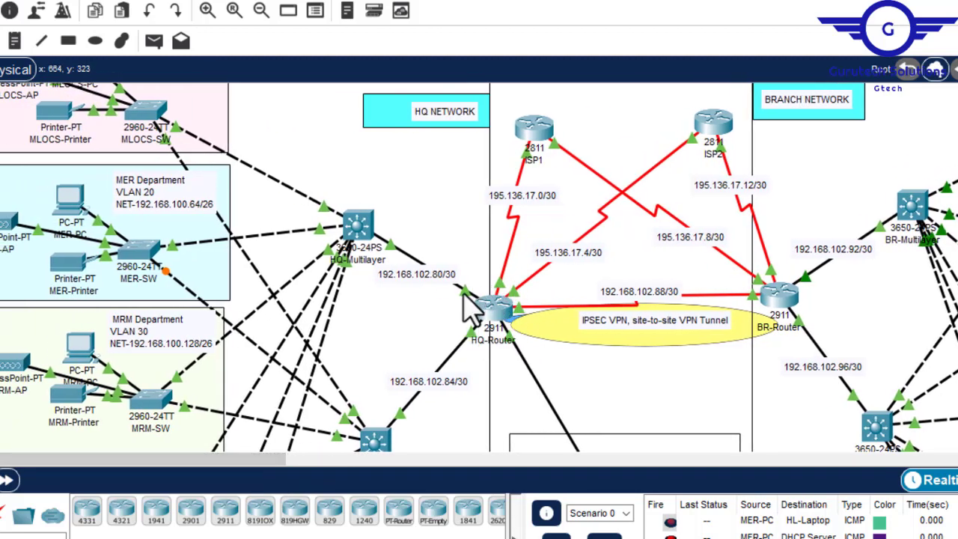
pyautogui.moveTo(223, 458); pyautogui.dragTo(321, 468)
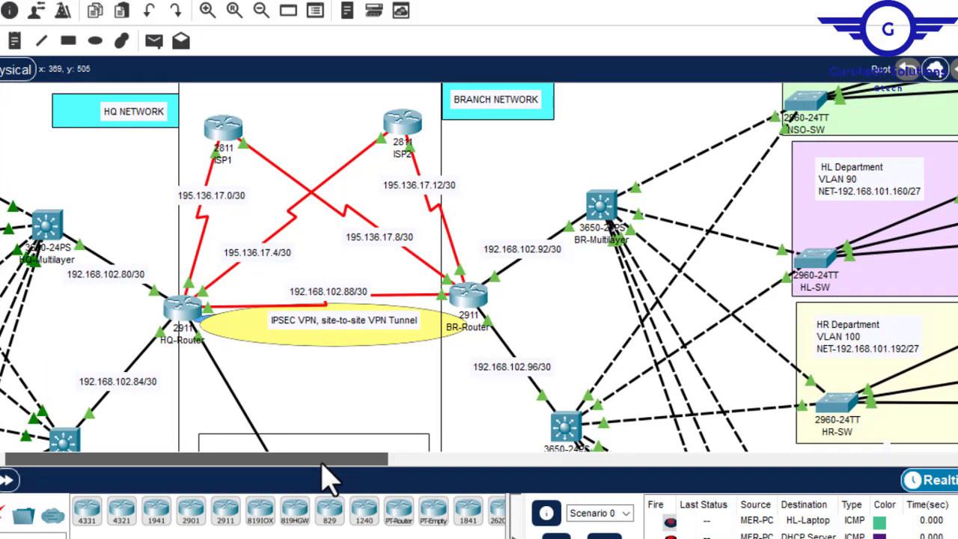
pyautogui.click(464, 294)
pyautogui.click(265, 13)
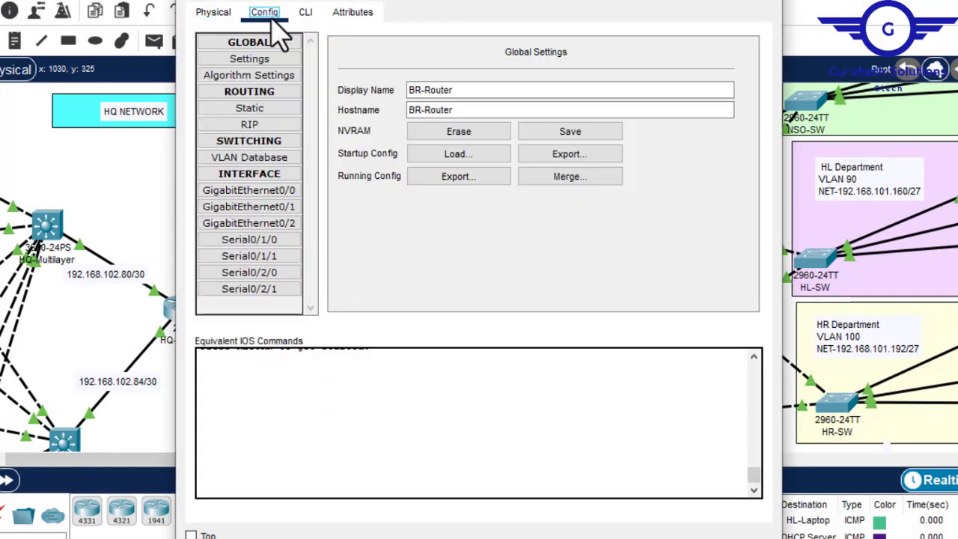
pyautogui.click(274, 213)
pyautogui.click(305, 12)
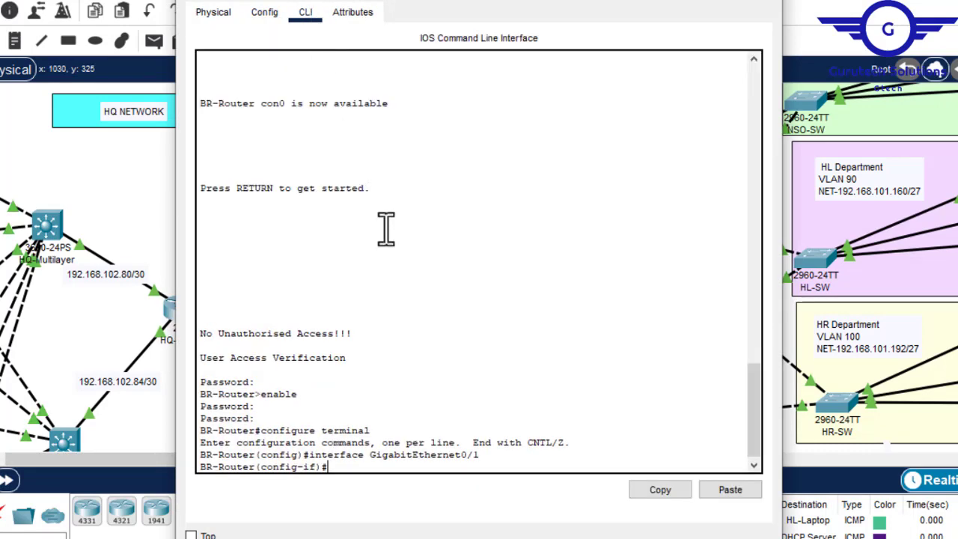
# - Exit interface mode on BR-Router with ex to return to global configuration mode
pyautogui.press('Return')
pyautogui.press('Return')
pyautogui.write('ex')
pyautogui.press('Return')
pyautogui.press('Return')
pyautogui.press('Return')
pyautogui.press('Return')
pyautogui.press('Return')
pyautogui.press('Return')
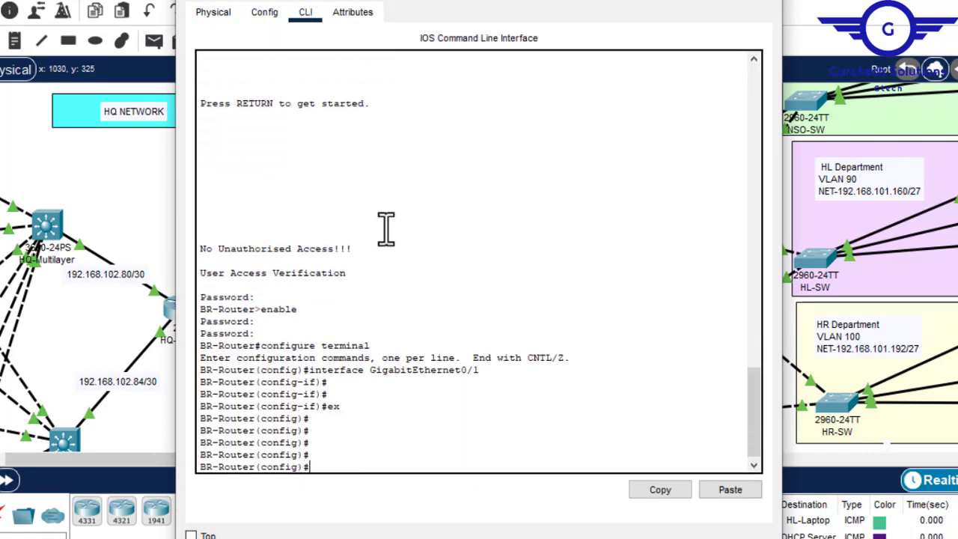
# - Begin an access-list 110 permit ip entry on BR-Router
pyautogui.write('acc')
pyautogui.press('Tab')
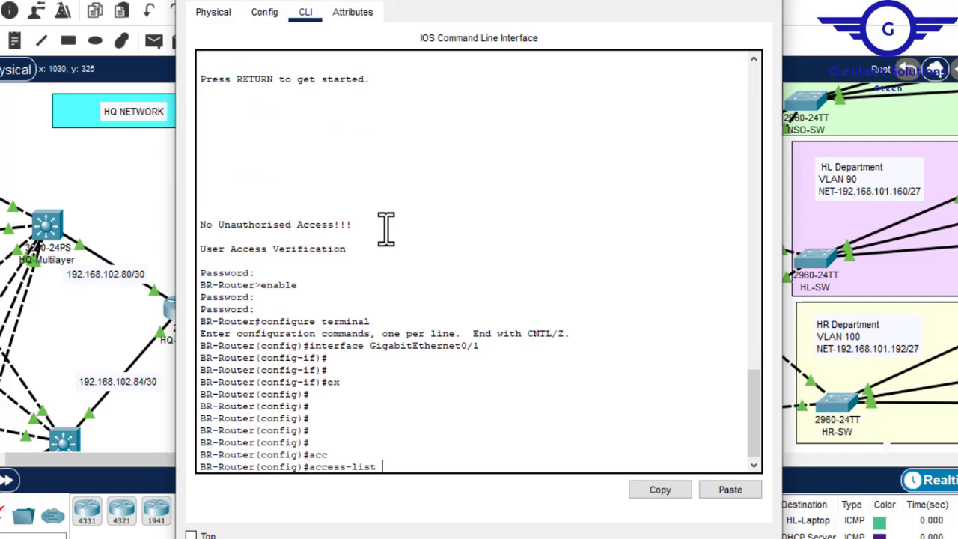
pyautogui.write('110 p')
pyautogui.press('Tab')
pyautogui.write('ip')
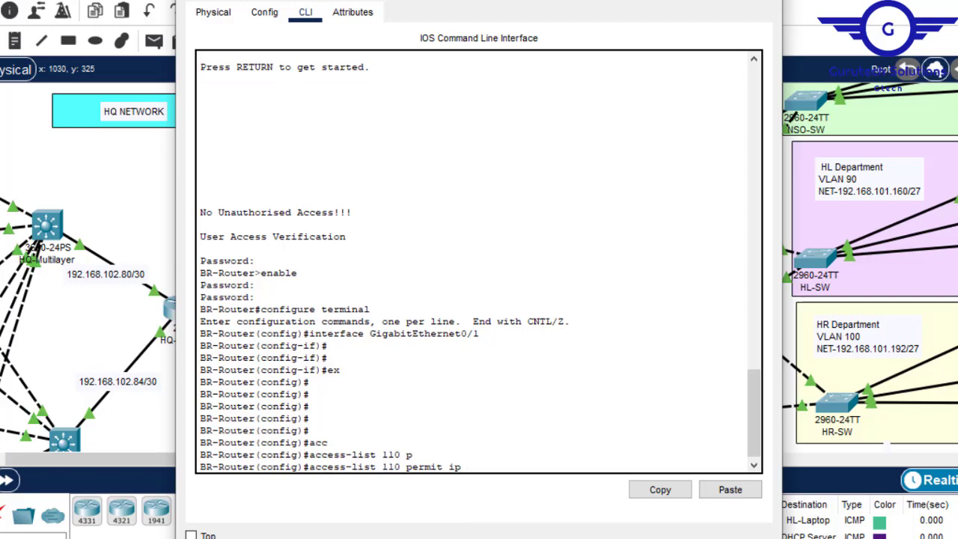
# - Copy the BR summary's address 192.168.101.128 from the c2.txt notes into BR-Router's entry as source, with wildcard 0.0.0.255
pyautogui.moveTo(368, 538)
pyautogui.moveTo(700, 538)
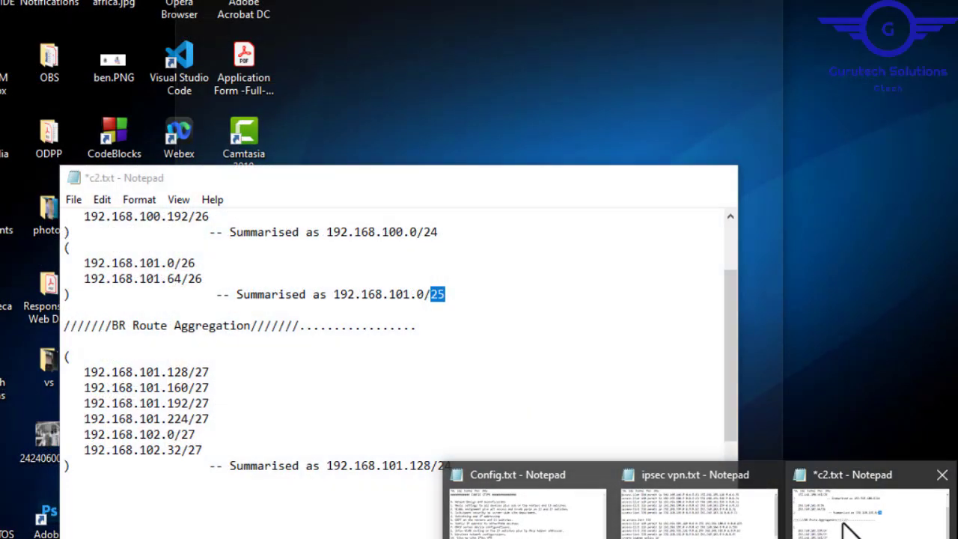
pyautogui.click(846, 524)
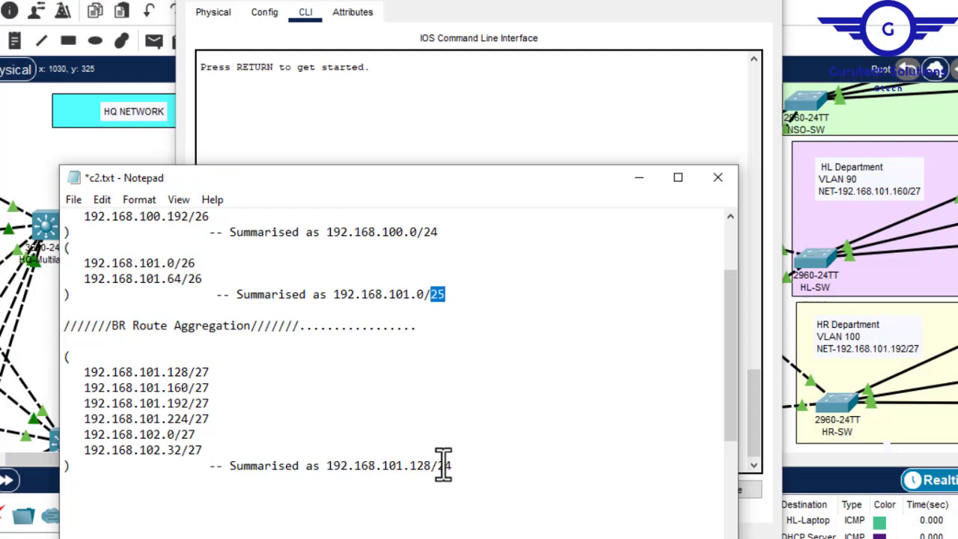
pyautogui.moveTo(432, 465); pyautogui.dragTo(332, 466)
pyautogui.press('super+c')
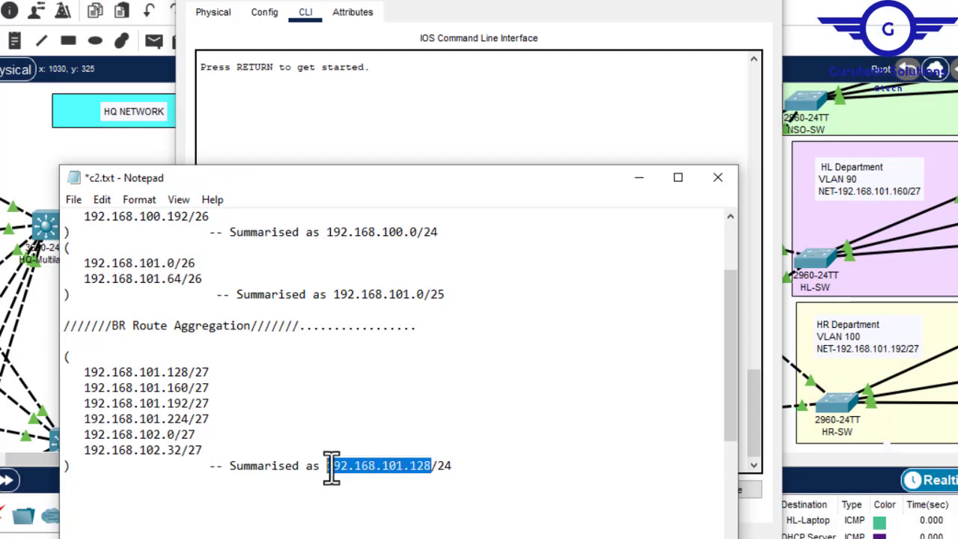
pyautogui.click(402, 138)
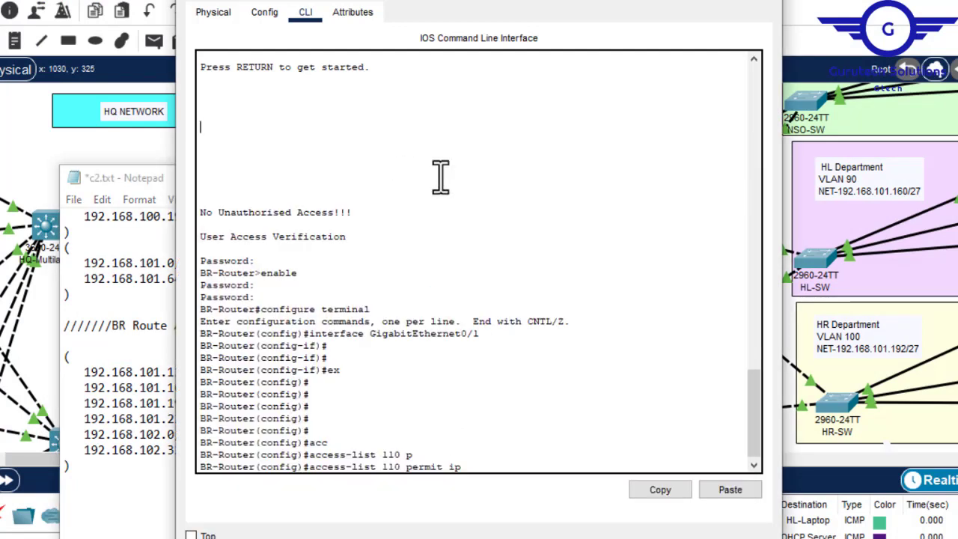
pyautogui.click(730, 491)
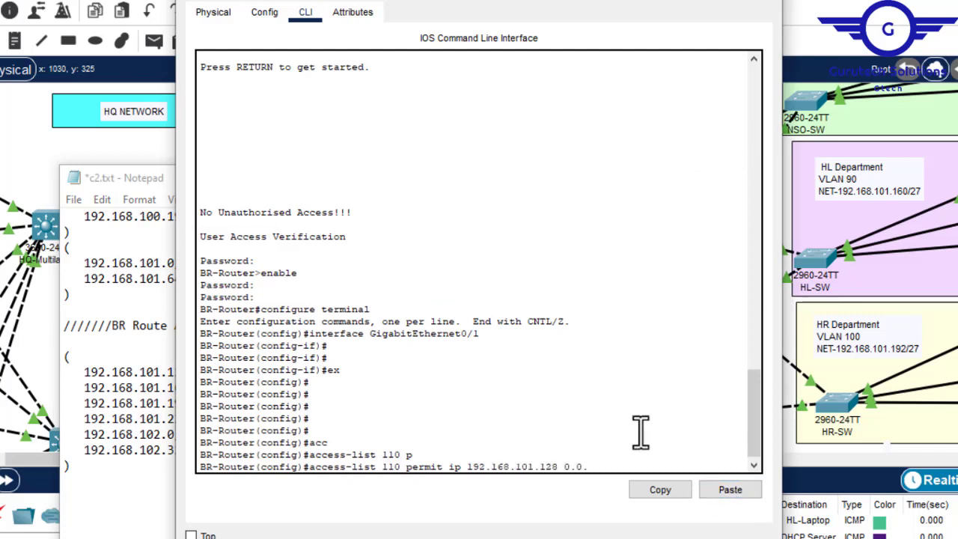
pyautogui.write('0.0.0.255')
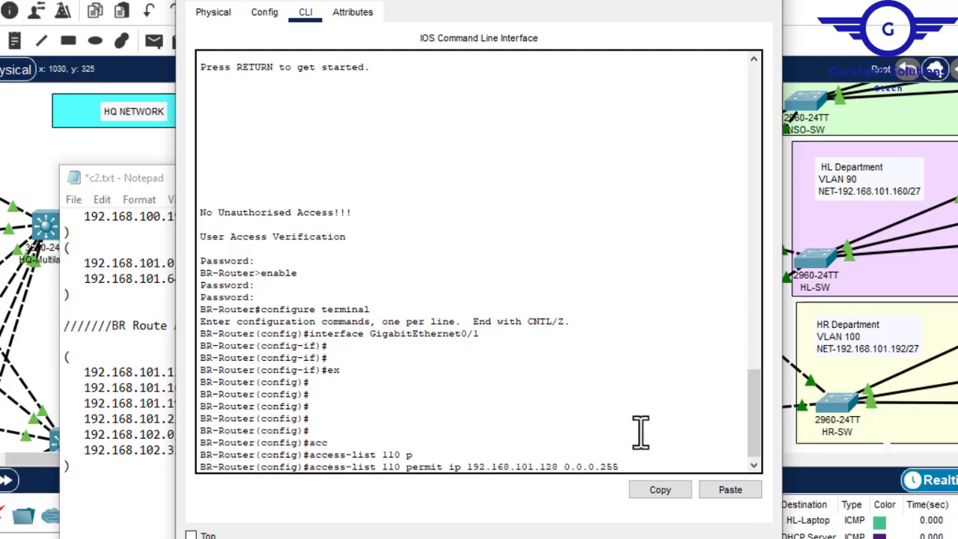
# - Copy the first HQ summary's address 192.168.100.0 from the notes as BR-Router's entry destination, add wildcard 0.0.0.255 and submit it
pyautogui.click(157, 281)
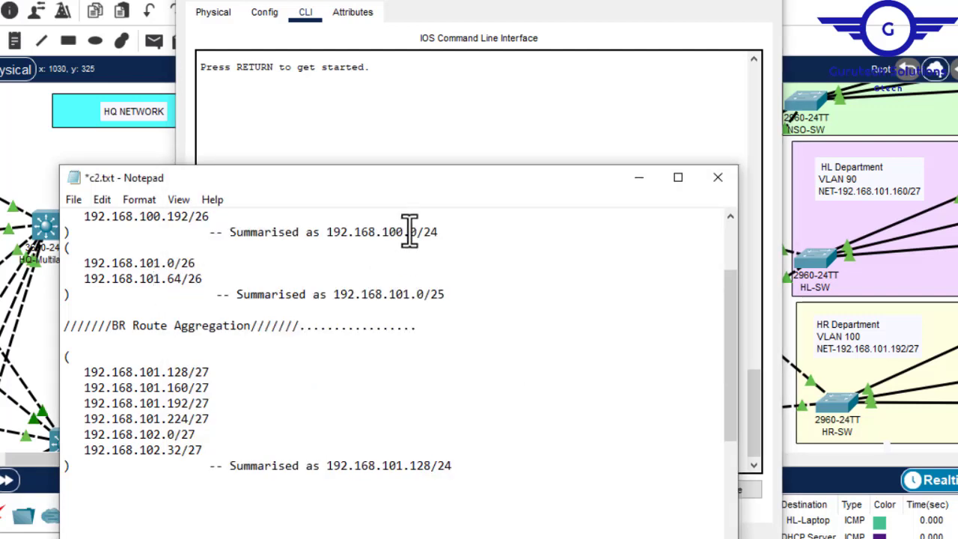
pyautogui.click(440, 232)
pyautogui.moveTo(419, 232); pyautogui.dragTo(334, 232)
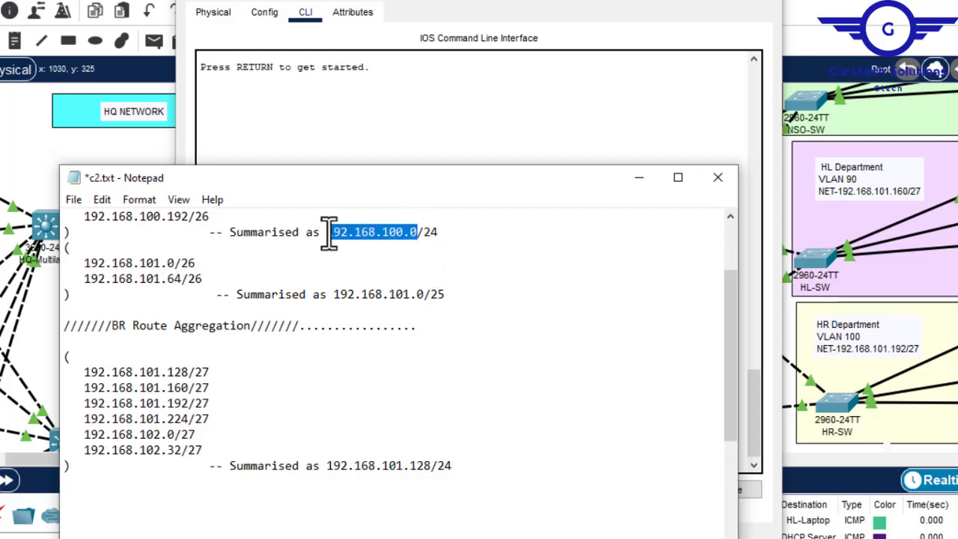
pyautogui.click(554, 107)
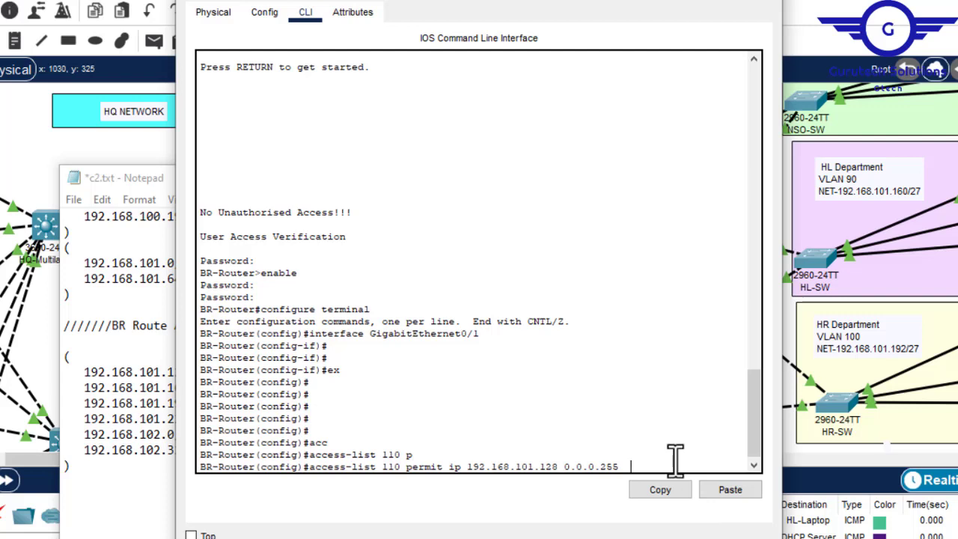
pyautogui.click(726, 490)
pyautogui.write('0.0.0.255')
pyautogui.press('Return')
pyautogui.press('Return')
pyautogui.press('Return')
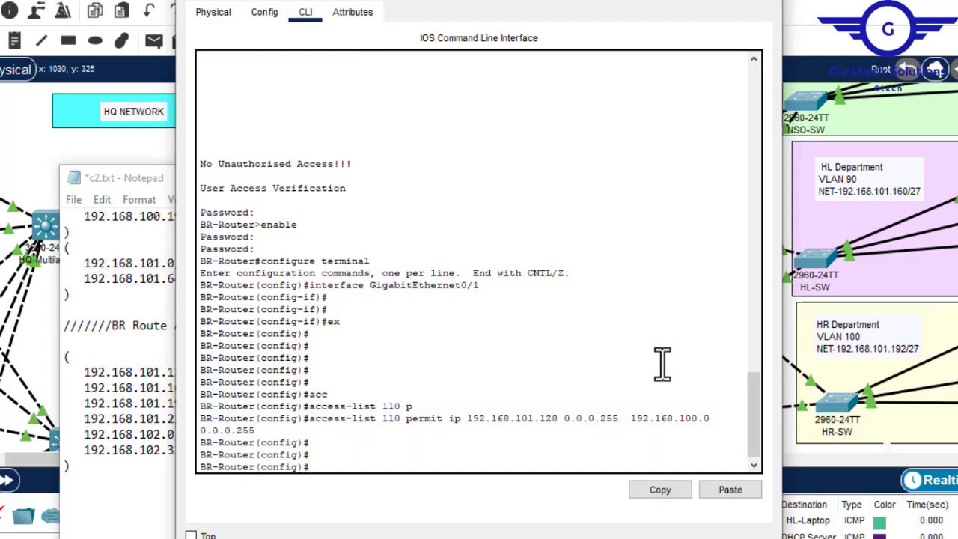
# - Recall BR-Router's last access-list 110 entry and change its destination to the second HQ summary's address 192.168.101.0
pyautogui.press('Up')
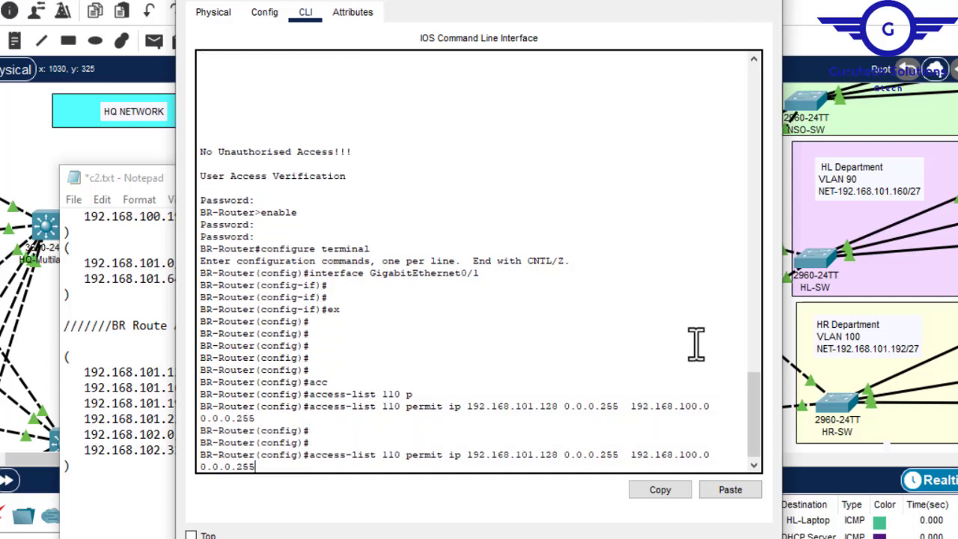
pyautogui.click(147, 279)
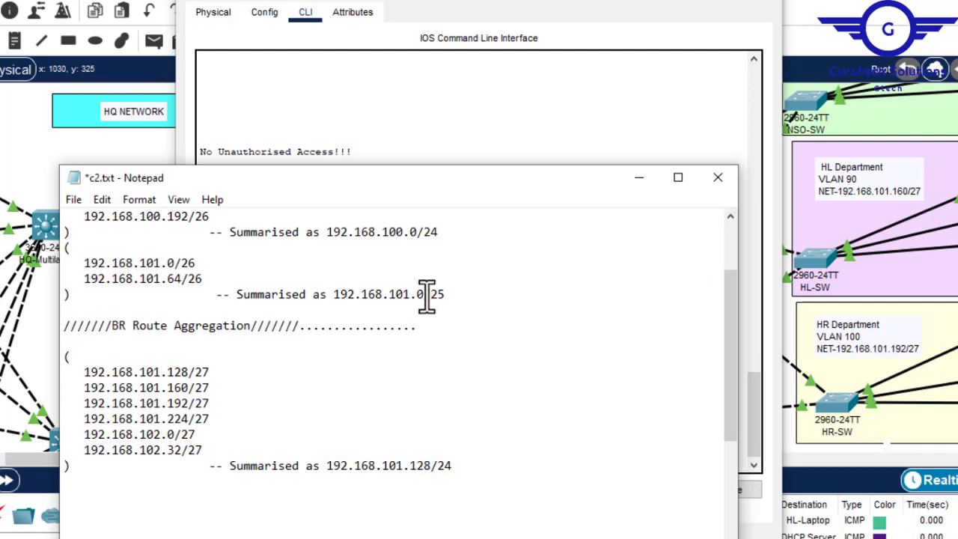
pyautogui.click(548, 141)
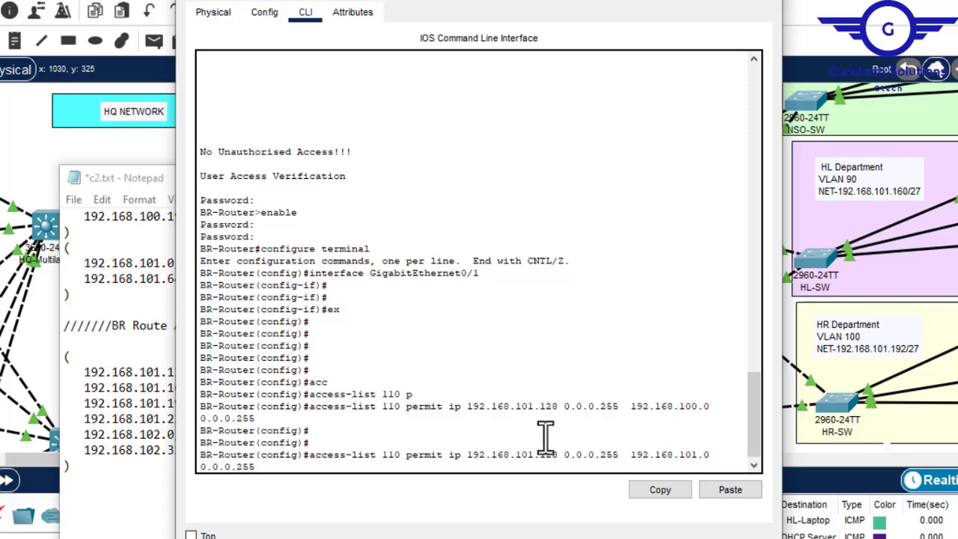
# - Check the second HQ summary's prefix in the c2.txt notes, set the destination wildcard to 0.0.0.127 and submit BR-Router's entry
pyautogui.click(139, 279)
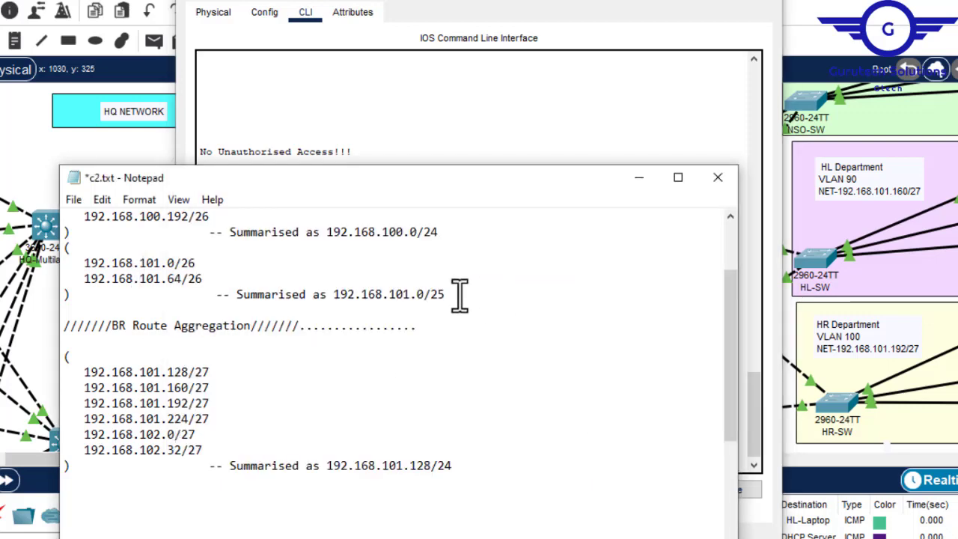
pyautogui.click(590, 114)
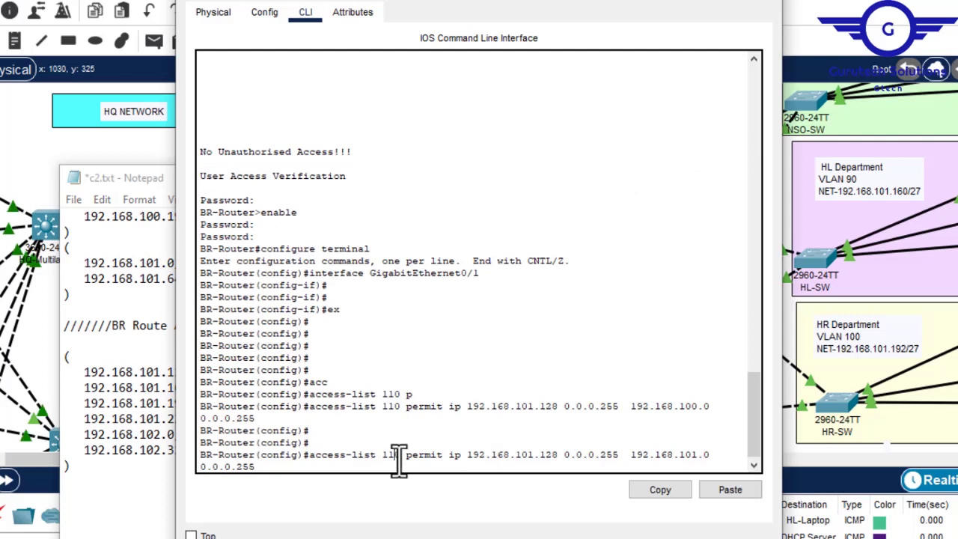
pyautogui.press('BackSpace')
pyautogui.press('BackSpace')
pyautogui.press('BackSpace')
pyautogui.write('1')
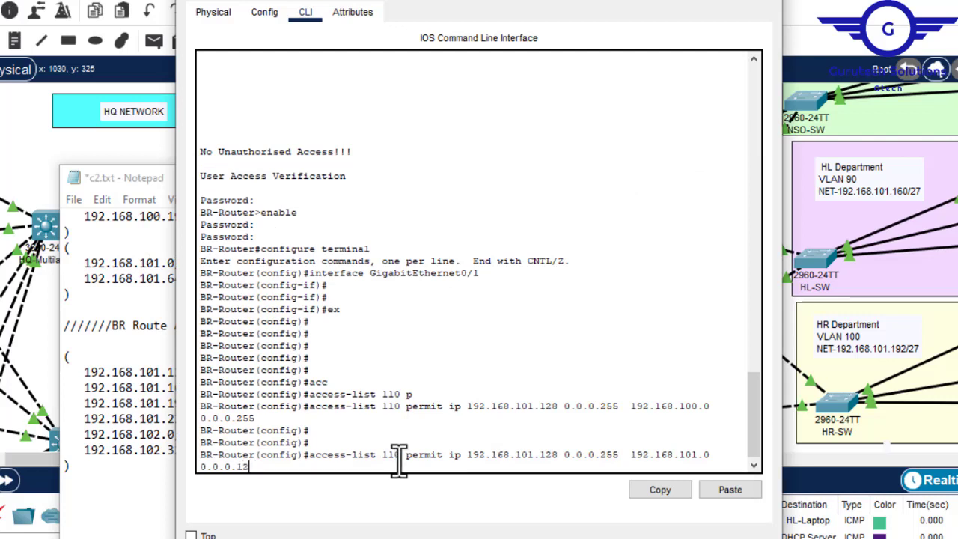
pyautogui.write('27')
pyautogui.press('Return')
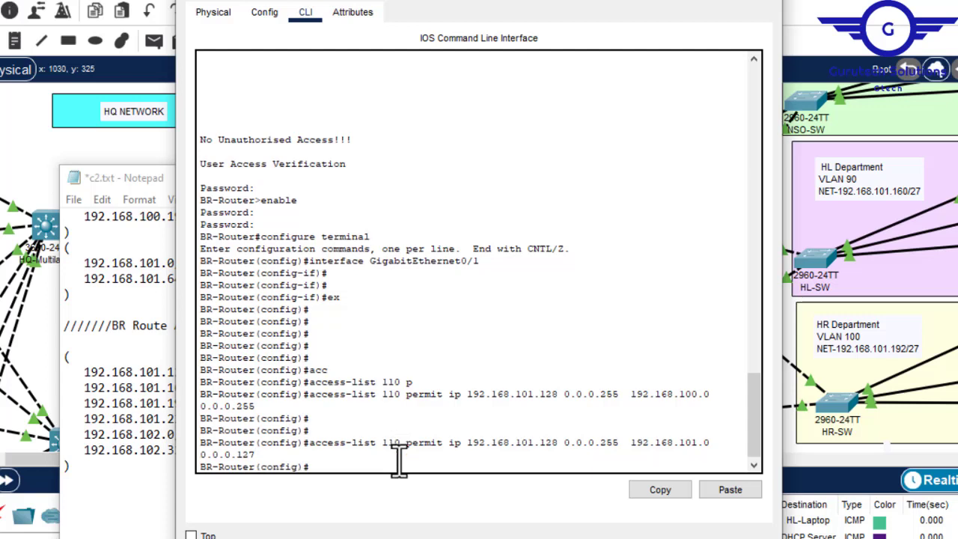
# - Exit global configuration mode on BR-Router with ex and save its configuration with wr
pyautogui.write('ex')
pyautogui.press('Return')
pyautogui.press('Return')
pyautogui.press('Return')
pyautogui.press('Return')
pyautogui.press('Return')
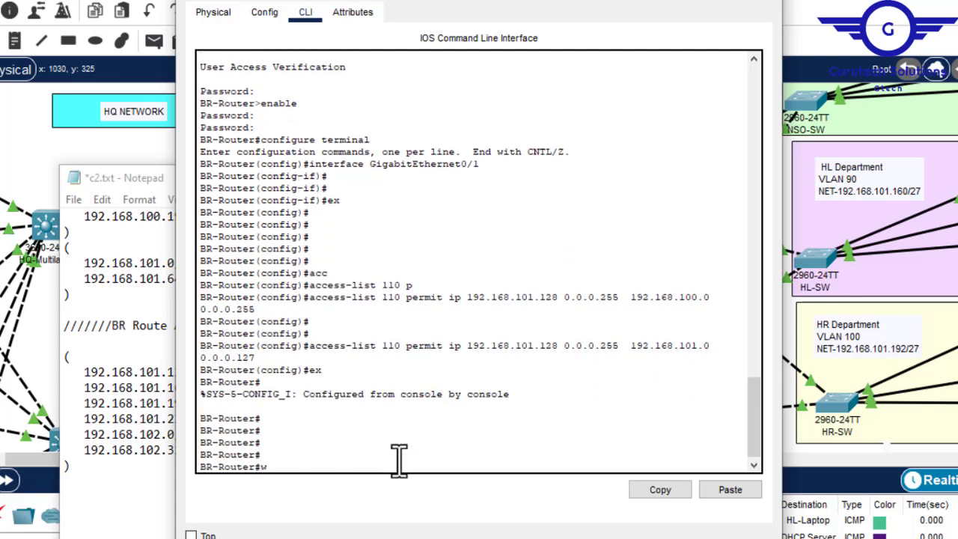
pyautogui.write('wr')
pyautogui.press('Return')
pyautogui.press('Return')
pyautogui.press('Return')
pyautogui.press('Return')
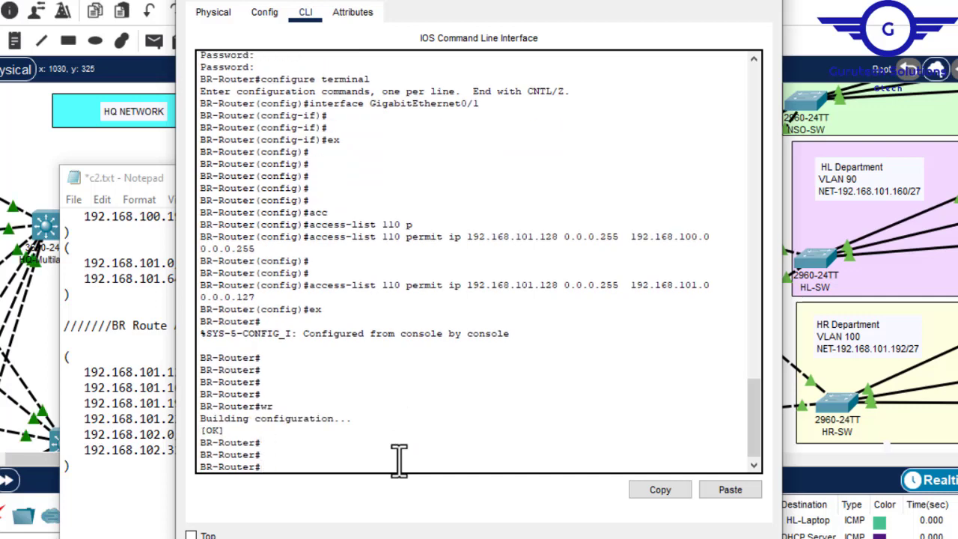
# - Close BR-Router's window and minimise the c2.txt notes, leaving them open and unsaved
pyautogui.click(764, 4)
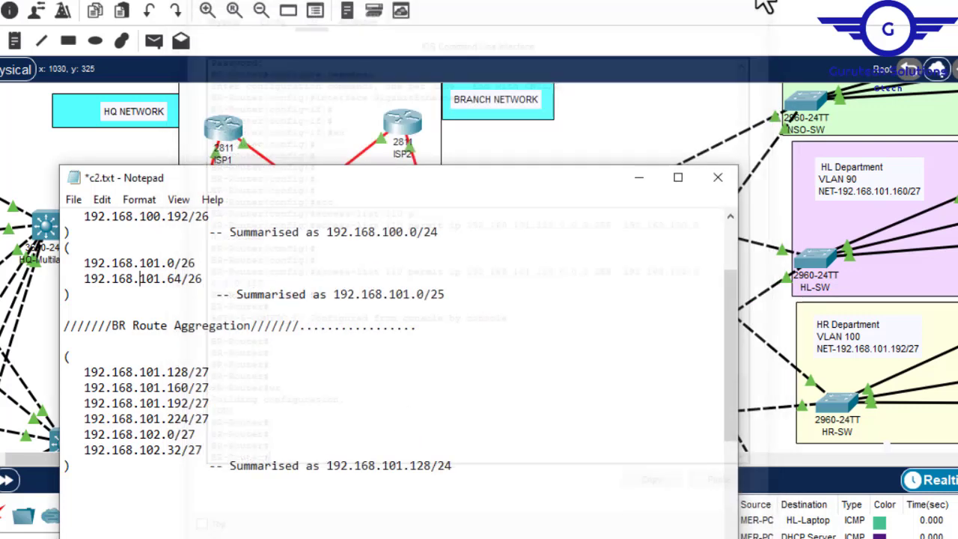
pyautogui.click(717, 179)
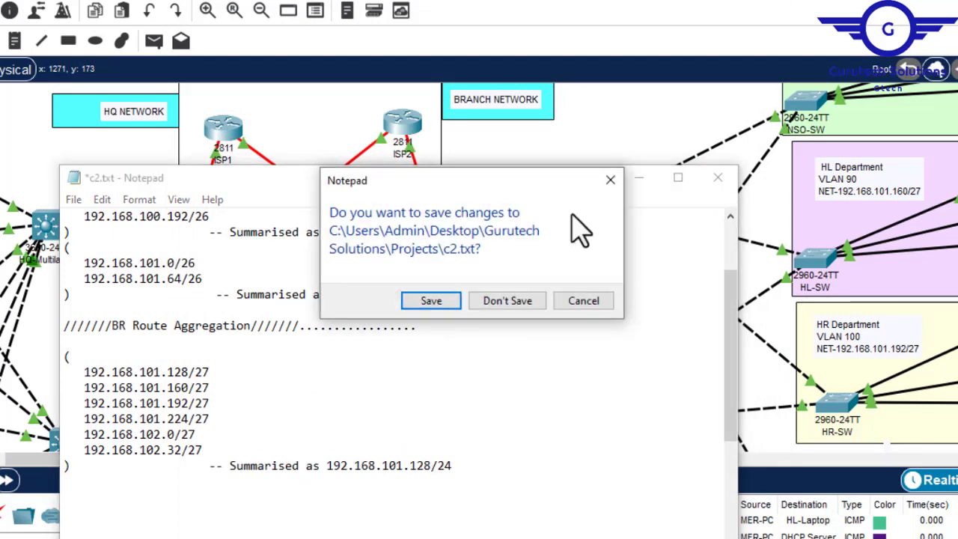
pyautogui.click(587, 303)
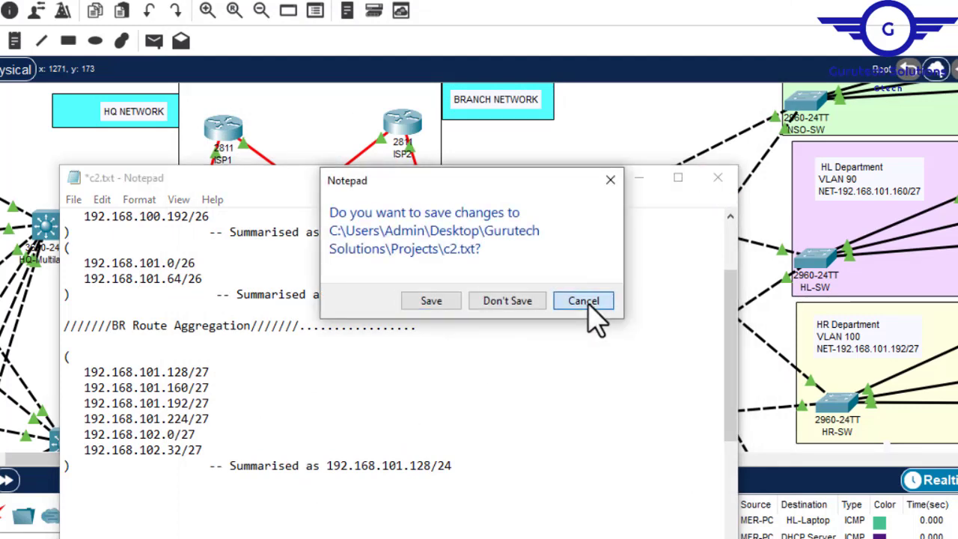
pyautogui.click(634, 182)
# - Return to HQ-Router in the topology and open its command line
pyautogui.moveTo(273, 464)
pyautogui.mouseDown()
pyautogui.moveTo(193, 479)
pyautogui.moveTo(268, 464)
pyautogui.mouseUp()
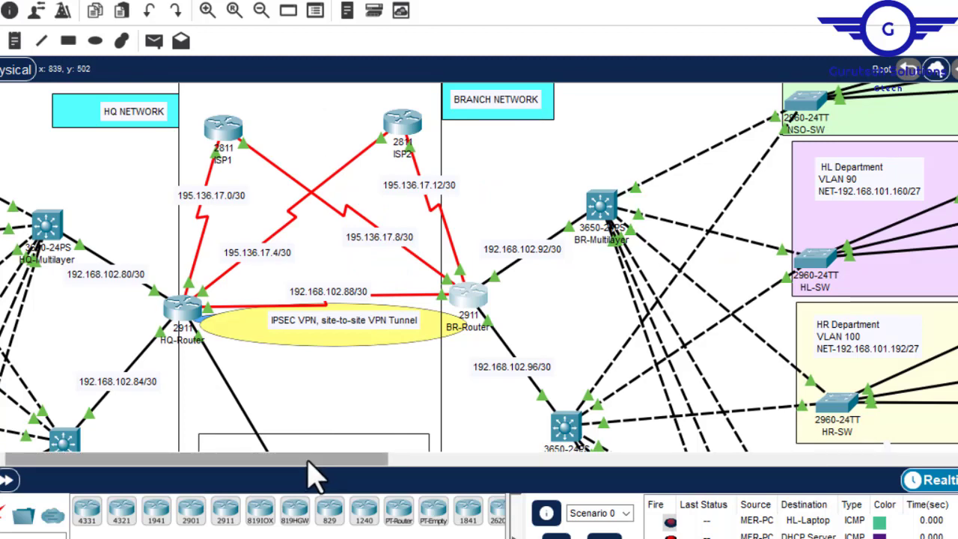
pyautogui.moveTo(229, 458); pyautogui.dragTo(115, 465)
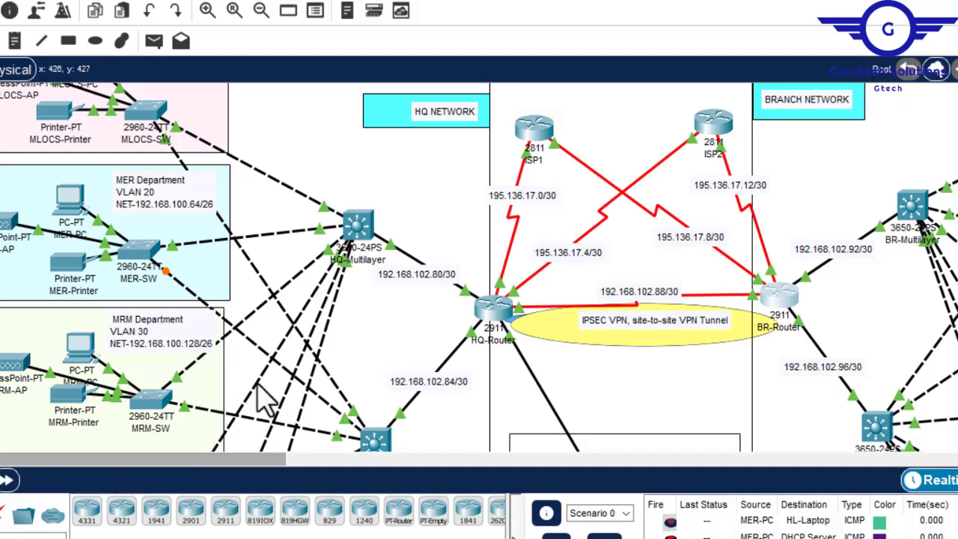
pyautogui.click(495, 316)
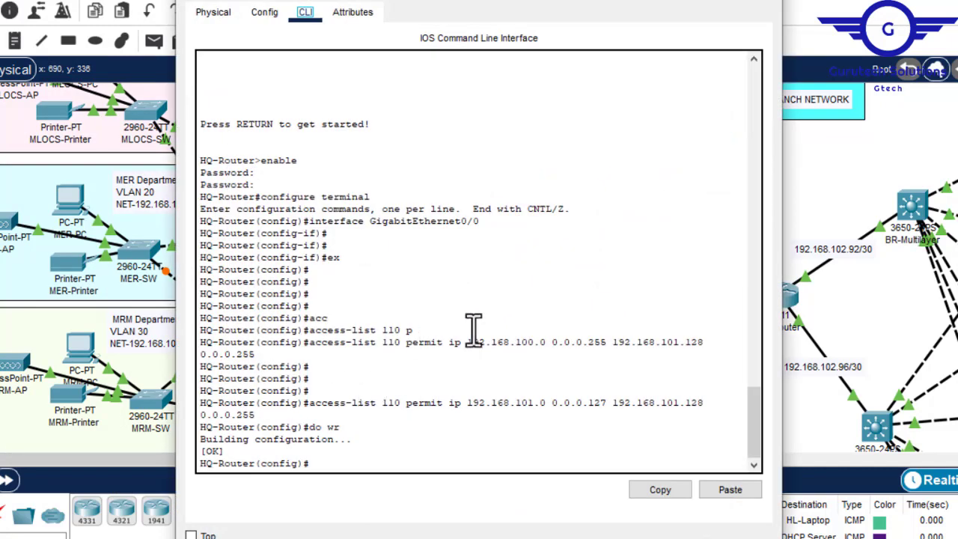
pyautogui.click(767, 4)
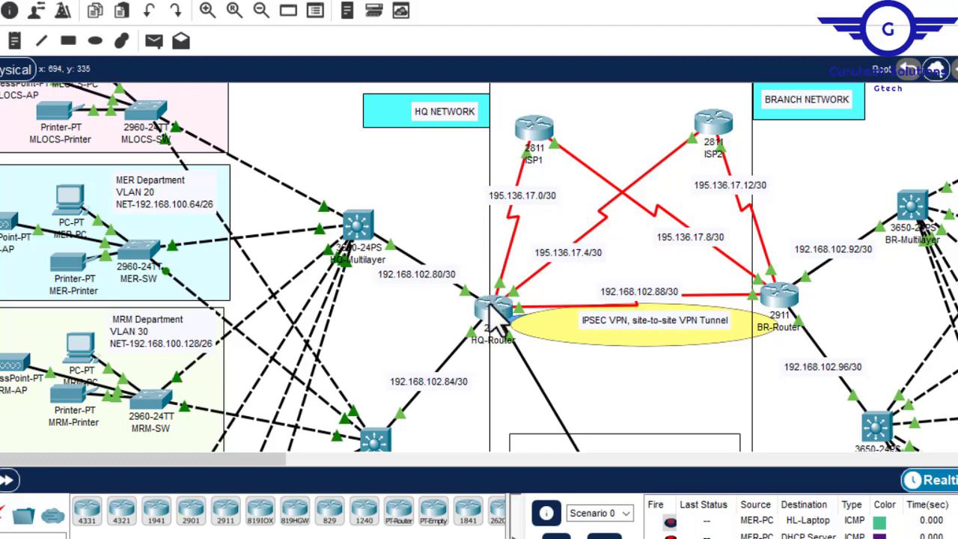
pyautogui.moveTo(495, 320)
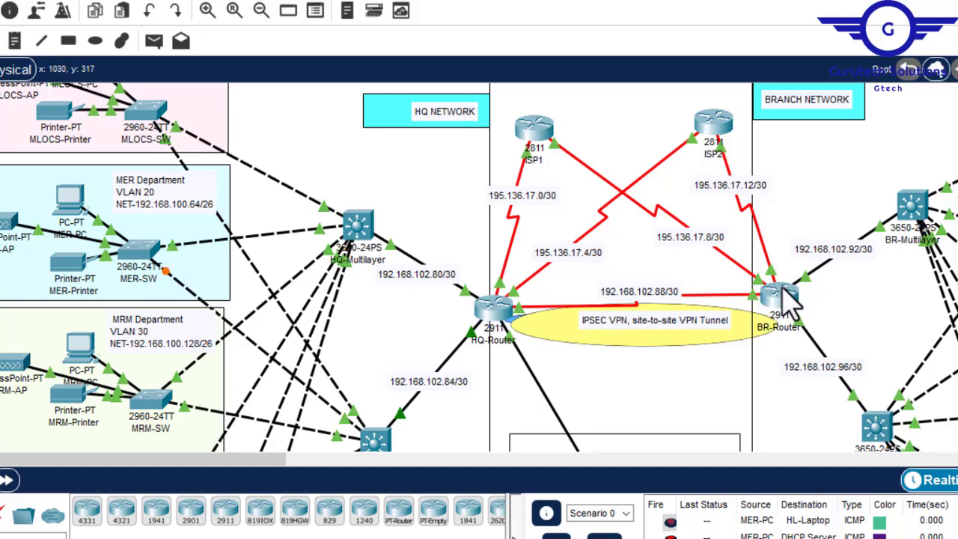
pyautogui.click(492, 318)
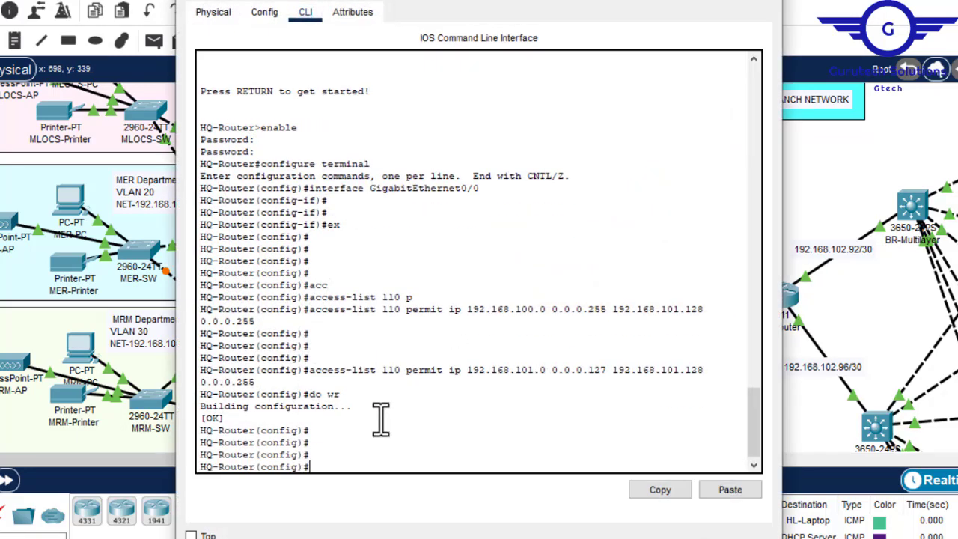
# - Create ISAKMP policy 10 on HQ-Router, checking the allowed priority range before submitting
pyautogui.write('cry')
pyautogui.press('Tab')
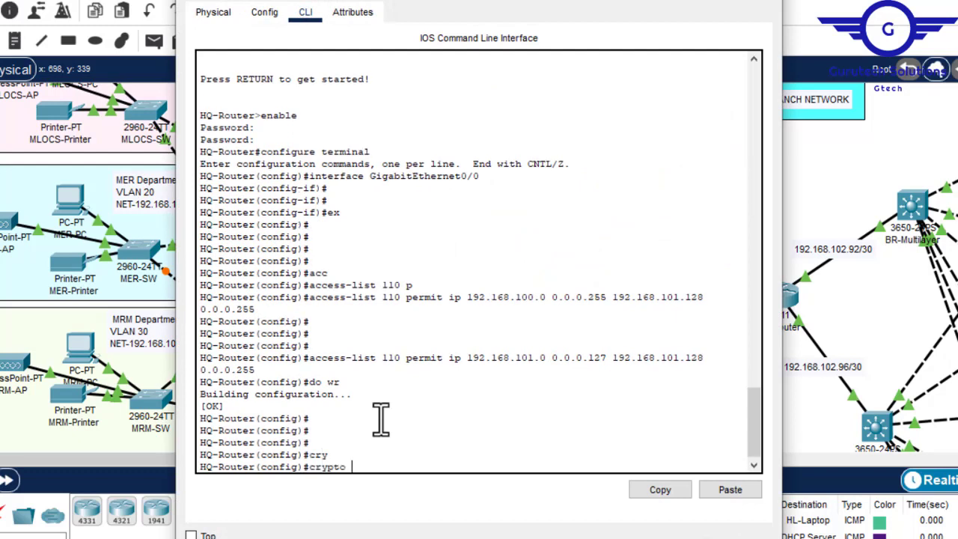
pyautogui.write('is')
pyautogui.press('Tab')
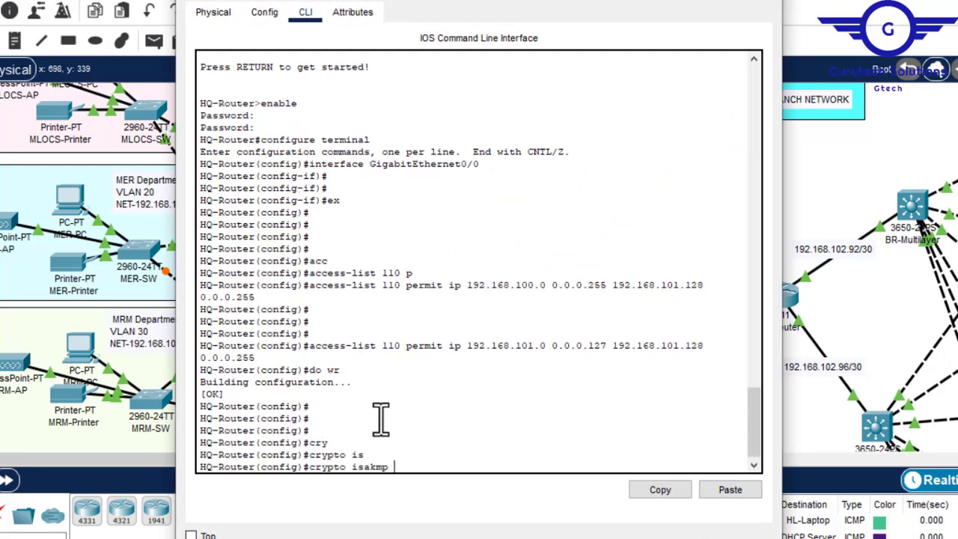
pyautogui.write('p')
pyautogui.press('Tab')
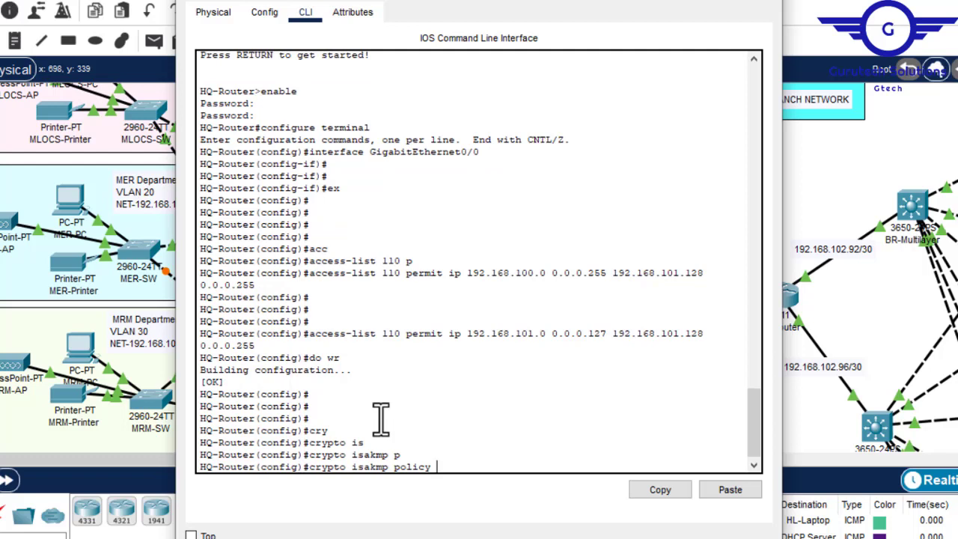
pyautogui.write('?')
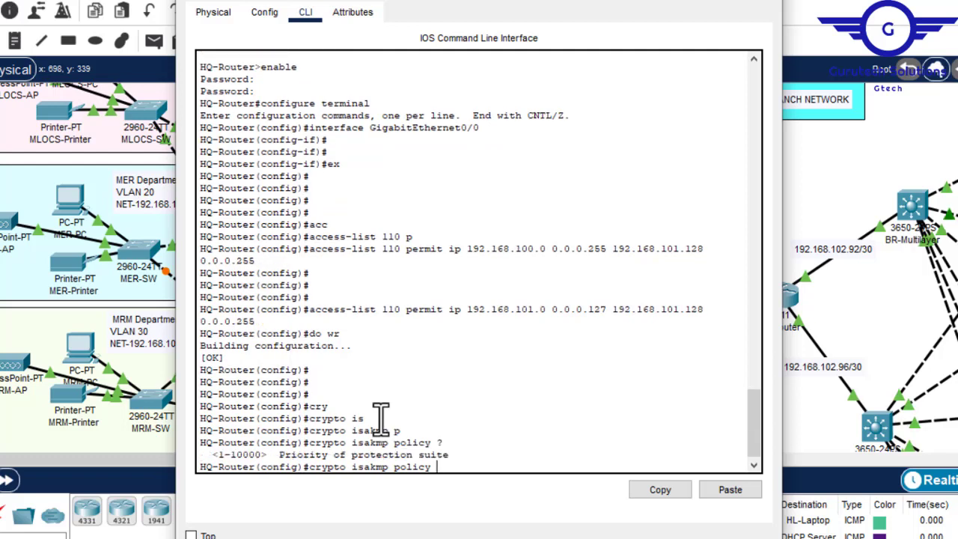
pyautogui.write('10')
pyautogui.press('Return')
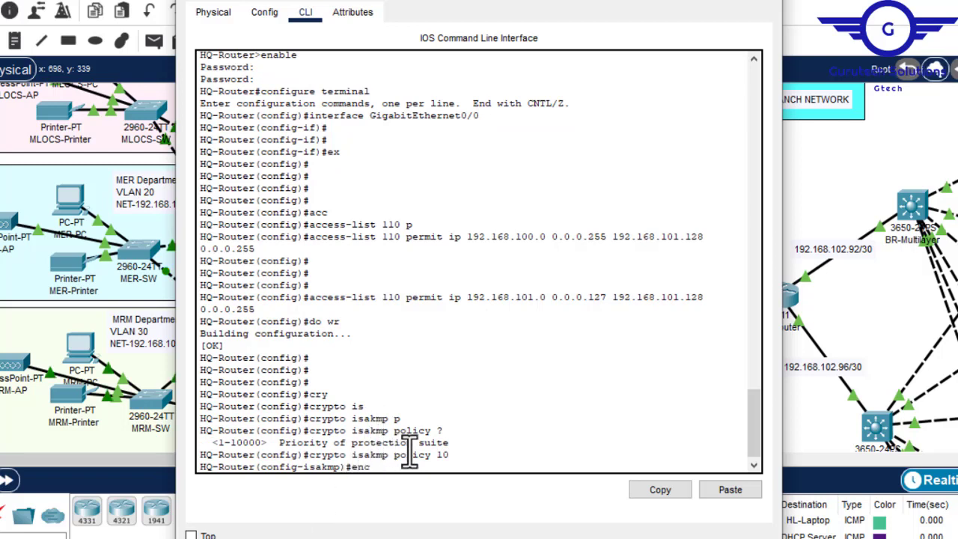
# - Set the encryption of HQ-Router's ISAKMP policy 10 to aes 256, checking for further options before submitting
pyautogui.write('enc')
pyautogui.press('Tab')
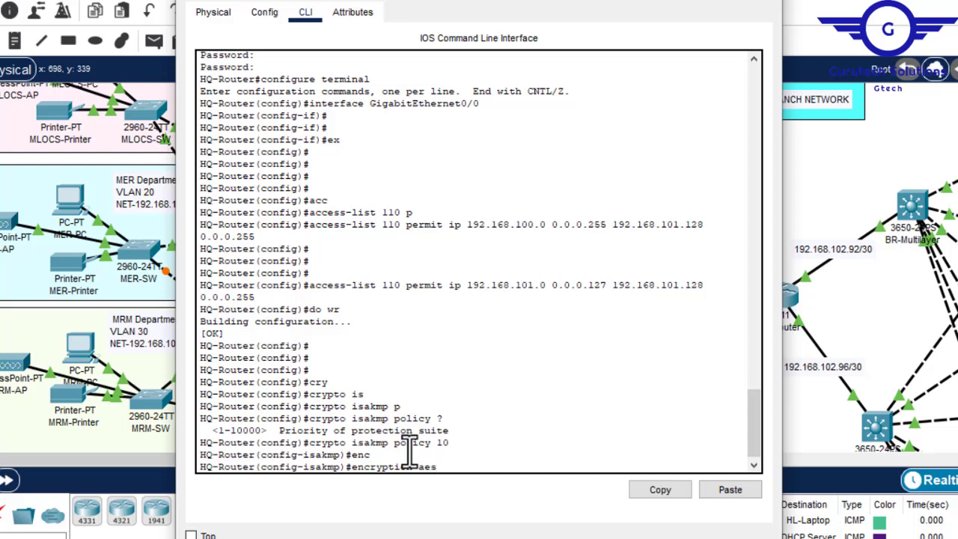
pyautogui.press('Return')
pyautogui.press('Up')
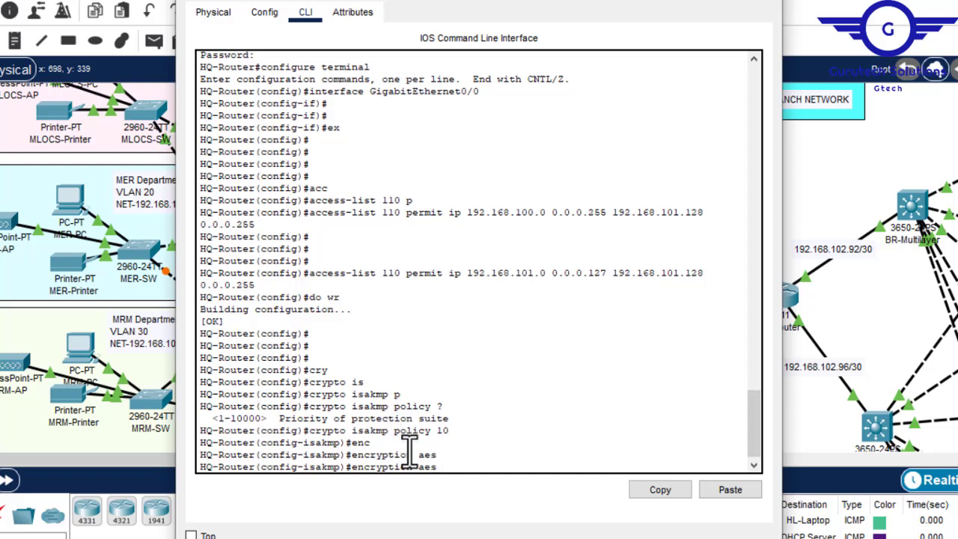
pyautogui.write('25')
pyautogui.press('Tab')
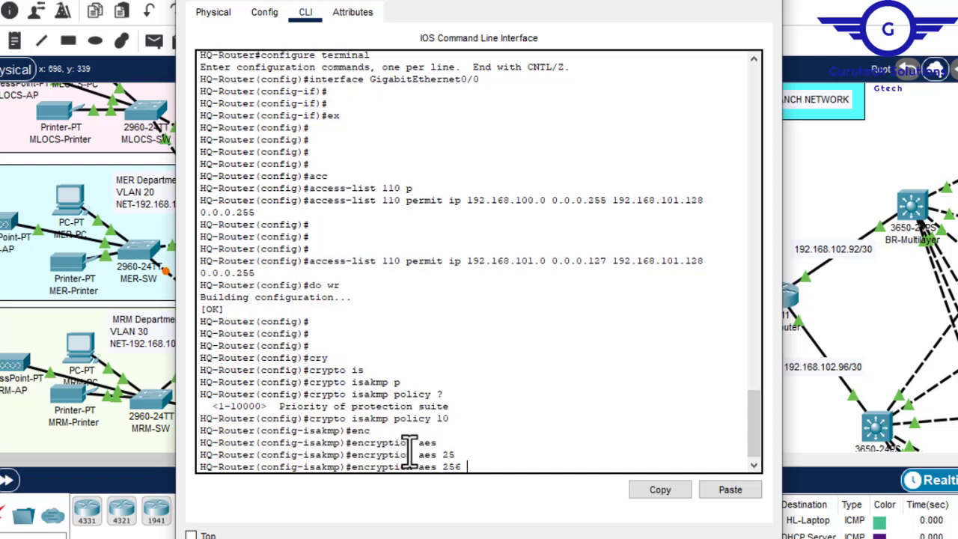
pyautogui.write('?')
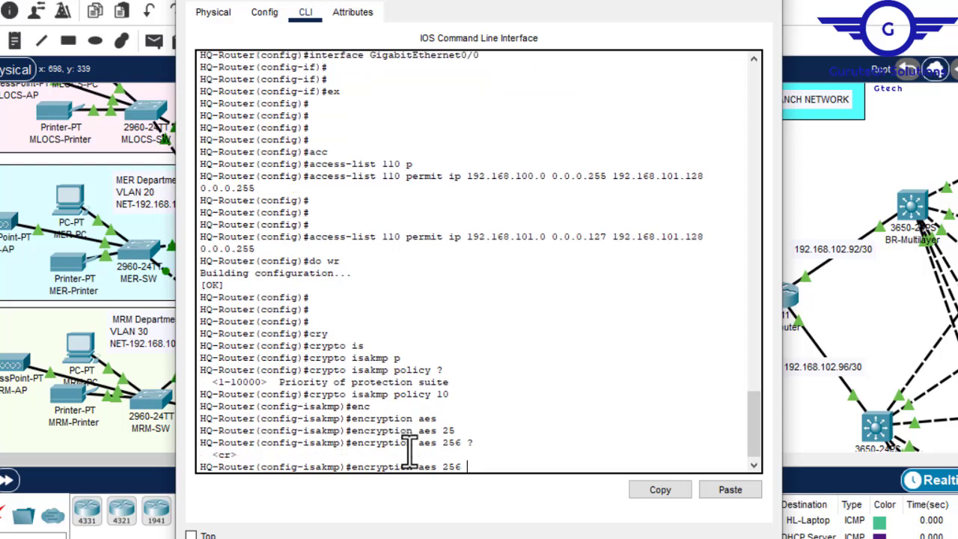
pyautogui.press('Return')
pyautogui.press('Return')
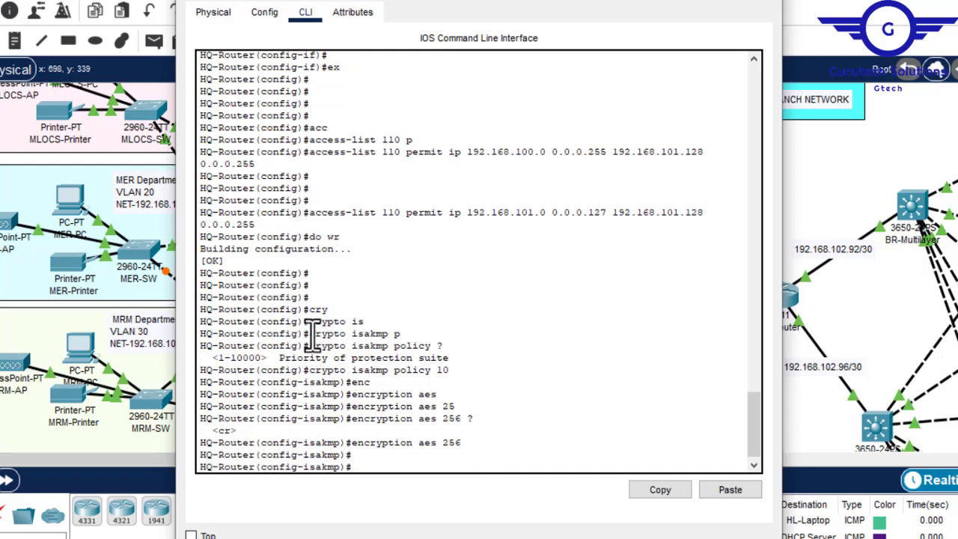
pyautogui.moveTo(308, 334); pyautogui.dragTo(402, 335)
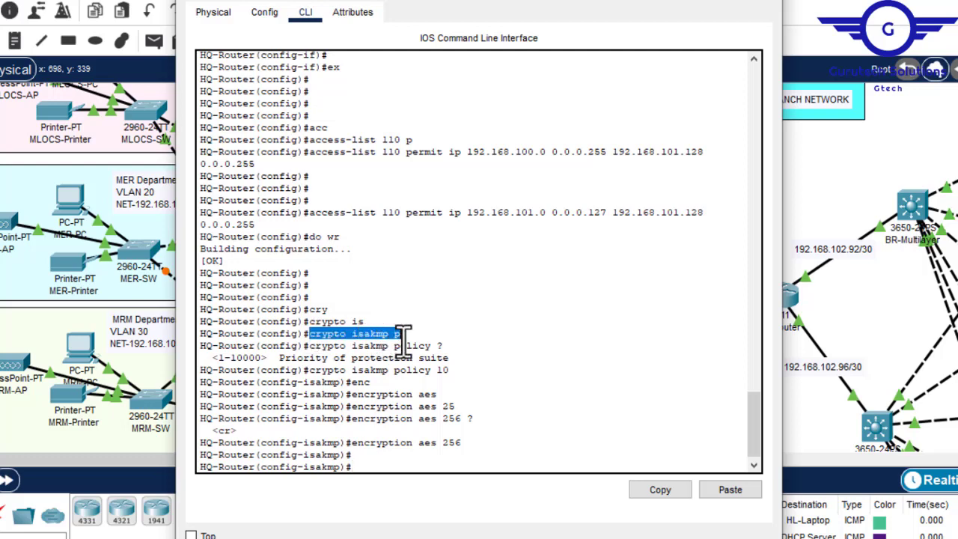
pyautogui.moveTo(402, 334); pyautogui.dragTo(379, 334)
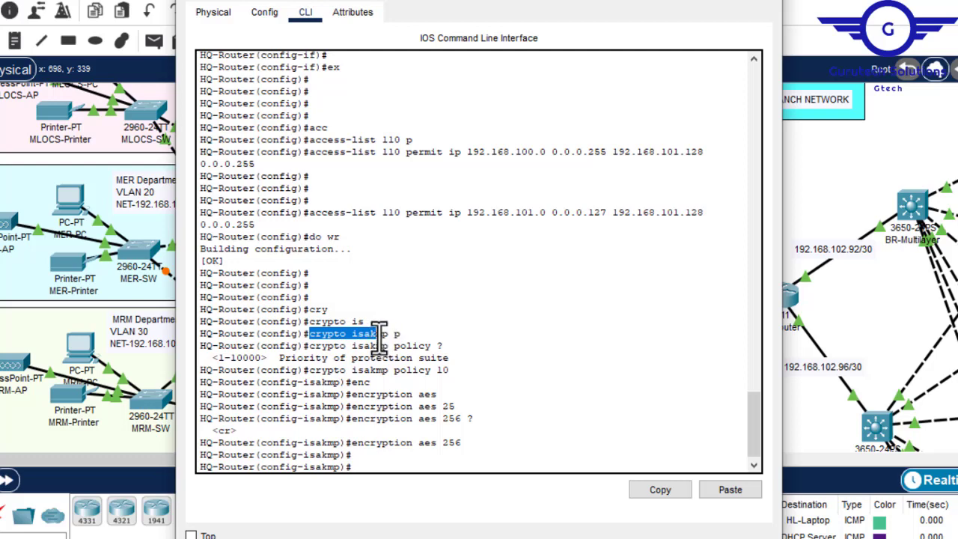
pyautogui.click(455, 371)
pyautogui.moveTo(455, 371); pyautogui.dragTo(442, 374)
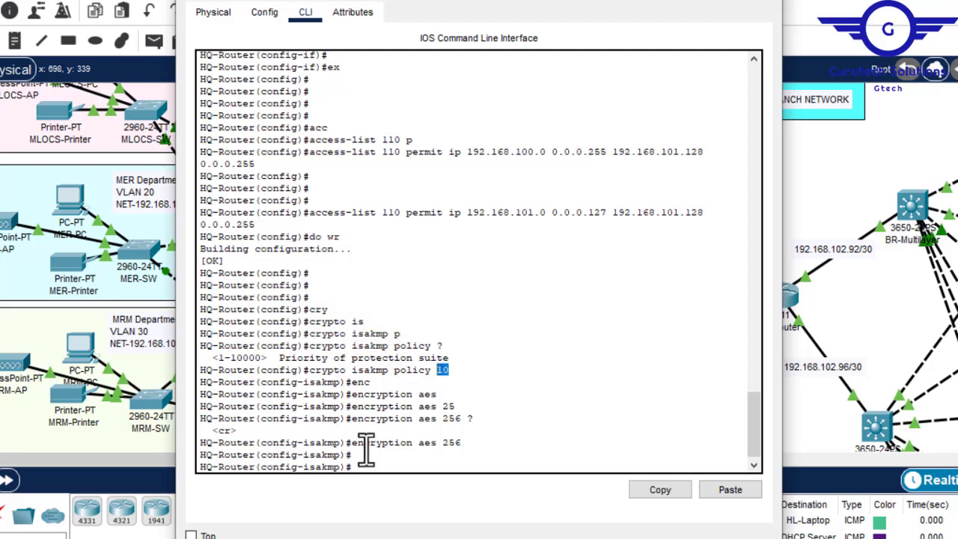
pyautogui.moveTo(352, 442); pyautogui.dragTo(453, 444)
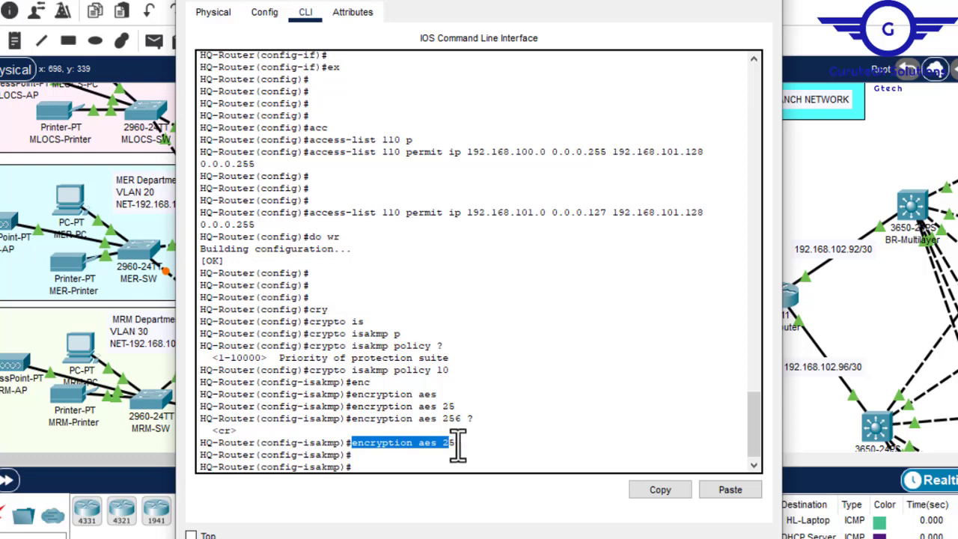
pyautogui.click(468, 445)
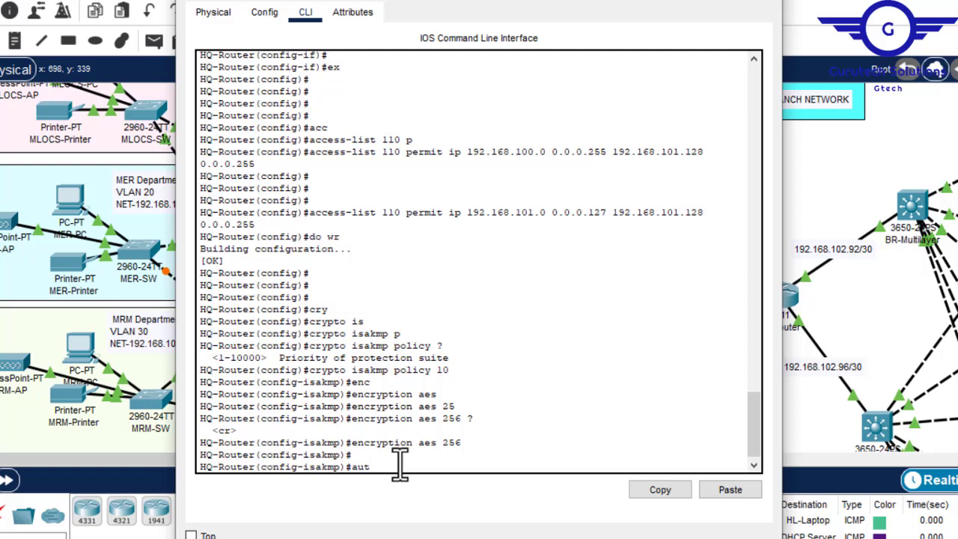
# - Set the authentication of HQ-Router's ISAKMP policy 10 to pre-share, checking the available methods before submitting
pyautogui.press('Tab')
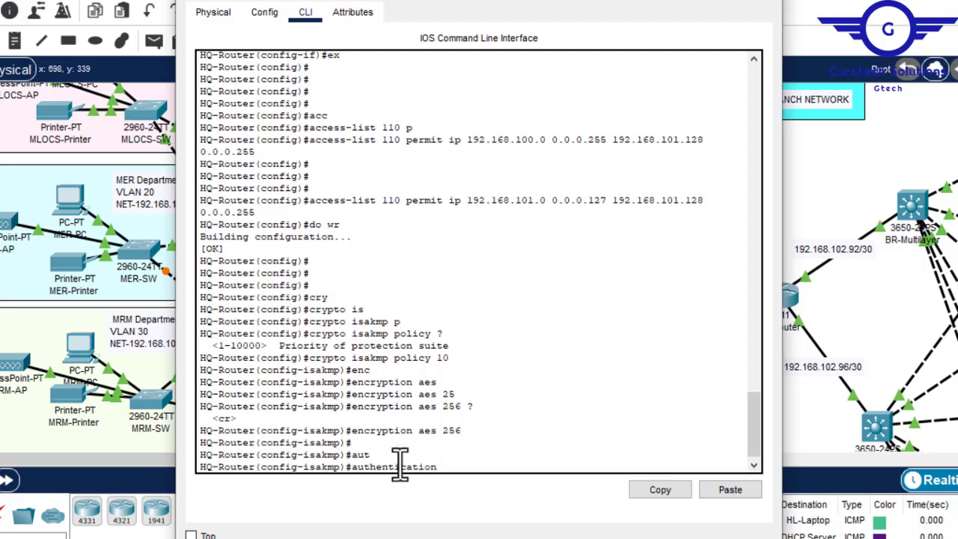
pyautogui.write('?')
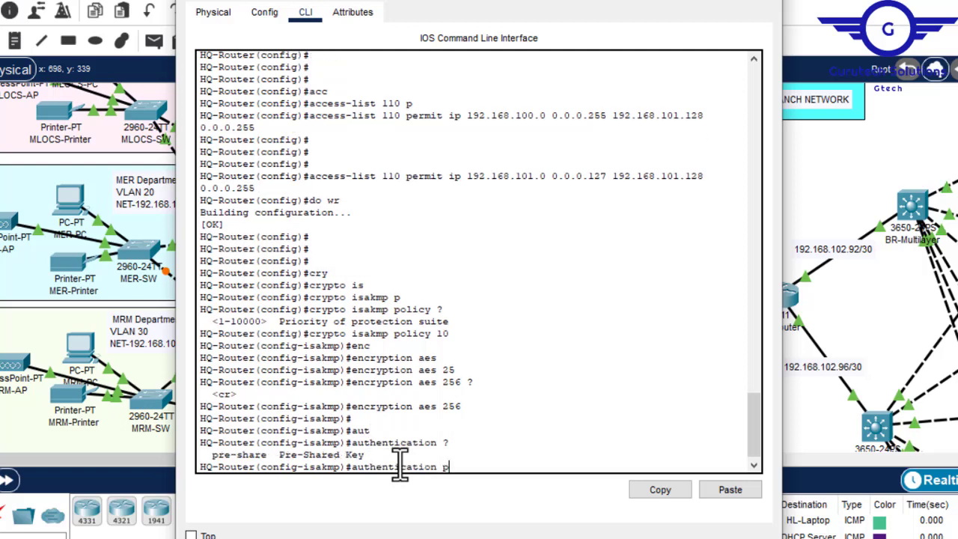
pyautogui.write('p')
pyautogui.press('Tab')
pyautogui.press('Return')
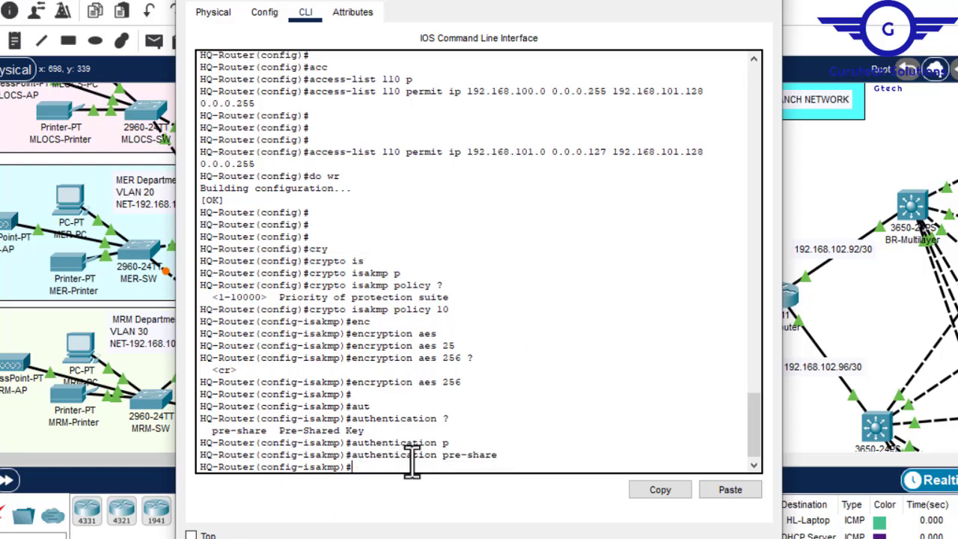
# - Set ISAKMP policy 10 to Diffie-Hellman group 5 after listing the available groups, and exit the policy configuration
pyautogui.write('gr')
pyautogui.press('Tab')
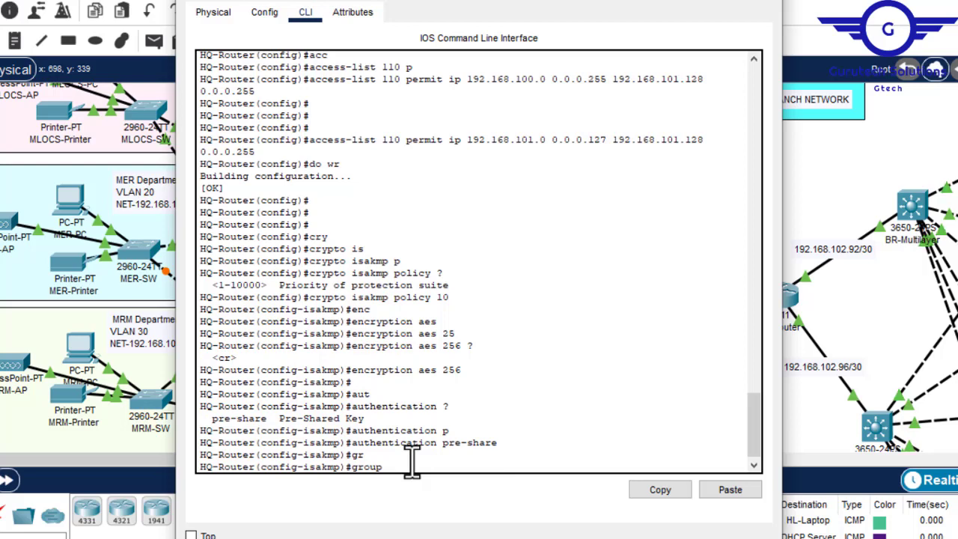
pyautogui.write('?')
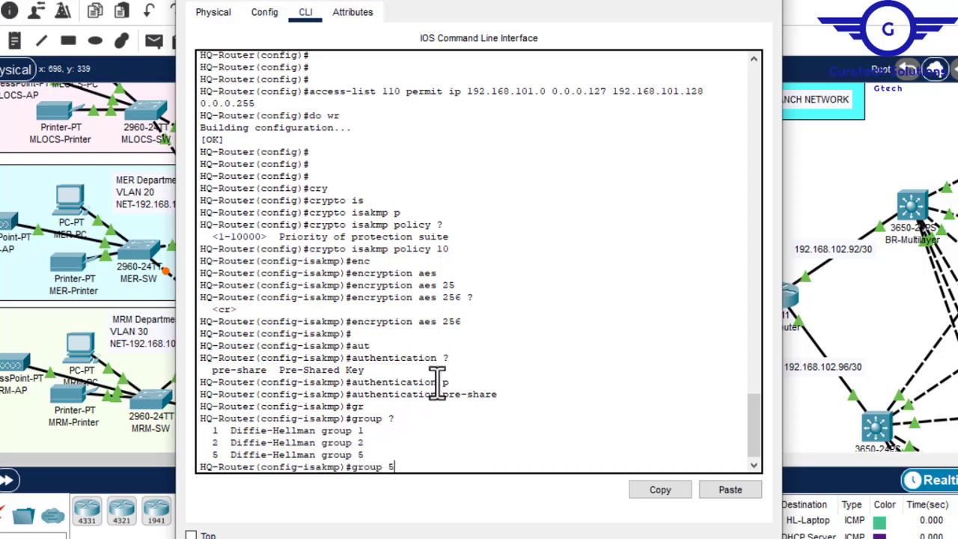
pyautogui.moveTo(499, 395); pyautogui.dragTo(357, 401)
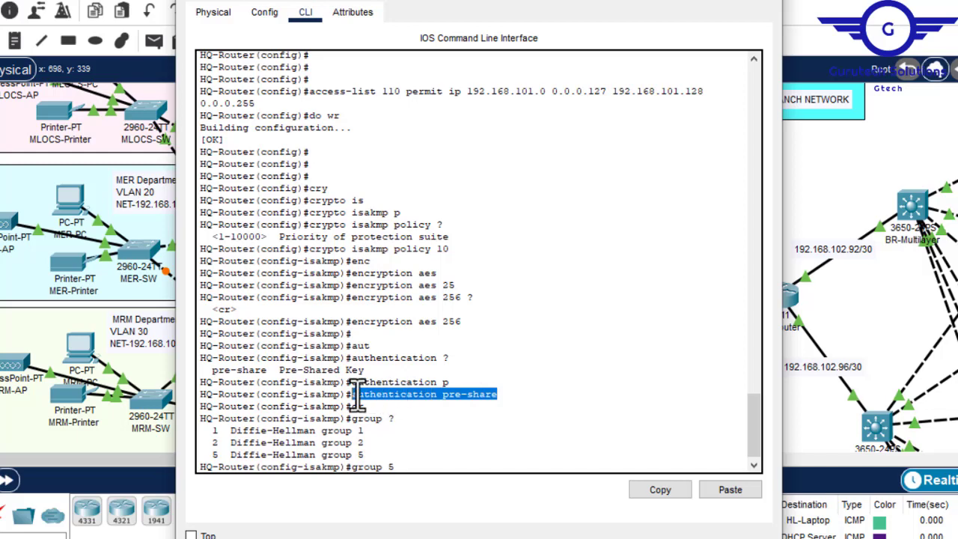
pyautogui.click(416, 466)
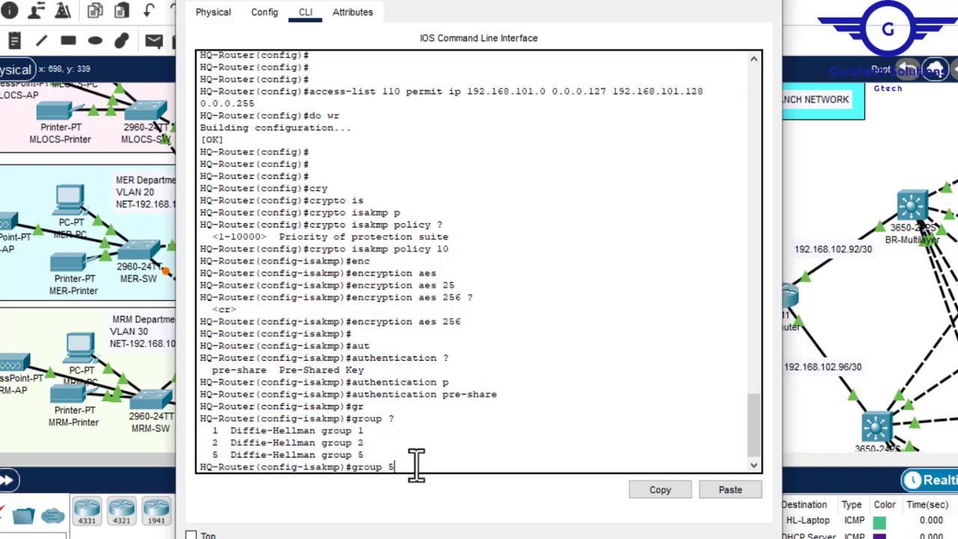
pyautogui.press('Return')
pyautogui.write('ex')
pyautogui.press('Return')
pyautogui.press('Return')
pyautogui.press('Return')
pyautogui.press('Return')
pyautogui.press('Return')
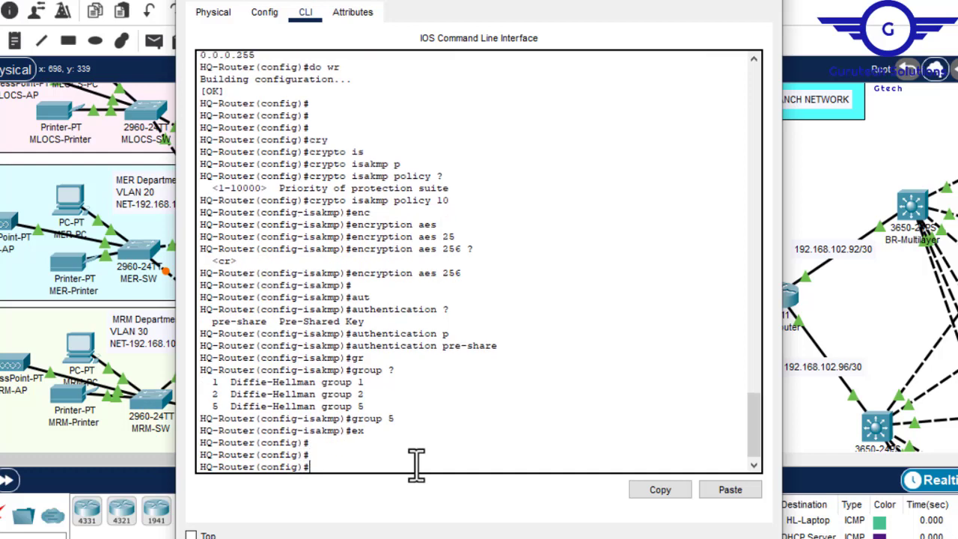
pyautogui.press('Return')
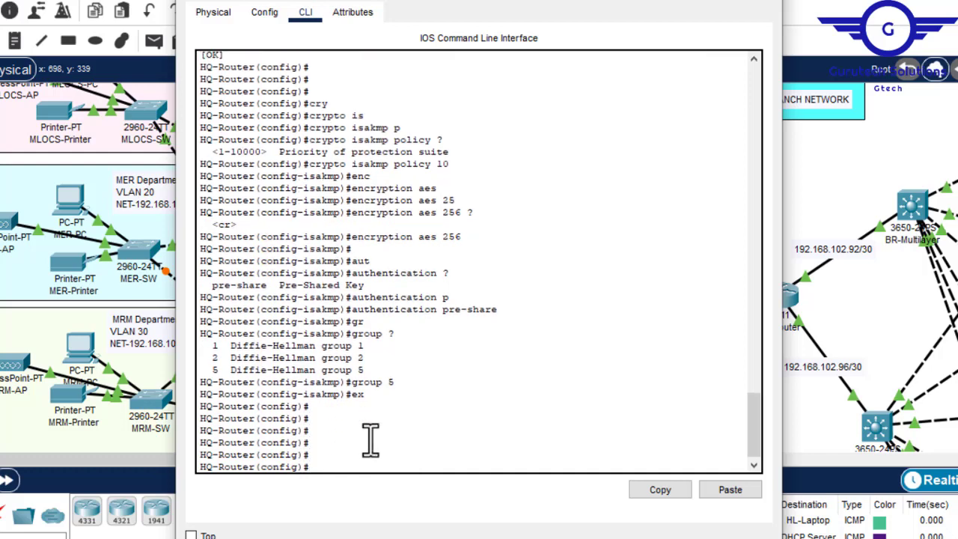
# - Begin the crypto isakmp key command on HQ-Router, checking its expected argument, and enter the pre-shared key followed by the address keyword
pyautogui.write('cryt')
pyautogui.press('Tab')
pyautogui.press('BackSpace')
pyautogui.write('pt')
pyautogui.press('Tab')
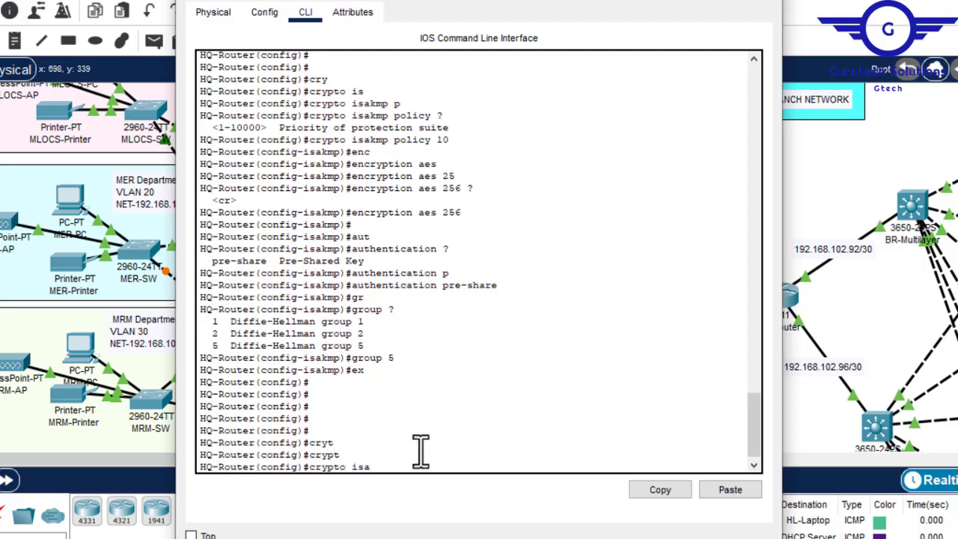
pyautogui.write('isa')
pyautogui.press('Tab')
pyautogui.write('k')
pyautogui.press('Tab')
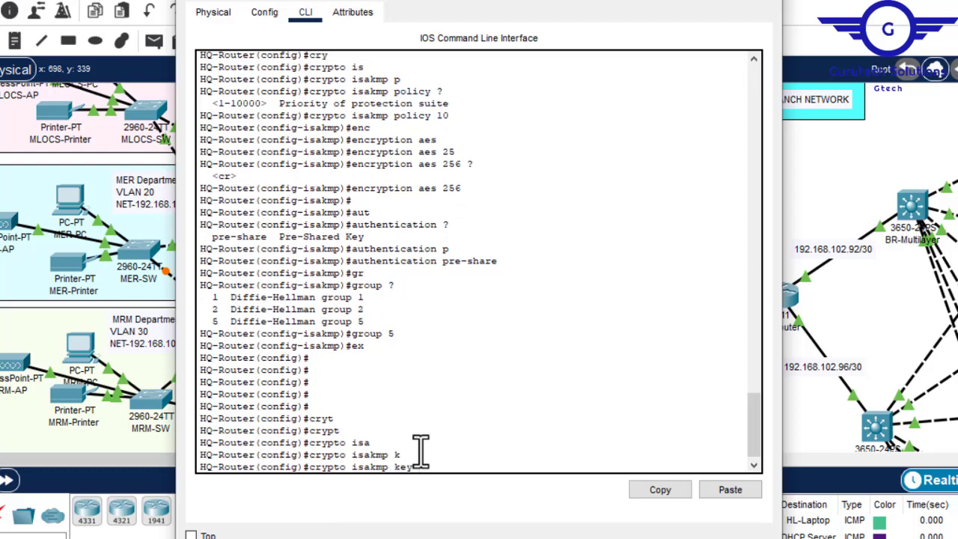
pyautogui.write('?')
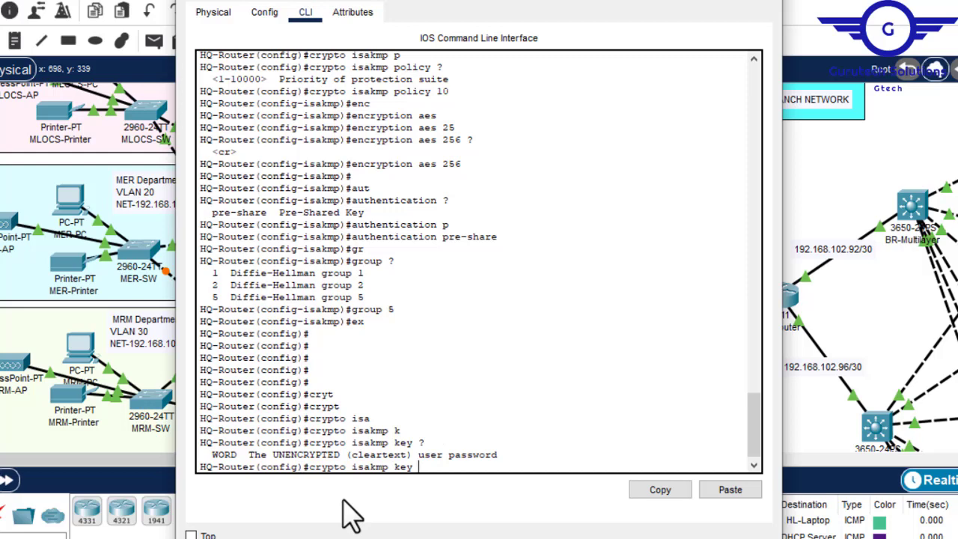
pyautogui.write('pnpa')
pyautogui.write('55 add')
pyautogui.press('Tab')
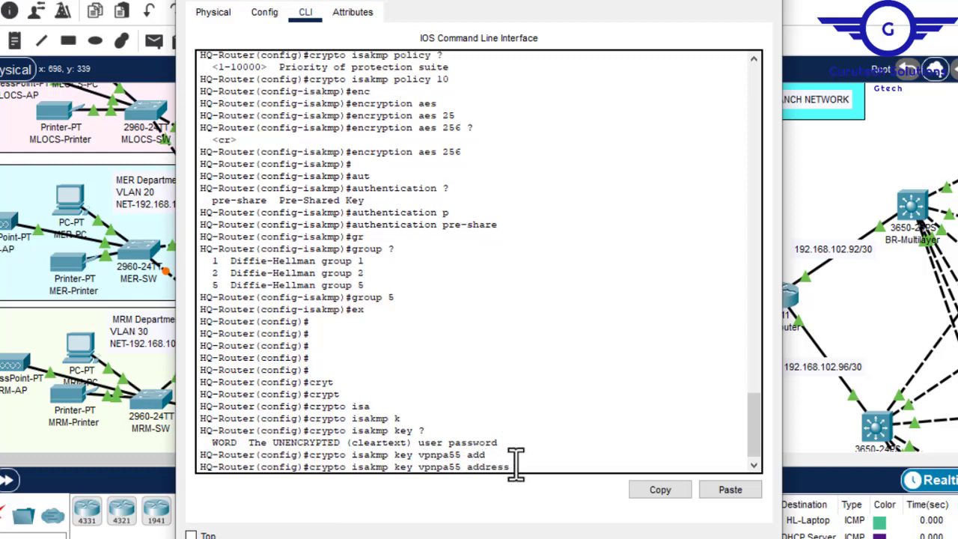
# - Minimise HQ-Router's window and look up BR-Router's serial address on the 192.168.102.88/30 link in the topology
pyautogui.click(682, 3)
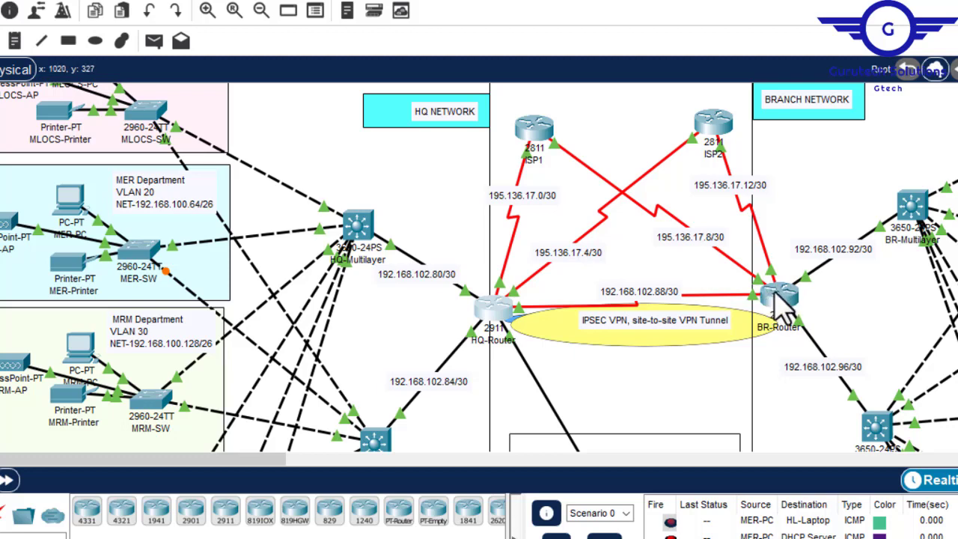
pyautogui.moveTo(778, 293)
pyautogui.doubleClick(658, 292)
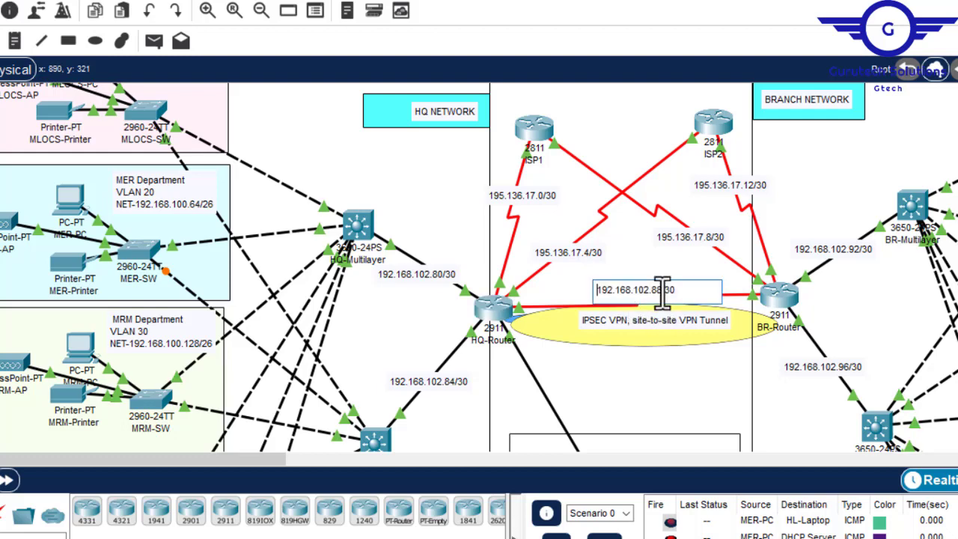
pyautogui.moveTo(664, 292); pyautogui.dragTo(602, 291)
pyautogui.press('super+c')
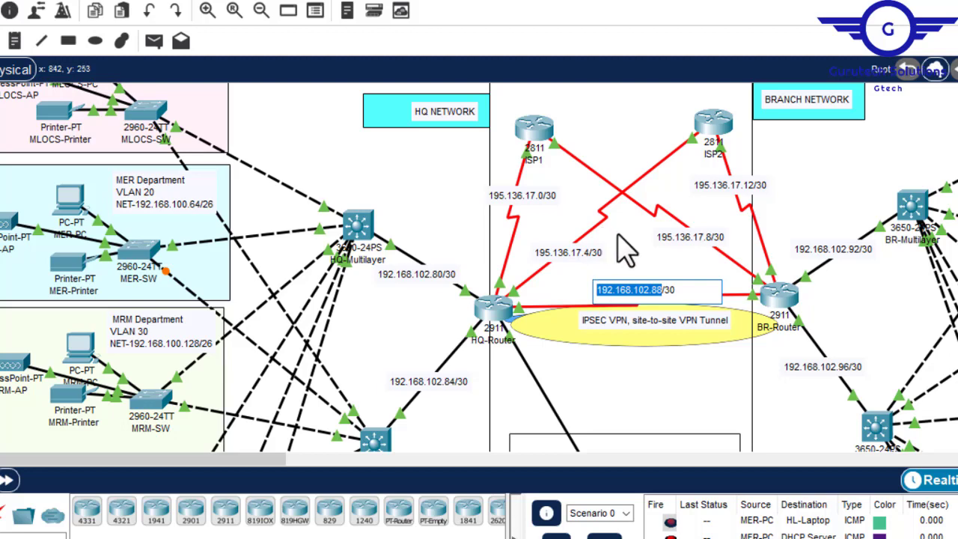
pyautogui.click(623, 250)
pyautogui.moveTo(795, 294)
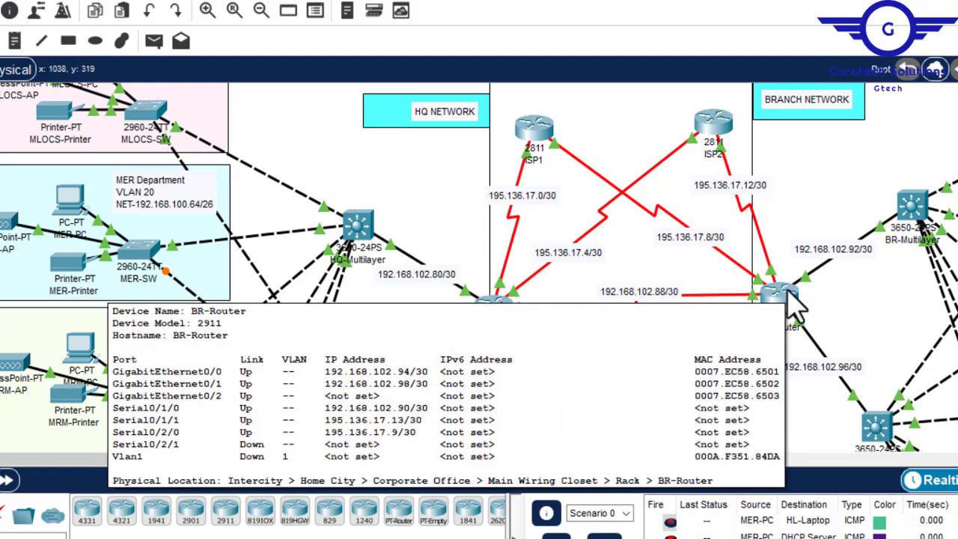
# - Return to HQ-Router's command line and complete the ISAKMP key command with peer address 192.168.102.90
pyautogui.click(493, 299)
pyautogui.click(730, 489)
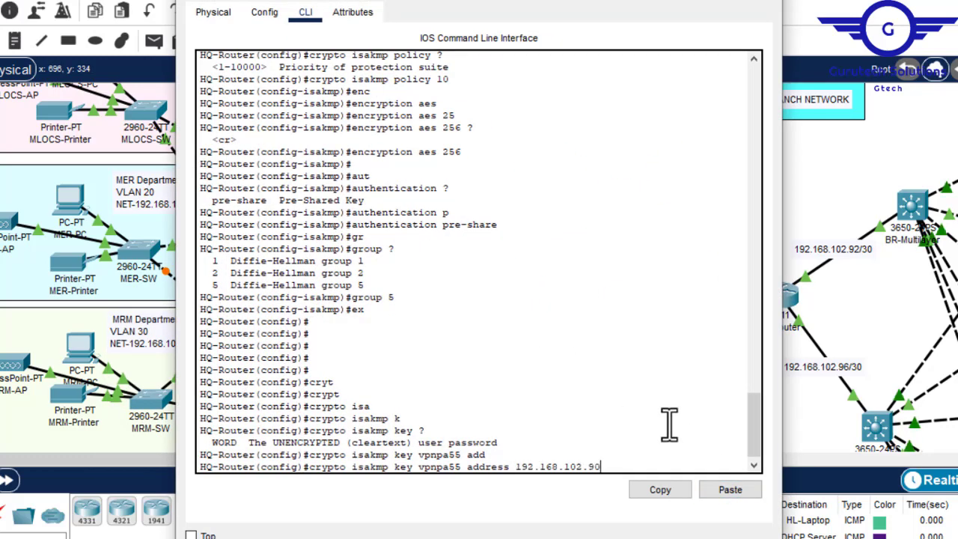
pyautogui.press('Return')
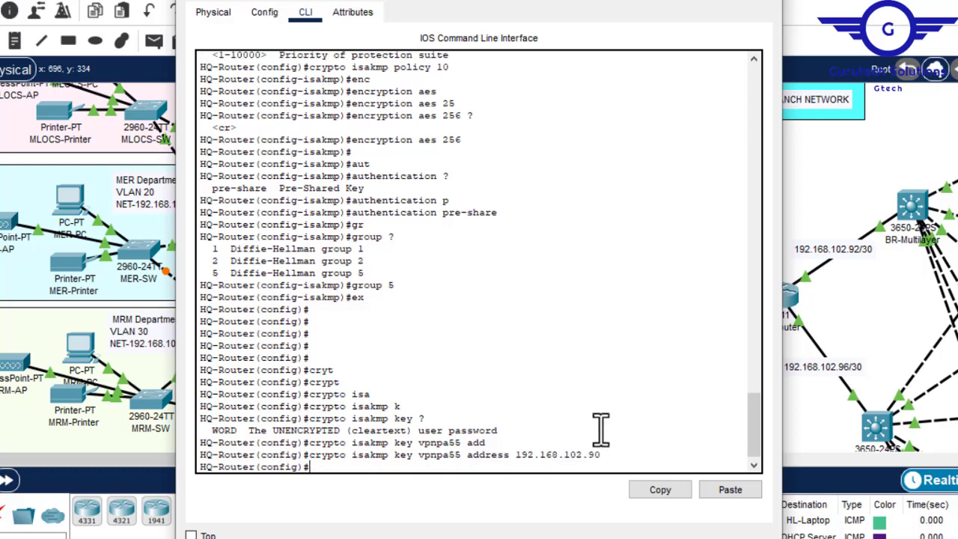
pyautogui.press('Return')
pyautogui.press('Return')
pyautogui.press('Return')
pyautogui.press('Return')
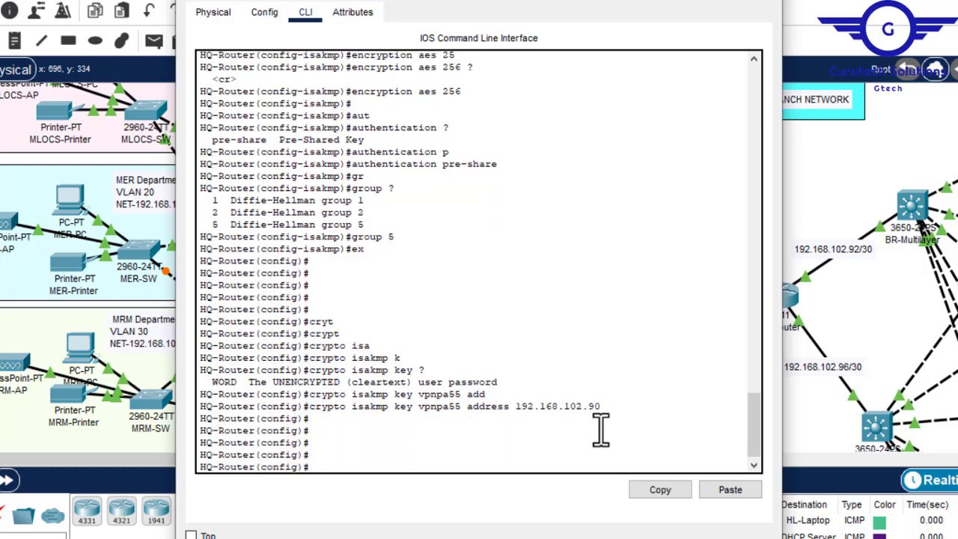
# - Save HQ-Router's configuration with do wr and return to a clear configuration prompt
pyautogui.write('do wr')
pyautogui.press('Return')
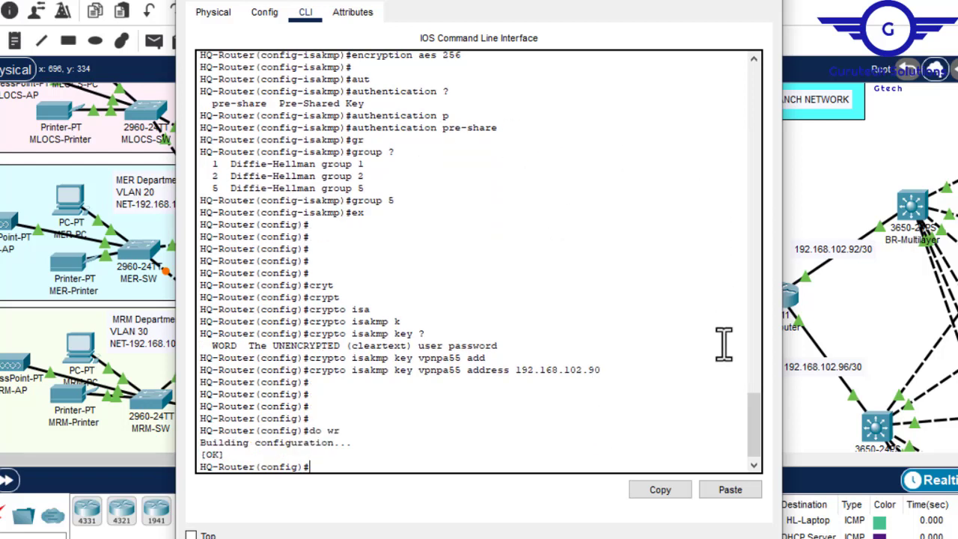
pyautogui.moveTo(763, 428); pyautogui.dragTo(759, 408)
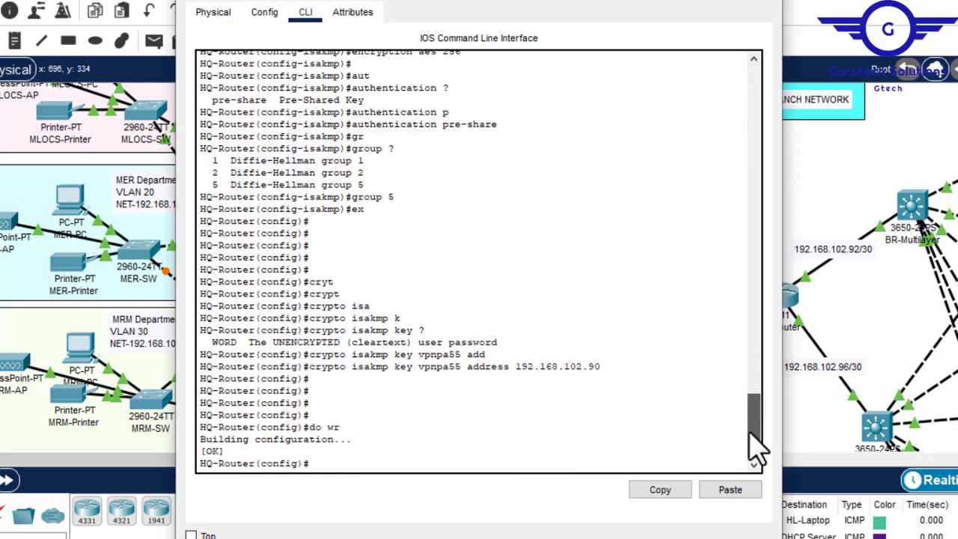
pyautogui.press('Return')
pyautogui.press('Return')
pyautogui.press('Return')
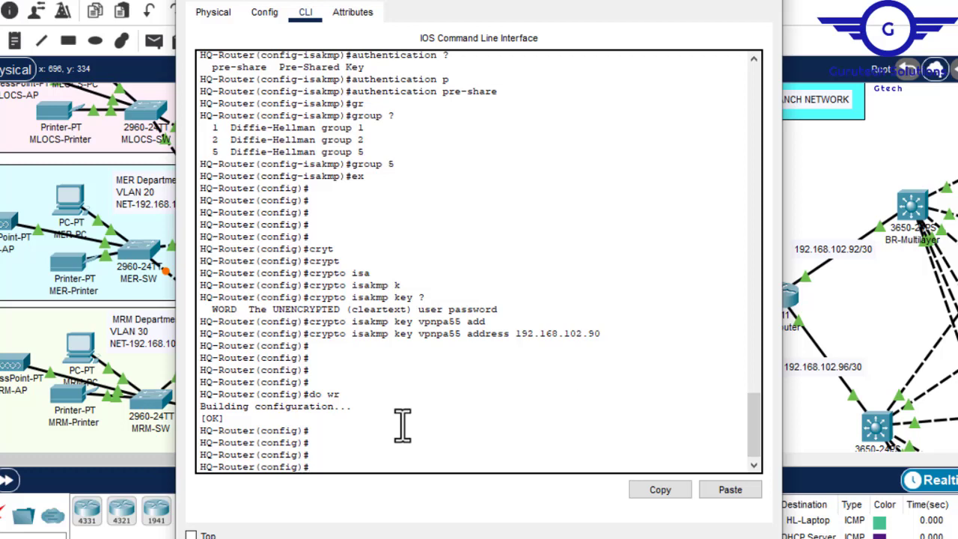
# - Begin a crypto ipsec transform-set command on HQ-Router, checking its expected argument, and name the set VPN-SET
pyautogui.write('cry')
pyautogui.press('Tab')
pyautogui.write('ipse')
pyautogui.press('Tab')
pyautogui.write('tra')
pyautogui.press('Tab')
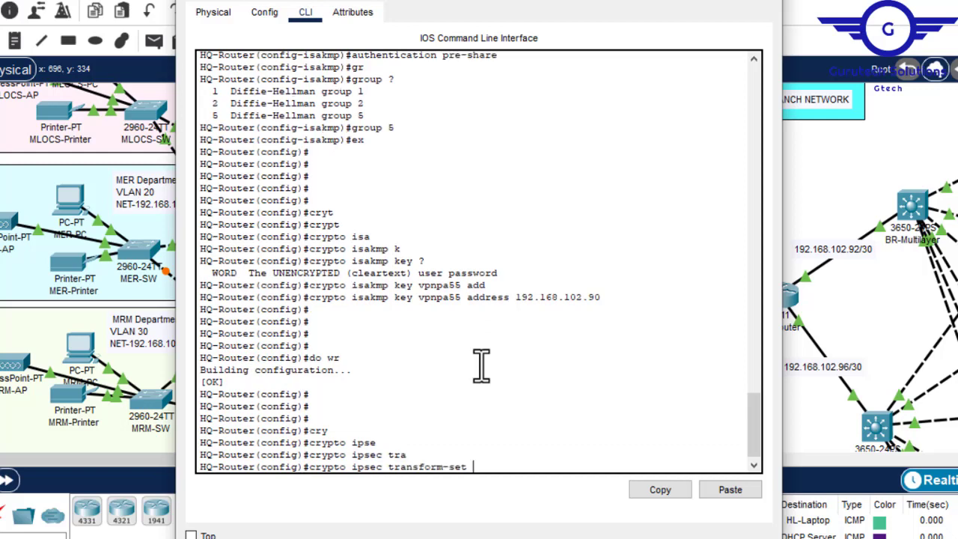
pyautogui.write('?')
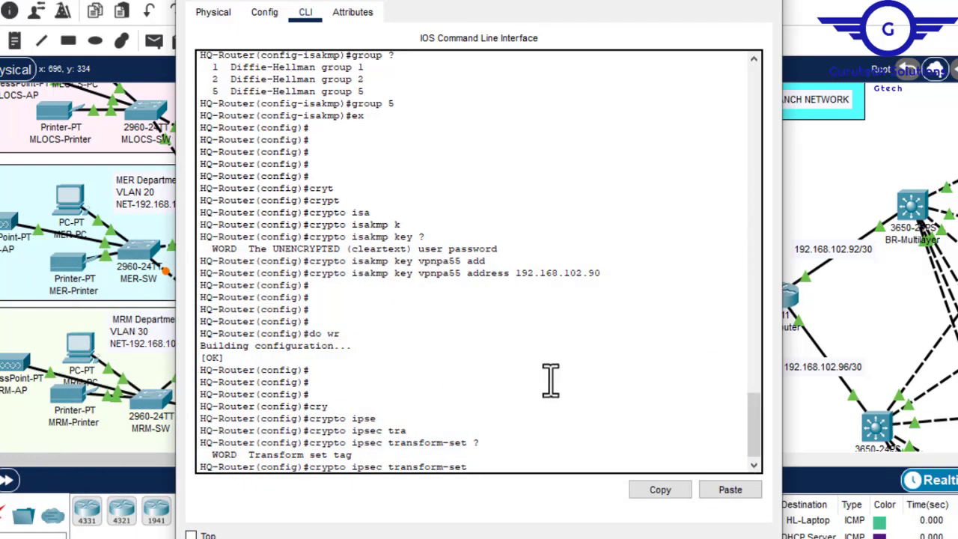
pyautogui.write('VPN-SET')
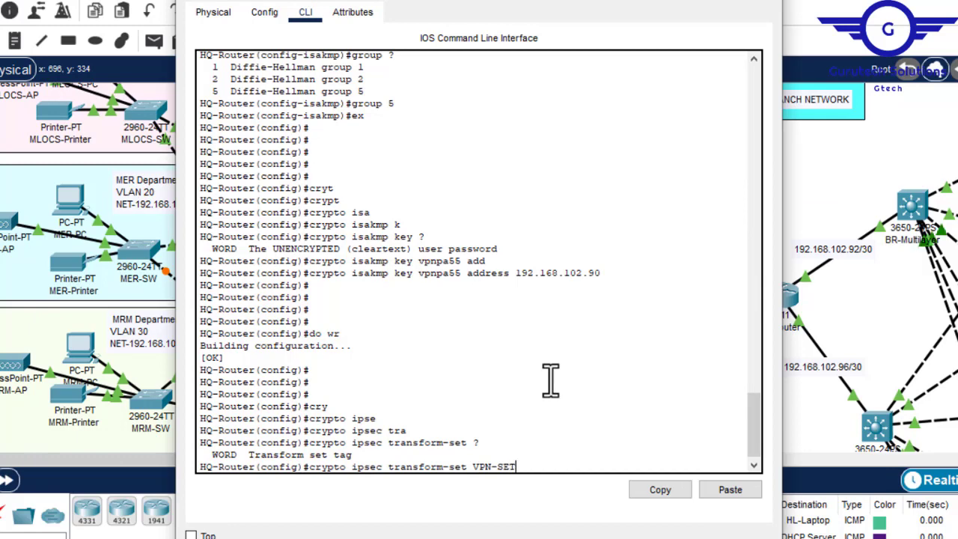
pyautogui.press('Tab')
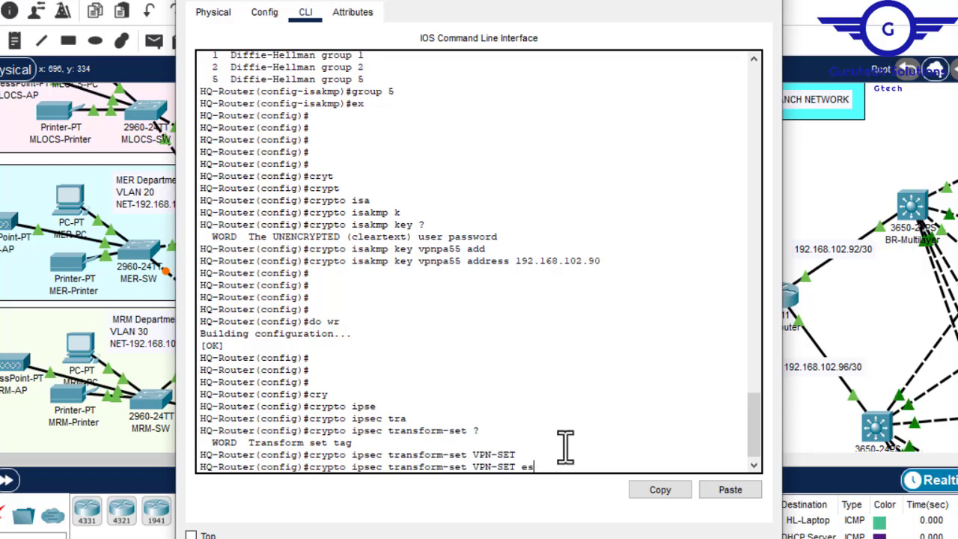
# - Complete the VPN-SET transform set with esp-aes and esp-sha-hmac, listing the available esp transforms before submitting
pyautogui.press('Tab')
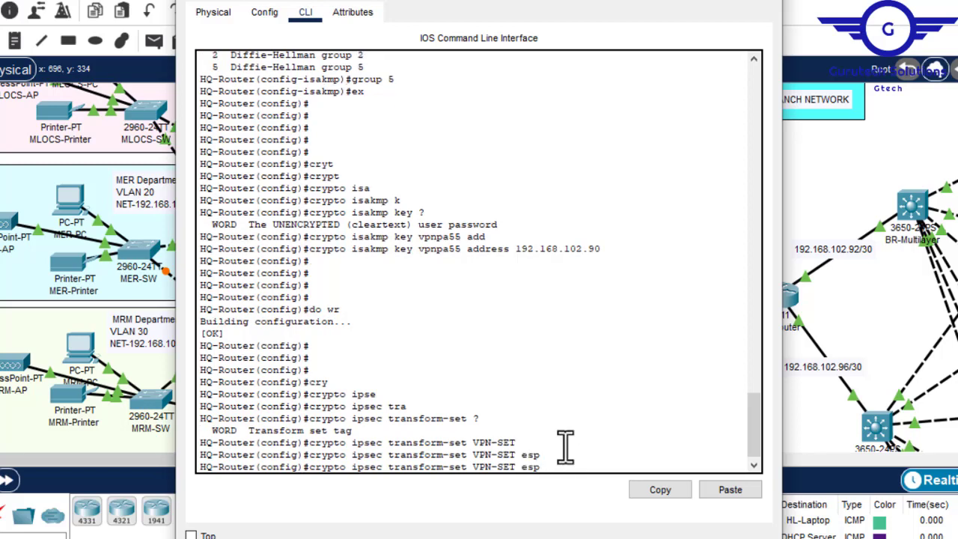
pyautogui.press('Tab')
pyautogui.write('?')
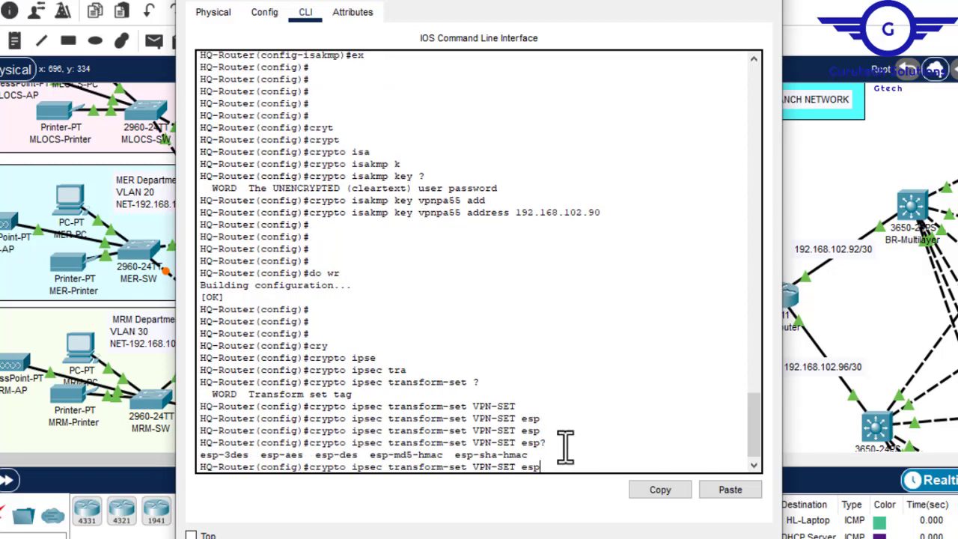
pyautogui.write('-aes')
pyautogui.press('Tab')
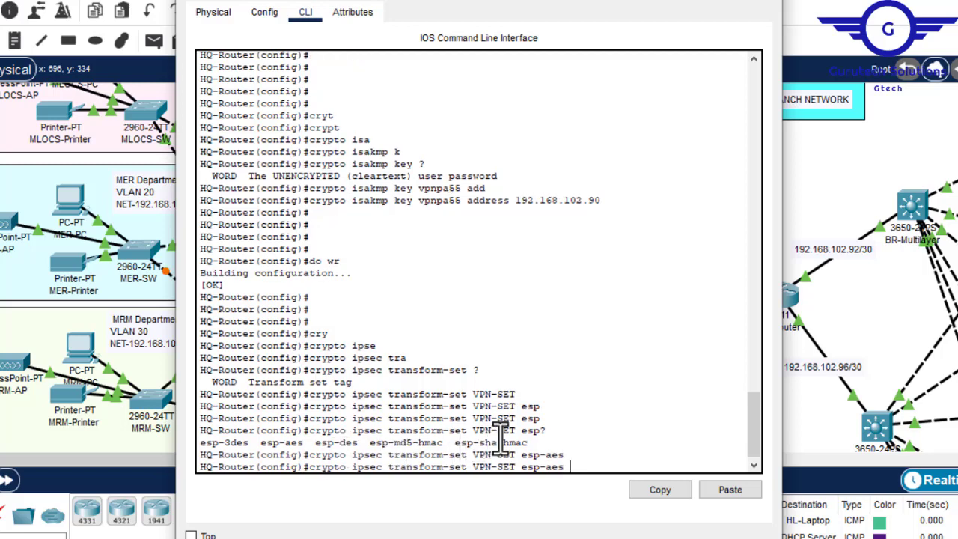
pyautogui.write('esp-sha')
pyautogui.press('Tab')
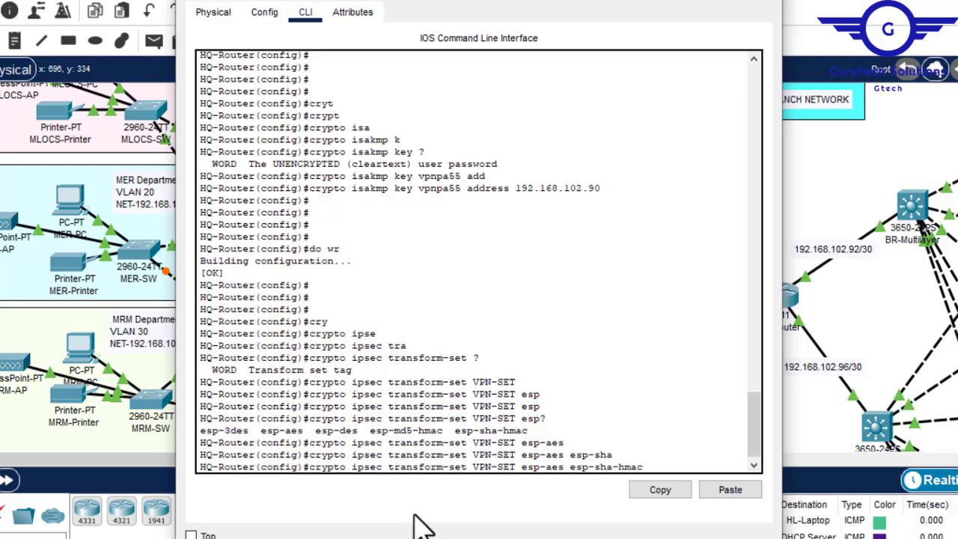
pyautogui.press('Return')
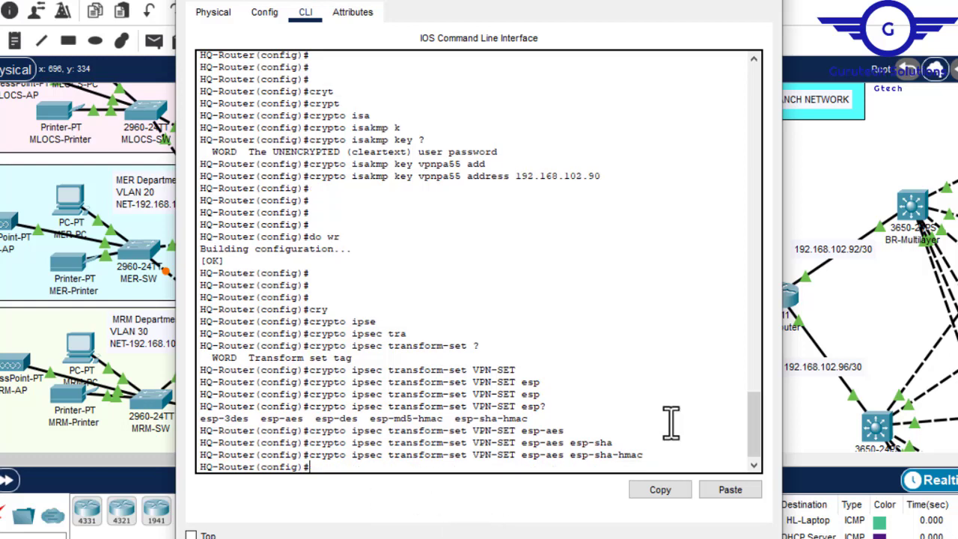
pyautogui.press('Return')
pyautogui.press('Return')
pyautogui.press('Return')
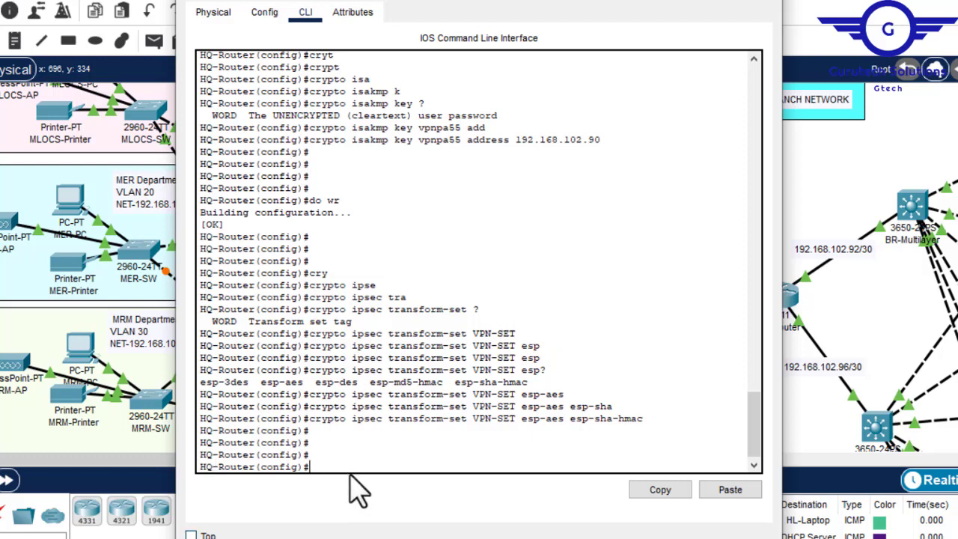
# - Create crypto map VPN-MAP with sequence number 10 and type ipsec-isakmp on HQ-Router, entering its crypto-map configuration mode
pyautogui.write('y')
pyautogui.press('Tab')
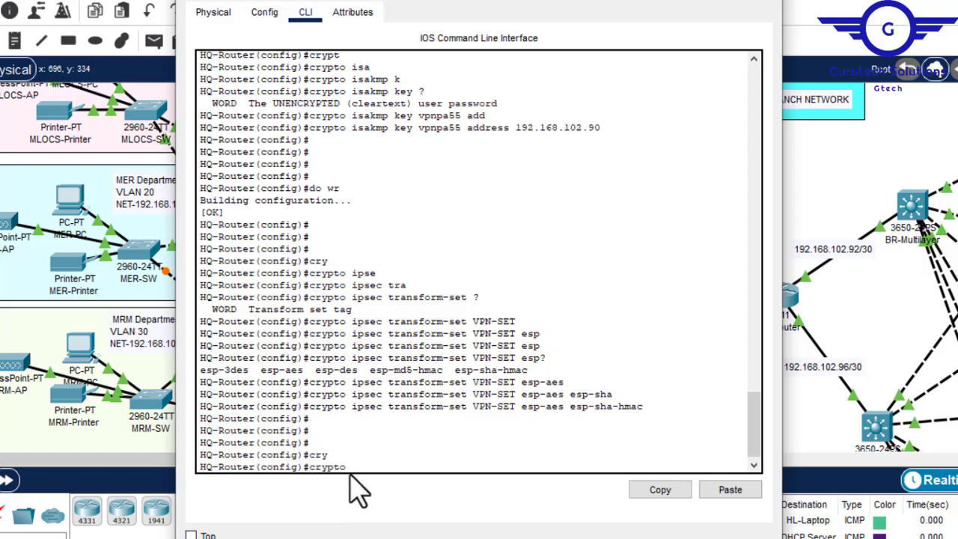
pyautogui.write('m')
pyautogui.press('Tab')
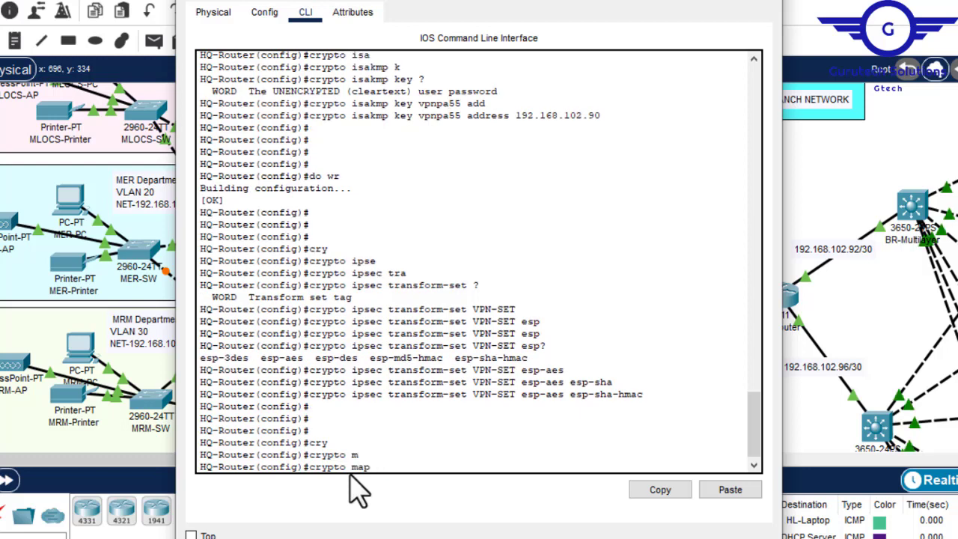
pyautogui.write('VPN-')
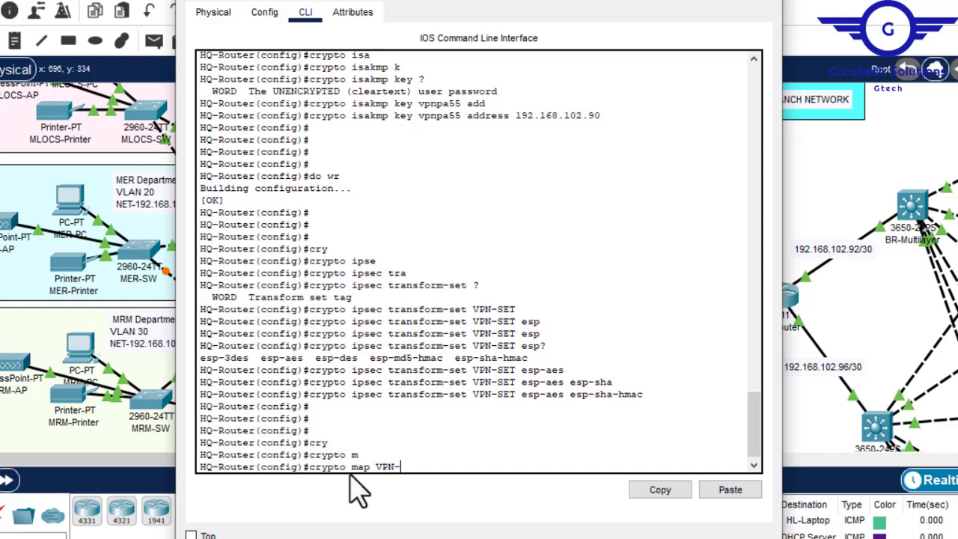
pyautogui.write('MAP 10 ipsec')
pyautogui.press('Tab')
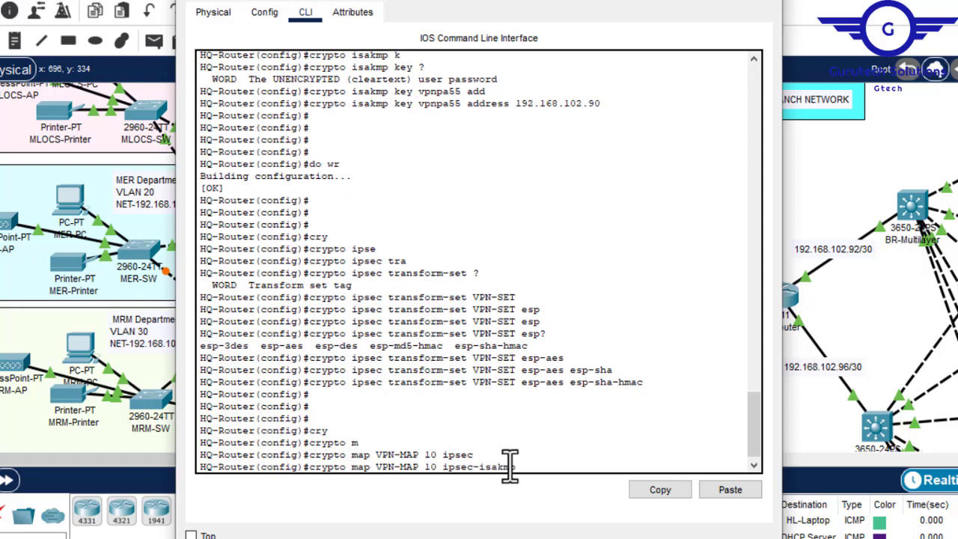
pyautogui.press('Return')
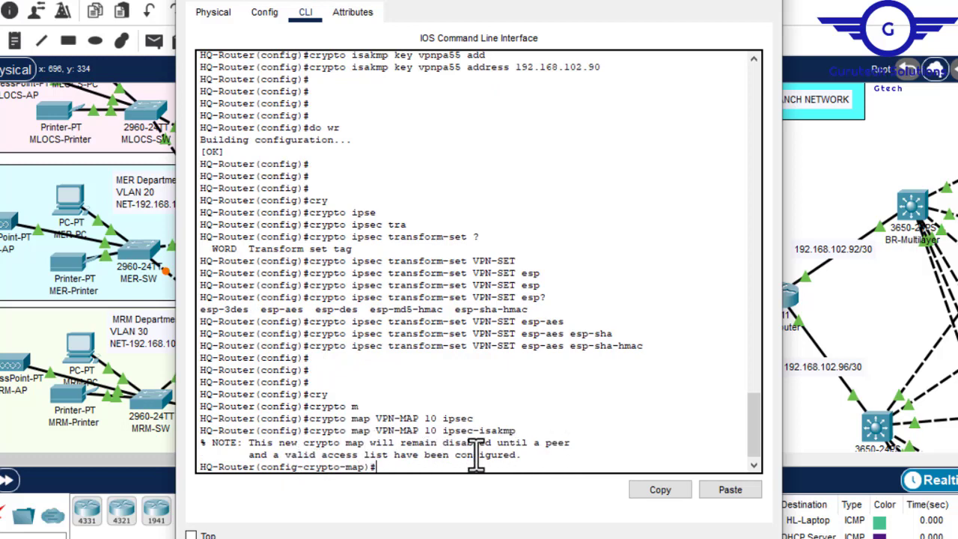
pyautogui.press('Return')
pyautogui.press('Return')
pyautogui.press('Return')
pyautogui.press('Return')
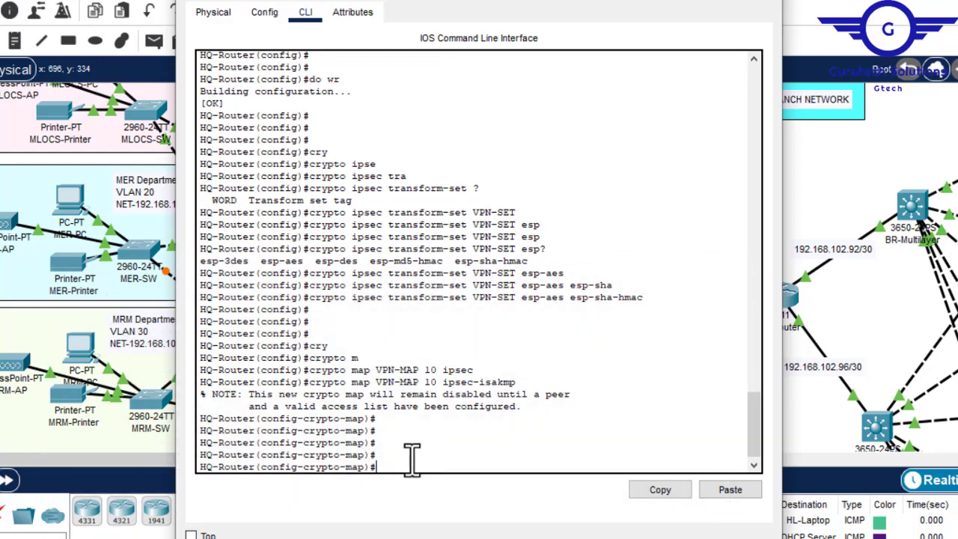
# - Give the VPN-MAP crypto map the description "This VPN connects to Branch-Network."
pyautogui.write('desc')
pyautogui.press('Tab')
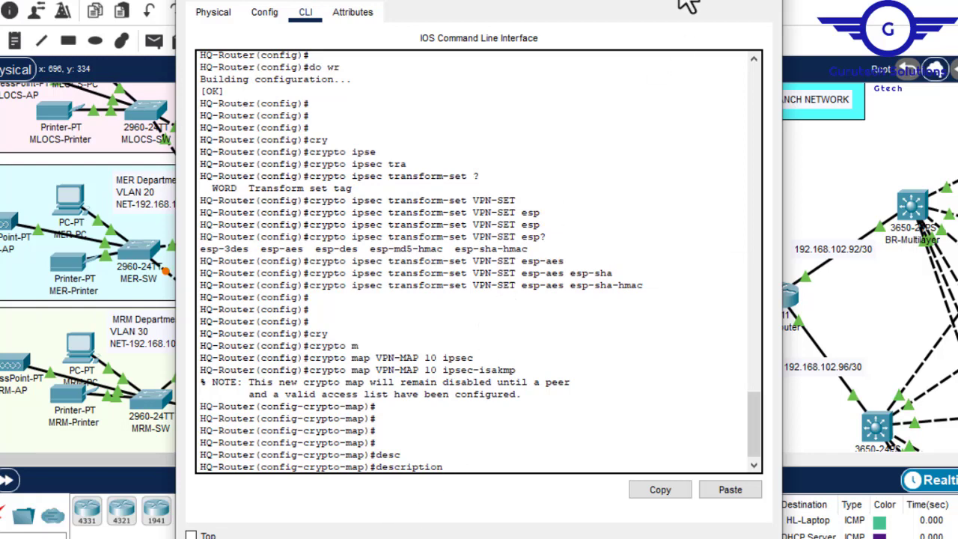
pyautogui.write('This VPN connects to Branch')
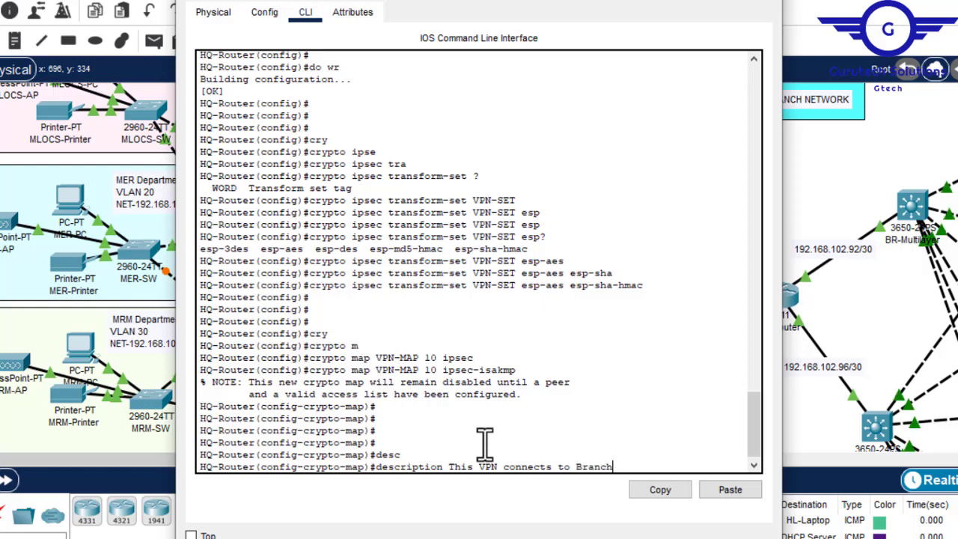
pyautogui.write('-Network.')
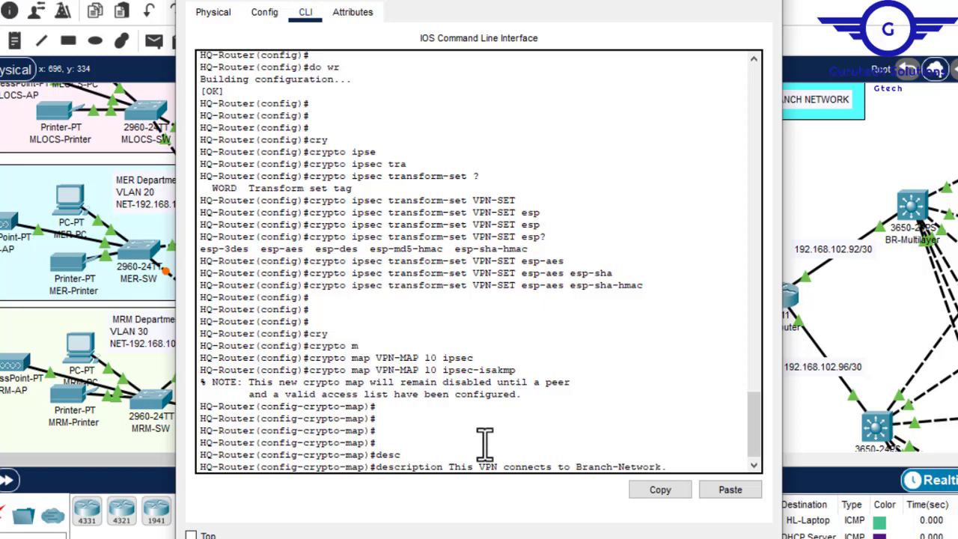
pyautogui.press('Return')
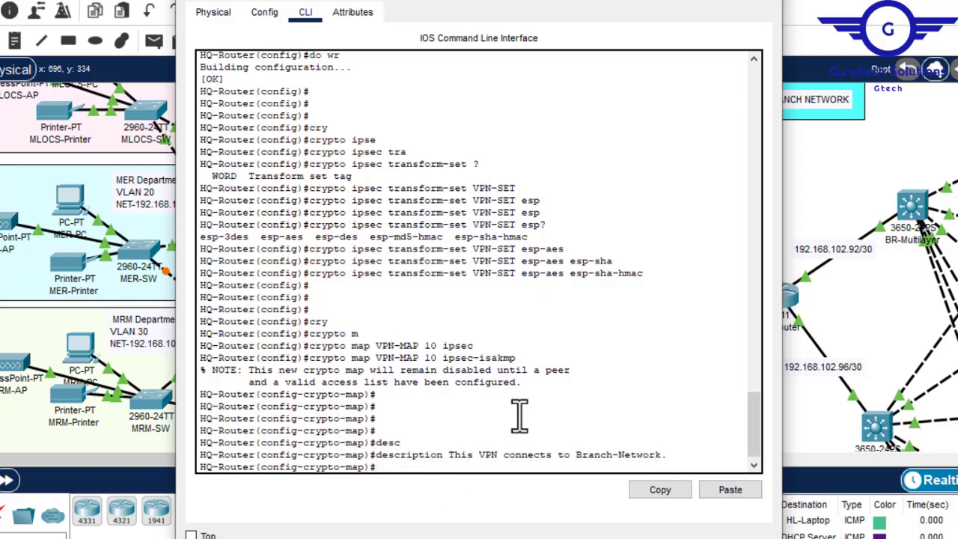
# - Set the crypto map's peer to 192.168.102.90, checking the HQ-to-branch link on the topology before completing the command
pyautogui.write('se')
pyautogui.write('t')
pyautogui.press('Tab')
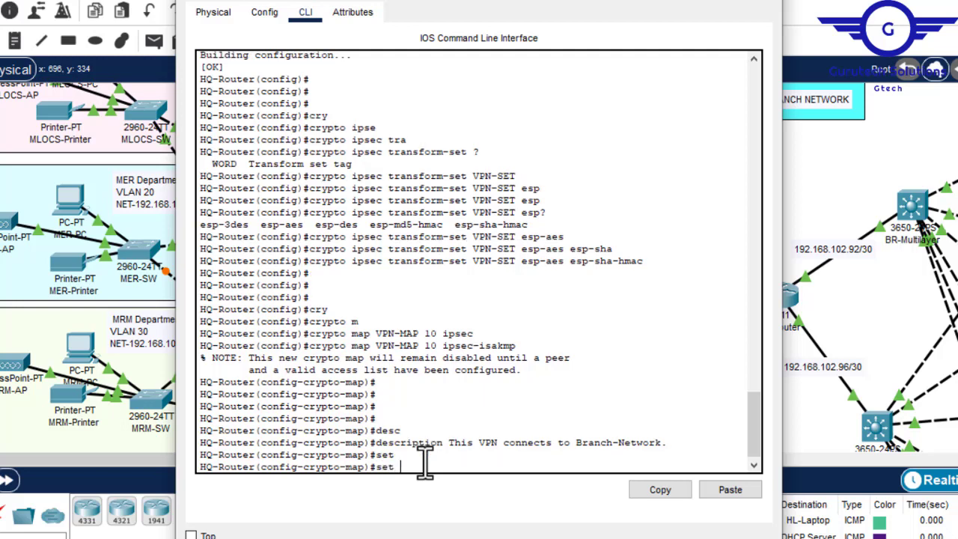
pyautogui.write('p')
pyautogui.press('Tab')
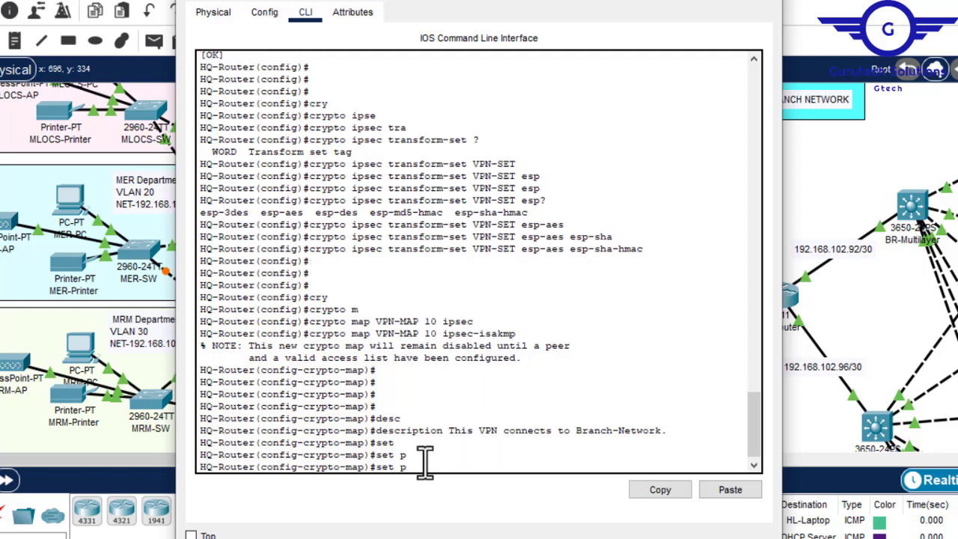
pyautogui.write('eer')
pyautogui.press('Tab')
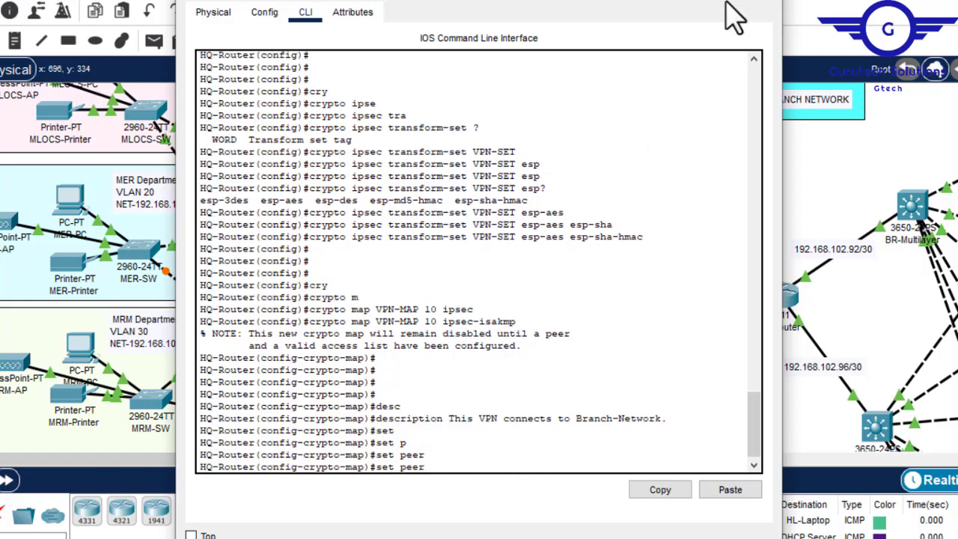
pyautogui.click(683, 4)
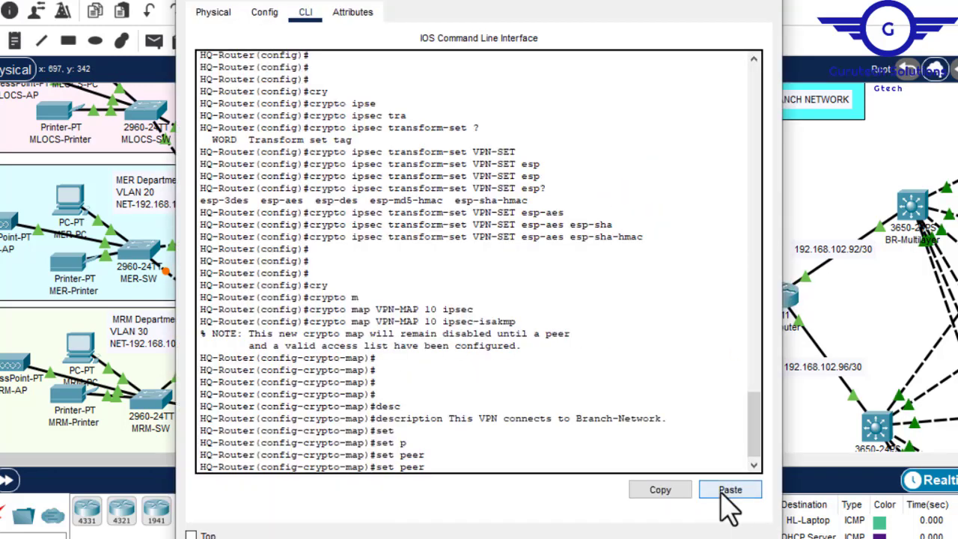
pyautogui.click(728, 489)
pyautogui.press('BackSpace')
pyautogui.write('90')
pyautogui.press('Return')
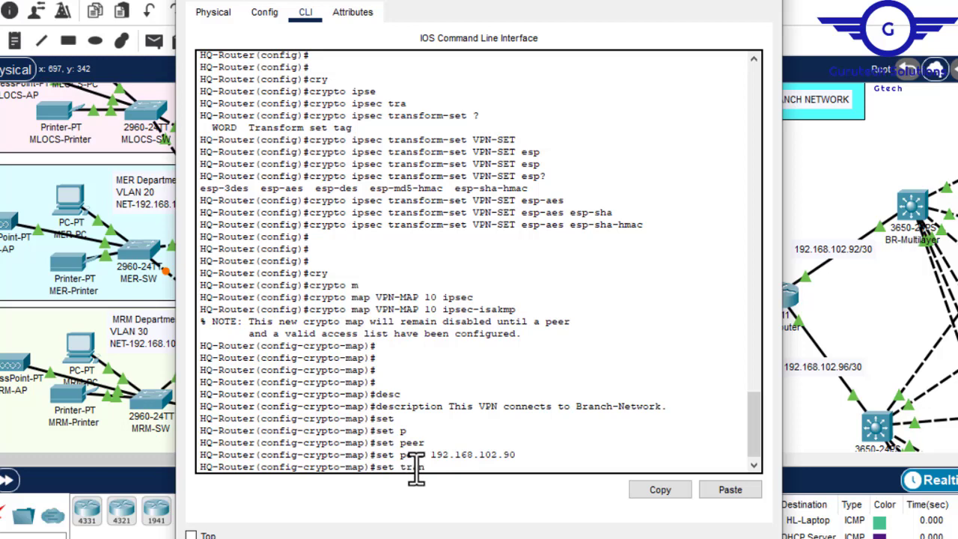
# - Assign transform set VPN-SET to the crypto map, checking the command's expected argument first
pyautogui.write('set tr')
pyautogui.press('Tab')
pyautogui.write('?')
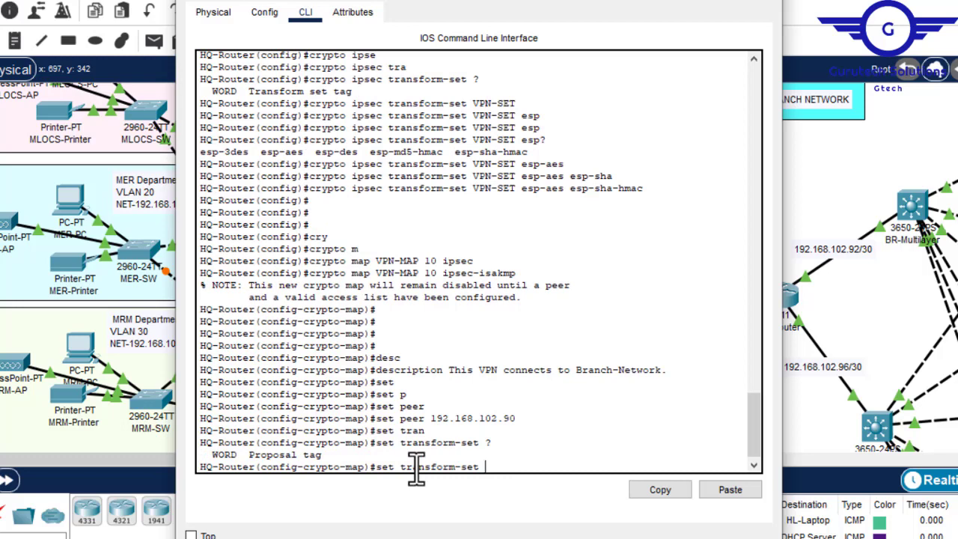
pyautogui.write('VPN-SET')
pyautogui.press('Return')
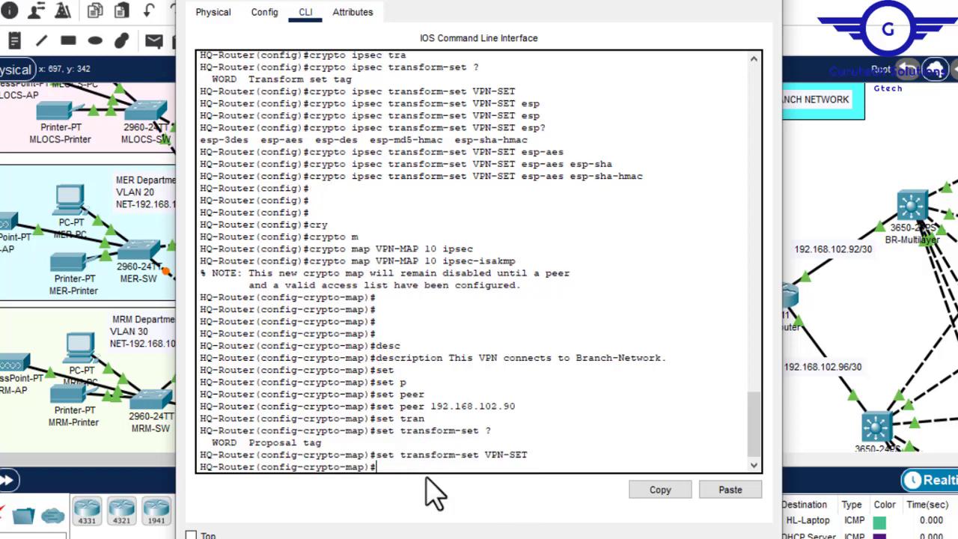
# - Match the crypto map to access list 110 and exit crypto-map configuration mode
pyautogui.write('matc')
pyautogui.press('Tab')
pyautogui.write('ad')
pyautogui.press('Tab')
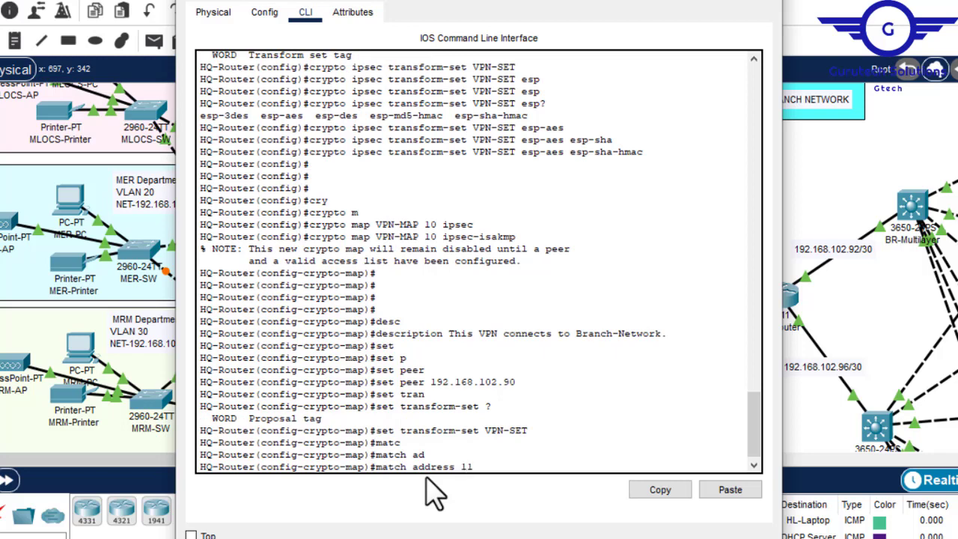
pyautogui.press('Return')
pyautogui.write('ex')
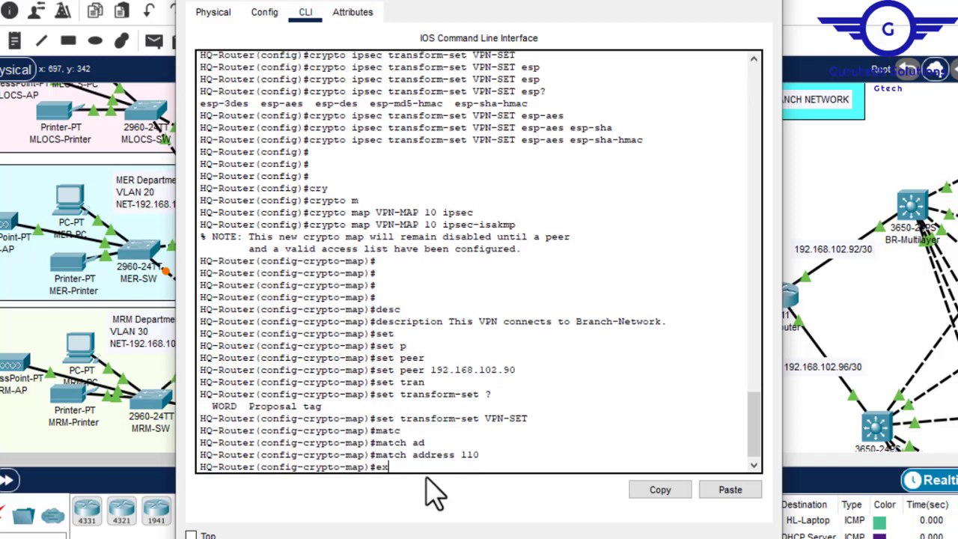
pyautogui.press('Return')
pyautogui.press('Return')
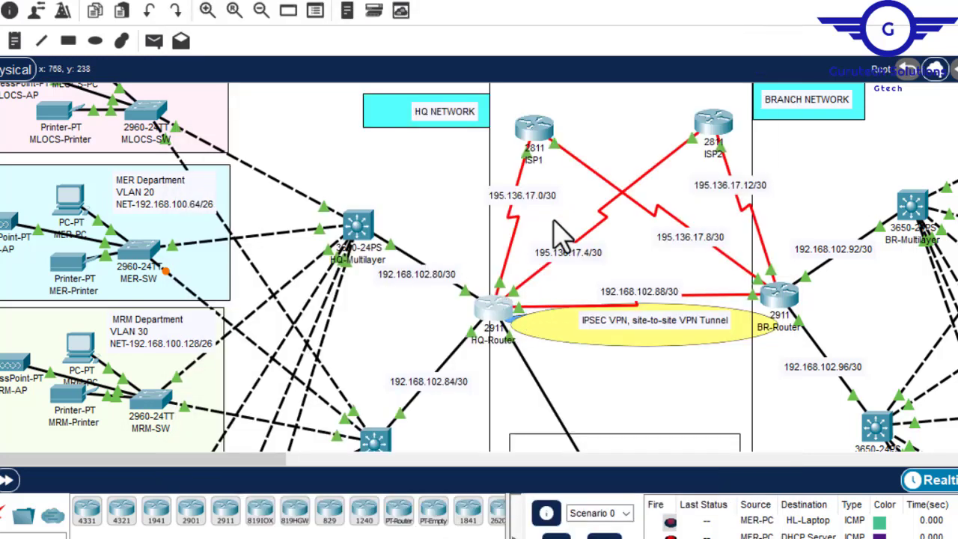
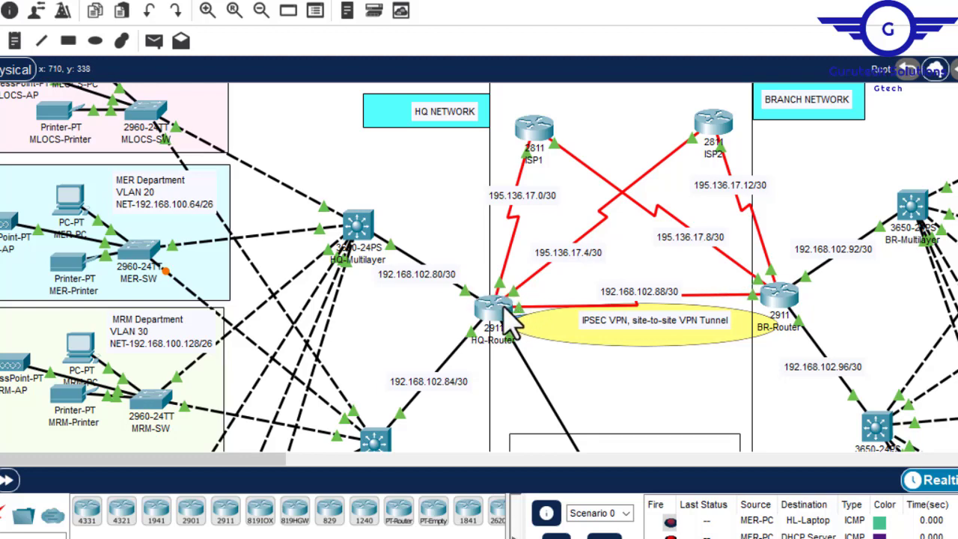
# - Open HQ-Router and enter interface configuration mode for Serial0/2/0 on its command line
pyautogui.click(508, 316)
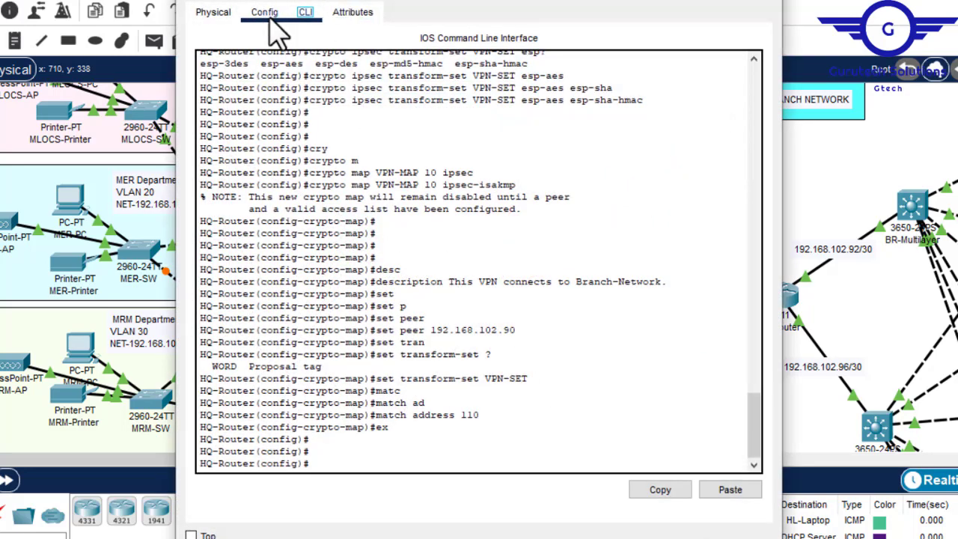
pyautogui.click(267, 15)
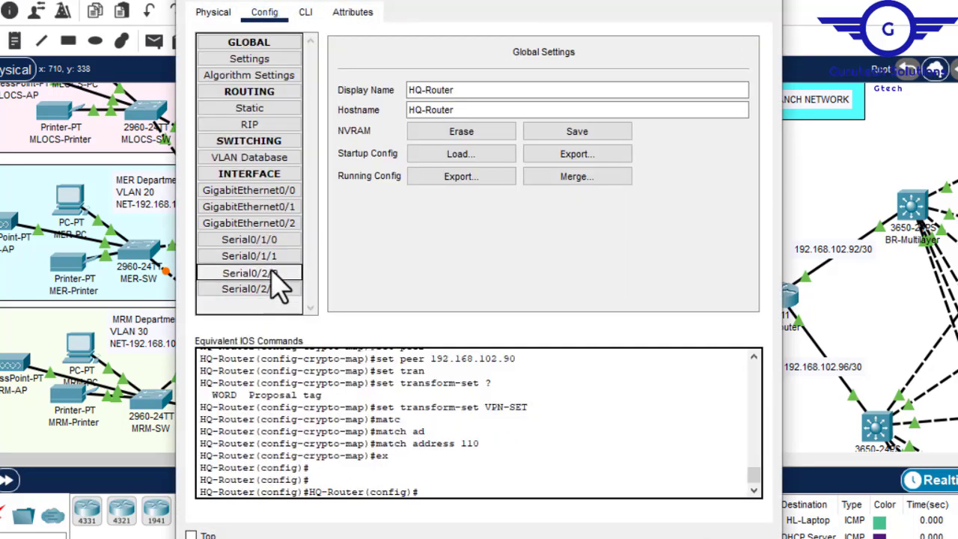
pyautogui.click(273, 273)
pyautogui.click(306, 14)
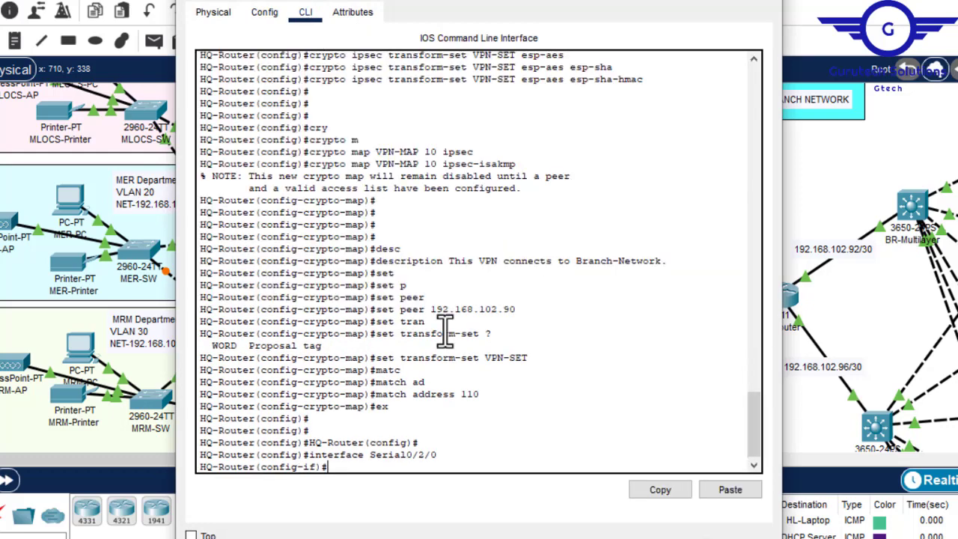
pyautogui.press('Return')
pyautogui.press('Return')
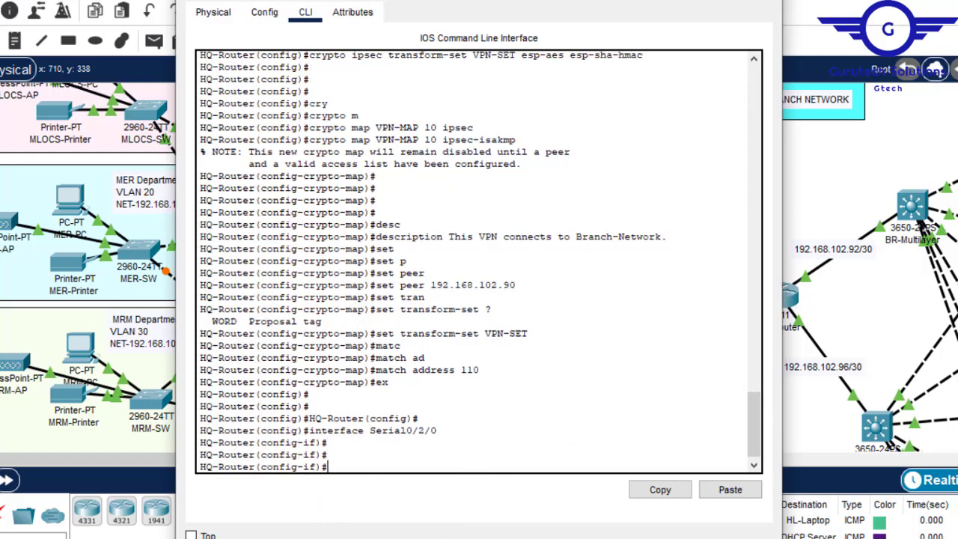
# - Apply crypto map VPN-MAP to HQ-Router's Serial0/2/0 interface
pyautogui.write('cry')
pyautogui.press('Tab')
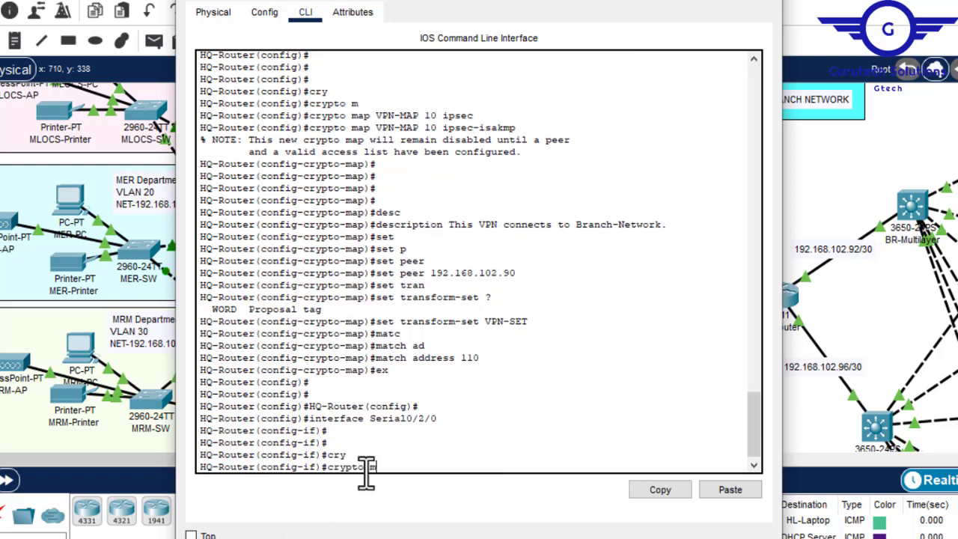
pyautogui.write('m')
pyautogui.press('Tab')
pyautogui.write('VPN-M')
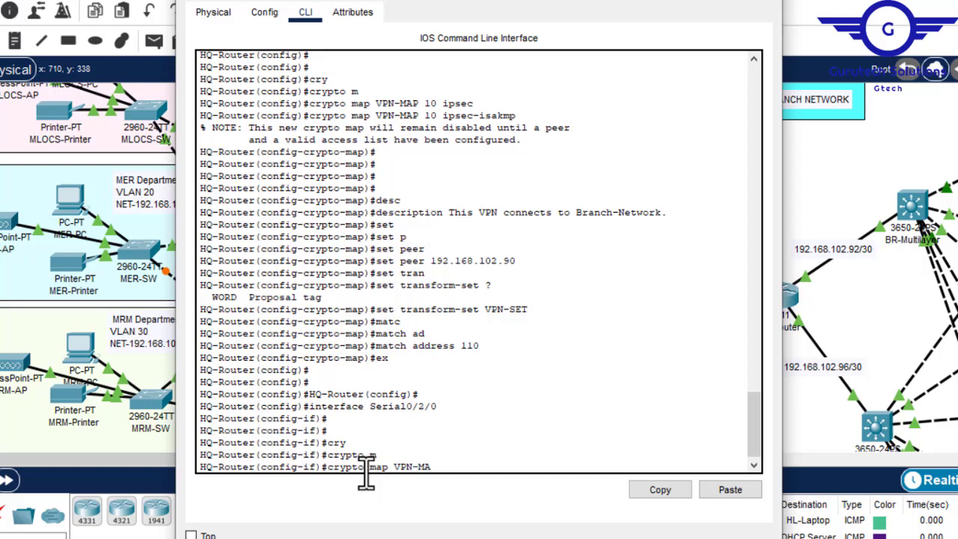
pyautogui.write('AP')
pyautogui.press('Return')
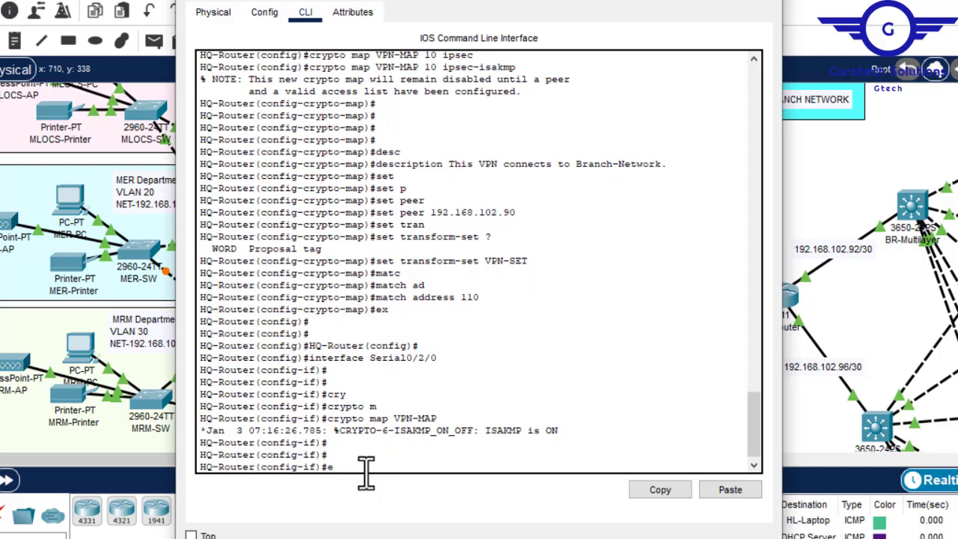
# - Exit interface configuration mode and save HQ-Router's configuration with "do wr"
pyautogui.write('x')
pyautogui.press('Return')
pyautogui.press('Return')
pyautogui.press('Return')
pyautogui.press('Return')
pyautogui.write('do w')
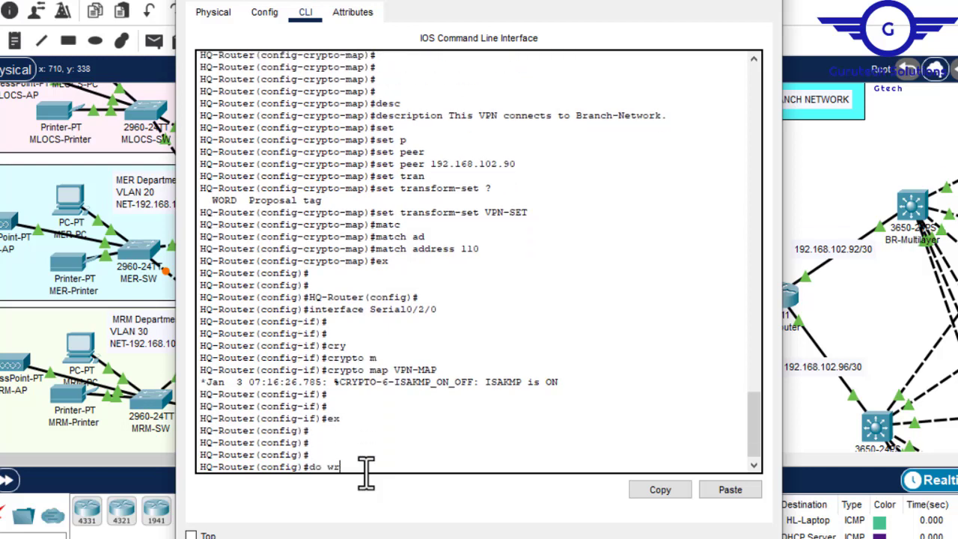
pyautogui.write('r')
pyautogui.press('Return')
pyautogui.press('Return')
pyautogui.press('Return')
pyautogui.press('Return')
pyautogui.press('Return')
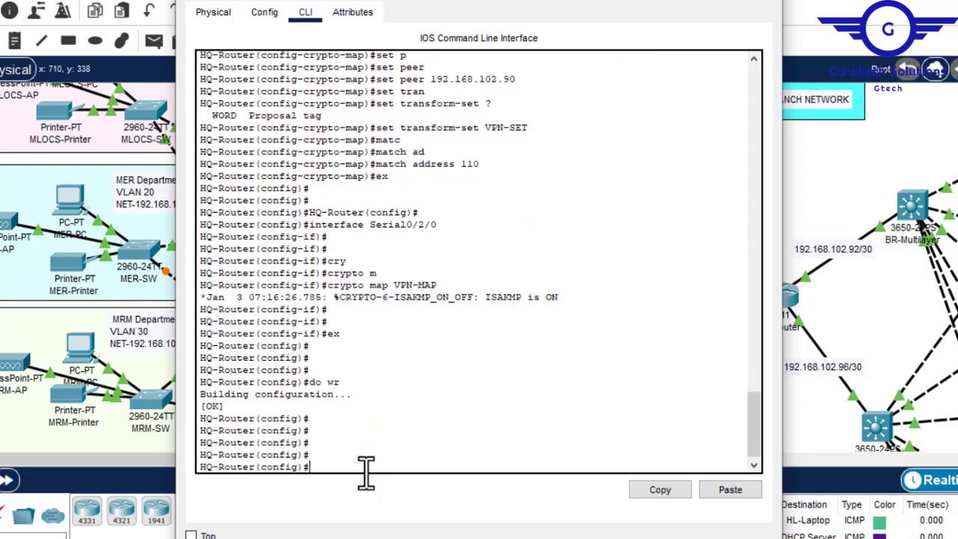
# - Display the IPSec security associations on HQ-Router with "do sh crypto ipse sa" and examine the packet counters
pyautogui.write('d')
pyautogui.write('o sh ipsec')
pyautogui.press('BackSpace')
pyautogui.press('BackSpace')
pyautogui.press('BackSpace')
pyautogui.press('BackSpace')
pyautogui.press('BackSpace')
pyautogui.write('crypto ipse sa')
pyautogui.press('Return')
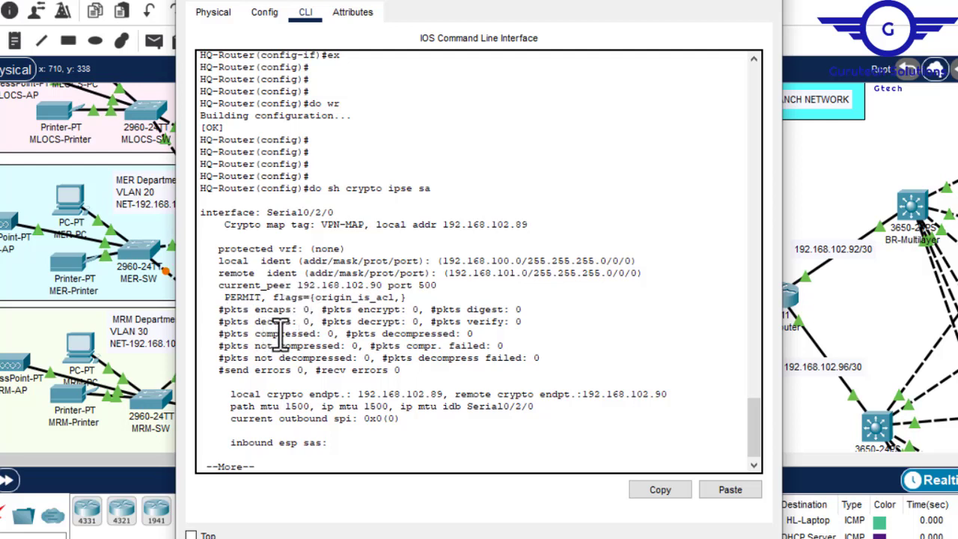
pyautogui.moveTo(300, 321); pyautogui.dragTo(309, 322)
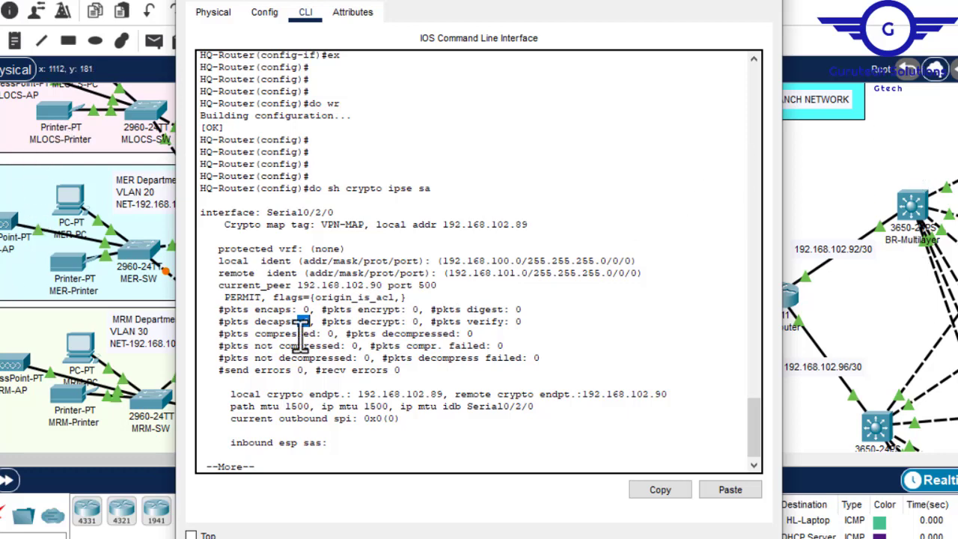
# - Reopen HQ-Router's command line, review the crypto map commands entered earlier, and close the device window
pyautogui.click(765, 3)
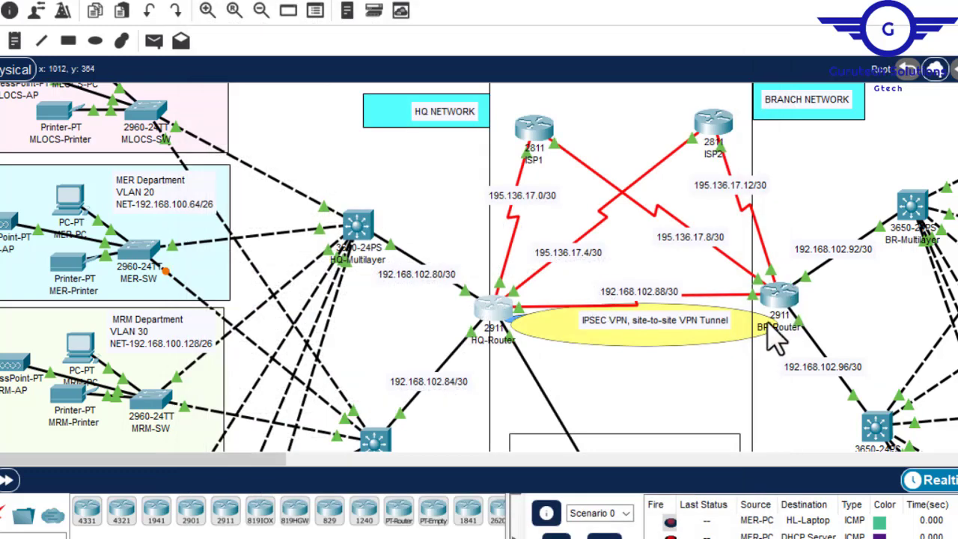
pyautogui.click(493, 310)
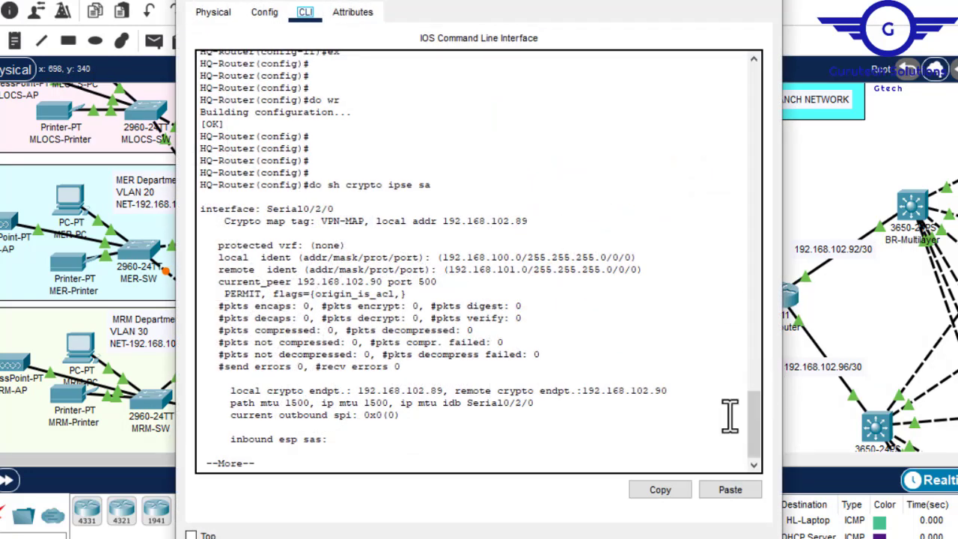
pyautogui.moveTo(750, 430); pyautogui.dragTo(763, 385)
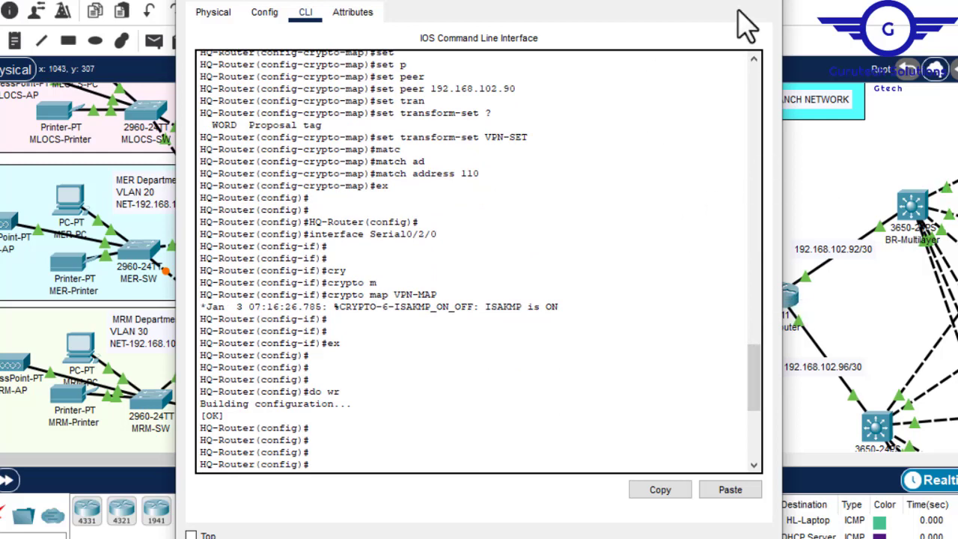
pyautogui.click(766, 8)
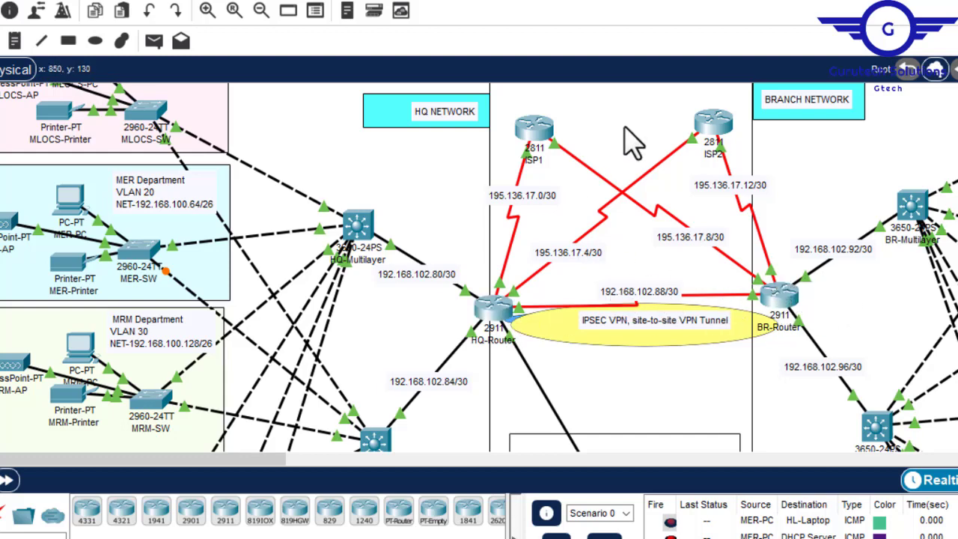
# - Switch to the ipsec vpn.txt notes in Notepad and review the branch script's ISAKMP policy, encryption, authentication, group and key peer address
pyautogui.moveTo(699, 538)
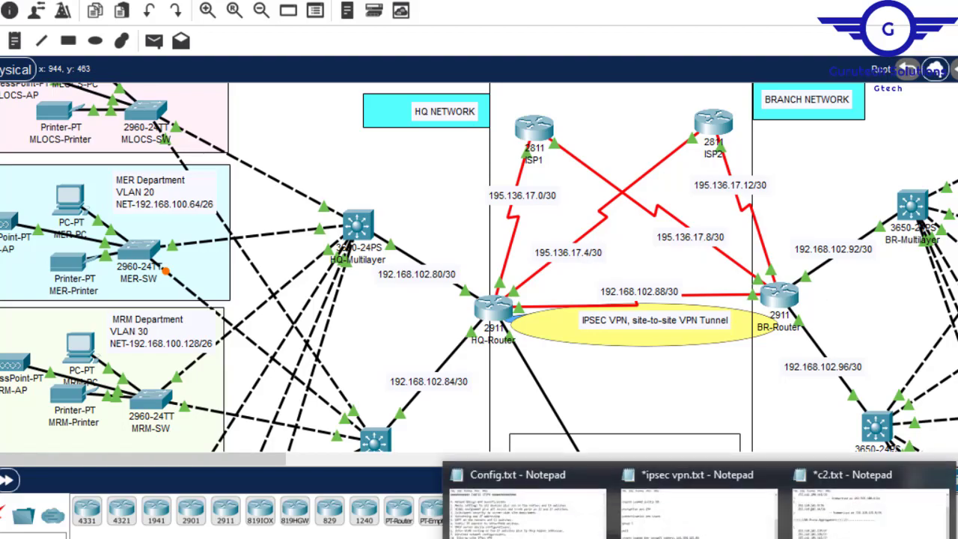
pyautogui.moveTo(868, 524)
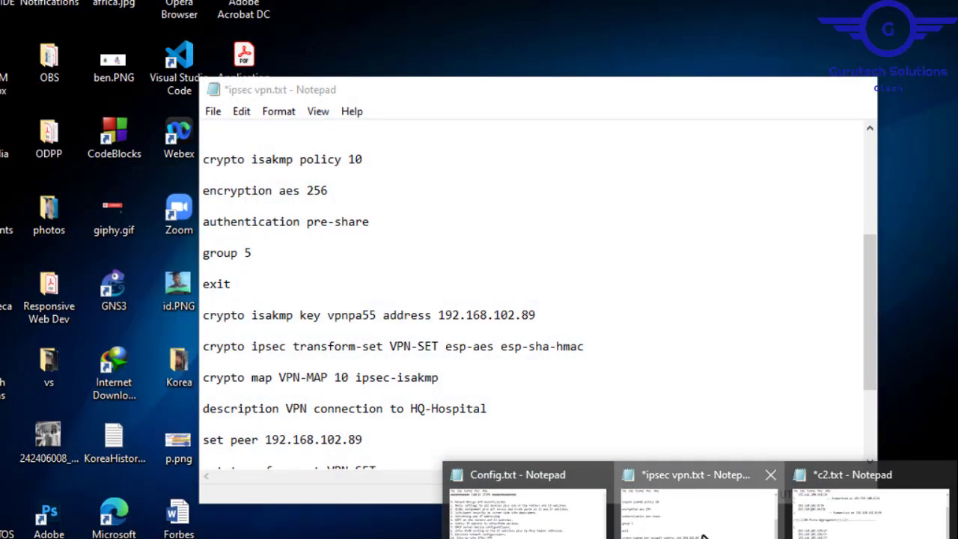
pyautogui.click(700, 516)
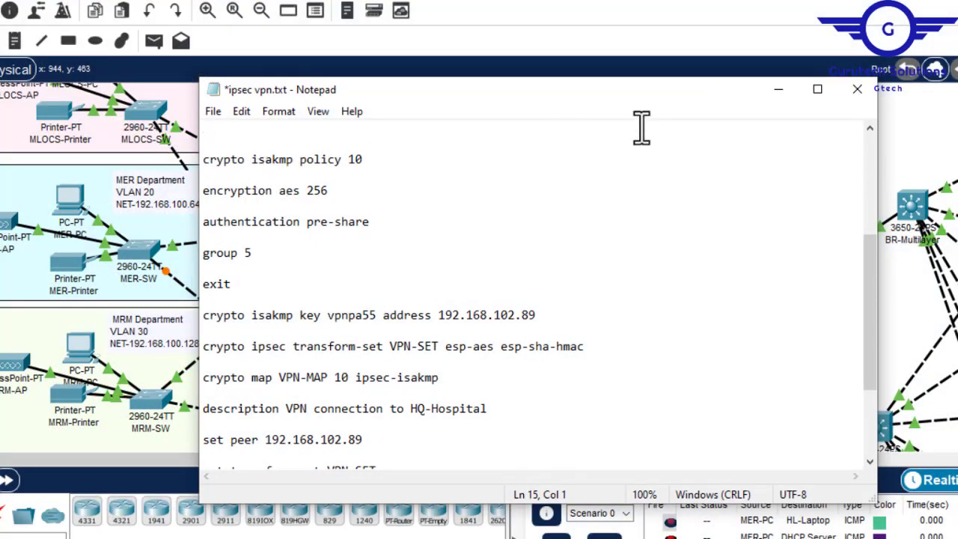
pyautogui.moveTo(701, 102); pyautogui.dragTo(536, 123)
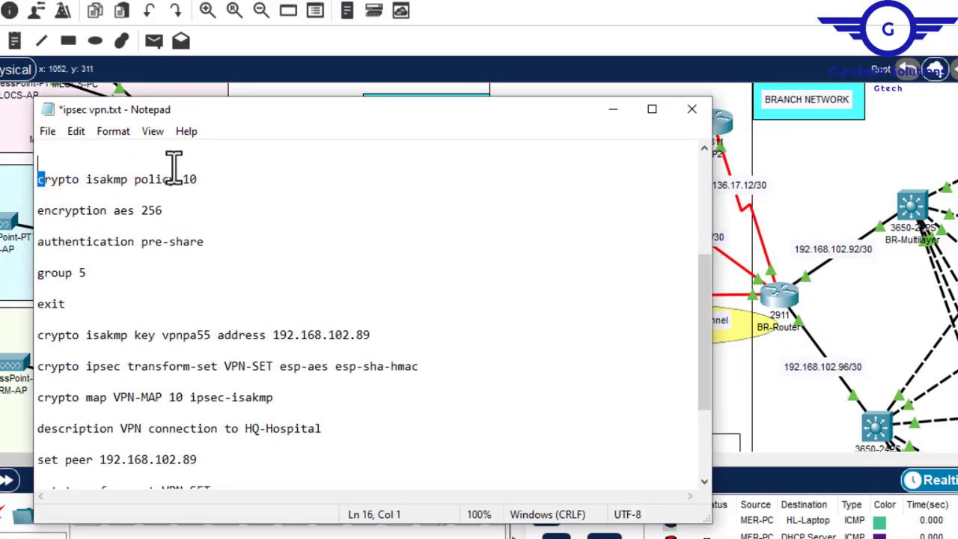
pyautogui.moveTo(44, 180); pyautogui.dragTo(202, 181)
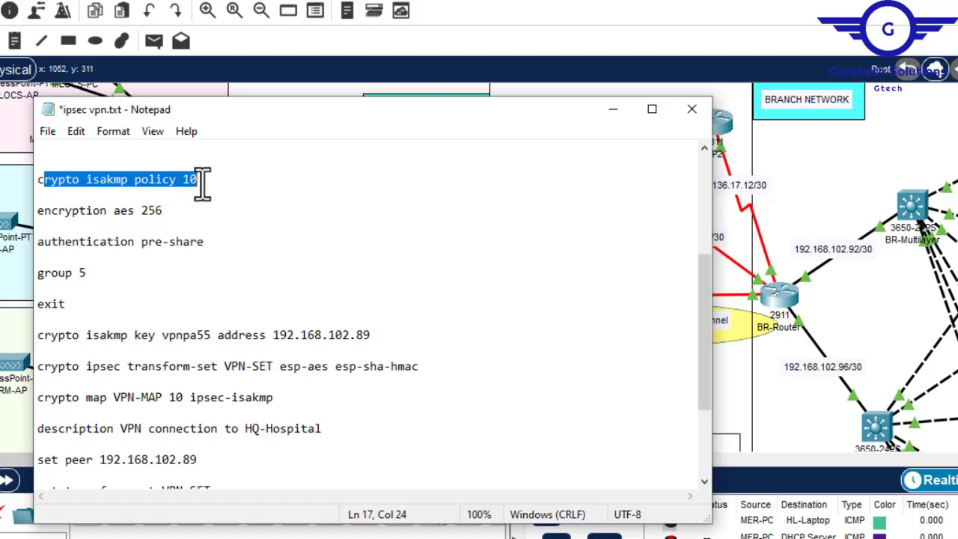
pyautogui.click(41, 181)
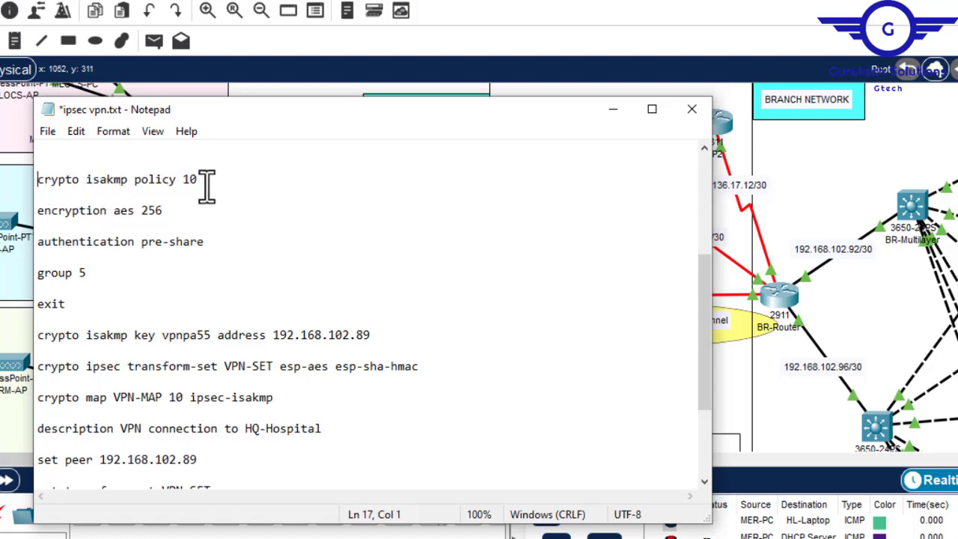
pyautogui.moveTo(202, 180); pyautogui.dragTo(183, 180)
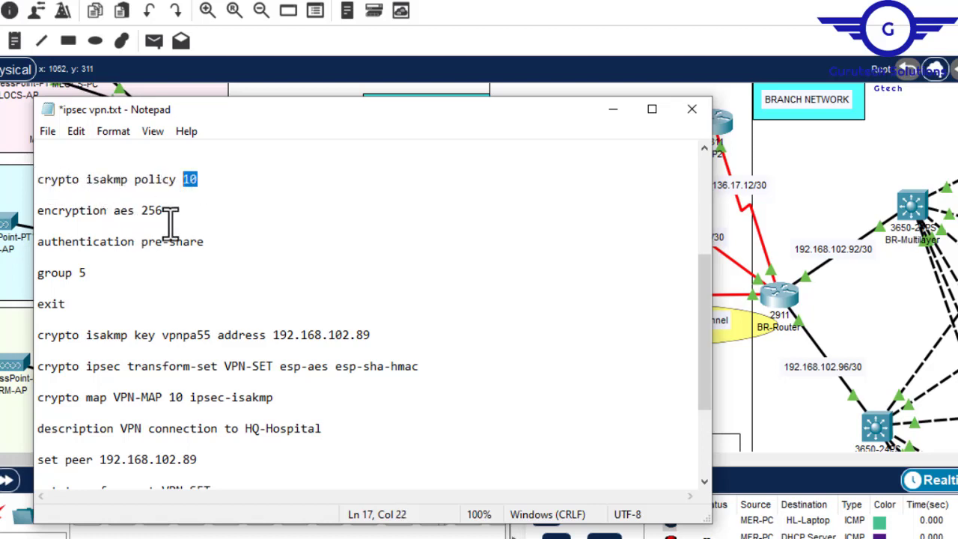
pyautogui.moveTo(164, 212); pyautogui.dragTo(121, 211)
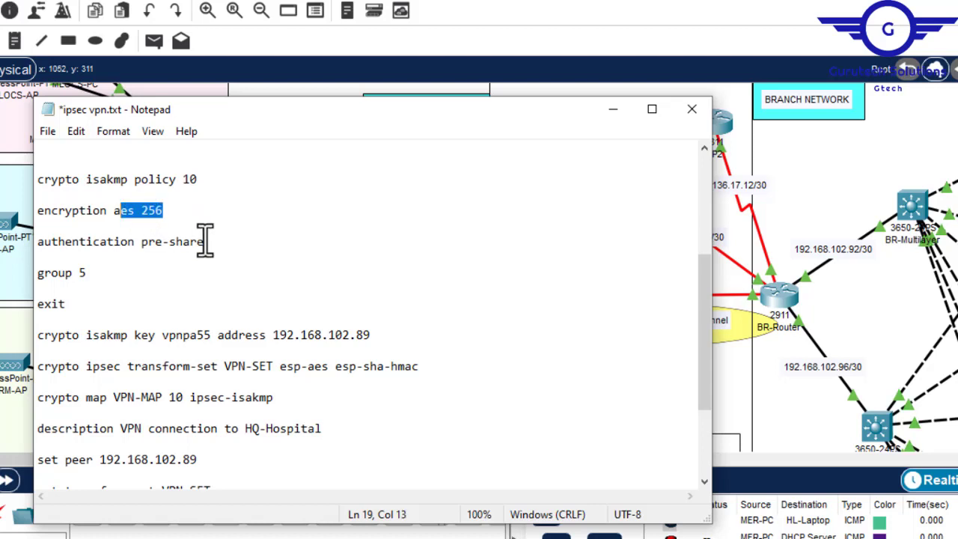
pyautogui.moveTo(215, 243); pyautogui.dragTo(142, 247)
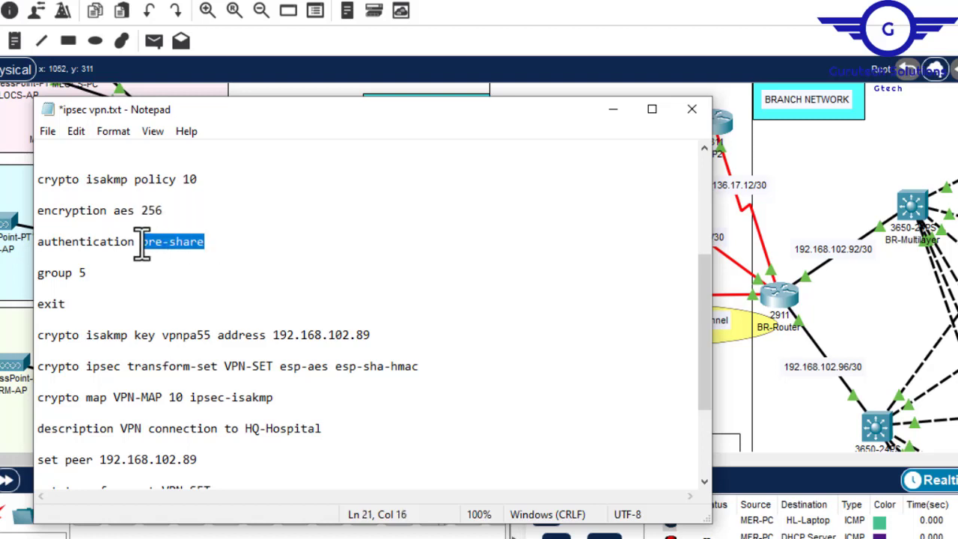
pyautogui.moveTo(89, 273); pyautogui.dragTo(77, 273)
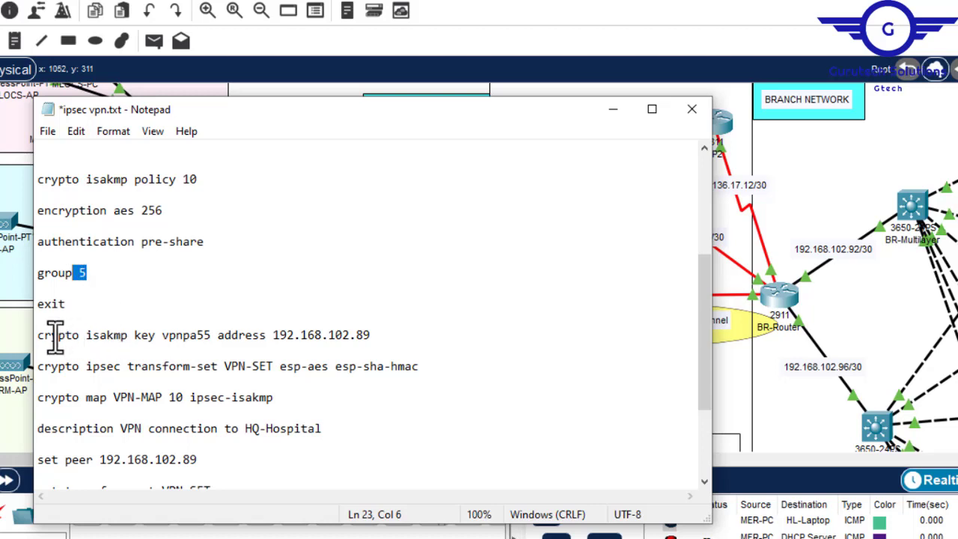
pyautogui.moveTo(379, 338); pyautogui.dragTo(280, 336)
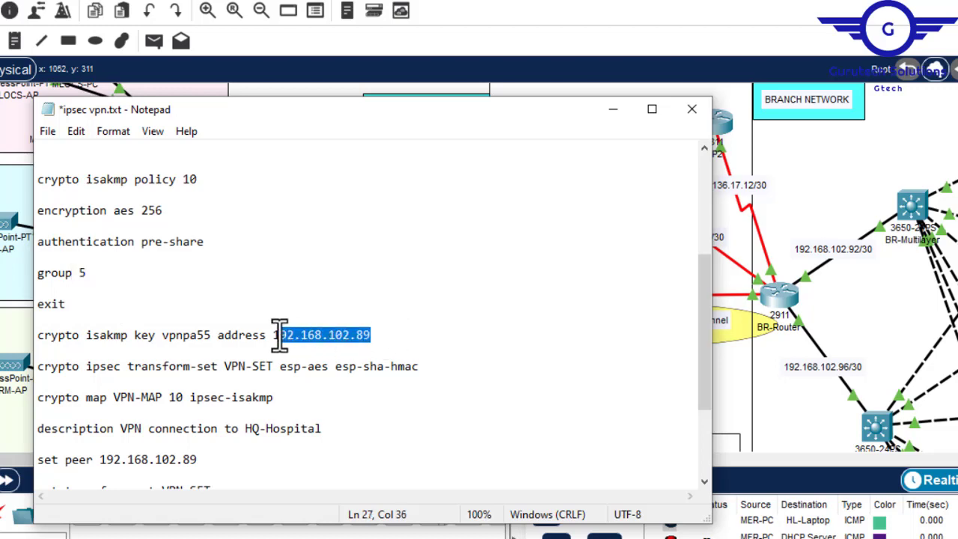
# - Check the topology, return to the ipsec vpn.txt notes, and review the branch script's crypto map and interface commands
pyautogui.click(612, 109)
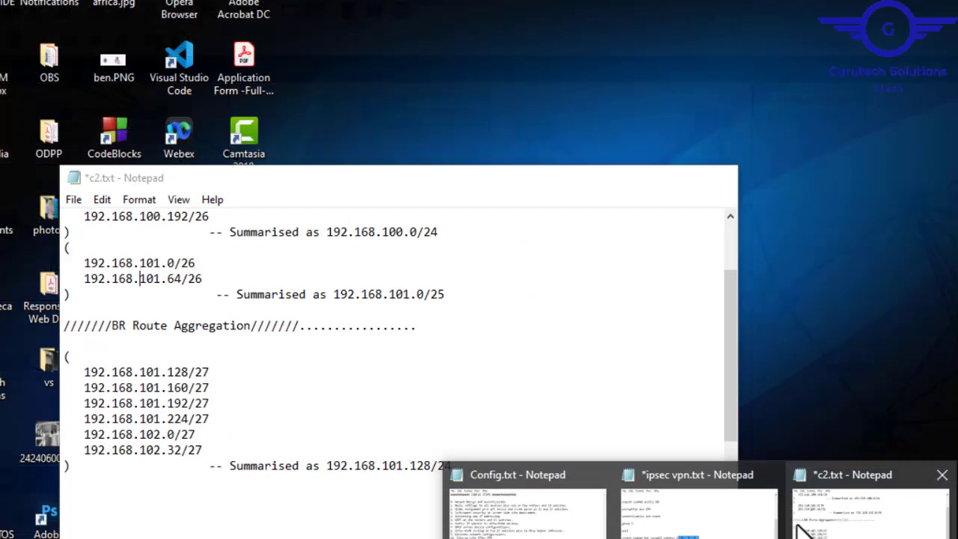
pyautogui.click(701, 509)
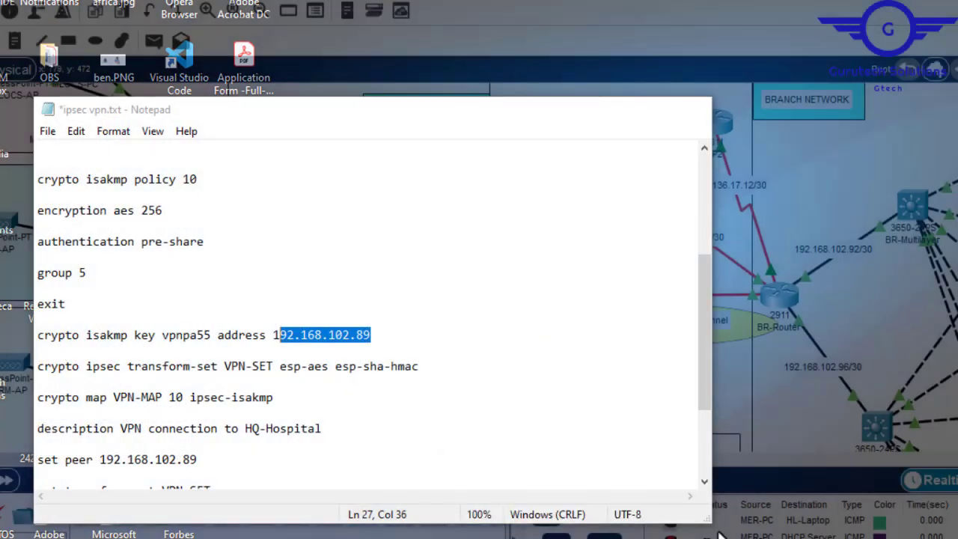
pyautogui.moveTo(706, 289); pyautogui.dragTo(702, 400)
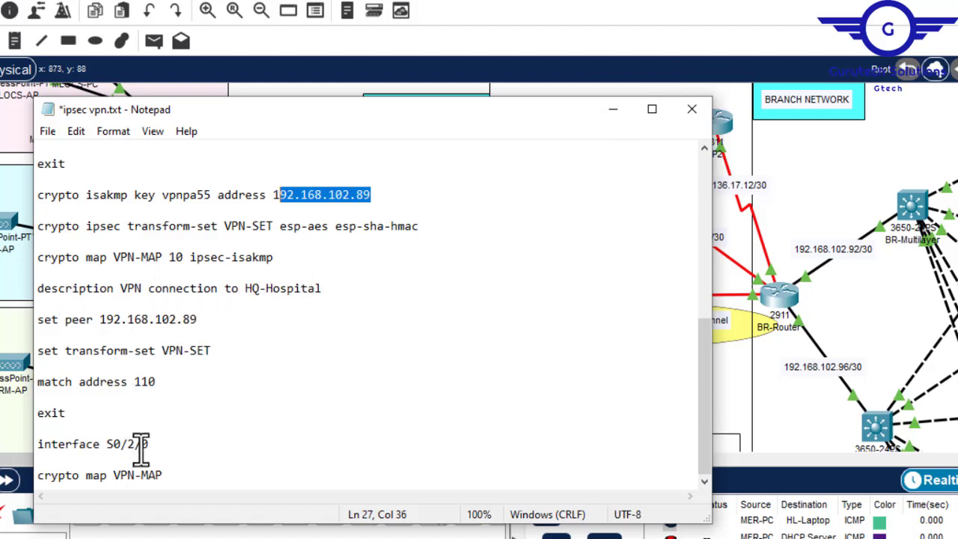
# - Check the branch router's link on the topology and change the script's interface line to S0/1/0
pyautogui.click(614, 112)
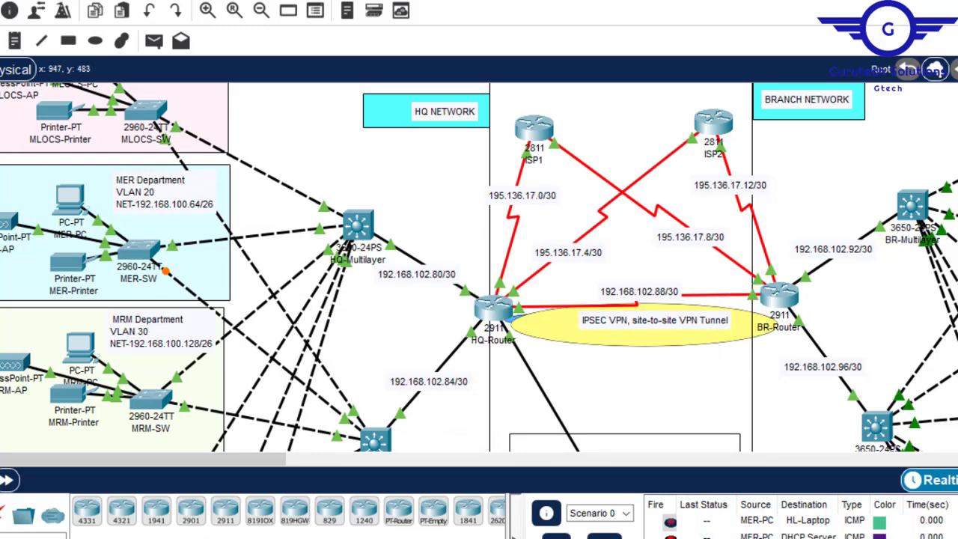
pyautogui.moveTo(699, 538)
pyautogui.click(699, 510)
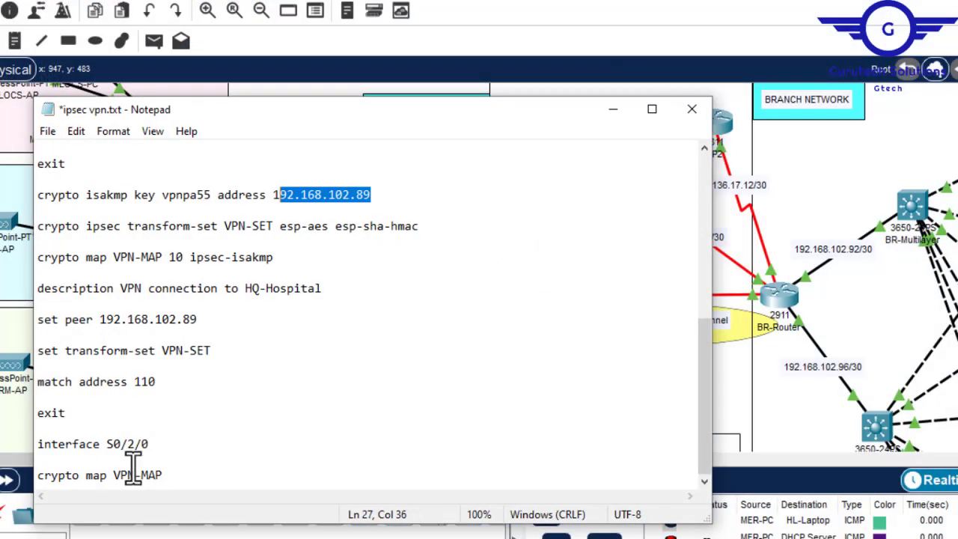
pyautogui.click(135, 447)
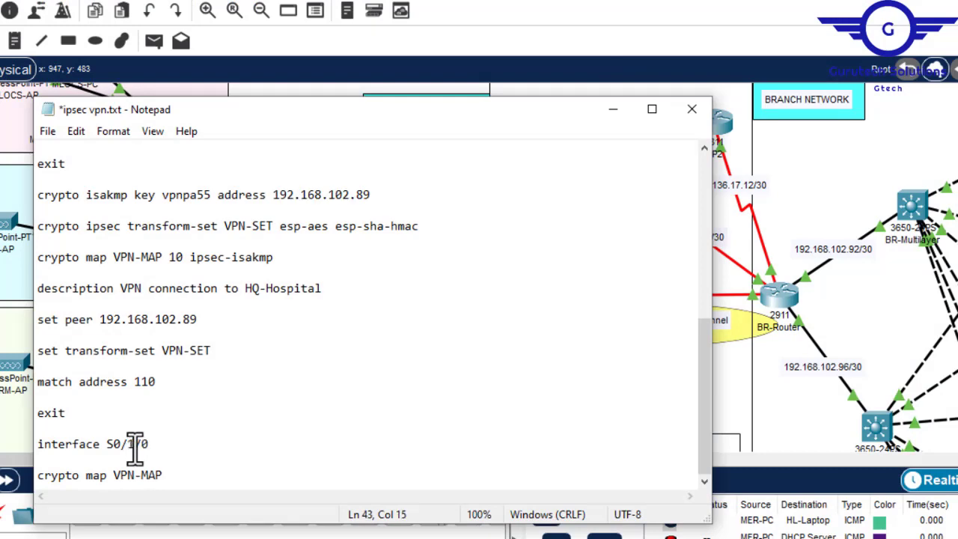
# - Copy the script block from "crypto isakmp policy 10" through "crypto map VPN-MAP" and open BR-Router's command line in Packet Tracer
pyautogui.moveTo(175, 474); pyautogui.dragTo(40, 316)
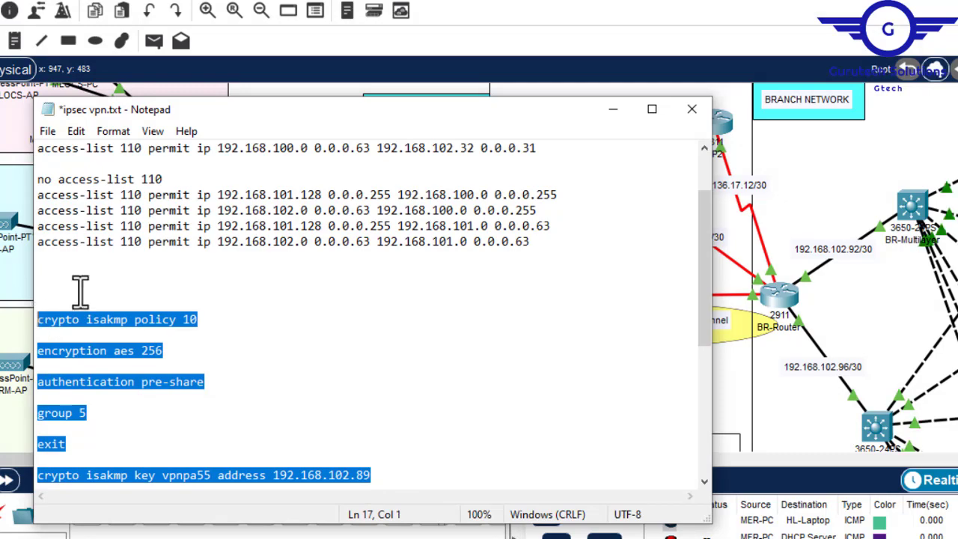
pyautogui.click(612, 109)
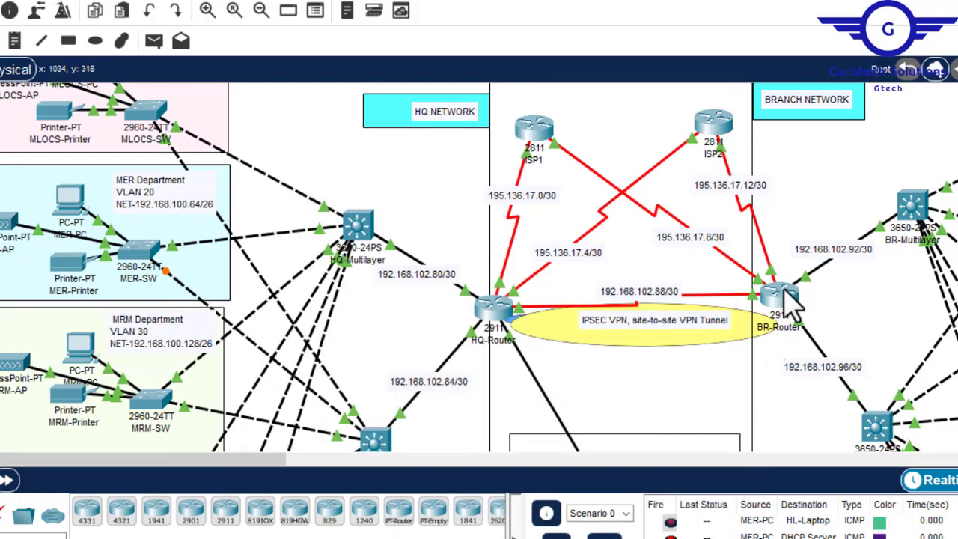
pyautogui.click(790, 299)
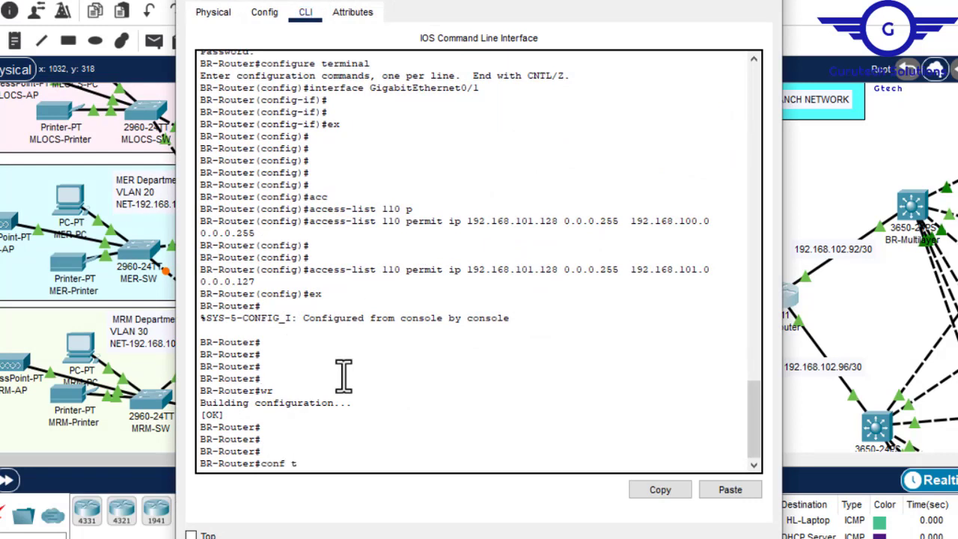
# - Enter global configuration mode on BR-Router, apply the copied VPN script including its ISAKMP key, and save the configuration
pyautogui.press('Return')
pyautogui.press('Return')
pyautogui.write("'")
pyautogui.press('BackSpace')
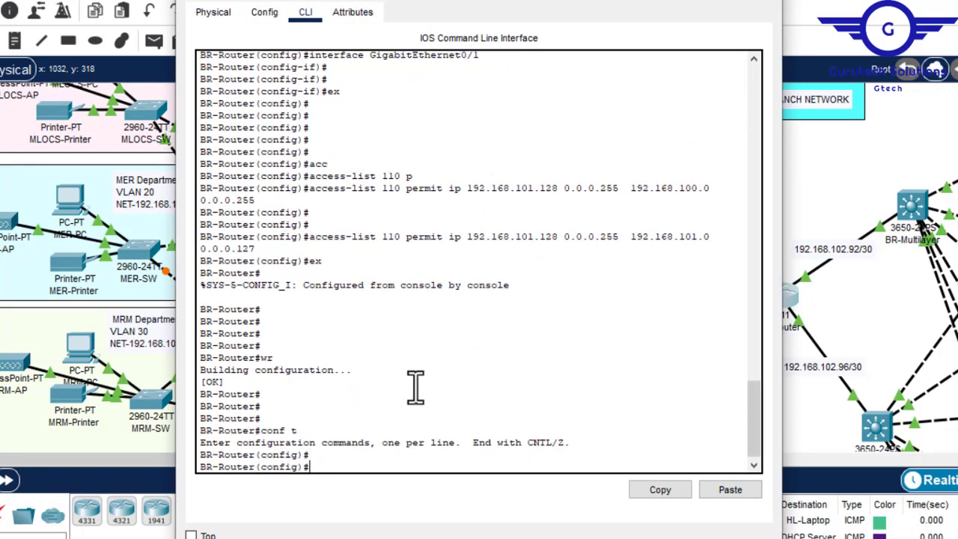
pyautogui.click(729, 490)
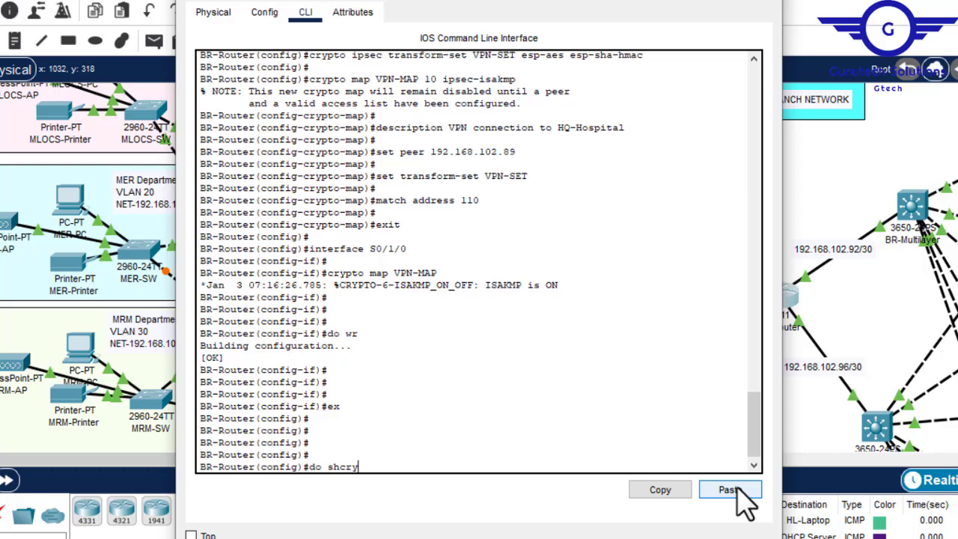
# - Run do sh crypto ipsec sa on BR-Router, check the packet encaps and decaps counters, and close the router window
pyautogui.write('ry')
pyautogui.write('a')
pyautogui.press('Return')
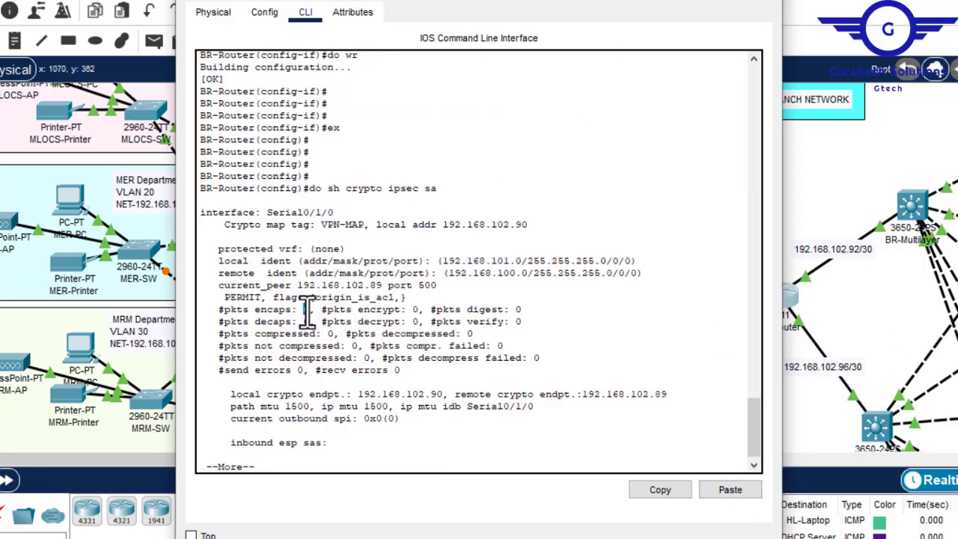
pyautogui.moveTo(303, 313); pyautogui.dragTo(304, 322)
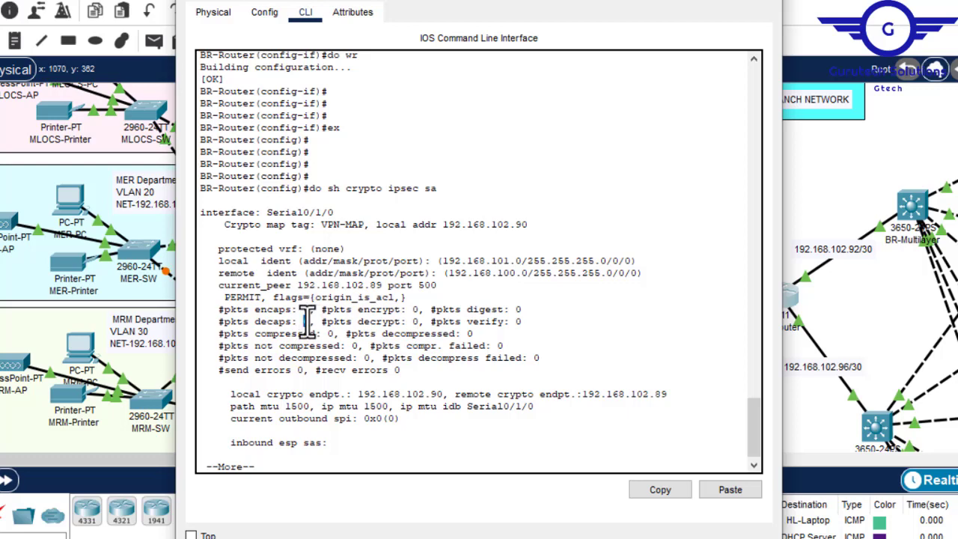
pyautogui.click(757, 0)
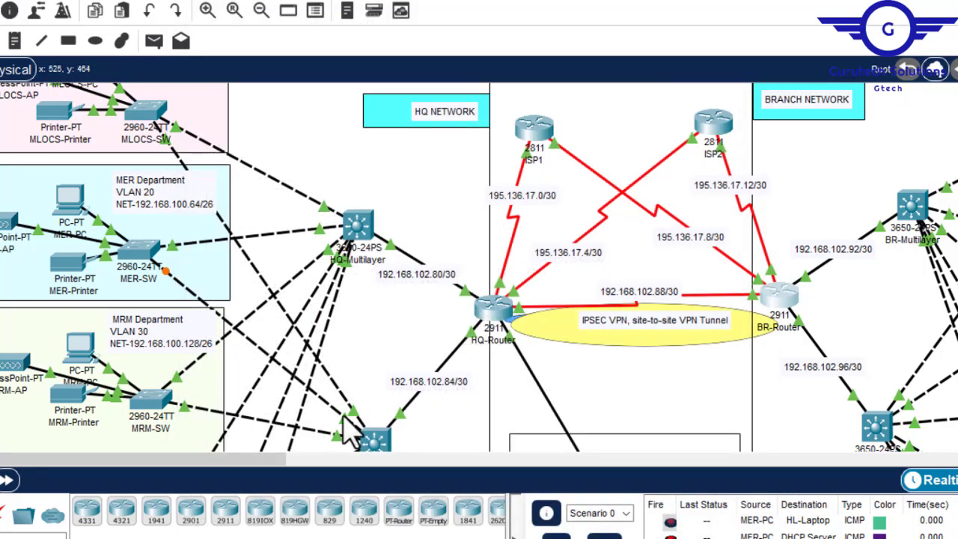
# - Look up HL-Laptop's IP address in the branch network's HL Department
pyautogui.moveTo(249, 464); pyautogui.dragTo(517, 434)
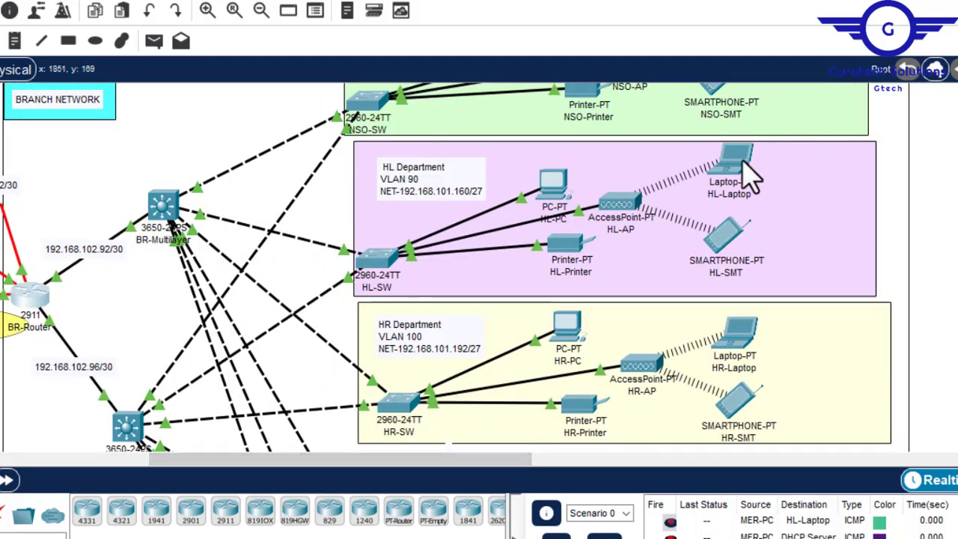
pyautogui.moveTo(750, 176)
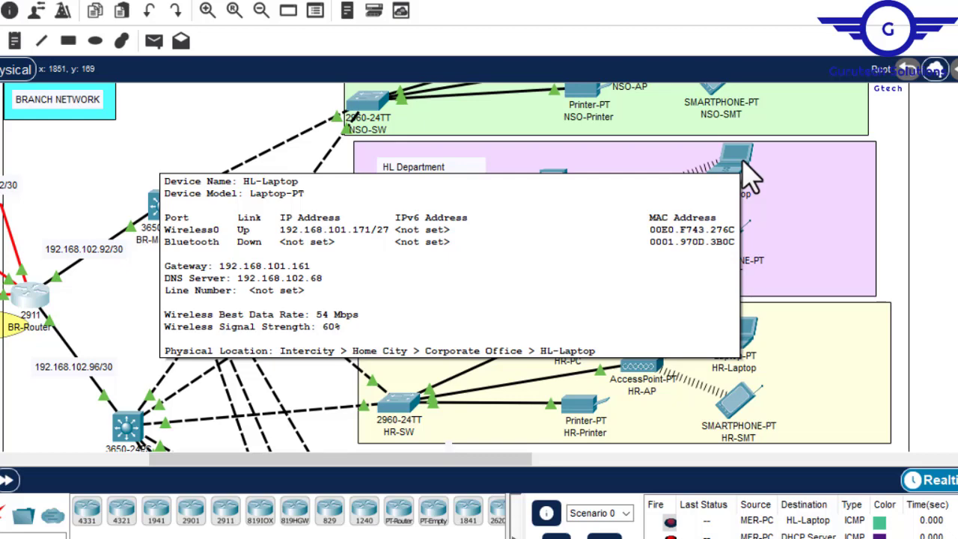
pyautogui.moveTo(257, 464); pyautogui.dragTo(12, 487)
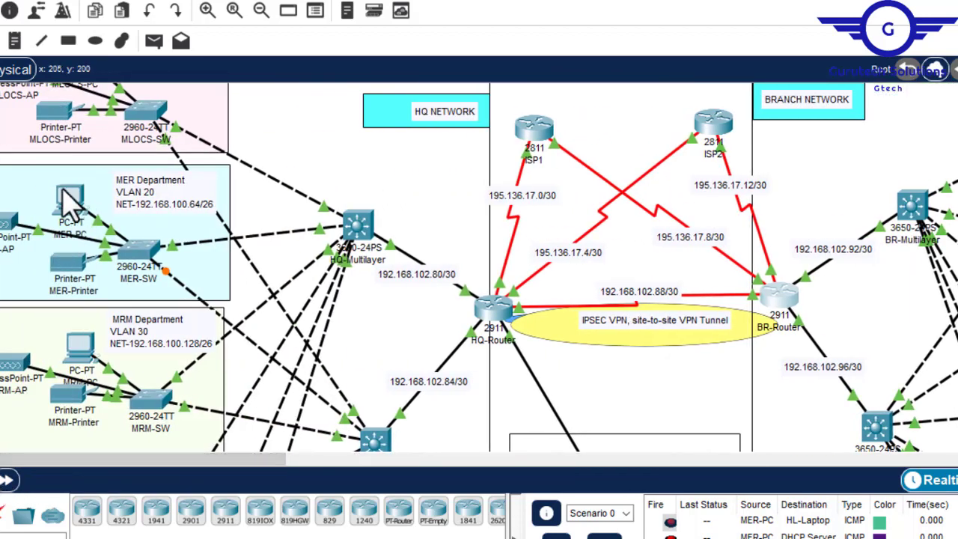
# - Open MER-PC's Command Prompt, ping HL-Laptop at 192.168.101.171, and check the replies
pyautogui.click(69, 210)
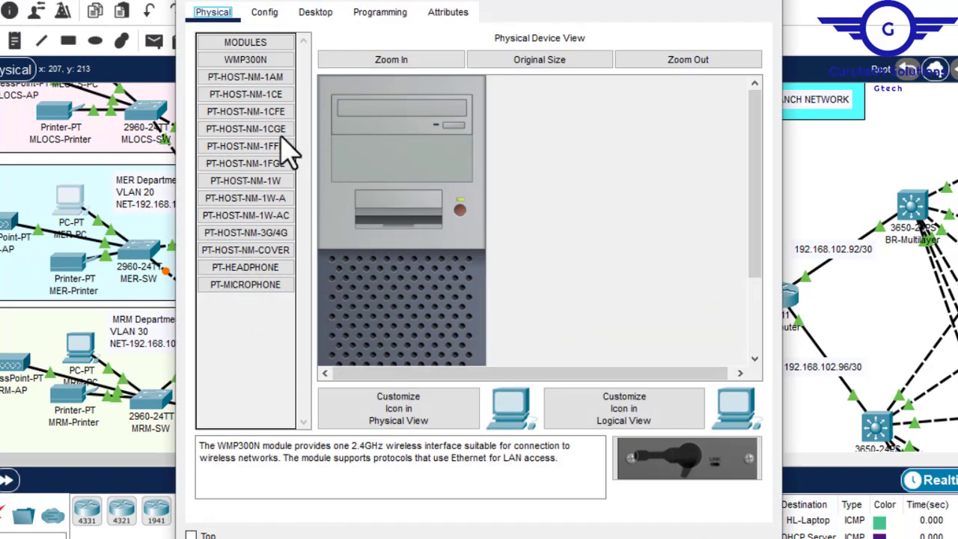
pyautogui.click(318, 12)
pyautogui.click(610, 87)
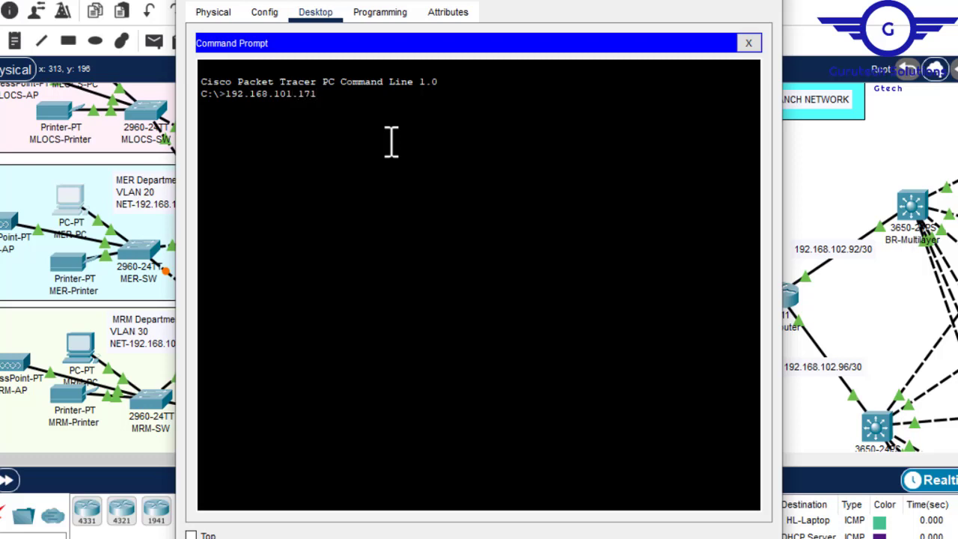
pyautogui.press('Return')
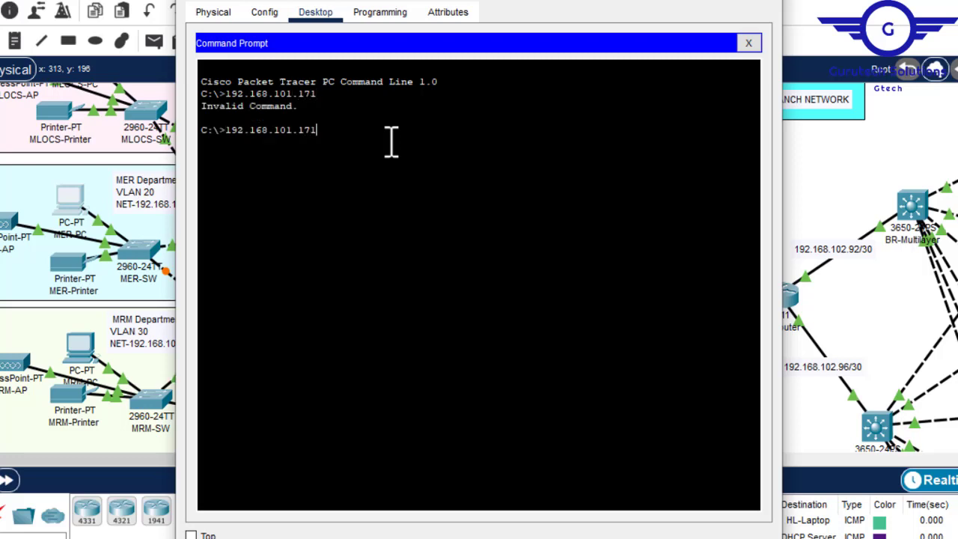
pyautogui.write('ping')
pyautogui.press('Return')
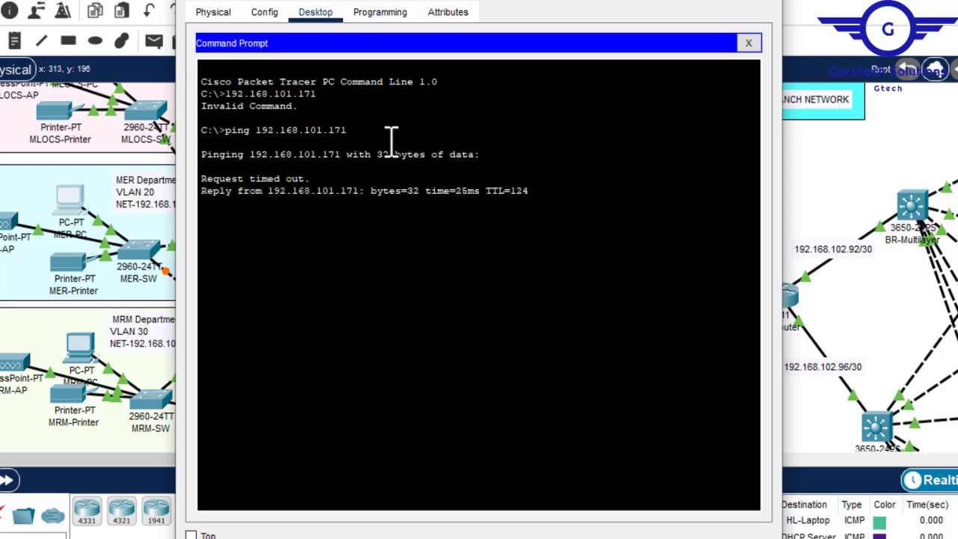
pyautogui.moveTo(531, 190); pyautogui.dragTo(254, 199)
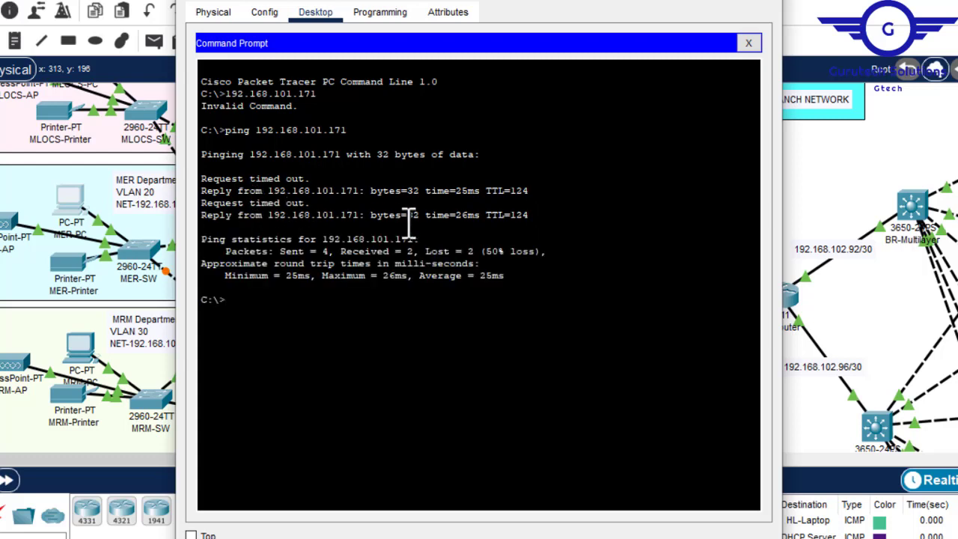
# - Repeat the ping from MER-PC to 192.168.101.171 and close the PC's window
pyautogui.press('Up')
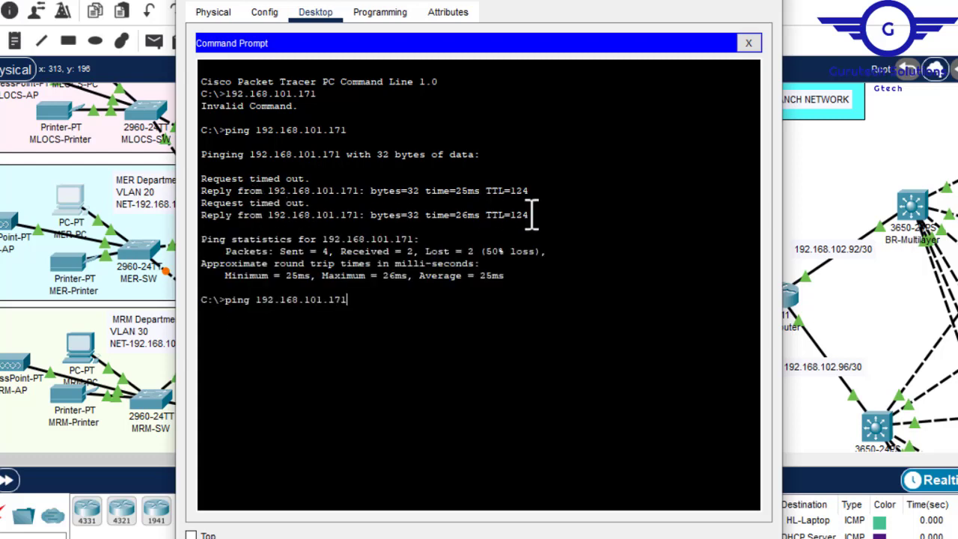
pyautogui.press('Return')
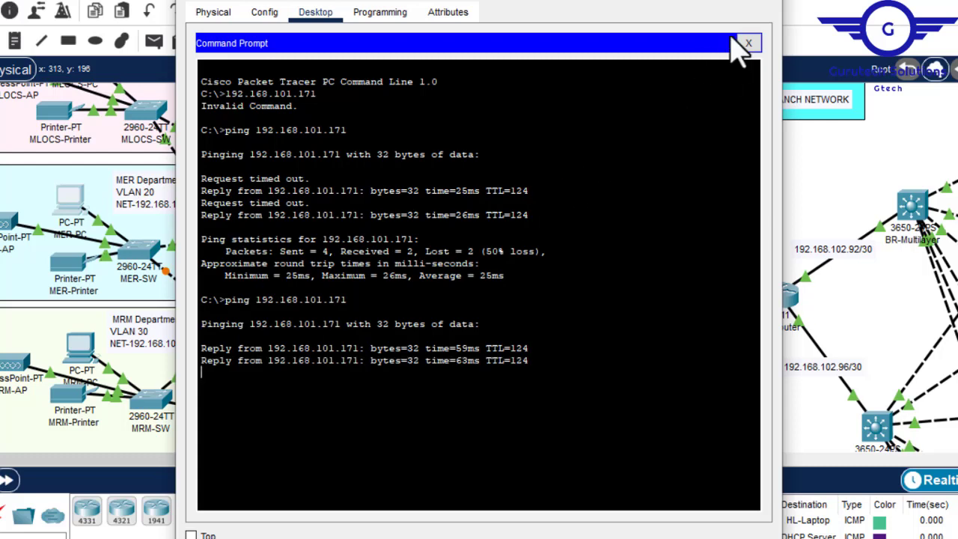
pyautogui.click(768, 3)
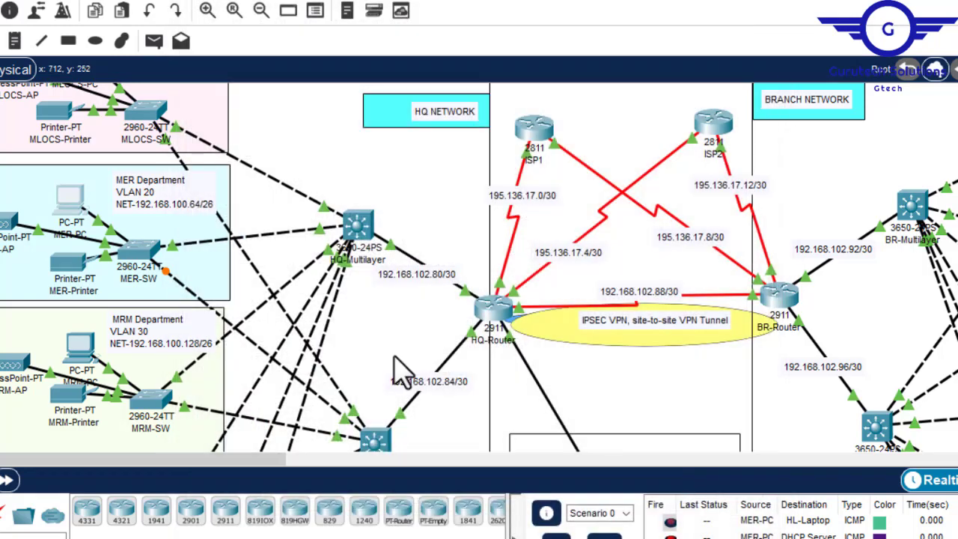
# - Open HQ-Router's command line, leave the paged output, and review the encaps and decaps counters from the earlier IPsec check
pyautogui.click(488, 311)
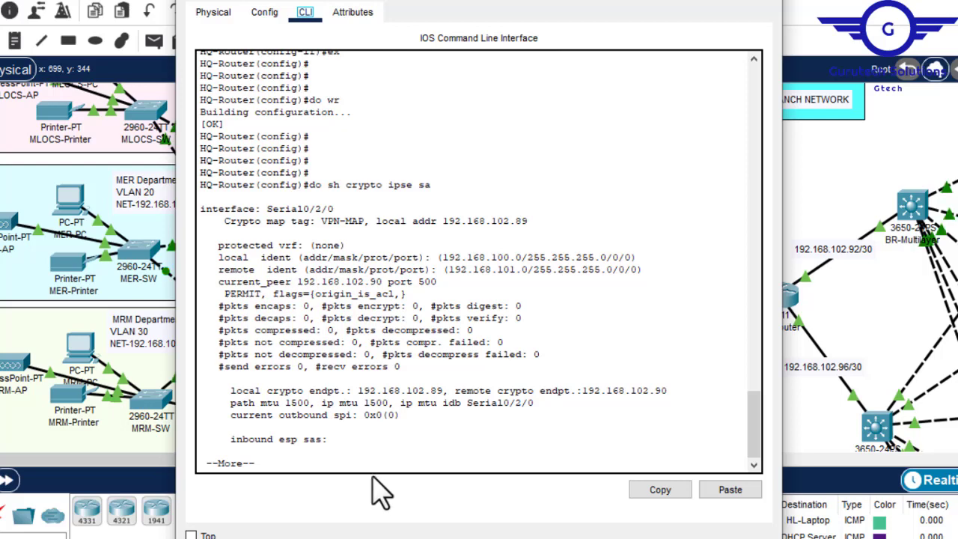
pyautogui.click(355, 460)
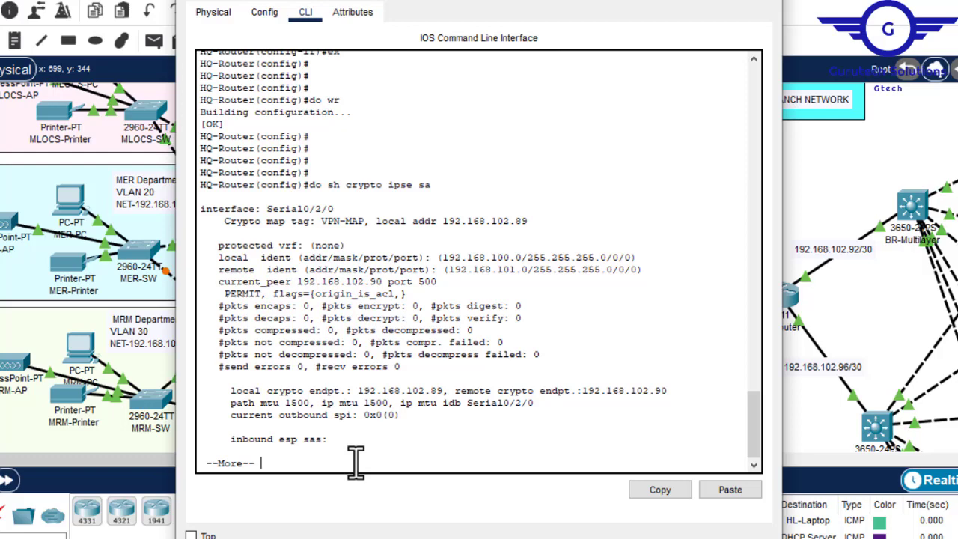
pyautogui.press('q')
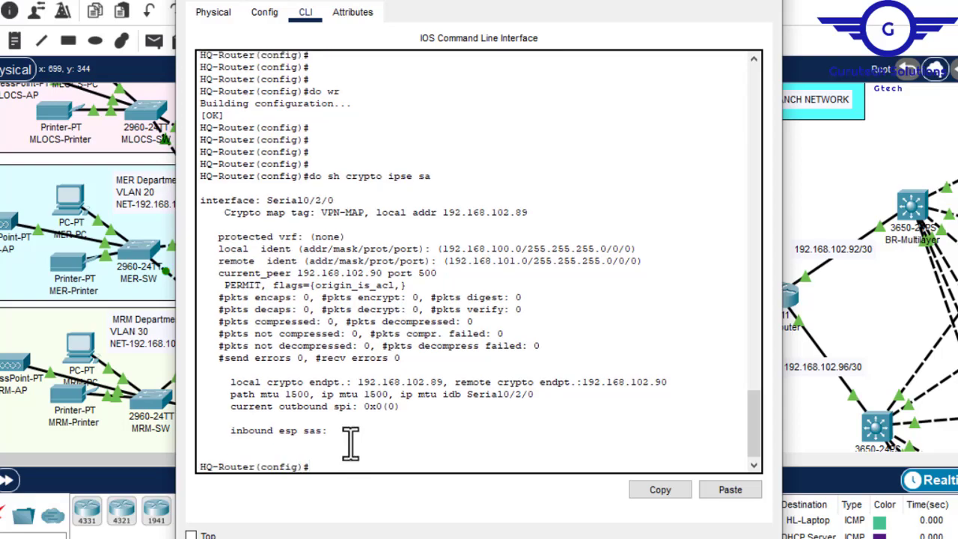
pyautogui.press('Up')
pyautogui.moveTo(434, 177); pyautogui.dragTo(317, 192)
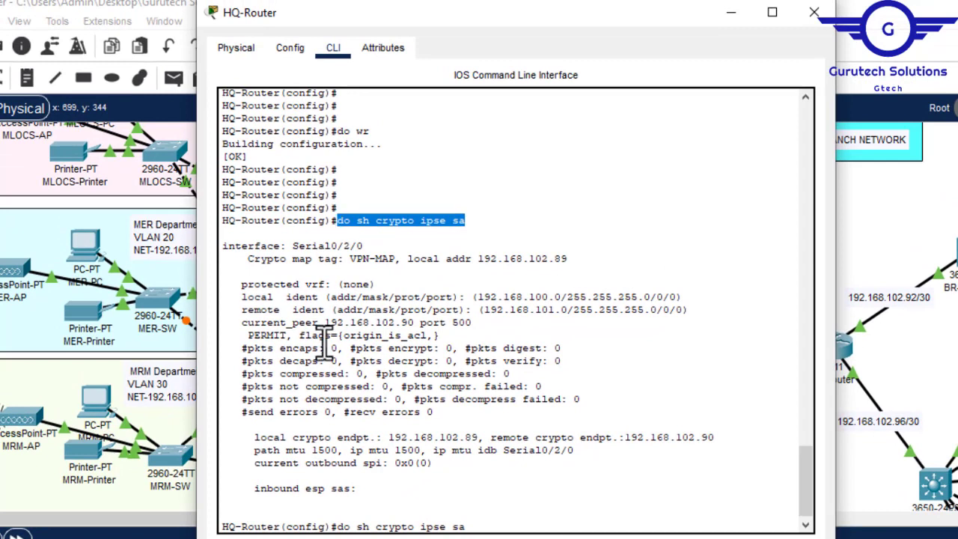
pyautogui.doubleClick(334, 349)
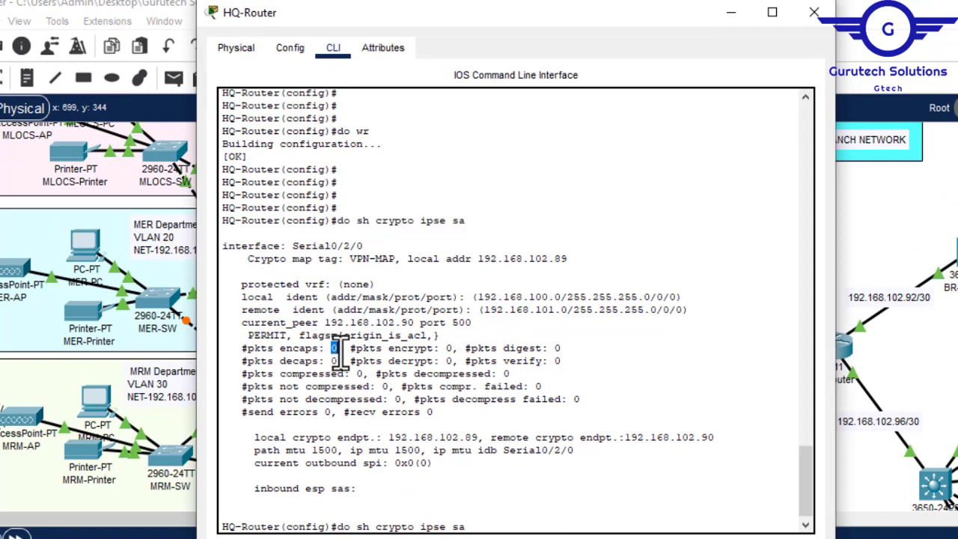
pyautogui.doubleClick(334, 361)
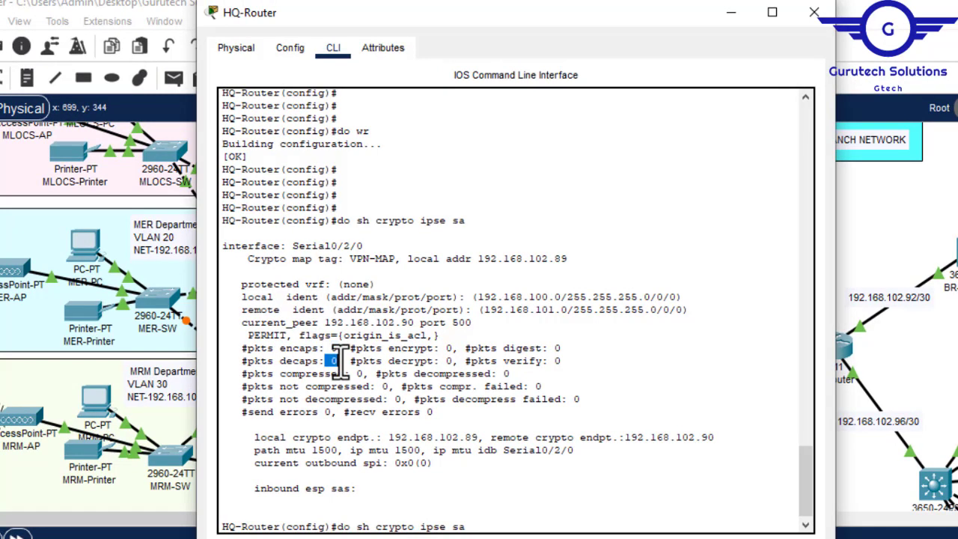
# - Rerun do sh crypto ipse sa on HQ-Router, check the encaps, decaps and send error counters, and close the router window
pyautogui.click(508, 515)
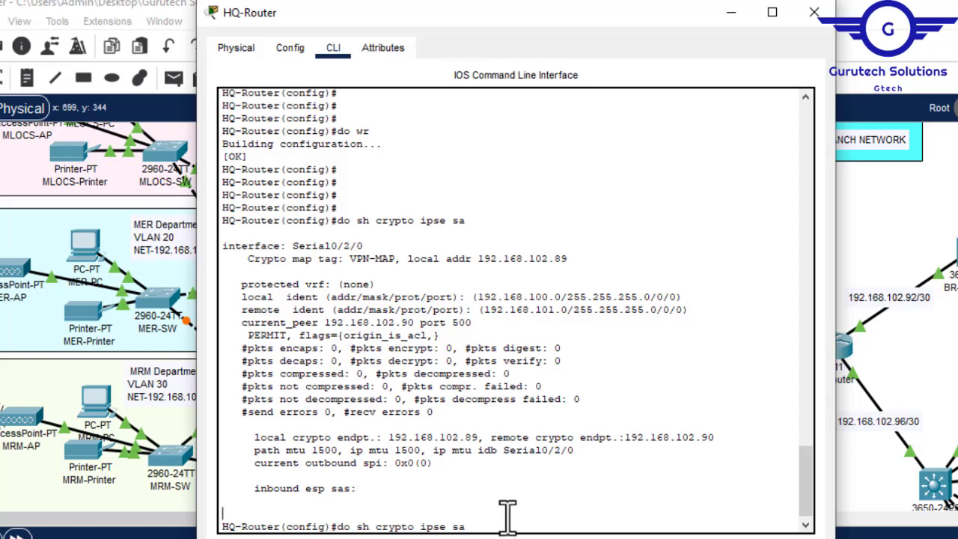
pyautogui.press('Return')
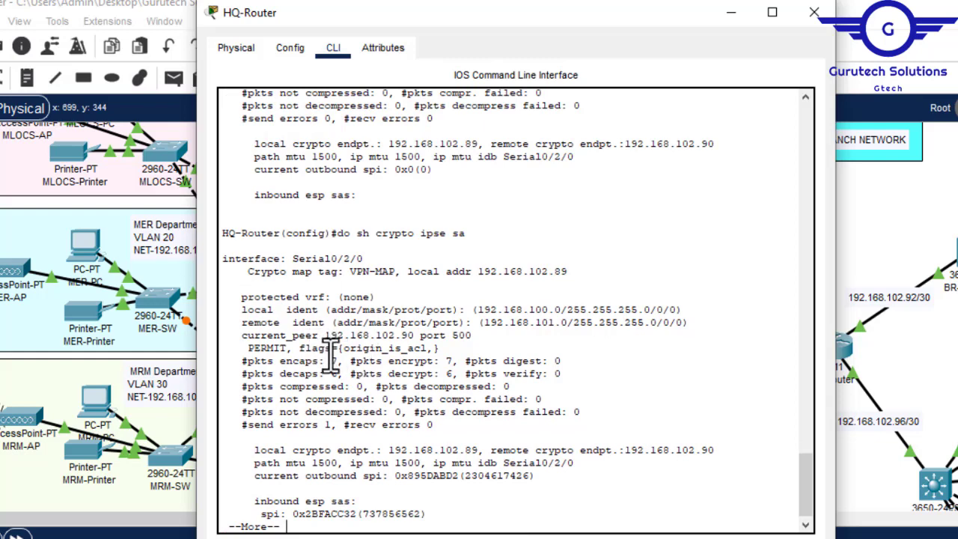
pyautogui.moveTo(331, 361); pyautogui.dragTo(339, 361)
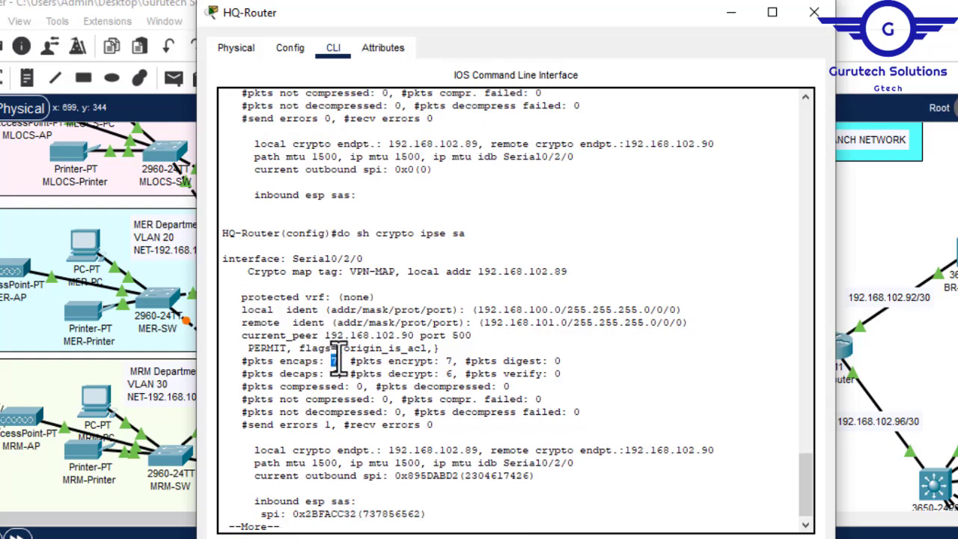
pyautogui.moveTo(332, 373); pyautogui.dragTo(332, 426)
pyautogui.click(327, 426)
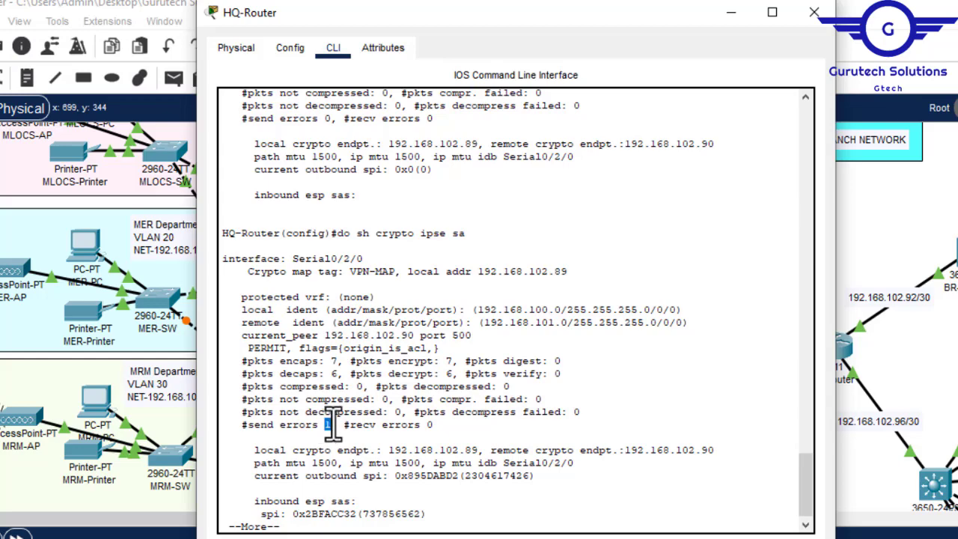
pyautogui.click(814, 12)
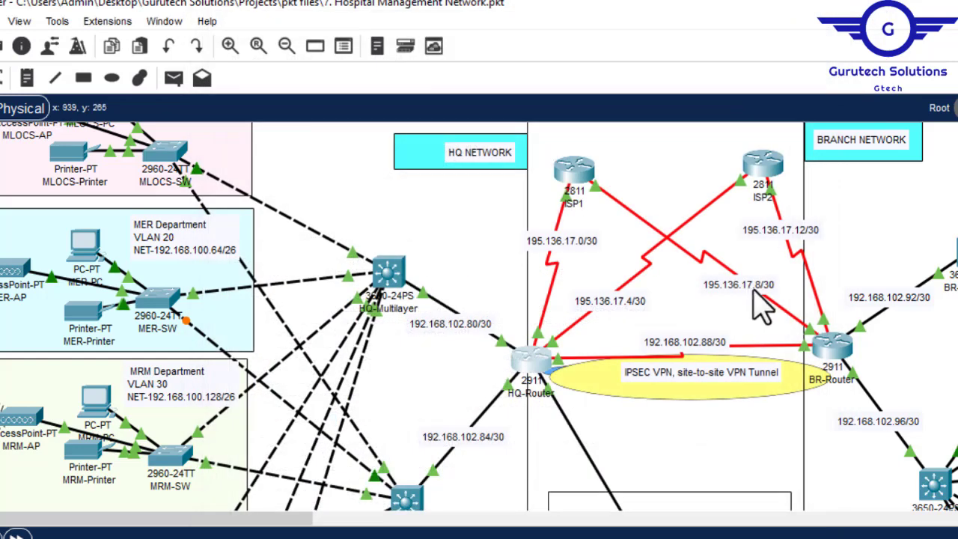
# - Open BR-Router's command line and review the encaps and decaps counters from its earlier IPsec check
pyautogui.click(832, 365)
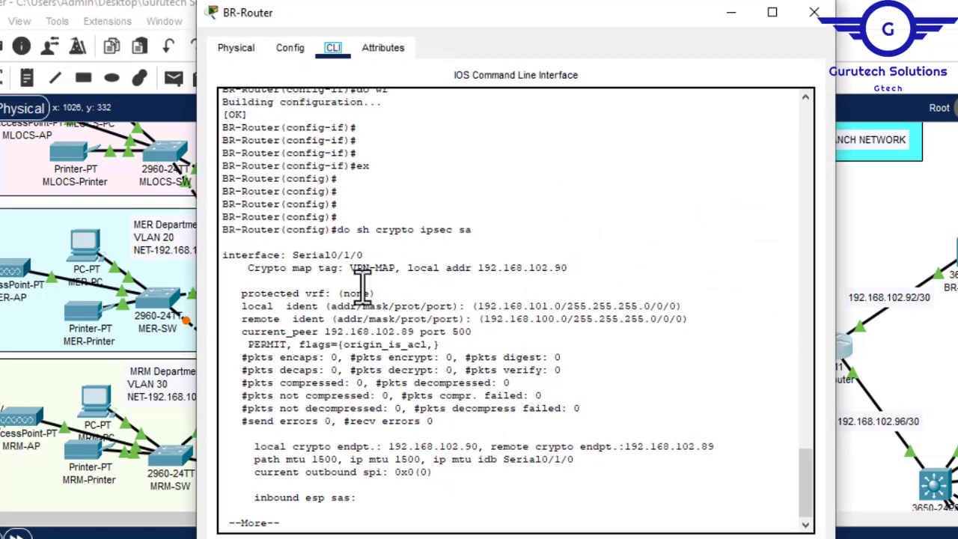
pyautogui.moveTo(330, 357); pyautogui.dragTo(339, 371)
pyautogui.click(333, 364)
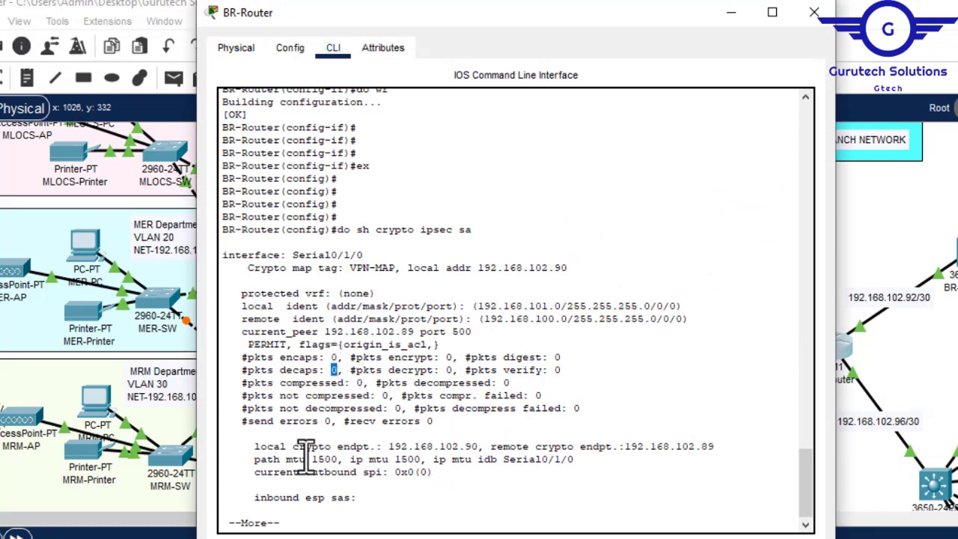
# - Leave BR-Router's paged output, rerun do sh crypto ipsec sa, check the encaps and decaps counters, and close the window
pyautogui.click(313, 527)
pyautogui.hotkey('ctrl', 'c')
pyautogui.press('Up')
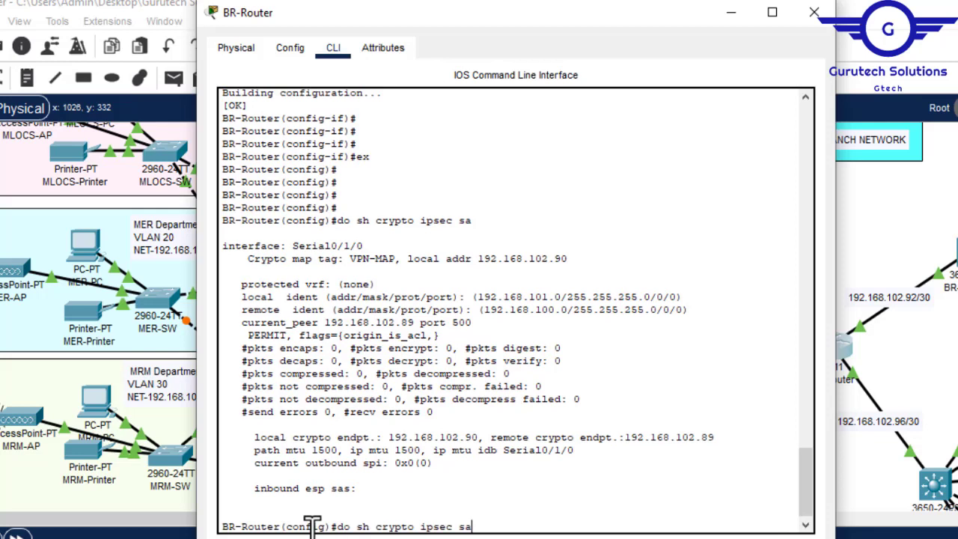
pyautogui.press('Return')
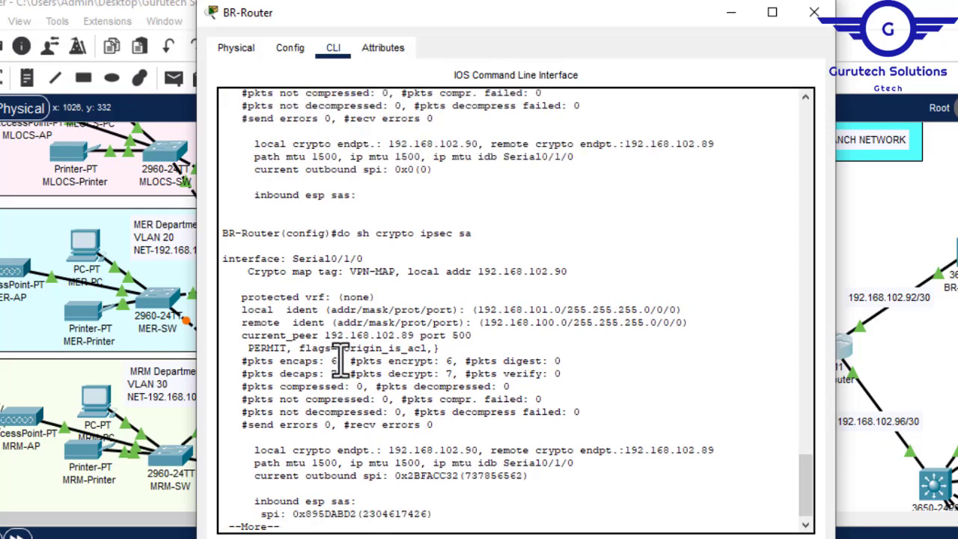
pyautogui.moveTo(331, 362)
pyautogui.mouseDown()
pyautogui.moveTo(340, 364)
pyautogui.moveTo(337, 373)
pyautogui.mouseUp()
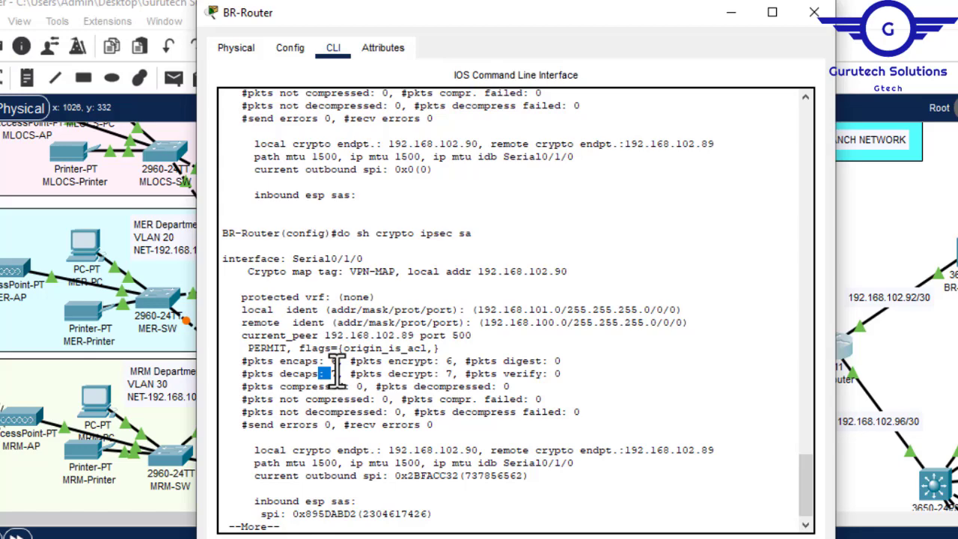
pyautogui.click(814, 13)
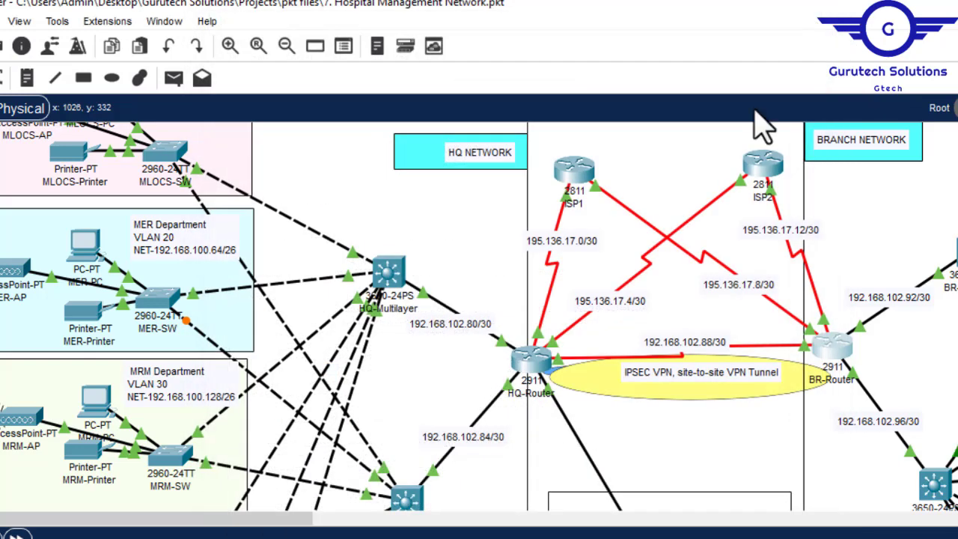
pyautogui.moveTo(274, 519); pyautogui.dragTo(554, 523)
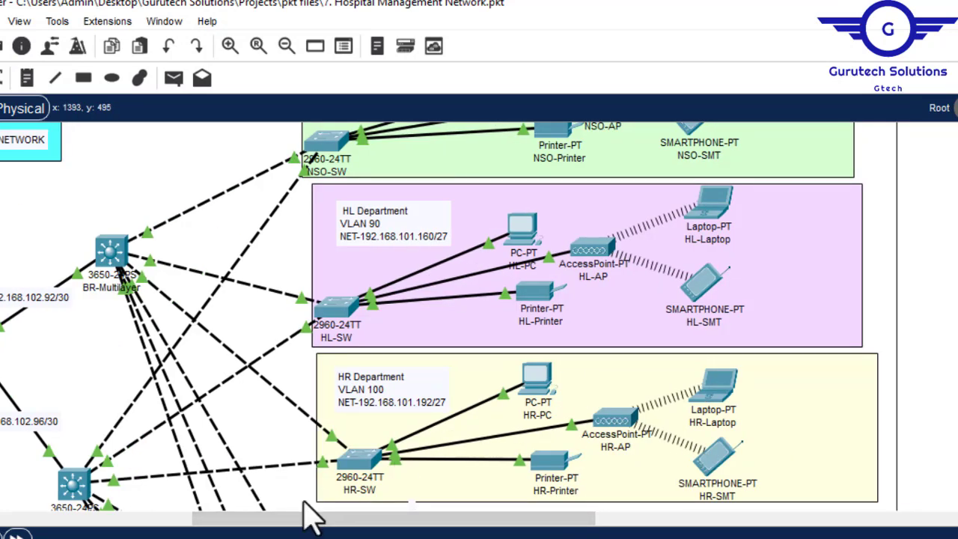
pyautogui.moveTo(305, 516); pyautogui.dragTo(49, 518)
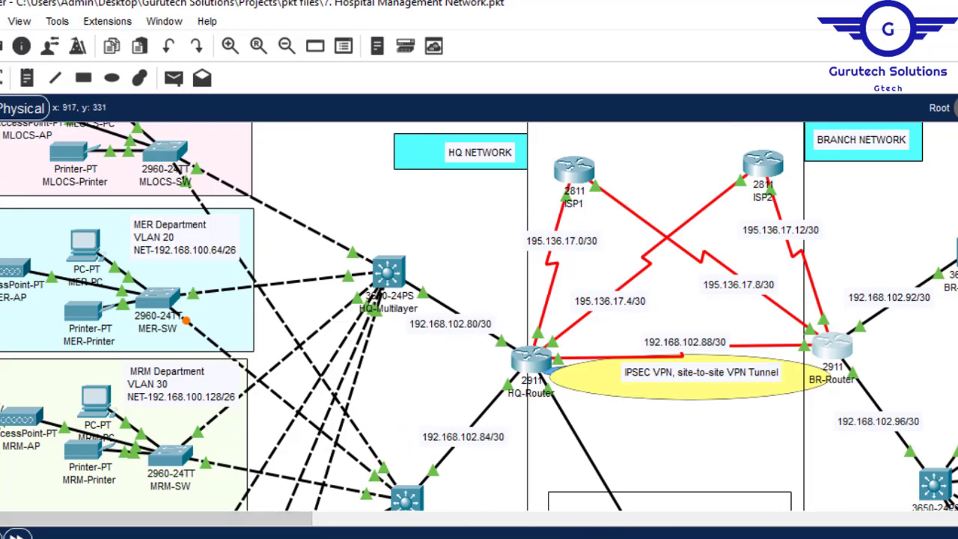
# - Open the command prompt on BR-GWA-PC in the BR-GWA department and ping 192.168.101.70
pyautogui.scroll(-10, 791, 199)
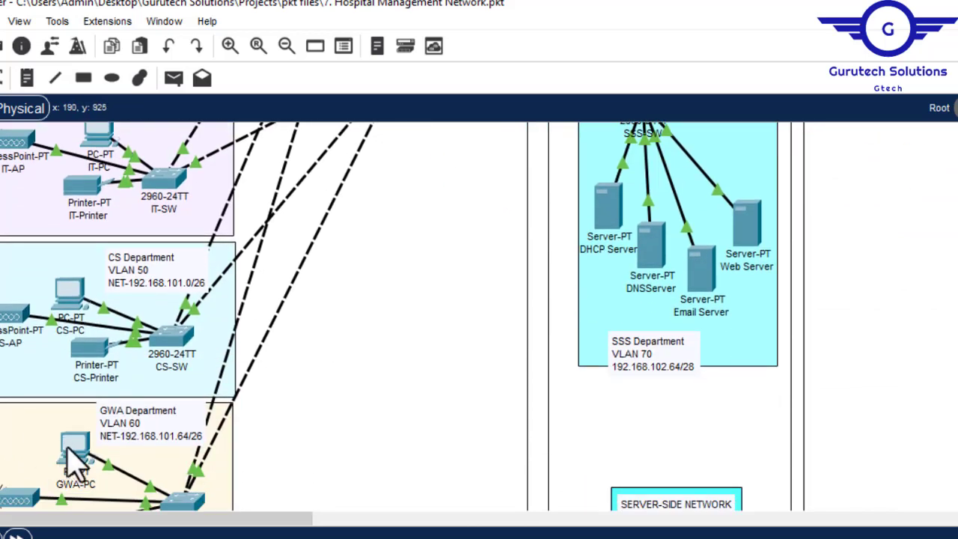
pyautogui.moveTo(69, 454)
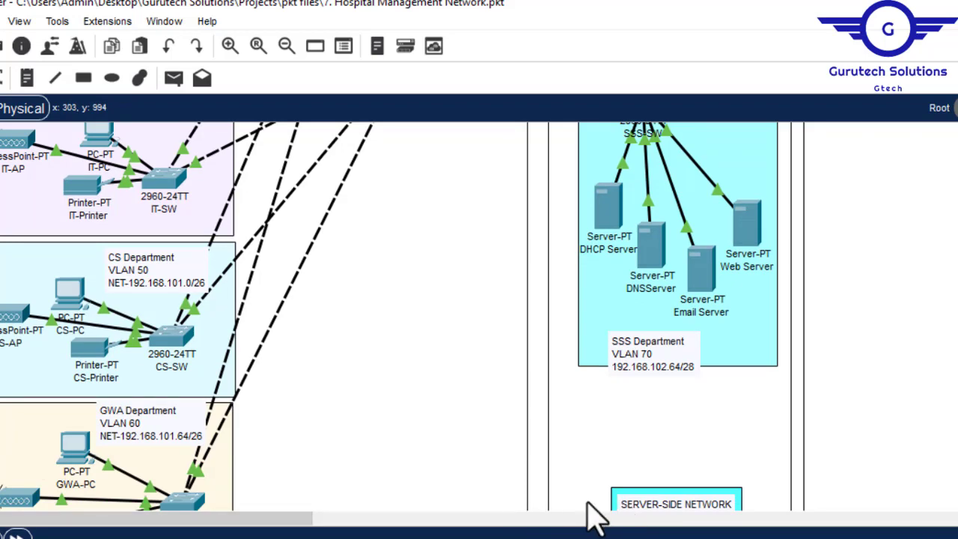
pyautogui.click(916, 519)
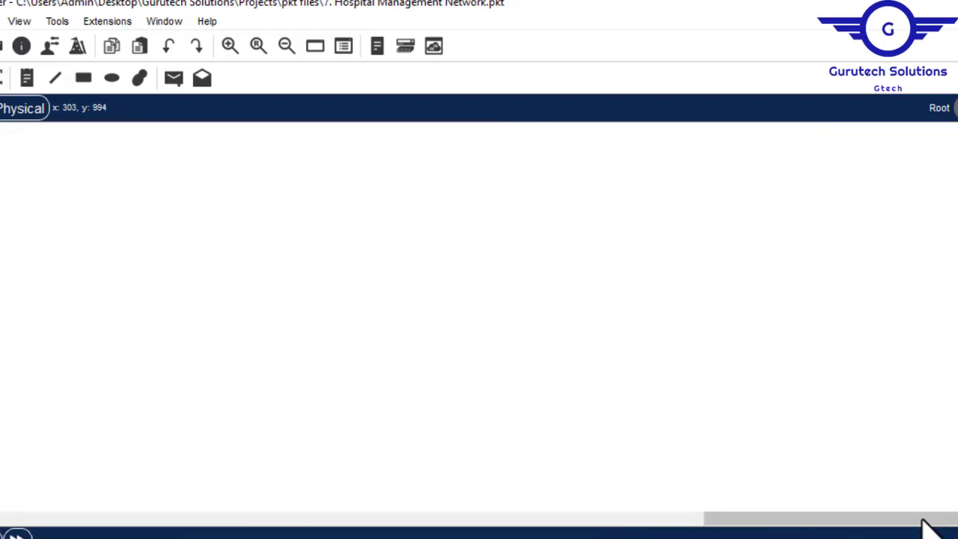
pyautogui.moveTo(808, 518); pyautogui.dragTo(322, 522)
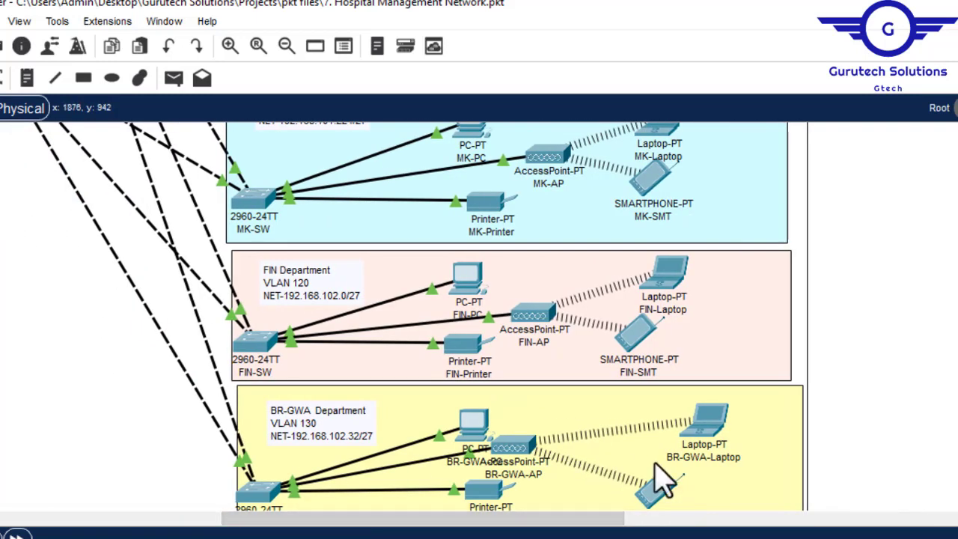
pyautogui.click(482, 434)
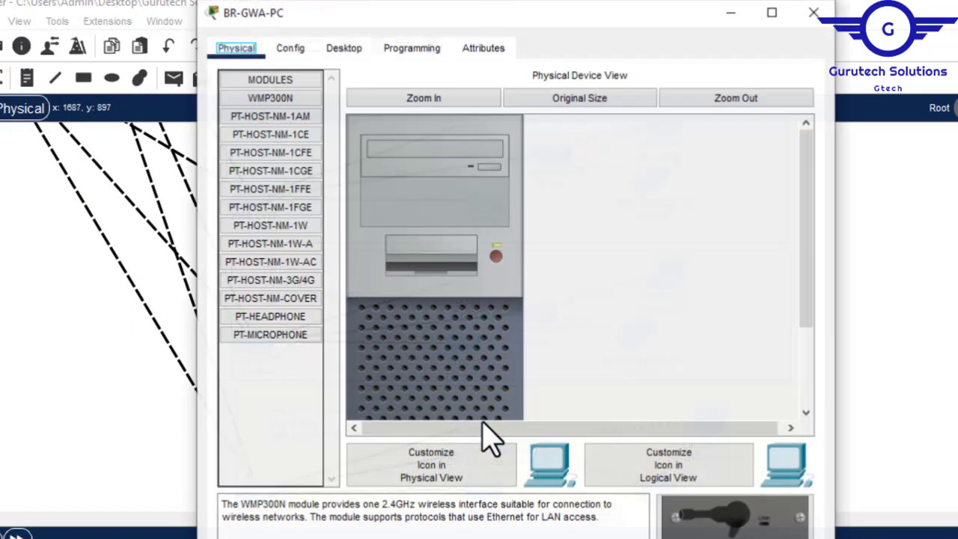
pyautogui.click(358, 48)
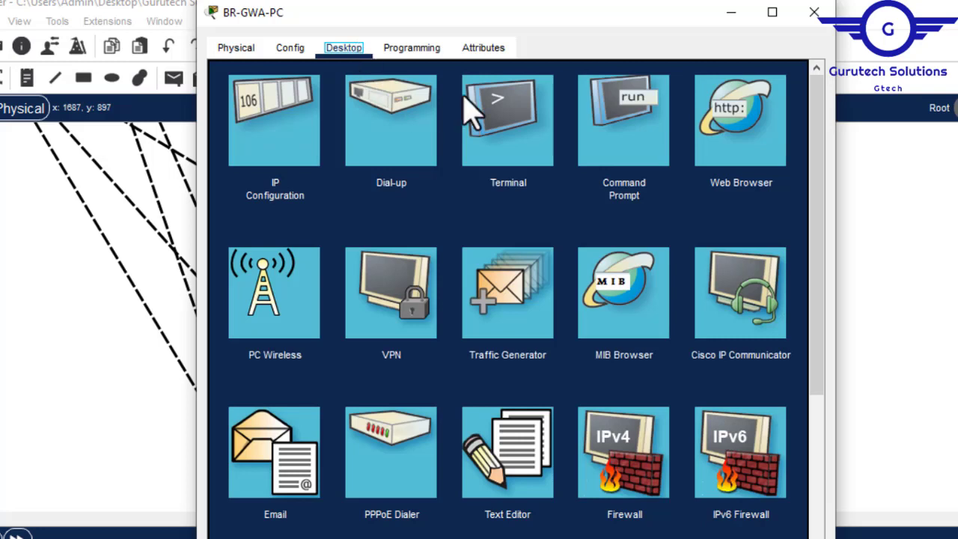
pyautogui.click(629, 129)
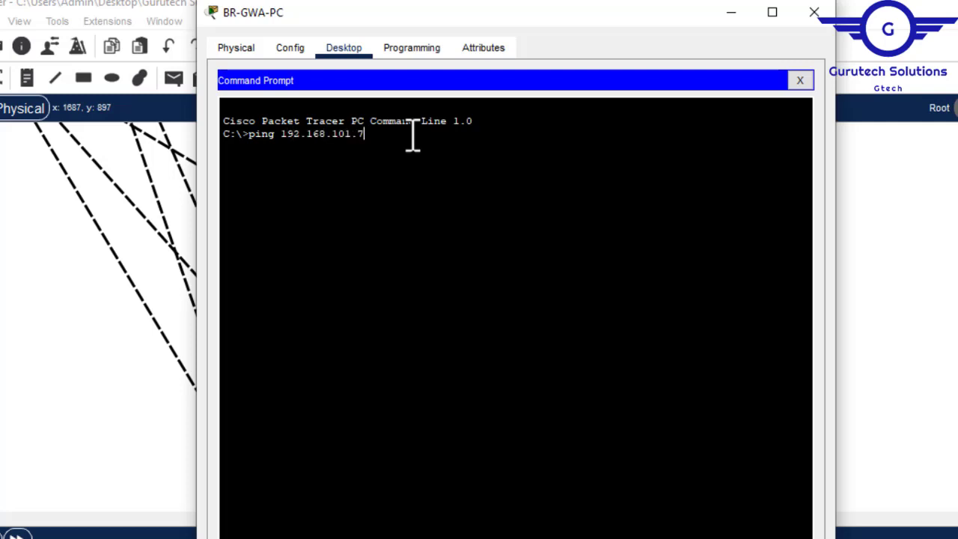
pyautogui.press('Return')
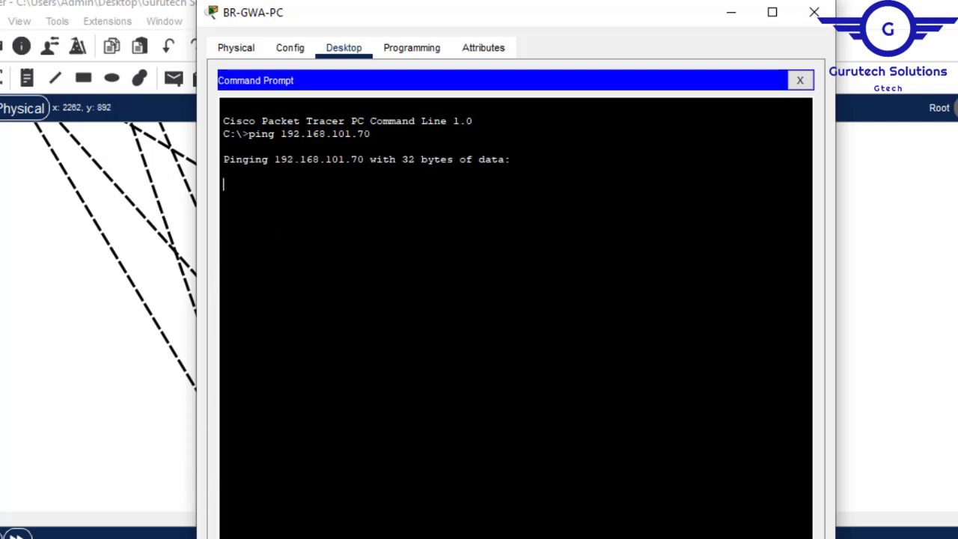
# - Return to BR-GWA-PC's command prompt, repeat the ping to 192.168.101.70, and close the PC window
pyautogui.click(898, 314)
pyautogui.moveTo(555, 530); pyautogui.dragTo(335, 530)
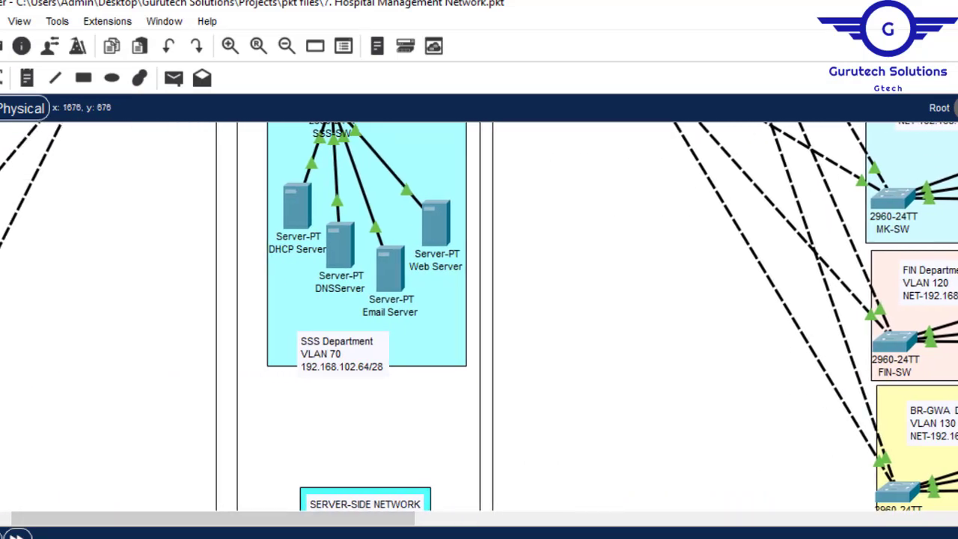
pyautogui.scroll(10, 478, 315)
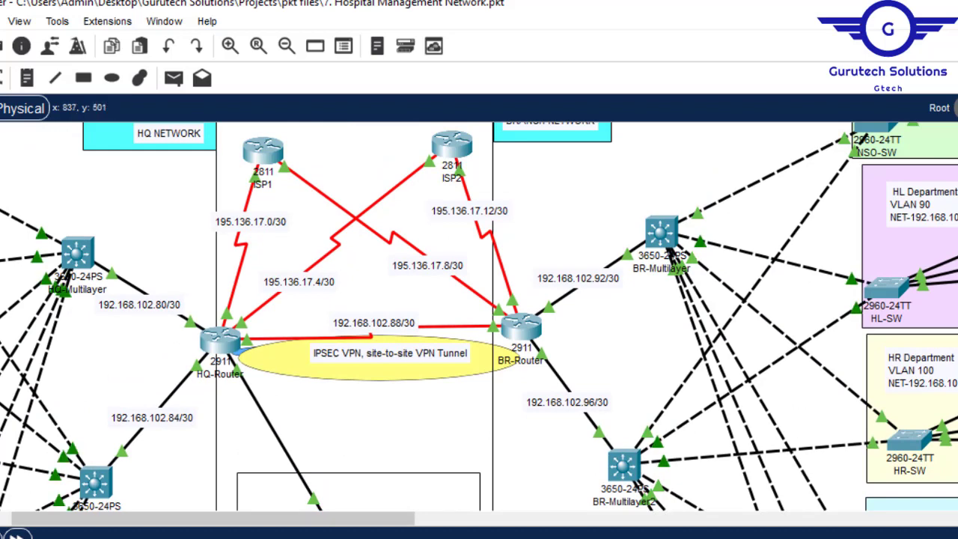
pyautogui.moveTo(402, 538)
pyautogui.click(500, 536)
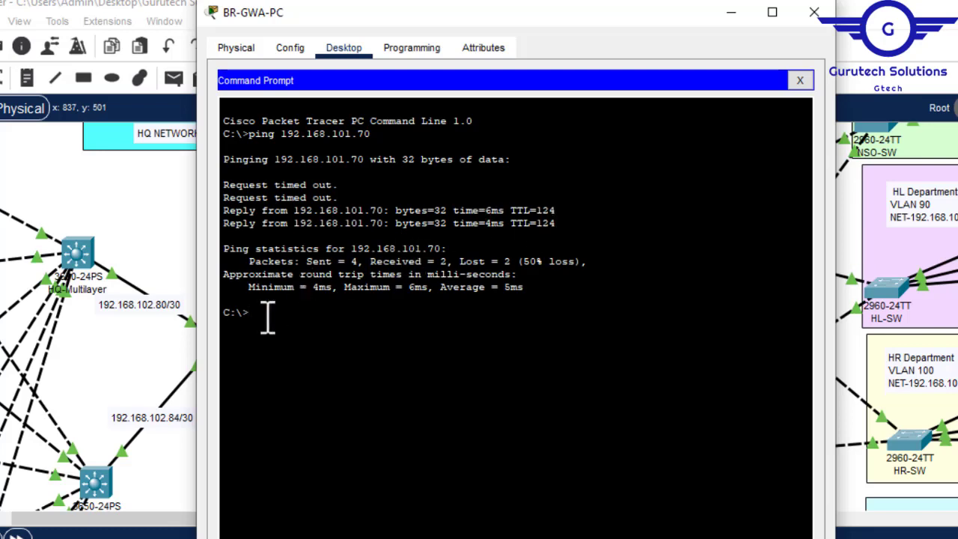
pyautogui.press('Up')
pyautogui.press('Return')
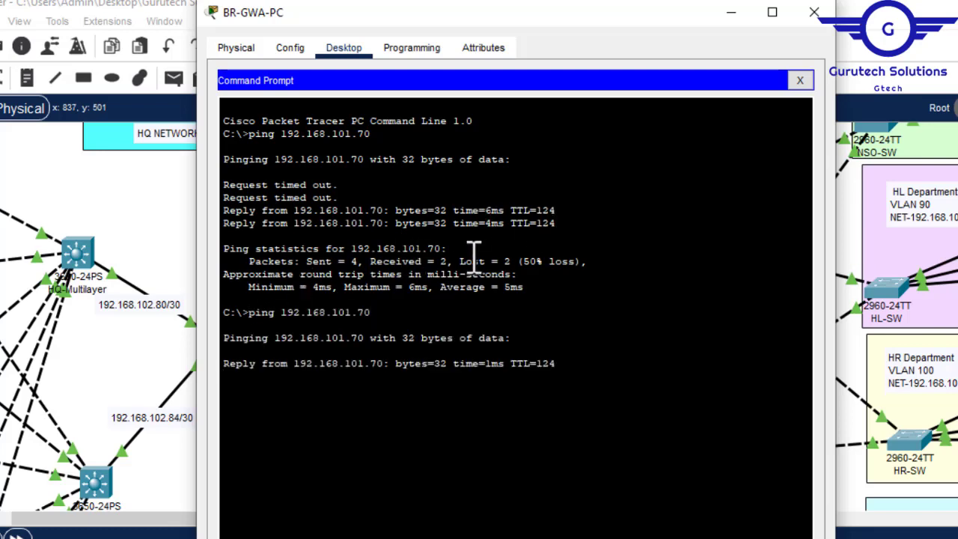
pyautogui.click(815, 13)
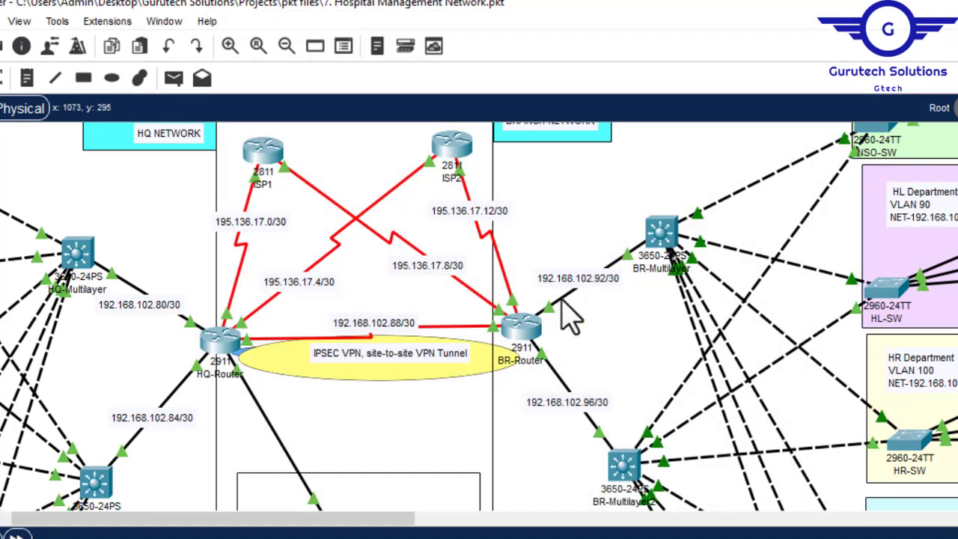
# - On BR-Router, leave the paged output, rerun do sh crypto ipsec sa to check the packet counters, and close the window
pyautogui.click(524, 324)
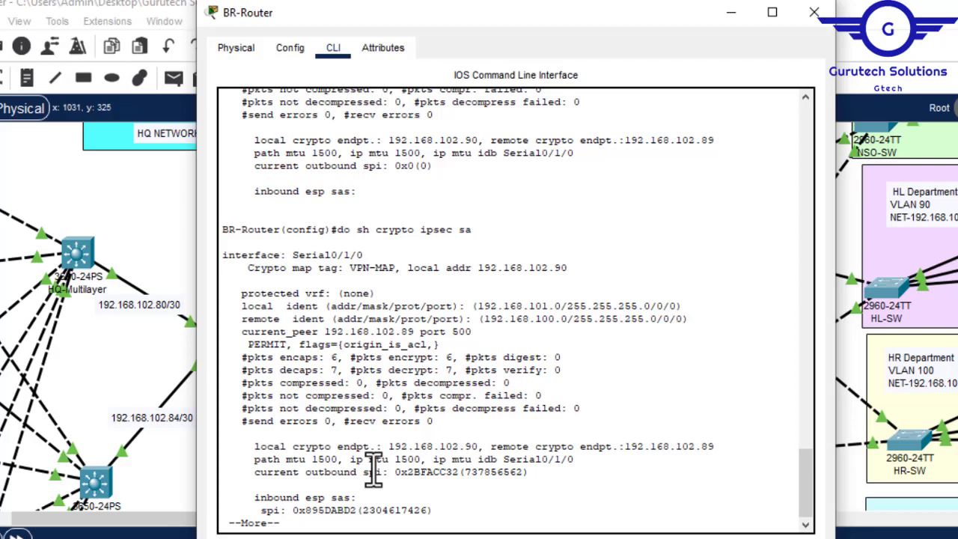
pyautogui.press('space')
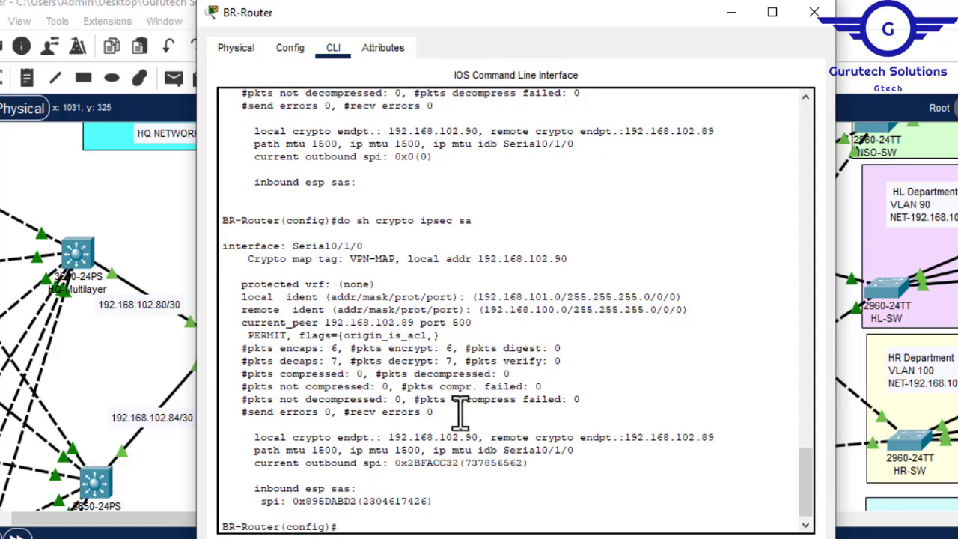
pyautogui.press('Up')
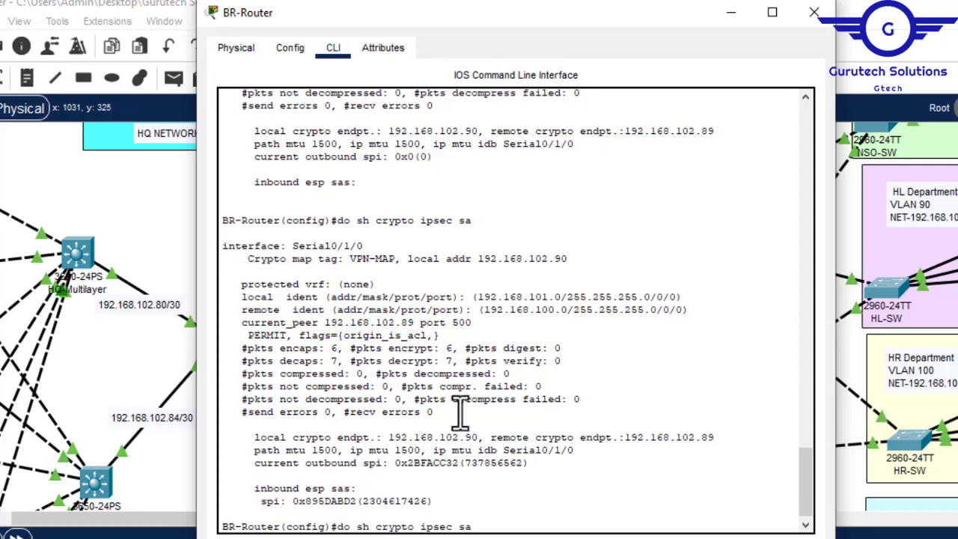
pyautogui.press('Return')
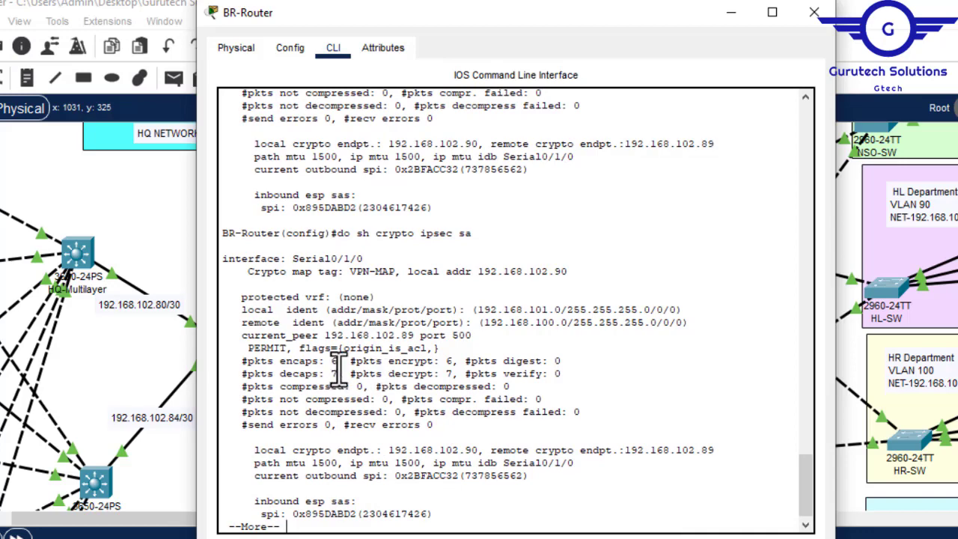
pyautogui.click(816, 13)
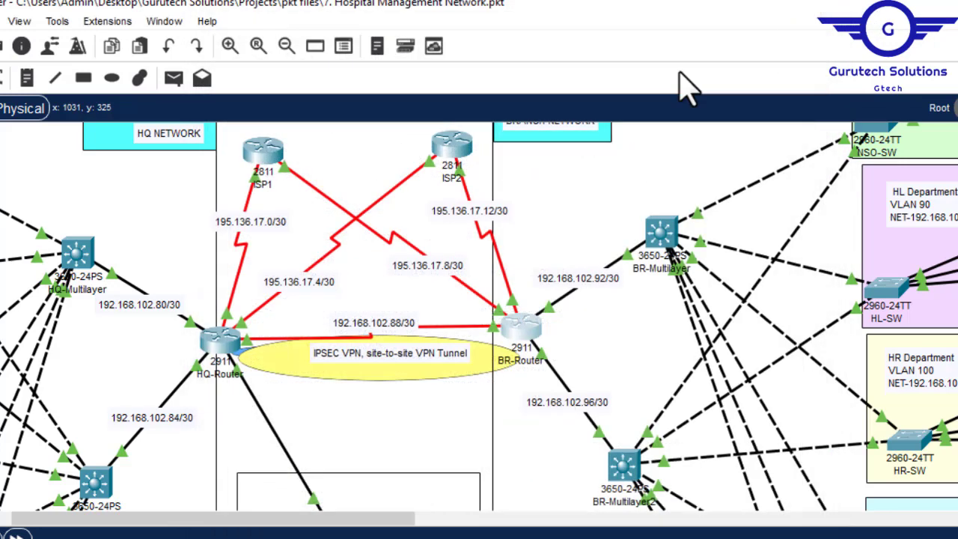
# - On HQ-Router, rerun do sh crypto ipse sa to check the encaps and decaps counters, and close the window
pyautogui.click(225, 340)
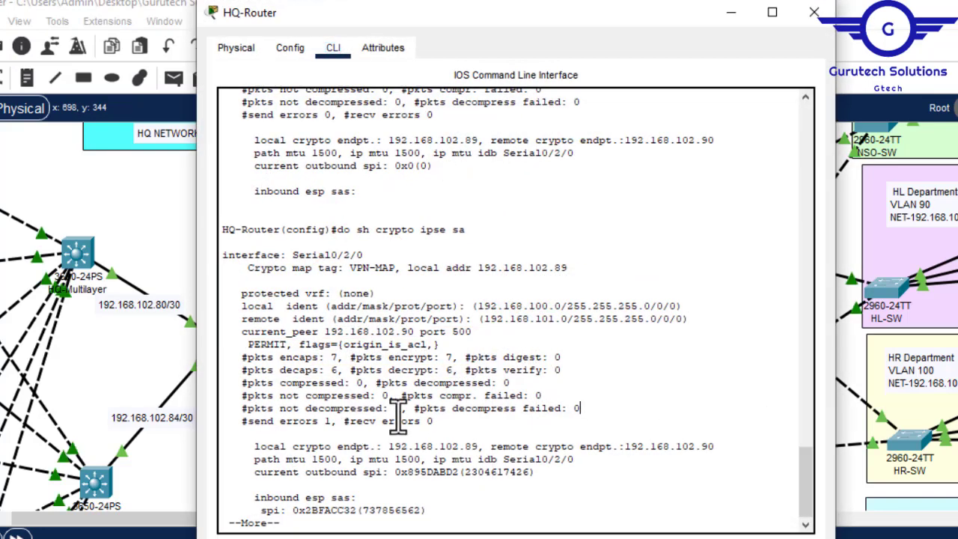
pyautogui.press('Up')
pyautogui.press('Up')
pyautogui.press('Return')
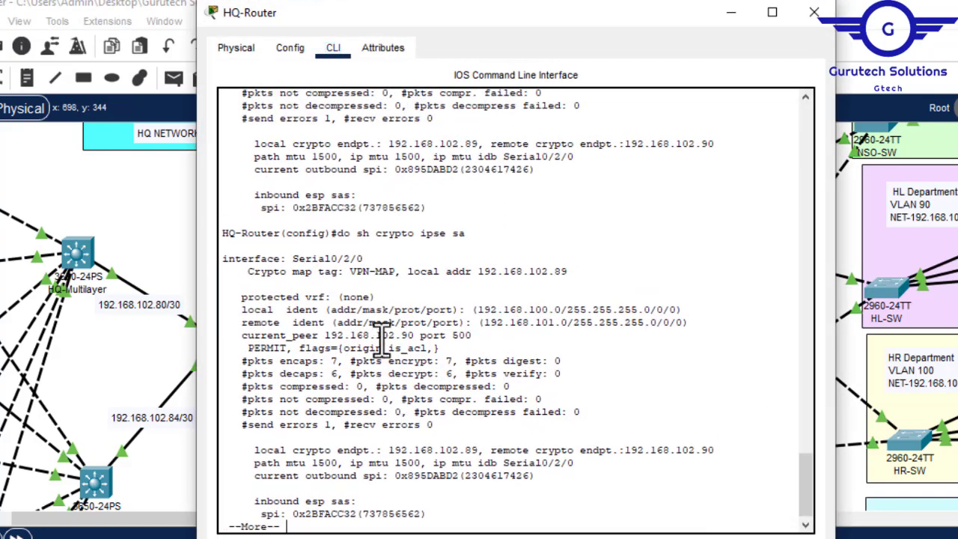
pyautogui.click(815, 13)
# - Open the command prompt on HR-PC in the branch's HR department and ping 192.168.101.70
pyautogui.moveTo(448, 527); pyautogui.dragTo(519, 526)
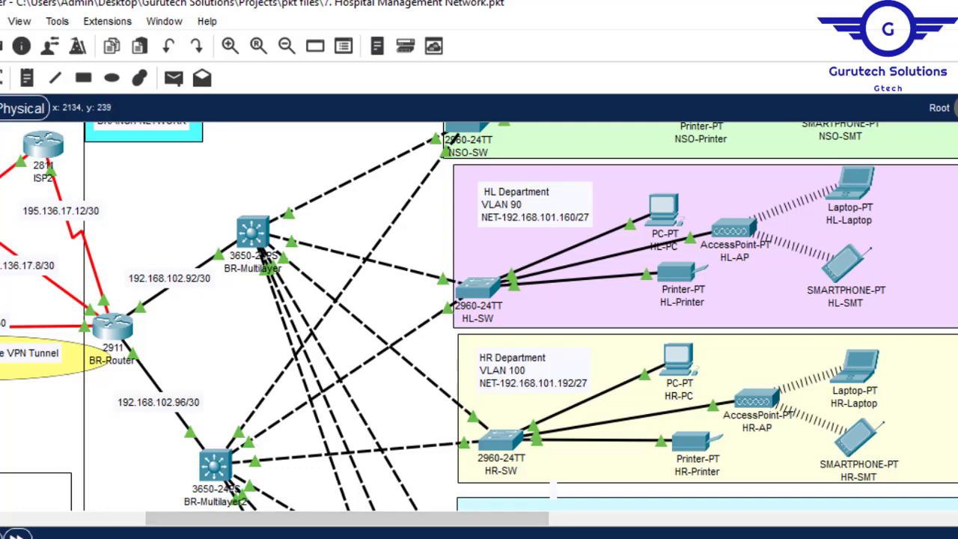
pyautogui.scroll(-6, 479, 316)
pyautogui.scroll(3, 479, 316)
pyautogui.scroll(3, 479, 316)
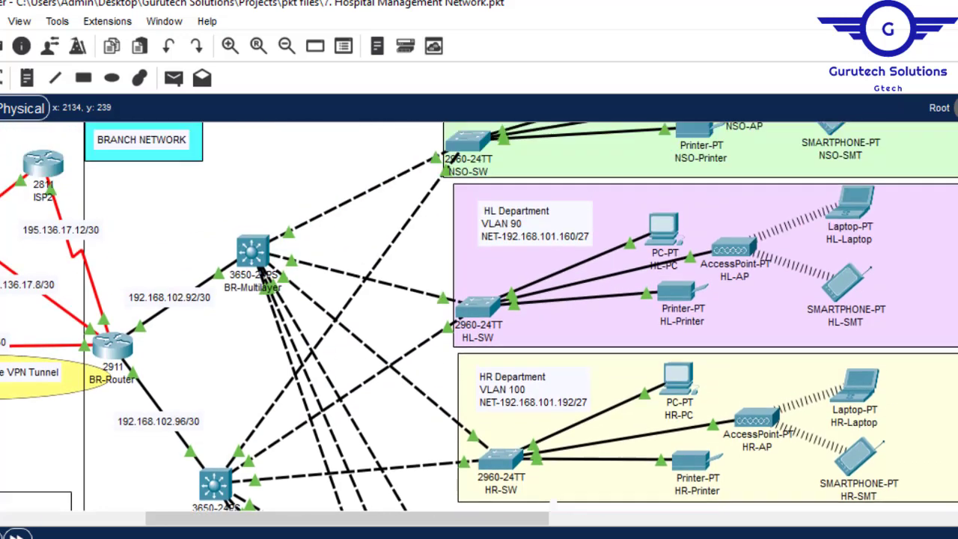
pyautogui.click(678, 383)
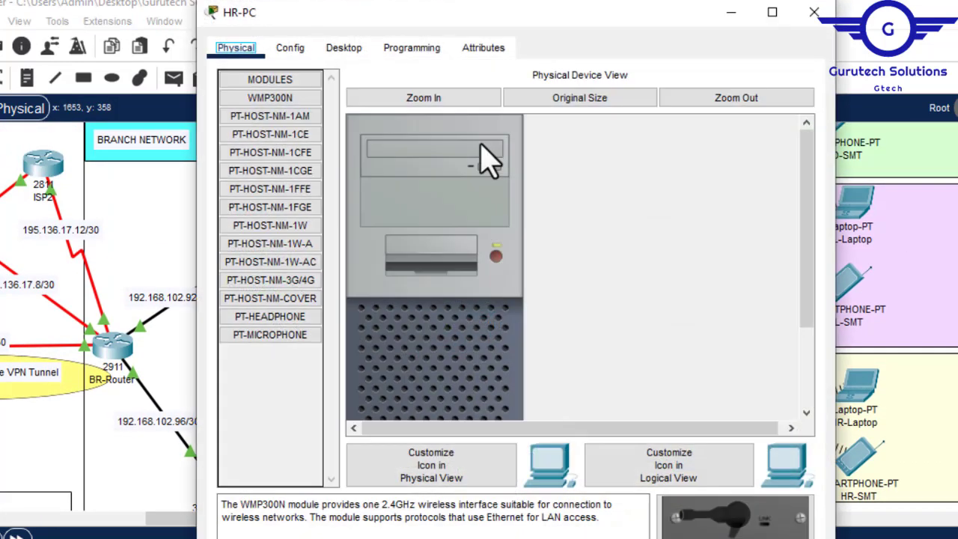
pyautogui.click(356, 48)
pyautogui.click(648, 138)
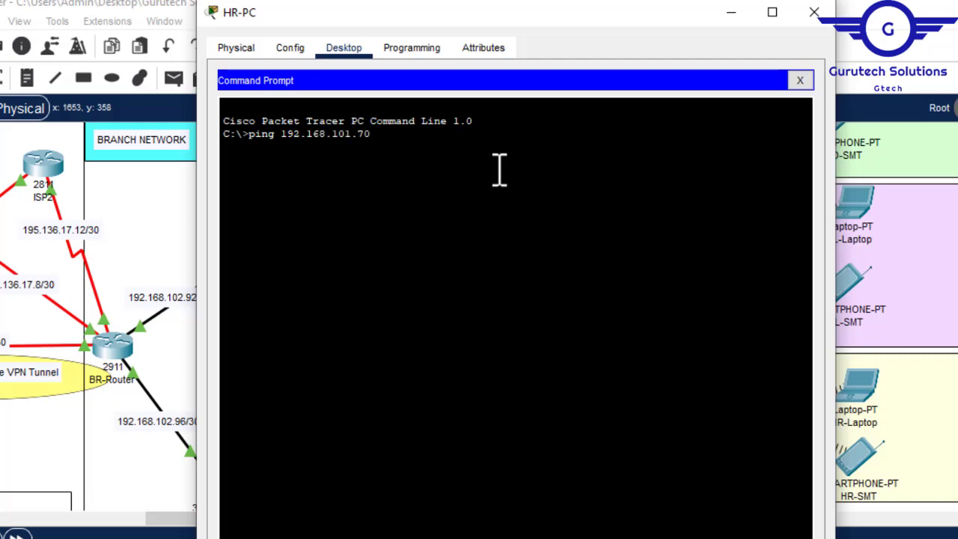
pyautogui.press('Return')
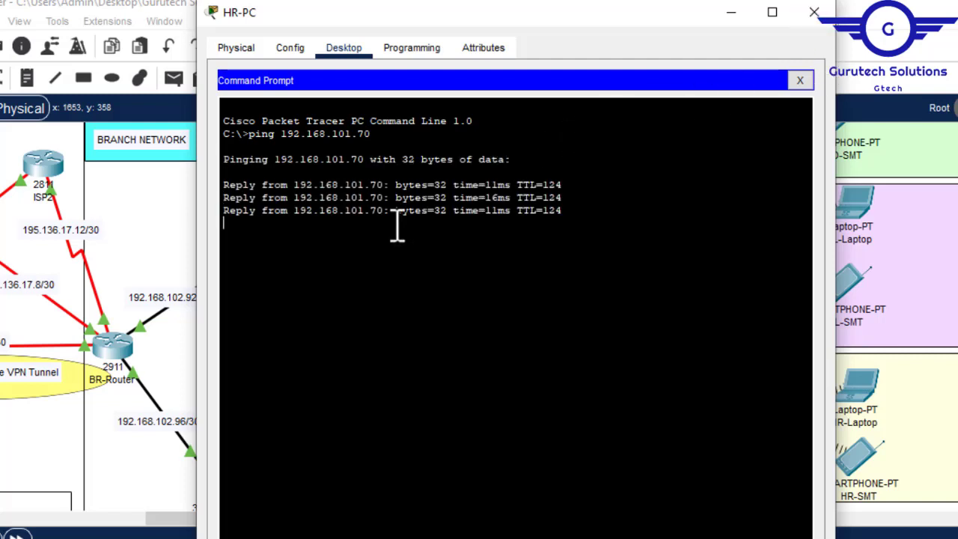
# - Repeat the ping to 192.168.101.70 from HR-PC and close its window
pyautogui.press('Up')
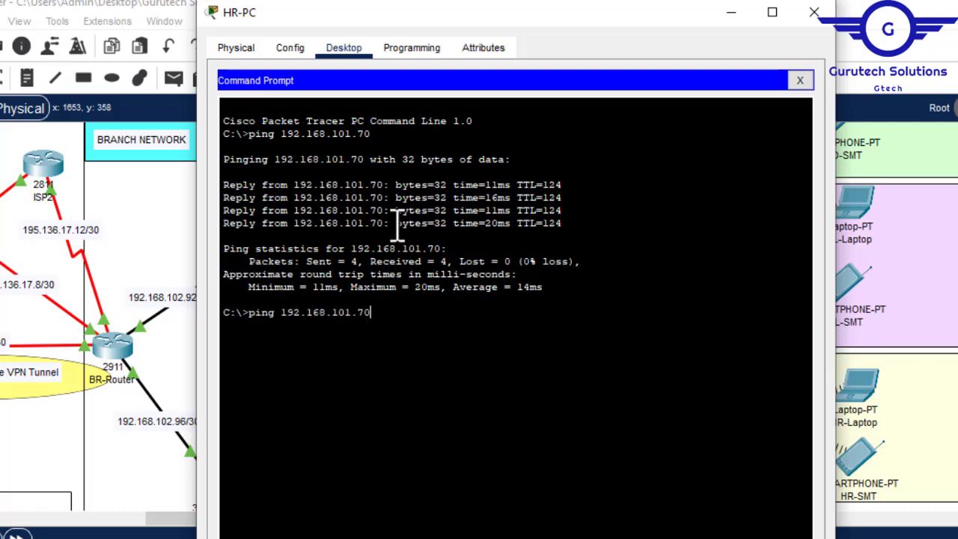
pyautogui.press('Return')
pyautogui.click(799, 14)
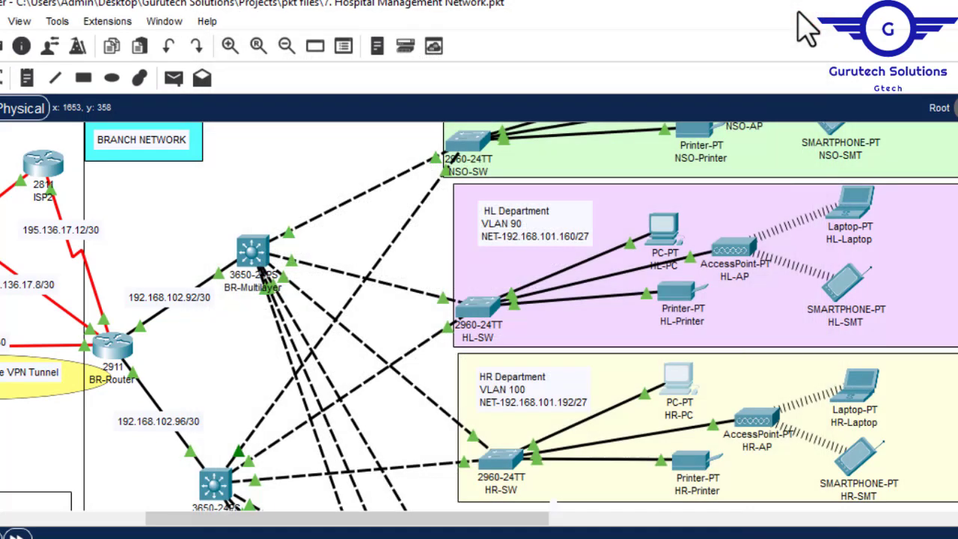
# - Rerun do sh crypto ipsec sa on BR-Router after the HR-PC pings and highlight the decaps counter
pyautogui.click(116, 352)
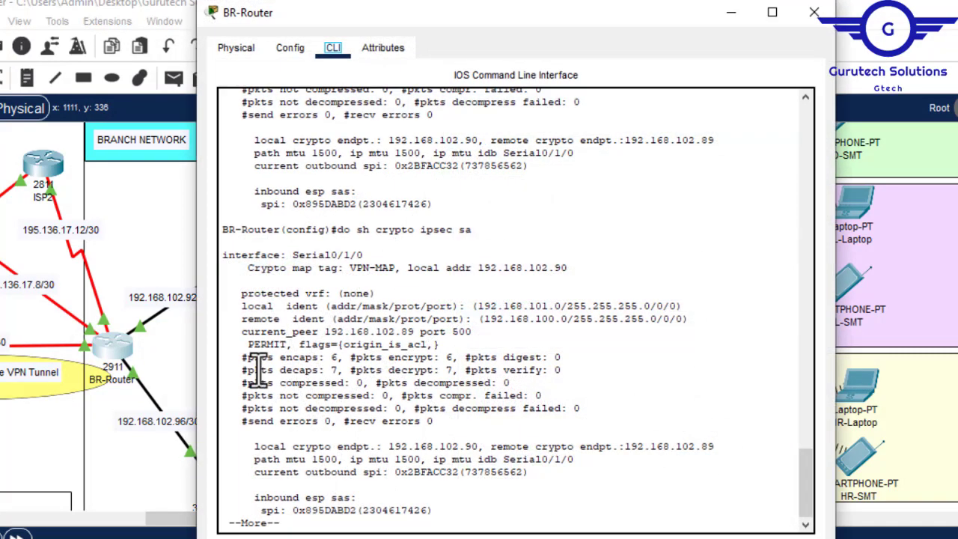
pyautogui.hotkey('ctrl', 'c')
pyautogui.press('Up')
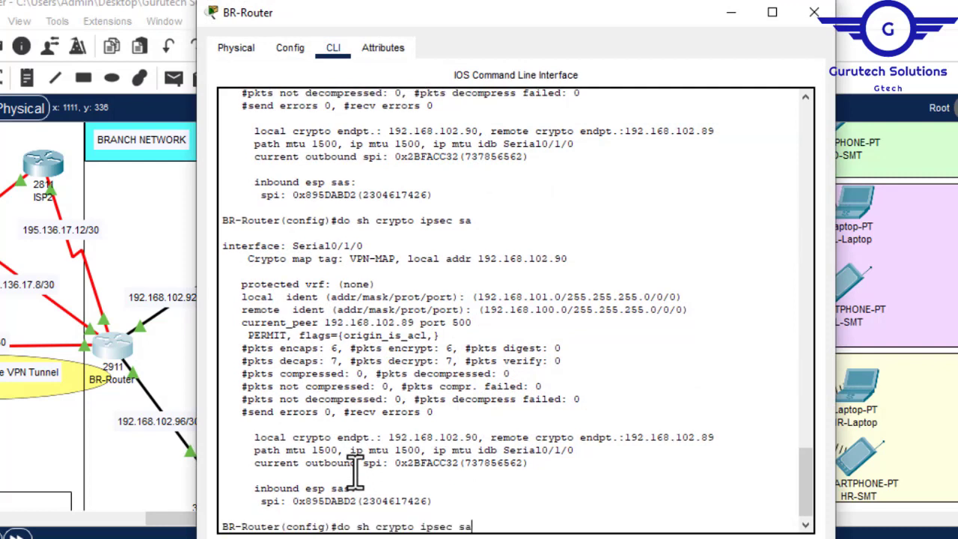
pyautogui.press('Return')
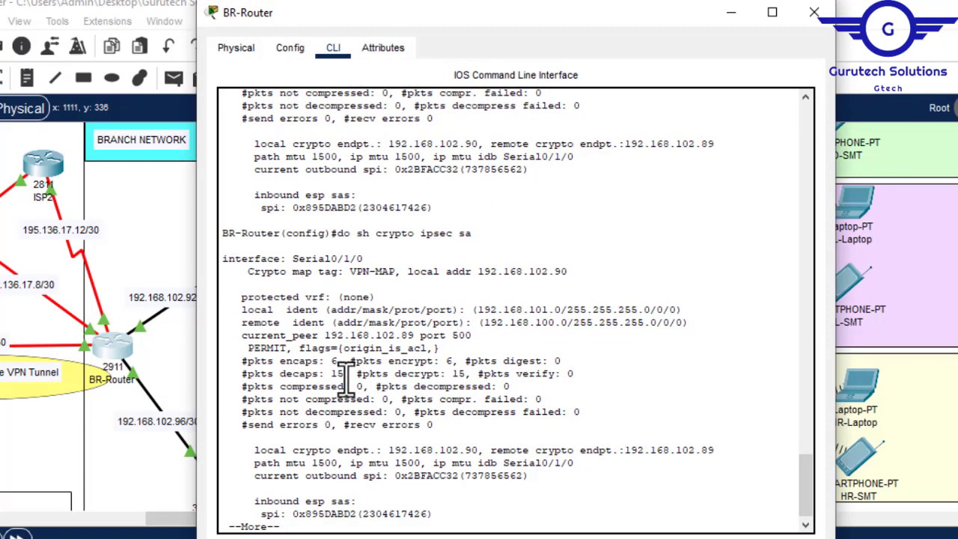
pyautogui.moveTo(331, 376); pyautogui.dragTo(347, 381)
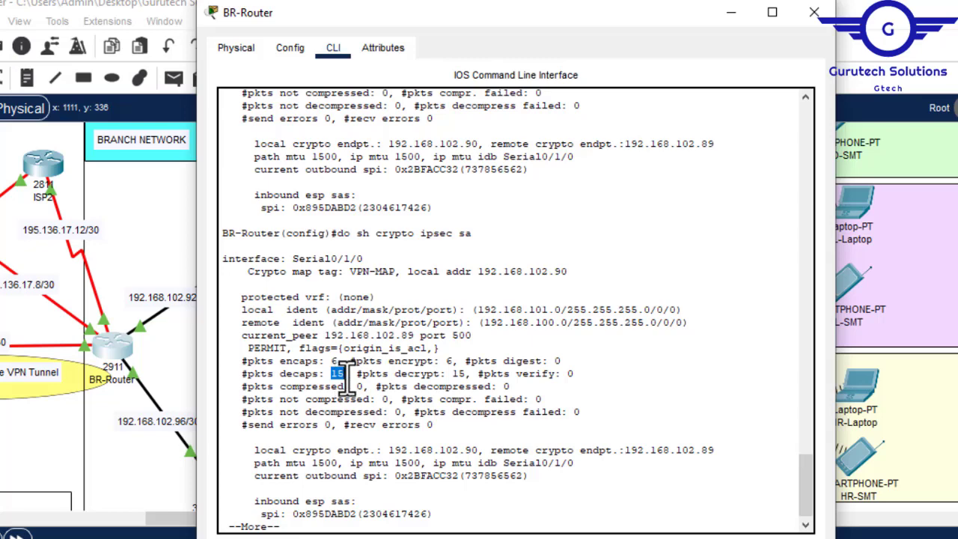
# - Review HQ-Router's earlier IPsec counters, leave the paged output, and rerun do sh crypto ipse sa to compare encaps and decaps
pyautogui.moveTo(159, 519); pyautogui.dragTo(38, 516)
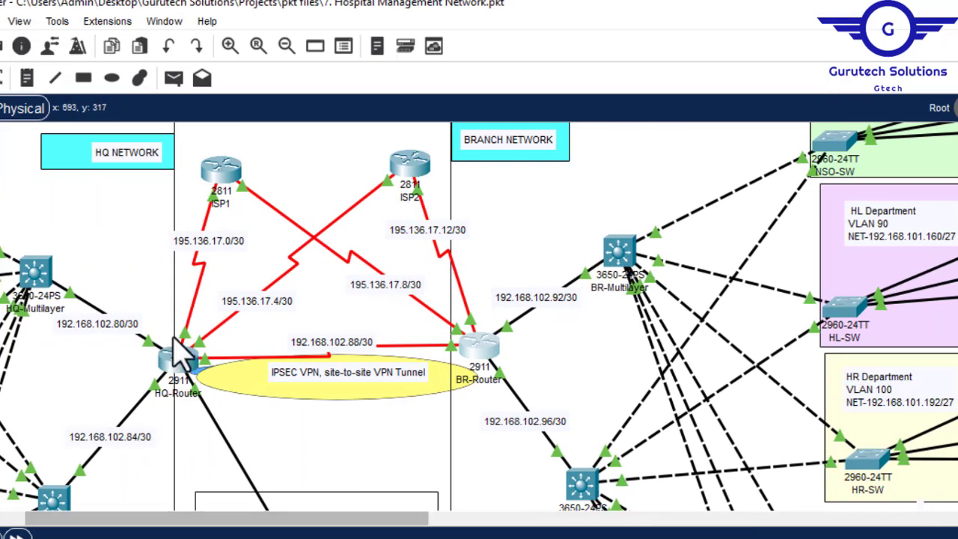
pyautogui.click(187, 358)
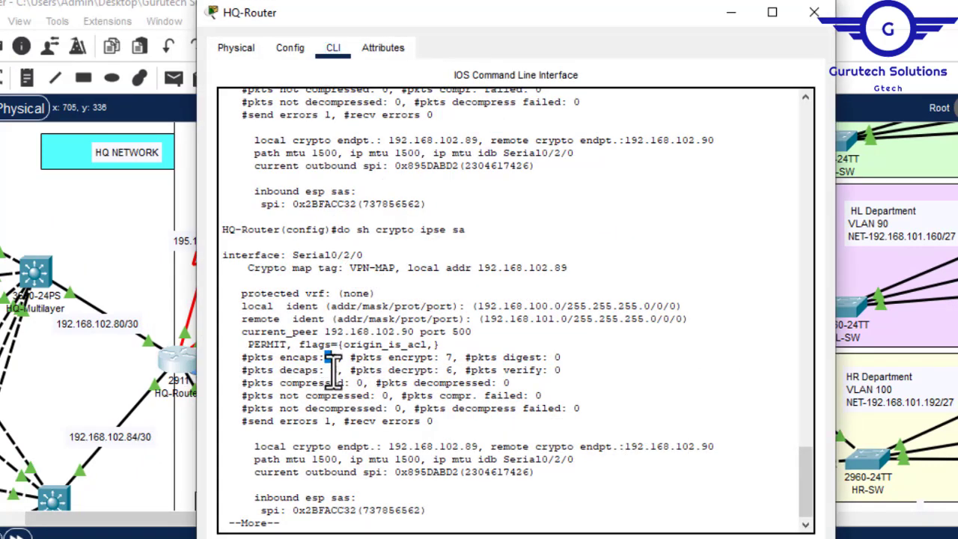
pyautogui.moveTo(330, 370); pyautogui.dragTo(343, 372)
pyautogui.click(336, 514)
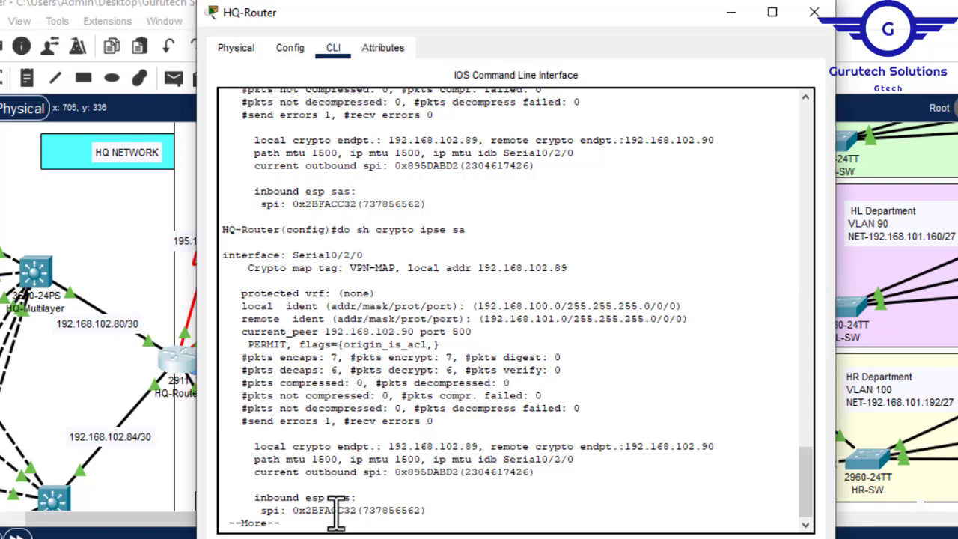
pyautogui.hotkey('ctrl', 'c')
pyautogui.press('Up')
pyautogui.press('Return')
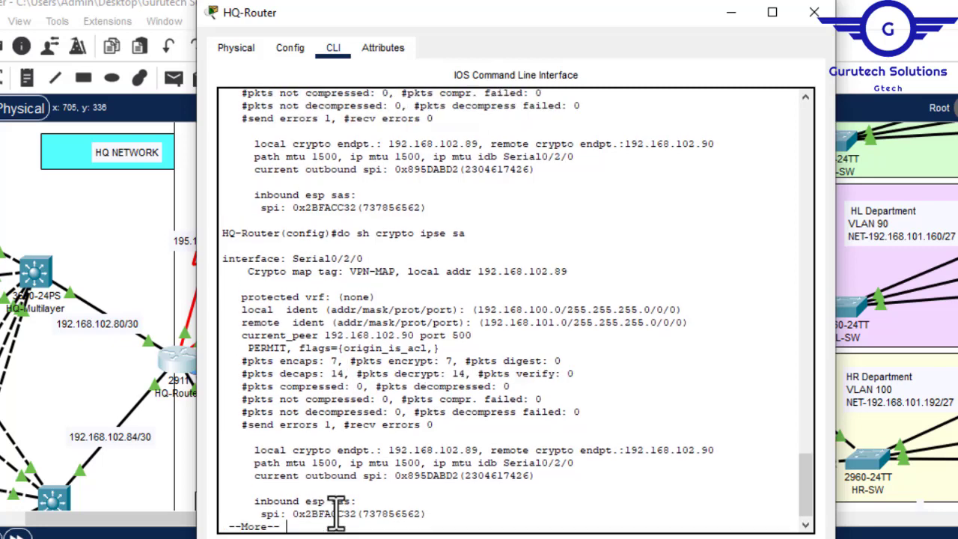
# - Highlight HQ-Router's CLI history back to the crypto isakmp policy 10 commands, clear the selection, and close the router window
pyautogui.moveTo(331, 374); pyautogui.dragTo(753, 132)
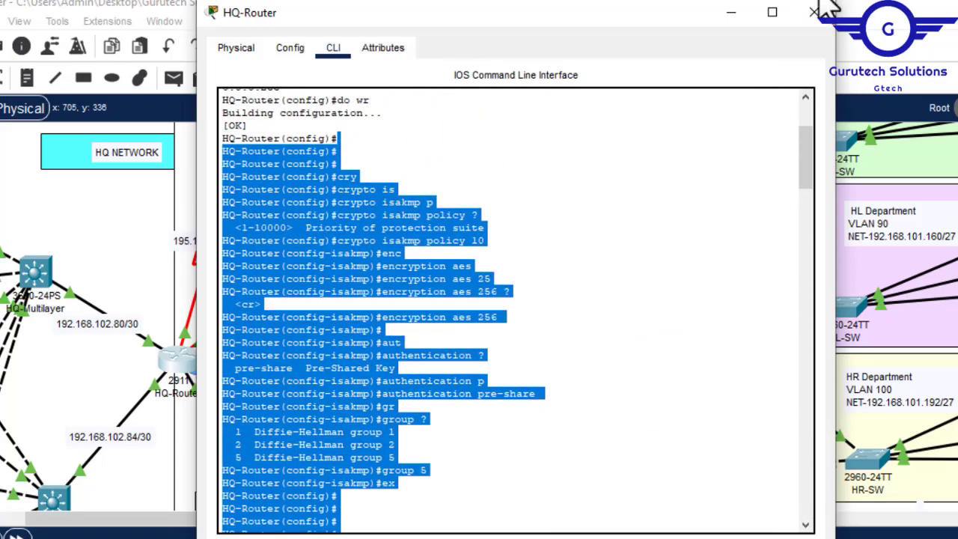
pyautogui.click(641, 218)
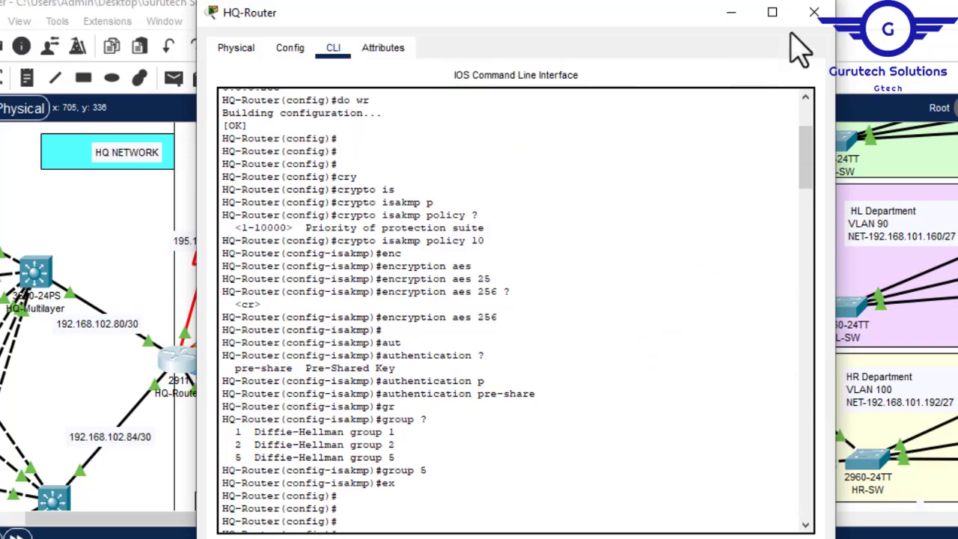
pyautogui.click(807, 15)
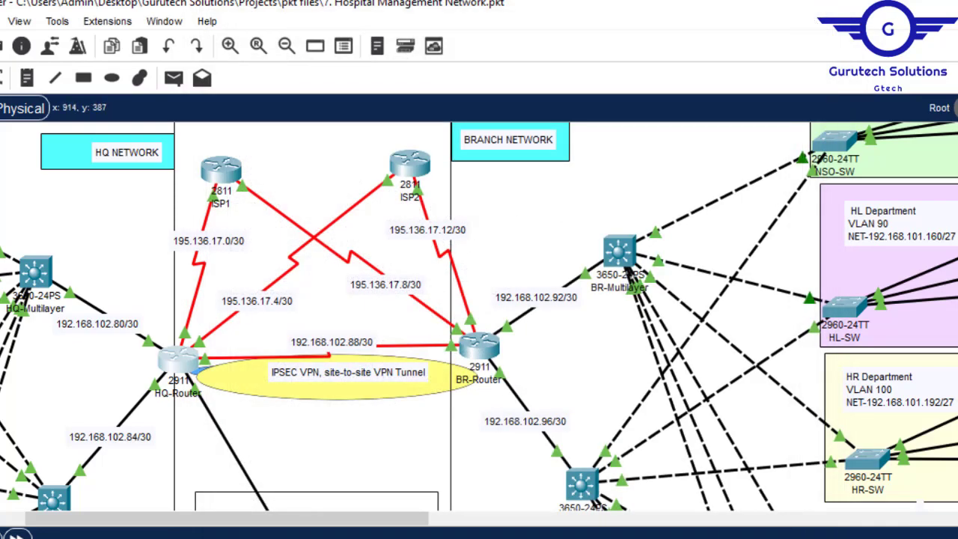
# - Switch to the browser and review the ccna6rs.com article on configuring and verifying a site-to-site IPsec VPN using CLI
pyautogui.click(229, 535)
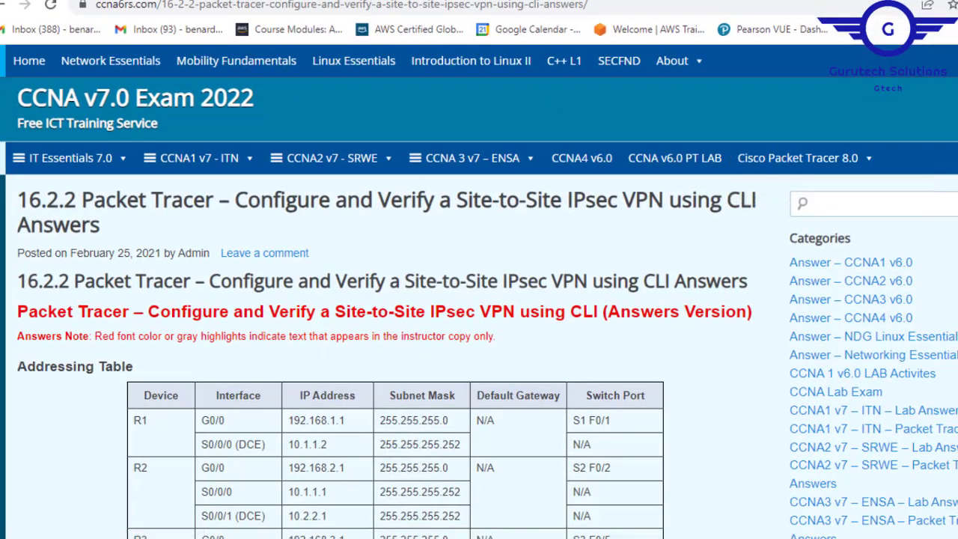
pyautogui.scroll(-1, 479, 300)
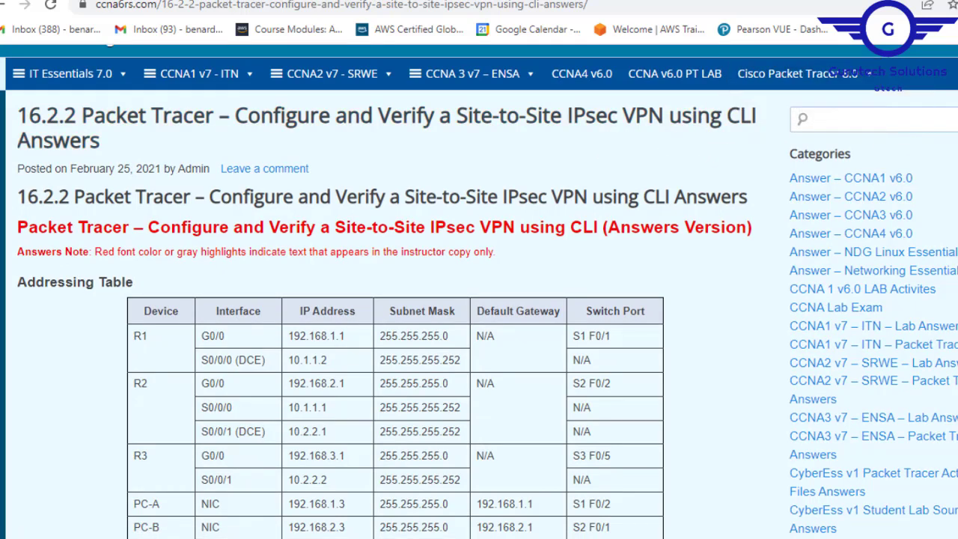
pyautogui.scroll(-2, 478, 300)
pyautogui.scroll(3, 479, 300)
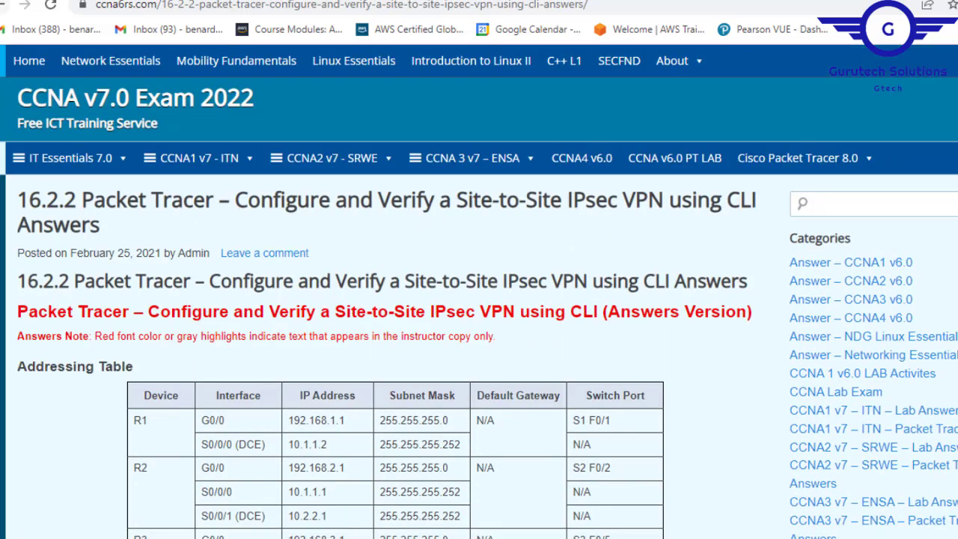
# - Return to the Google results for ipsec vpn configuration packet tracer, look through them, and reopen the ccna6rs.com site-to-site IPsec VPN article
pyautogui.click(22, 6)
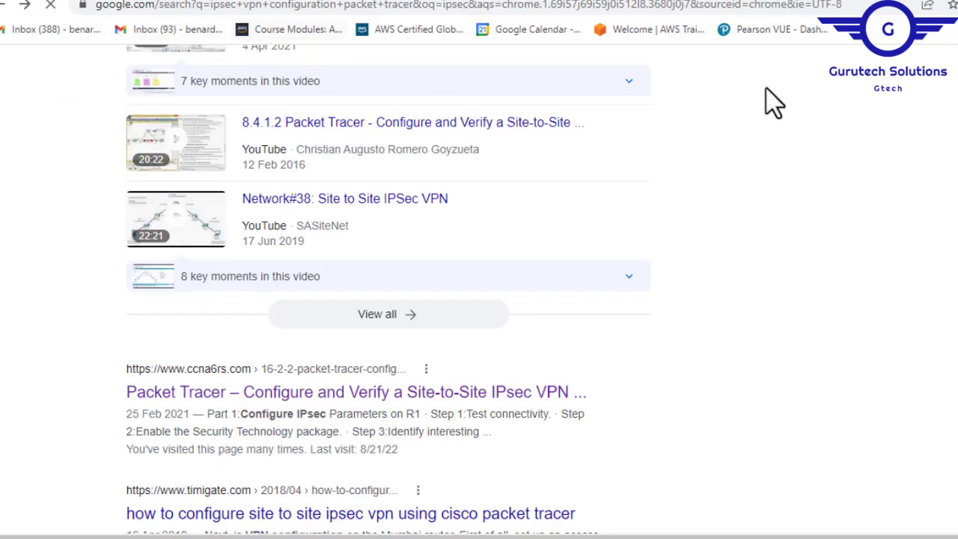
pyautogui.scroll(10, 479, 300)
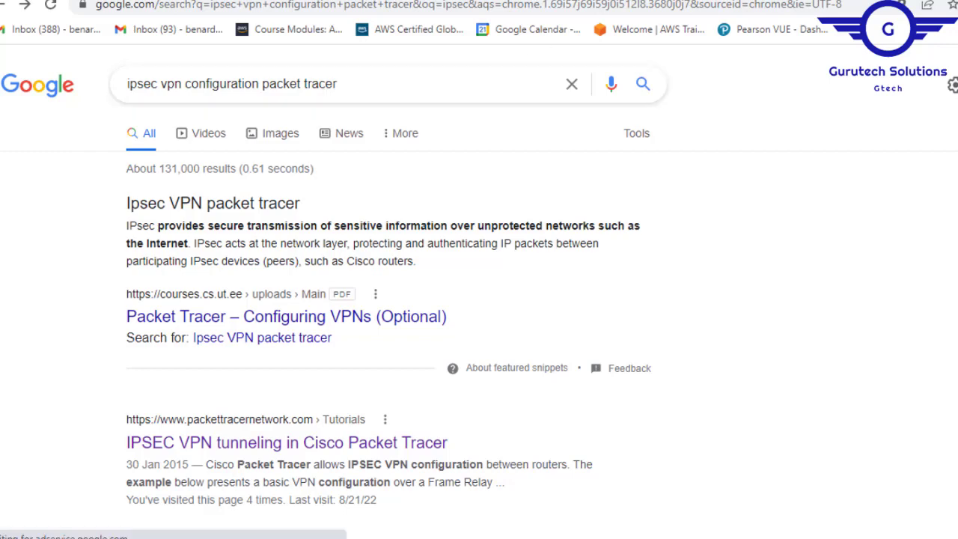
pyautogui.scroll(-6, 479, 300)
pyautogui.scroll(2, 479, 299)
pyautogui.scroll(-10, 389, 314)
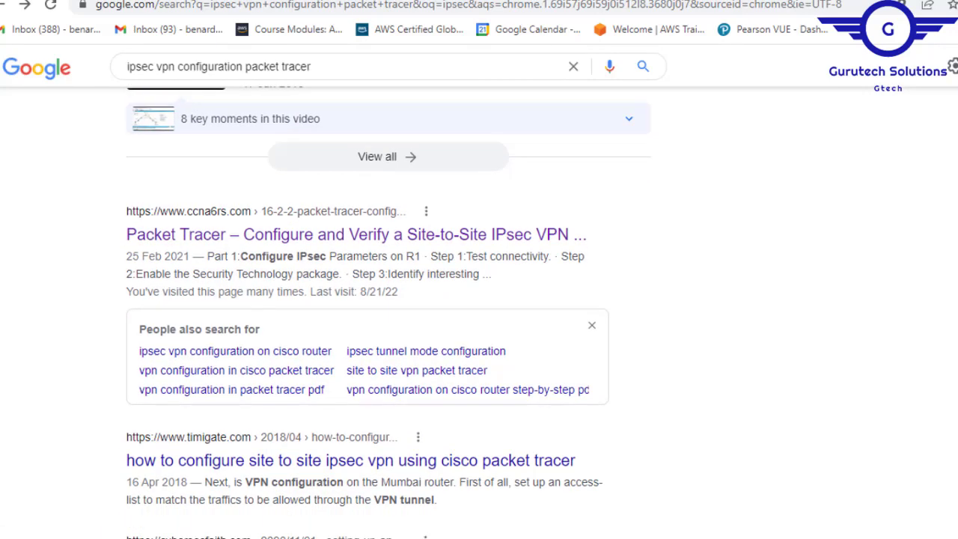
pyautogui.click(244, 238)
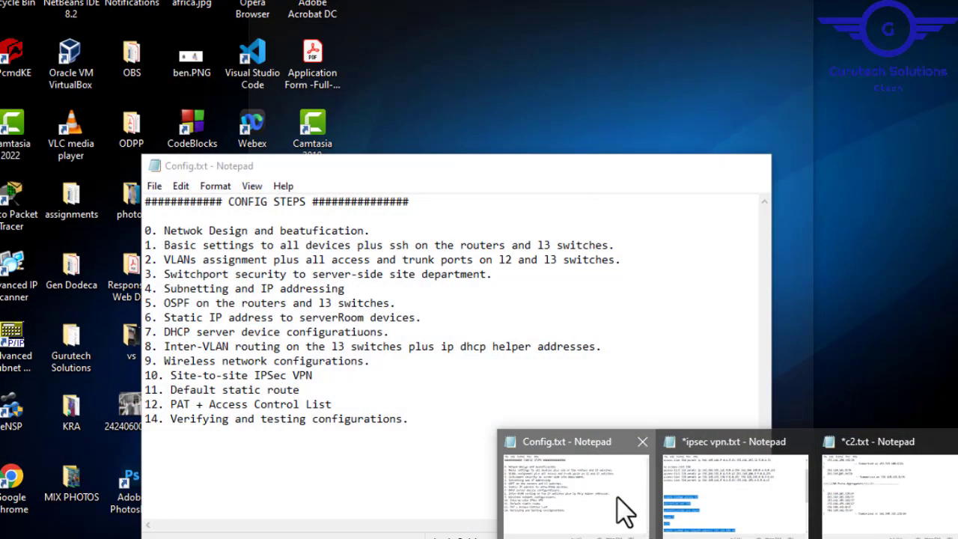
# - Open Config.txt in Notepad and review the configuration steps, highlighting the PAT + Access Control List entry and items 0 to 9
pyautogui.click(625, 512)
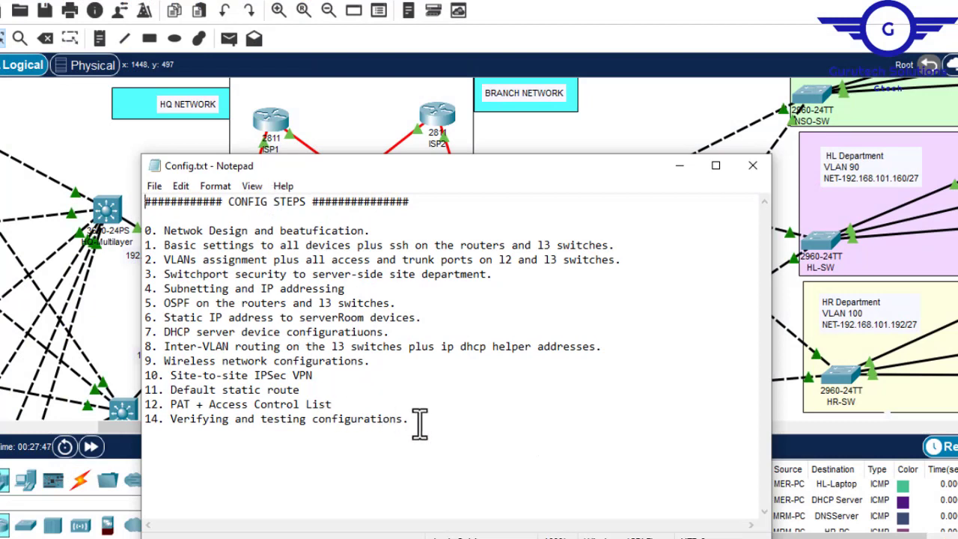
pyautogui.moveTo(410, 421); pyautogui.dragTo(167, 421)
pyautogui.moveTo(338, 394); pyautogui.dragTo(170, 404)
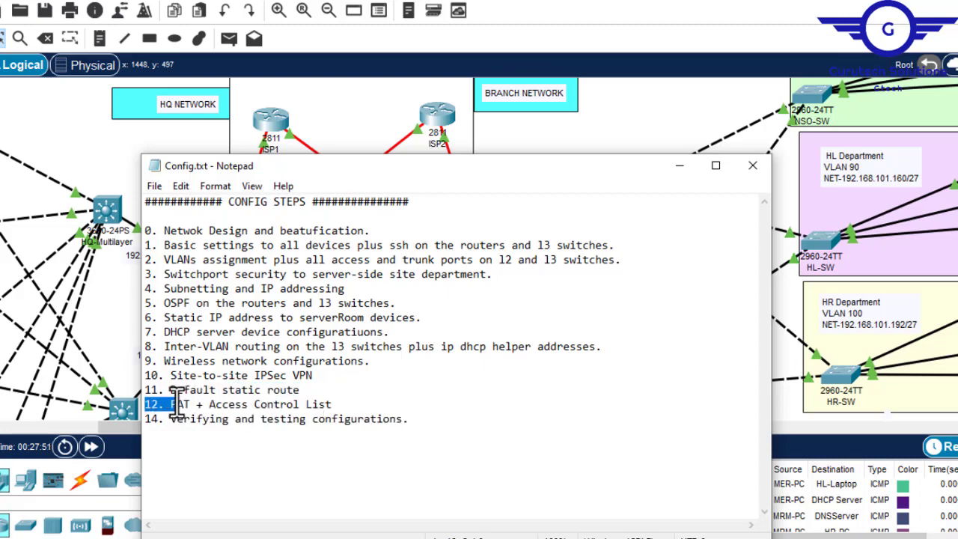
pyautogui.click(301, 403)
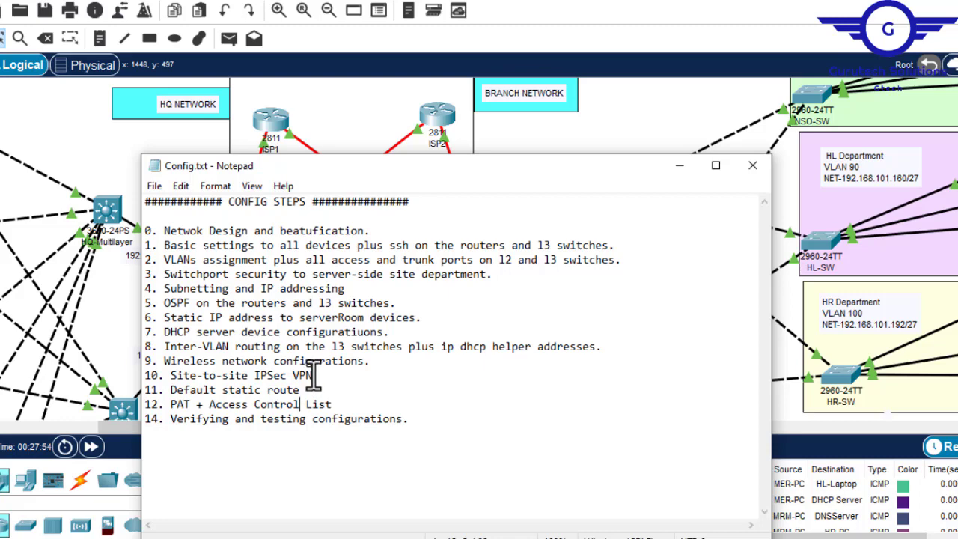
pyautogui.moveTo(370, 360); pyautogui.dragTo(162, 224)
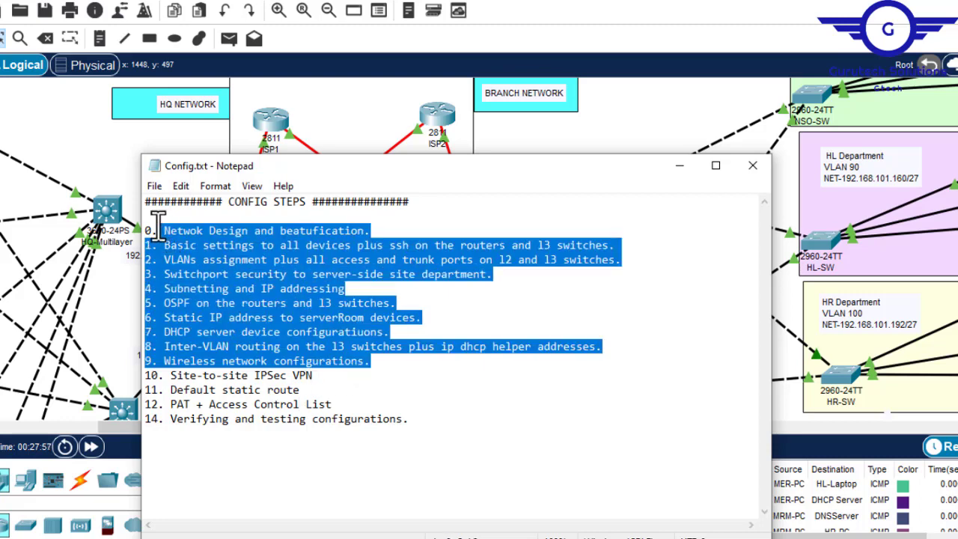